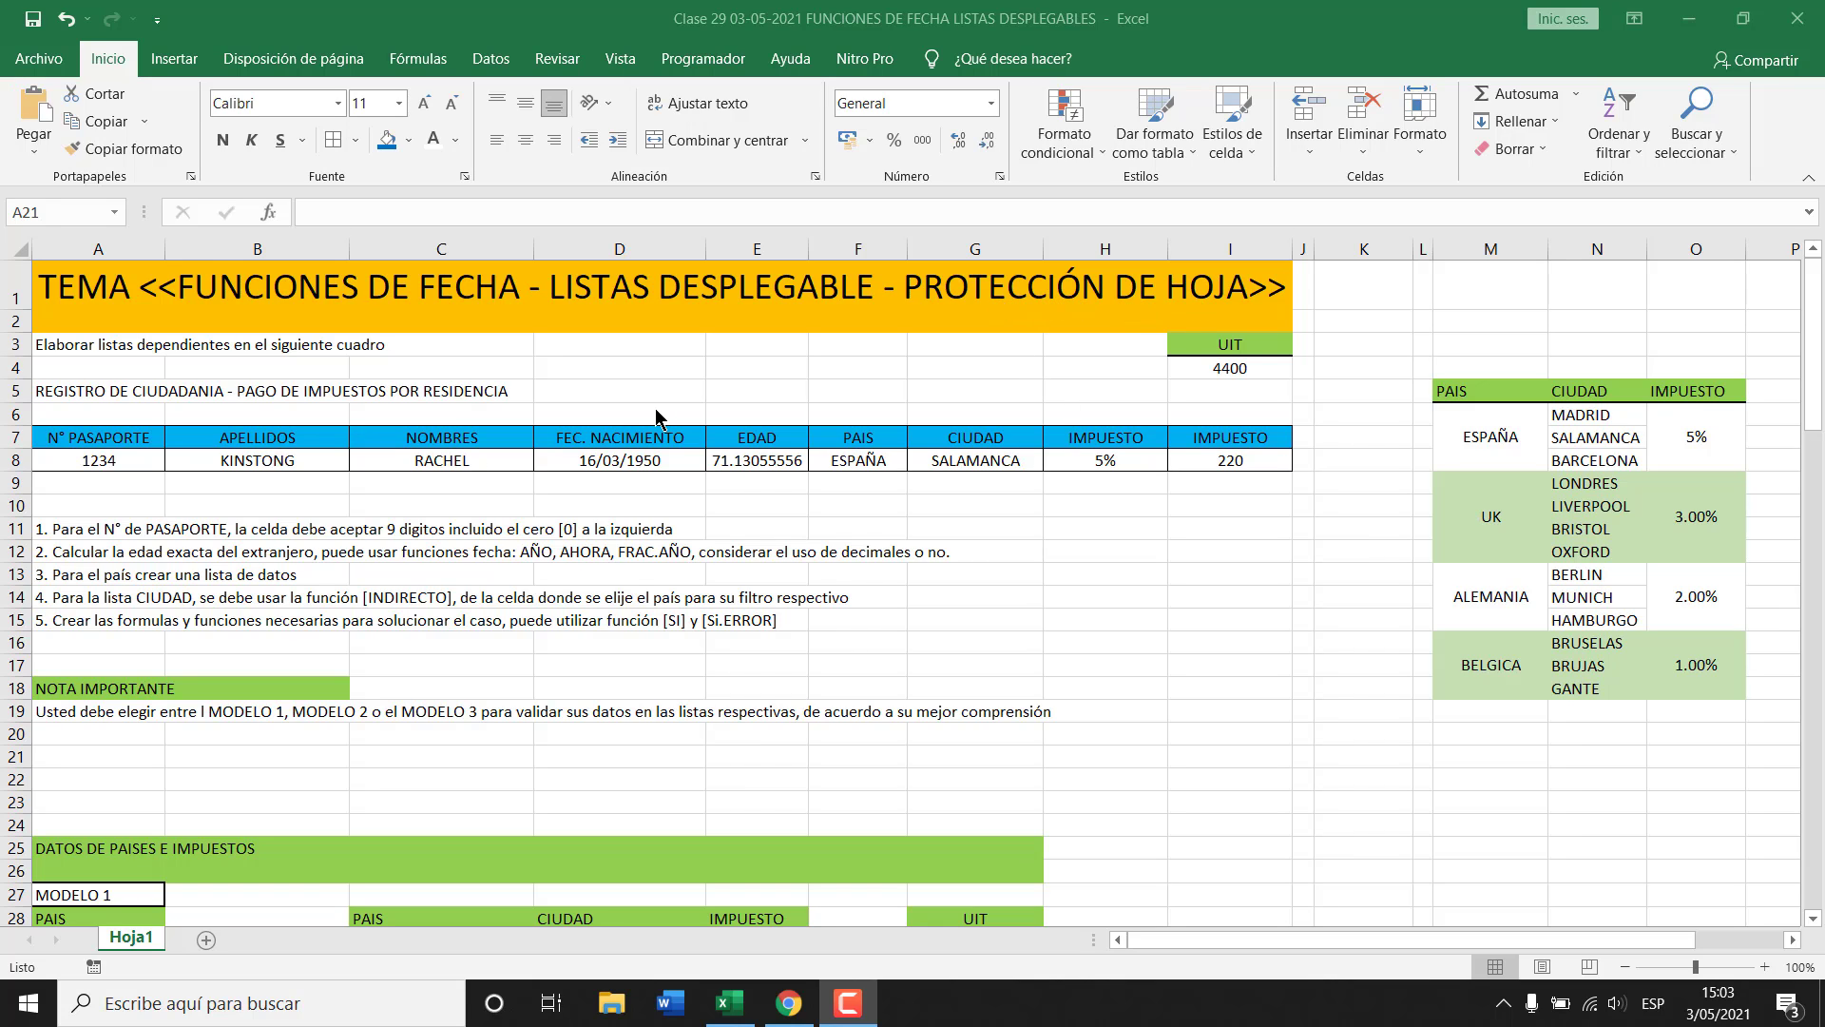
Review each value and formula in registry row 8, from passport number through tax amount.
key("shift+space")
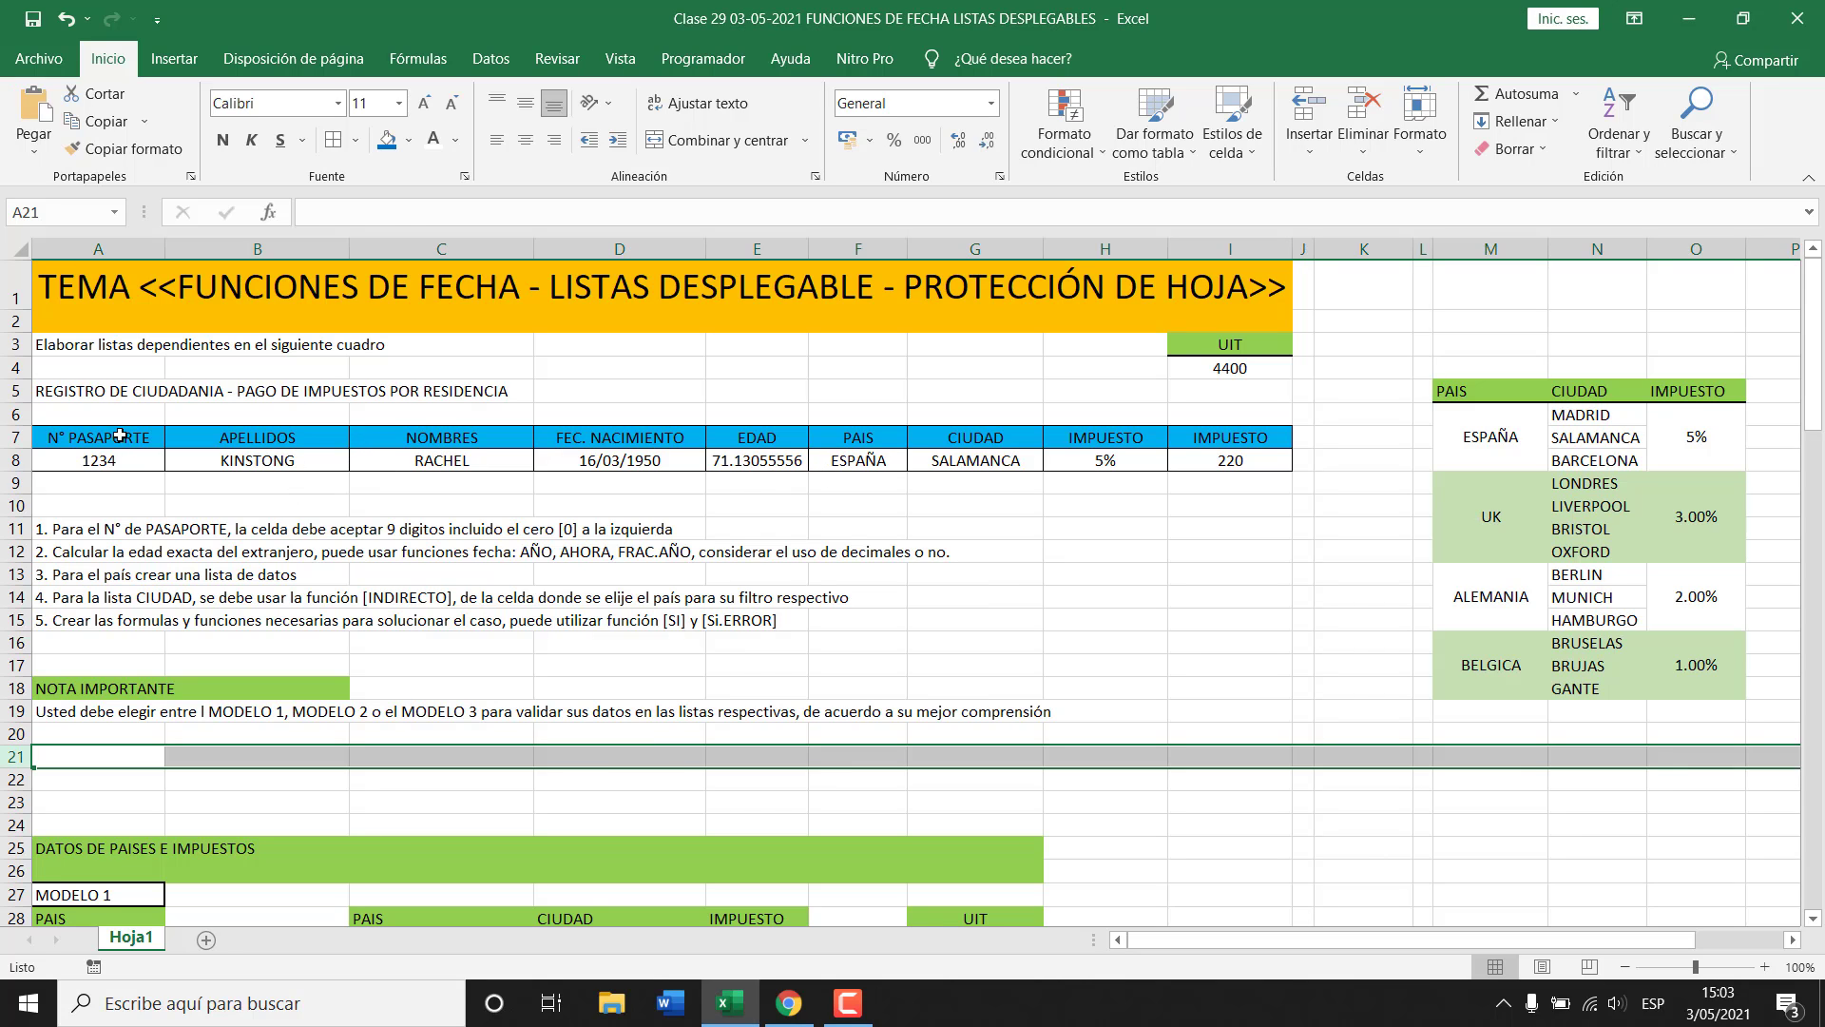
left_click_drag(124, 437, 1235, 464)
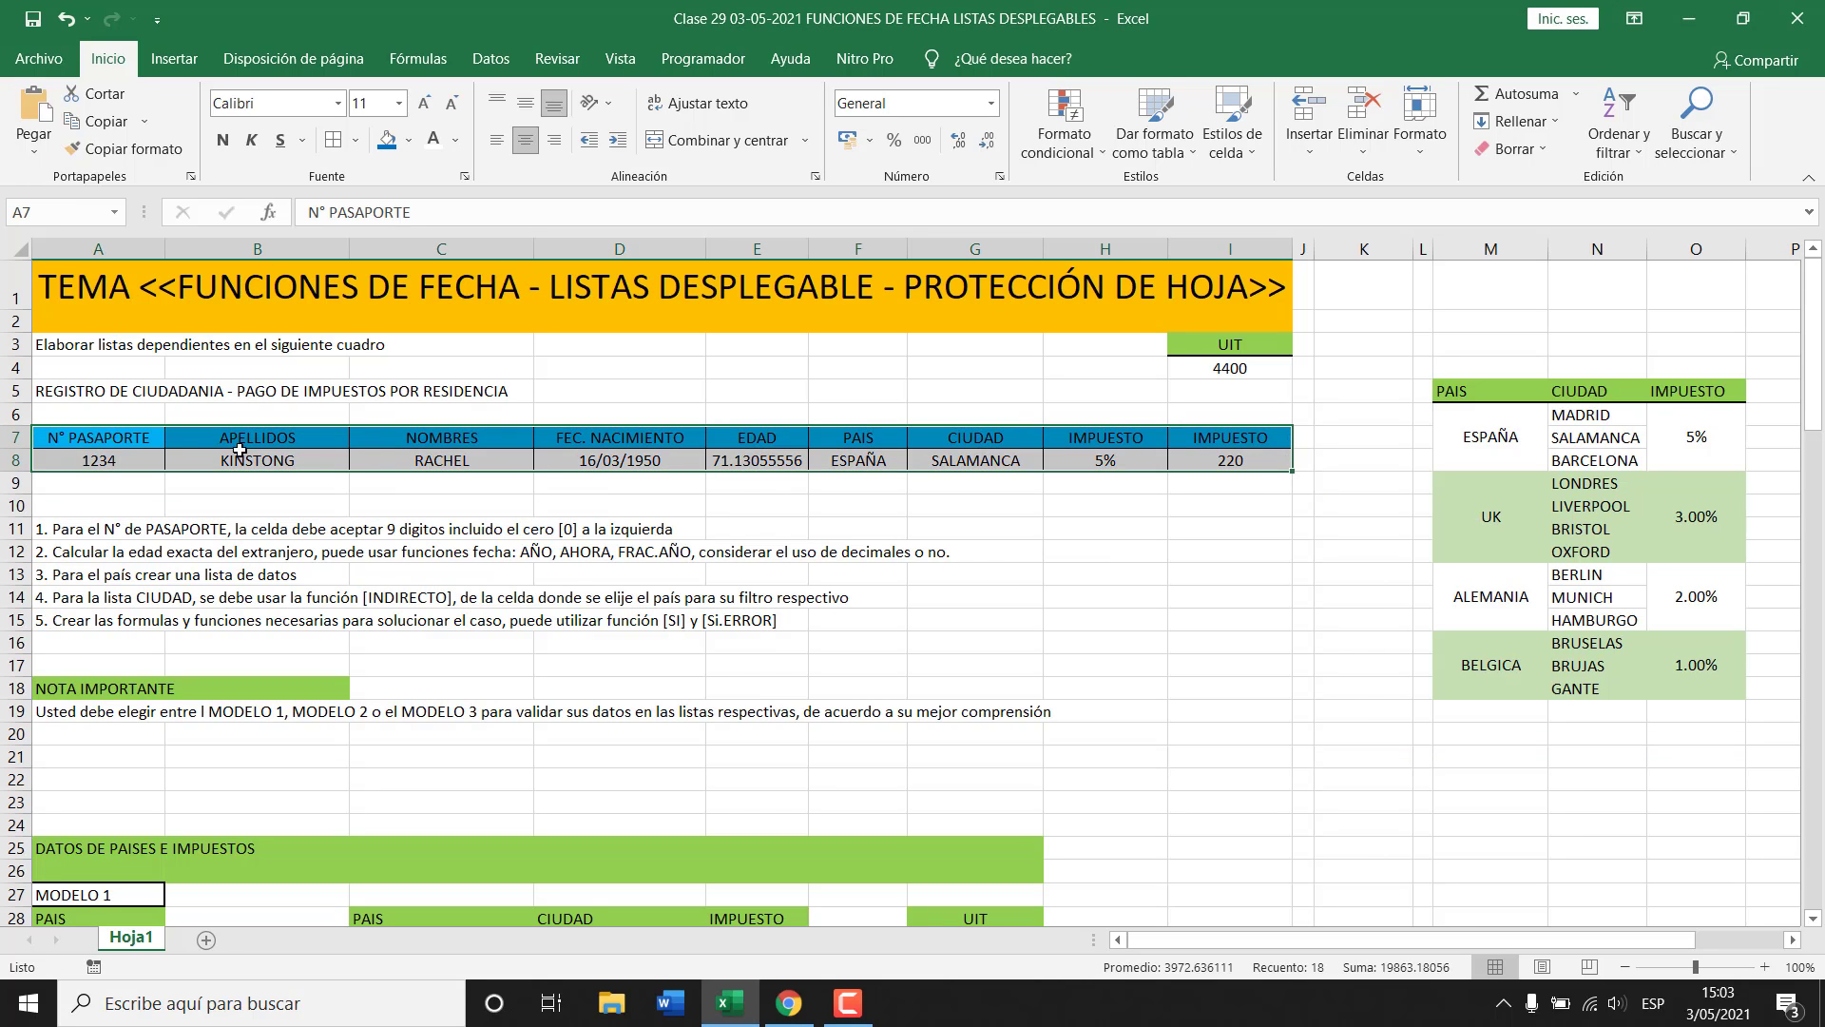
left_click(114, 463)
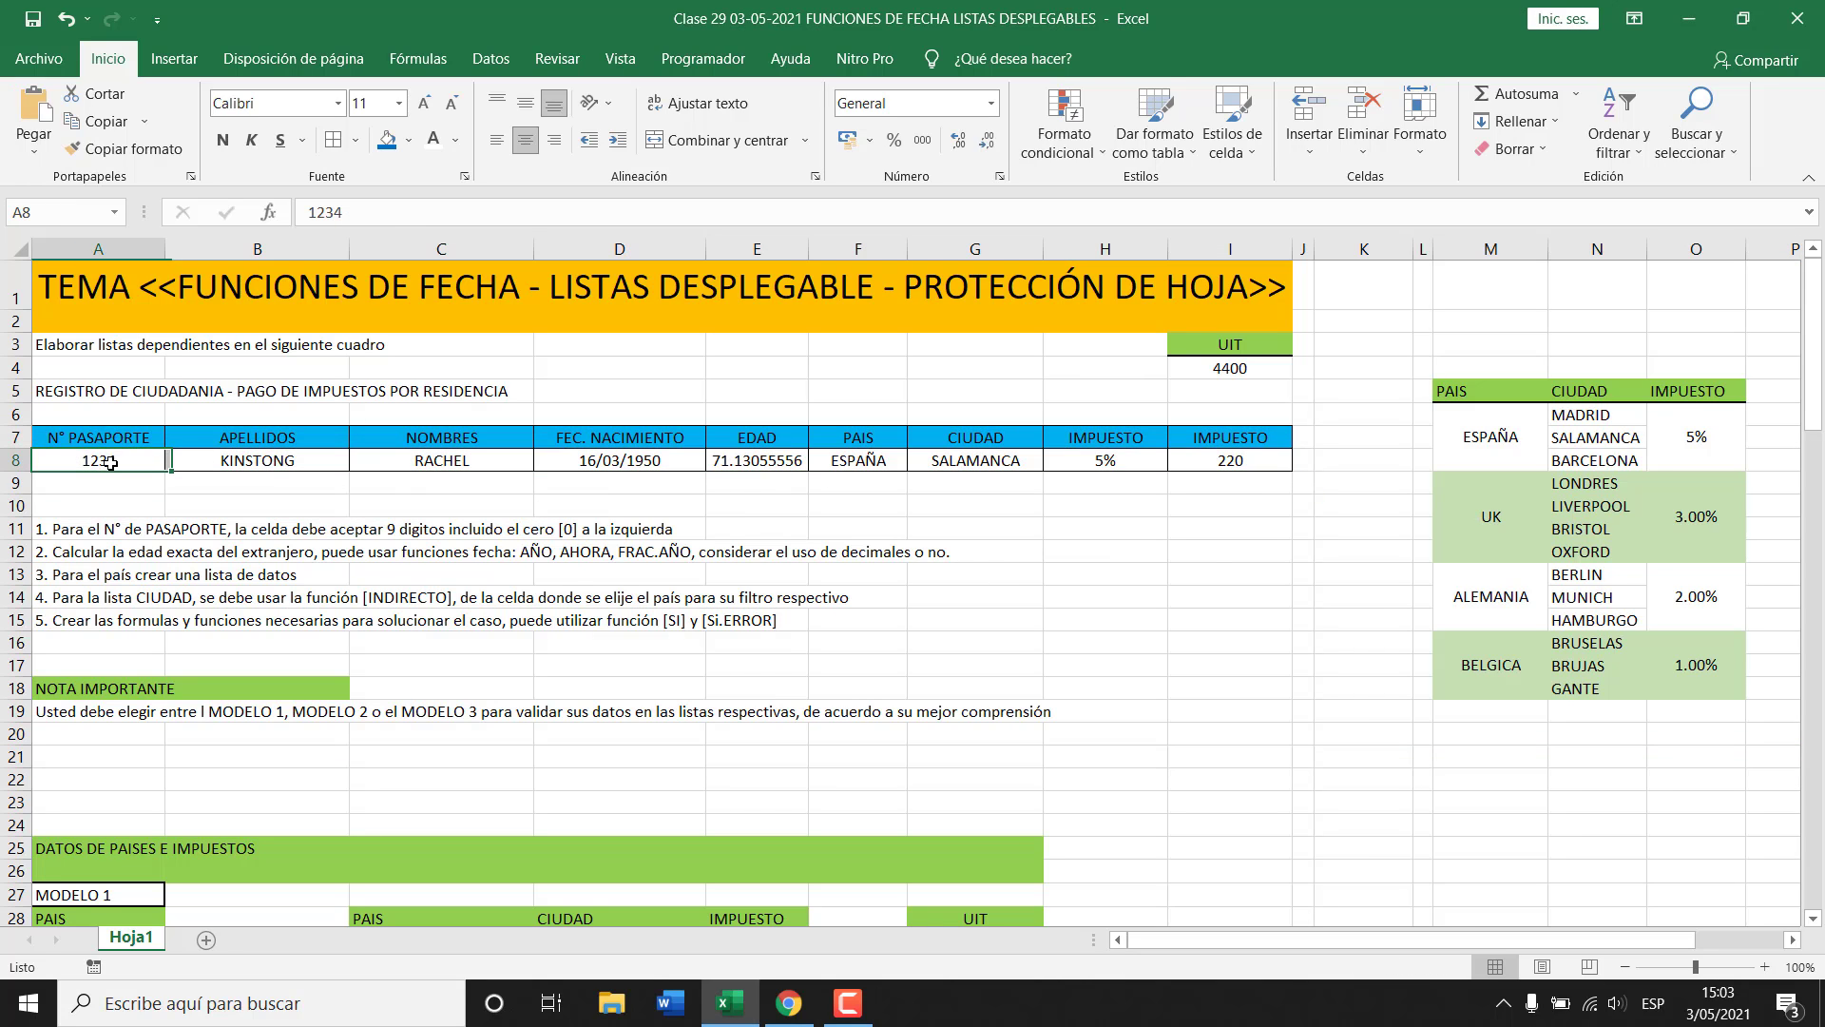
left_click(255, 466)
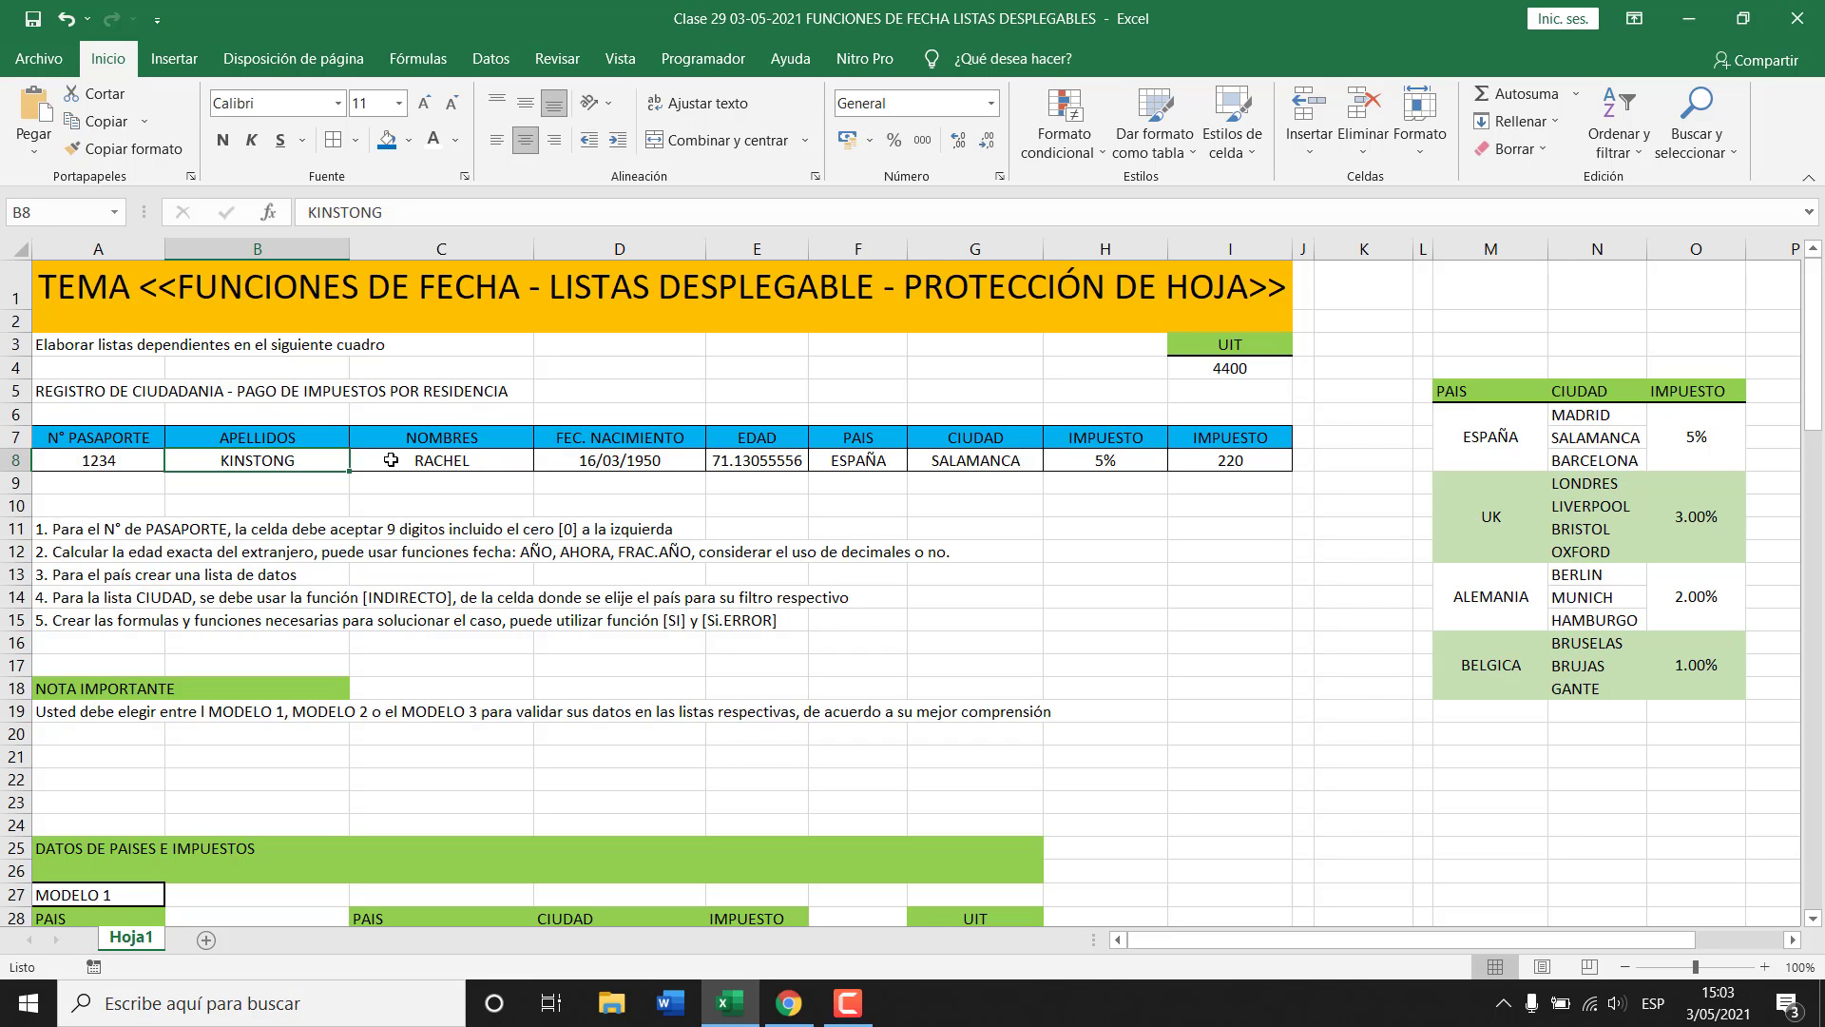
left_click(391, 460)
left_click(635, 460)
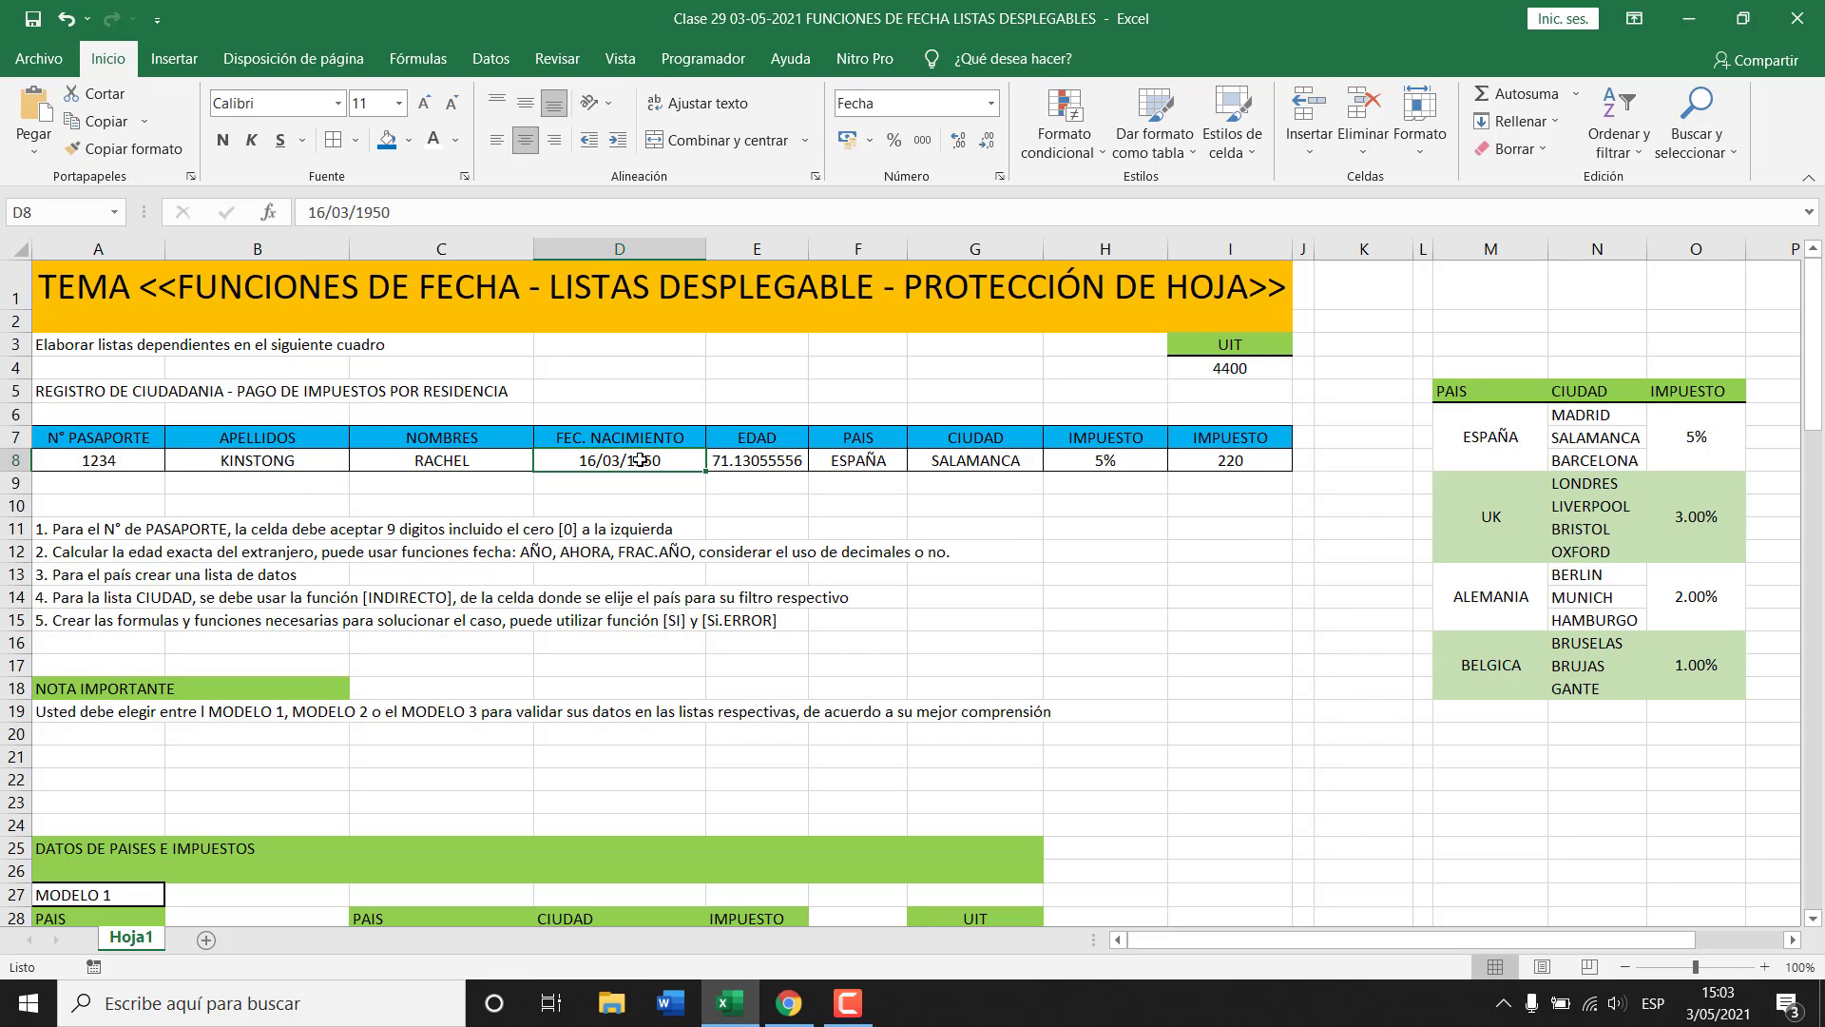
left_click(777, 462)
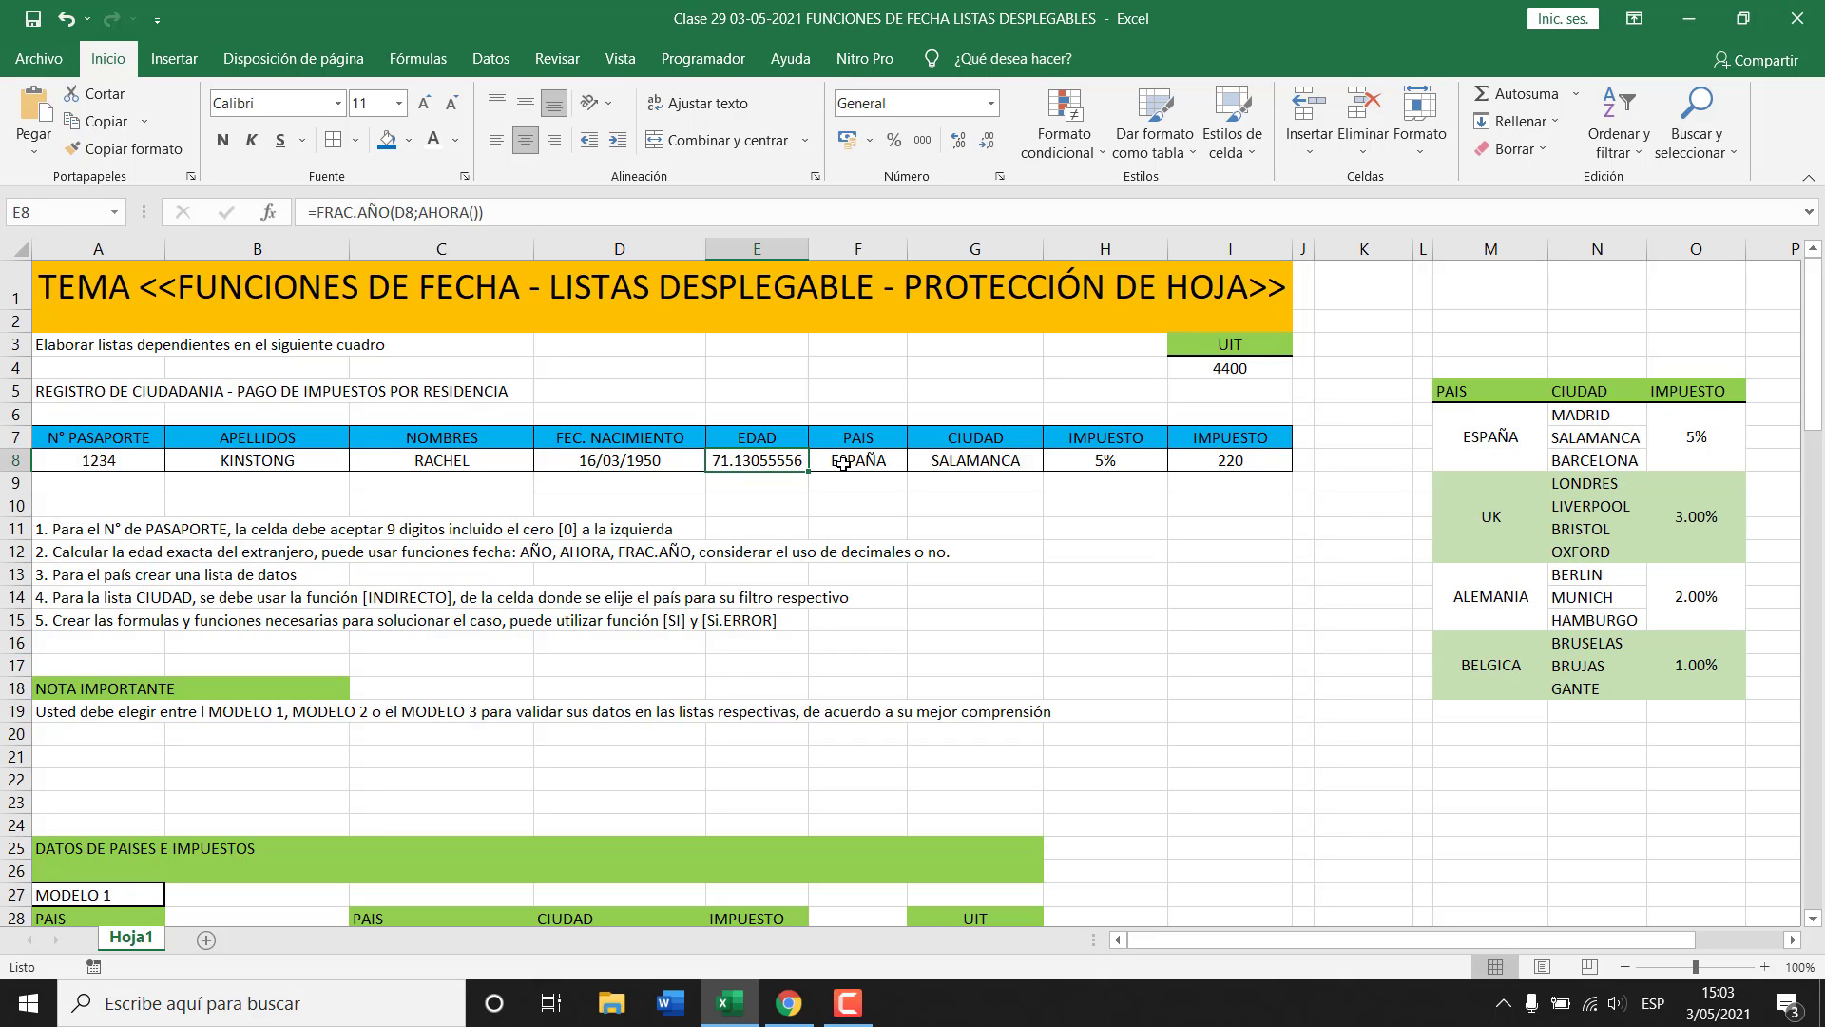
left_click(845, 463)
left_click(947, 459)
left_click(1070, 462)
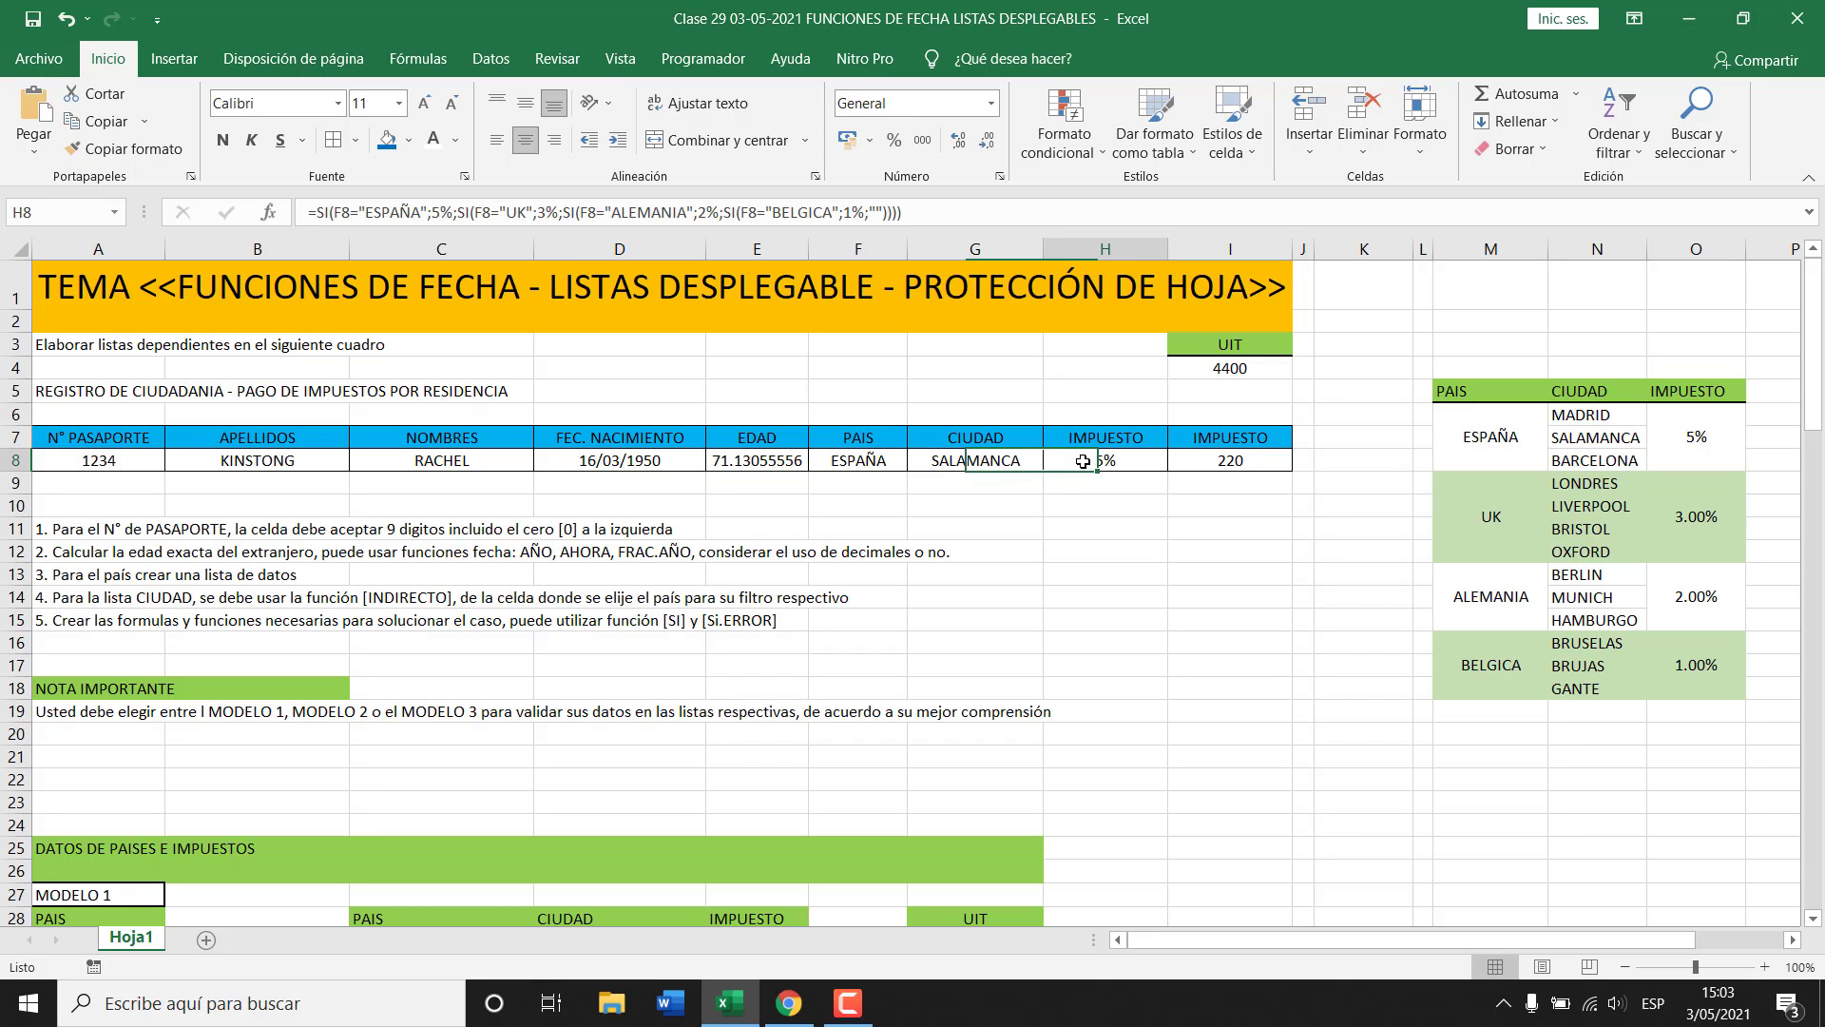
left_click(1217, 460)
left_click(1103, 460)
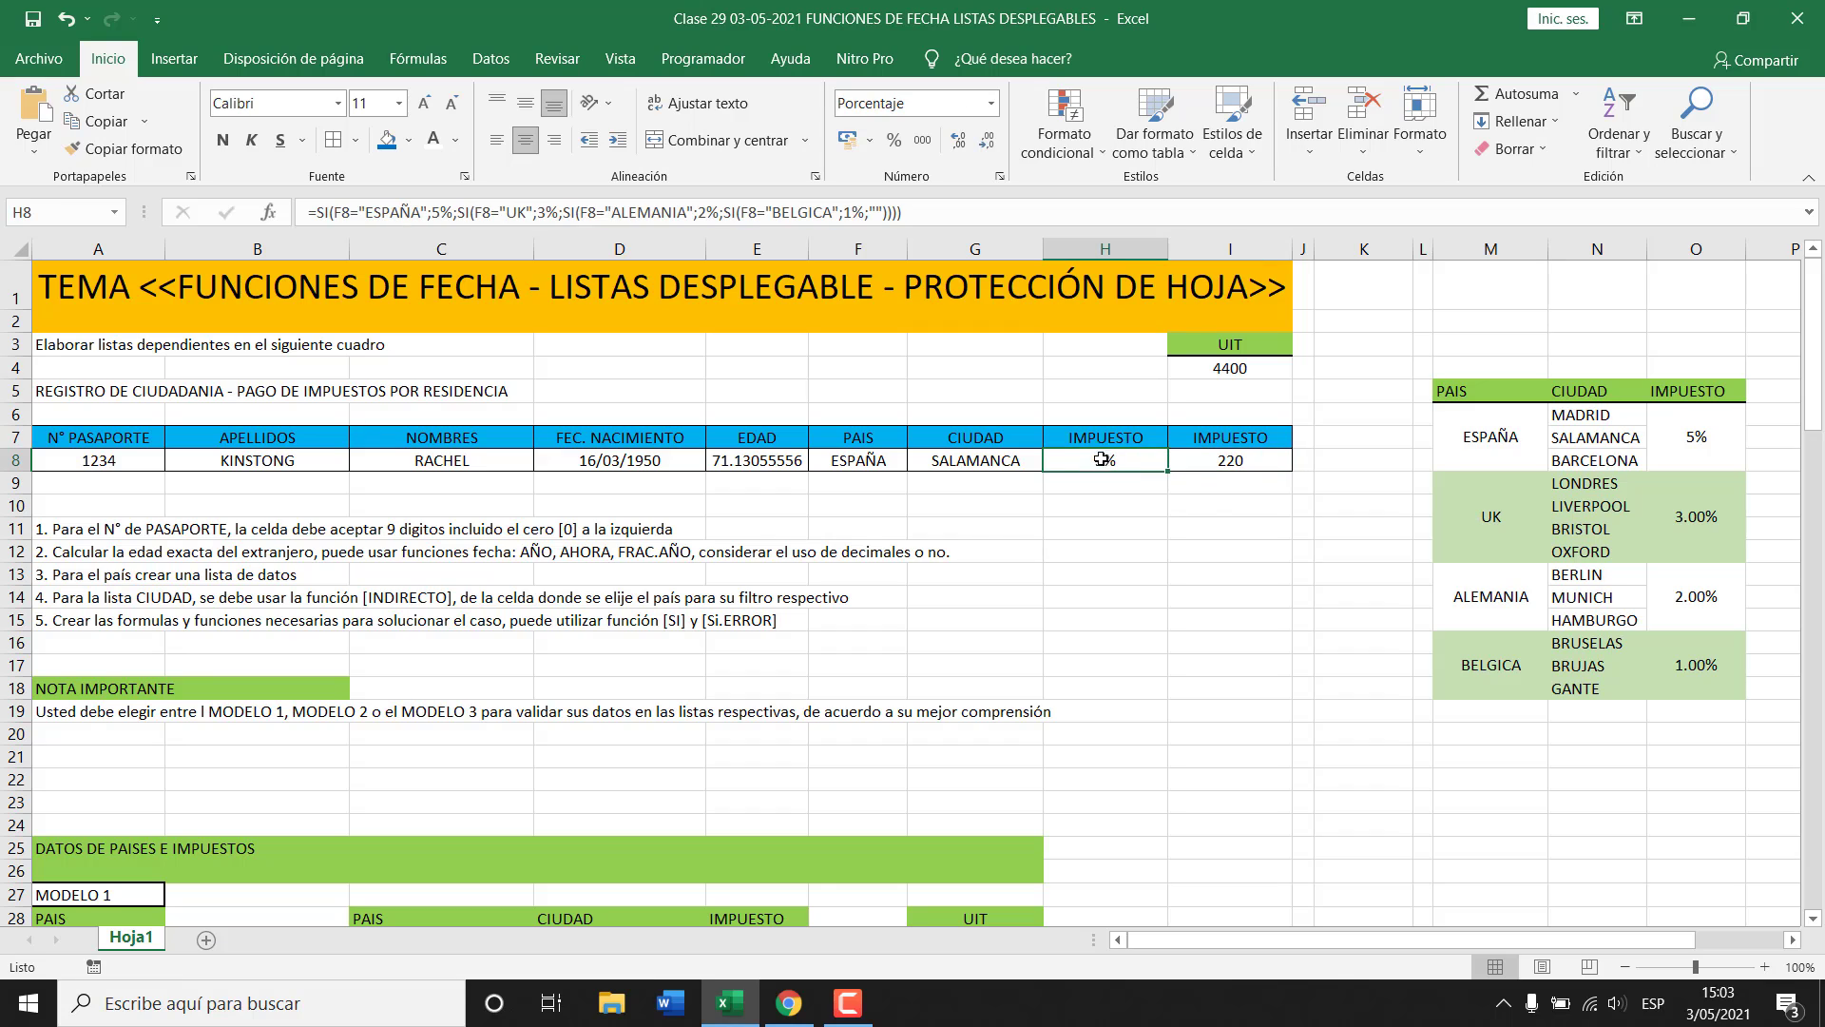
left_click(859, 463)
left_click(757, 462)
left_click(619, 504)
Give the passport cell A8 a custom 000000000 format so 1234 shows as 000001234.
left_click(99, 466)
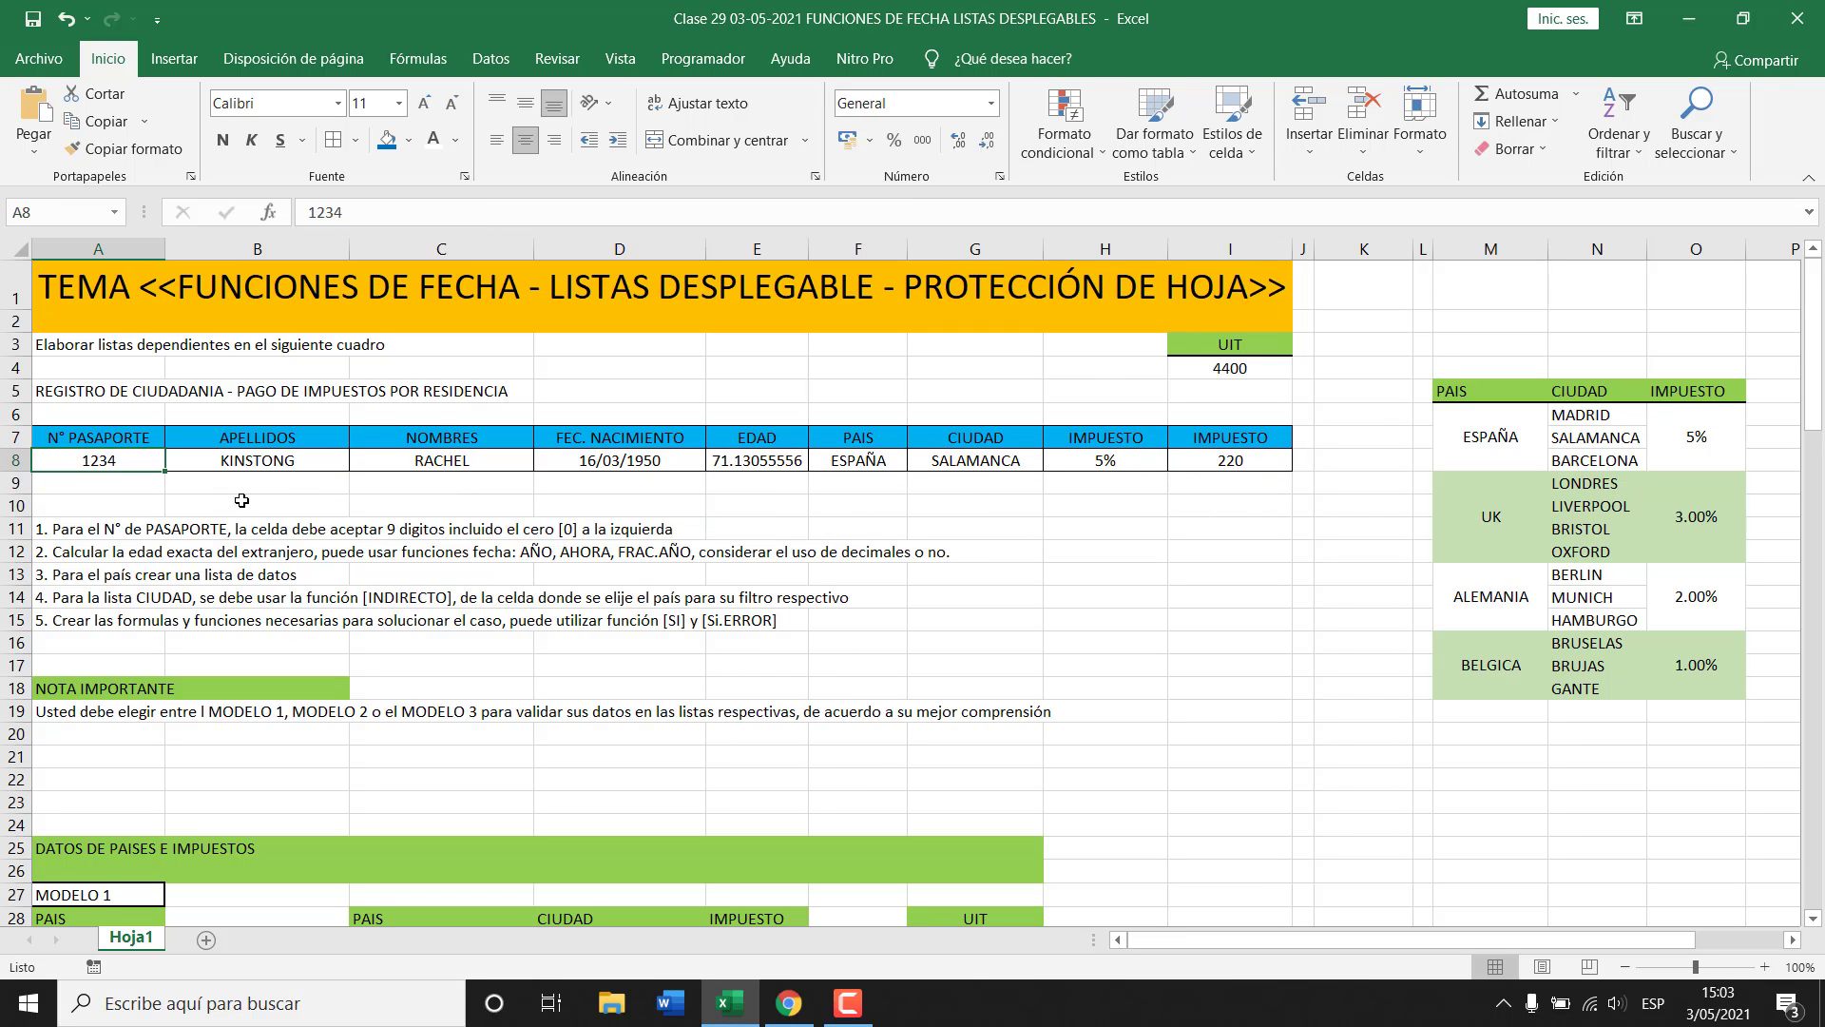
key("ctrl+1")
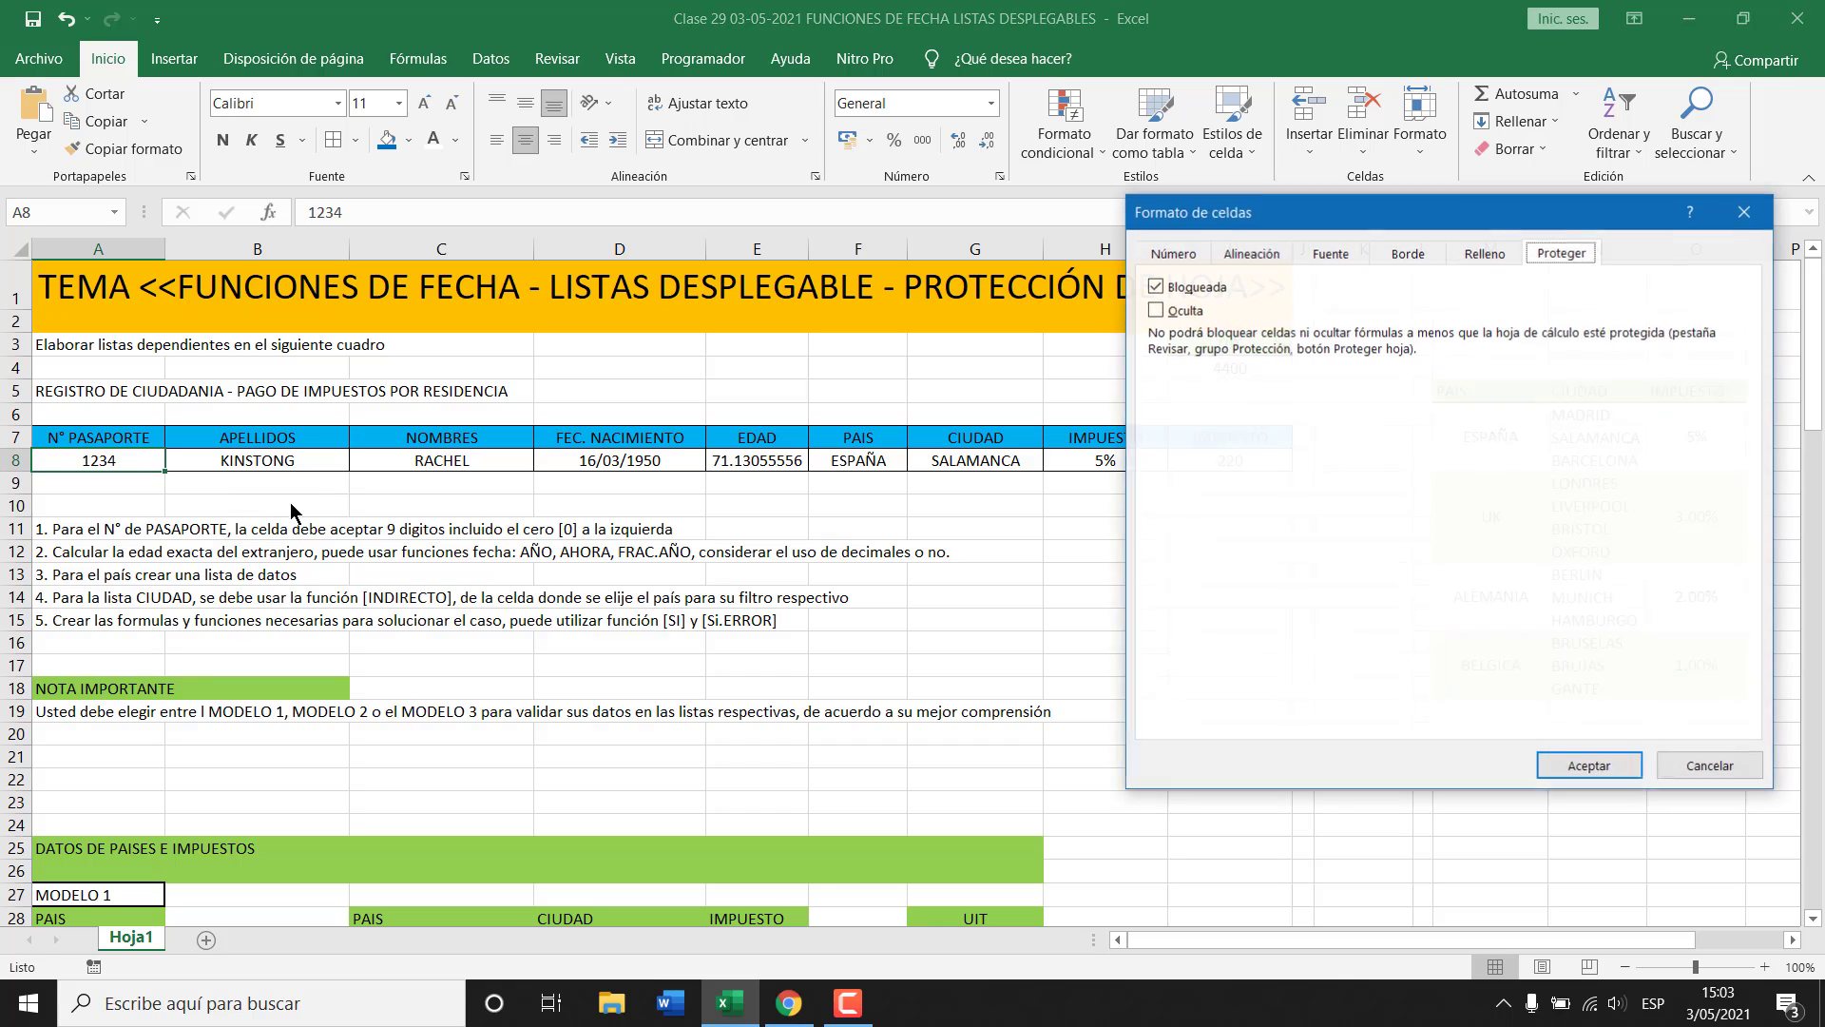
left_click(1190, 257)
left_click(1204, 487)
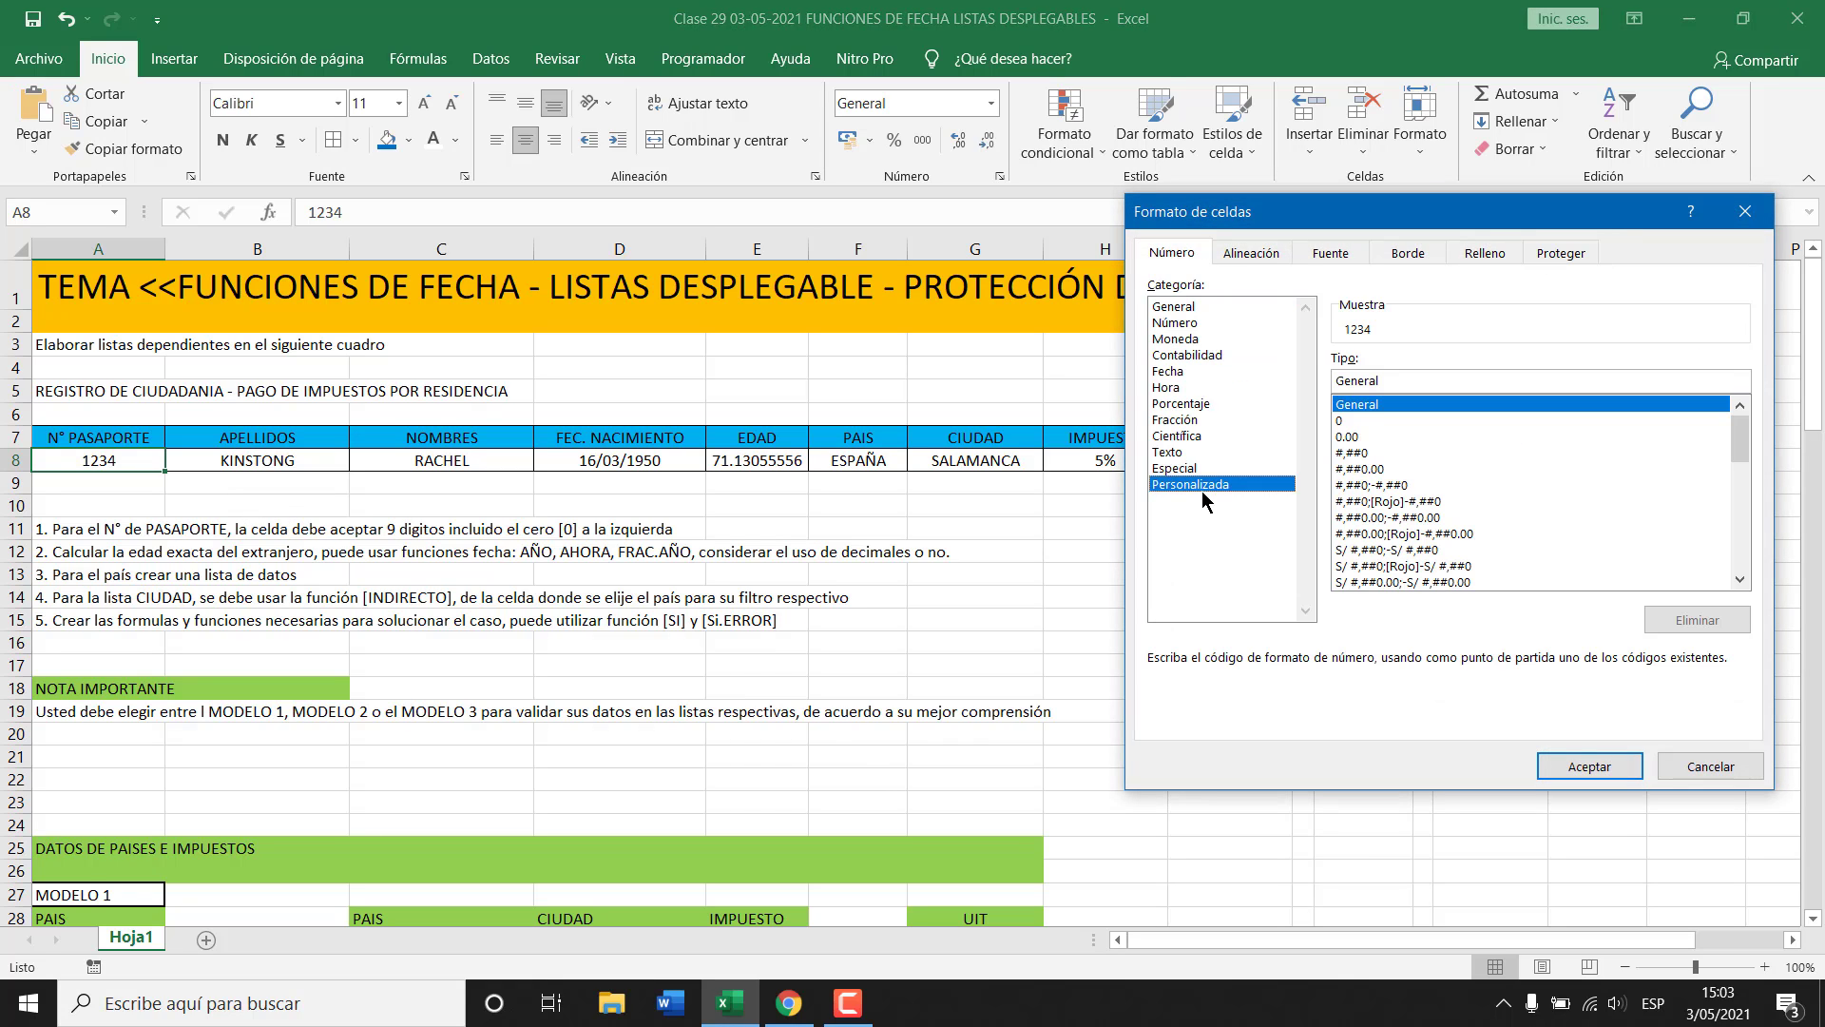
type("00000")
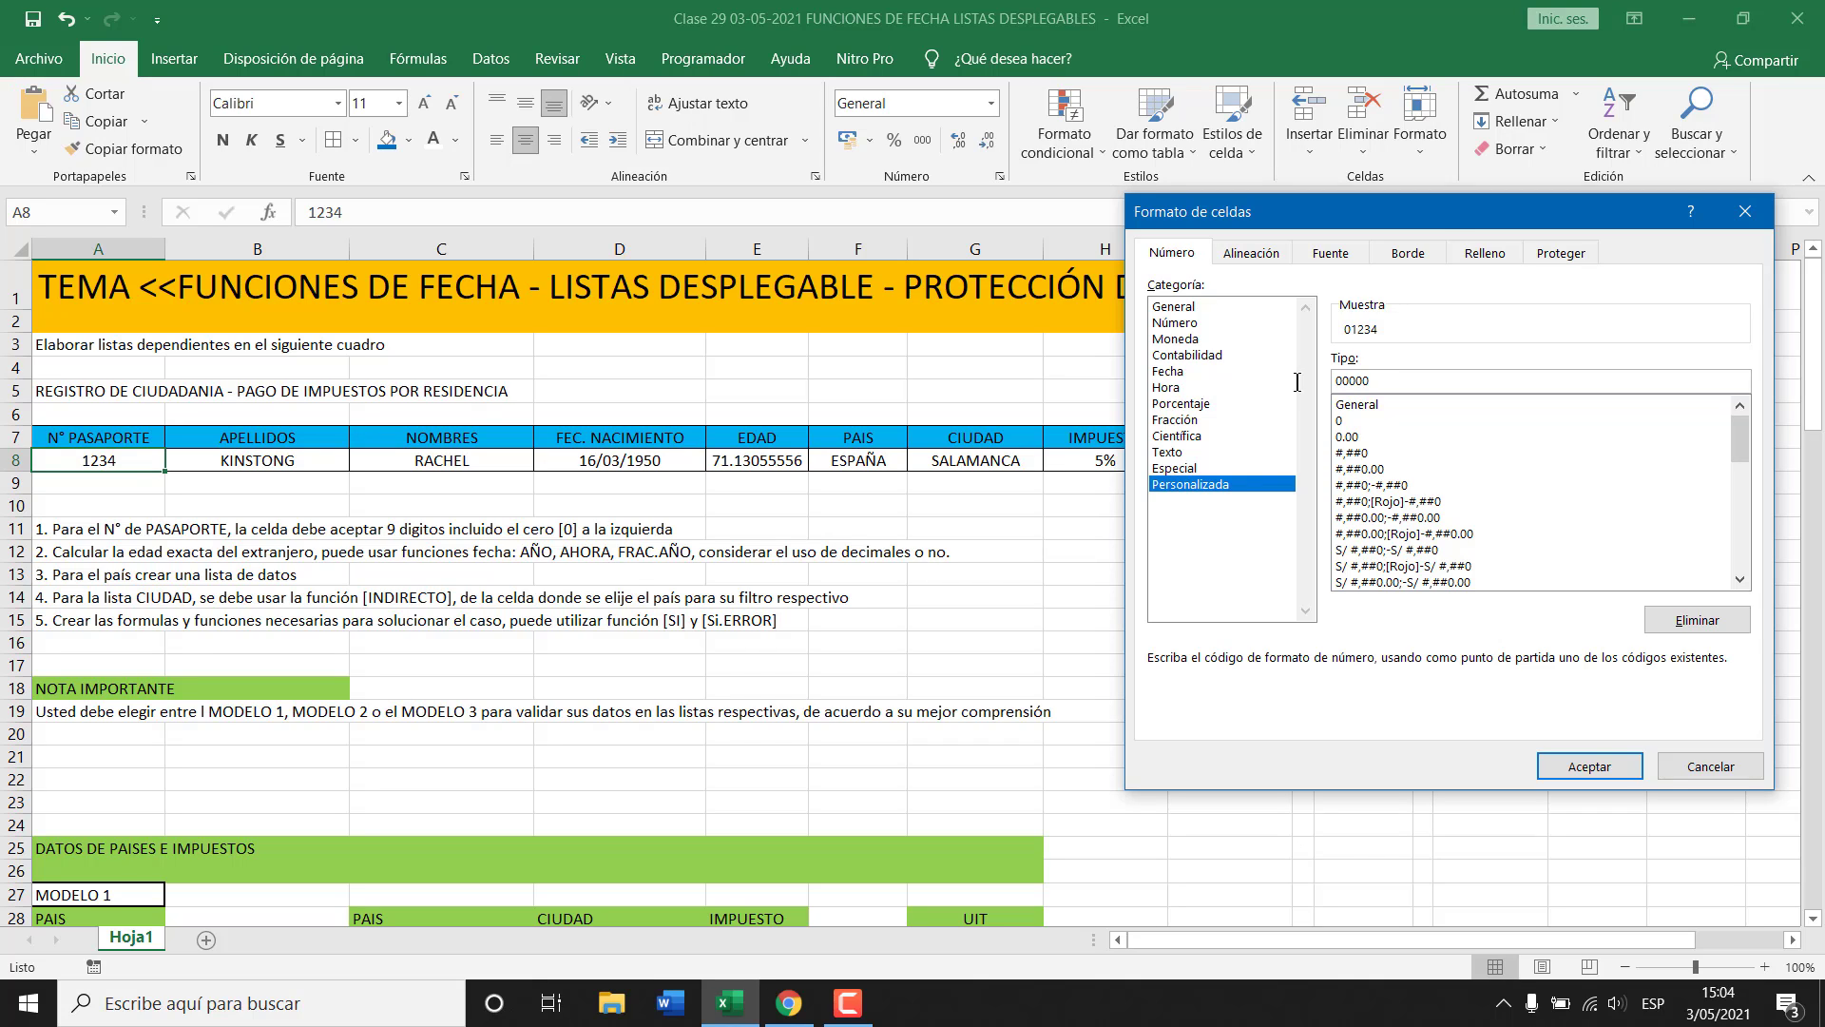
type("0000")
left_click(1590, 767)
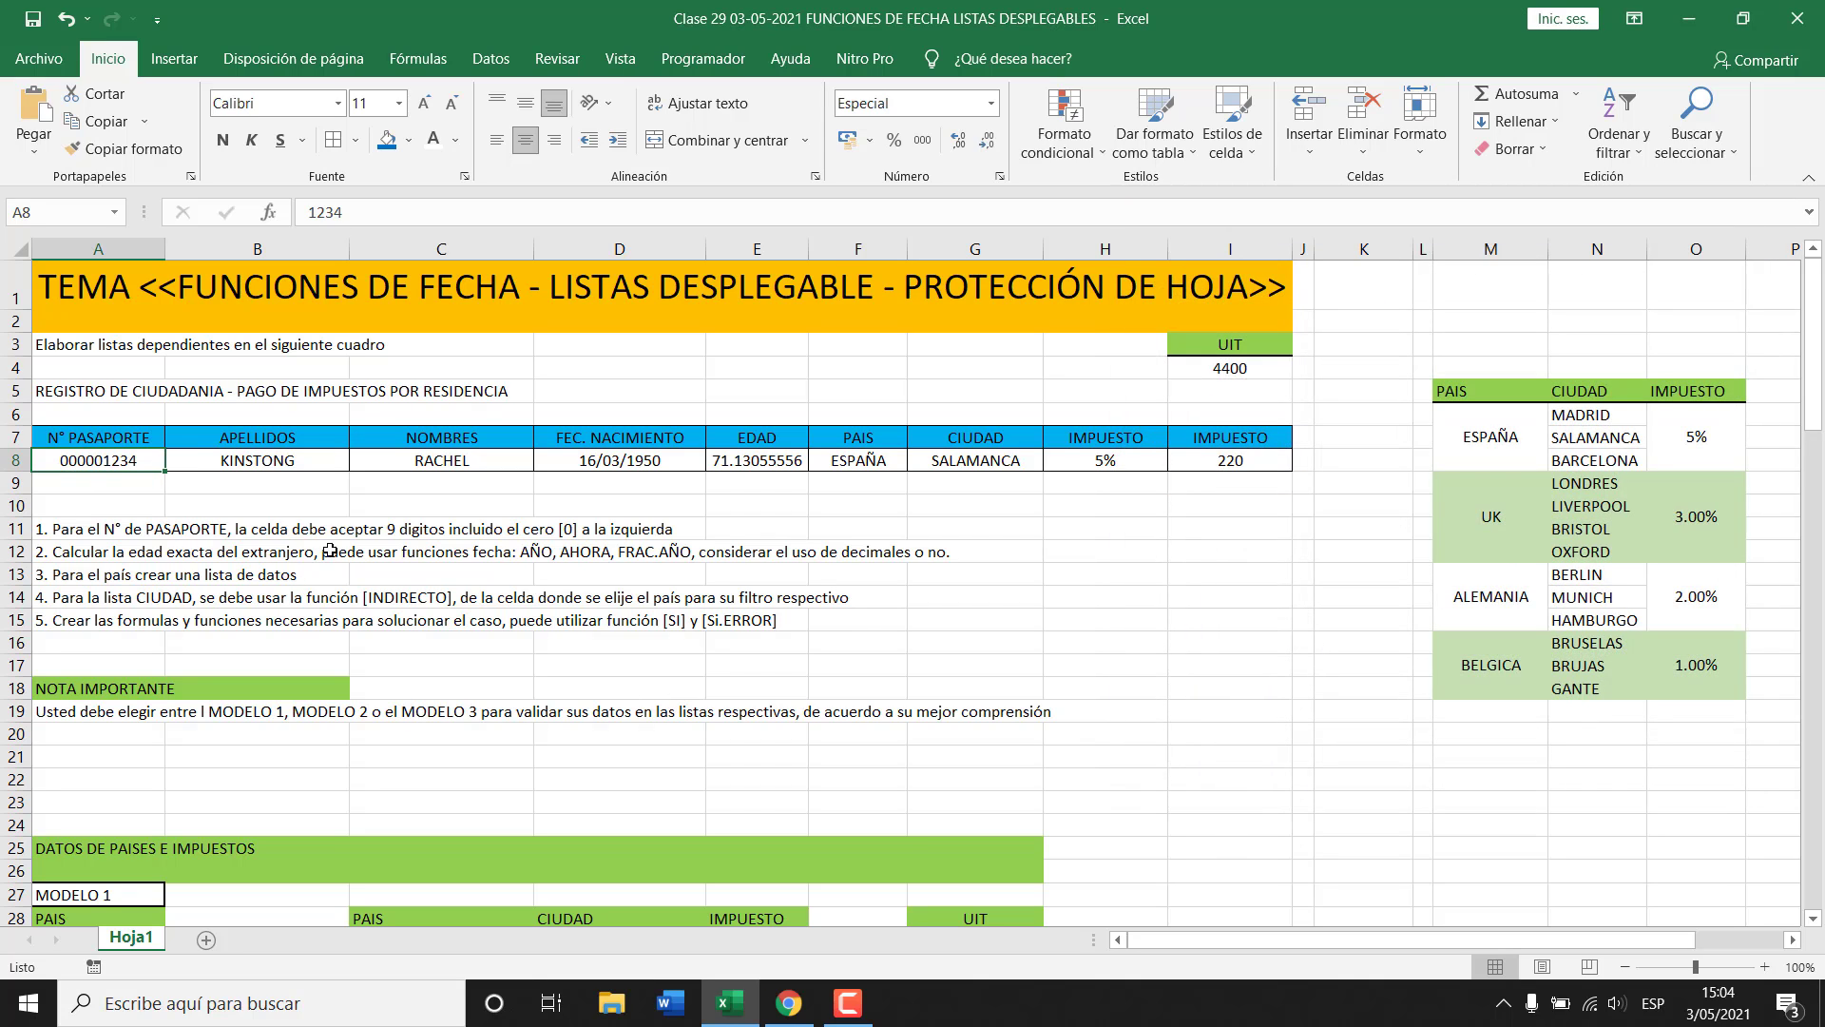
Reduce the decimals on the age in E8 until it shows the whole number 71.
left_click(741, 463)
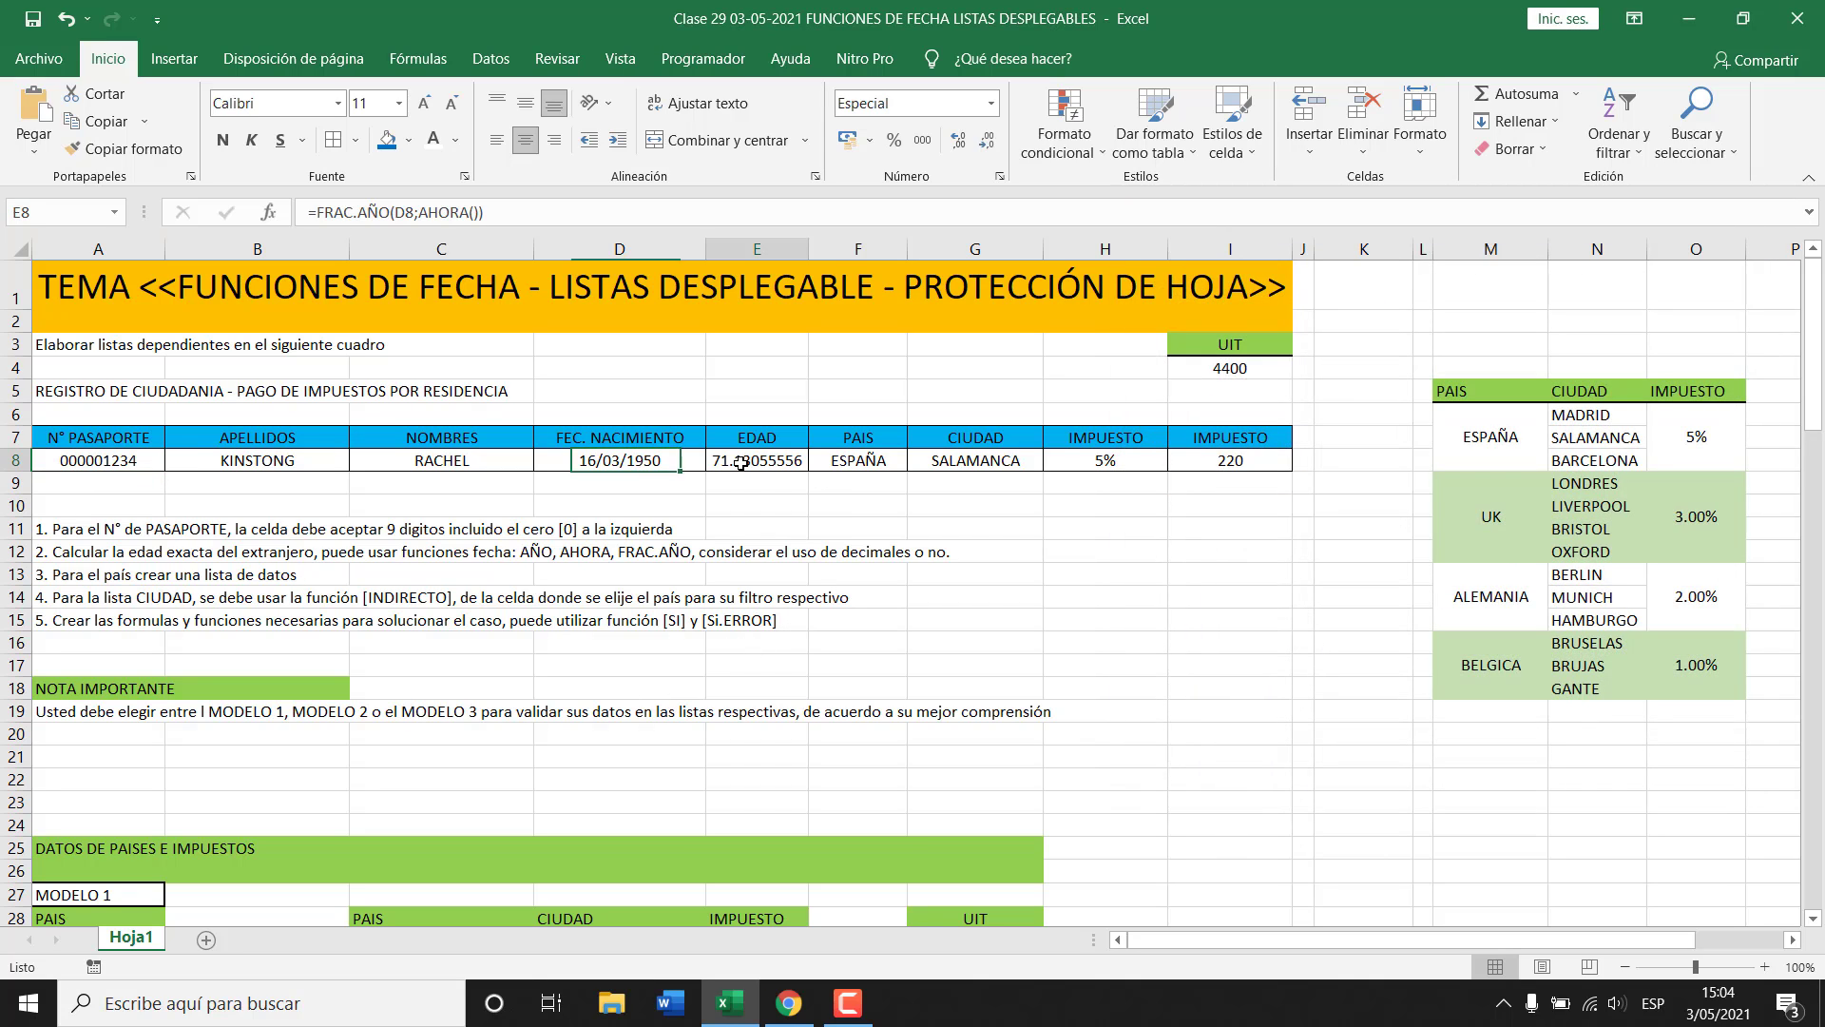
left_click(980, 143)
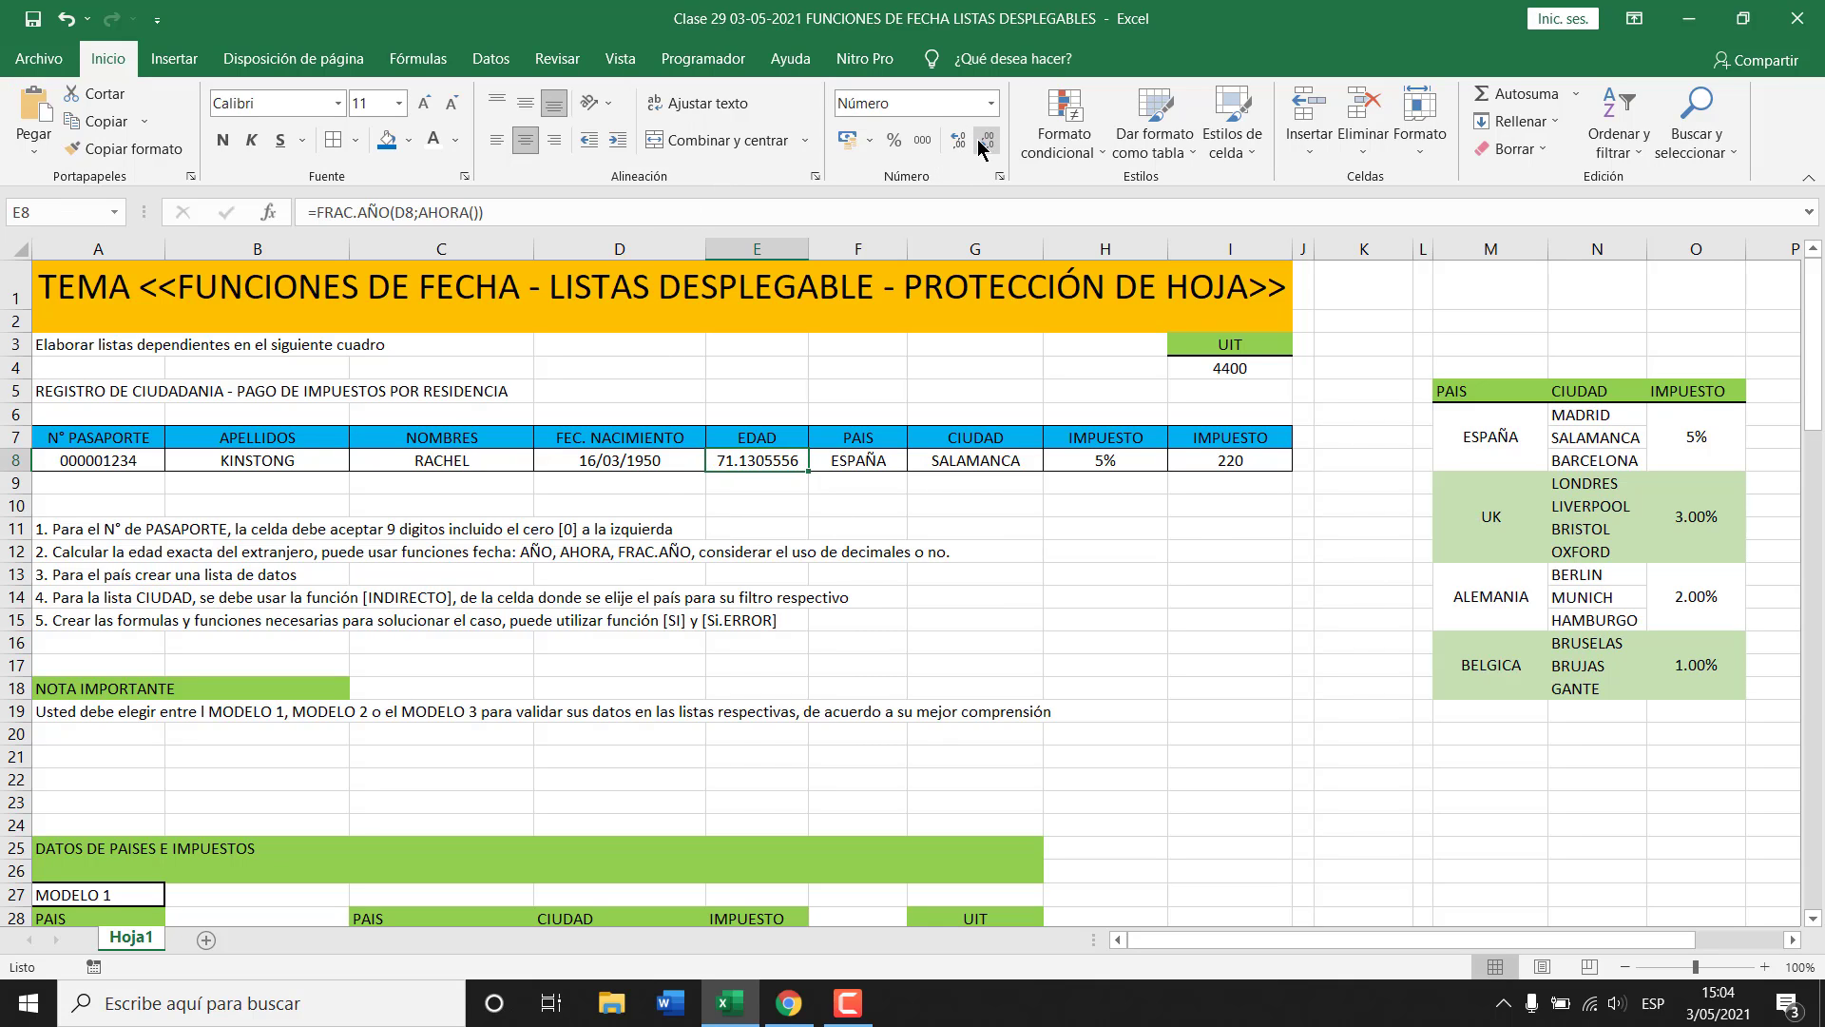
left_click(979, 142)
left_click(979, 143)
left_click(979, 142)
left_click(979, 143)
left_click(979, 142)
left_click(979, 142)
left_click(979, 142)
left_click(756, 499)
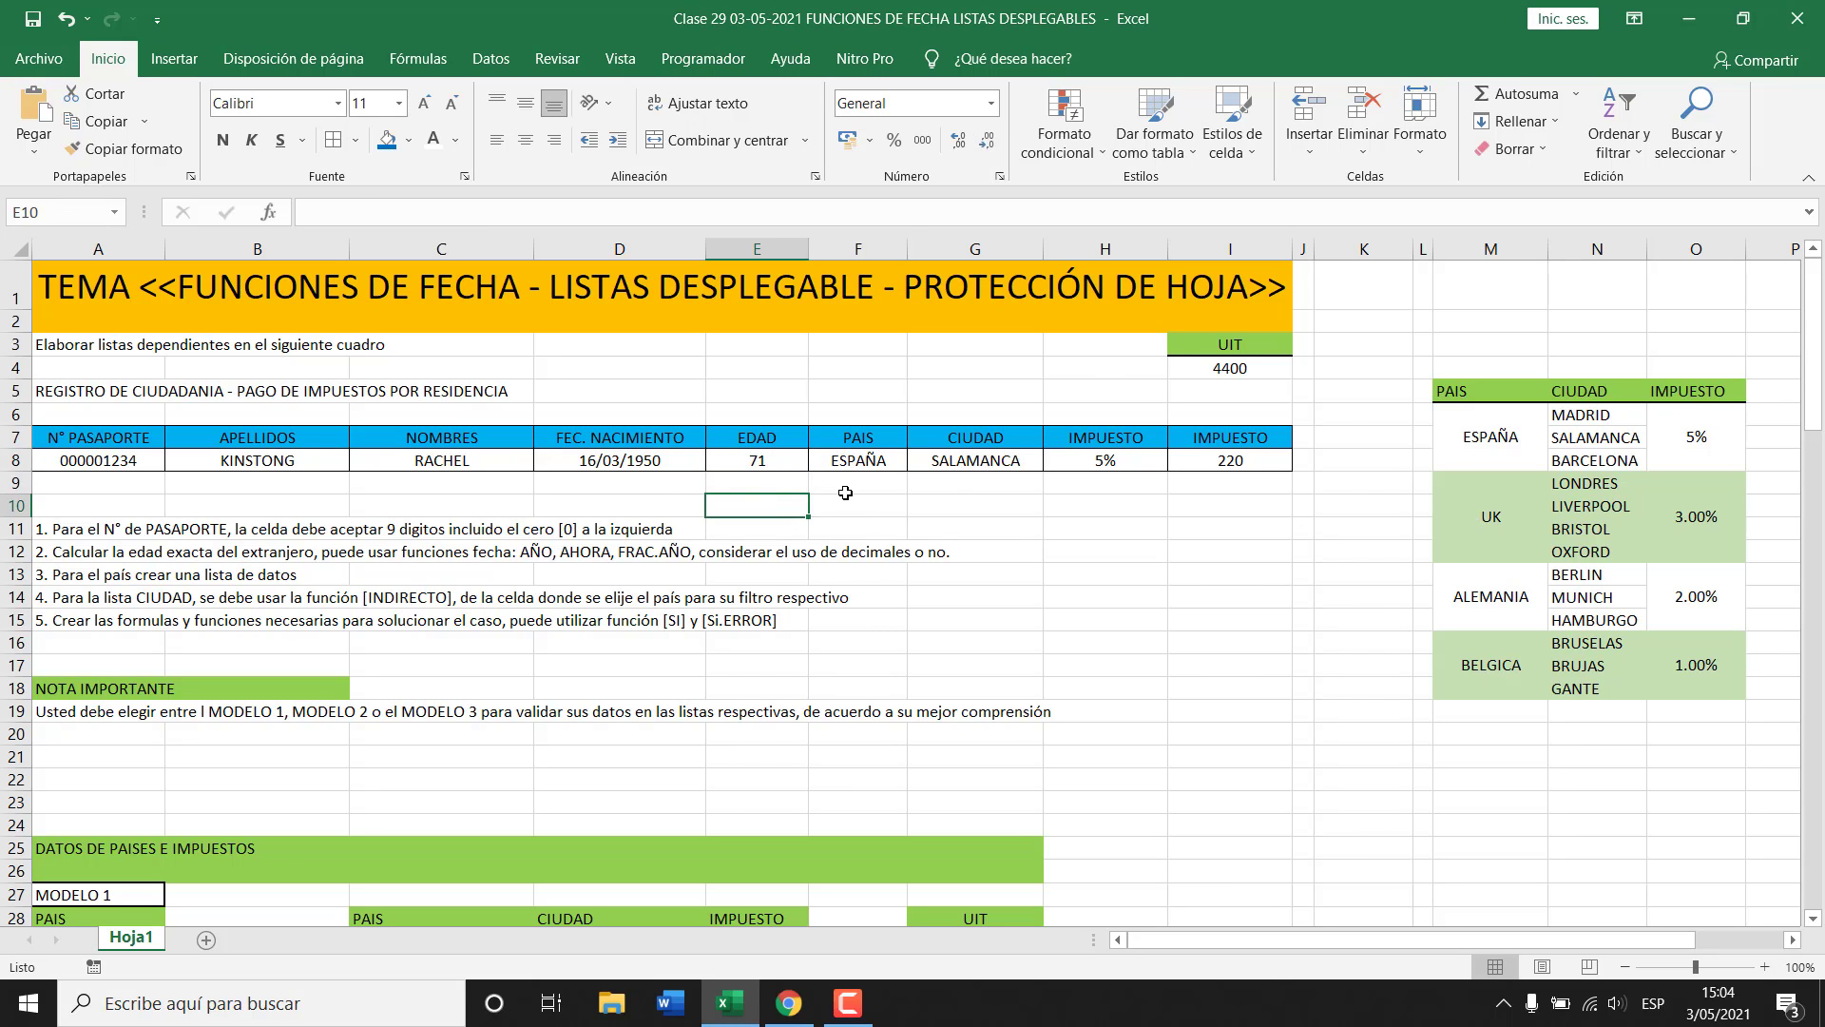
Format the tax amount in I8 as currency, showing S/ 220.00.
left_click(1232, 464)
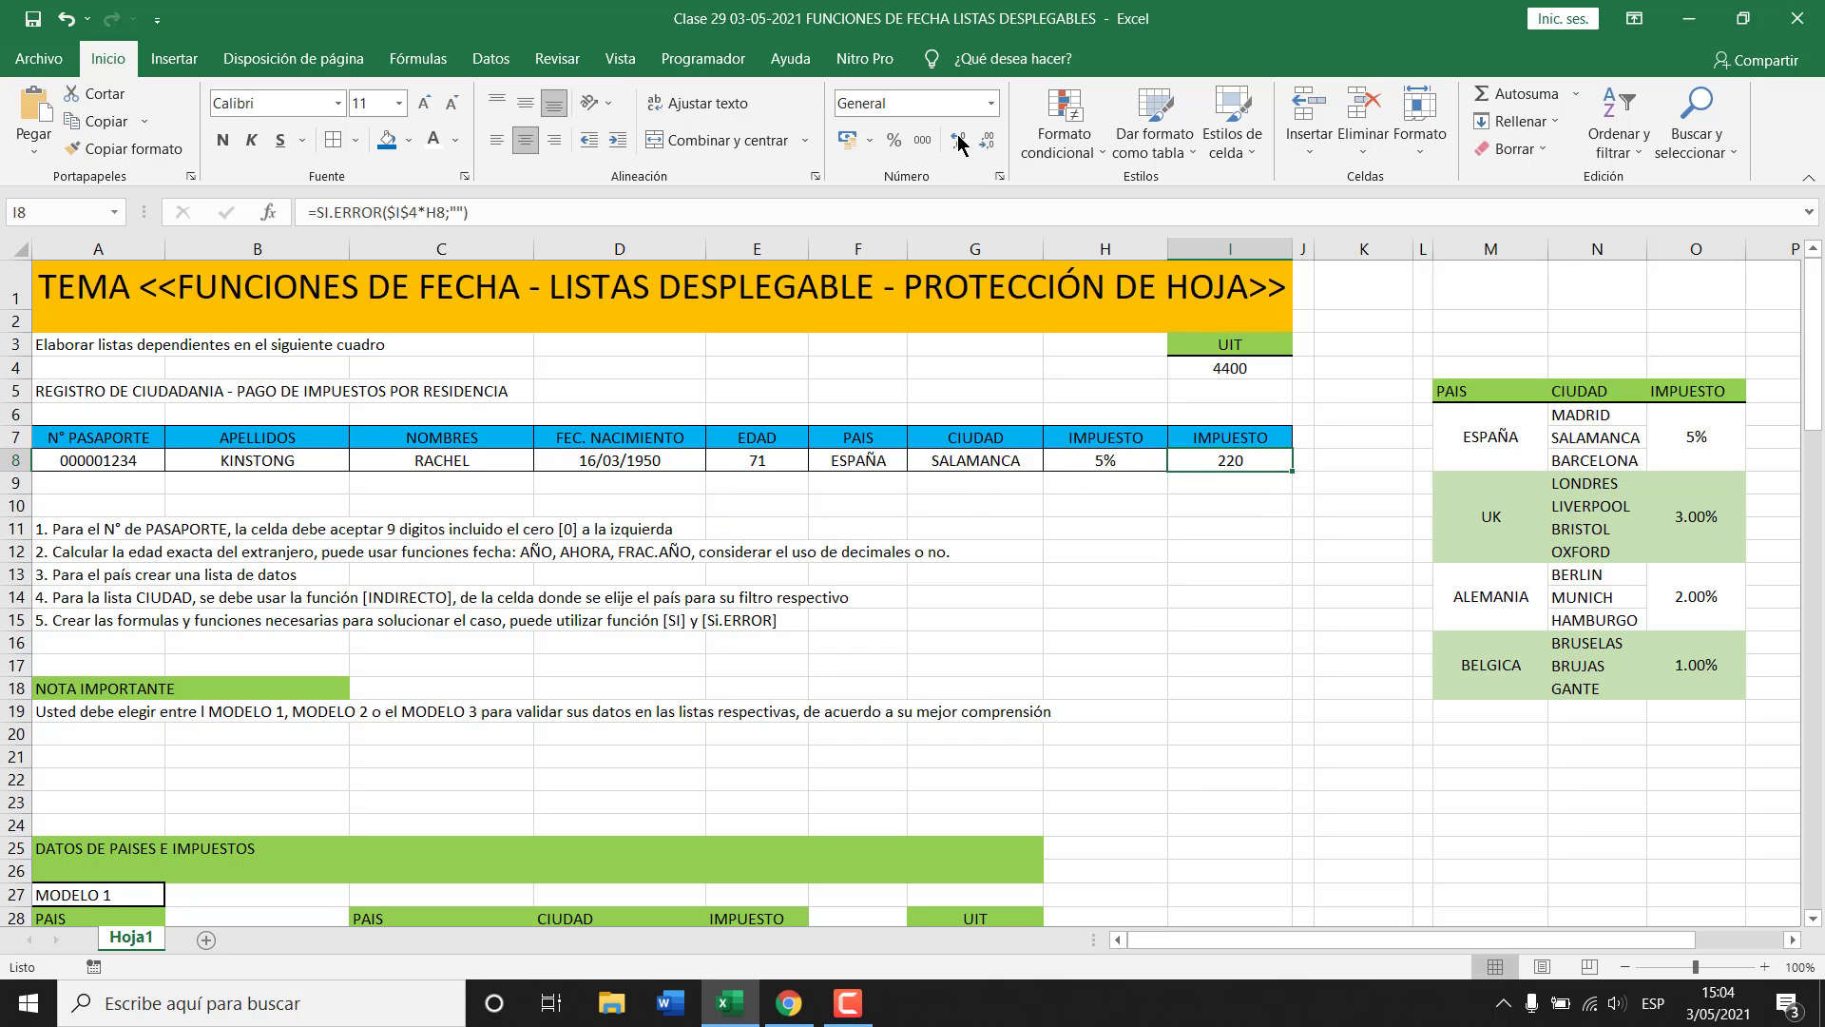
left_click(992, 103)
left_click(926, 249)
left_click(1181, 555)
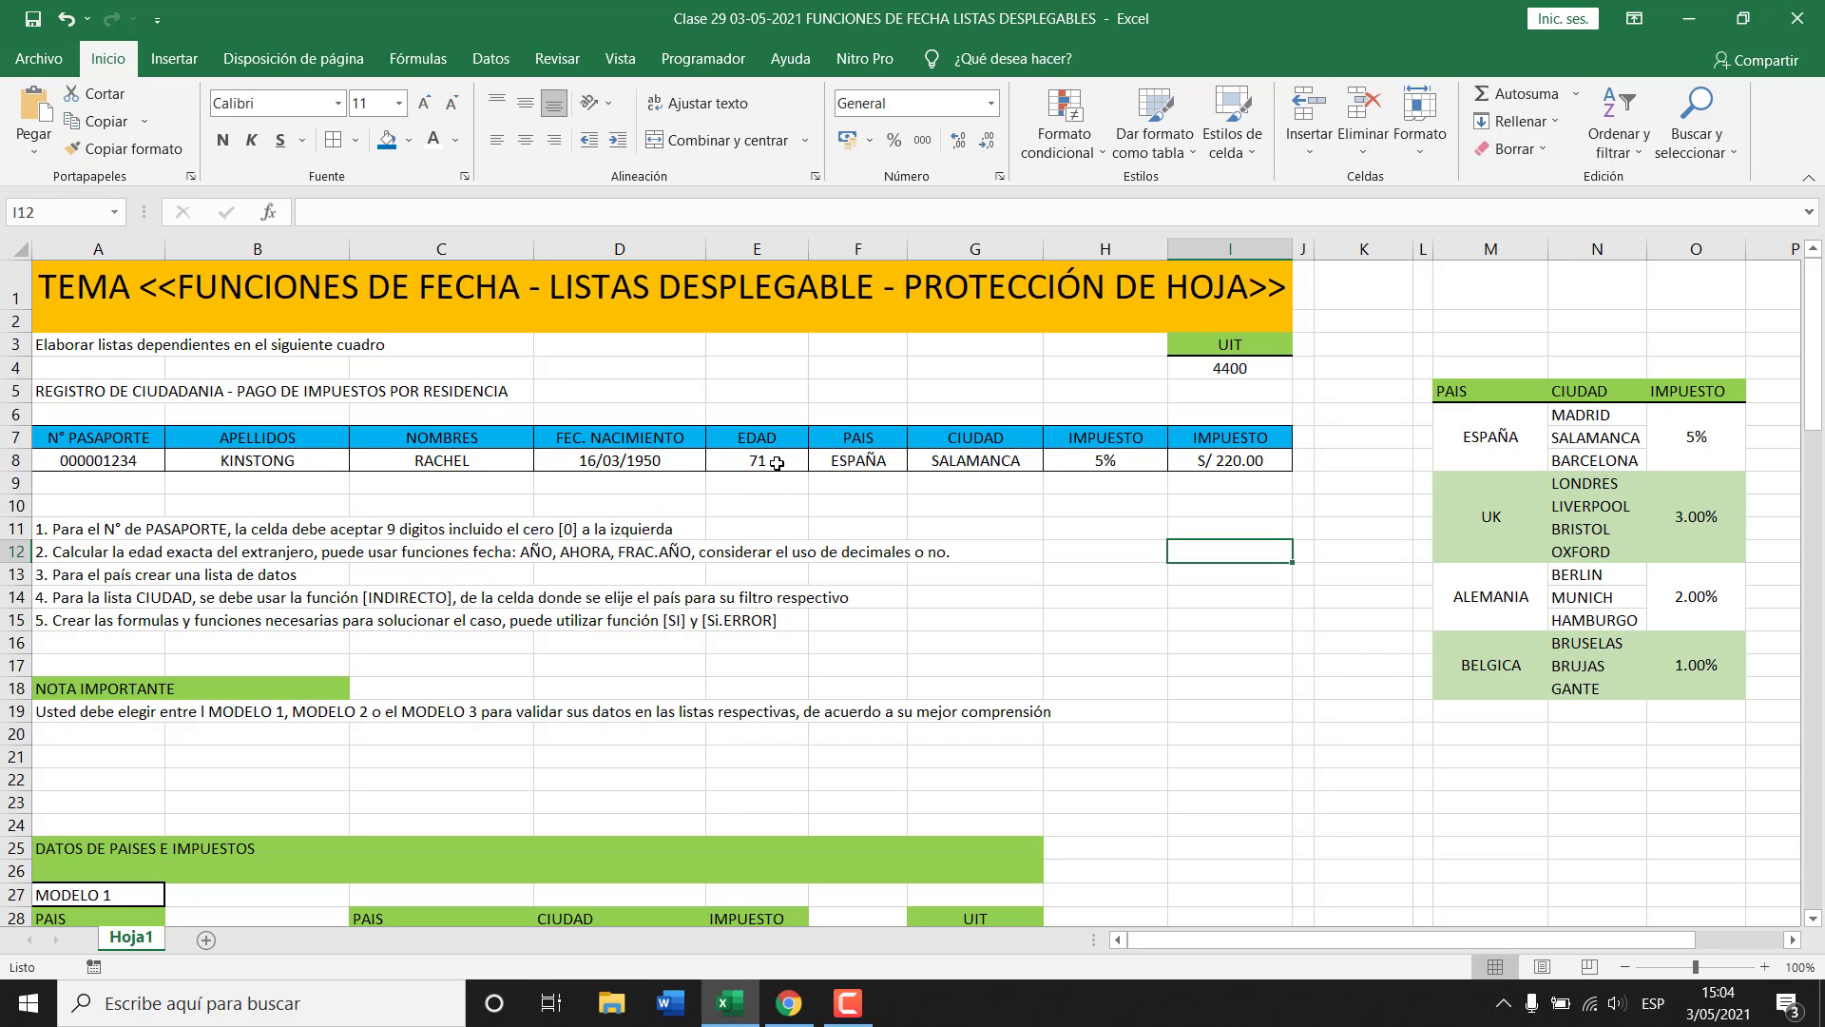
Change the birth date in D8 to 20/08/2010.
left_click(642, 458)
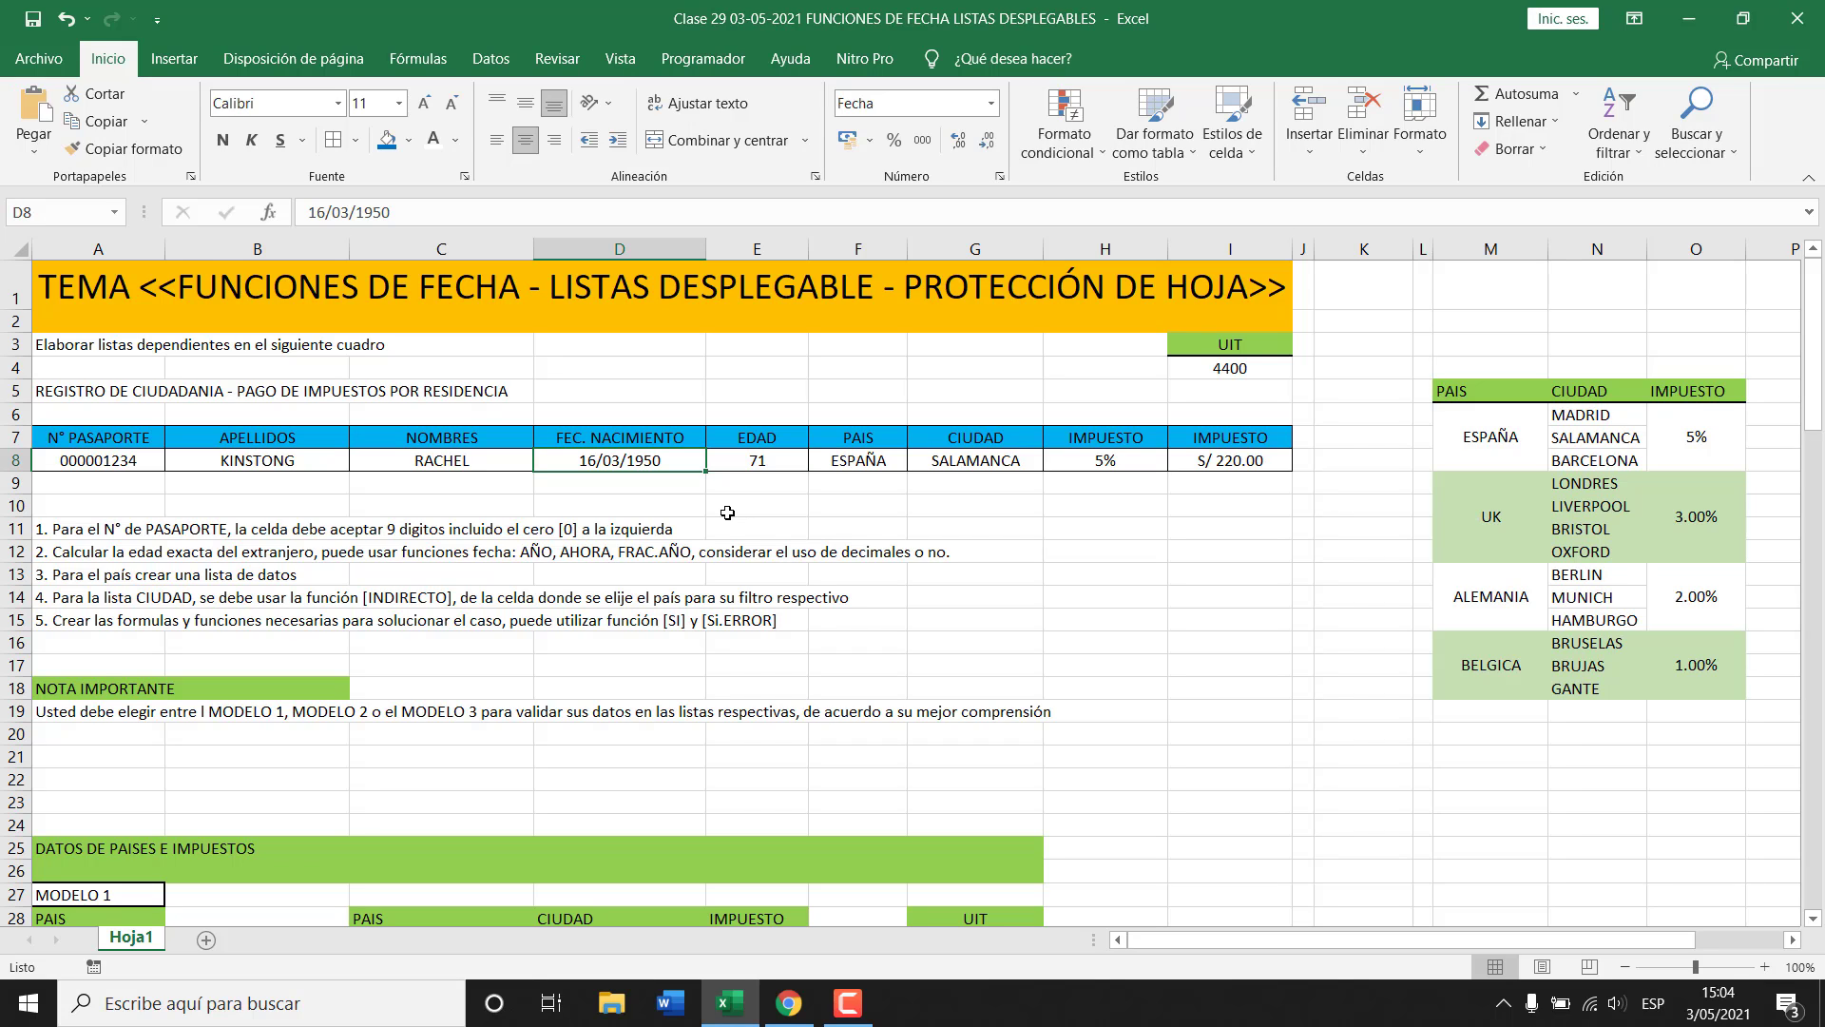
type("20/08/")
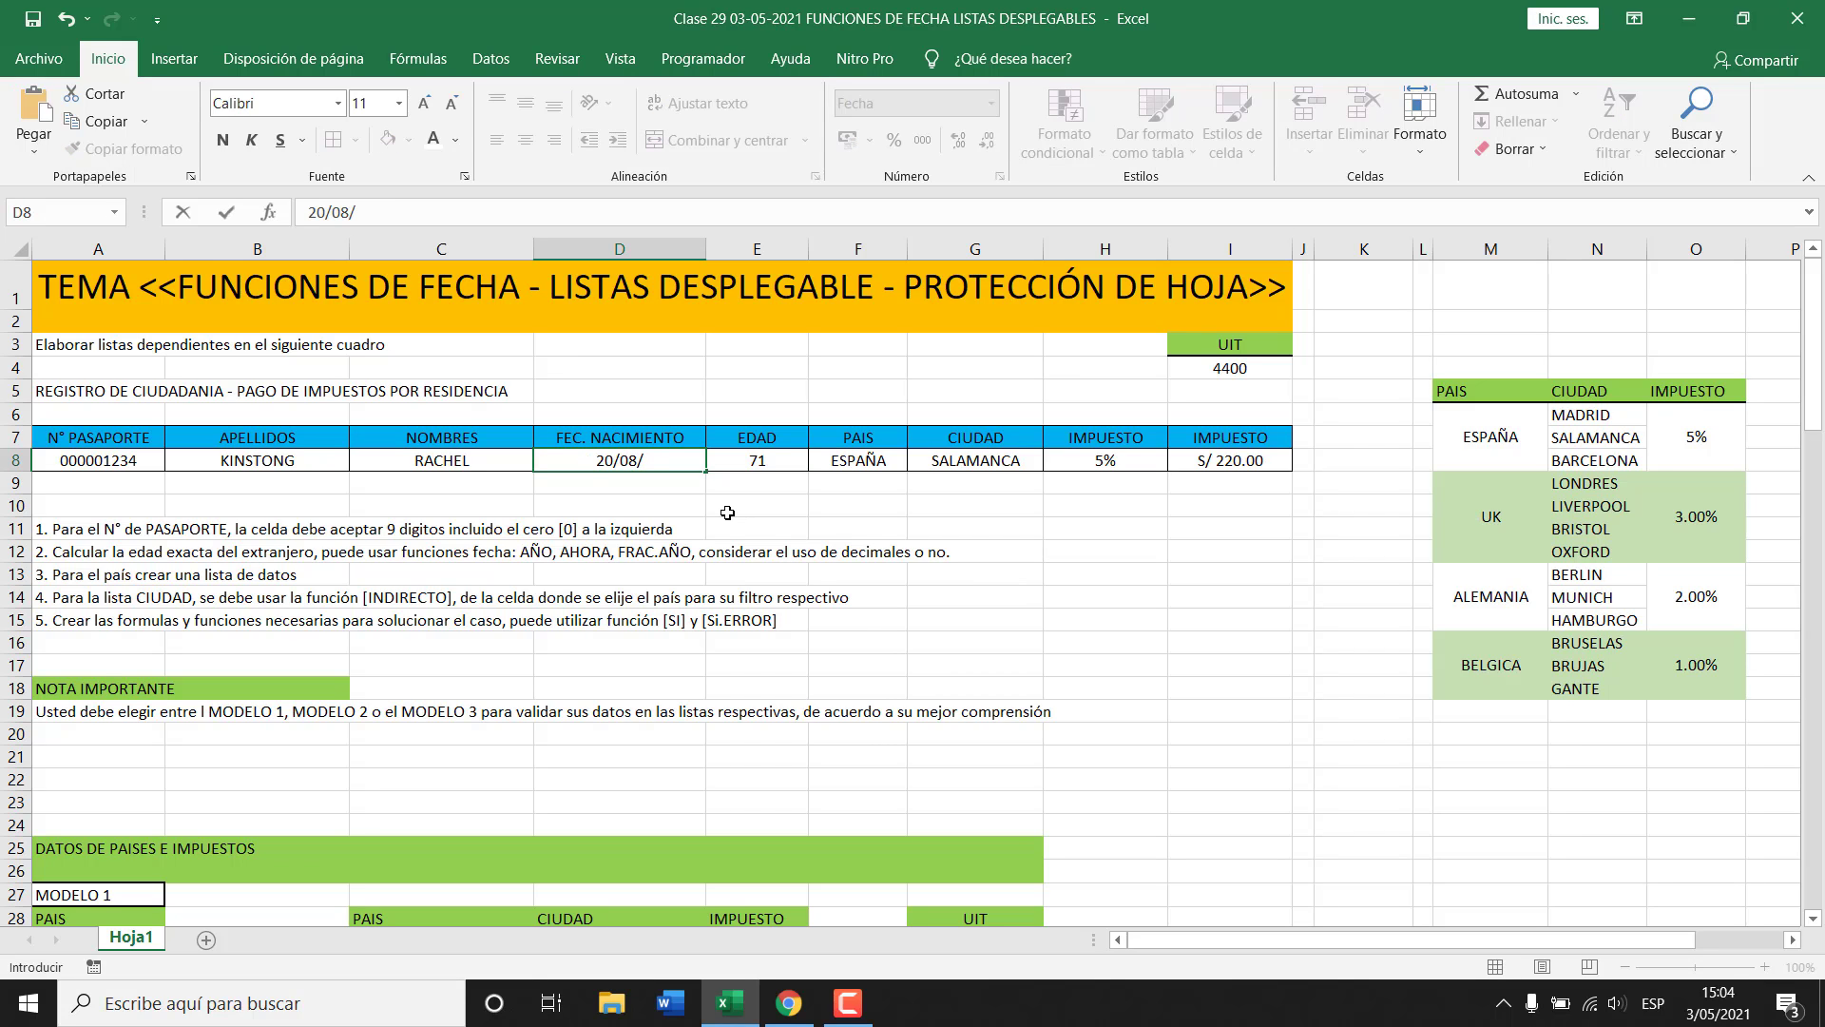
type("2010")
key("Return")
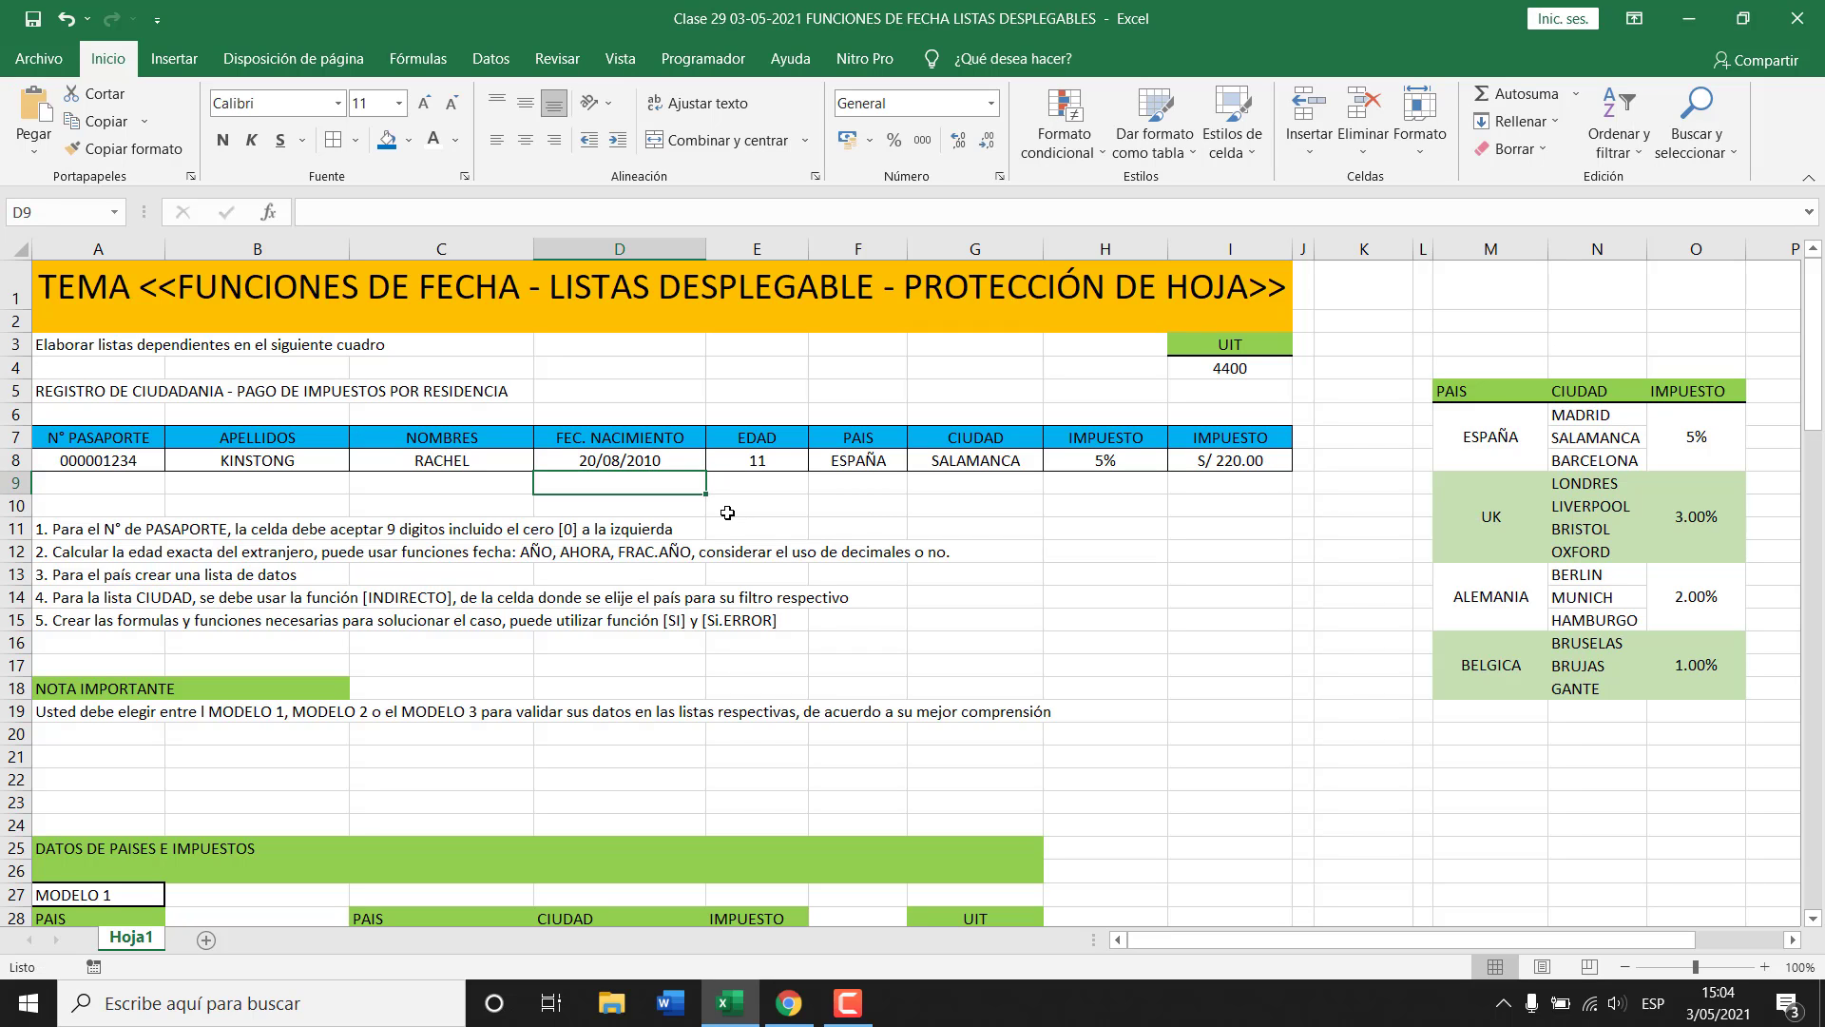
Show the recalculated age in E8 with two decimals (10.70) and check its formula.
key("Up")
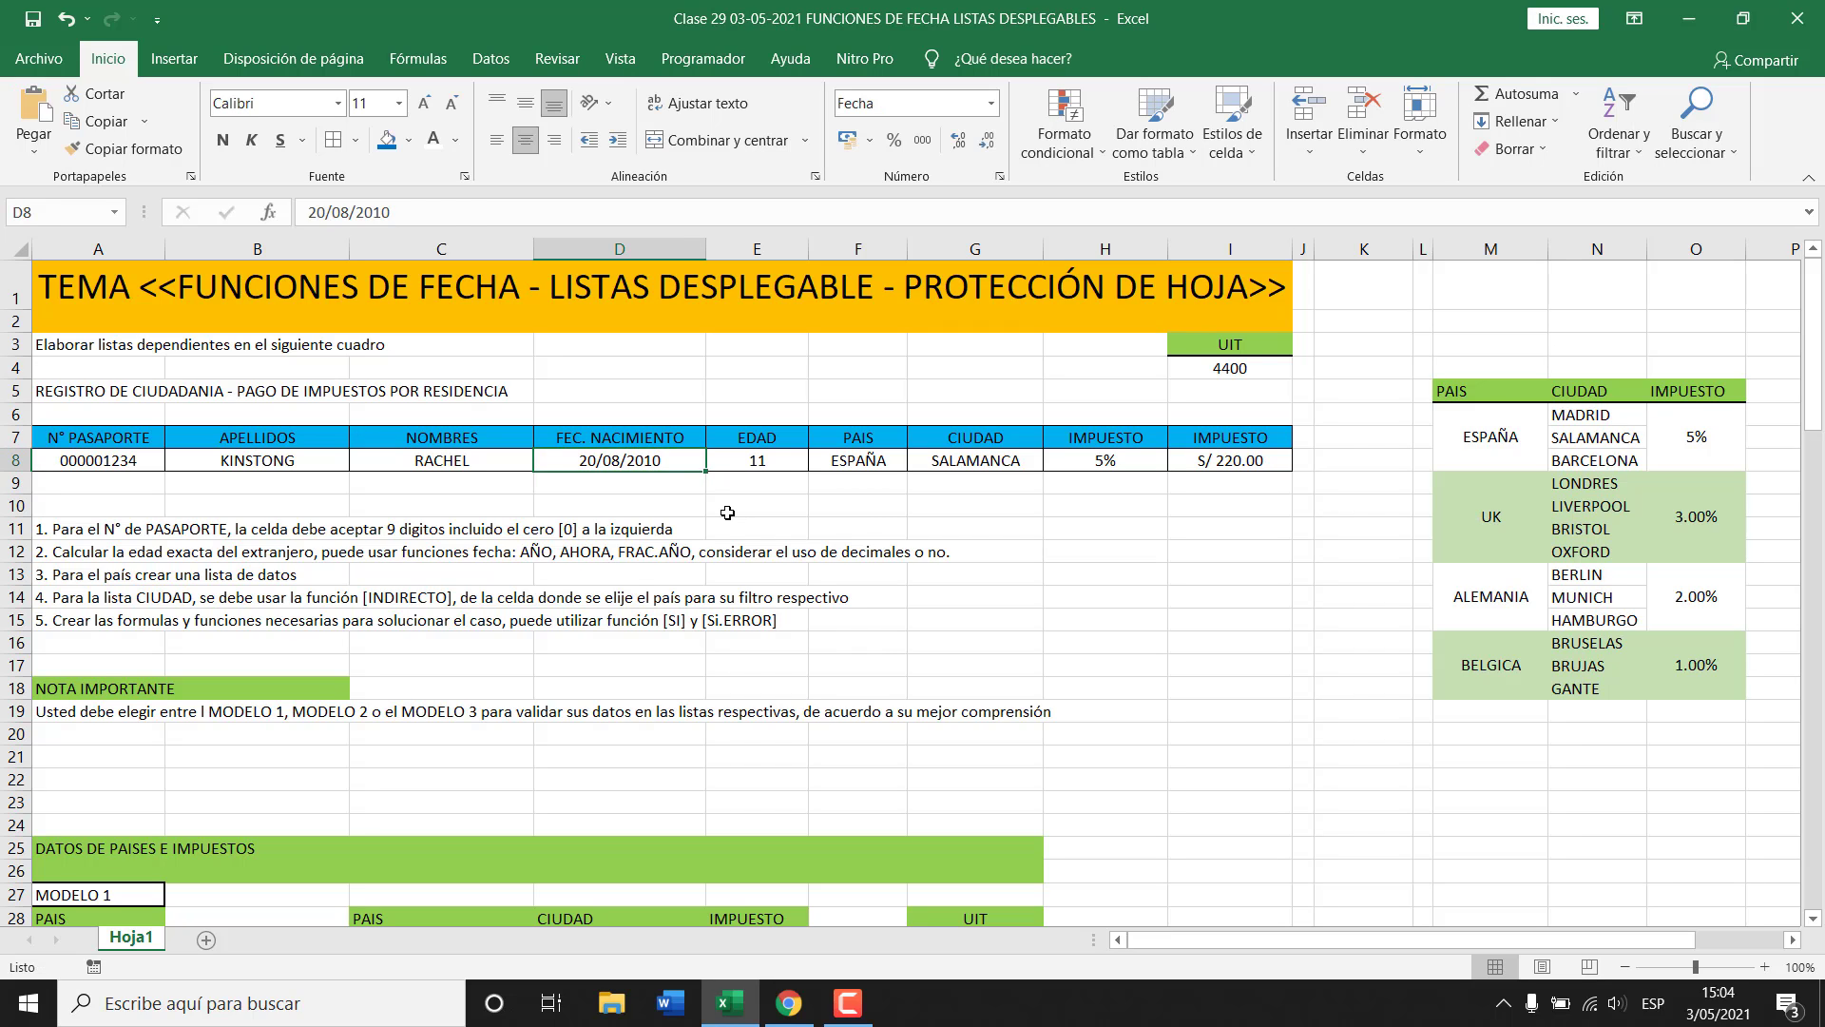
key("Right")
left_click(962, 142)
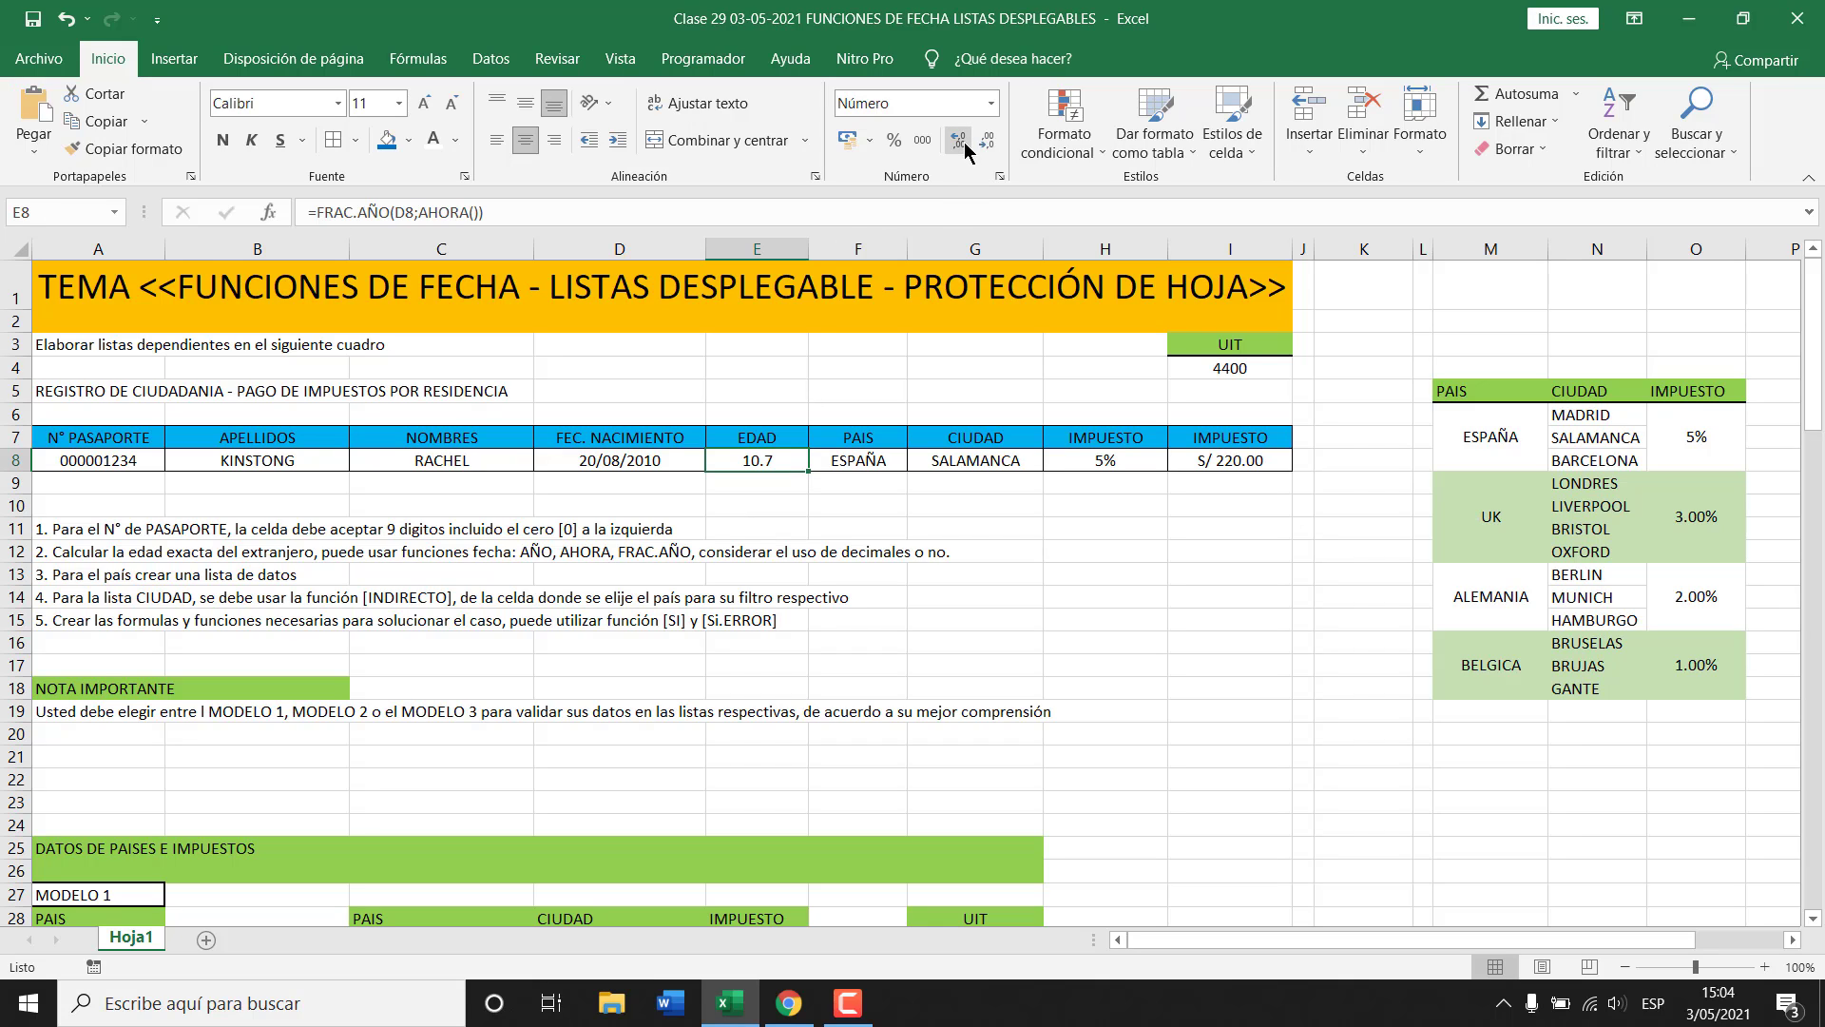
left_click(963, 143)
key("F2")
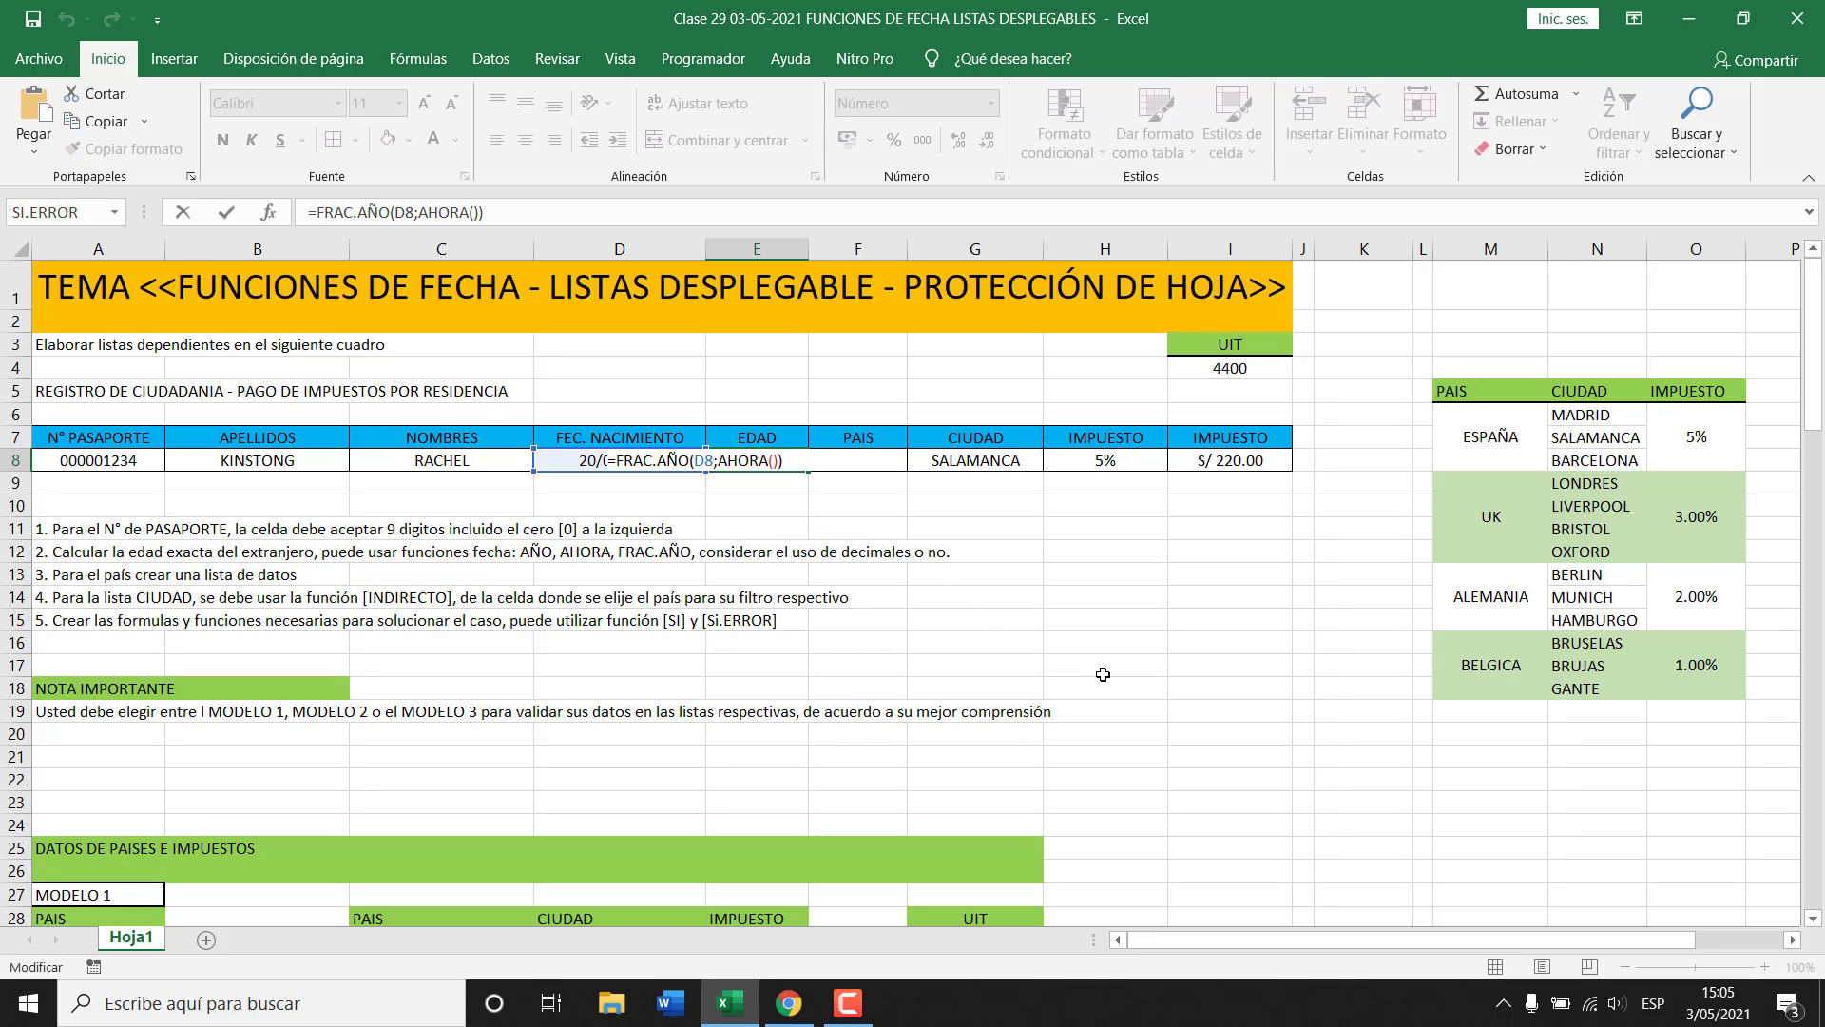
key("Escape")
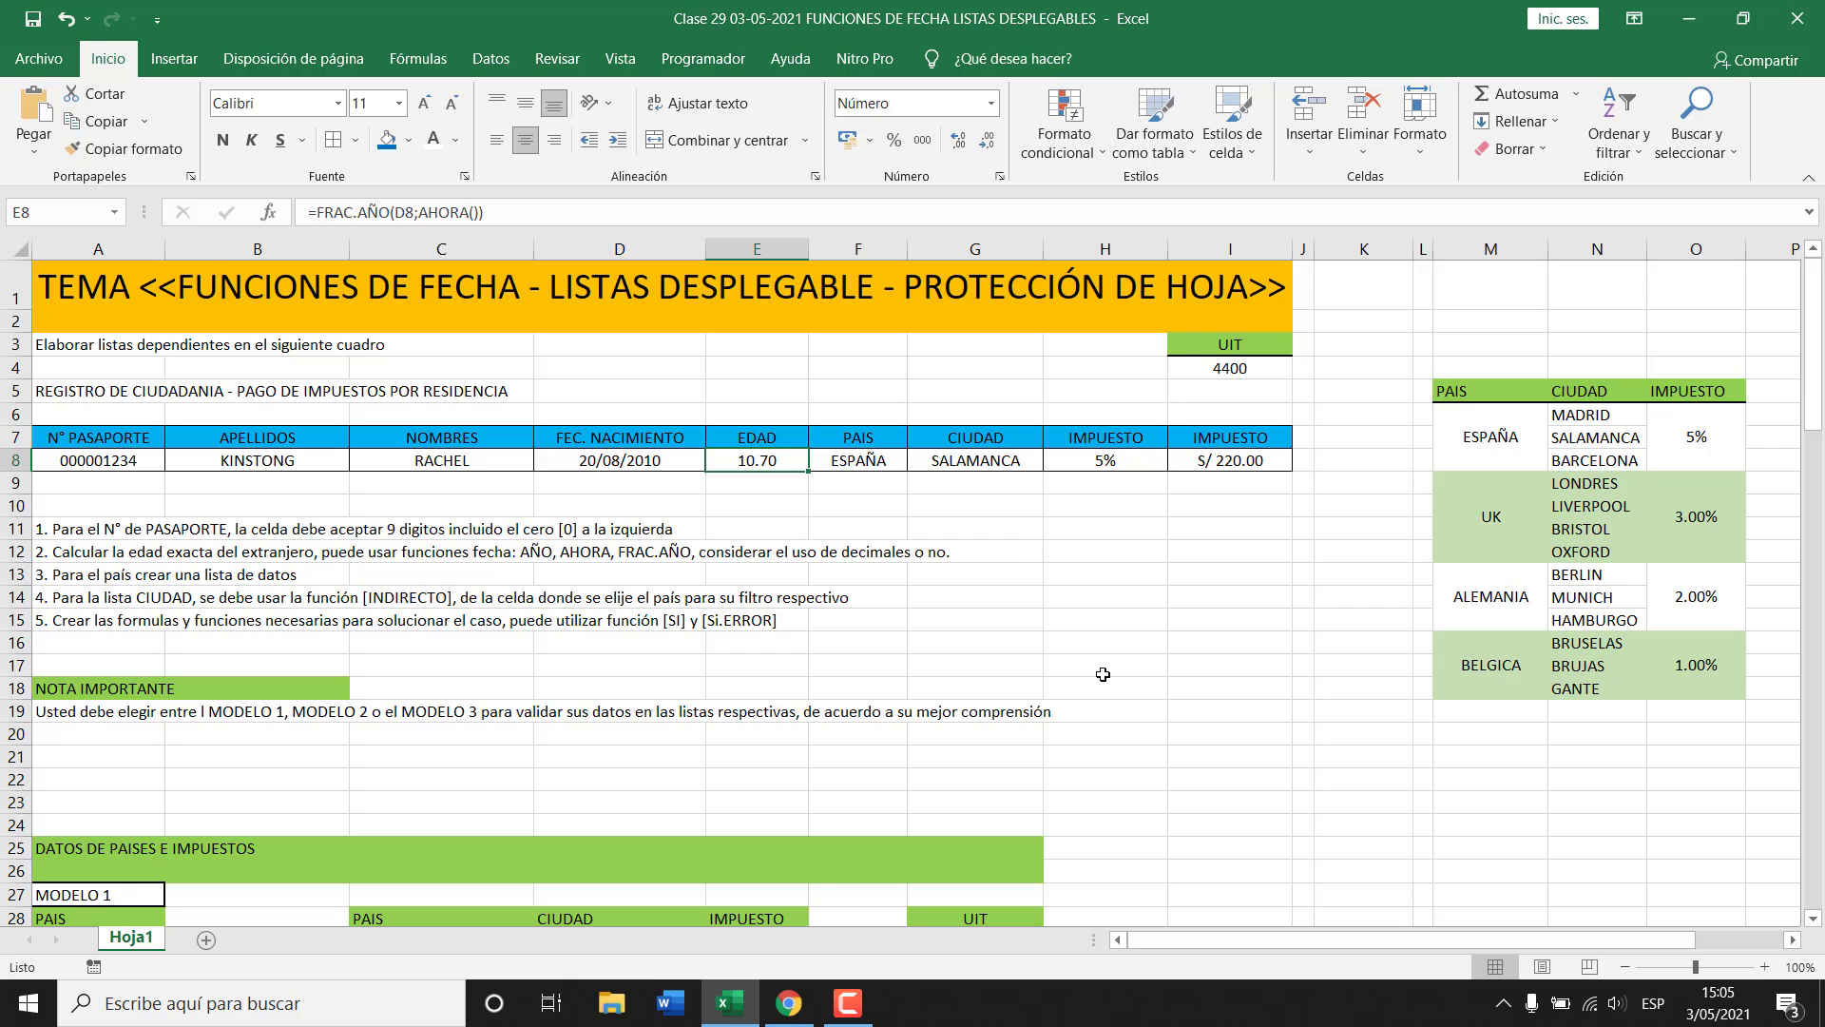
Widen column E and clear the age formula from E8.
left_click_drag(809, 248, 918, 248)
scroll(1010, 556, "up", 1)
scroll(1010, 556, "up", 1)
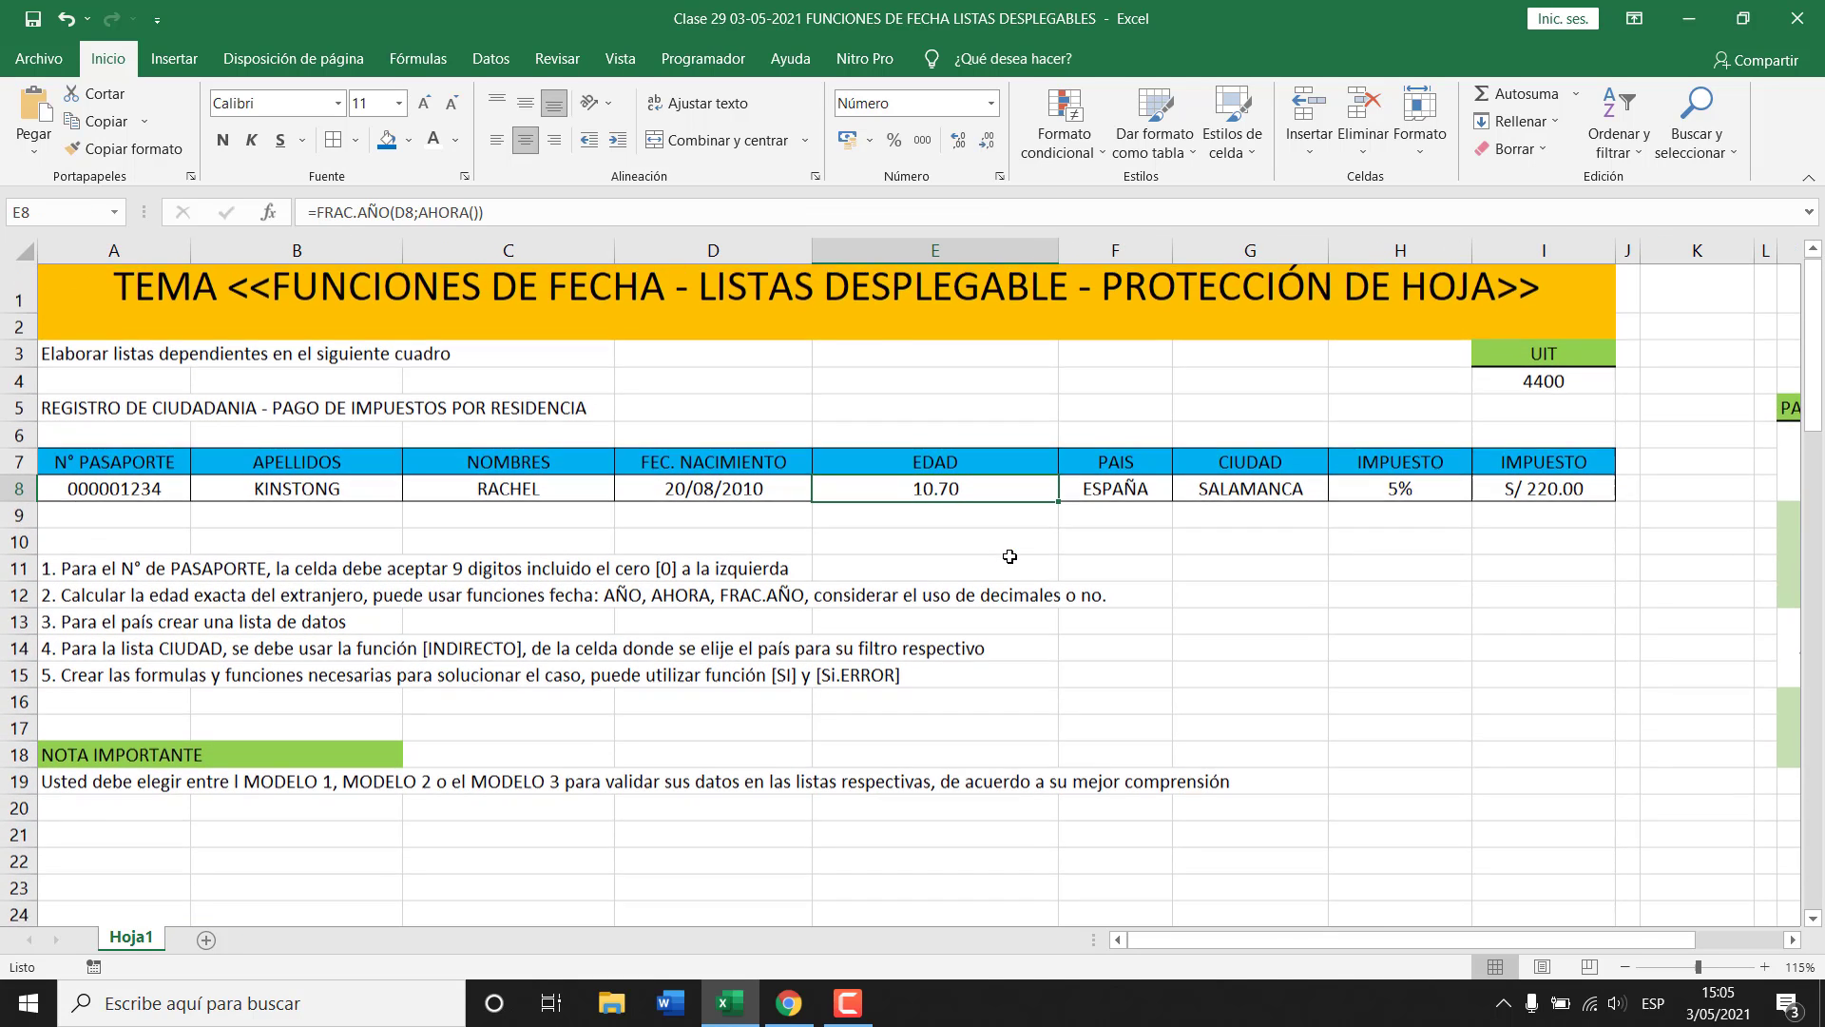
key("Delete")
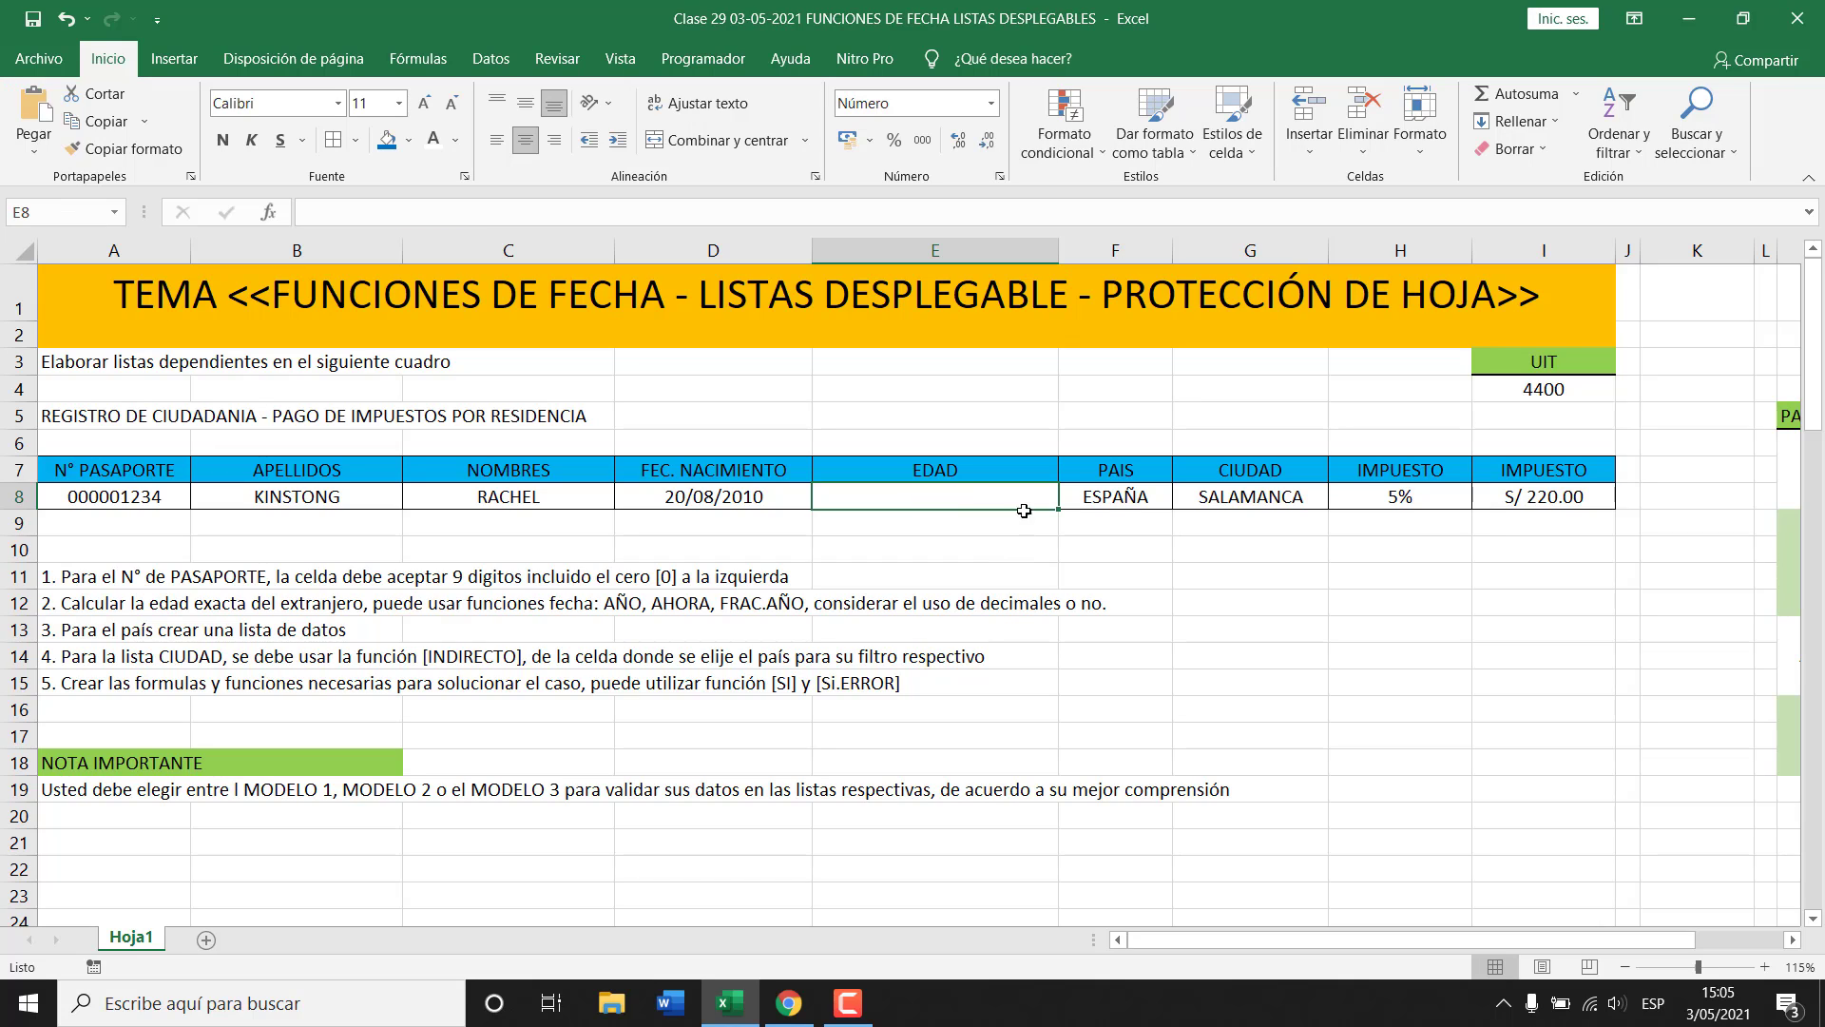
left_click(956, 384)
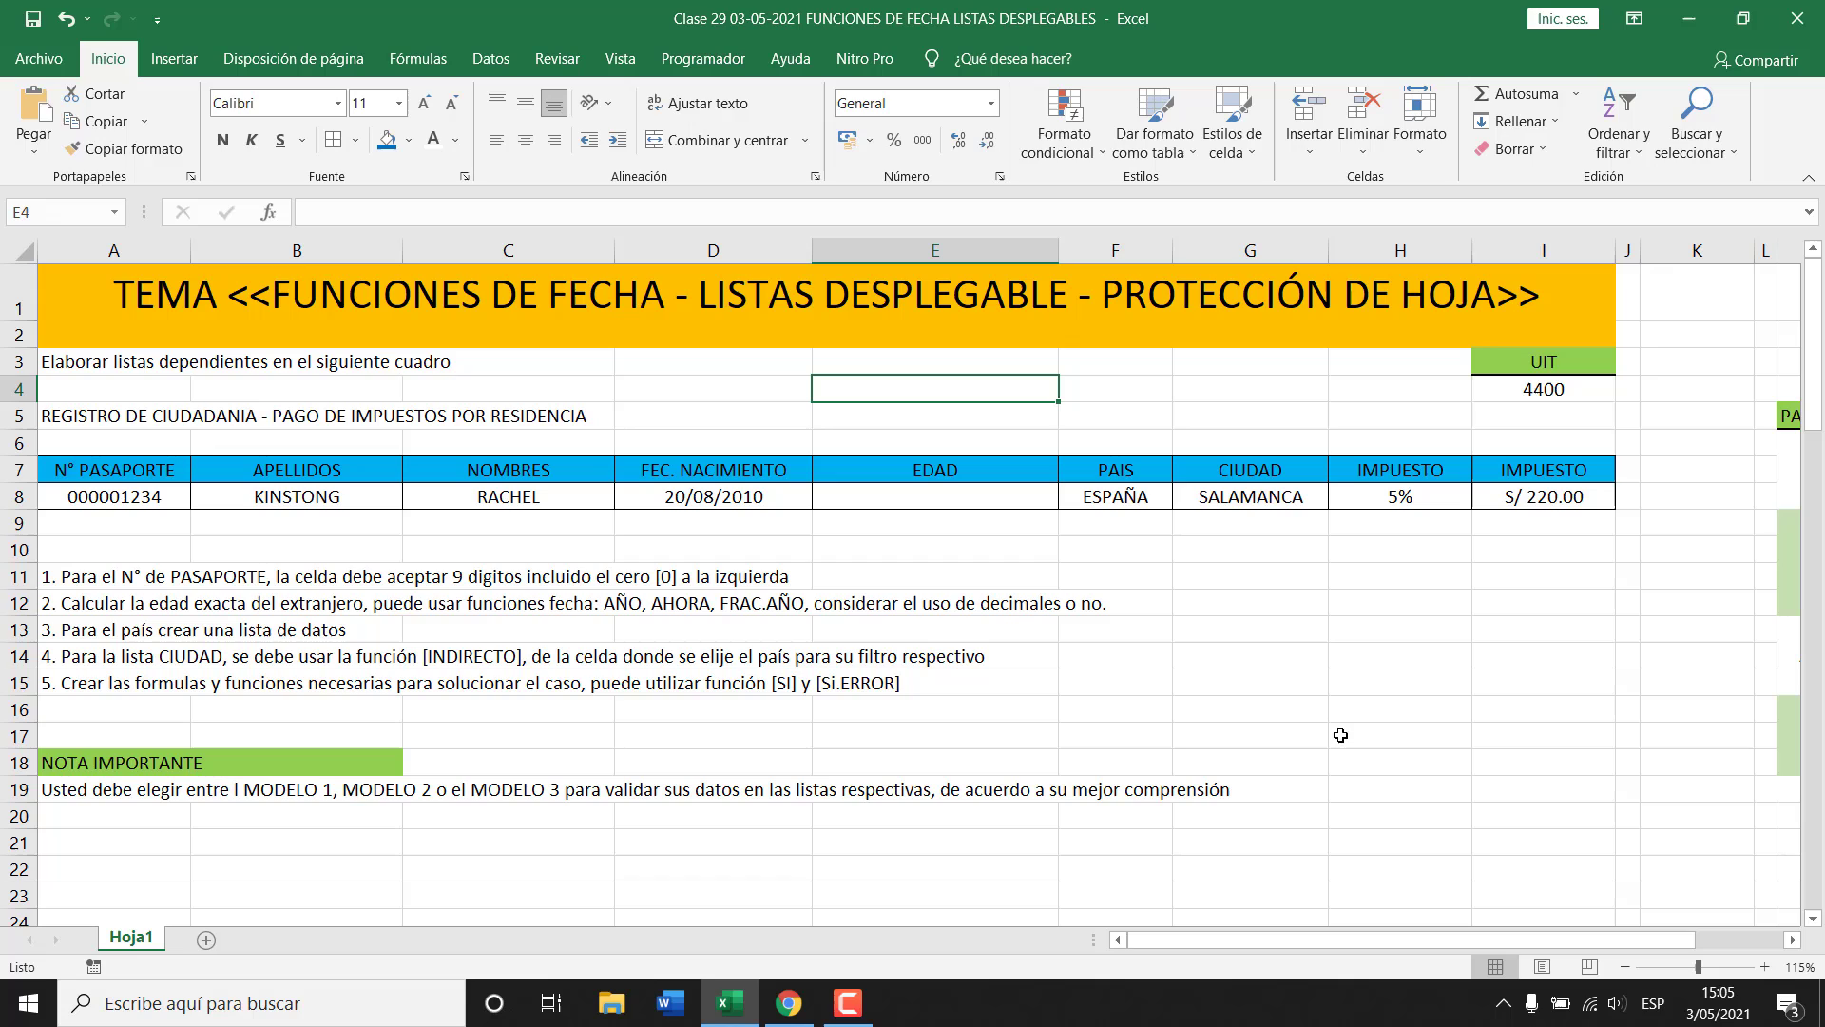
Enter =AHORA() in H12, merge H12:I12 and refresh it to 3/05/2021 15:06.
left_click(1372, 599)
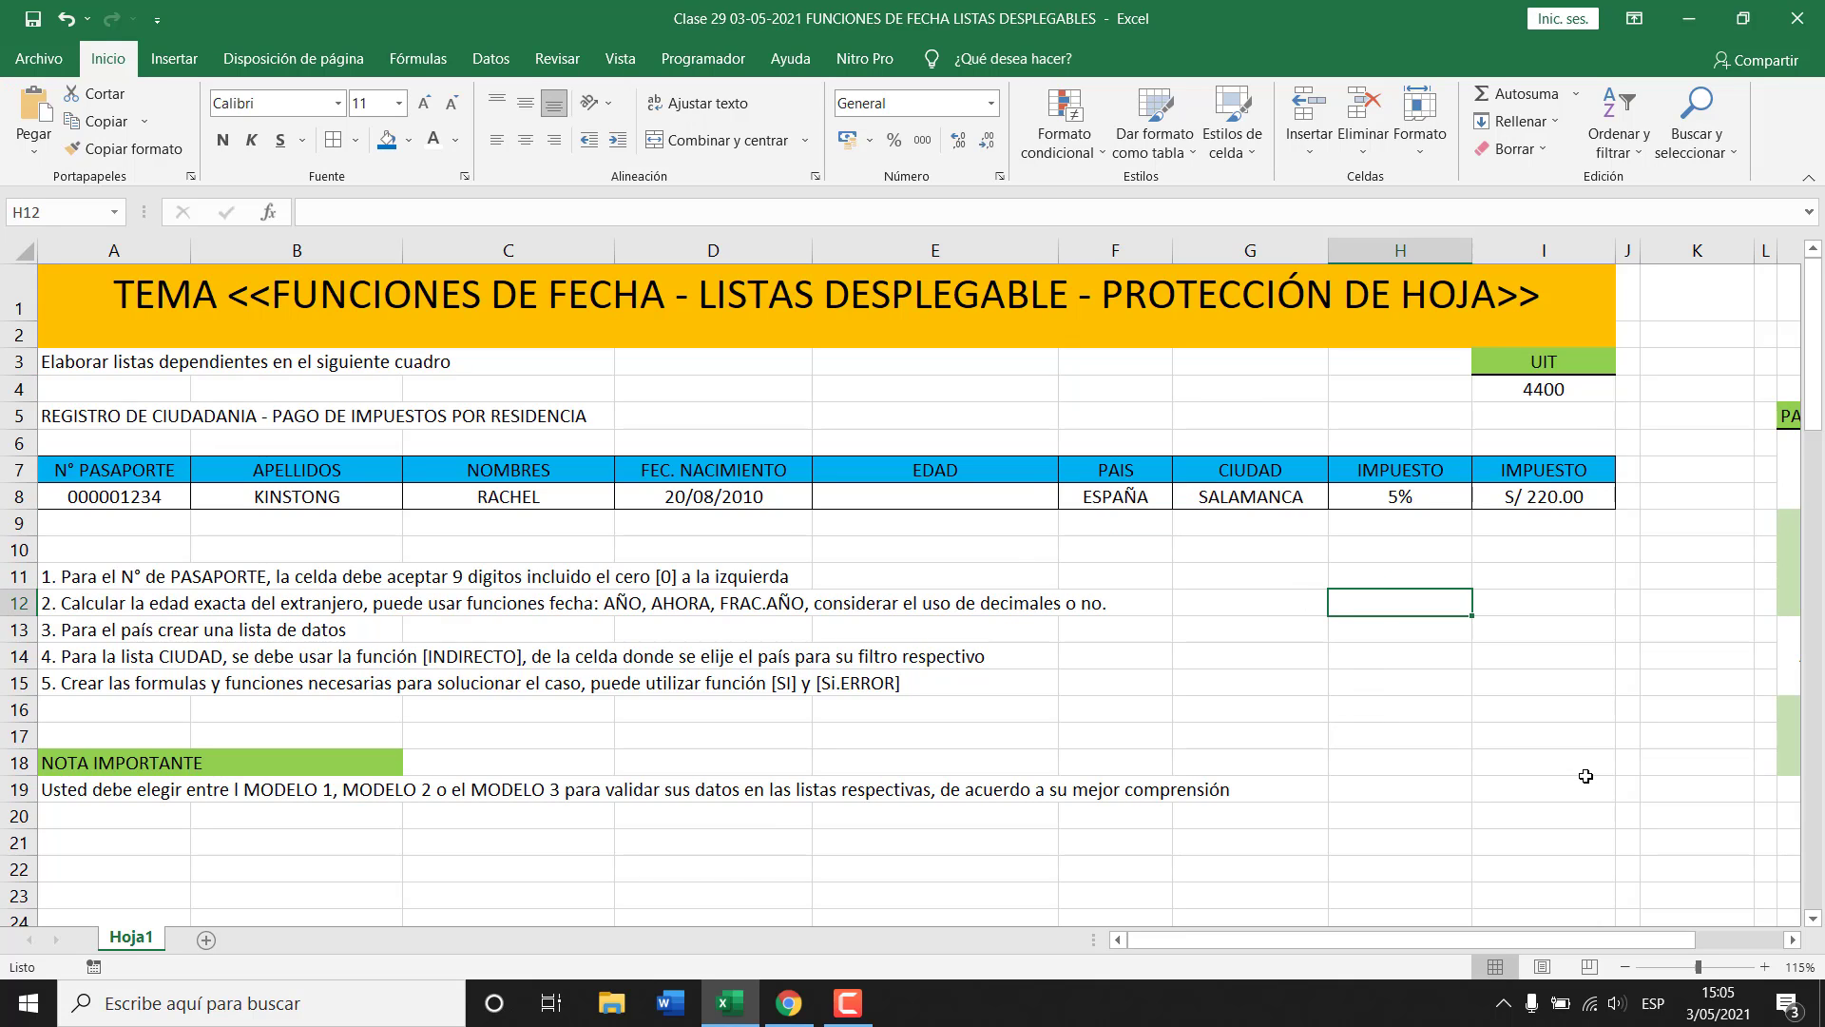
type("=AH")
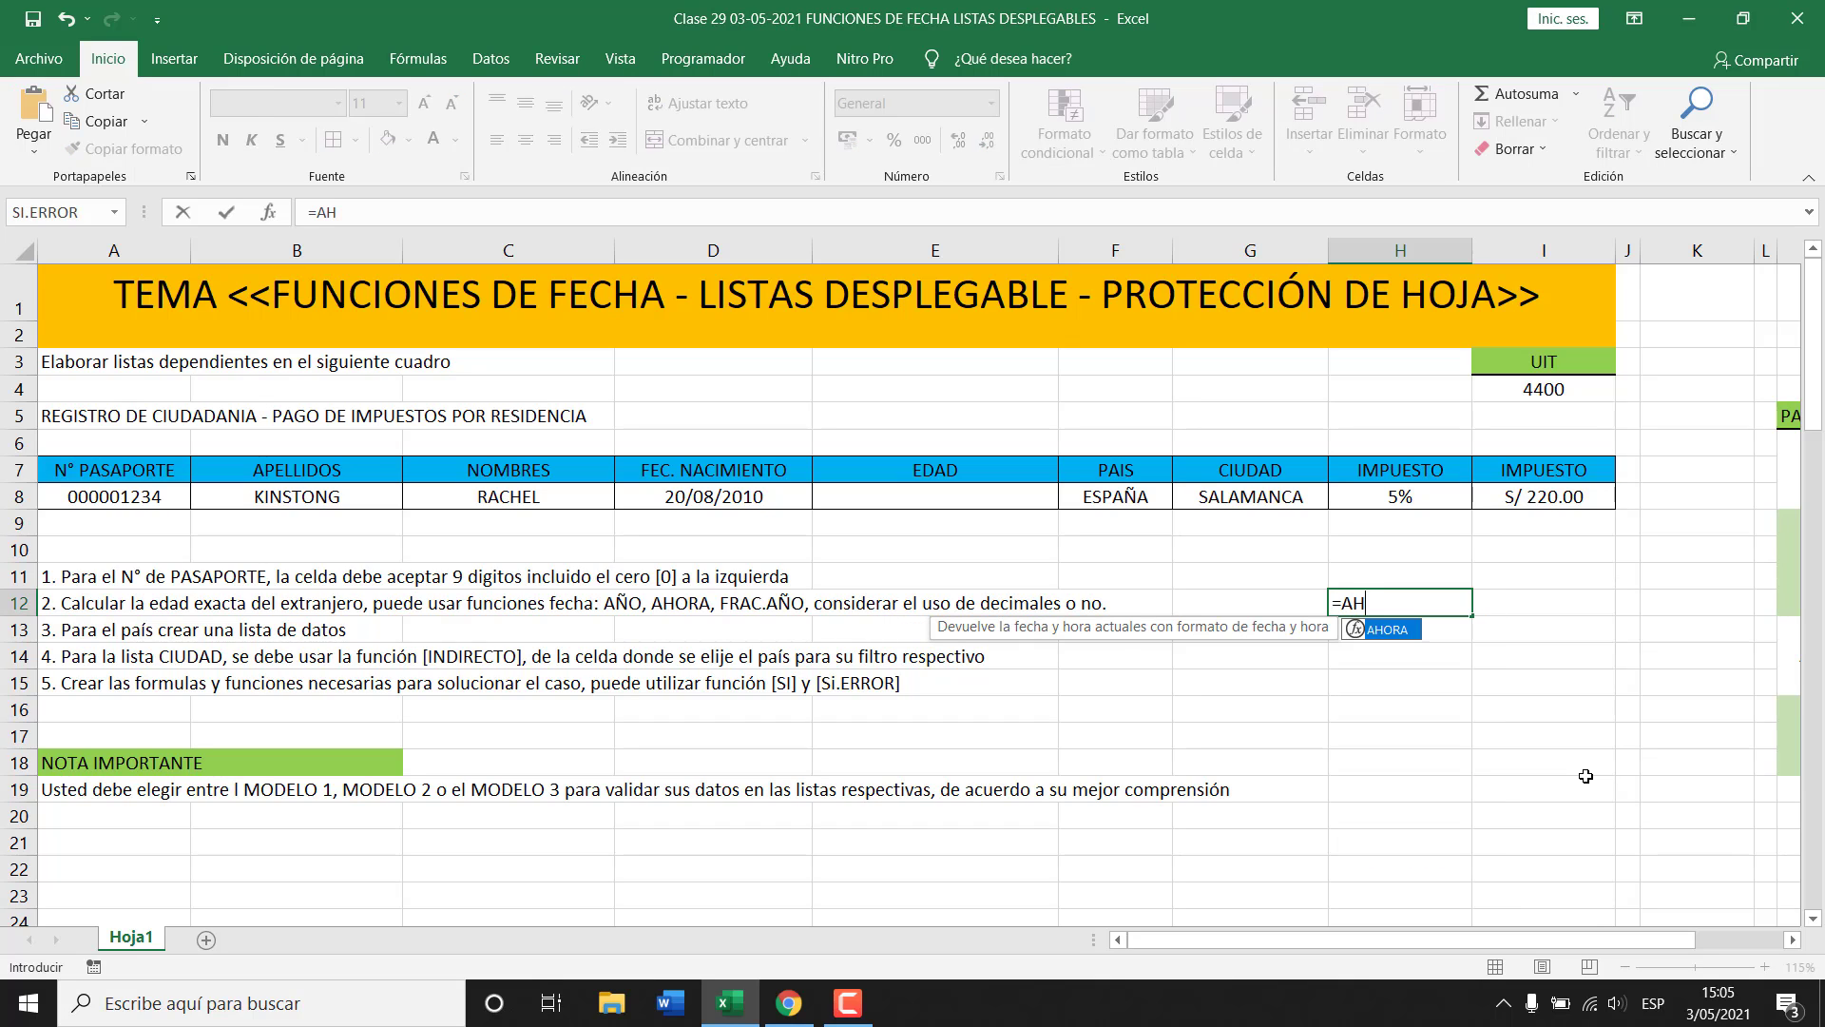
type("ORA()")
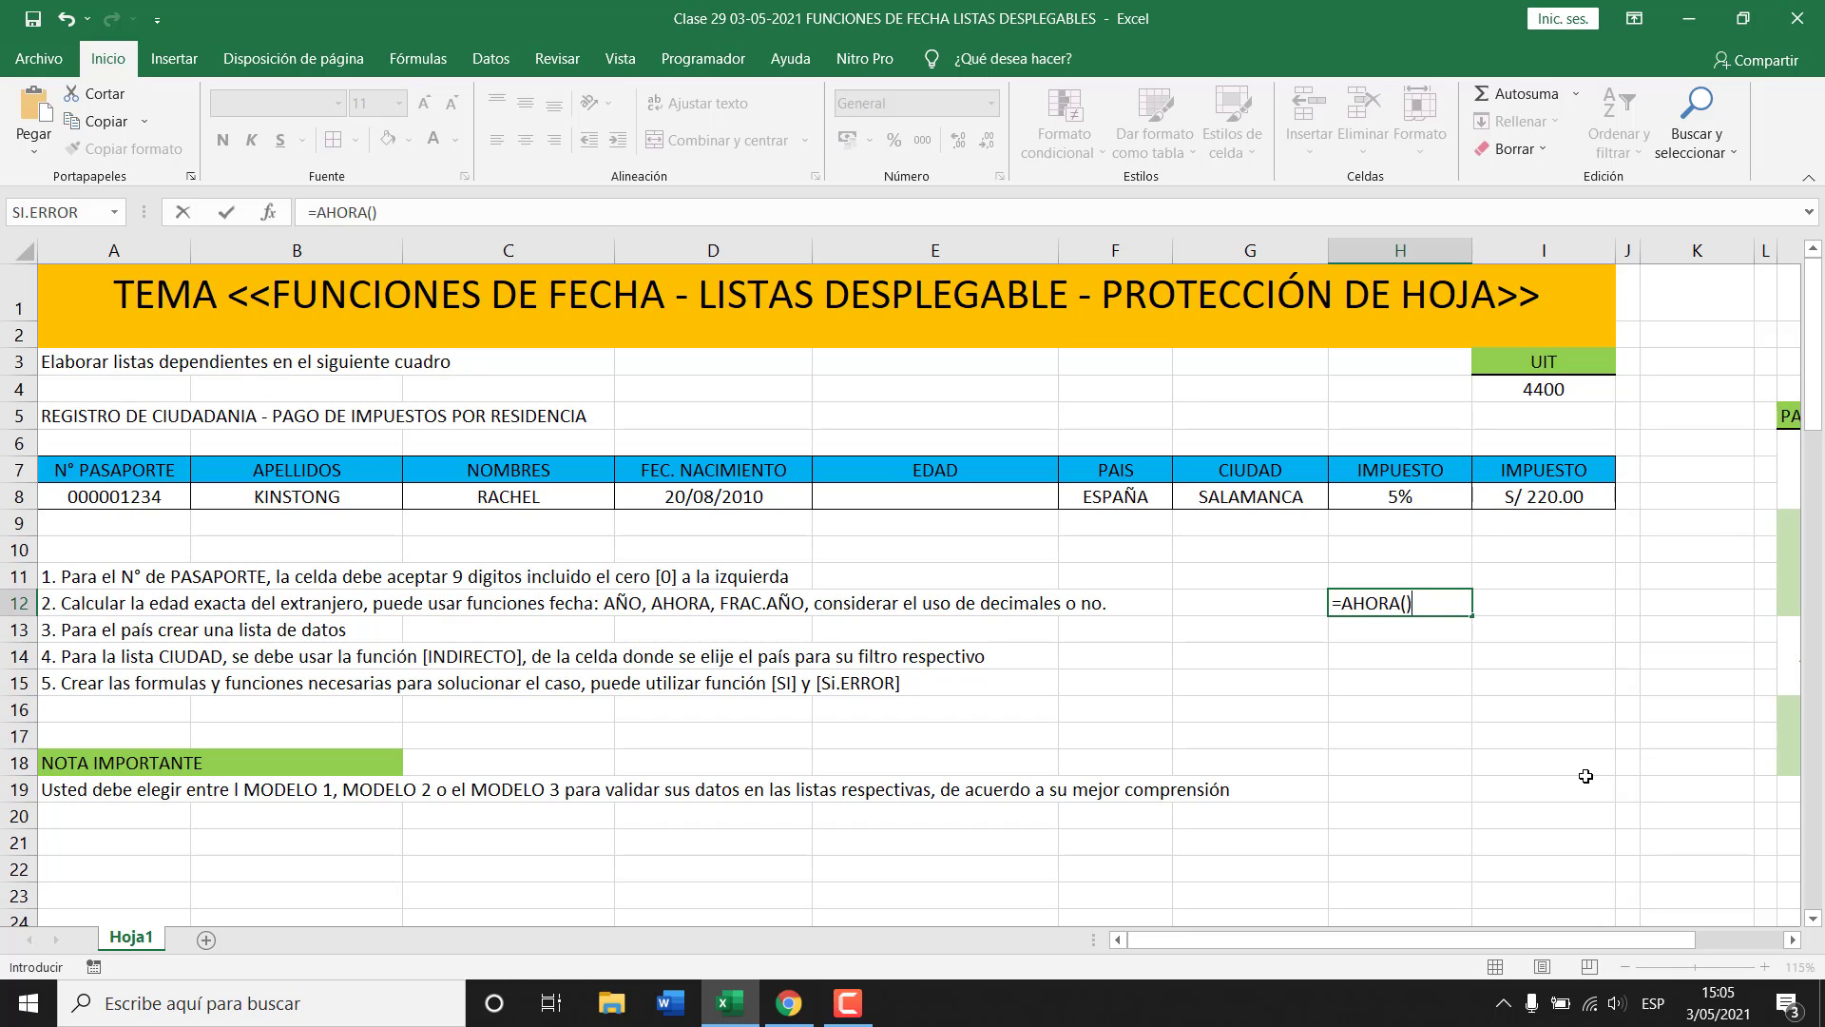
key("ctrl+Return")
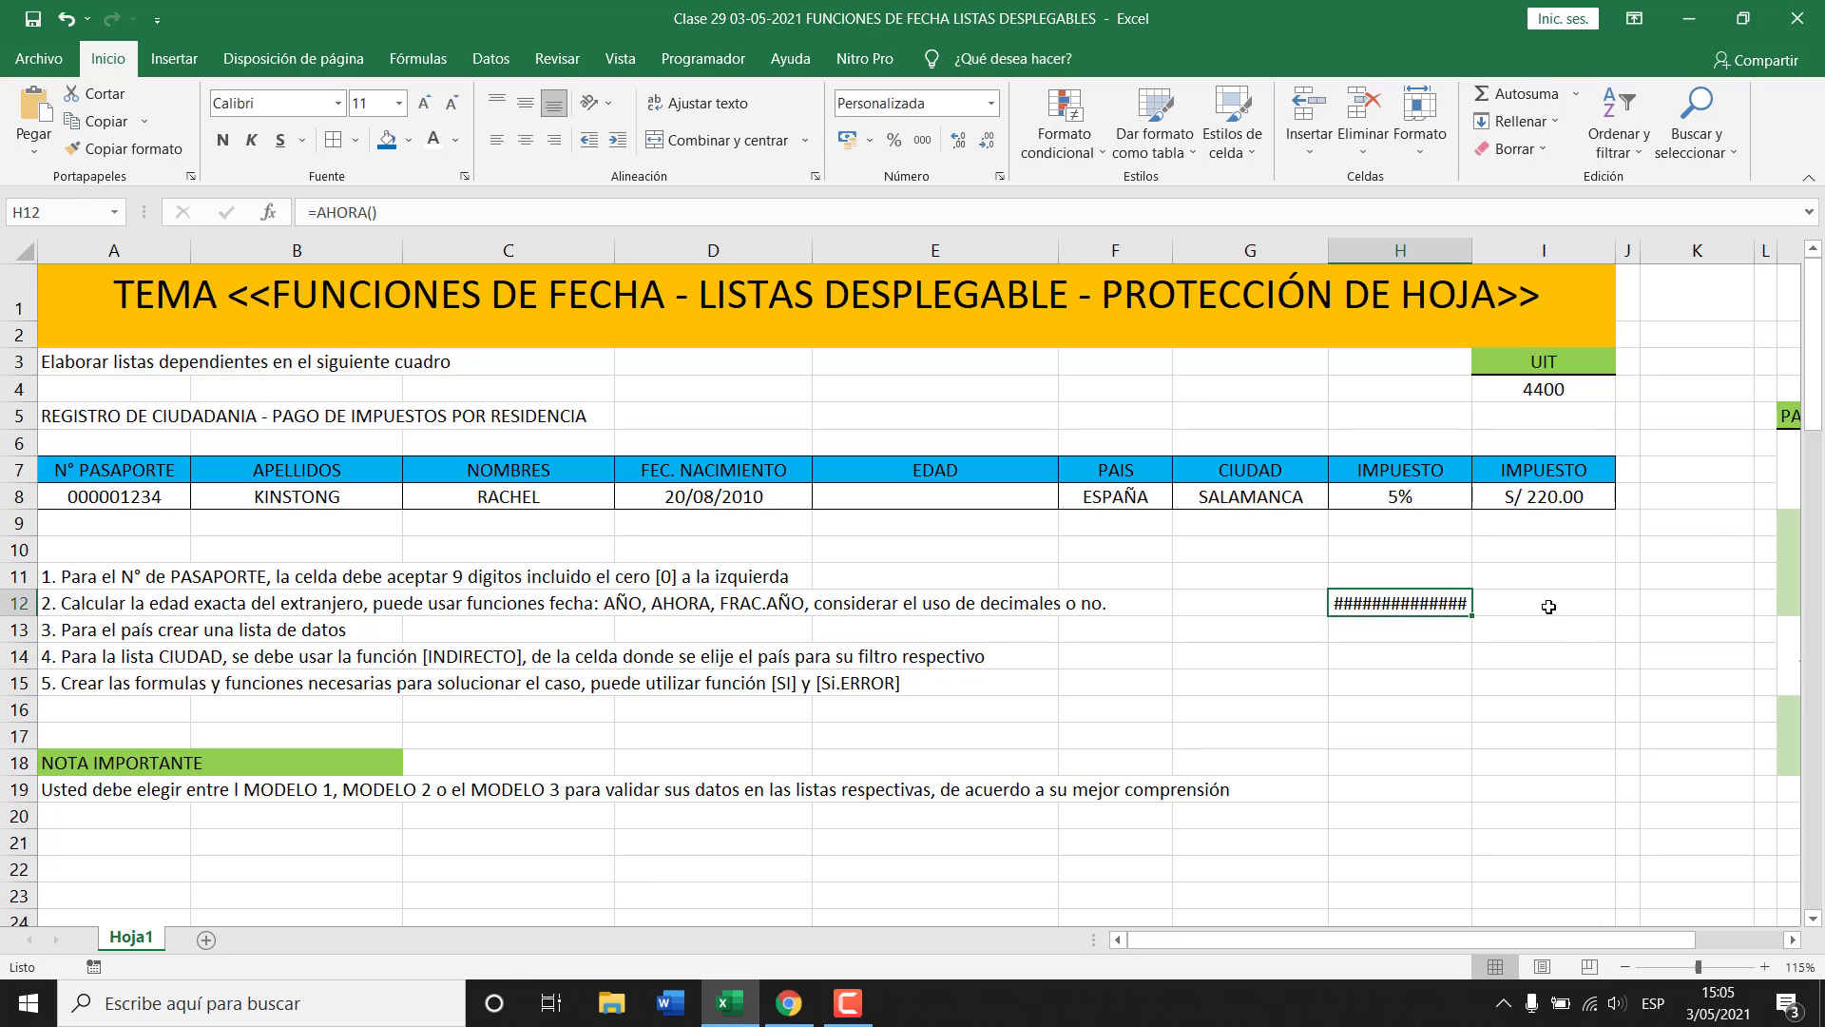
left_click(1549, 606, "shift")
left_click(765, 143)
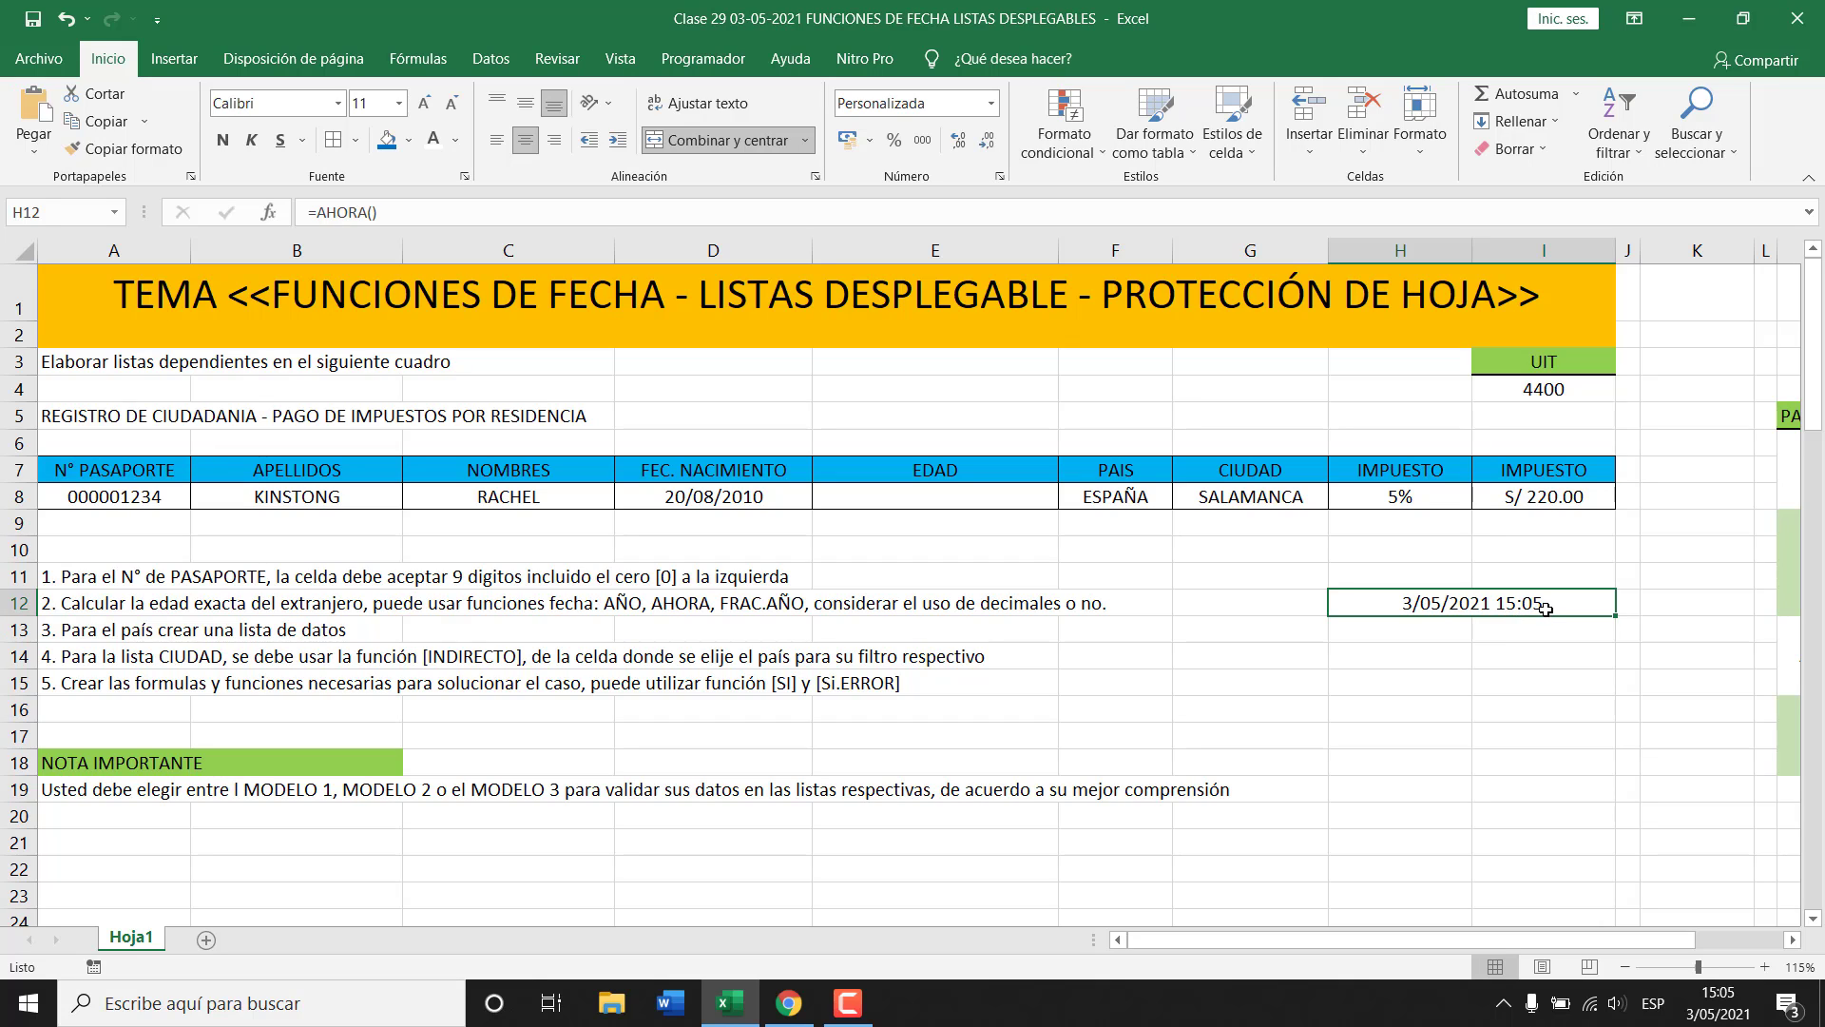
left_click(1413, 655)
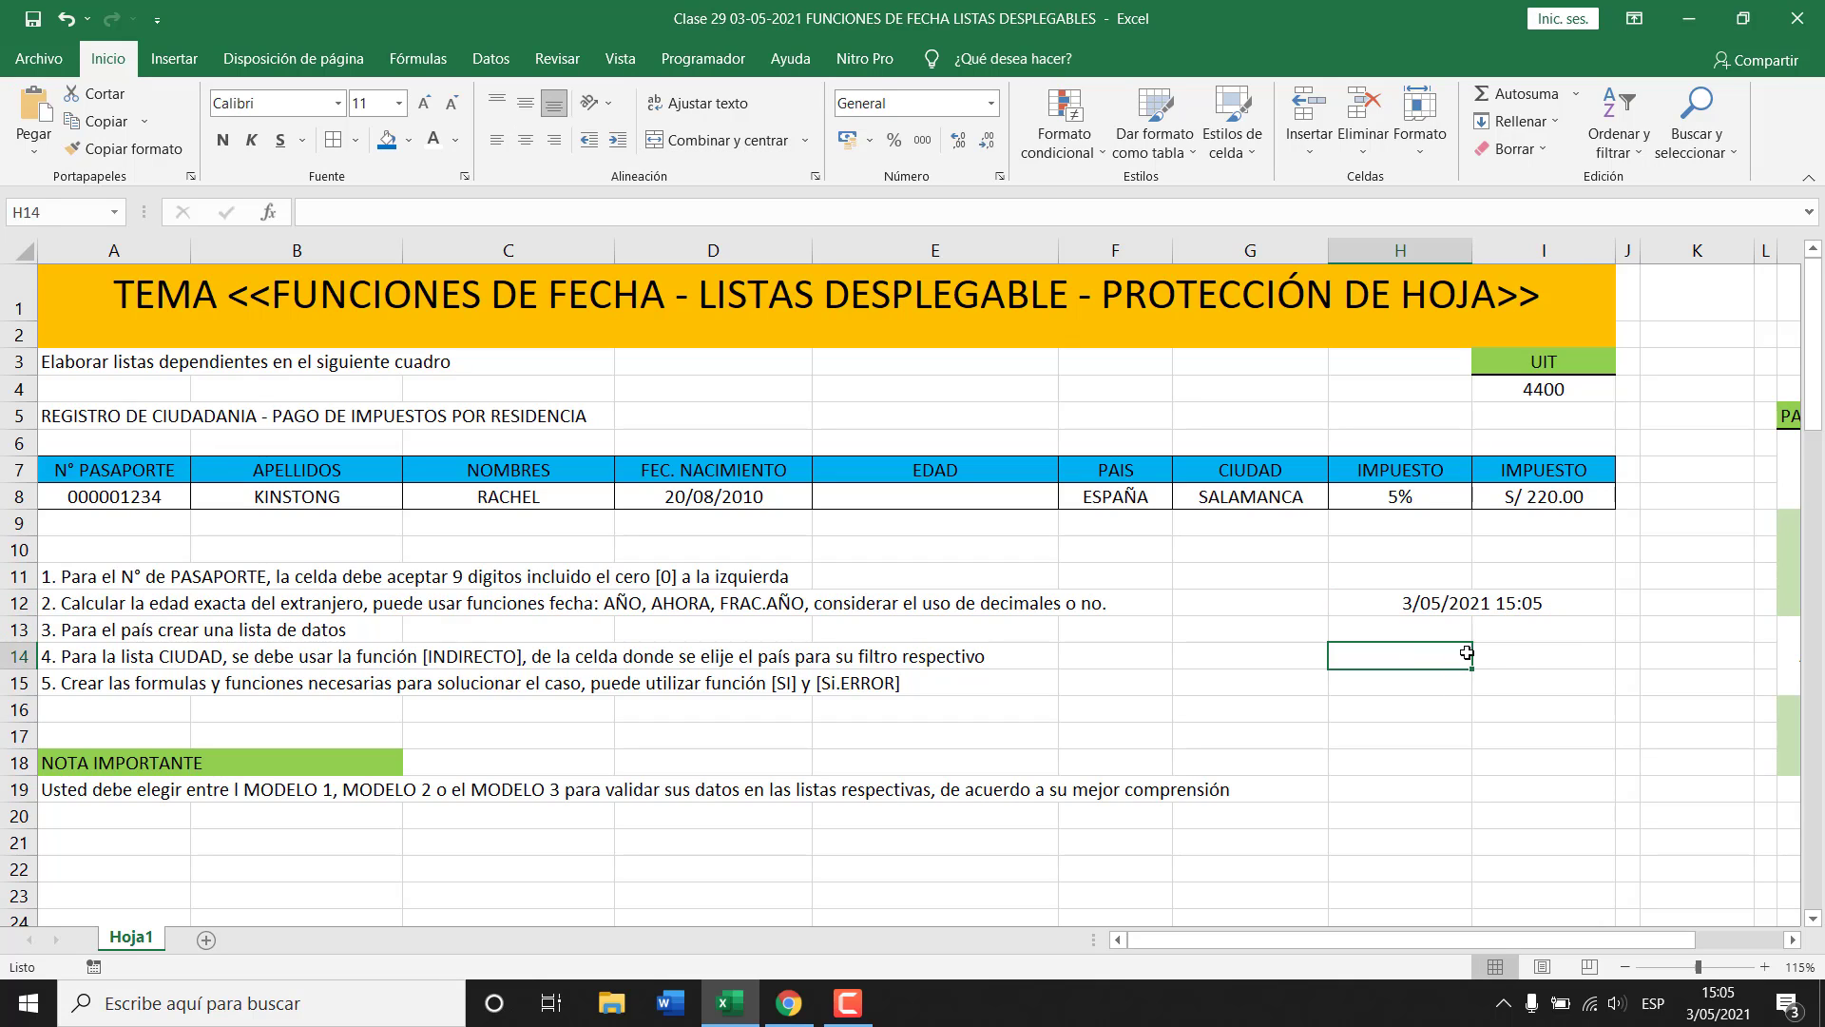
key("Up")
key("F2")
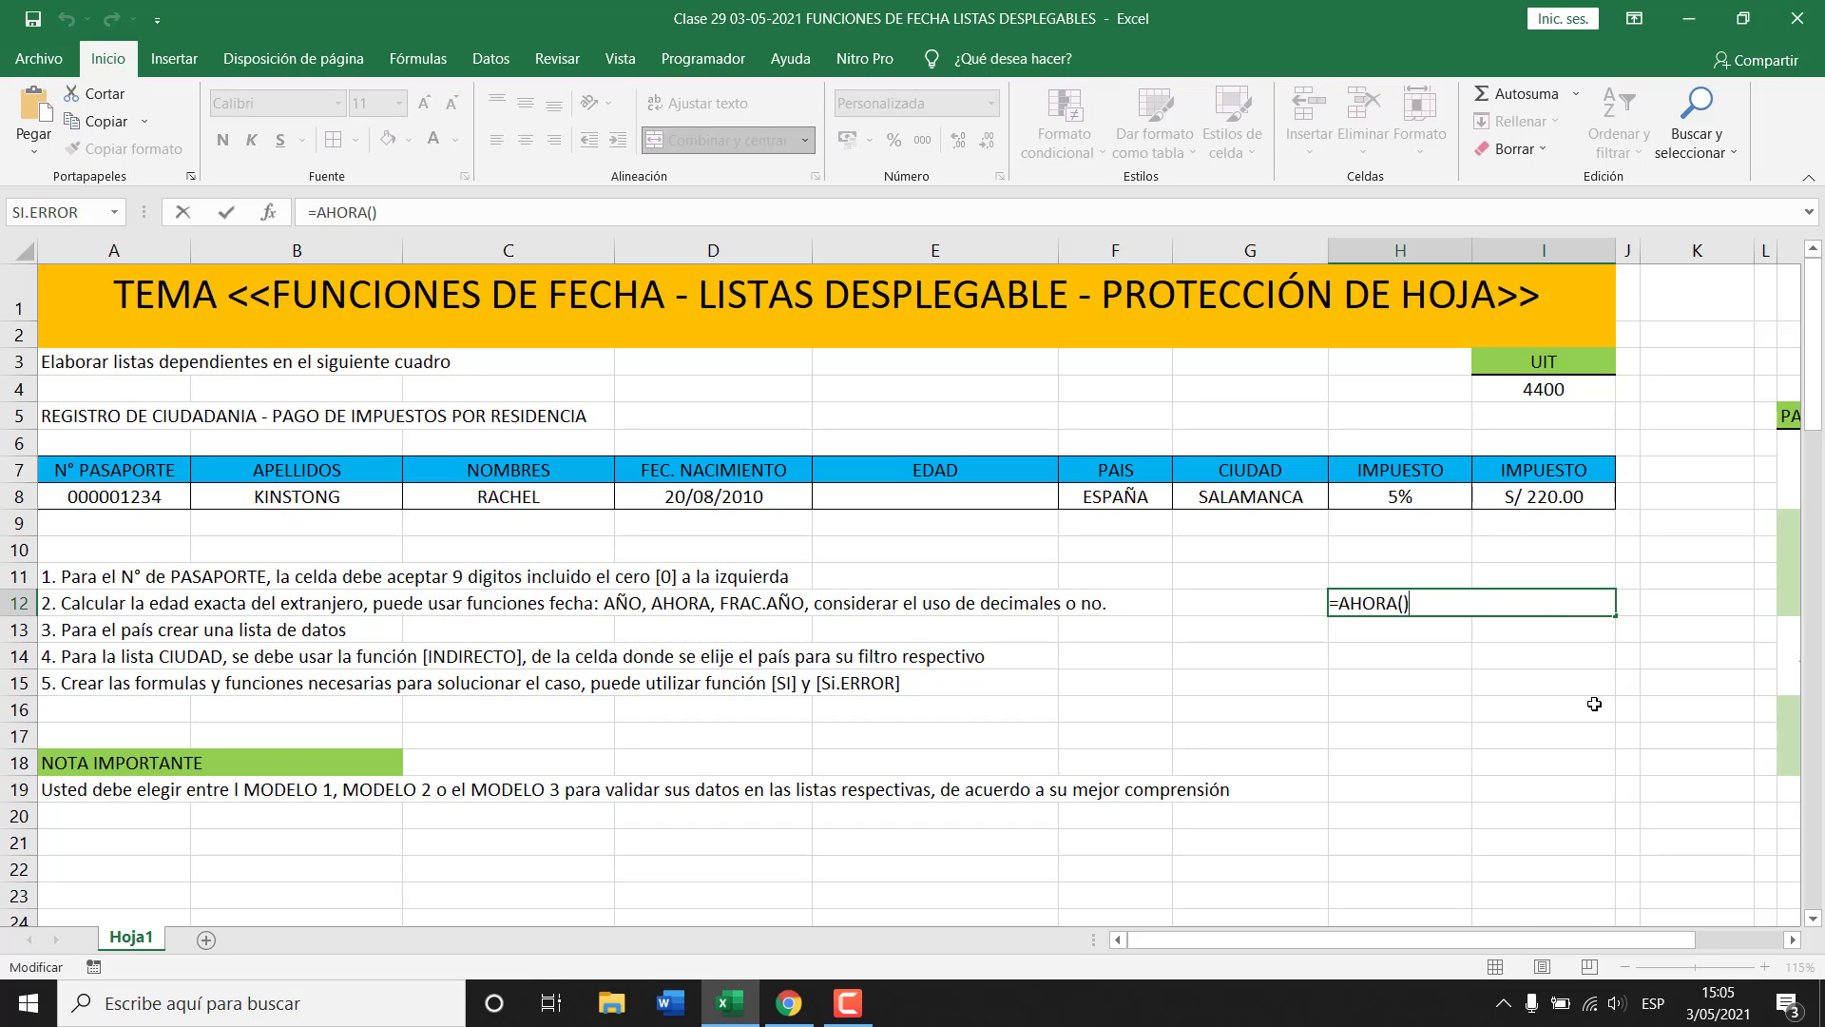
key("Return")
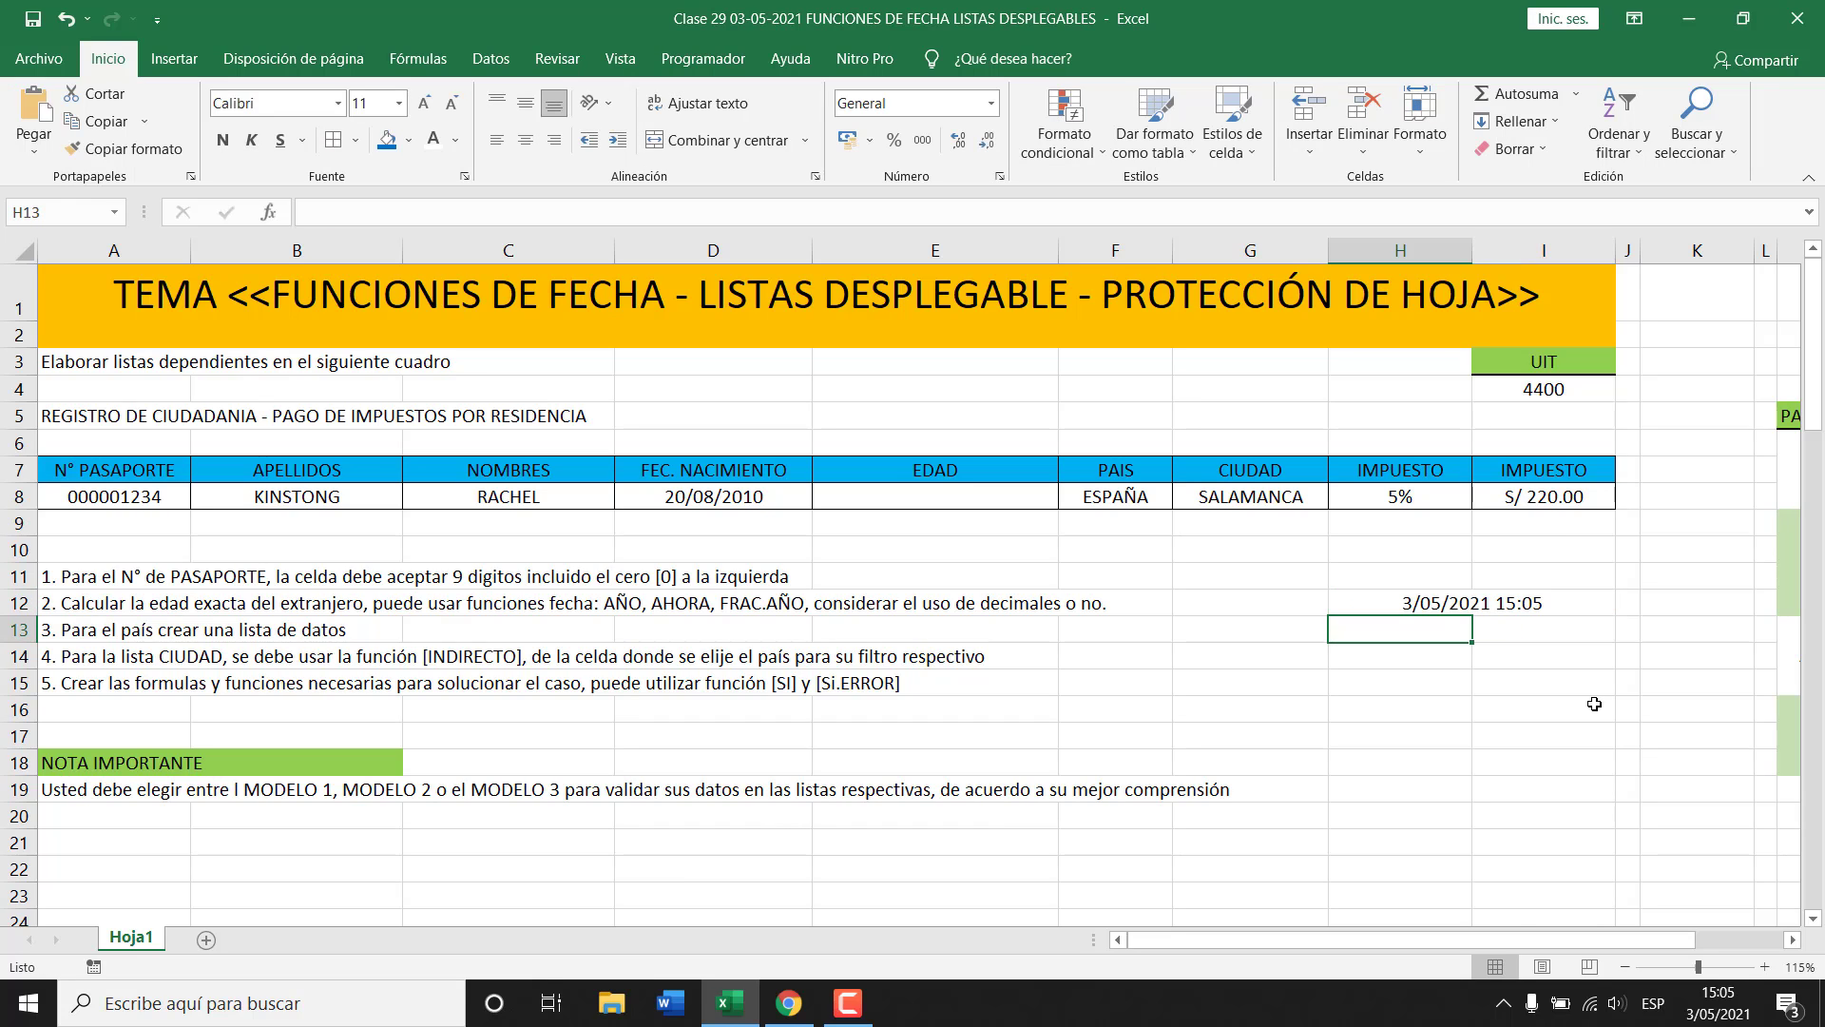
key("Return")
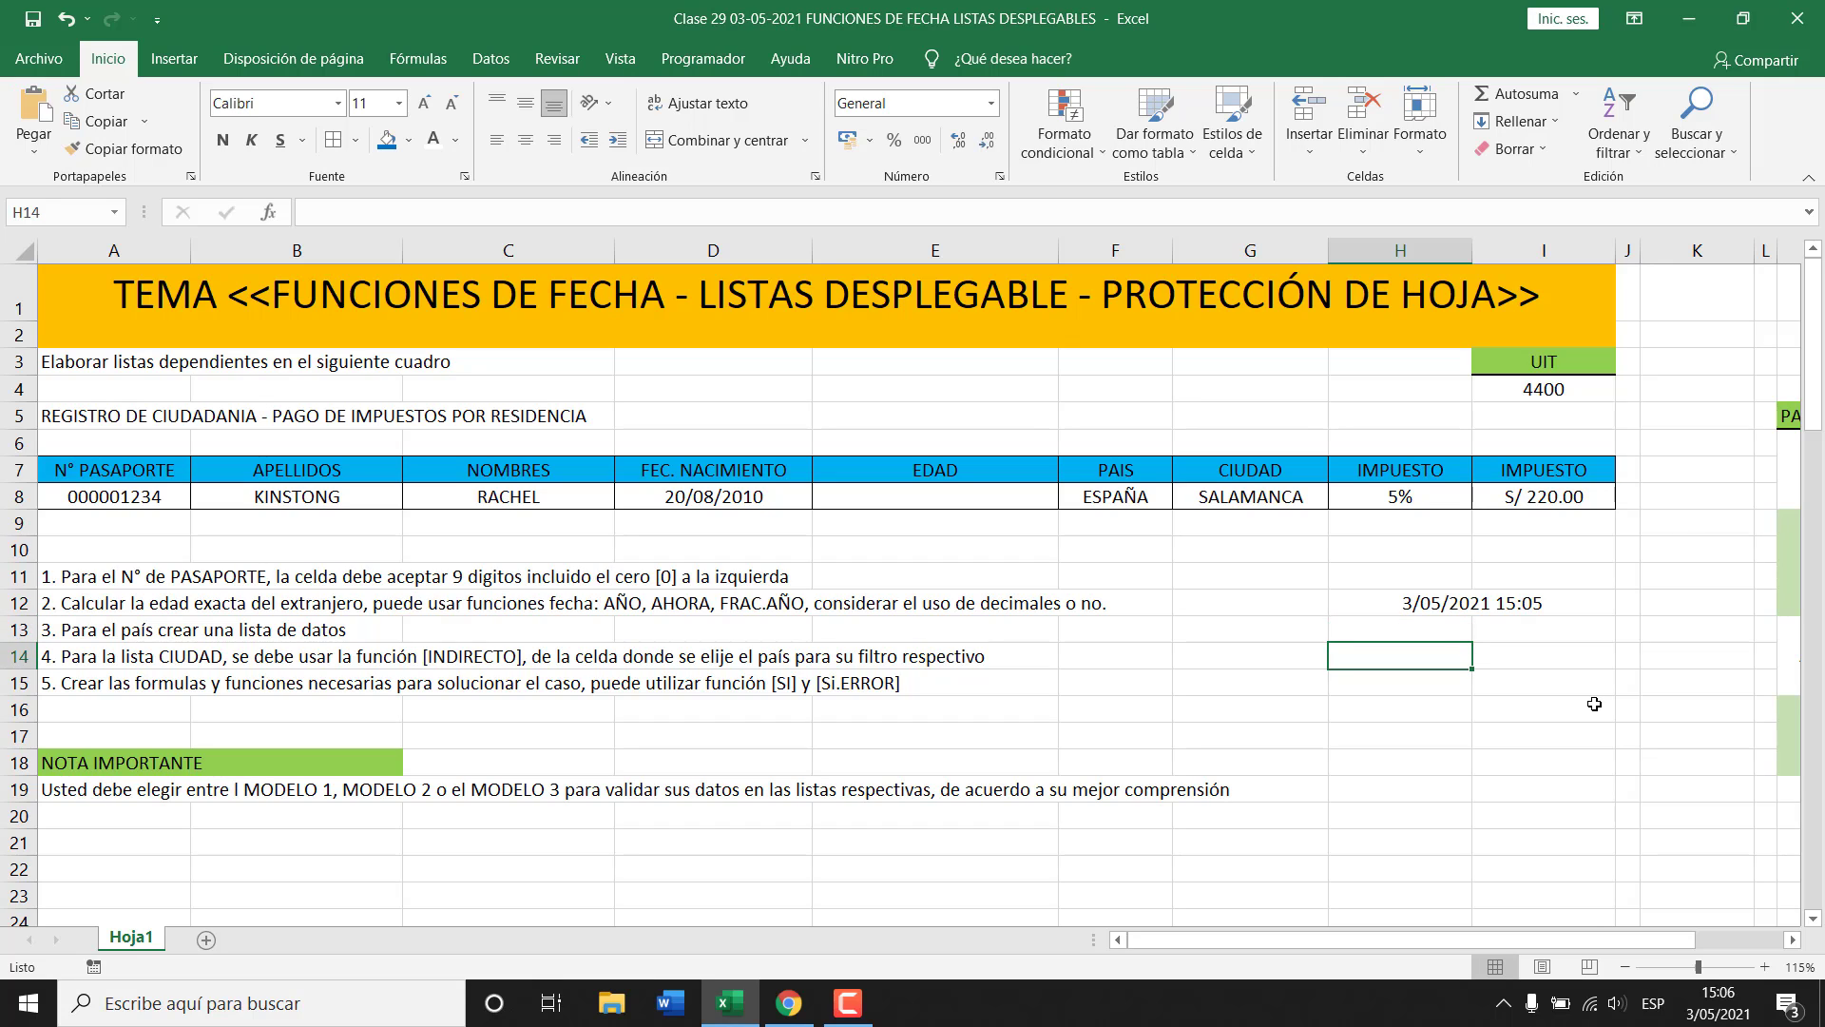
left_click(1518, 606)
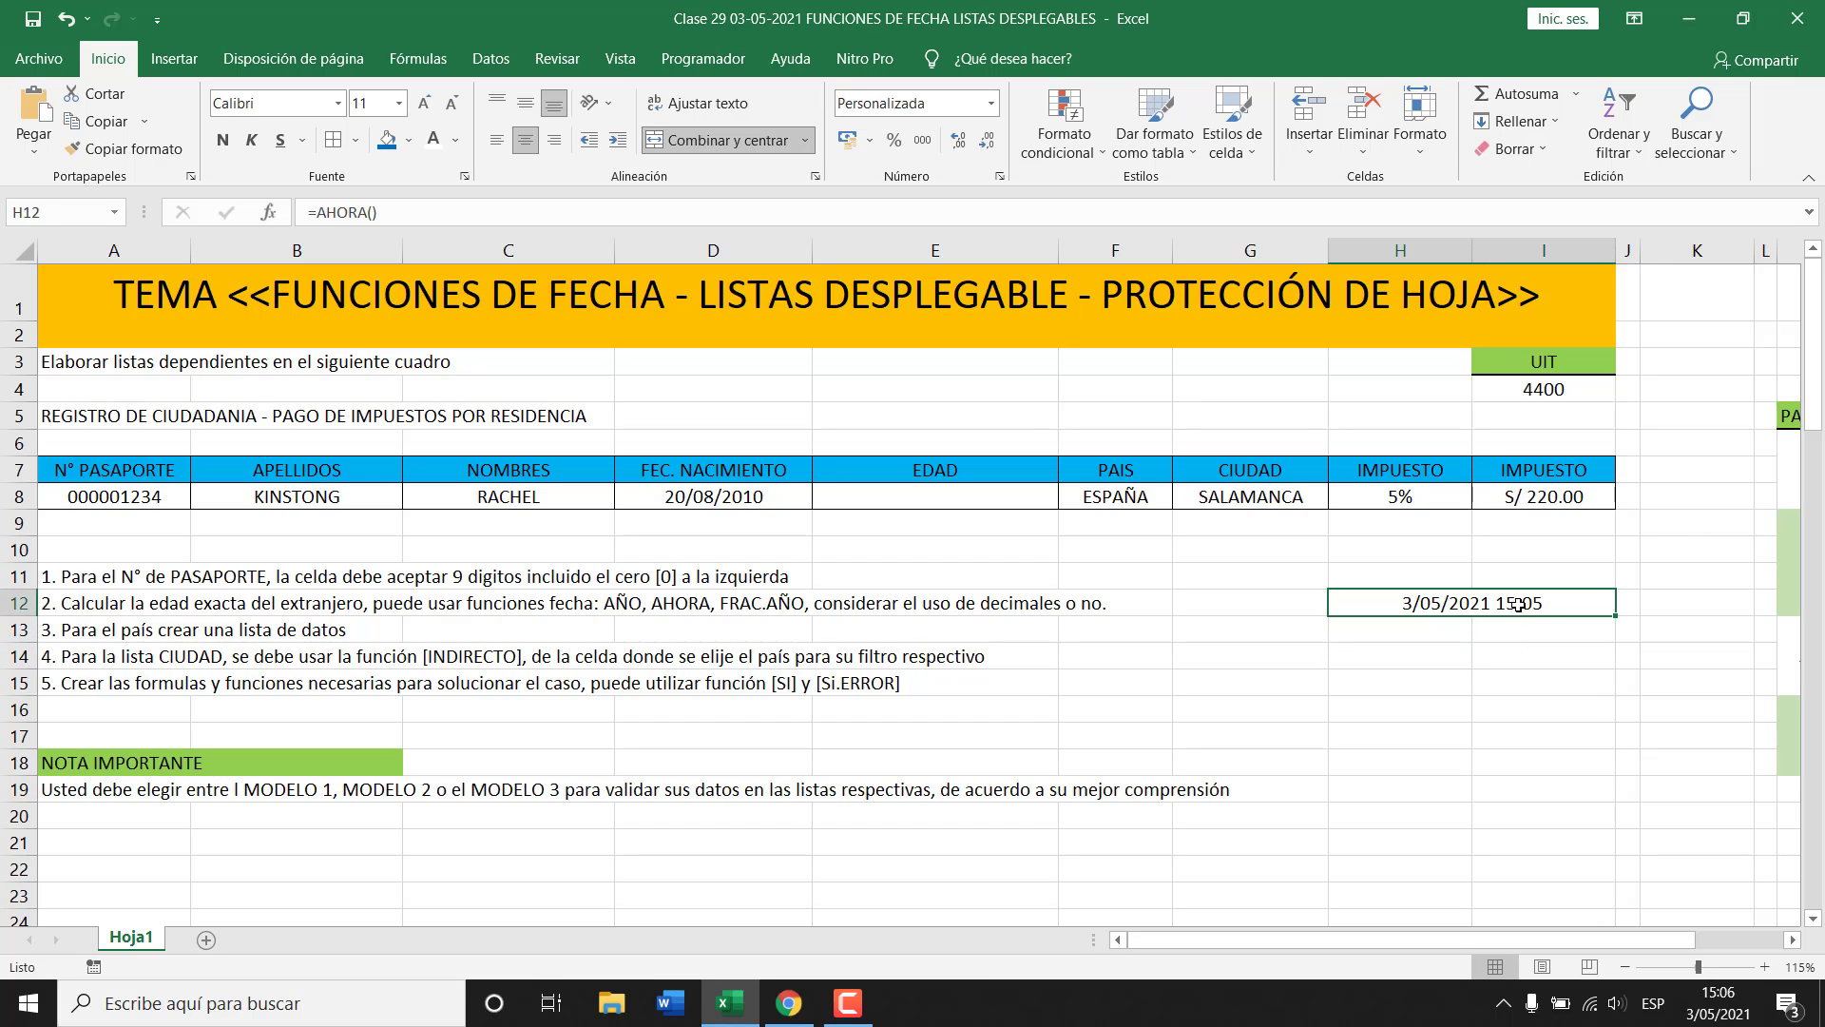
Enter =AÑO(H12), =MES(H12) and =DIA(H12) in H14, H15 and H16.
left_click(1407, 657)
type("=")
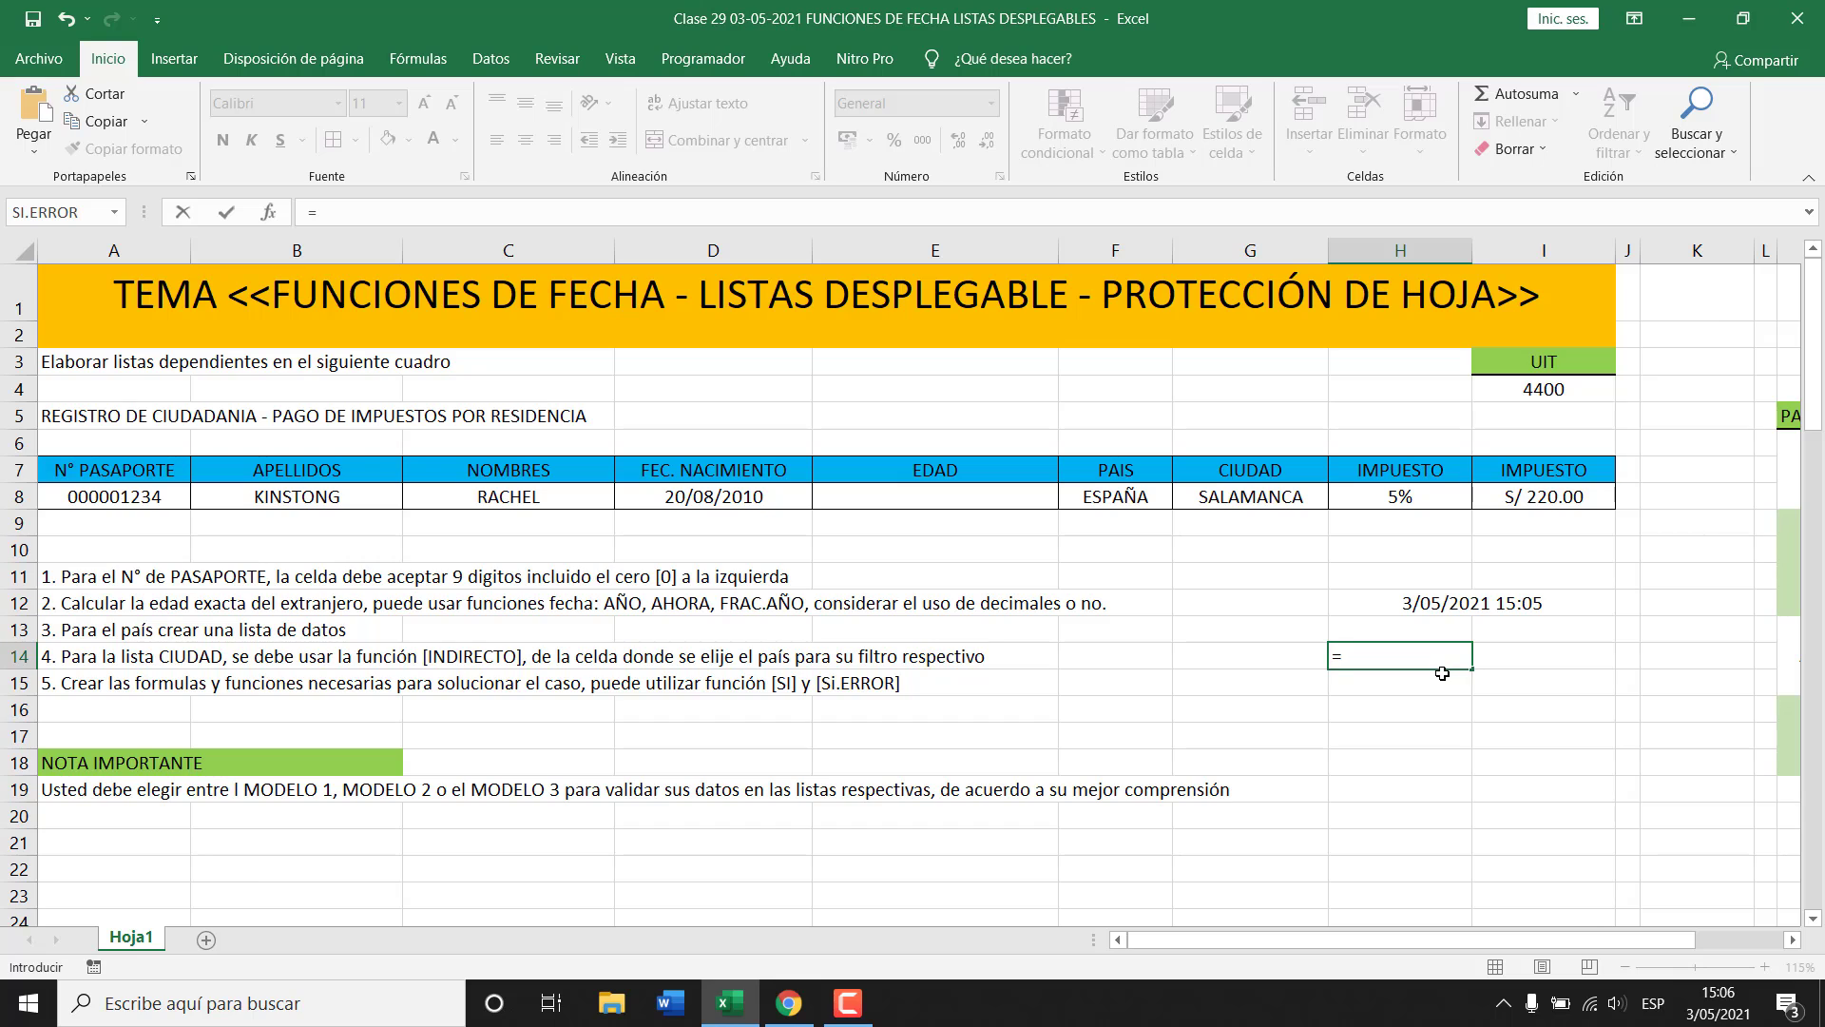
type("AÑO(")
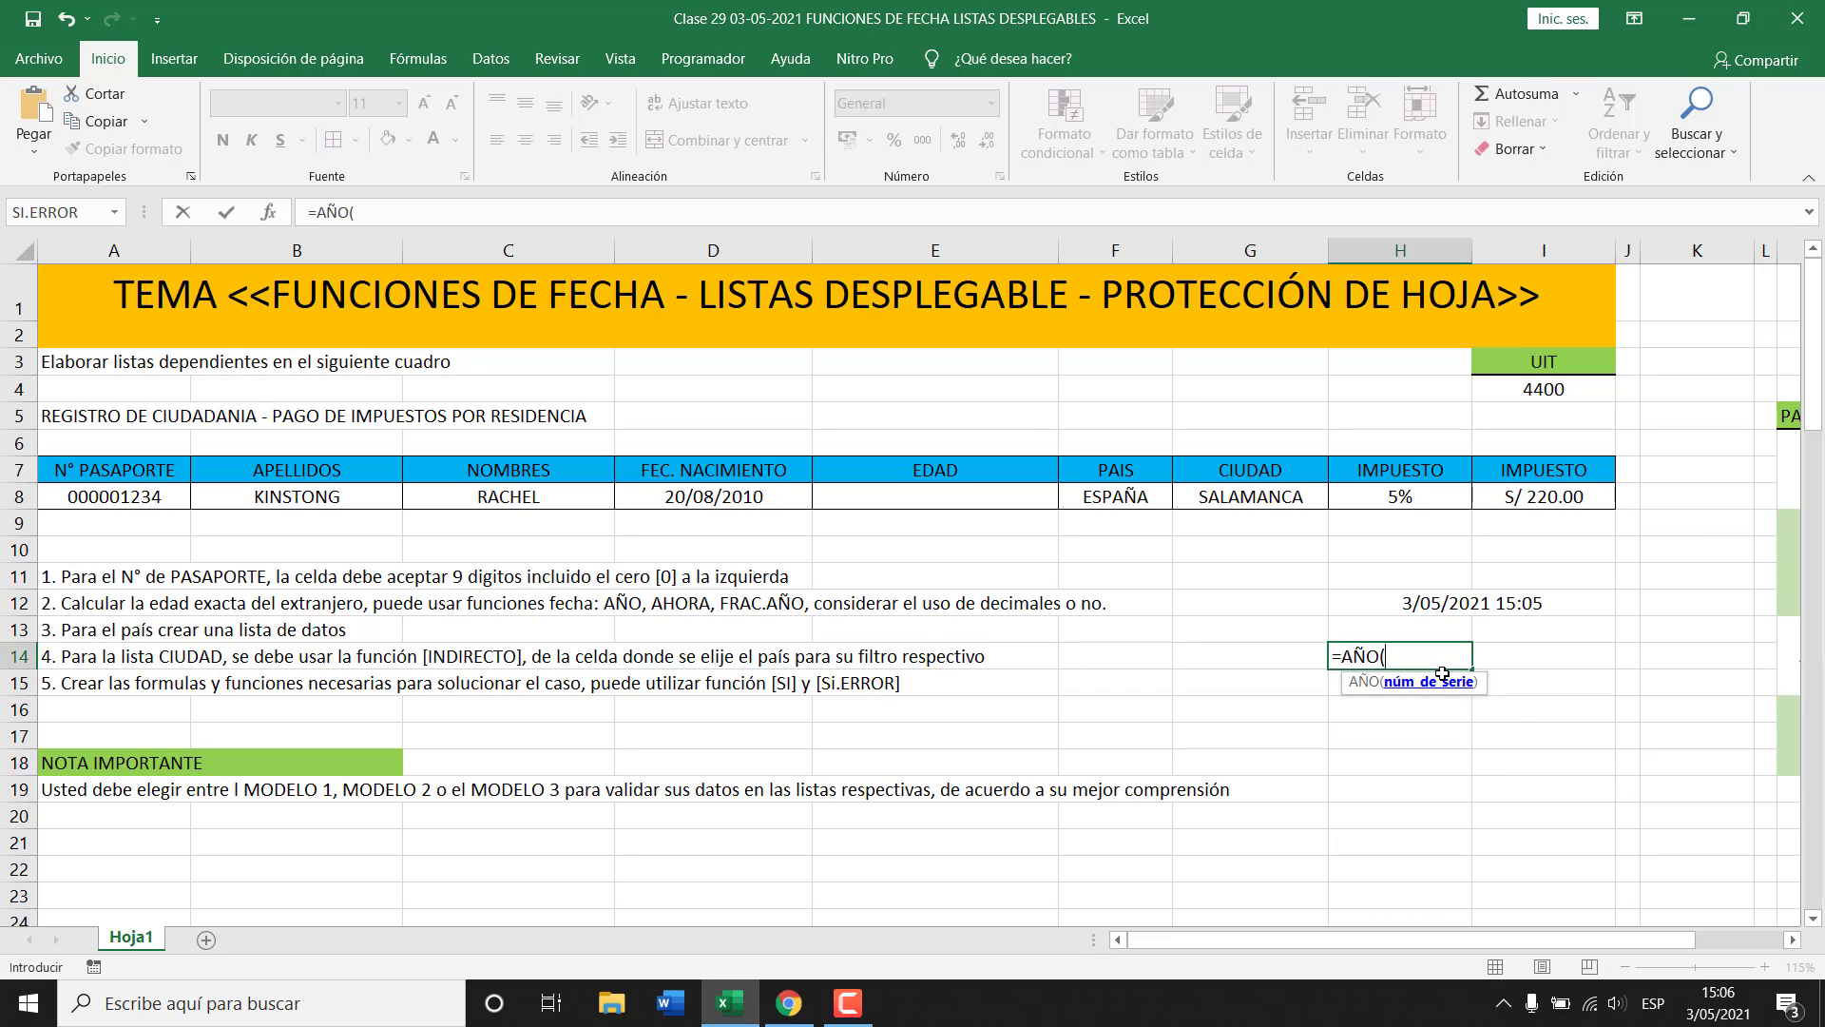
left_click(1474, 601)
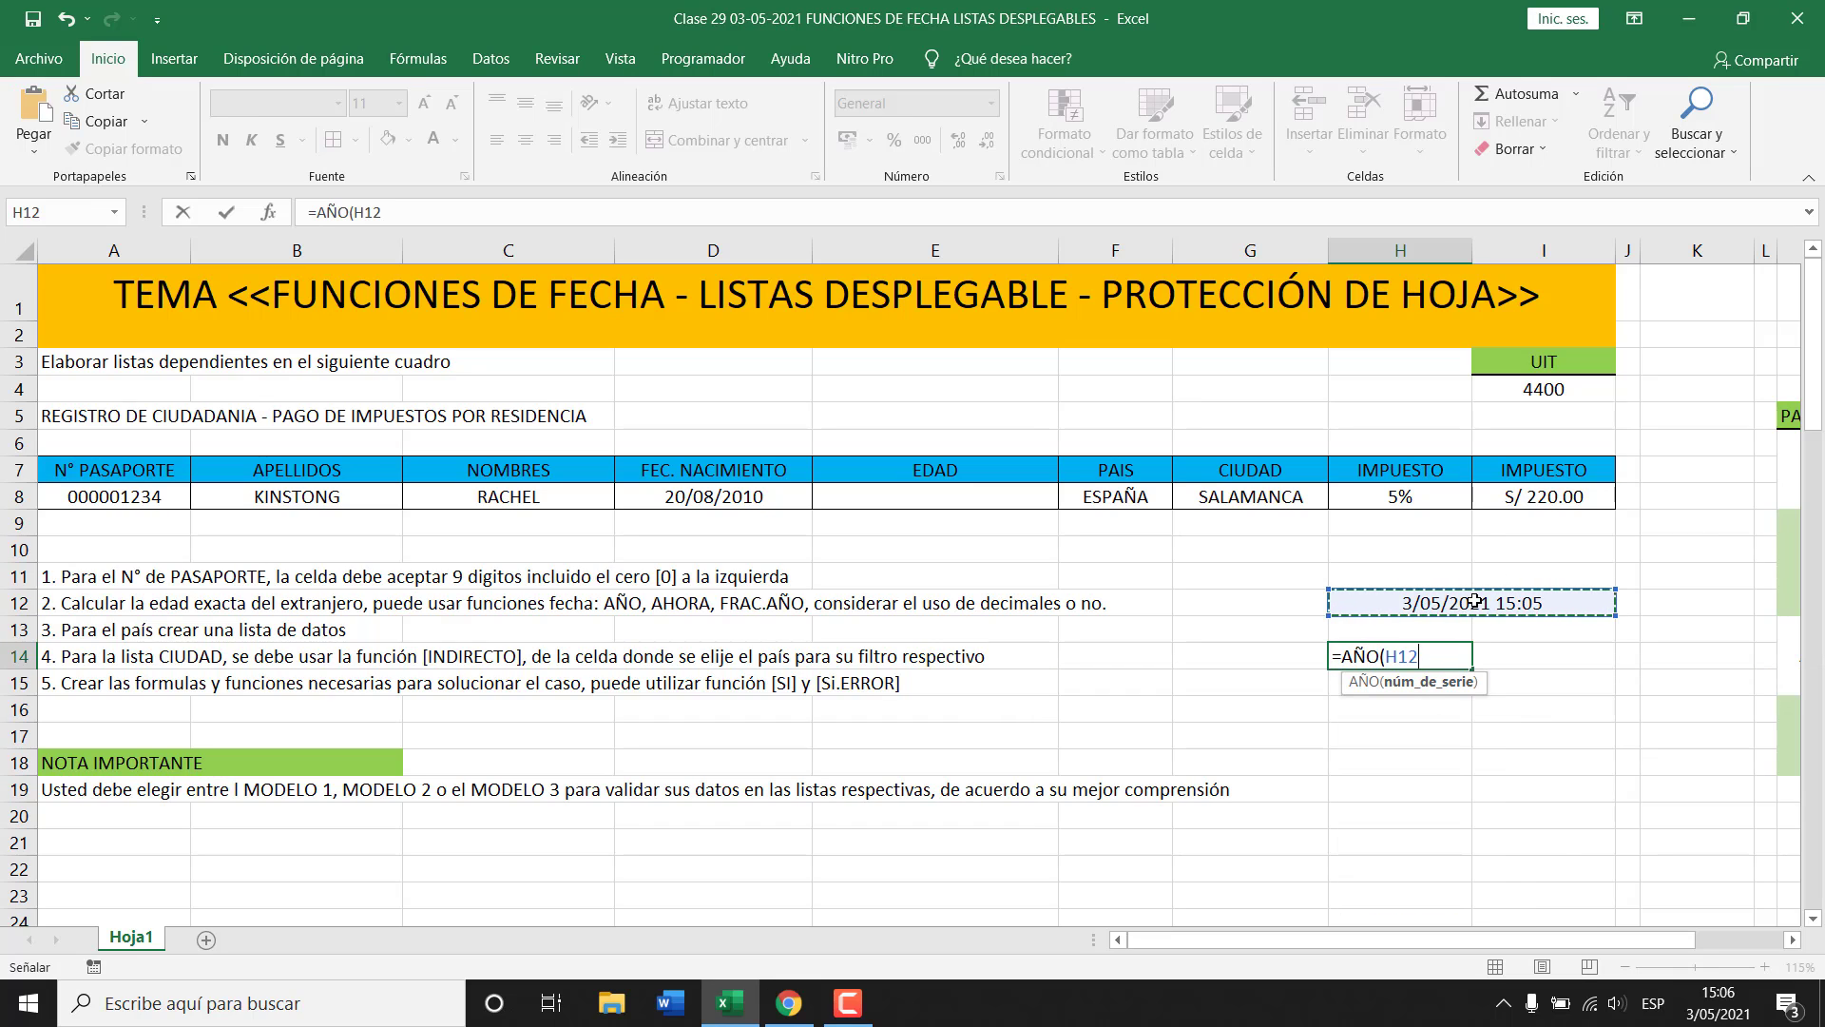
type(")")
key("Return")
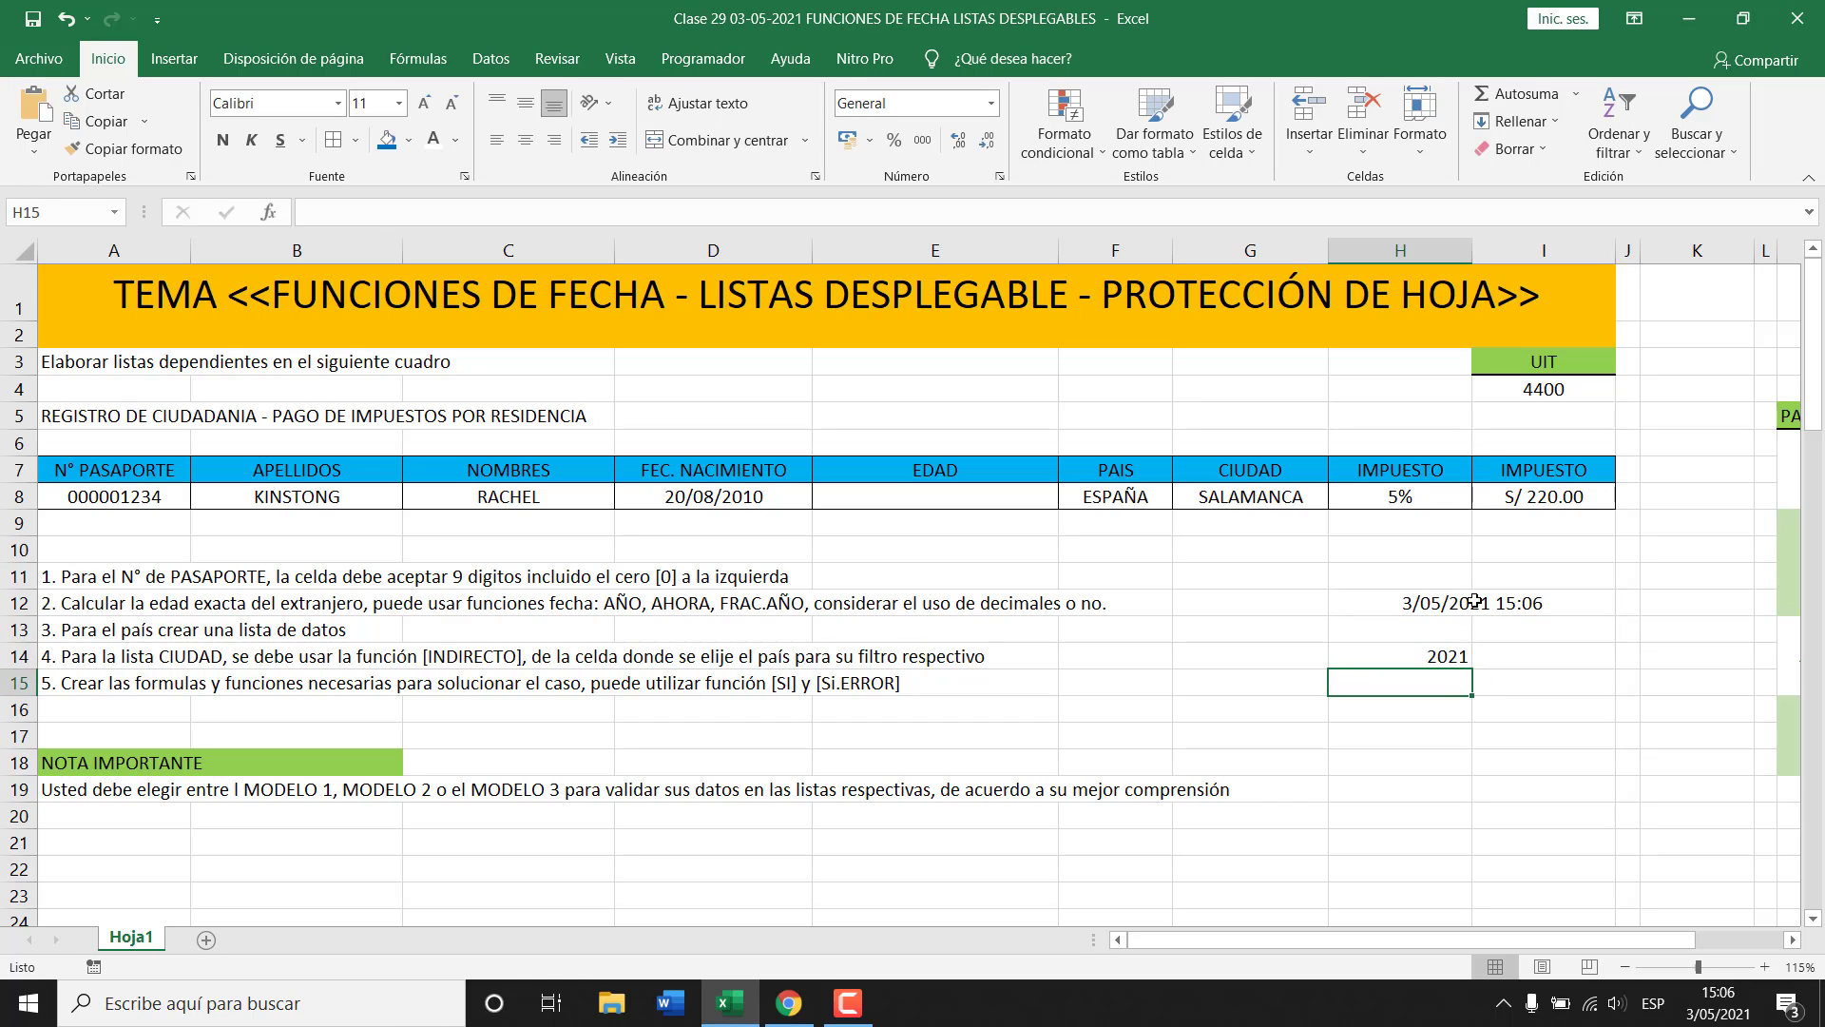
type("=MES(")
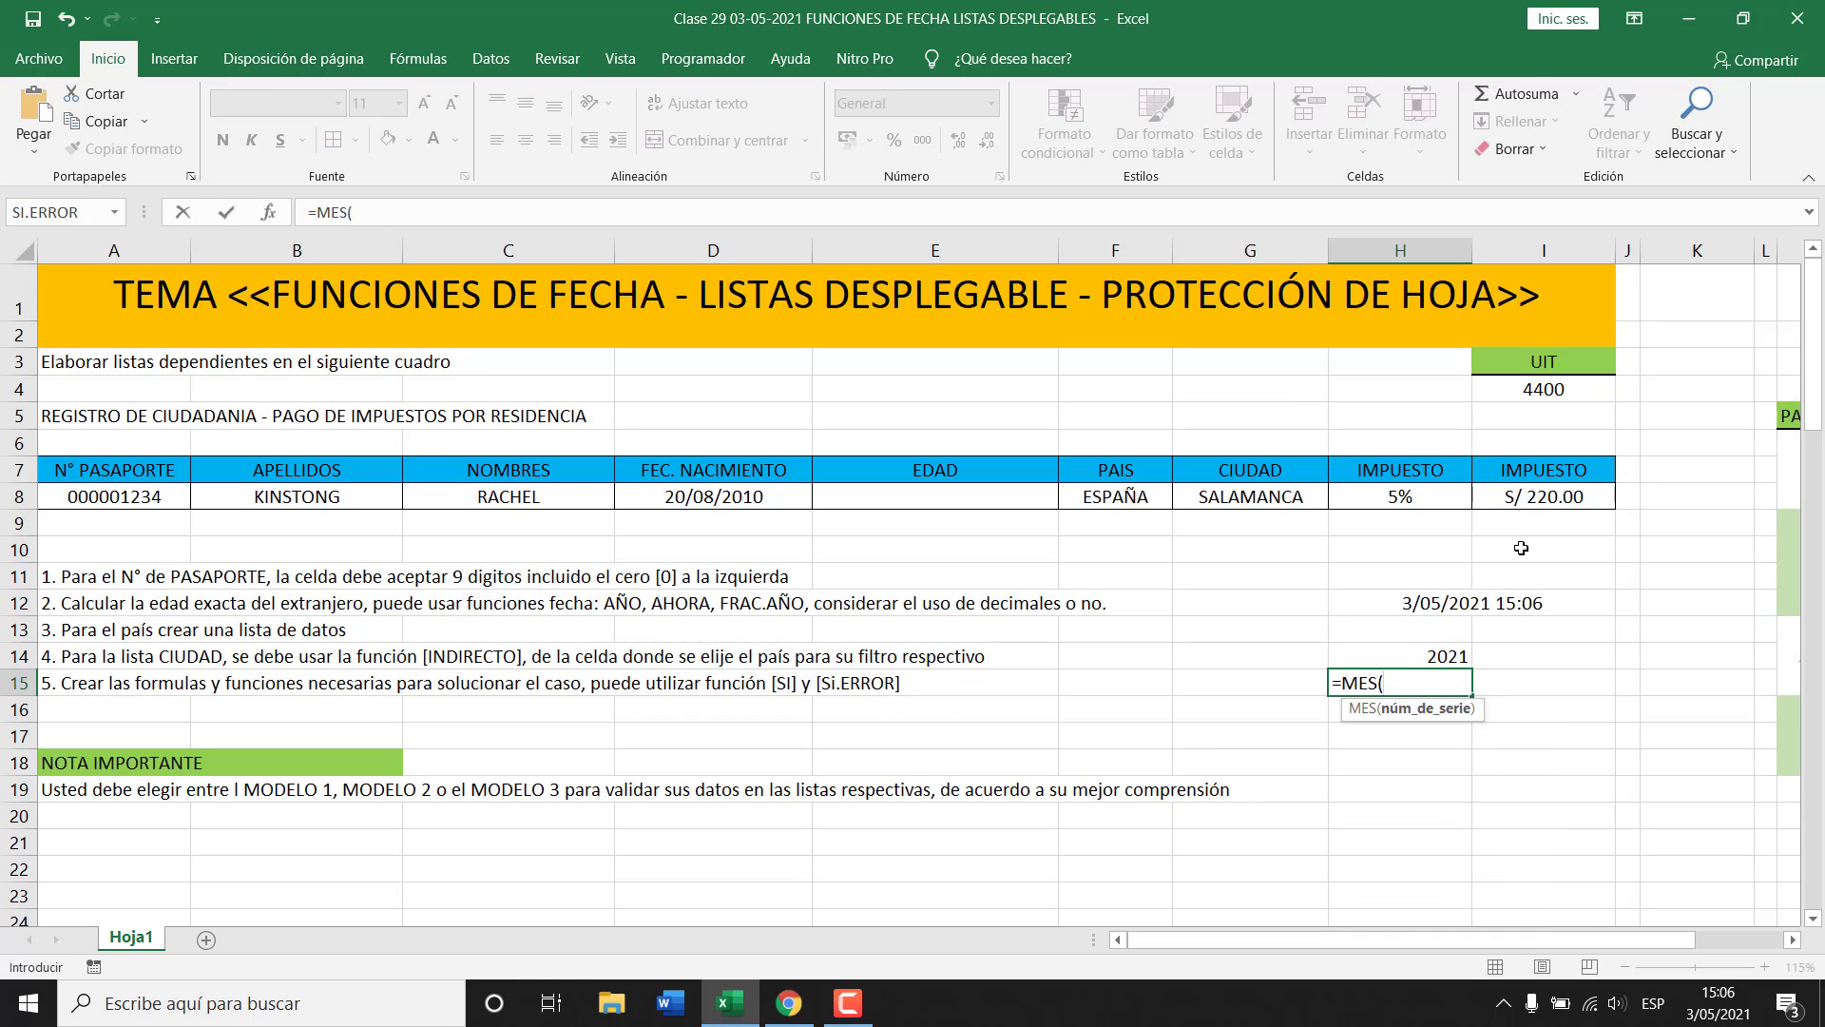
left_click(1488, 601)
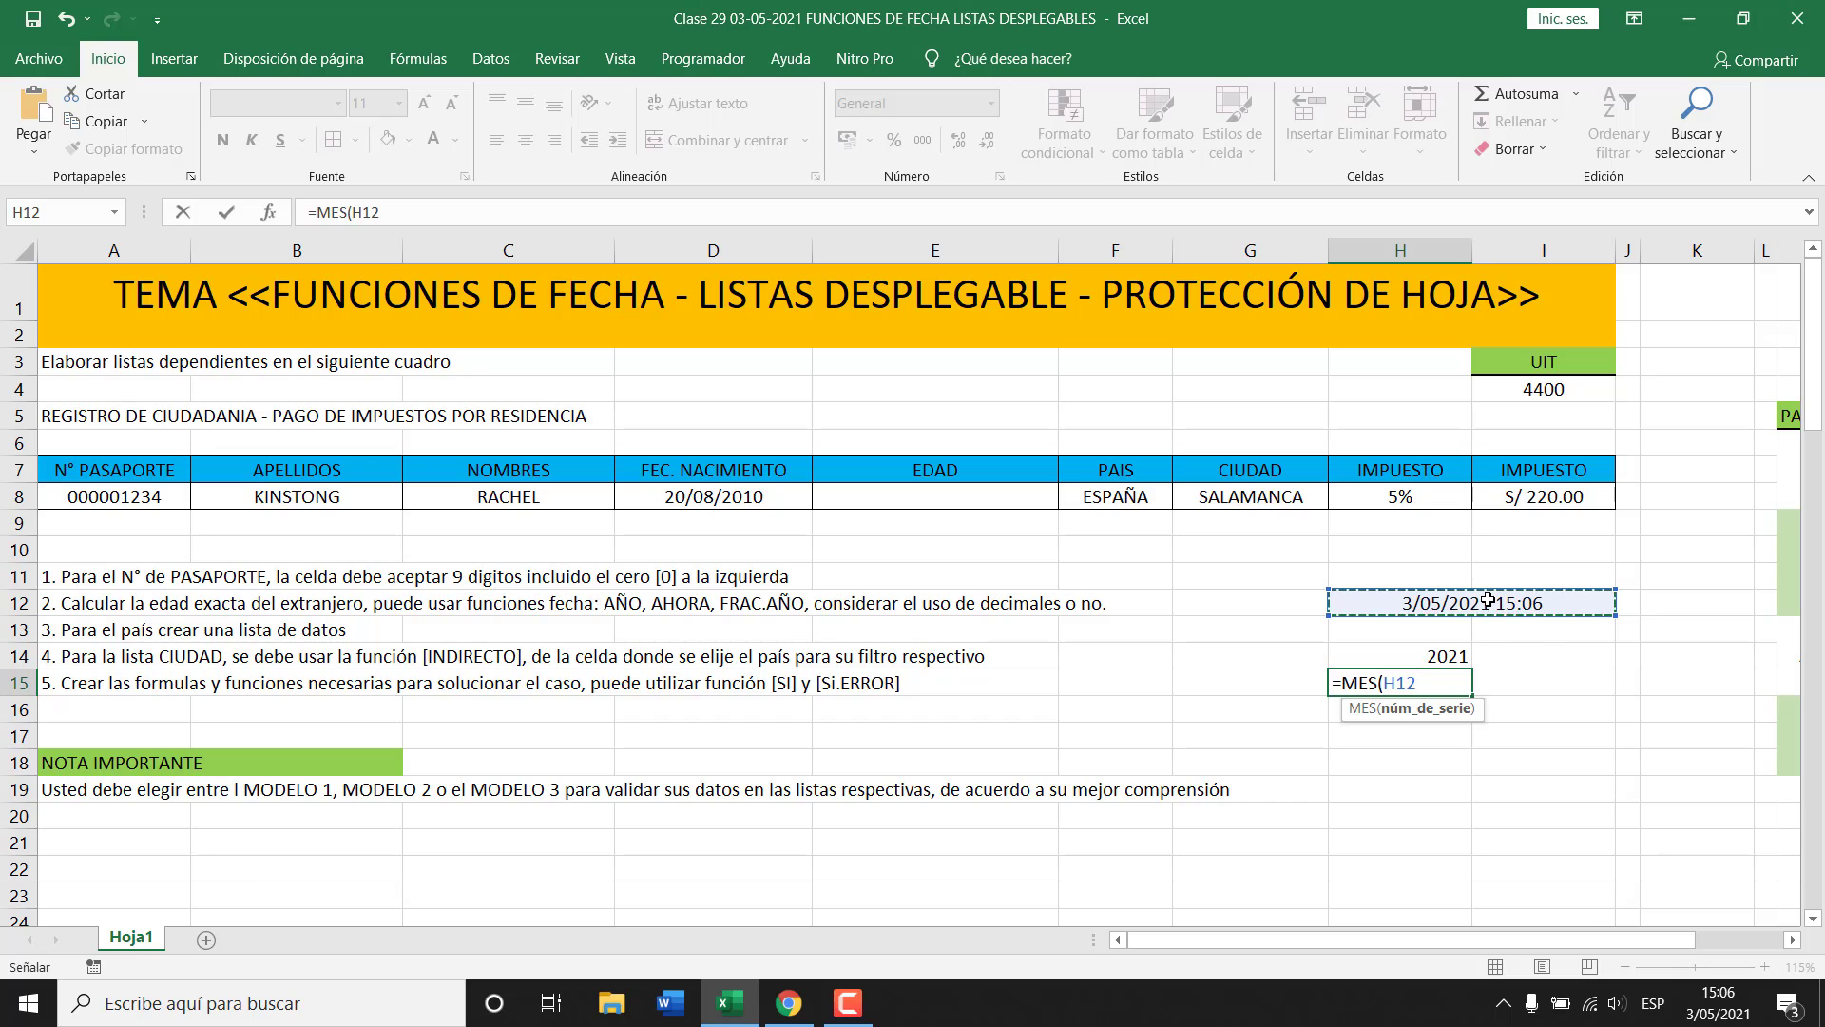
type(")")
key("Return")
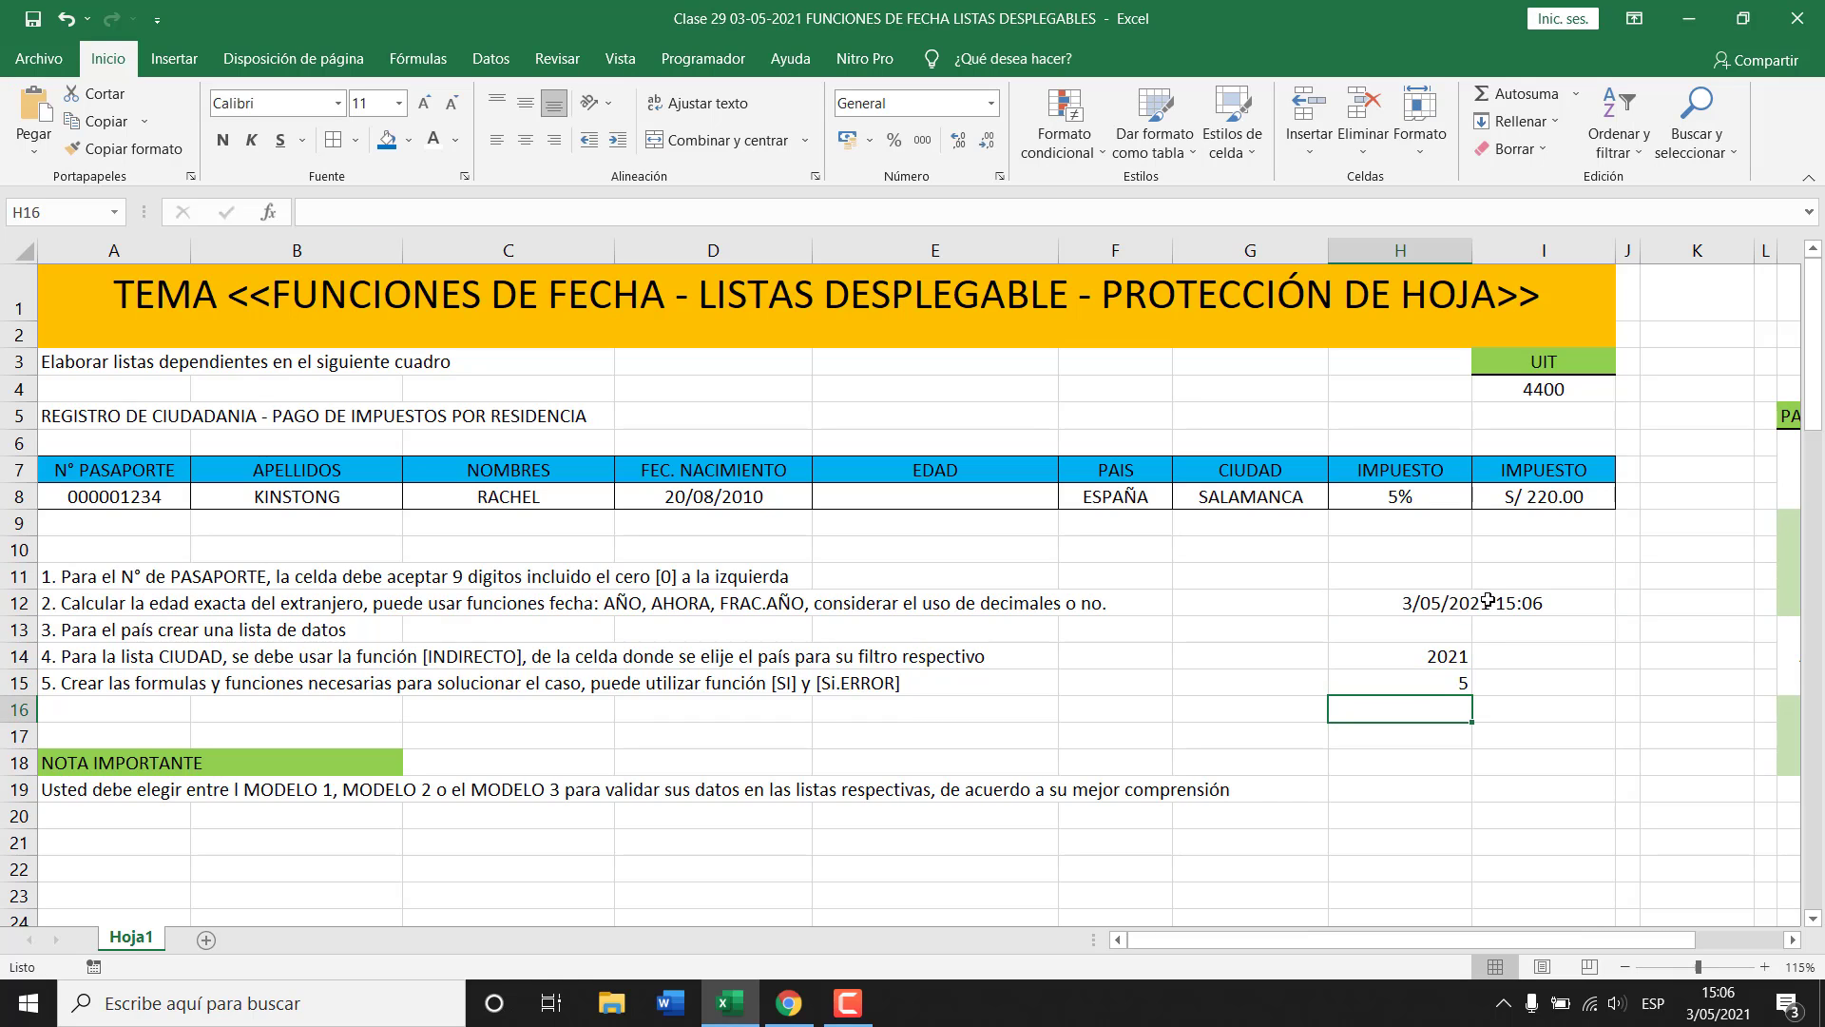
type("=")
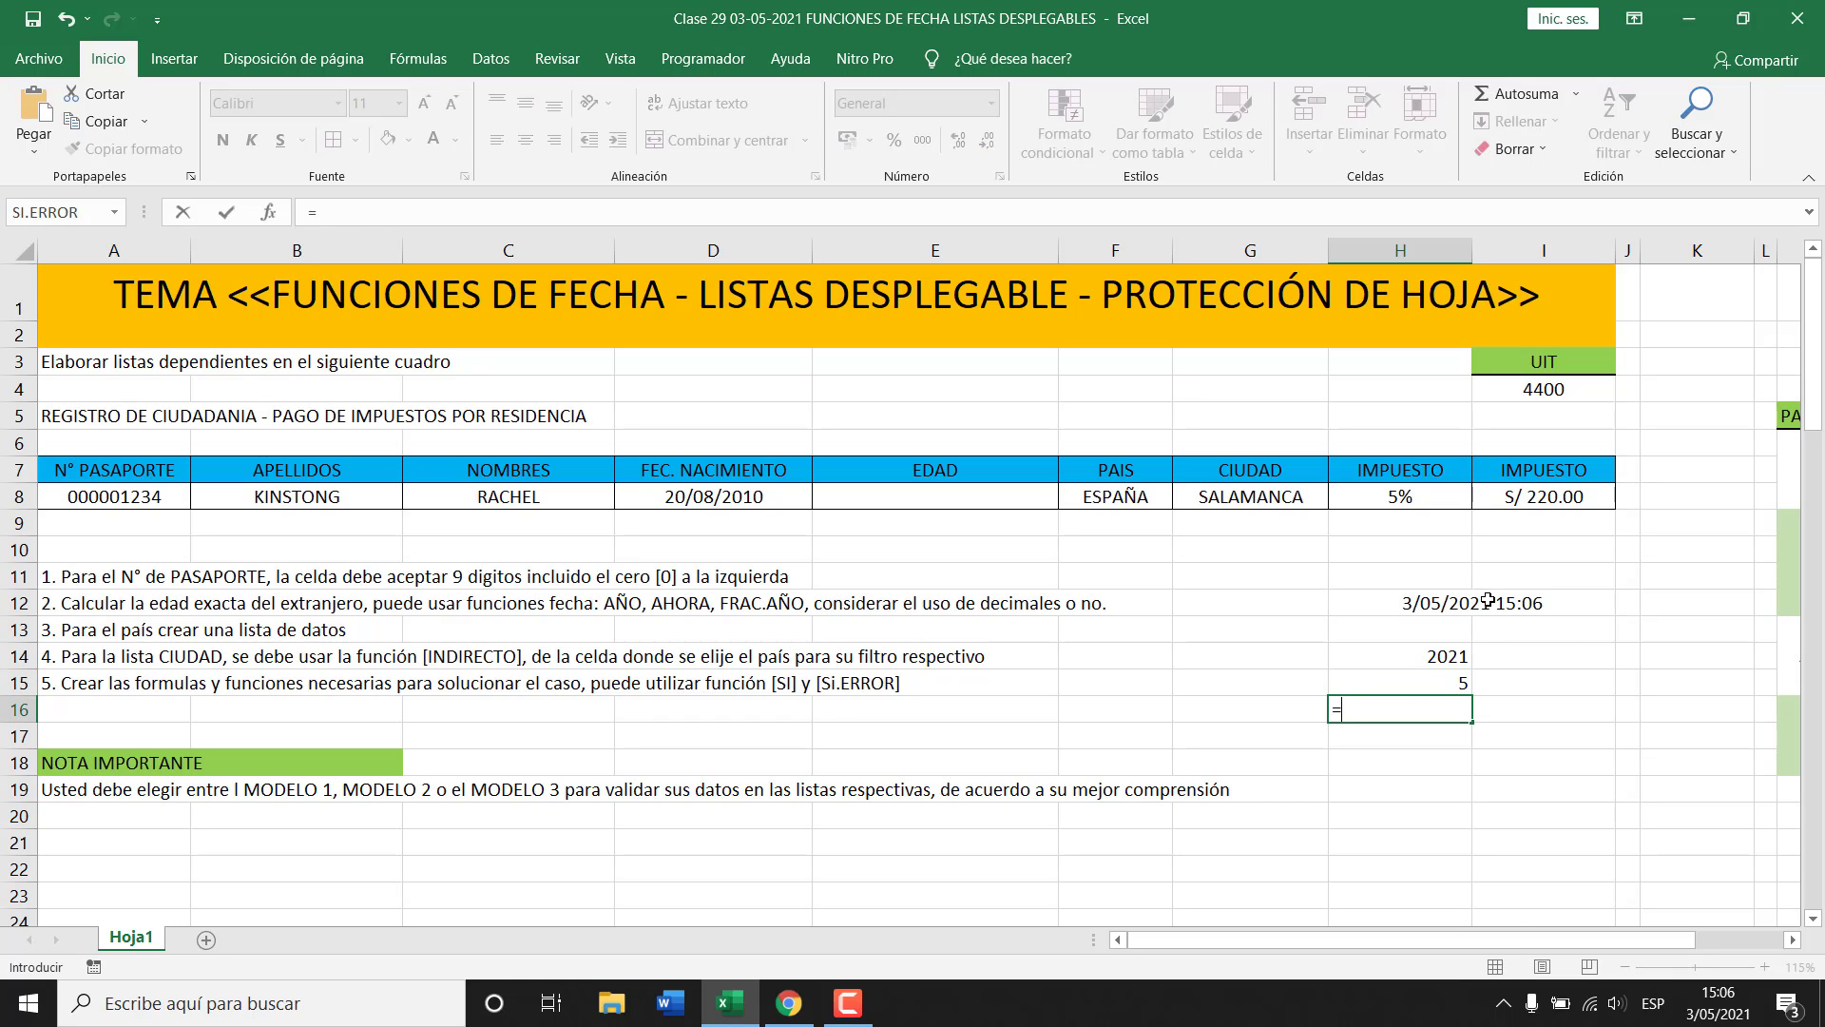
type("DIA(")
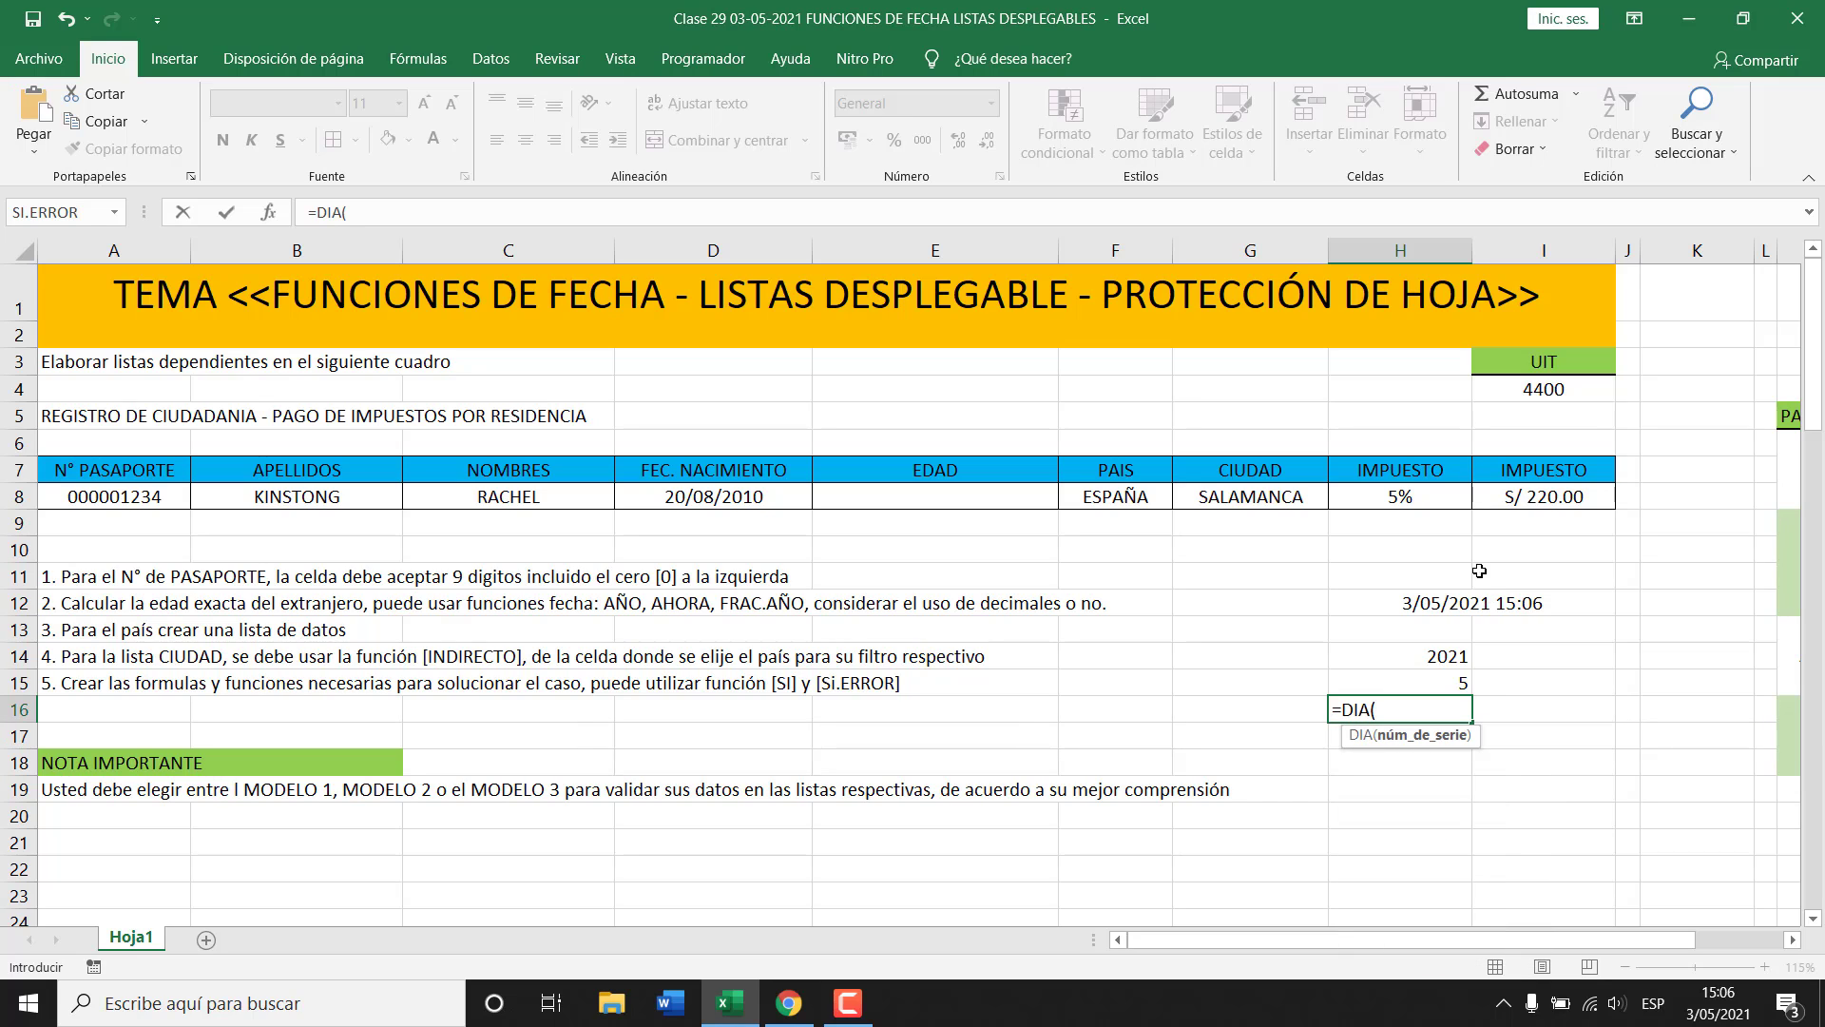
left_click(1475, 609)
type(")")
key("Return")
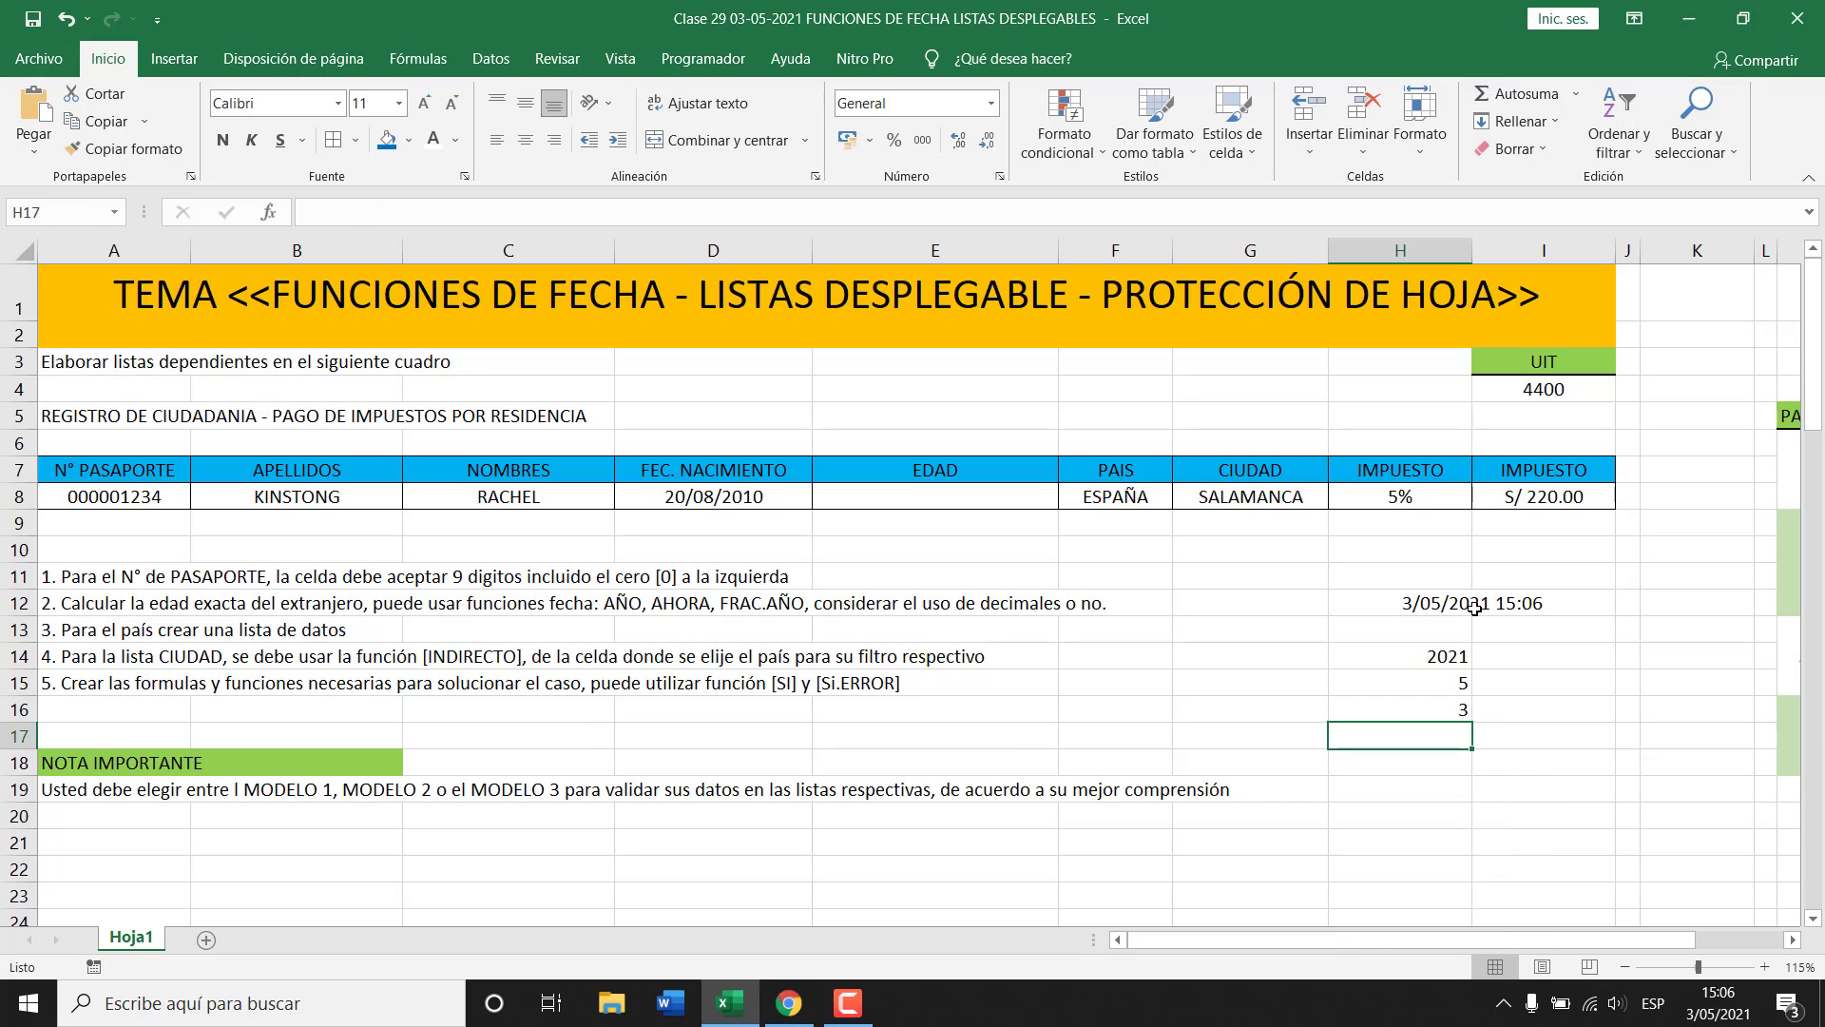
Check the year, month and day formulas in H14:H16 and =AHORA() in H12.
left_click(1436, 663)
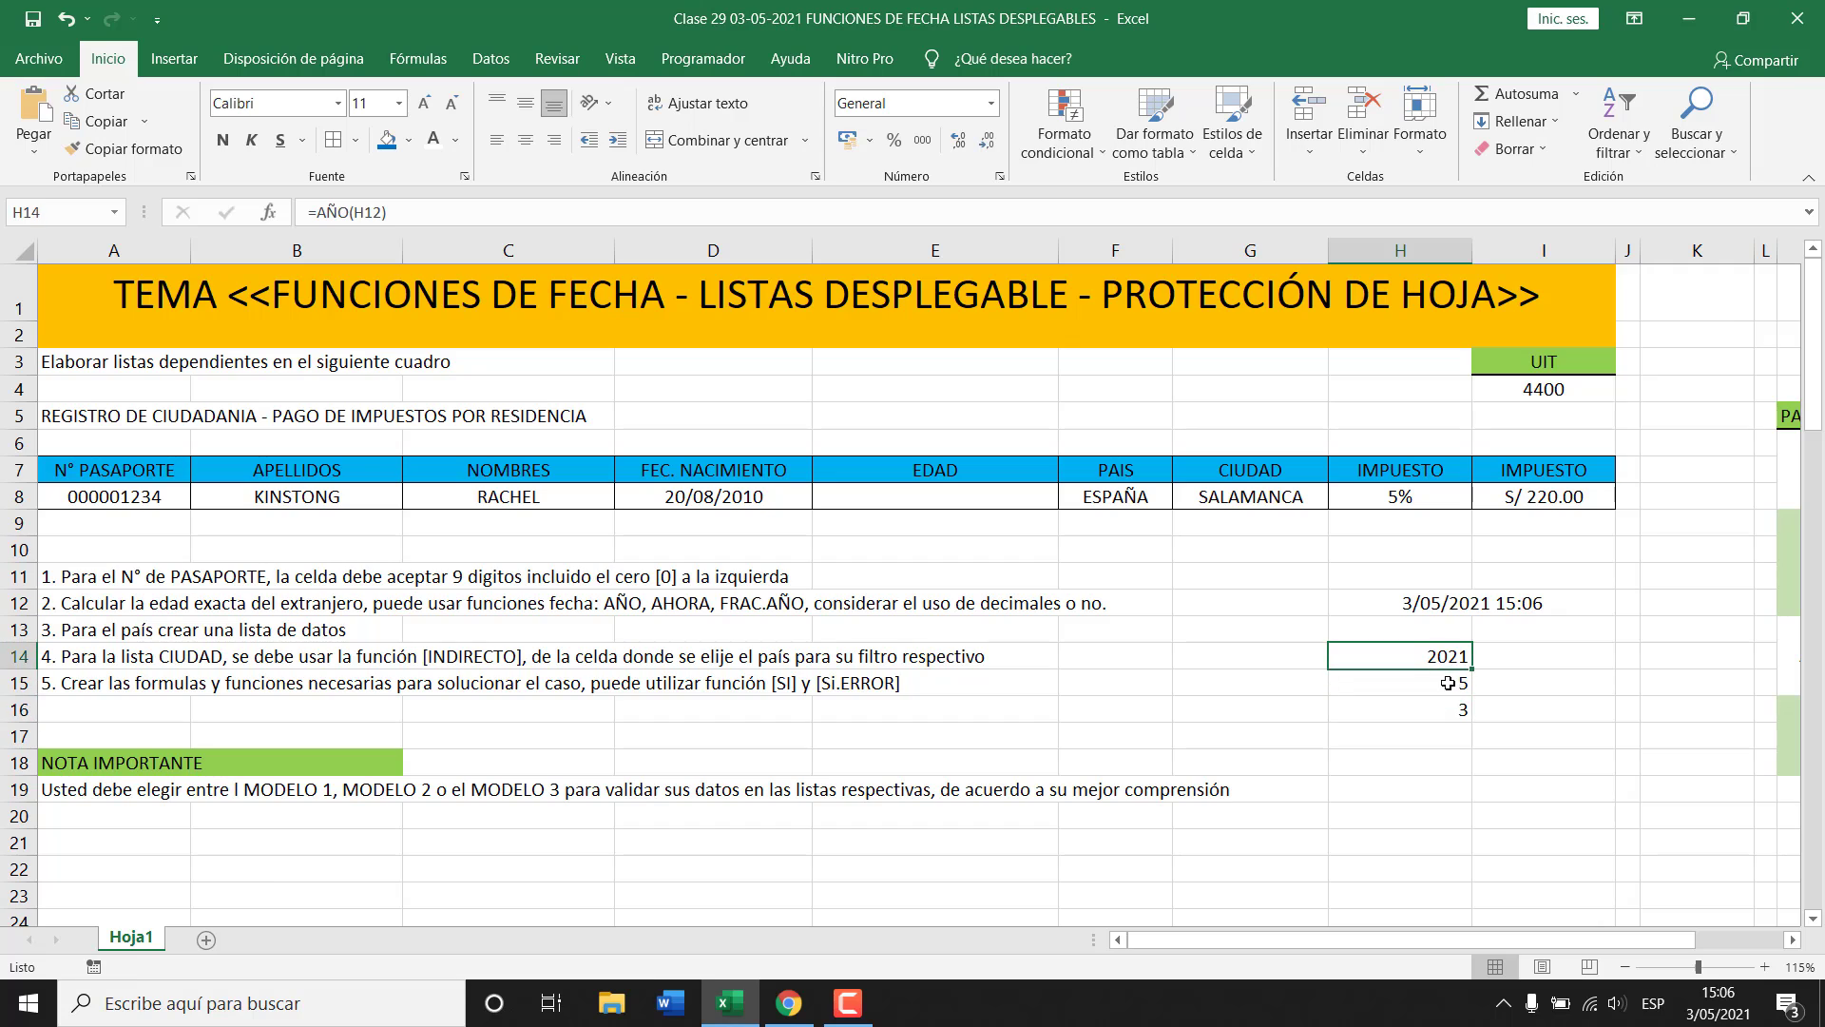
left_click(1448, 683)
left_click(1456, 709)
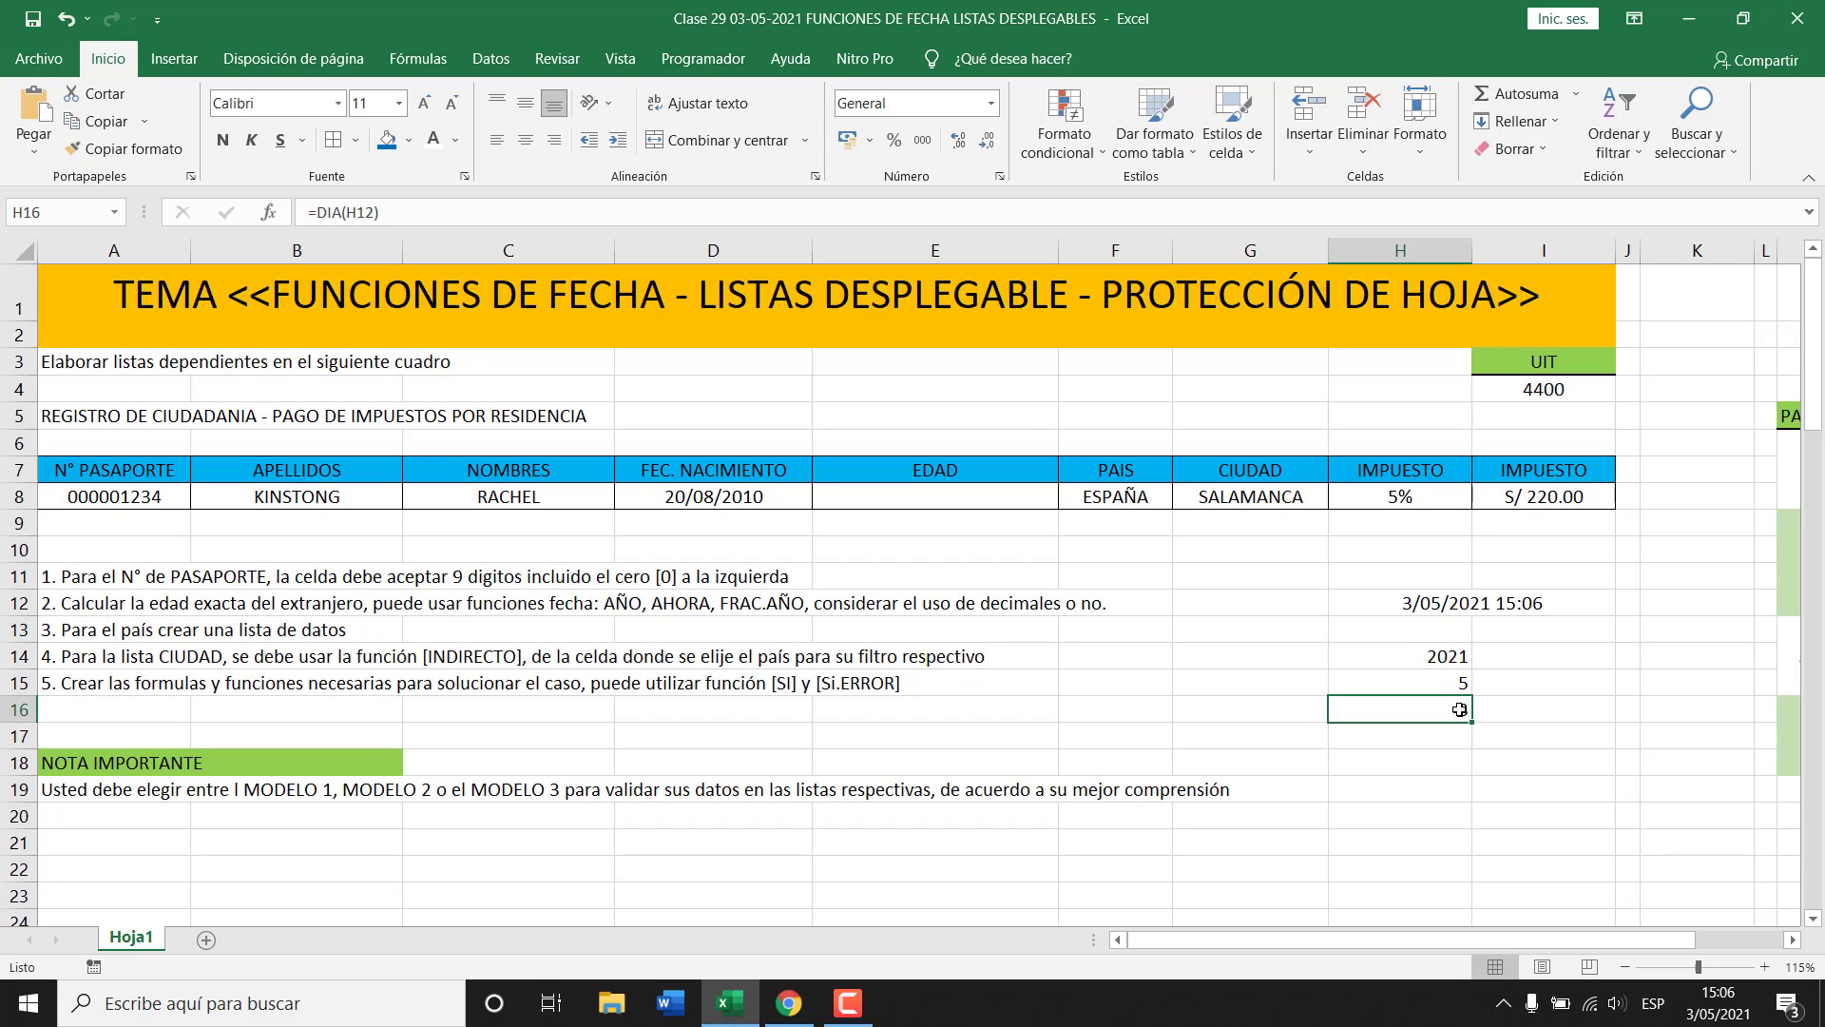
left_click(1423, 656)
left_click(1458, 684)
left_click(1454, 711)
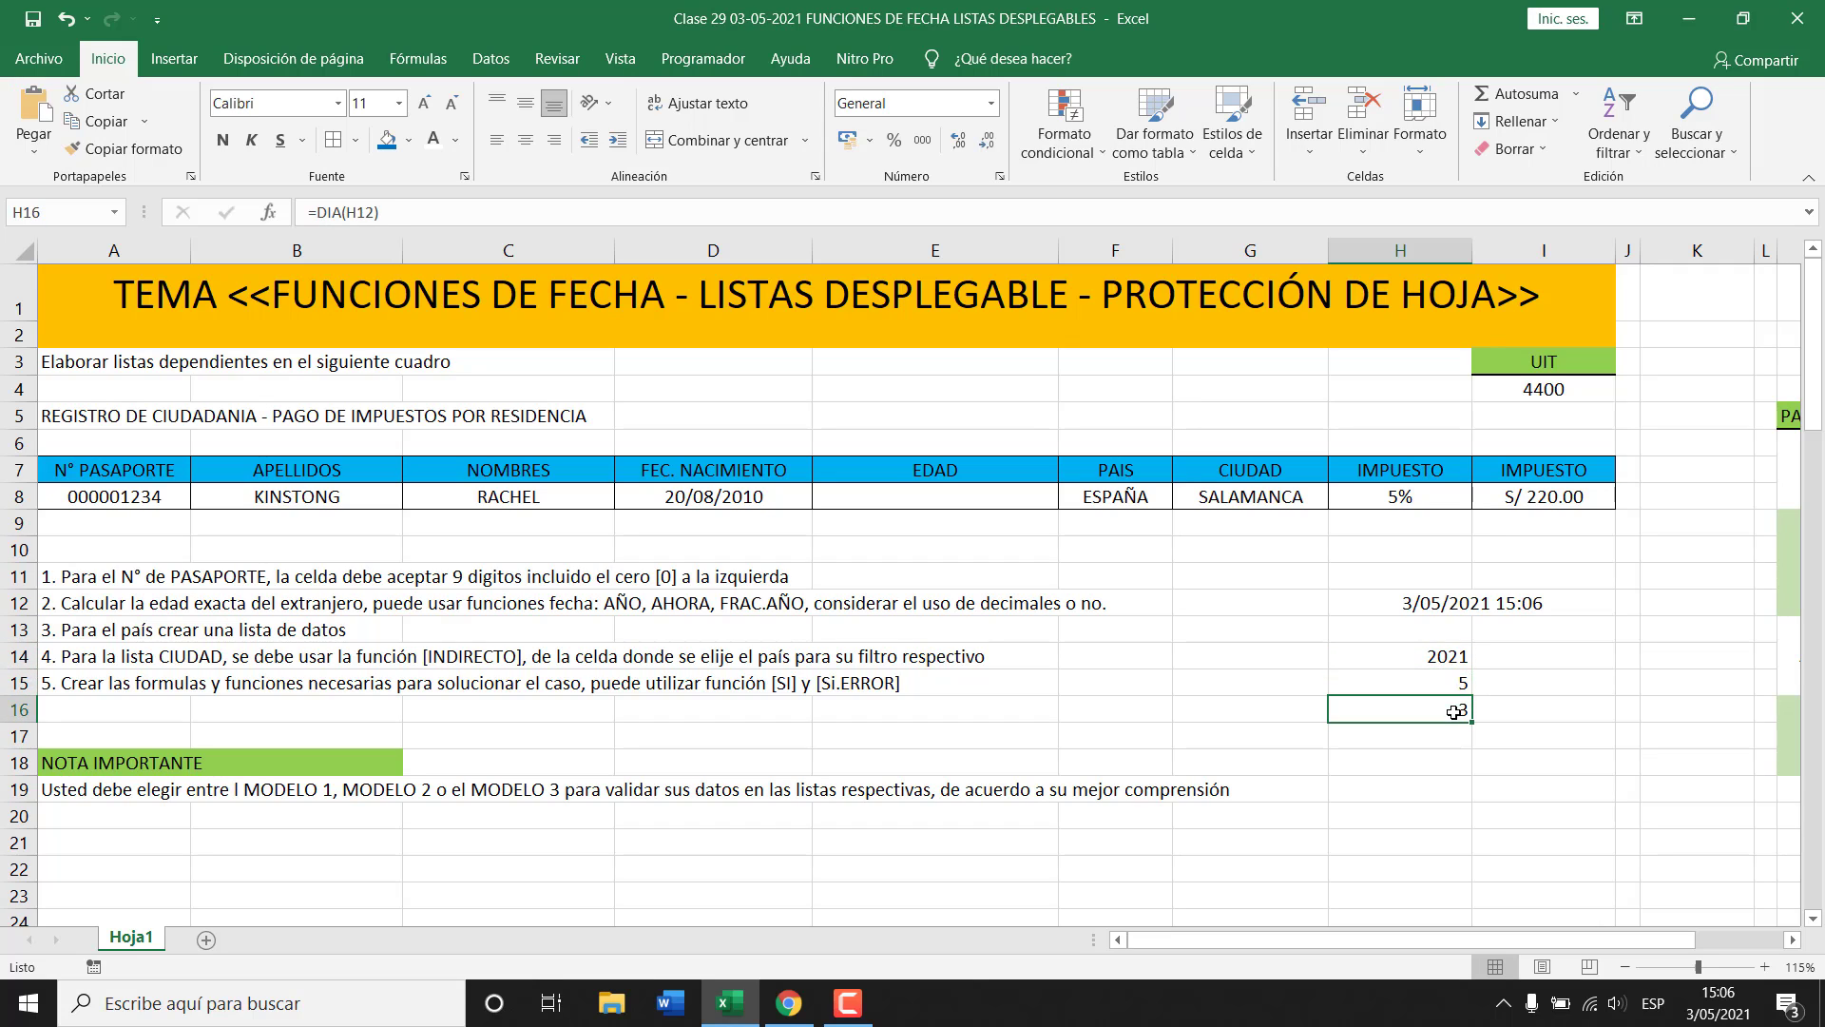
left_click(1478, 606)
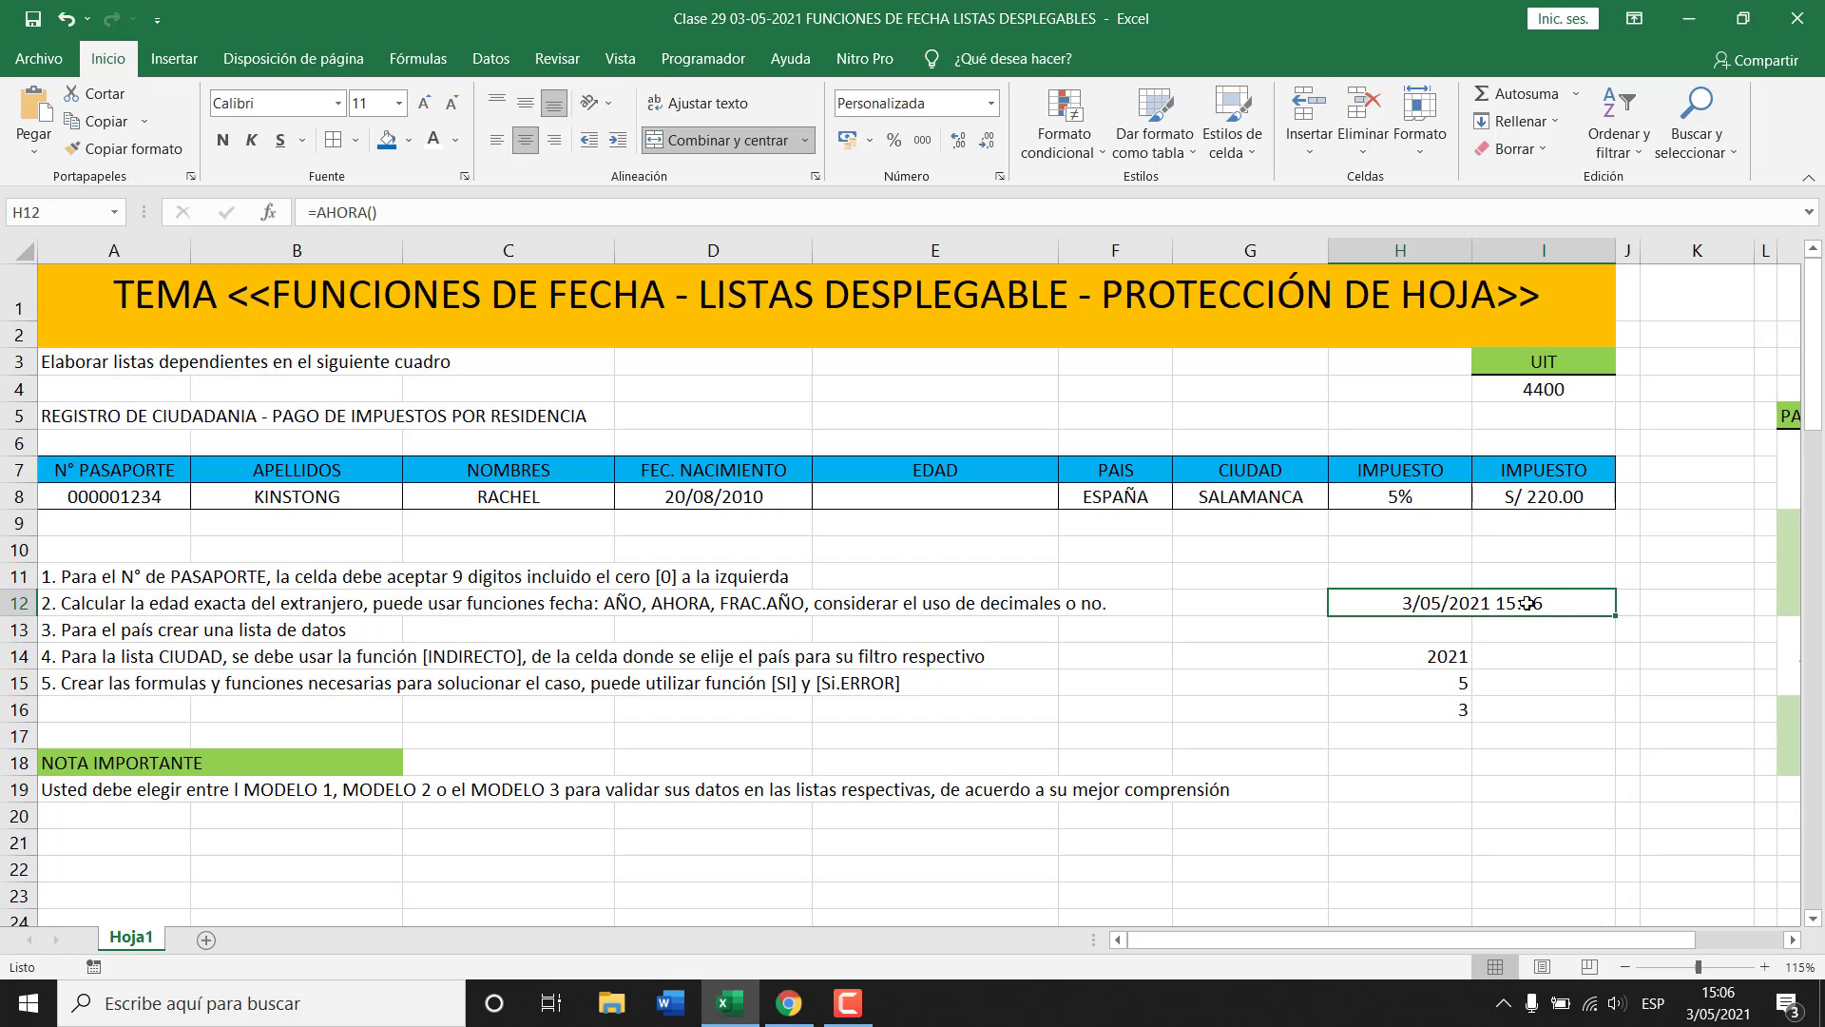
left_click(1450, 730)
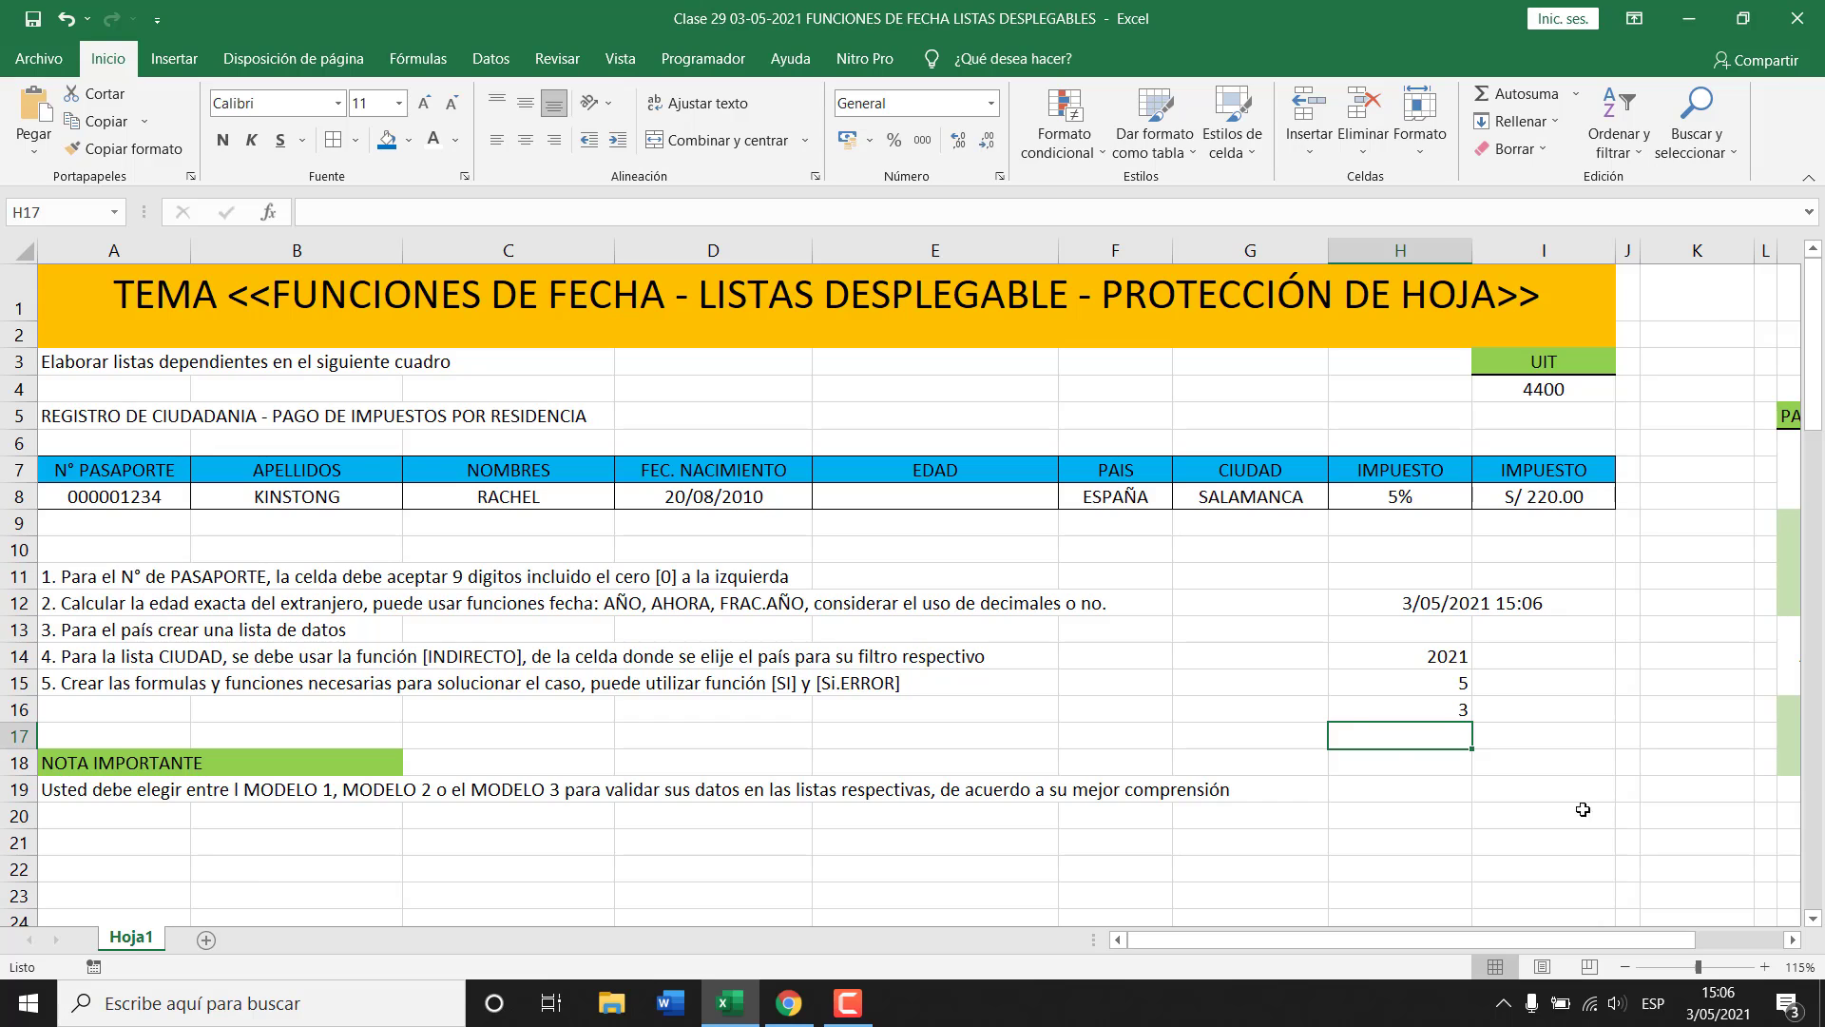
Label I14:I16 as año, mes and Día.
left_click(1523, 660)
type("a")
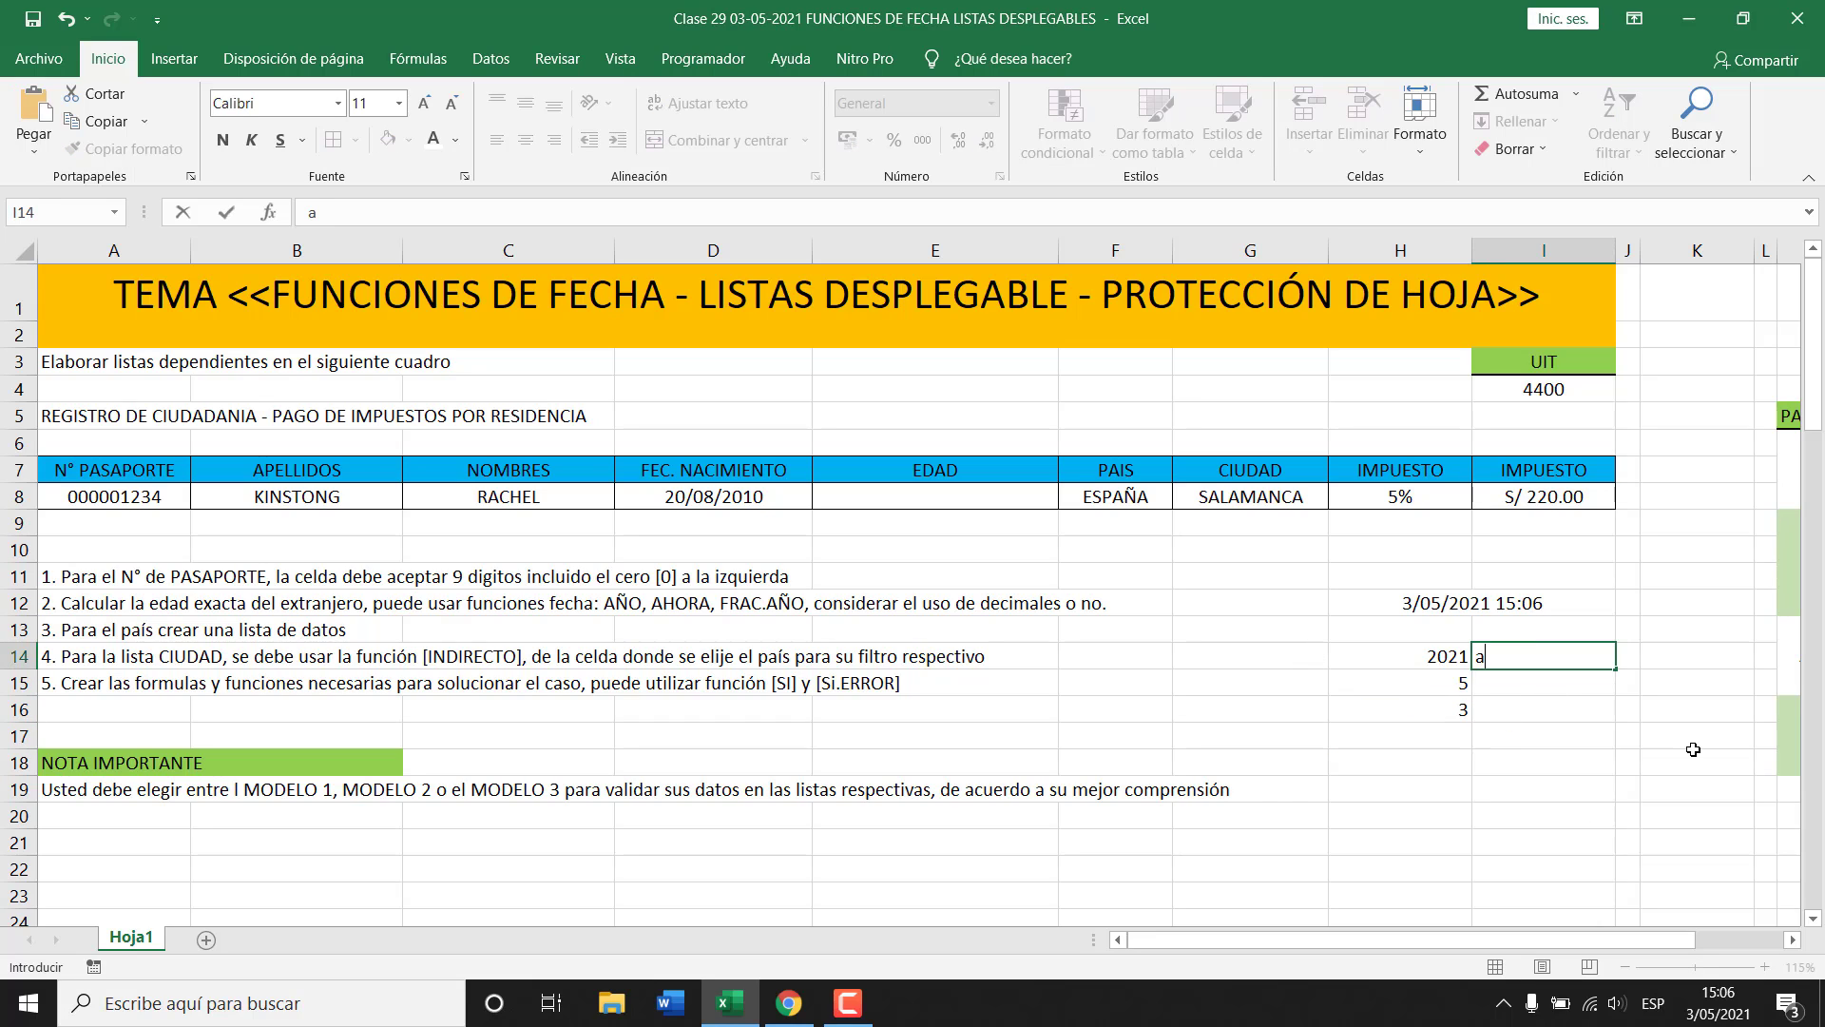
type("ño")
key("Return")
type("mes")
key("Return")
type("D")
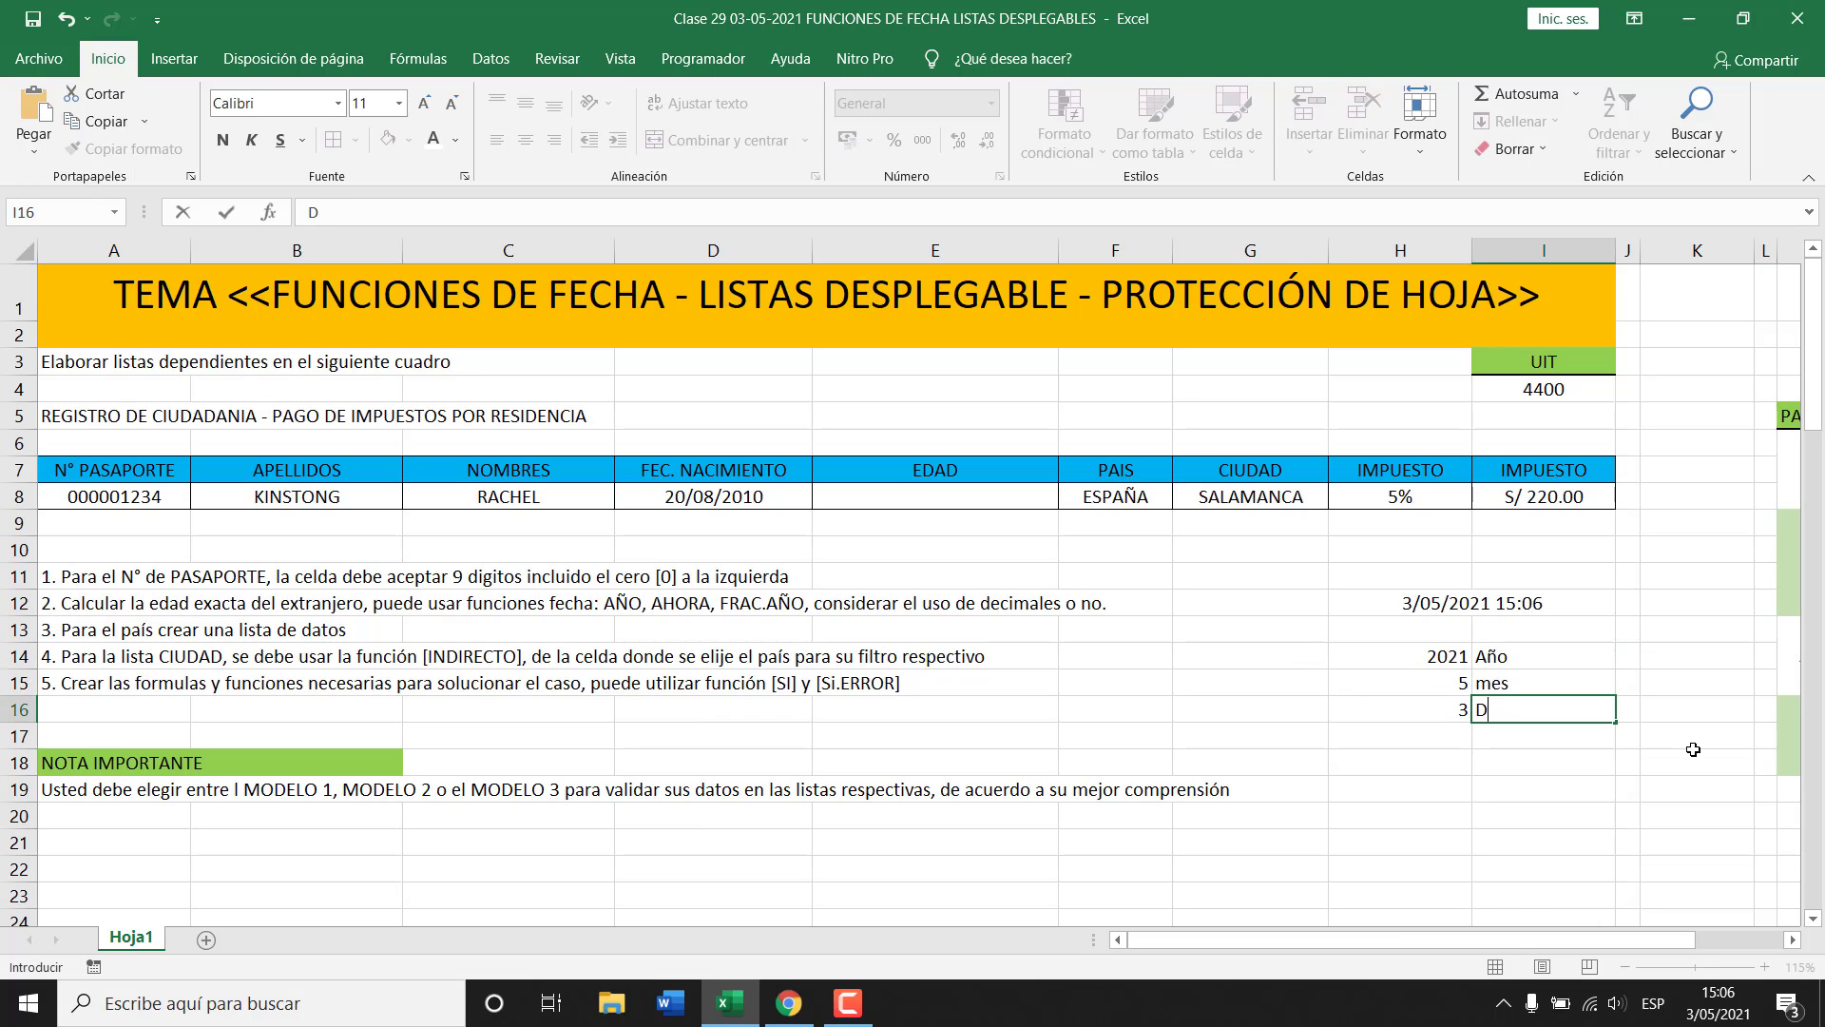
type("ía")
key("Return")
Enter =HORA(H12) in H17 and label it Hora in I17.
key("Left")
type("=")
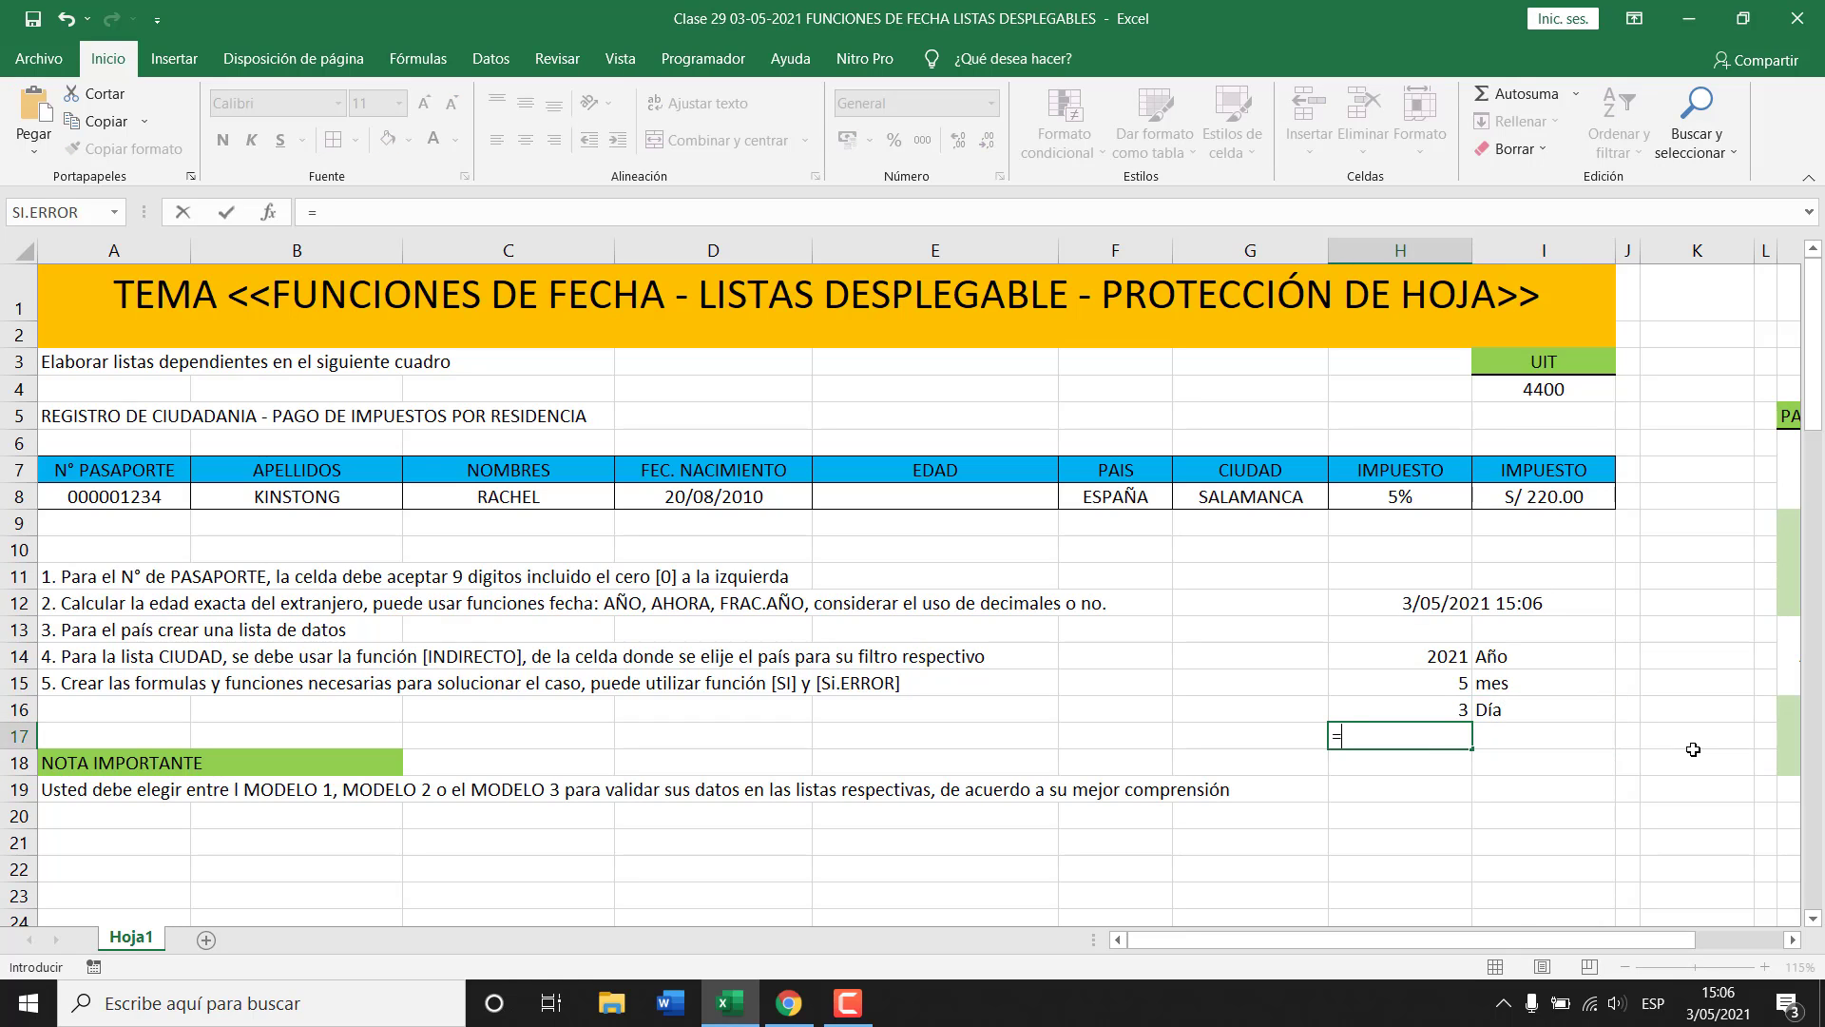
type("hora(")
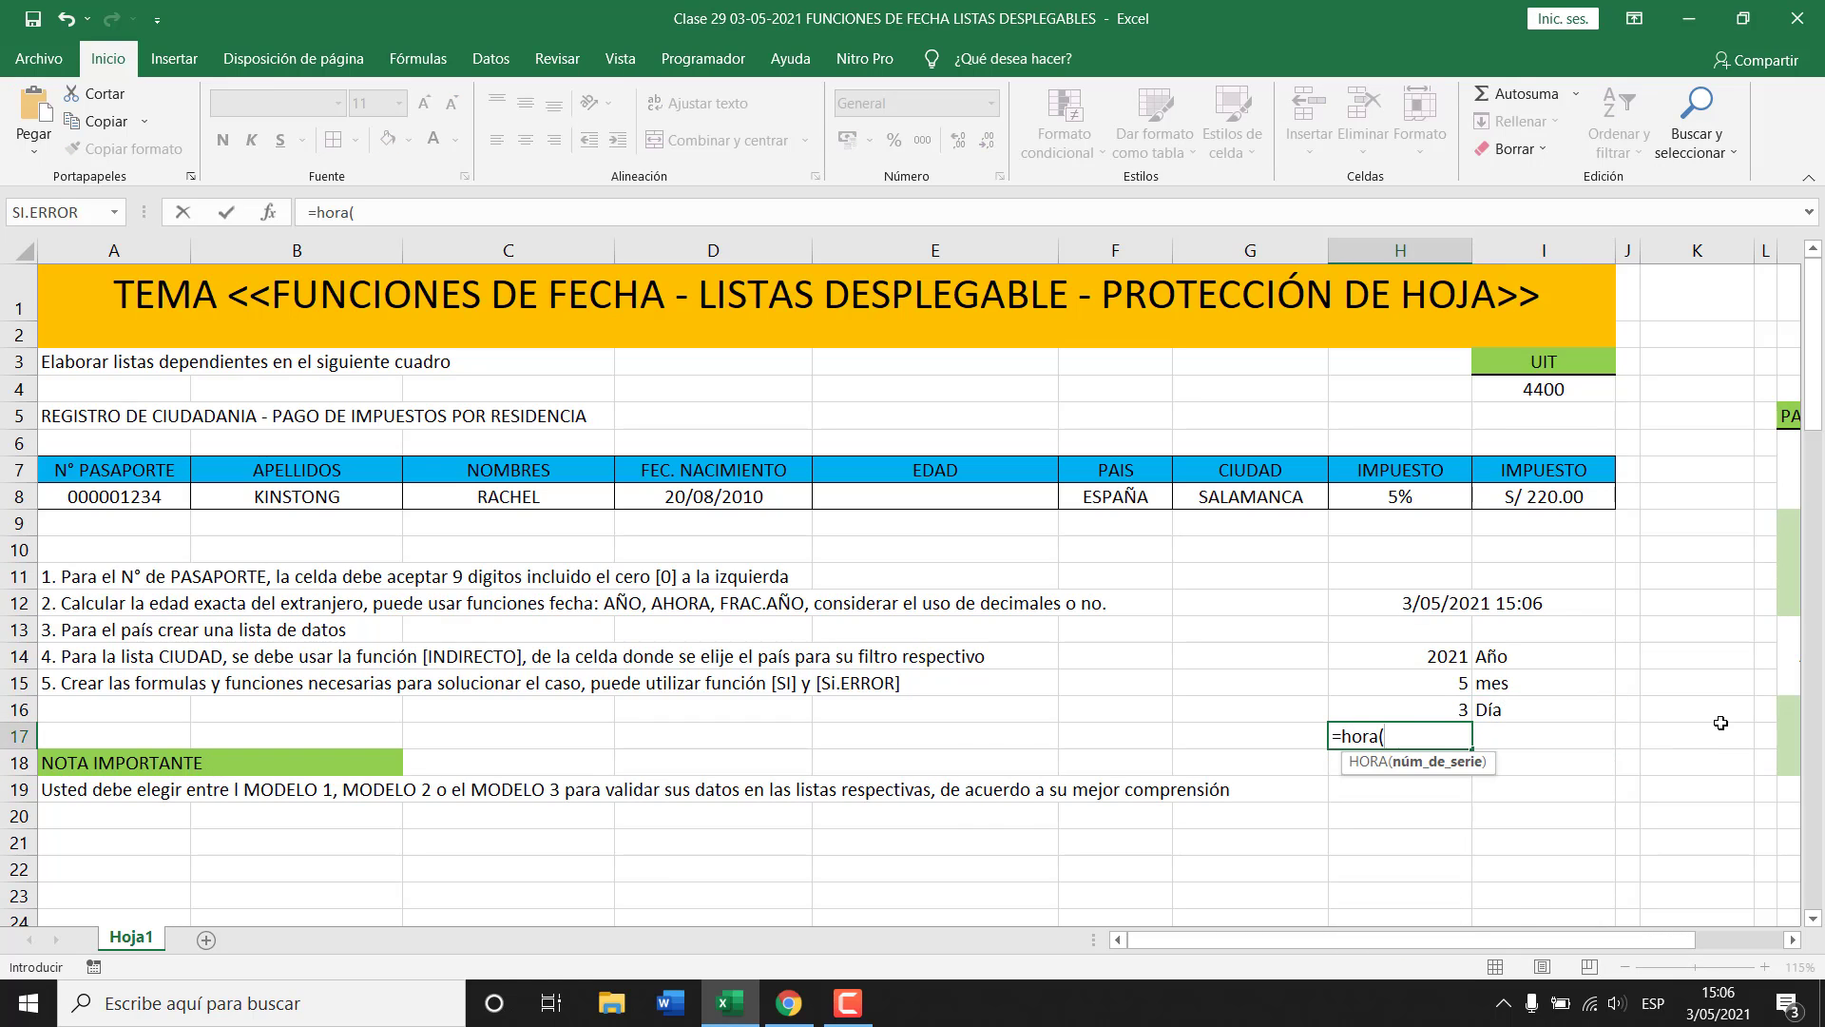
left_click(1540, 606)
type(")")
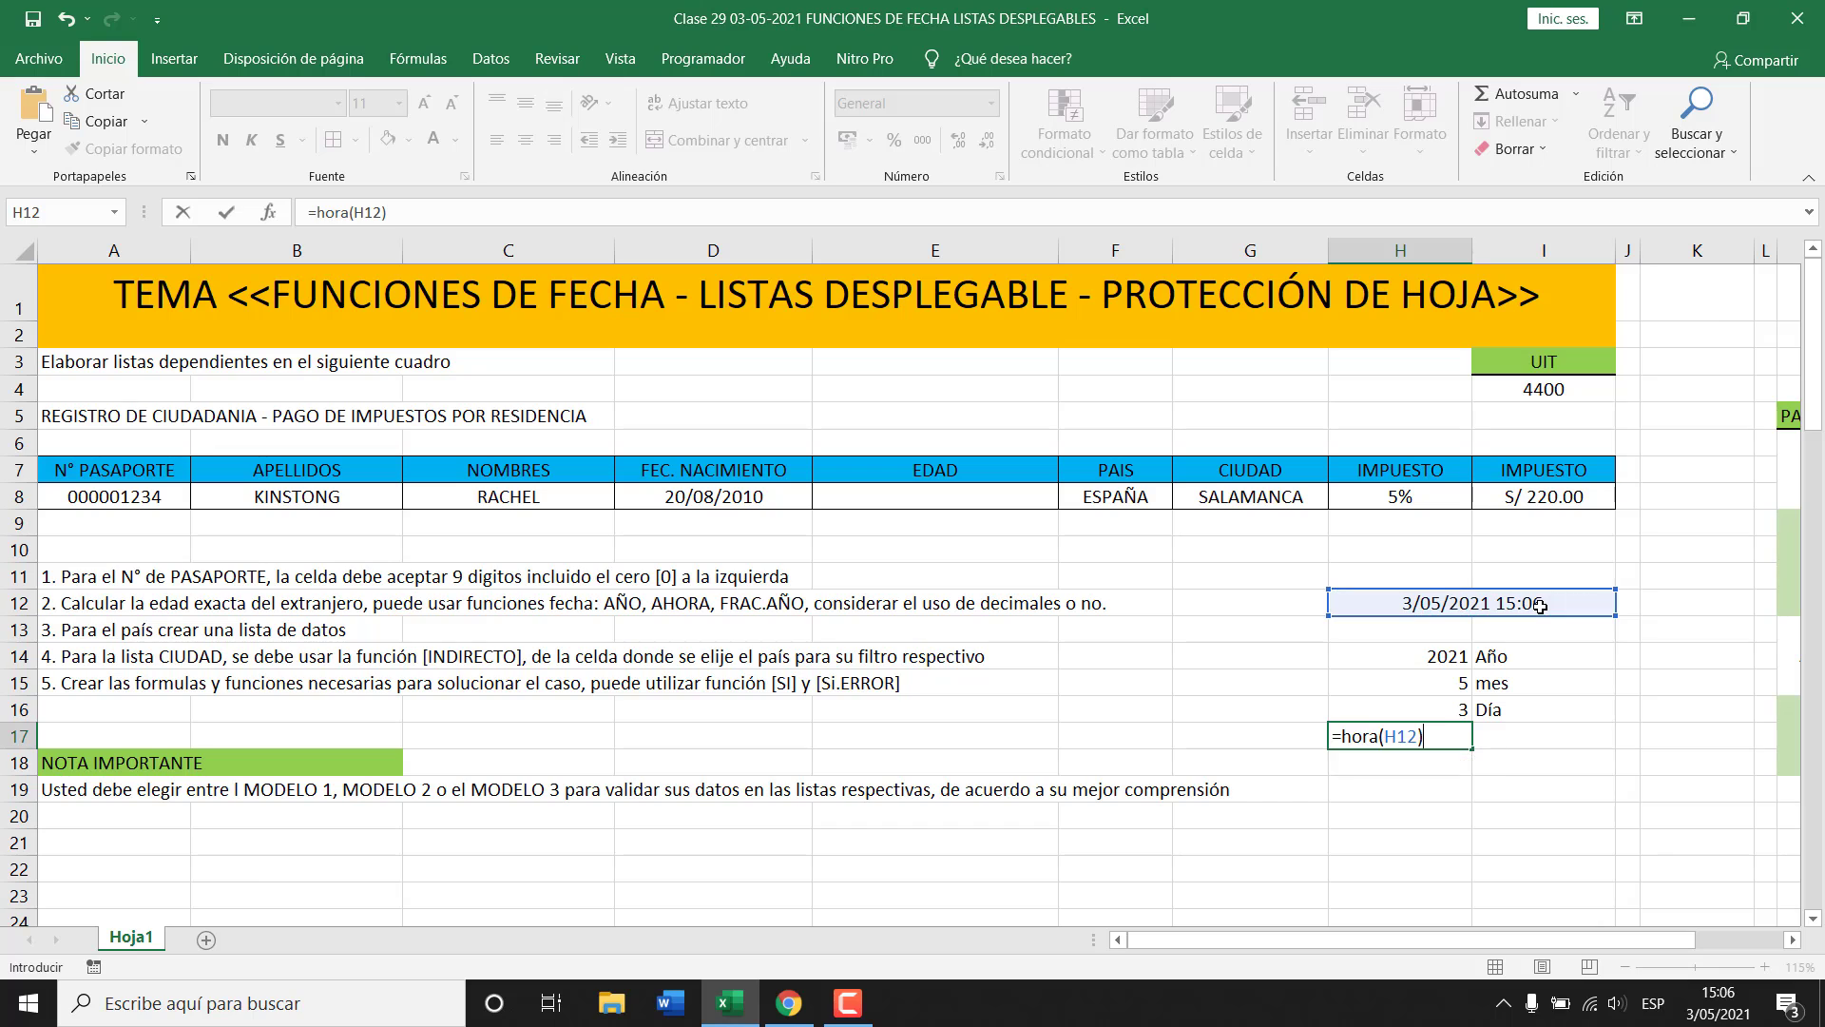
key("Return")
key("Up")
key("Right")
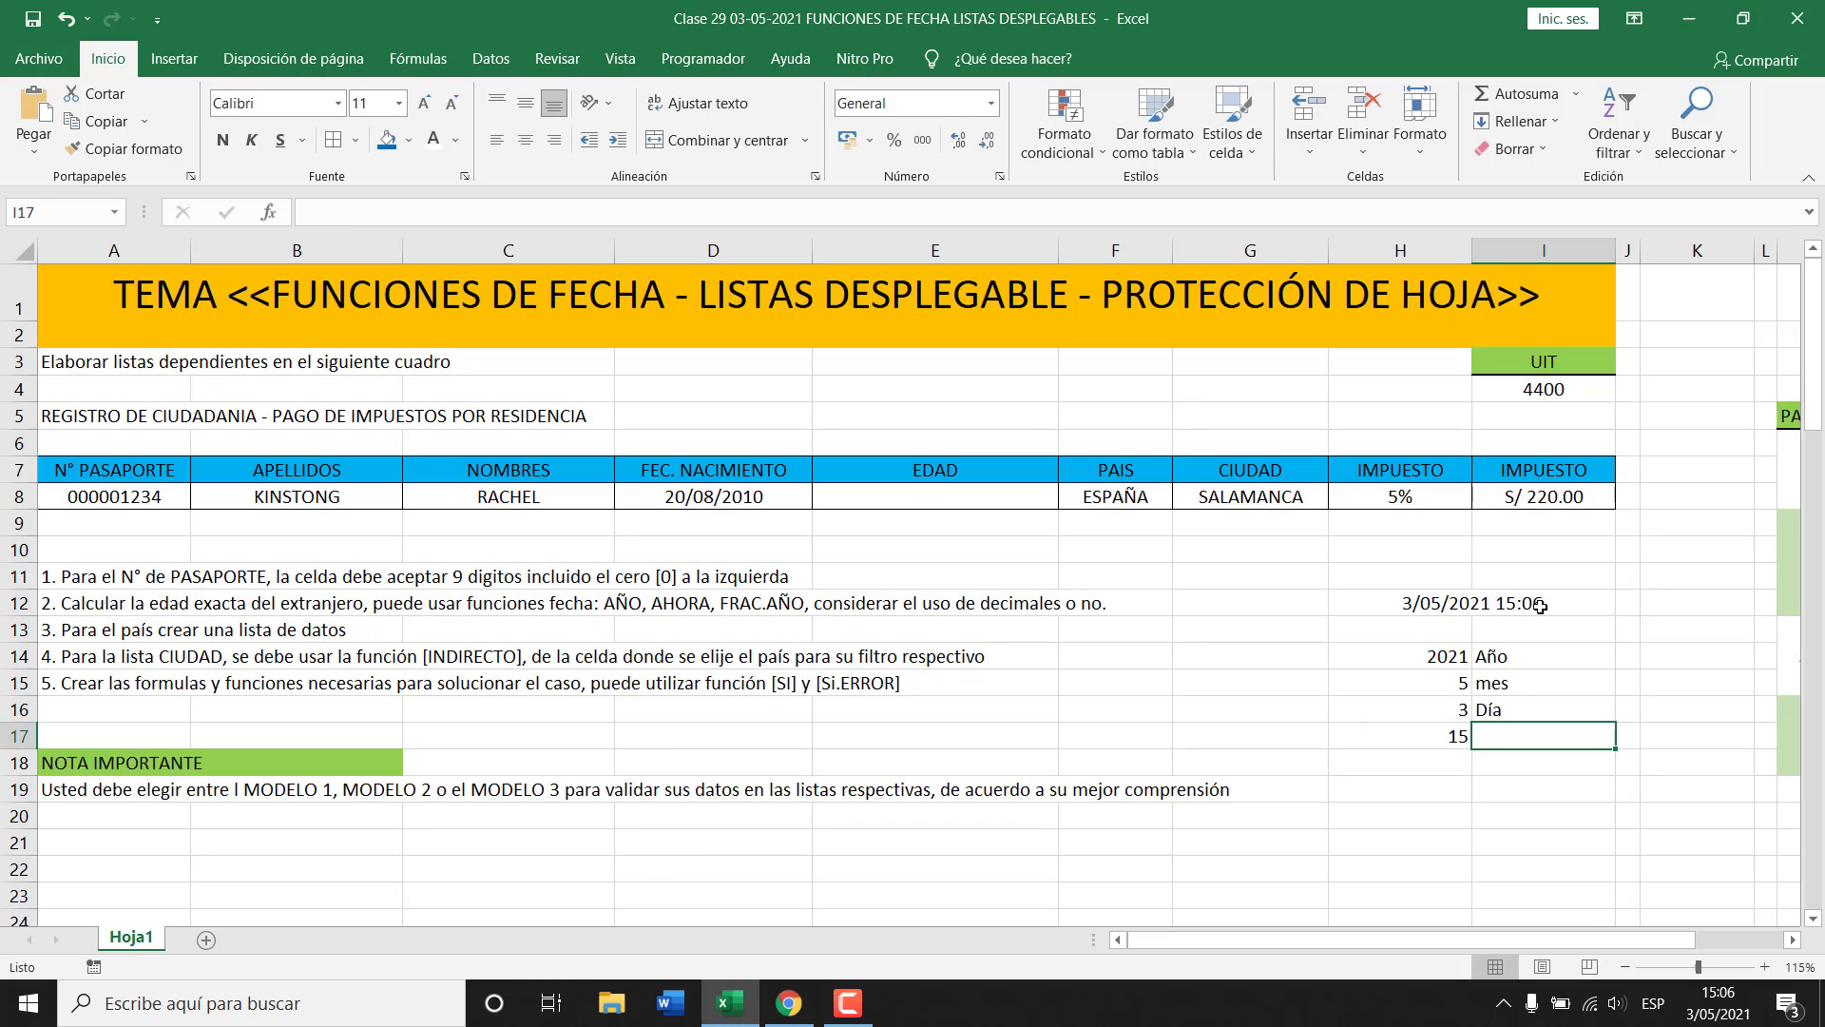
type("Hora")
key("Return")
Add the minute formula in H18, correcting =MINUTOS(H12) to =MINUTO(H12).
key("Left")
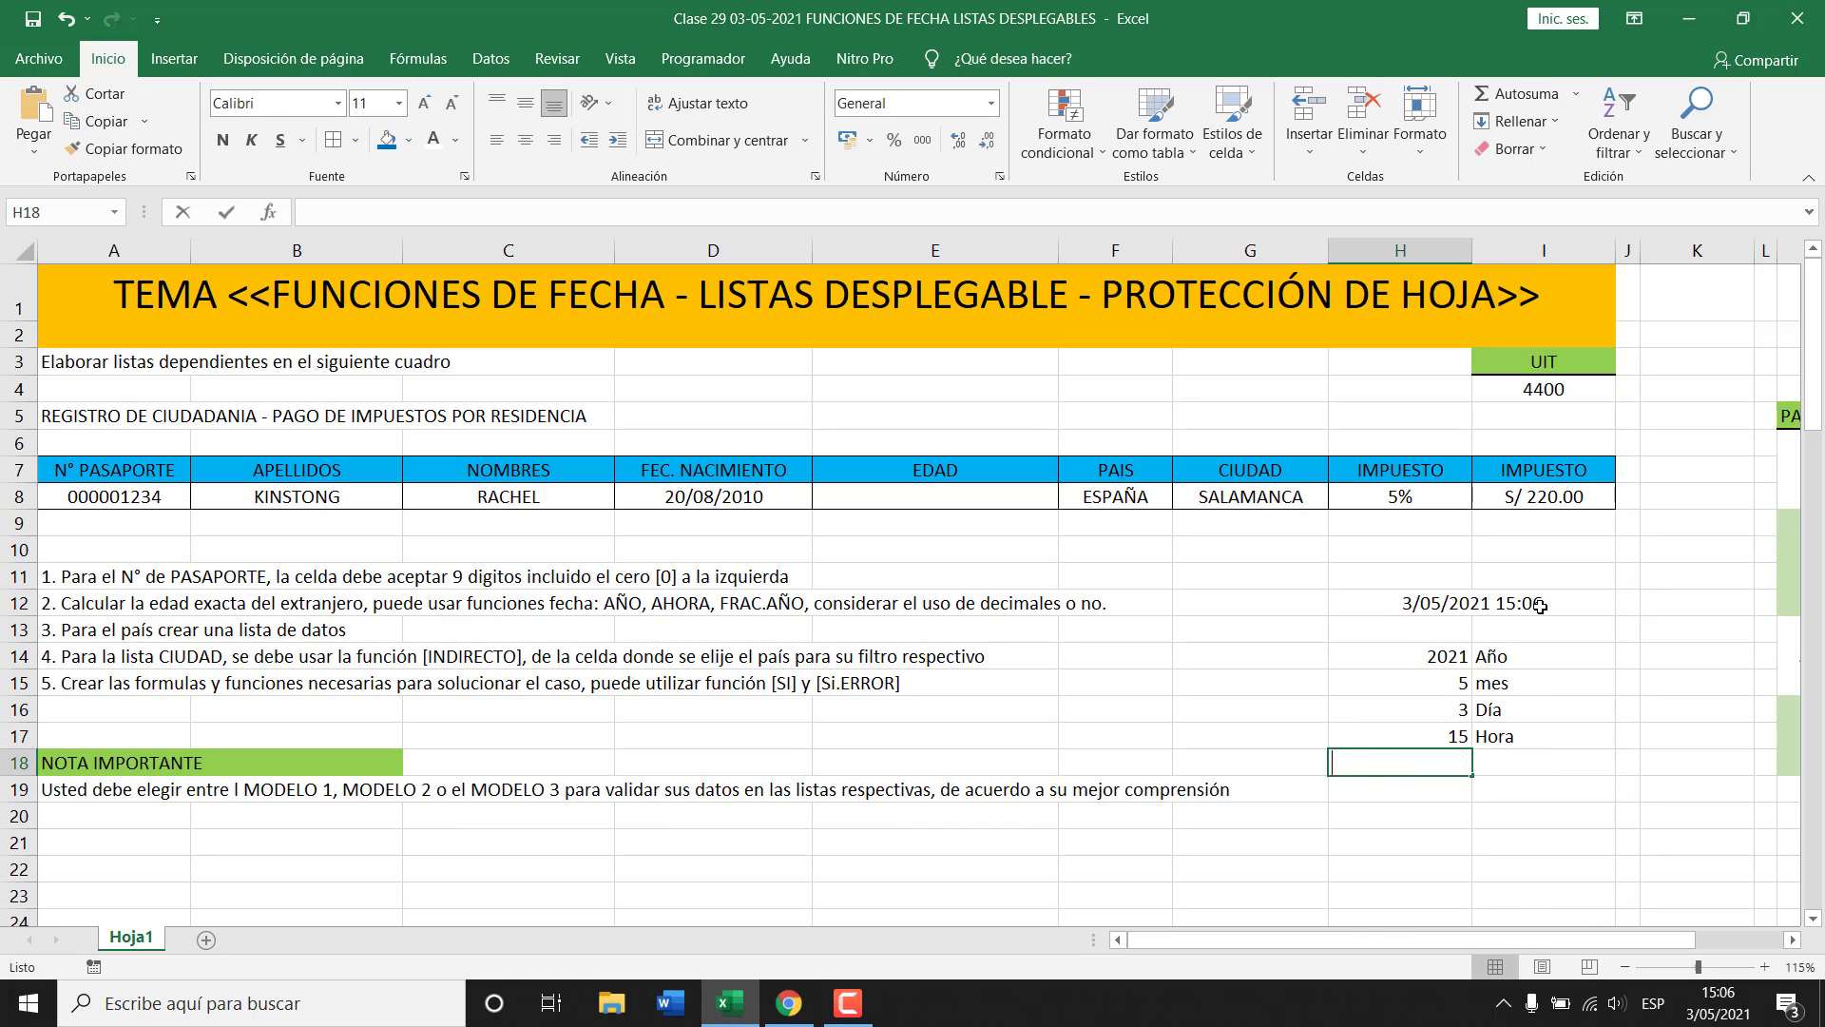
type("=minutos(")
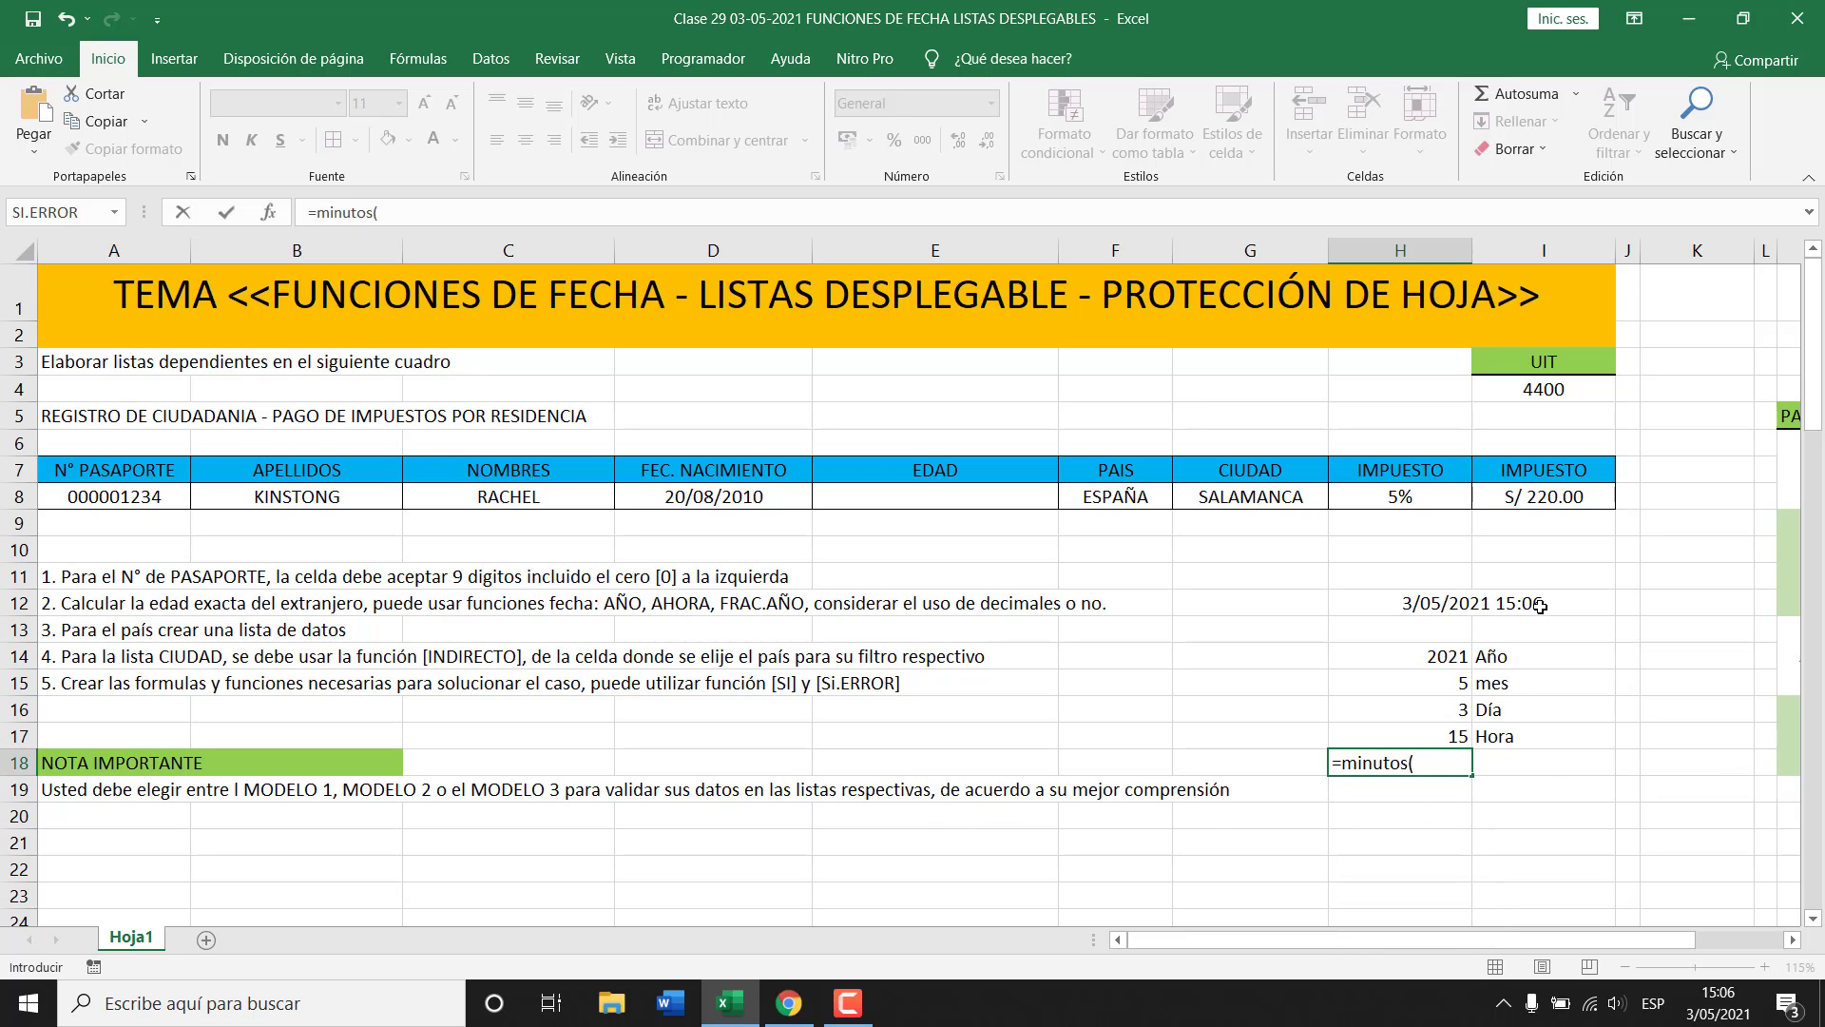
left_click(1540, 605)
type(")")
key("Return")
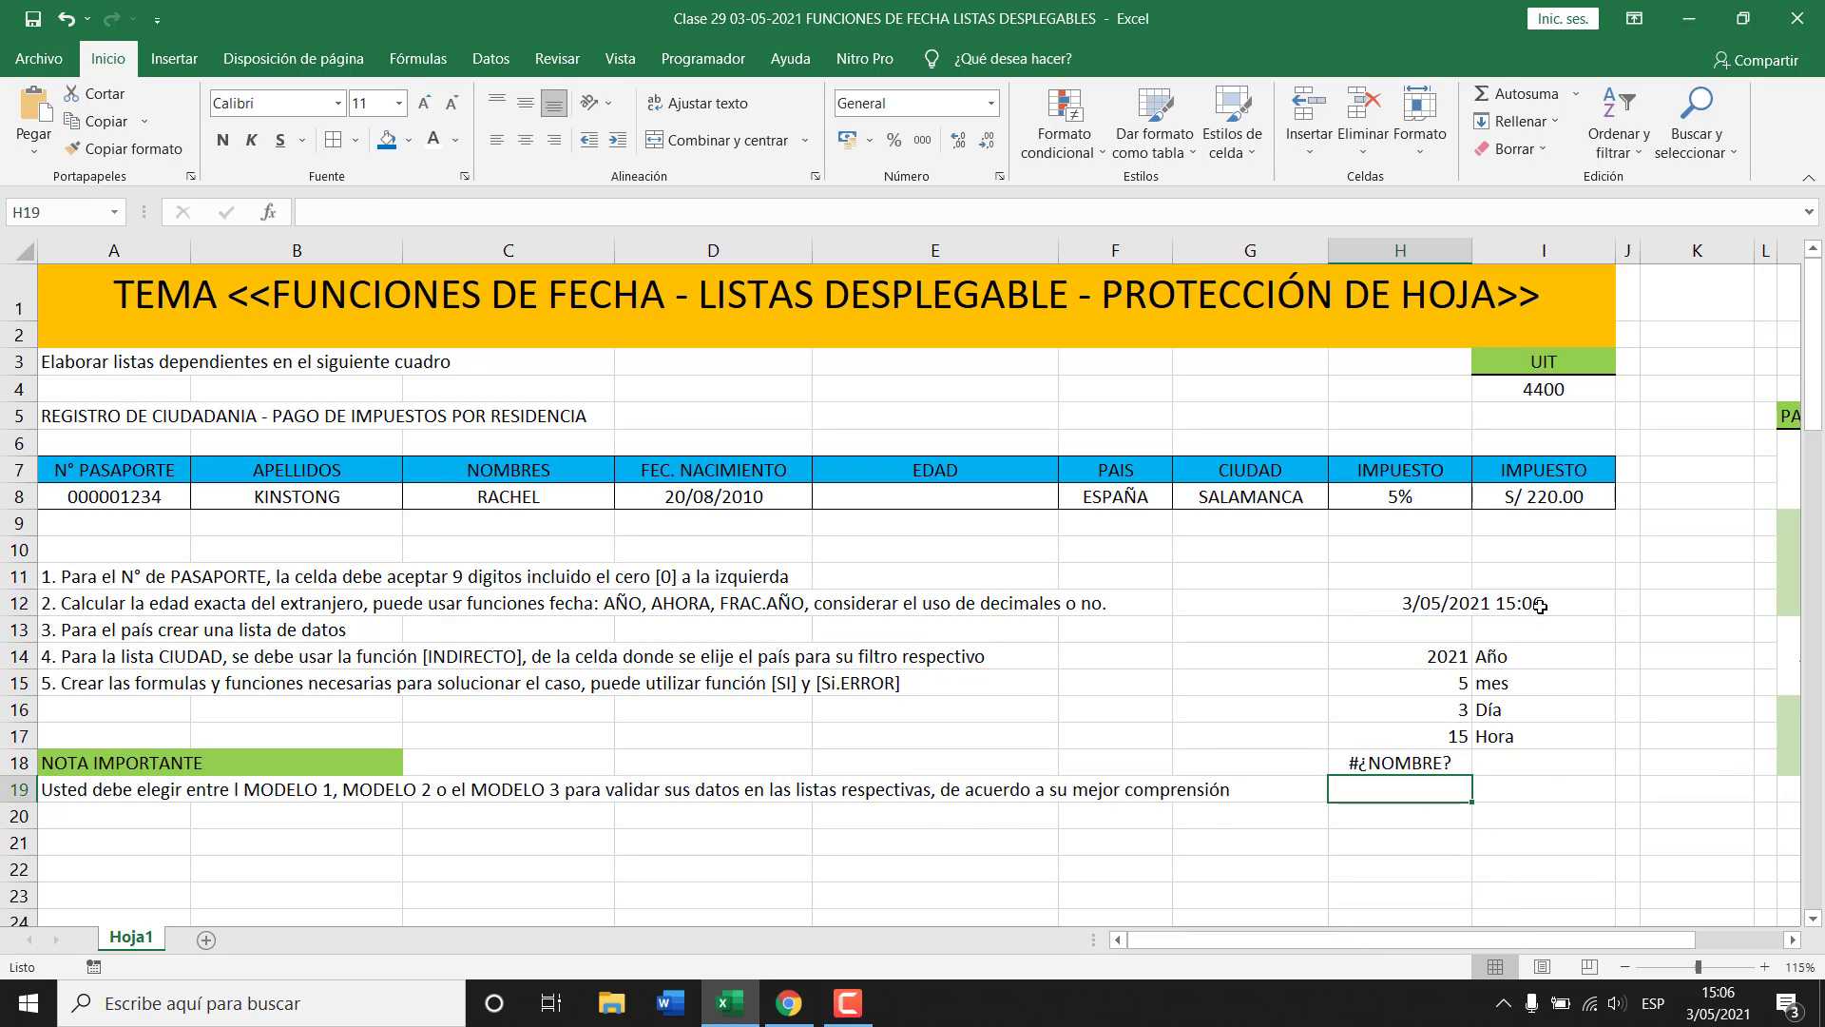
key("Up")
key("F2")
key("Left")
key("Left")
key("Left")
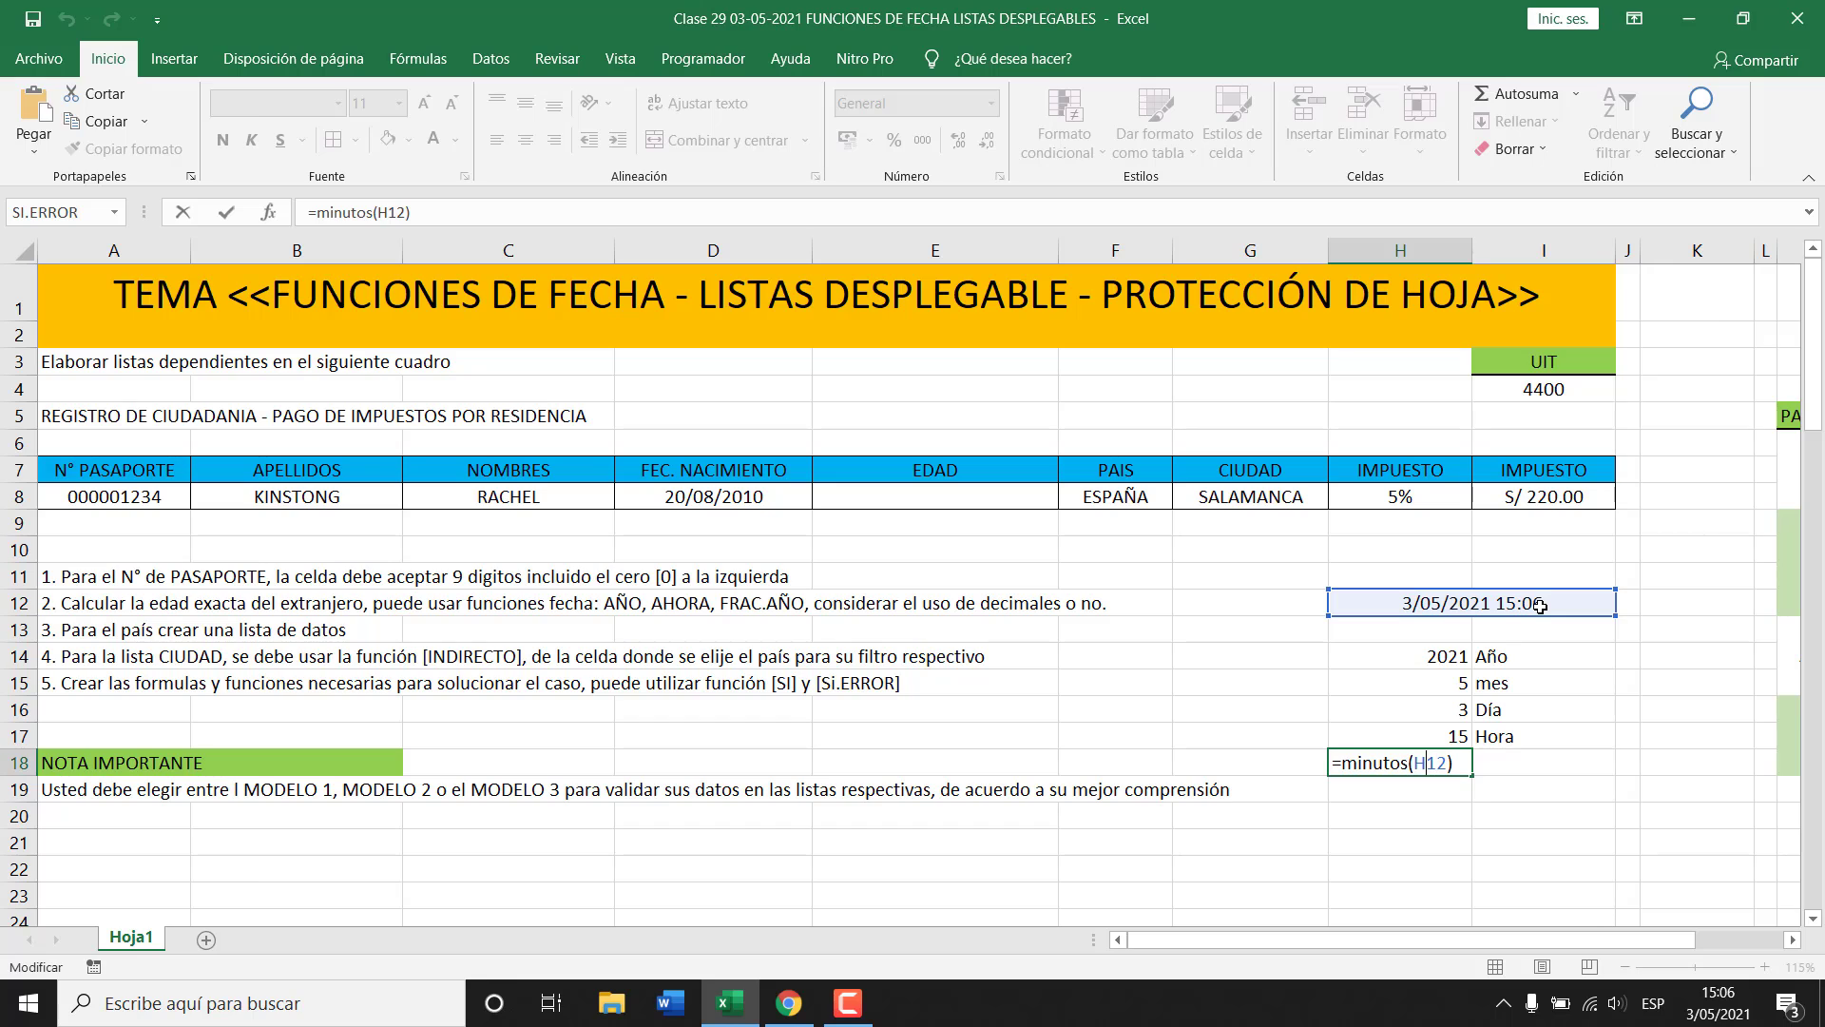
key("BackSpace")
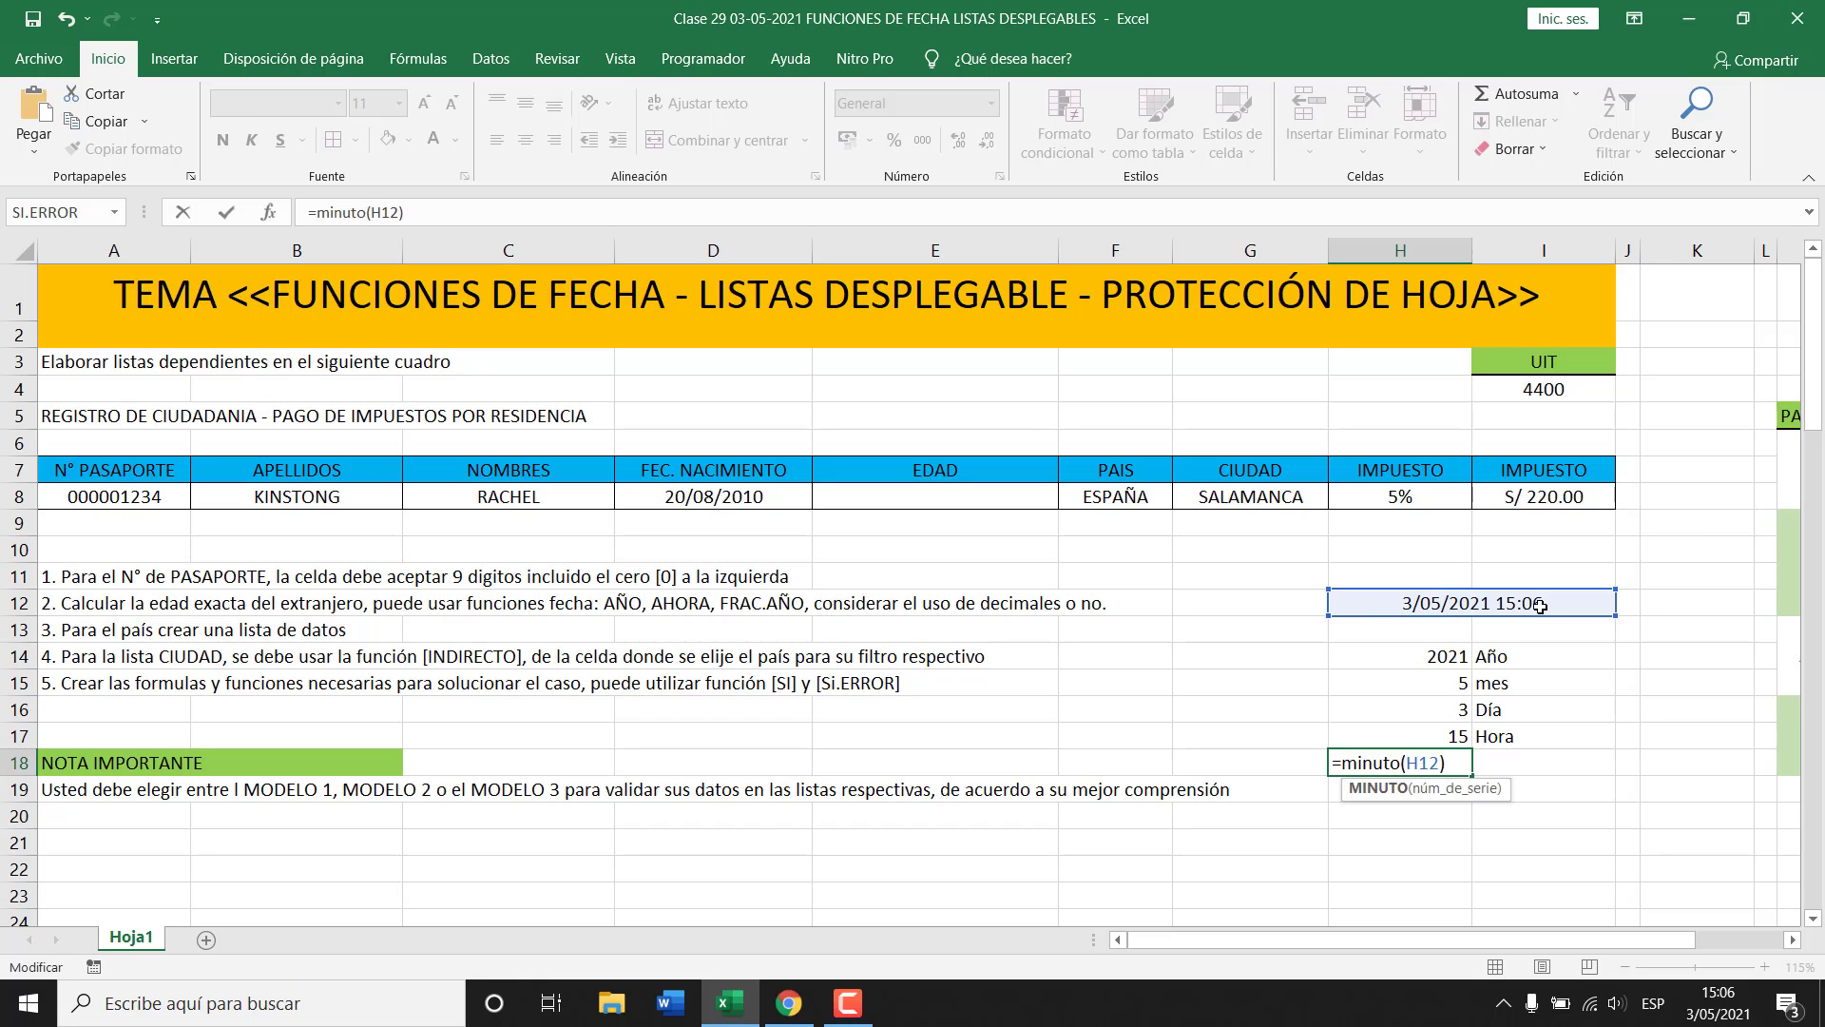
key("Tab")
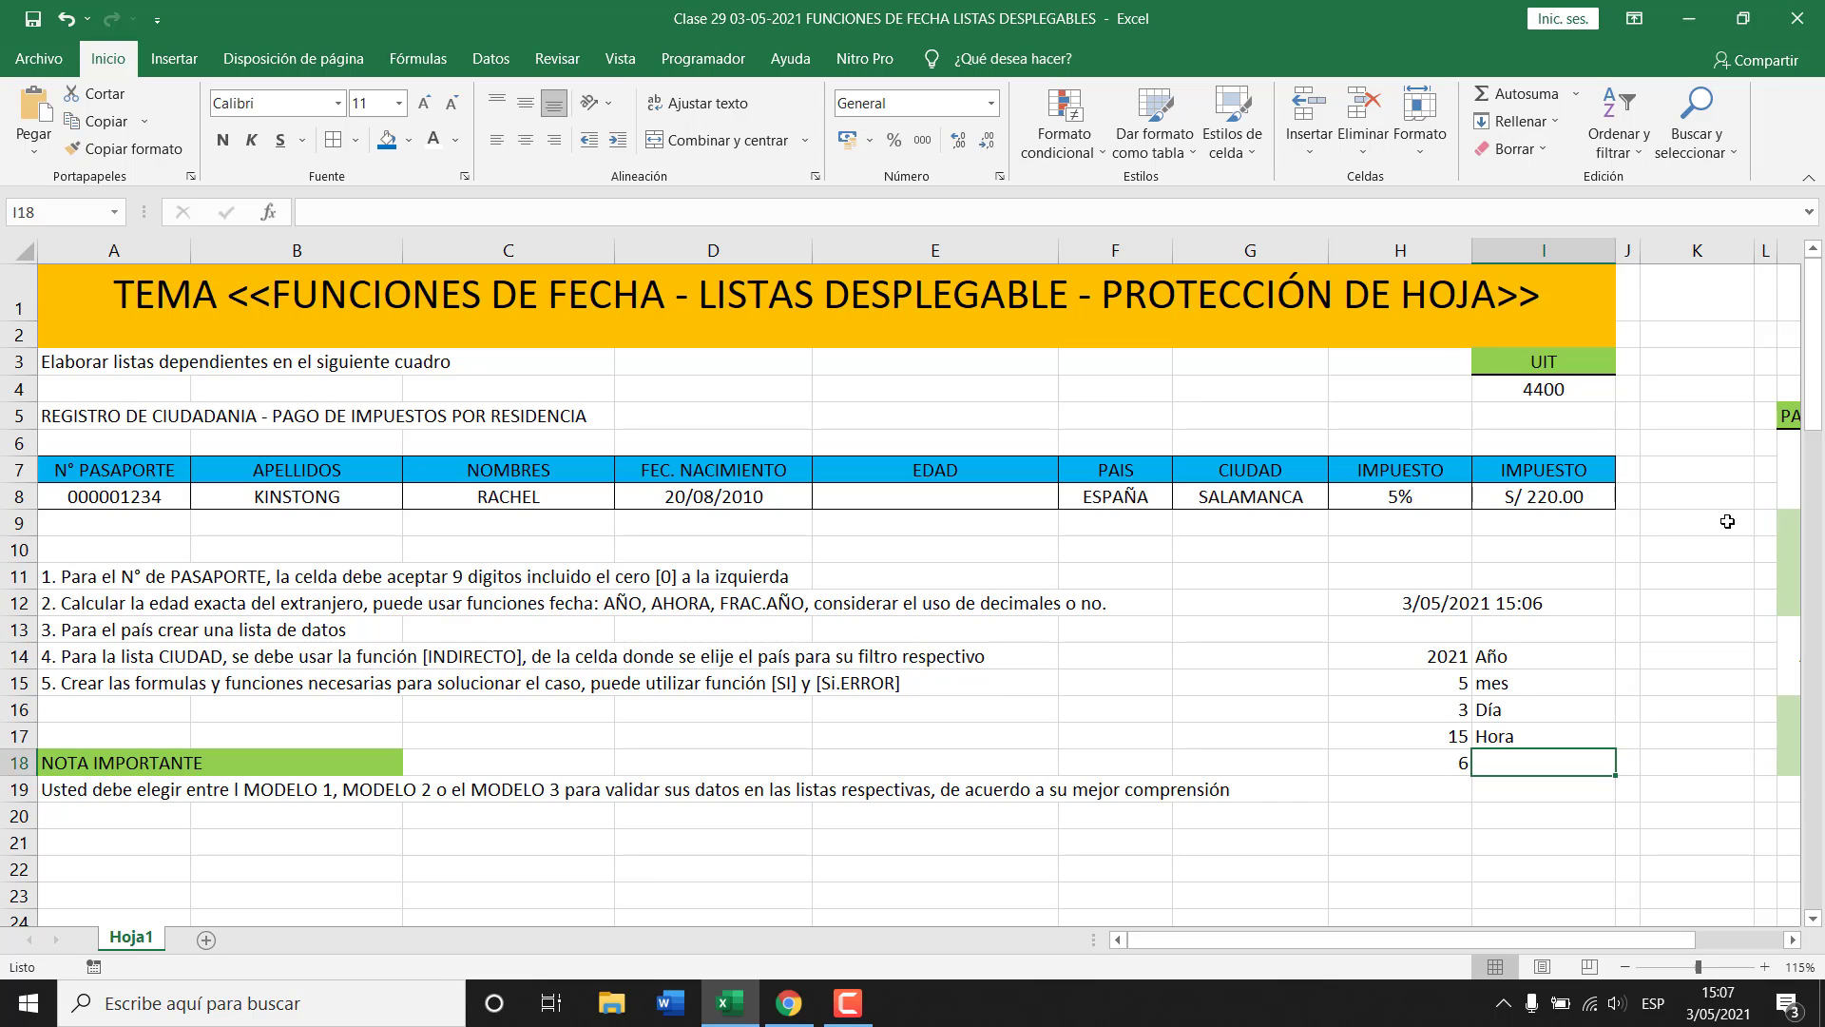
Label I18 'Minuto' and select the date breakdown block H12:I18.
type("Minutos")
key("Return")
key("Up")
key("F2")
key("BackSpace")
key("Return")
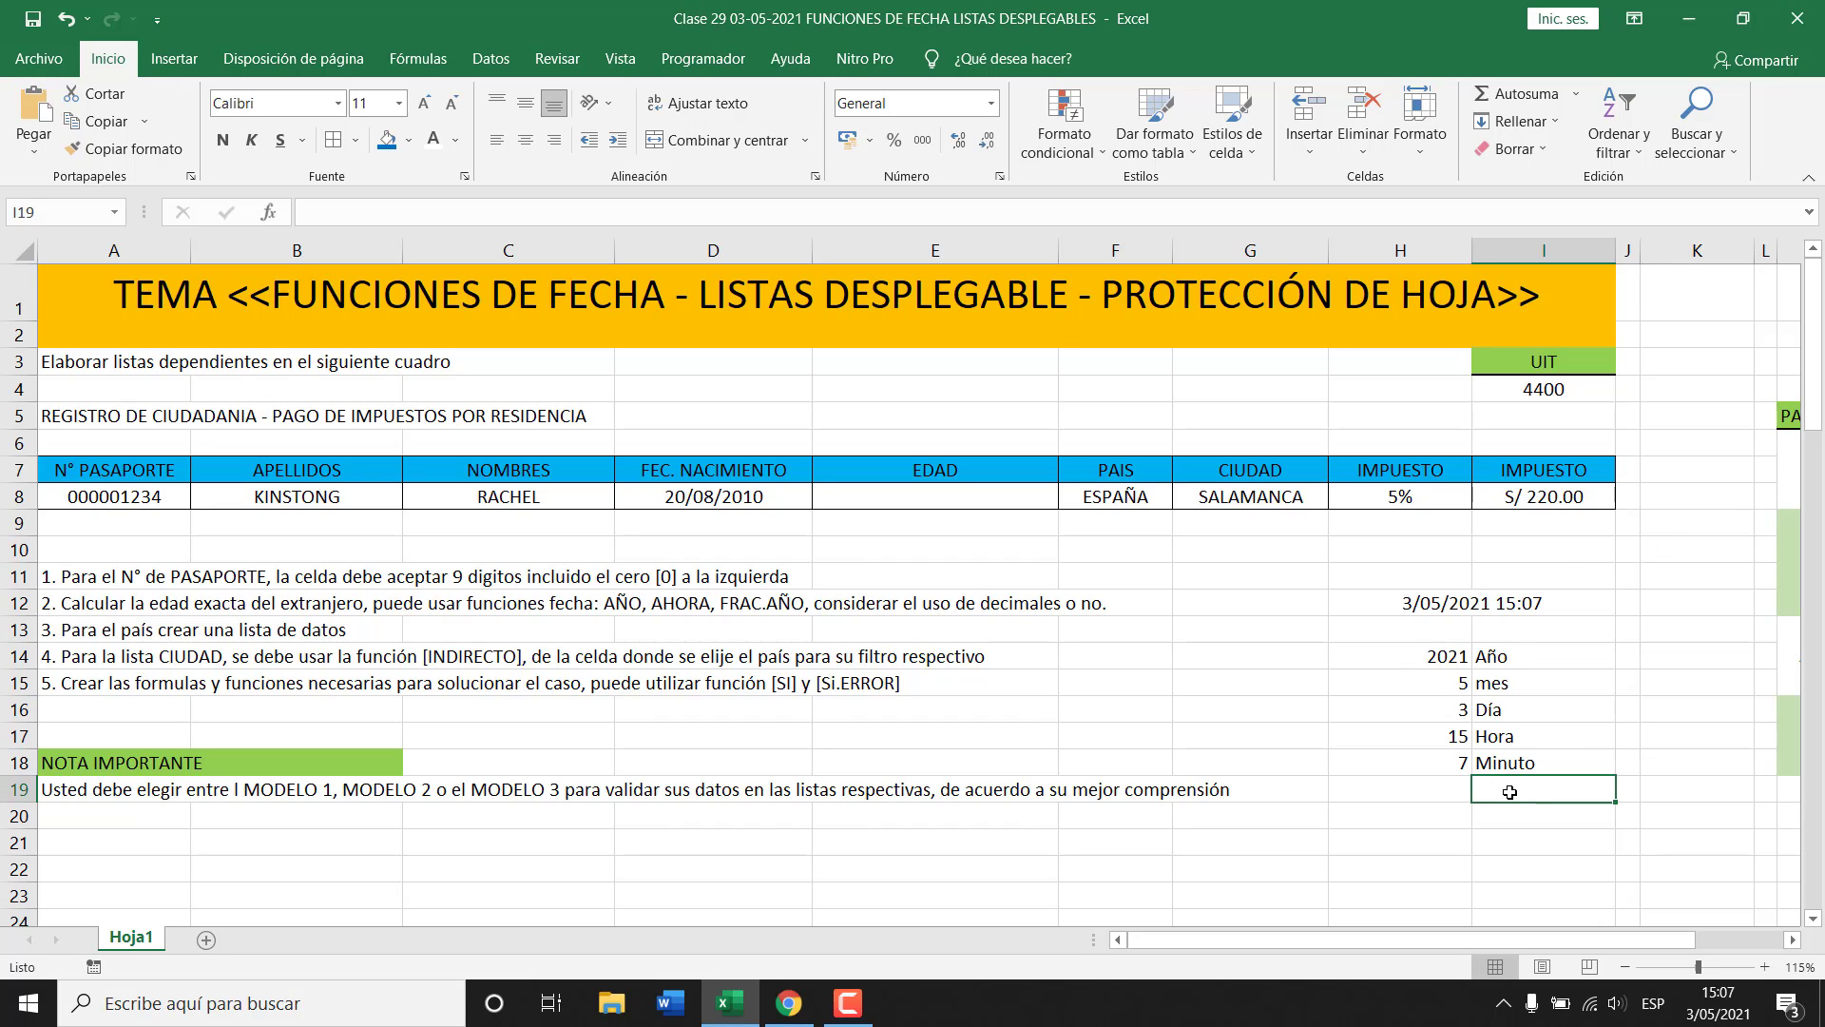
left_click(1510, 613)
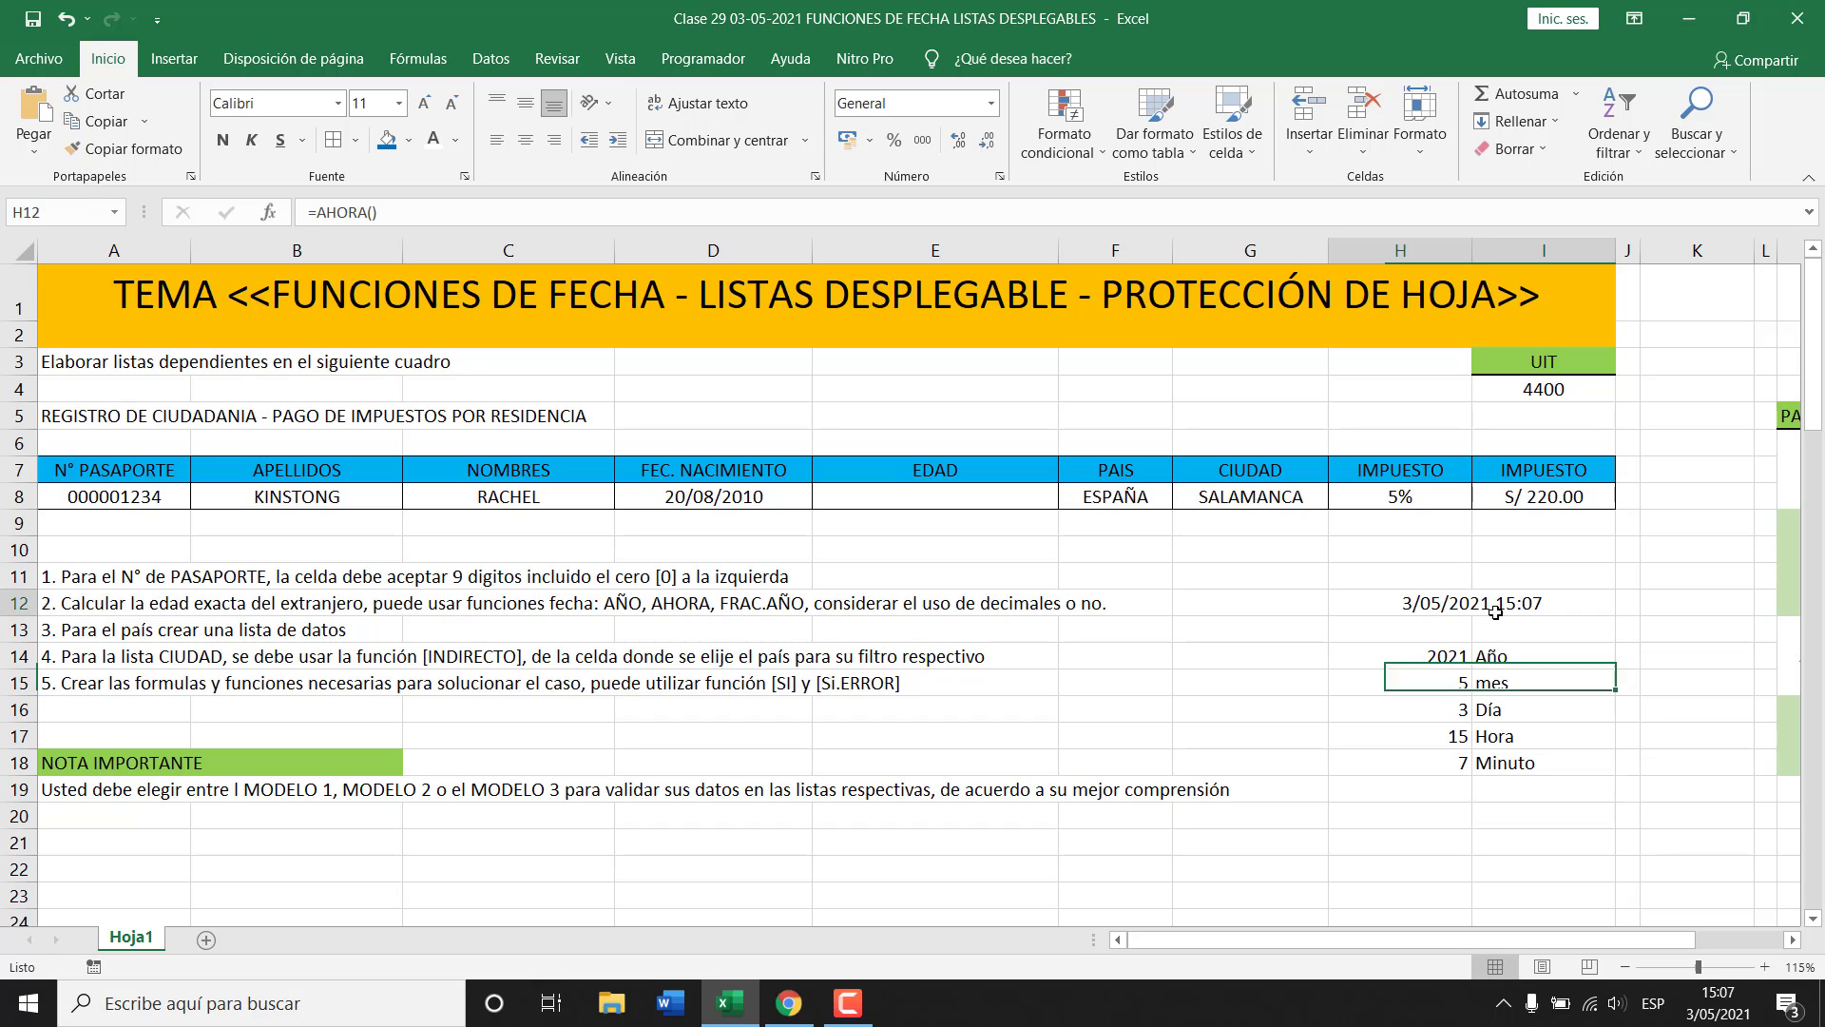
left_click_drag(1510, 613, 1508, 761)
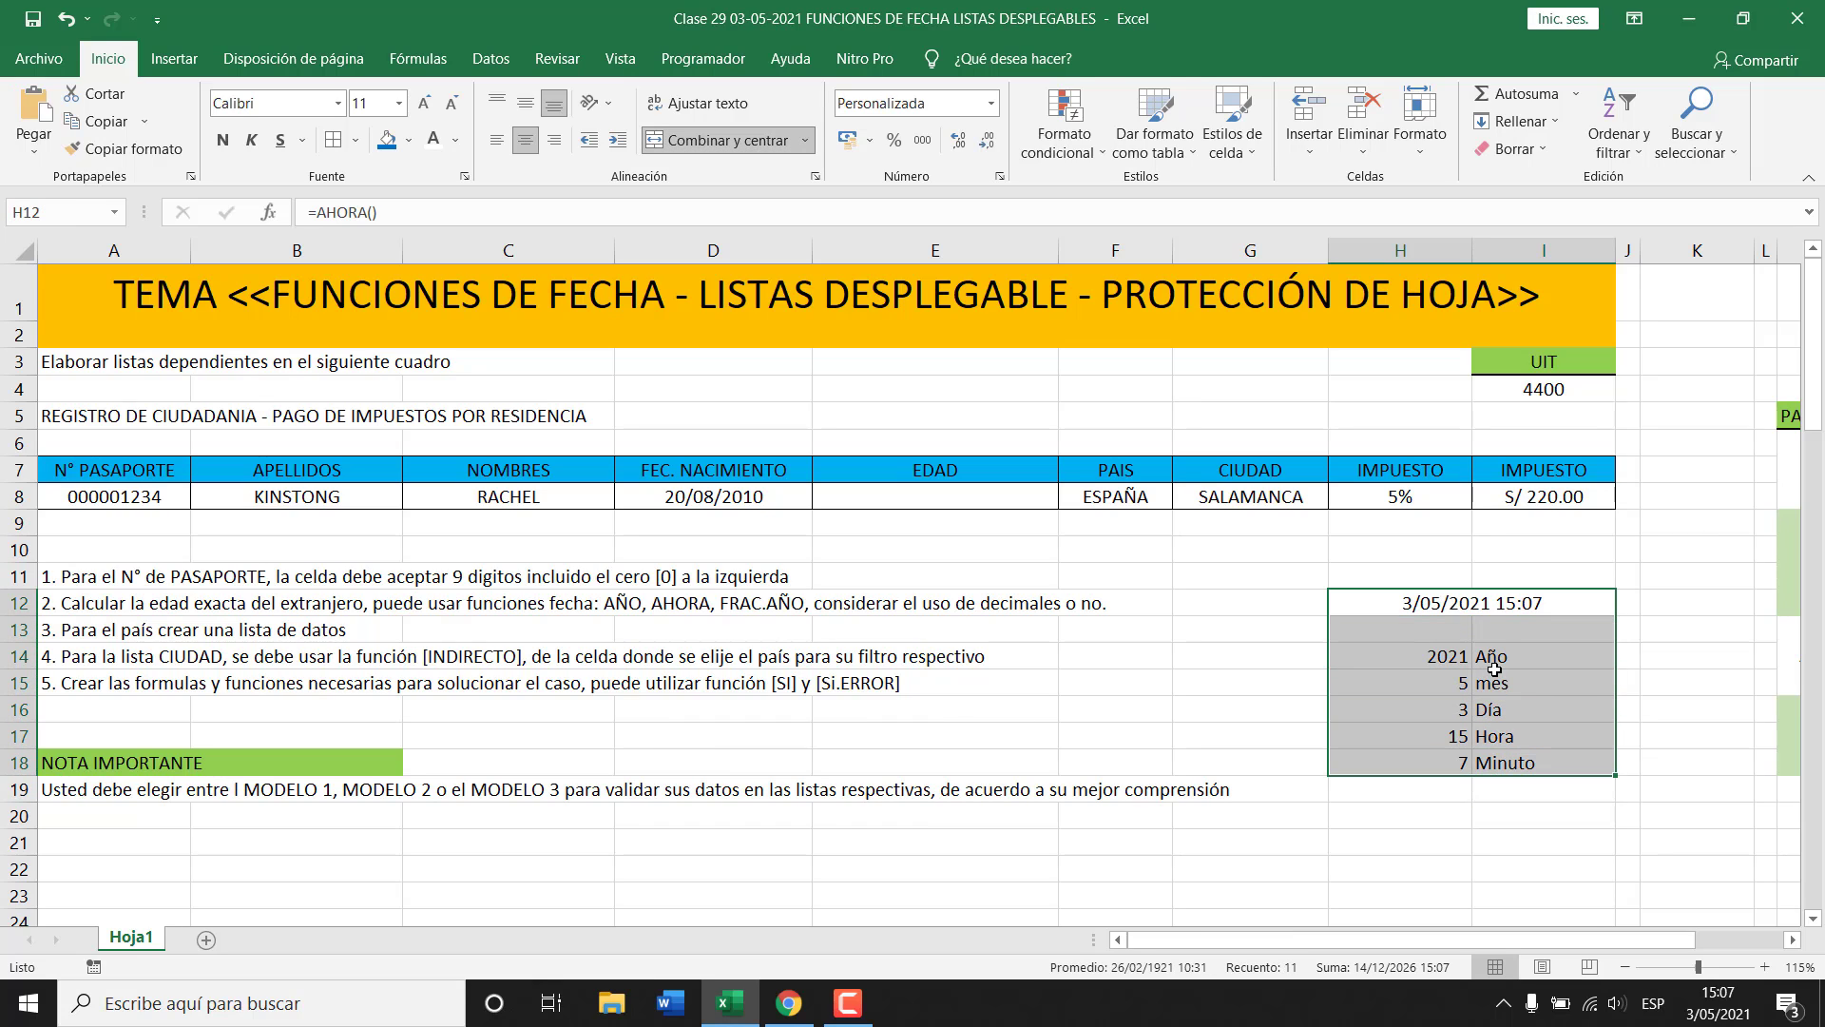
left_click(976, 495)
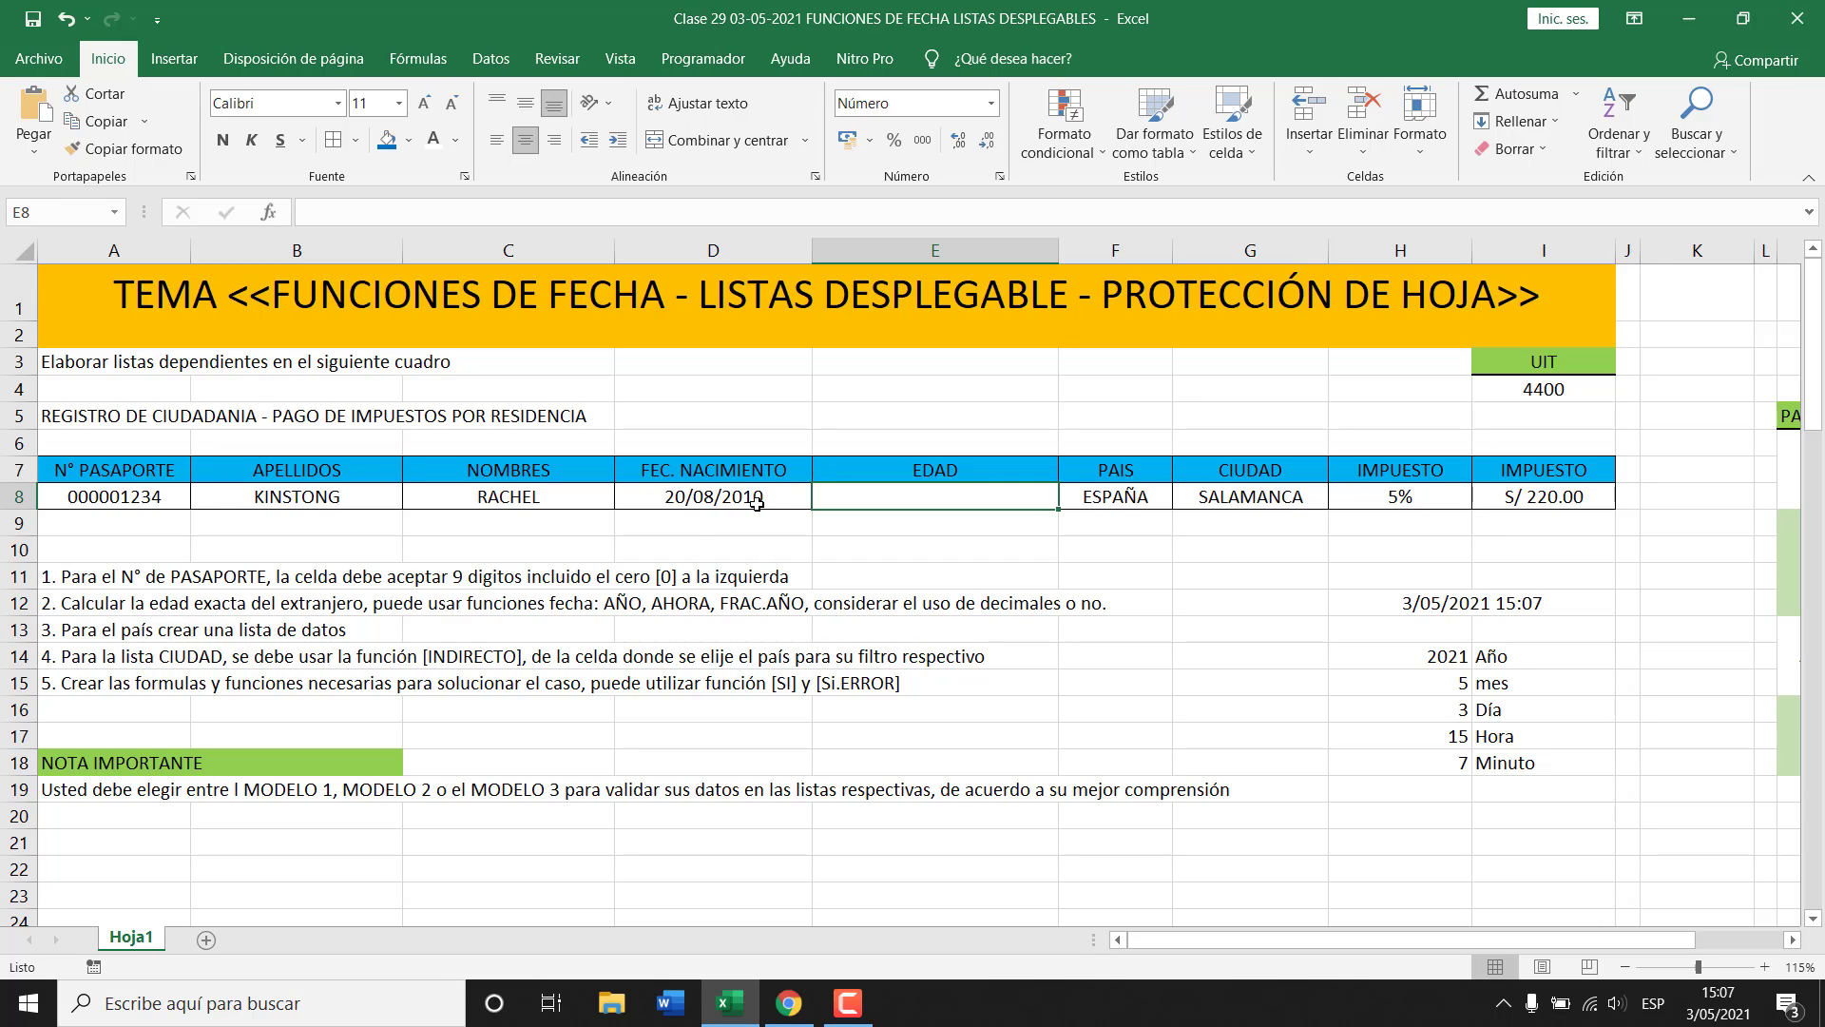
Change the birth date in D8 to 03/05/2010.
left_click(680, 497)
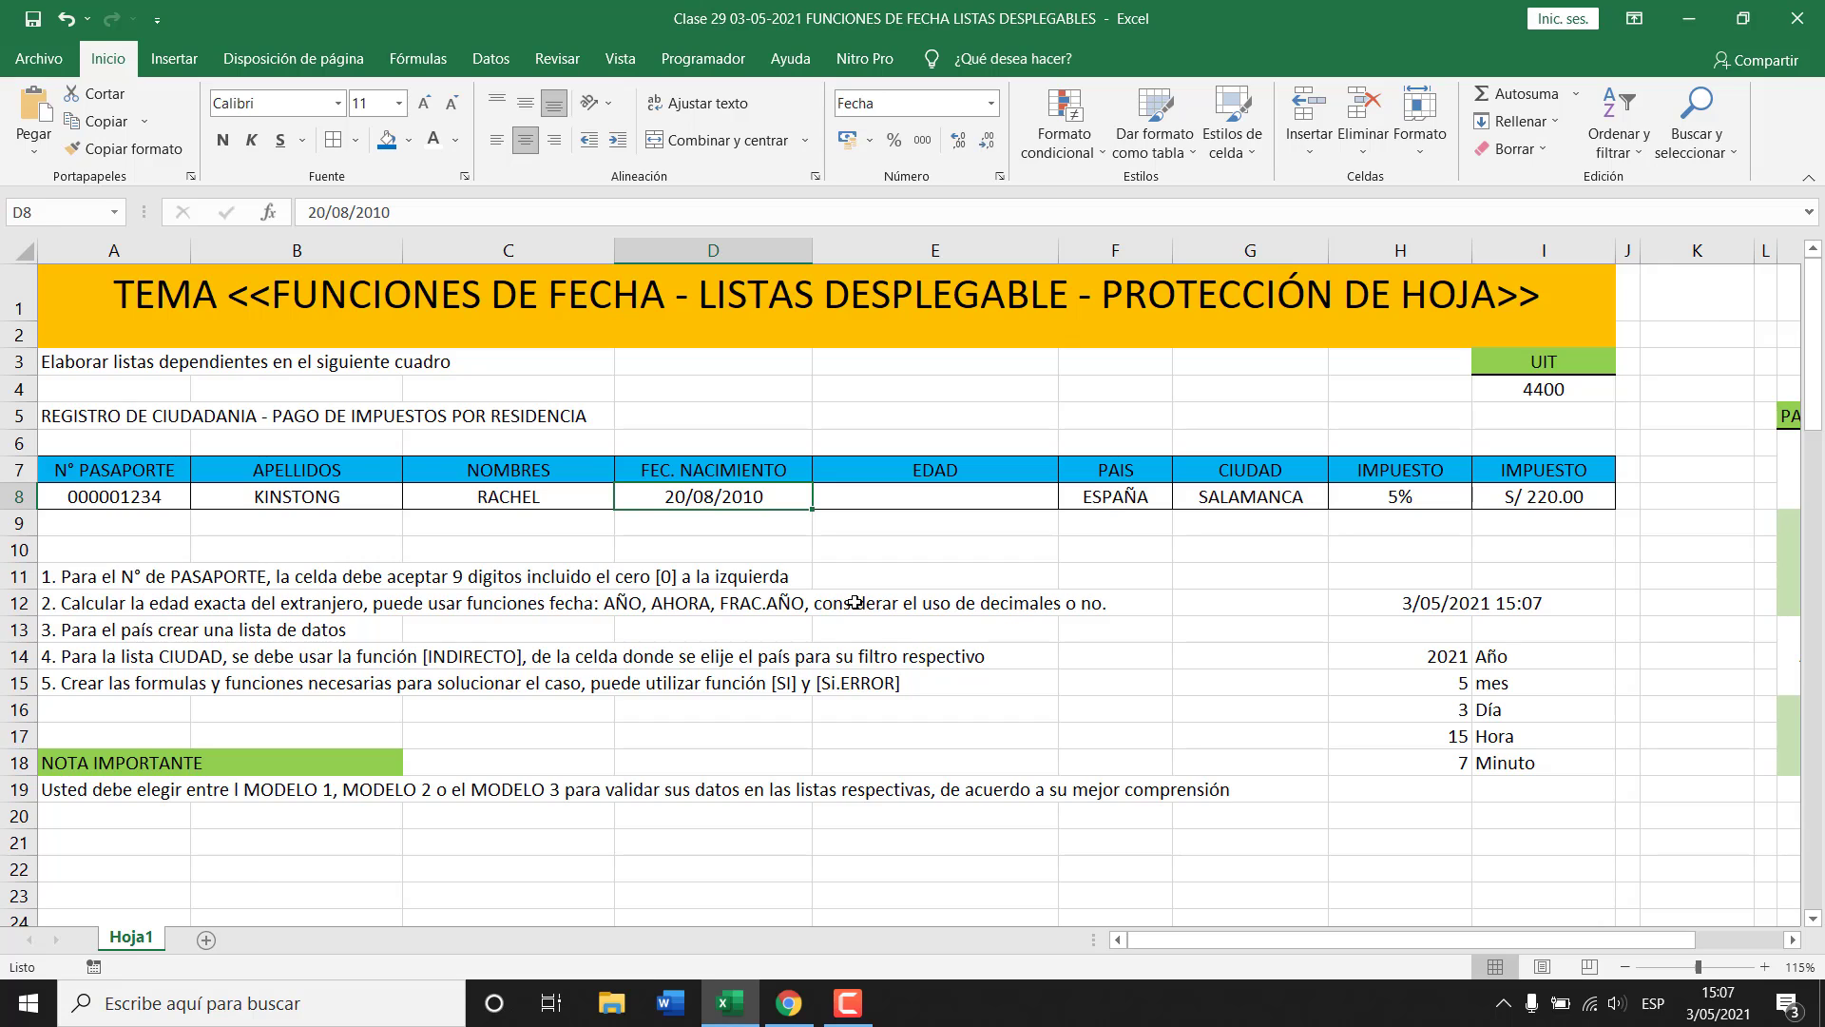
type("03/")
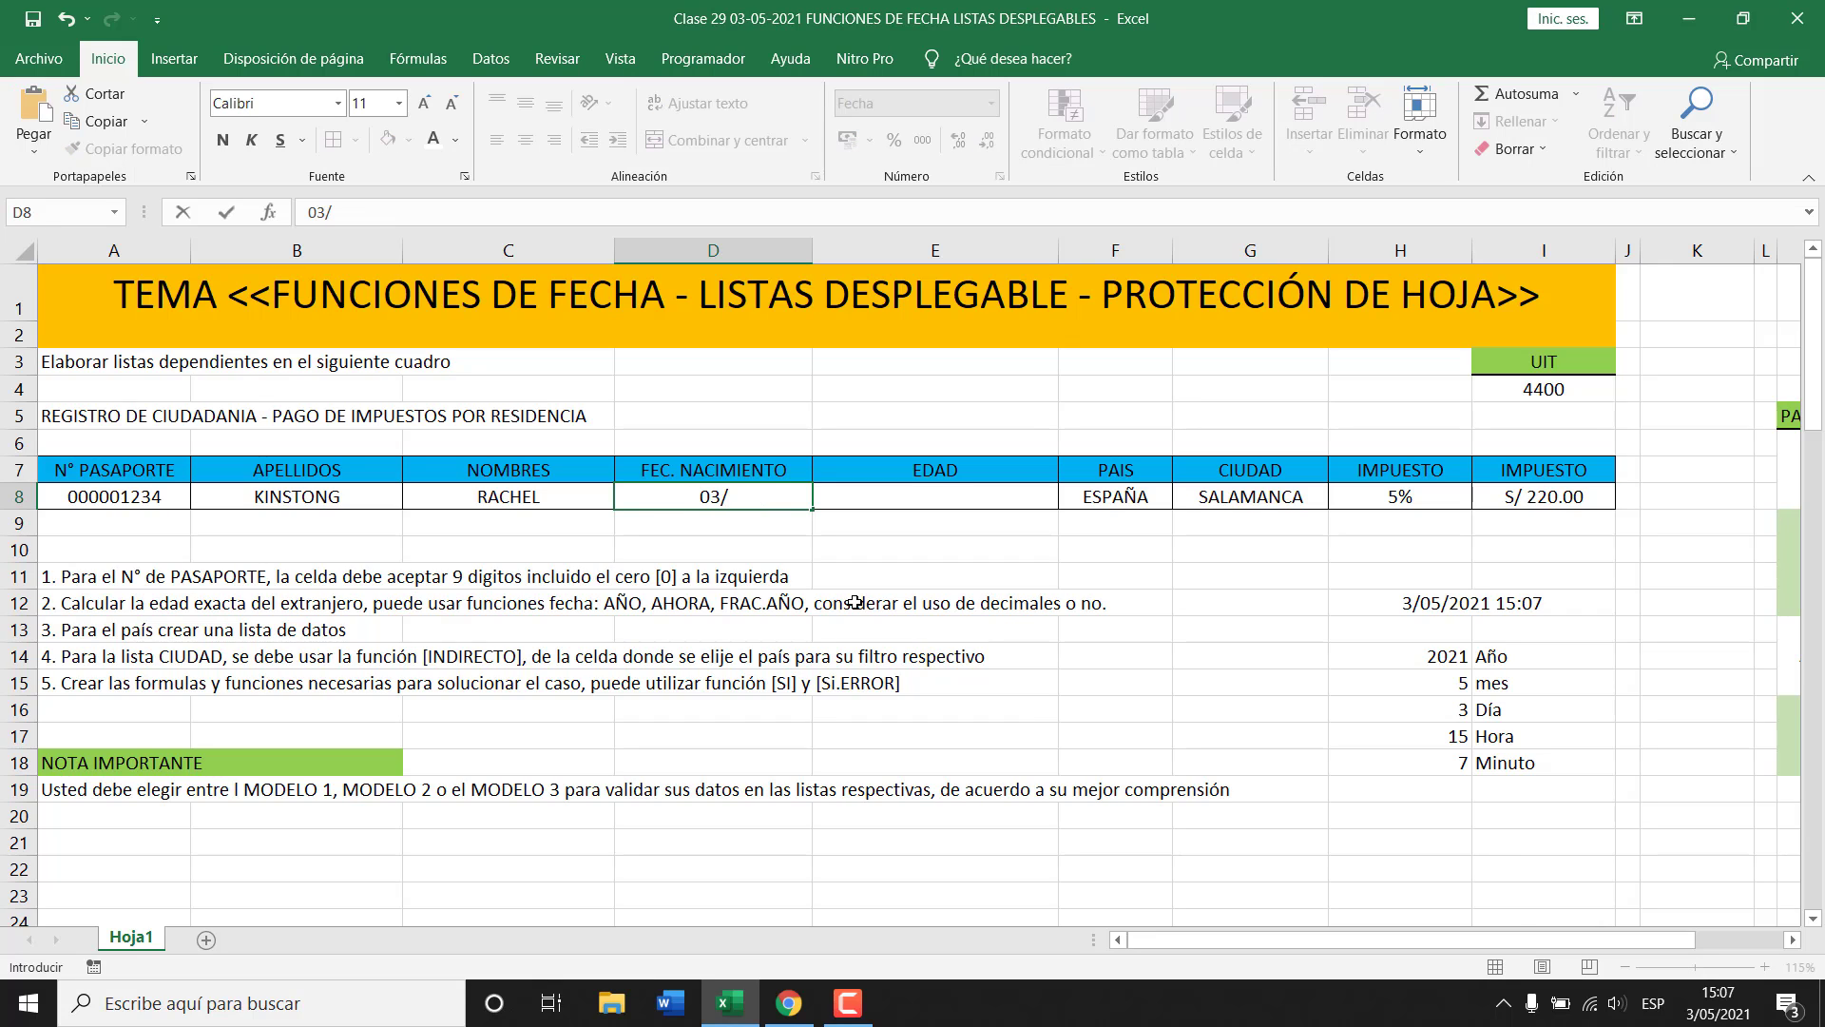
type("05/2010")
key("Return")
Enter =FRAC.AÑO(D8;AHORA()) in E8 to compute the age as 11.00.
key("Up")
key("Right")
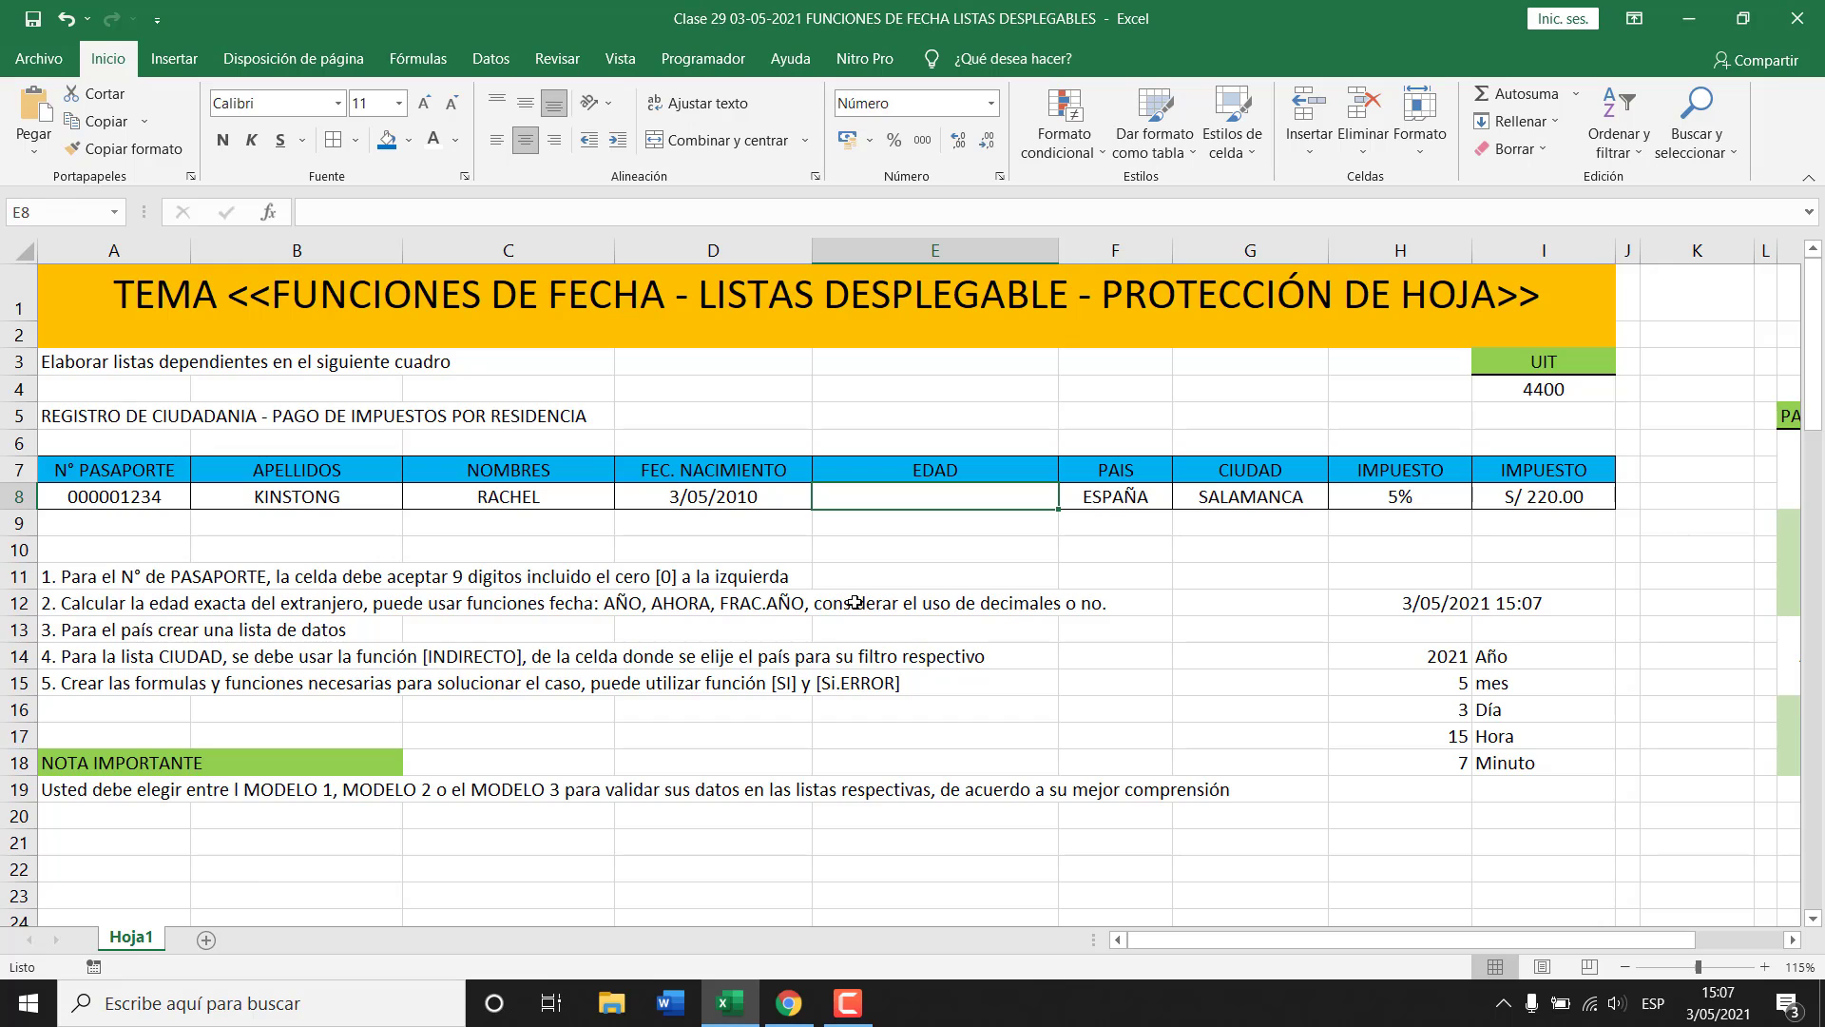
type("=")
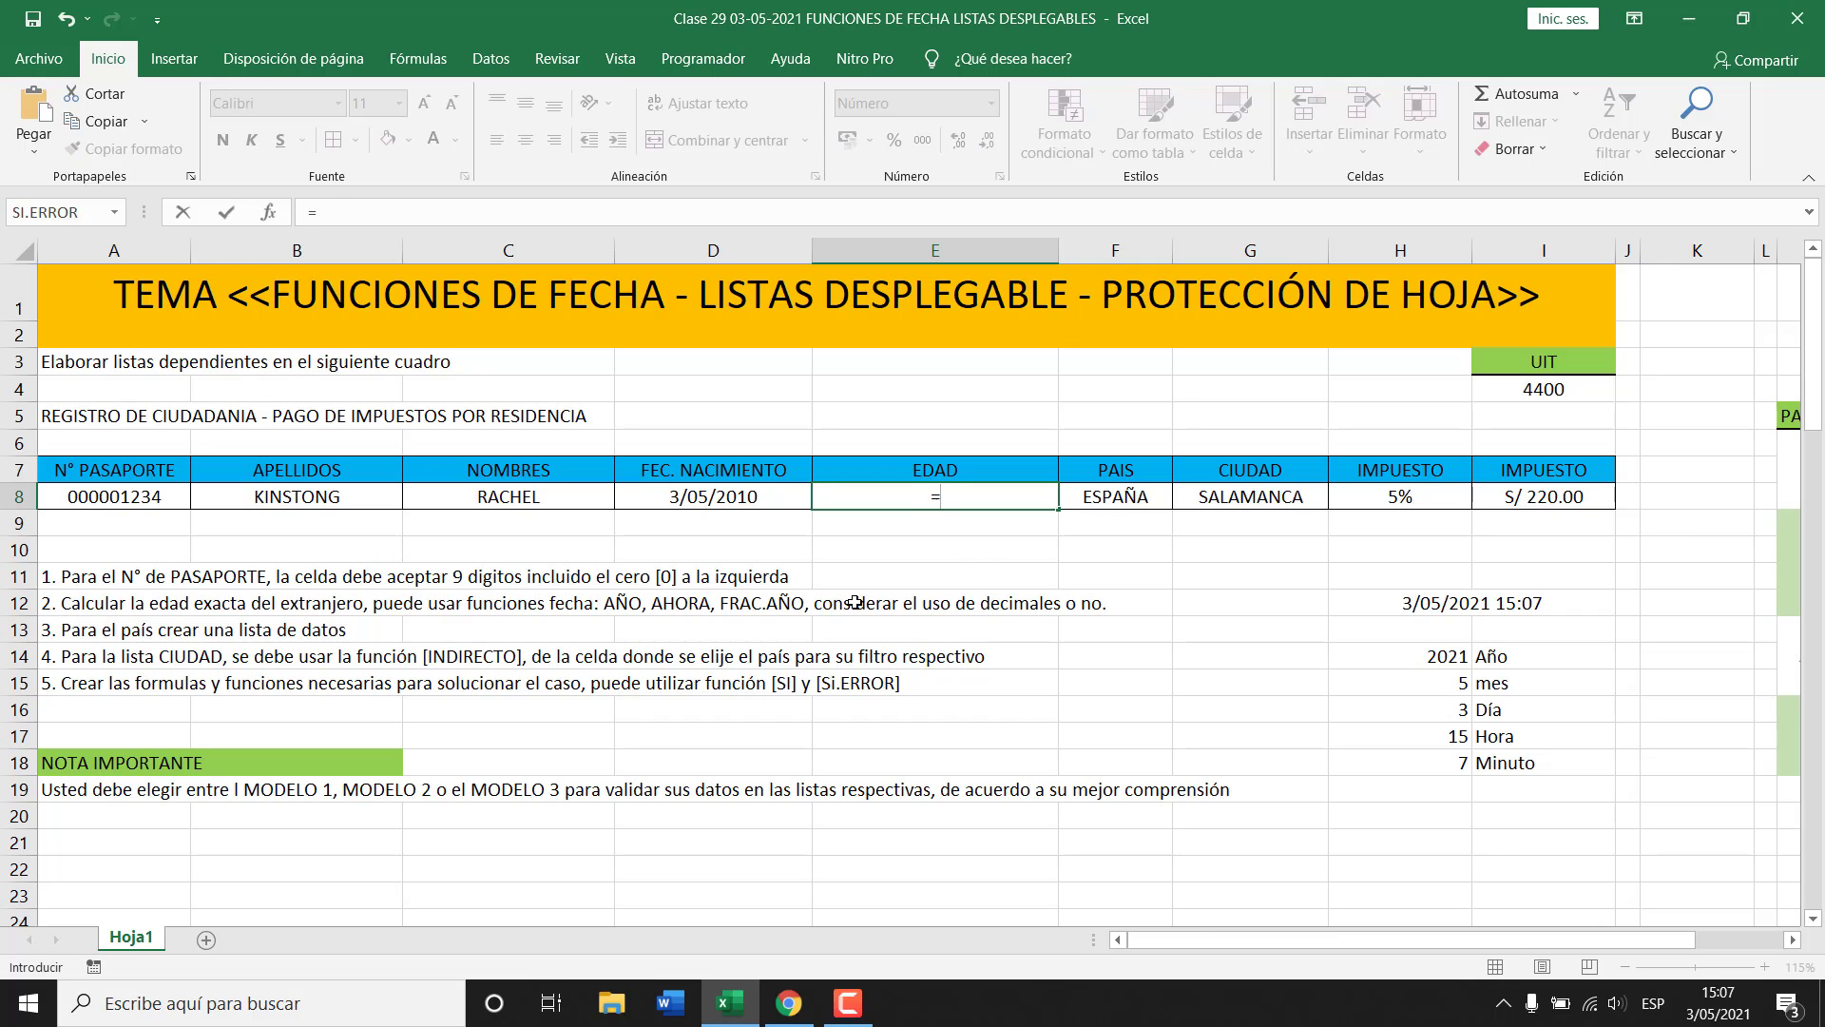
type("AÑO")
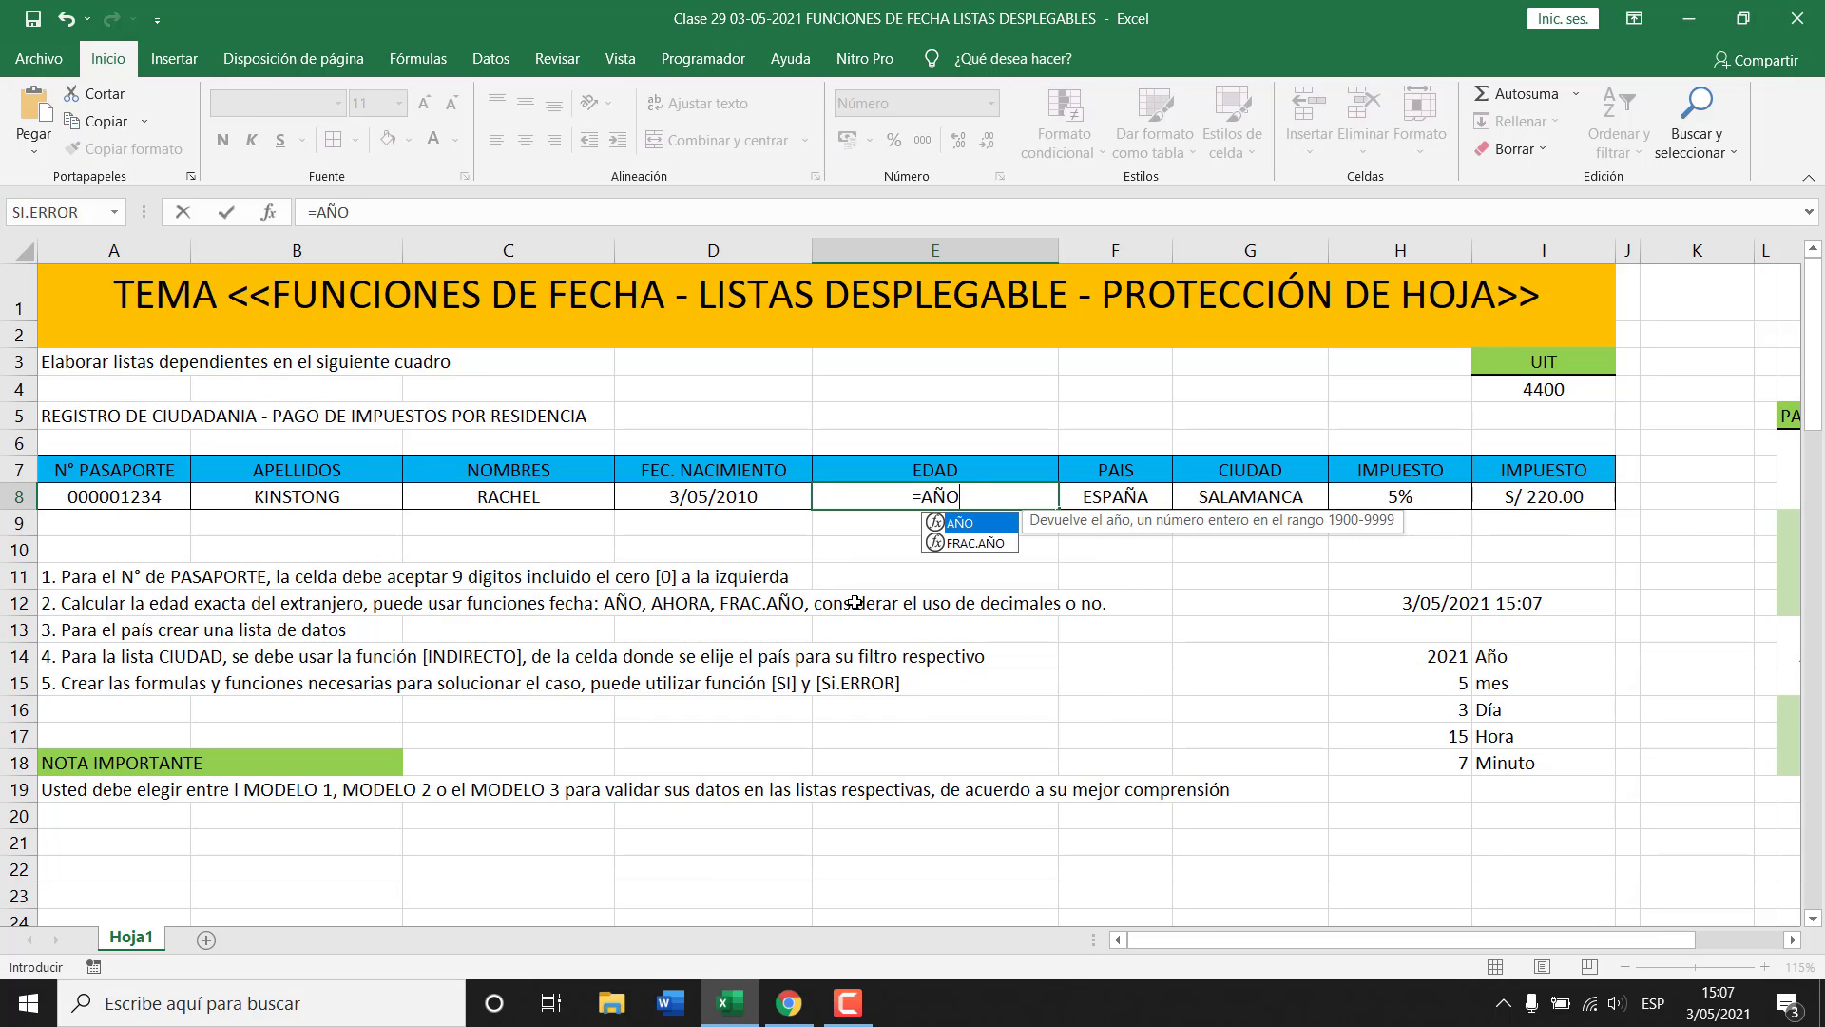
key("BackSpace")
key("BackSpace")
key("BackSpace")
type("FRAC")
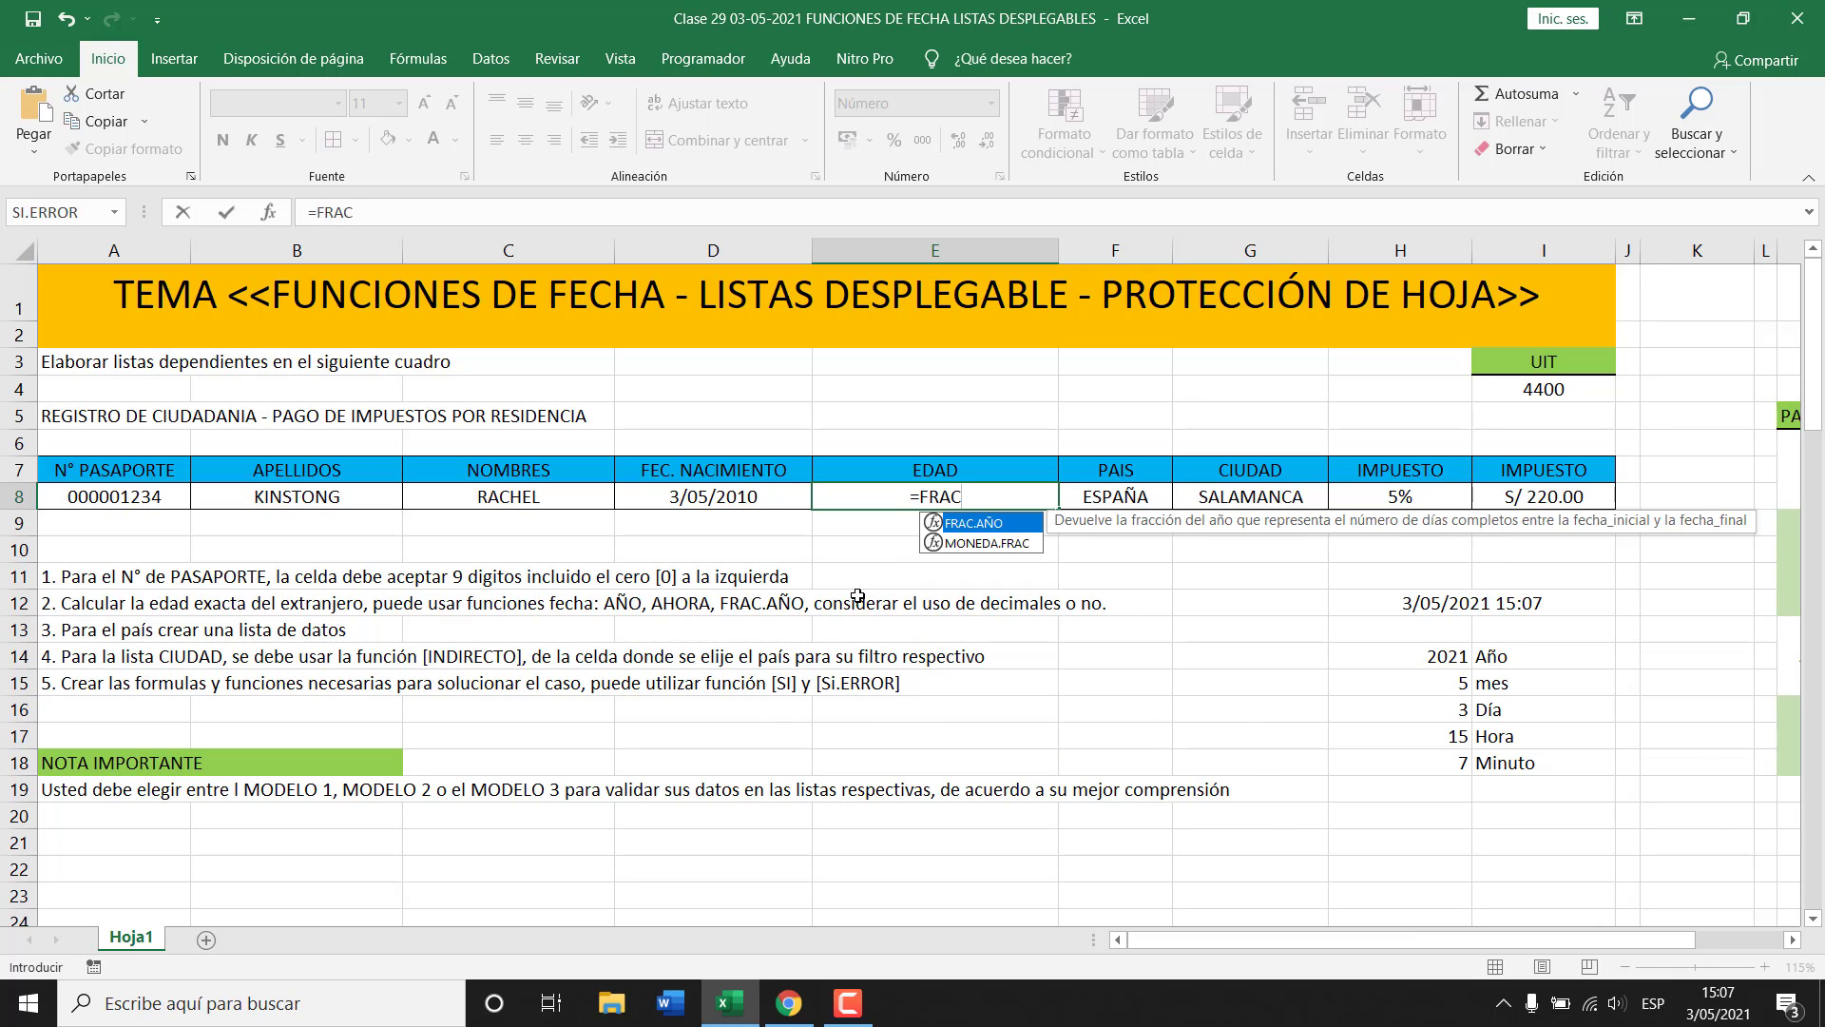
type(".AÑO")
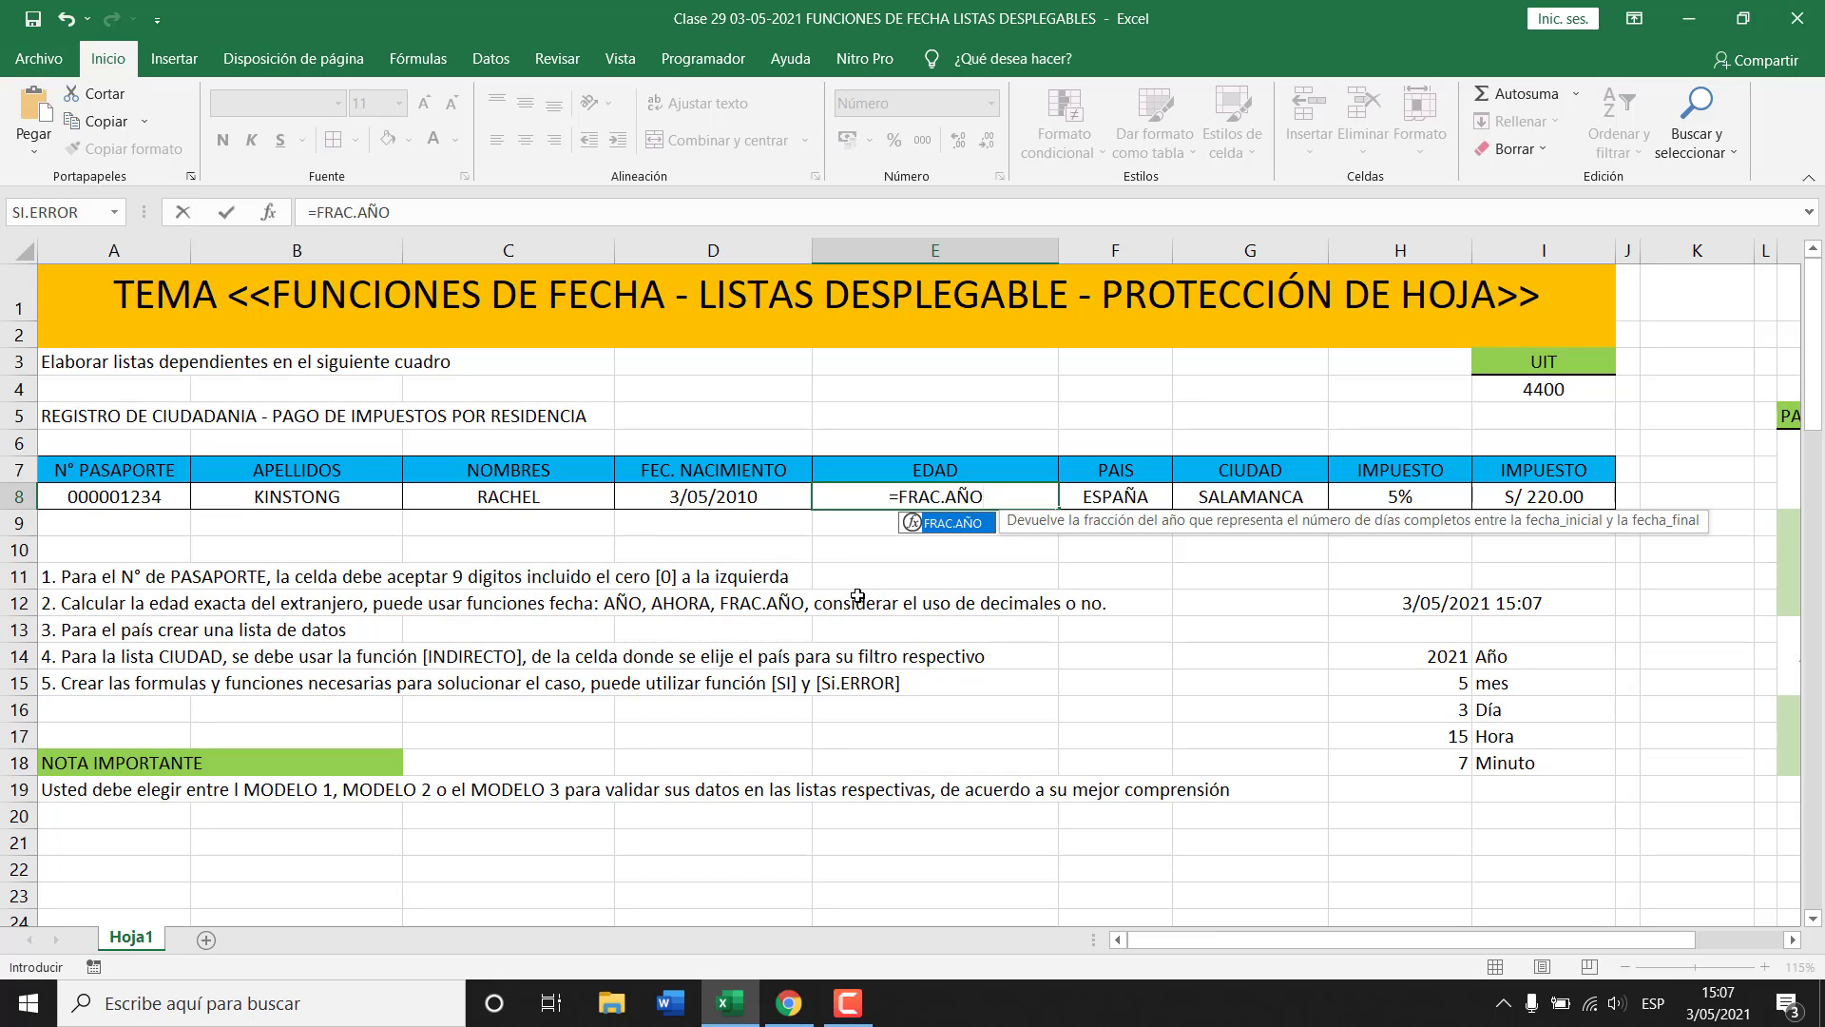
type("(")
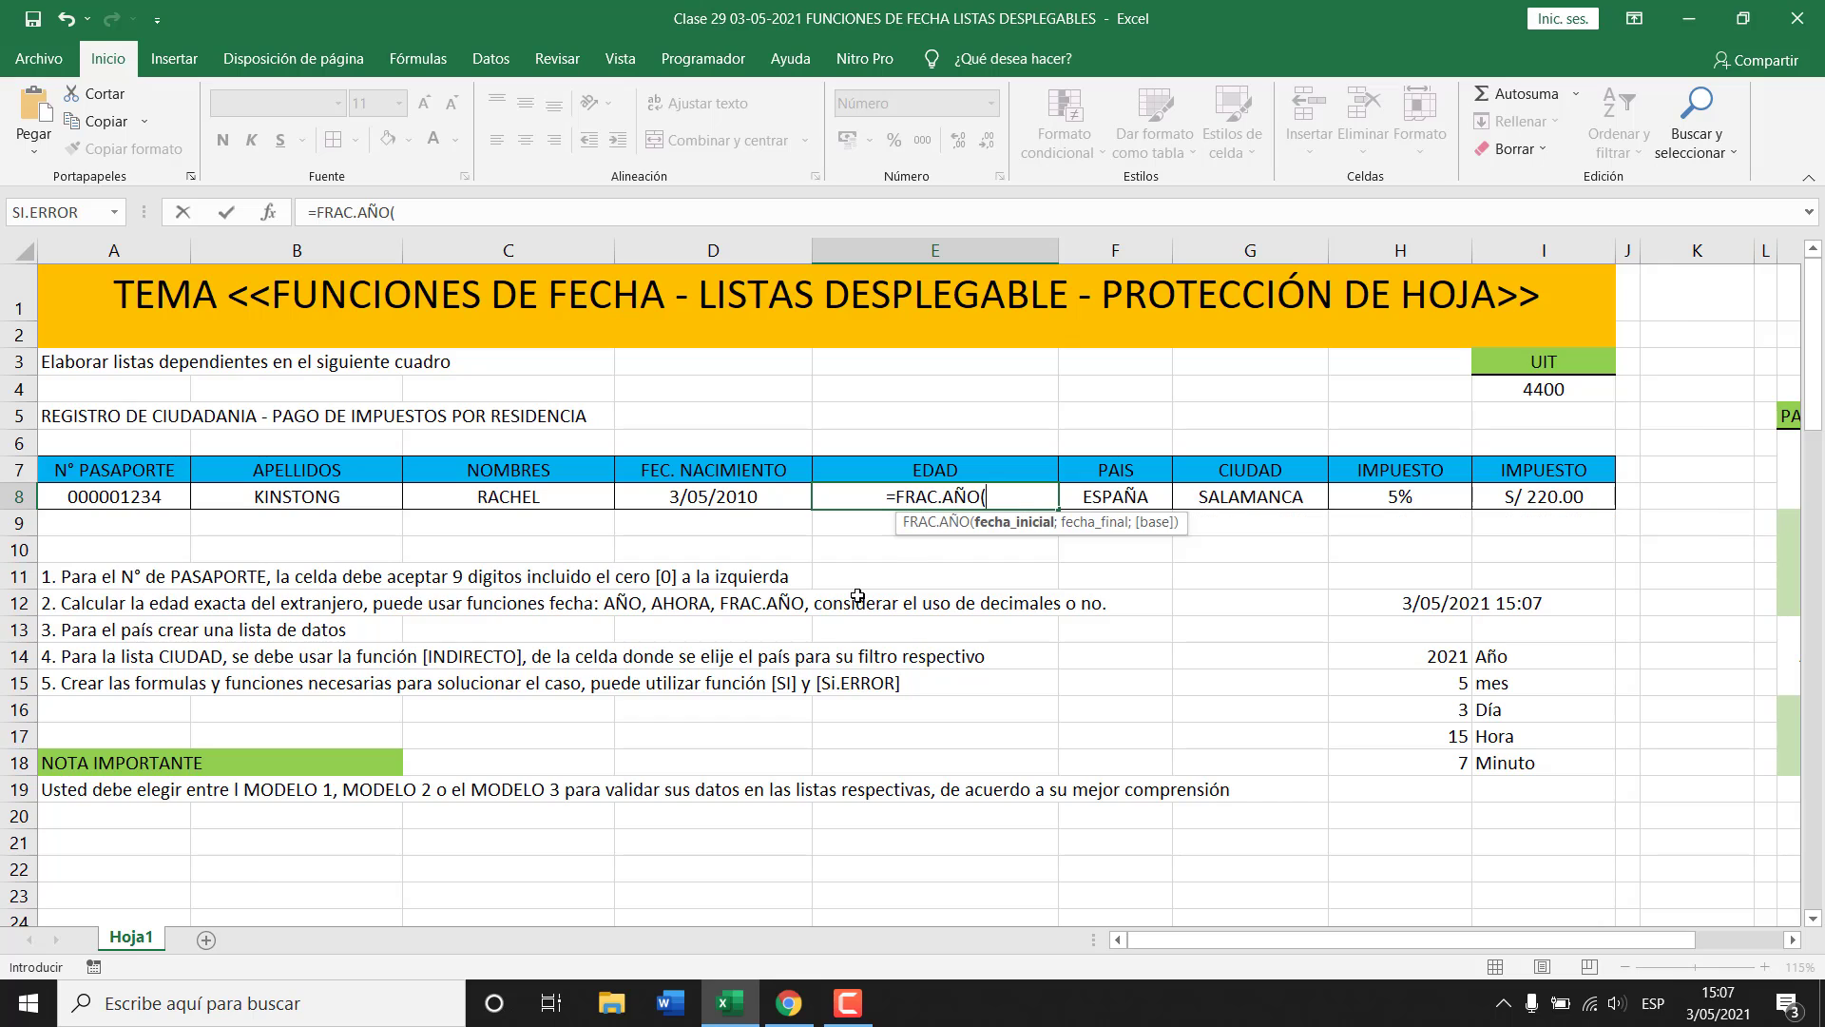
left_click(709, 494)
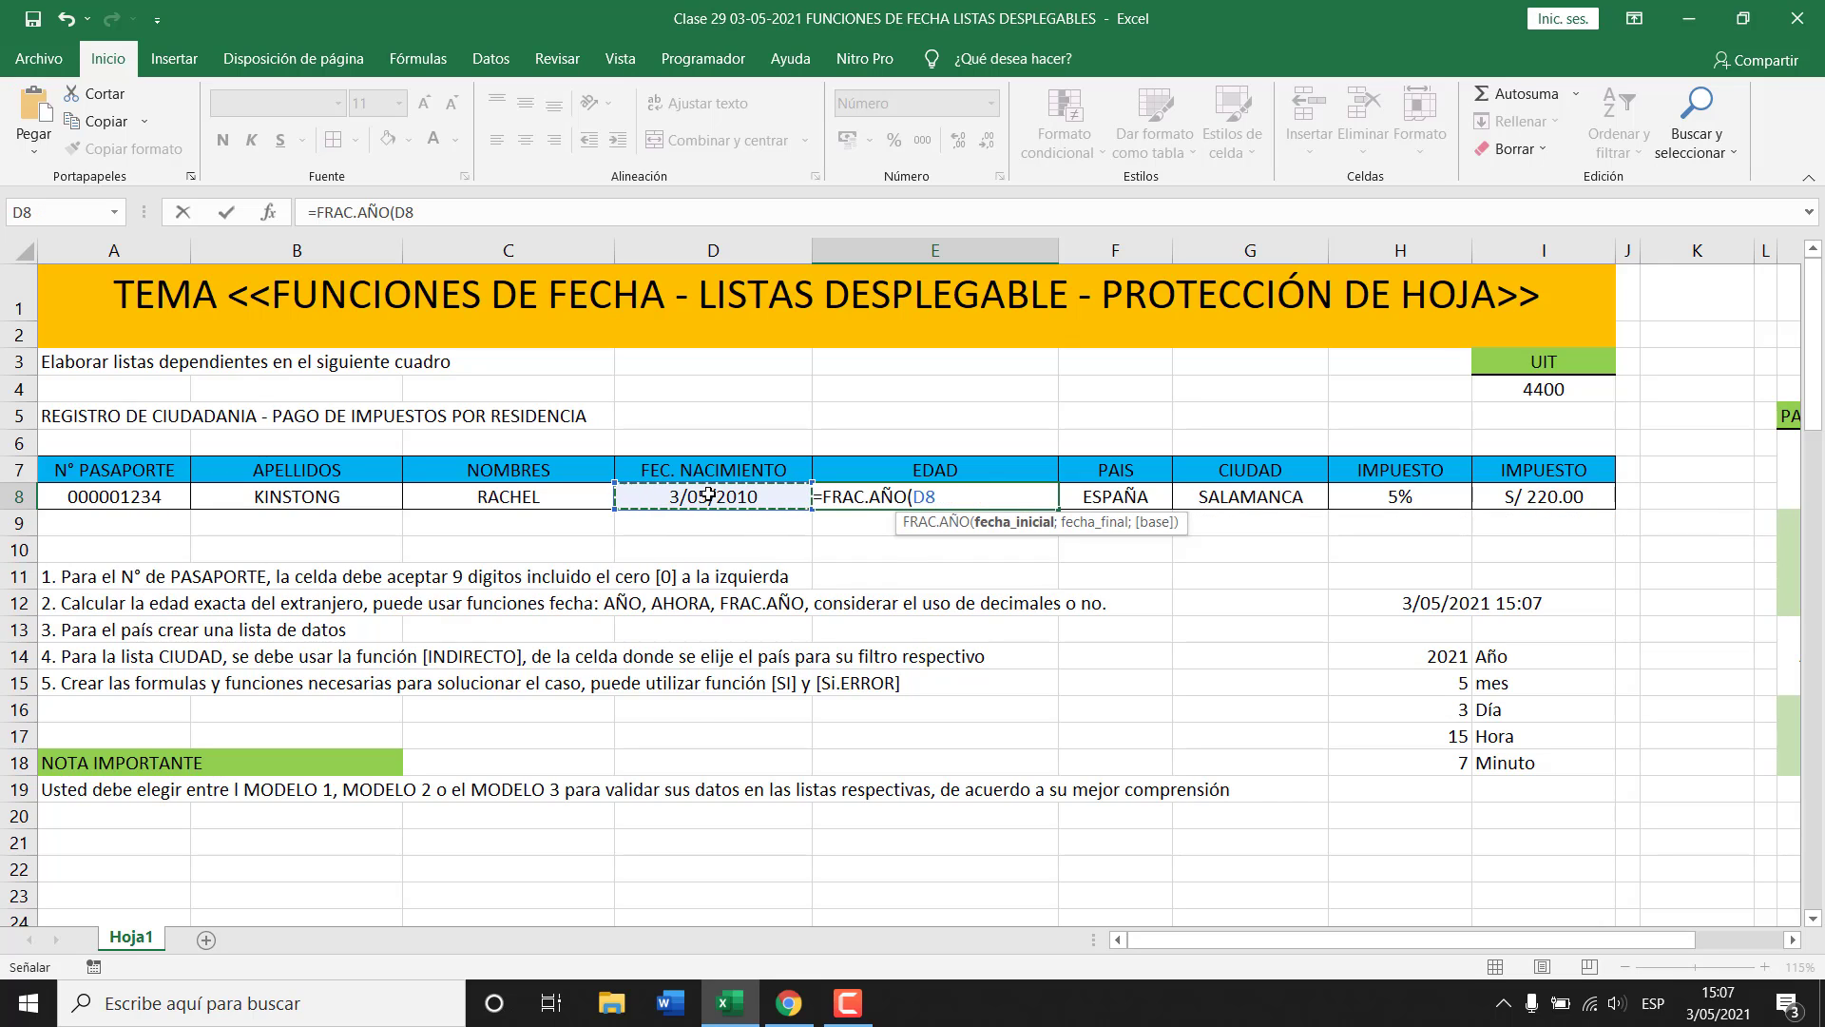
type(";")
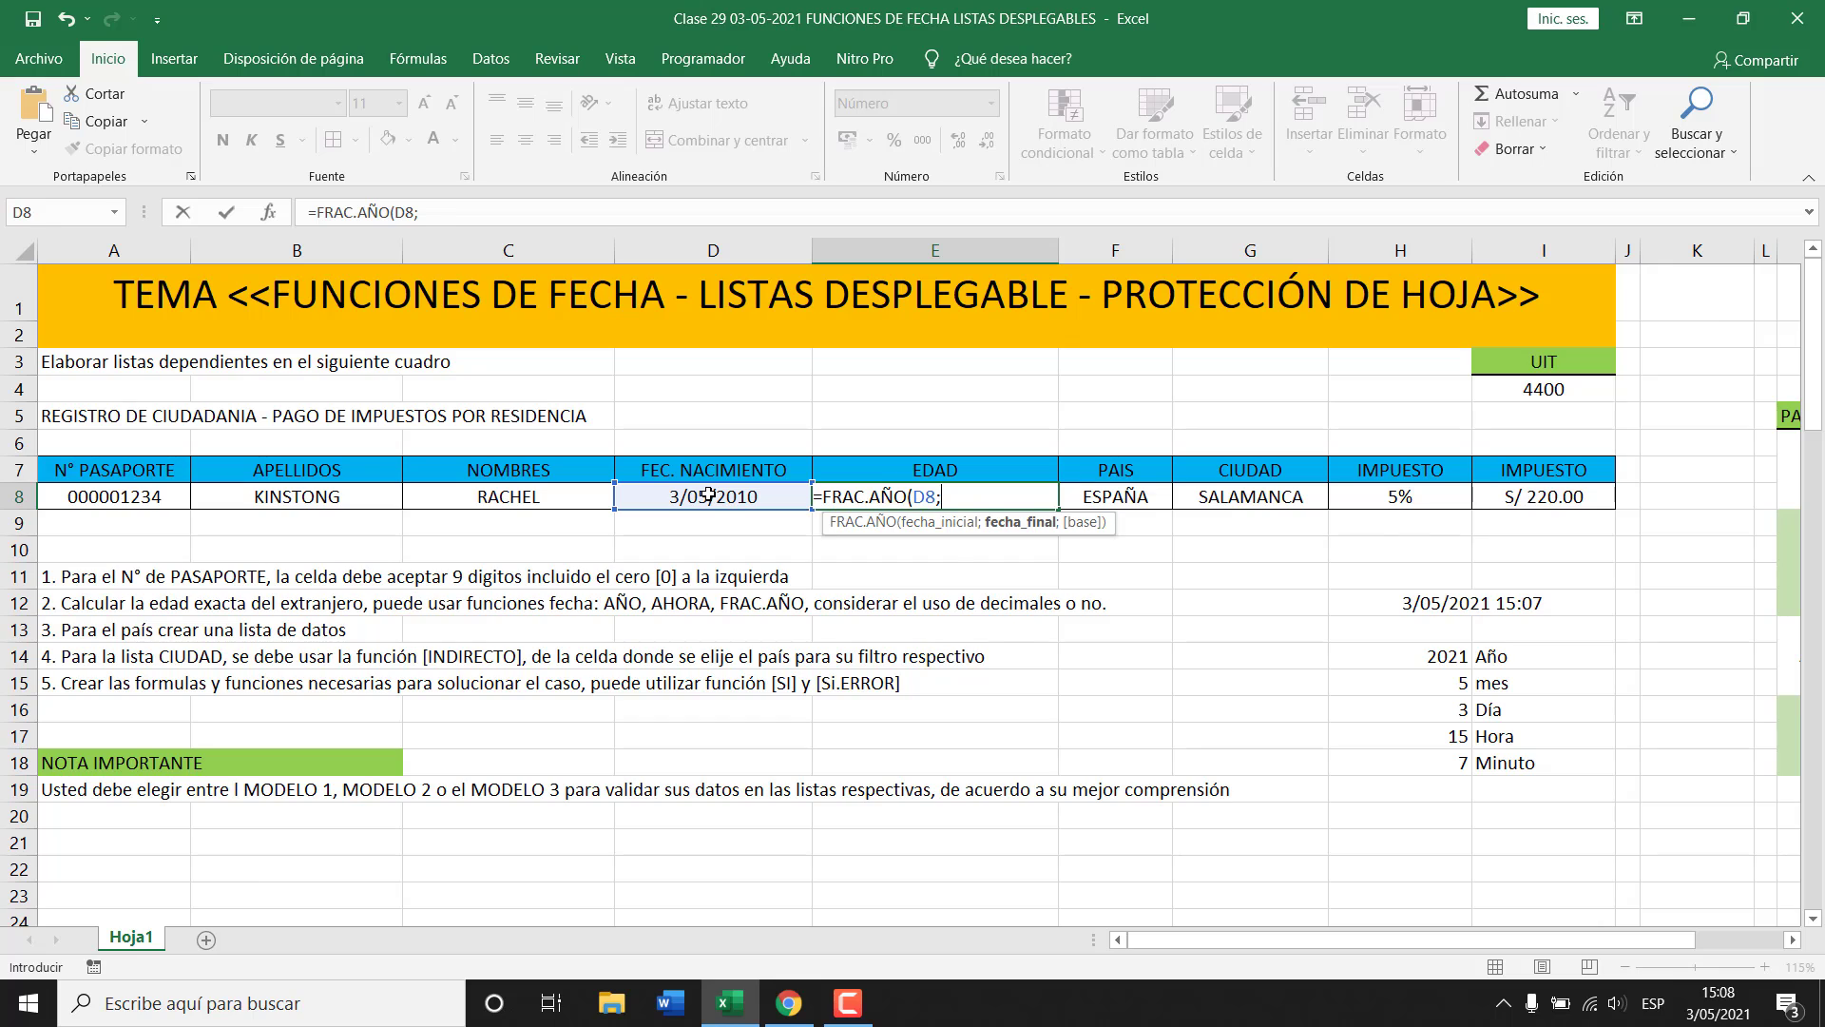
type("AHORA())")
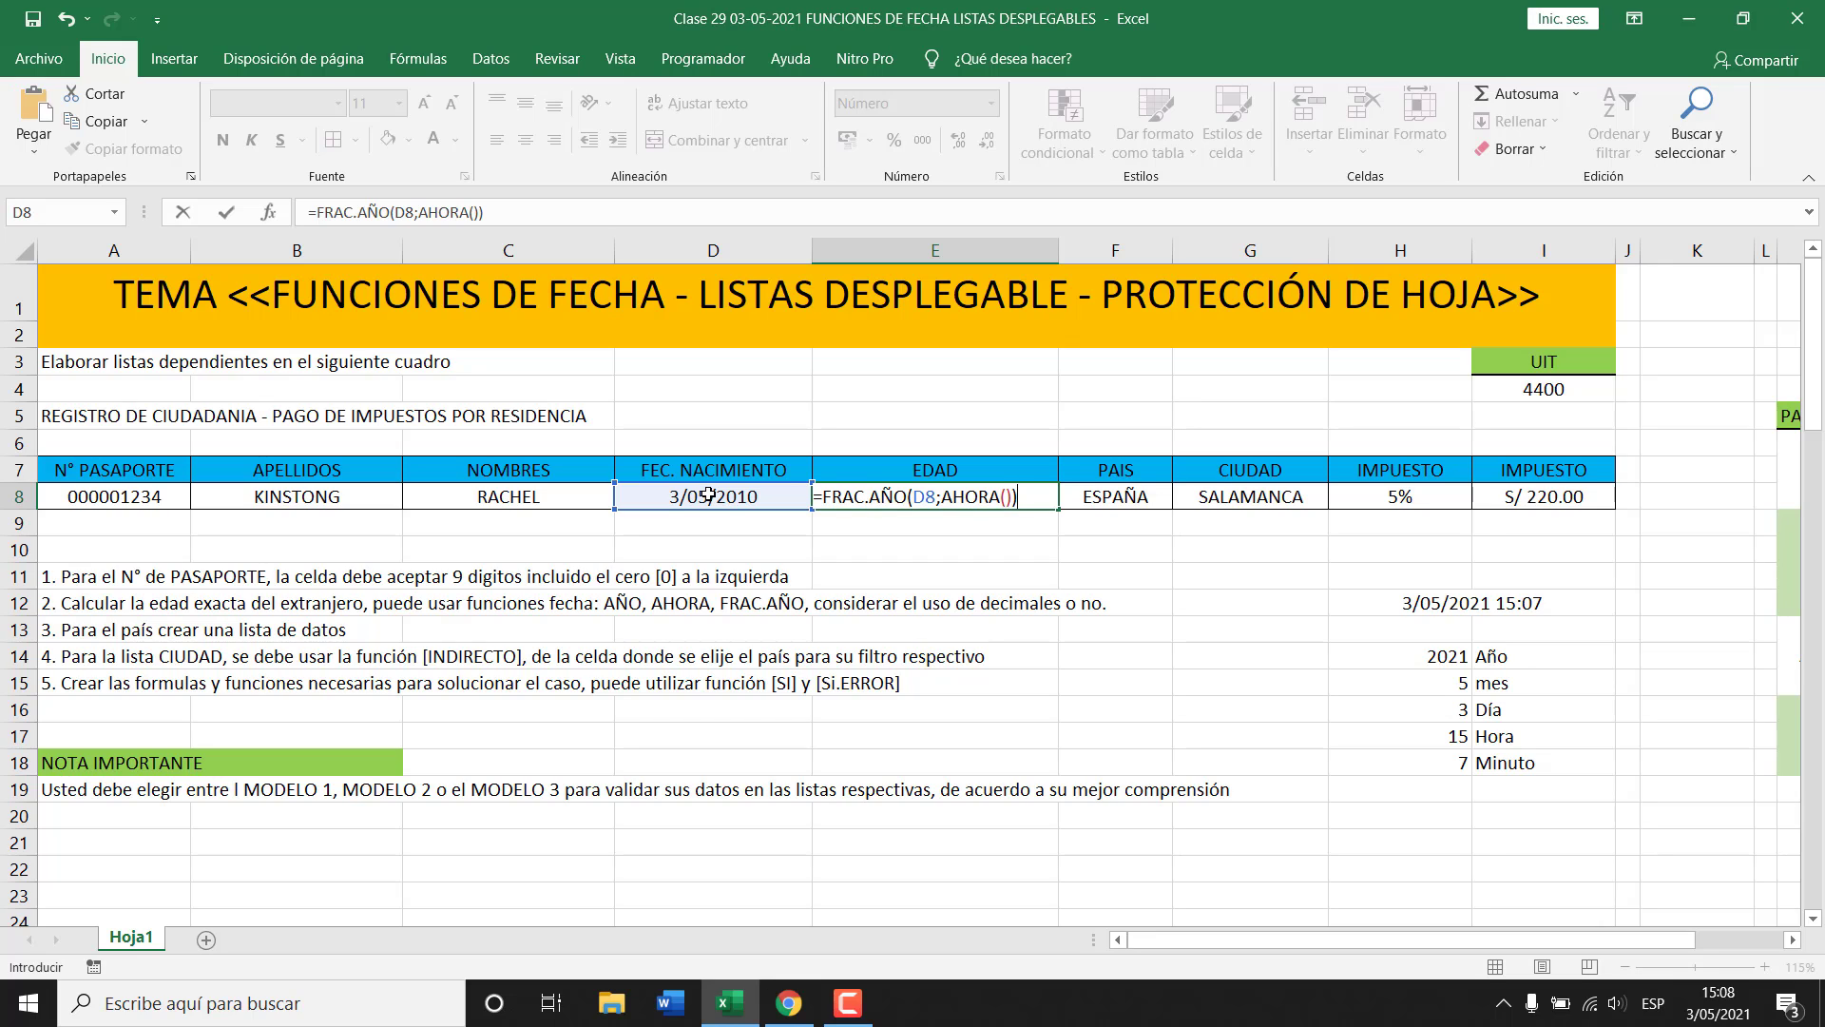
key("Return")
key("Up")
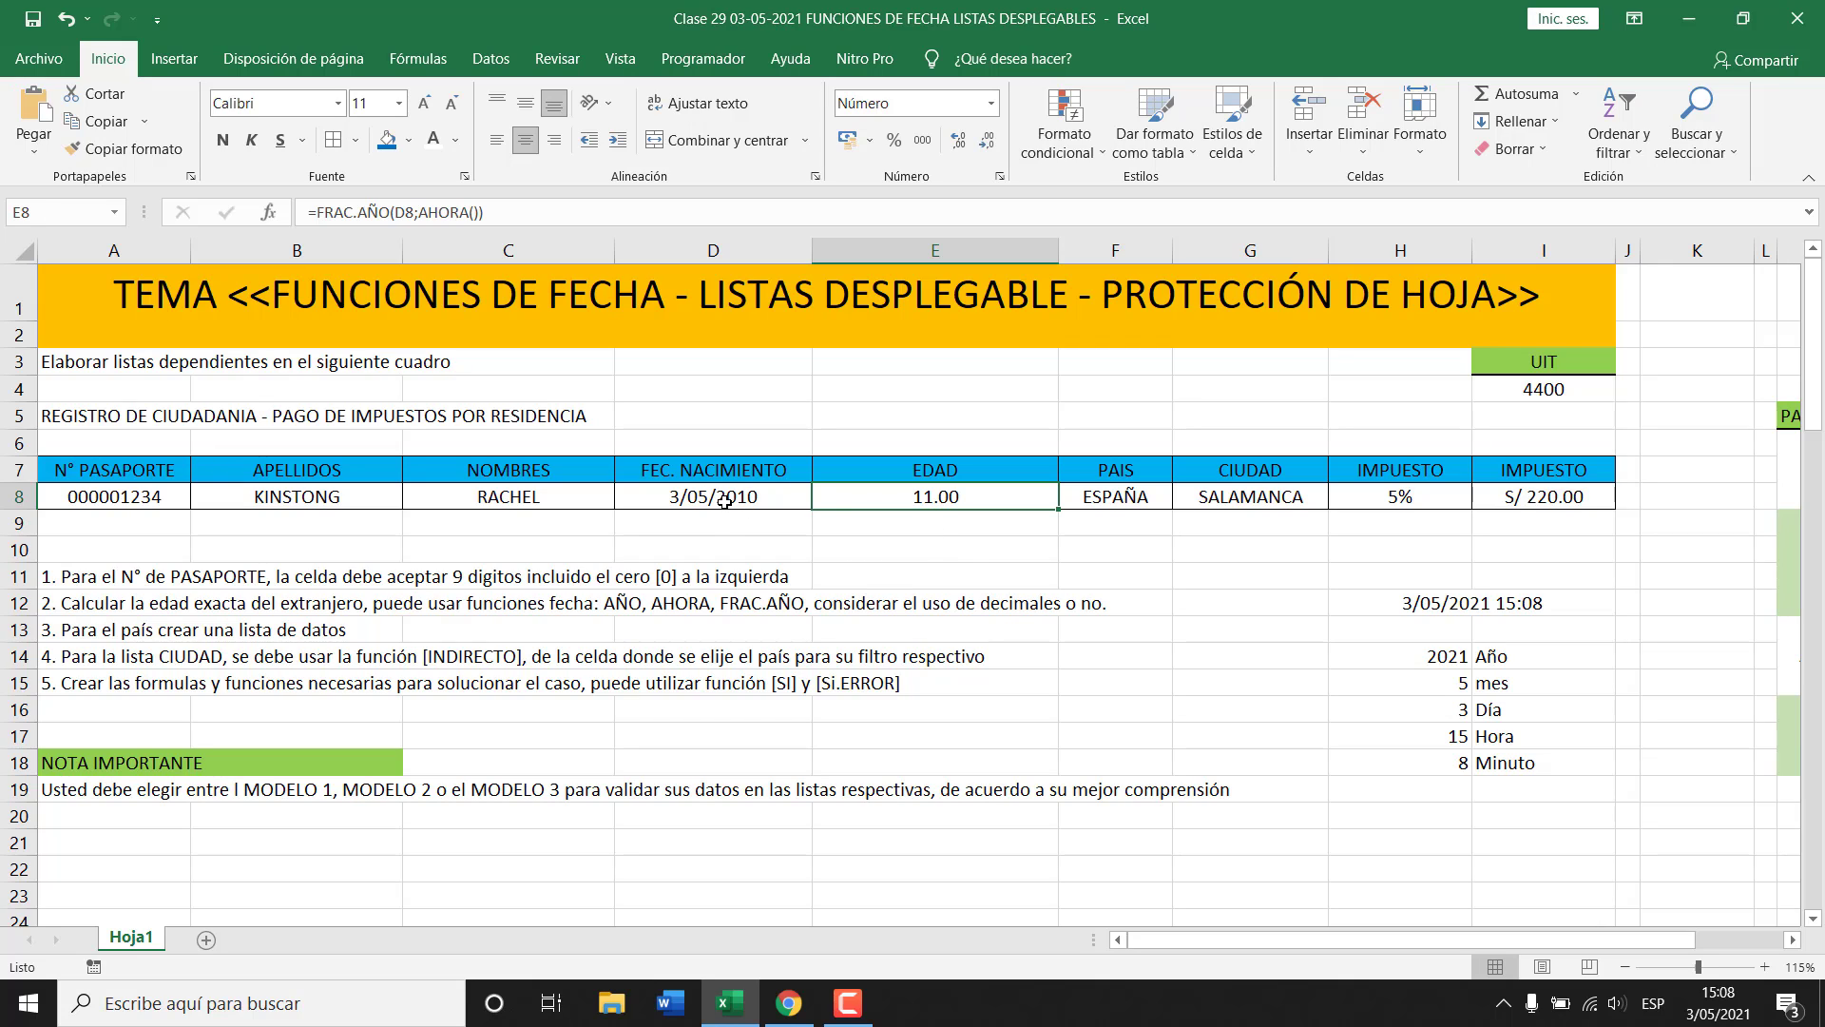
left_click(725, 501)
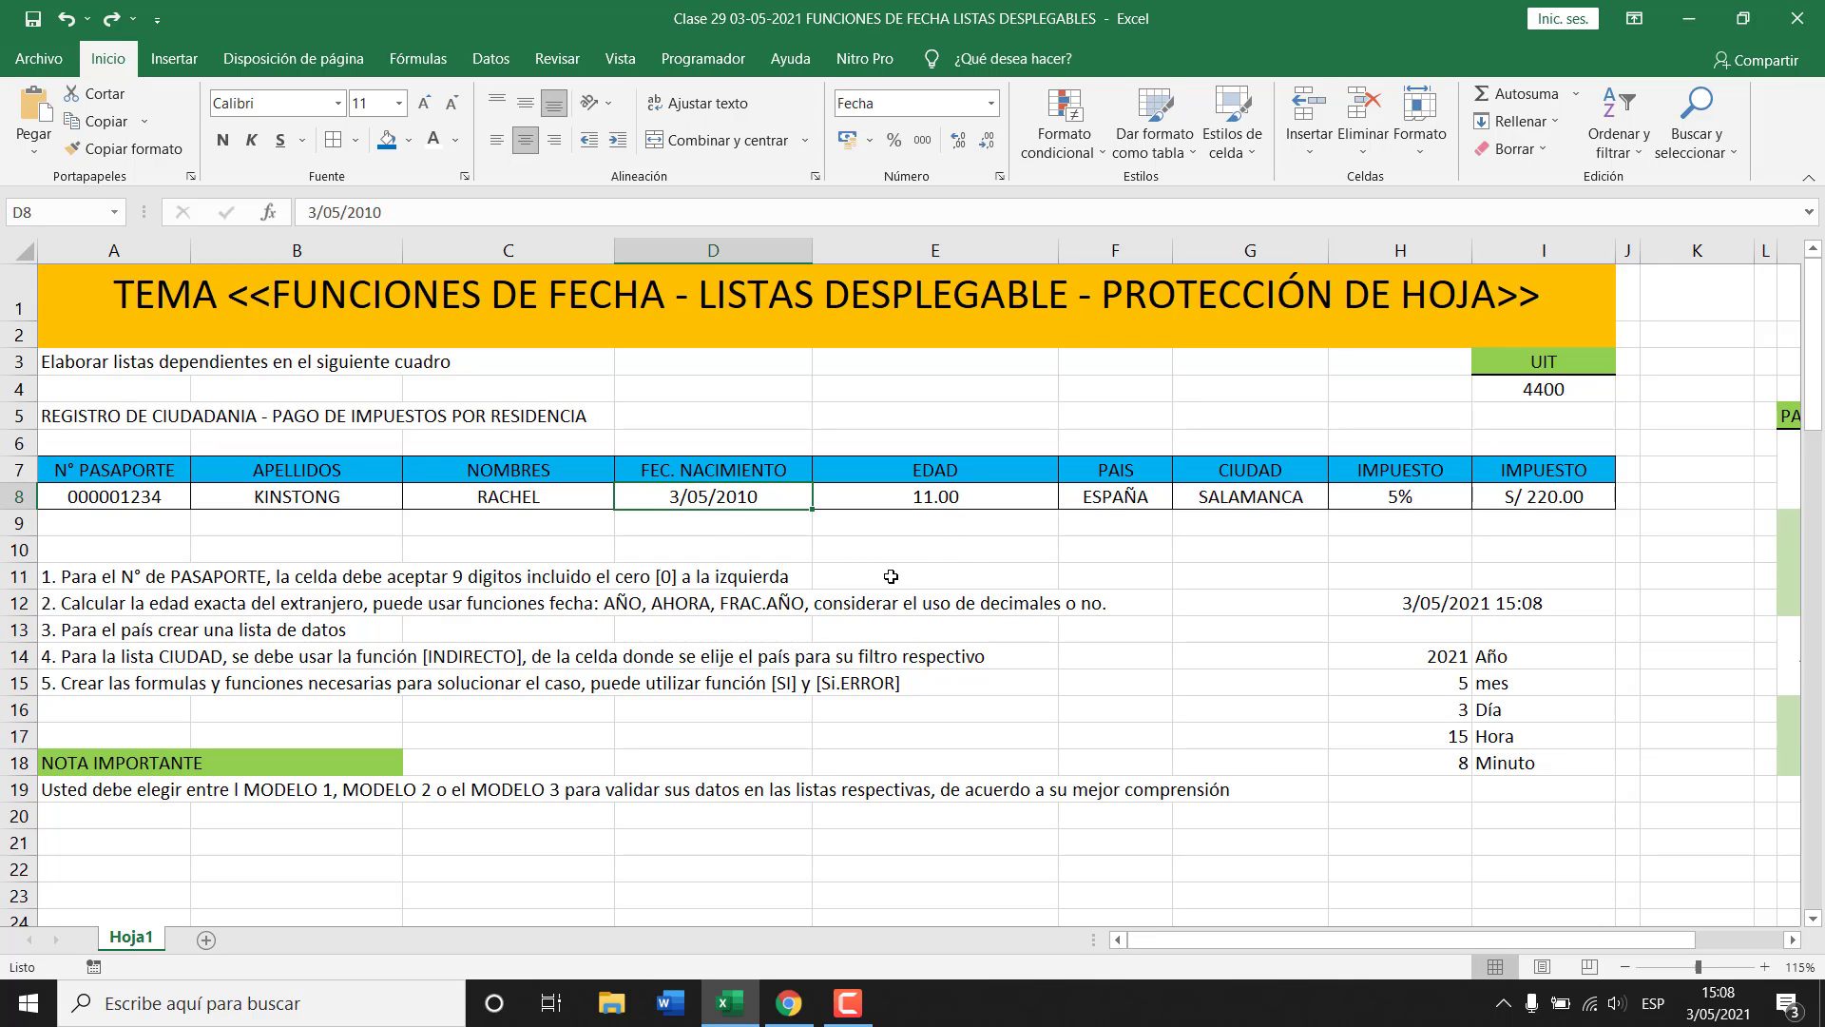
double_click(767, 502)
key("BackSpace")
key("BackSpace")
key("BackSpace")
key("BackSpace")
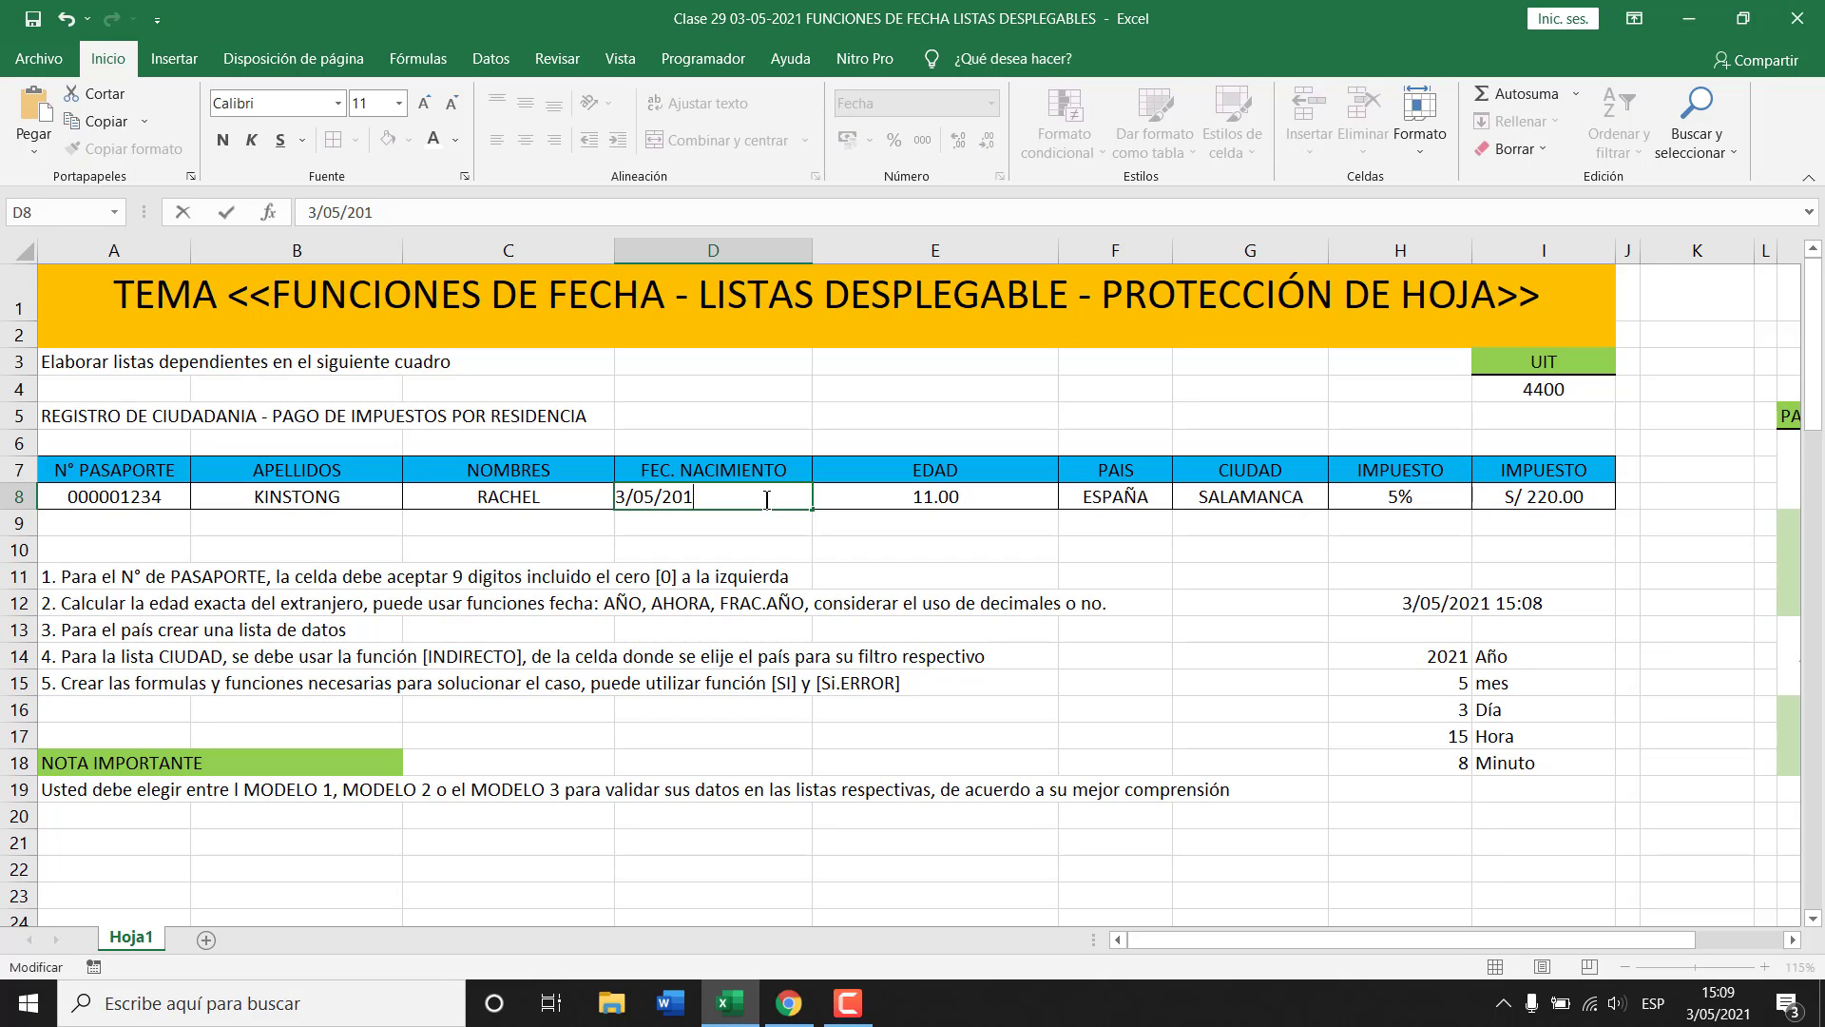
type("1960")
key("Return")
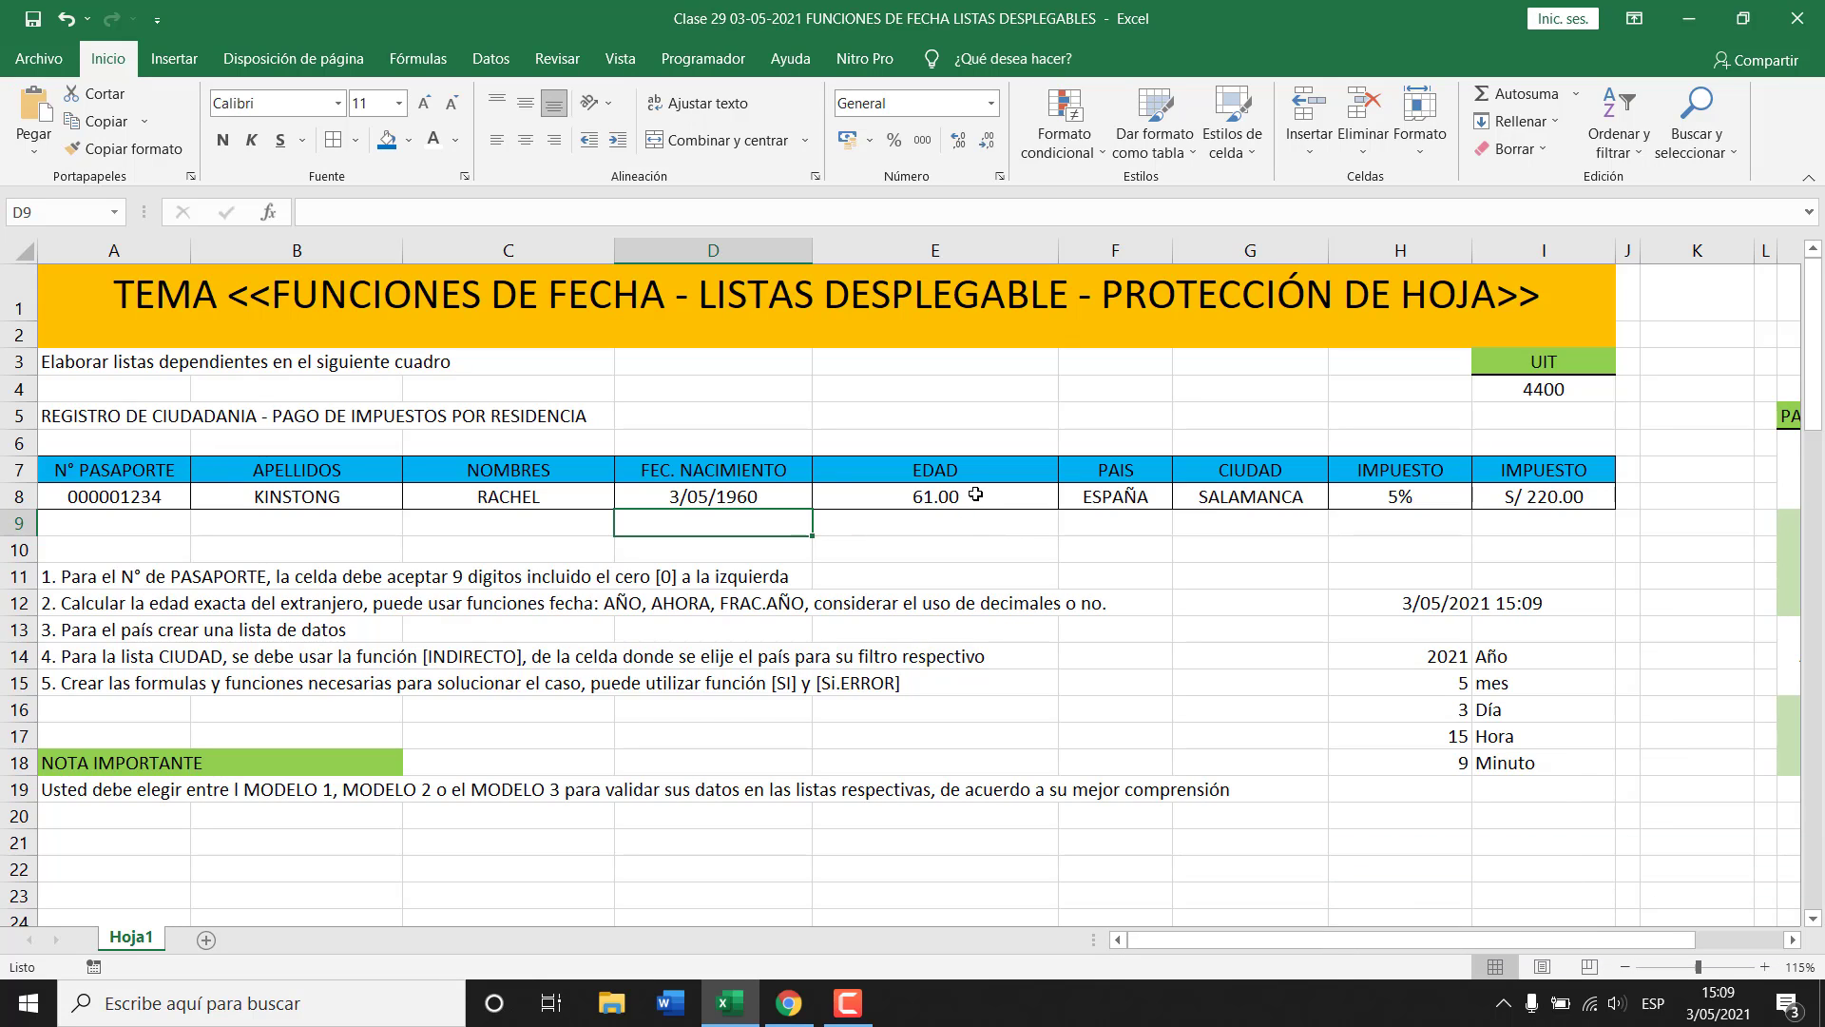
double_click(701, 496)
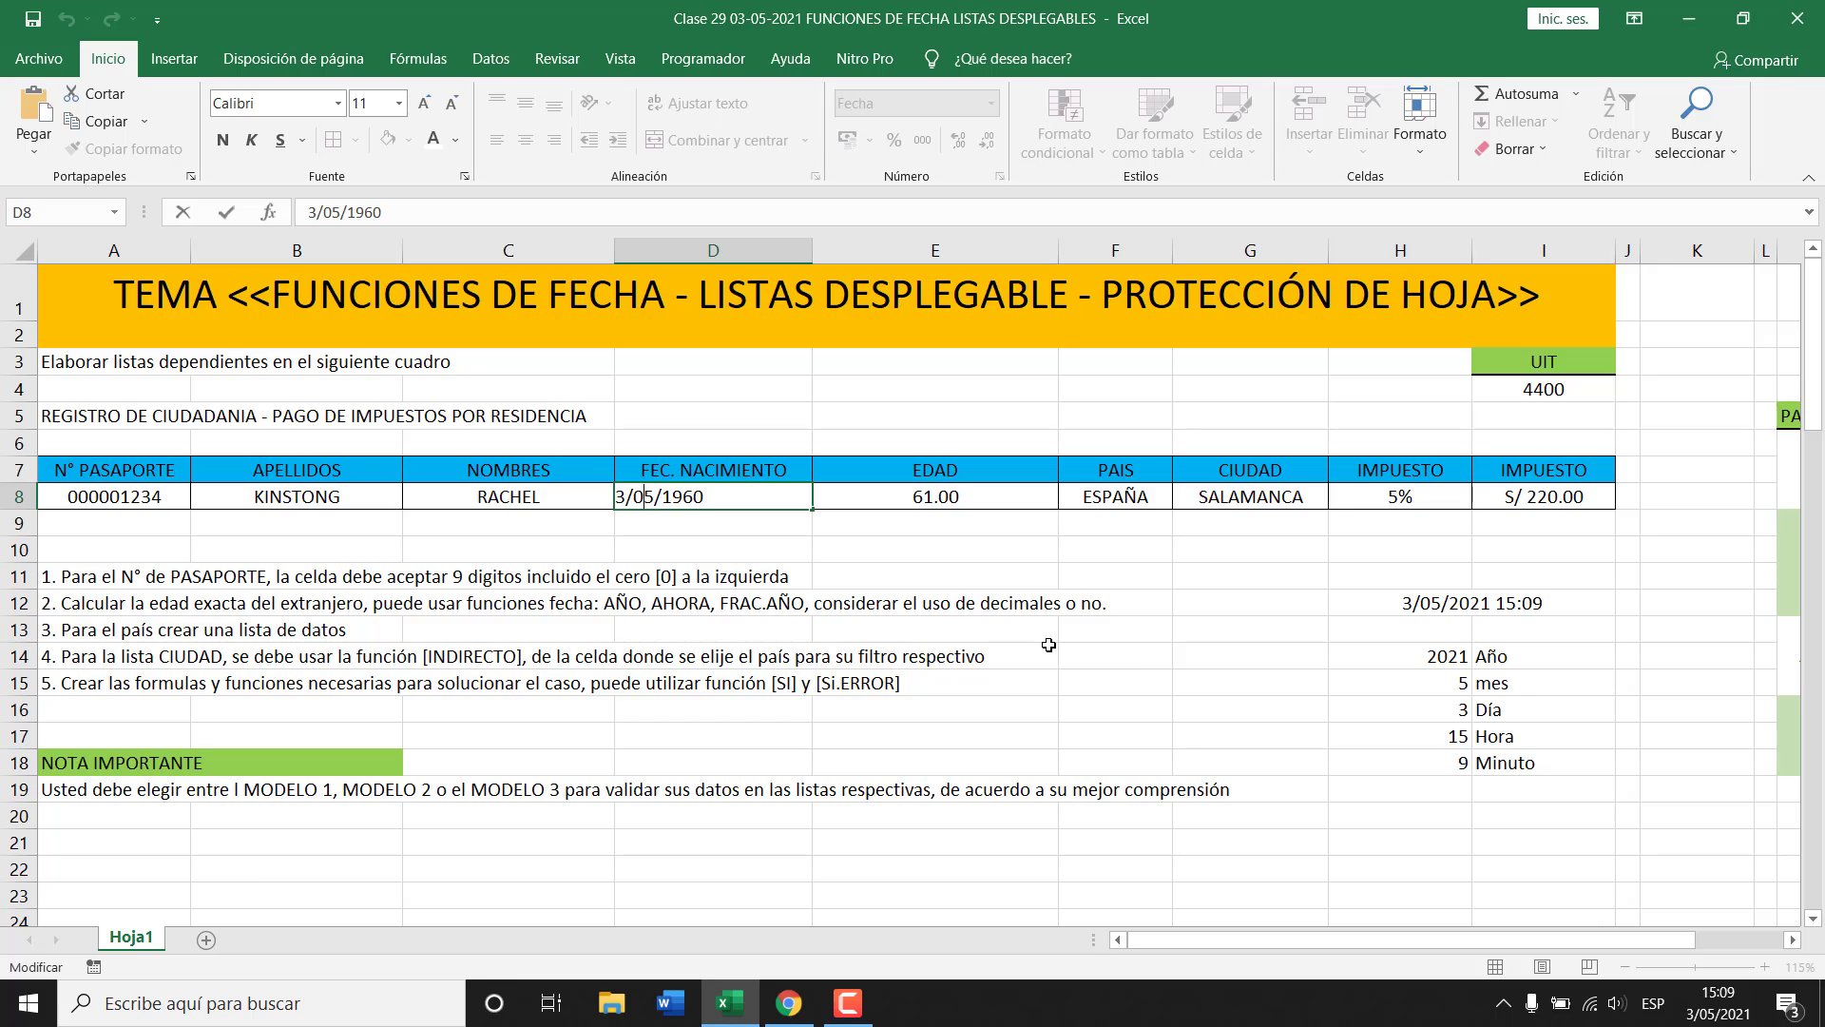
key("BackSpace")
type("6")
key("ctrl+Return")
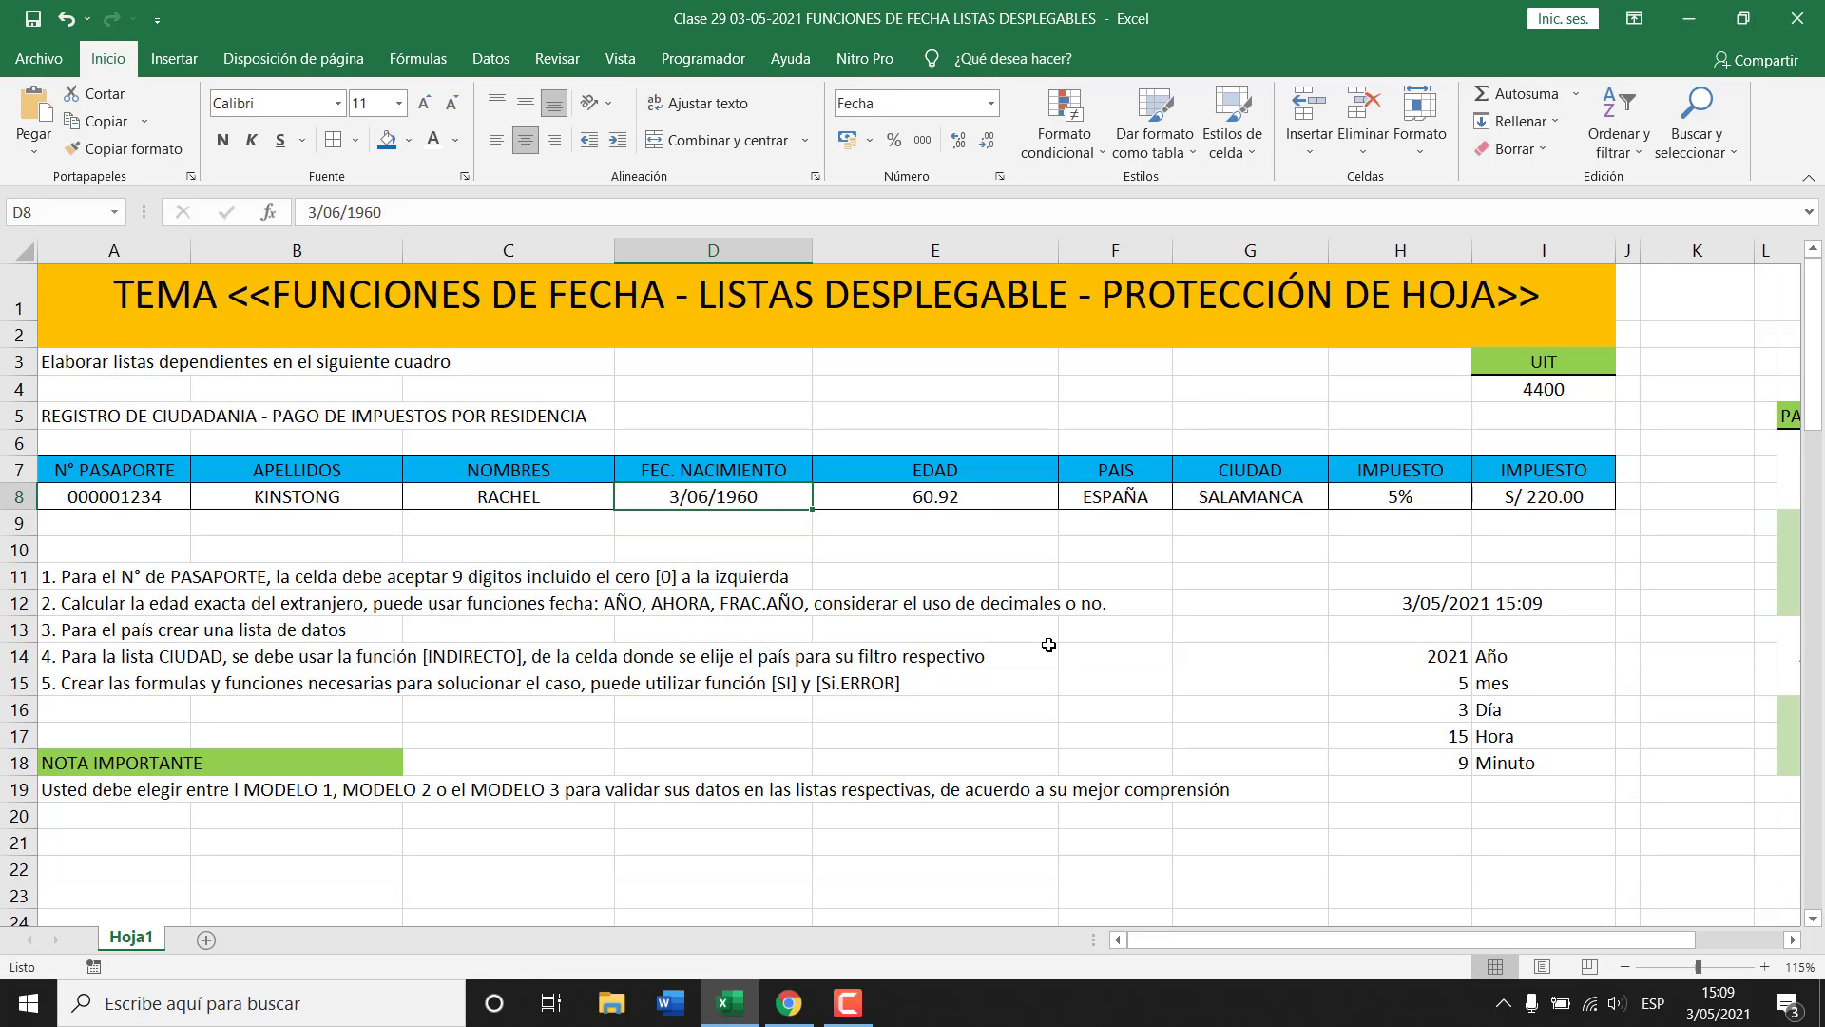
Remove two decimals from the age in E8 so it shows 61.
left_click(980, 500)
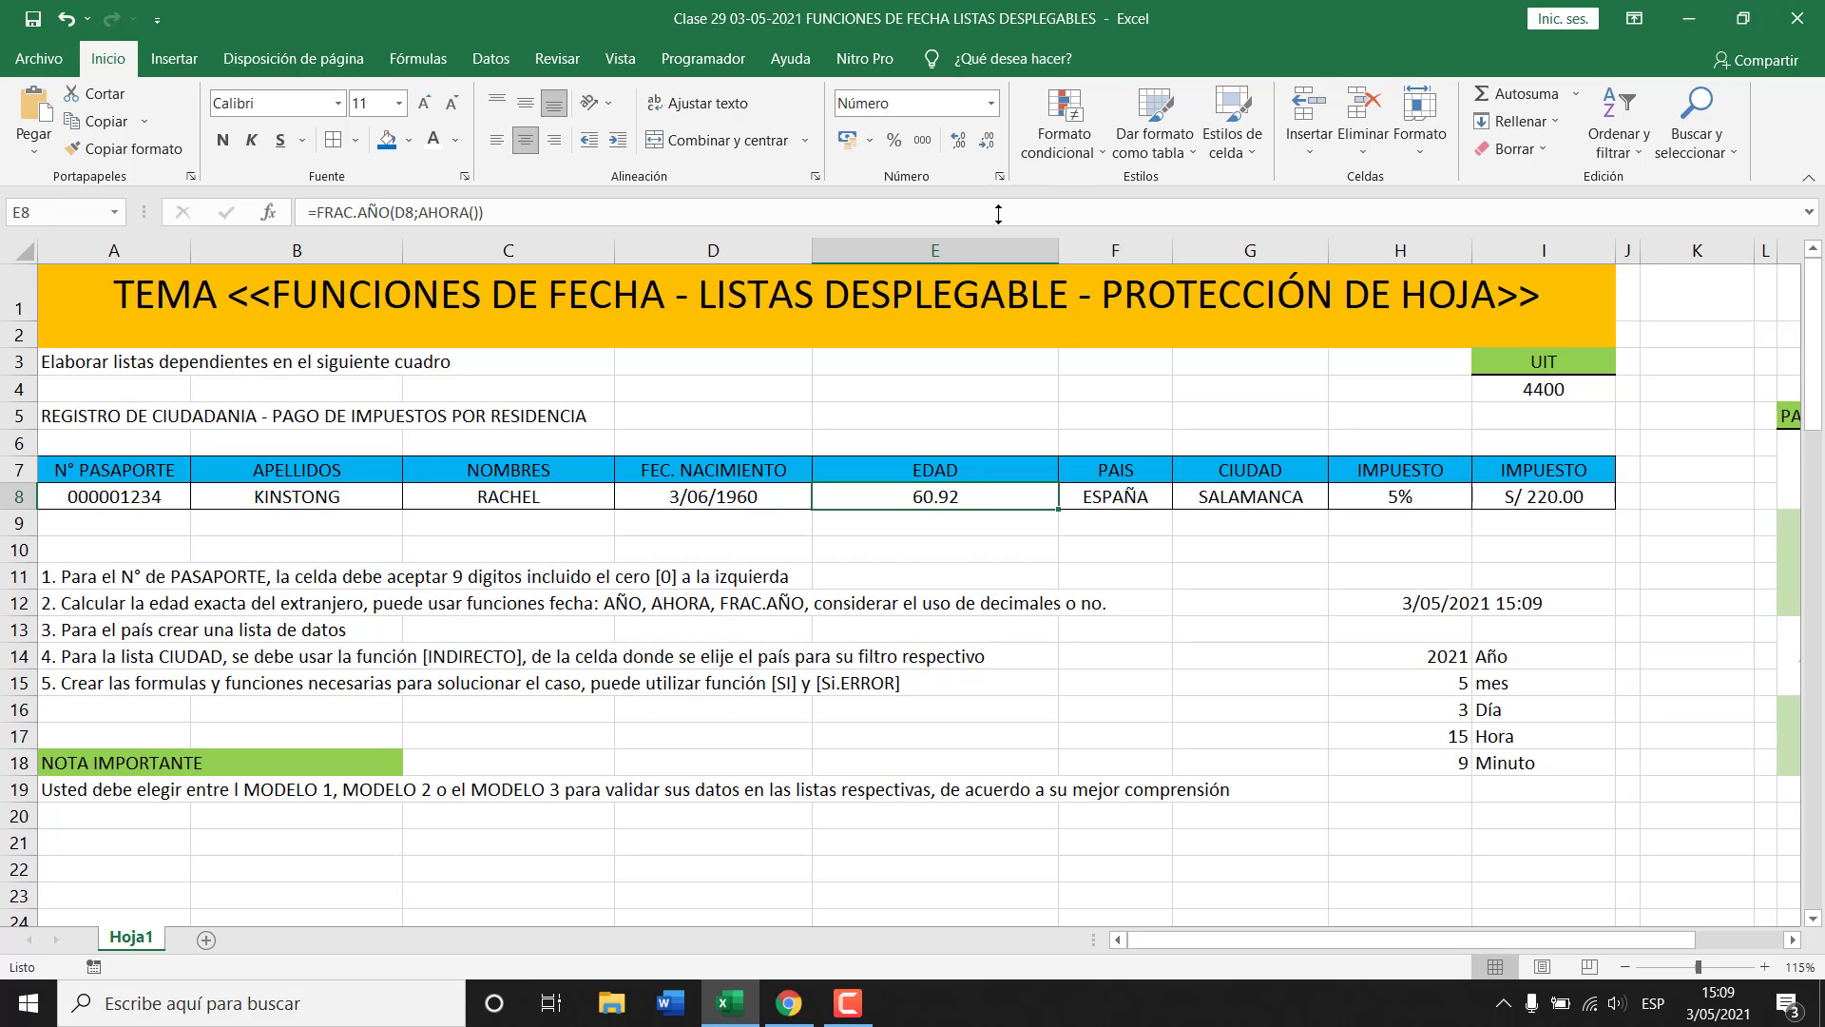
left_click(987, 143)
left_click(987, 142)
left_click(1116, 507)
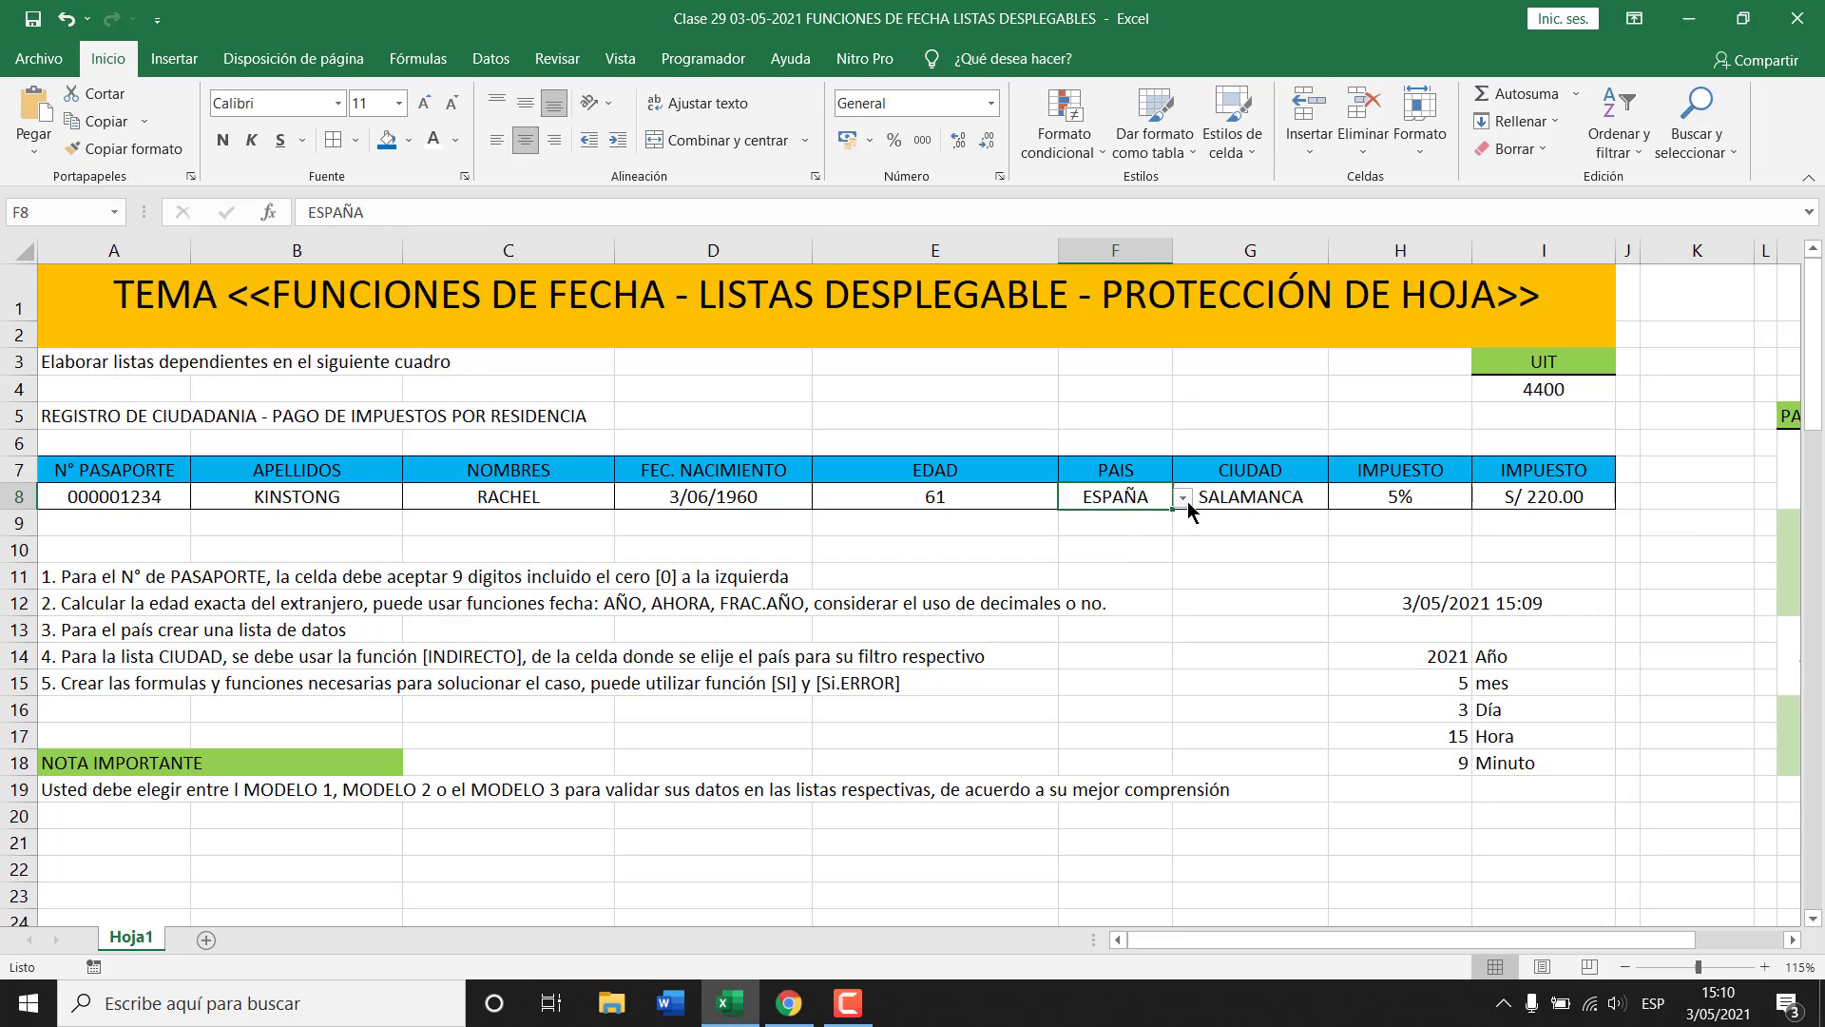
left_click(1209, 490)
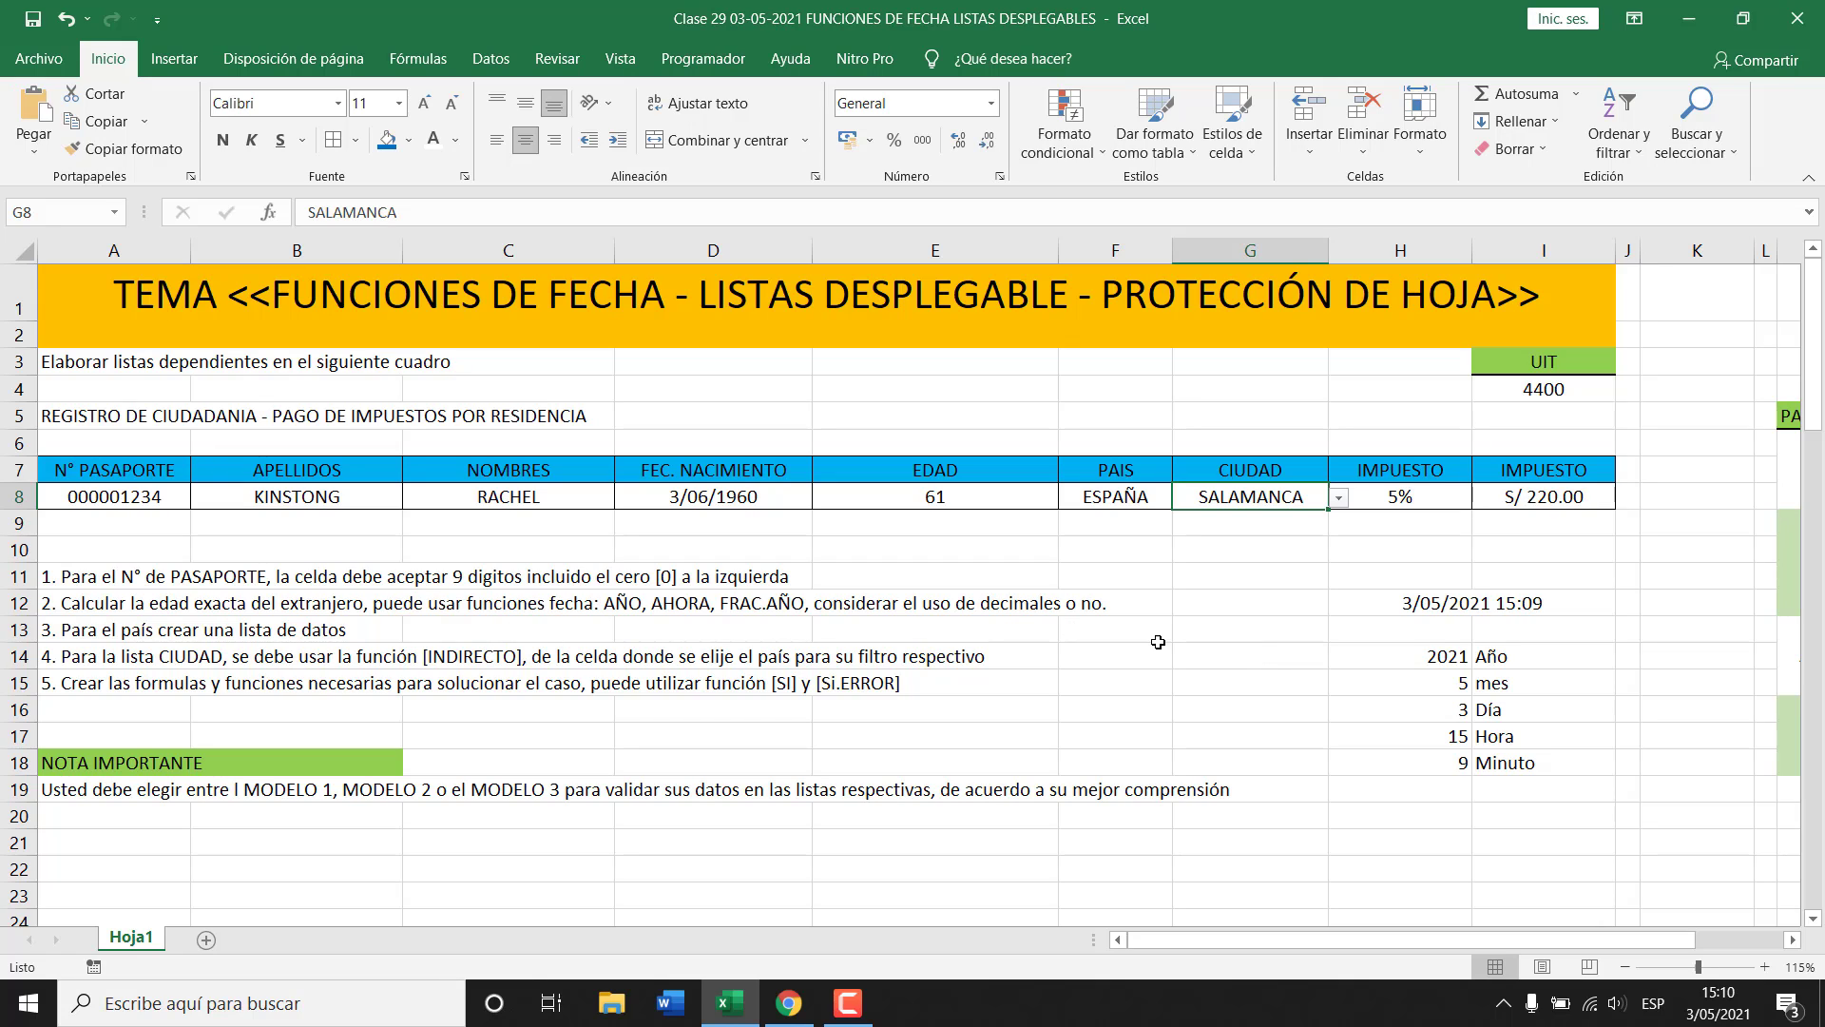
left_click(1272, 547)
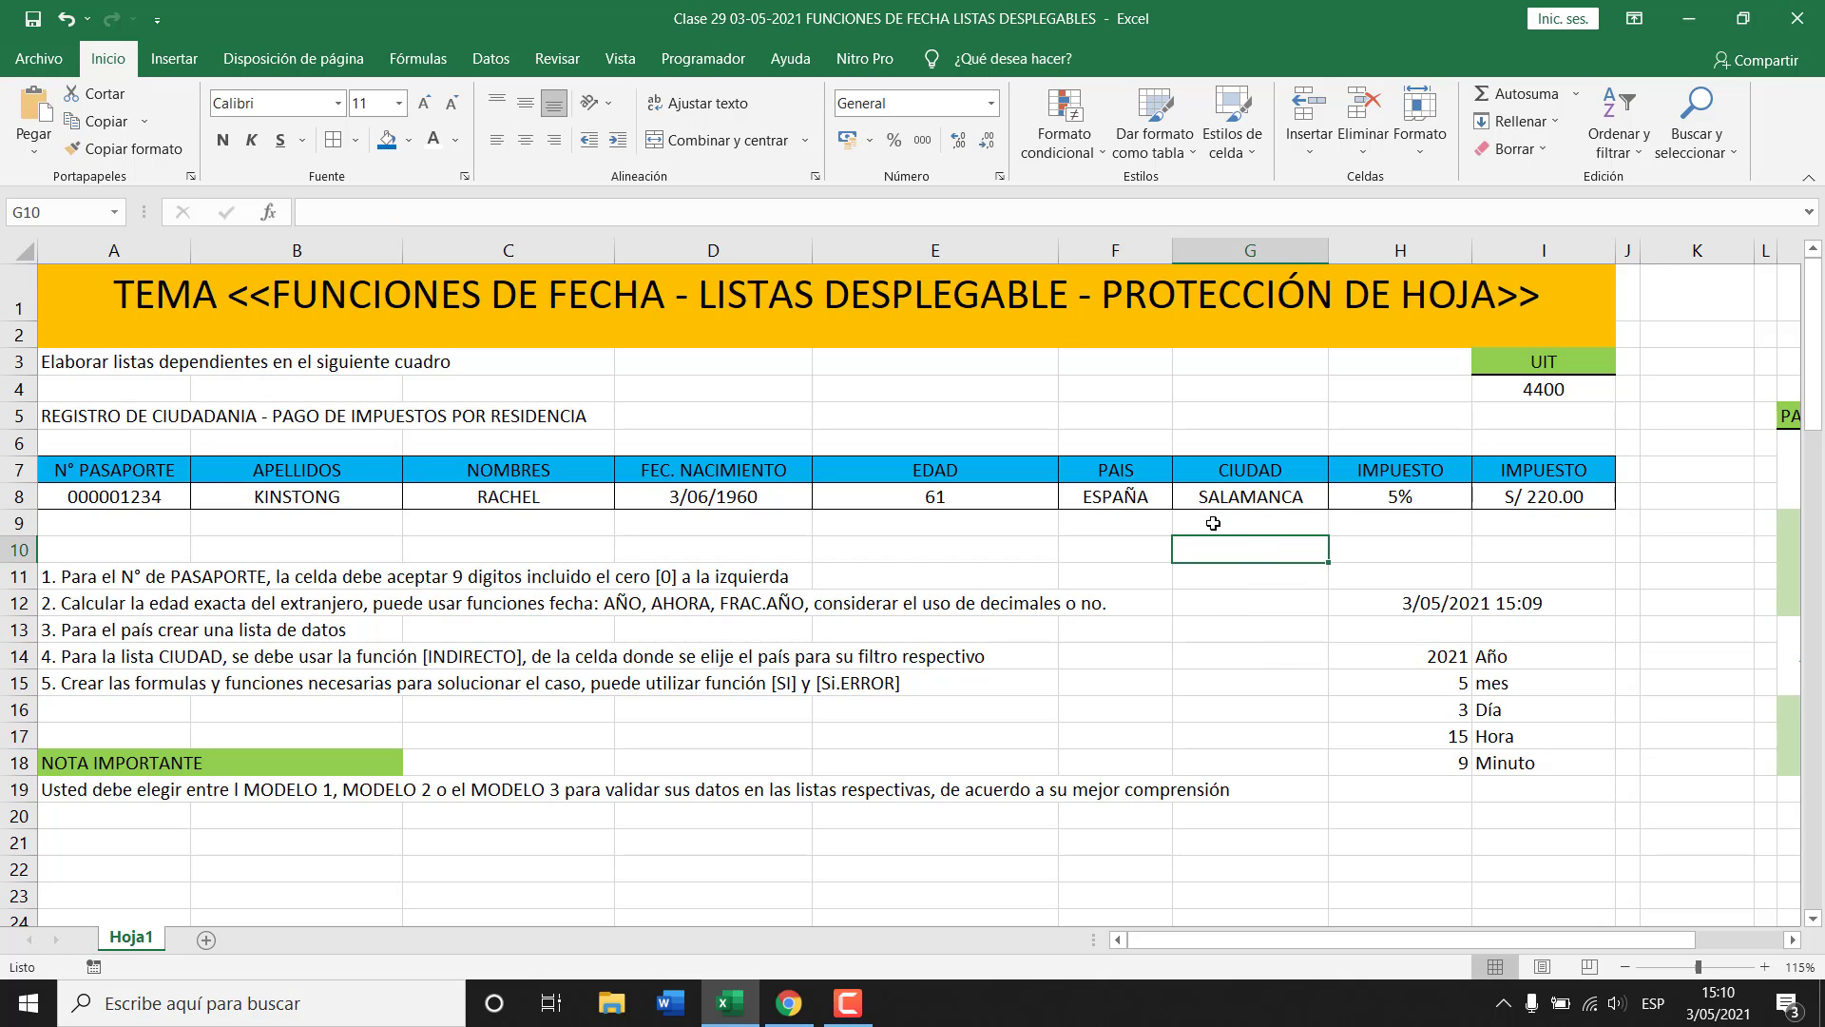
left_click(1124, 496)
left_click_drag(1344, 937, 1451, 932)
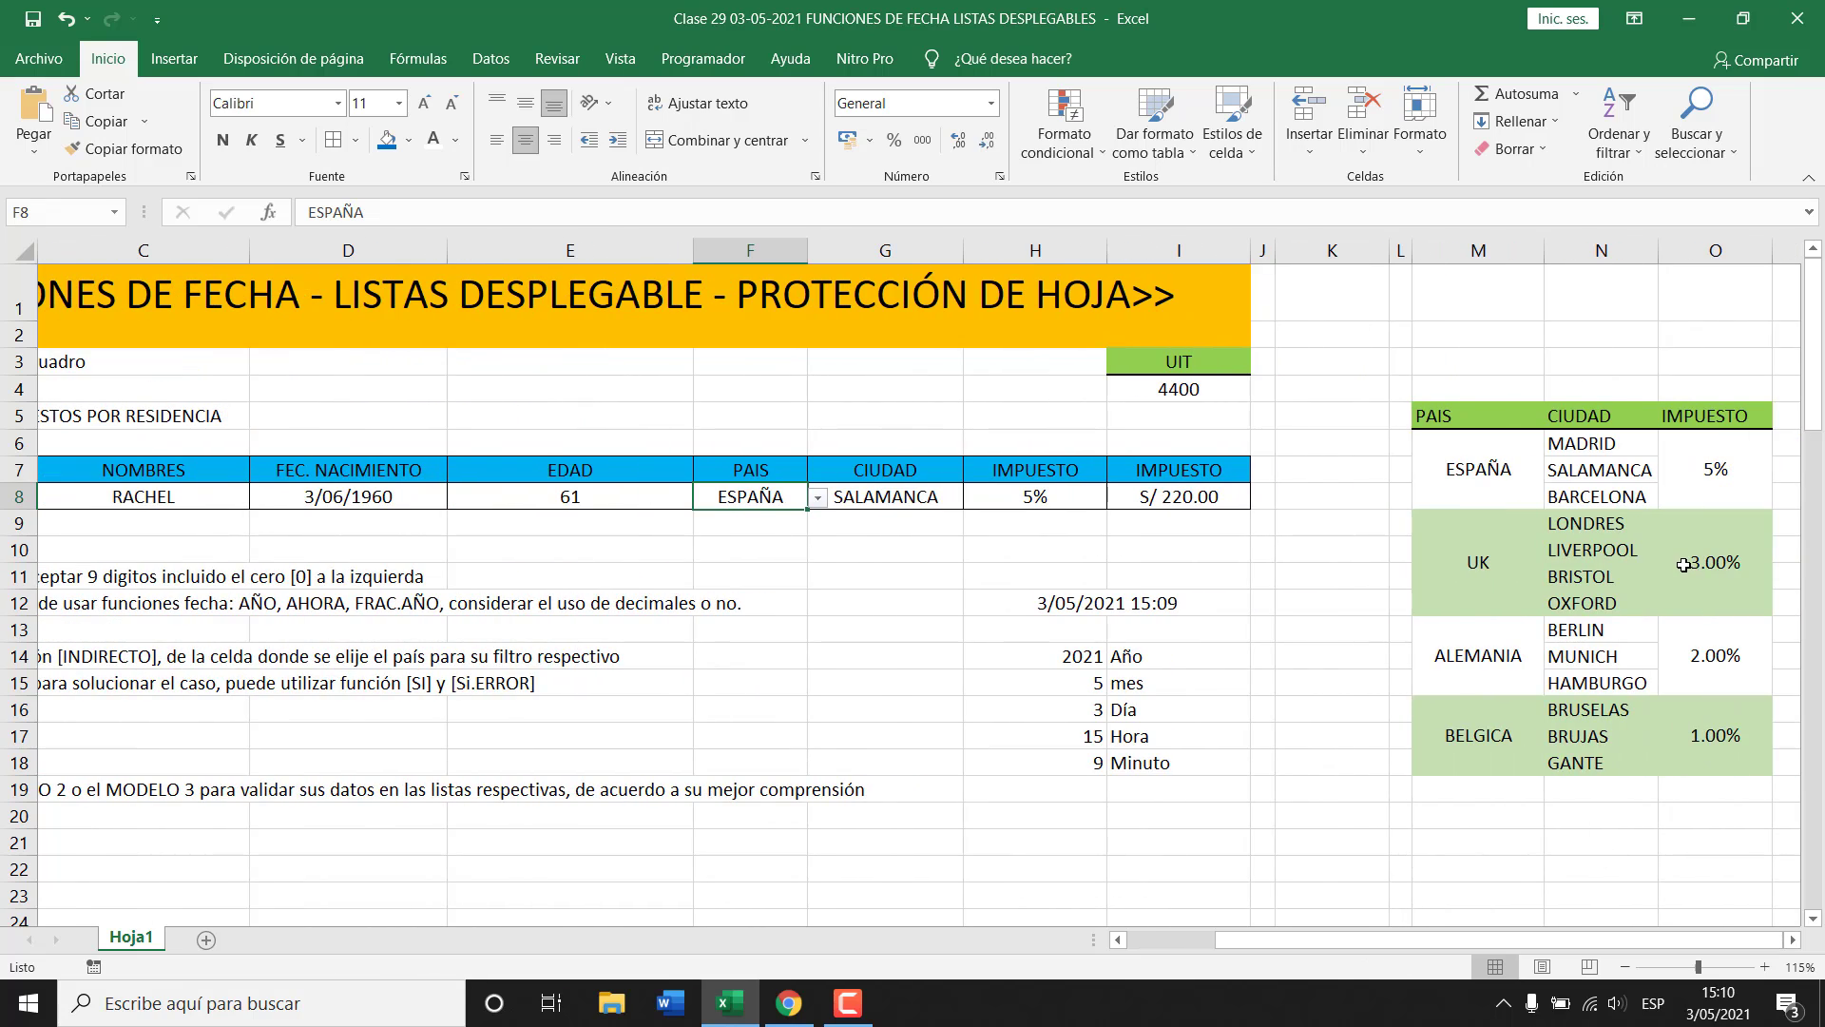
Review the ESPAÑA and UK city lists in the lookup table.
left_click(1481, 471)
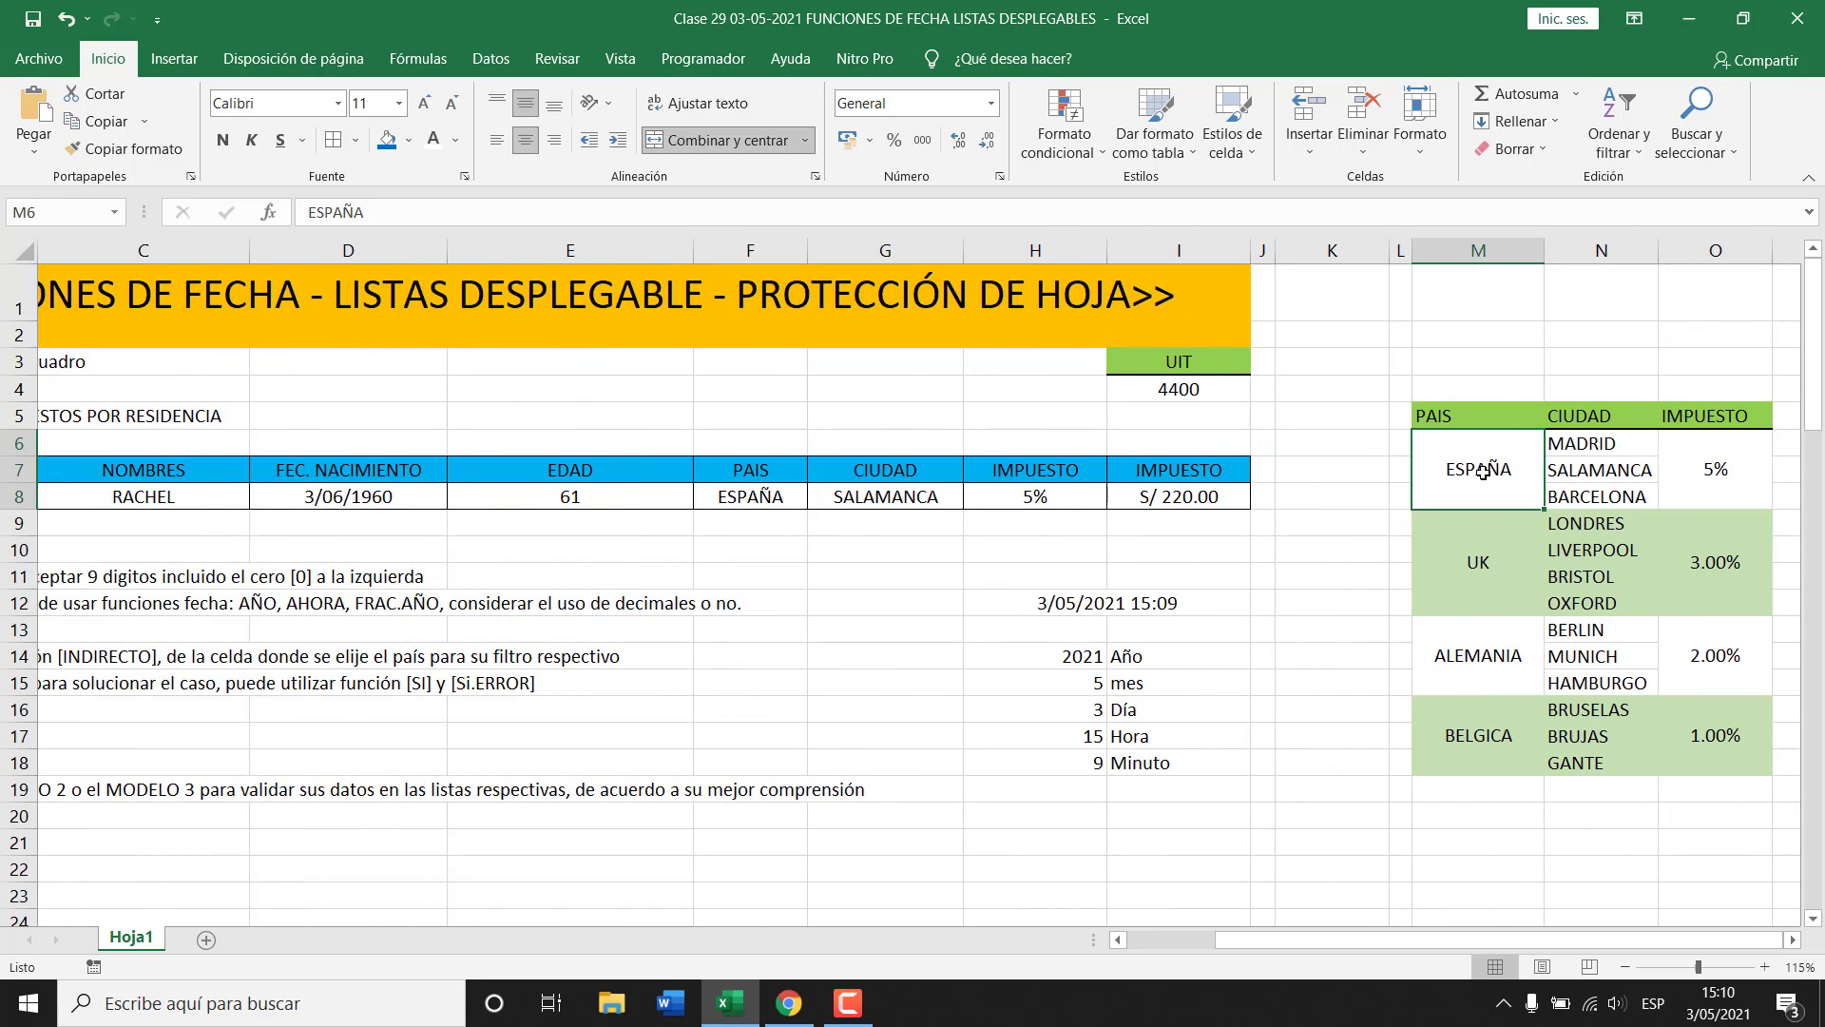
left_click_drag(1593, 443, 1597, 496)
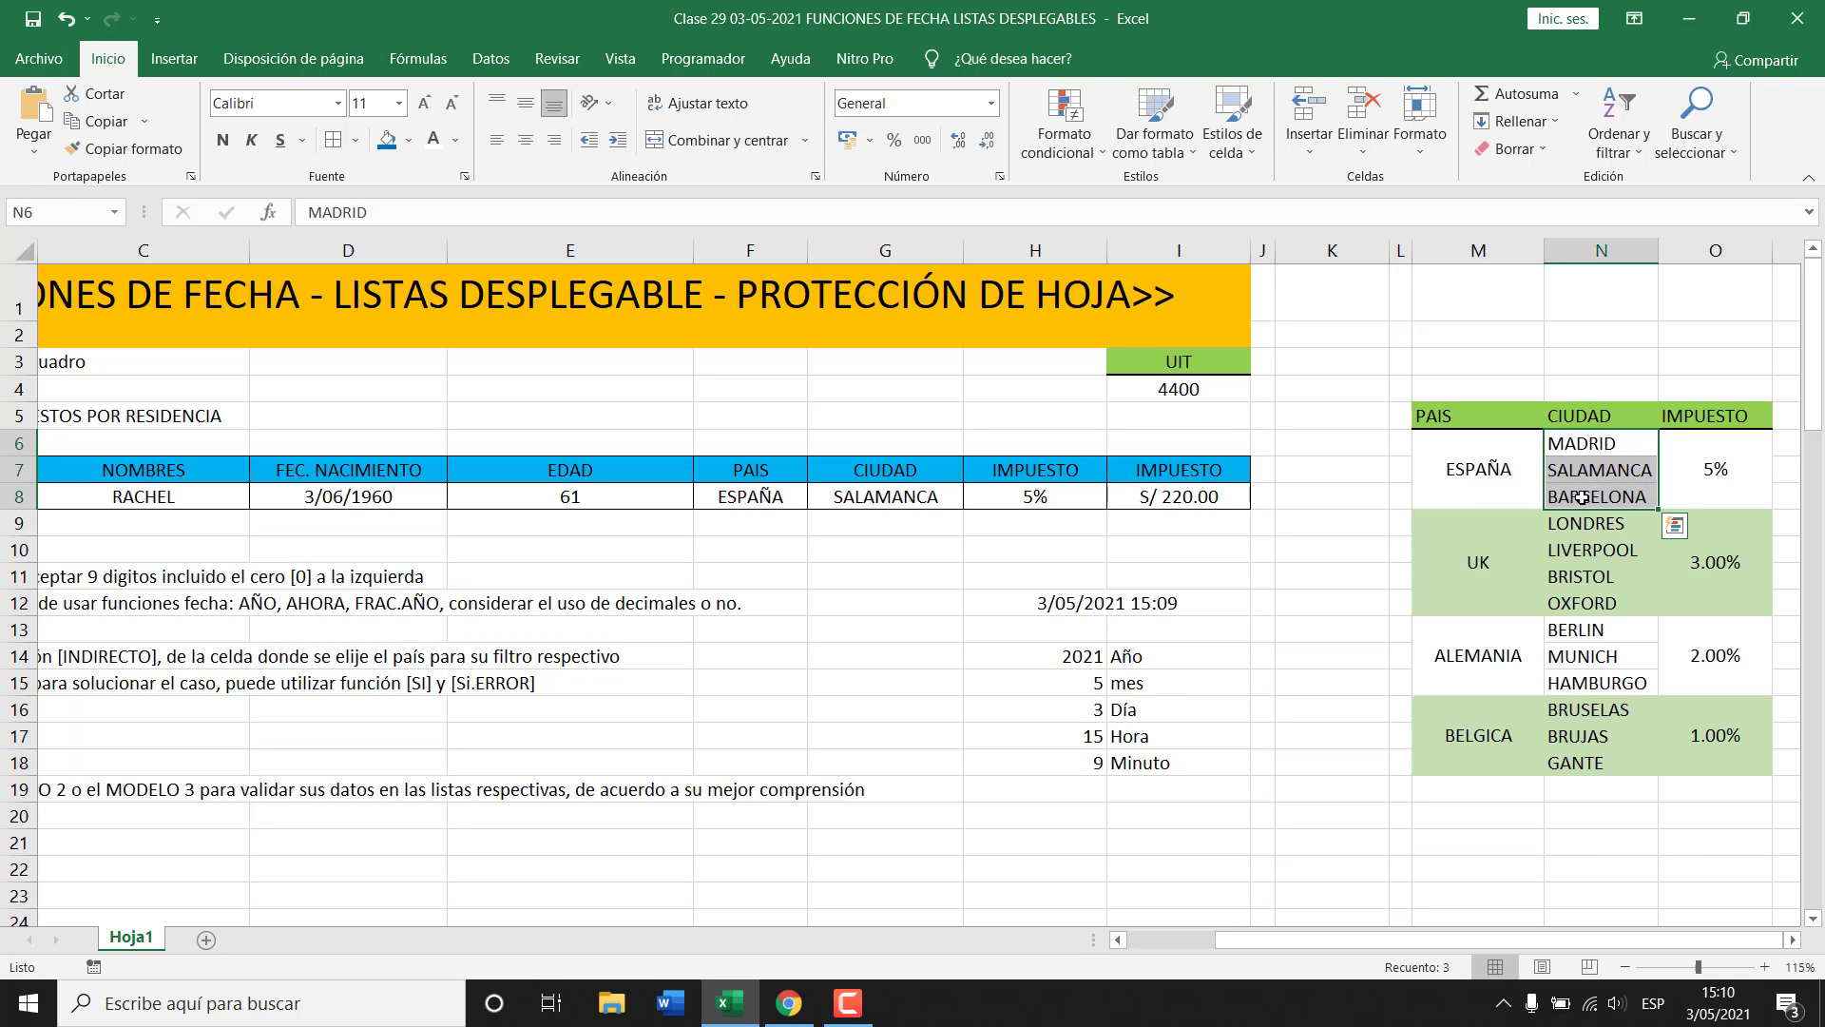
left_click(1481, 565)
left_click(1600, 522)
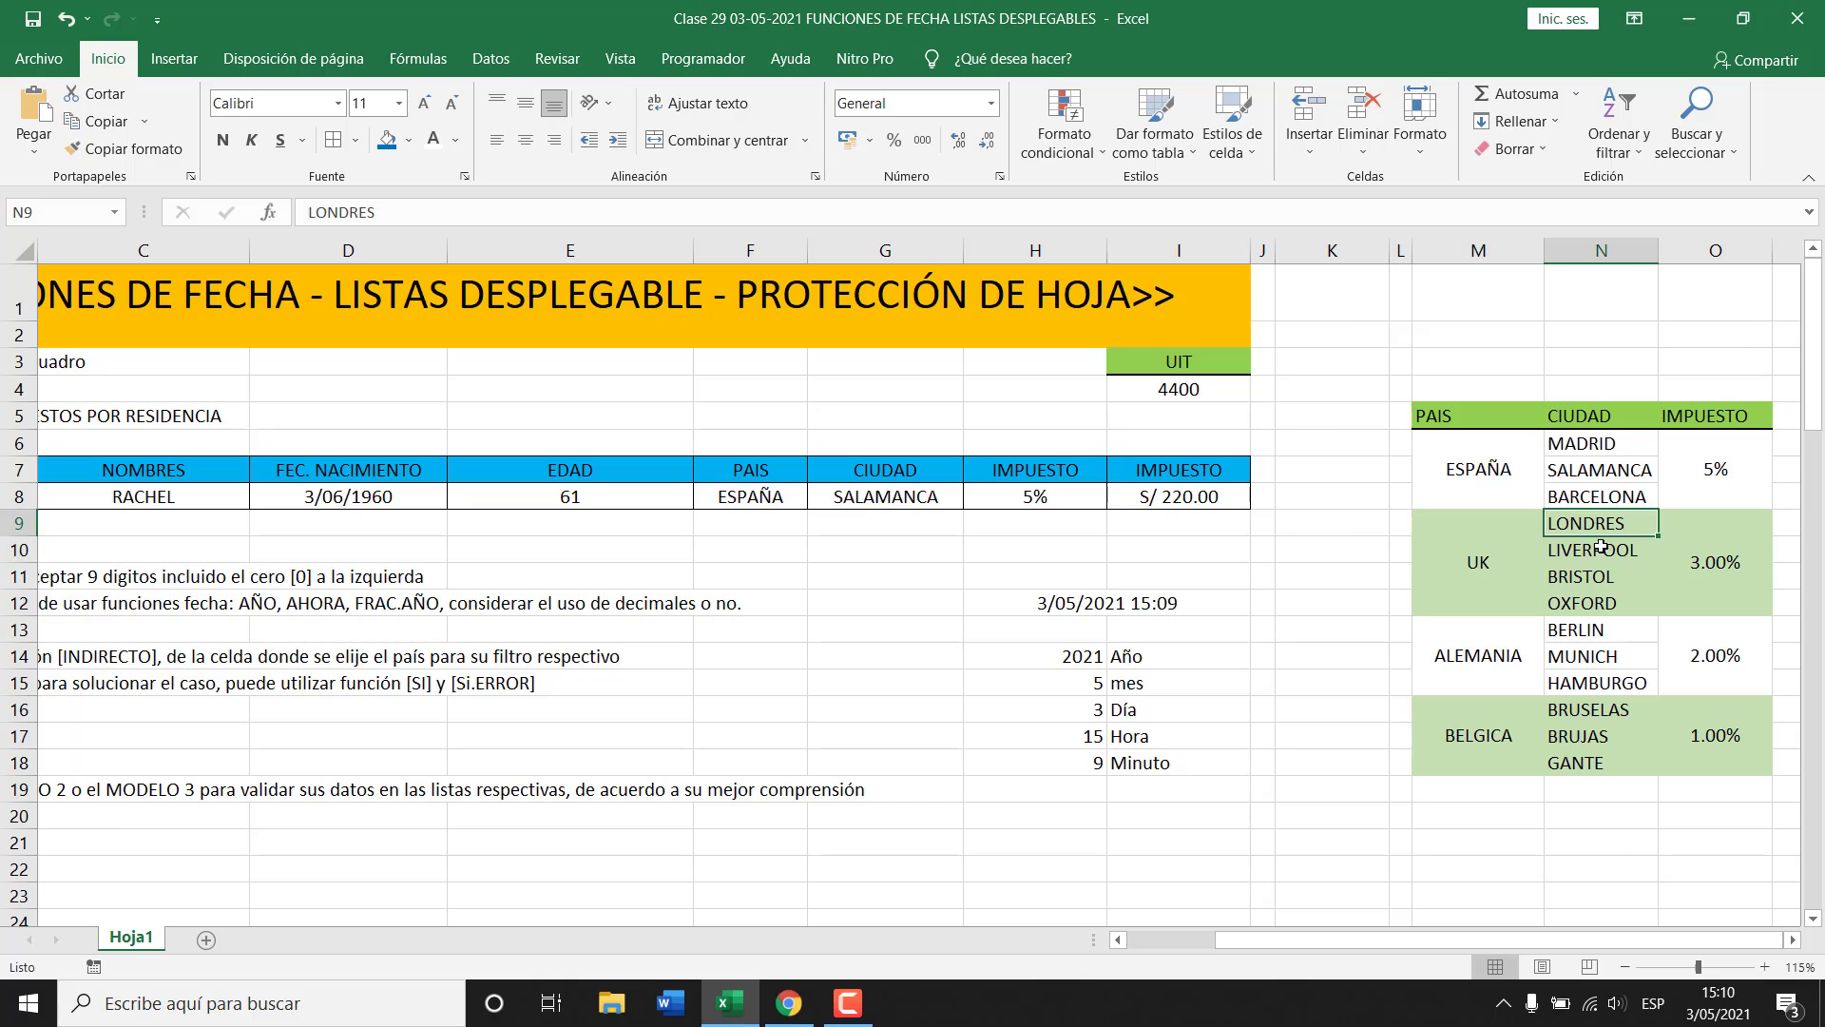
left_click(1597, 550)
left_click(1592, 576)
left_click(1588, 605)
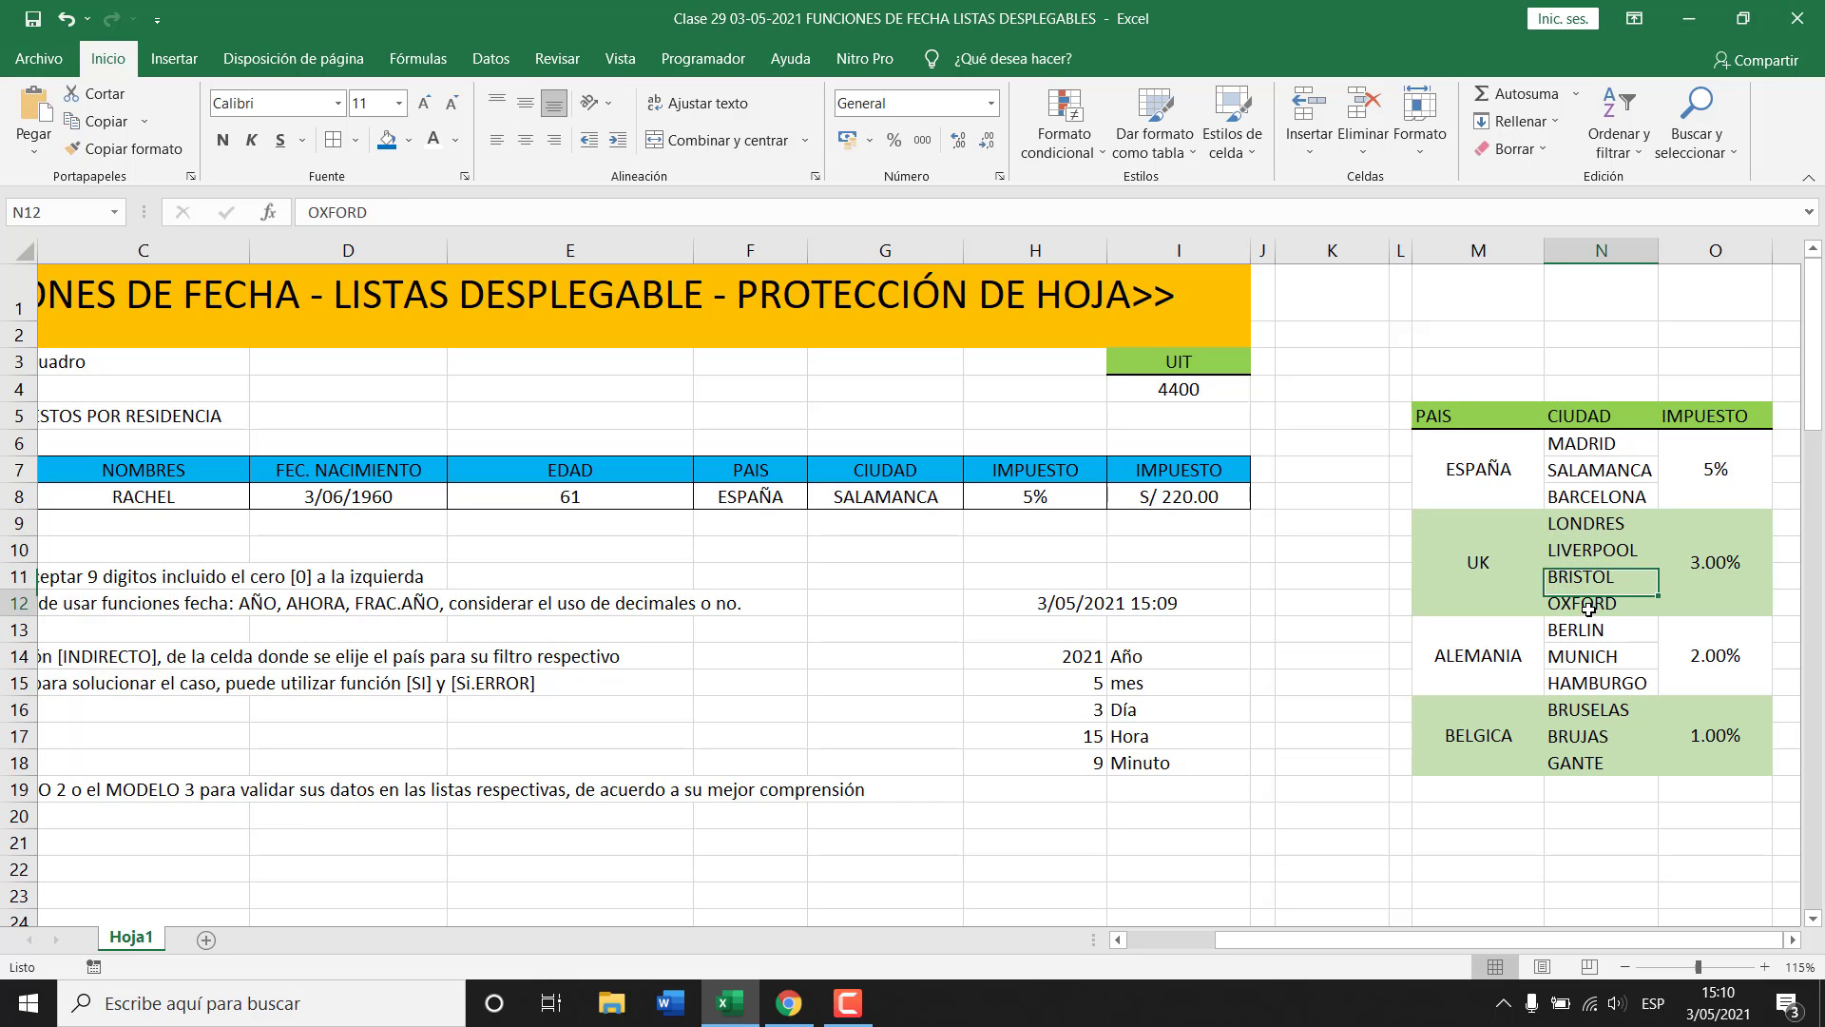
Review the ALEMANIA and BELGICA city lists, down to GANTE.
left_click(1491, 662)
left_click(1591, 635)
left_click(1597, 656)
left_click(1601, 680)
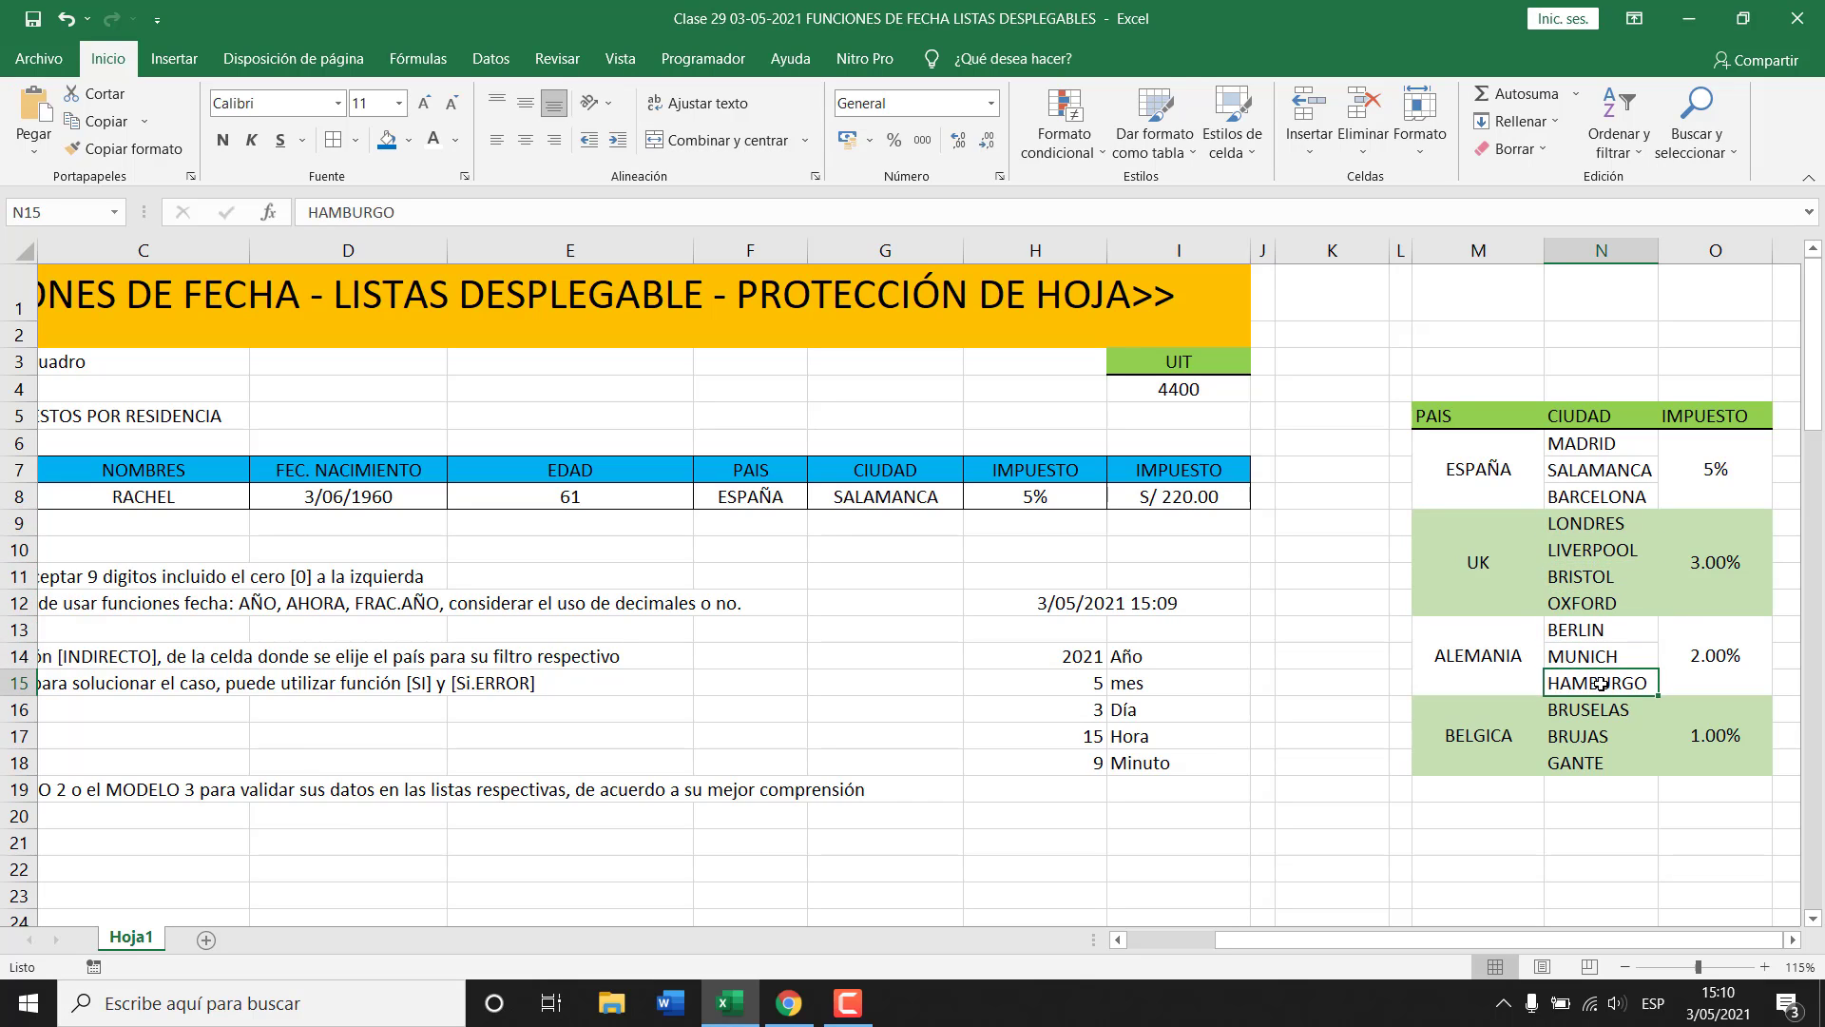
left_click(1483, 740)
left_click(1588, 710)
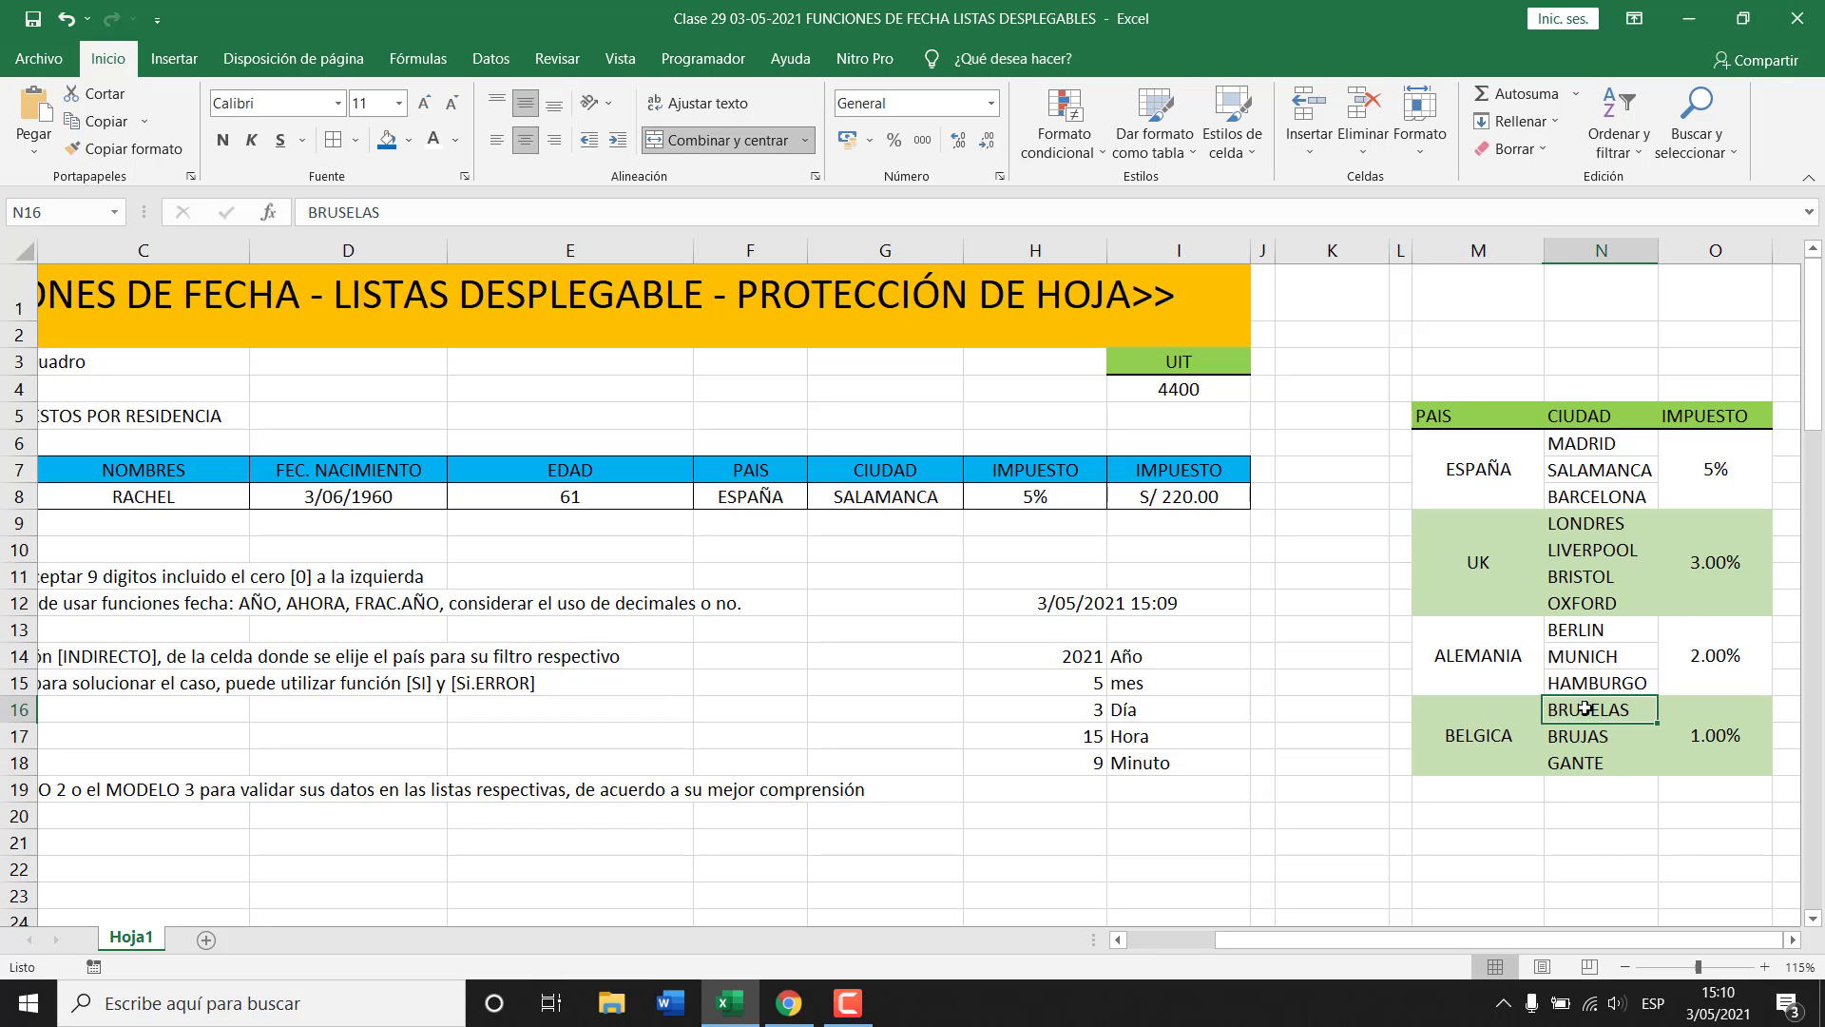
left_click(1583, 736)
left_click(1578, 762)
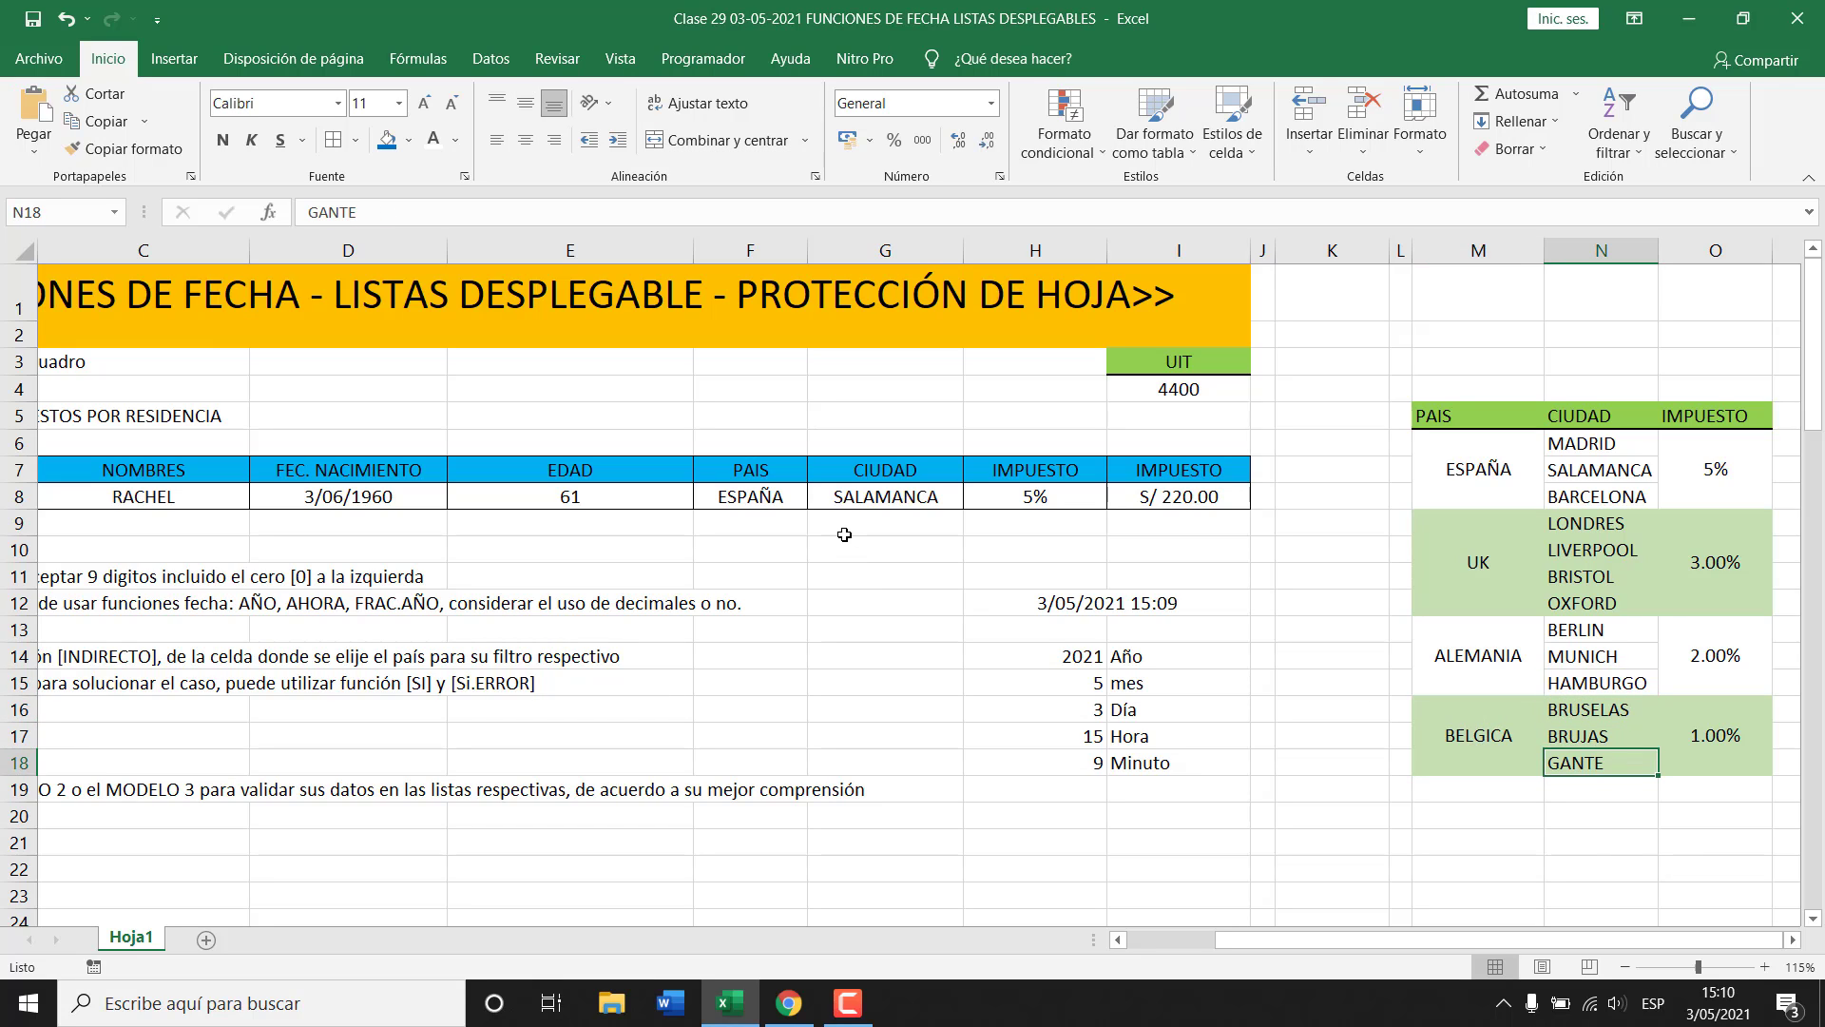
Show G8's city choices for ESPAÑA: MADRID, SALAMANCA and BARCELONA.
left_click(770, 495)
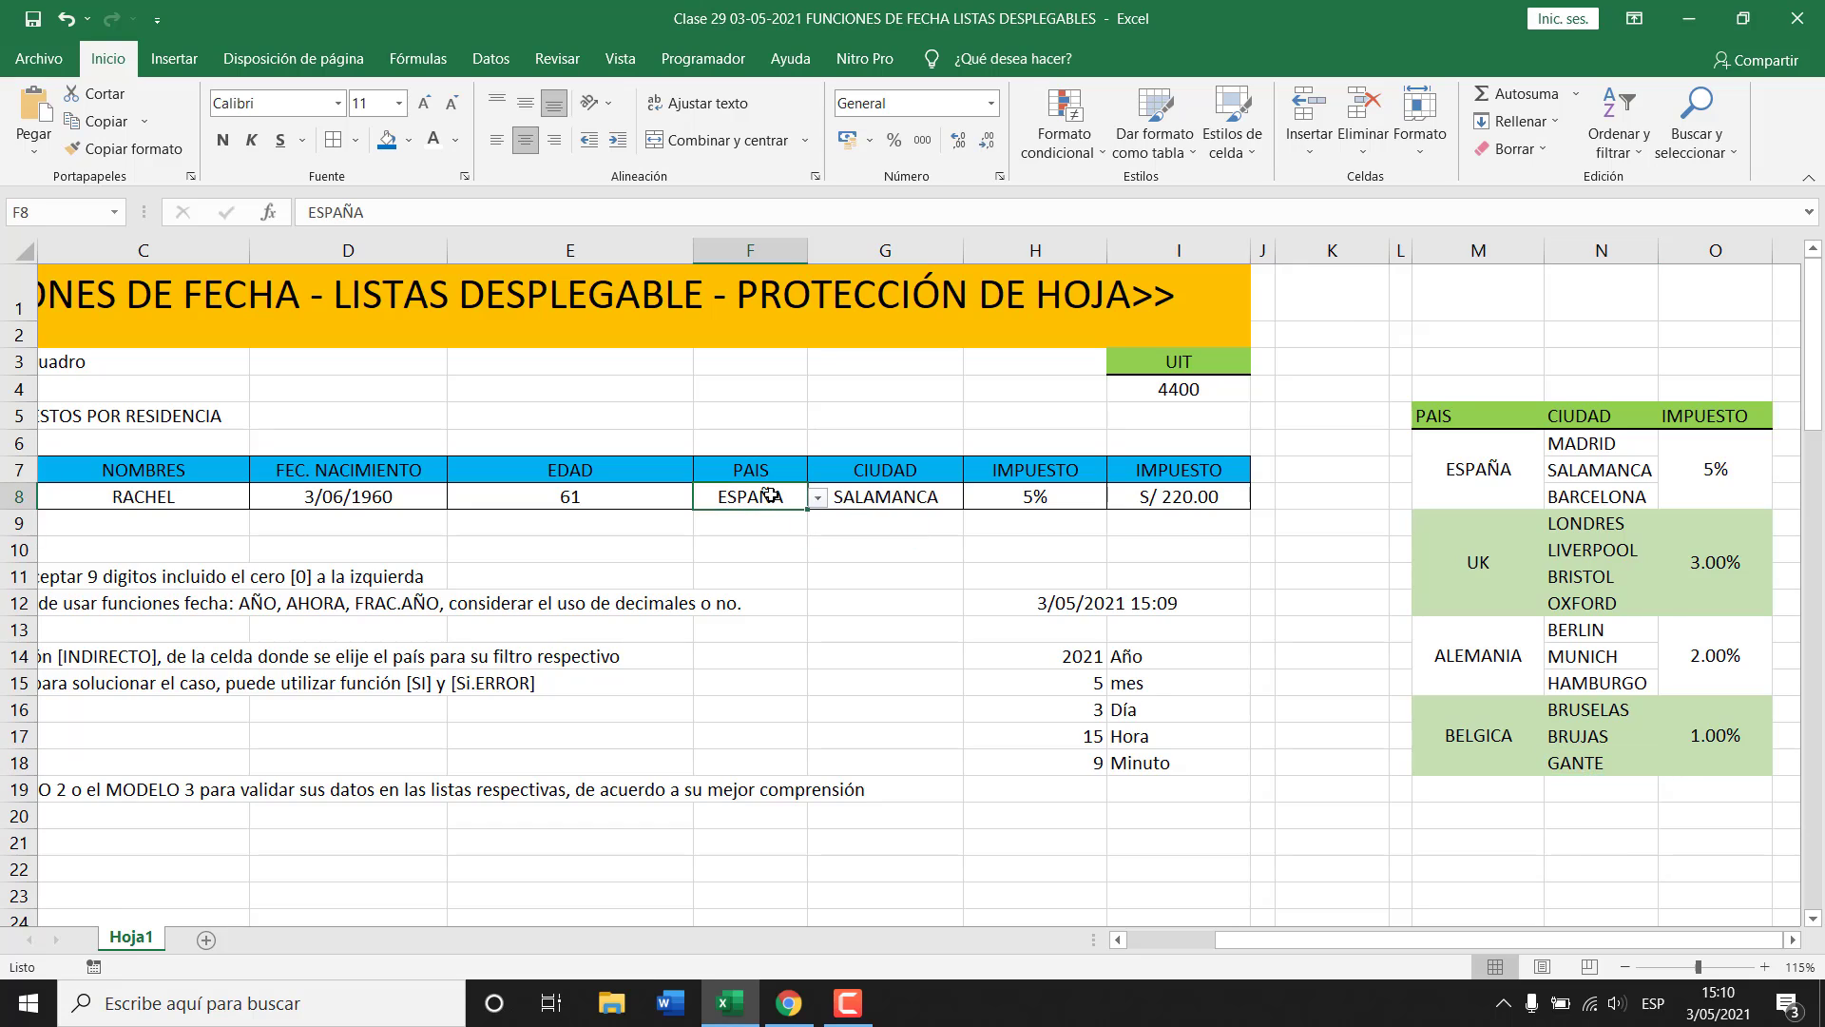
left_click(886, 496)
left_click(973, 500)
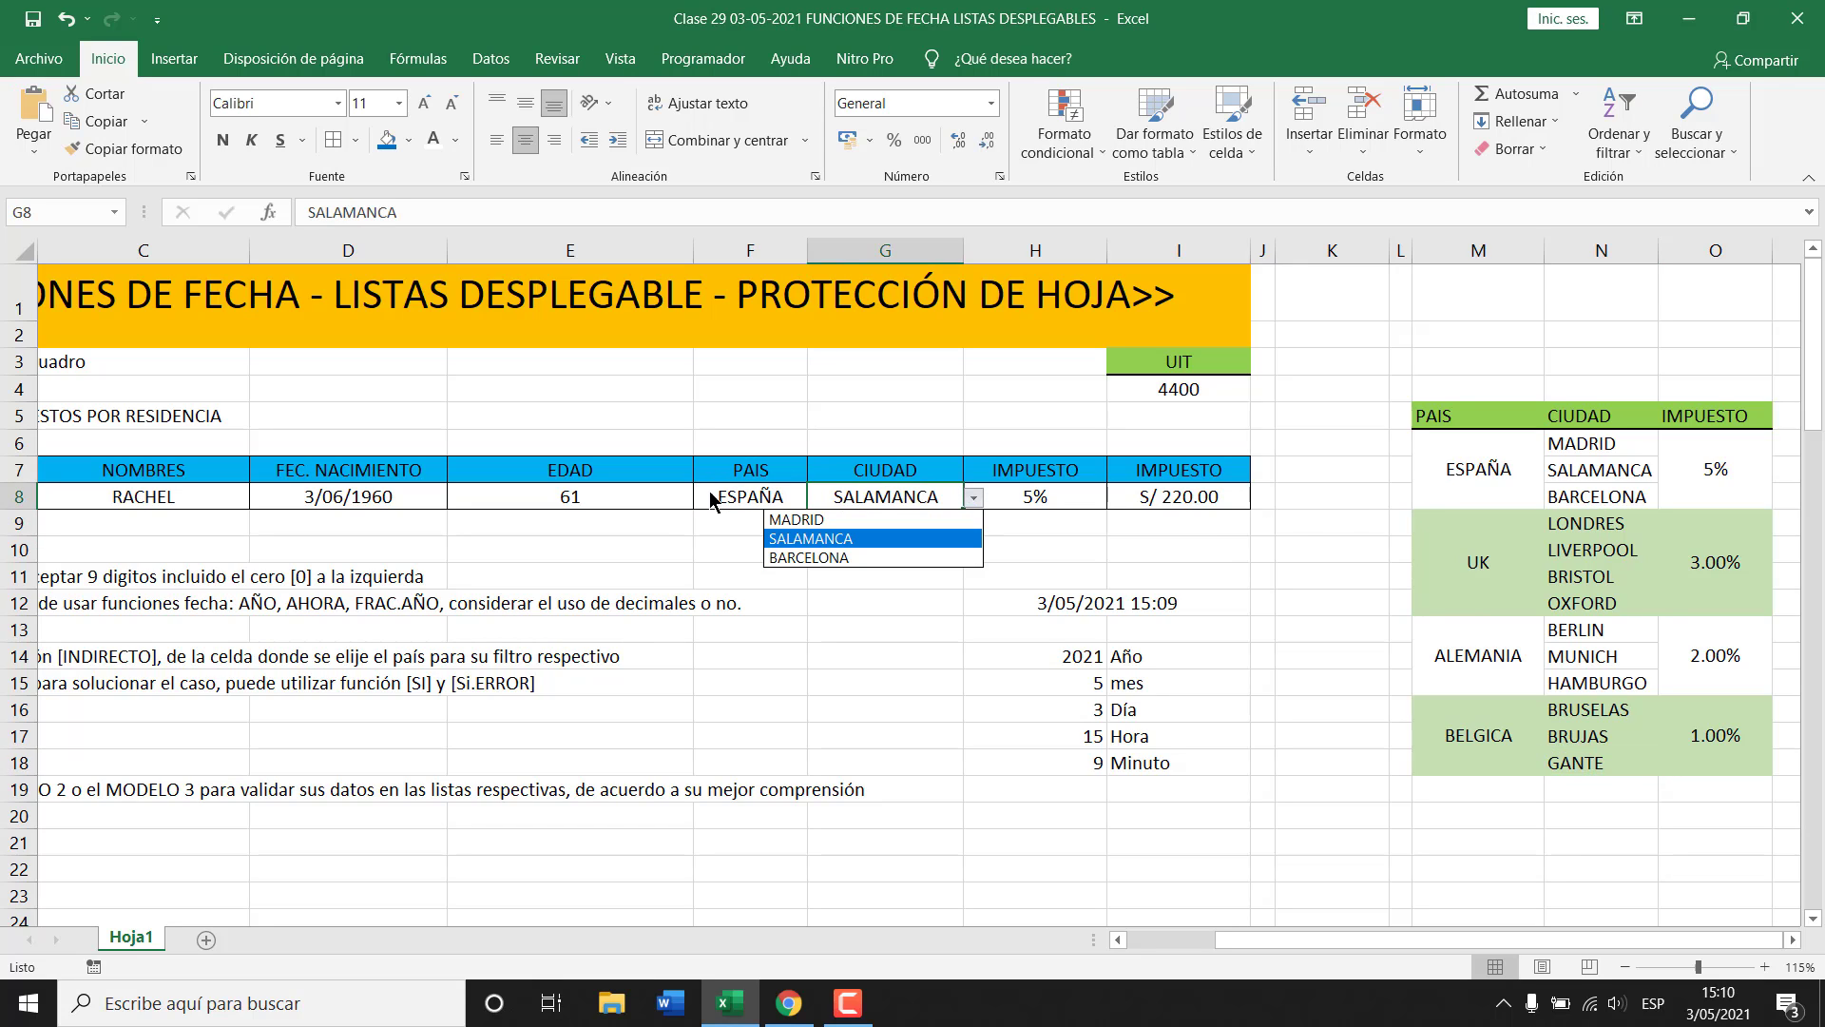
Close G8's list keeping SALAMANCA, and change F8's country to UK.
left_click(750, 496)
left_click(798, 495)
left_click(818, 498)
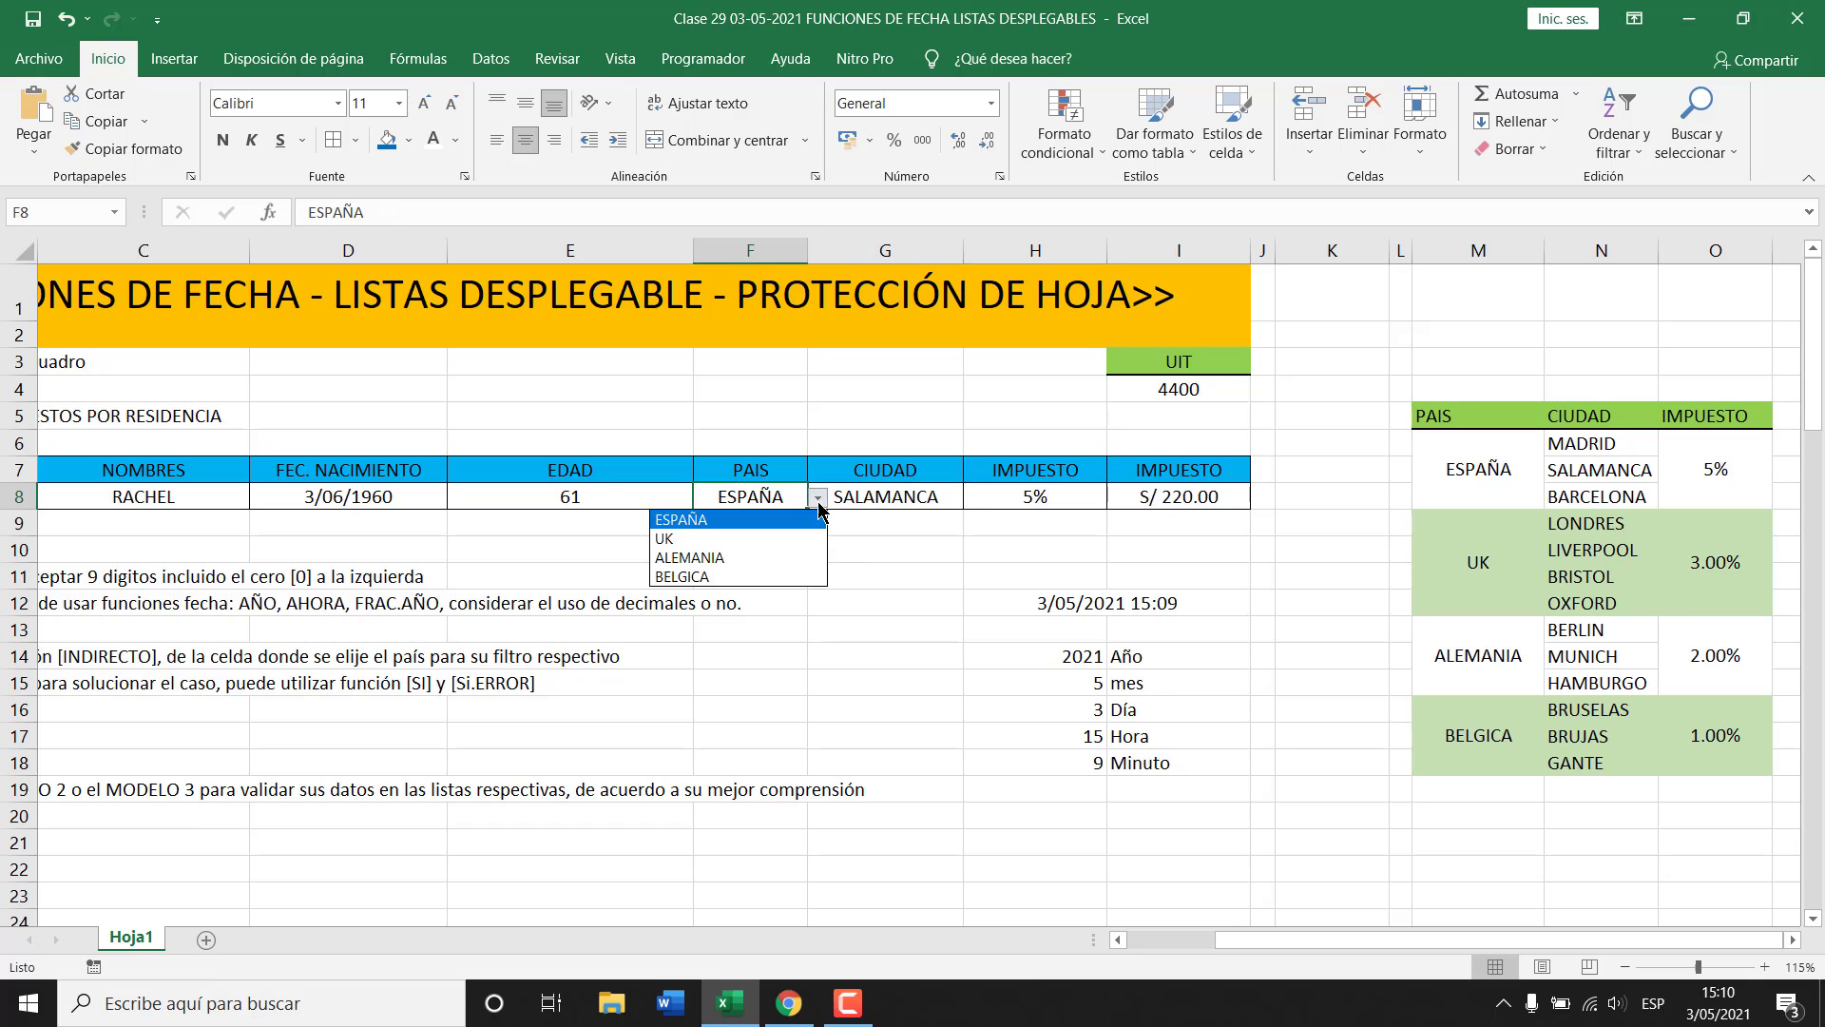
left_click(713, 538)
Pick LIVERPOOL as G8's city, then recheck the city and country lists.
left_click(945, 497)
left_click(973, 497)
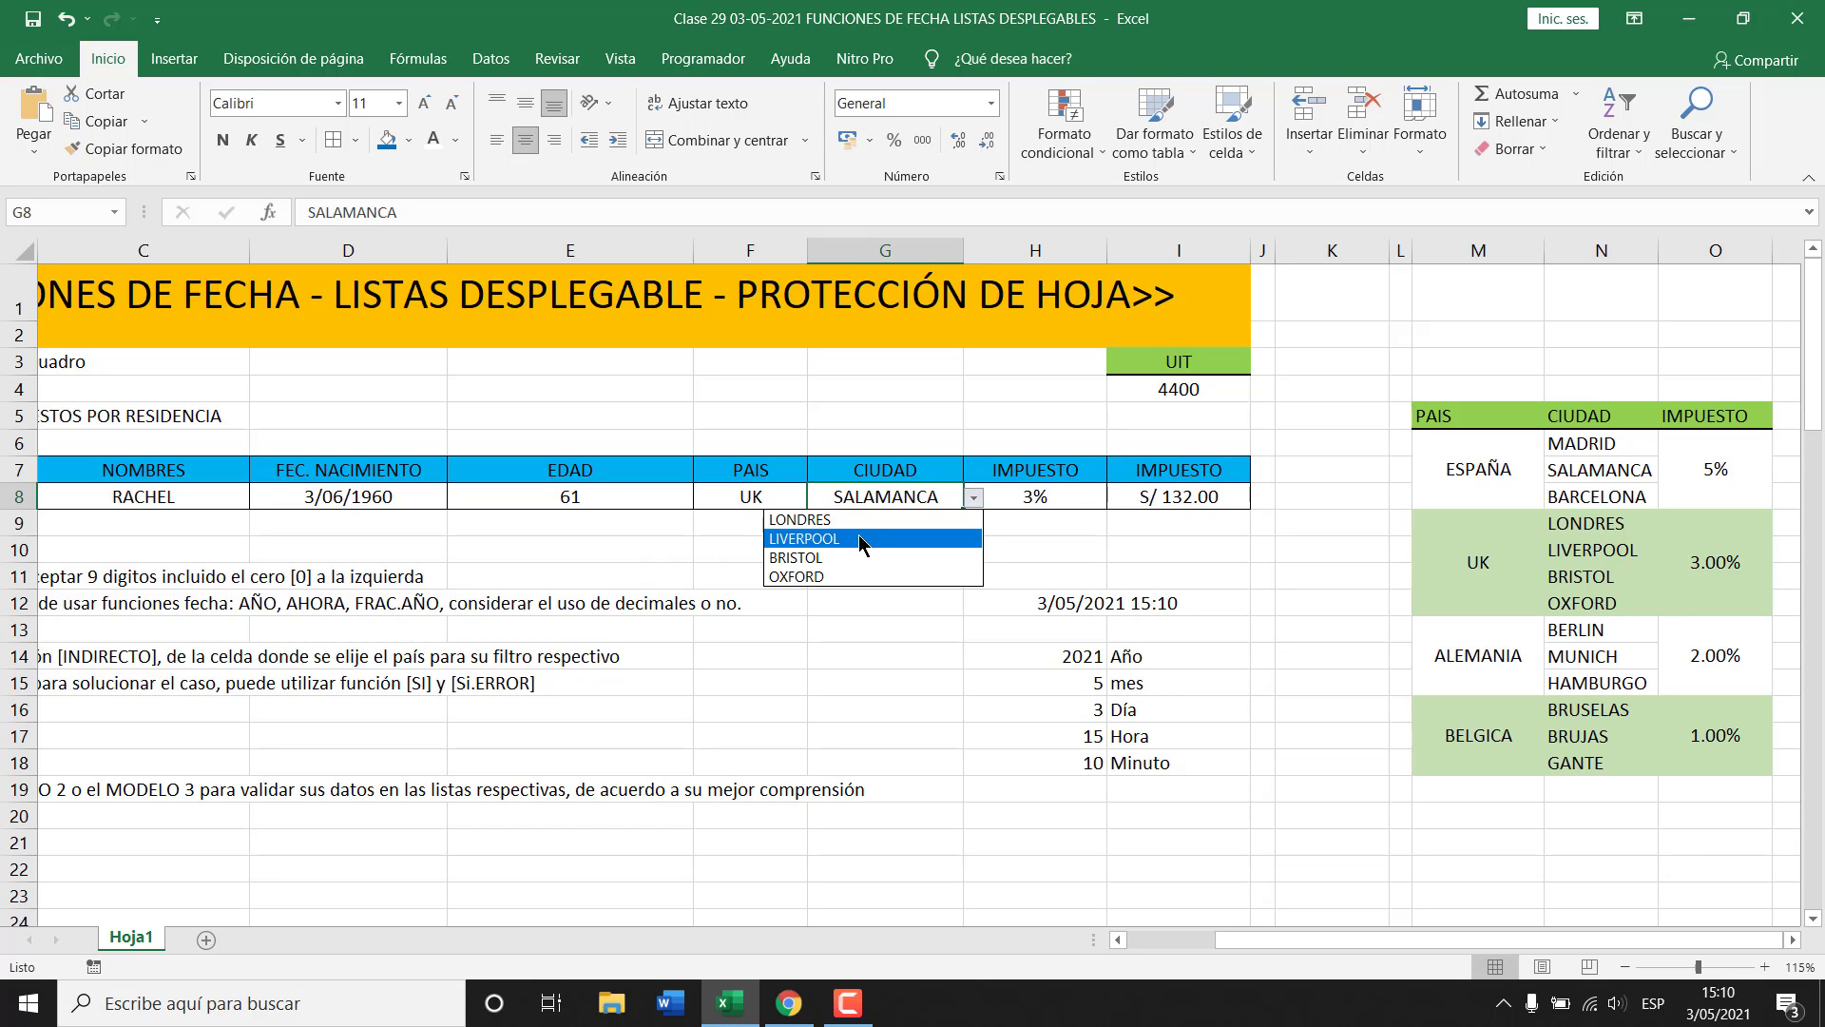
left_click(853, 540)
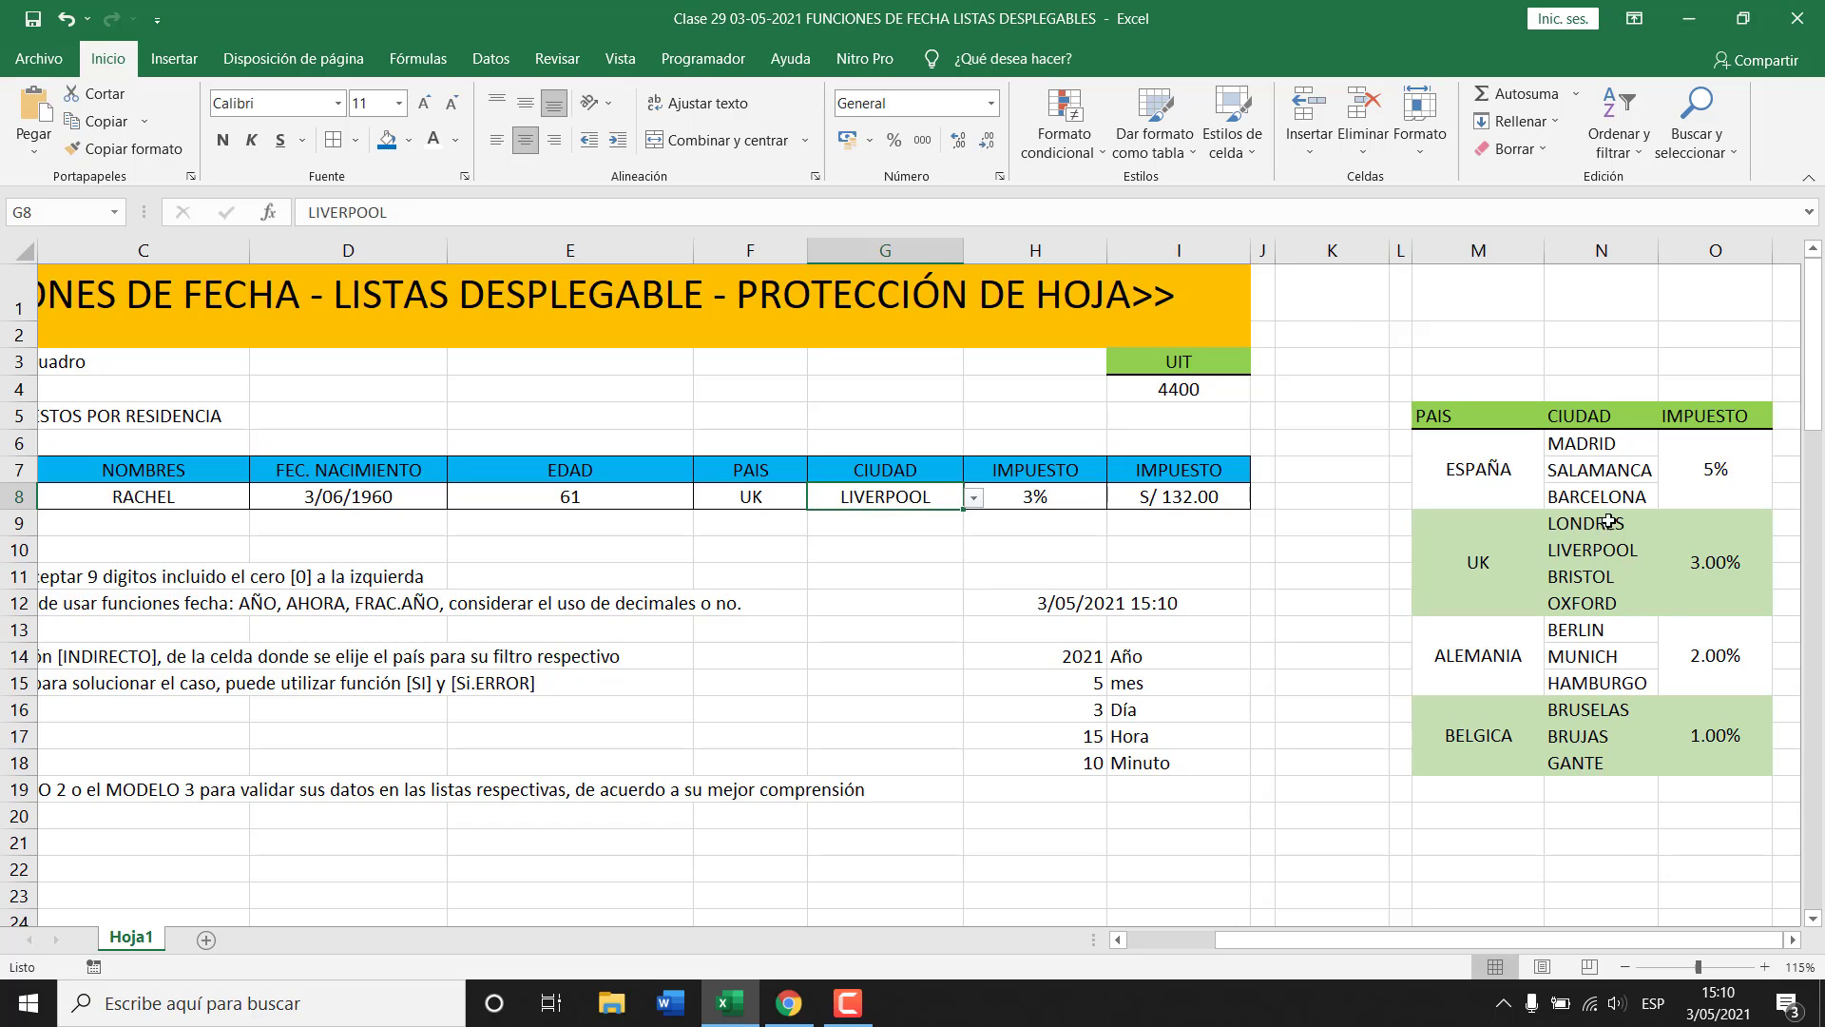
left_click(974, 501)
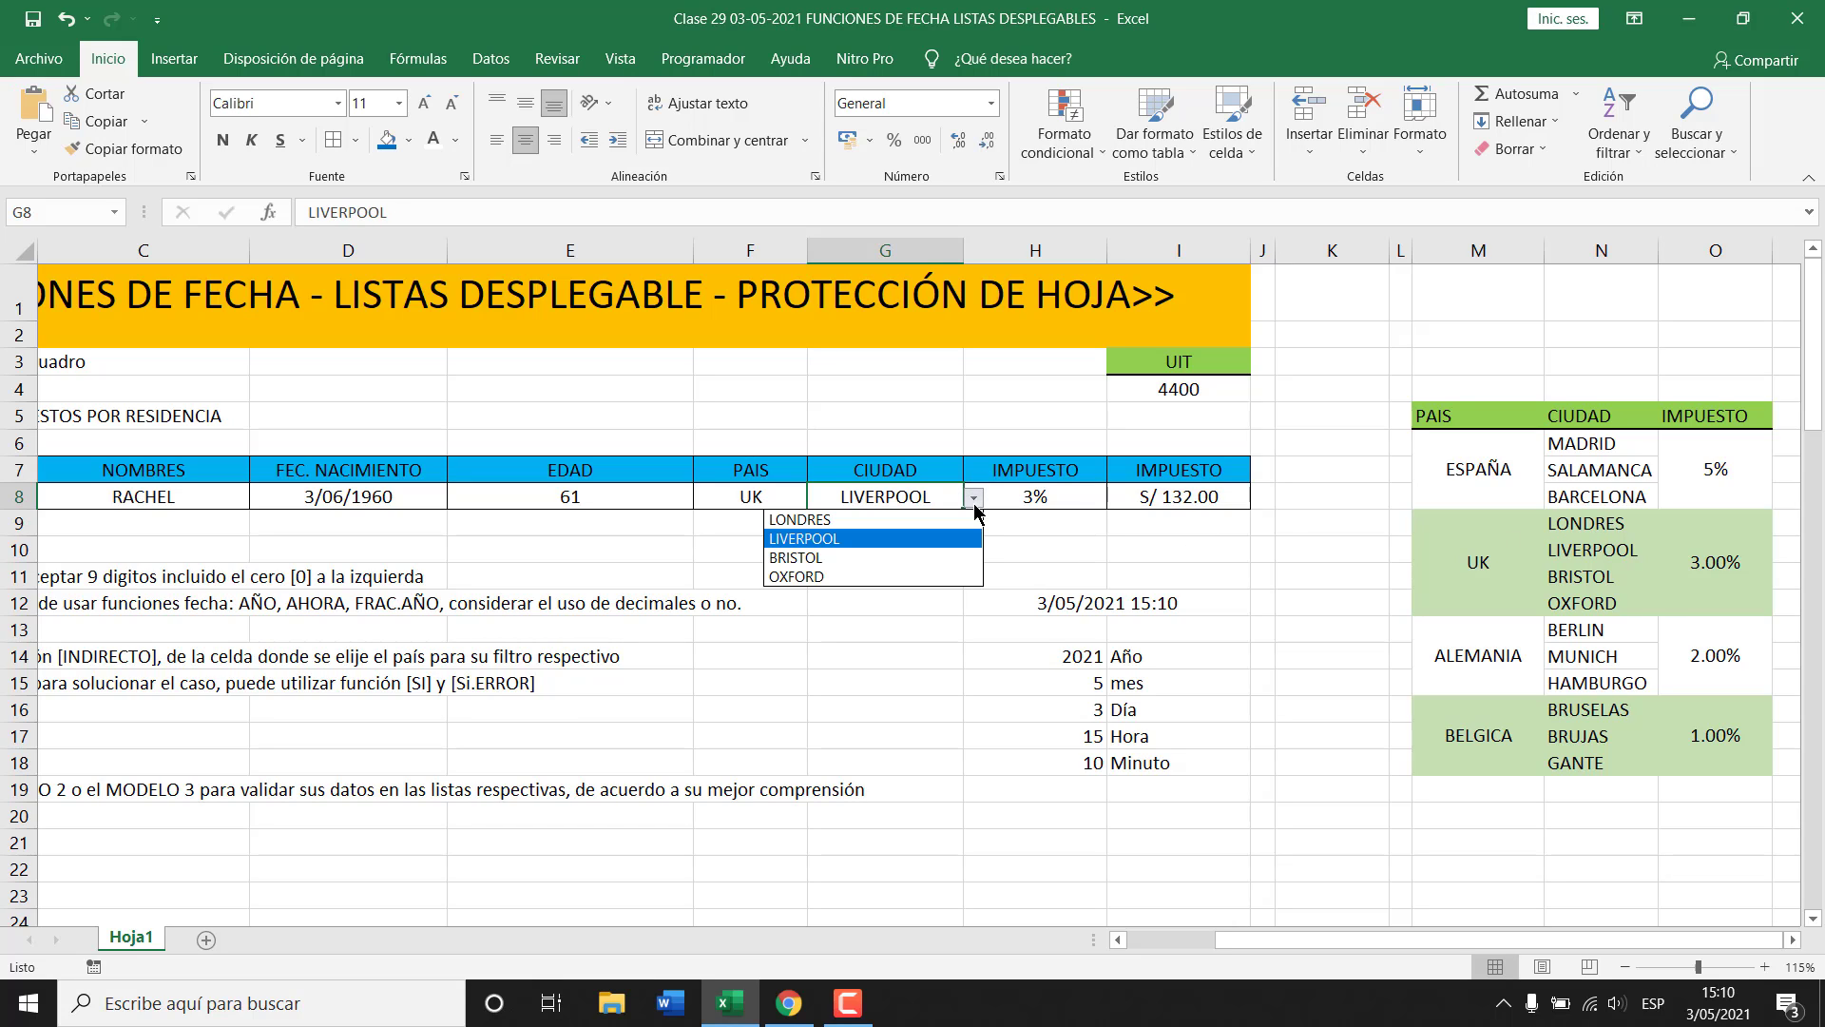
left_click(760, 498)
left_click(817, 501)
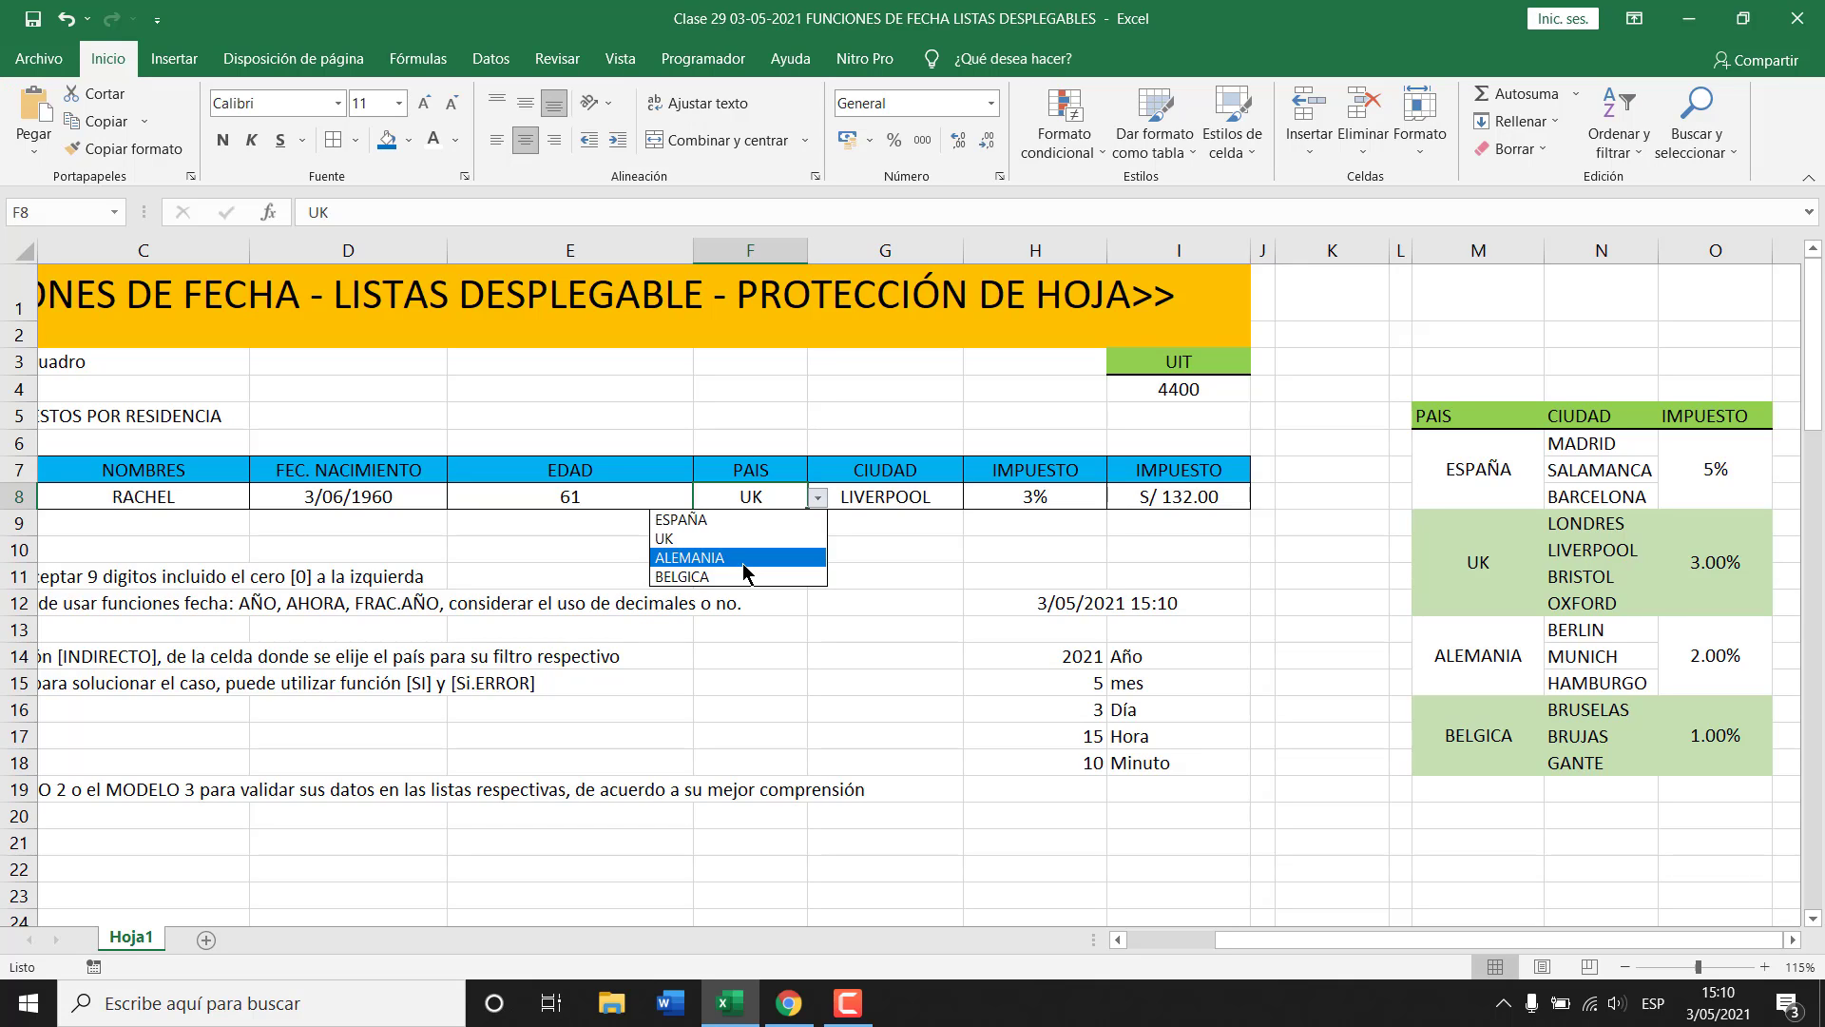
left_click(905, 555)
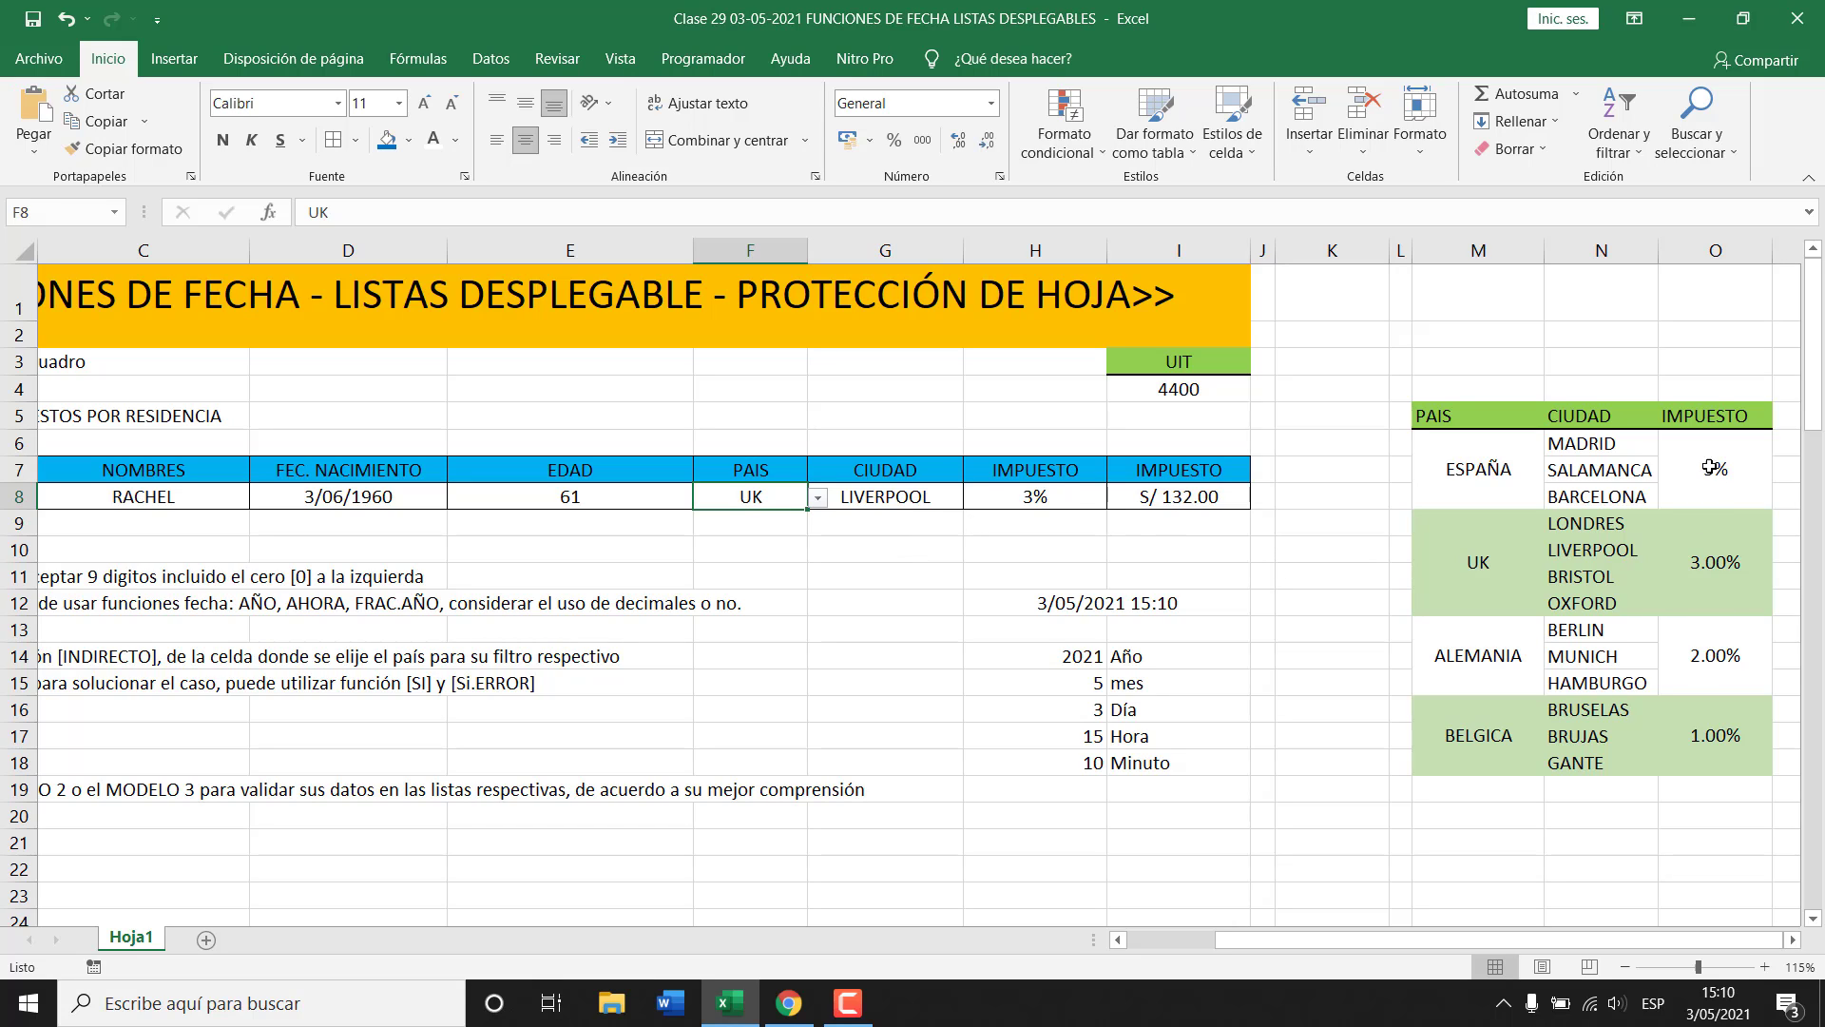
Compare the country tax rates in the lookup table with H8's tax formula.
left_click(1472, 469)
left_click(1711, 466)
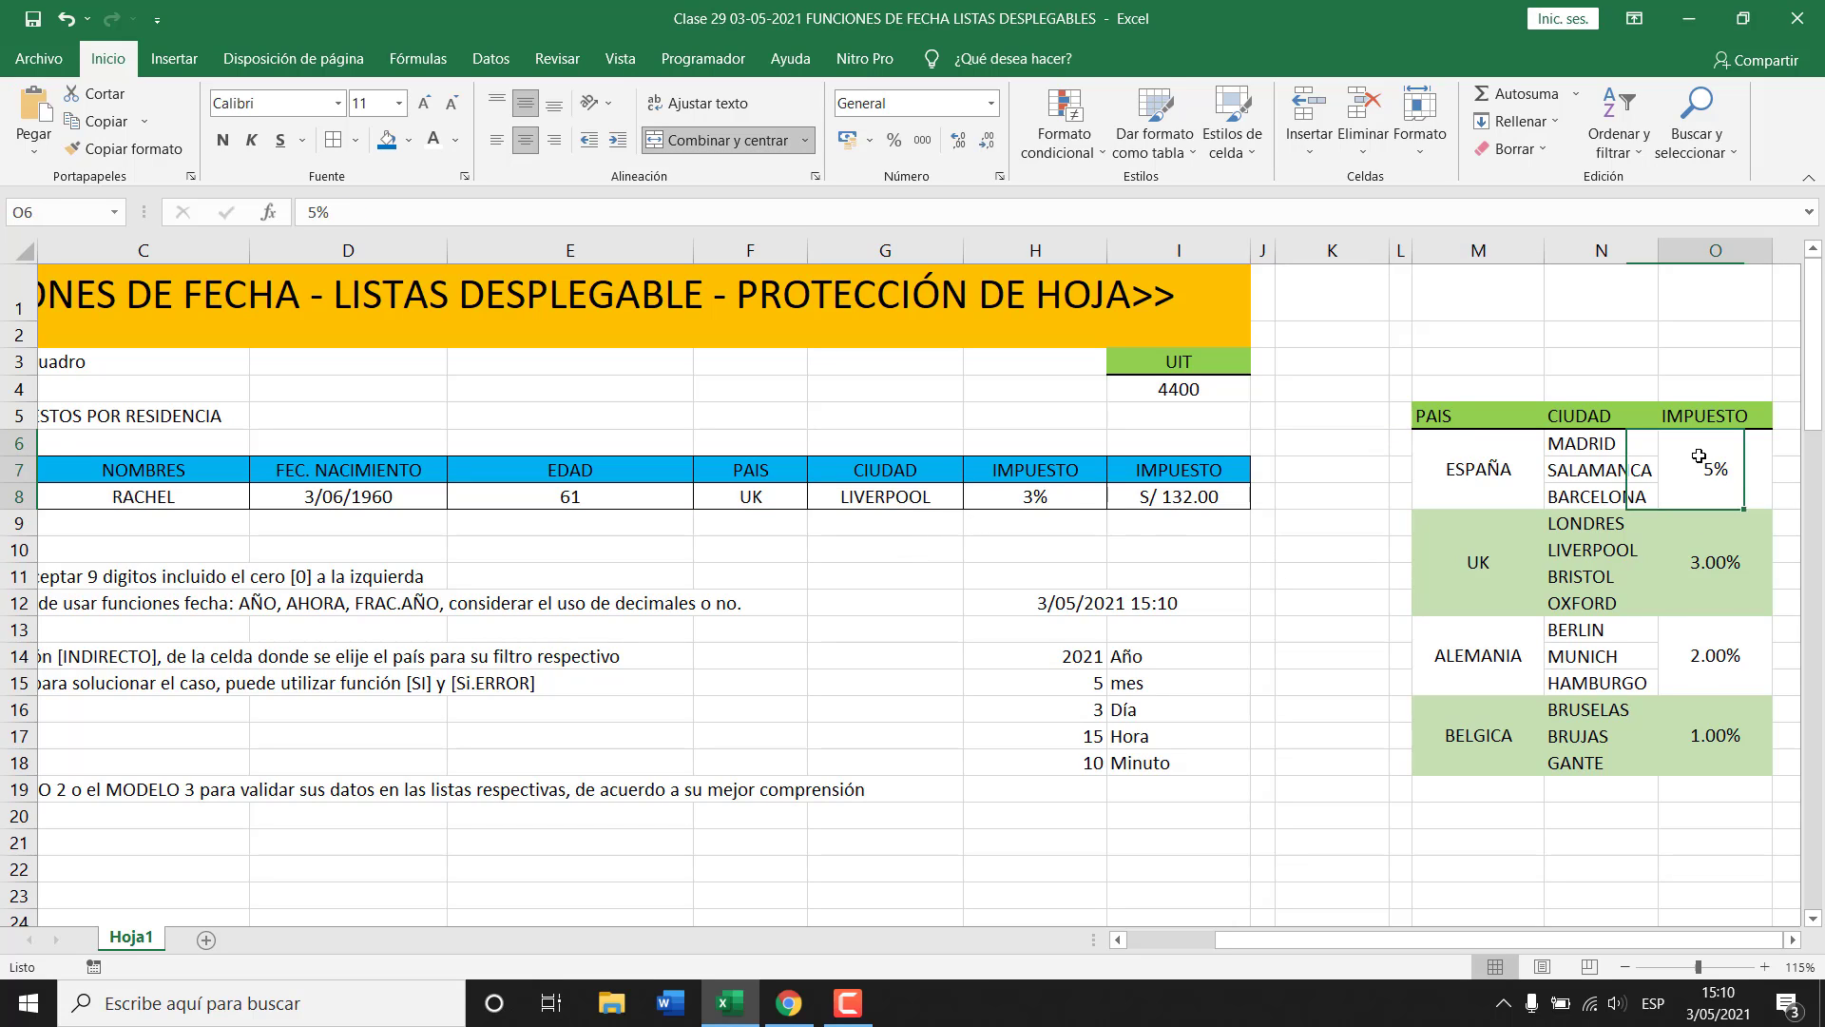
left_click(1488, 469)
left_click(1024, 499)
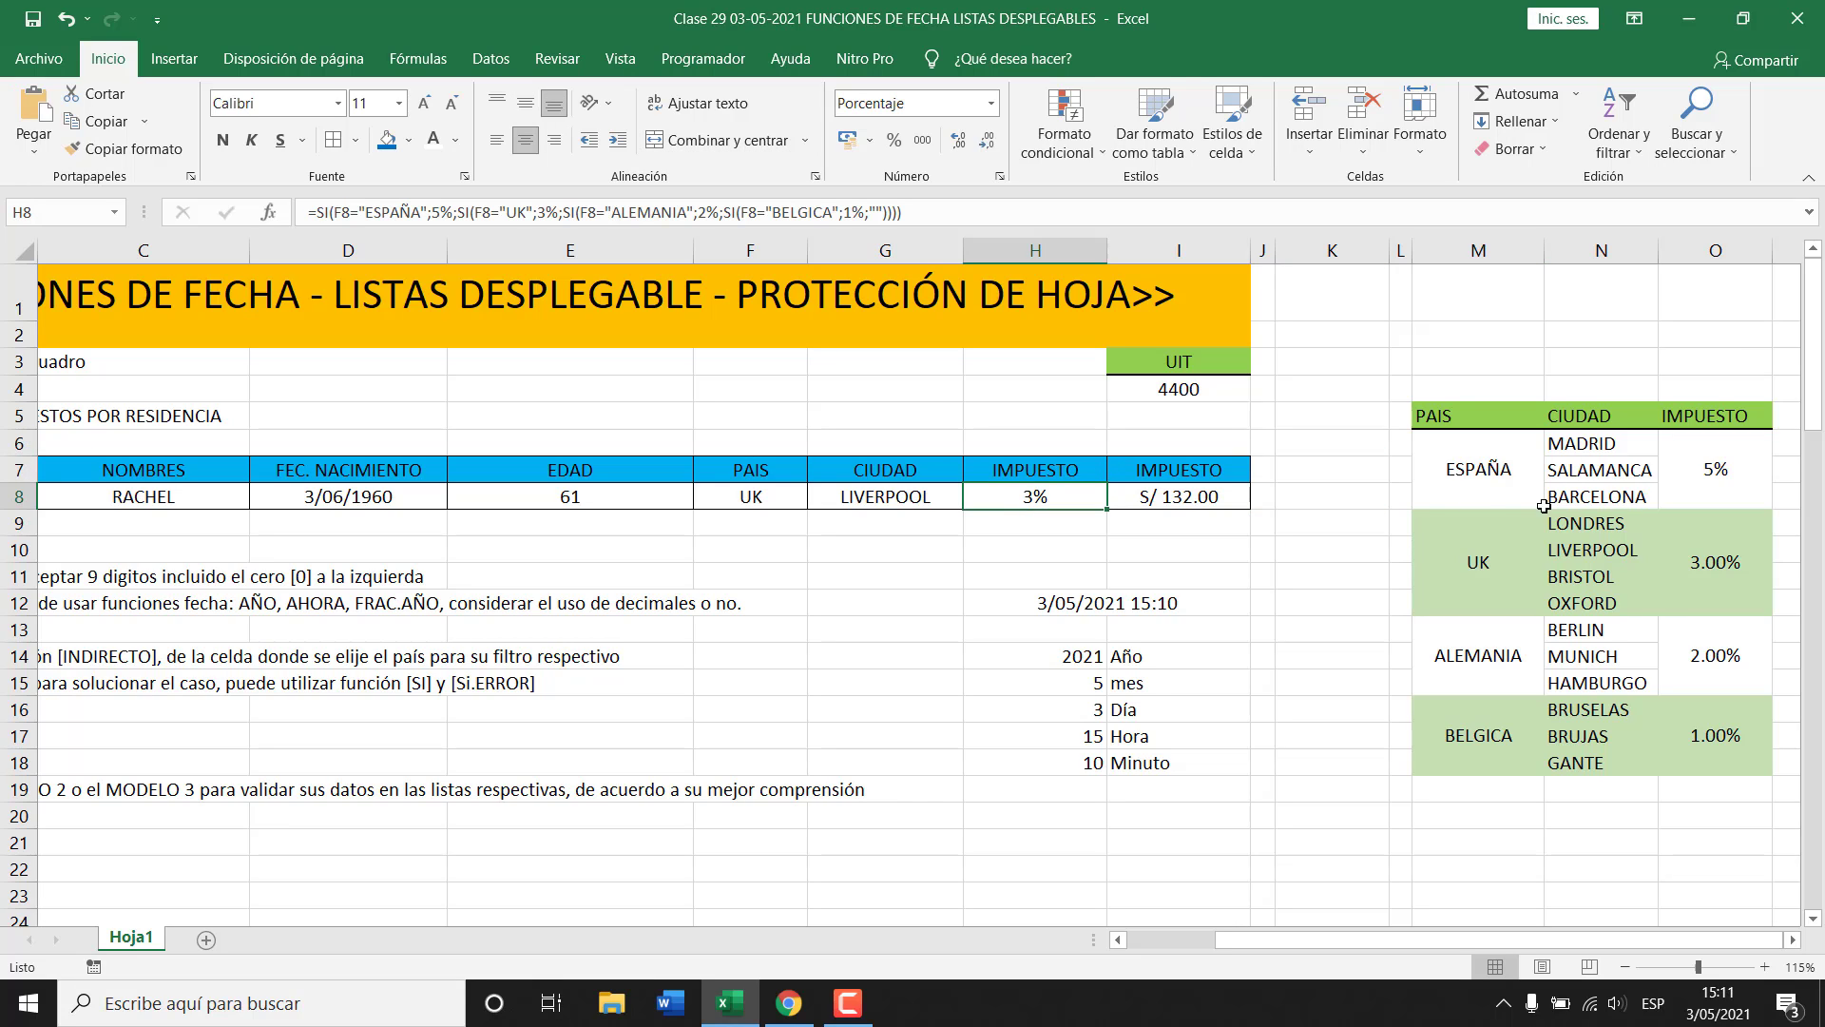
left_click(1725, 473)
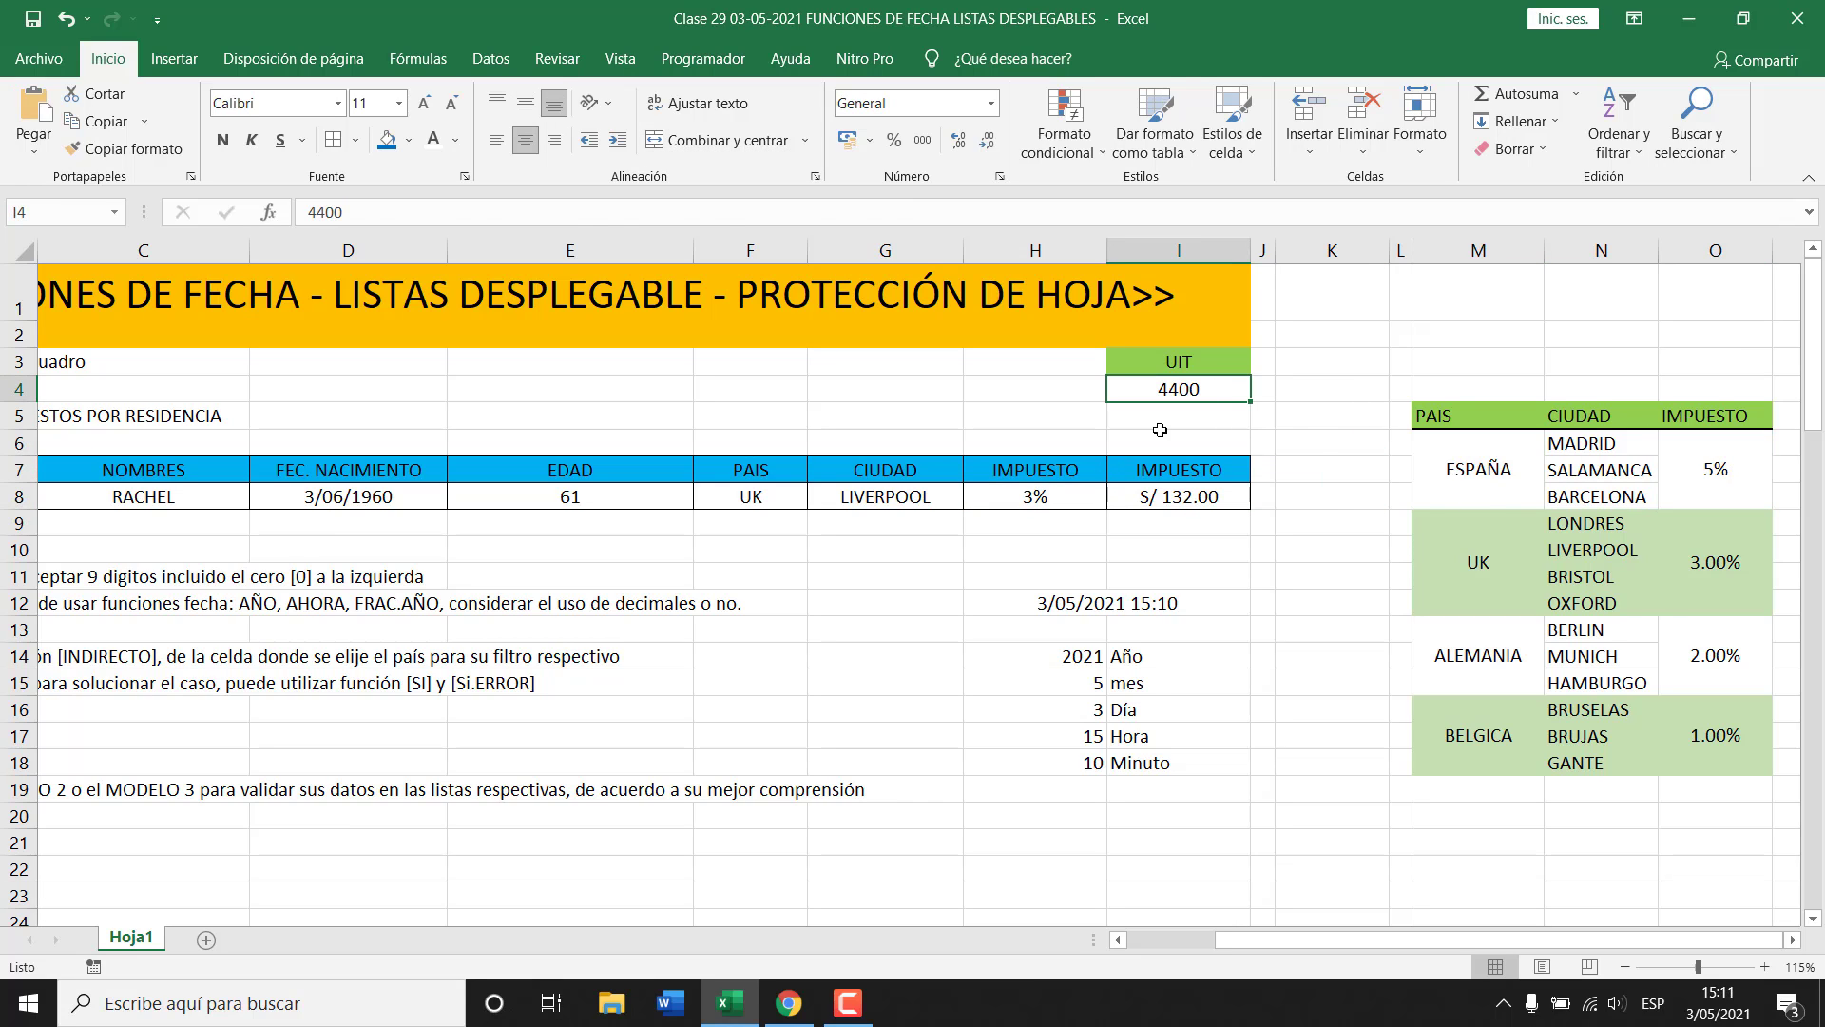
left_click(1069, 495)
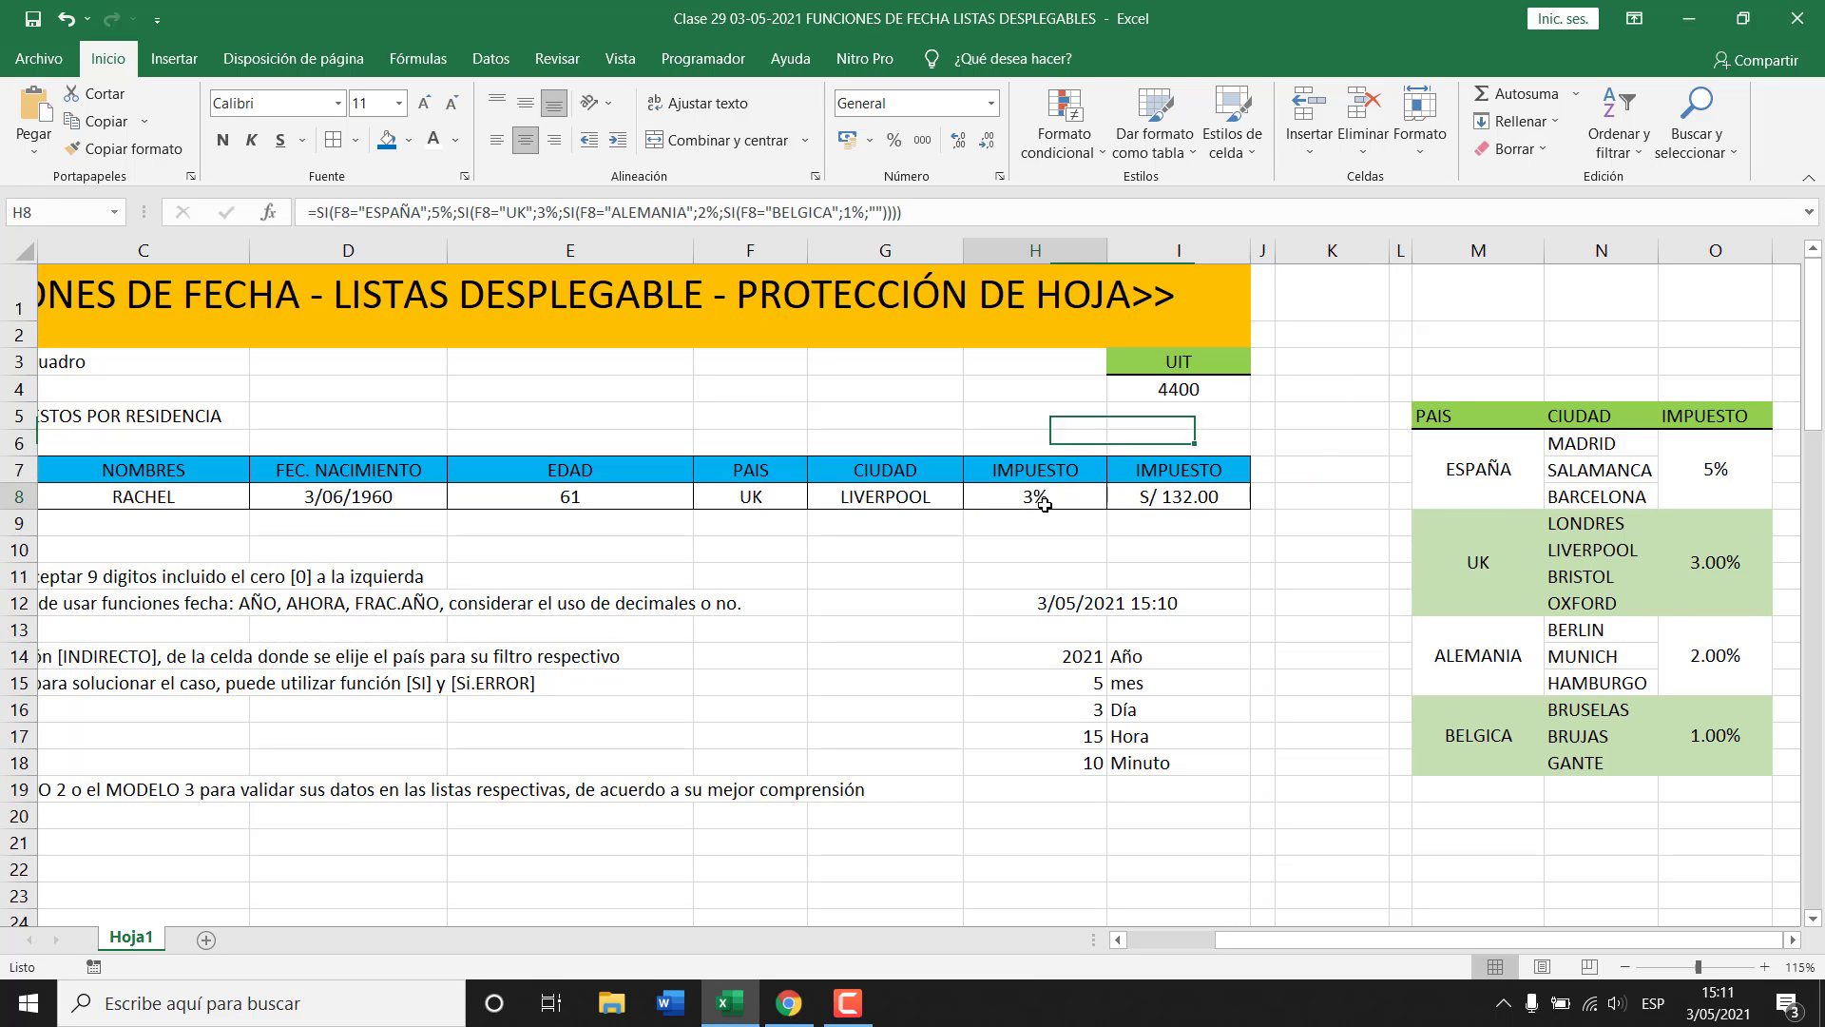
left_click(1717, 471)
left_click(1495, 577)
left_click(1740, 605)
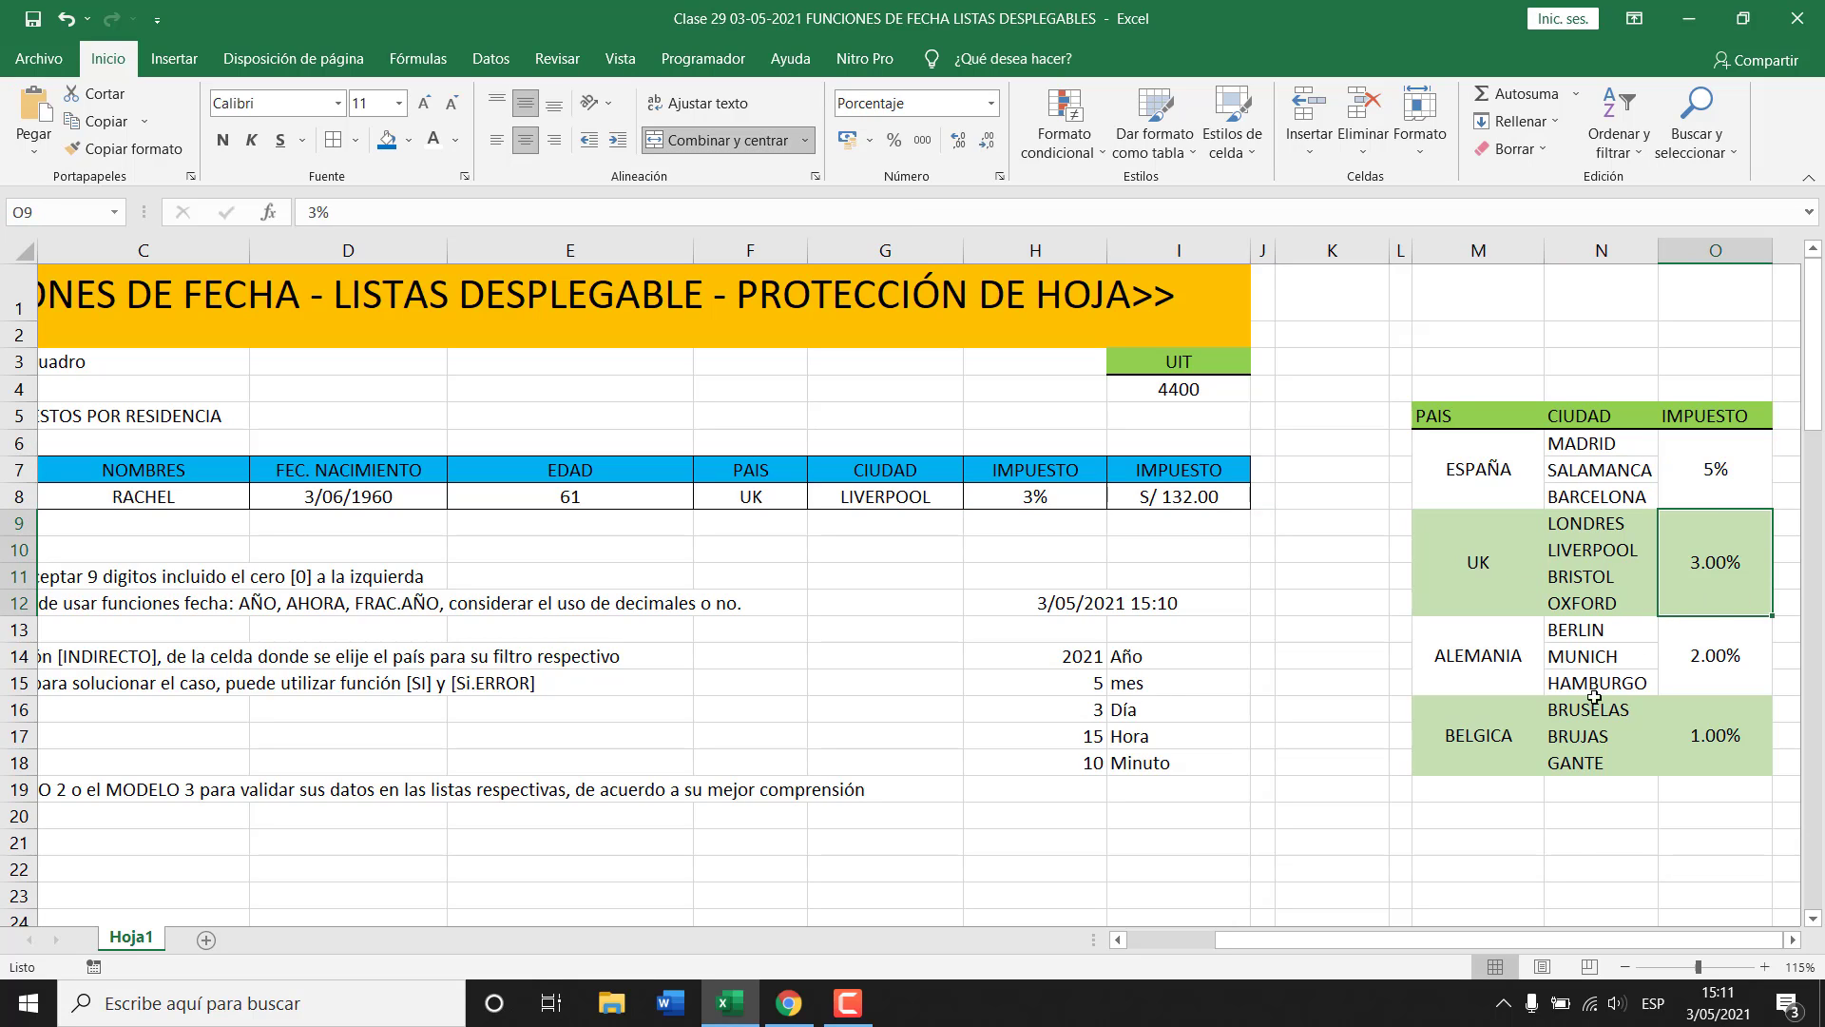
left_click(1473, 674)
left_click(1731, 668)
left_click(1470, 740)
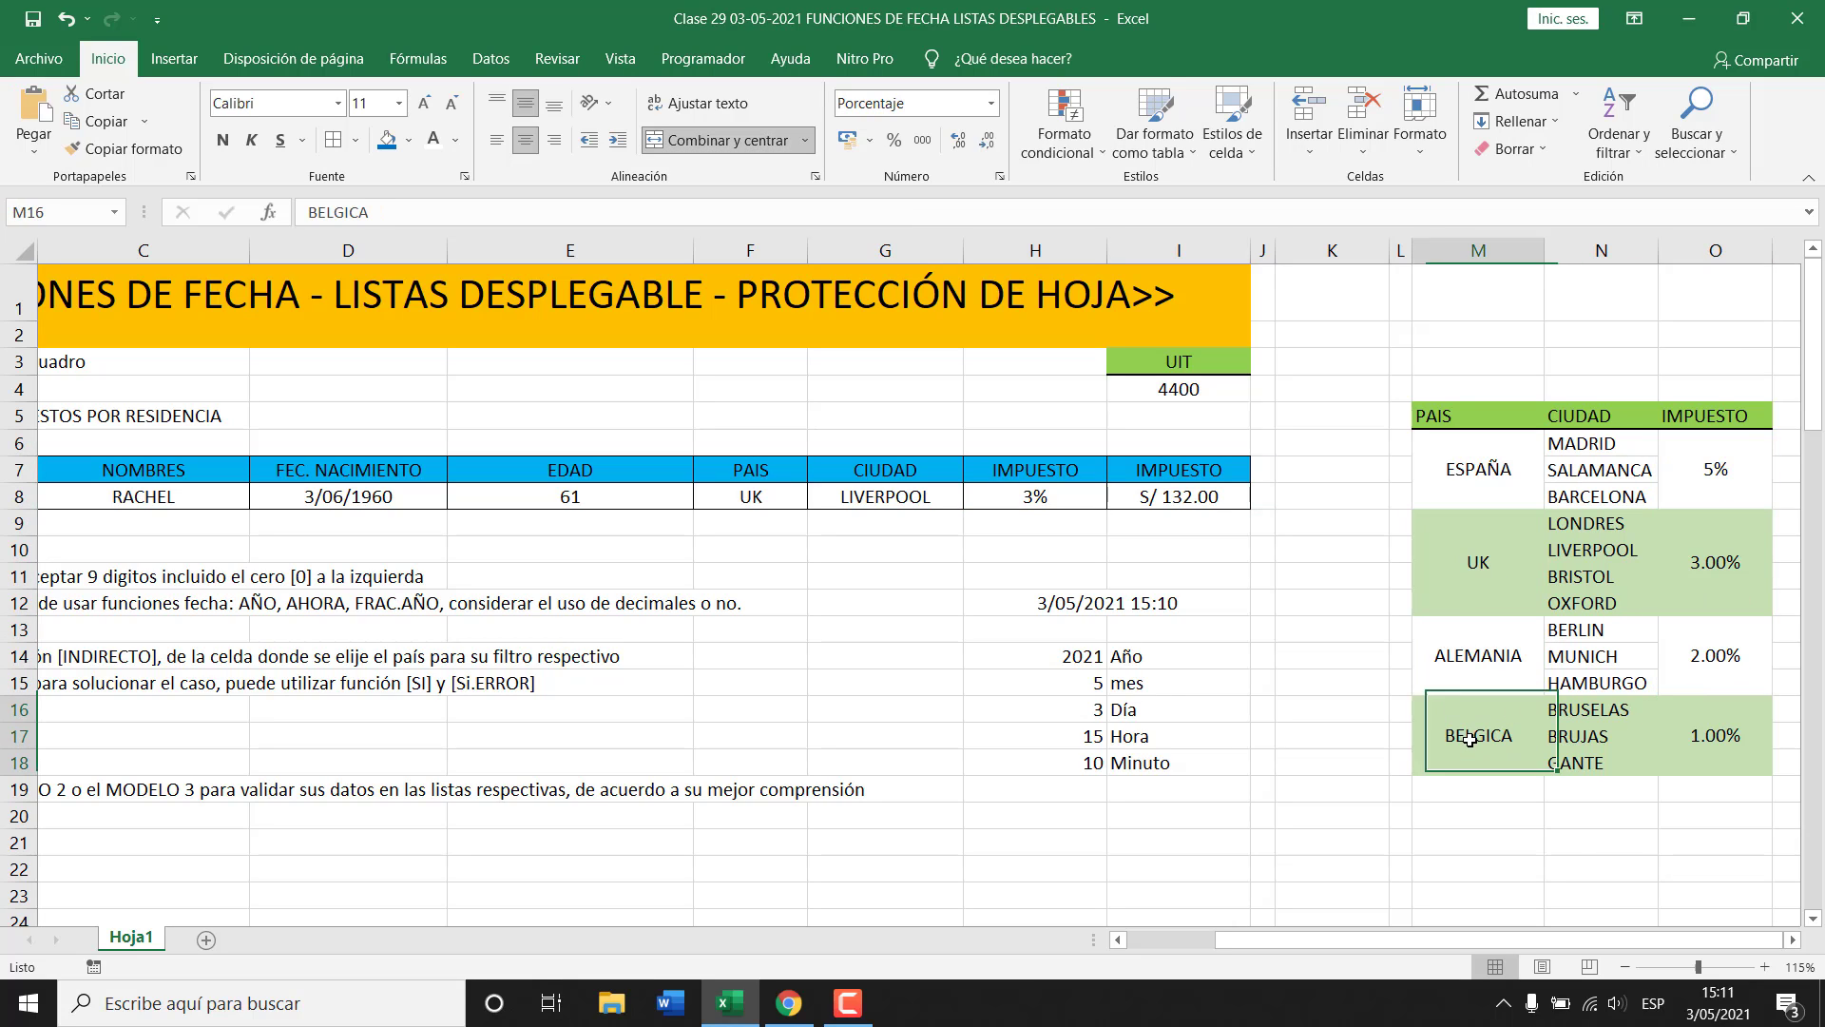
left_click(1712, 740)
Give the ESPAÑA rate two decimals so it reads 5.00%.
left_click(1720, 485)
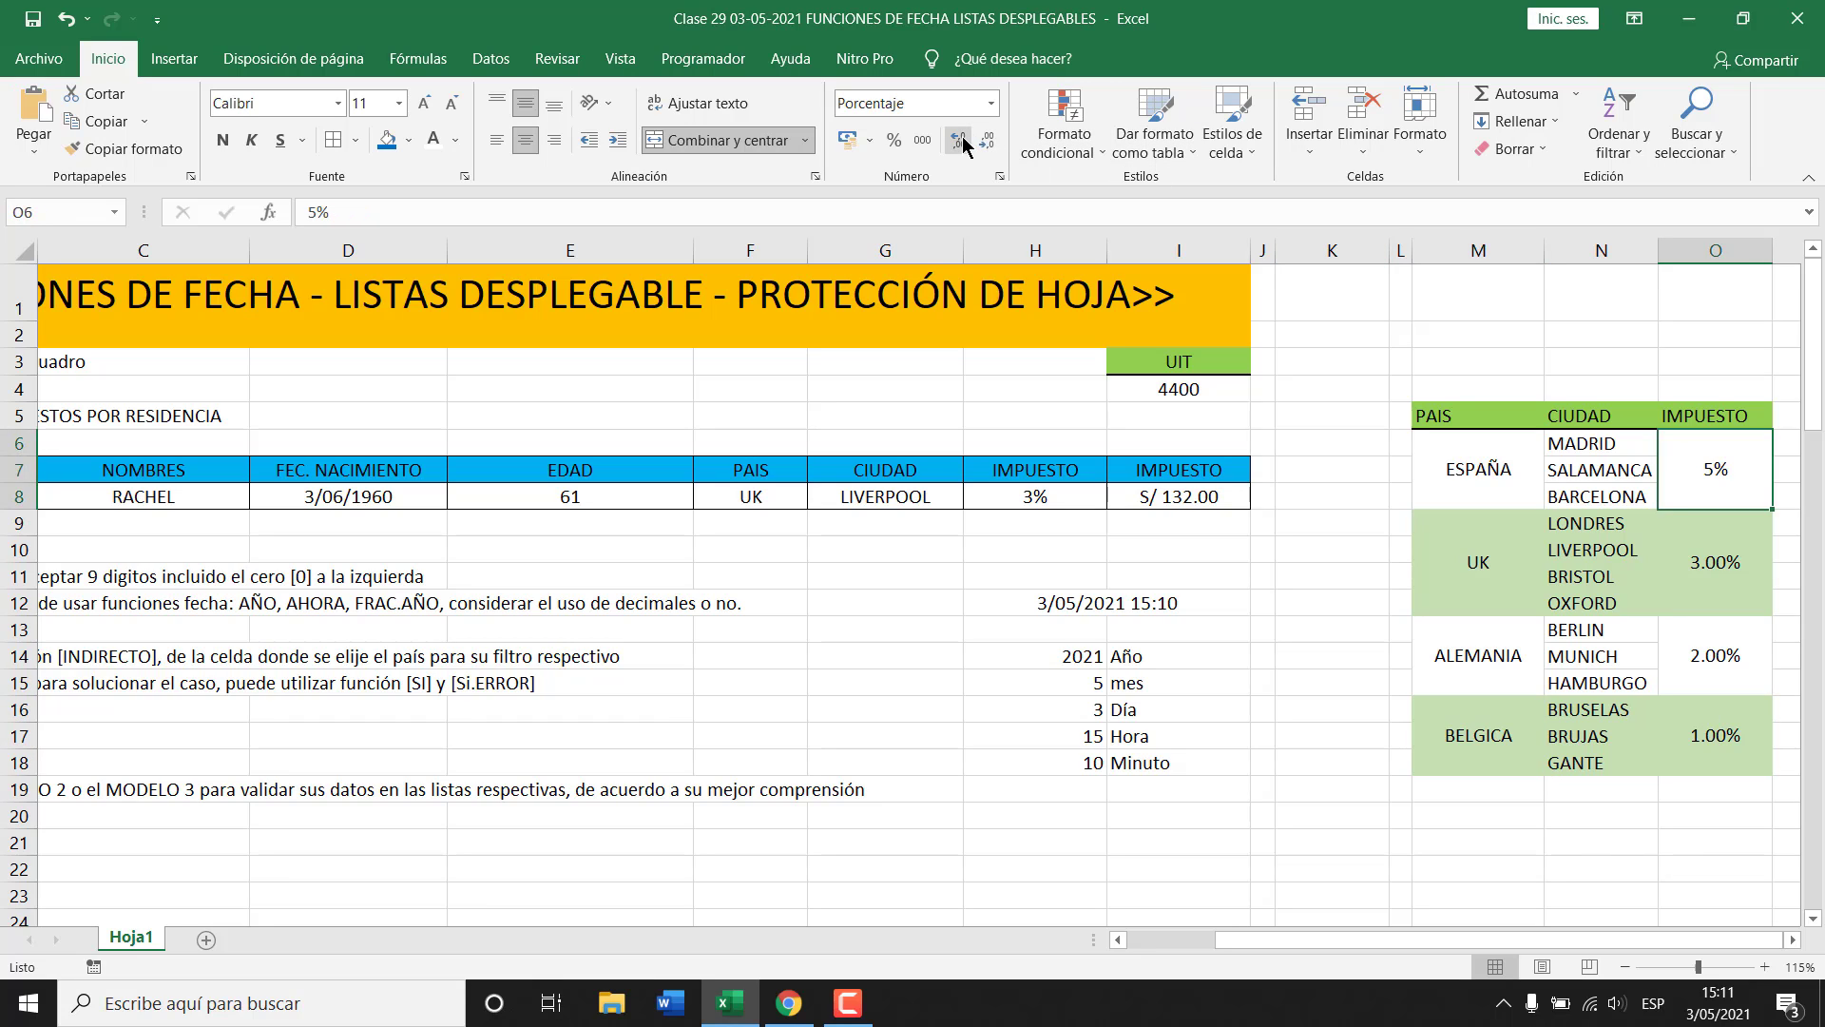
left_click(960, 143)
left_click(960, 143)
left_click(1701, 742)
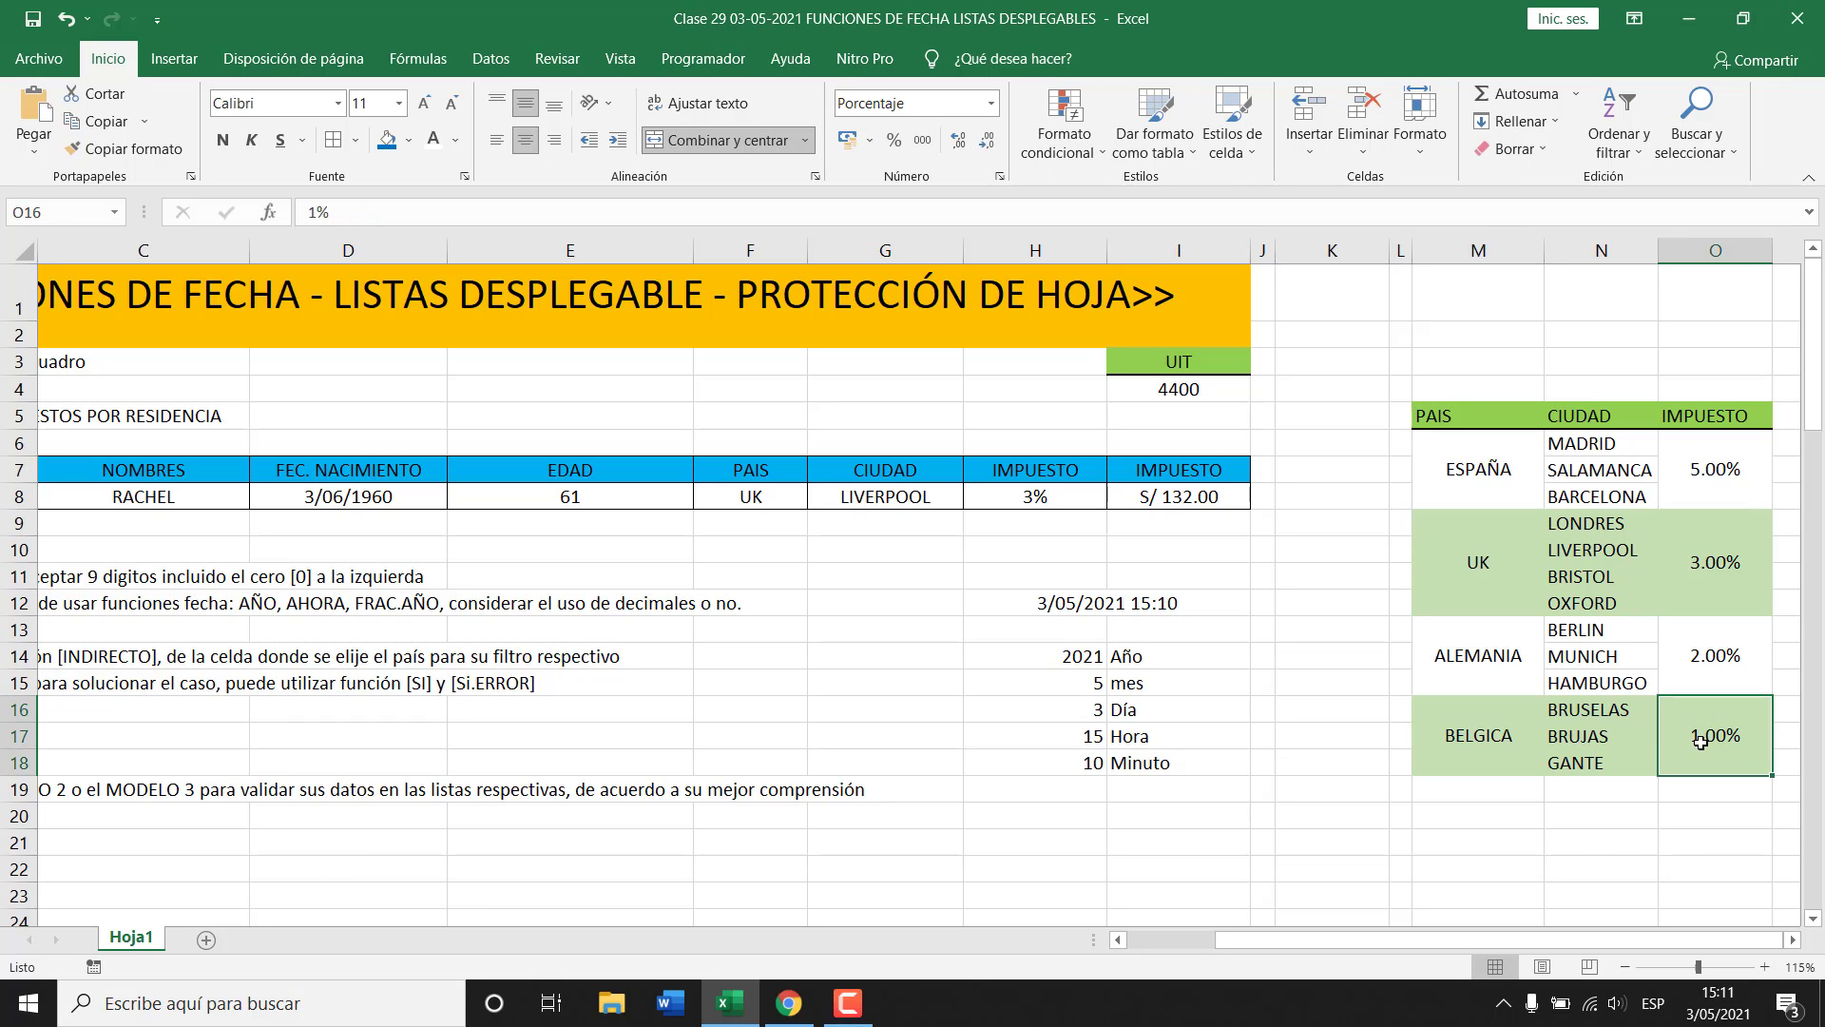
left_click(778, 498)
Switch F8 through ESPAÑA, UK, ALEMANIA and BELGICA, ending at BELGICA's 1% tax.
left_click(818, 497)
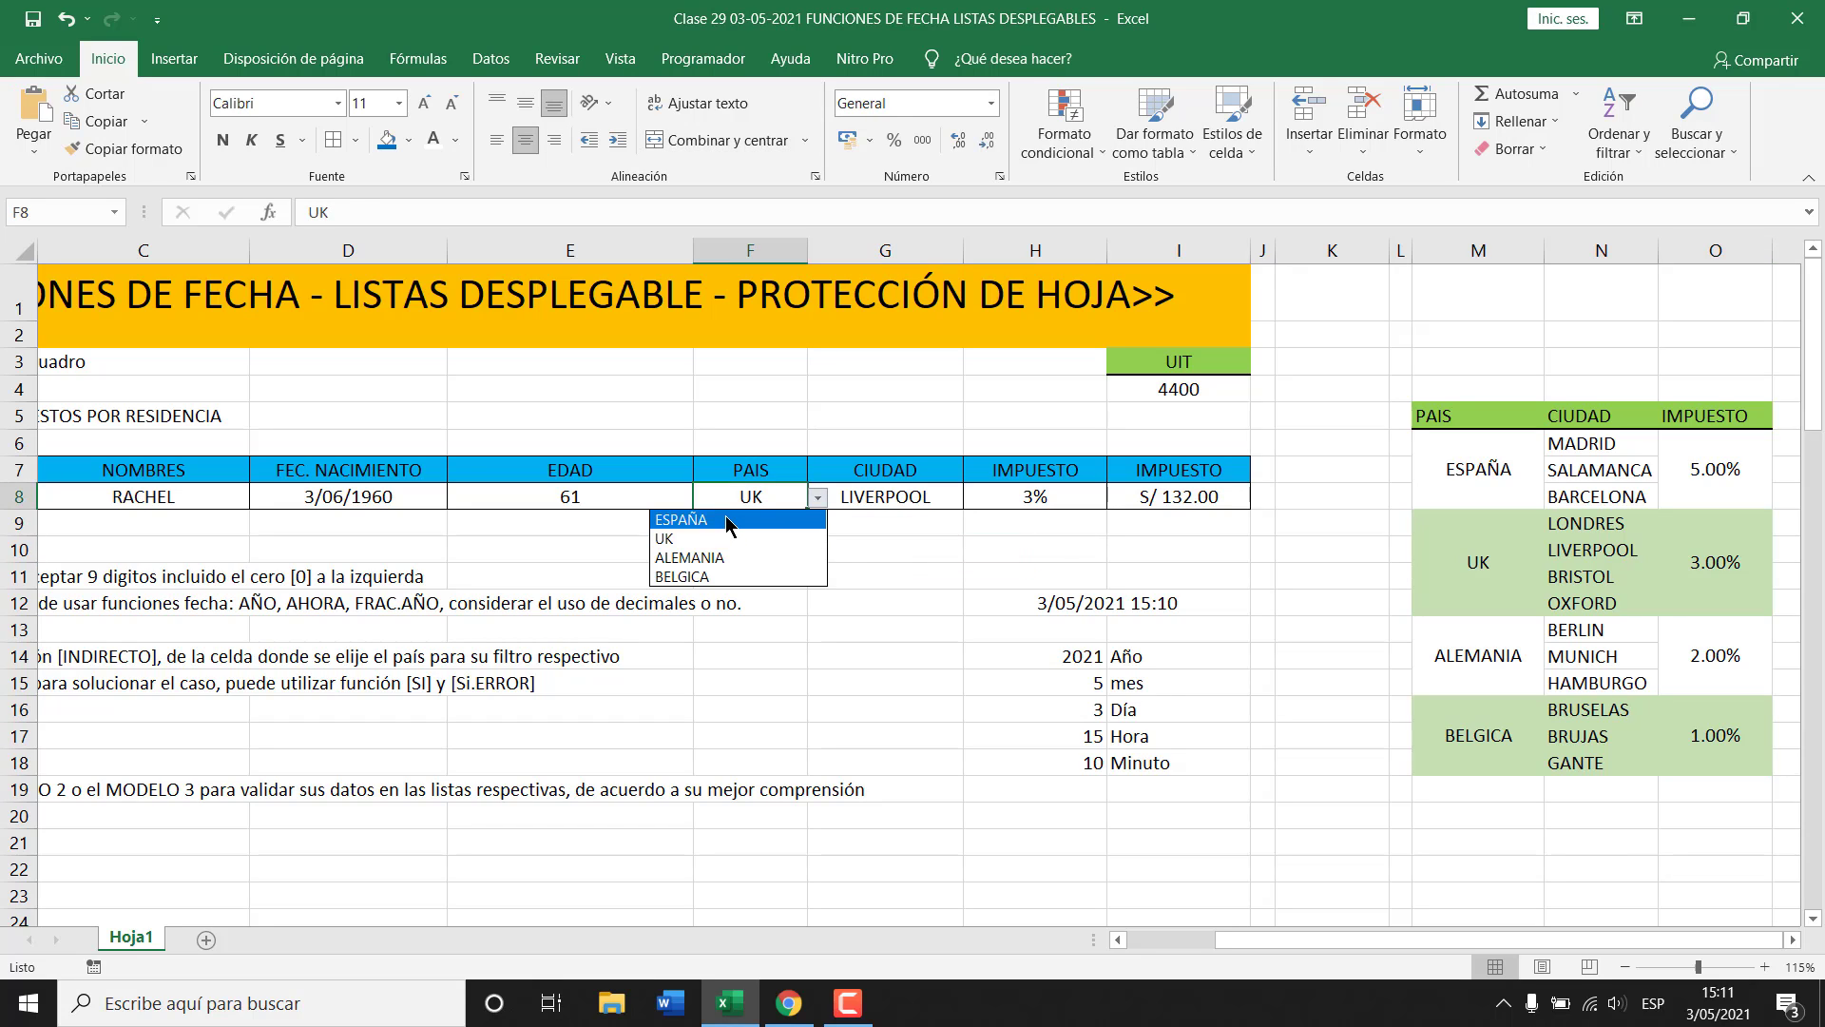
left_click(727, 521)
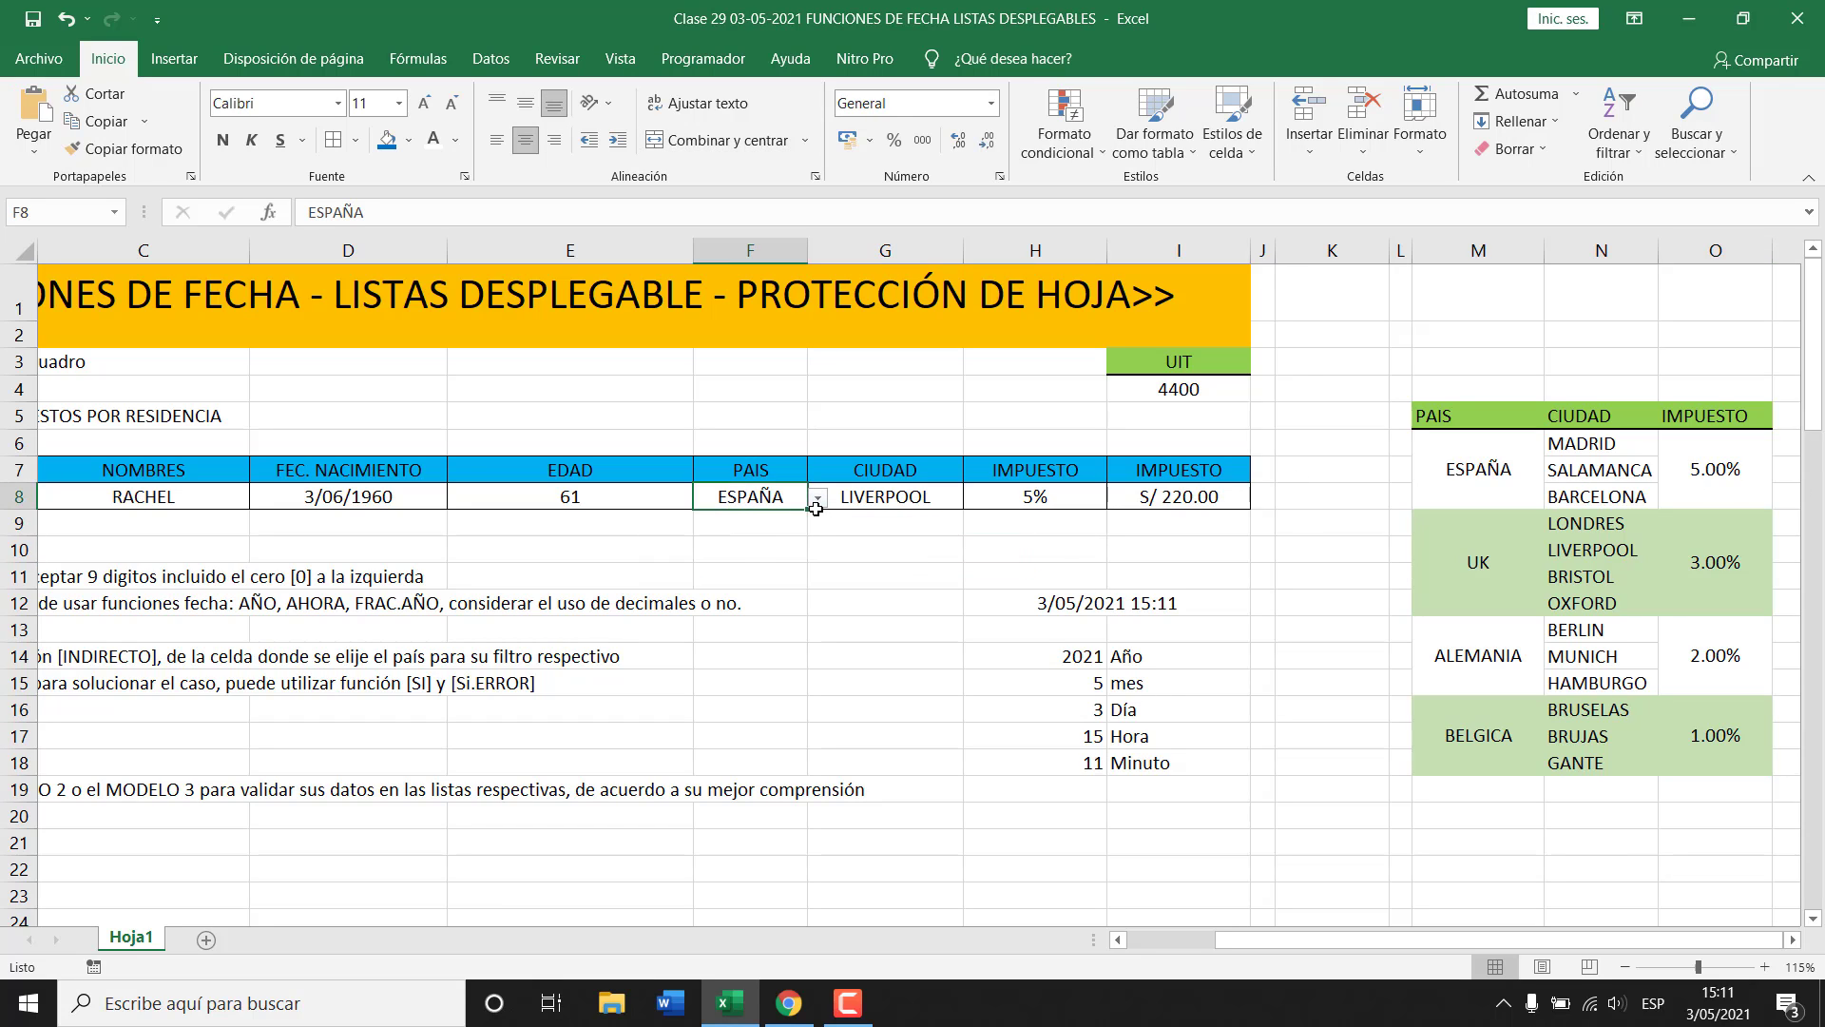
left_click(818, 498)
left_click(760, 539)
left_click(818, 497)
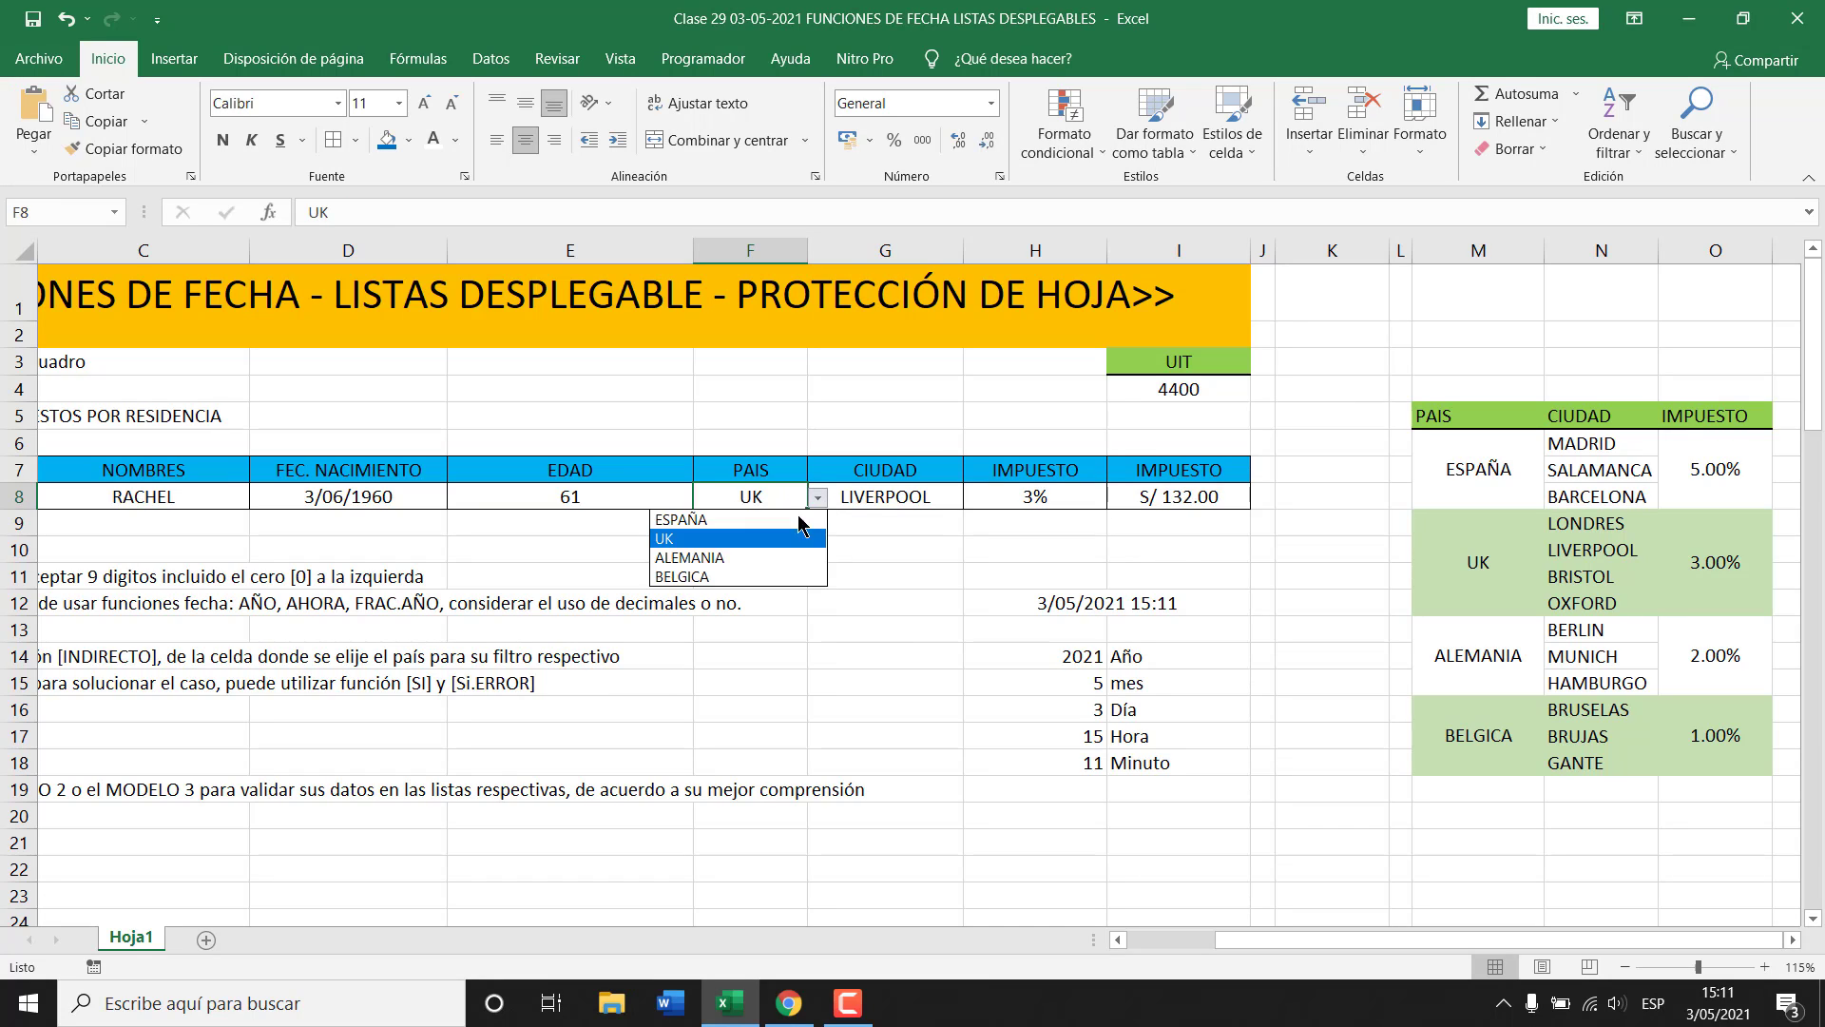
left_click(751, 557)
left_click(818, 497)
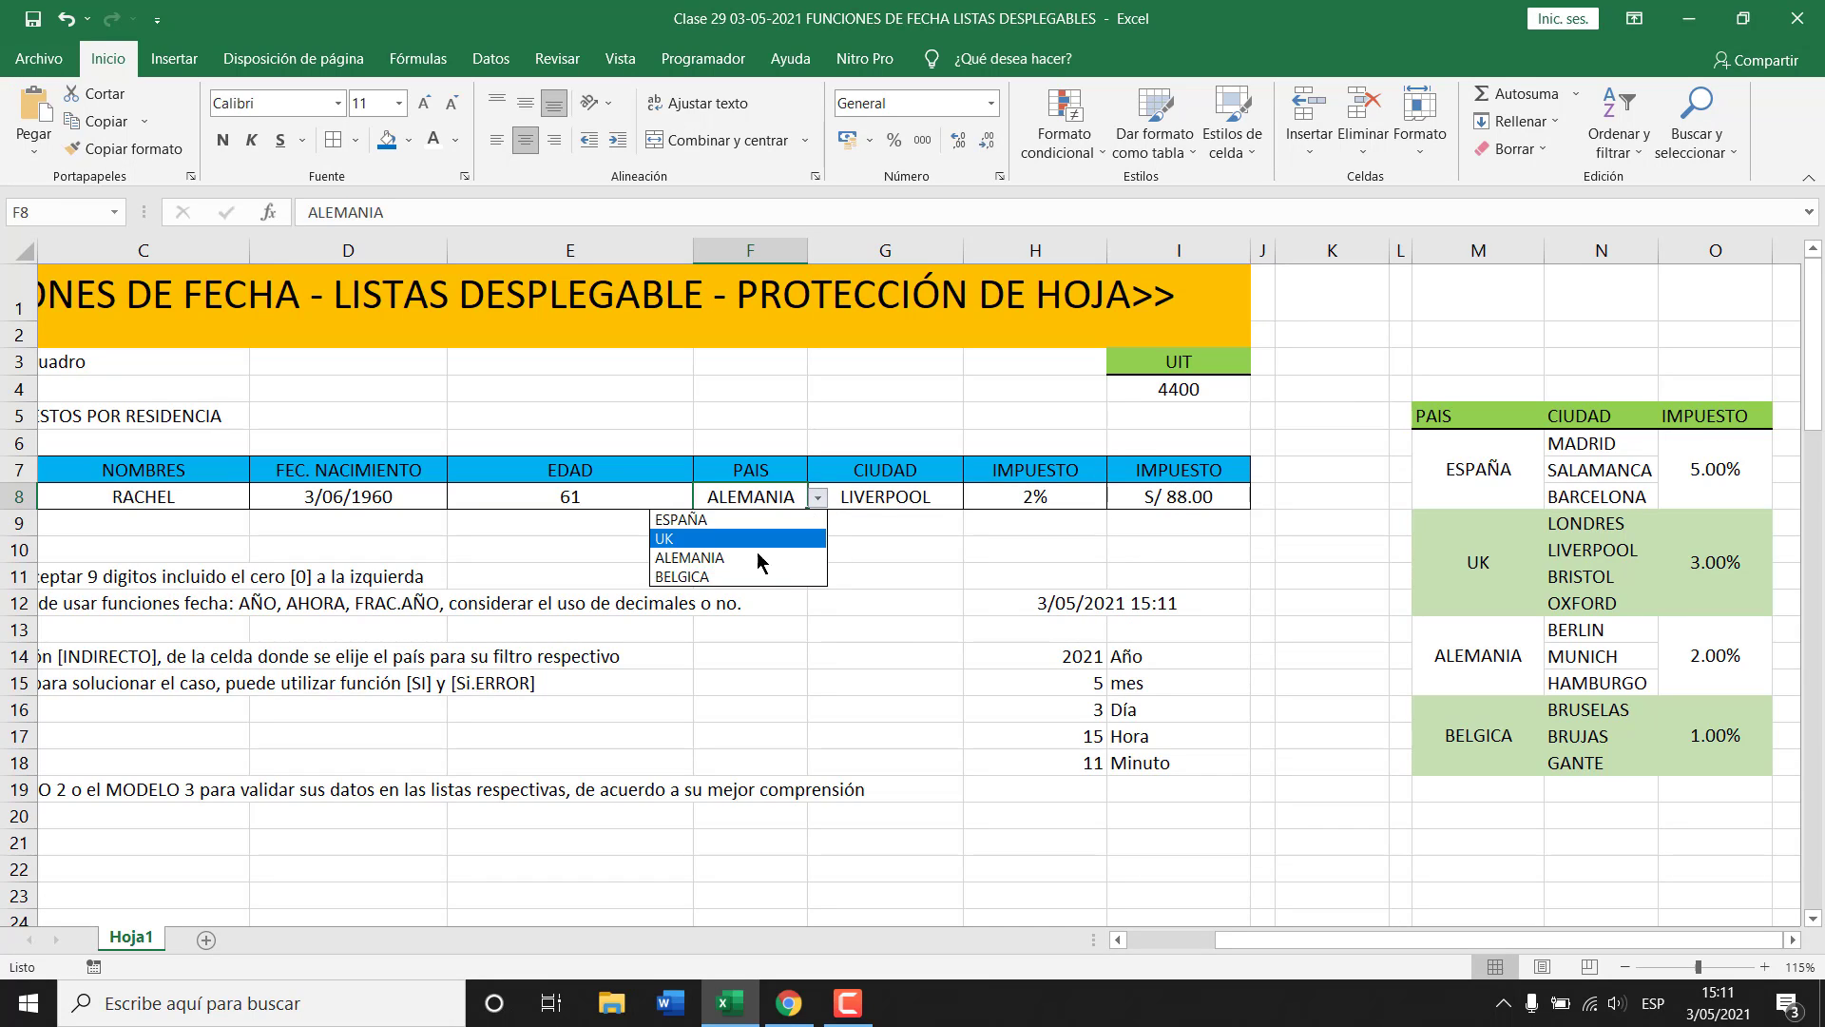
left_click(729, 574)
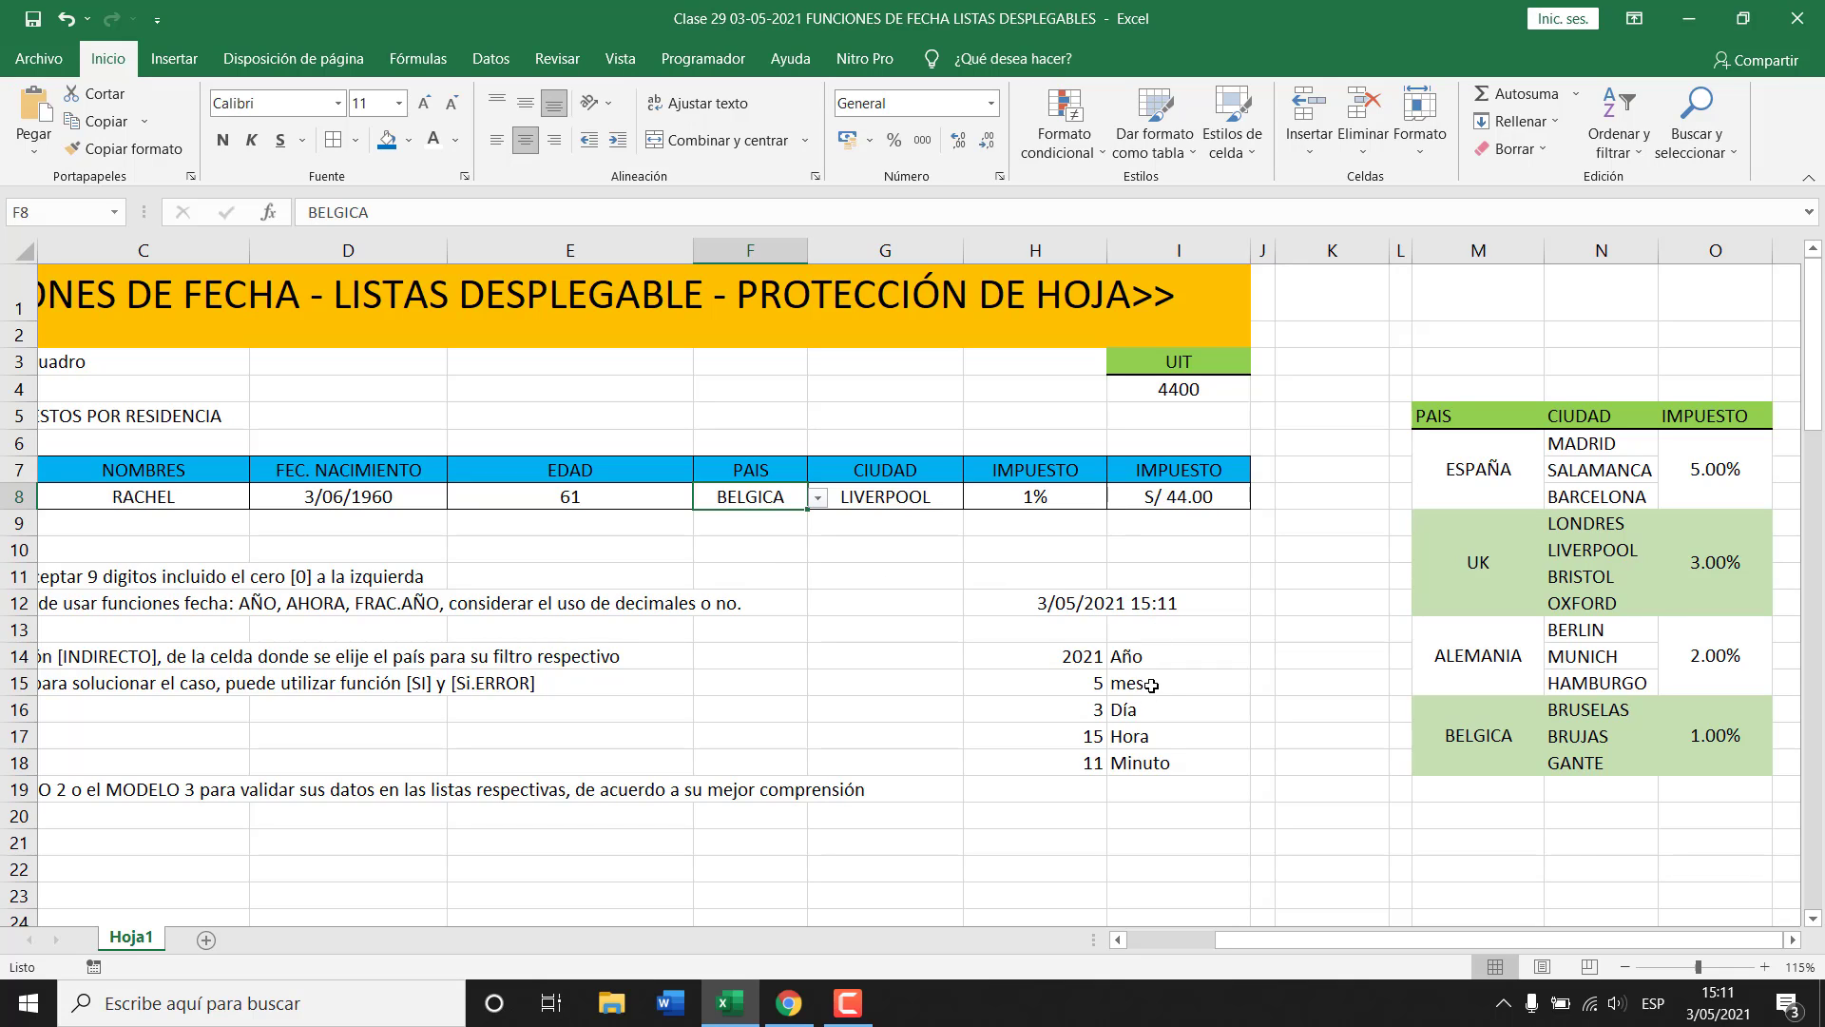
Select the city and country cells G8 and F8 to review row 8.
left_click(880, 495)
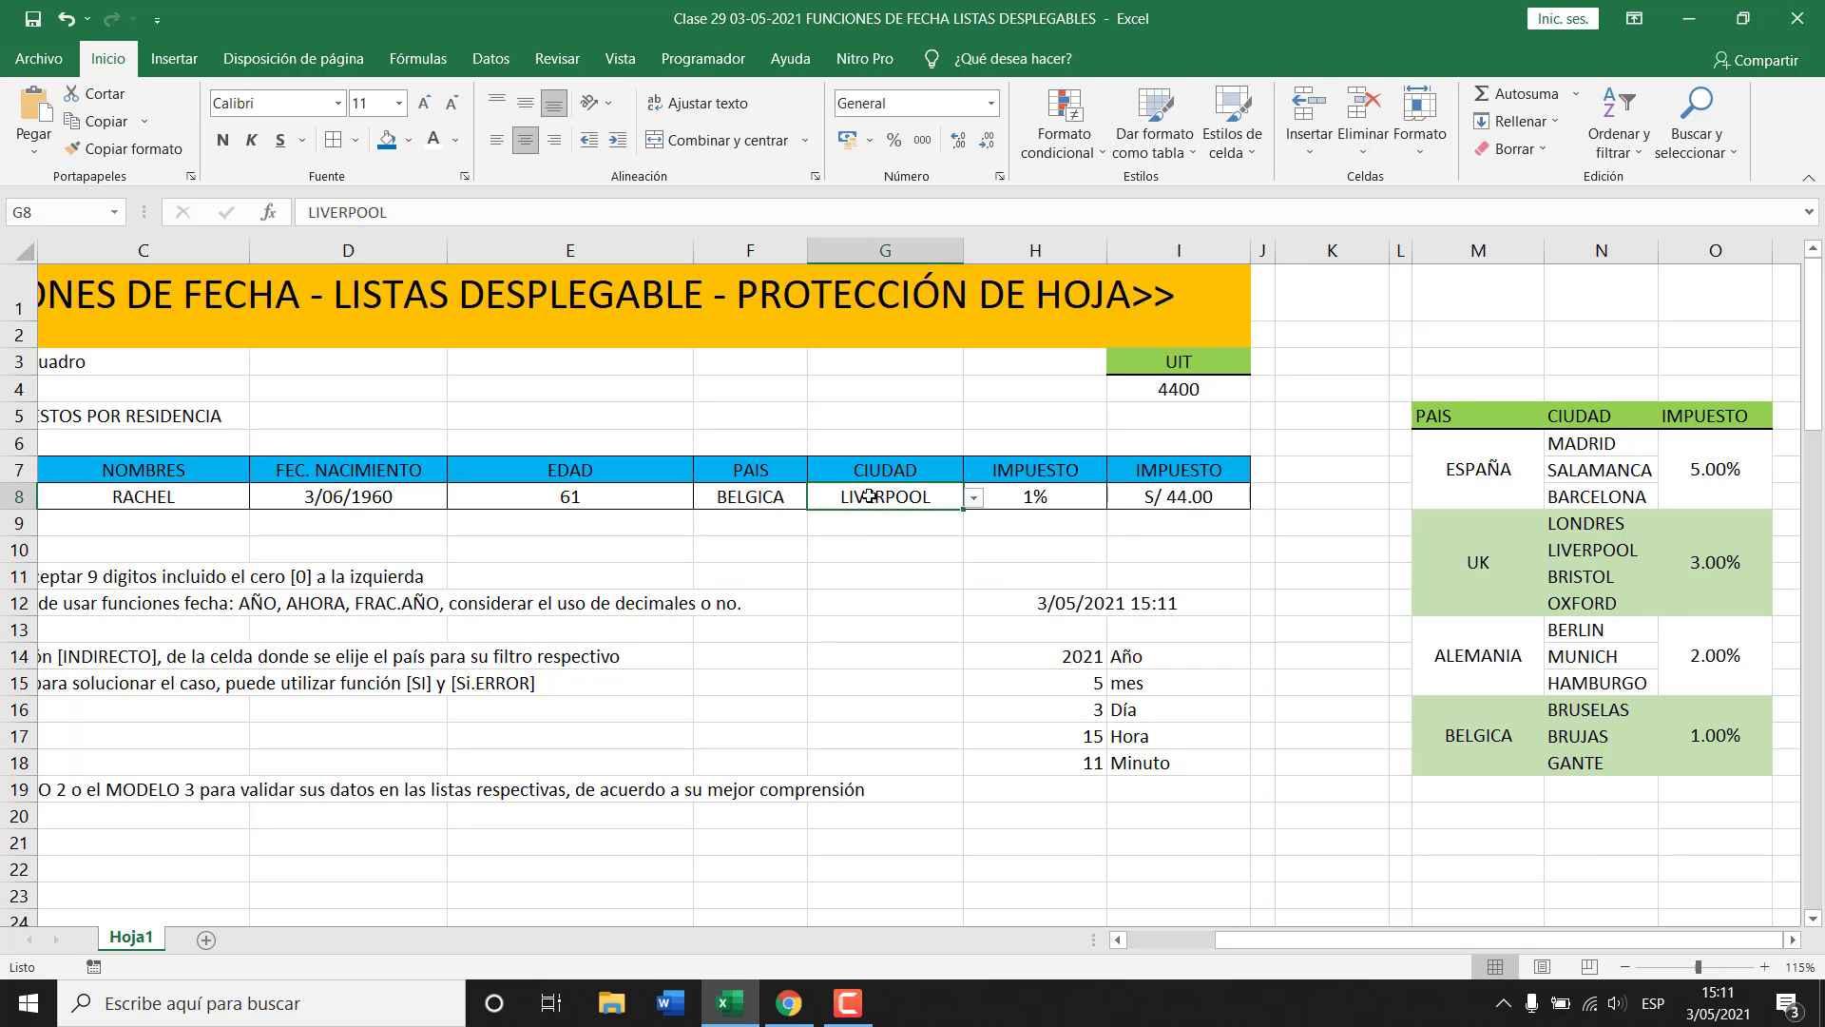
left_click(767, 498)
left_click(846, 498)
scroll(1002, 665, "down", 5)
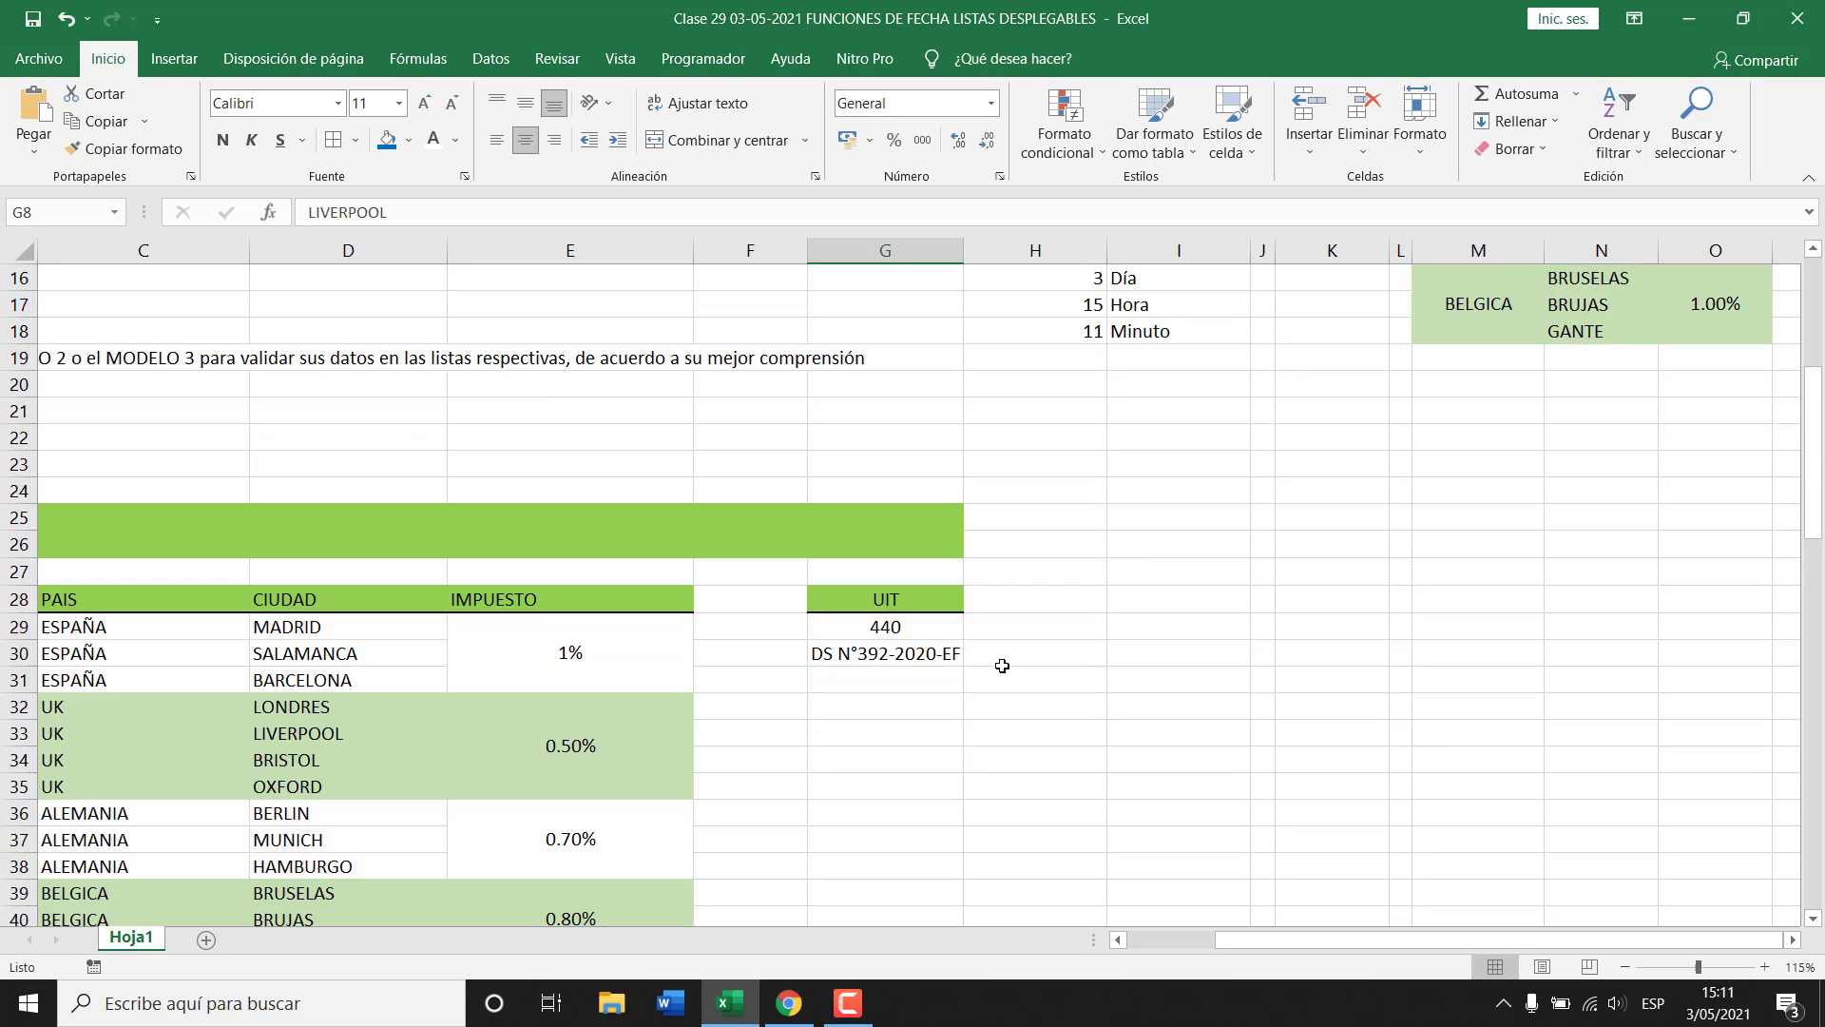
scroll(1002, 666, "down", 2)
left_click_drag(1318, 939, 1202, 939)
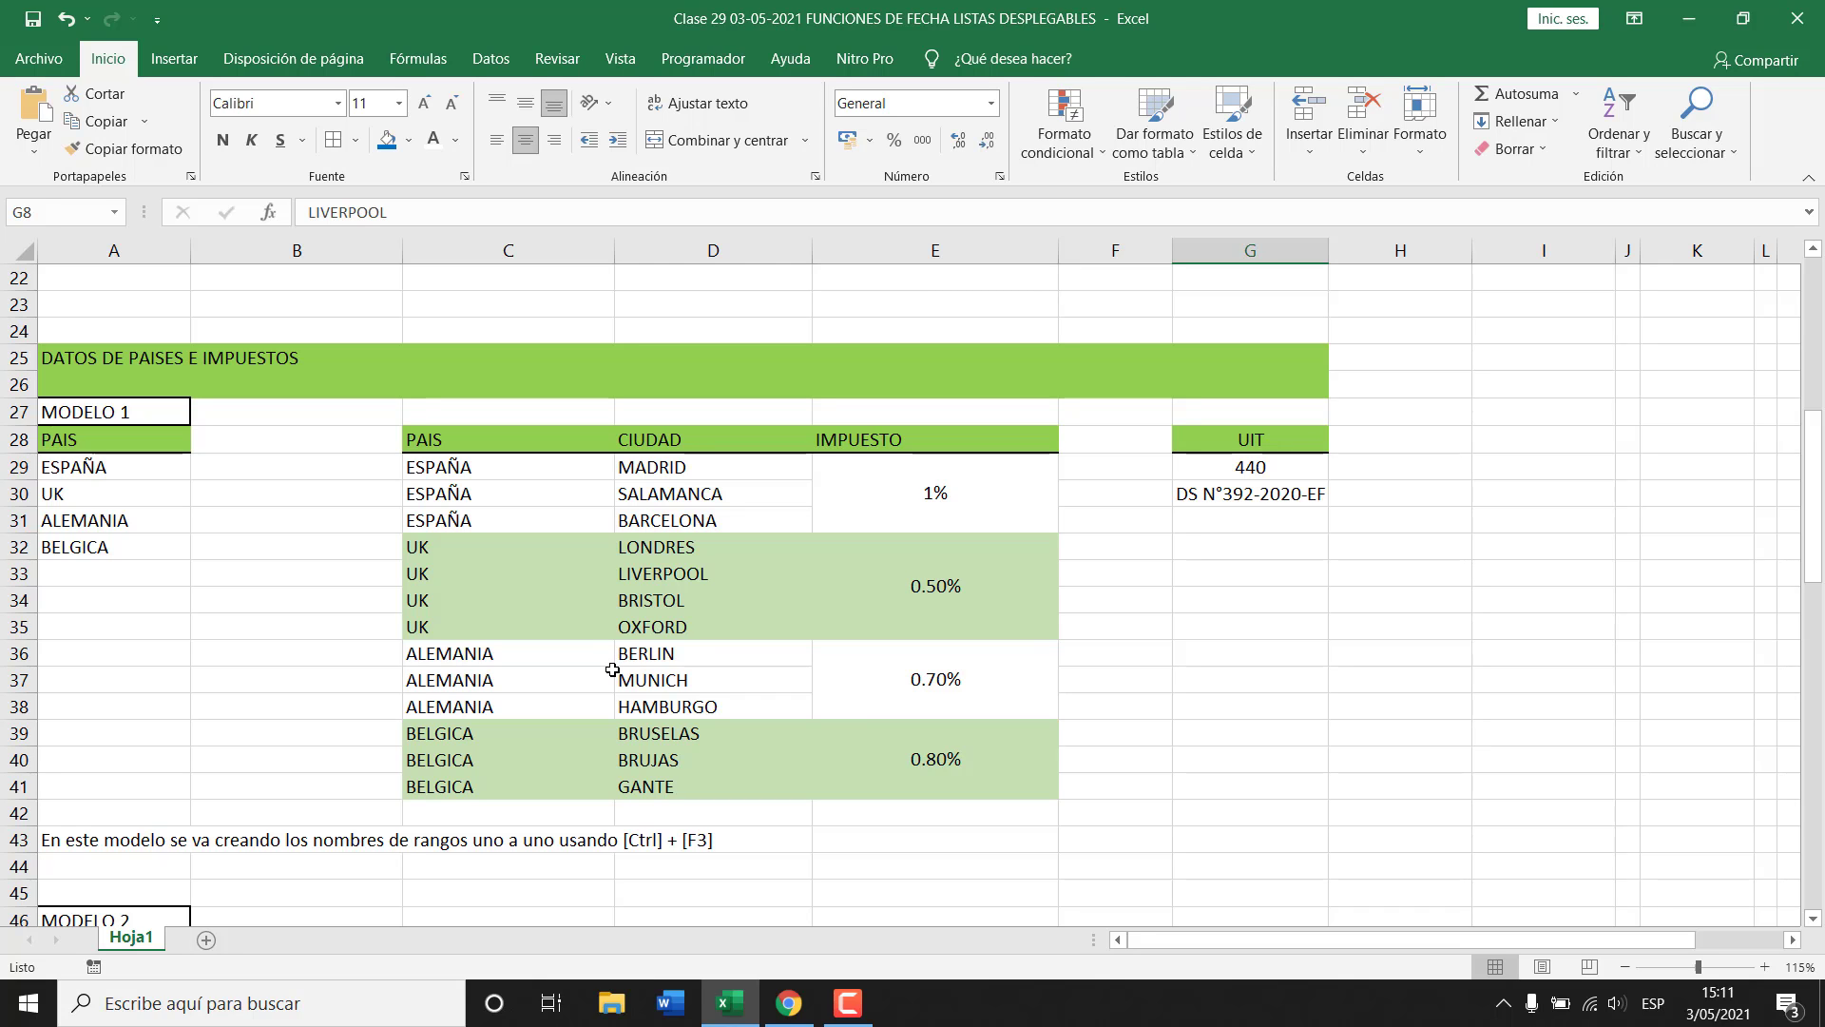
key("Right")
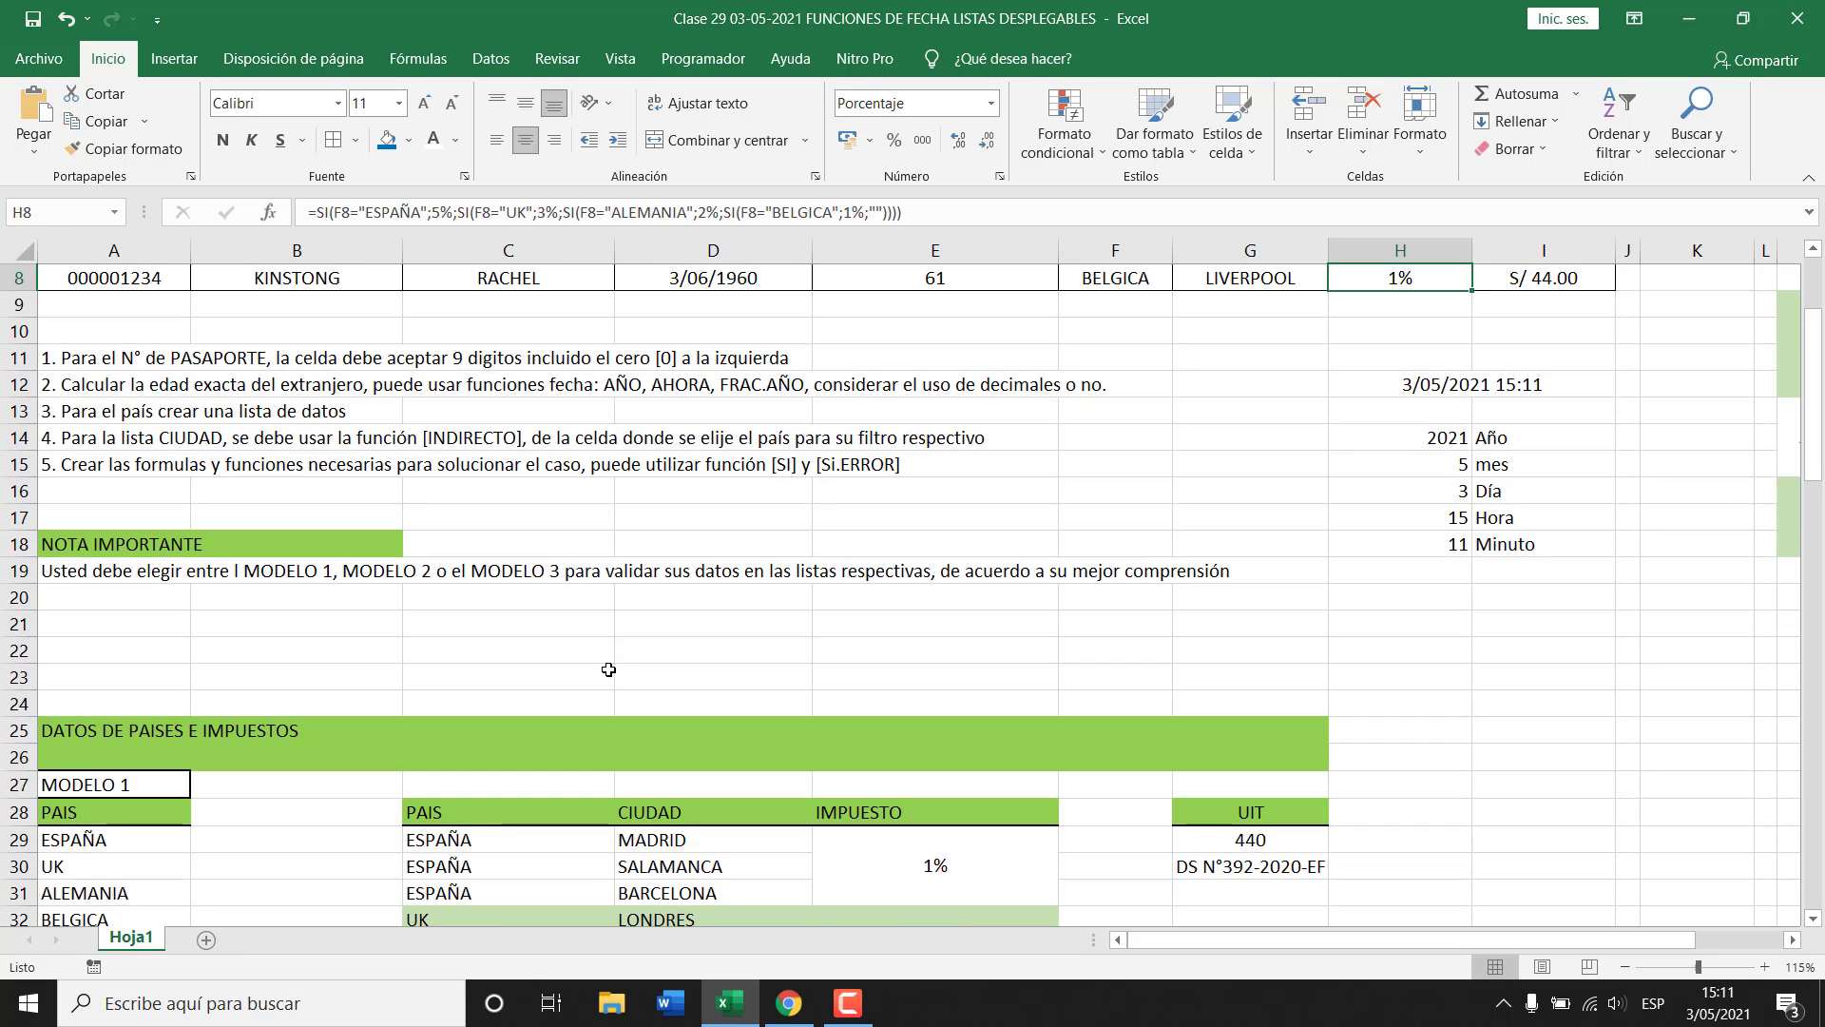
left_click(344, 632)
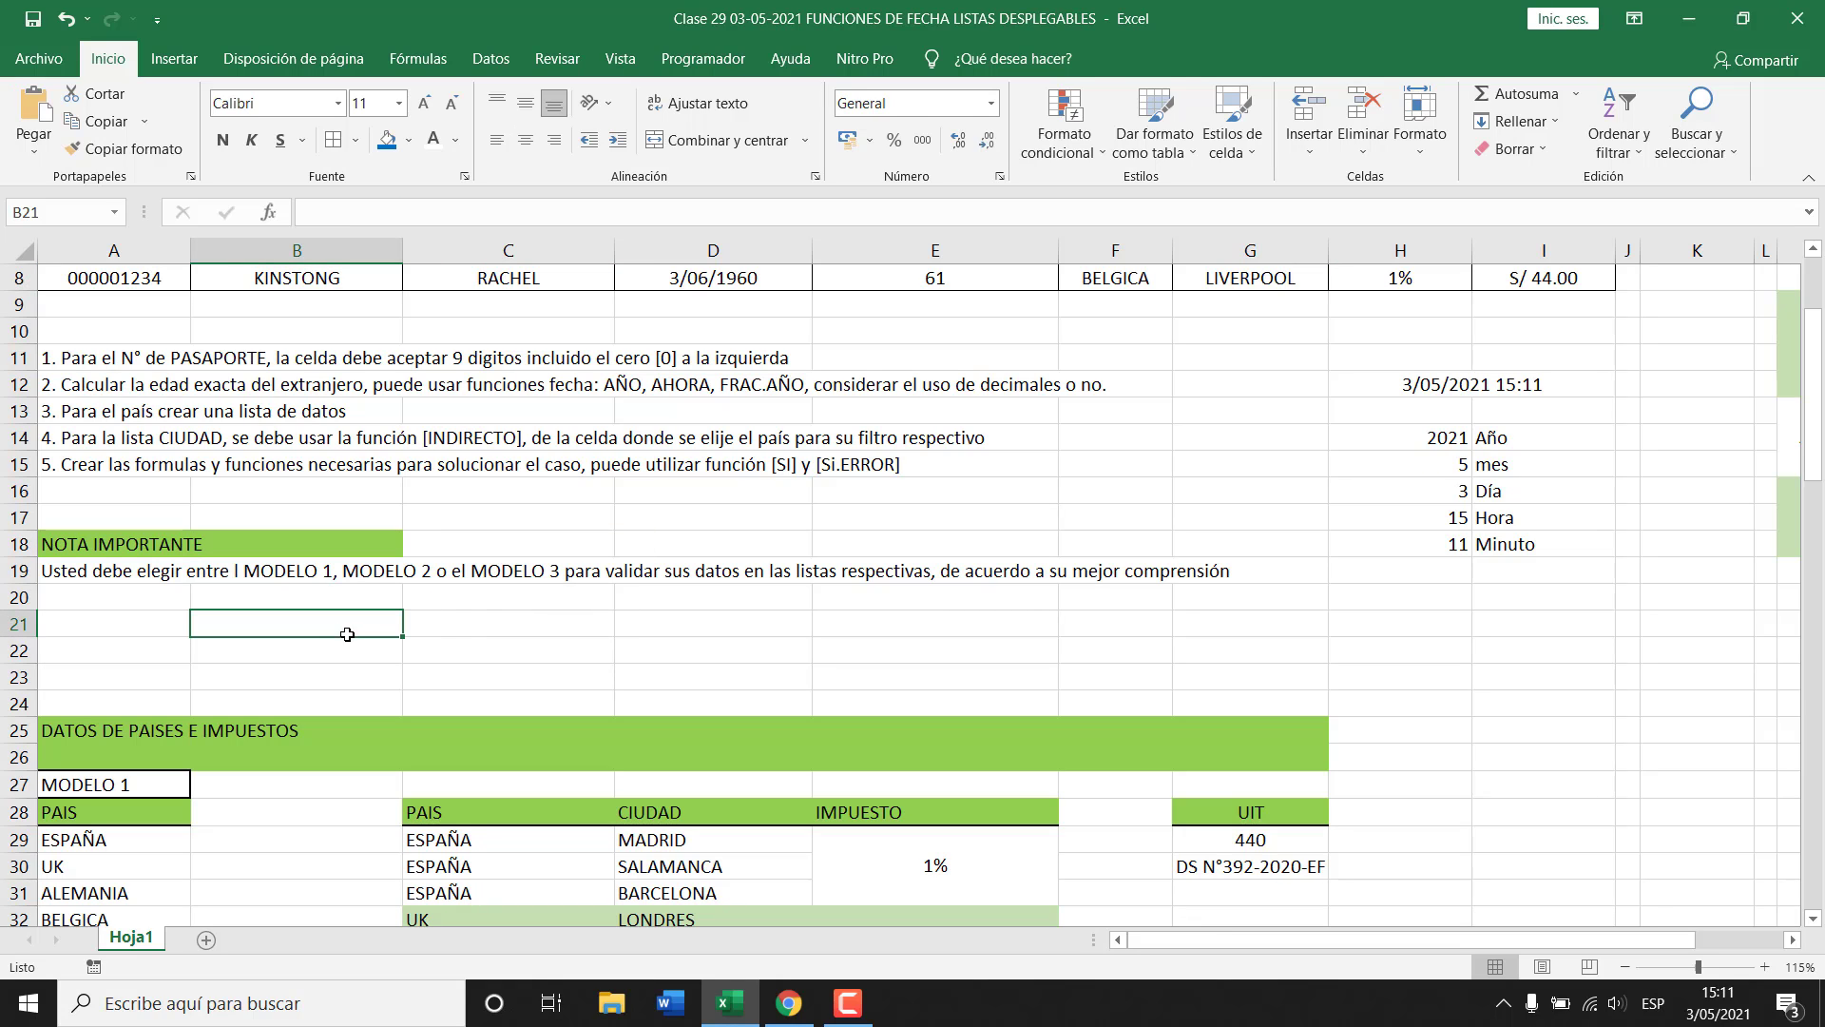
scroll(374, 627, "down", 1)
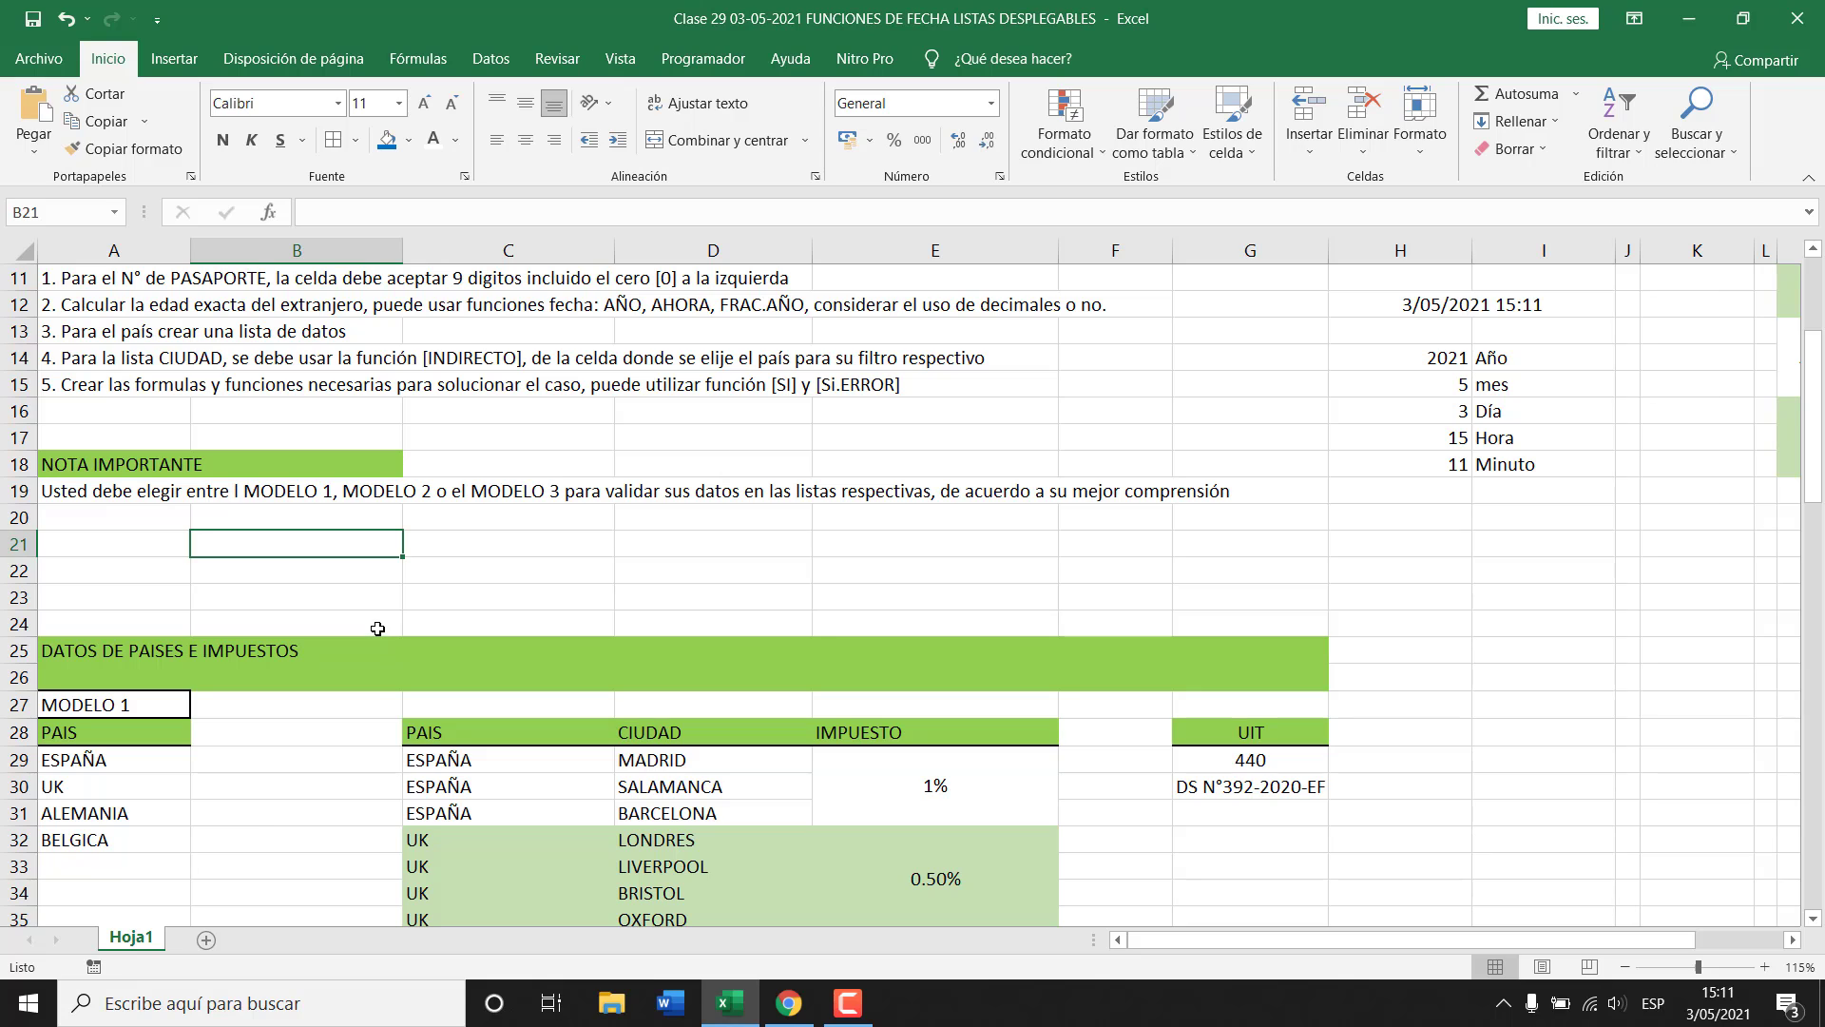
scroll(531, 641, "down", 2)
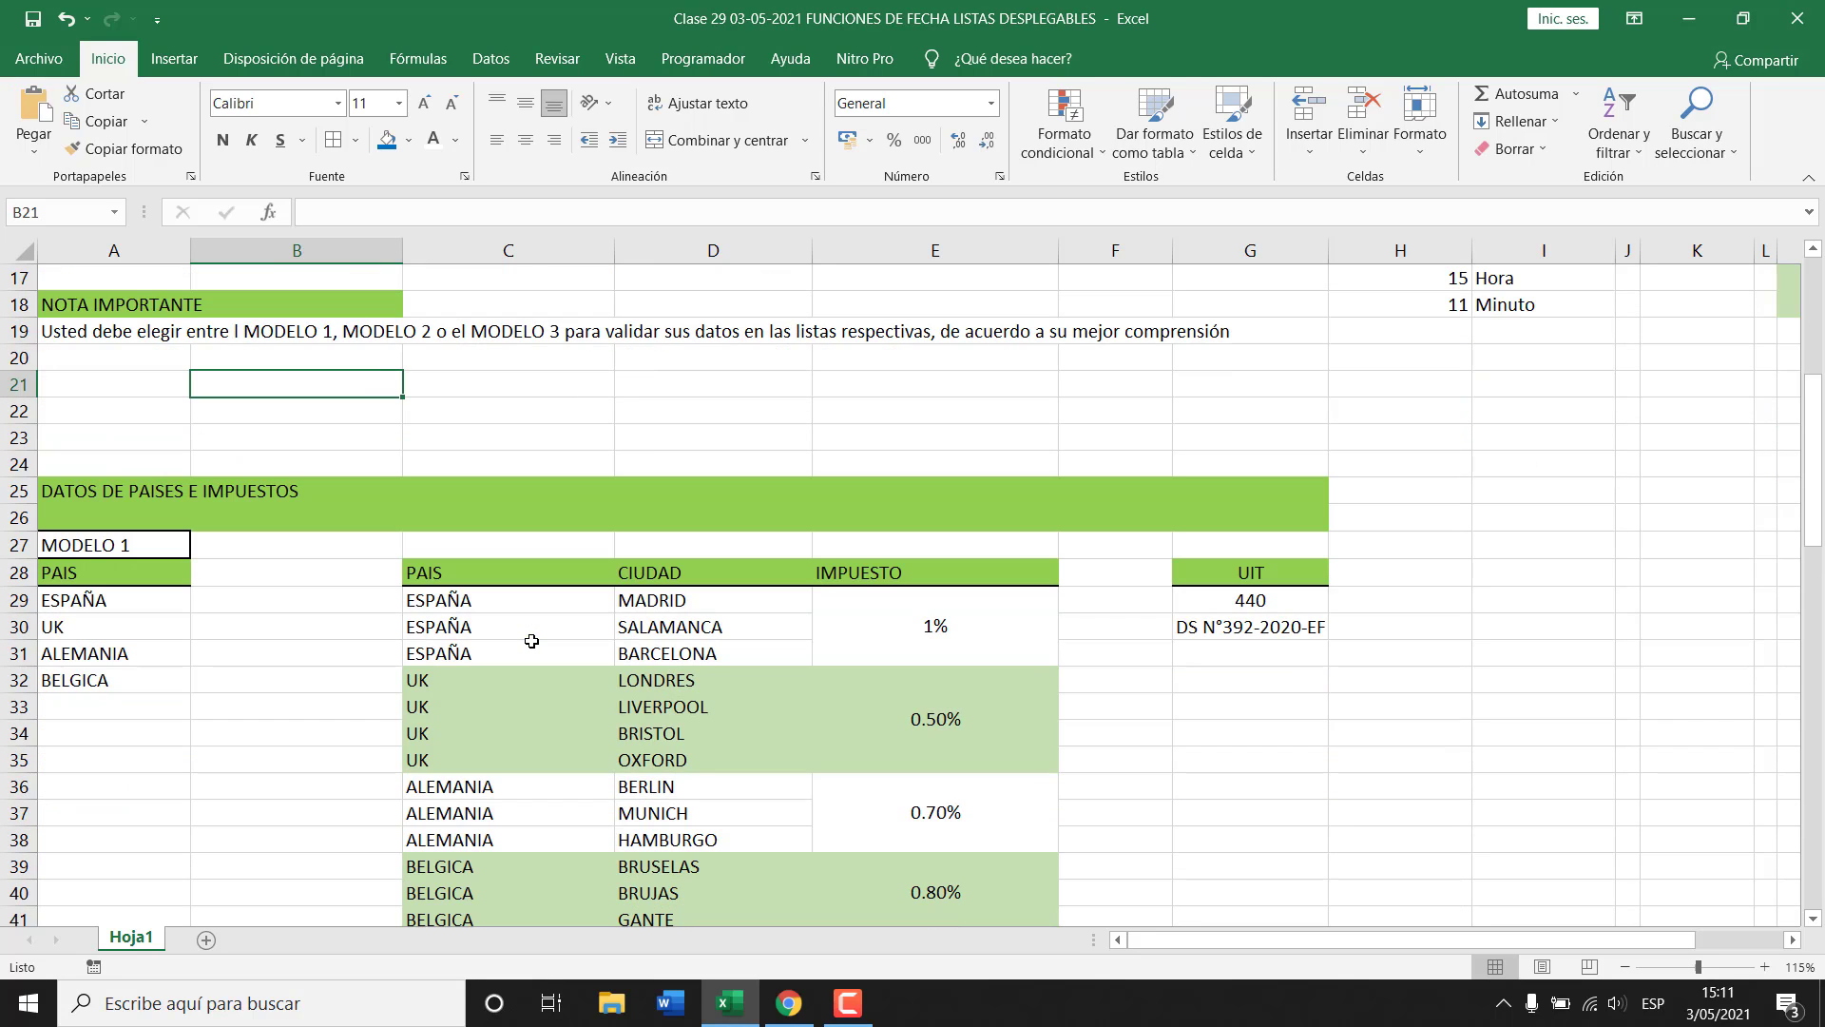
scroll(528, 641, "down", 1)
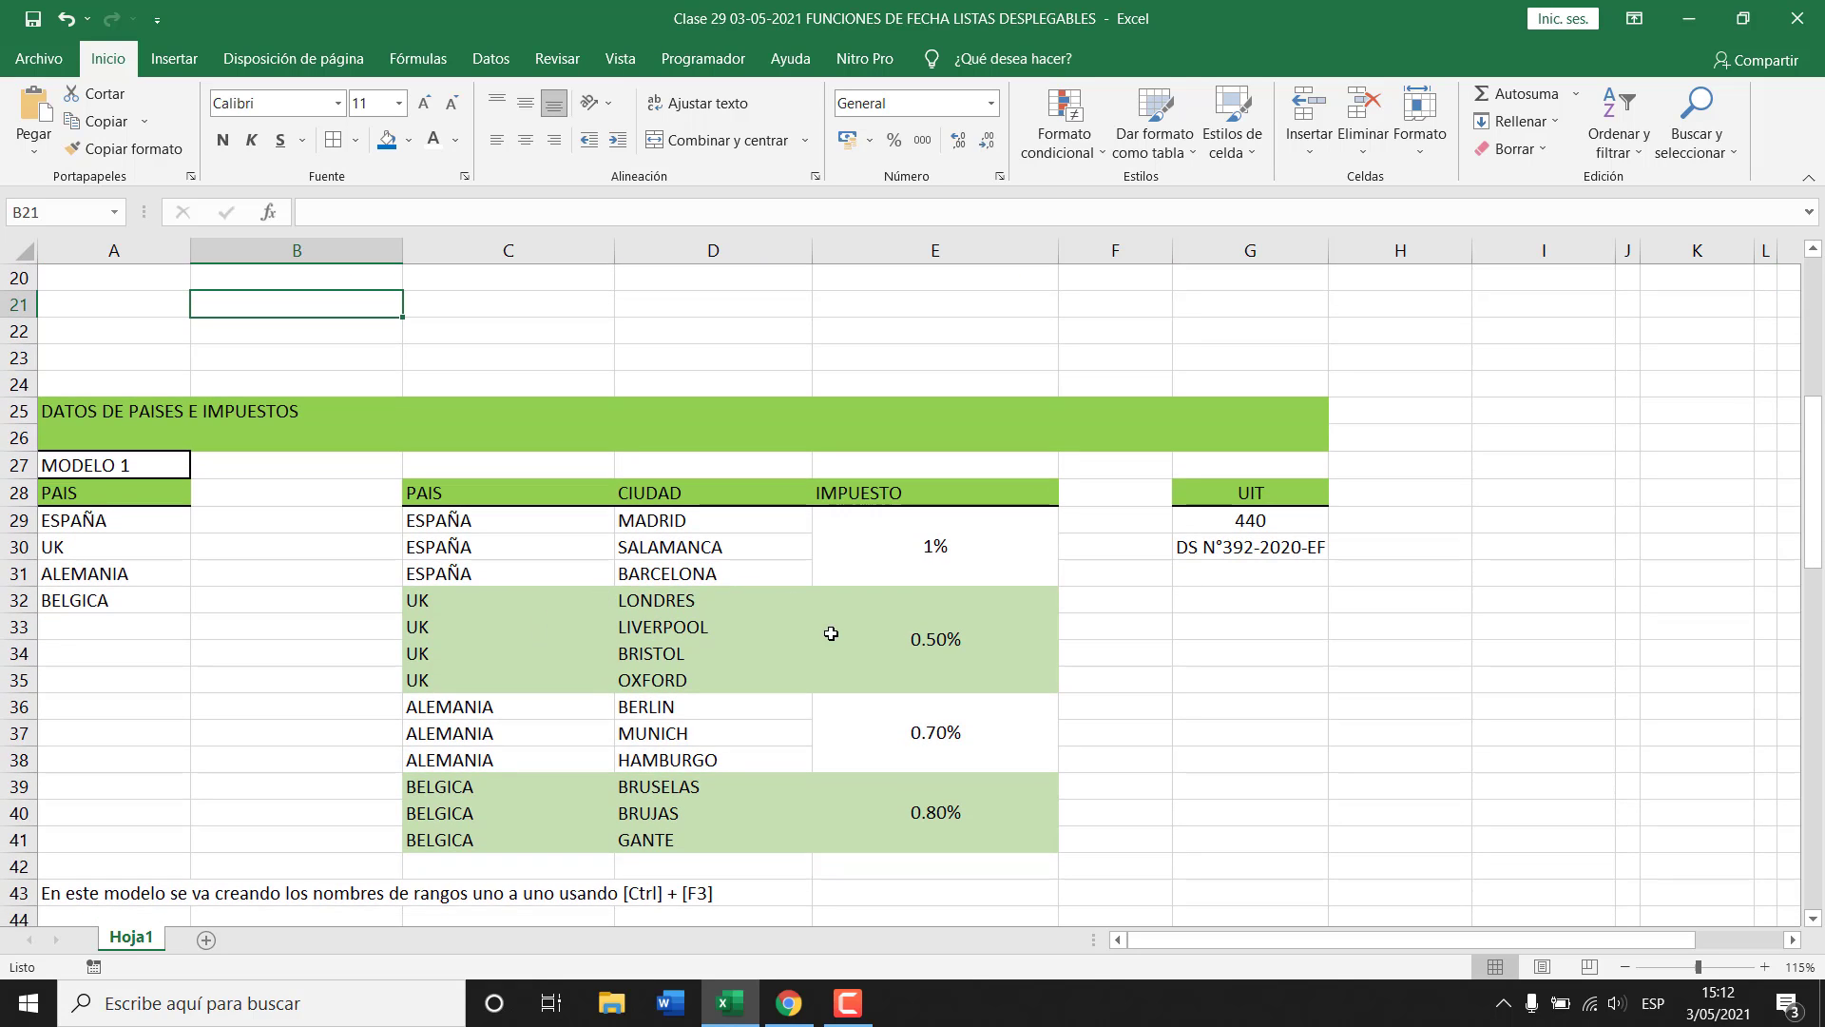
Correct the UIT in G29 from 440 to 4400 and check the header's UIT.
left_click(1272, 520)
double_click(1272, 522)
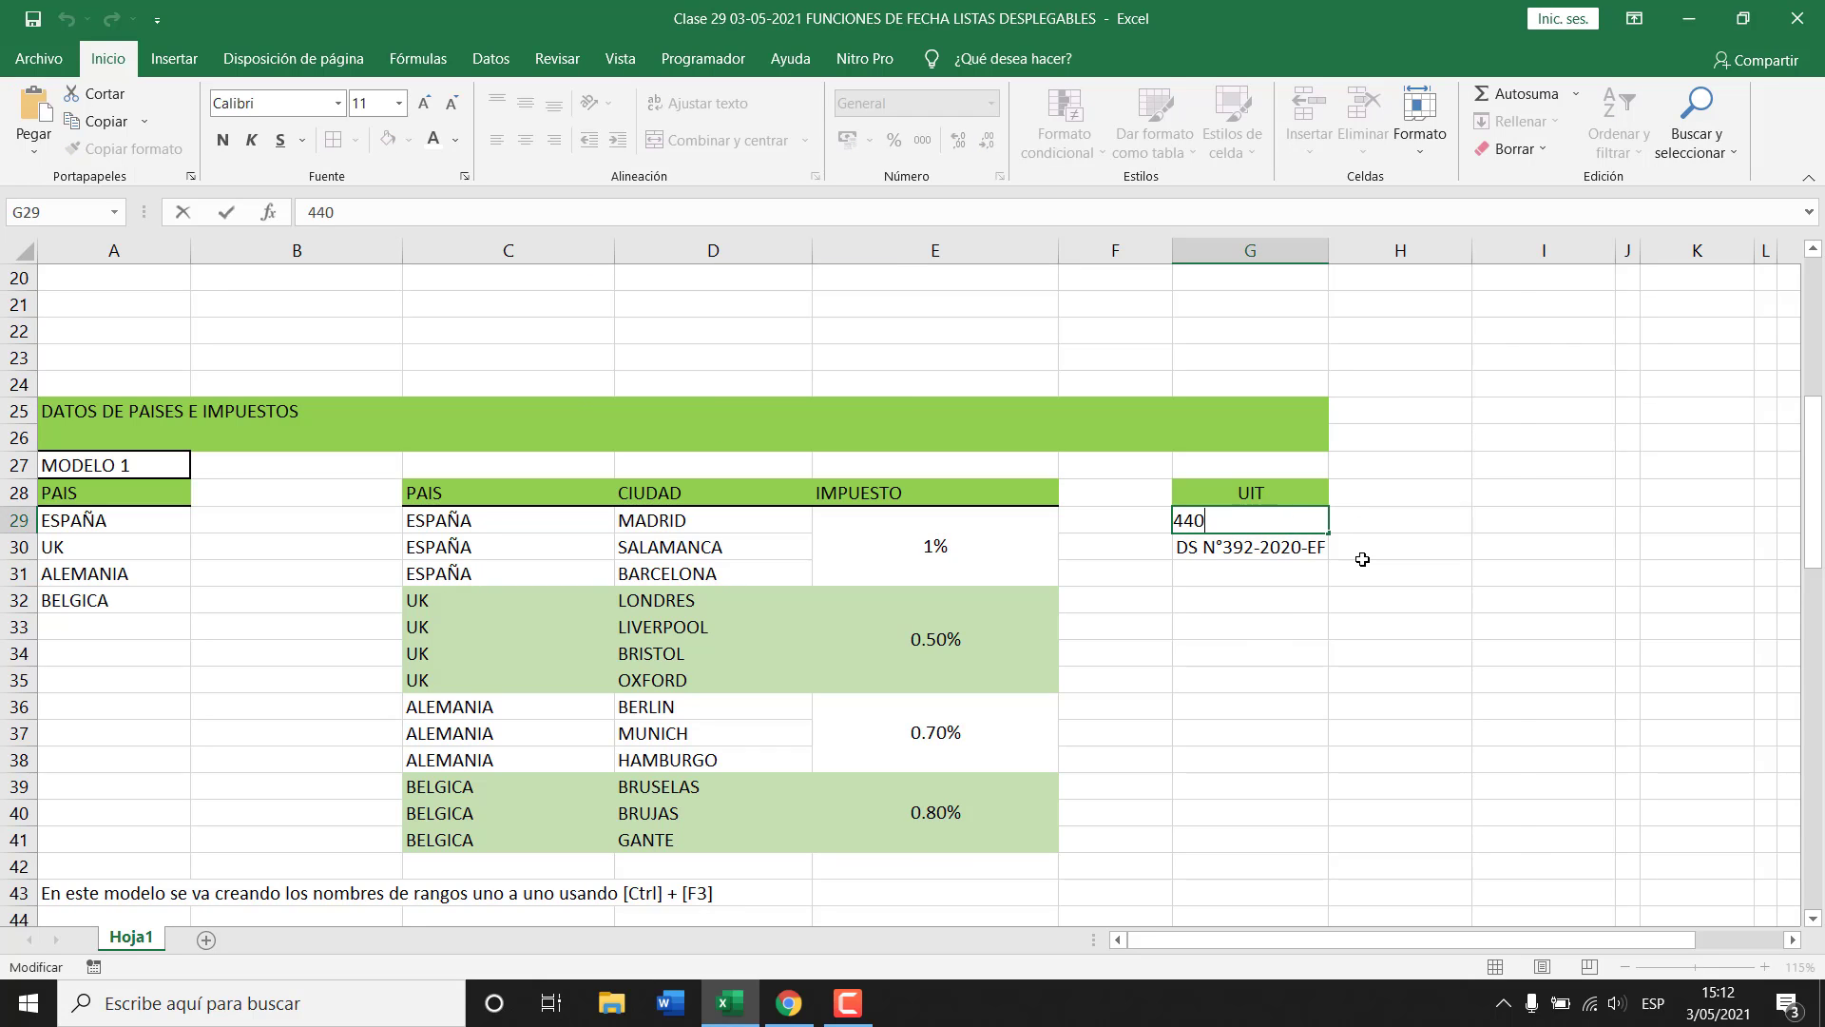
type("0")
key("Return")
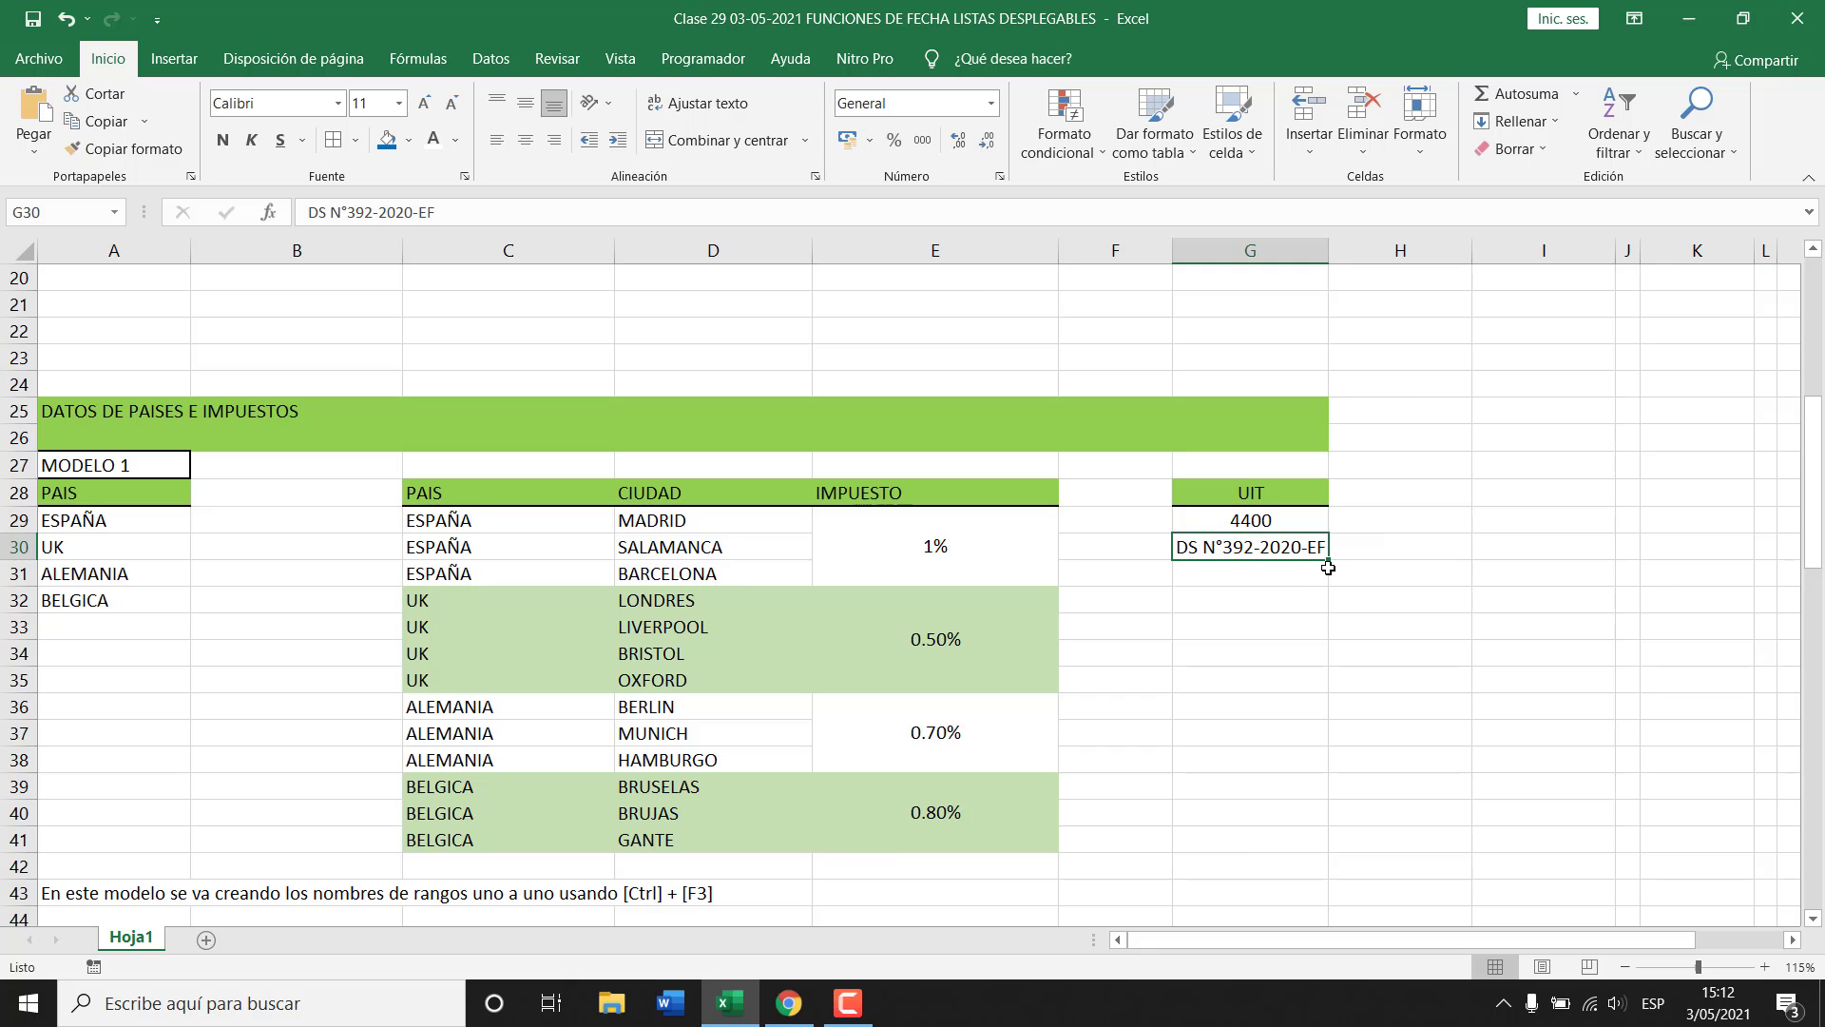
scroll(1521, 622, "up", 6)
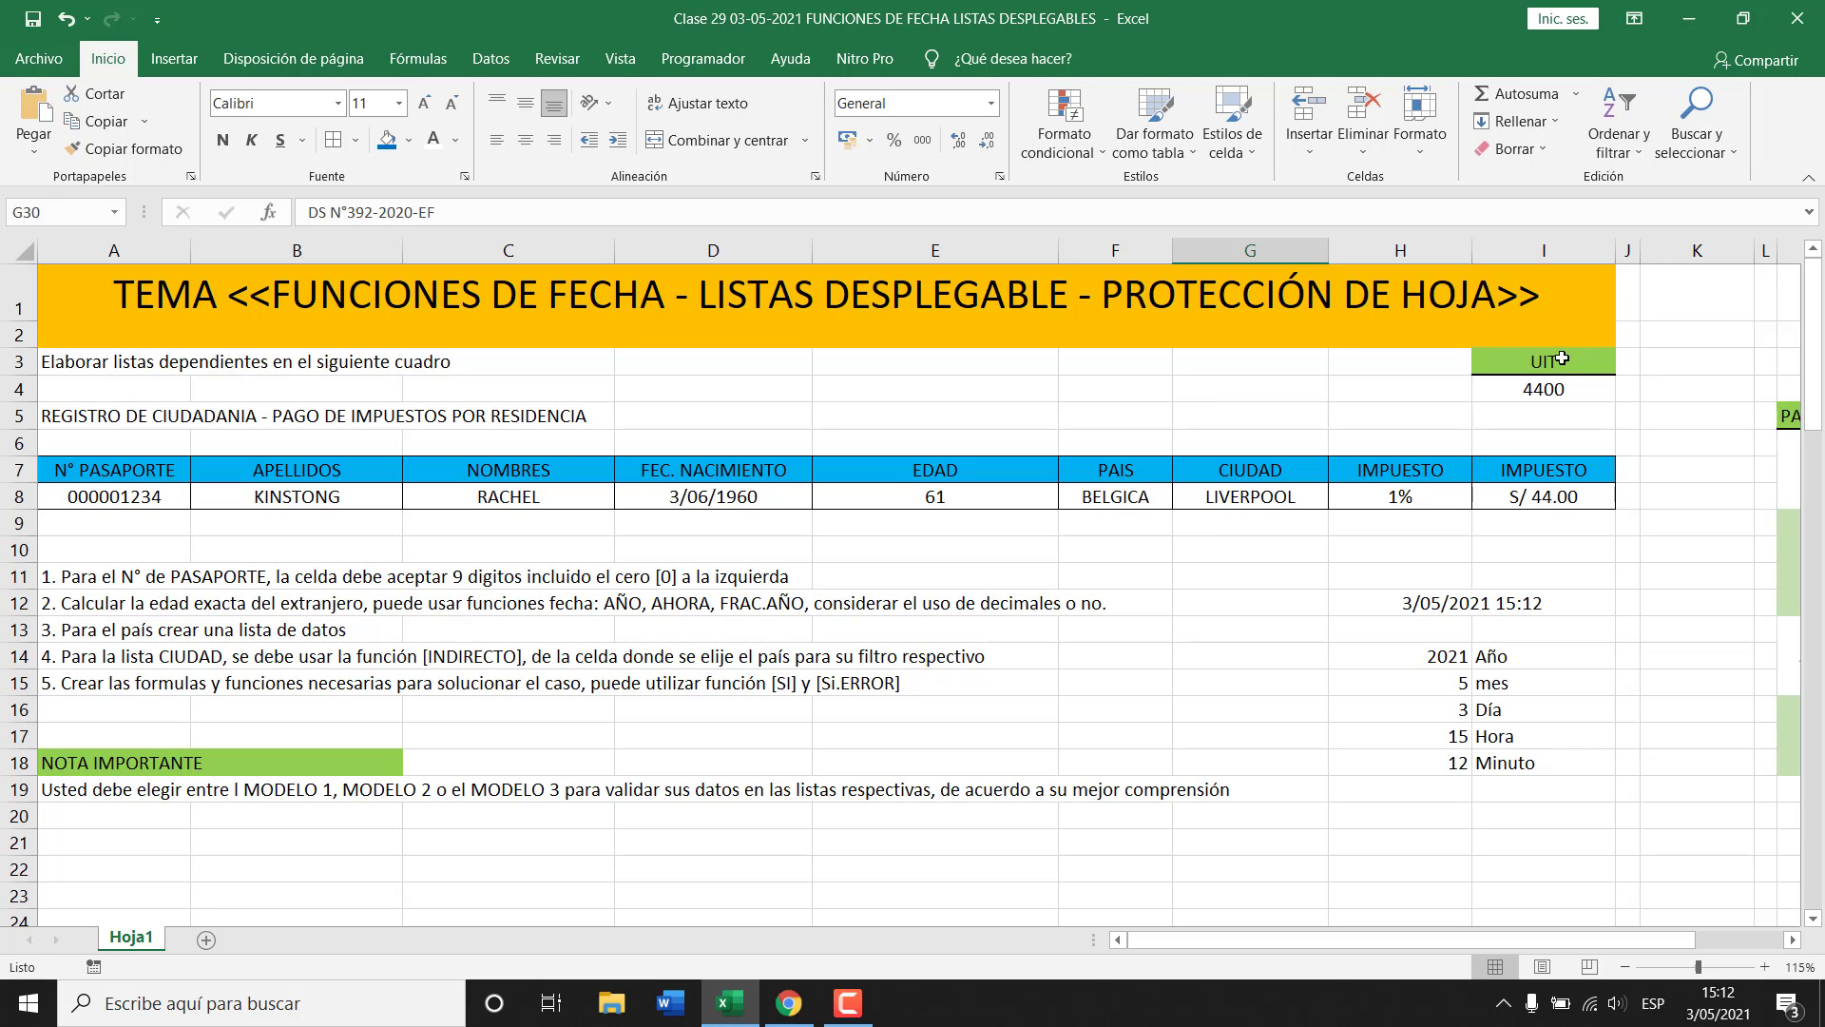
scroll(1348, 544, "down", 6)
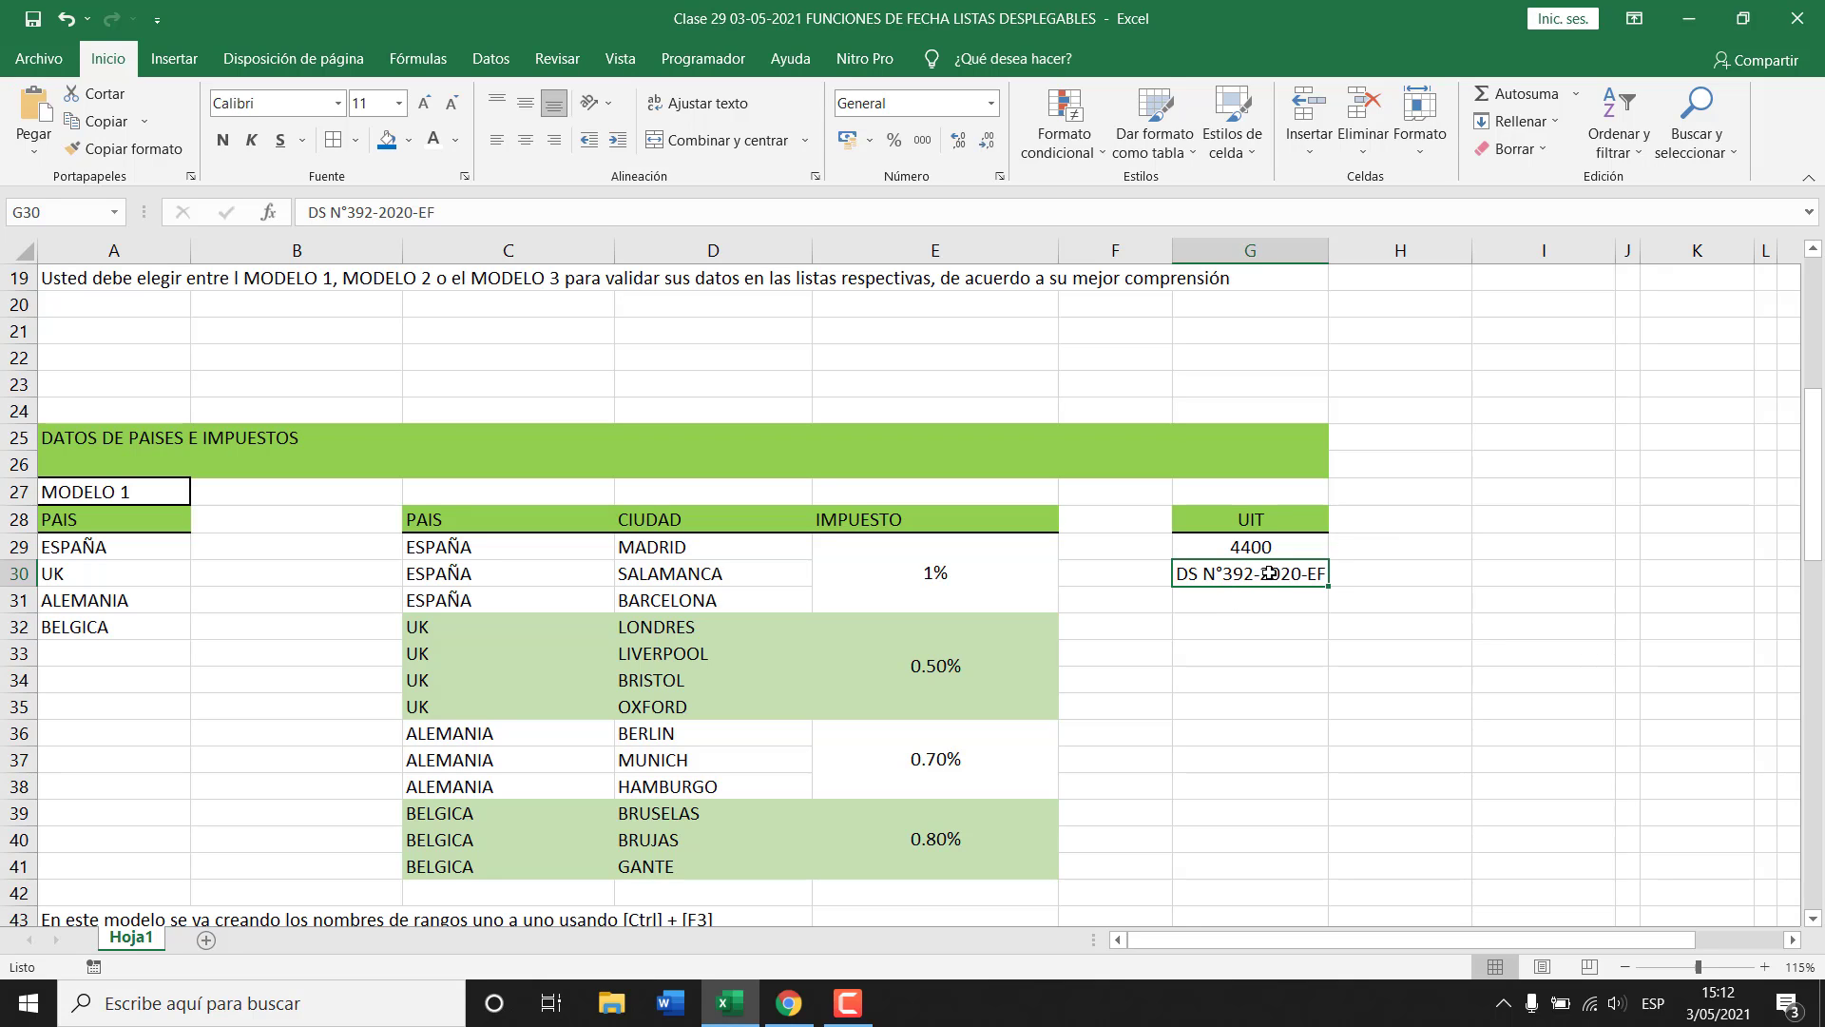
scroll(547, 728, "down", 2)
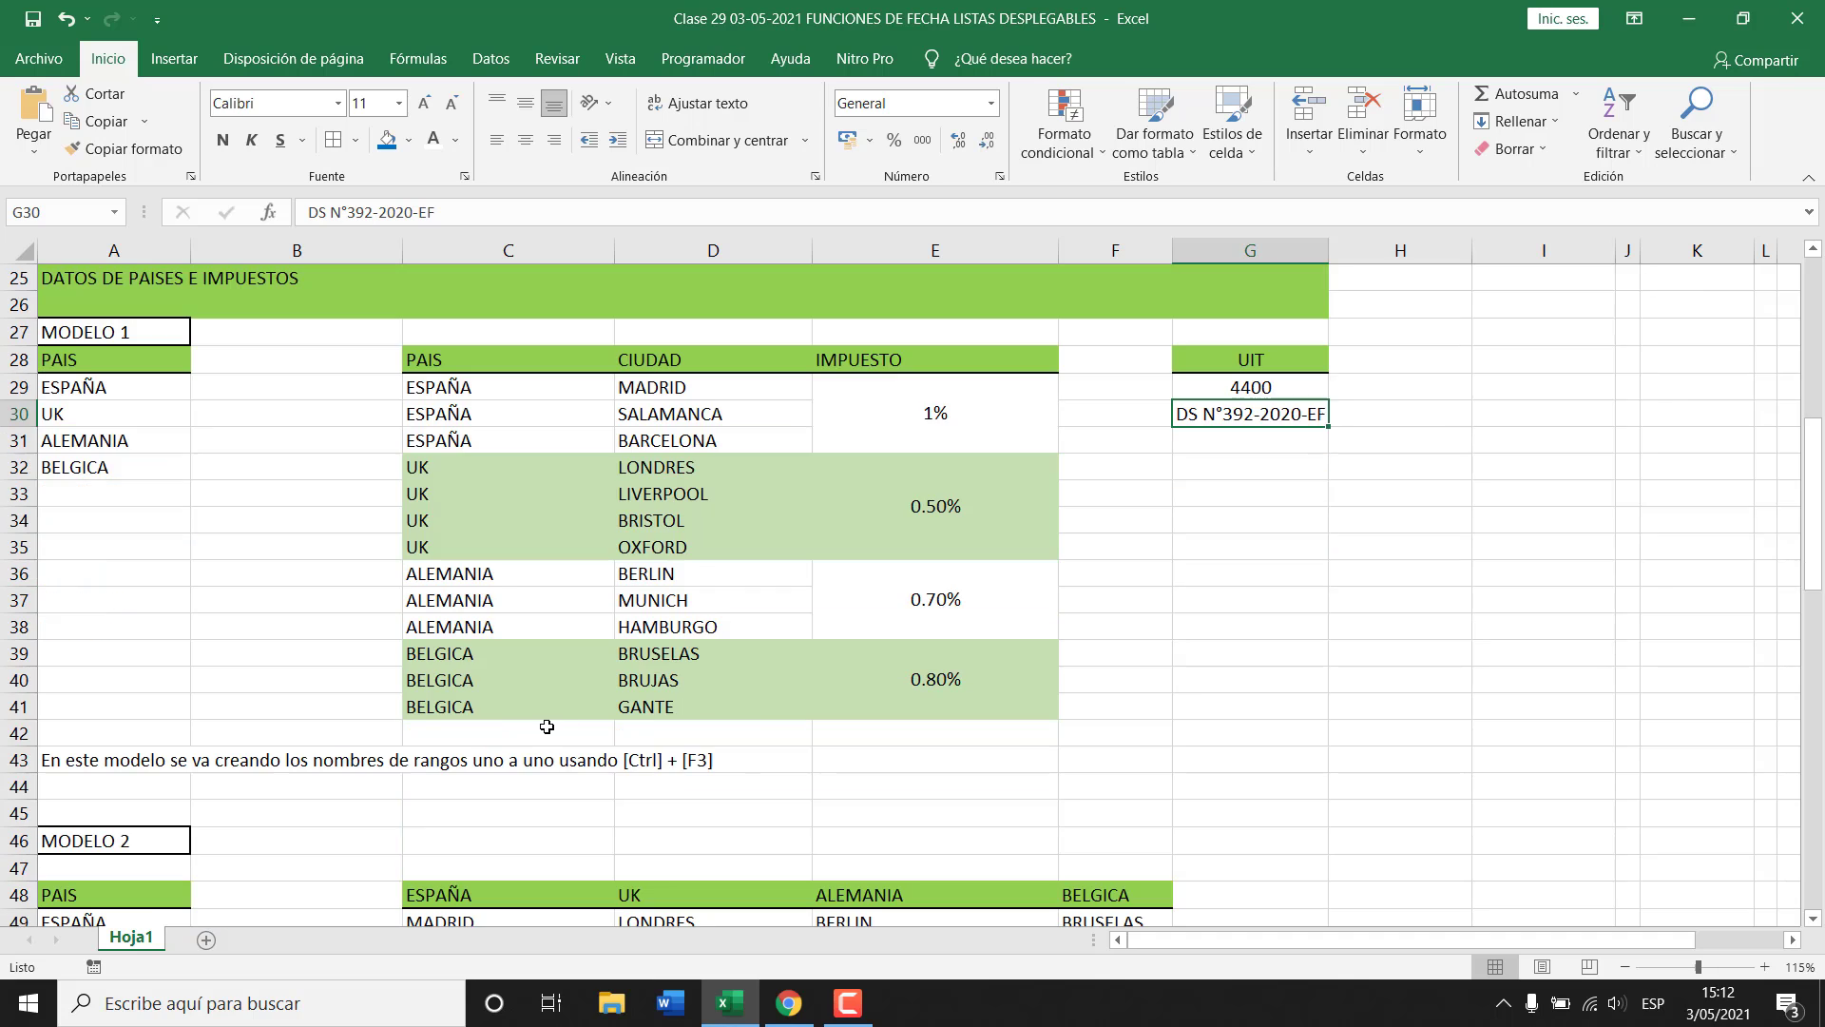
scroll(554, 713, "up", 1)
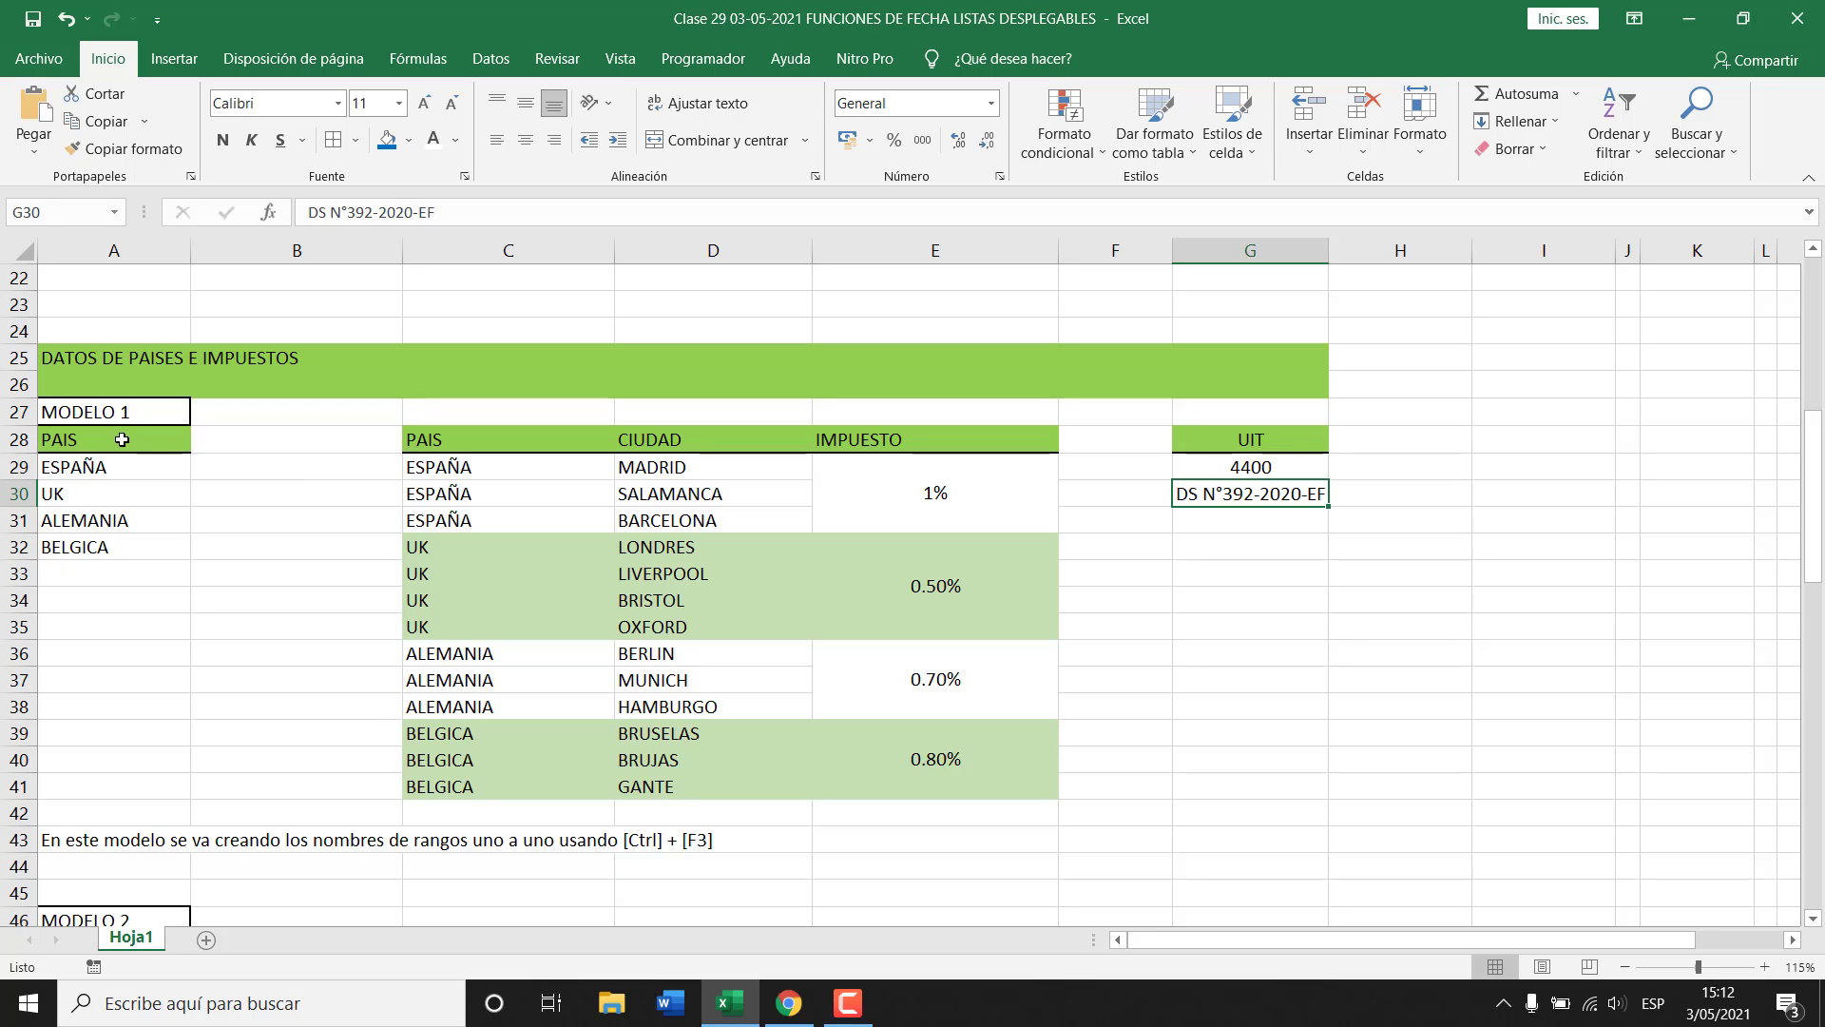
left_click_drag(122, 439, 121, 547)
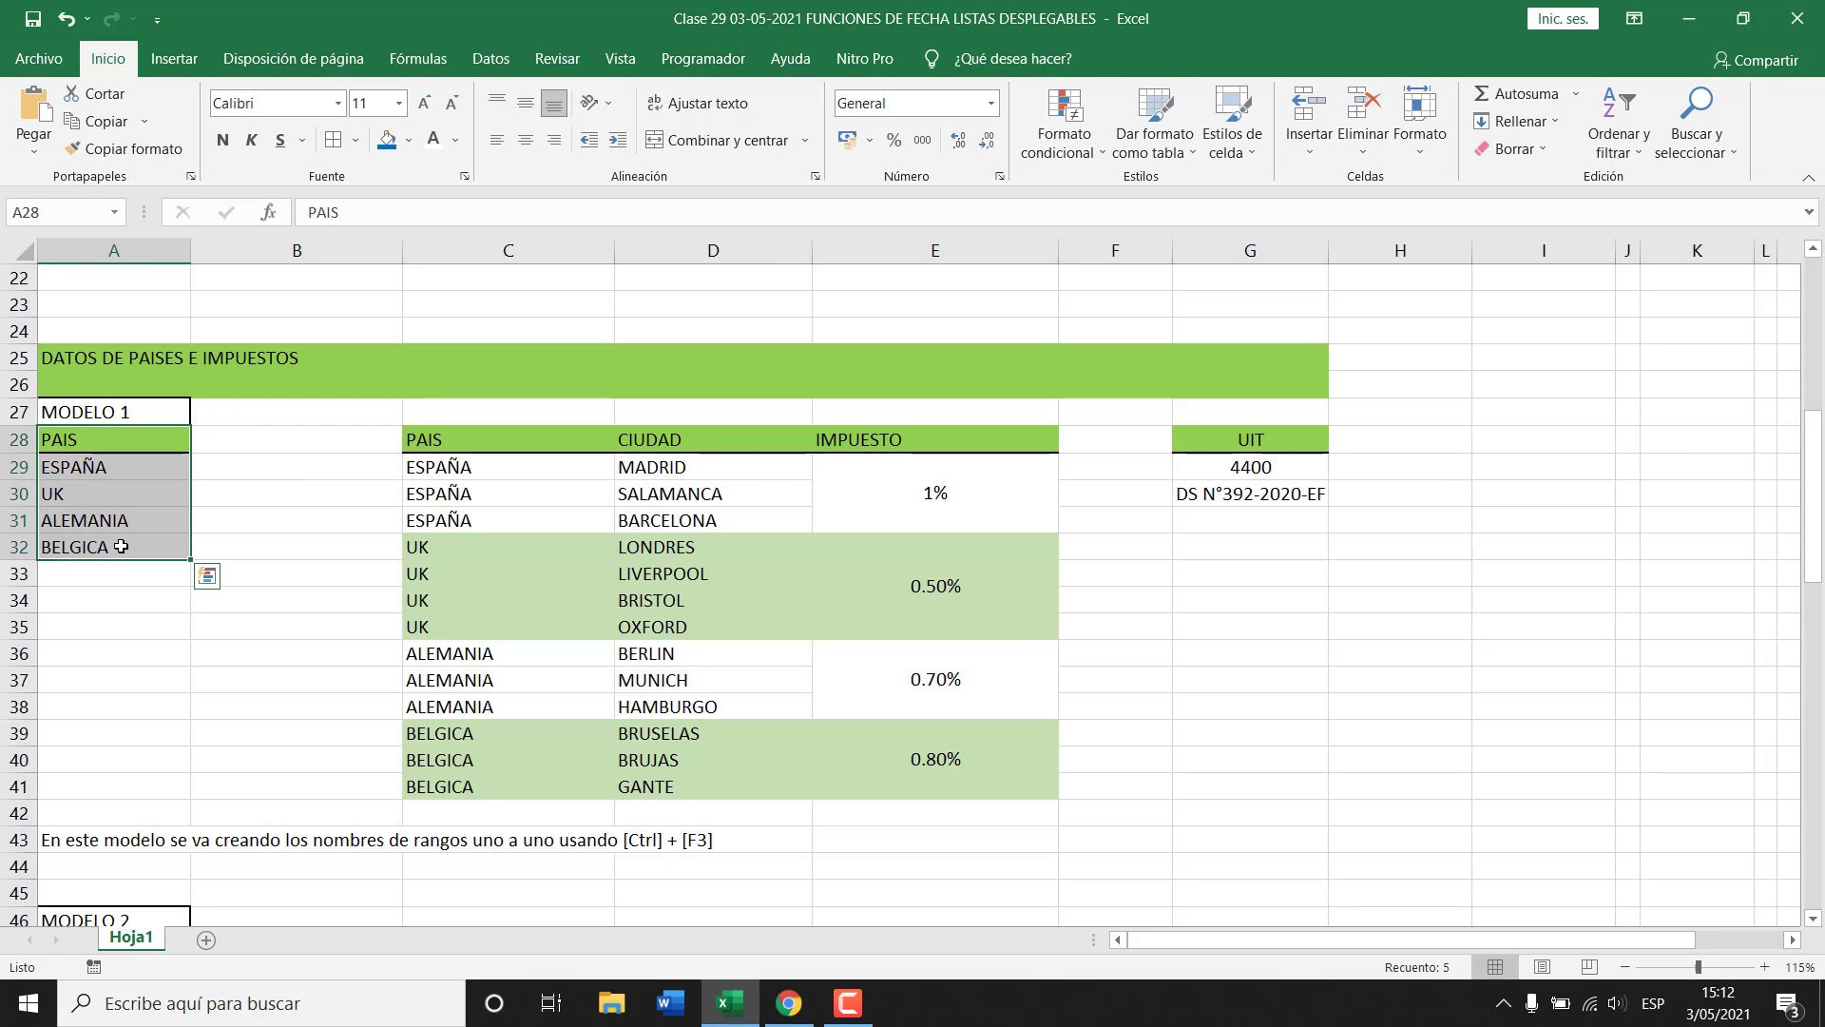
left_click_drag(510, 440, 506, 789)
left_click_drag(696, 438, 677, 787)
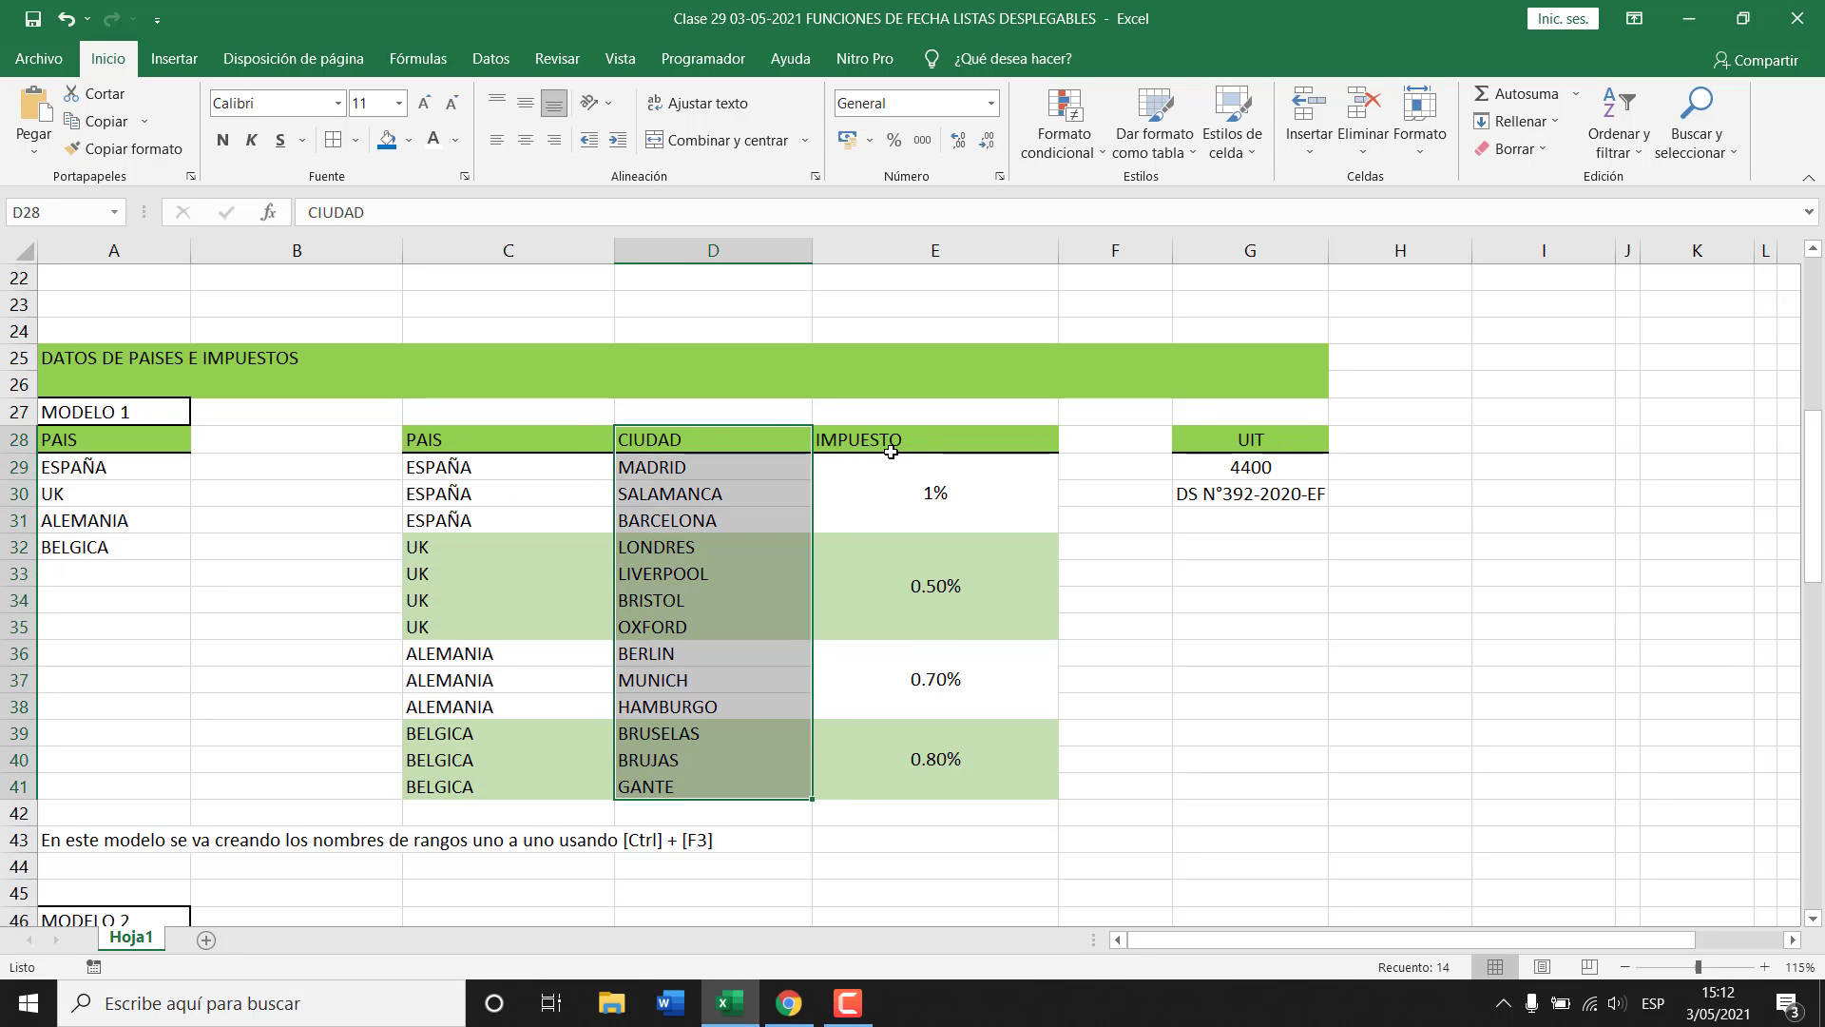
left_click_drag(890, 451, 885, 734)
left_click(707, 502)
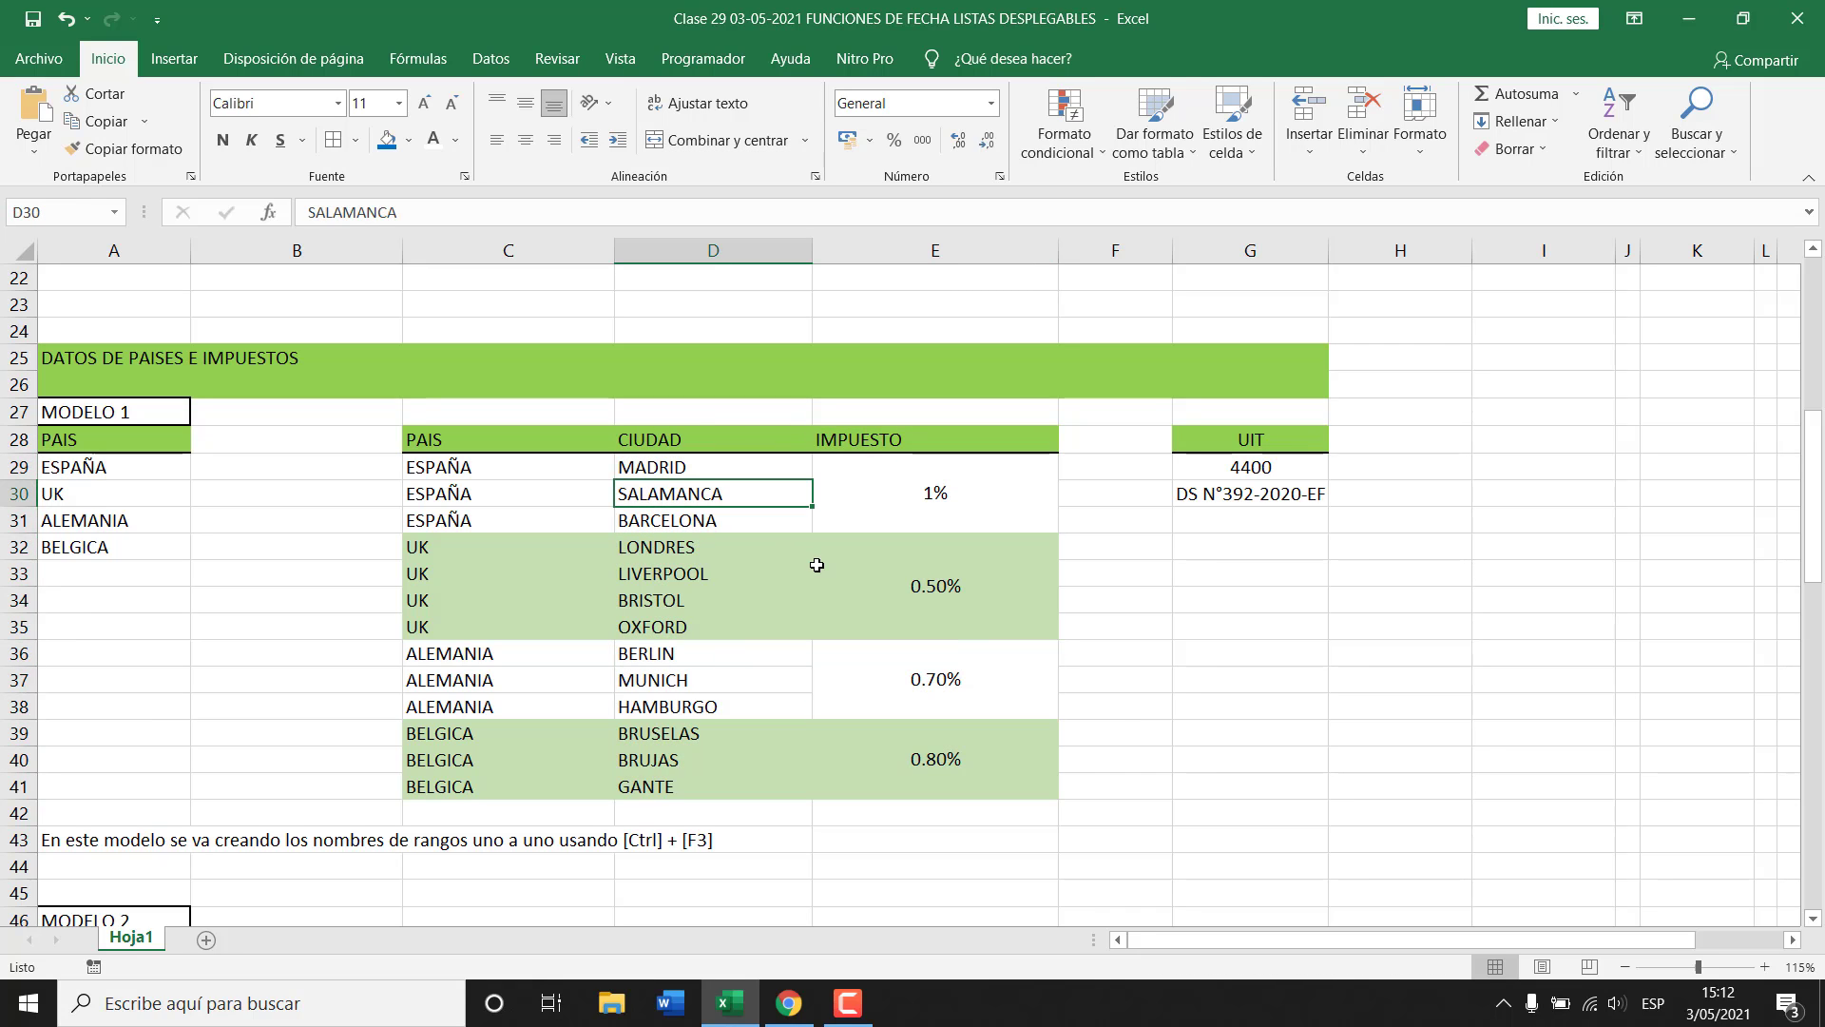
left_click_drag(970, 443, 984, 774)
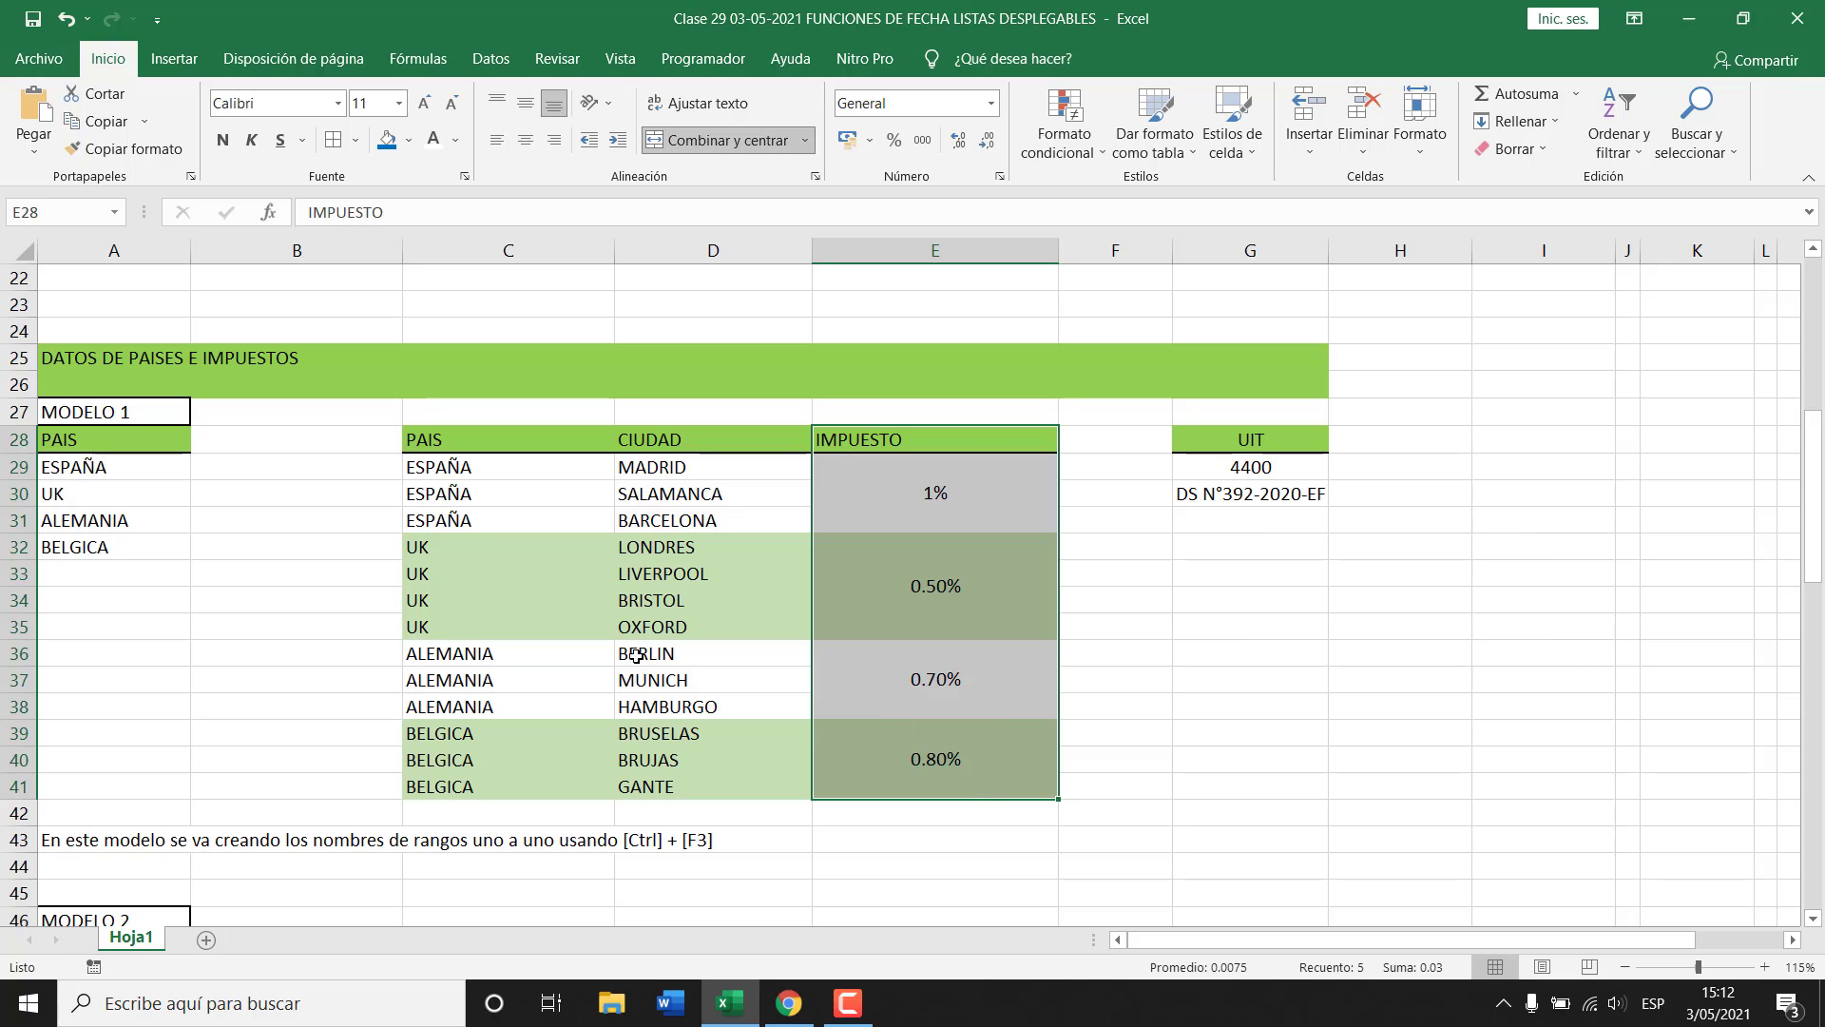
left_click(456, 580)
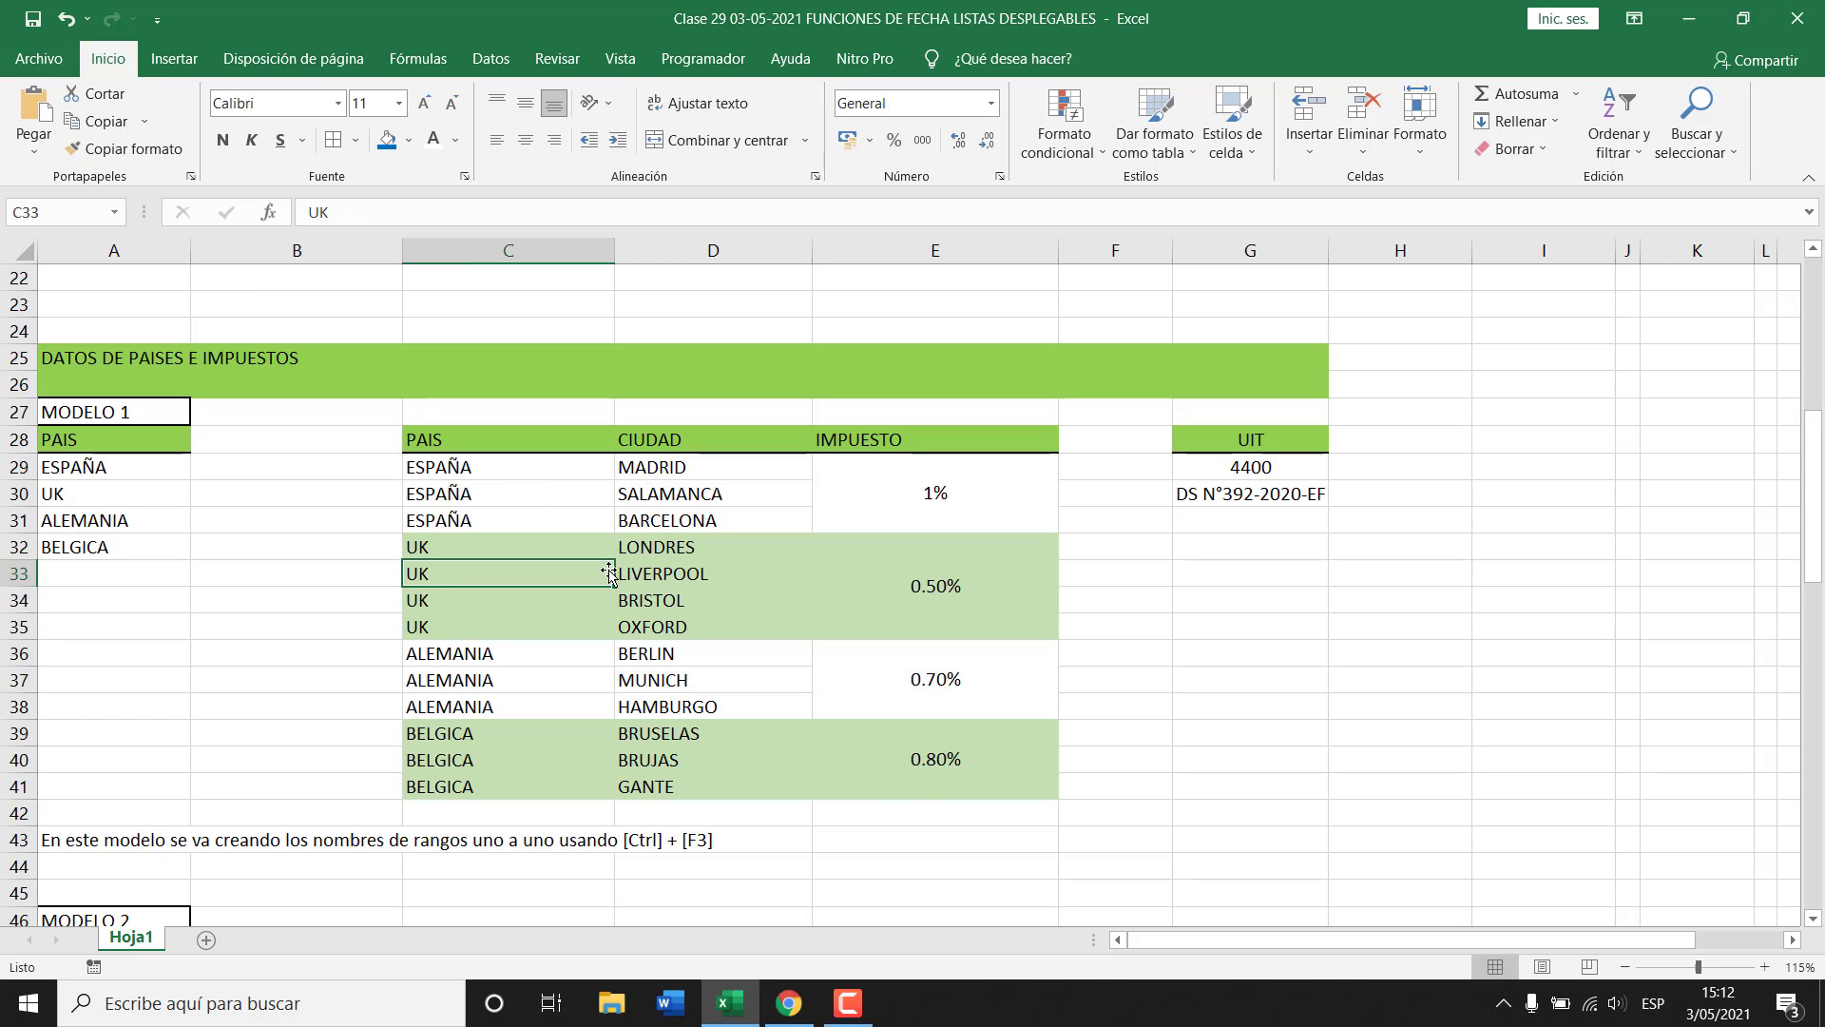
left_click_drag(457, 470, 509, 623)
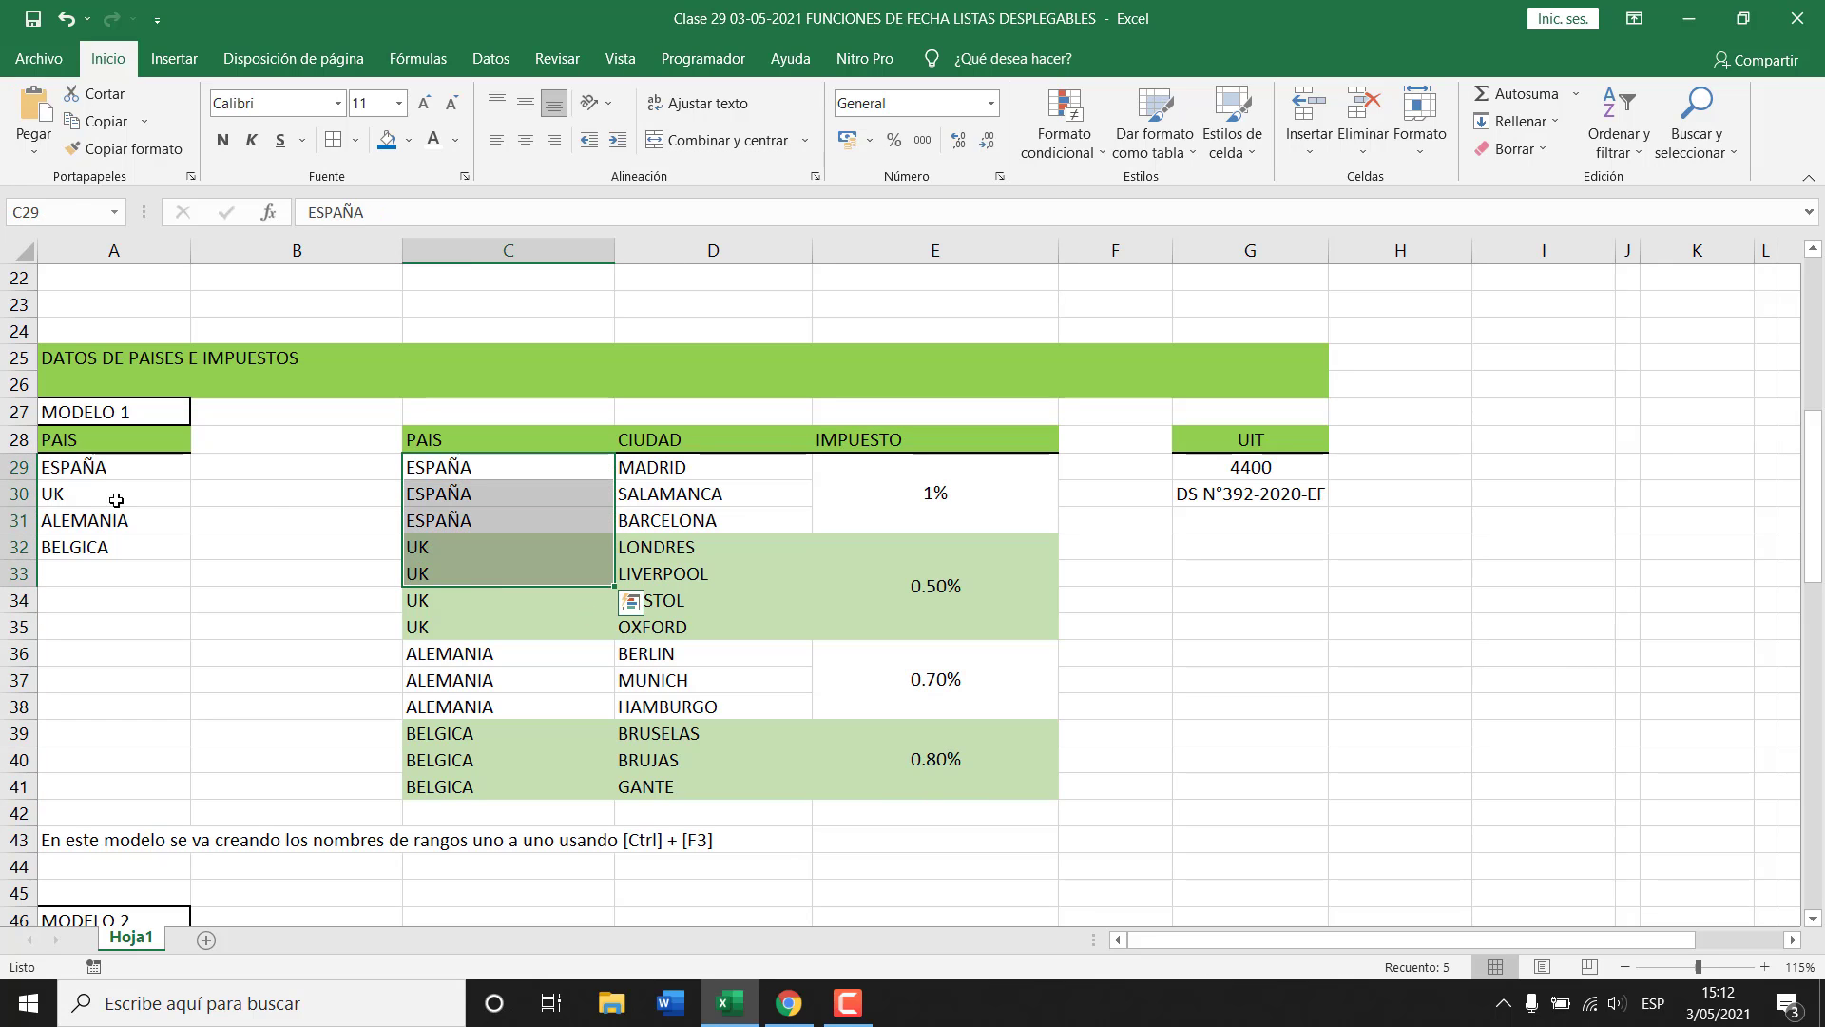
left_click(66, 475)
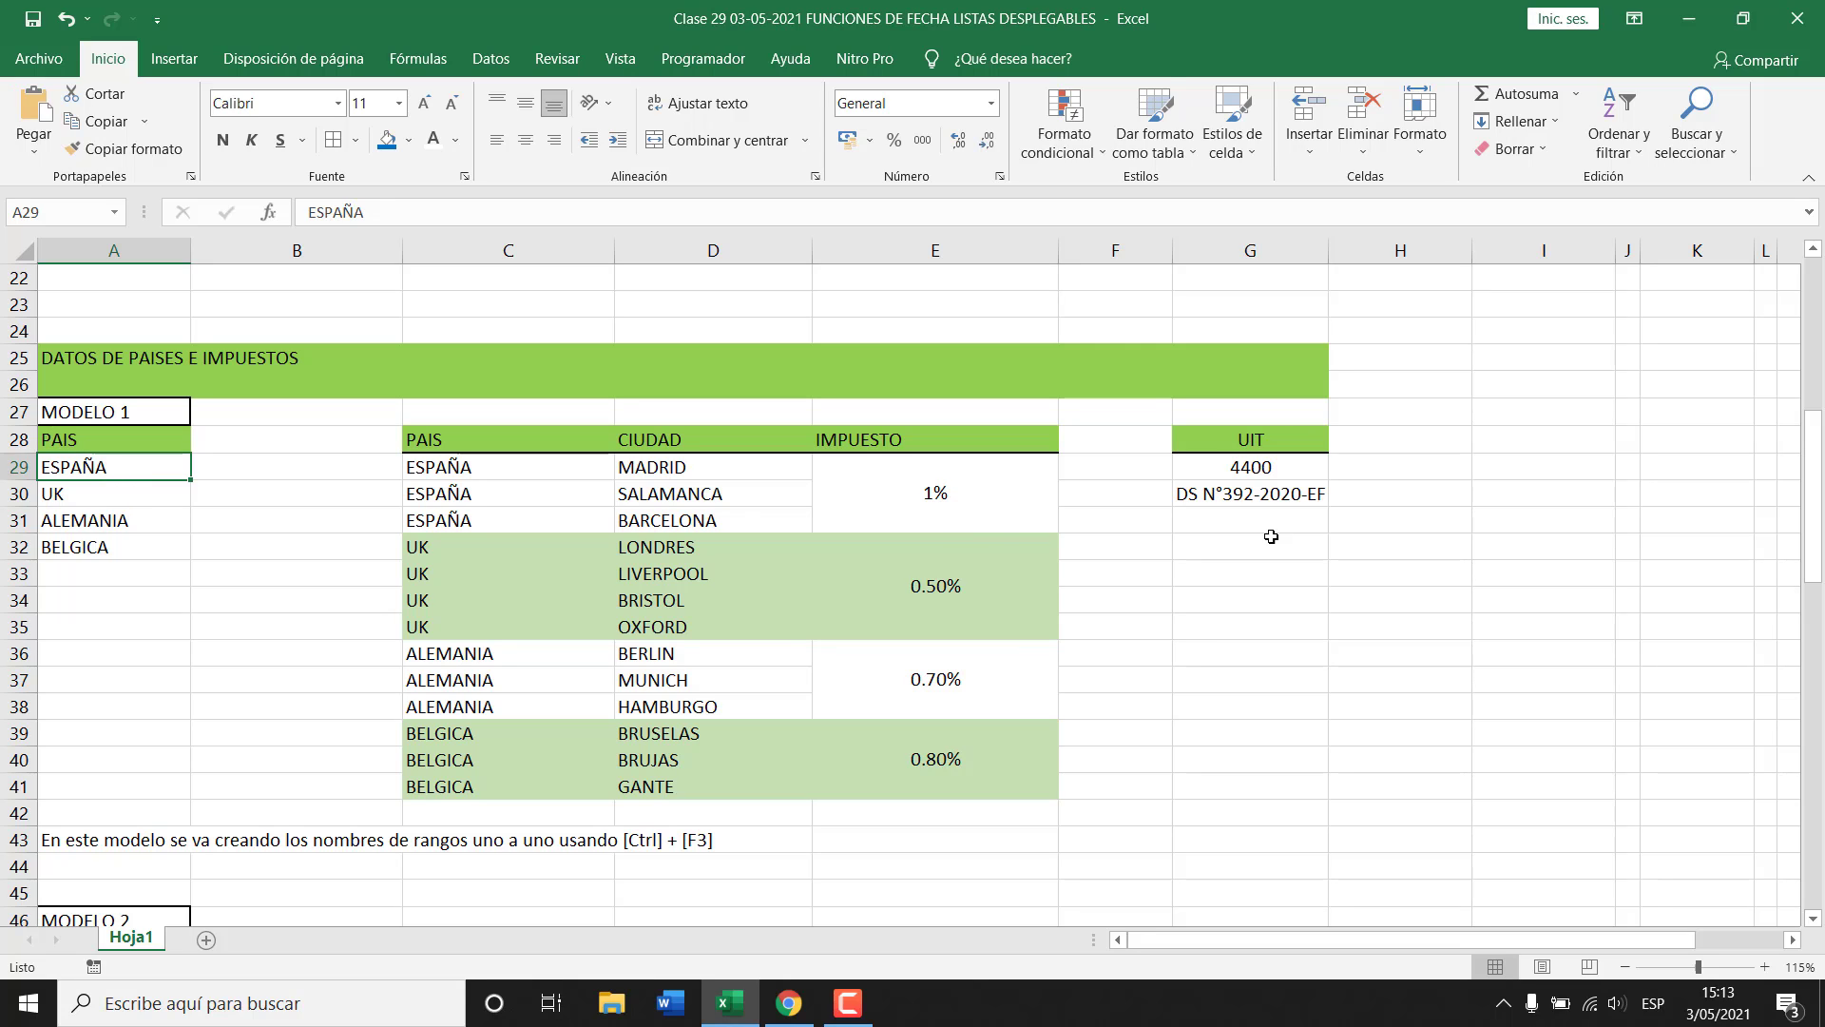
left_click_drag(1303, 563, 1304, 555)
Enter the heading PAIS in H32.
key("Right")
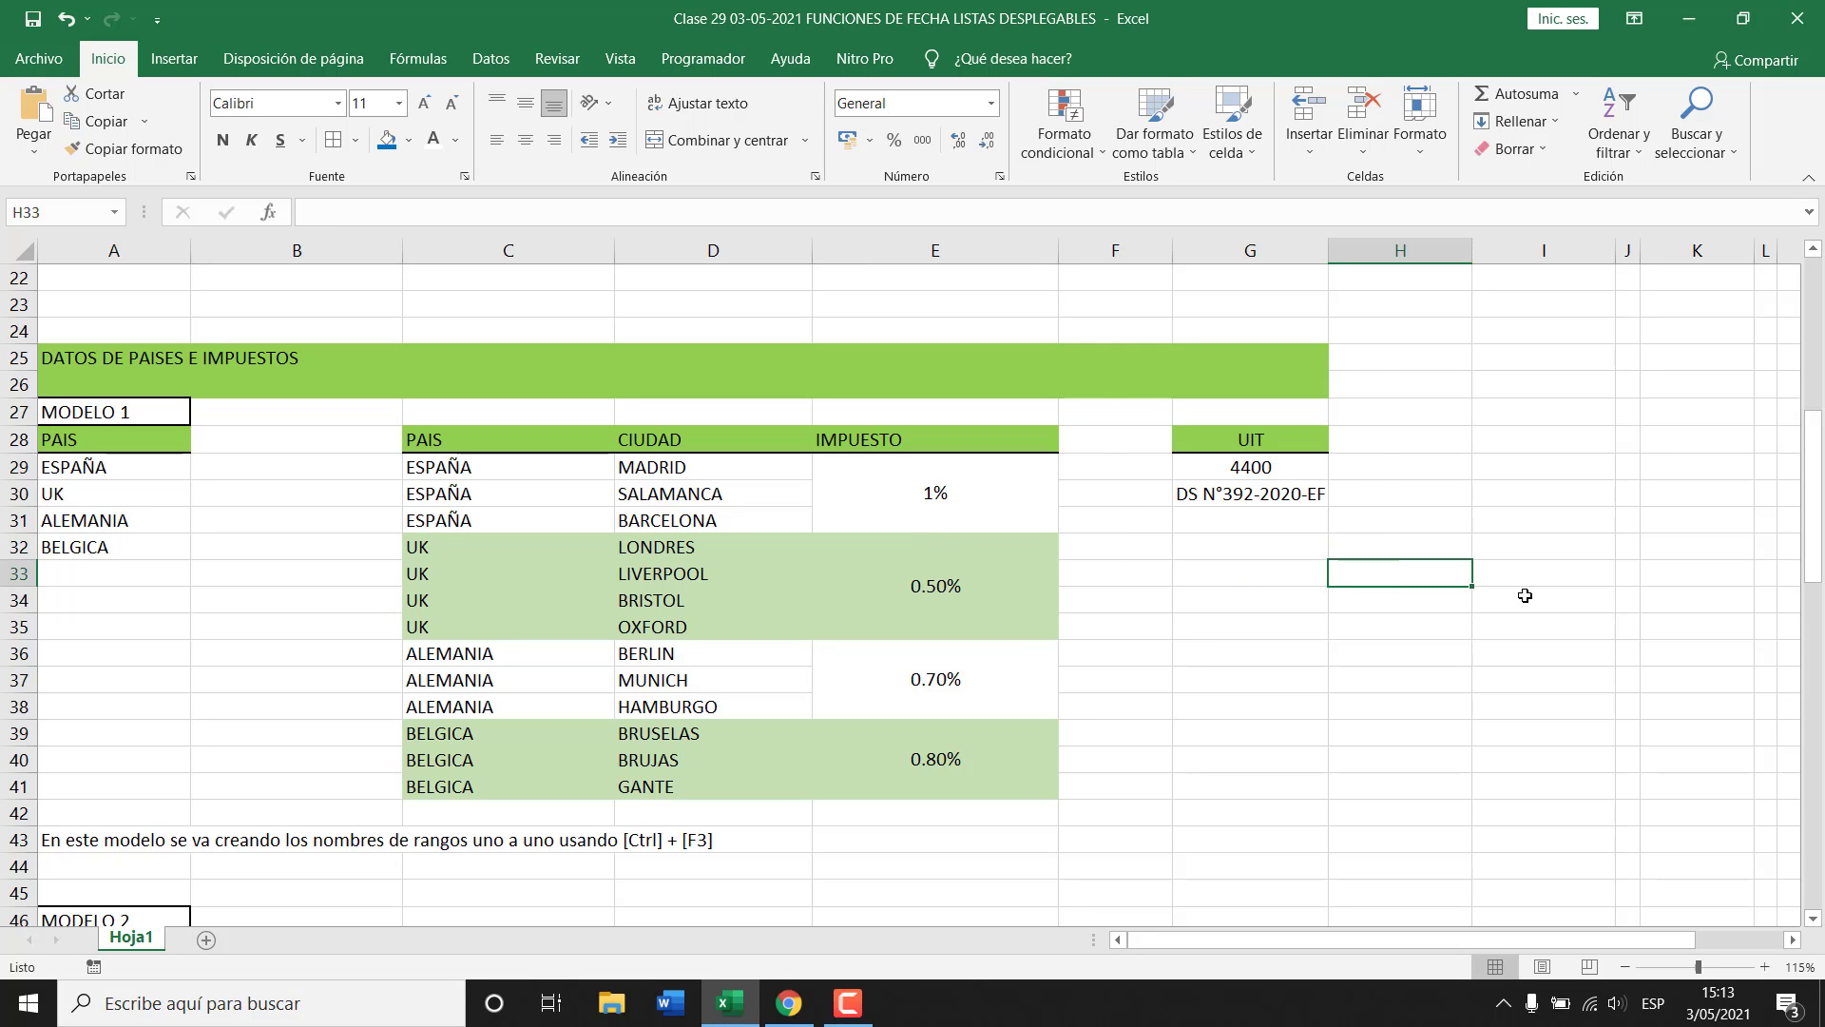
key("Up")
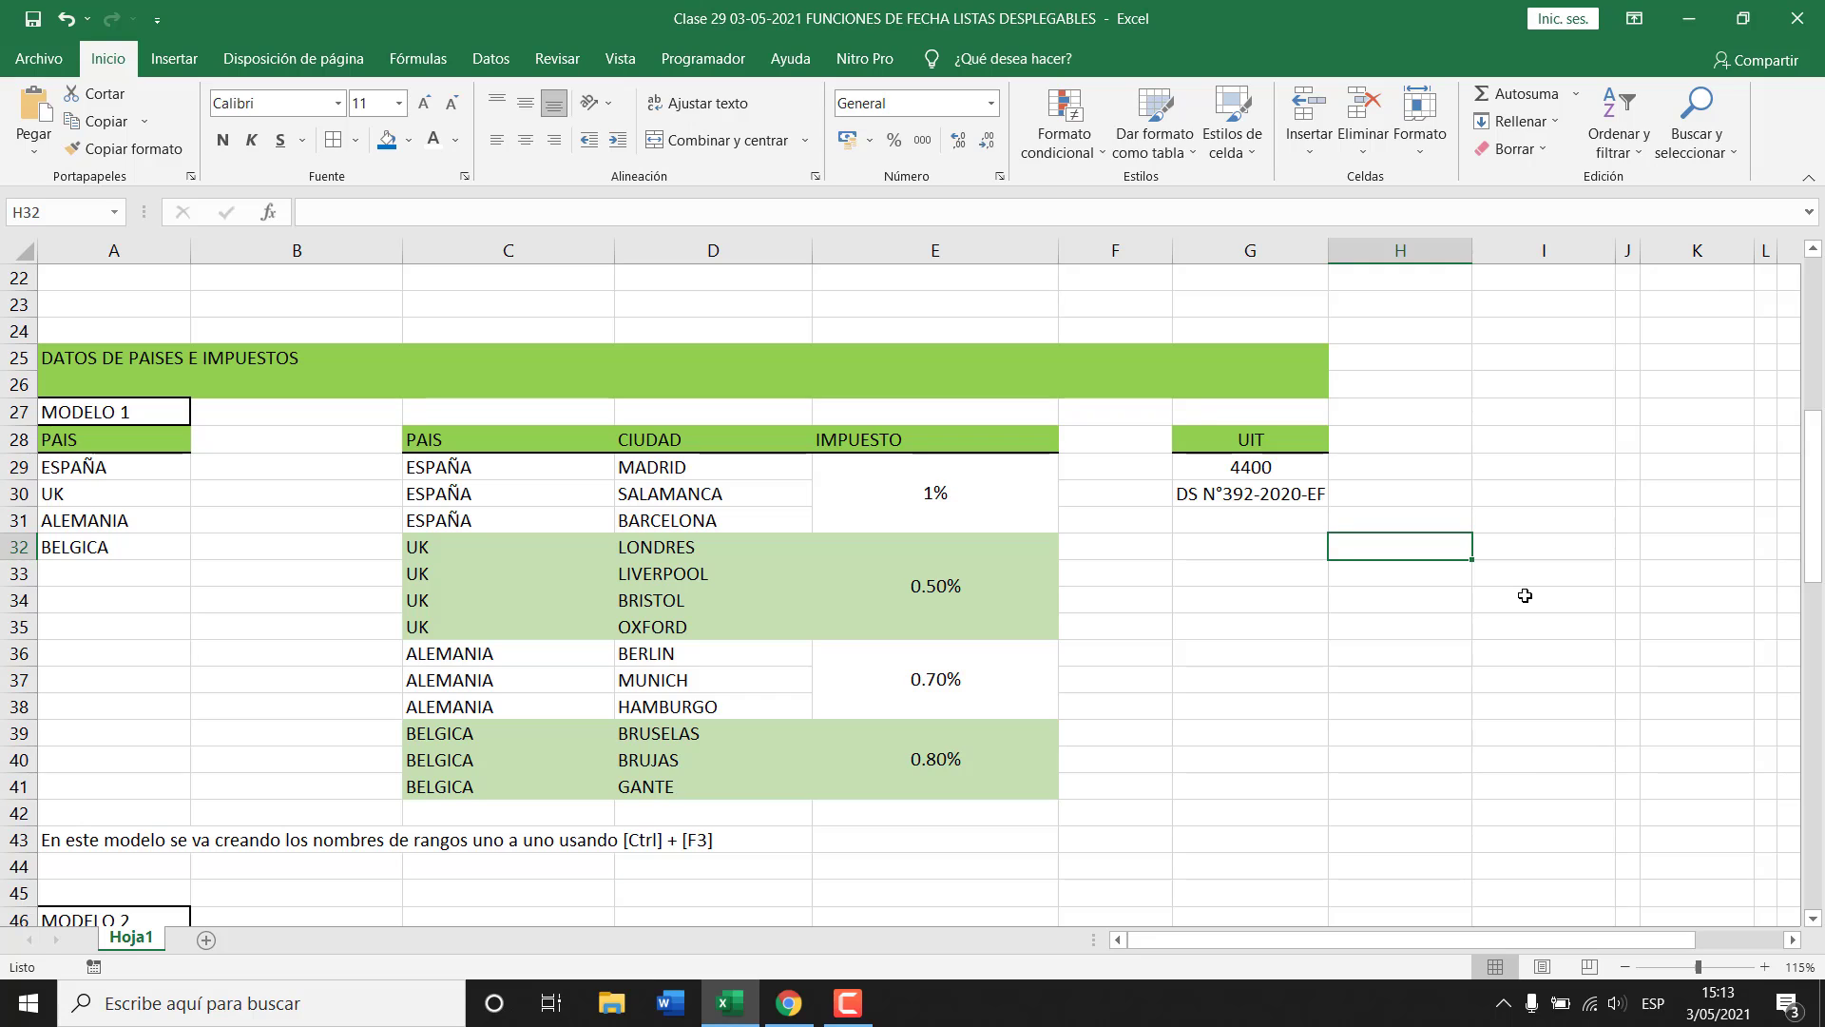
type("pais")
key("BackSpace")
key("BackSpace")
key("BackSpace")
key("BackSpace")
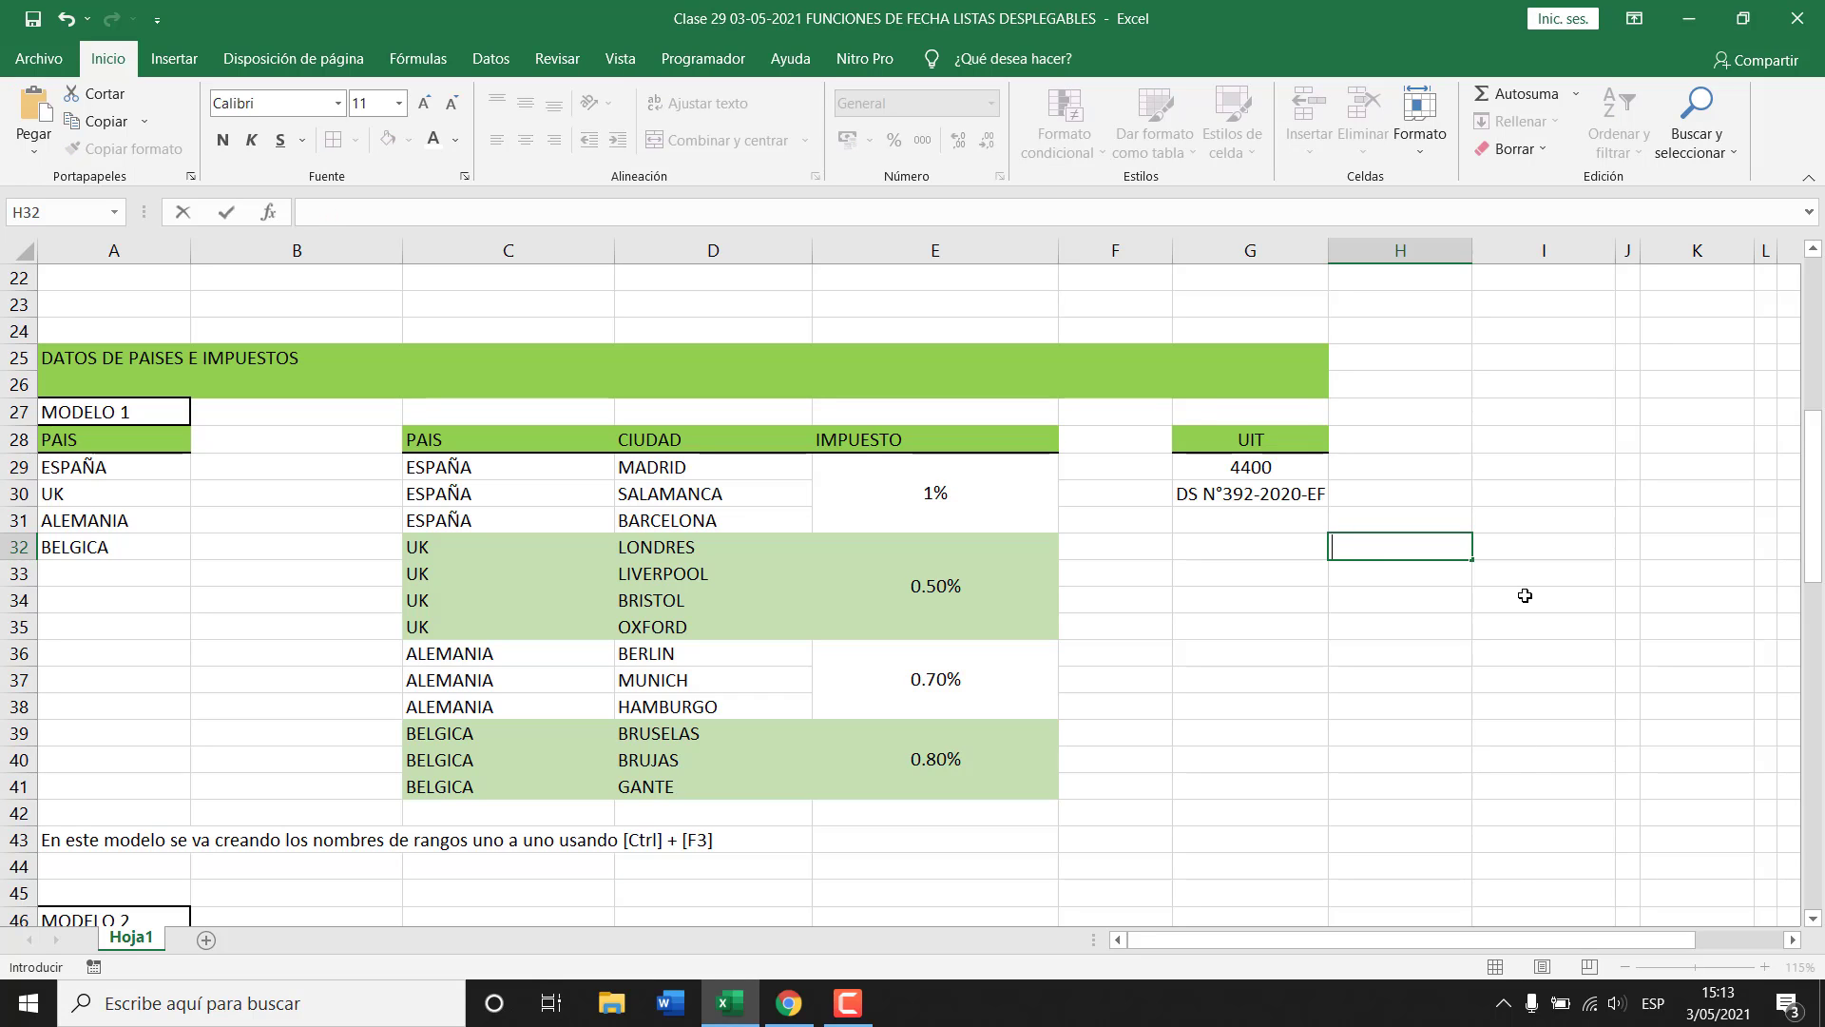
type("PAIS")
key("Return")
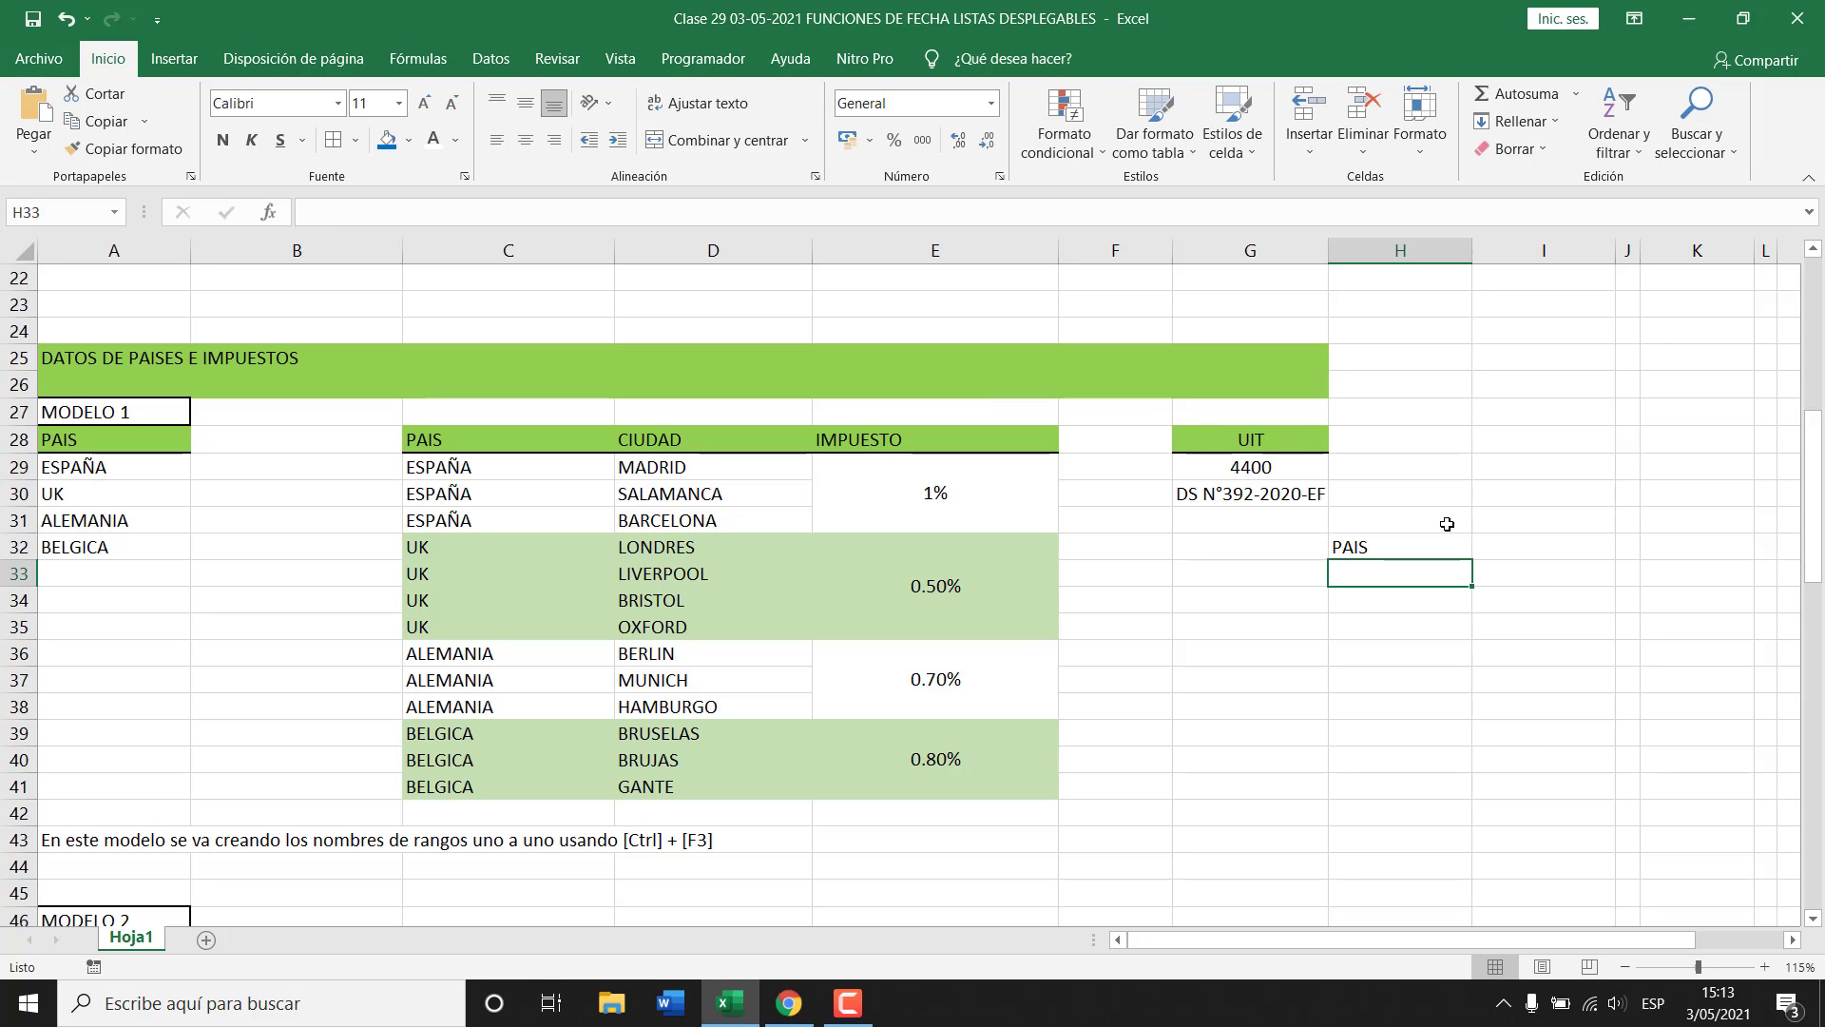
Give H33 a list validation sourced from the country names ESPAÑA–BELGICA (LISTA_PAIS).
left_click(490, 58)
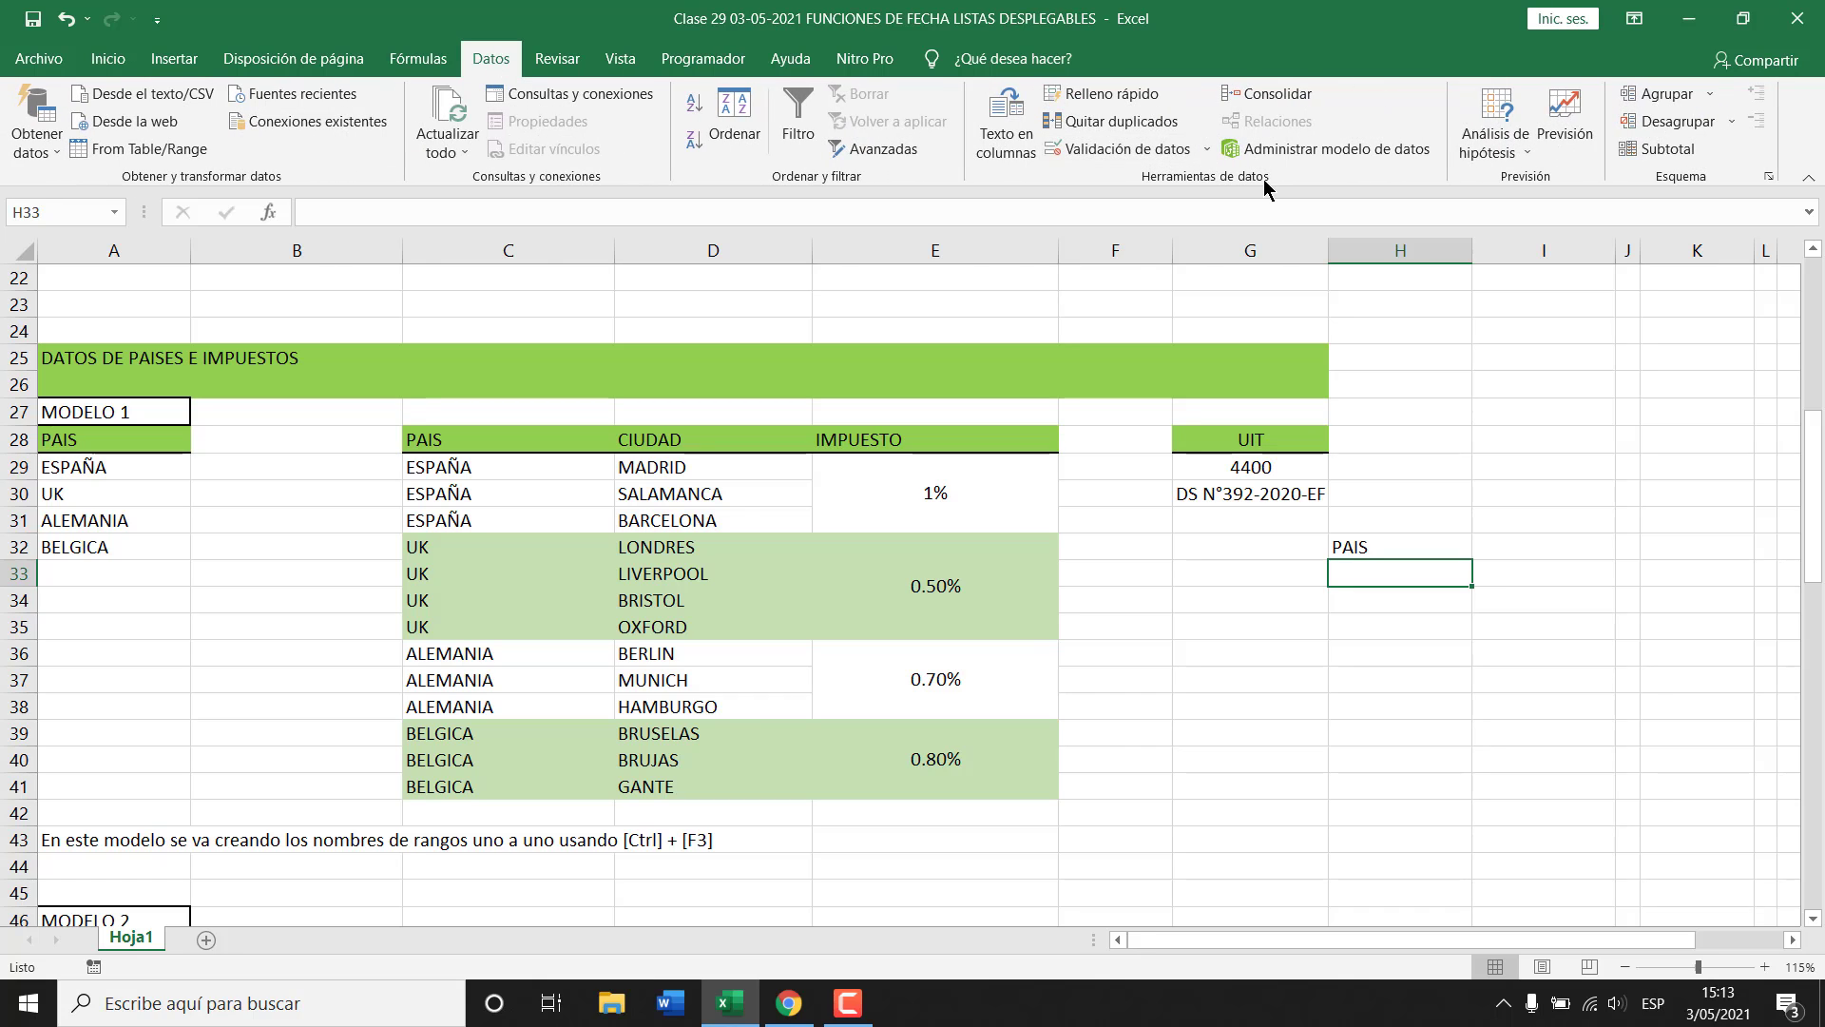
left_click(1098, 143)
left_click(1363, 435)
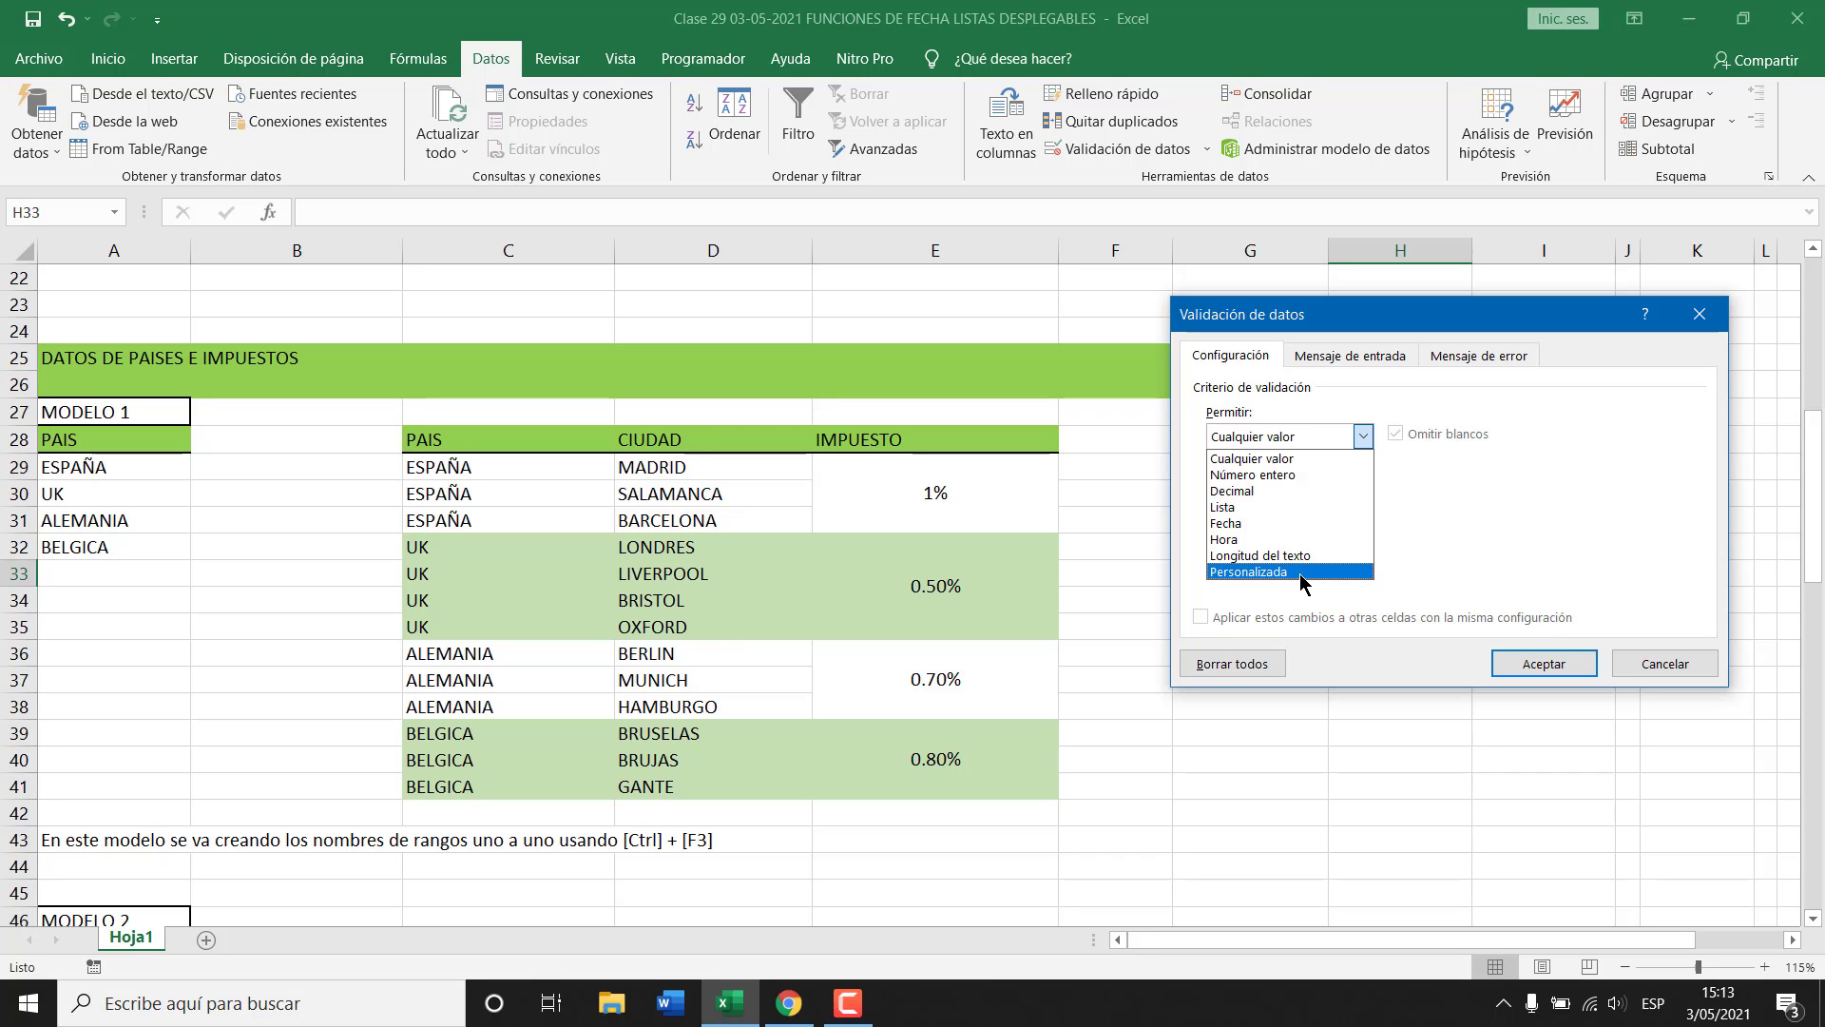
left_click(1229, 511)
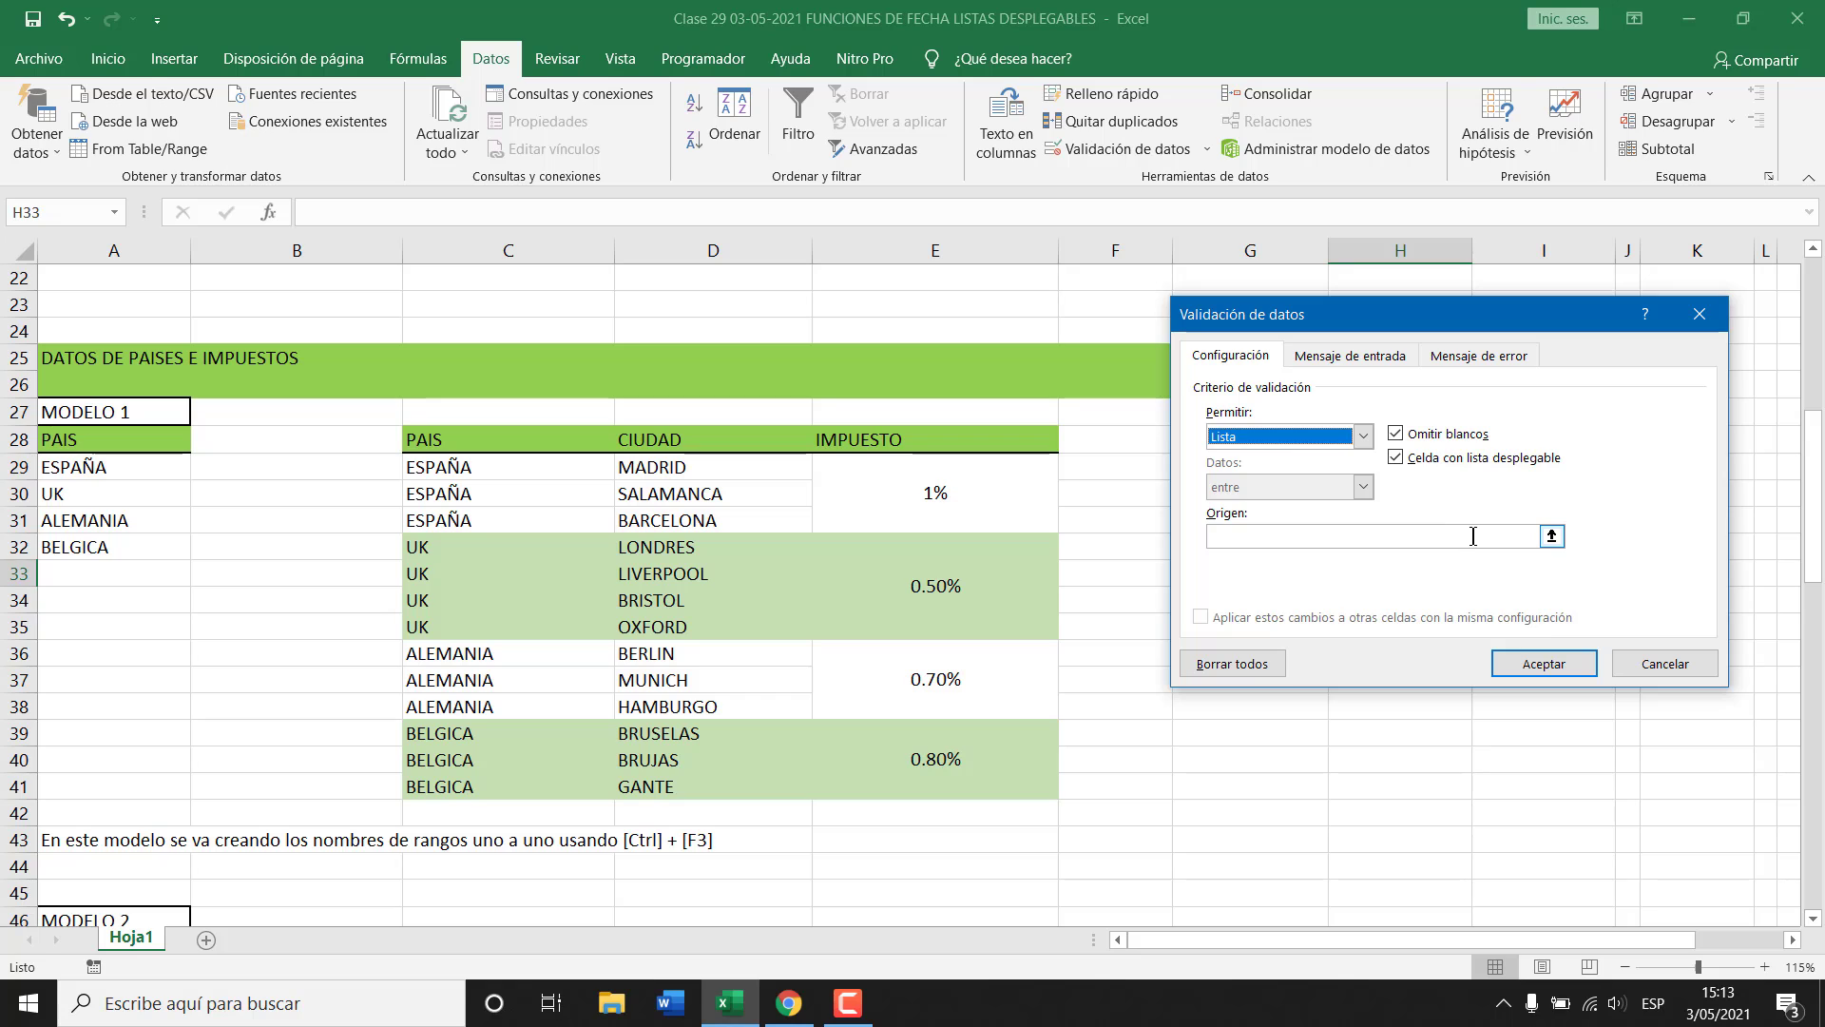
left_click(1552, 537)
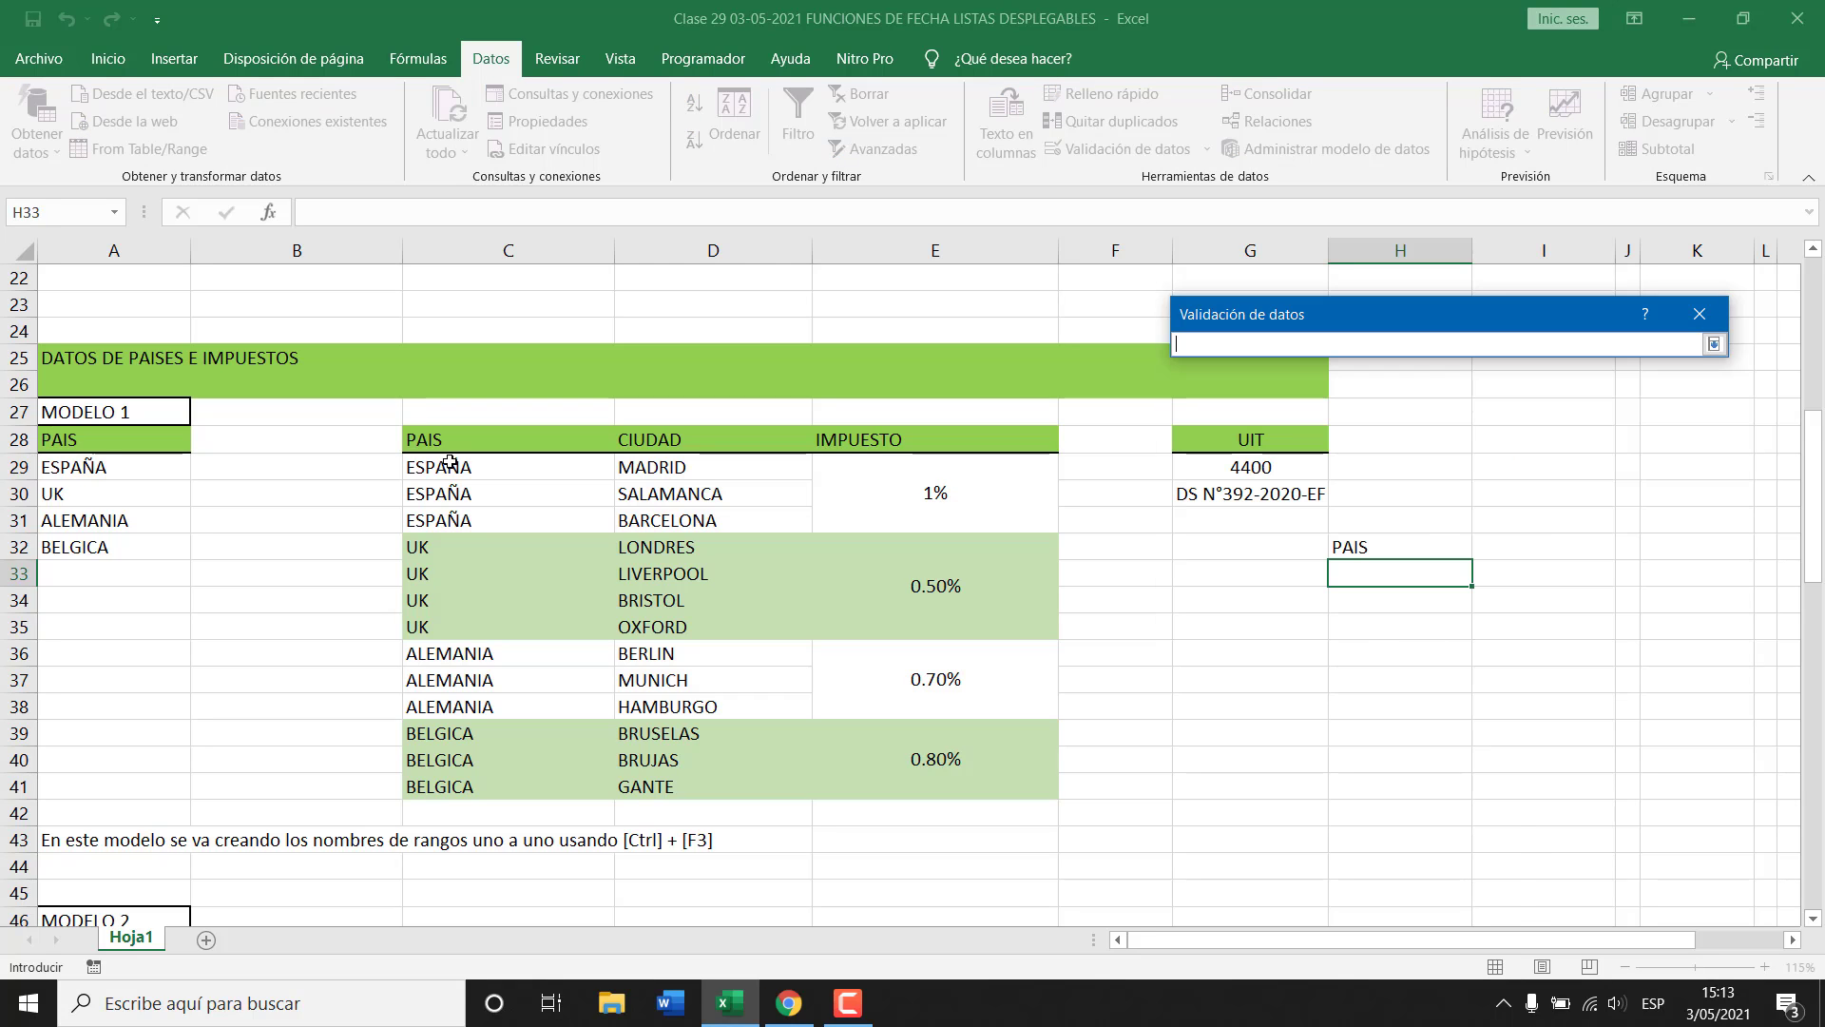
left_click_drag(74, 467, 106, 546)
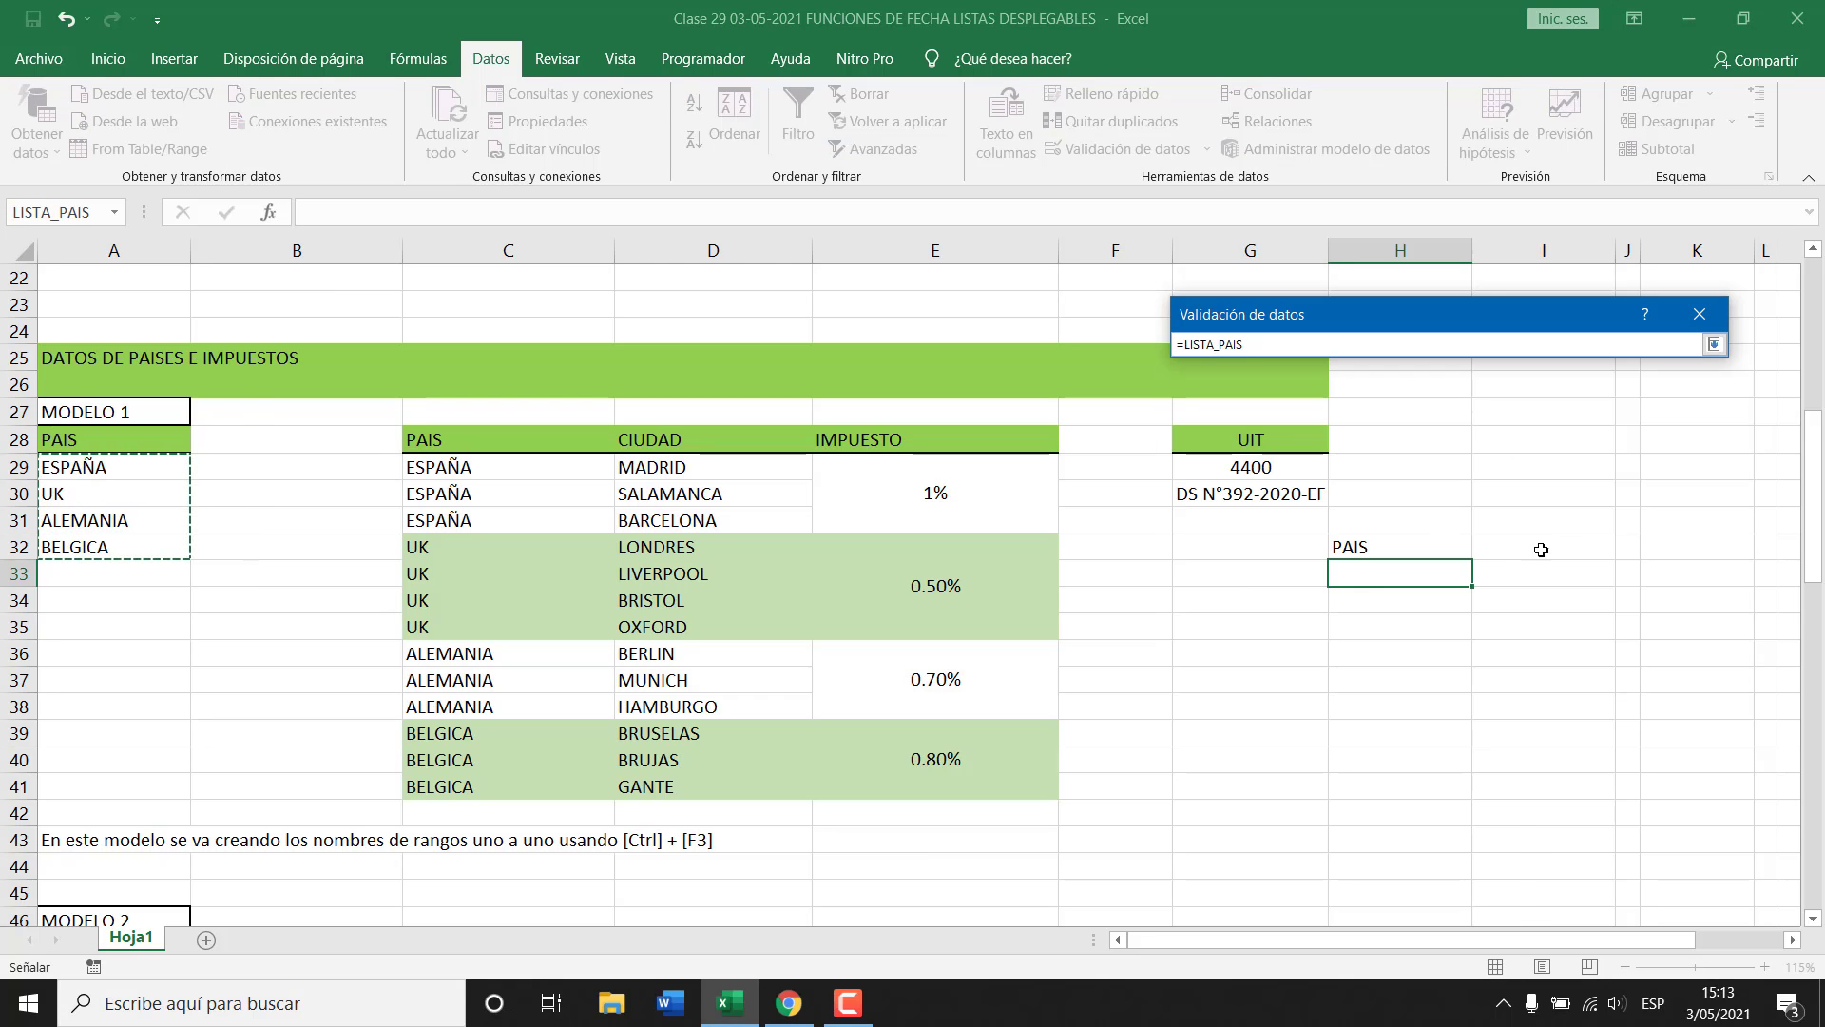
key("Return")
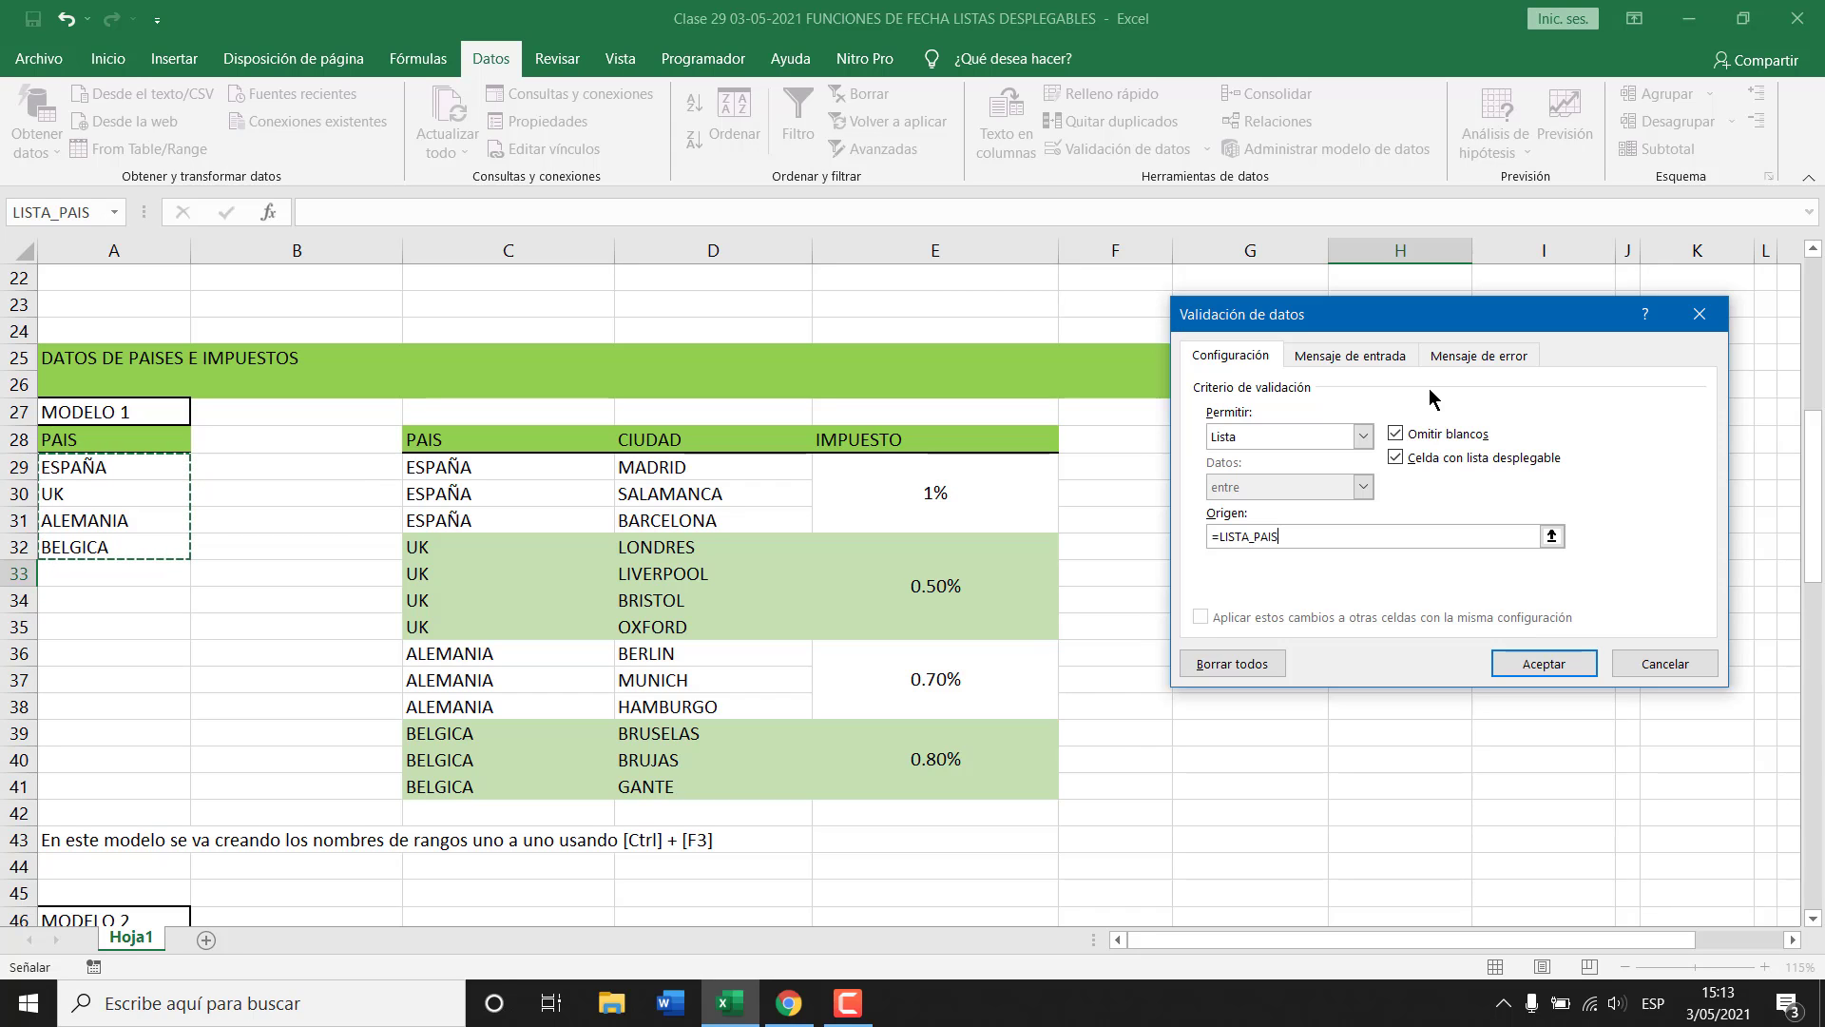
key("Return")
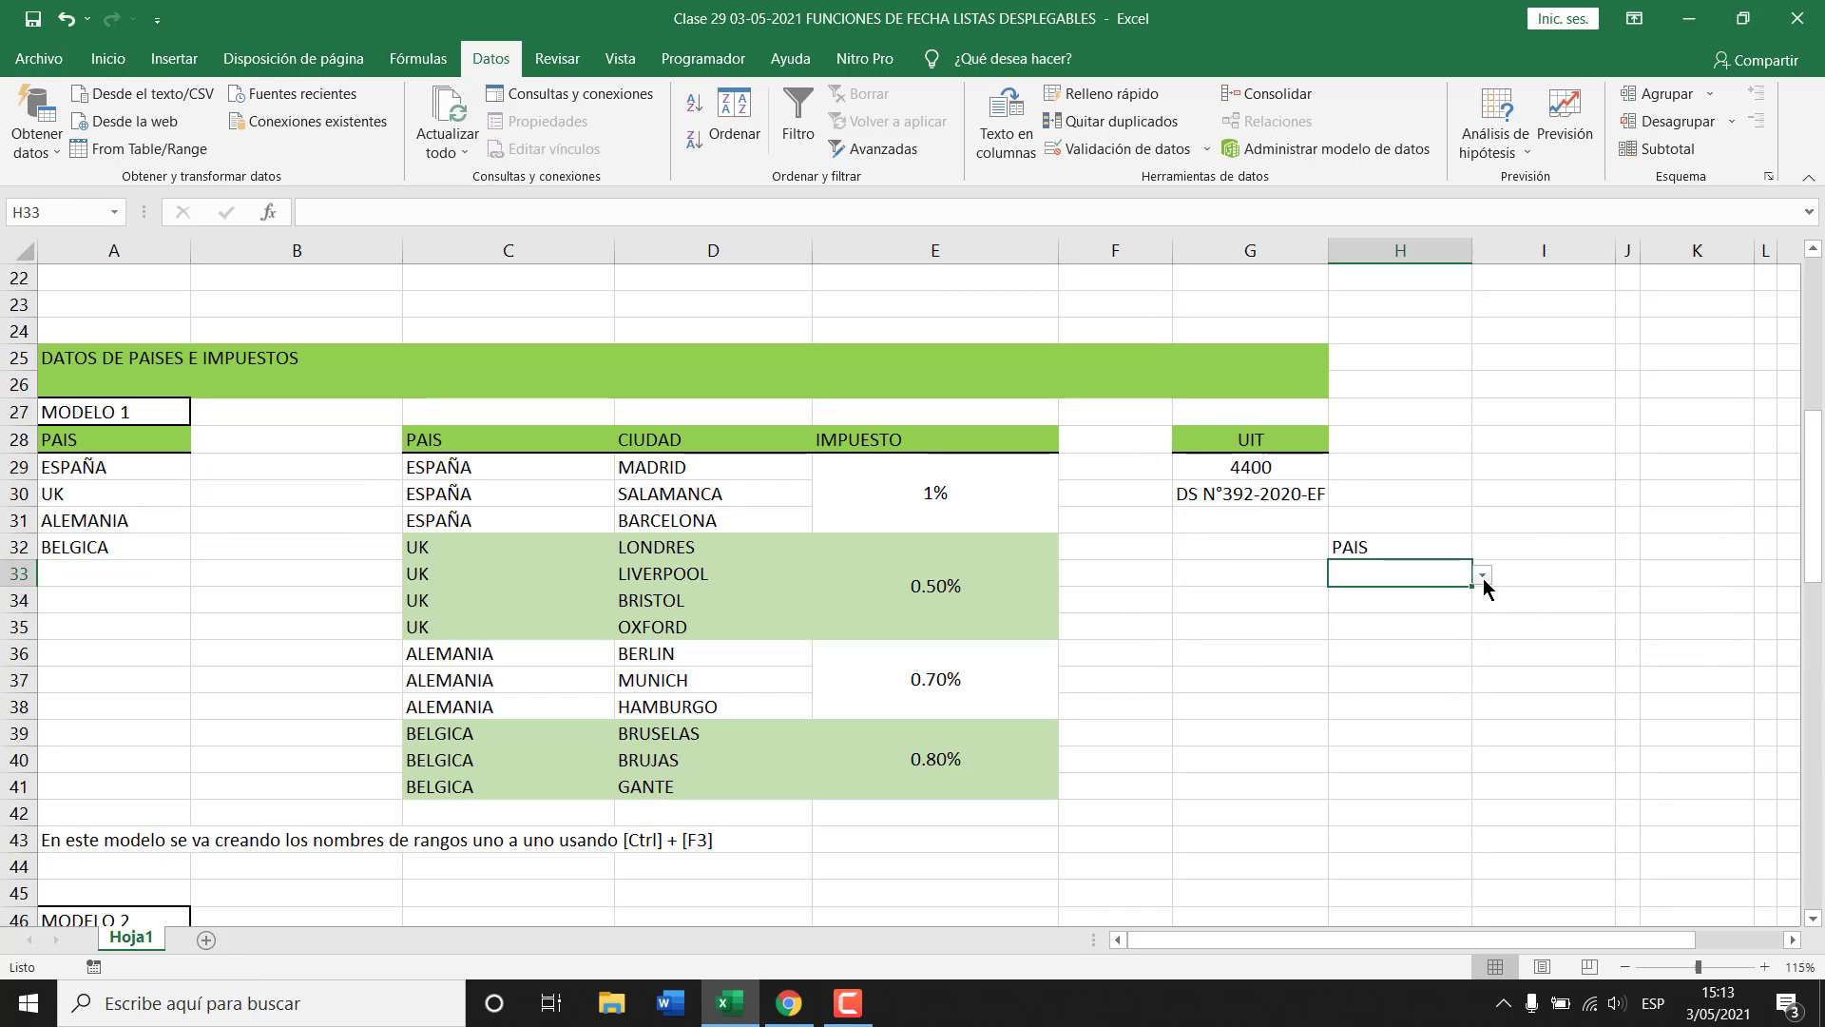
left_click(1483, 576)
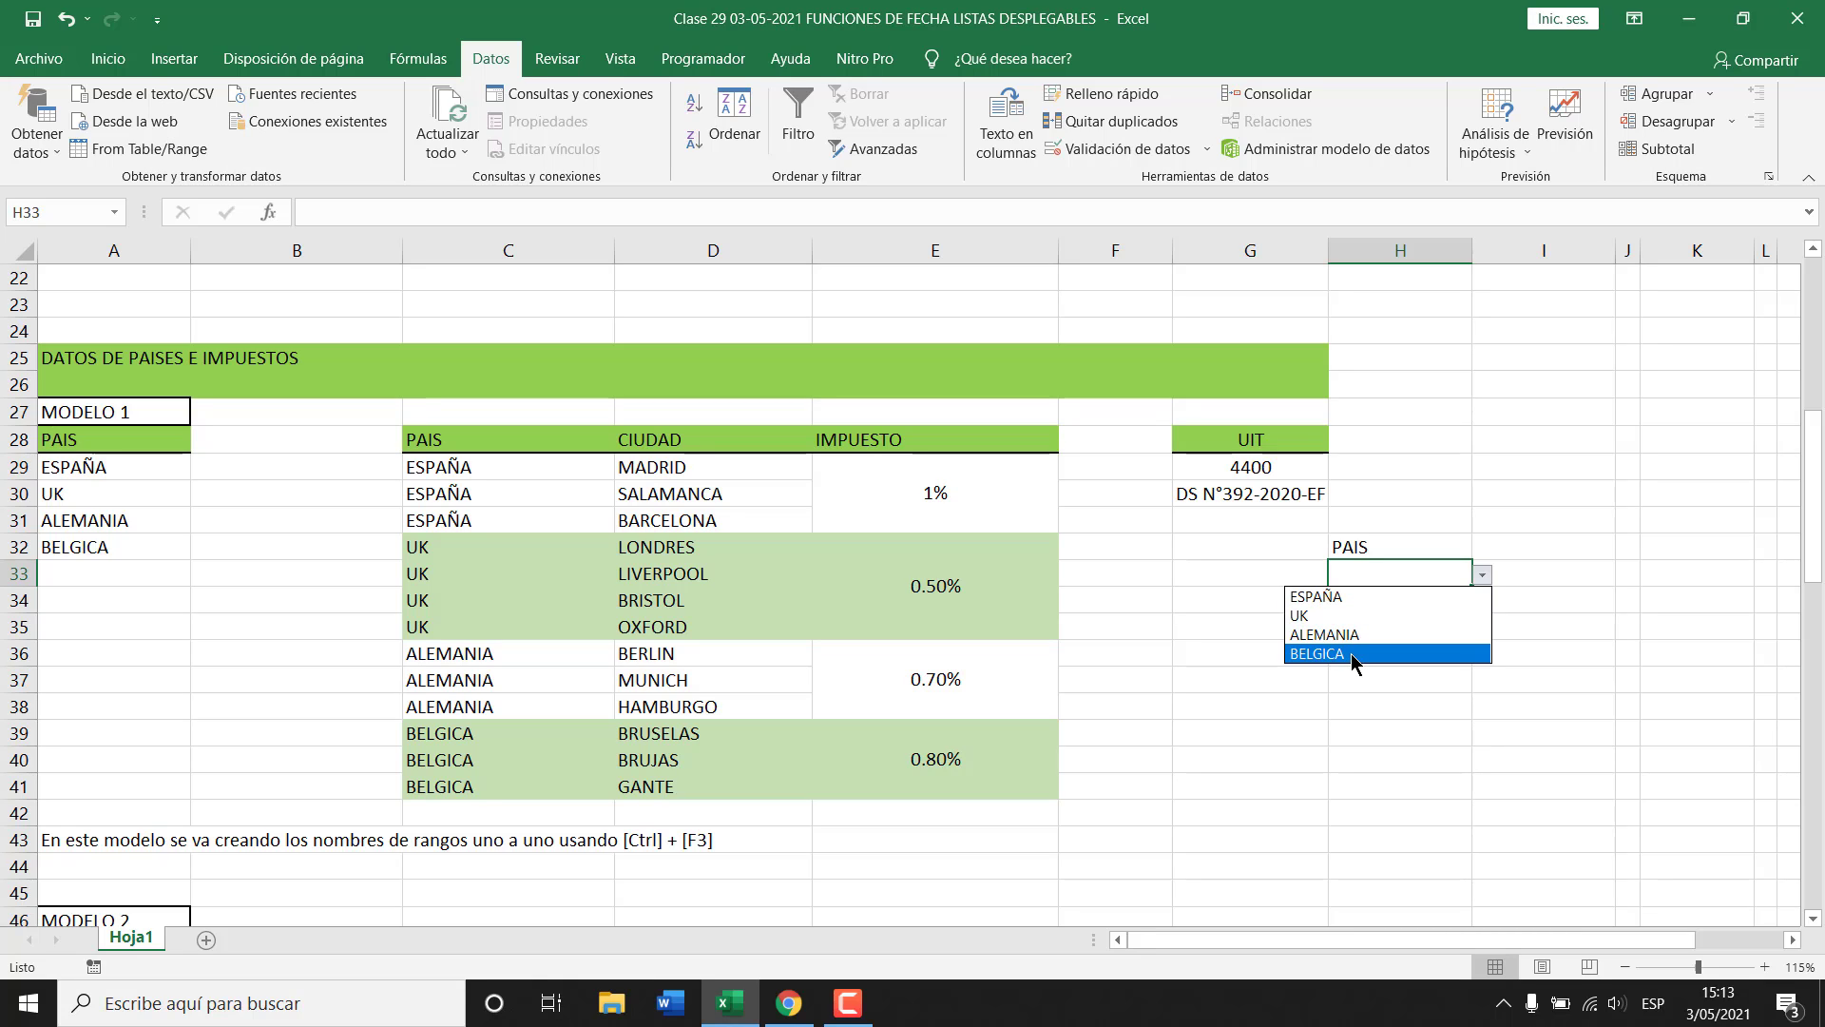
Try H33's dropdown with ESPAÑA, UK, then ALEMANIA.
left_click(1342, 597)
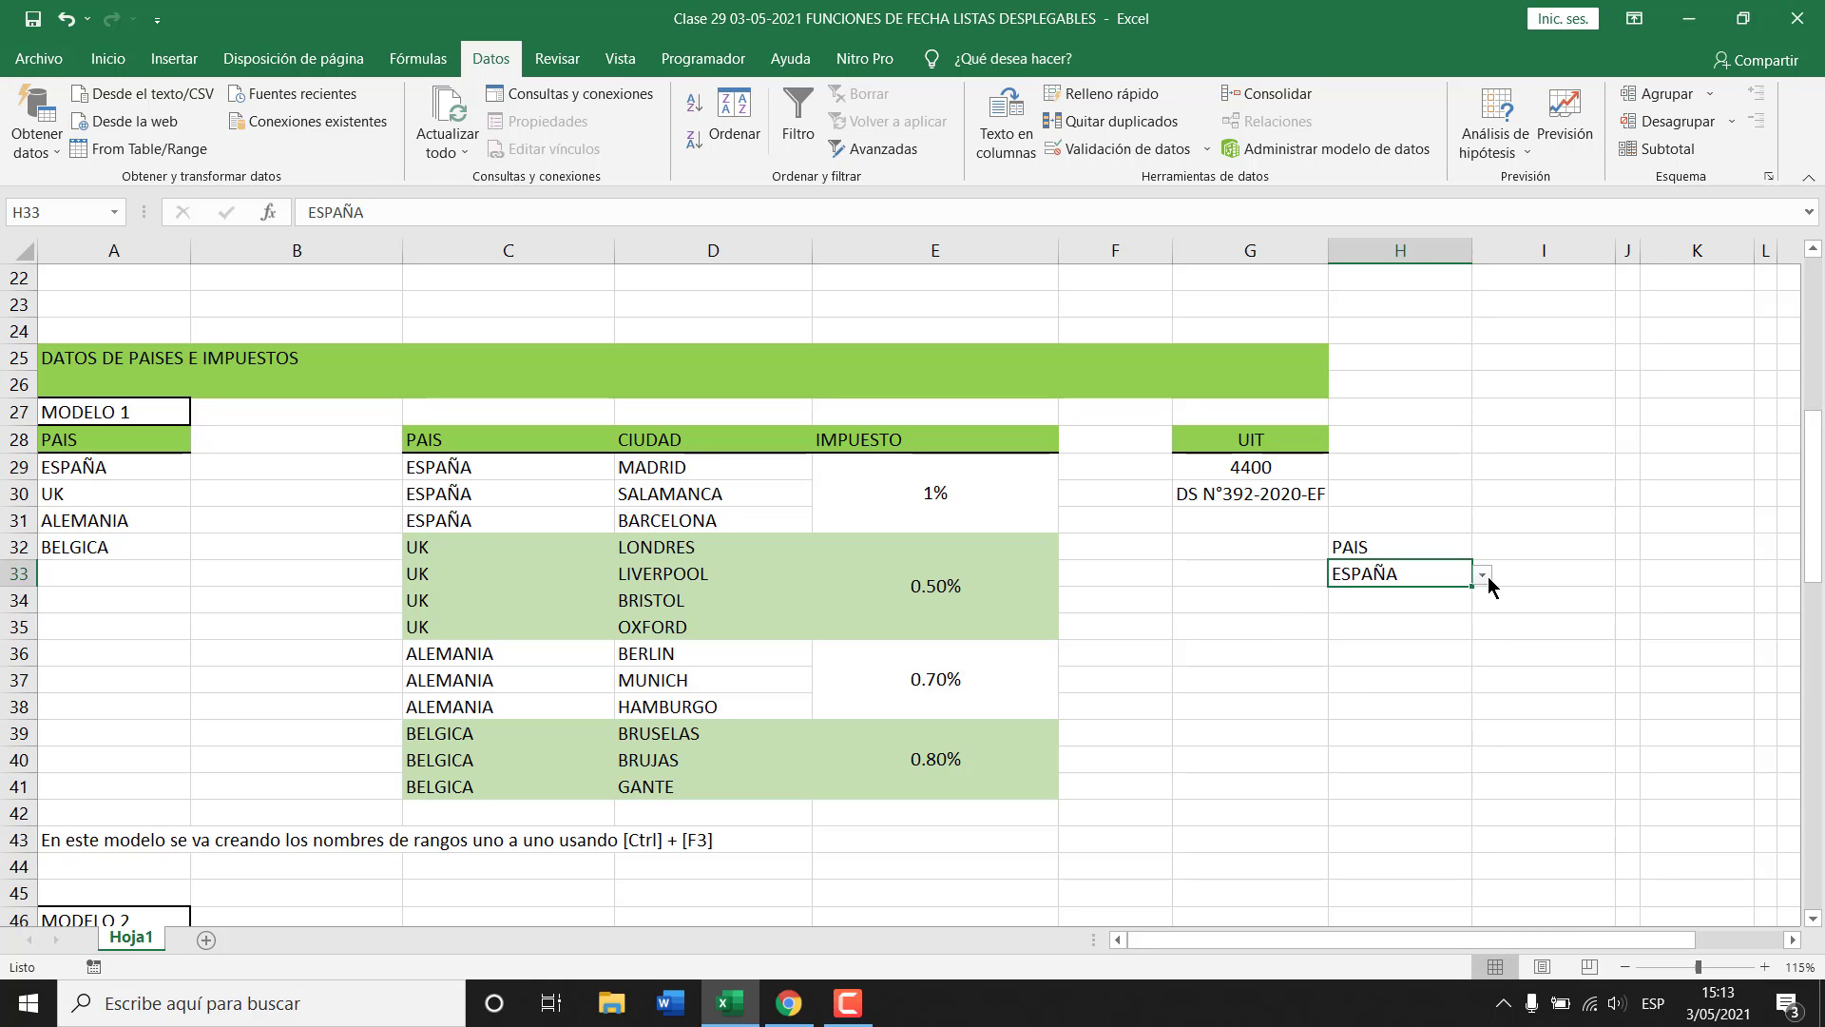
left_click(1487, 576)
left_click(1387, 615)
left_click(1483, 576)
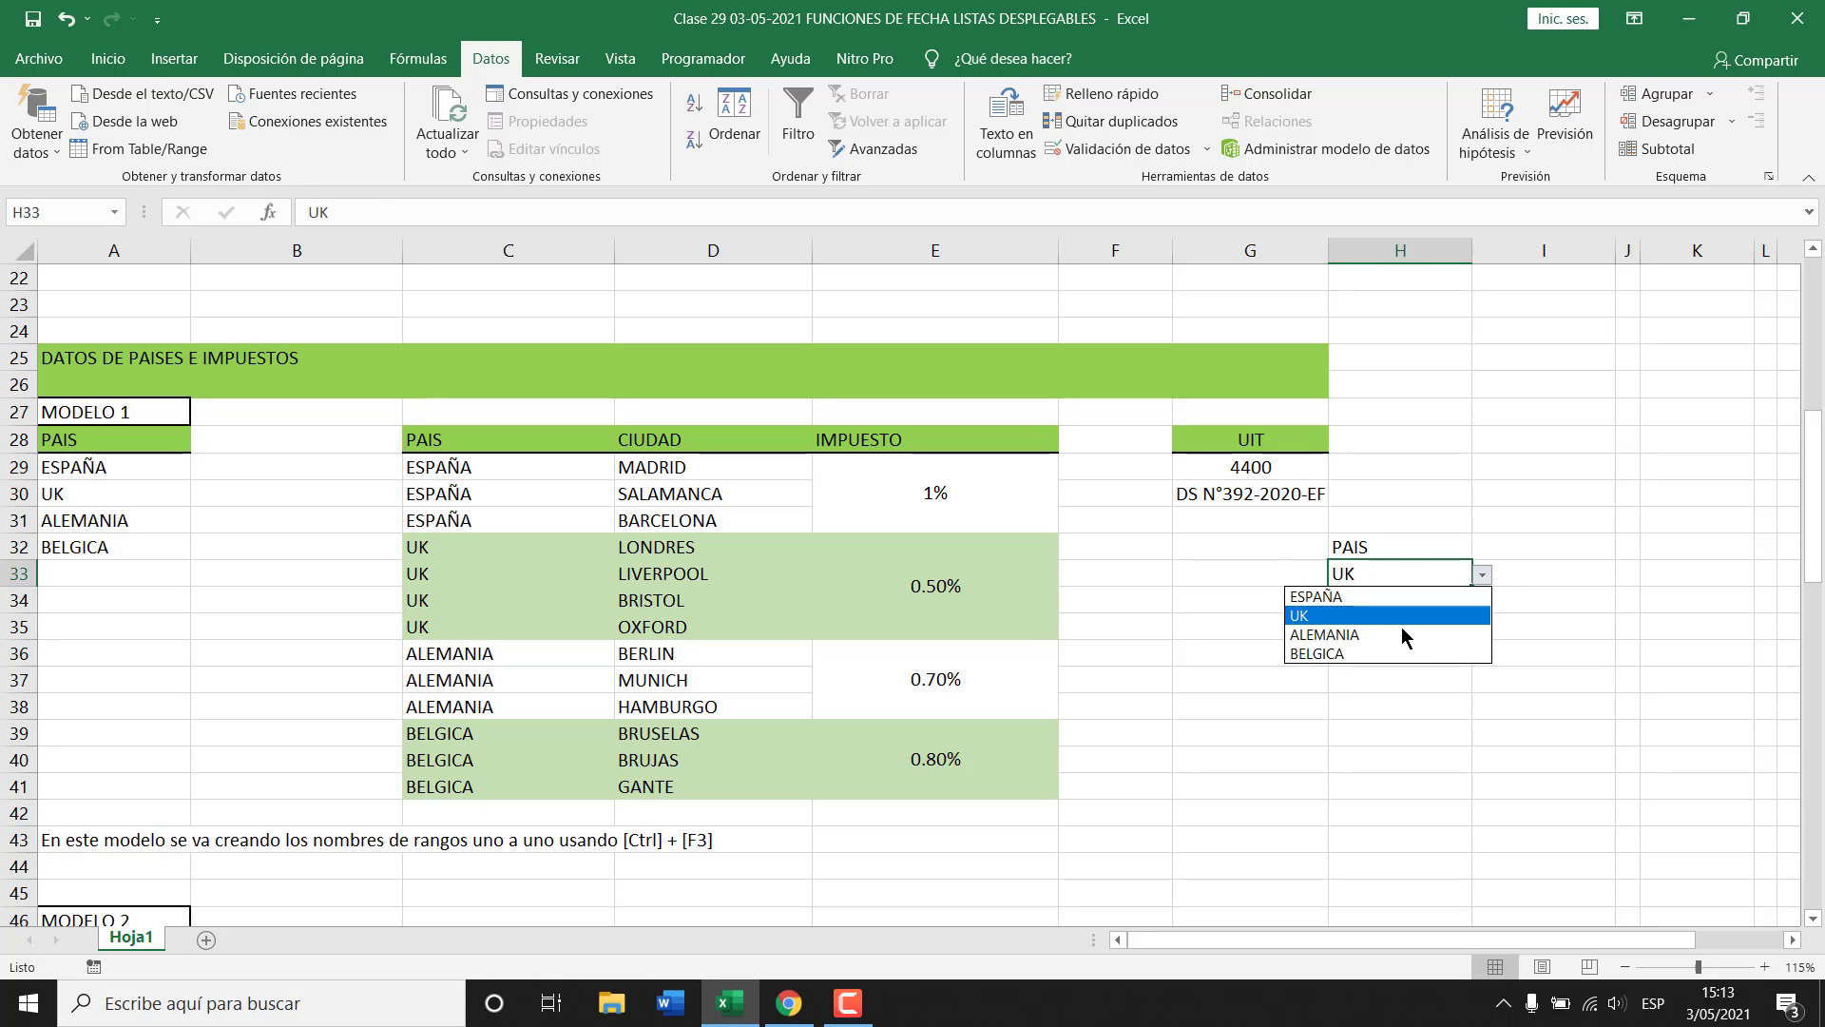
left_click(1407, 634)
left_click(1481, 576)
left_click(1194, 598)
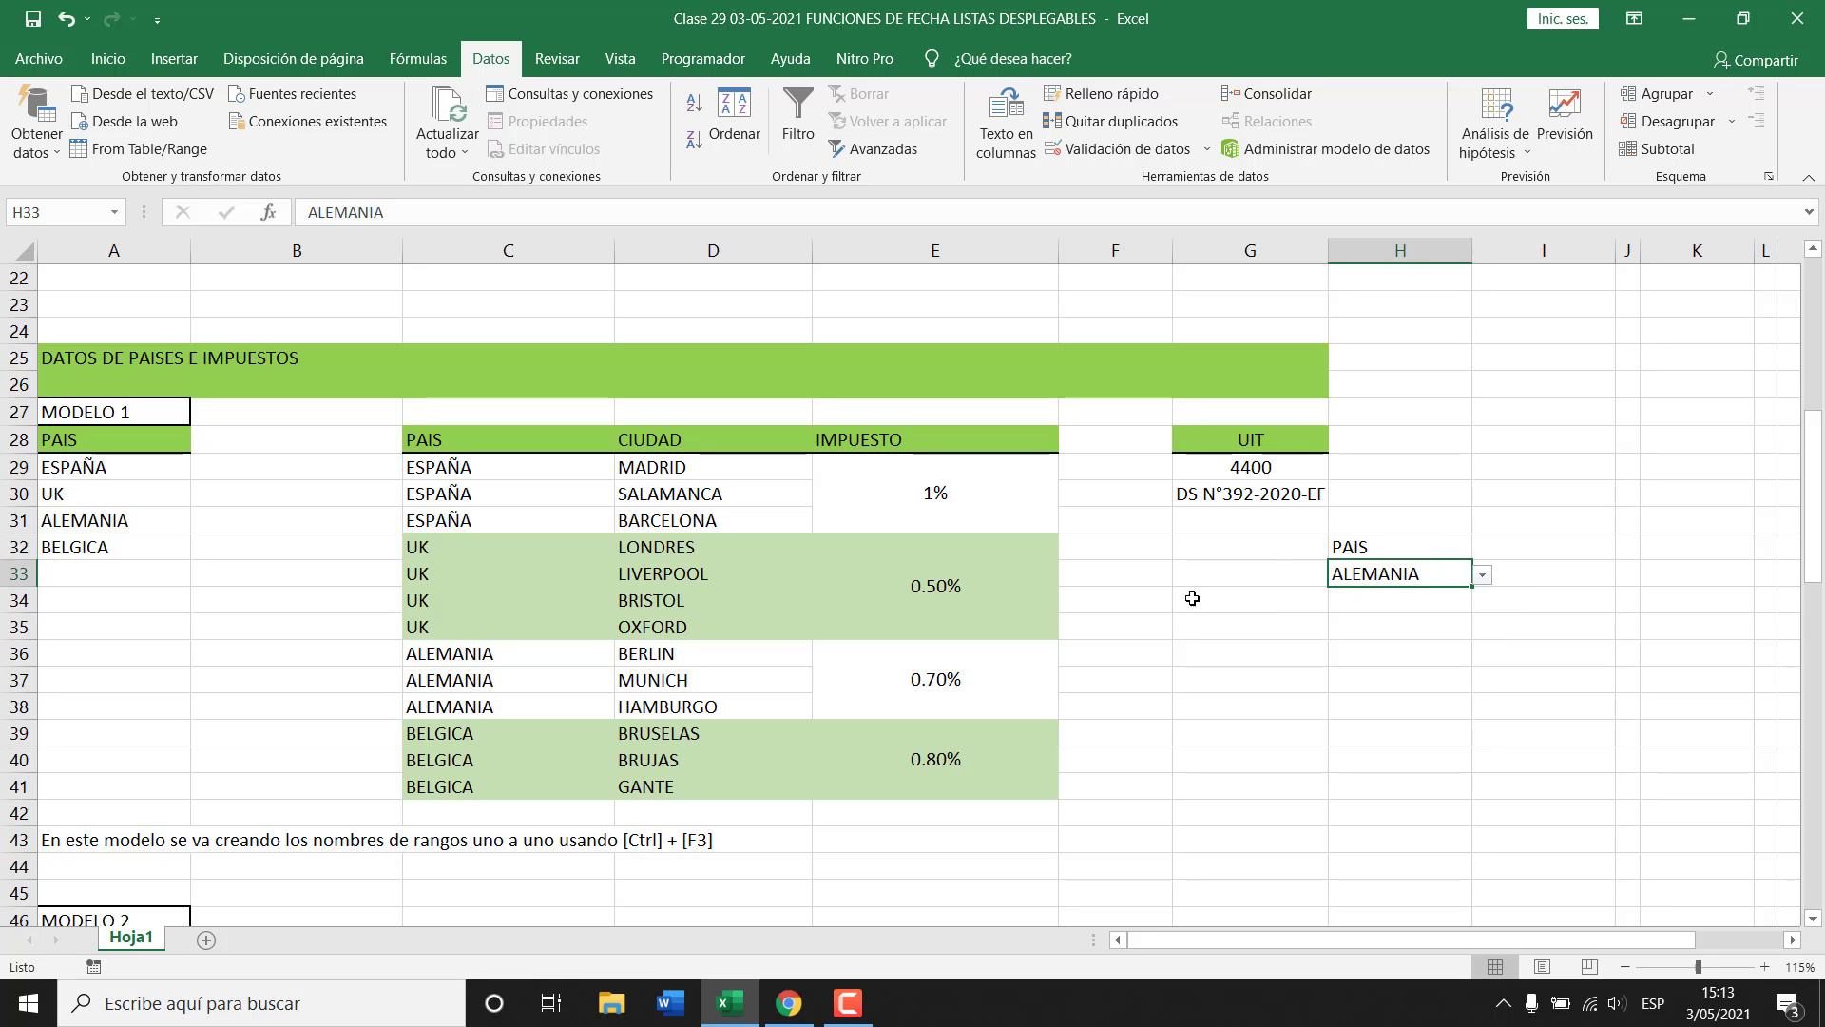
Add COLOMBIA under BELGICA in A33 of the country list.
left_click(121, 573)
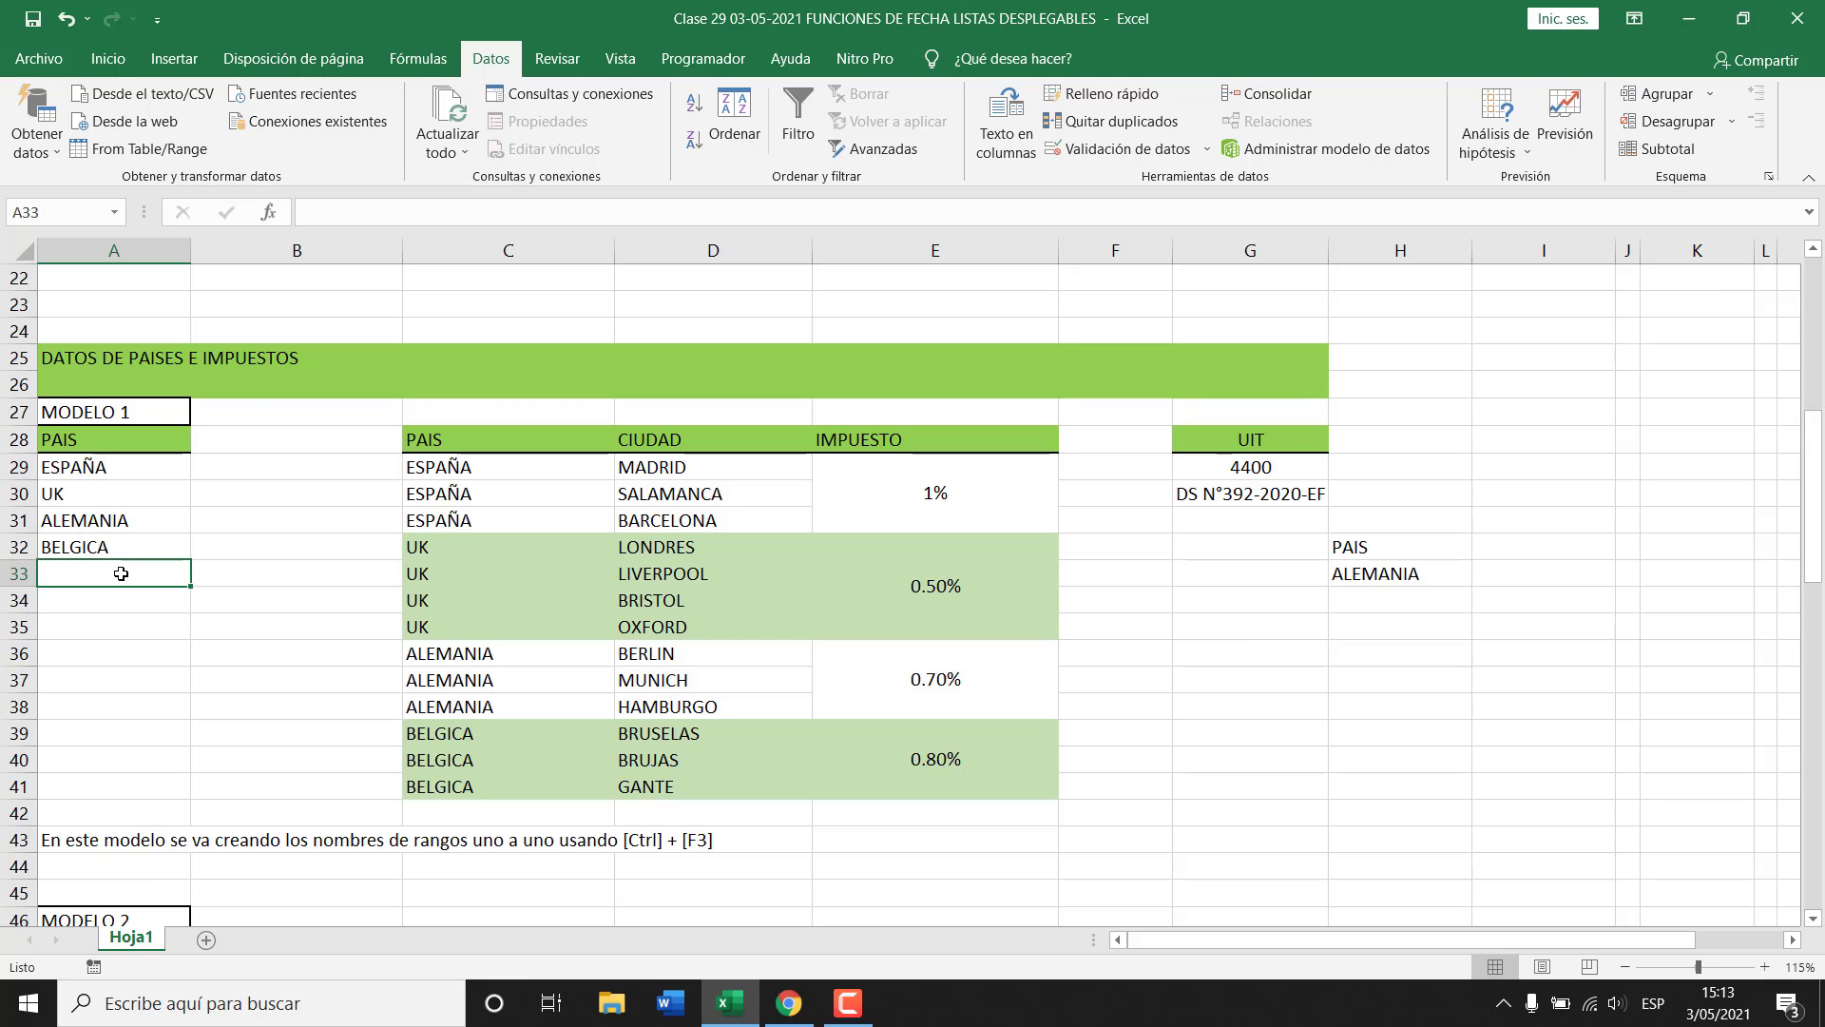
type("b")
key("BackSpace")
key("BackSpace")
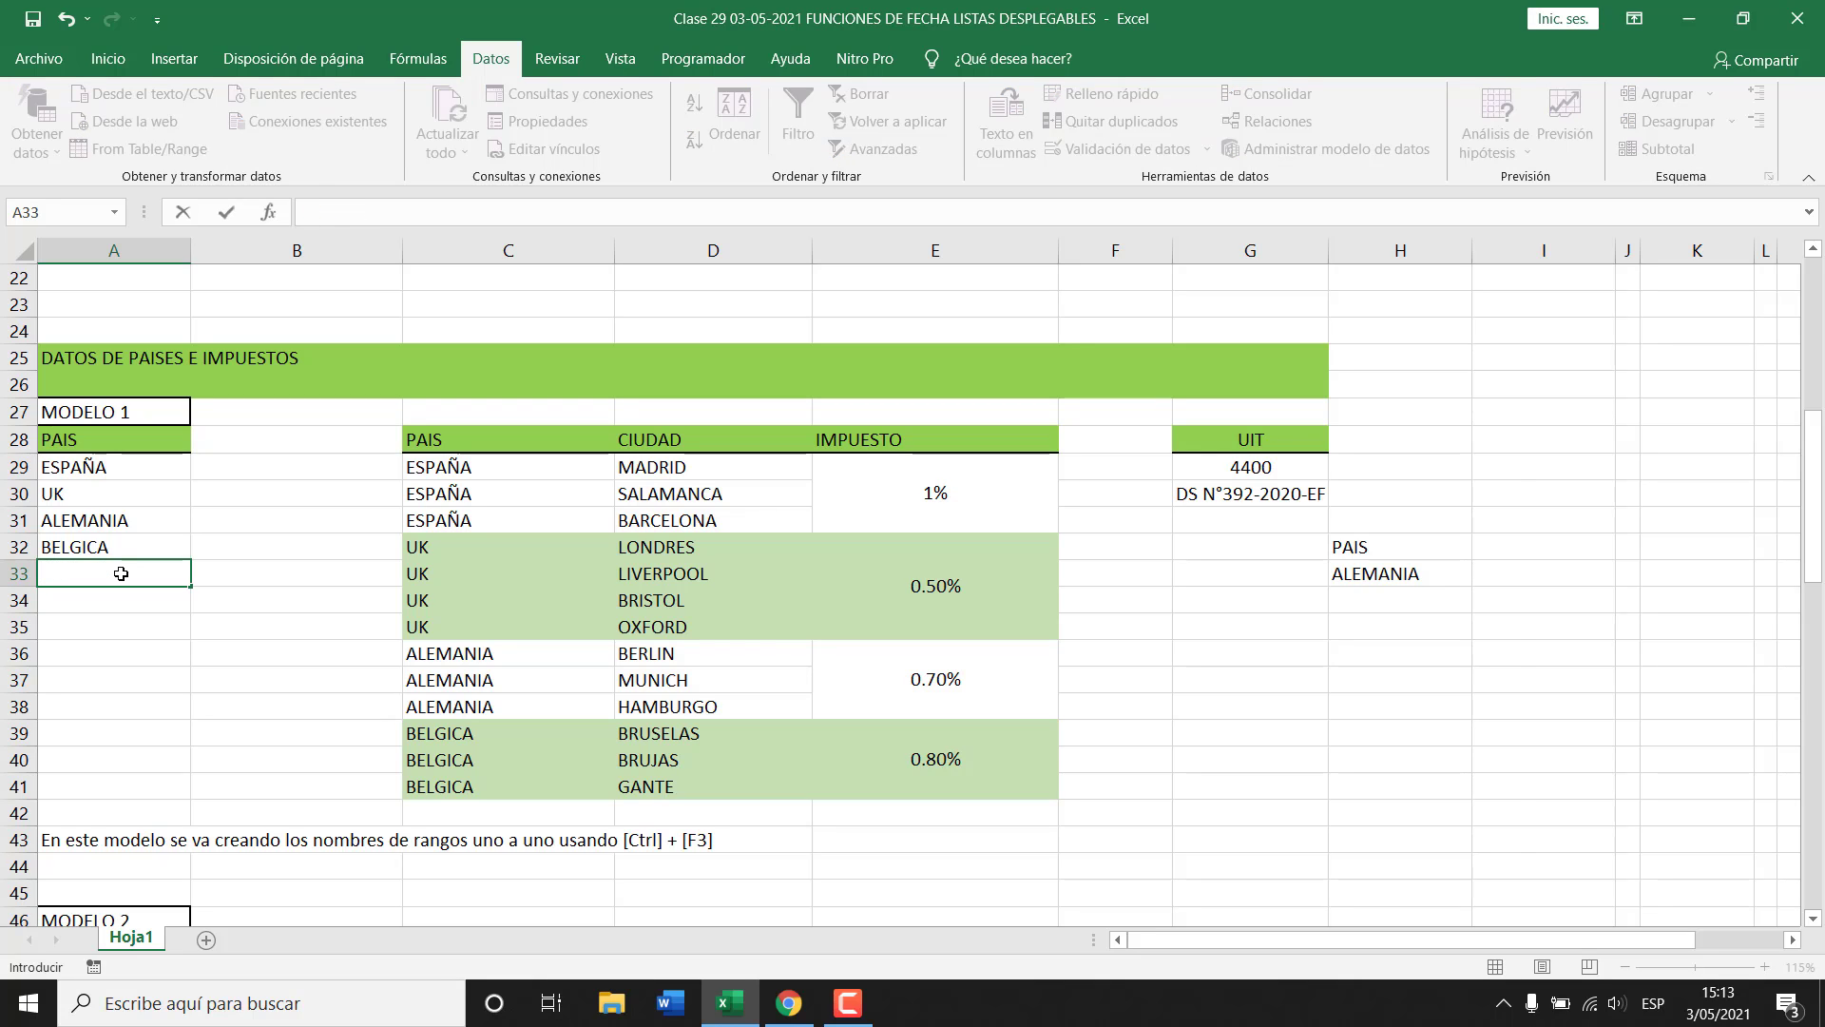
type("COLOMBIA")
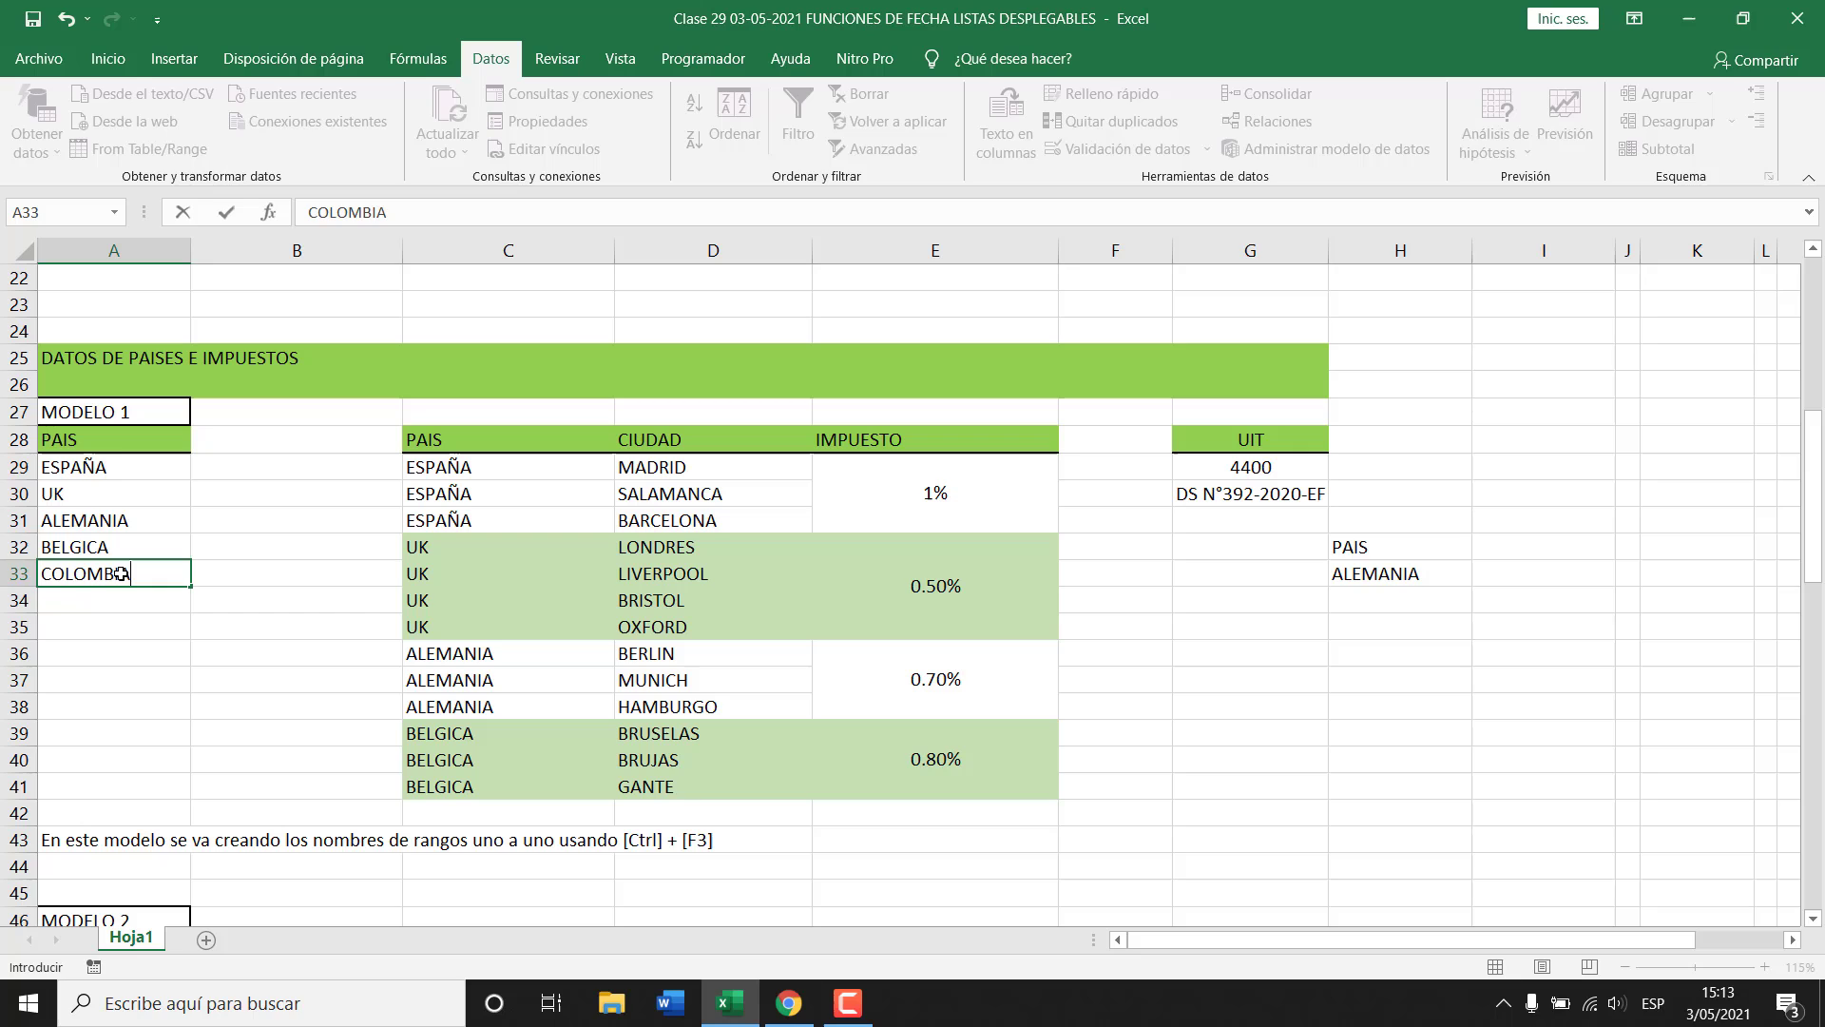
key("Return")
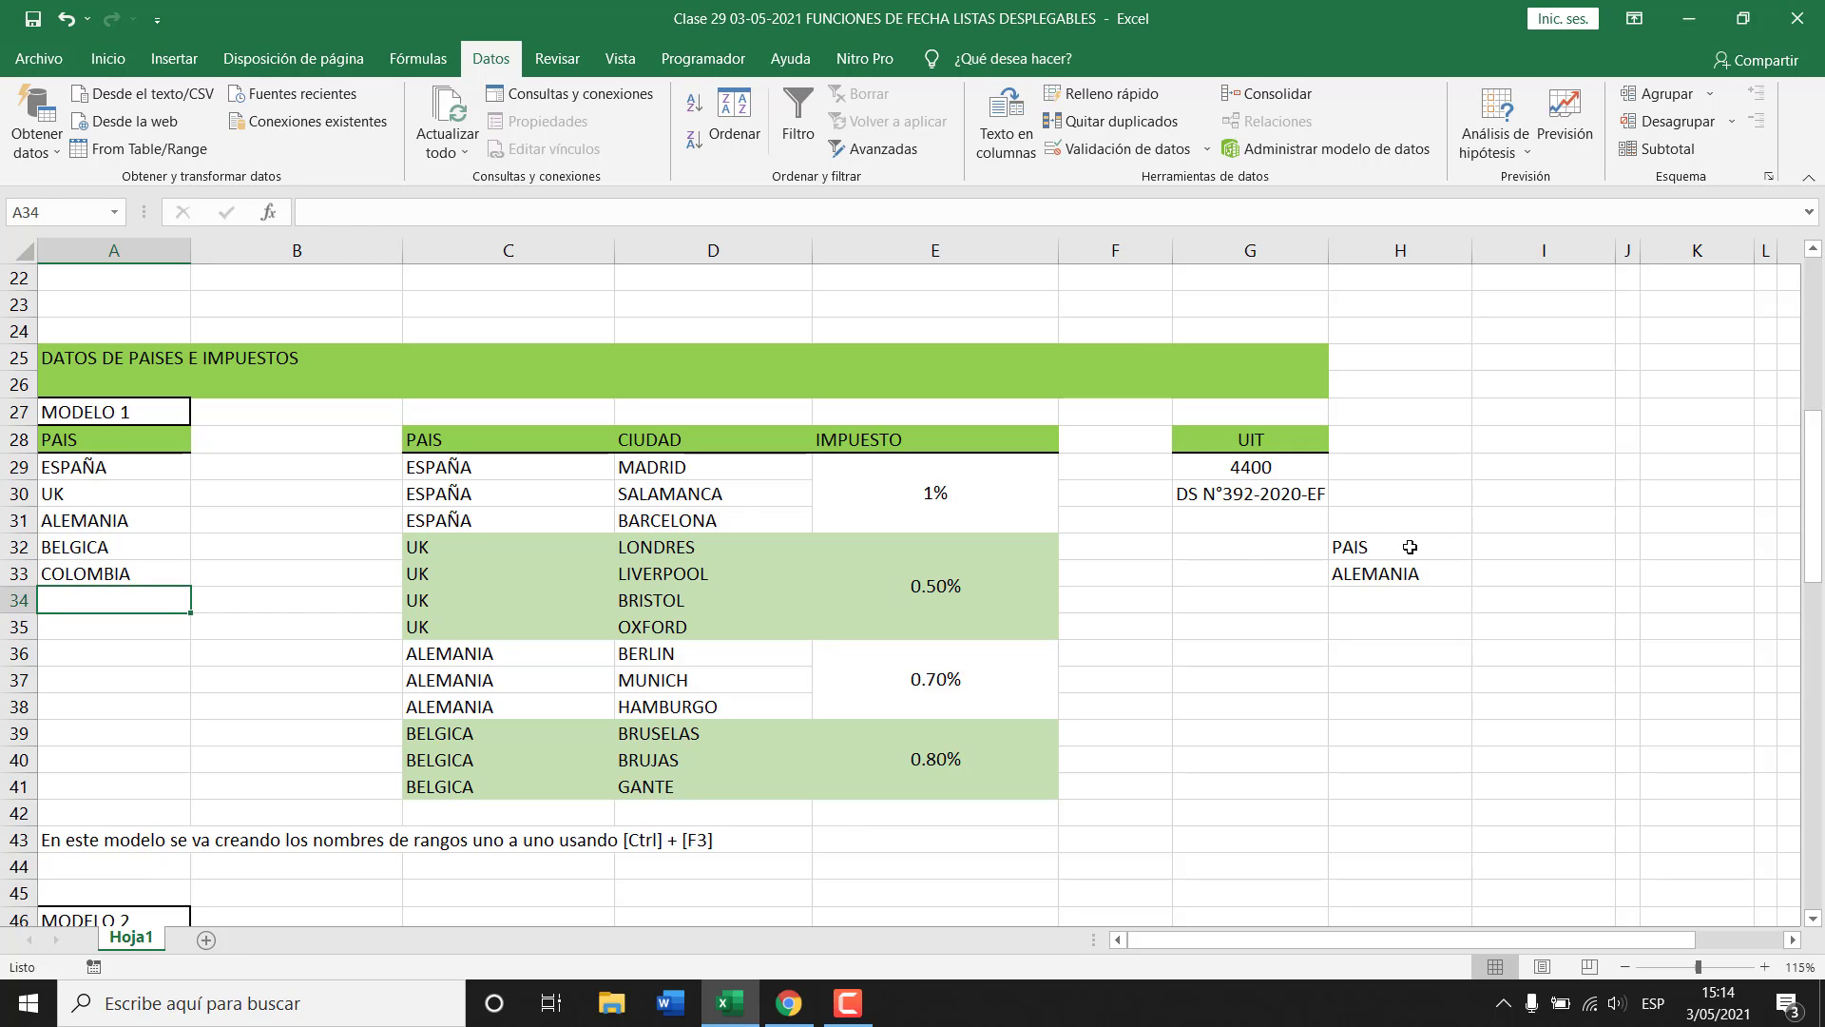
Recheck H33's country choices, leaving ALEMANIA selected.
left_click(1438, 573)
left_click(1482, 574)
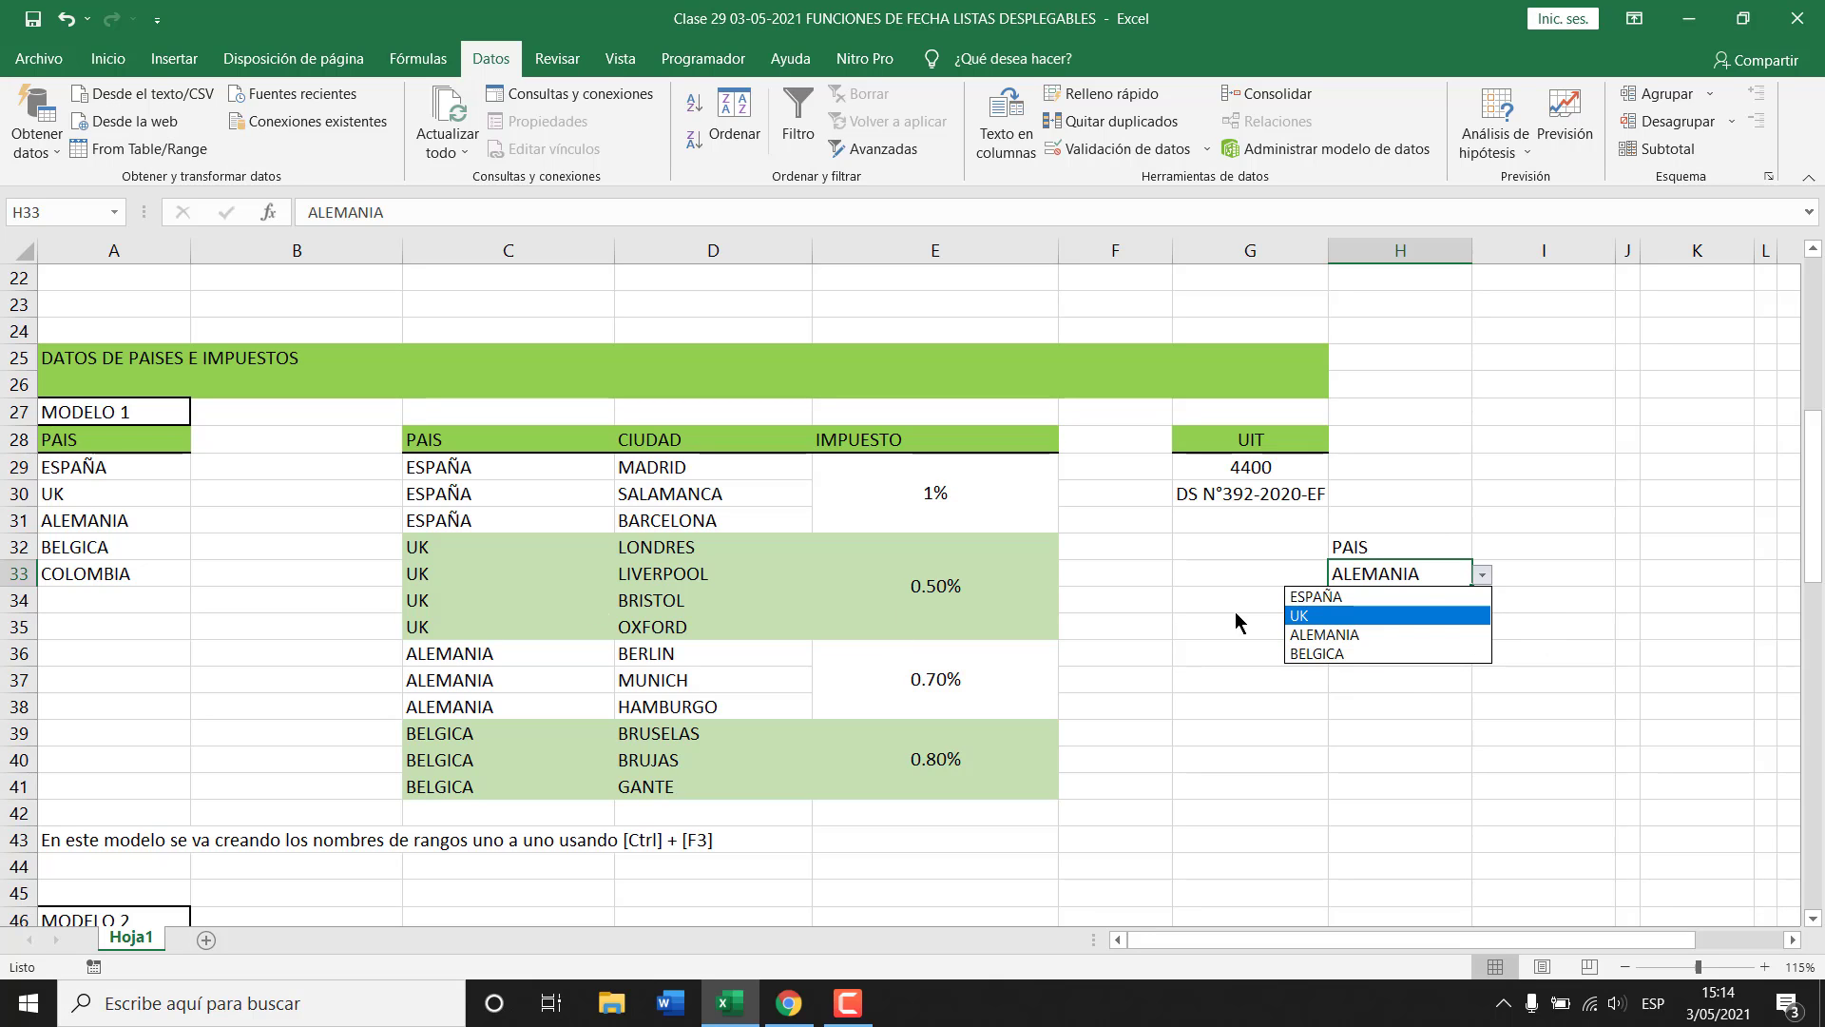
left_click(1481, 578)
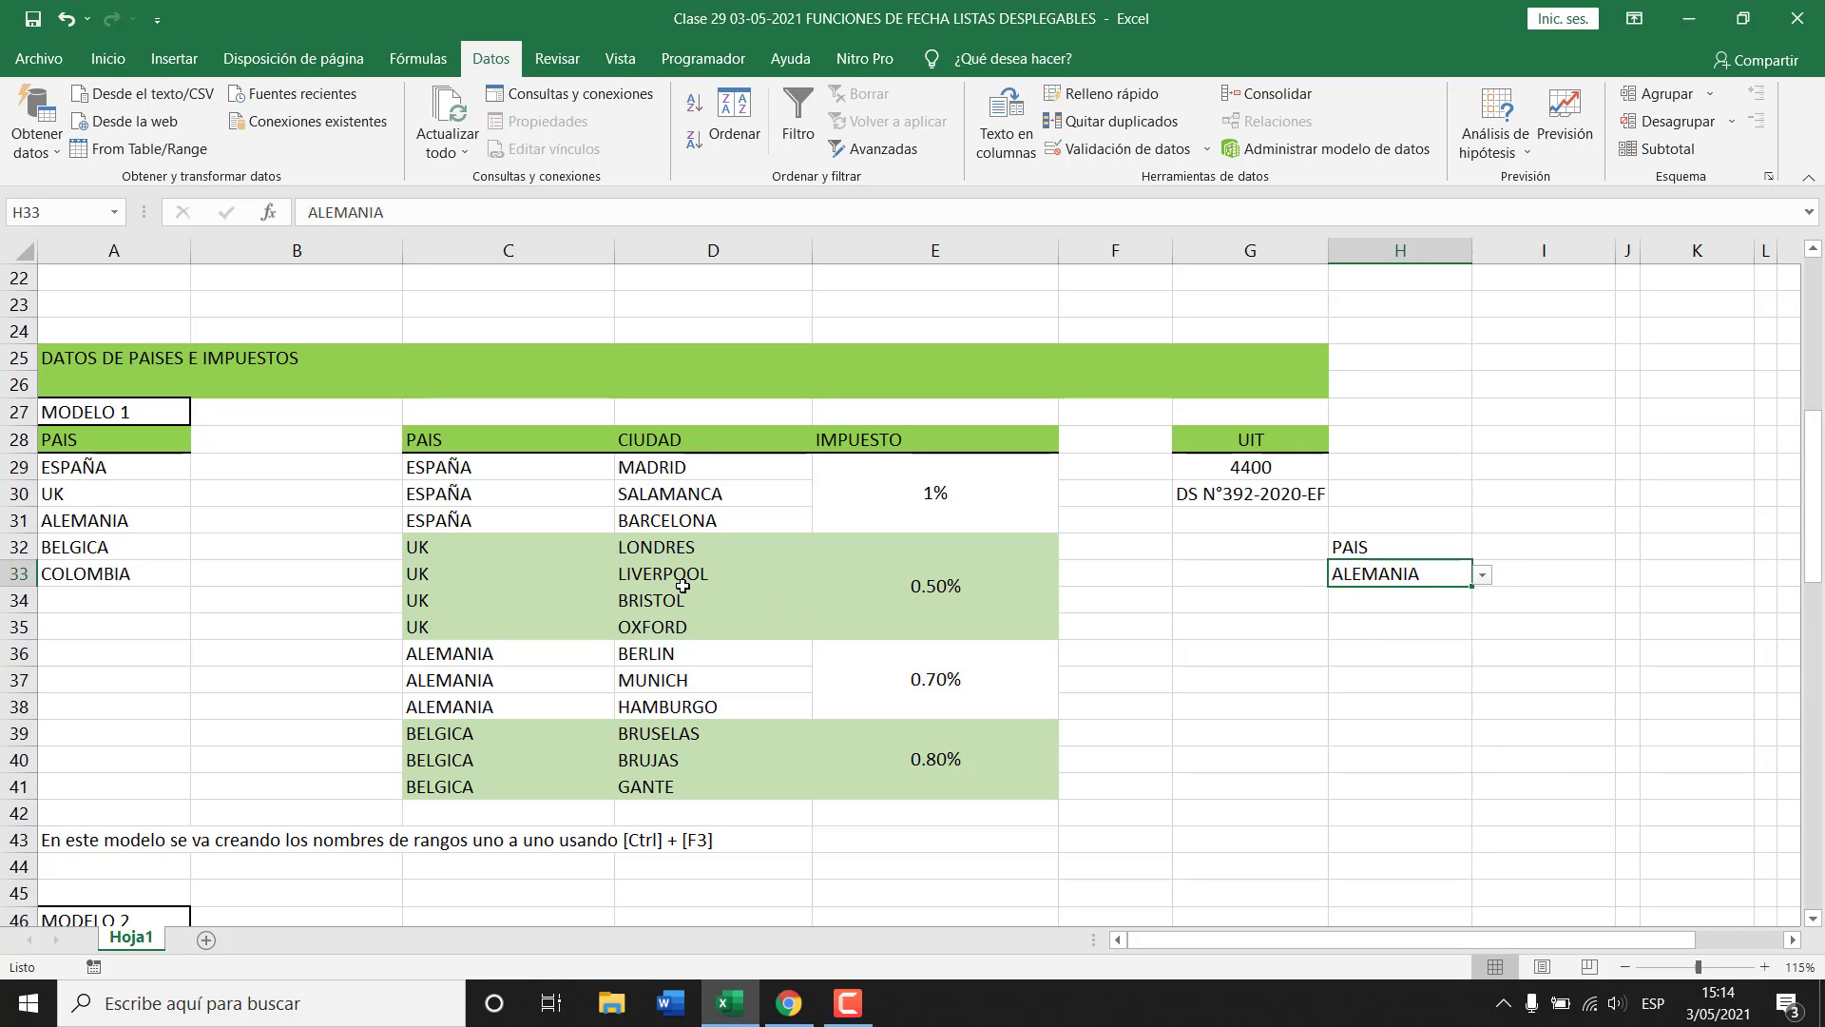
left_click(656, 468)
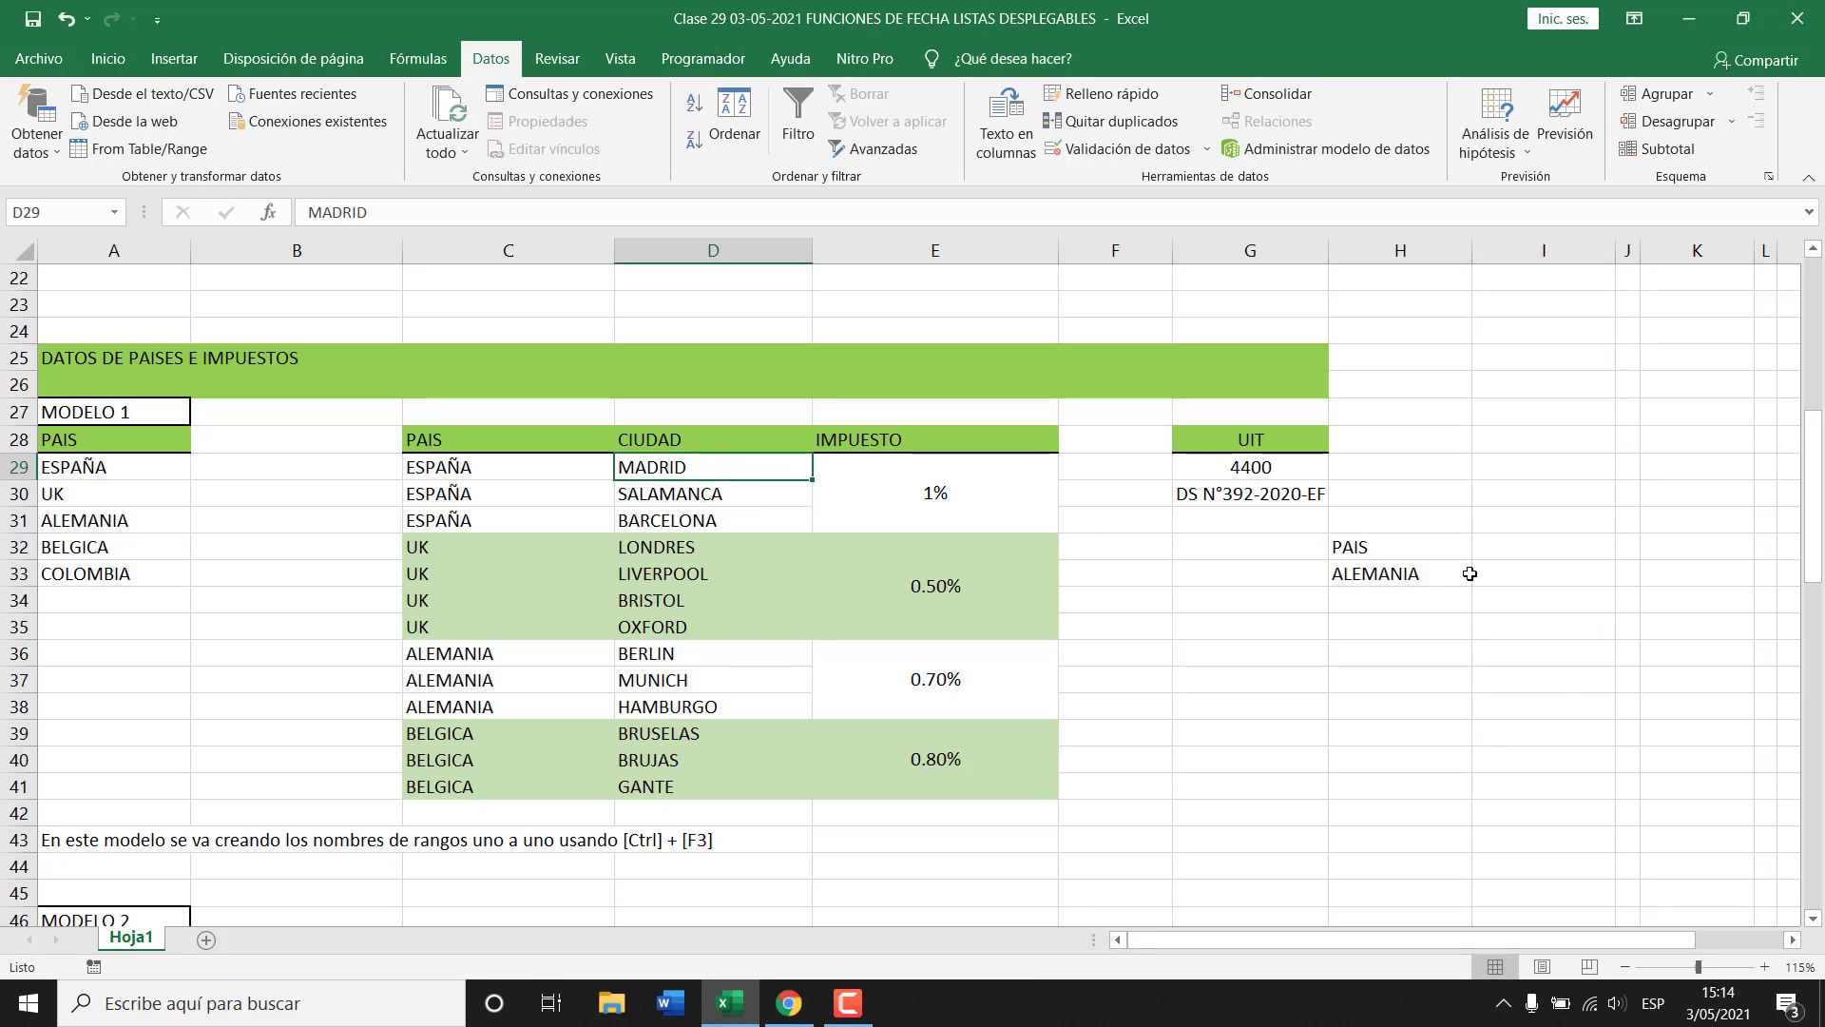
left_click(1407, 580)
left_click(1483, 577)
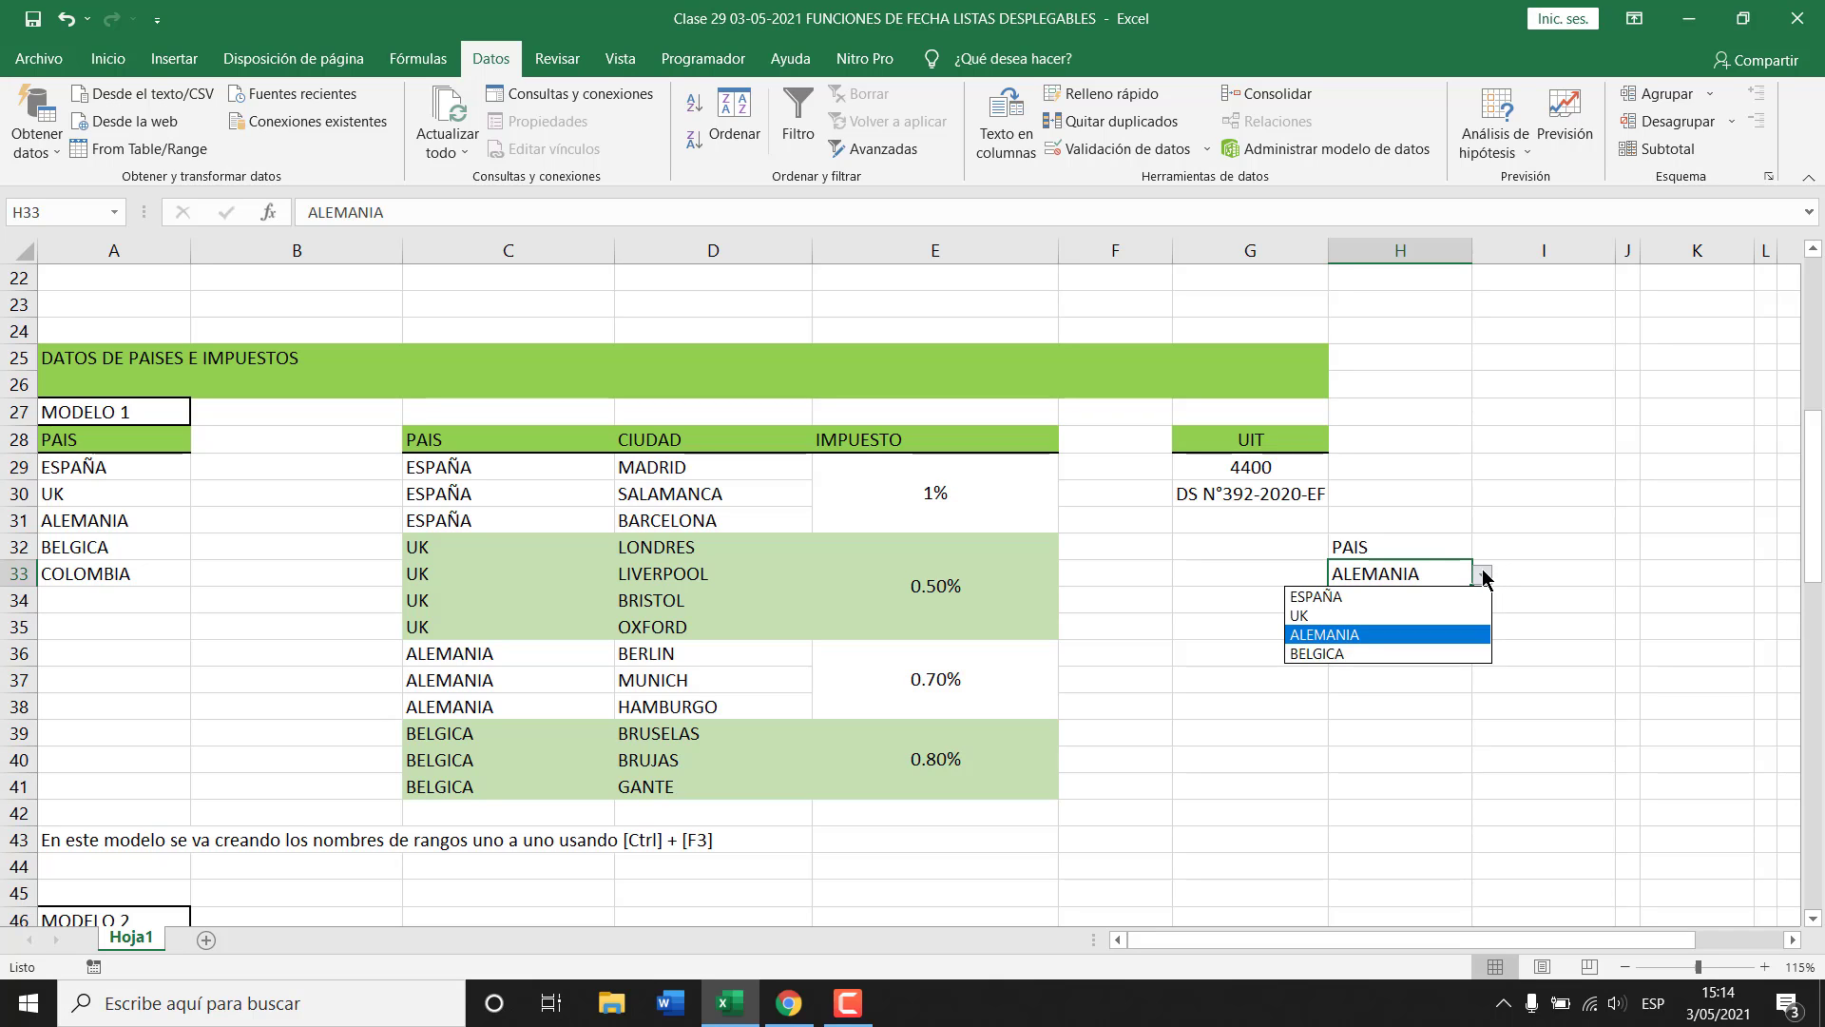
left_click(1373, 570)
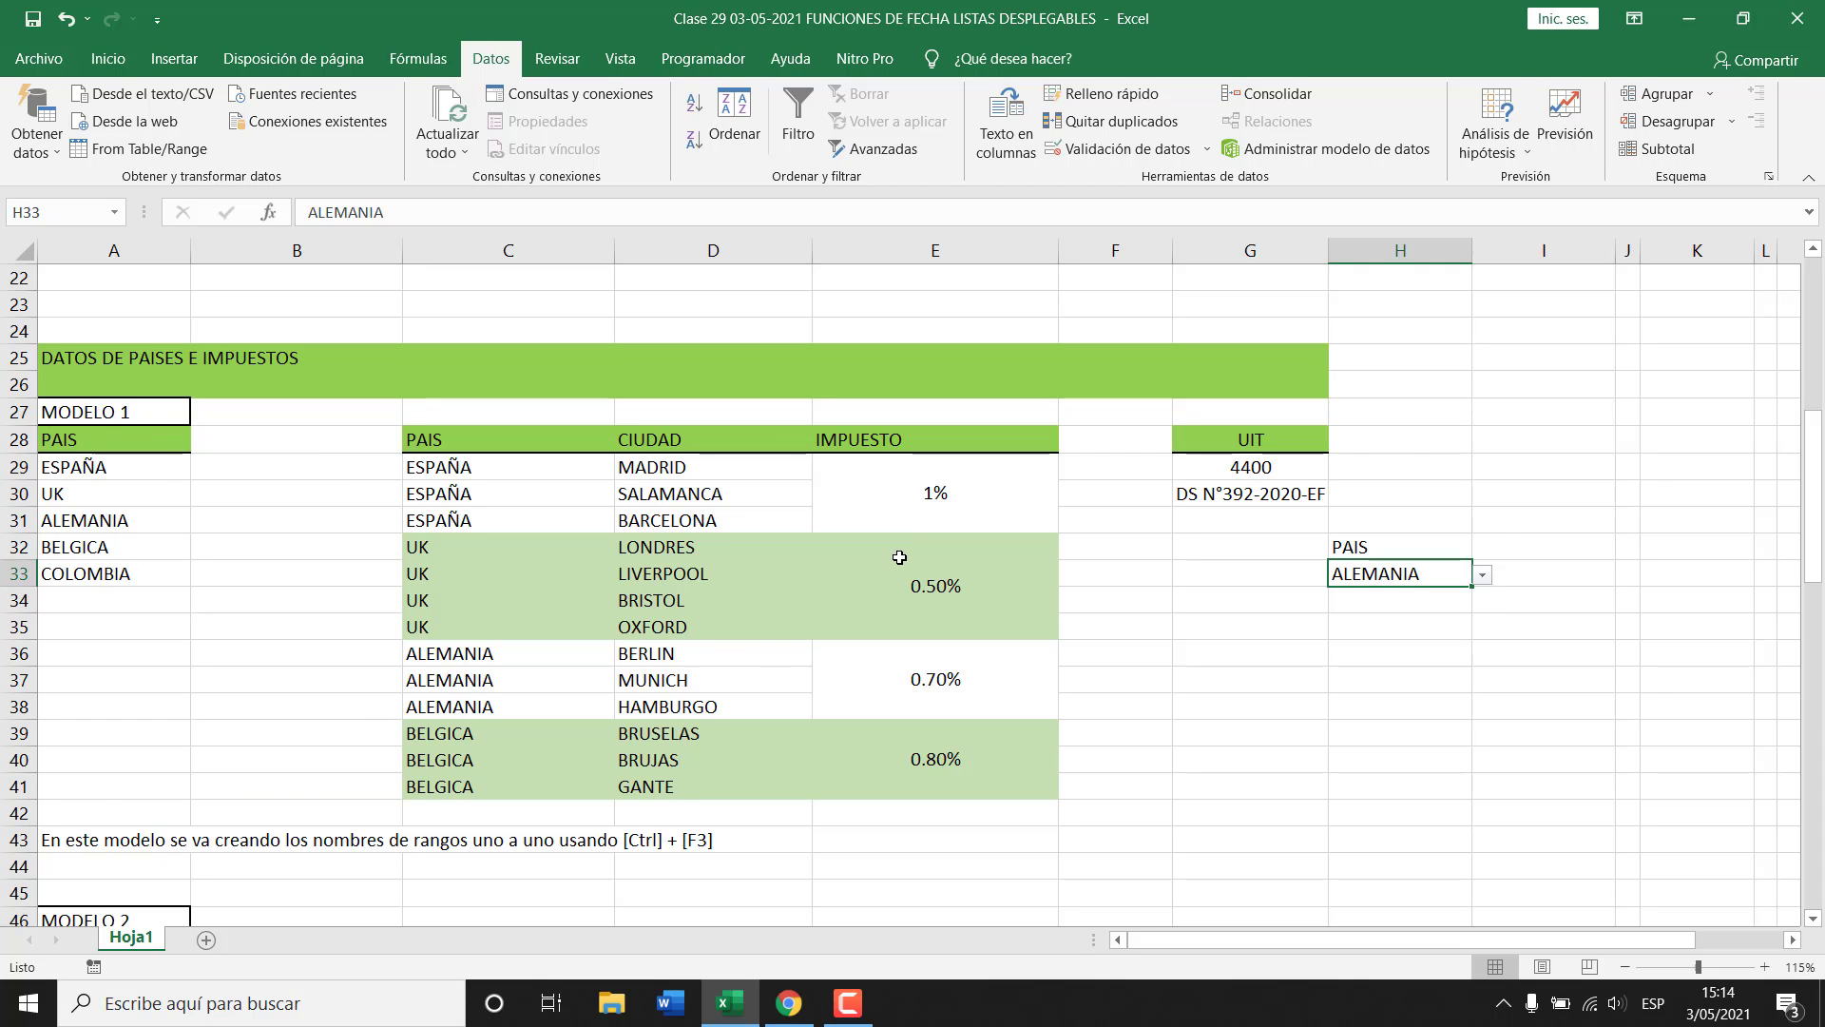
scroll(891, 558, "down", 6)
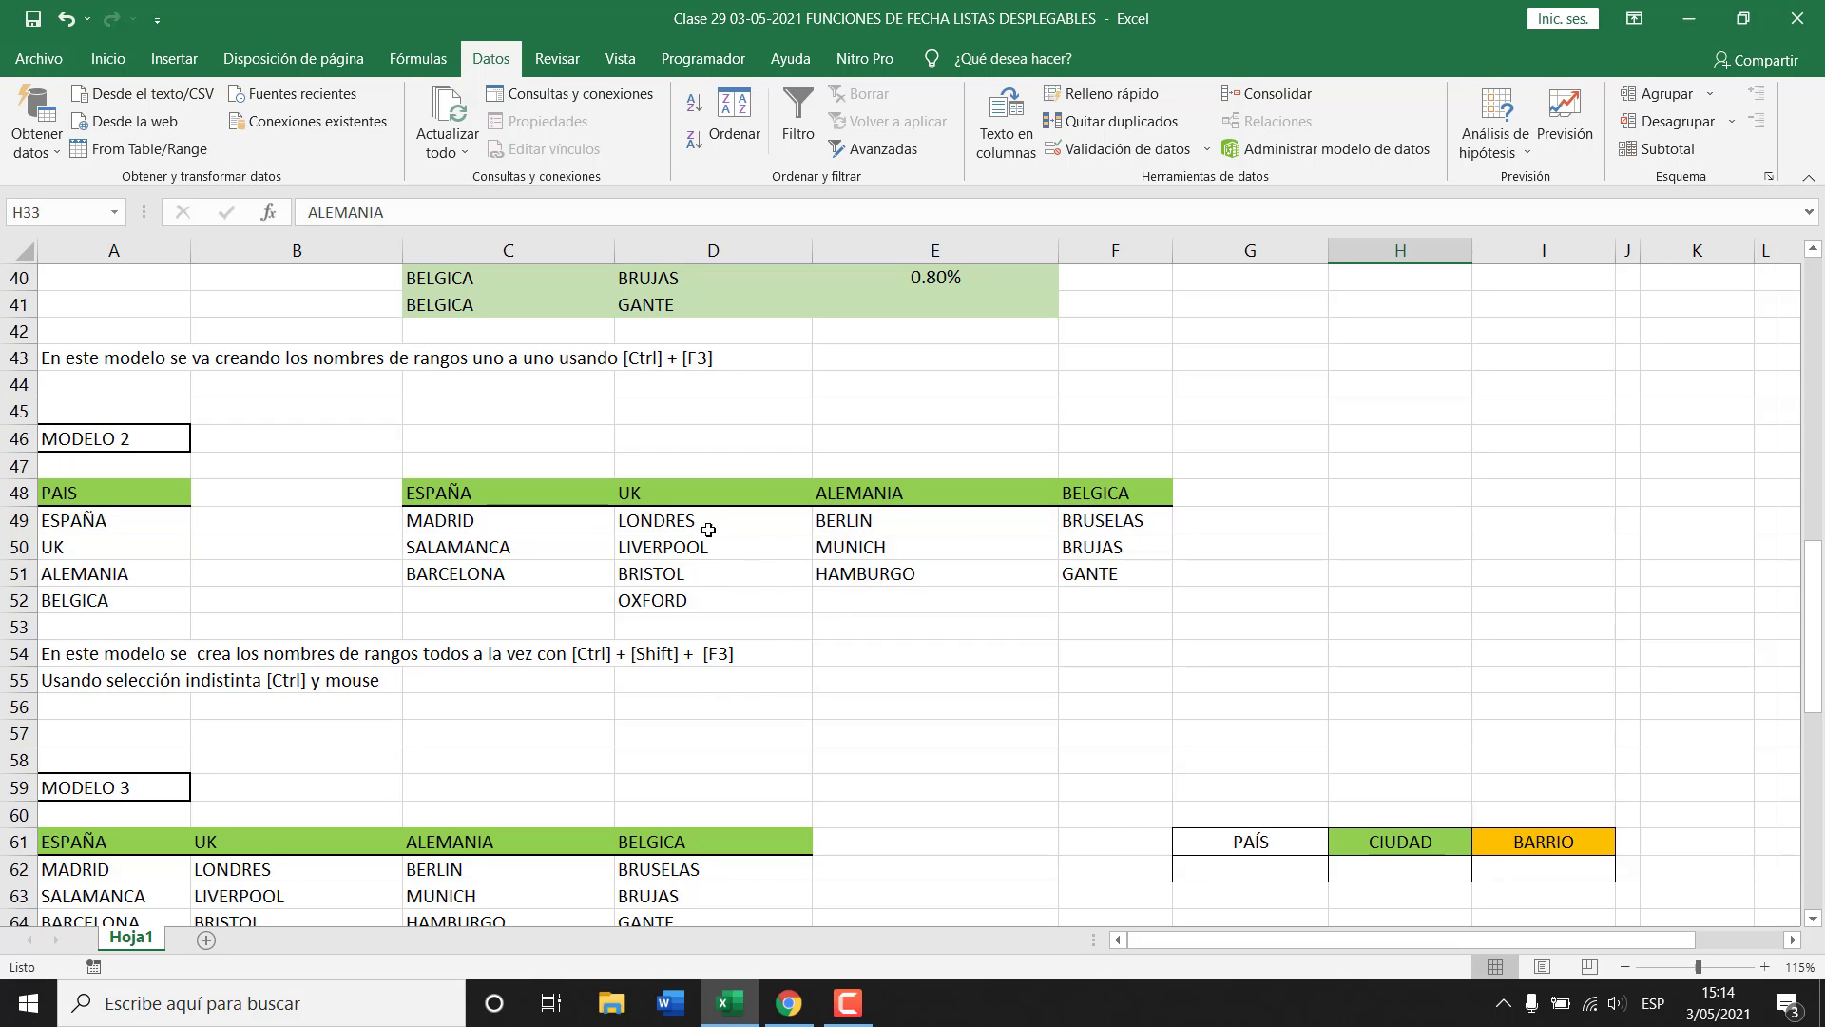
left_click(51, 361)
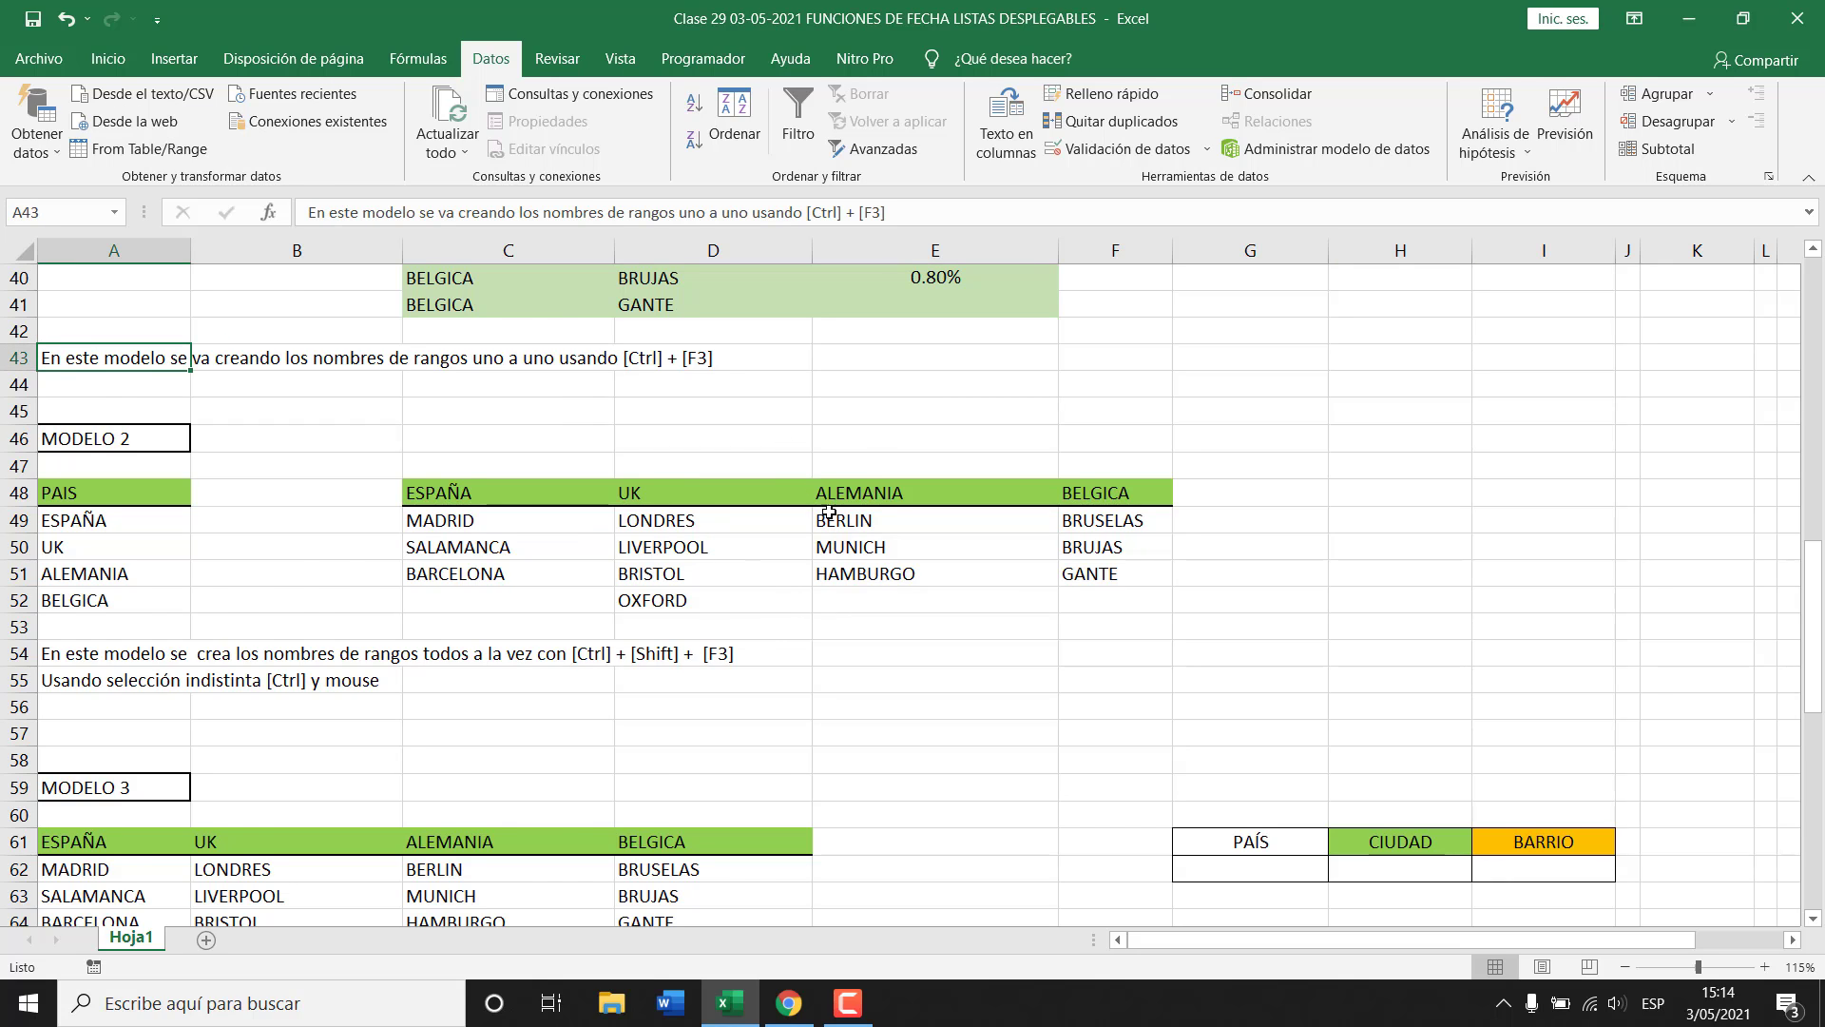
scroll(829, 513, "down", 1)
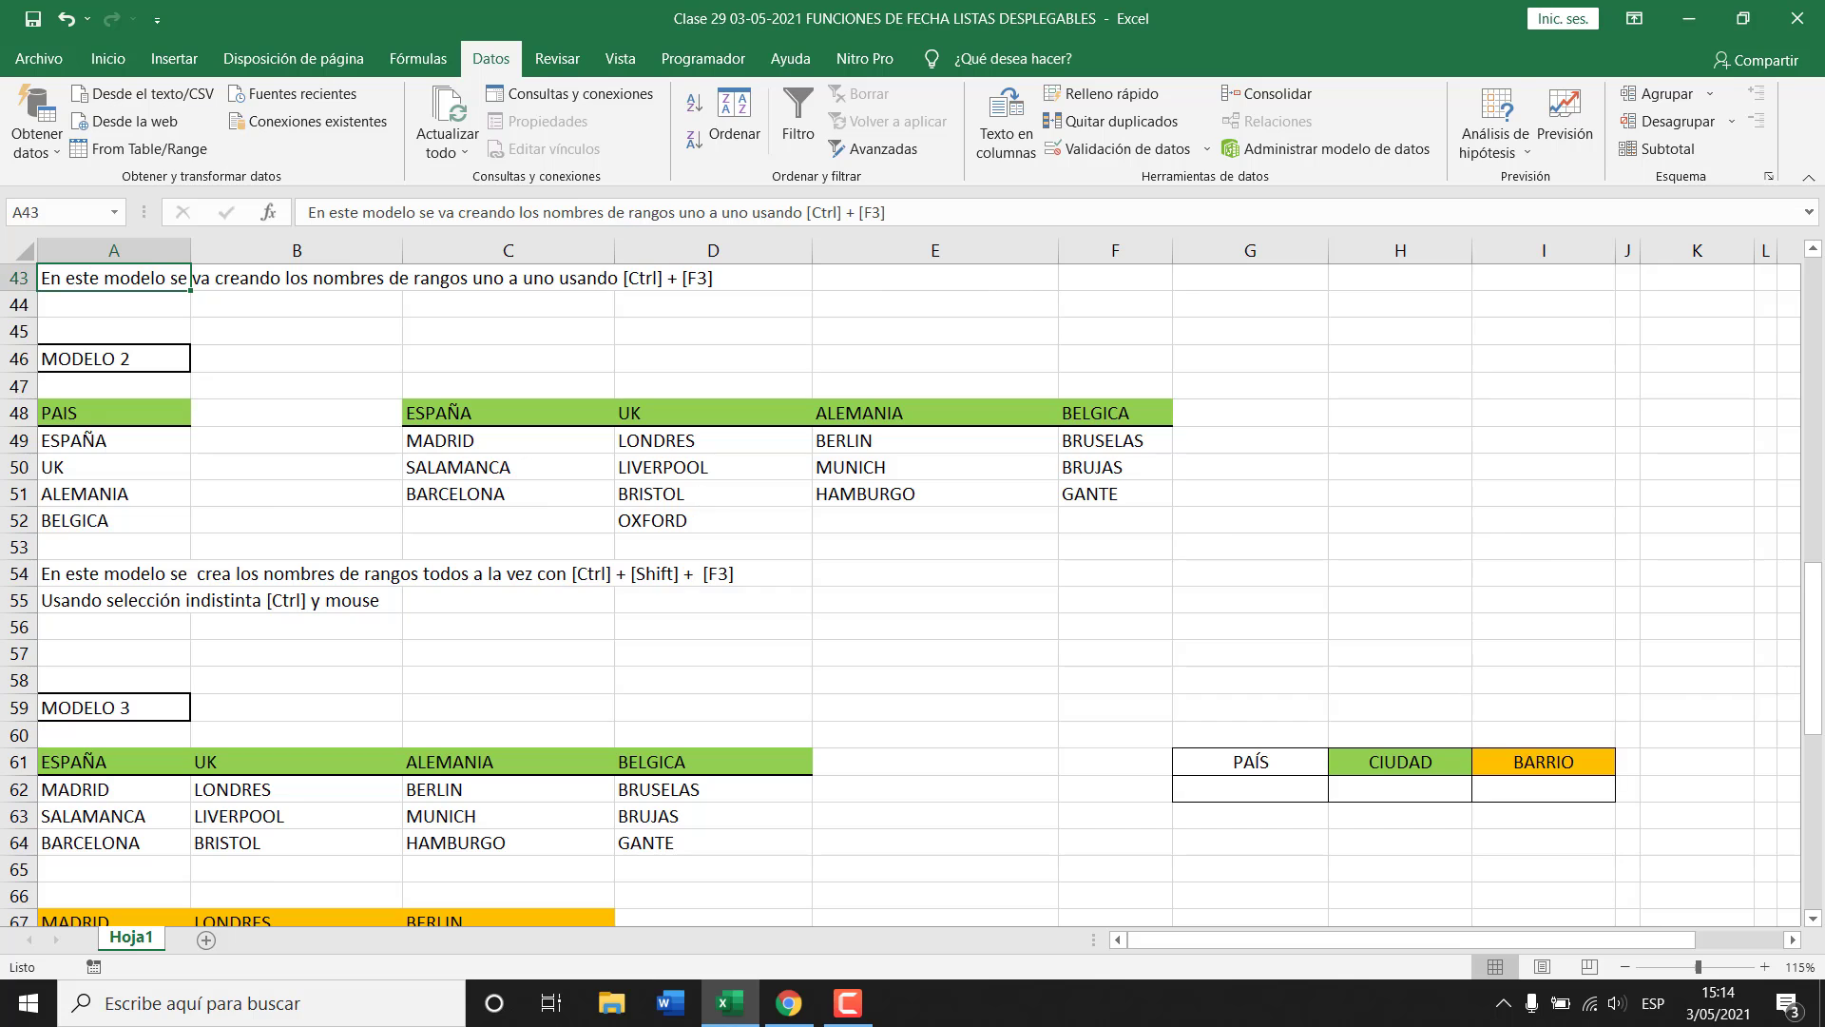
left_click_drag(1816, 618, 1814, 601)
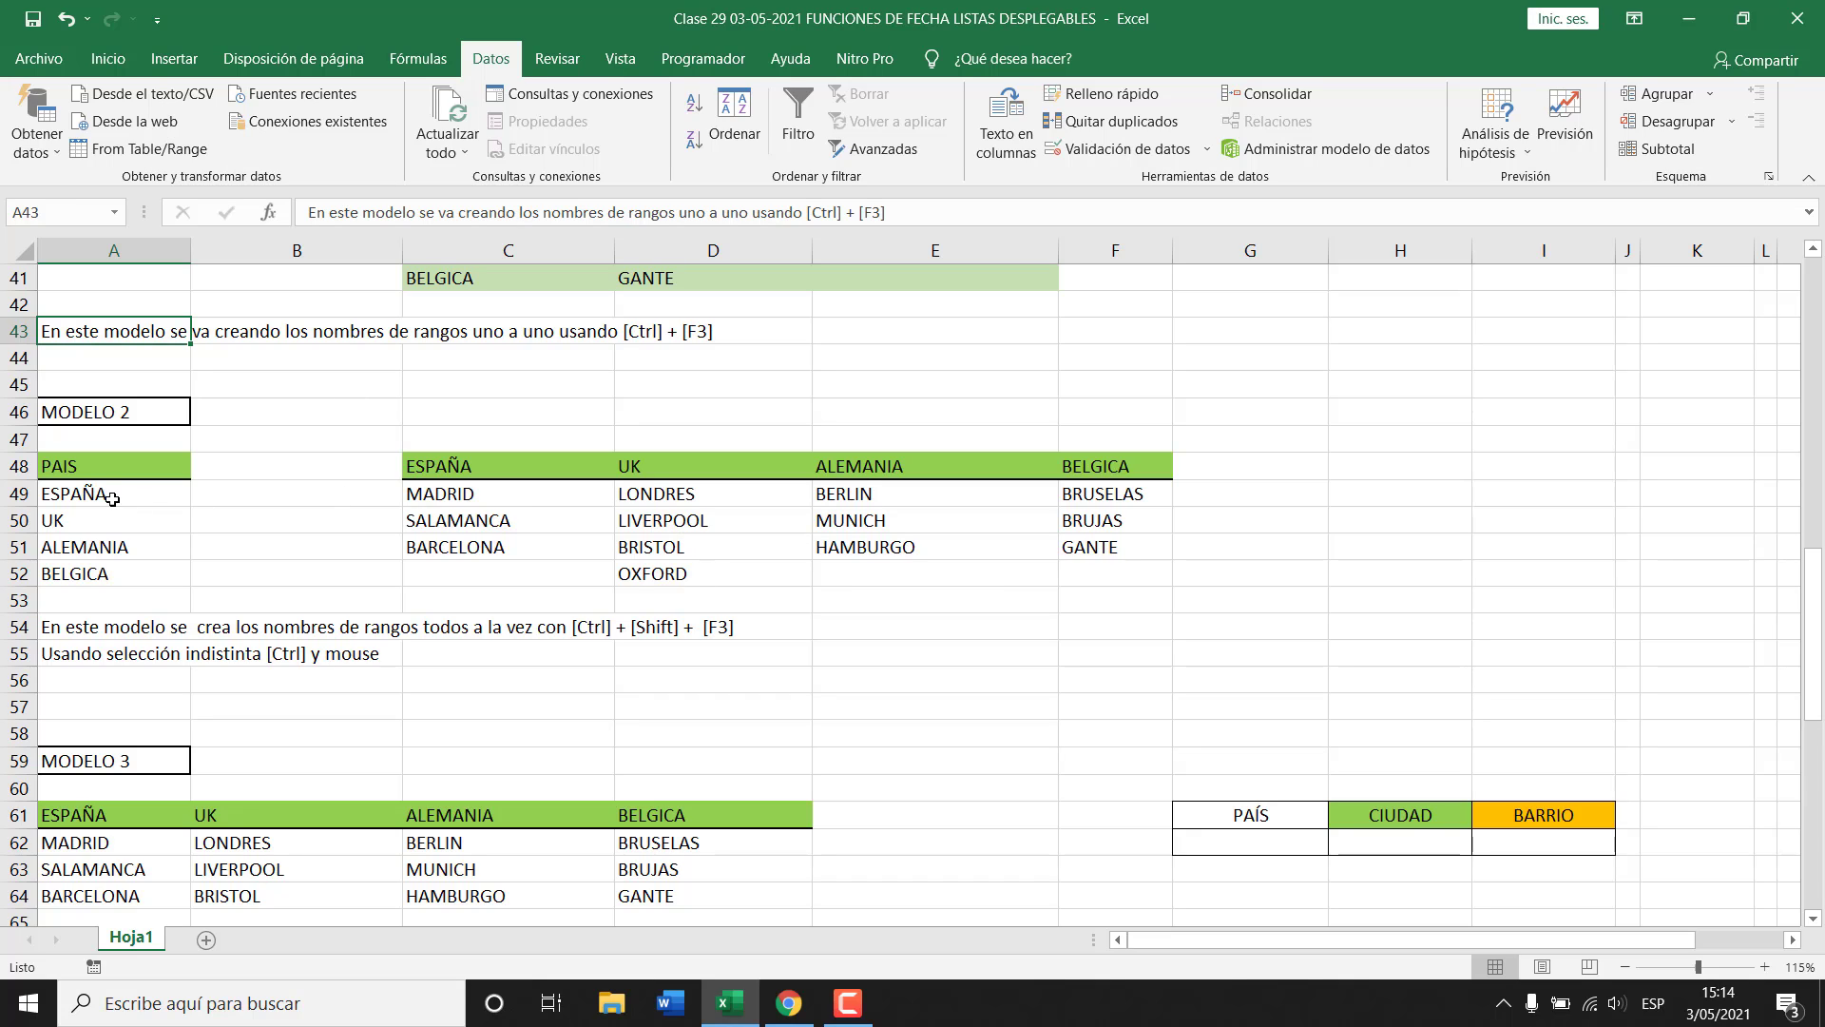
left_click_drag(83, 471, 86, 578)
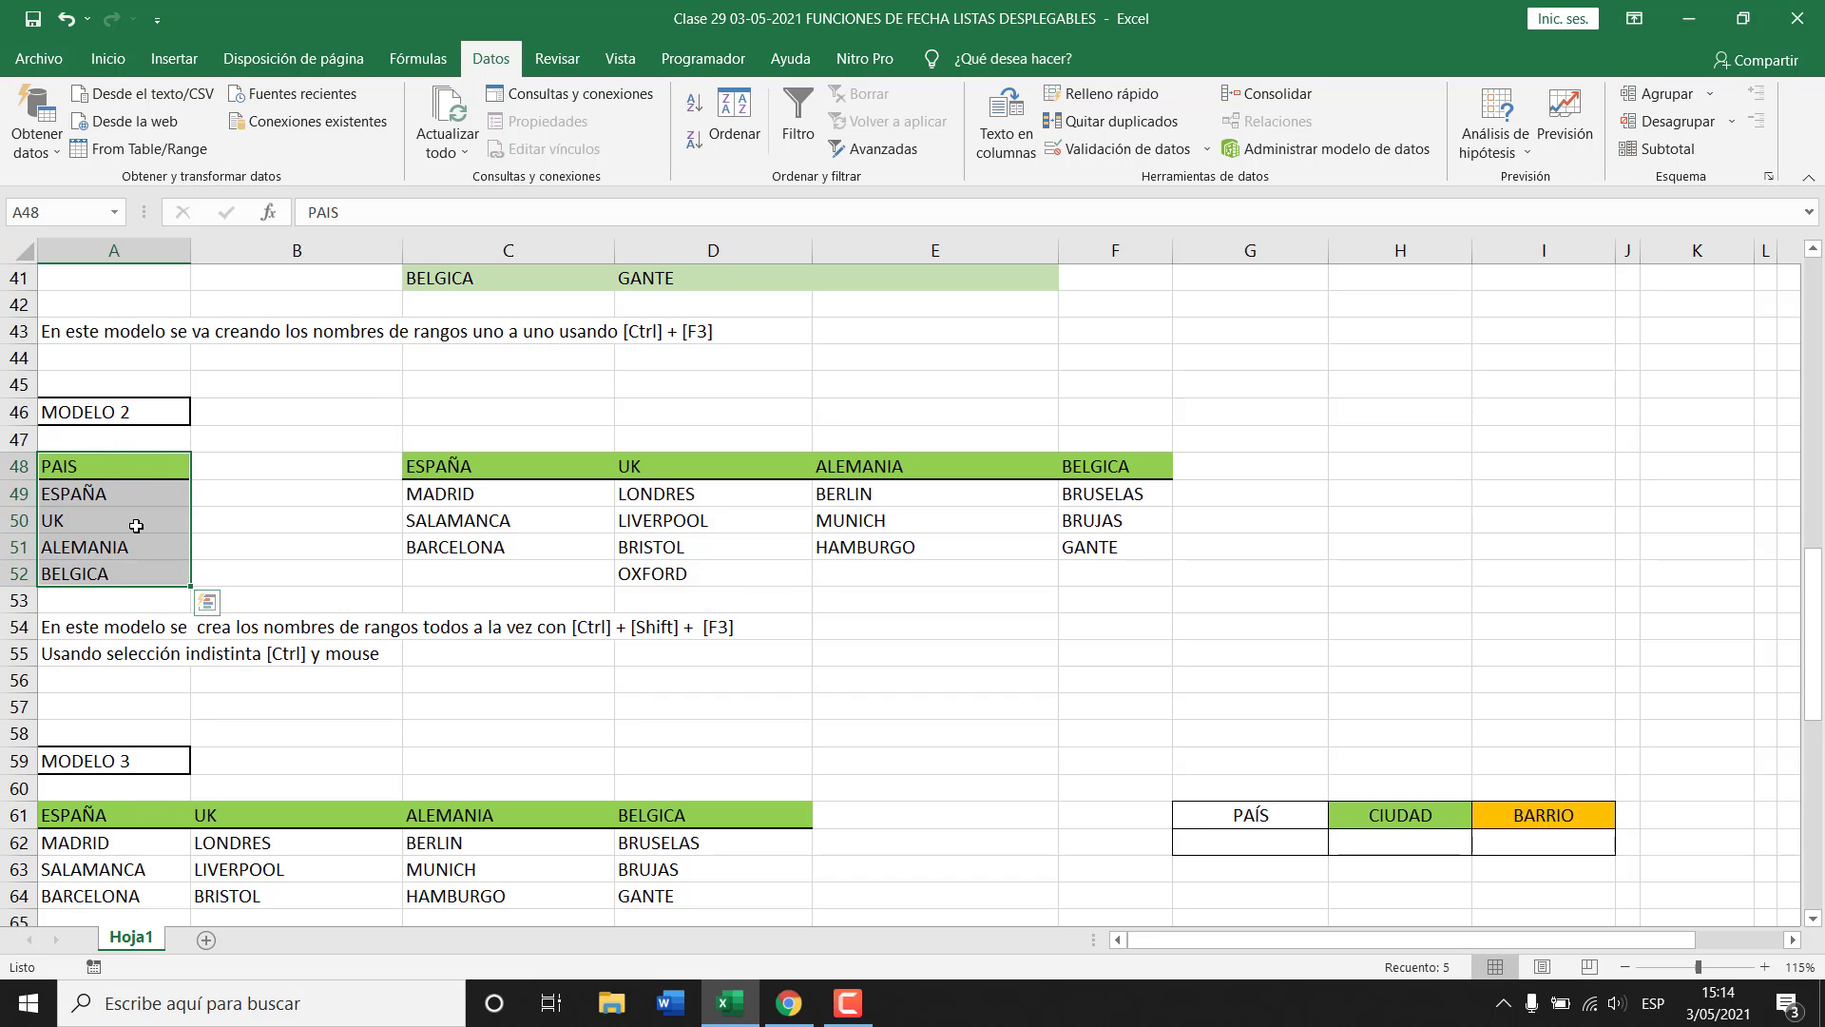
left_click_drag(521, 467, 1093, 466)
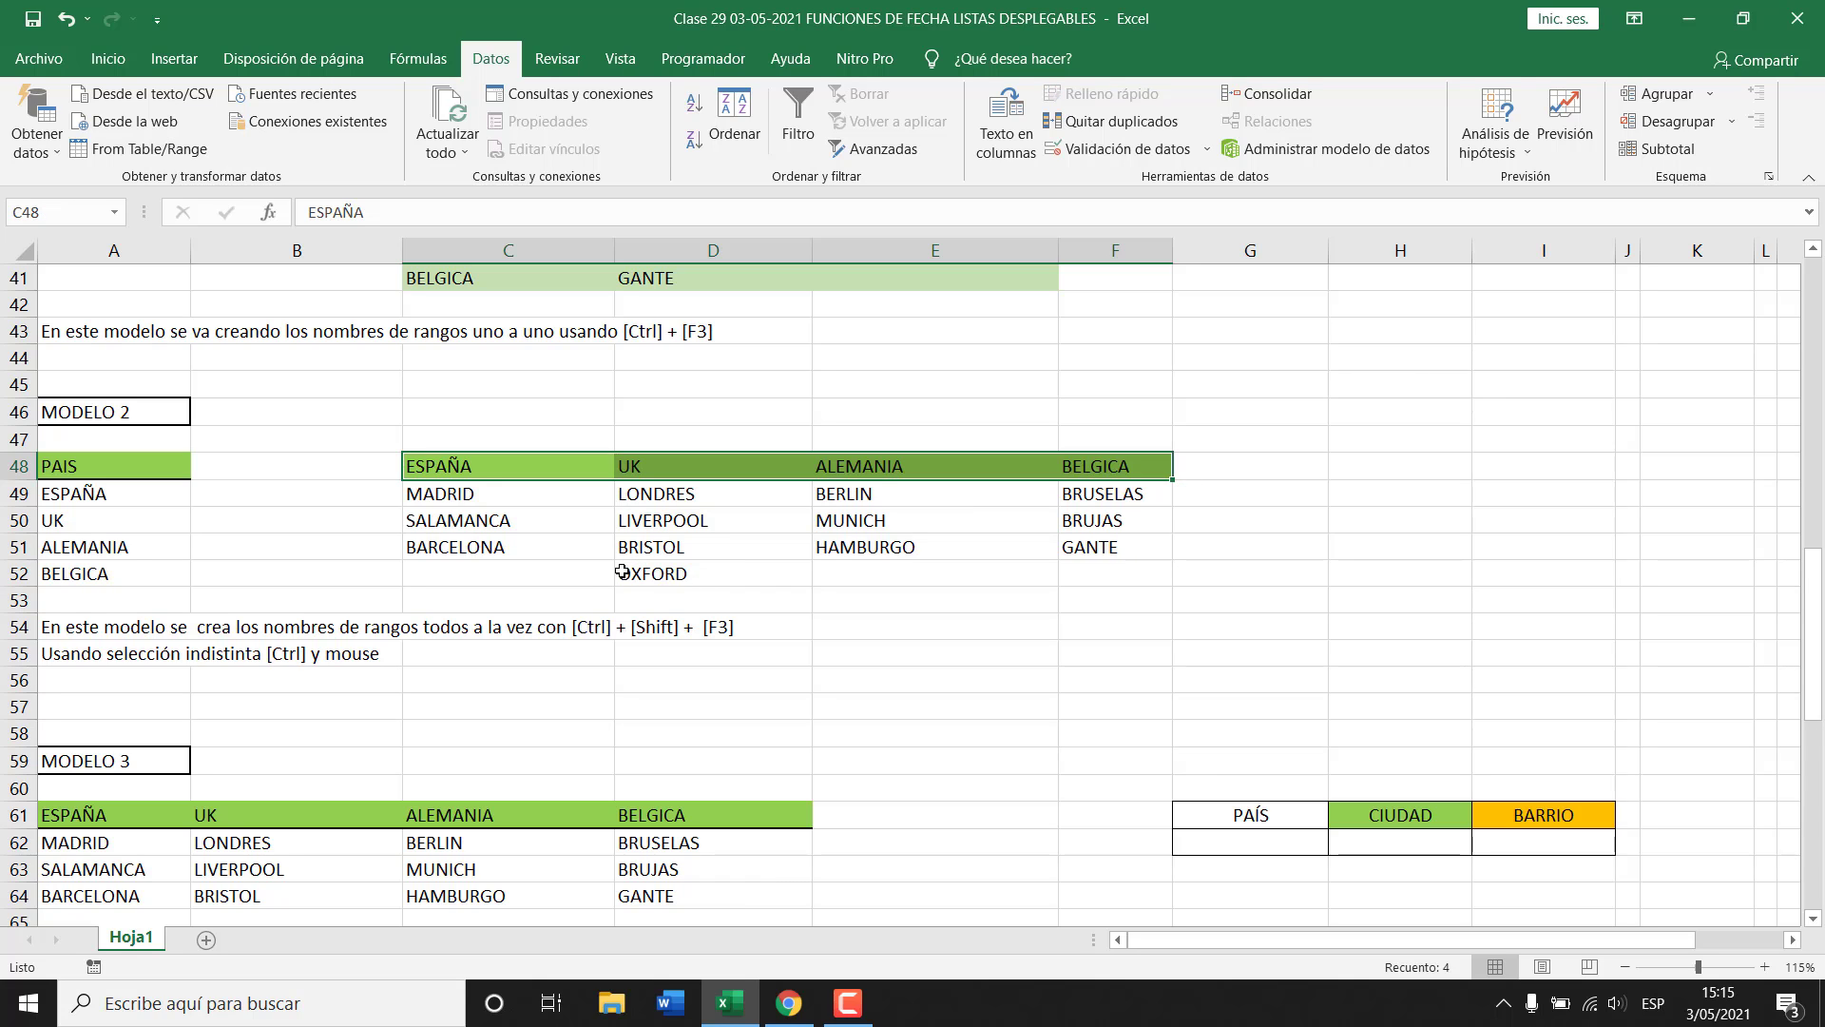
scroll(627, 566, "up", 4)
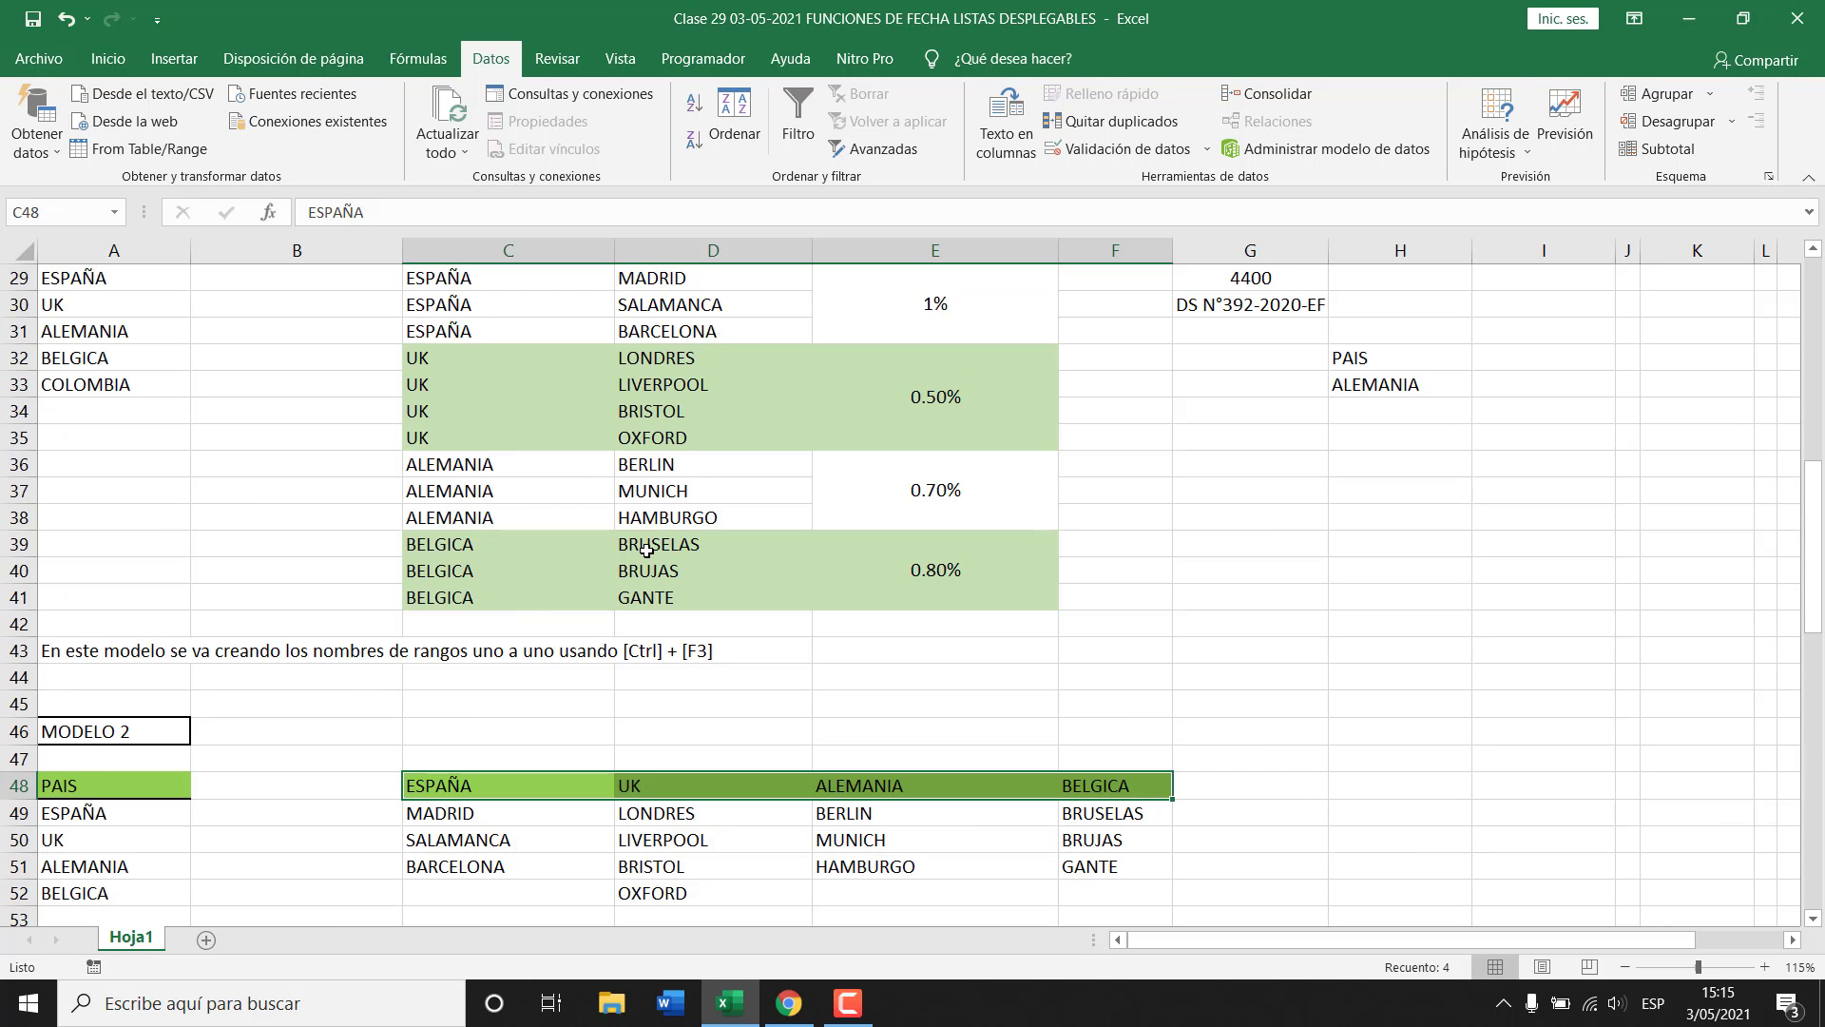
scroll(647, 551, "up", 1)
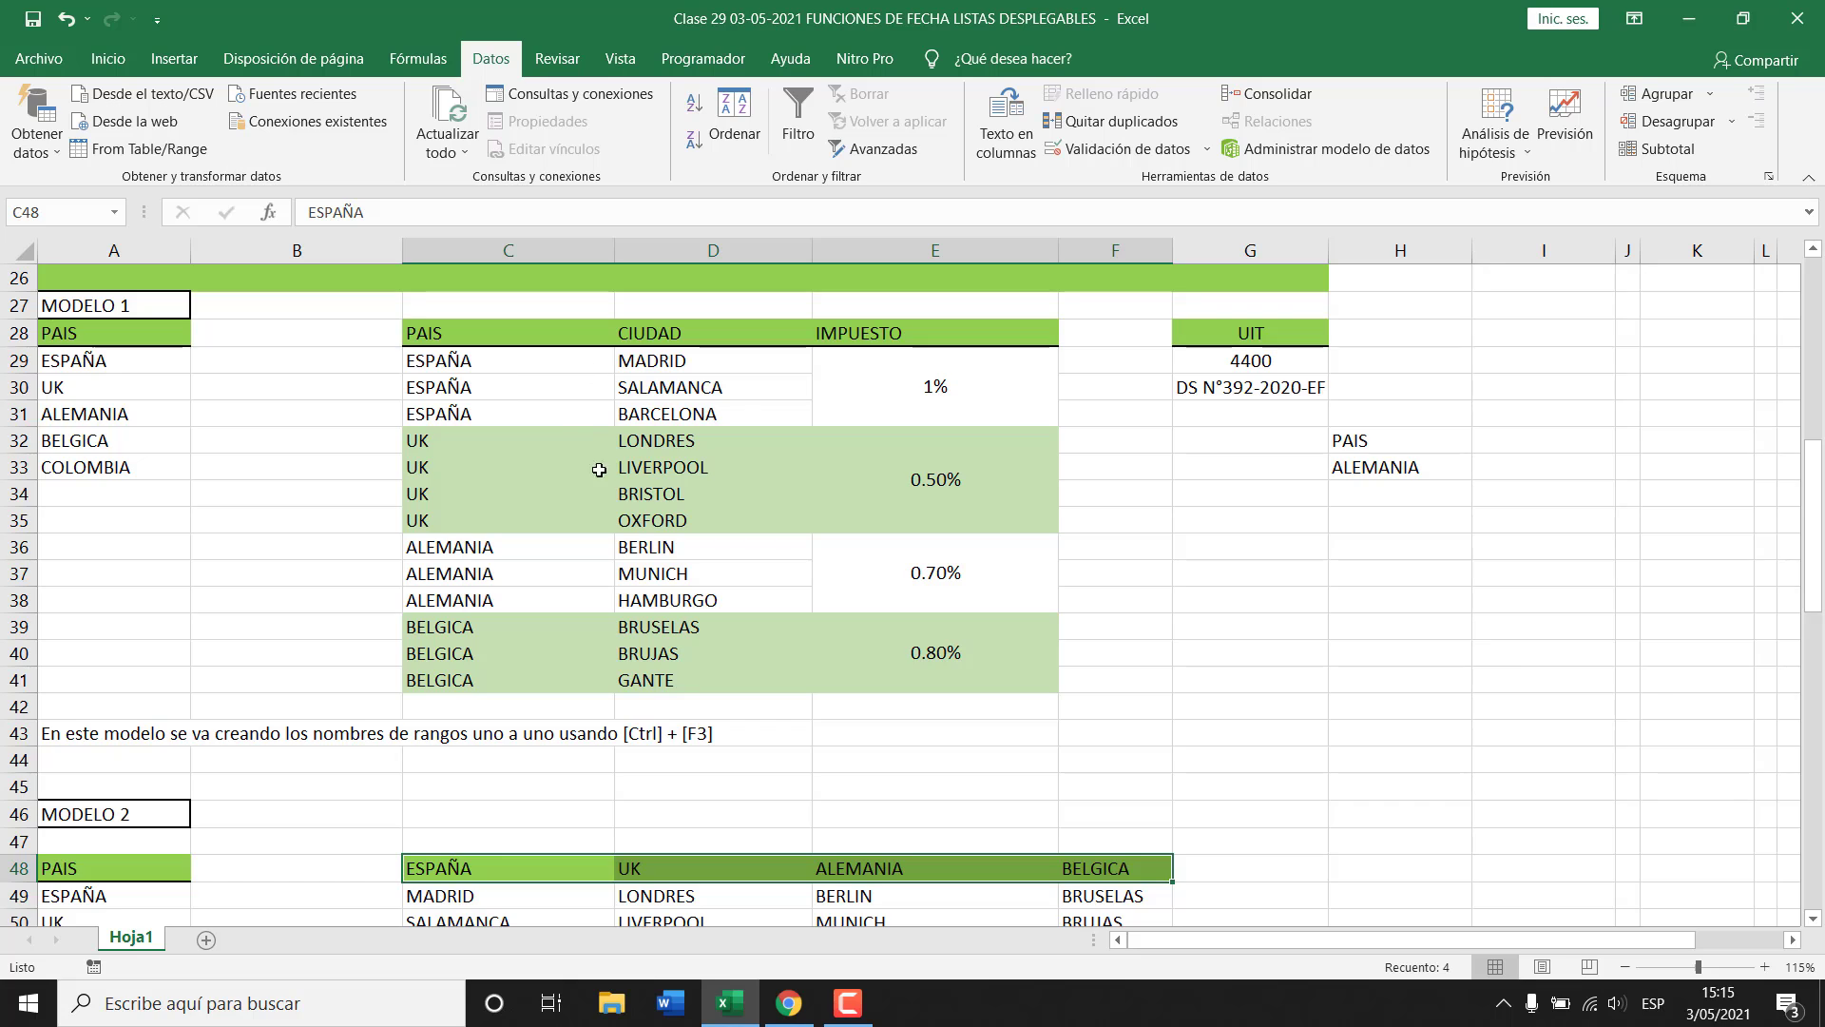
scroll(601, 475, "down", 2)
scroll(604, 478, "down", 1)
scroll(773, 469, "up", 4)
scroll(665, 532, "down", 6)
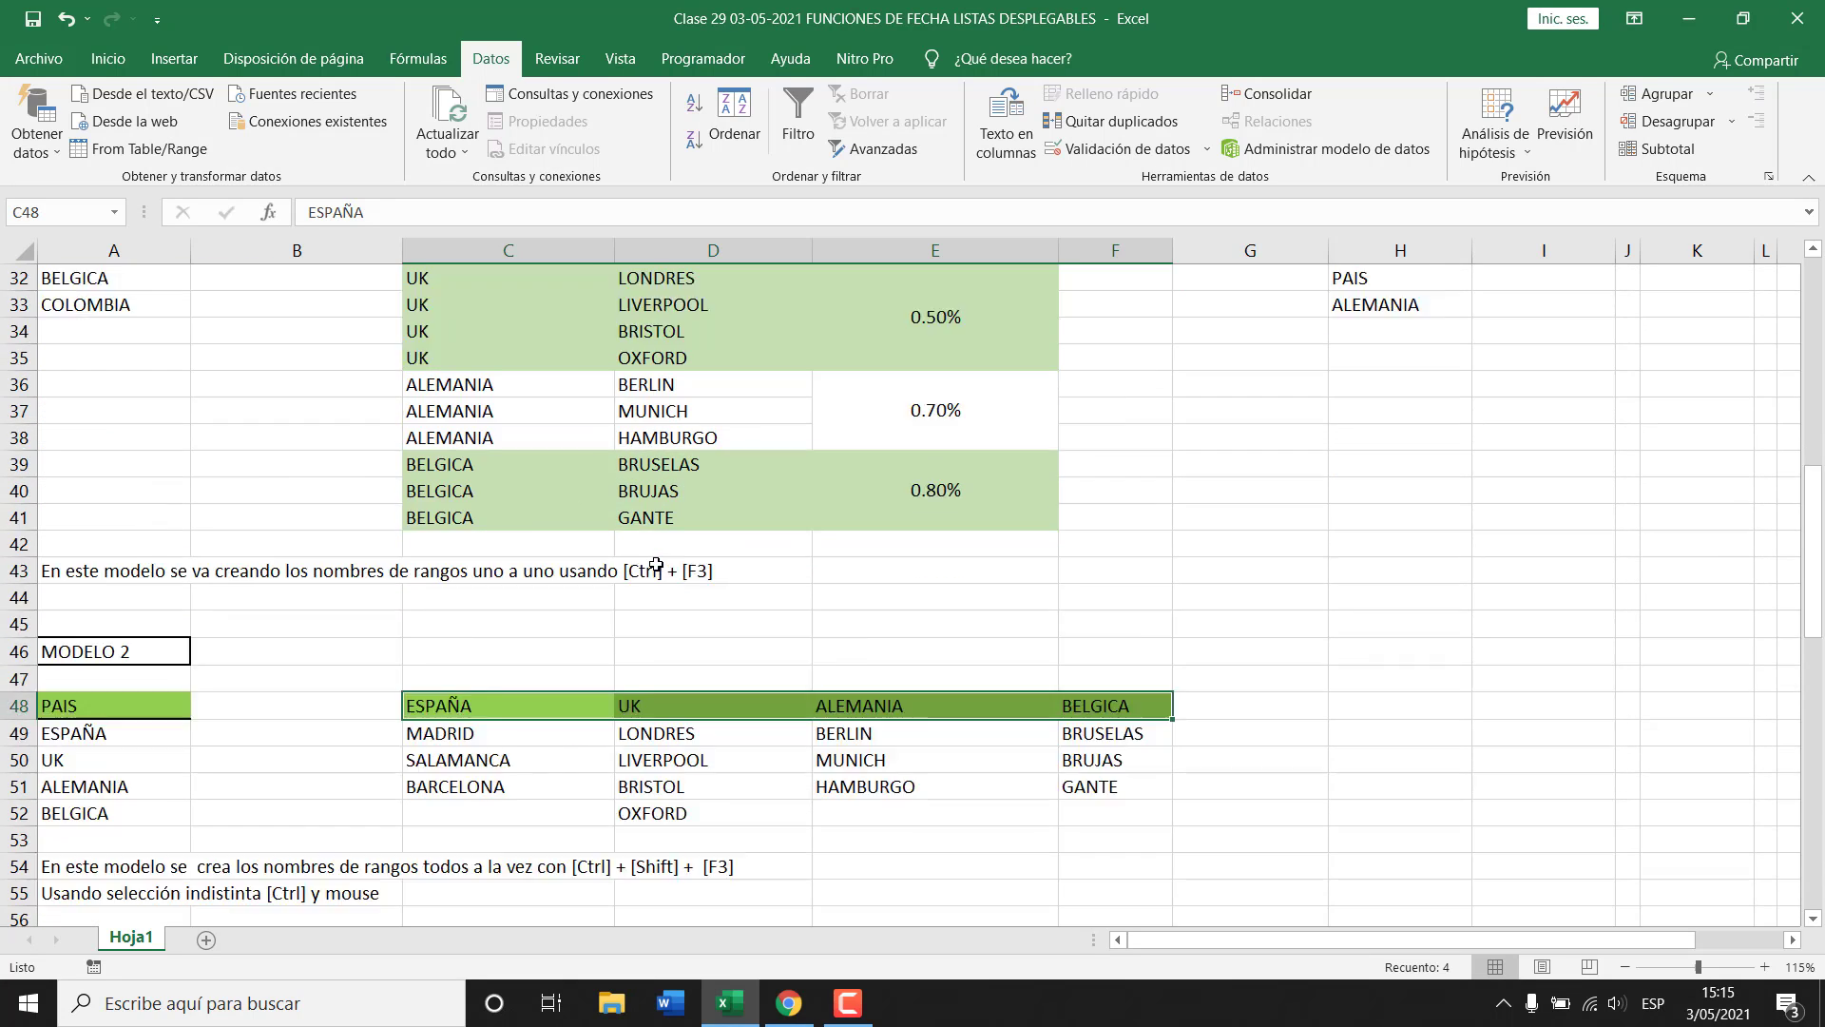
left_click(722, 513)
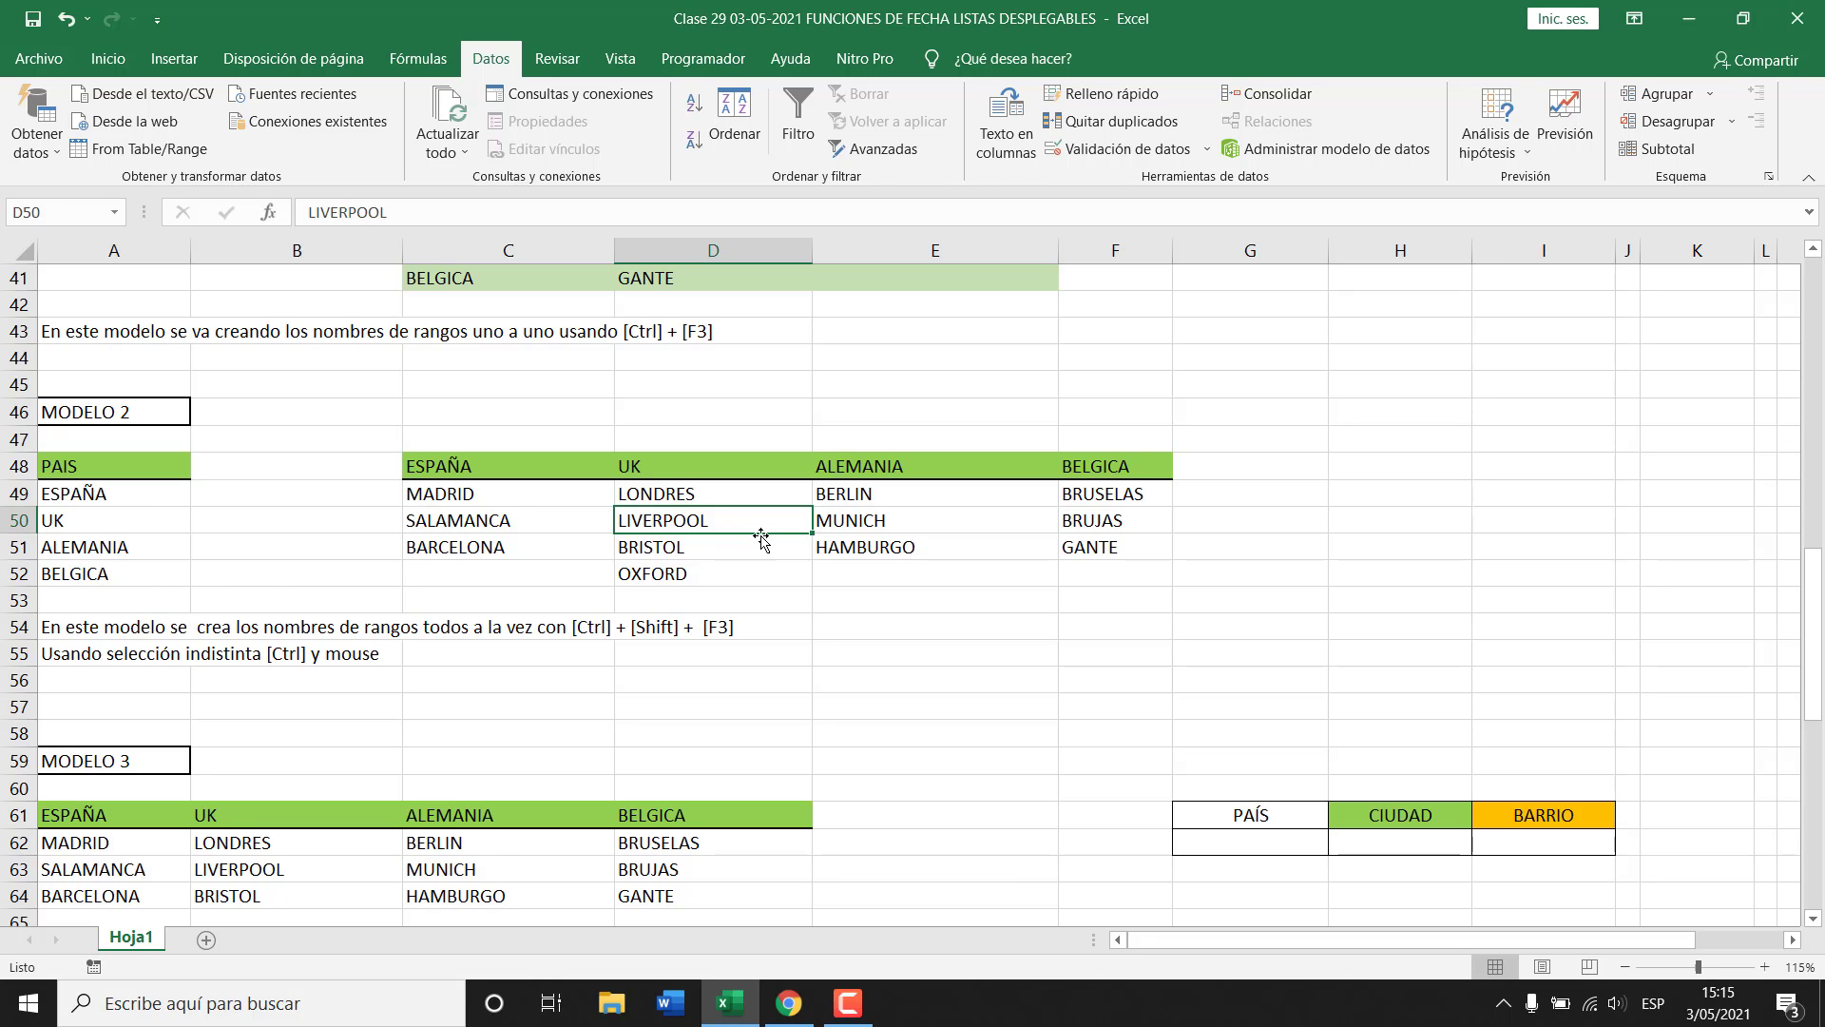
scroll(756, 533, "down", 2)
scroll(359, 660, "down", 2)
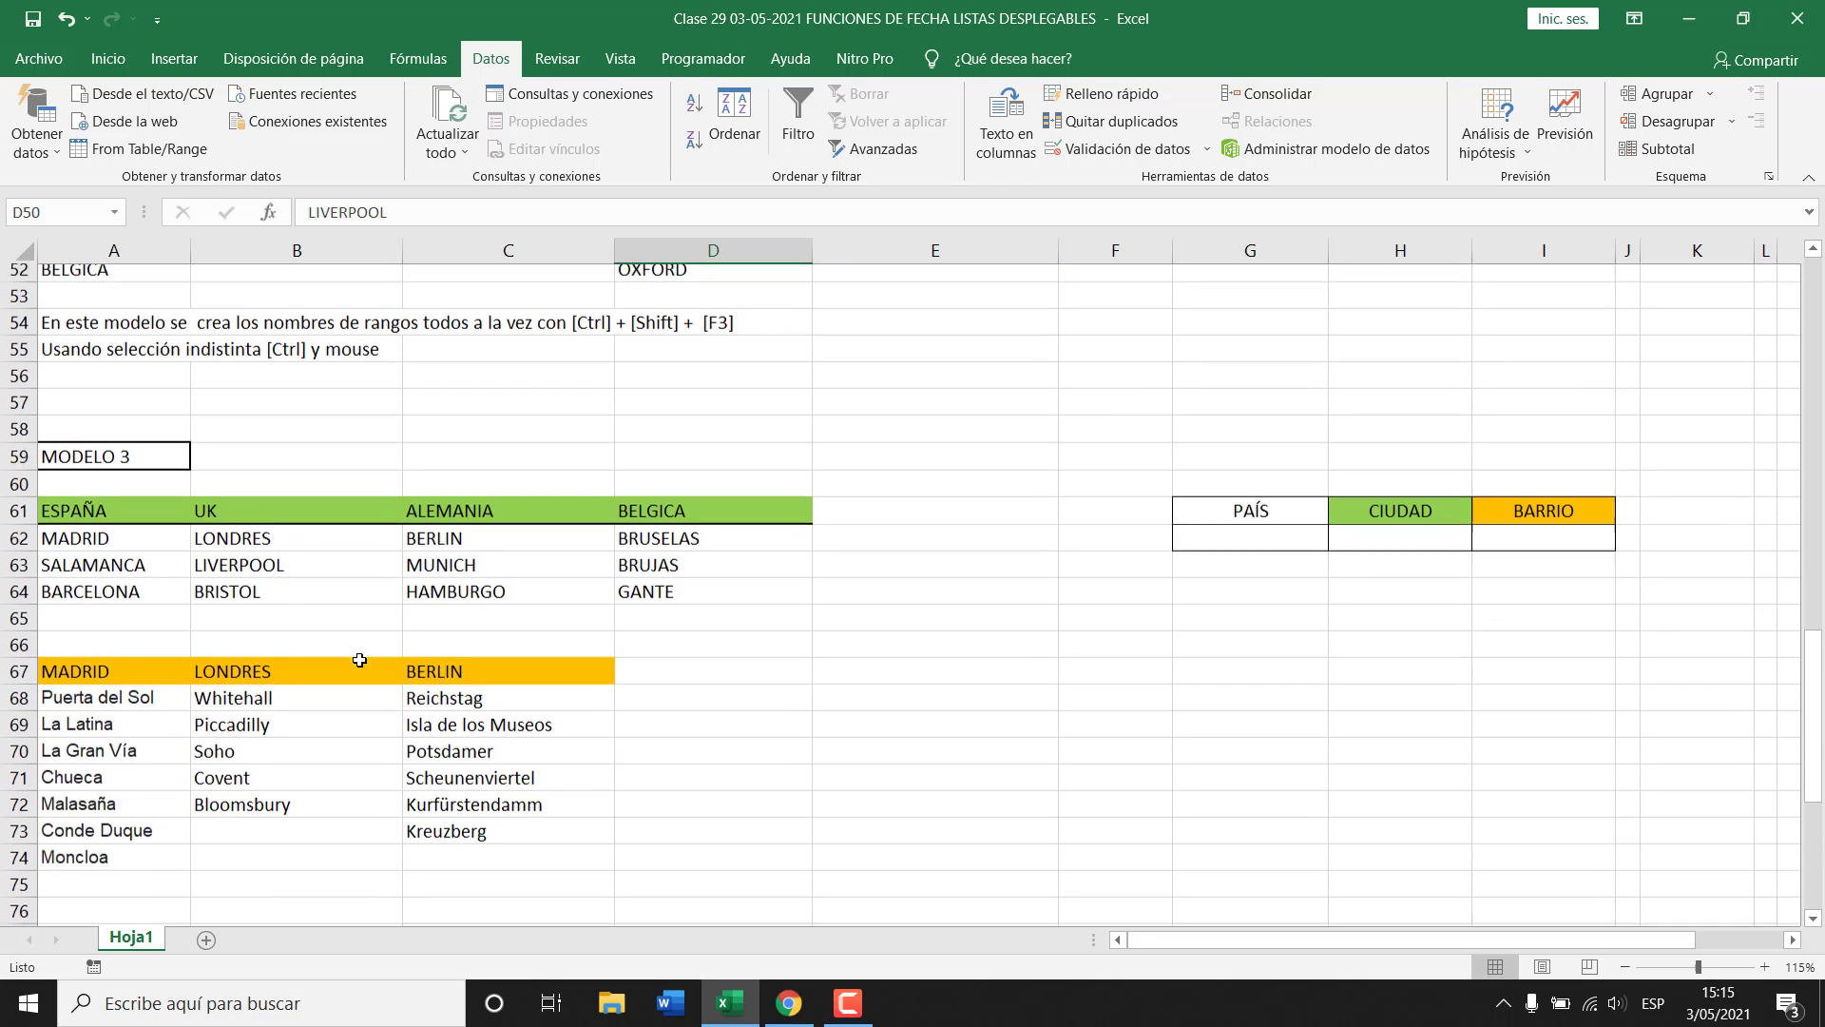
scroll(488, 700, "up", 3)
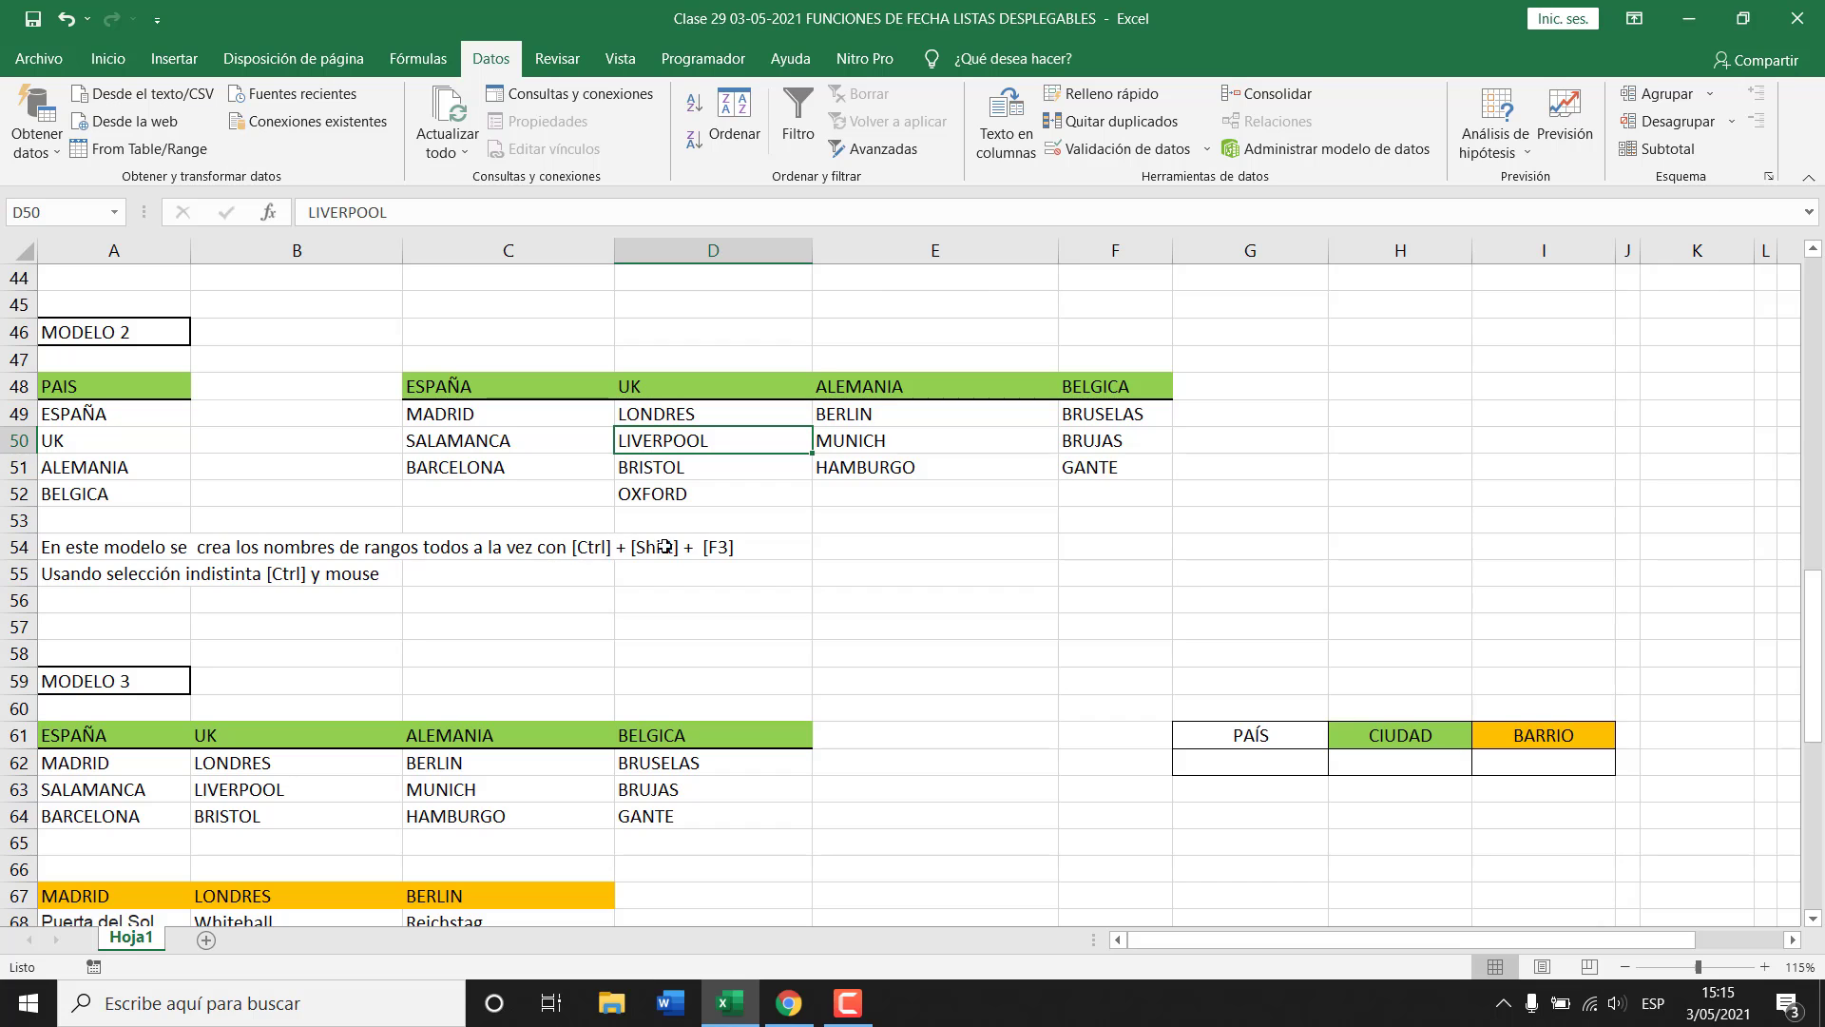
scroll(604, 590, "down", 2)
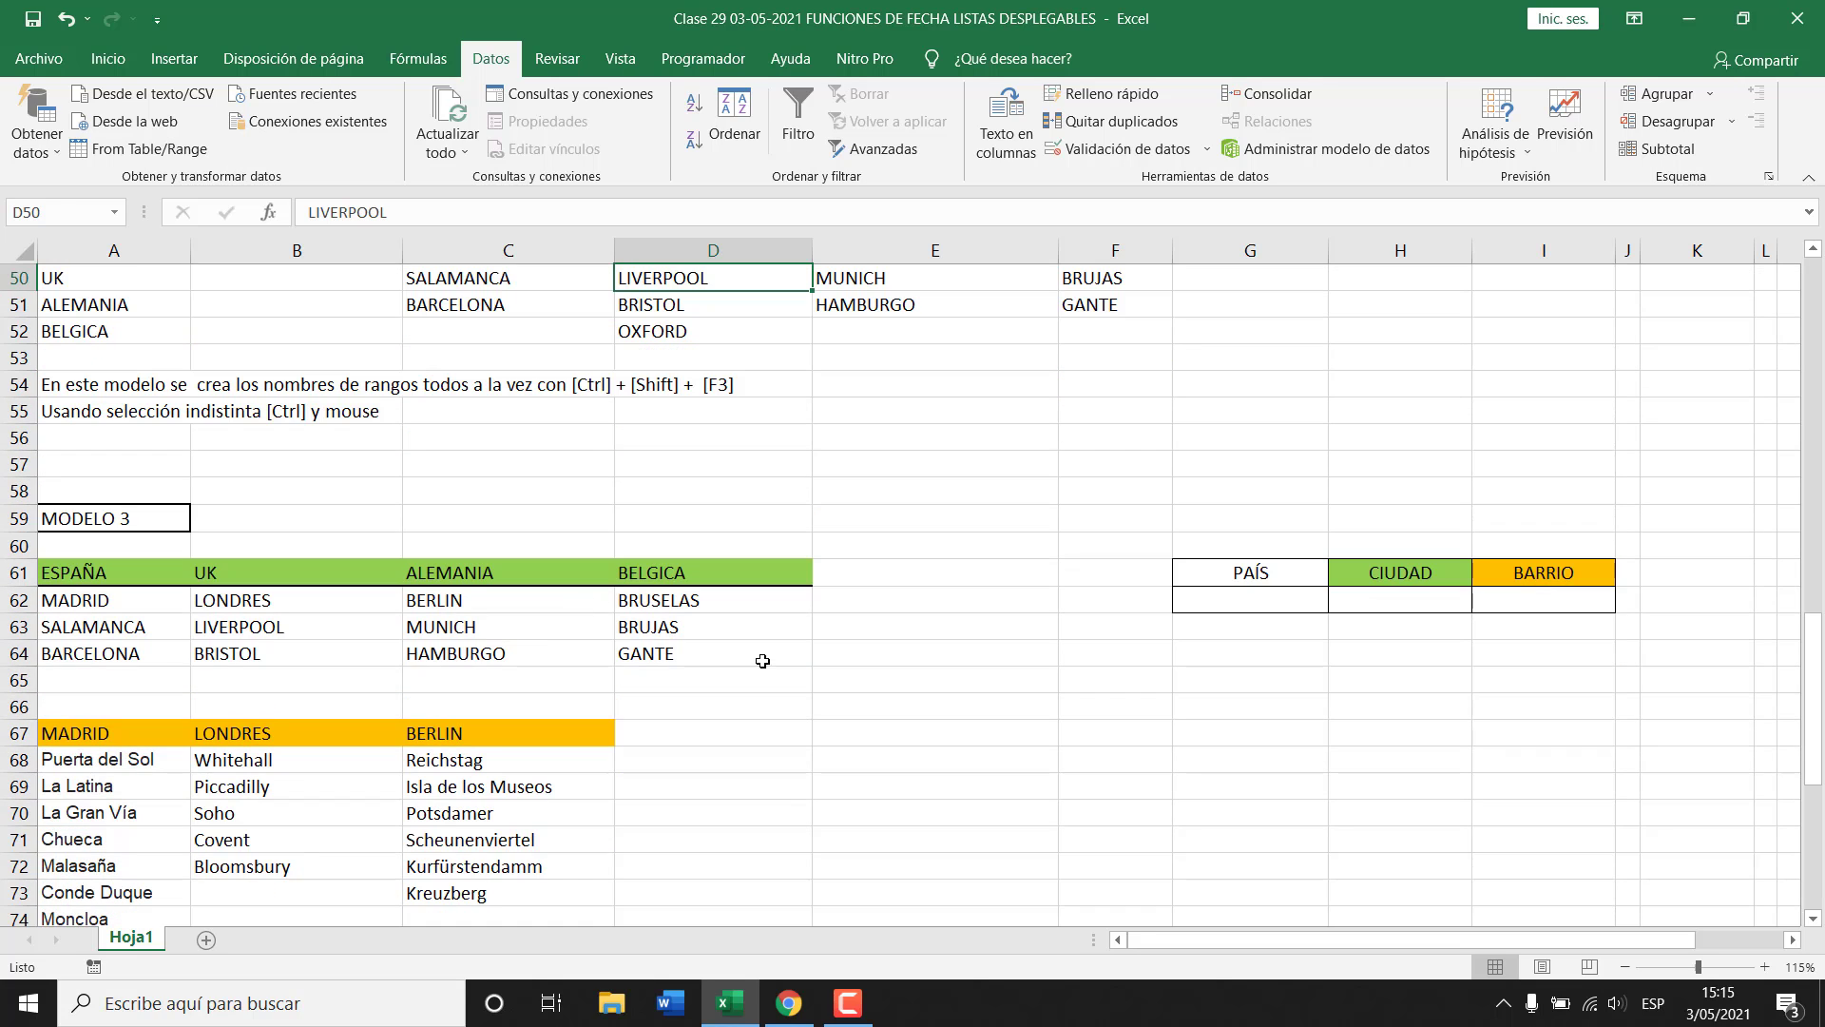
scroll(884, 693, "down", 1)
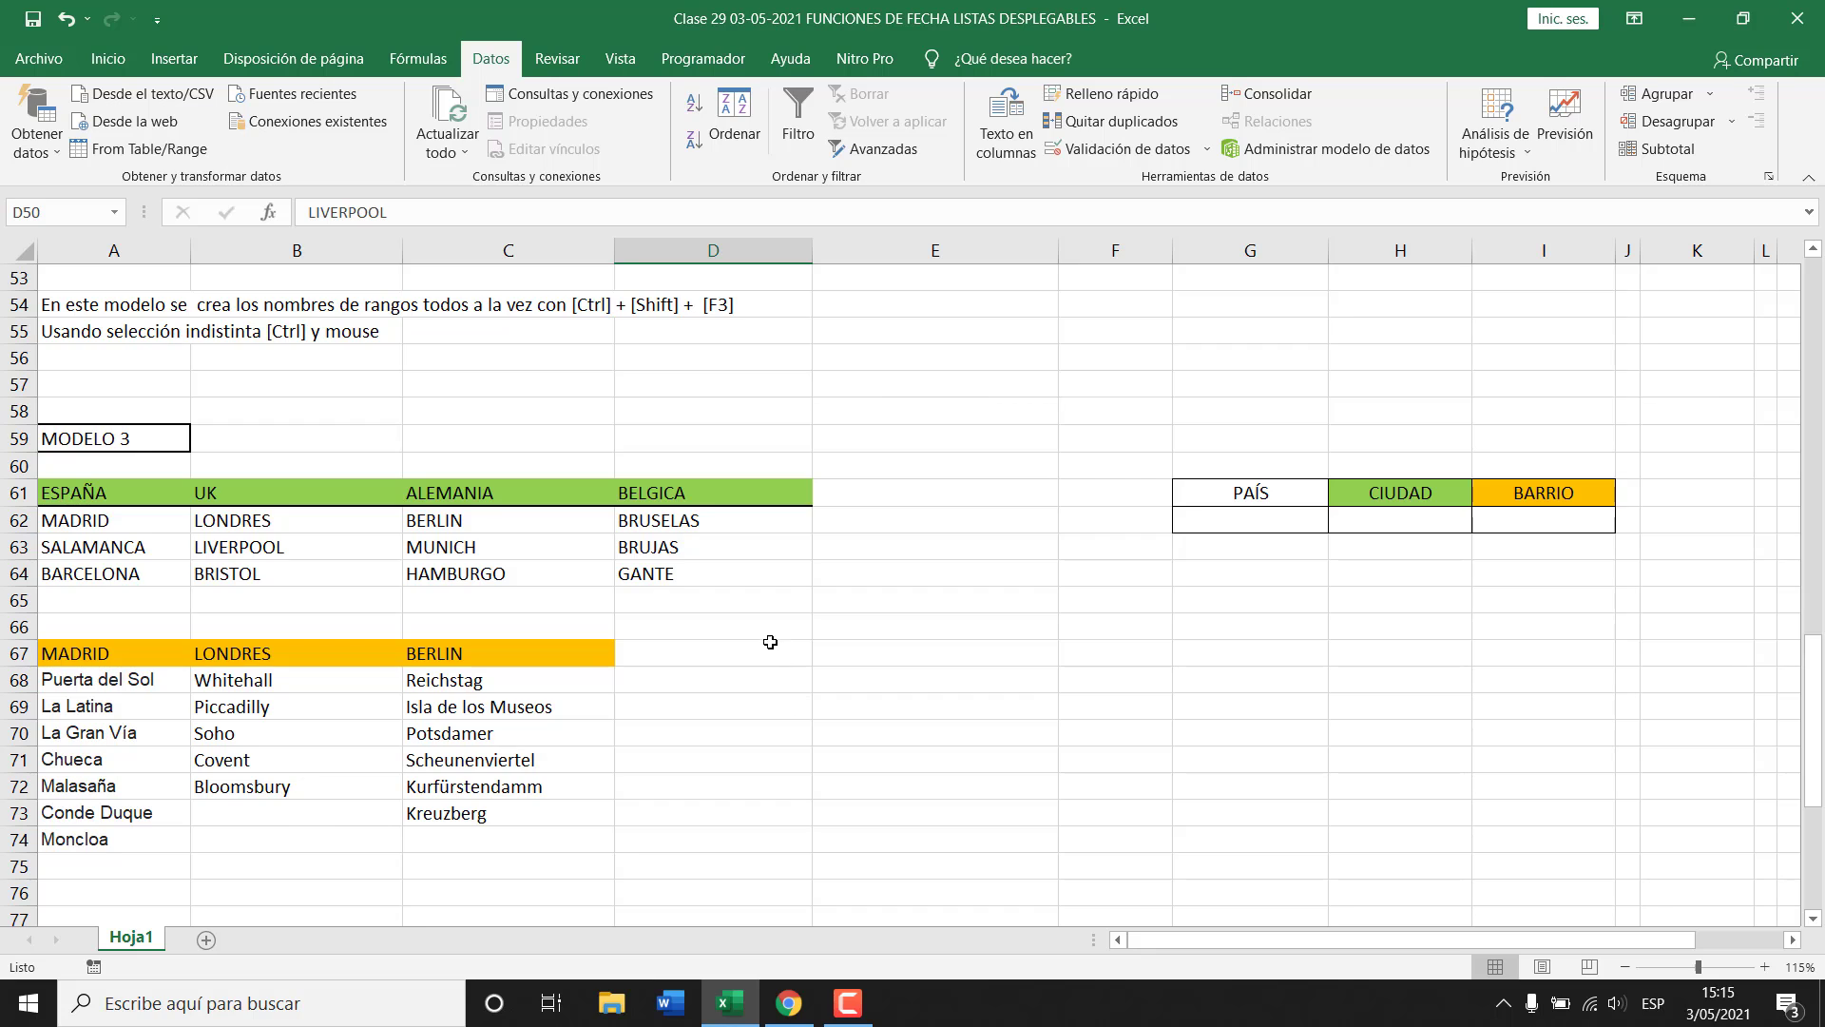
scroll(784, 708, "up", 1)
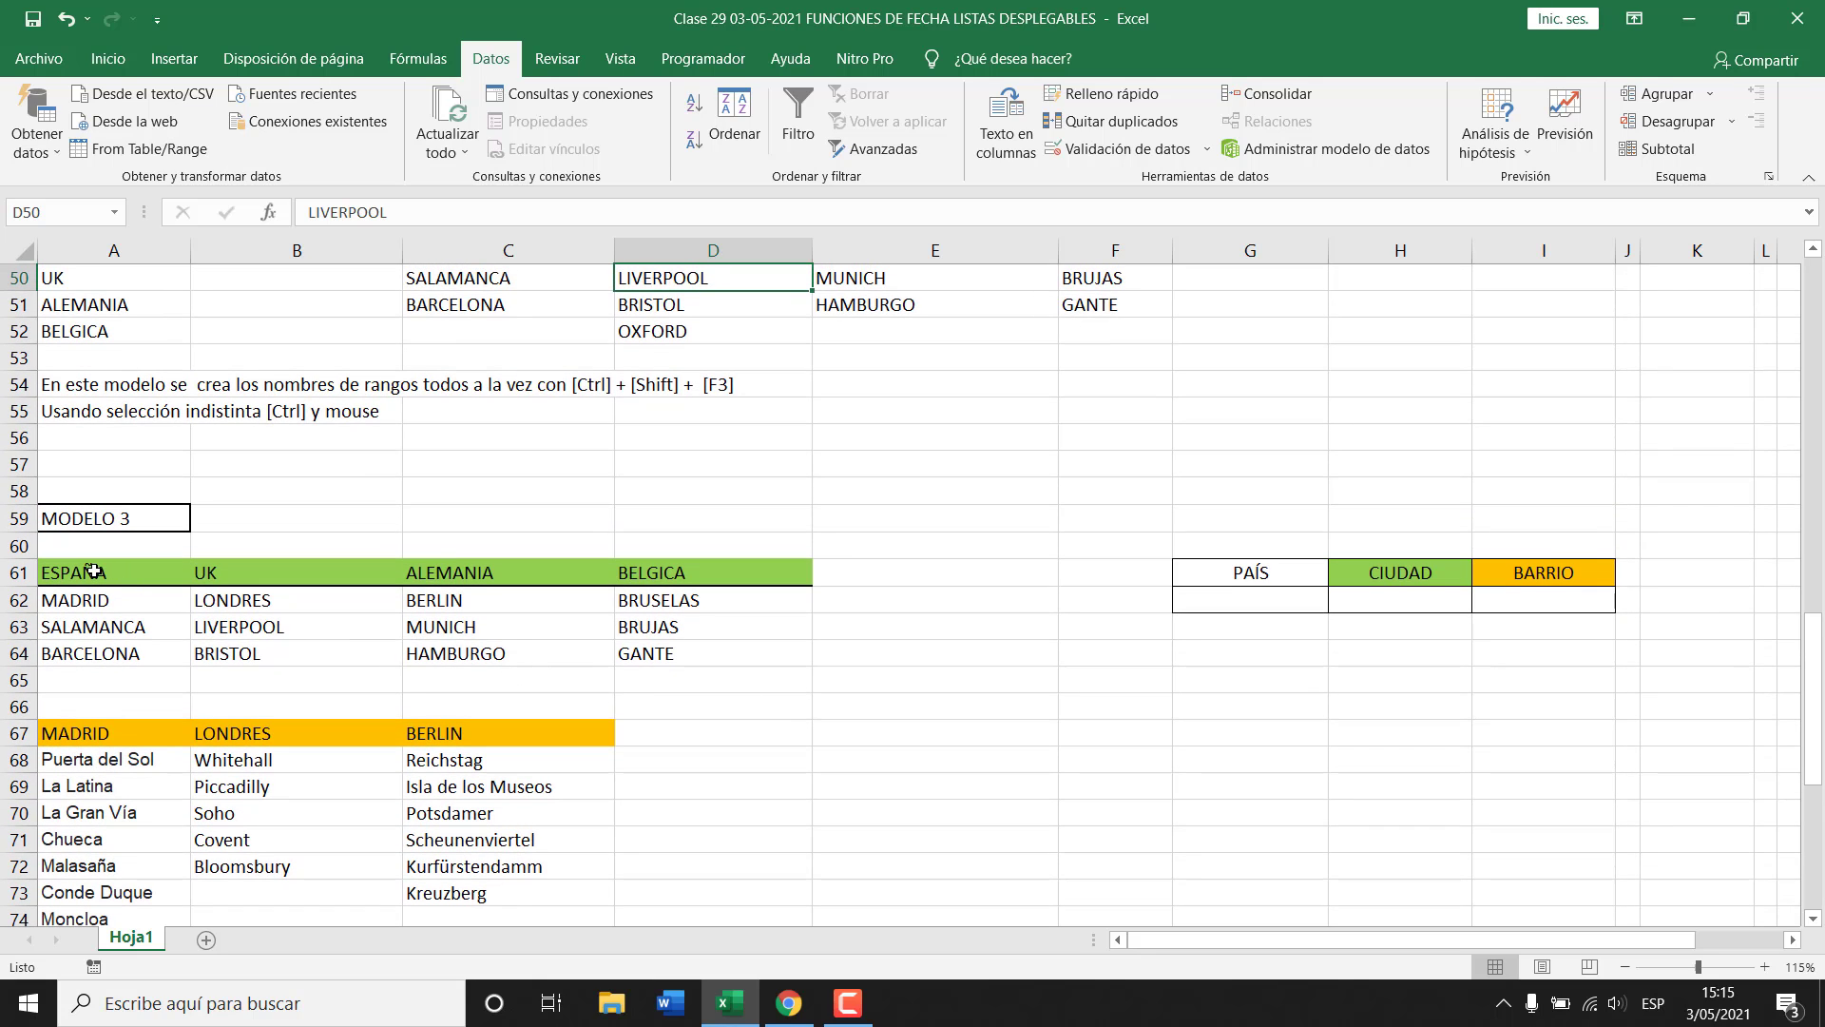
left_click_drag(93, 571, 692, 569)
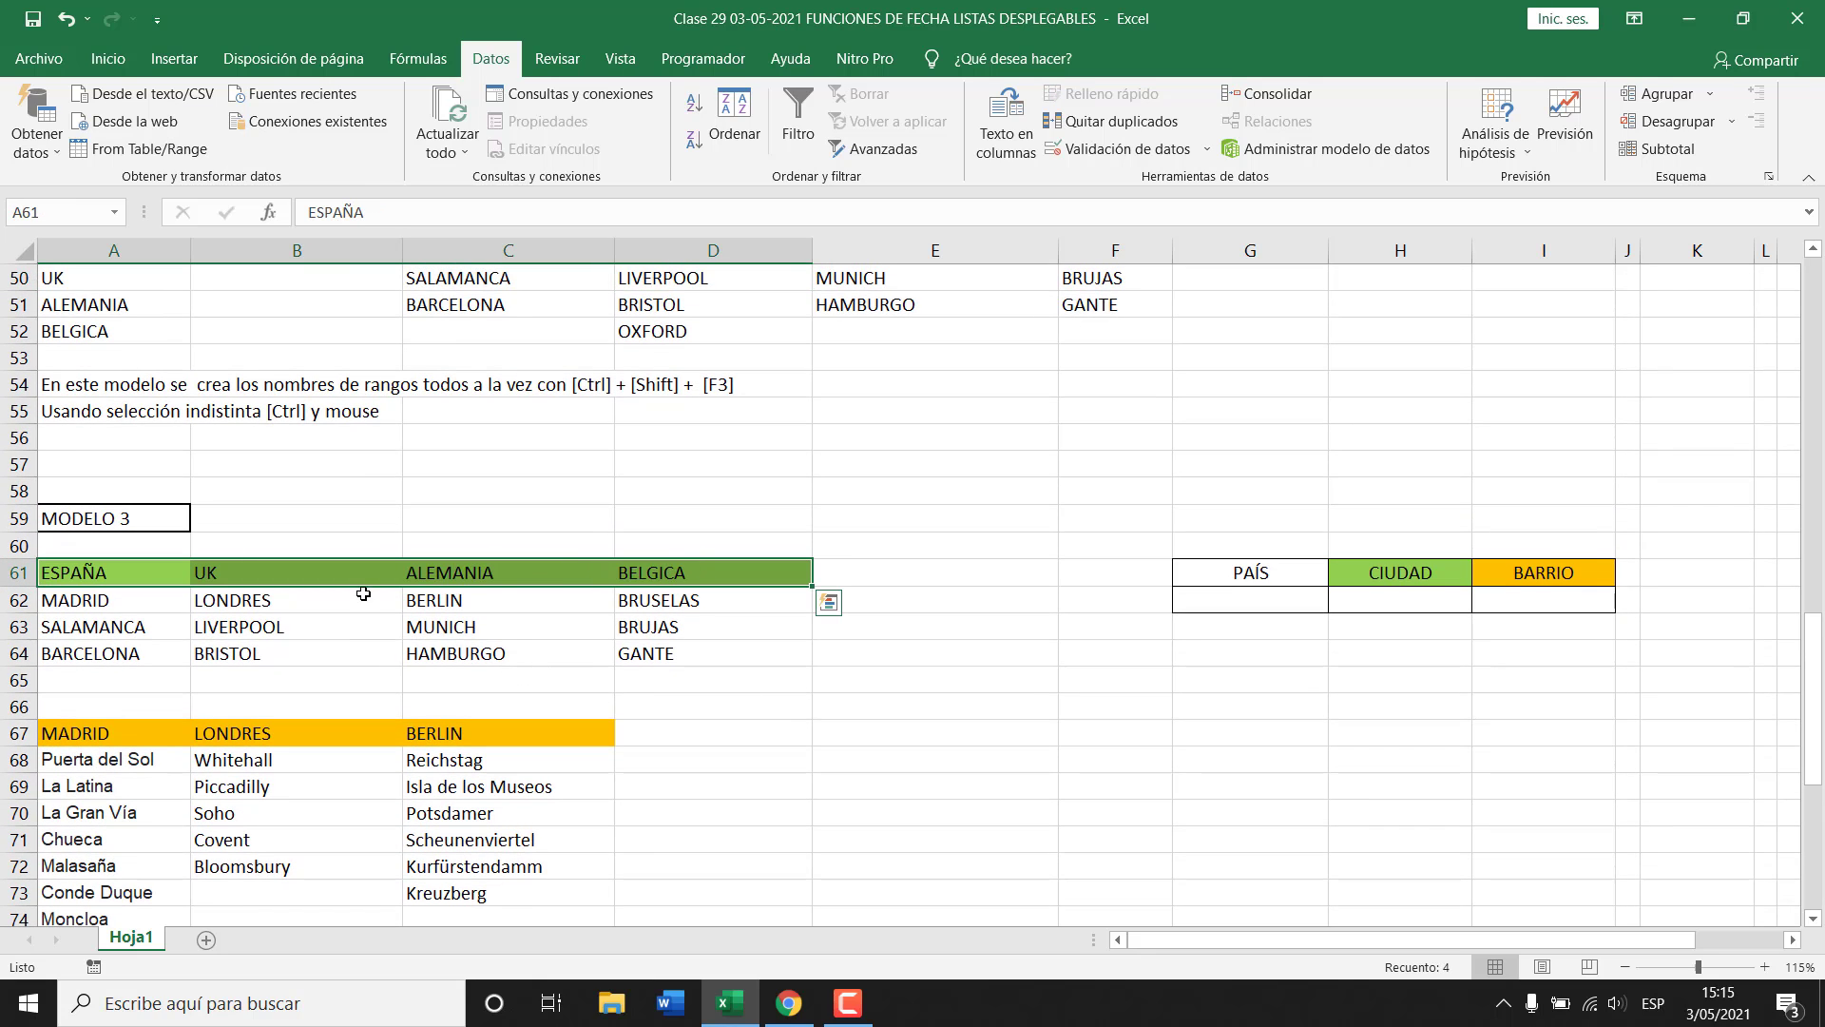
left_click_drag(117, 597, 114, 654)
left_click_drag(225, 601, 238, 660)
scroll(359, 701, "down", 2)
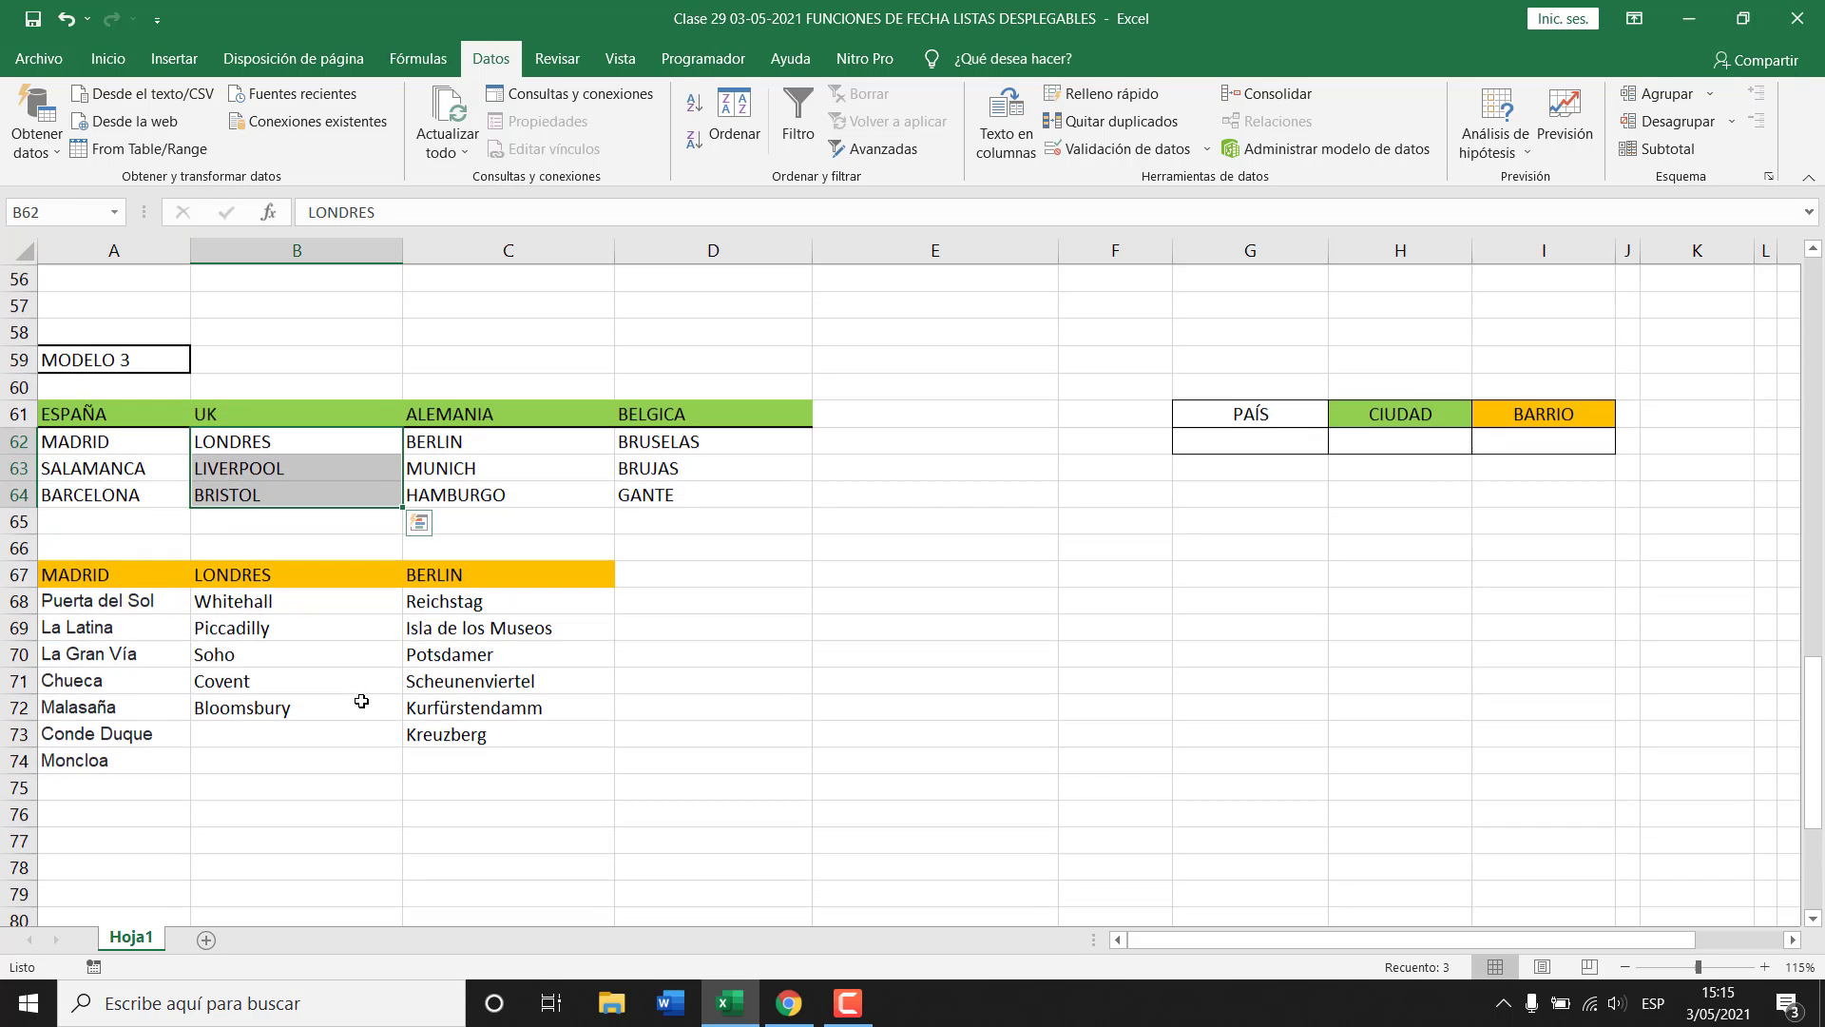
left_click(104, 578)
left_click(109, 438)
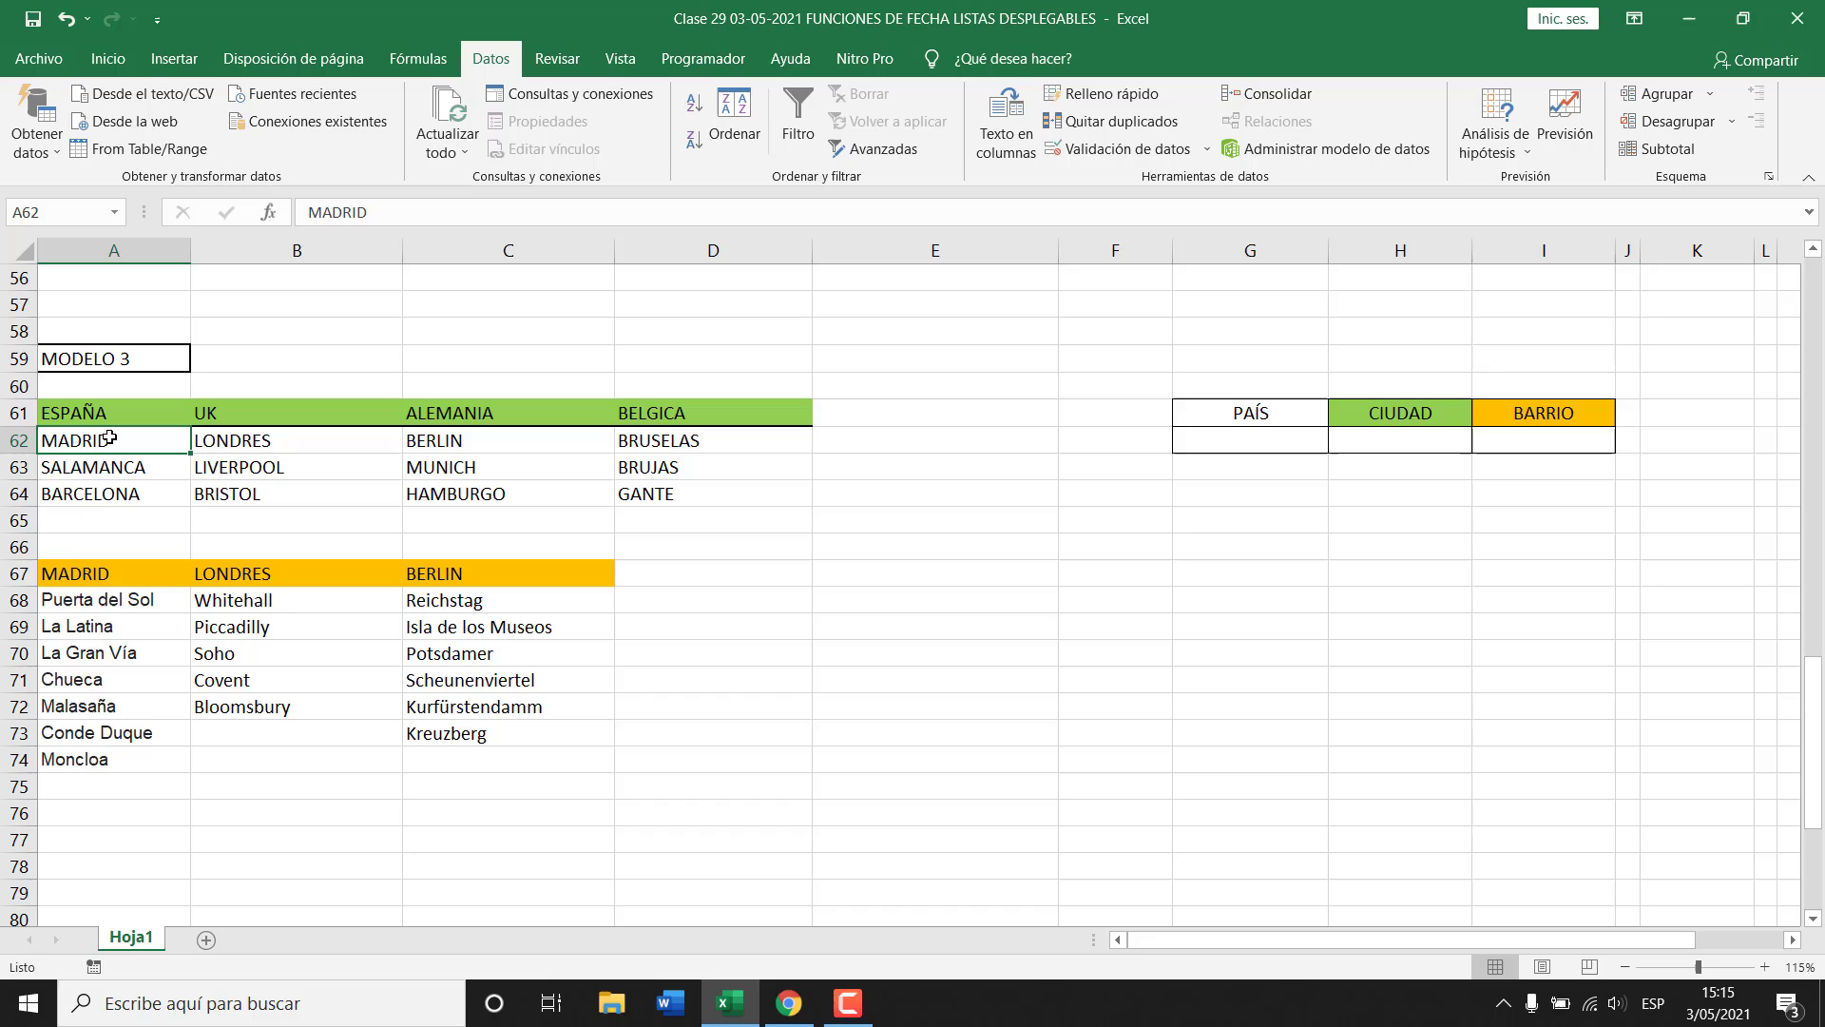
left_click(214, 442)
left_click(446, 441)
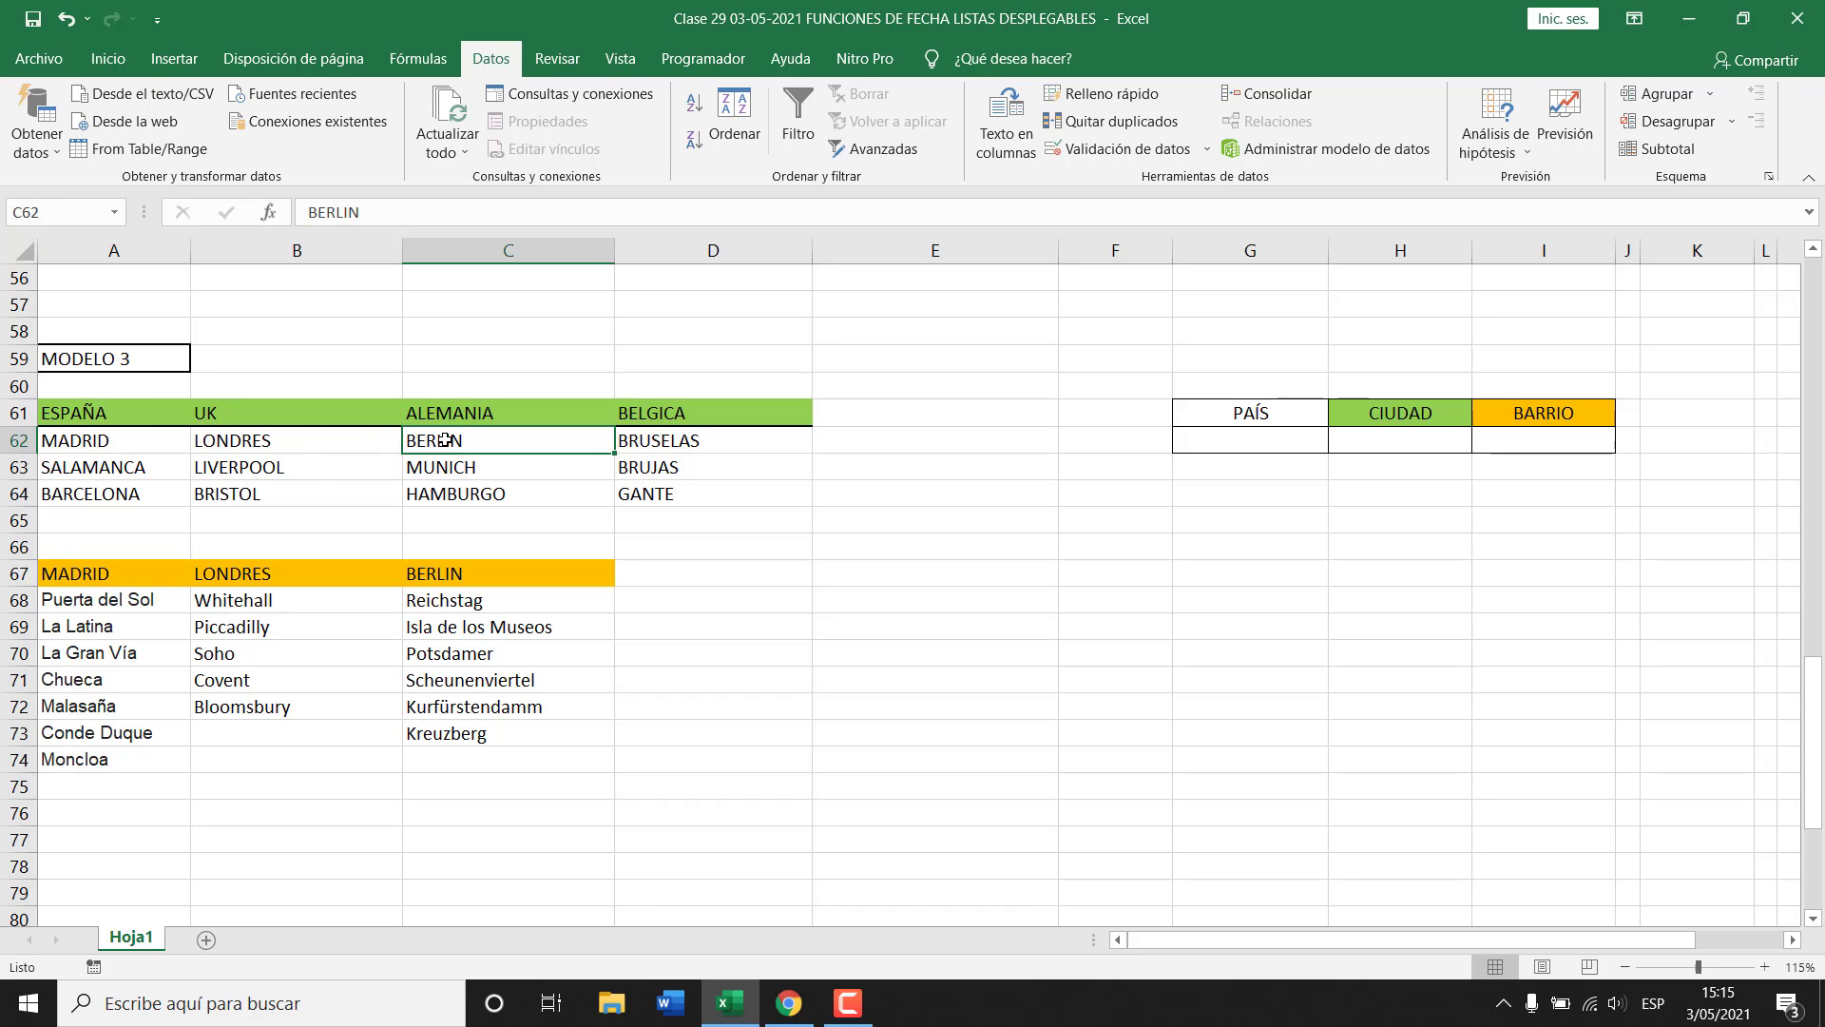
left_click(276, 447)
left_click(141, 447)
left_click(276, 443)
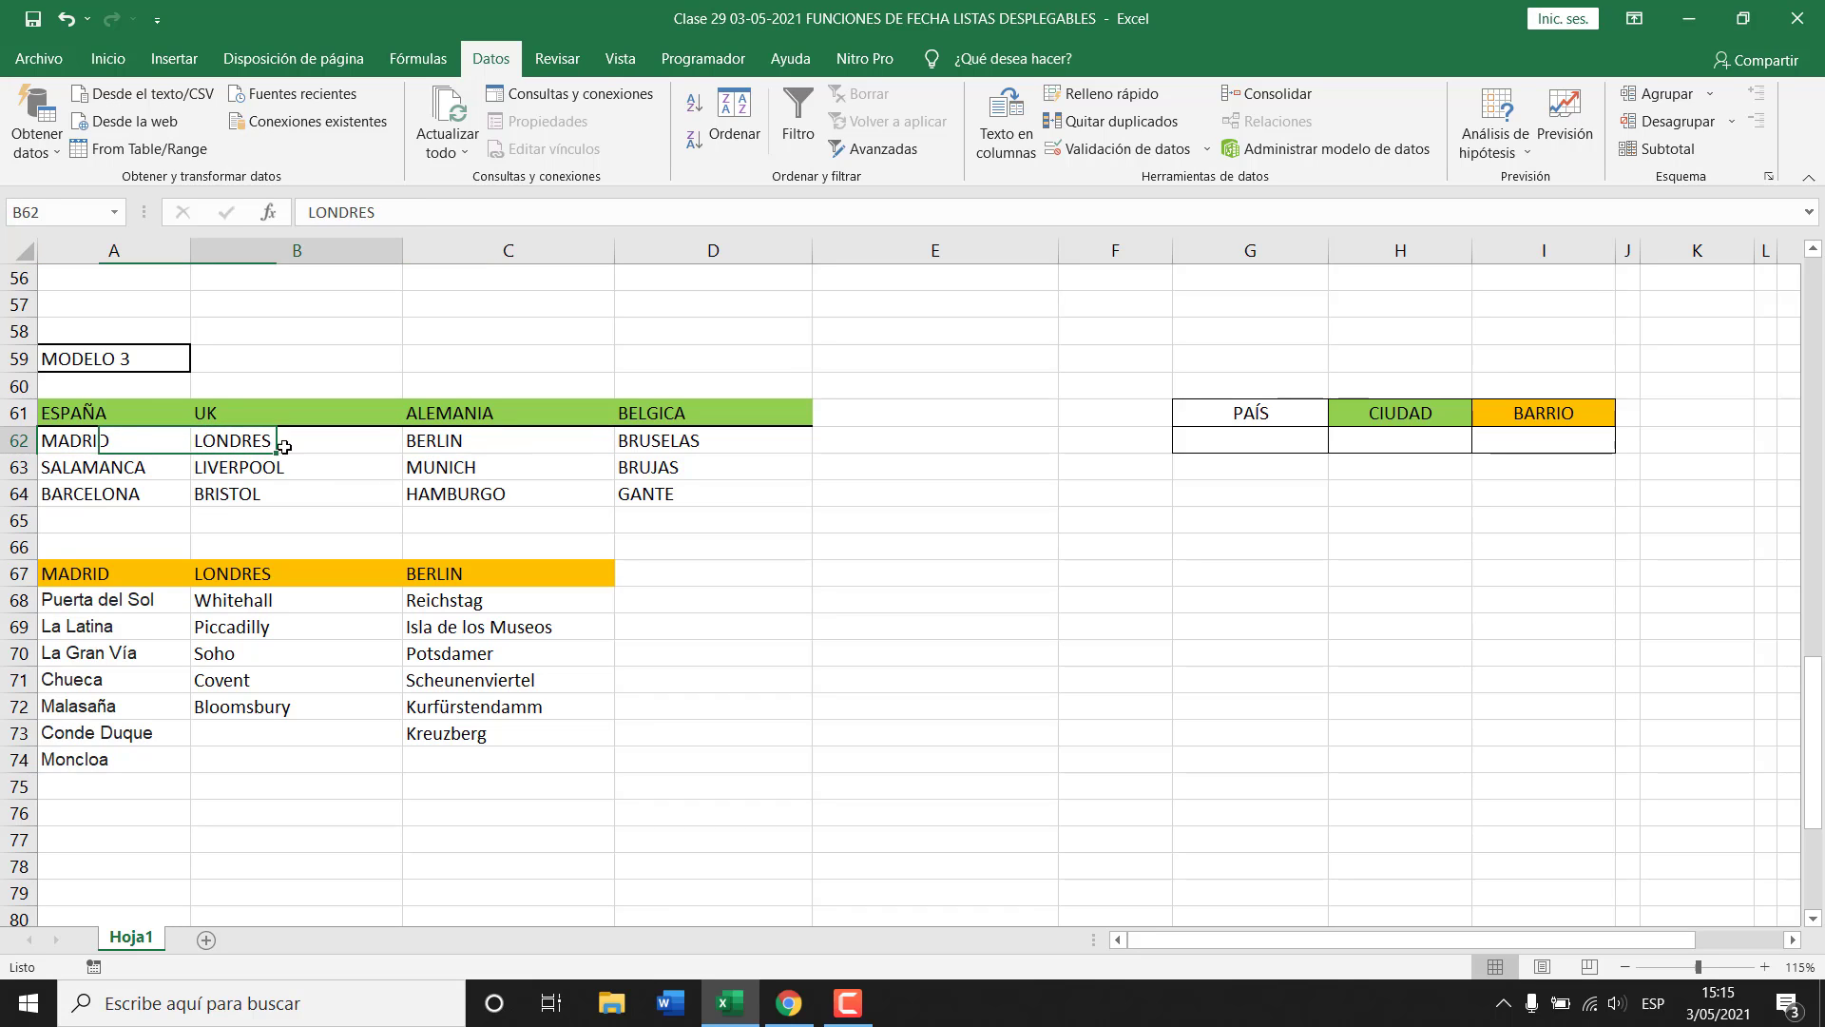
left_click(449, 444)
left_click(121, 609)
left_click_drag(121, 609, 111, 760)
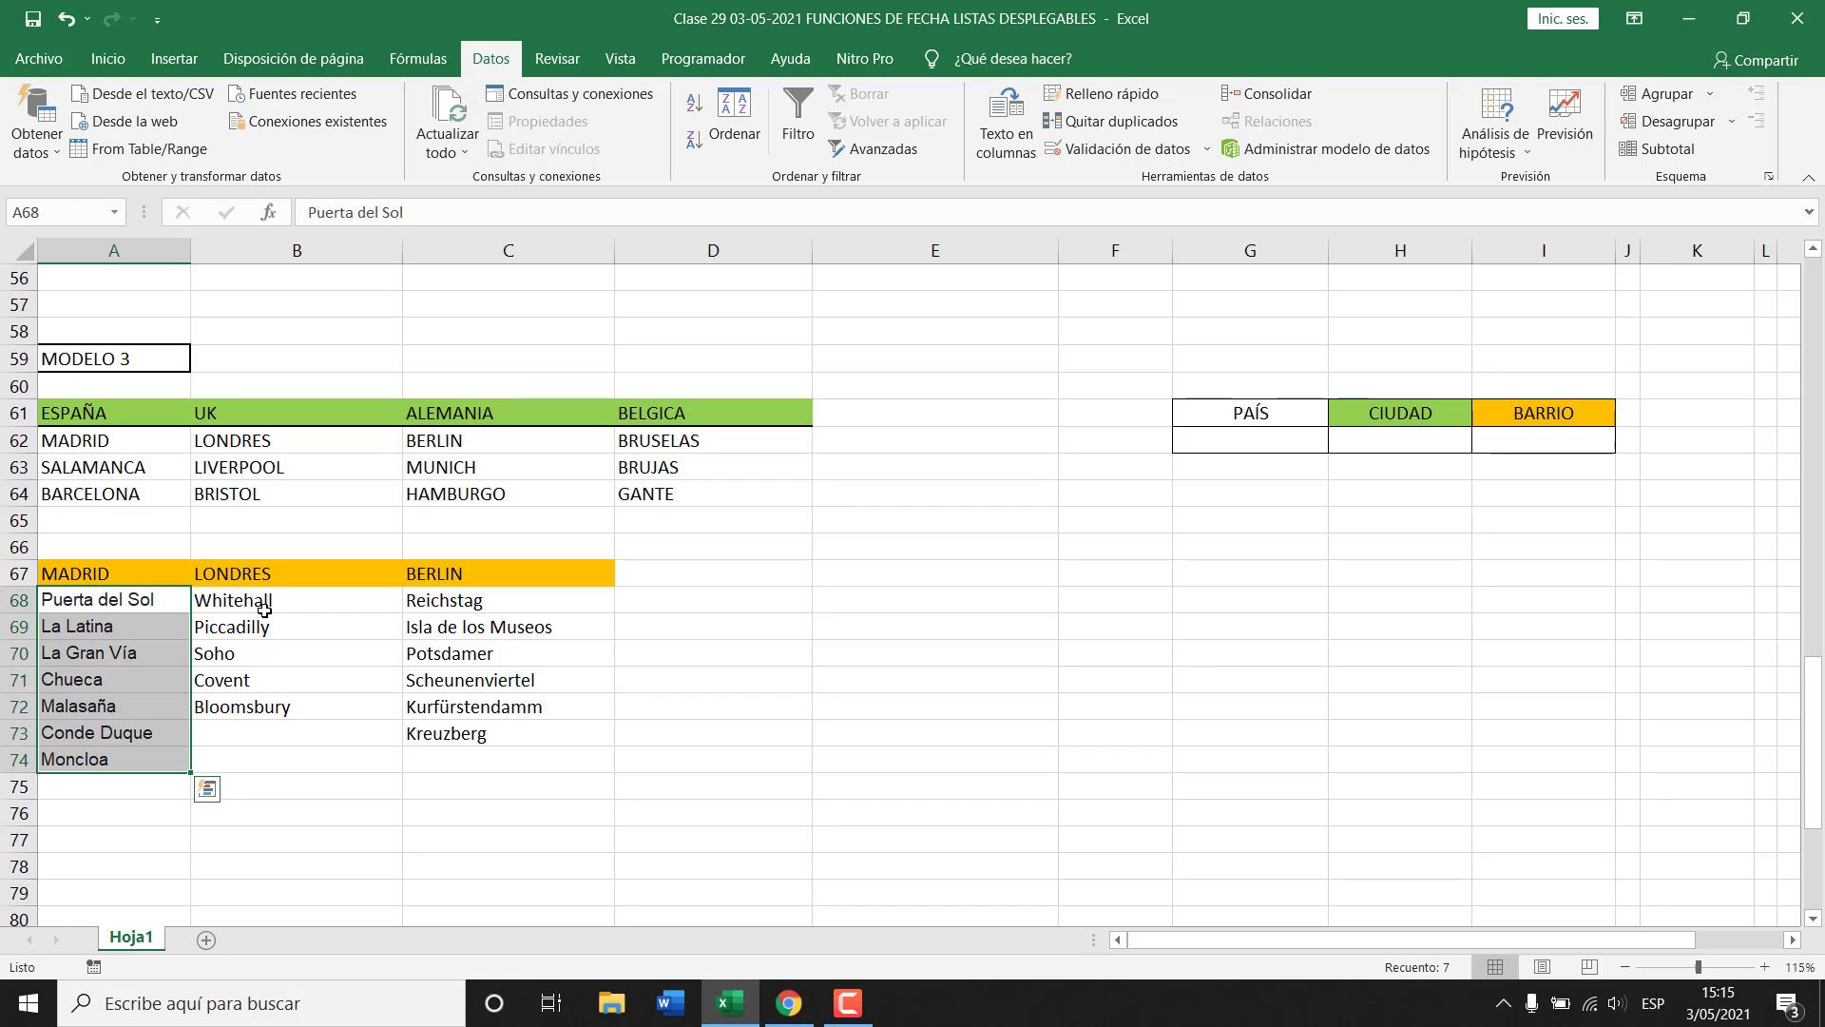
left_click_drag(266, 603, 261, 708)
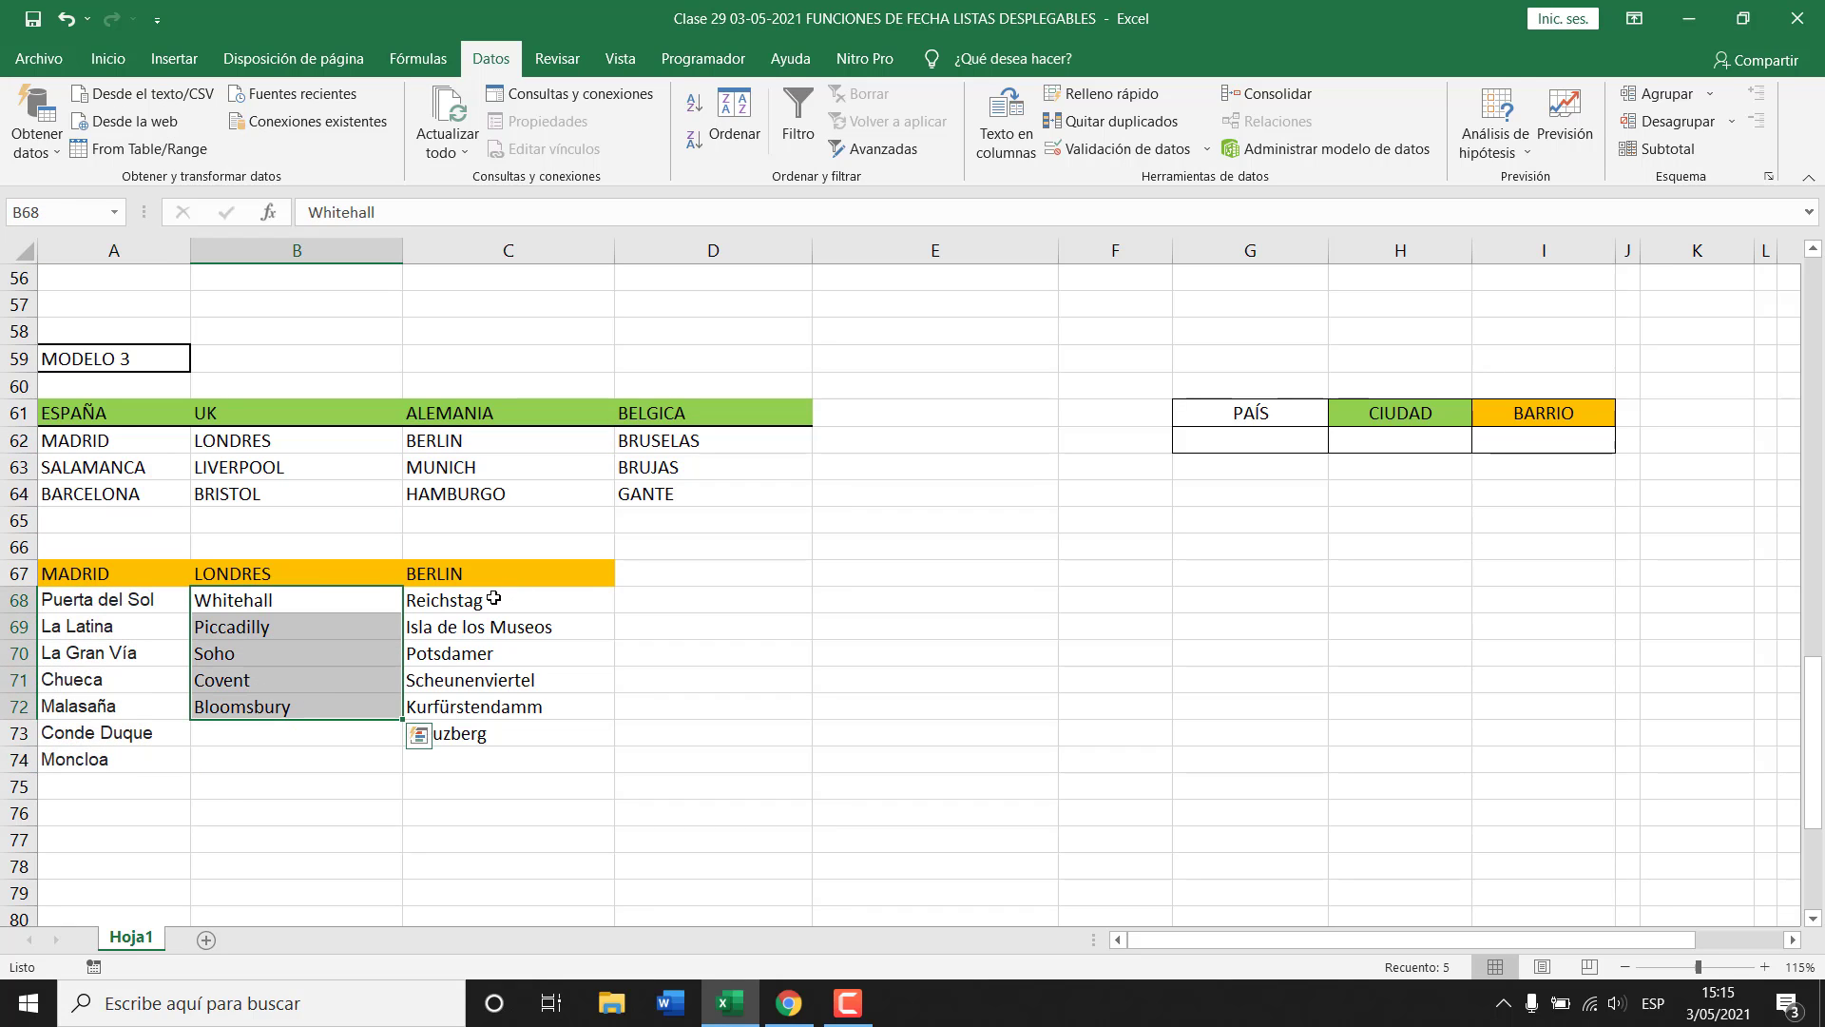
left_click_drag(493, 598, 481, 733)
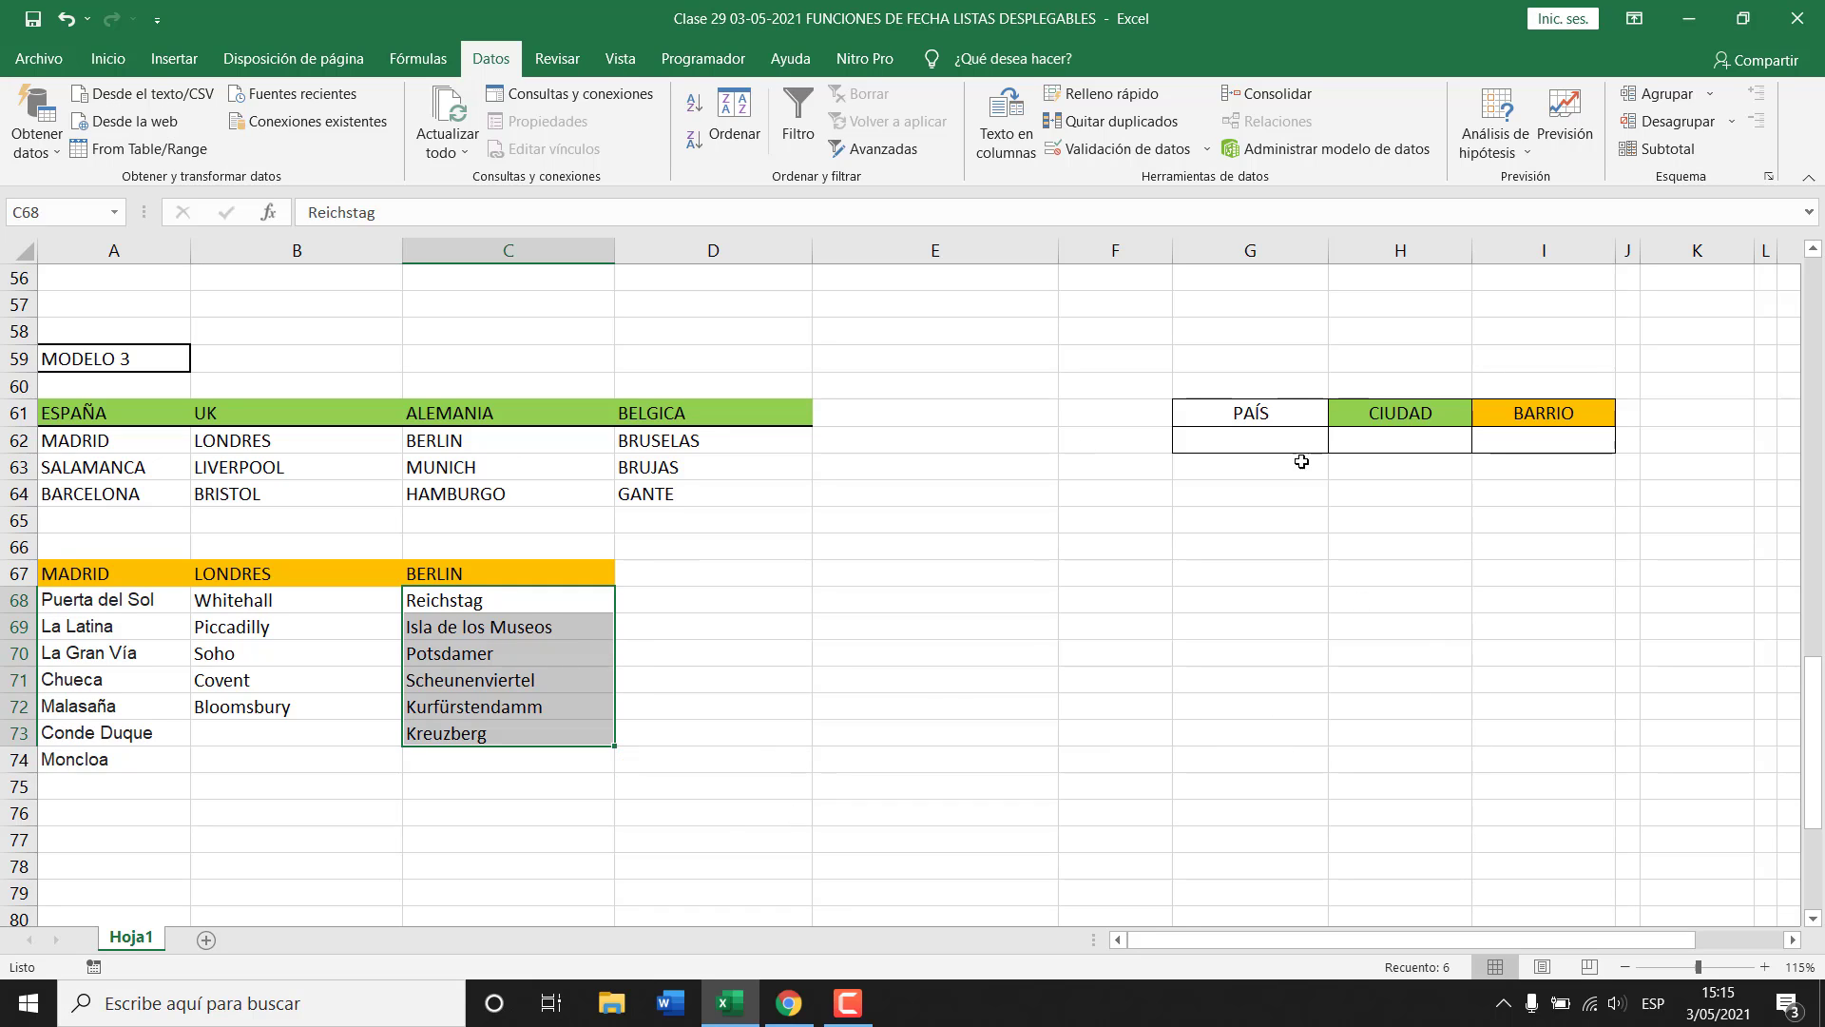
left_click(1282, 436)
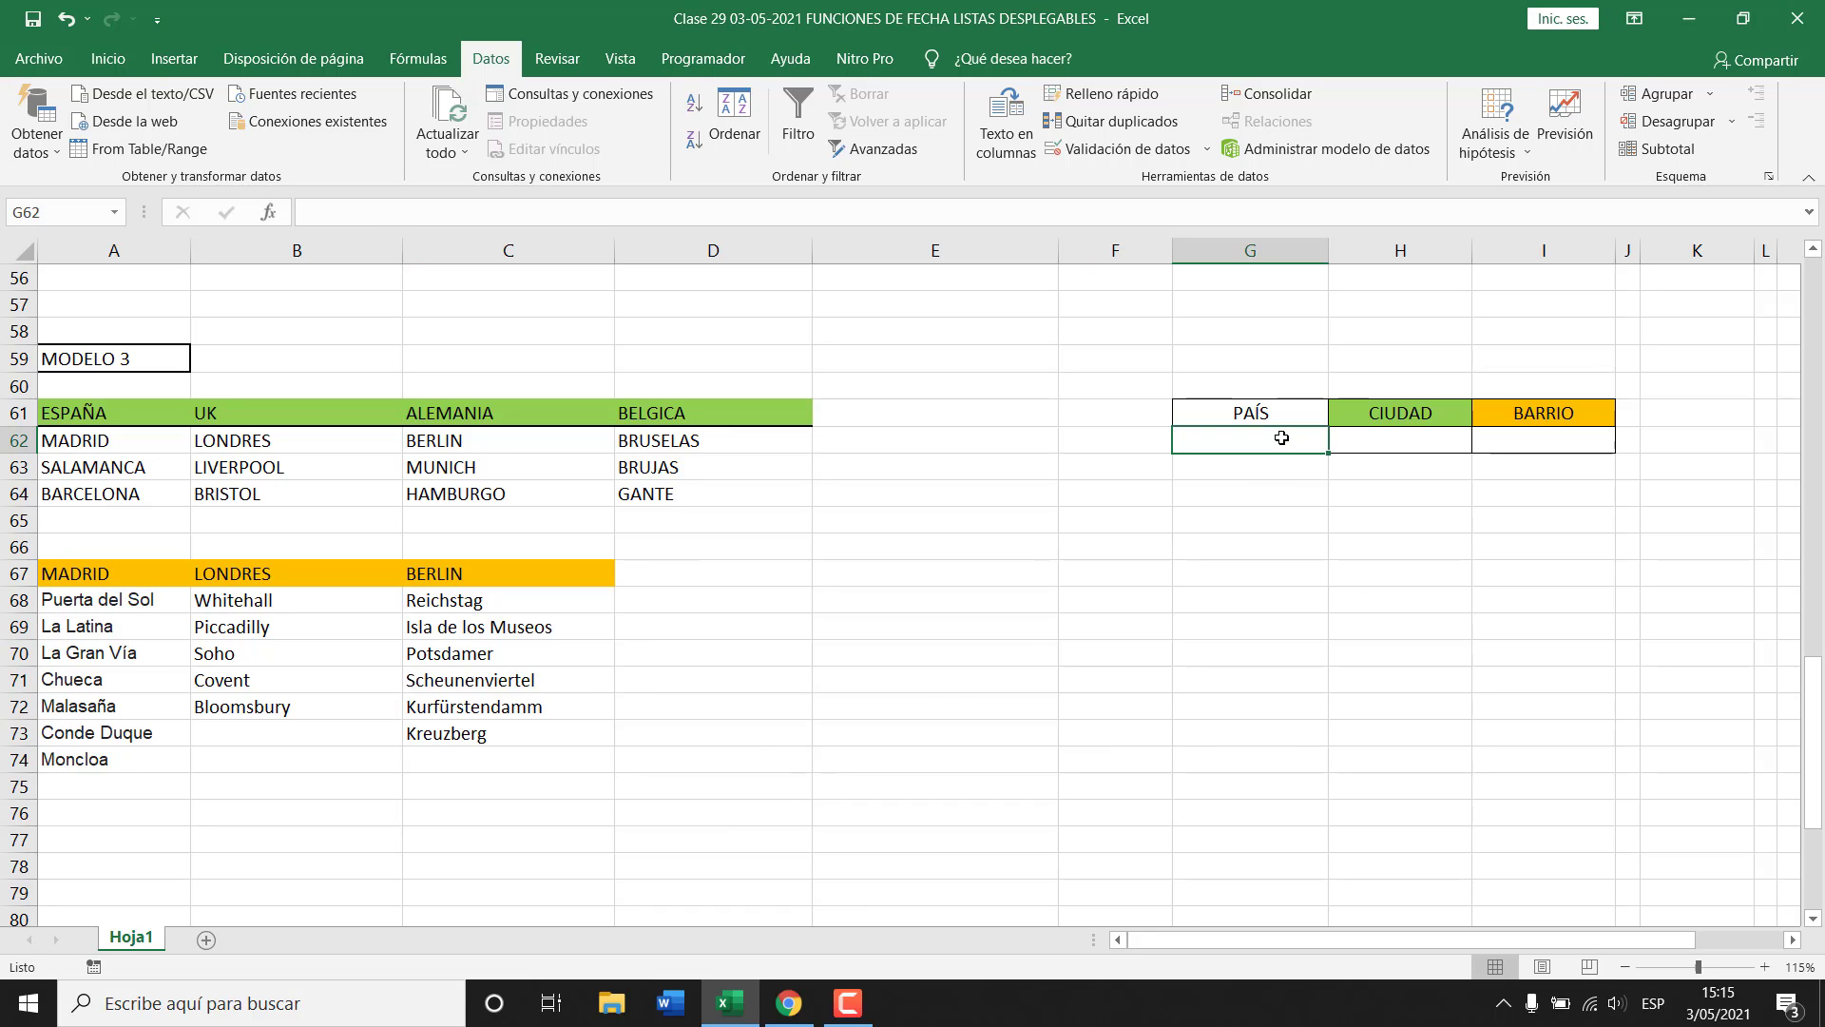
left_click(1423, 440)
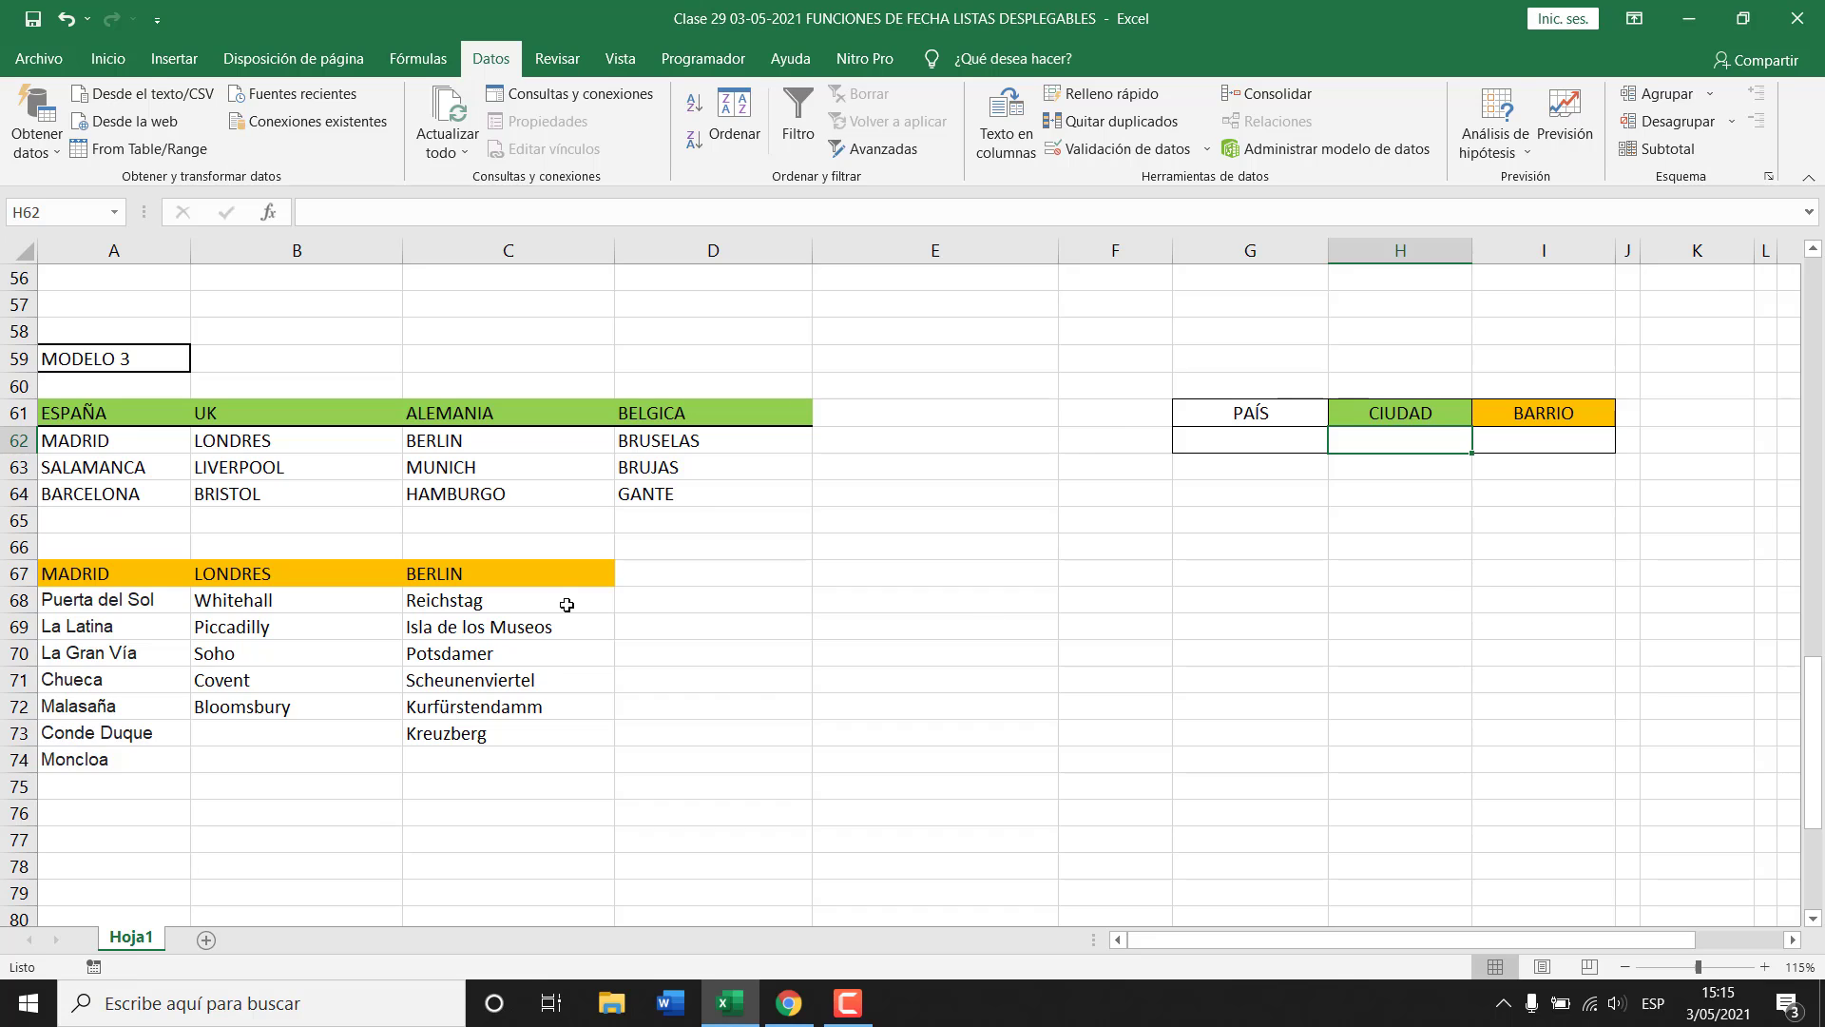
left_click(679, 585)
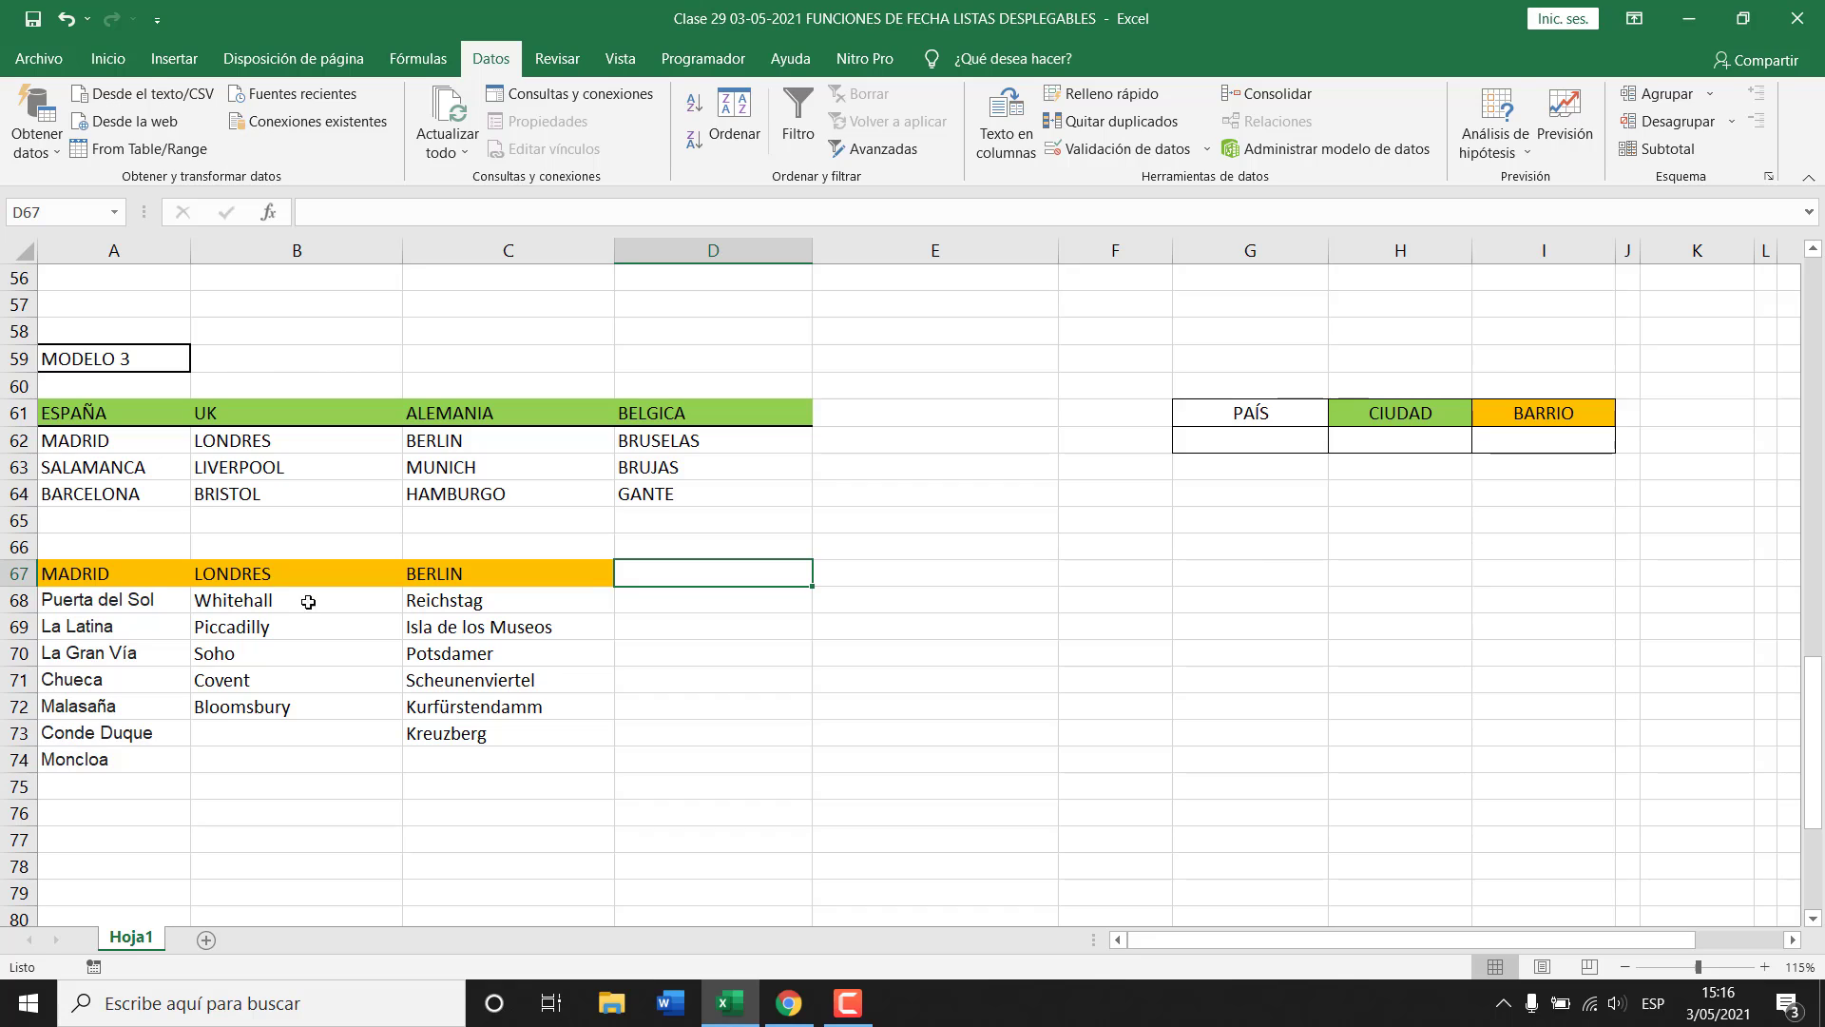
Enter SALAMANCA as a list heading in A76.
left_click(100, 814)
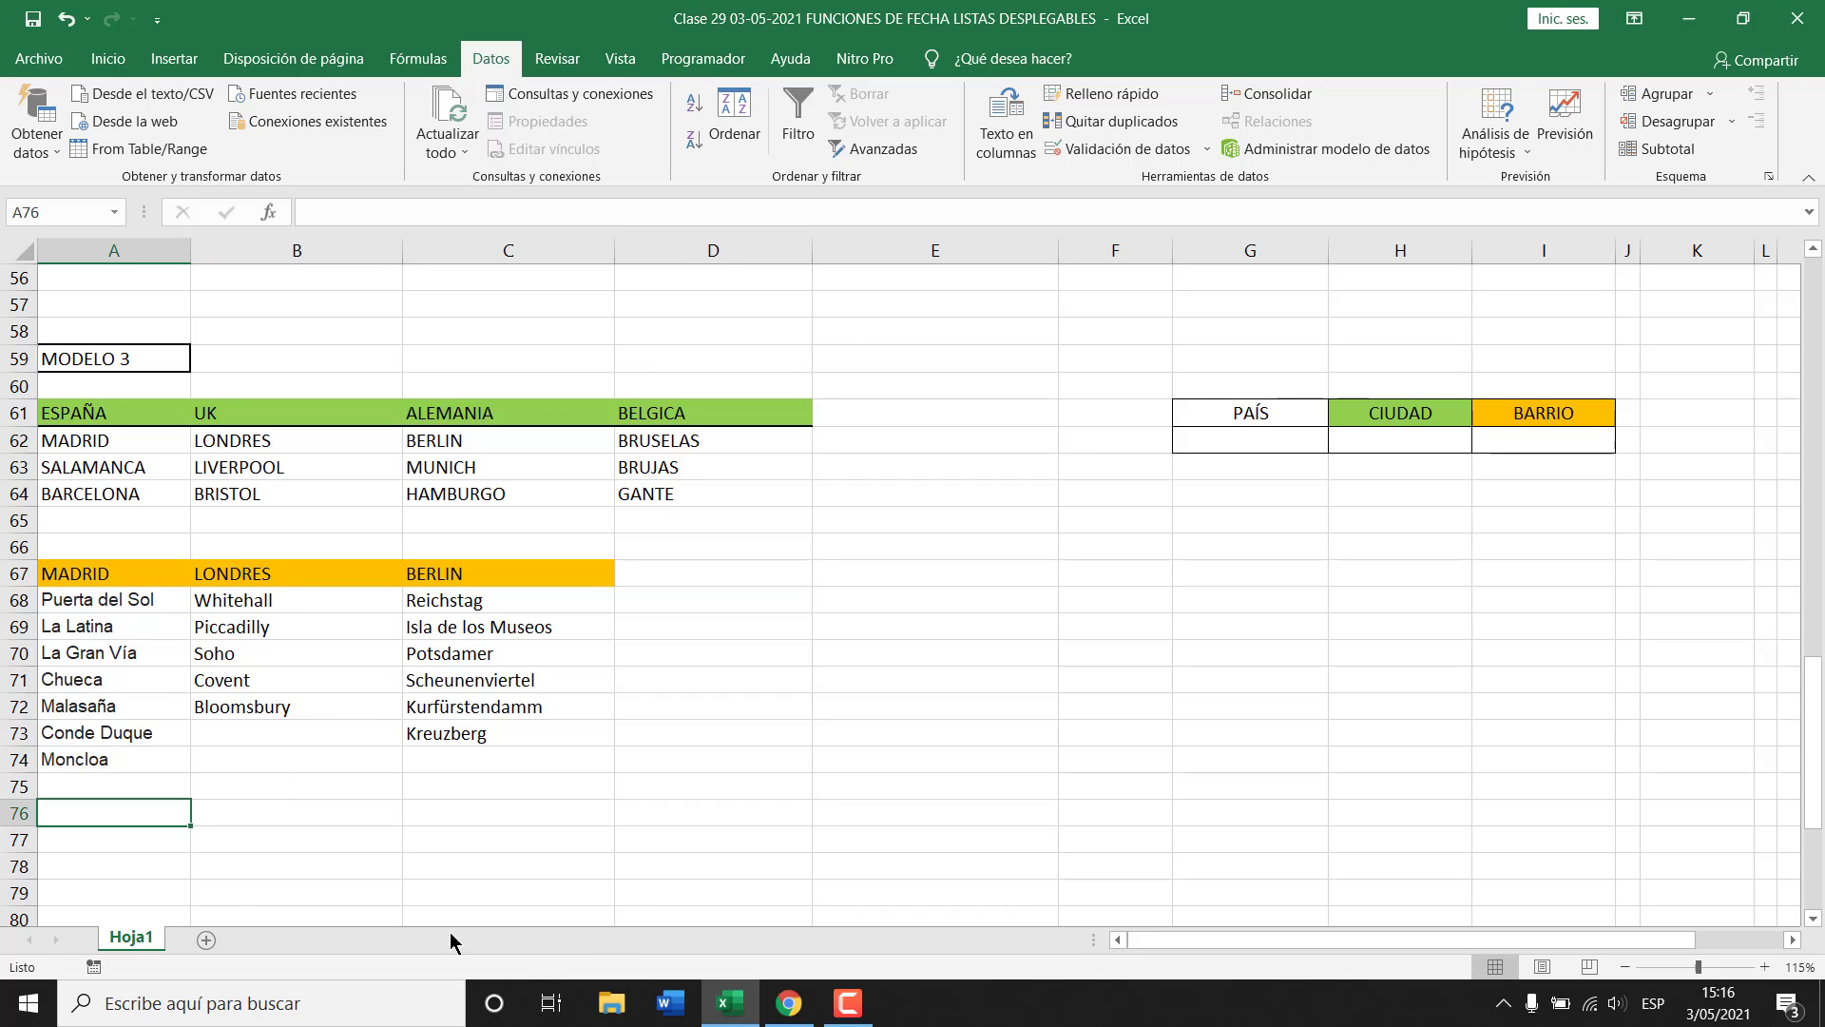
type("sahi")
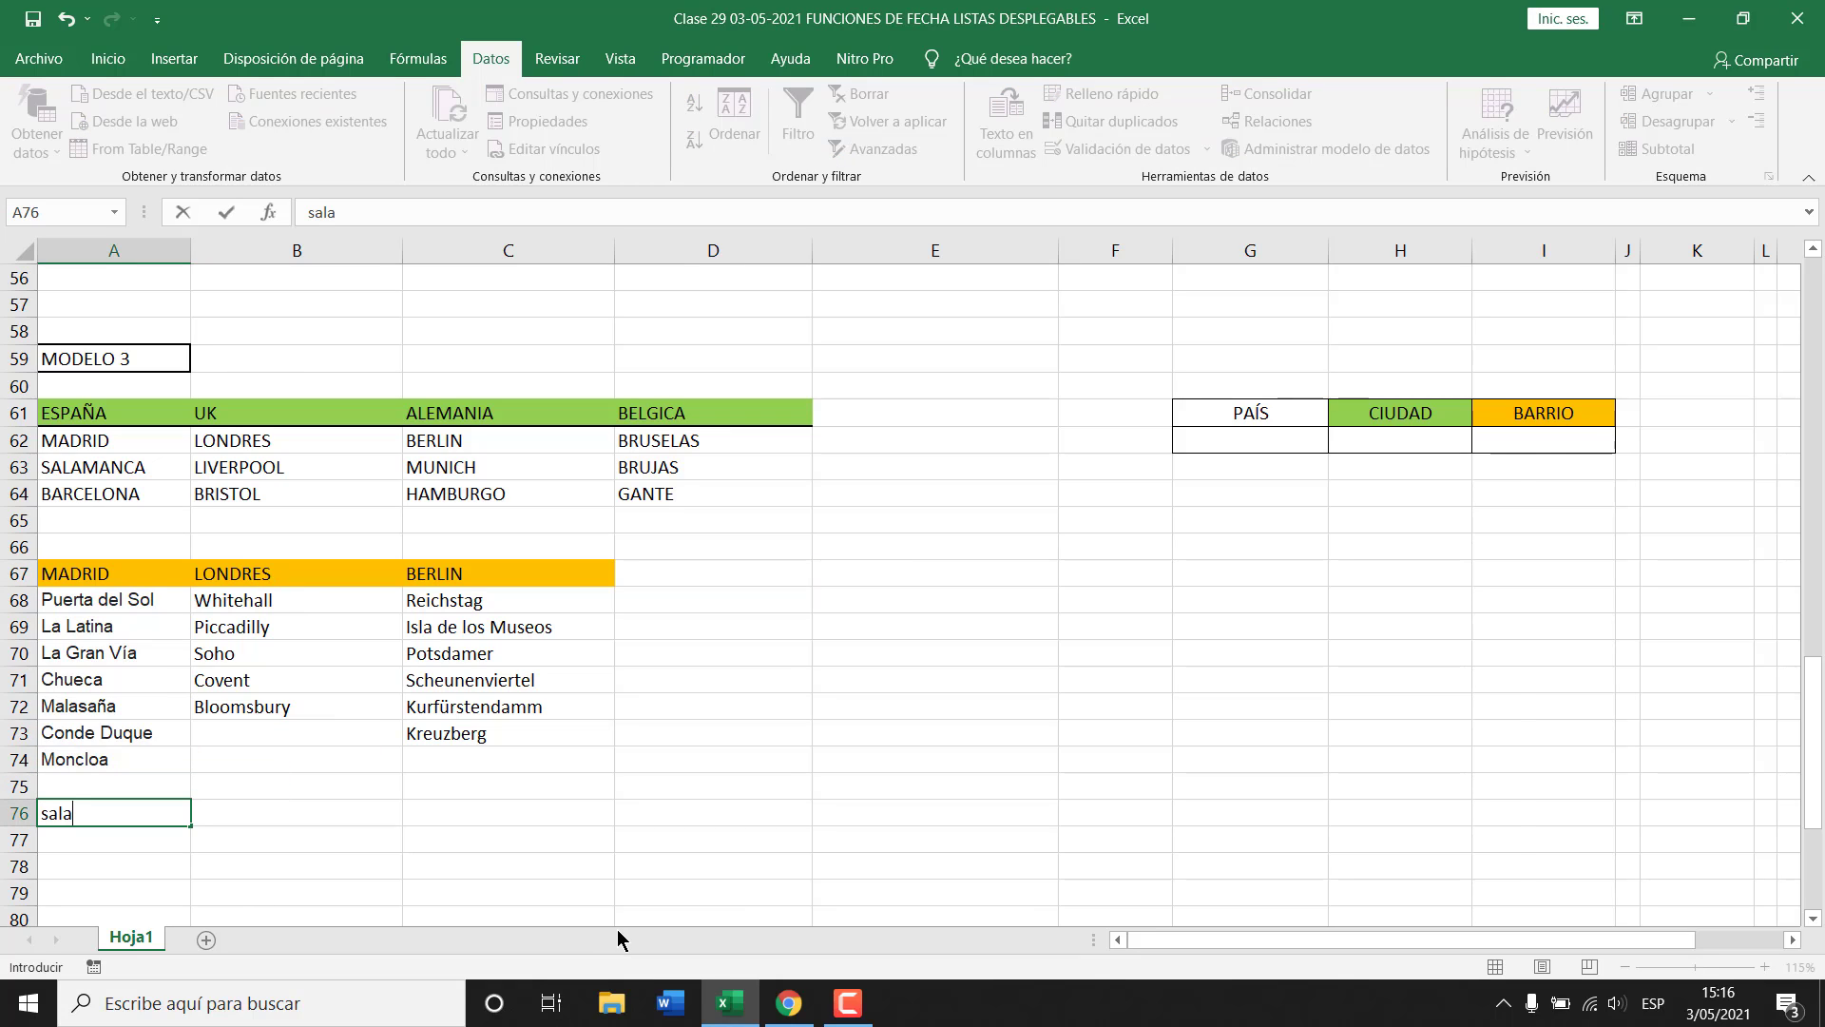
key("BackSpace")
key("BackSpace")
key("BackSpace")
key("BackSpace")
type("SALAMANCA")
key("Return")
List Barrio 1 through Barrio 4 beneath it, filling the series down to A80.
scroll(612, 927, "down", 1)
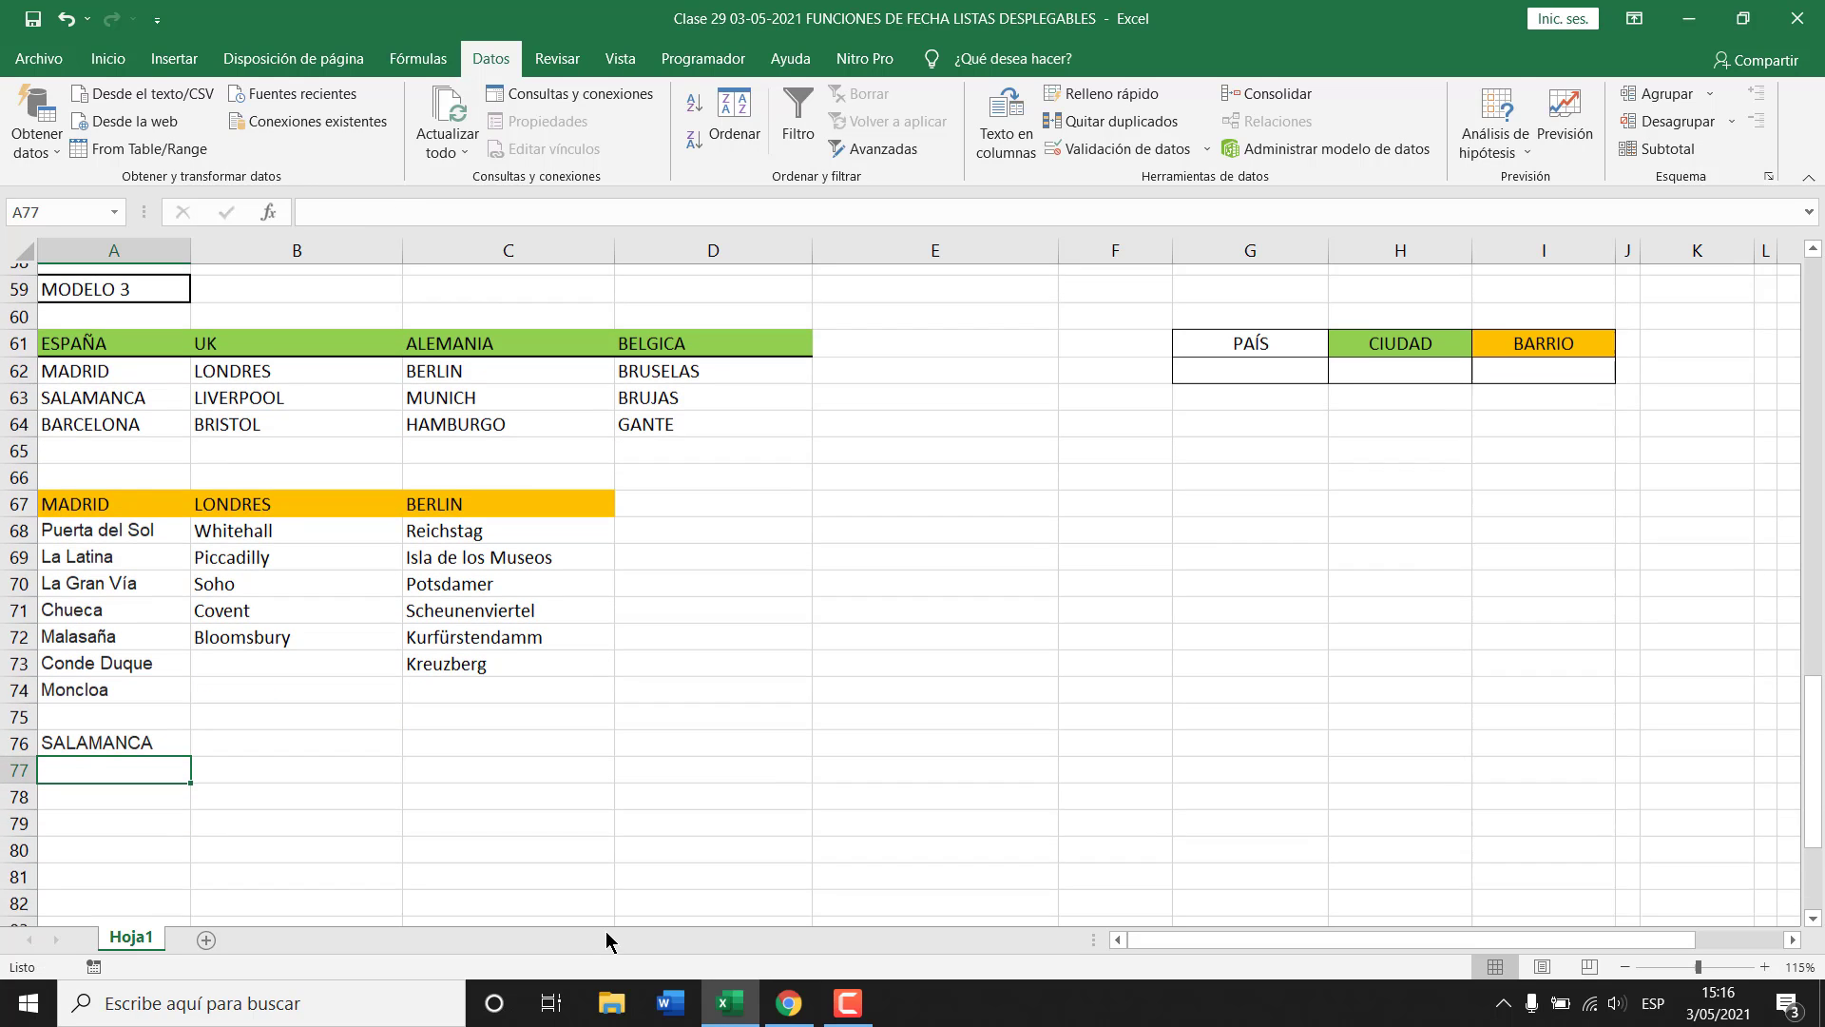
left_click_drag(146, 769, 135, 863)
left_click(150, 760)
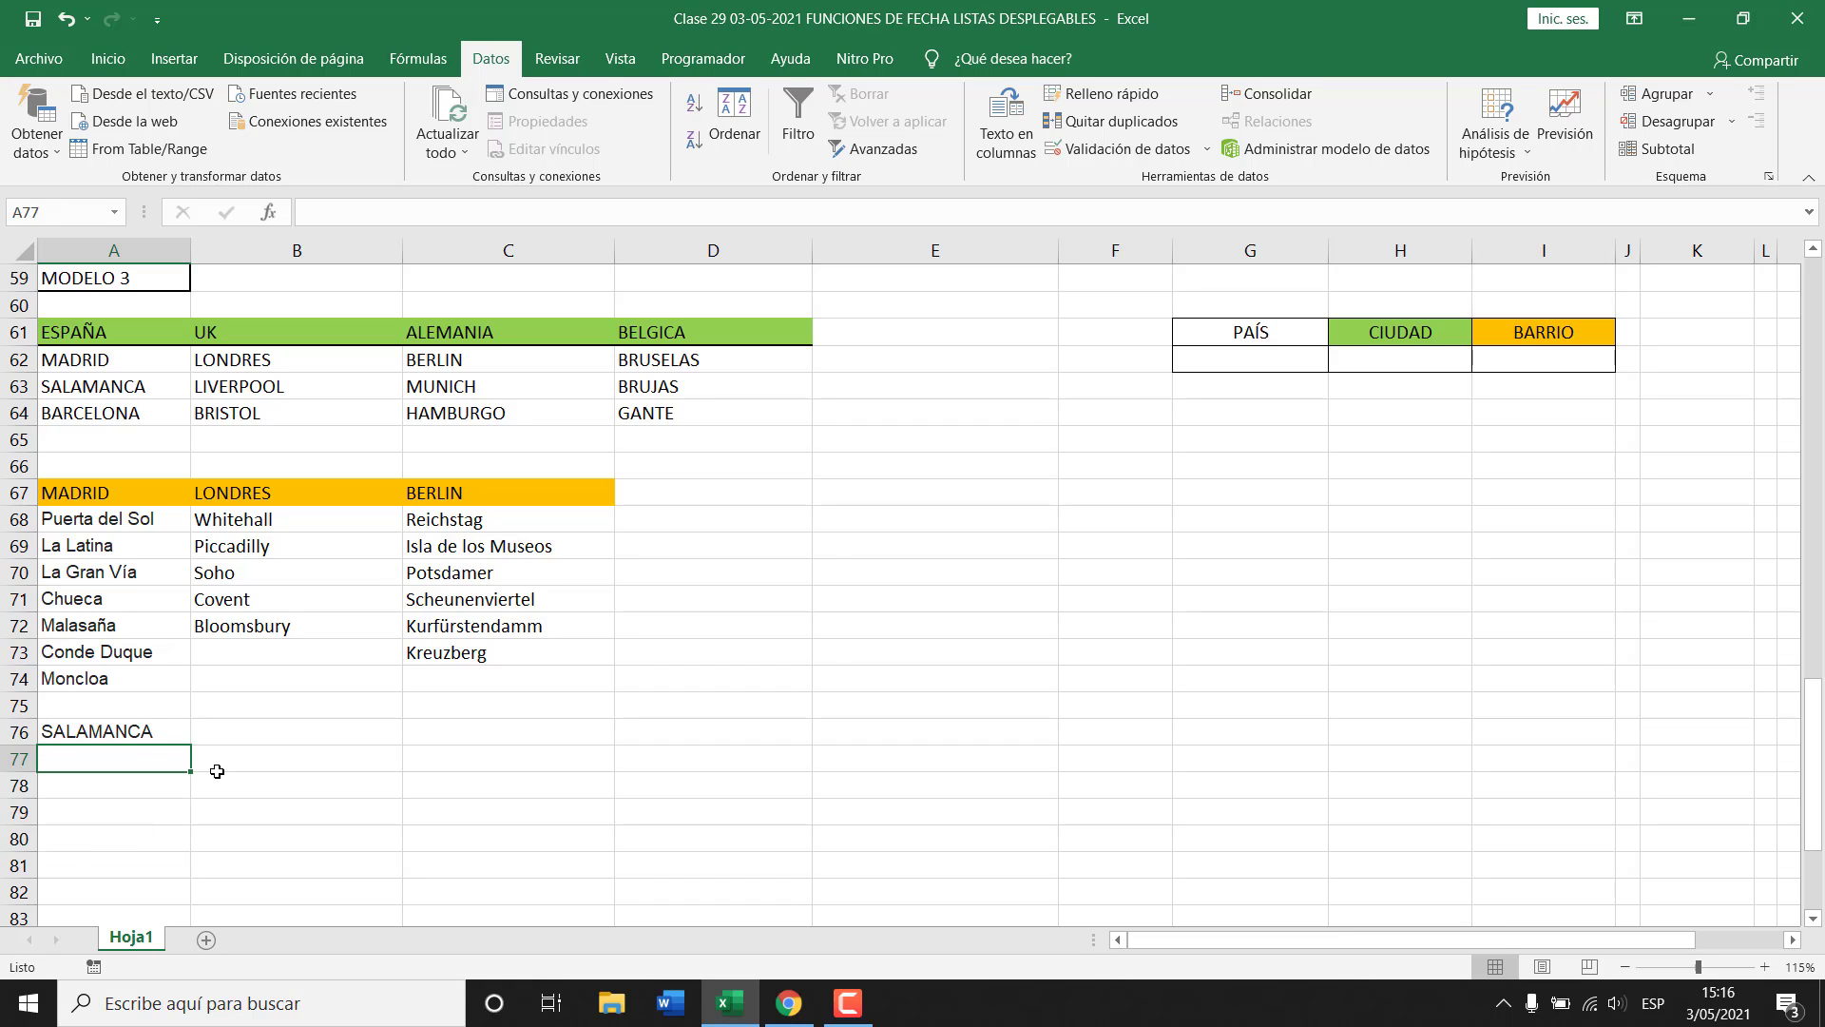
type("bARRIO 1")
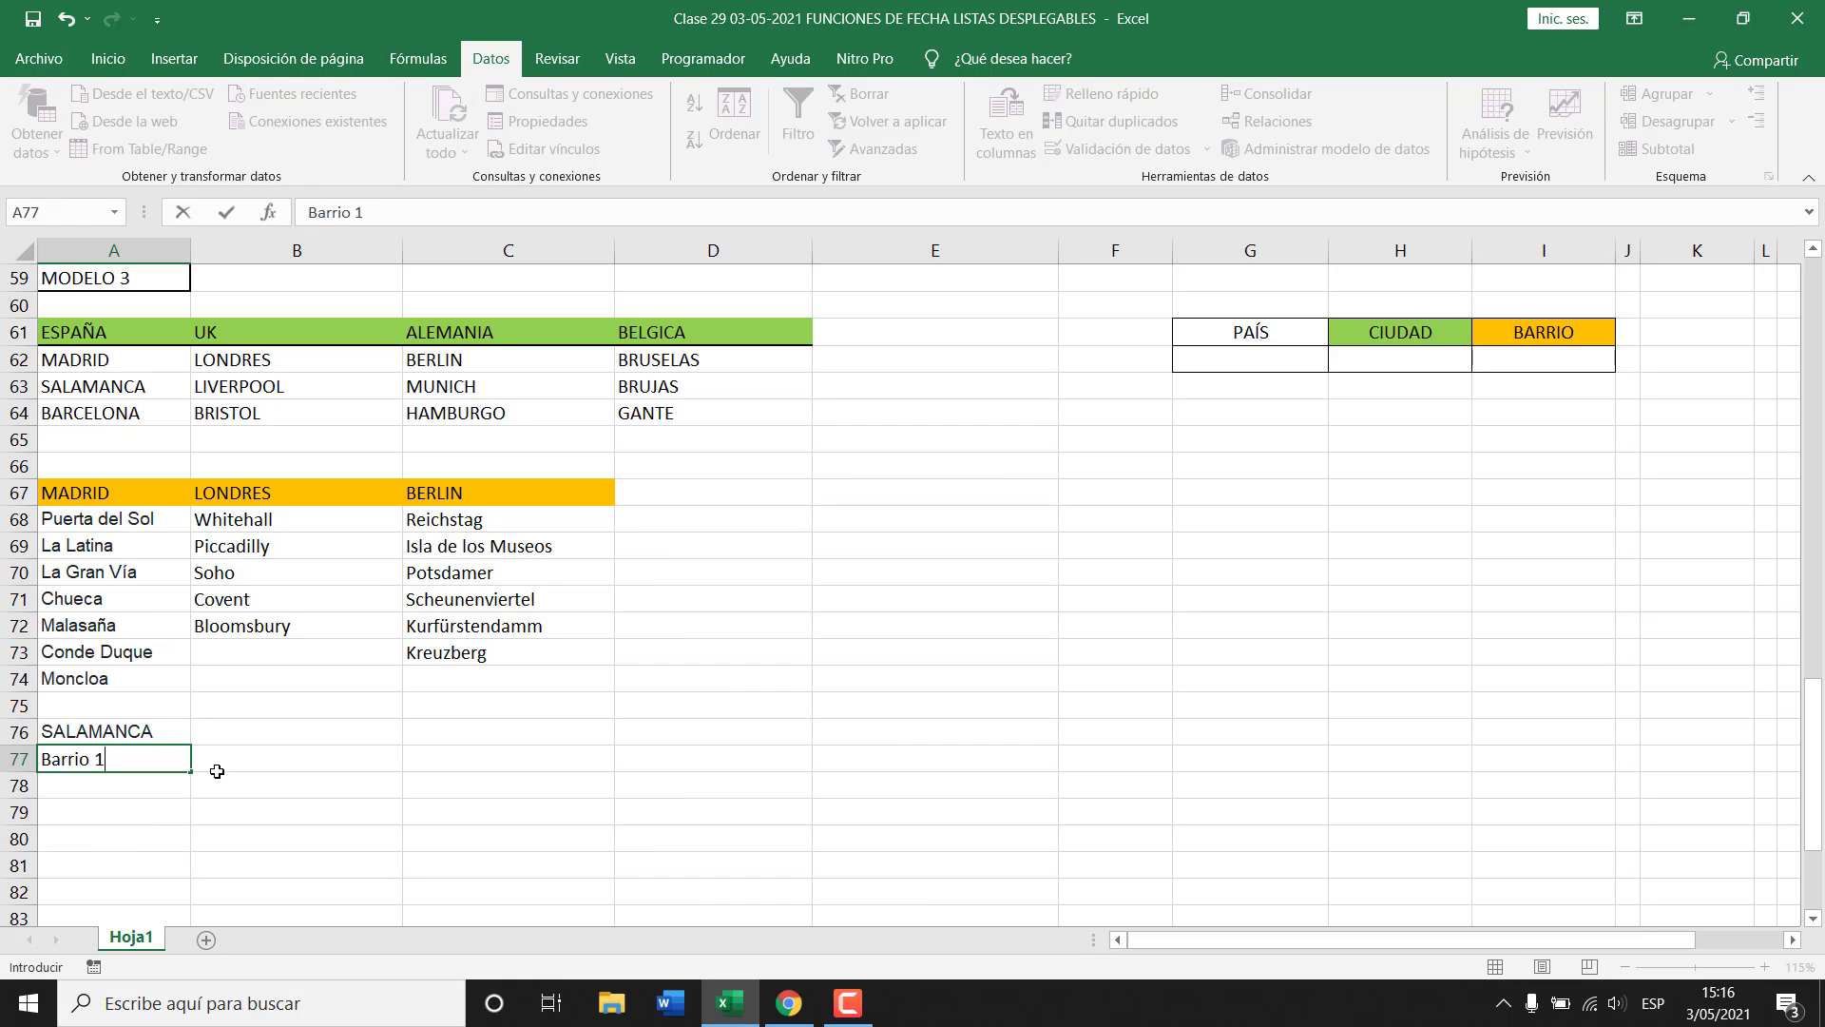
key("Return")
key("Up")
key("Down")
type("Barrio")
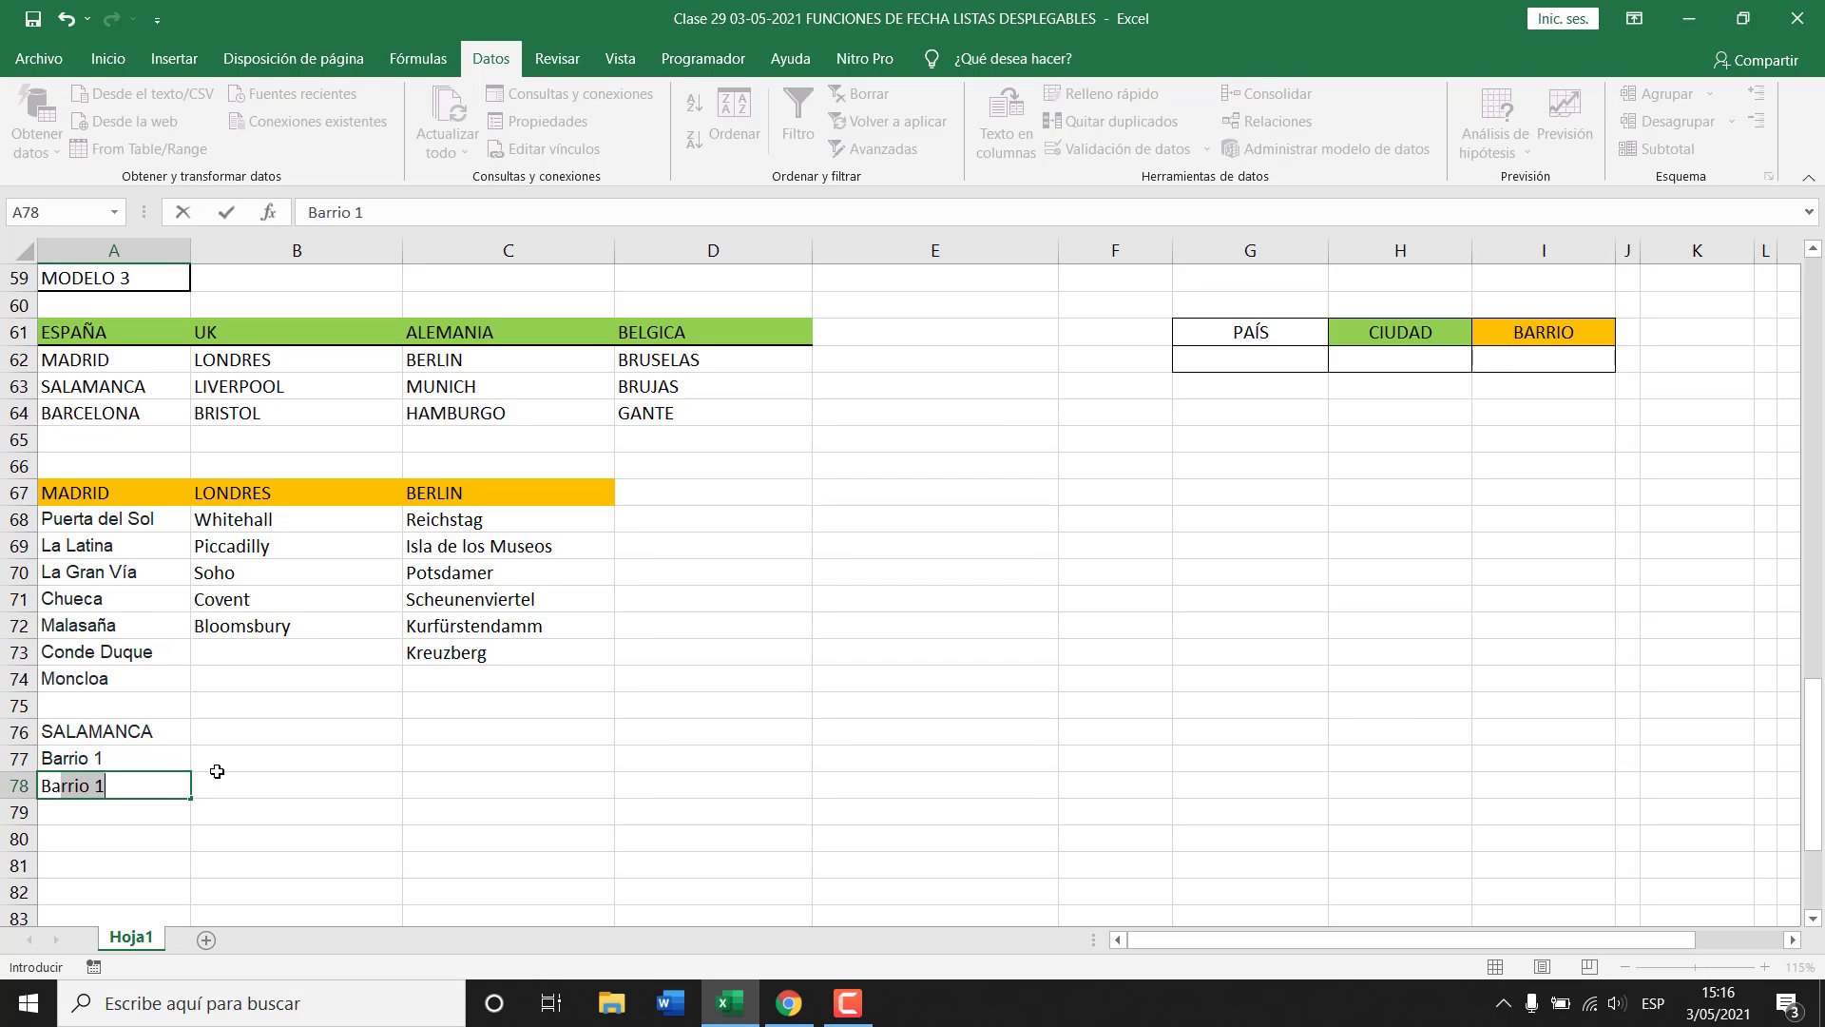
key("Return")
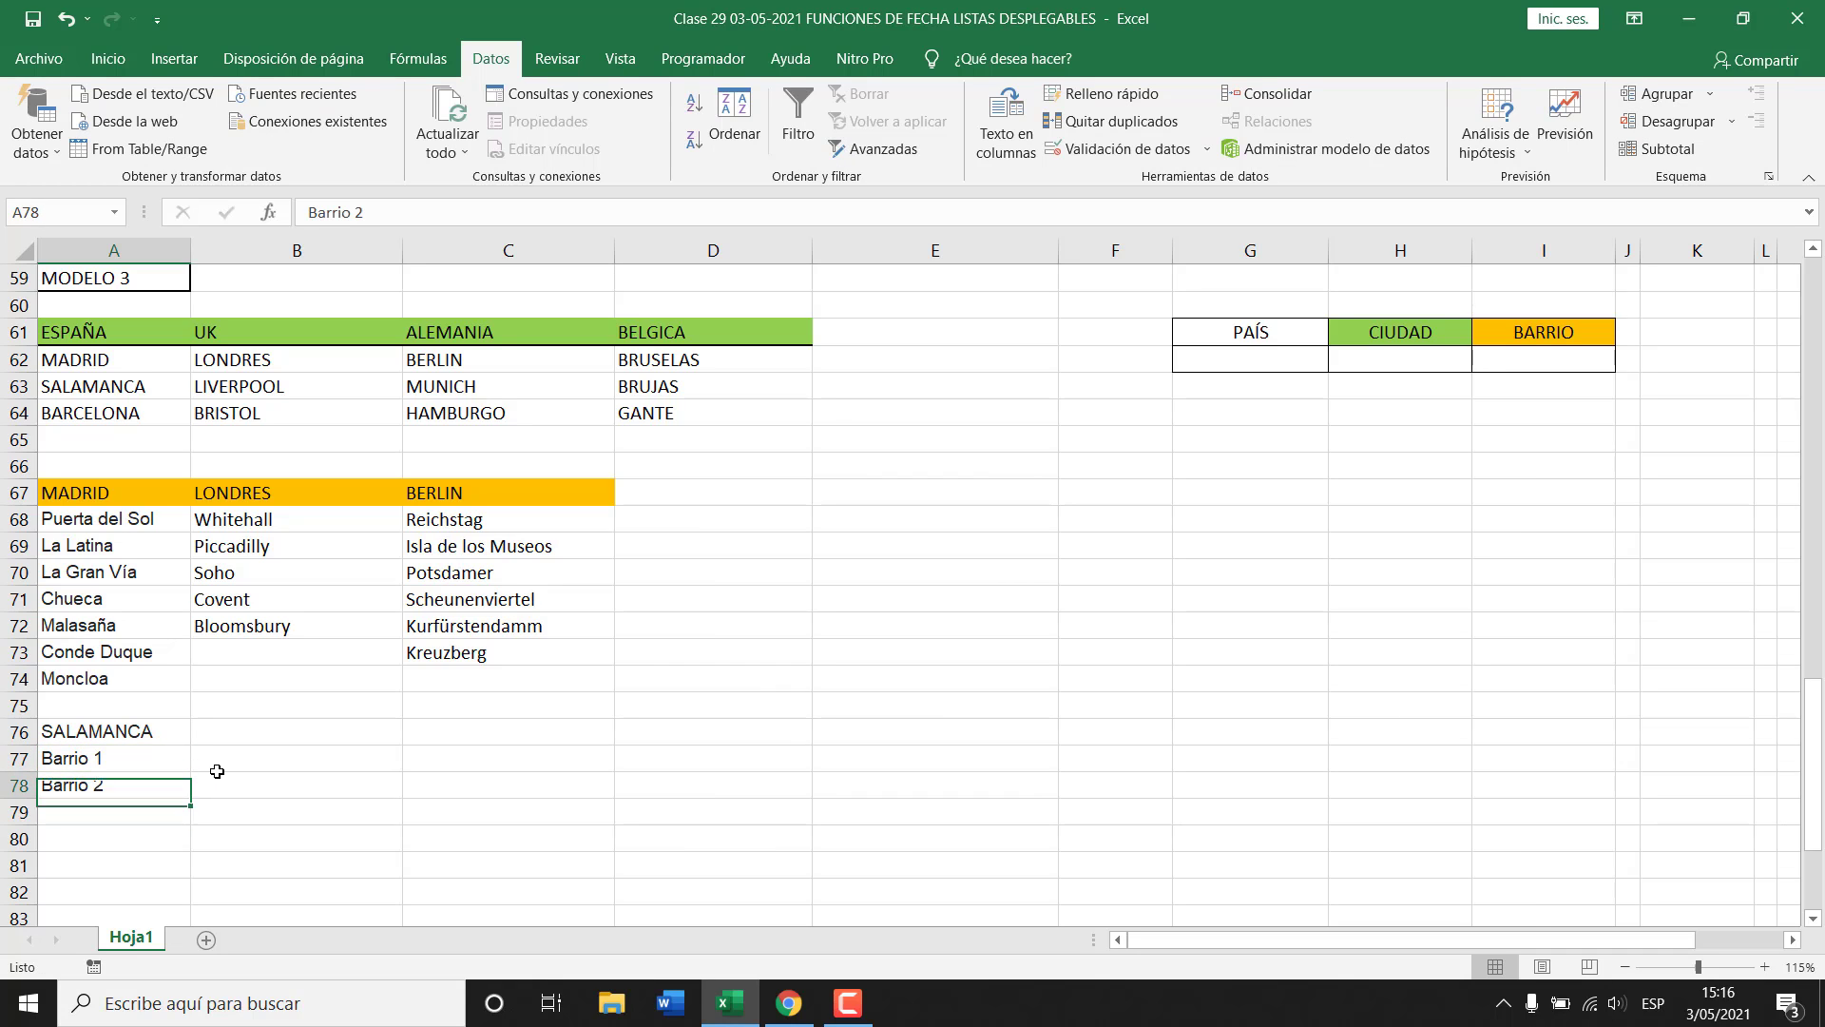
key("Up")
key("Up")
key("shift+Down")
left_click_drag(181, 803, 190, 846)
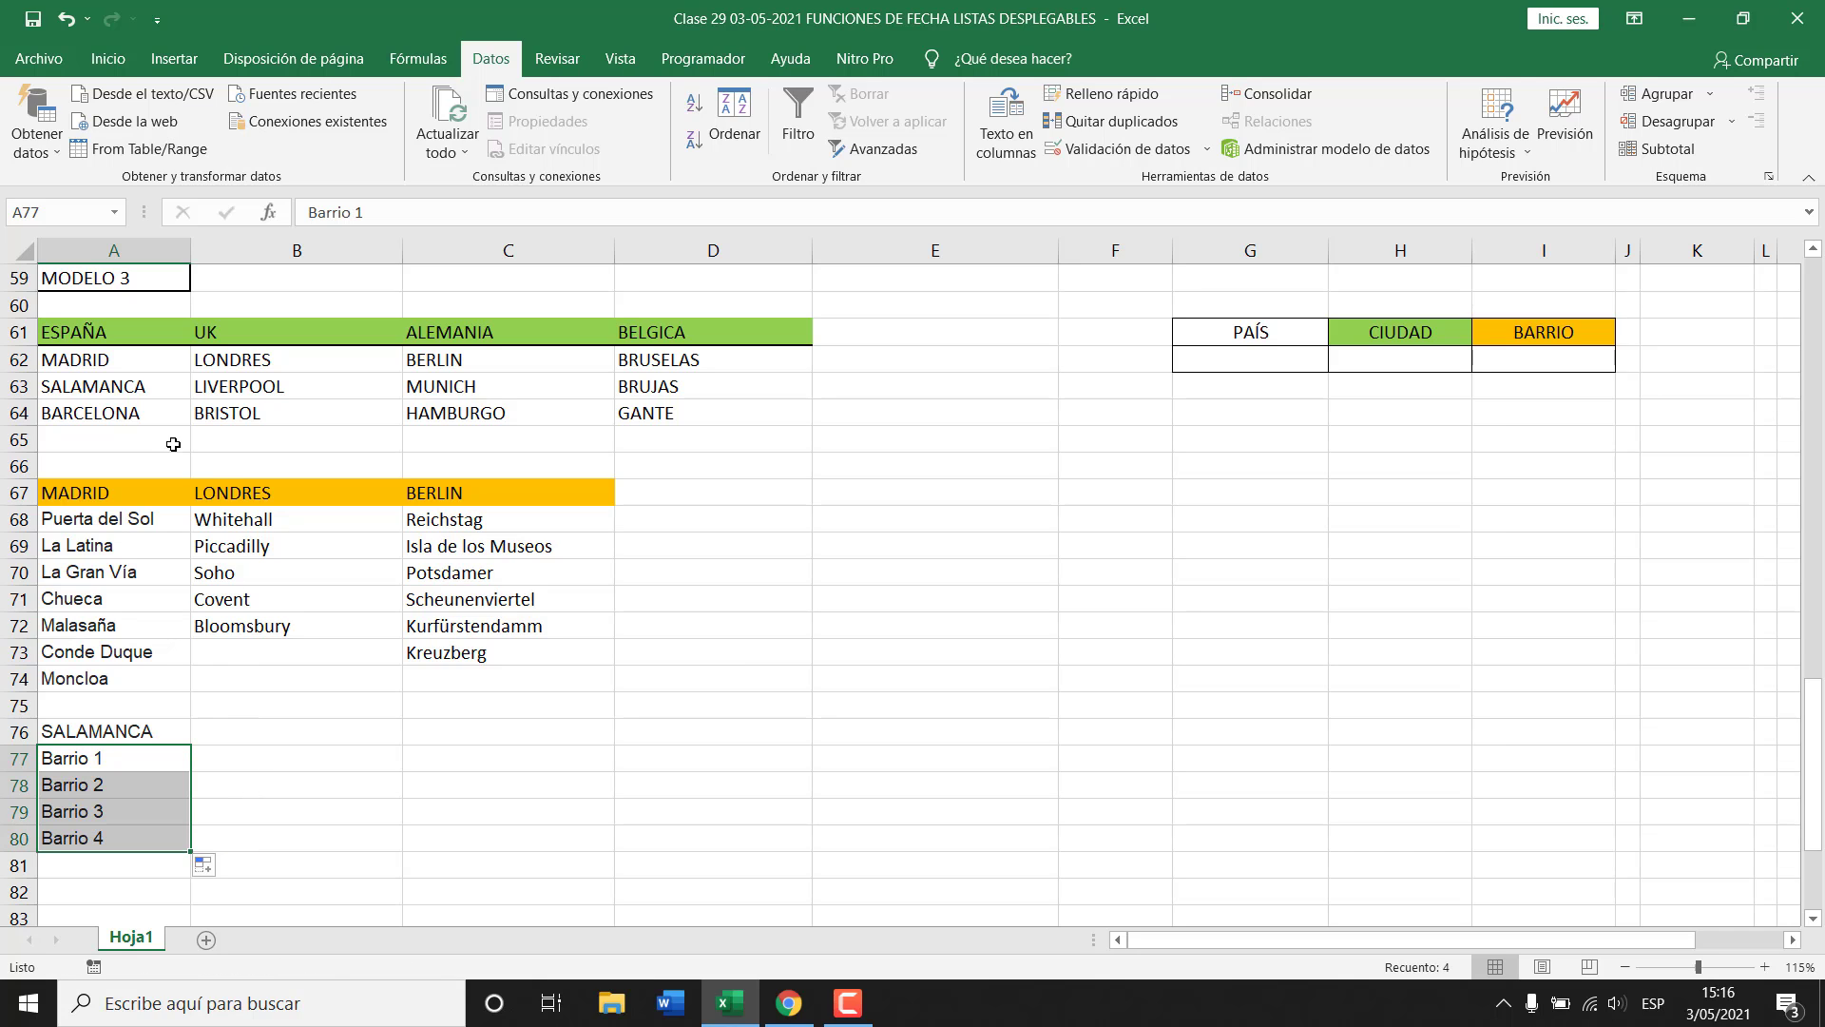
scroll(238, 722, "down", 1)
Fill the SALAMANCA heading cell orange.
left_click(162, 645)
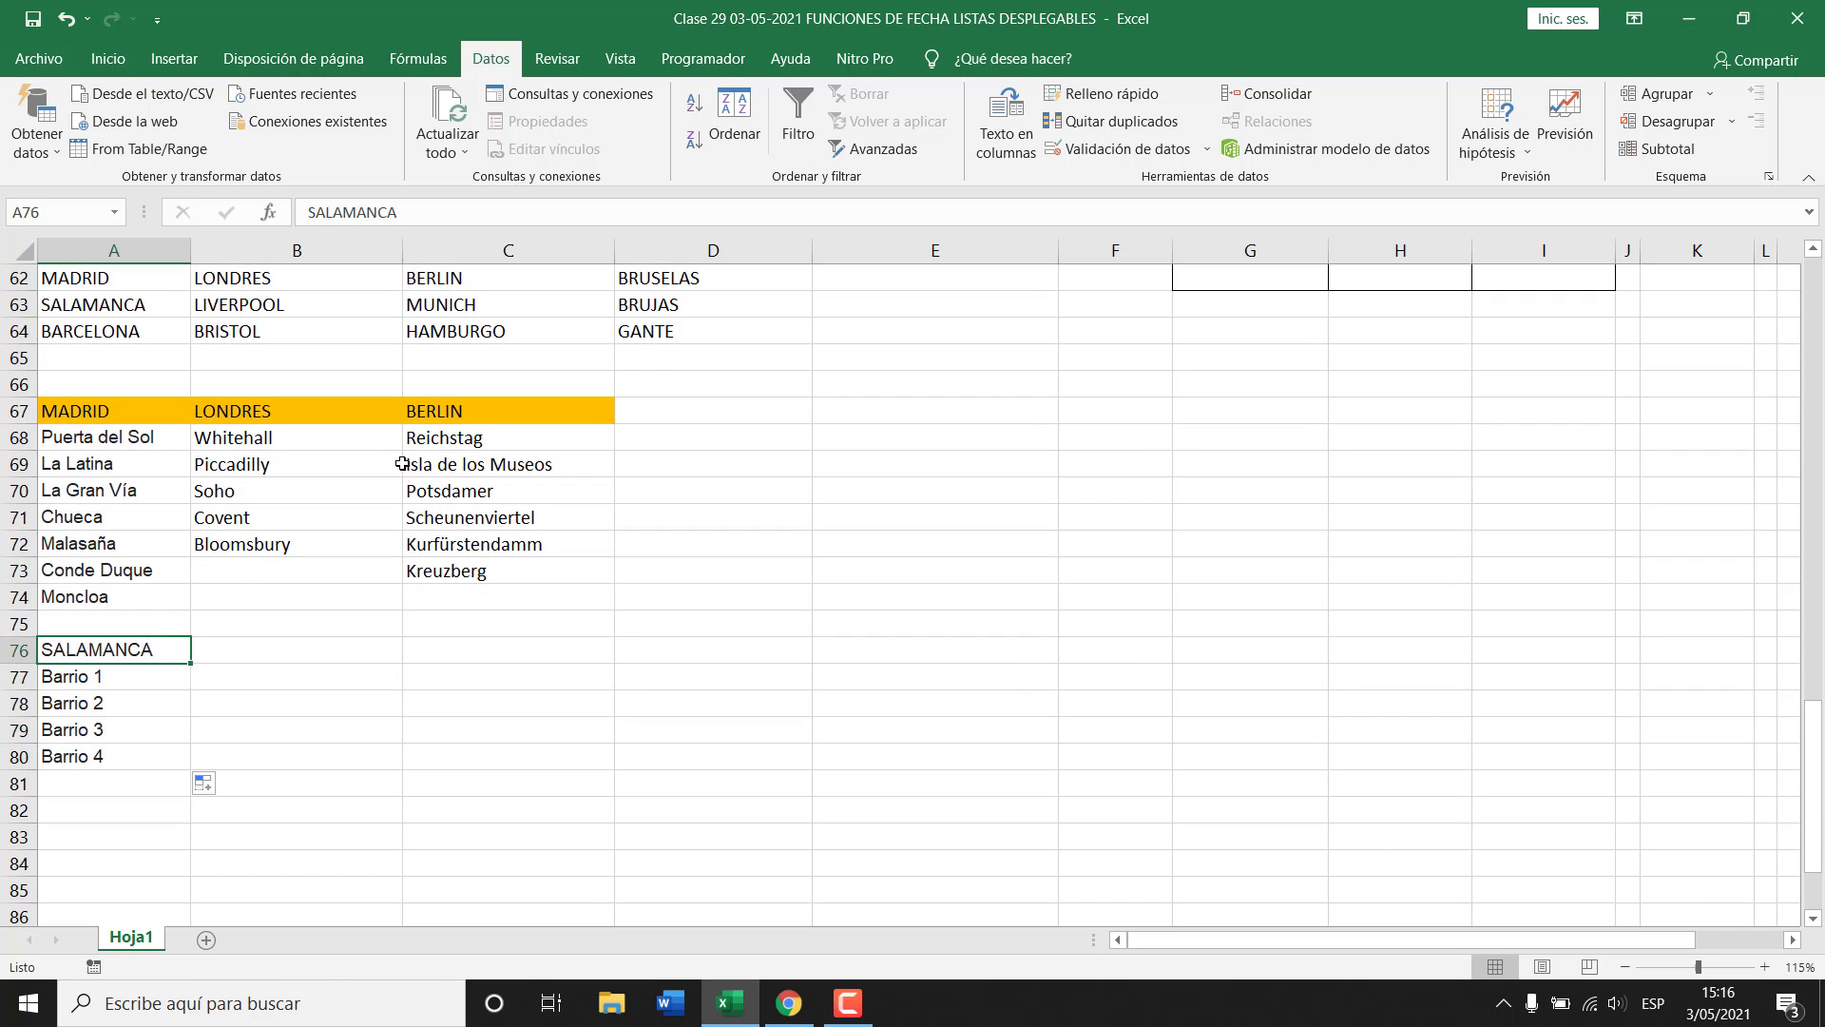
scroll(511, 352, "up", 1)
left_click(108, 60)
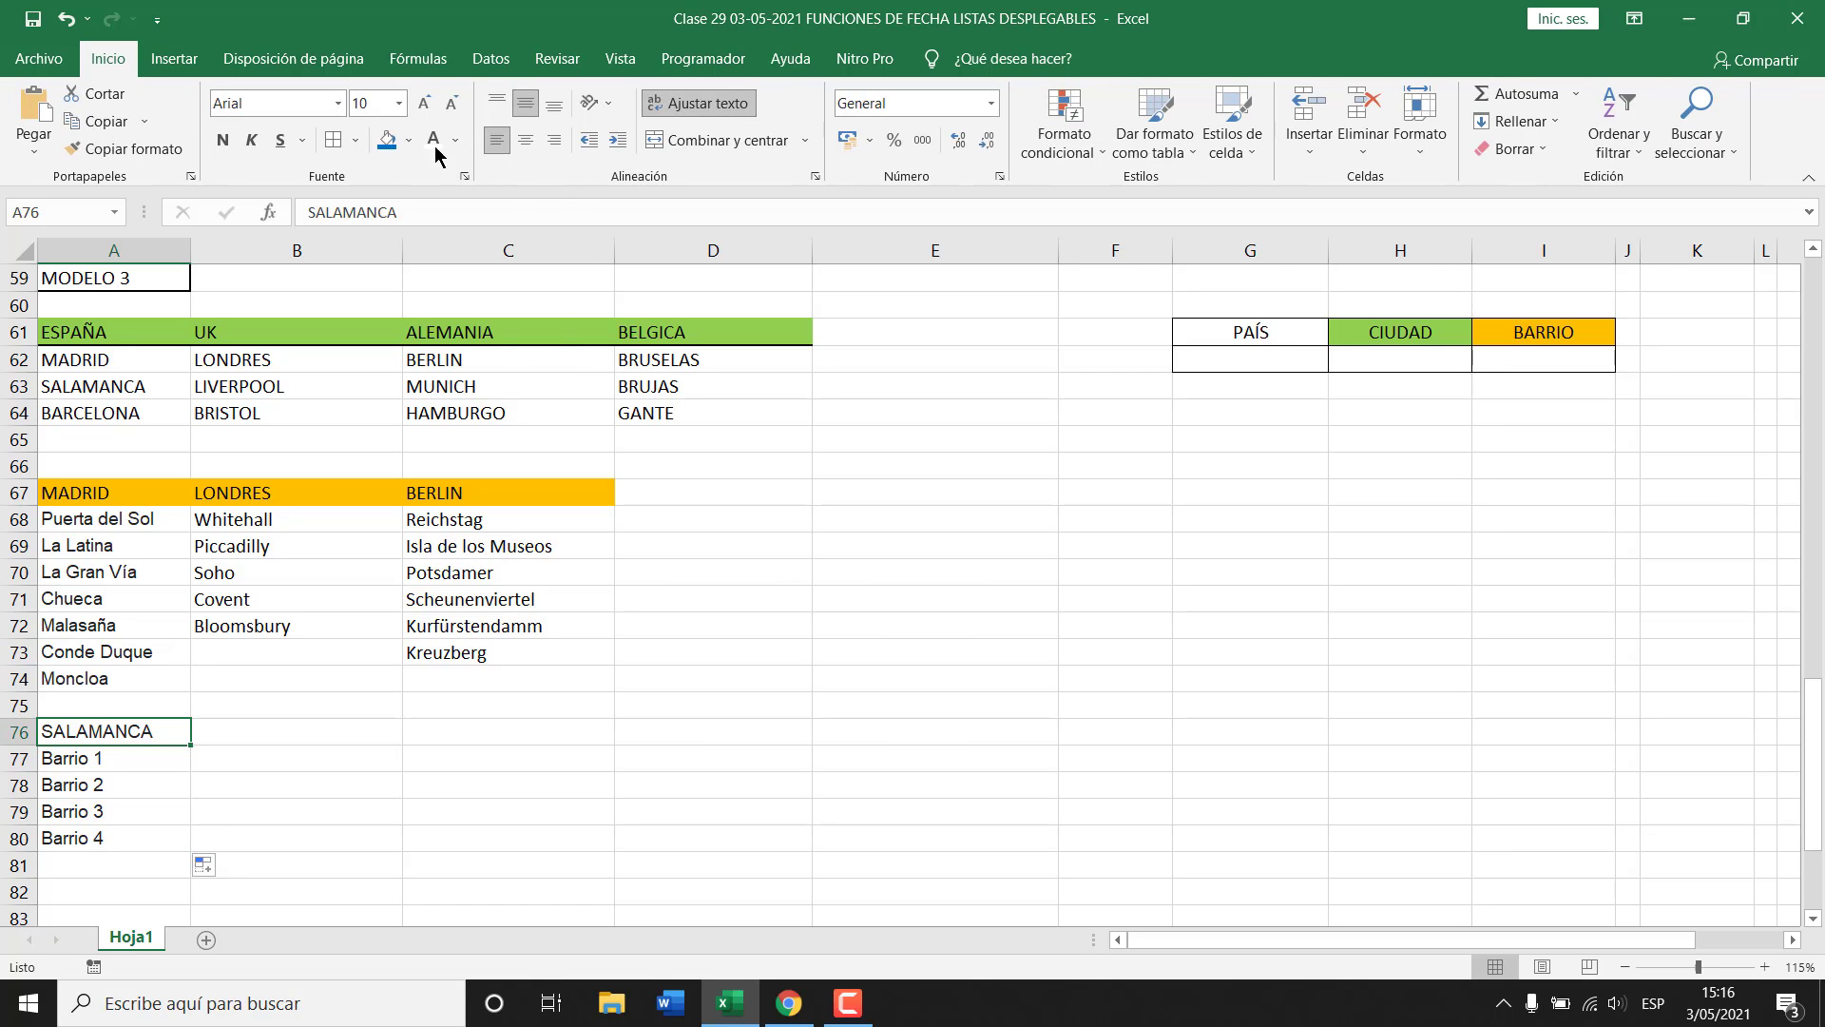
left_click(408, 140)
left_click(423, 325)
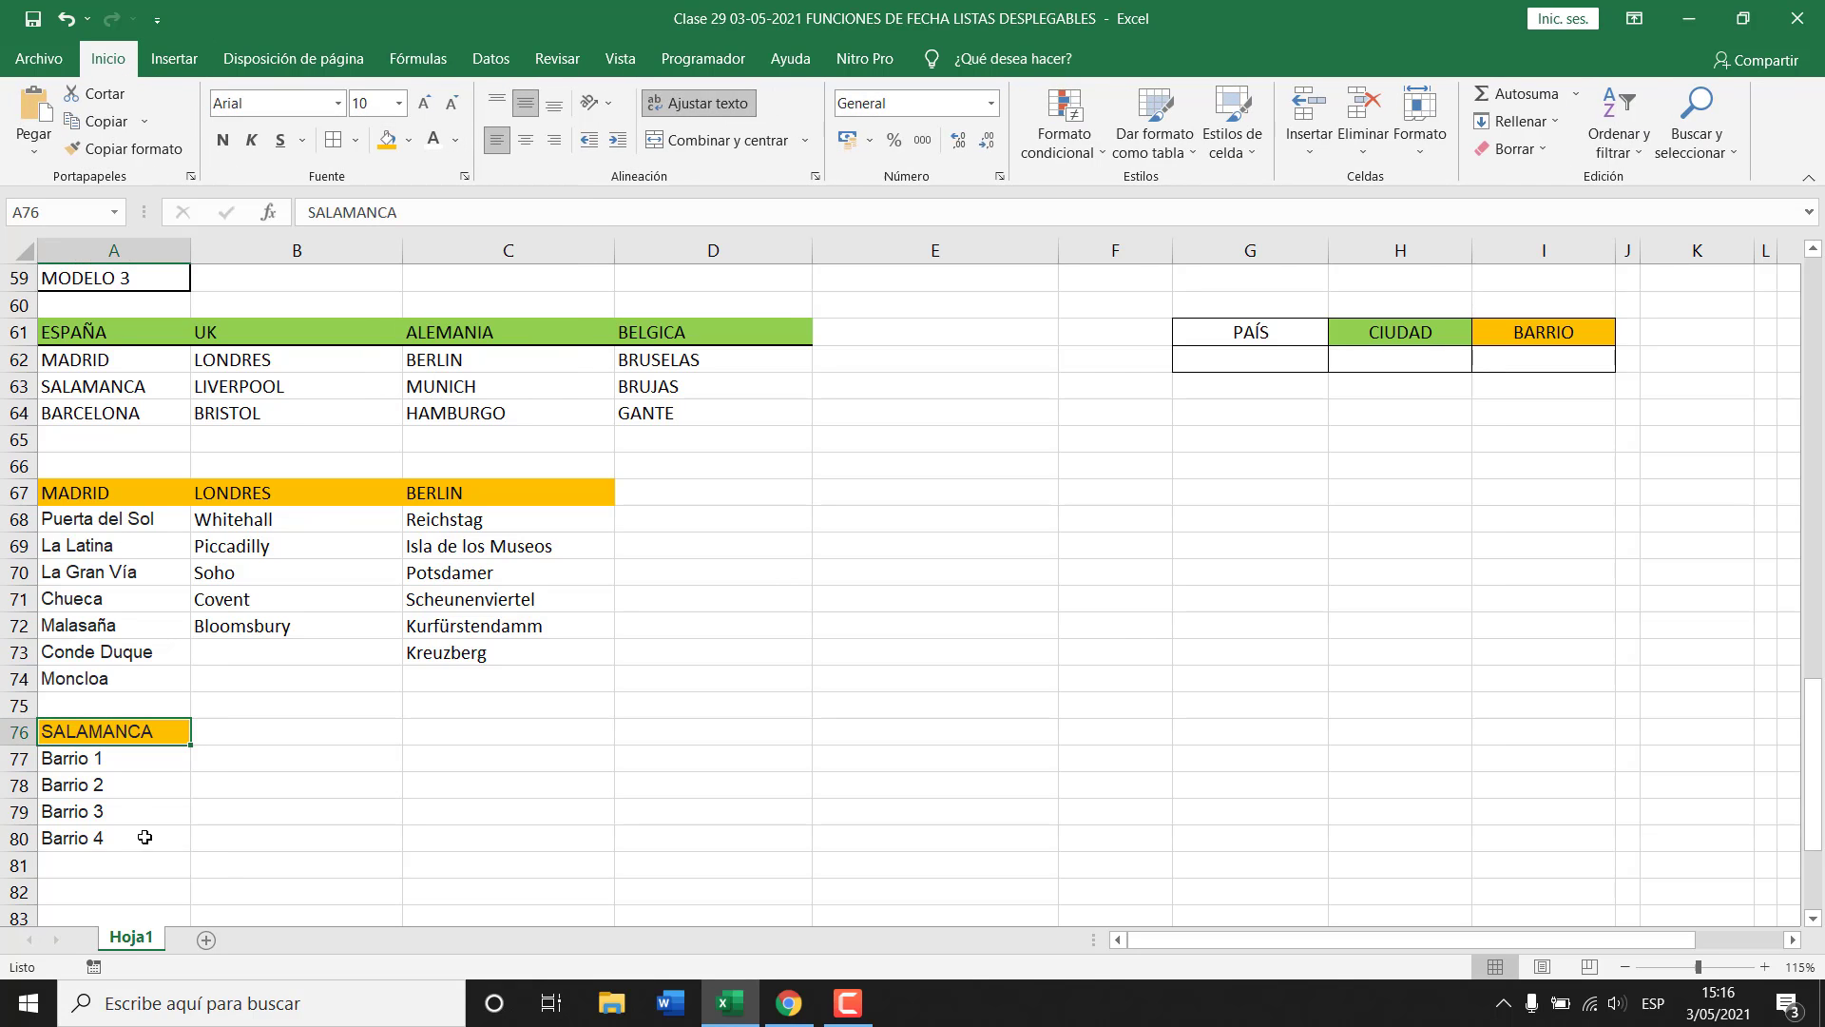
left_click(117, 886)
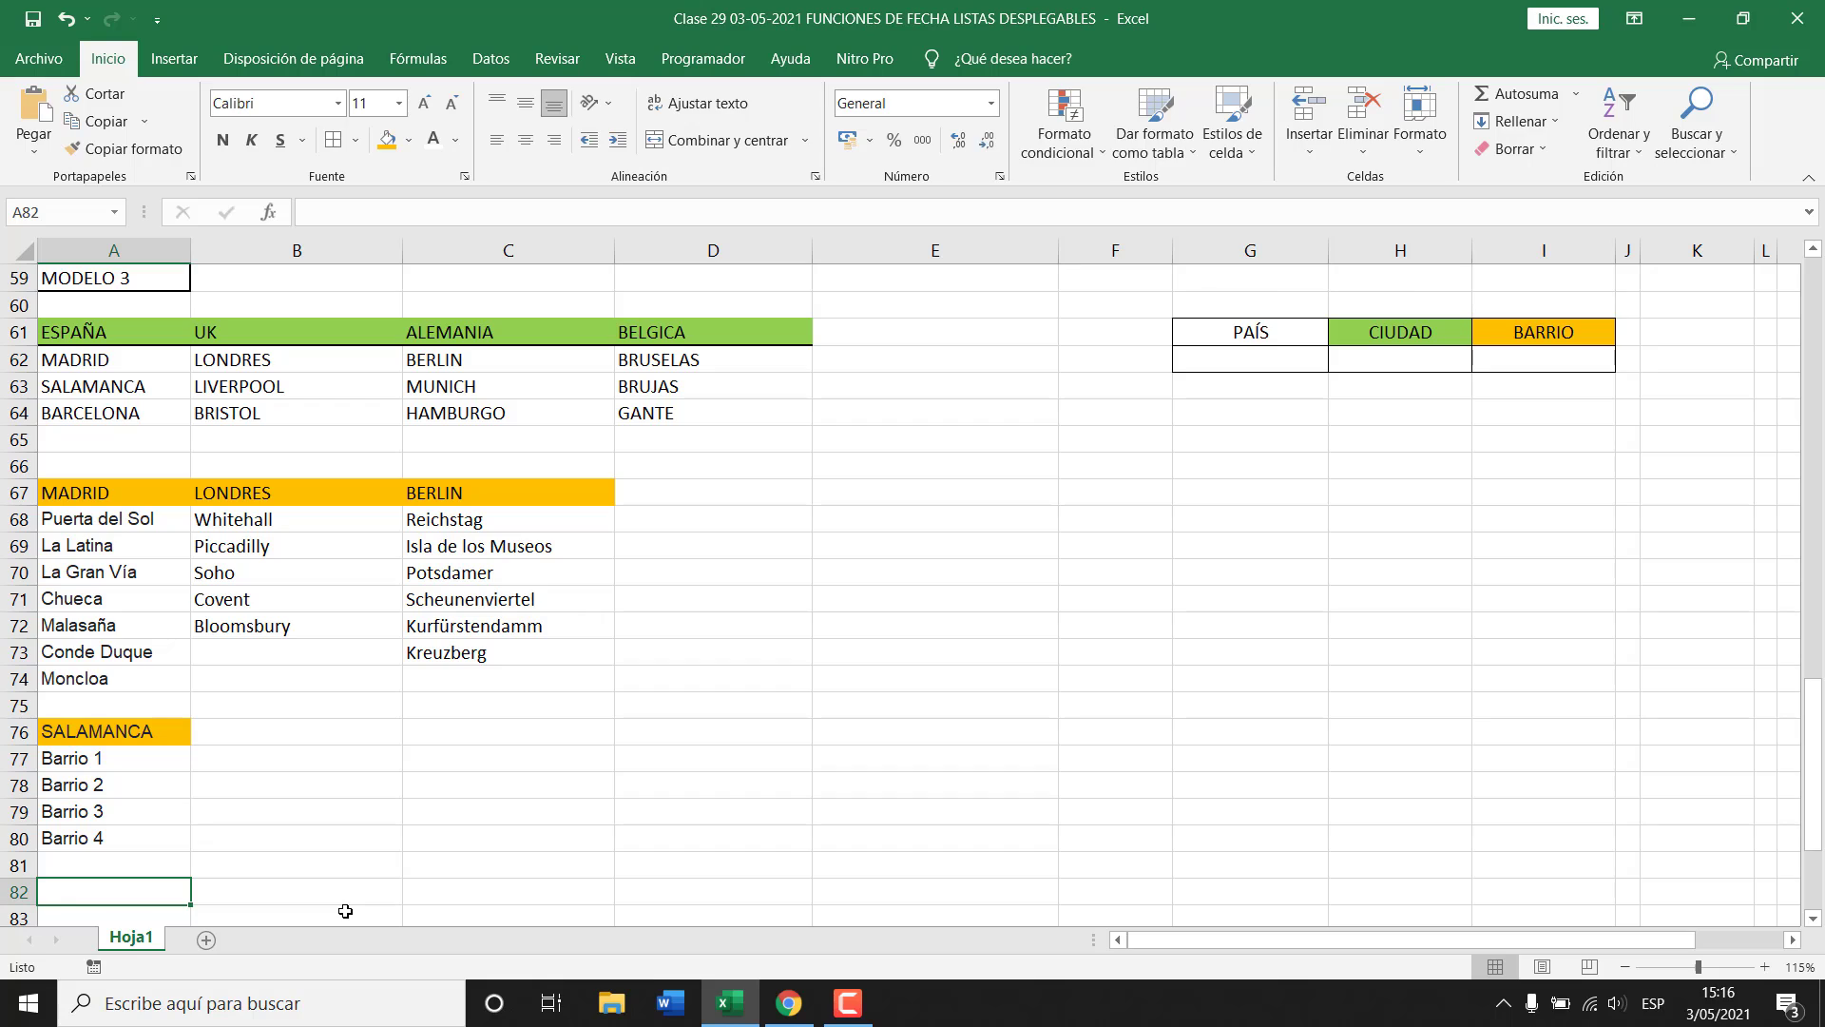
Enter BARCELONA in A82 with Bar-1, Bar-2 and Bar-3 beneath it.
type("ba")
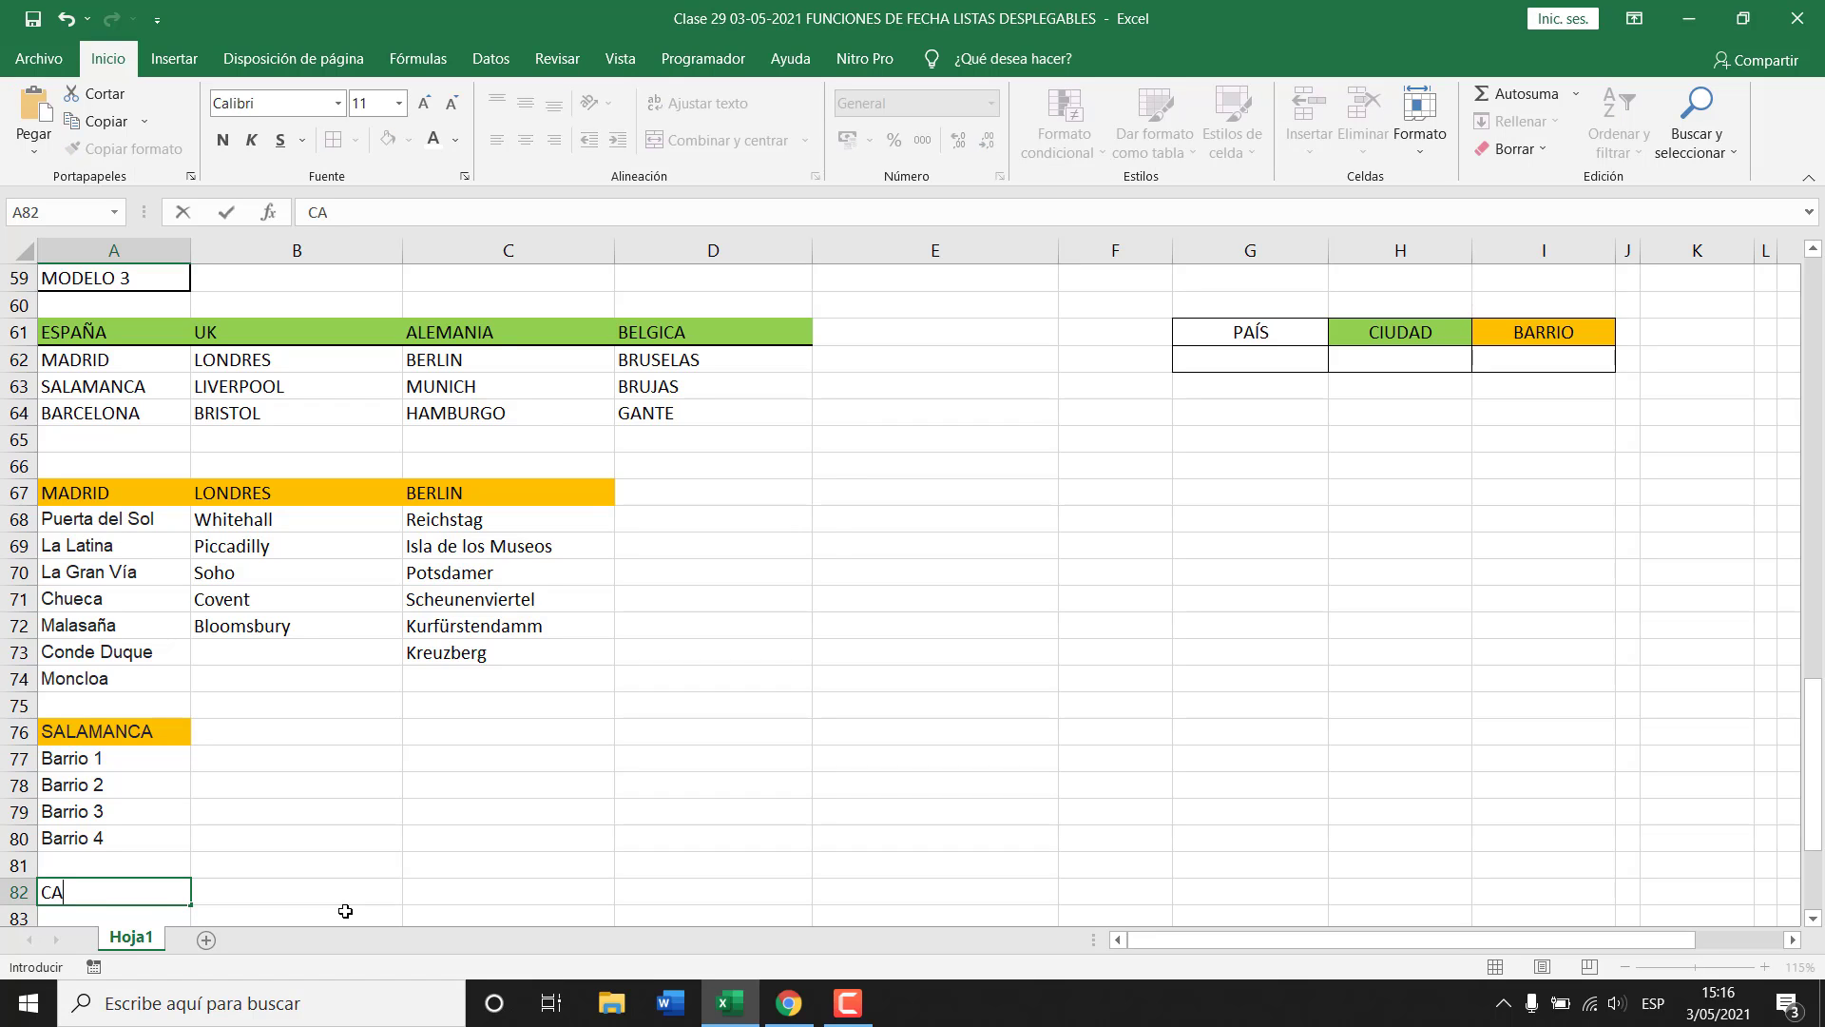
type("RCELONA")
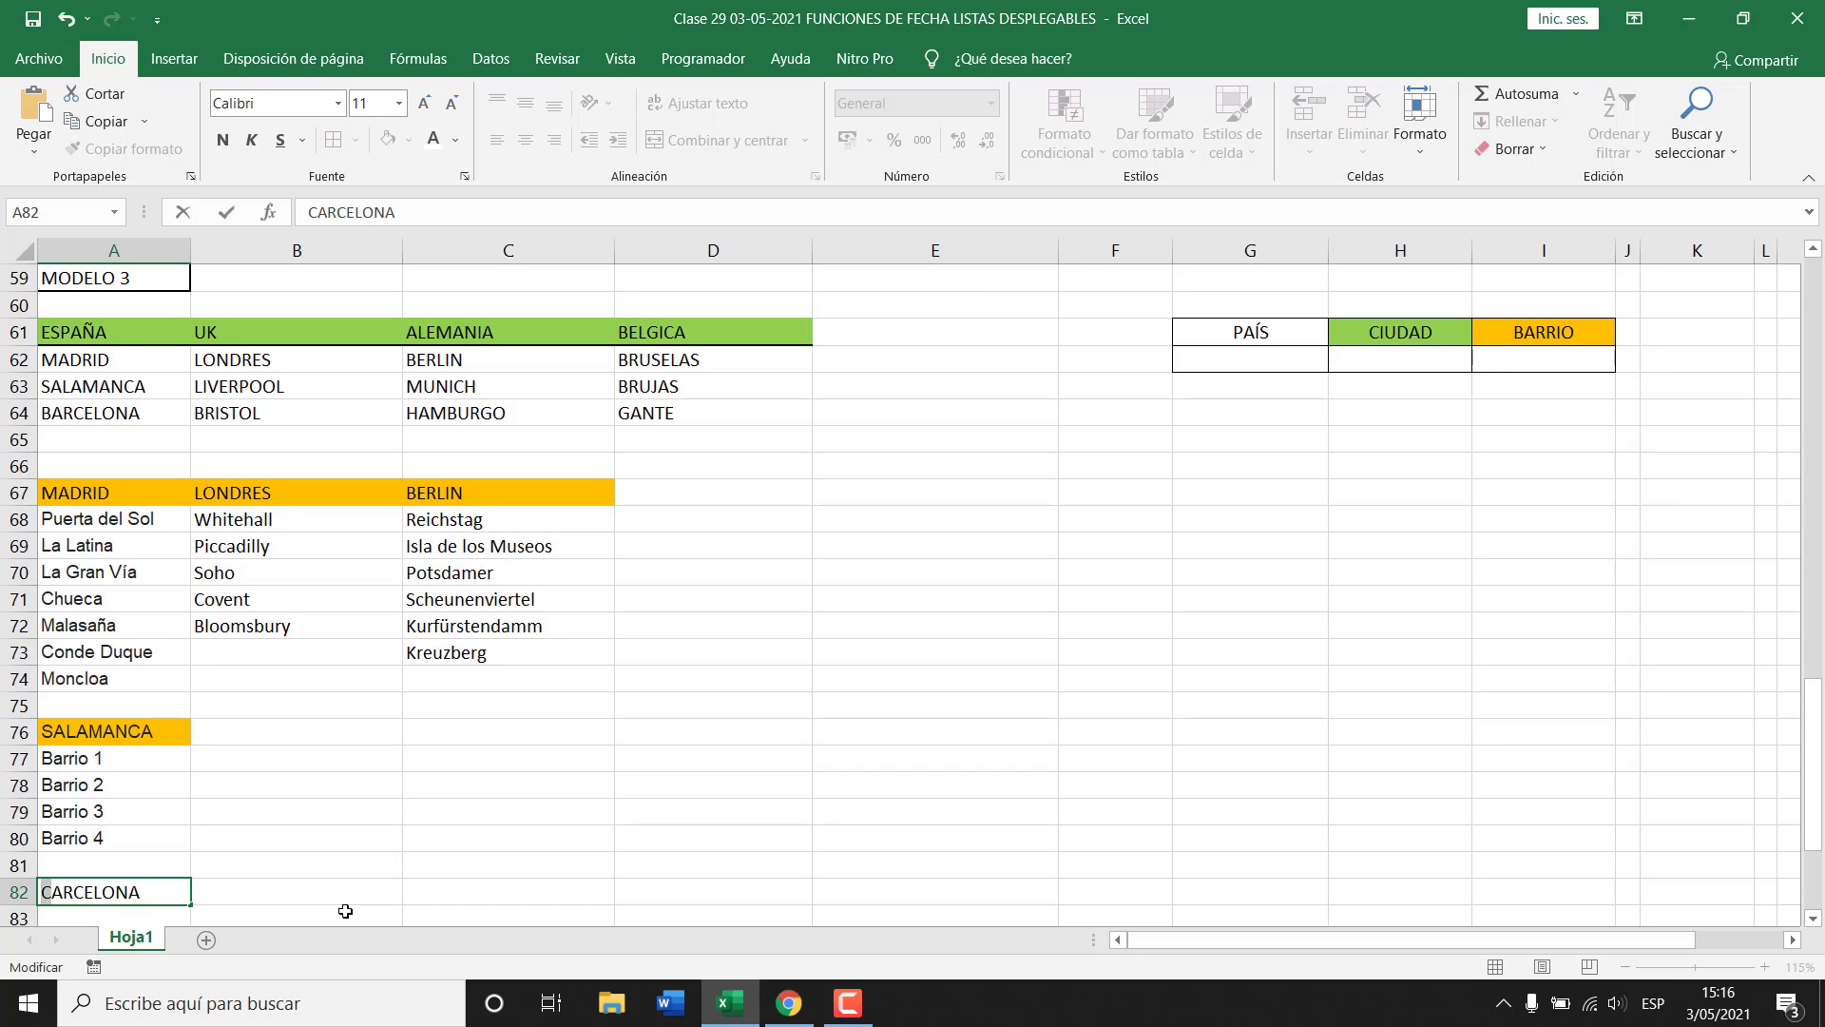
type("B")
key("Return")
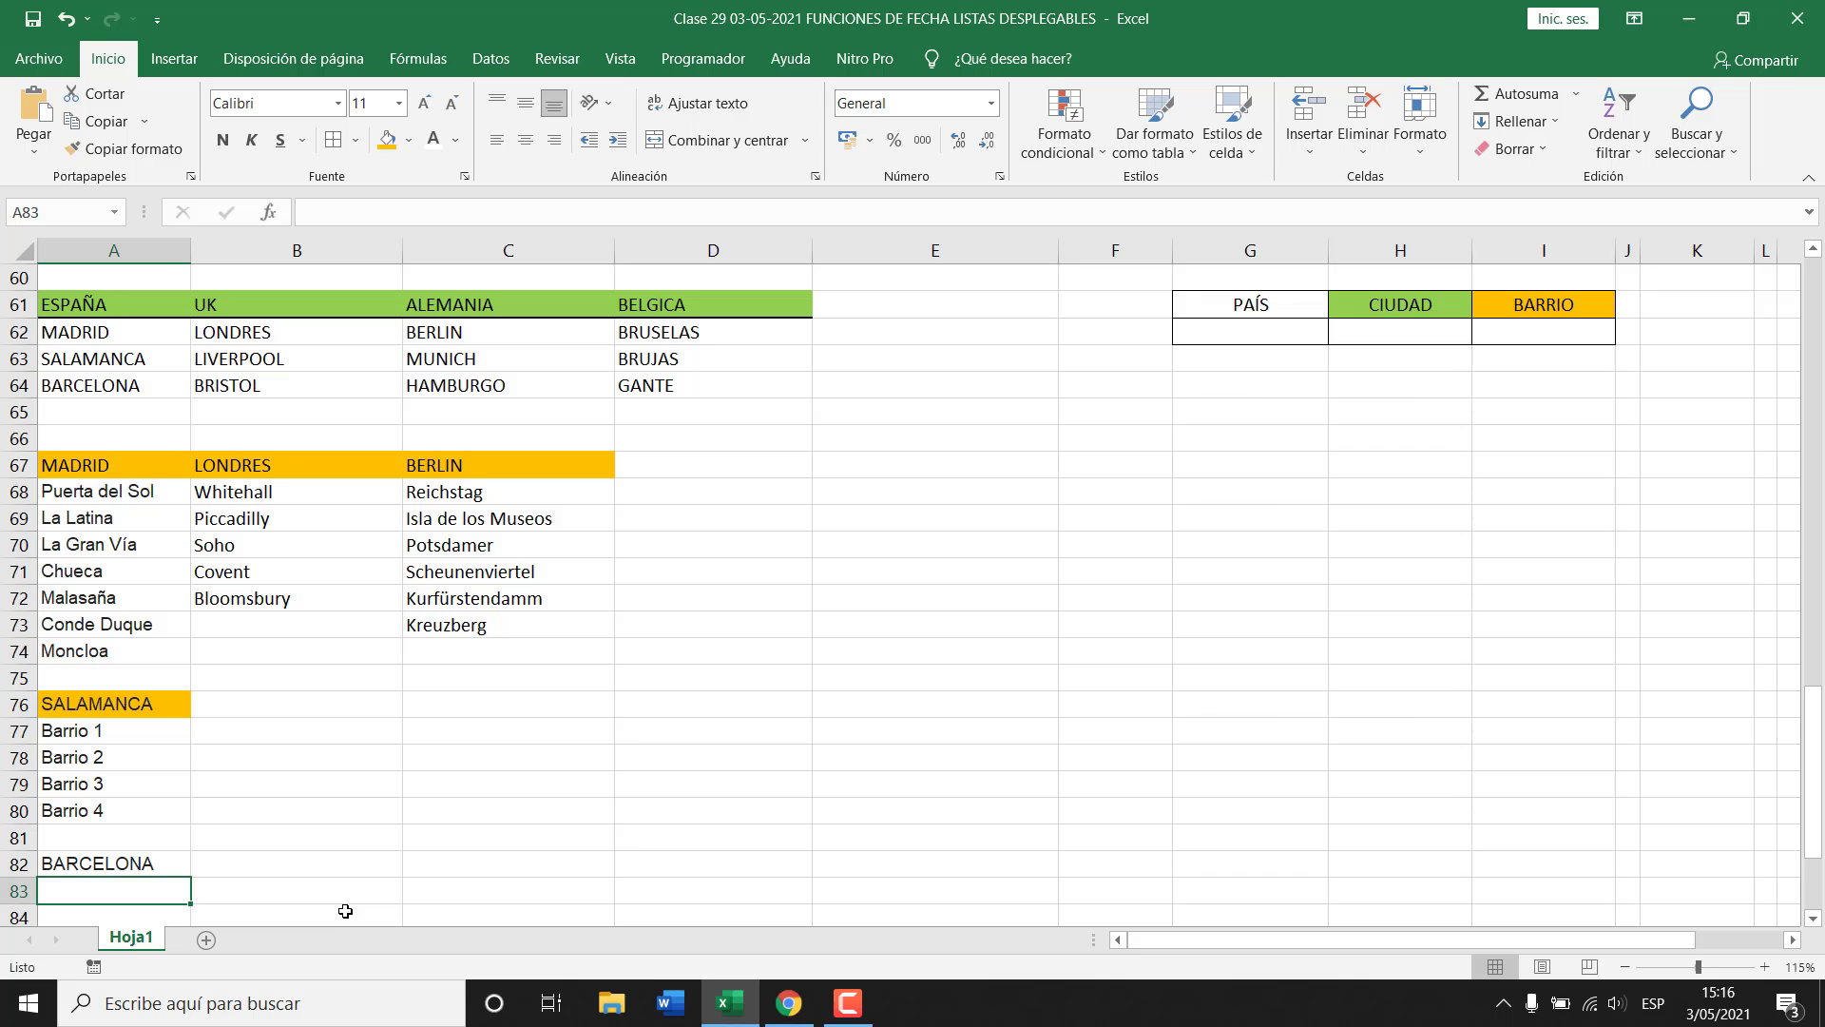
type("BAR")
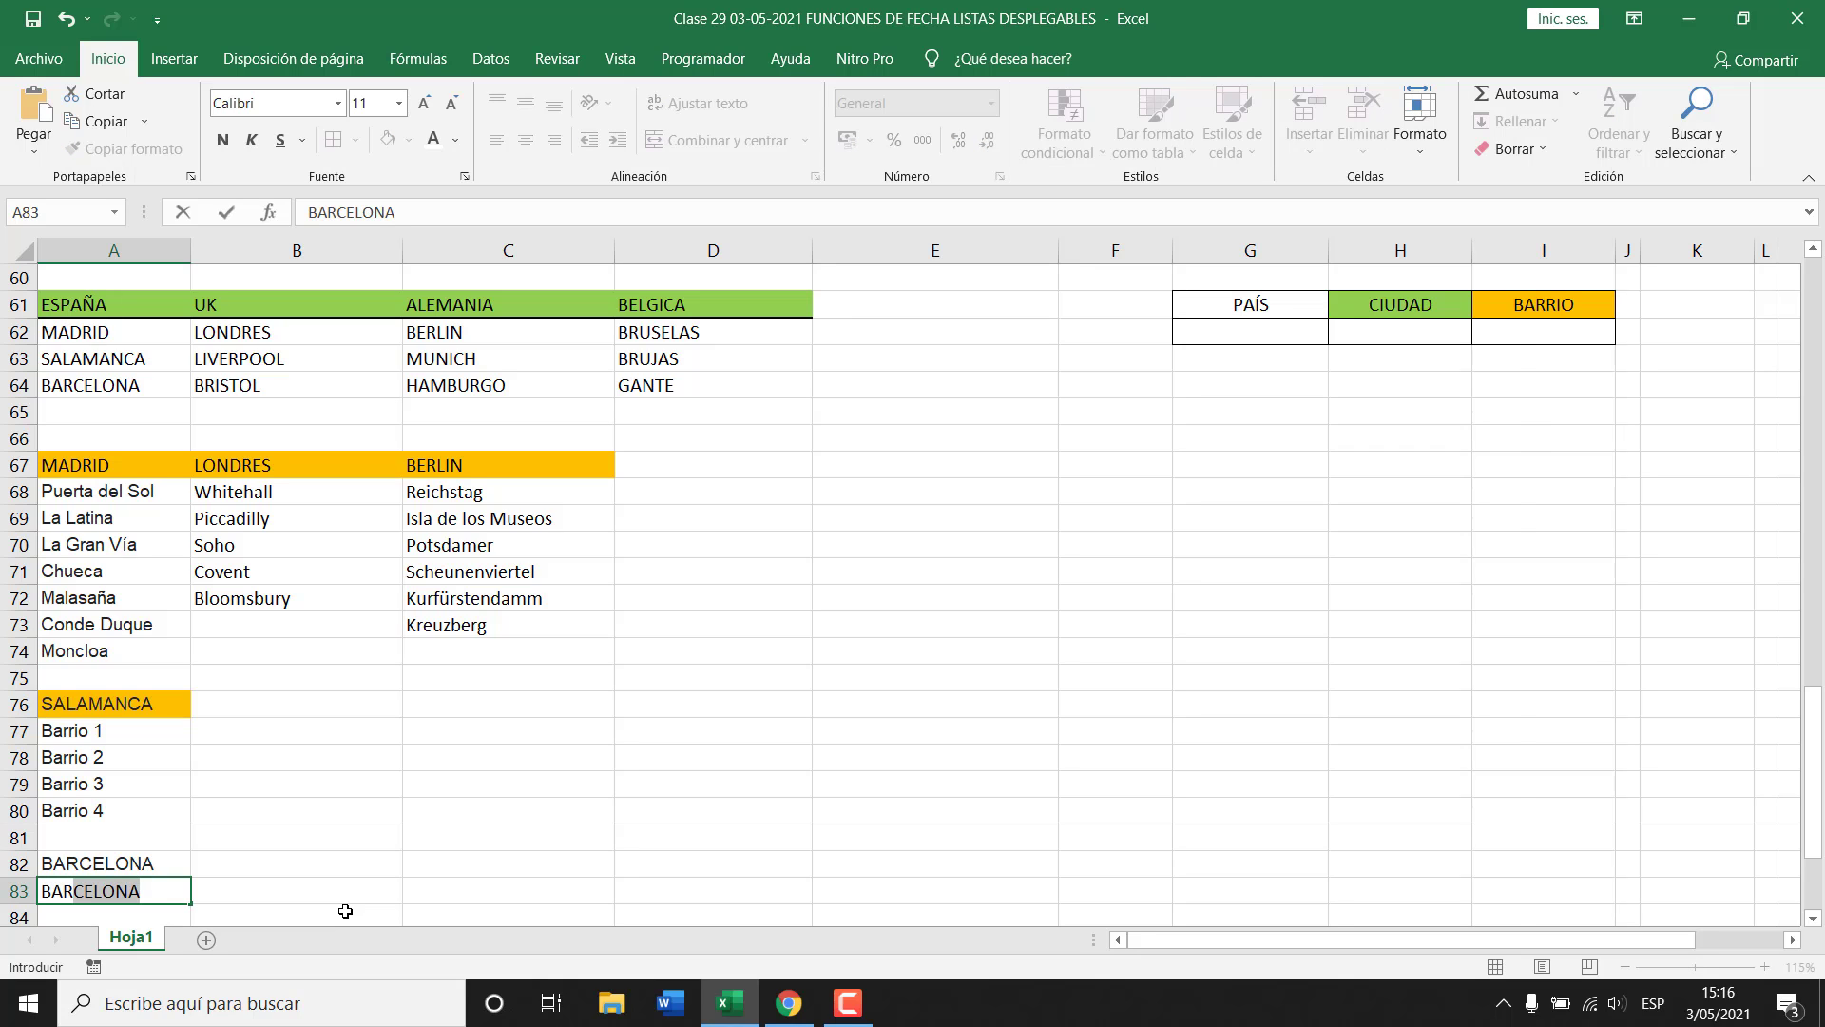
type("-1")
key("Return")
type("BAR")
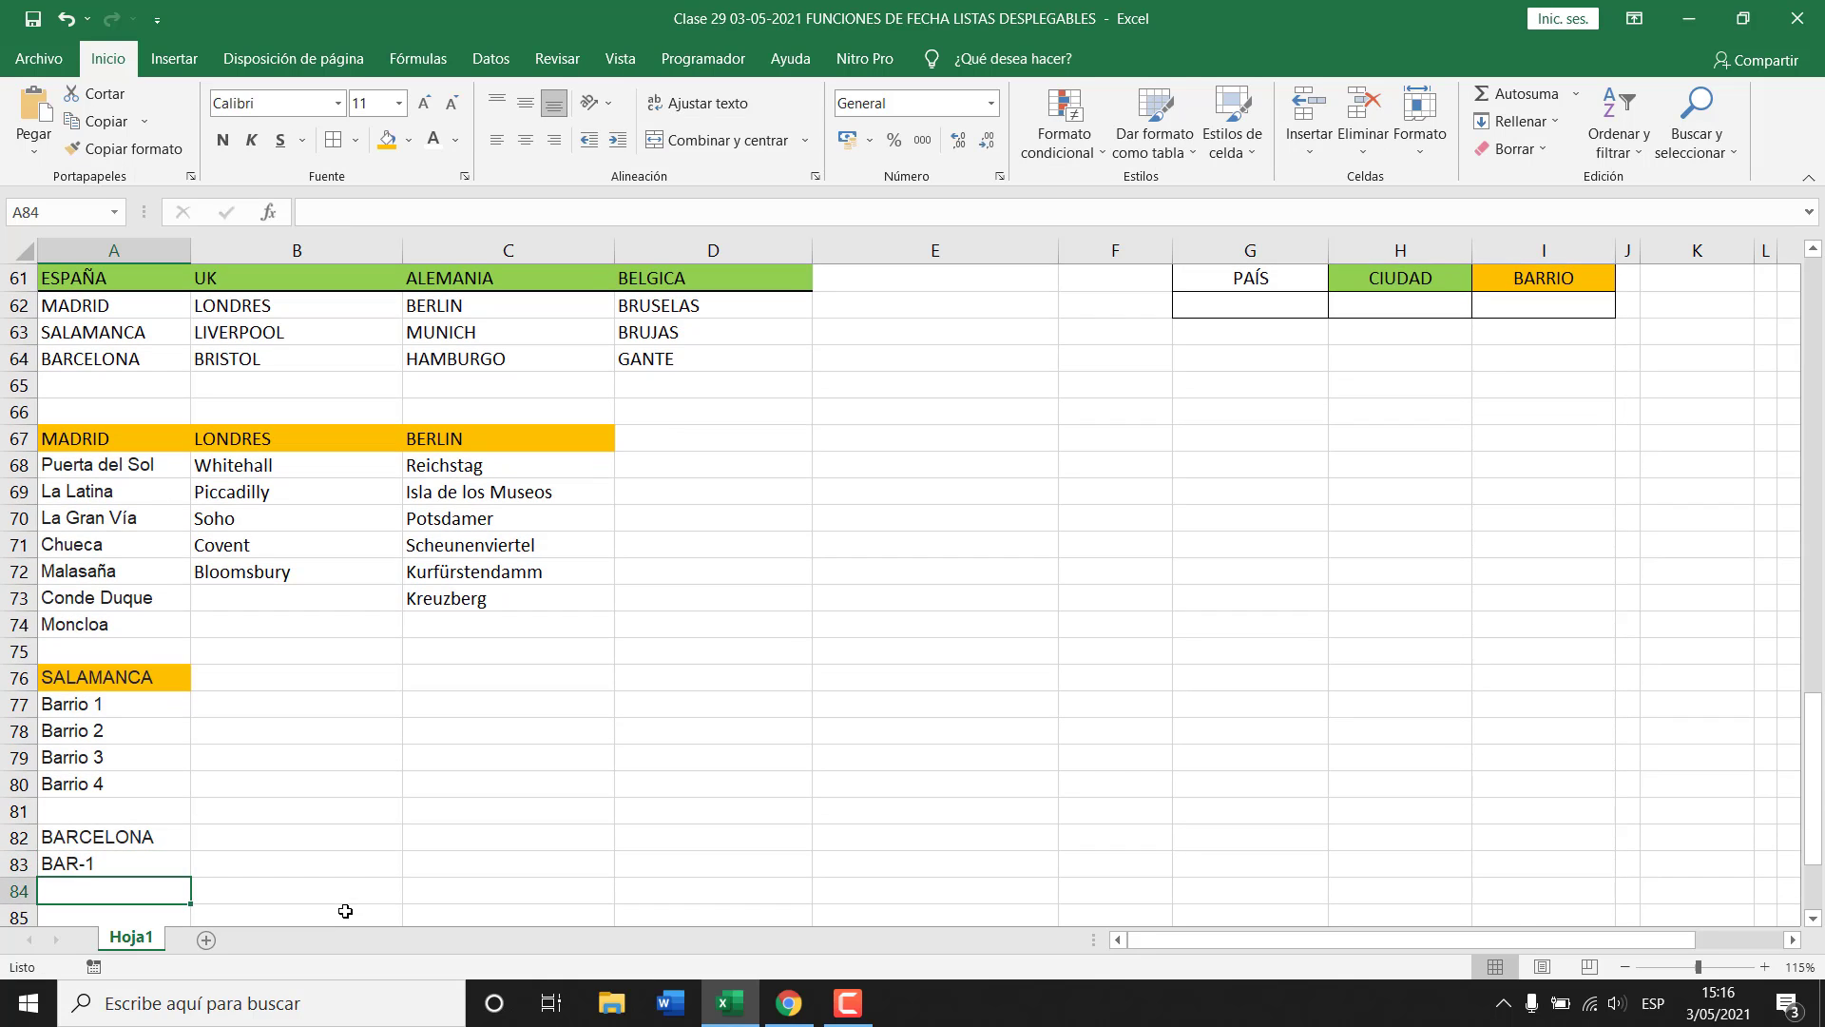
type("-")
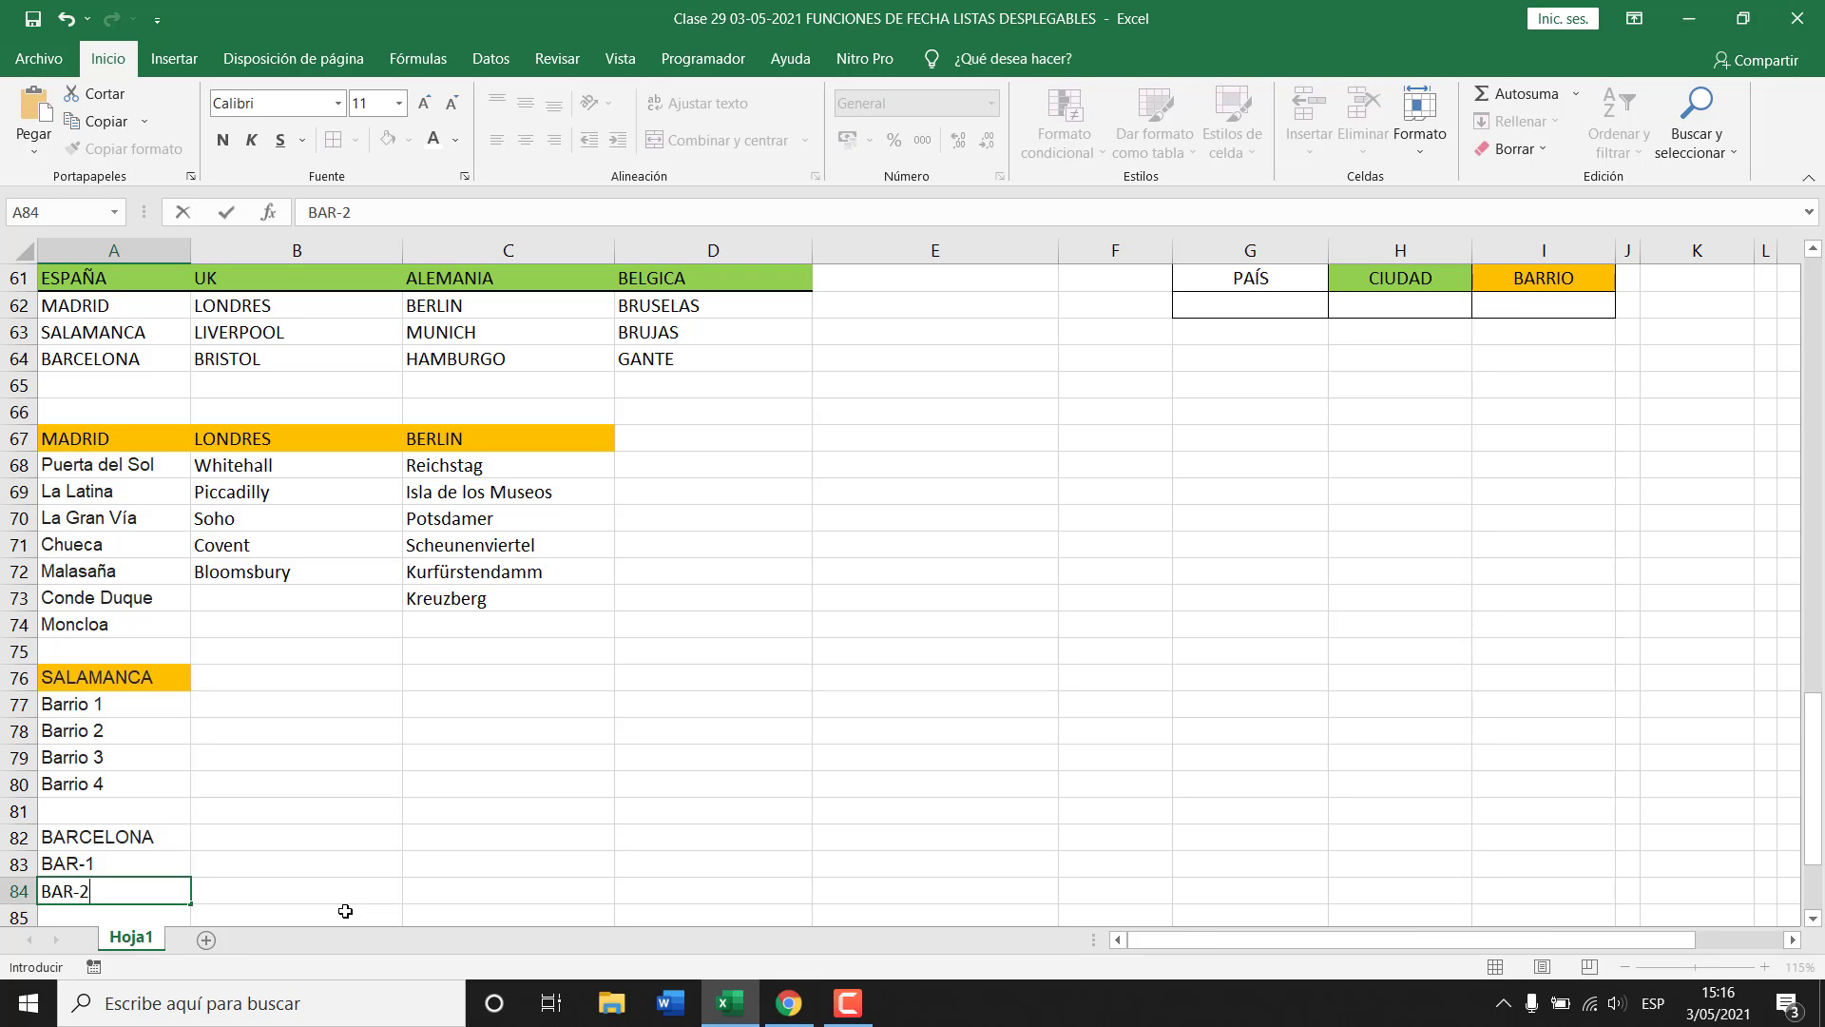
type("2")
key("Return")
key("Up")
key("Up")
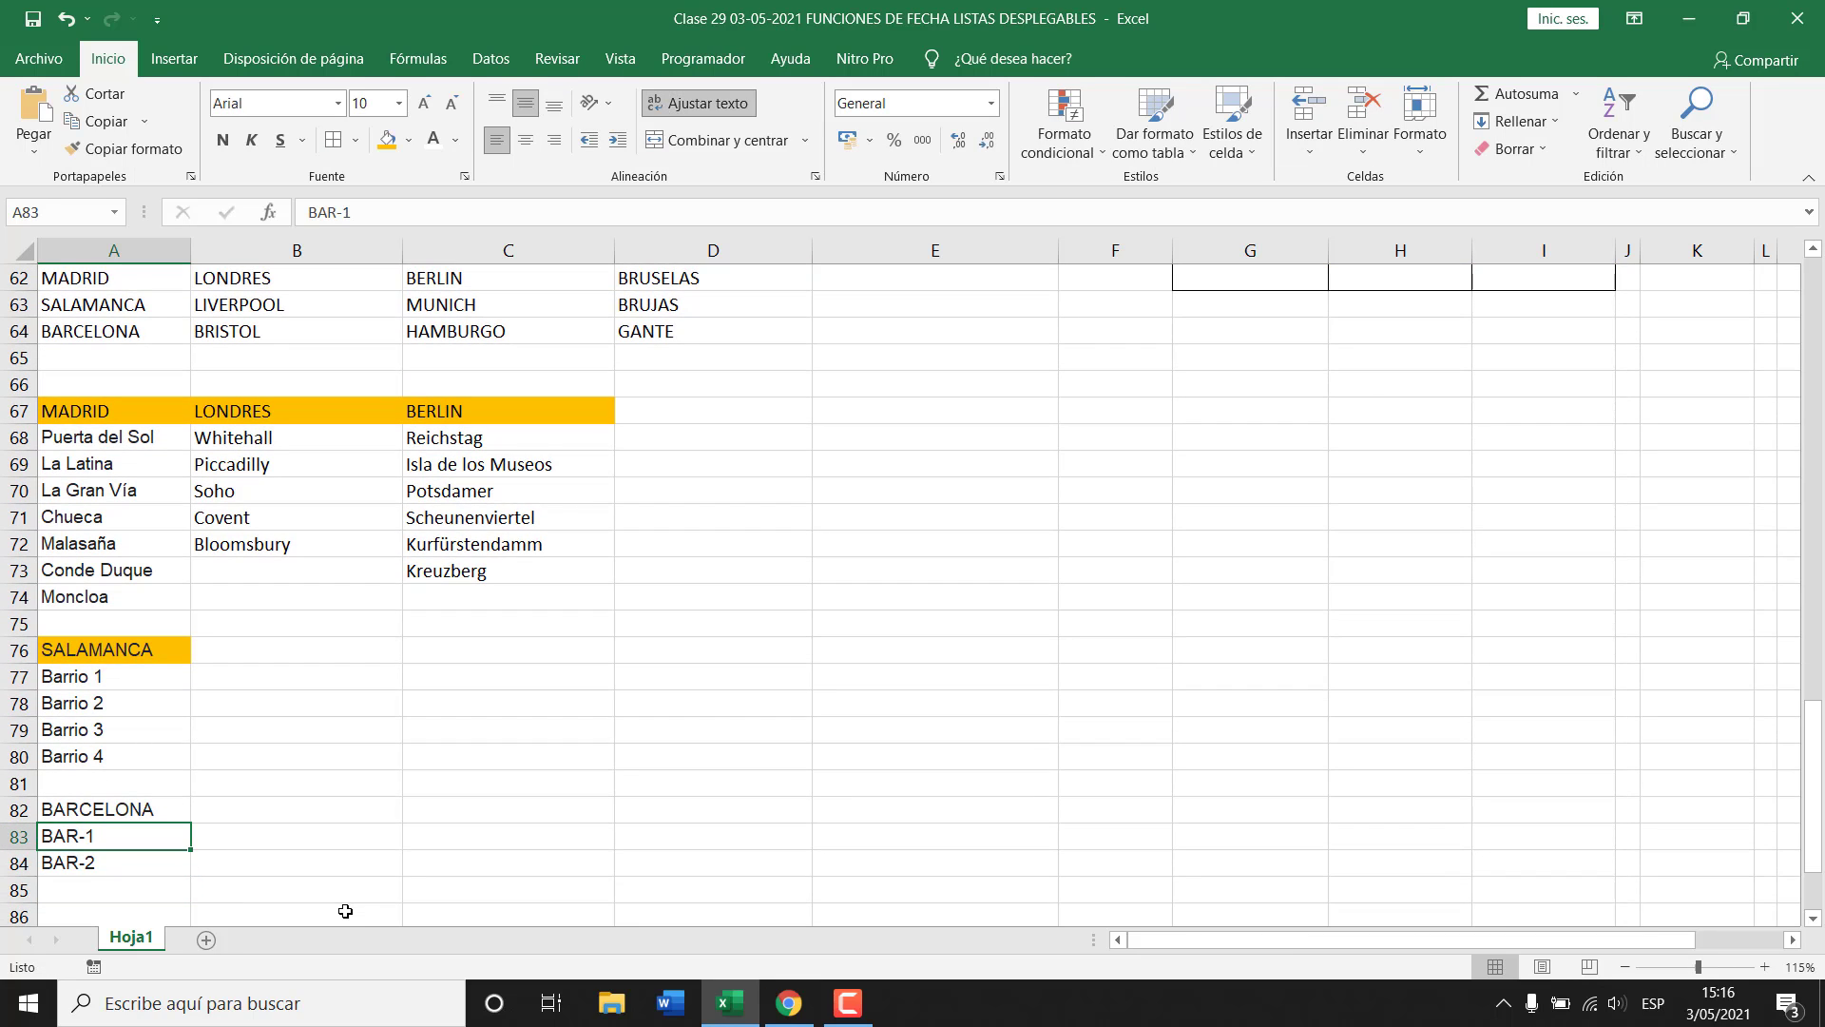
type("B")
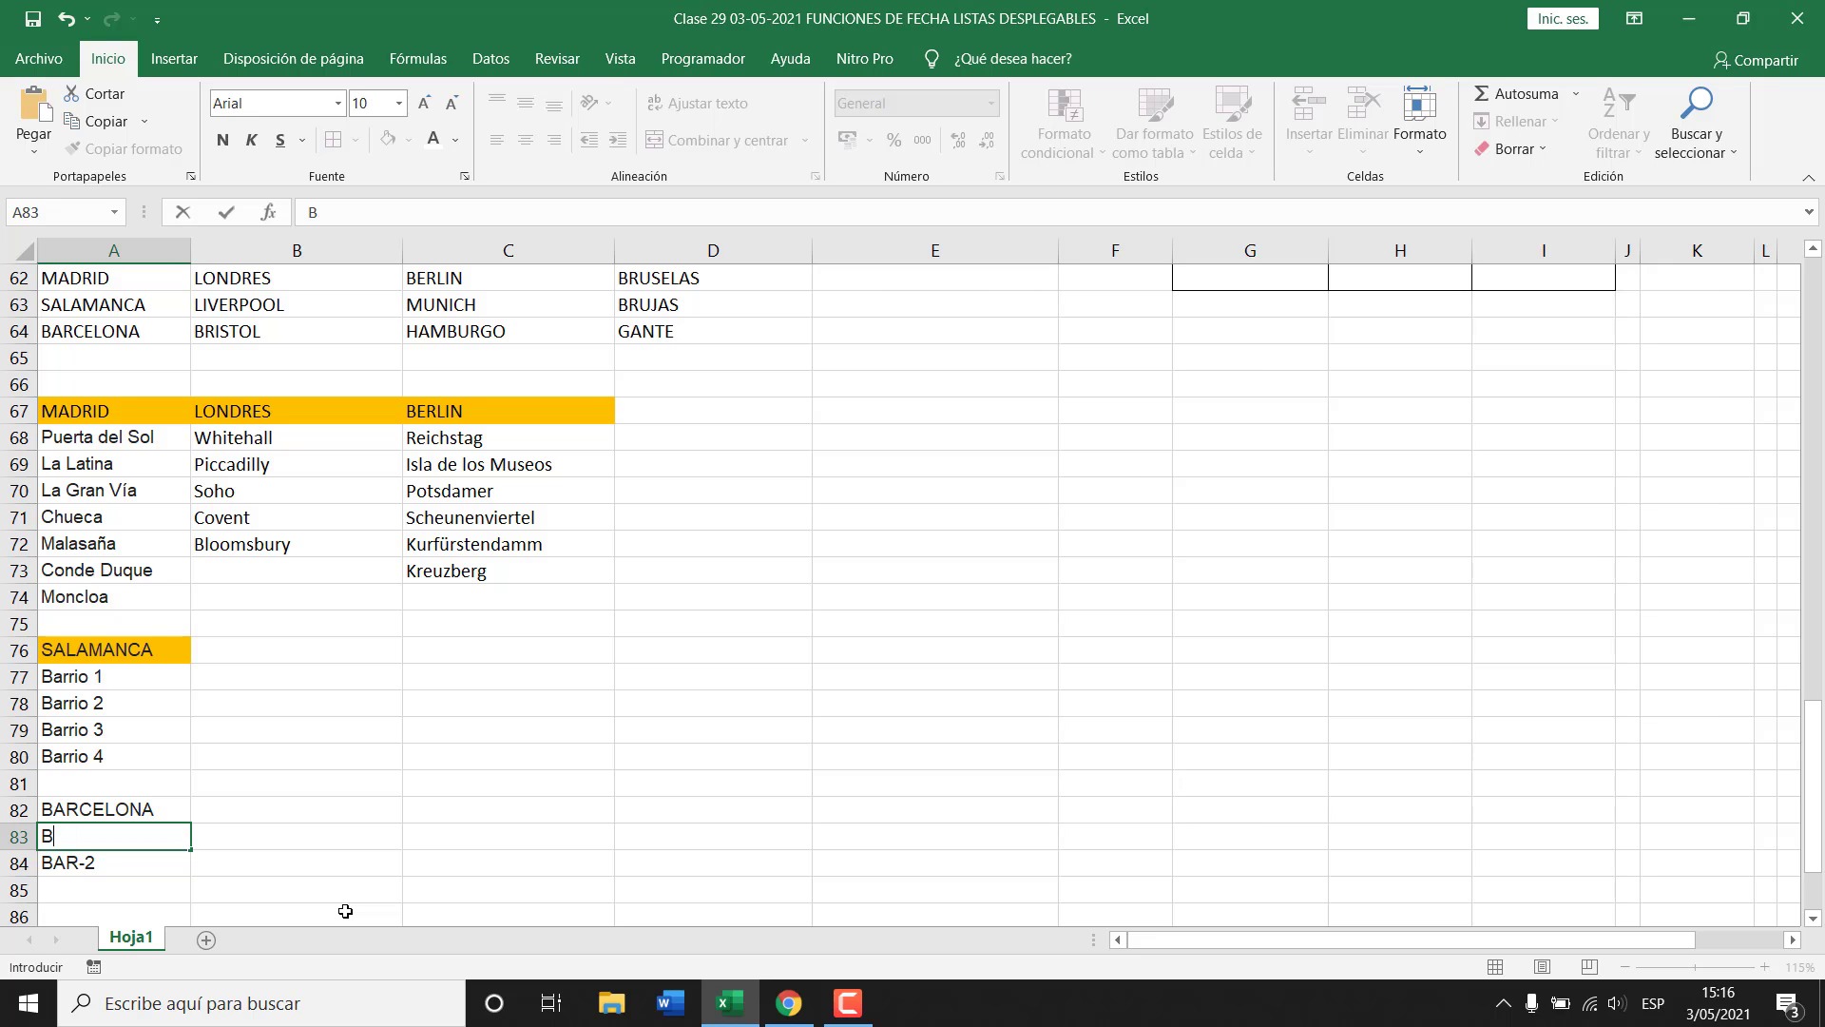
type("ARr-1")
key("Return")
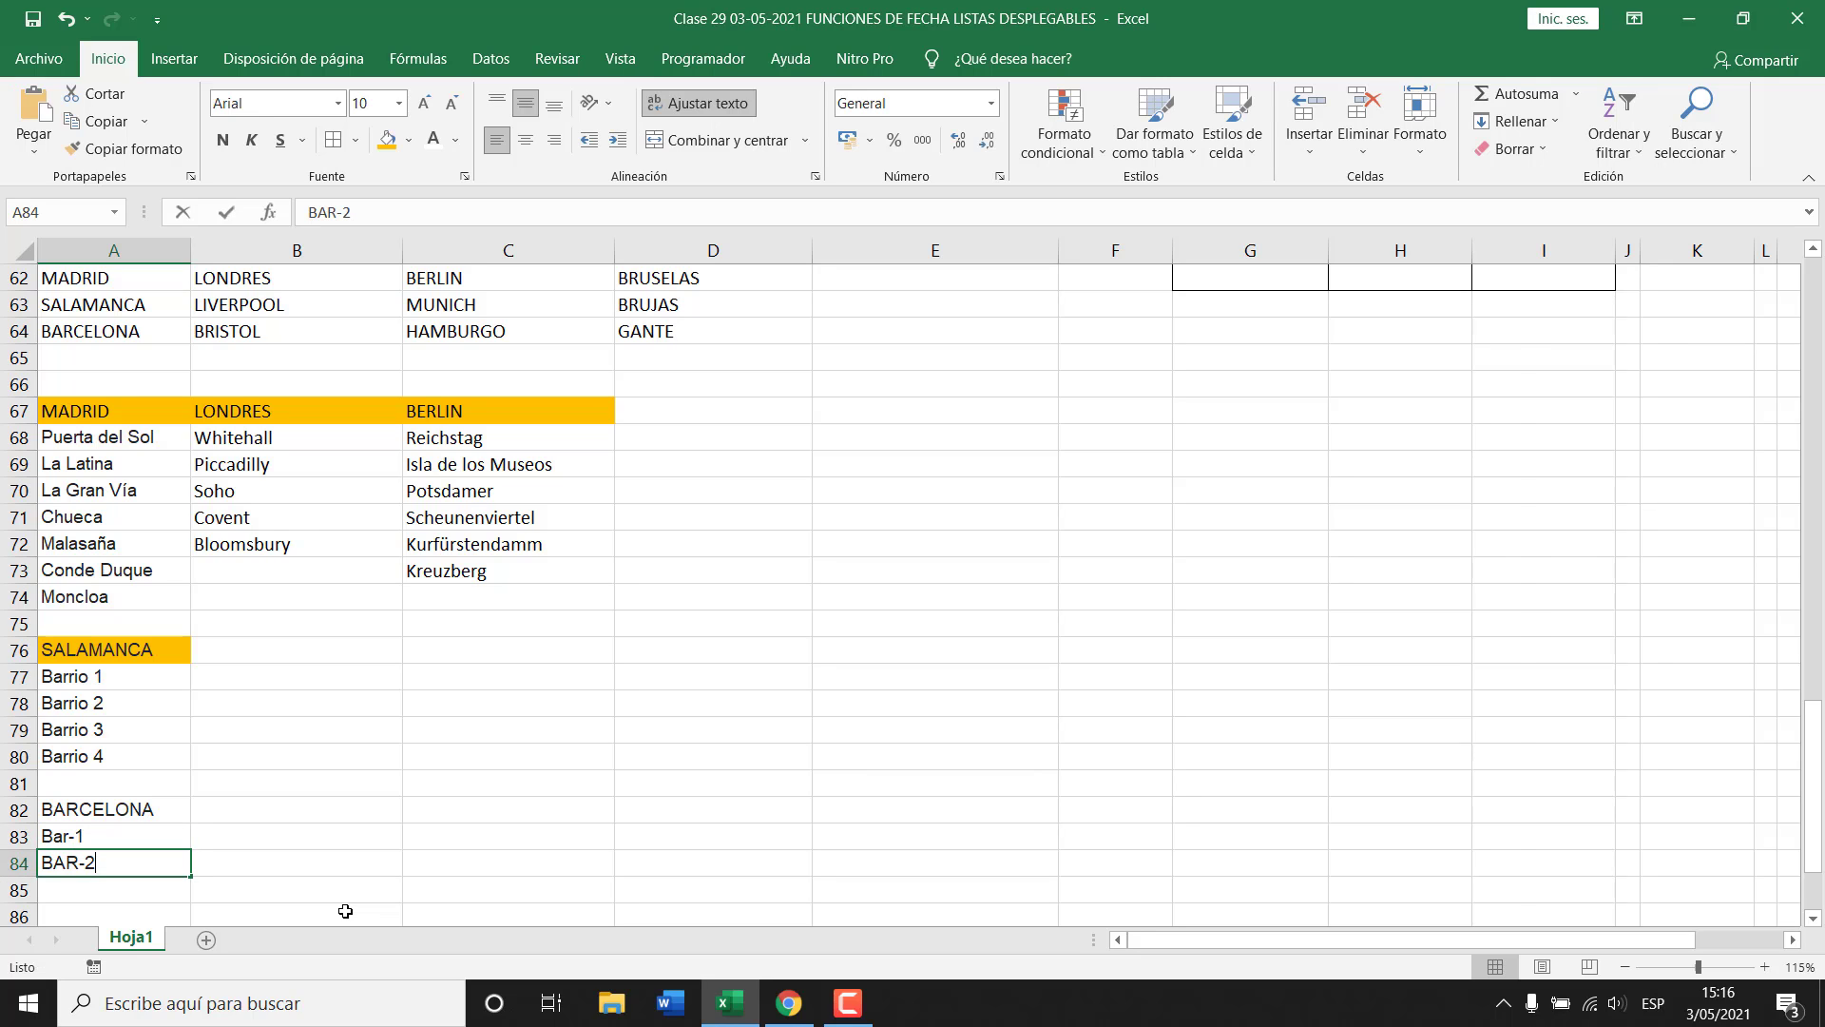
type("Bar-")
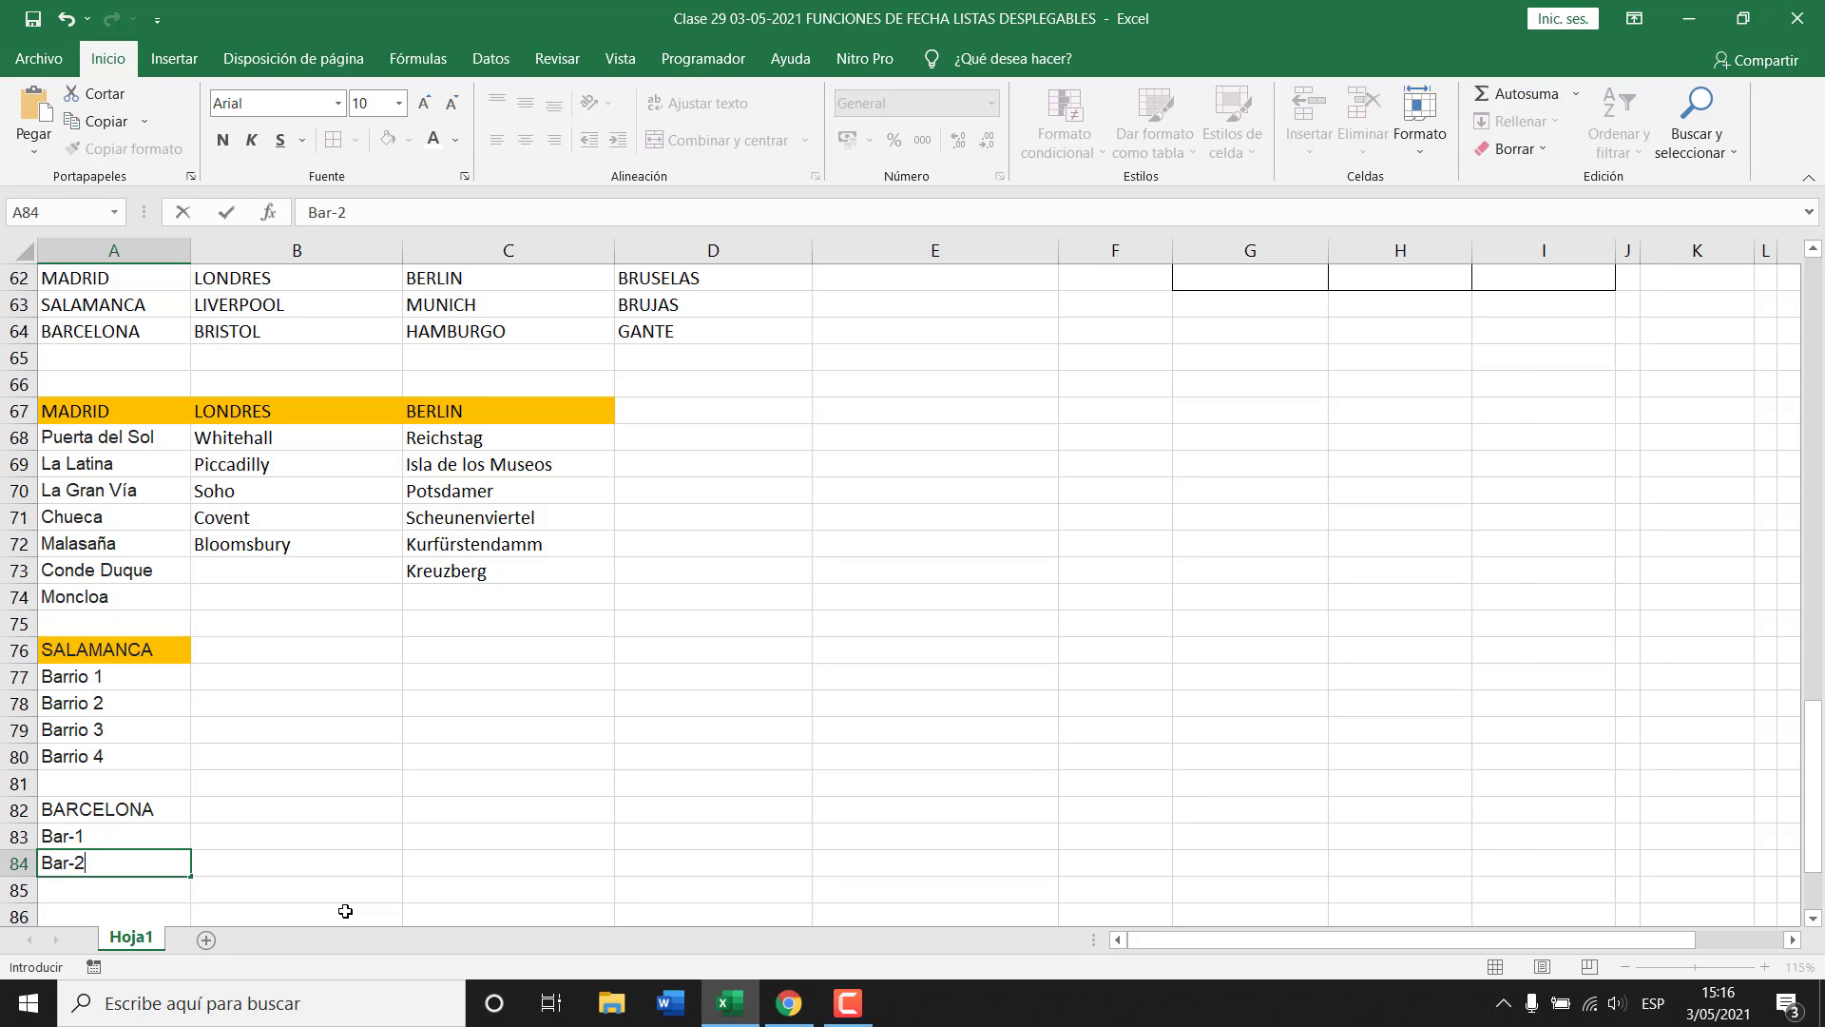
key("Return")
type("Bar")
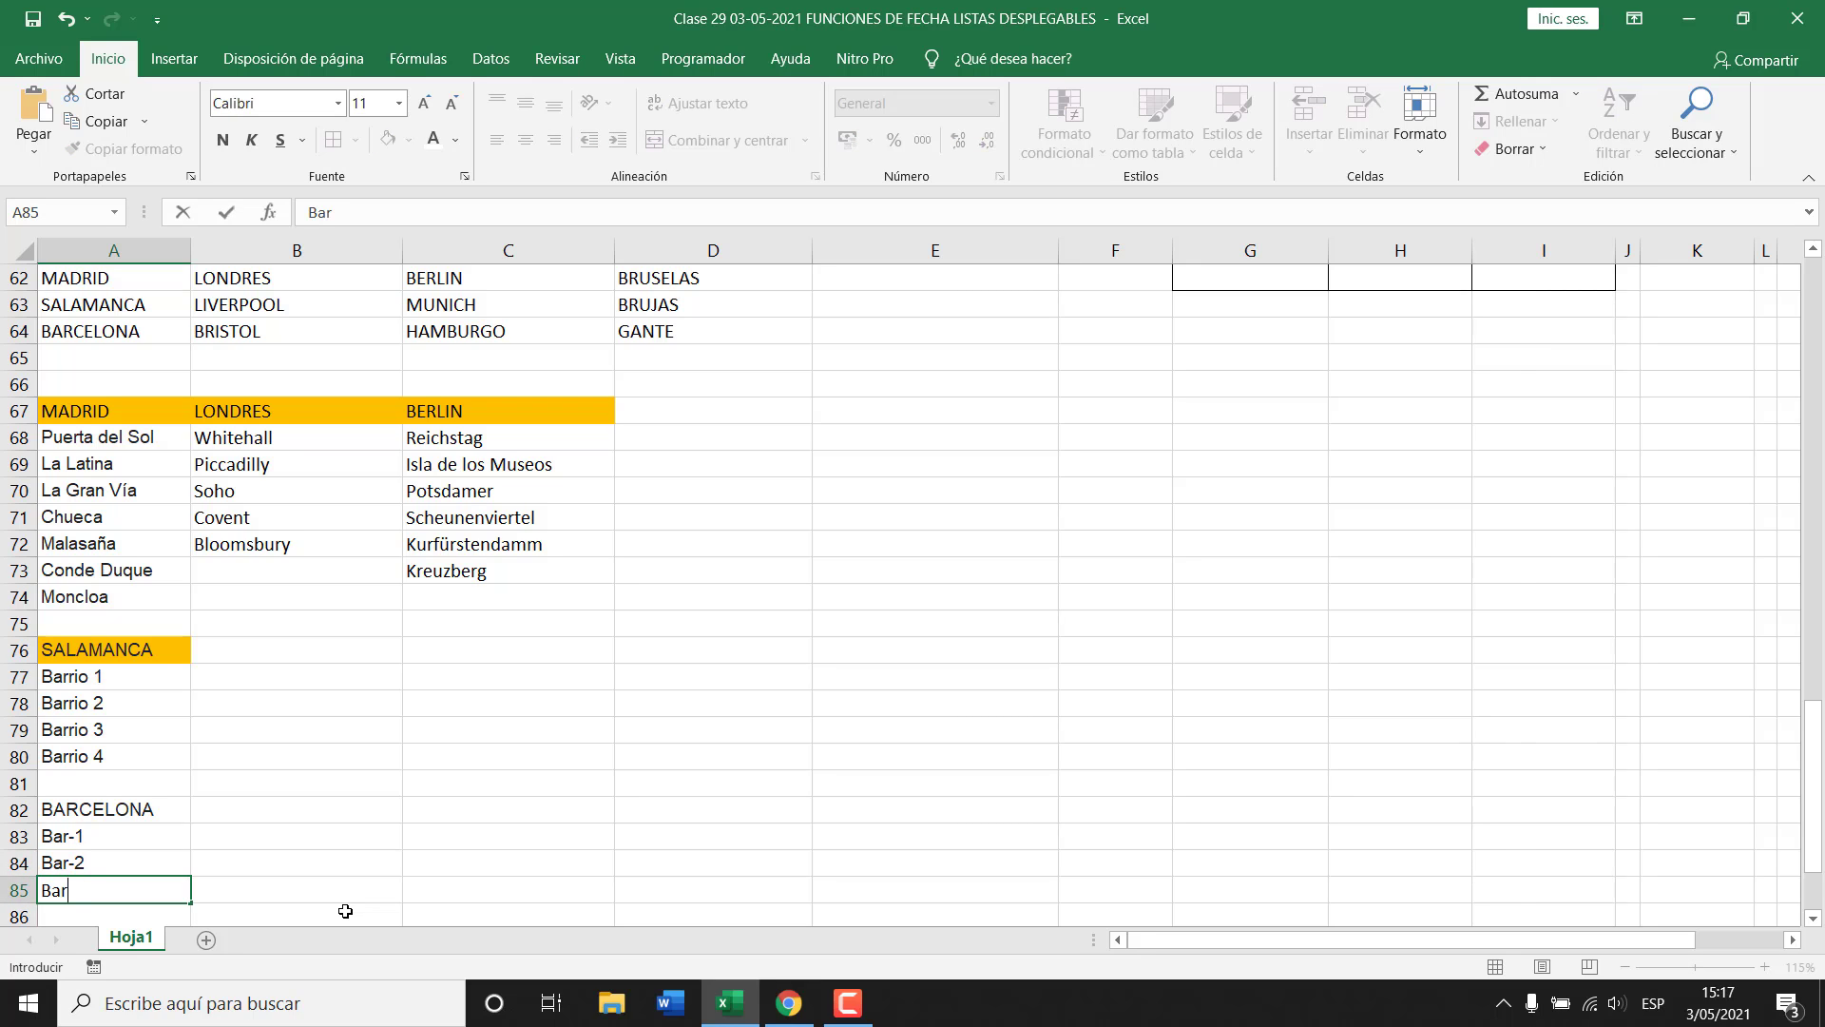
type("-3")
key("Return")
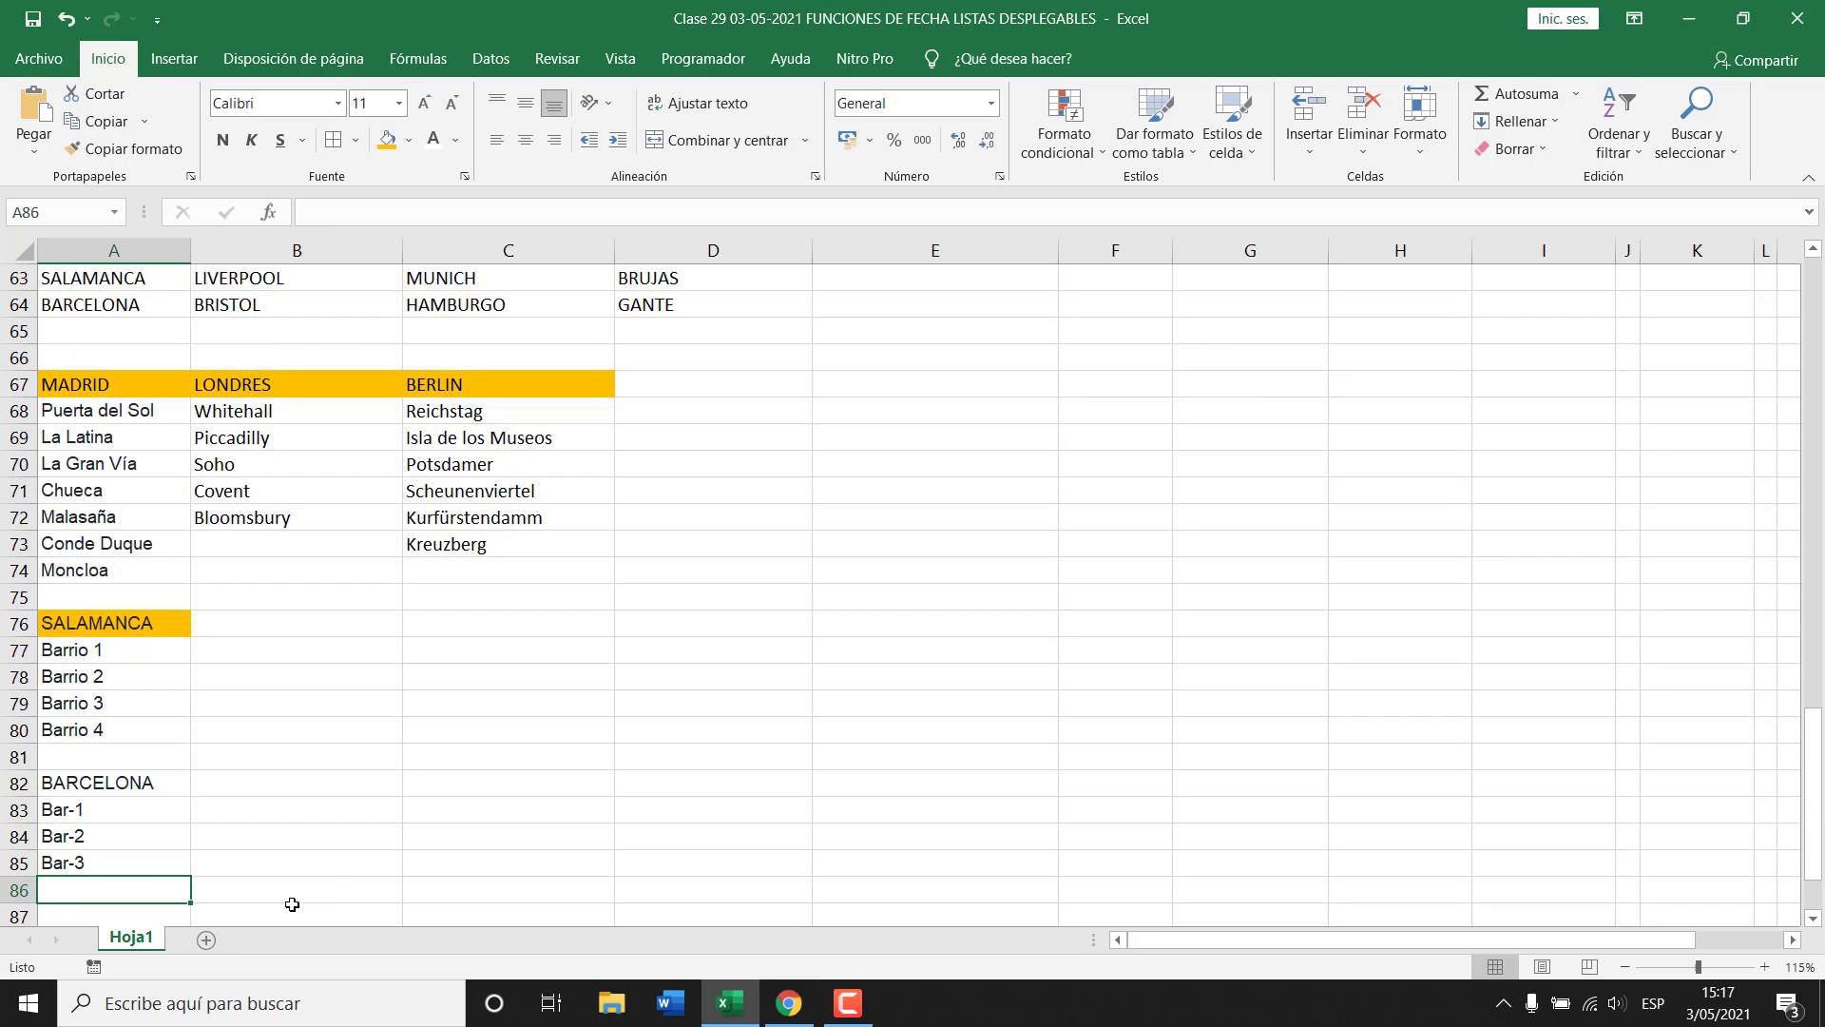
Fill the BARCELONA heading cell orange.
left_click(148, 779)
left_click(385, 140)
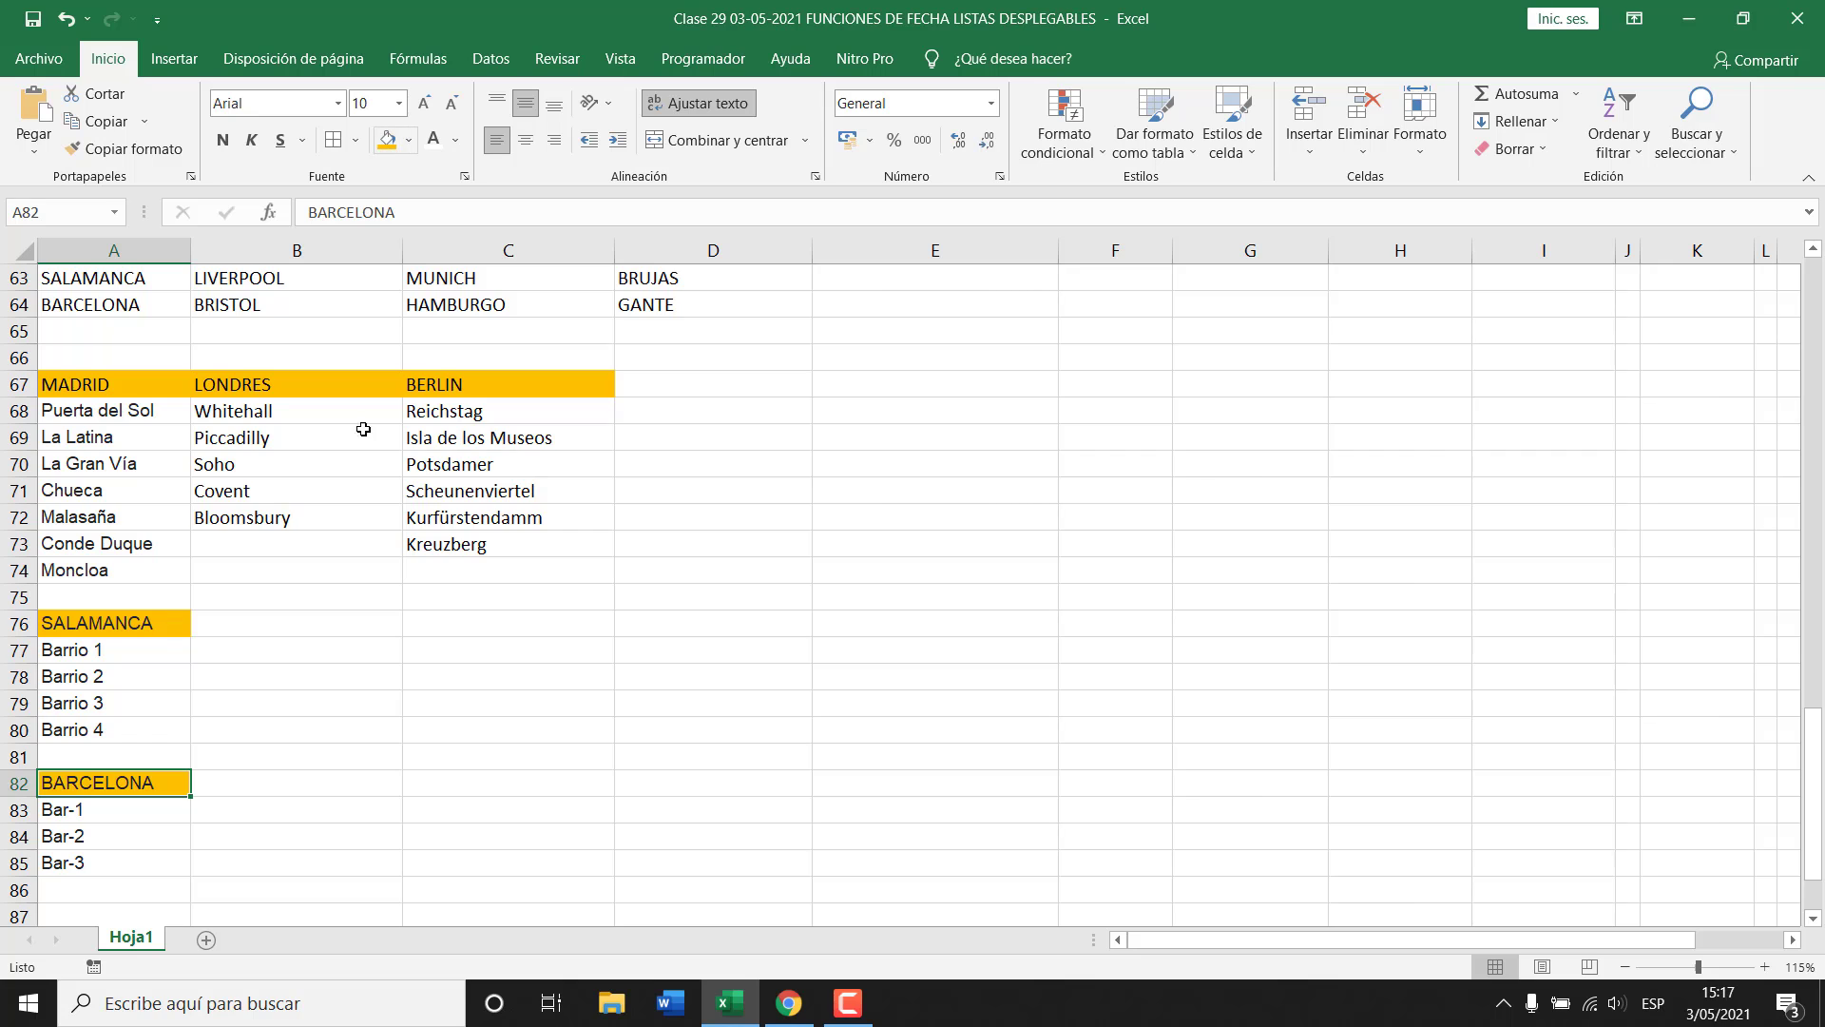
scroll(313, 570, "up", 2)
scroll(244, 555, "down", 1)
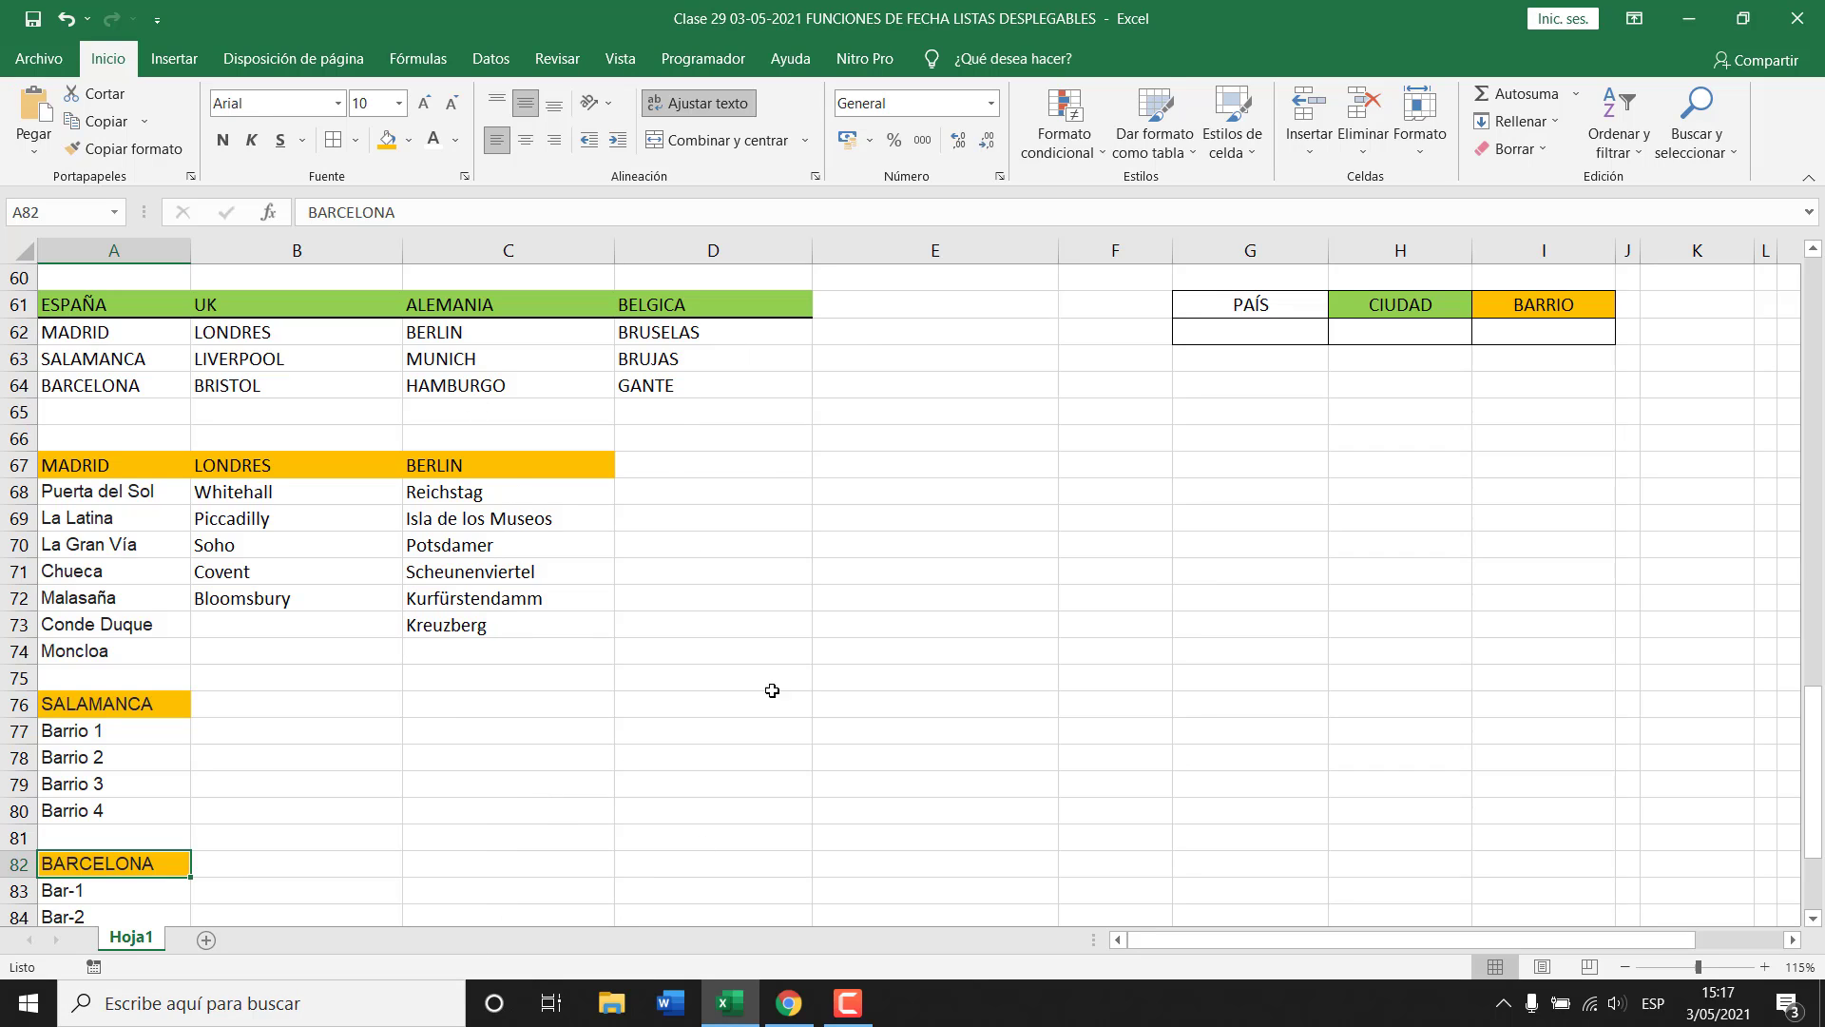
Point out the PAÍS, CIUDAD and BARRIO input cells of the registration form.
scroll(637, 766, "up", 1)
scroll(1455, 666, "up", 1)
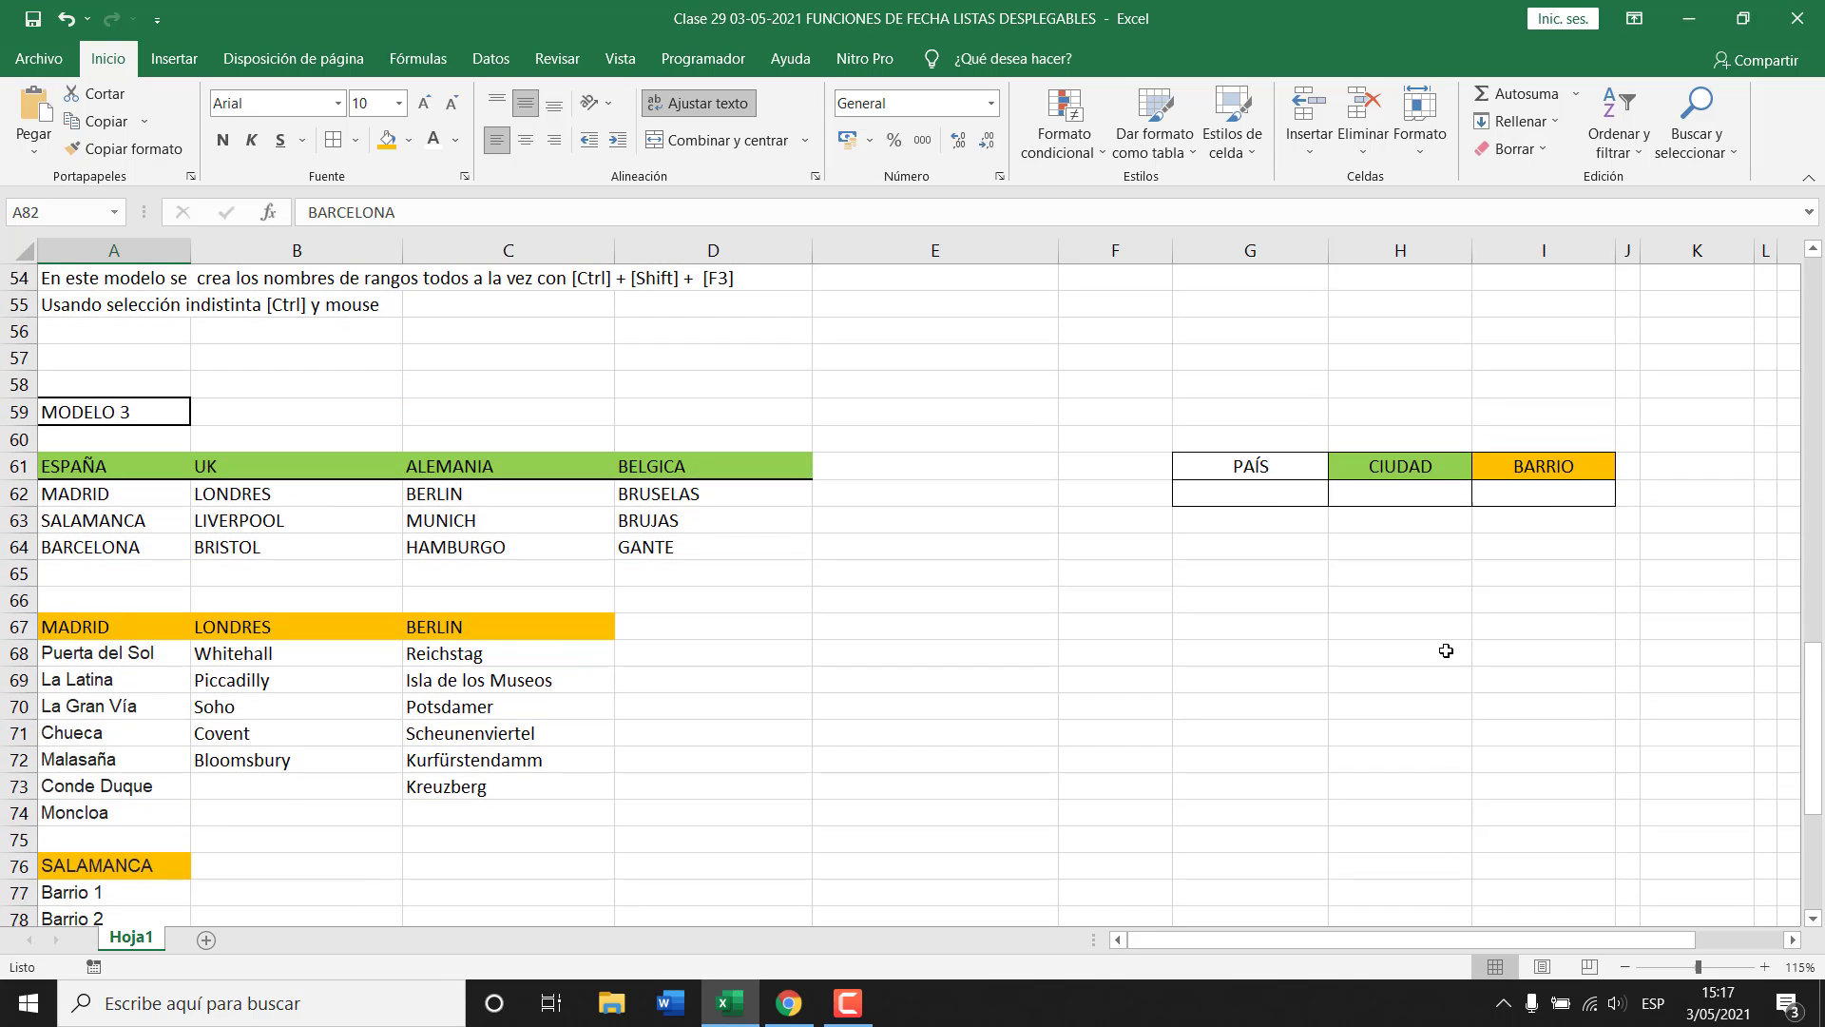
left_click(1276, 498)
left_click(1392, 496)
left_click(1544, 496)
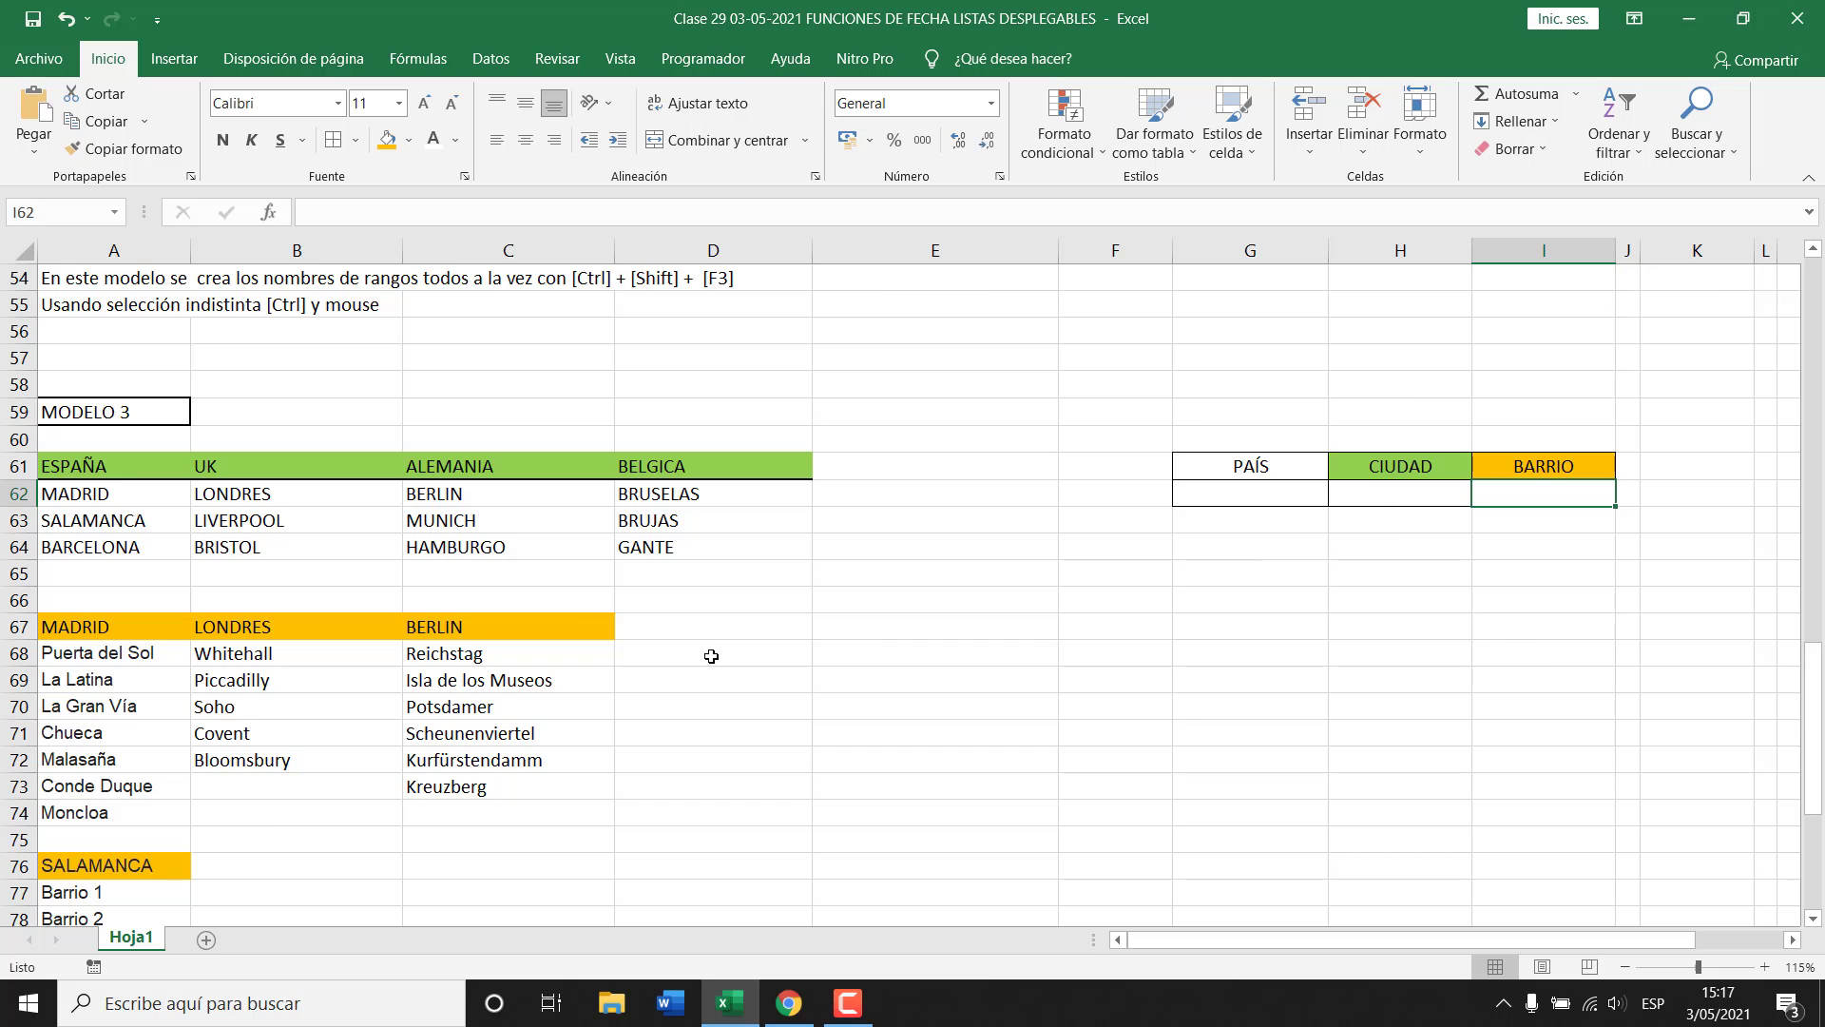
Highlight the MODELO 2 country list PAIS to BELGICA and its ESPAÑA–BELGICA headers.
scroll(559, 632, "up", 9)
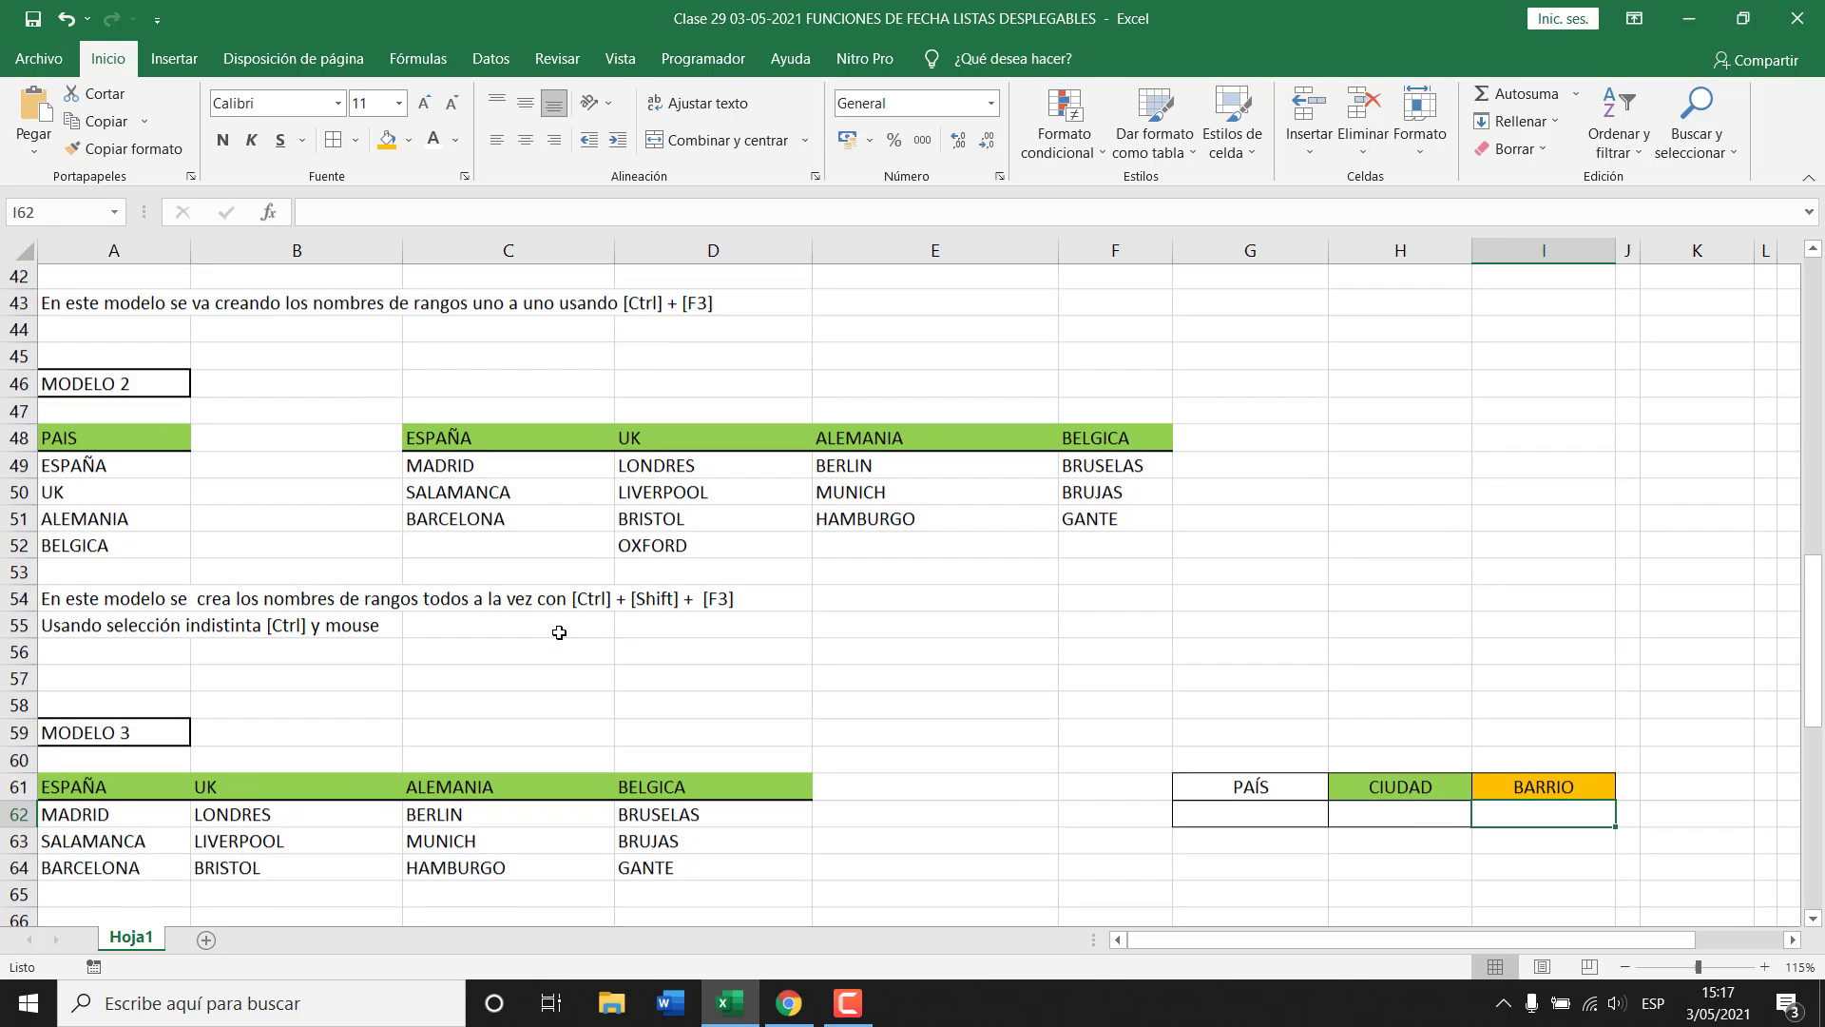
scroll(559, 632, "up", 4)
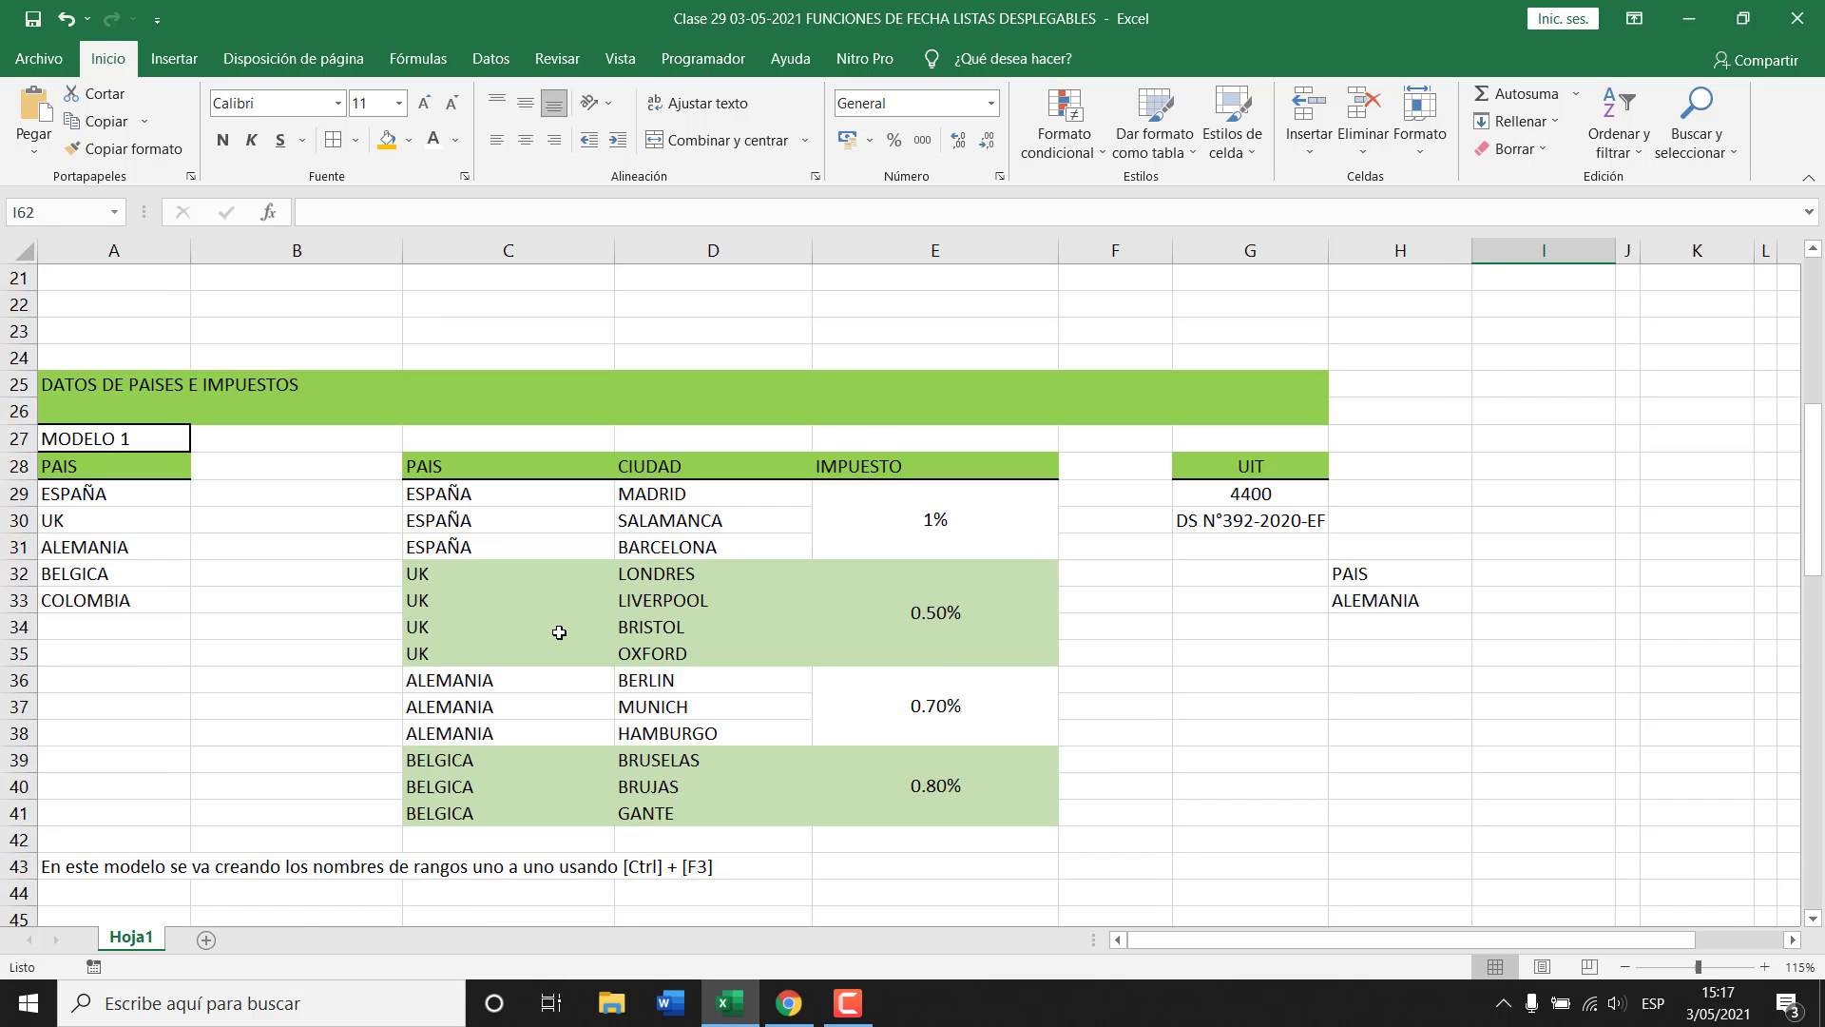
scroll(559, 632, "down", 2)
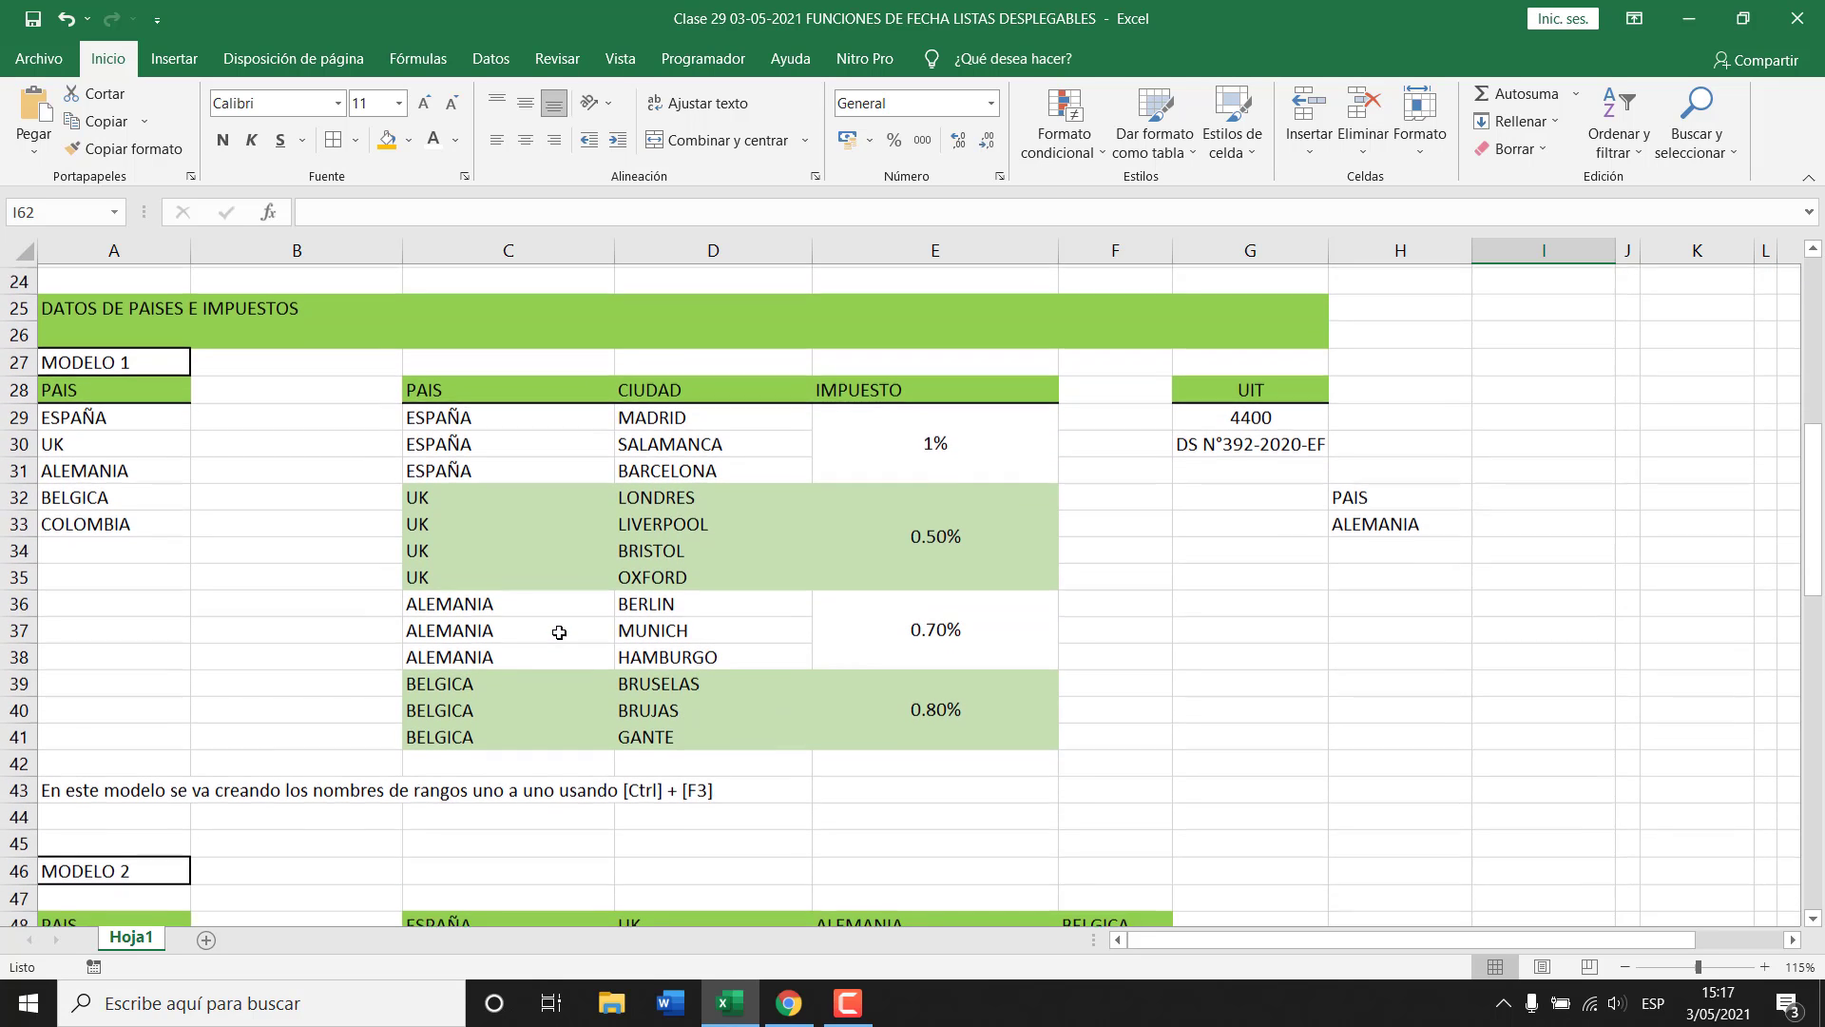
scroll(608, 579, "down", 5)
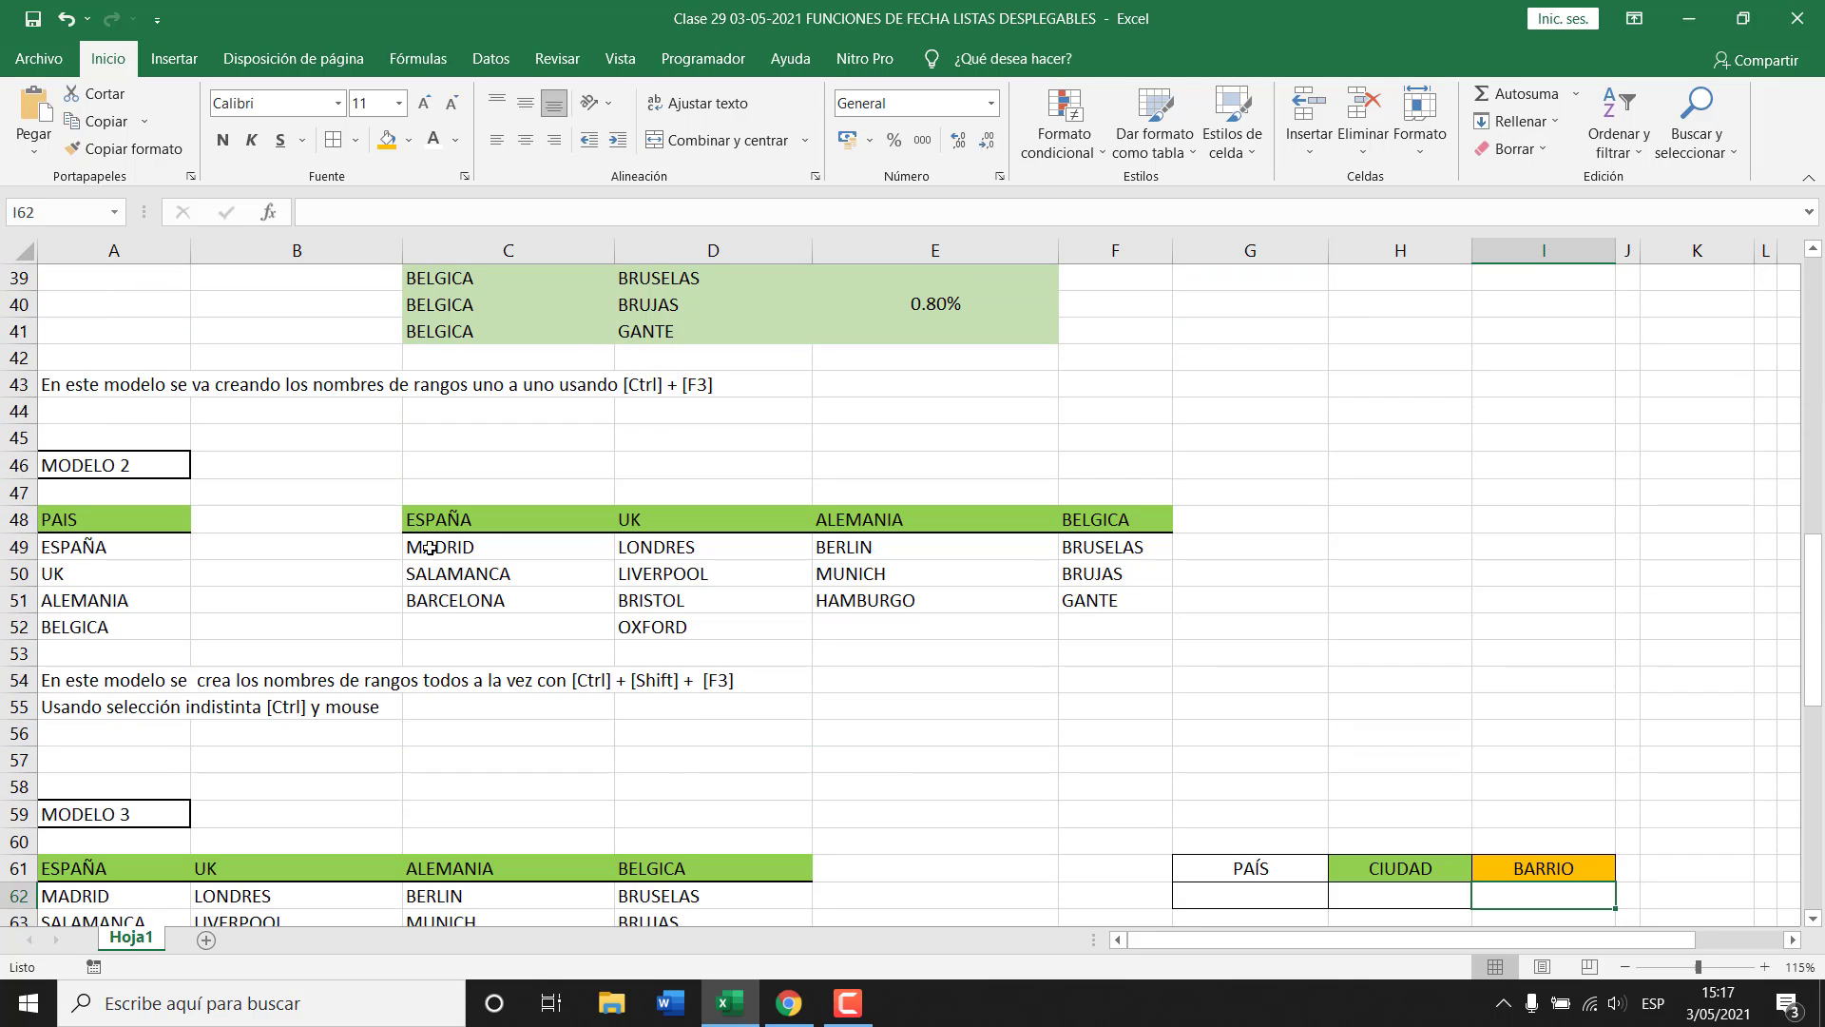
left_click_drag(68, 513, 71, 626)
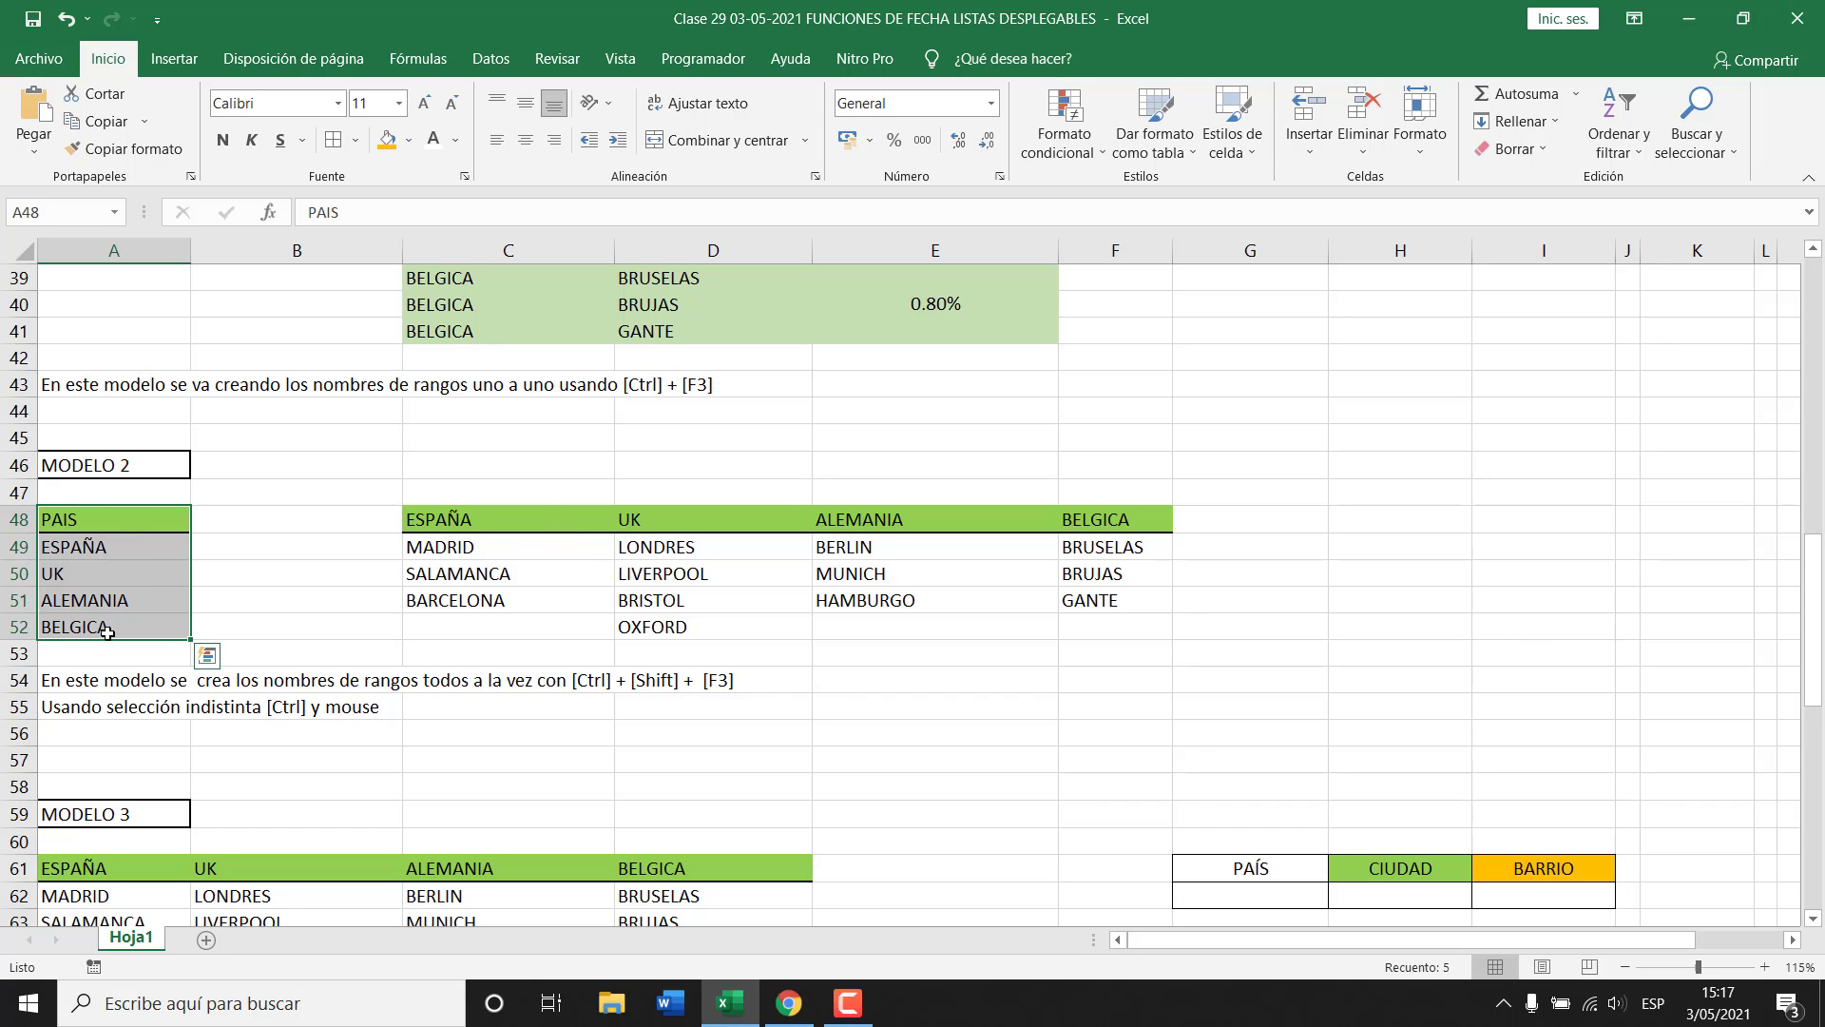
left_click_drag(473, 518, 1112, 518)
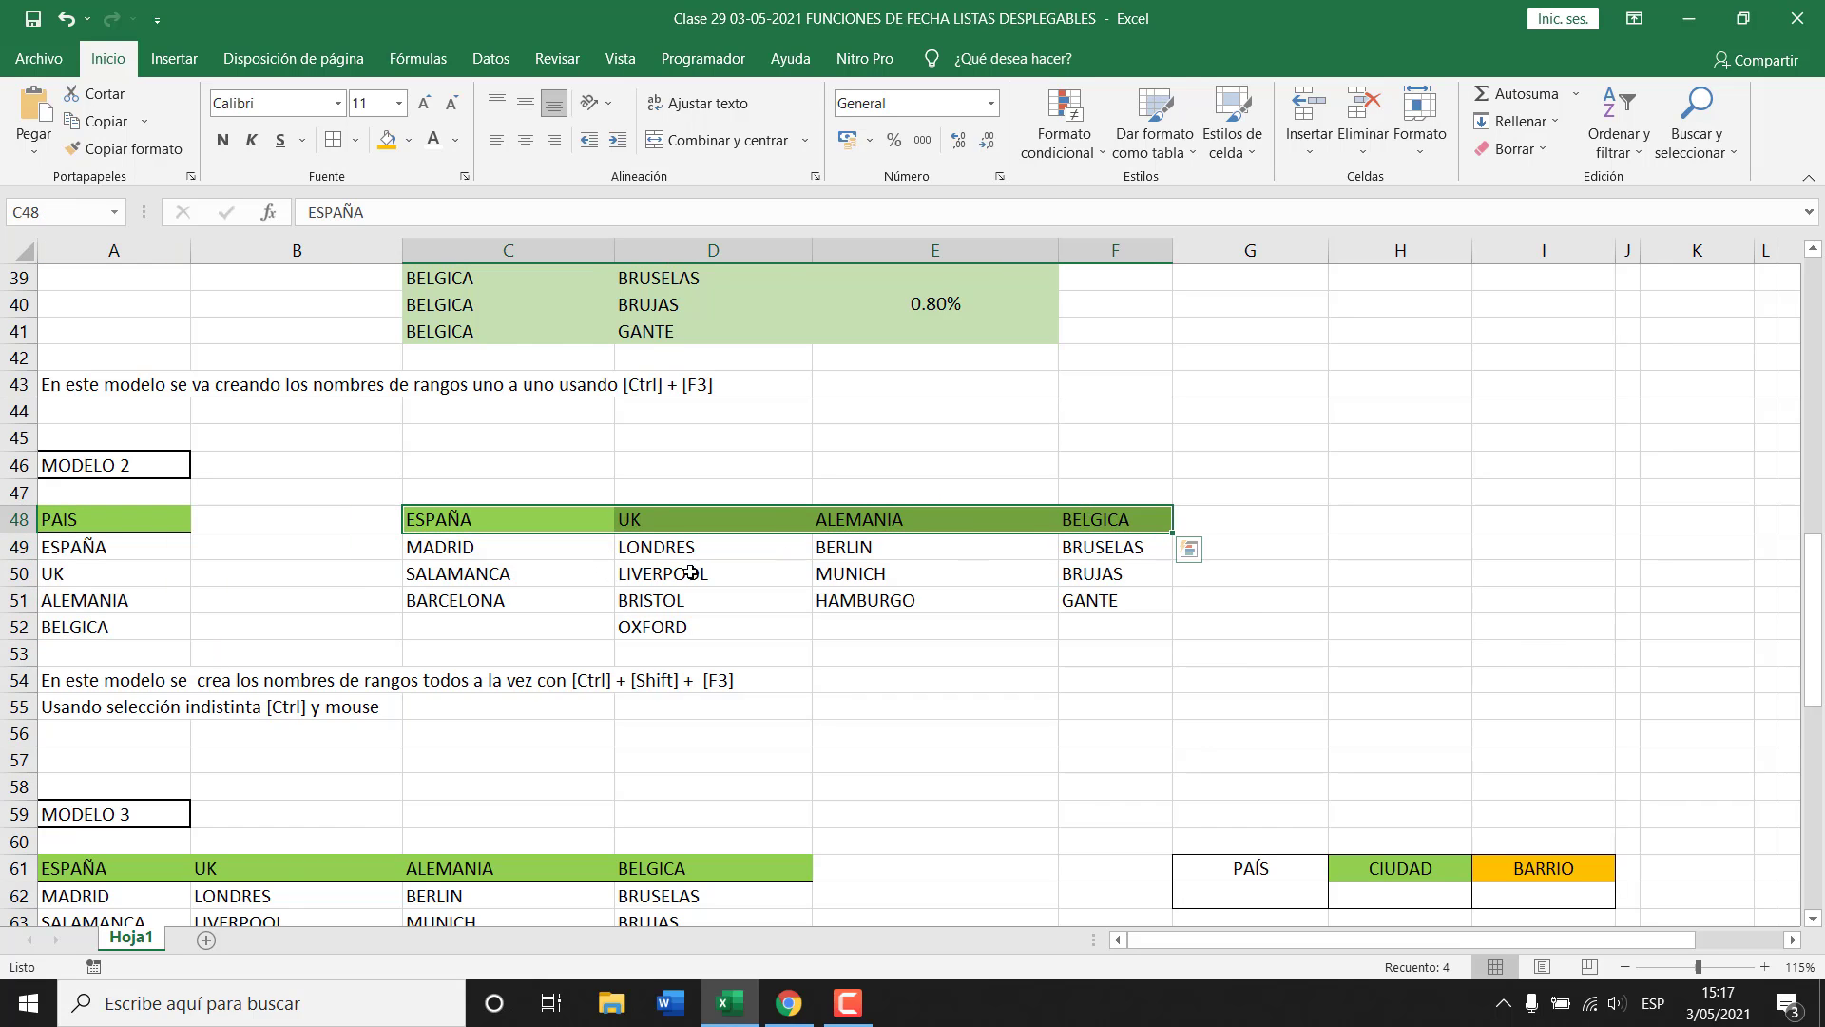
Highlight the MODELO 3 country headers and the city lists under ESPAÑA, UK, ALEMANIA and BELGICA.
scroll(685, 573, "down", 4)
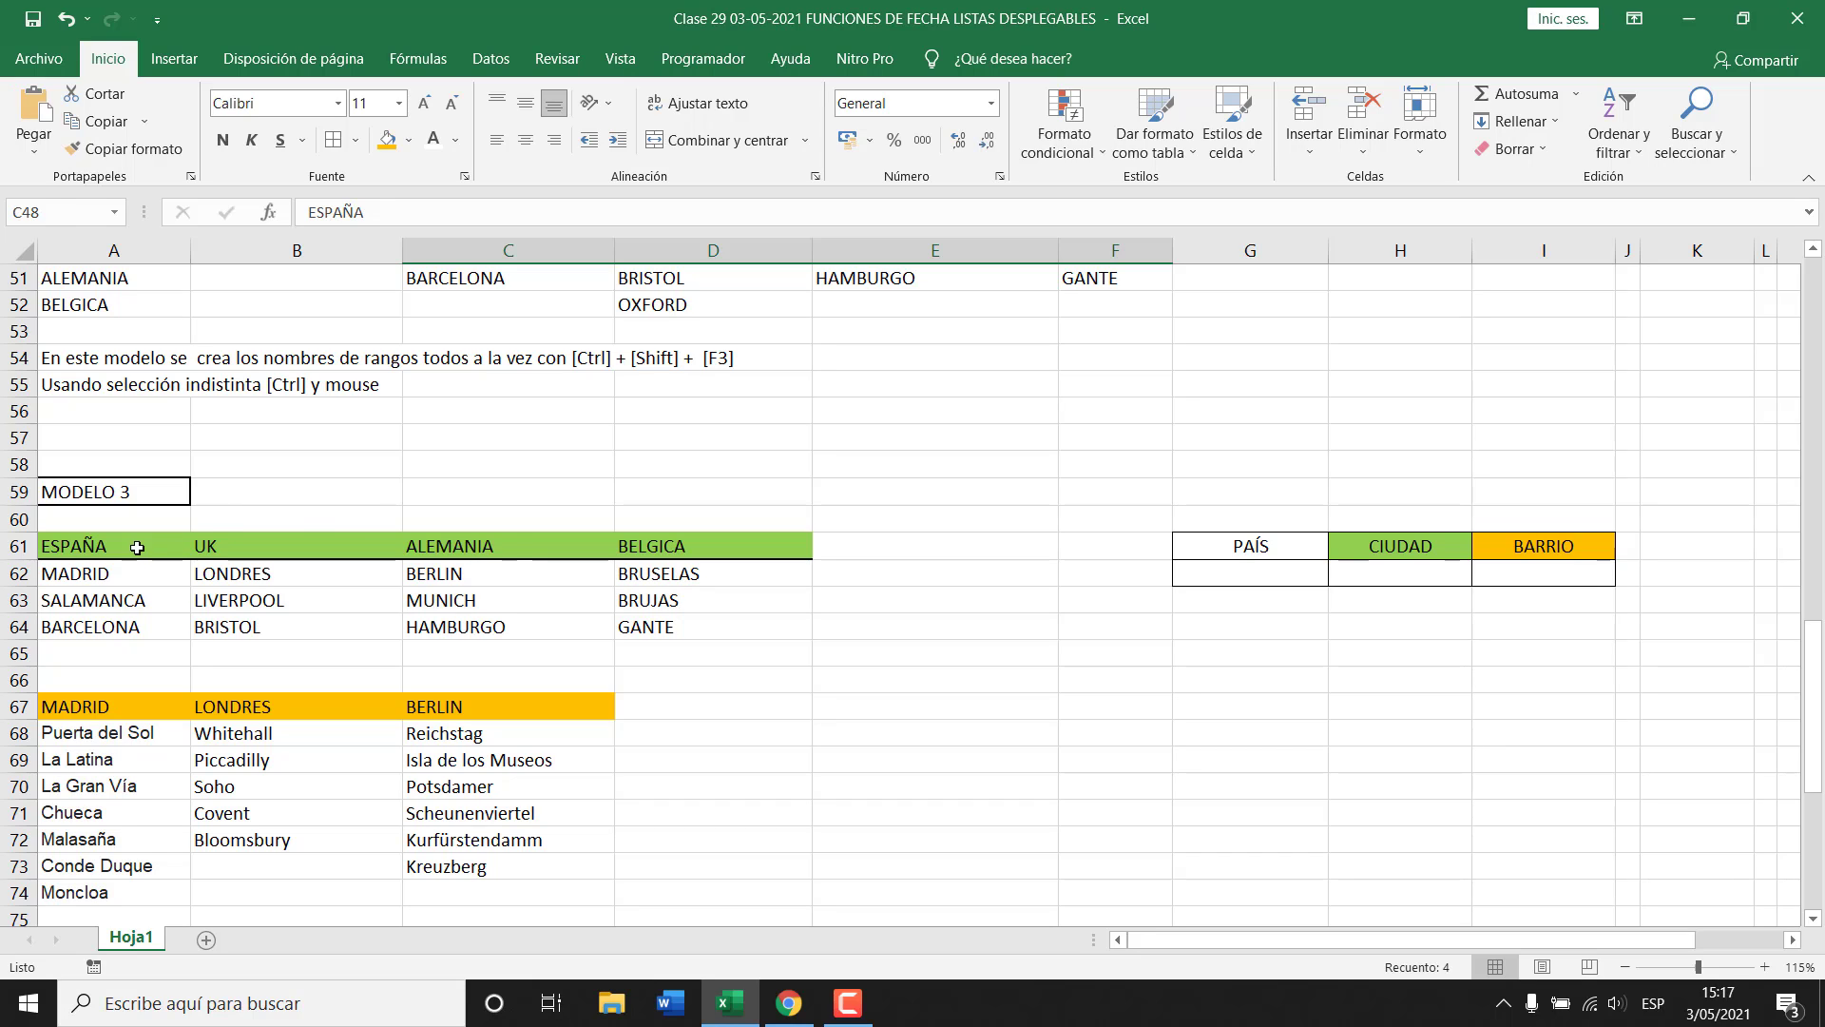
left_click_drag(137, 547, 661, 540)
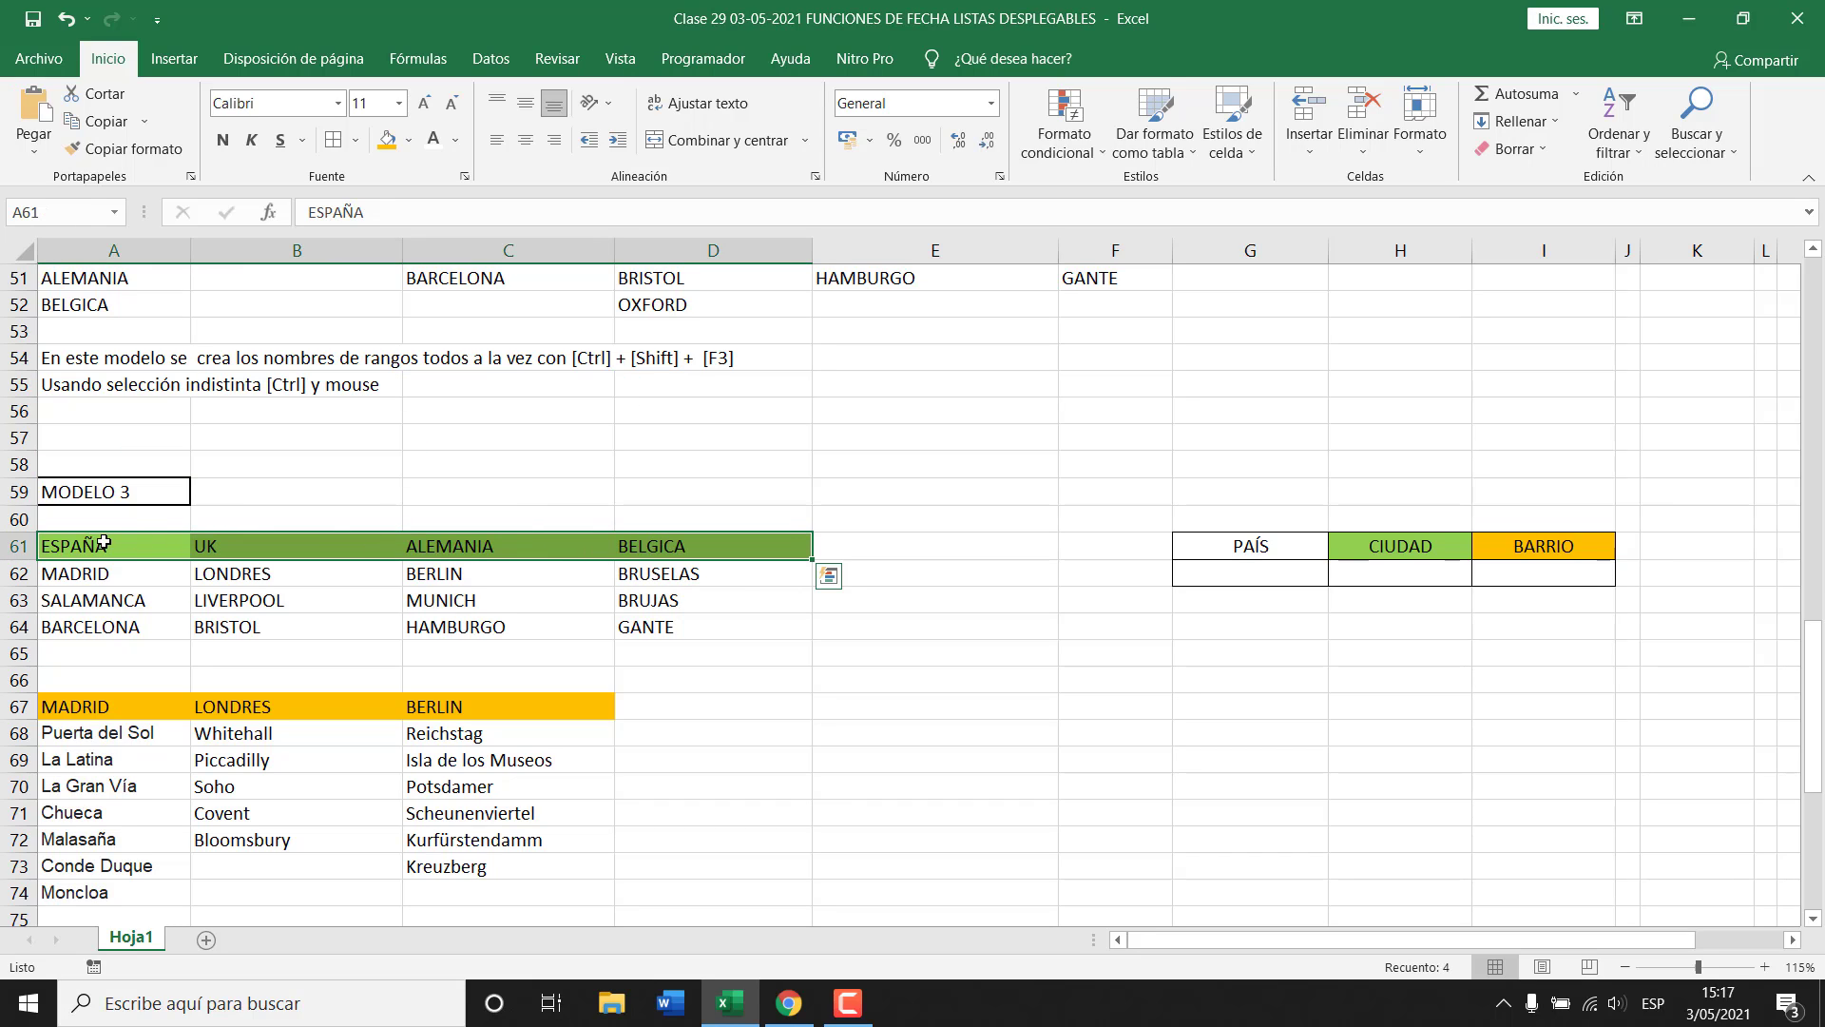
left_click_drag(111, 574, 116, 626)
left_click(265, 581)
left_click_drag(265, 581, 252, 627)
left_click_drag(447, 573, 459, 627)
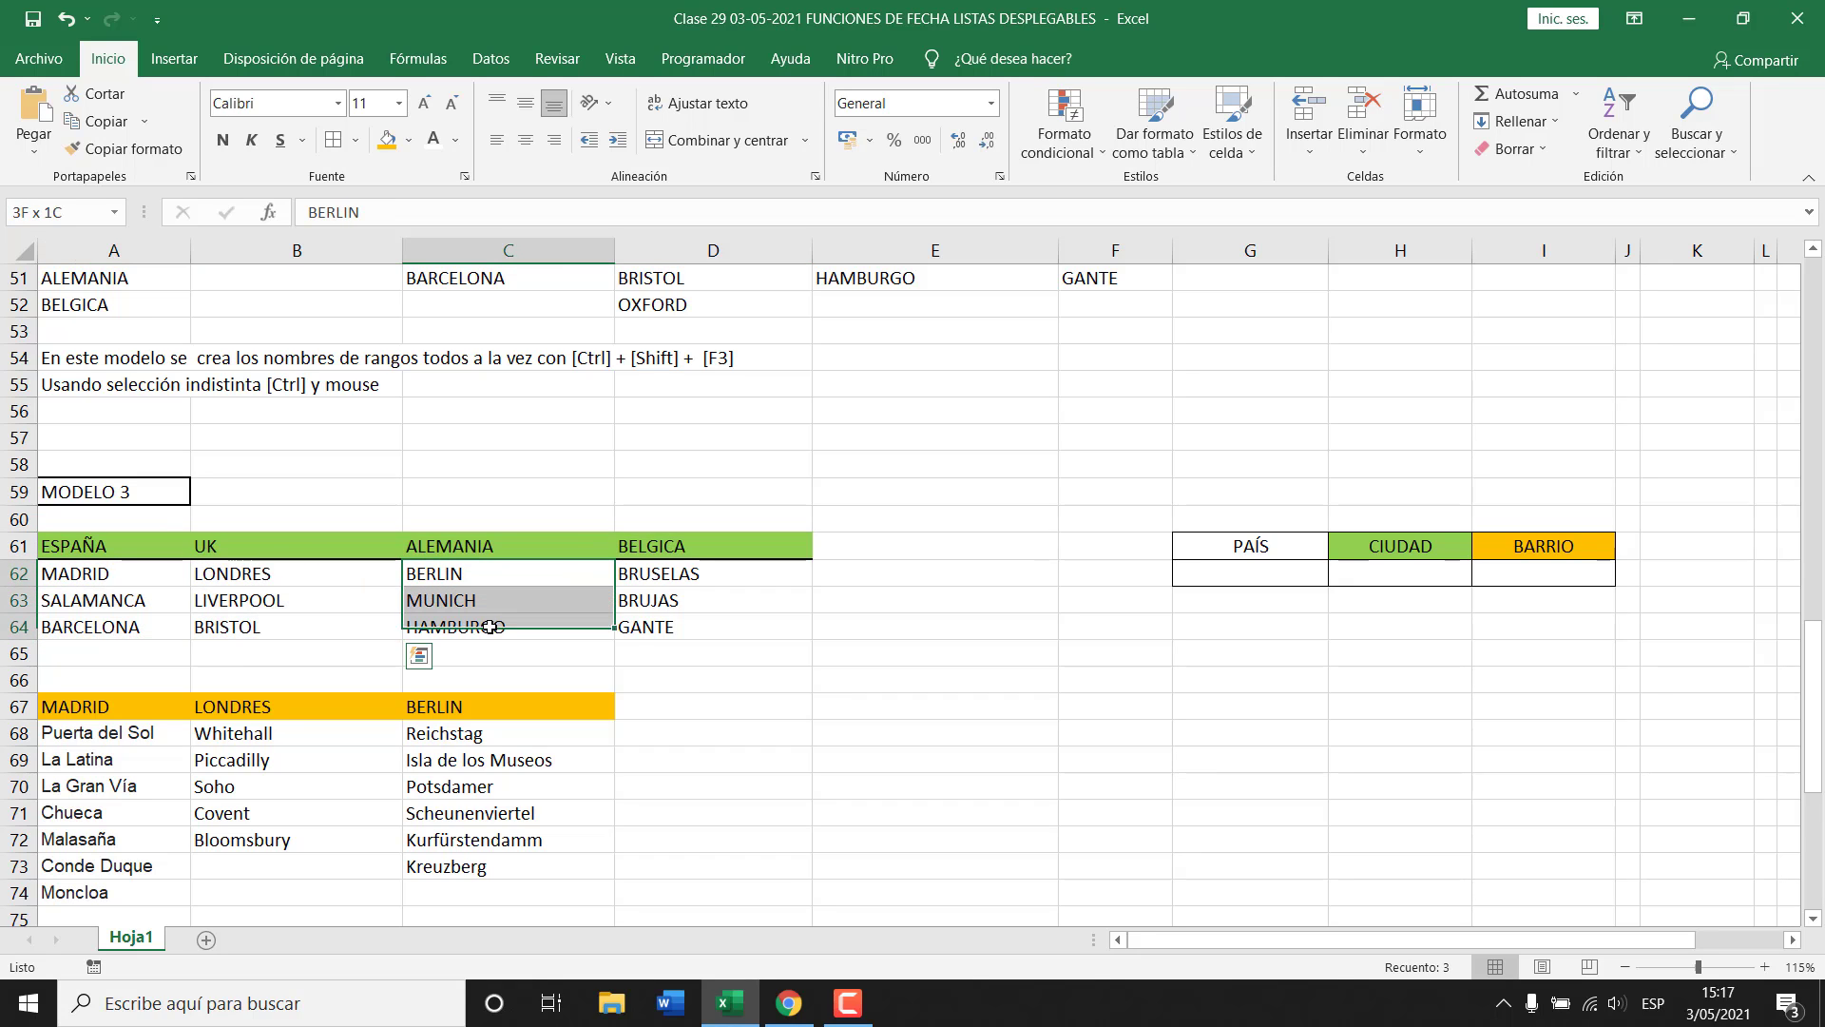
left_click_drag(662, 574, 668, 628)
Highlight the neighbourhood lists below the MODELO 3 city table.
scroll(139, 656, "down", 1)
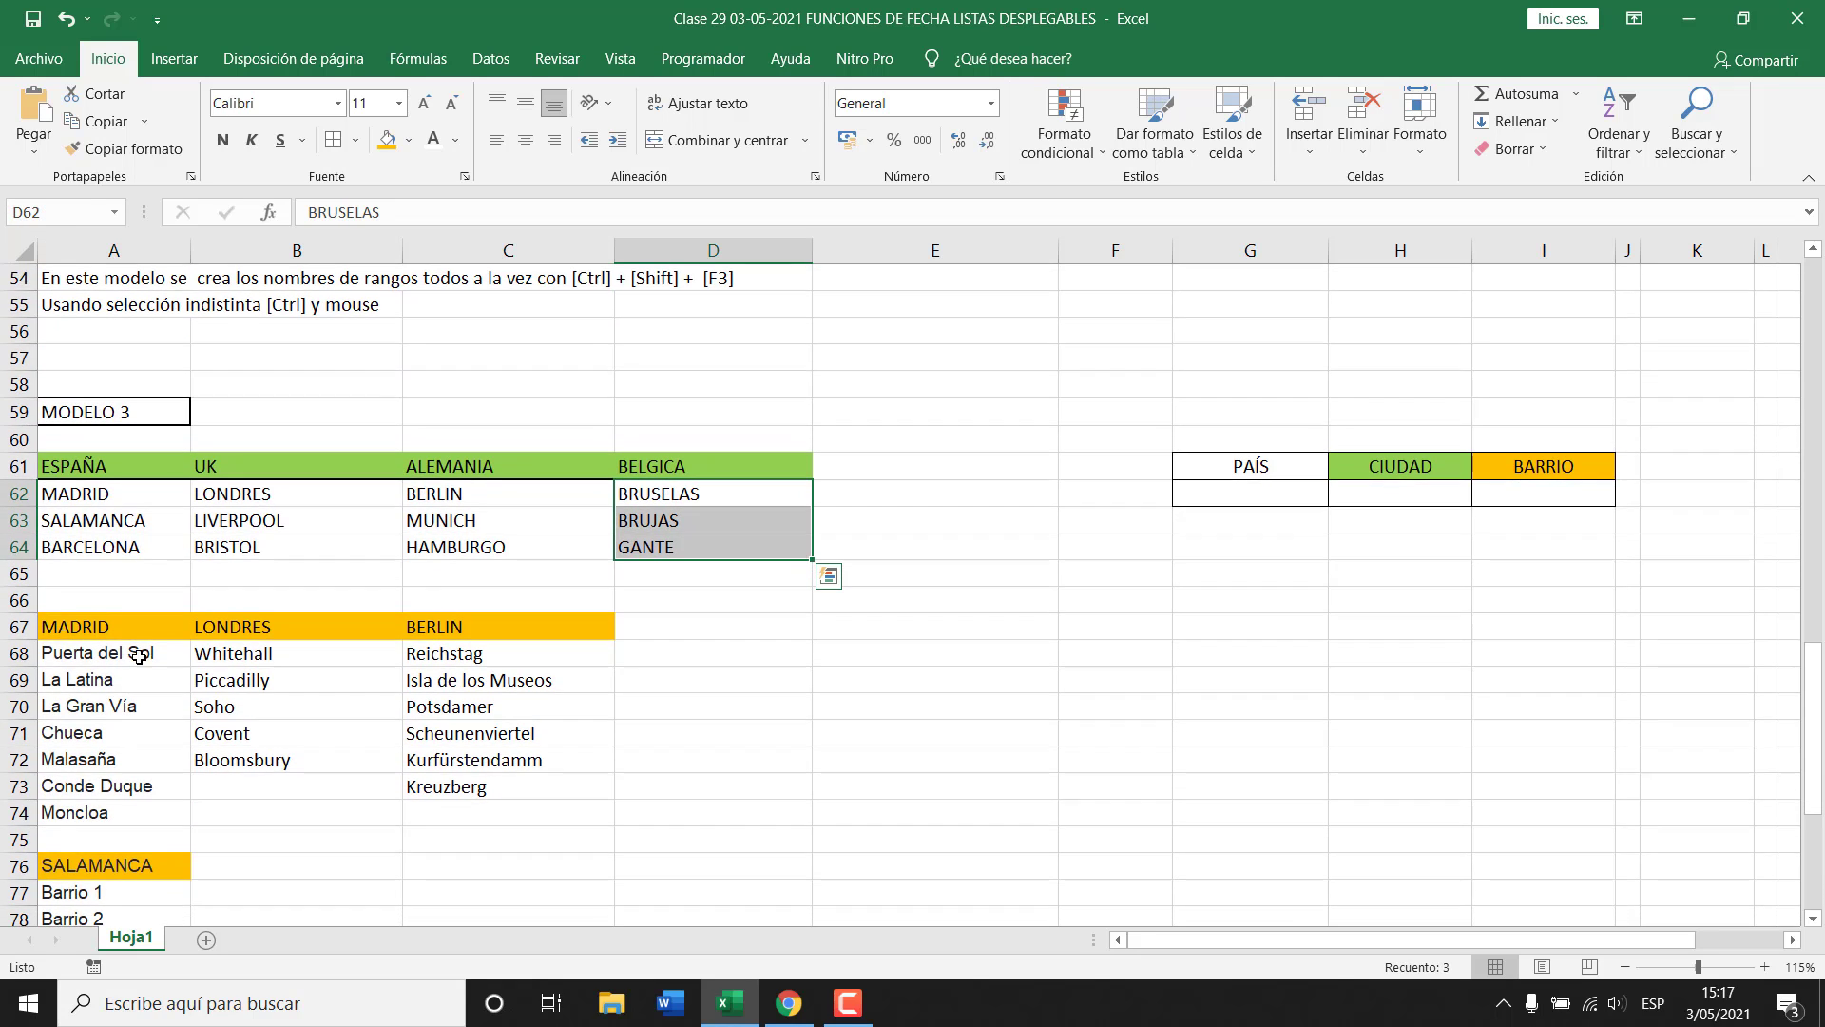
left_click_drag(114, 627, 485, 786)
scroll(150, 623, "down", 3)
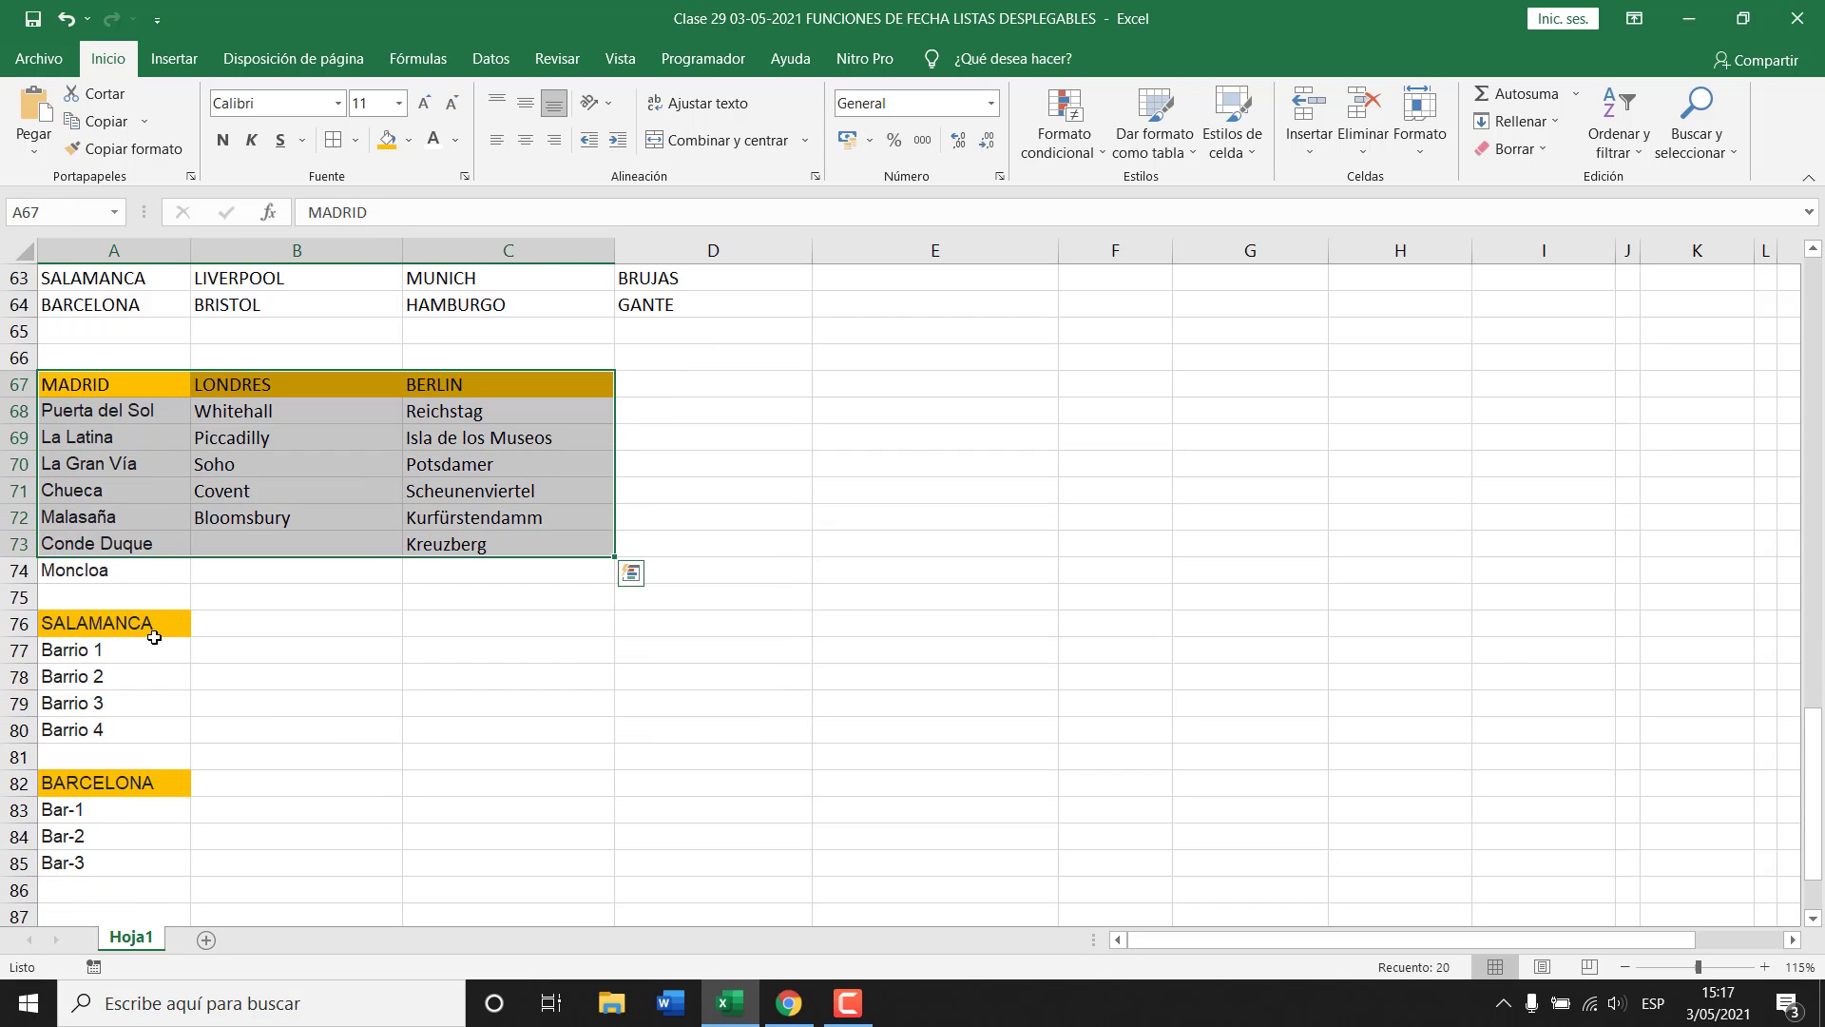
left_click_drag(150, 624, 163, 856)
scroll(490, 732, "up", 2)
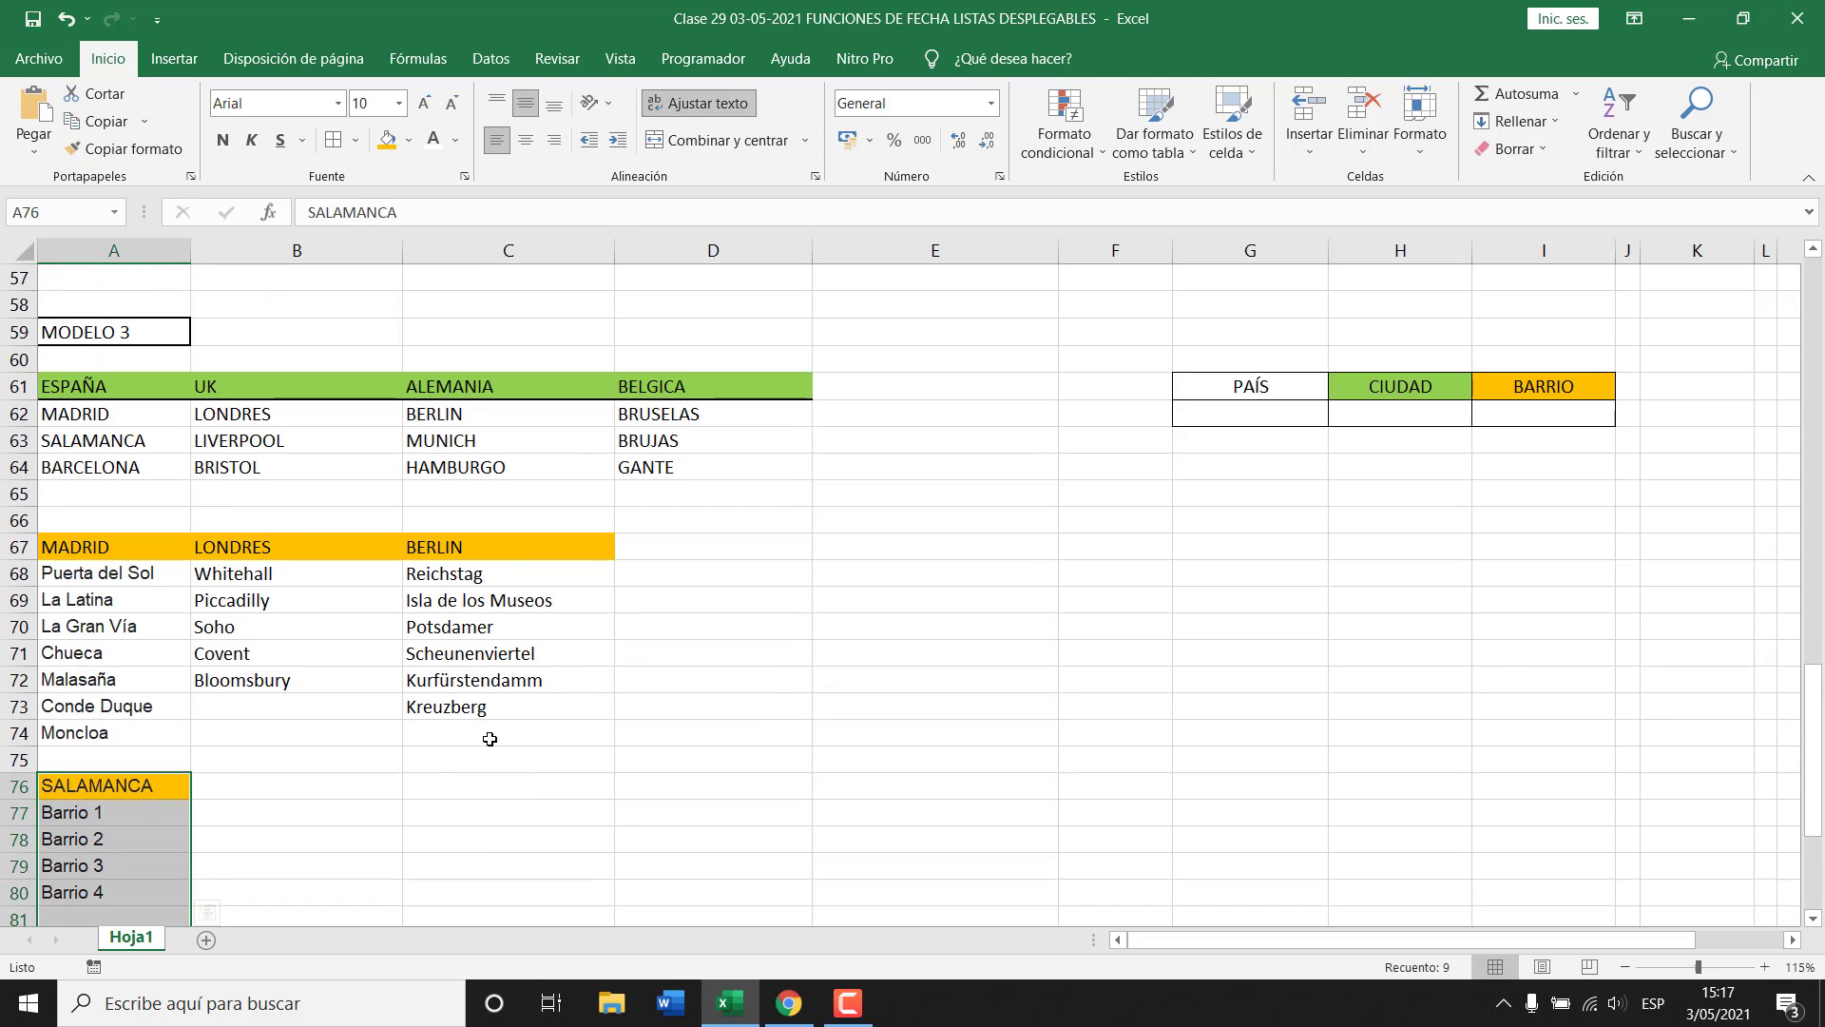
scroll(488, 730, "down", 1)
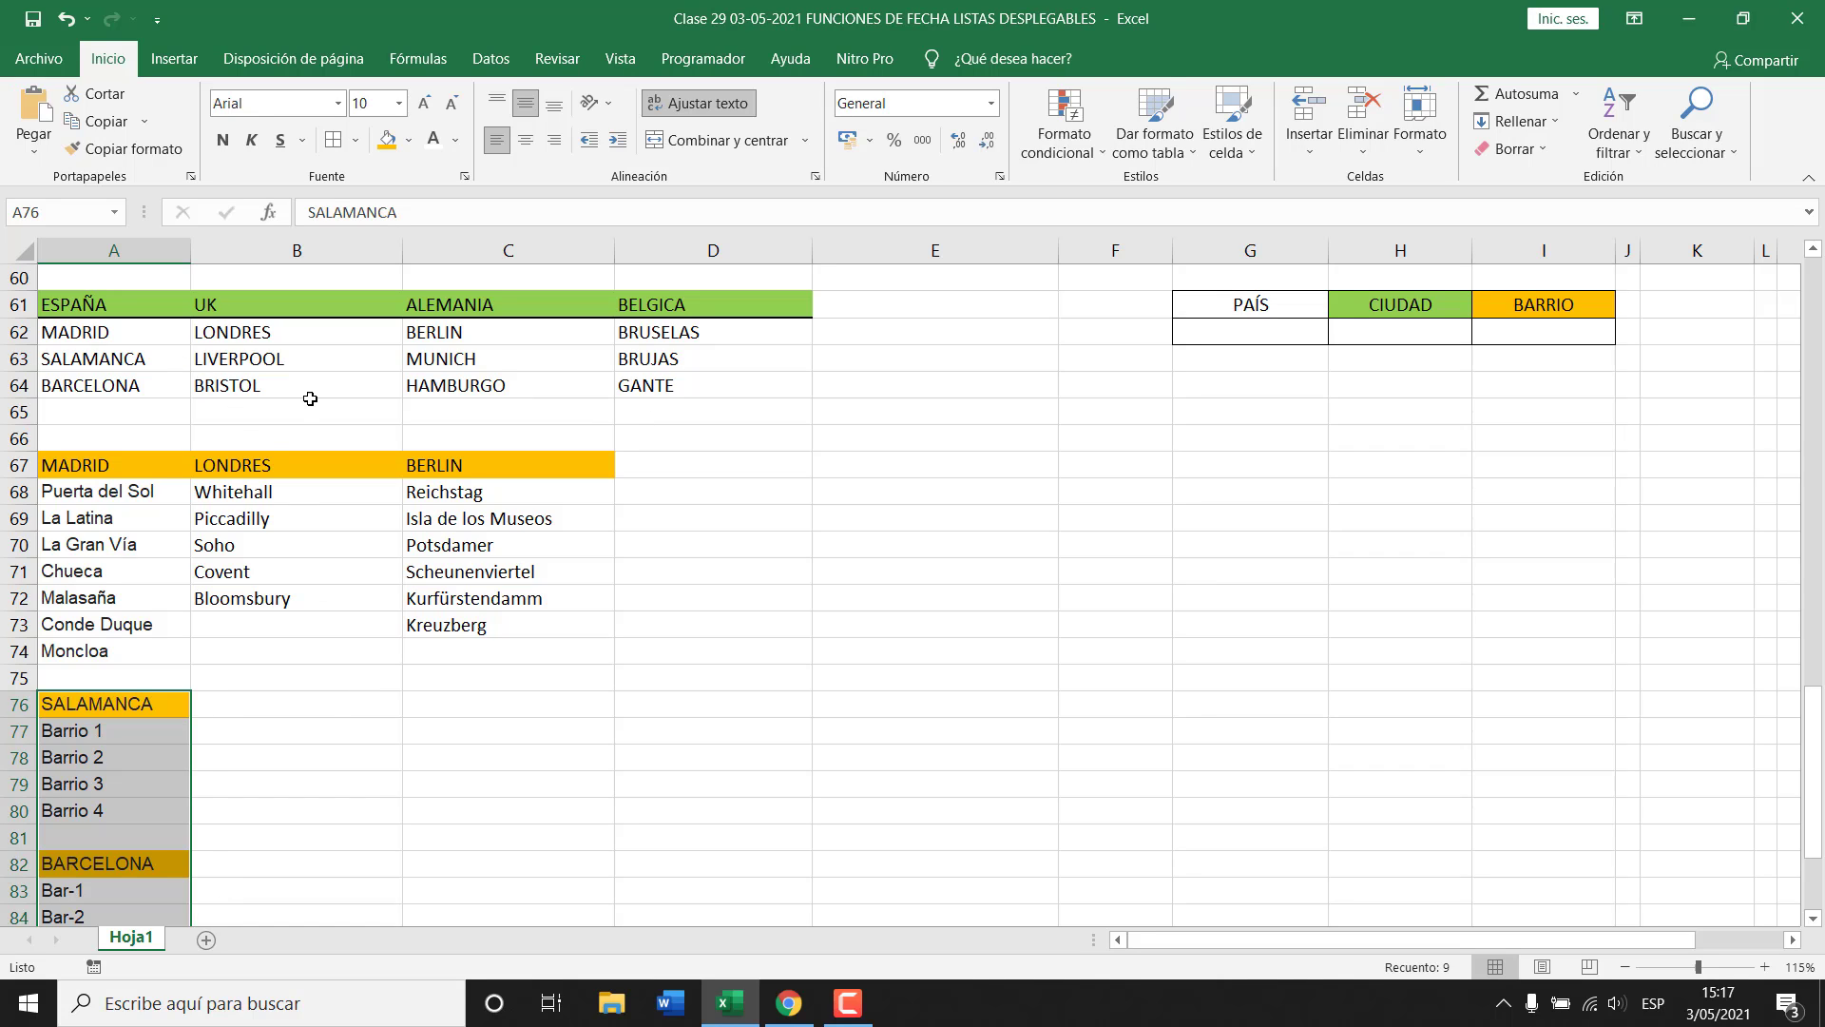
scroll(442, 625, "down", 1)
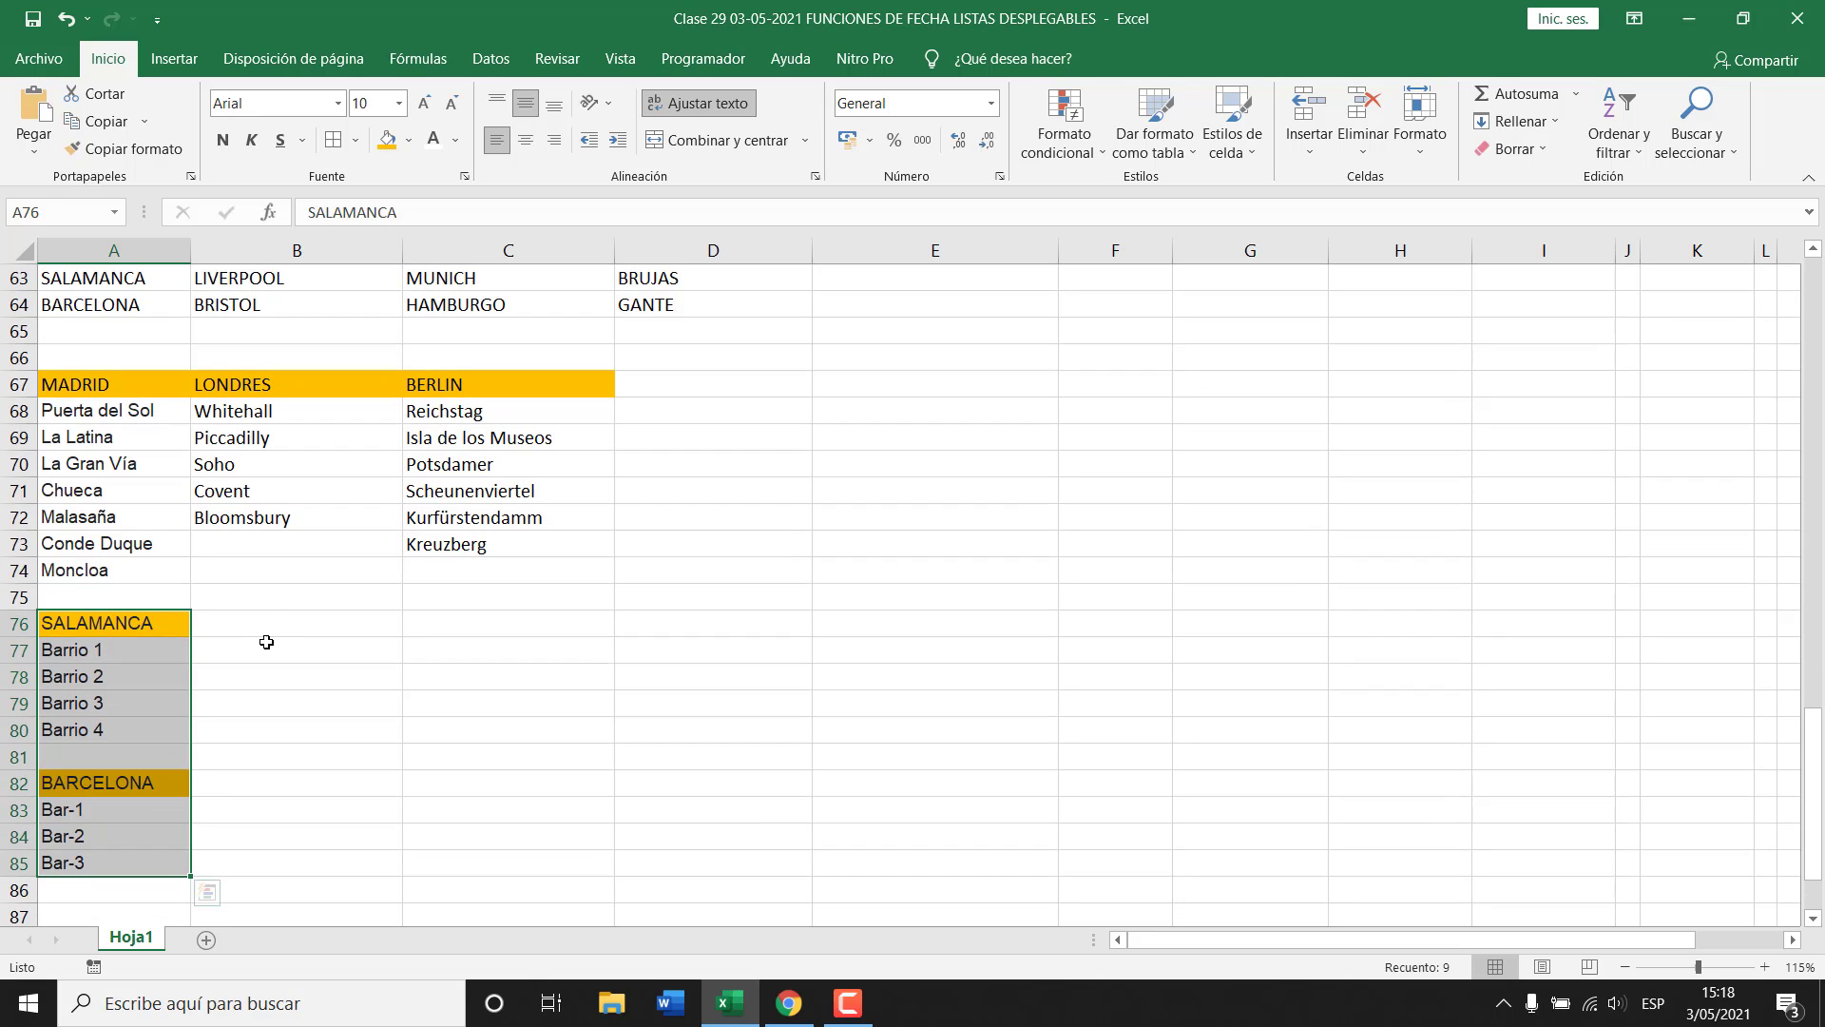
Point out the empty cells beside SALAMANCA, BARCELONA and BERLIN.
left_click(284, 620)
left_click(489, 620)
scroll(512, 626, "down", 3)
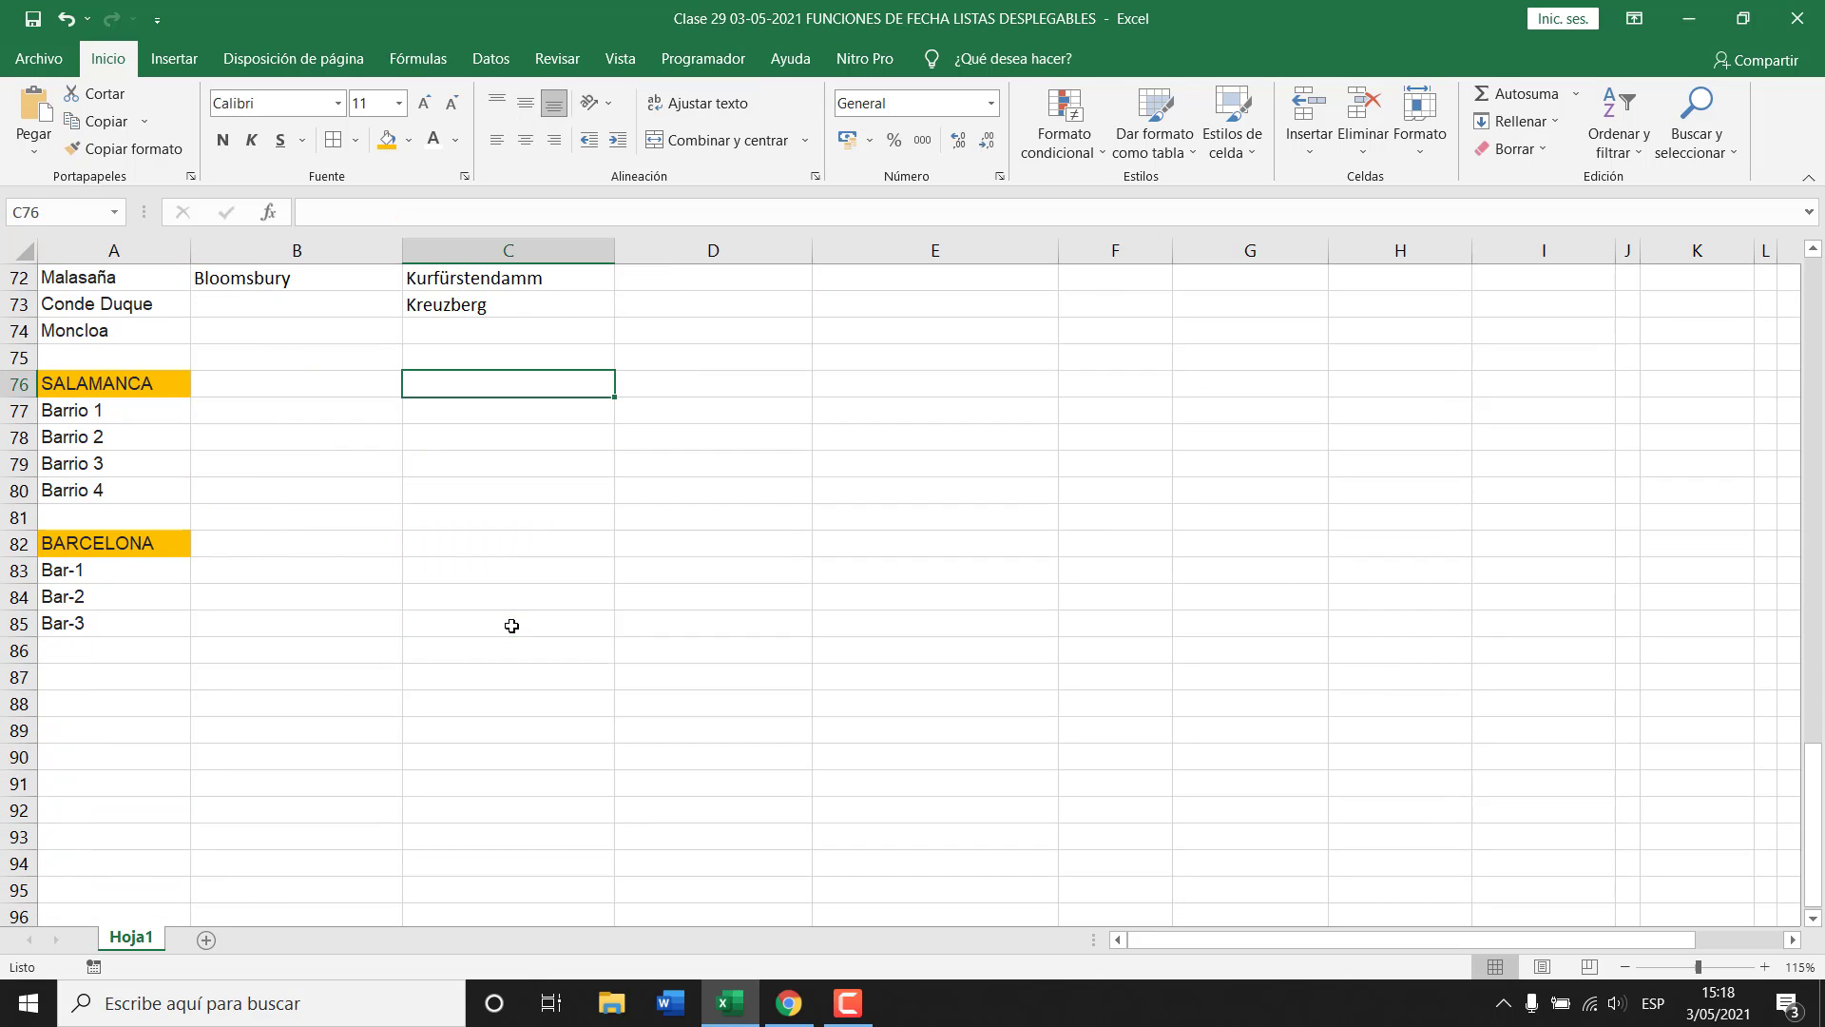
left_click(262, 555)
left_click(442, 545)
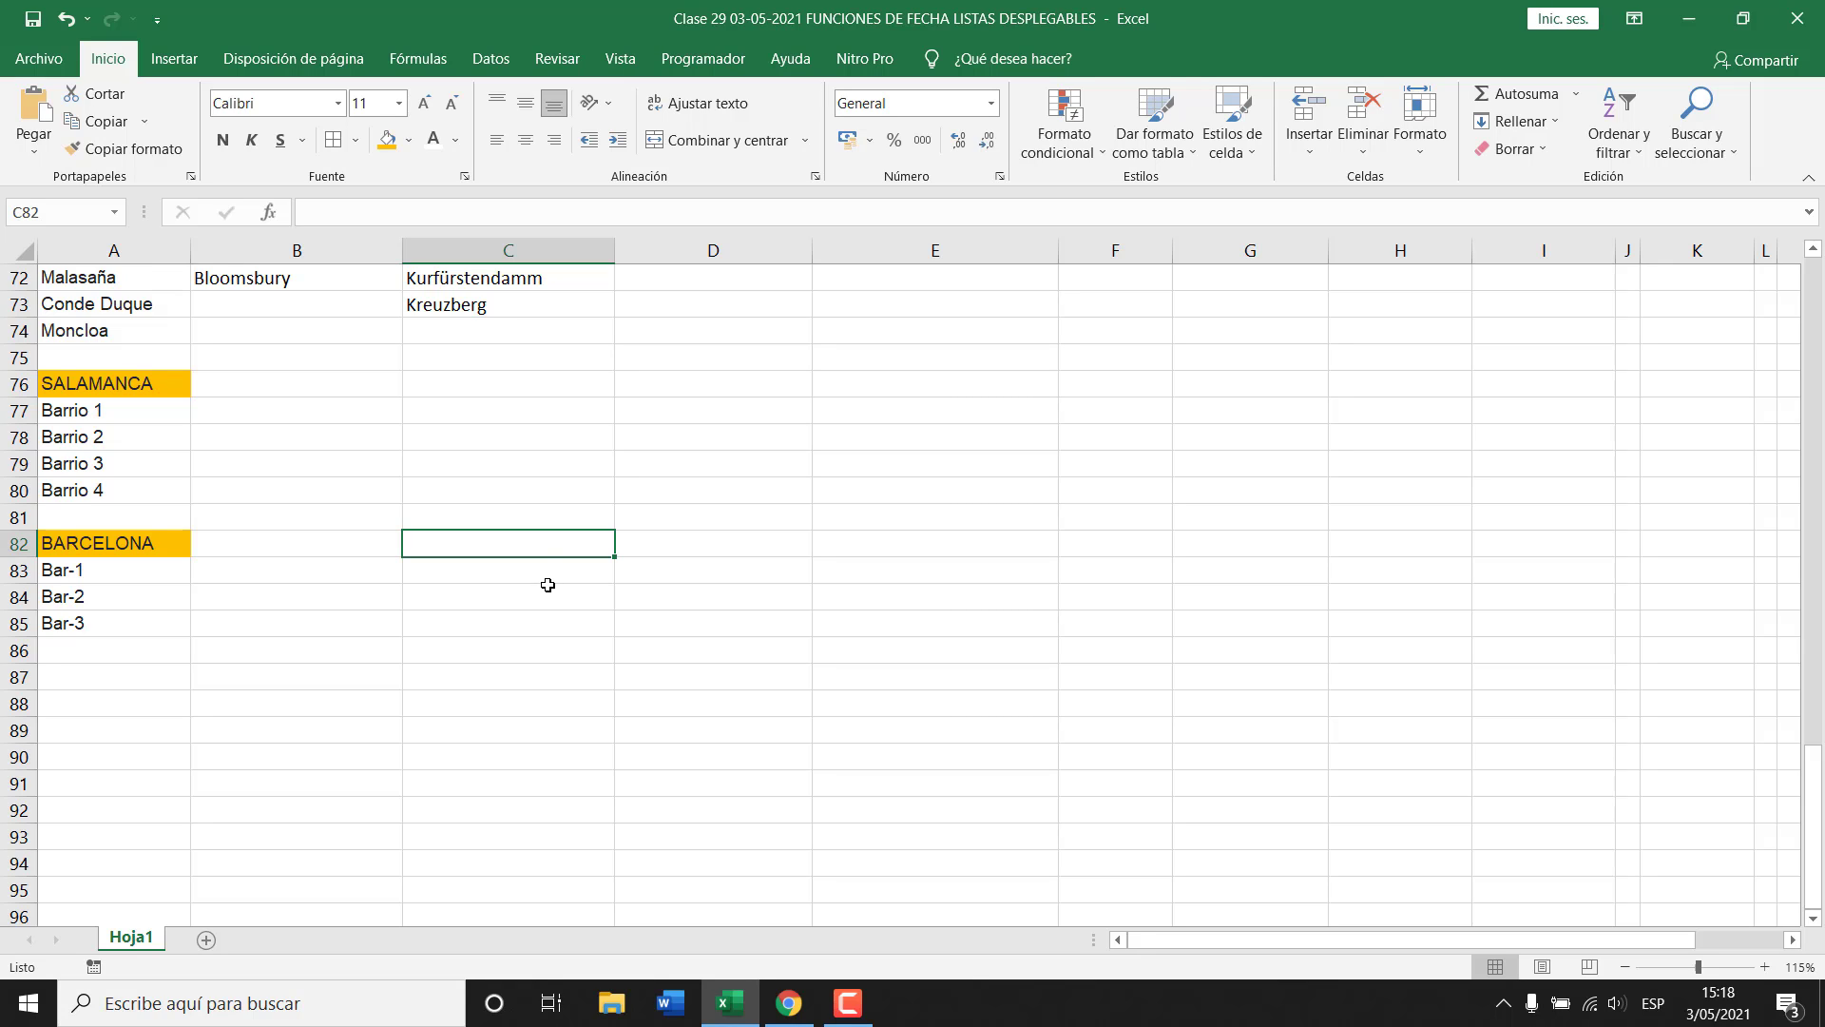
scroll(551, 588, "up", 4)
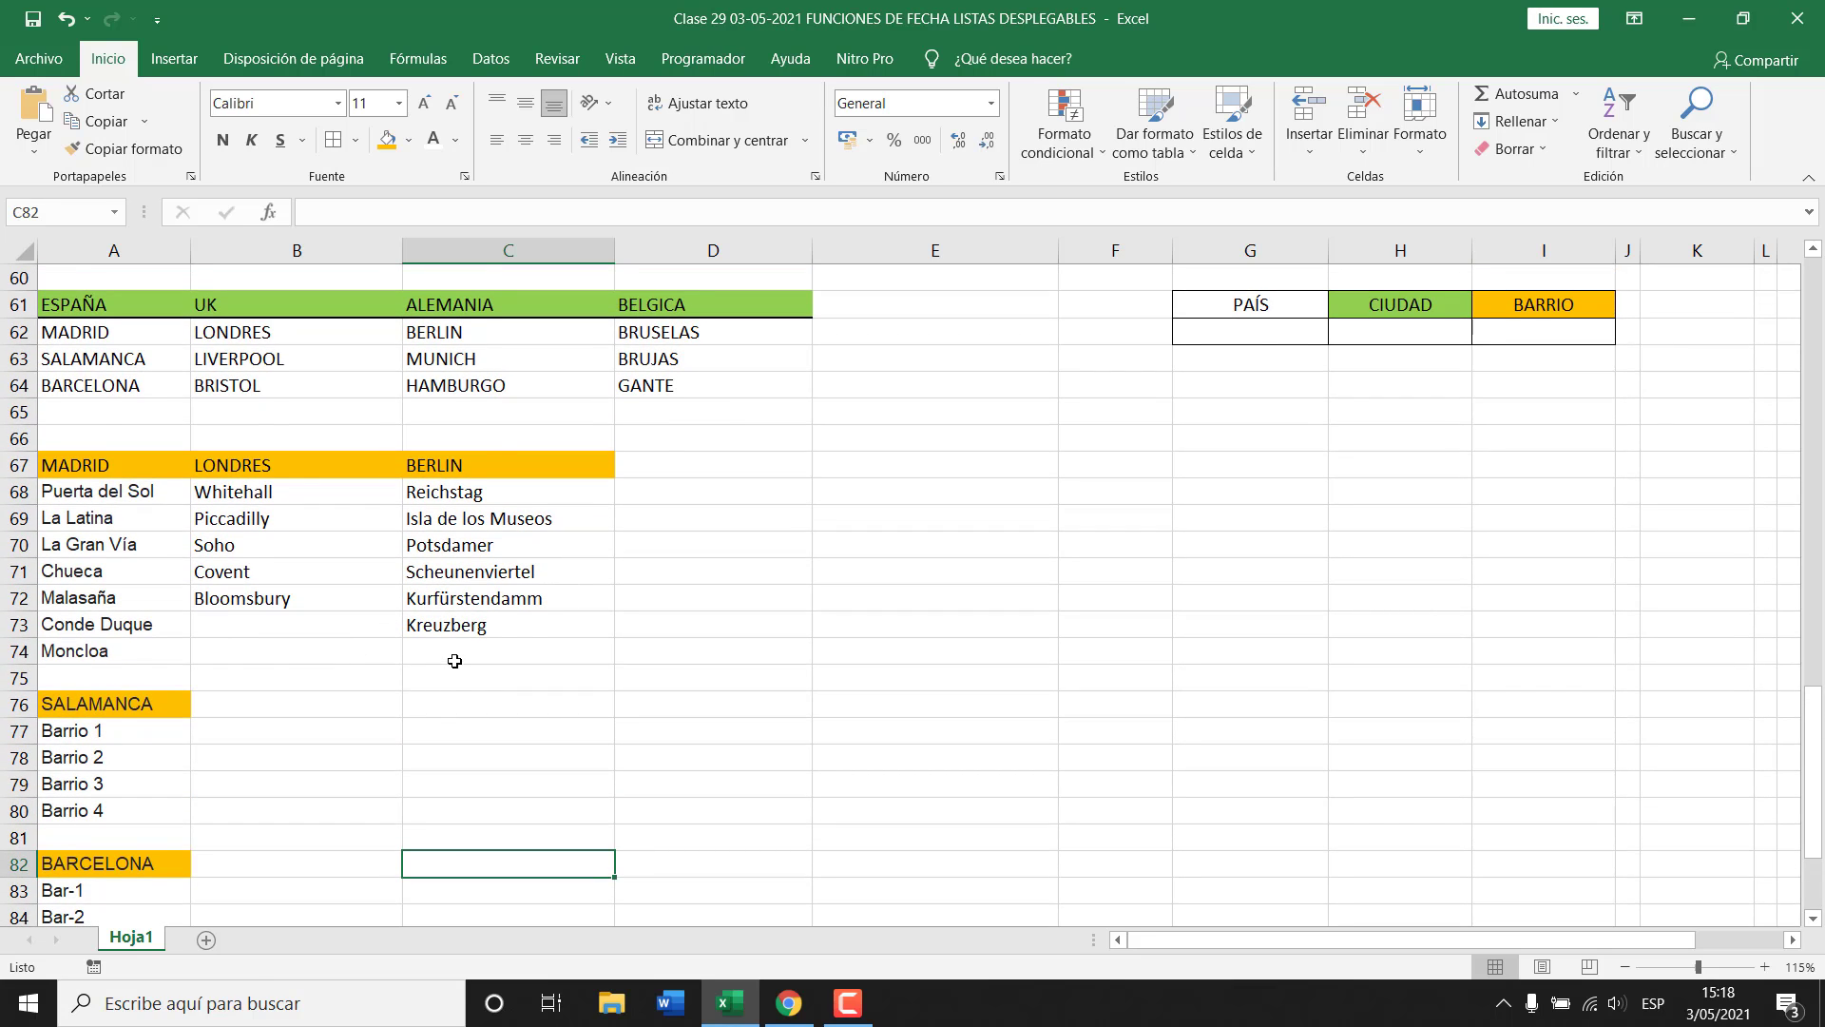
scroll(454, 661, "up", 1)
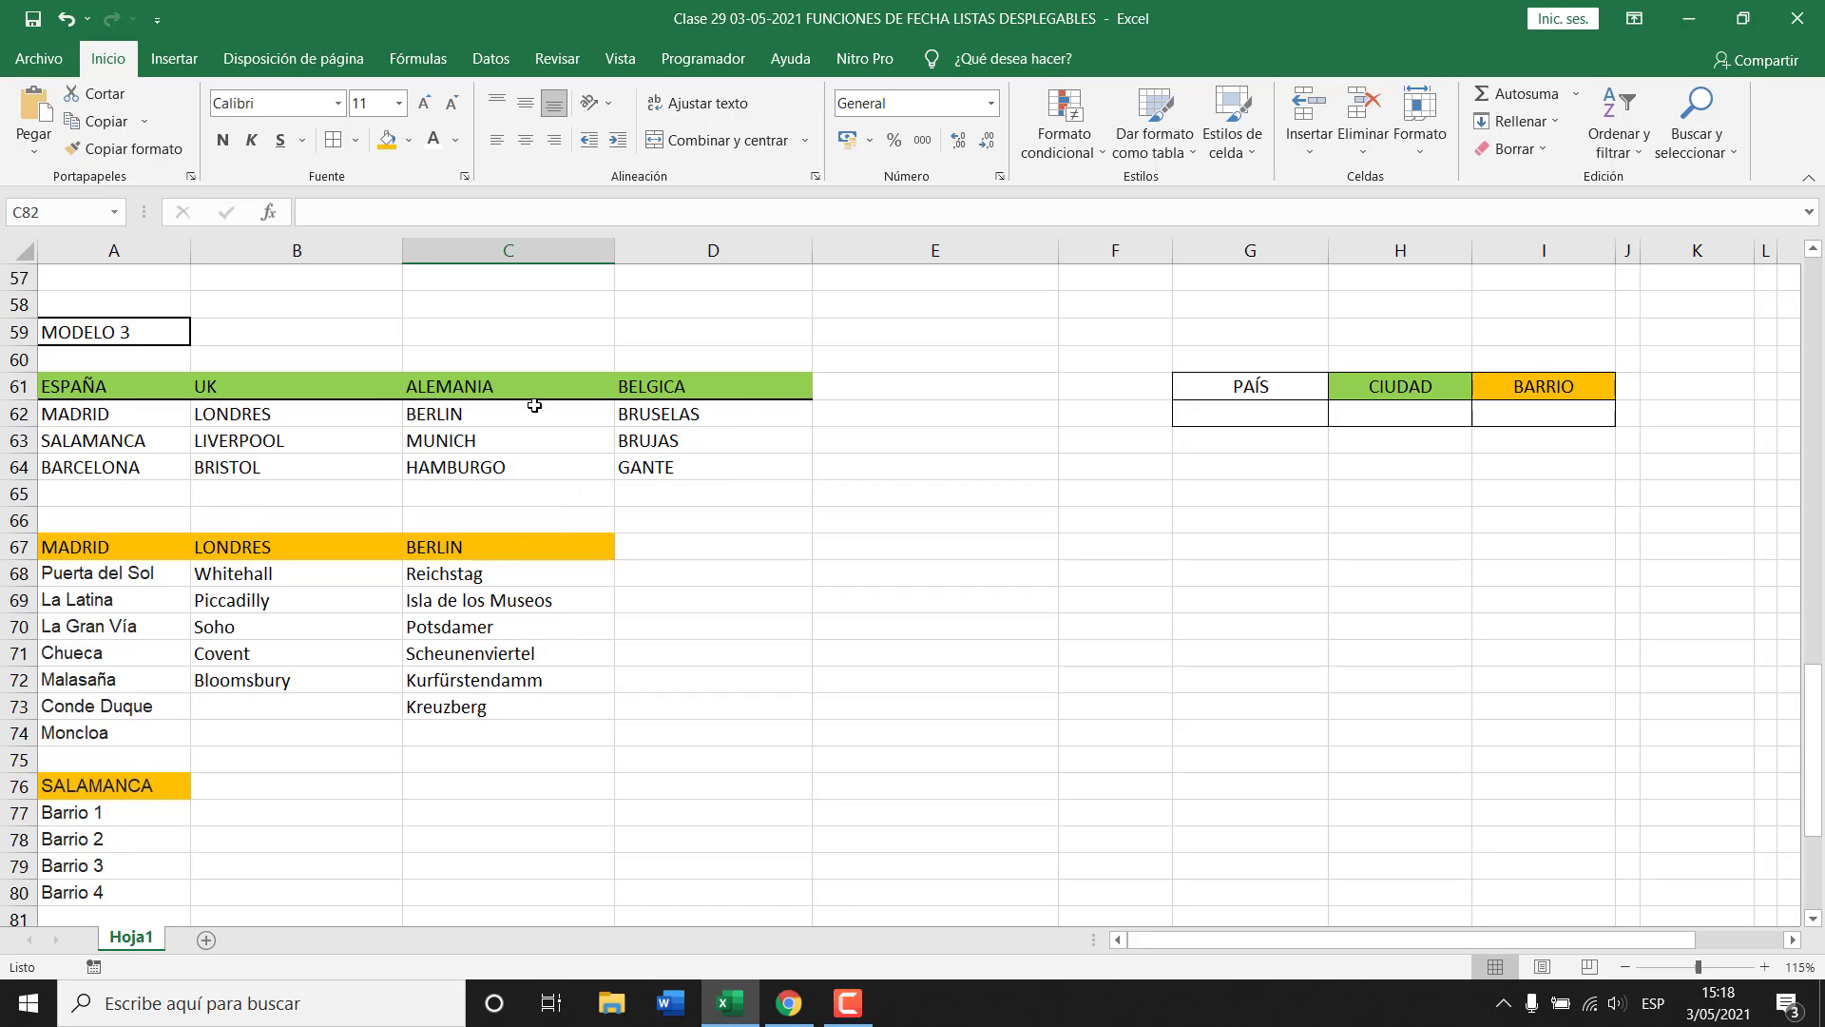
left_click(743, 552)
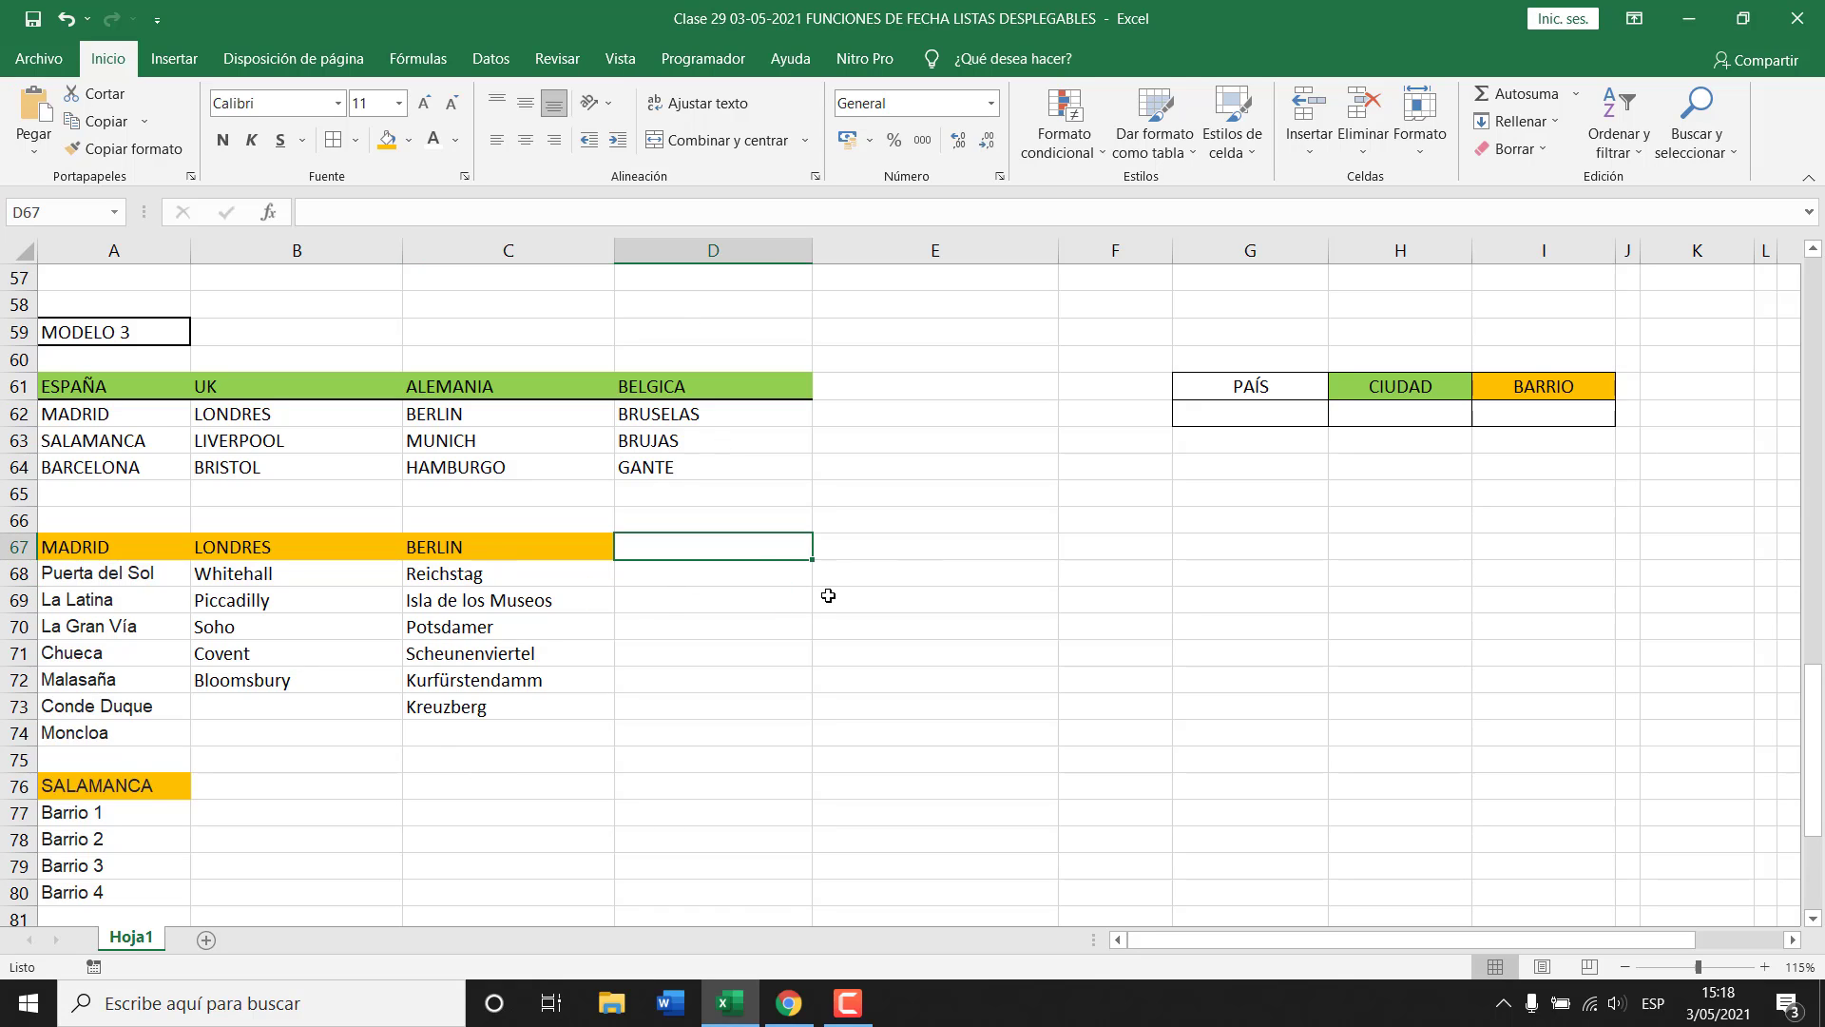
Copy the MODELO 3 block from A59 through the BARCELONA list into new workbook Libro3.
left_click_drag(74, 333, 1560, 900)
scroll(1557, 856, "down", 2)
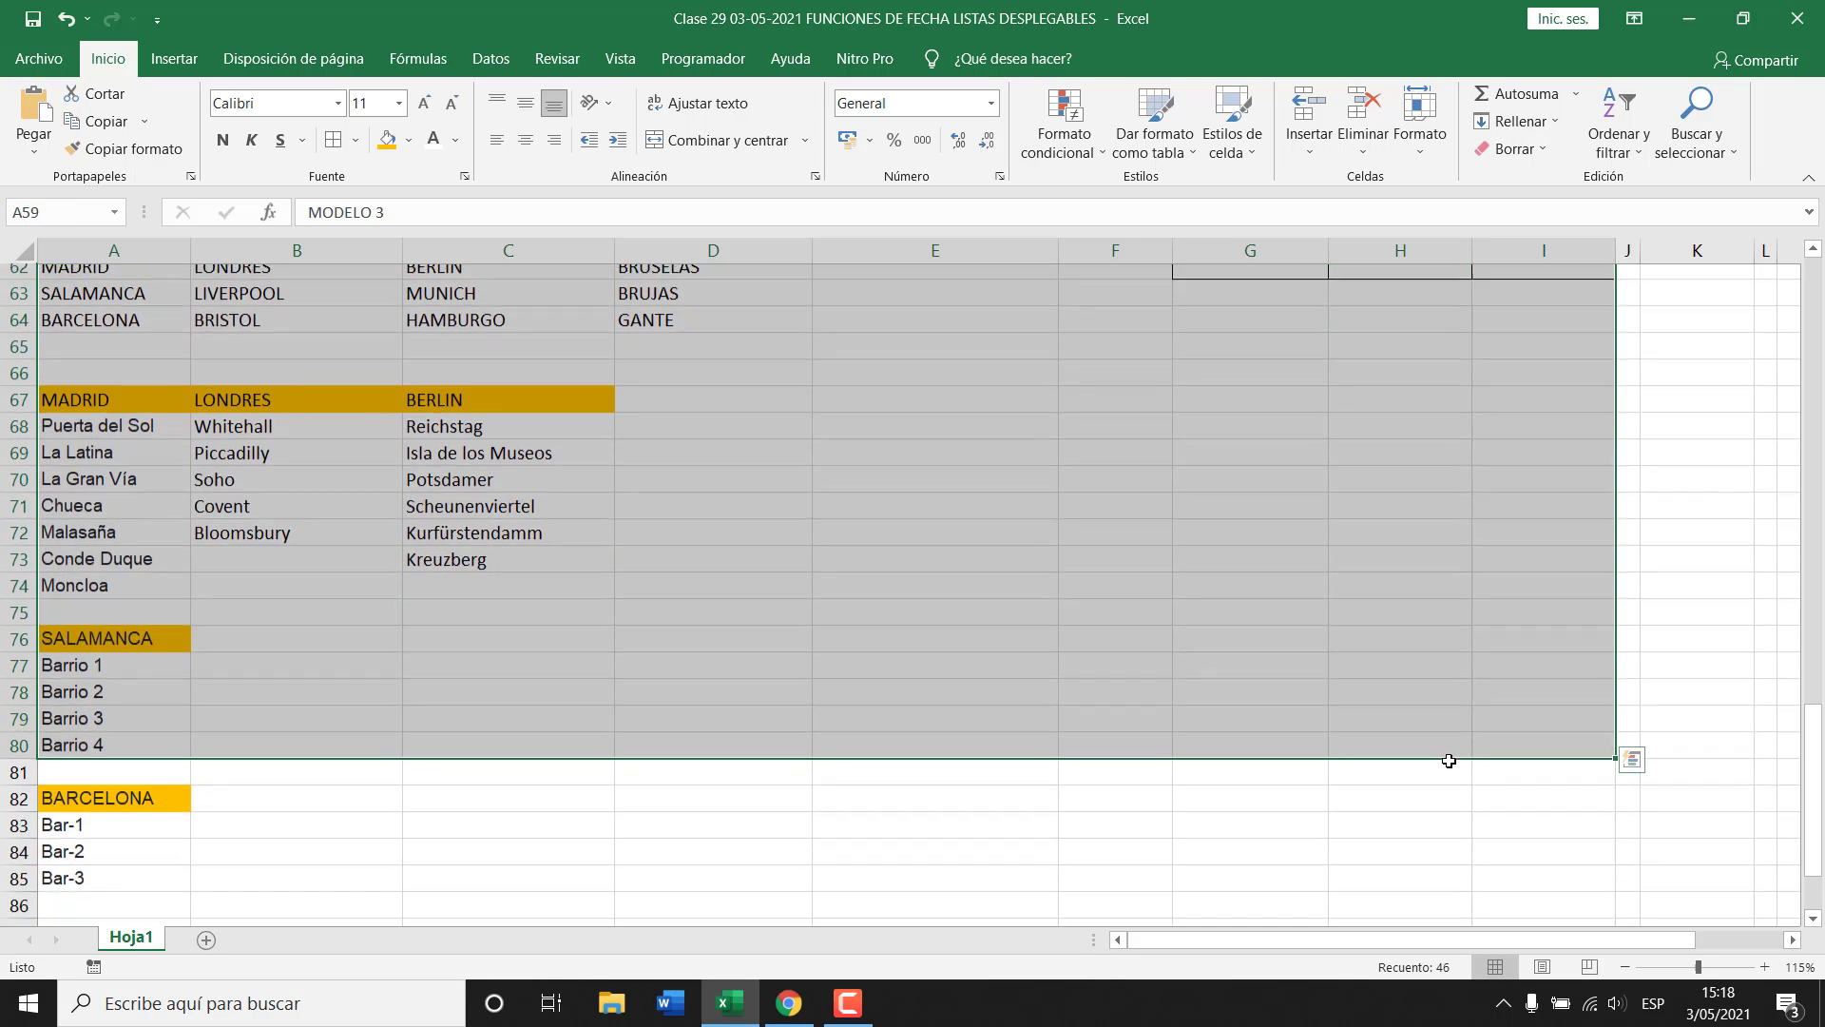
left_click(1604, 885, "shift")
key("ctrl+c")
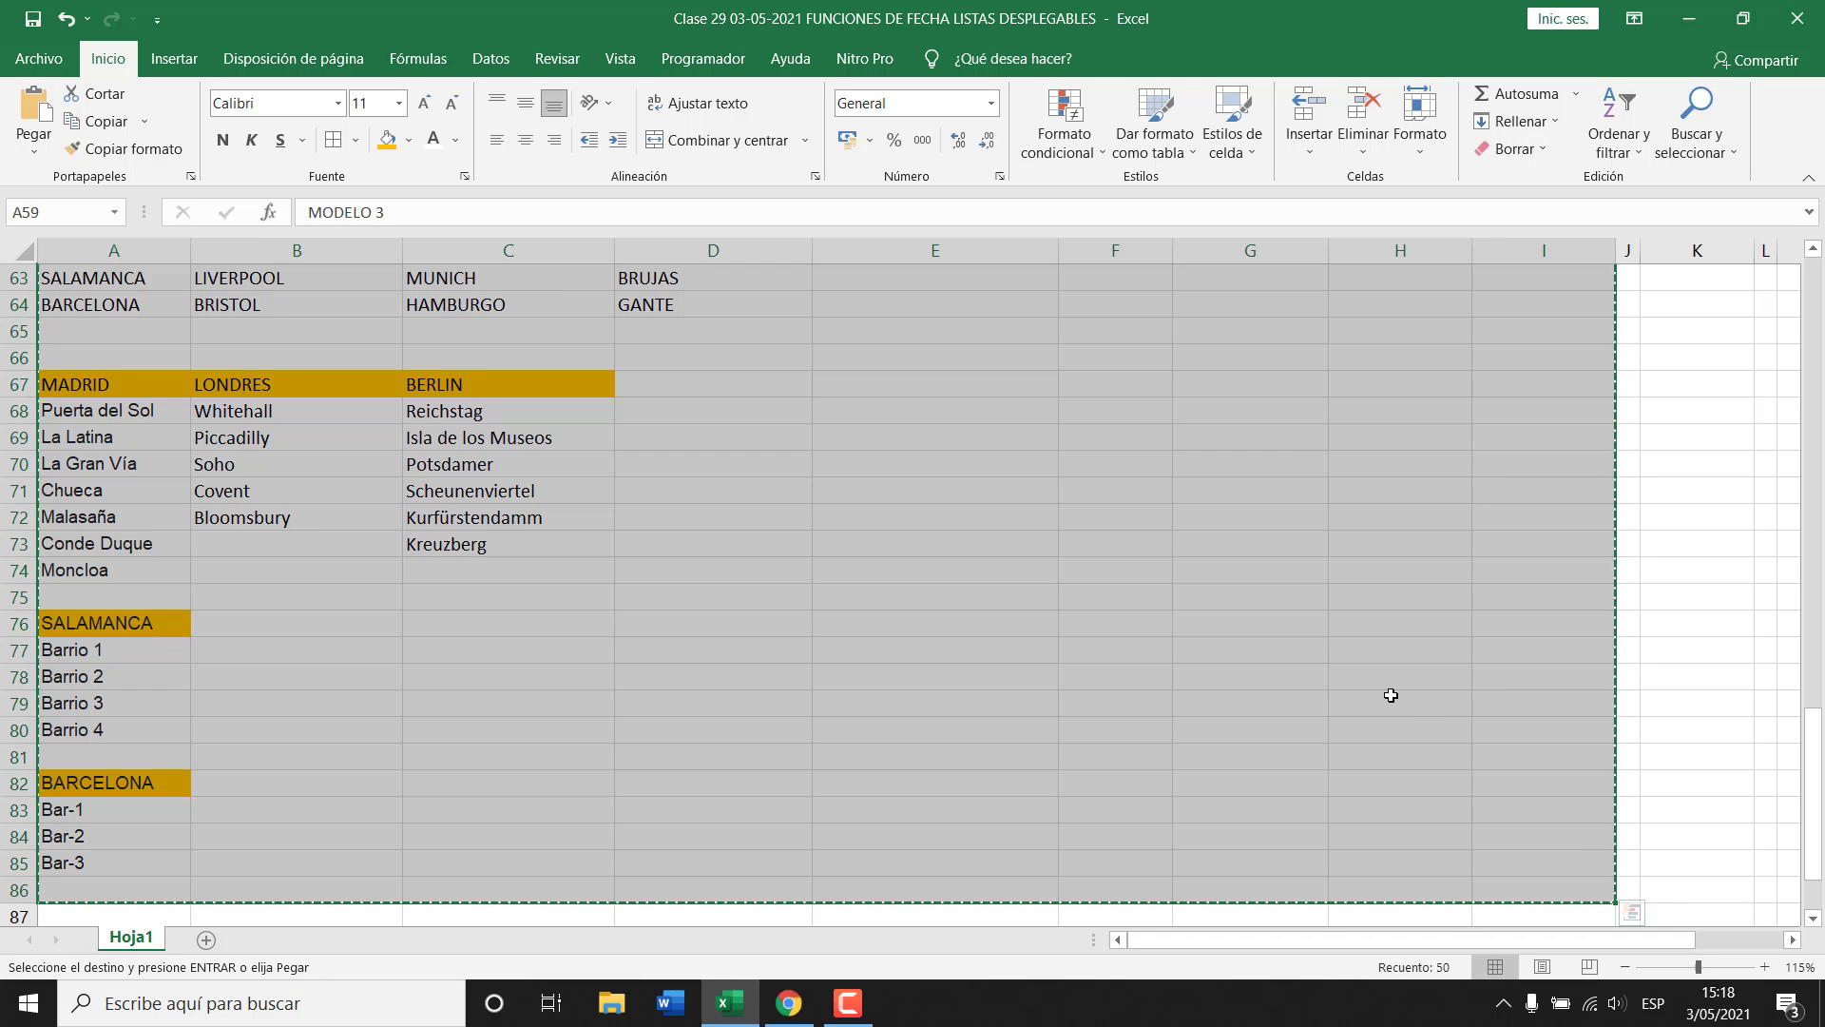
key("ctrl+n")
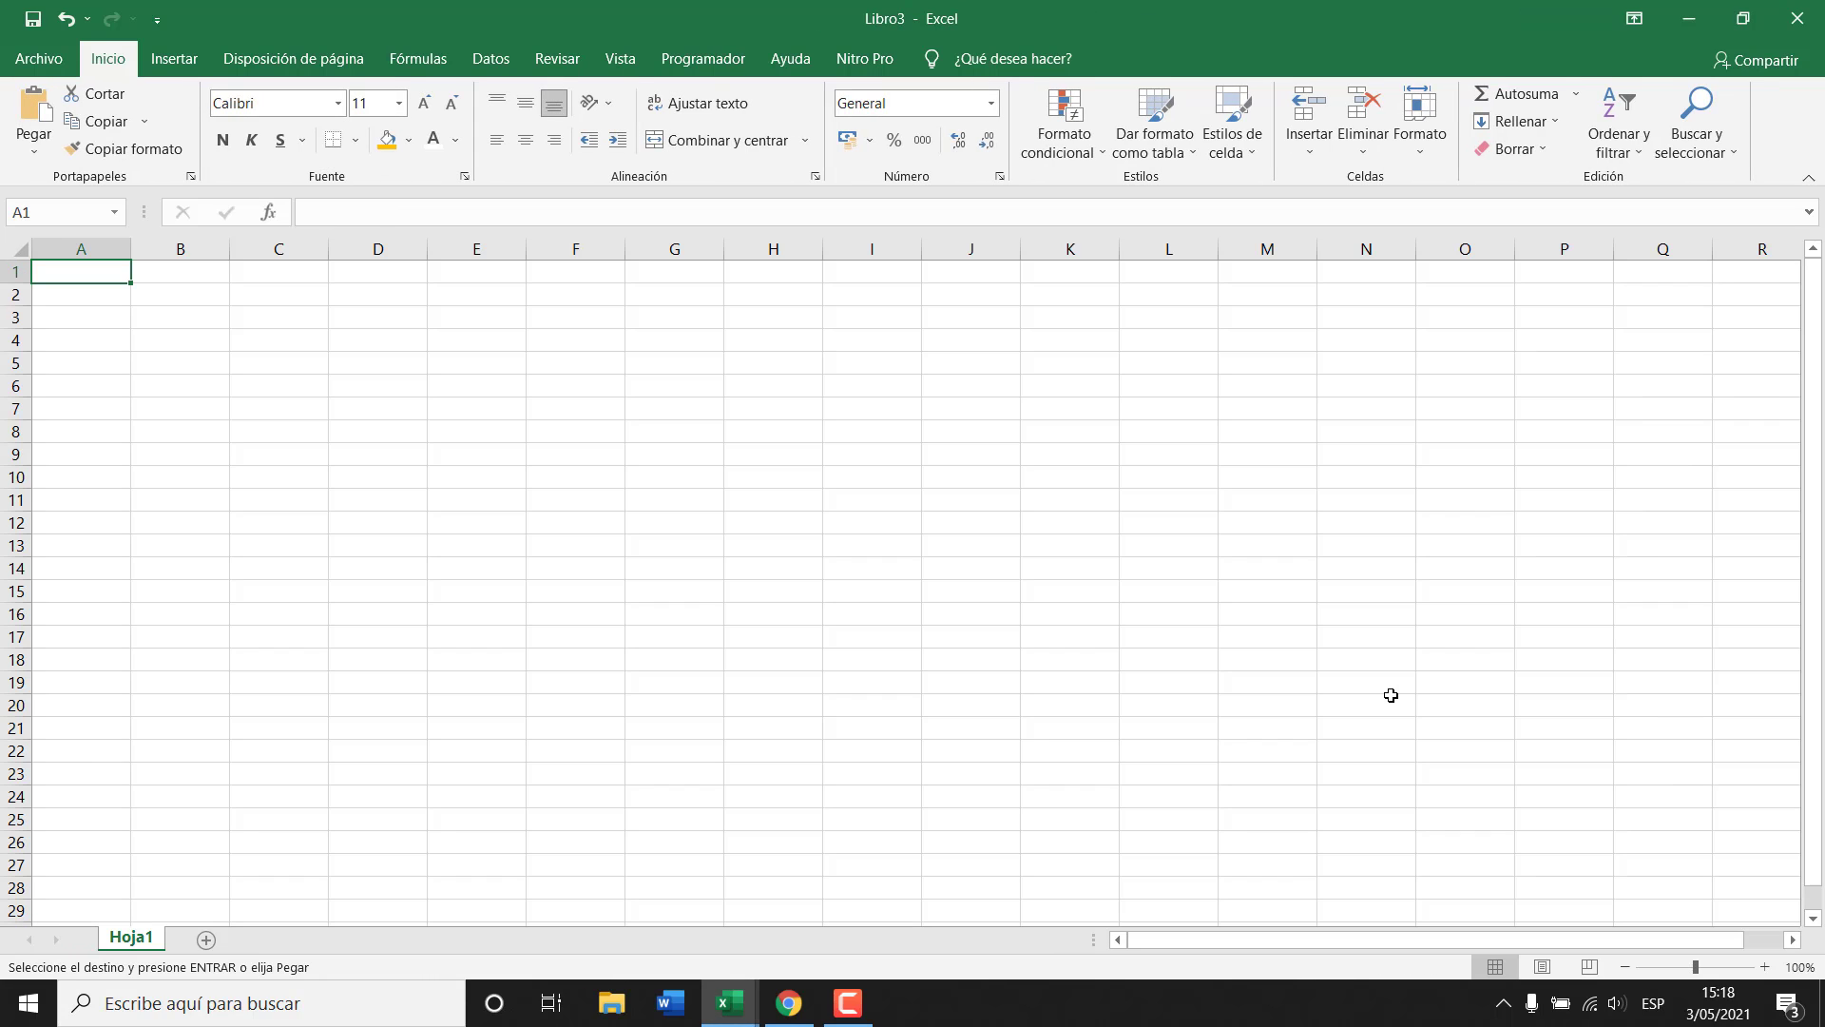
key("ctrl+v")
key("alt+Tab")
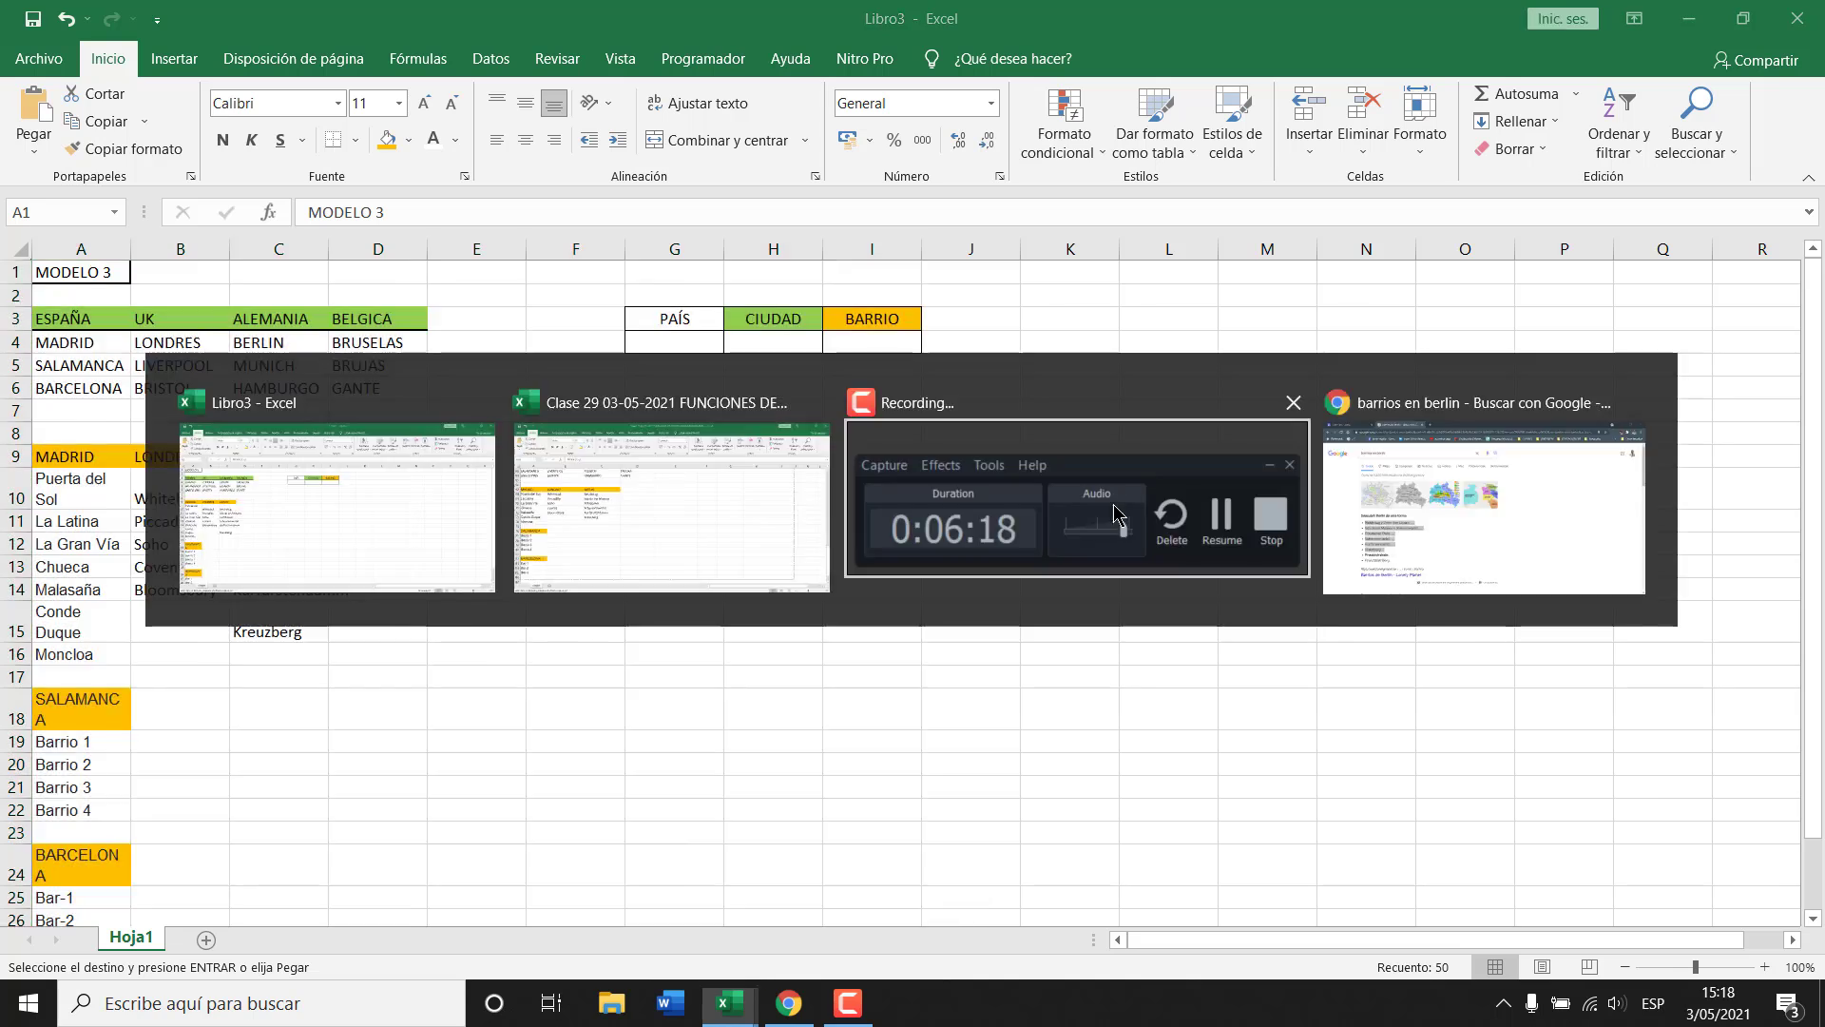
scroll(411, 537, "up", 6)
Check the BELGICA country entry and review the MODELO 1 and MODELO 2 country lists.
left_click(343, 551)
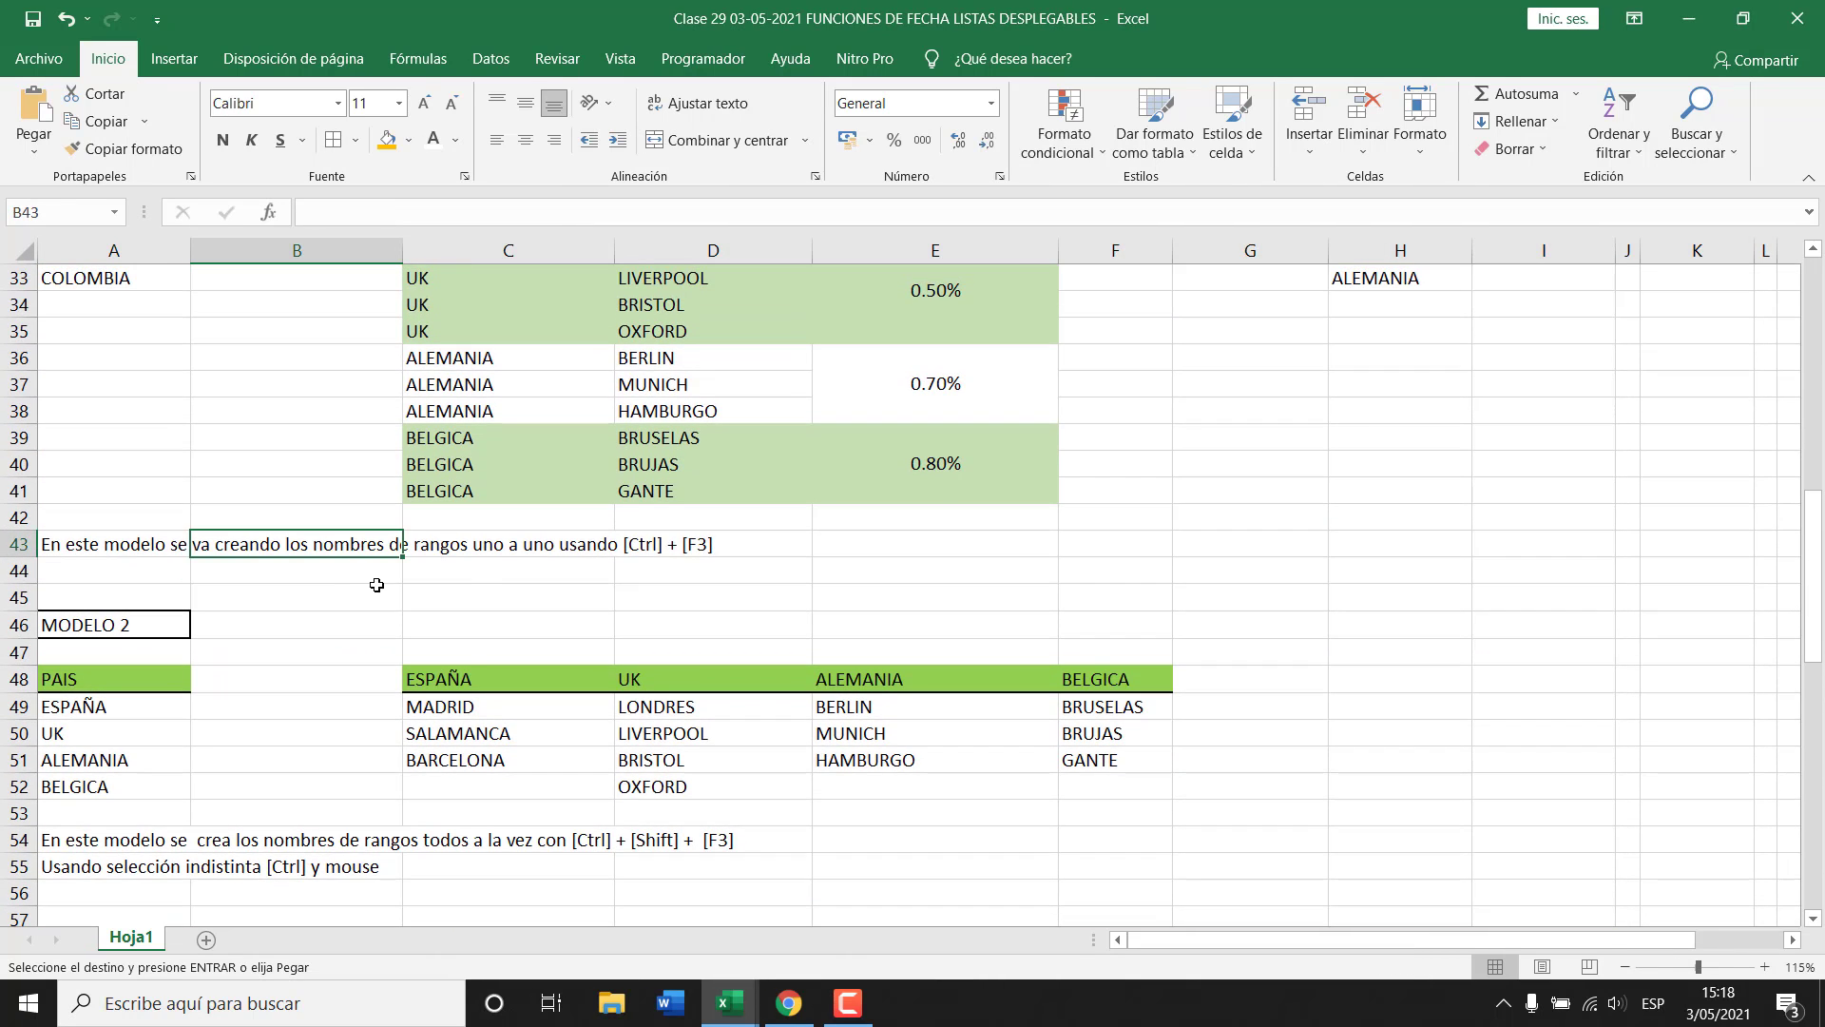
scroll(476, 640, "up", 3)
scroll(491, 640, "up", 8)
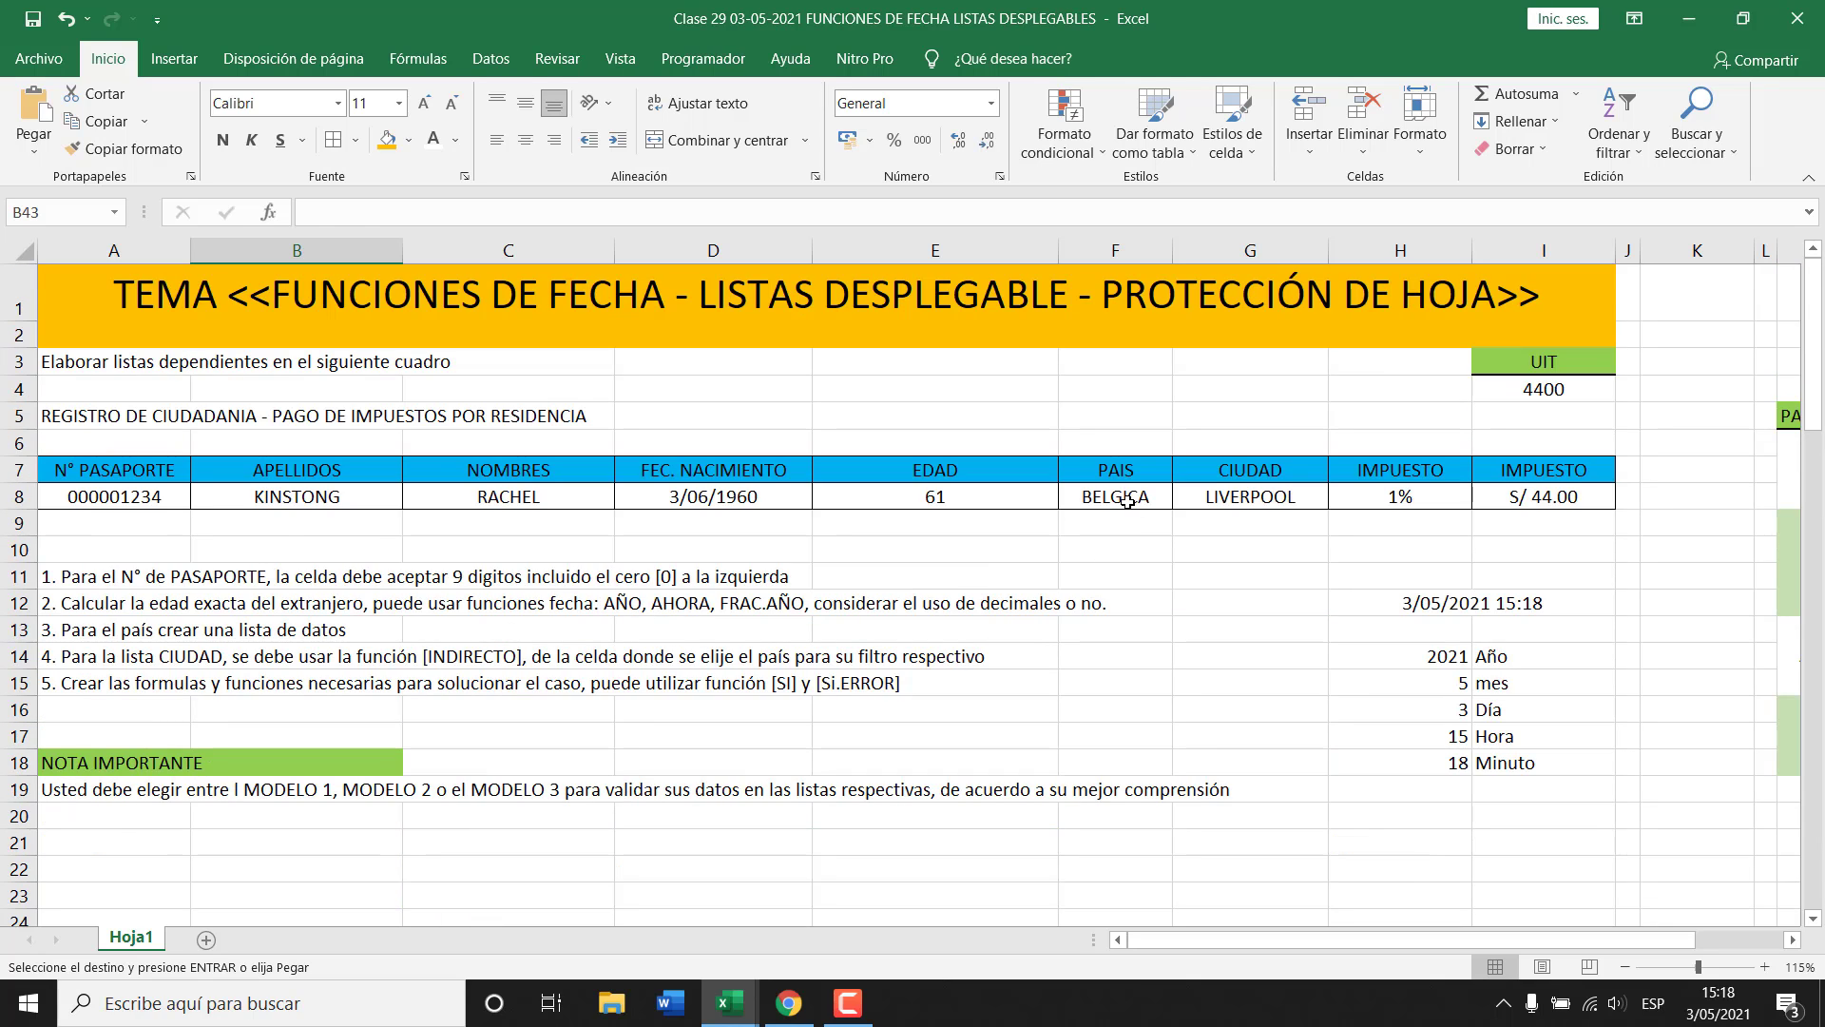
left_click(1127, 501)
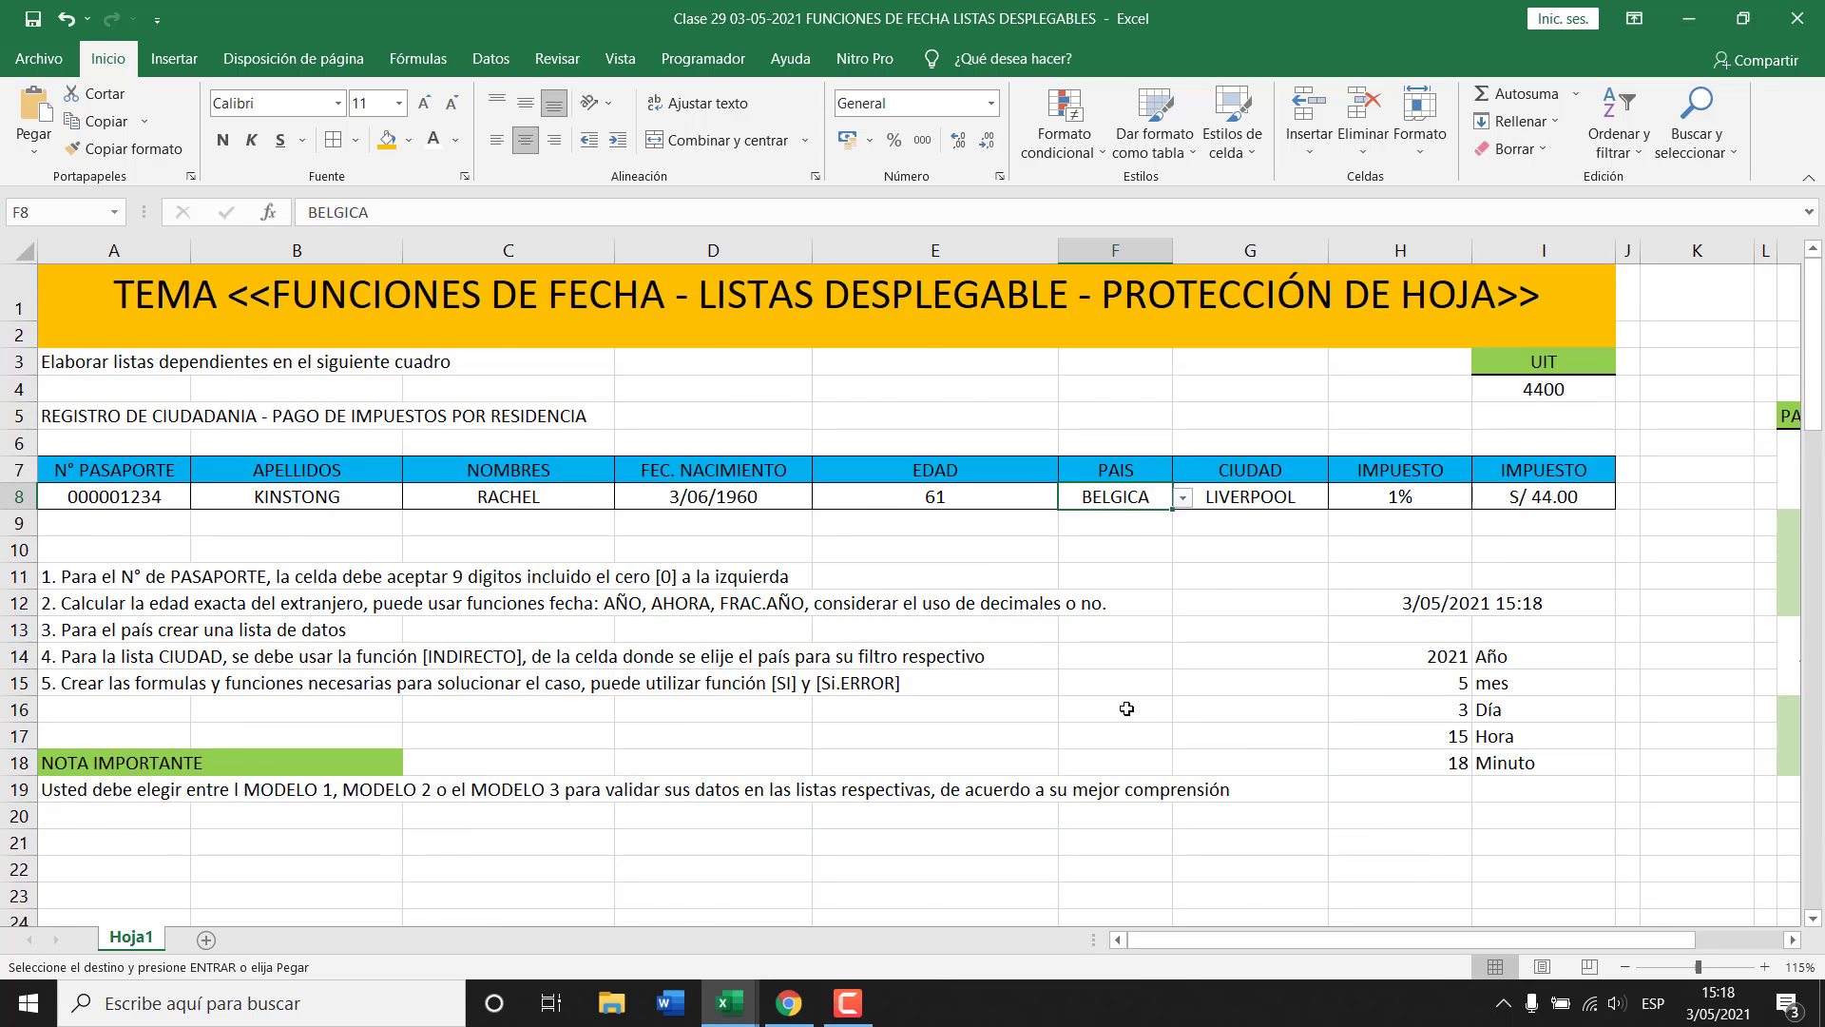
scroll(1126, 709, "down", 6)
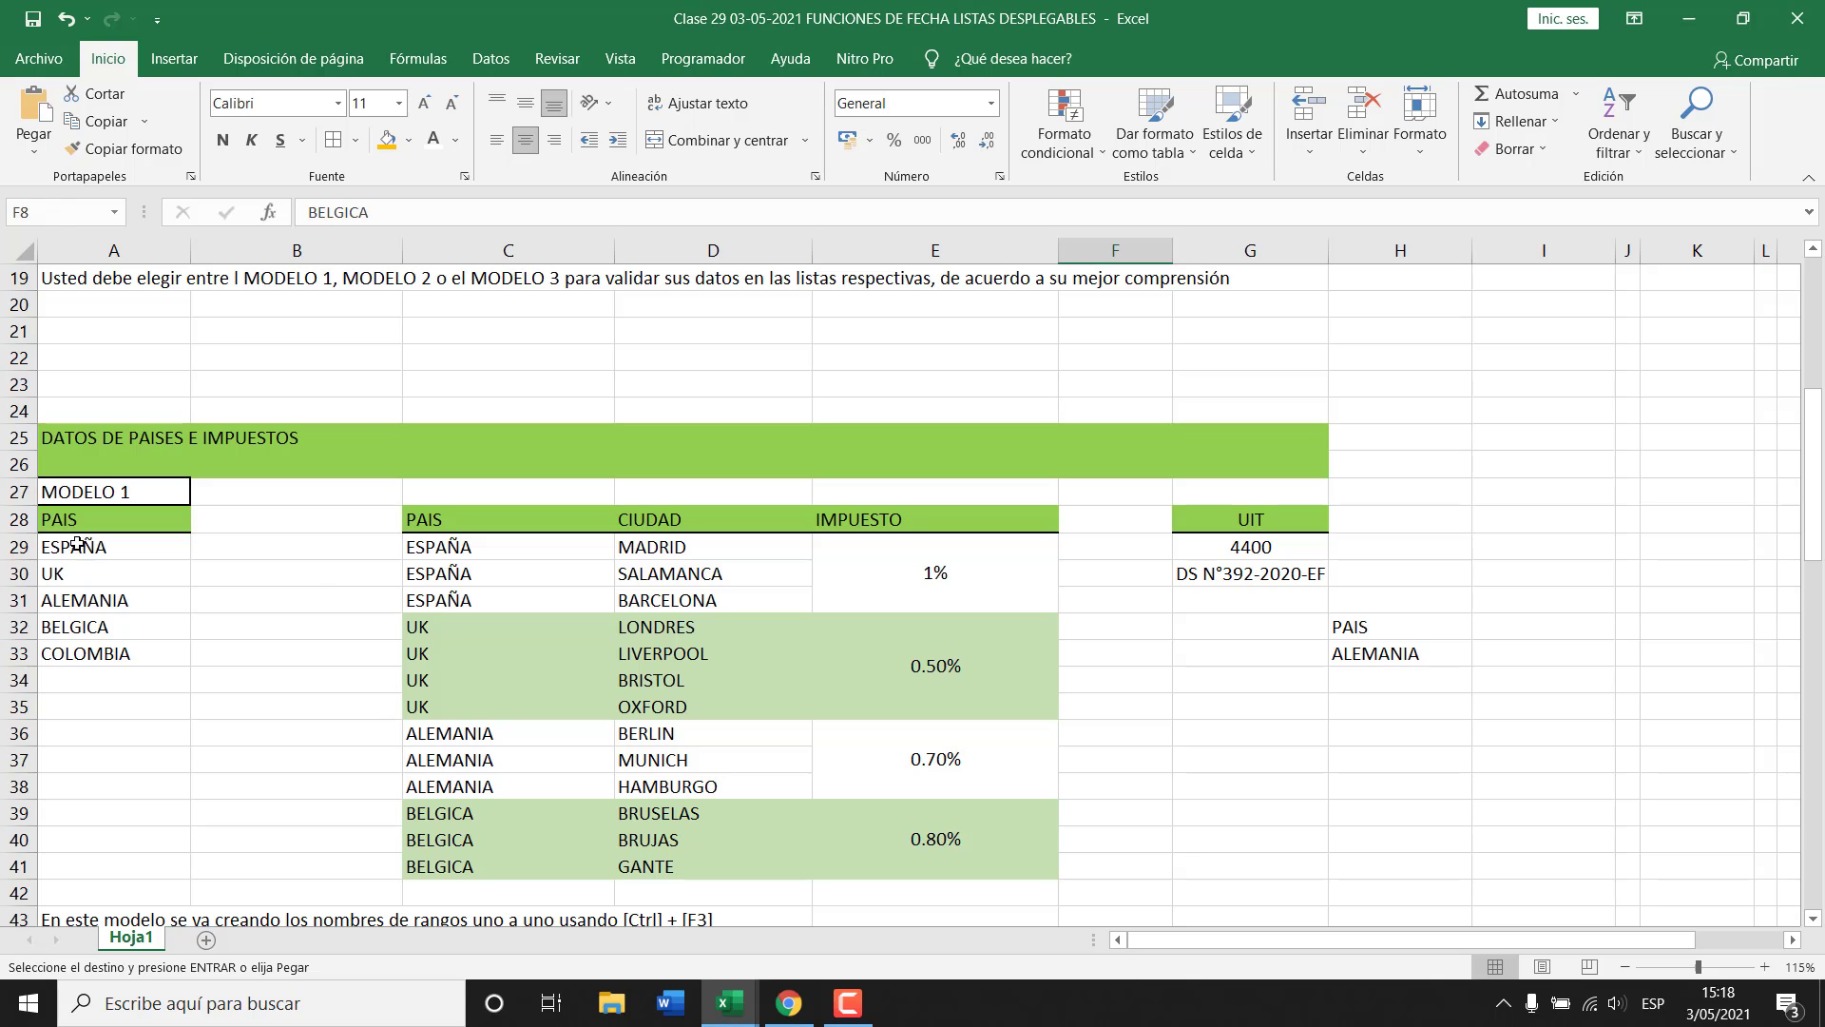
left_click_drag(76, 544, 95, 654)
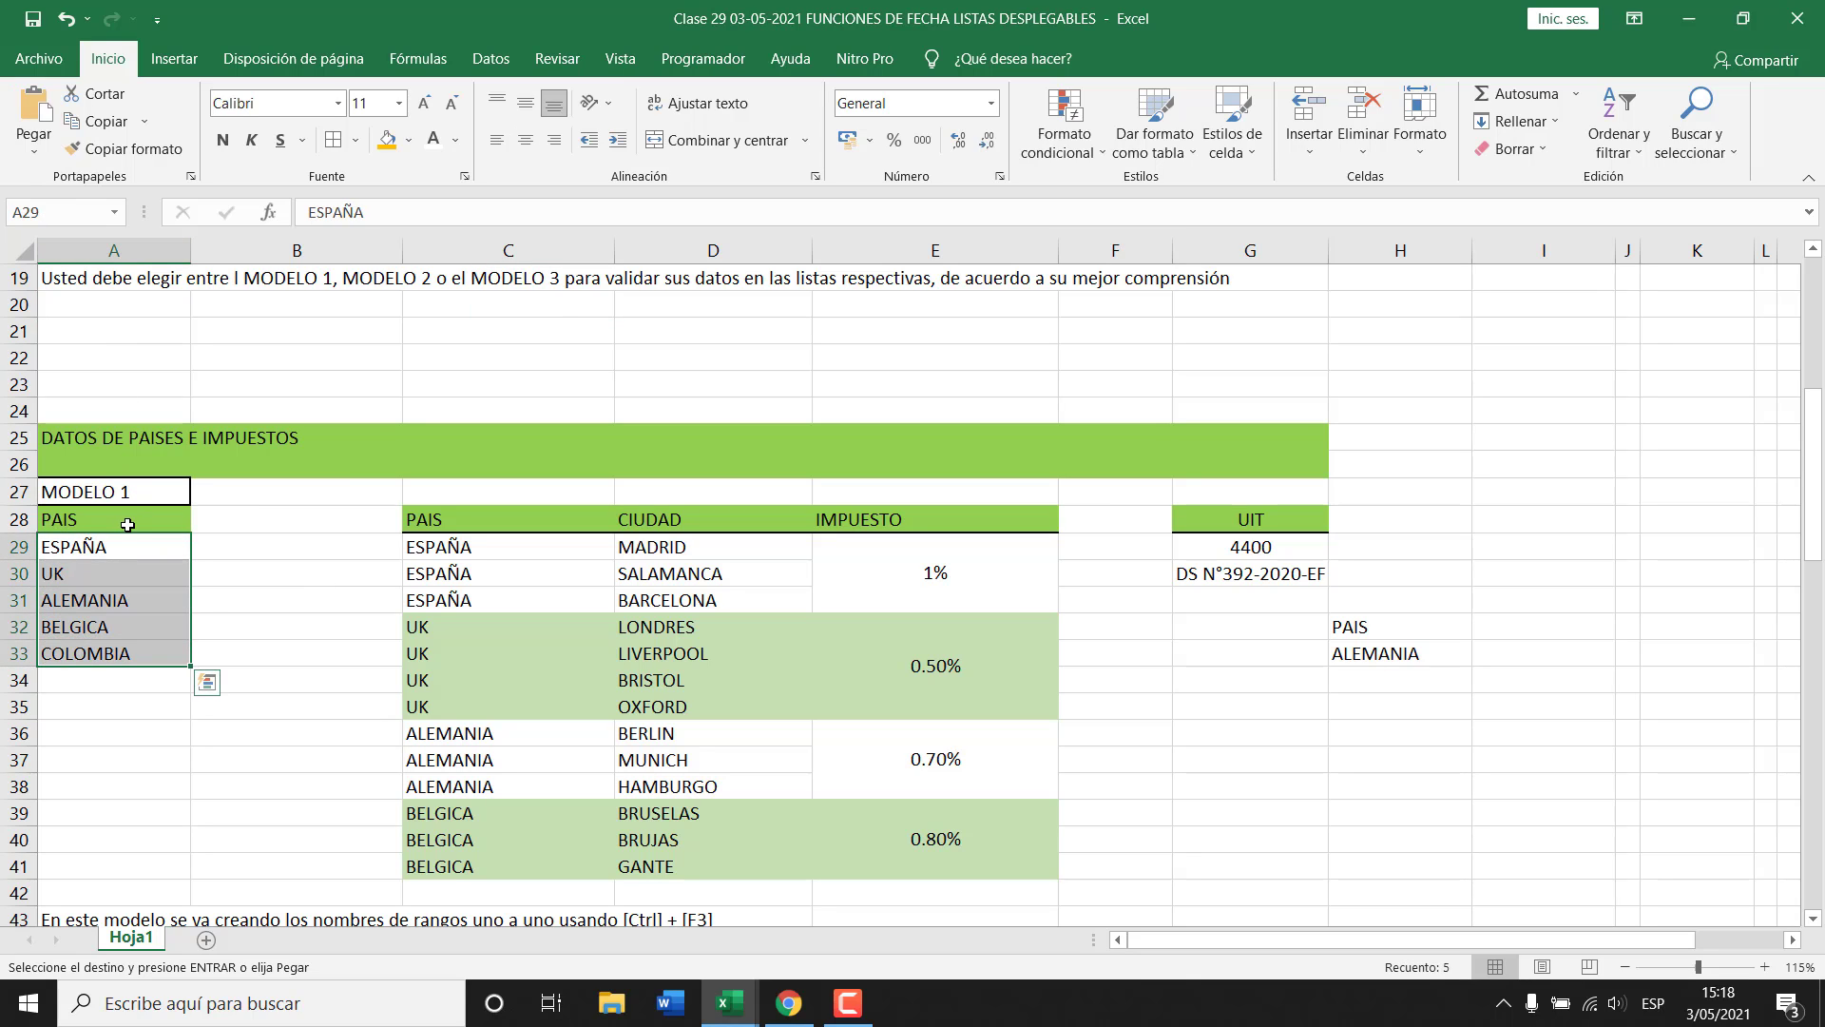
left_click_drag(128, 525, 114, 652)
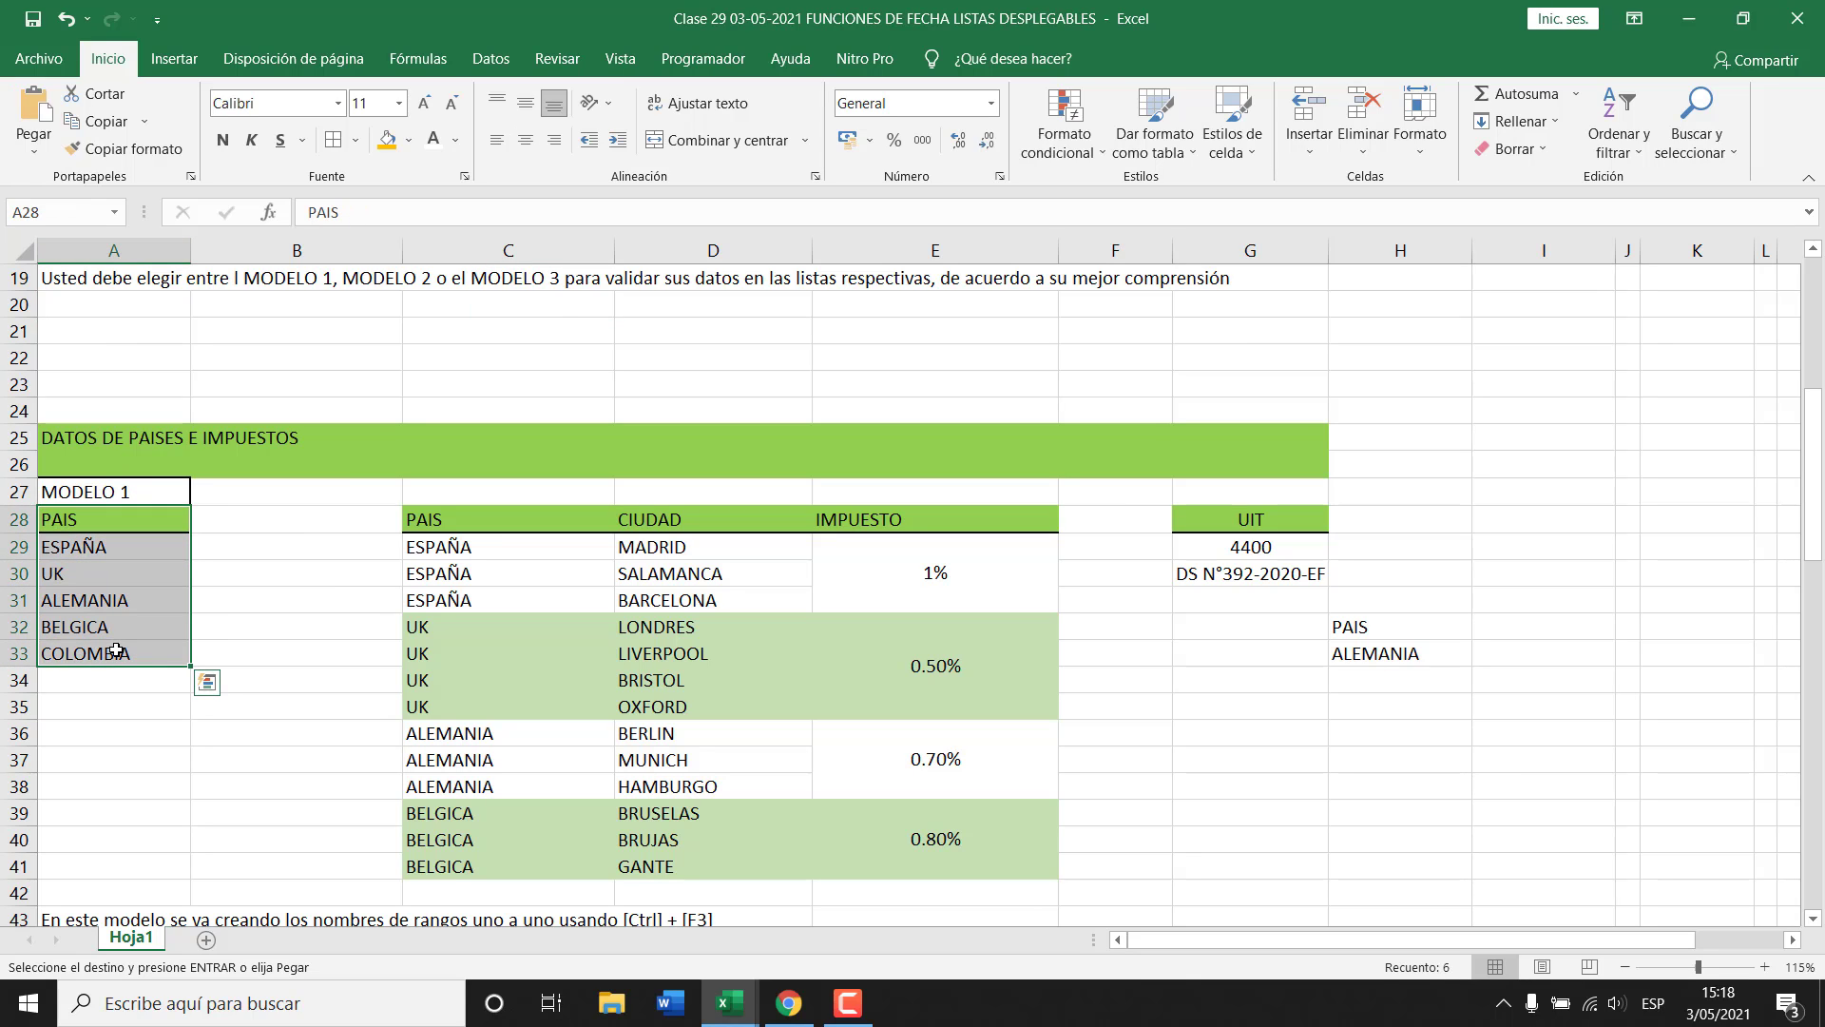
left_click(491, 549)
scroll(292, 596, "down", 5)
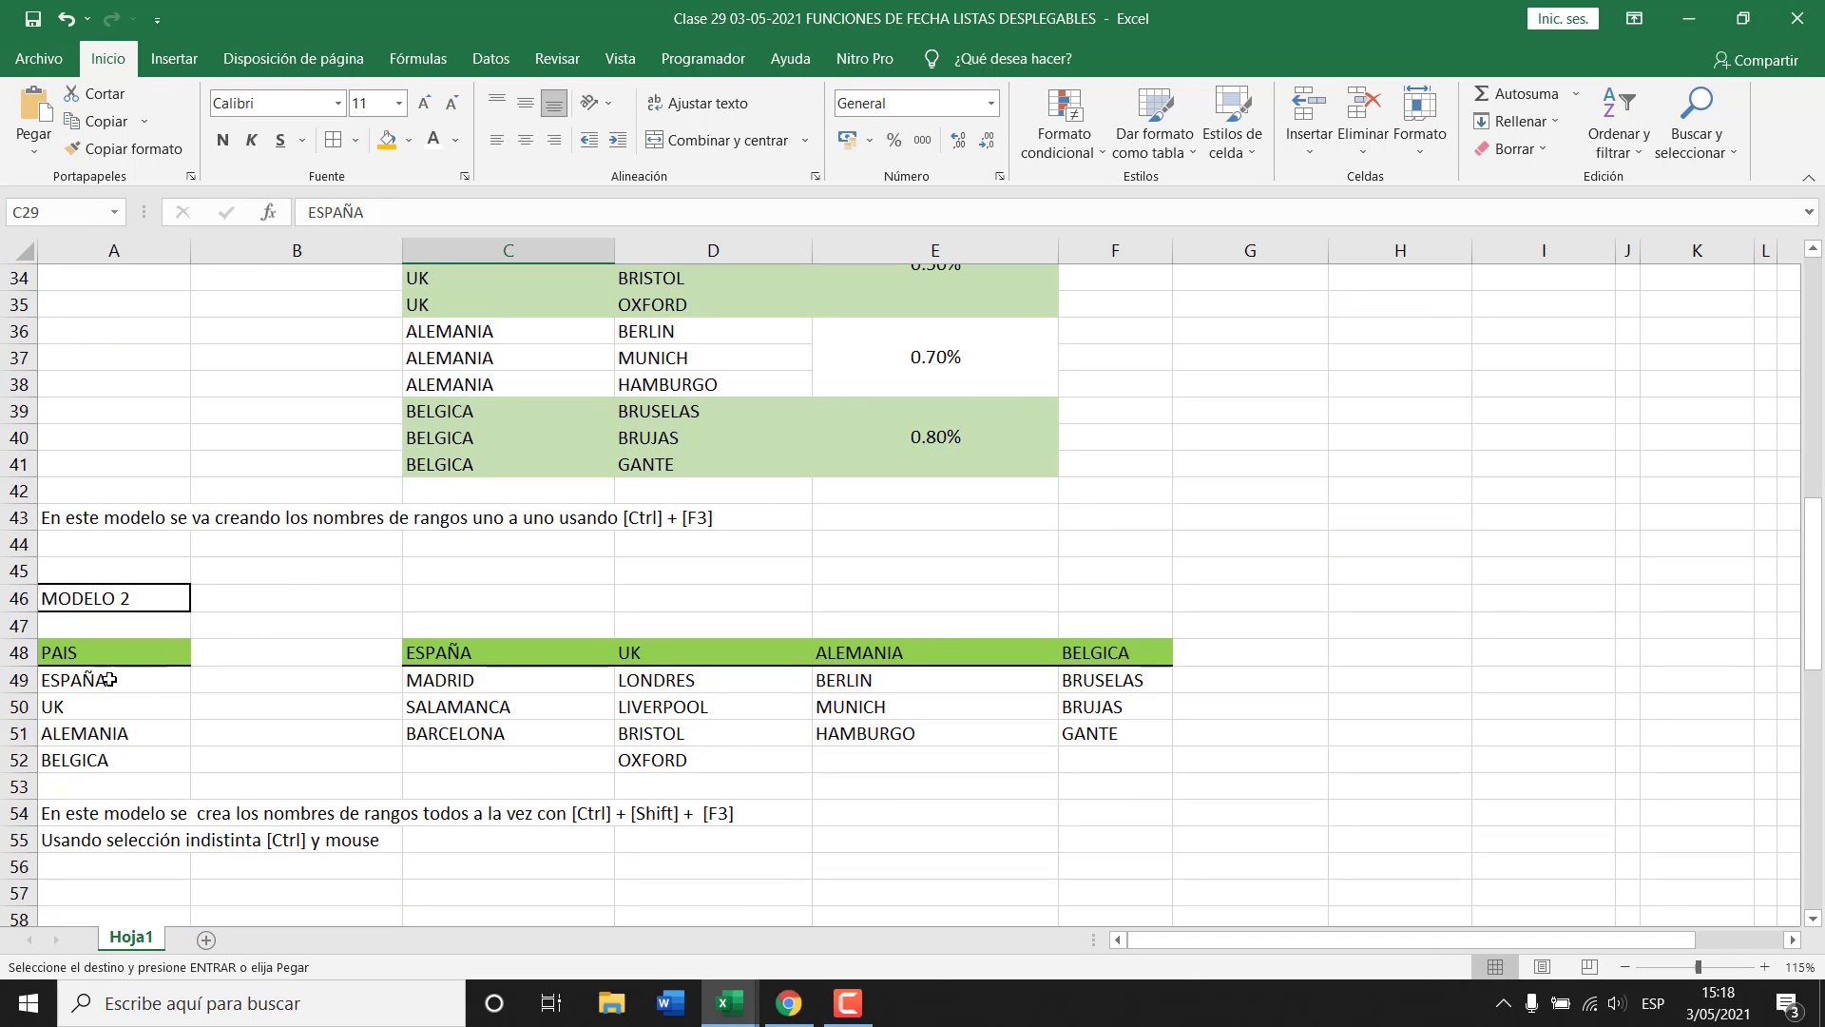
left_click_drag(109, 679, 95, 755)
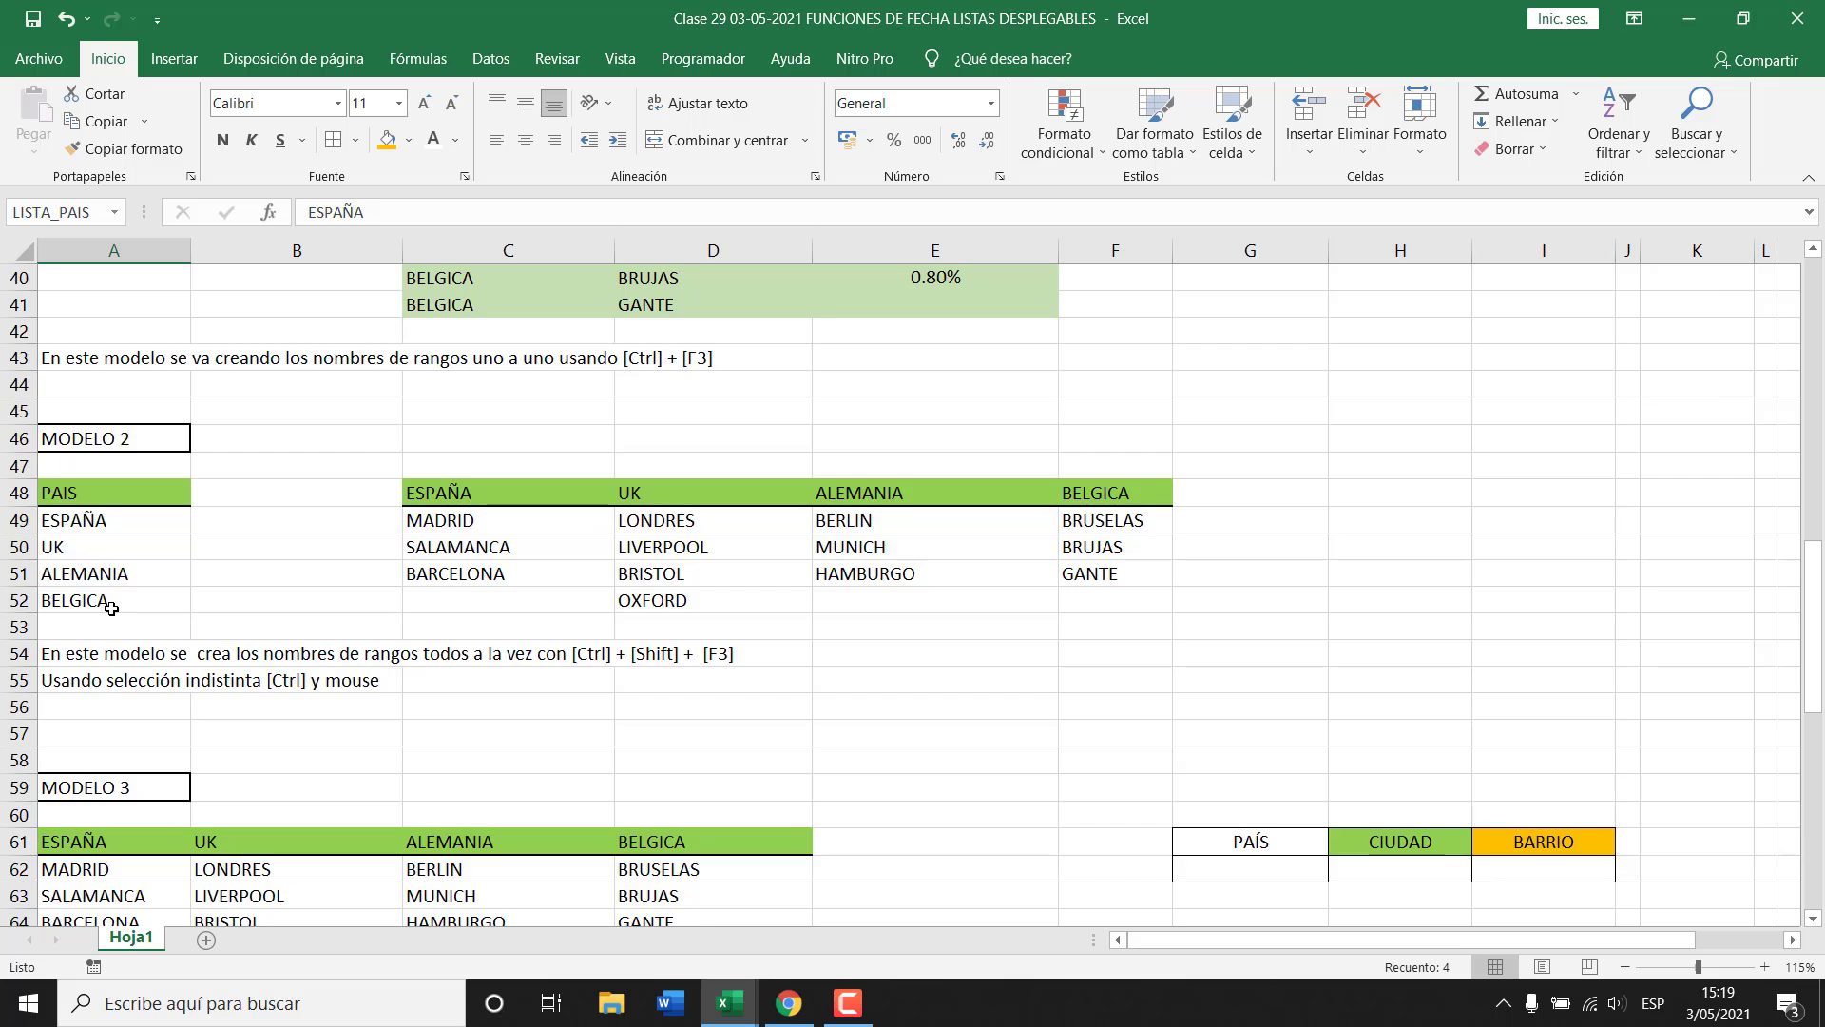
Delete COLOMBIA from the MODELO 1 country list in A33.
scroll(111, 609, "up", 3)
scroll(111, 608, "up", 3)
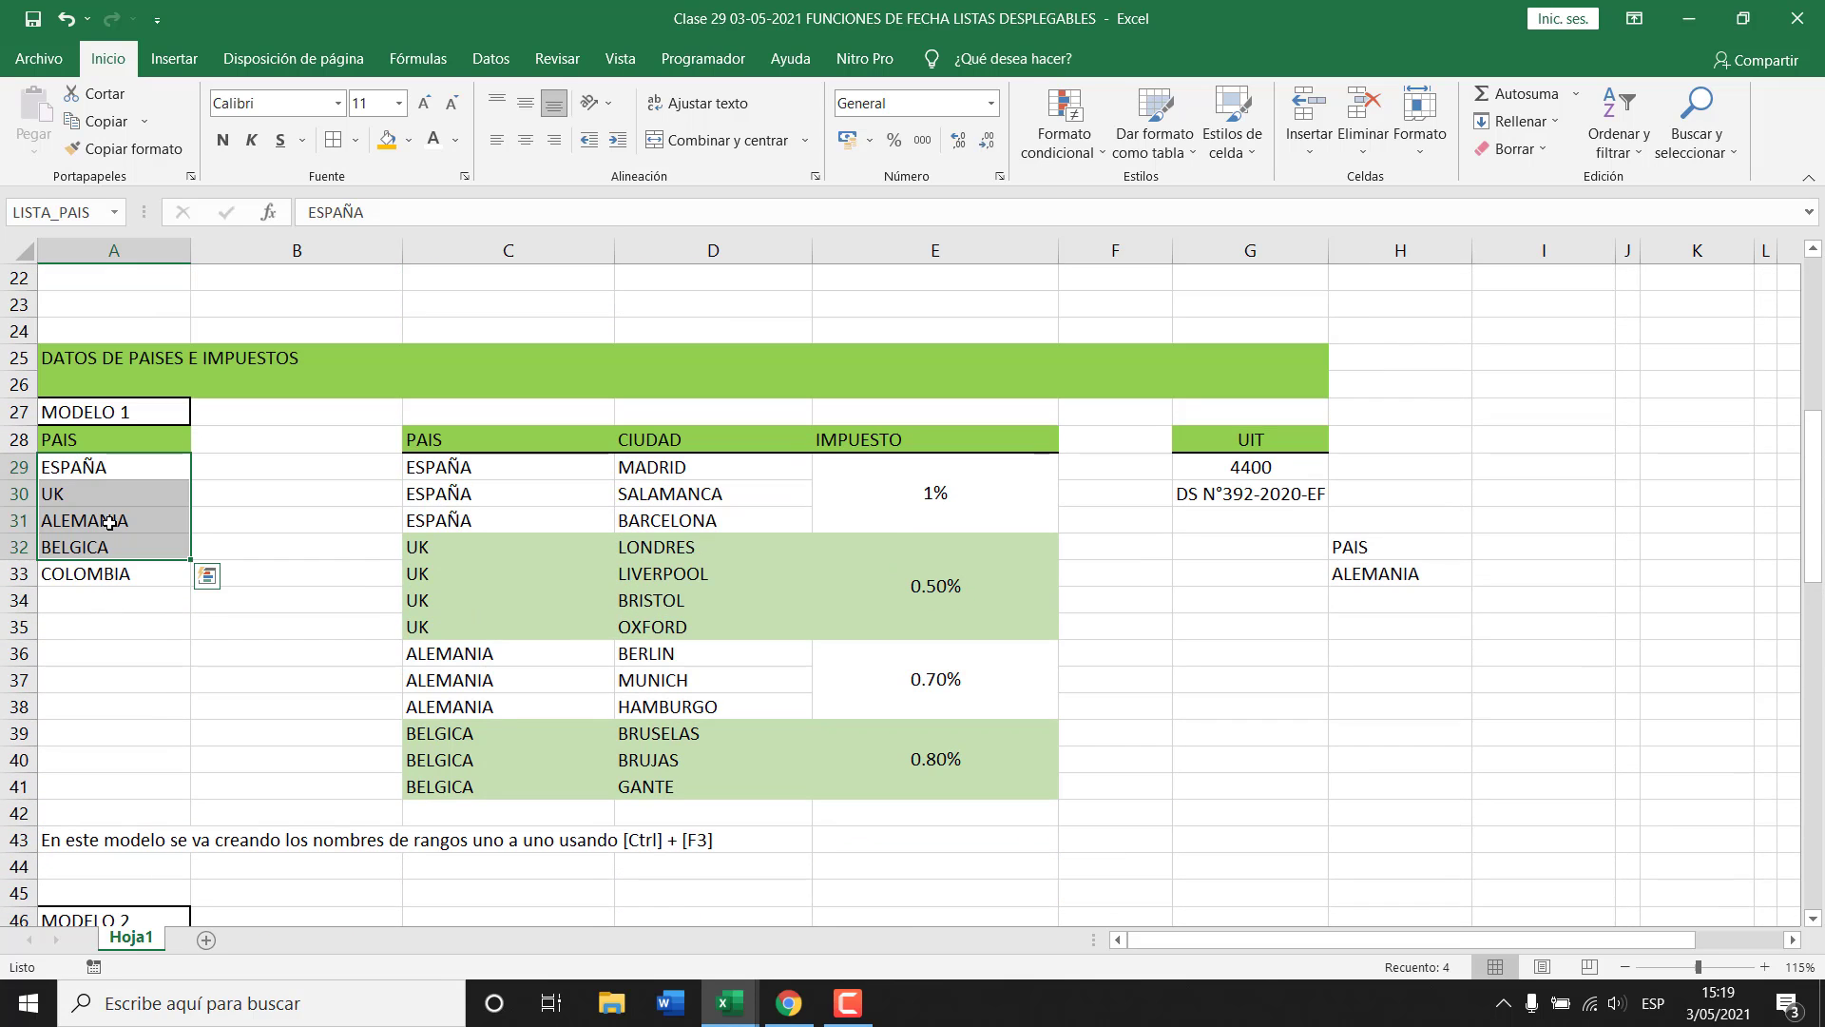
left_click(109, 521)
left_click_drag(119, 467, 119, 571)
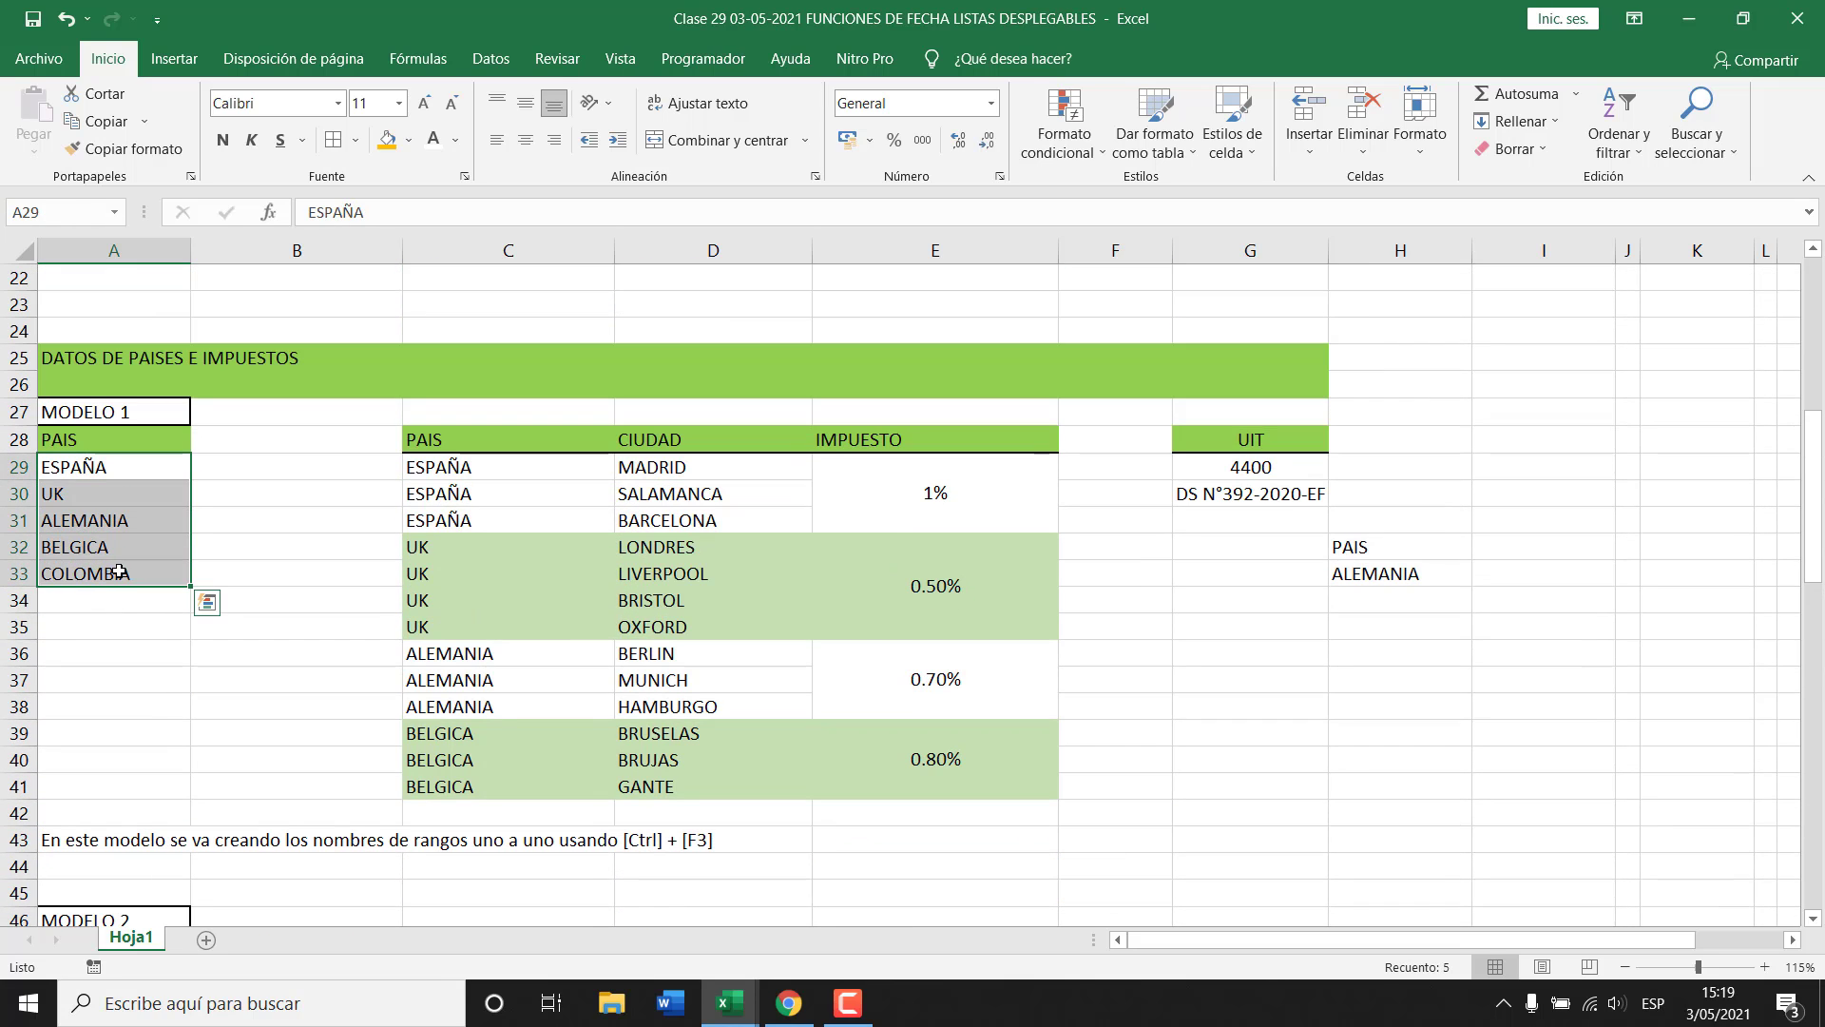
left_click(113, 574)
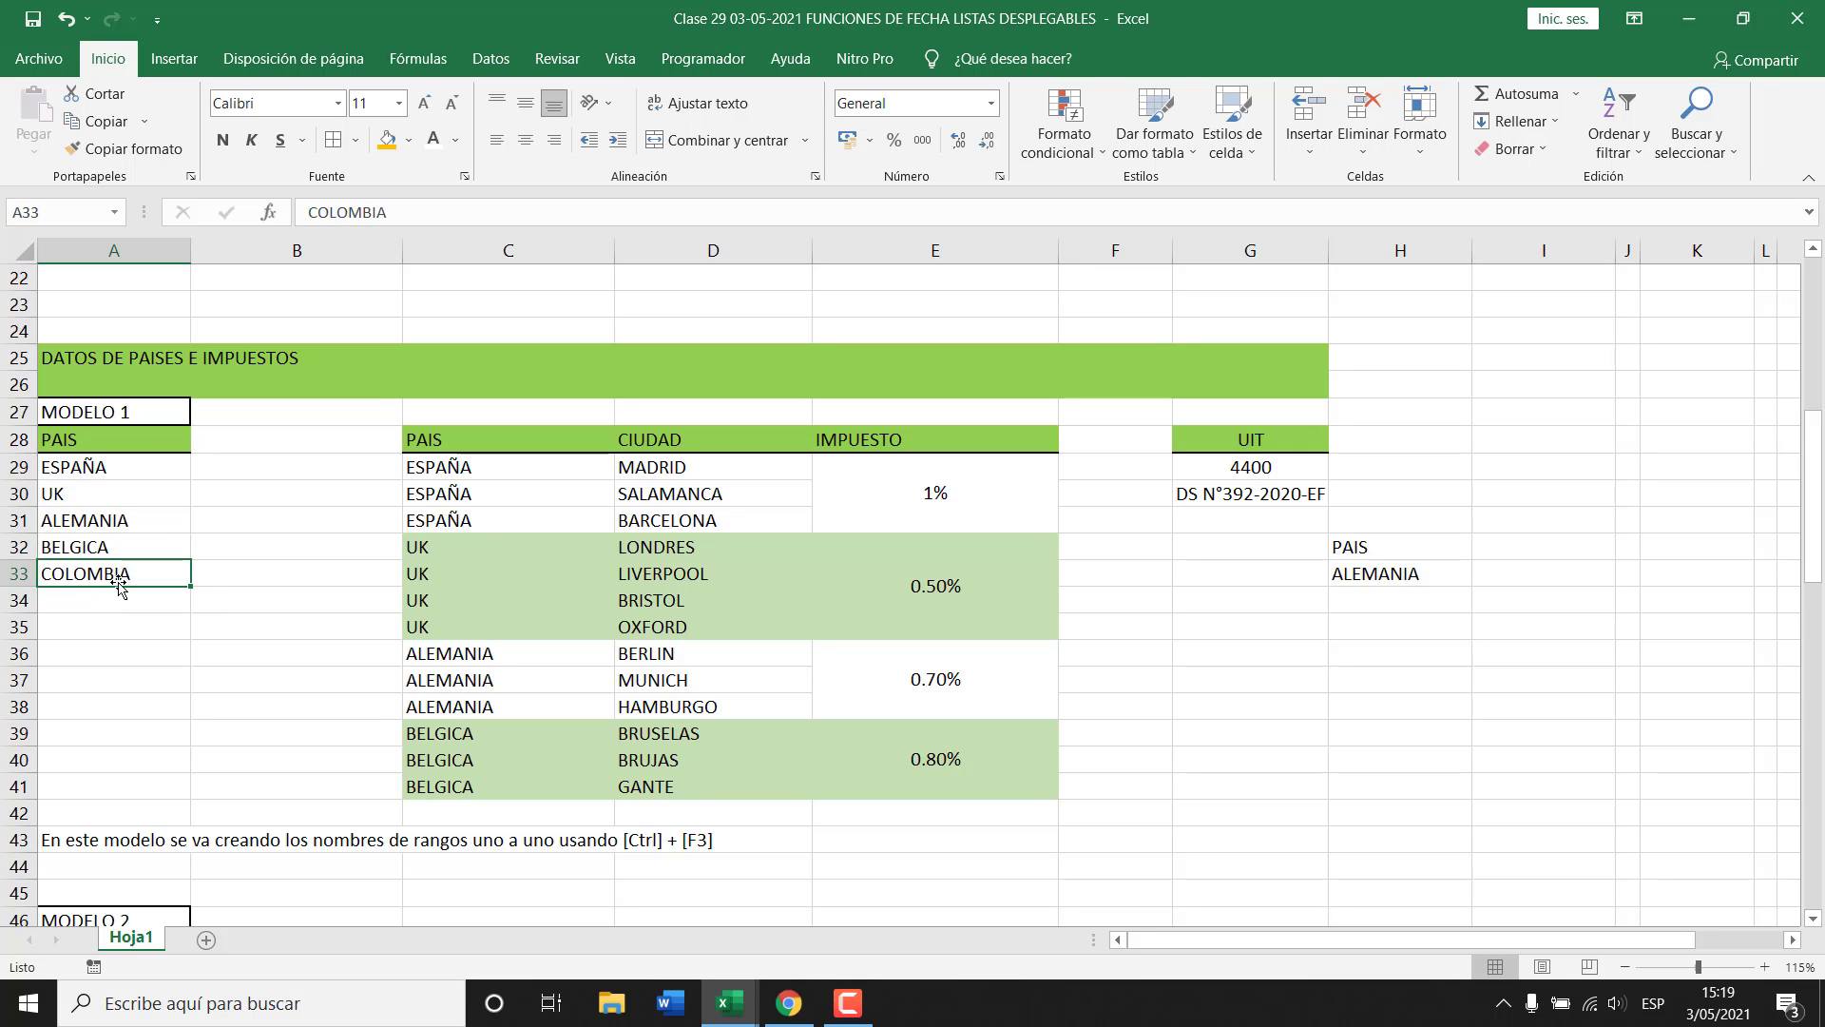
key("Delete")
Check the range names of the country list and the Spain and UK city ranges.
left_click_drag(128, 468, 133, 552)
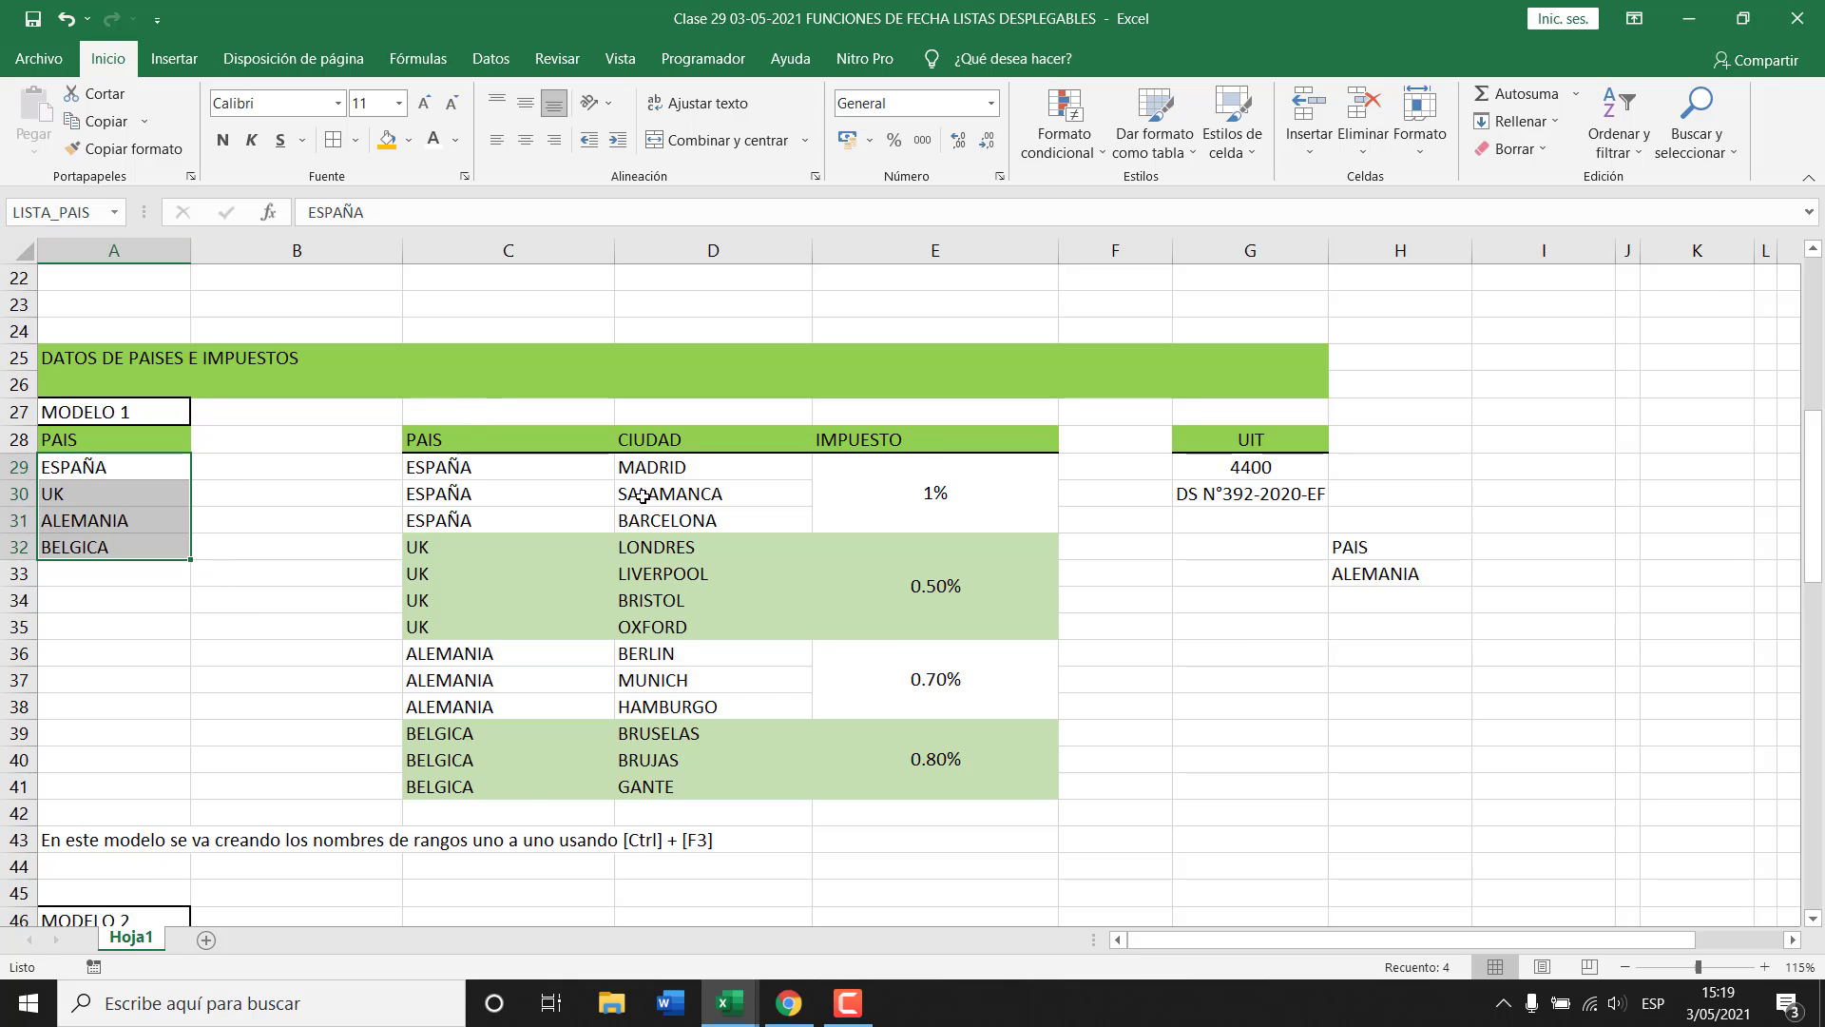
left_click_drag(685, 467, 683, 526)
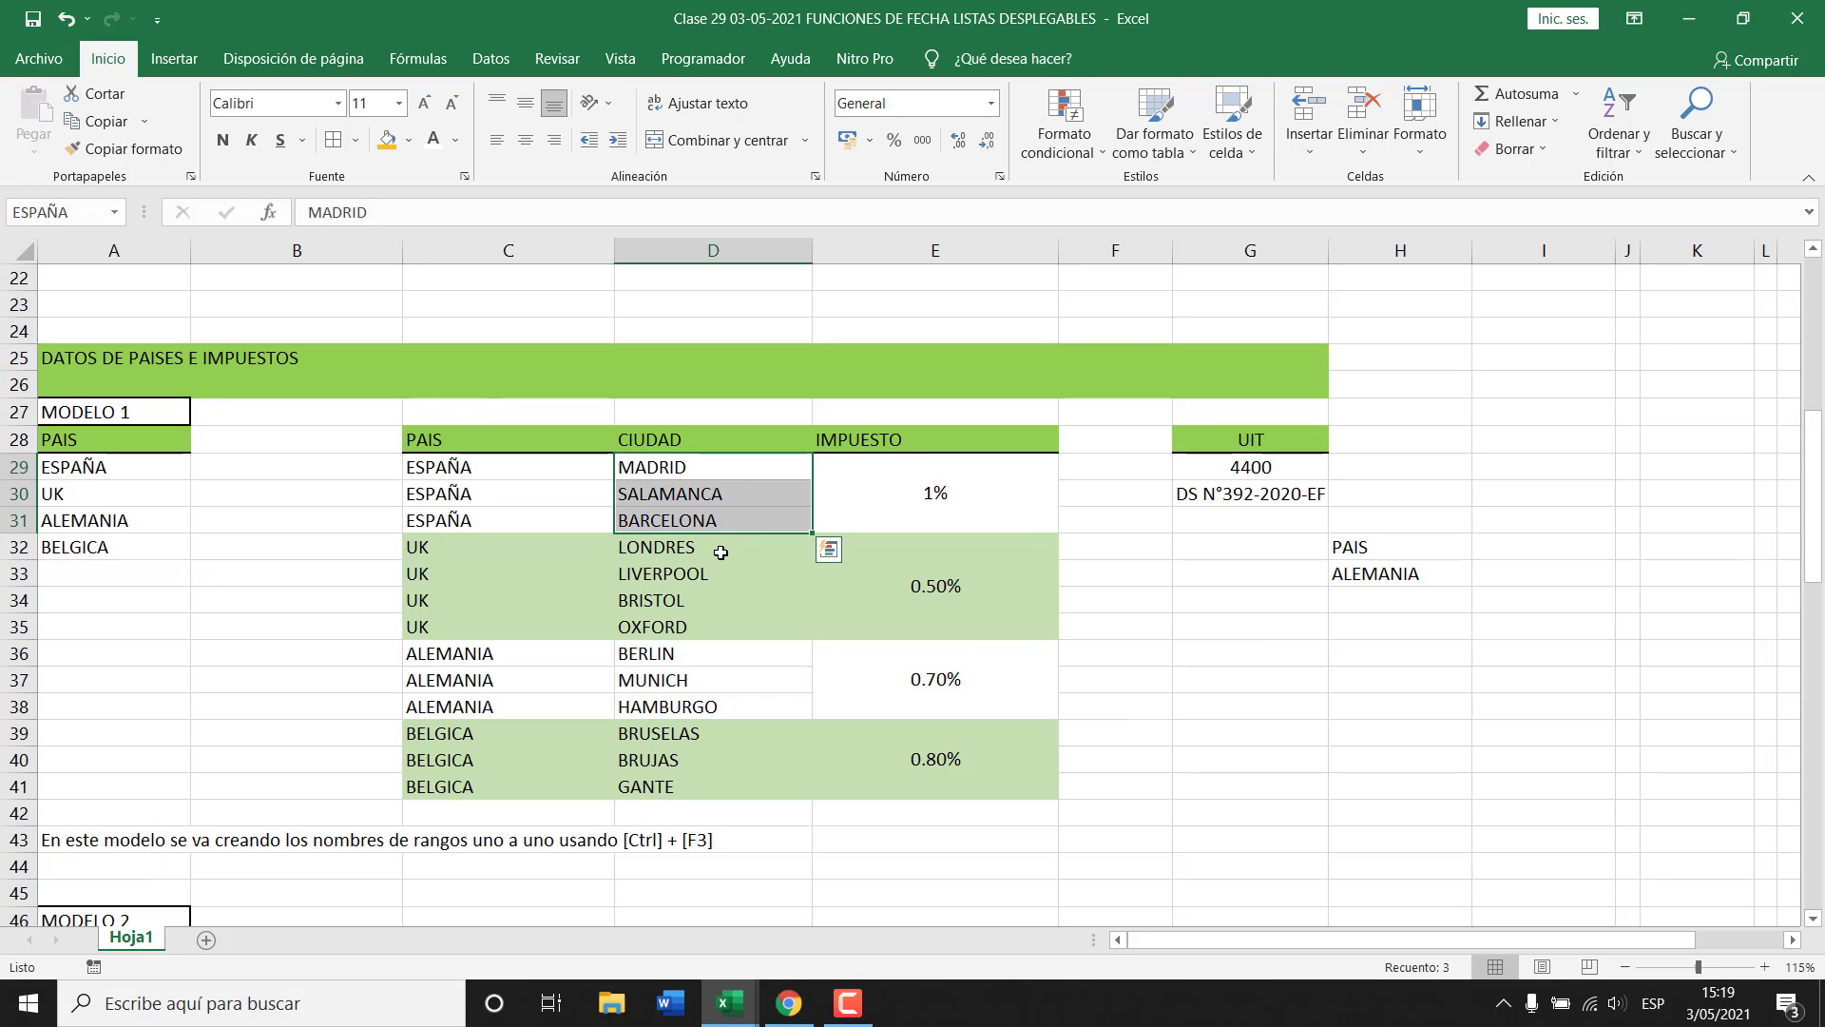
left_click_drag(683, 549, 693, 788)
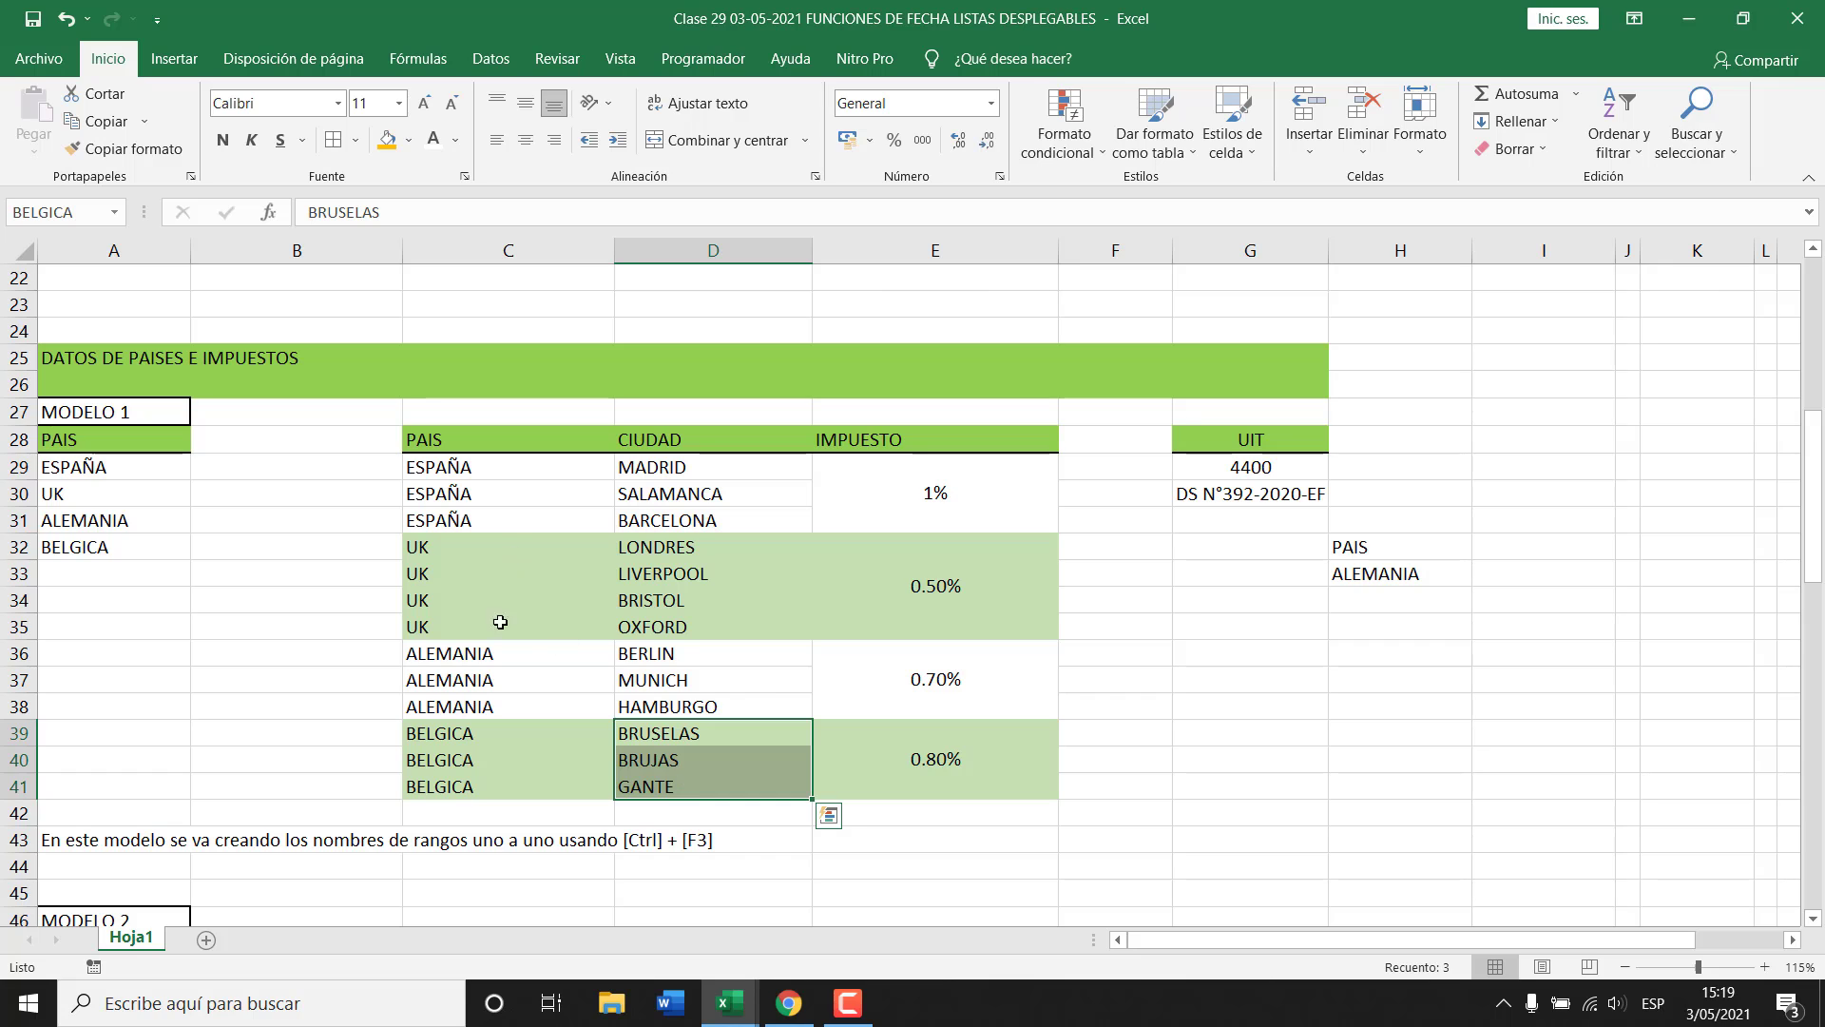
scroll(757, 677, "up", 7)
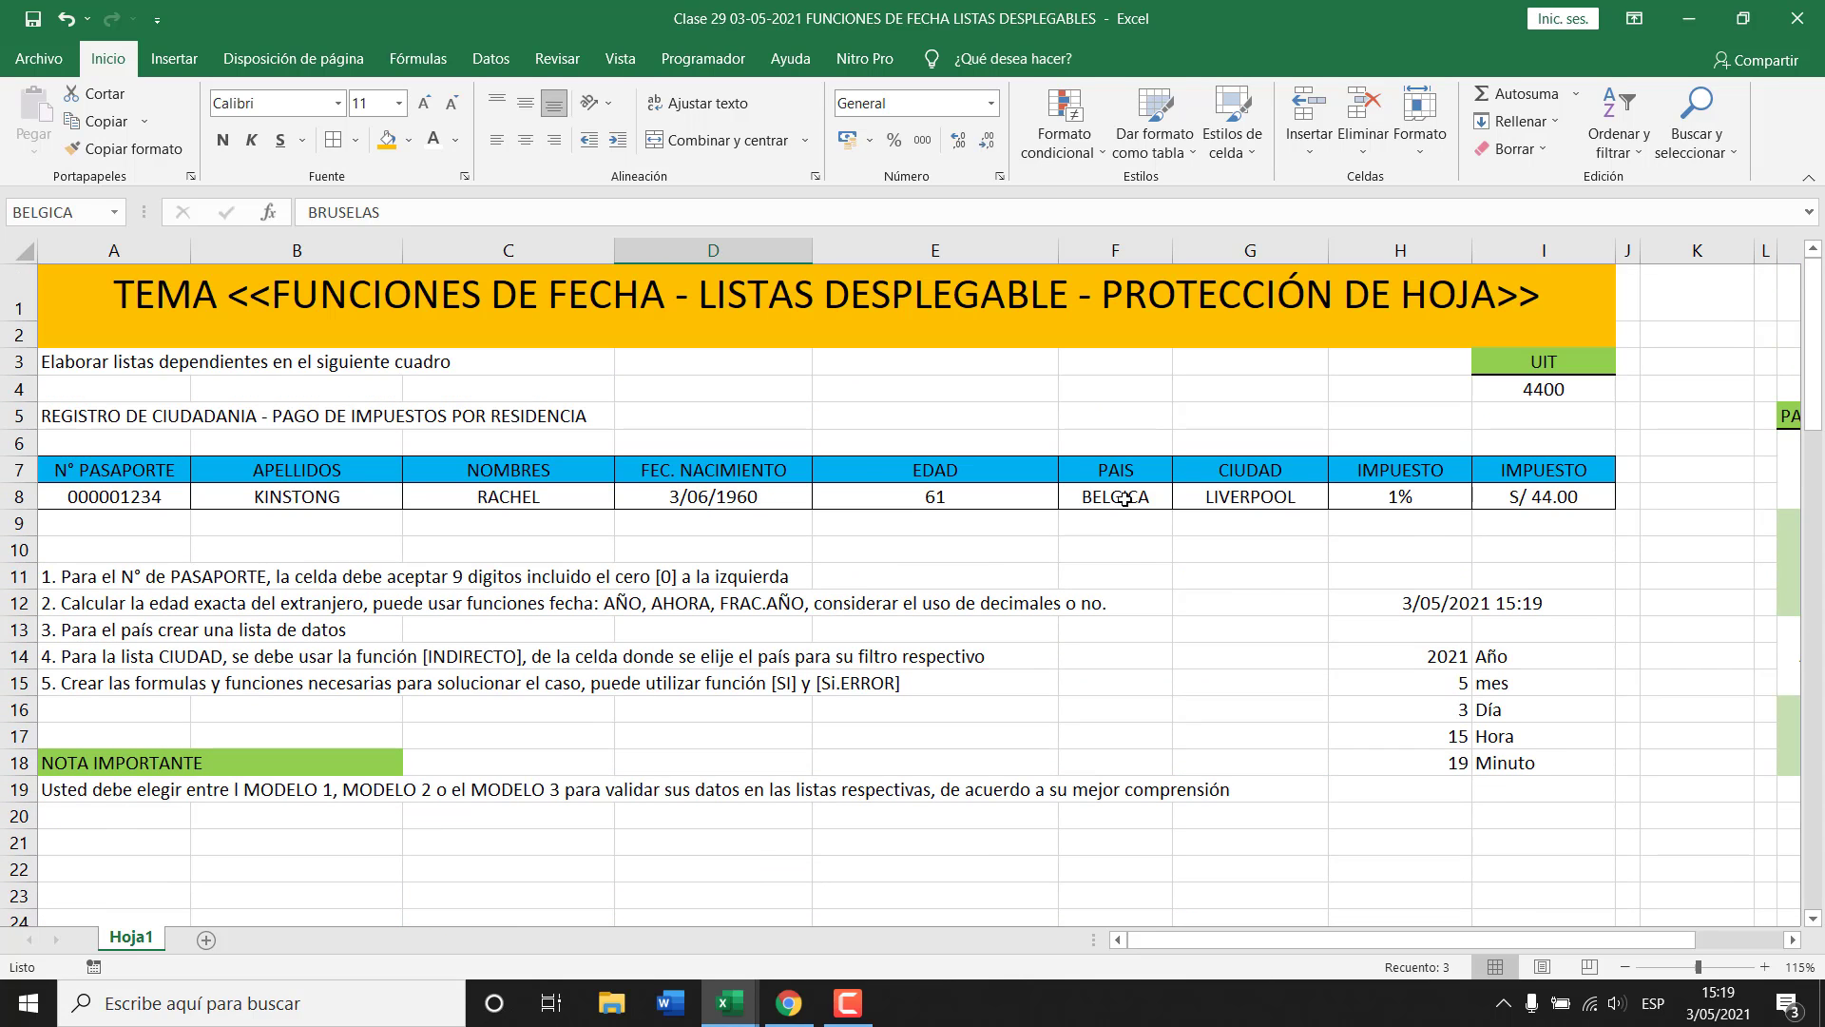
Set the record's PAIS in F8 to UK.
left_click(1110, 496)
left_click(1251, 496)
left_click(1162, 496)
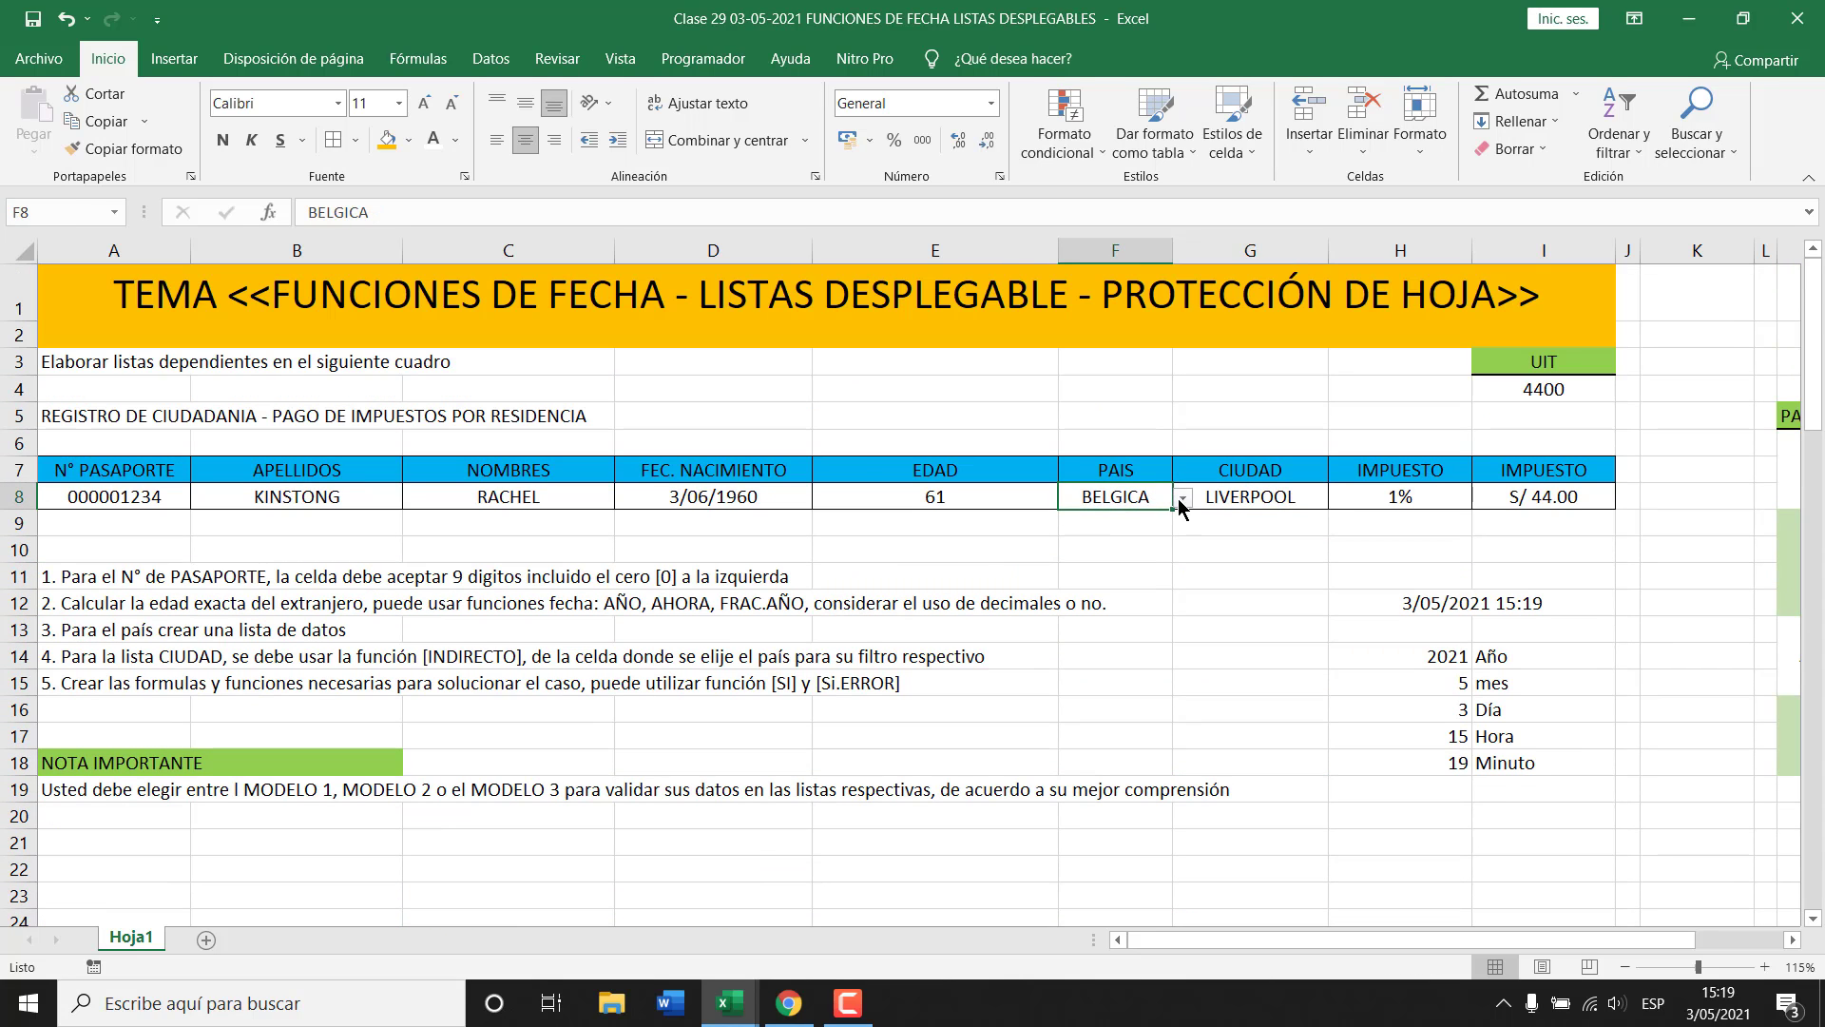
left_click(1183, 498)
left_click(1110, 538)
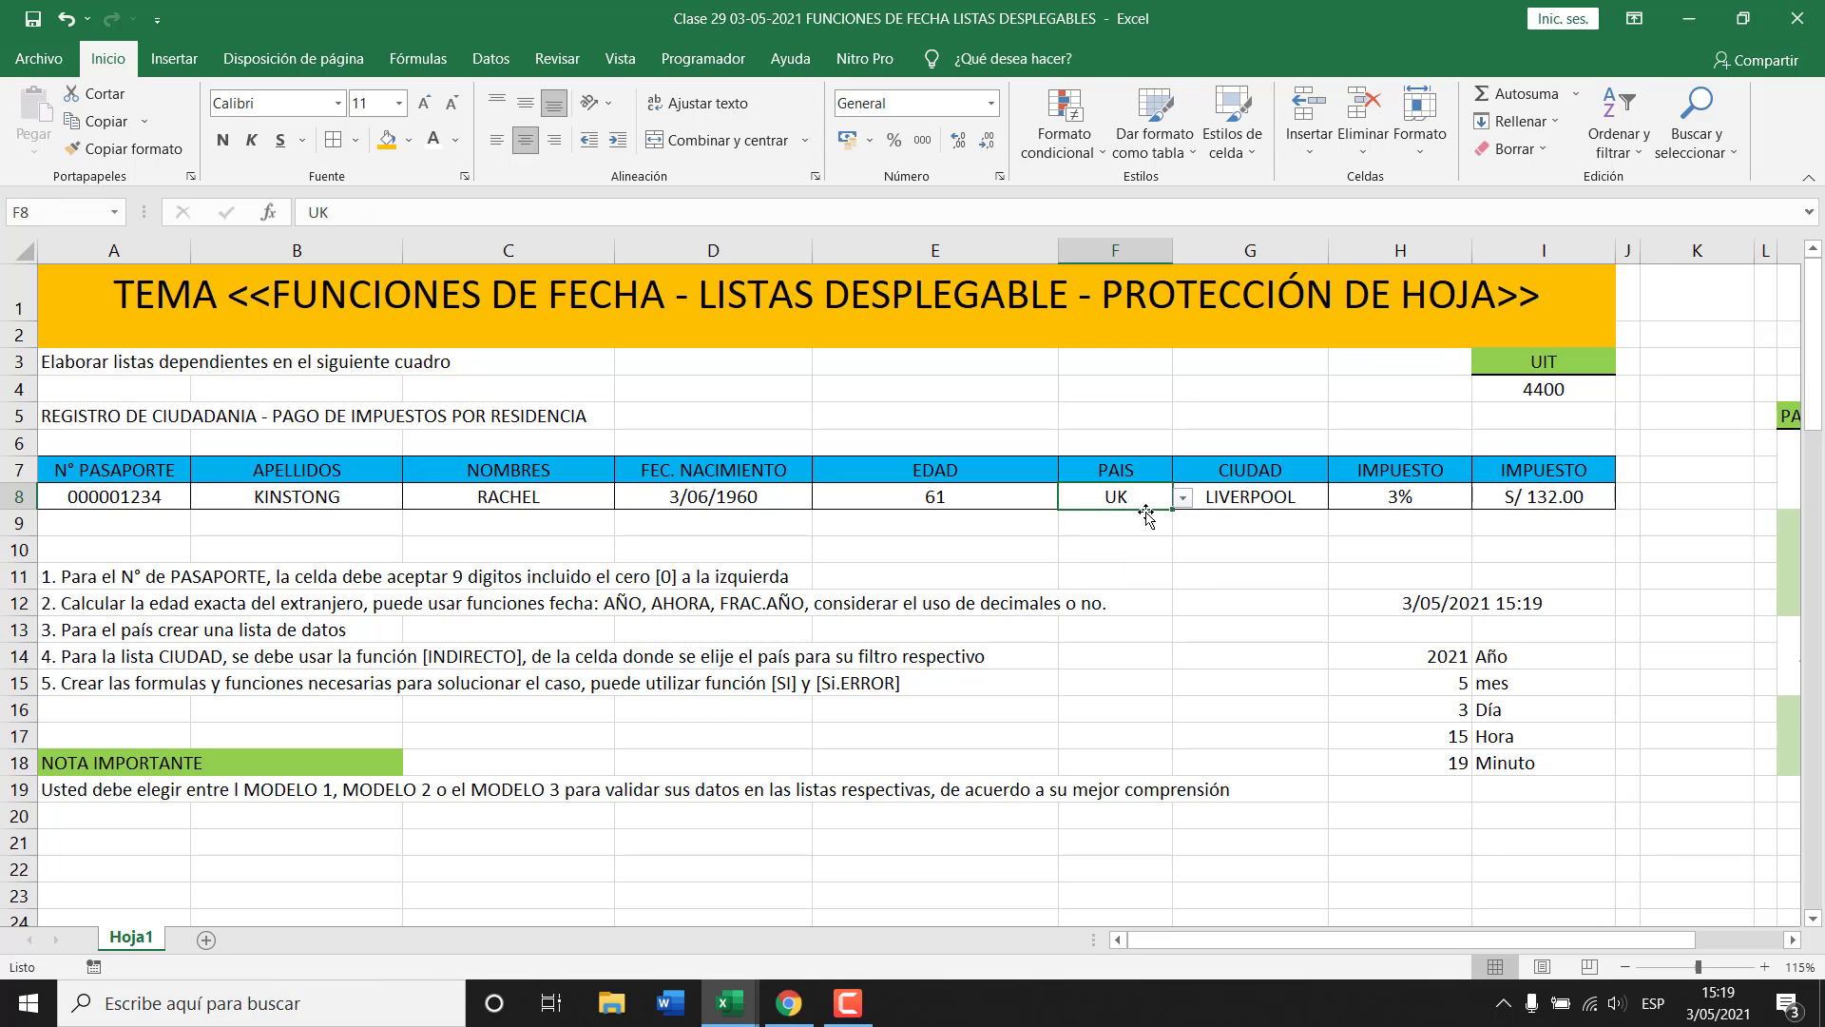
Review the UK city choices in G8 and close them, keeping LIVERPOOL.
left_click(1314, 498)
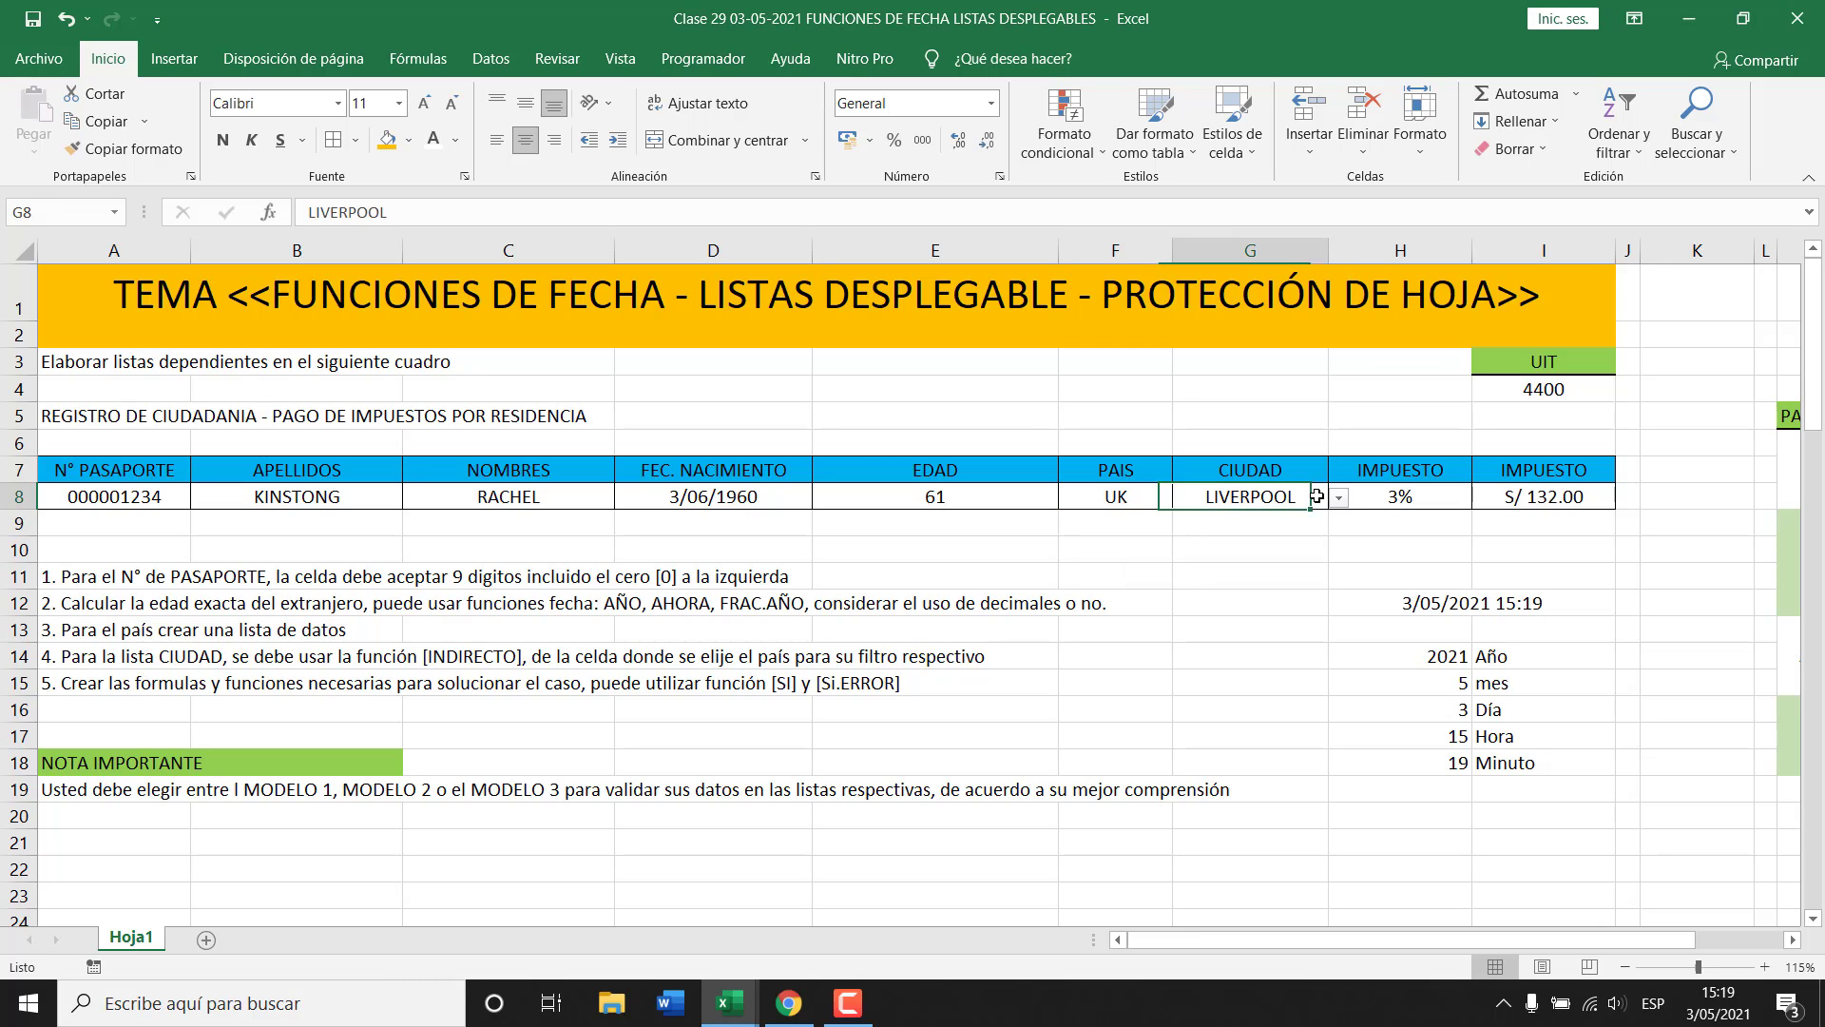
left_click(1338, 499)
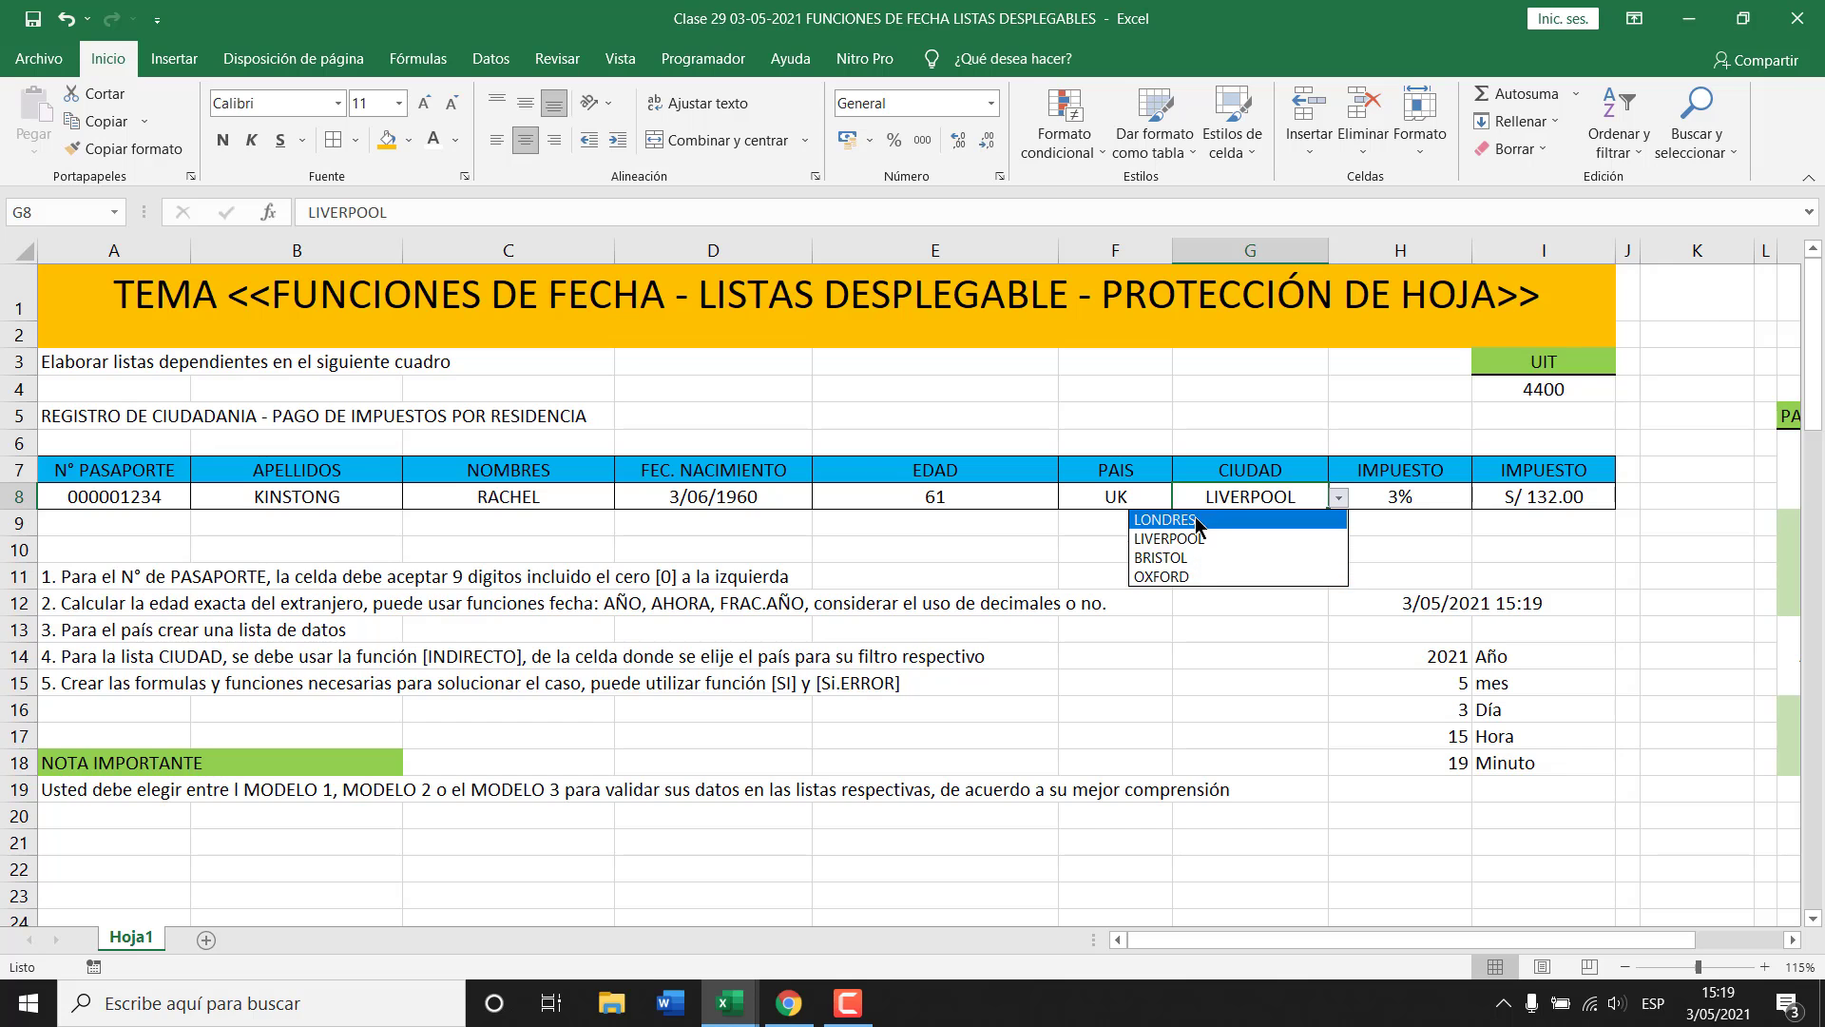
left_click(976, 547)
scroll(757, 596, "down", 7)
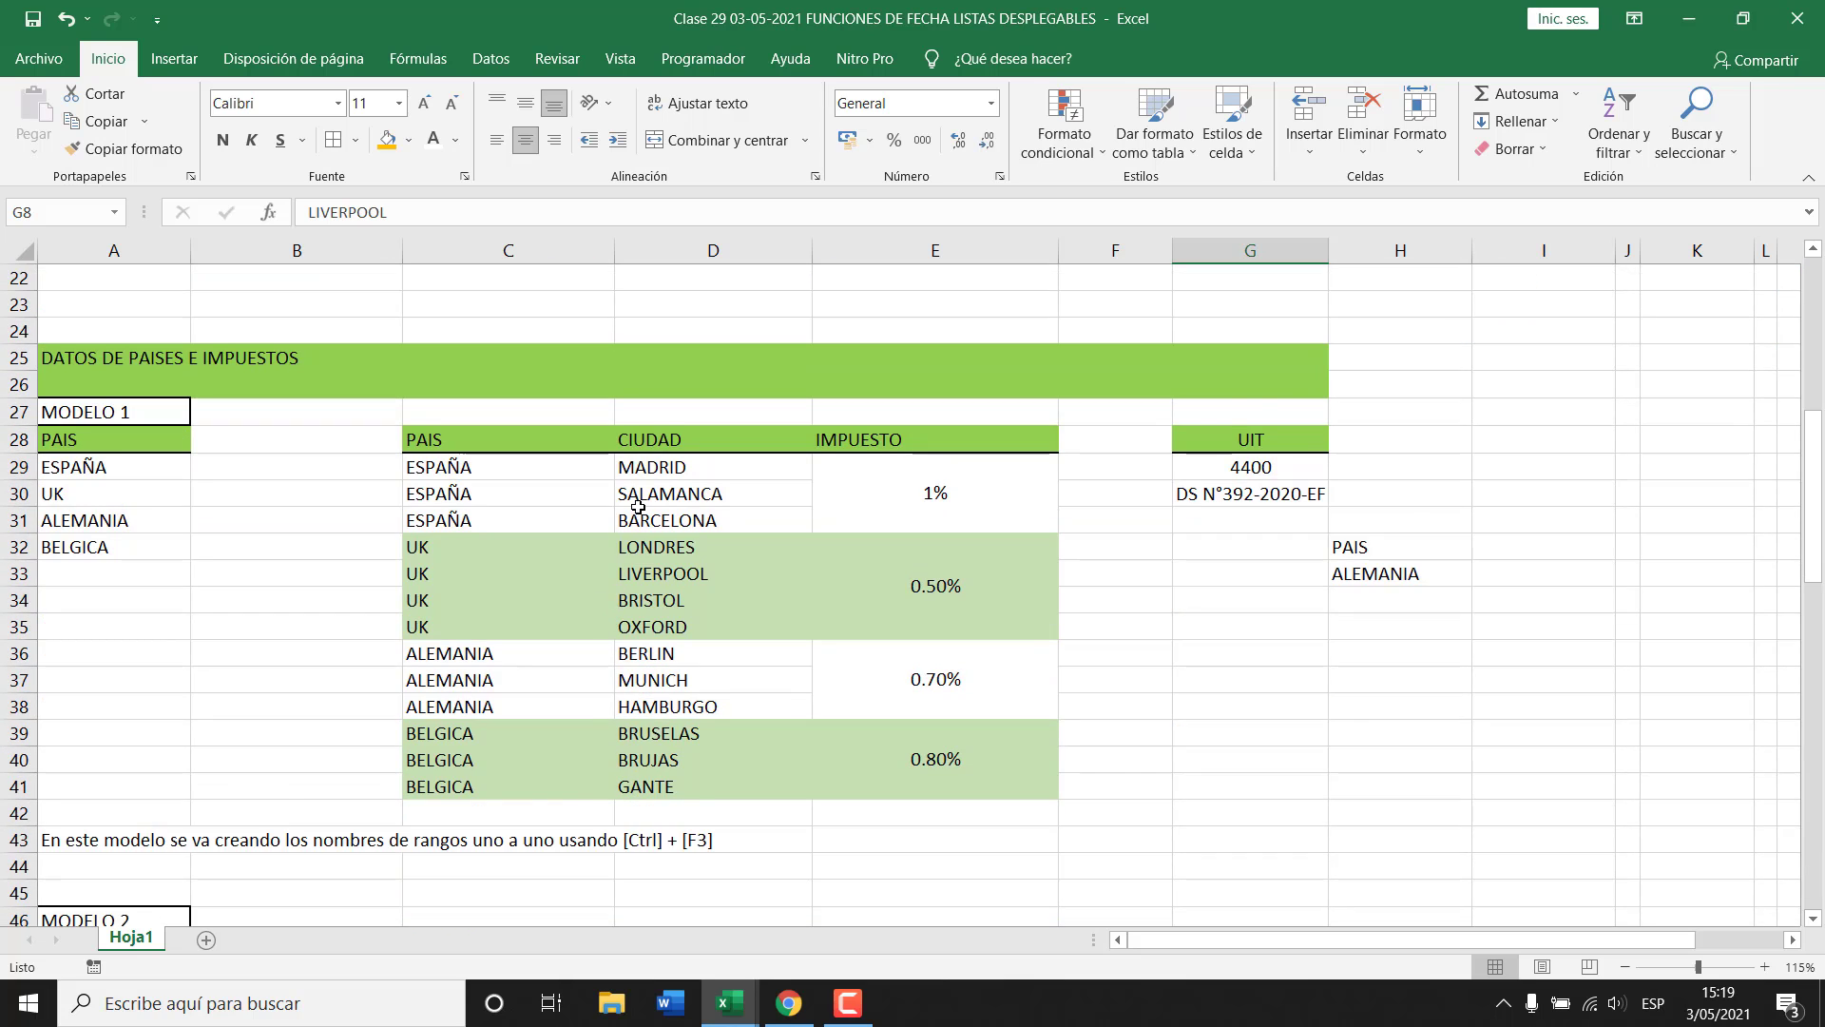
scroll(638, 507, "down", 1)
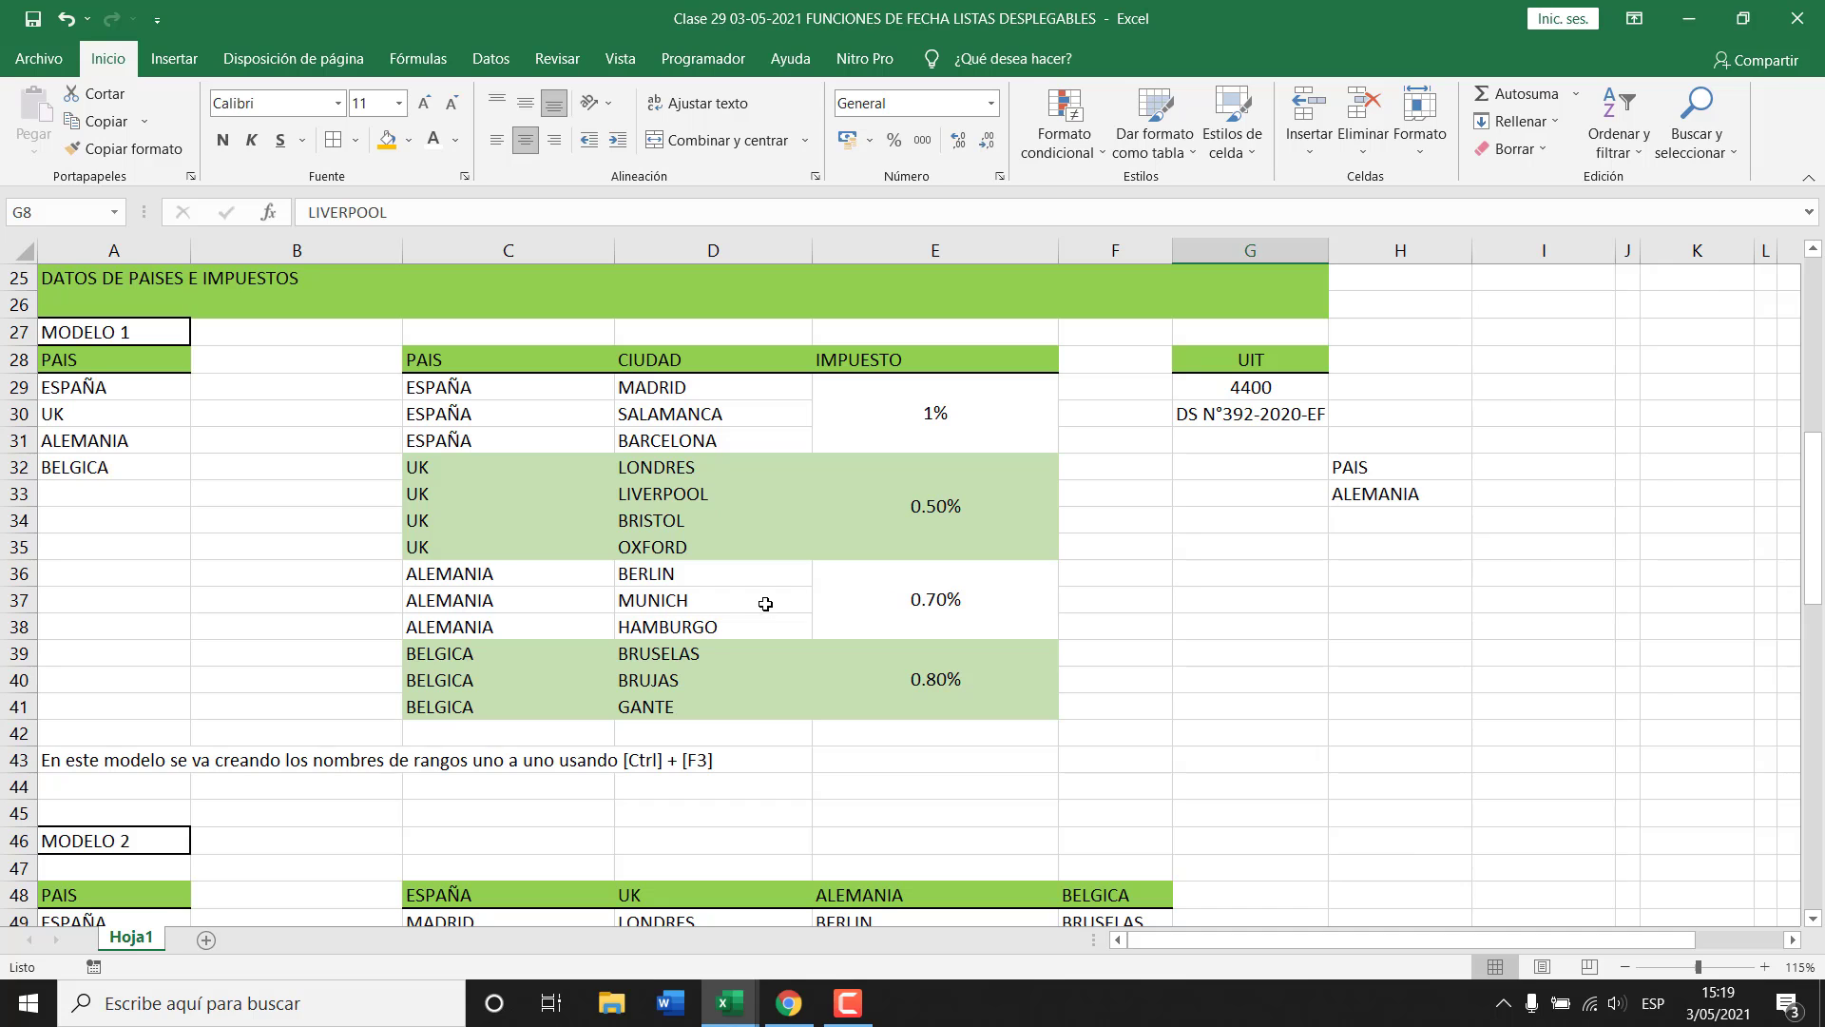
Enter COLOMBIA in A33 below BELGICA.
scroll(278, 509, "up", 1)
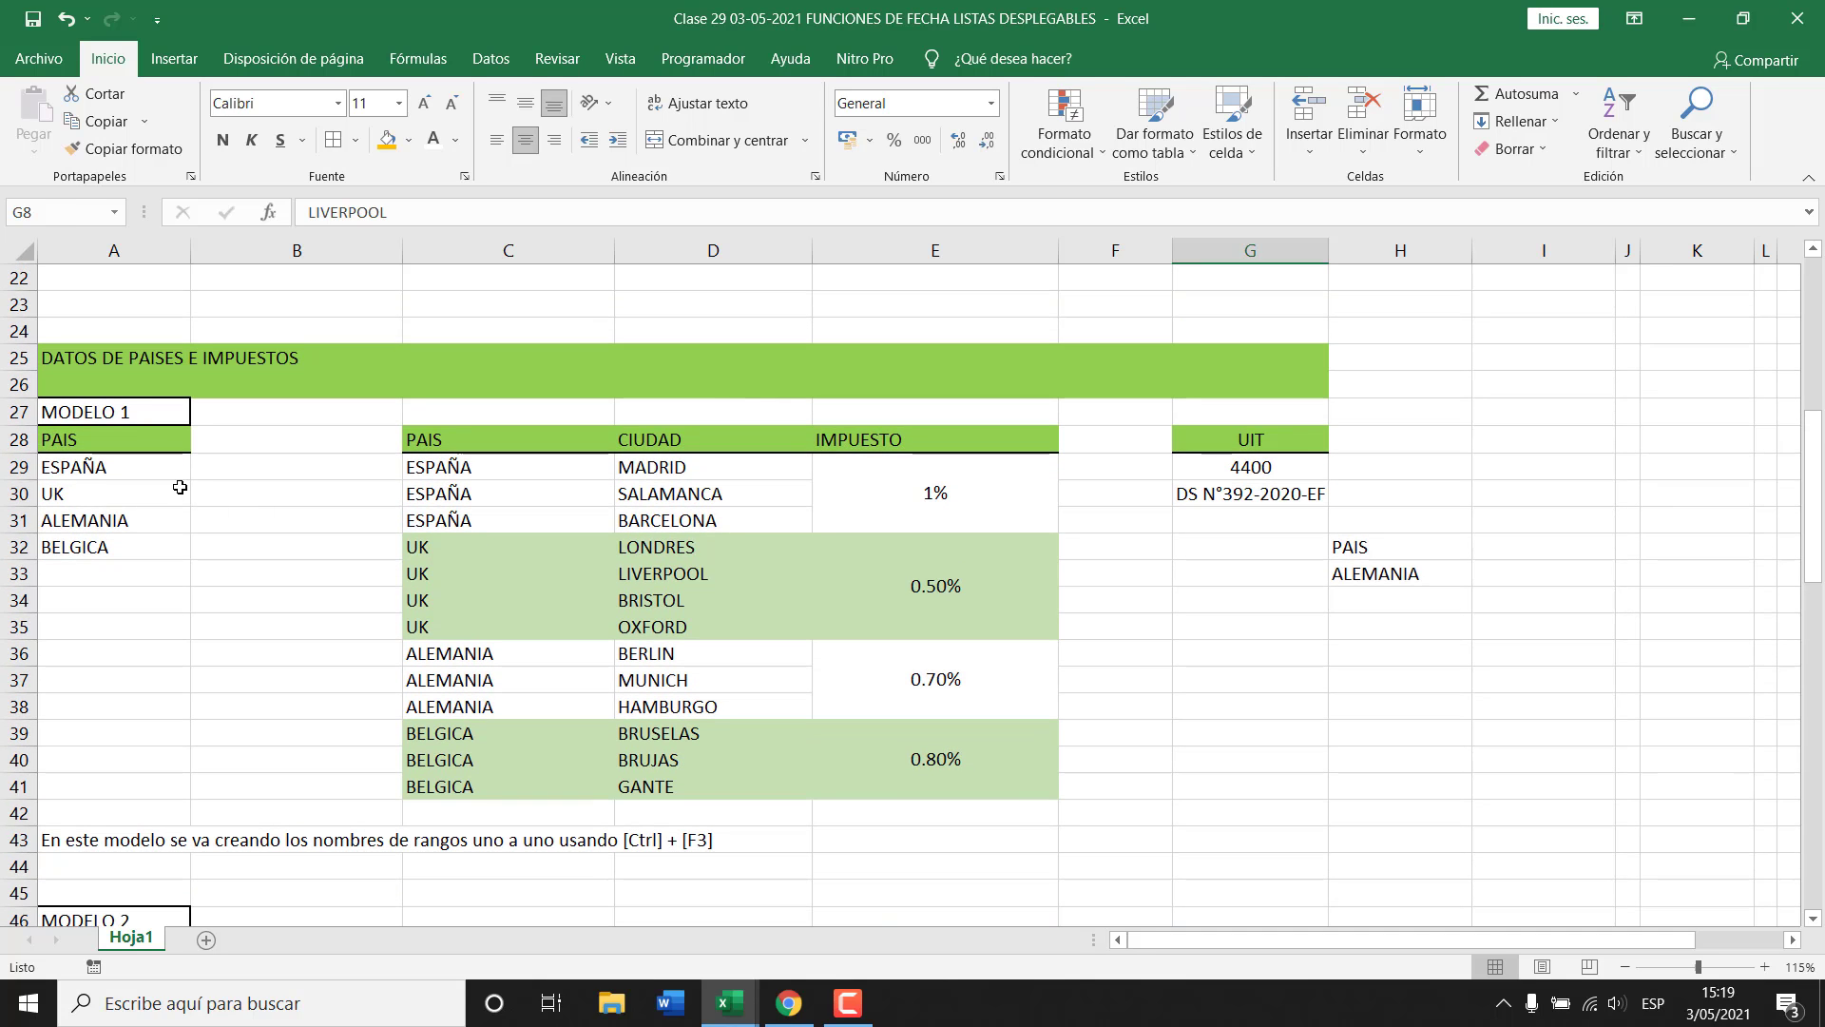
left_click(130, 463)
left_click_drag(130, 463, 139, 557)
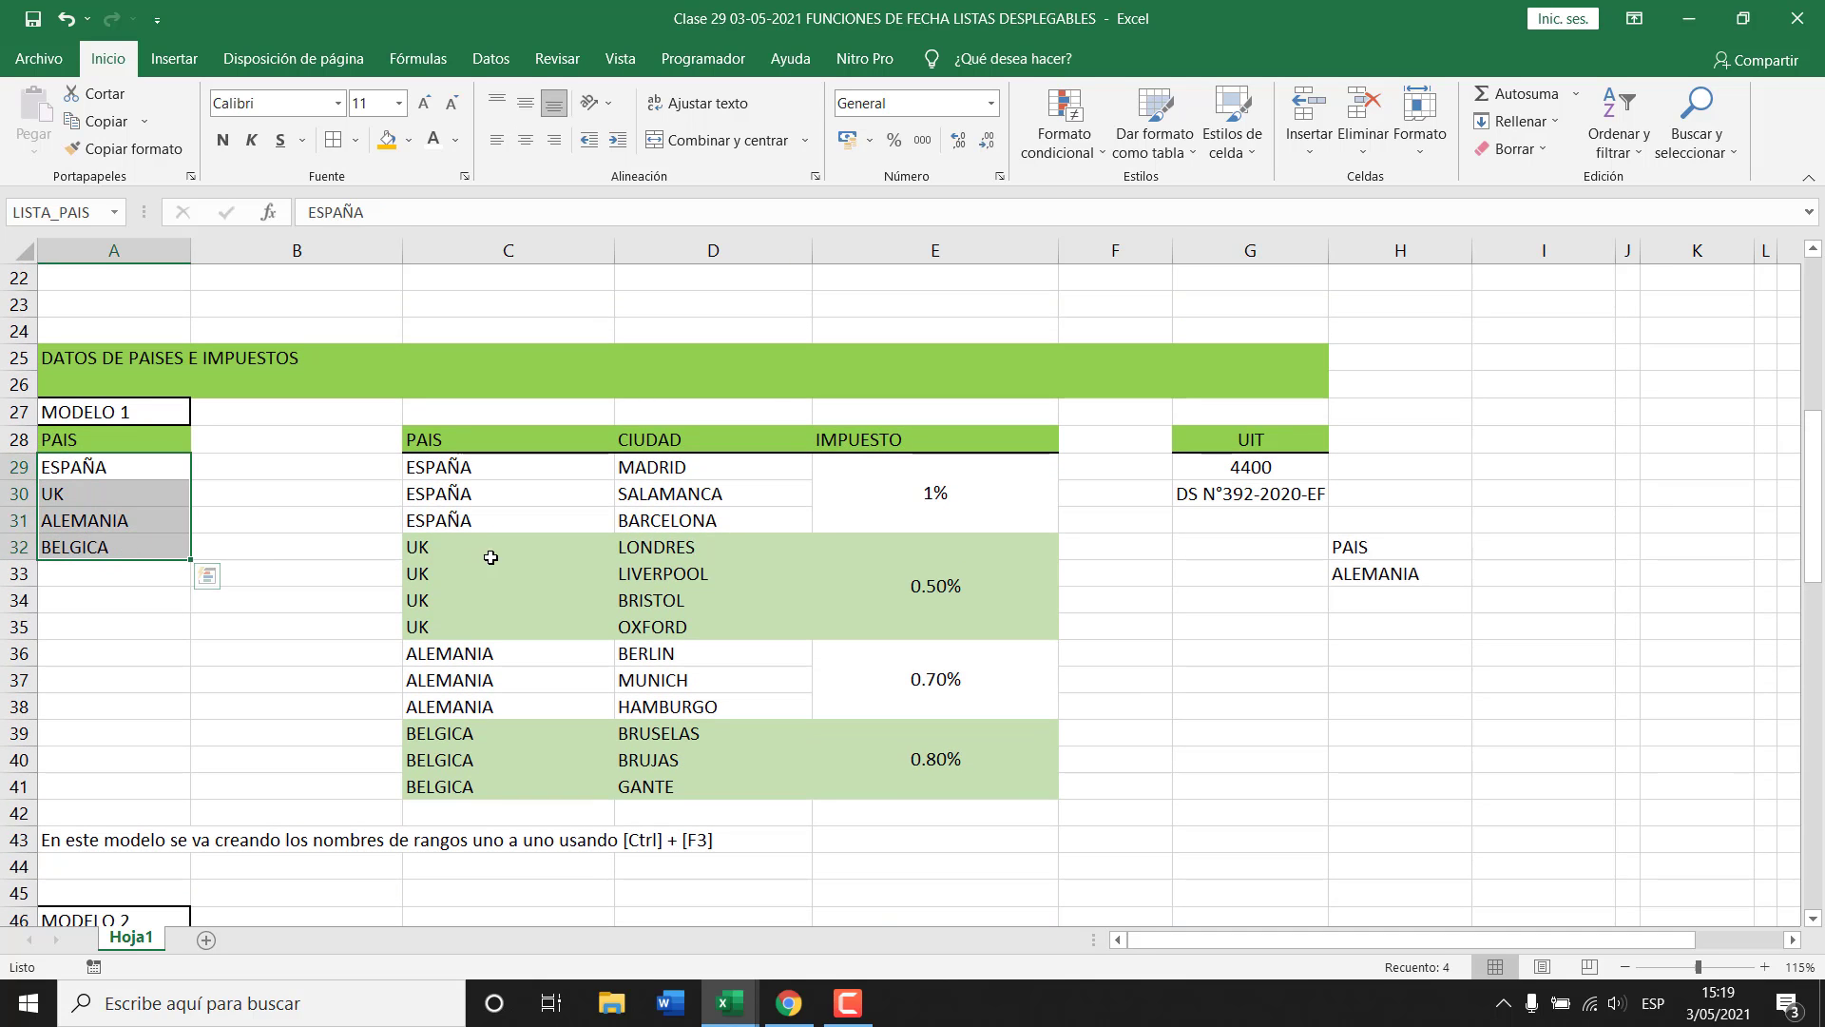
left_click(139, 571)
type("CO")
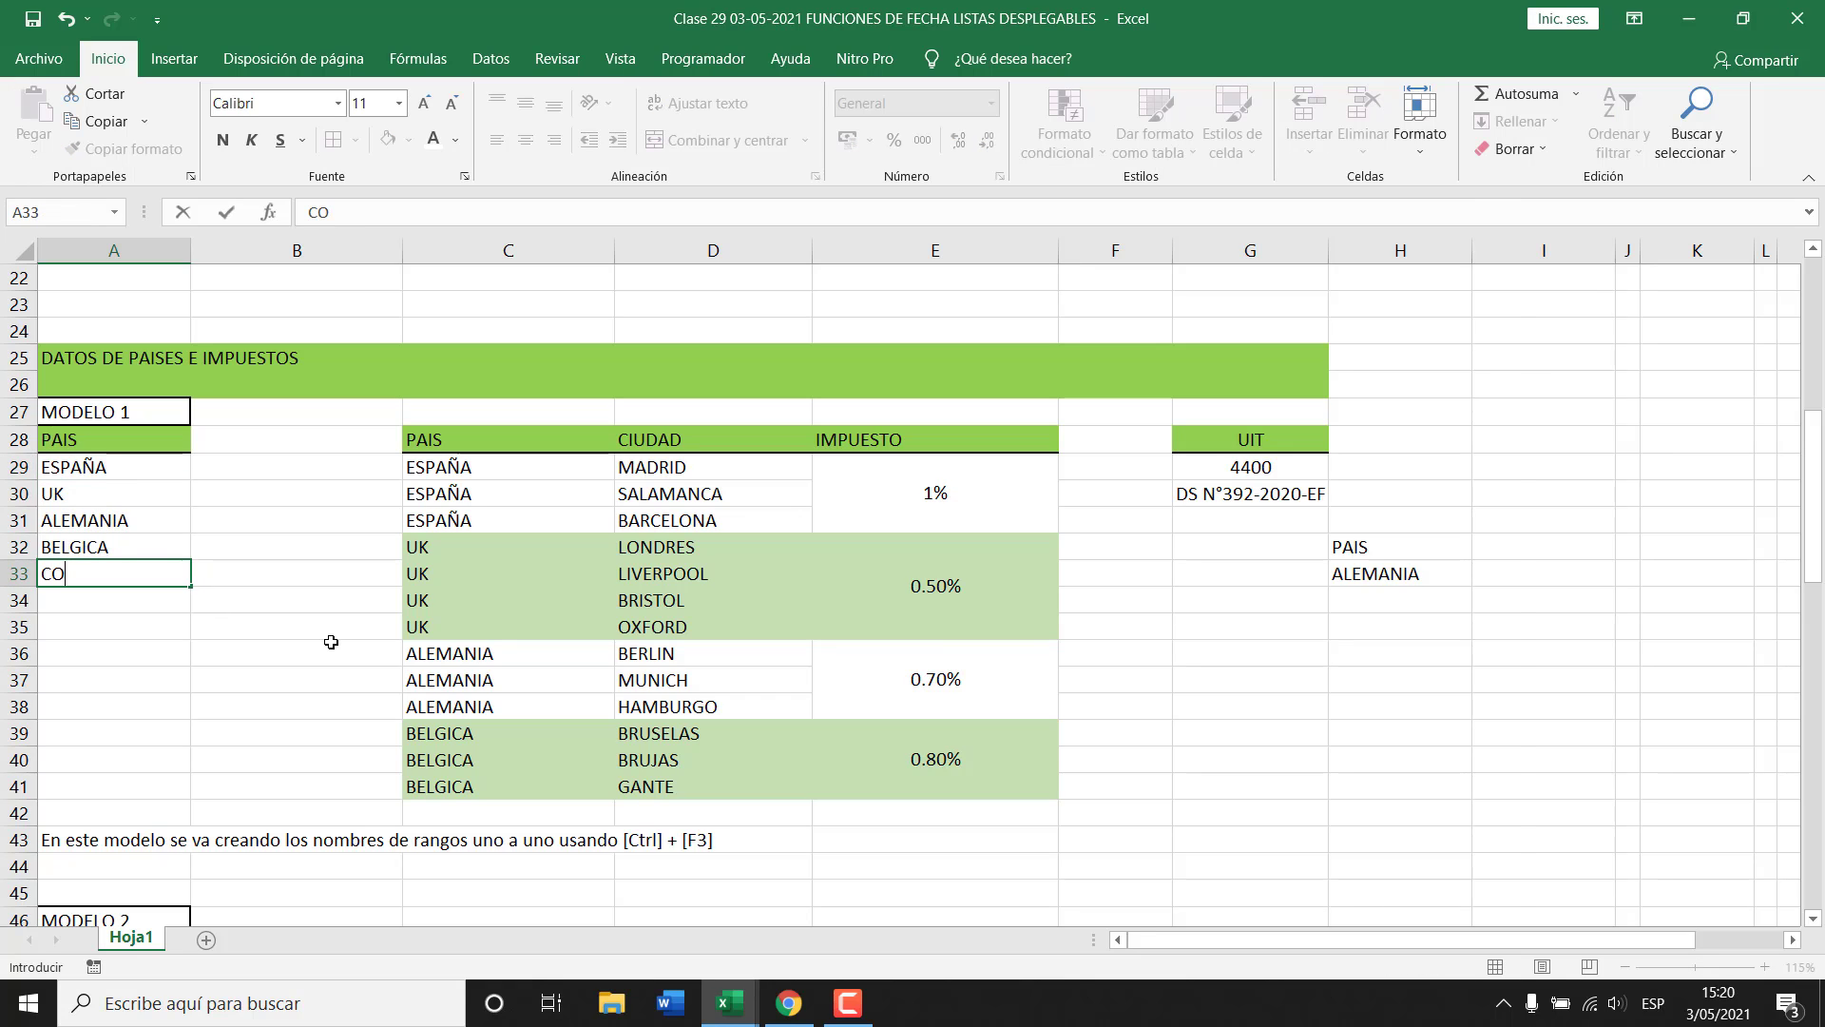
type("LOMBIA")
key("Return")
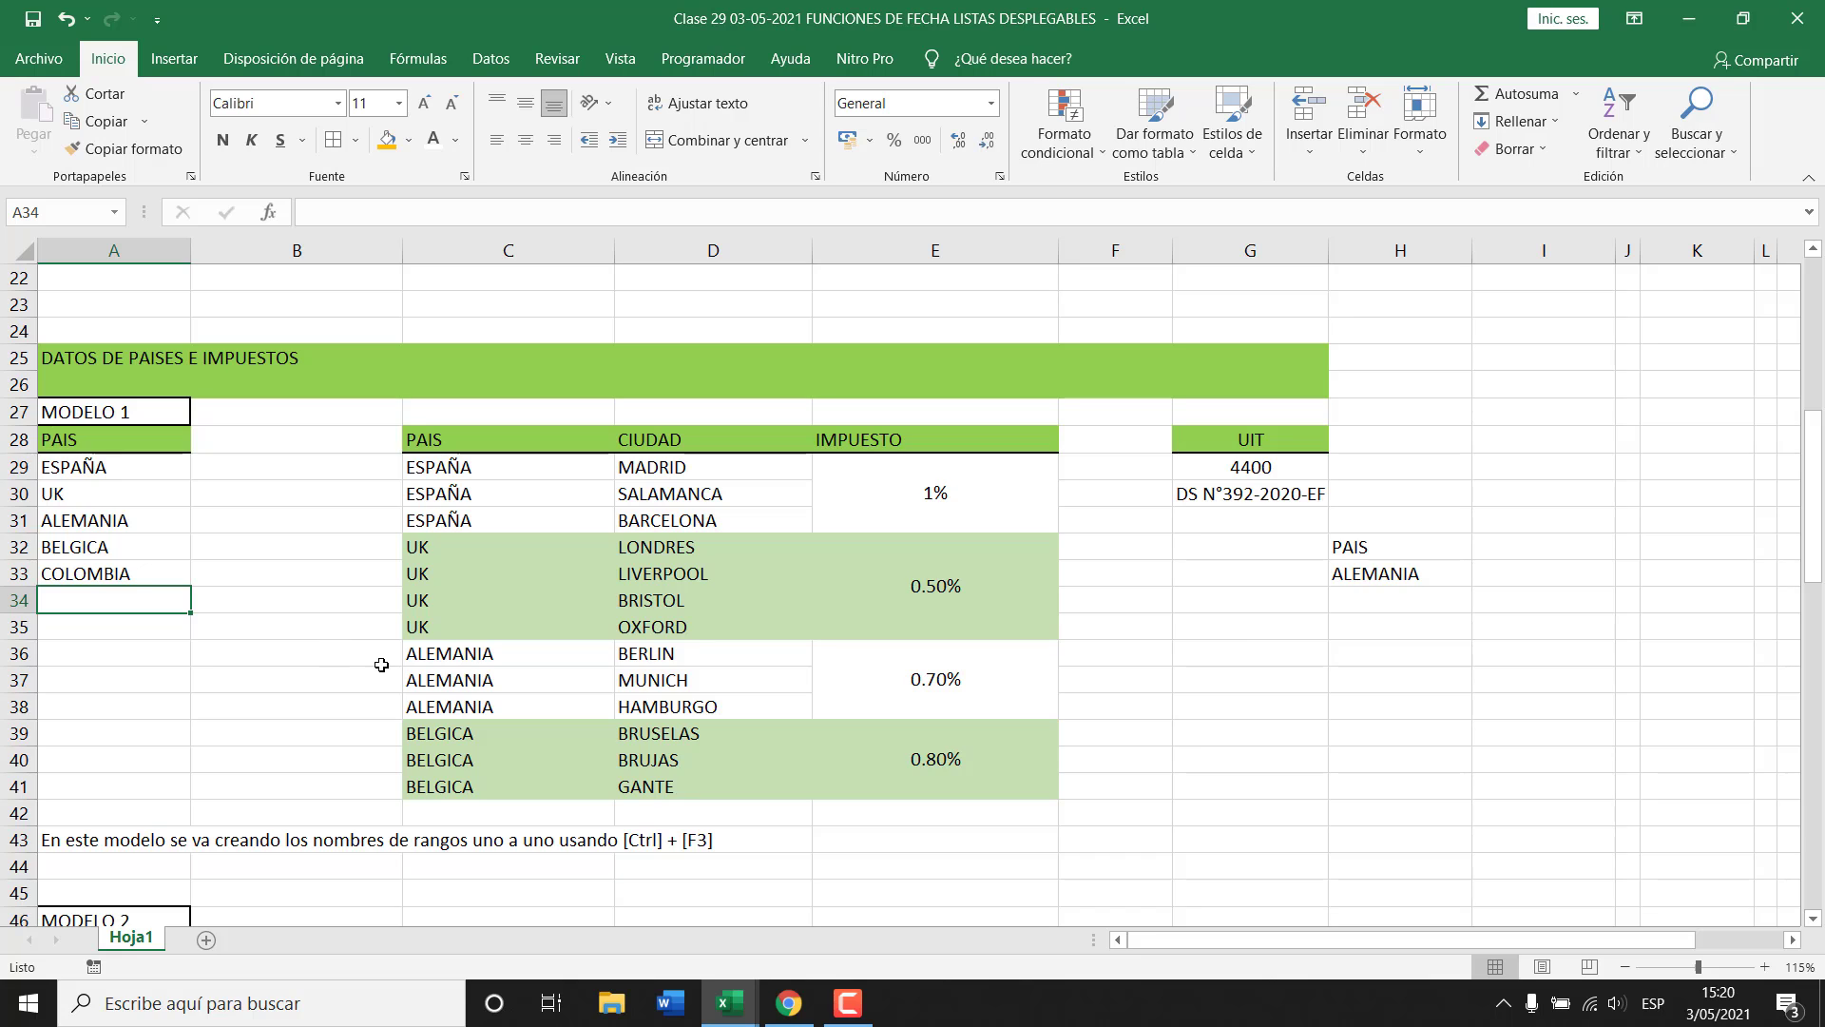
Confirm F8's country choices still omit COLOMBIA, then select A28:A33.
scroll(379, 659, "up", 2)
scroll(681, 618, "up", 5)
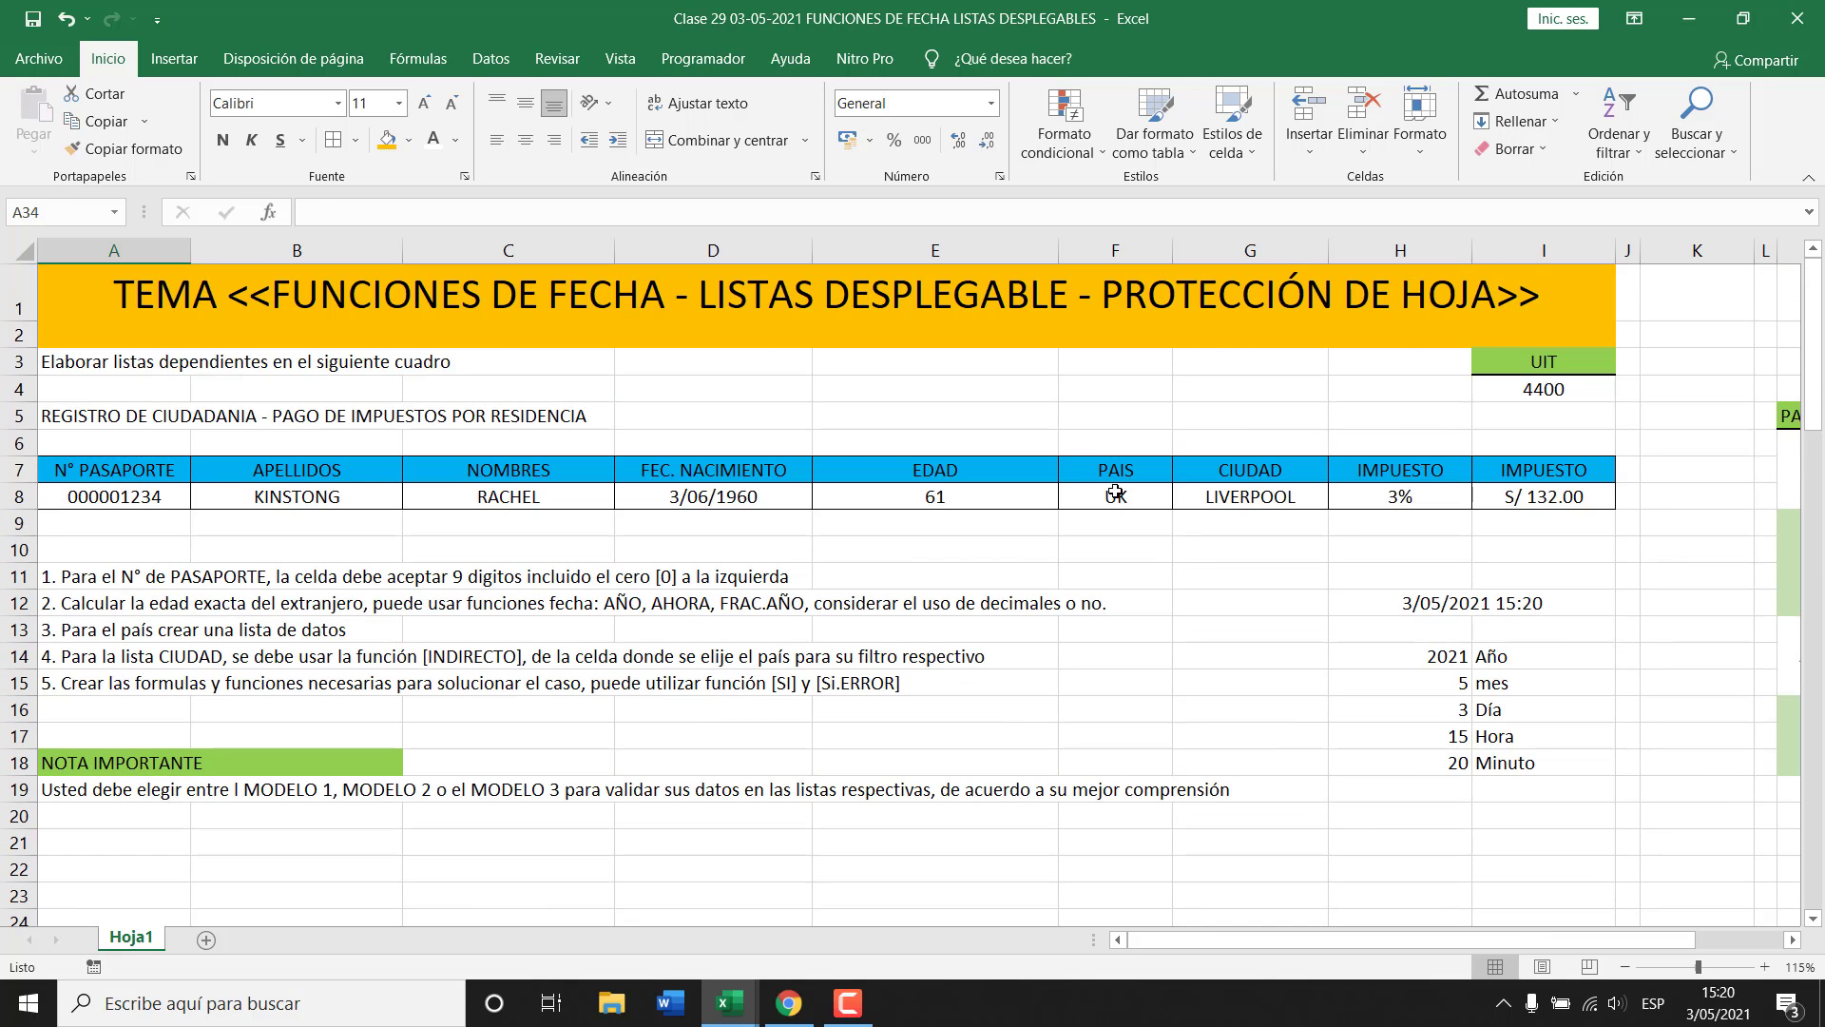
left_click(1117, 493)
left_click(1183, 498)
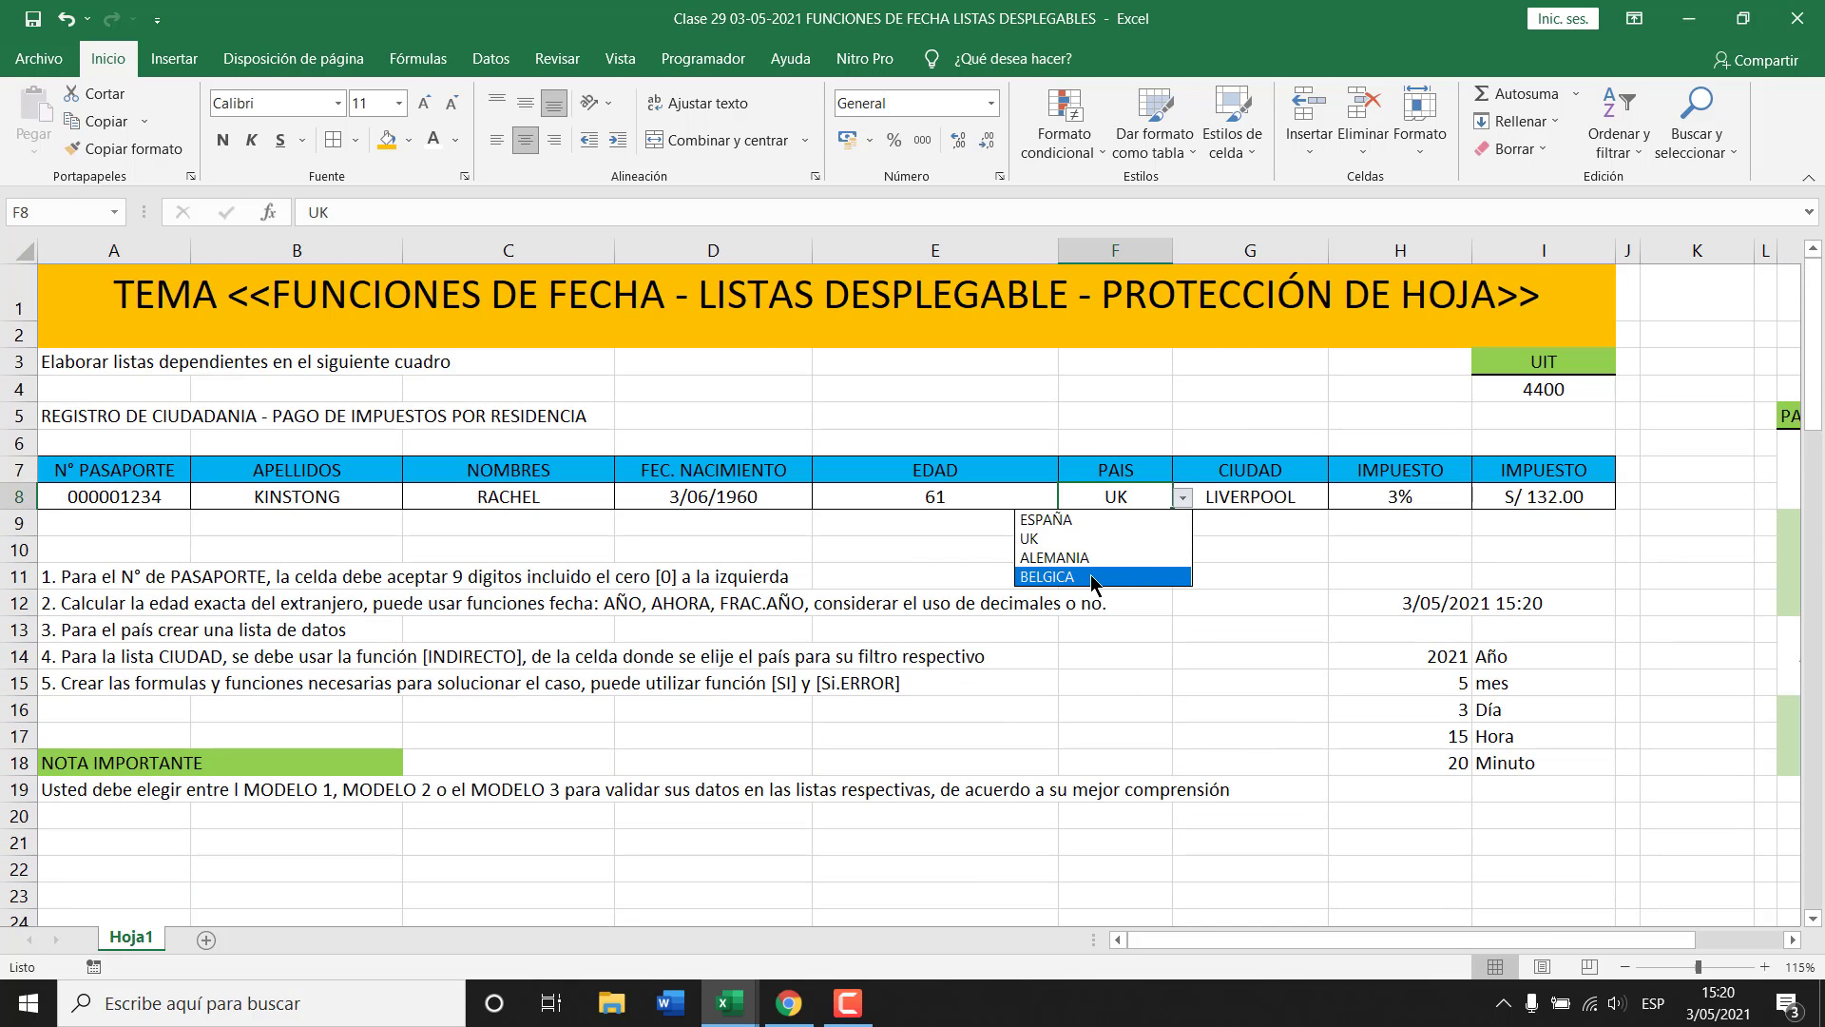
key("Escape")
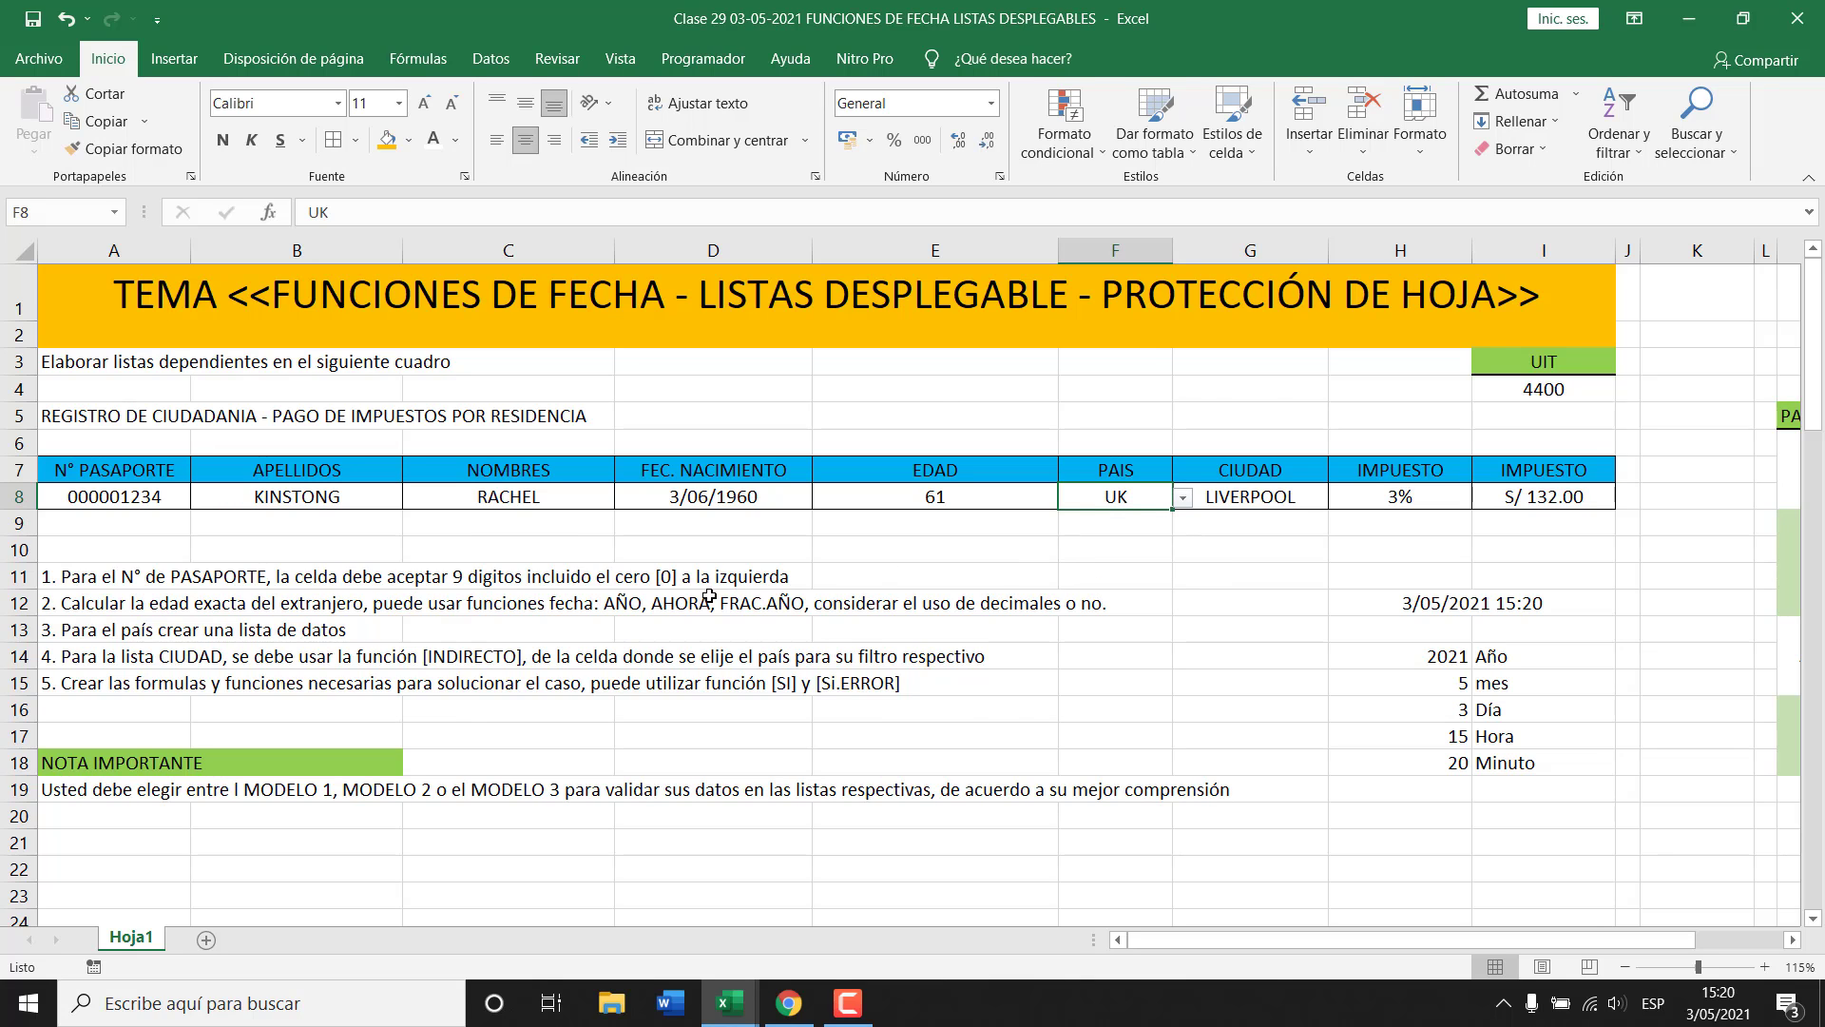
scroll(787, 596, "down", 7)
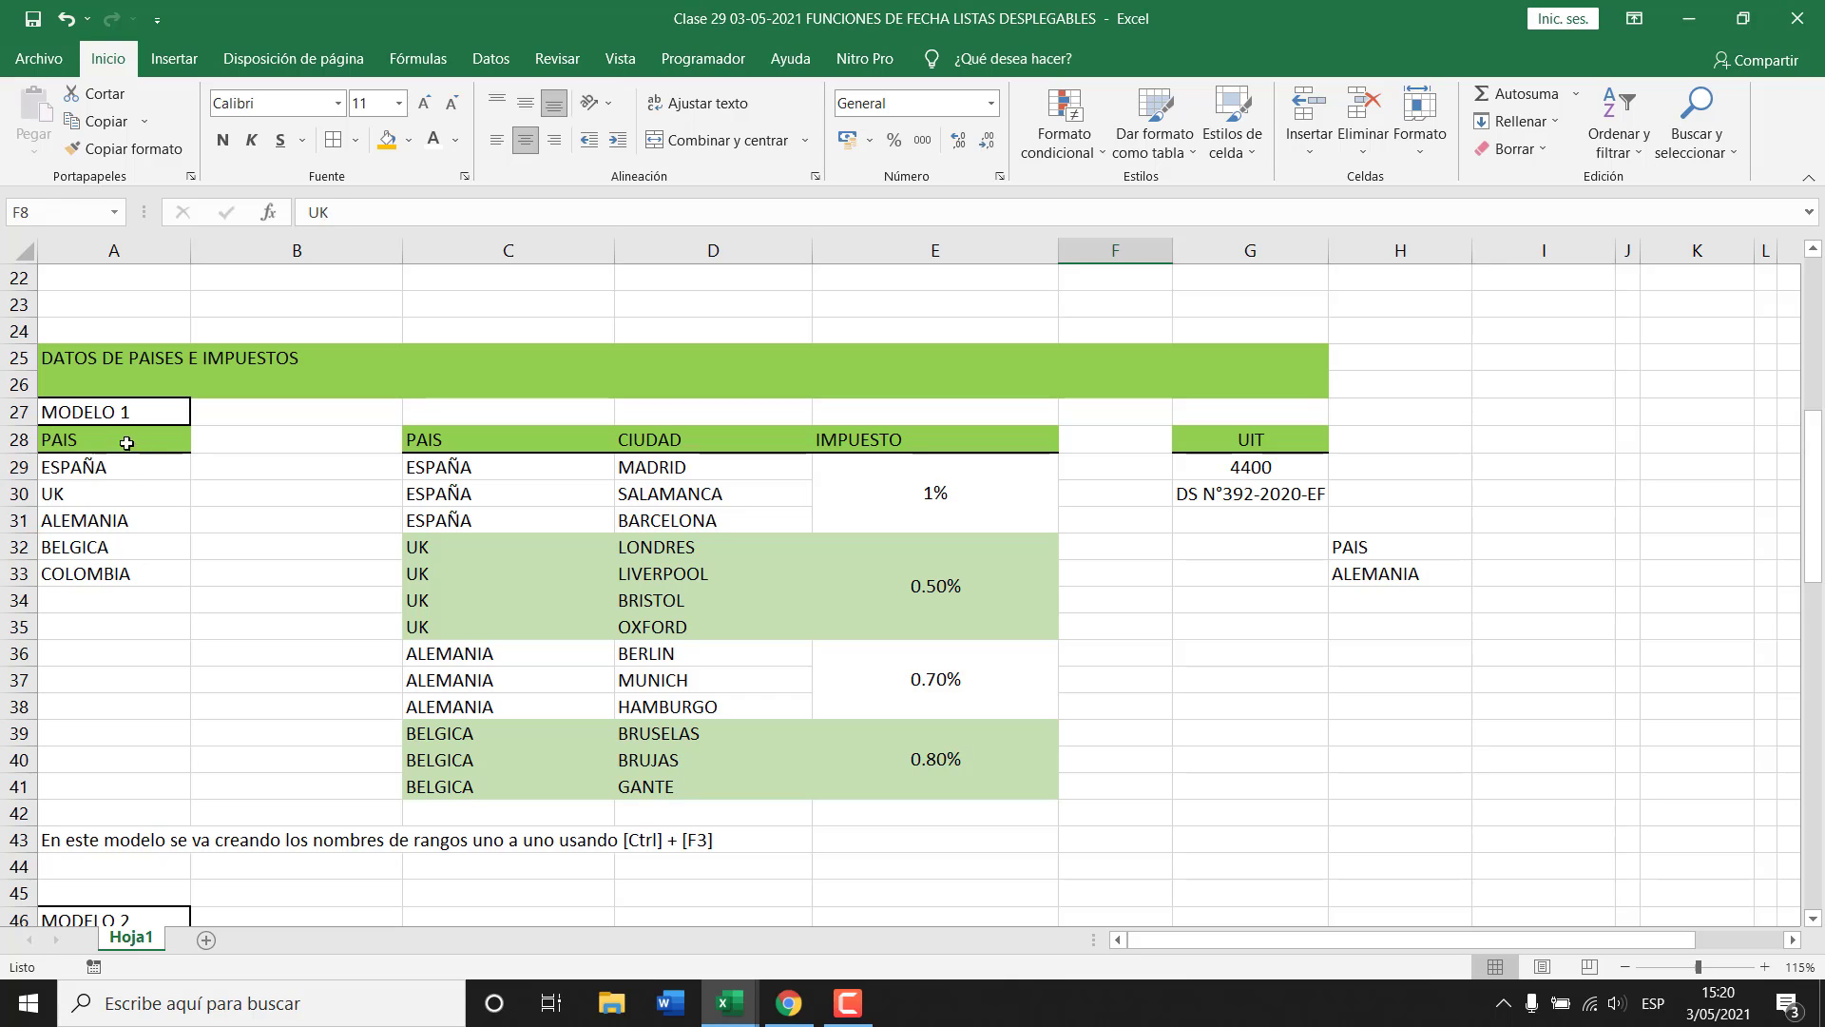
left_click_drag(123, 444, 123, 583)
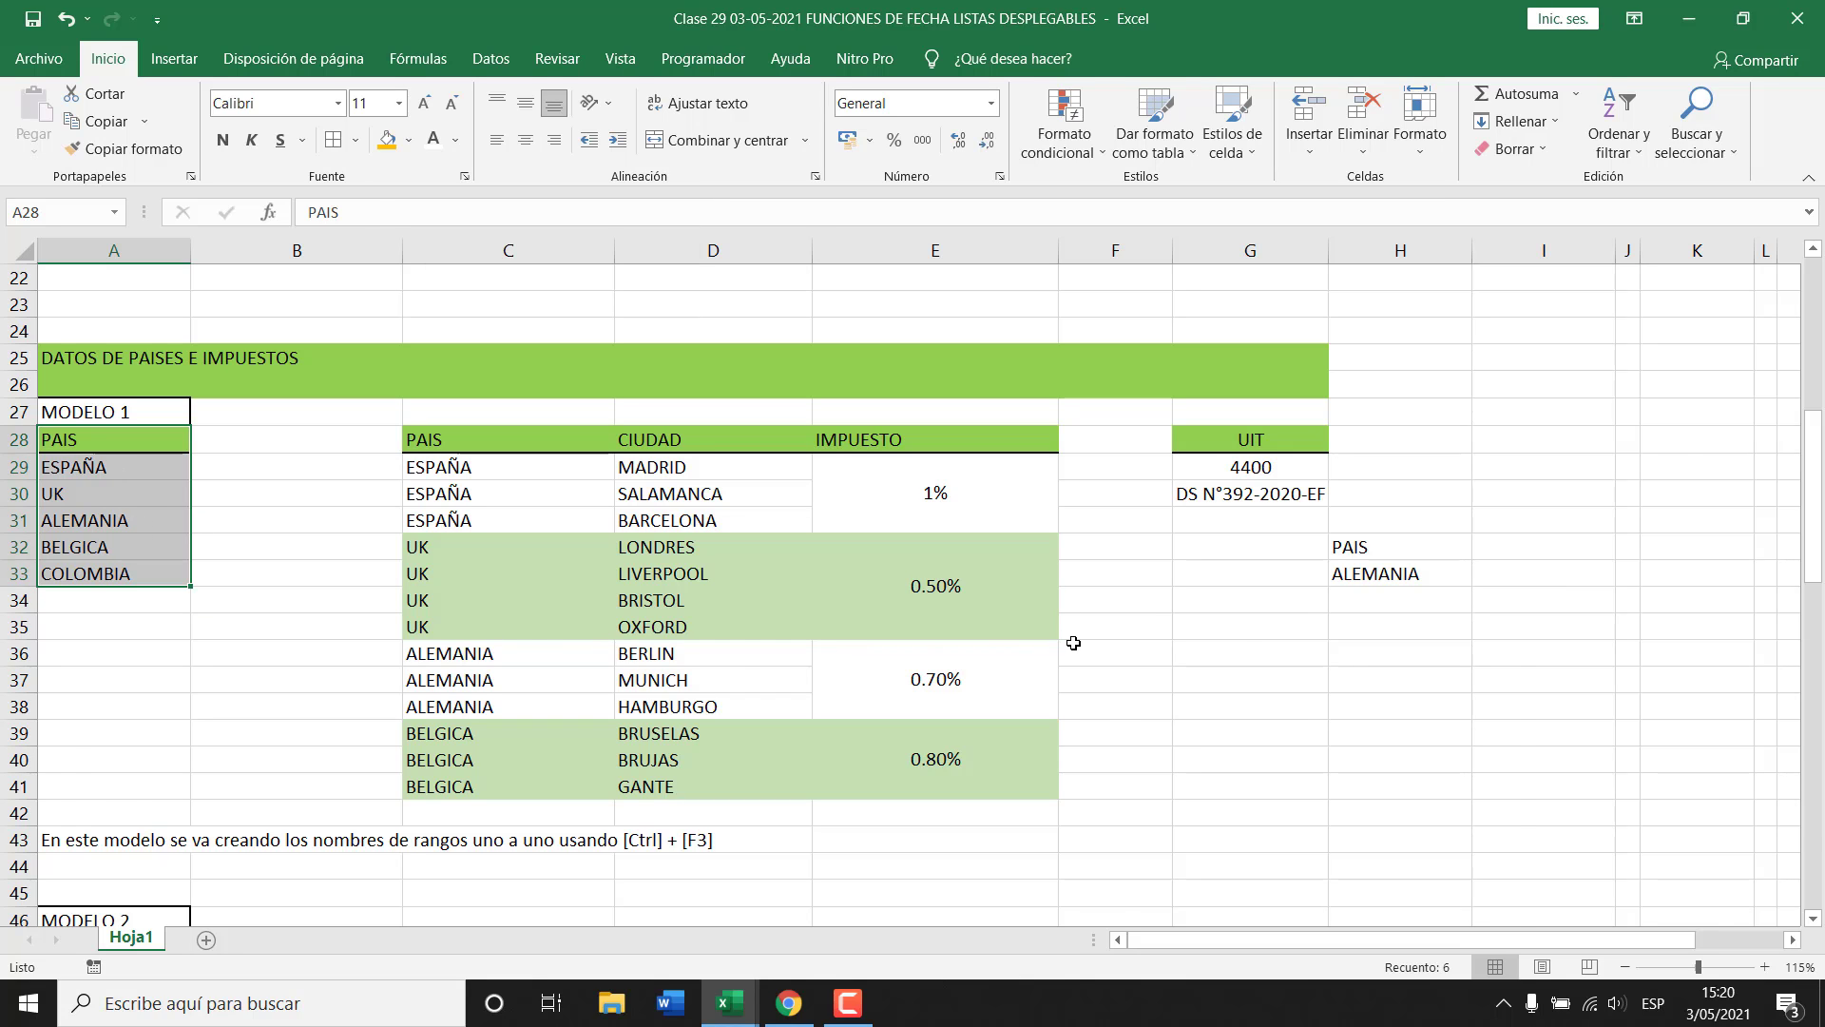
Review the record's passport cell A8, the age formula in E8 and the F8:G8 cells.
key("ctrl+Tab")
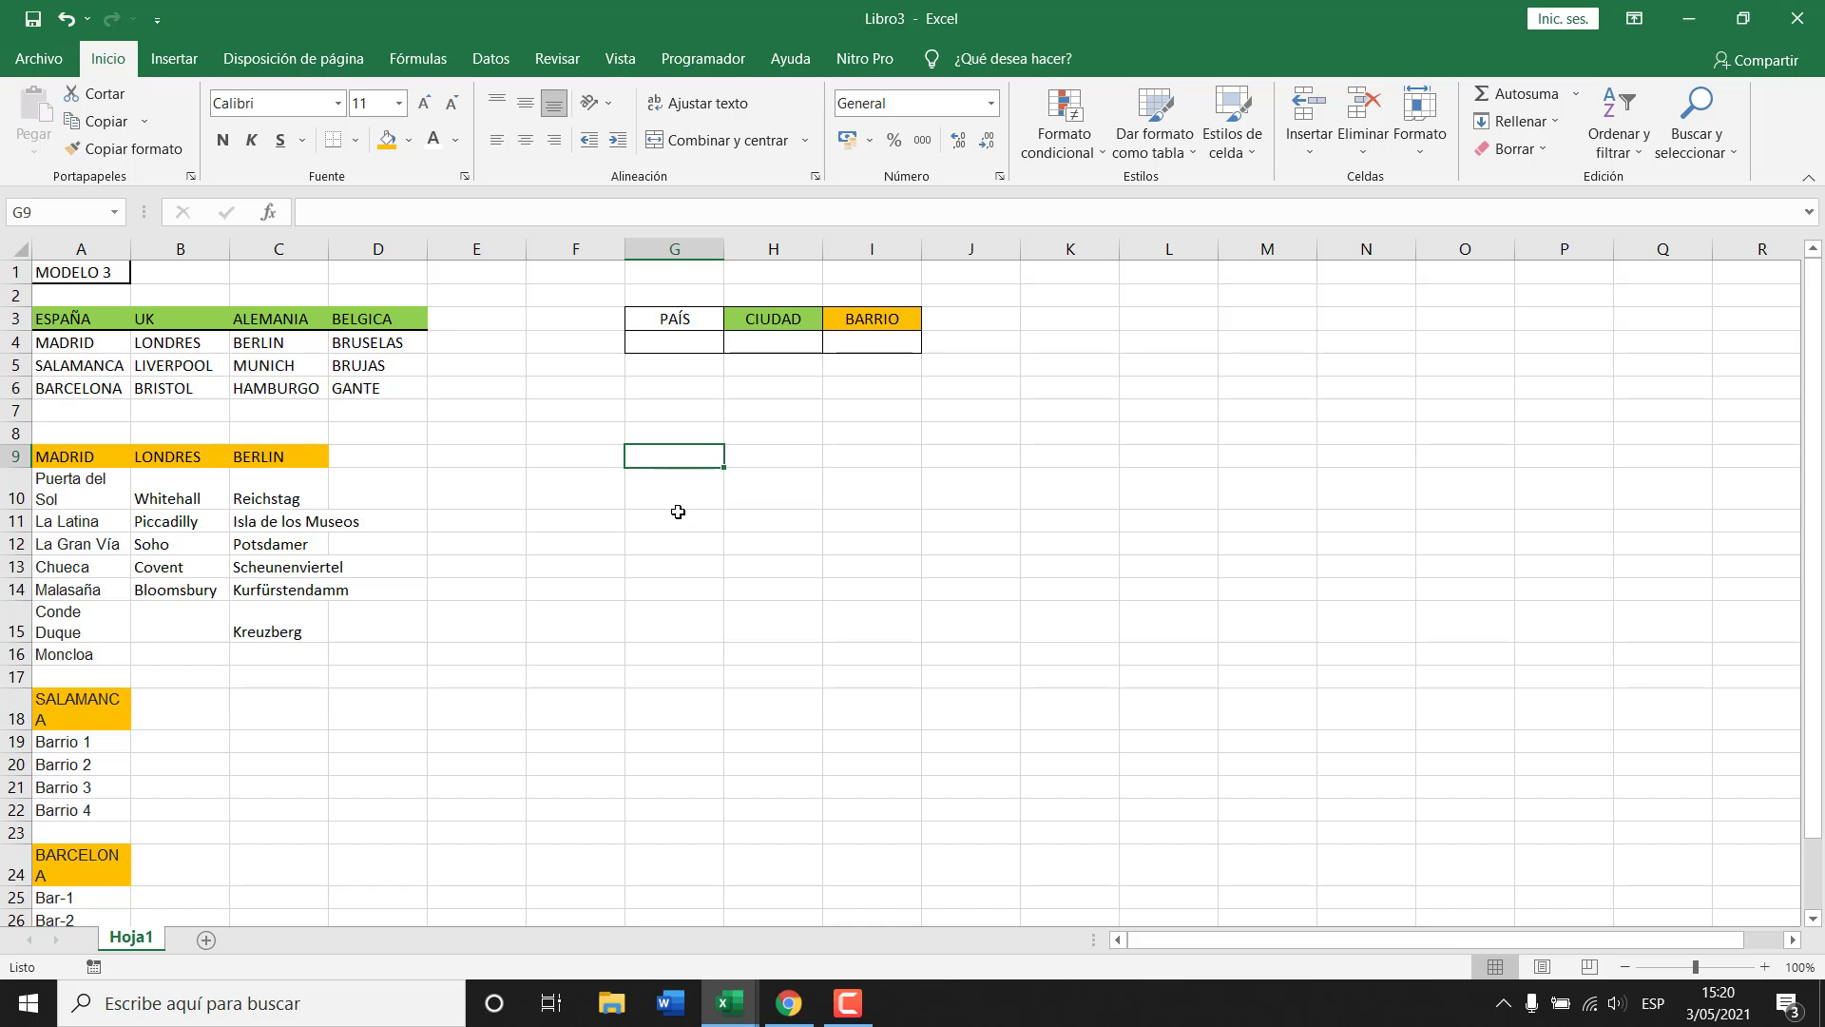
left_click(681, 340)
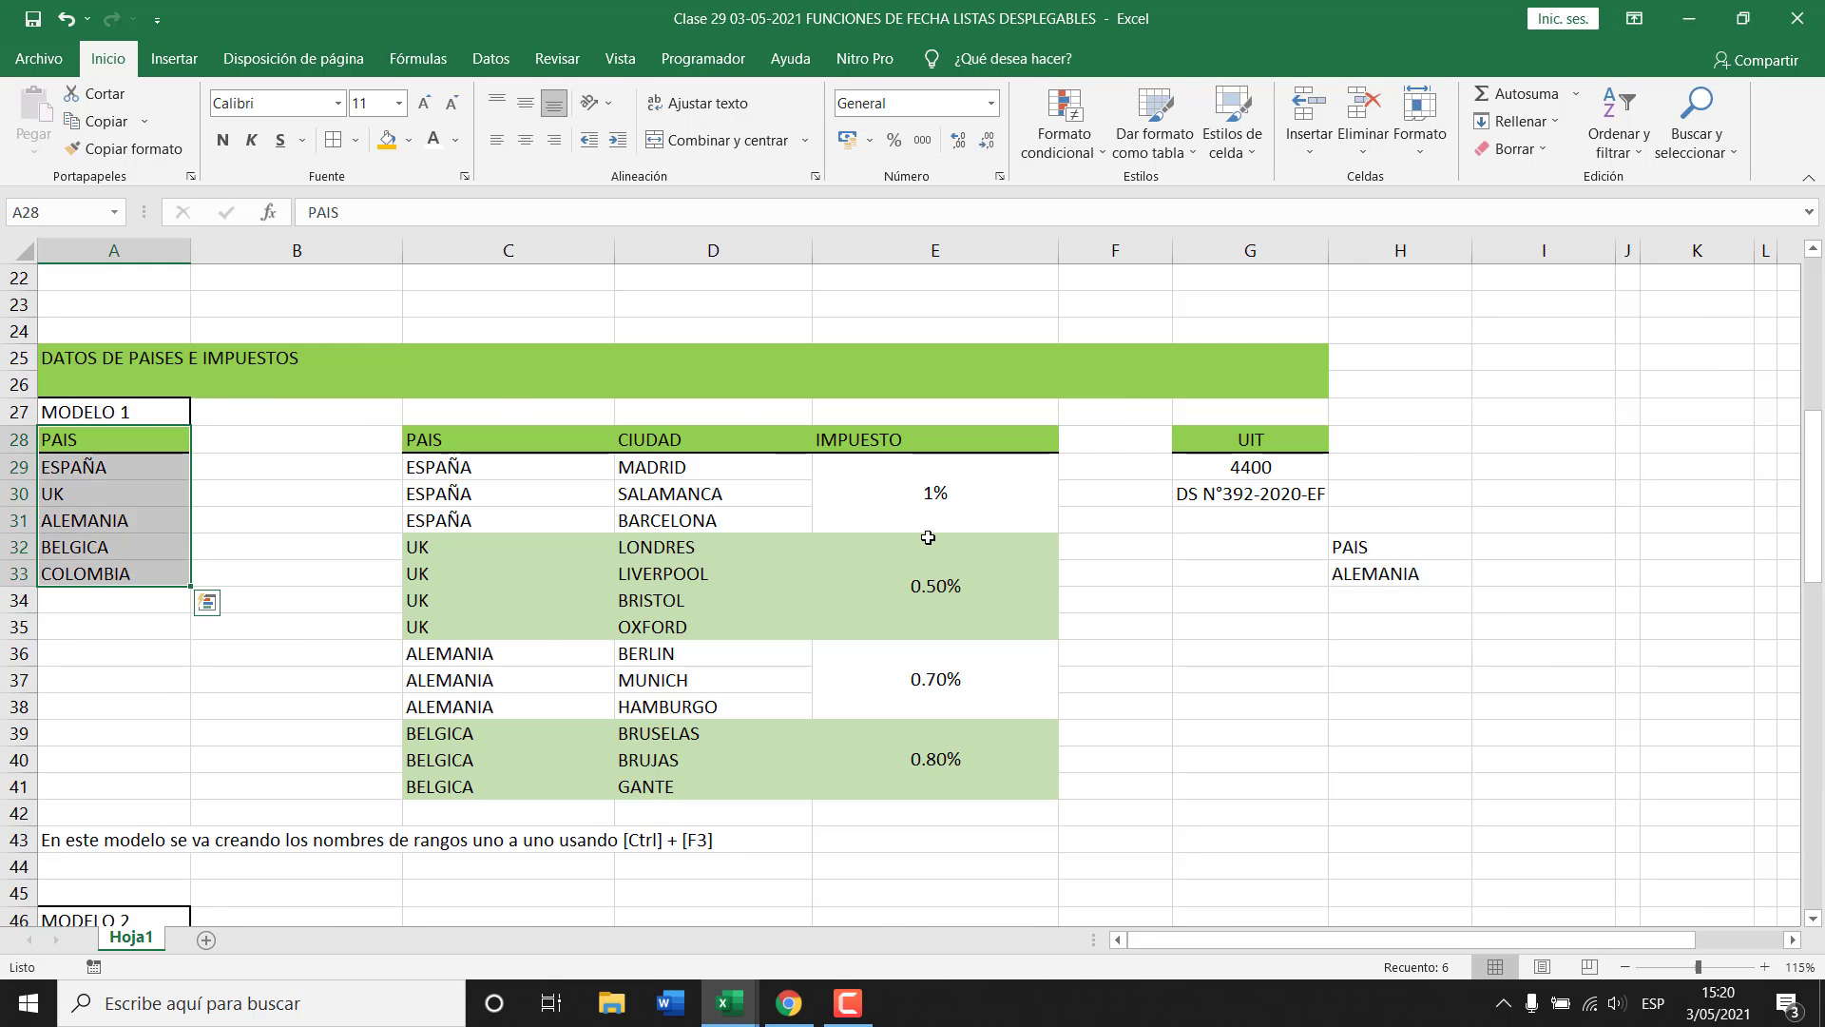
scroll(928, 538, "up", 7)
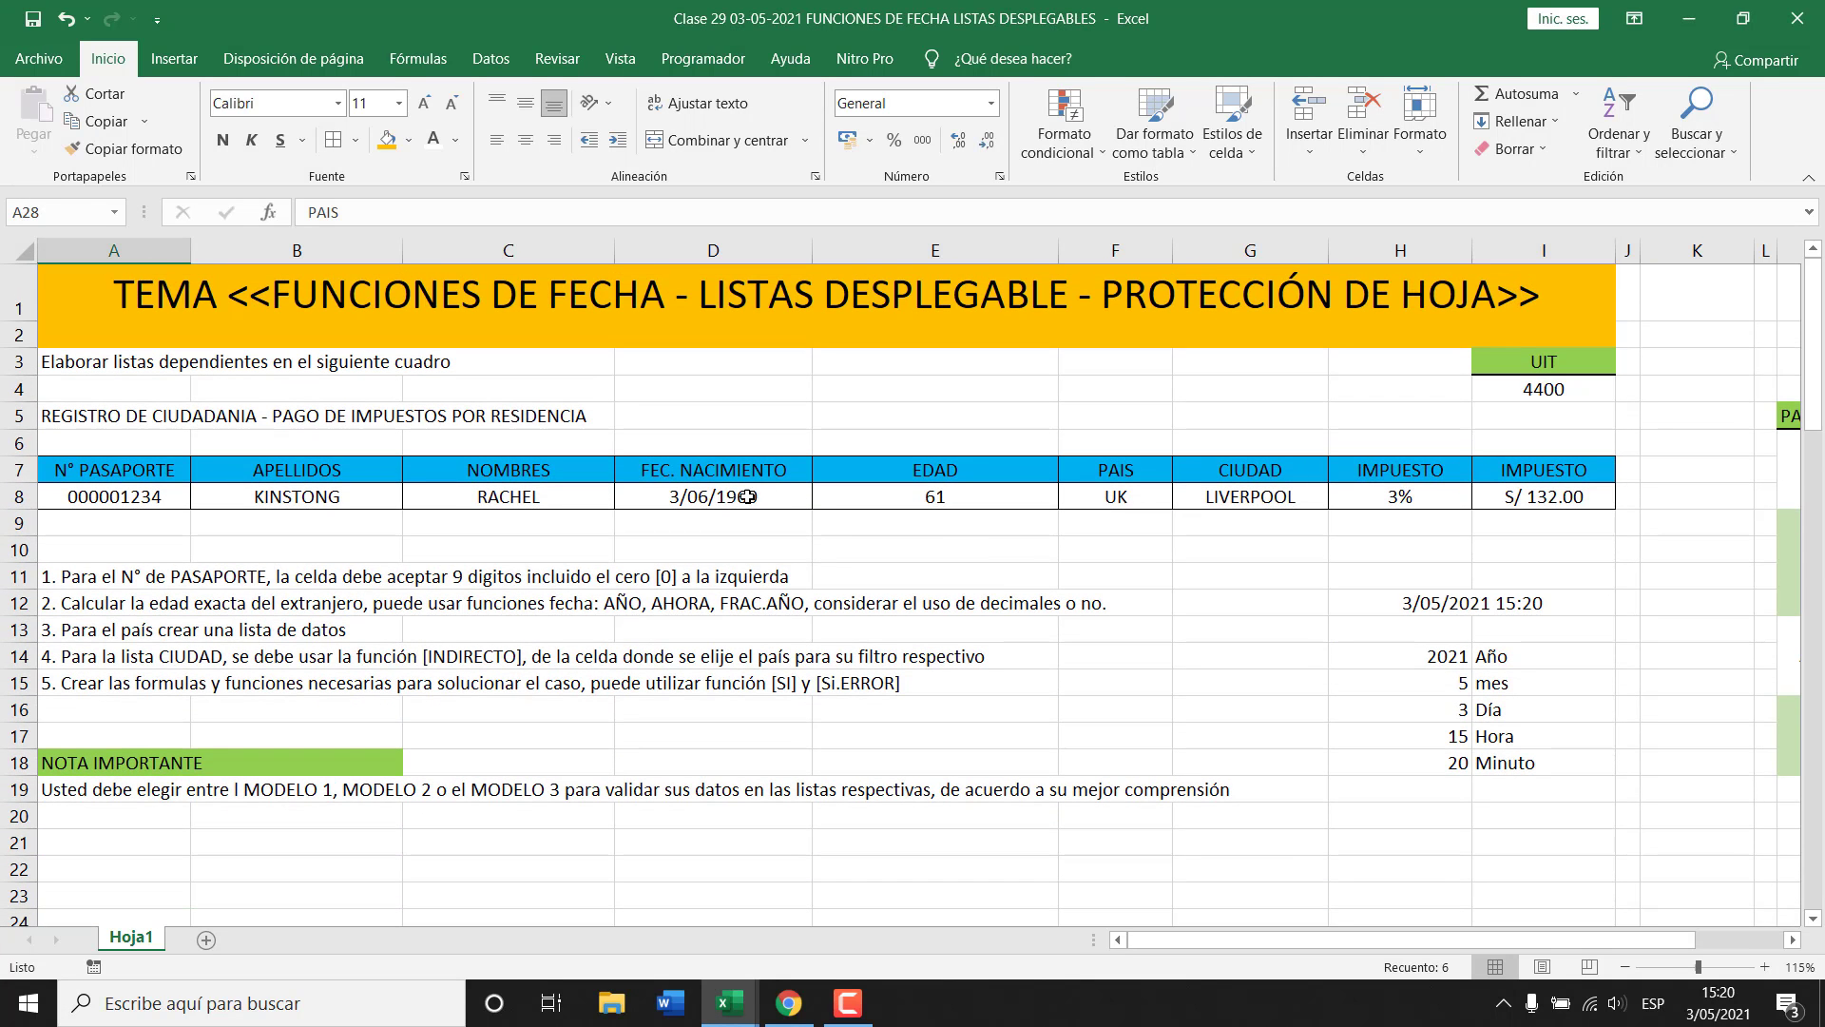
left_click(115, 496)
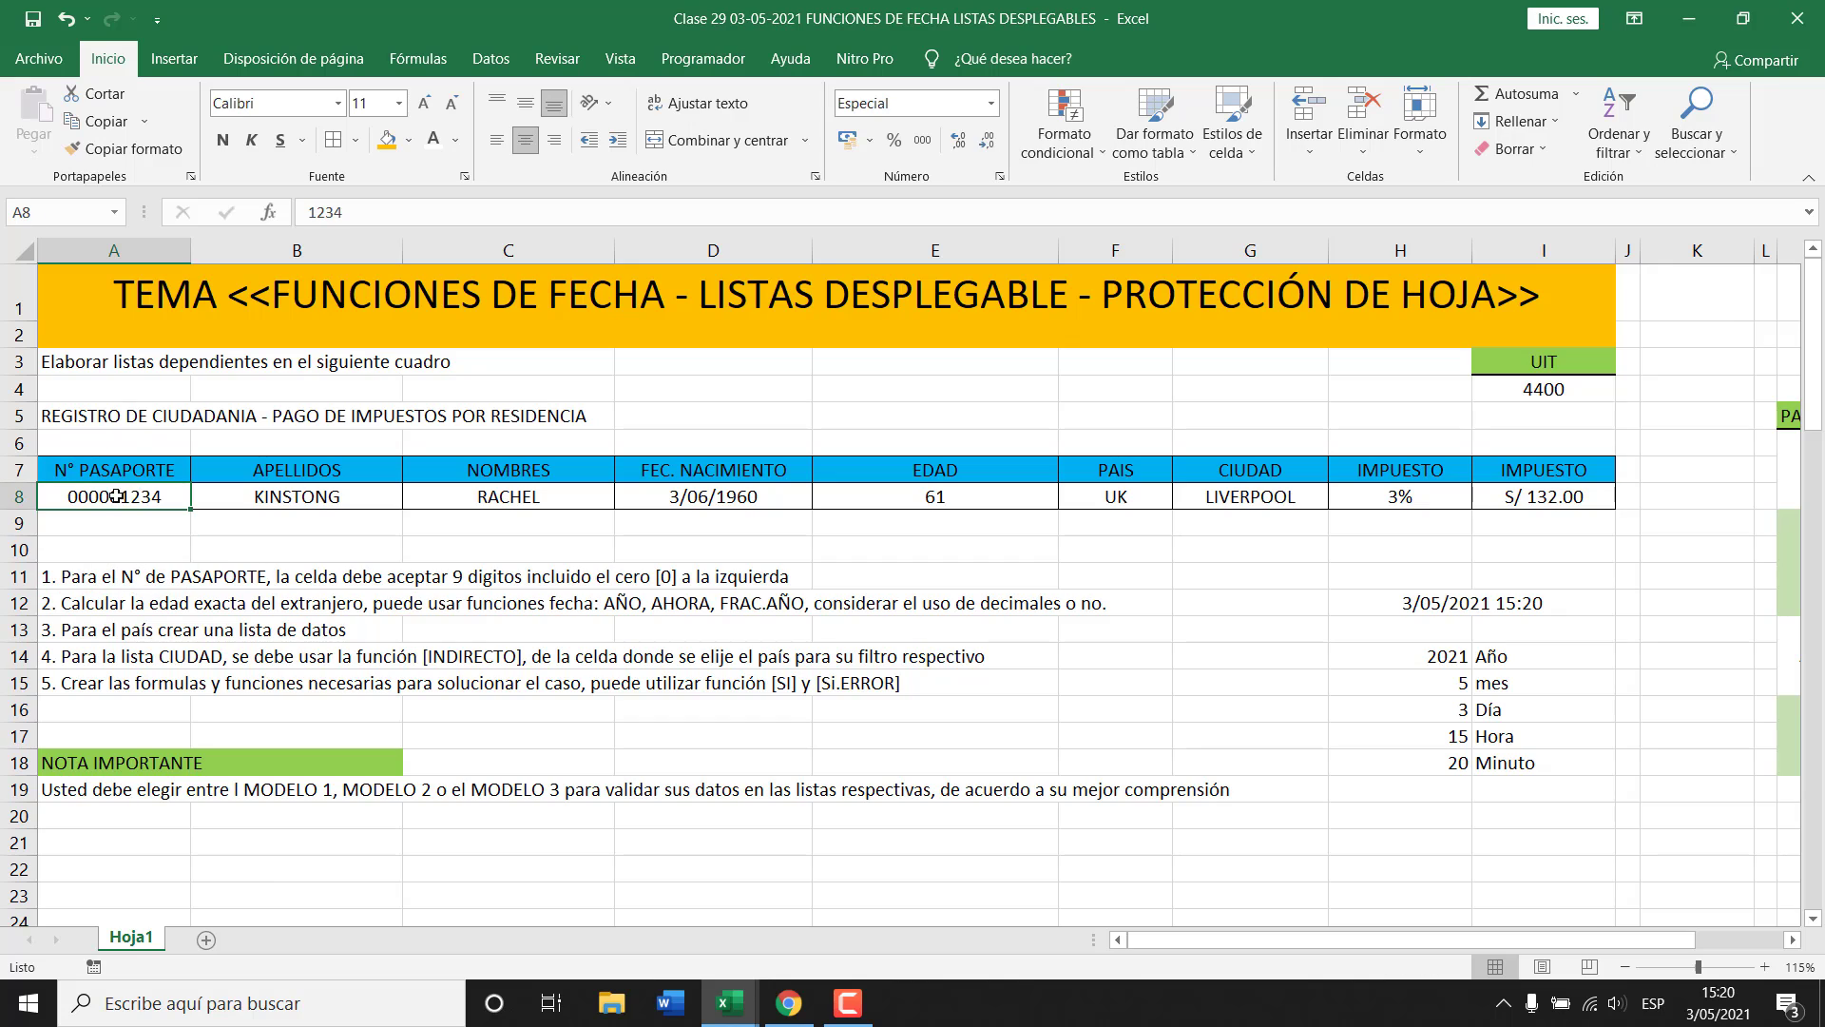
left_click(966, 498)
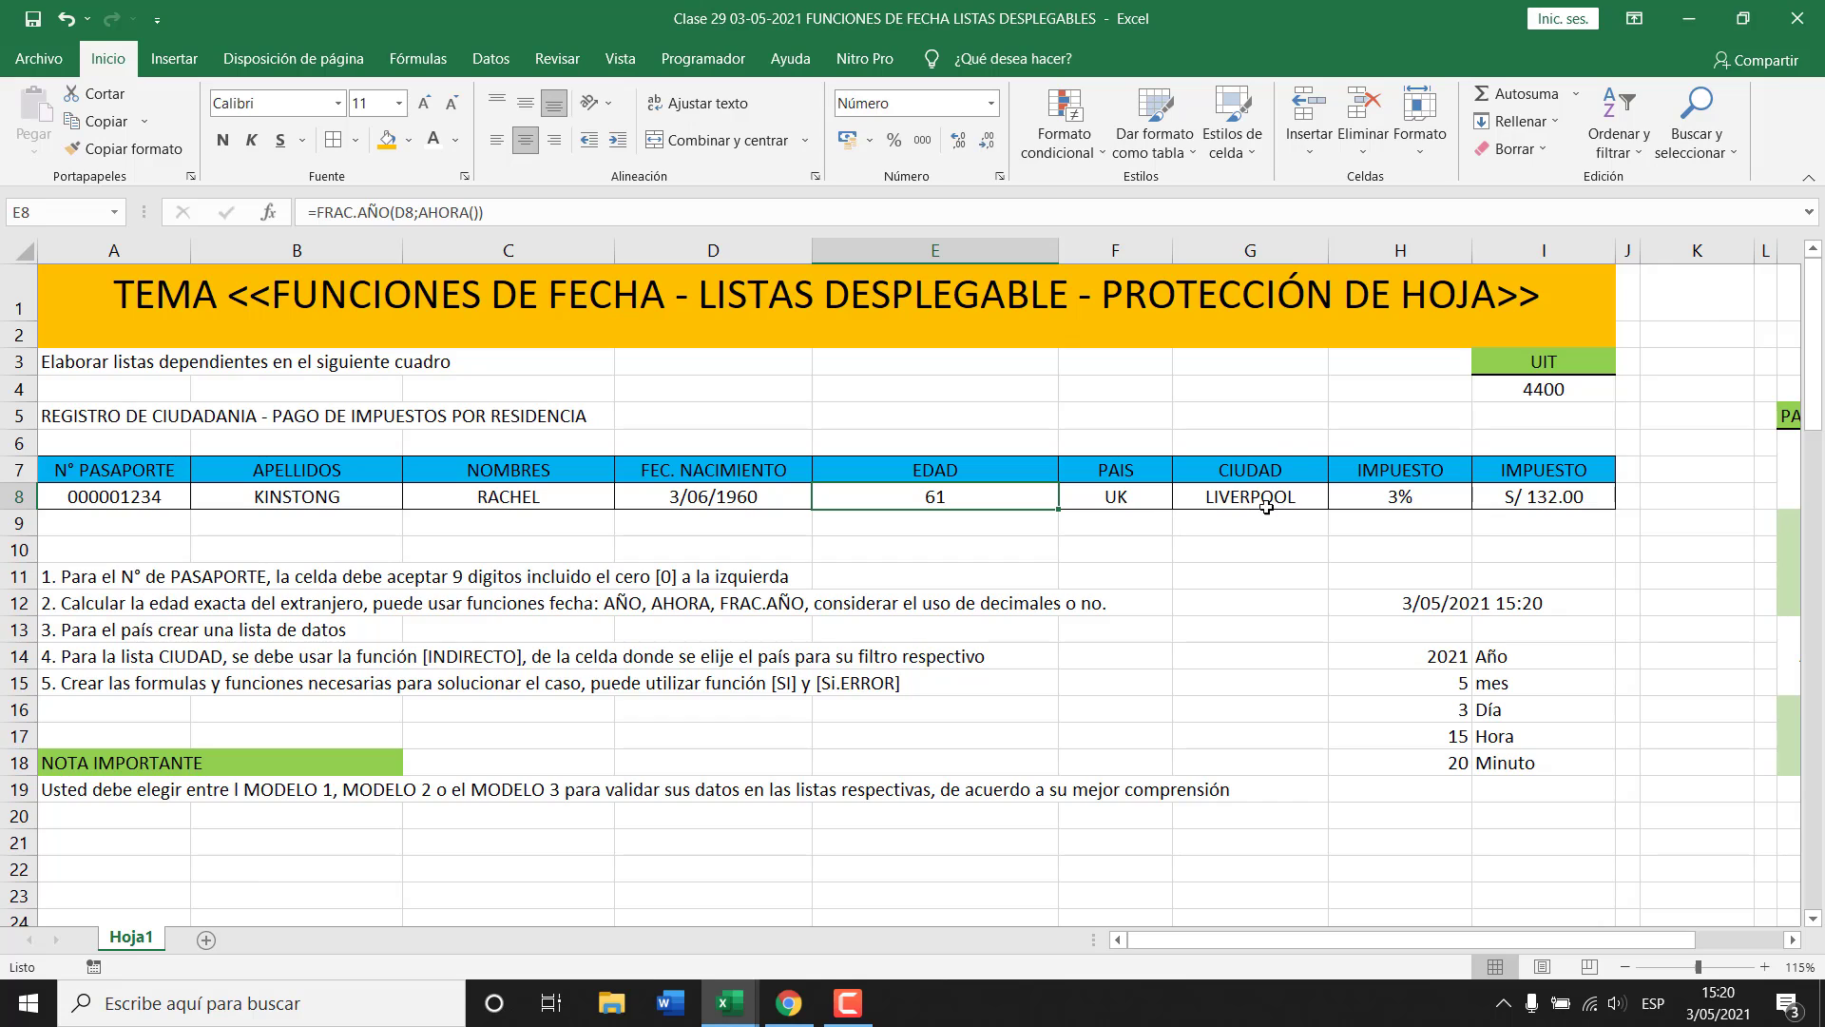
left_click_drag(1135, 489, 1246, 496)
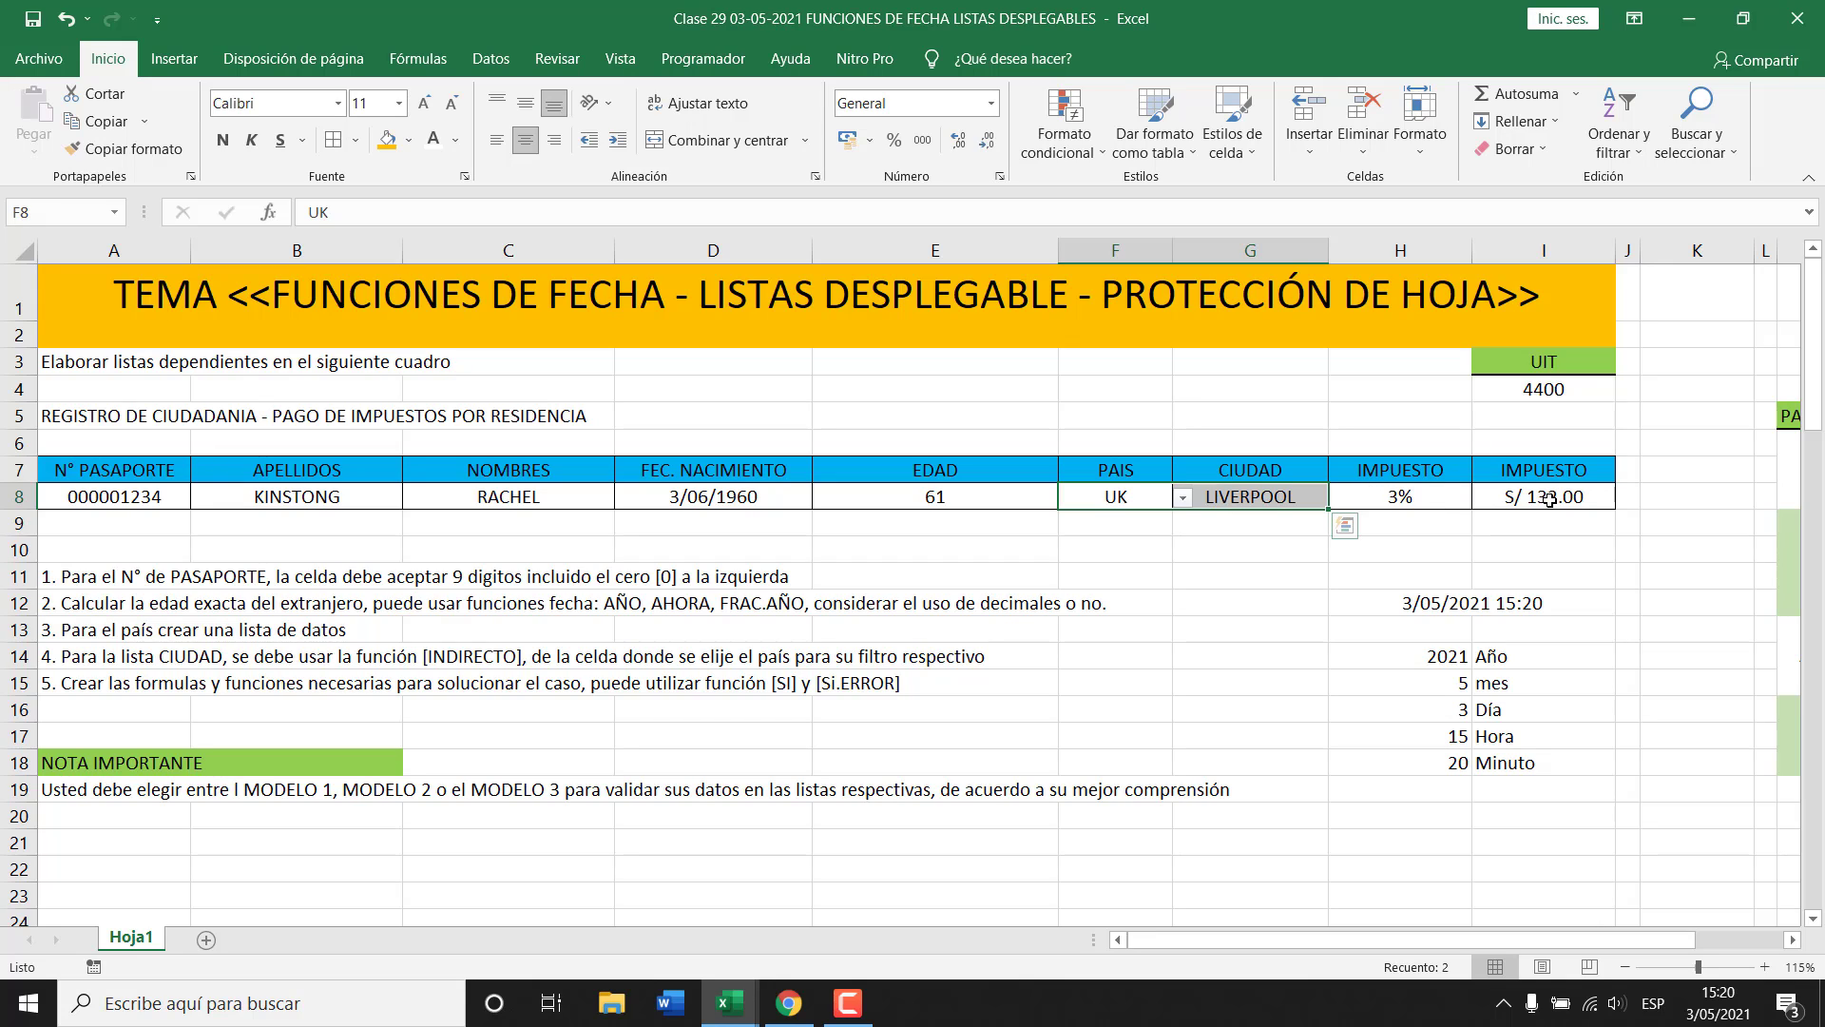
Rename the tax headers to 'IMPUESTO %' and 'IMPUESTO S/', then return to Libro3.
double_click(1448, 468)
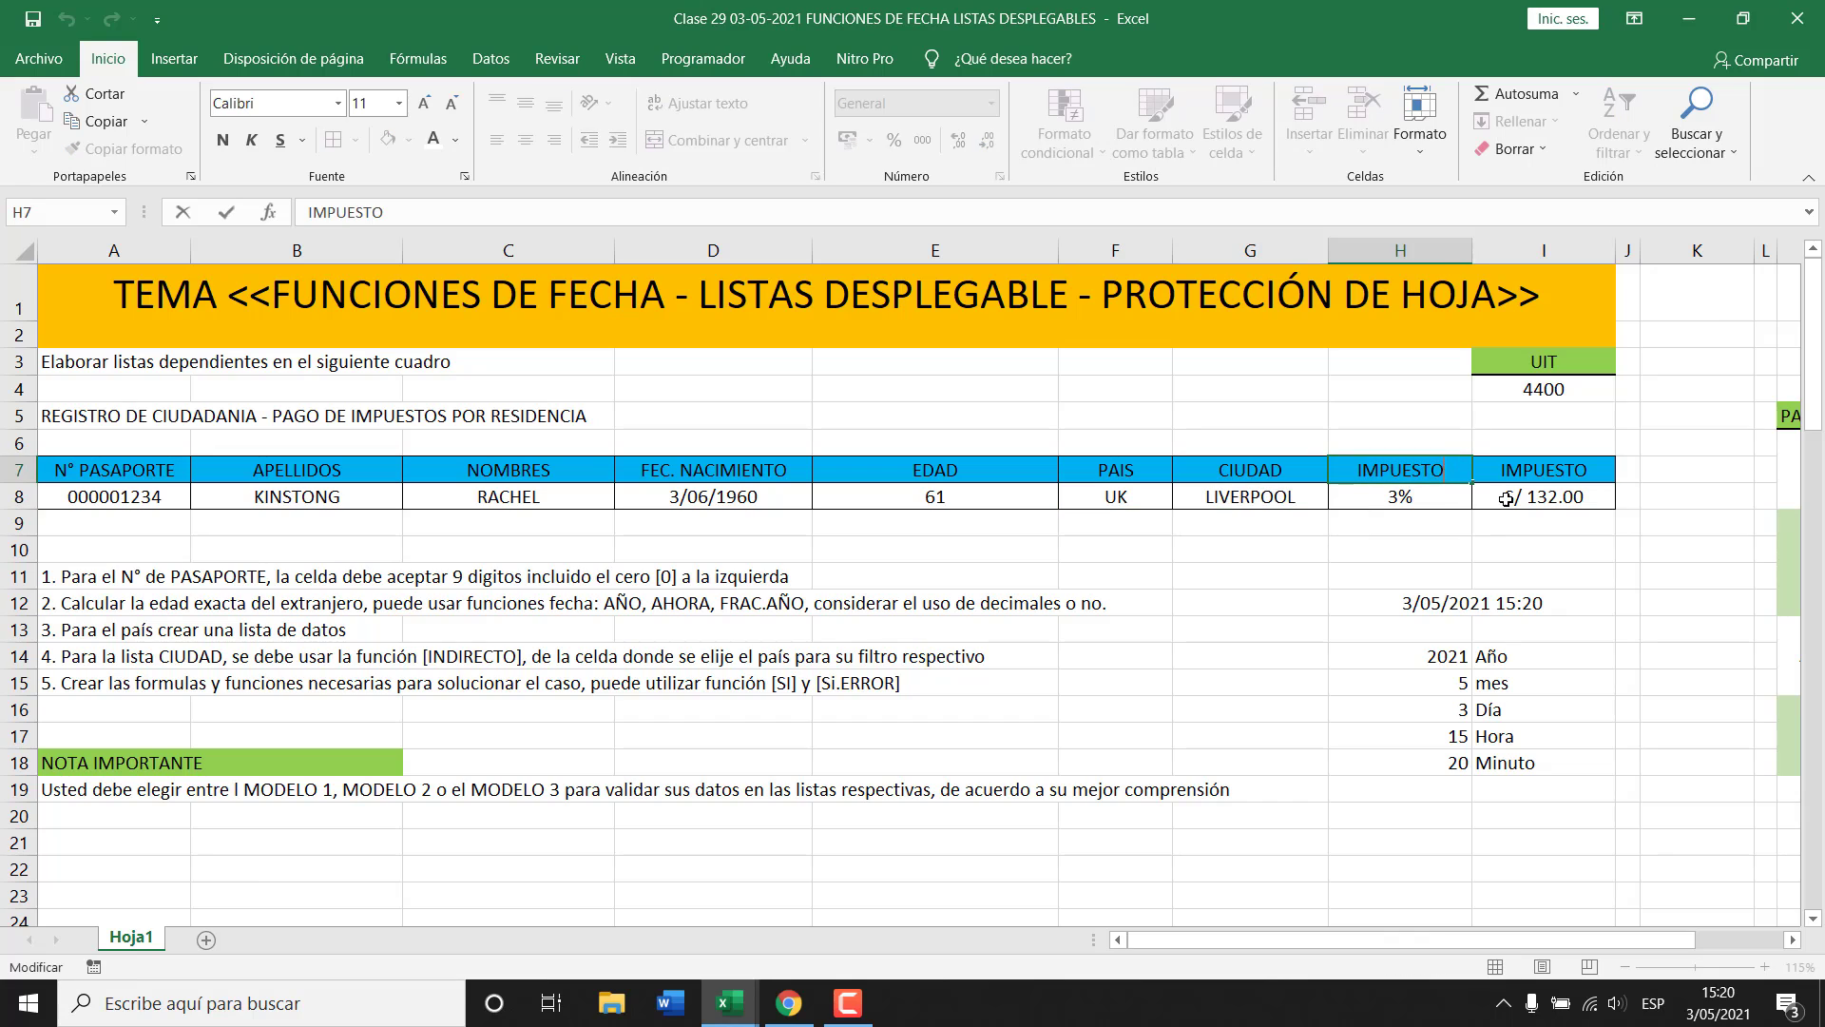
type("%")
key("Return")
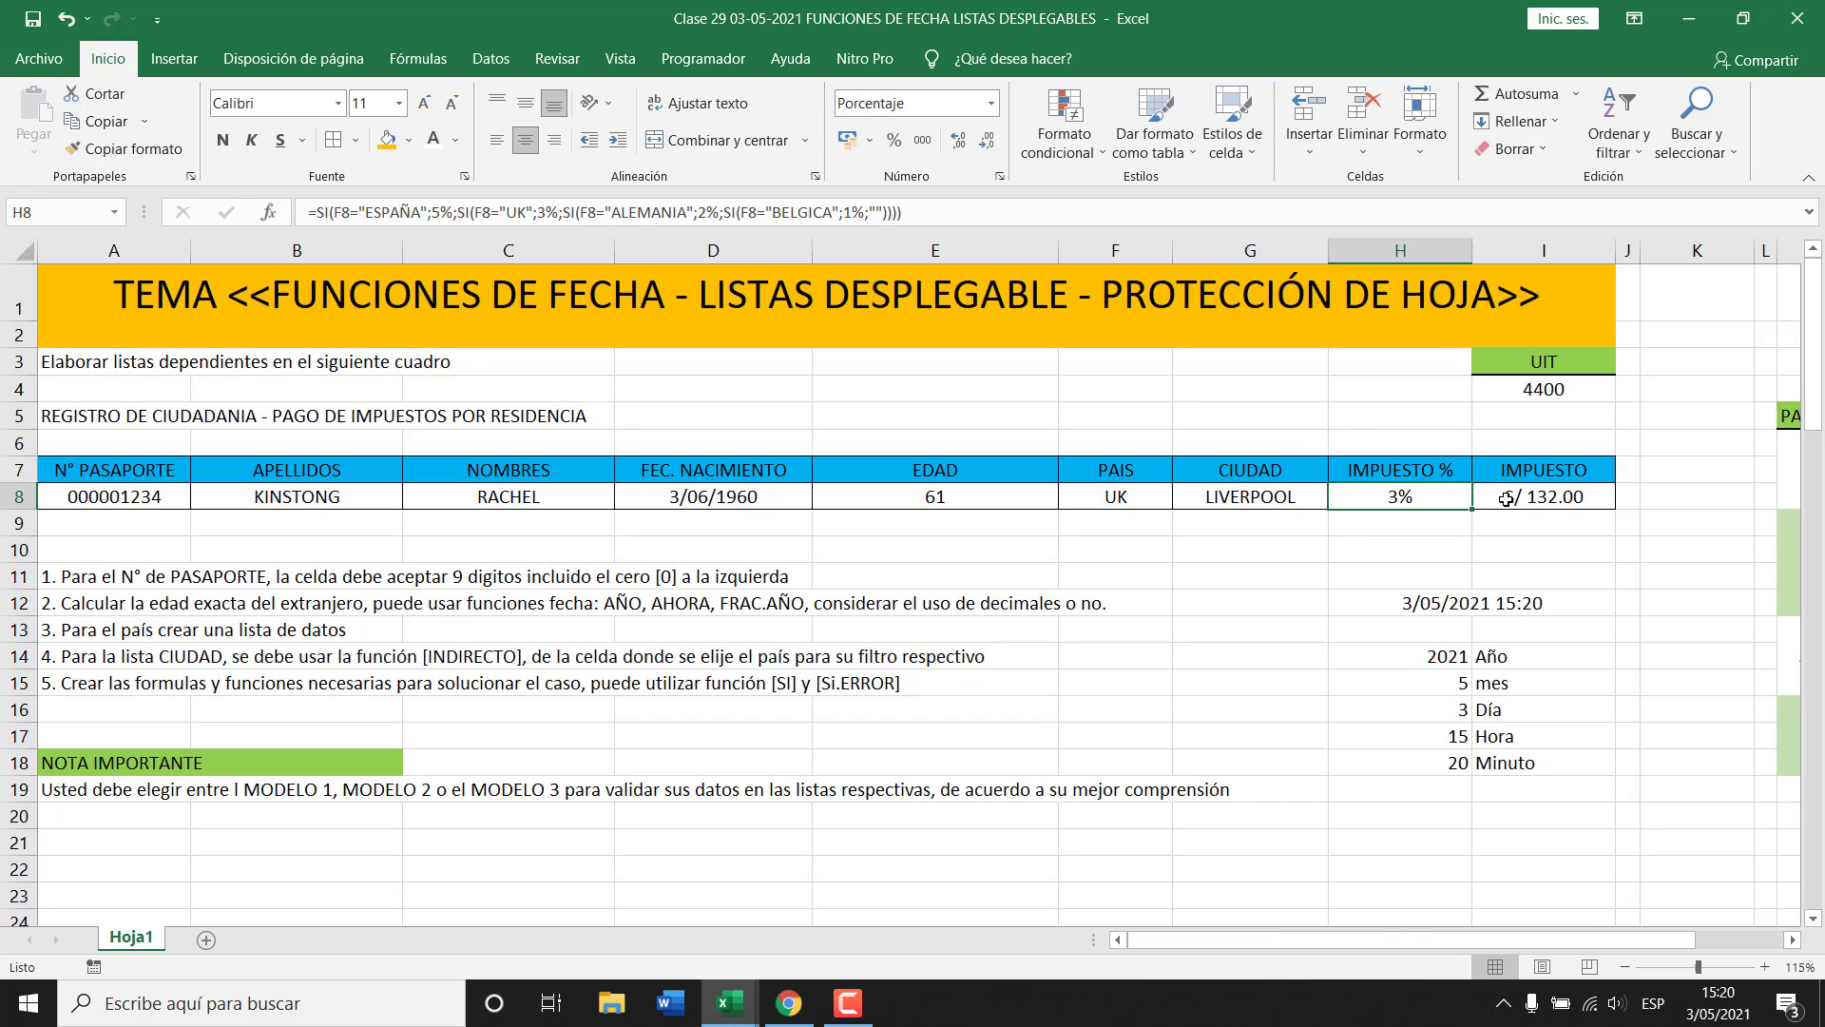
left_click(1368, 520)
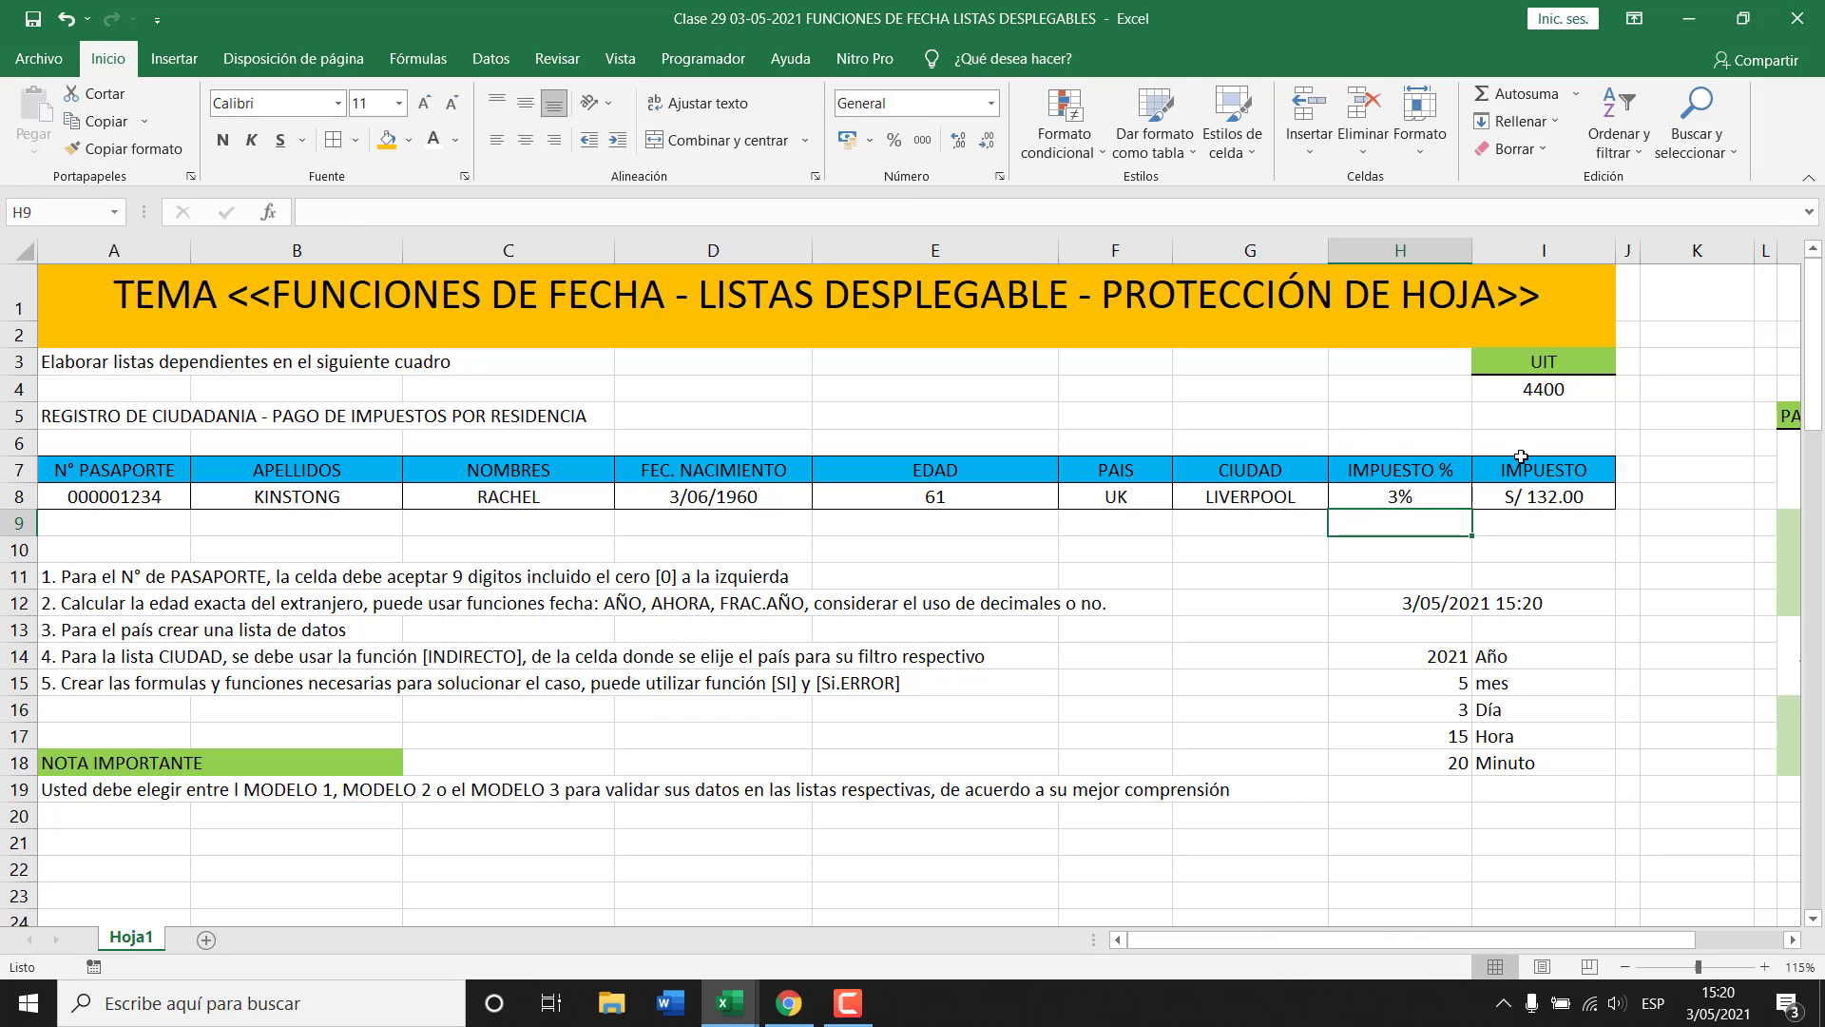
double_click(1594, 471)
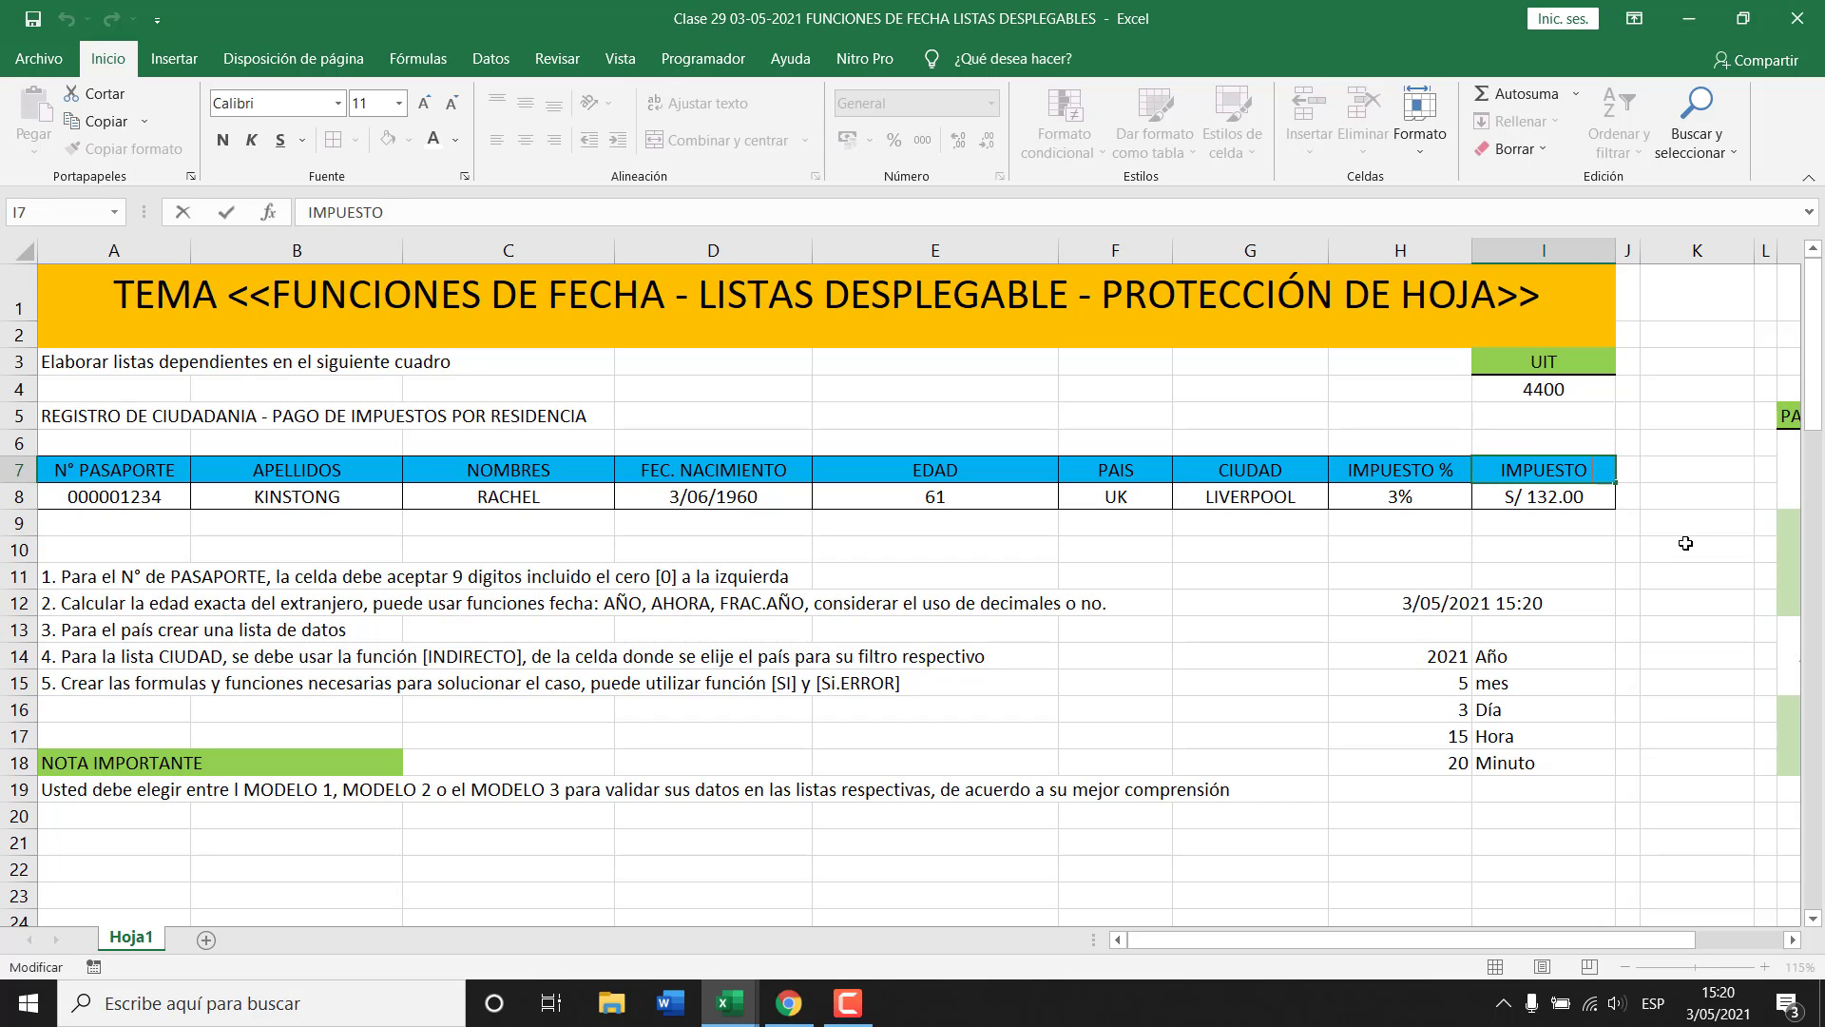
type("S/")
key("Return")
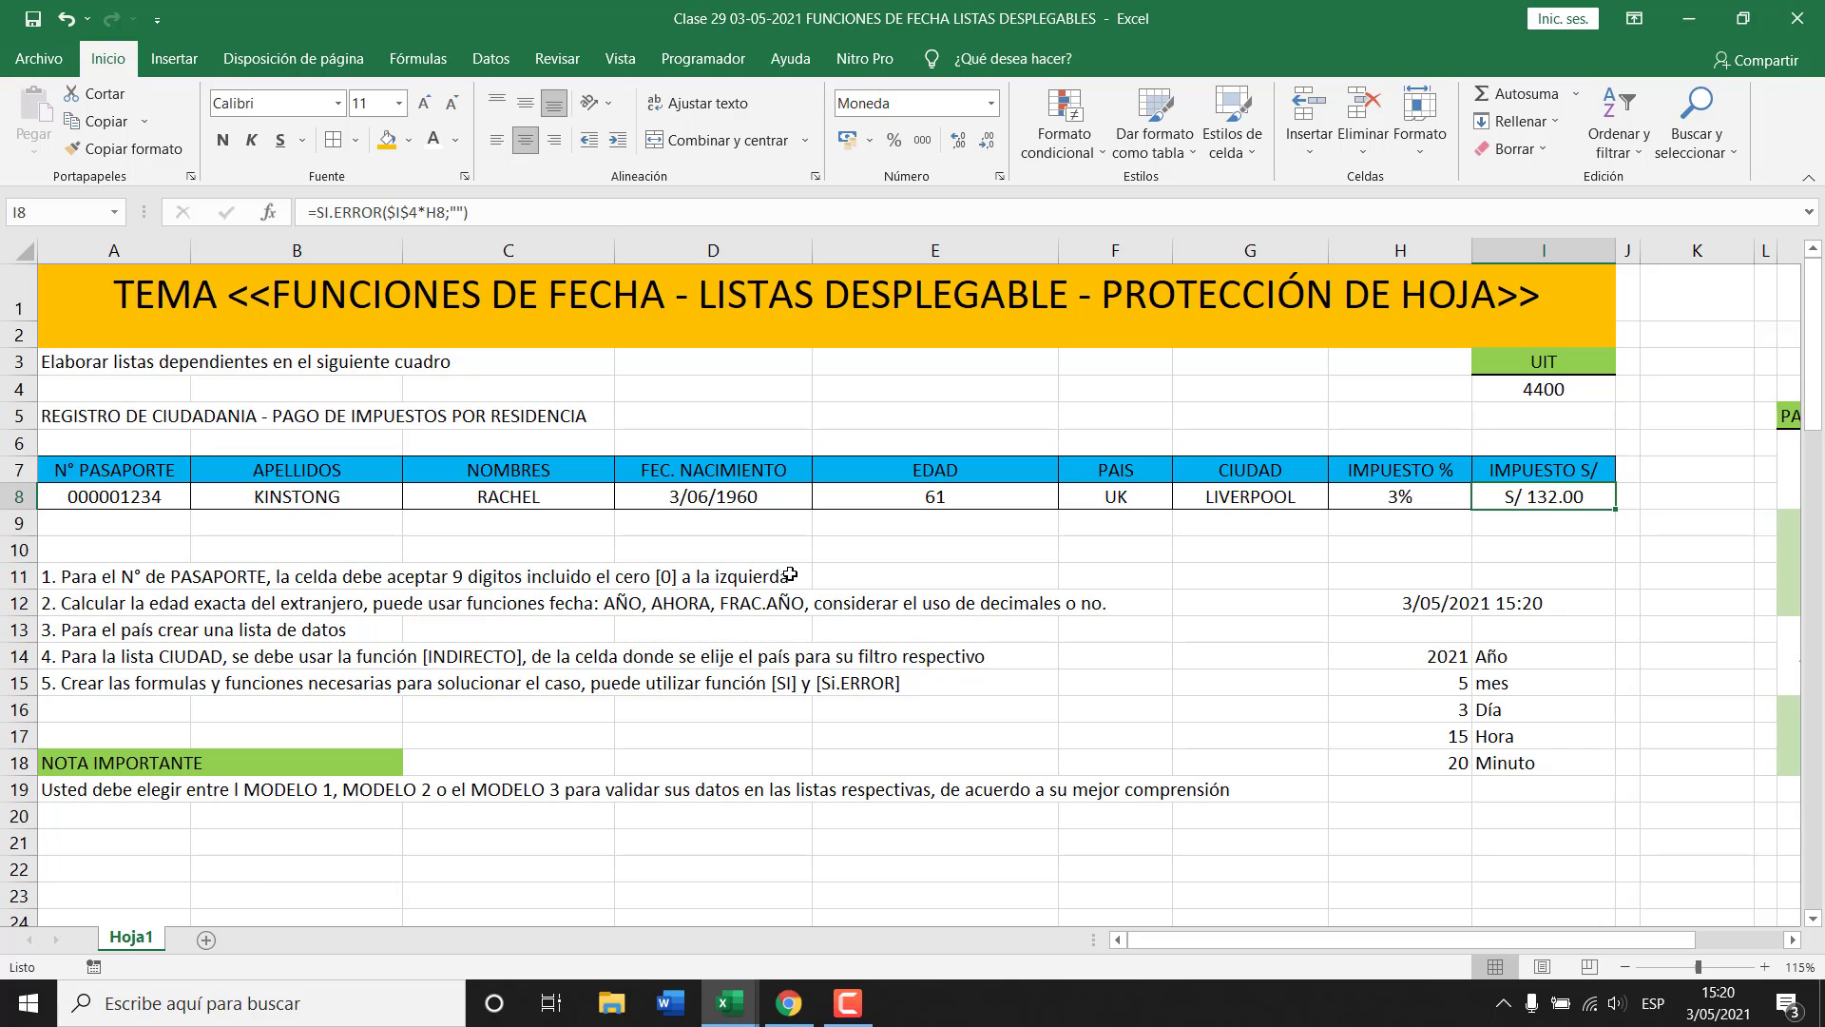
key("ctrl+Tab")
left_click_drag(575, 490, 571, 466)
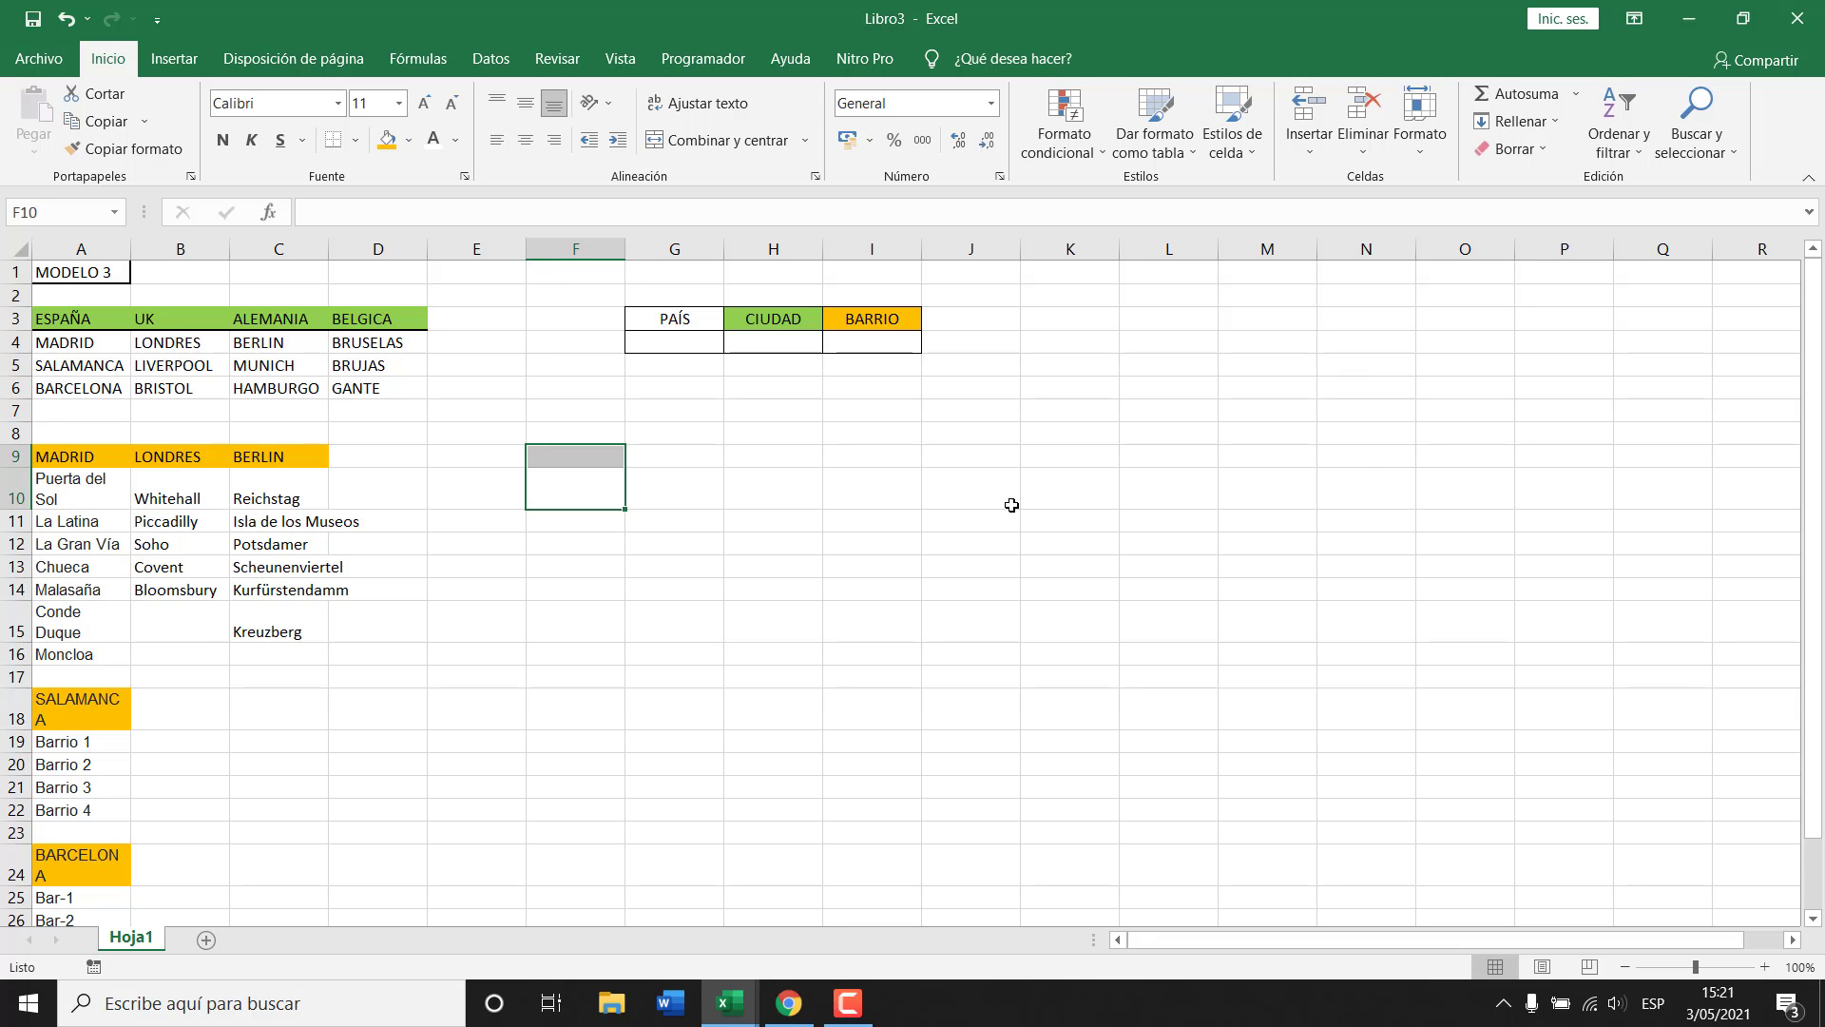
Copy the range-name notes in A43:D43 and A54:D55 from Clase 29.
key("ctrl+Tab")
scroll(466, 692, "down", 8)
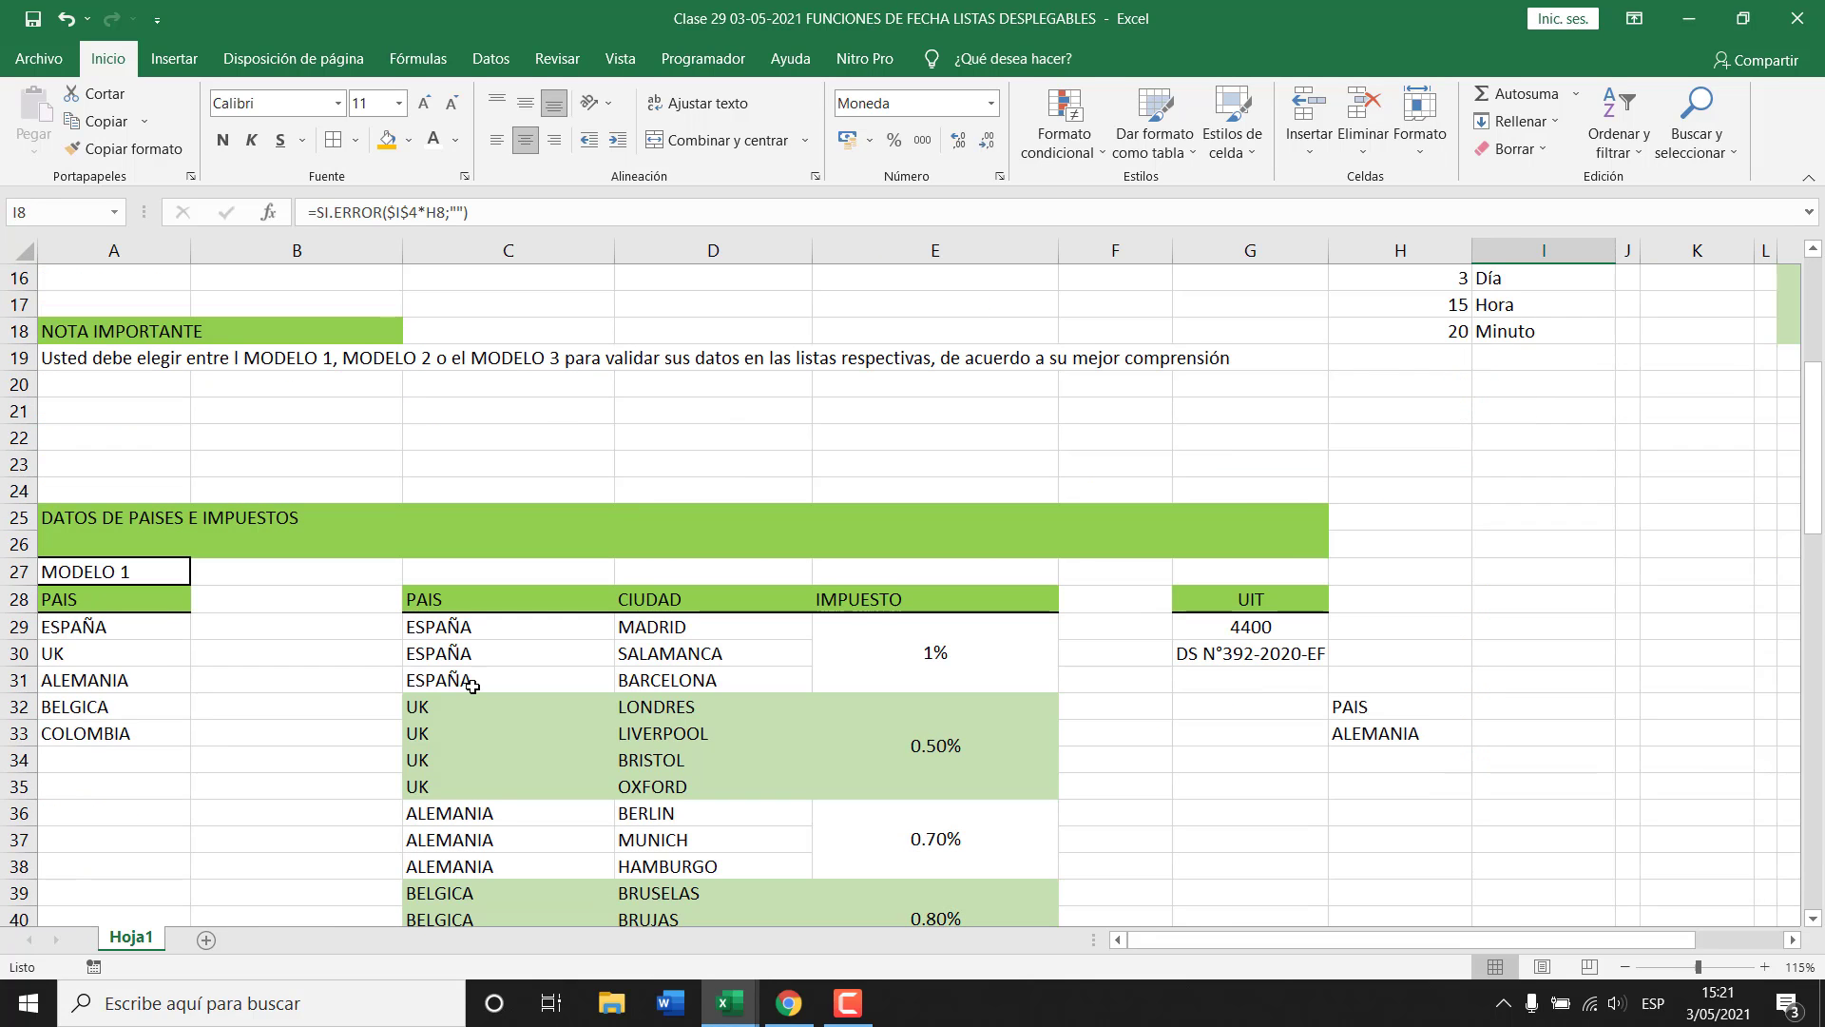
scroll(434, 709, "down", 2)
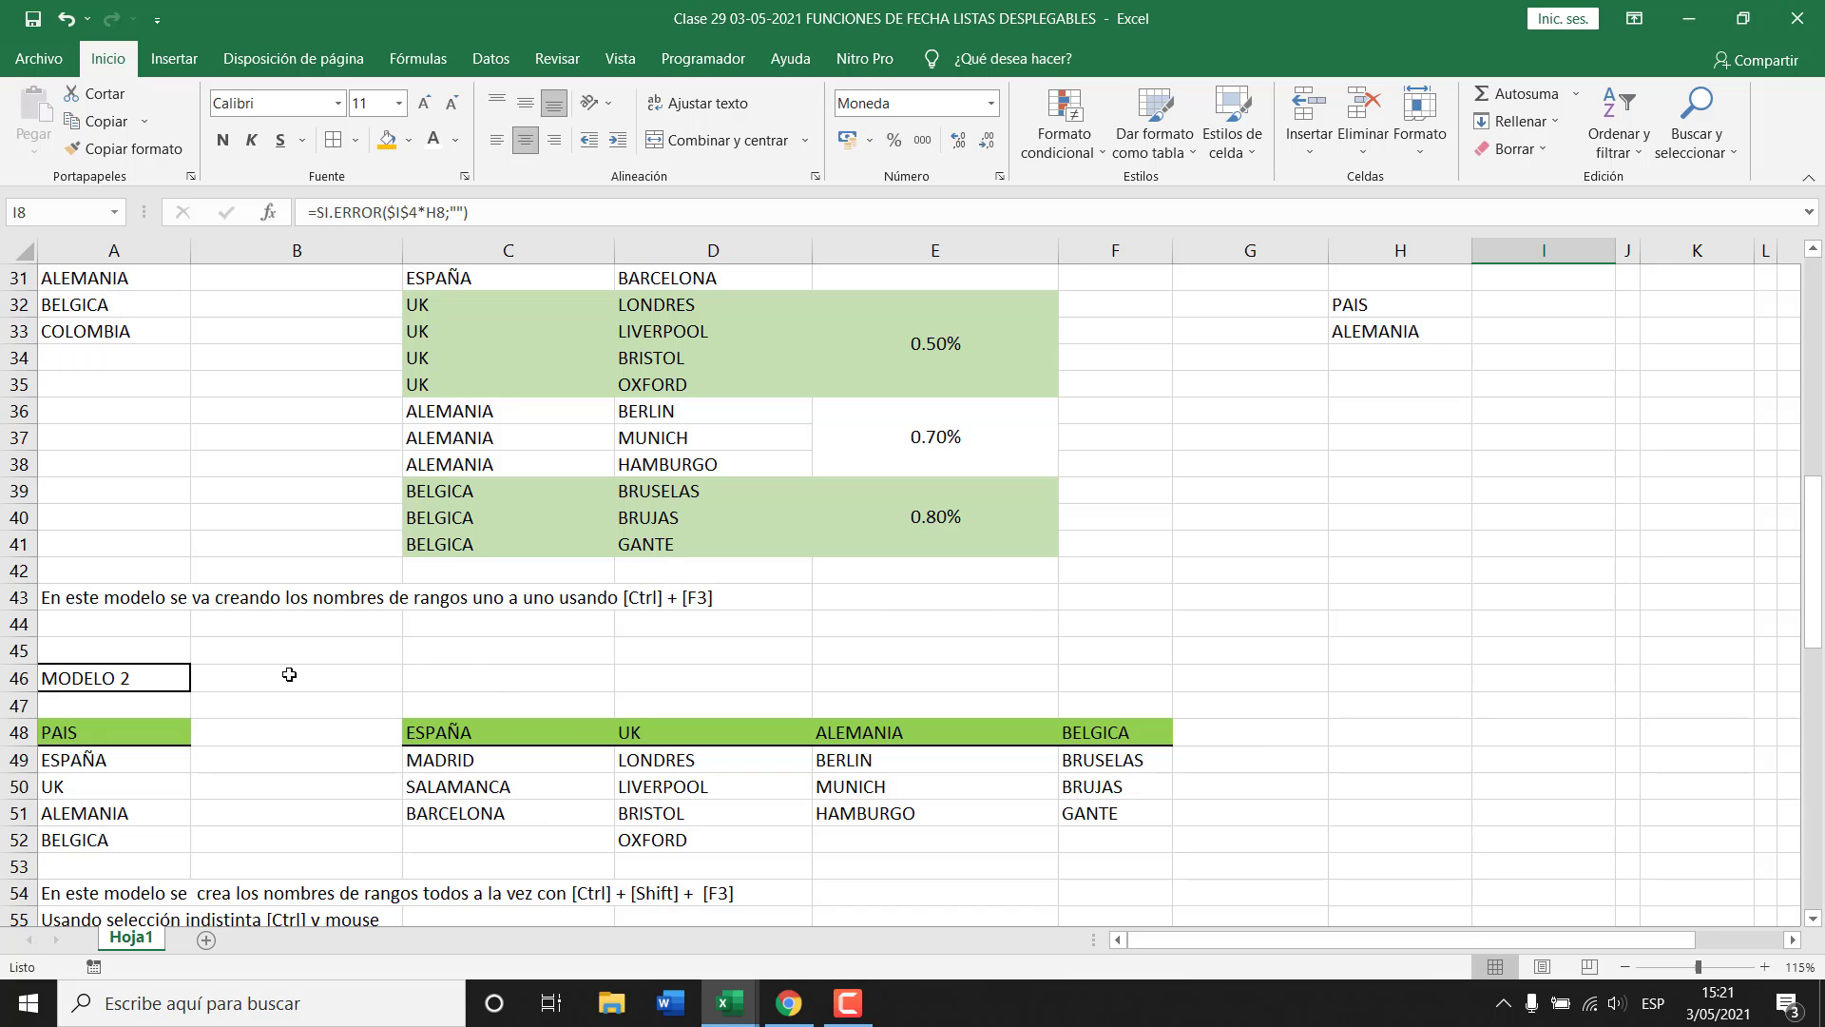
left_click_drag(74, 604, 656, 596)
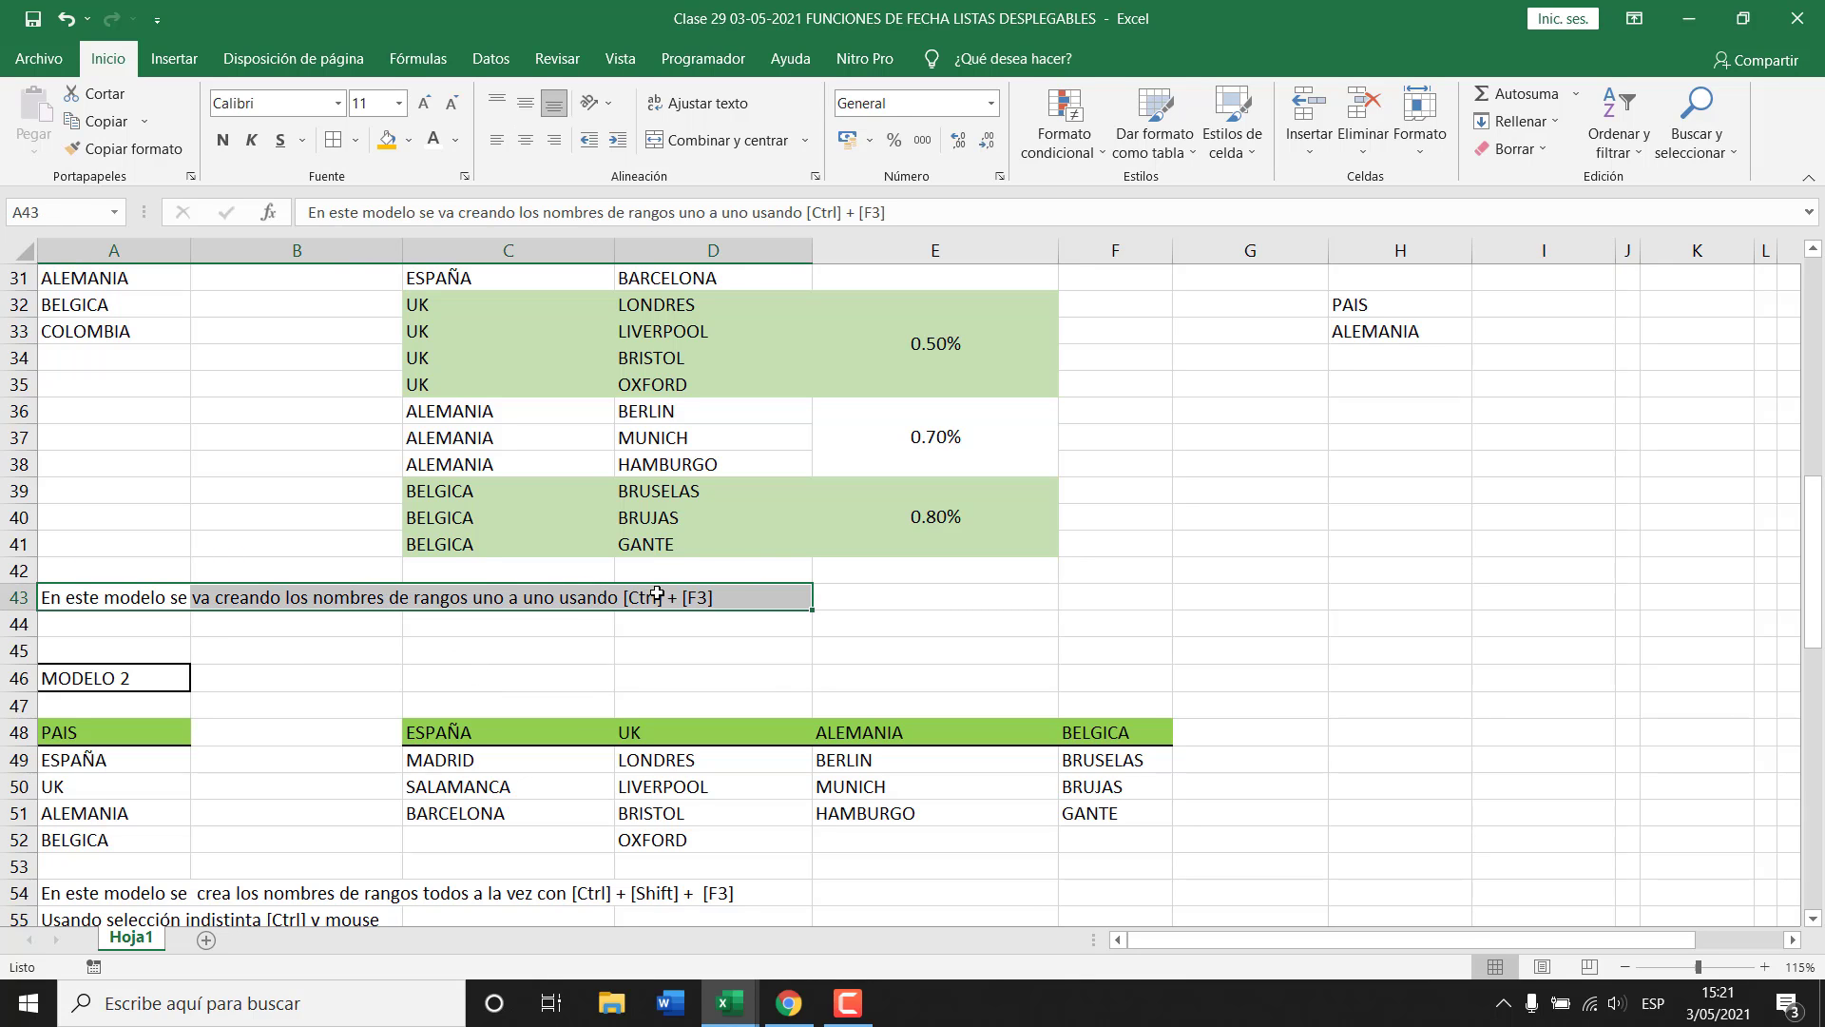
scroll(472, 685, "down", 2)
scroll(472, 684, "down", 2)
left_click_drag(57, 576, 685, 596, "ctrl")
key("ctrl+c")
Paste the notes at L3 in Libro3 and move the last two down one row.
key("ctrl+Tab")
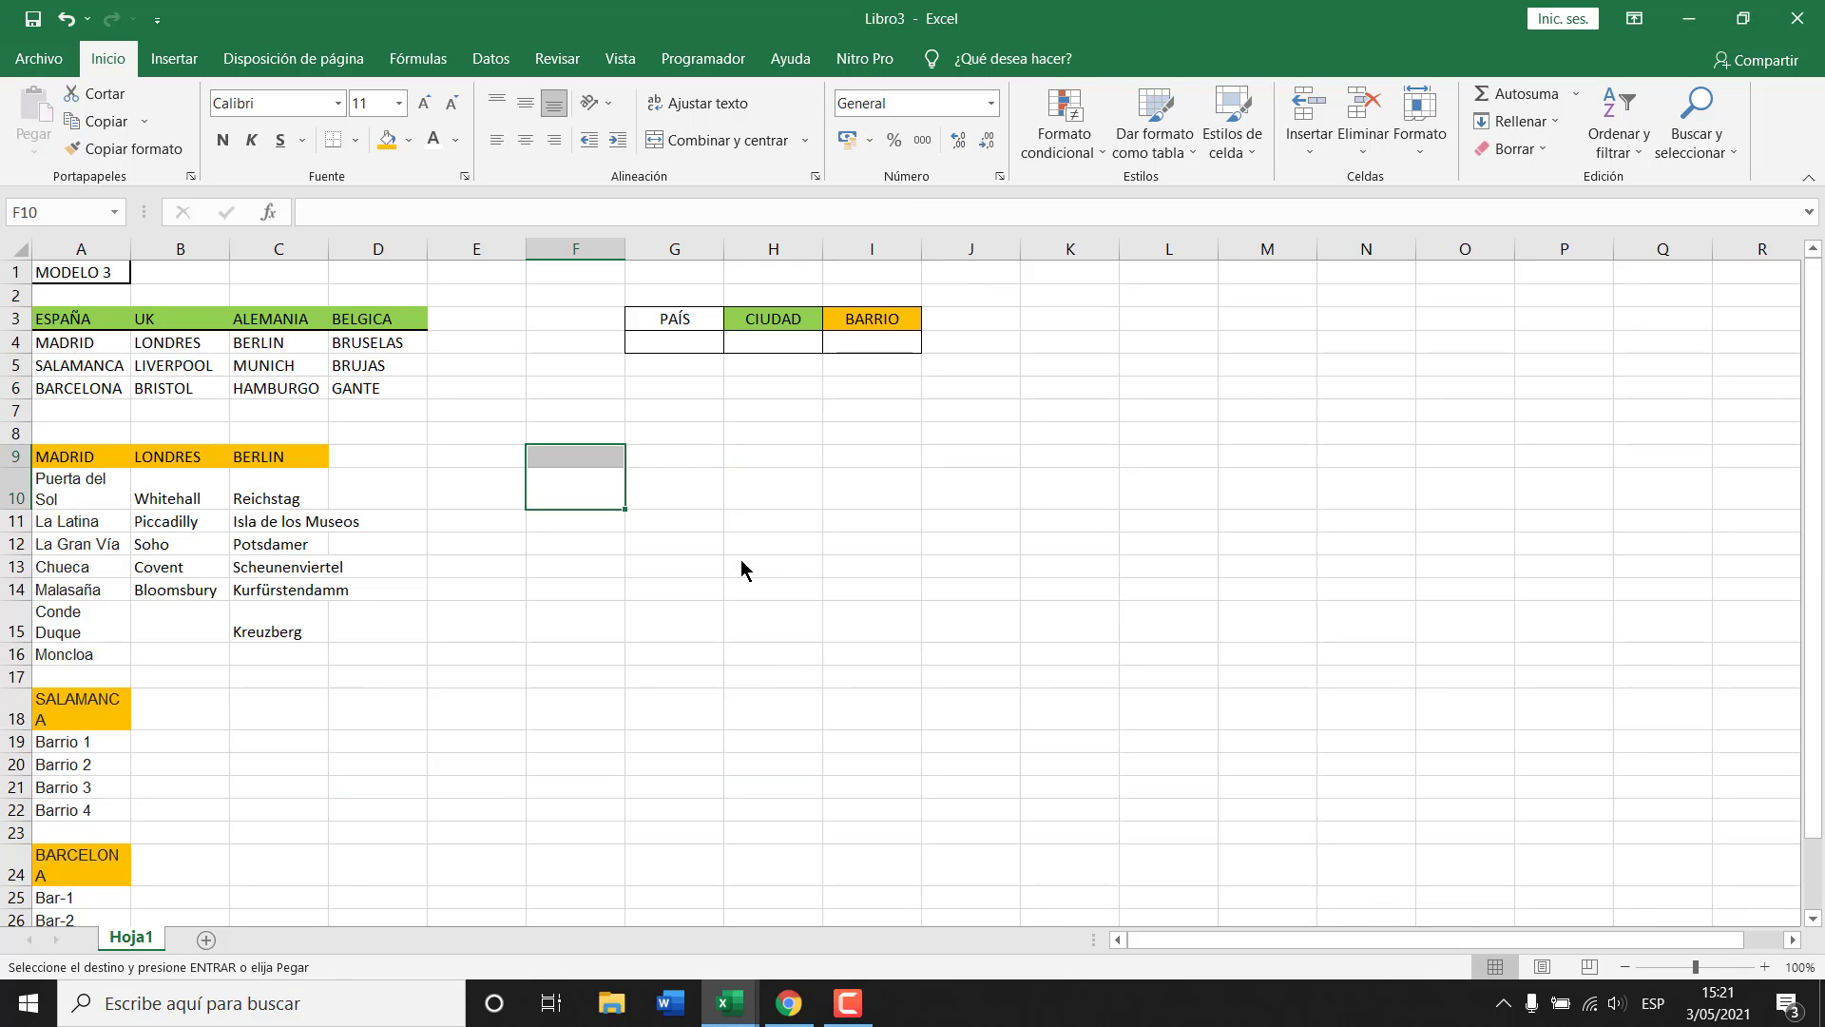
left_click(1170, 317)
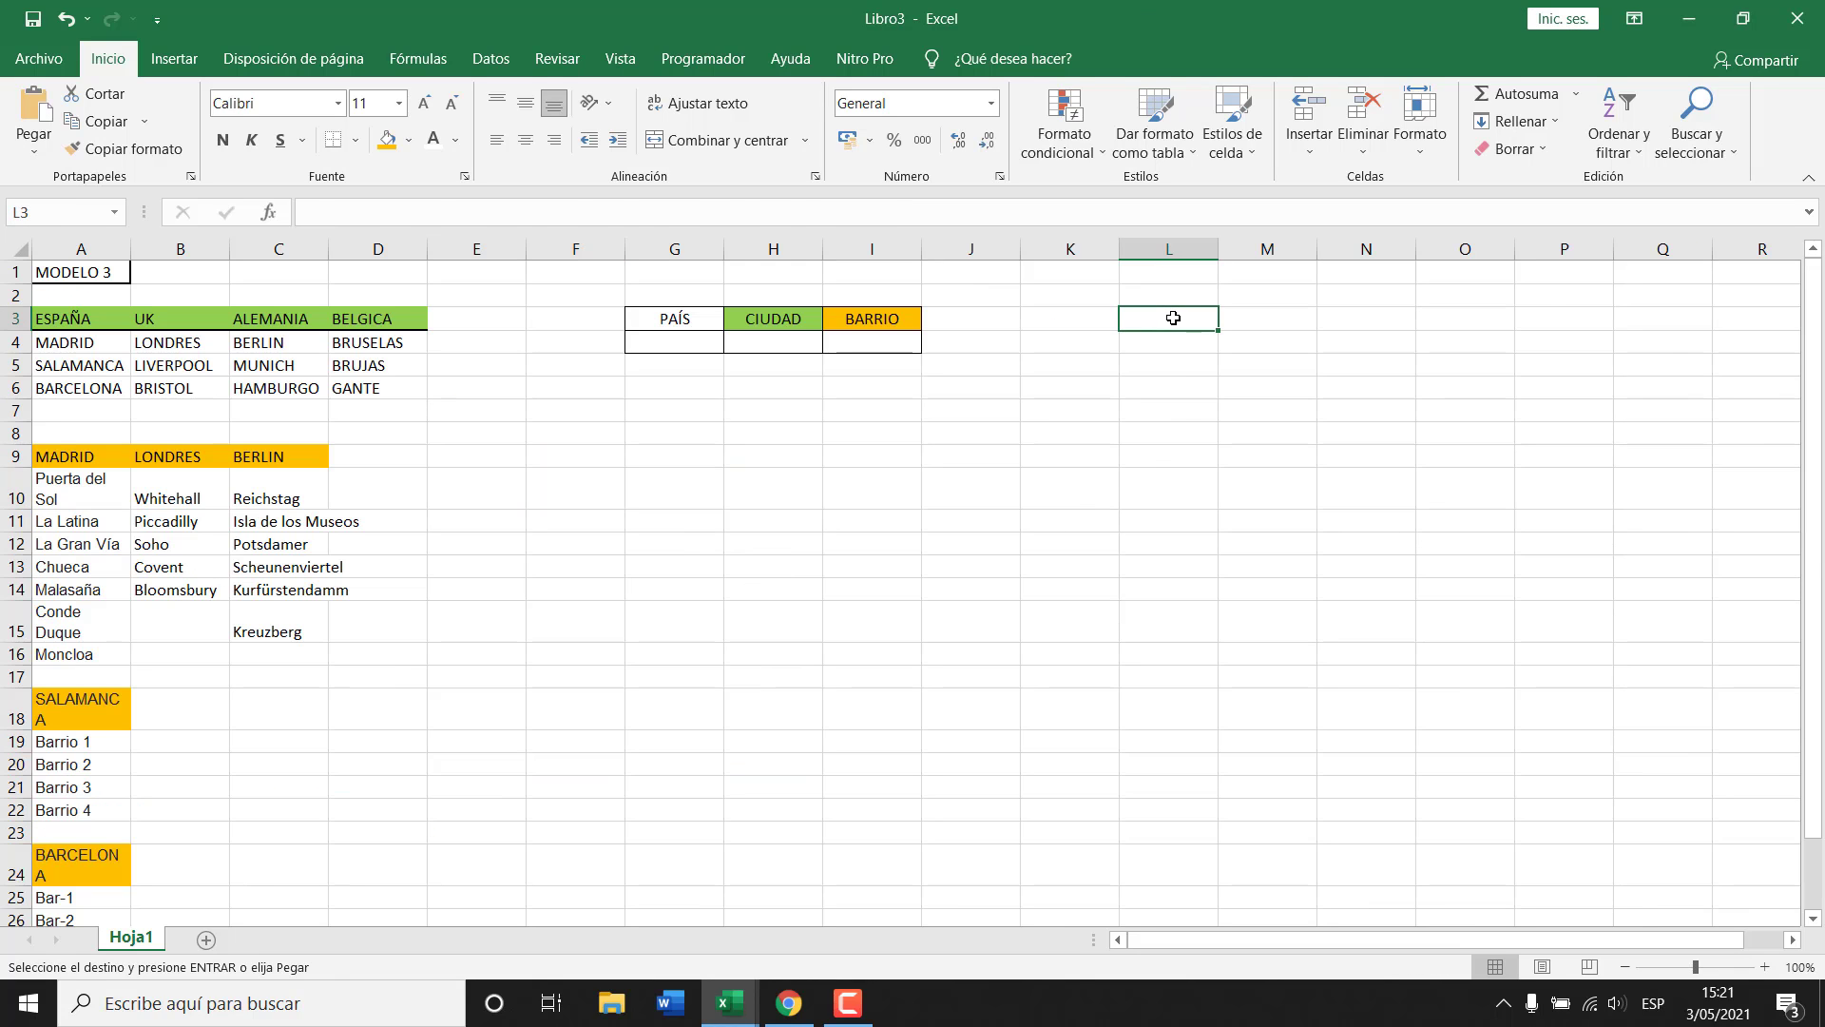
key("ctrl+v")
left_click(1166, 459)
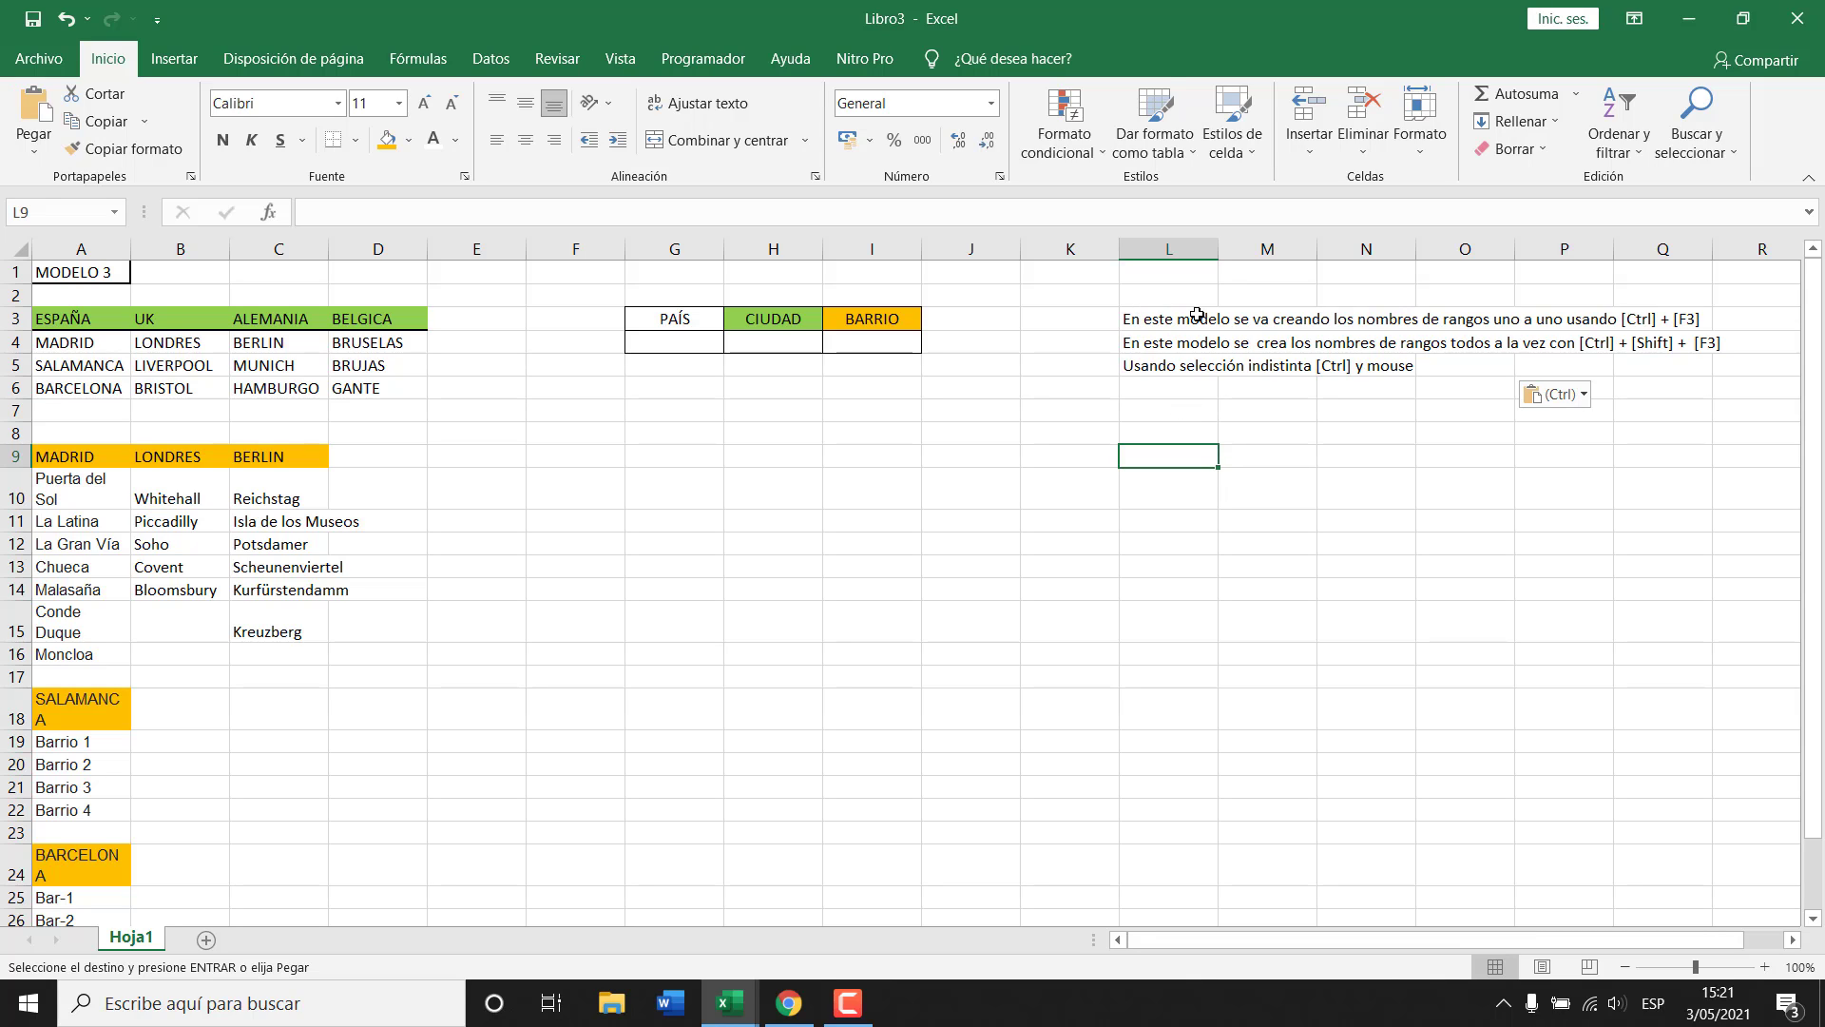
left_click_drag(1170, 350, 1183, 388)
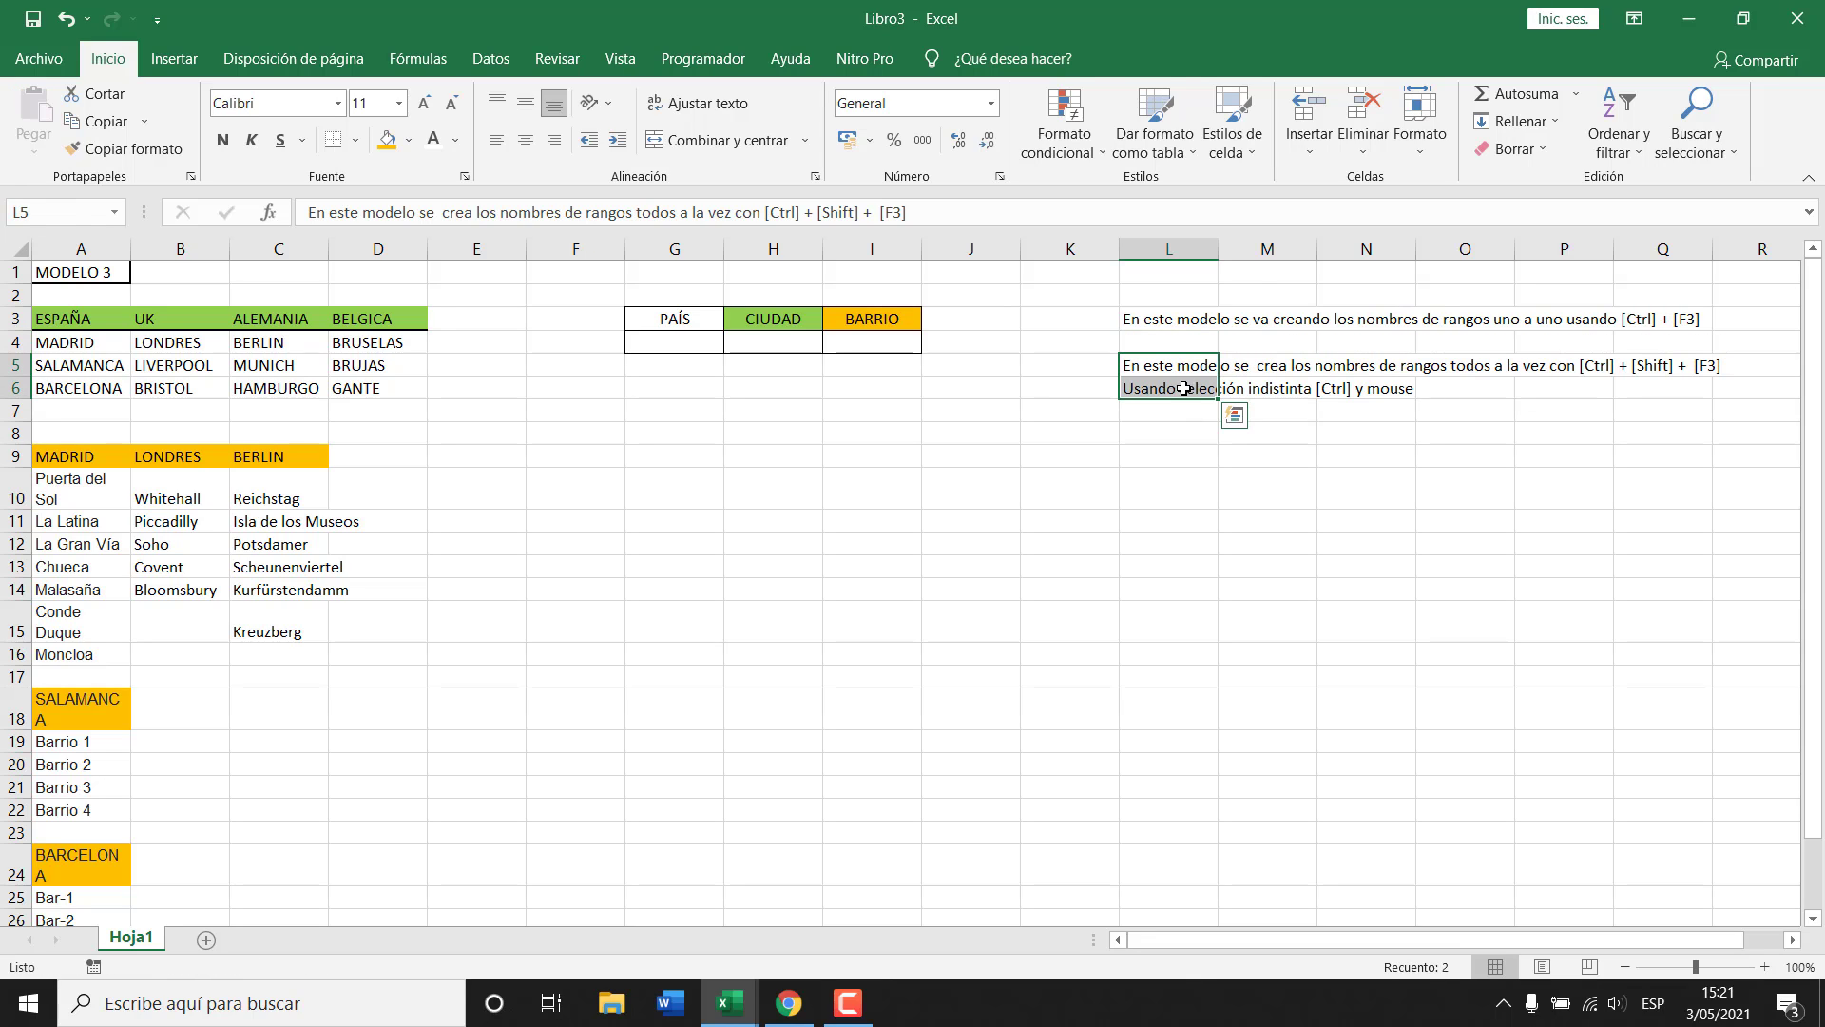
left_click(1156, 338)
left_click(967, 365)
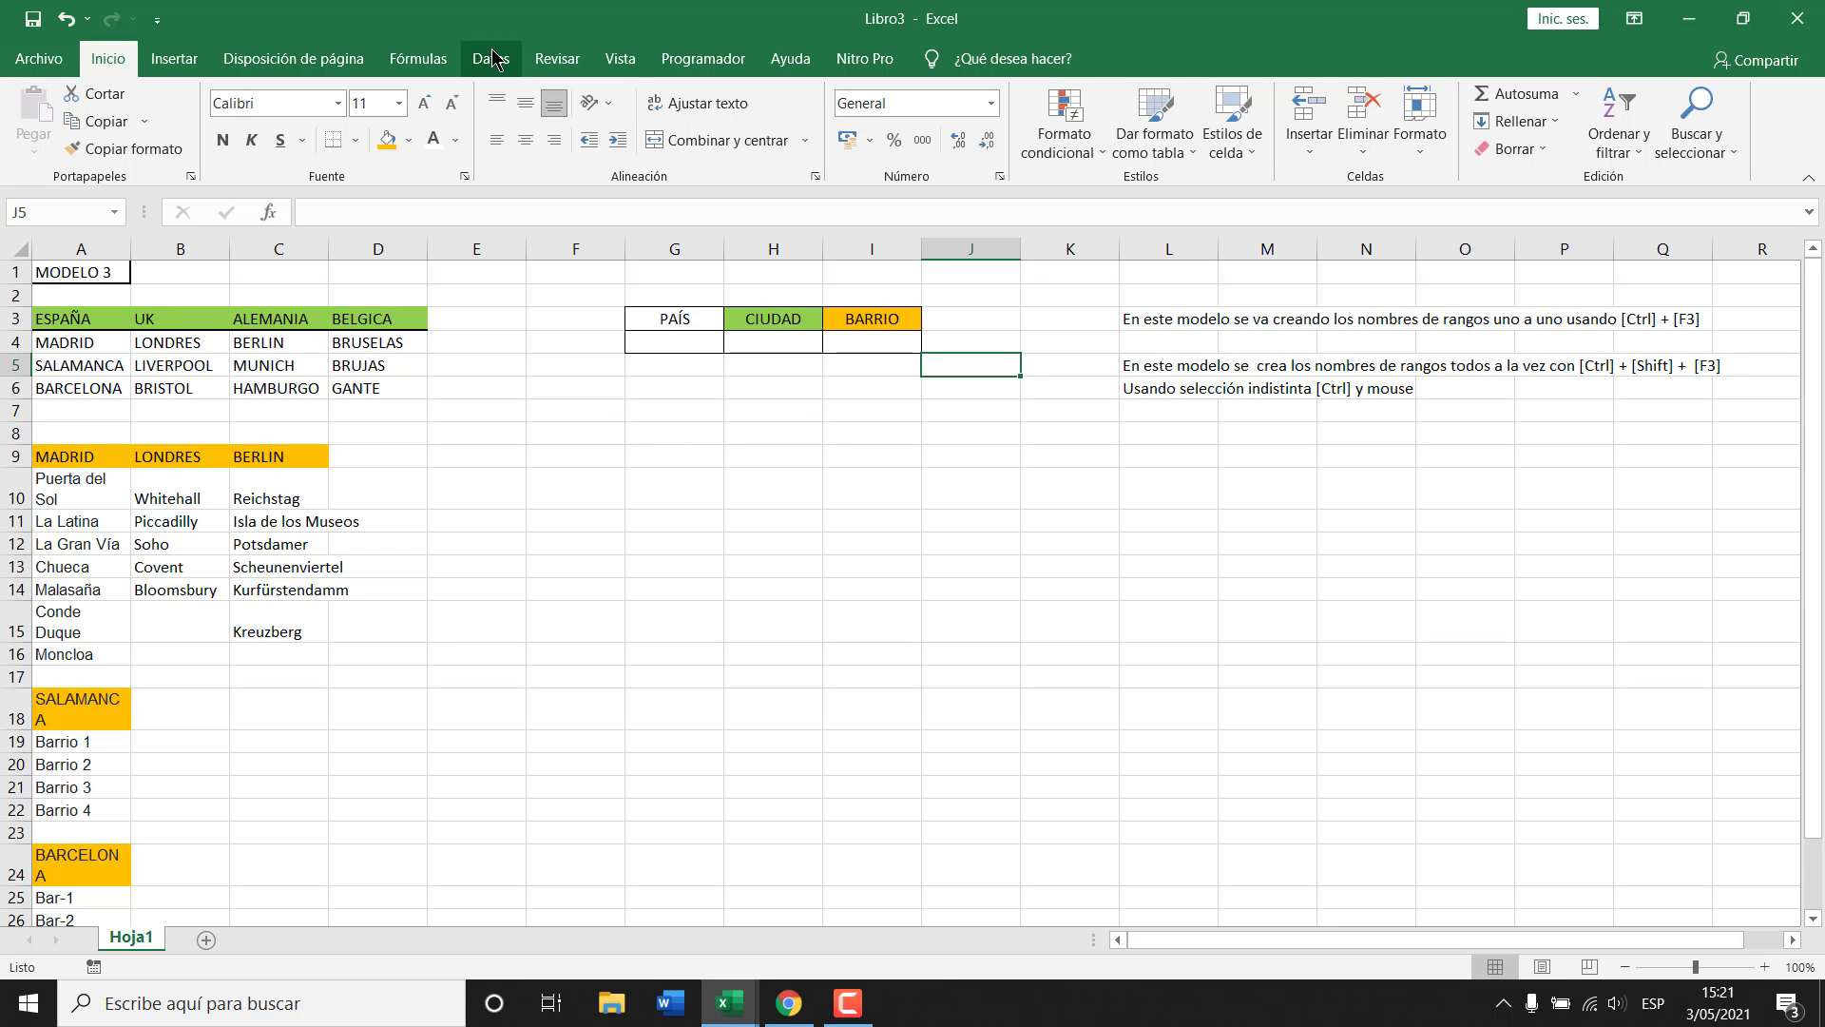
Open Administrador de nombres from Fórmulas and confirm Libro3 has no defined names yet.
left_click(416, 63)
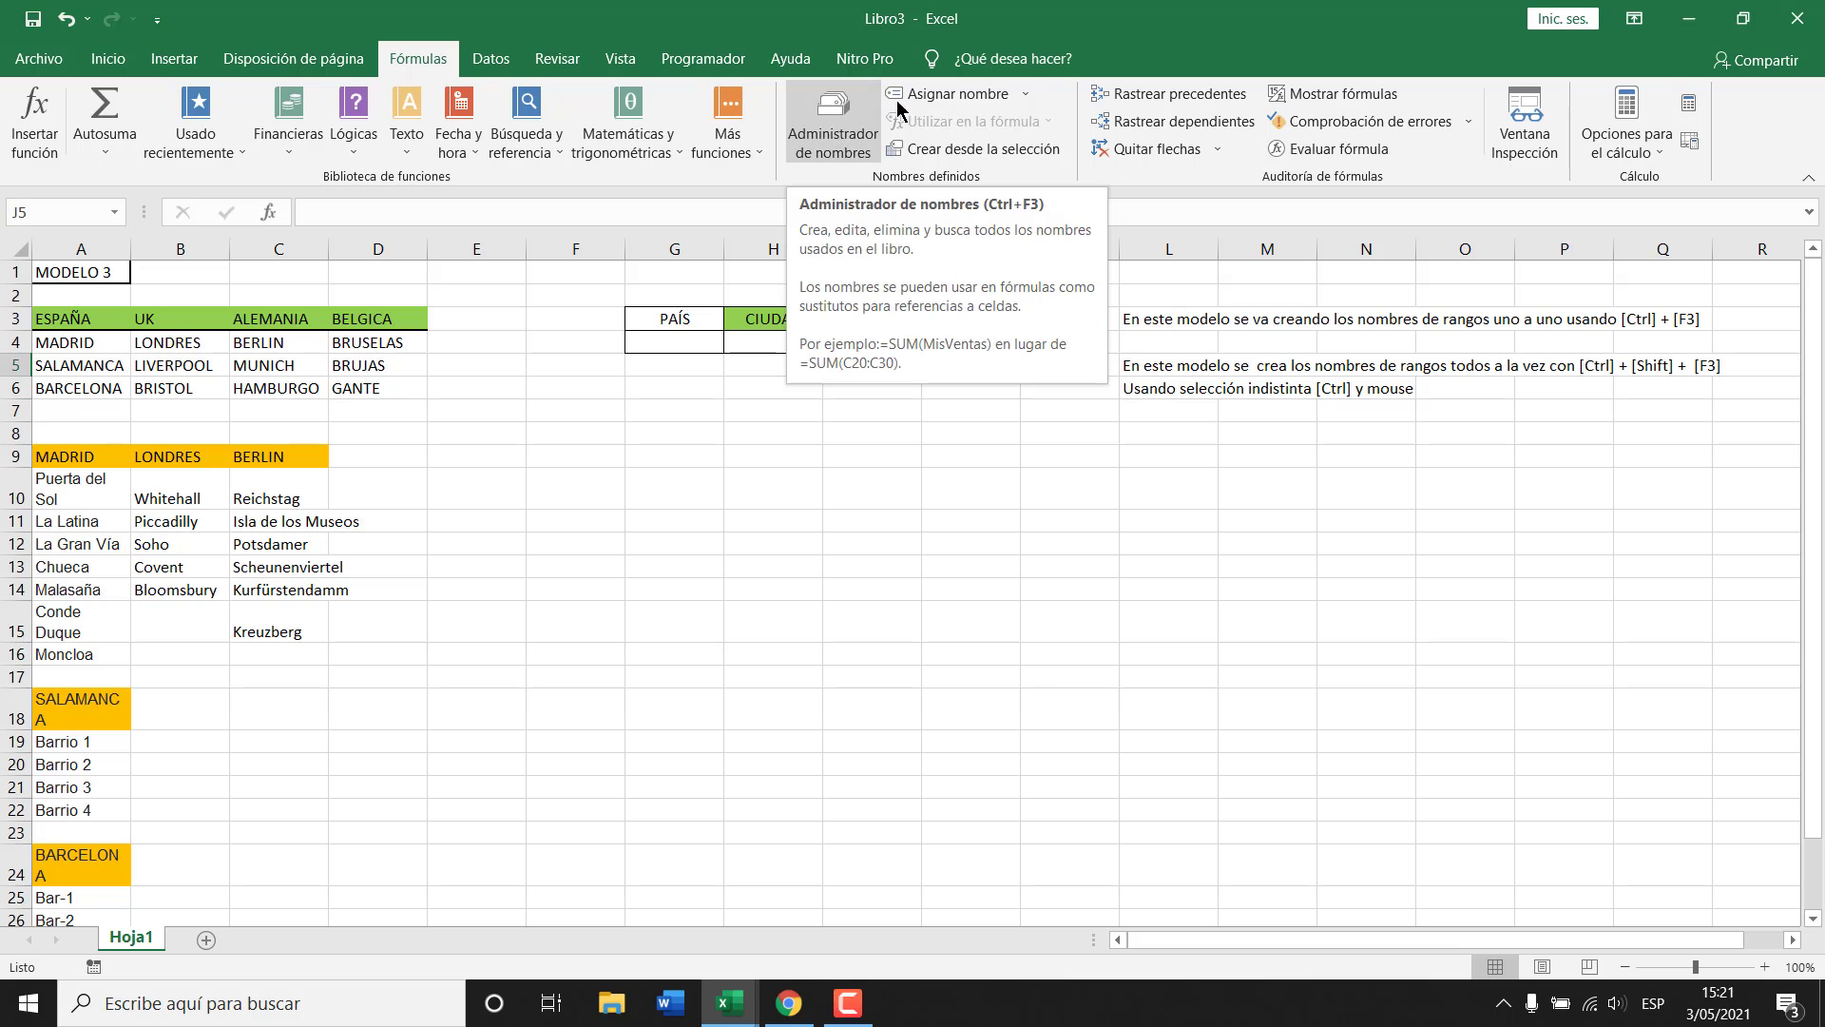
left_click(849, 145)
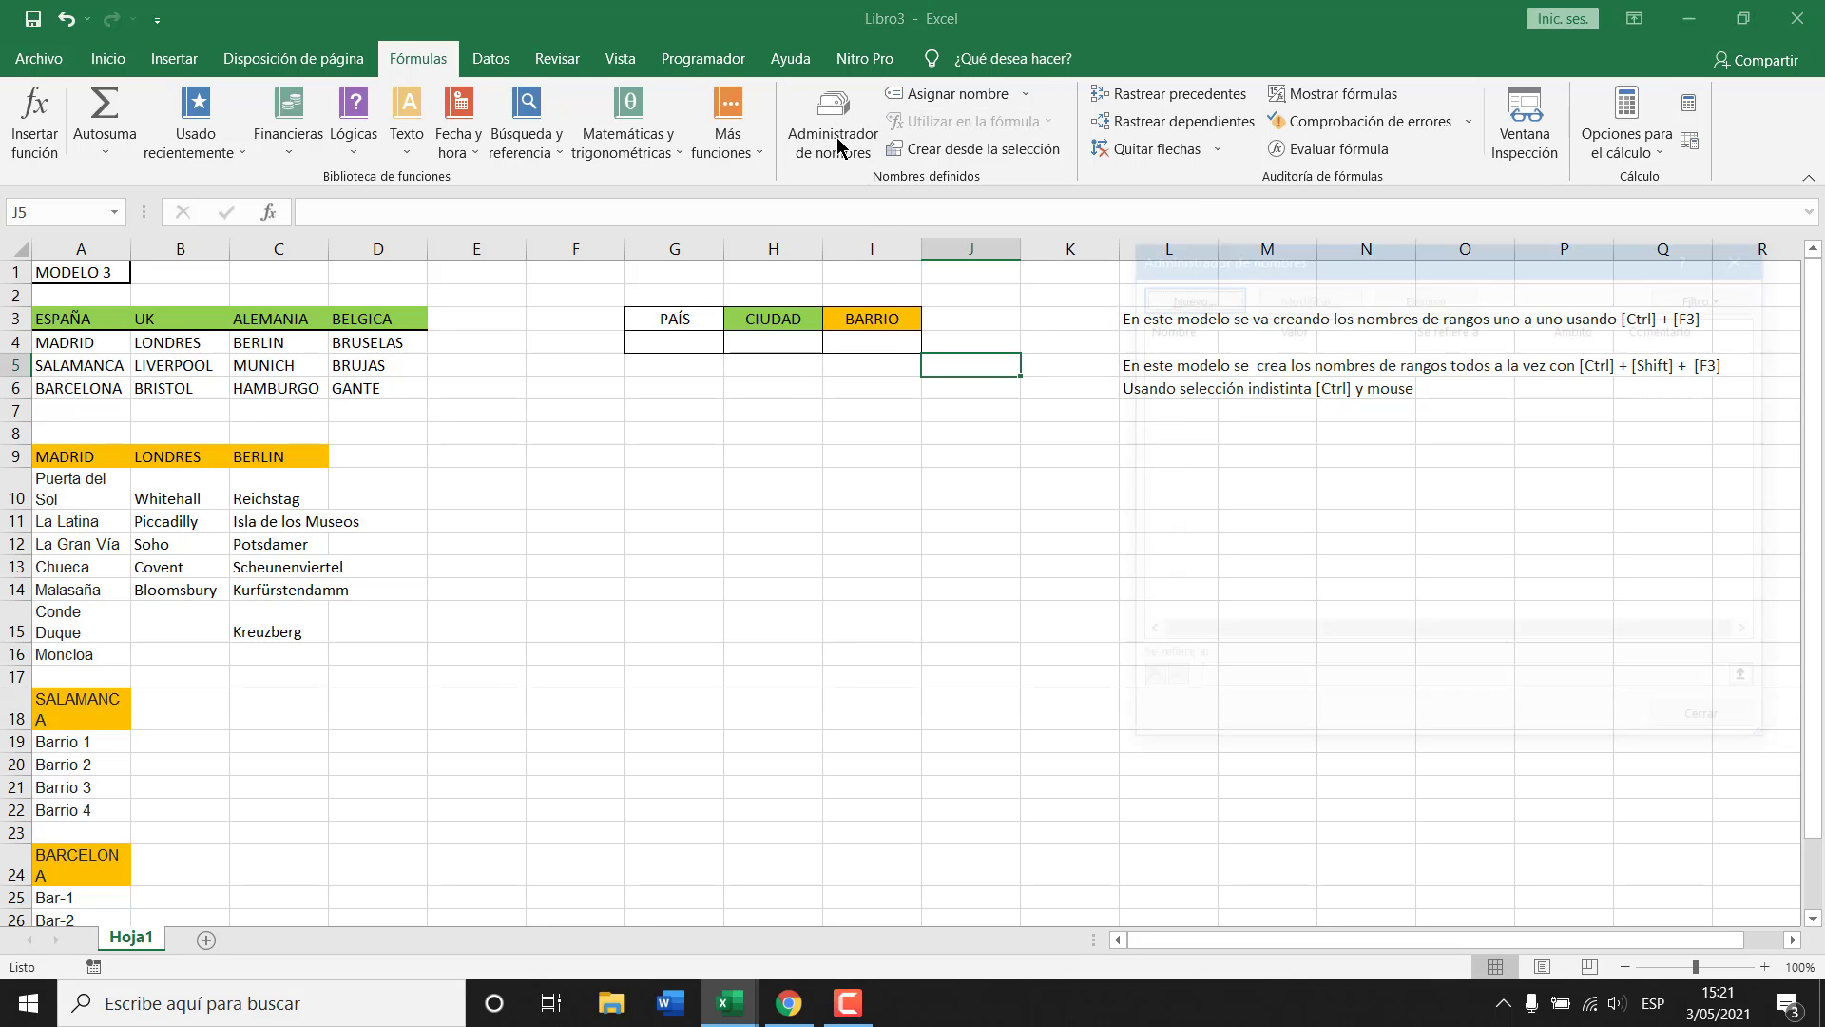
left_click_drag(1371, 253, 954, 399)
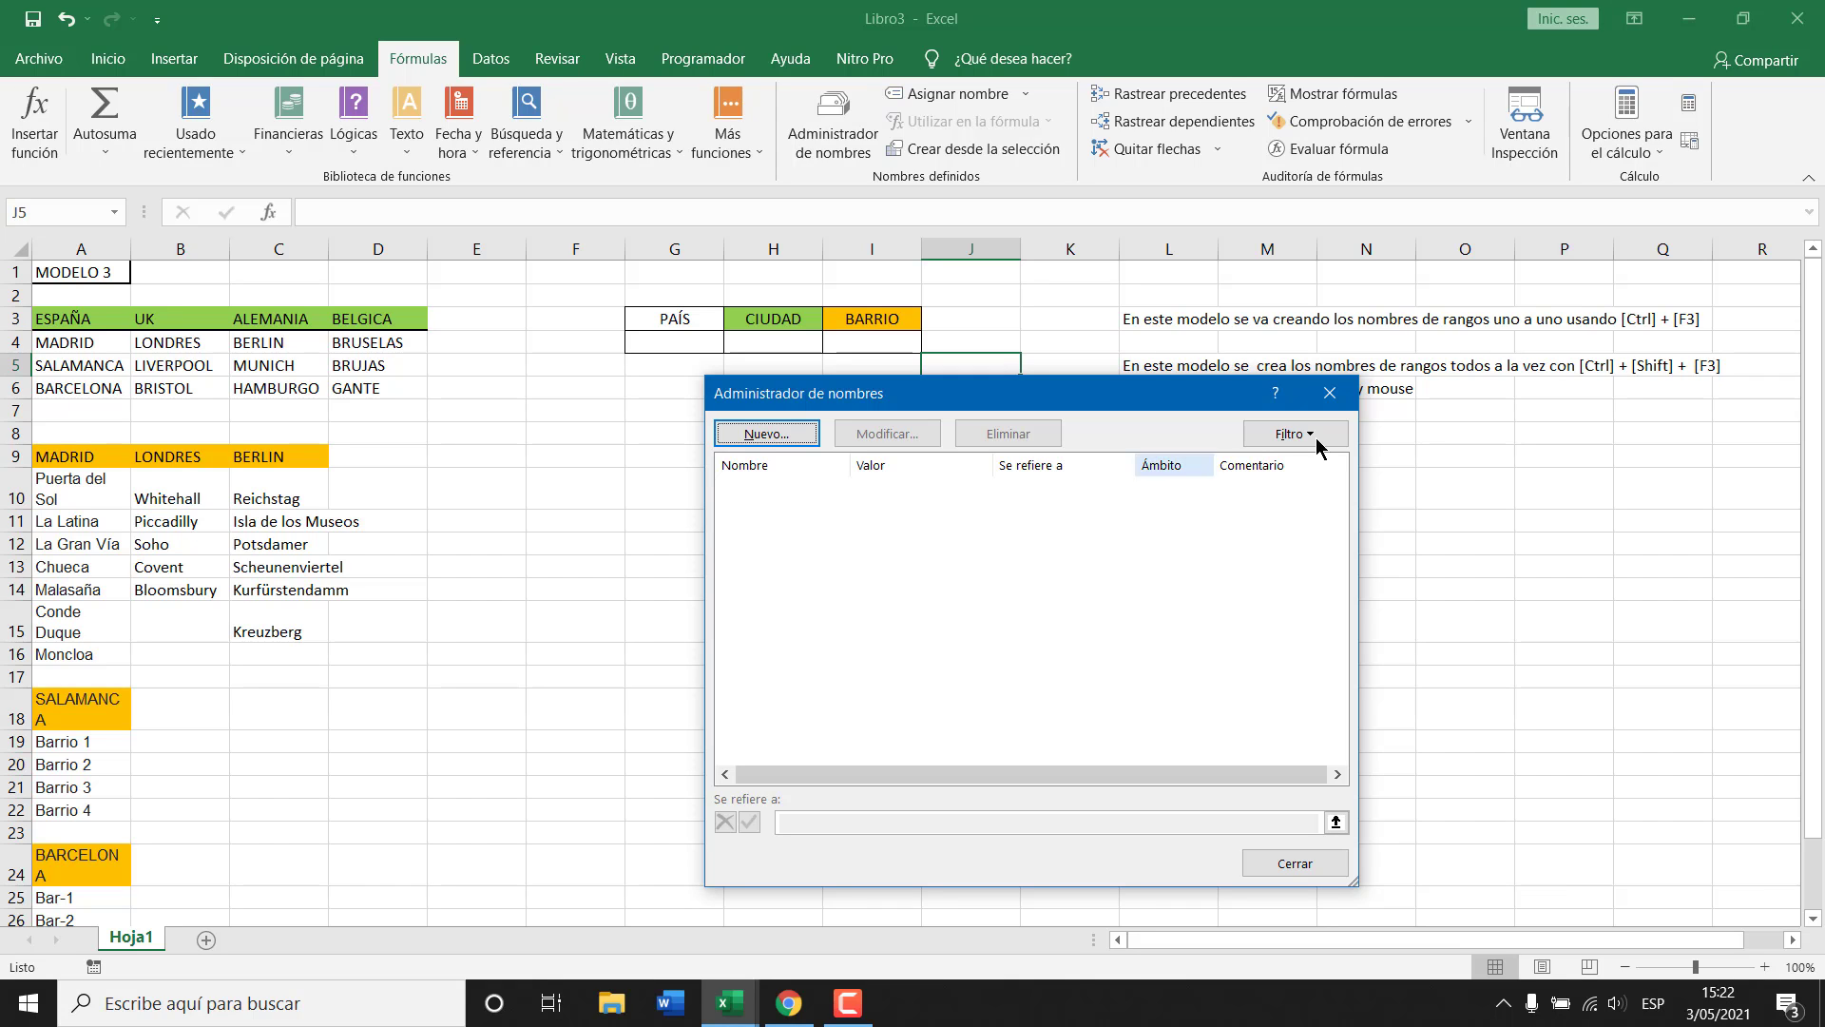
left_click(1330, 393)
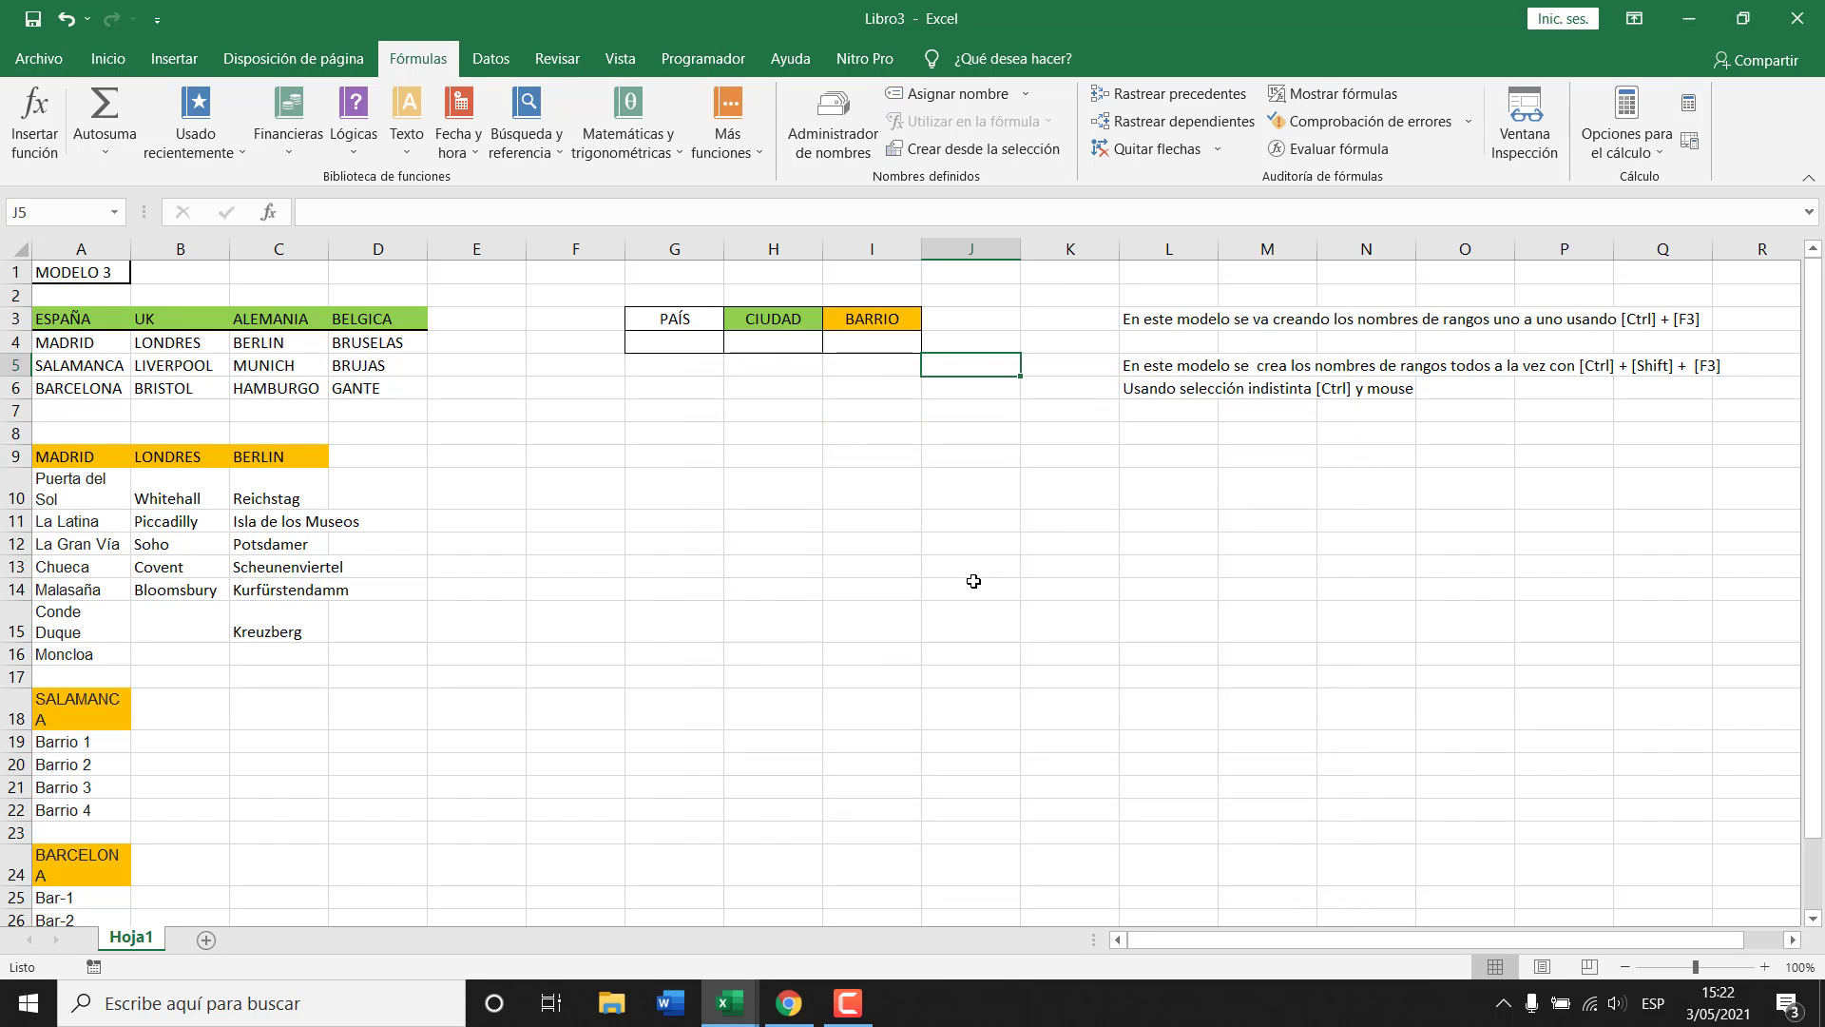
key("ctrl+F3")
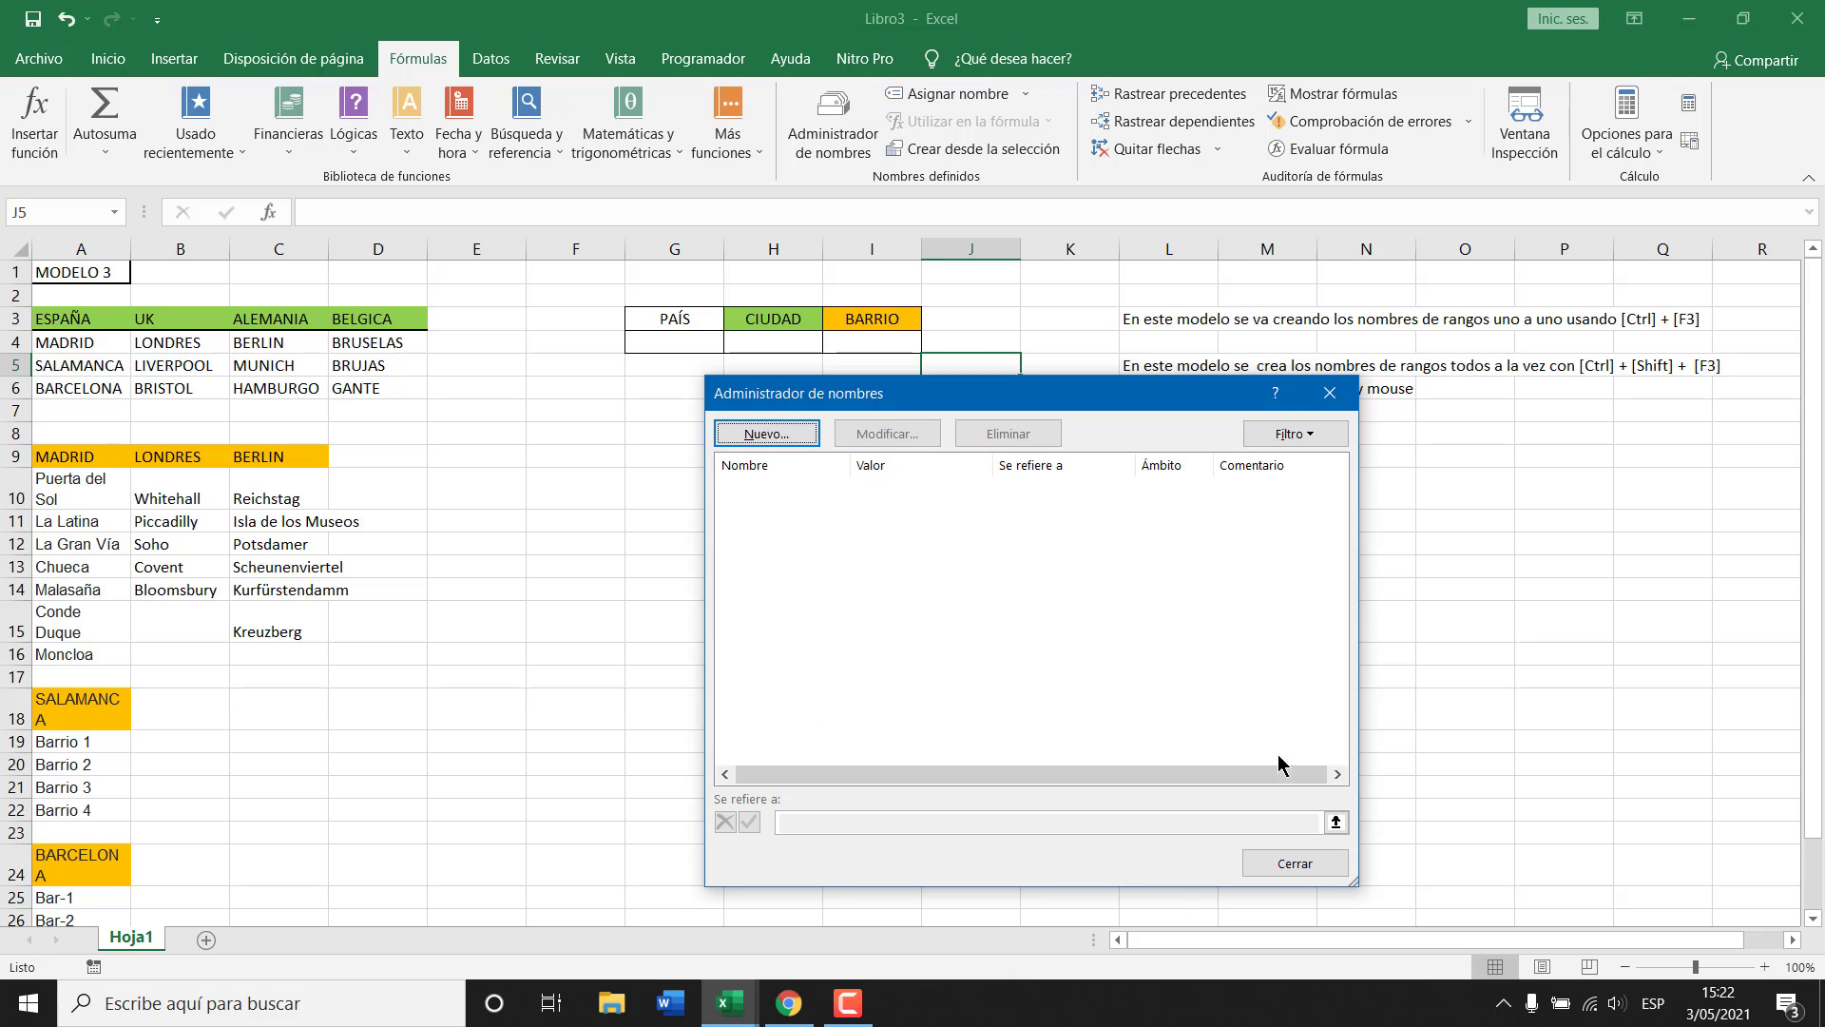
left_click(1330, 394)
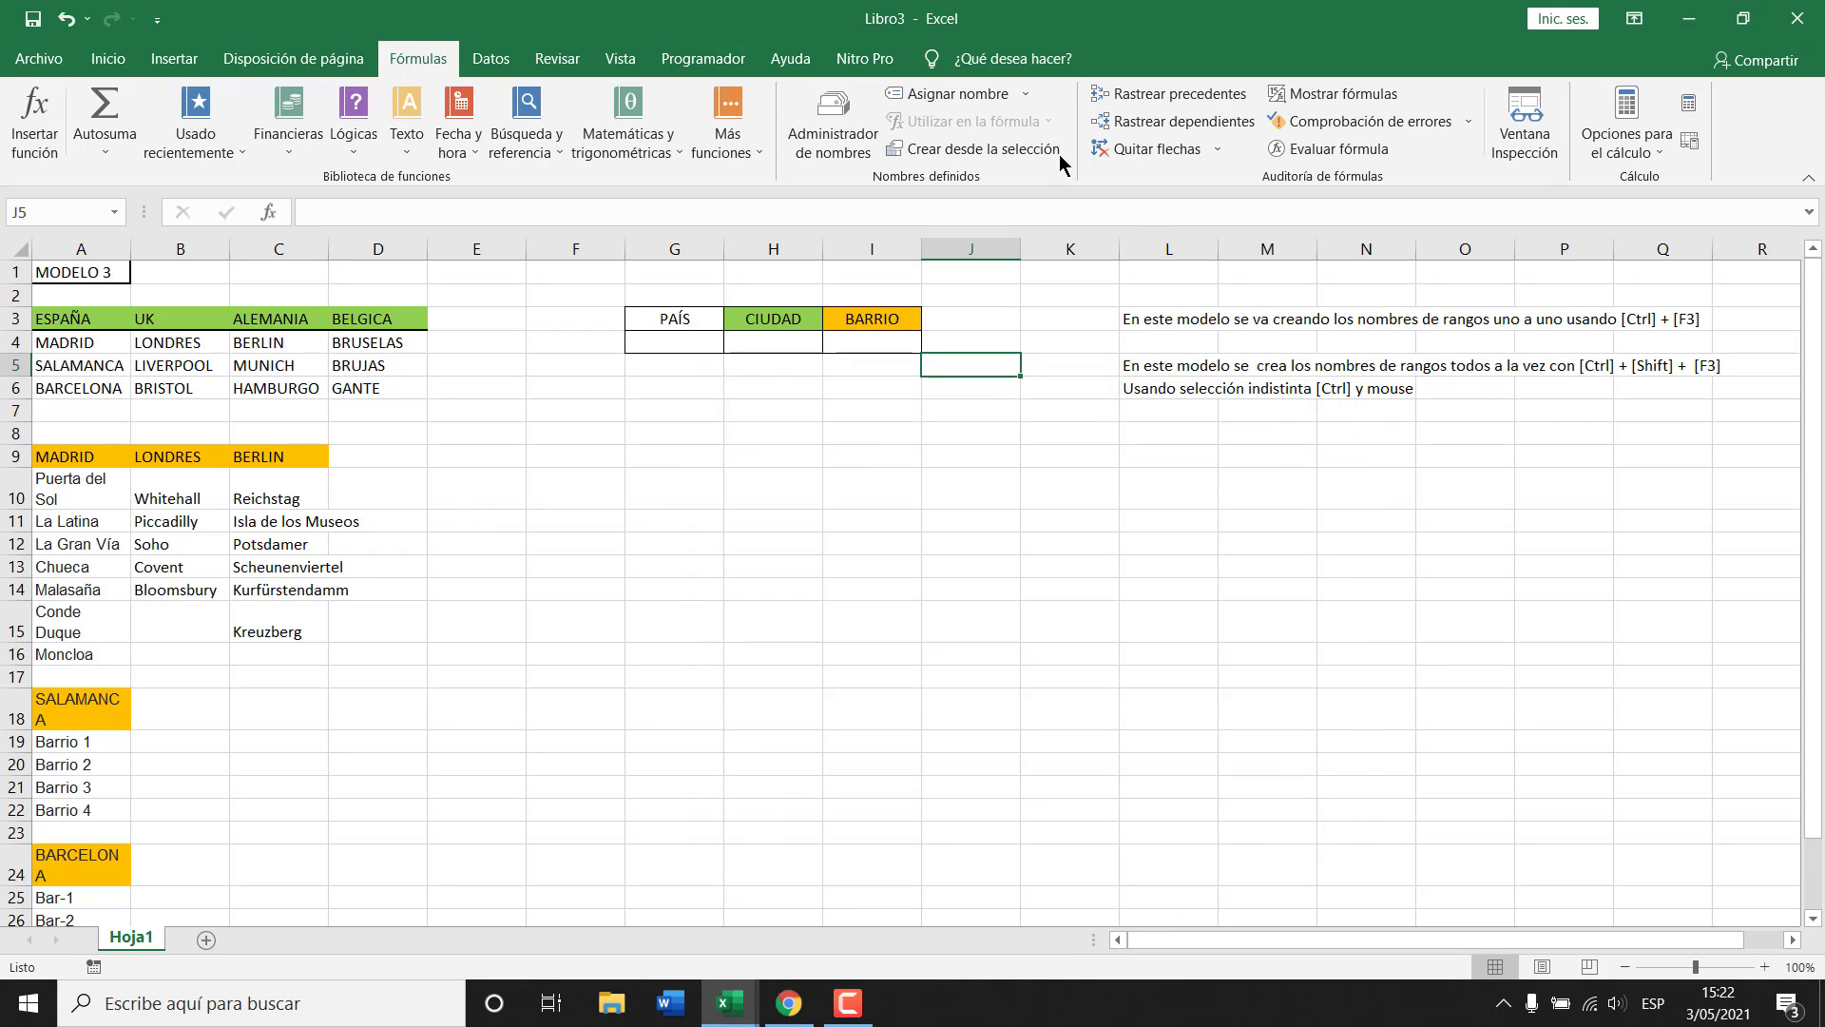
left_click(840, 114)
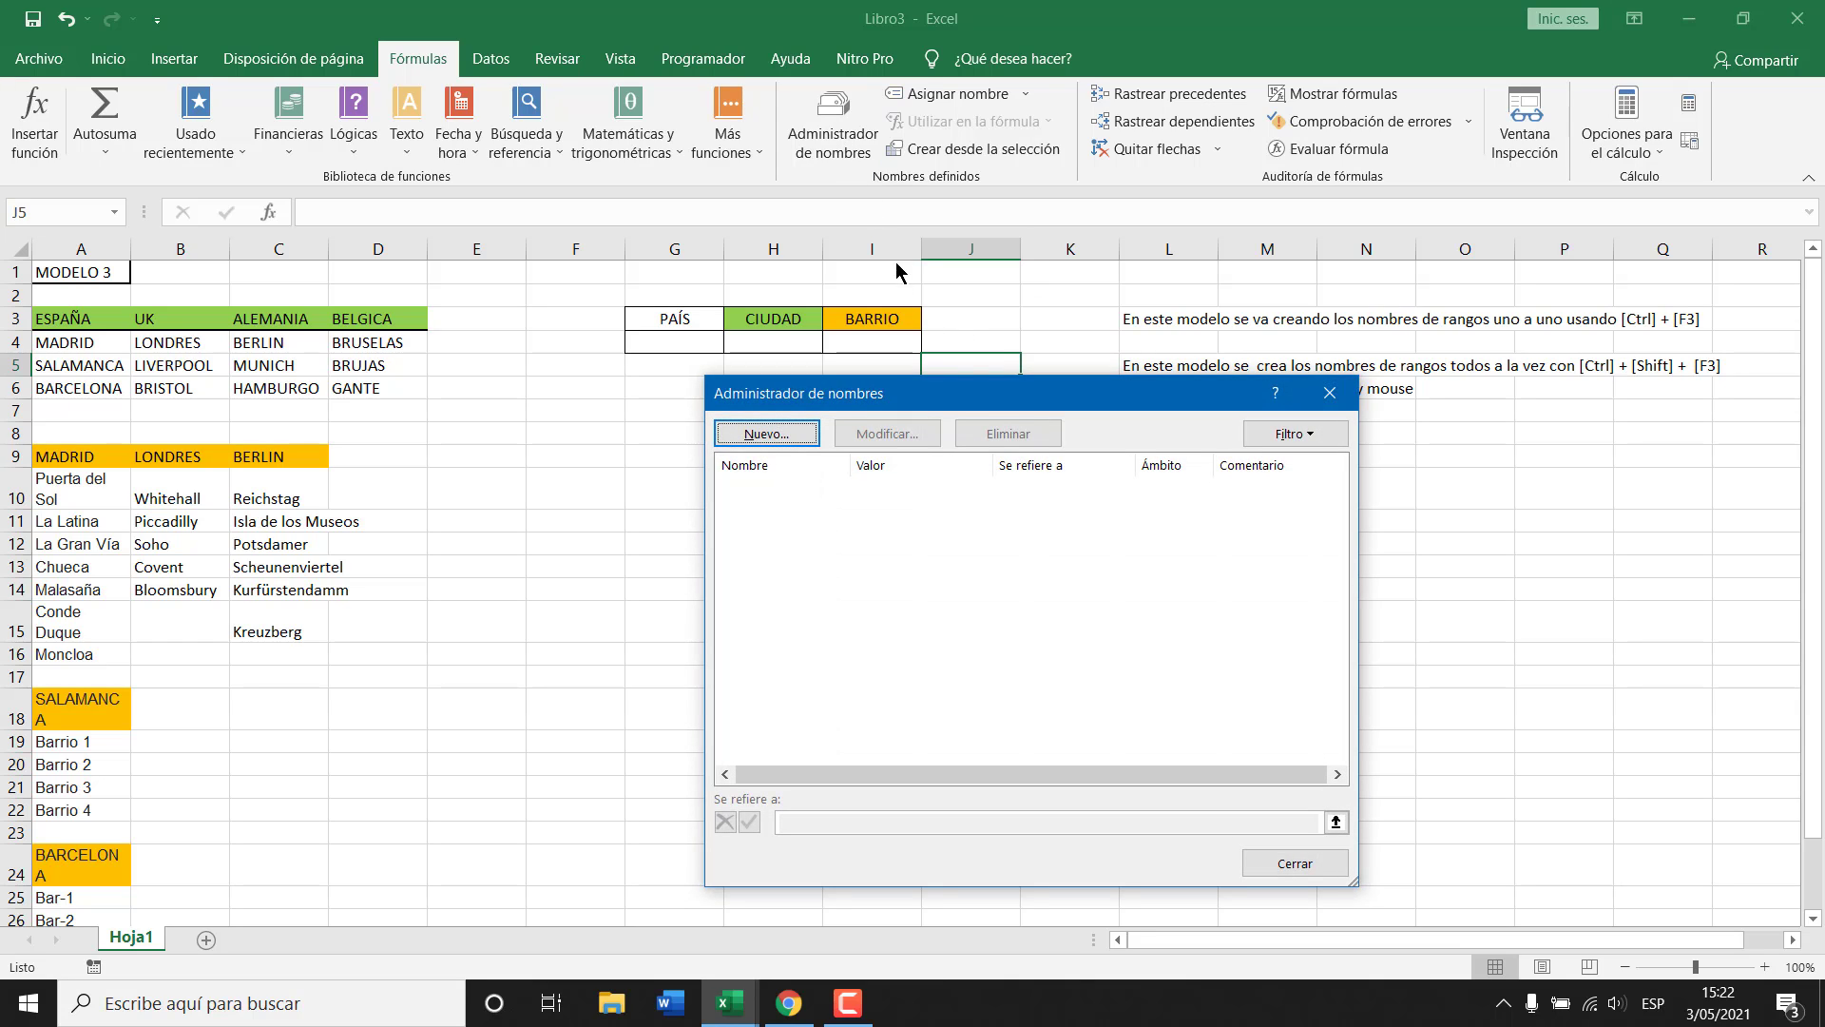
key("Escape")
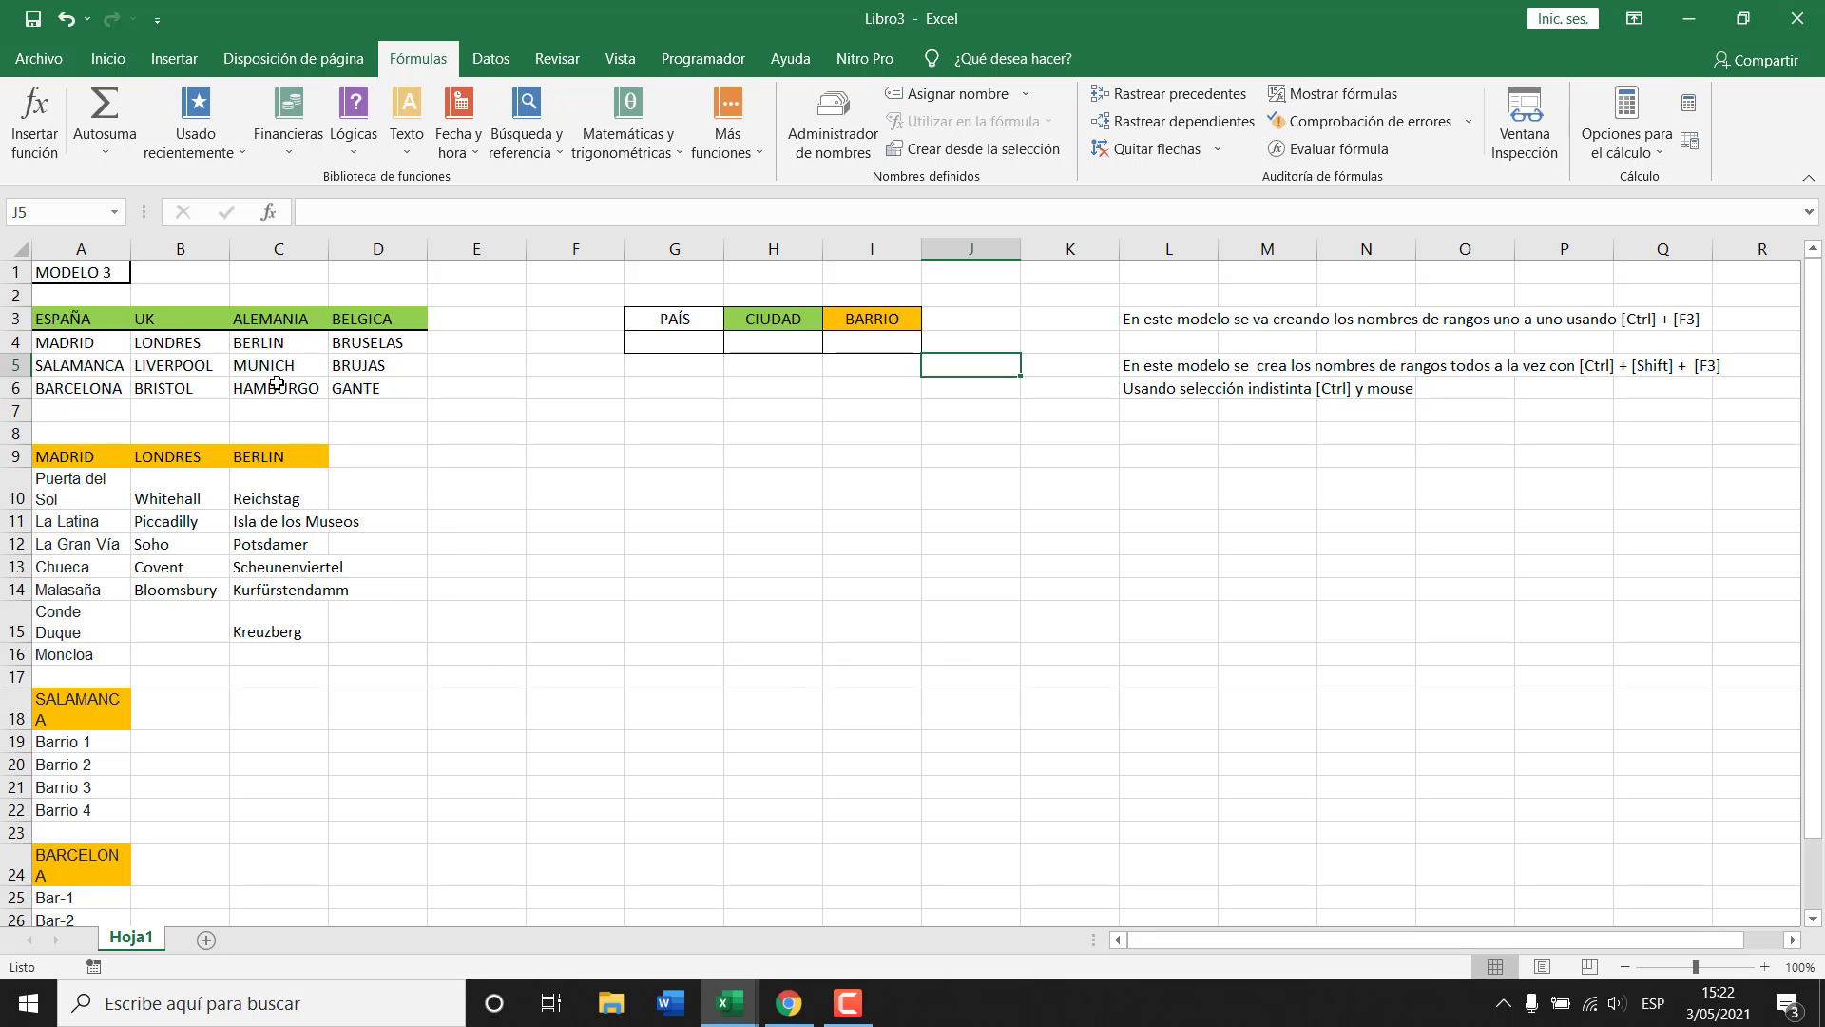
Select the ESPAÑA, UK, ALEMANIA and BELGICA columns A3:D6 and create names from Fila superior.
left_click_drag(78, 316, 69, 382)
left_click(169, 312, "ctrl")
left_click_drag(169, 312, 169, 386)
left_click_drag(259, 318, 262, 384)
left_click_drag(355, 313, 366, 385)
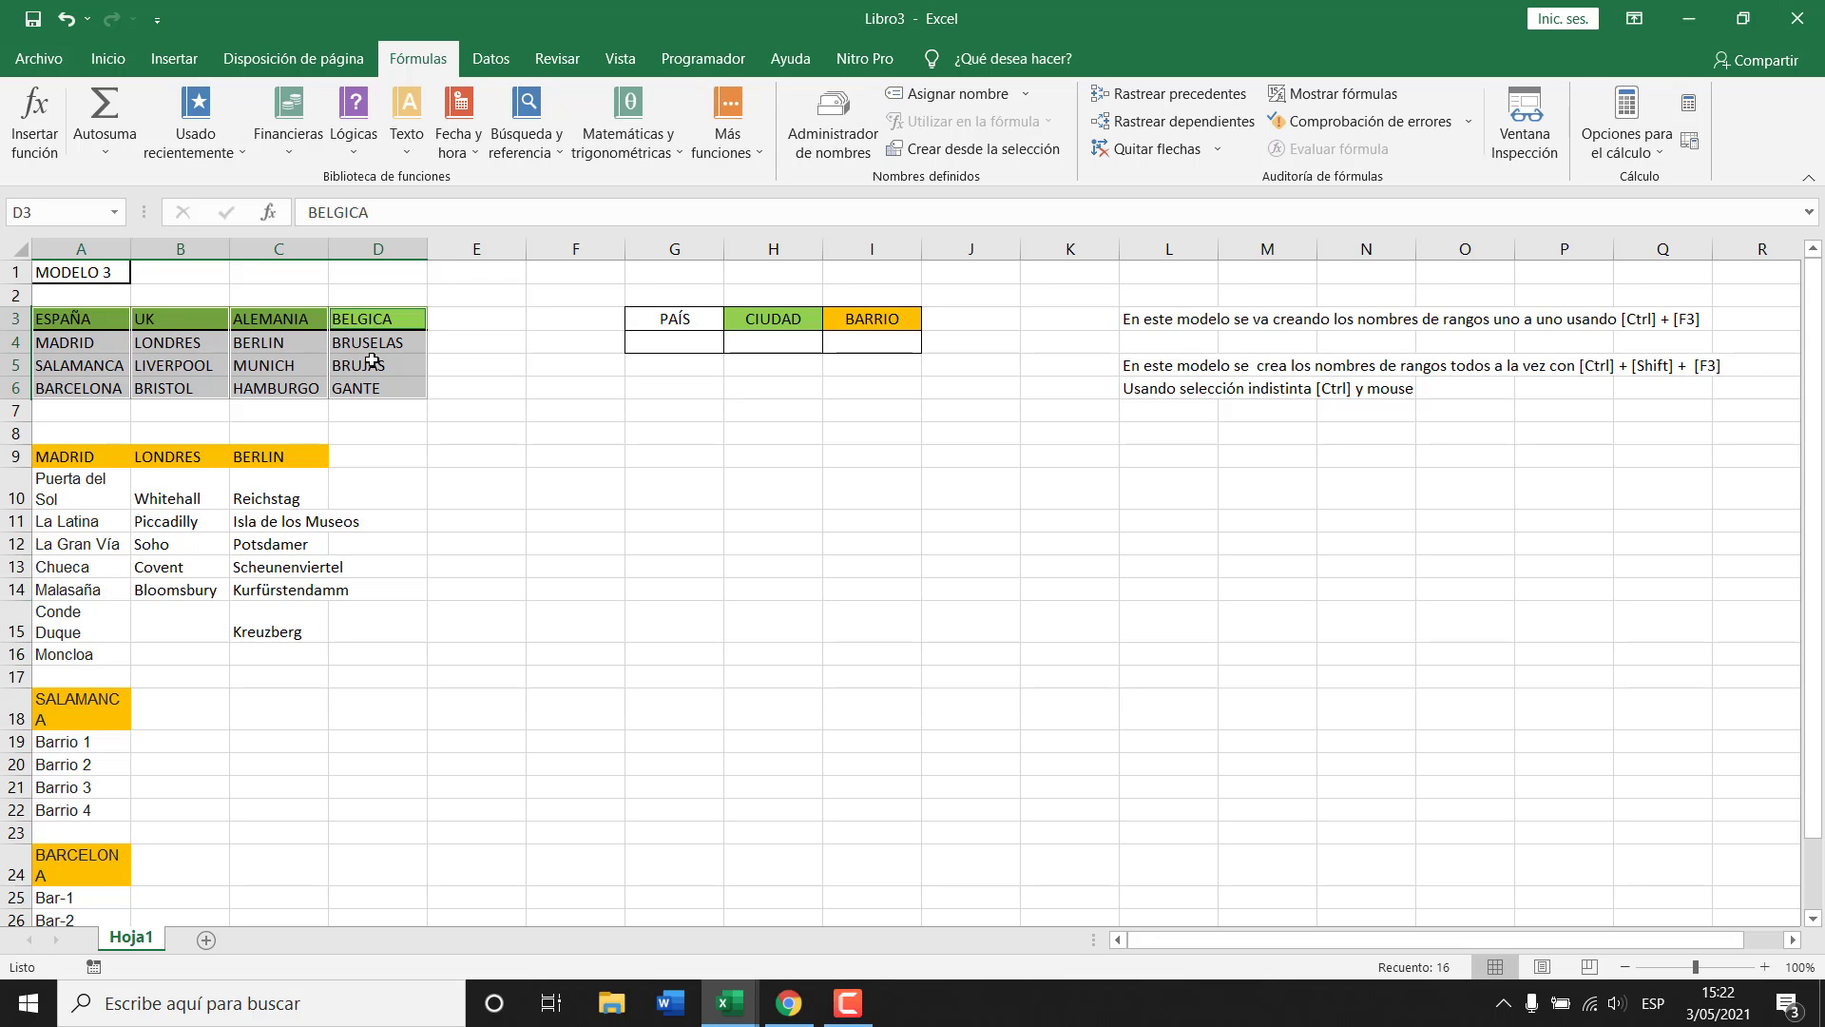
key("ctrl+shift+F3")
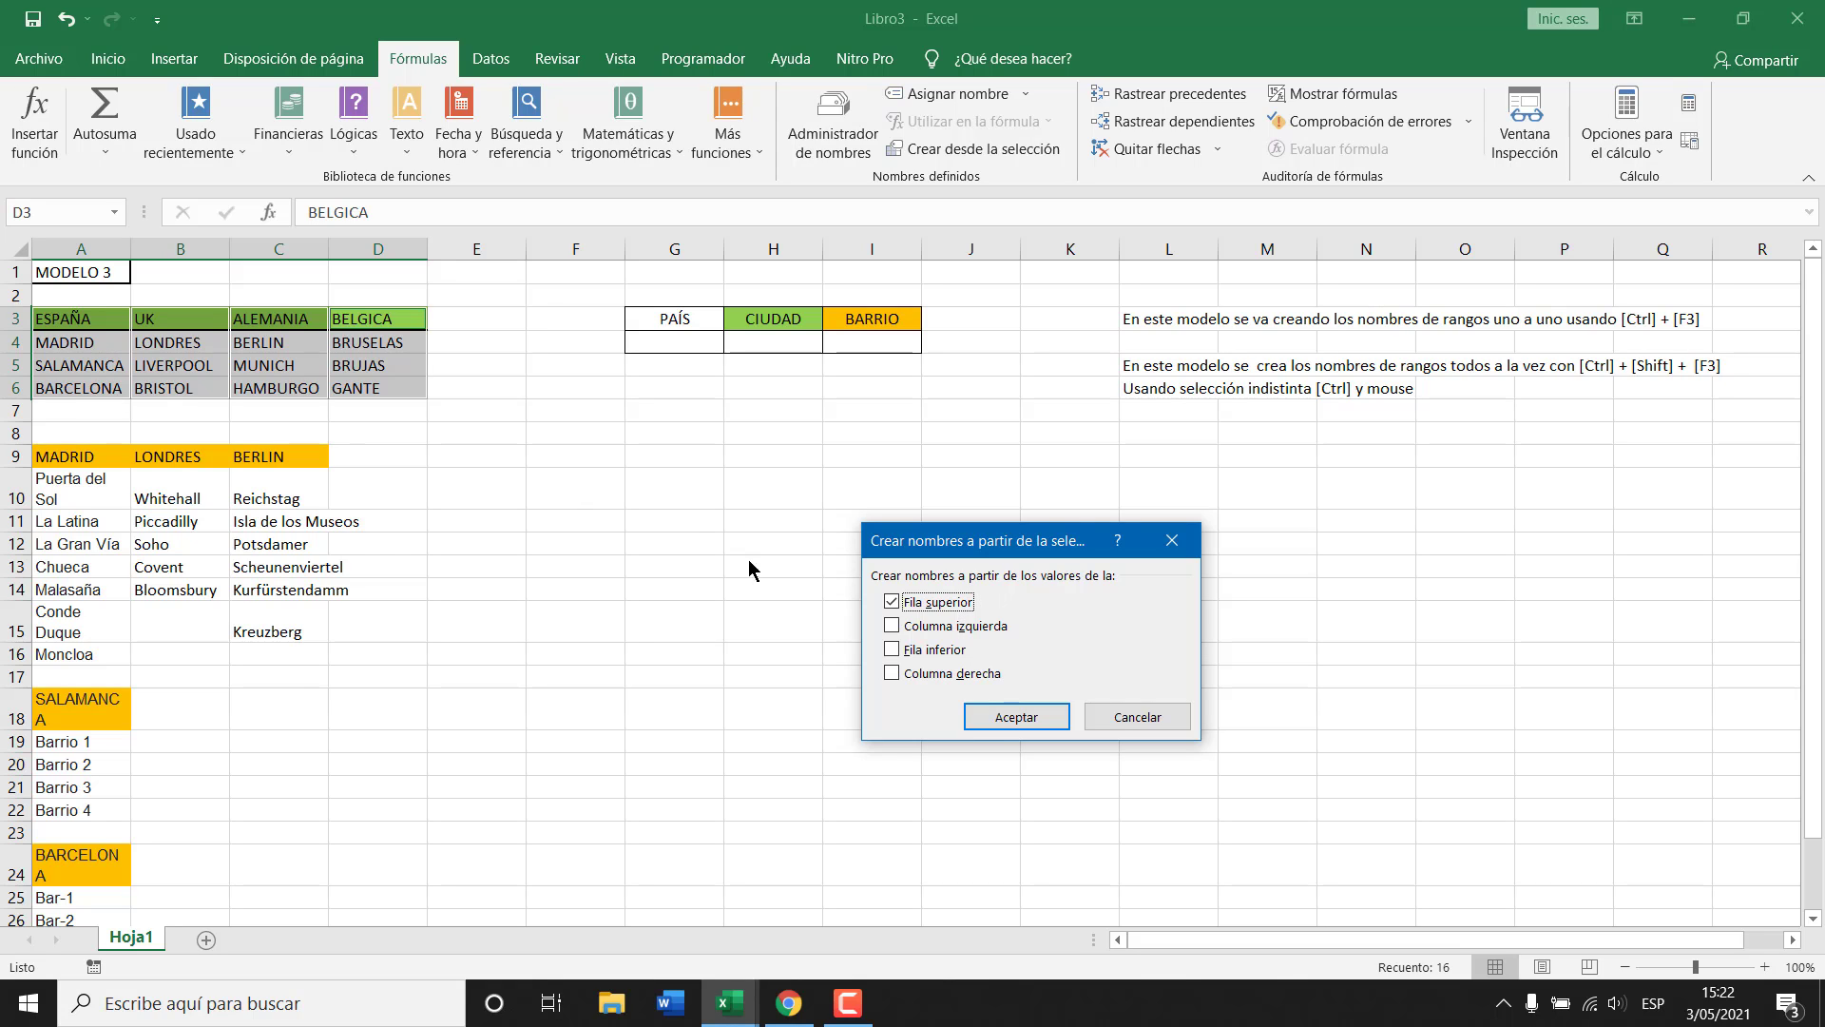
left_click(1005, 718)
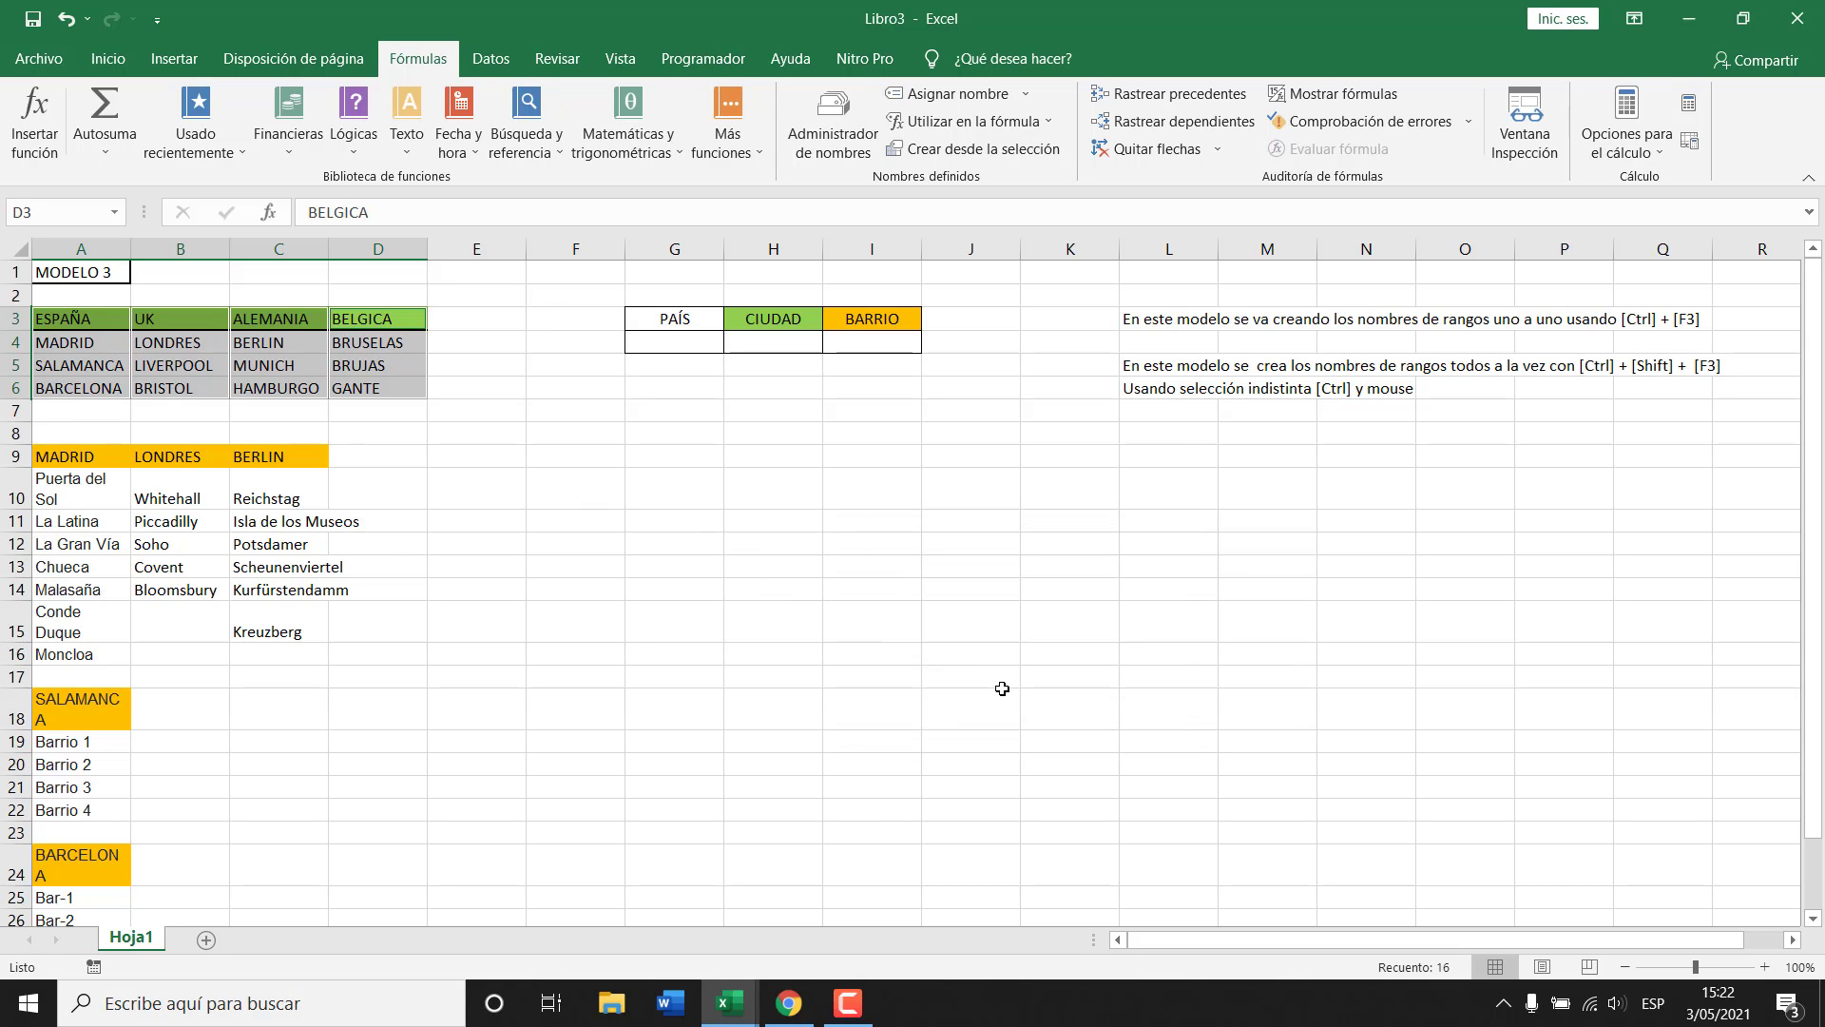
Verify in Administrador de nombres that ALEMANIA, BELGICA, ESPAÑA and UK each reference their city cells.
key("ctrl+F3")
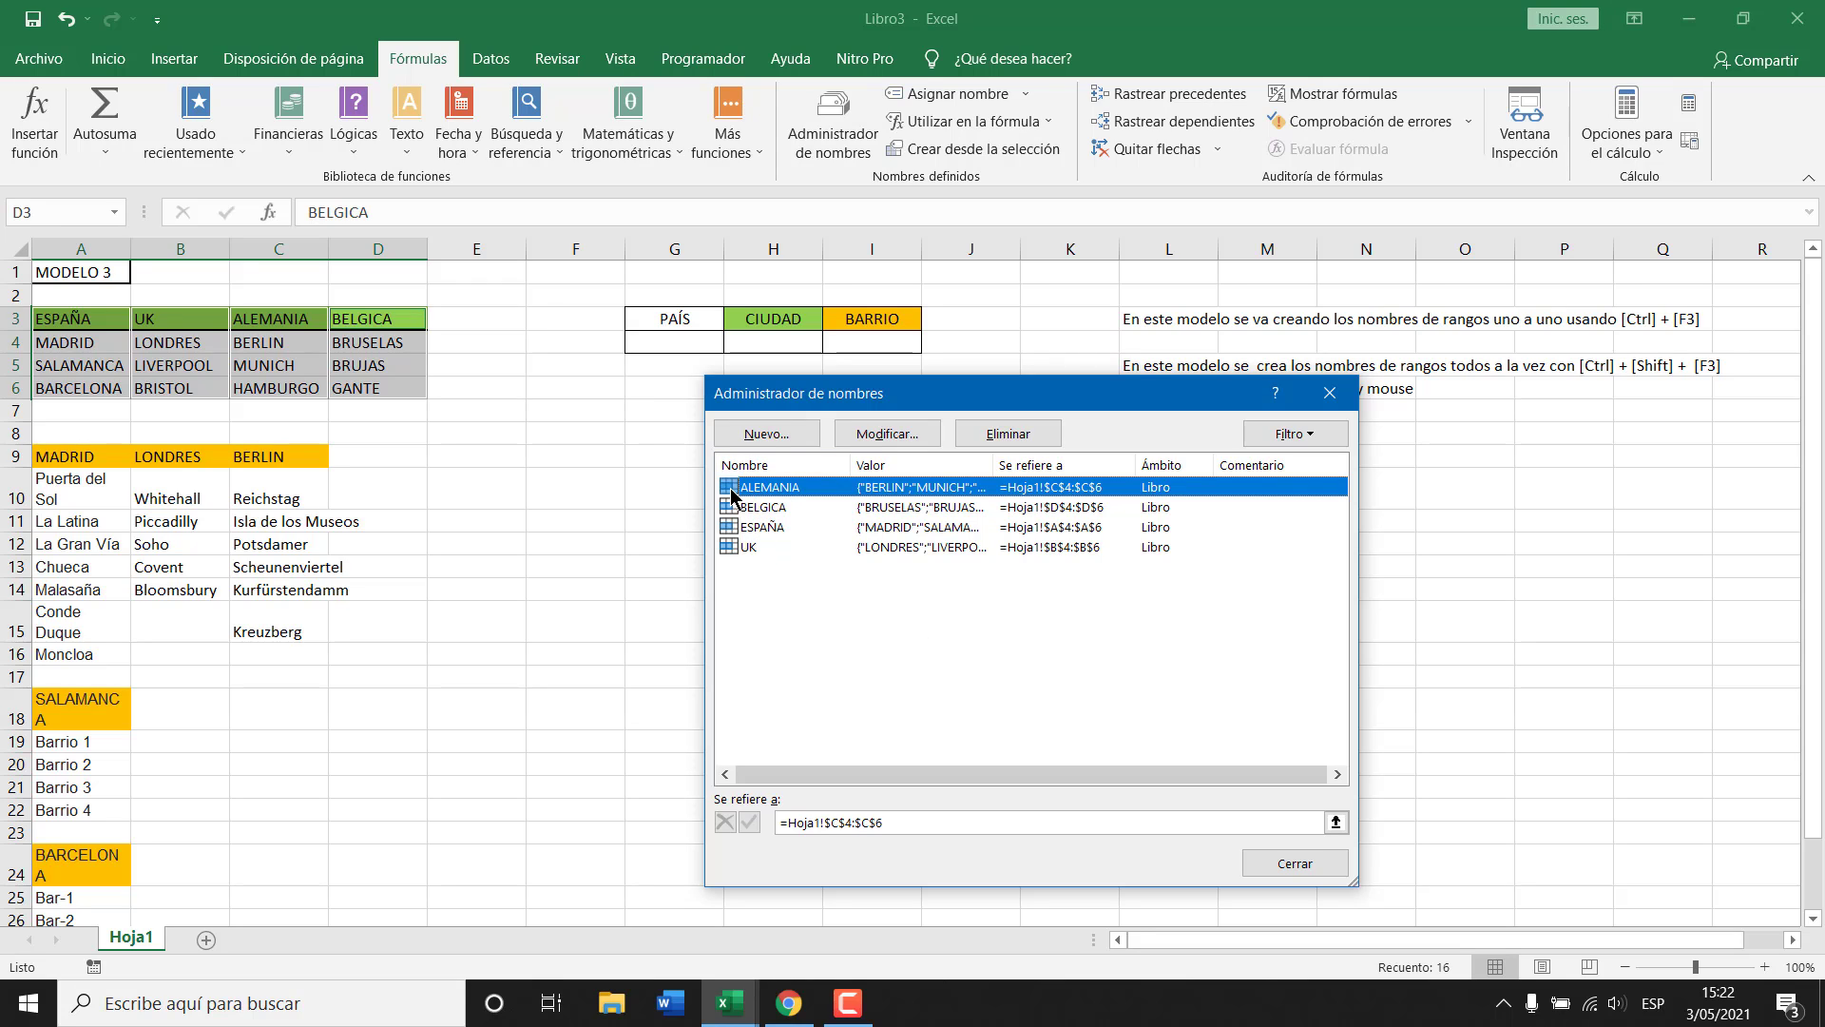
left_click(760, 511)
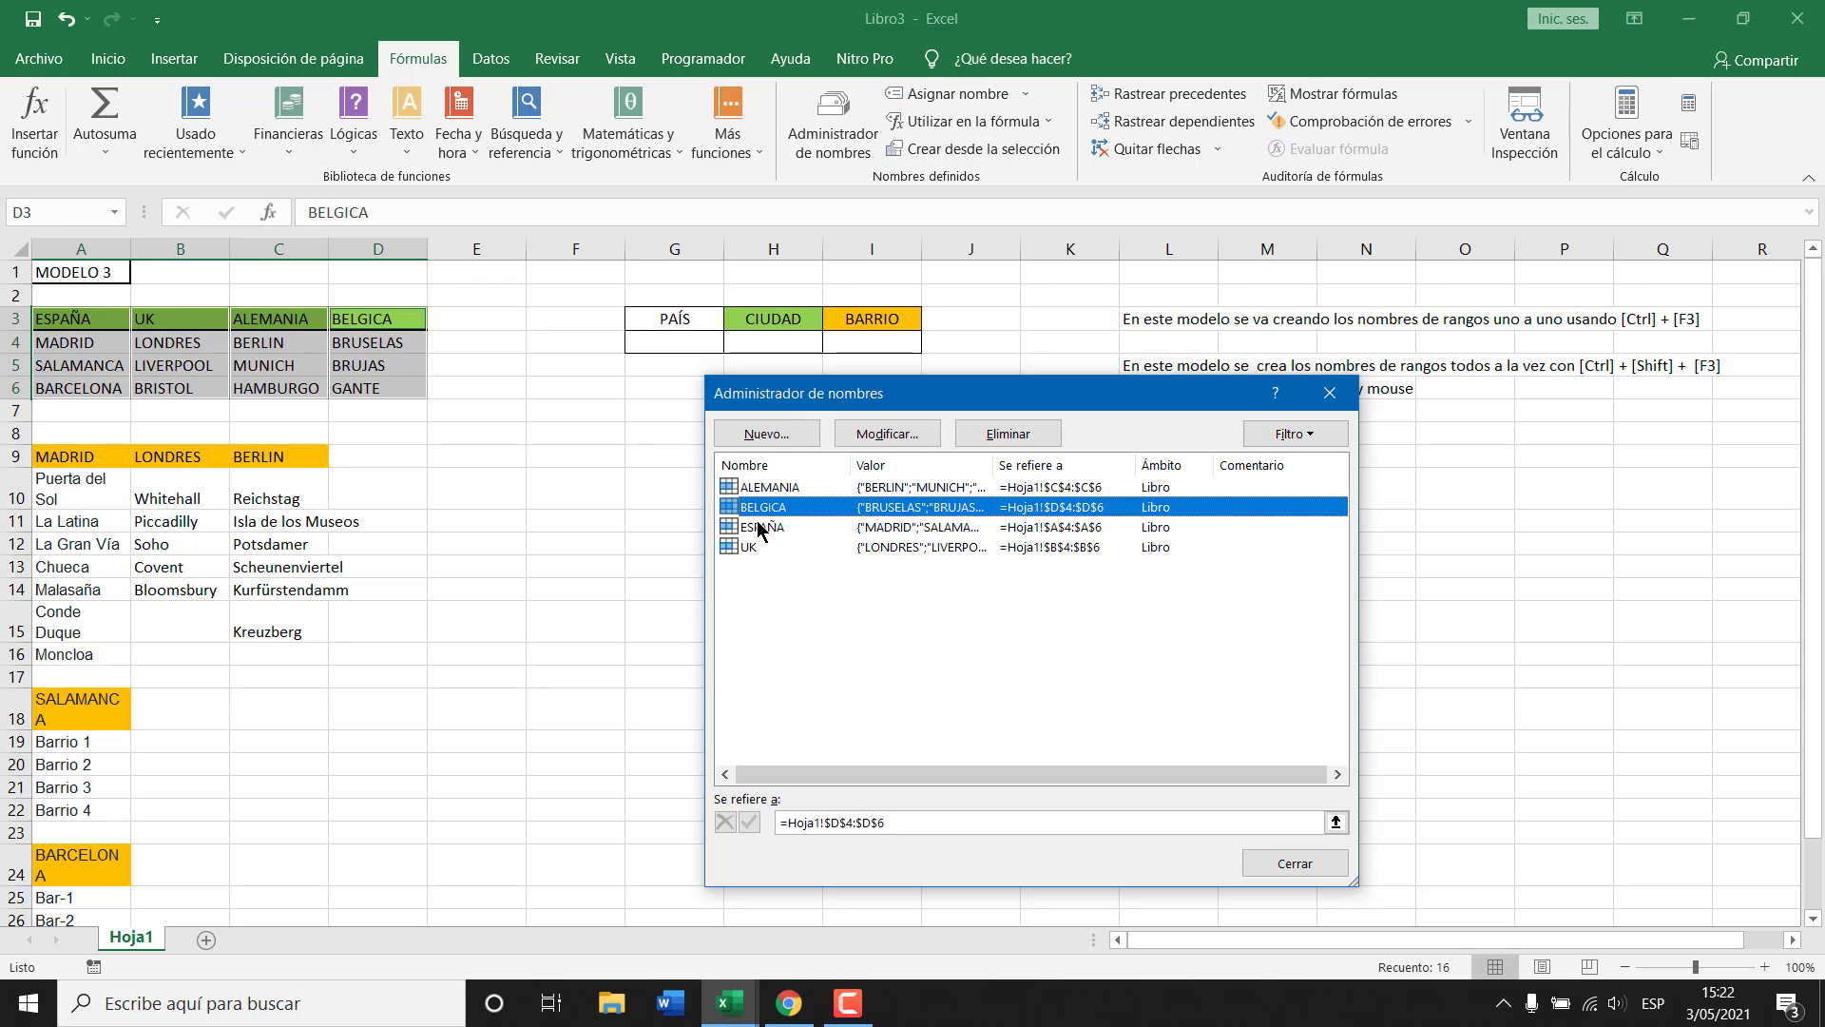
left_click(761, 528)
left_click(754, 549)
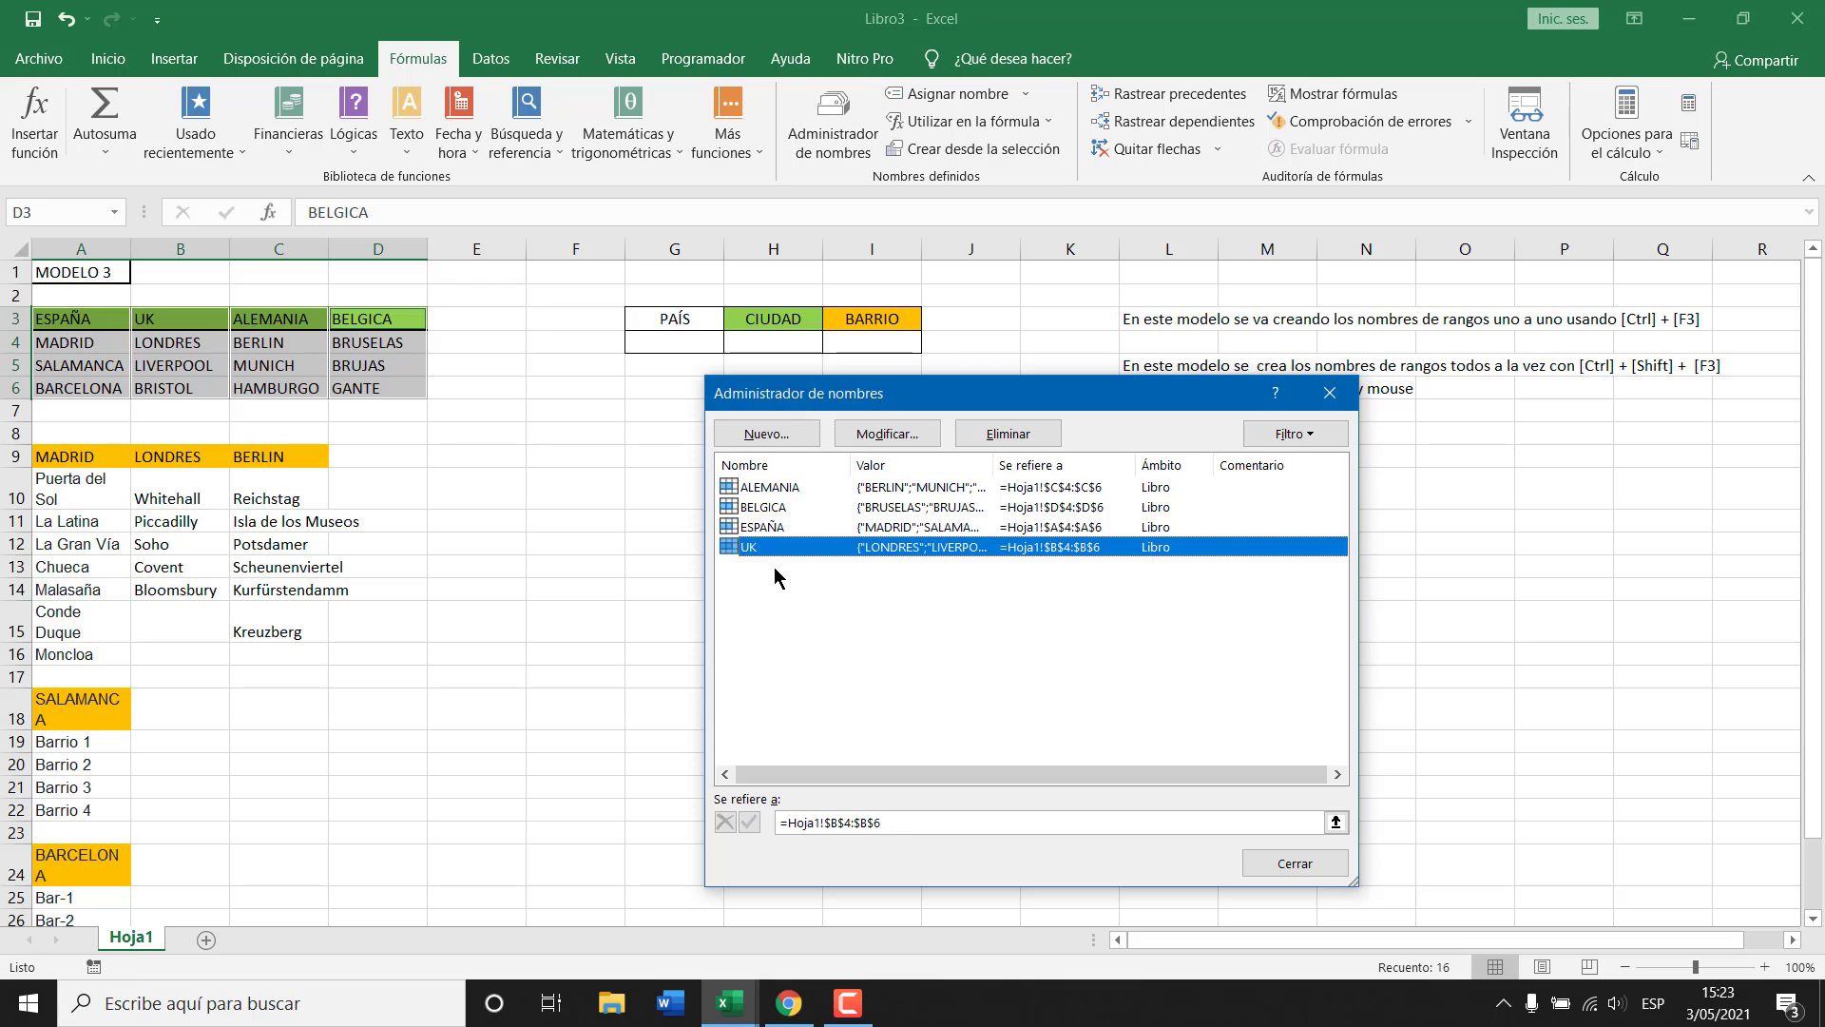
key("Escape")
Select the country headers A3:D3, then select cell G4 under PAÍS.
left_click(79, 318)
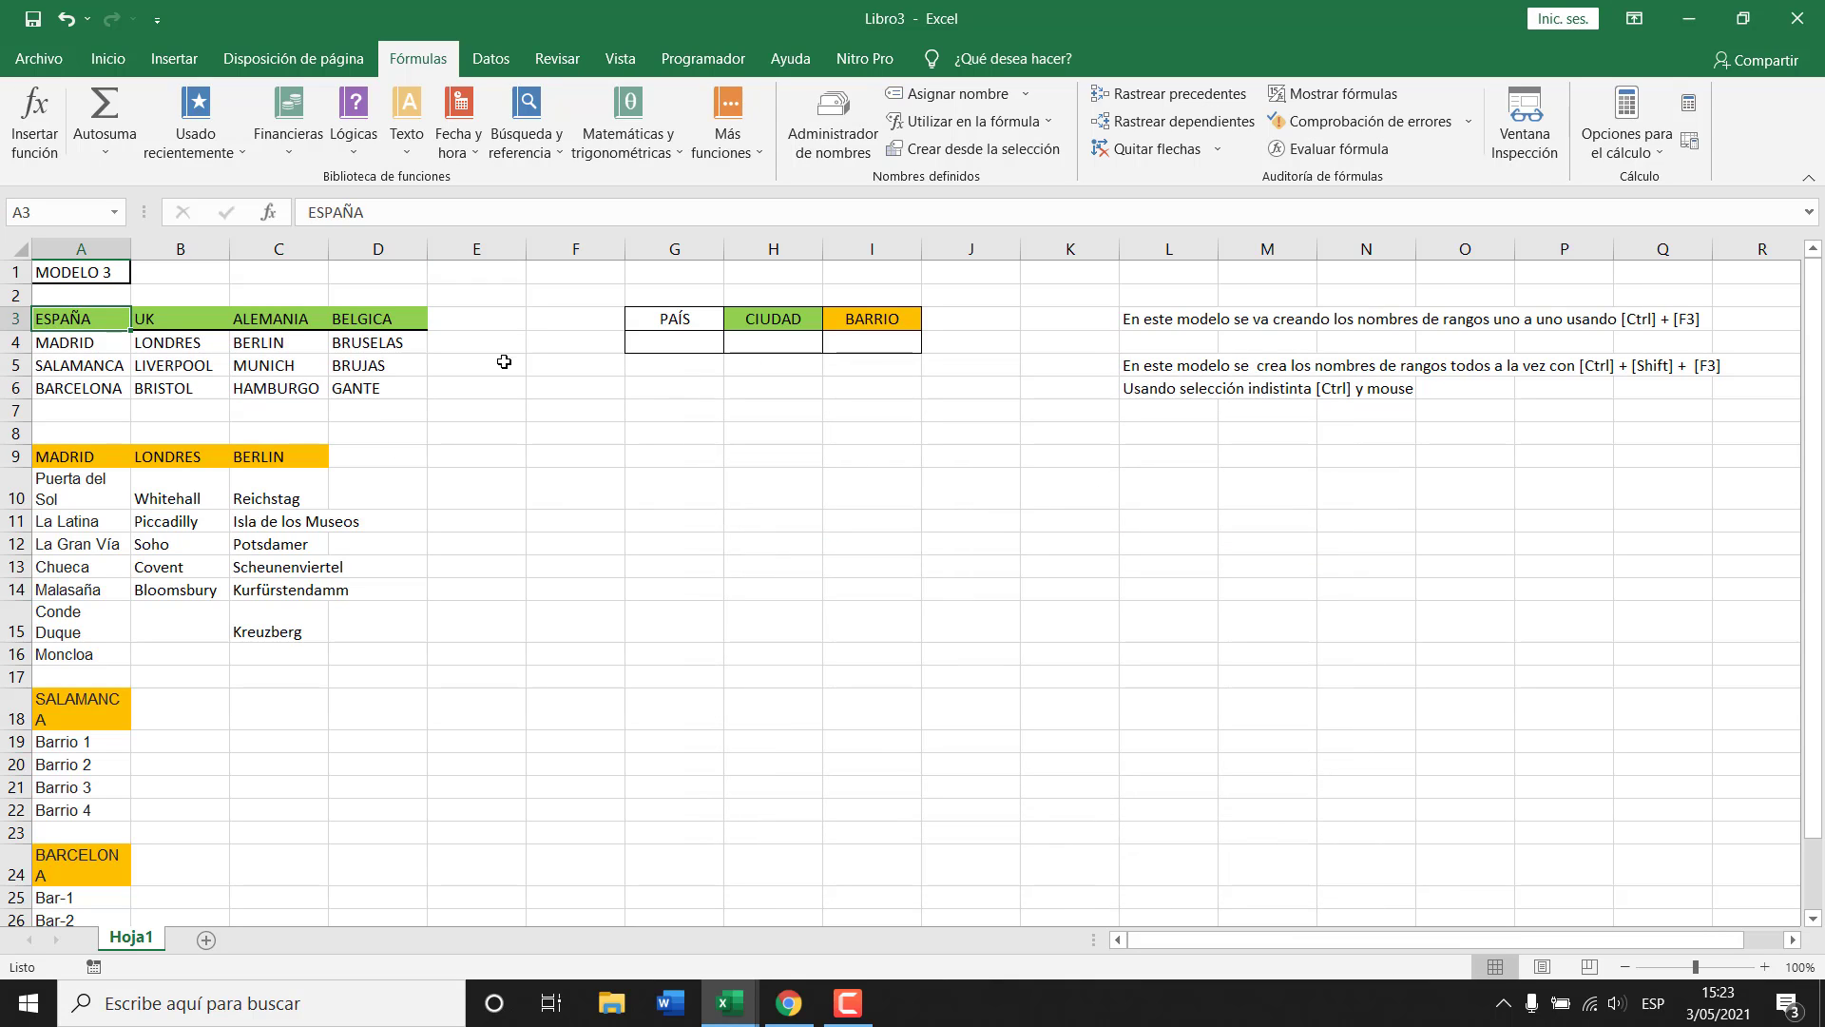
left_click(789, 344)
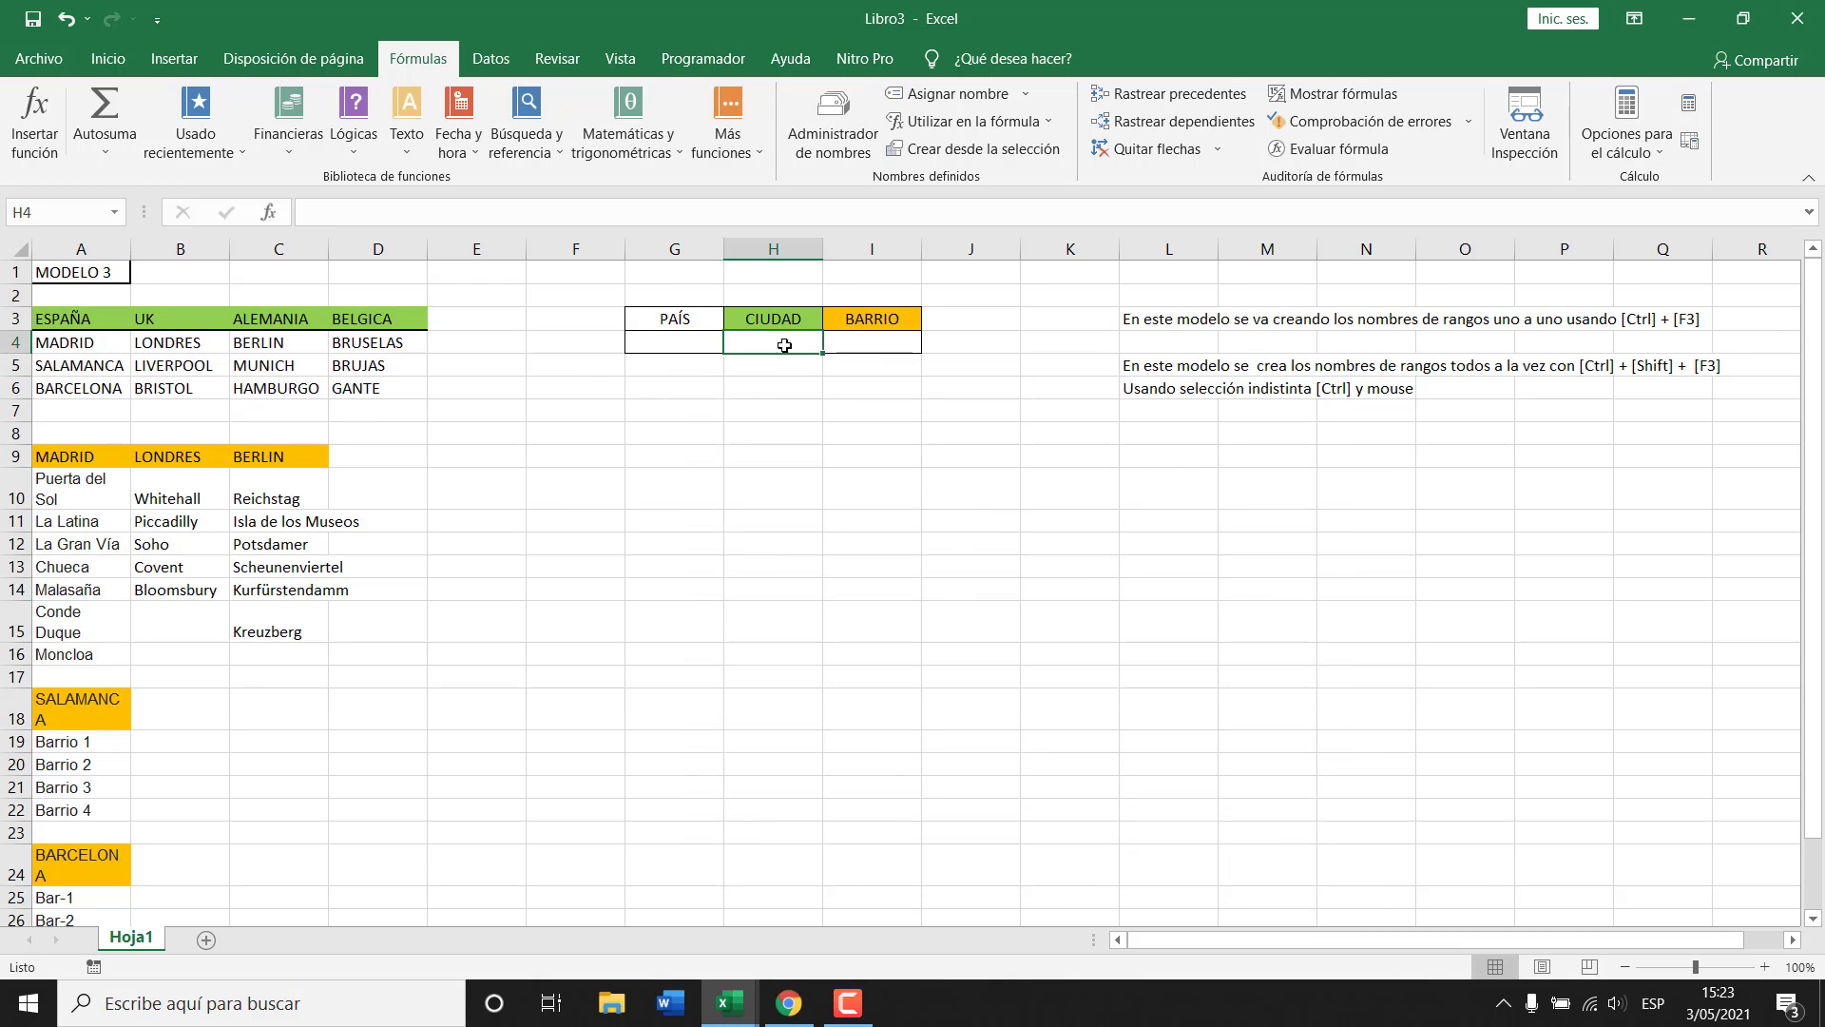
left_click_drag(66, 317, 372, 319)
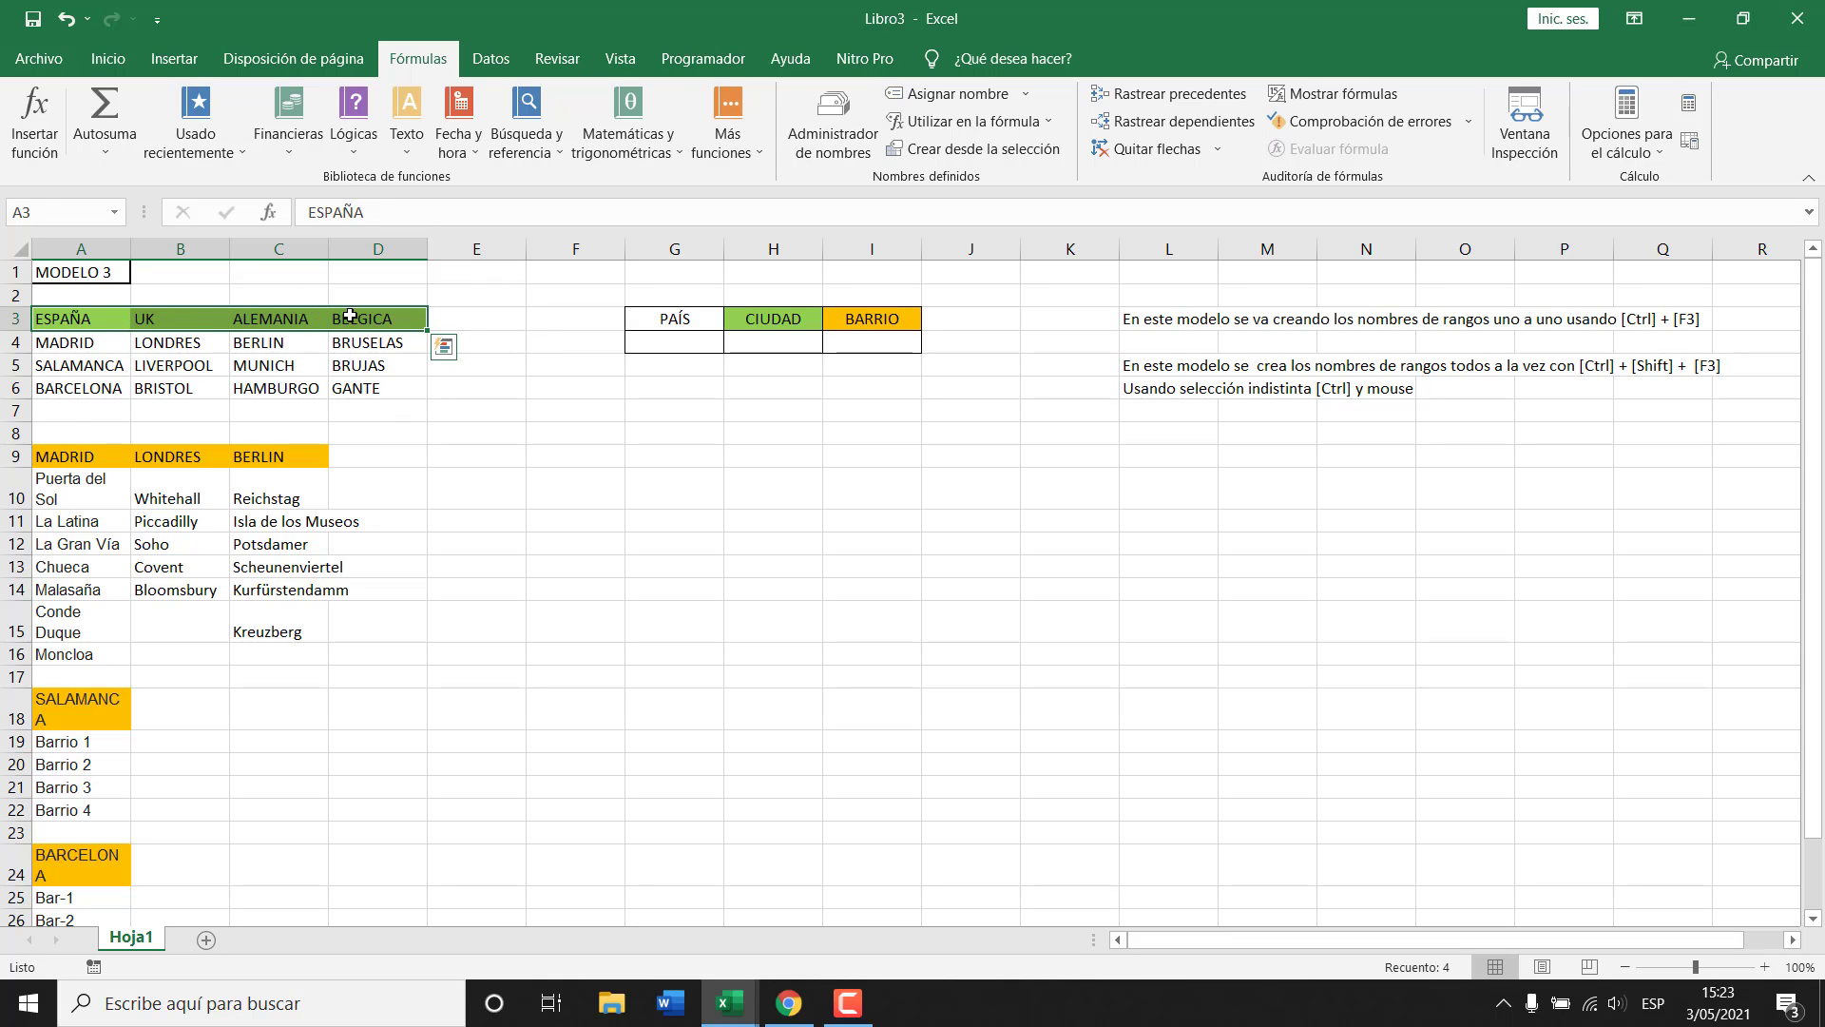
left_click(669, 341)
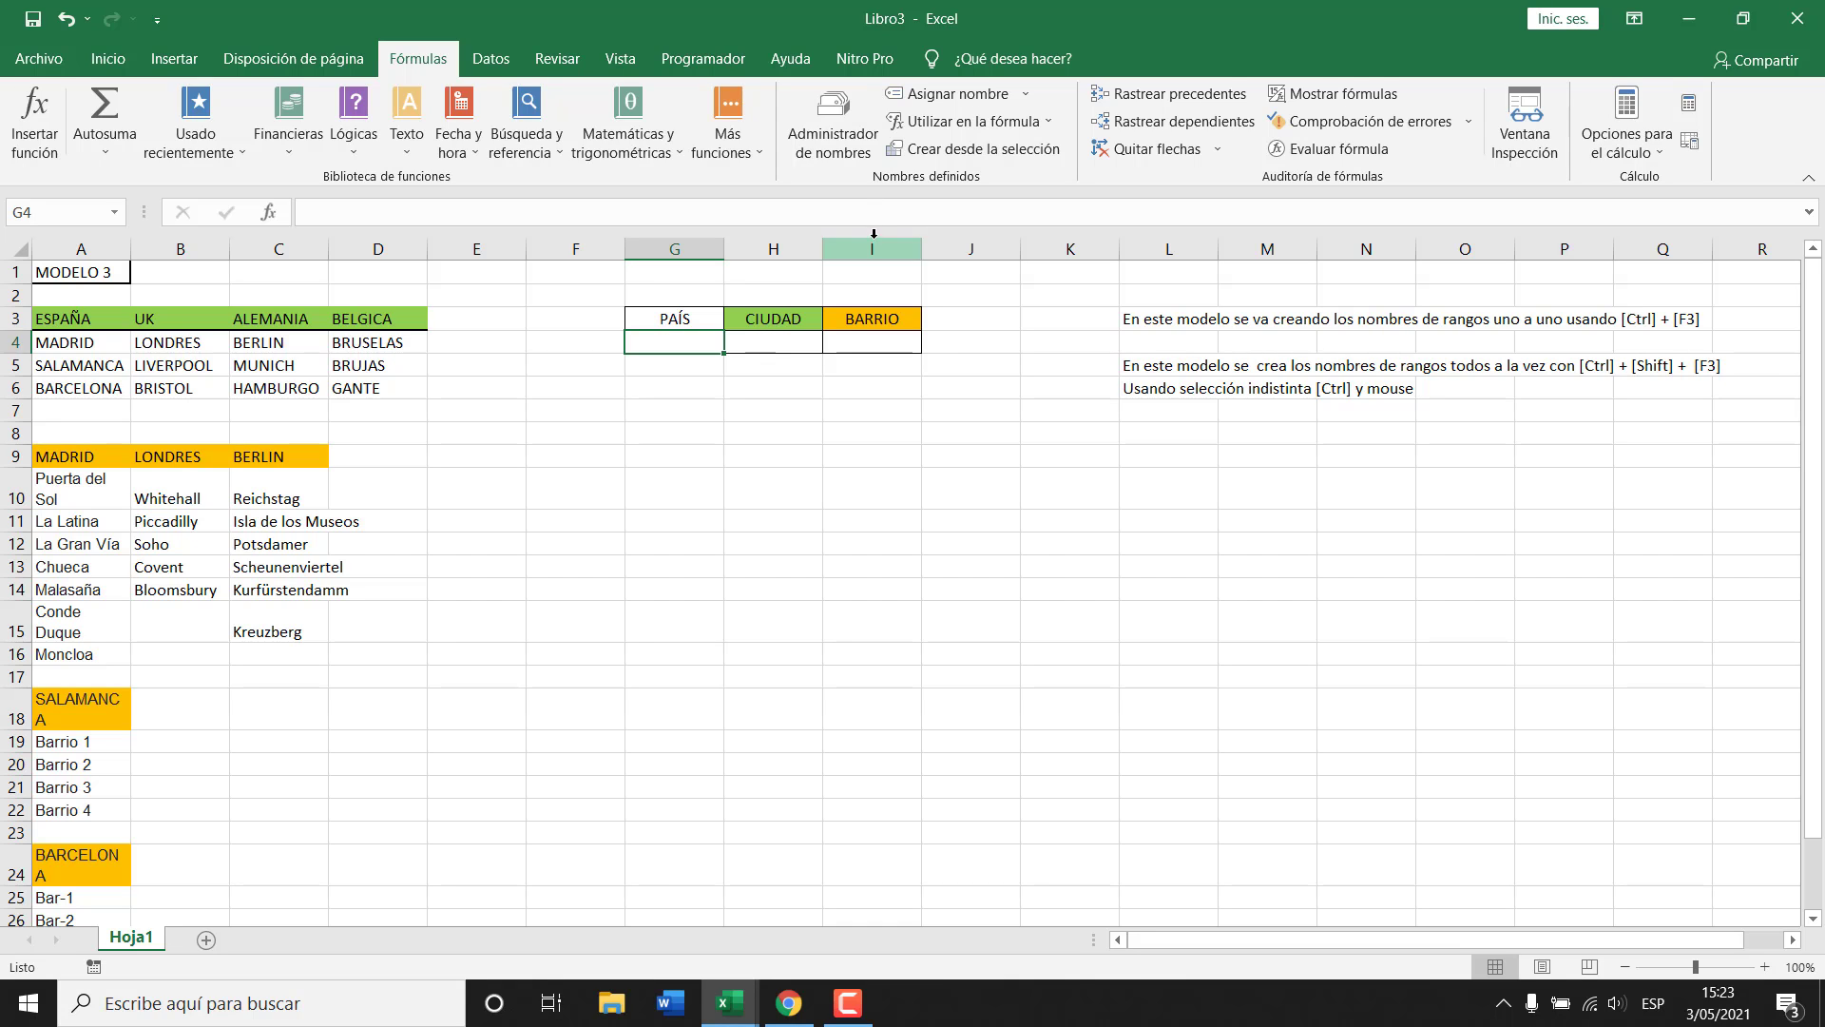
Give G4 a Lista data validation with source =$A$3:$D$3.
left_click(107, 58)
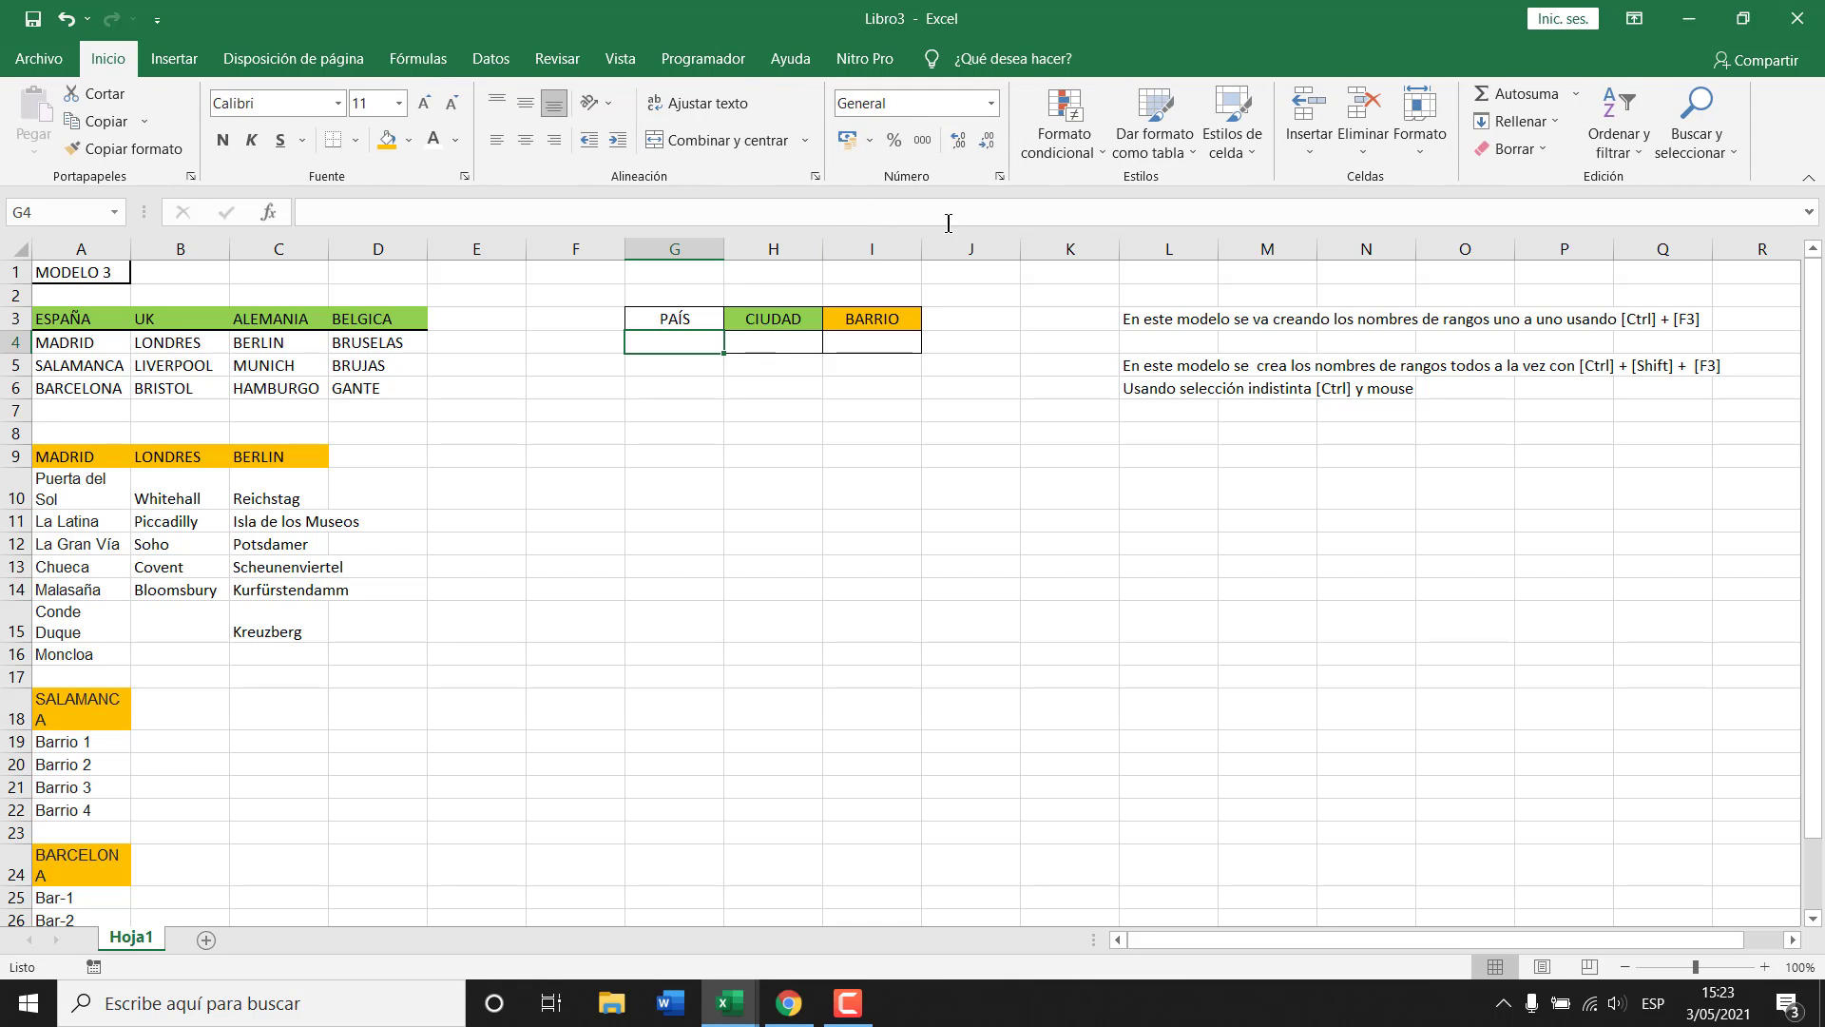
left_click(518, 59)
left_click(1132, 149)
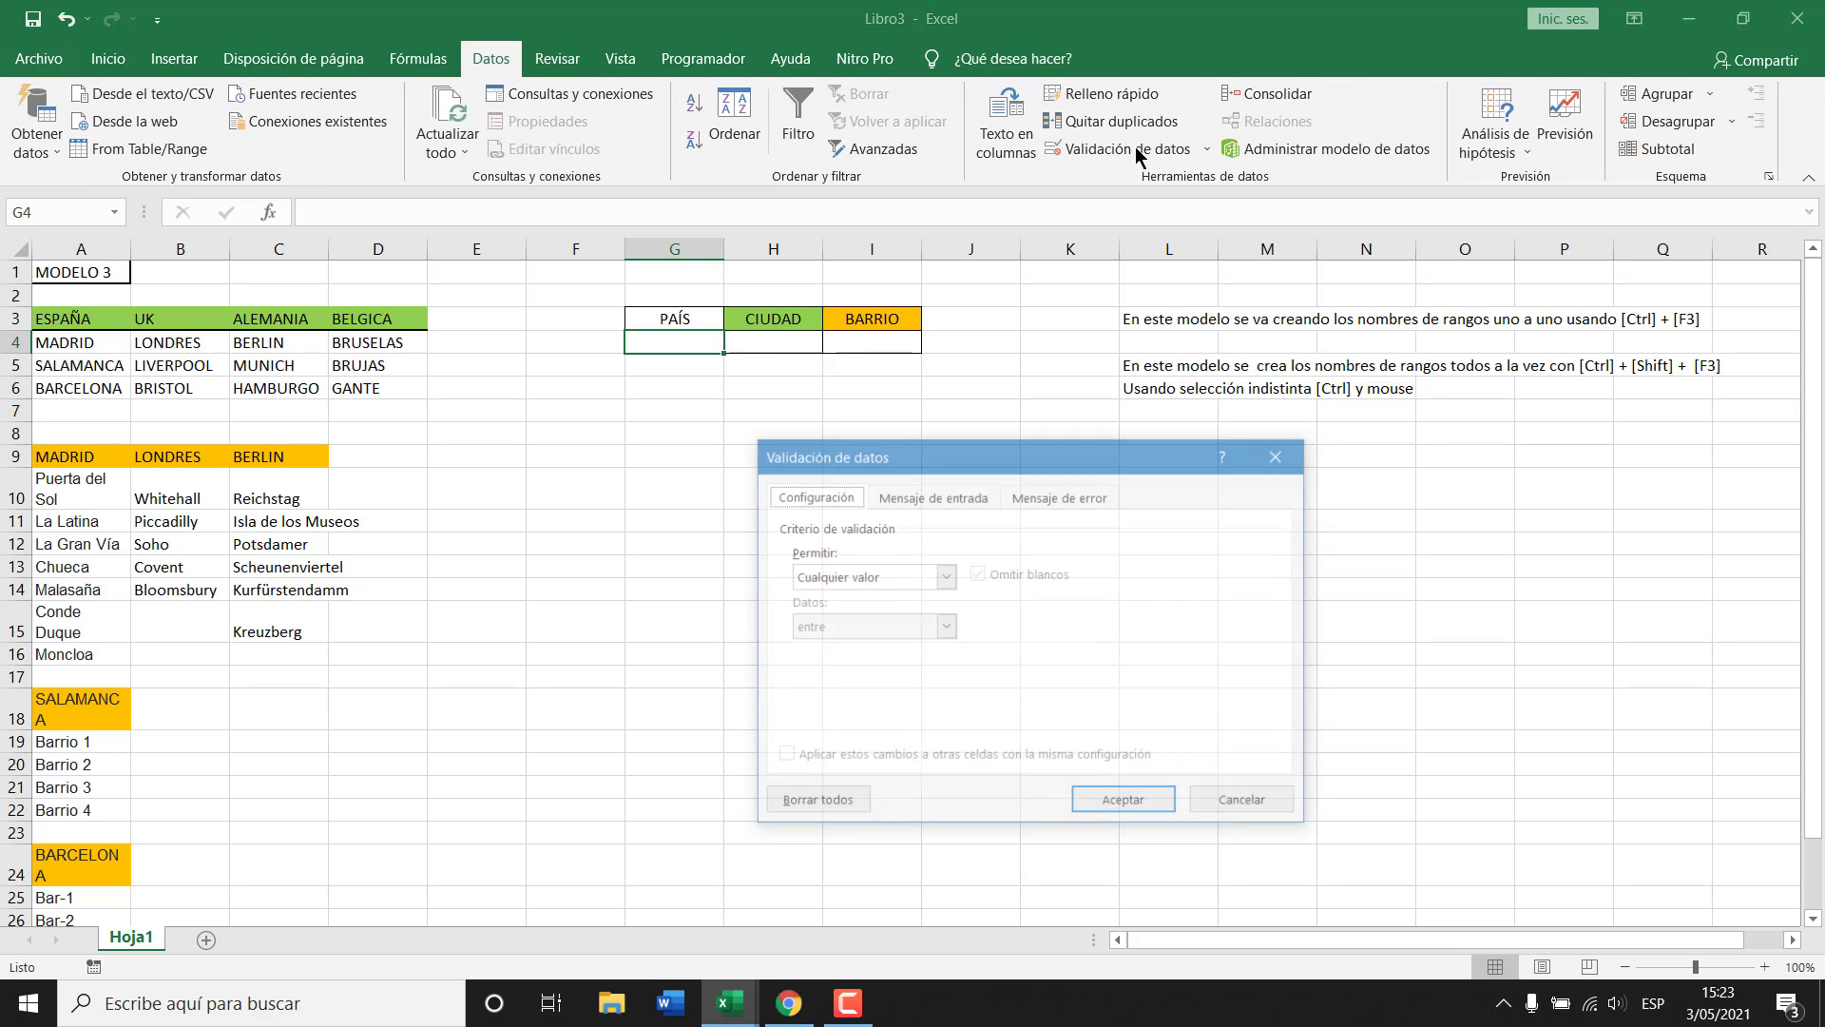
left_click(946, 576)
left_click(827, 643)
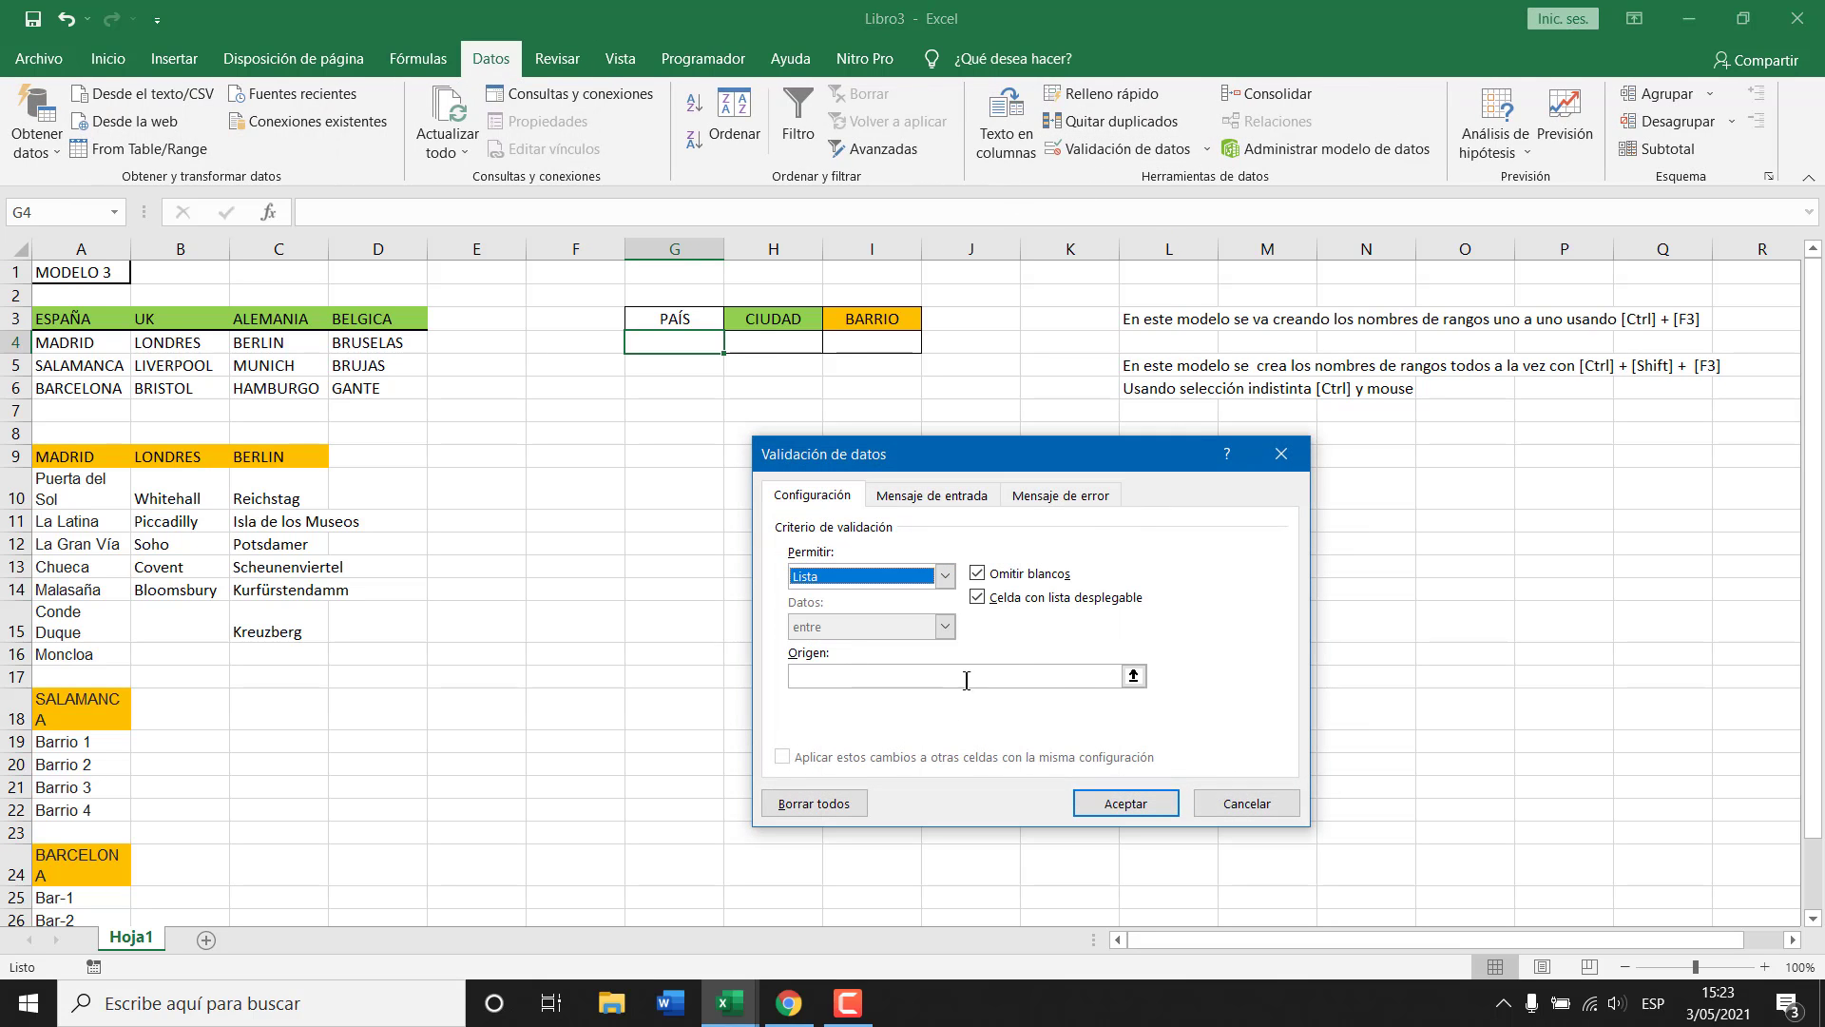
left_click(1133, 676)
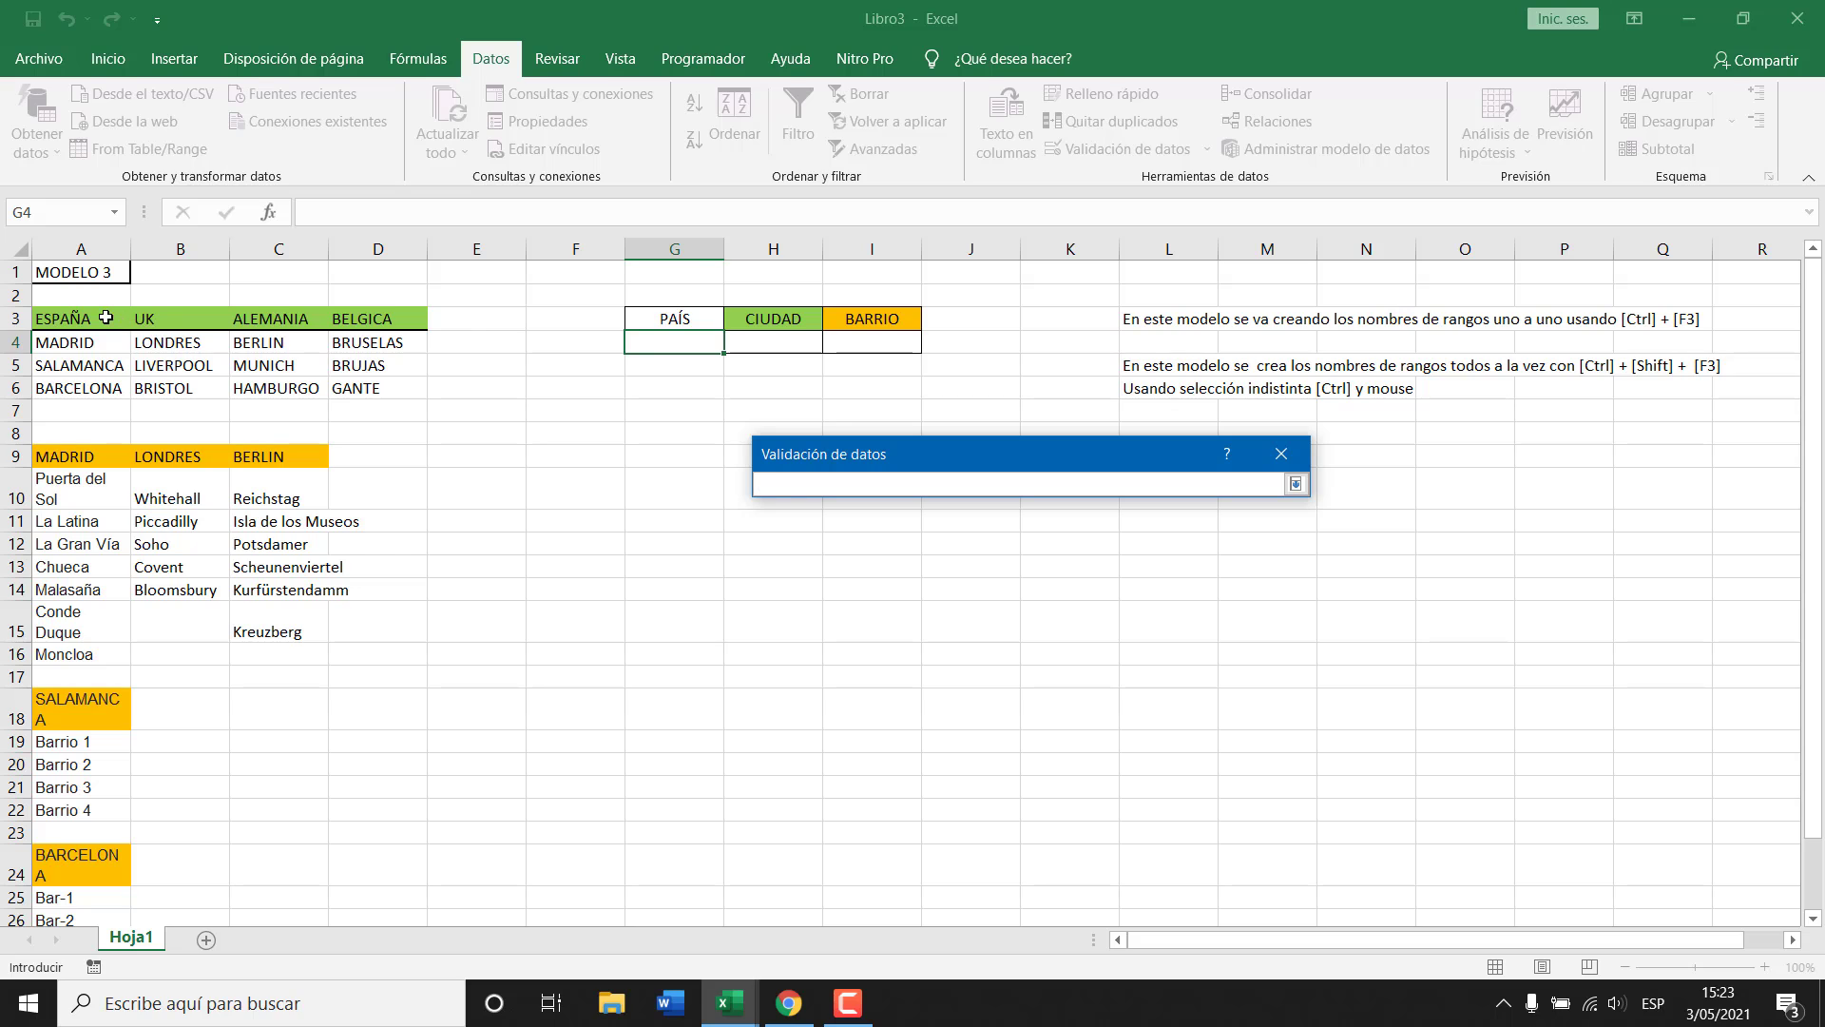
left_click_drag(104, 318, 424, 328)
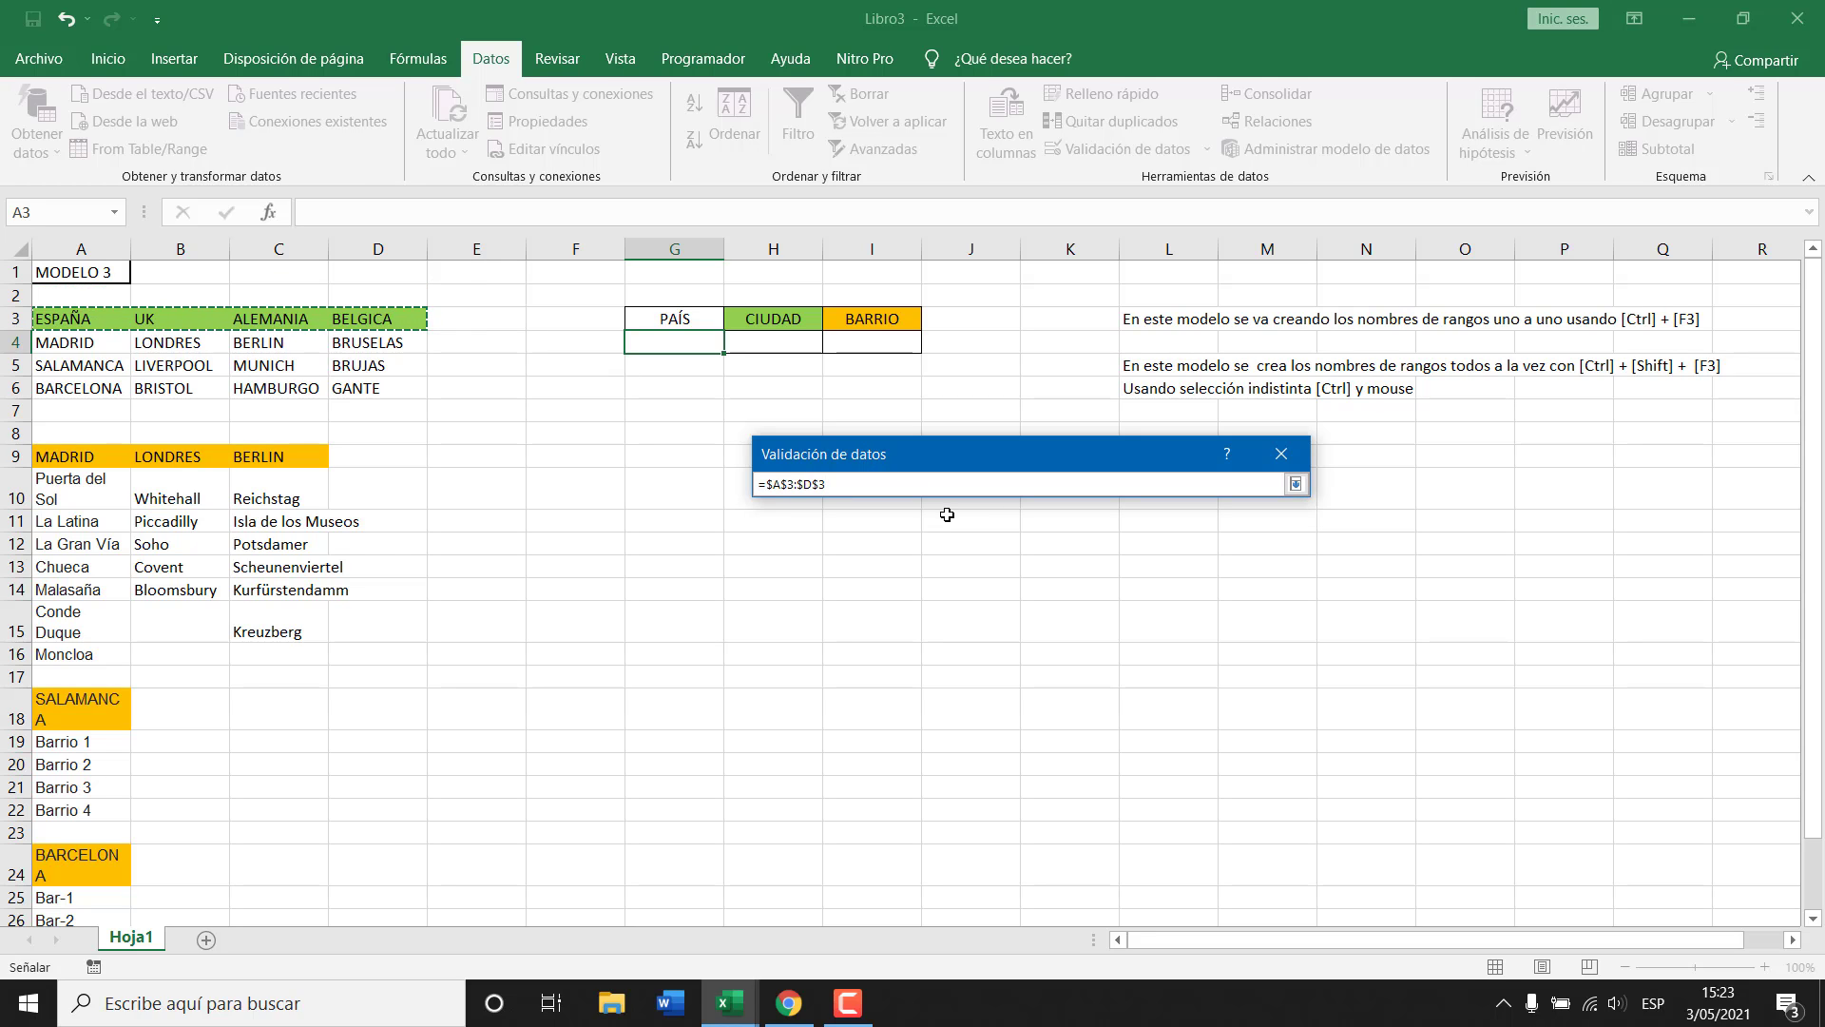
key("Return")
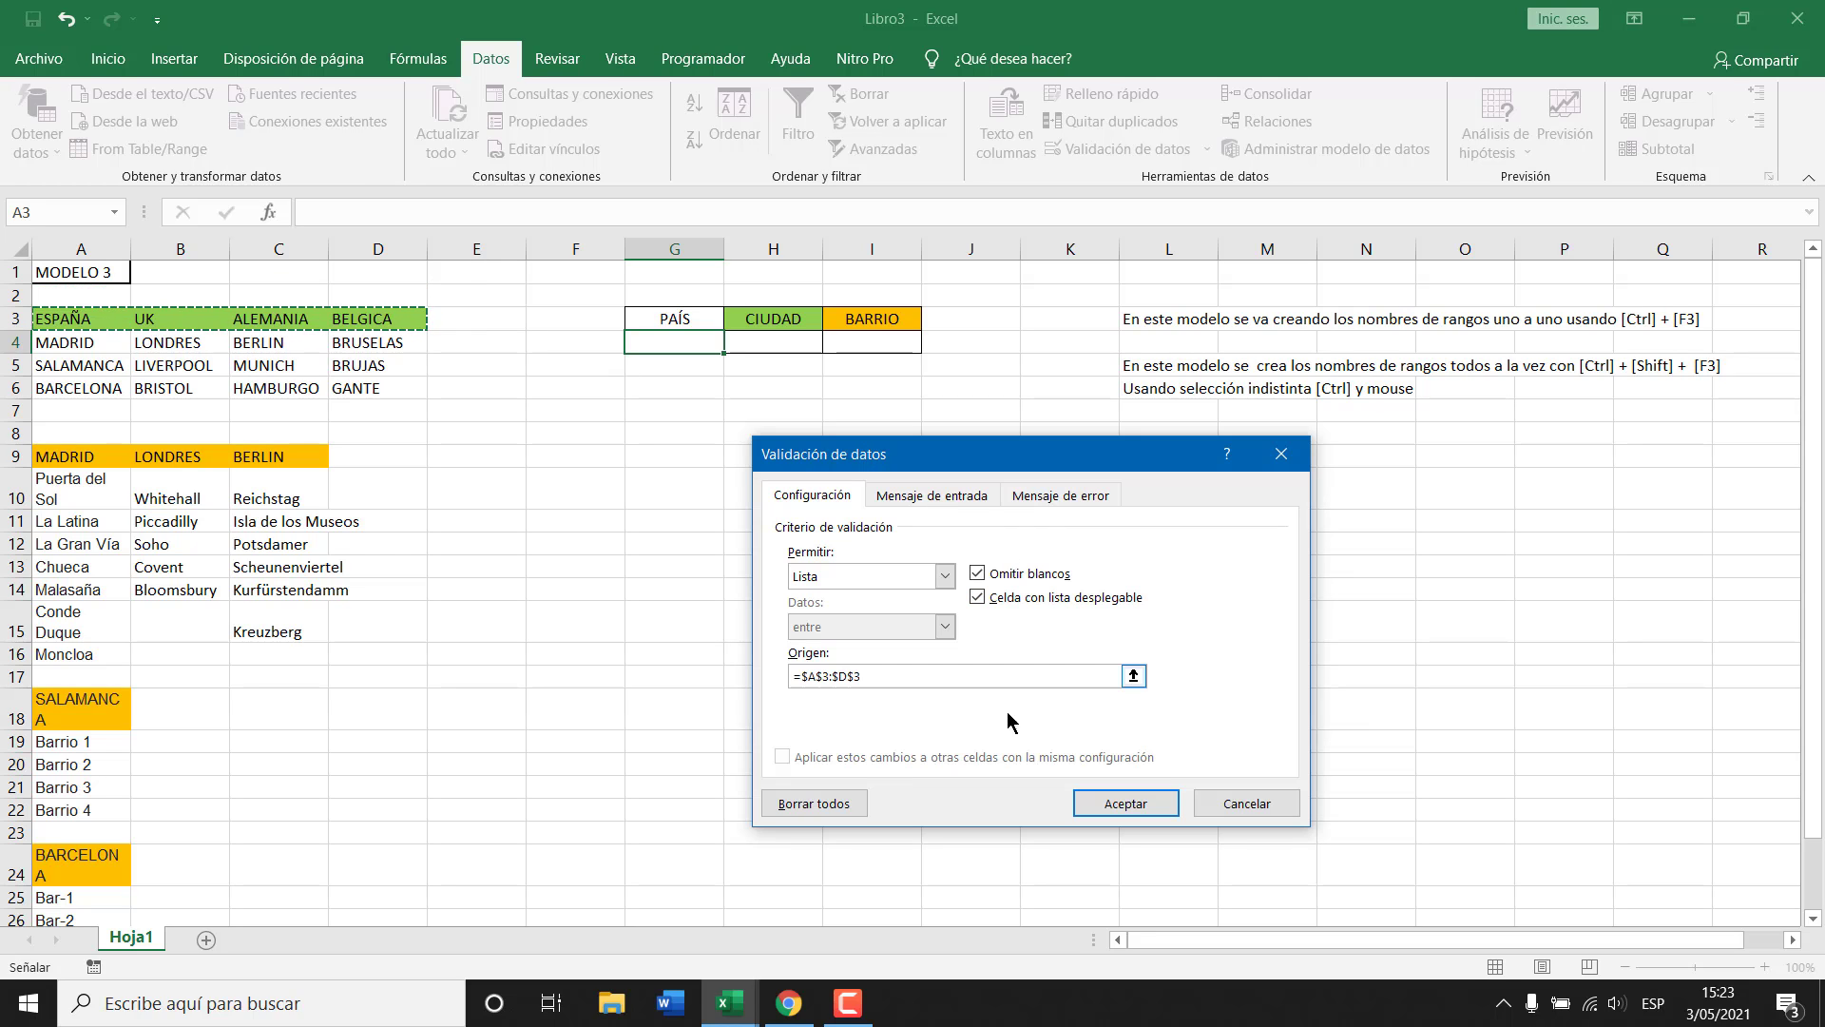
left_click(1126, 803)
Test G4's country dropdown by picking ESPAÑA, then settle on BELGICA.
left_click(735, 342)
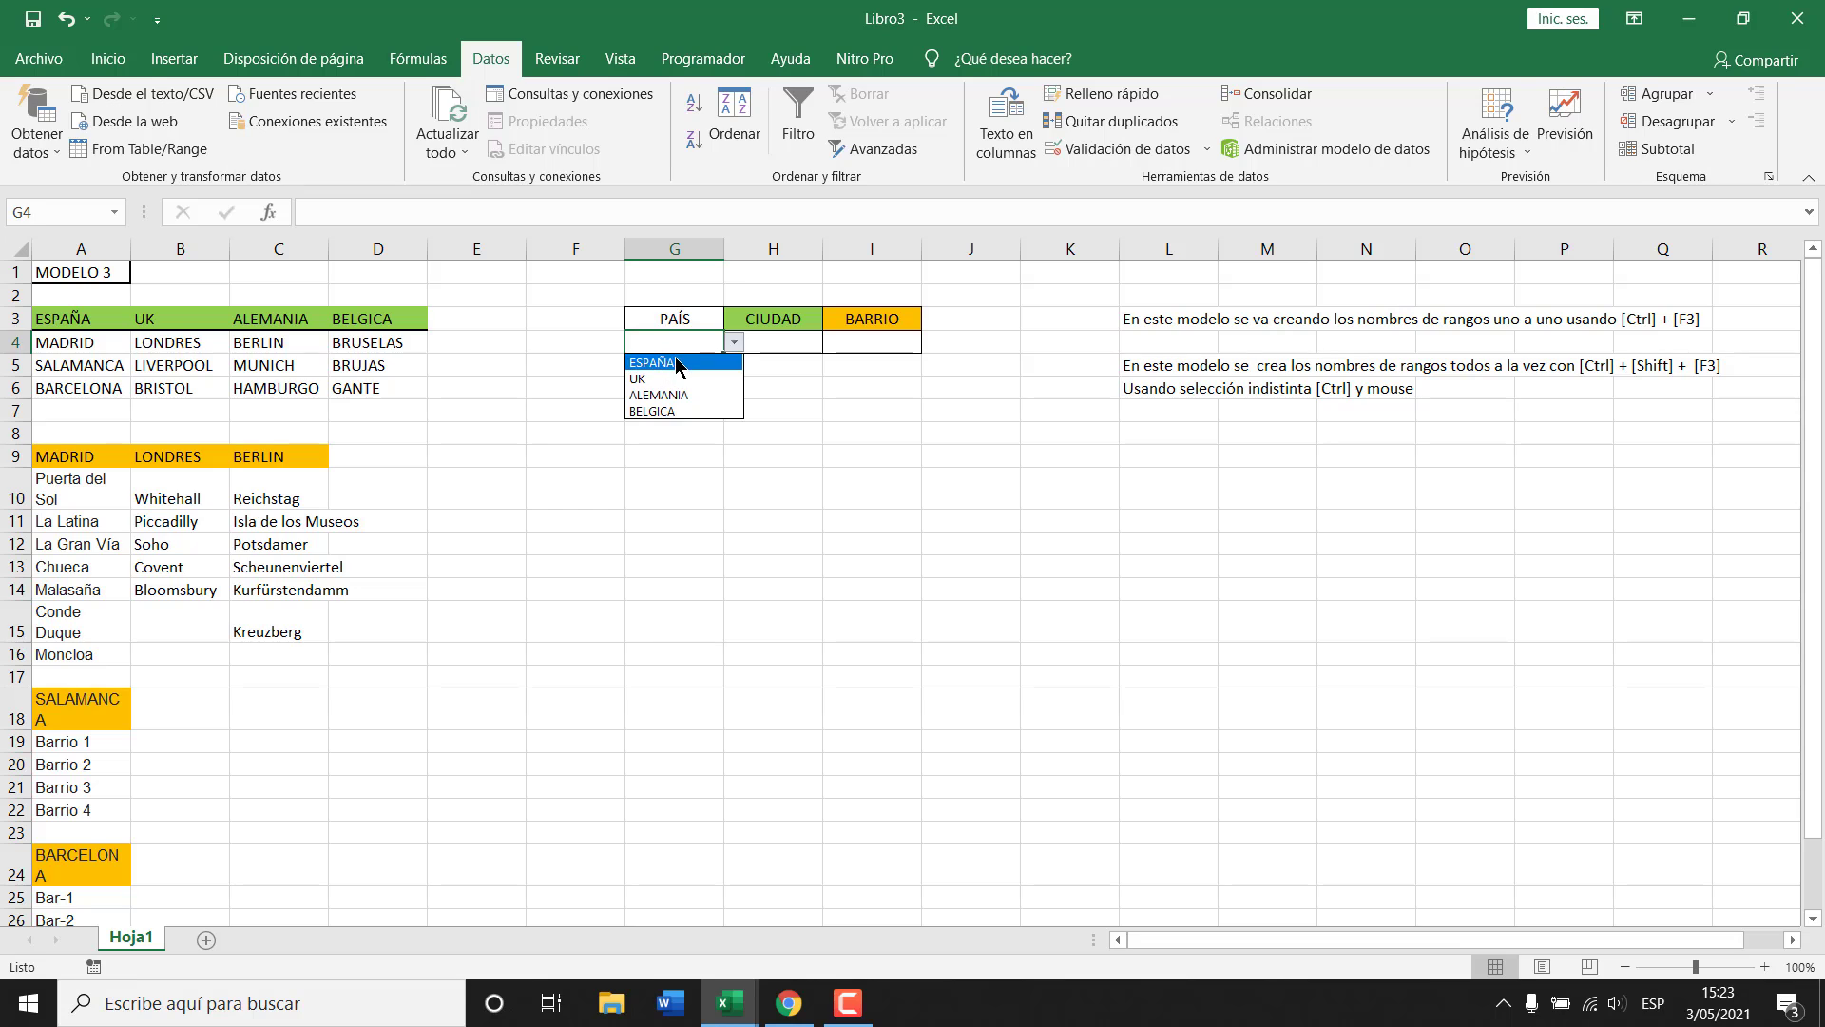
left_click(665, 362)
left_click(735, 342)
key("Escape")
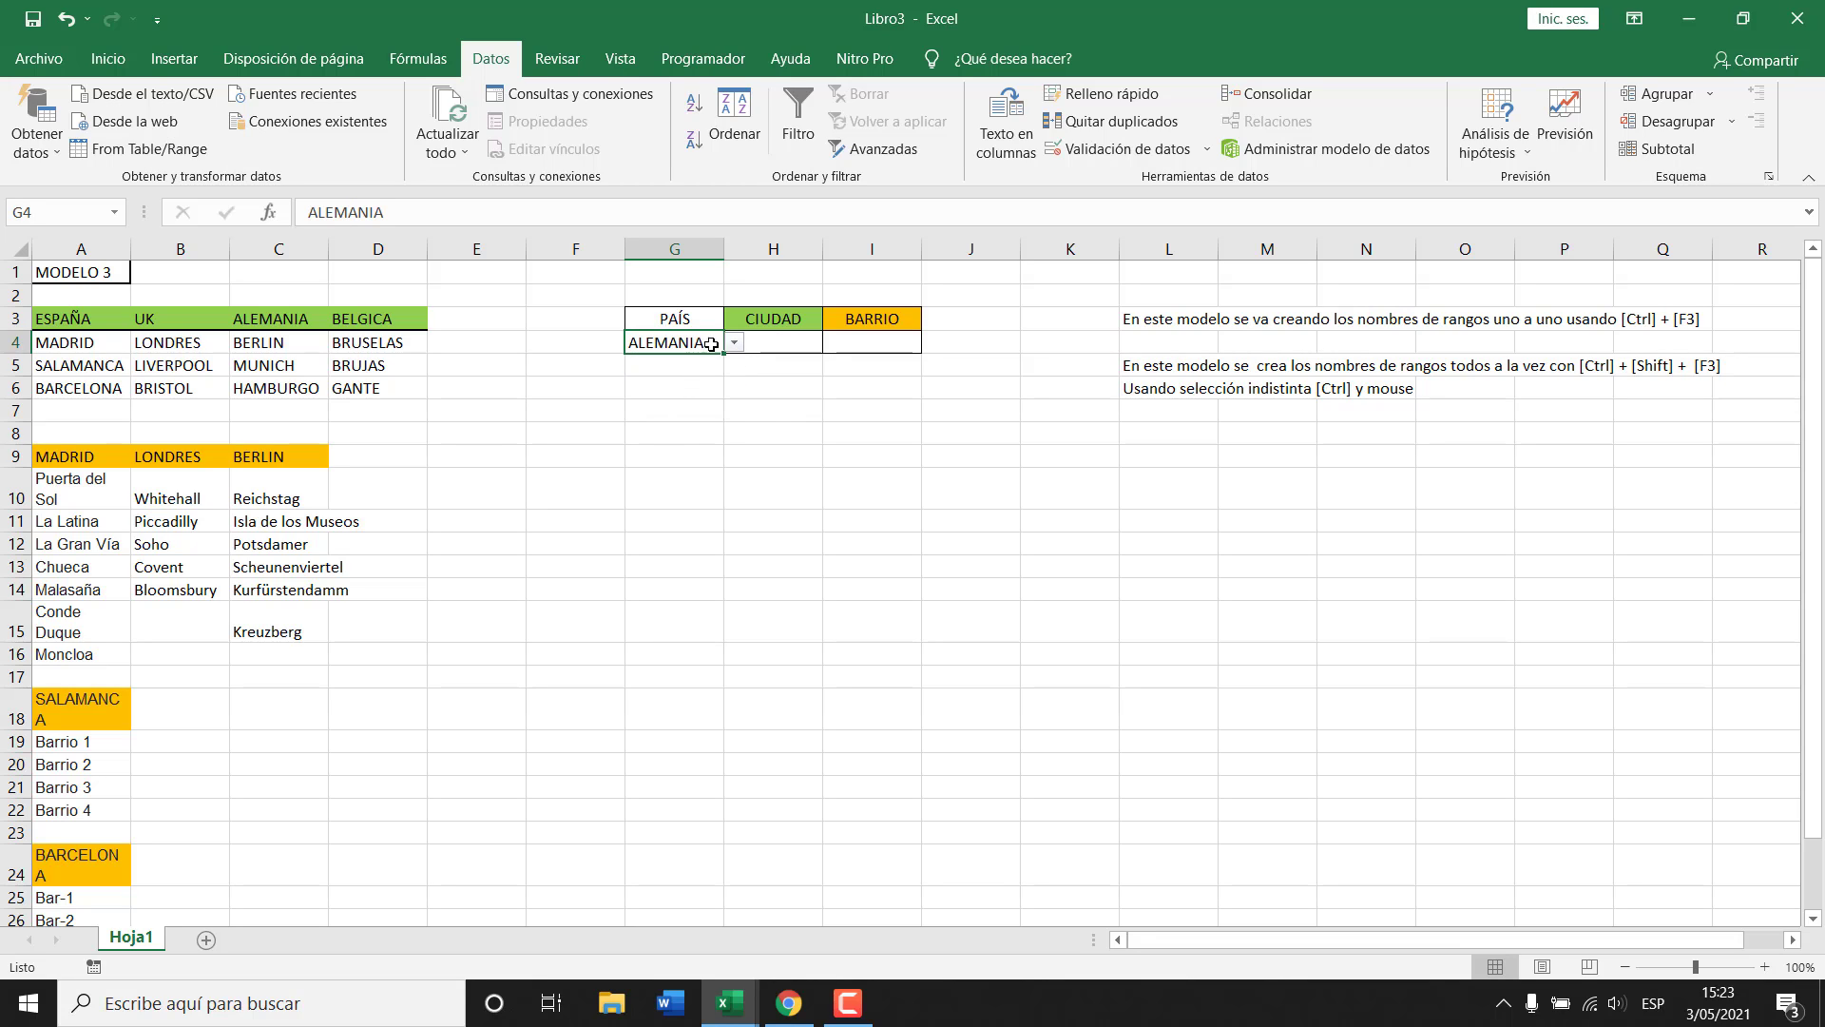
left_click(735, 342)
left_click(674, 411)
left_click(788, 344)
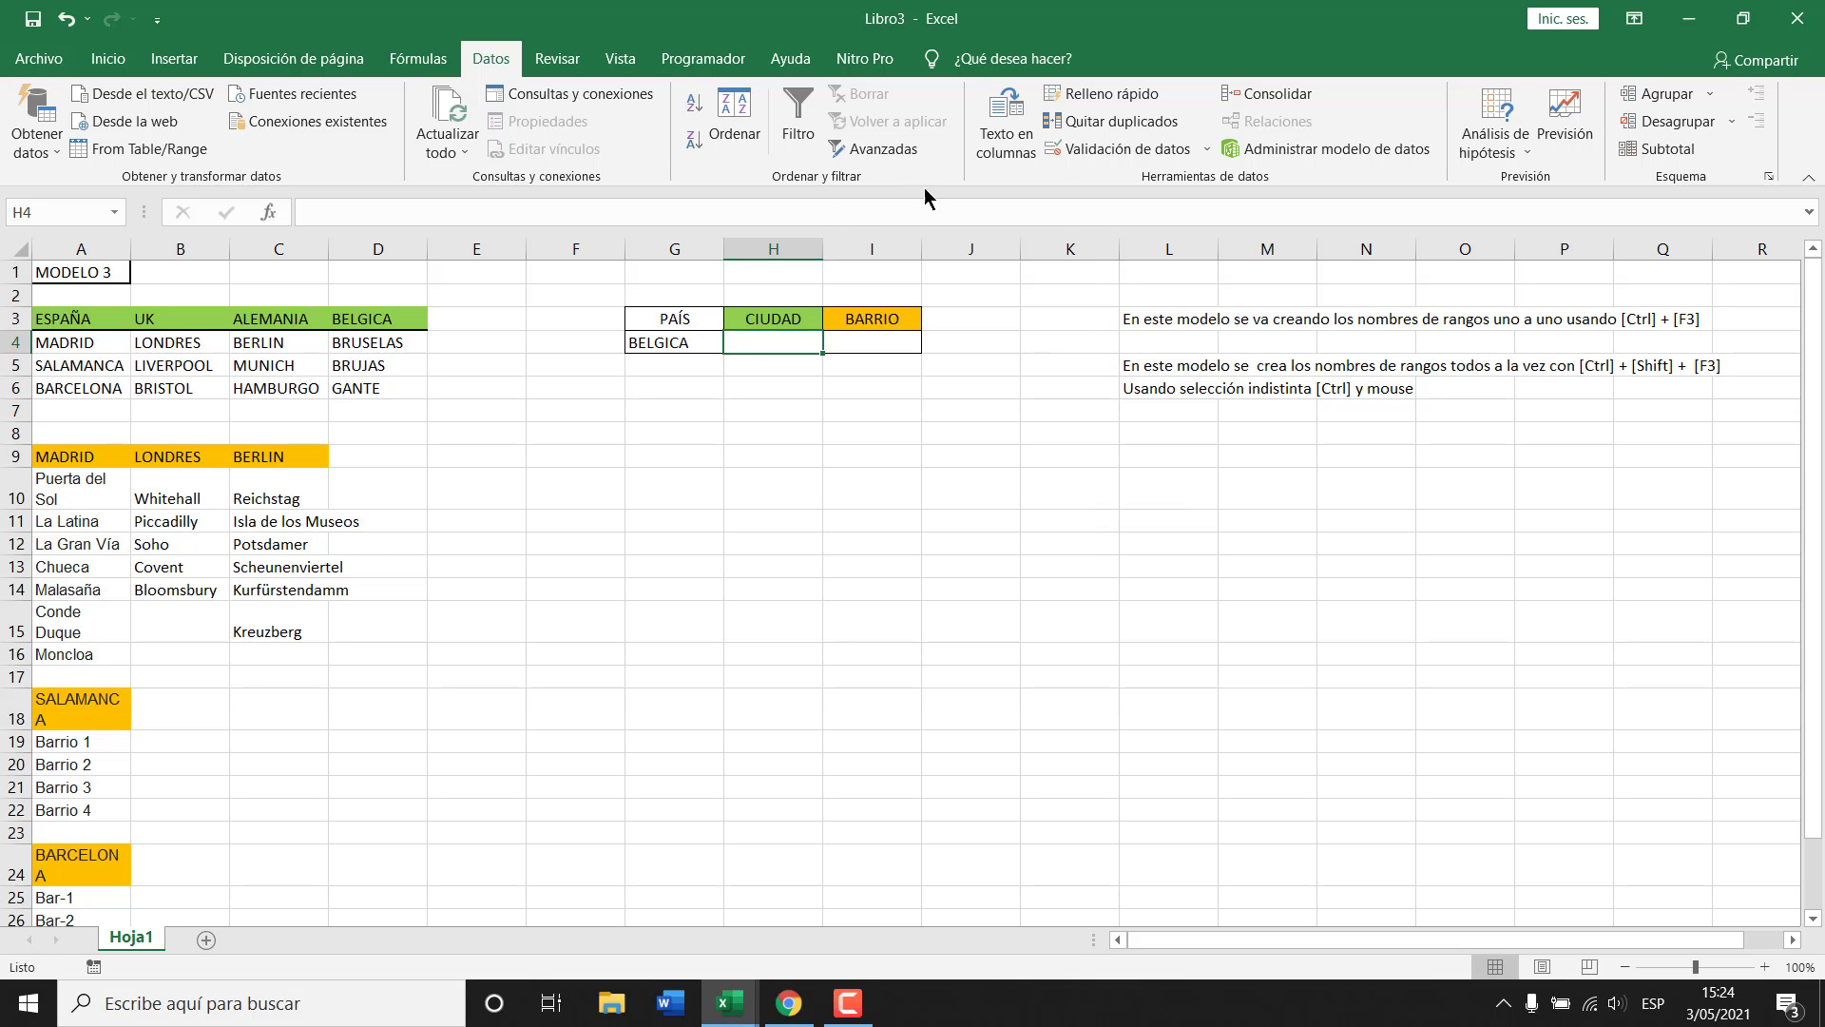
Give H4 a Lista data validation with source =INDIRECTO($G$4).
left_click(1098, 154)
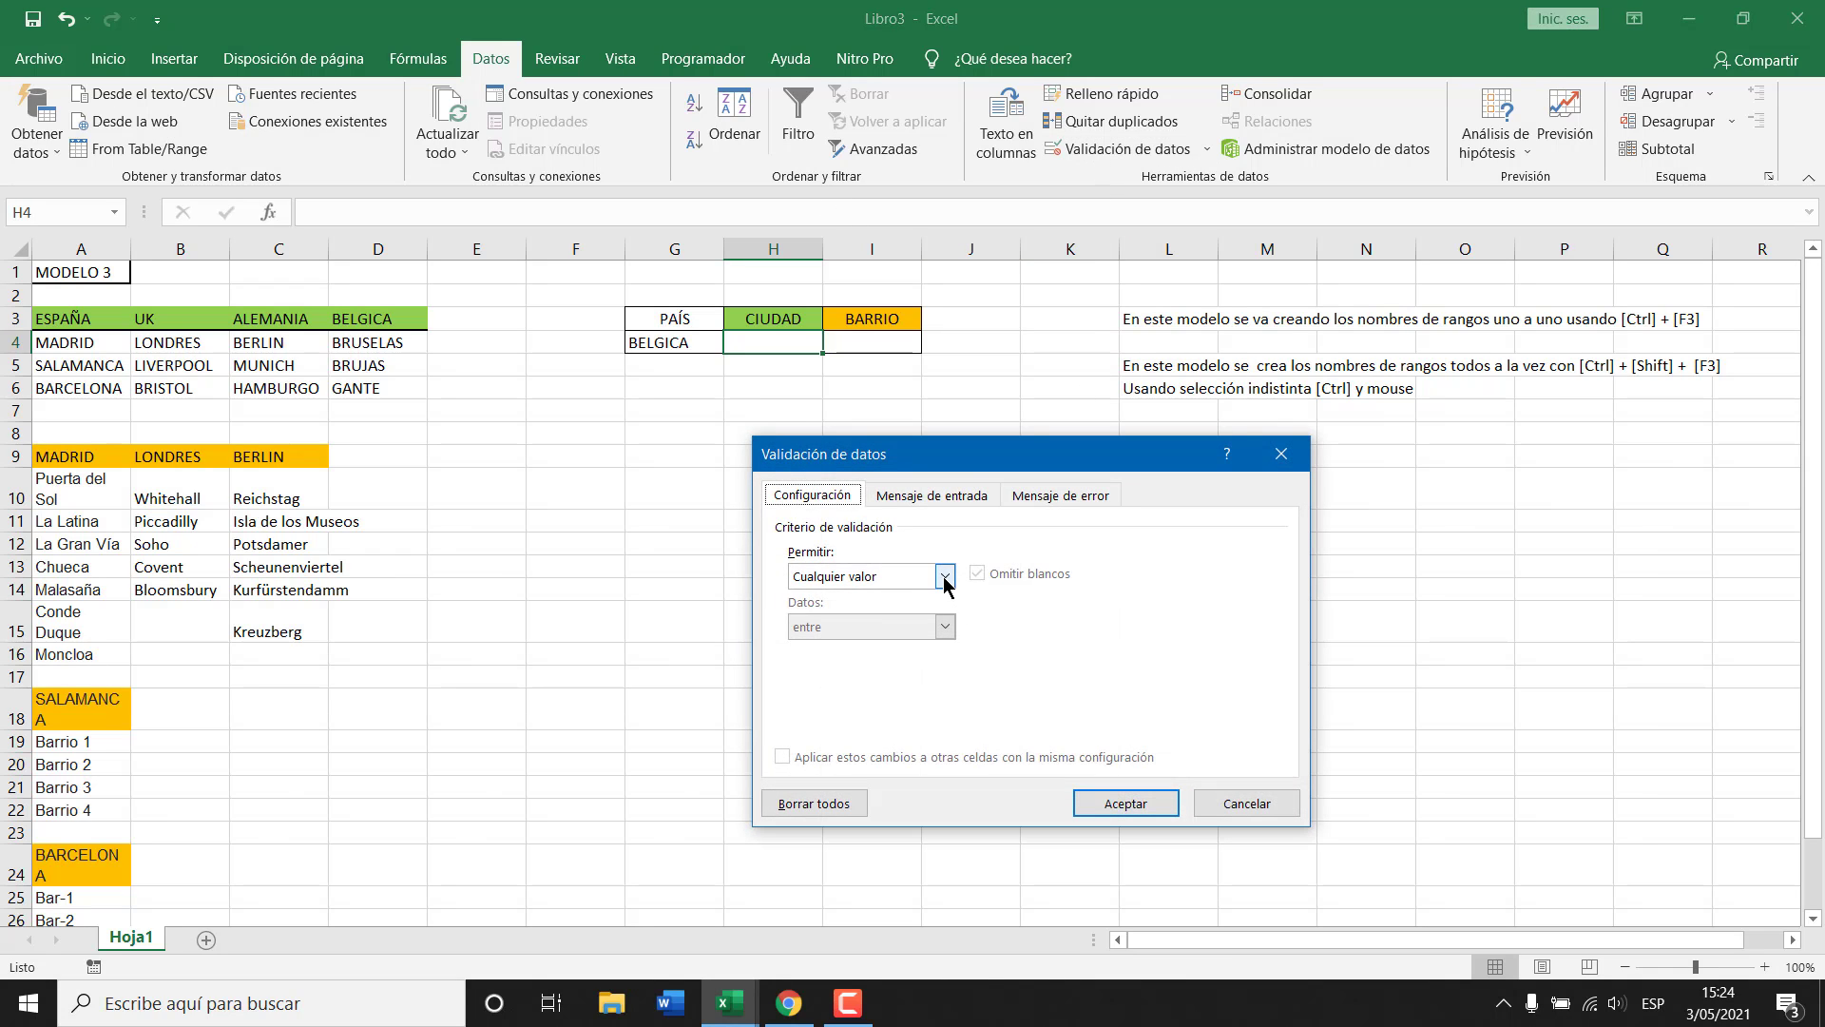
left_click(944, 577)
left_click(867, 646)
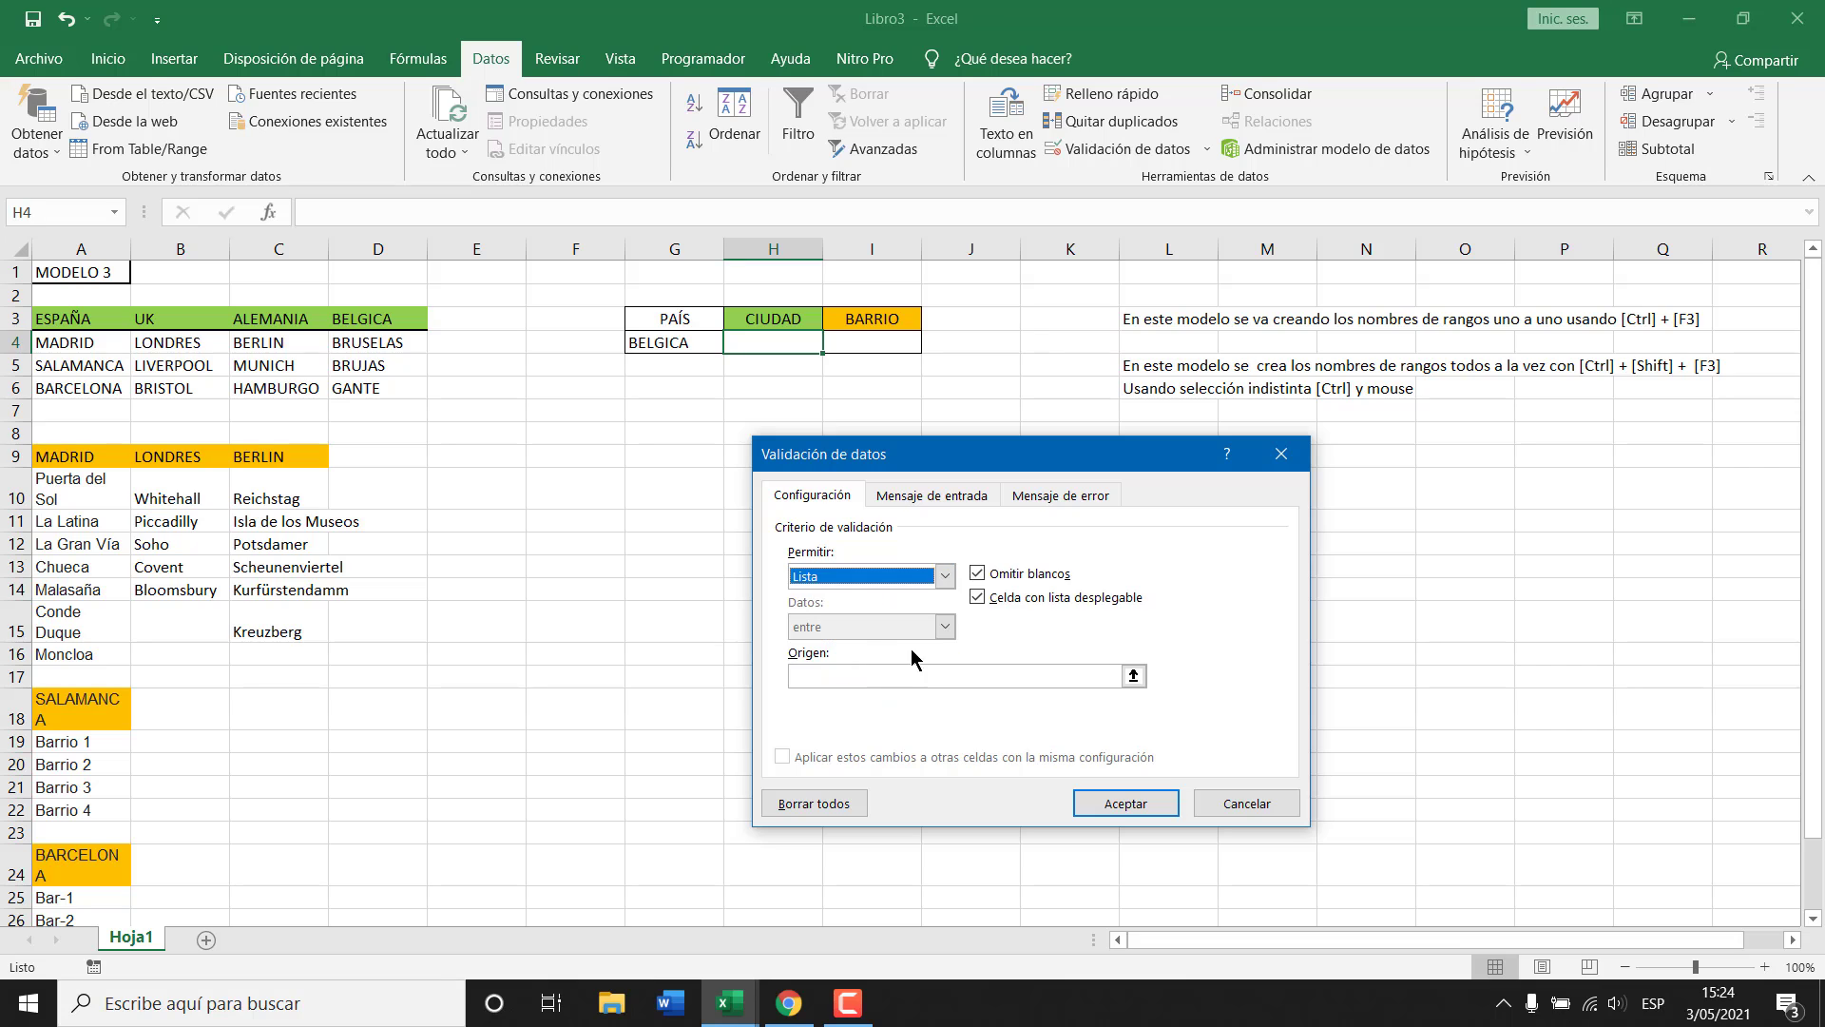
left_click(1016, 678)
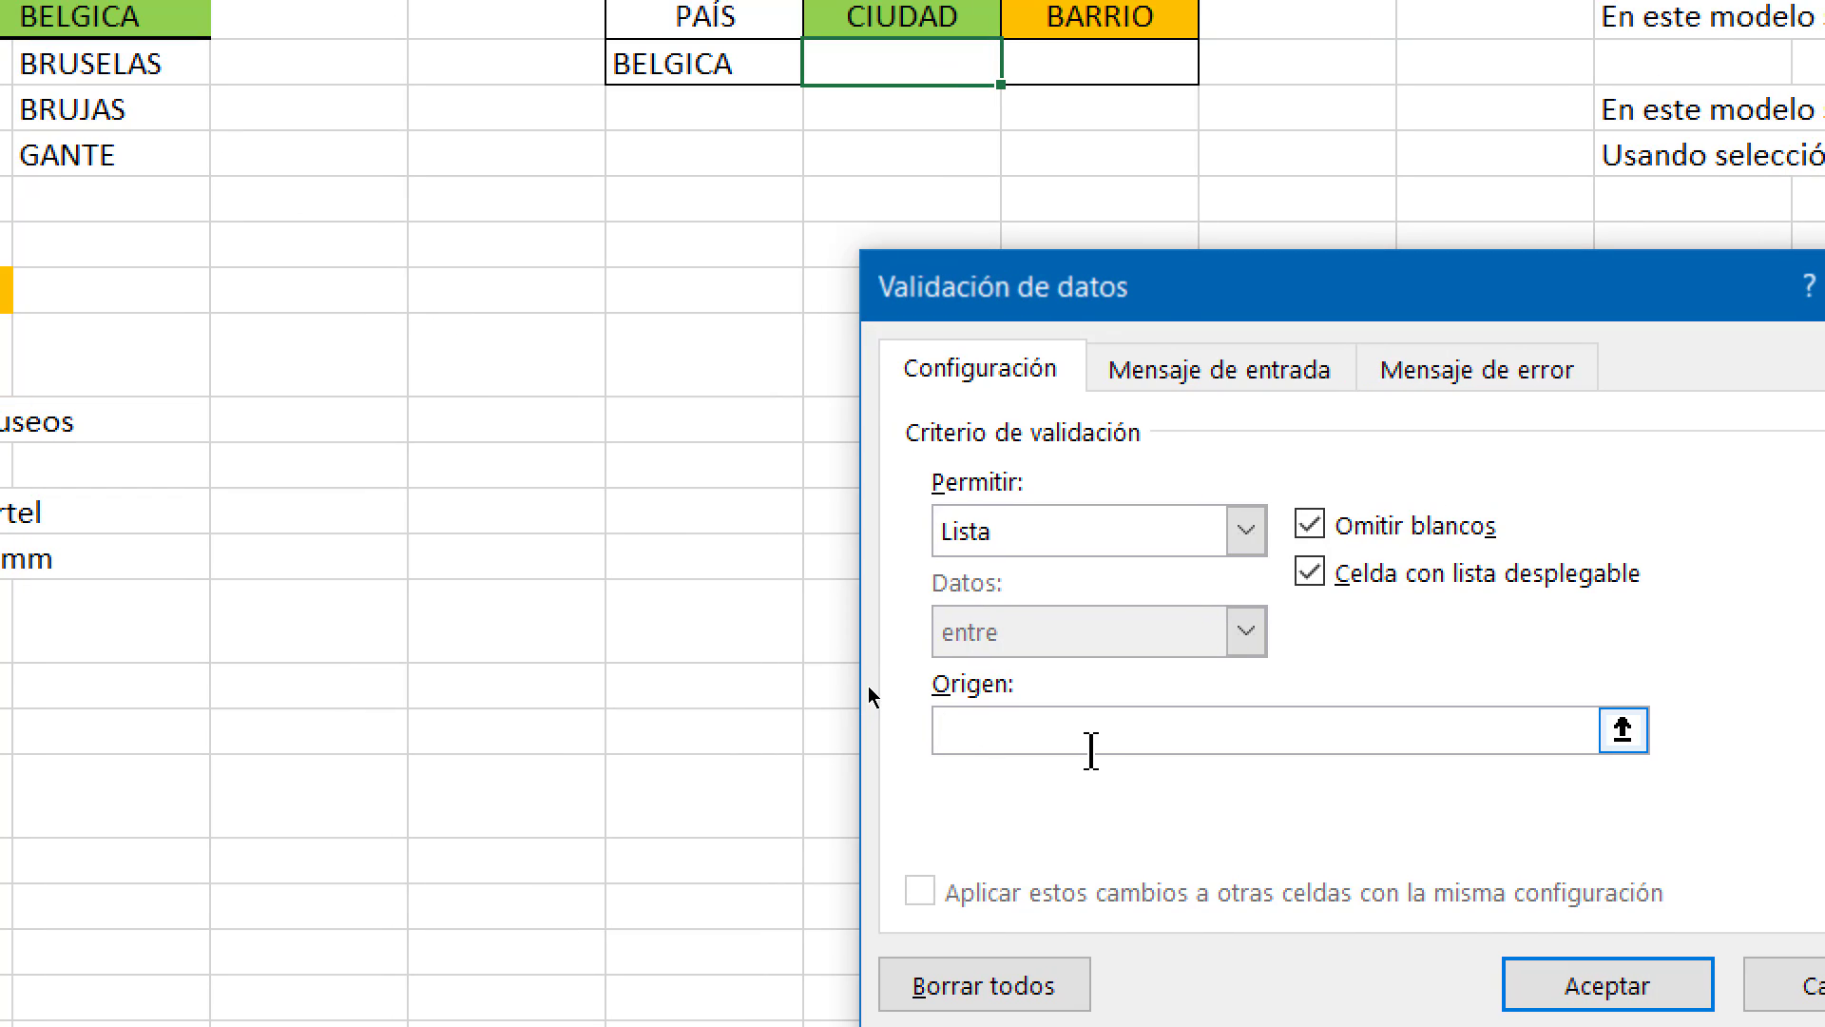
type("=INDIRECTO")
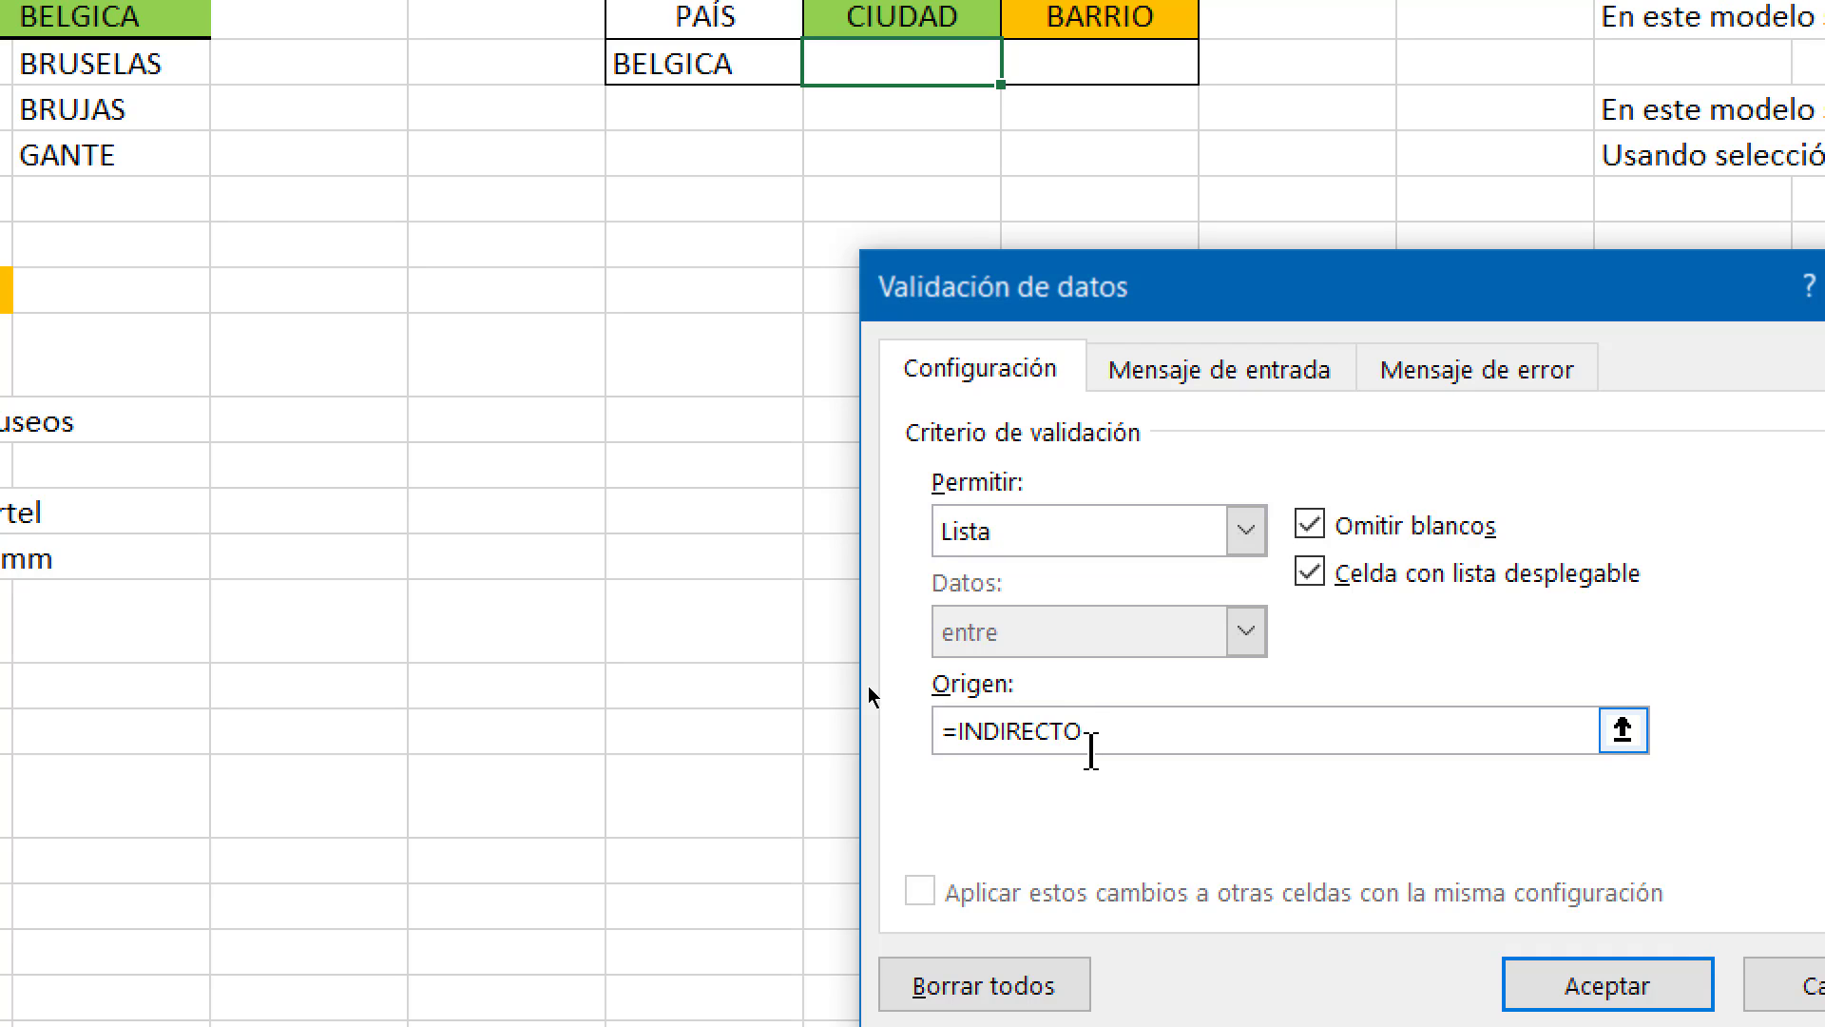
type("(")
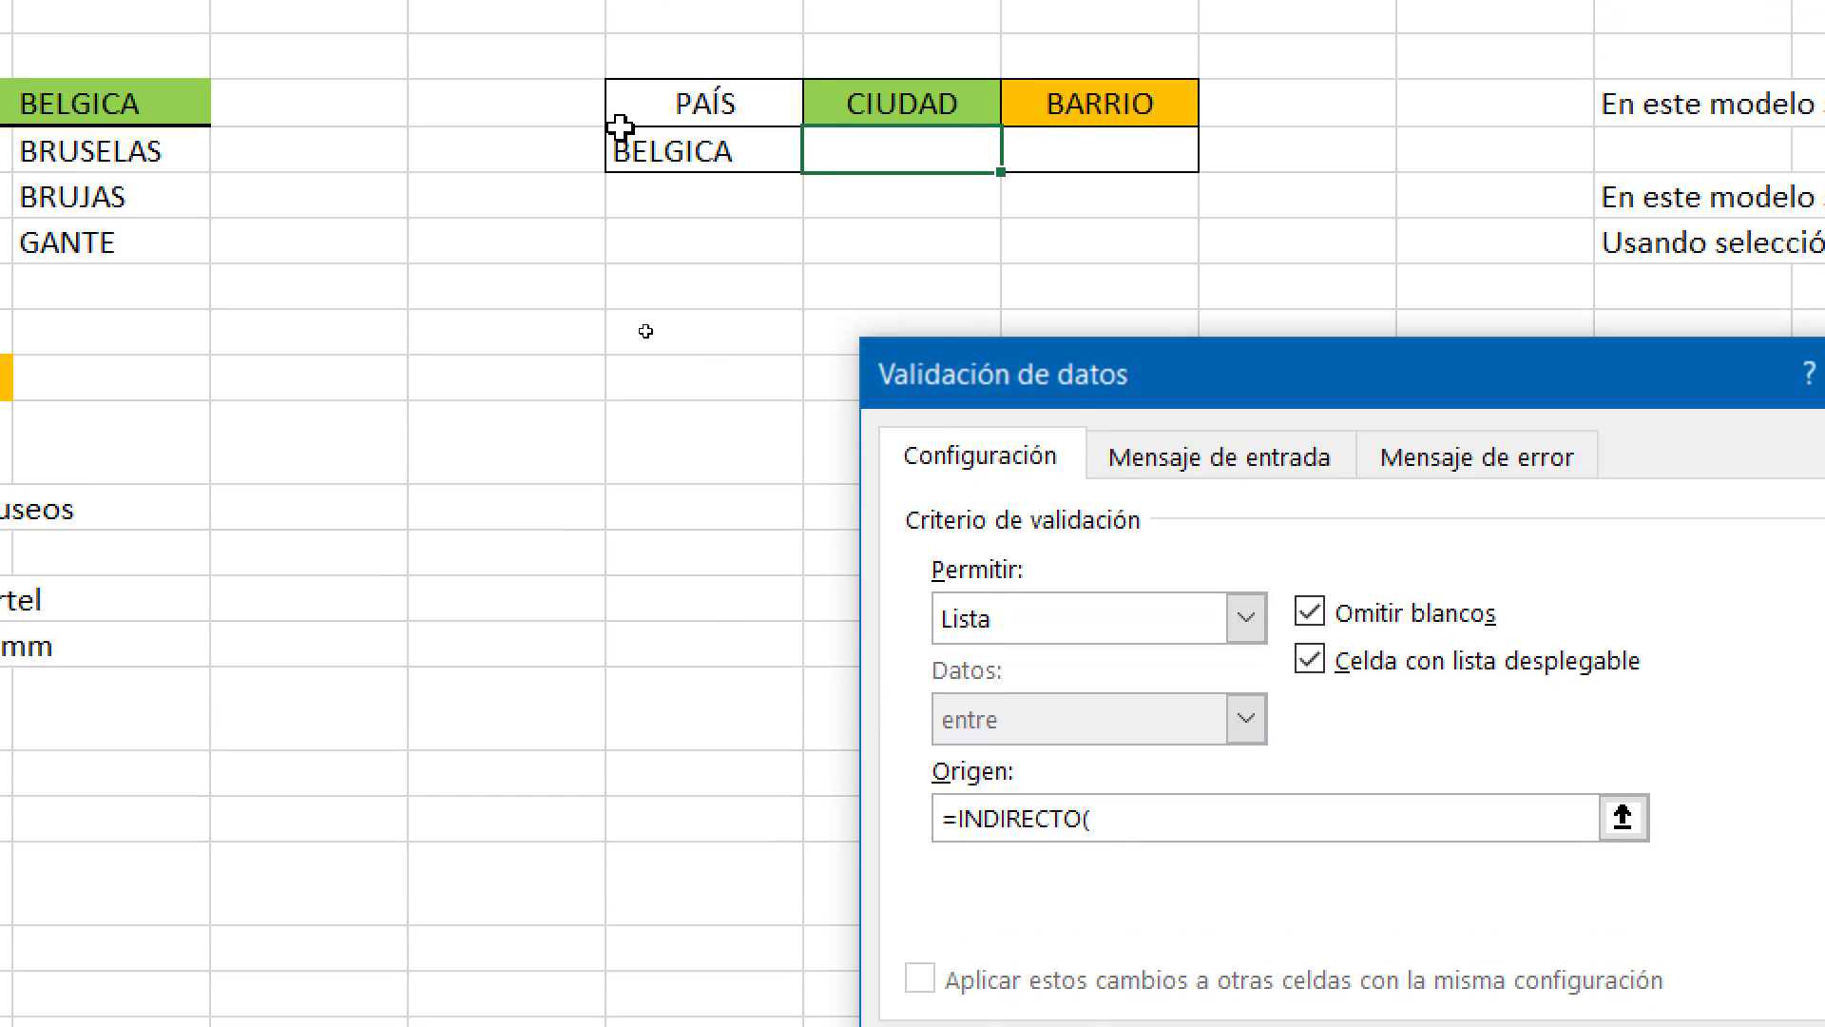
left_click_drag(1389, 397, 1332, 245)
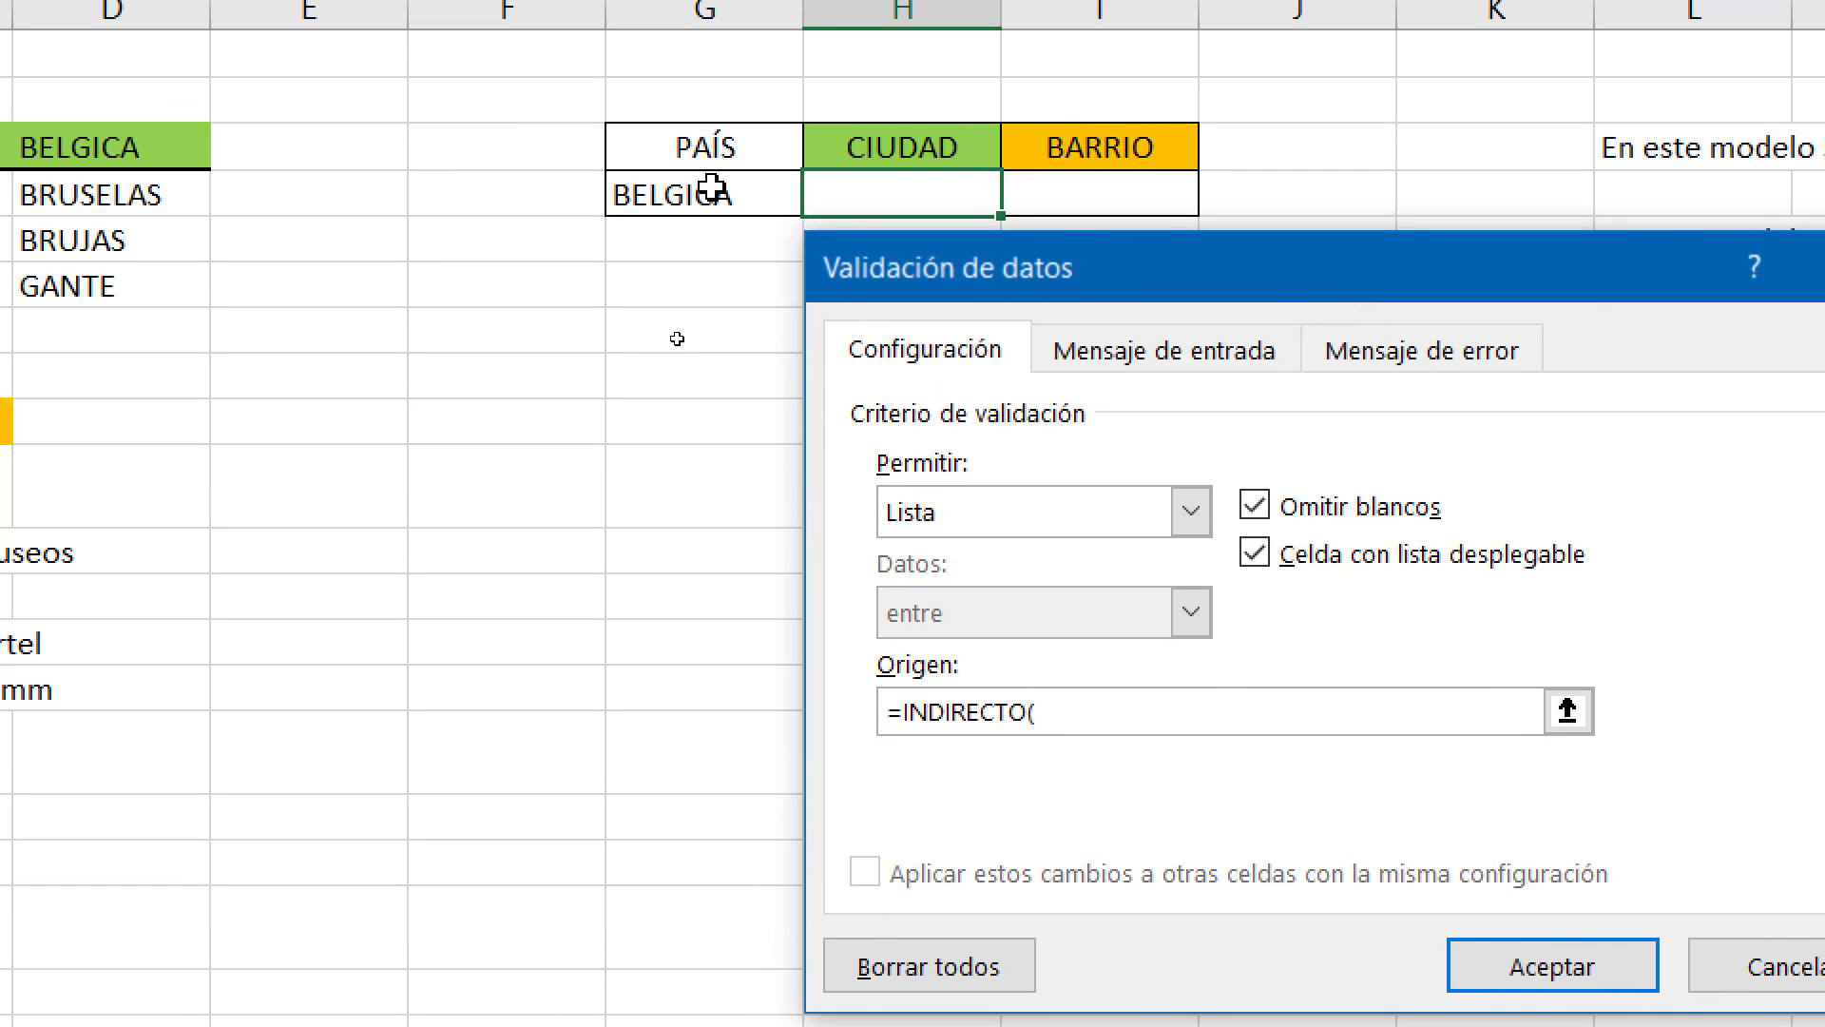
left_click(713, 187)
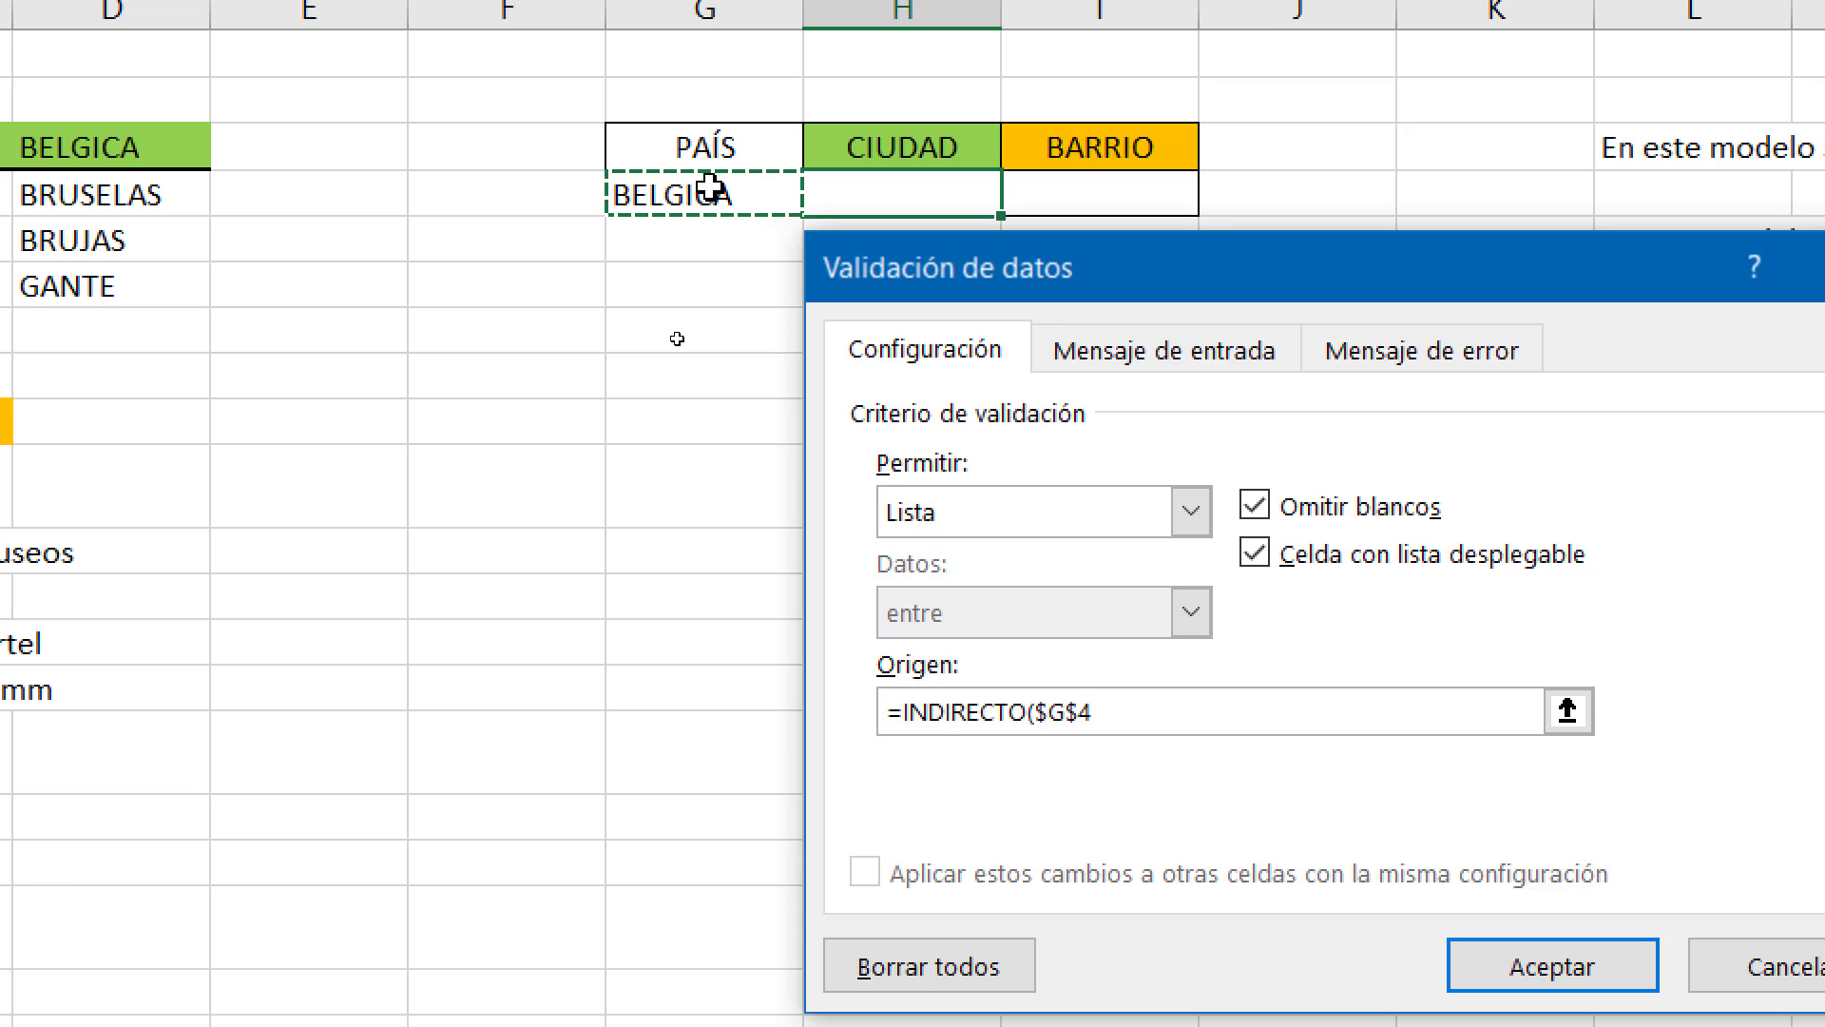
type(")")
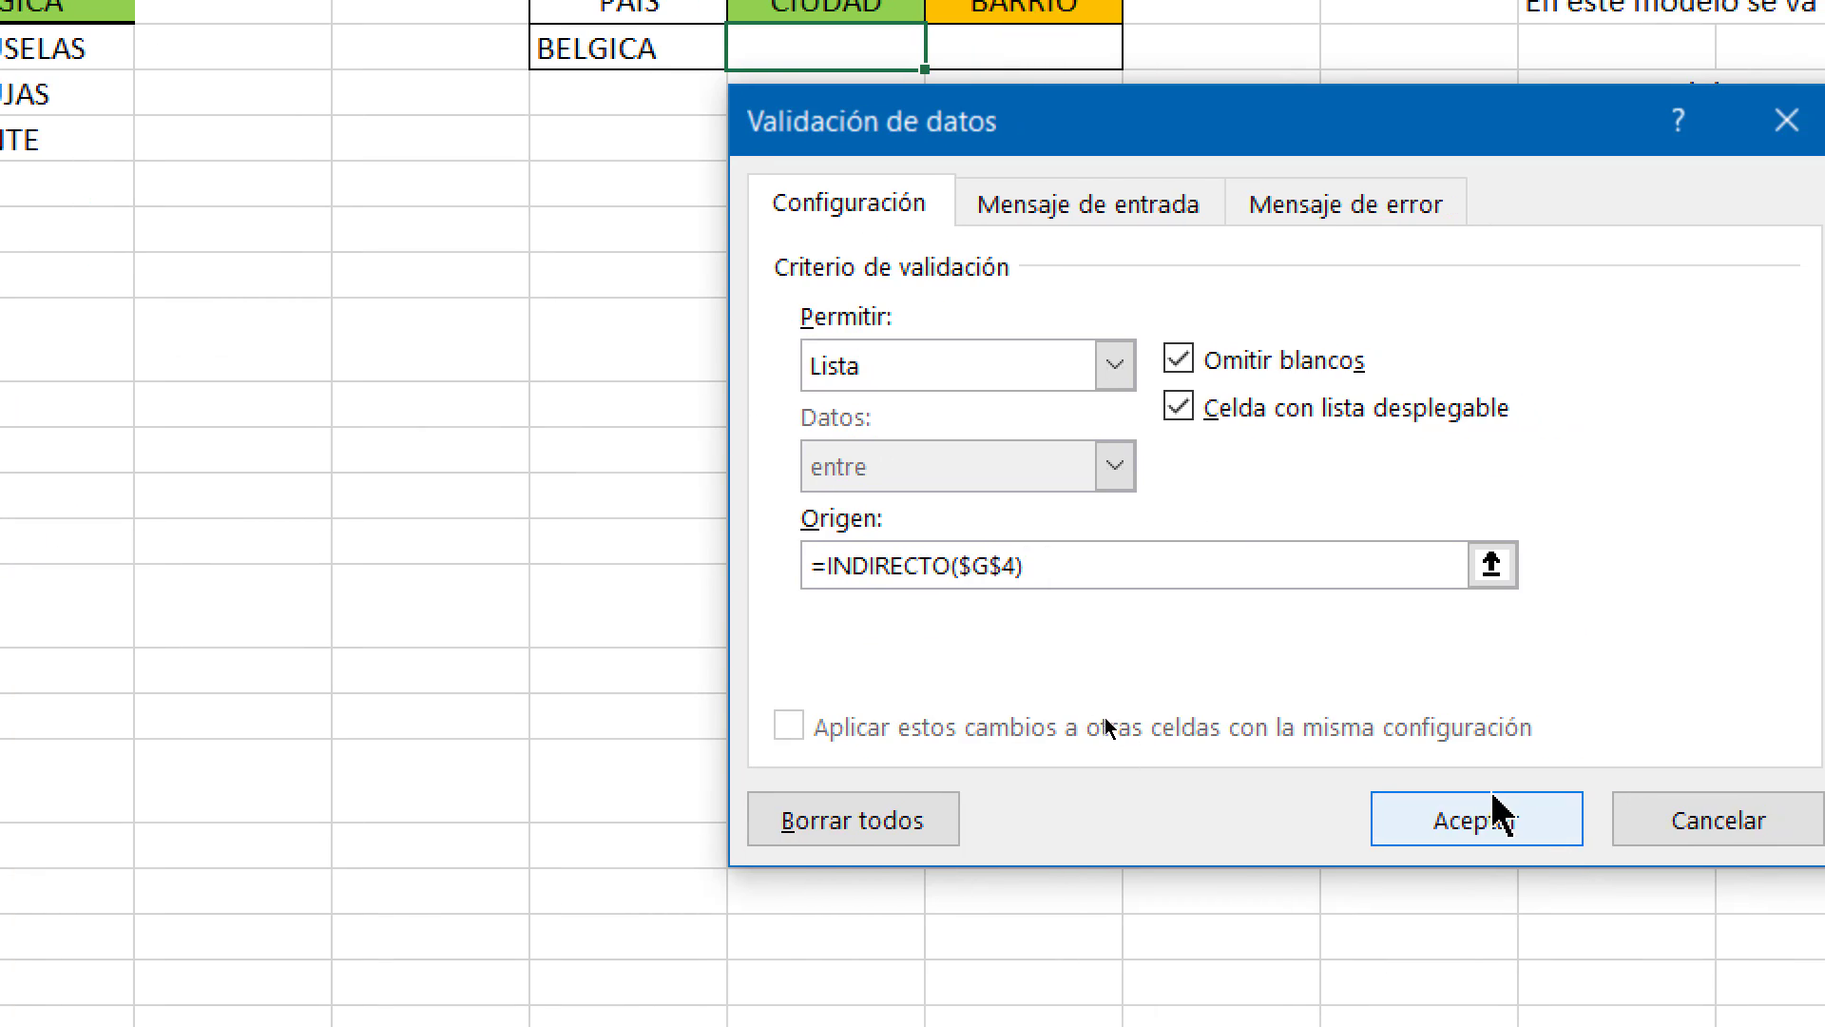
left_click(1495, 809)
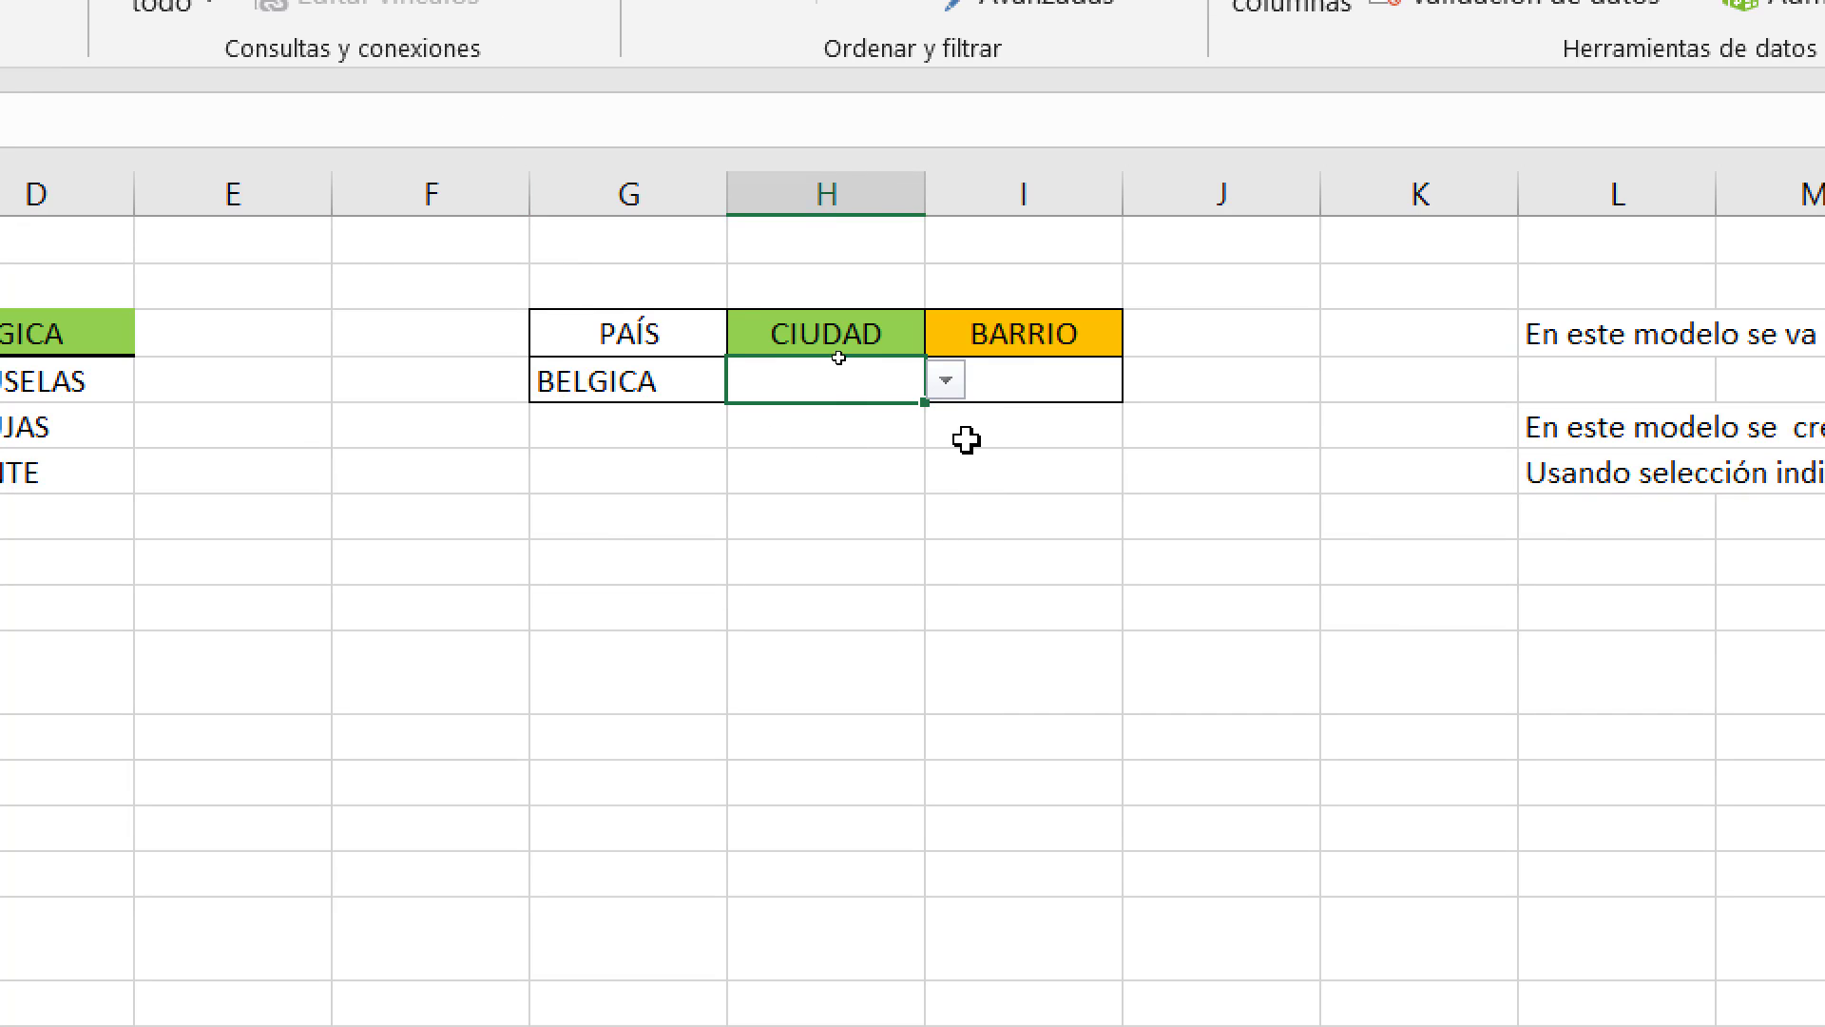
Check H4's city dropdown for BELGICA without choosing, then reselect G4.
left_click(948, 381)
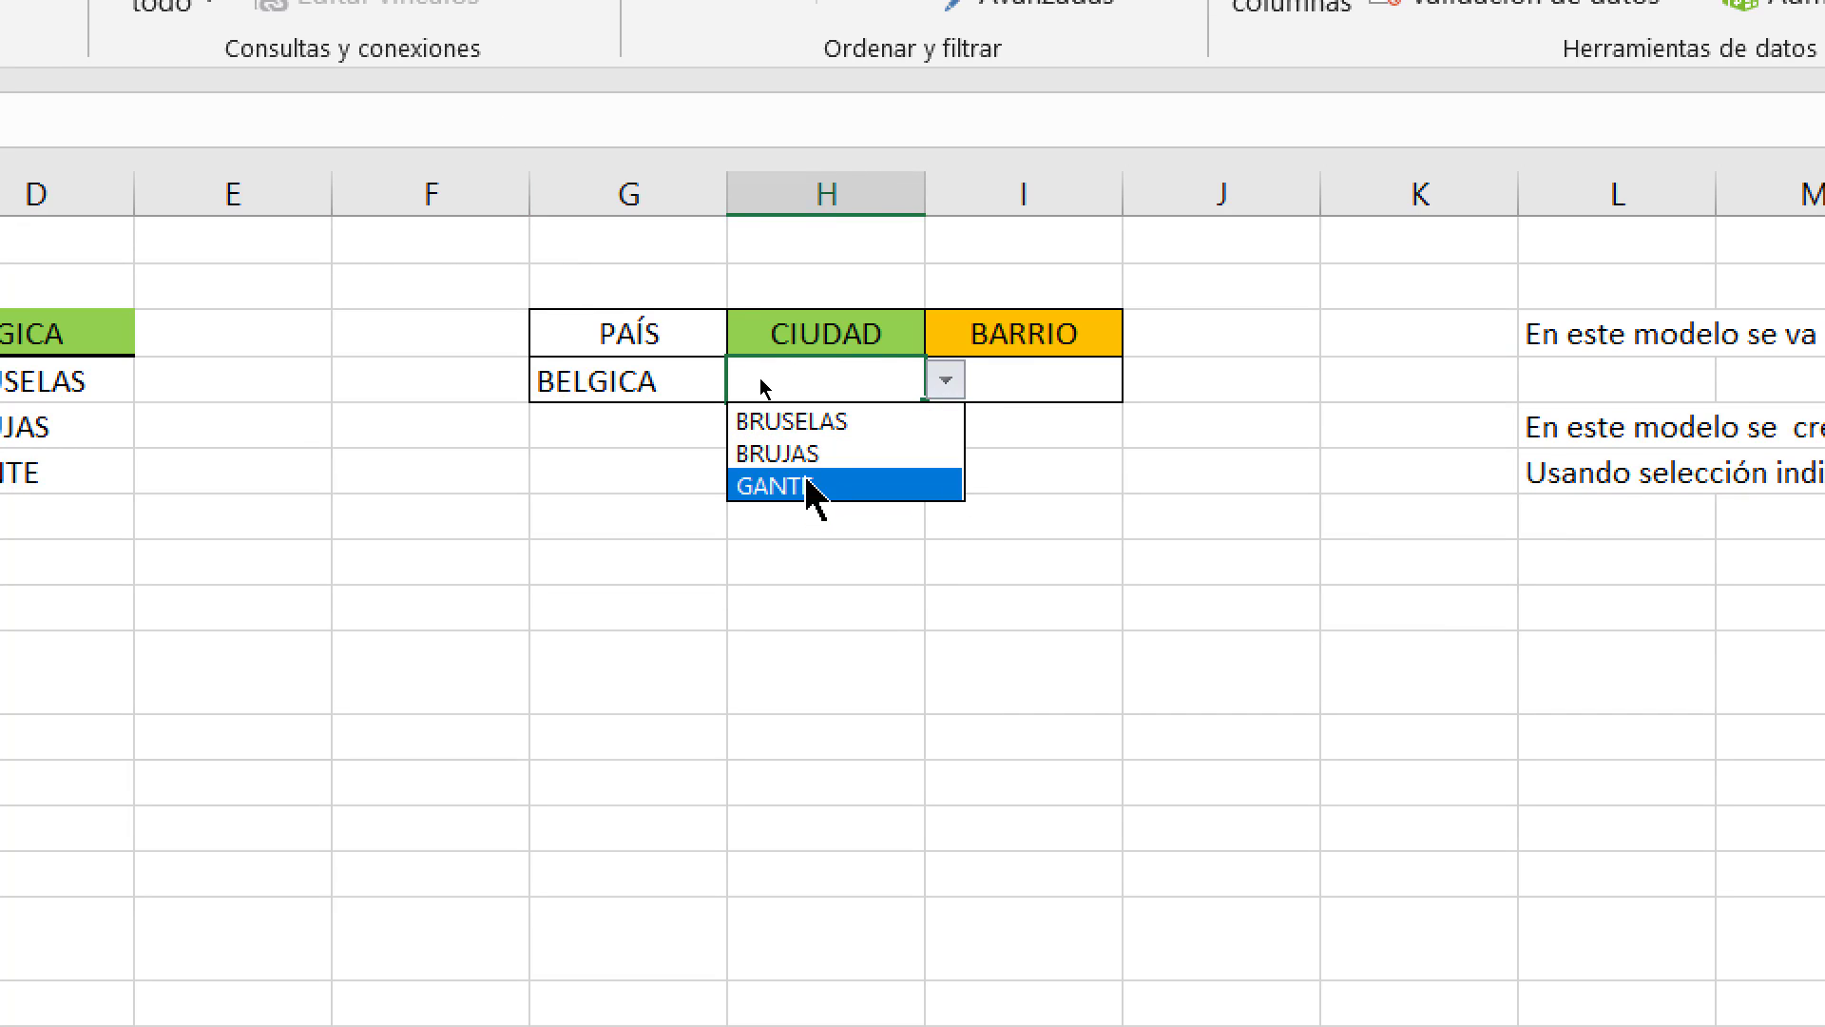
left_click(627, 385)
left_click(646, 386)
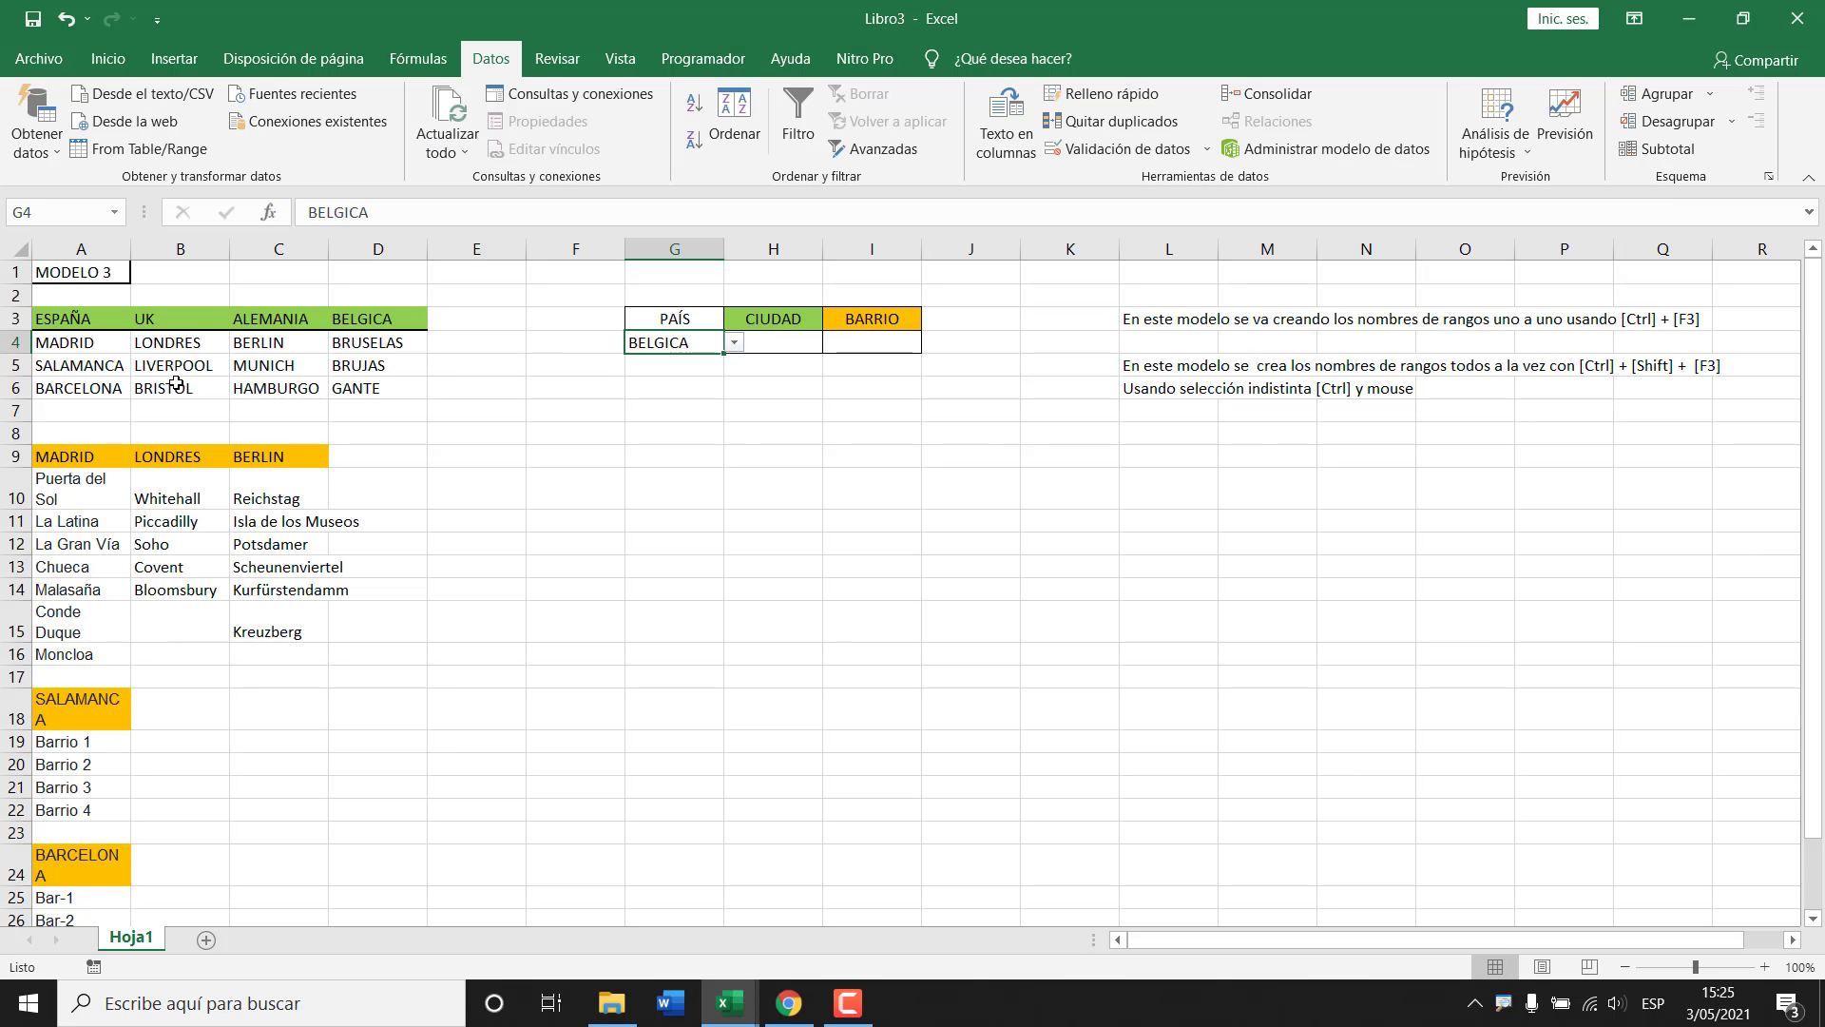
Switch G4 to ESPAÑA and check the Spanish cities offered in H4.
scroll(176, 383, "up", 3)
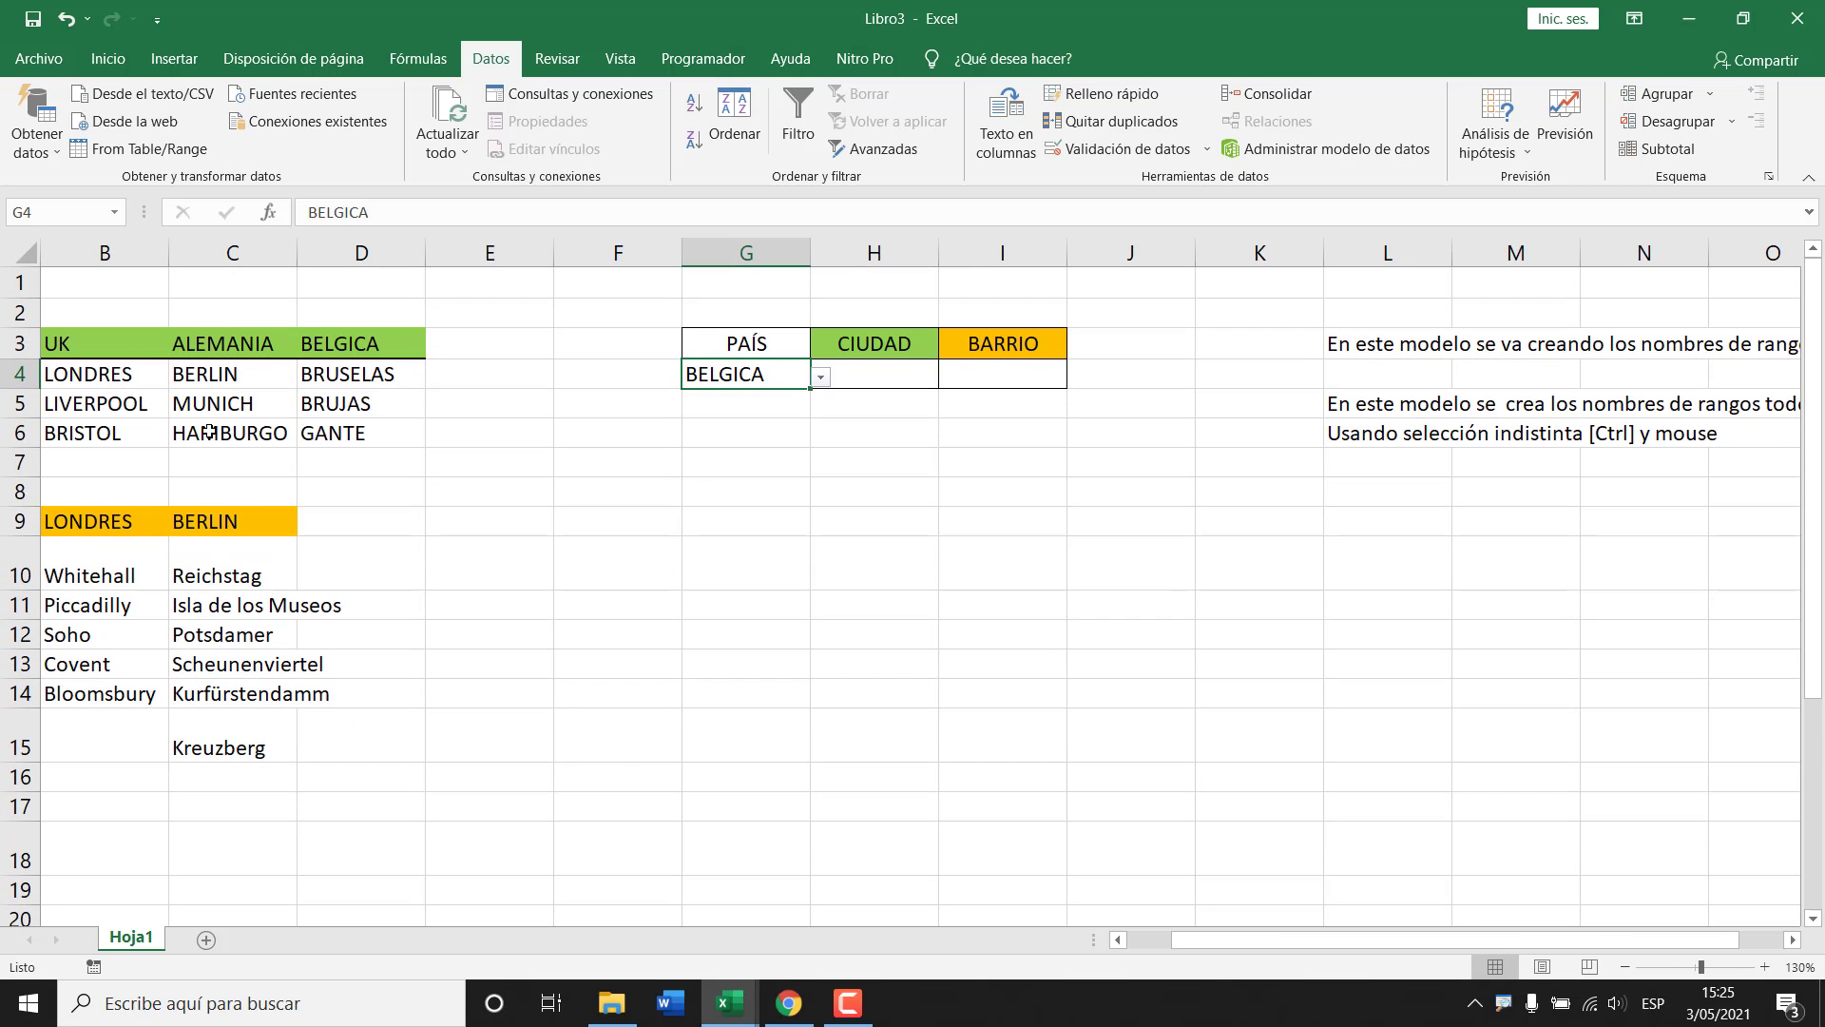
key("ctrl+Home")
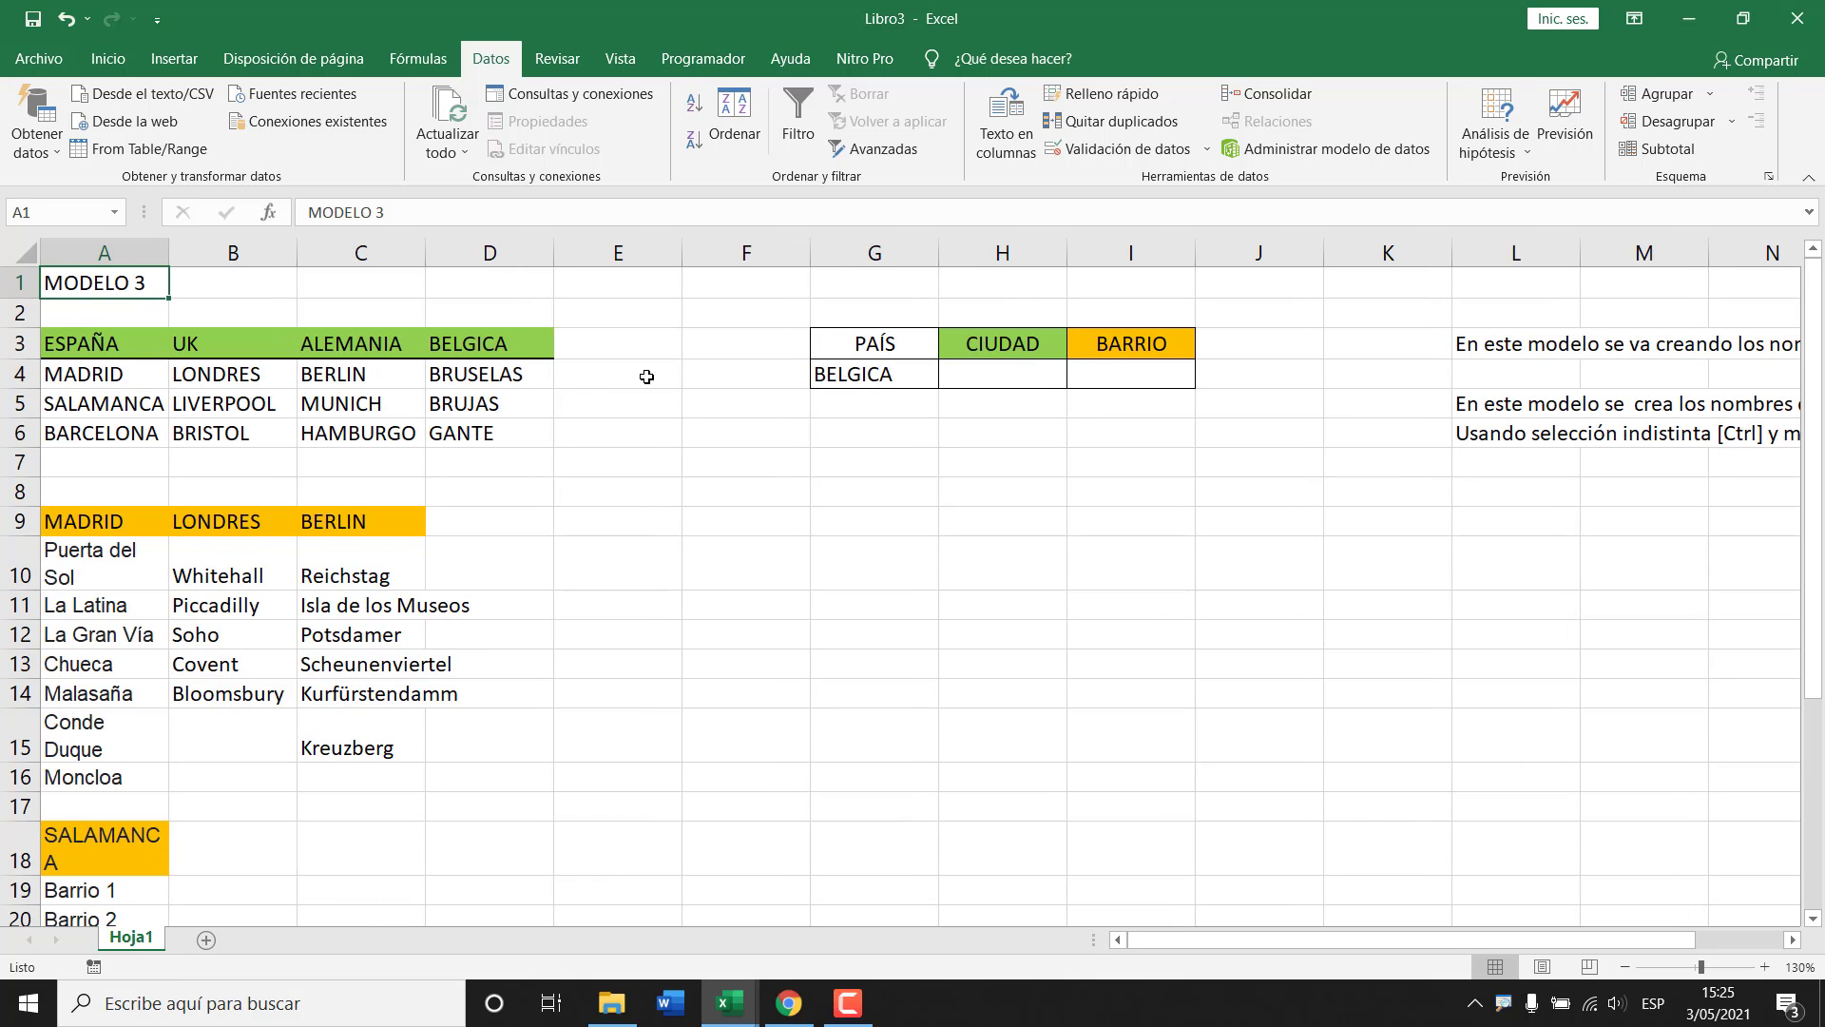
left_click(873, 377)
key("alt+Down")
key("Escape")
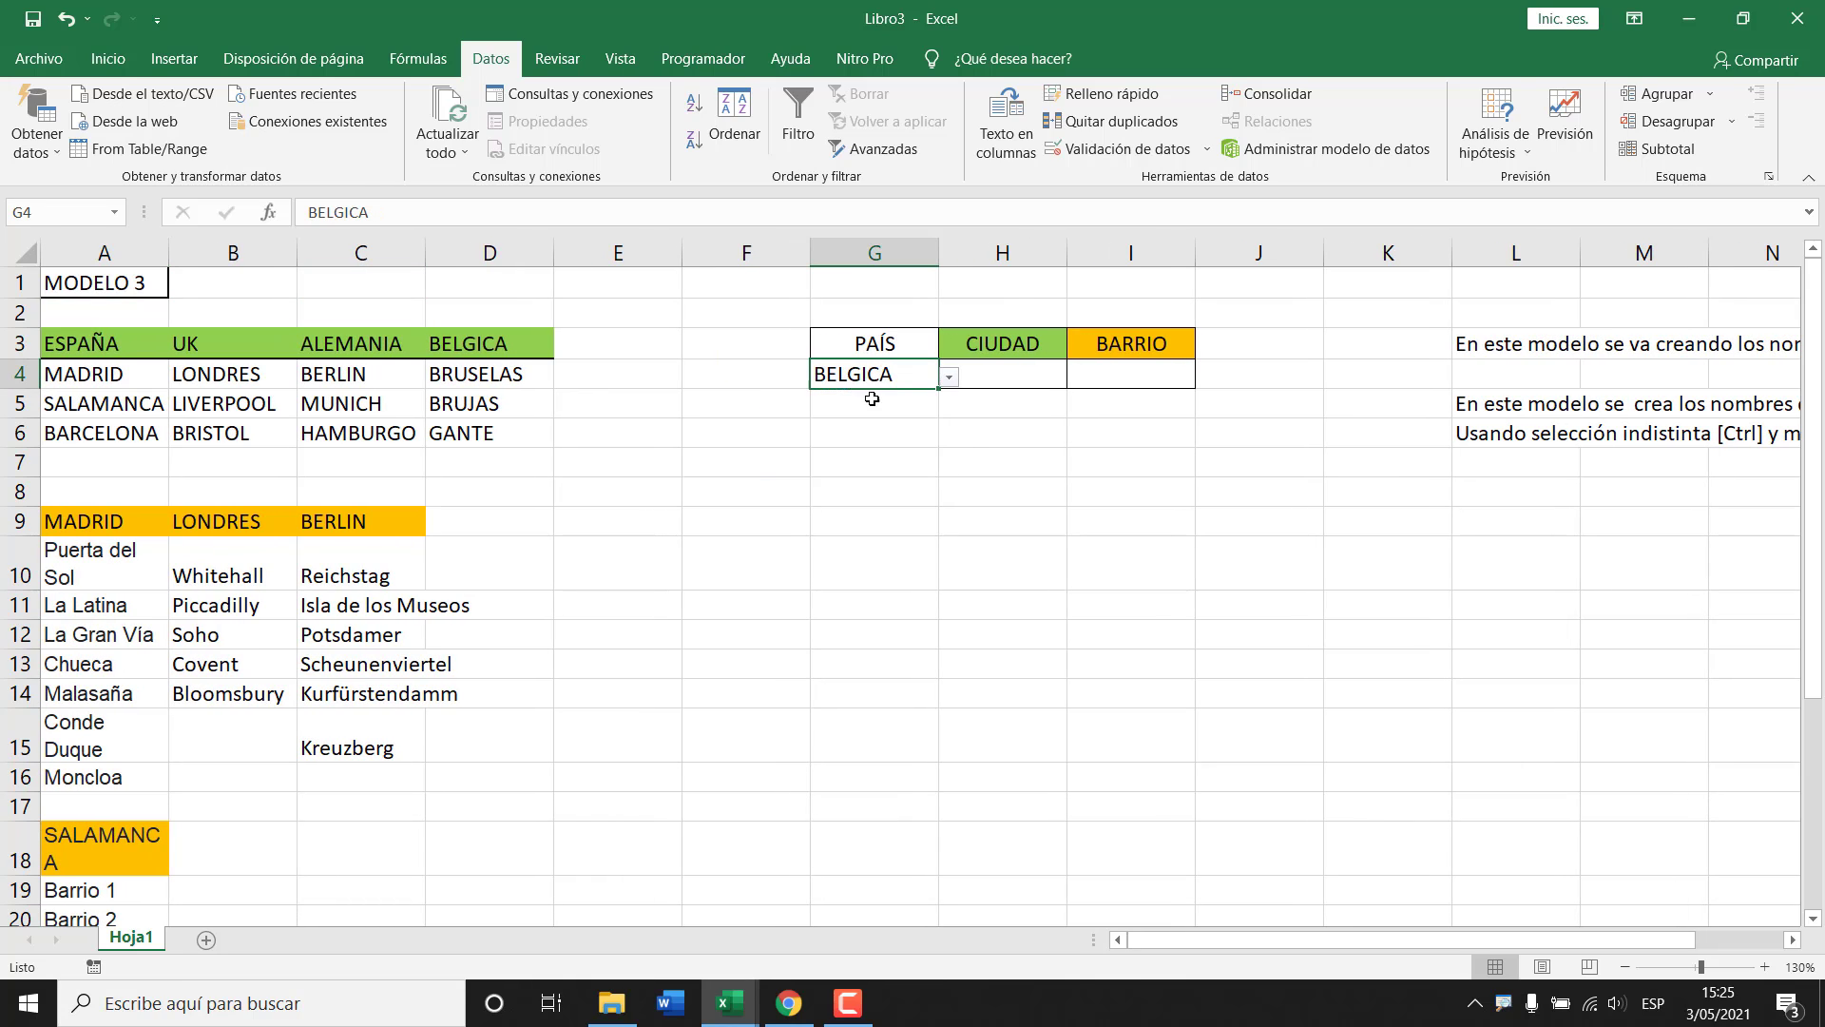
key("ctrl+z")
left_click(996, 386)
left_click(1078, 377)
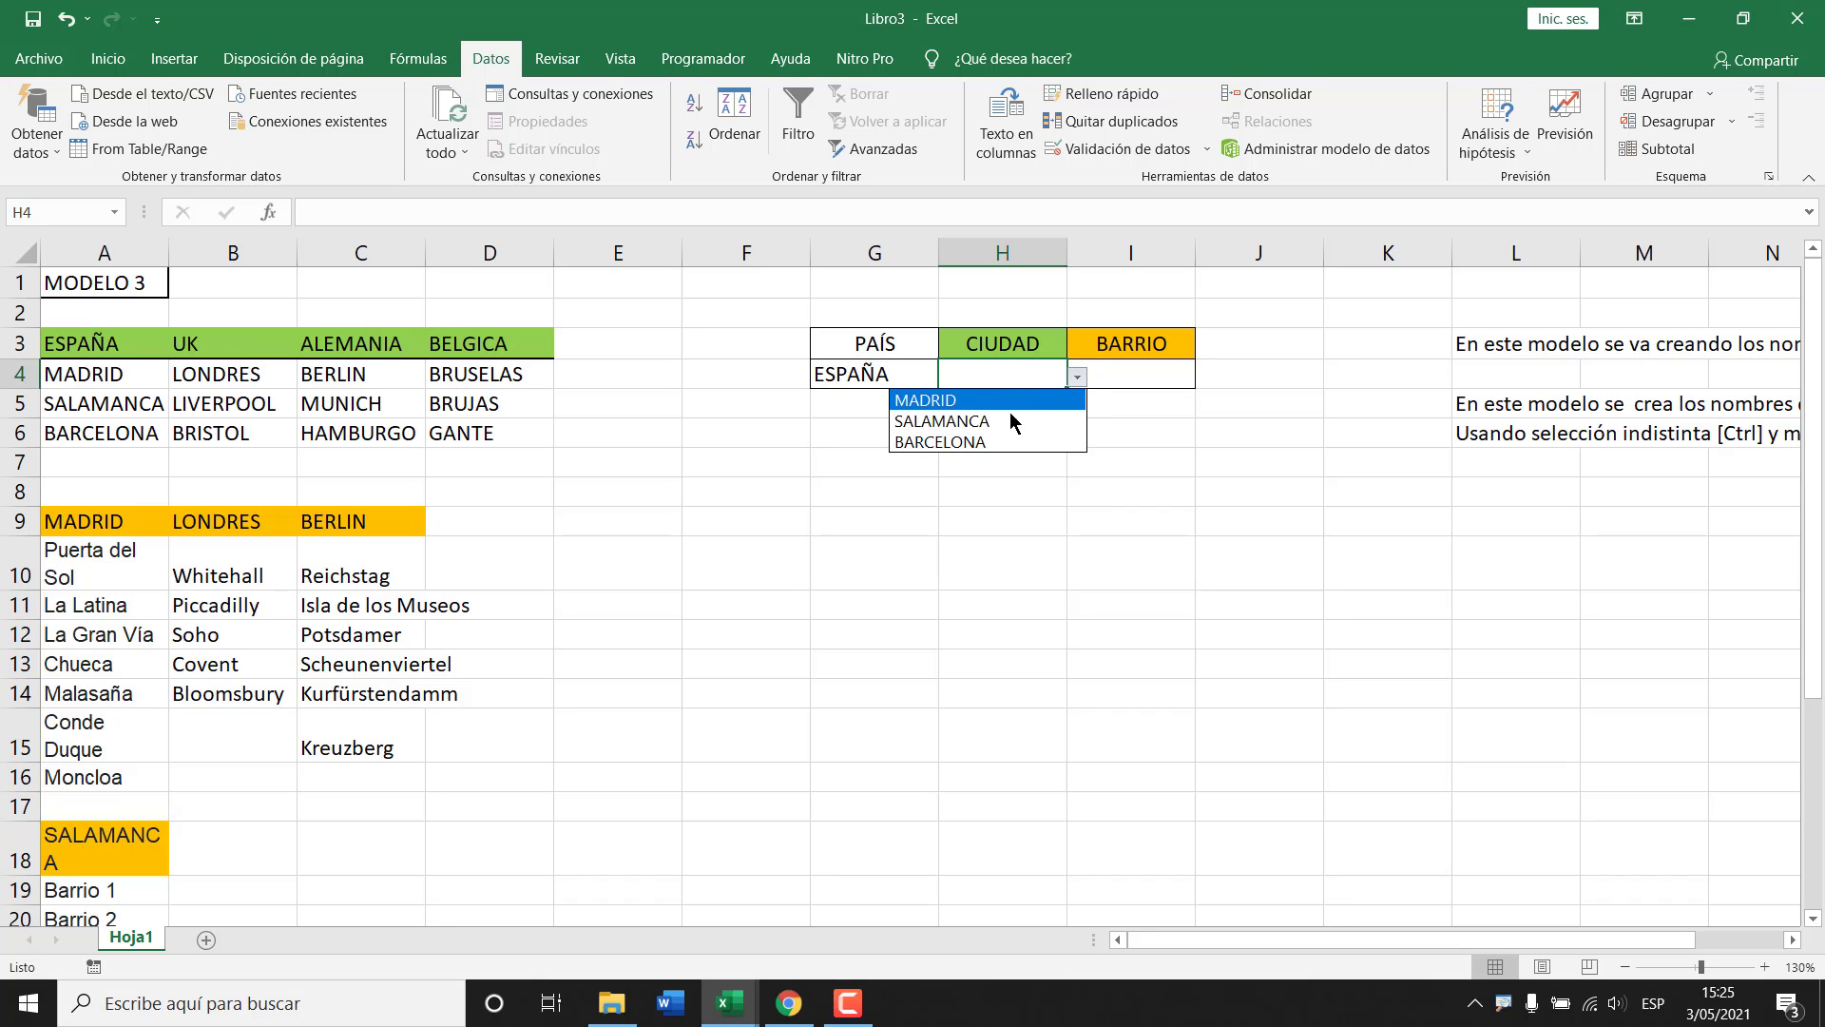
key("Escape")
Check H4's city list for UK and then for ALEMANIA.
left_click(866, 380)
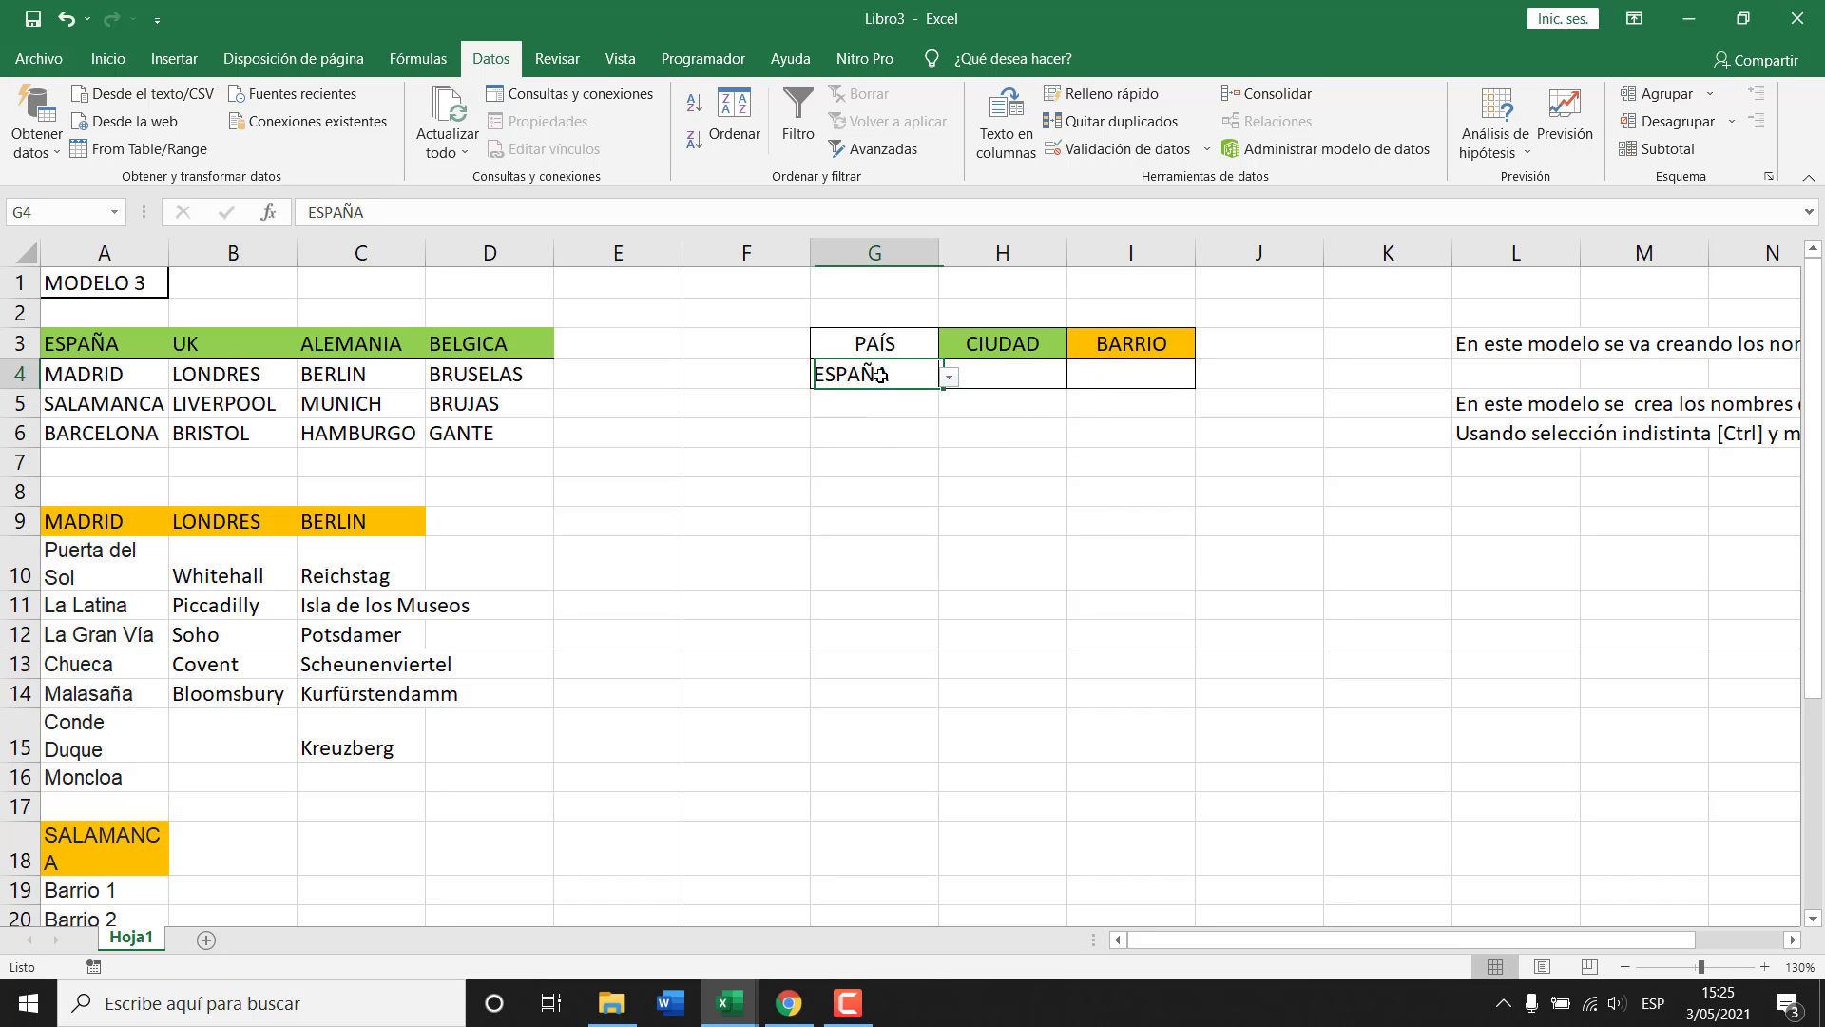
left_click(948, 377)
left_click(818, 415)
left_click(992, 378)
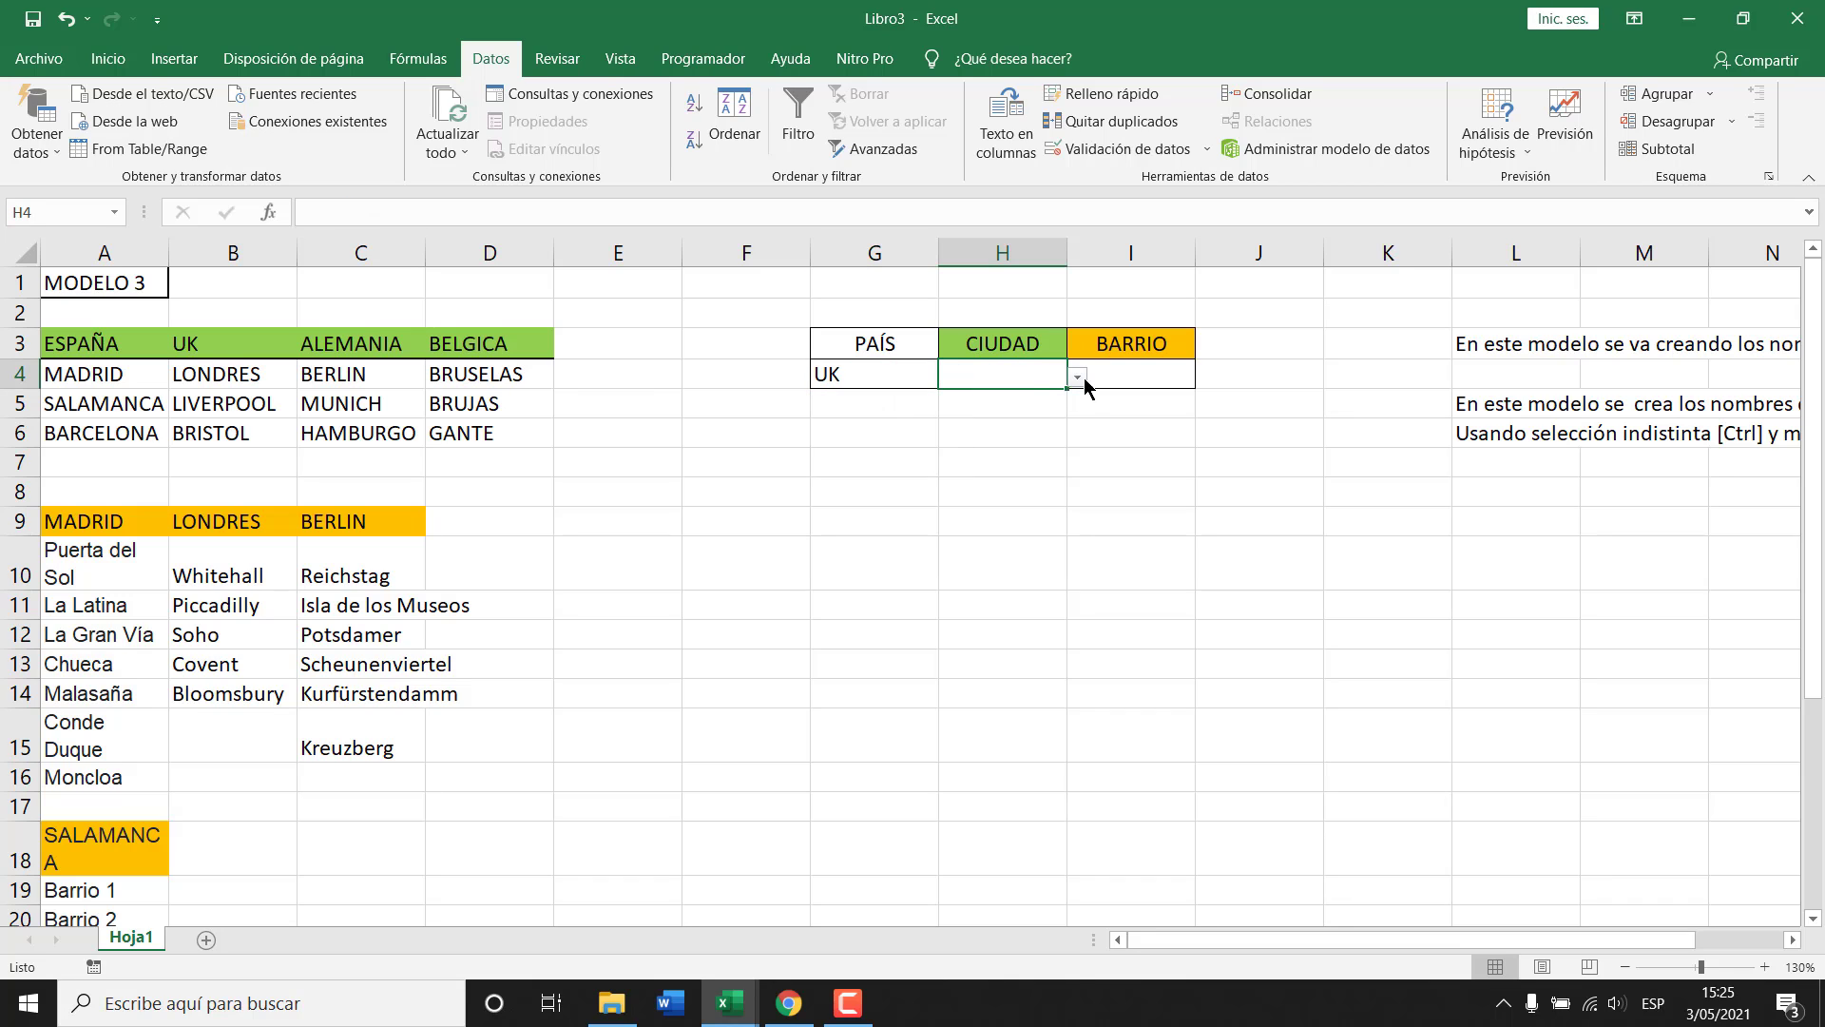
left_click(1079, 378)
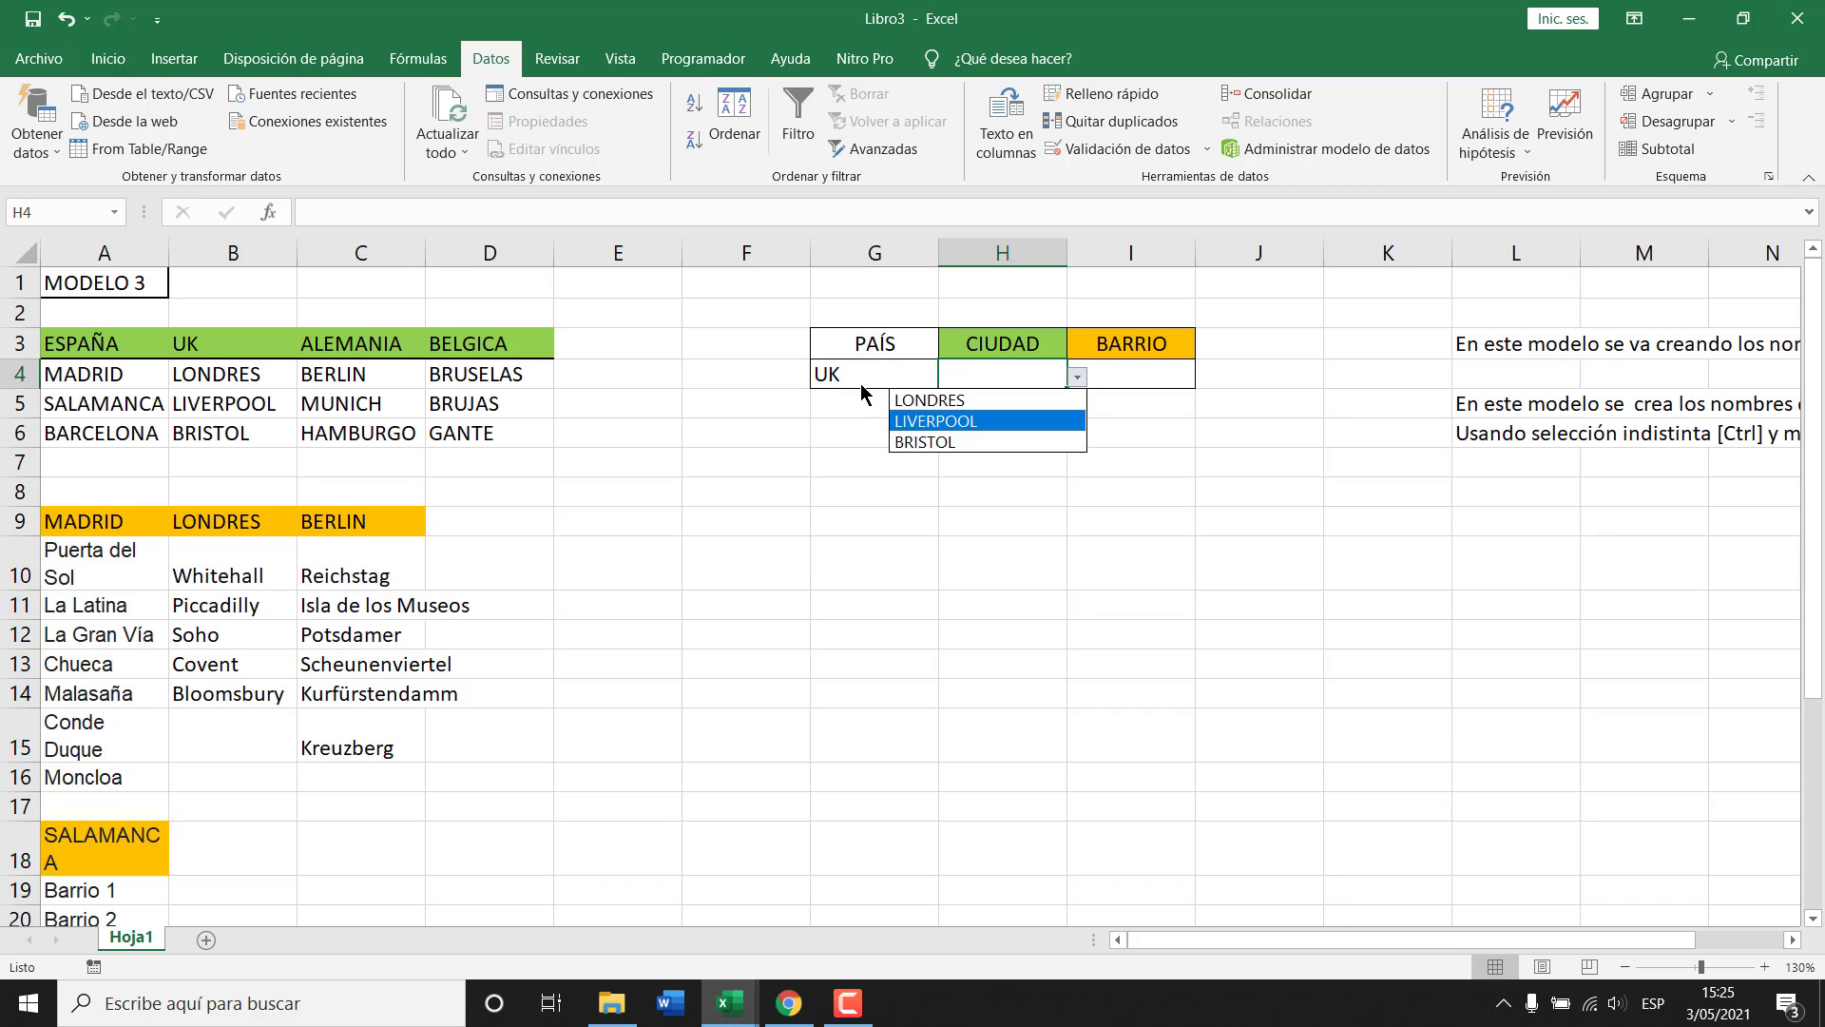
left_click(866, 376)
left_click(949, 378)
left_click(867, 442)
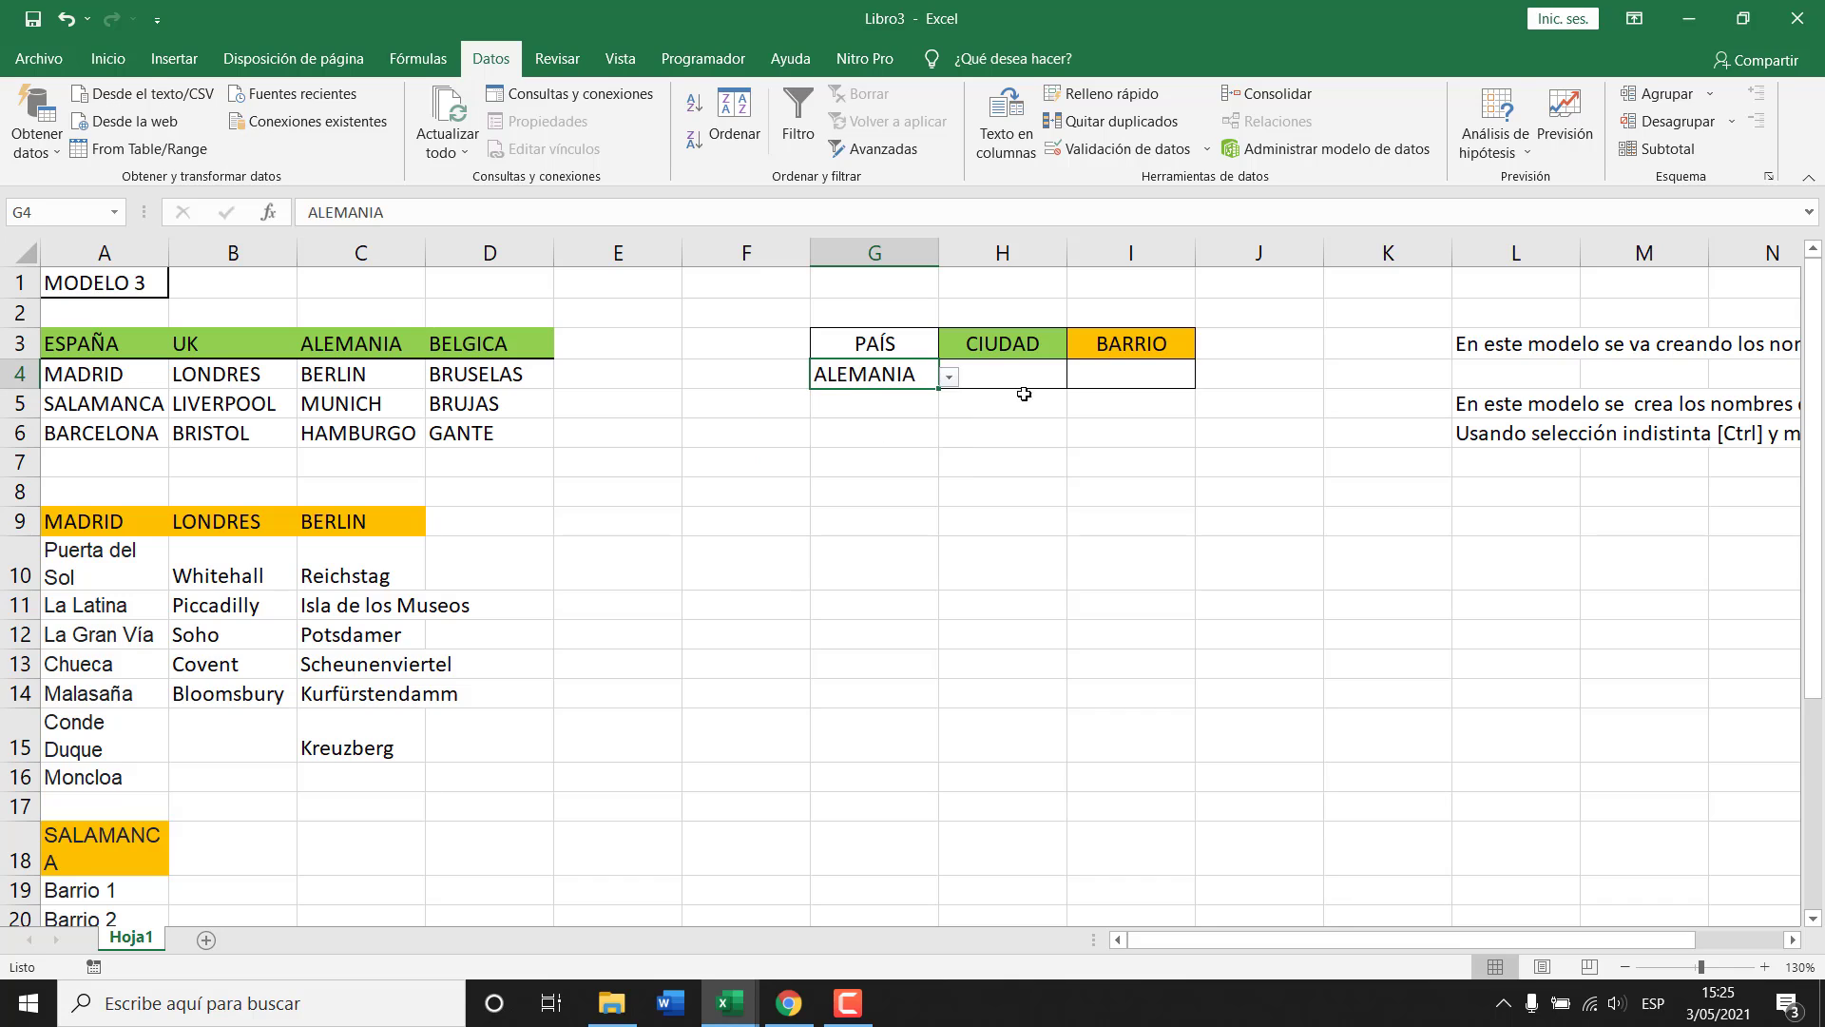
left_click(1022, 380)
left_click(1079, 377)
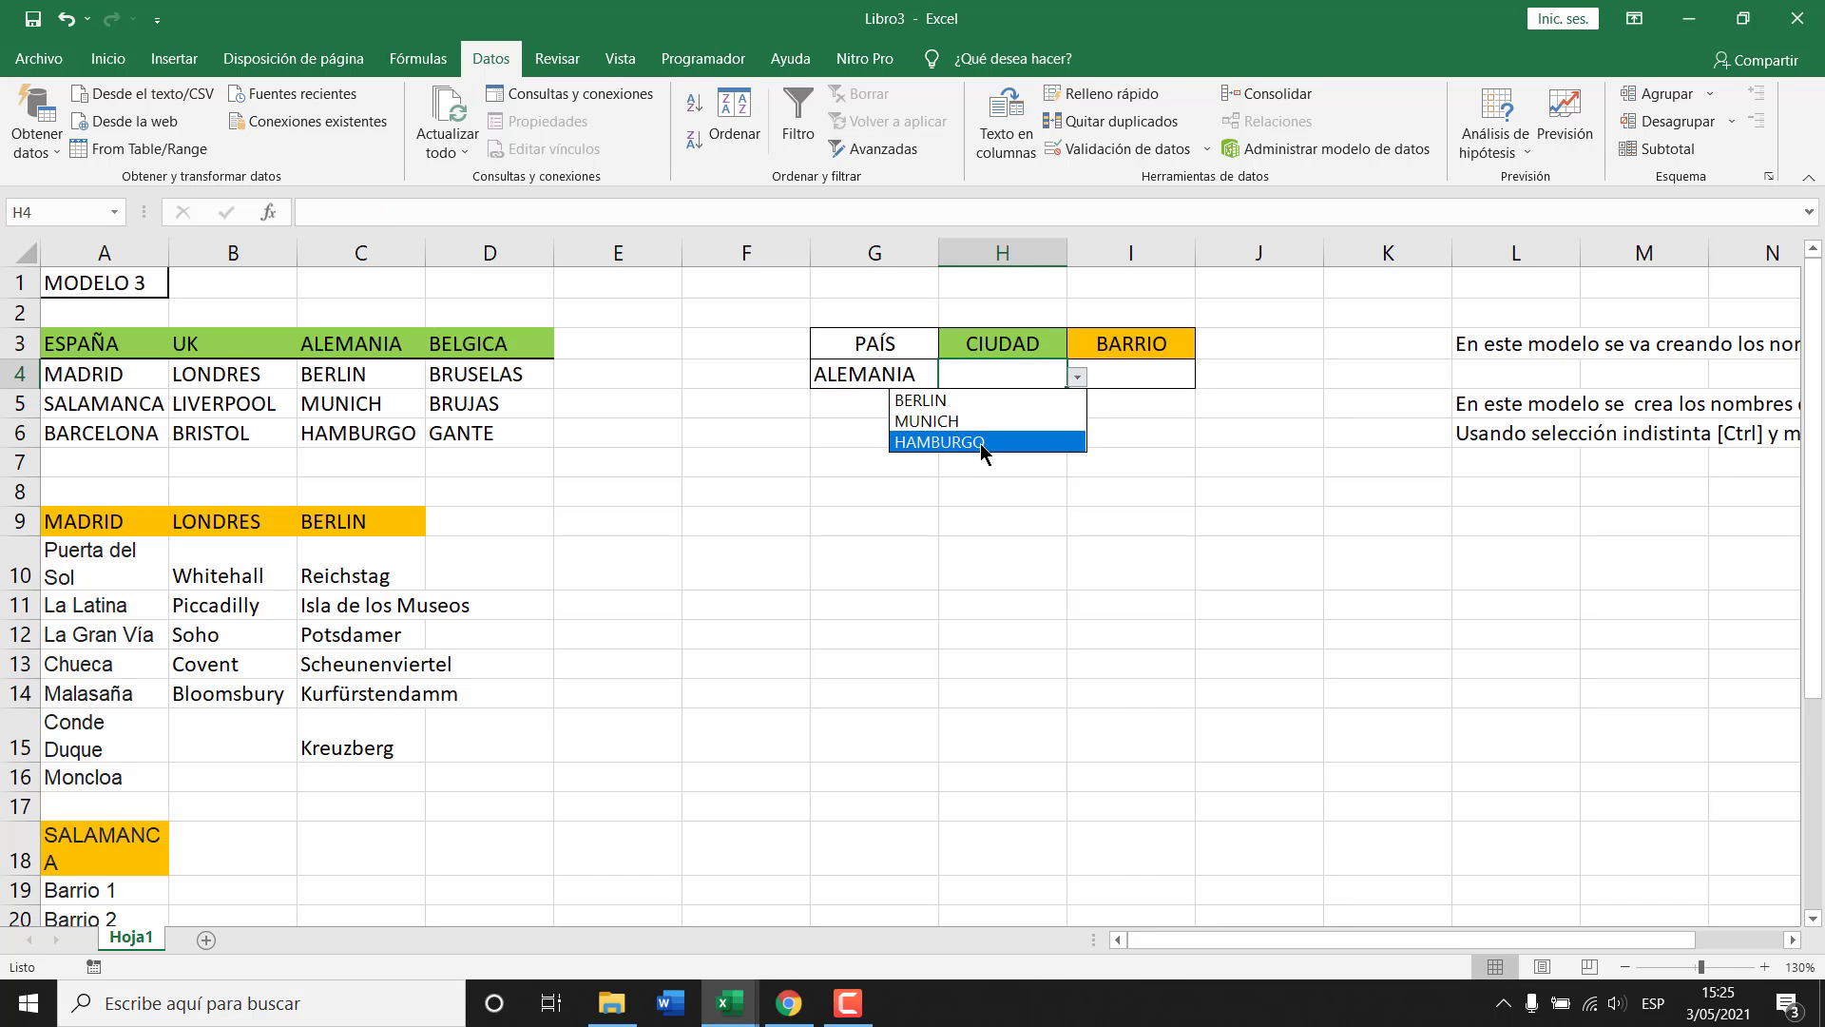
left_click(874, 373)
Switch G4 back to BELGICA and check its city list in H4.
left_click(881, 376)
left_click(950, 380)
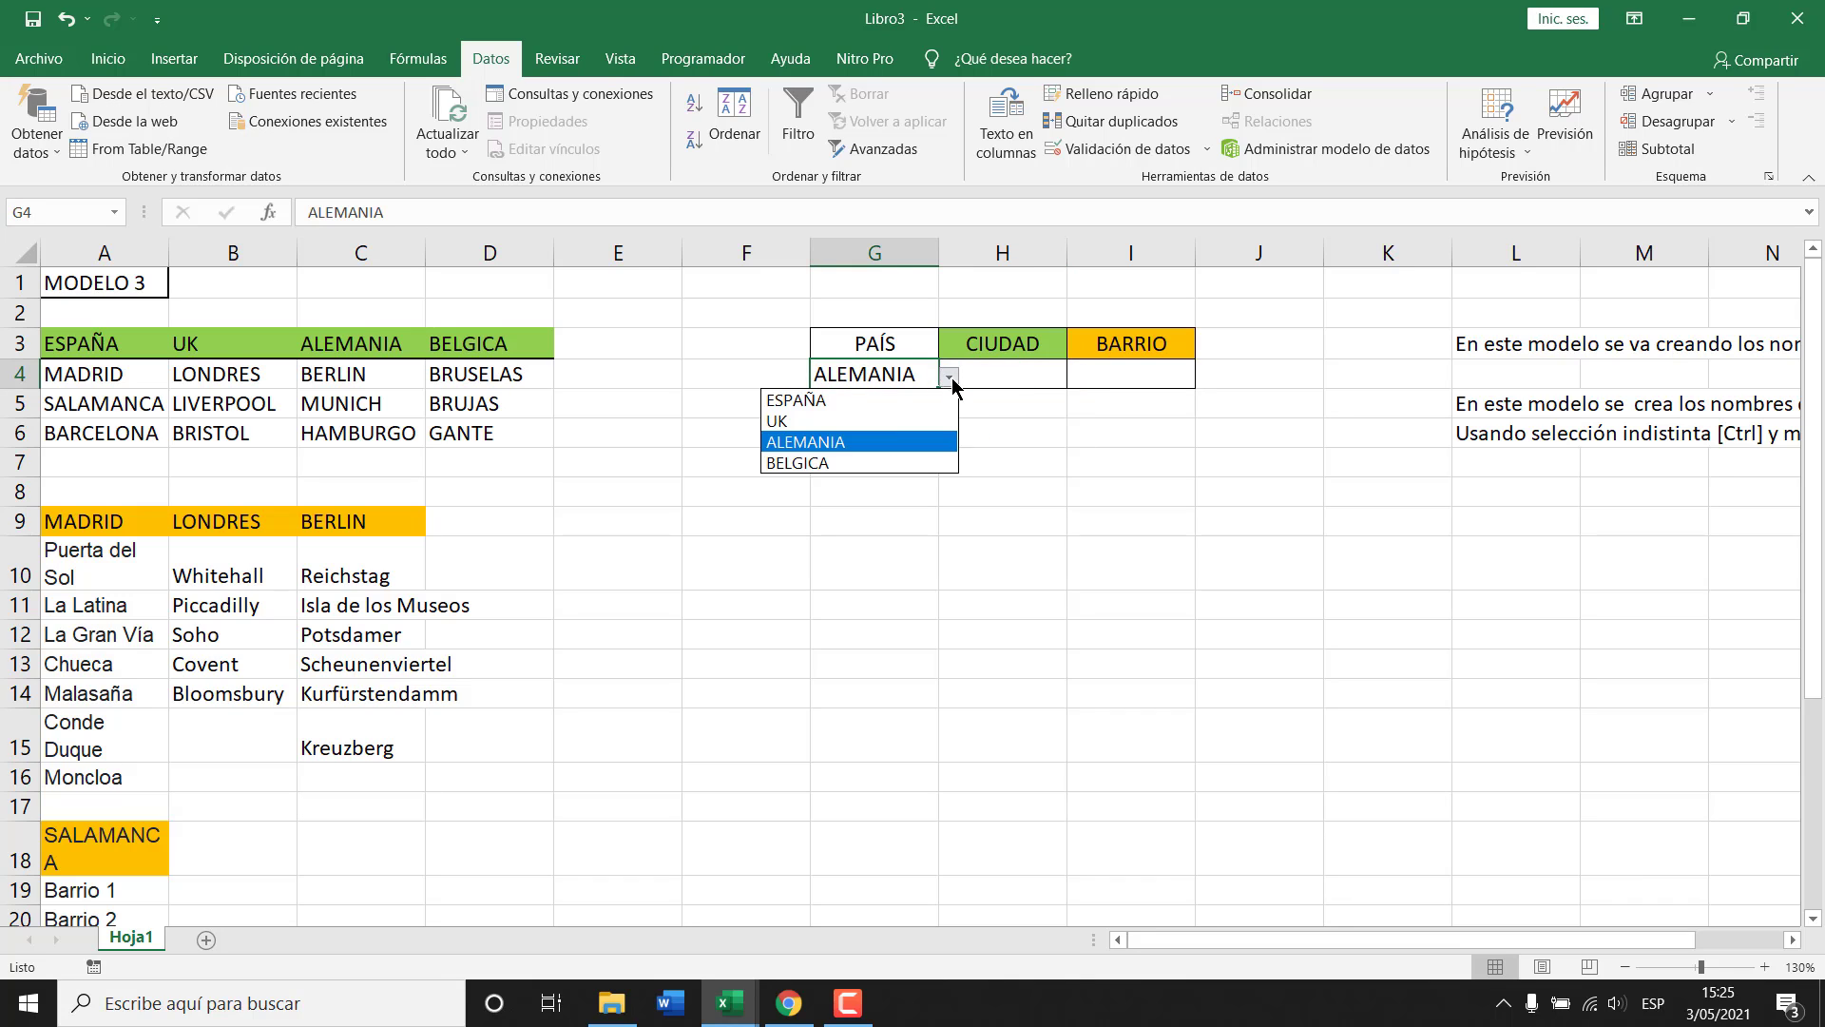
left_click(867, 462)
left_click(1015, 377)
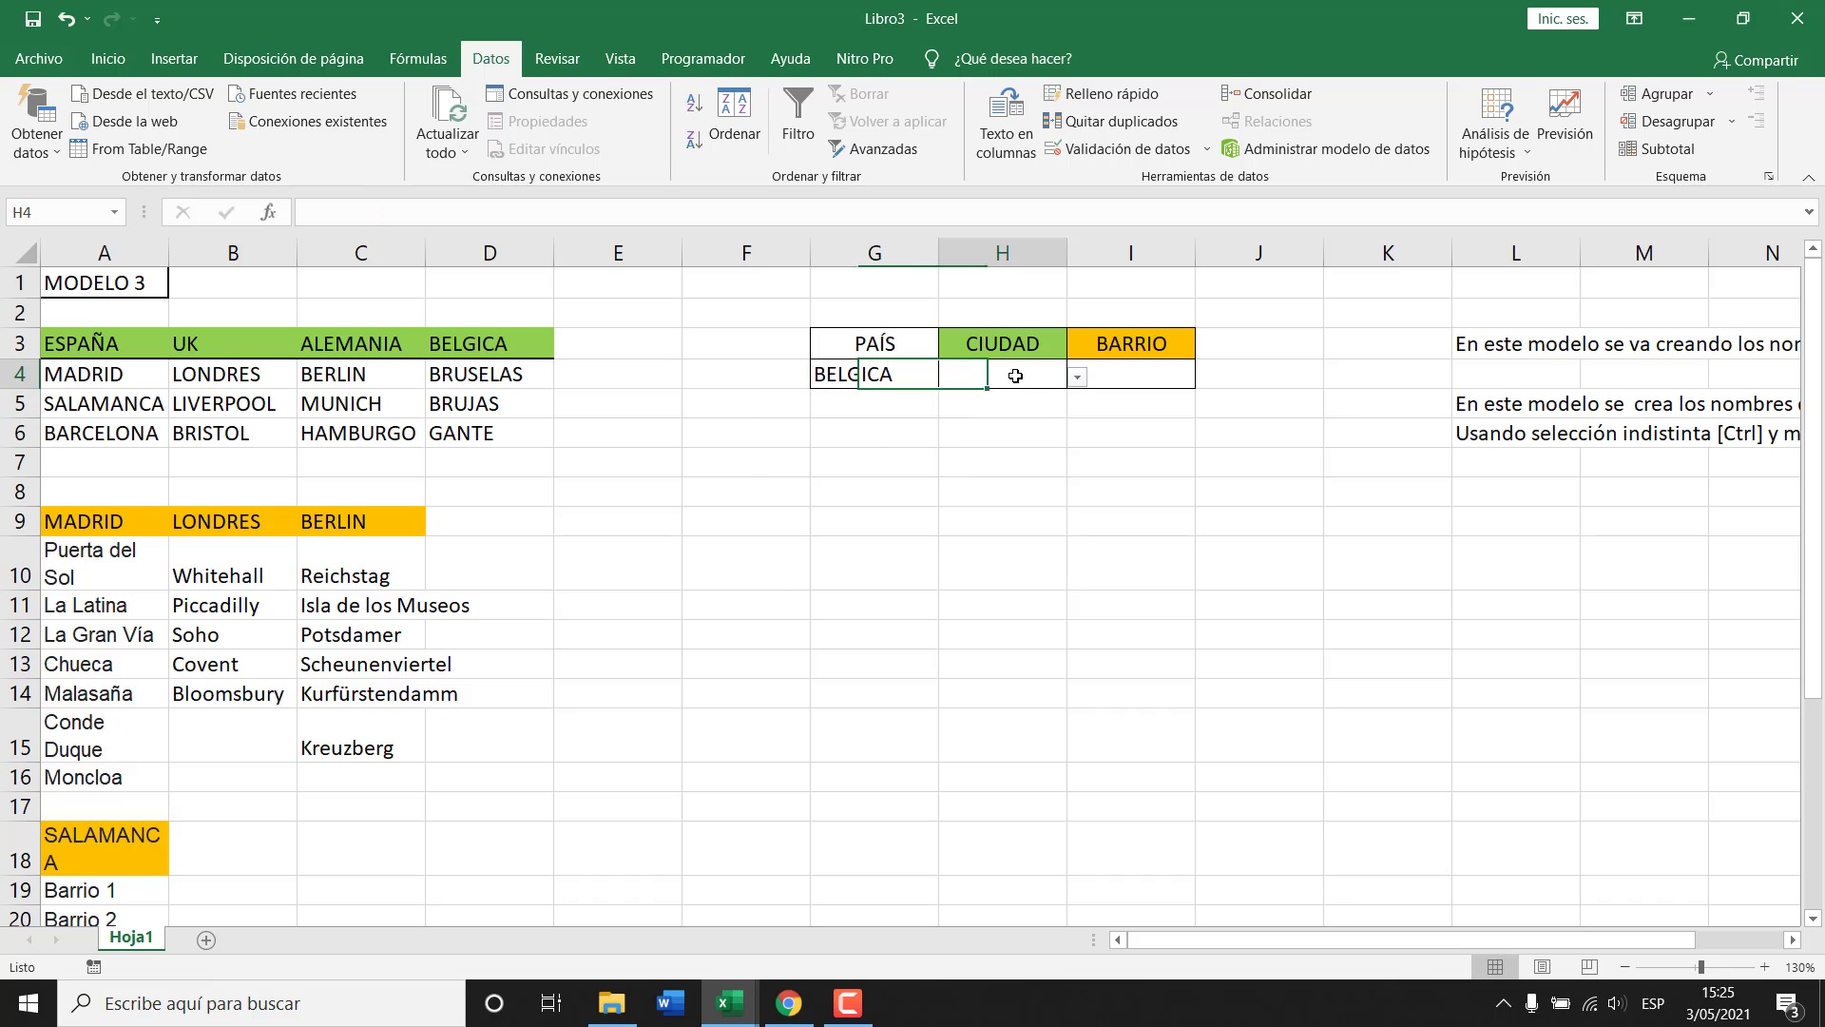
left_click(1078, 377)
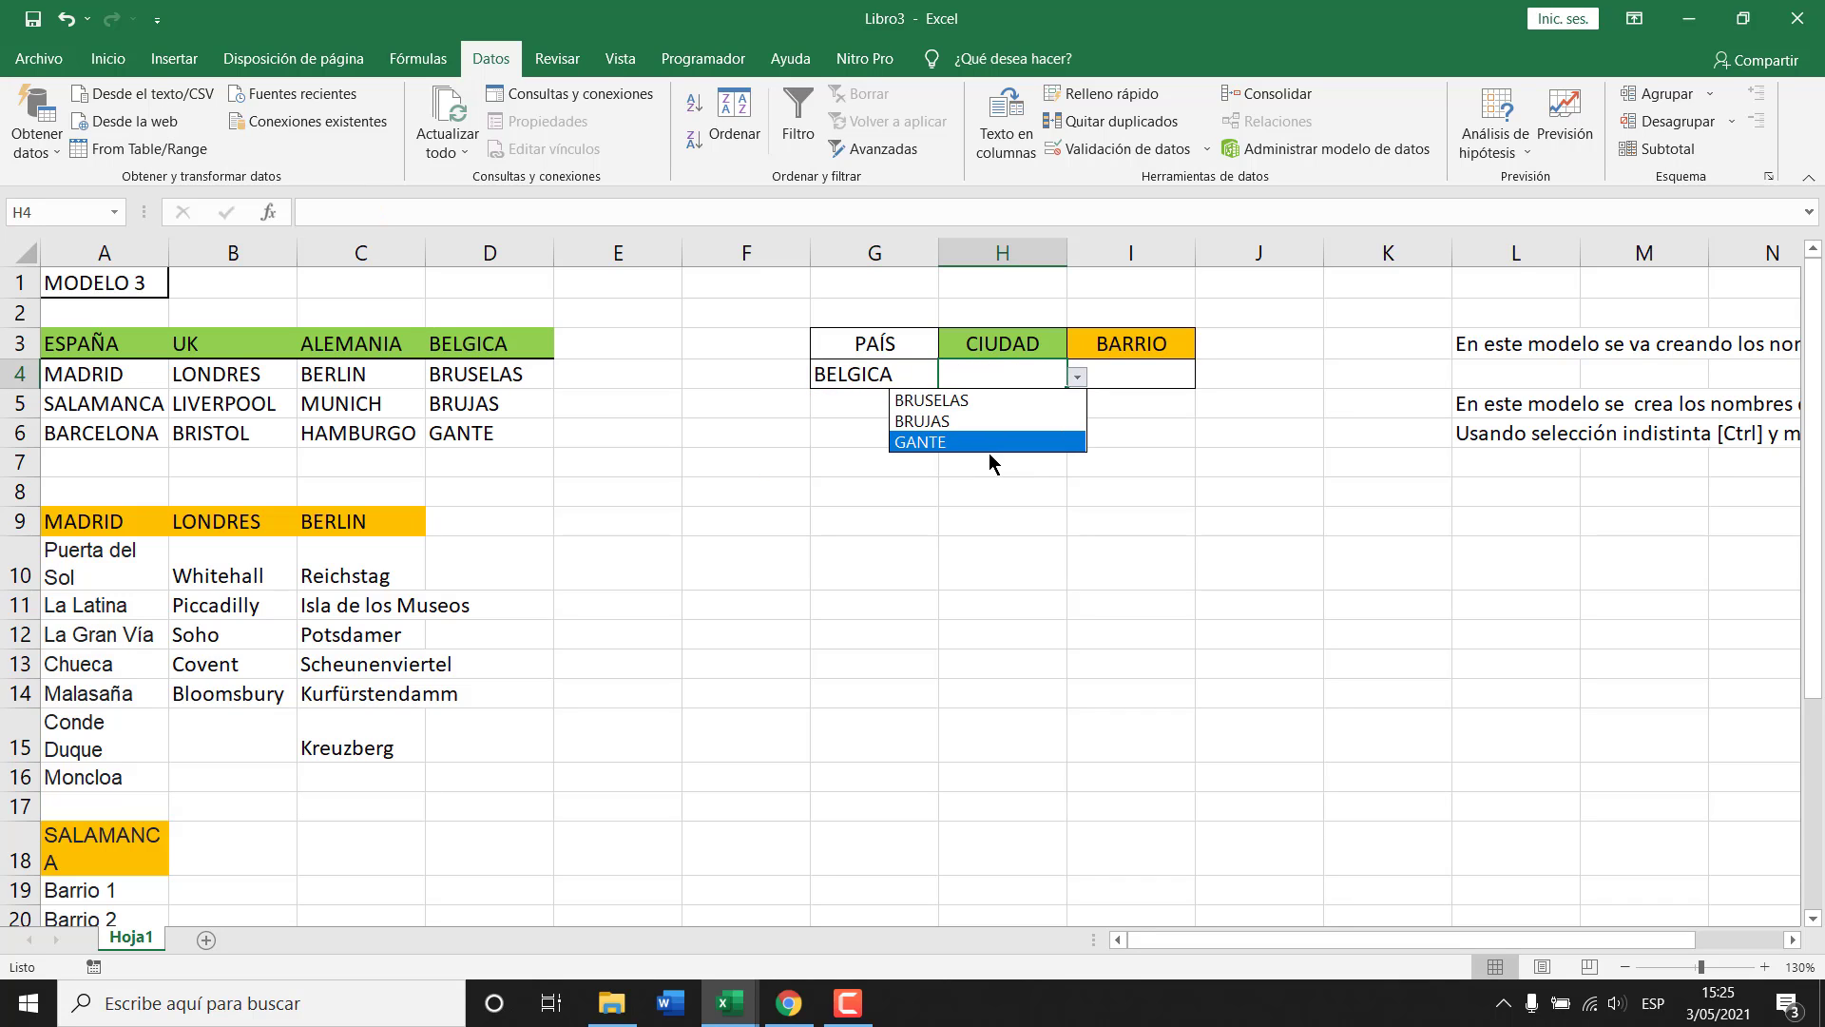
left_click(539, 463)
Enter CIUDAD 4 in D7 and edit it to remove the space.
left_click(463, 462)
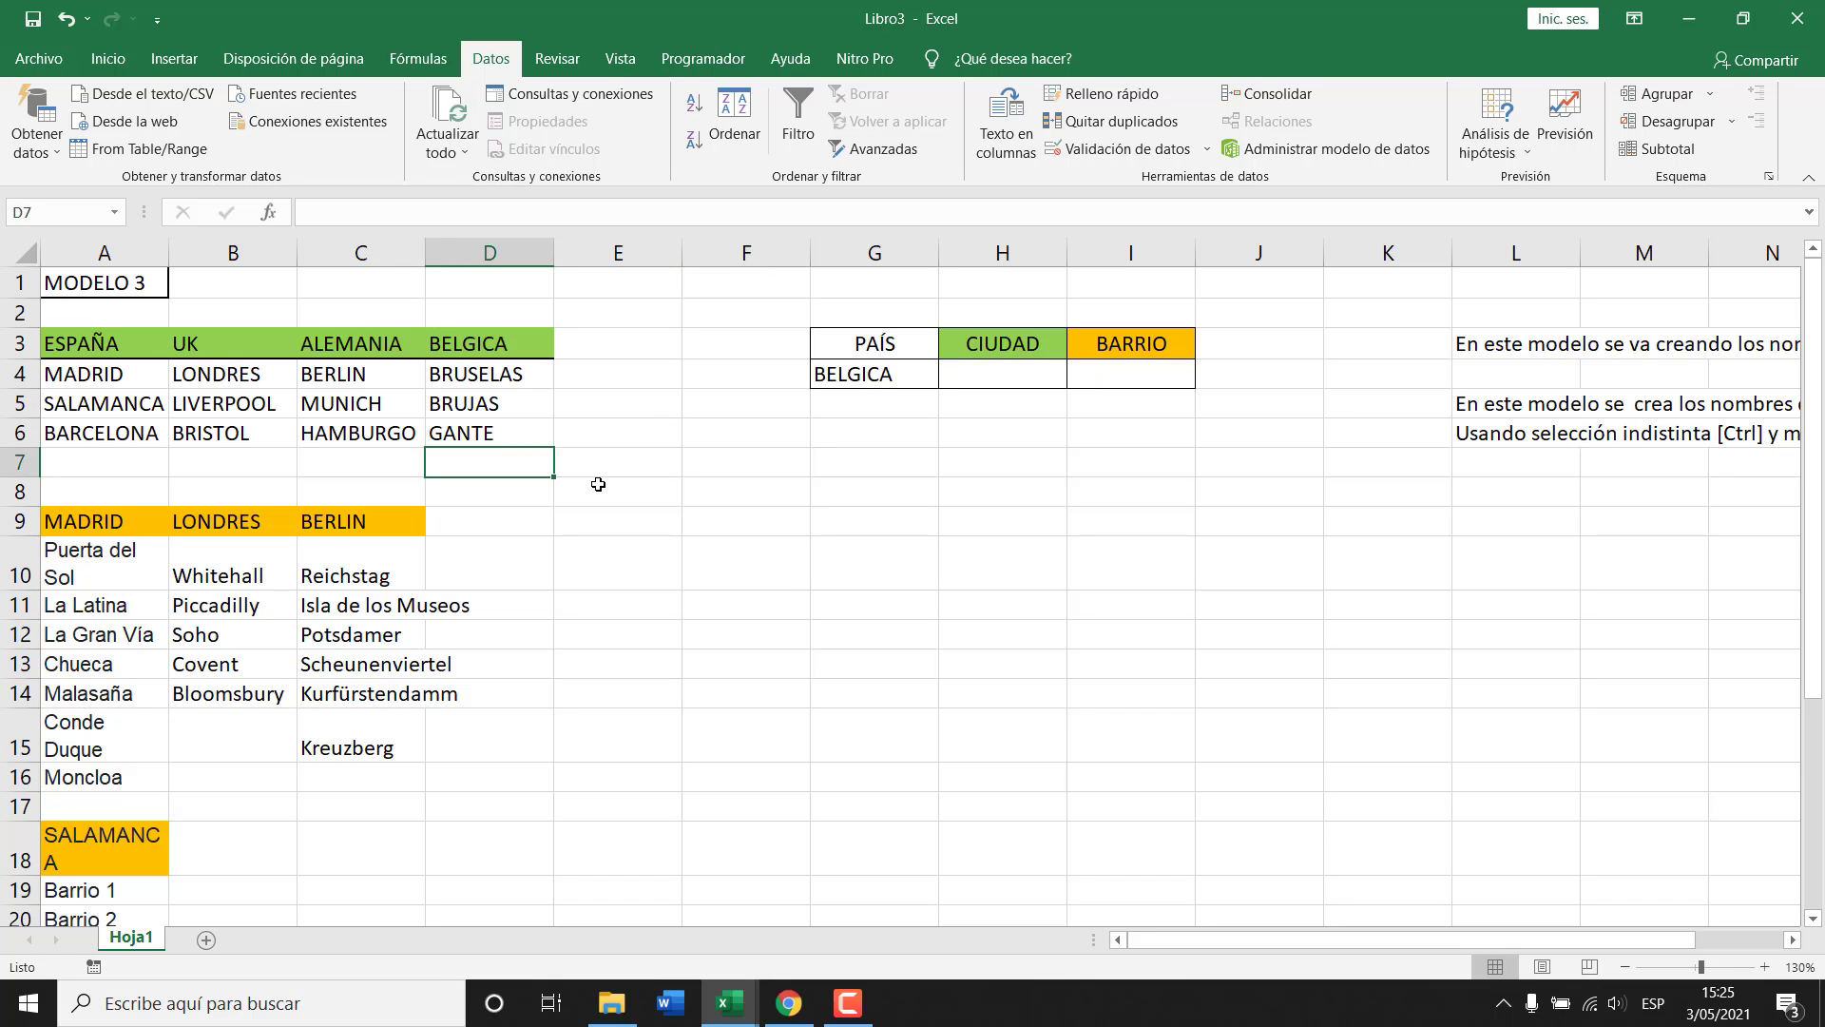
type("CIUDAD")
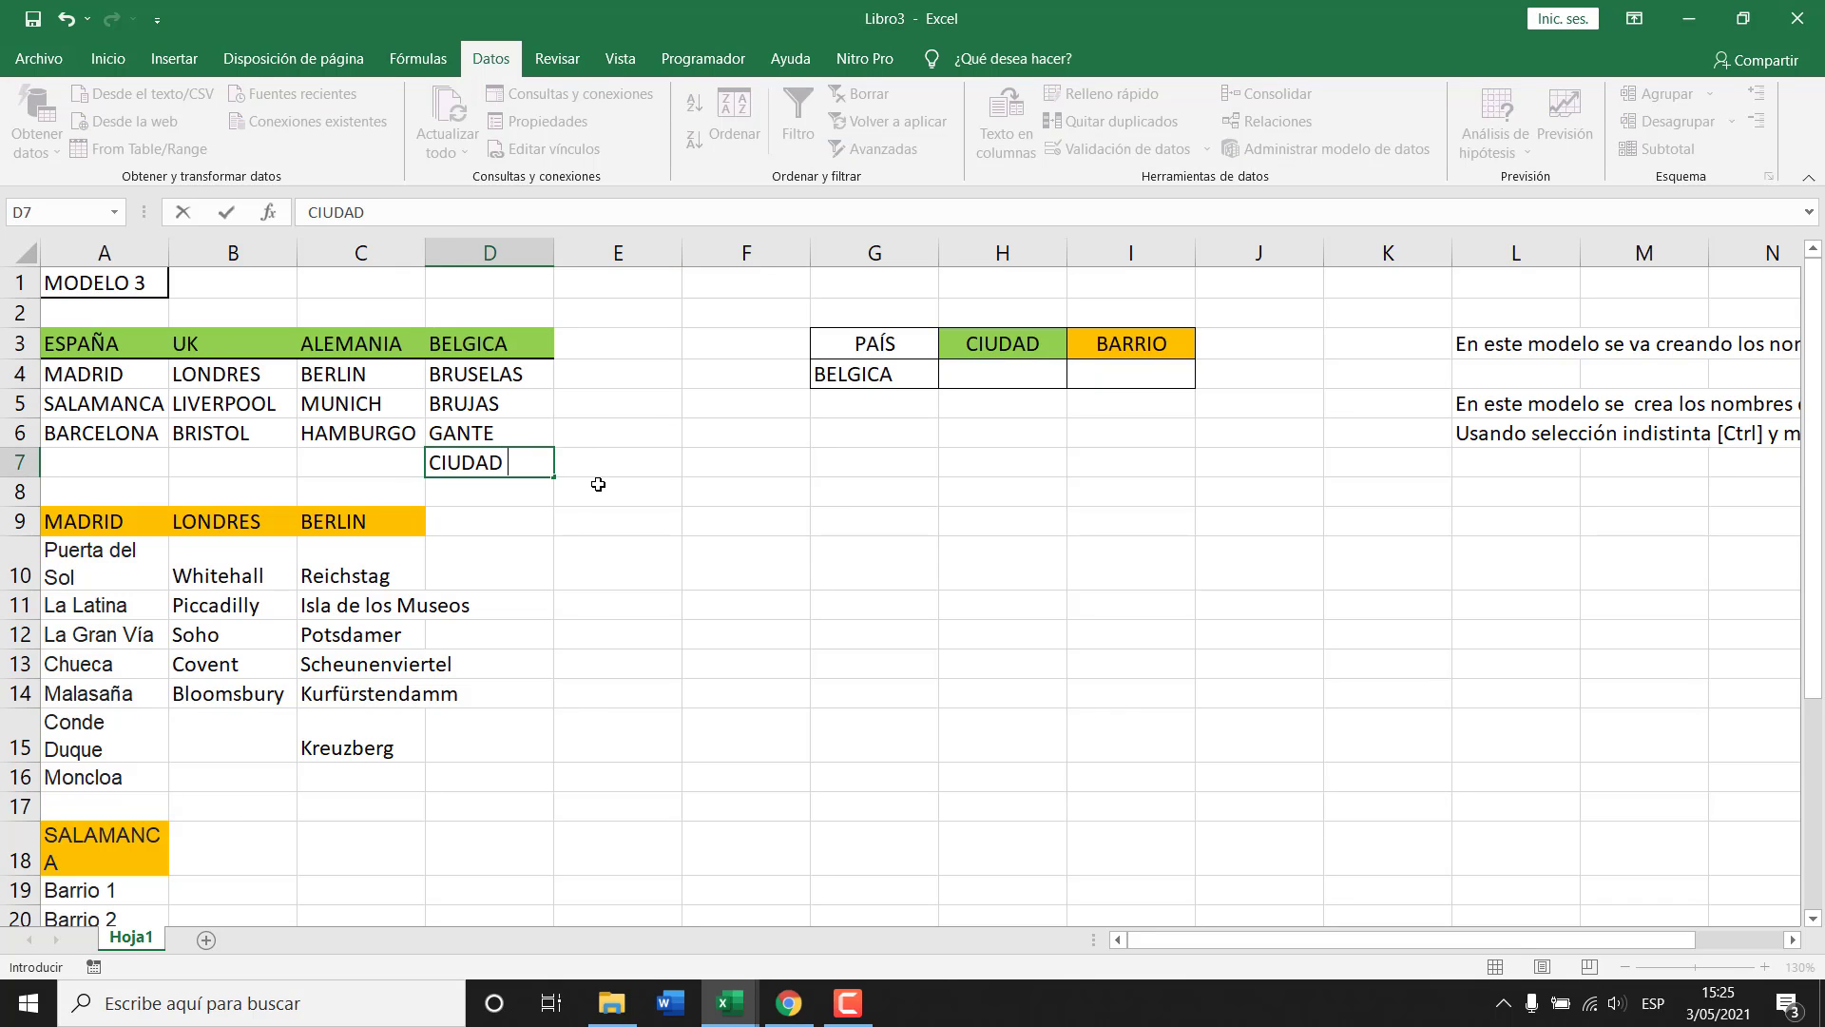
type(" 4")
key("Return")
key("Up")
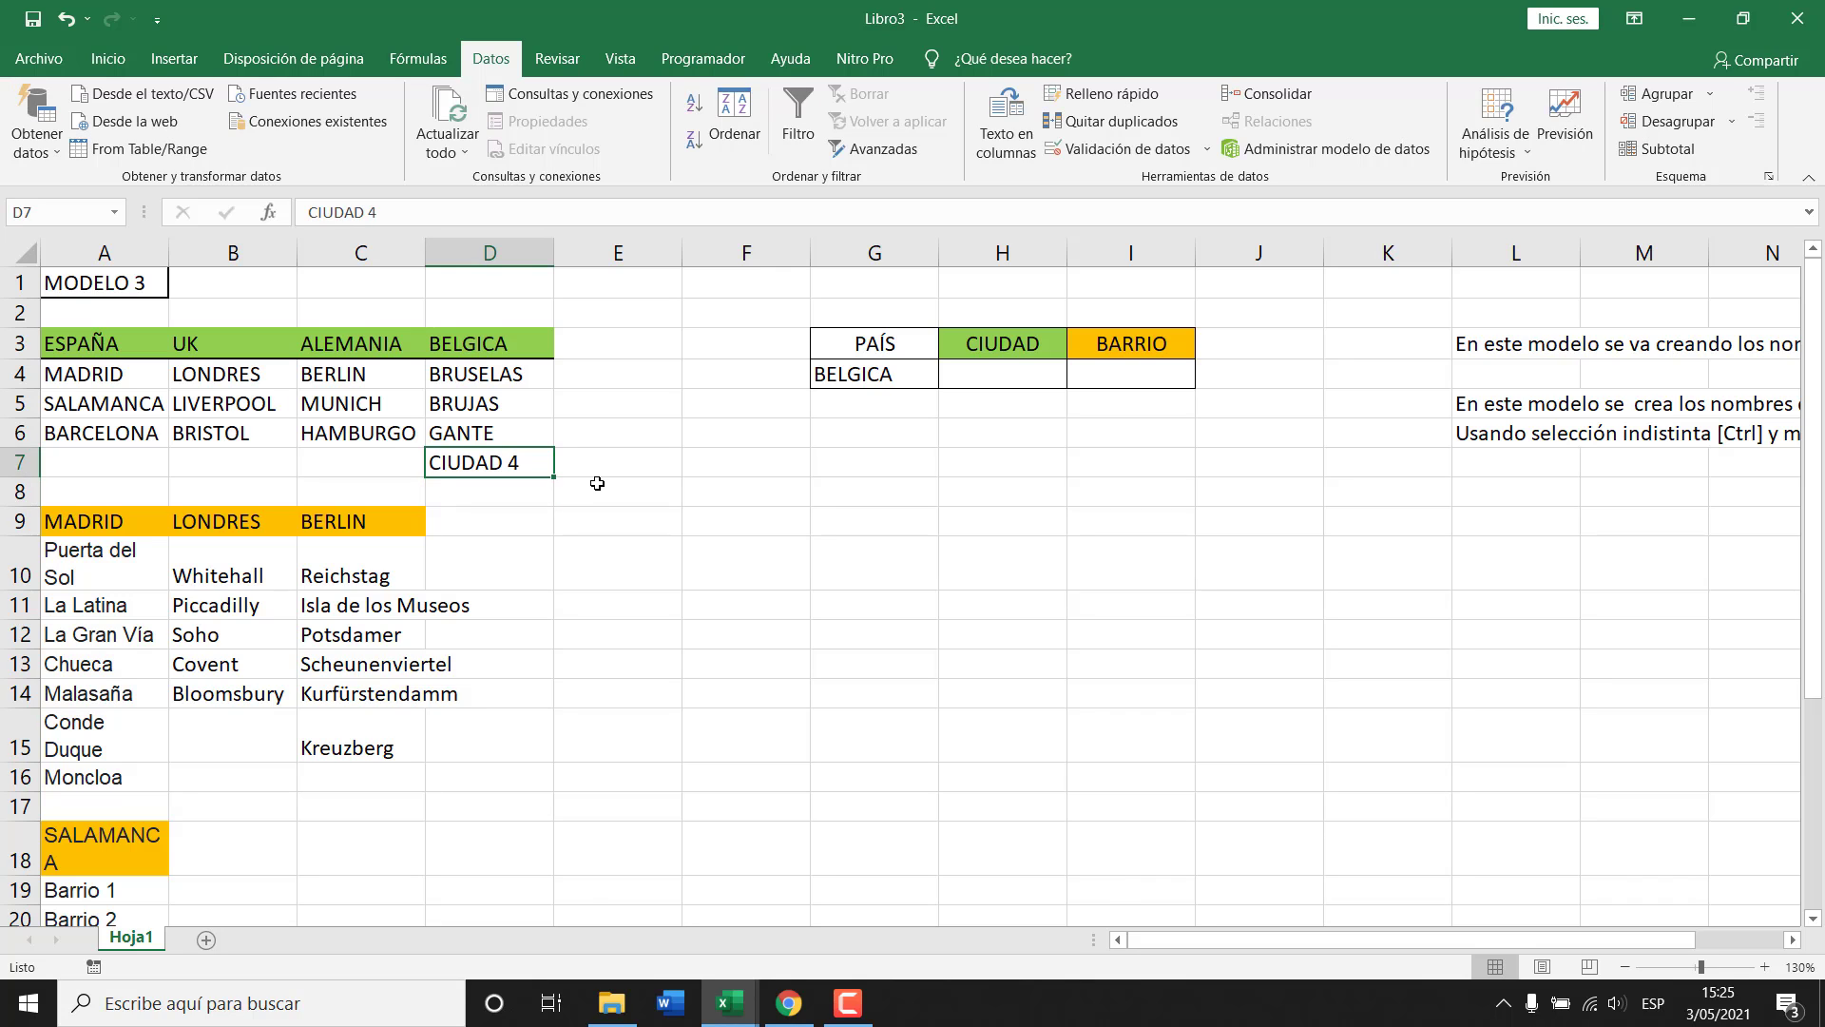
key("F2")
key("Delete")
Confirm CIUDAD4 in D7 and check whether H4's BELGICA city list includes it.
key("Return")
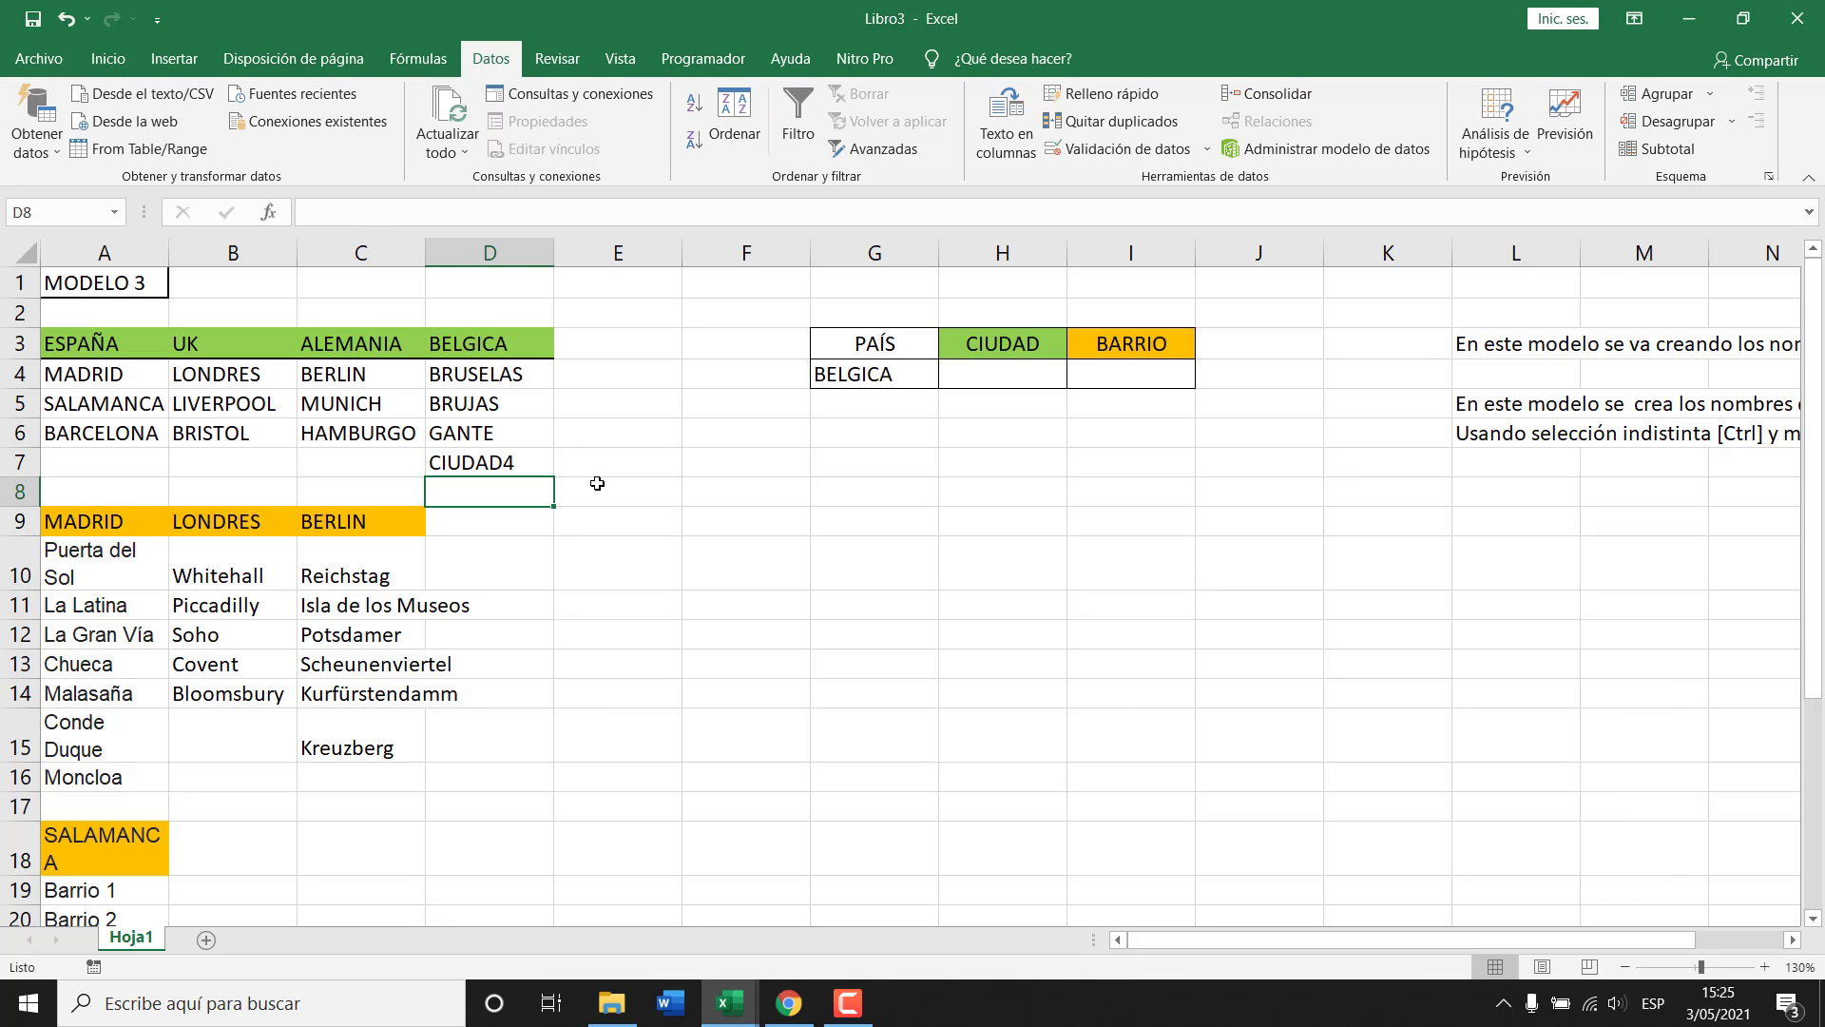
left_click(511, 368)
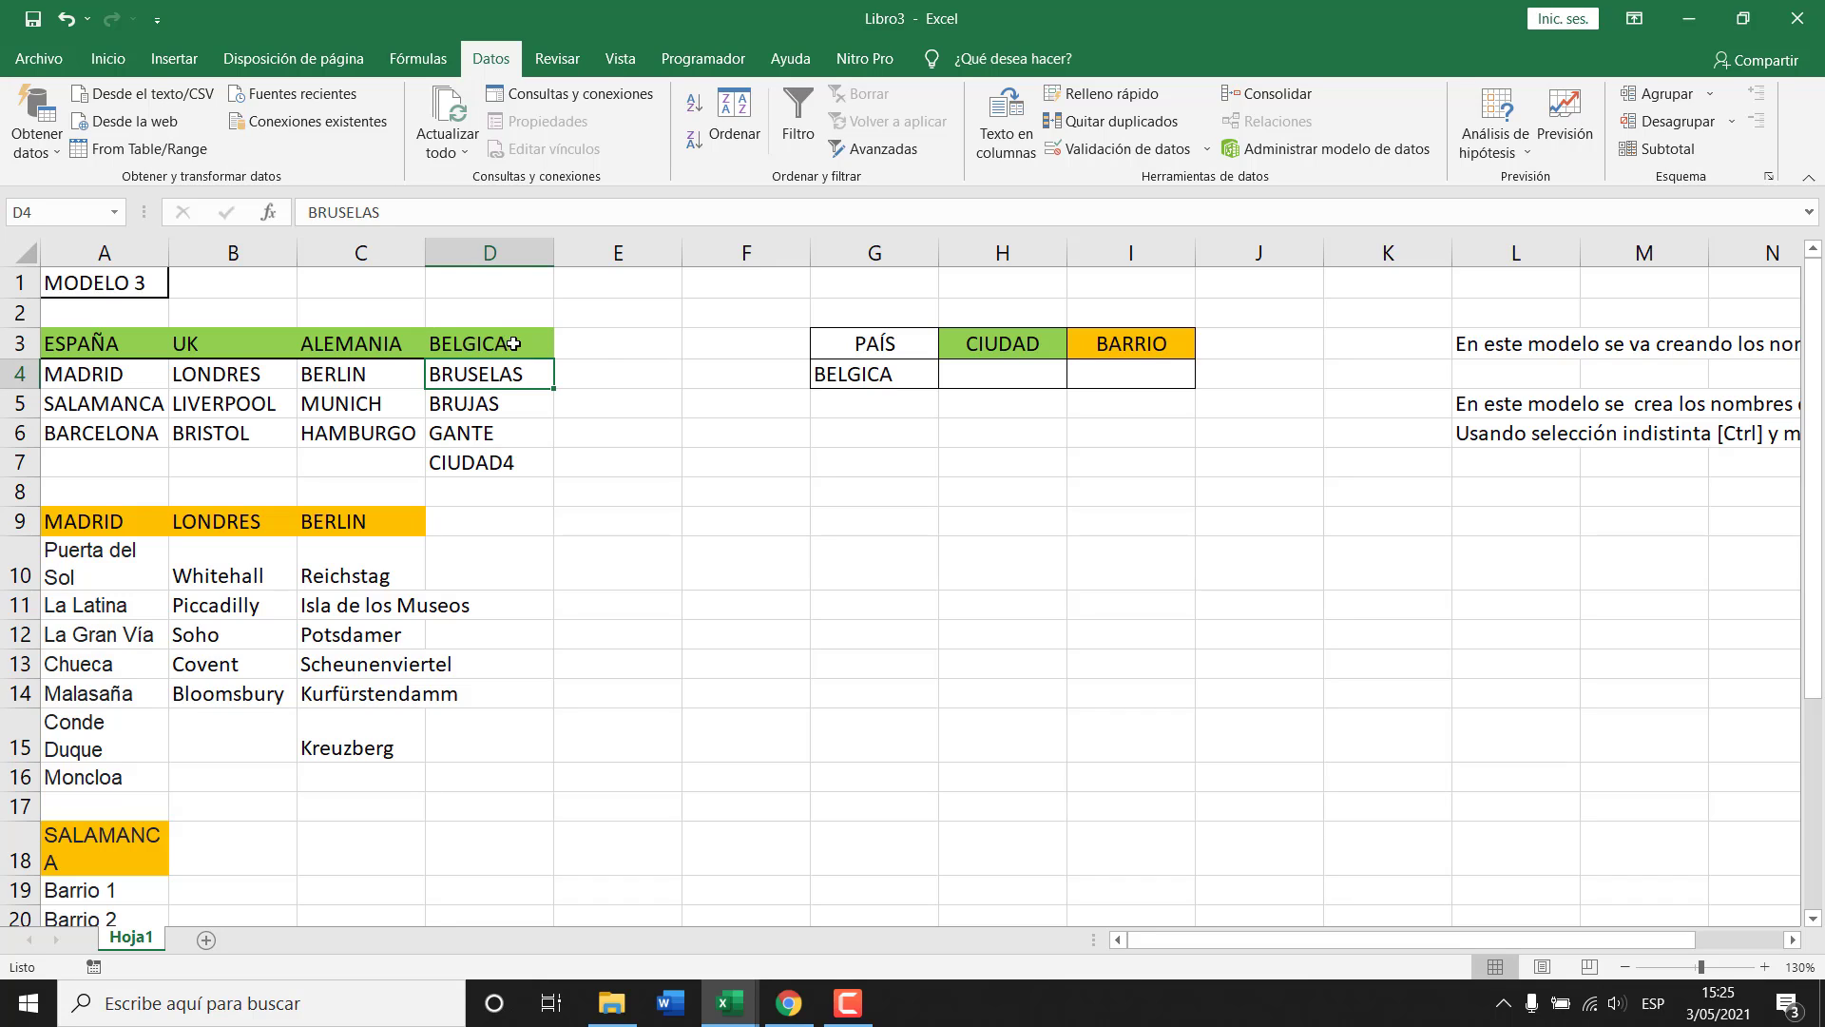
left_click(866, 379)
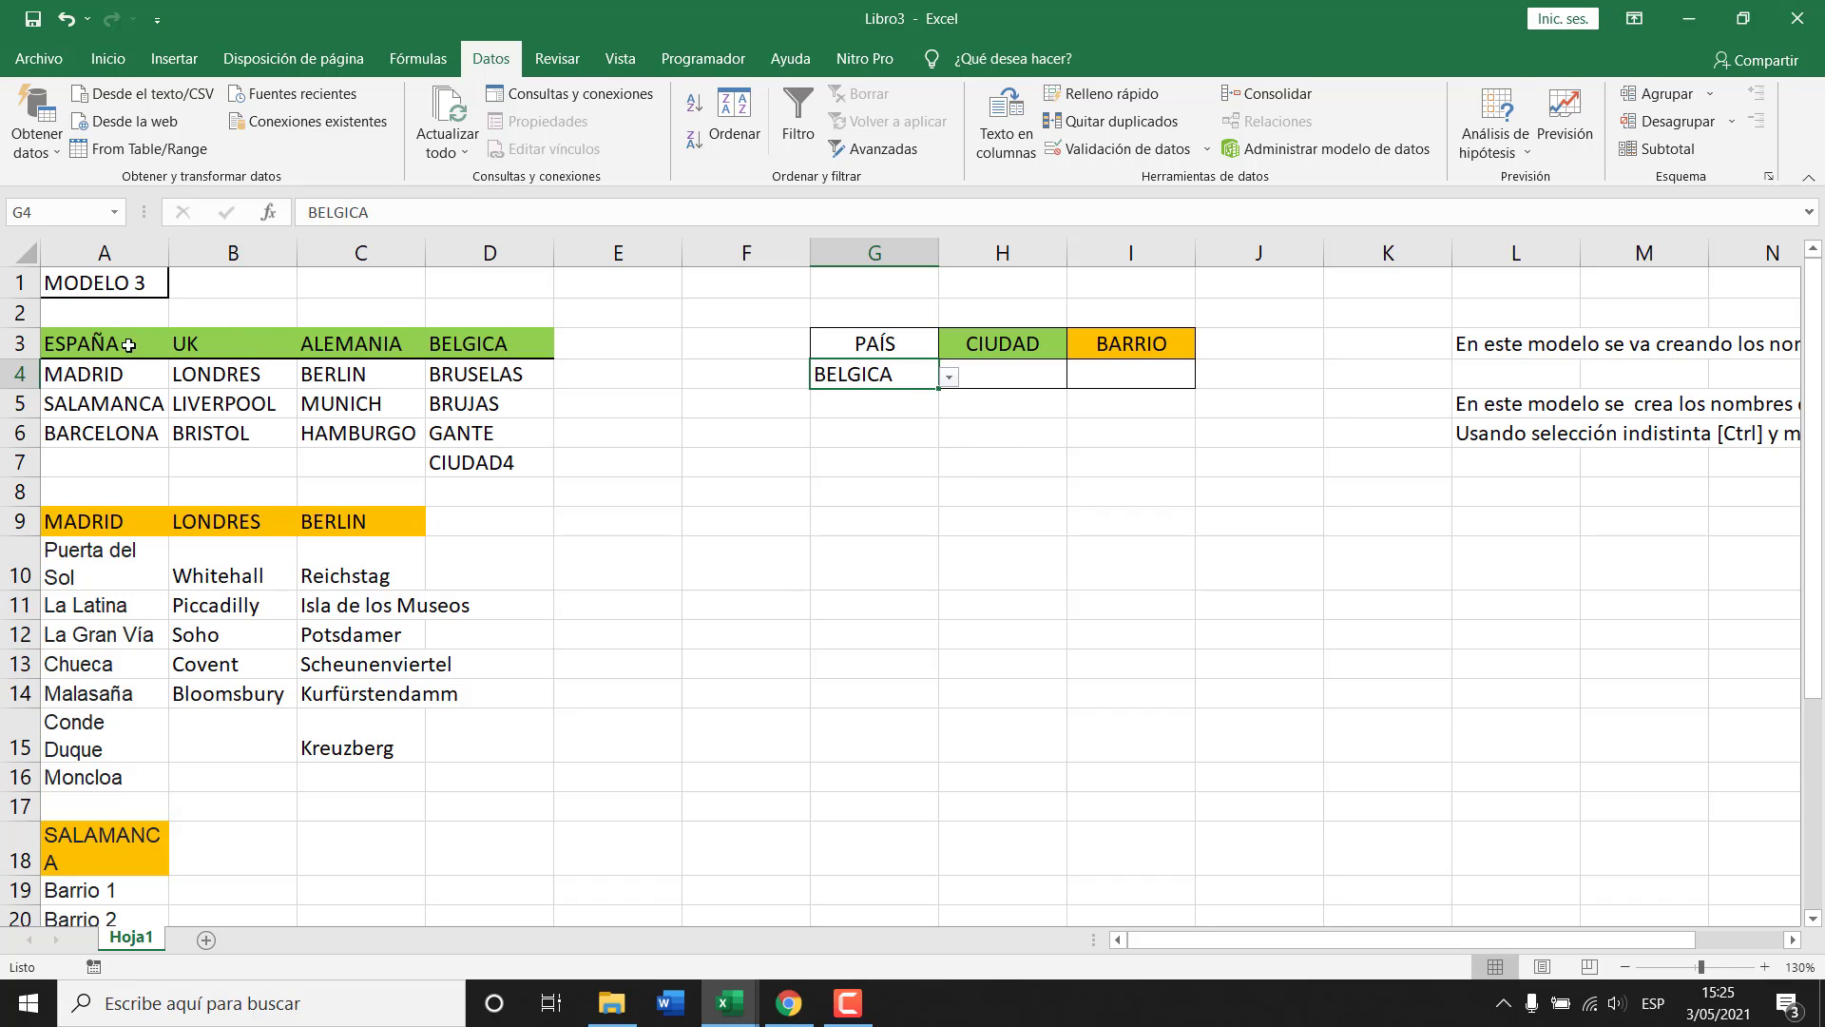
left_click(998, 385)
left_click(1079, 379)
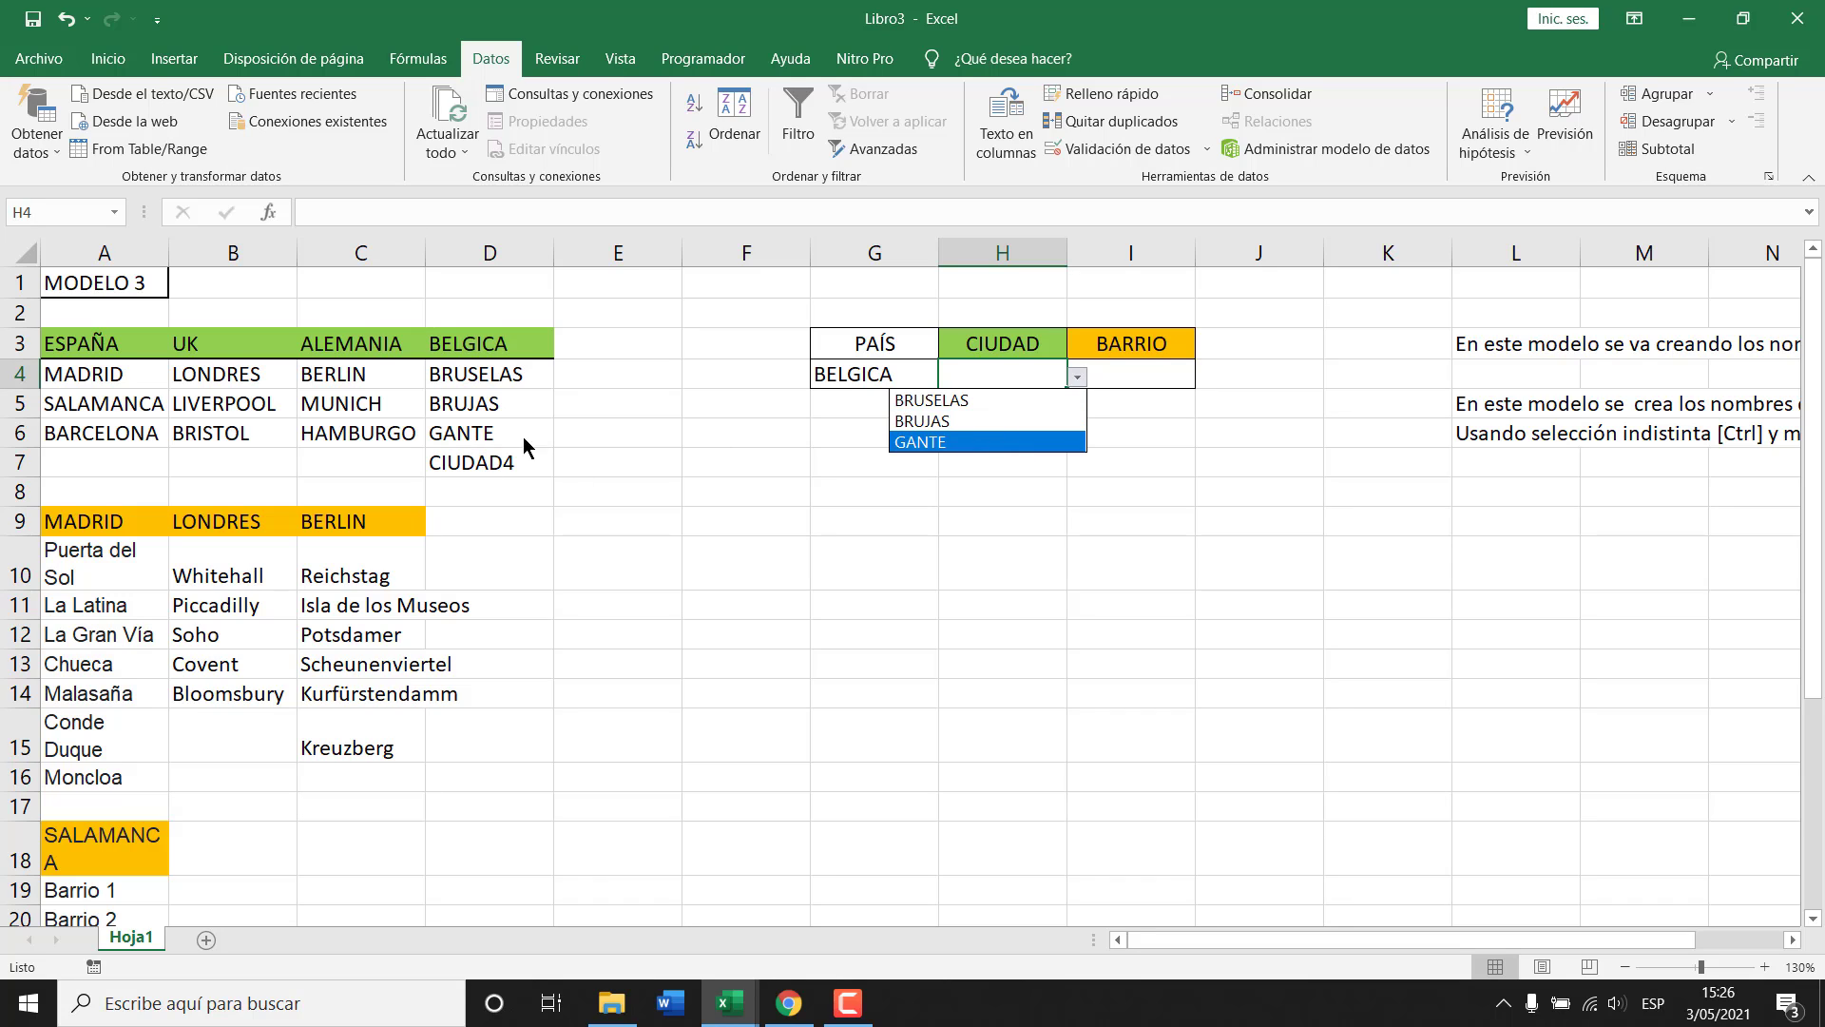
left_click(496, 473)
Clear D7 and select D4:D6 to verify the BELGICA range.
left_click(492, 468)
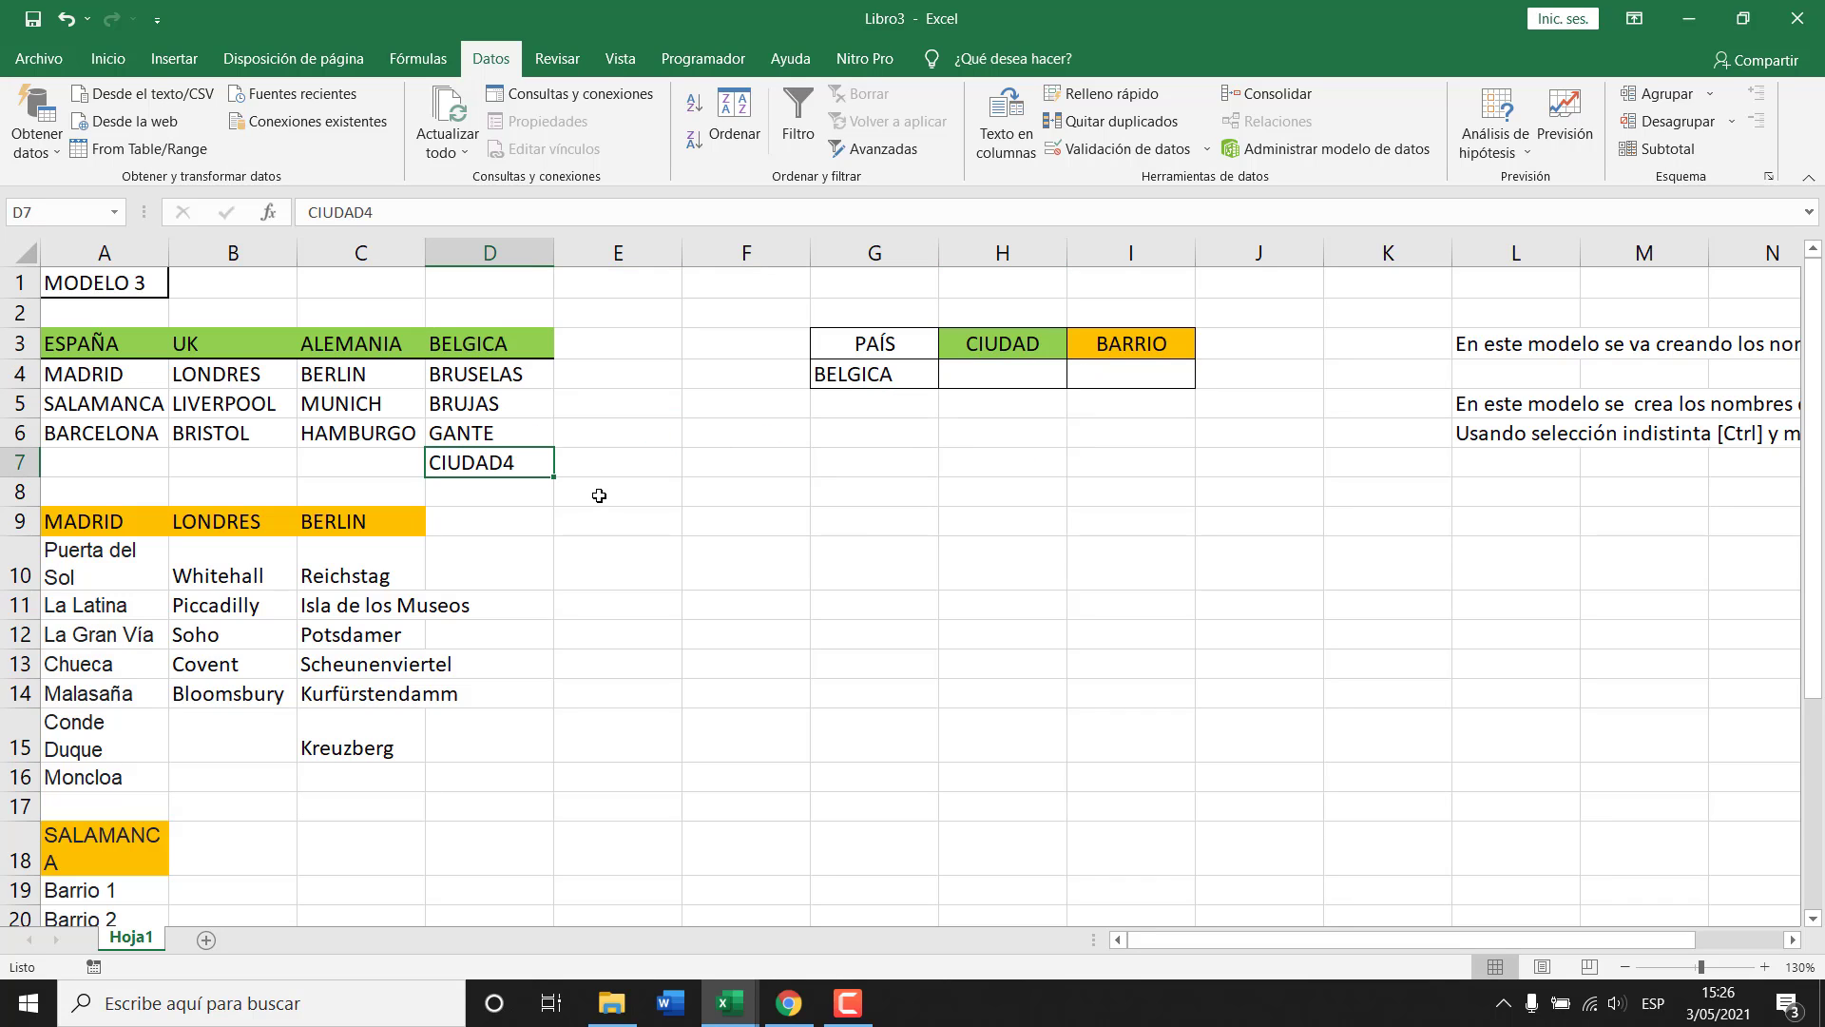
key("Delete")
left_click_drag(509, 377, 501, 432)
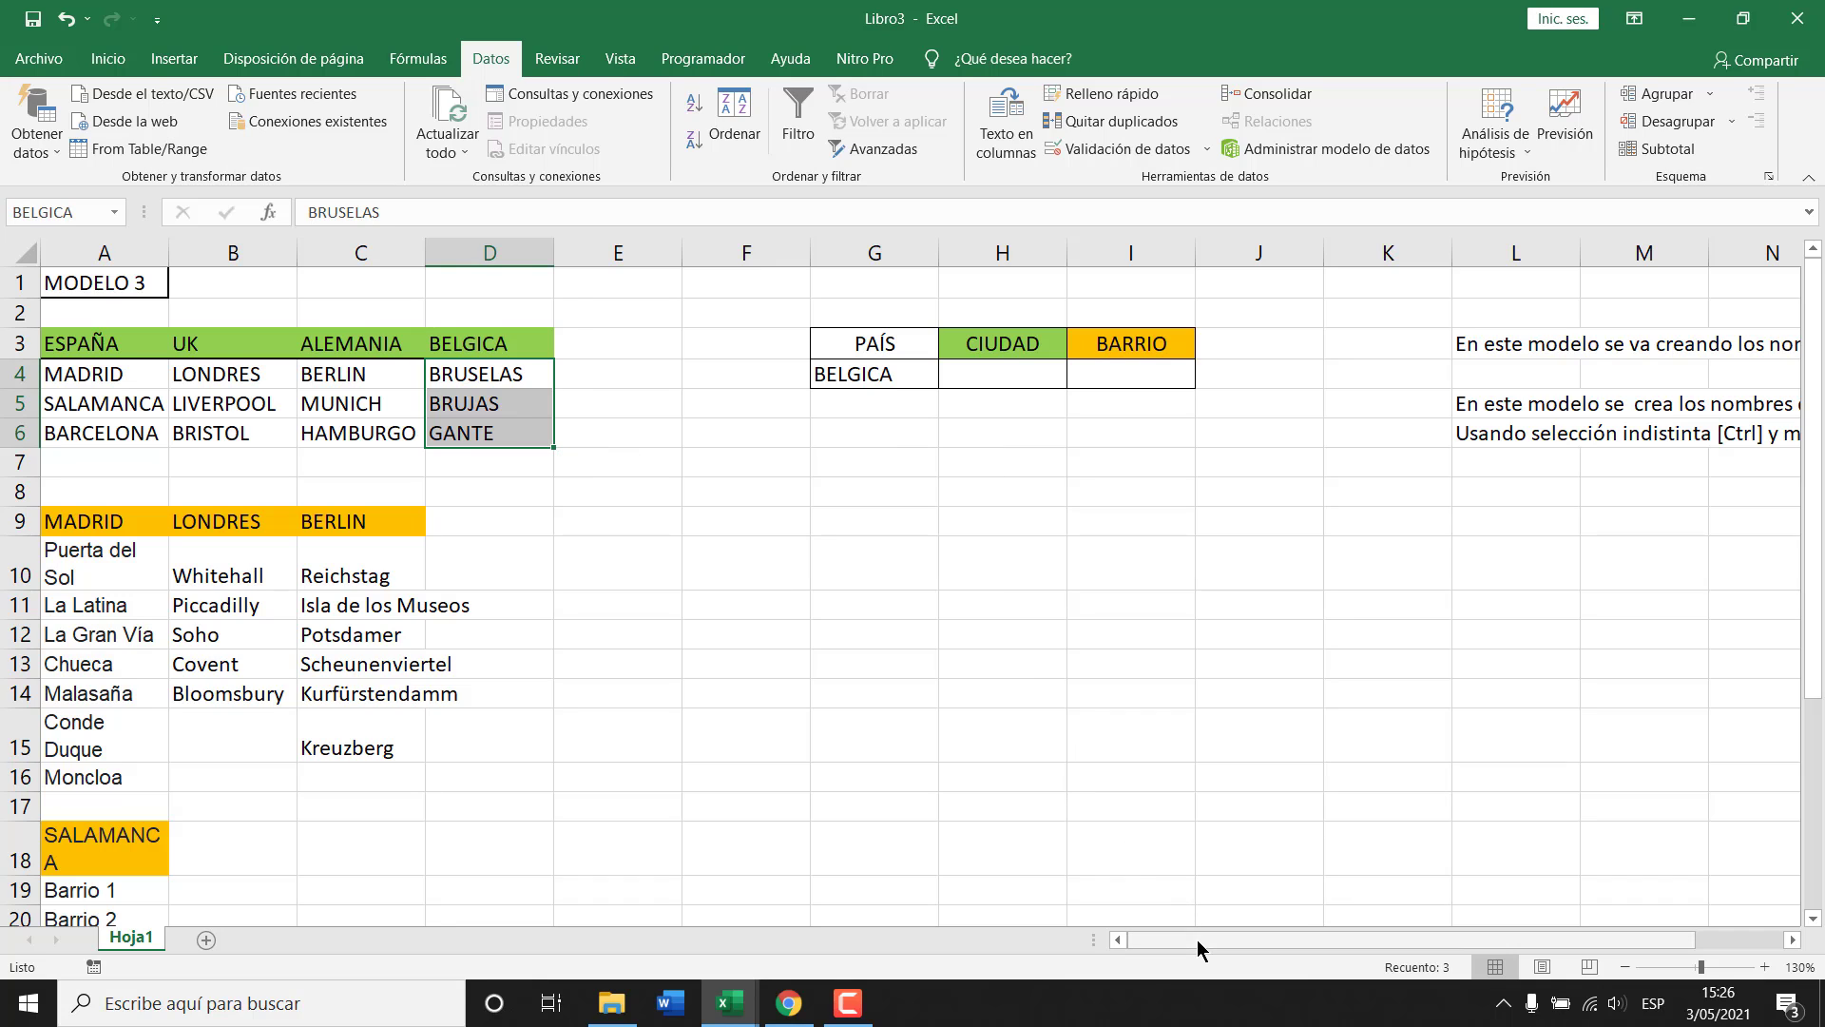
Choose BRUJAS from H4's city dropdown.
left_click(997, 371)
left_click(1078, 378)
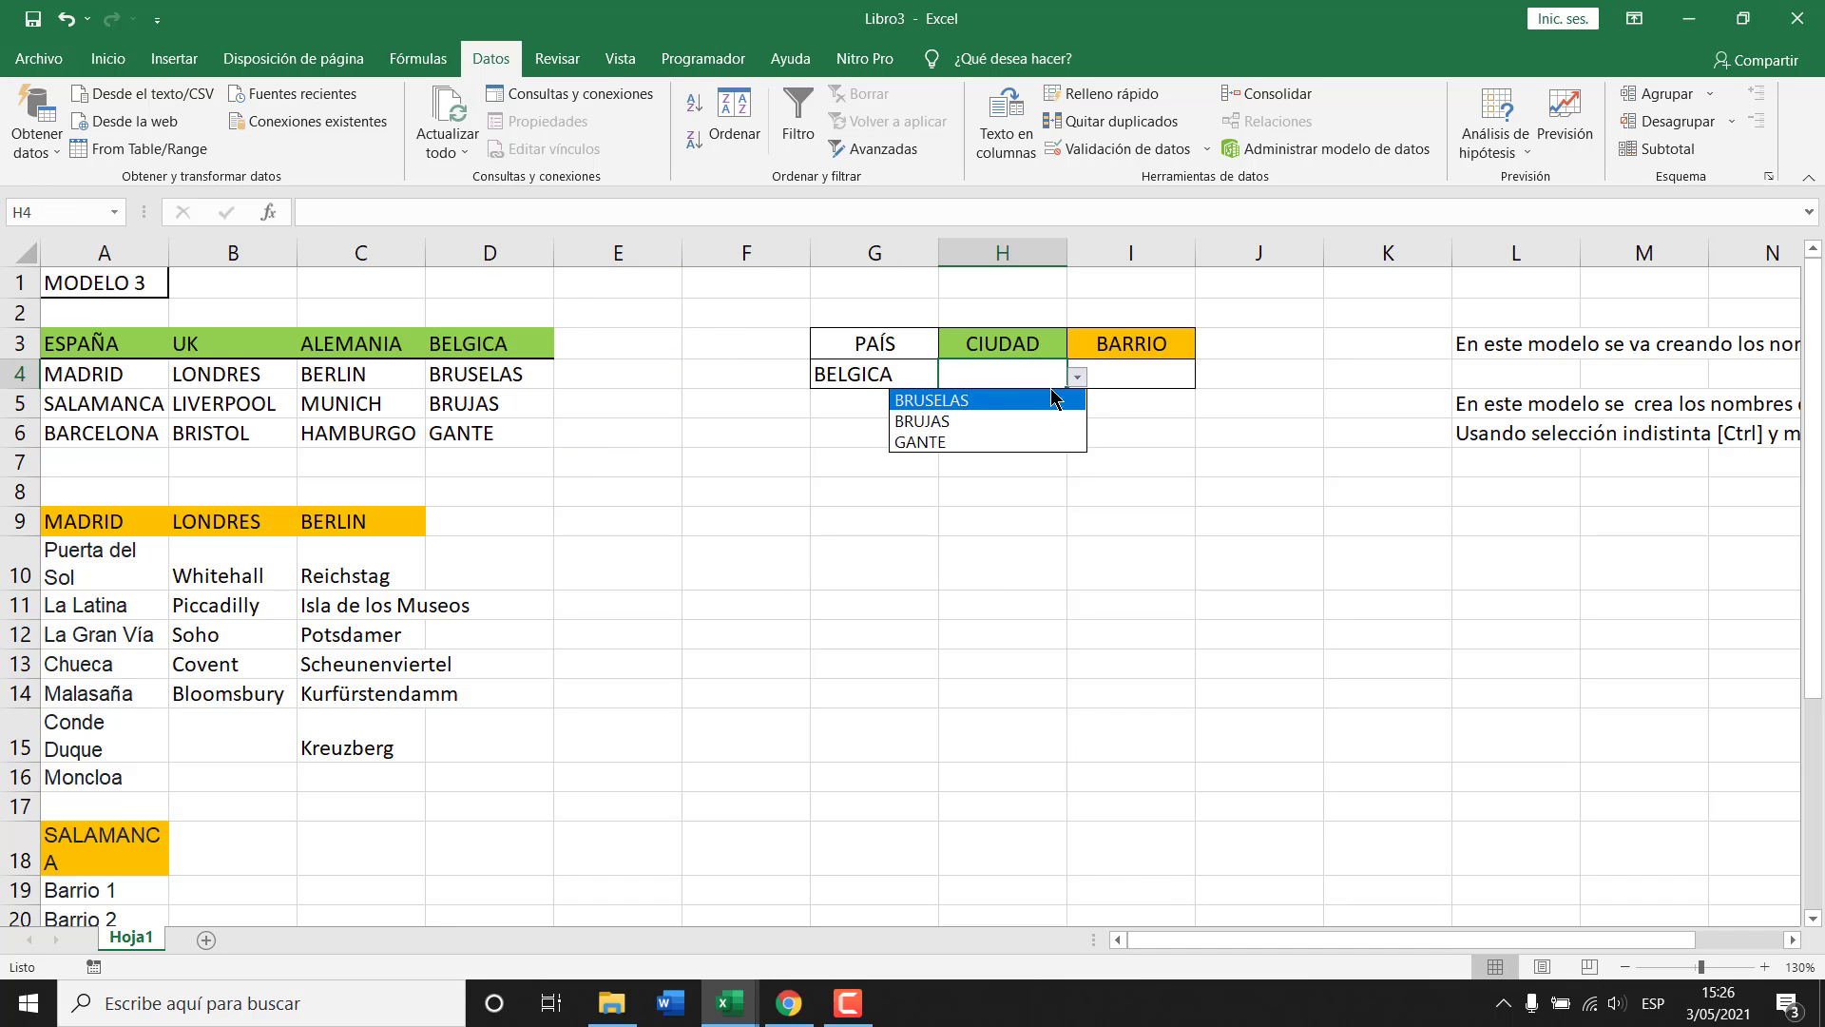
left_click(971, 414)
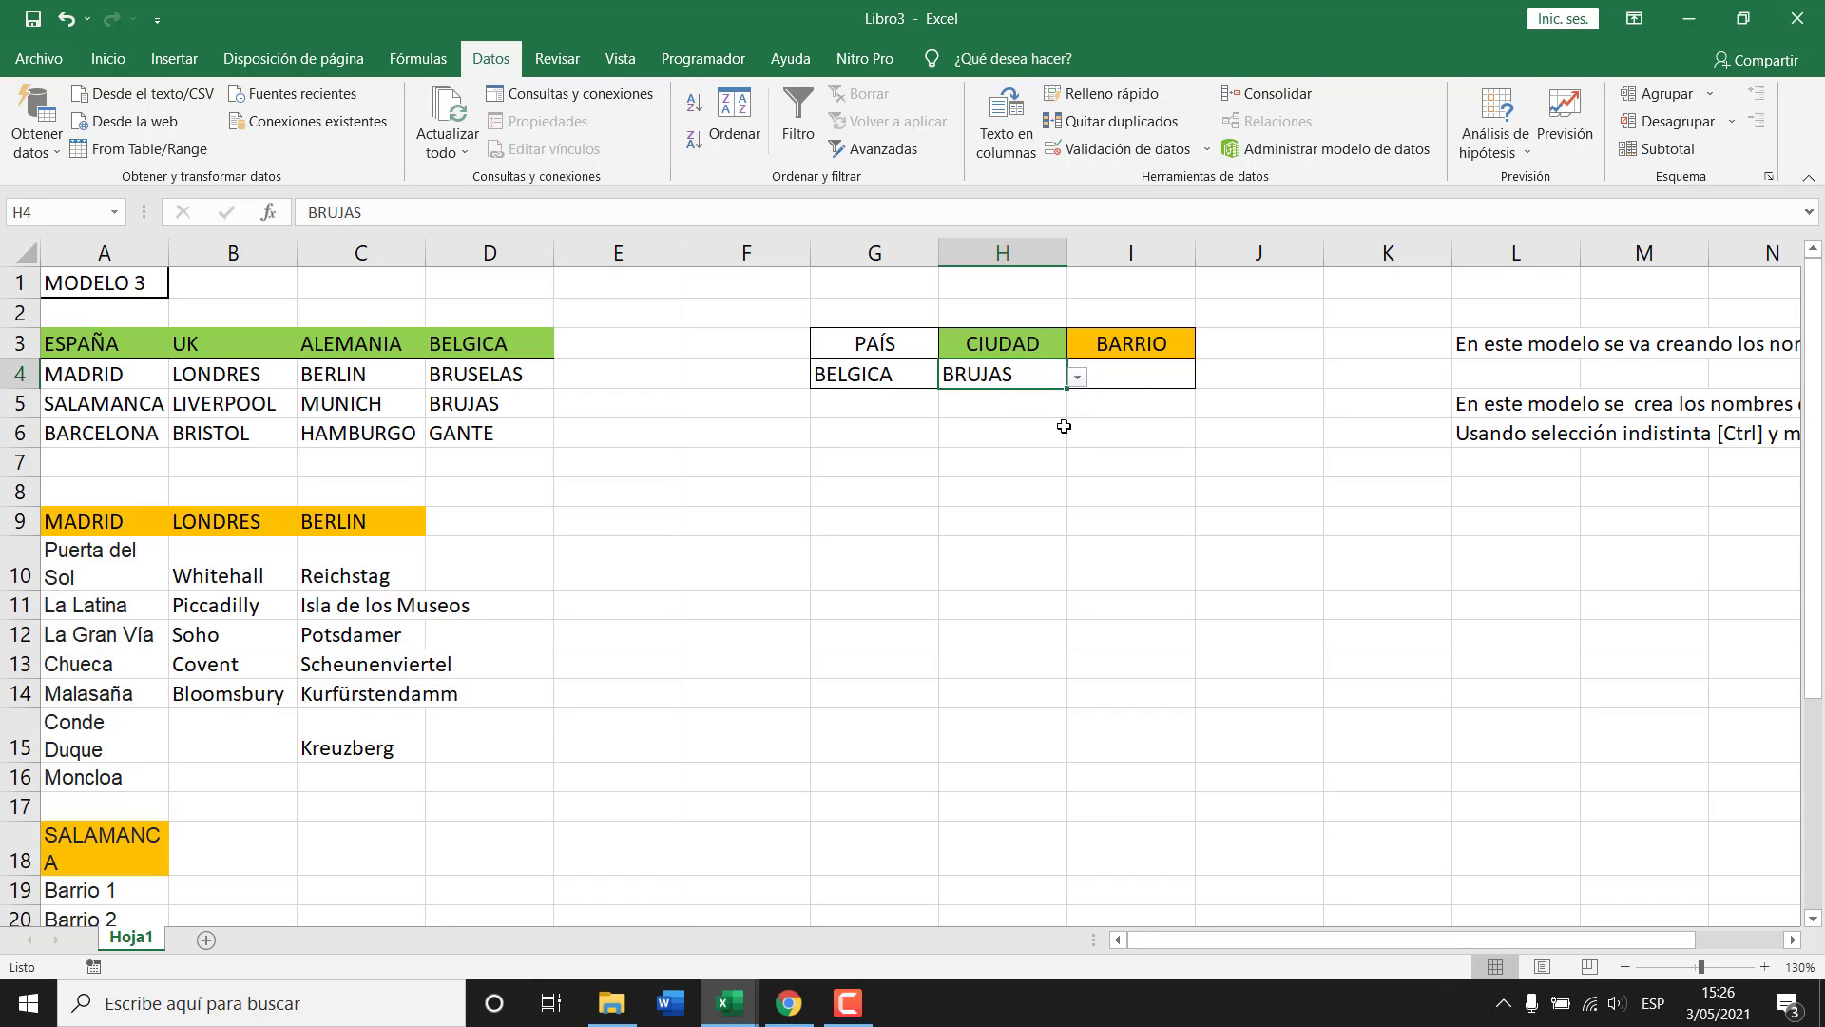
left_click(1132, 378)
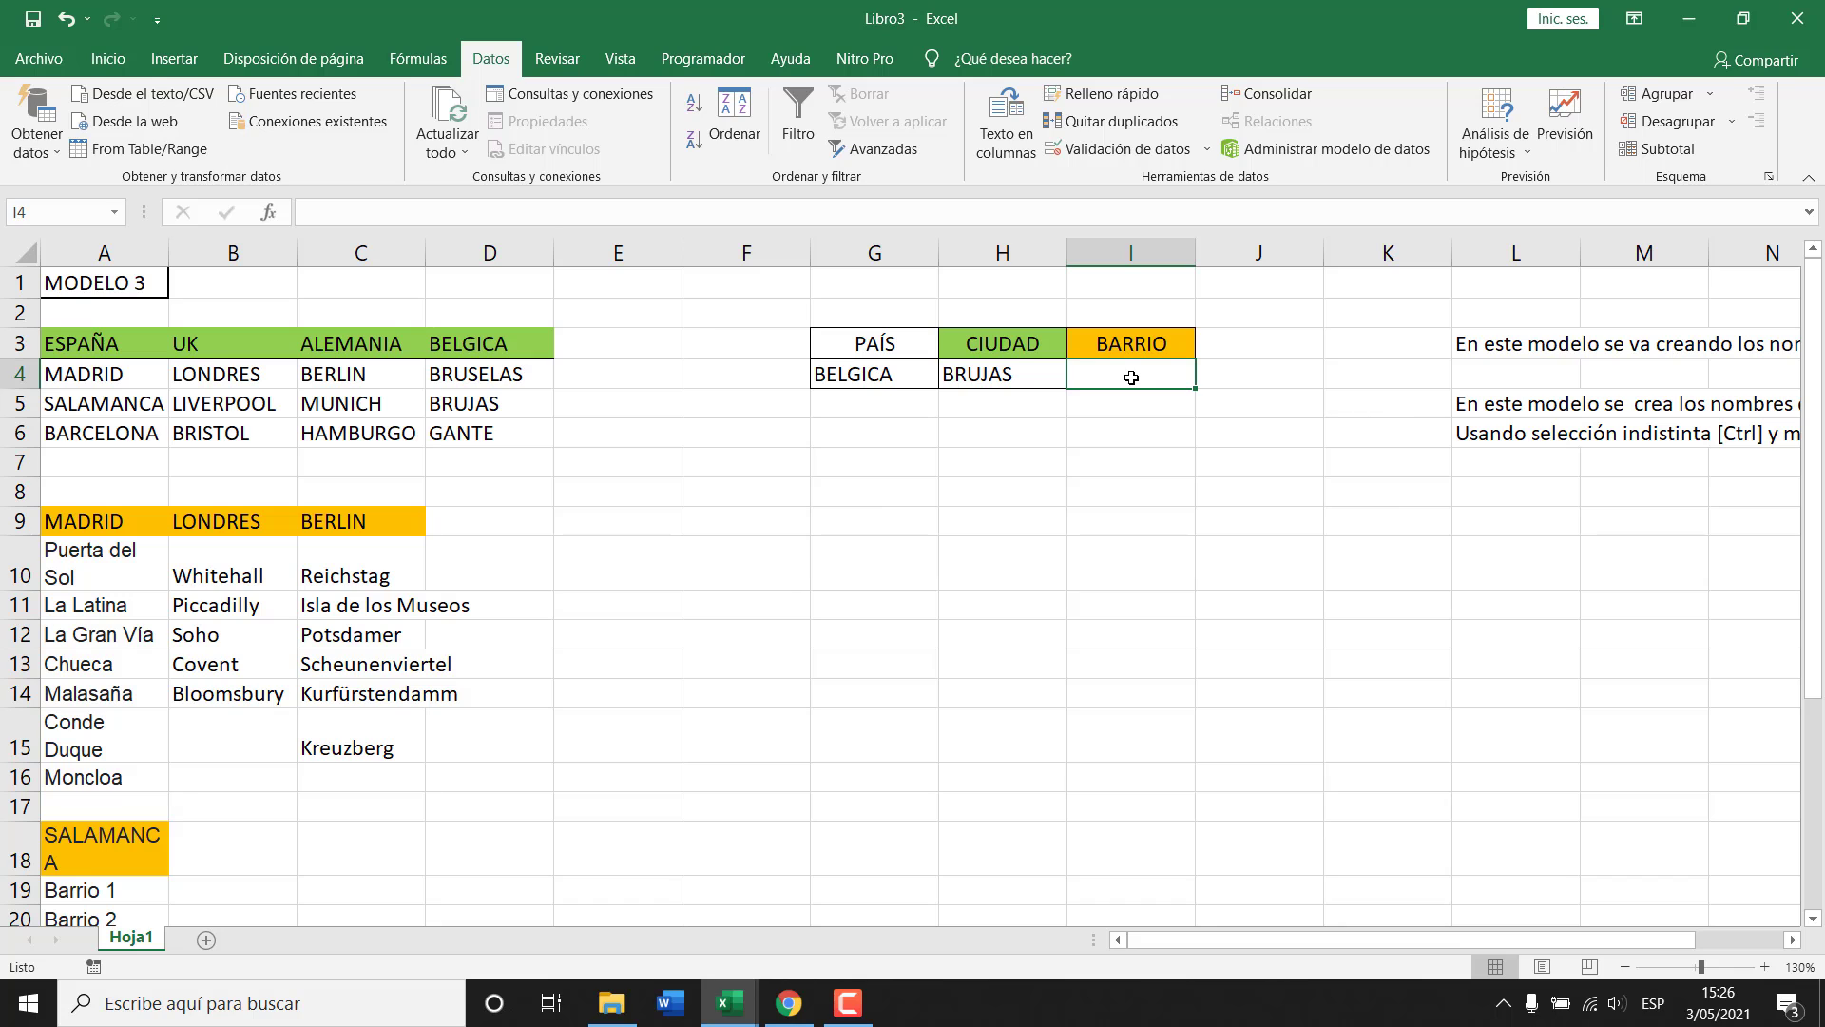
left_click(987, 374)
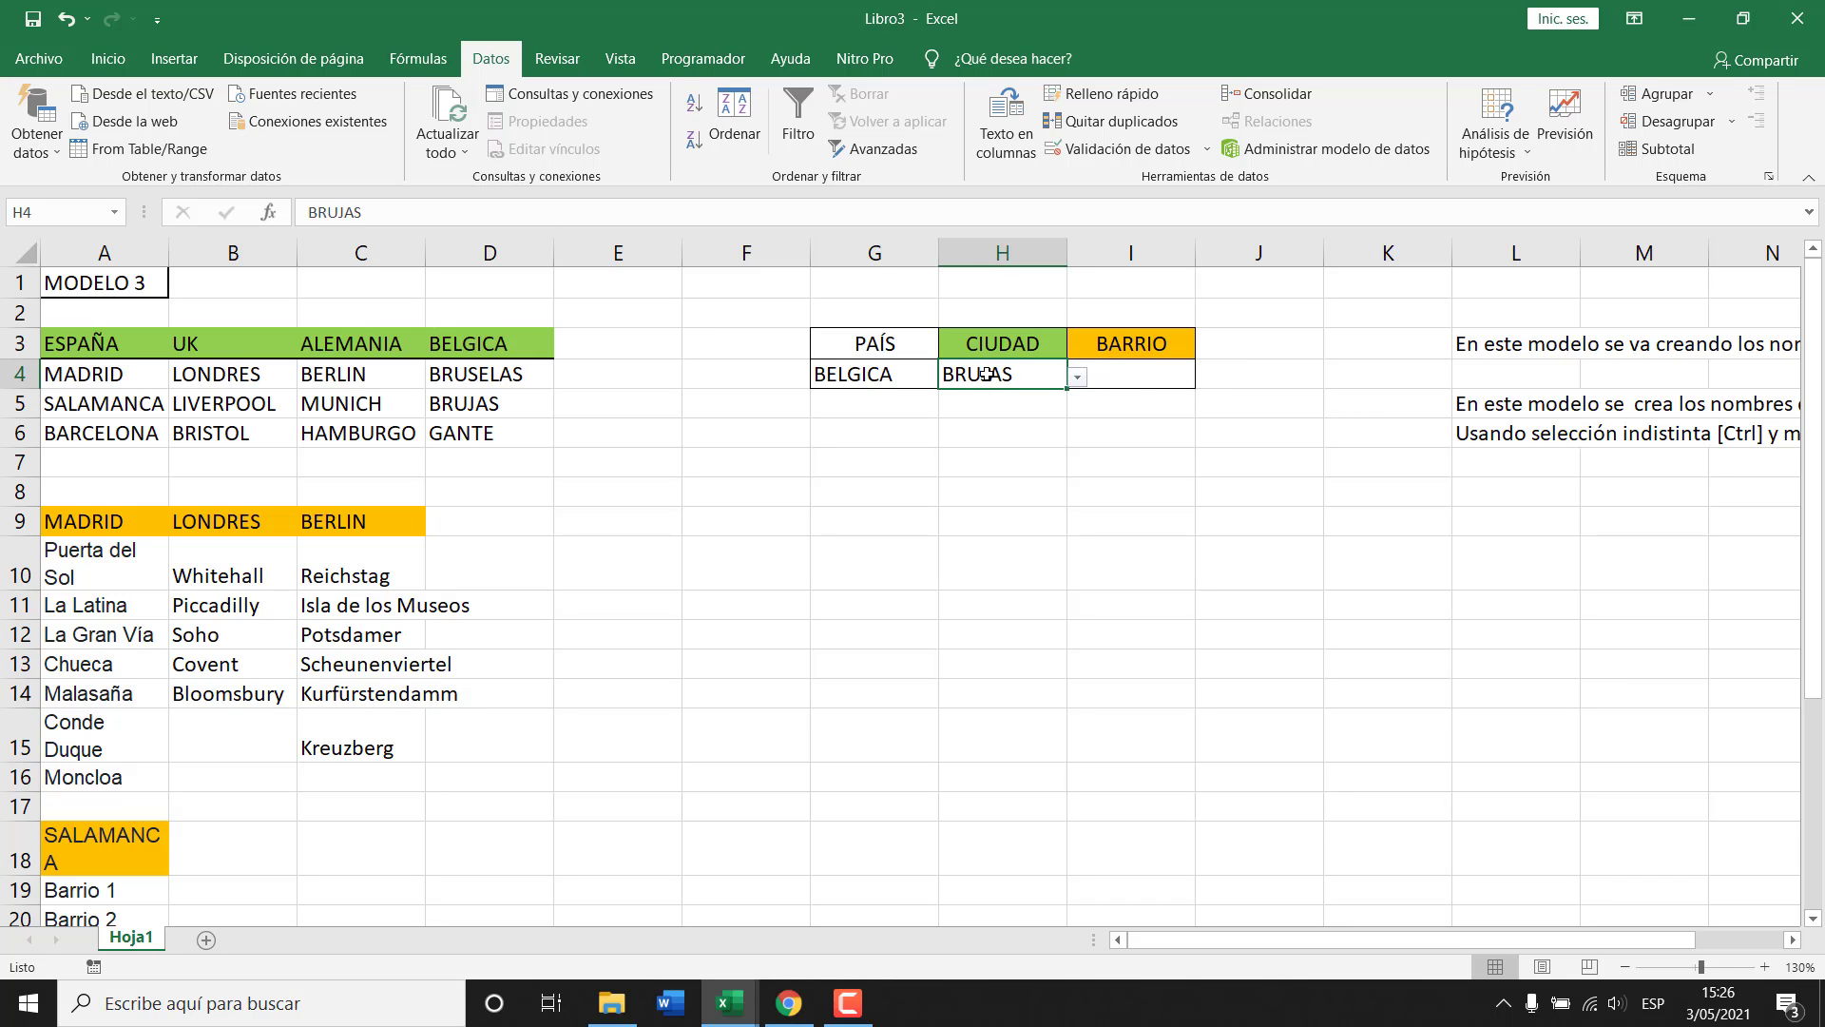
Open the Name Manager with Ctrl+F3, widen Valor, and review the BELGICA, ESPAÑA and UK ranges.
key("ctrl+F3")
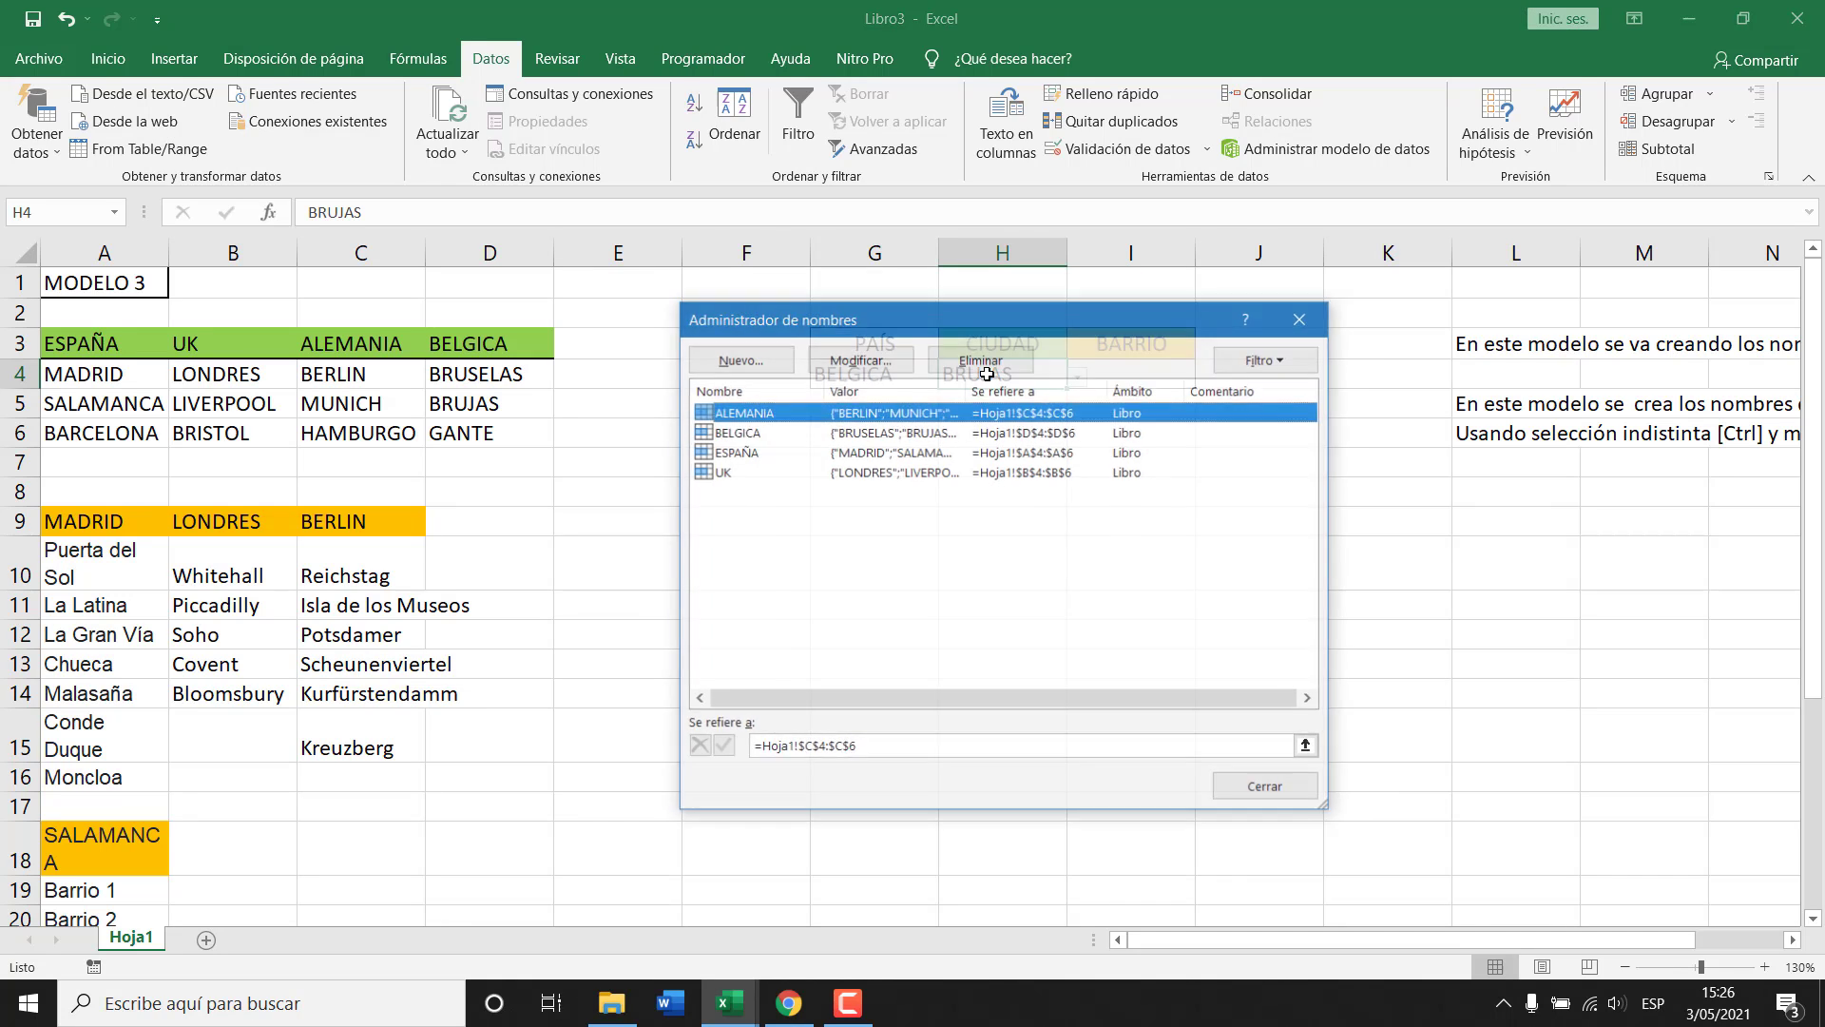
left_click_drag(1036, 325, 1047, 431)
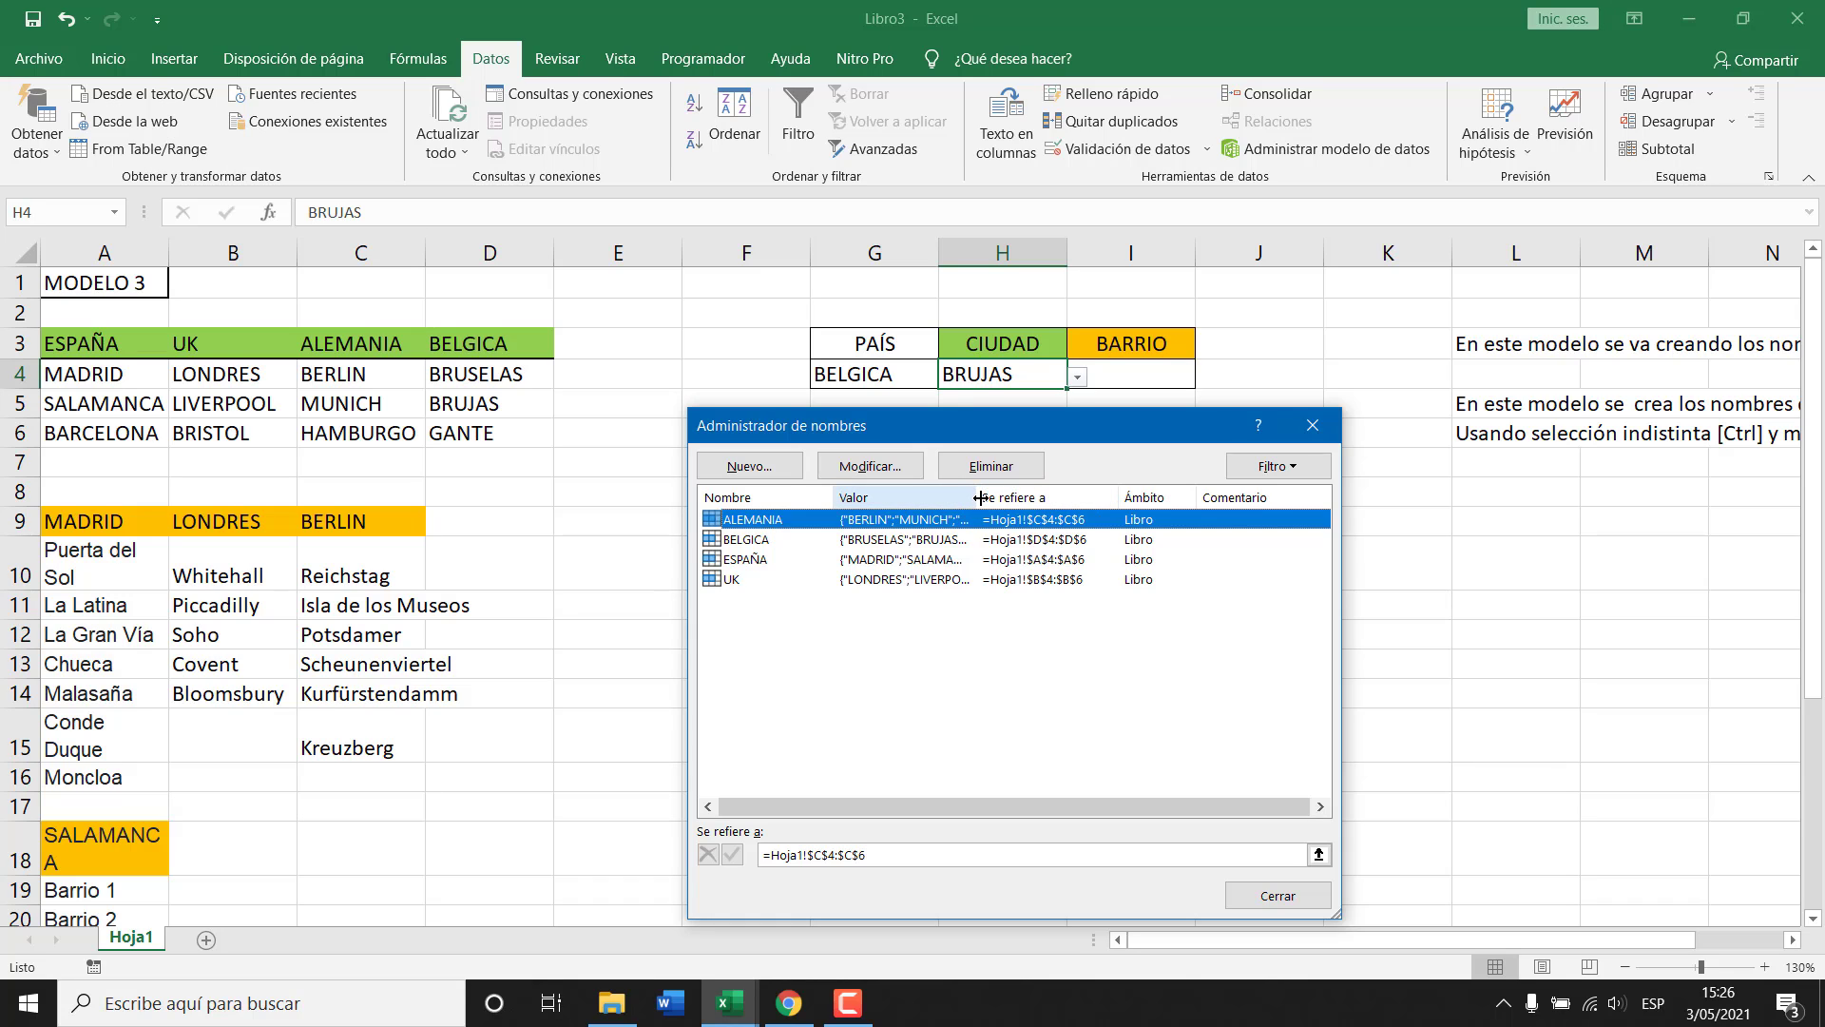
left_click_drag(979, 496, 1095, 488)
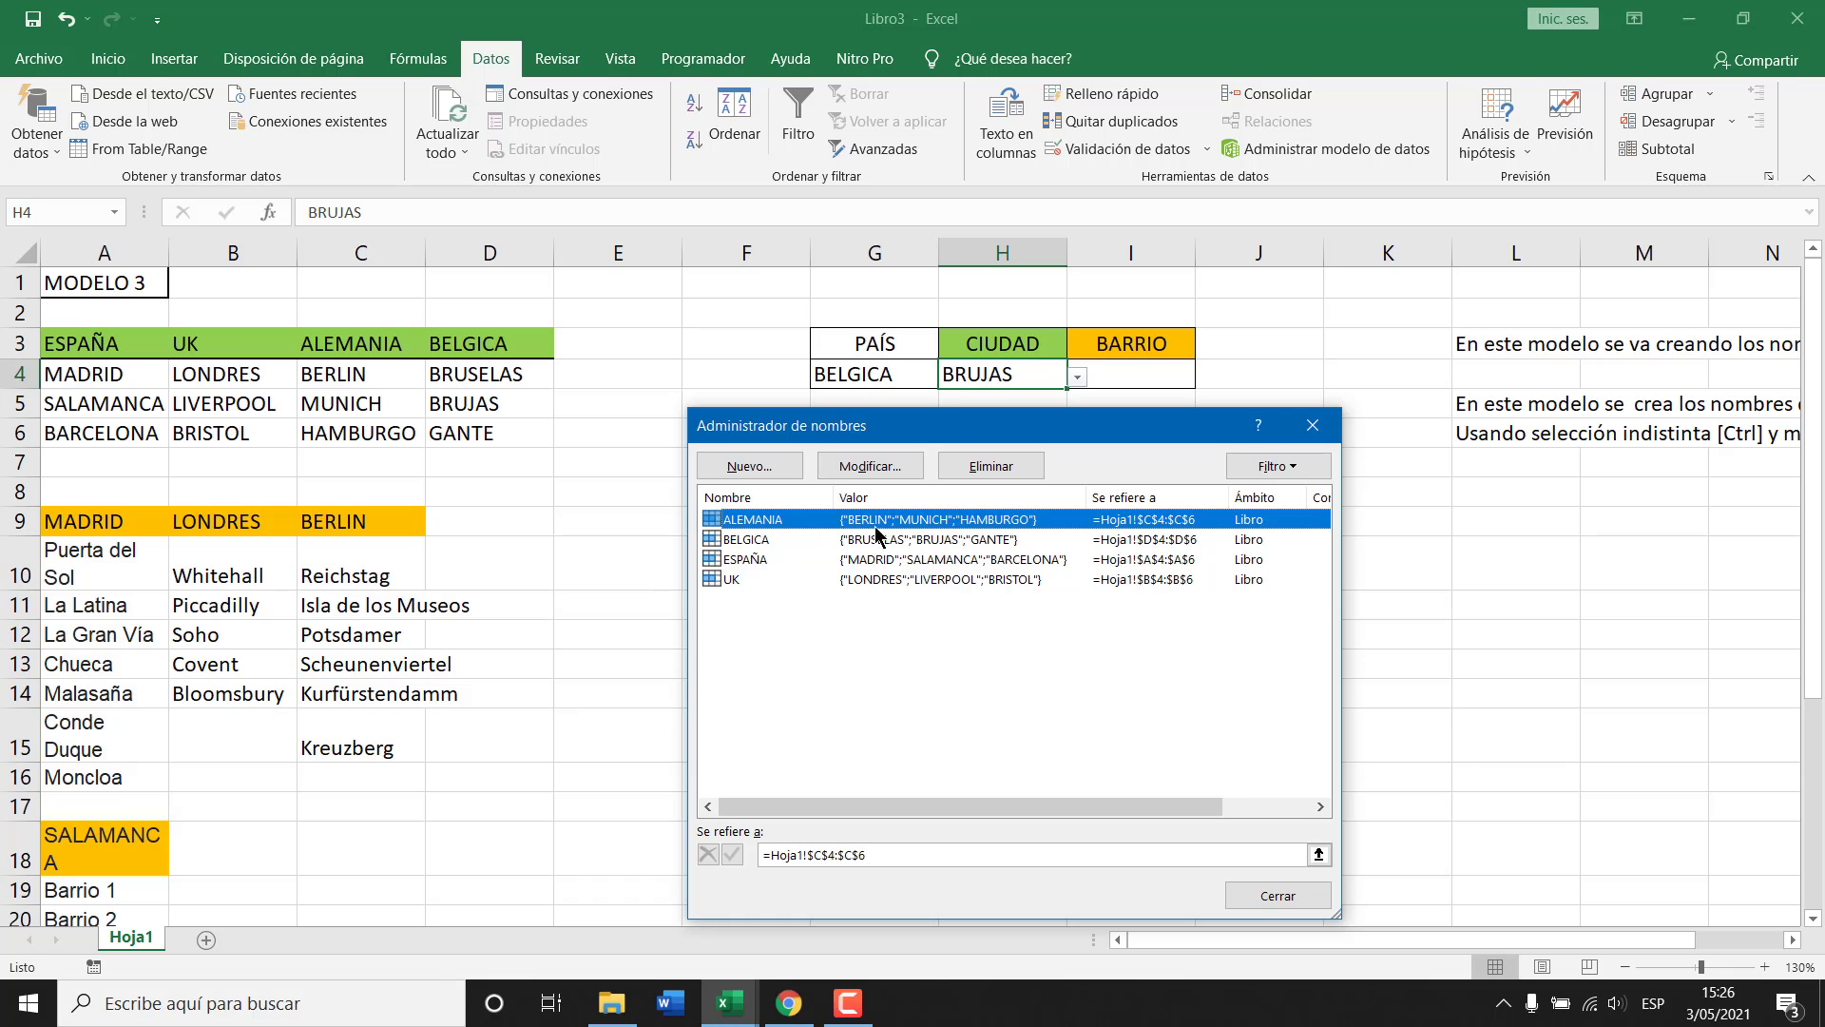
left_click(755, 542)
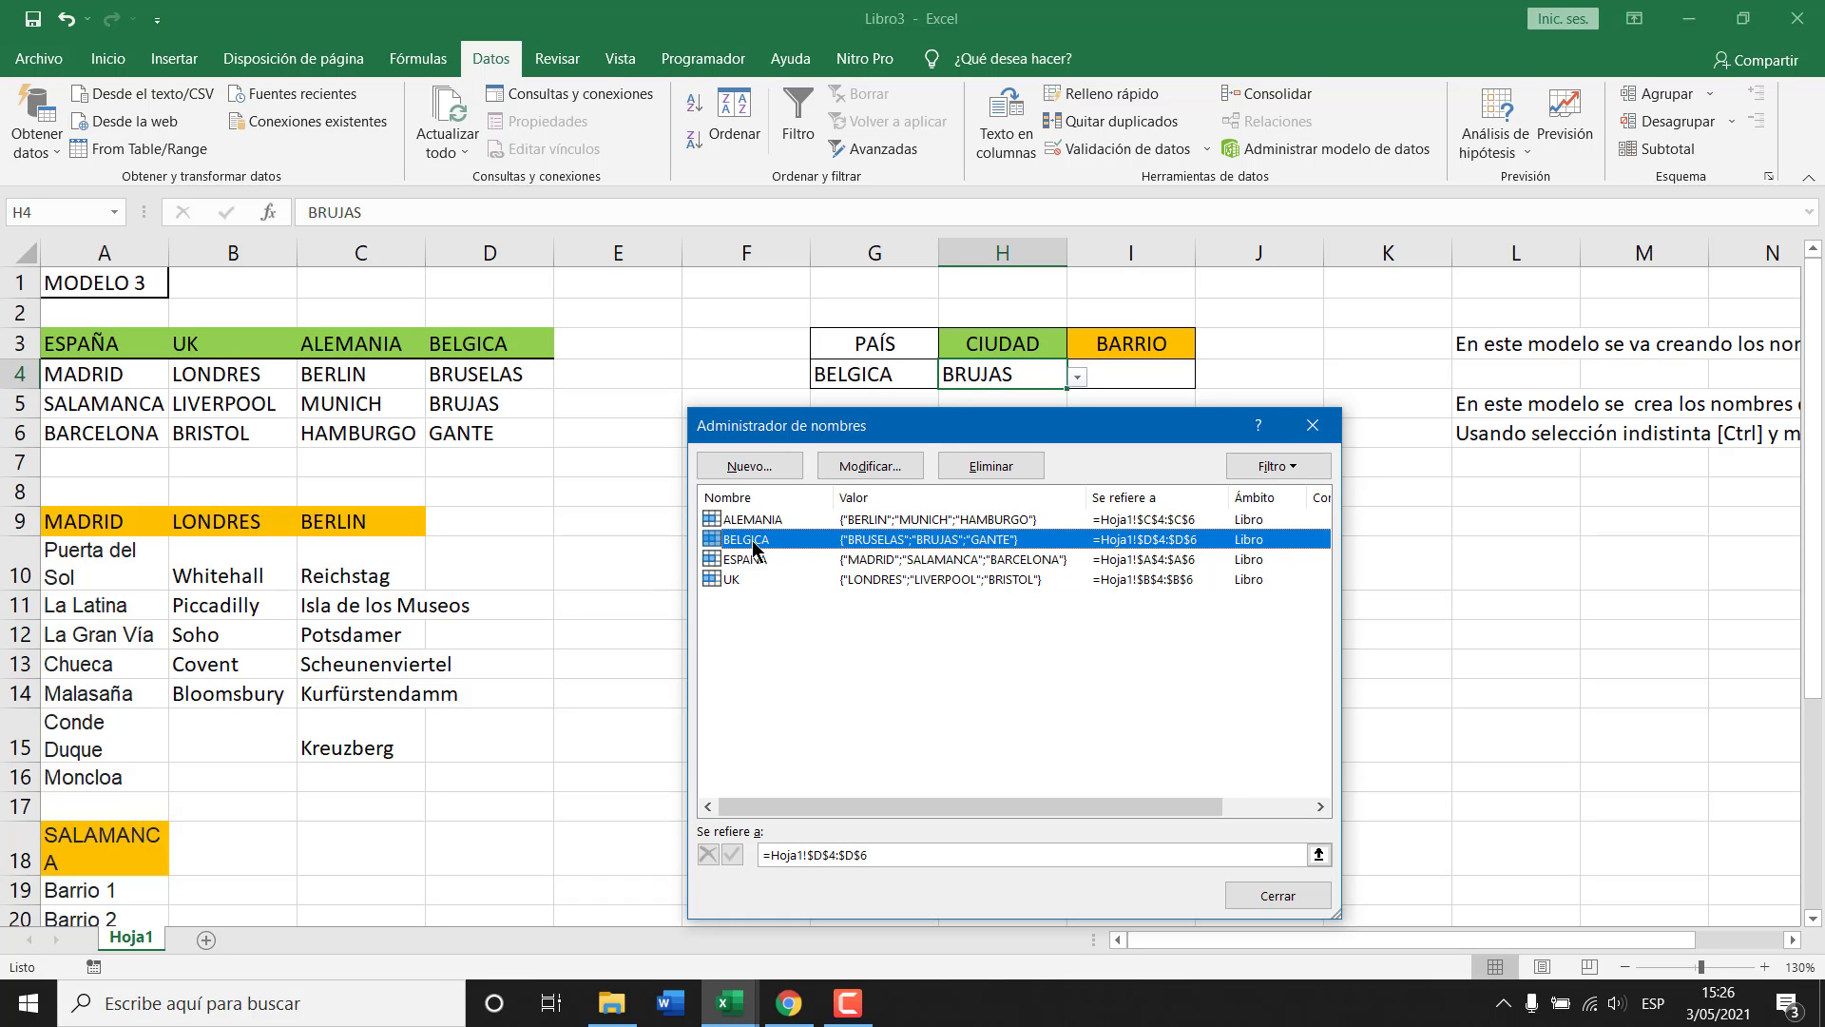
left_click(754, 559)
left_click(741, 581)
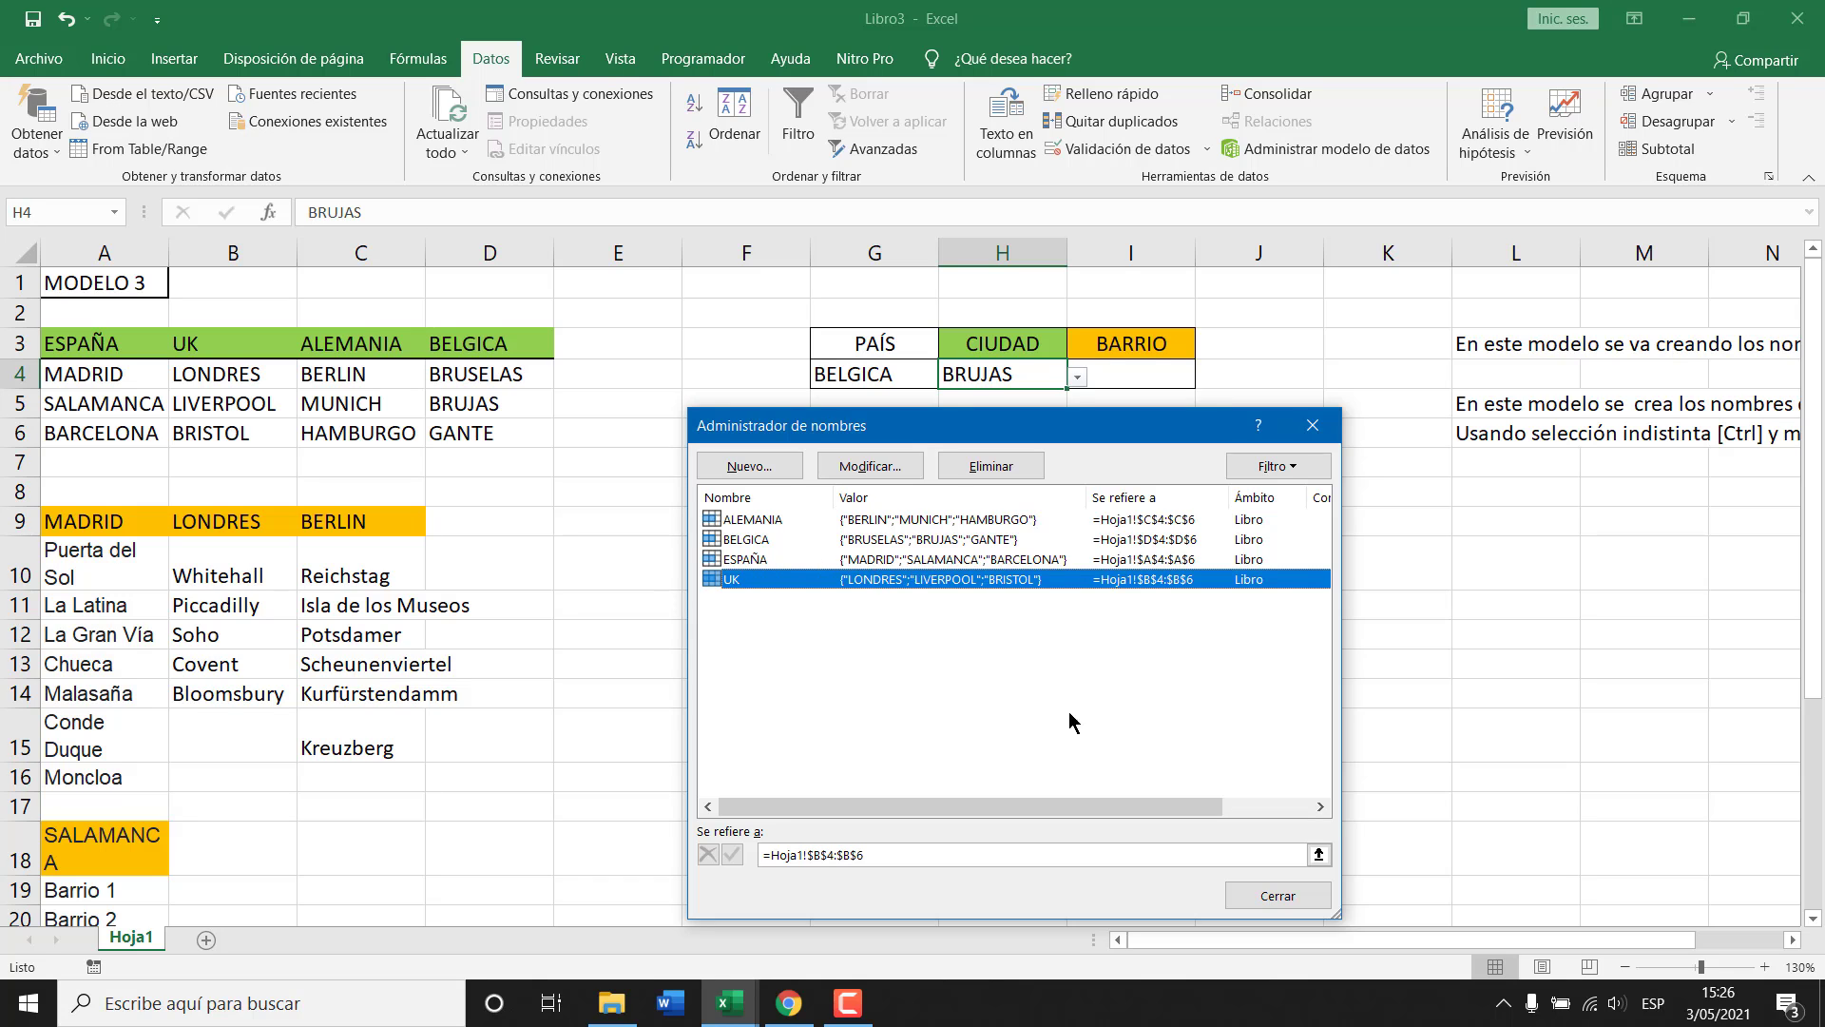
left_click(1275, 897)
Pick ESPAÑA in G4 and MADRID in H4 from their dropdowns.
left_click(927, 380)
left_click(949, 377)
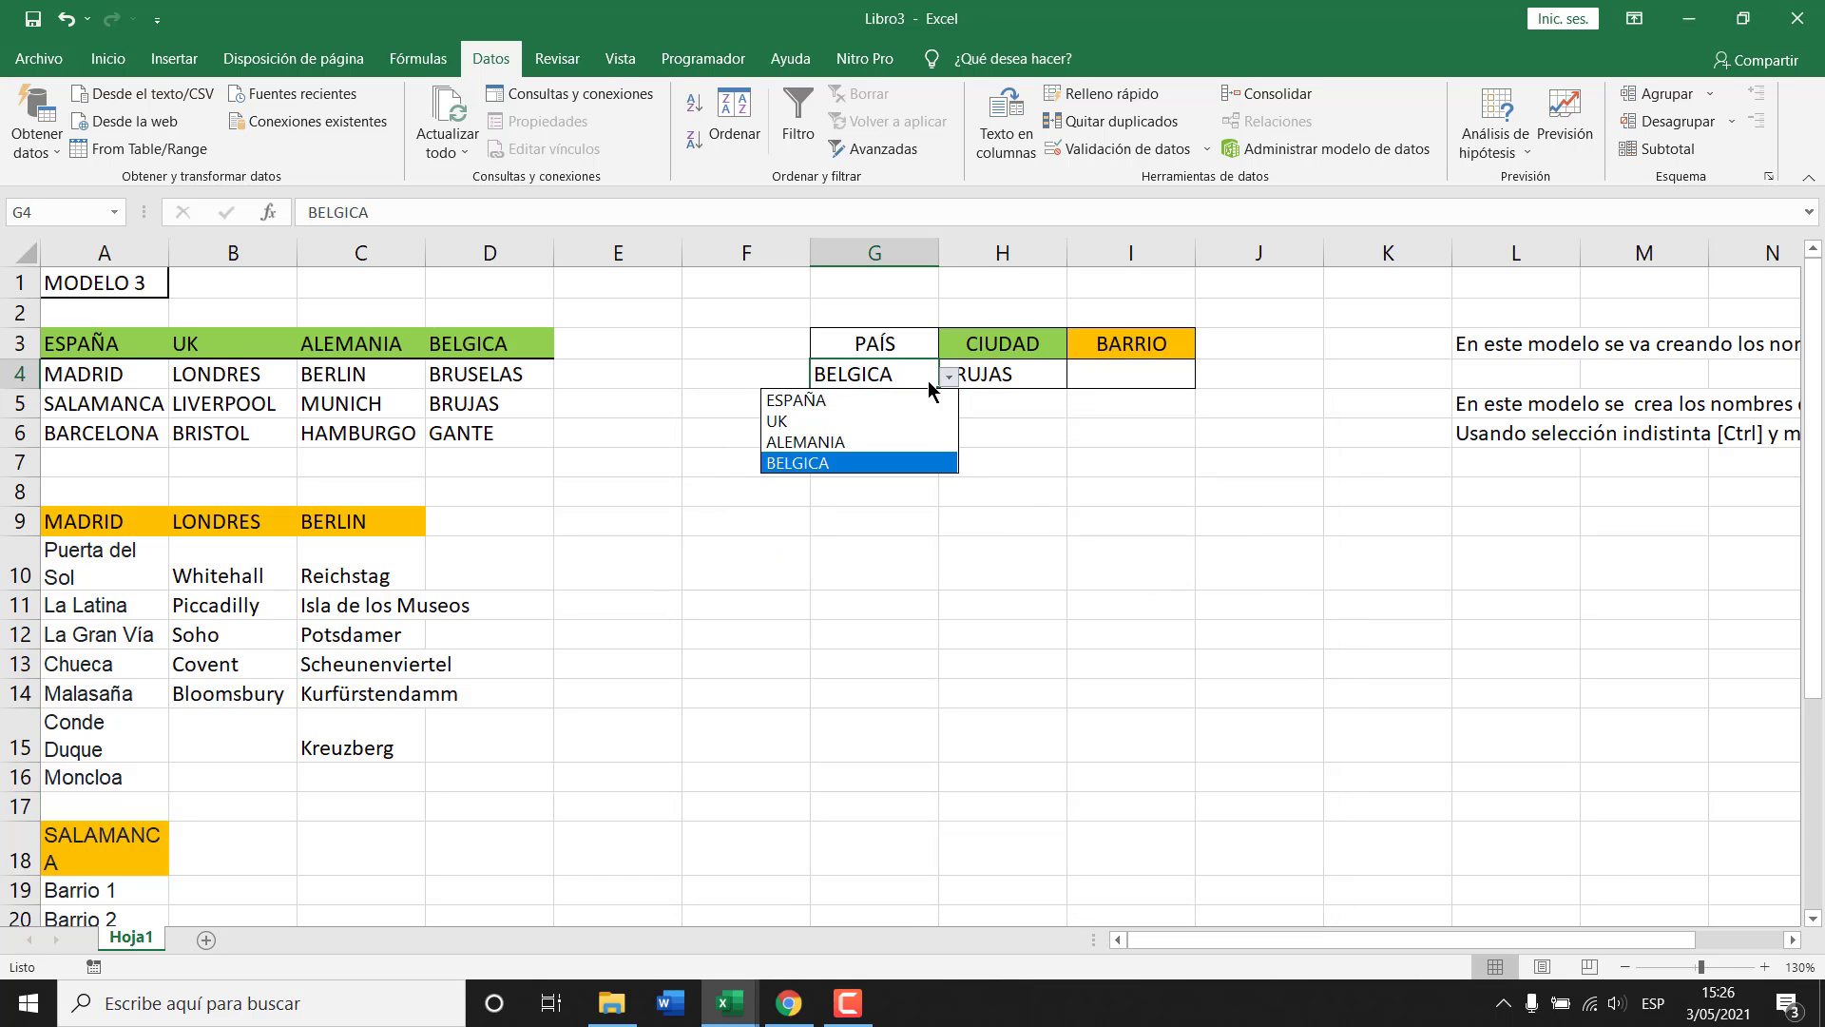
left_click(851, 392)
left_click(946, 376)
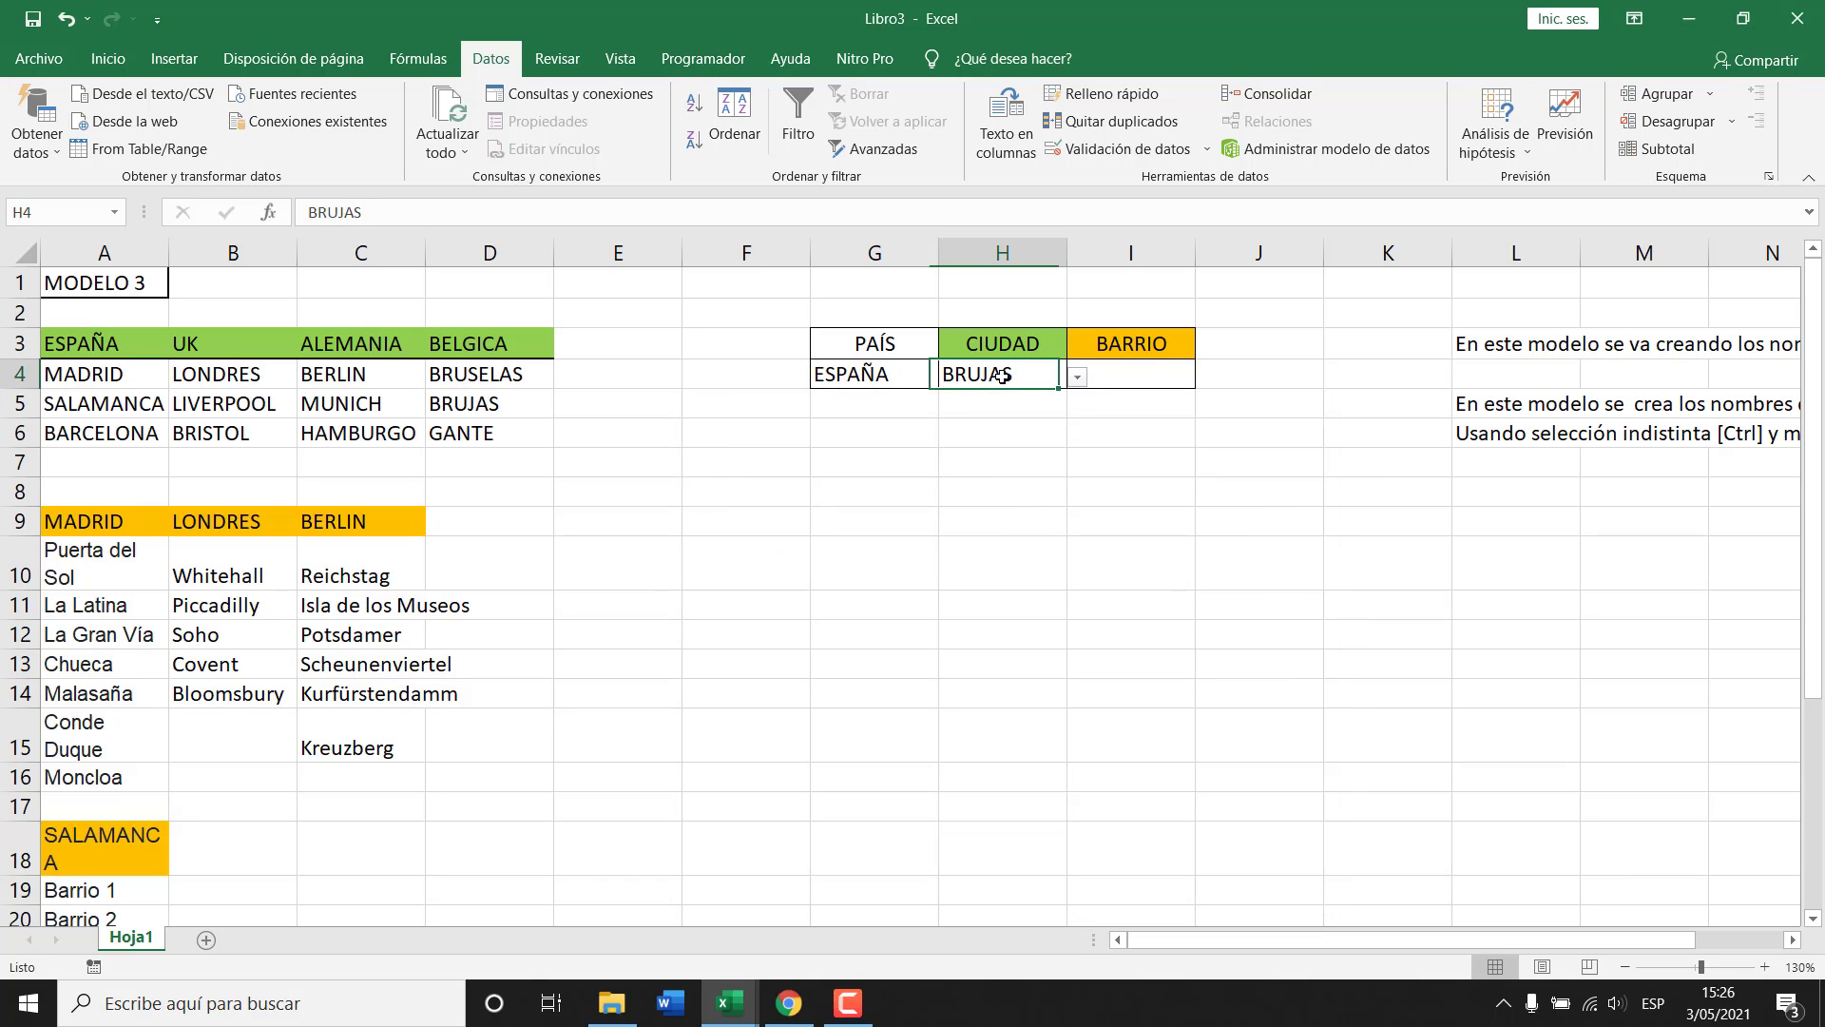
left_click(1079, 378)
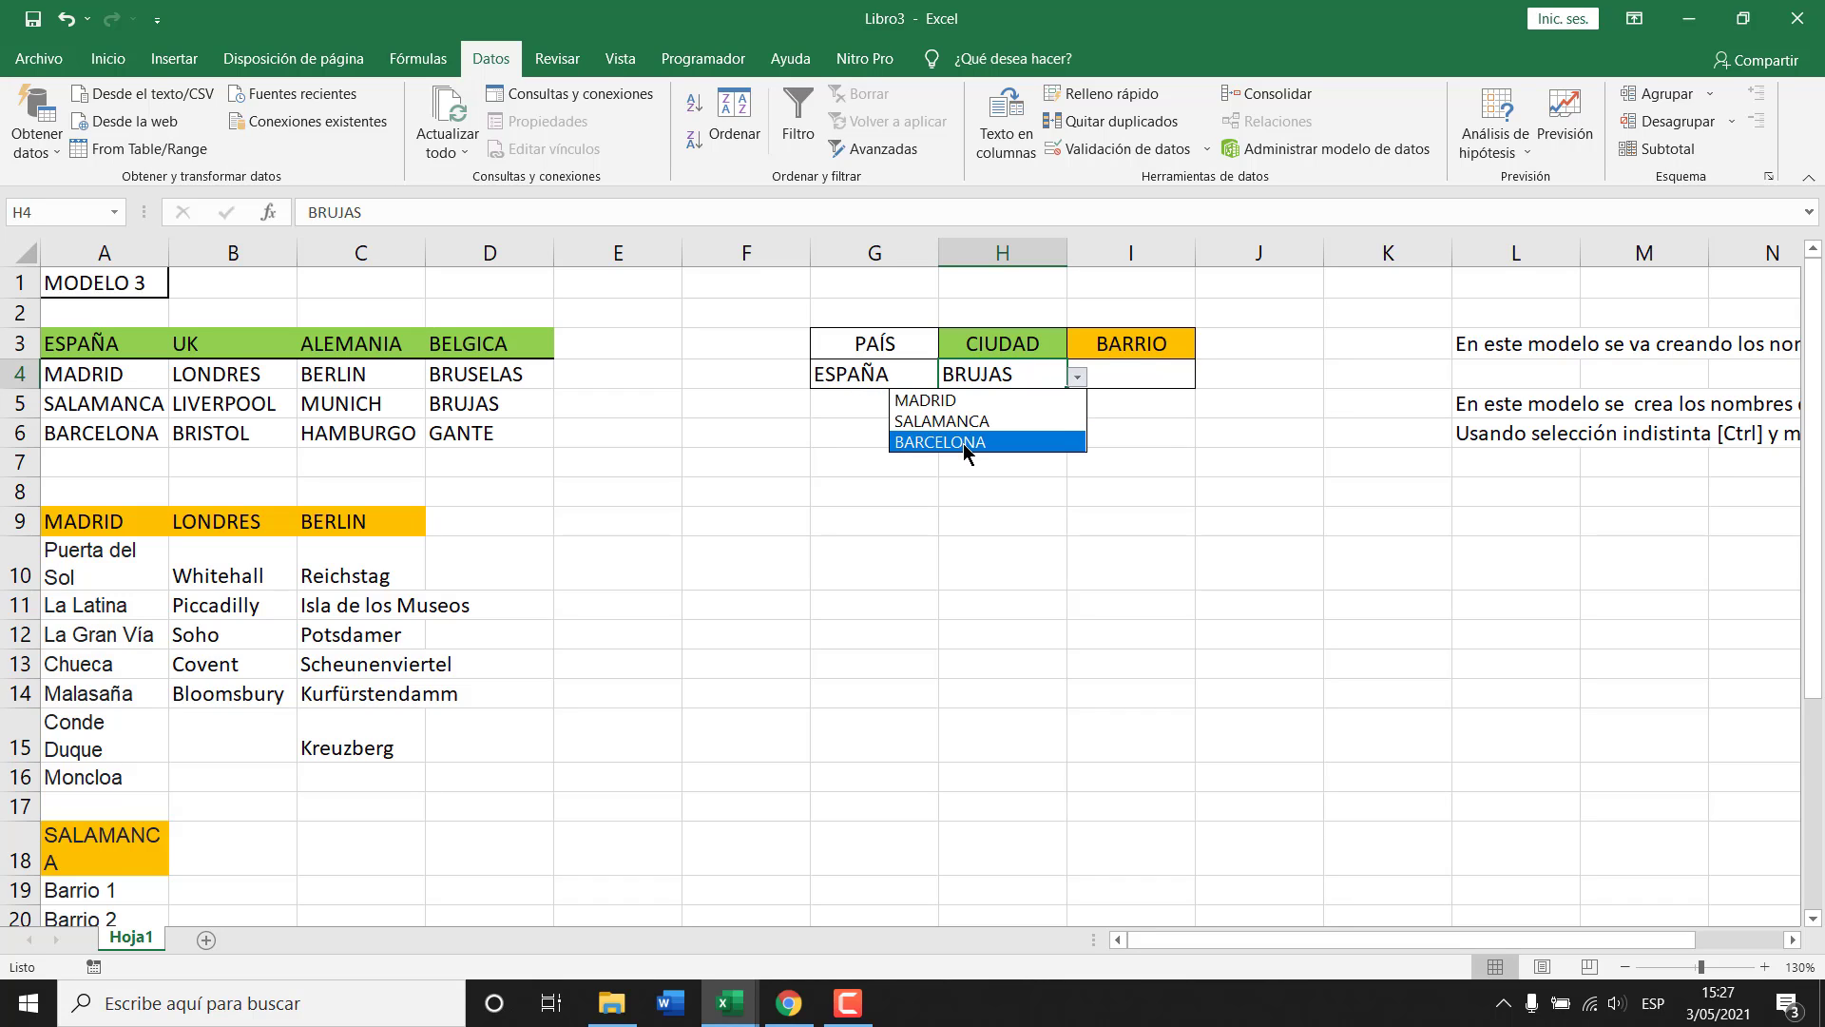
left_click(968, 403)
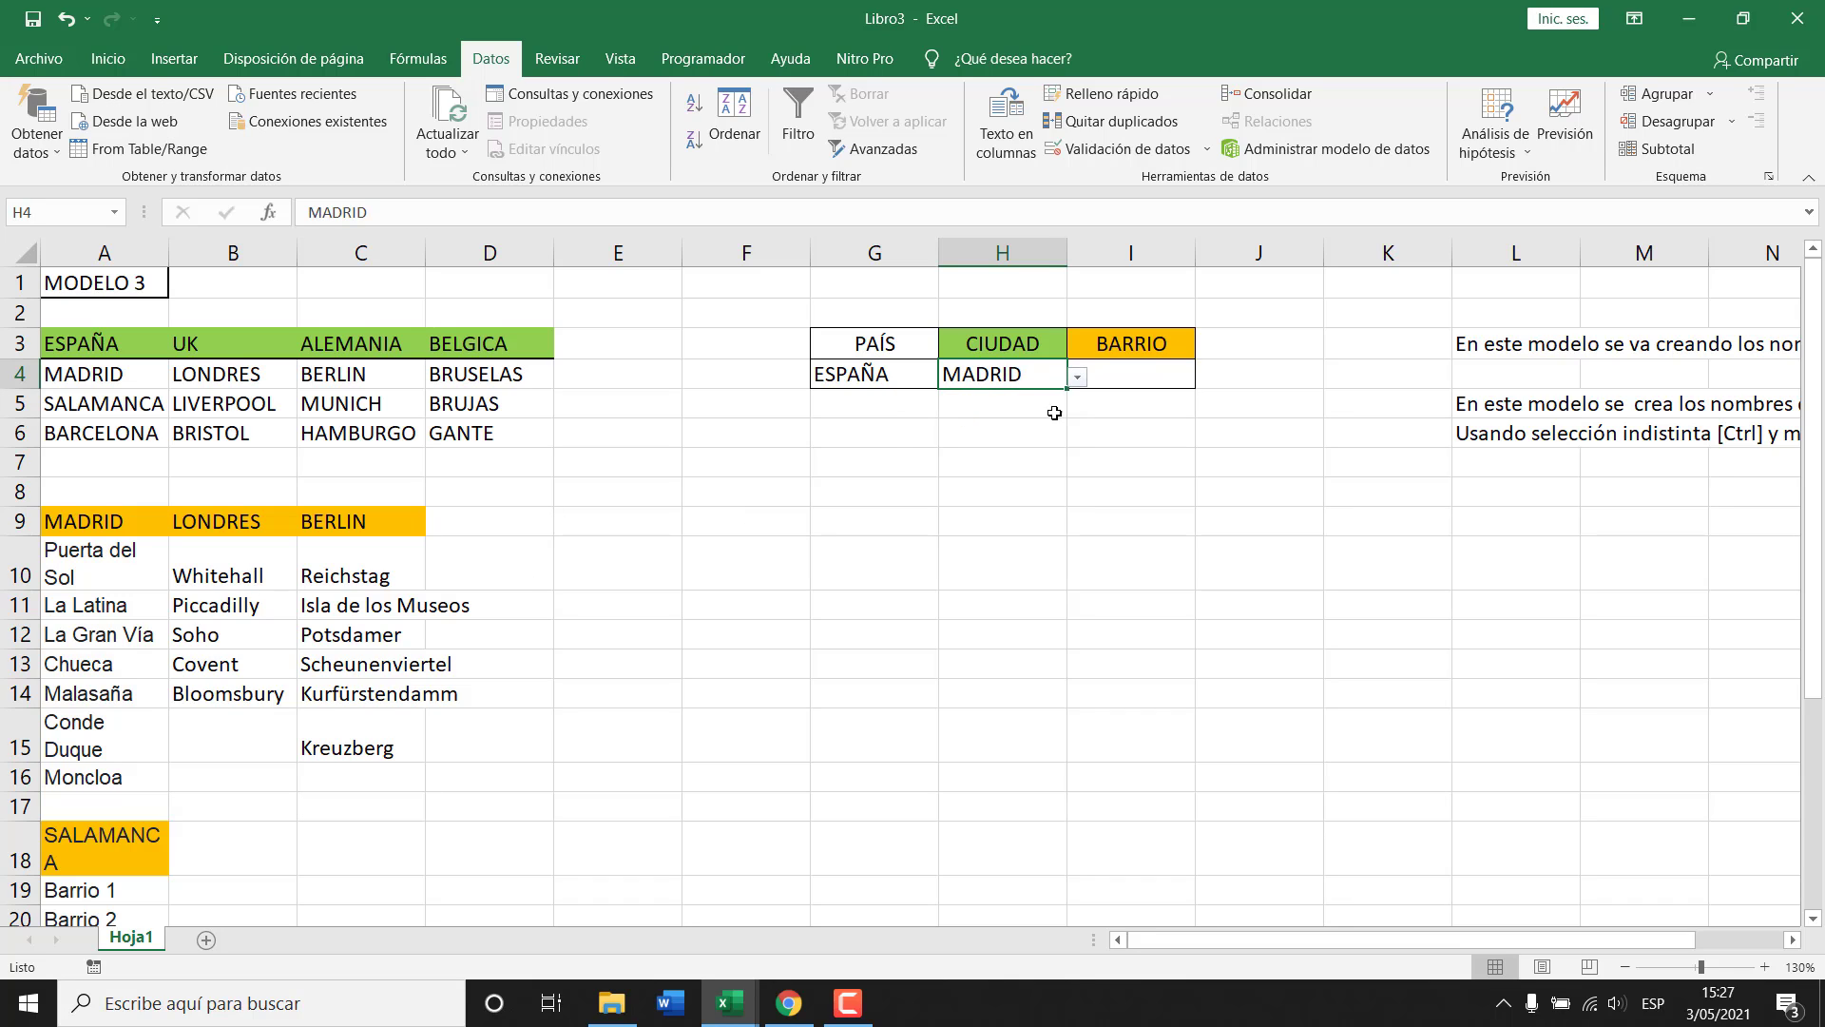
left_click(1144, 377)
Try selecting the MADRID, LONDRES and BERLIN neighbourhood lists.
left_click(93, 587)
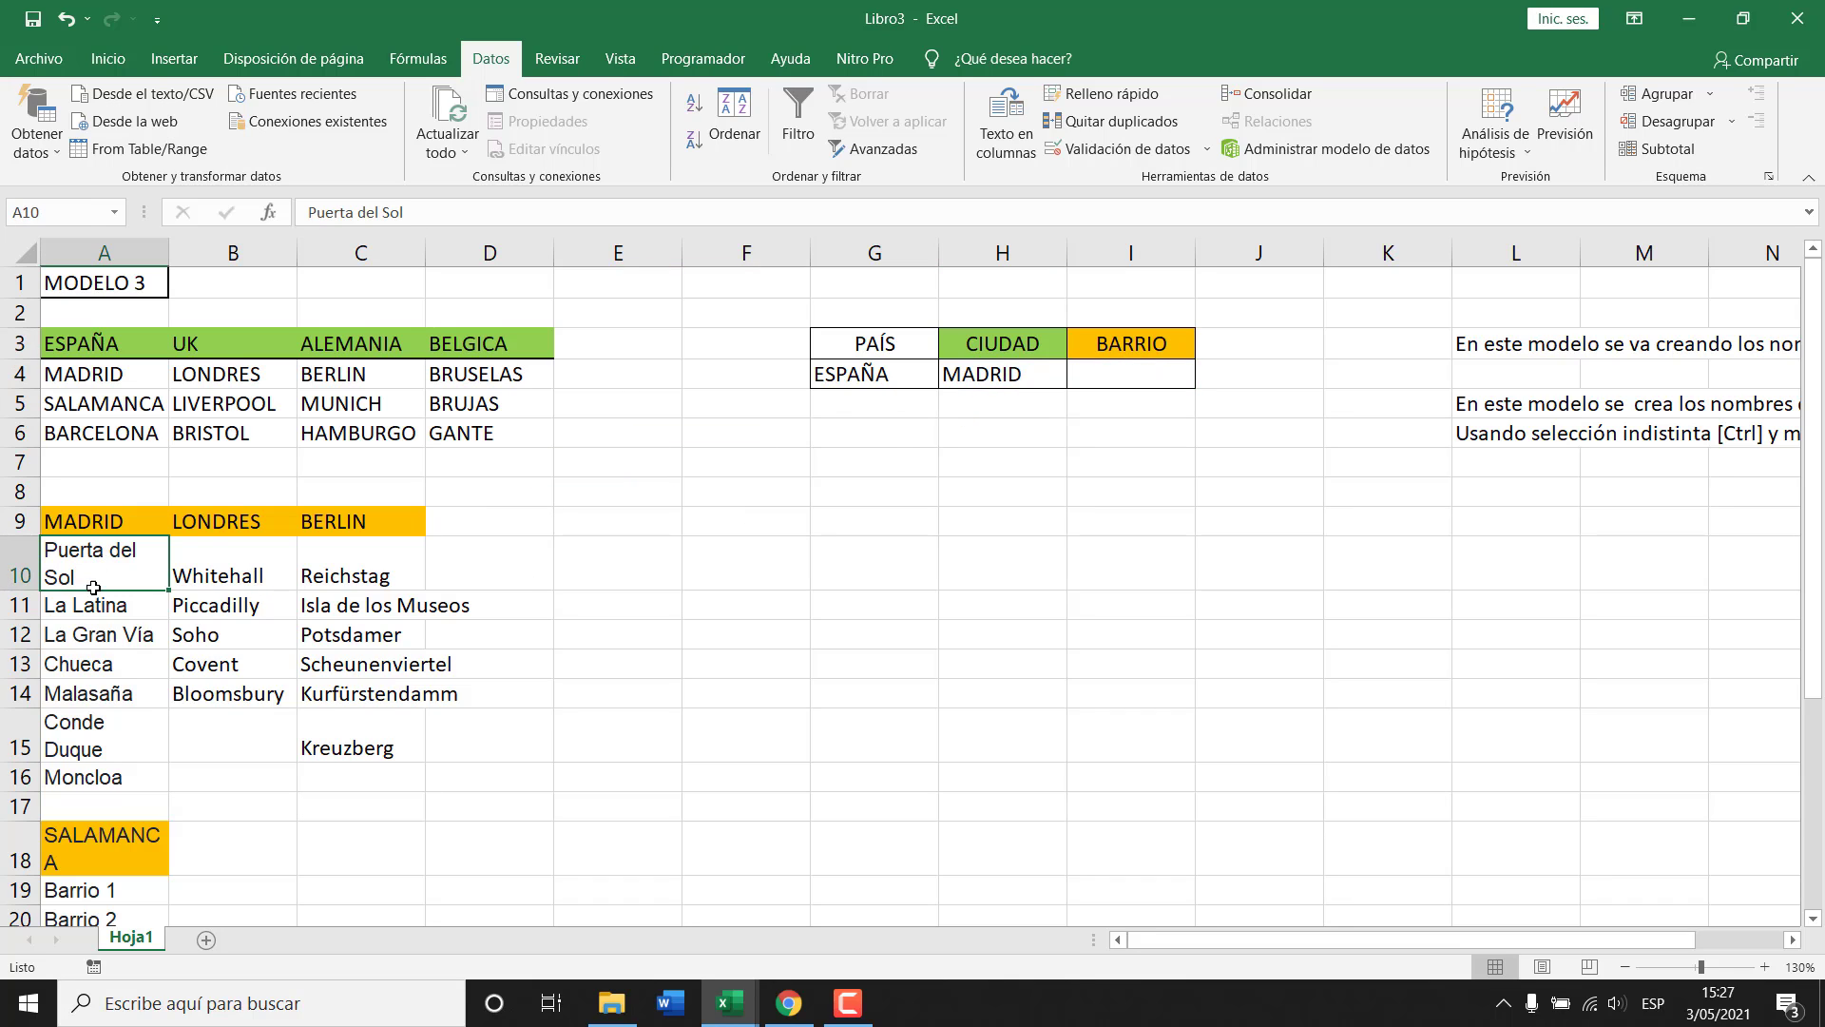
left_click_drag(93, 587, 64, 777)
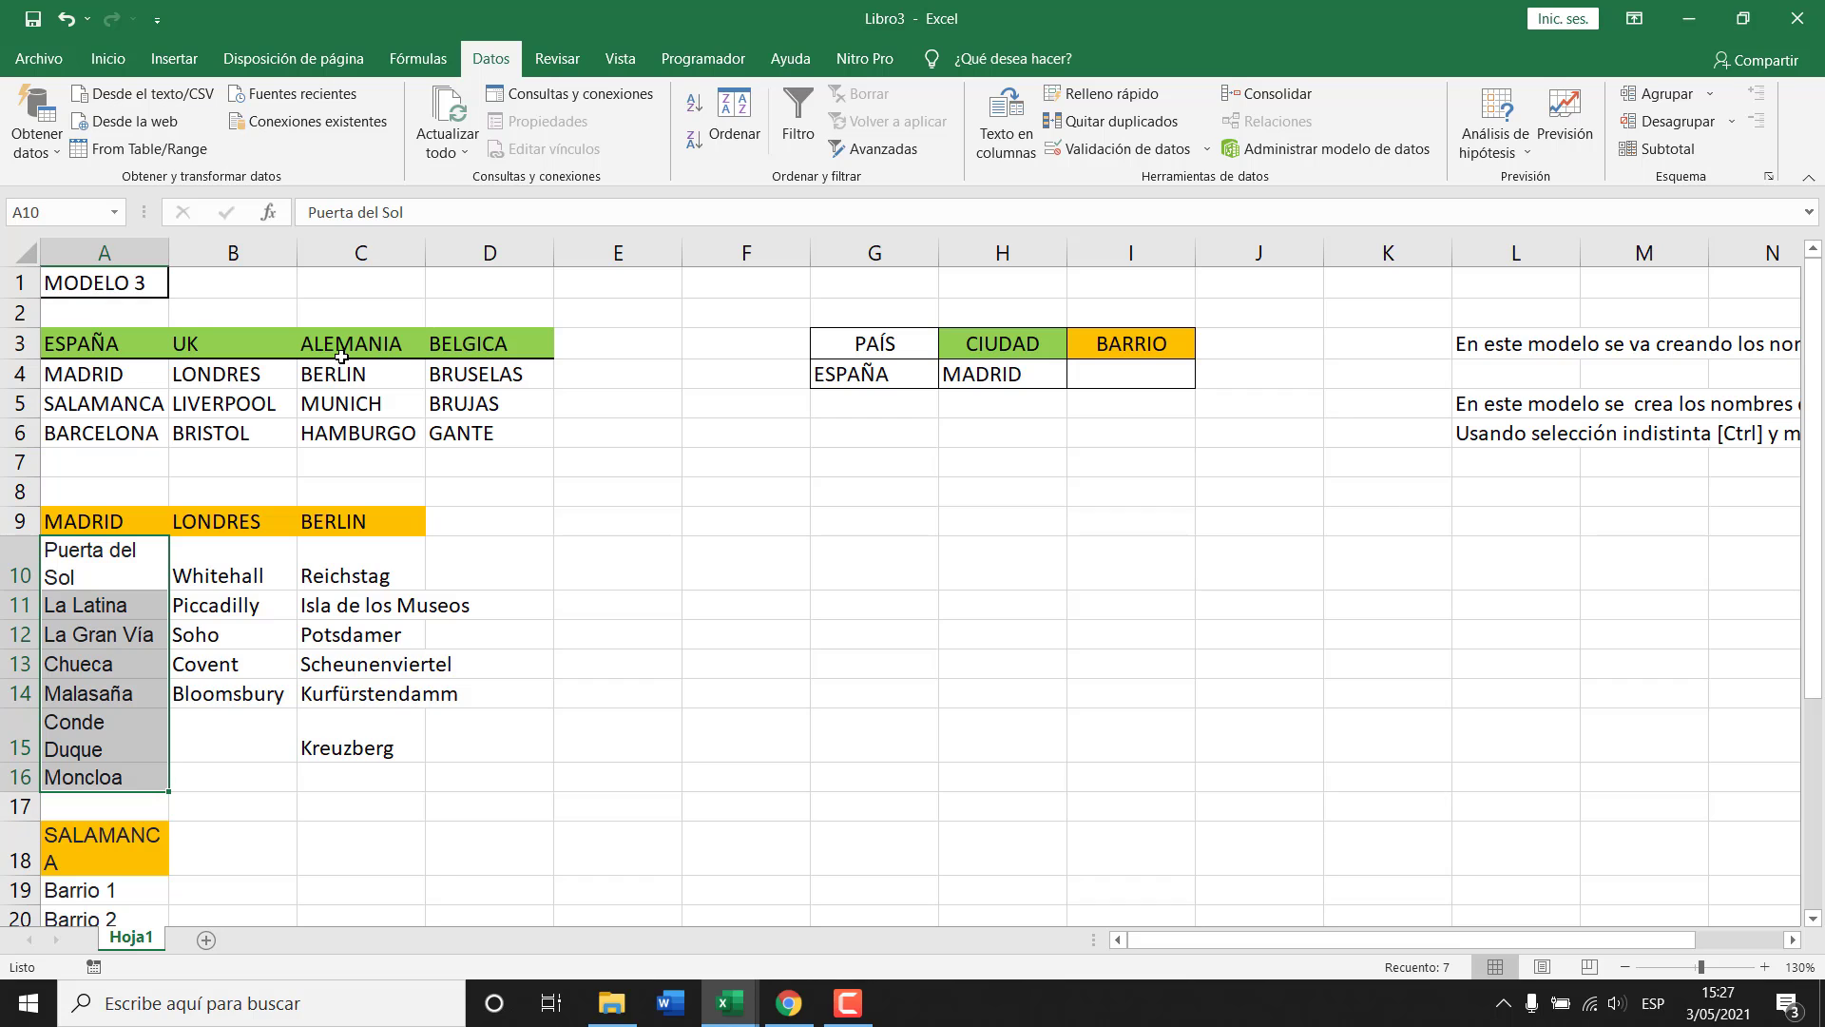
left_click(340, 654)
scroll(277, 633, "down", 2)
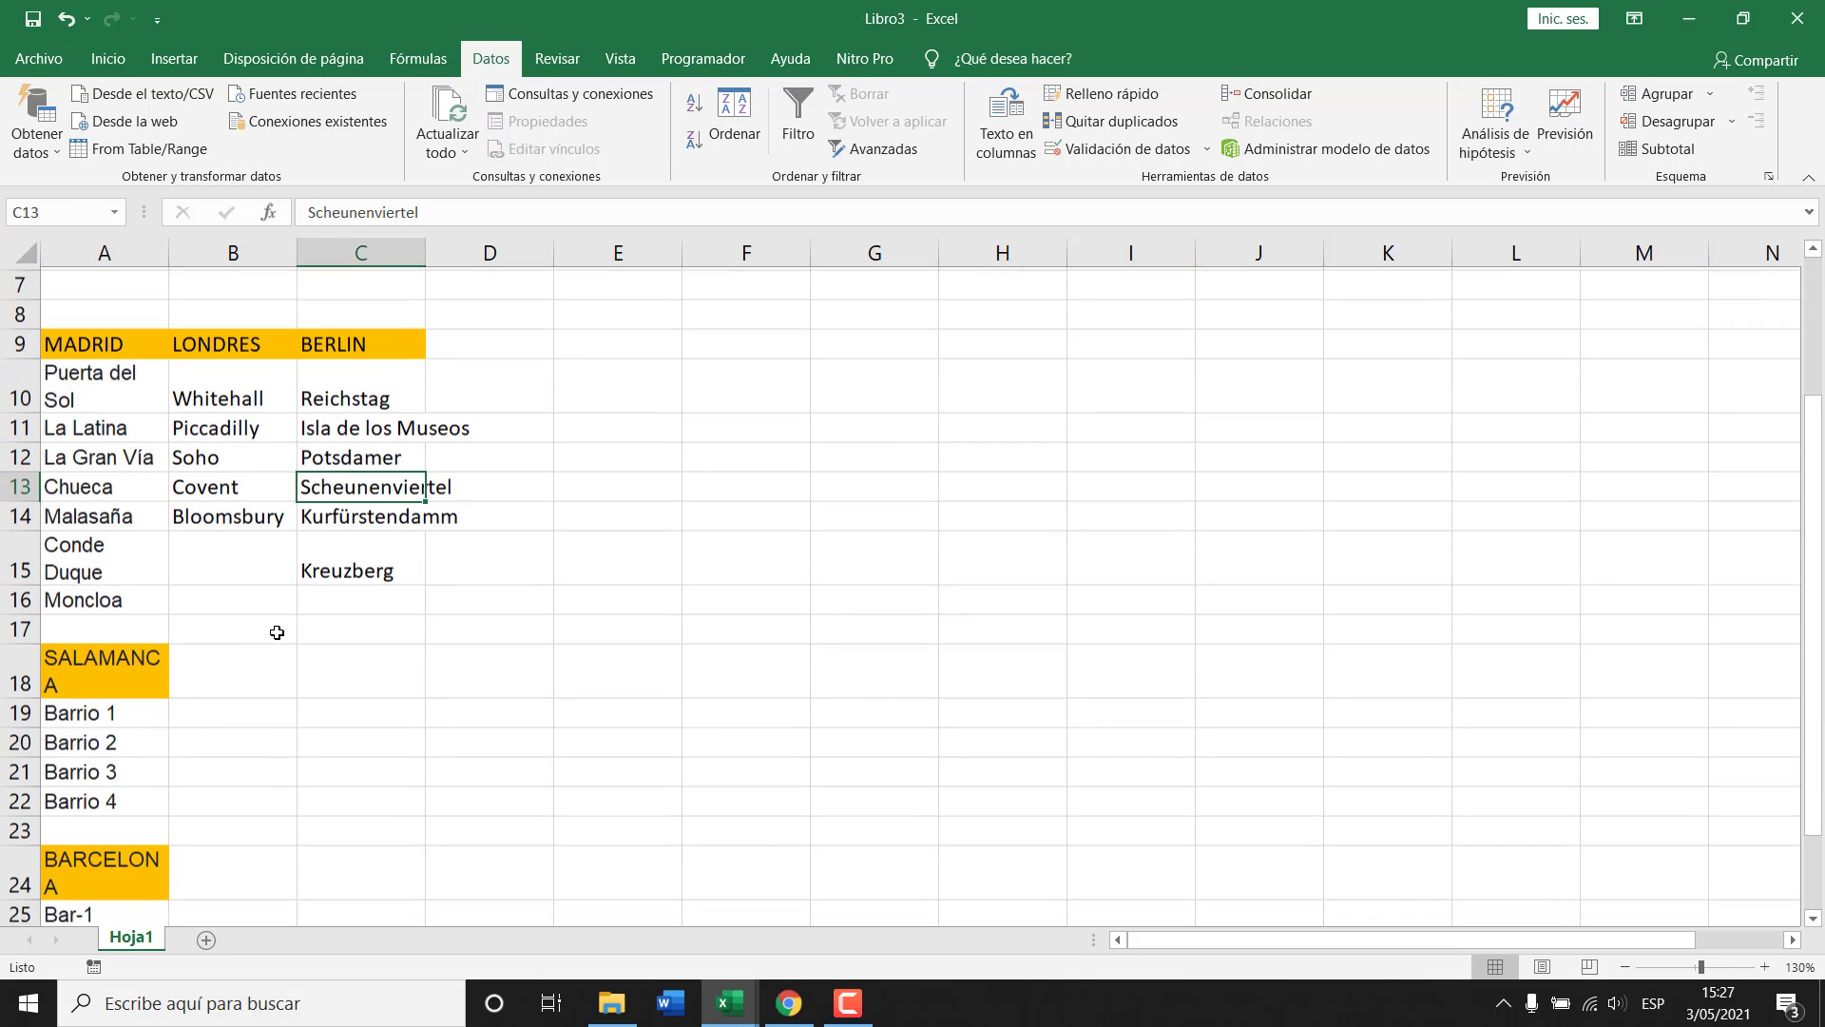
left_click_drag(114, 343, 110, 596)
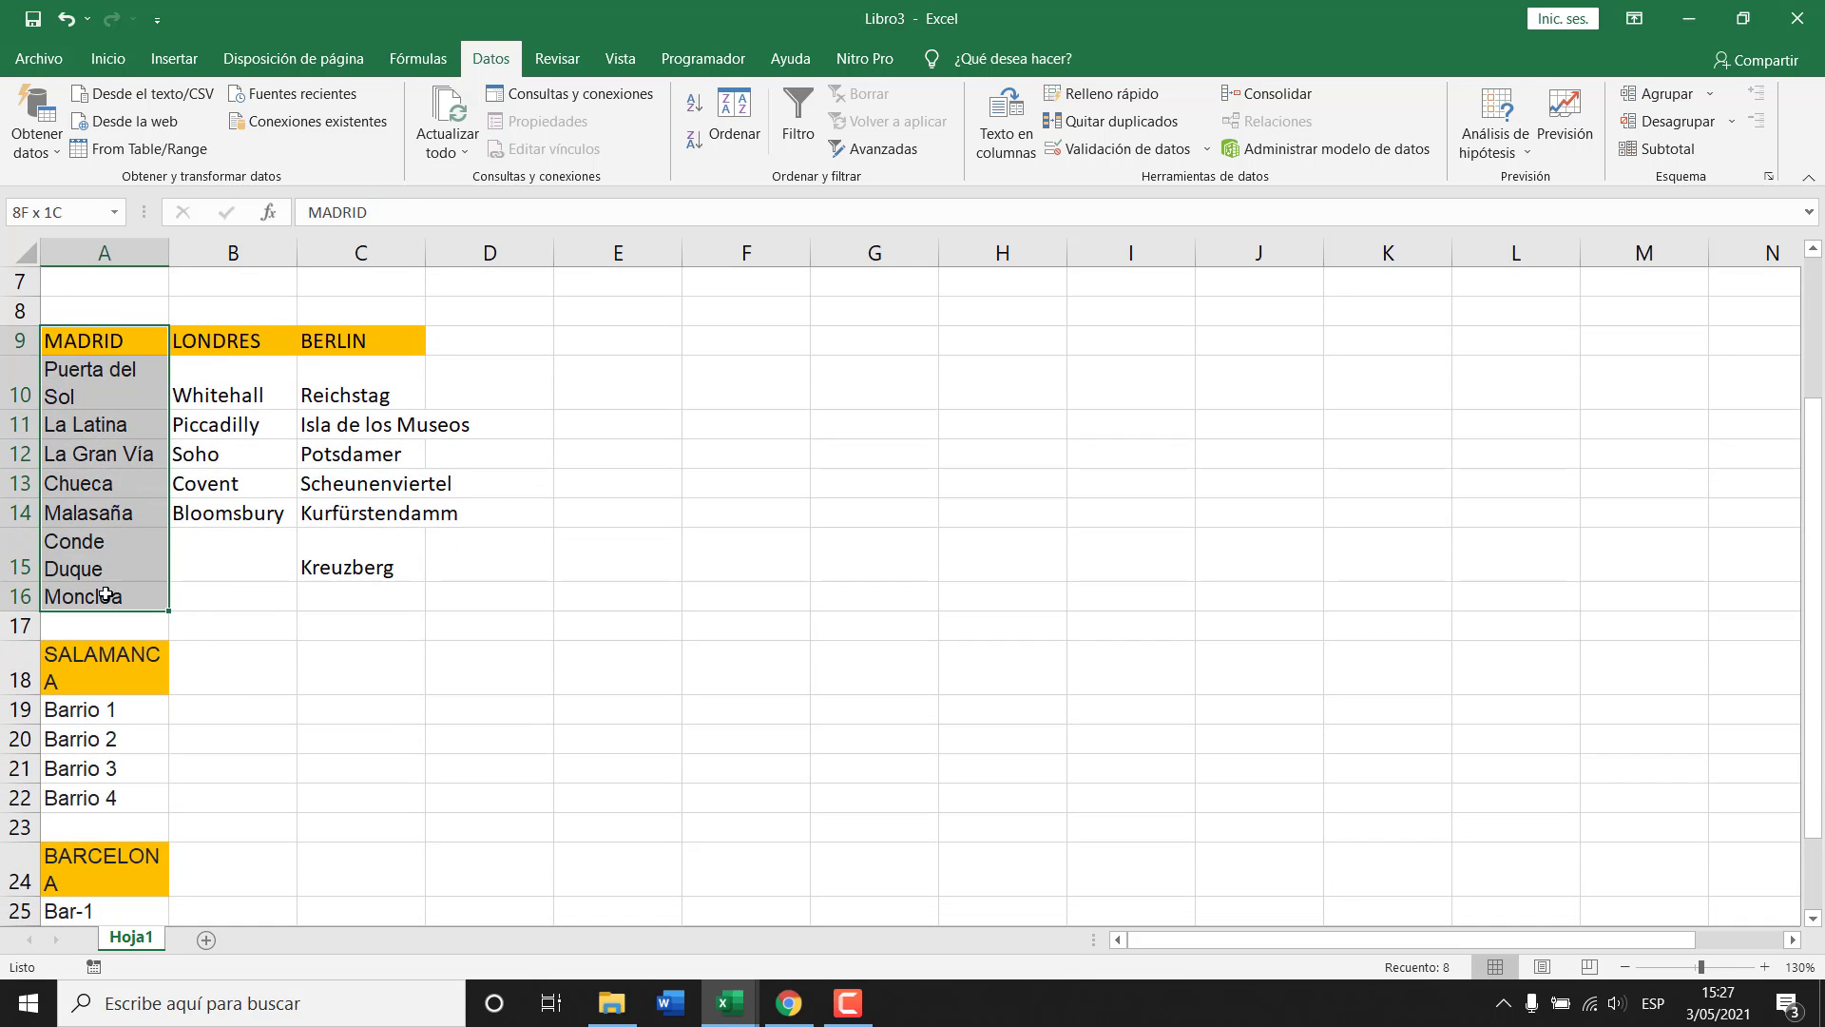
left_click_drag(245, 342, 232, 509)
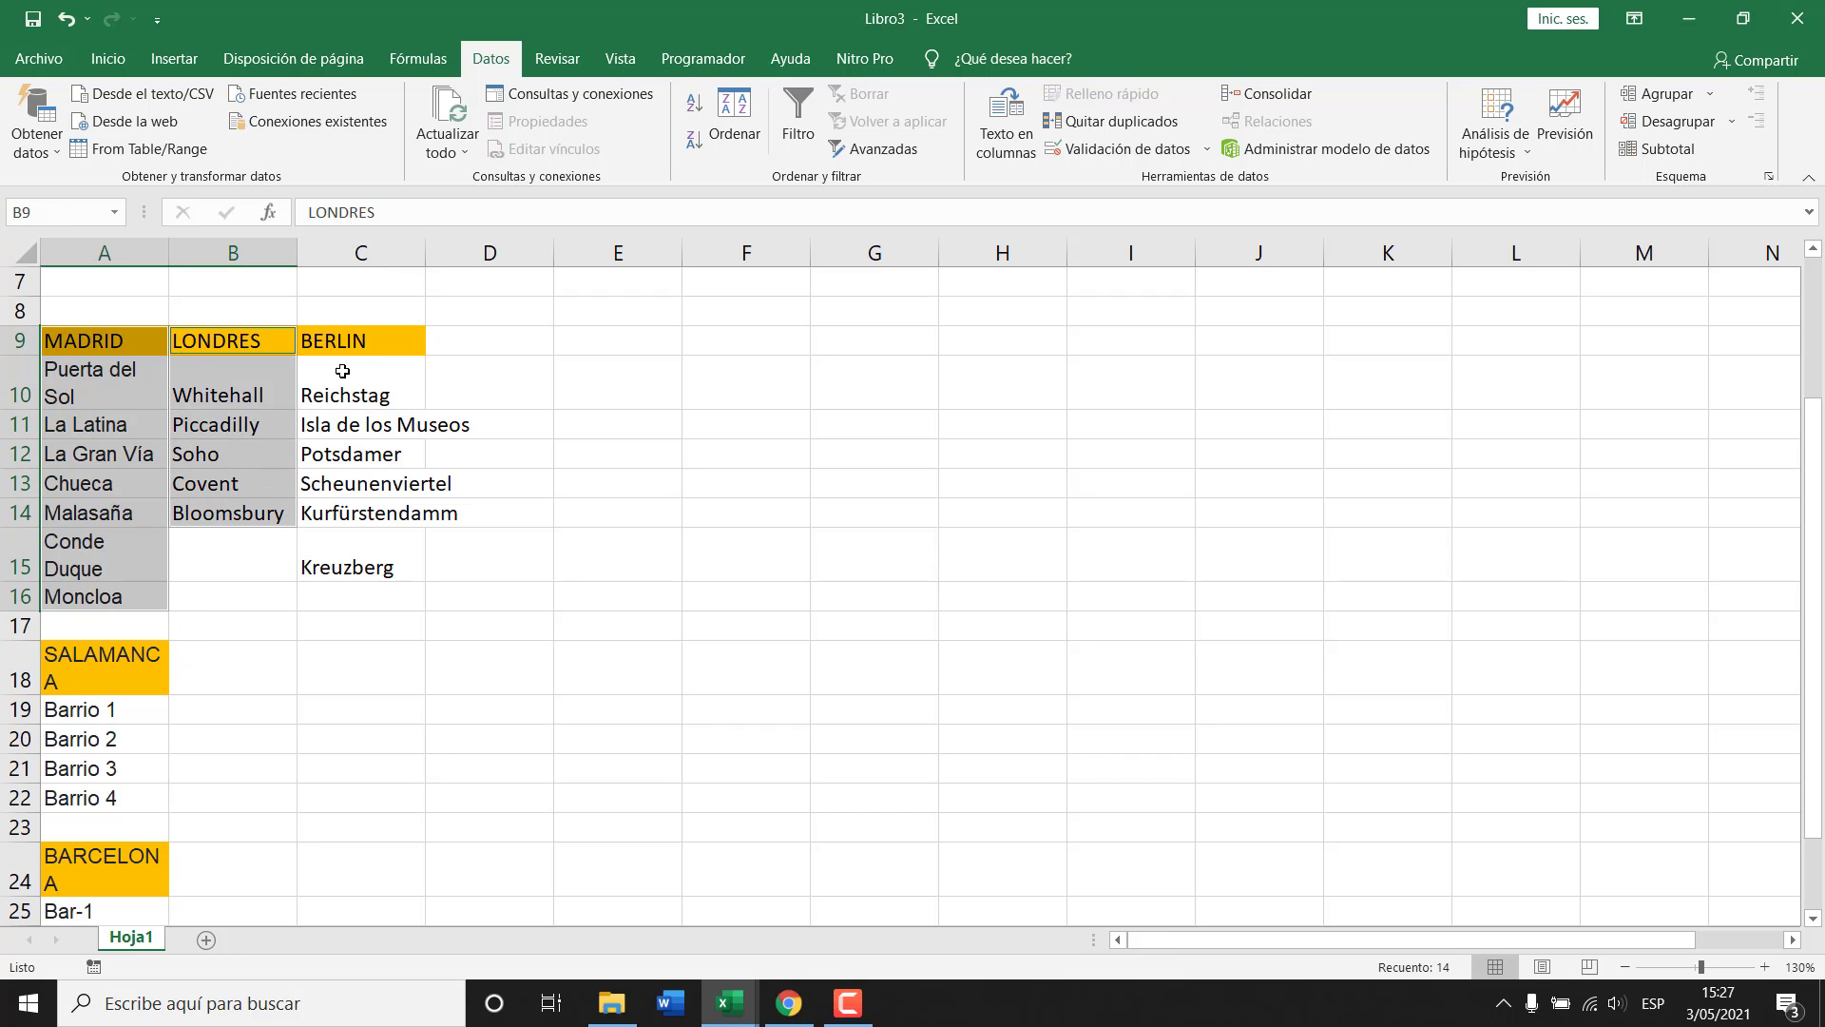
left_click_drag(346, 340, 363, 565)
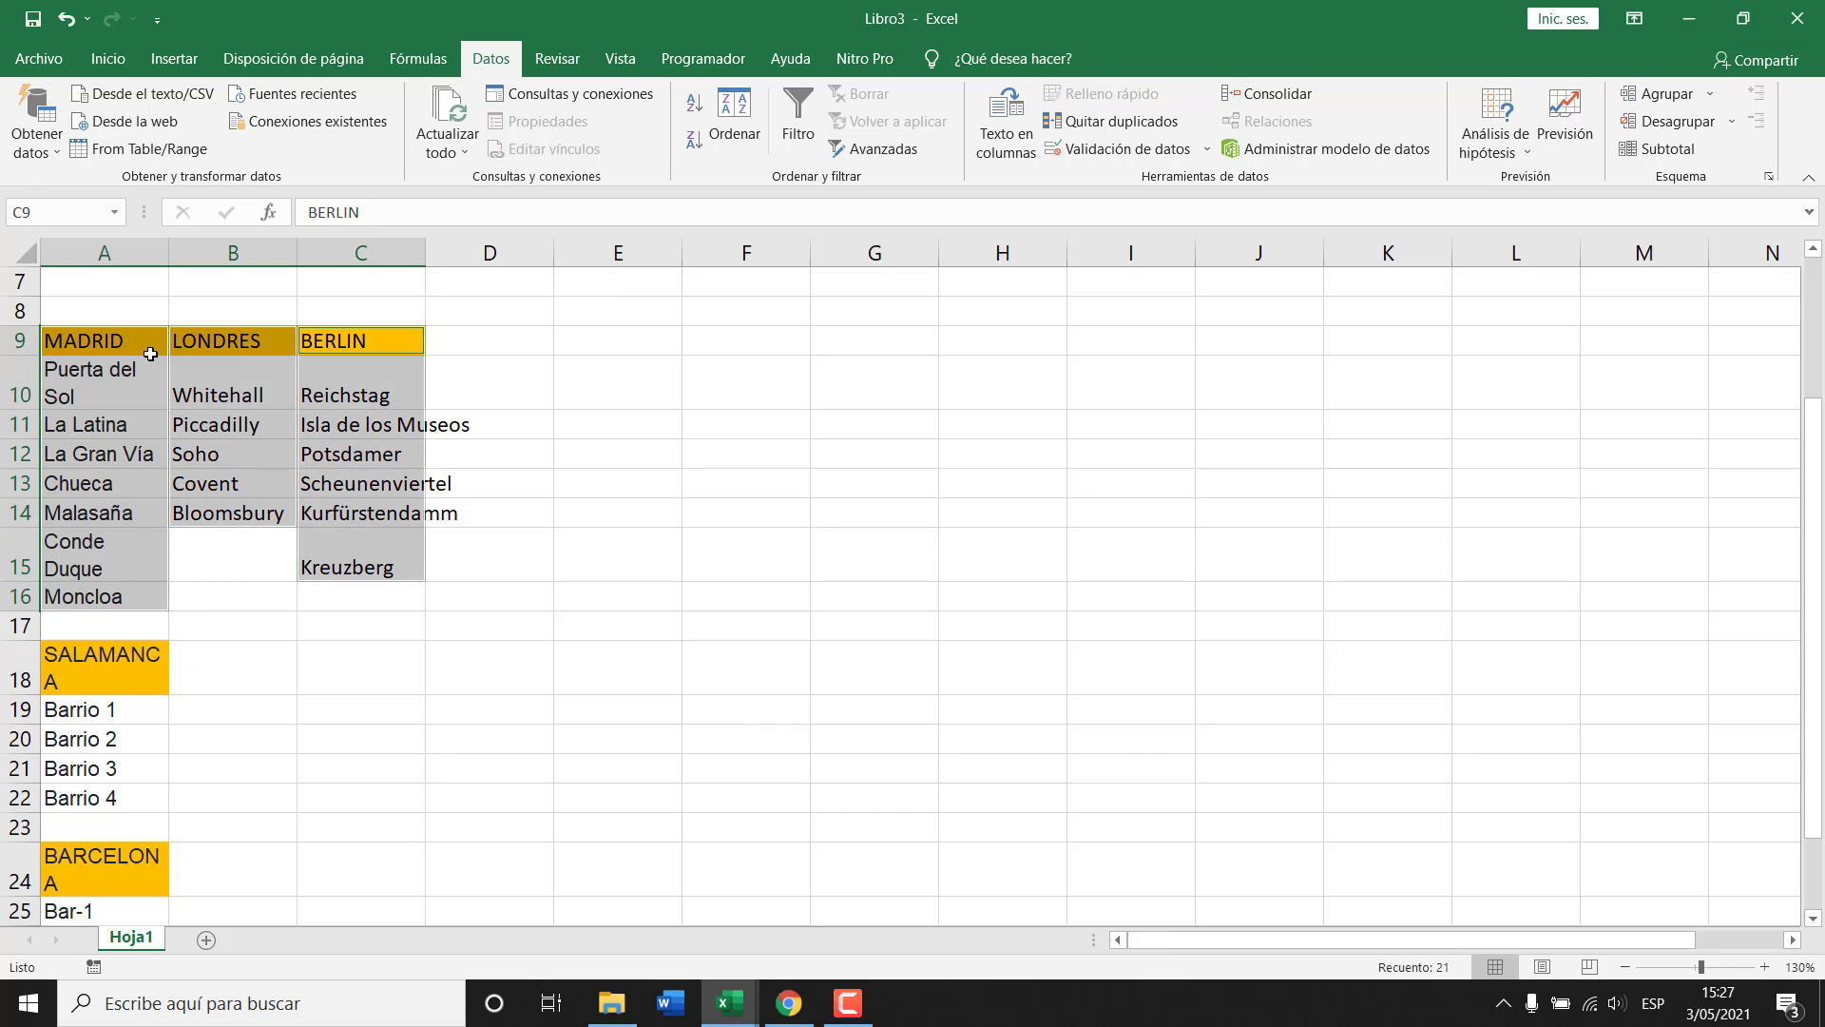
left_click_drag(105, 334, 348, 544)
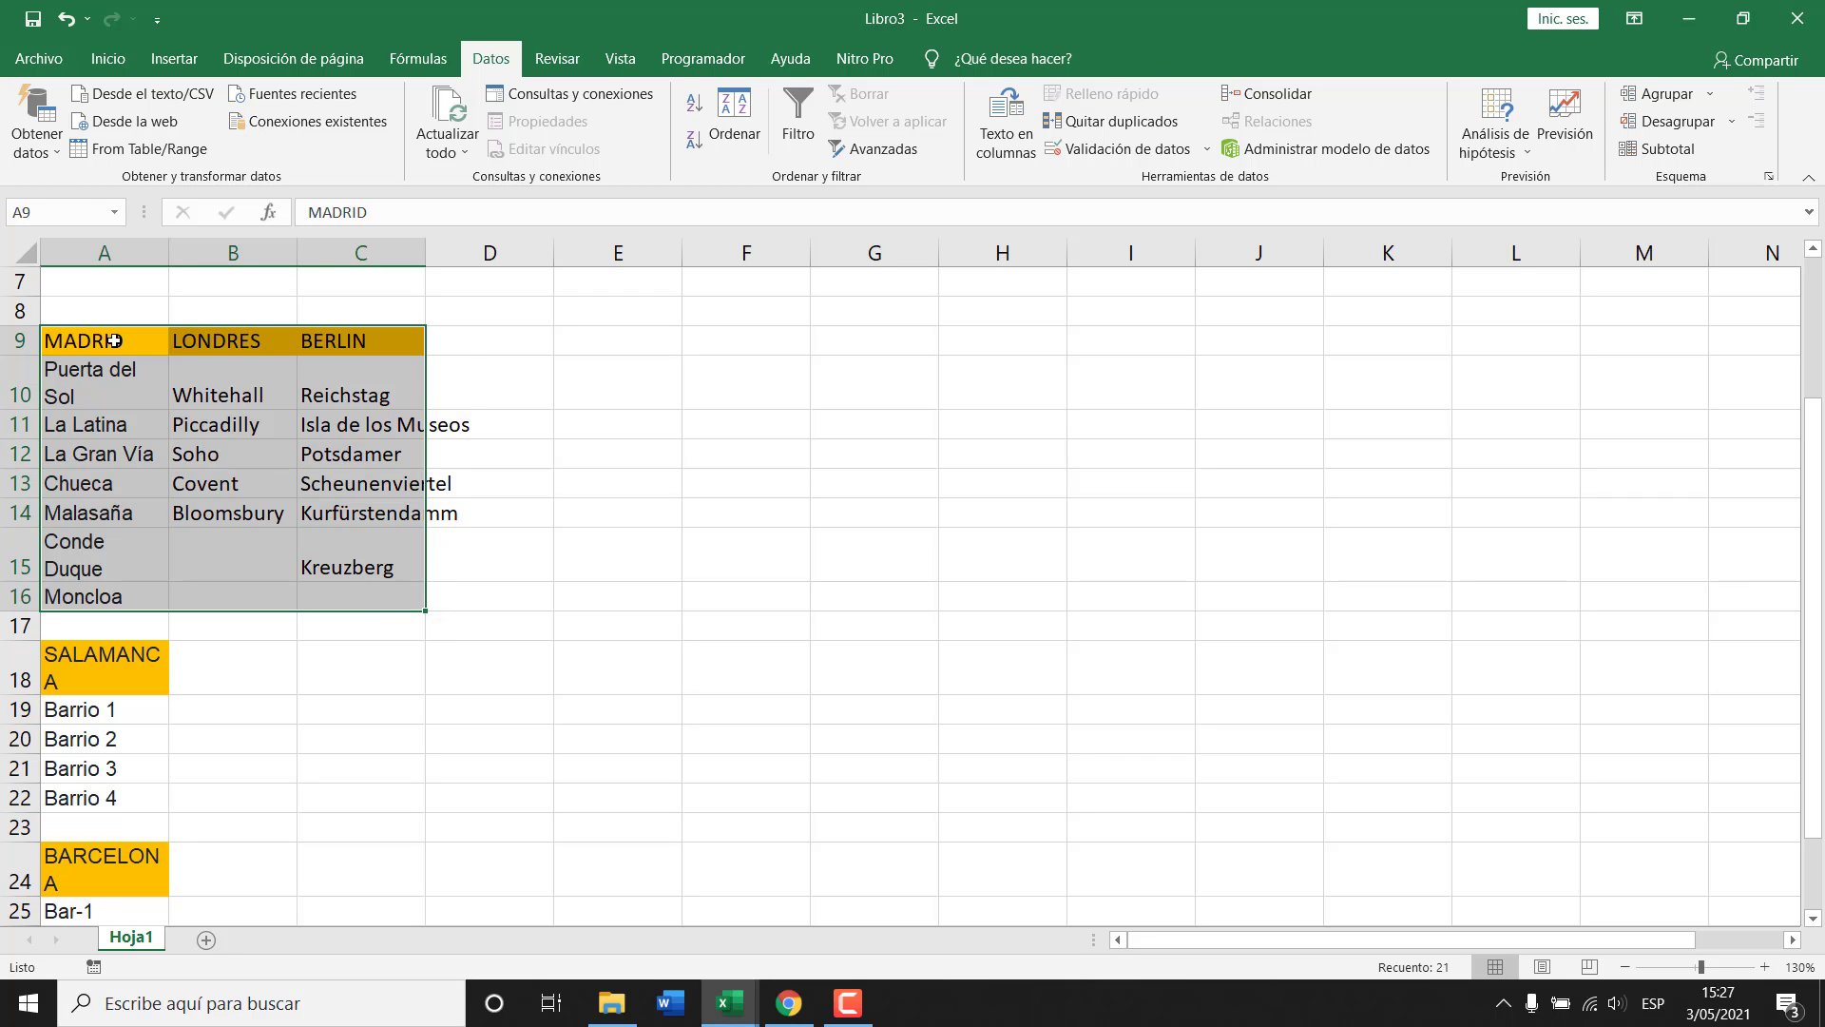
Select all five lists with headers and create names from the top row via Ctrl+Shift+F3.
left_click_drag(115, 338, 111, 596)
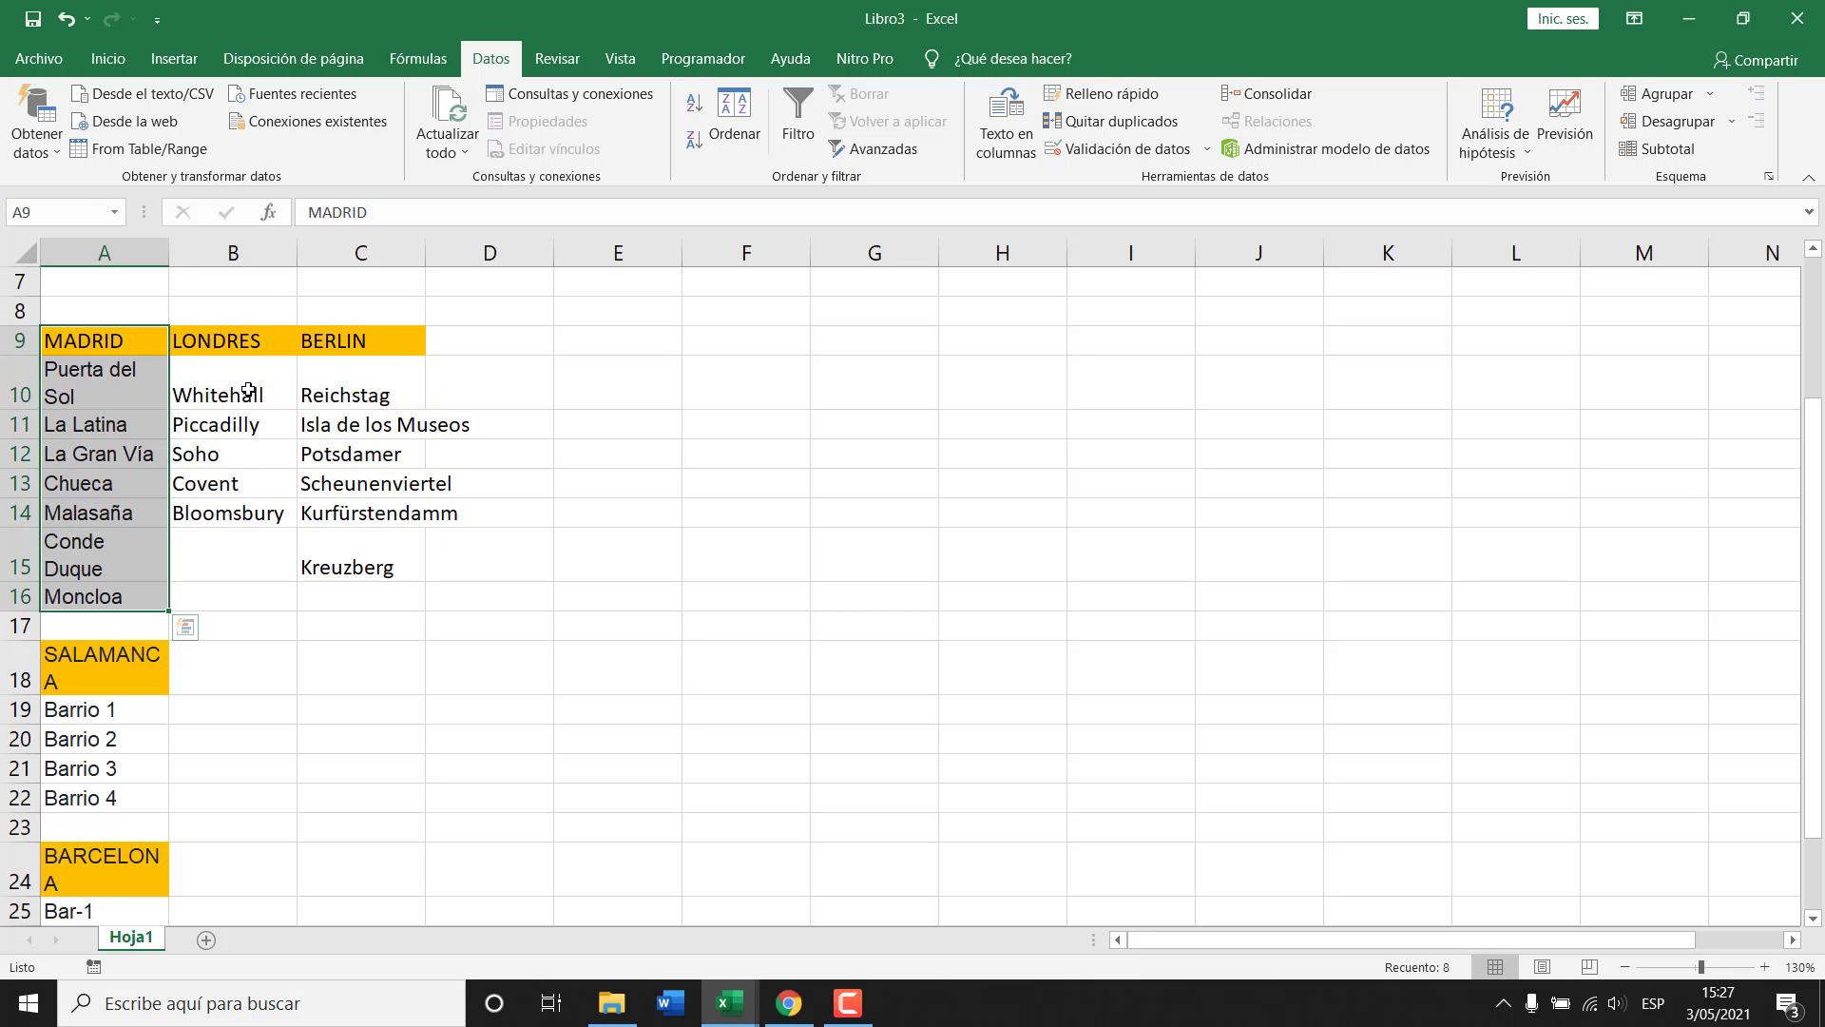
left_click(255, 341, "ctrl")
left_click_drag(255, 341, 244, 509)
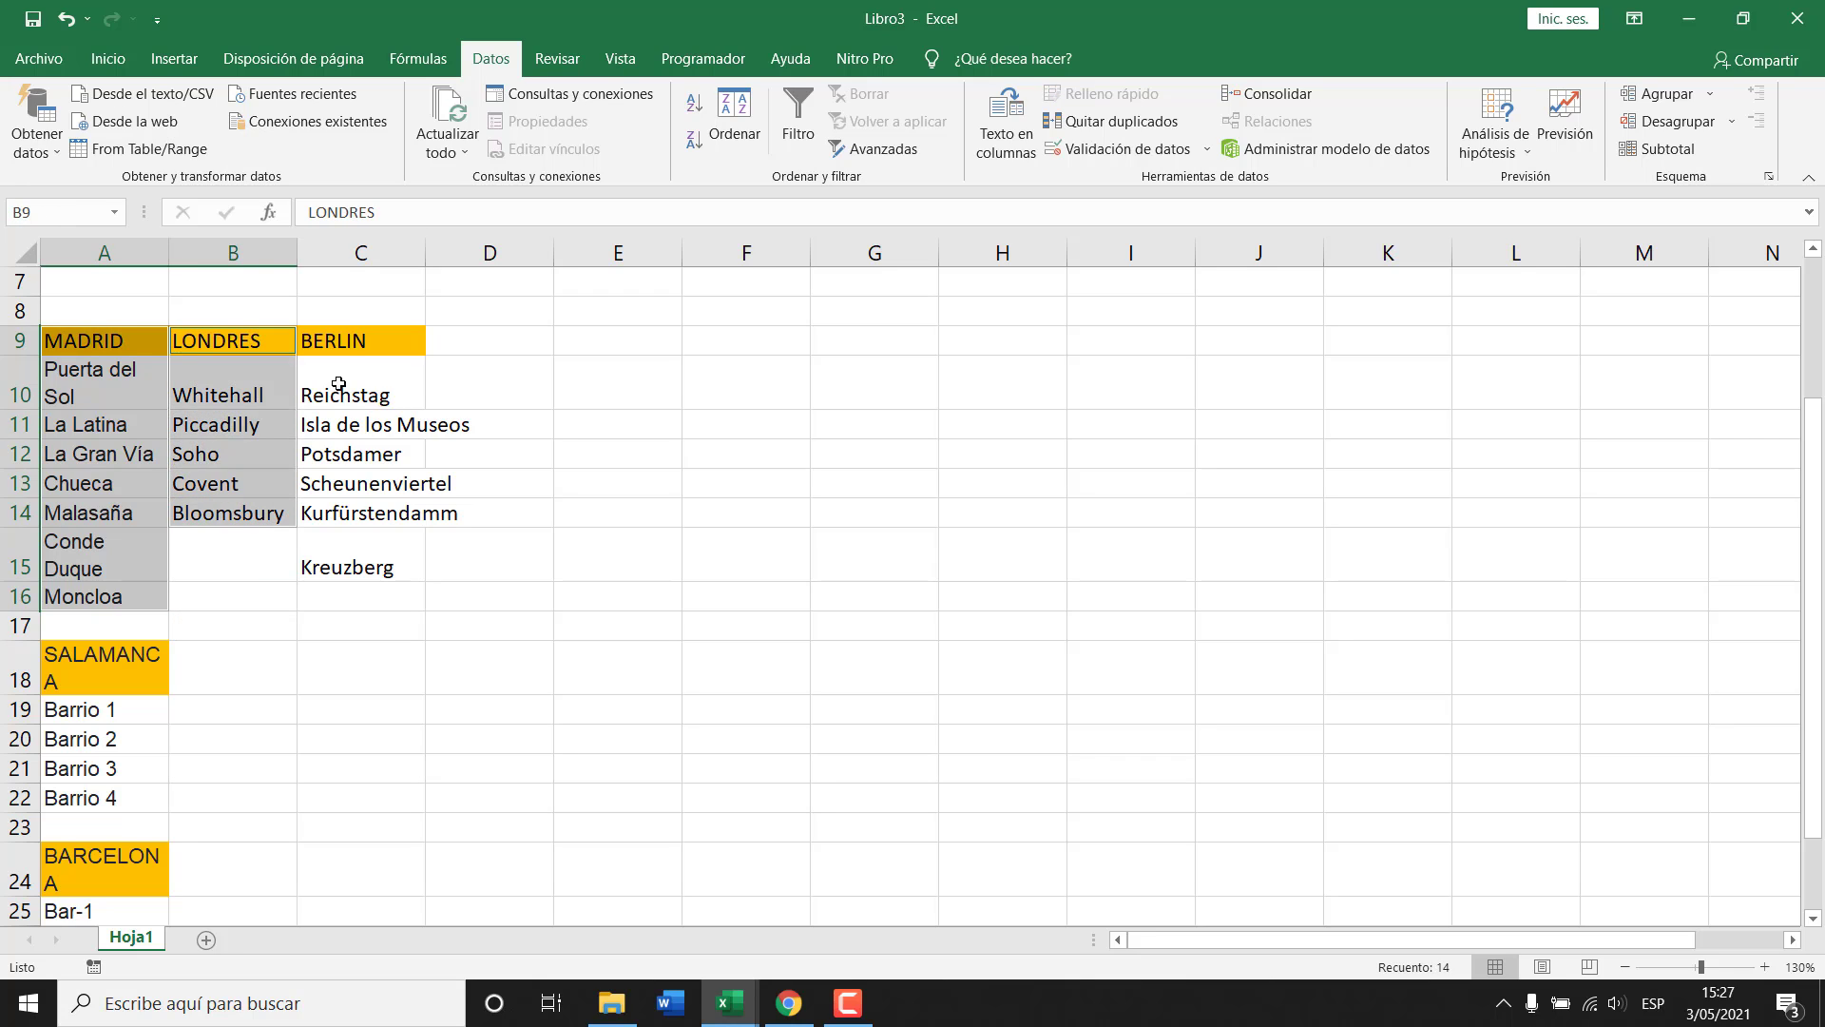
left_click_drag(355, 341, 361, 566)
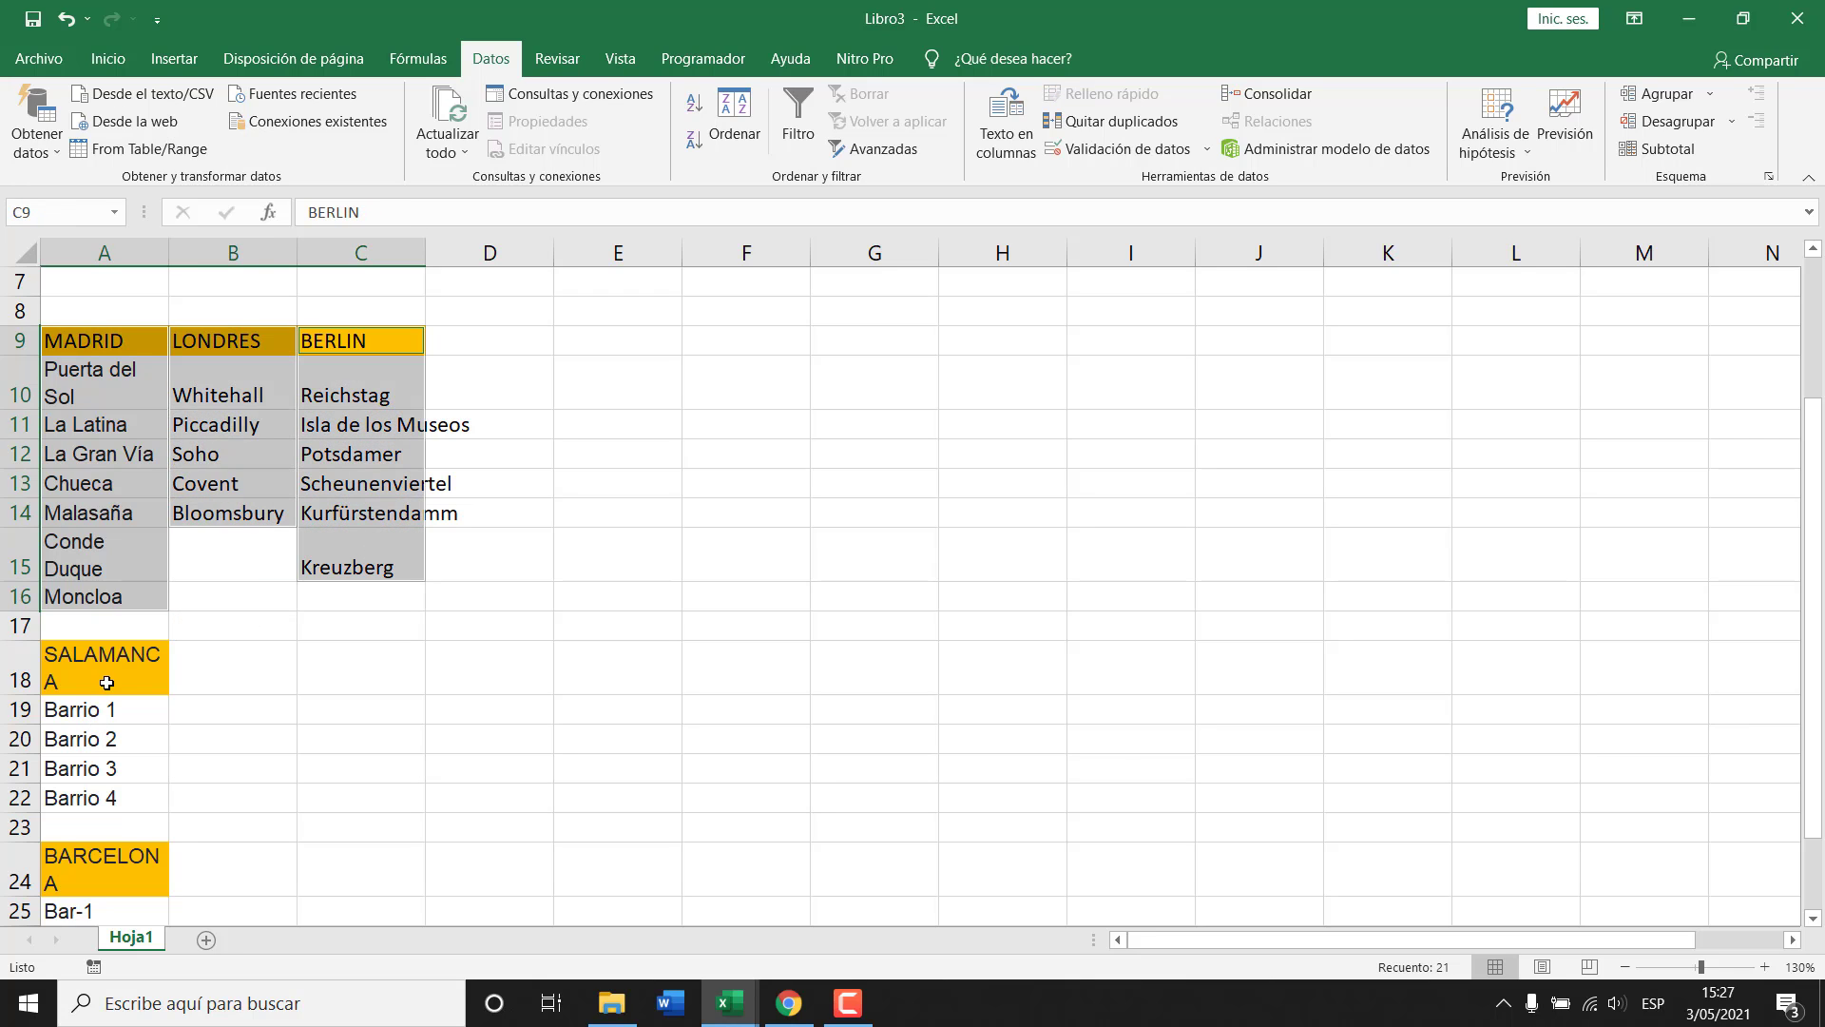
left_click_drag(106, 683, 117, 795)
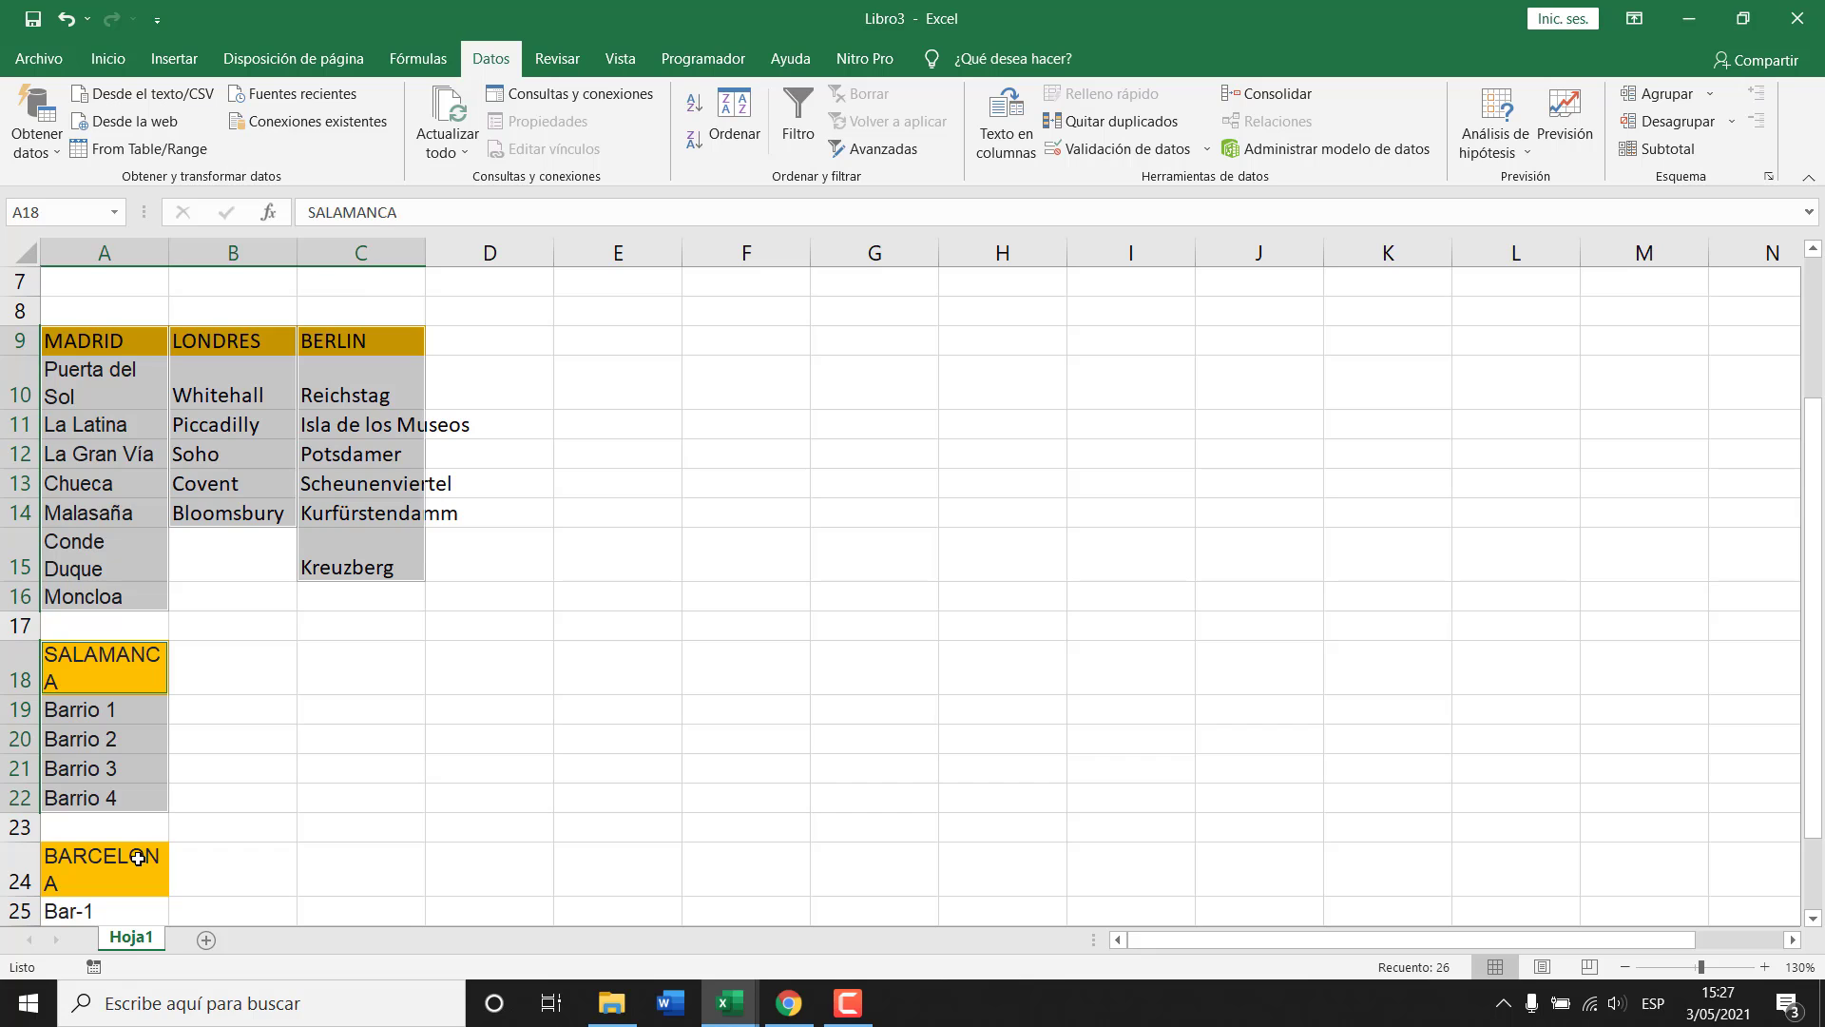
mouse_move(138, 859)
left_mouse_down()
mouse_move(118, 847)
mouse_move(123, 886)
left_mouse_up()
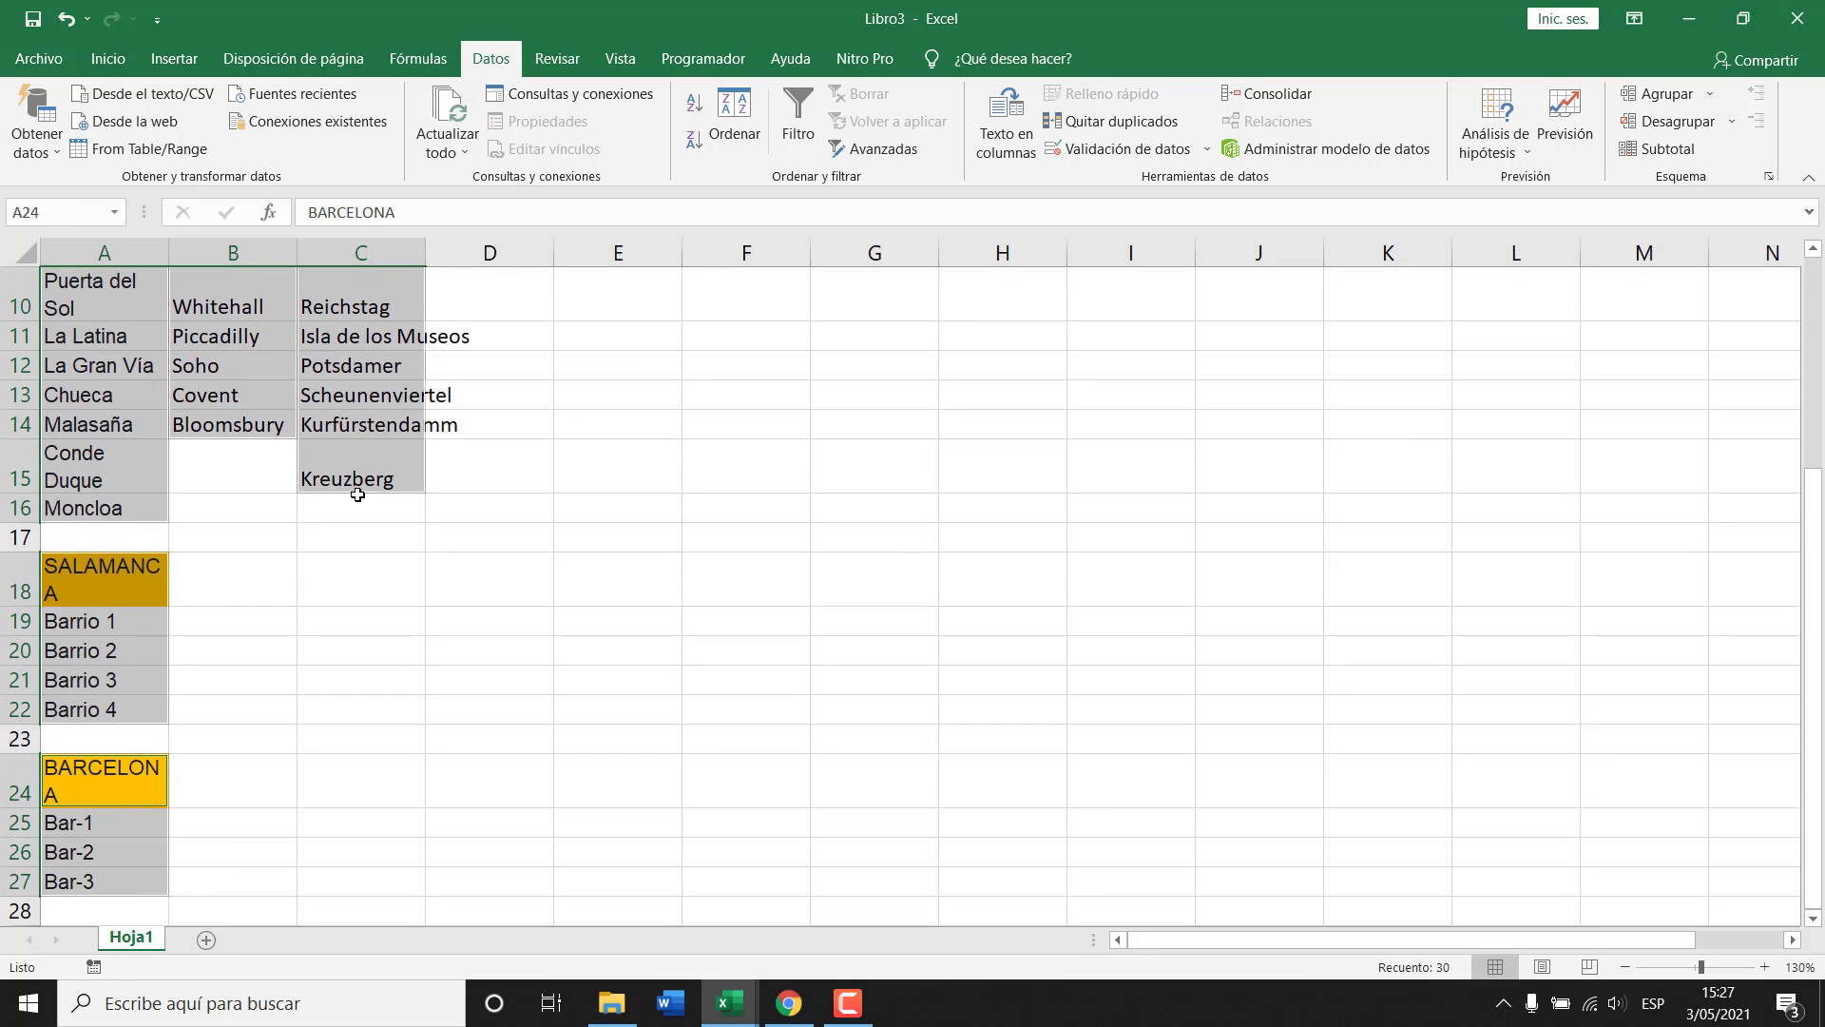
scroll(382, 504, "up", 1)
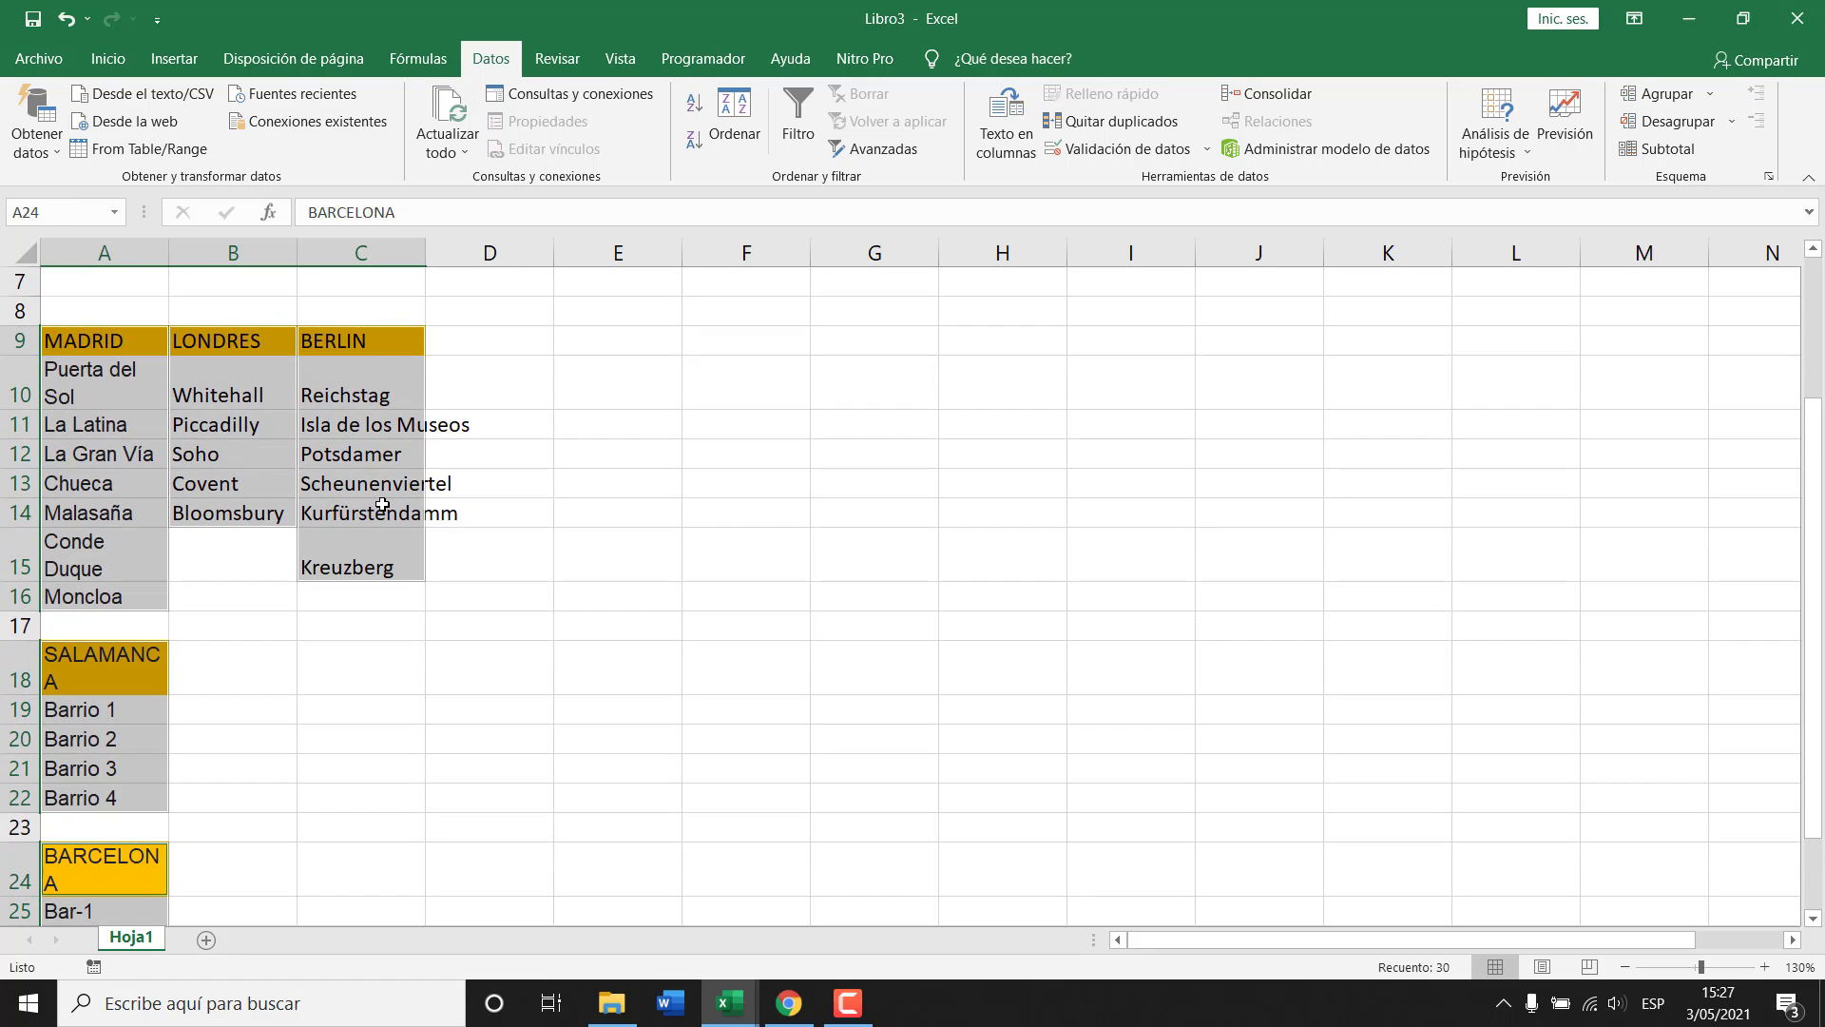
key("ctrl+shift+F3")
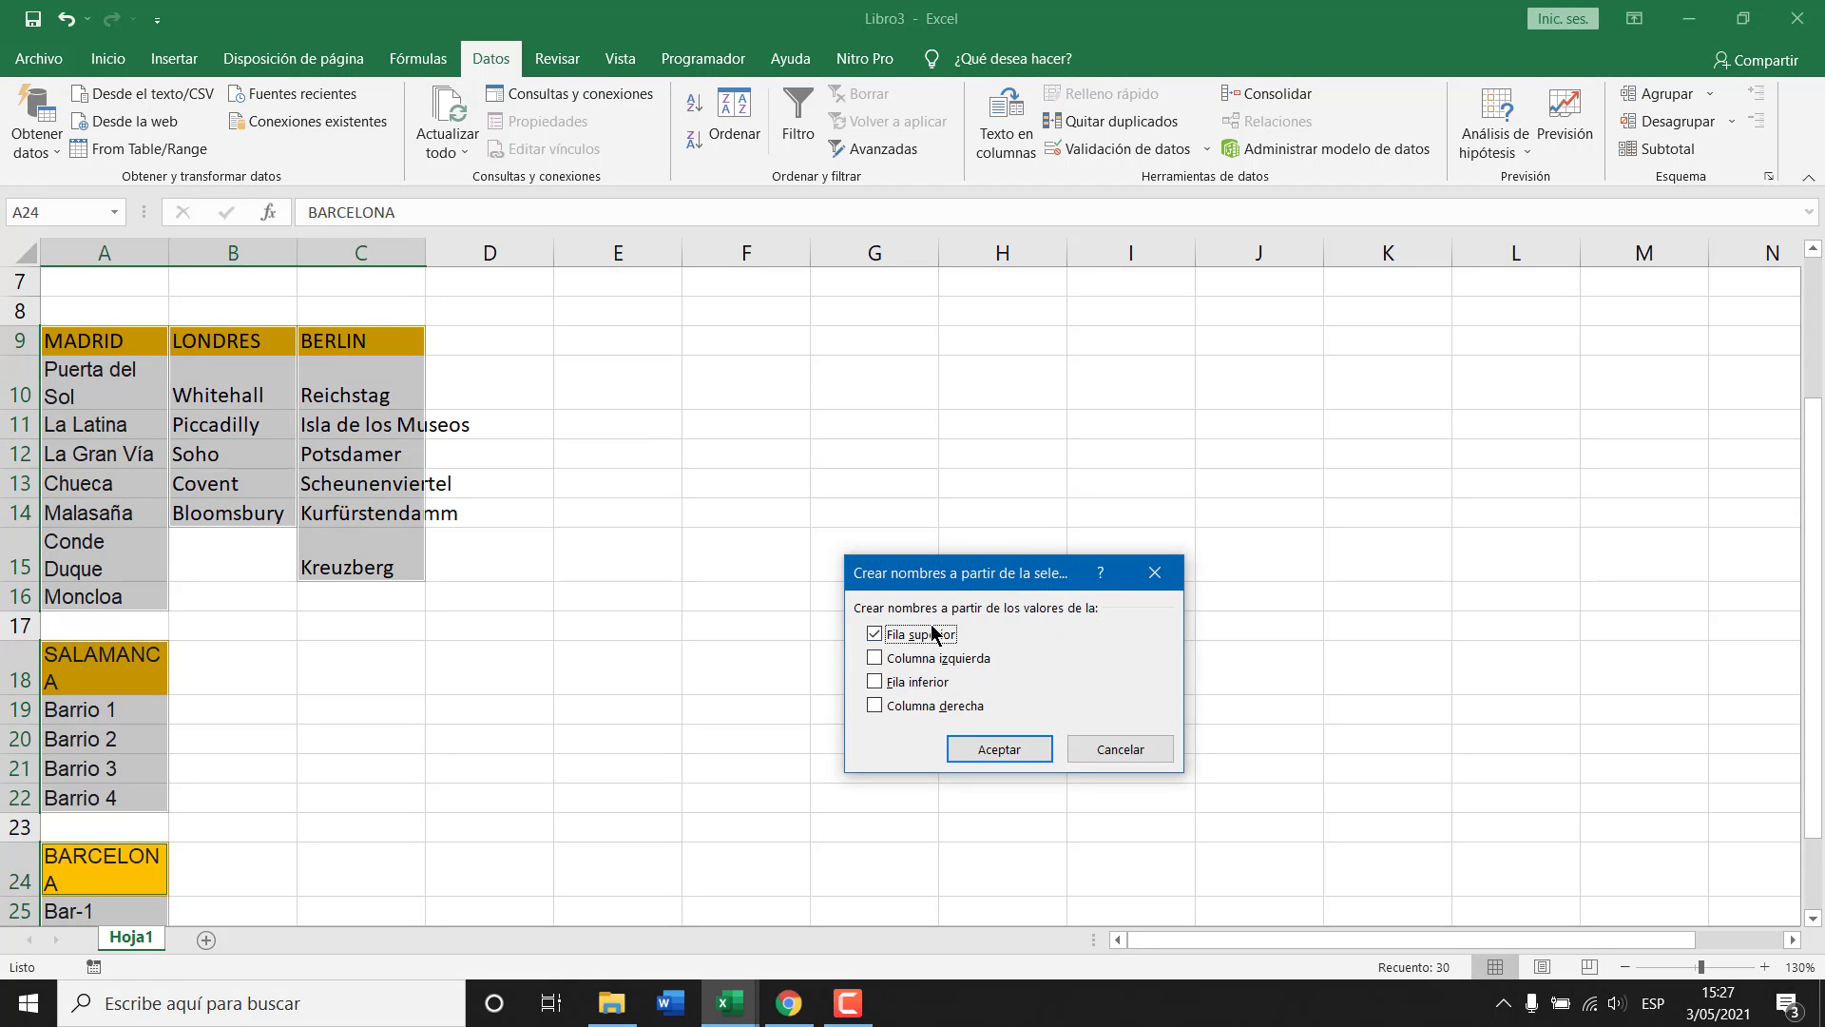
left_click(1017, 753)
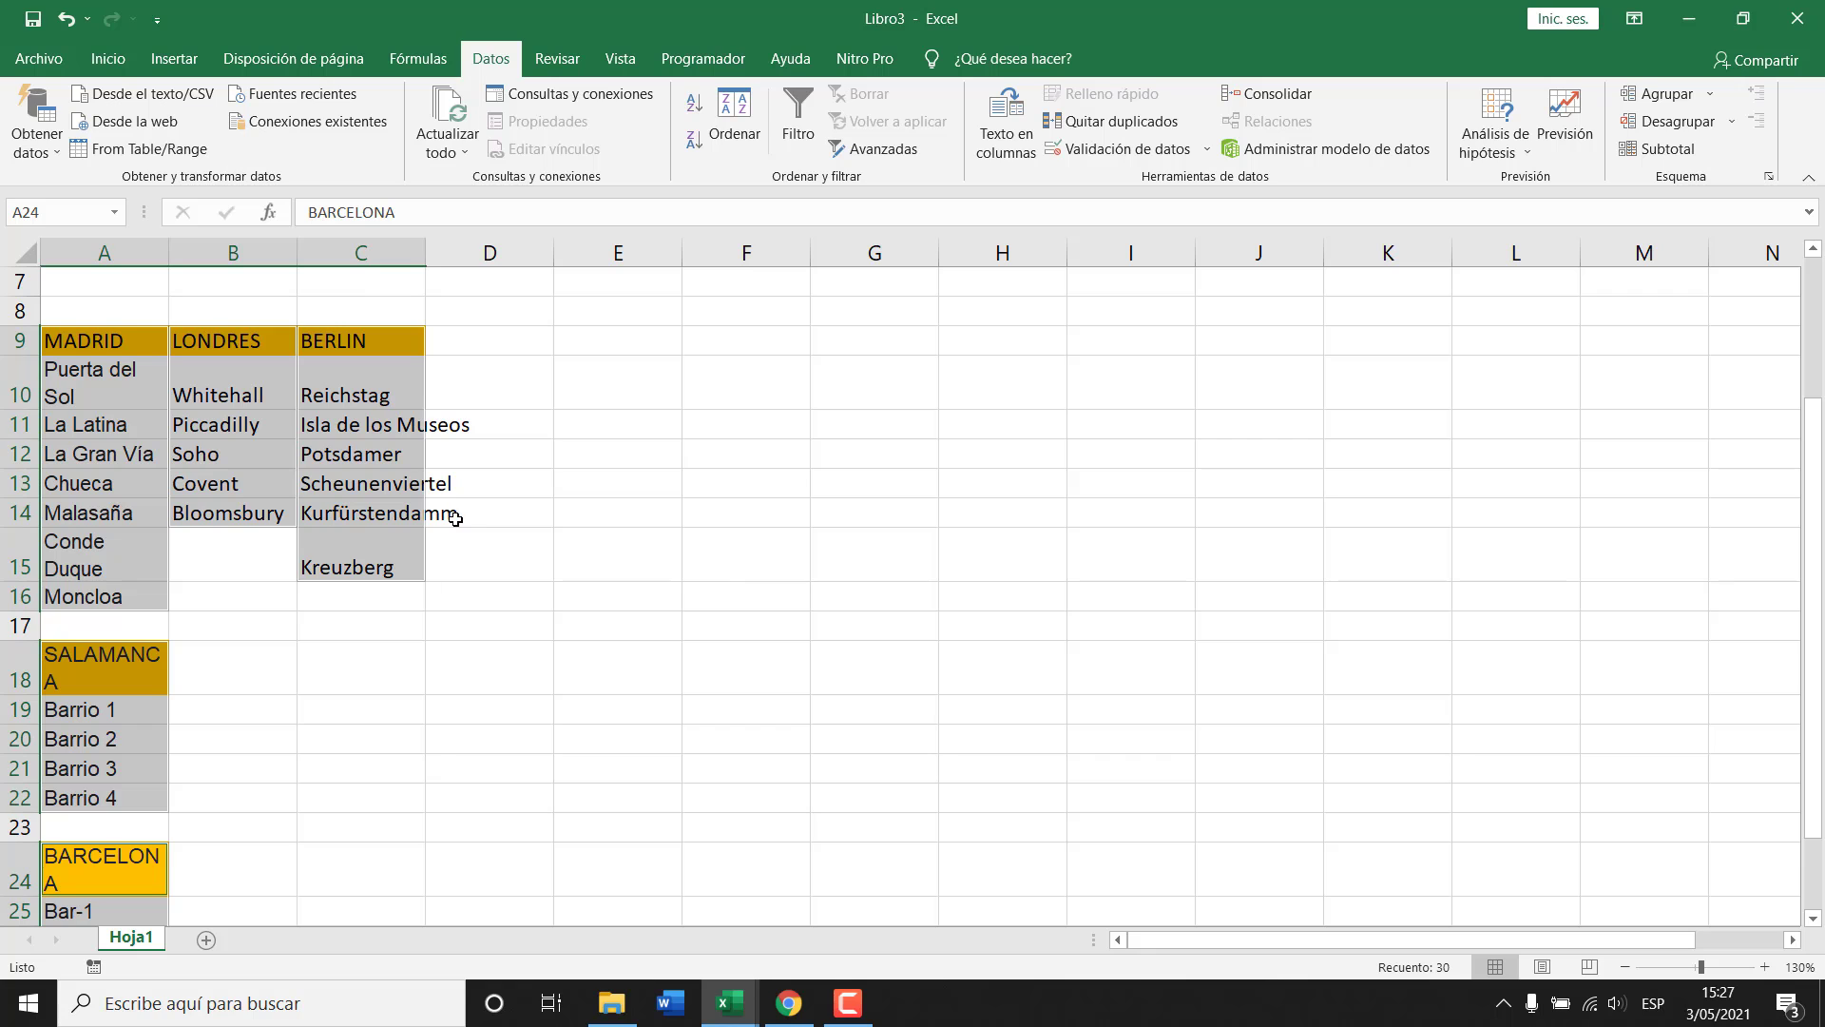
scroll(752, 485, "up", 2)
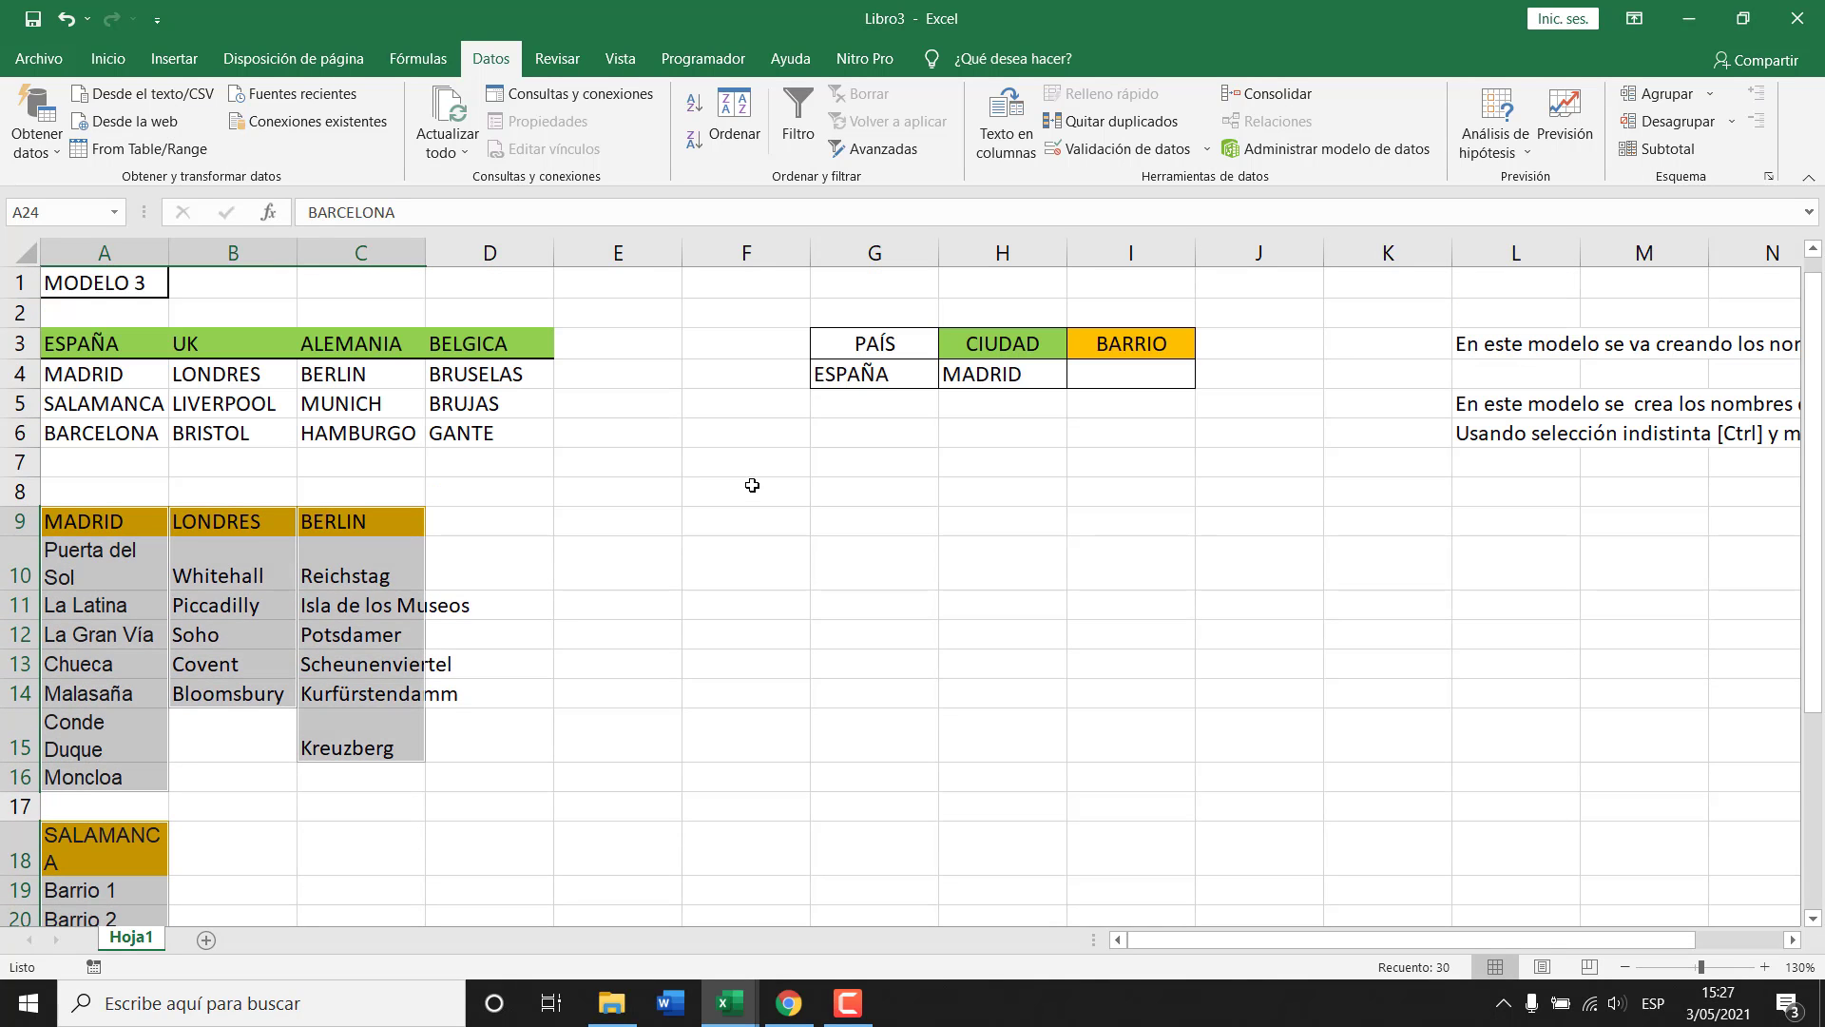
left_click(1127, 376)
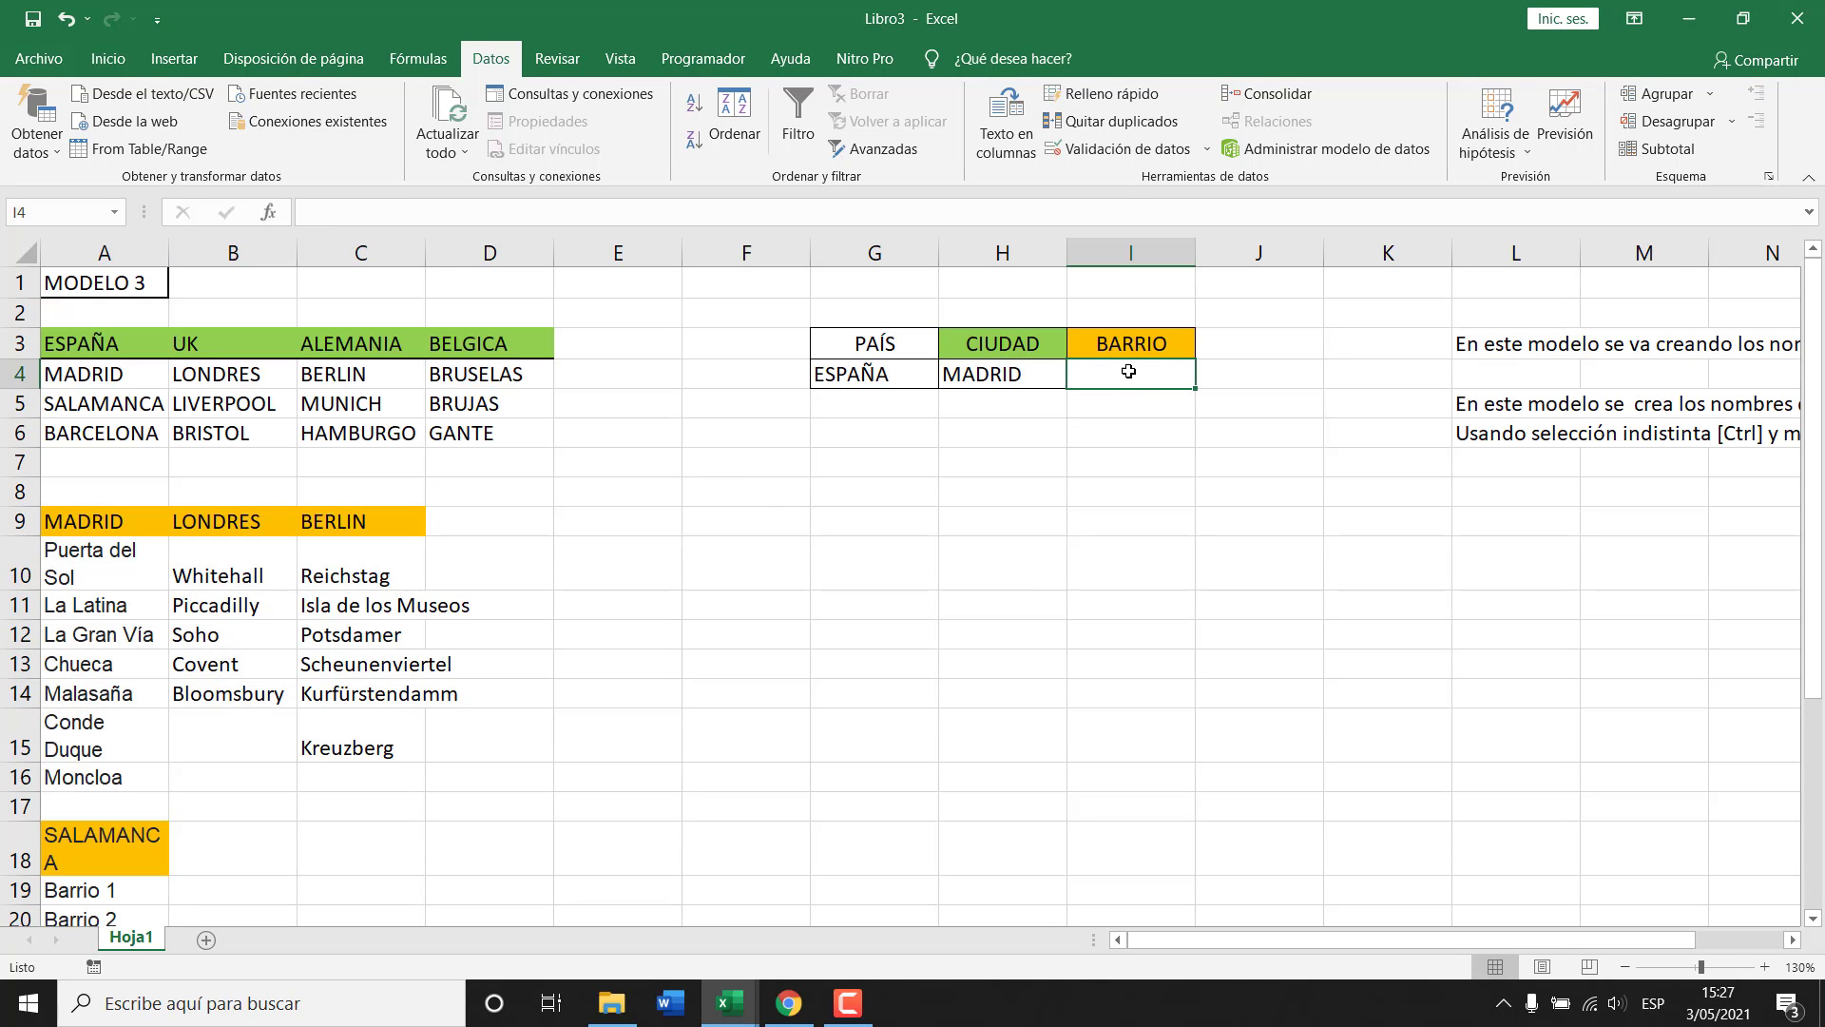
key("ctrl+F3")
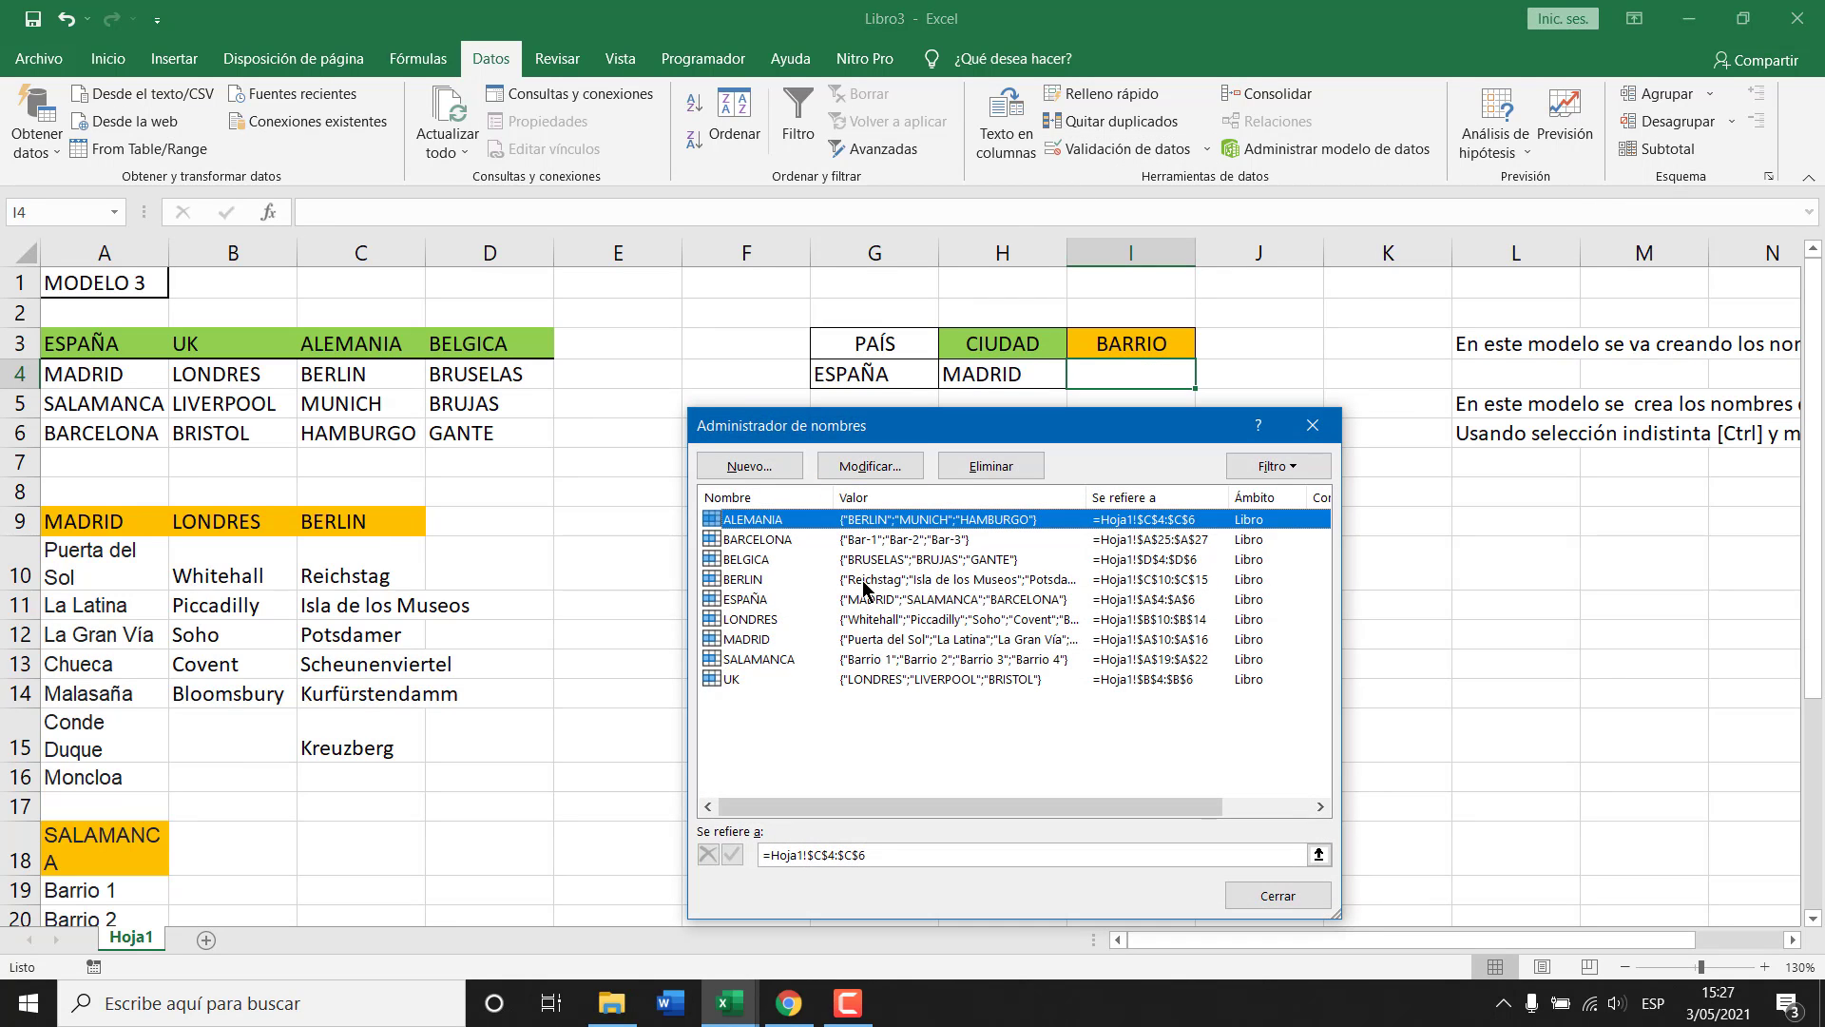
left_click(755, 540)
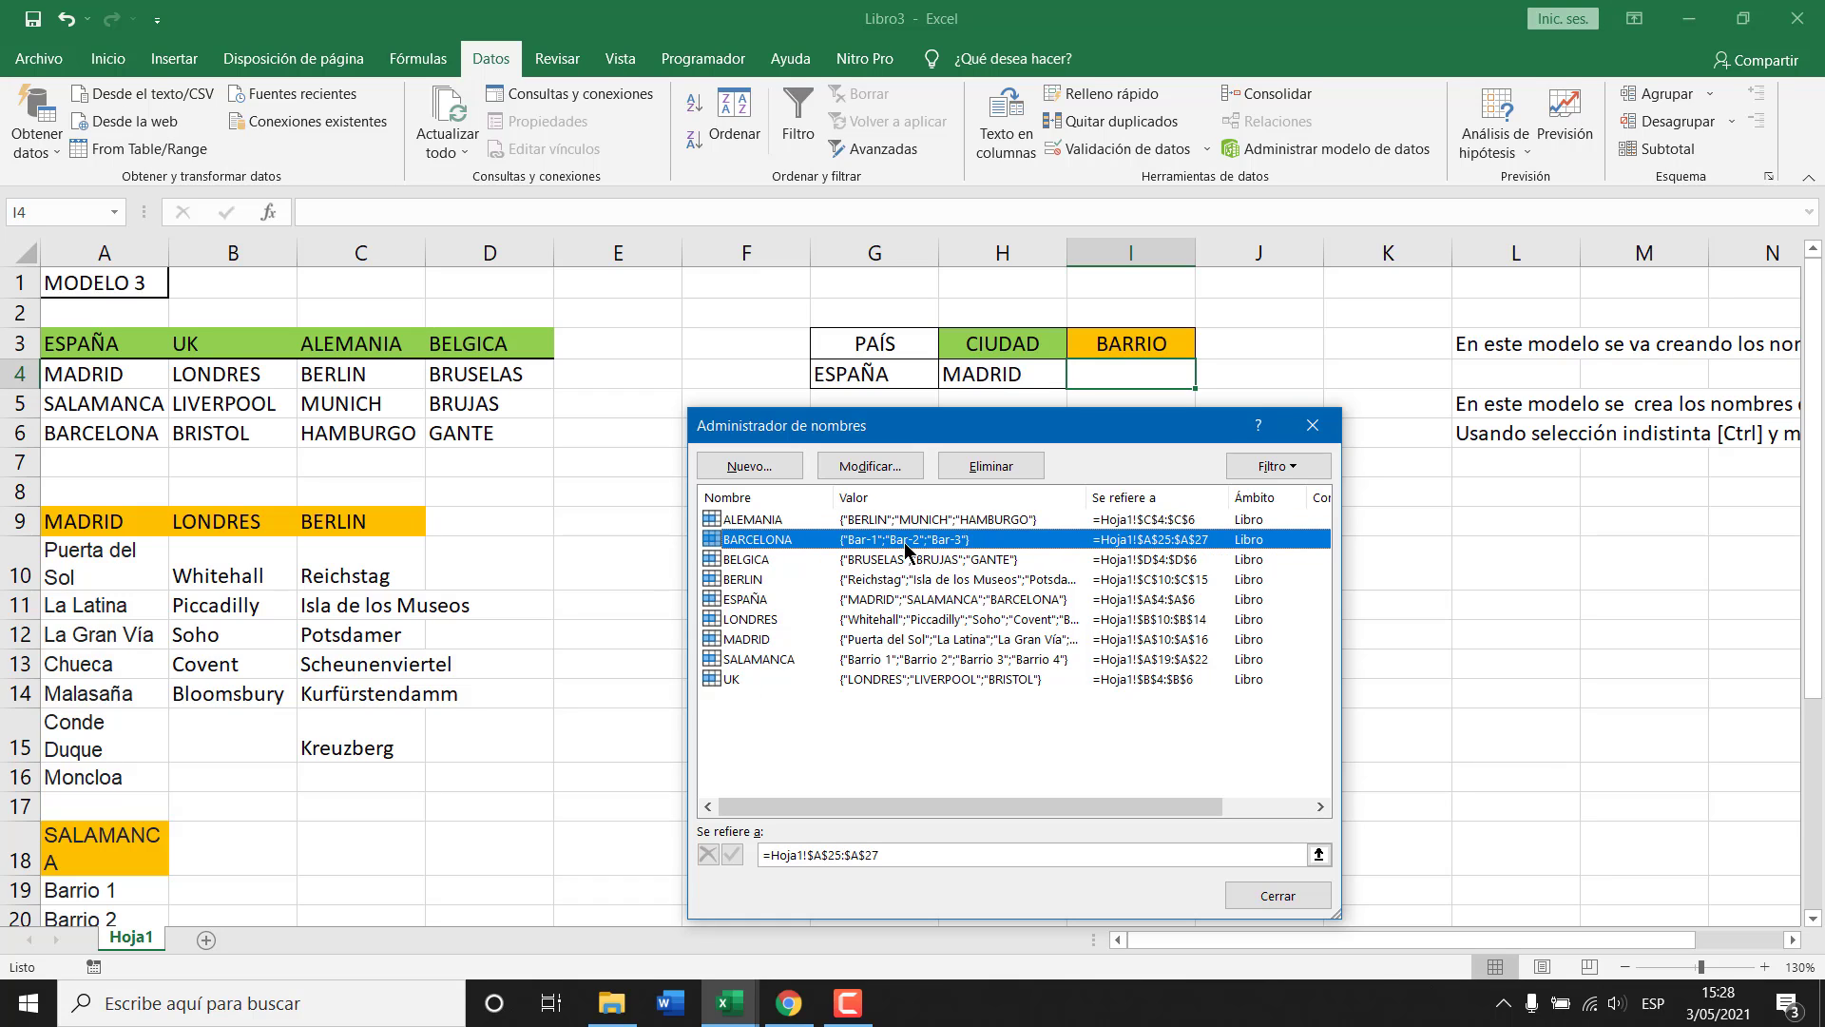
left_click(748, 561)
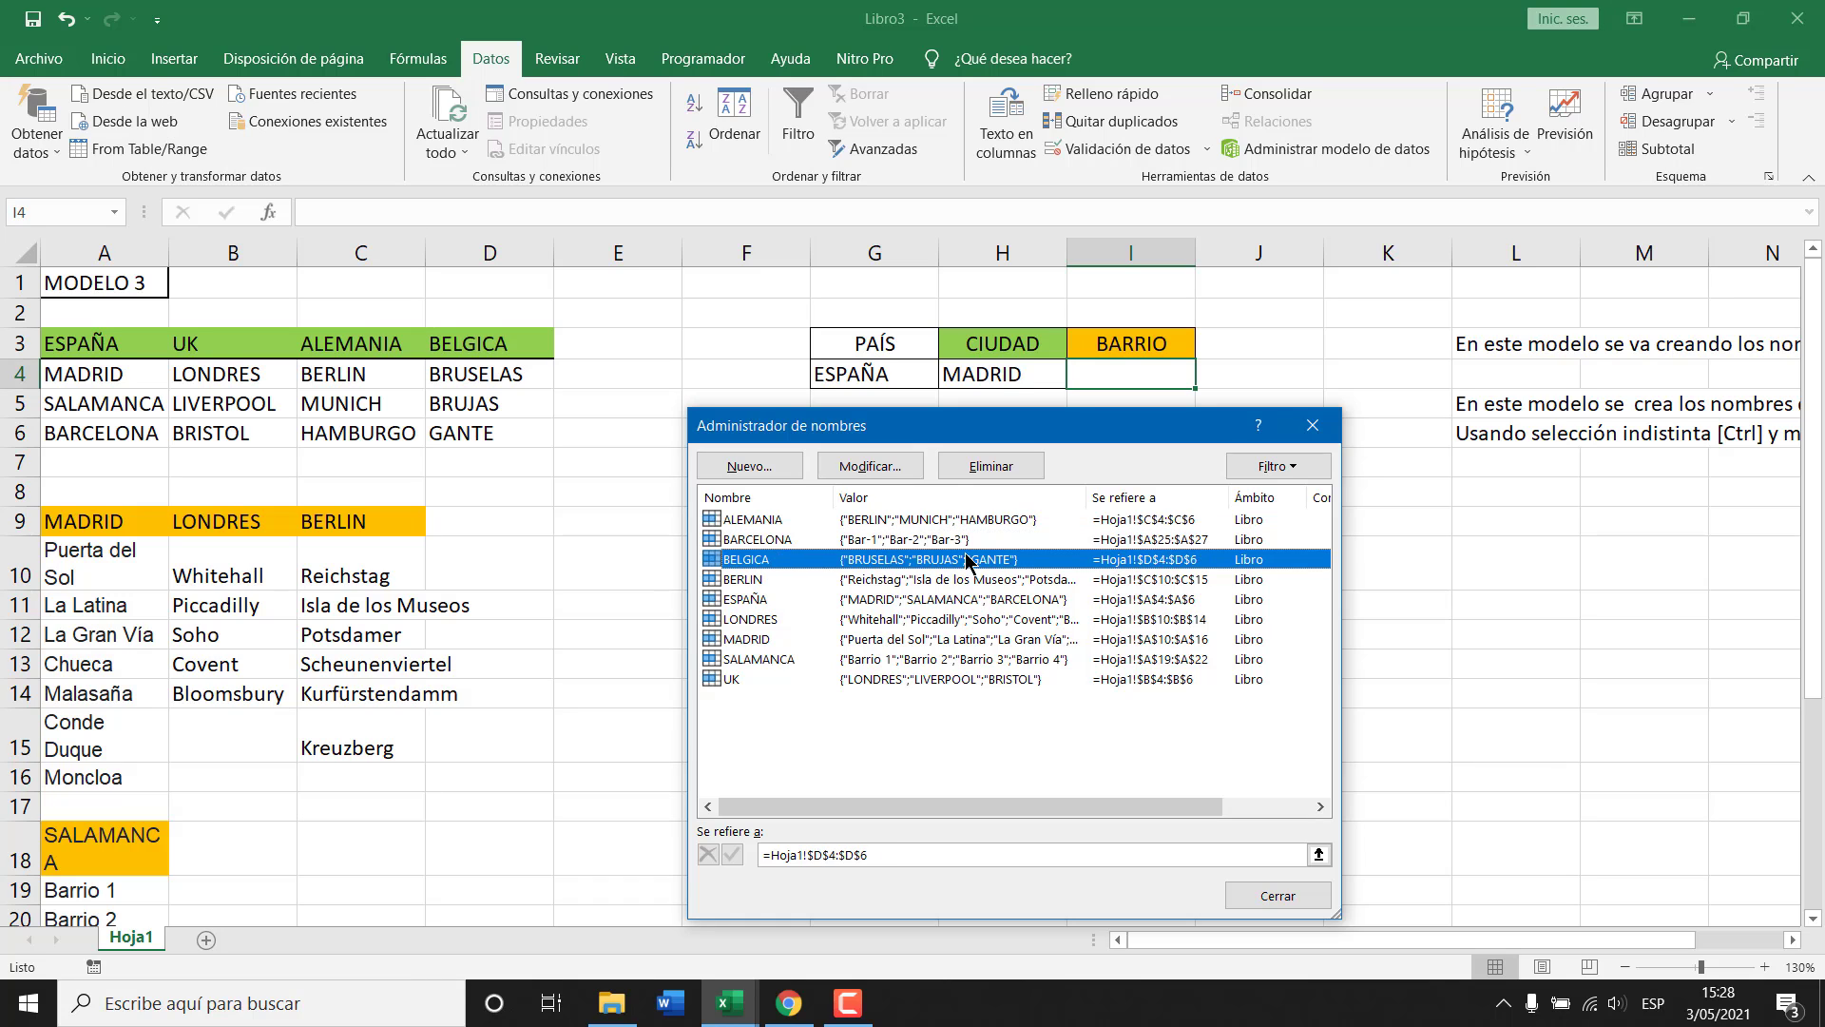
left_click(750, 582)
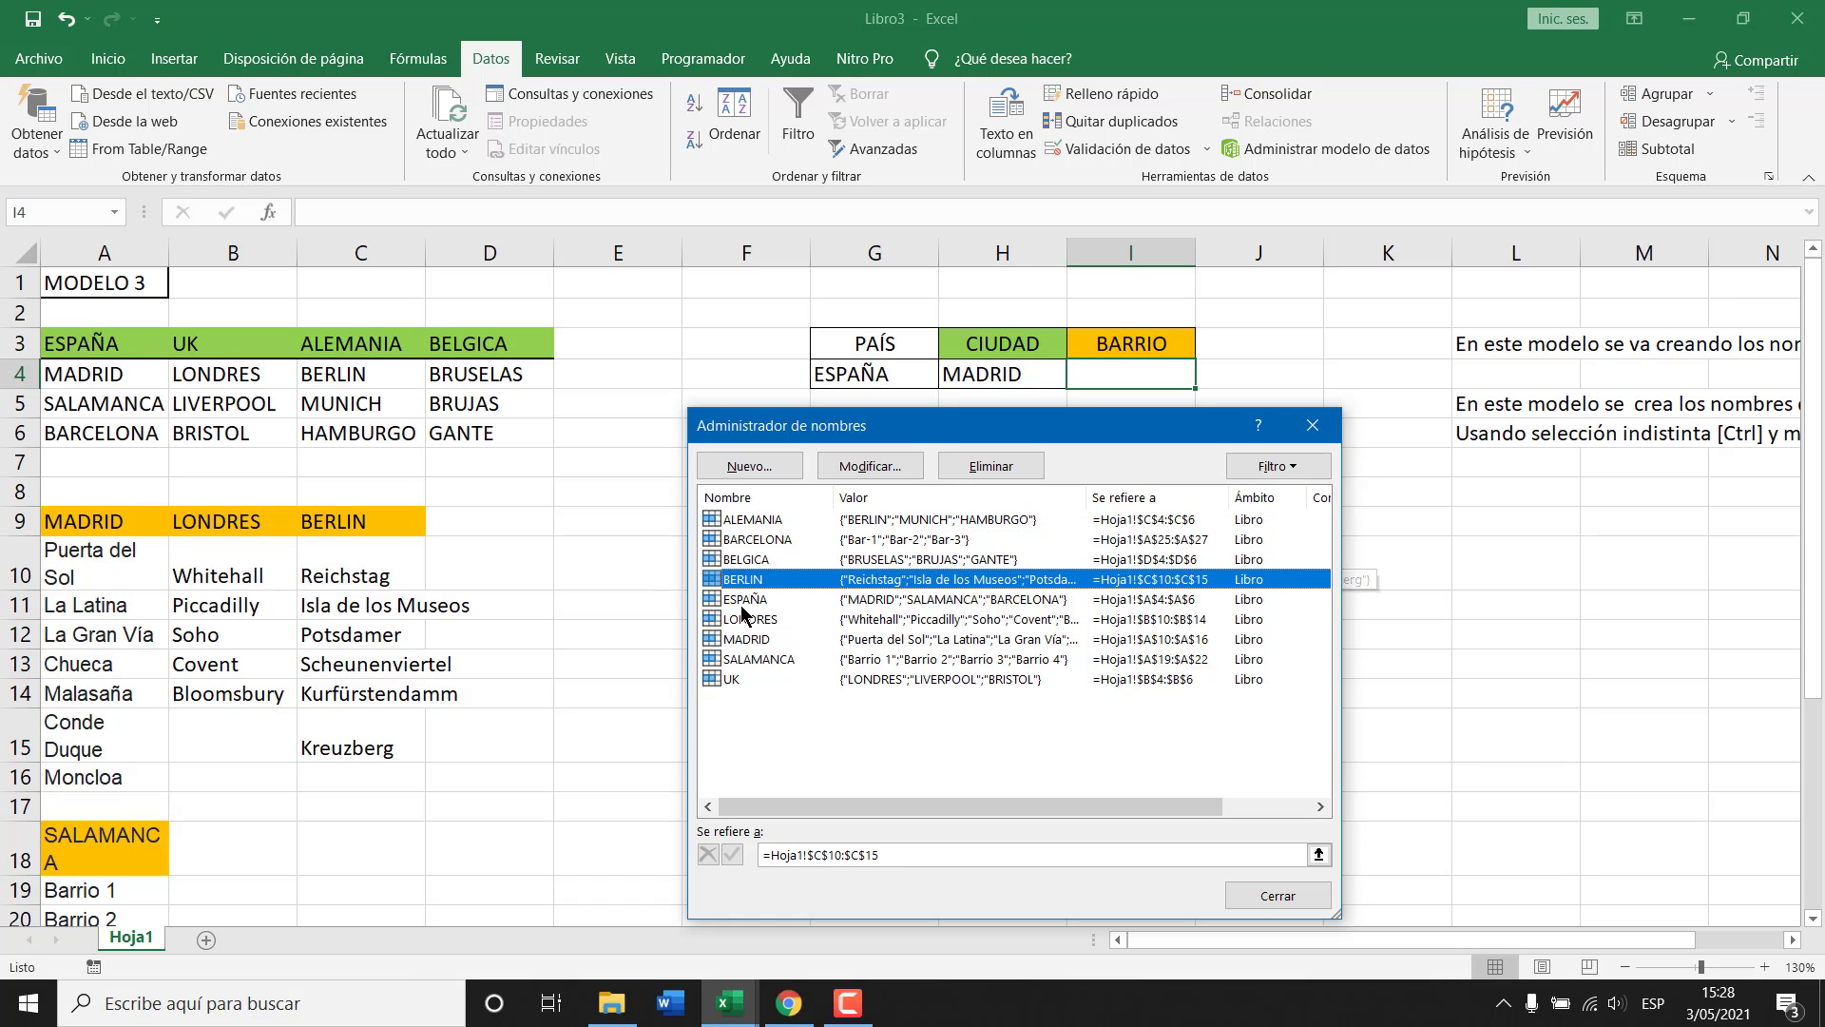
left_click(748, 601)
left_click(758, 621)
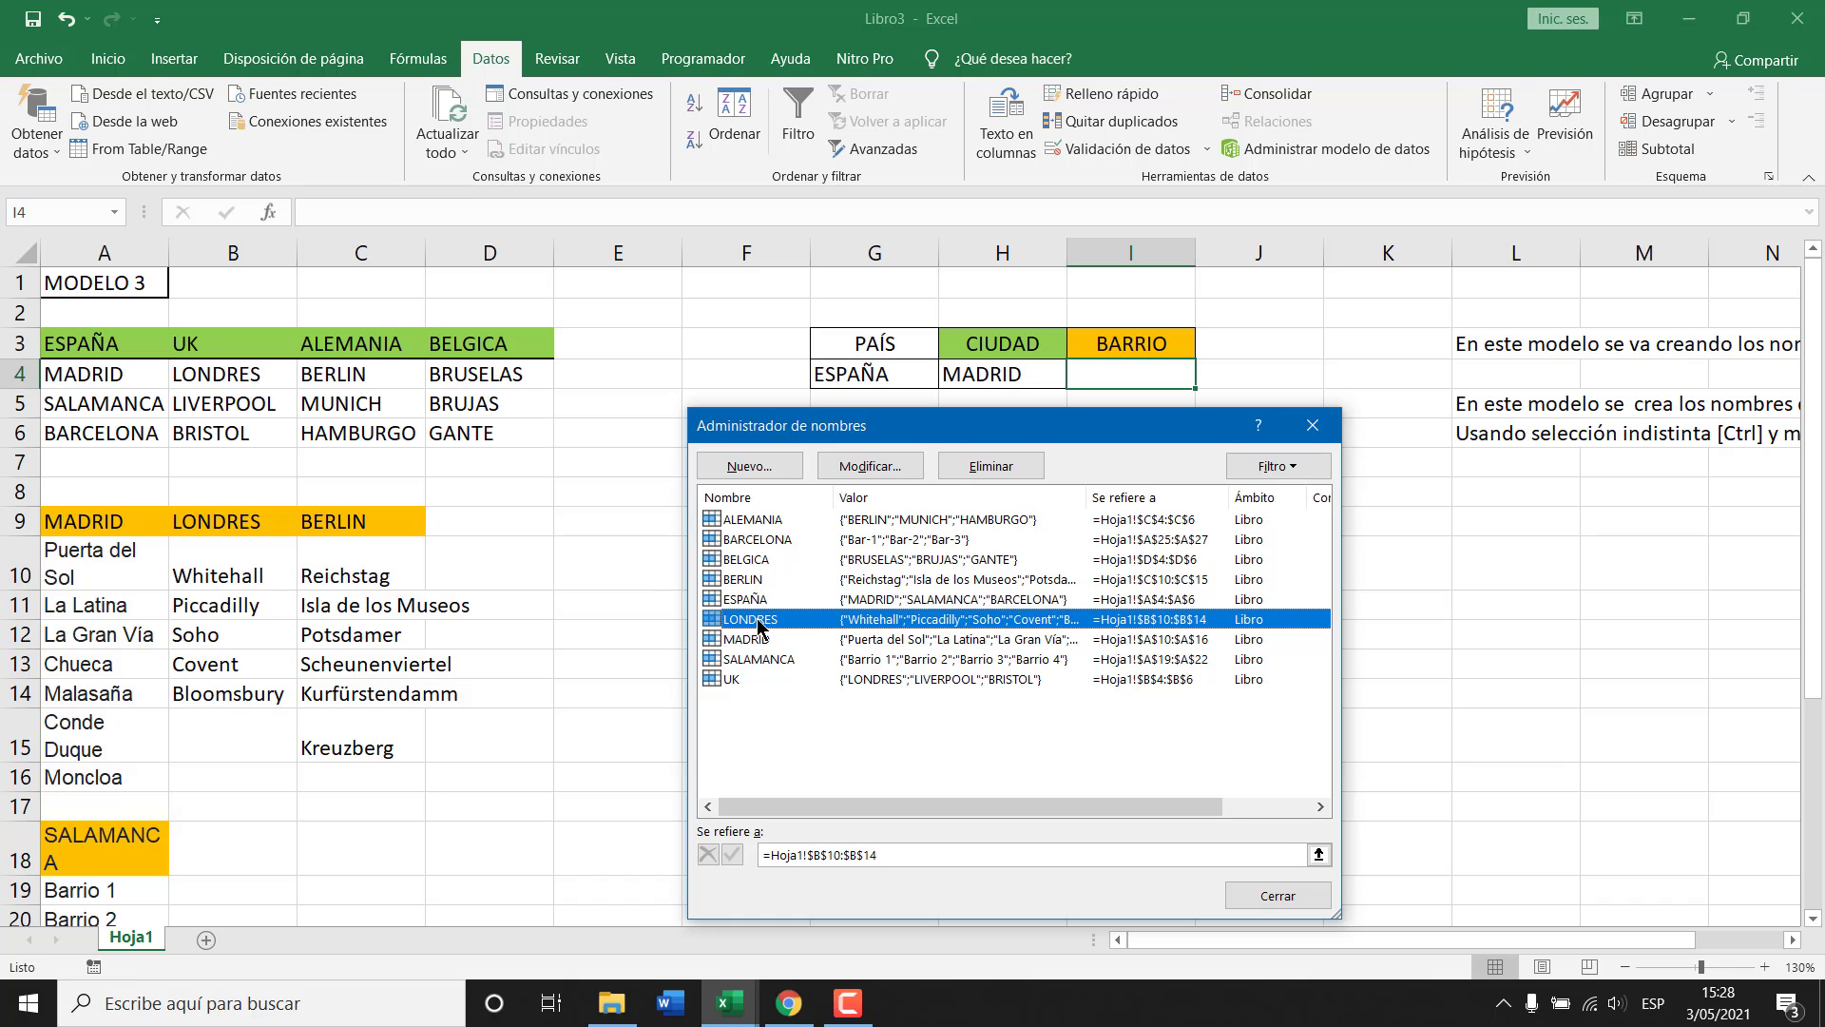
left_click(760, 641)
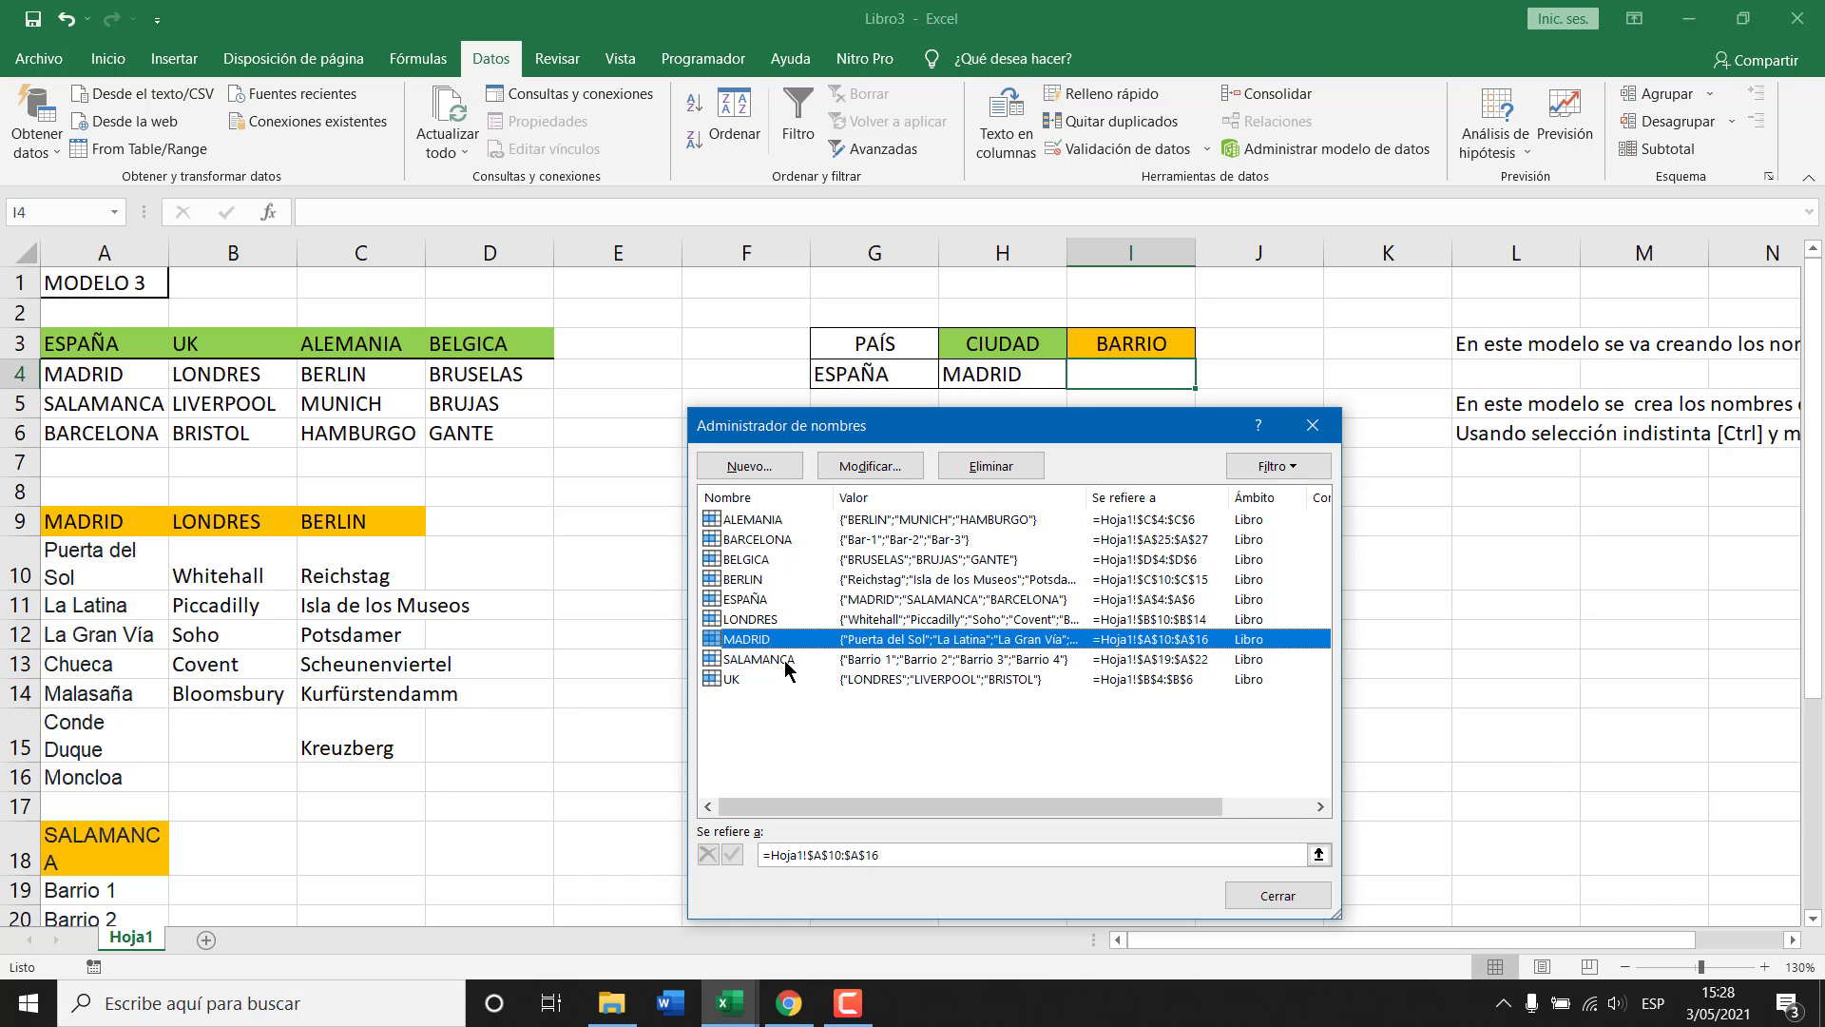
left_click(785, 663)
left_click(742, 680)
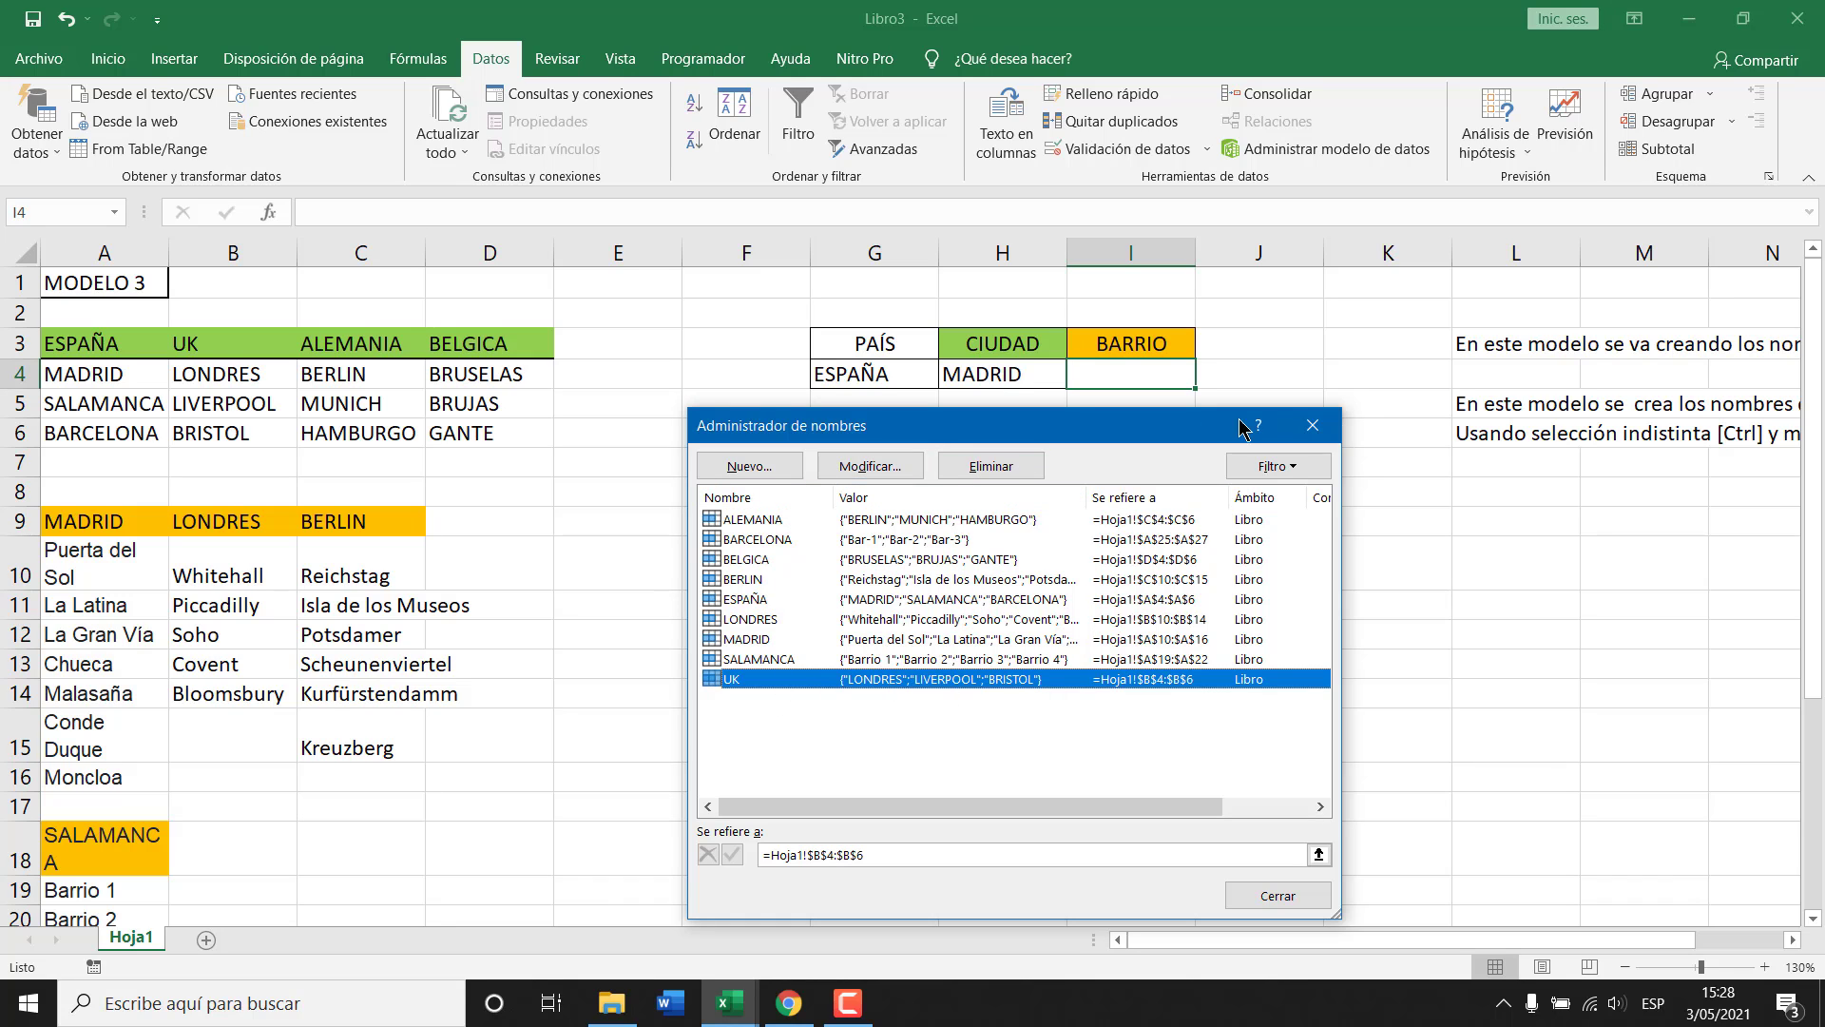
left_click(1328, 432)
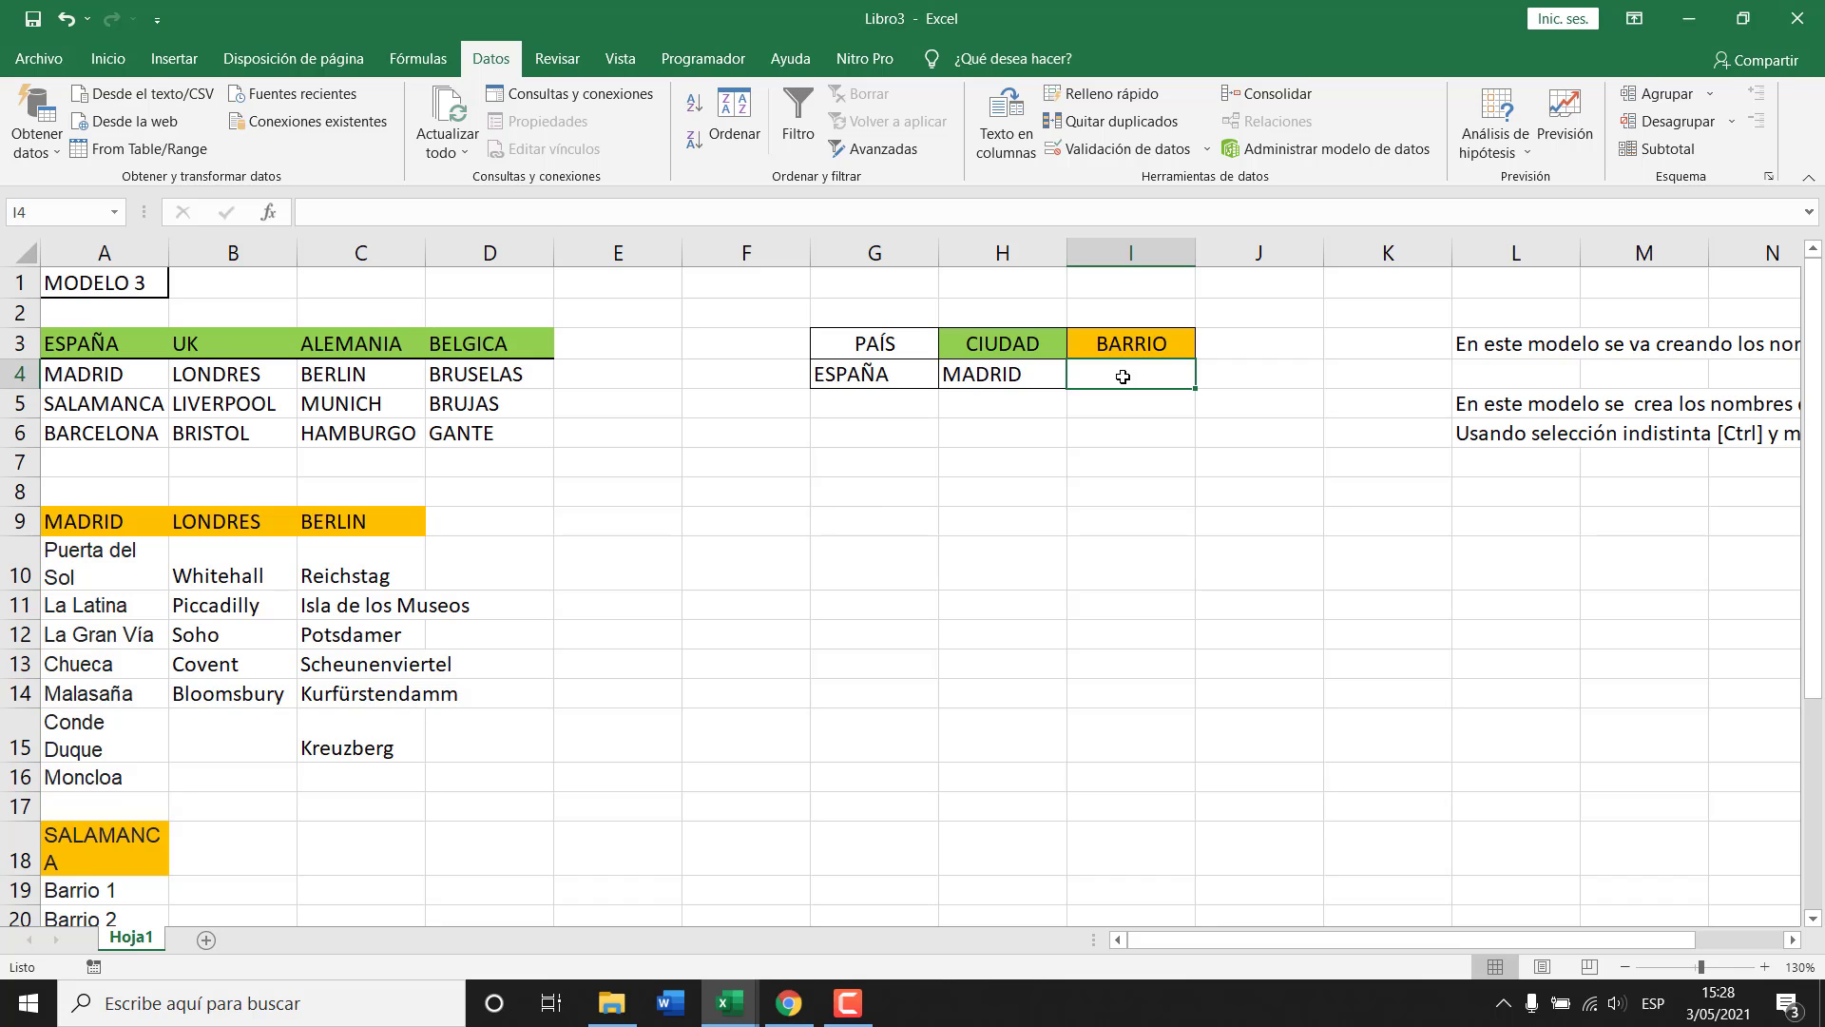
Give I4 a Lista data validation with source =INDIRECTO($H$4).
left_click(1089, 154)
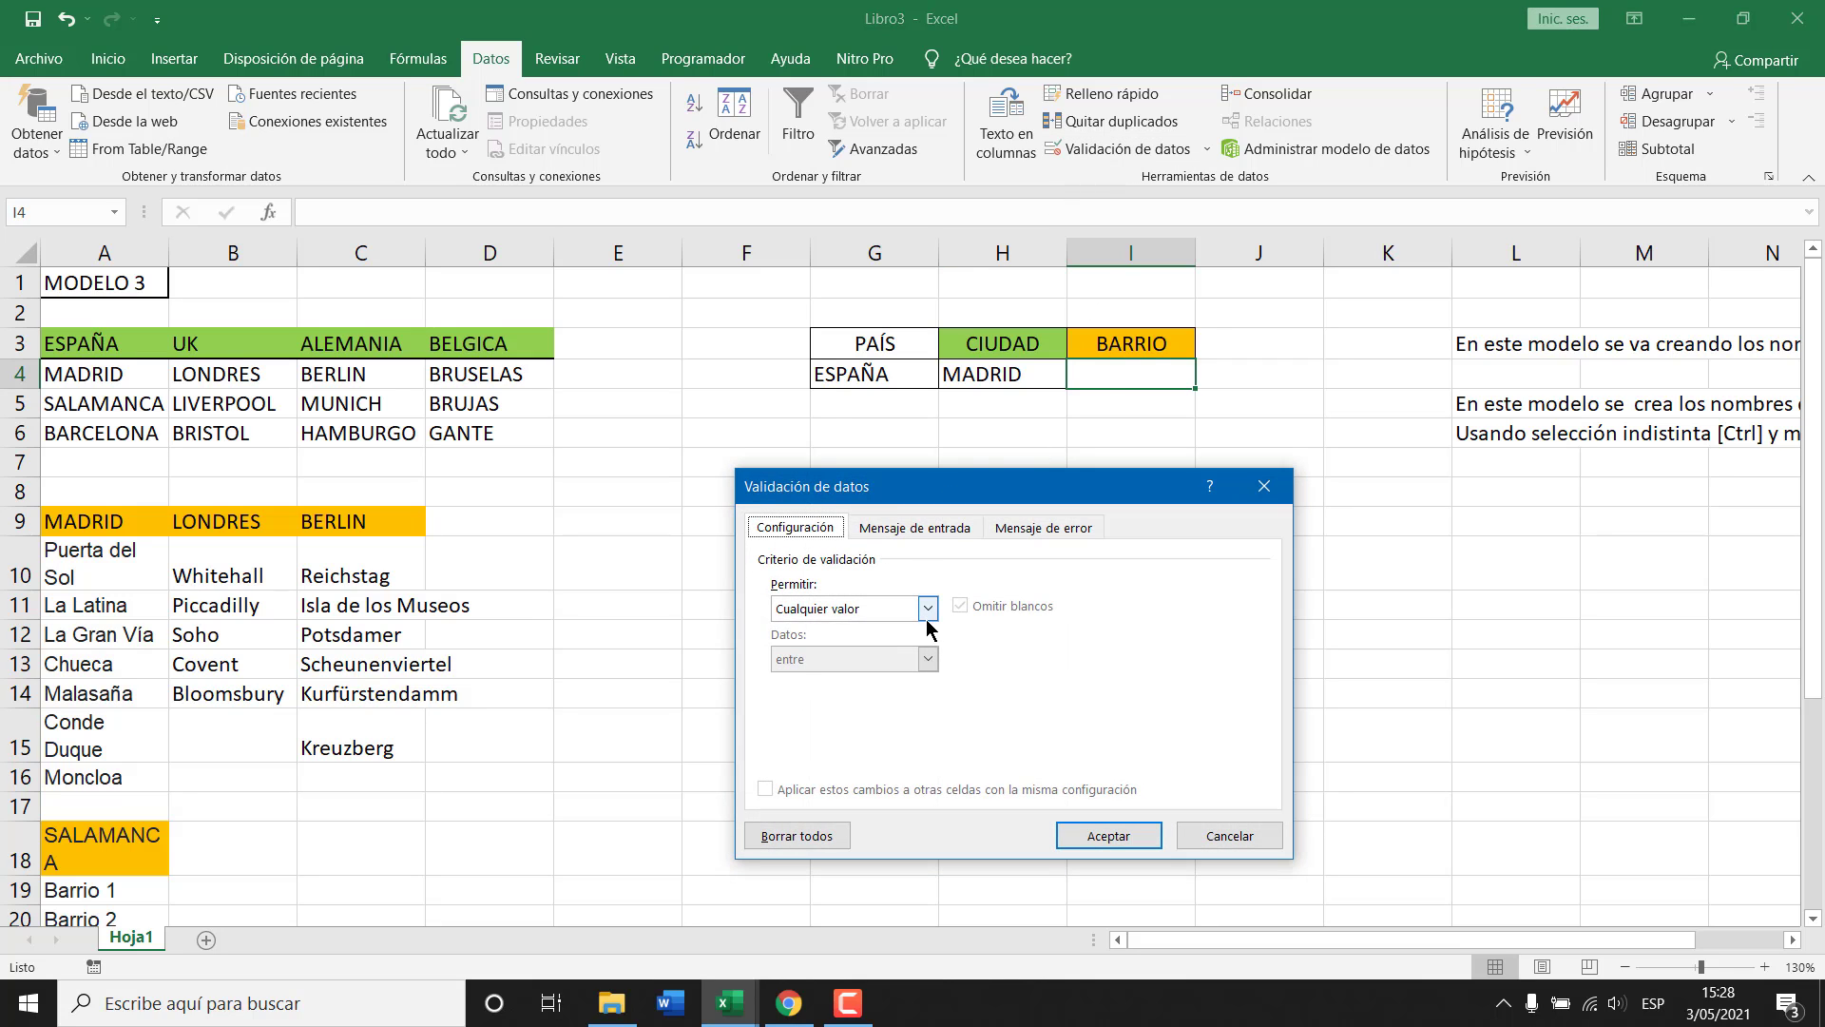
left_click(927, 609)
left_click(855, 673)
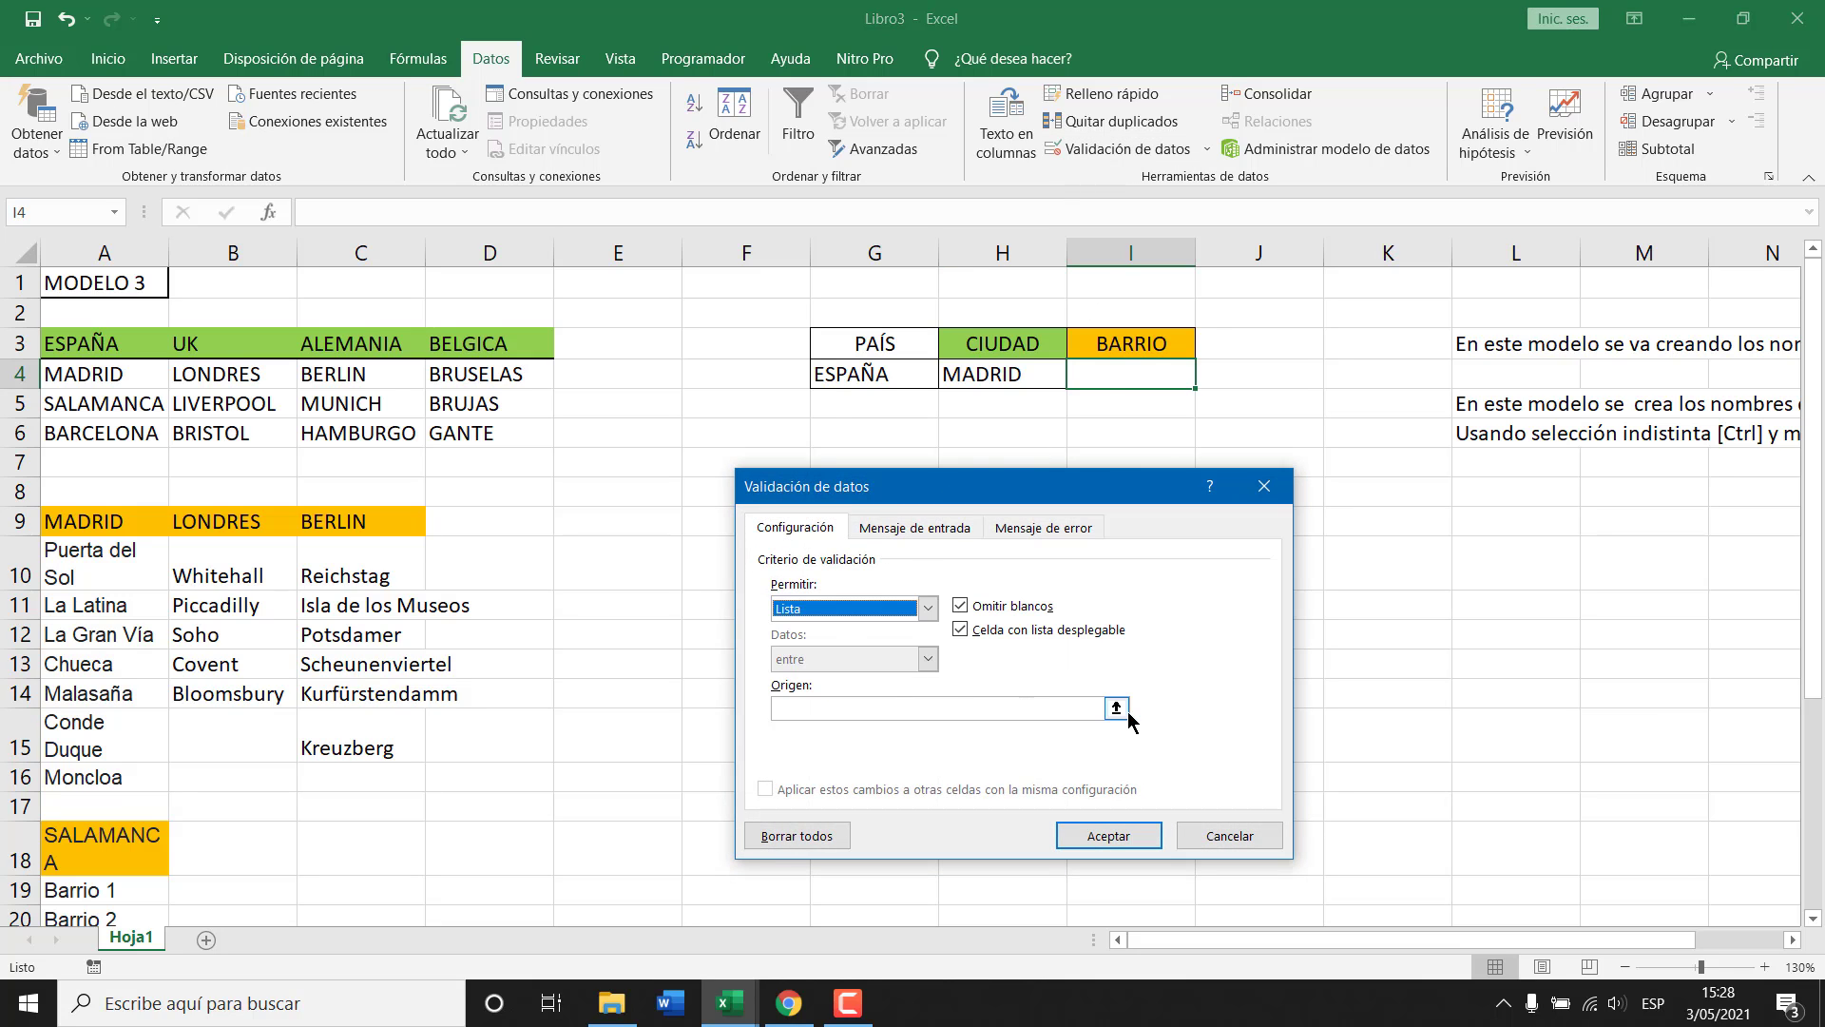
left_click(1012, 709)
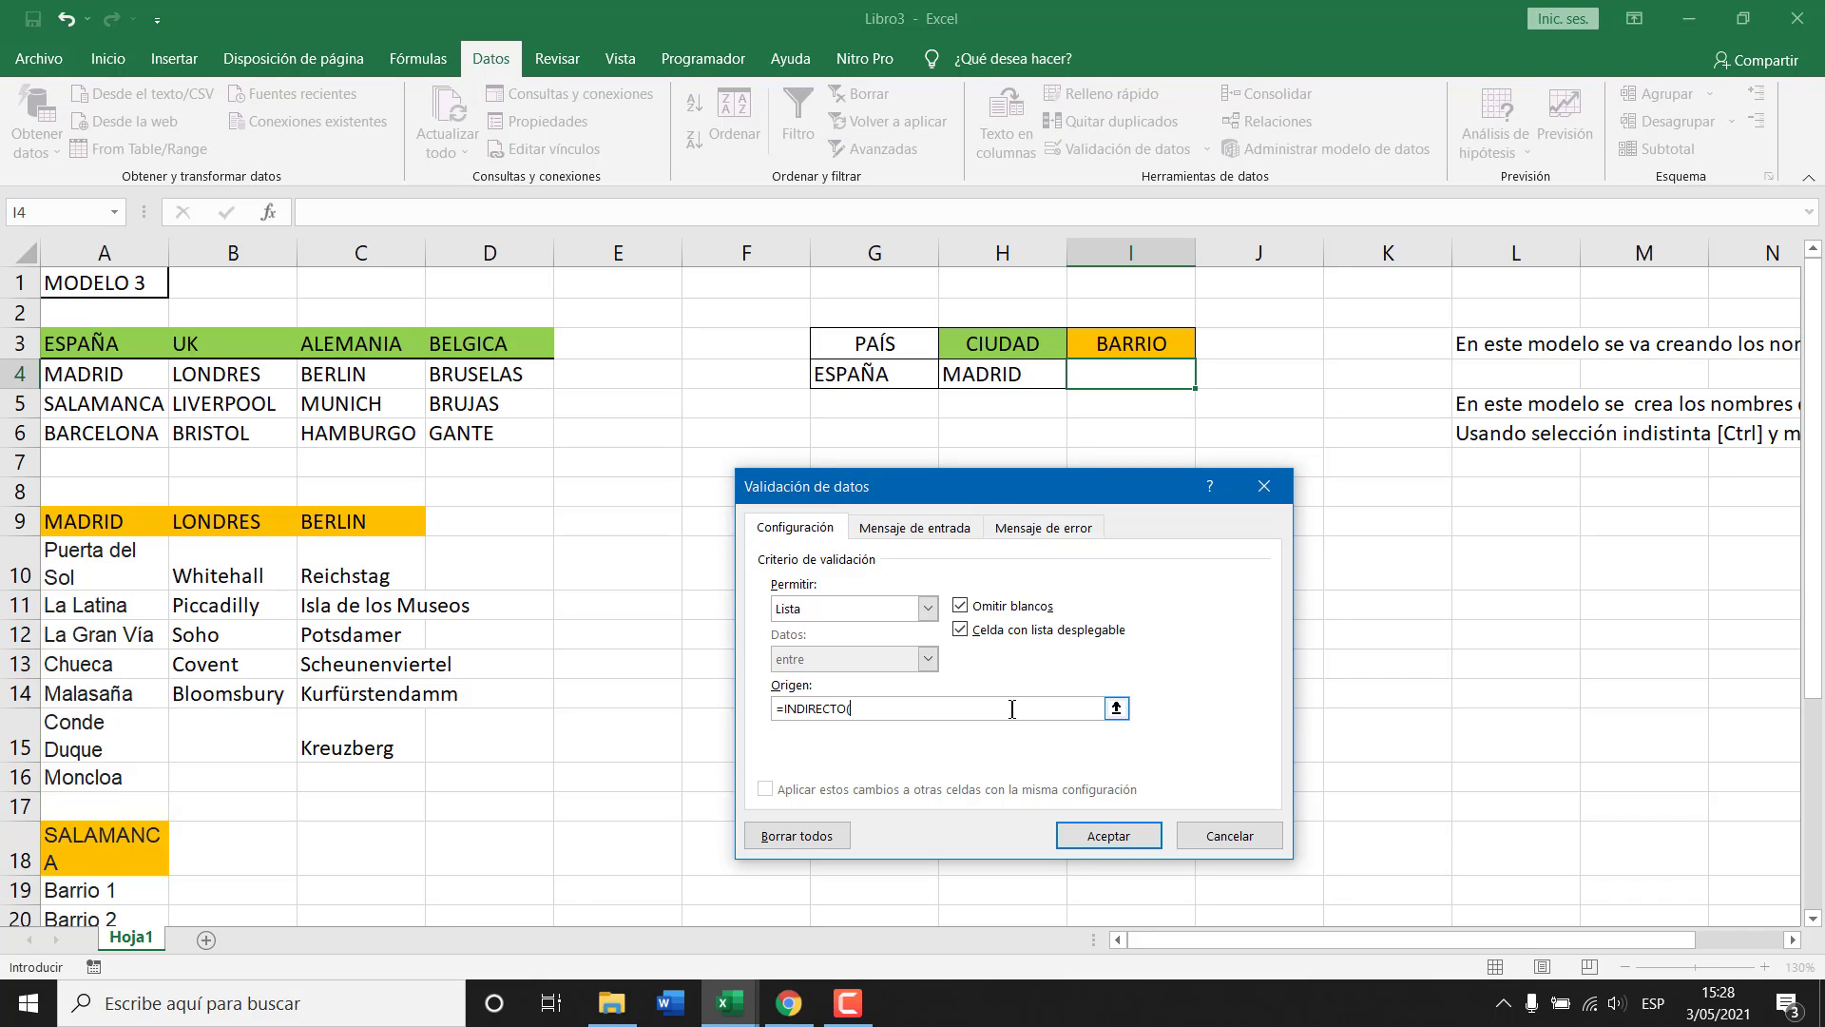
left_click(998, 371)
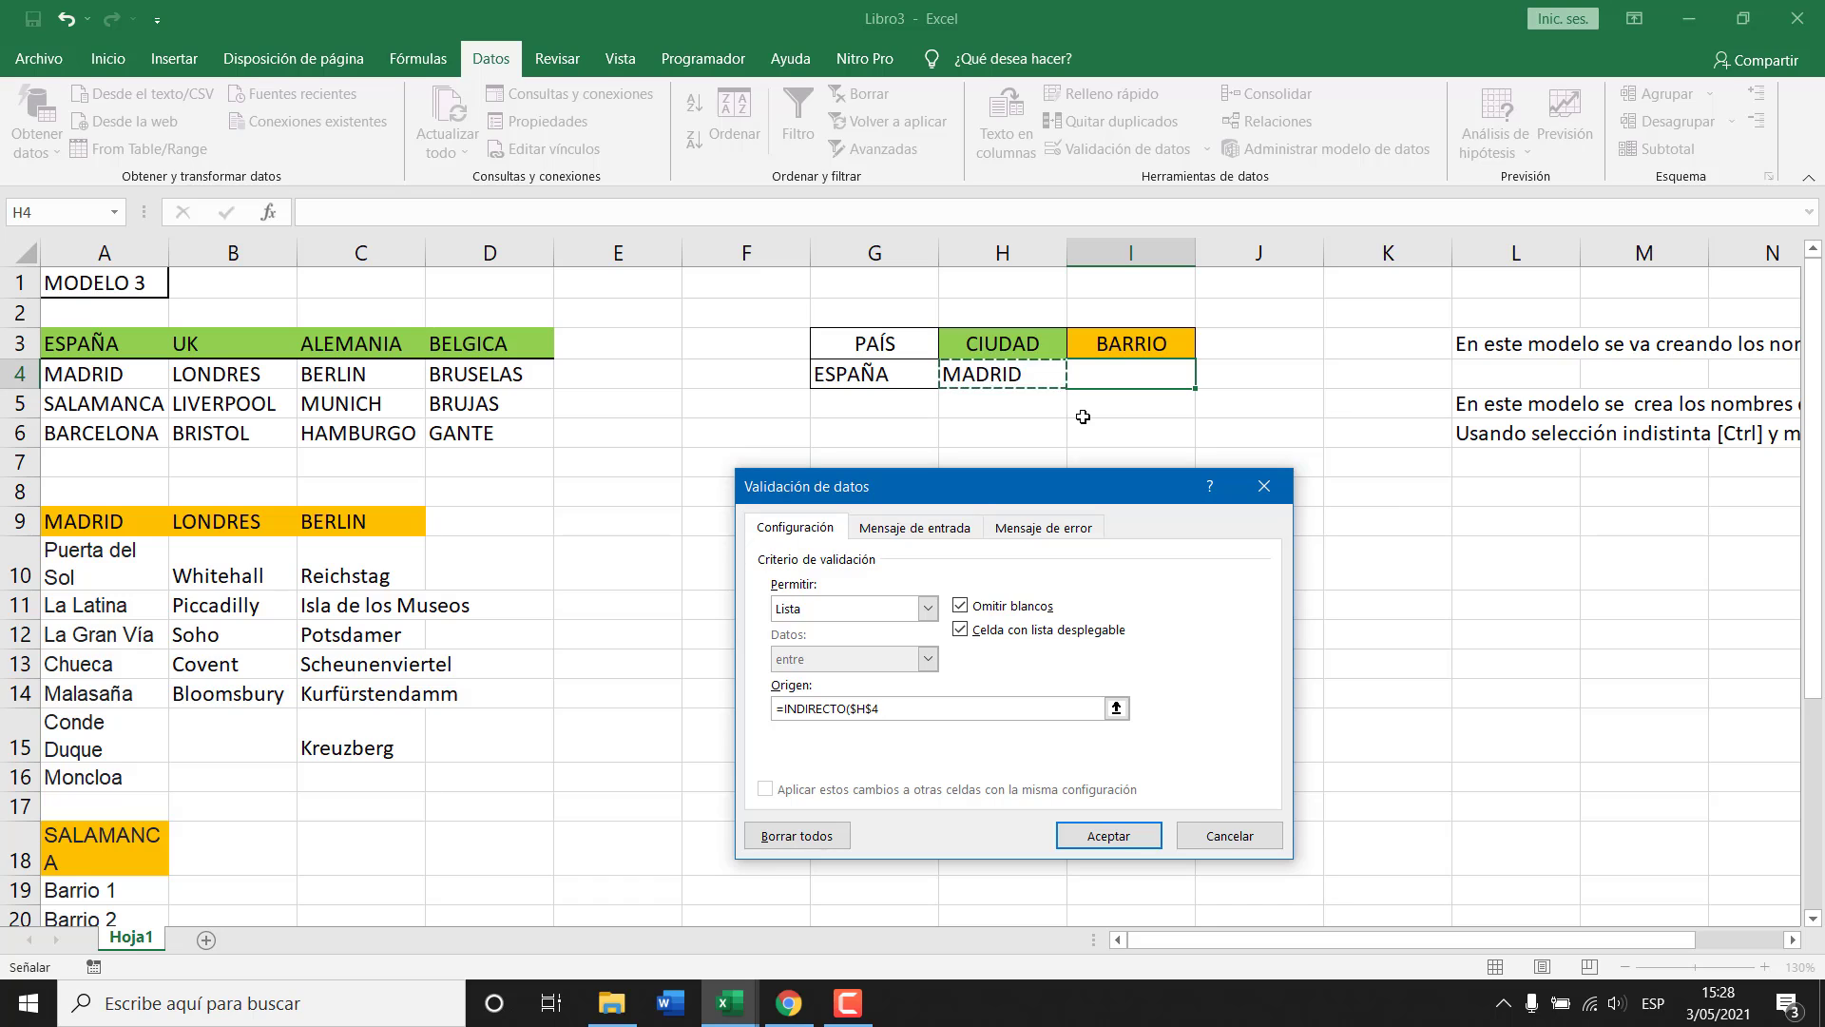
key("Return")
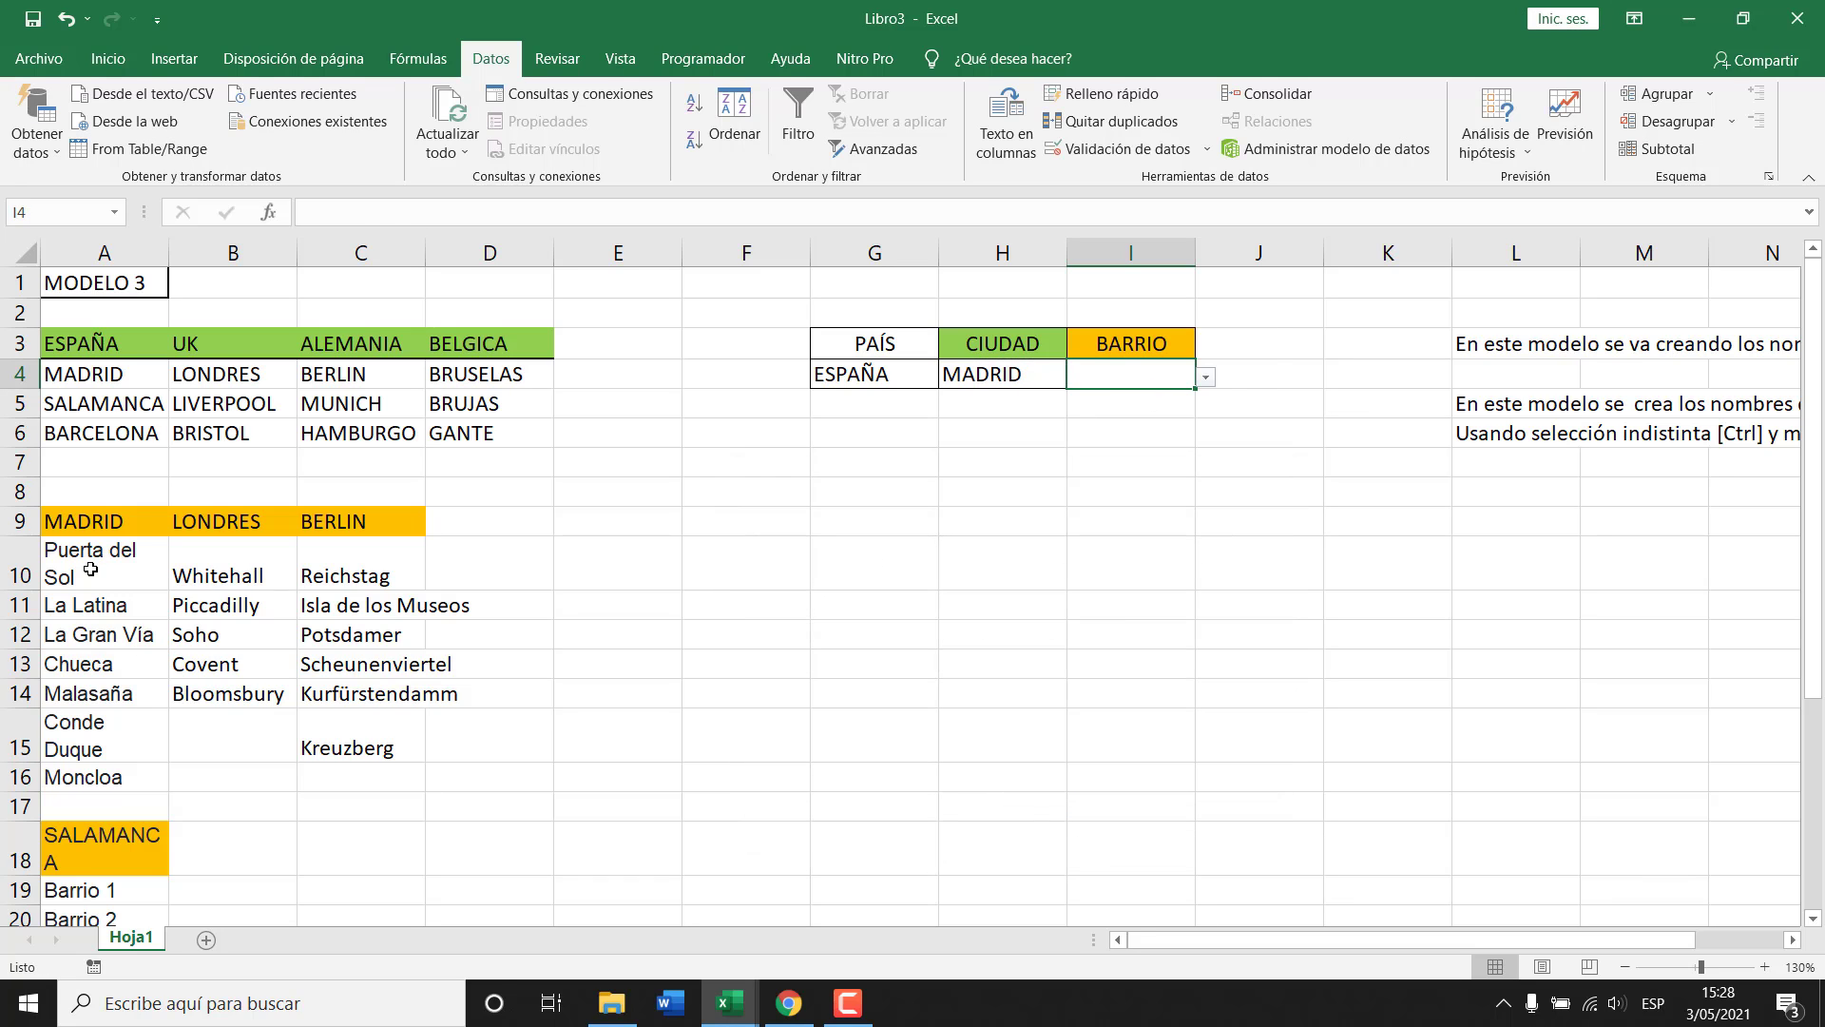
left_click_drag(90, 568, 80, 776)
Check I4's Madrid neighbourhood list and H4's city list without choosing.
left_click(1175, 375)
left_click(1205, 380)
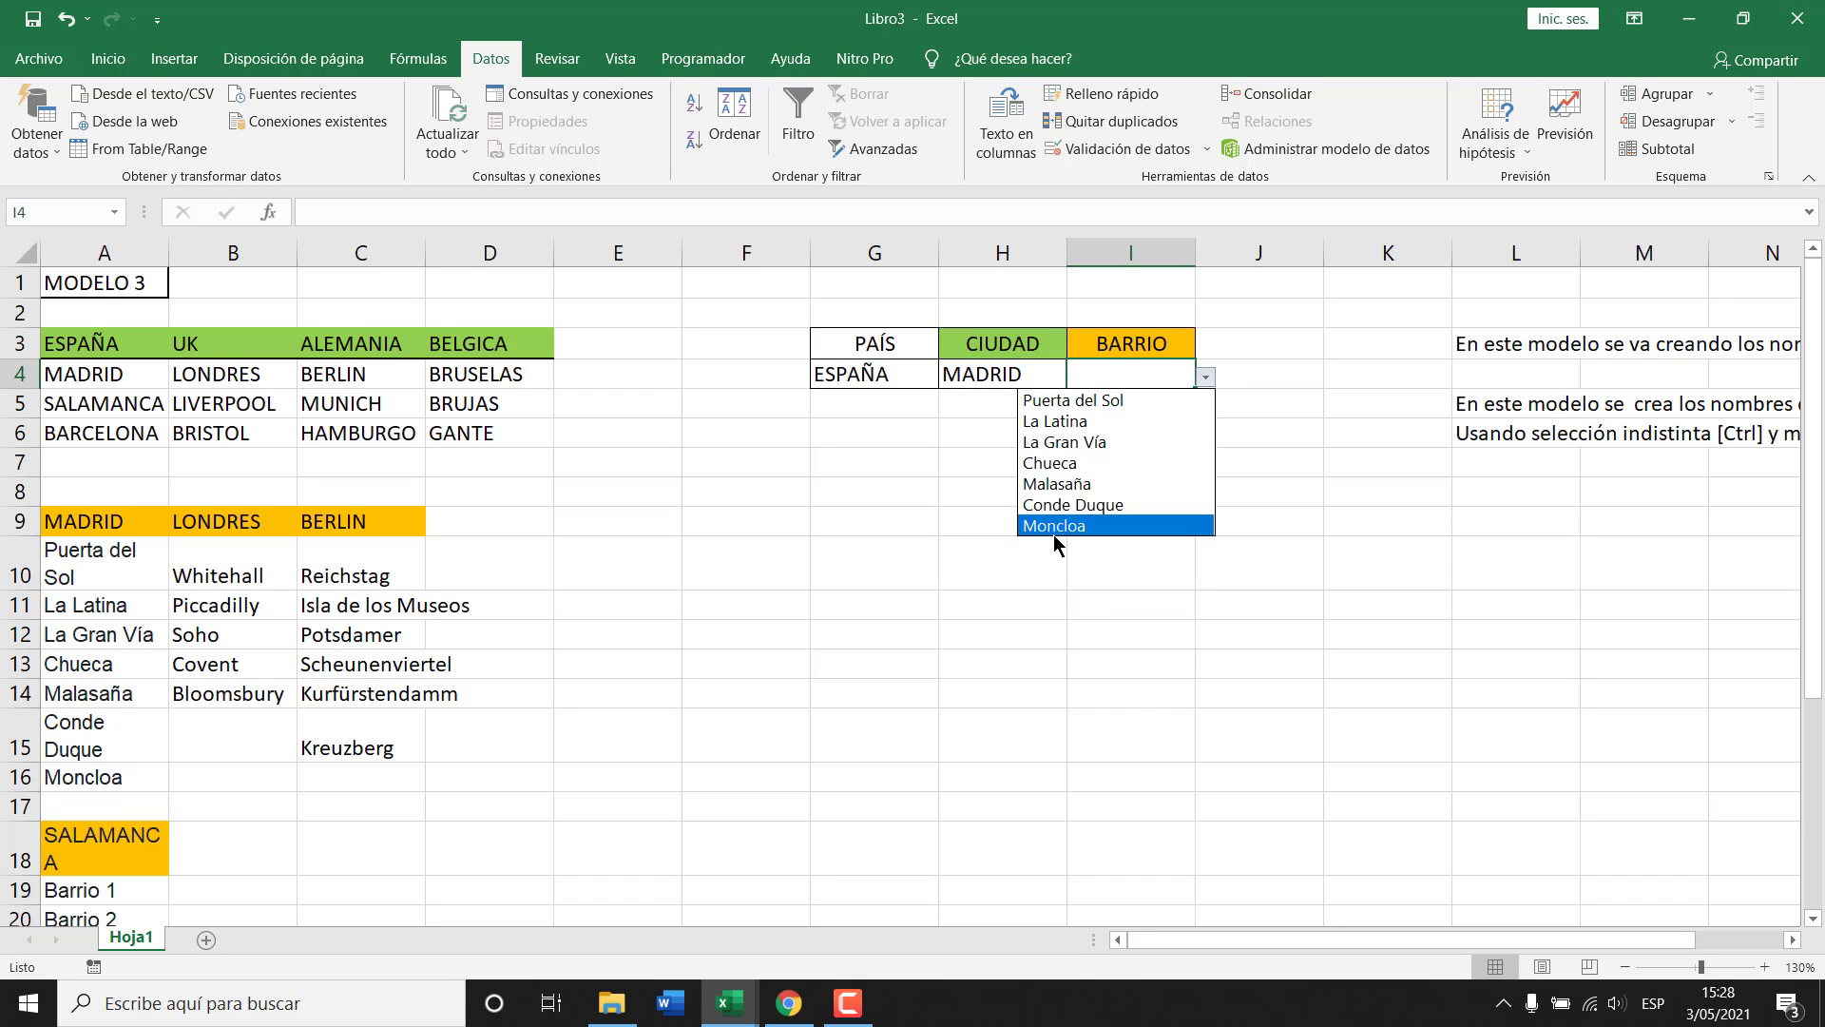
left_click(1018, 377)
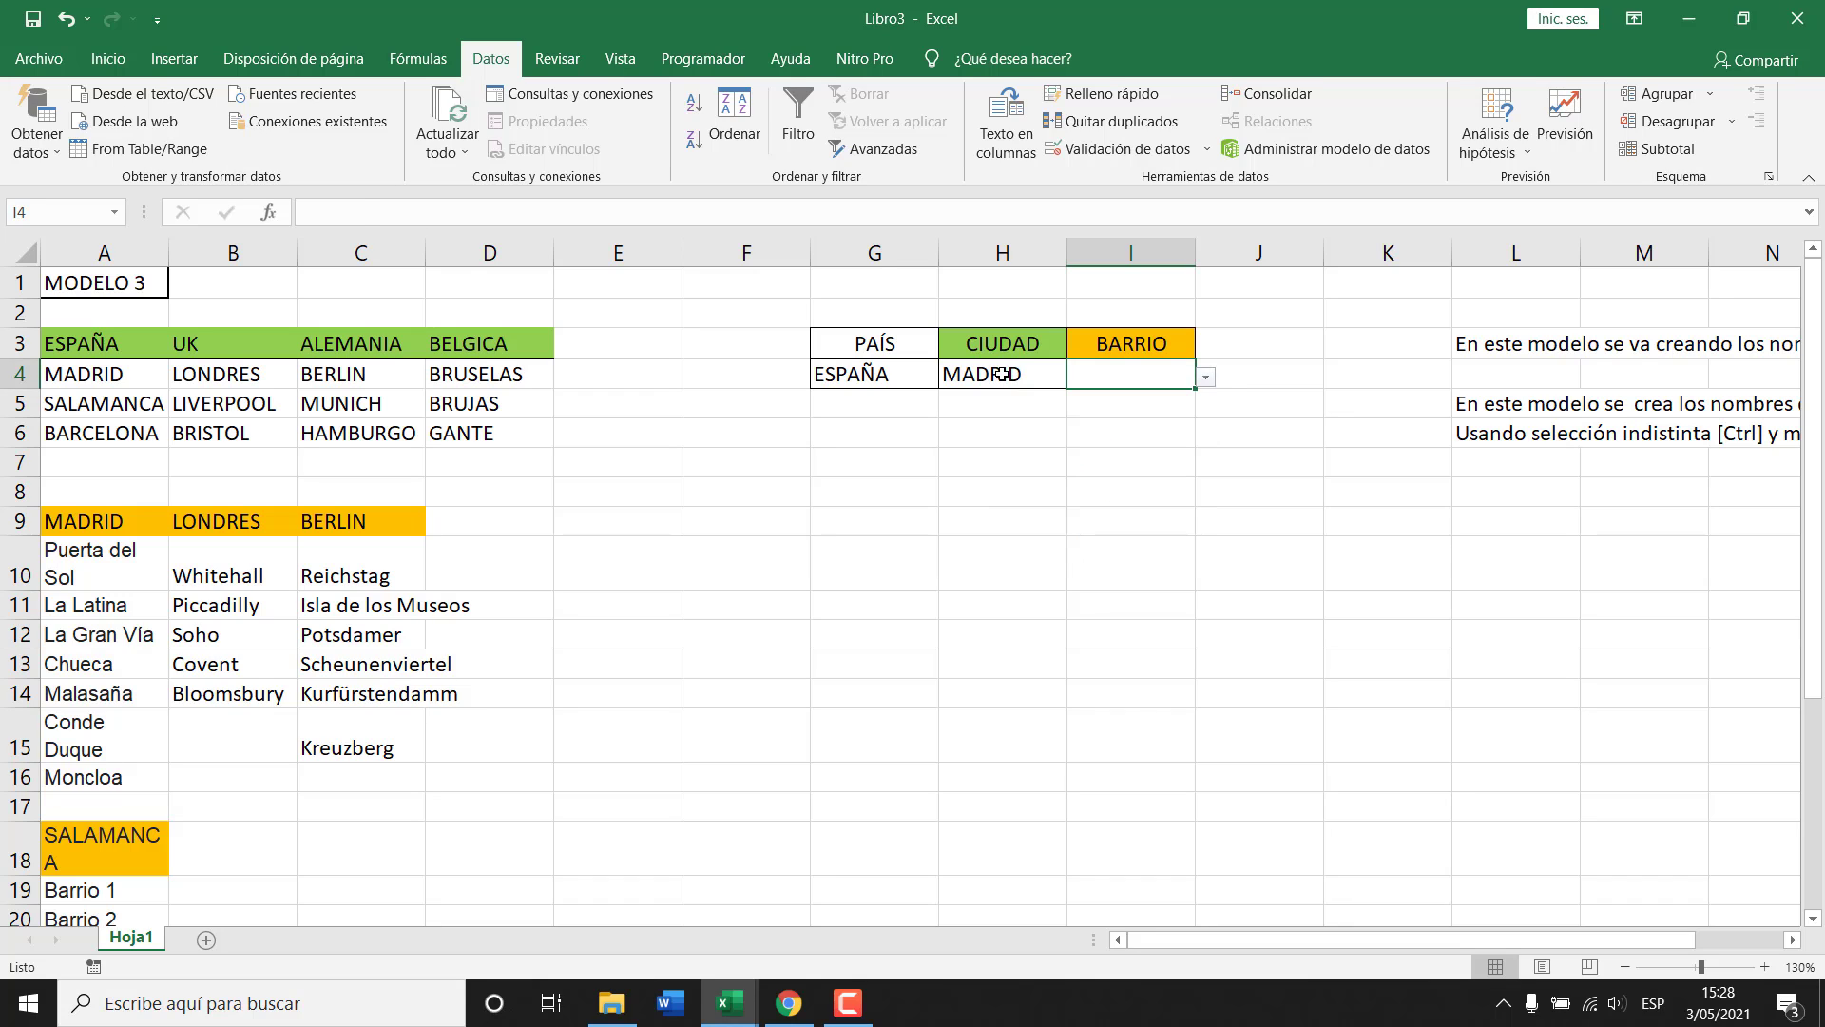
left_click(998, 372)
left_click(1077, 380)
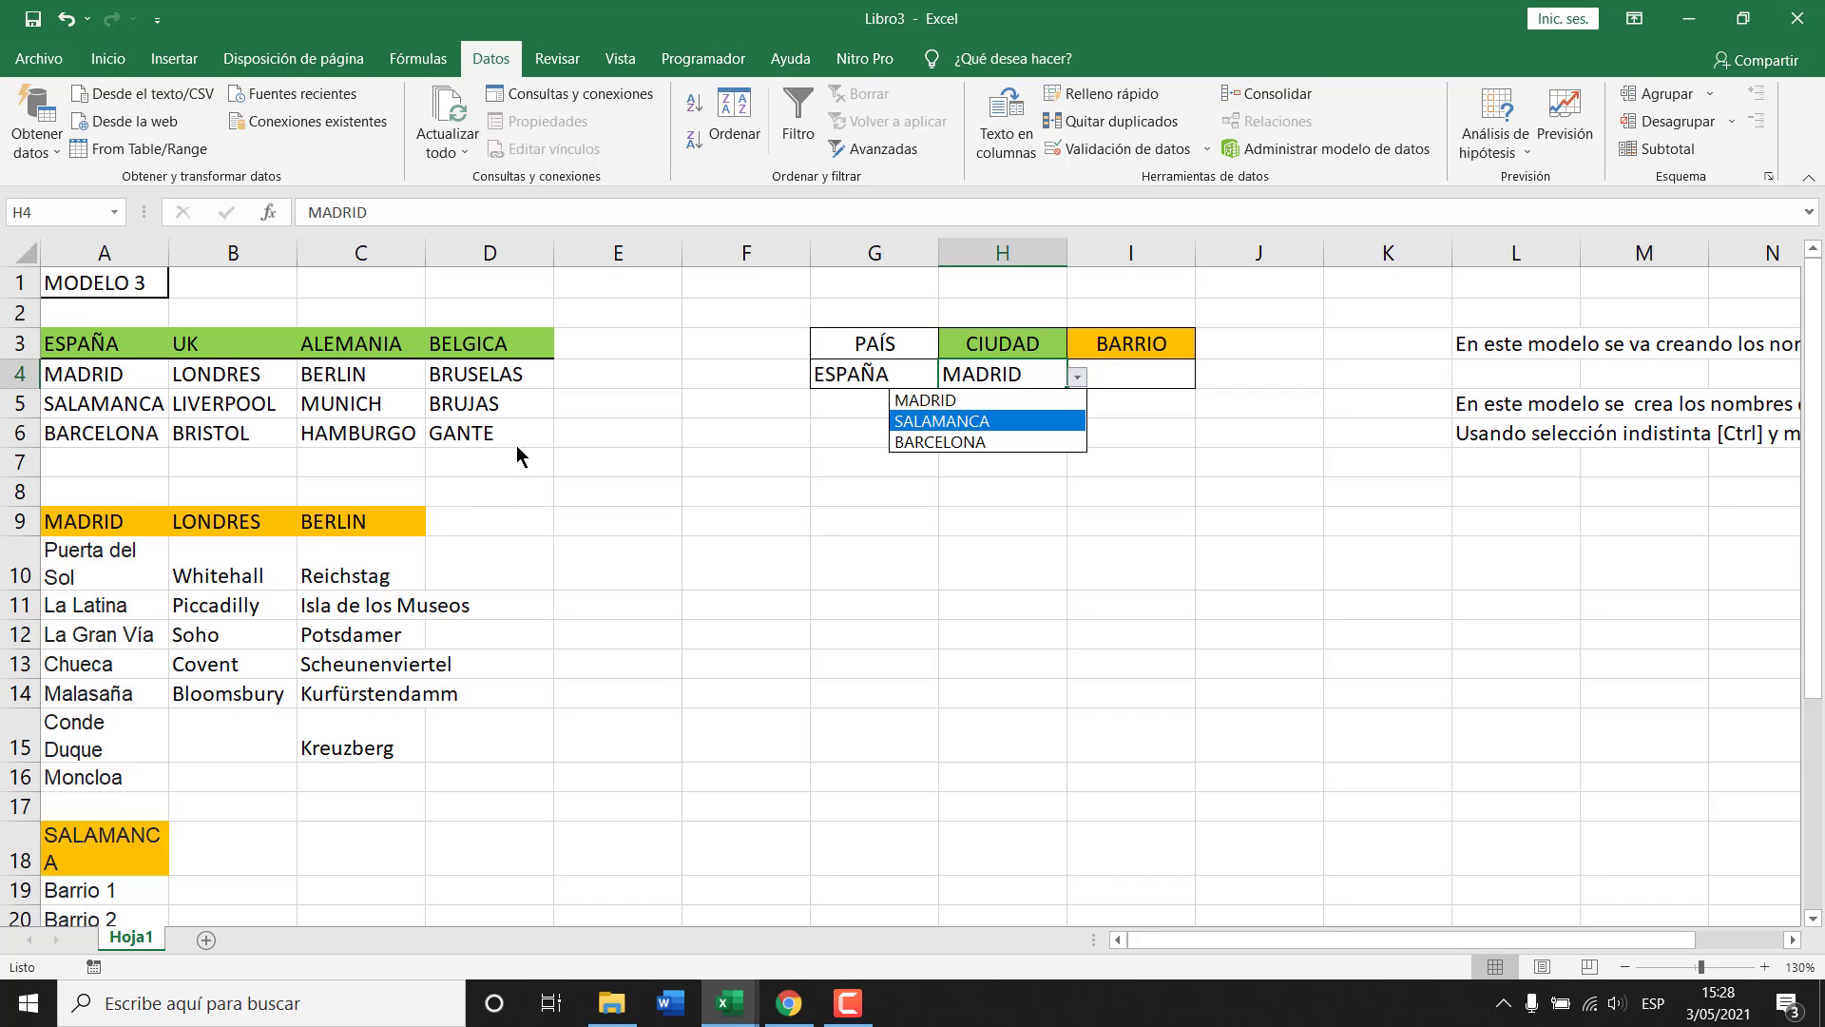
Set G4 to BELGICA and H4 to GANTE from their dropdowns.
left_click(871, 380)
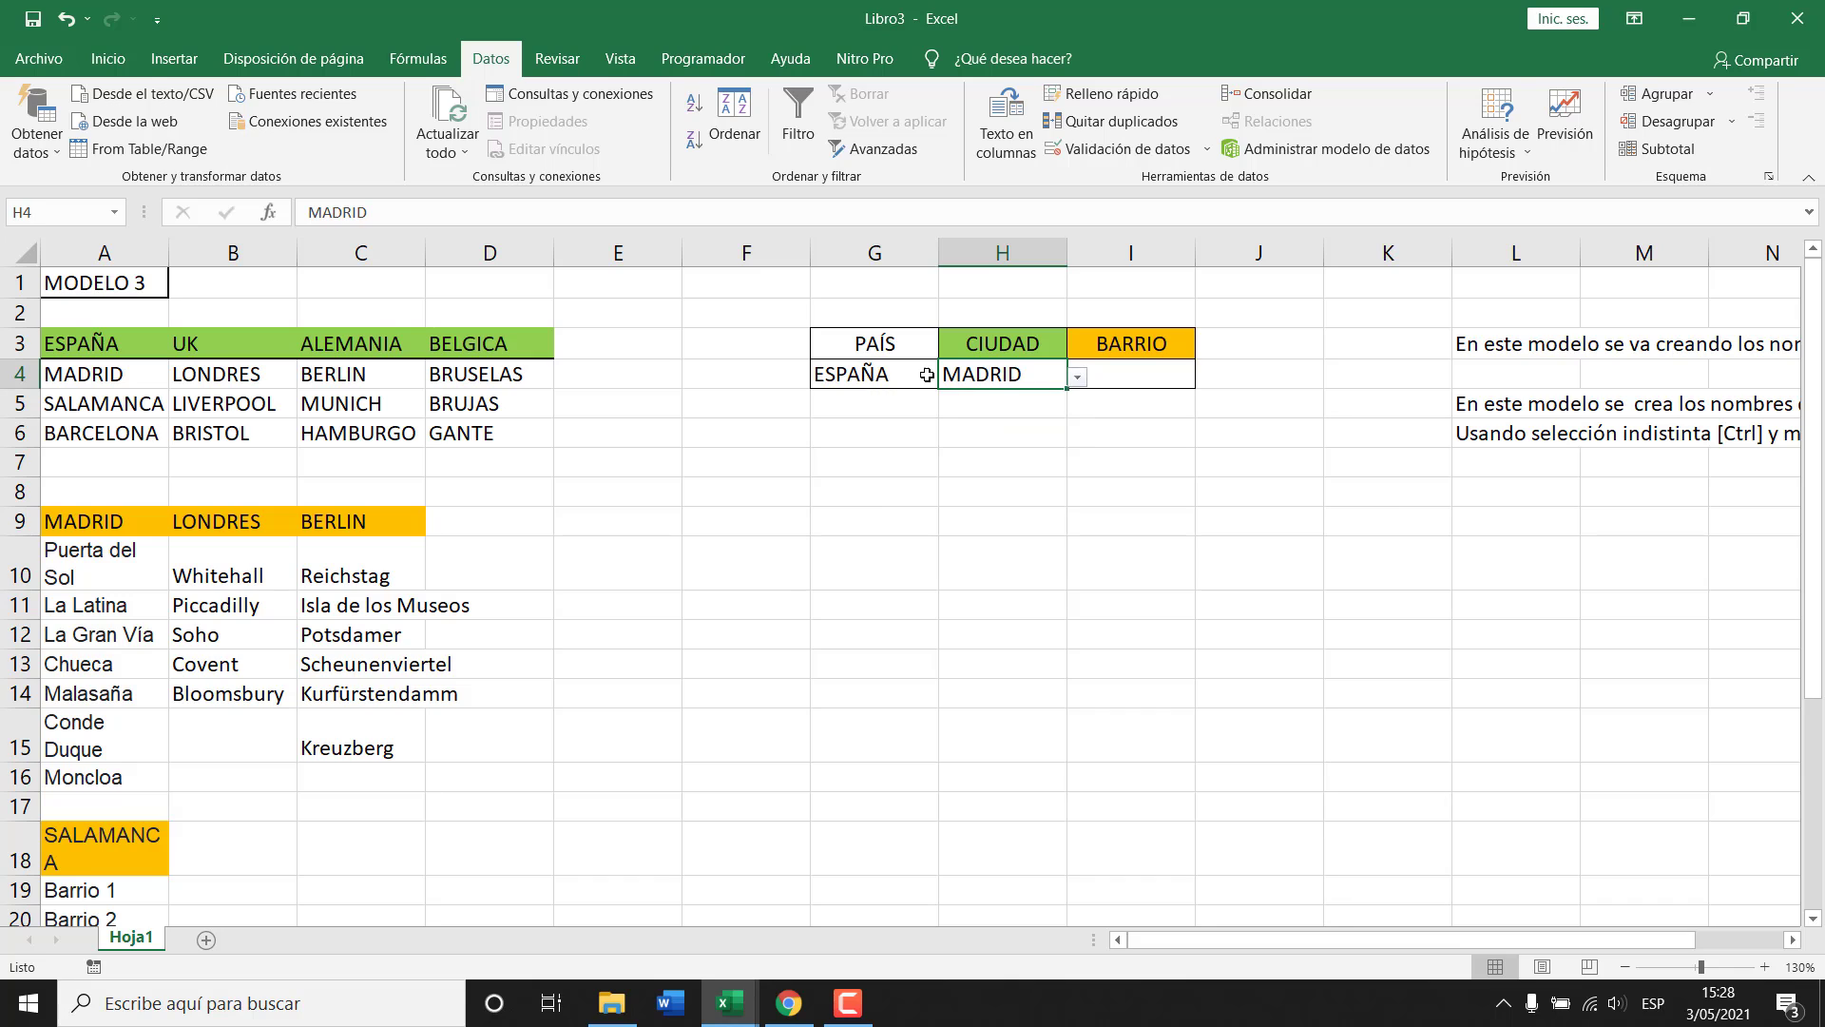
left_click(947, 379)
left_click(846, 463)
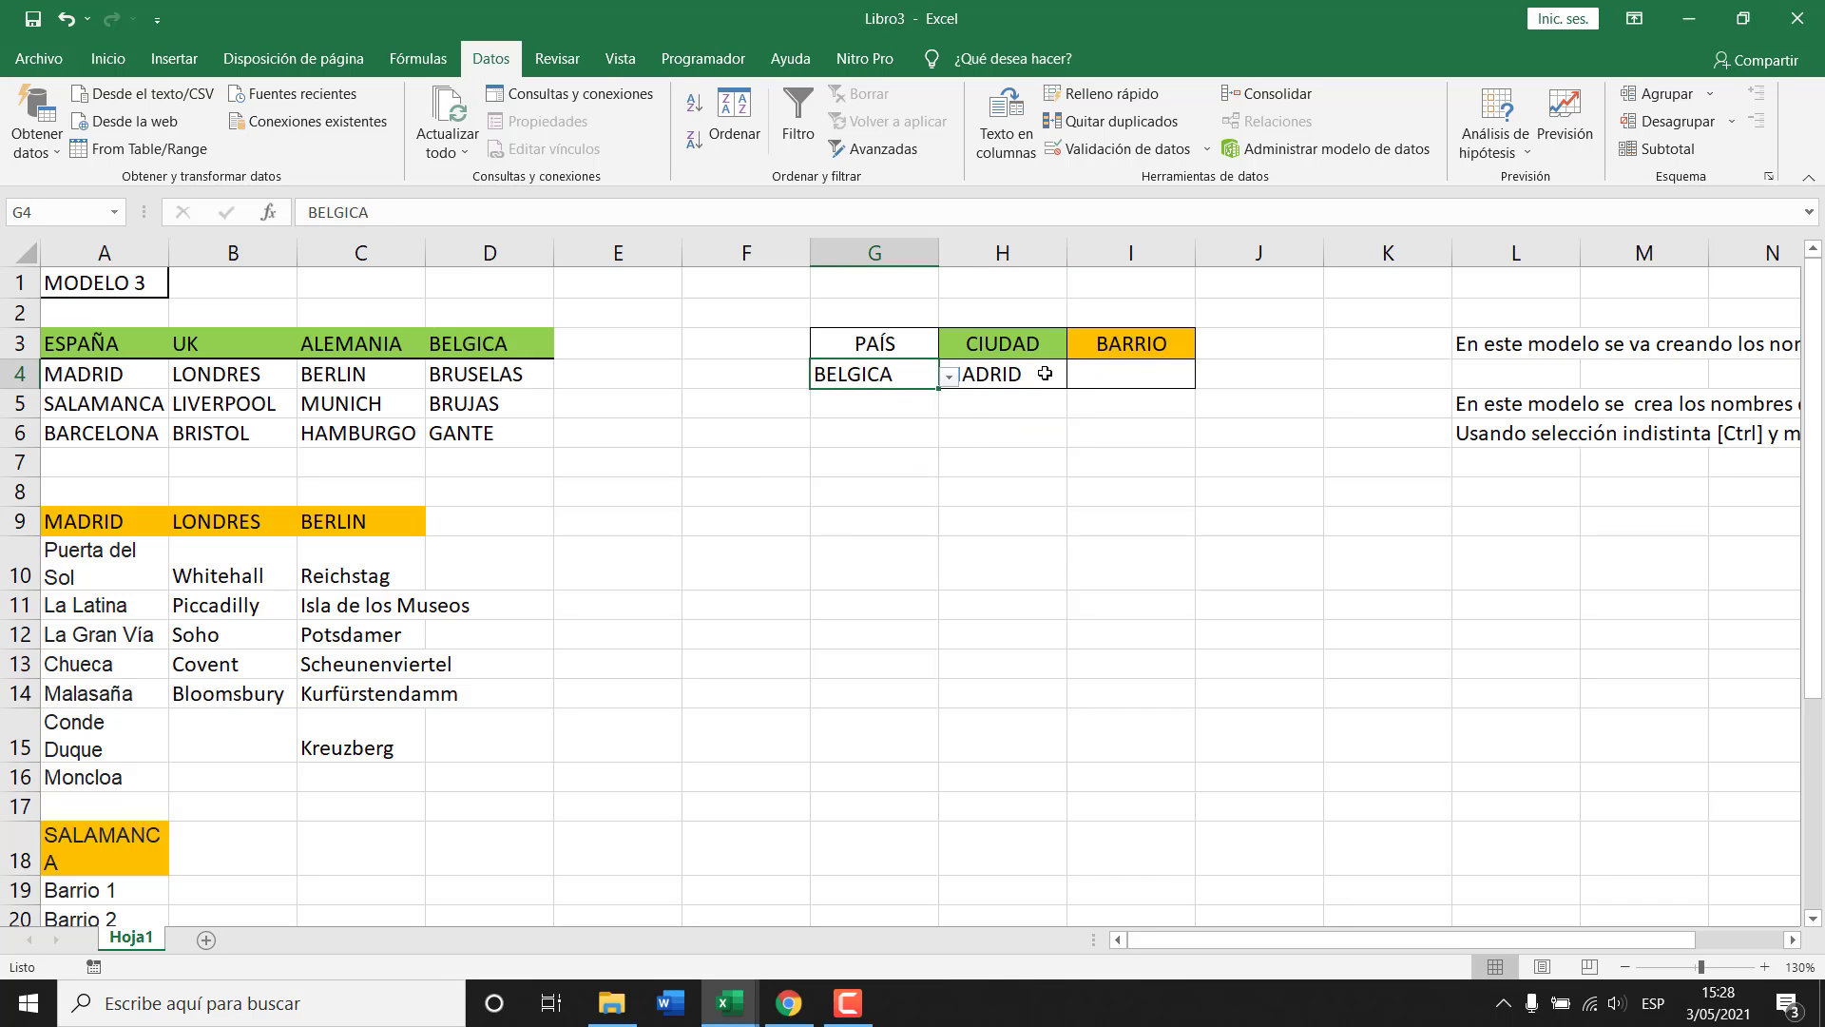
left_click(1045, 376)
left_click(1078, 379)
left_click(998, 440)
left_click(1129, 379)
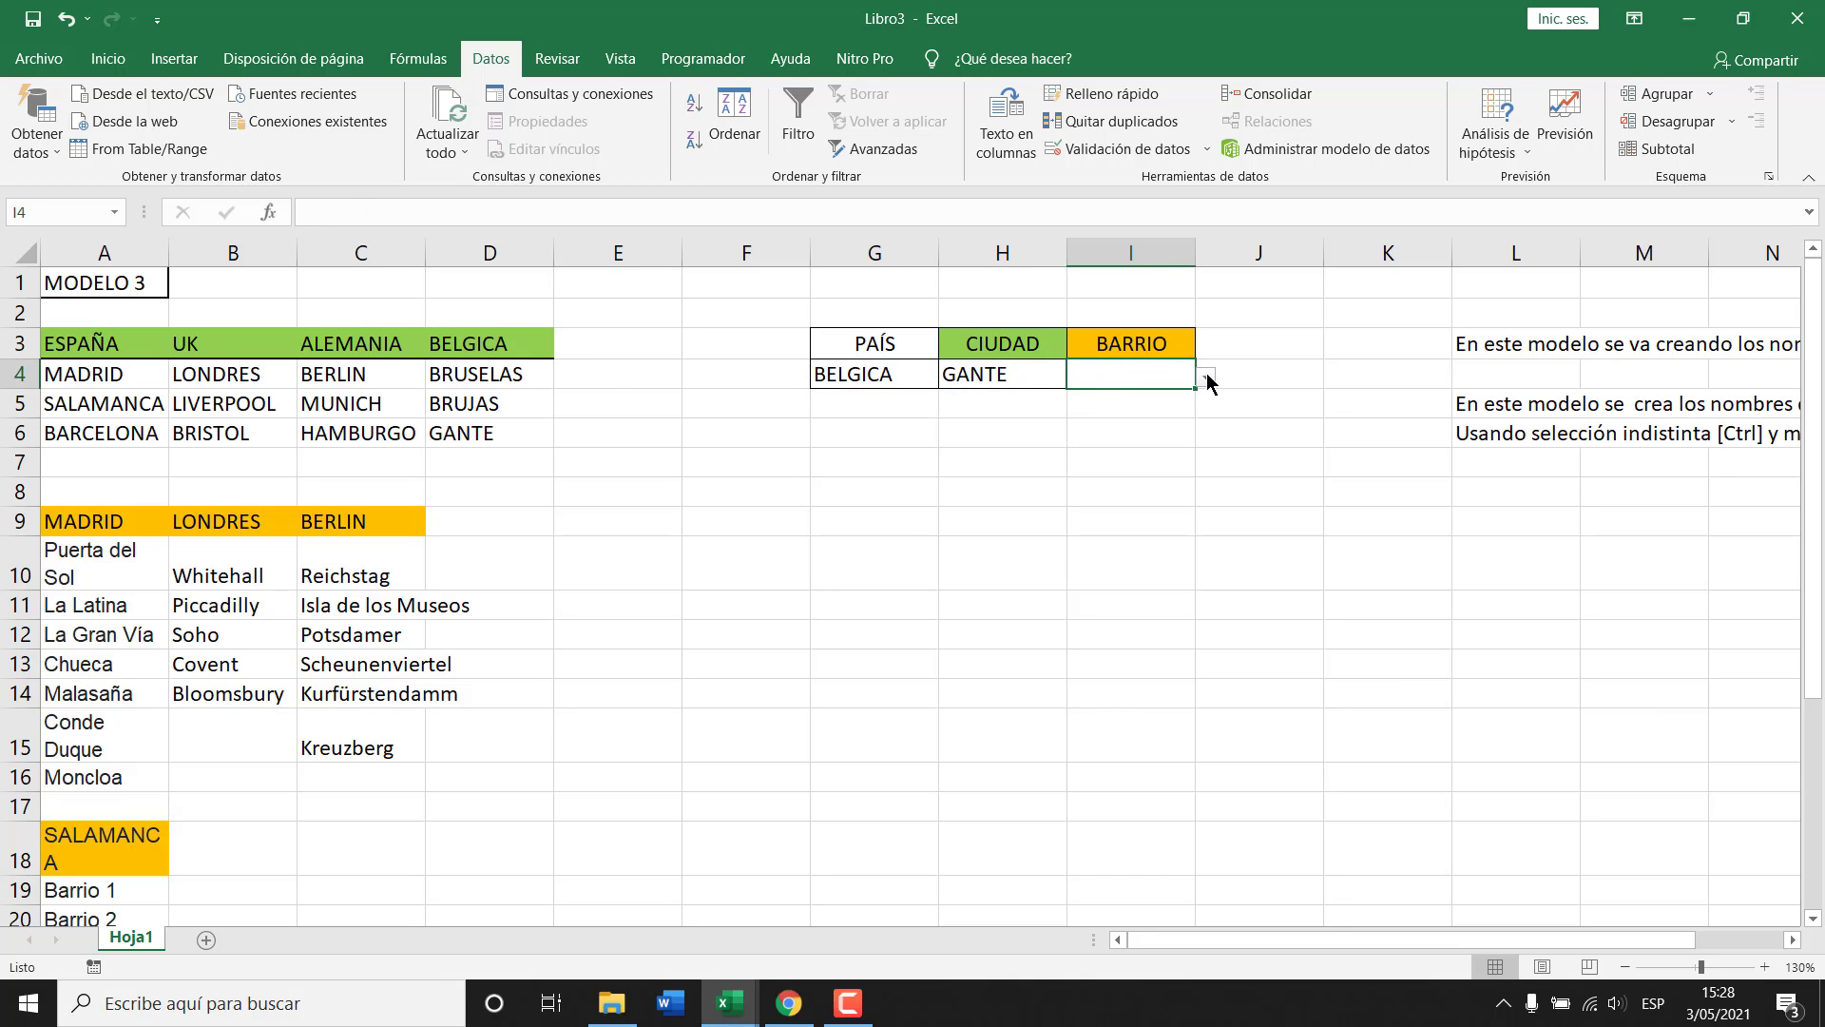
scroll(326, 685, "down", 5)
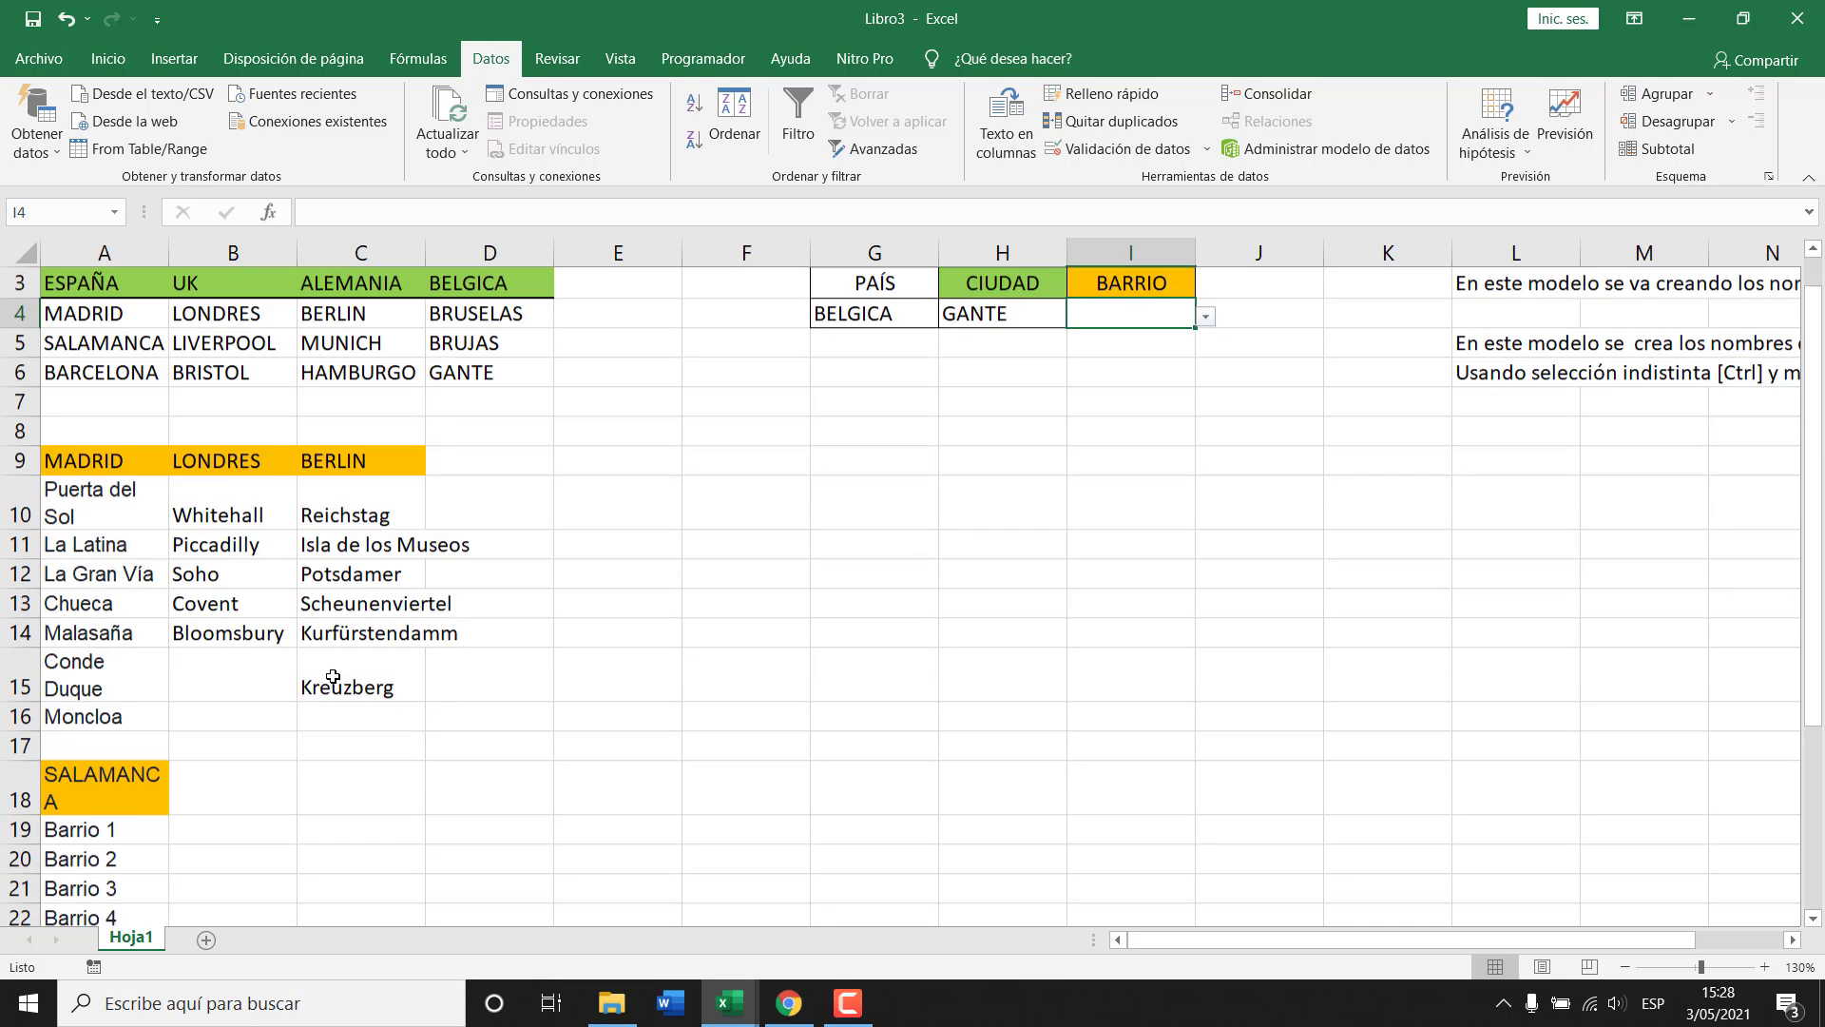
scroll(260, 684, "up", 2)
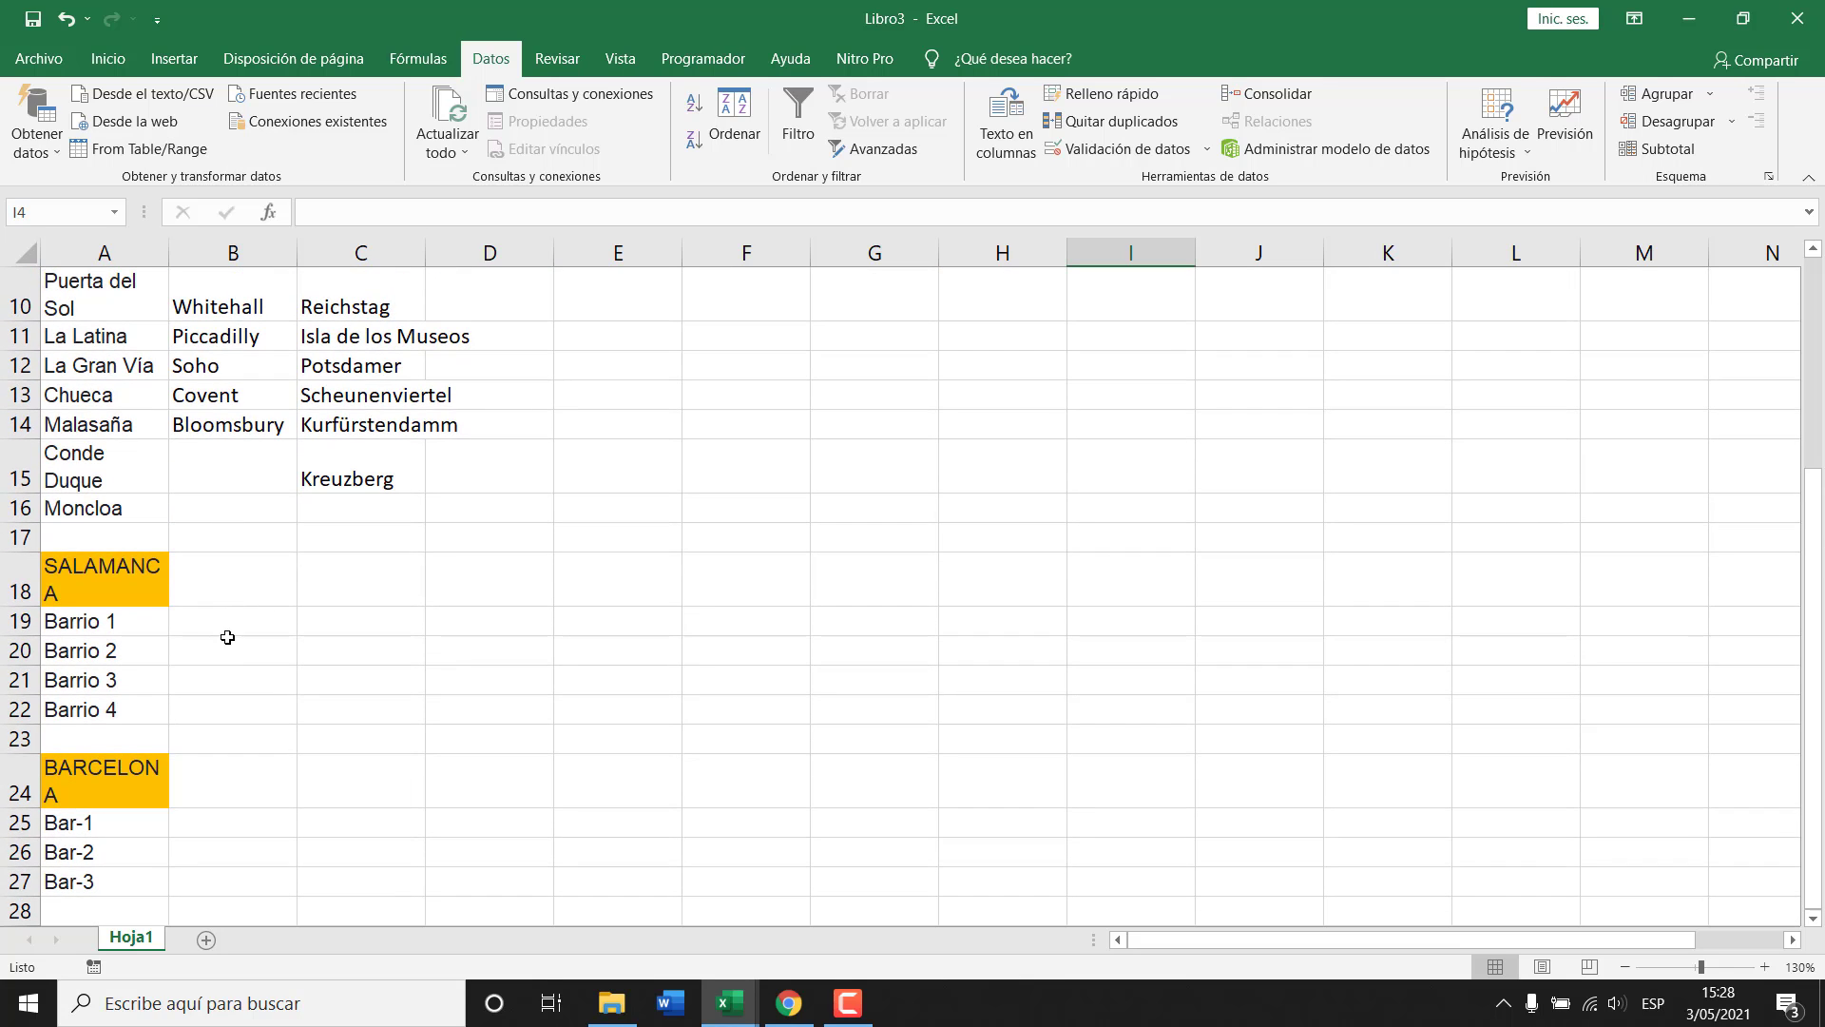
scroll(402, 756, "up", 2)
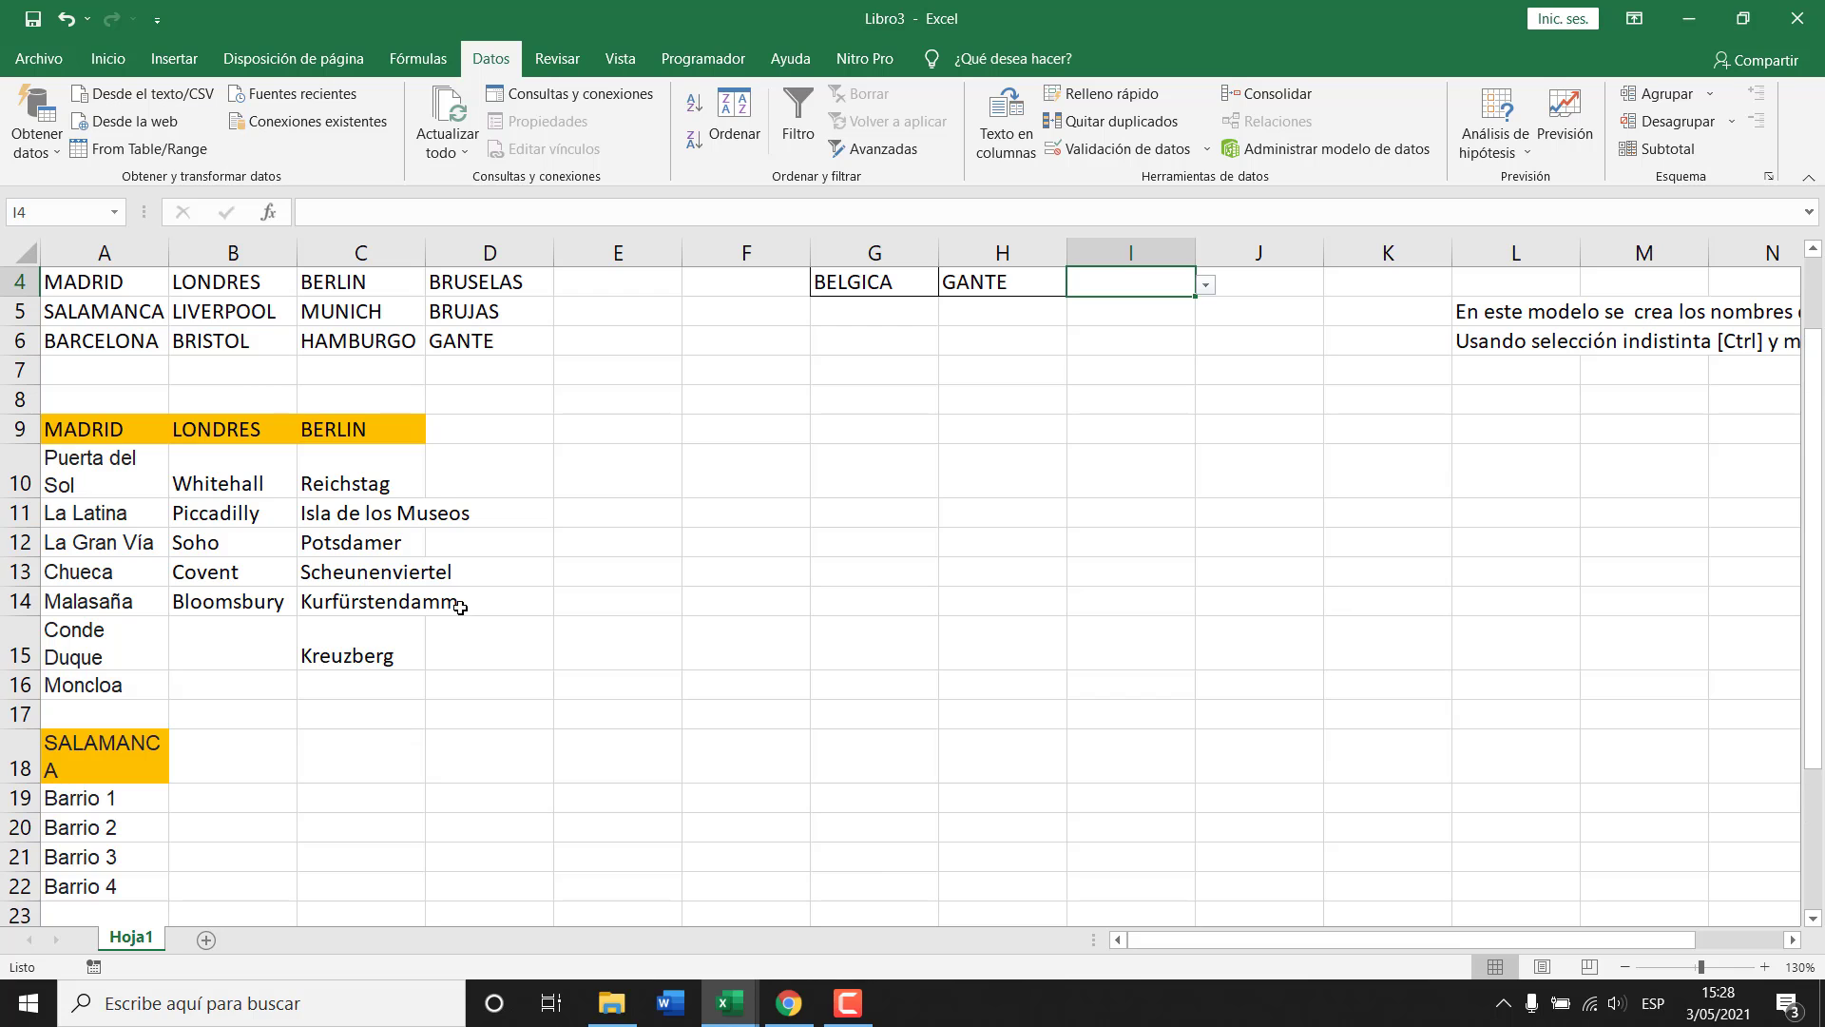
scroll(407, 694, "down", 1)
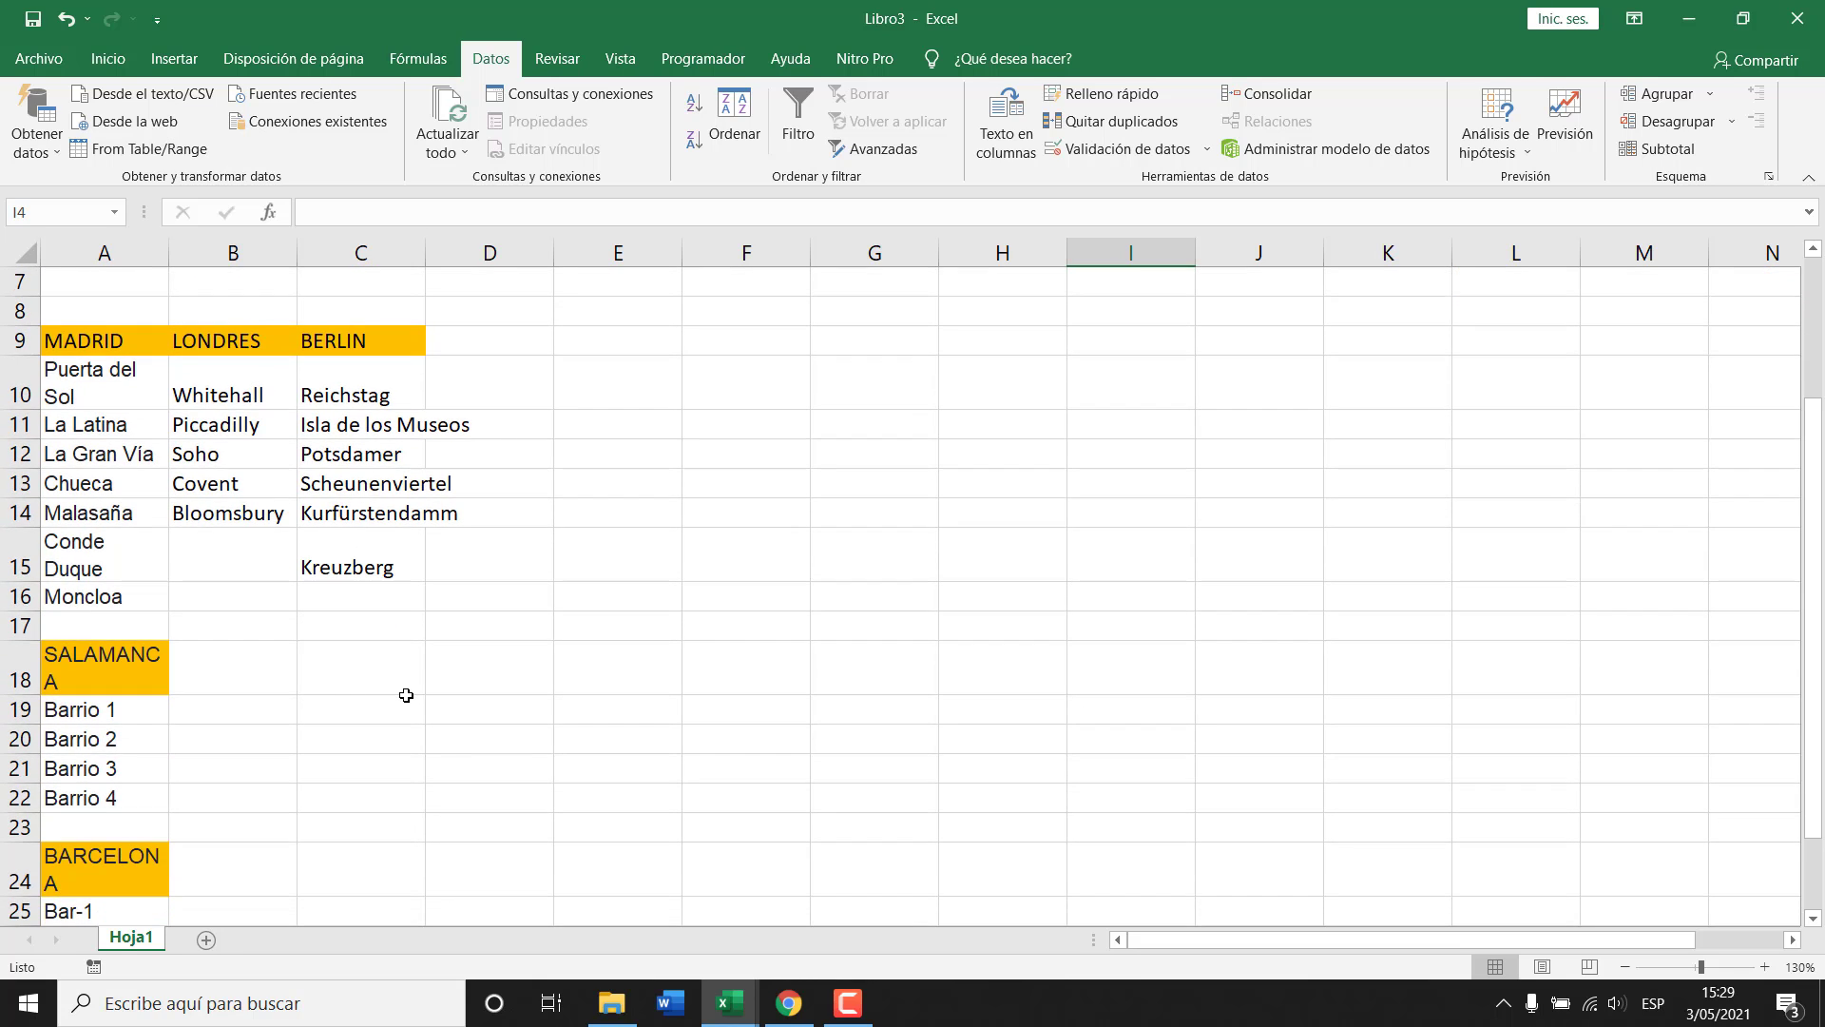
scroll(406, 695, "up", 2)
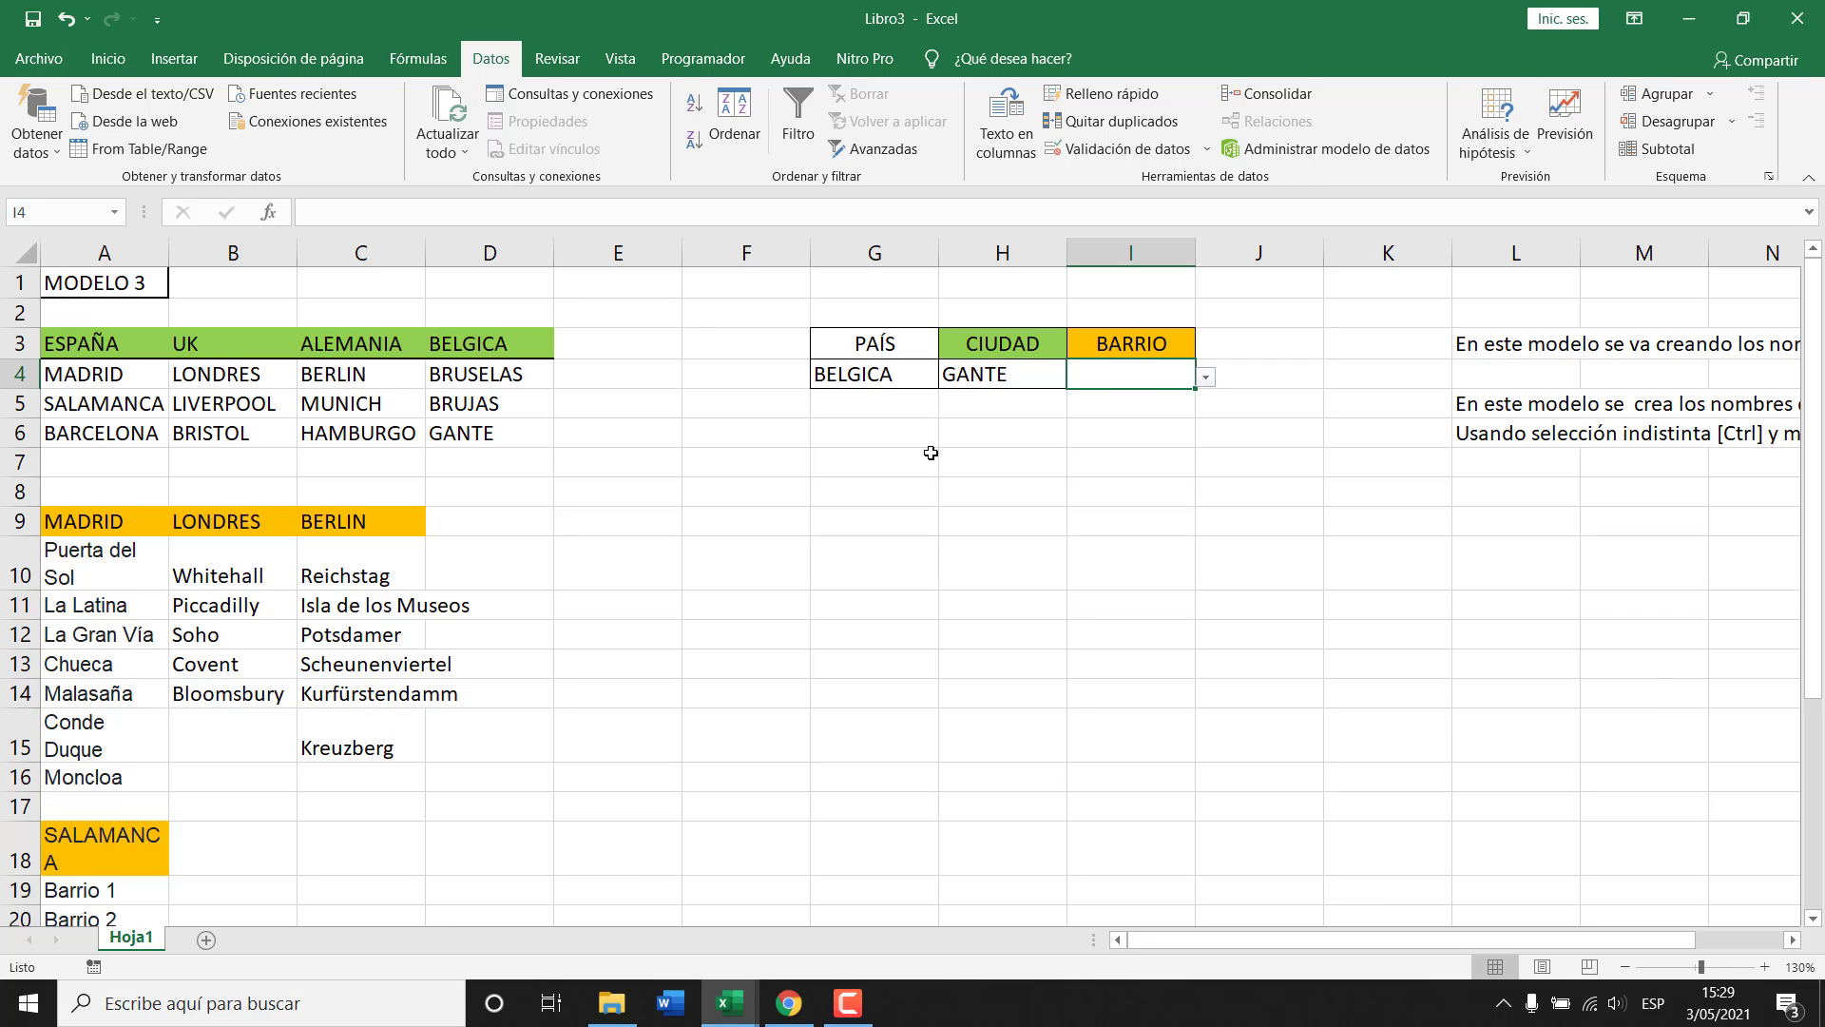
scroll(369, 817, "down", 2)
scroll(387, 684, "up", 2)
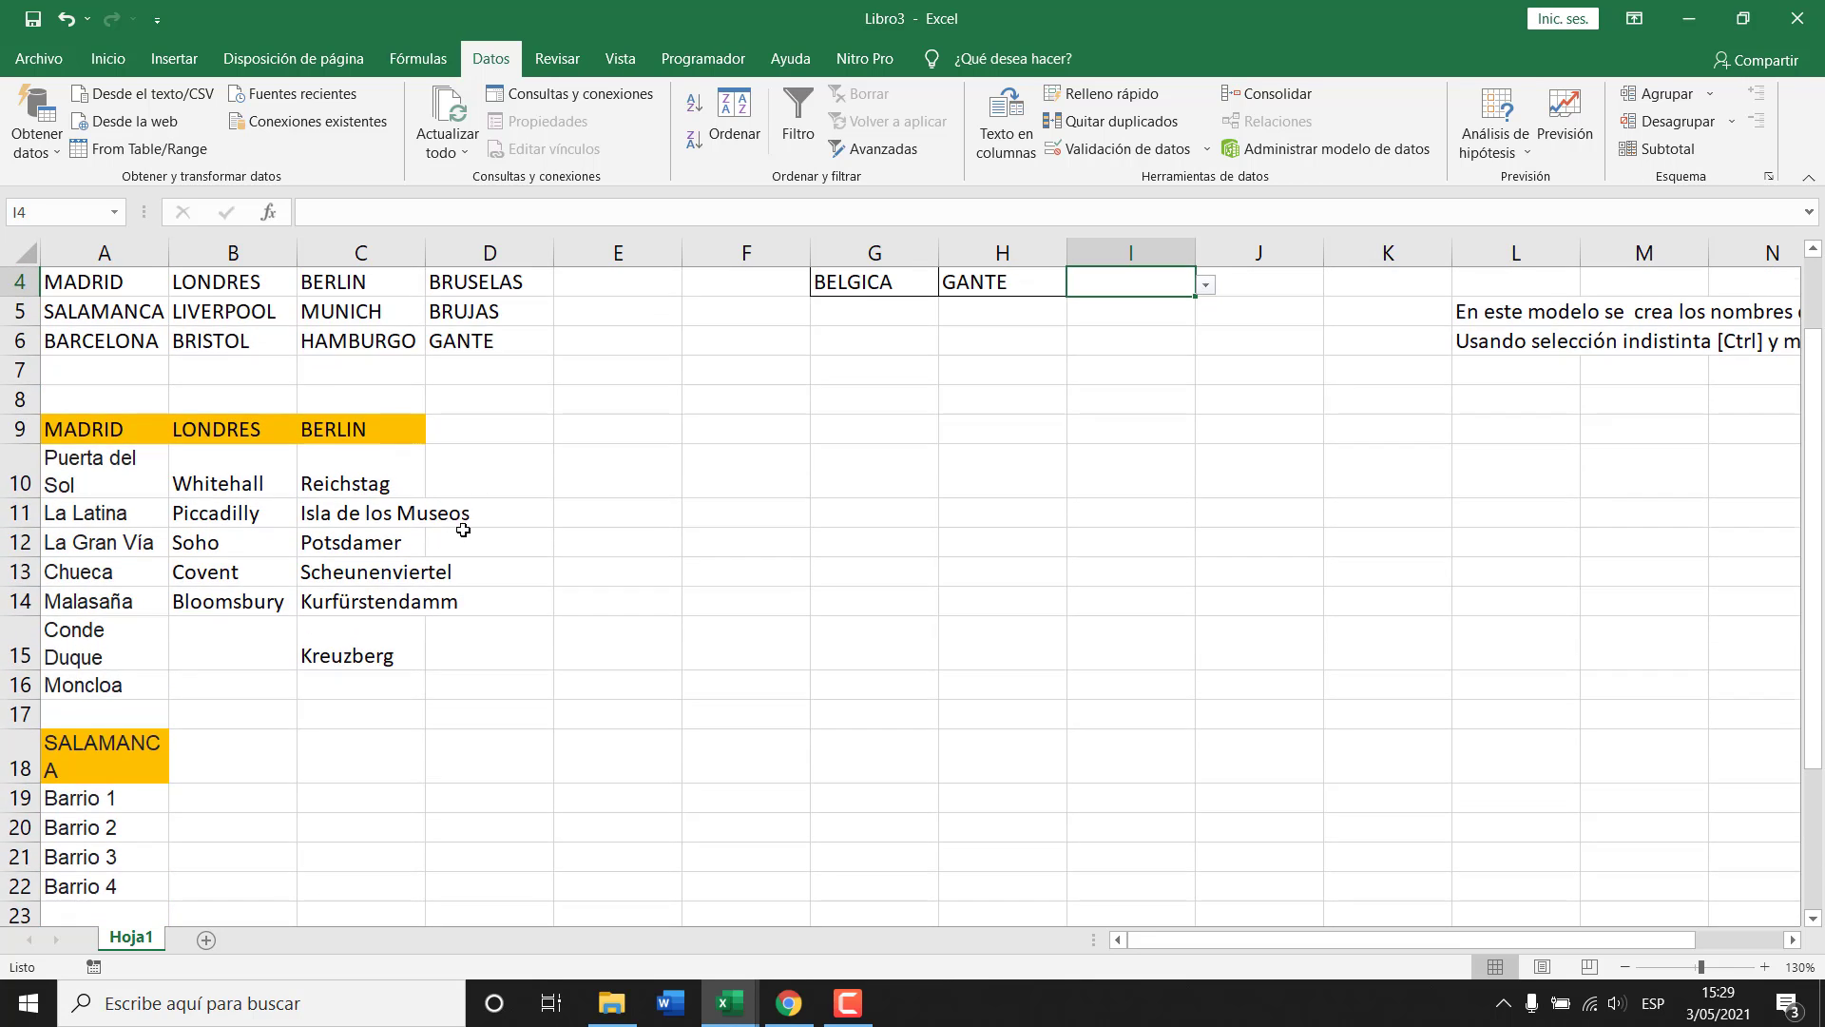
Pick BRUSELAS from the CIUDAD dropdown in H4.
left_click(485, 524)
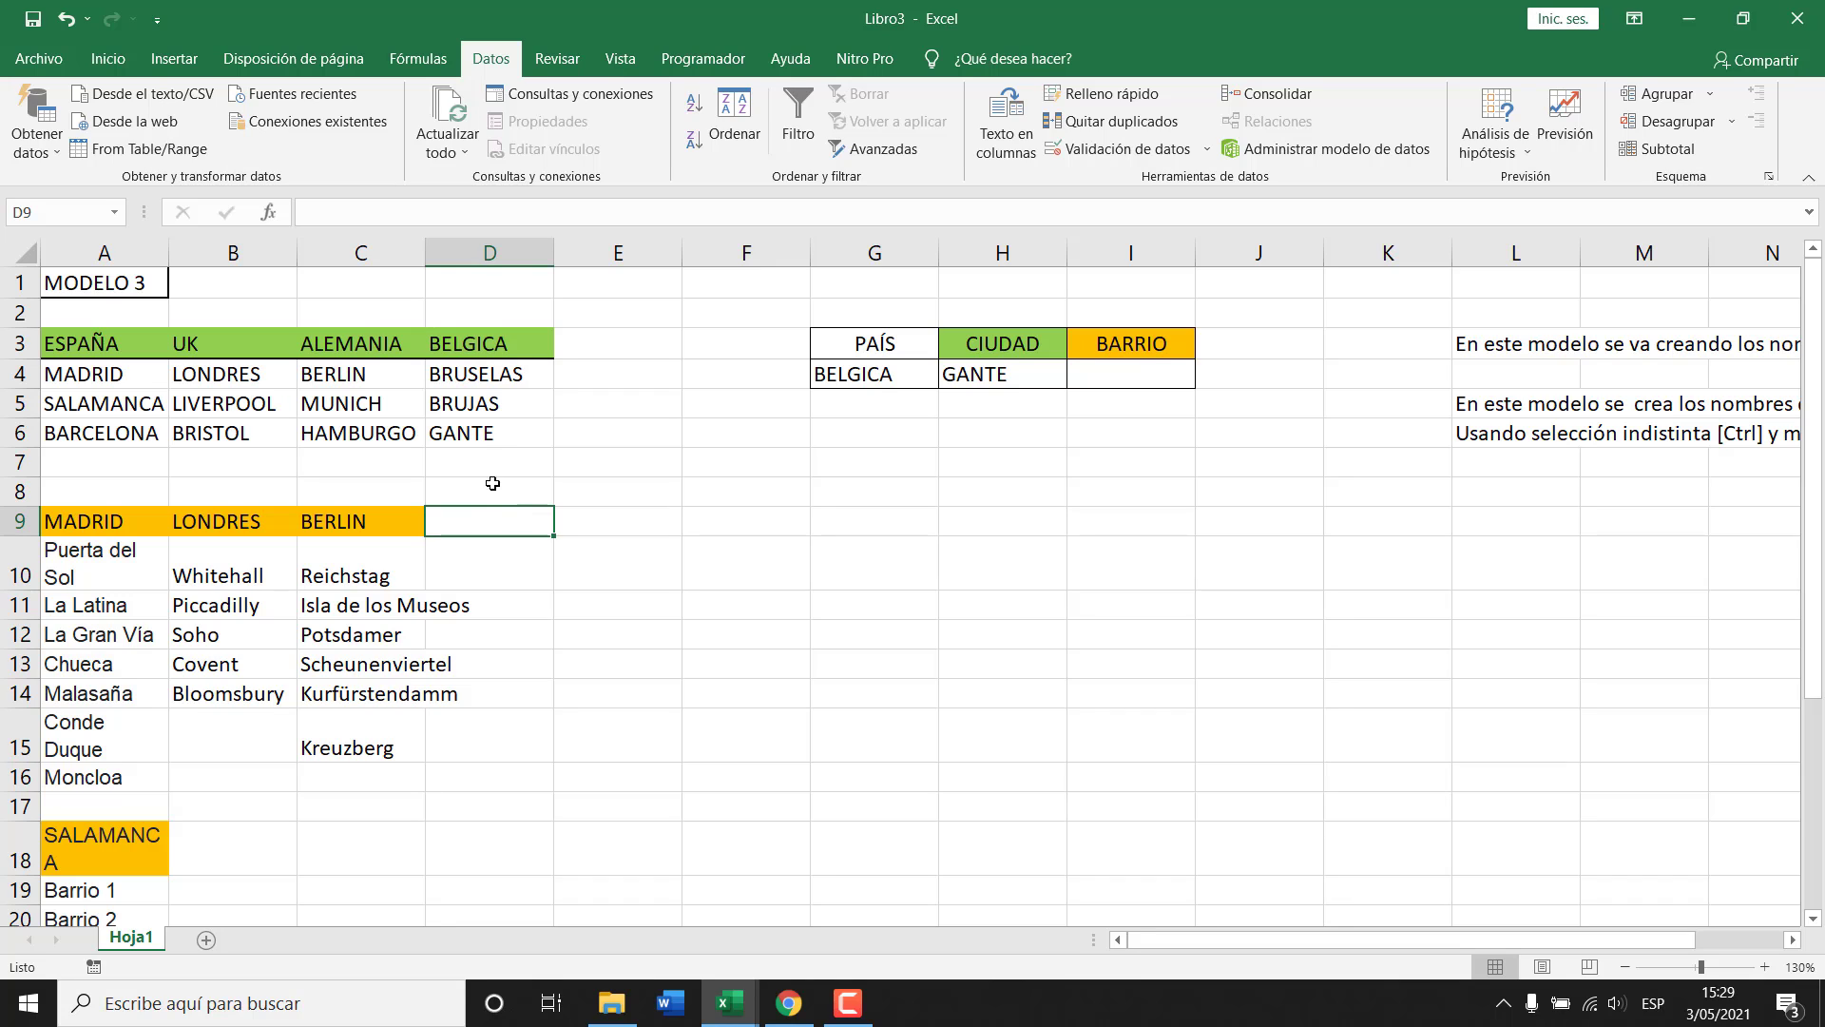
left_click(1024, 376)
left_click(1077, 376)
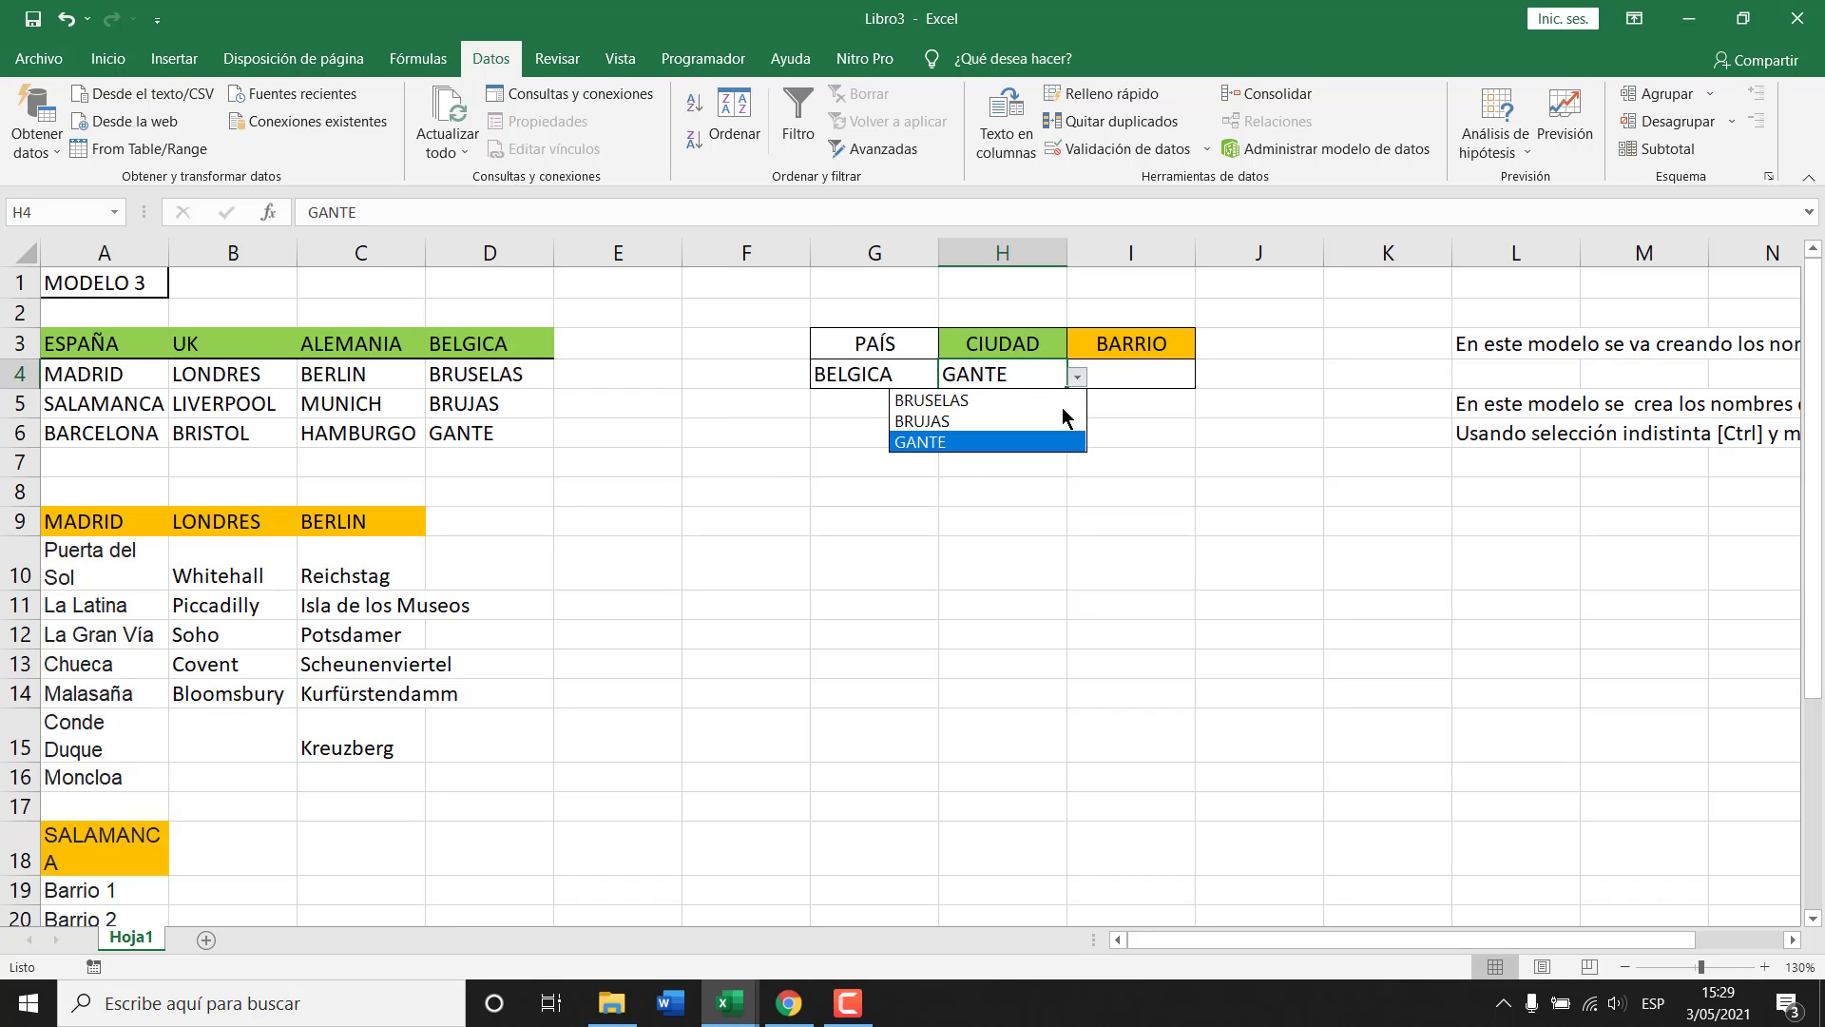
left_click(1055, 399)
left_click(1148, 375)
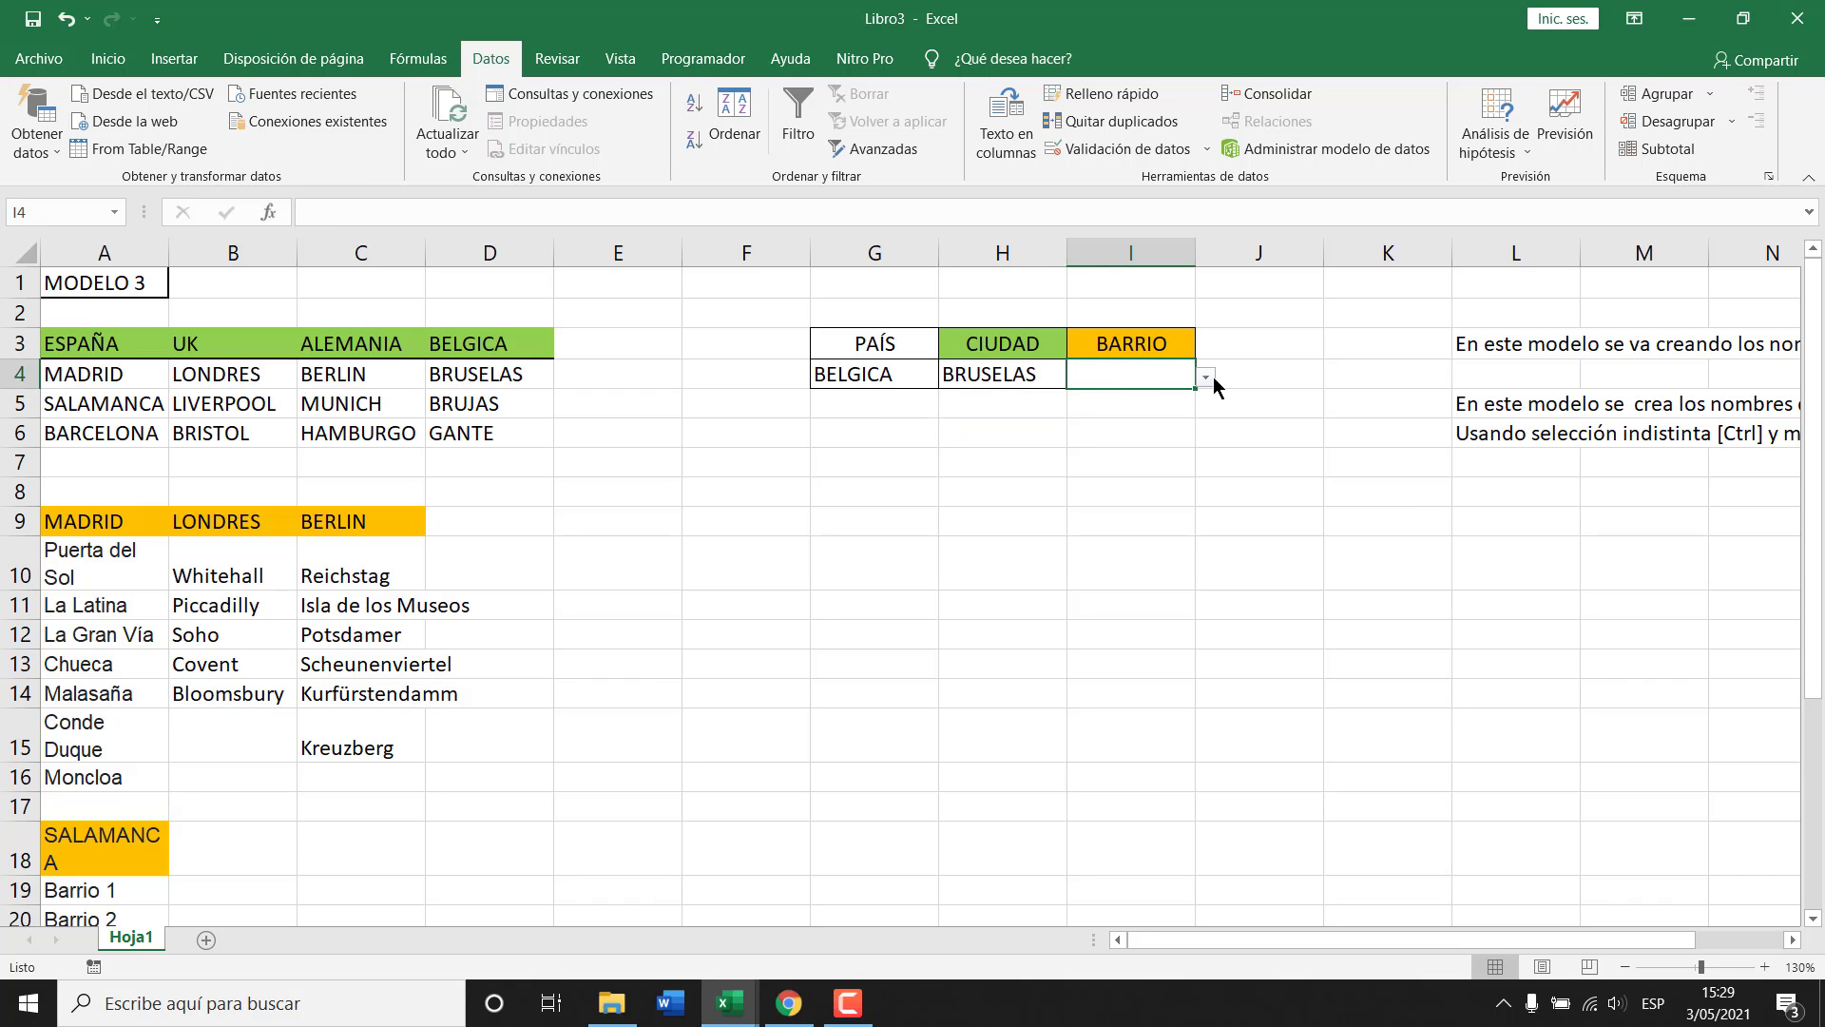
scroll(396, 682, "down", 1)
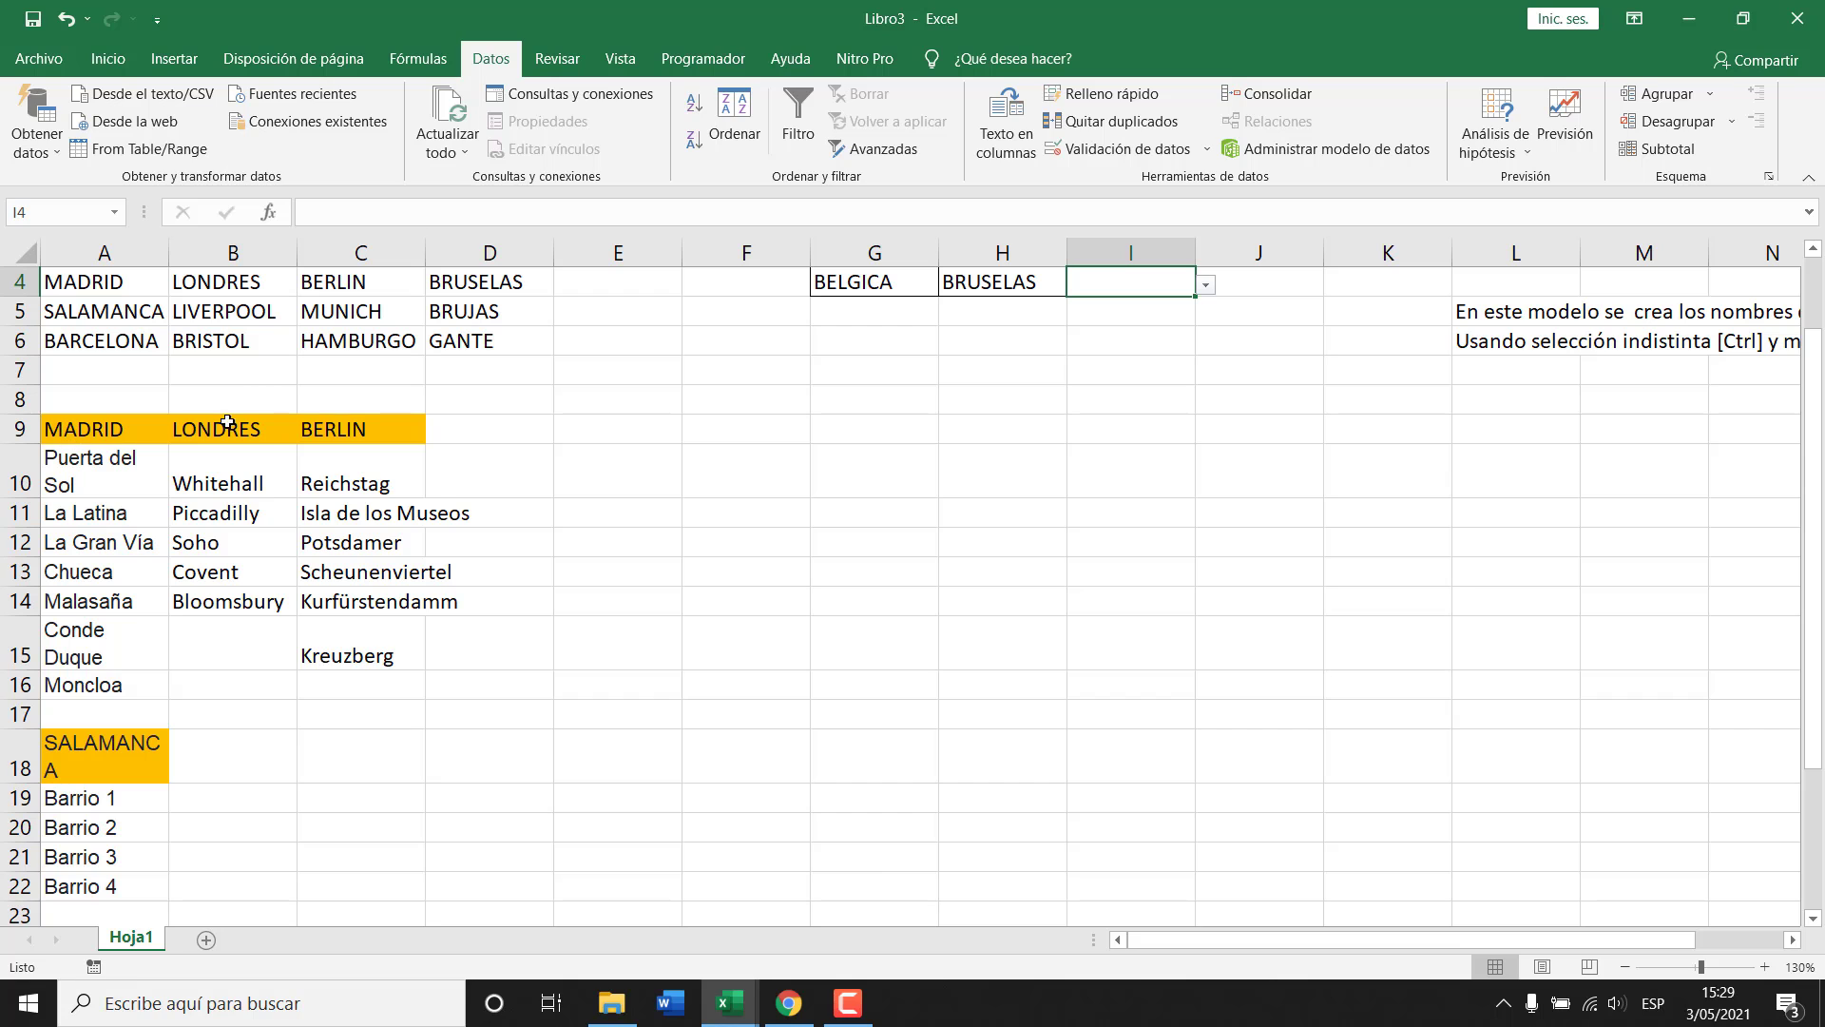
scroll(549, 601, "up", 1)
Set PAÍS to UK and CIUDAD to LONDRES using the dropdowns.
left_click(903, 374)
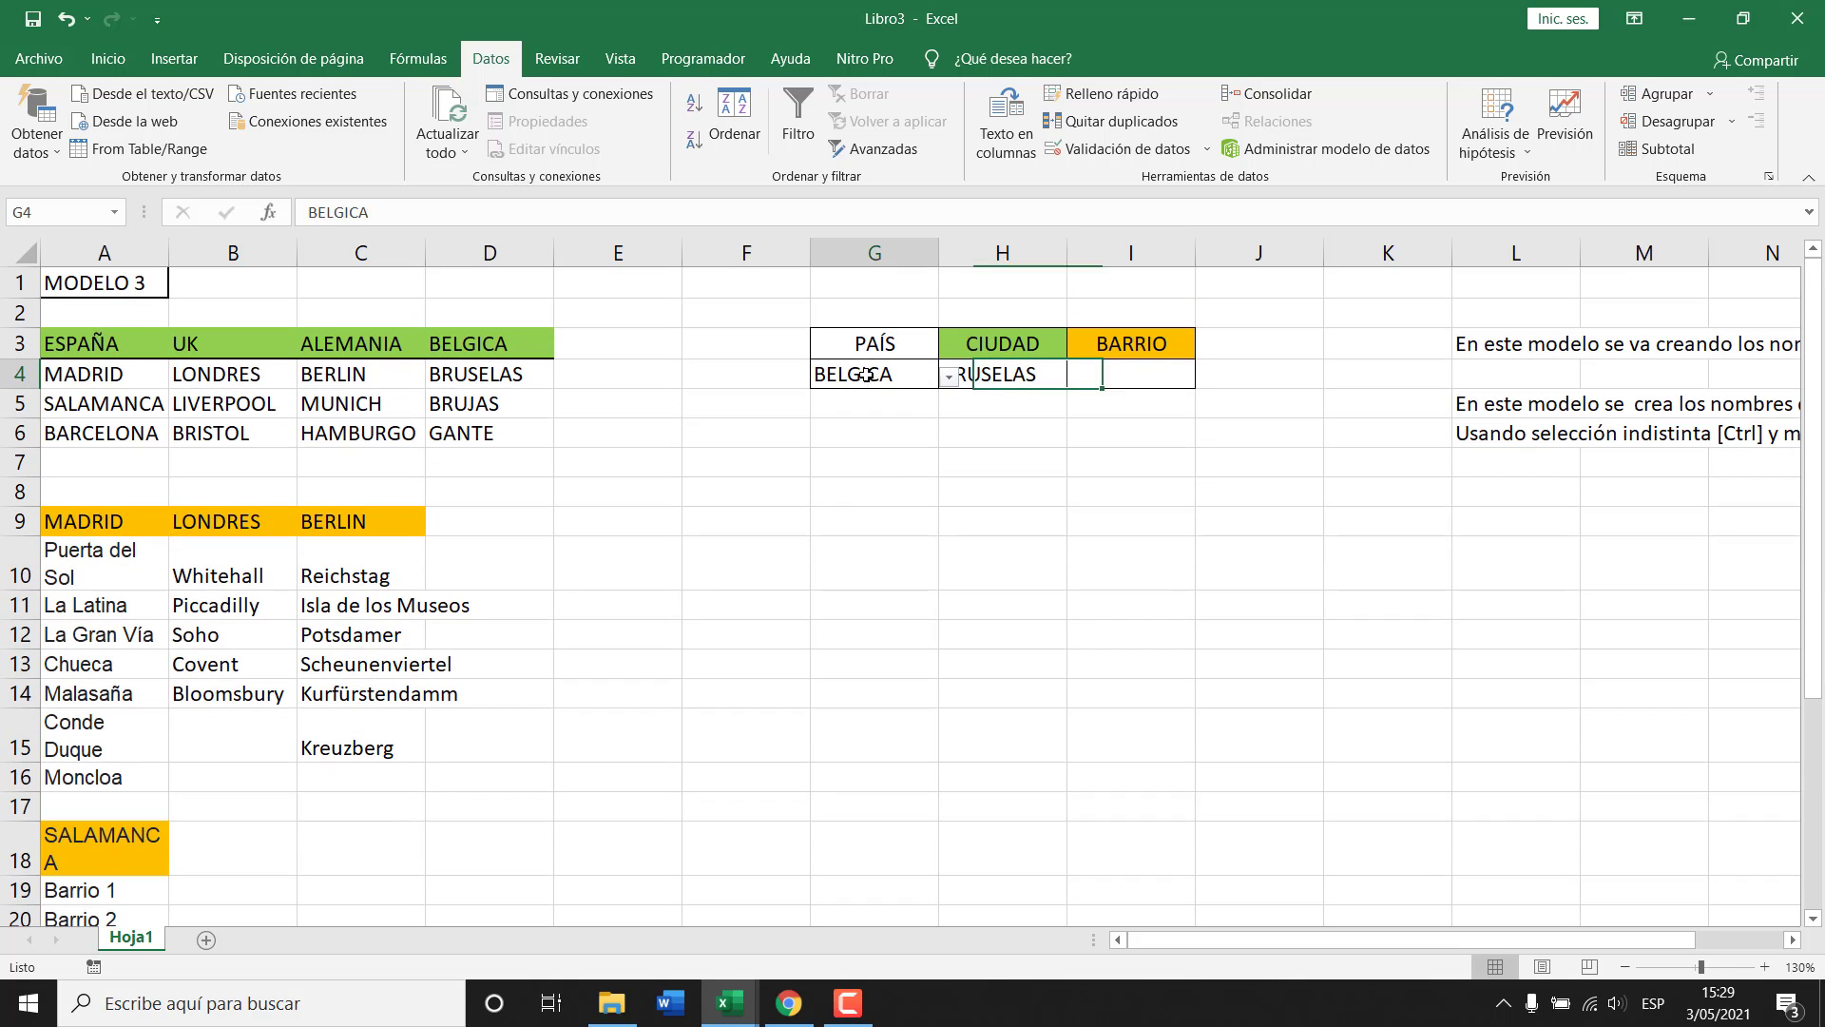
left_click(949, 377)
left_click(777, 422)
left_click(998, 374)
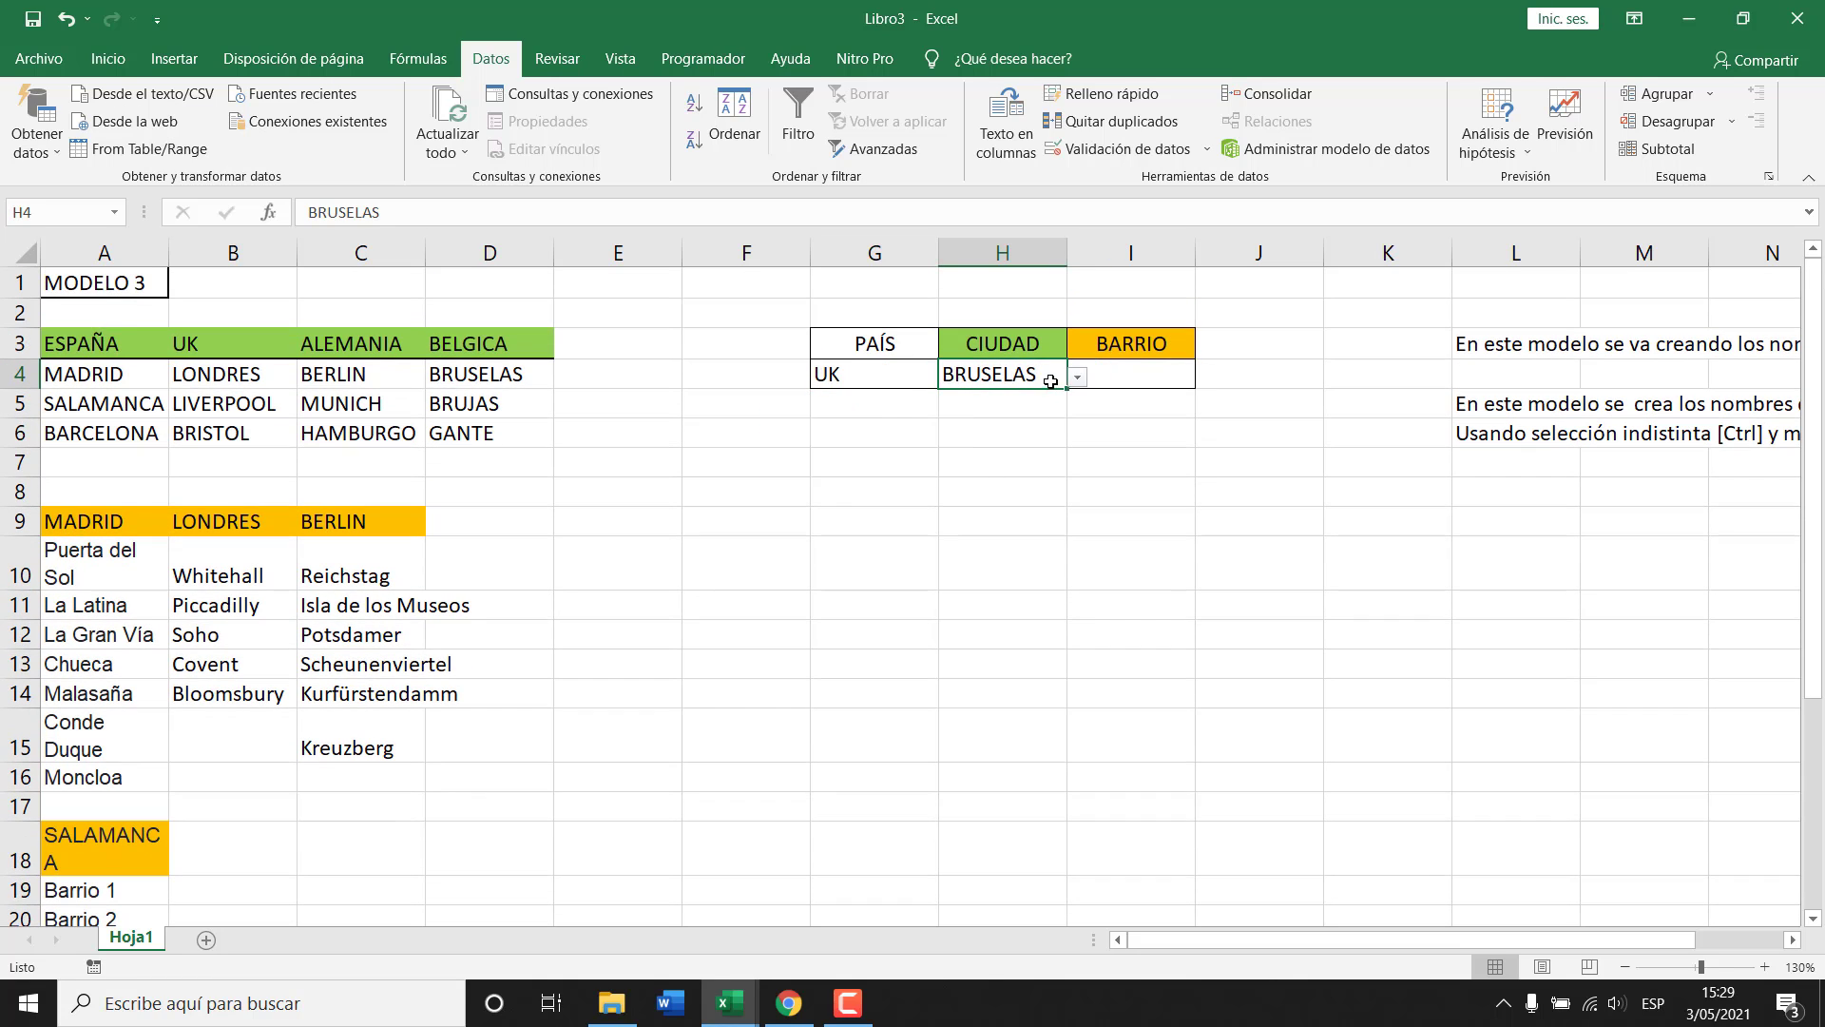
left_click(1078, 377)
left_click(962, 400)
Check the London neighbourhood options in the BARRIO list, then close it without choosing.
left_click(1144, 380)
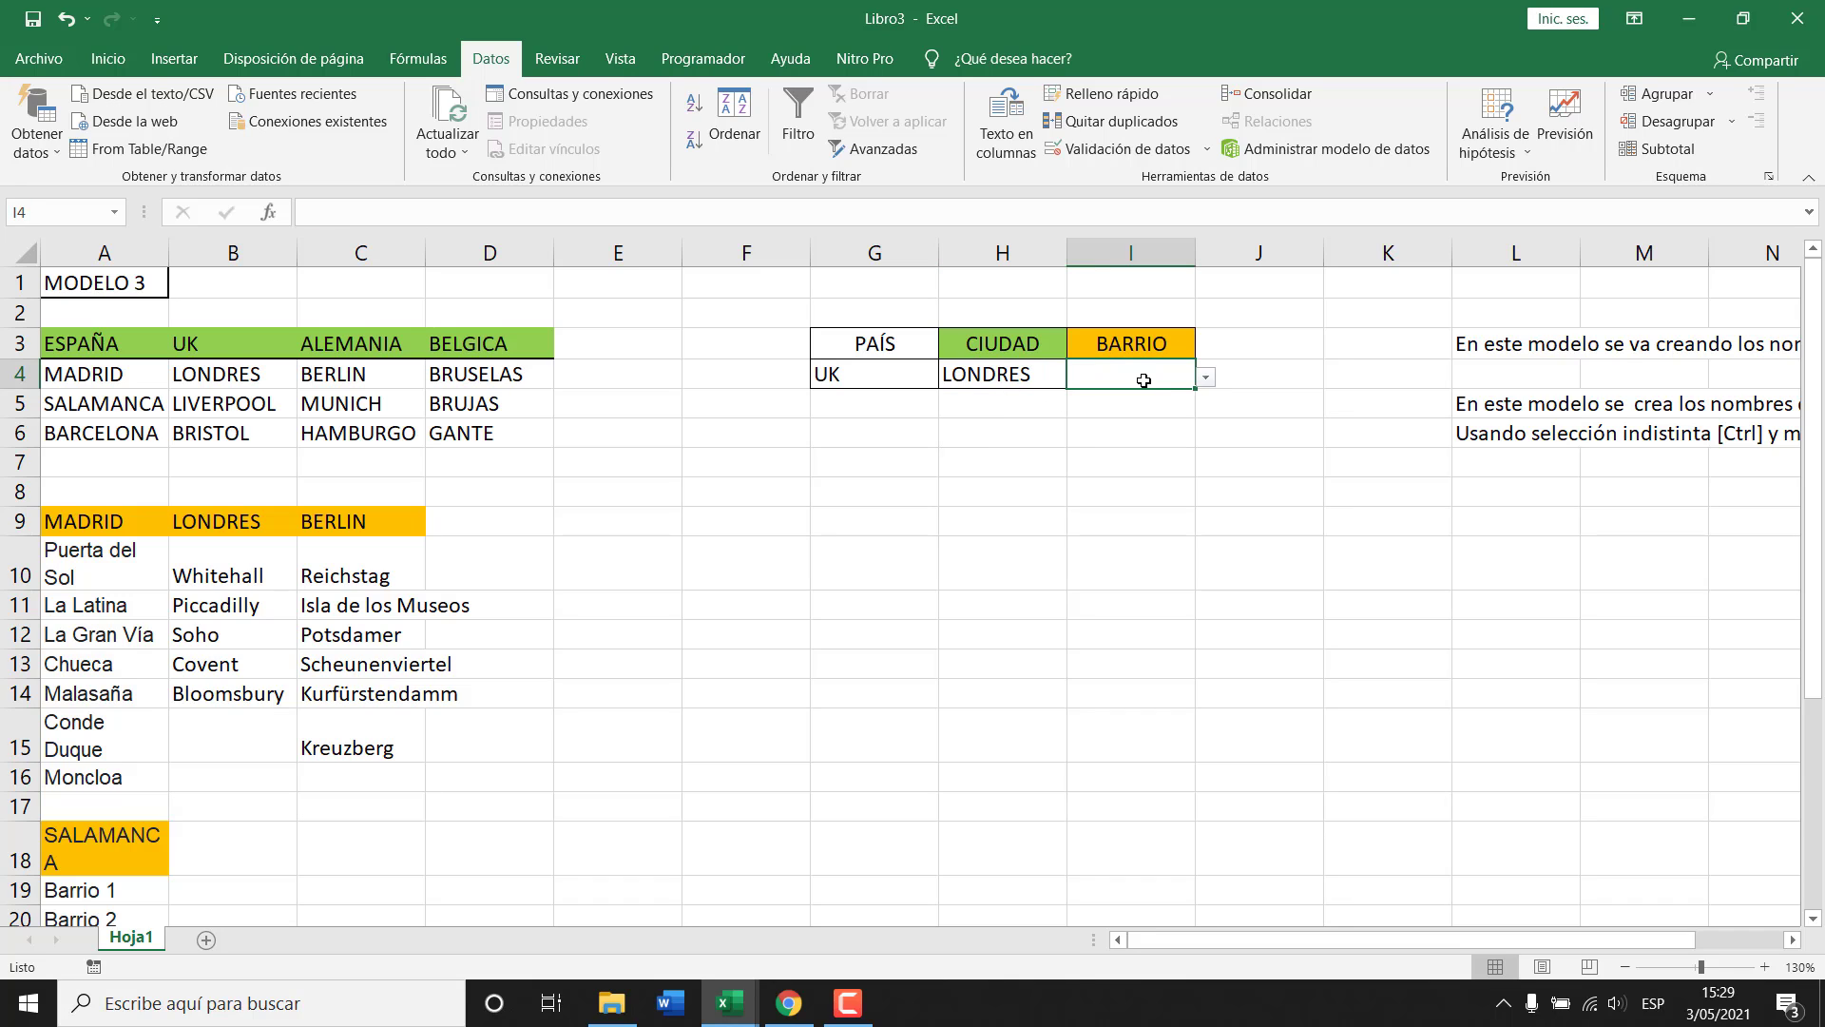
left_click(1205, 379)
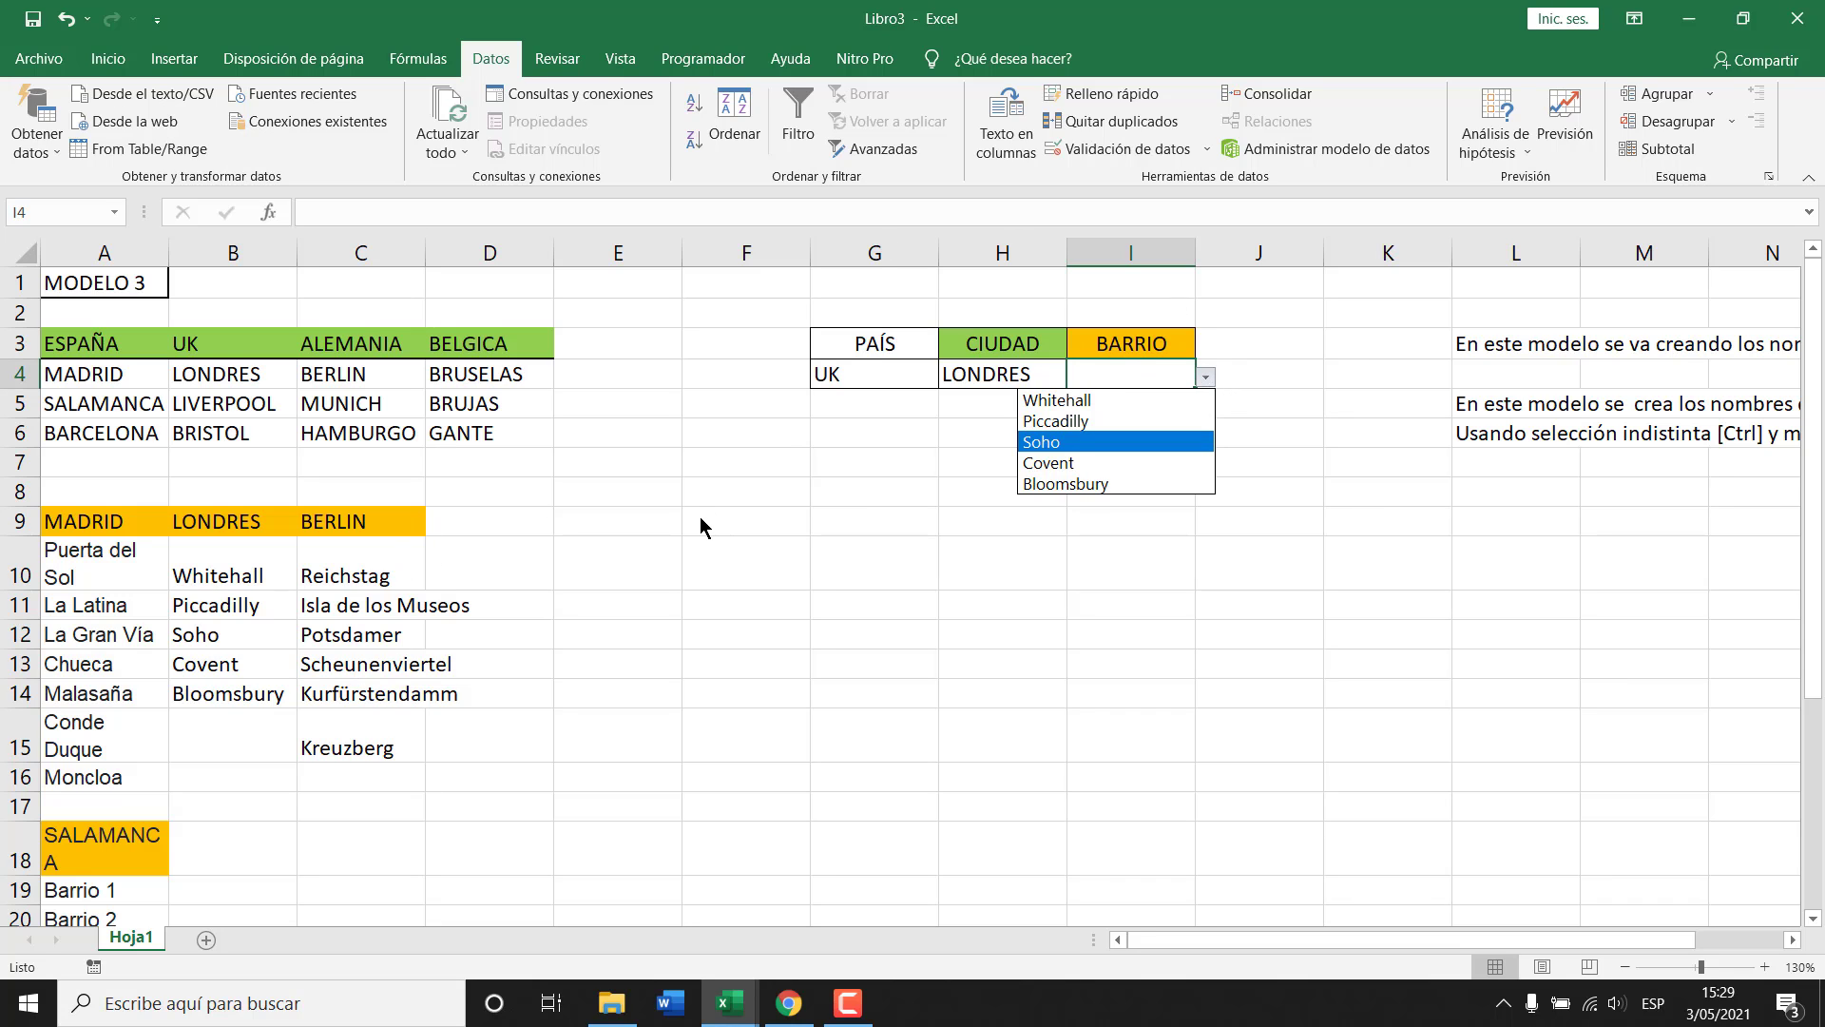
key("Escape")
scroll(462, 596, "down", 3)
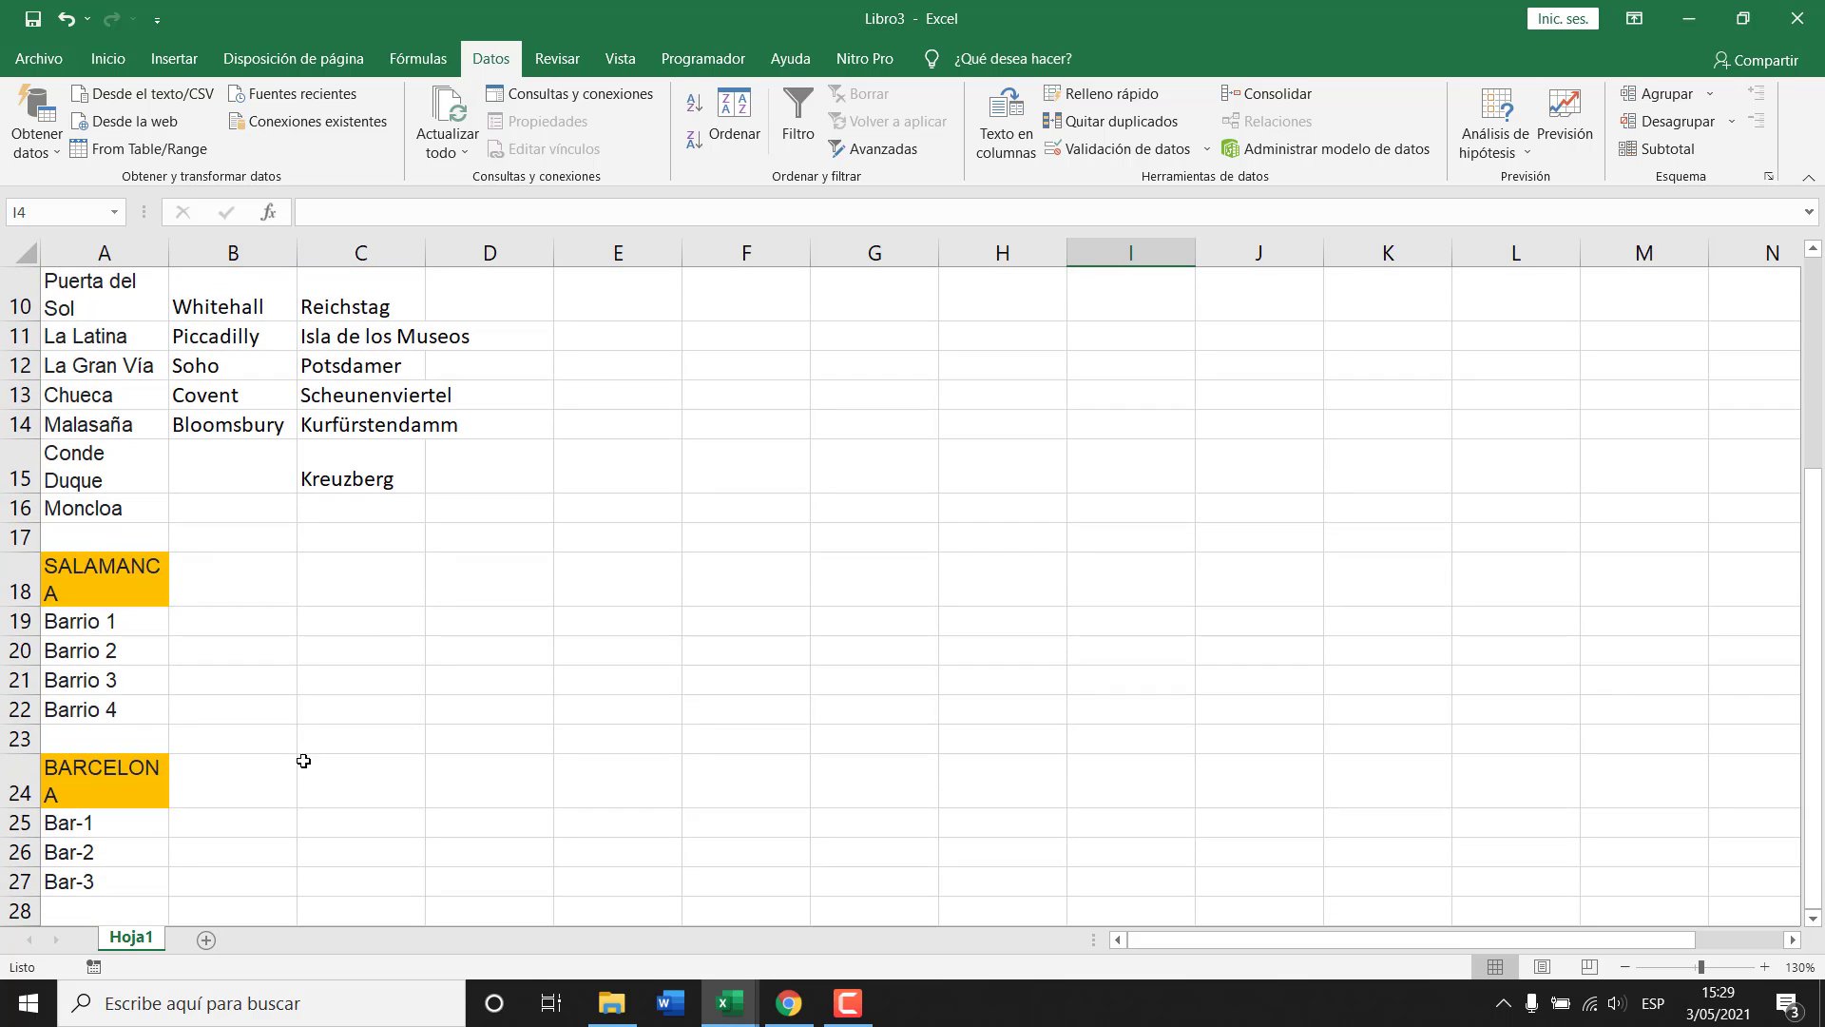
scroll(503, 594, "up", 3)
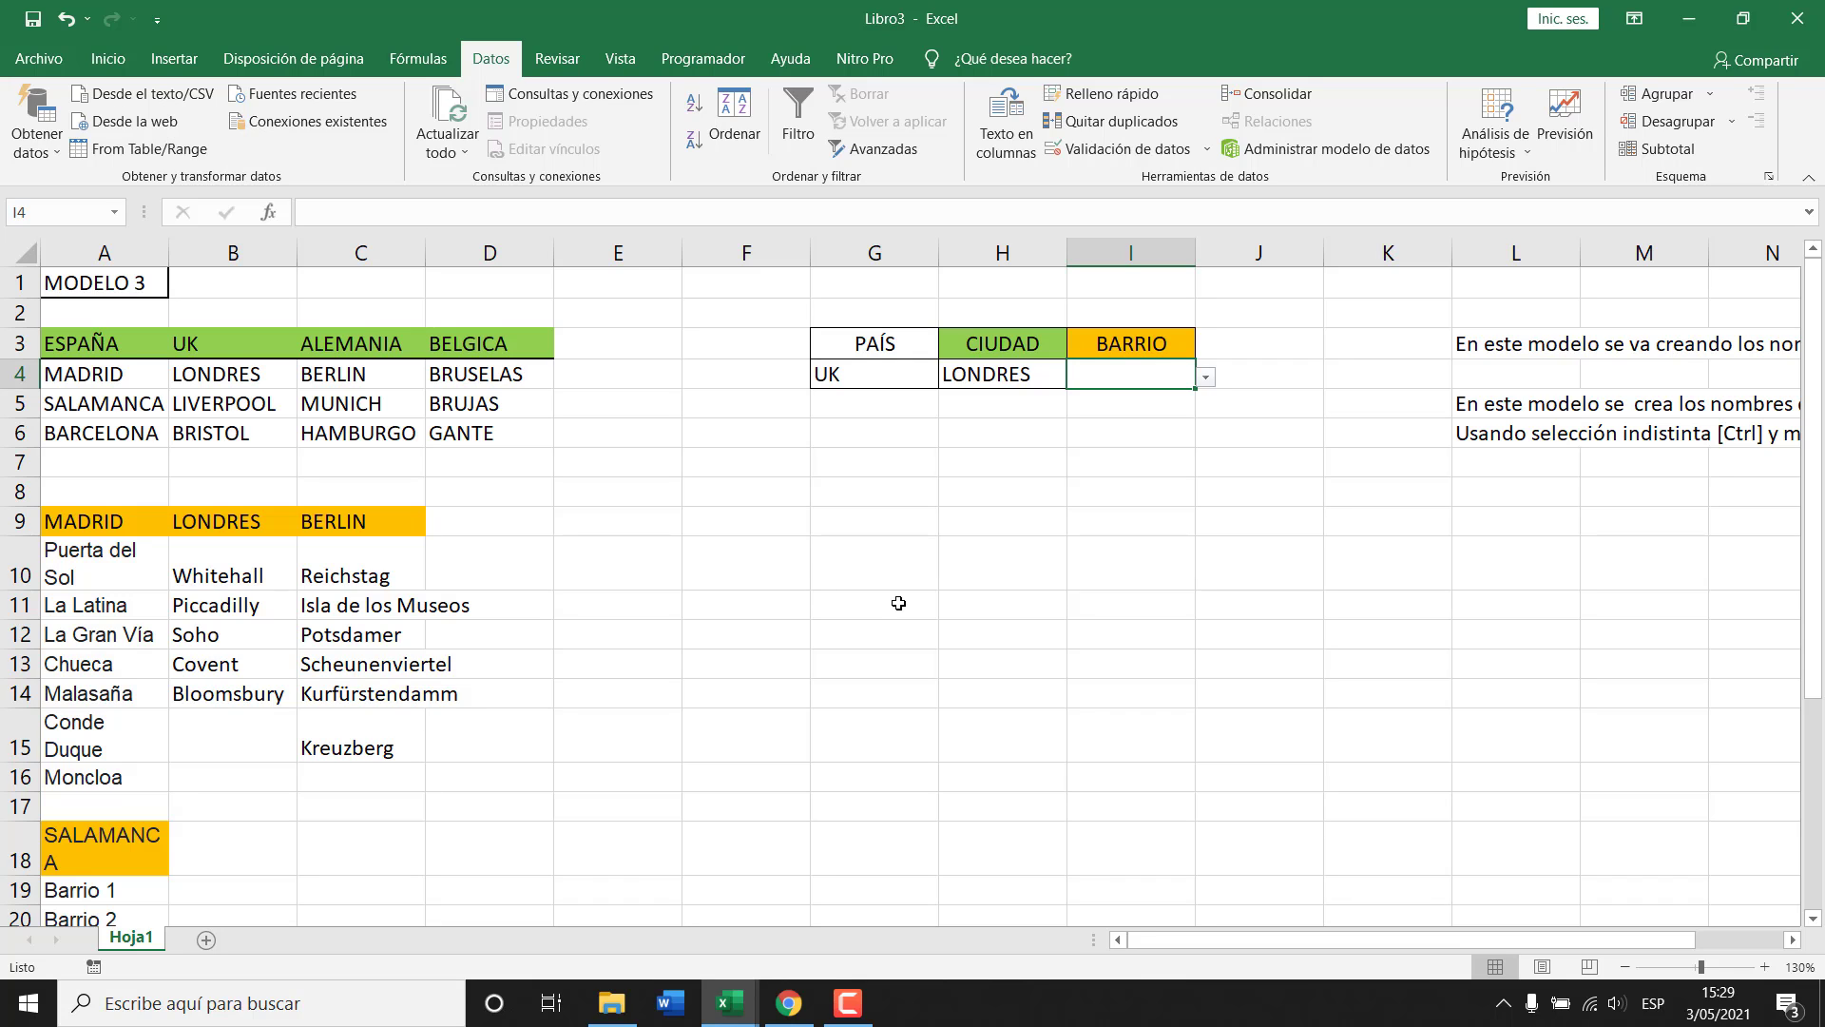
Change the BARRIO cell's data validation to allow any value.
left_click(1053, 156)
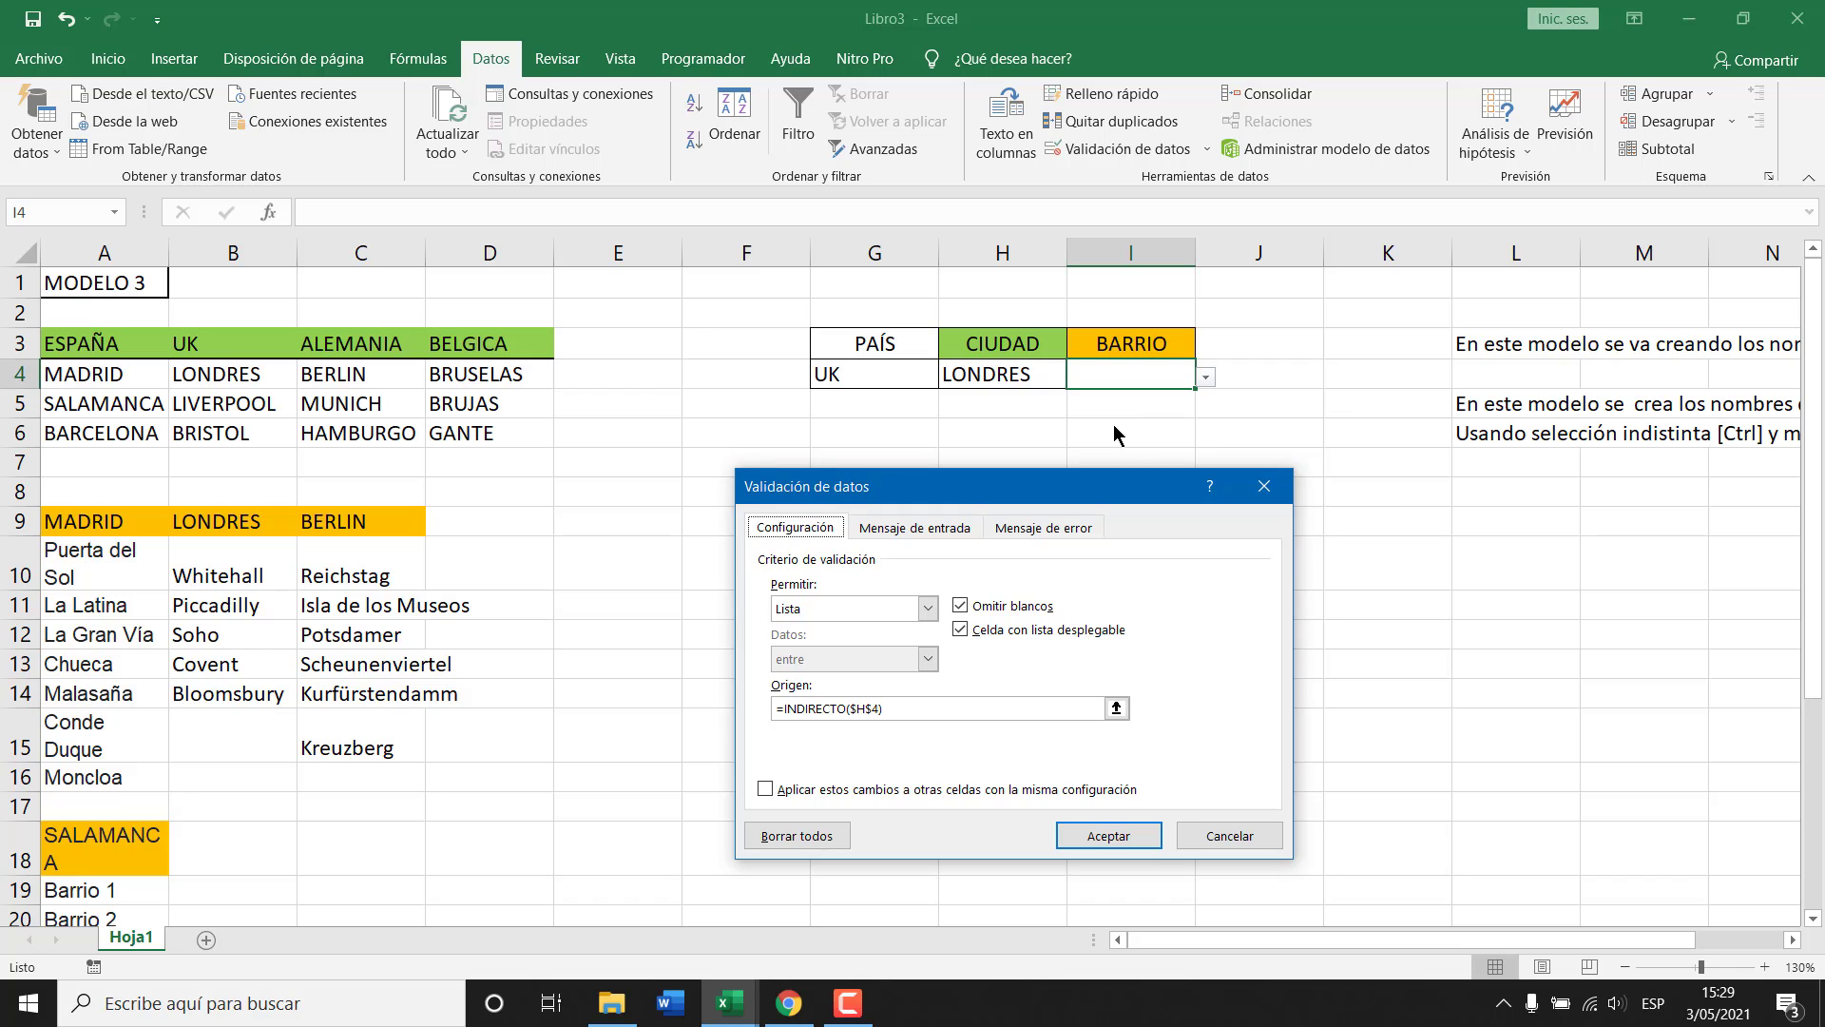
key("Escape")
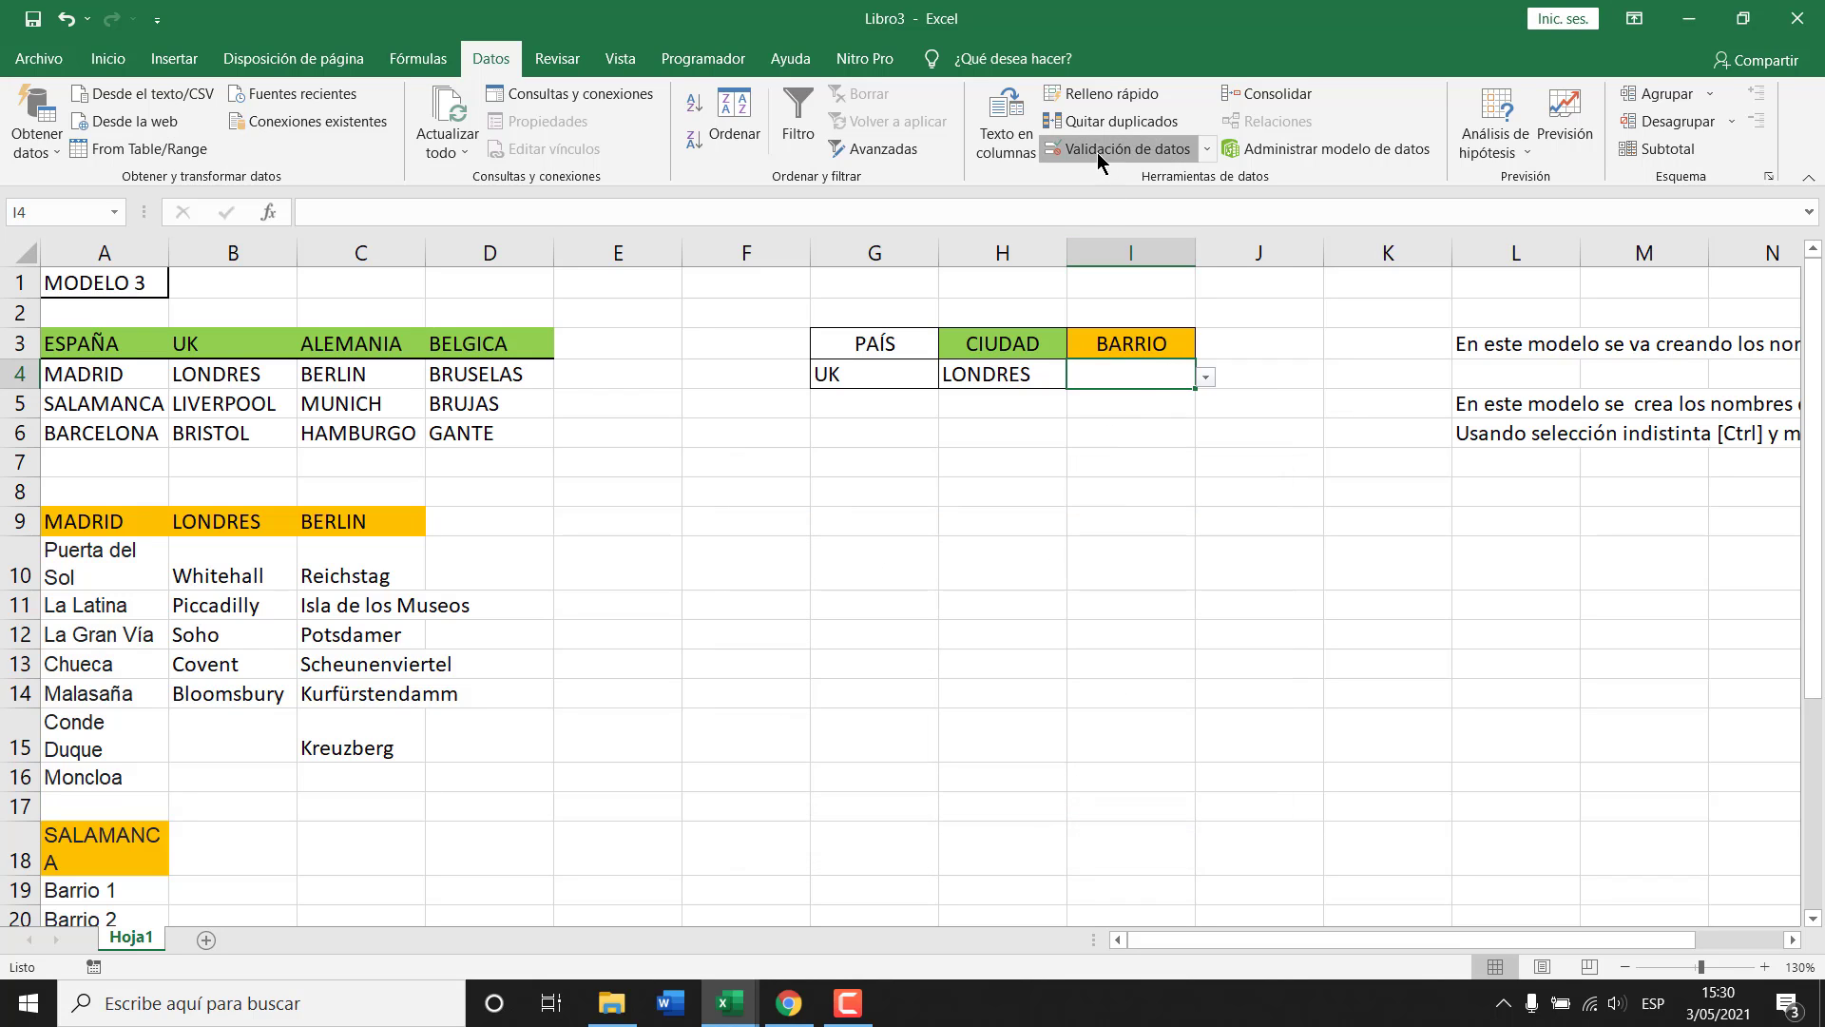
left_click(1098, 152)
left_click(927, 609)
left_click(912, 629)
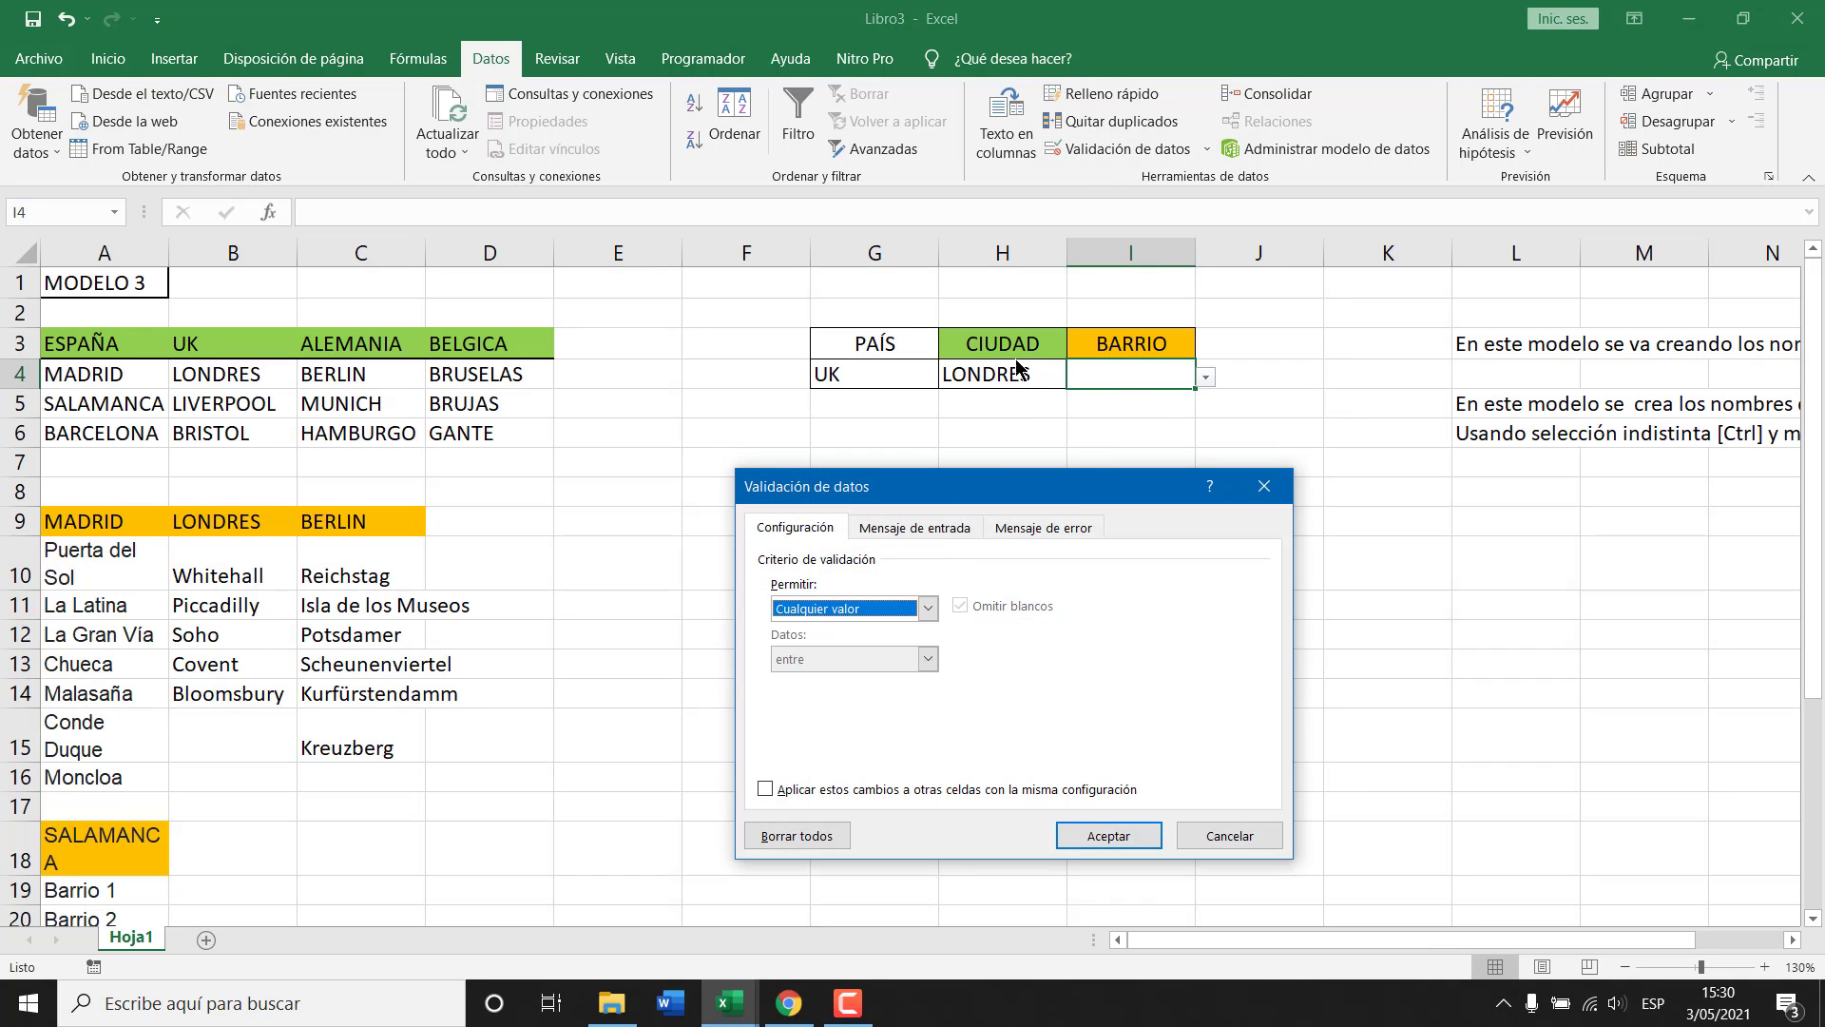
key("Return")
Change the CIUDAD cell's data validation to allow any value.
left_click(1035, 383)
left_click(1078, 376)
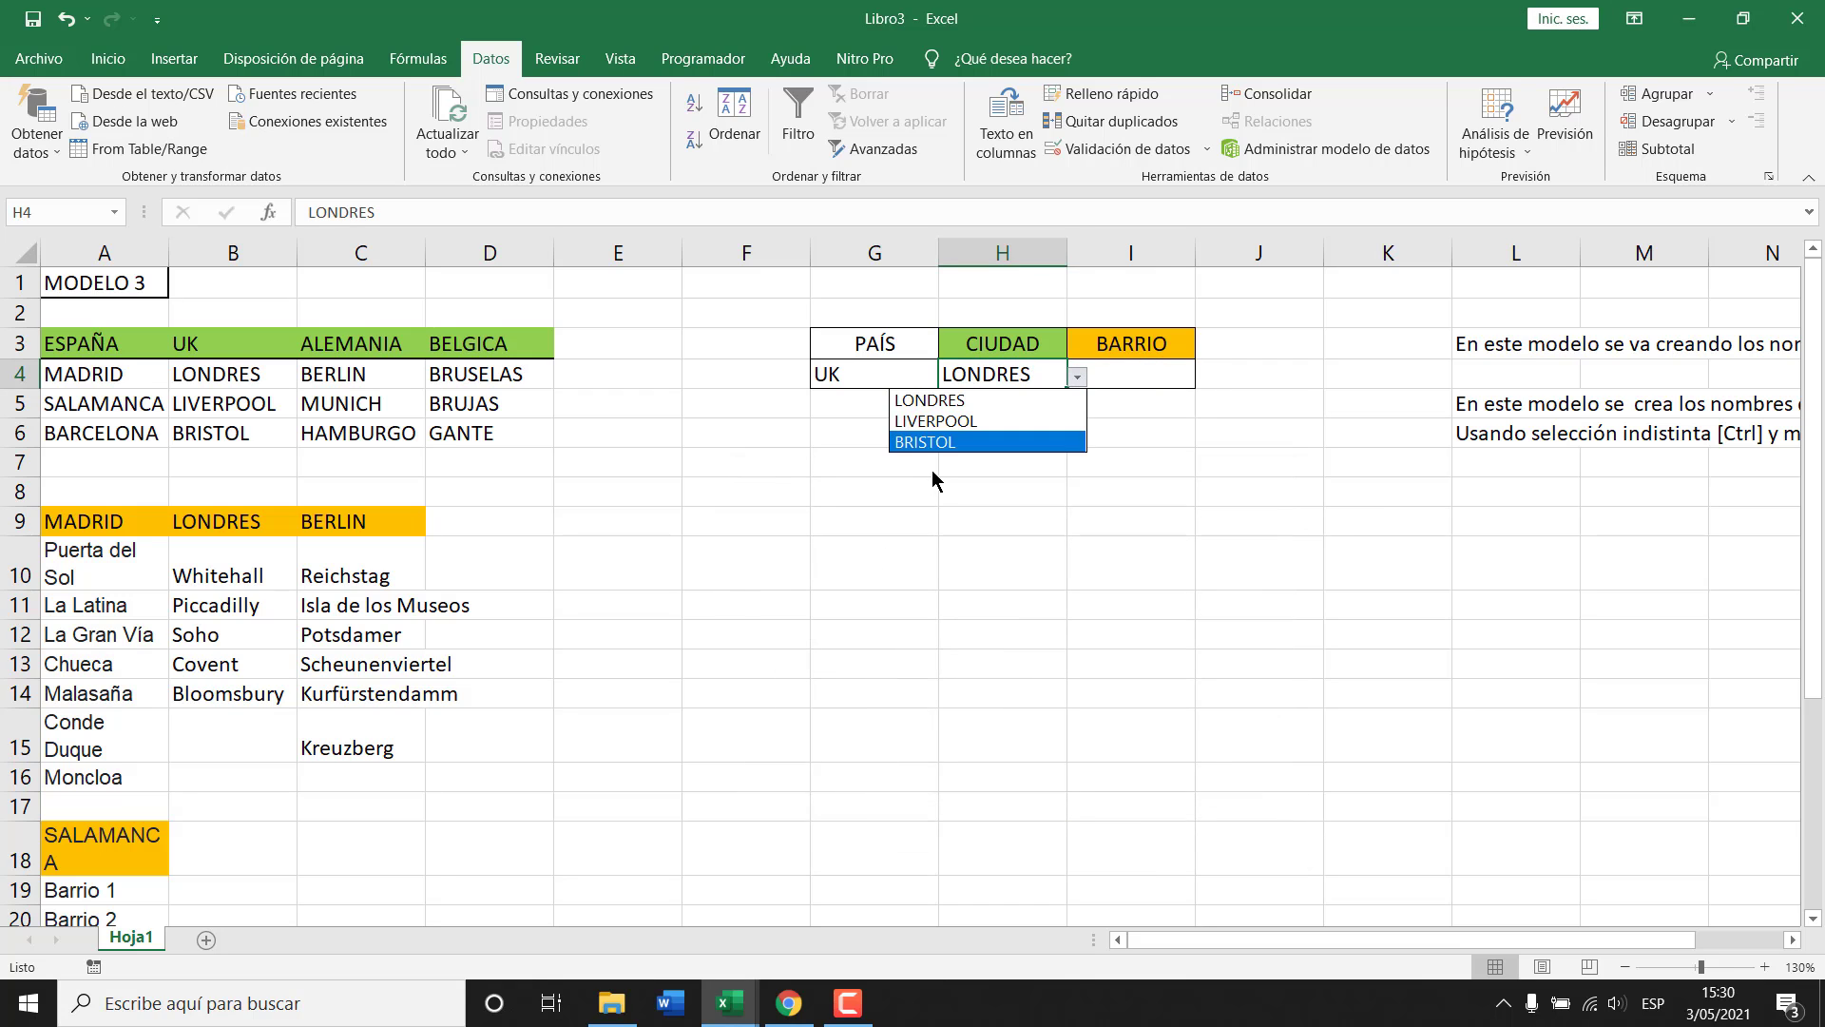
left_click(1093, 151)
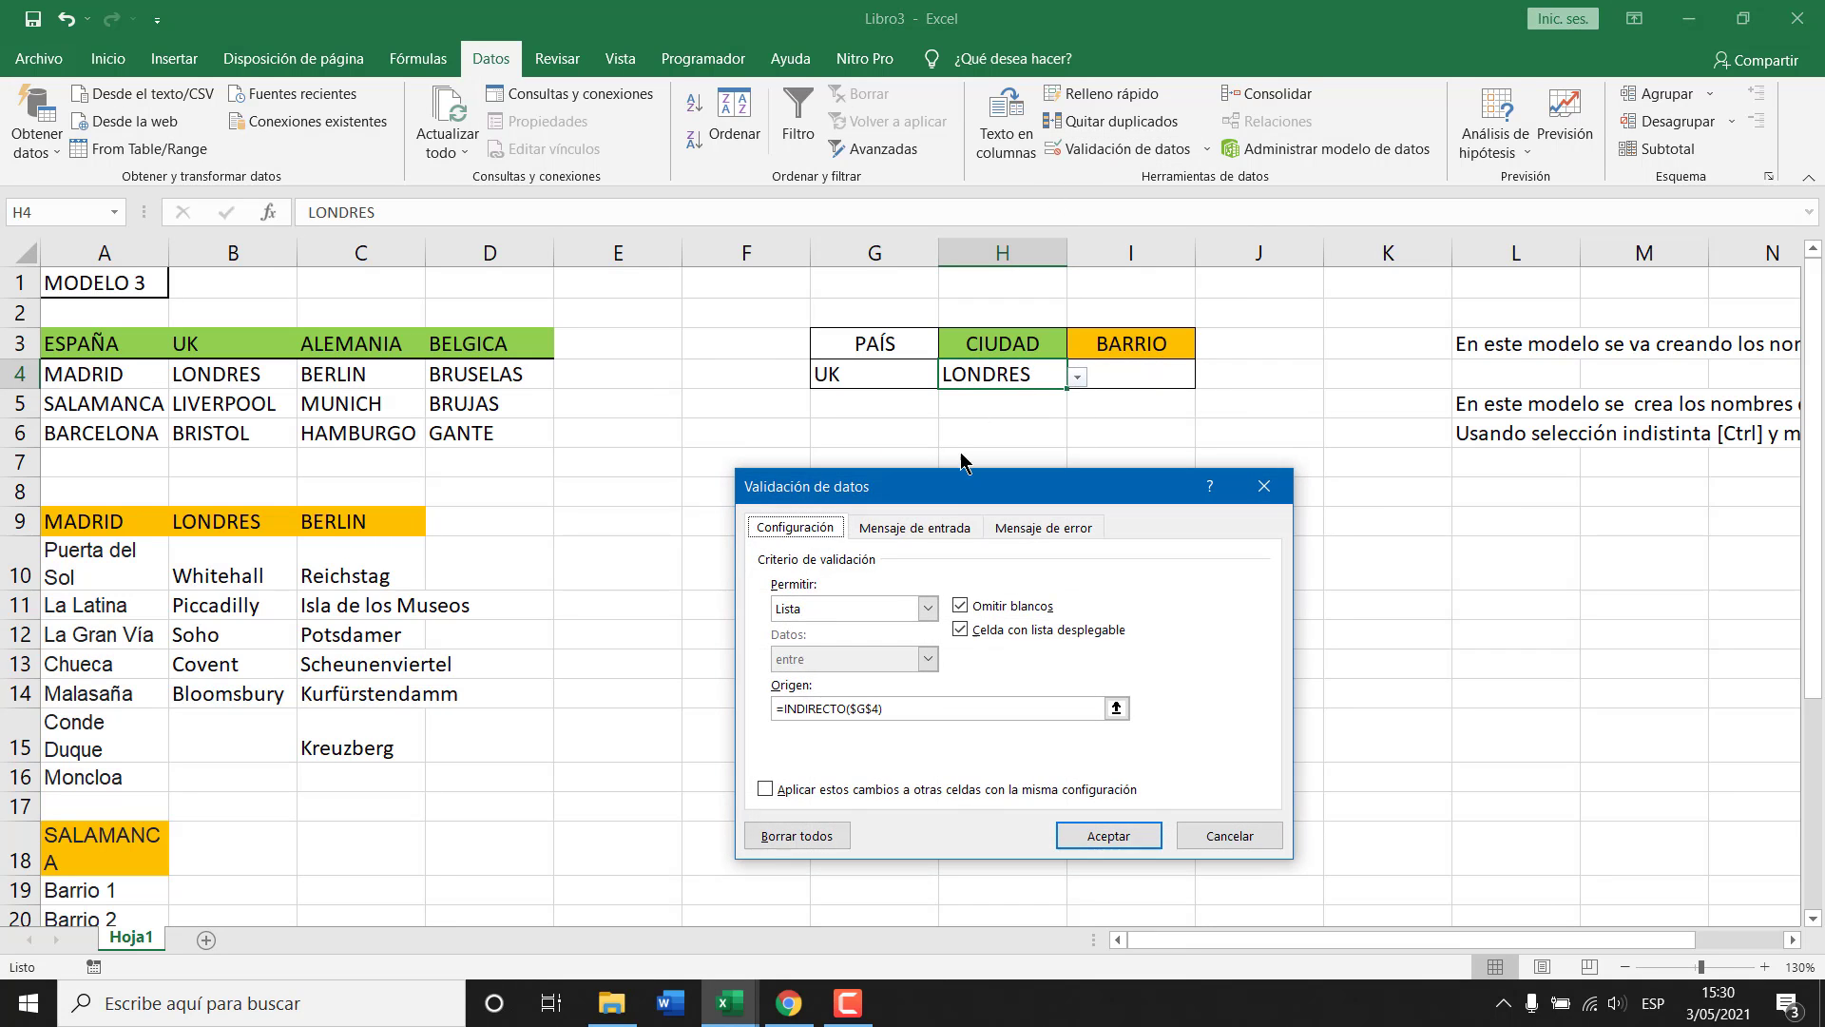
left_click(927, 608)
left_click(855, 631)
left_click(1098, 834)
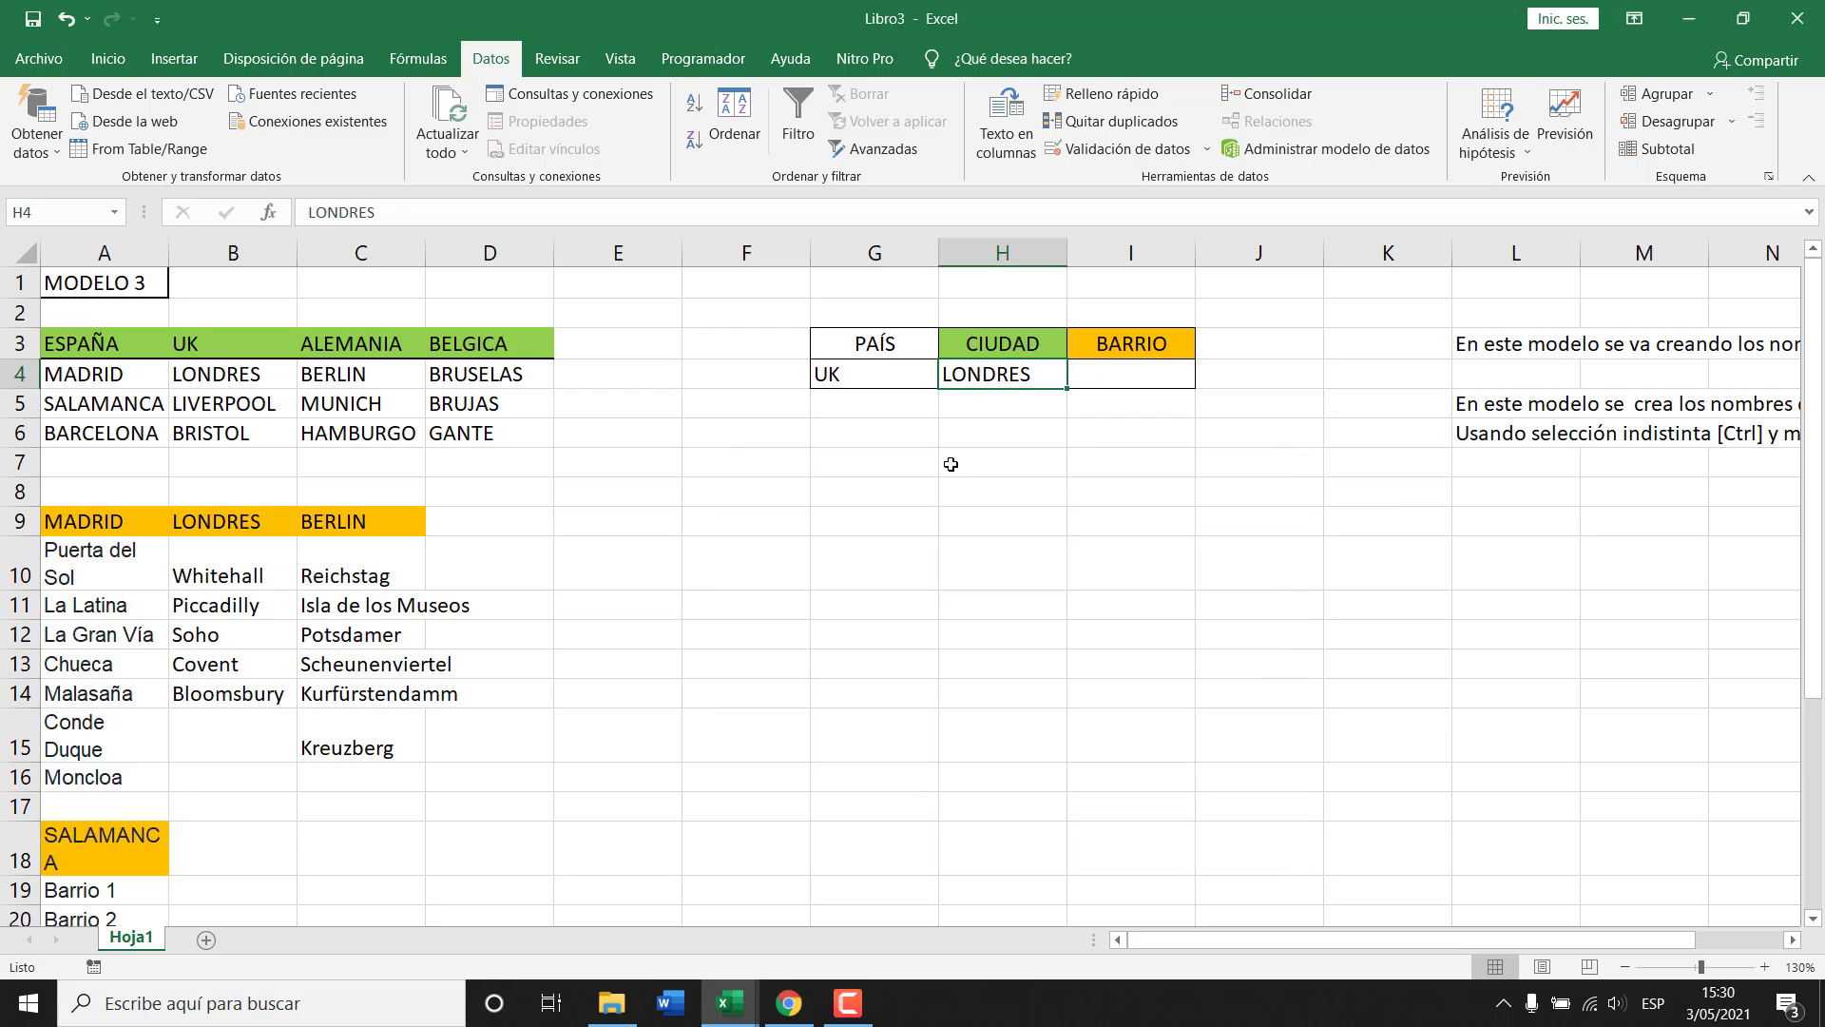
Change the PAÍS cell's data validation to allow any value.
left_click(882, 381)
left_click(1094, 150)
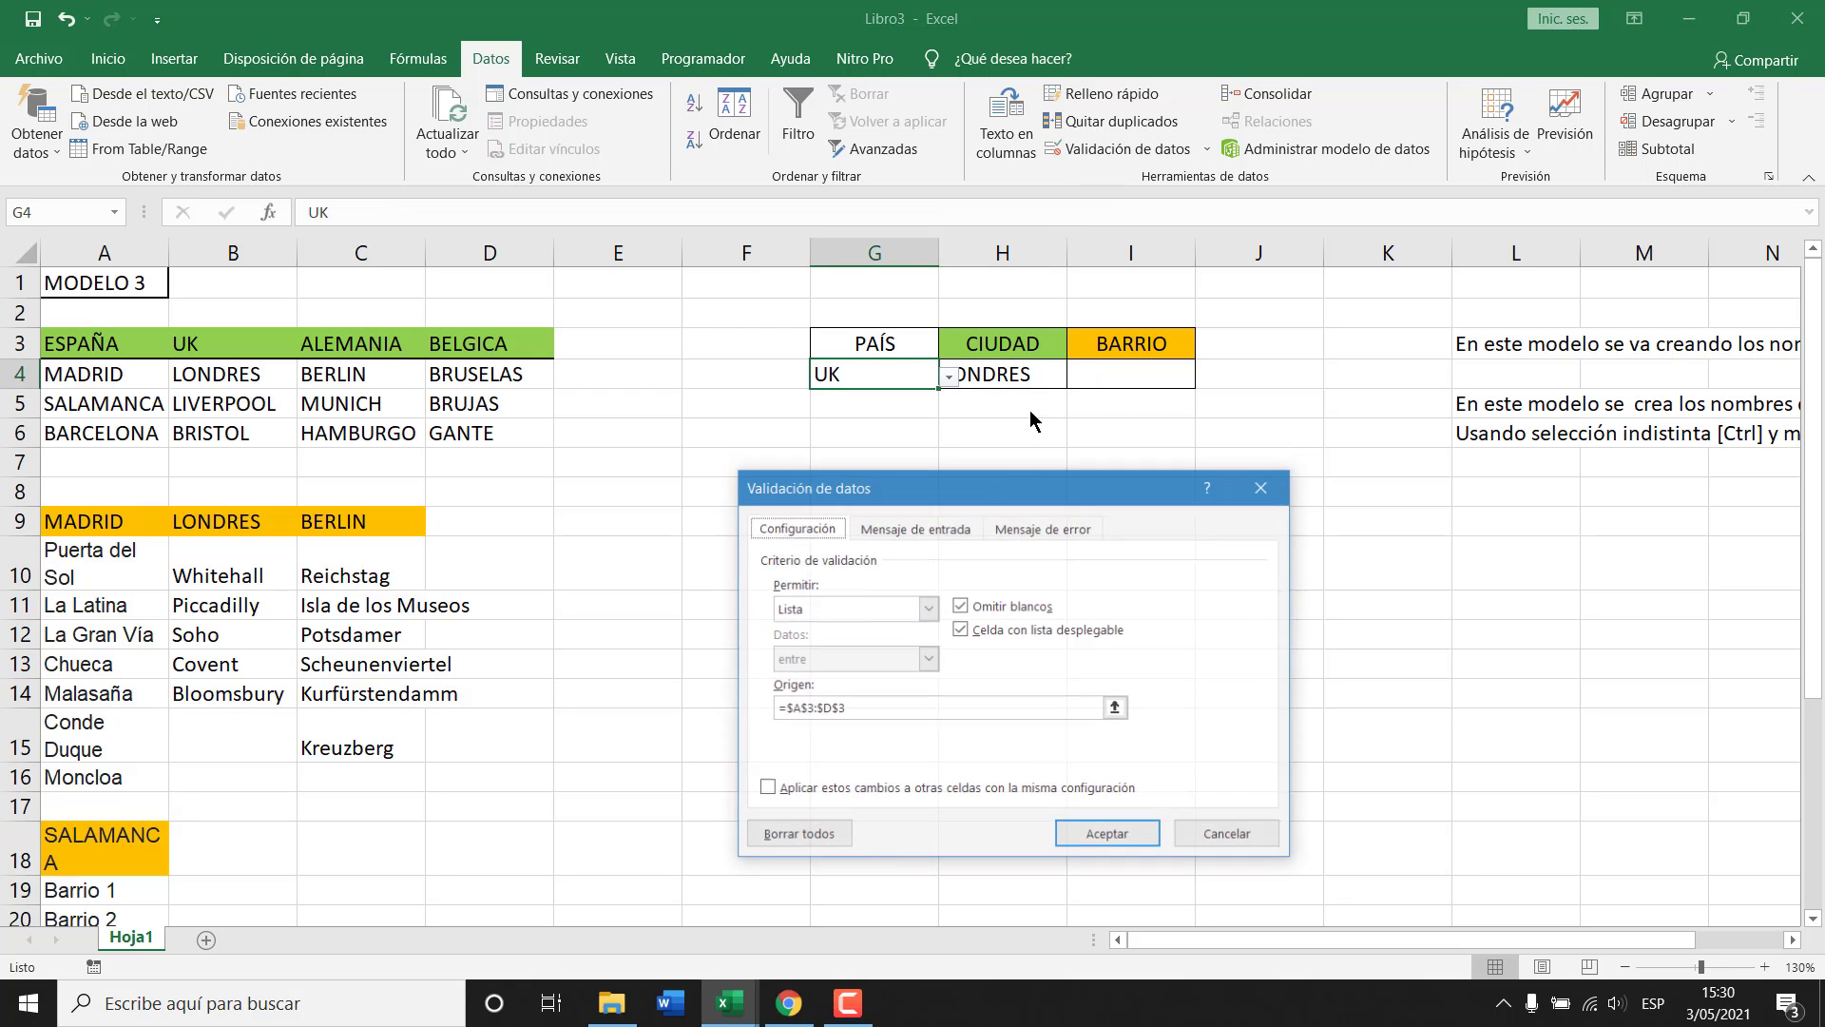
left_click(927, 608)
left_click(856, 631)
left_click(1108, 835)
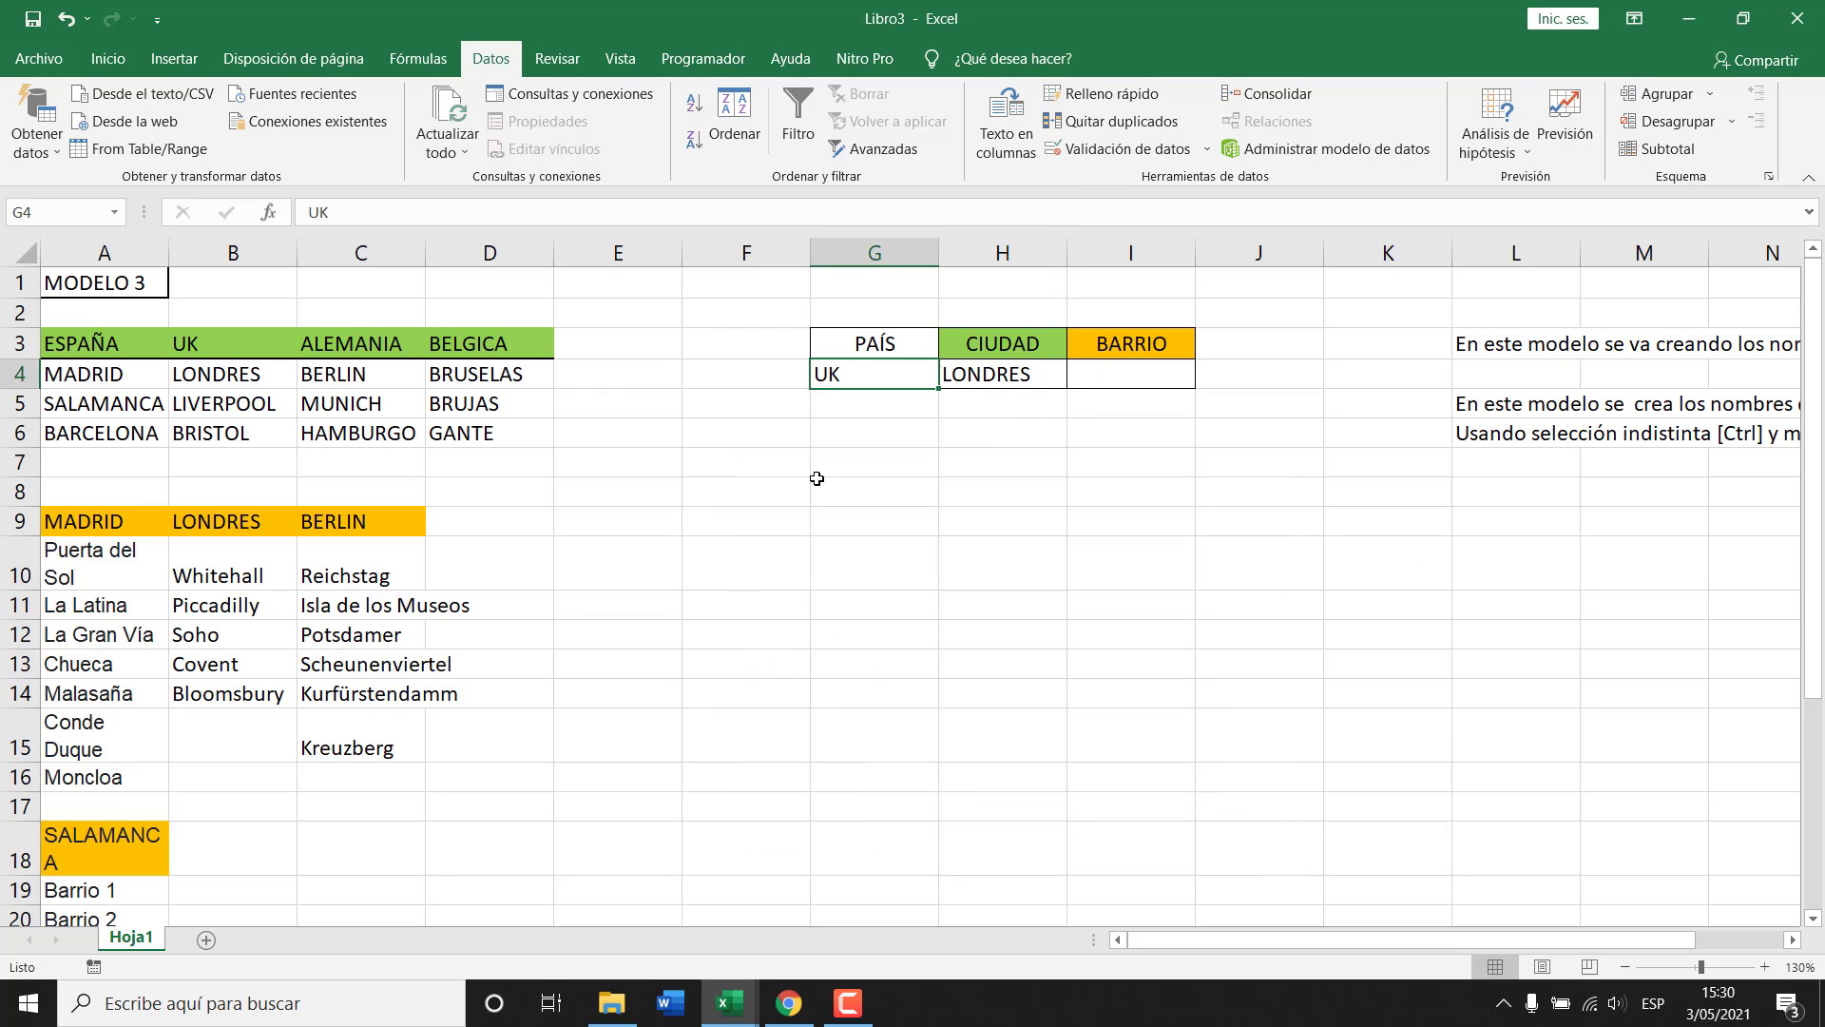
left_click(817, 465)
key("ctrl+F3")
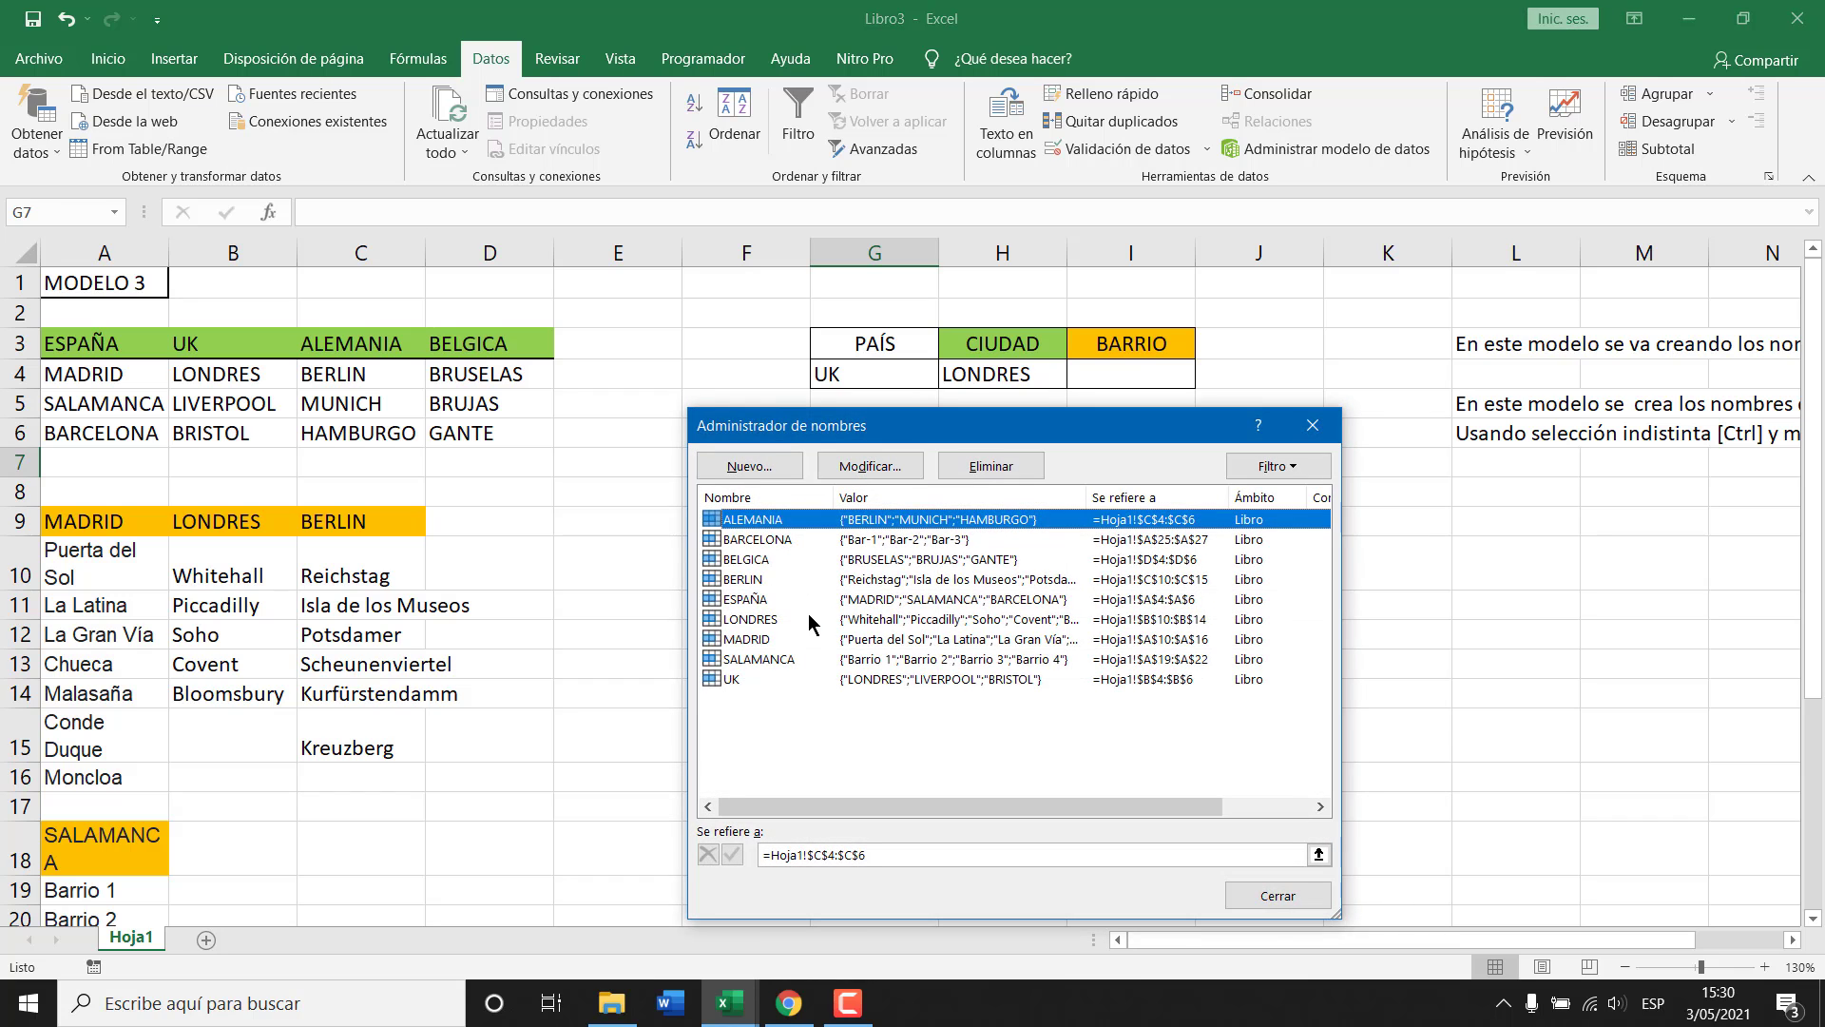
Delete all nine defined names, ALEMANIA through UK, and close the name manager.
left_click(738, 679, "shift")
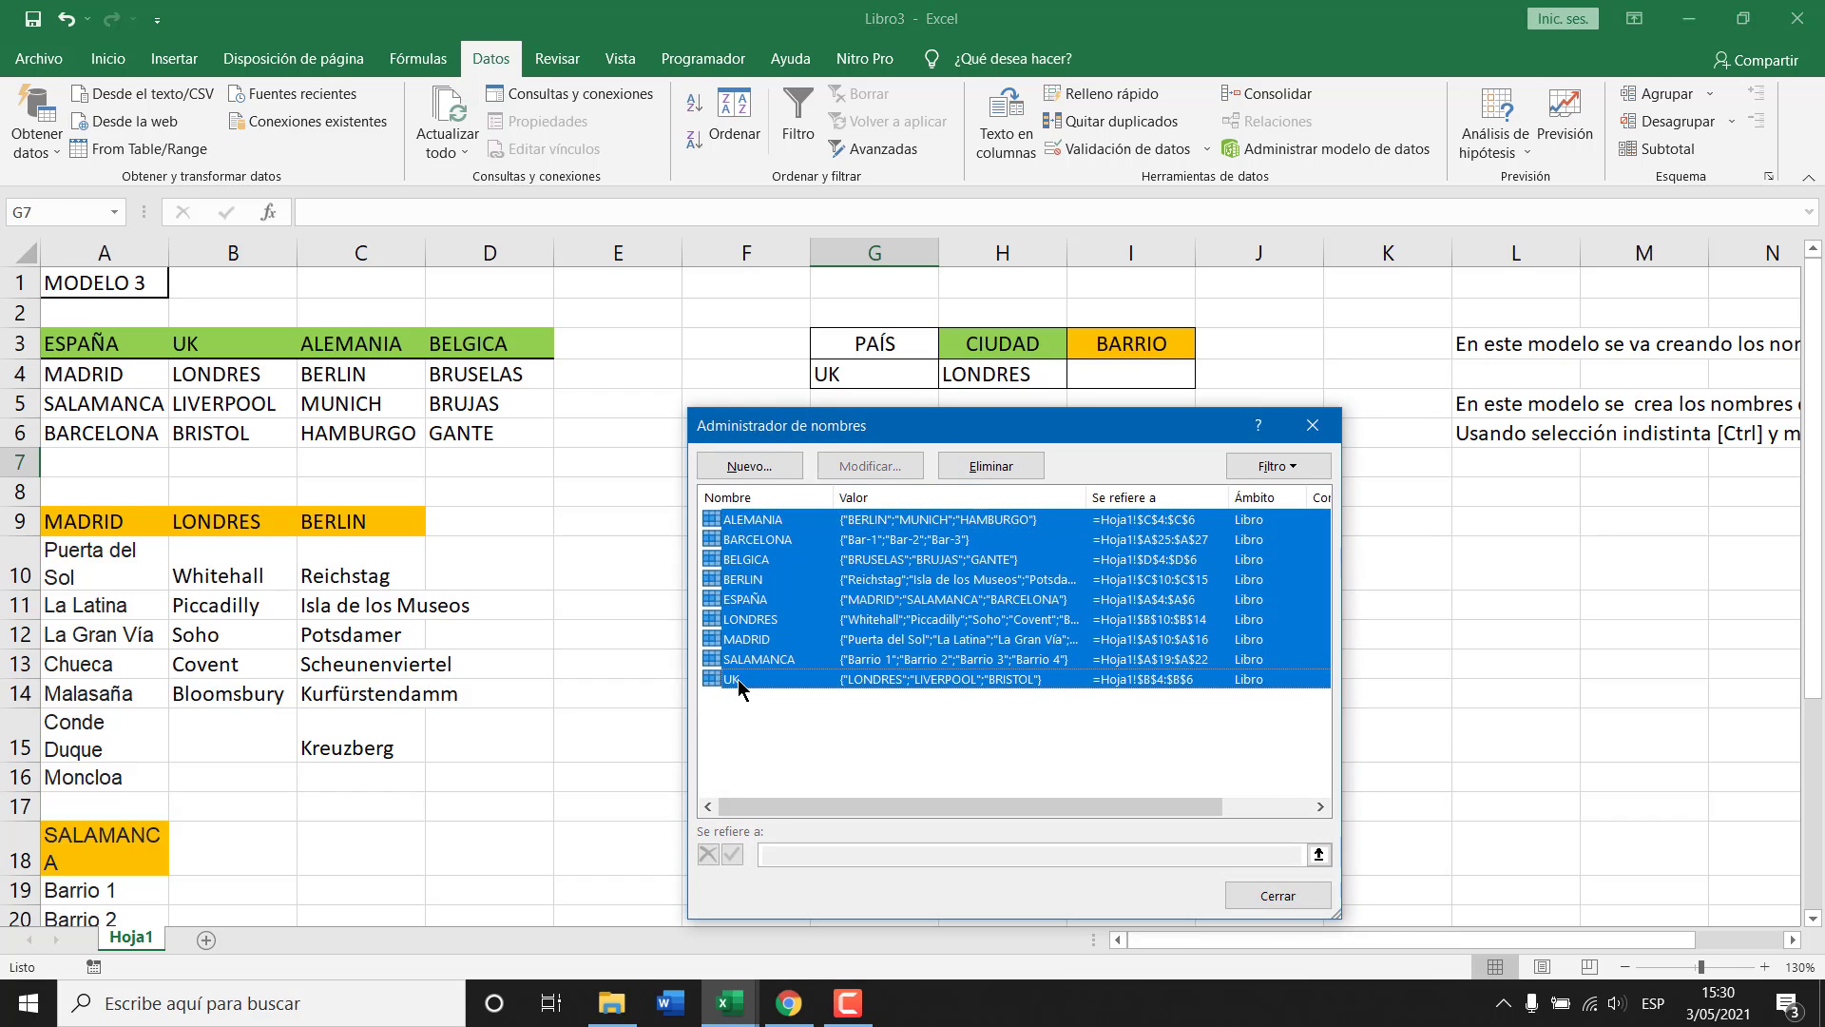
left_click(995, 467)
left_click(866, 566)
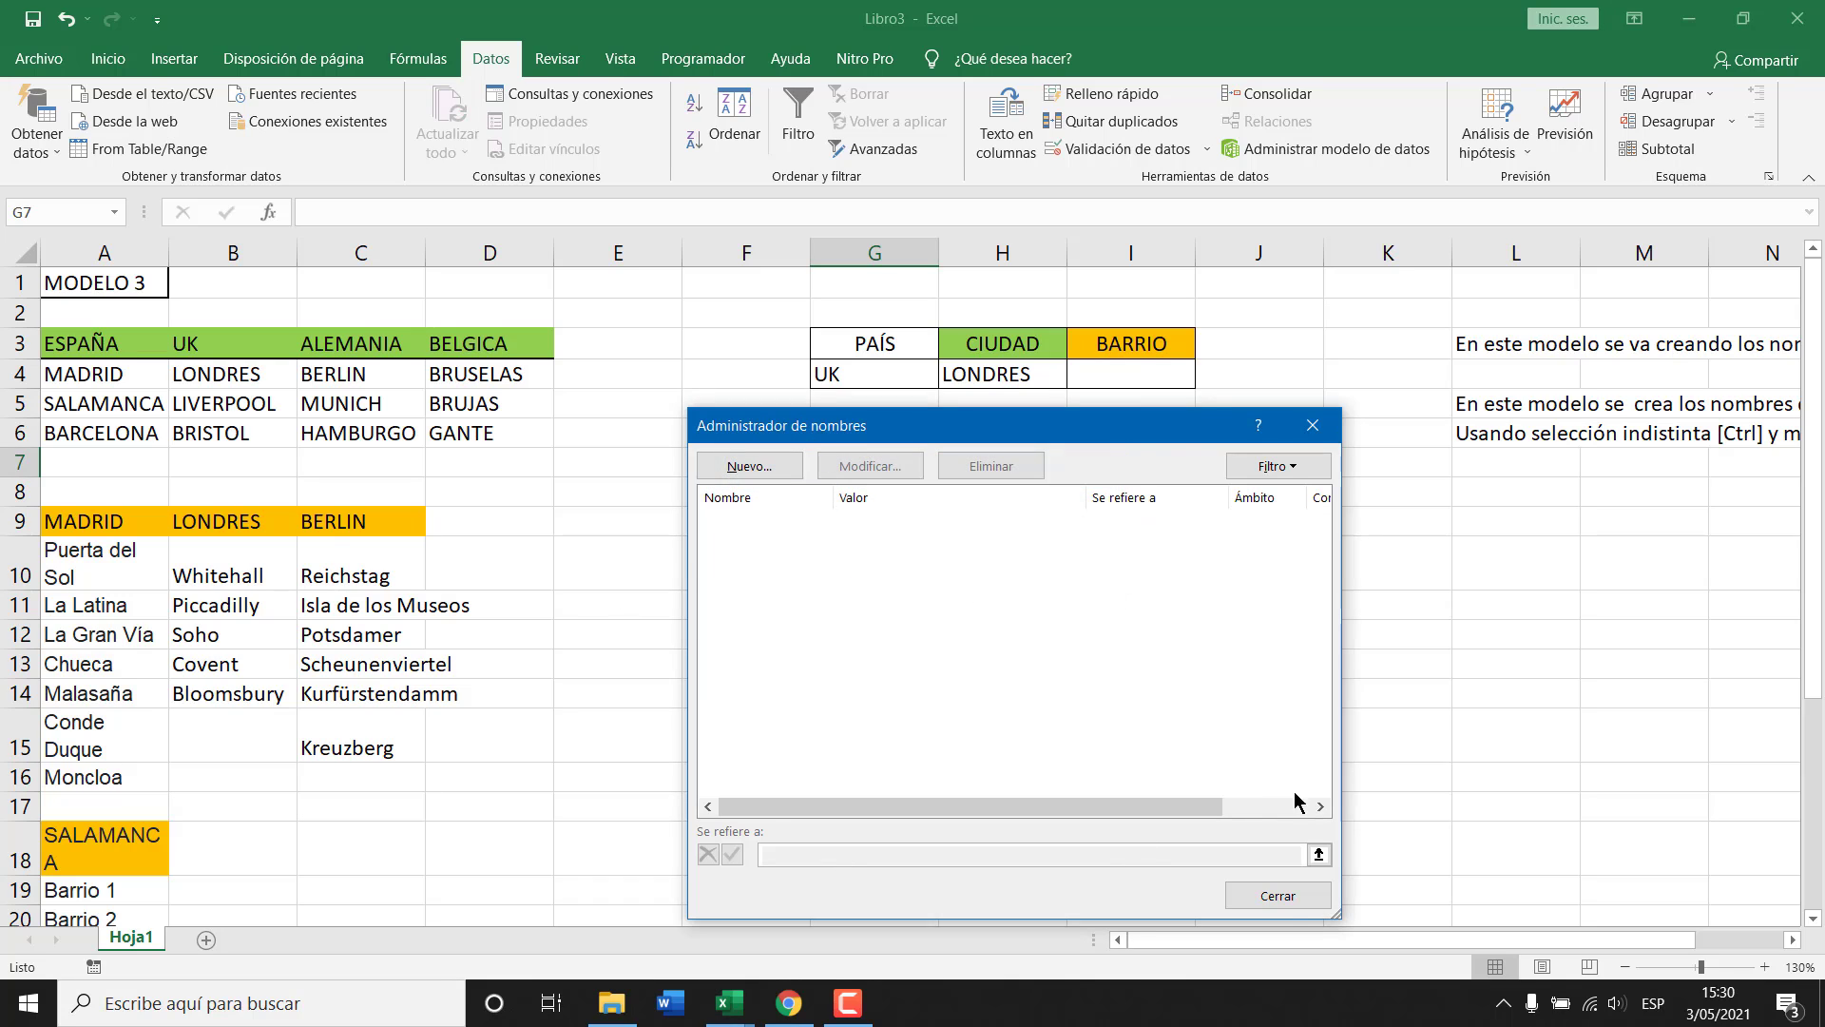
left_click(1285, 900)
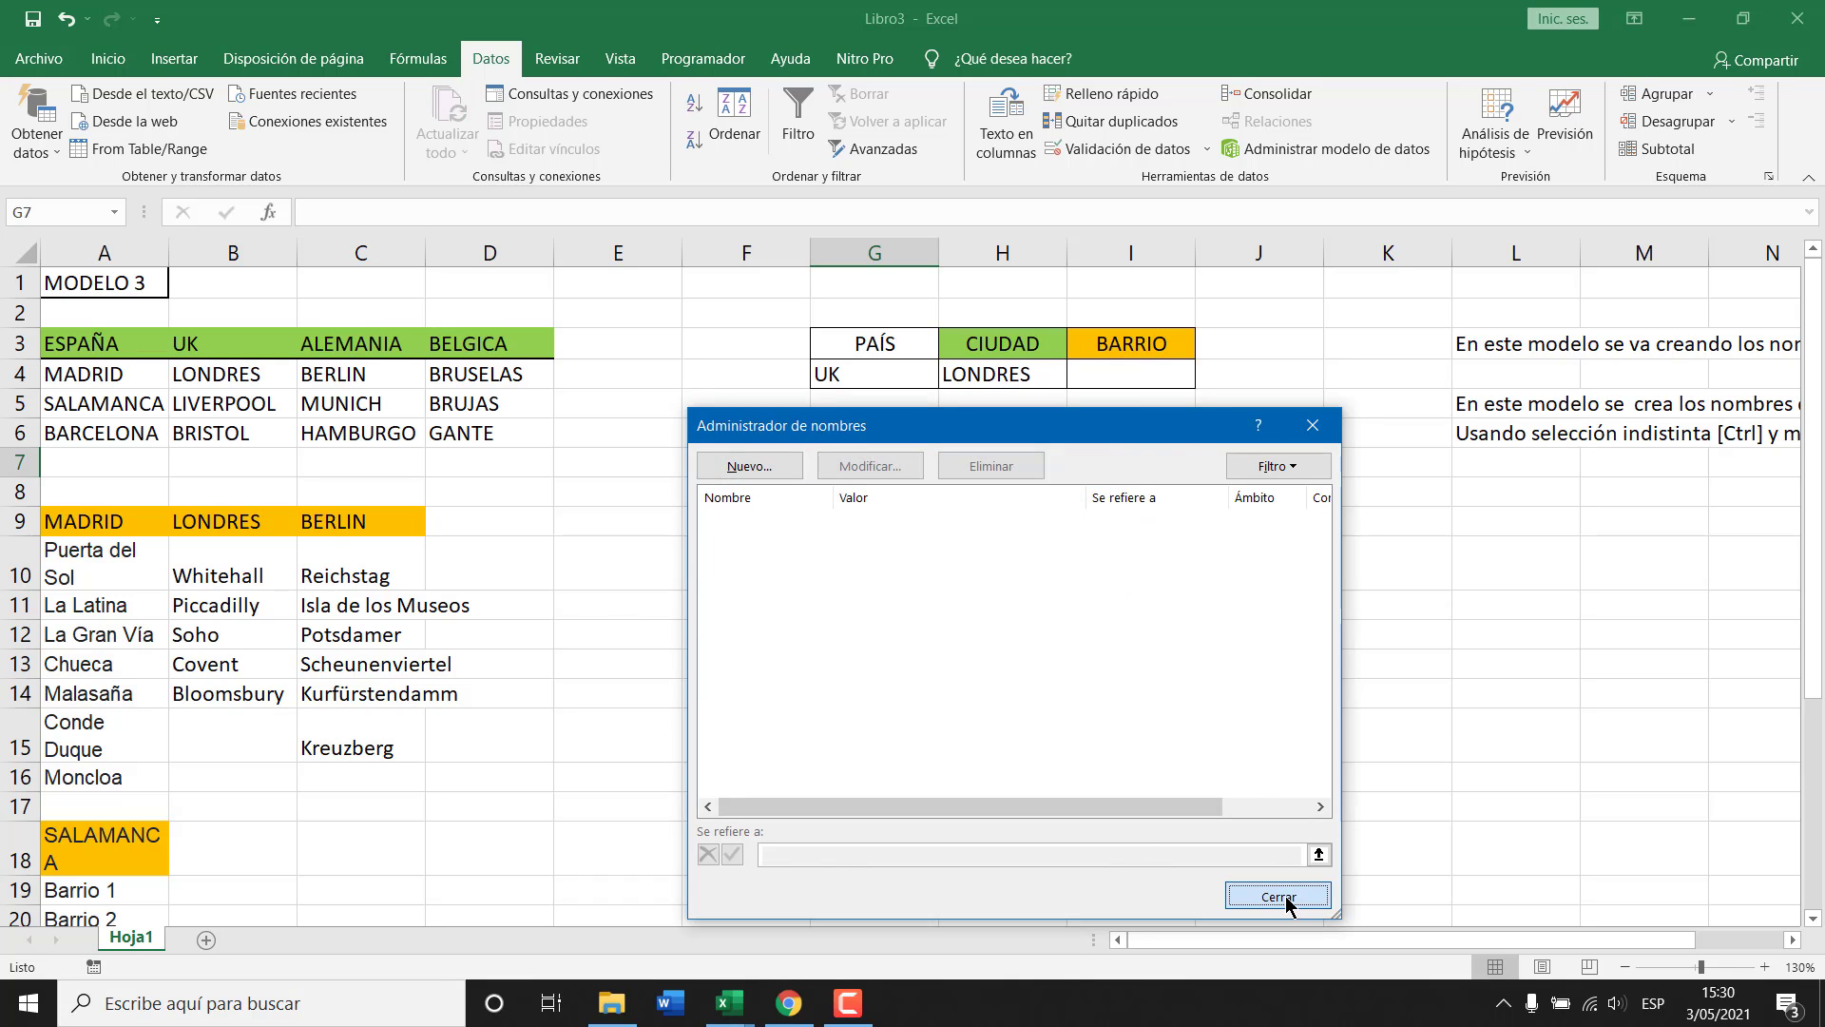
left_click_drag(488, 366, 488, 433)
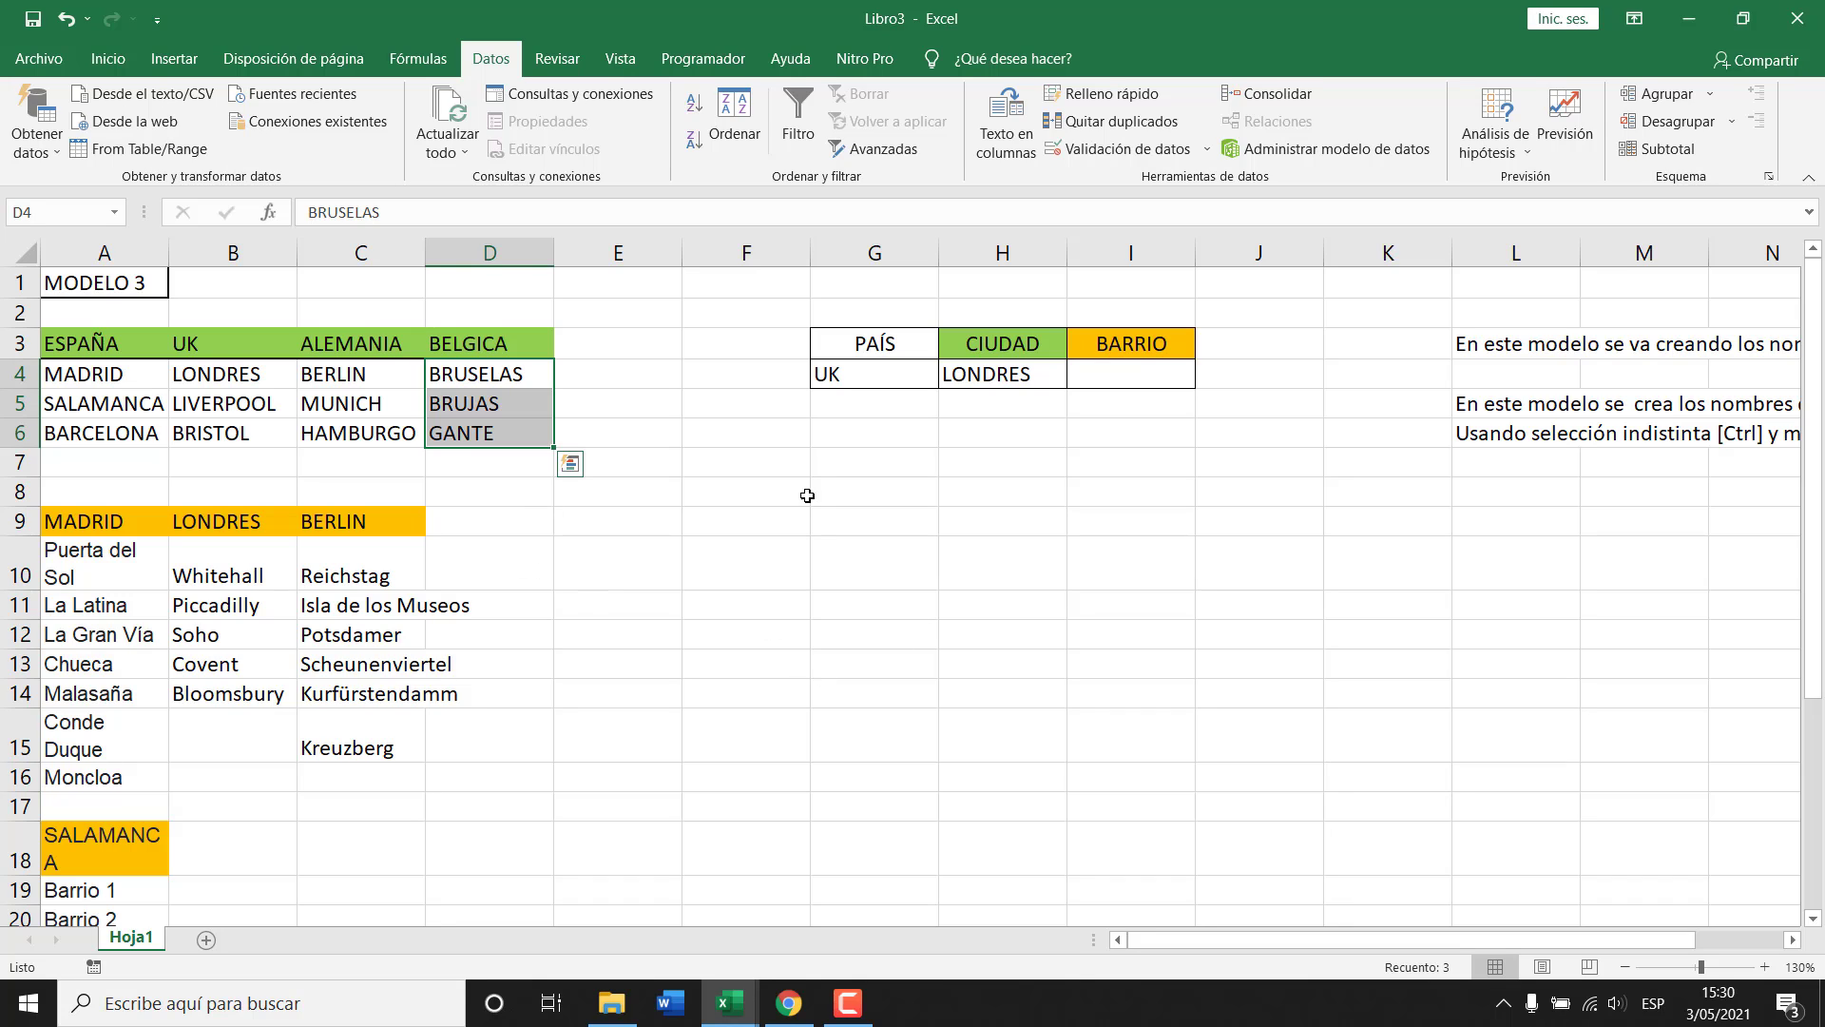
Insert rows above the country table, move the PAÍS/CIUDAD/BARRIO table to the top left, and add a row above it.
left_click(15, 343)
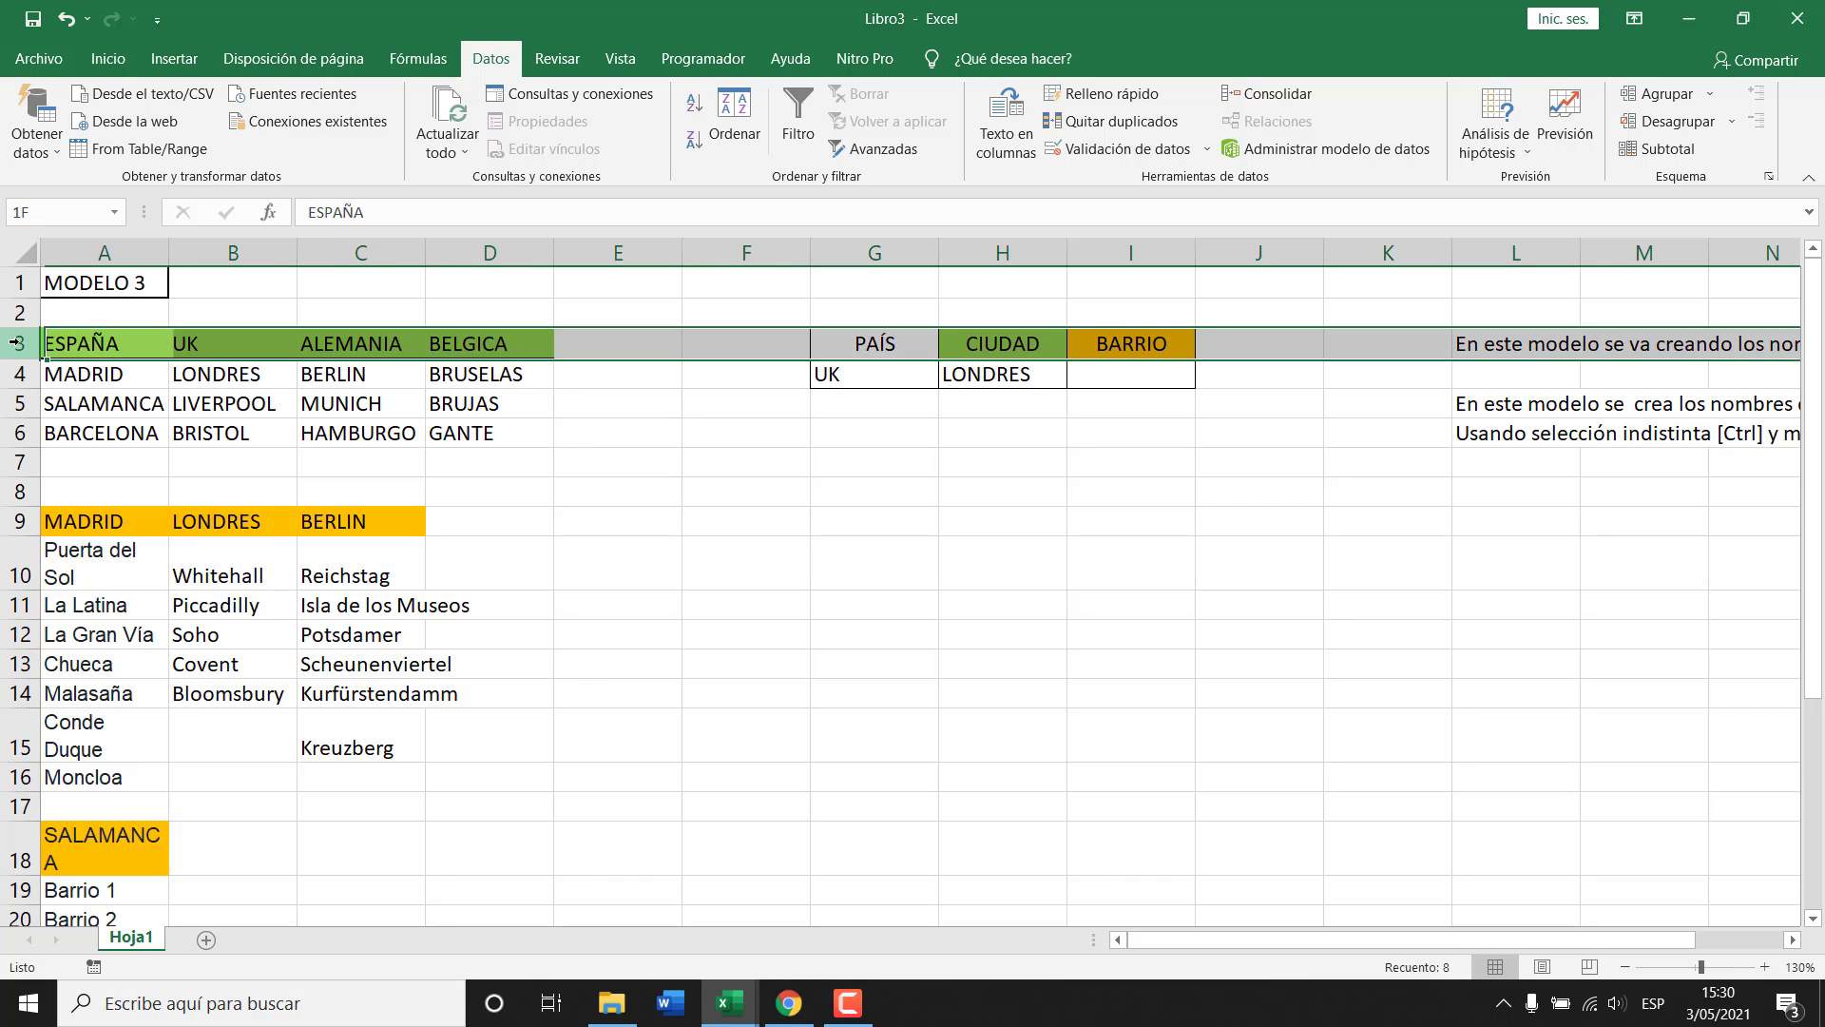
key("ctrl+plus")
key("ctrl+plus")
key("ctrl+plus")
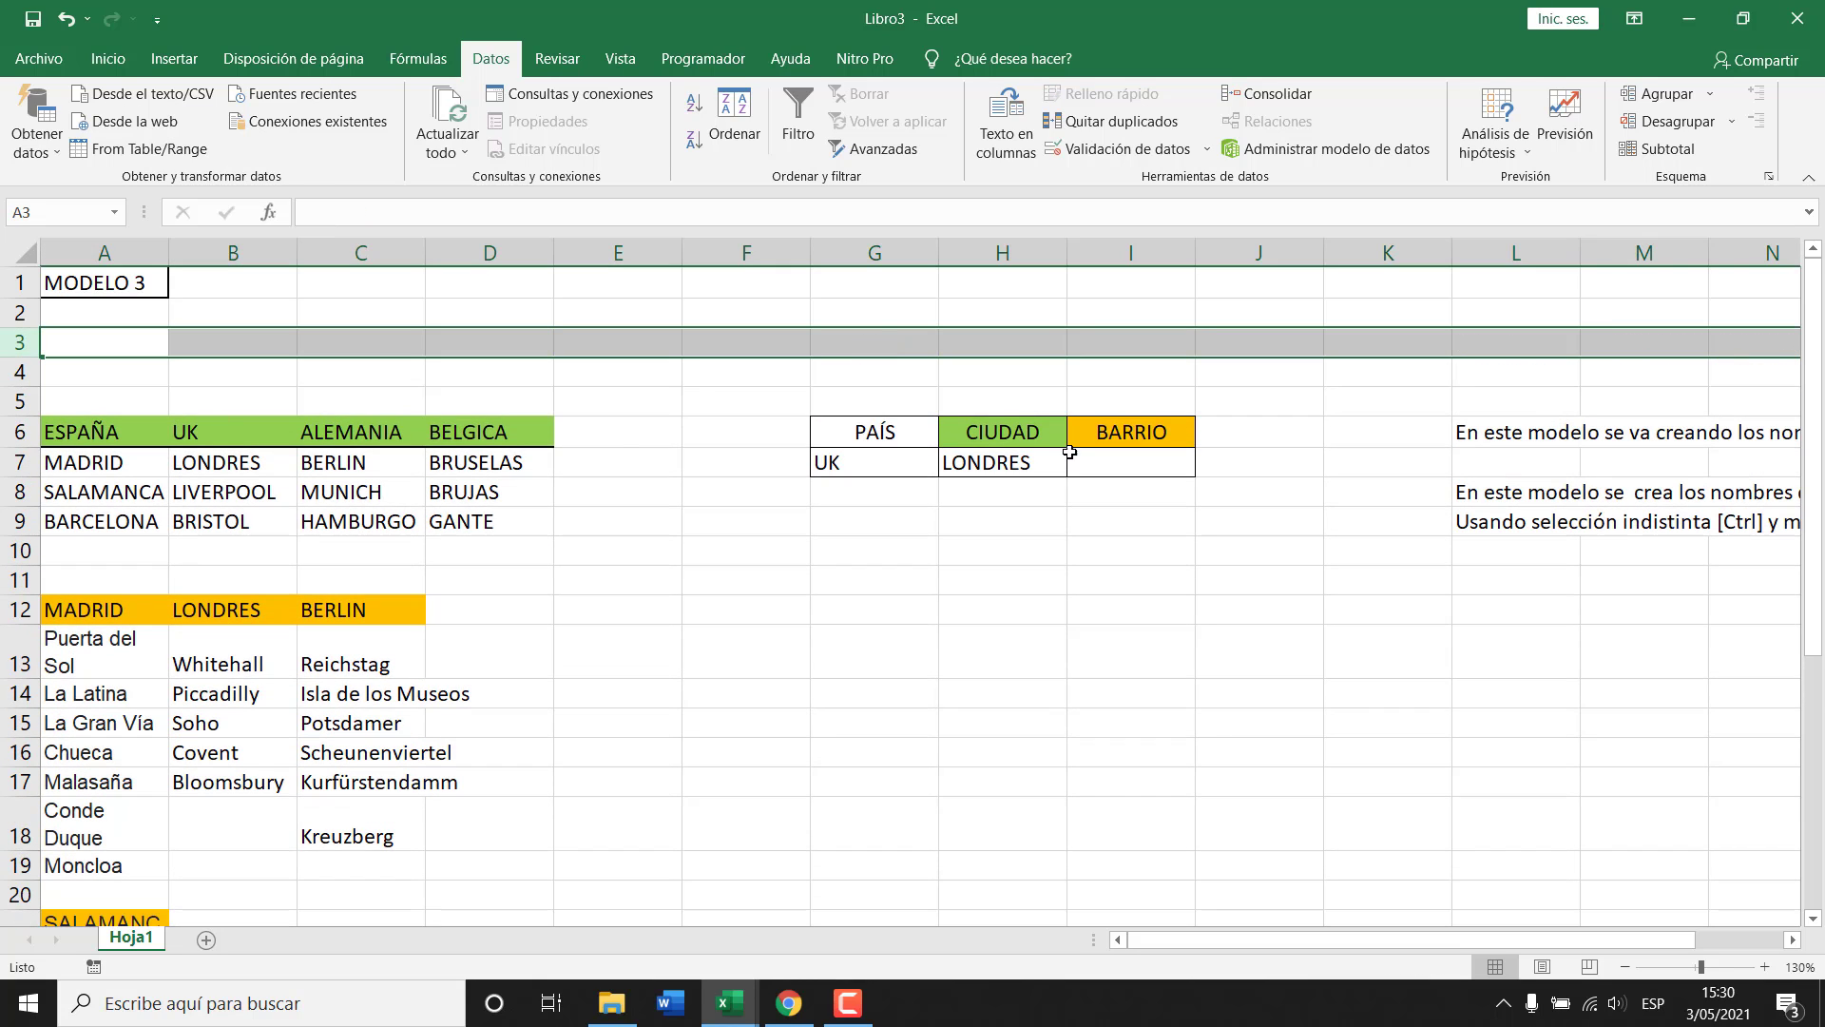
left_click_drag(875, 433, 428, 325)
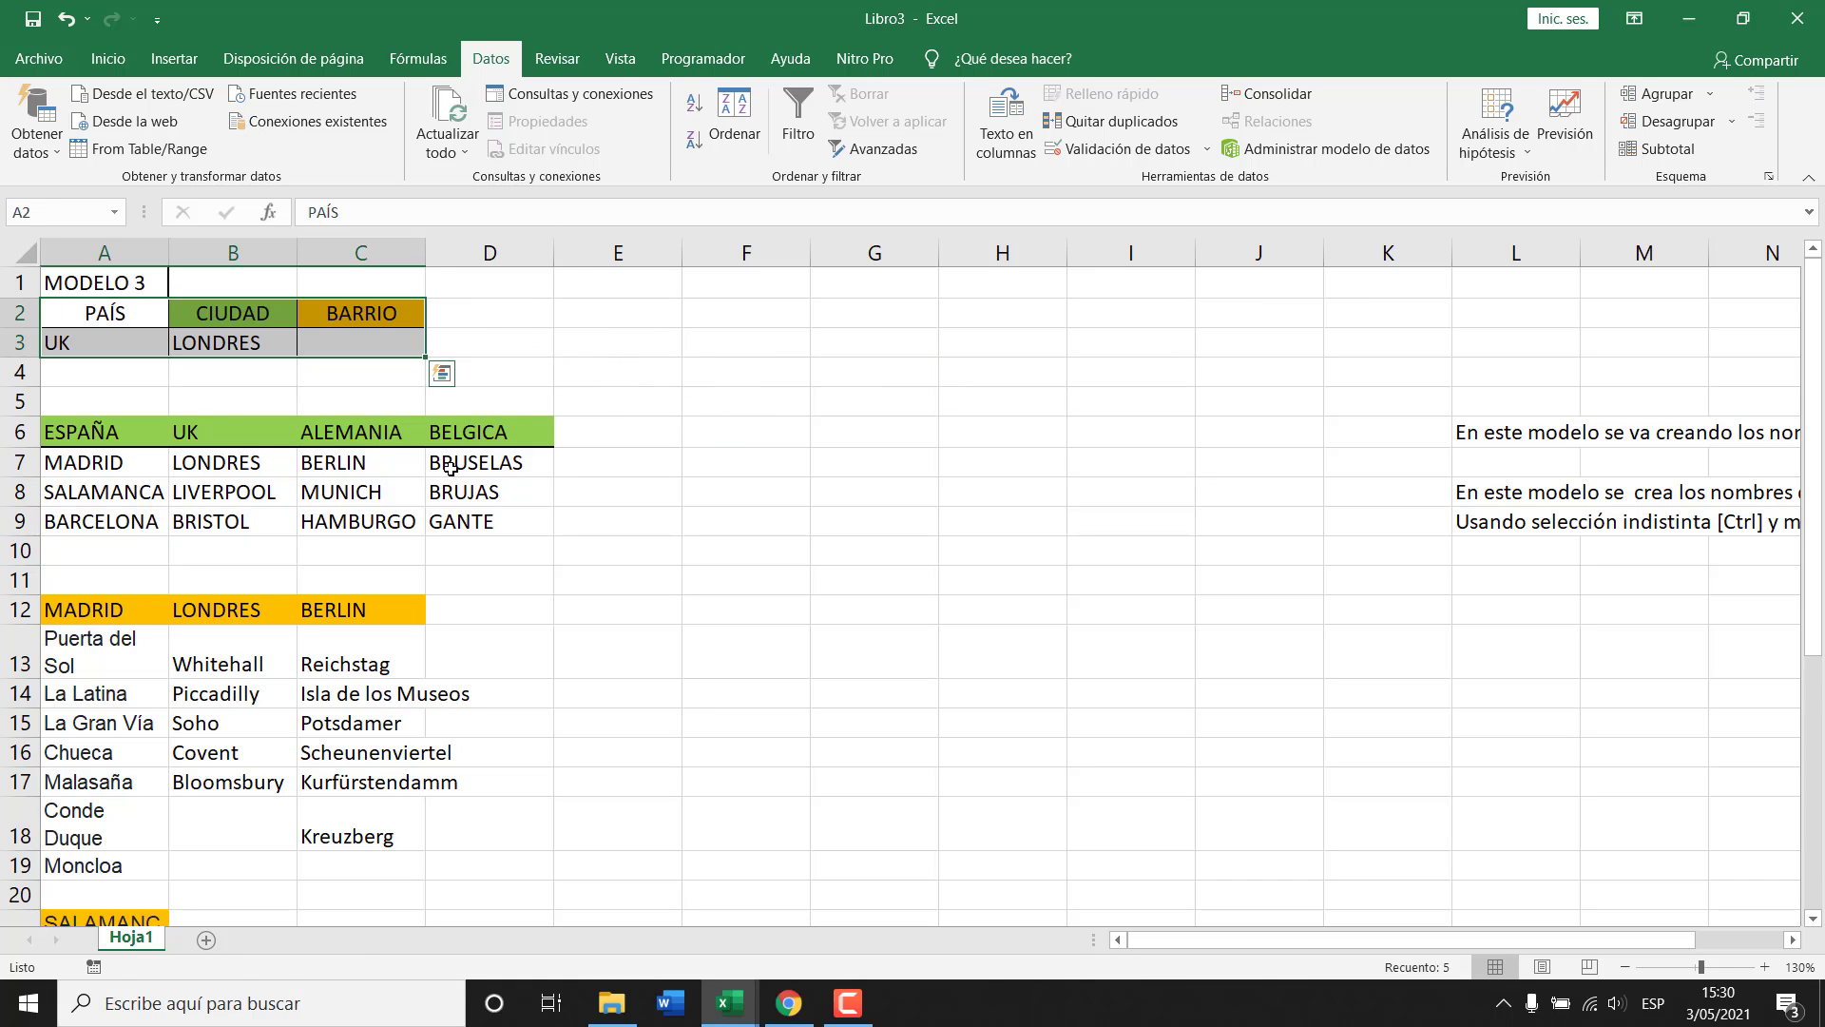
left_click(16, 312)
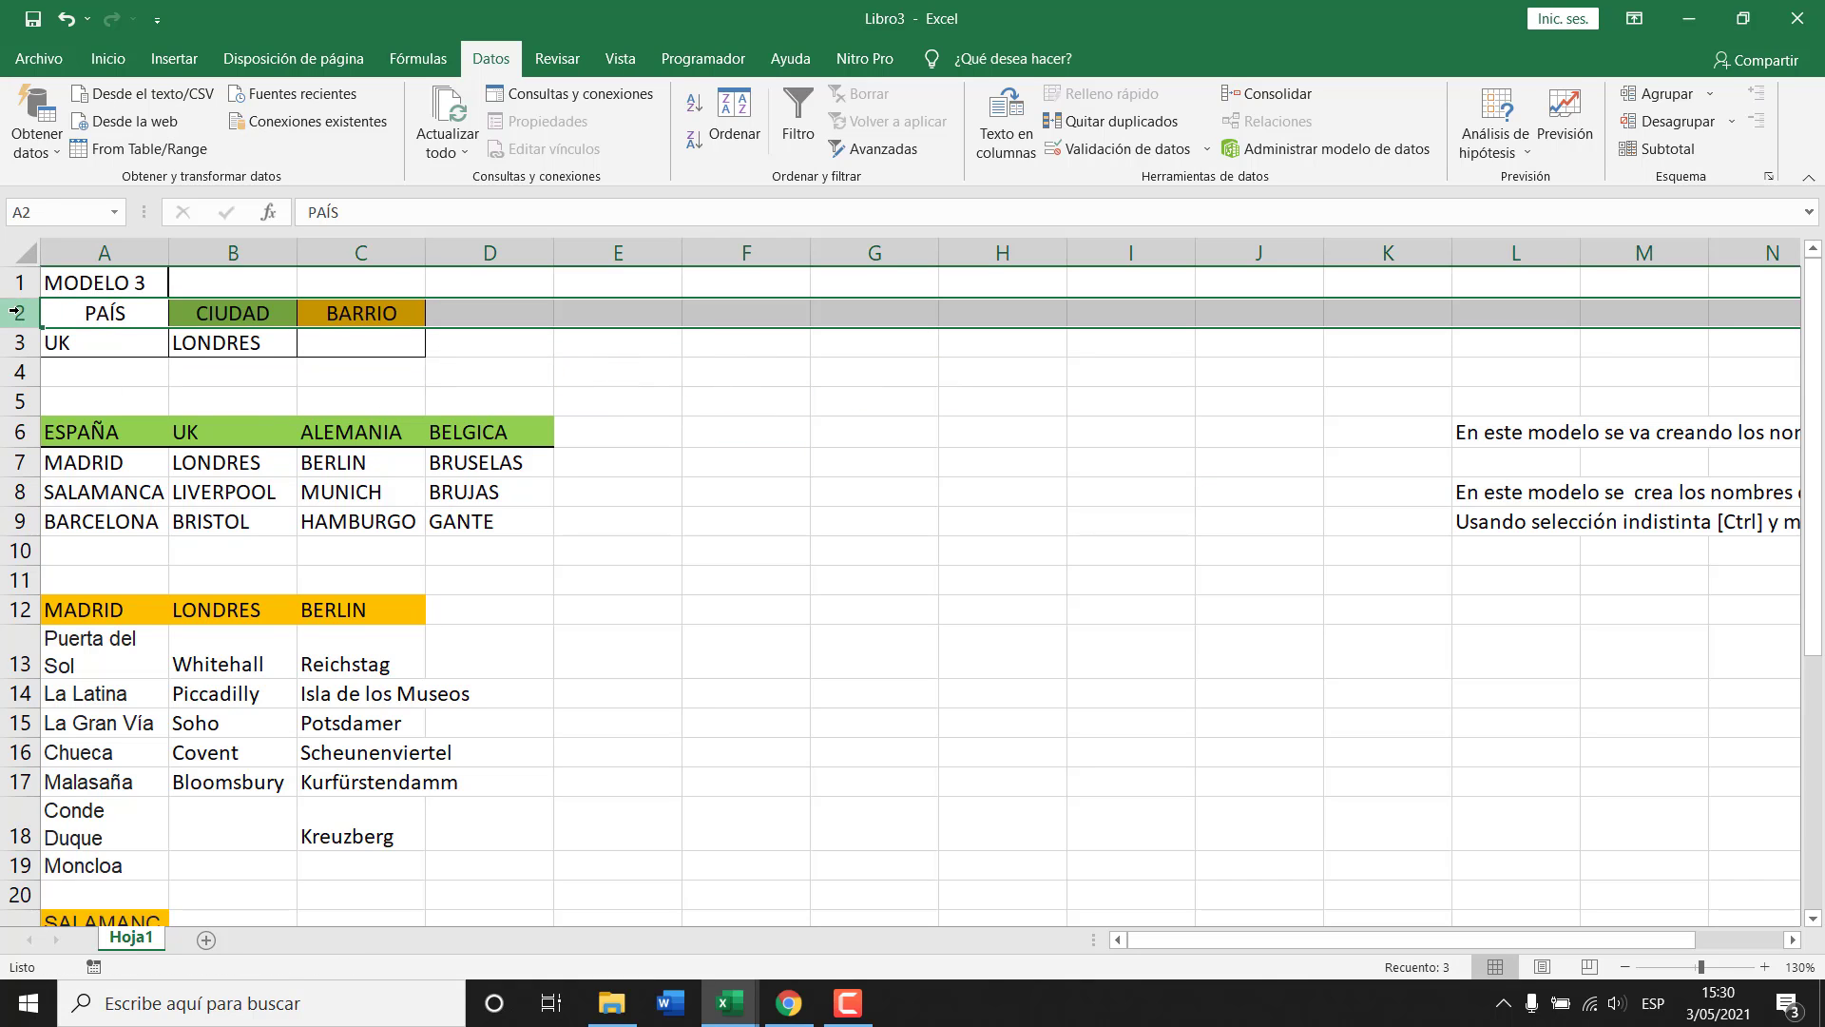
key("ctrl+plus")
left_click(460, 358)
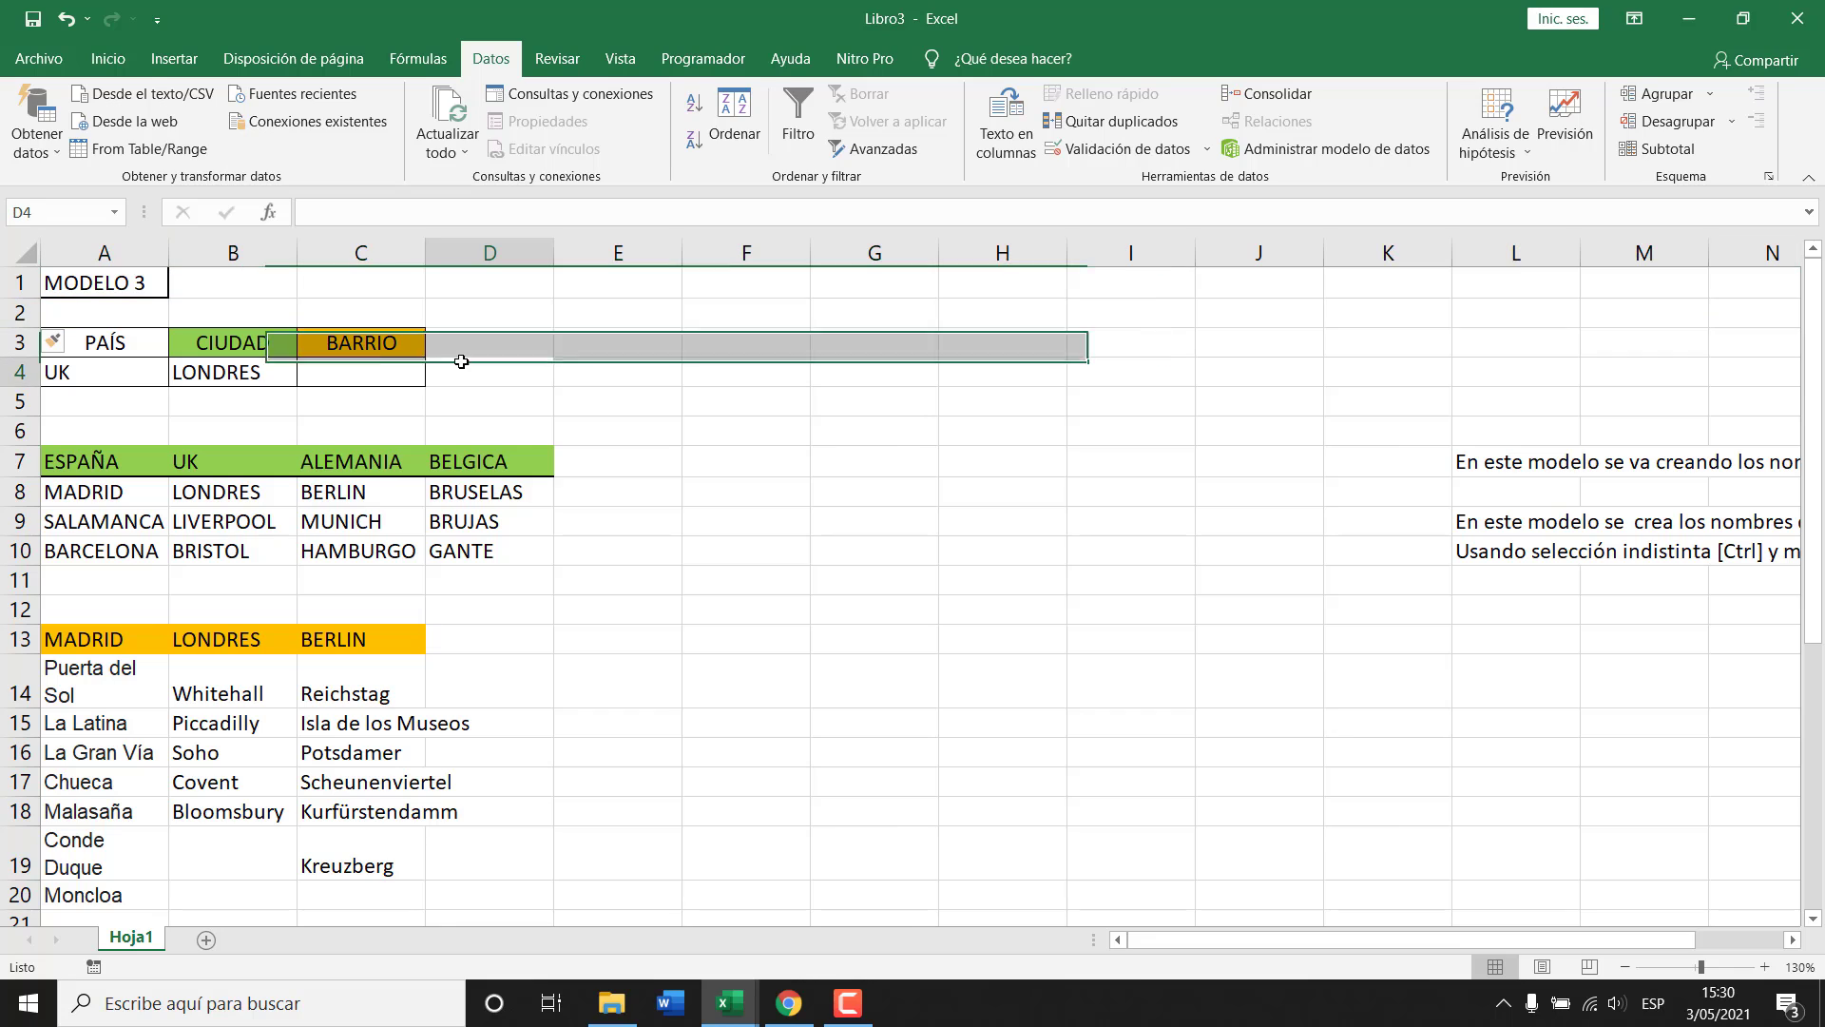
Select the PAÍS/CIUDAD/BARRIO table cells at A3:C4.
left_click(103, 342)
left_click_drag(151, 342, 362, 373)
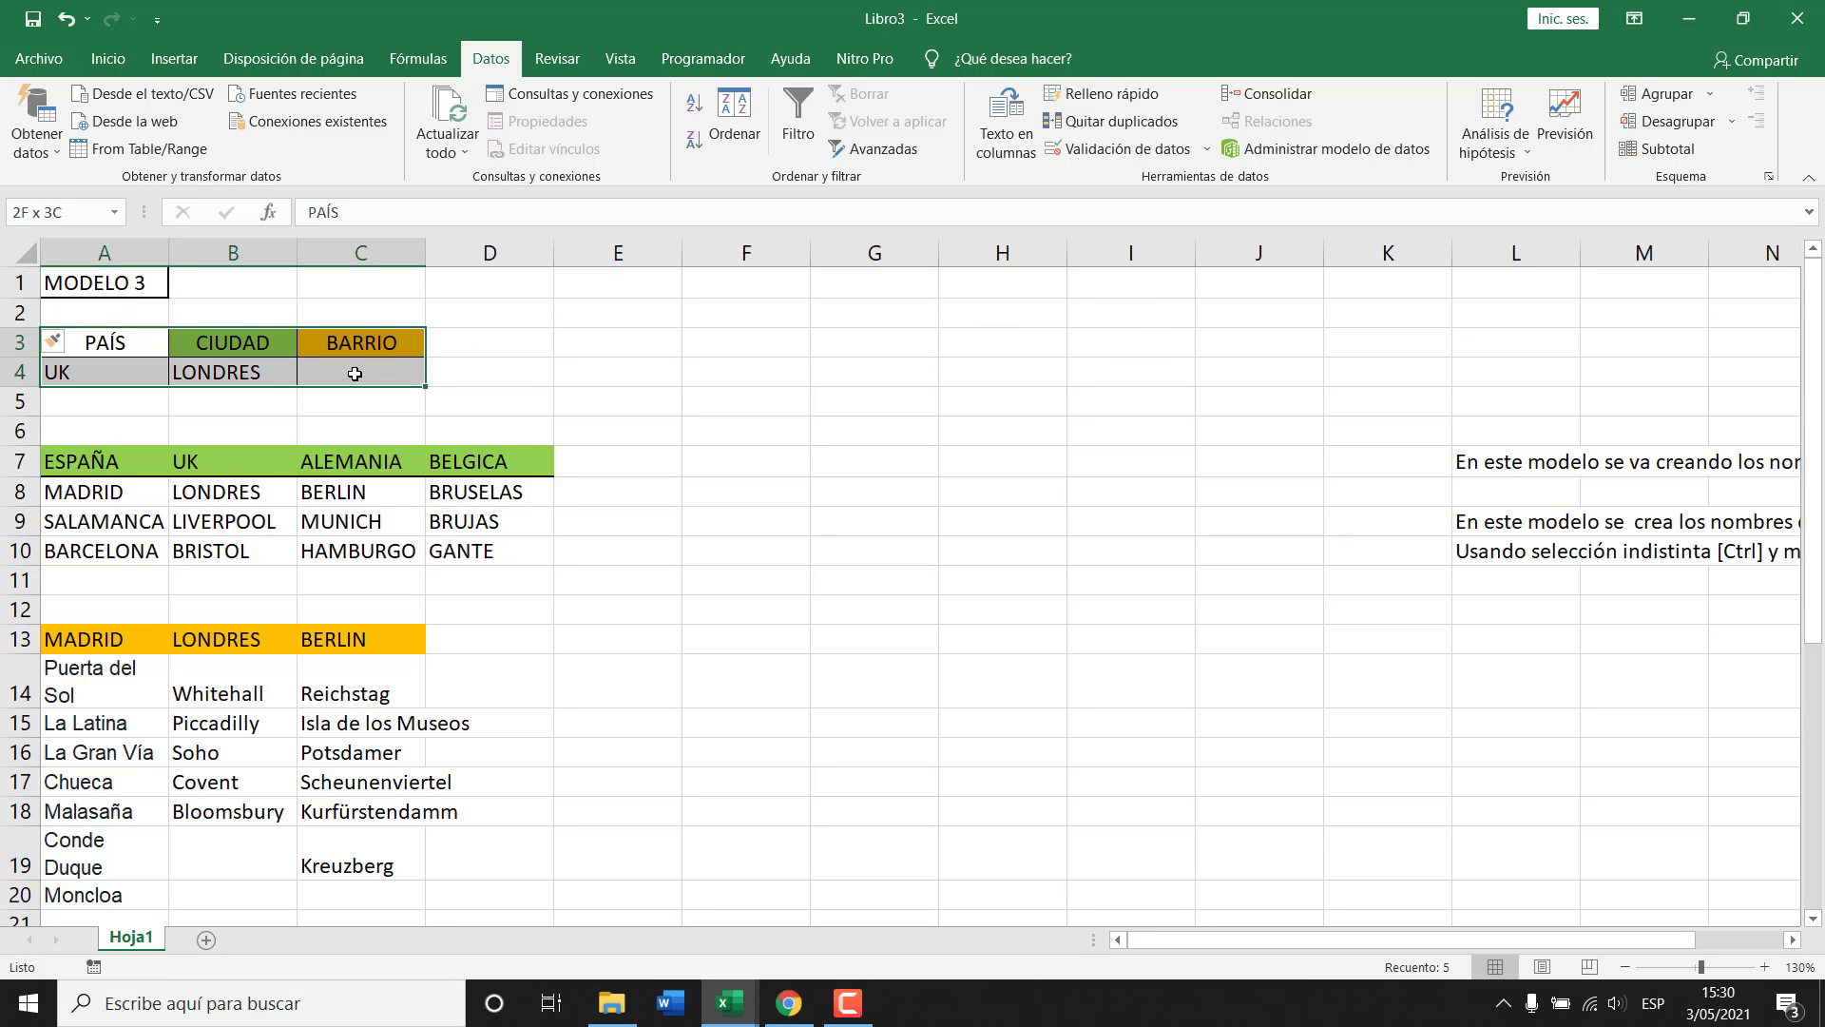
left_click(233, 372)
left_click_drag(242, 376, 243, 376)
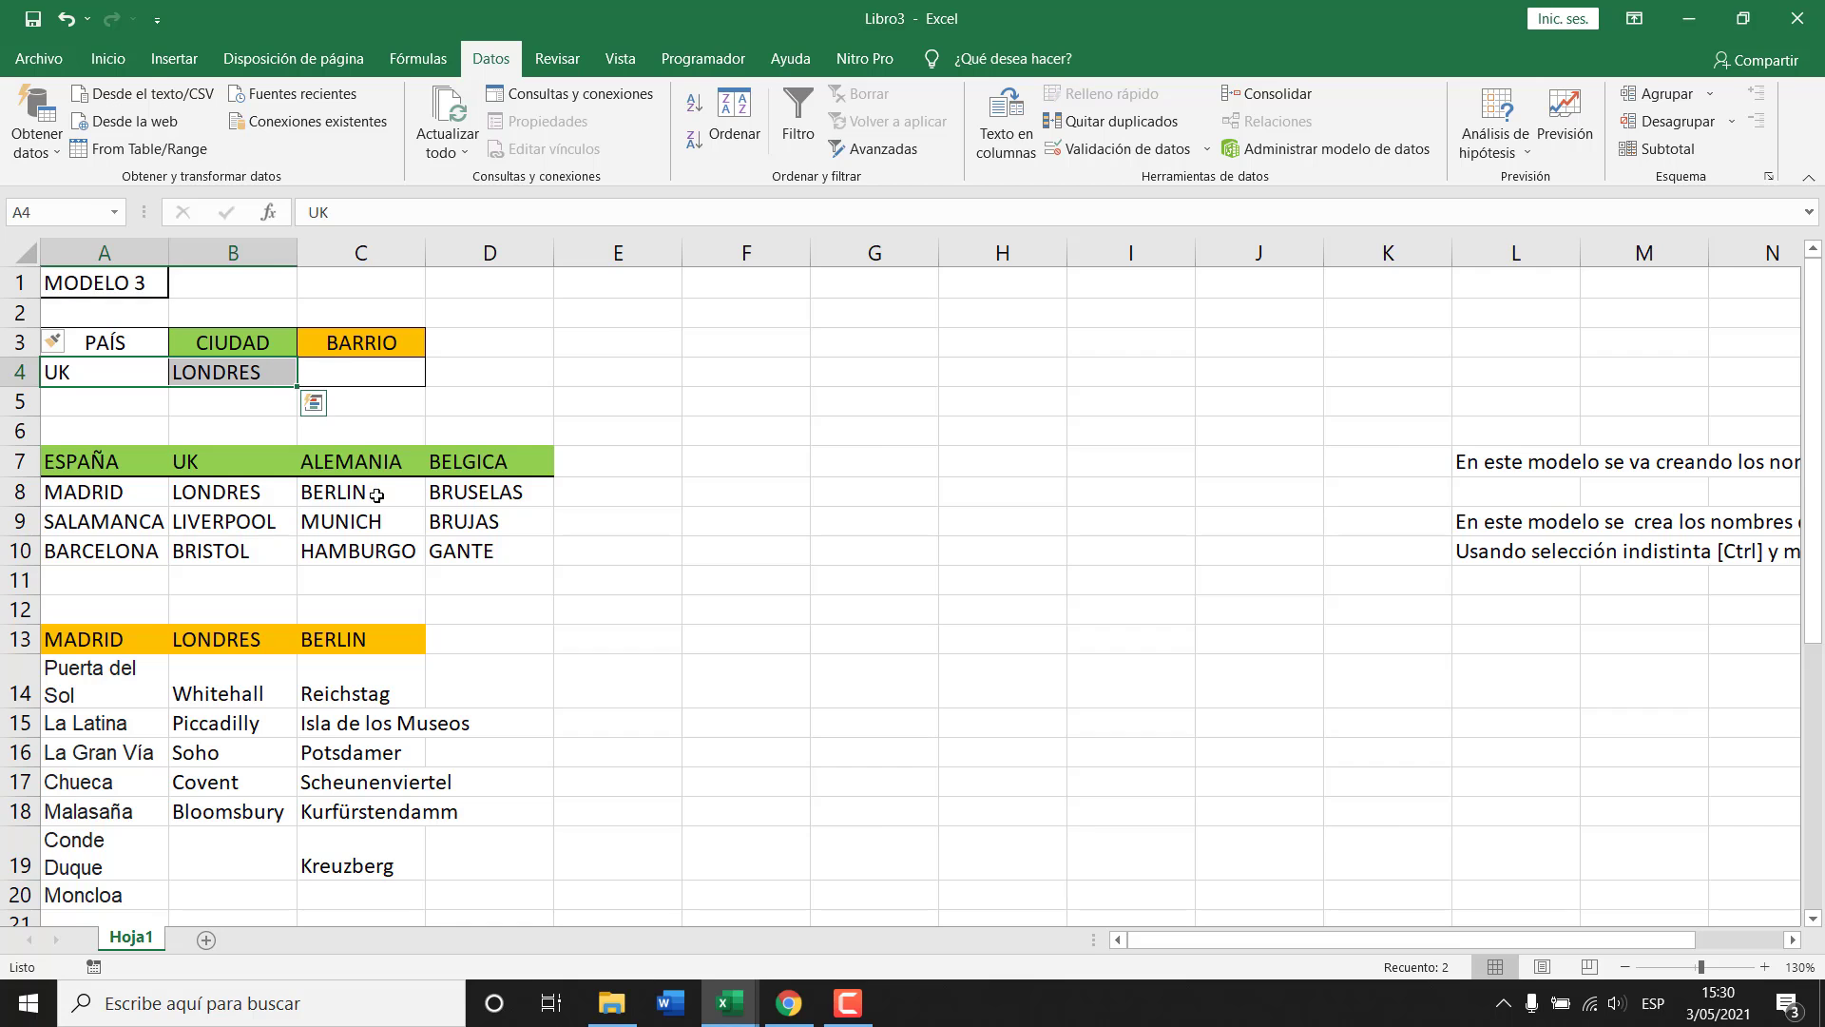
scroll(371, 437, "down", 2)
scroll(357, 542, "up", 2)
scroll(357, 542, "down", 3)
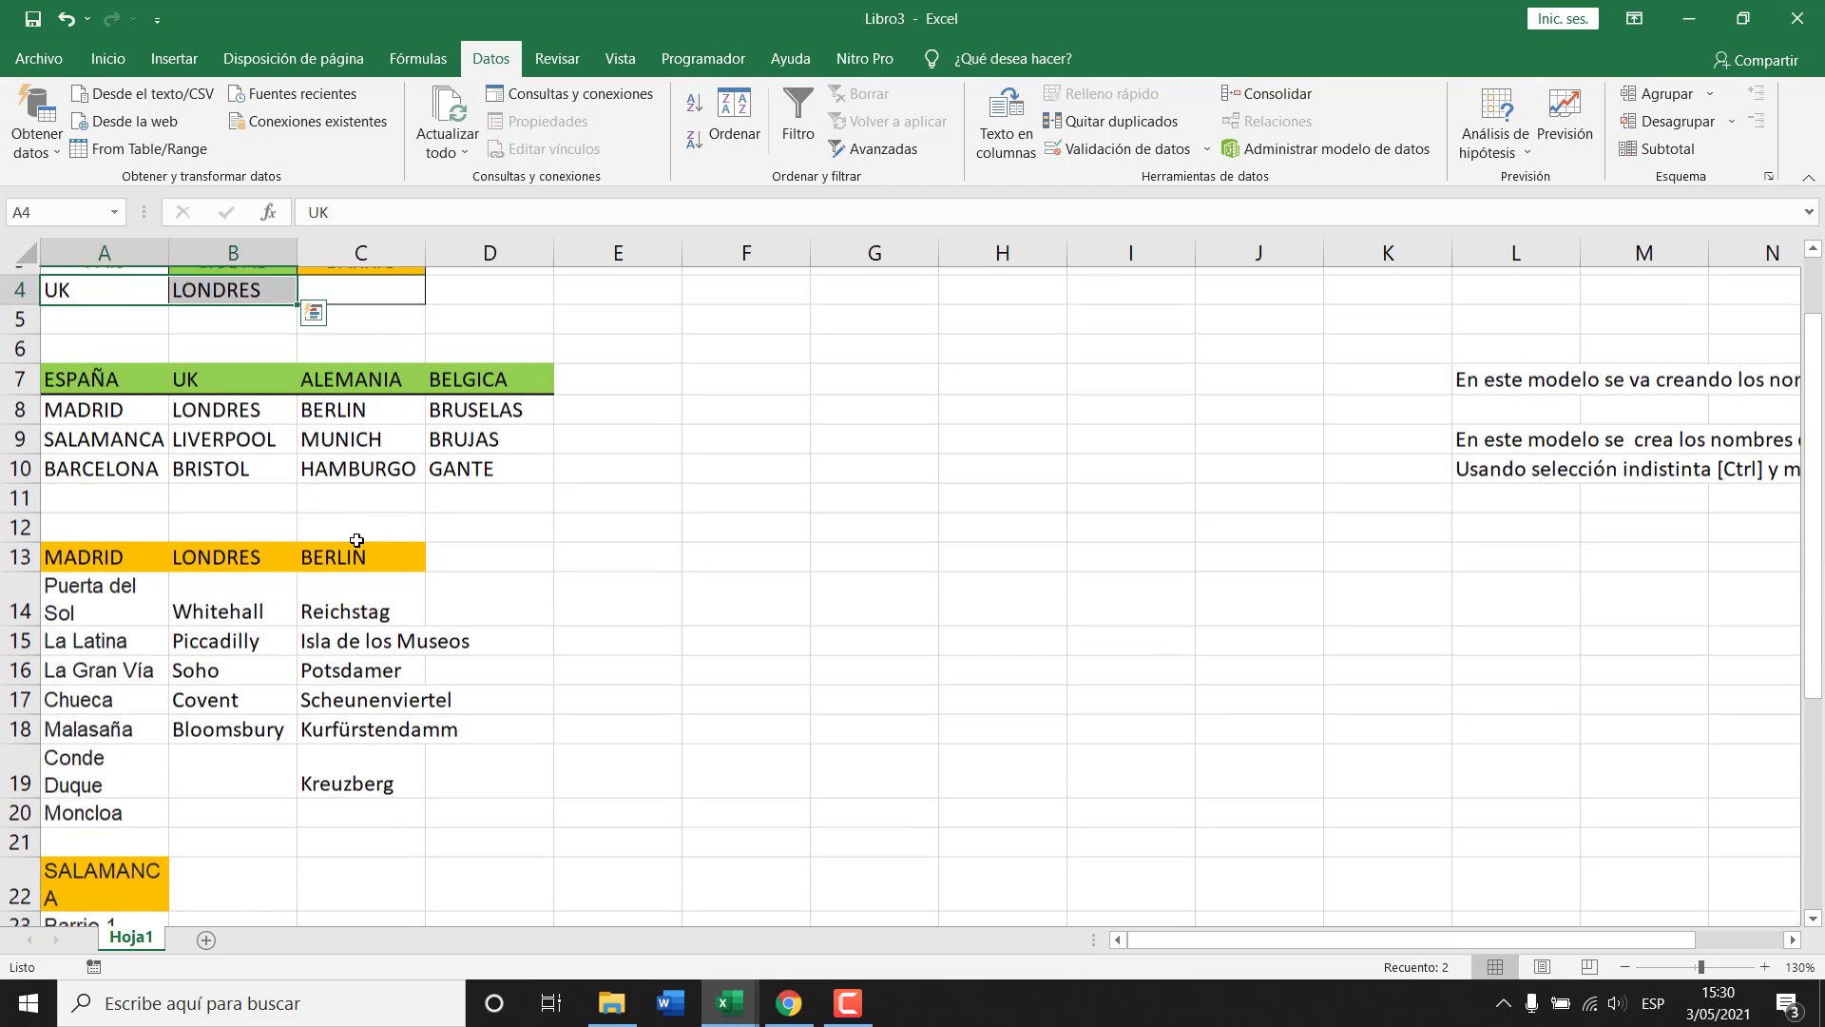
scroll(359, 615, "up", 2)
scroll(383, 673, "up", 1)
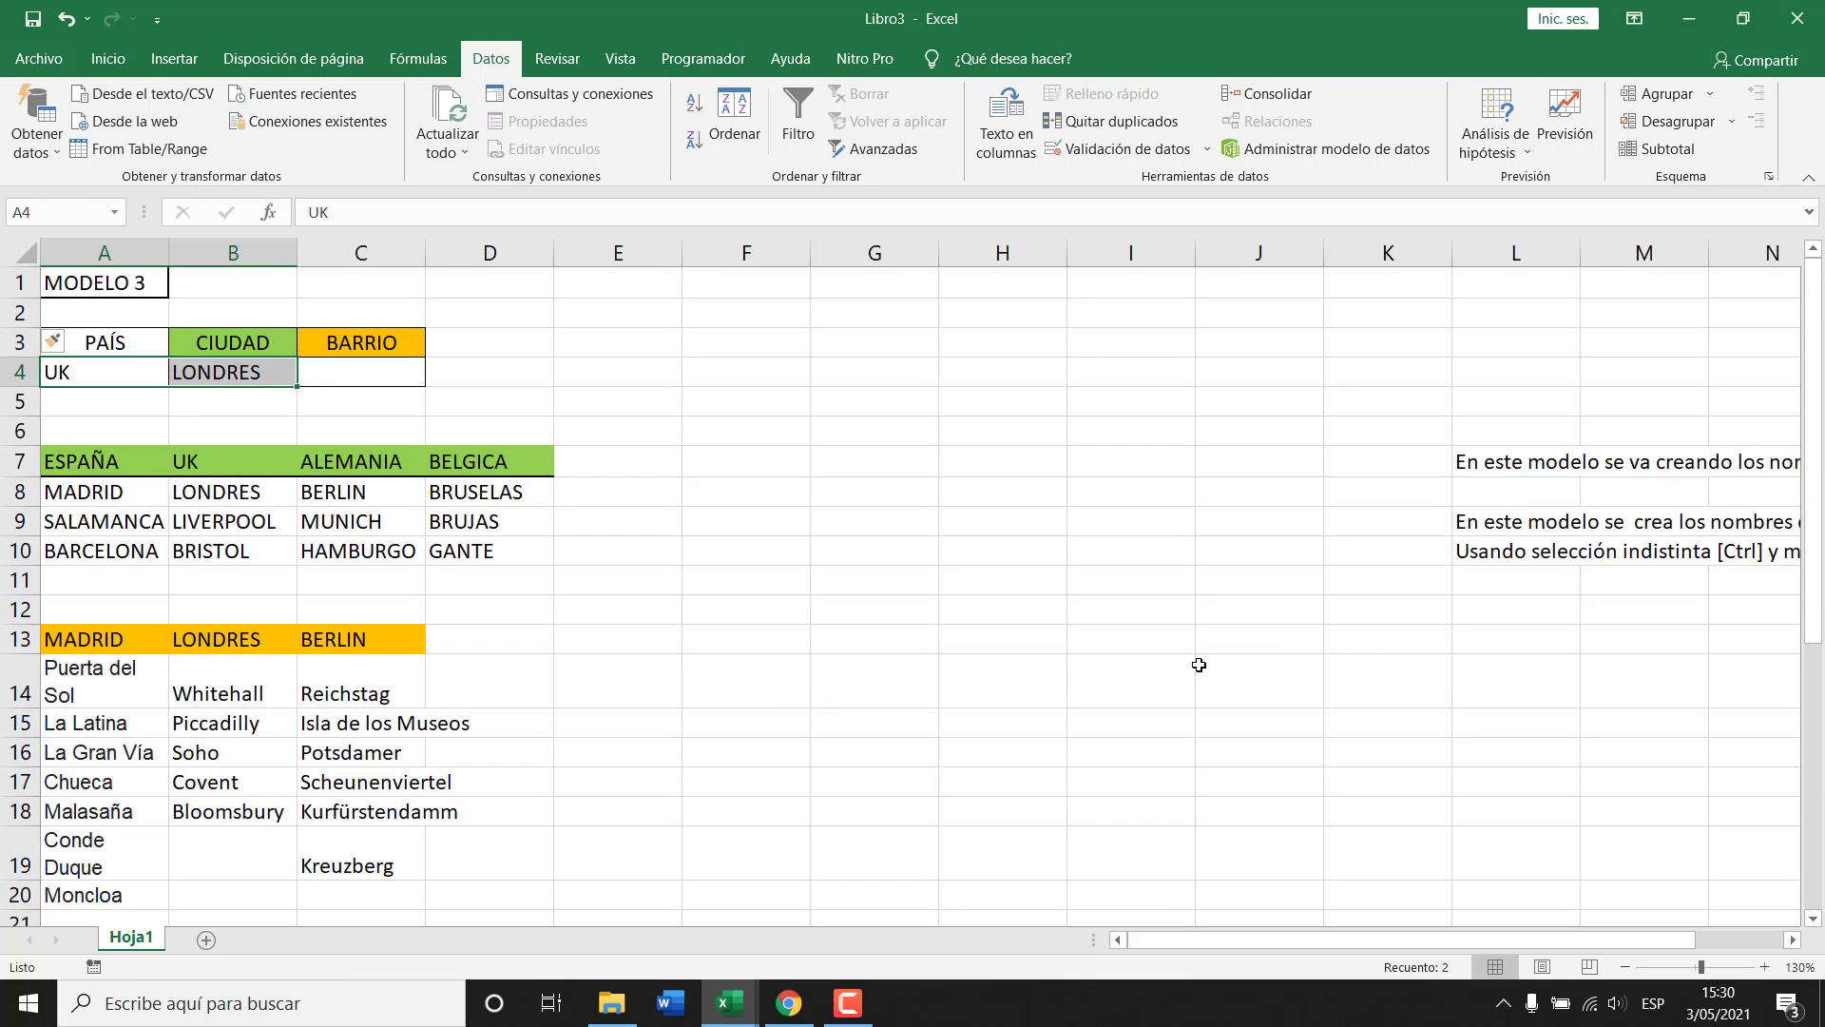
Move the column L explanatory notes up so they start at L1.
left_click_drag(1516, 461, 1516, 580)
left_click_drag(1540, 444, 1502, 294)
left_click(746, 492)
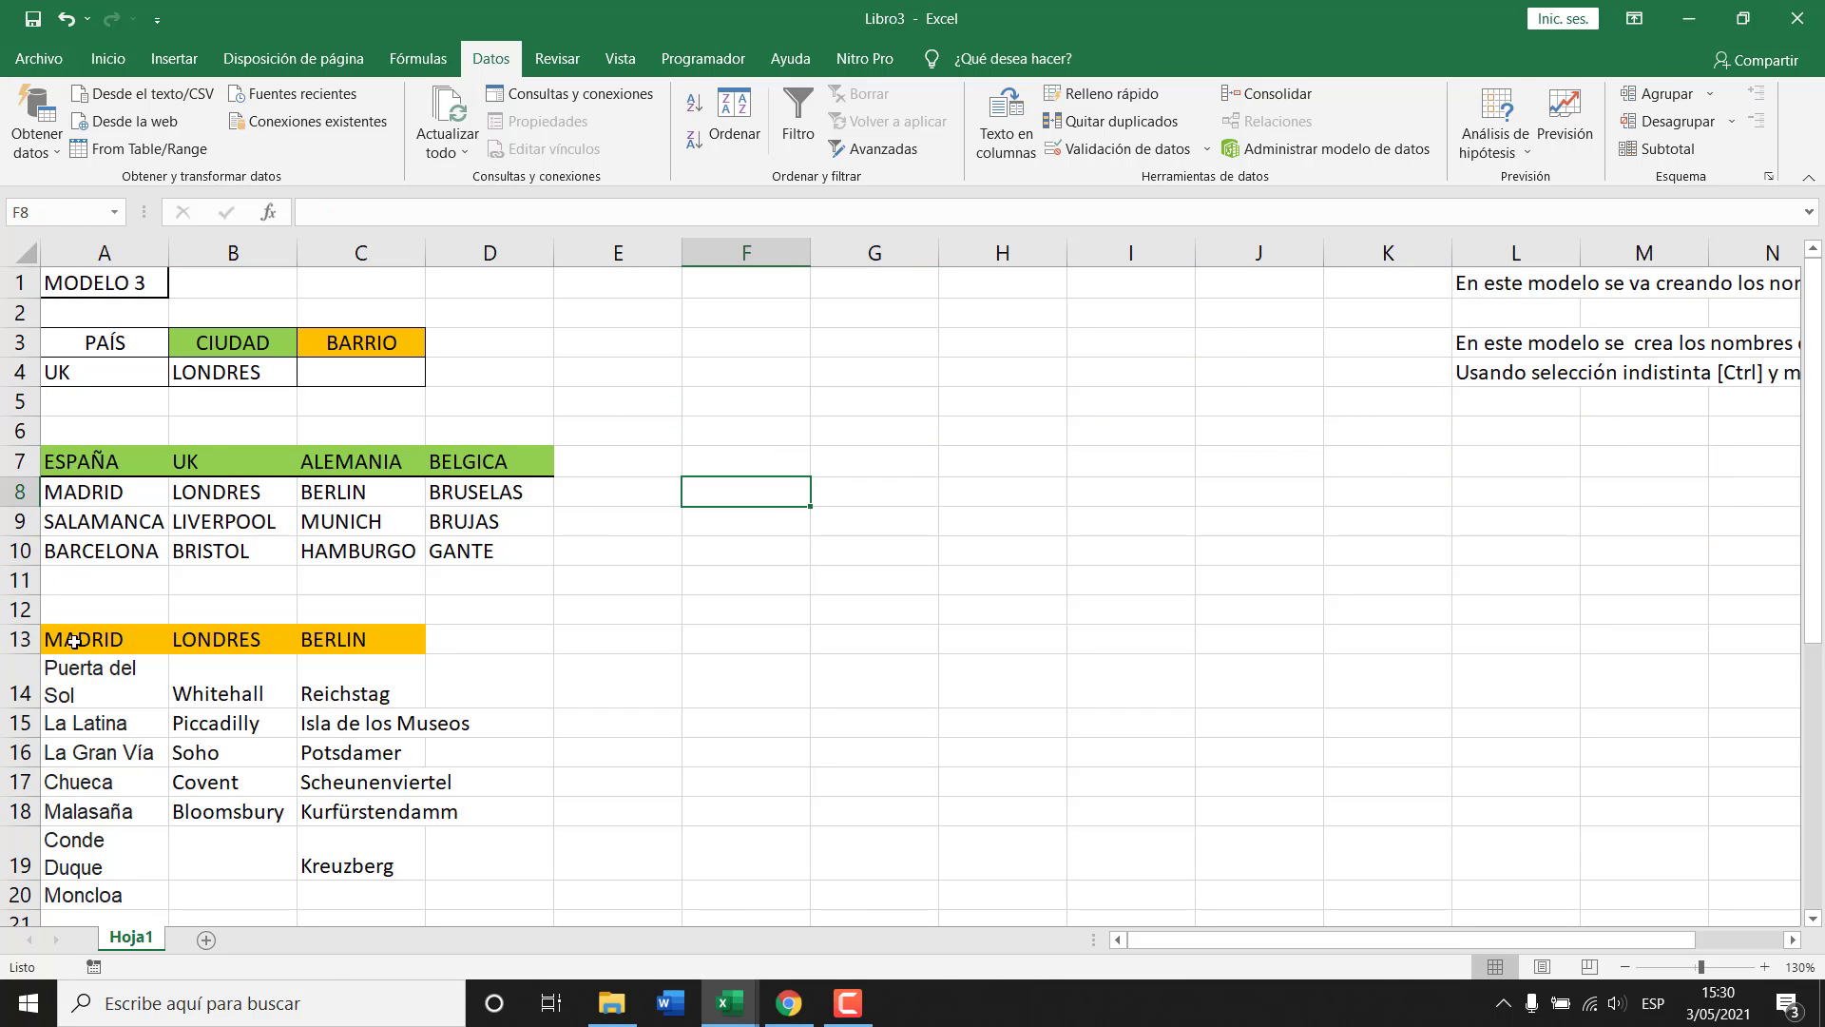
Move the neighbourhood lists, Madrid through Barcelona, so they start at F7.
left_click_drag(74, 642, 360, 796)
scroll(361, 796, "down", 4)
left_click(376, 806, "shift")
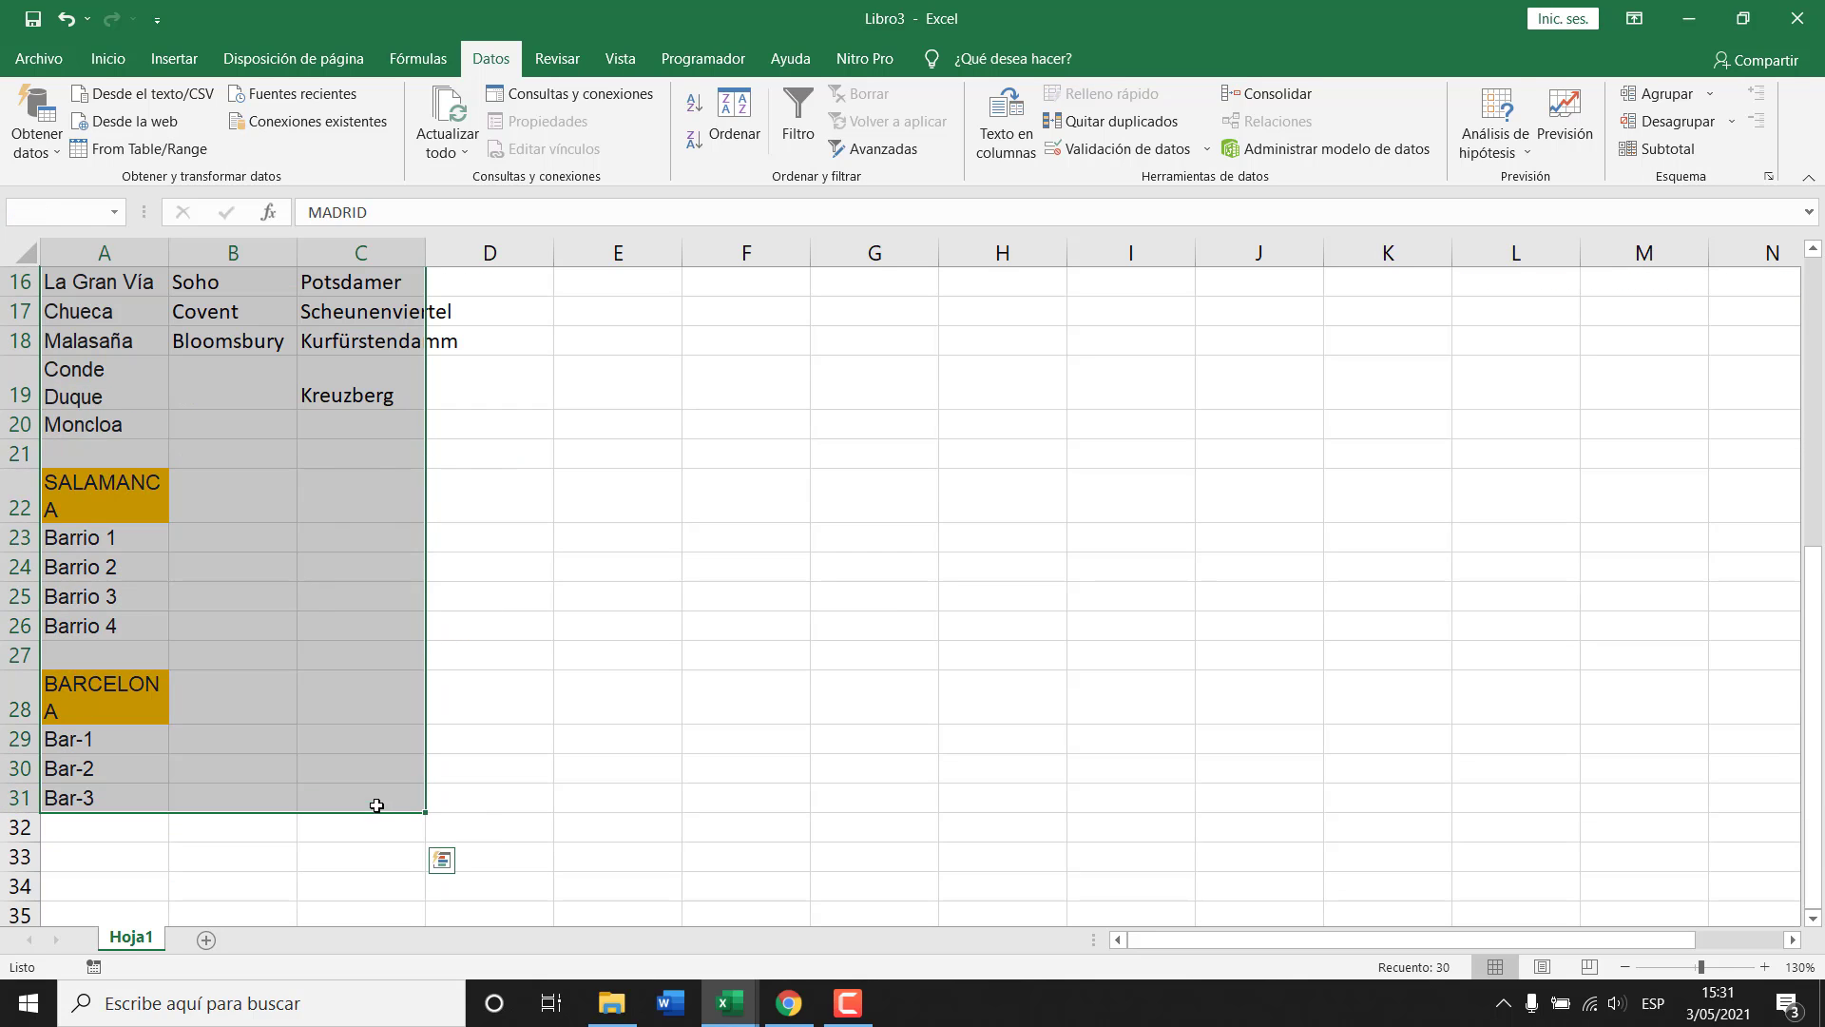
scroll(377, 806, "up", 4)
left_click_drag(125, 539, 818, 396)
left_click(1202, 514)
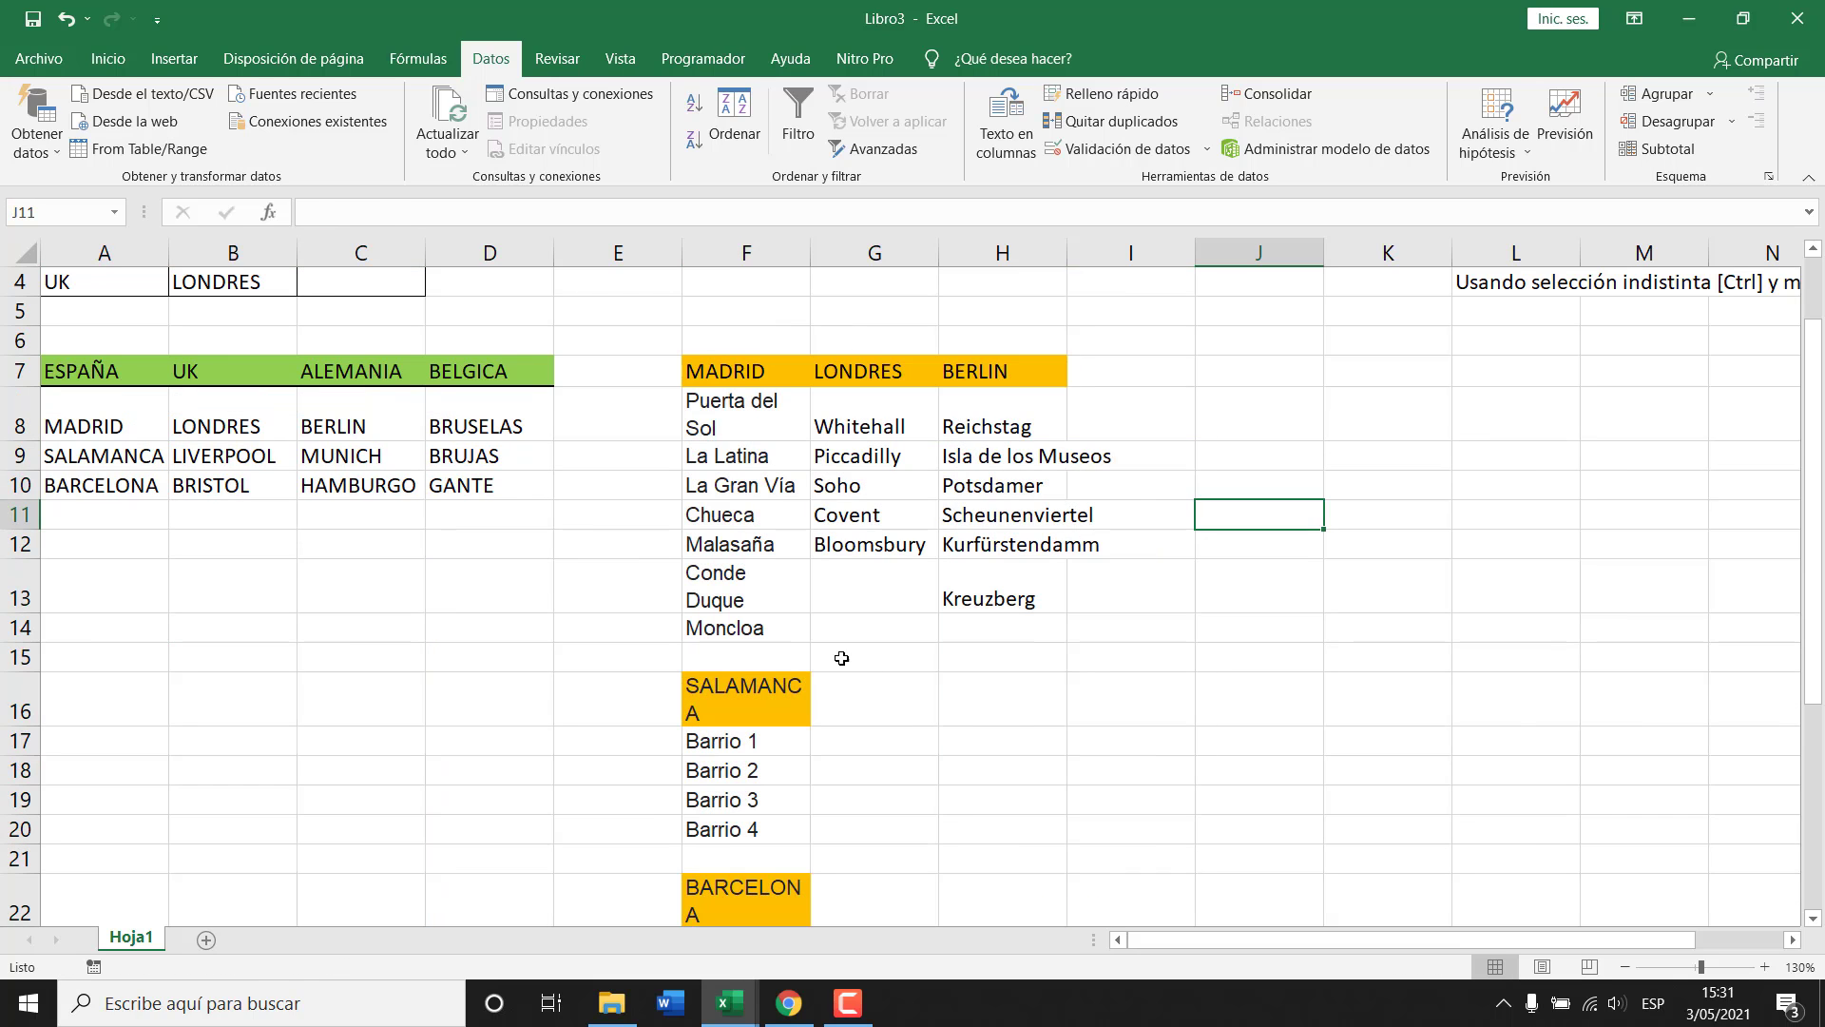
Place the SALAMANCA and BARCELONA lists side by side in columns I and J beside BERLIN.
left_click(798, 704)
scroll(827, 761, "down", 3)
left_click(765, 717, "shift")
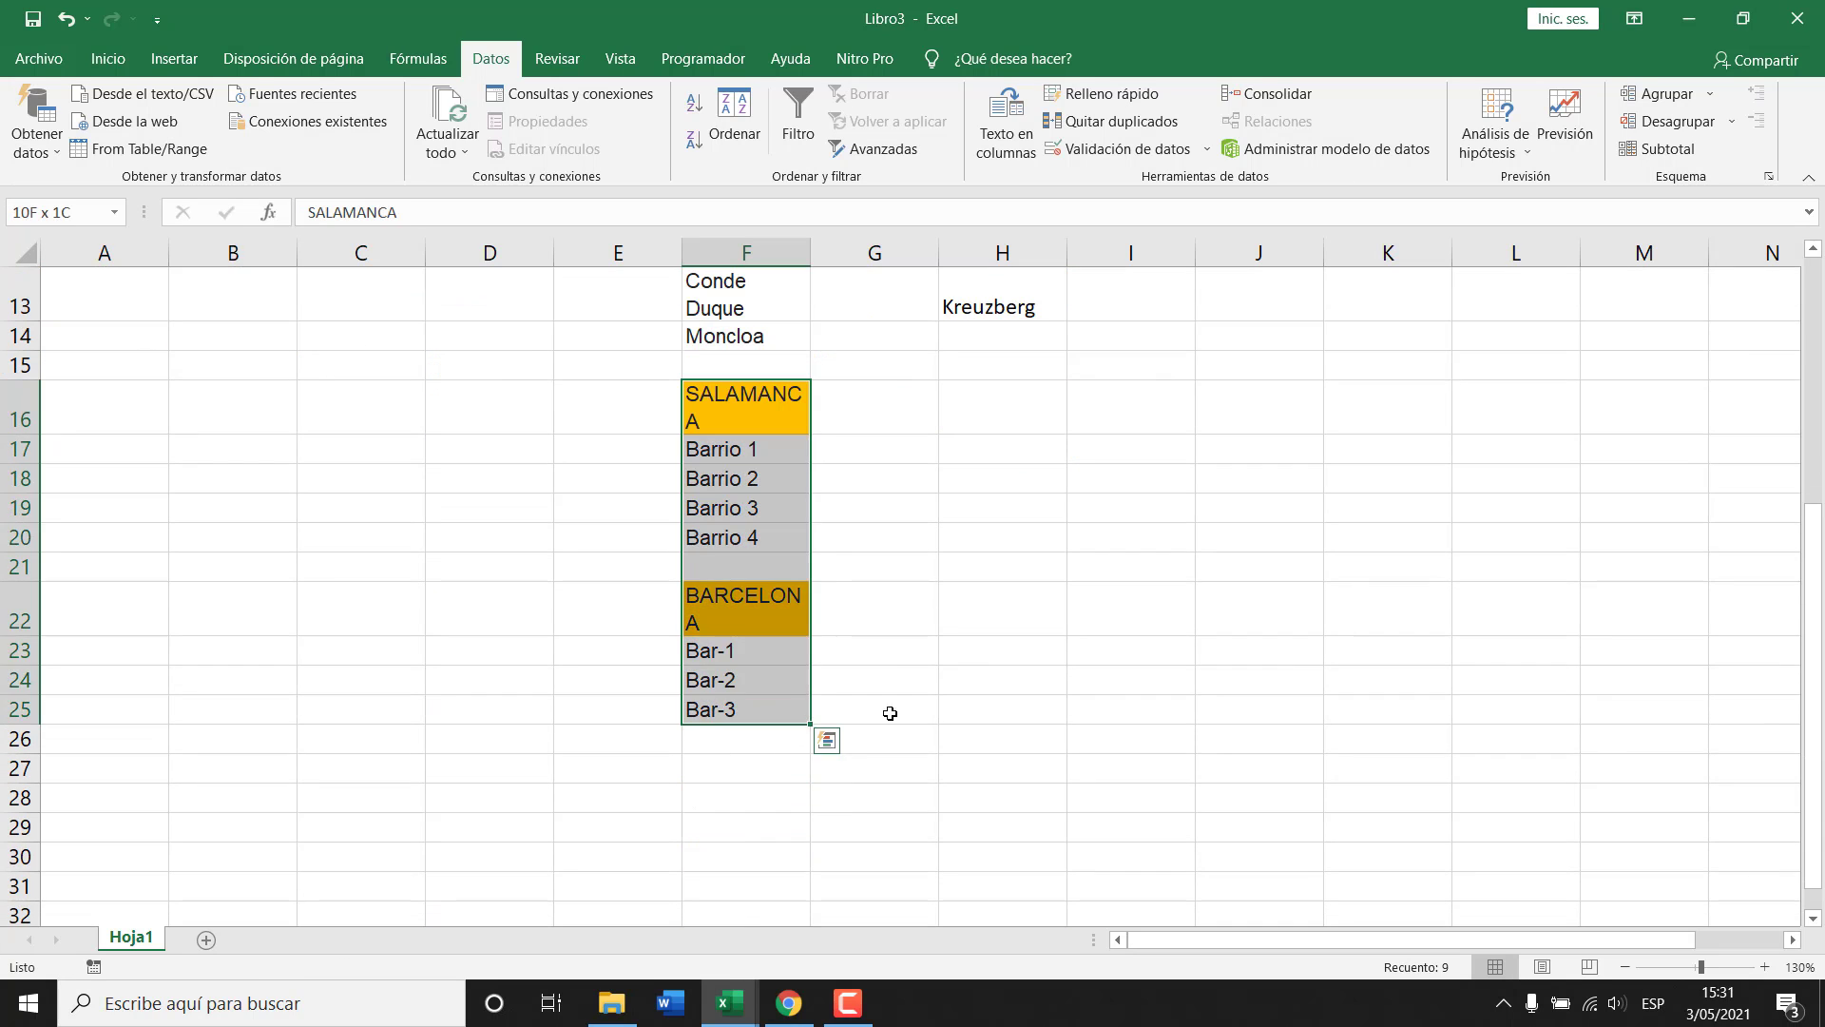
scroll(922, 723, "up", 4)
left_click_drag(780, 765, 1161, 469)
left_click_drag(1151, 699, 1150, 803)
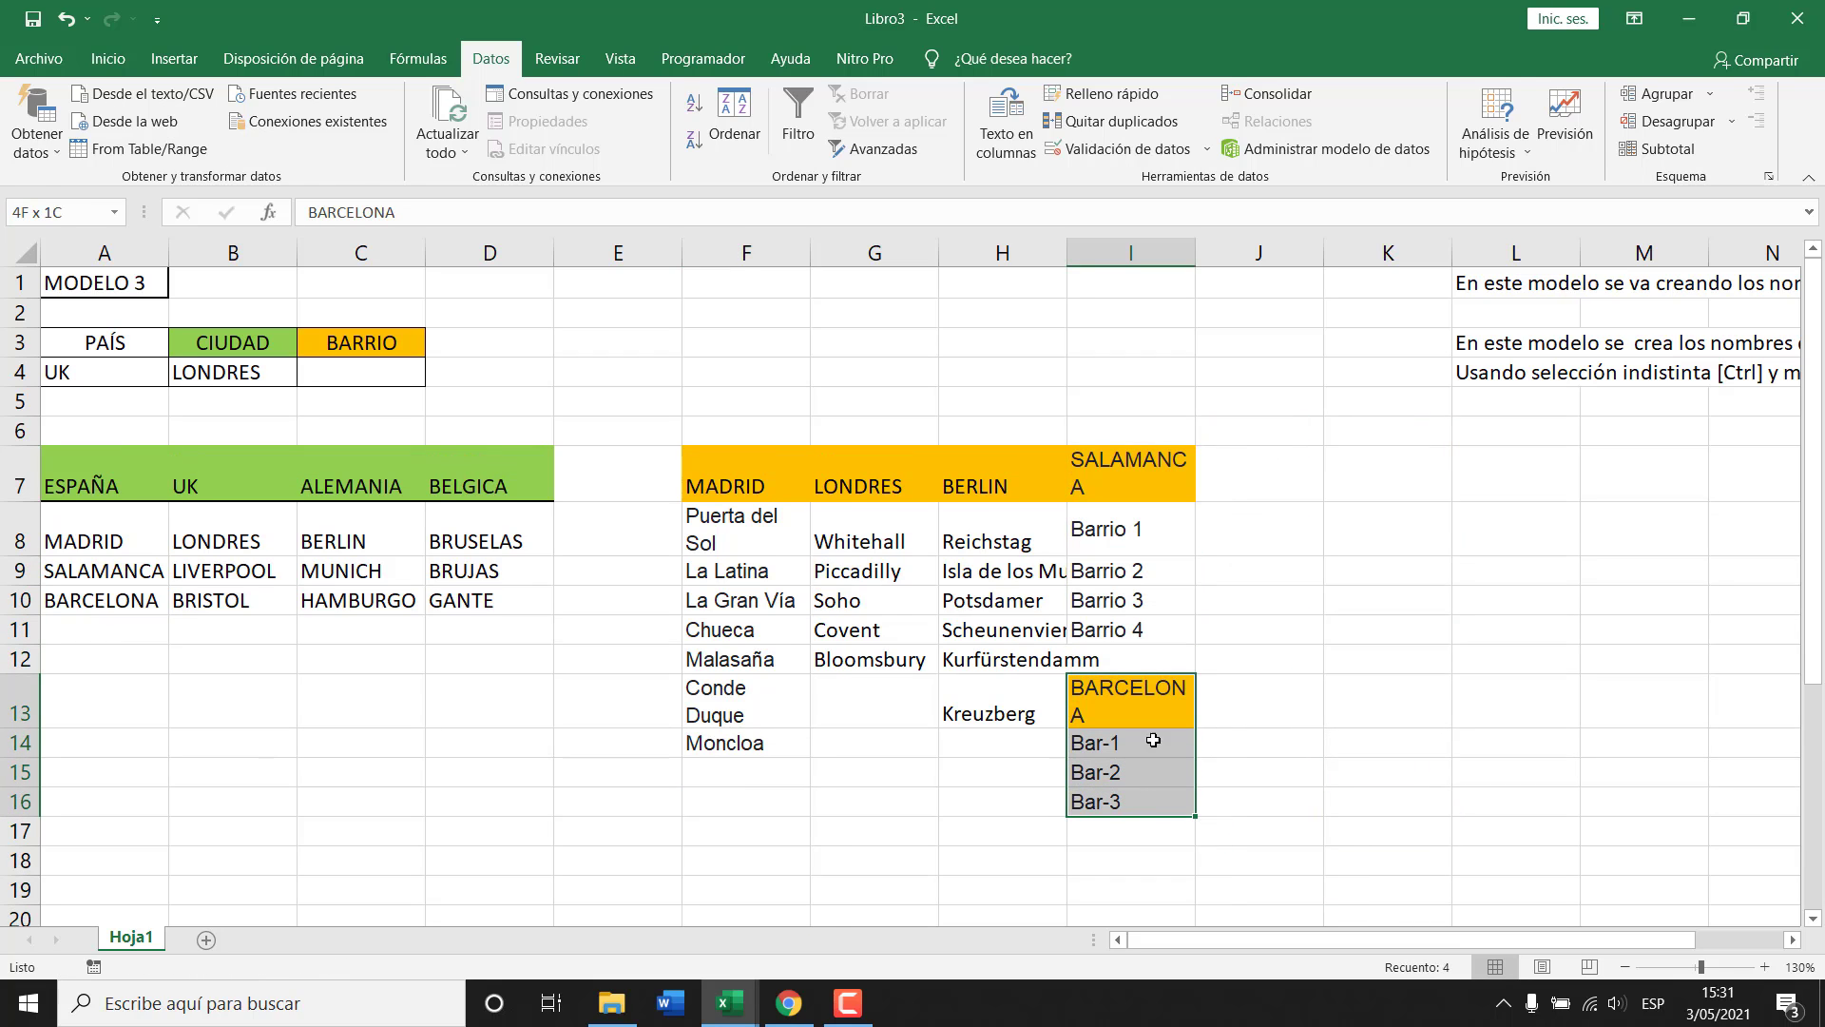
left_click_drag(1151, 673, 1274, 470)
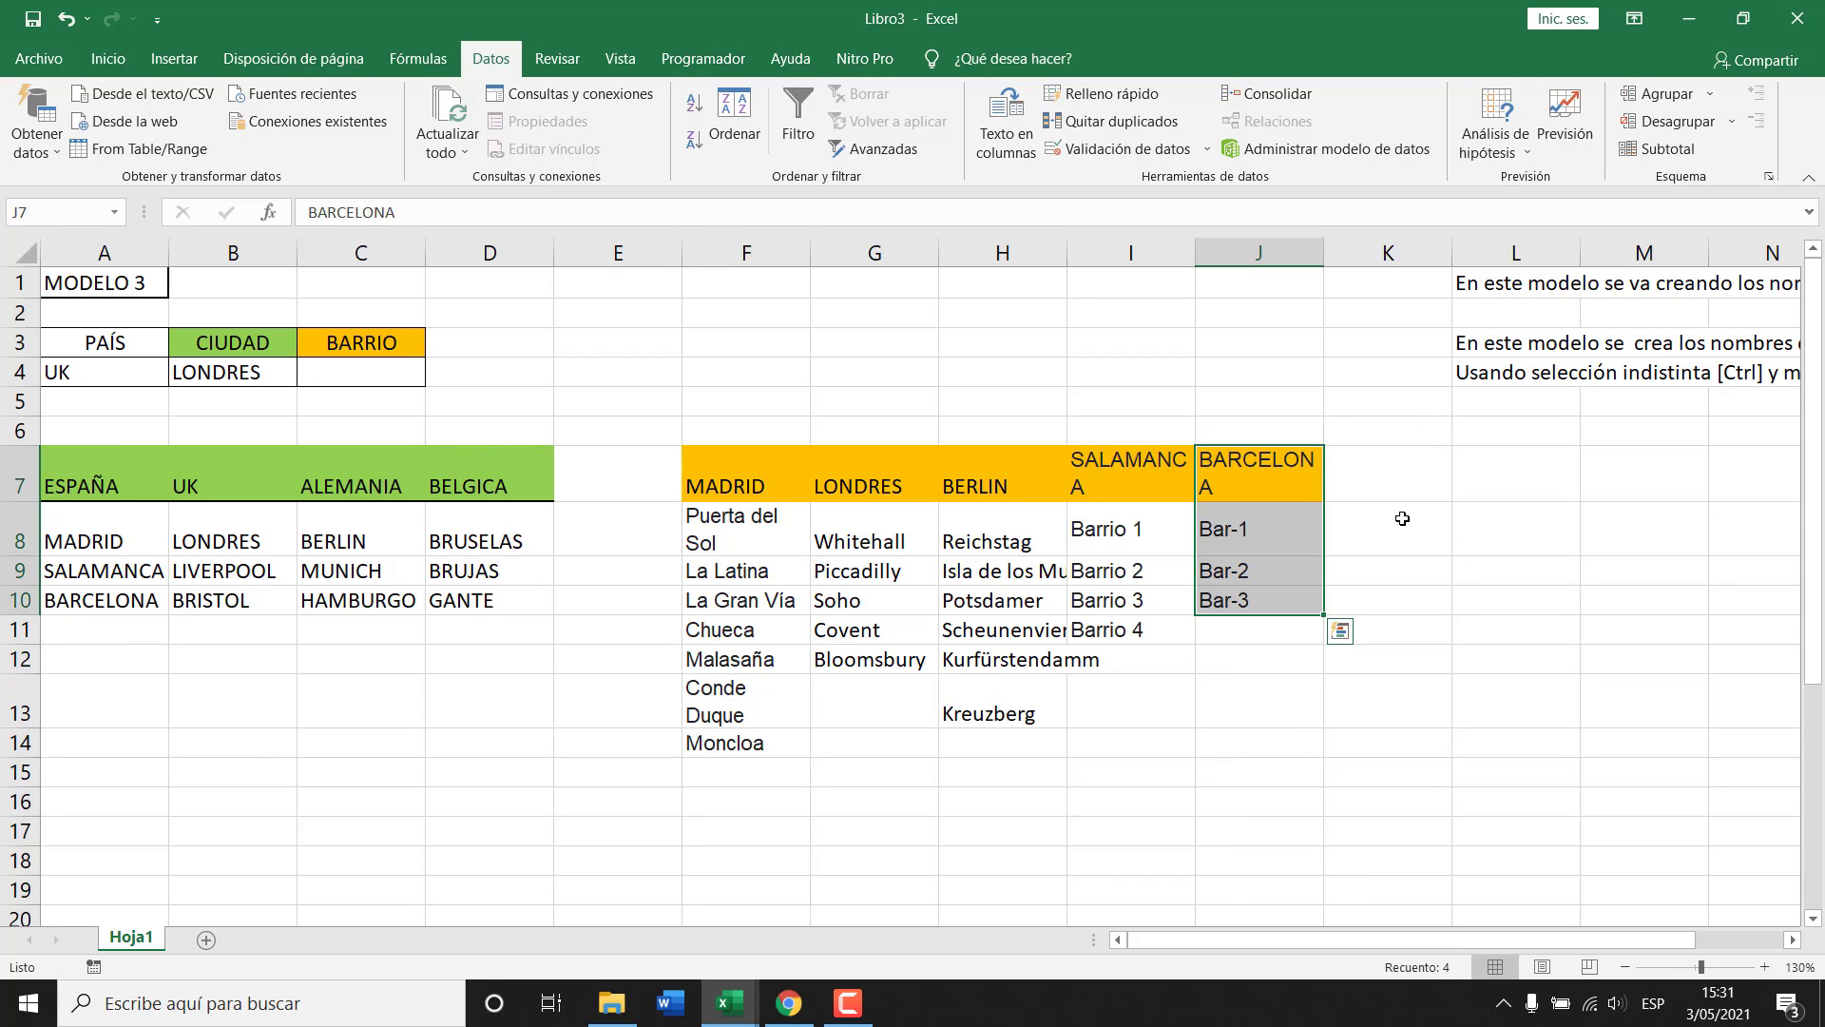
left_click(1469, 490)
Widen columns I and J so the SALAMANCA and BARCELONA headers fit.
left_click(1114, 458)
left_click_drag(1131, 252, 1214, 249)
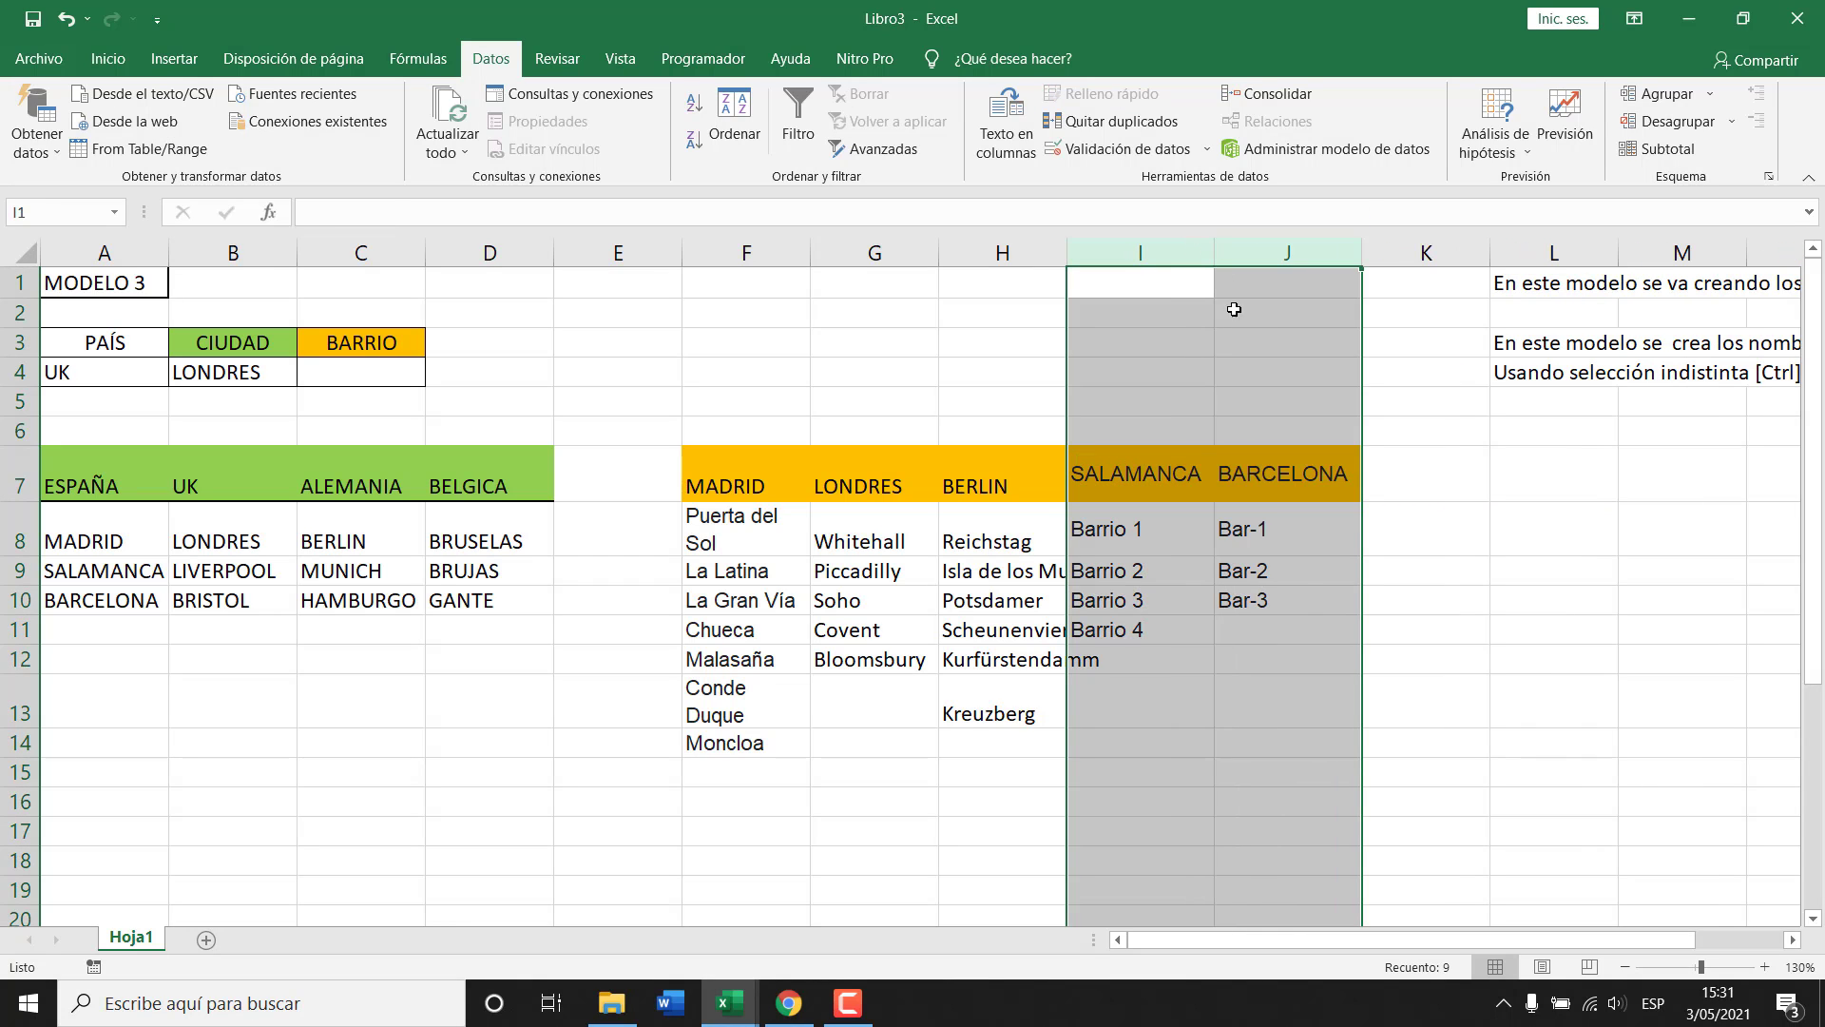
left_click(1211, 537)
left_click_drag(757, 476, 1007, 485)
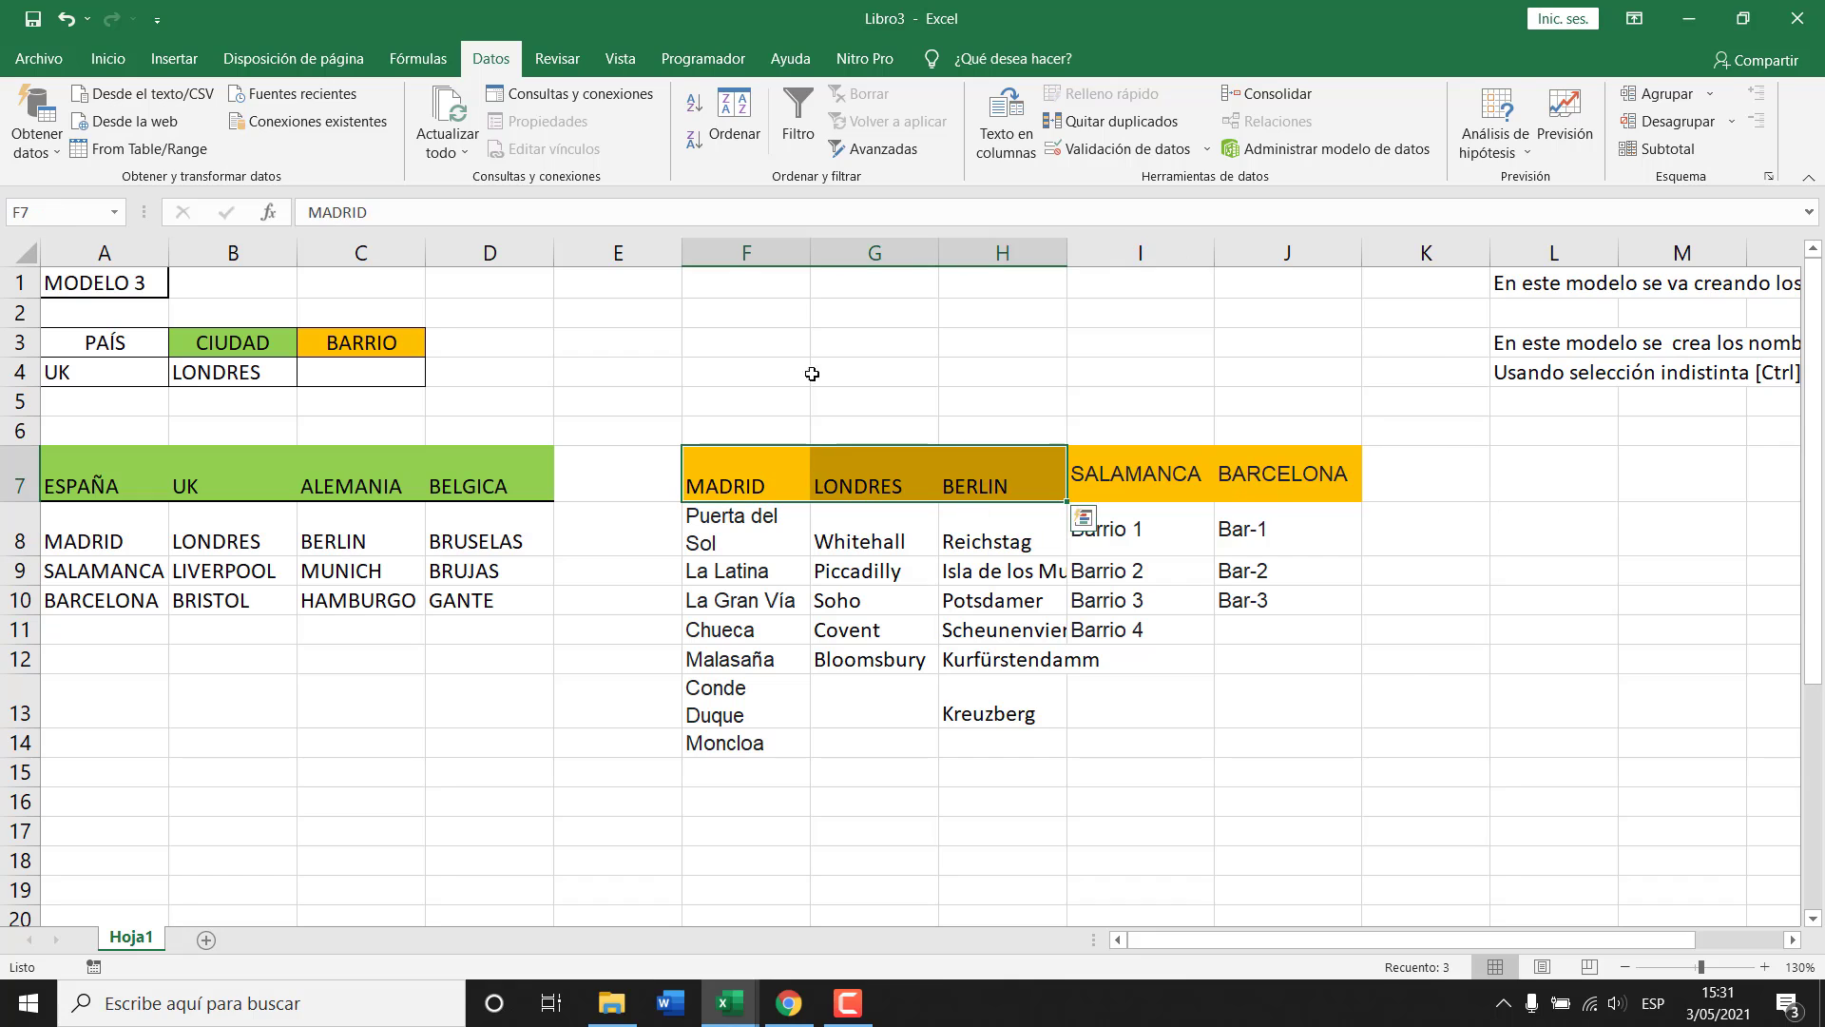
Centre the MADRID, LONDRES and BERLIN headers, autofit column F and reset row 8 height.
left_click(107, 58)
left_click(525, 140)
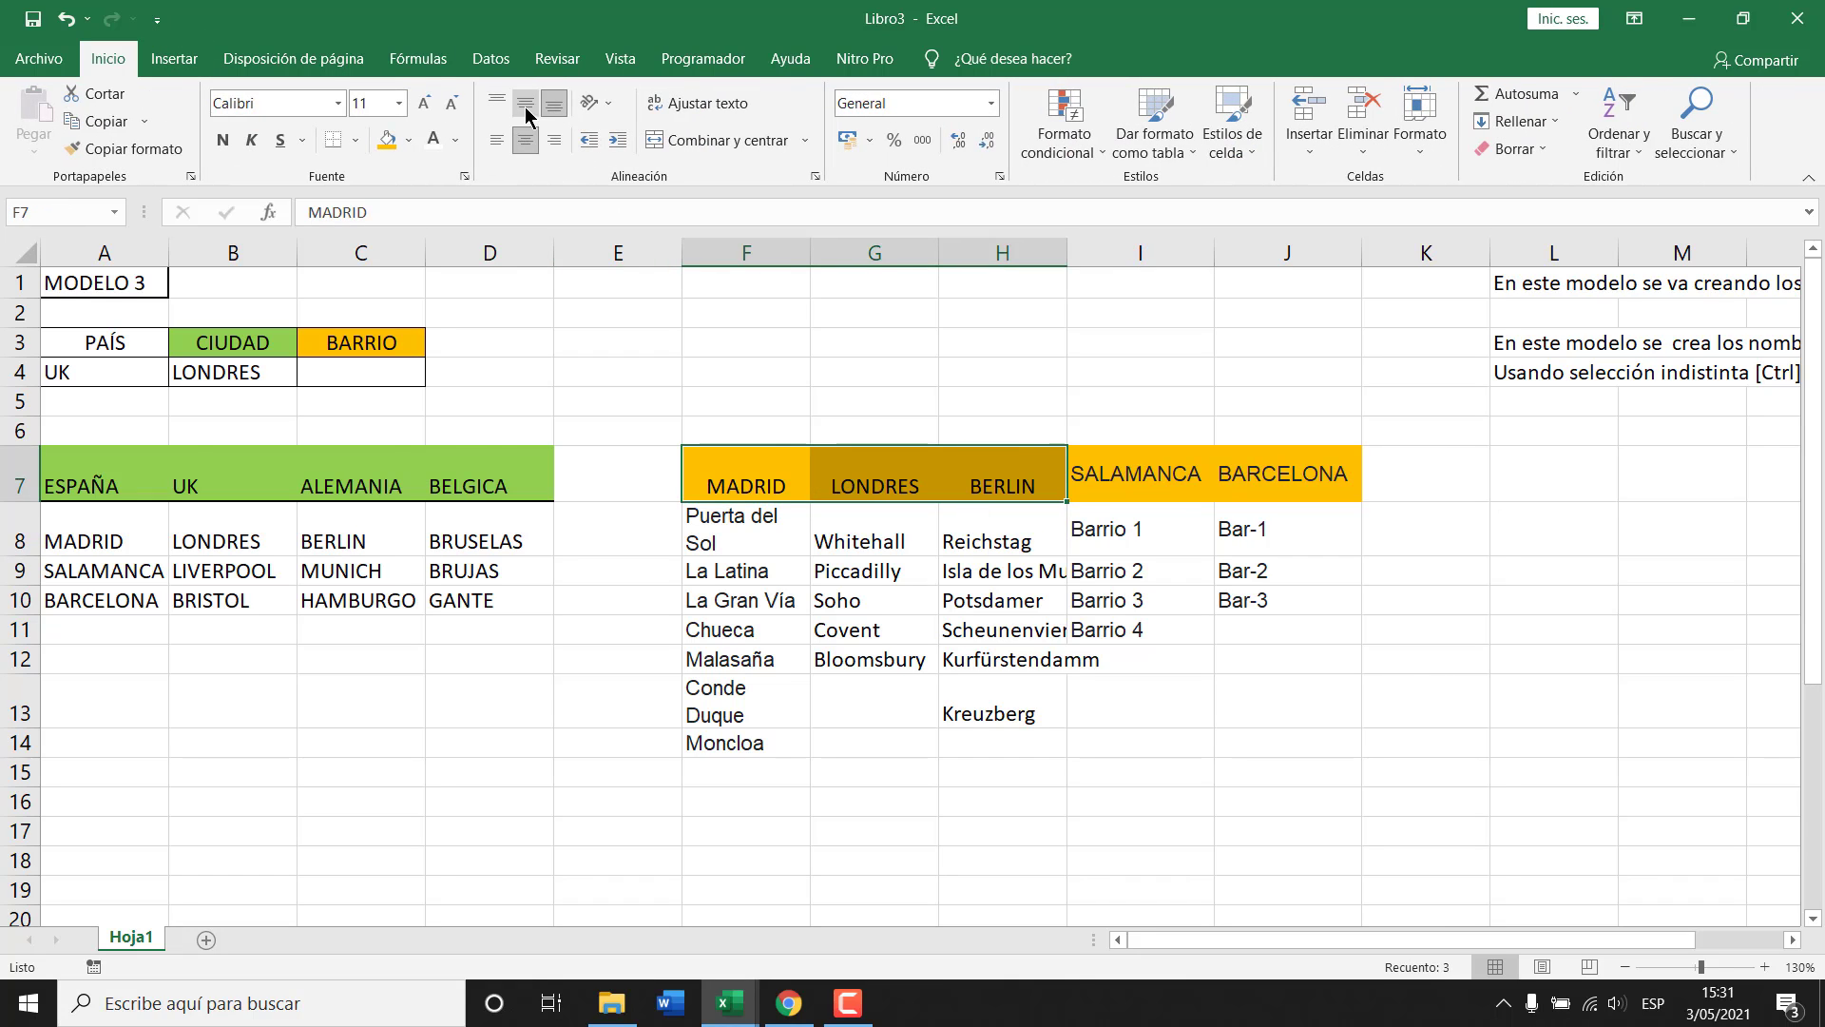
left_click(1326, 597)
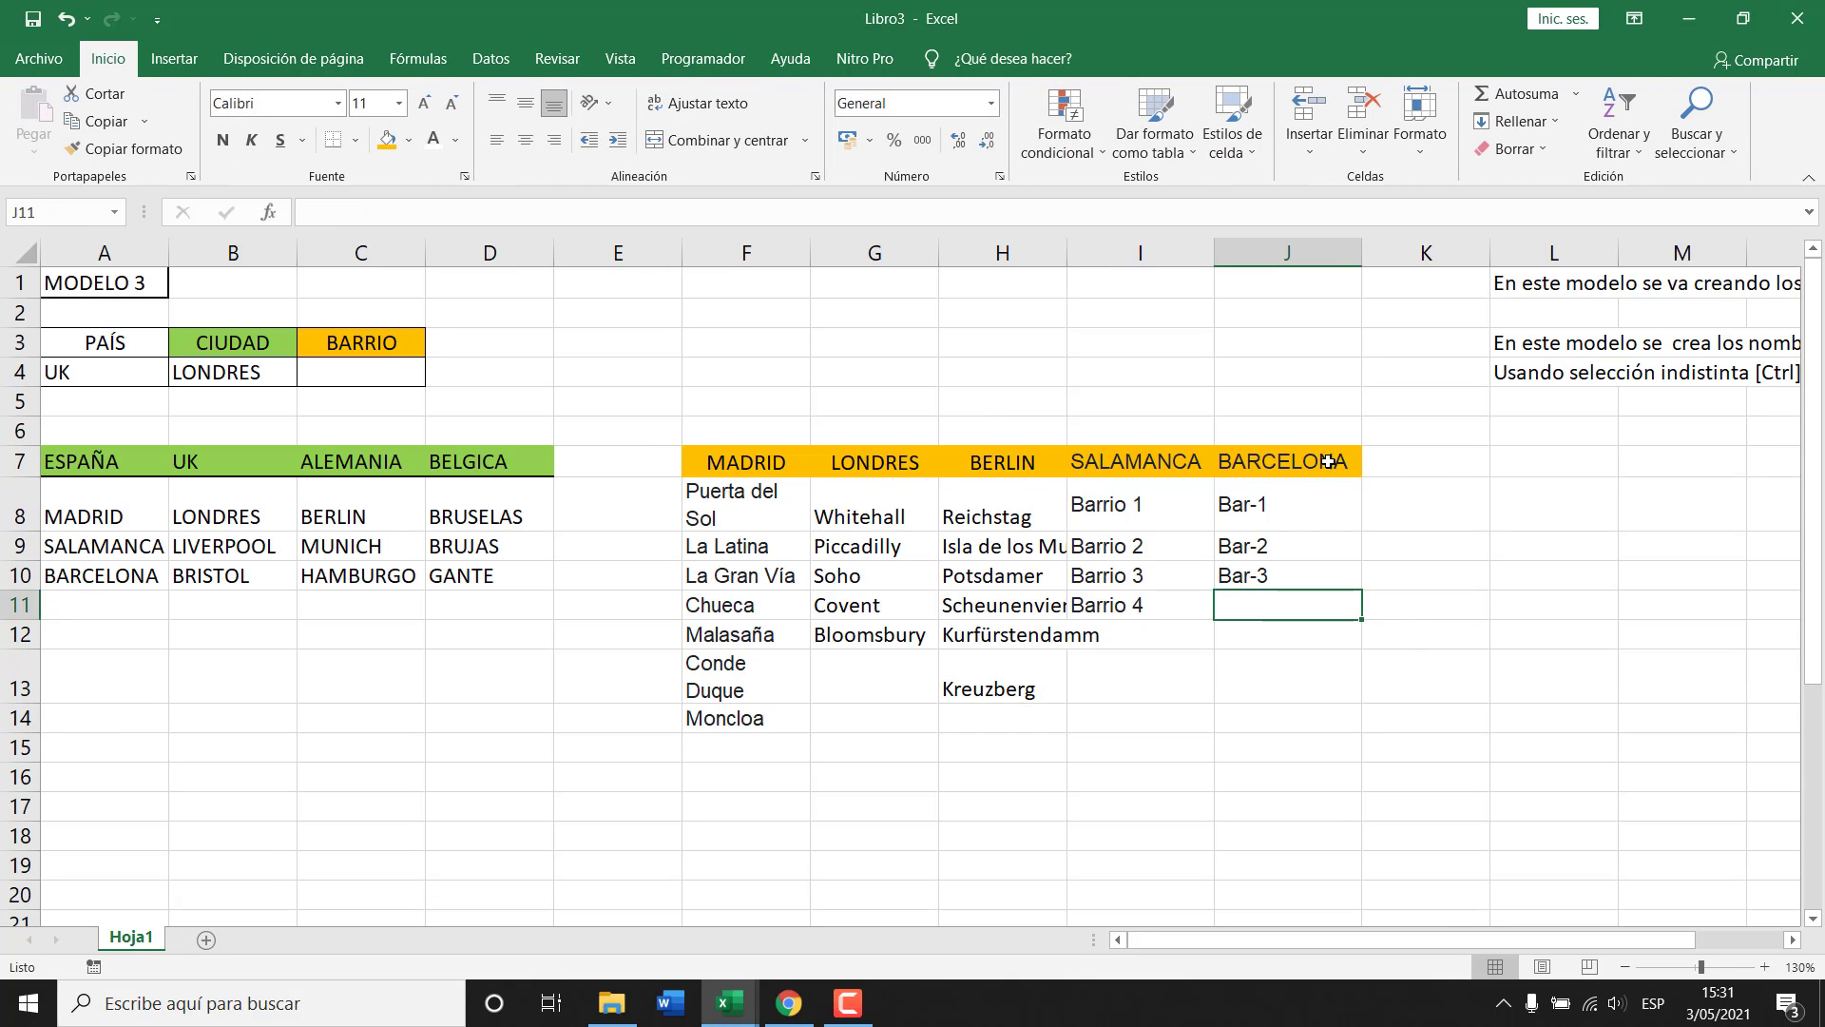
left_click(1417, 466)
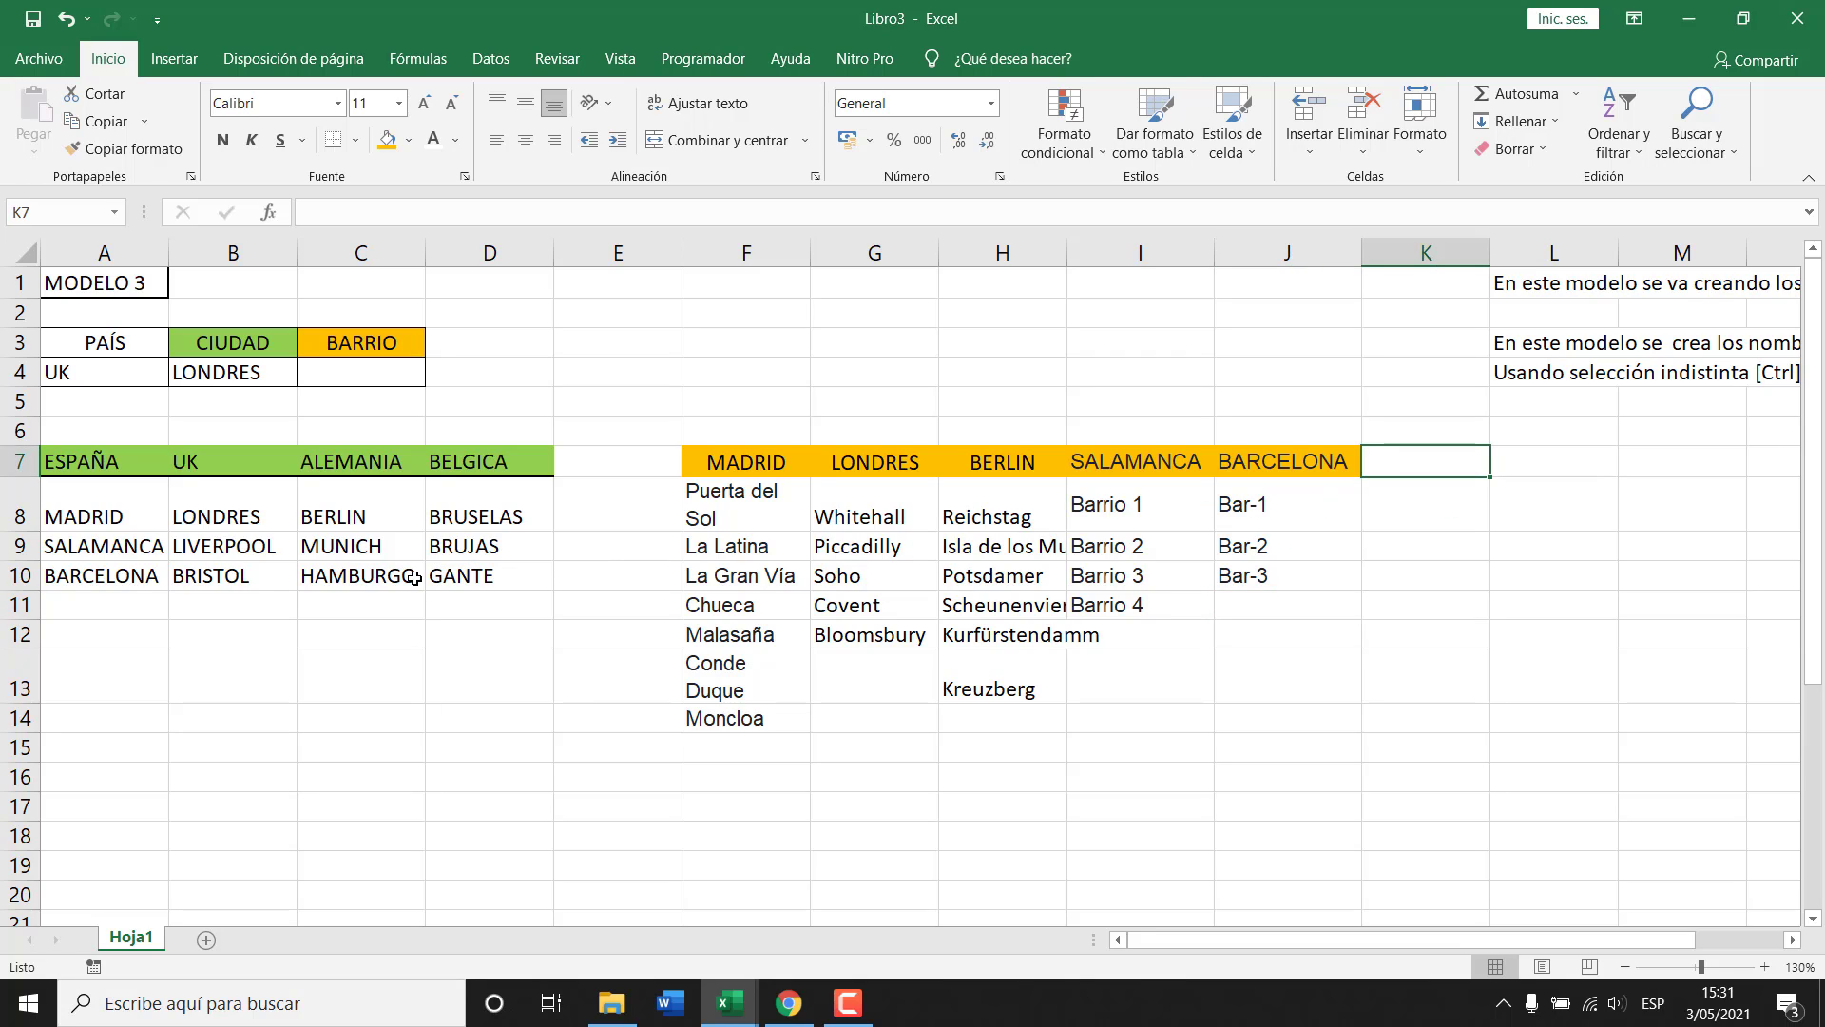
double_click(819, 249)
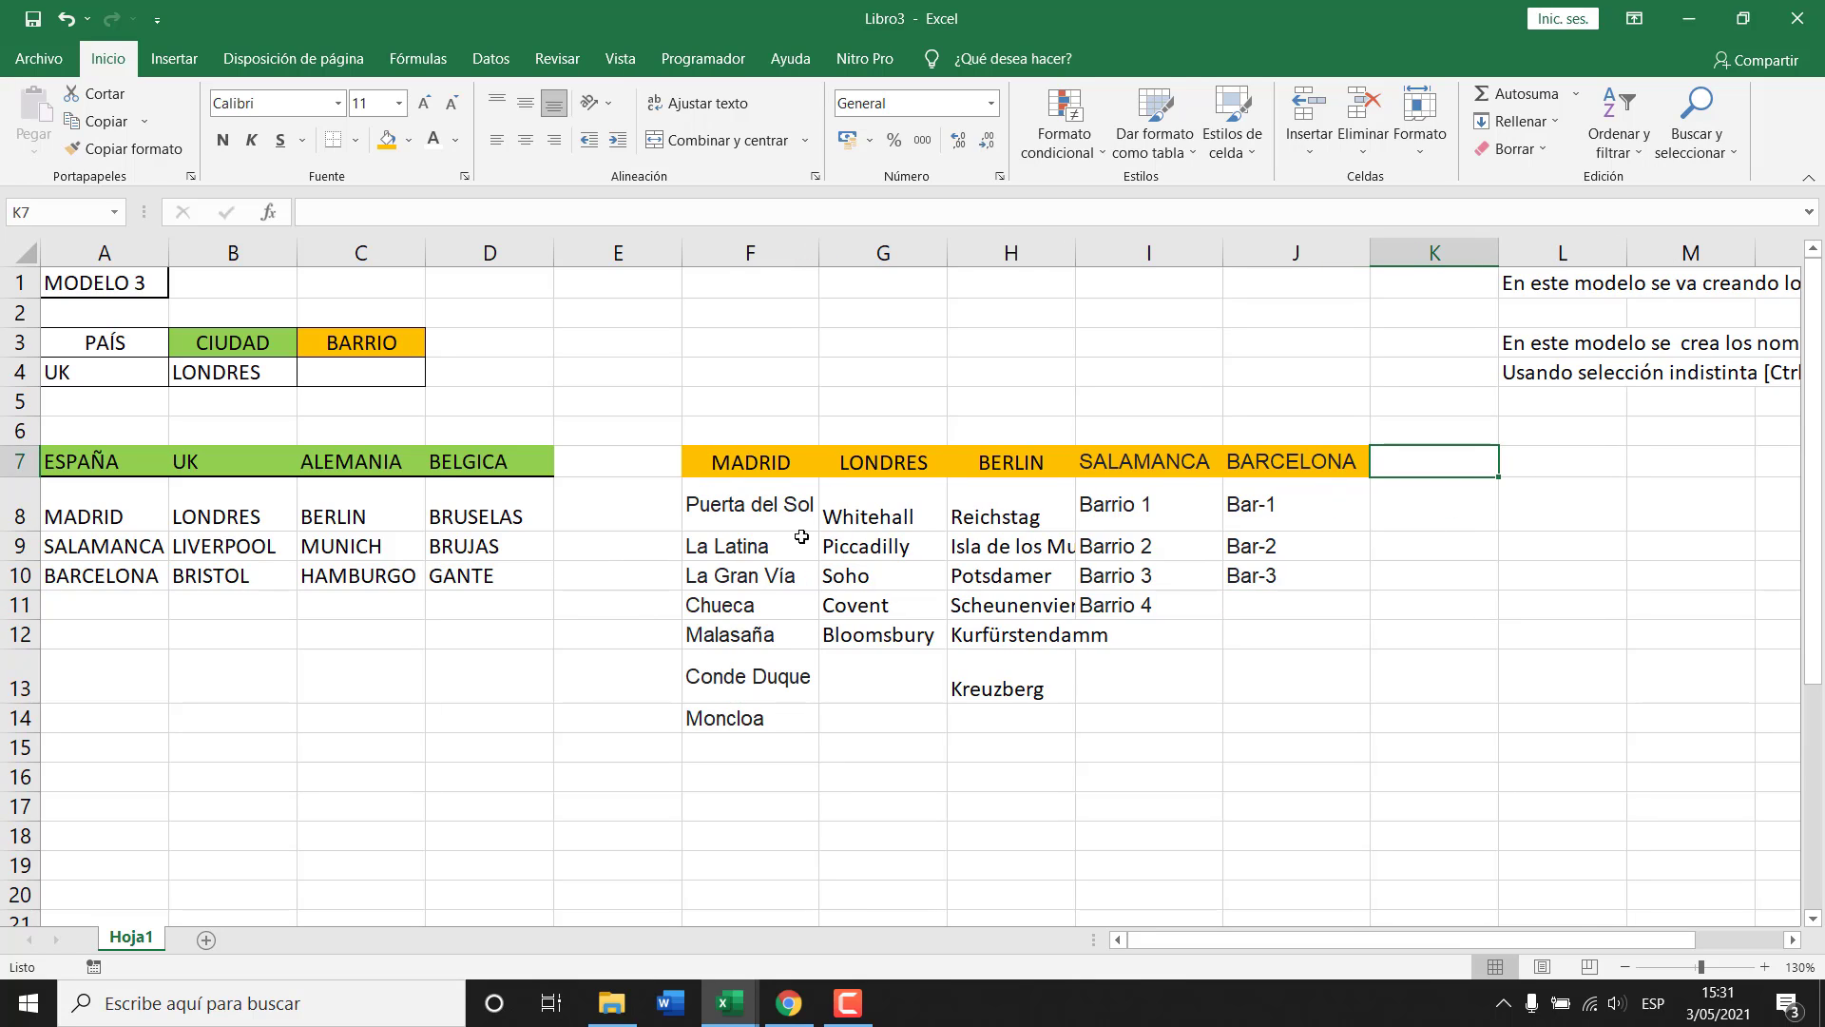
double_click(20, 530)
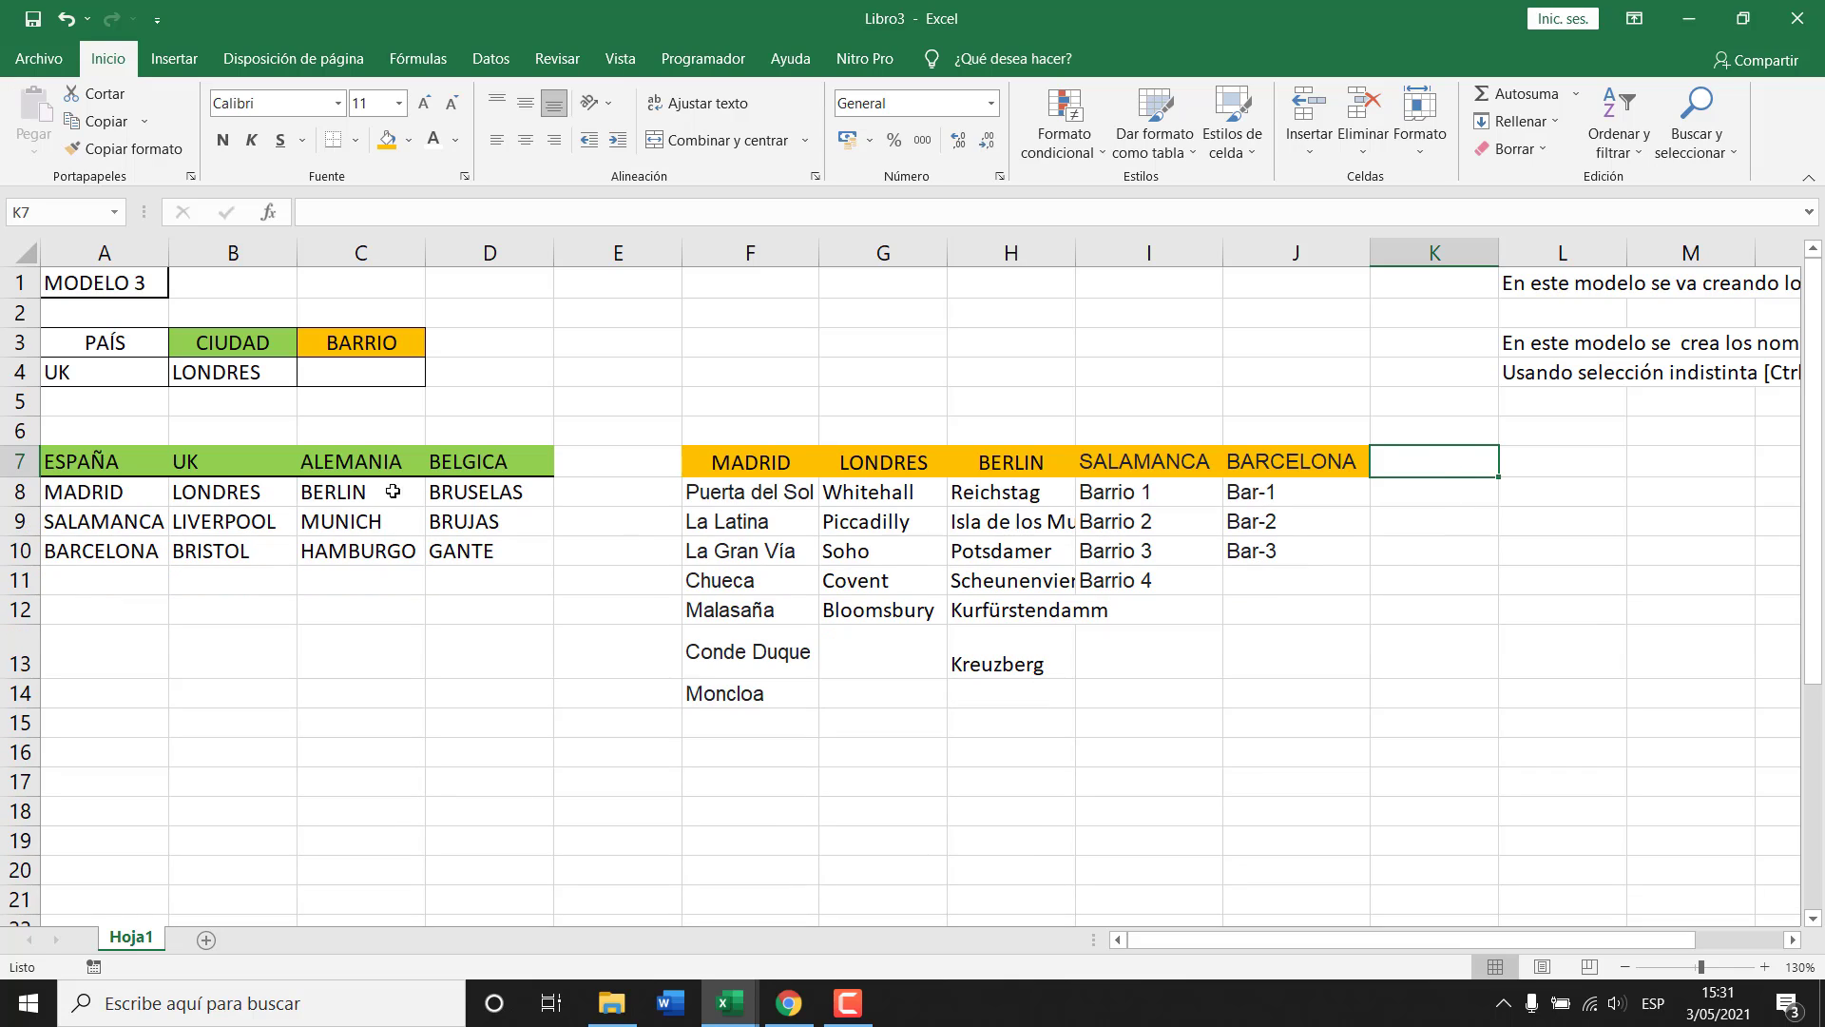
left_click(92, 498)
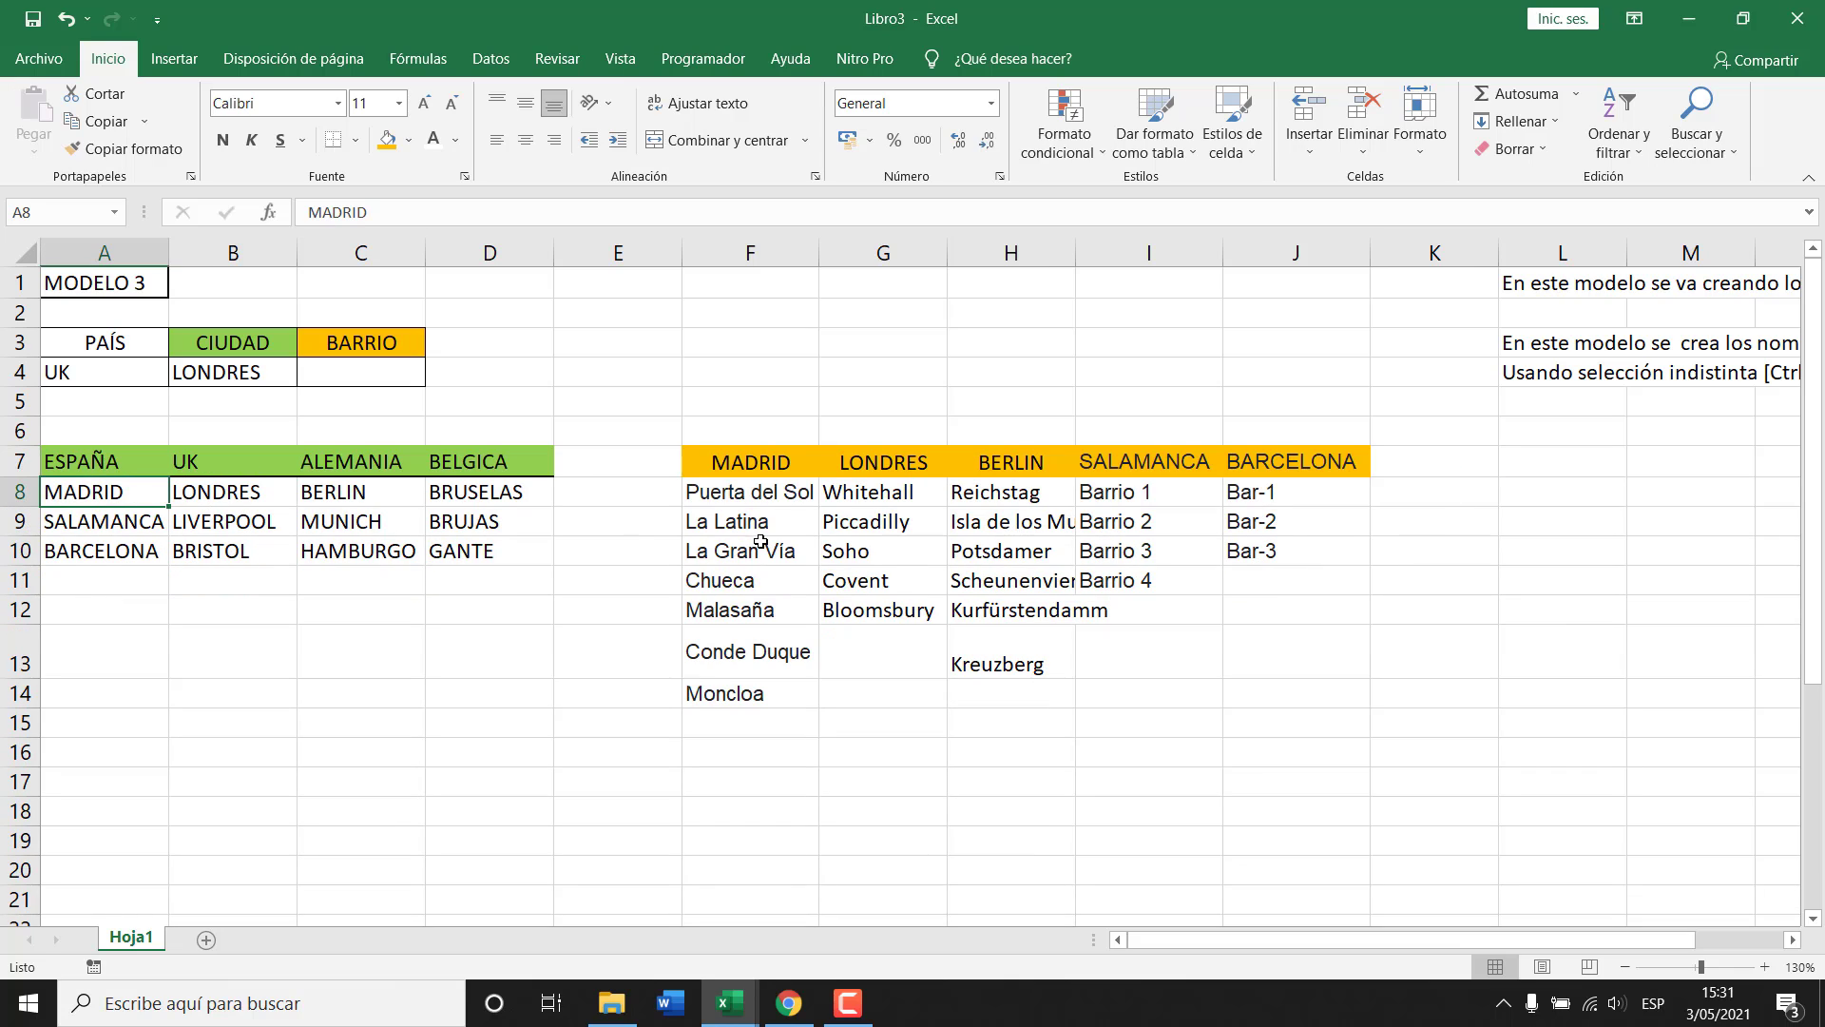
Reorder the lists to MADRID, SALAMANCA, BARCELONA, then LONDRES and BERLIN.
left_click(754, 458)
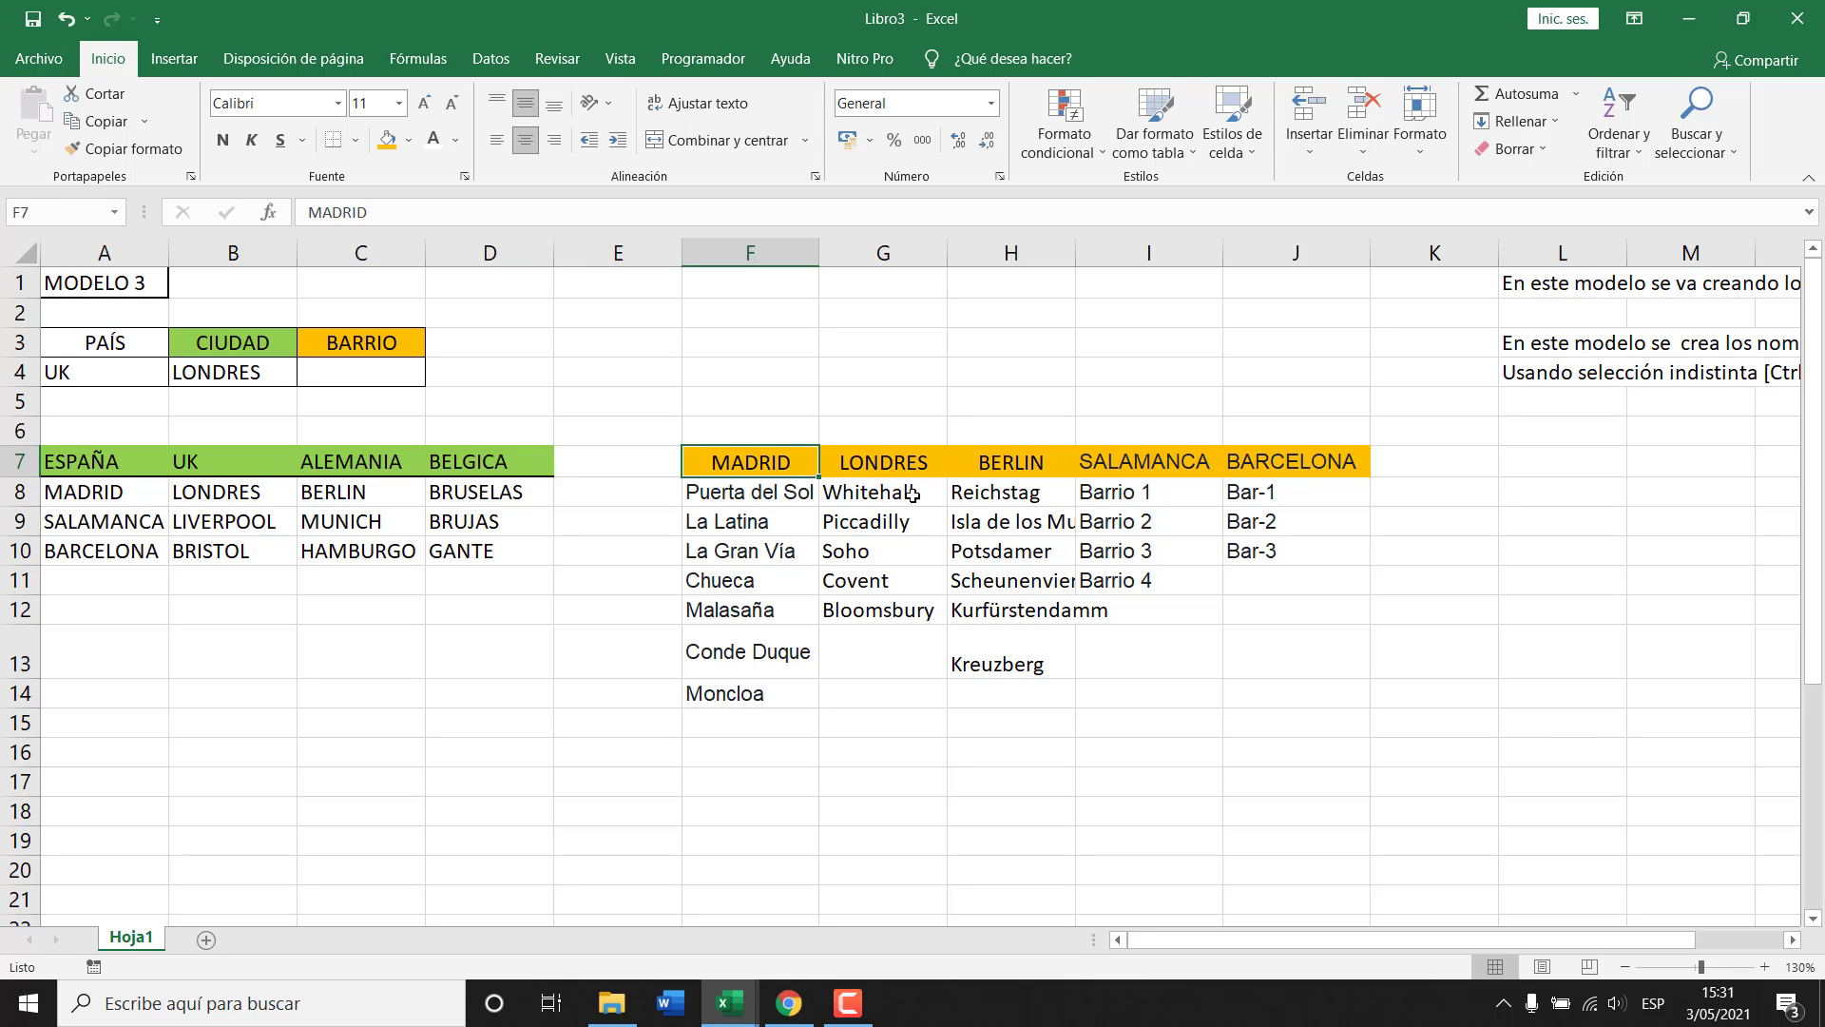
left_click_drag(896, 463, 994, 596)
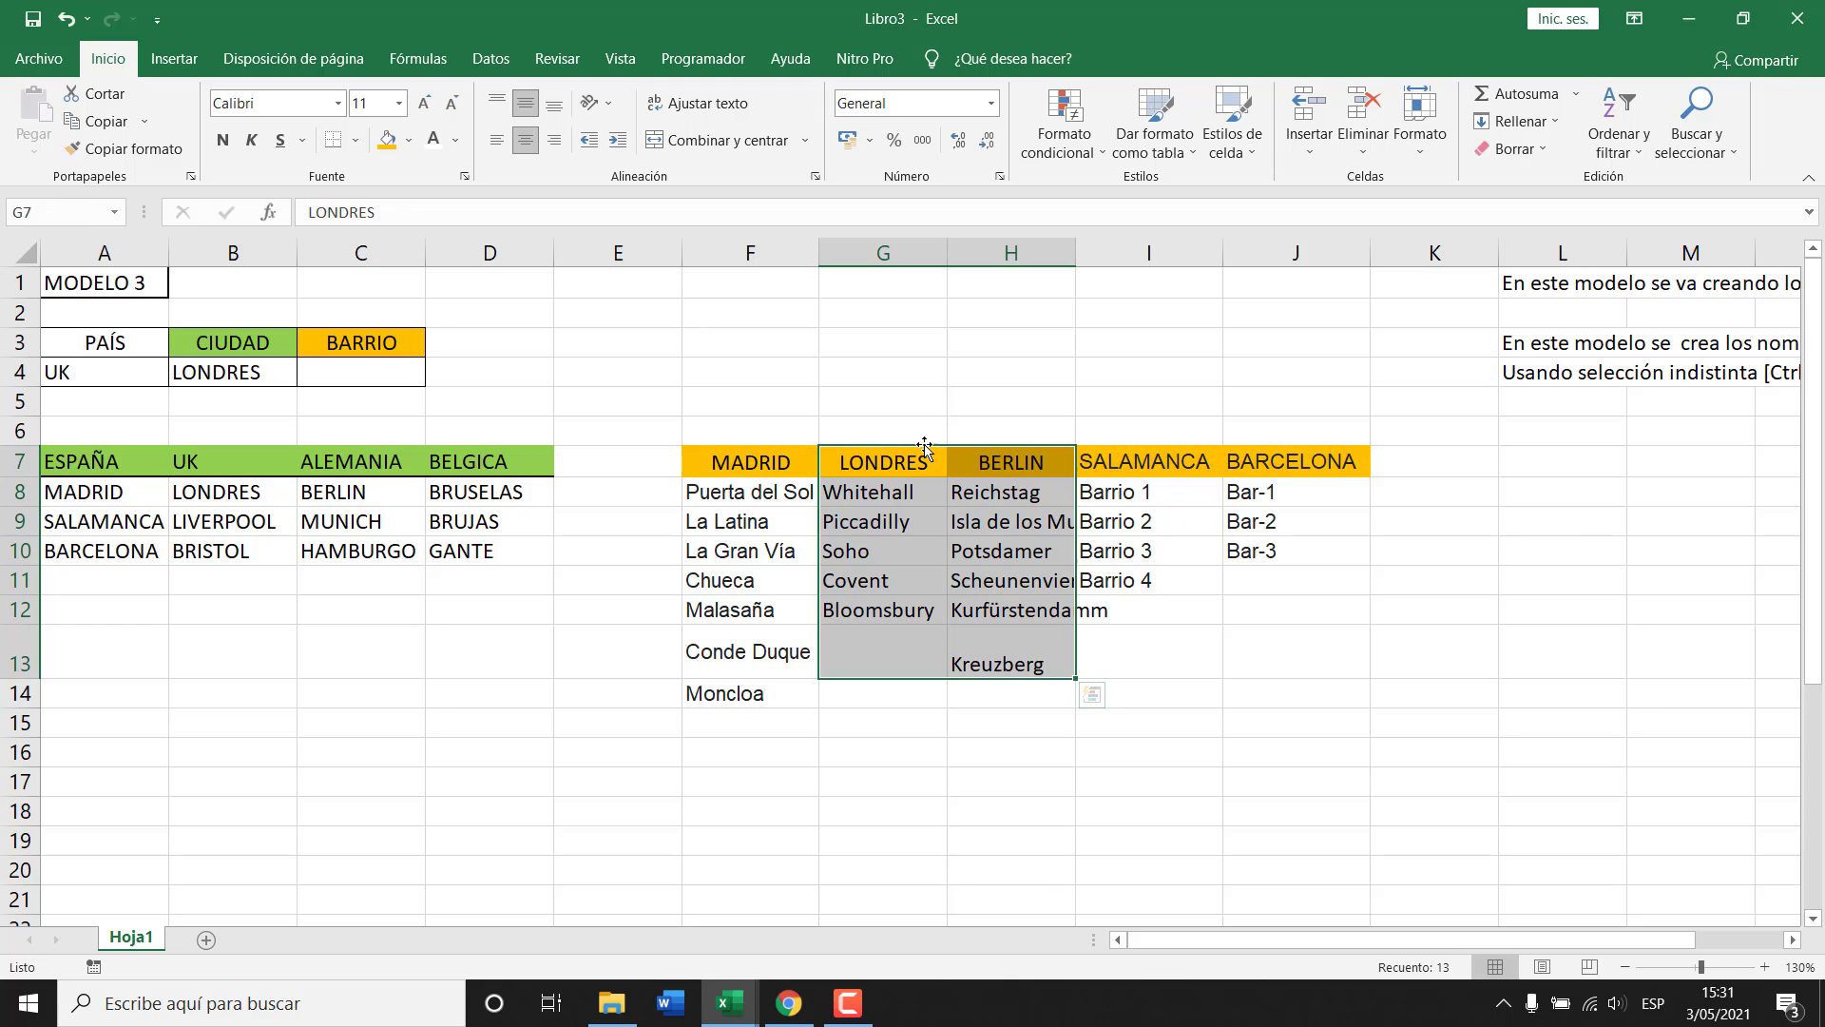
left_click_drag(927, 447, 1467, 464)
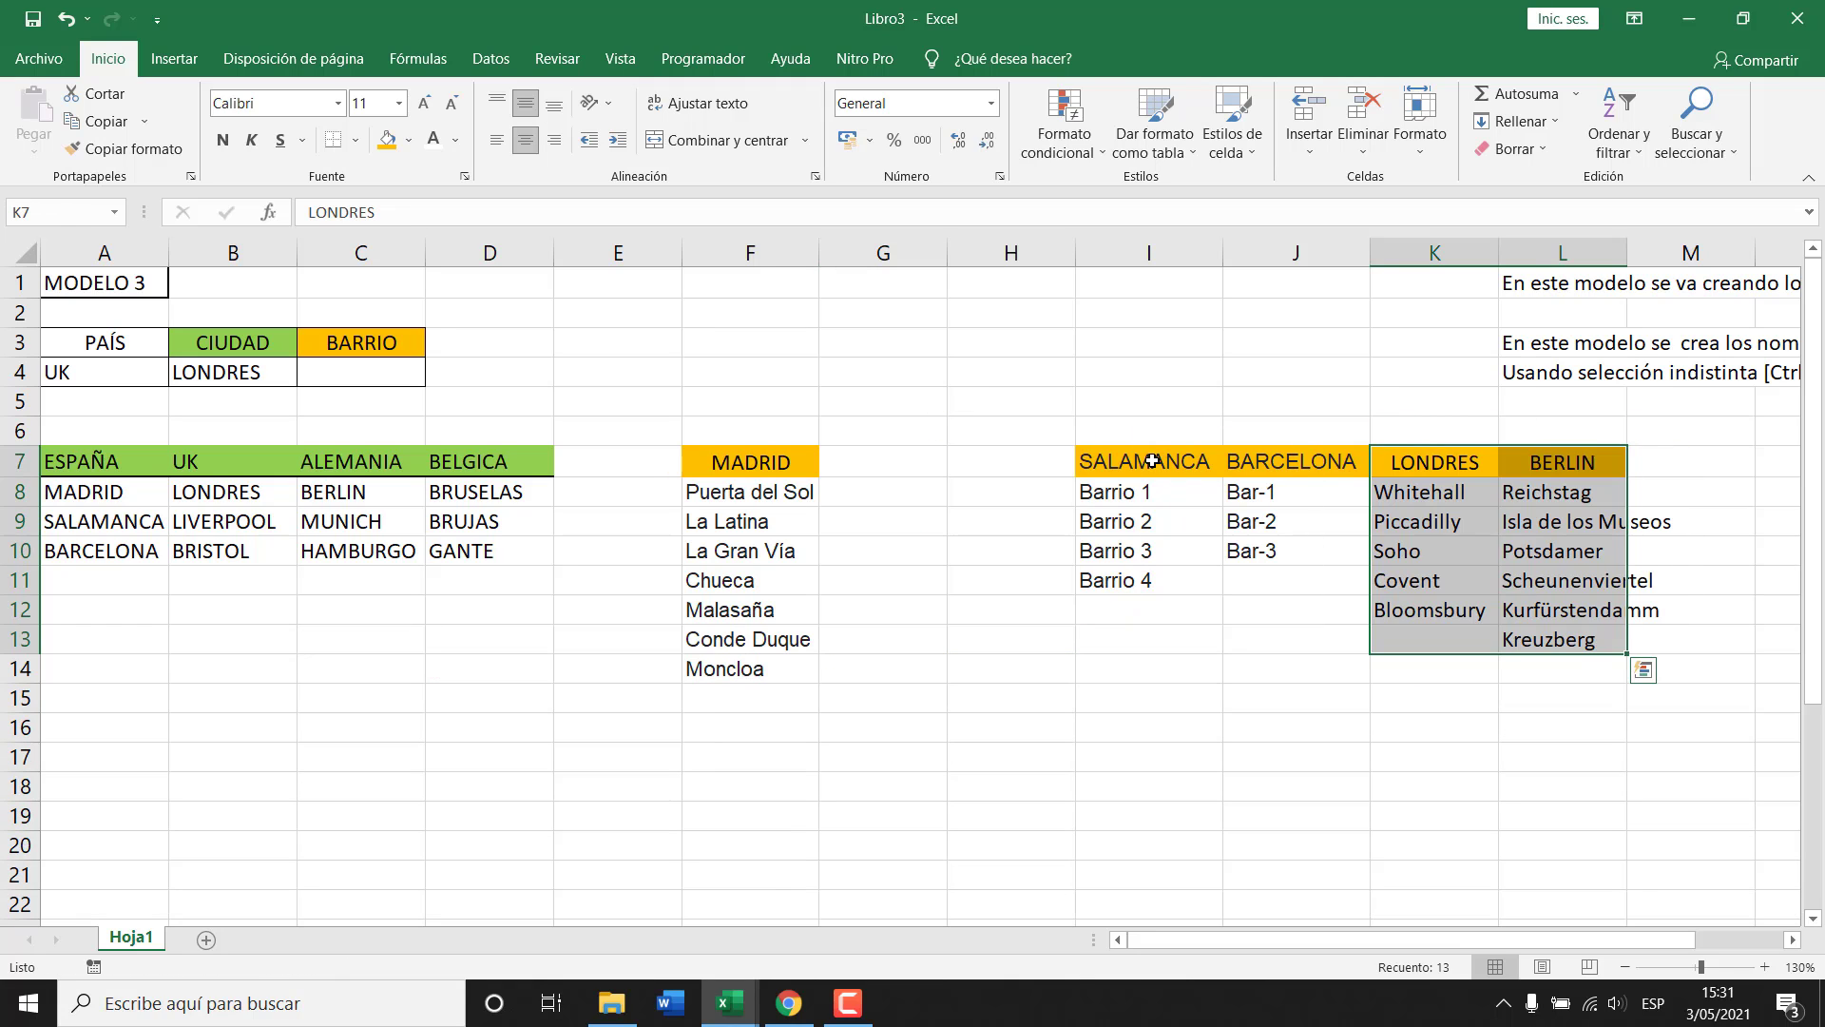
left_click_drag(1152, 461, 1255, 582)
left_click_drag(1185, 448, 930, 465)
left_click(1403, 475)
left_click_drag(1502, 529, 1559, 670)
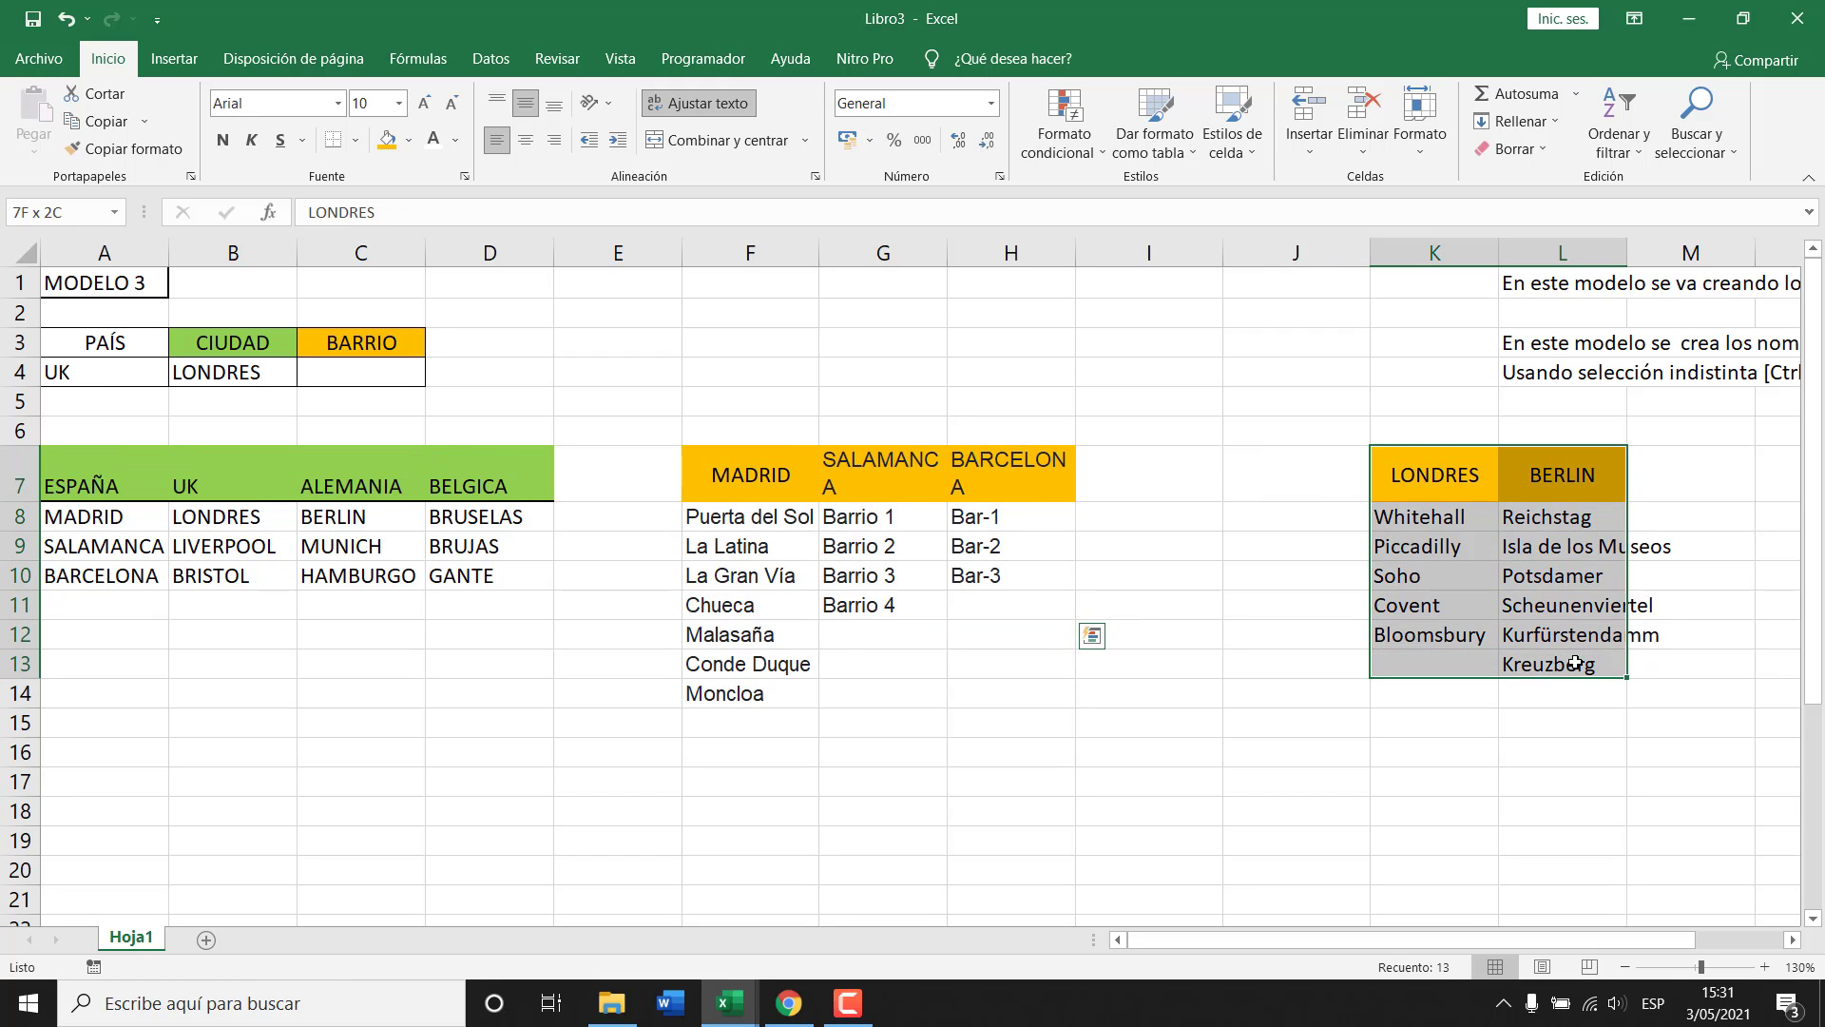
left_click_drag(1415, 446, 1169, 448)
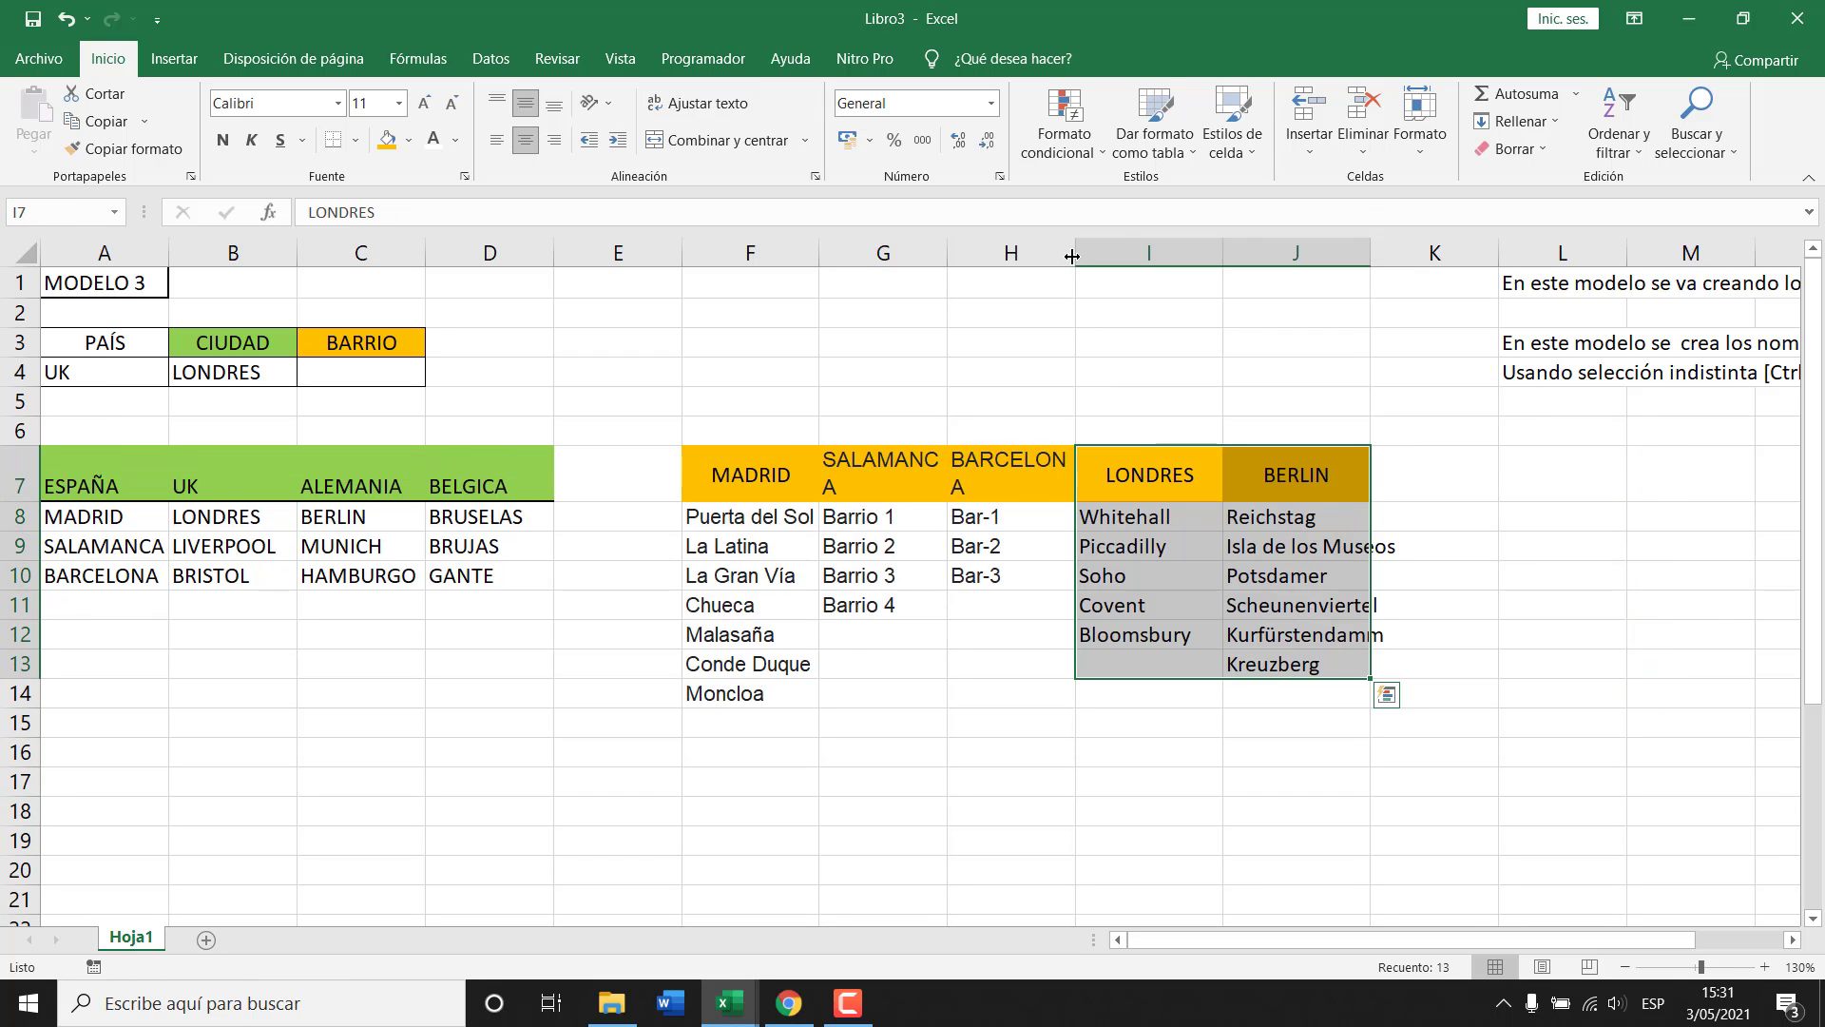
Widen columns G and H so SALAMANCA and BARCELONA fit on one line, and reset row 7 height.
left_click_drag(944, 251, 969, 251)
left_click_drag(1097, 257, 1124, 256)
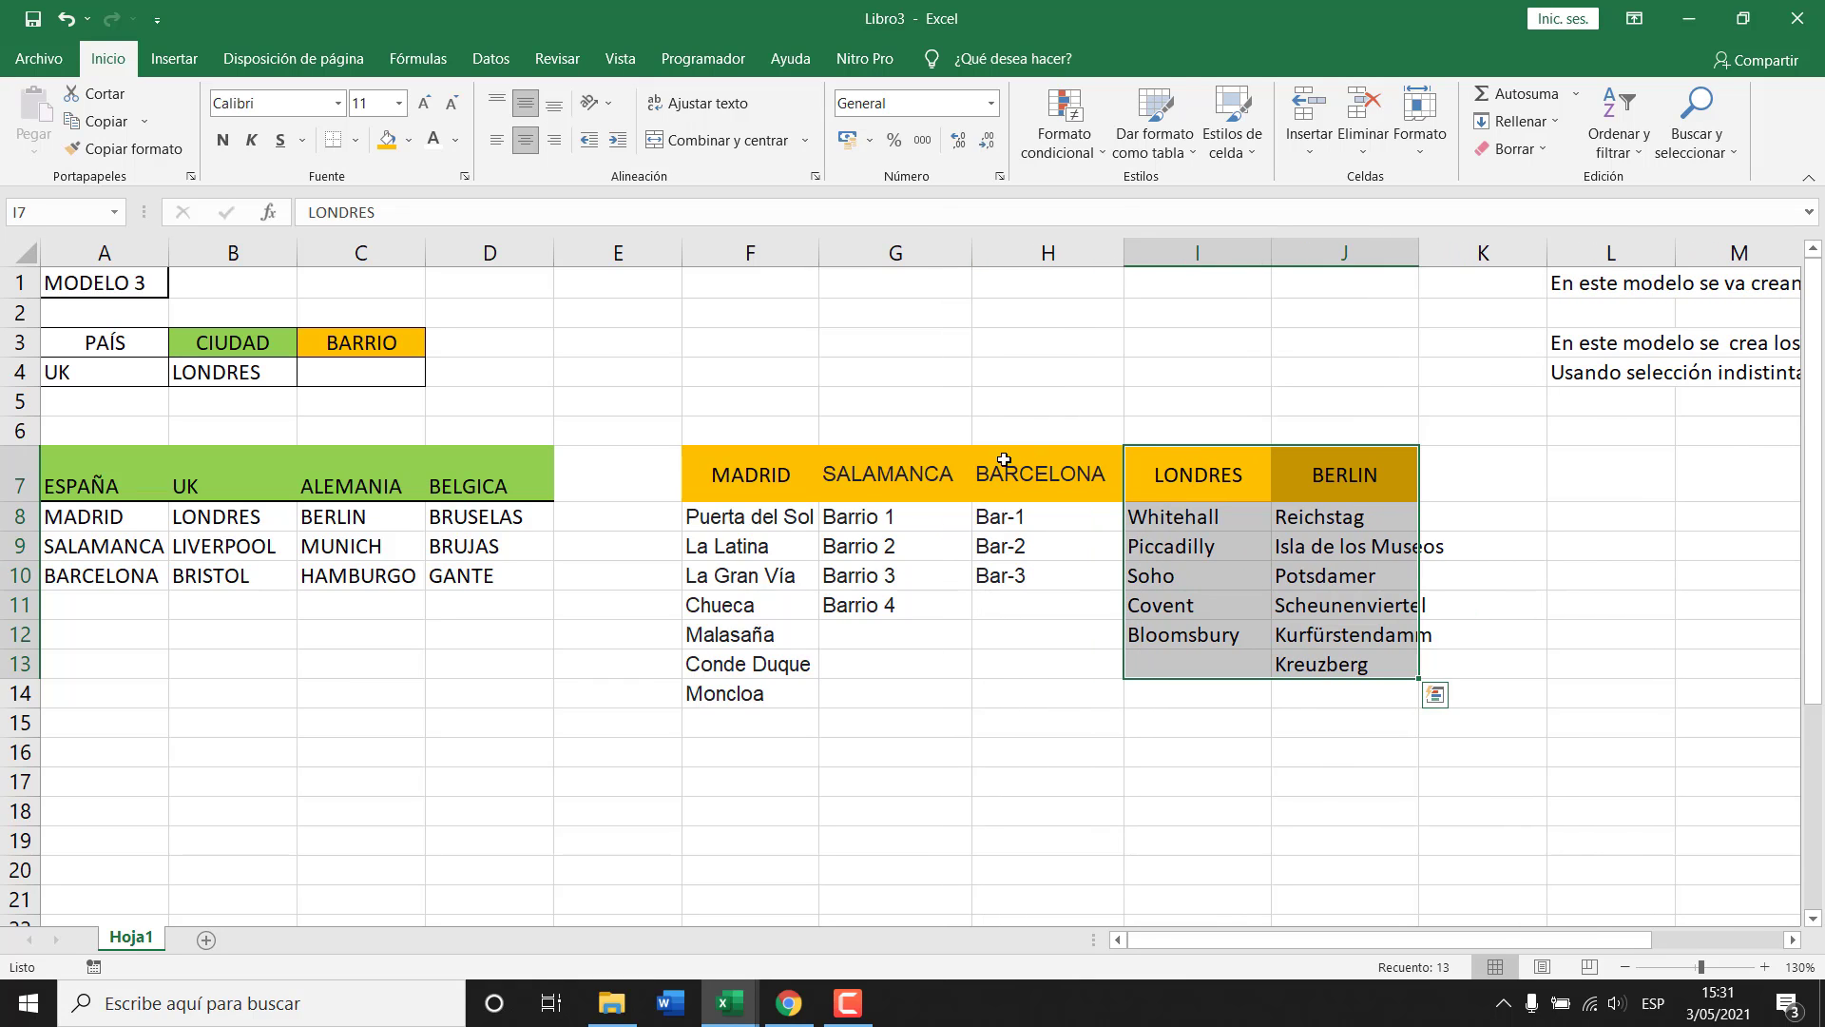
double_click(20, 502)
left_click(532, 575)
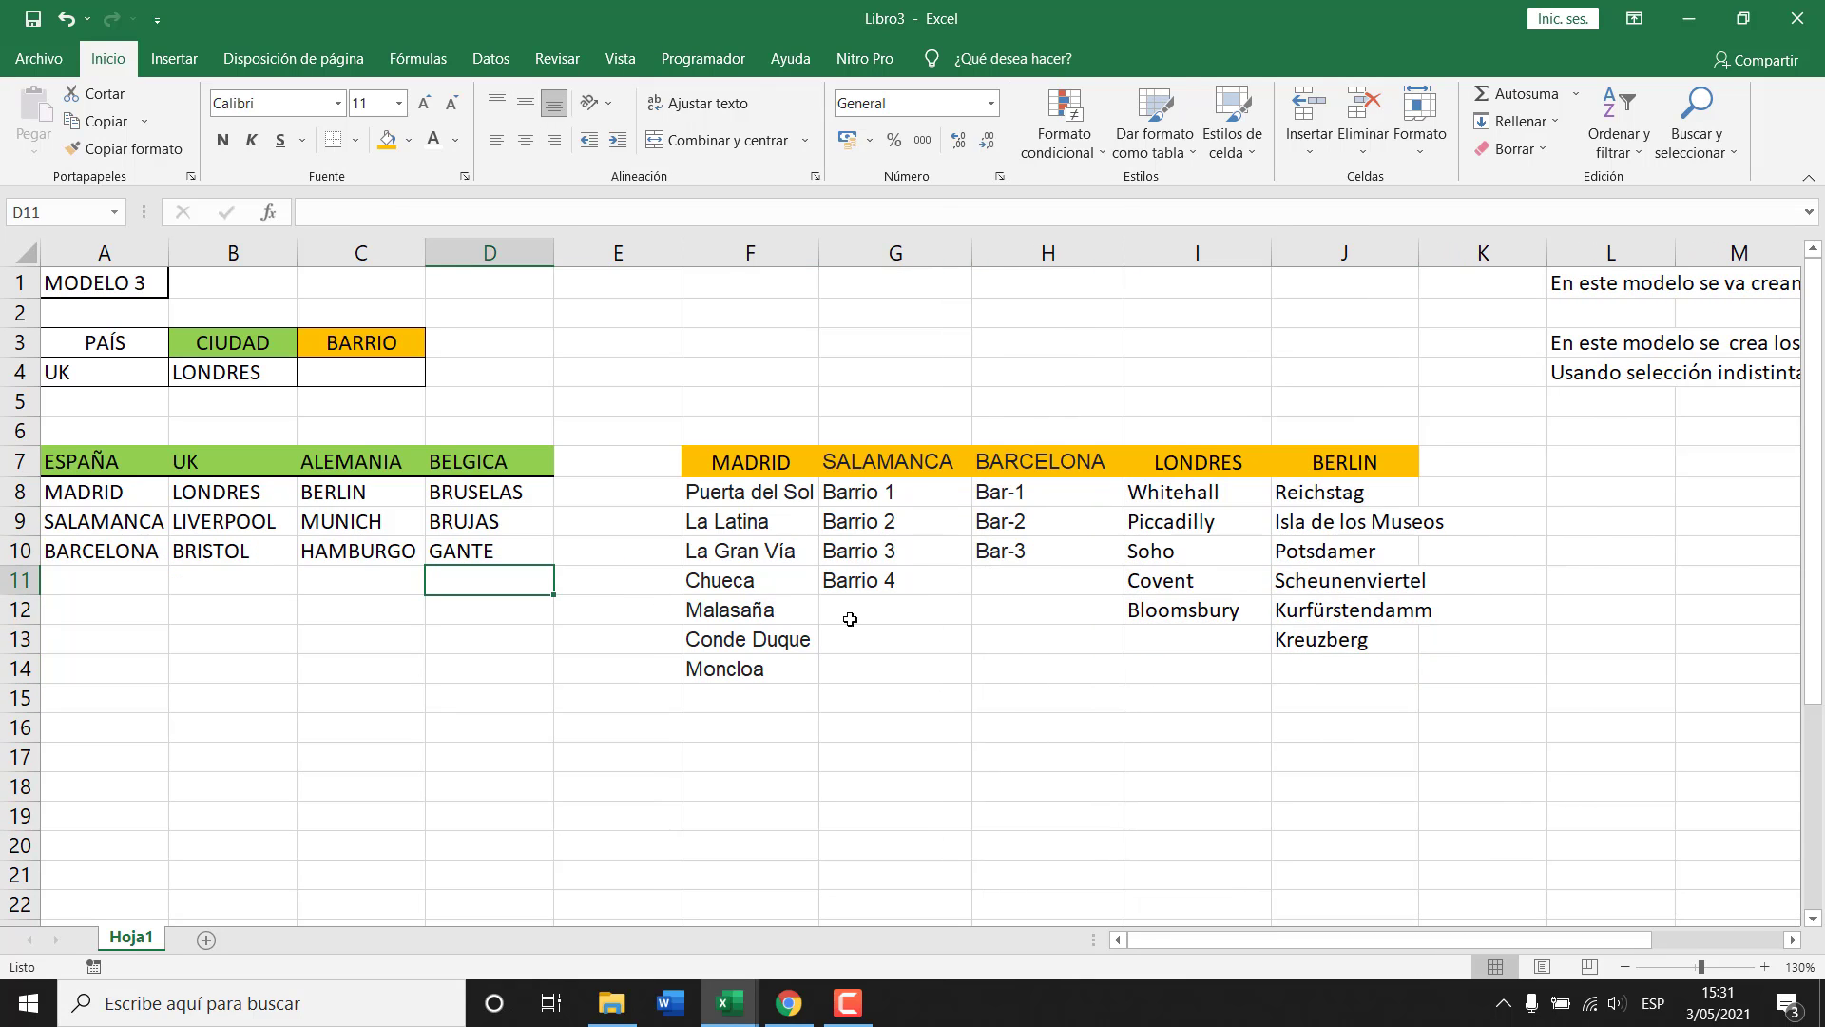
left_click(942, 579)
mouse_move(786, 445)
left_mouse_down()
mouse_move(1046, 669)
mouse_move(1036, 699)
left_mouse_up()
left_click_drag(1198, 462, 1350, 668)
Widen column J so Isla de los Museos fits.
left_click(1569, 582)
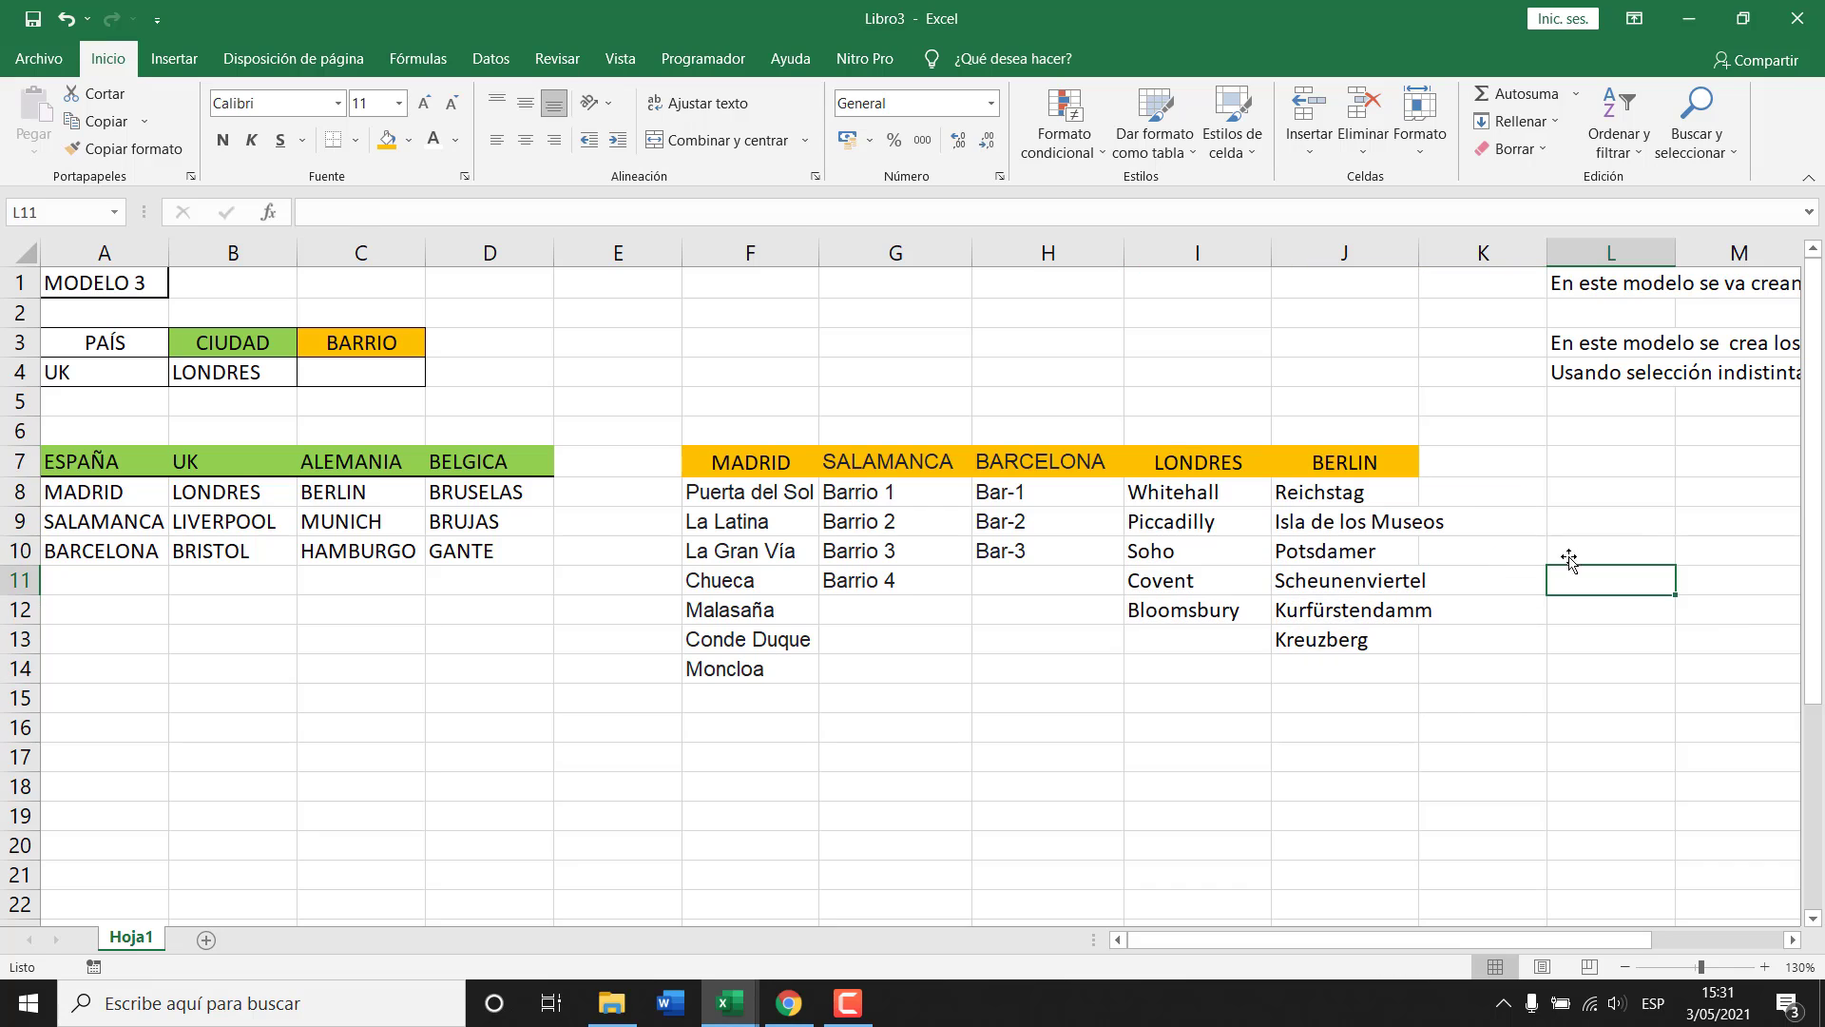
left_click(1462, 463)
left_click_drag(1423, 248, 1449, 248)
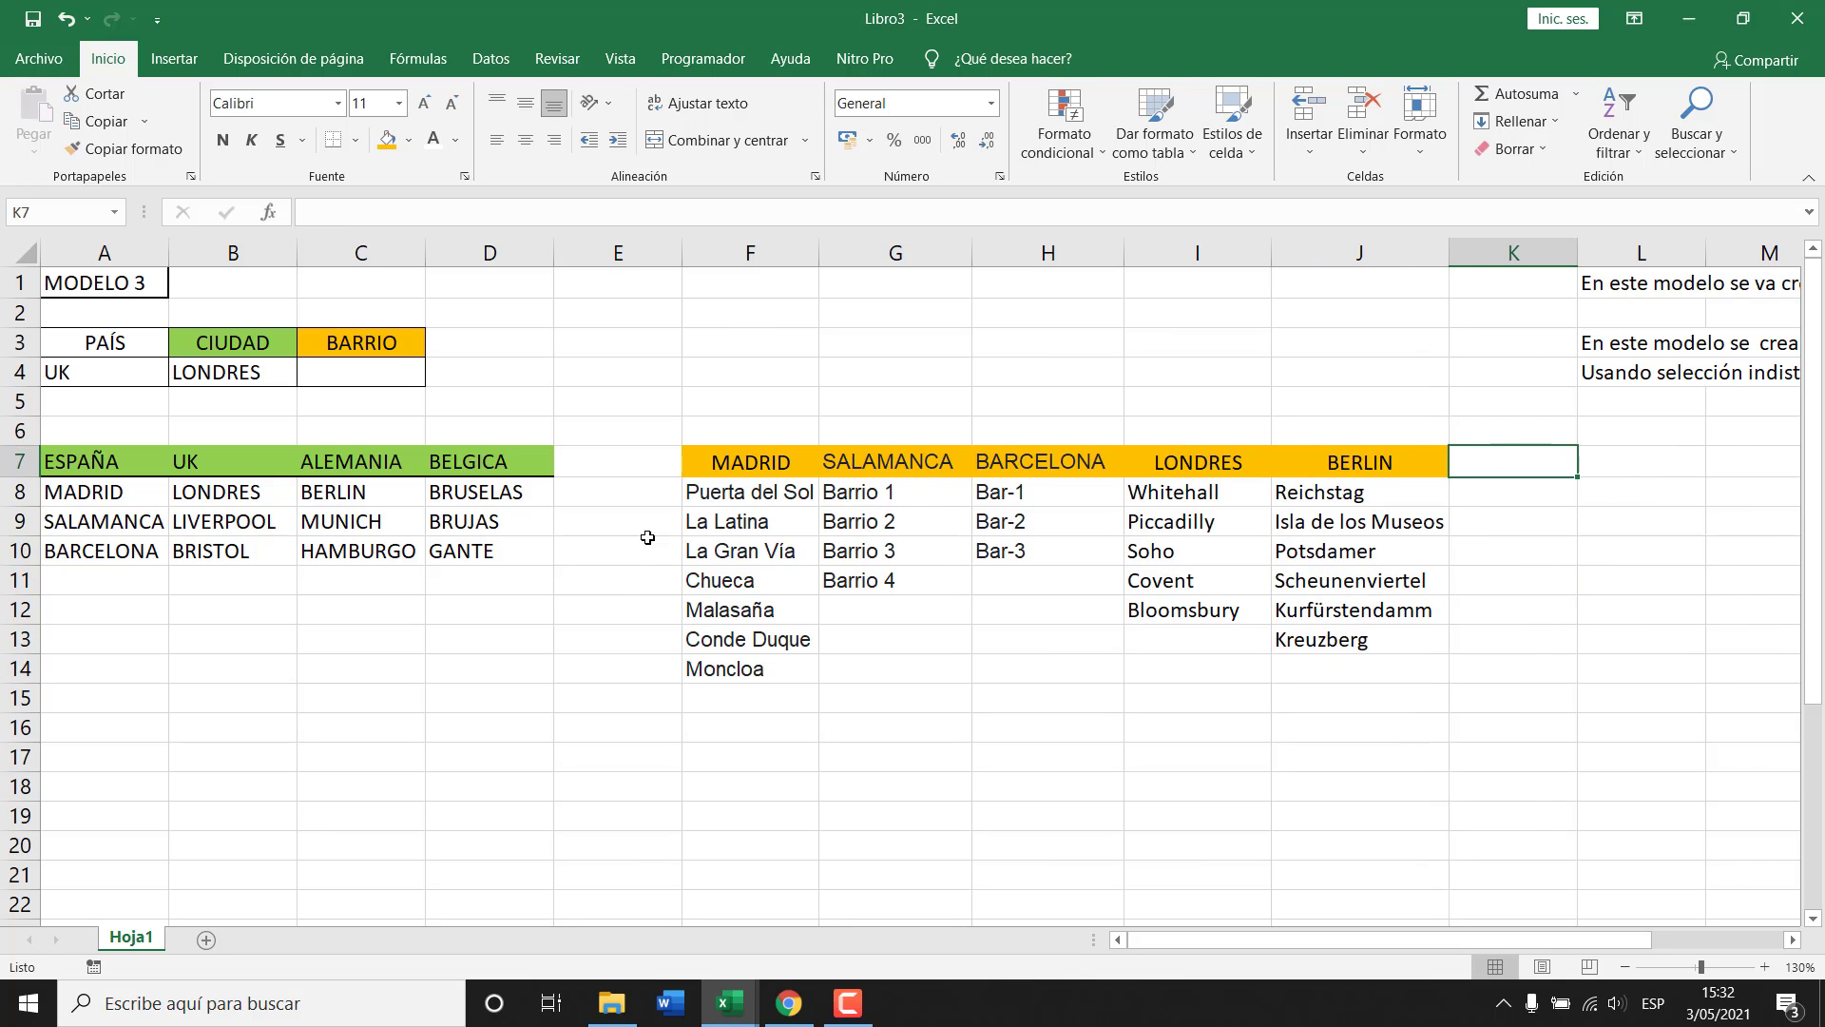
left_click(452, 659)
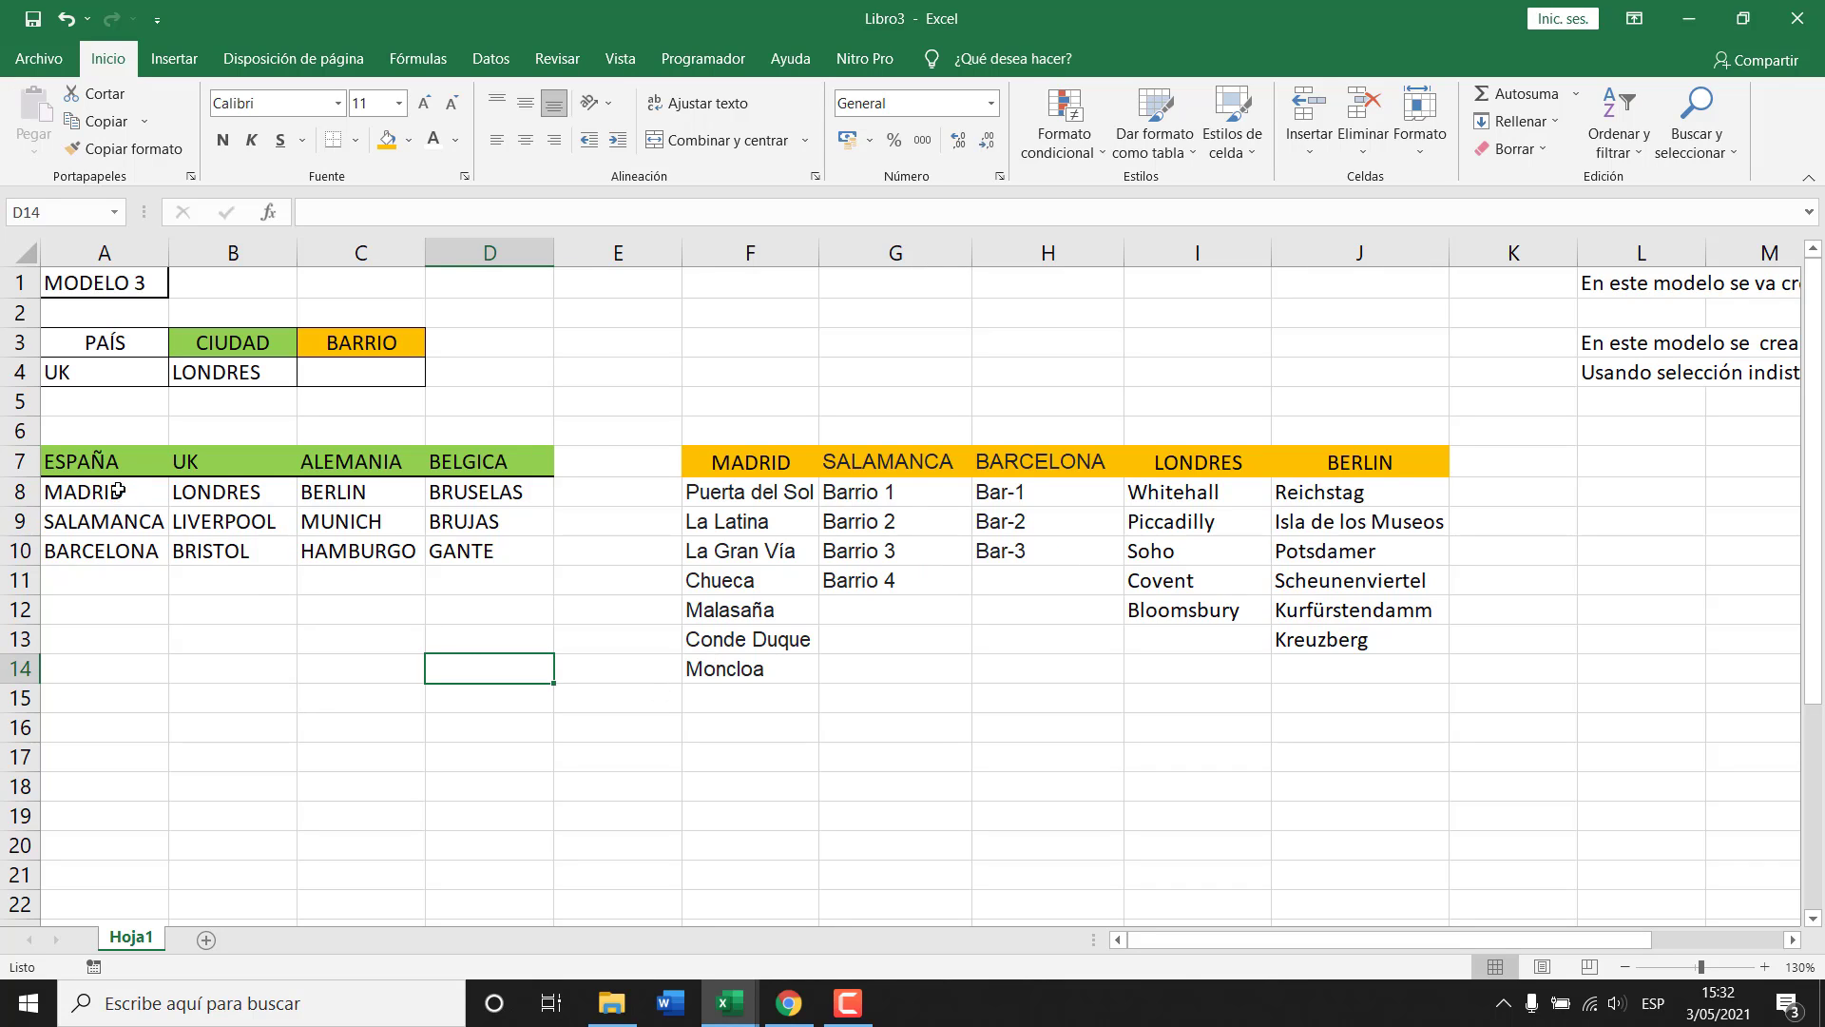
Select the ESPAÑA, UK and ALEMANIA city lists and confirm the workbook has no defined names.
left_click_drag(113, 460, 175, 544)
left_click_drag(249, 470, 233, 552)
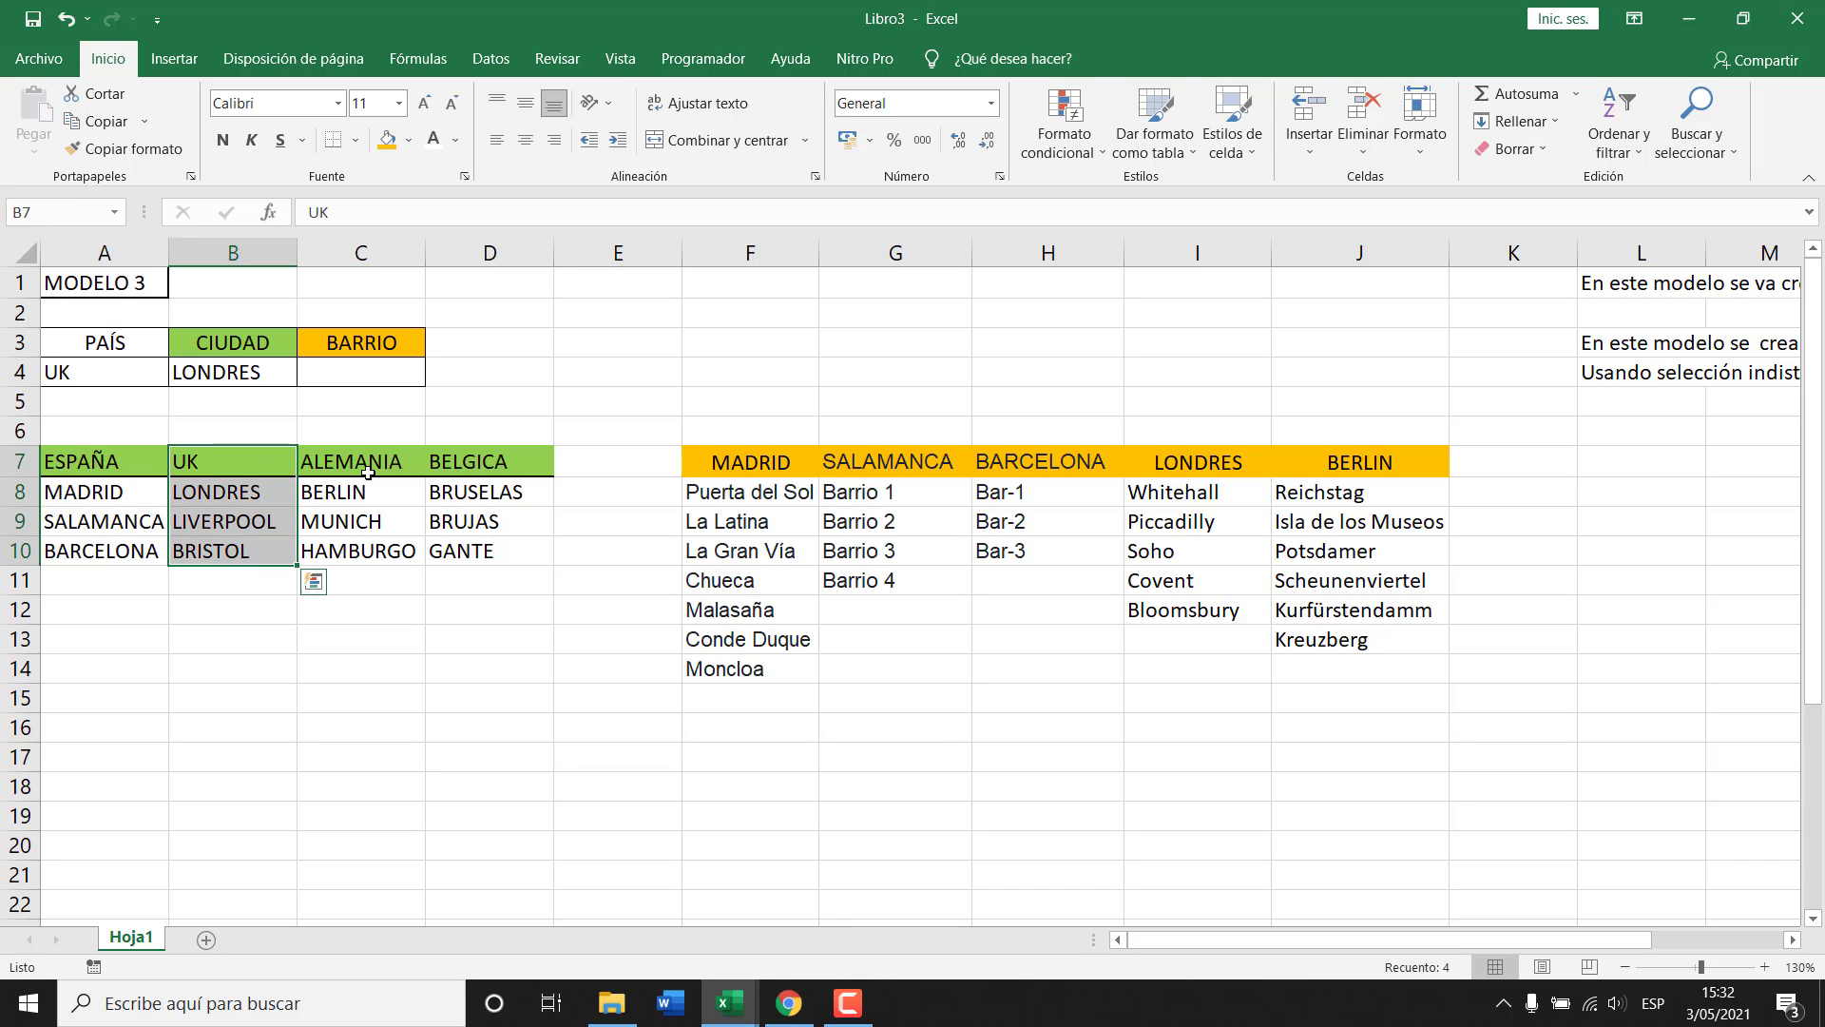
left_click_drag(368, 471, 366, 552)
left_click_drag(475, 461, 480, 553)
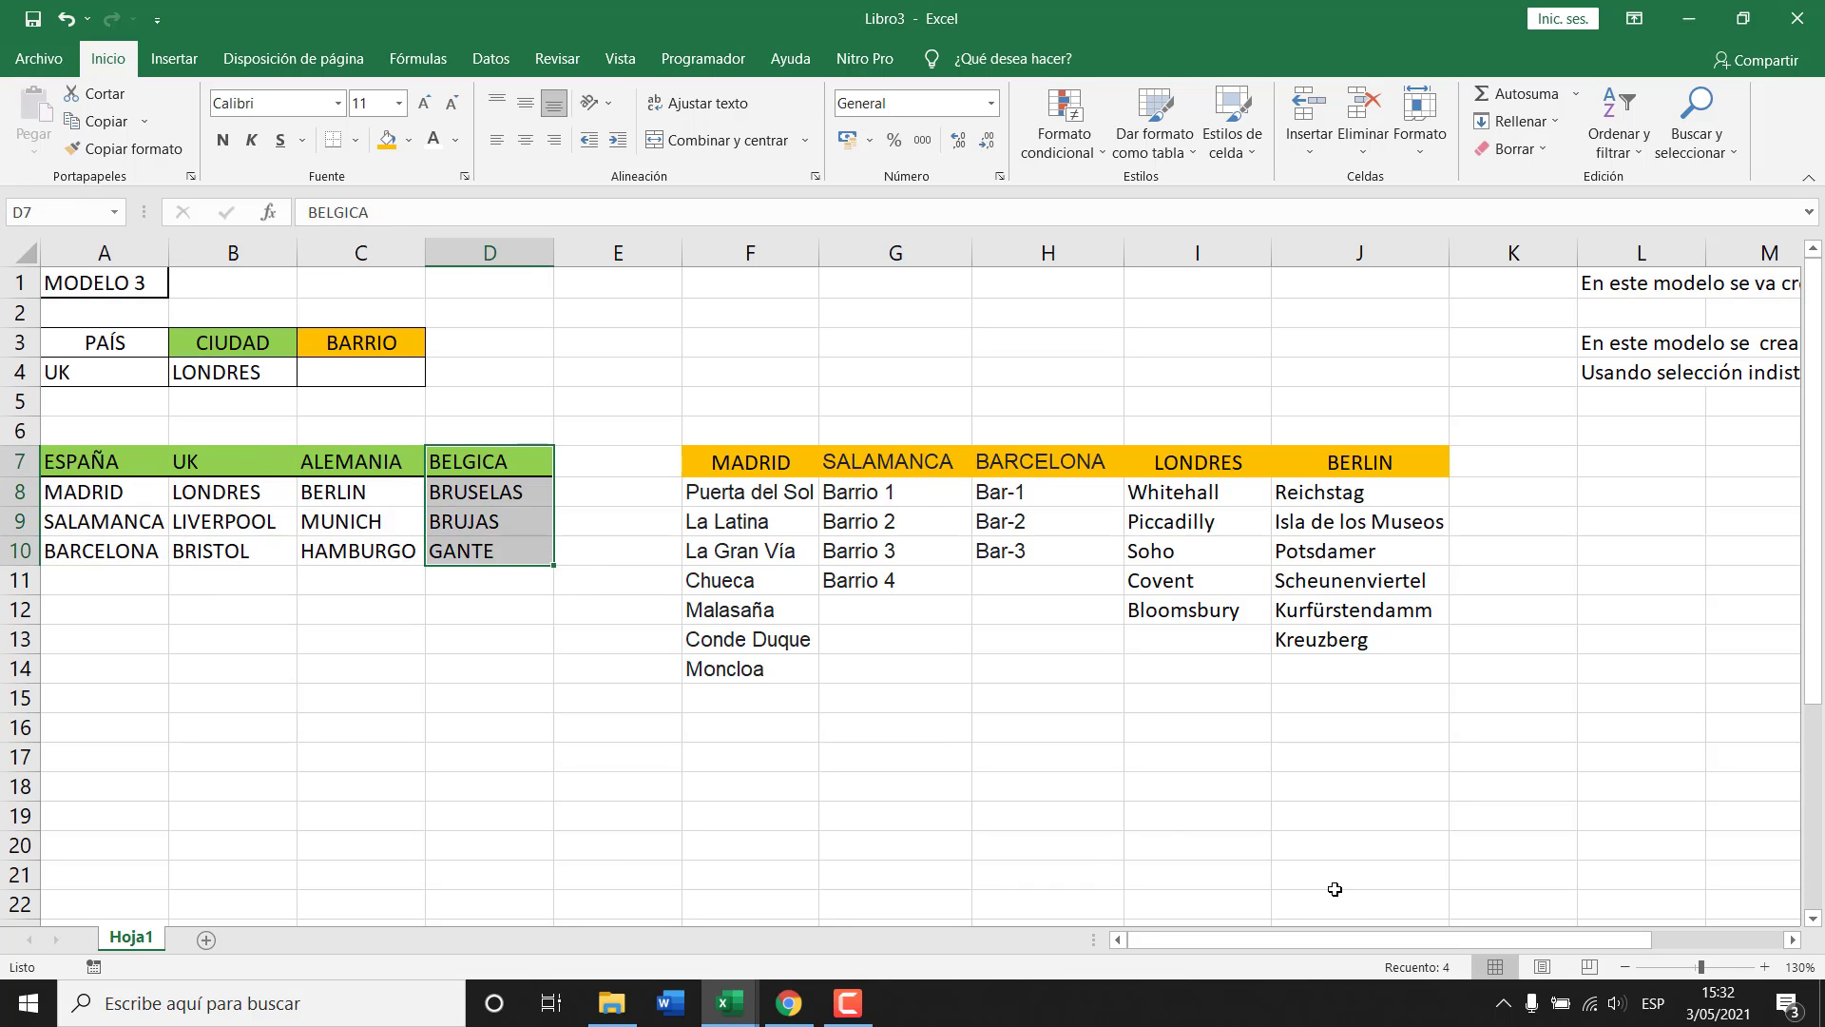
left_click_drag(1344, 942, 1510, 939)
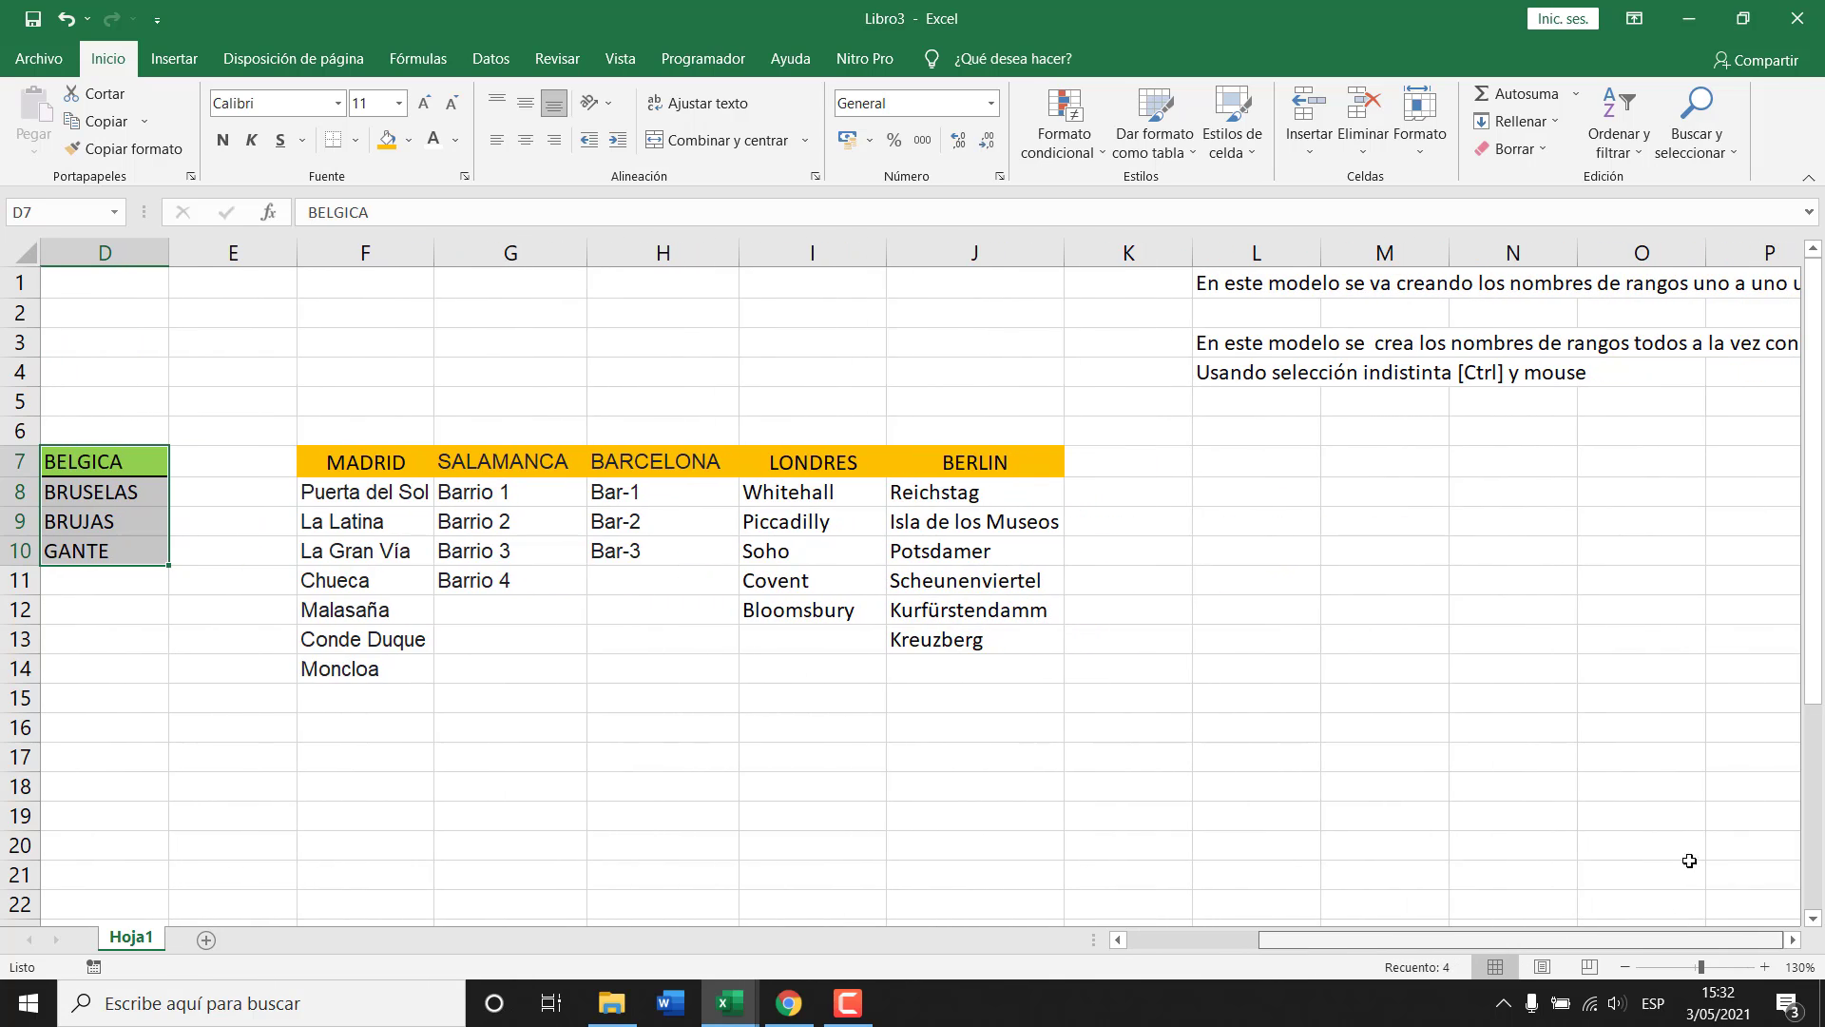
left_click(1792, 939)
left_click(1793, 939)
left_click(1793, 939)
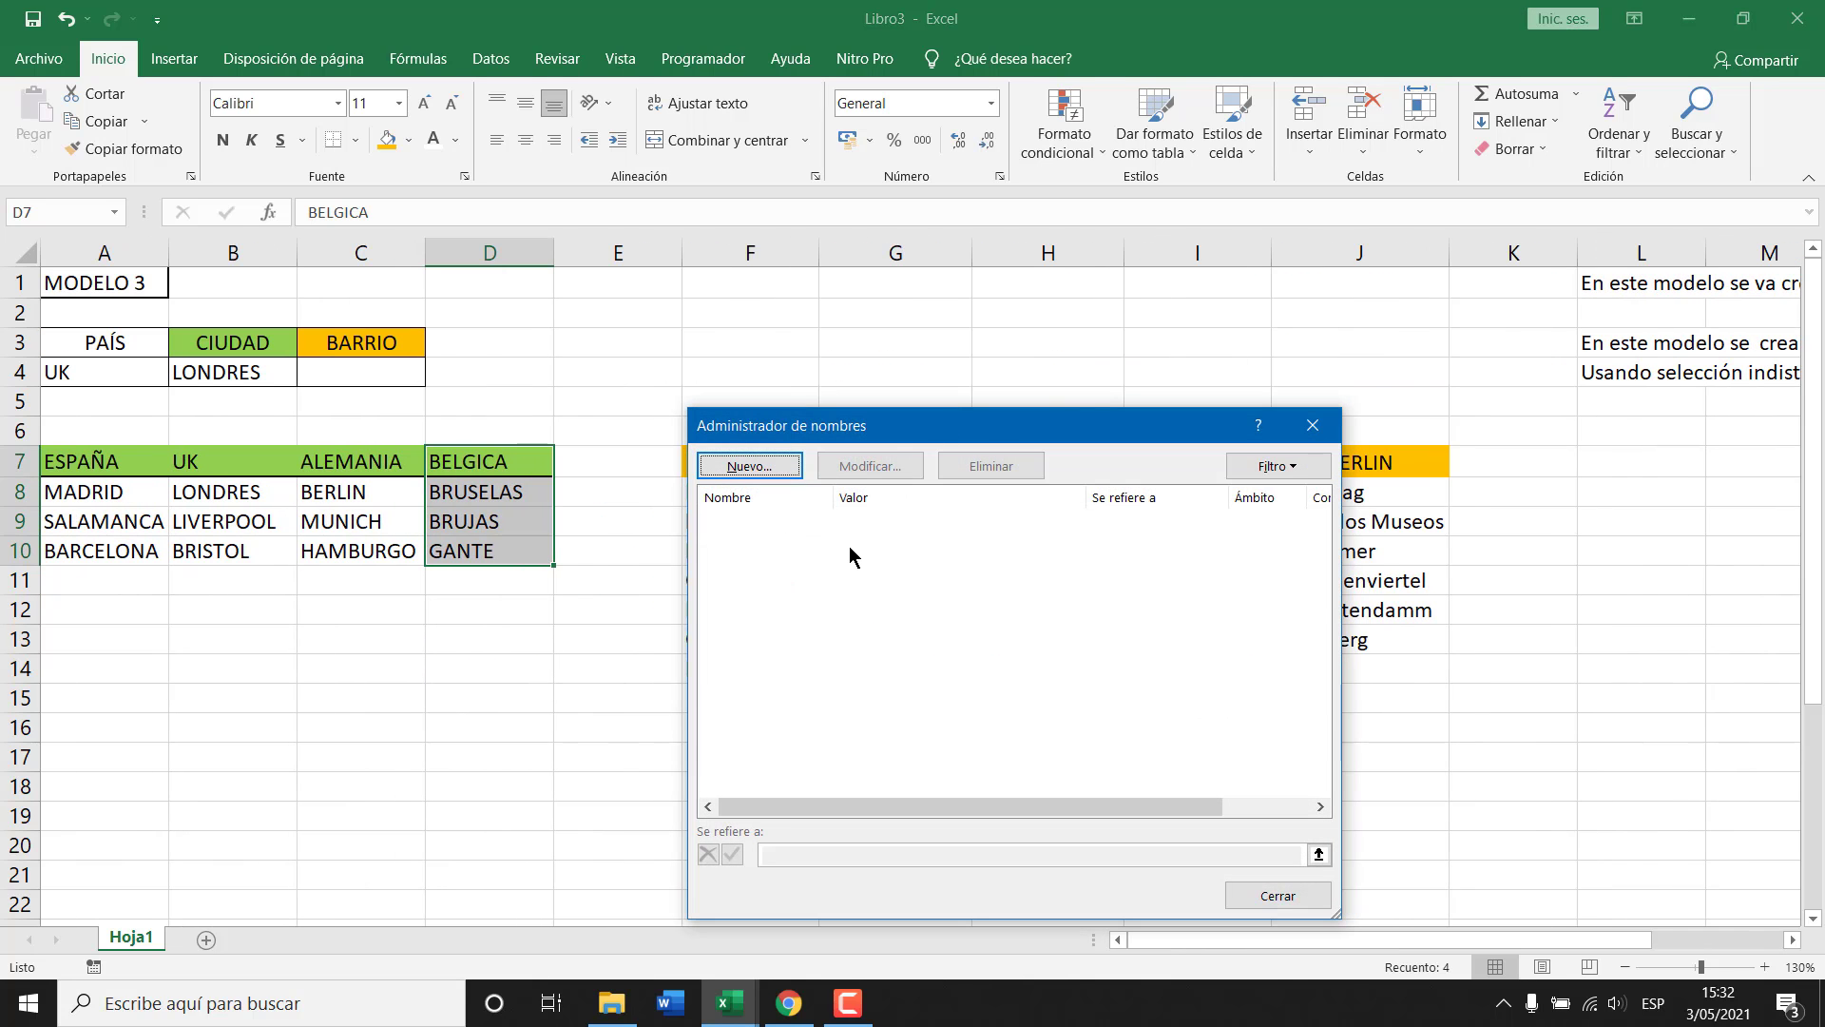
key("Escape")
left_click_drag(1508, 937, 1673, 936)
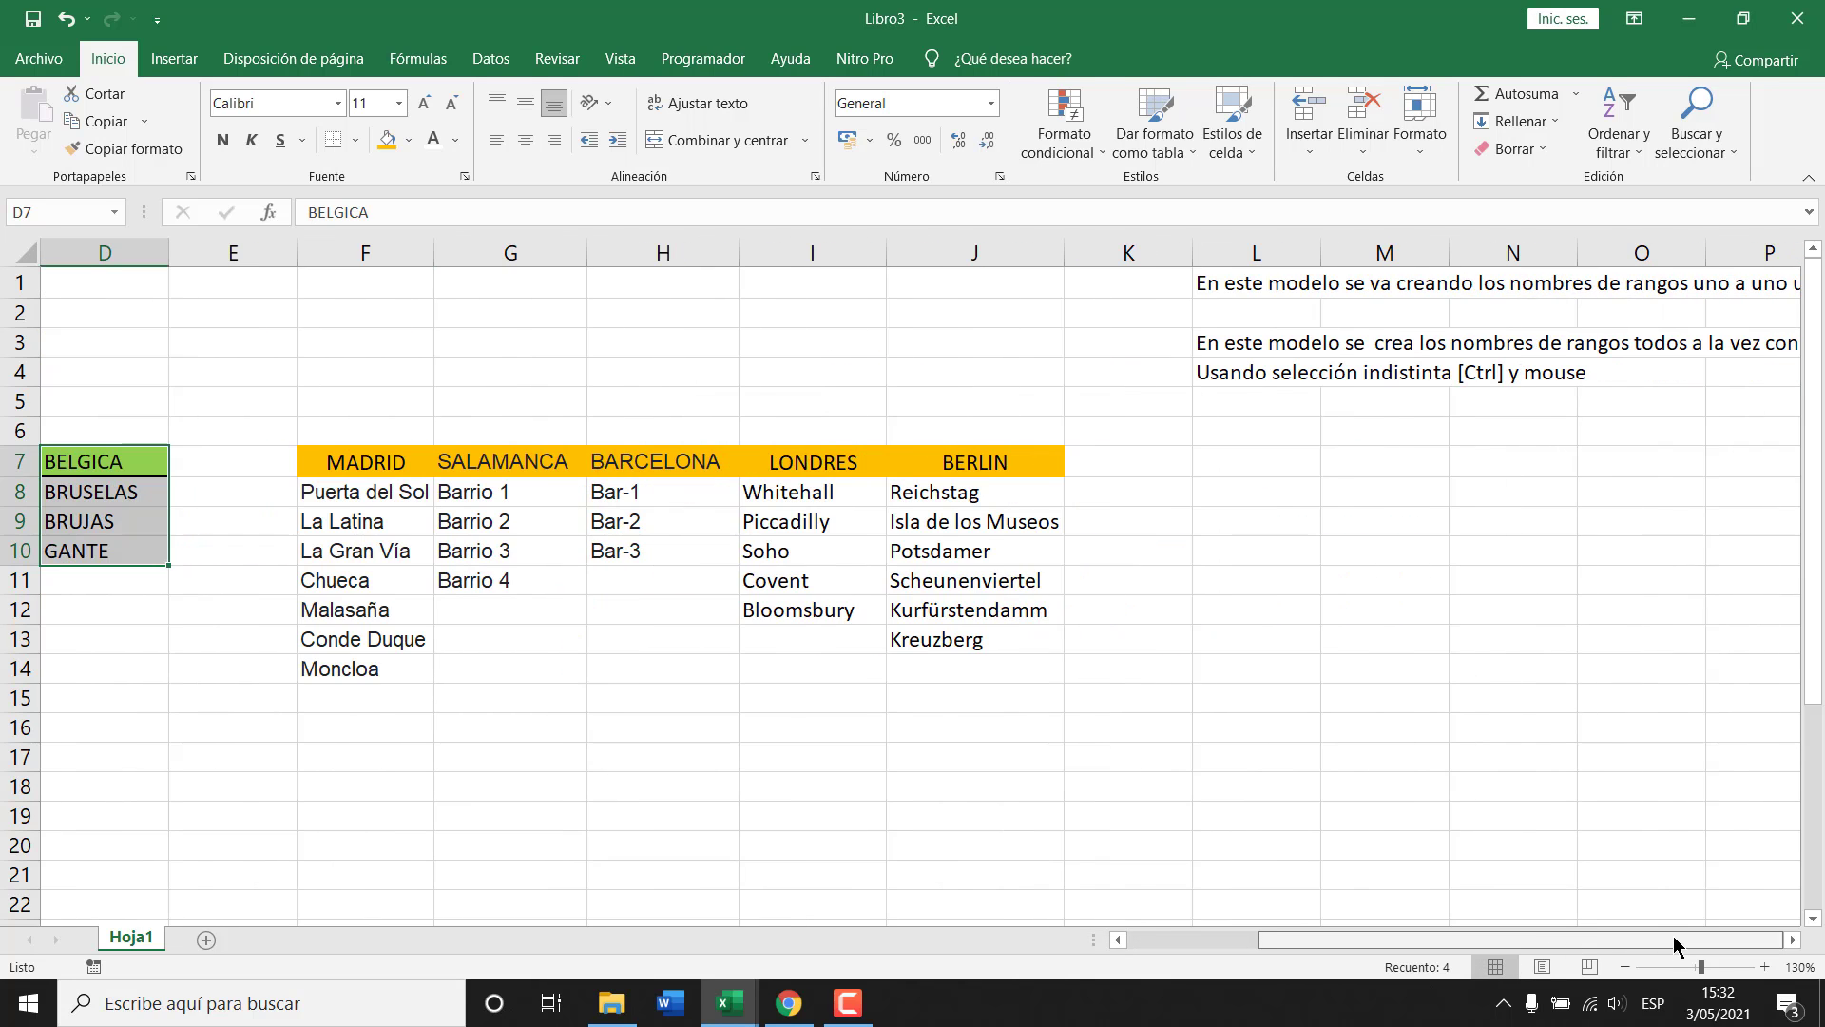
left_click(1792, 939)
left_click(1792, 939)
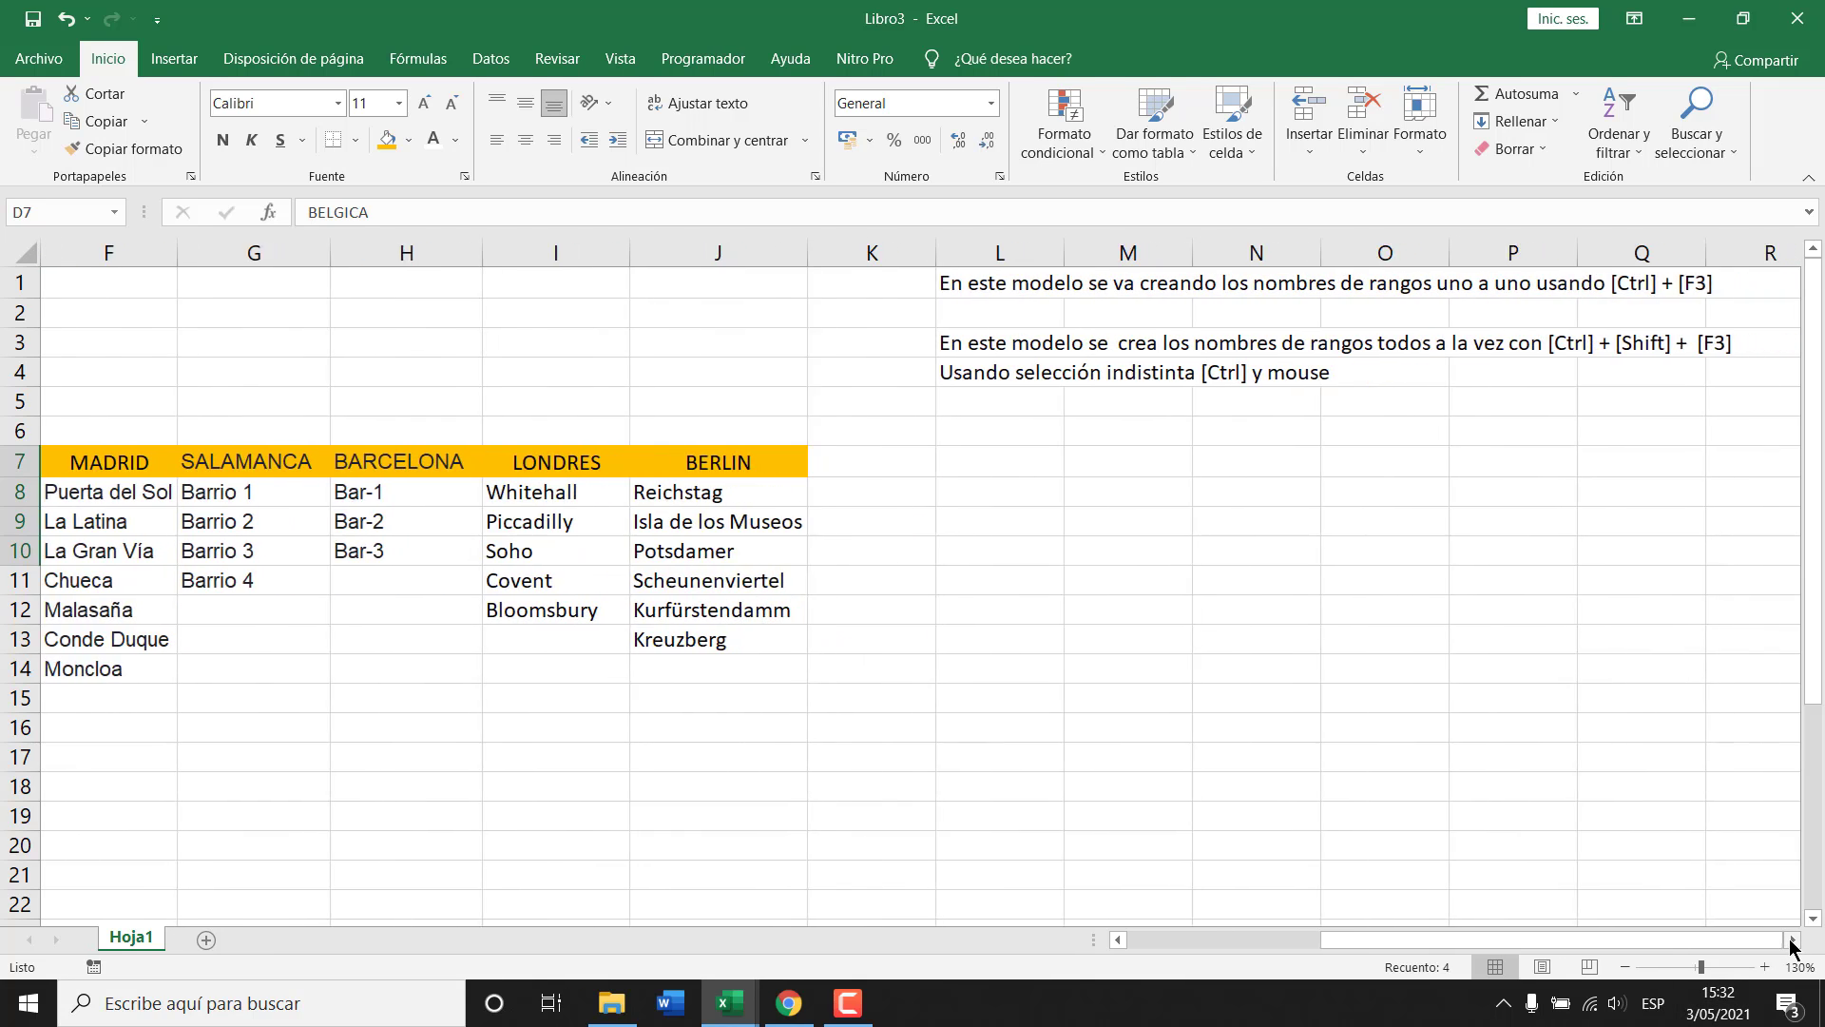
left_click(1792, 940)
Highlight the note about creating all names at once and review the finished layout.
left_click_drag(837, 344, 1605, 367)
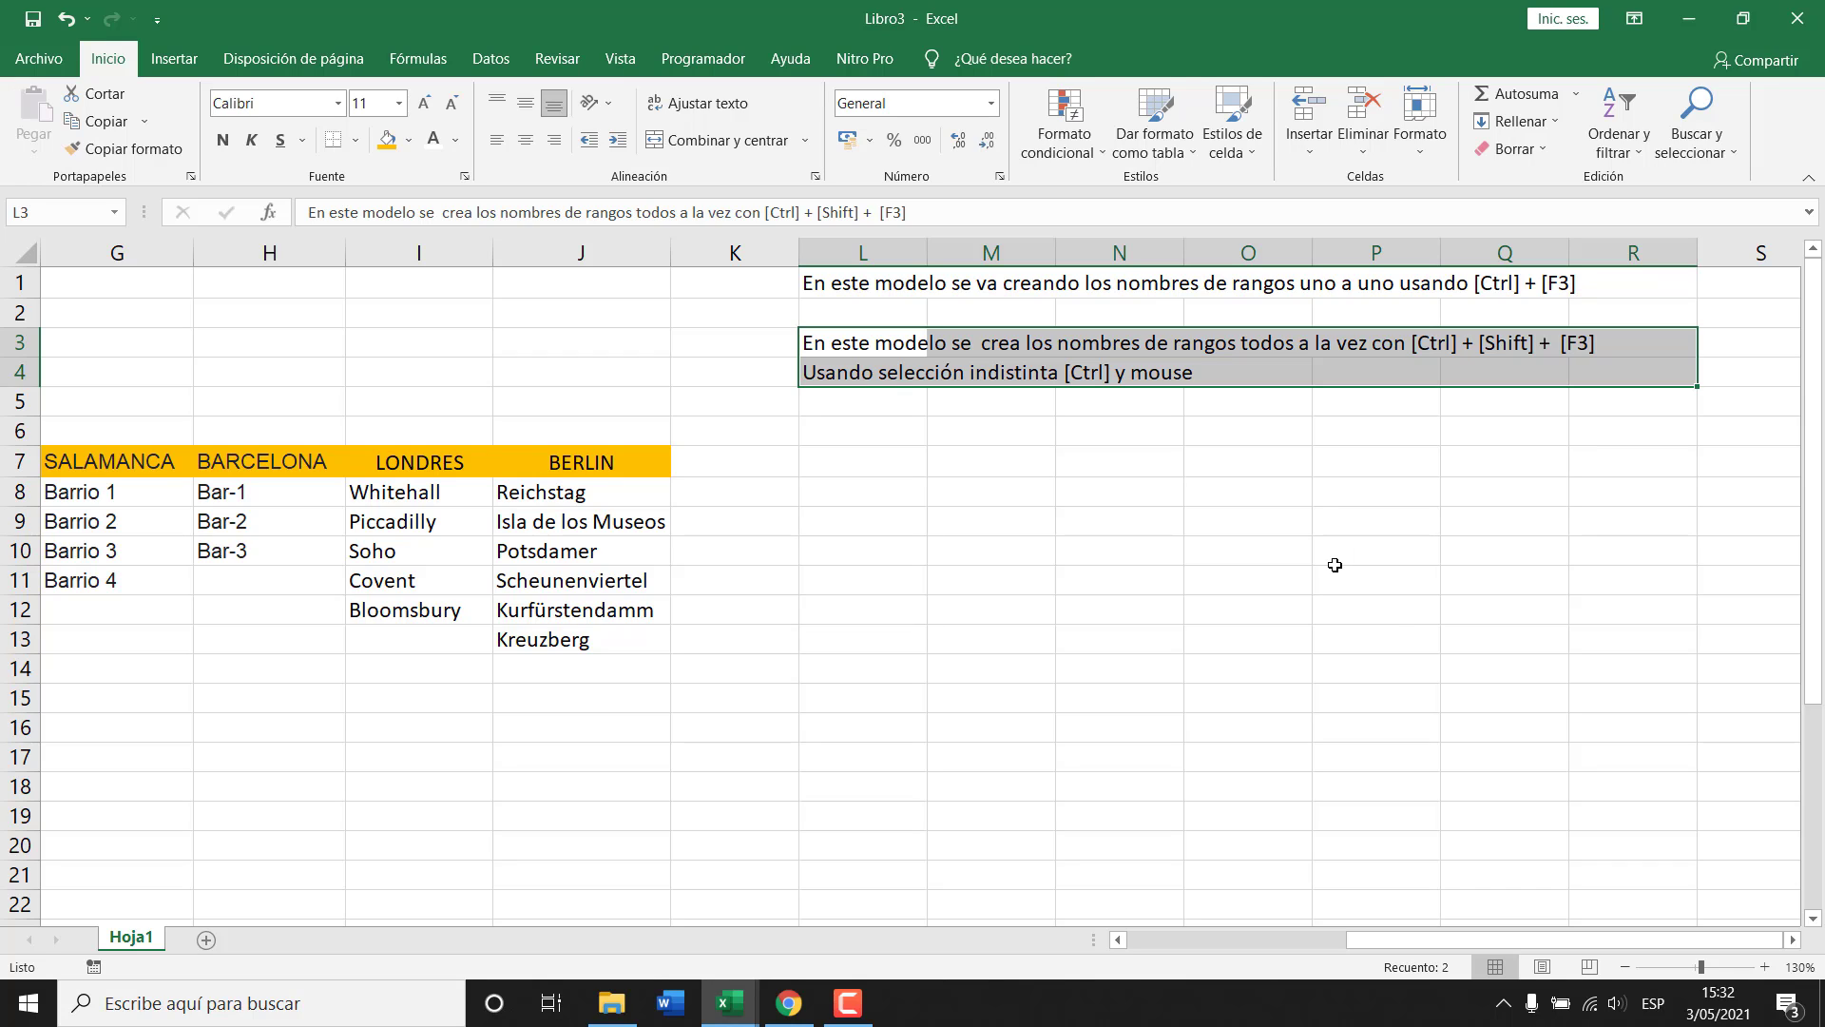
key("ctrl+q")
key("Escape")
left_click_drag(1388, 939, 1200, 946)
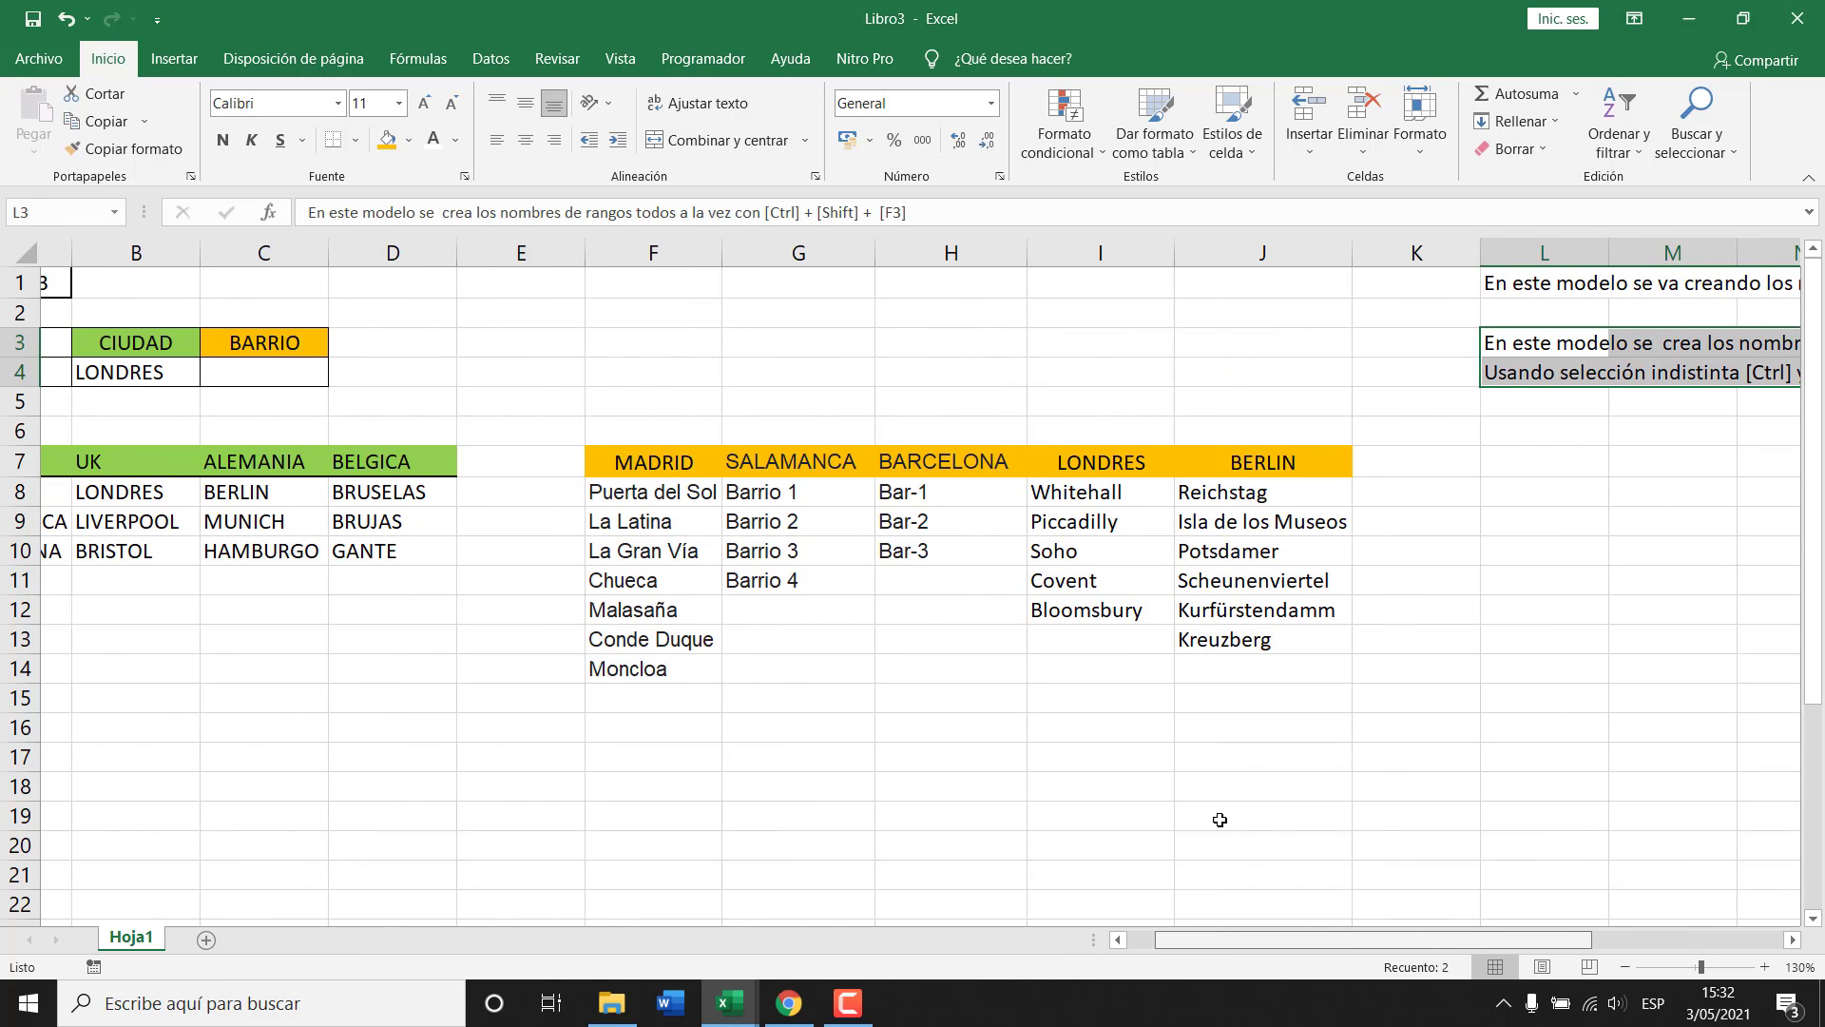
left_click(1046, 463)
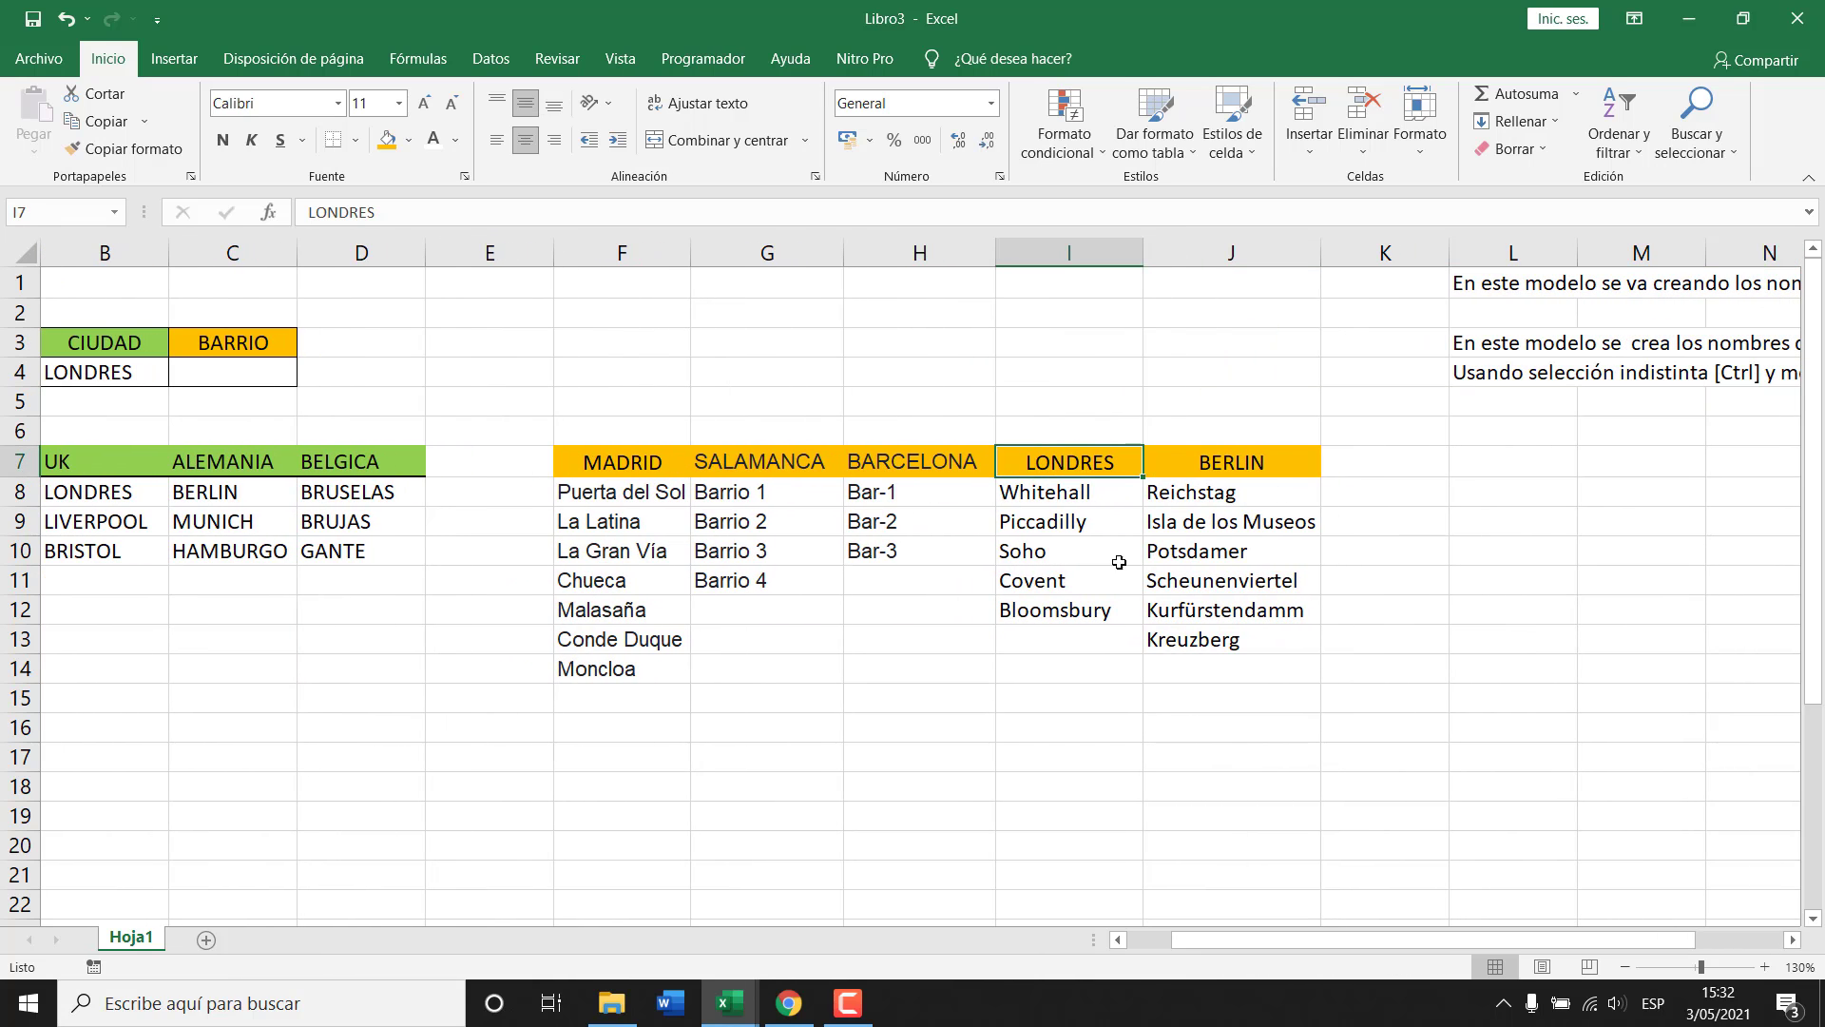
left_click(1155, 943)
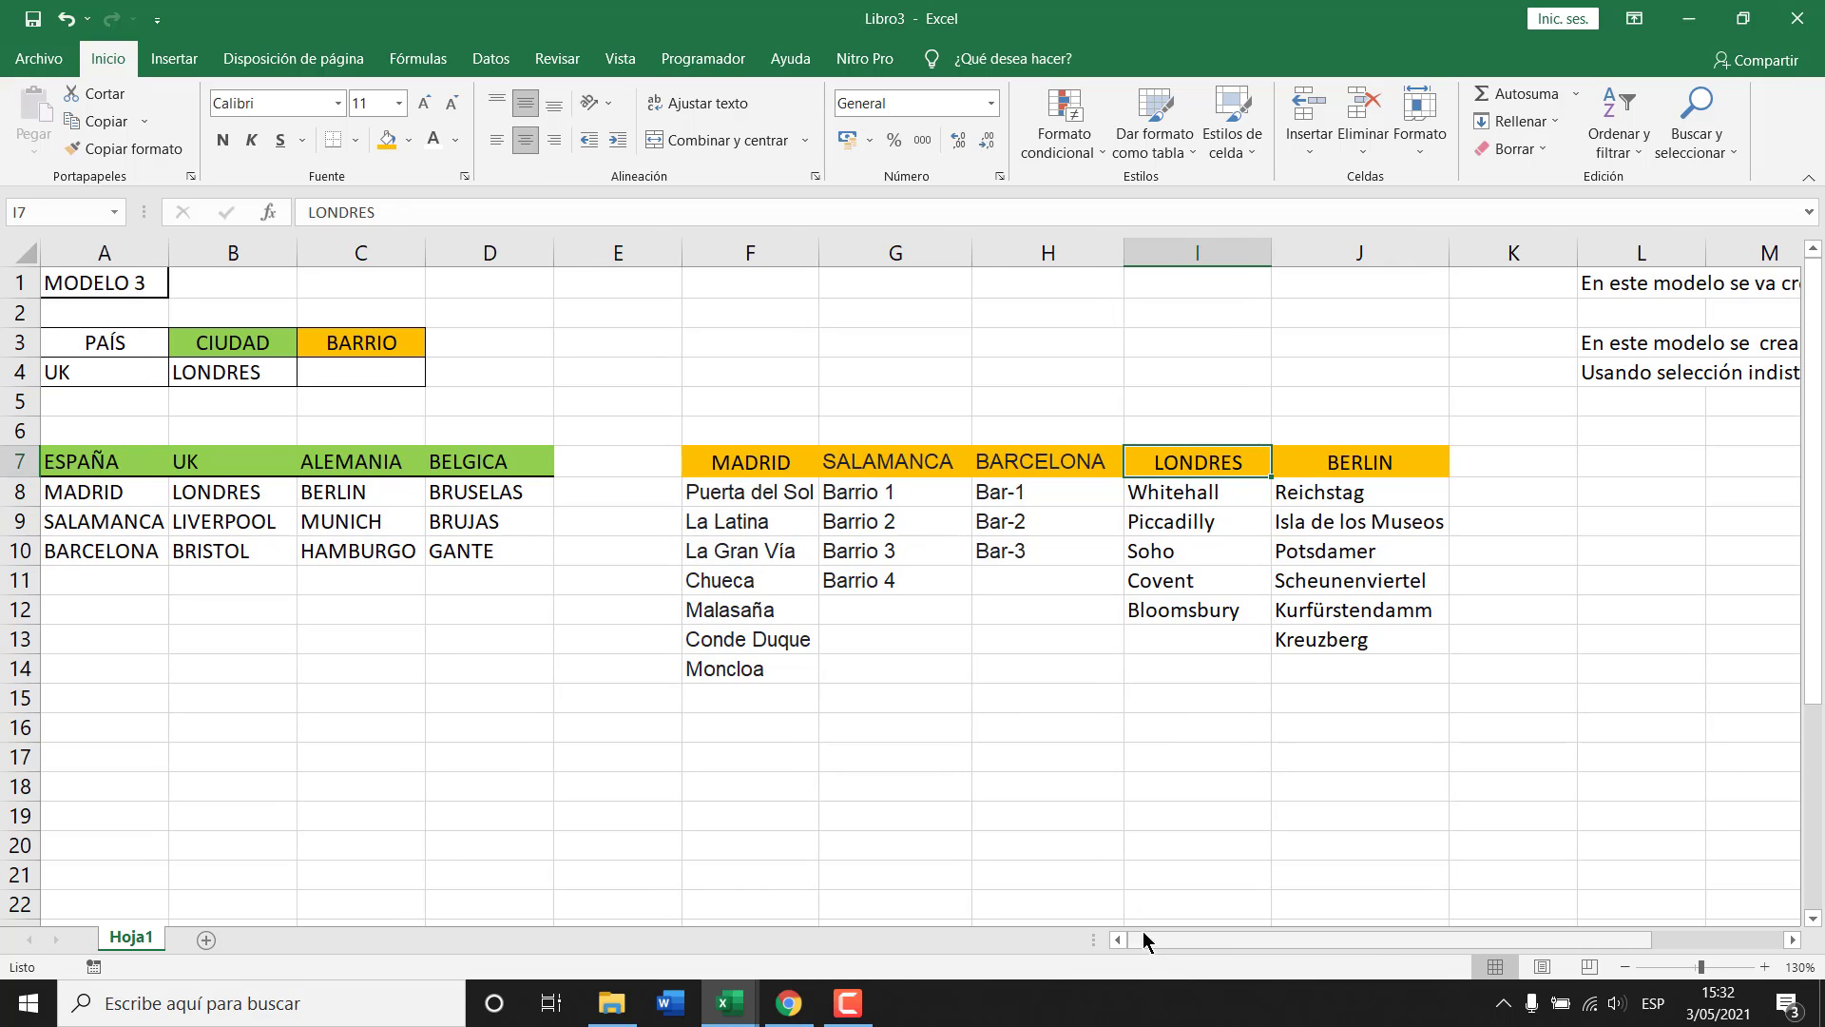
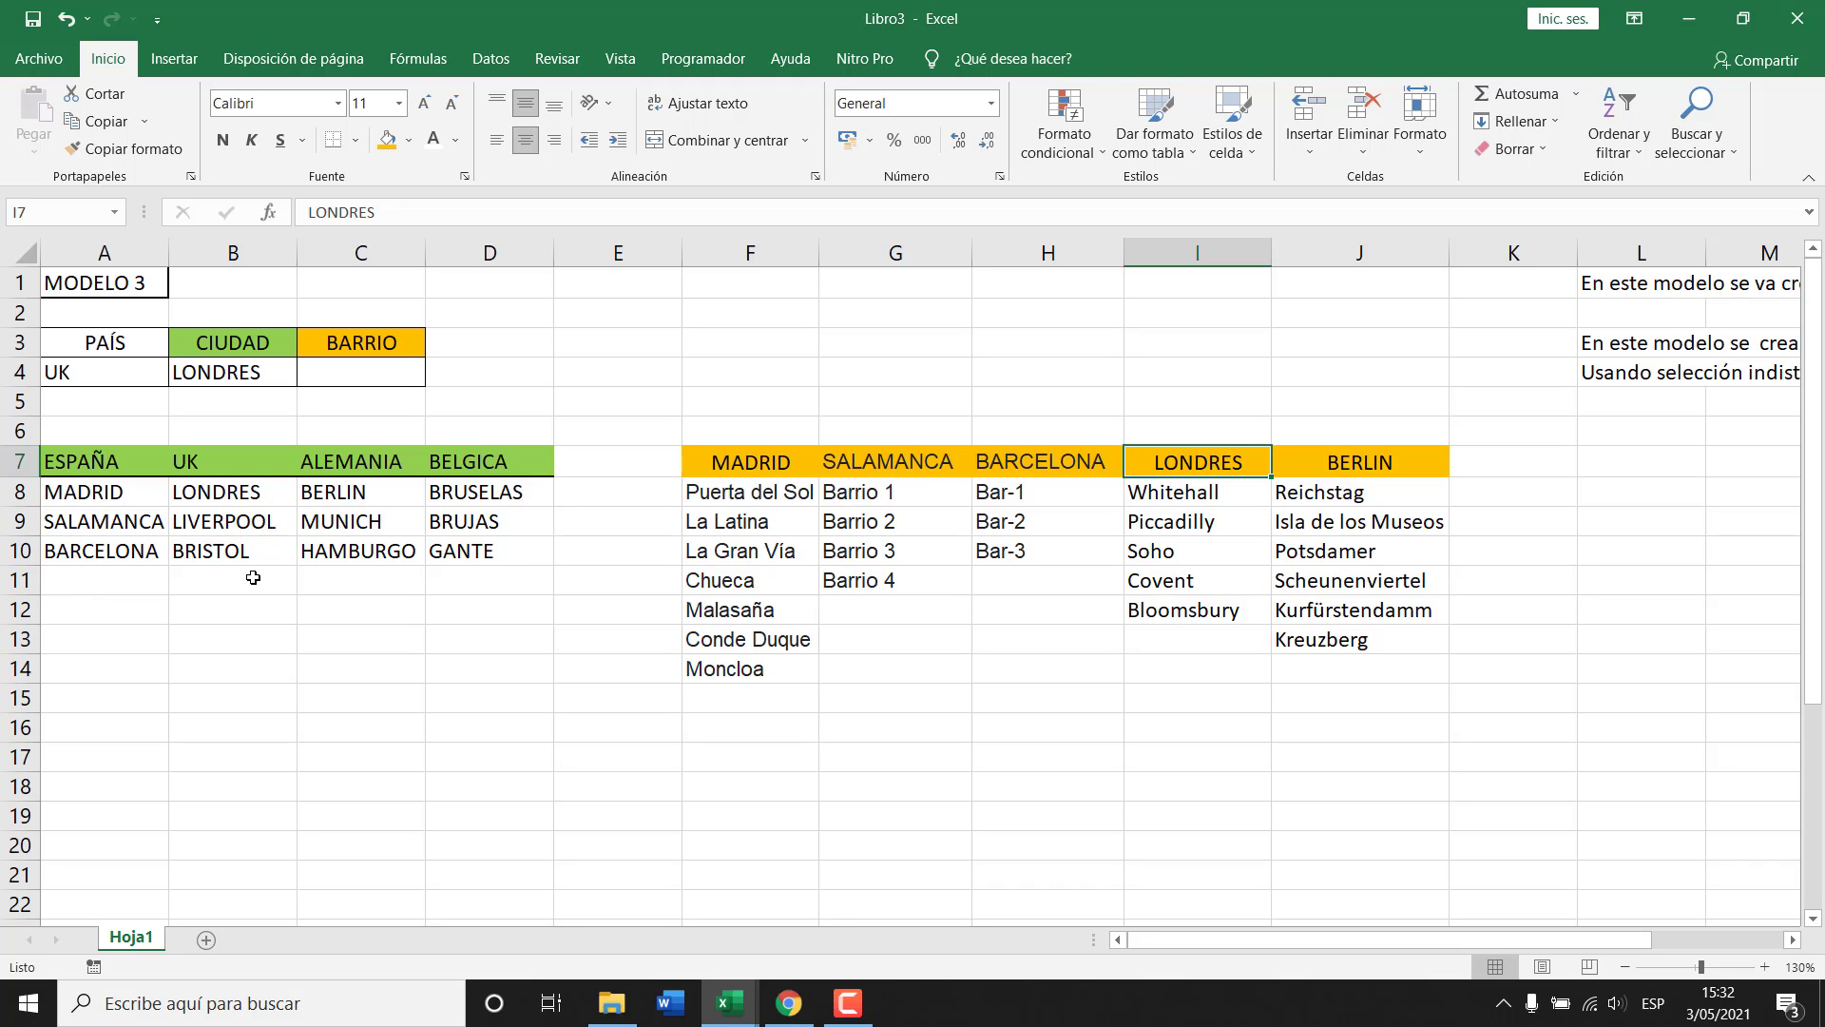
Give A4 a list validation sourced from =$A$7:$D$7 and test the dropdown, keeping UK.
left_click(91, 371)
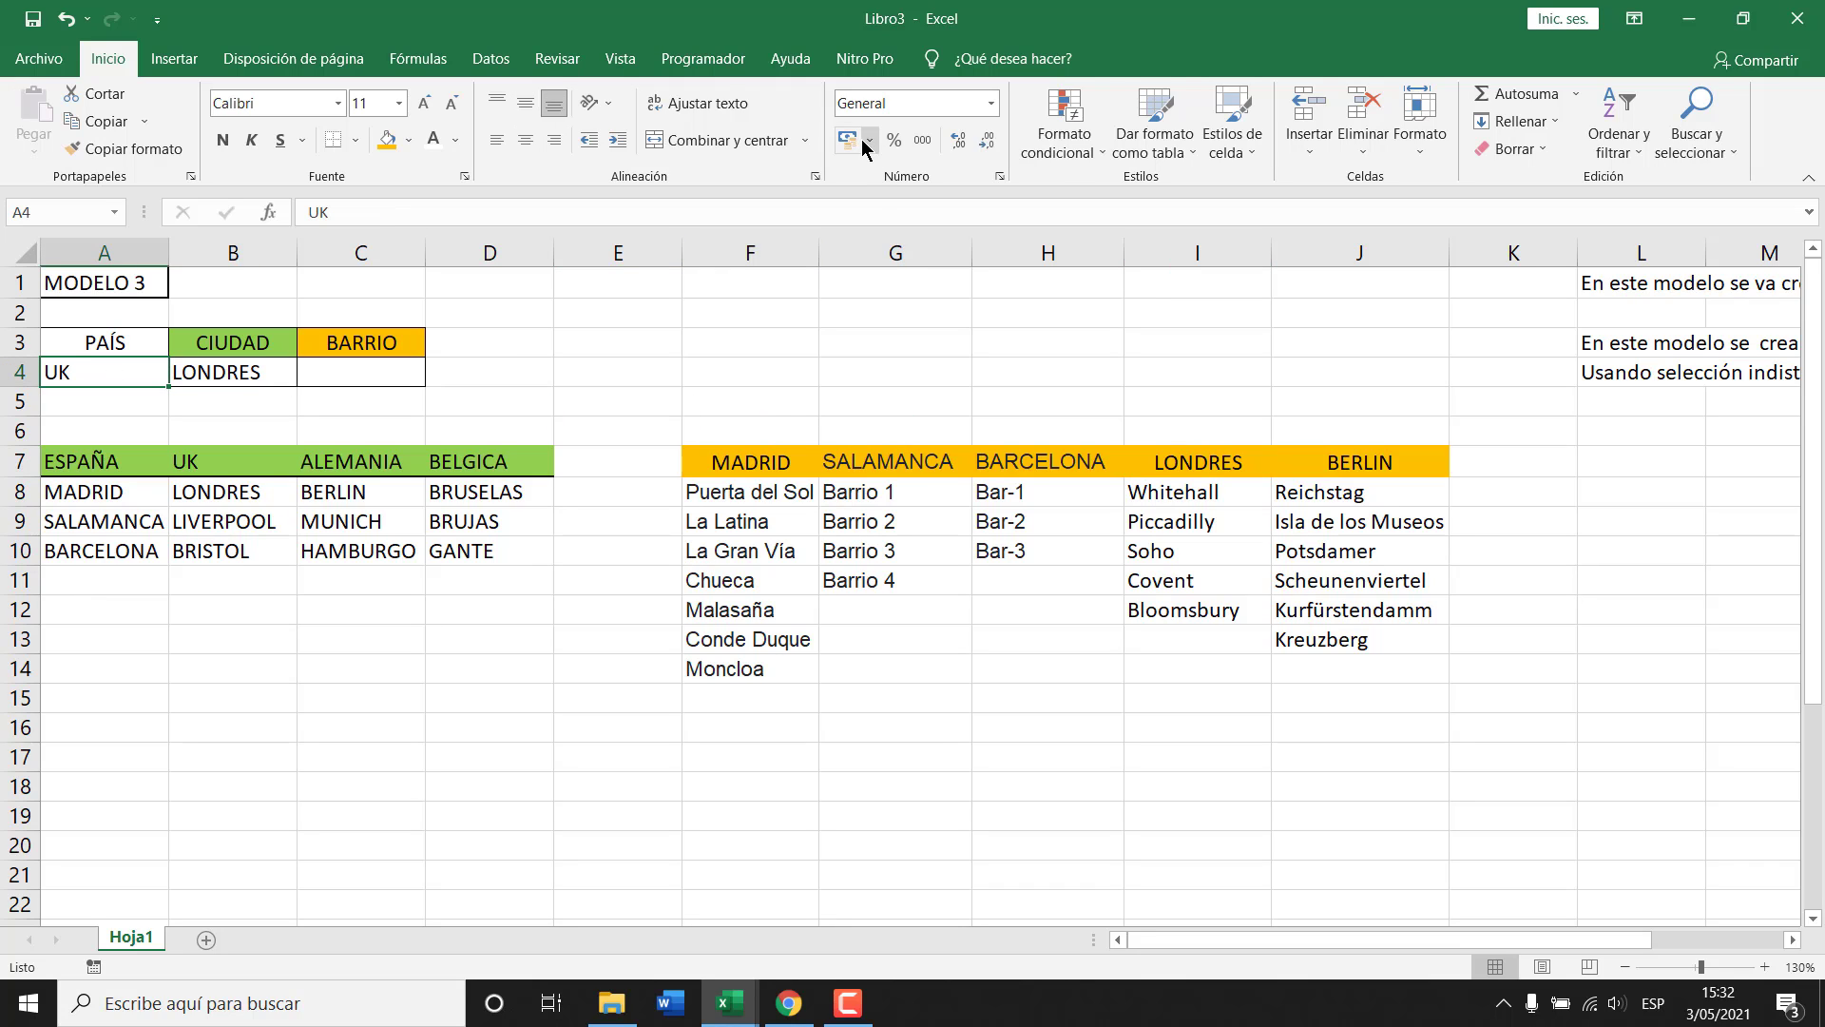
left_click(495, 59)
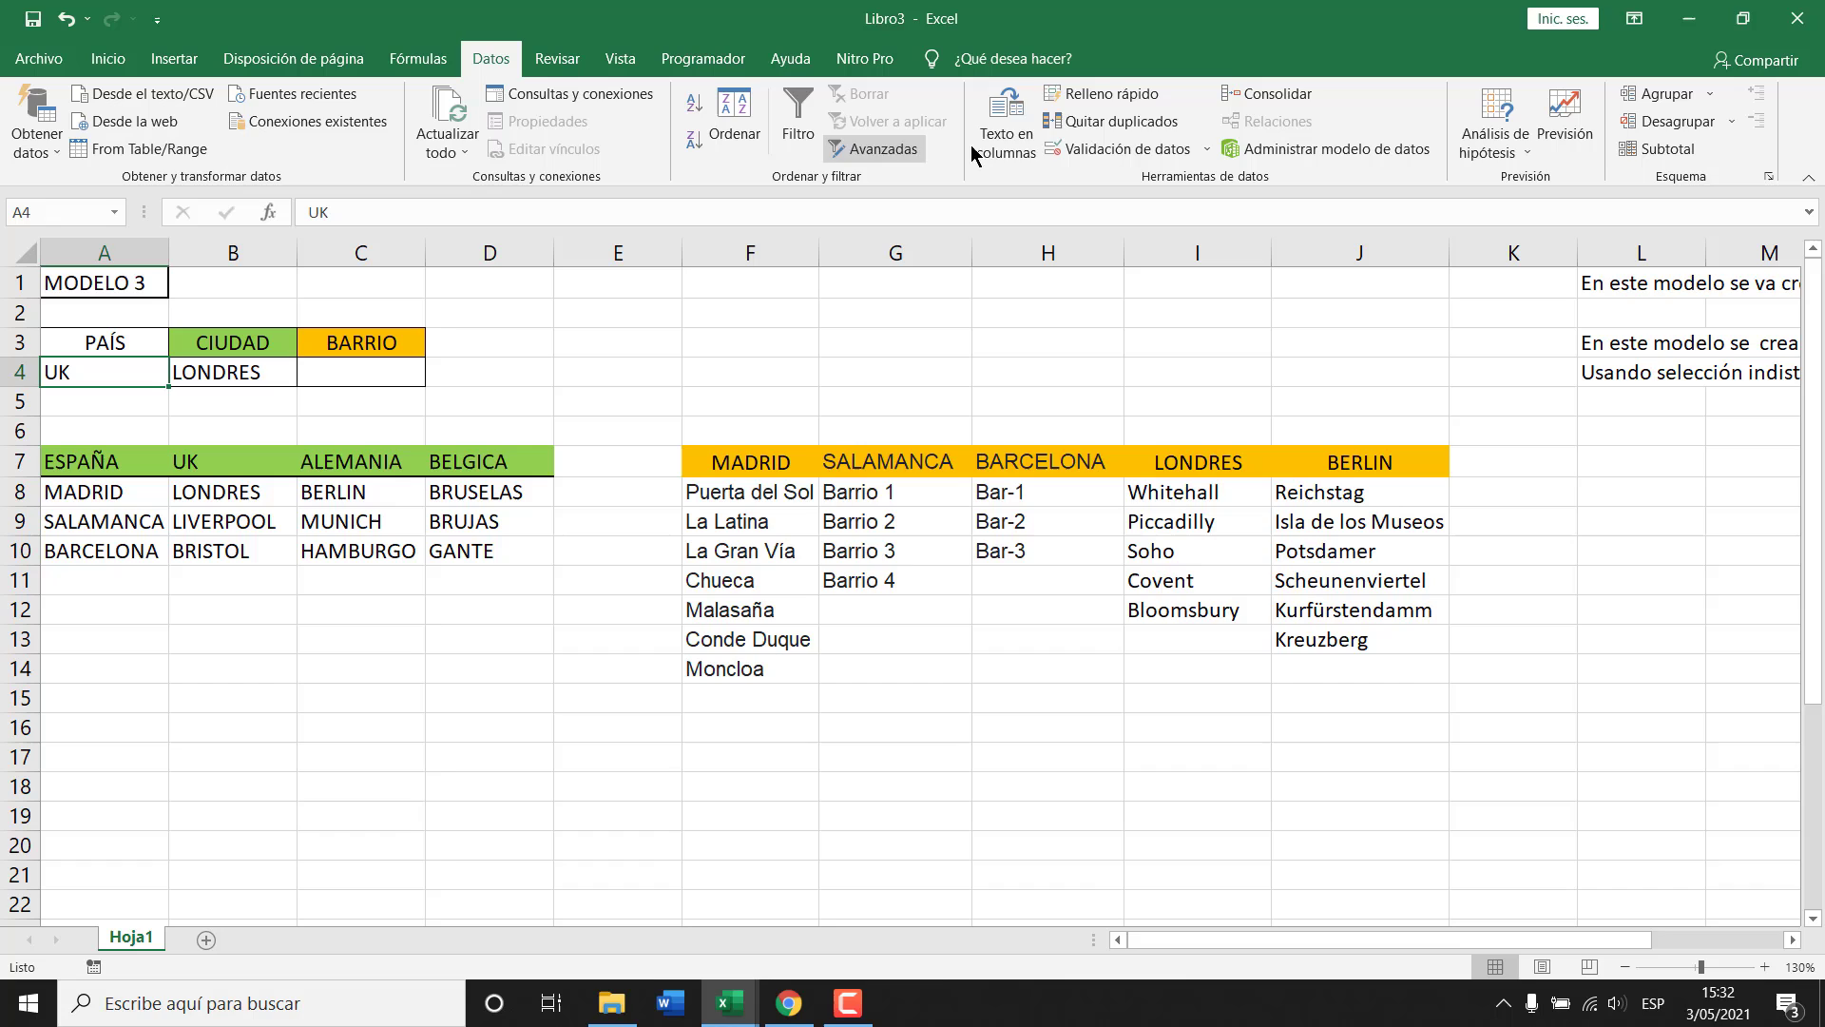
left_click(1122, 148)
left_click(927, 613)
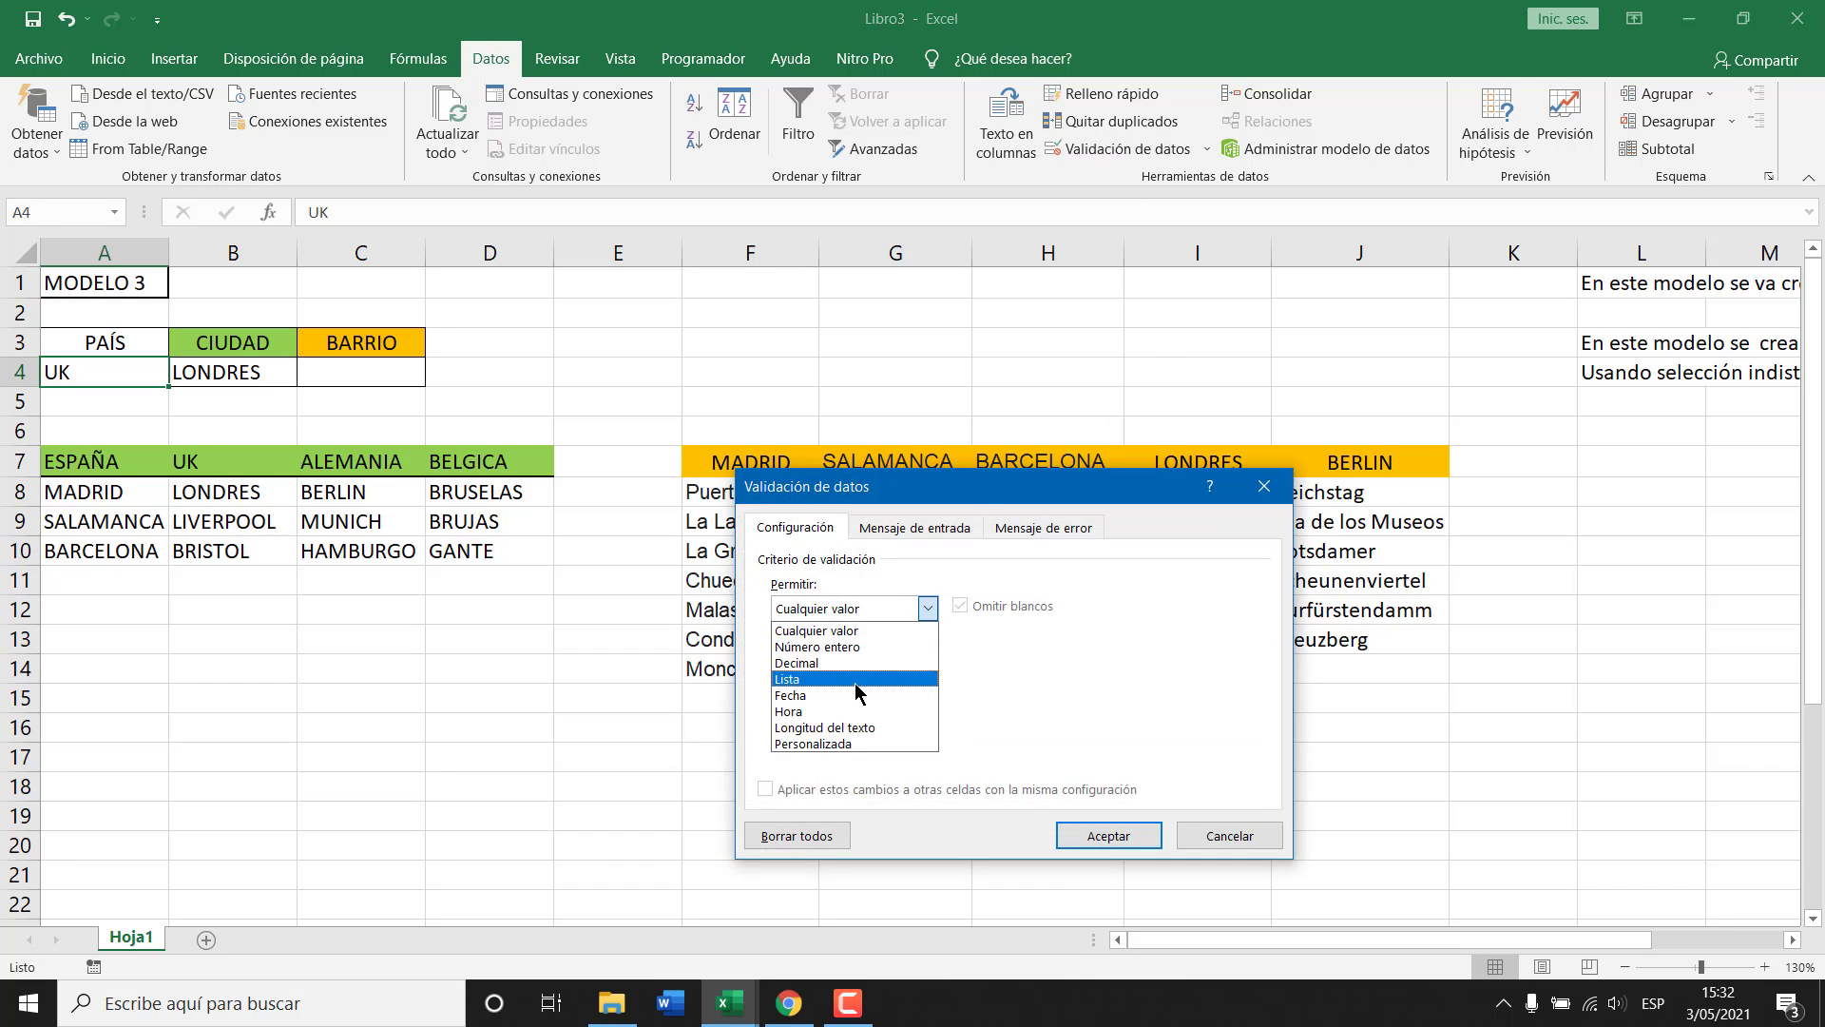
left_click(861, 681)
left_click(1117, 709)
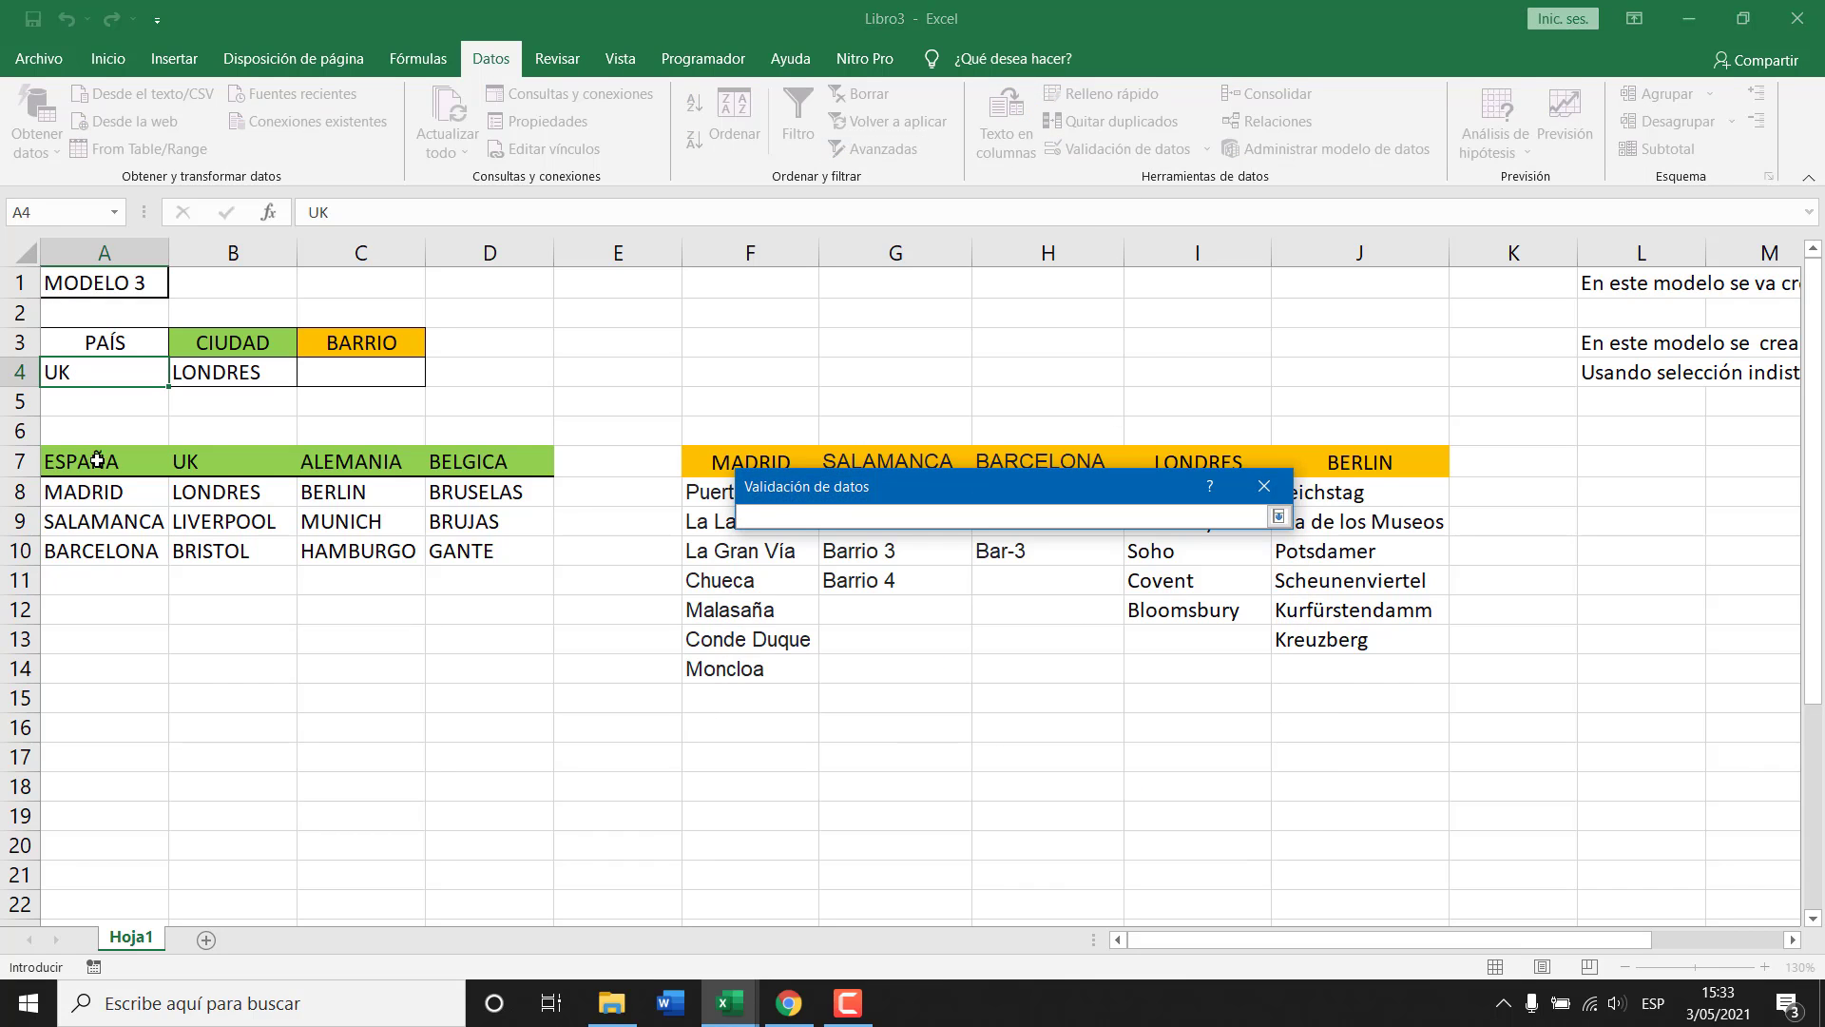
left_click_drag(98, 460, 493, 461)
left_click(1279, 516)
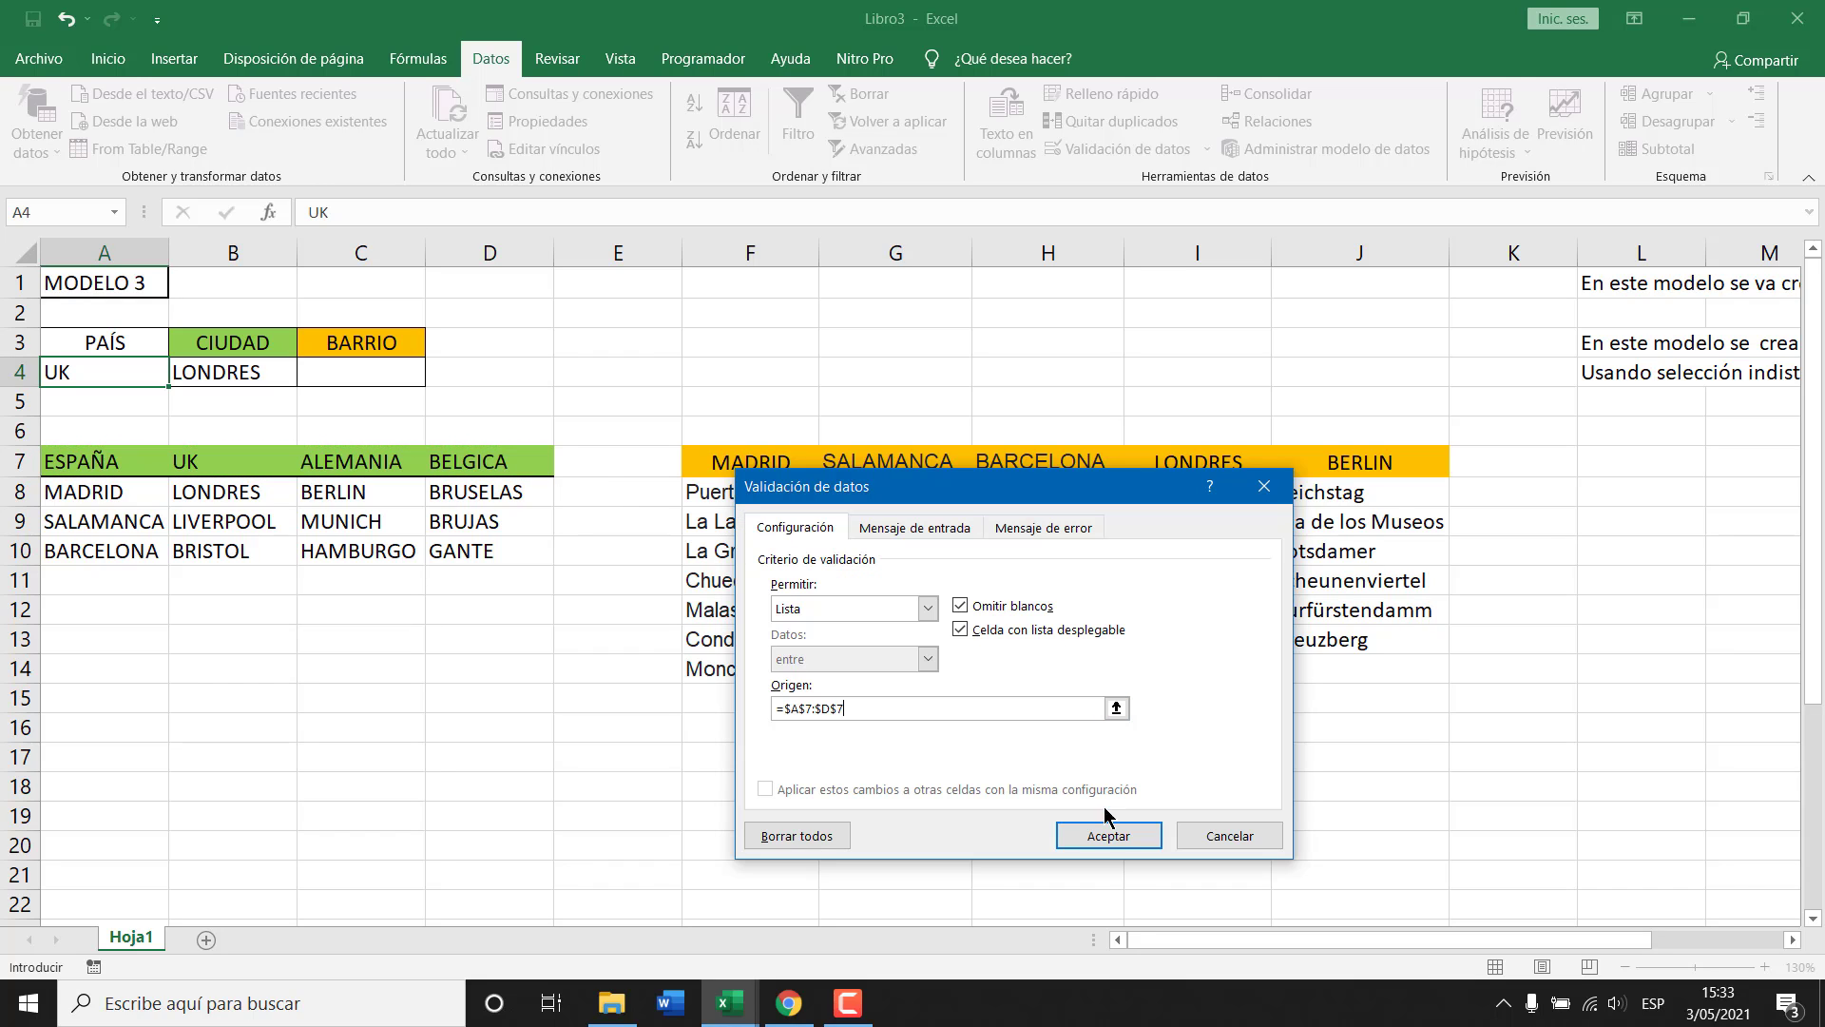
left_click(1108, 833)
left_click(179, 374)
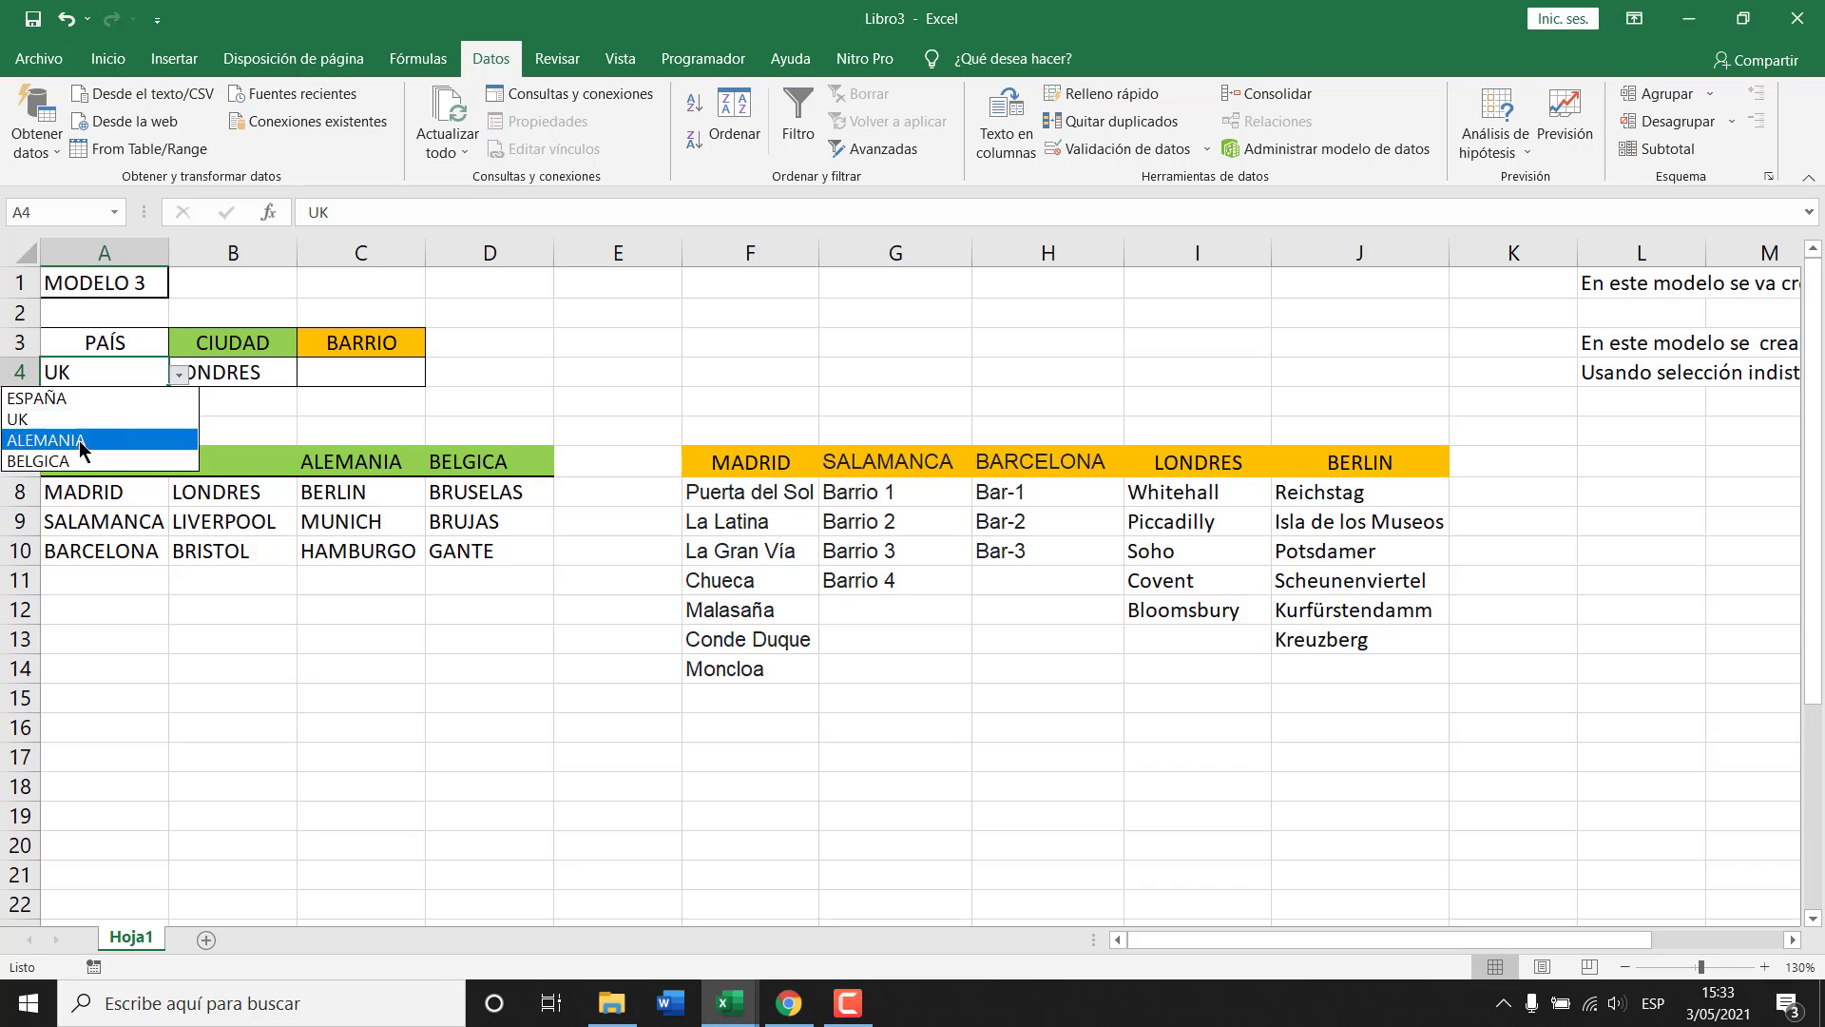
left_click(240, 379)
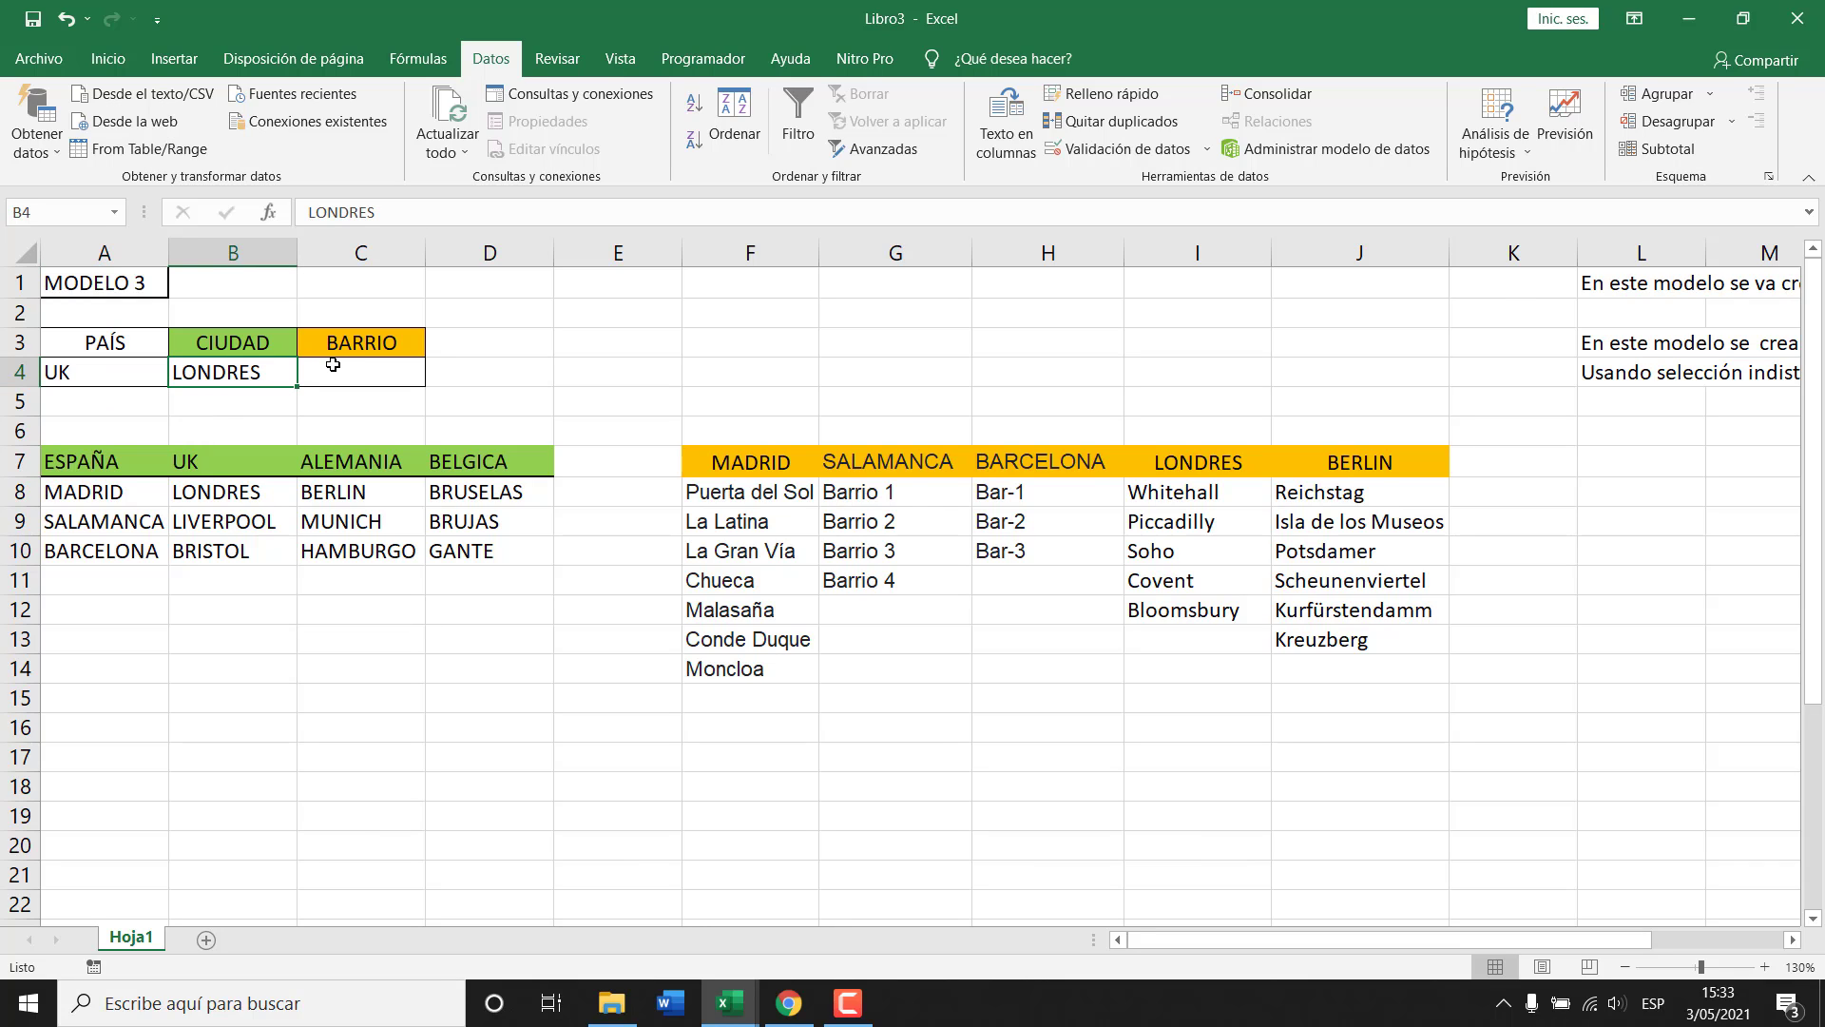
Convert the ESPAÑA city column A7:A10 into a table named ESPAÑA.
left_click_drag(114, 463, 135, 556)
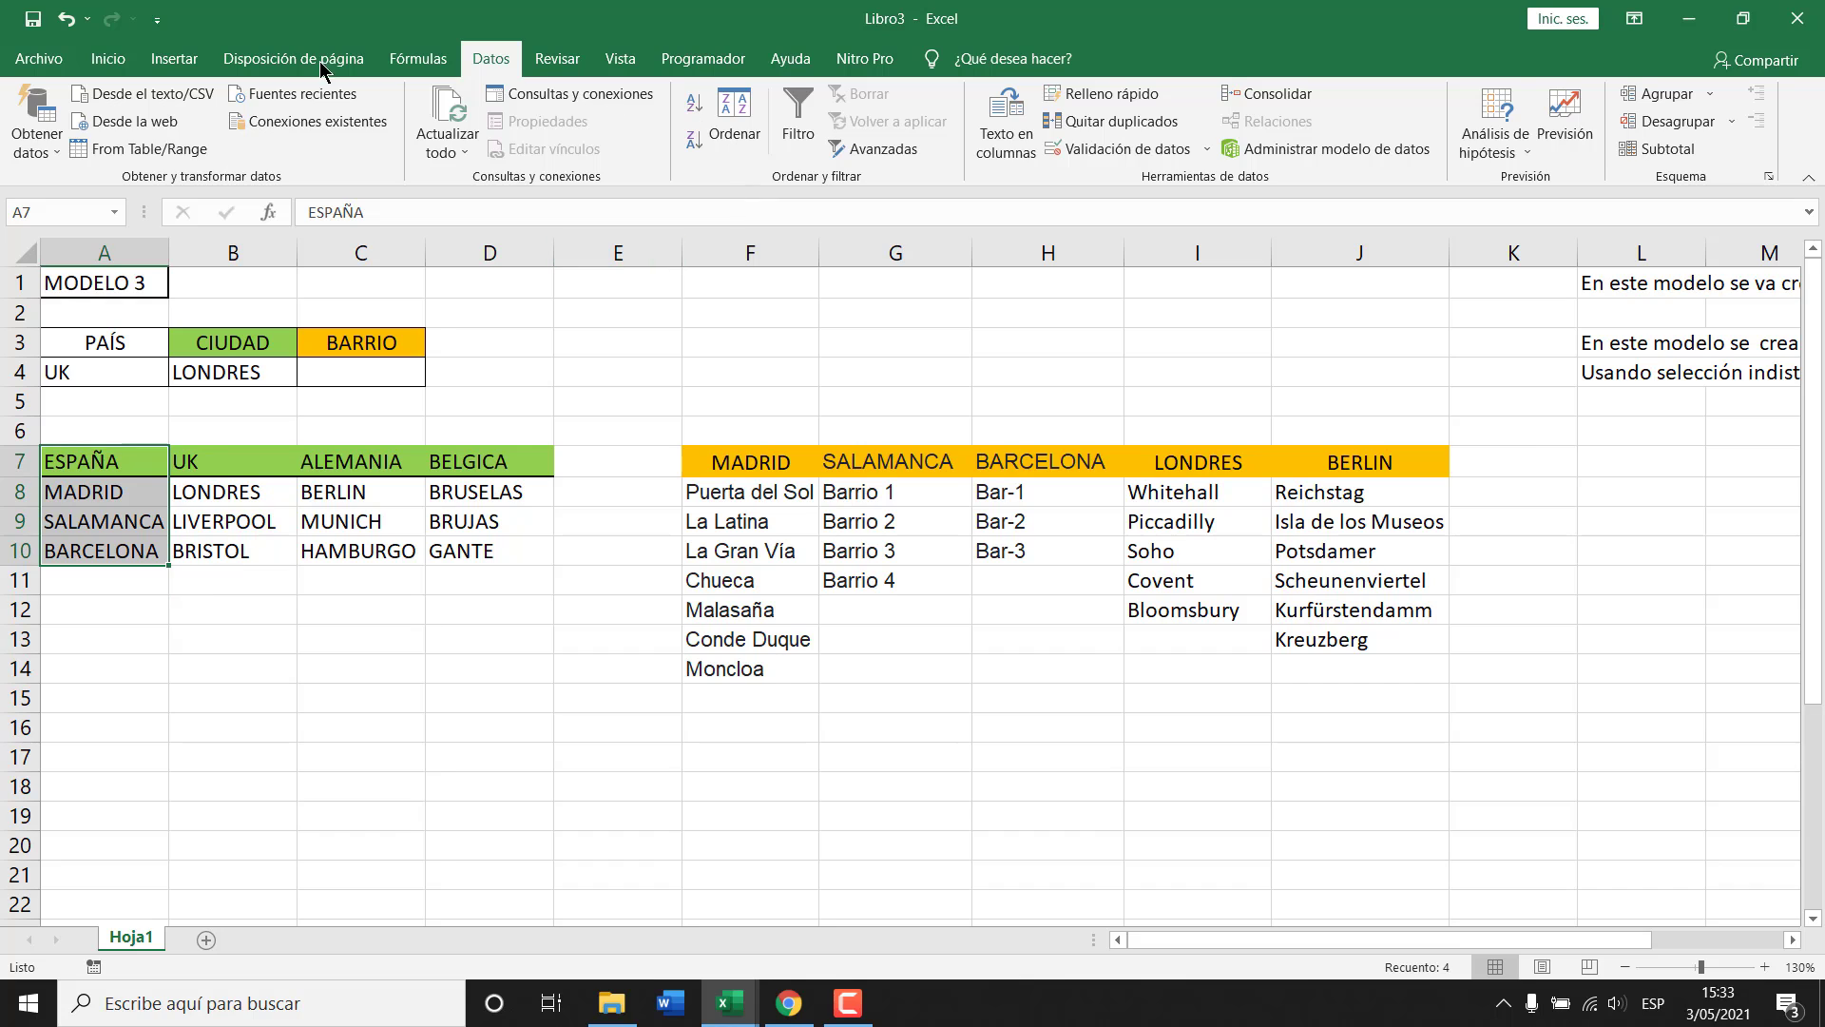
left_click(175, 61)
left_click(205, 120)
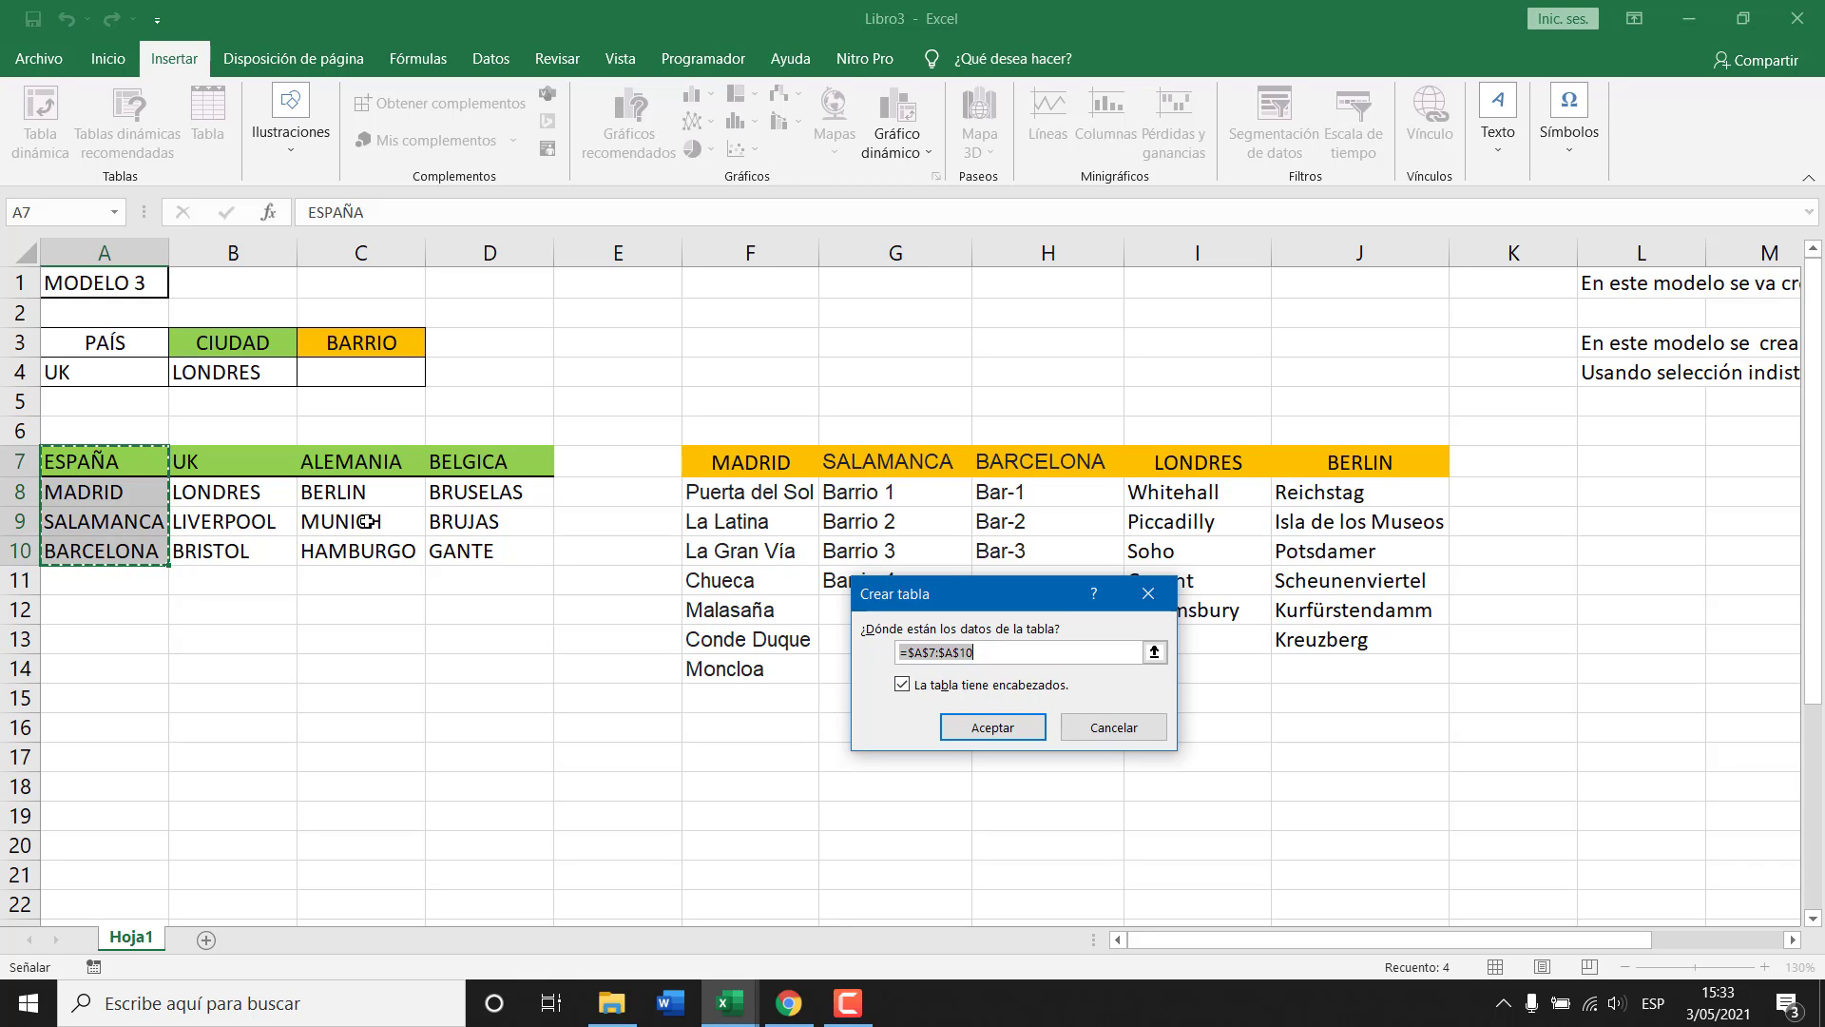
left_click(991, 730)
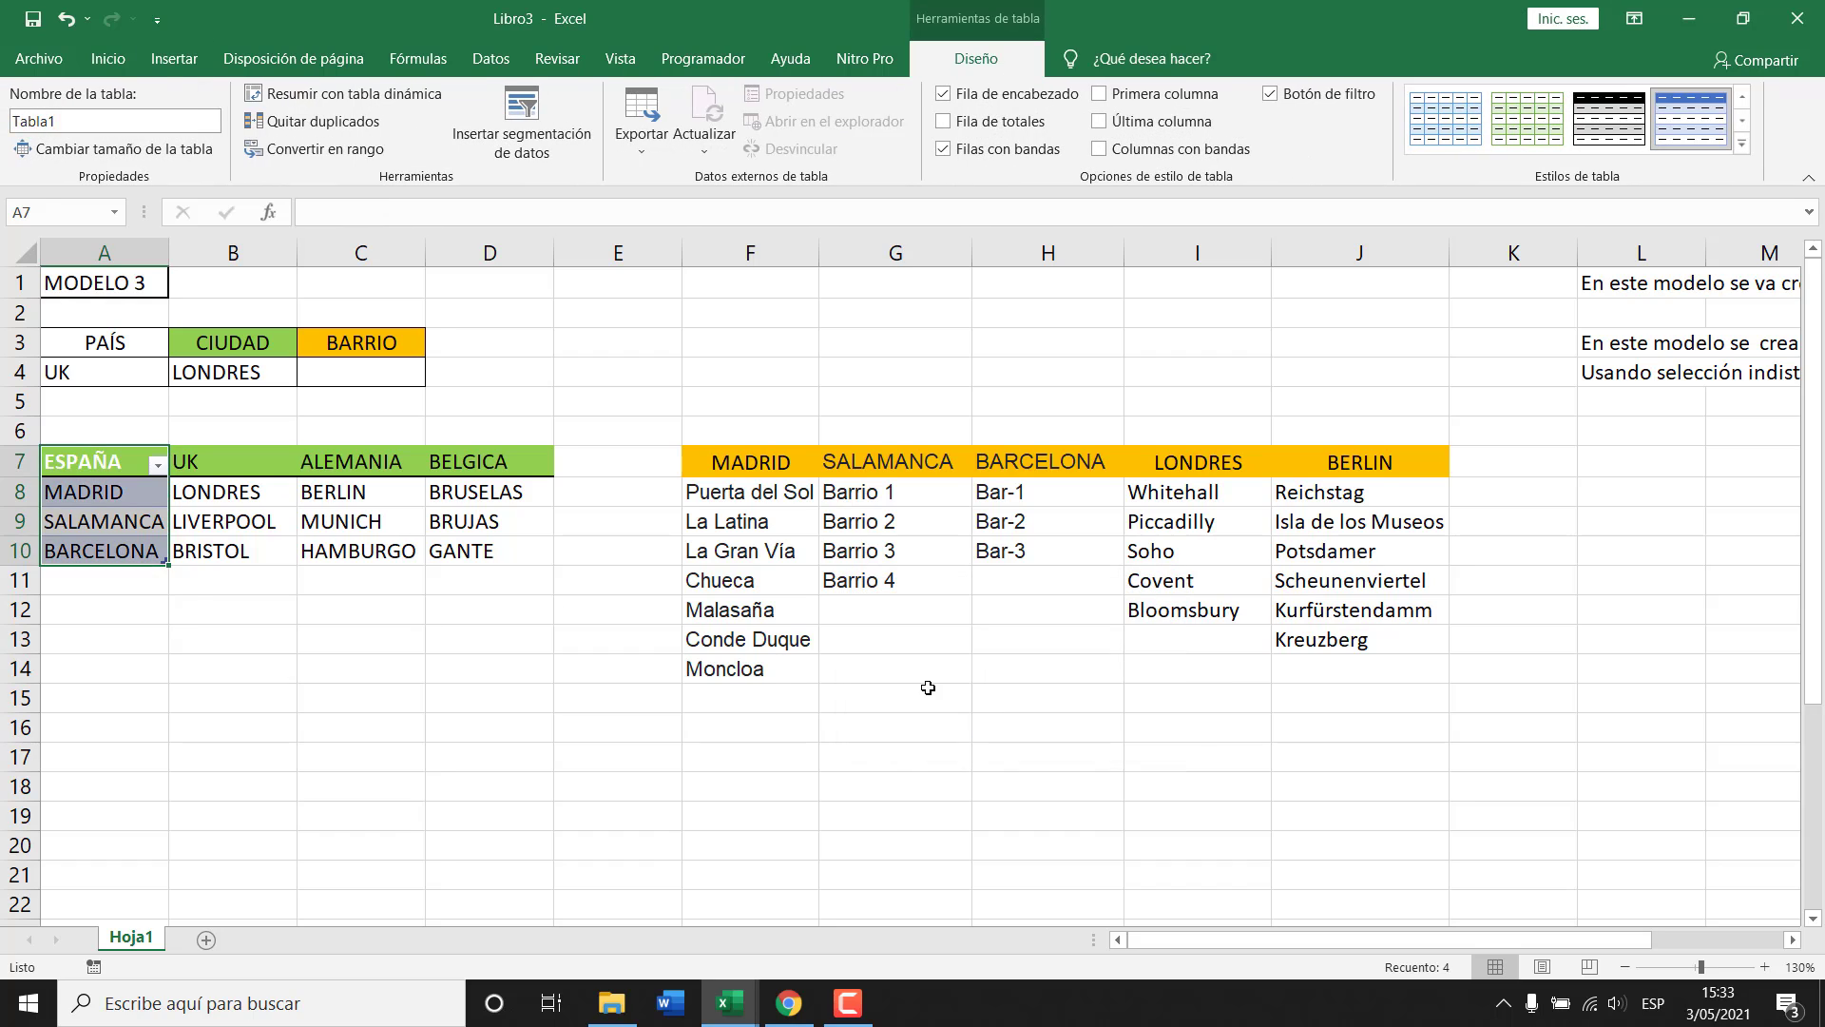
left_click(116, 499)
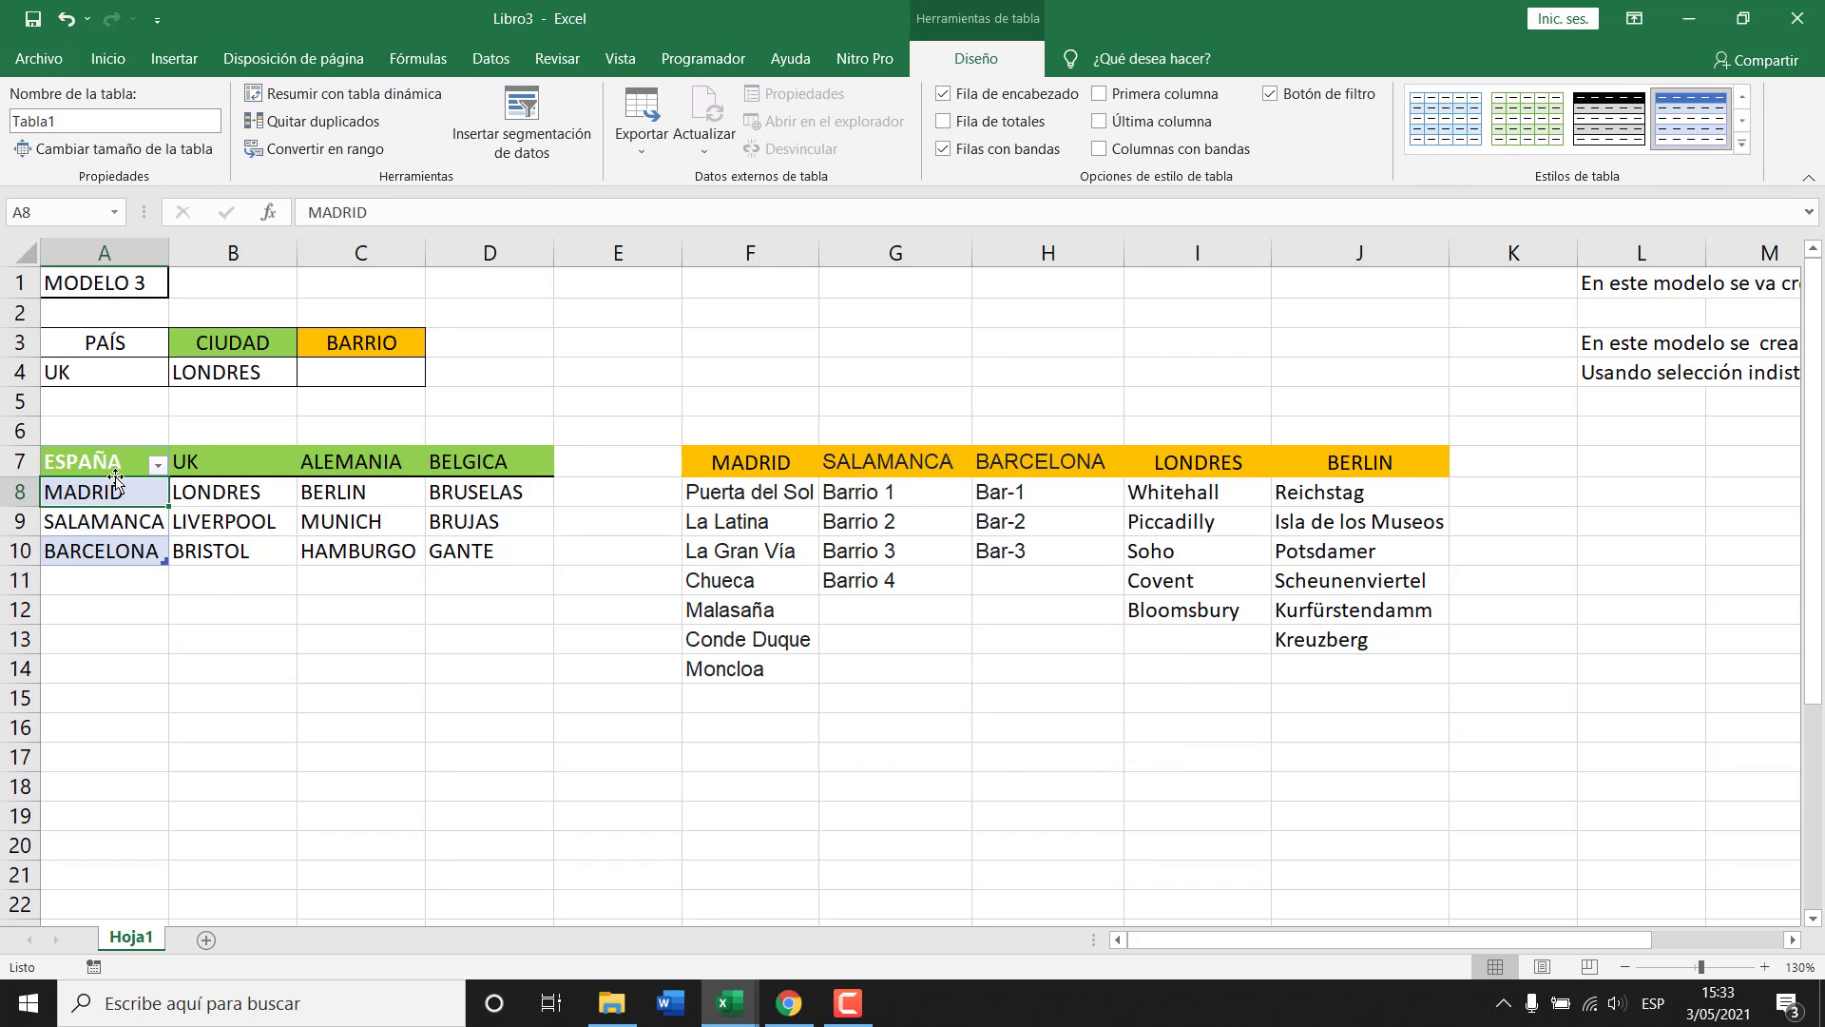
left_click_drag(111, 466, 111, 540)
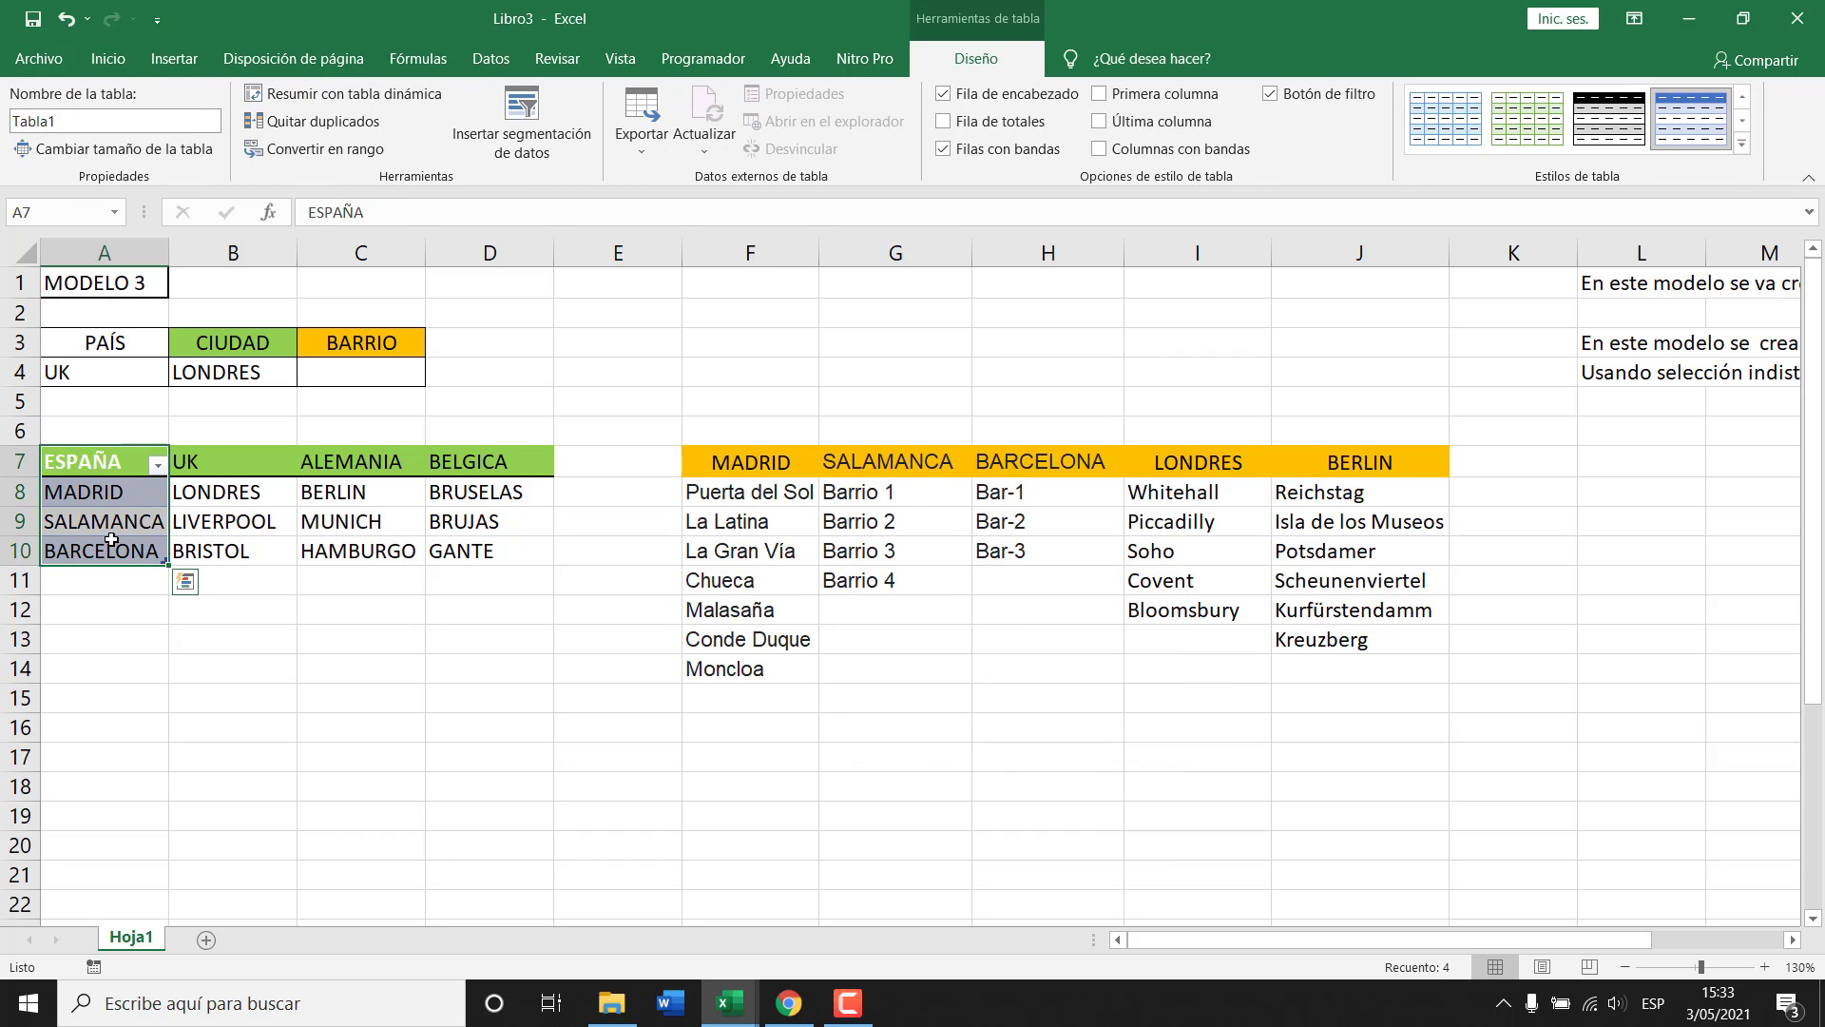
left_click(112, 523)
left_click(66, 119)
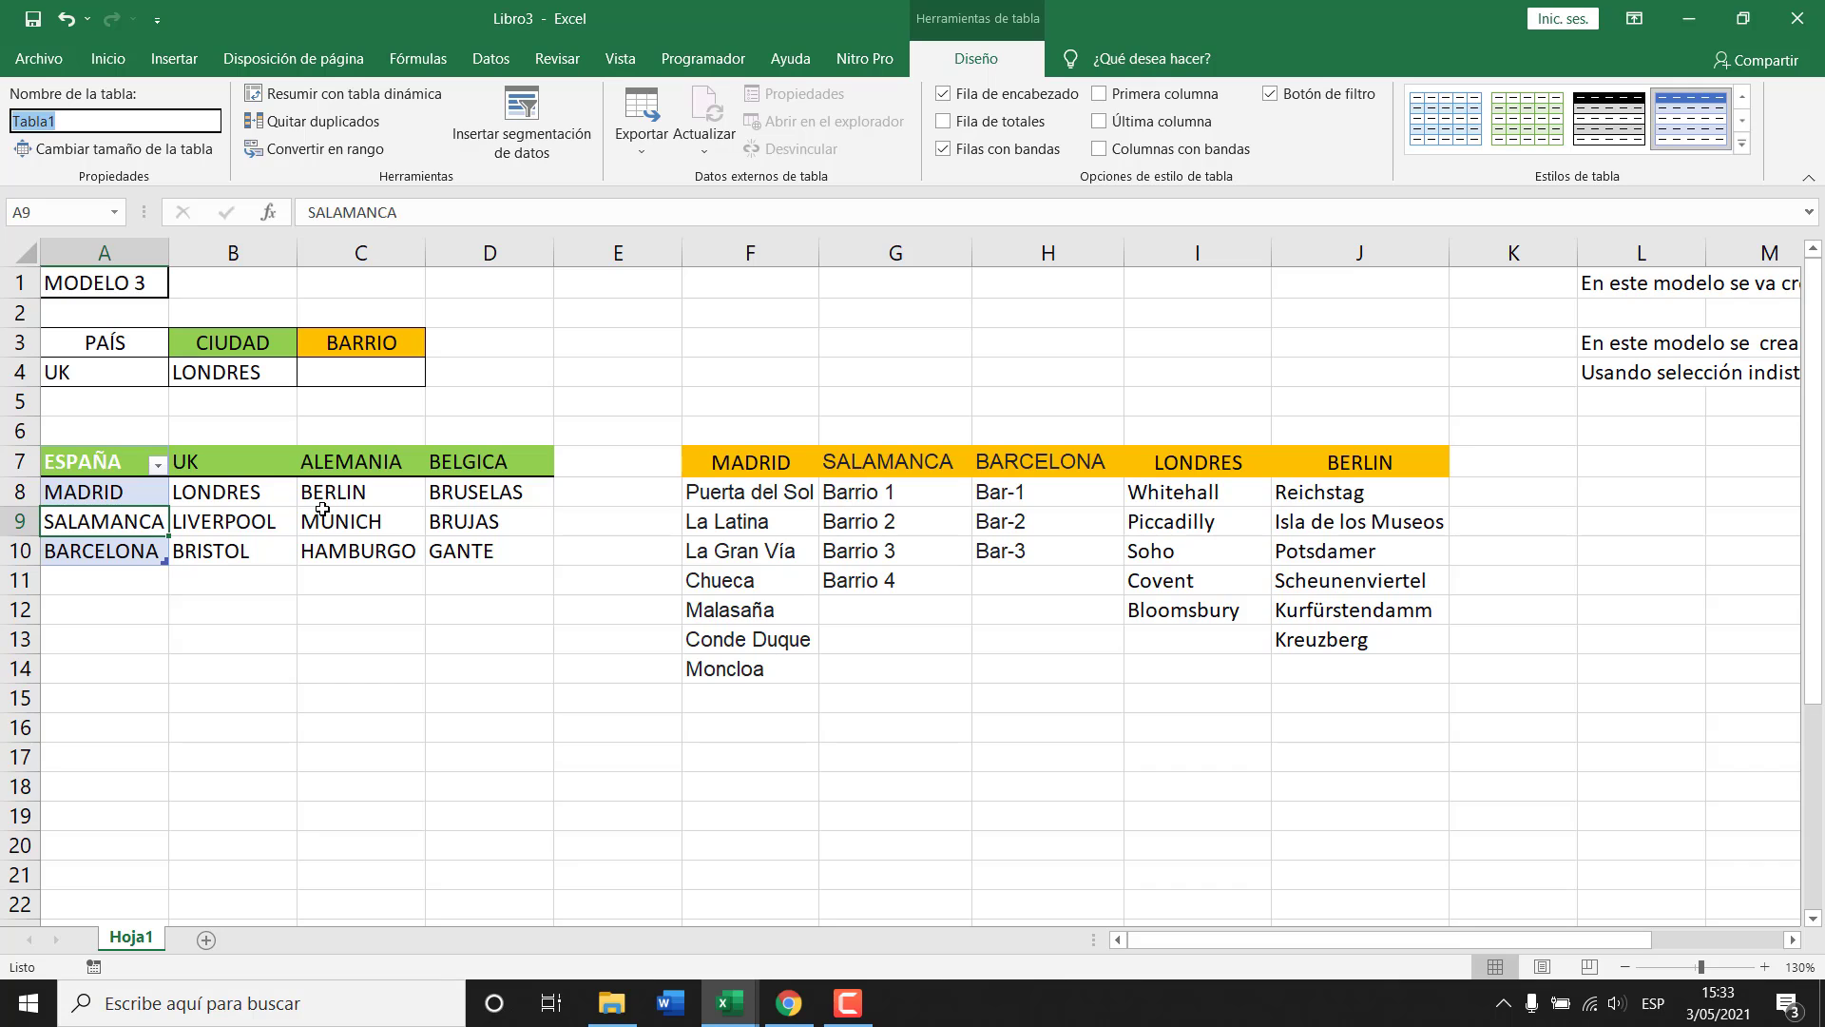
type("esp")
key("Return")
Choose ESPAÑA from the PAÍS dropdown in A4.
left_click(106, 497)
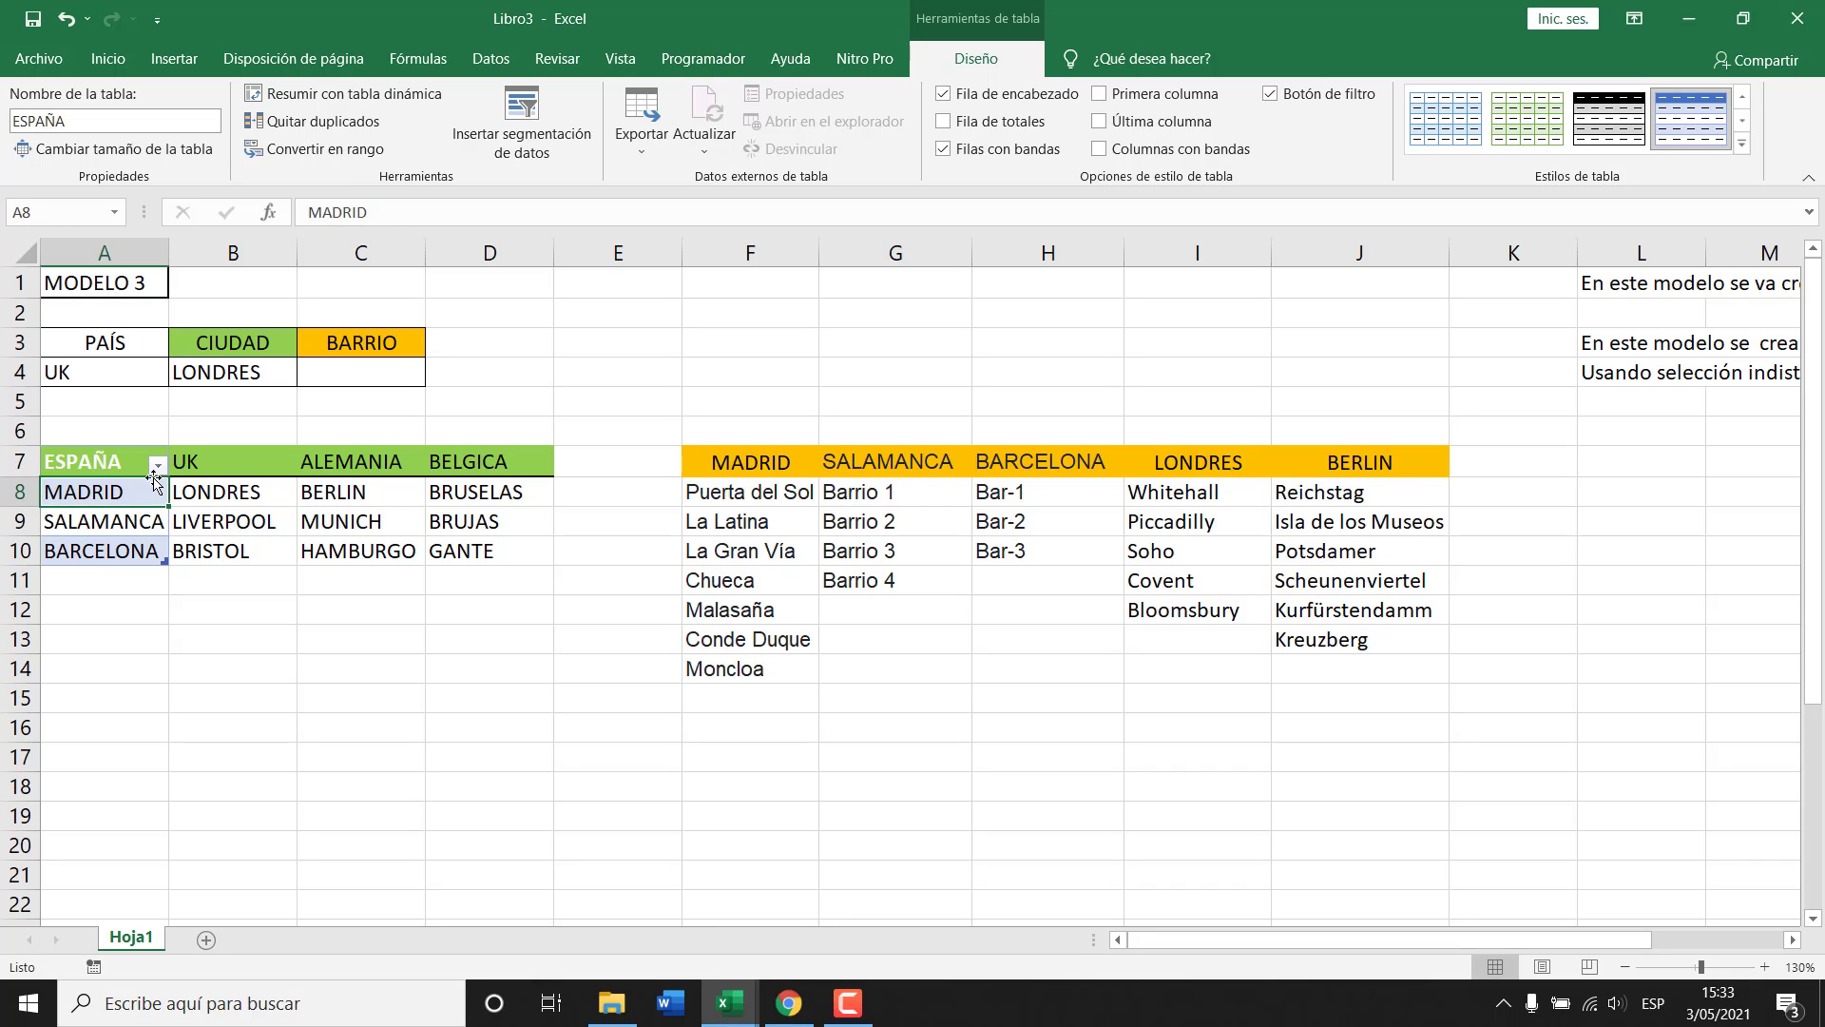
left_click_drag(121, 459, 120, 551)
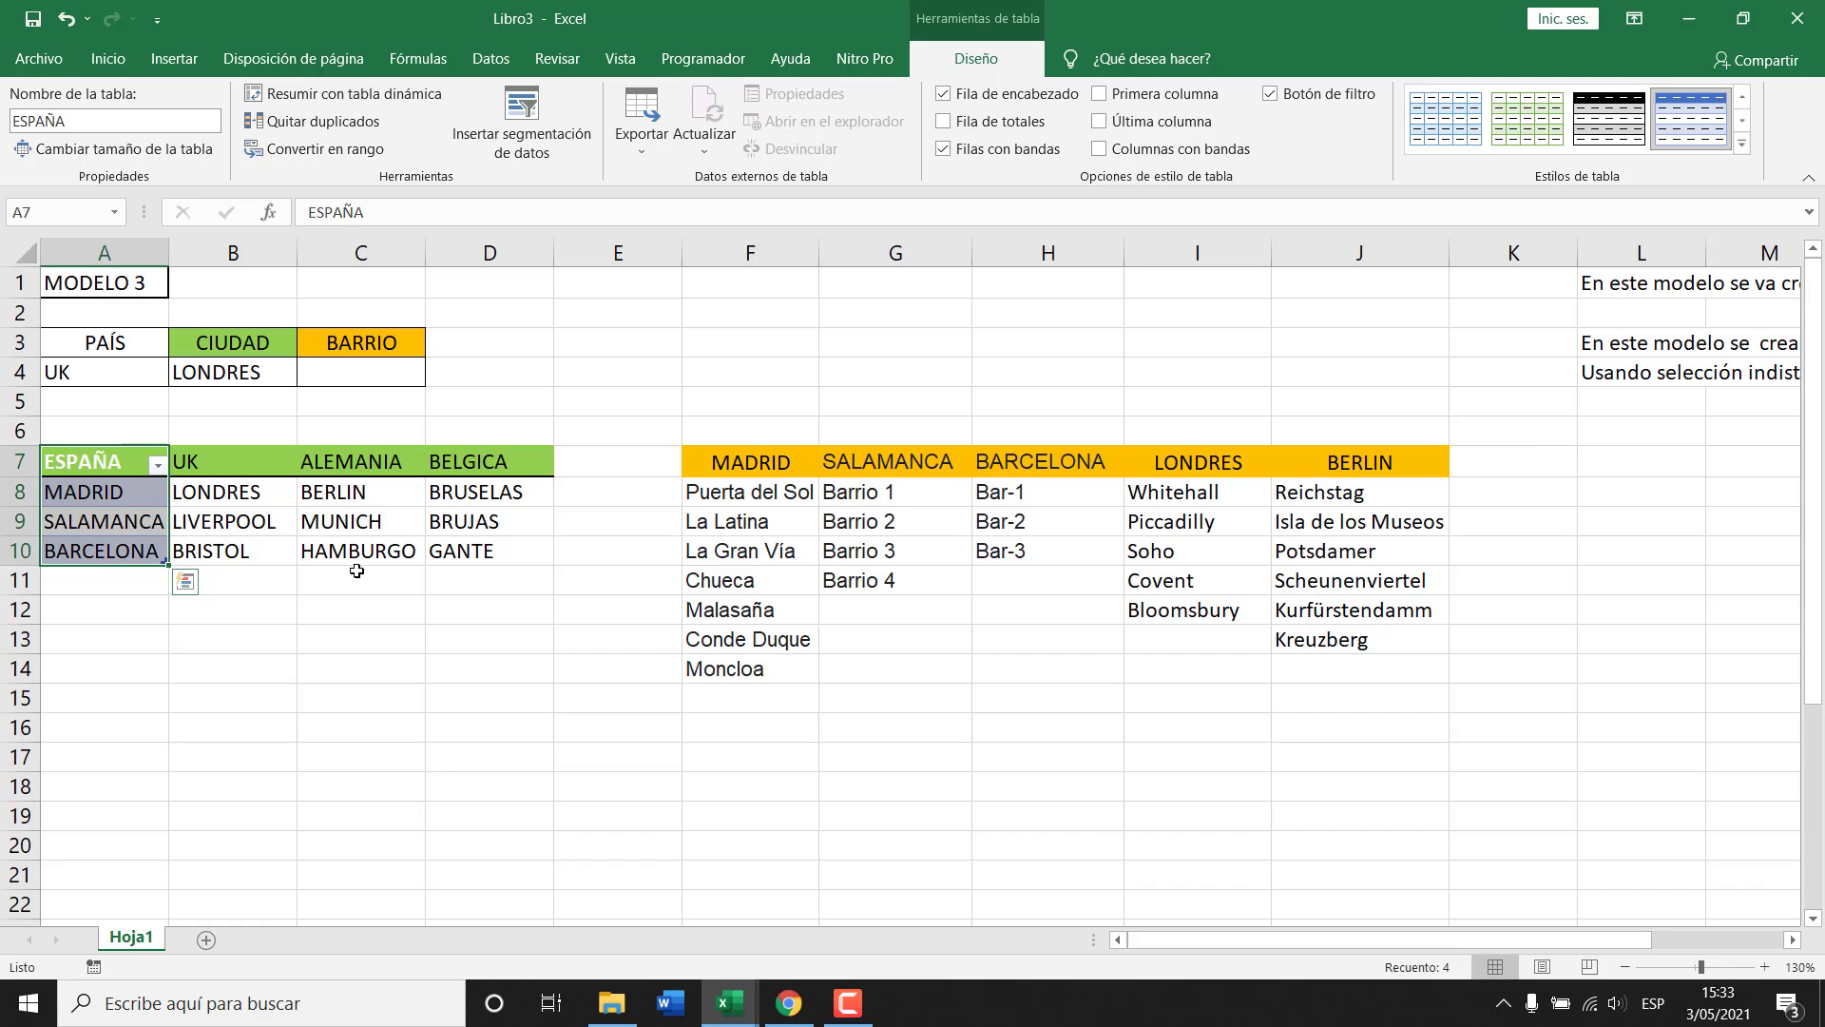
left_click(239, 372)
left_click(106, 373)
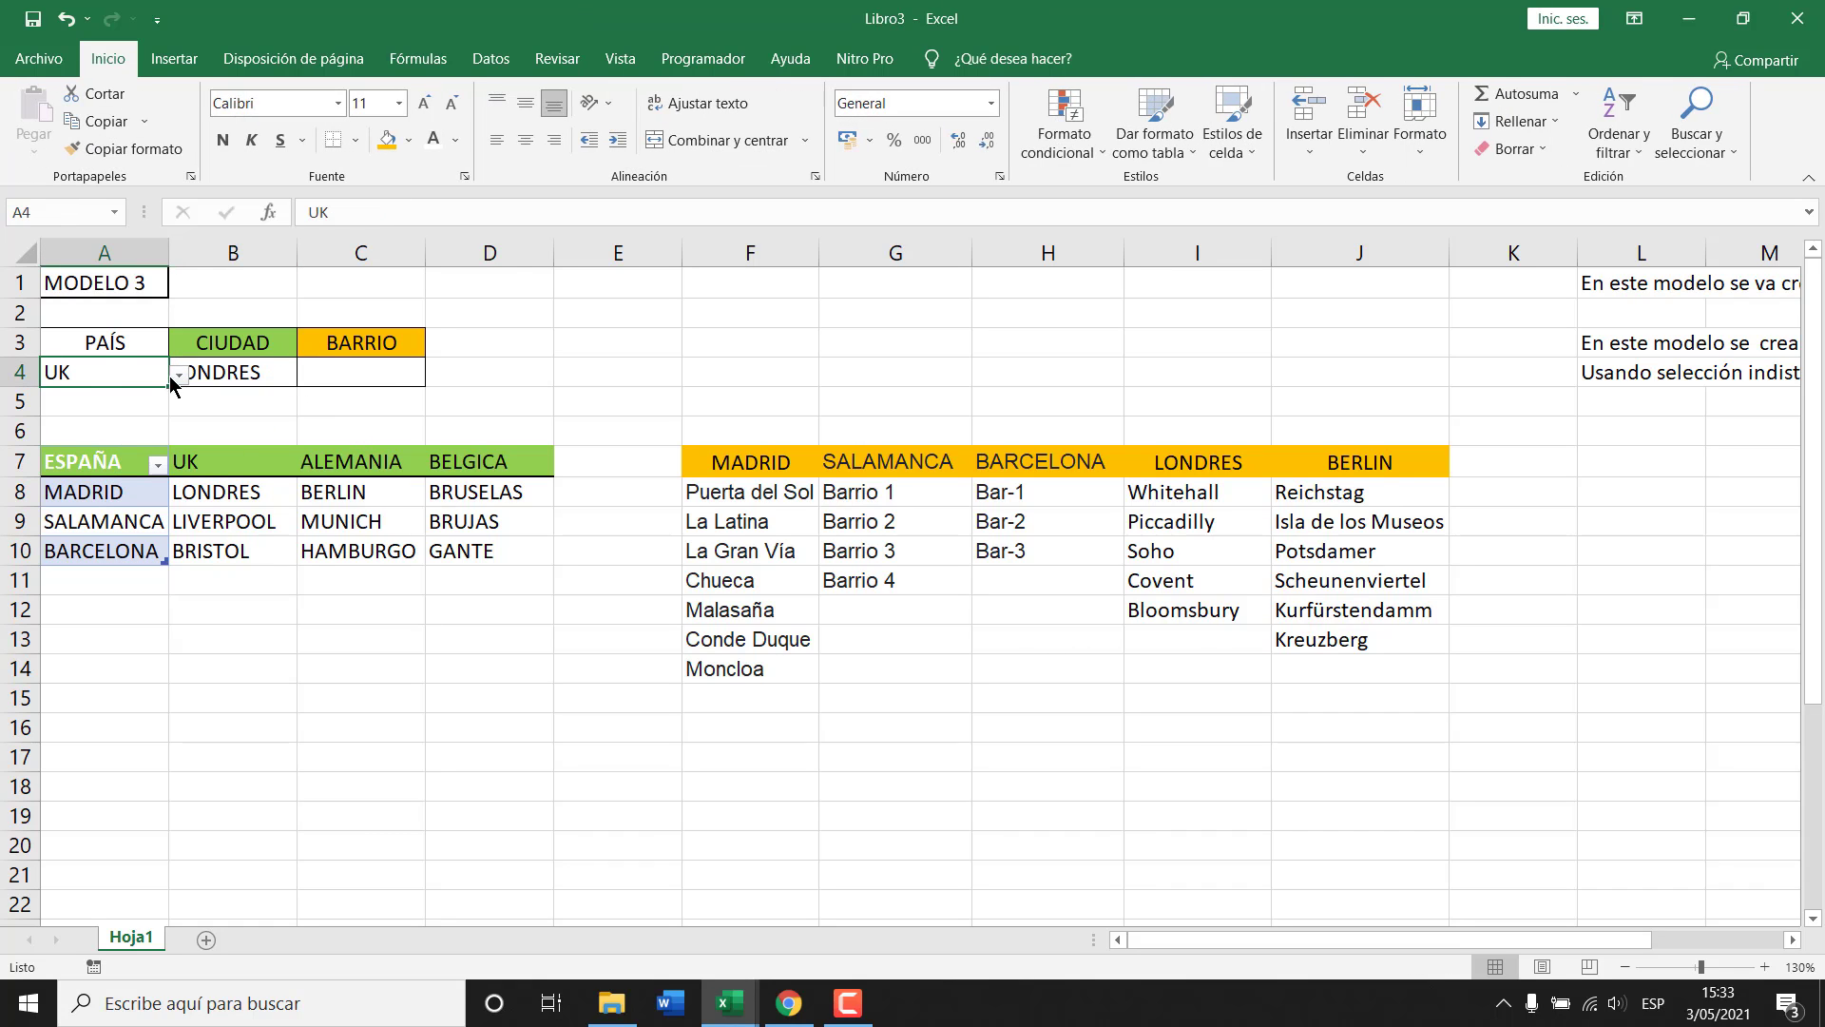
left_click(177, 375)
left_click(85, 397)
Select the UK cities B7:B10 and try Ctrl+Q, then pick cell L6 for a note.
left_click_drag(247, 456, 250, 551)
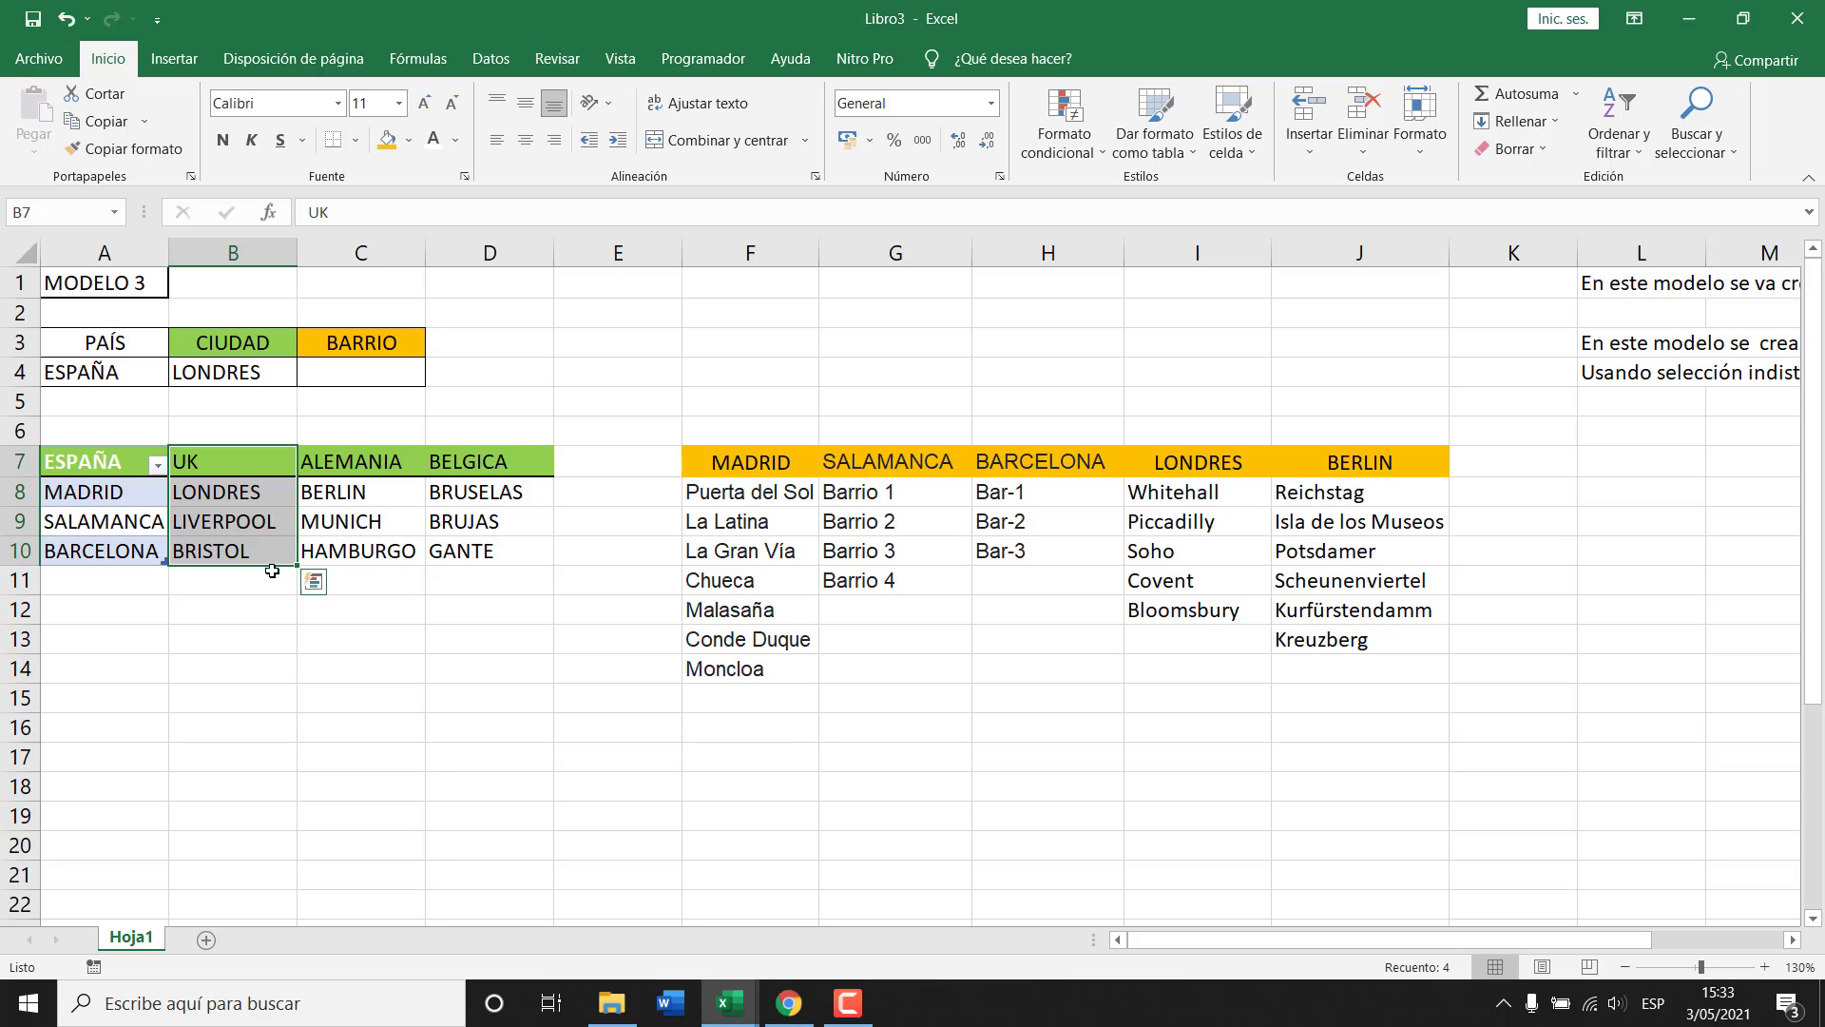
key("ctrl+q")
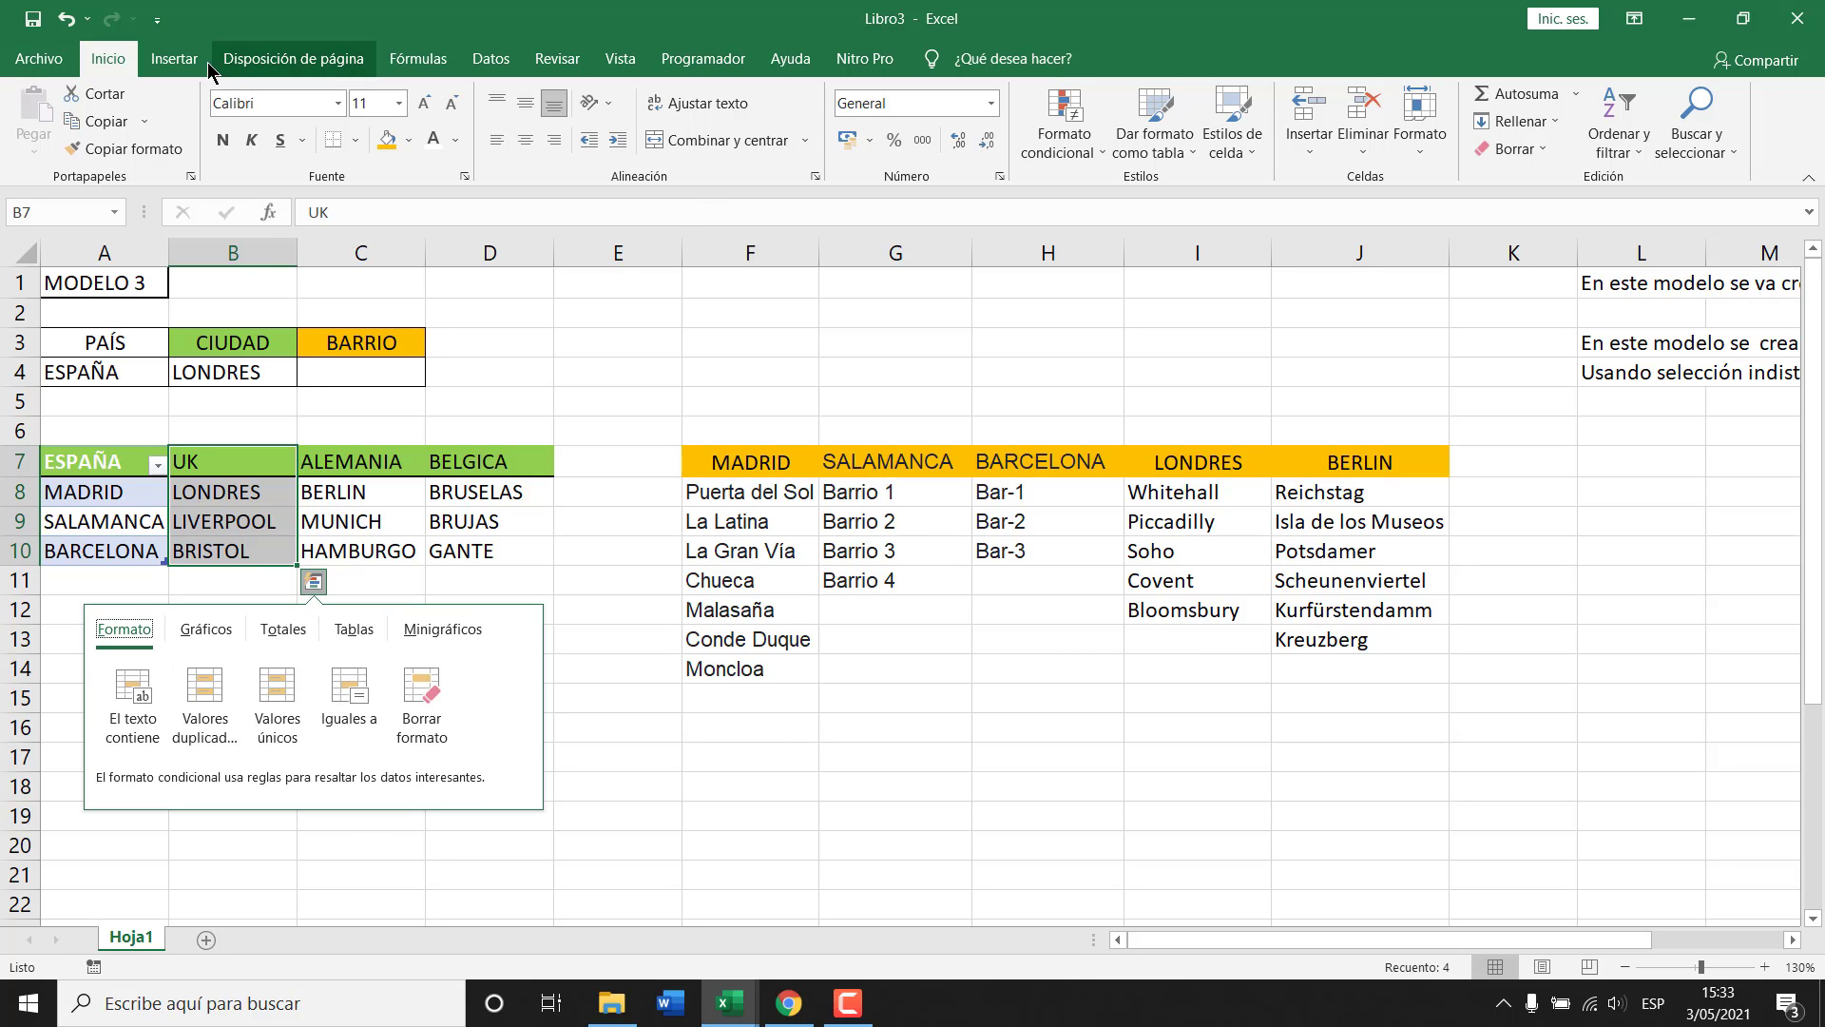
left_click(178, 59)
left_click(1656, 440)
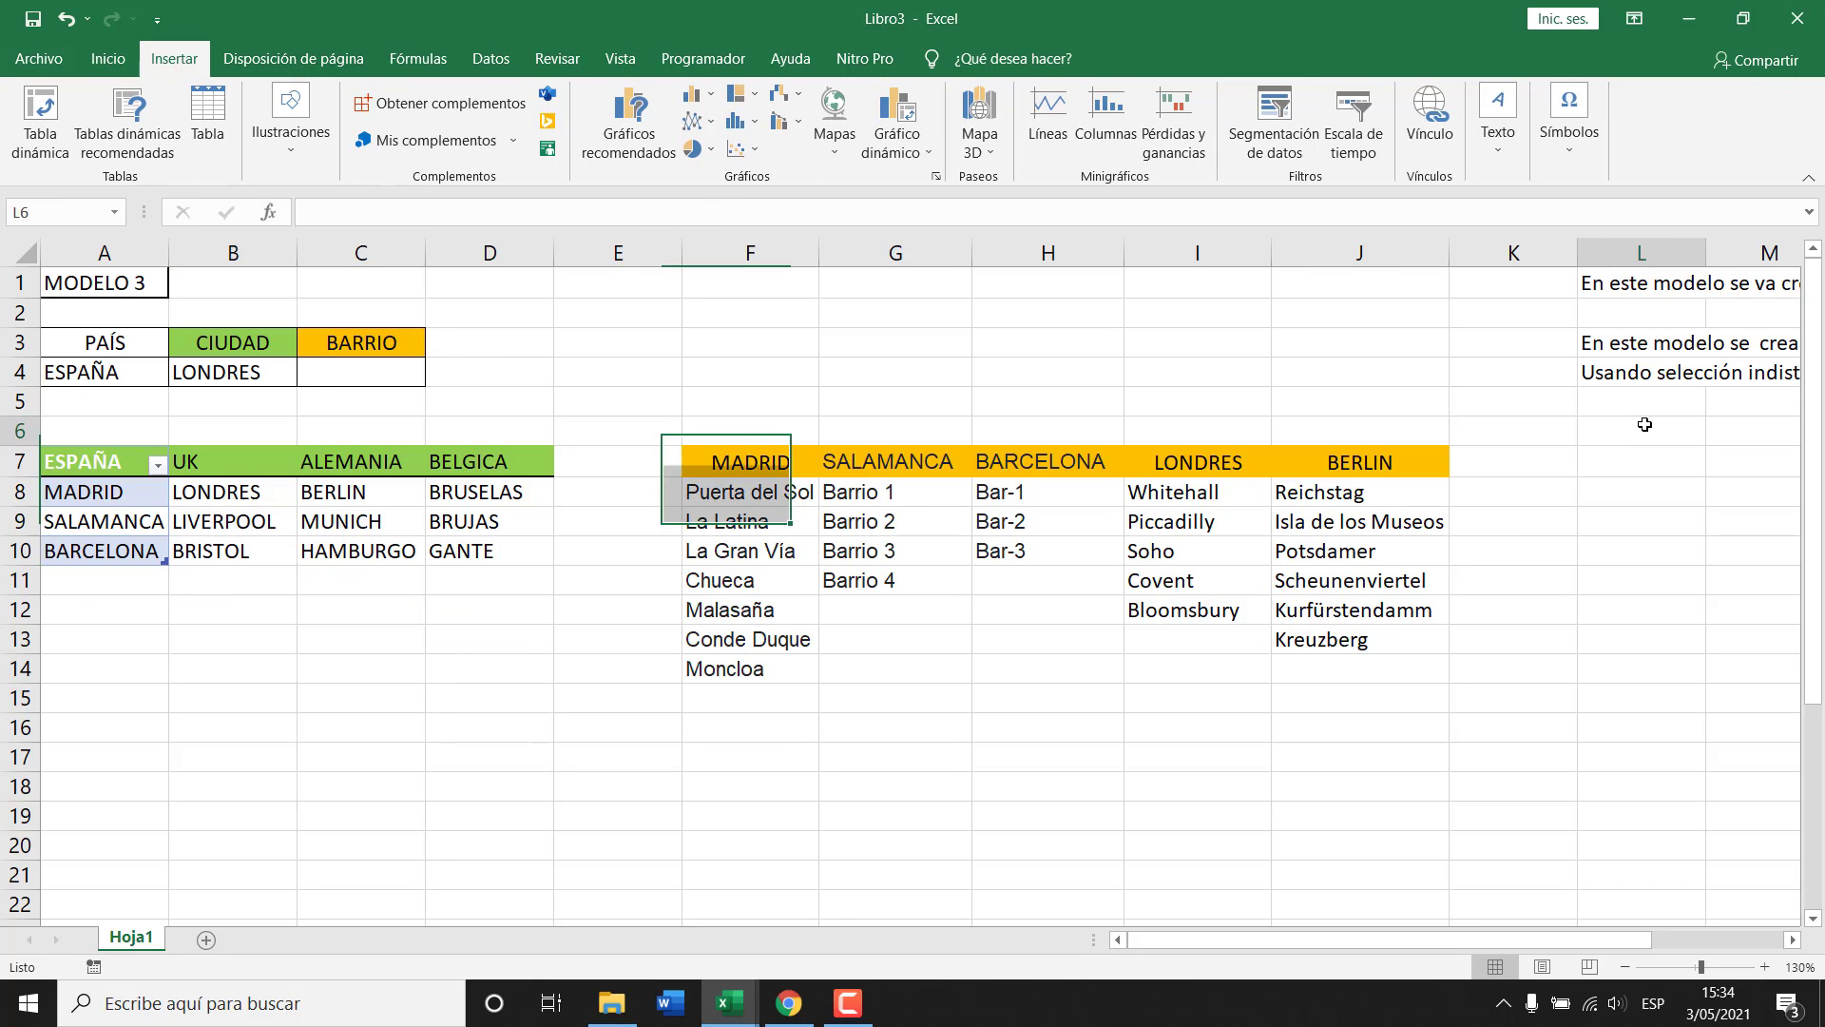
left_click_drag(1597, 946, 1759, 930)
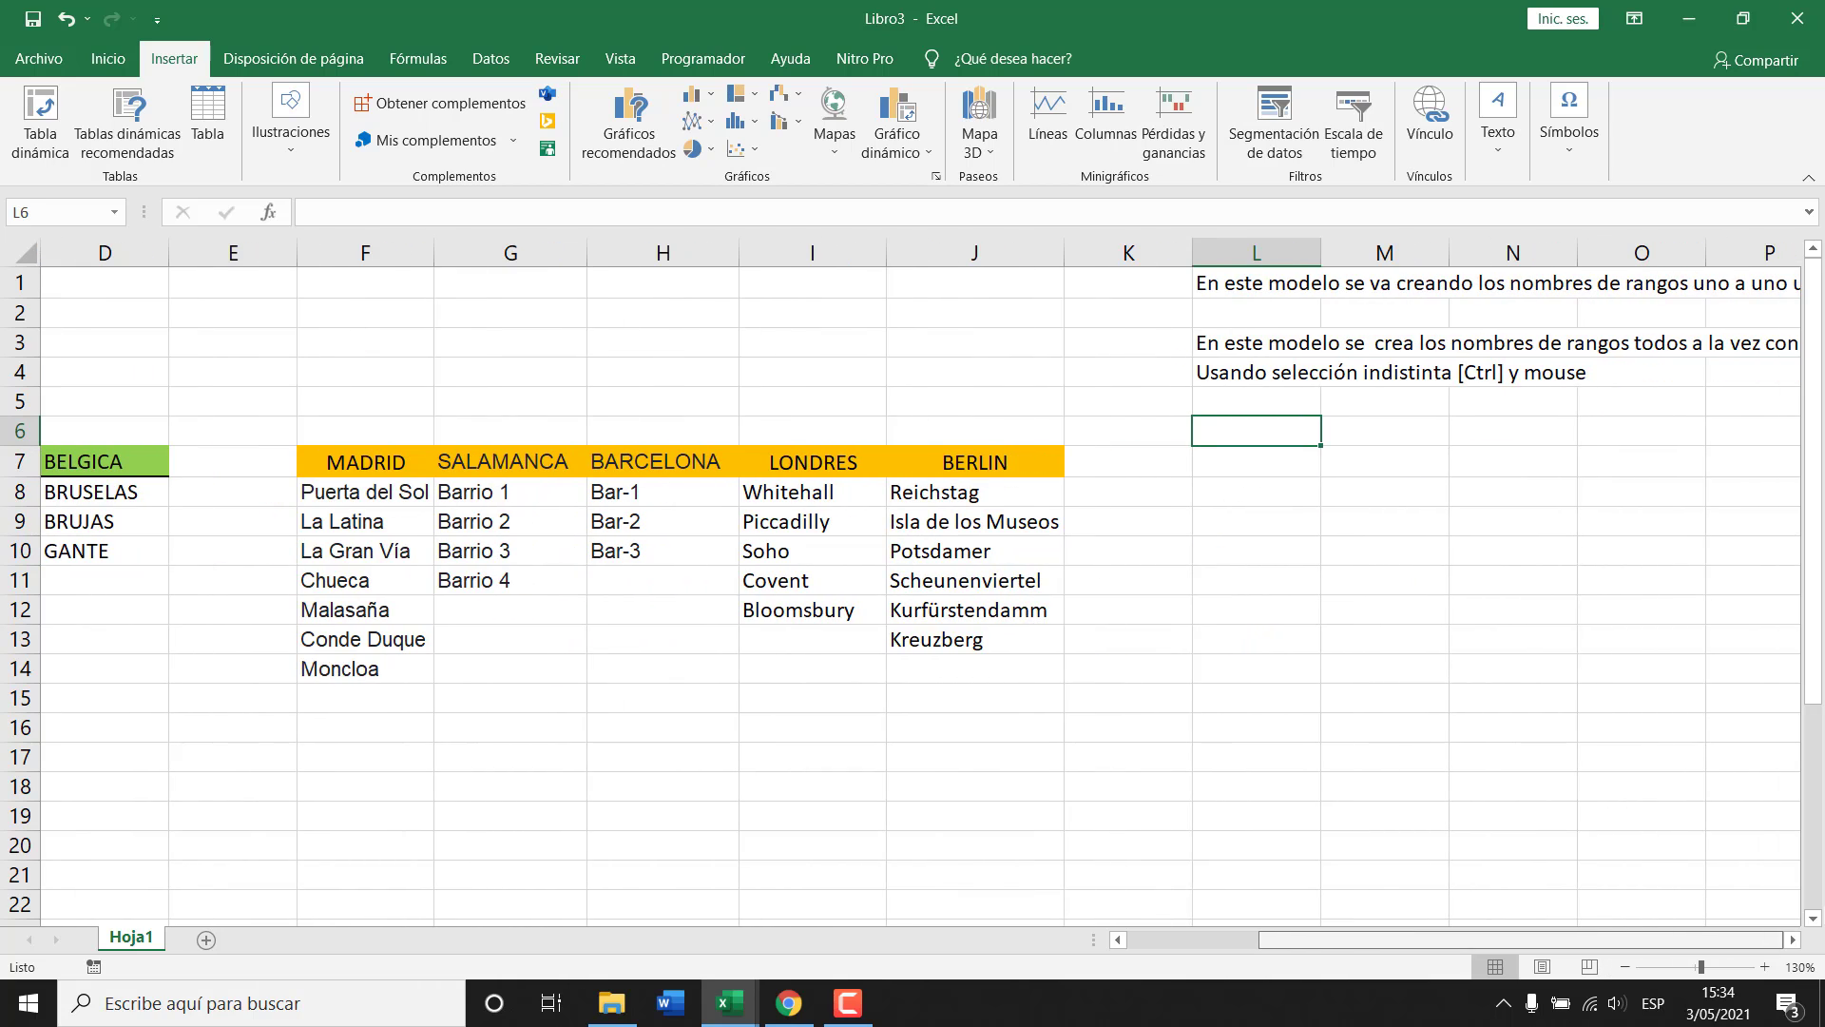
Write 'Para conver una sección de celdas en tablas usar' in L6 and 'CTRL + Q' in L7.
left_click(1792, 939)
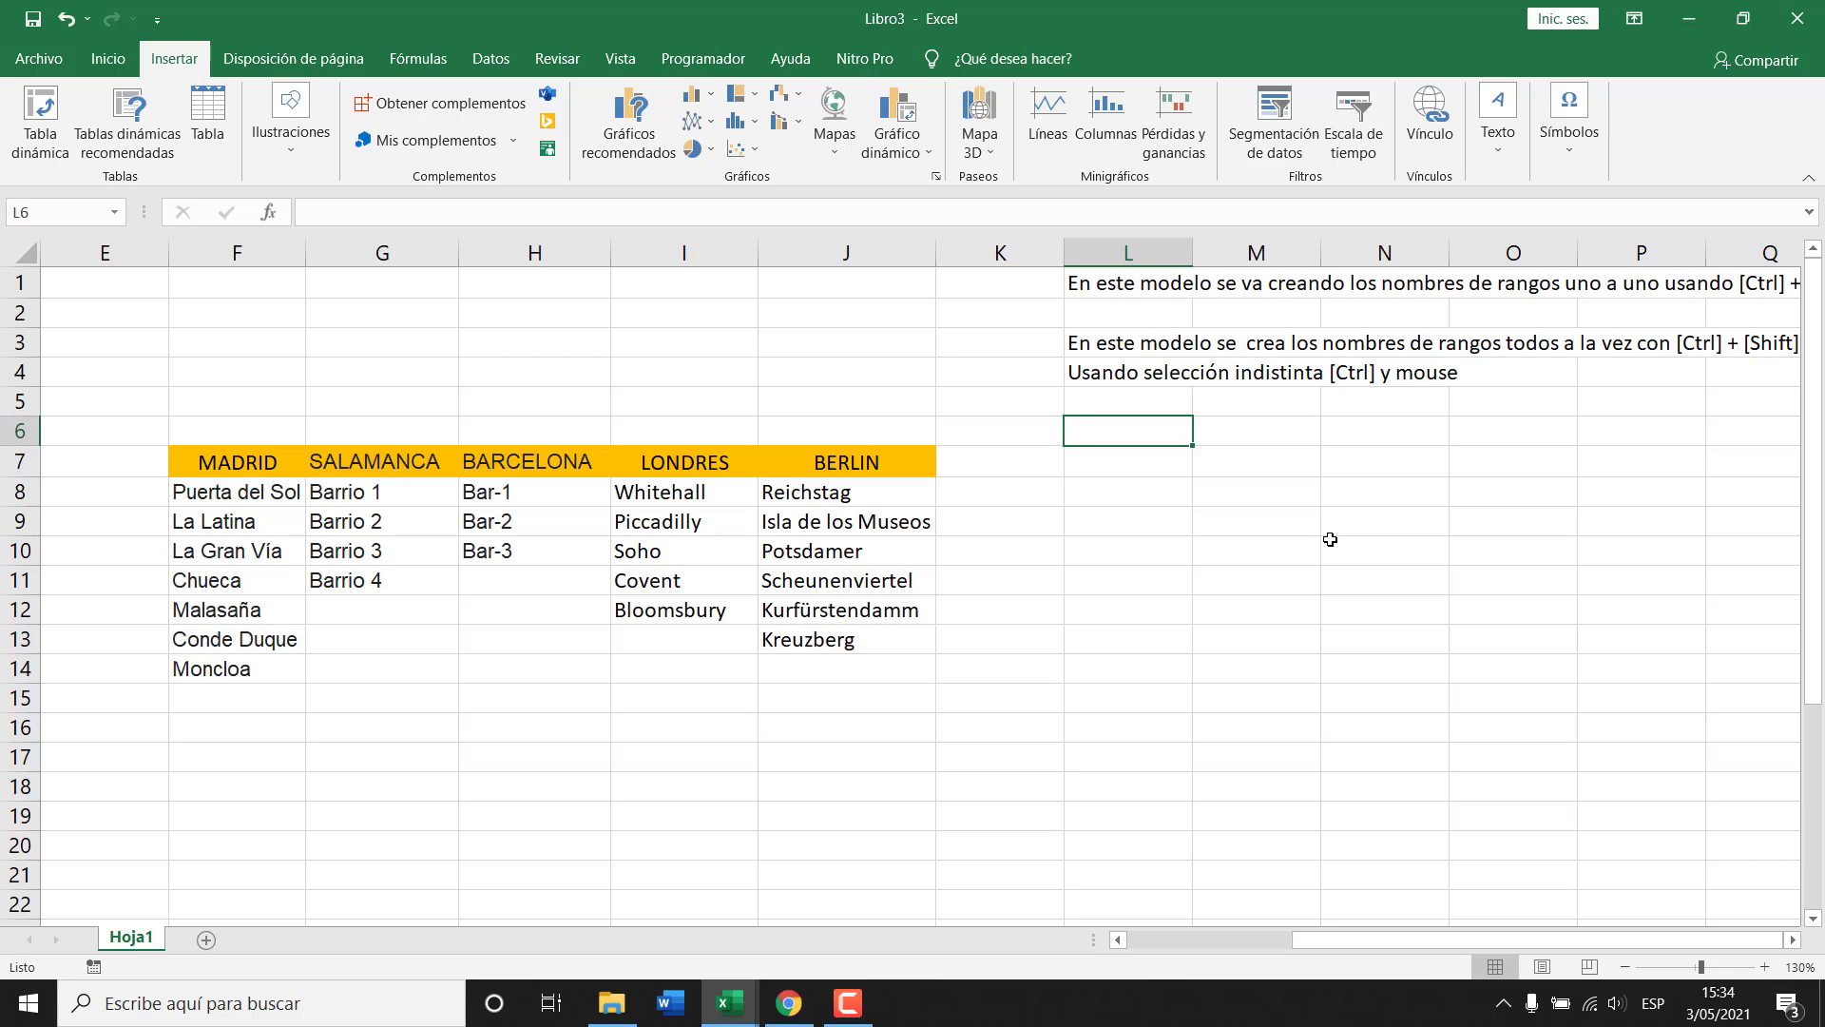
type("Para conve")
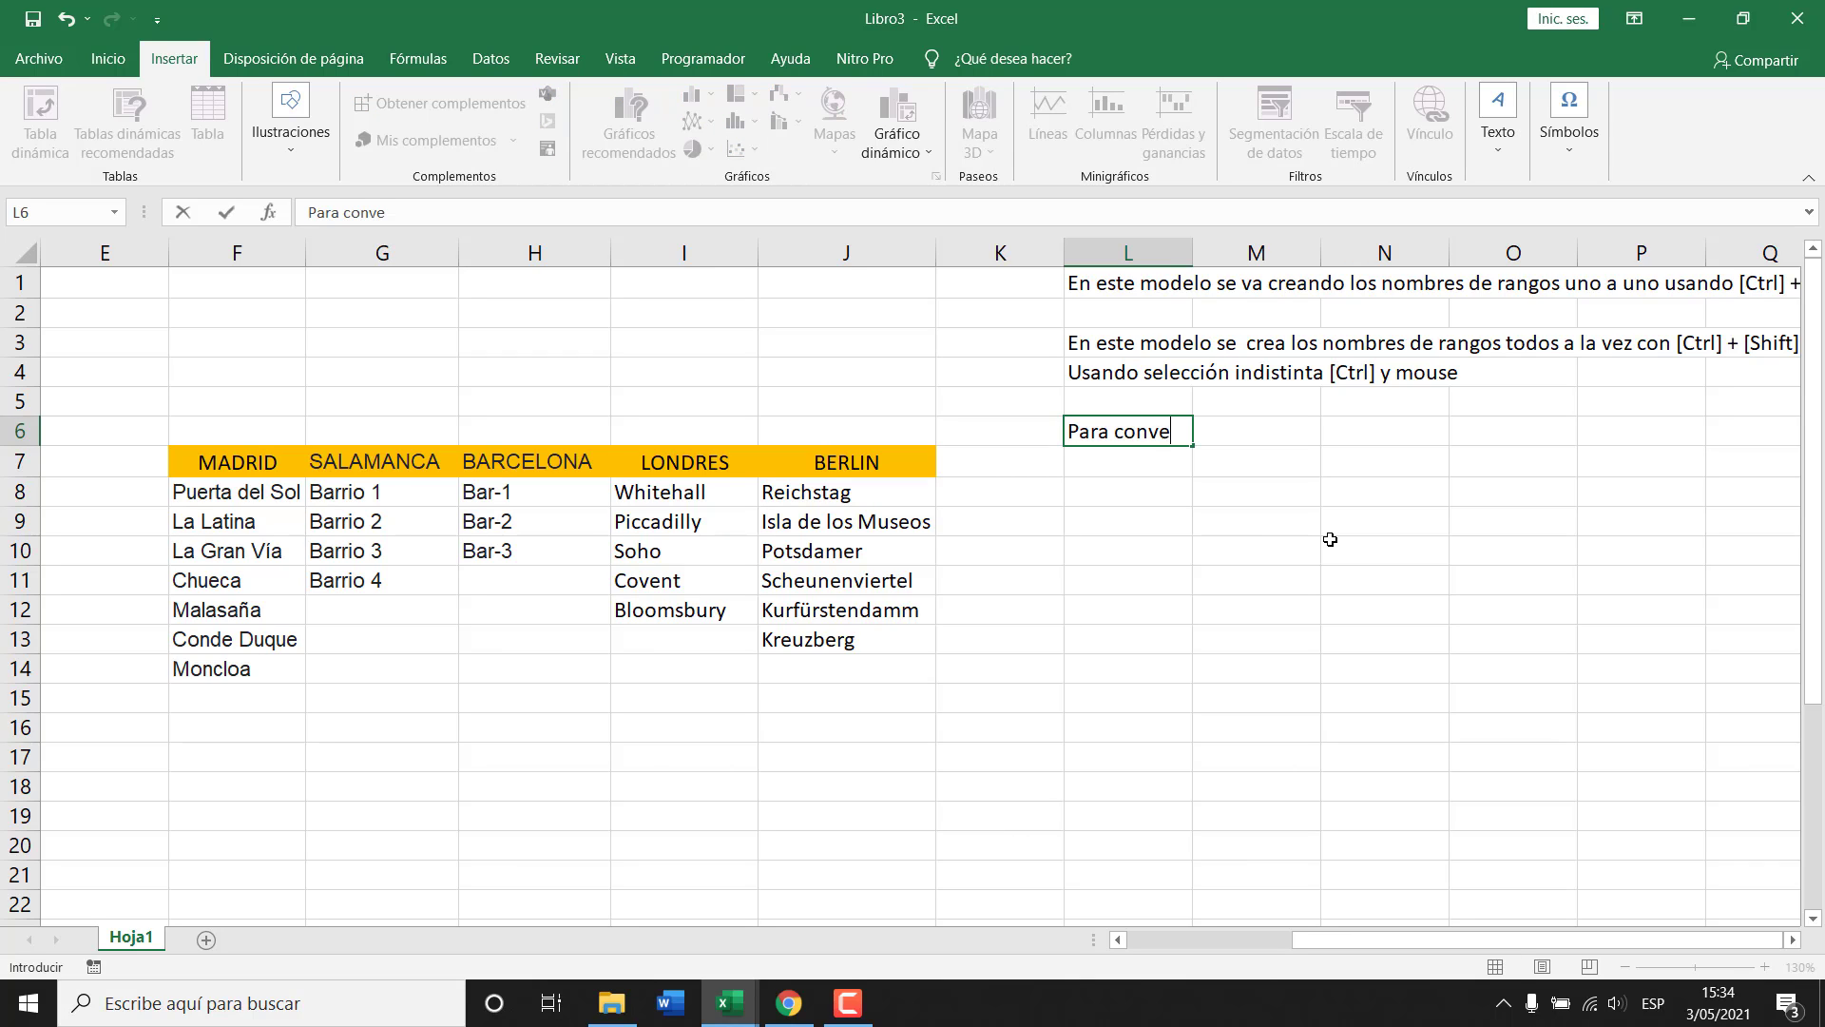
type("r una sección")
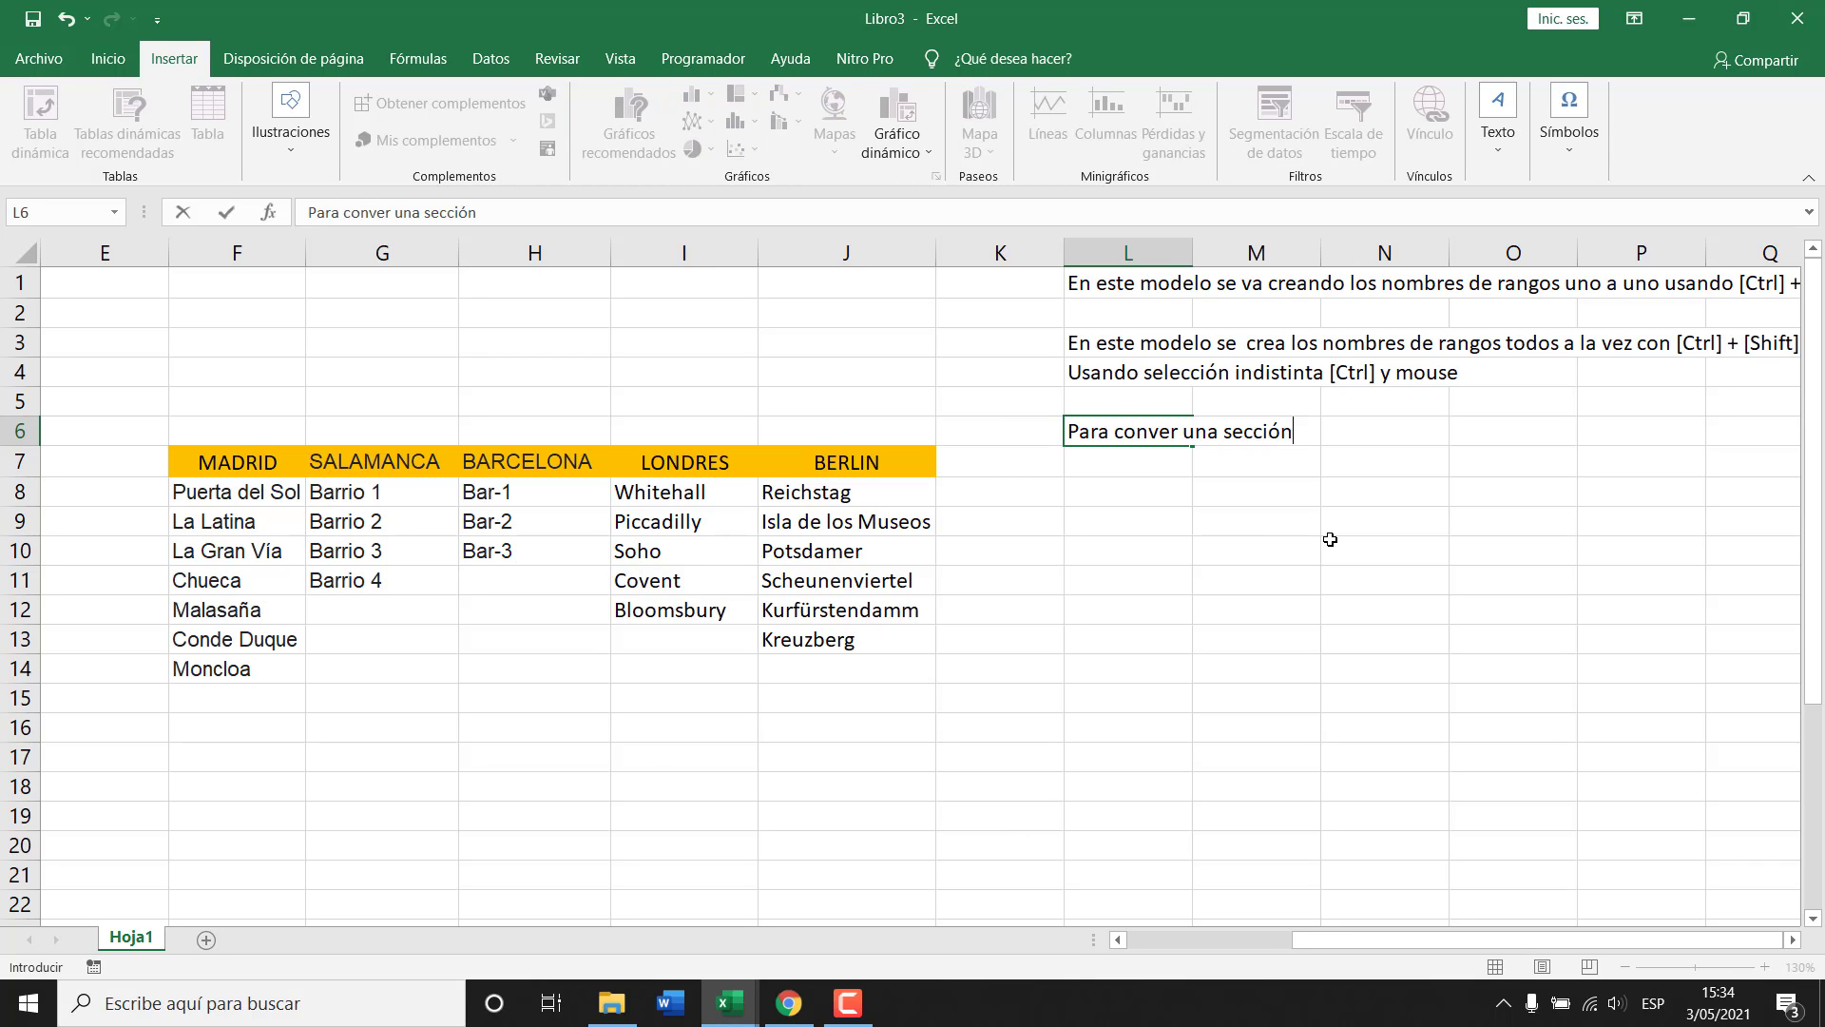
type(" de celdas en t")
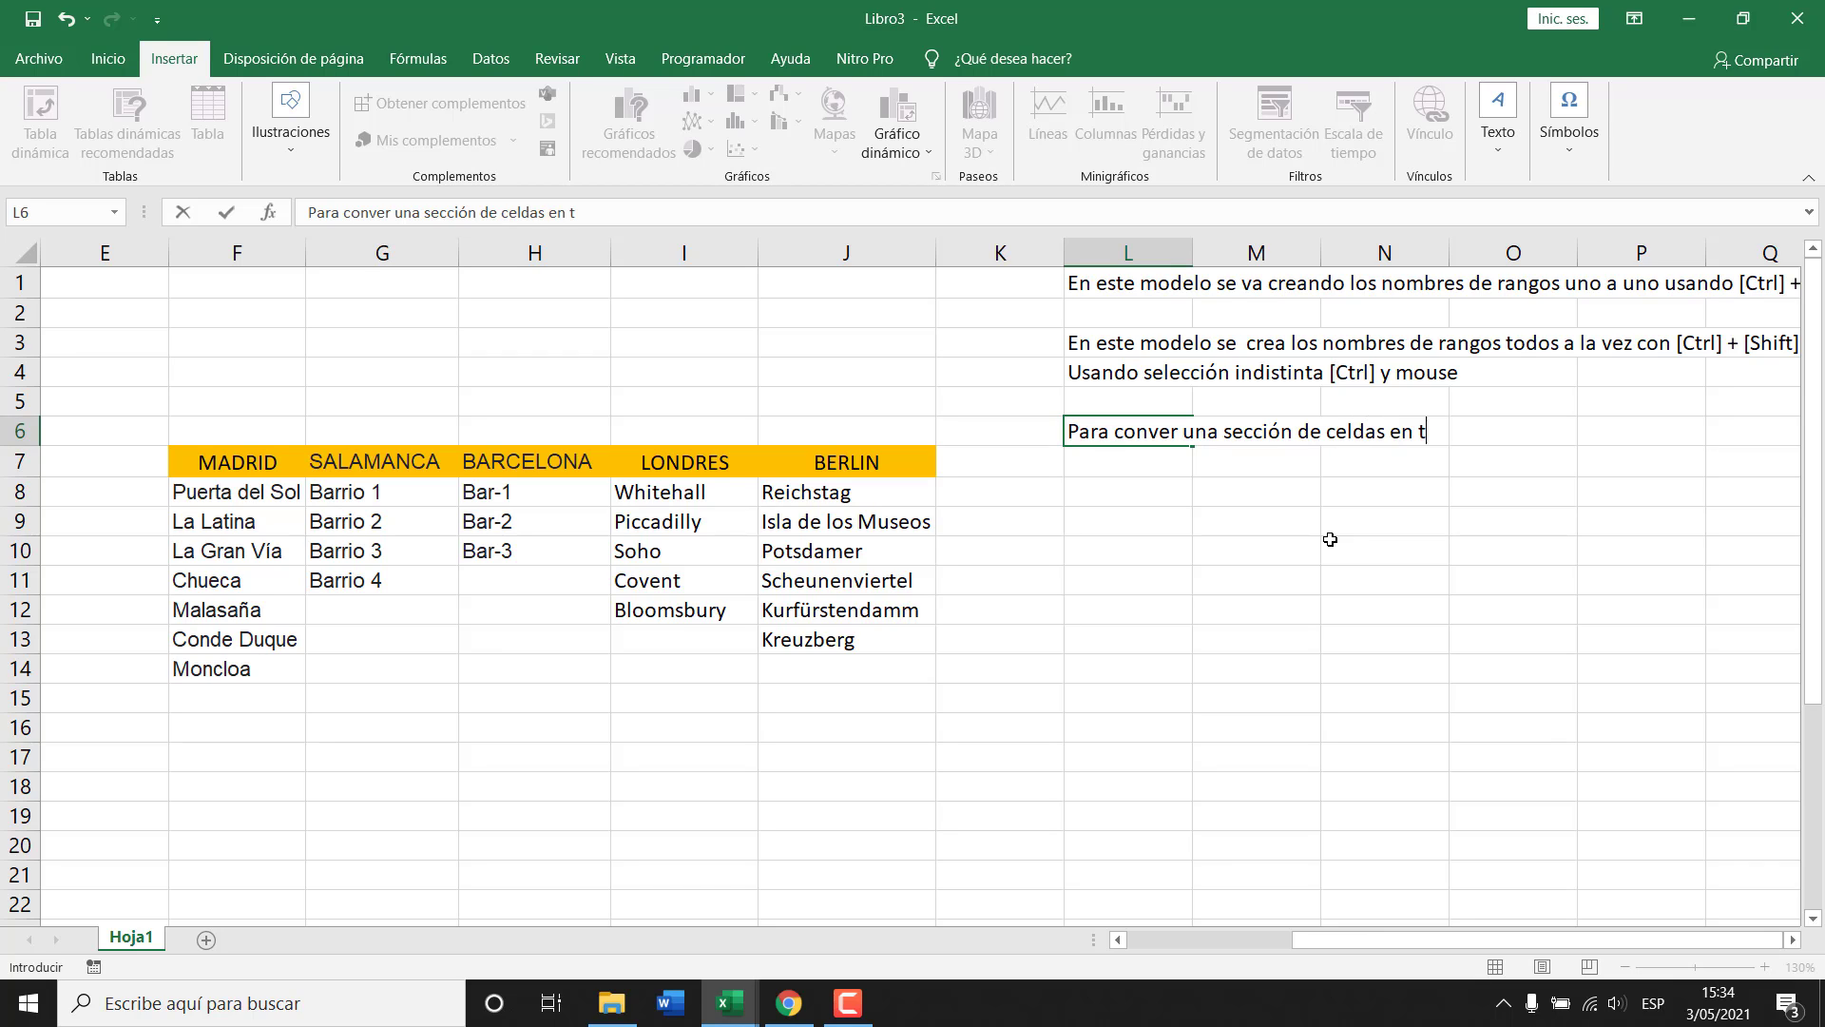
type("ablas usar")
key("Return")
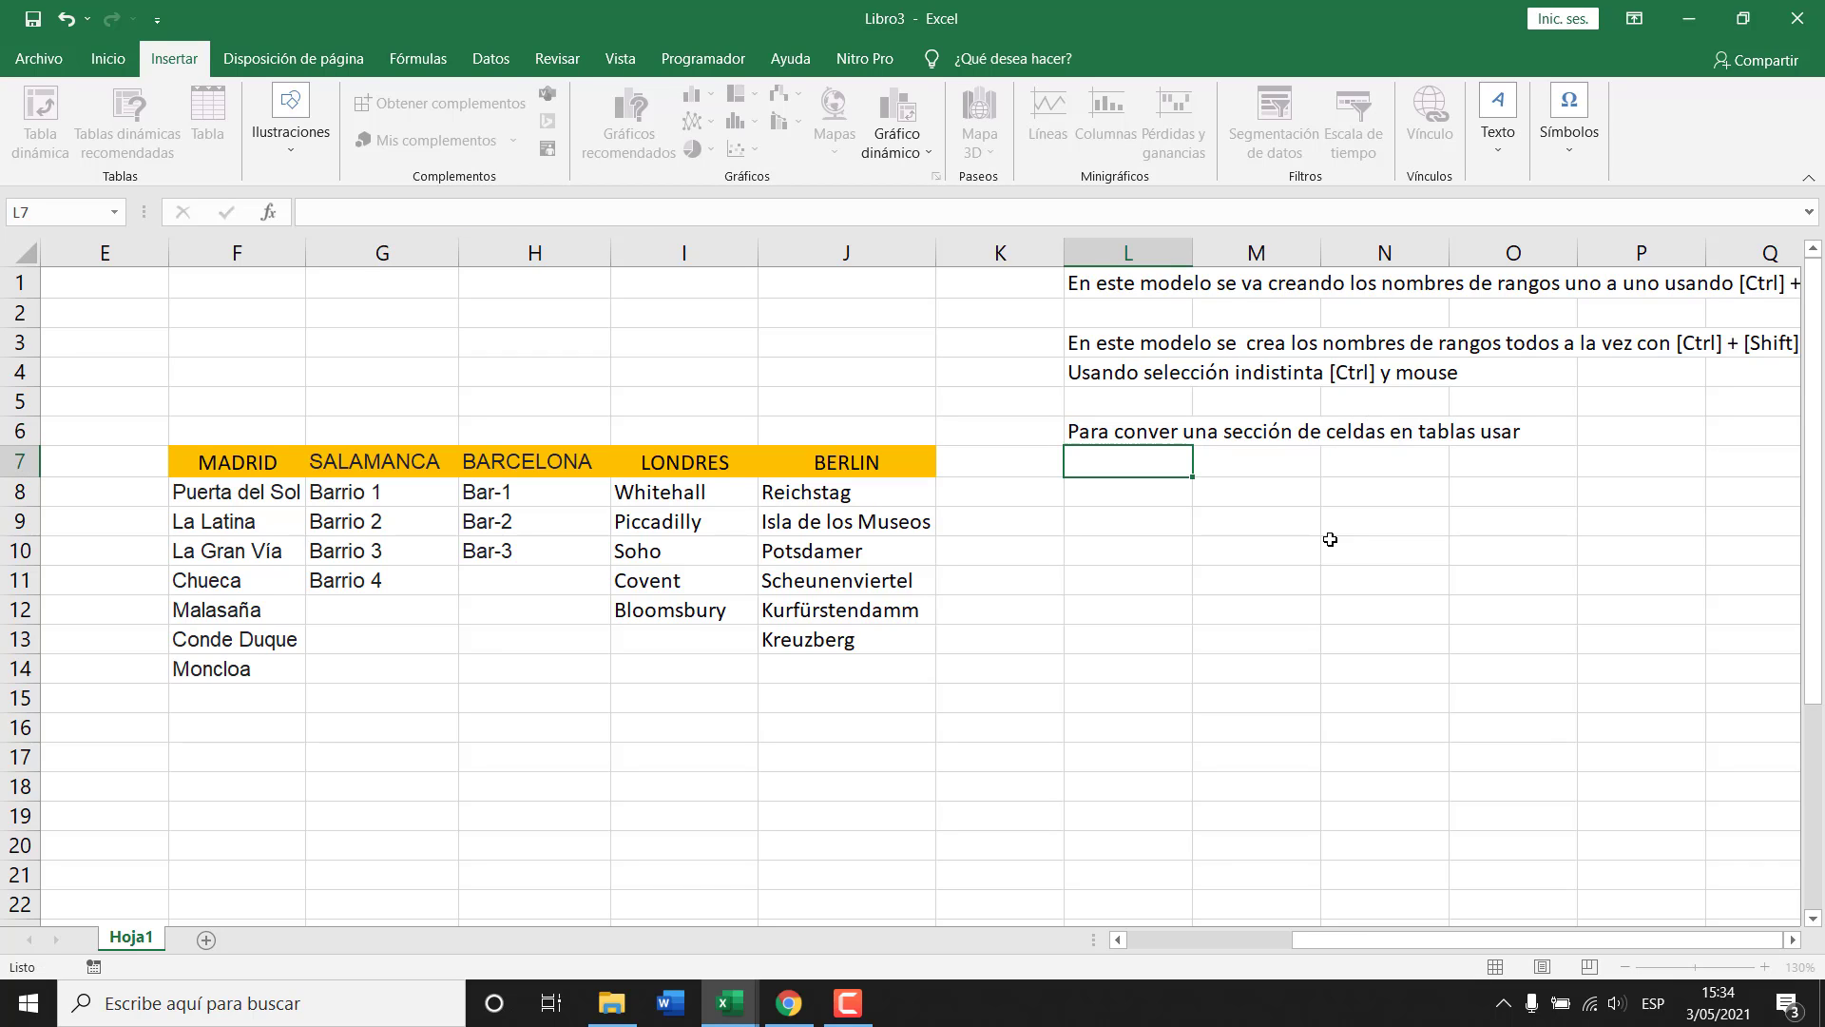
type("CTRL + Q")
key("Return")
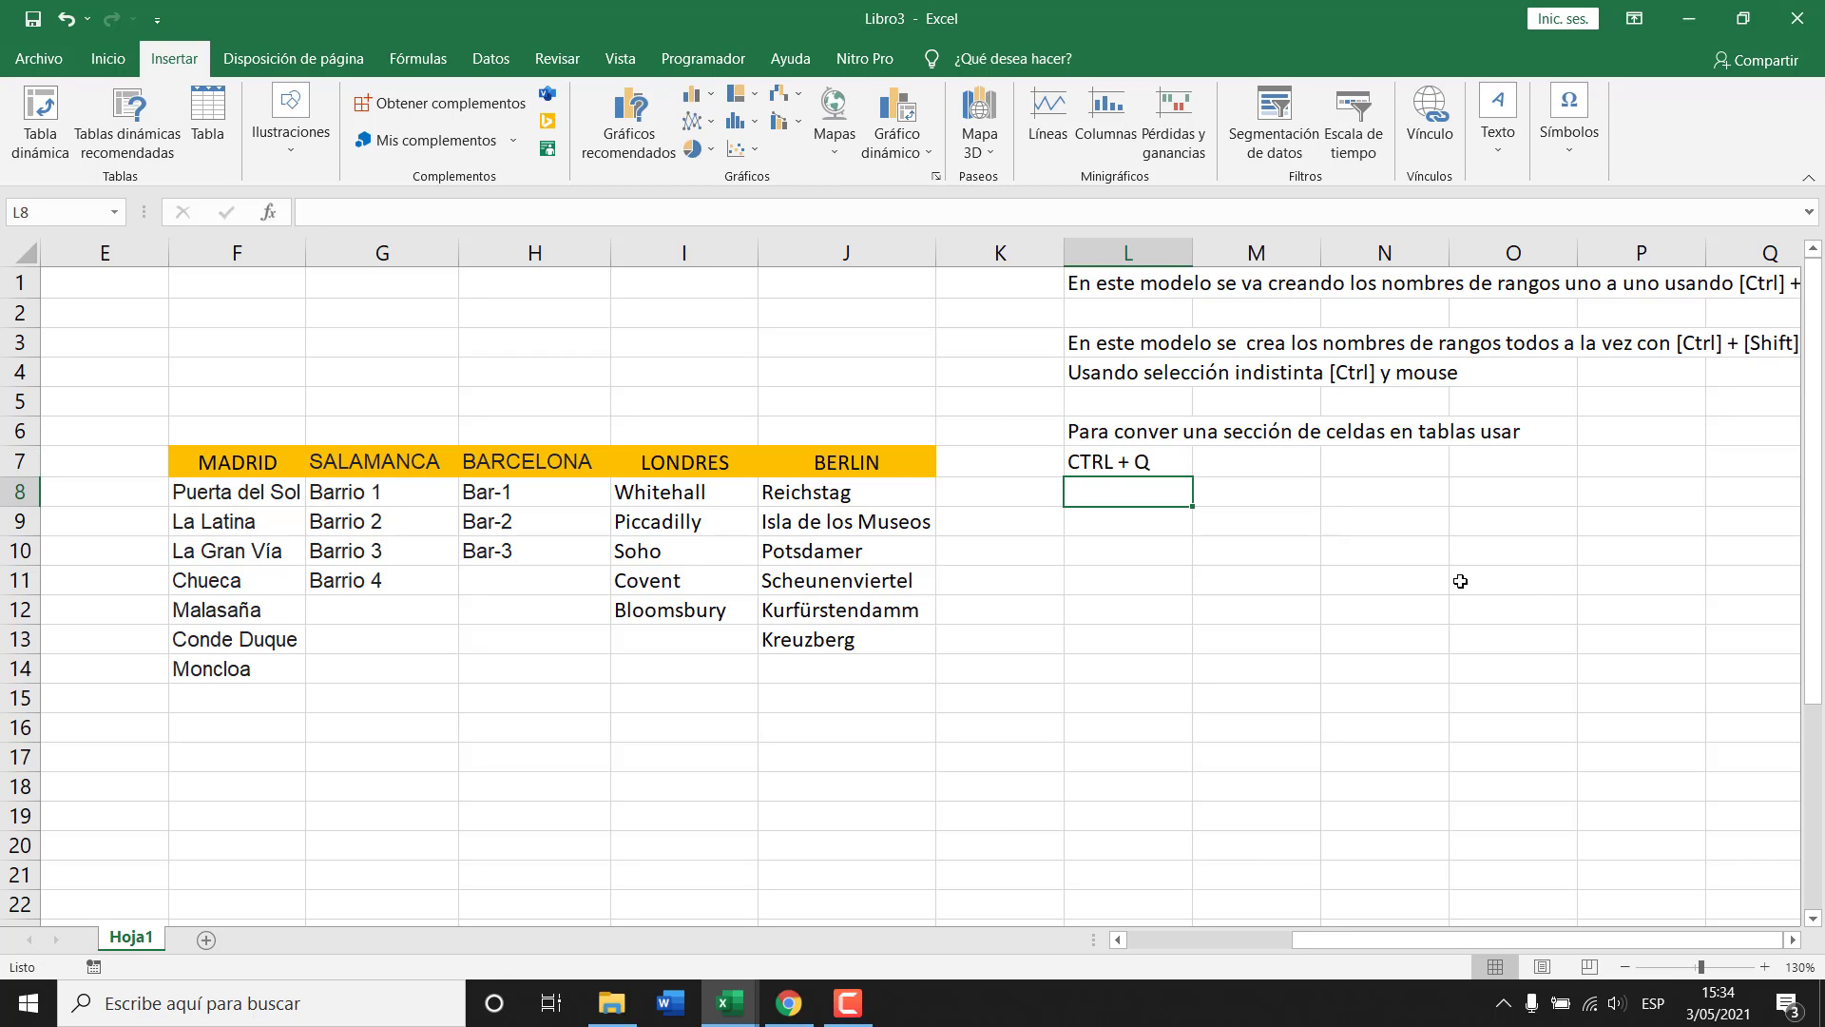
Add a line break after 'rangos' in the L3 note, then undo it.
left_click(1083, 337)
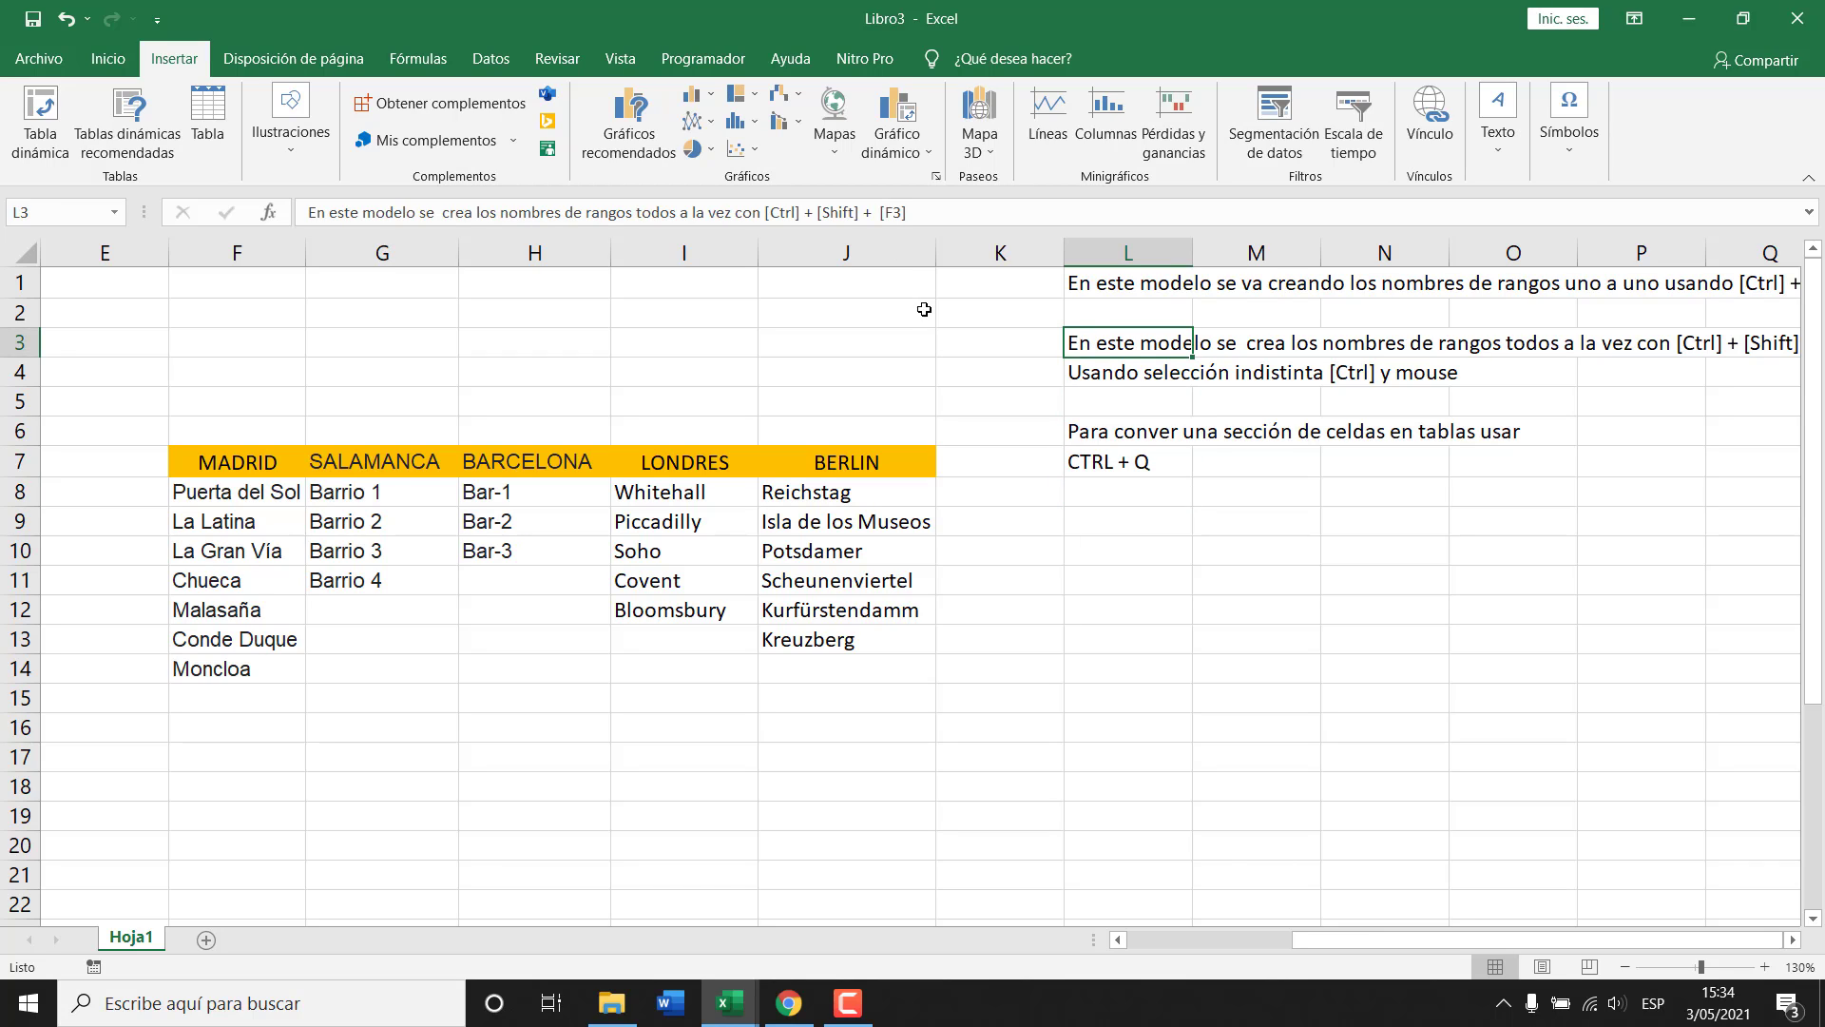
left_click(634, 211)
key("alt+Return")
key("Return")
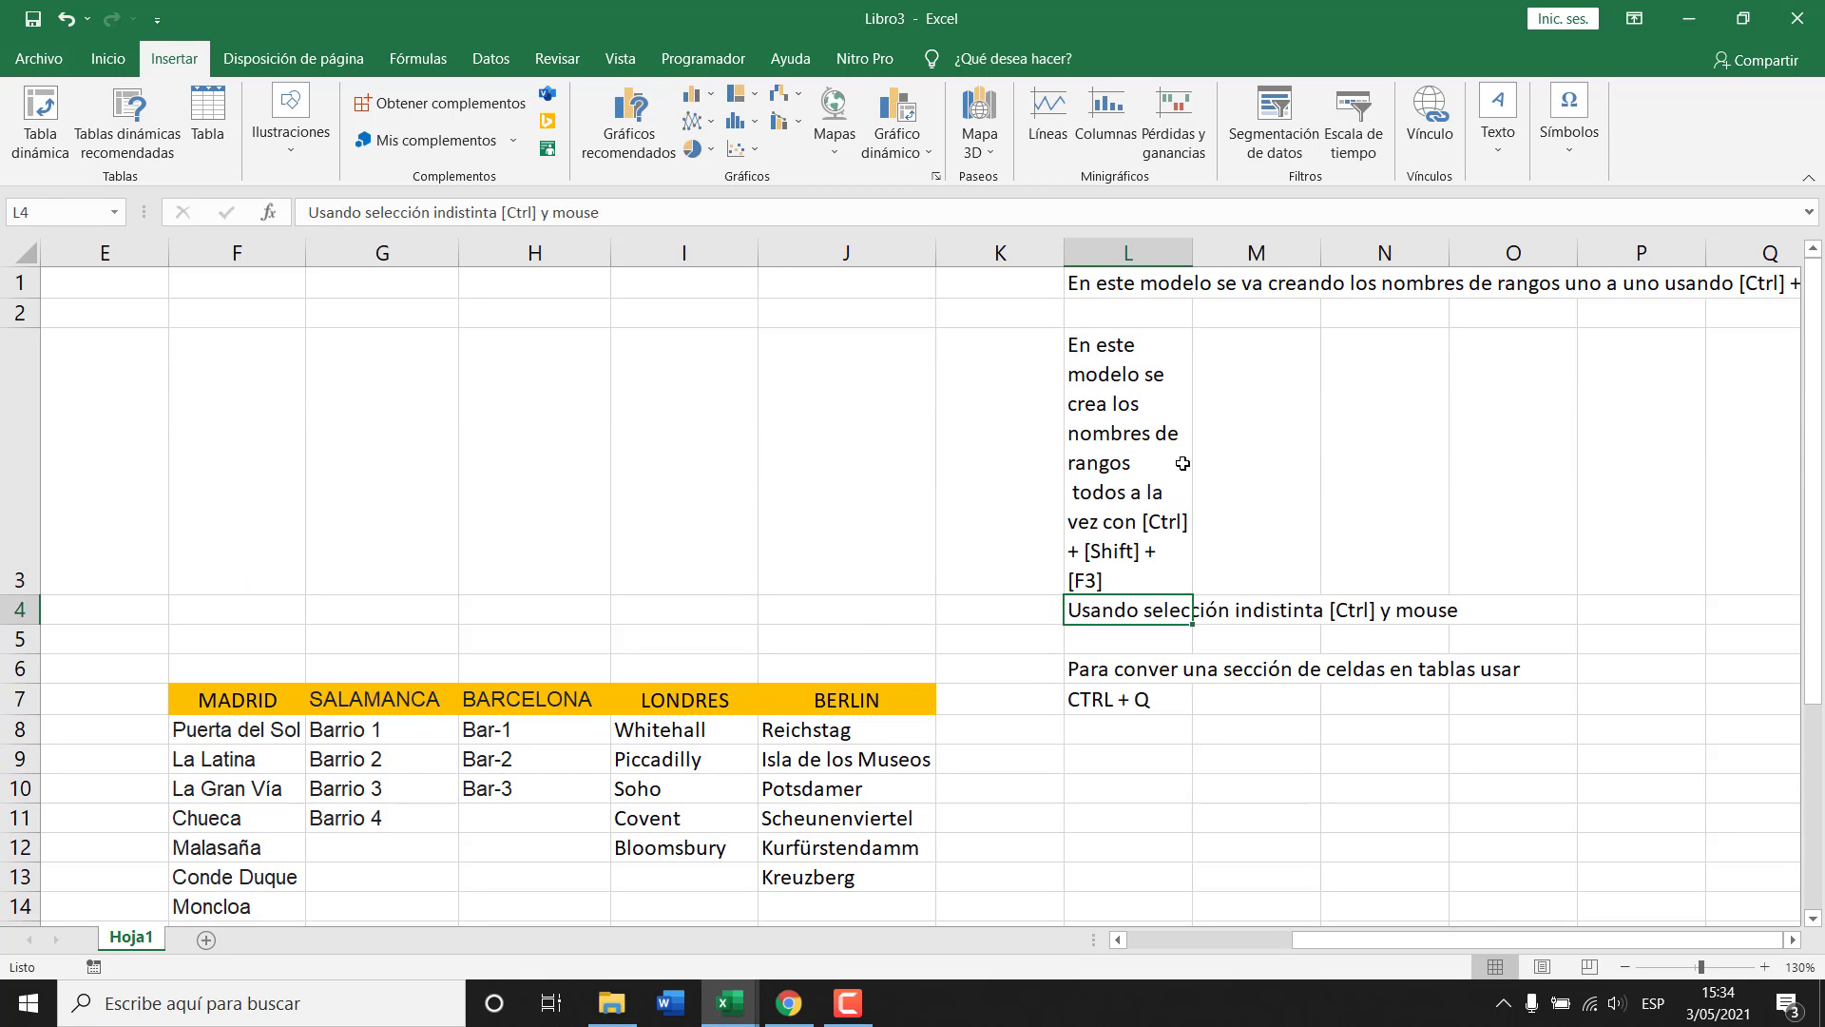
key("ctrl+z")
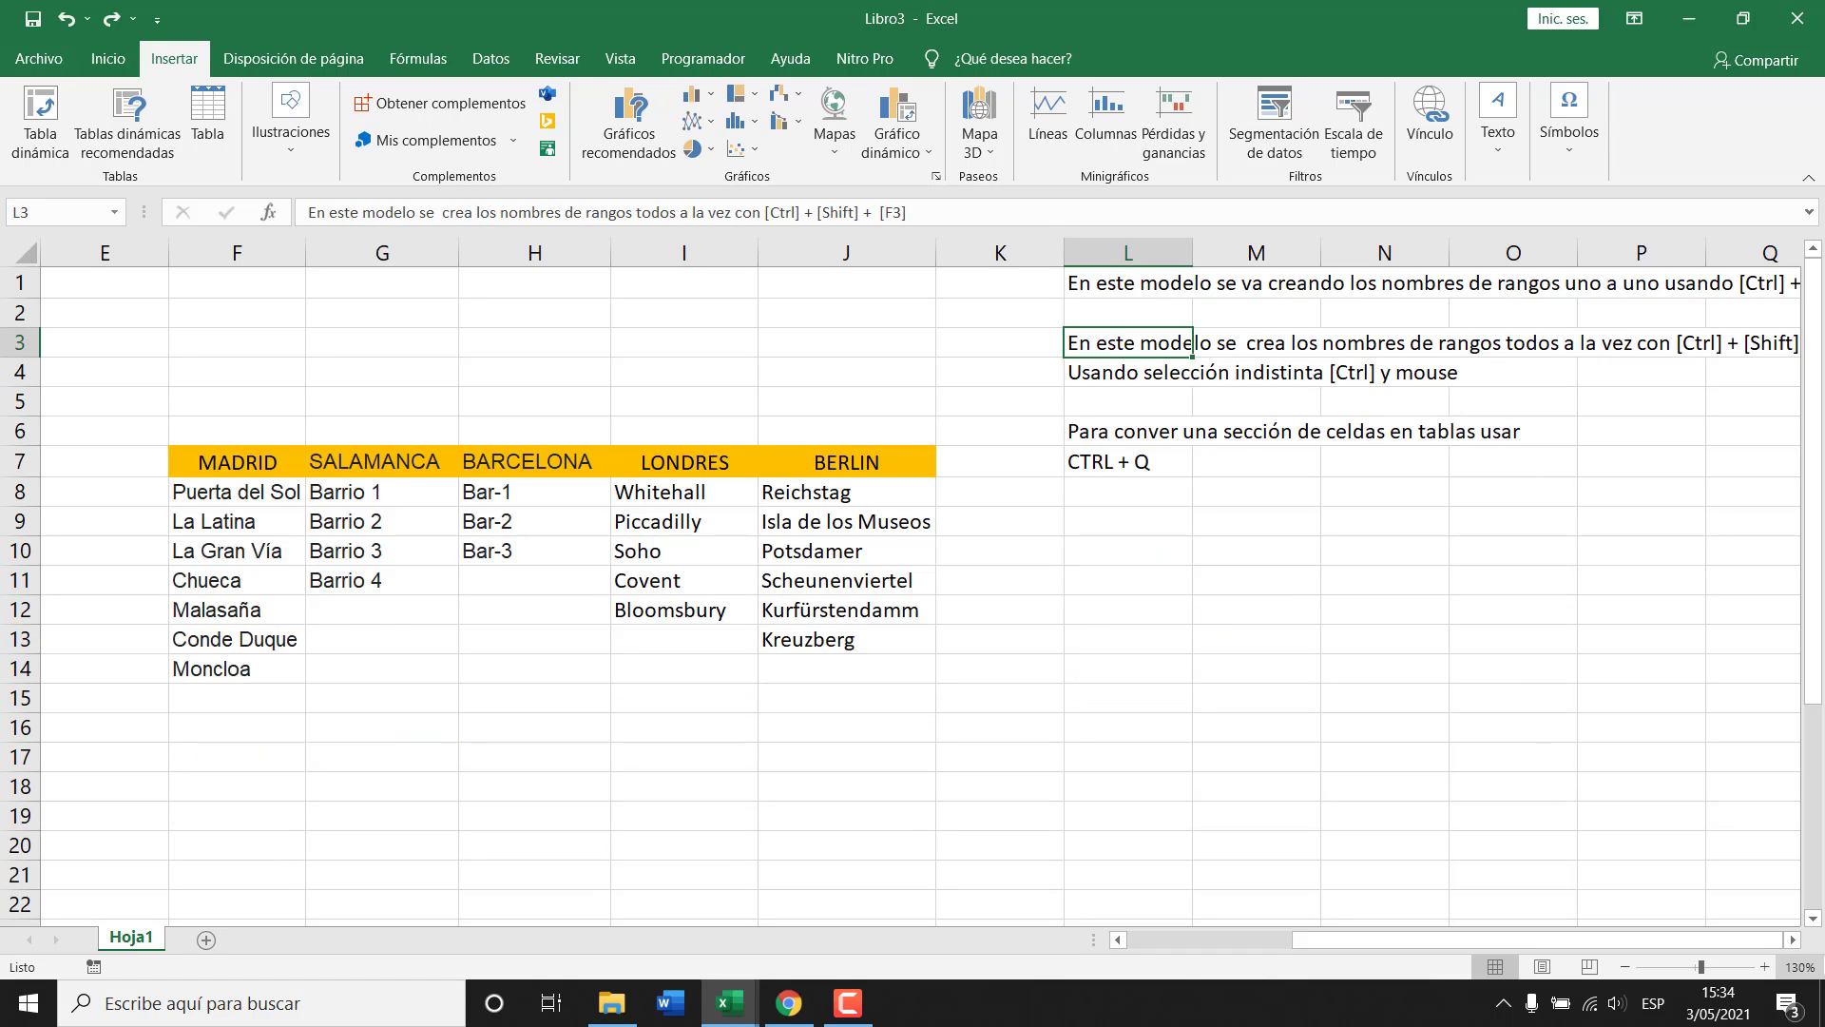
left_click(1794, 940)
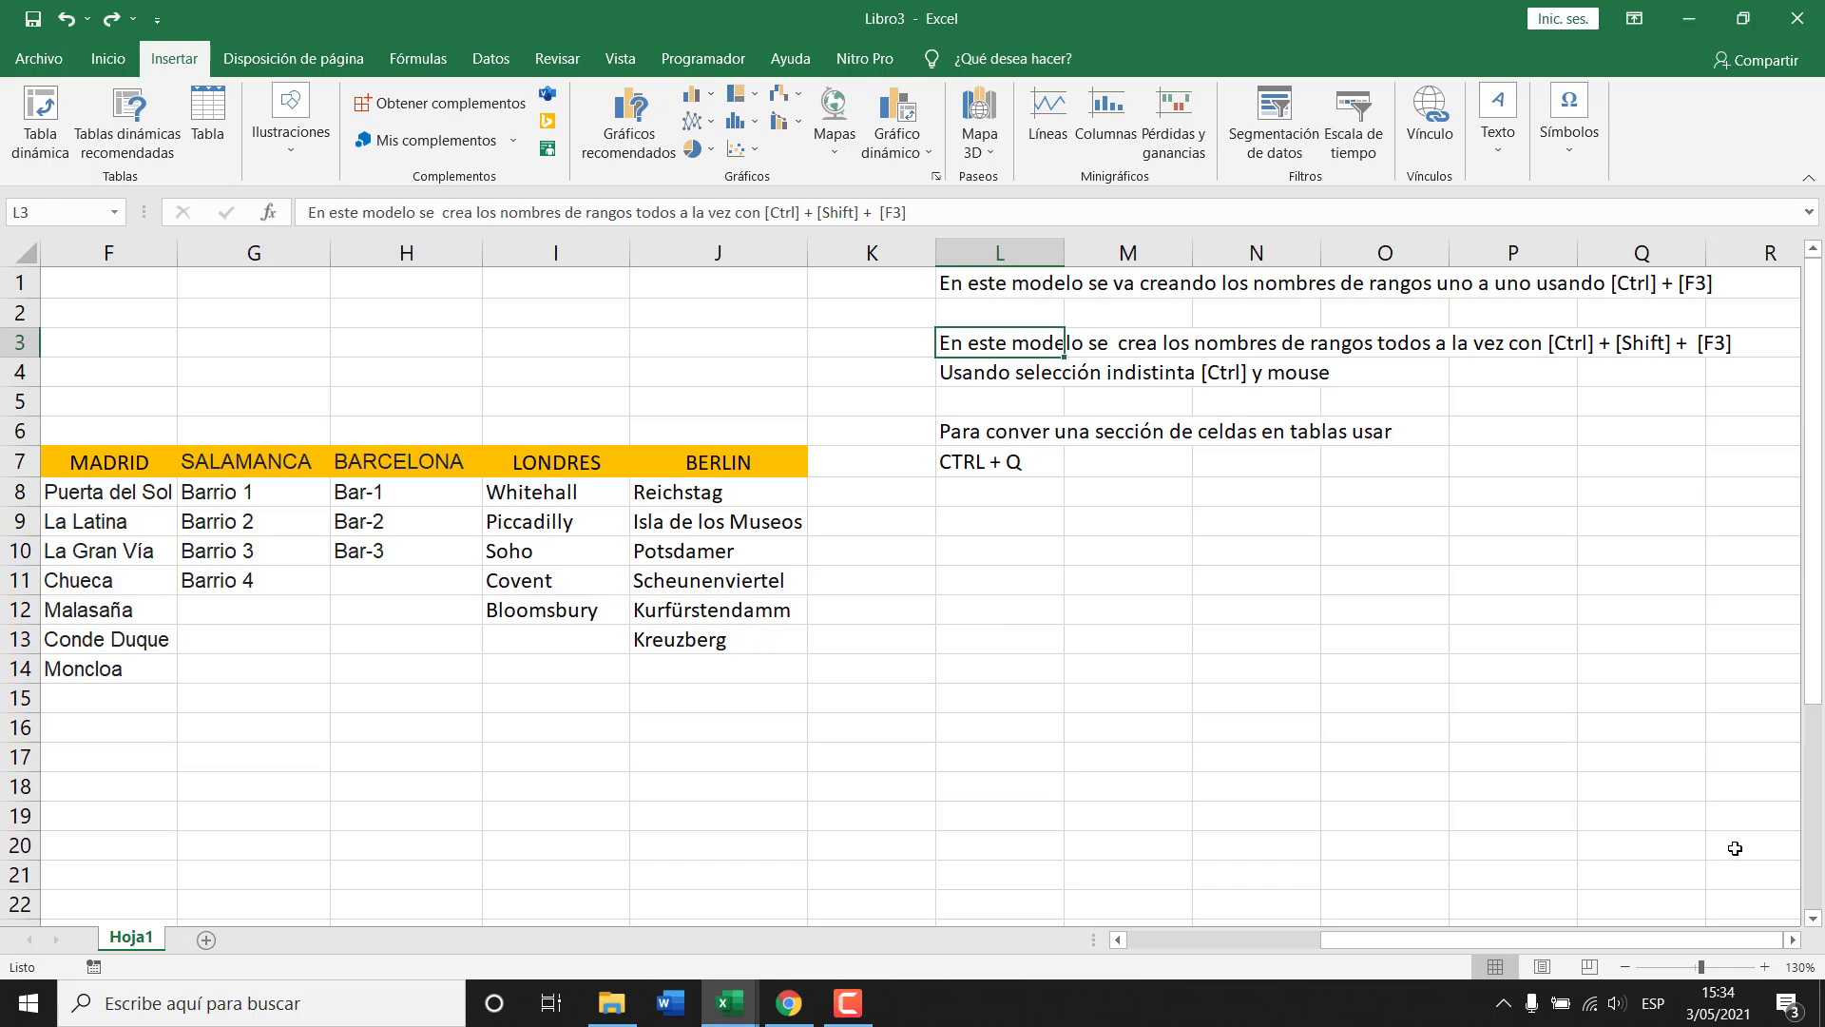
Insert a blank cell at L4 and move the 'a la vez con…' ending of L3 into it.
key("Down")
key("ctrl+plus")
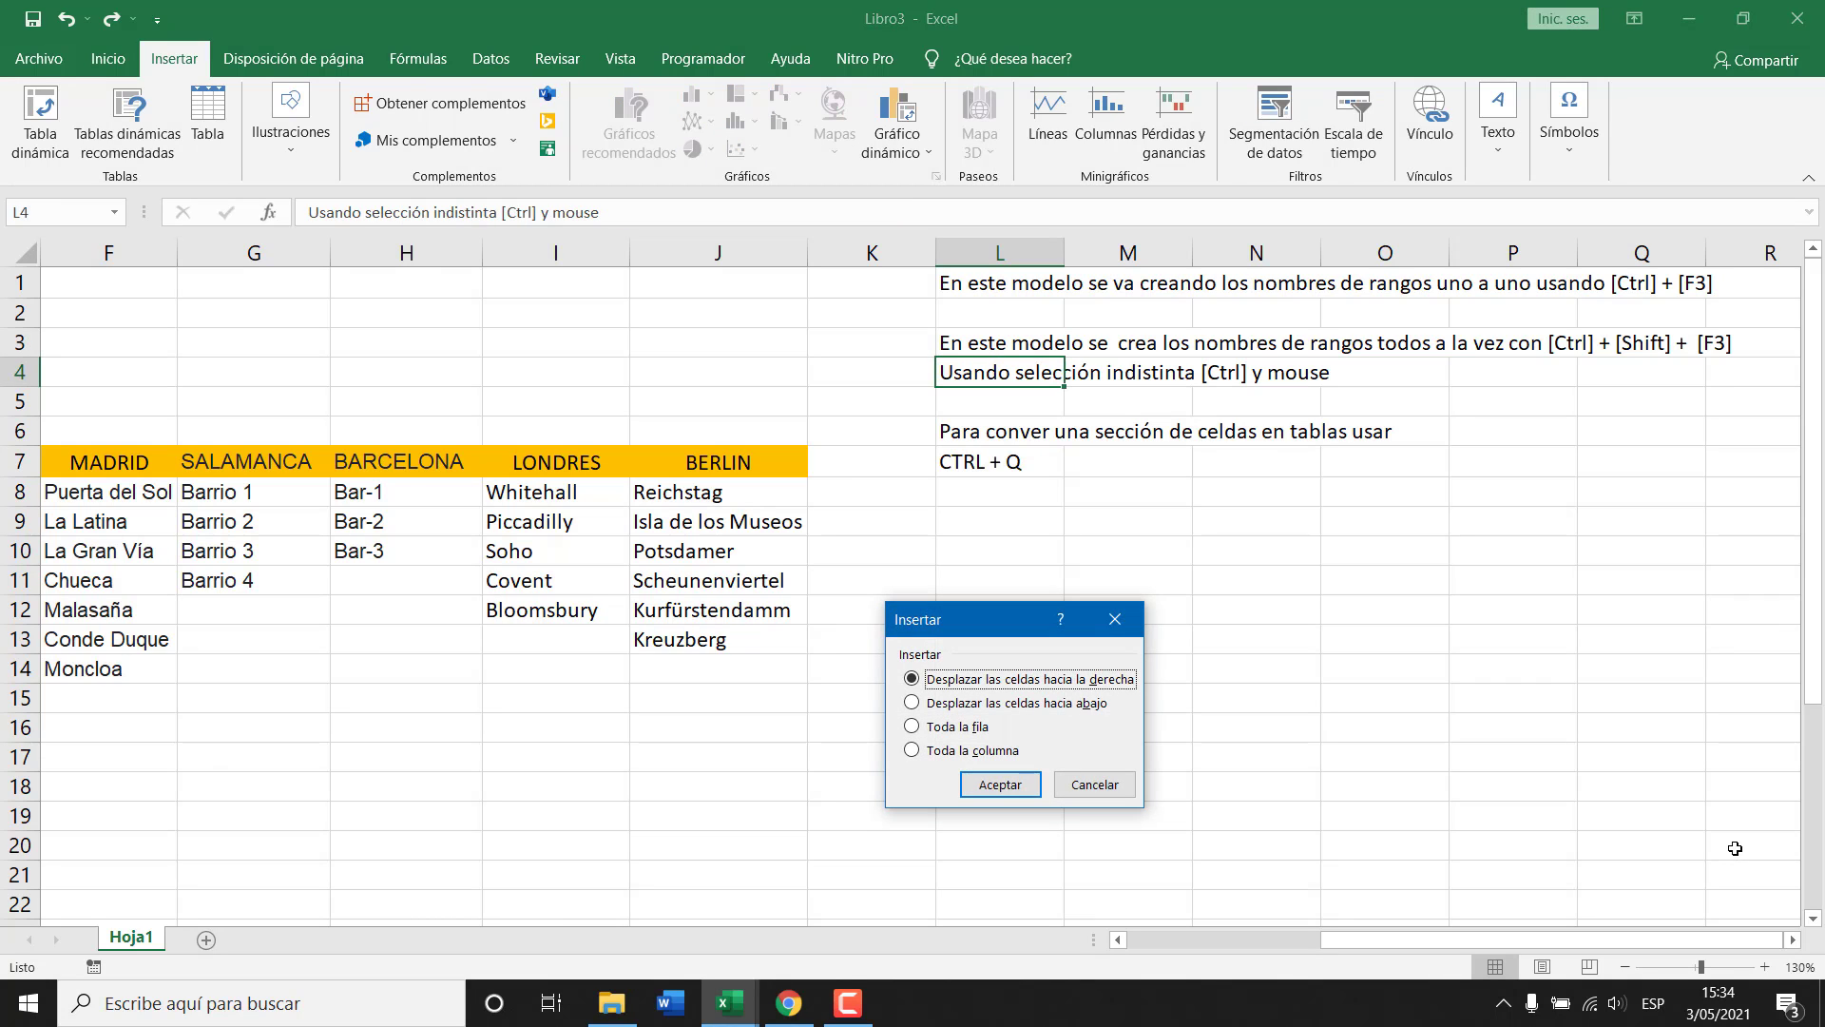
key("Down")
key("Return")
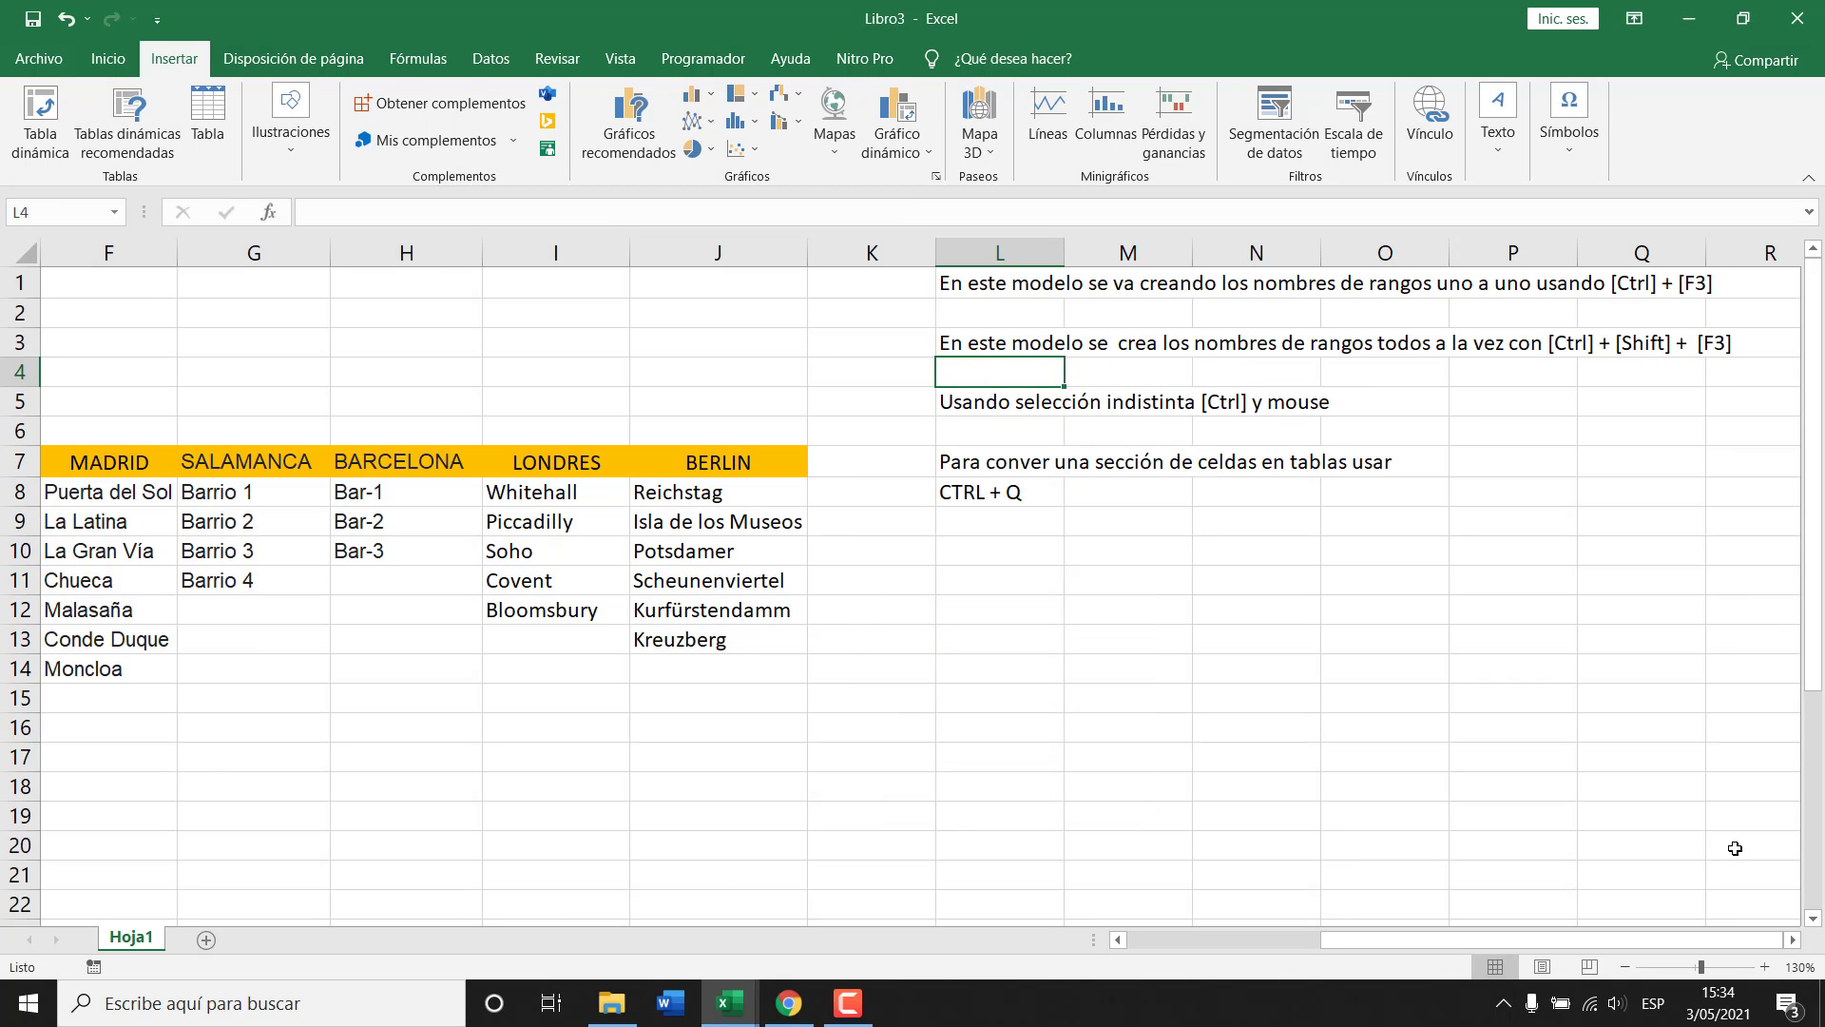
left_click(984, 332)
left_click_drag(681, 214, 934, 215)
key("ctrl+x")
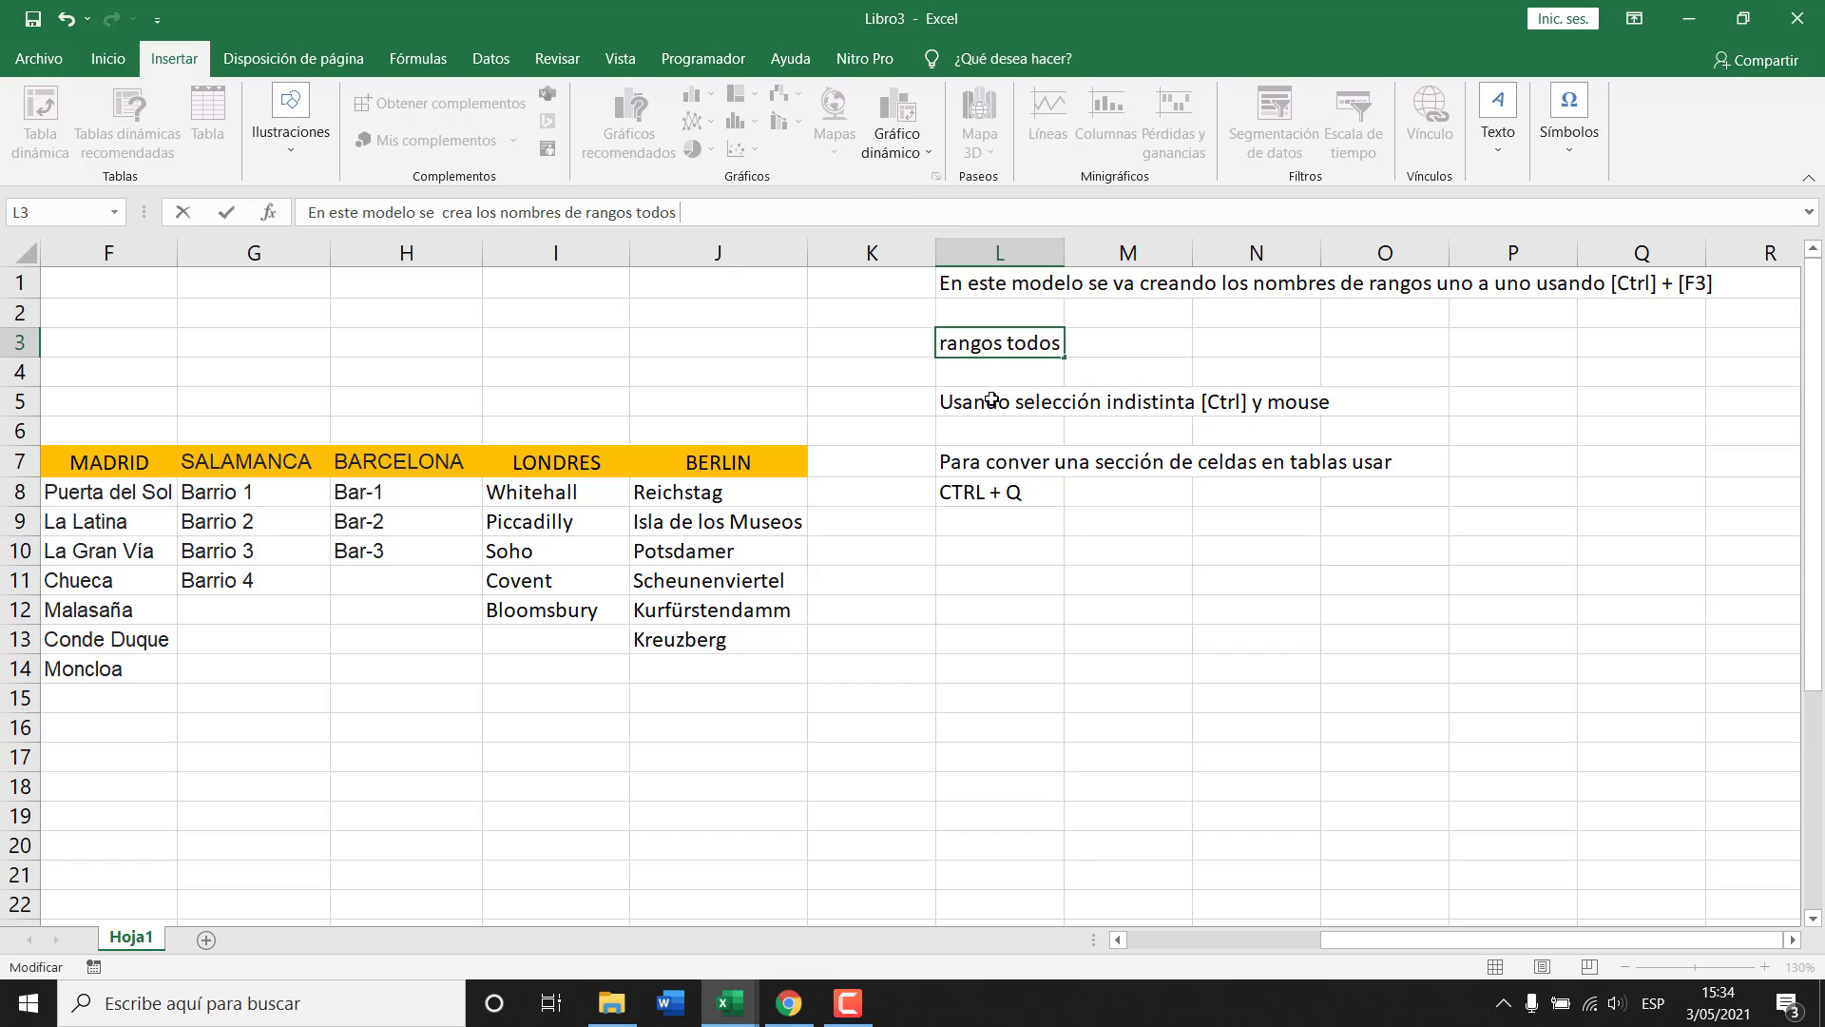
key("Escape")
left_click(995, 373)
double_click(995, 374)
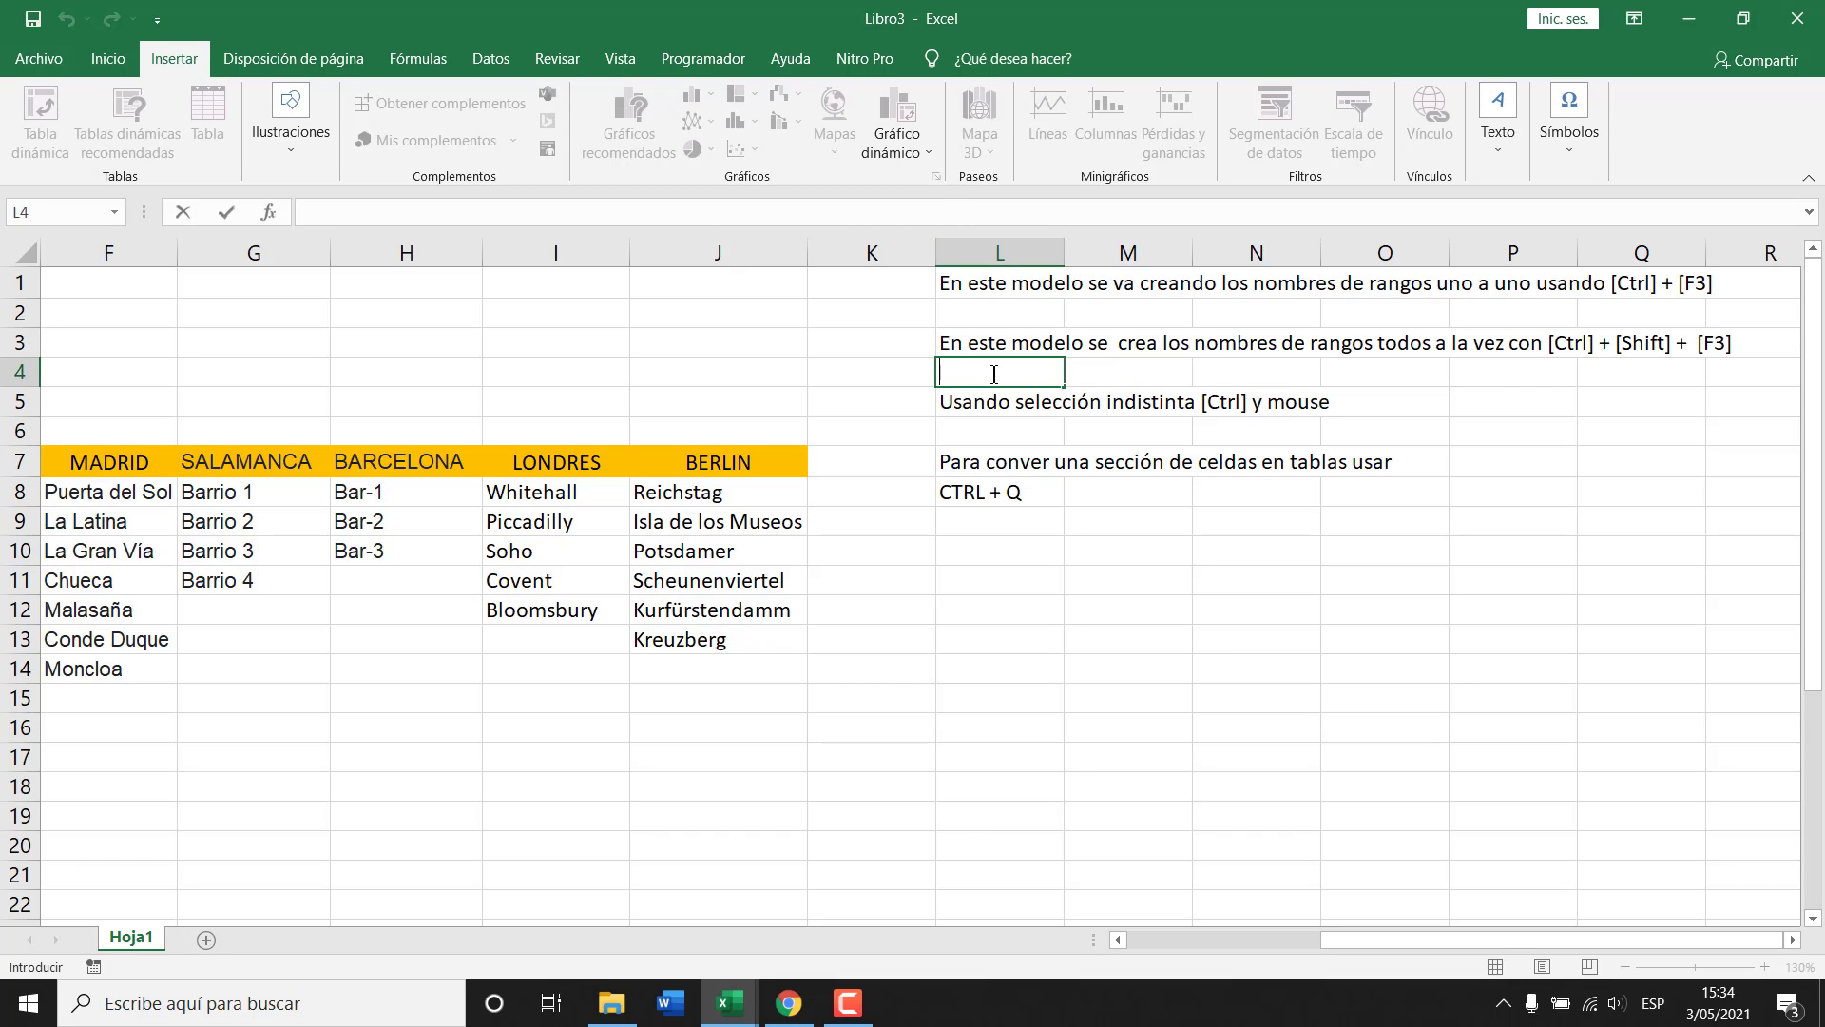
key("ctrl+v")
Delete the duplicated 'a la vez' ending from the L3 note.
left_click(961, 343)
key("F2")
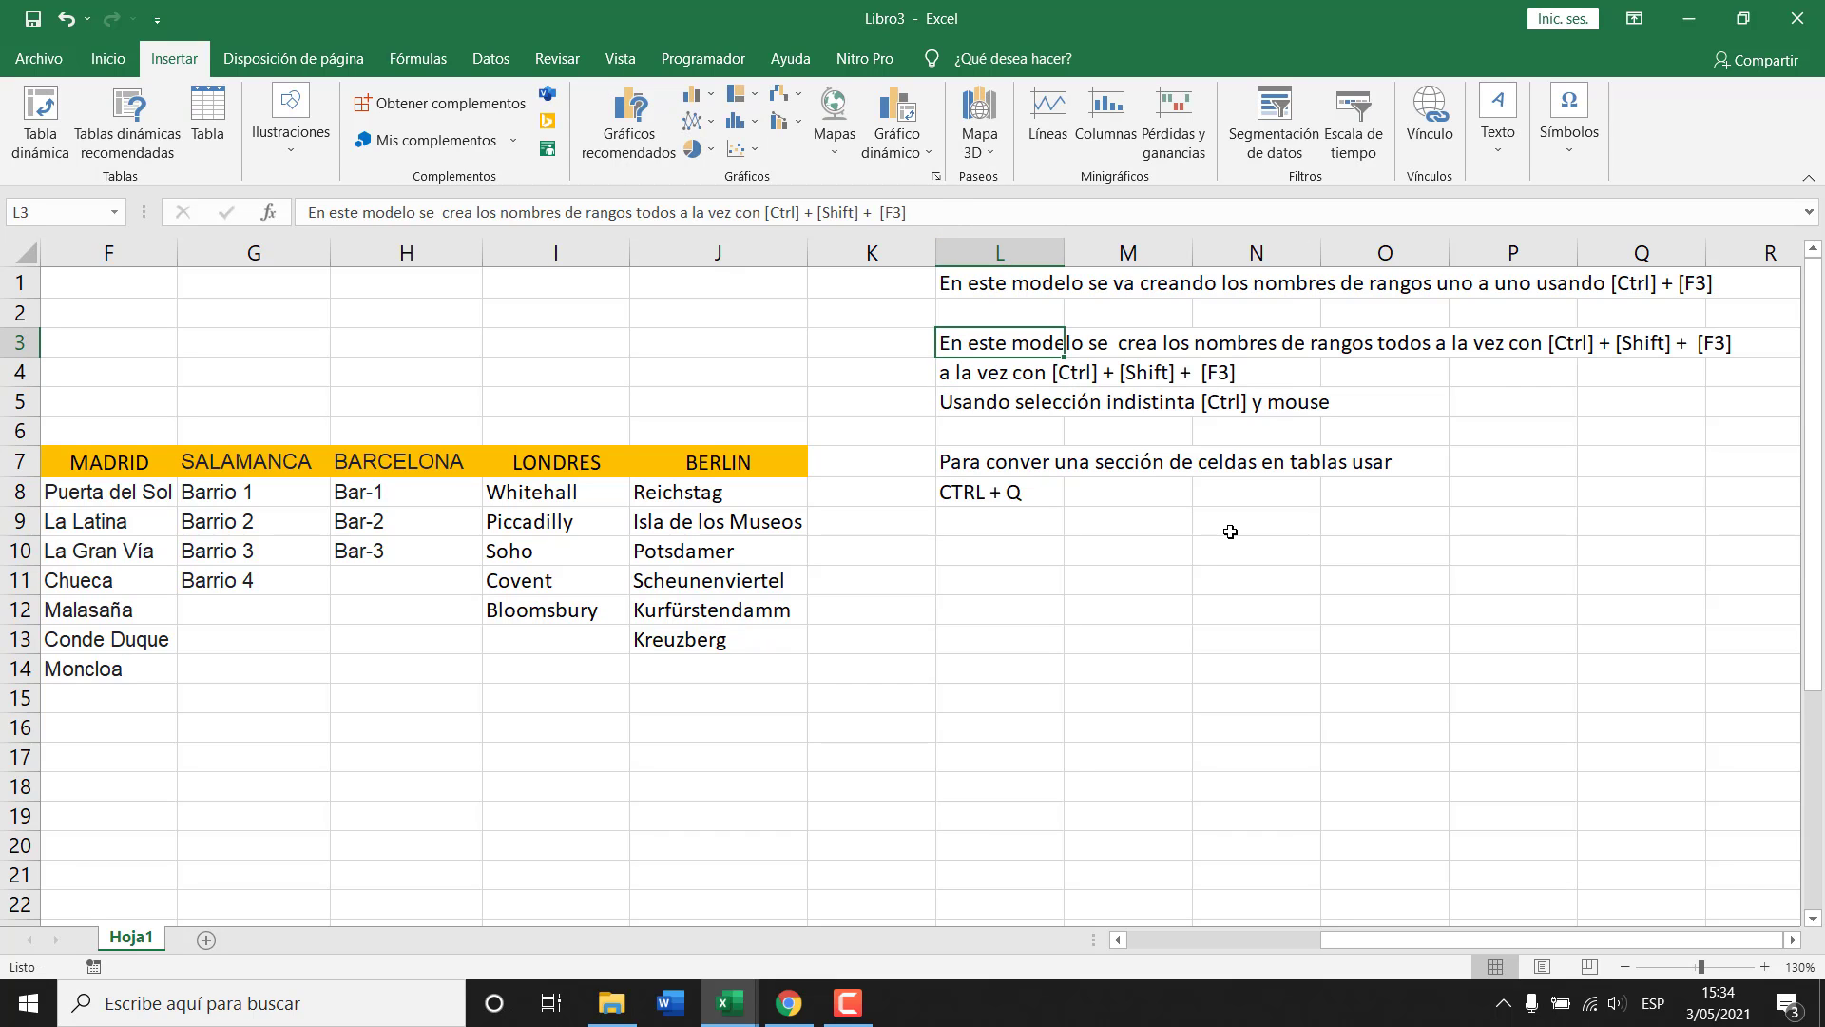
key("ctrl+shift+Left")
key("ctrl+shift+Left")
key("ctrl+shift+Left")
key("ctrl+shift+Left")
key("ctrl+shift+Left")
key("ctrl+shift+Left")
key("ctrl+shift+Left")
key("ctrl+shift+Left")
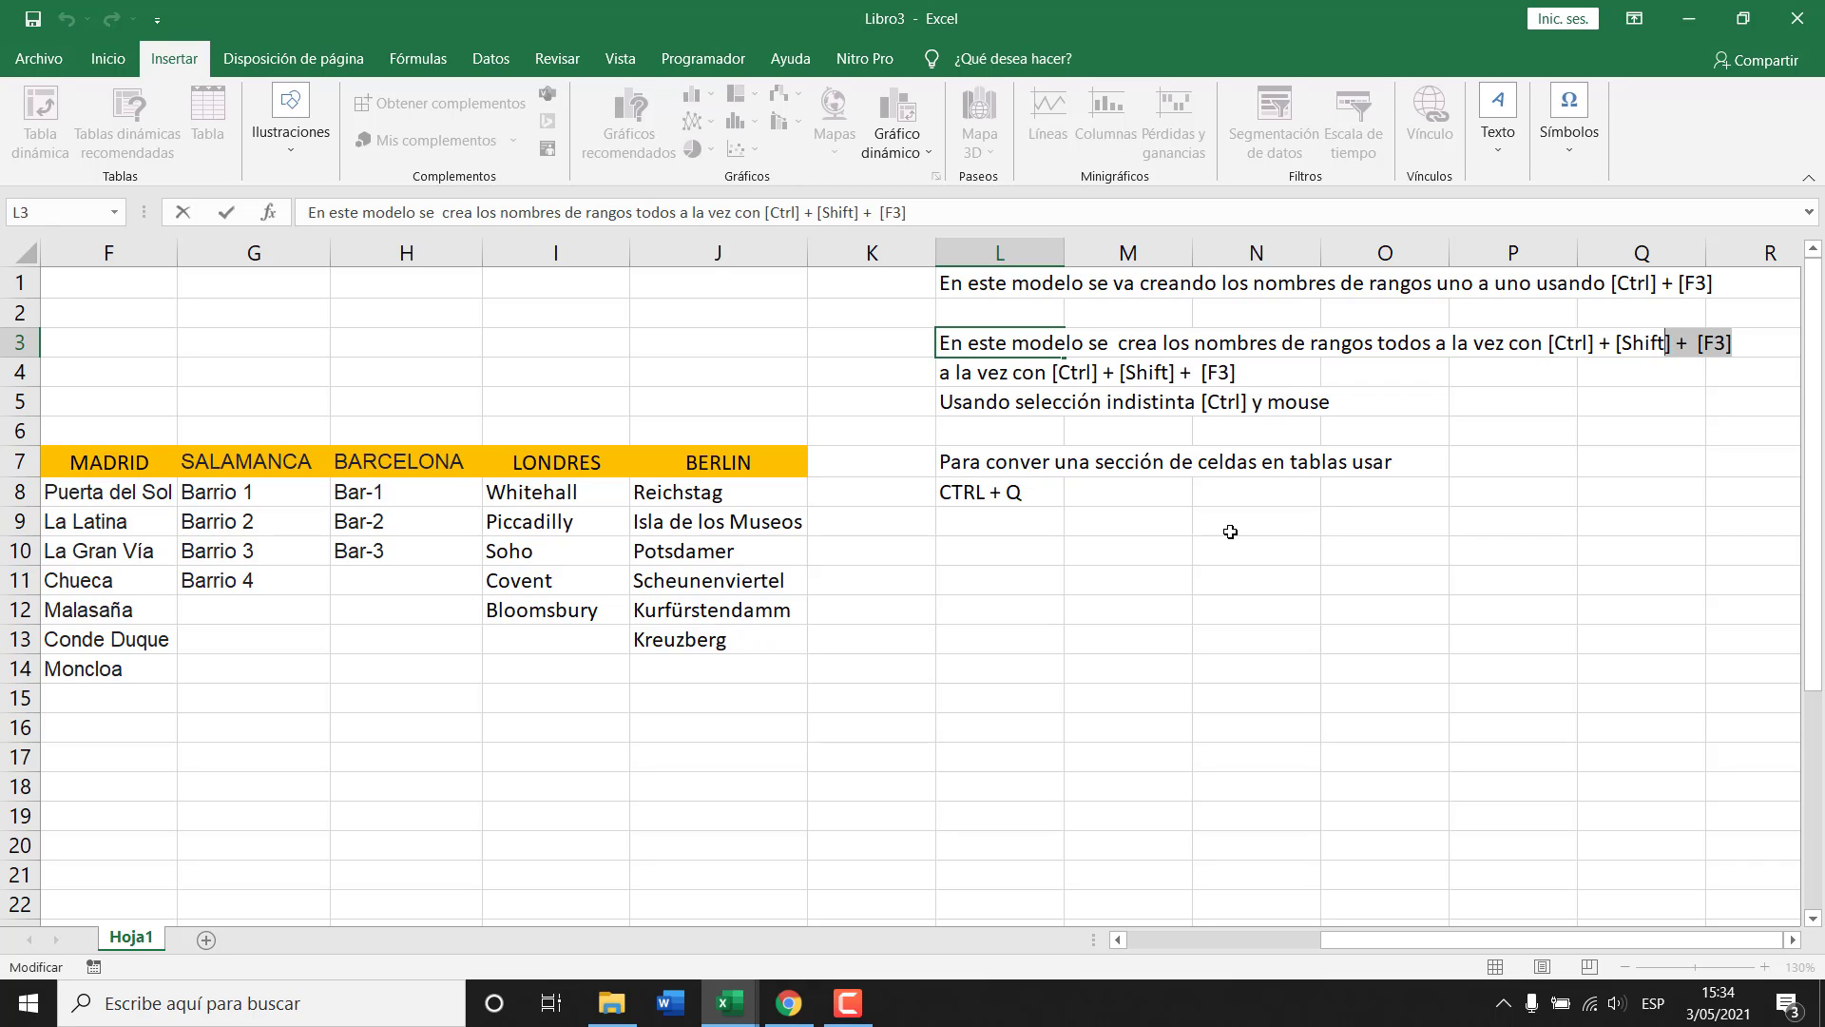
key("ctrl+shift+Left")
key("ctrl+shift+Left")
key("ctrl+shift+Left")
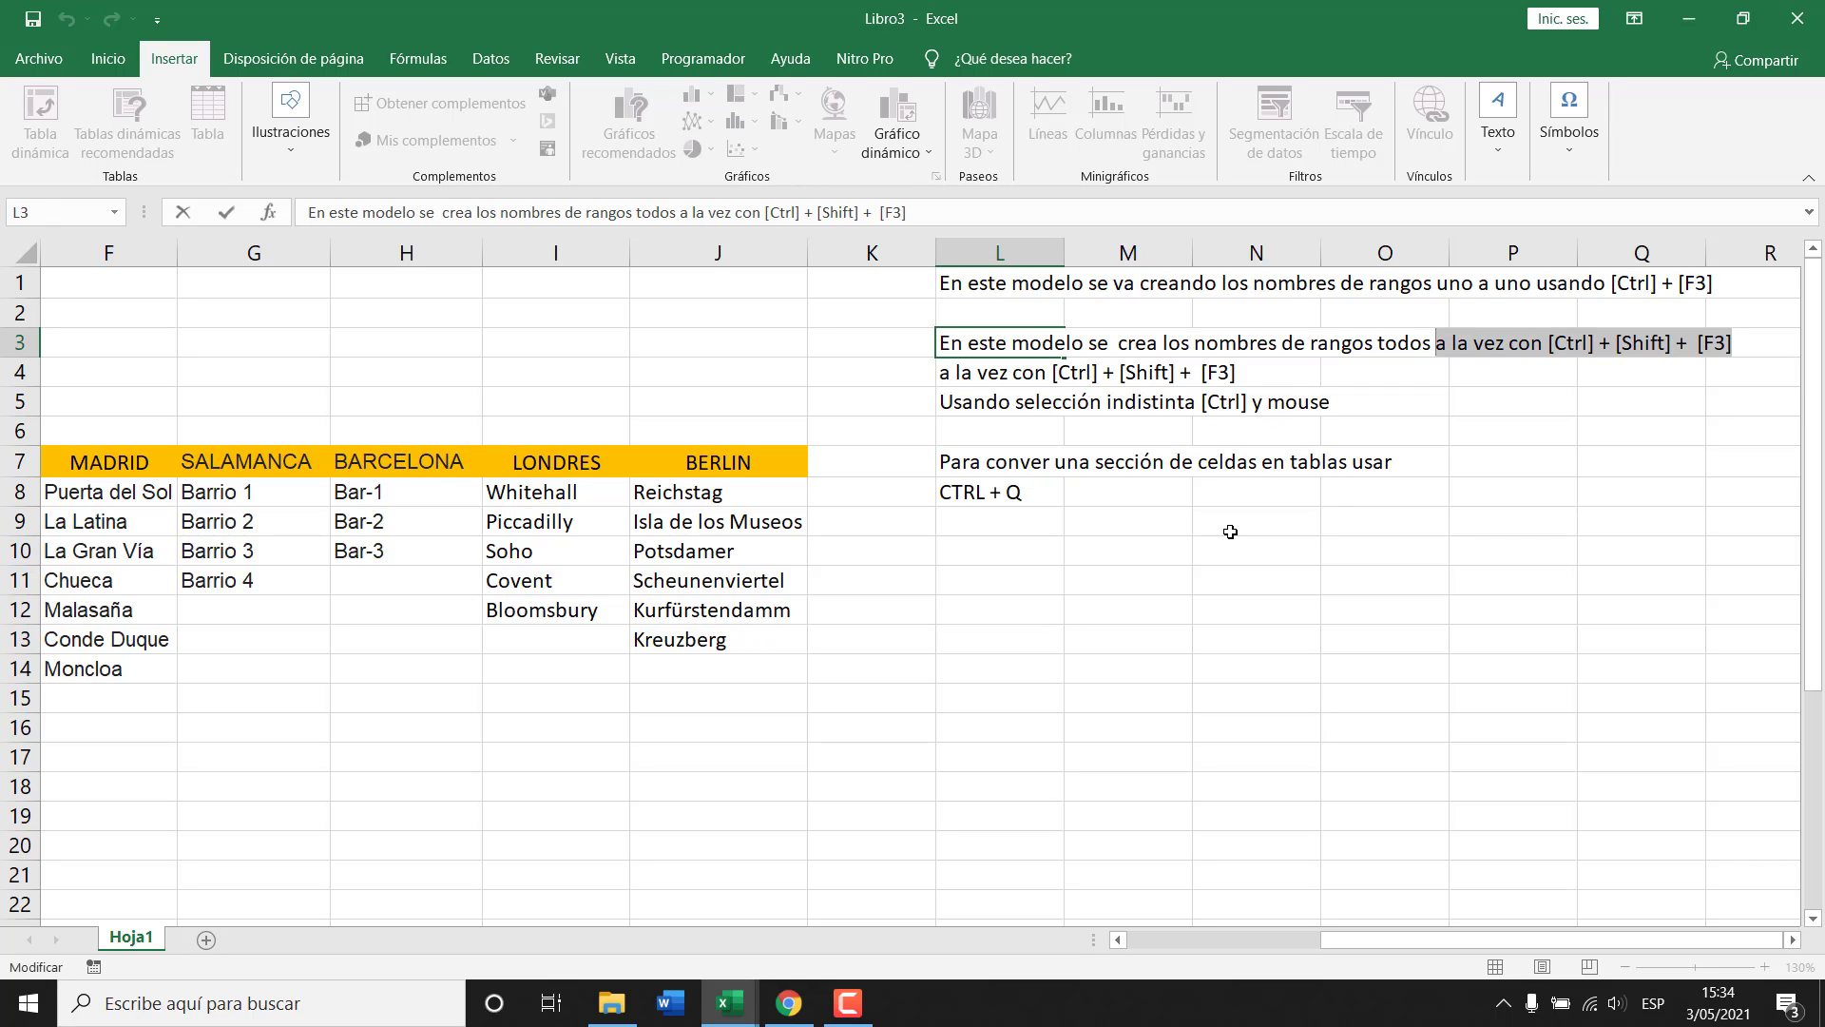
key("Return")
key("Up")
key("F2")
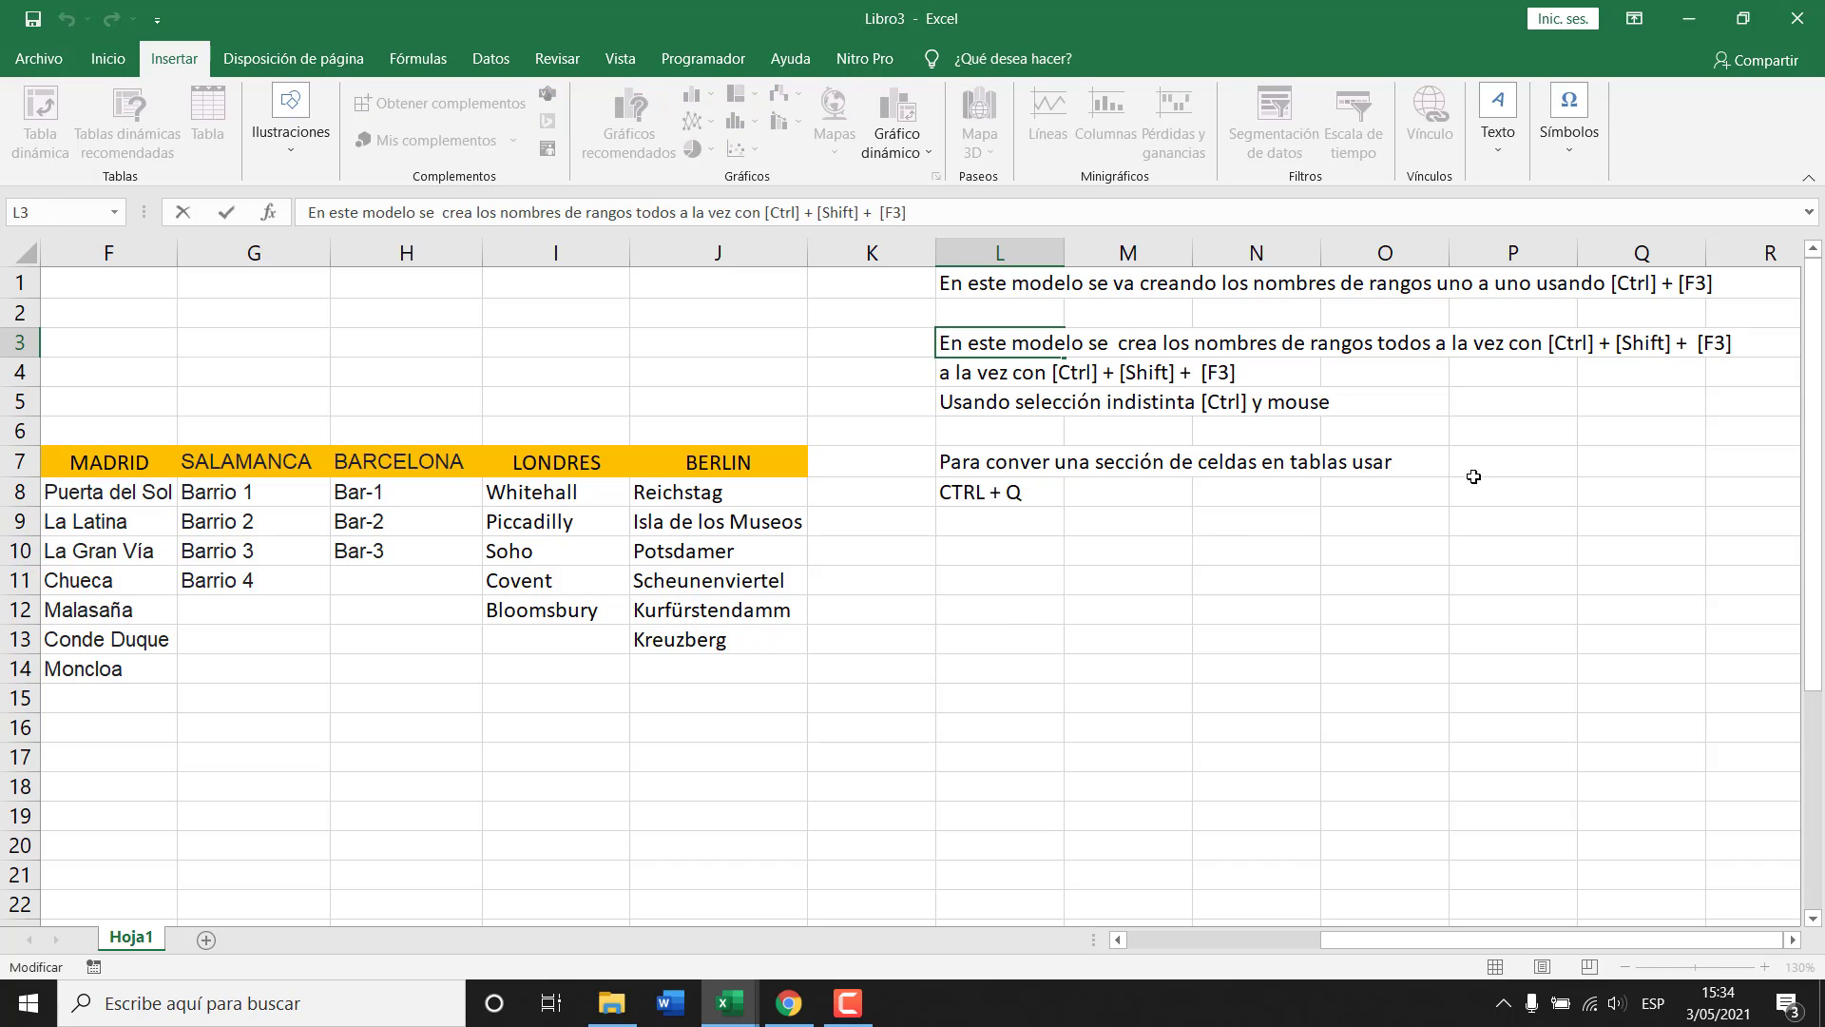
left_click_drag(1438, 343, 1477, 373)
key("Delete")
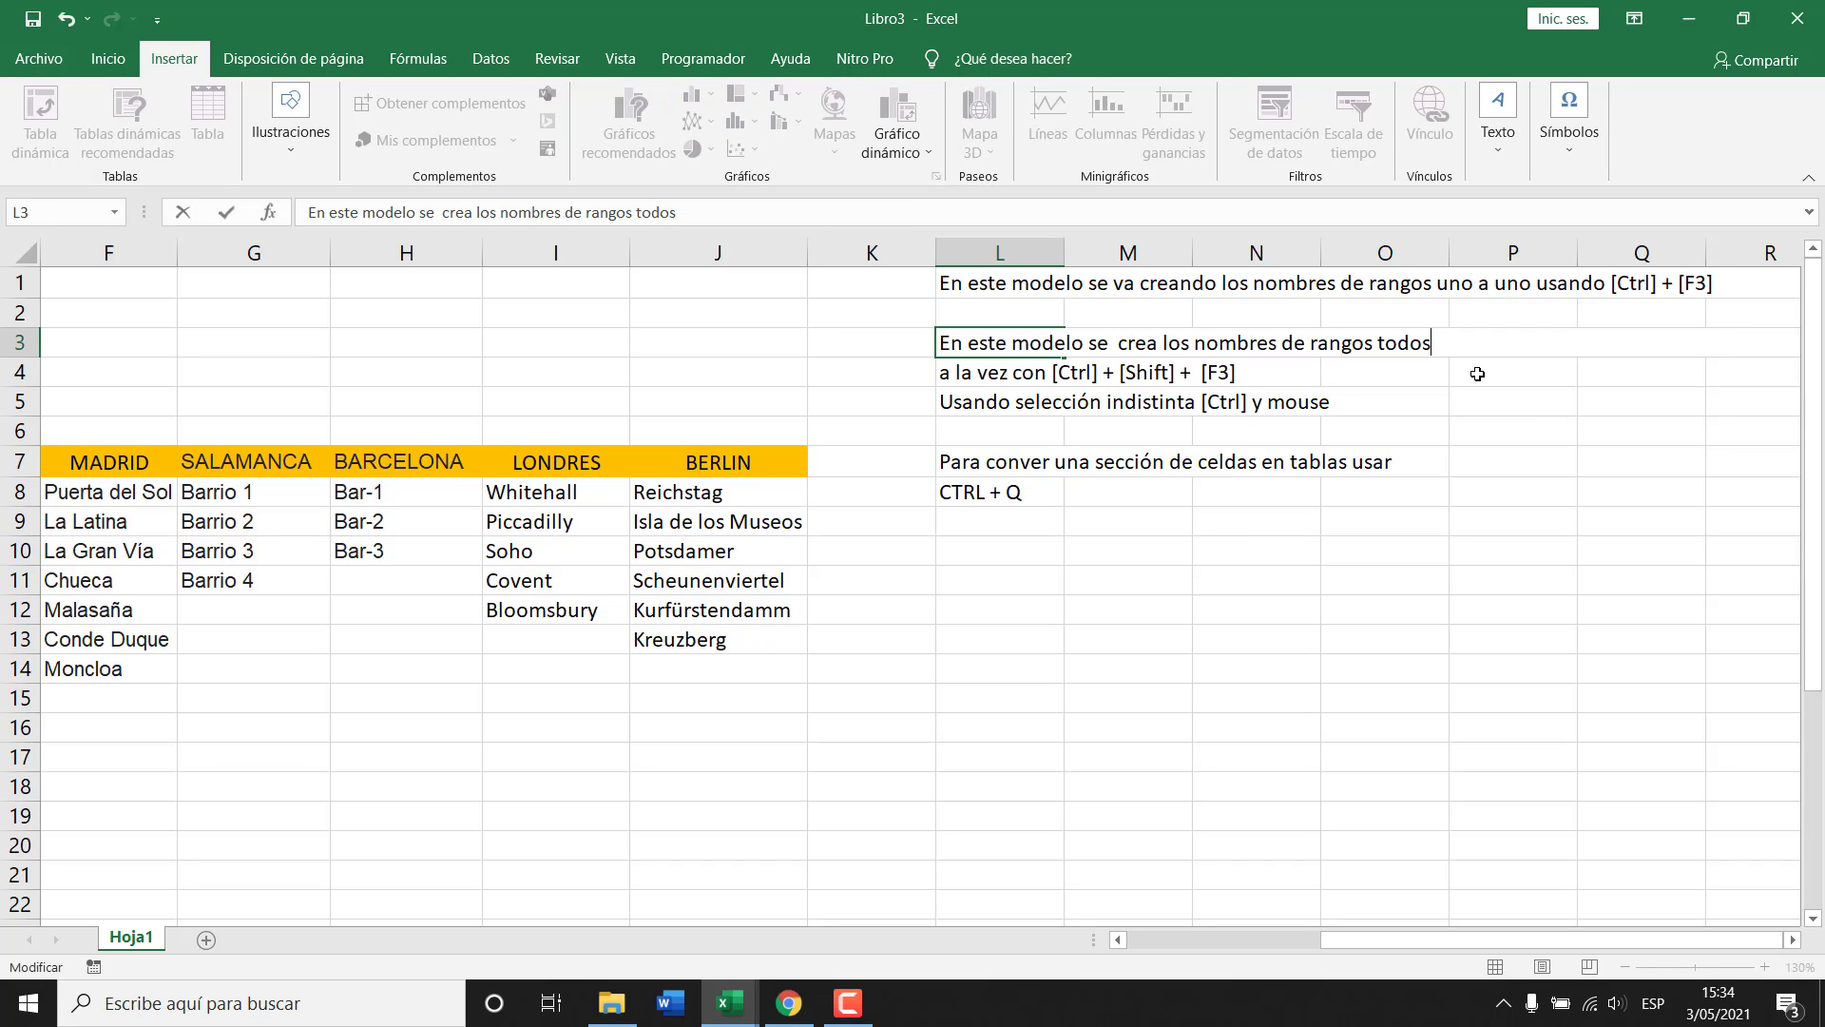
key("Return")
Move L1's trailing words 'uno a uno usando…' into L2 and insert a blank cell at L3.
left_click(979, 286)
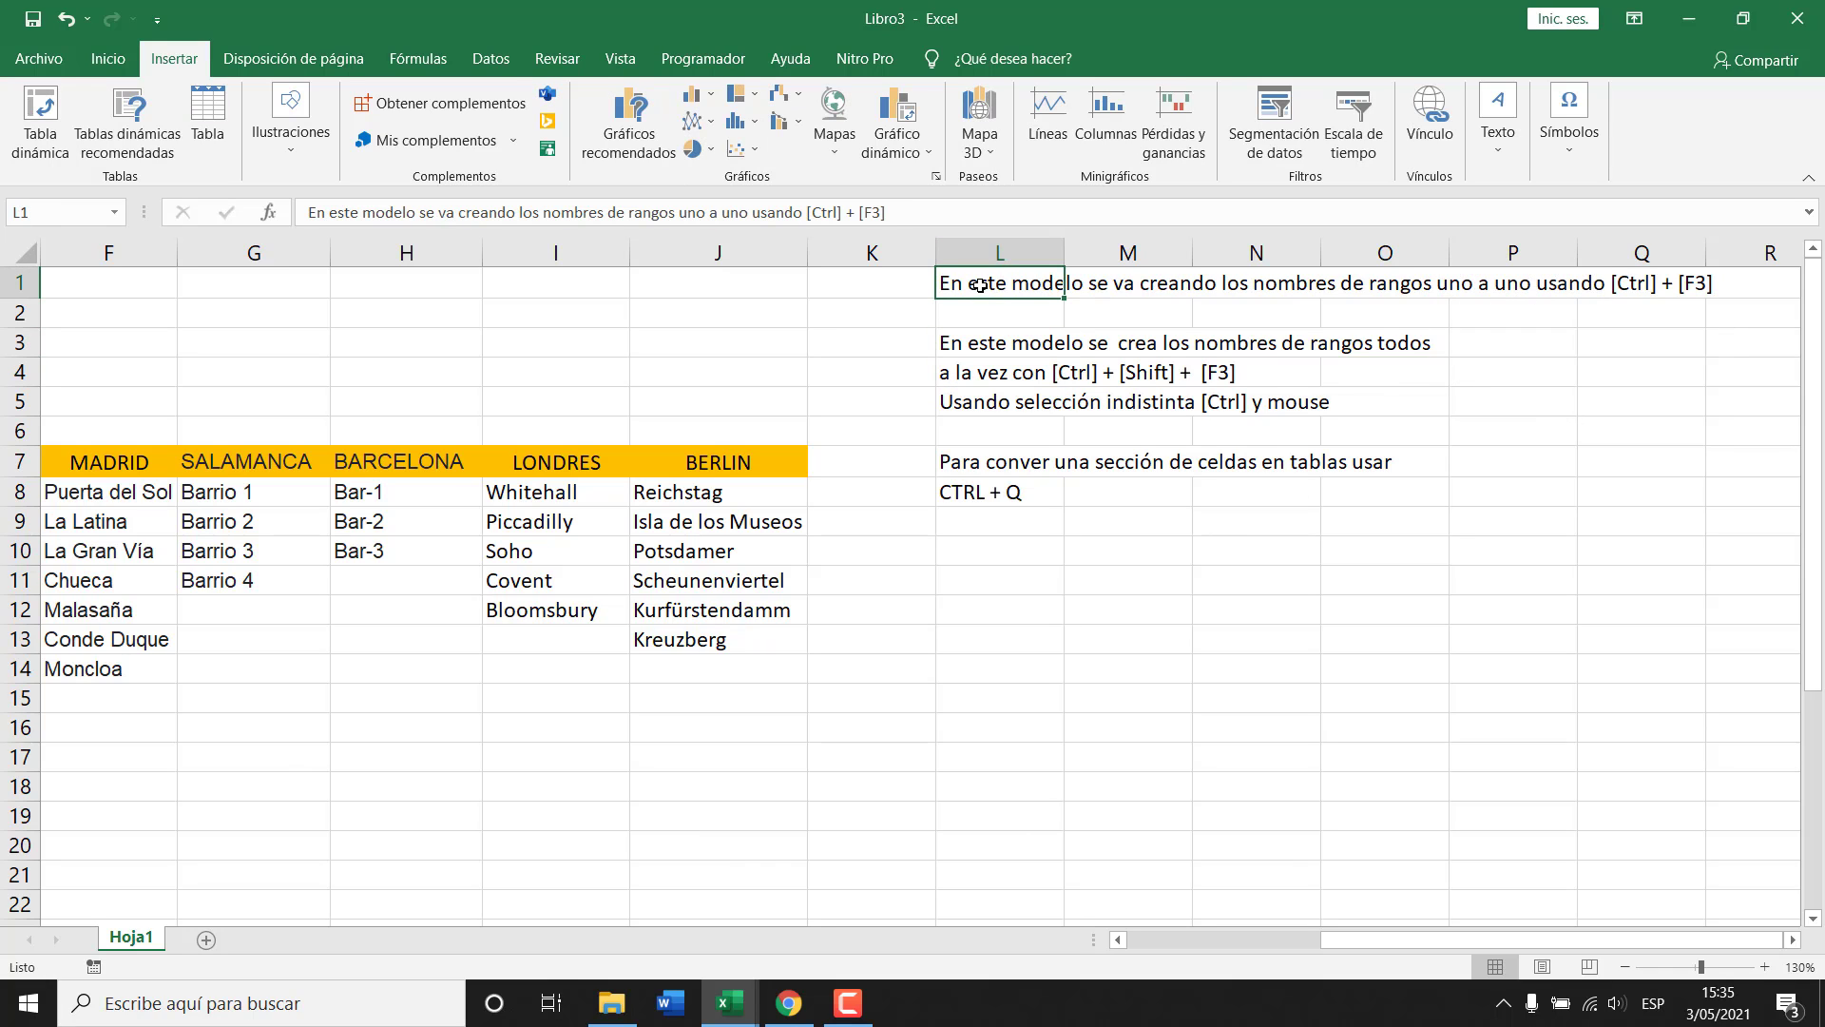
key("F2")
key("ctrl+shift+Left")
key("ctrl+shift+Left")
key("ctrl+shift+Left")
key("ctrl+shift+Left")
key("ctrl+shift+Left")
key("ctrl+shift+Left")
key("ctrl+shift+Left")
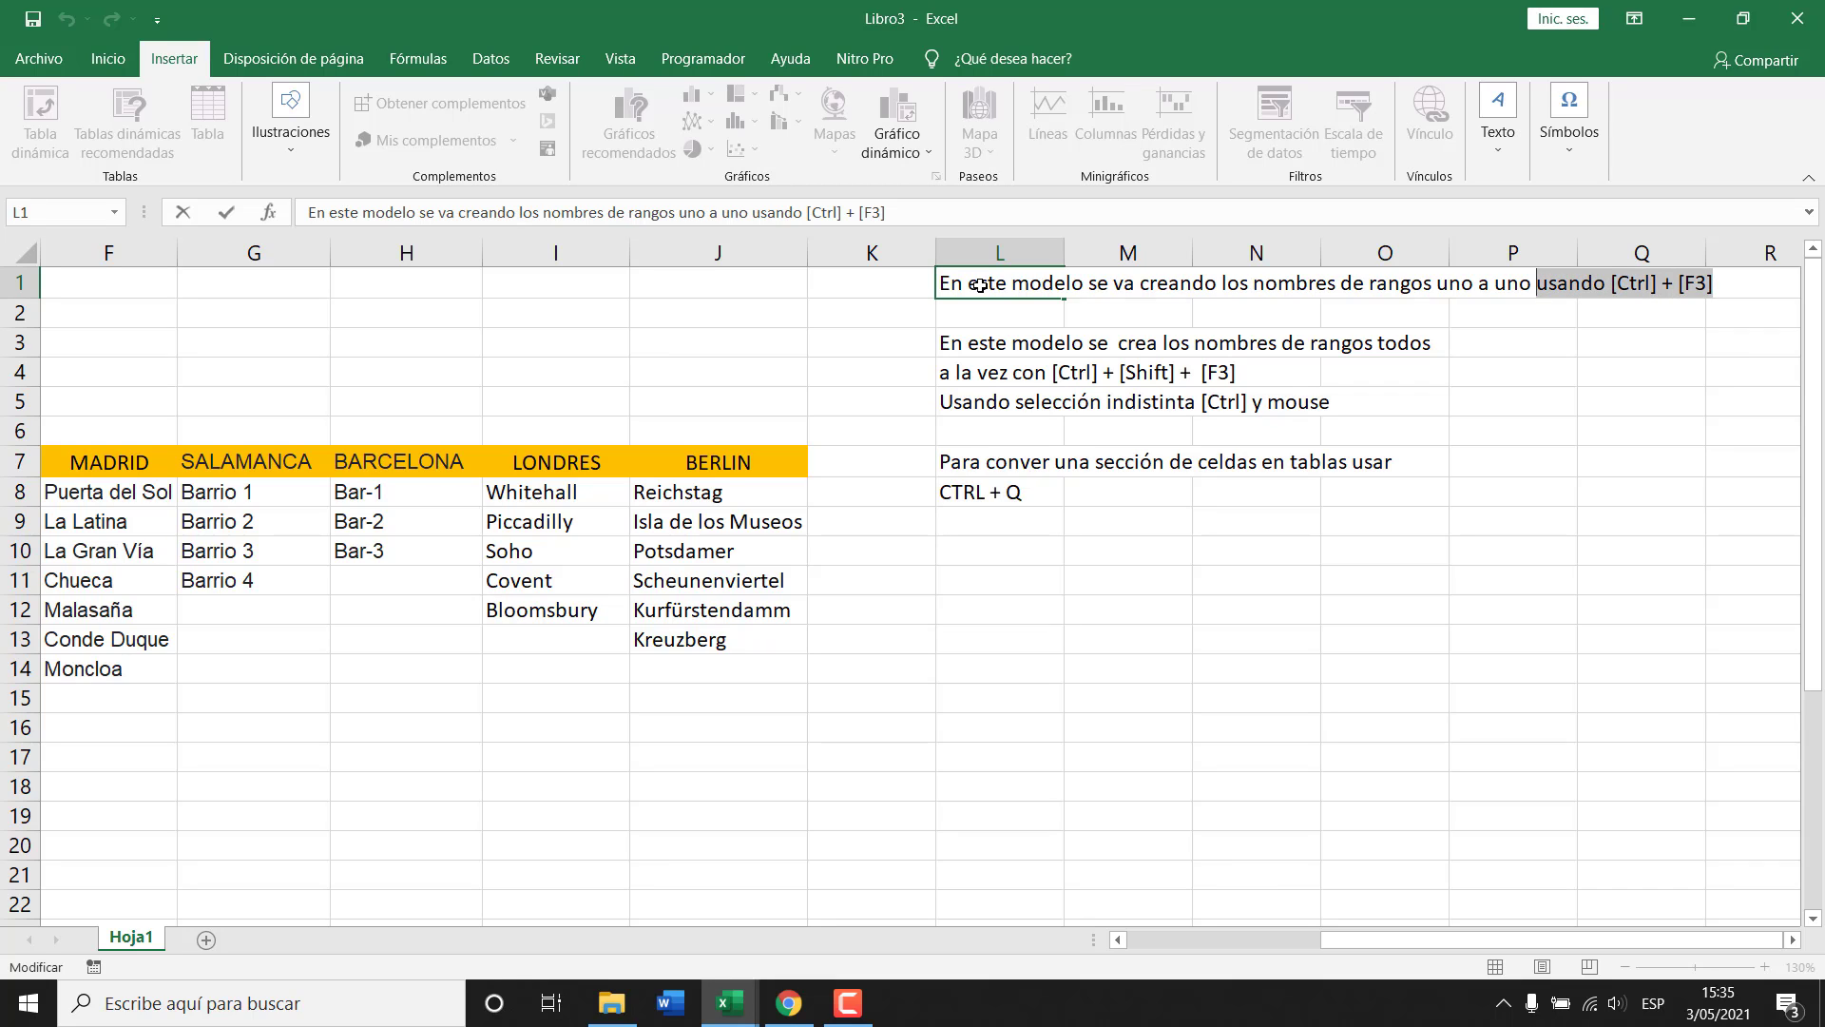
key("Delete")
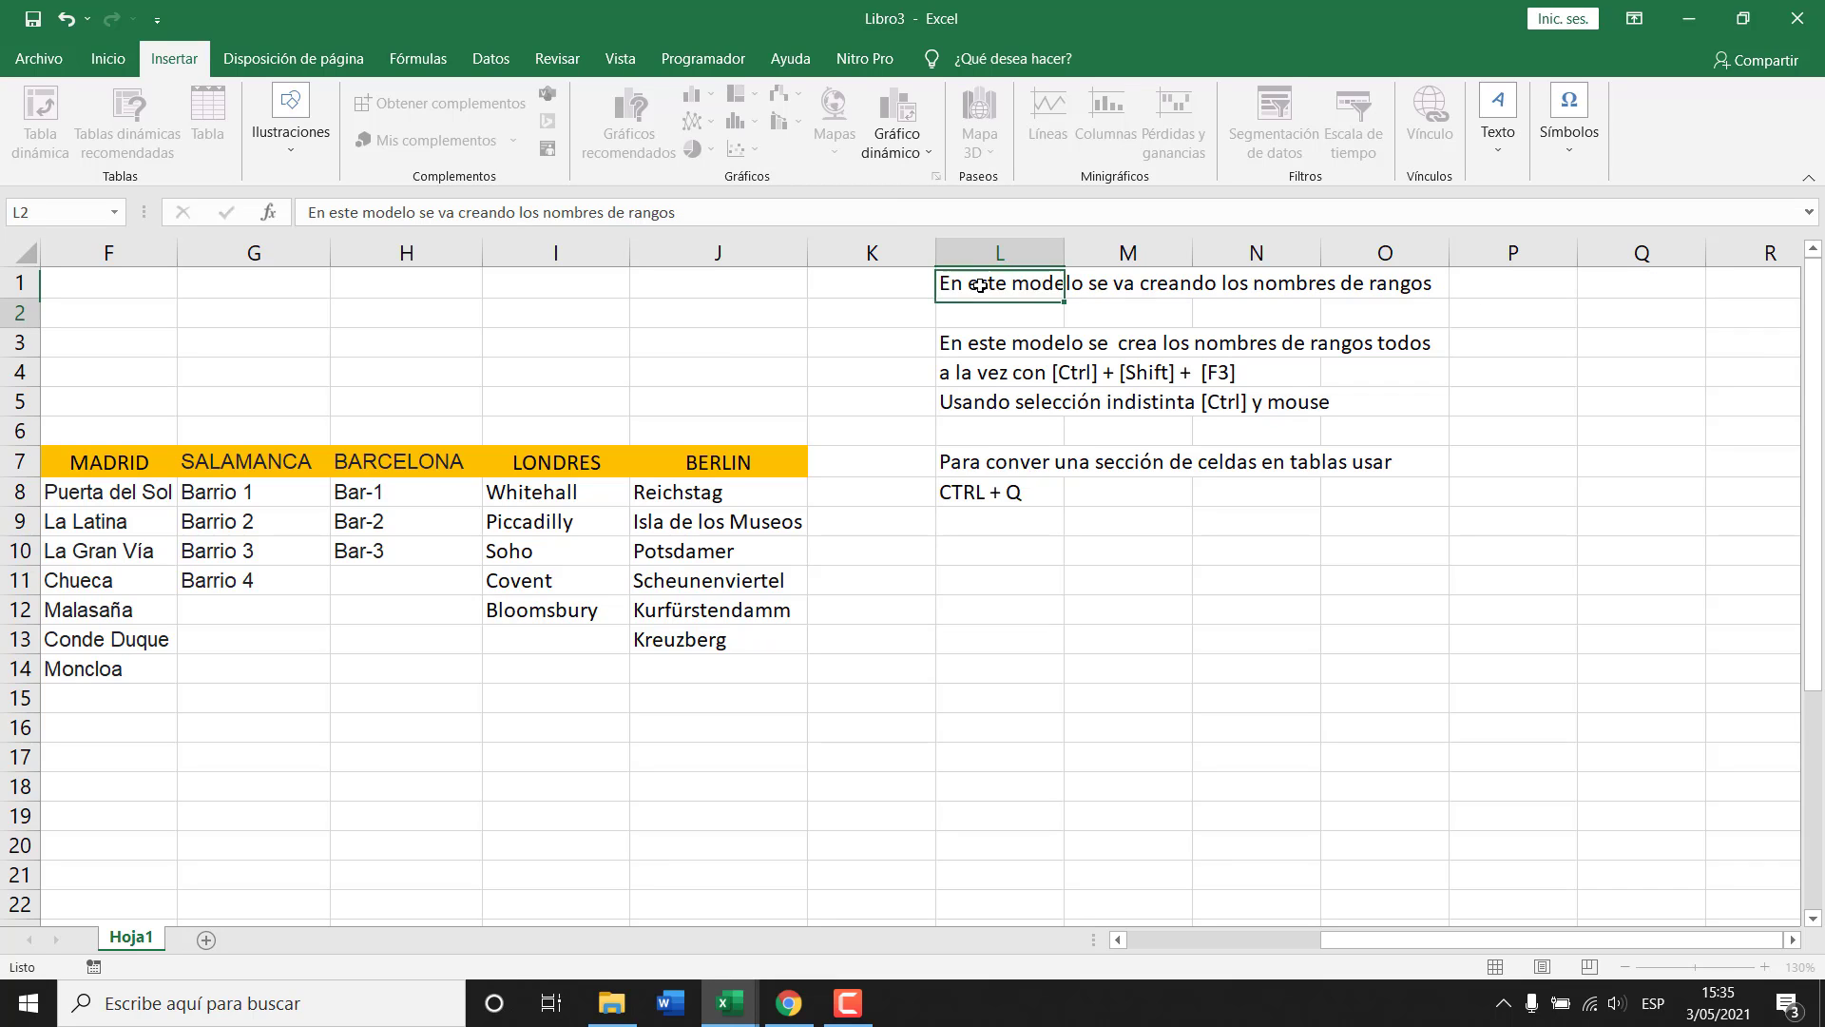
key("Return")
key("ctrl+v")
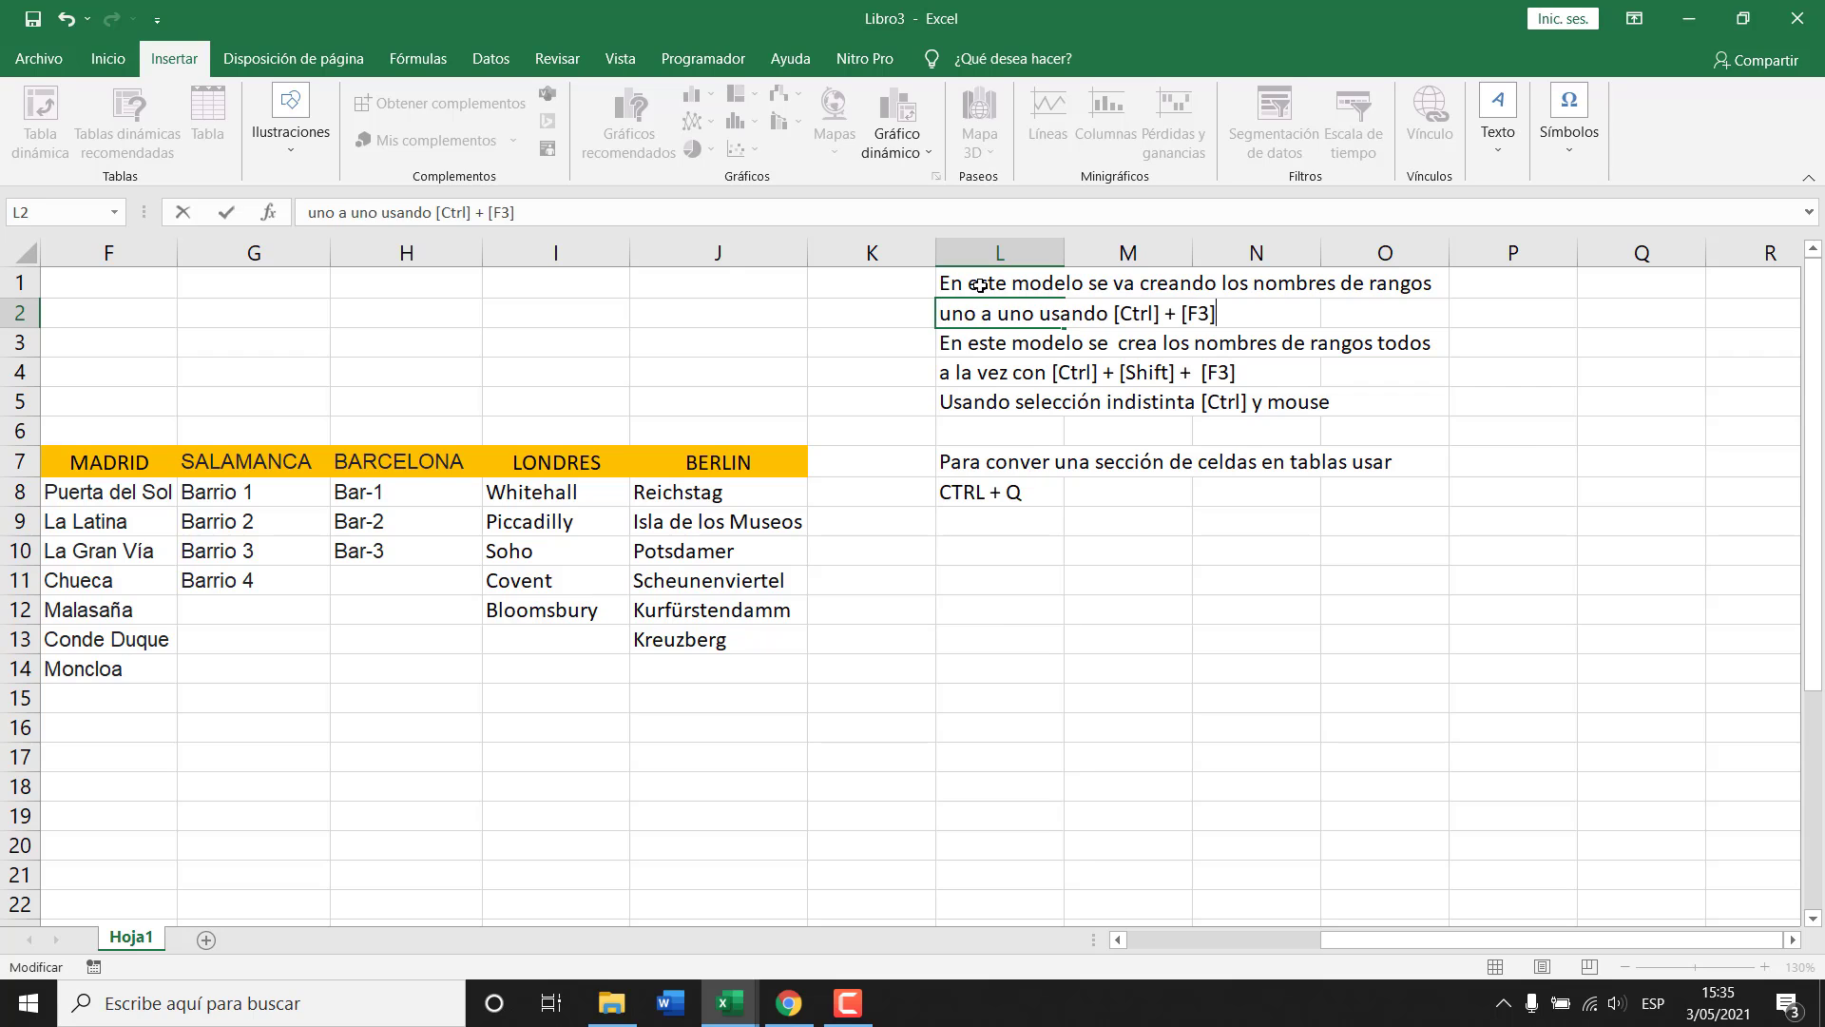
key("Return")
key("ctrl+plus")
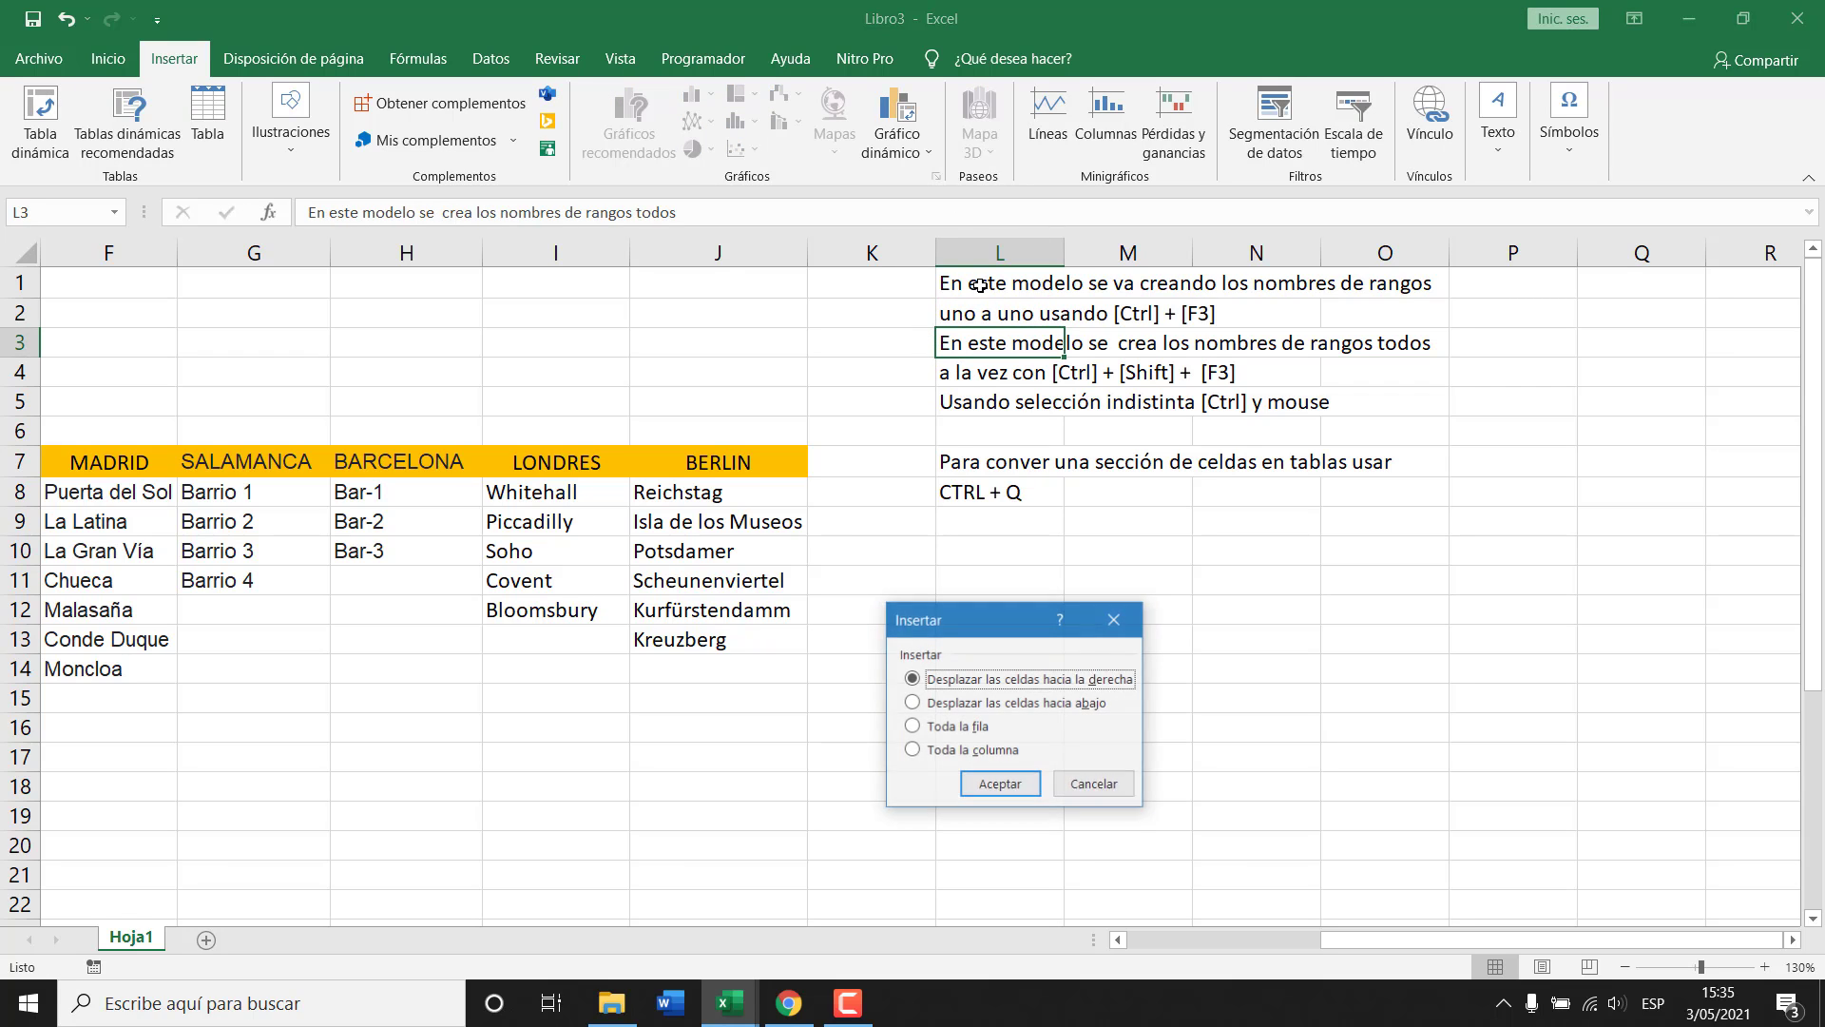
key("Down")
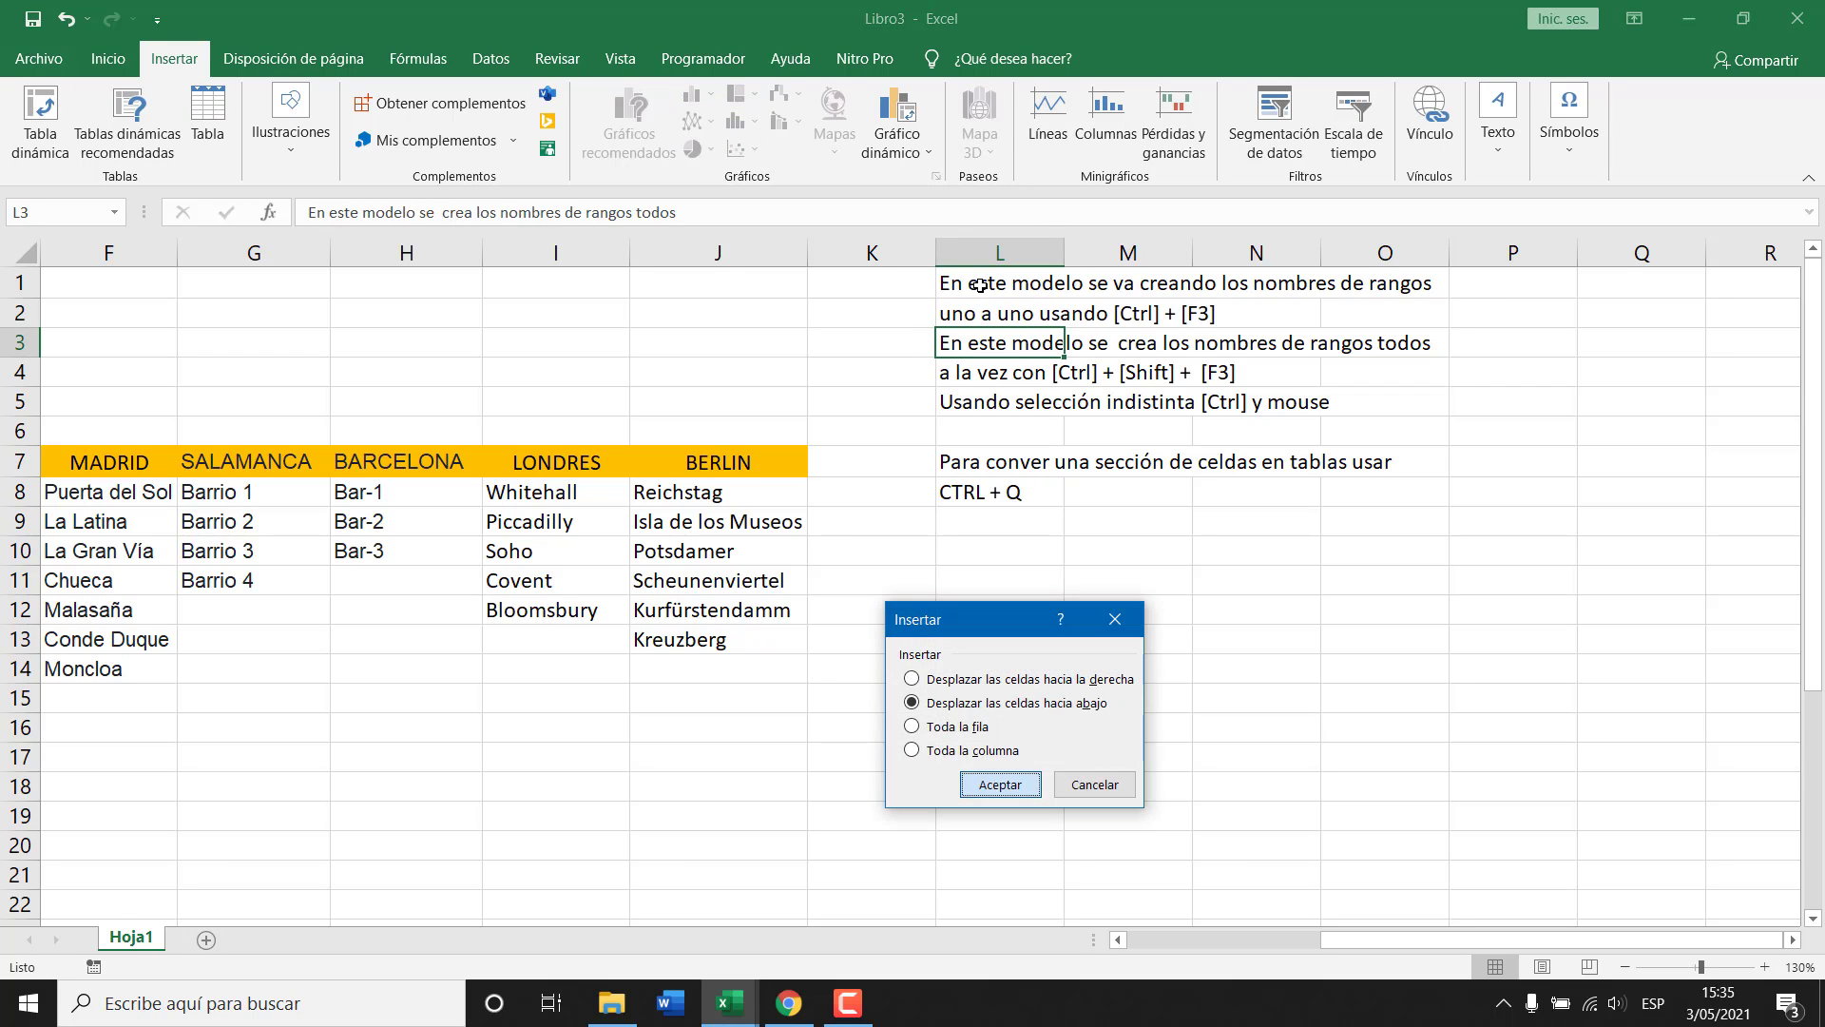
key("Return")
key("Down")
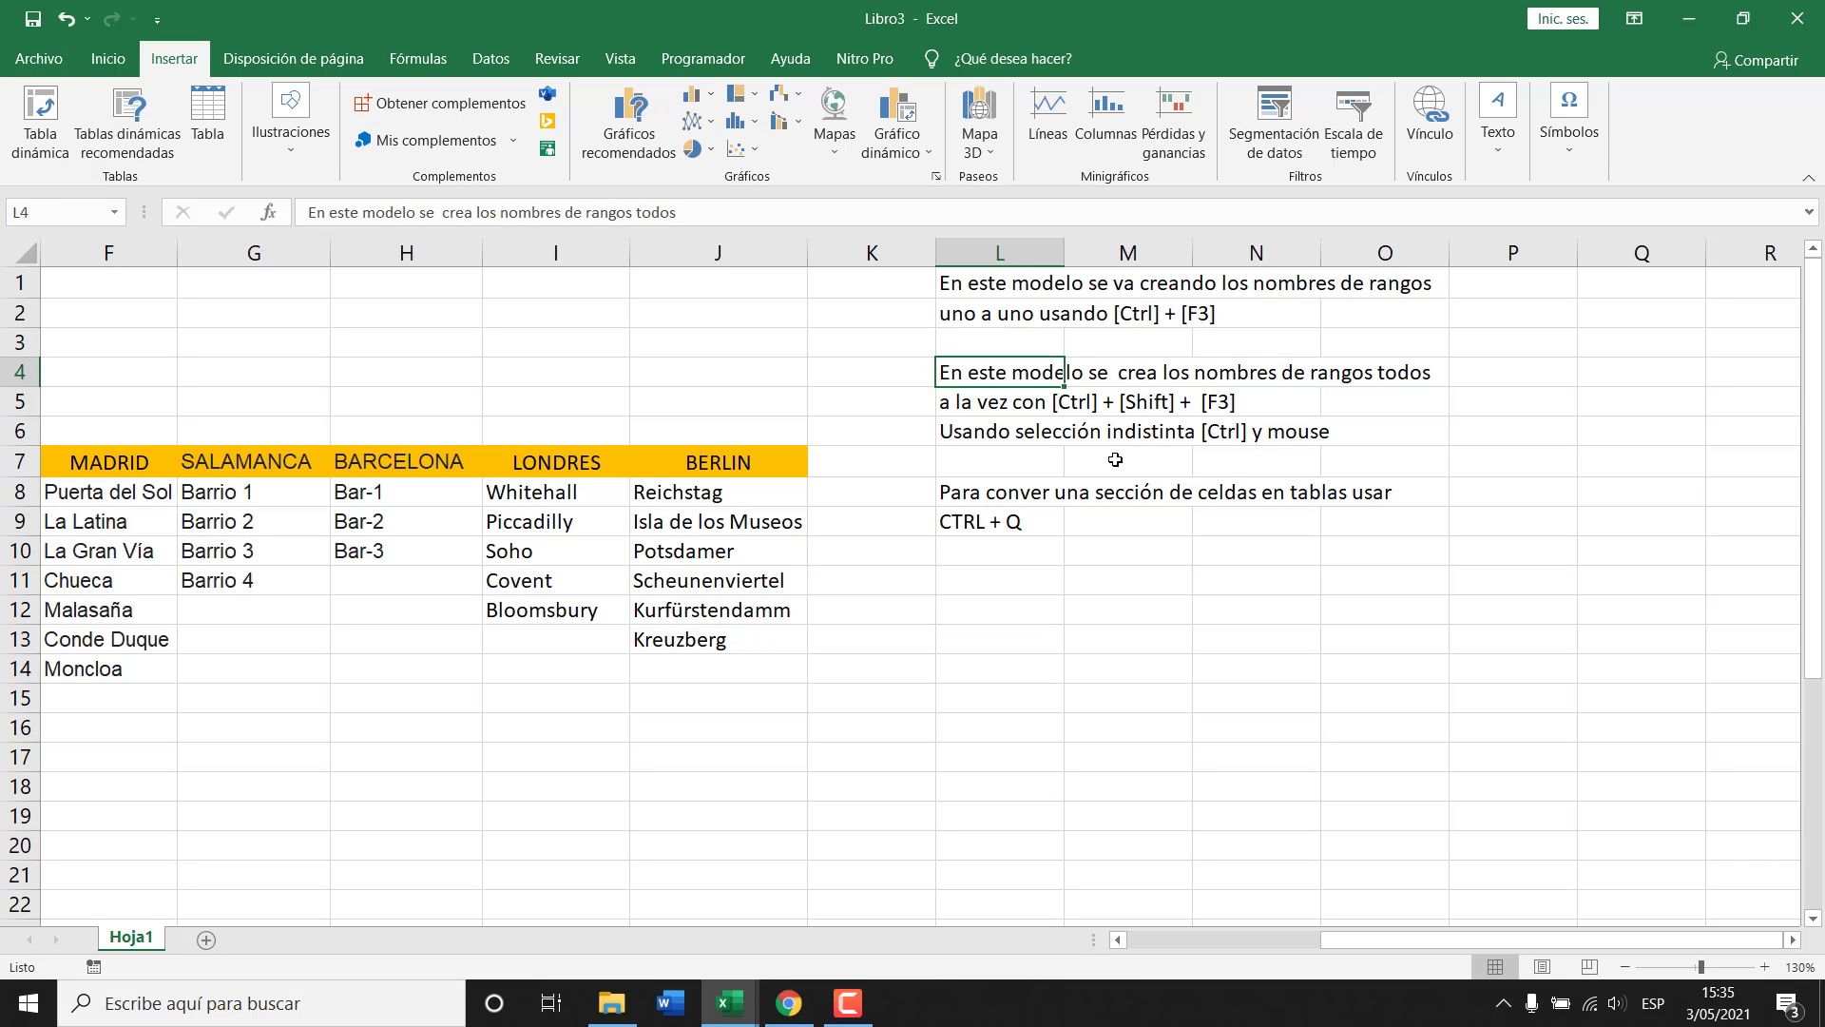
Remove the selección indistinta note and shift the cells below up.
left_click(1016, 432)
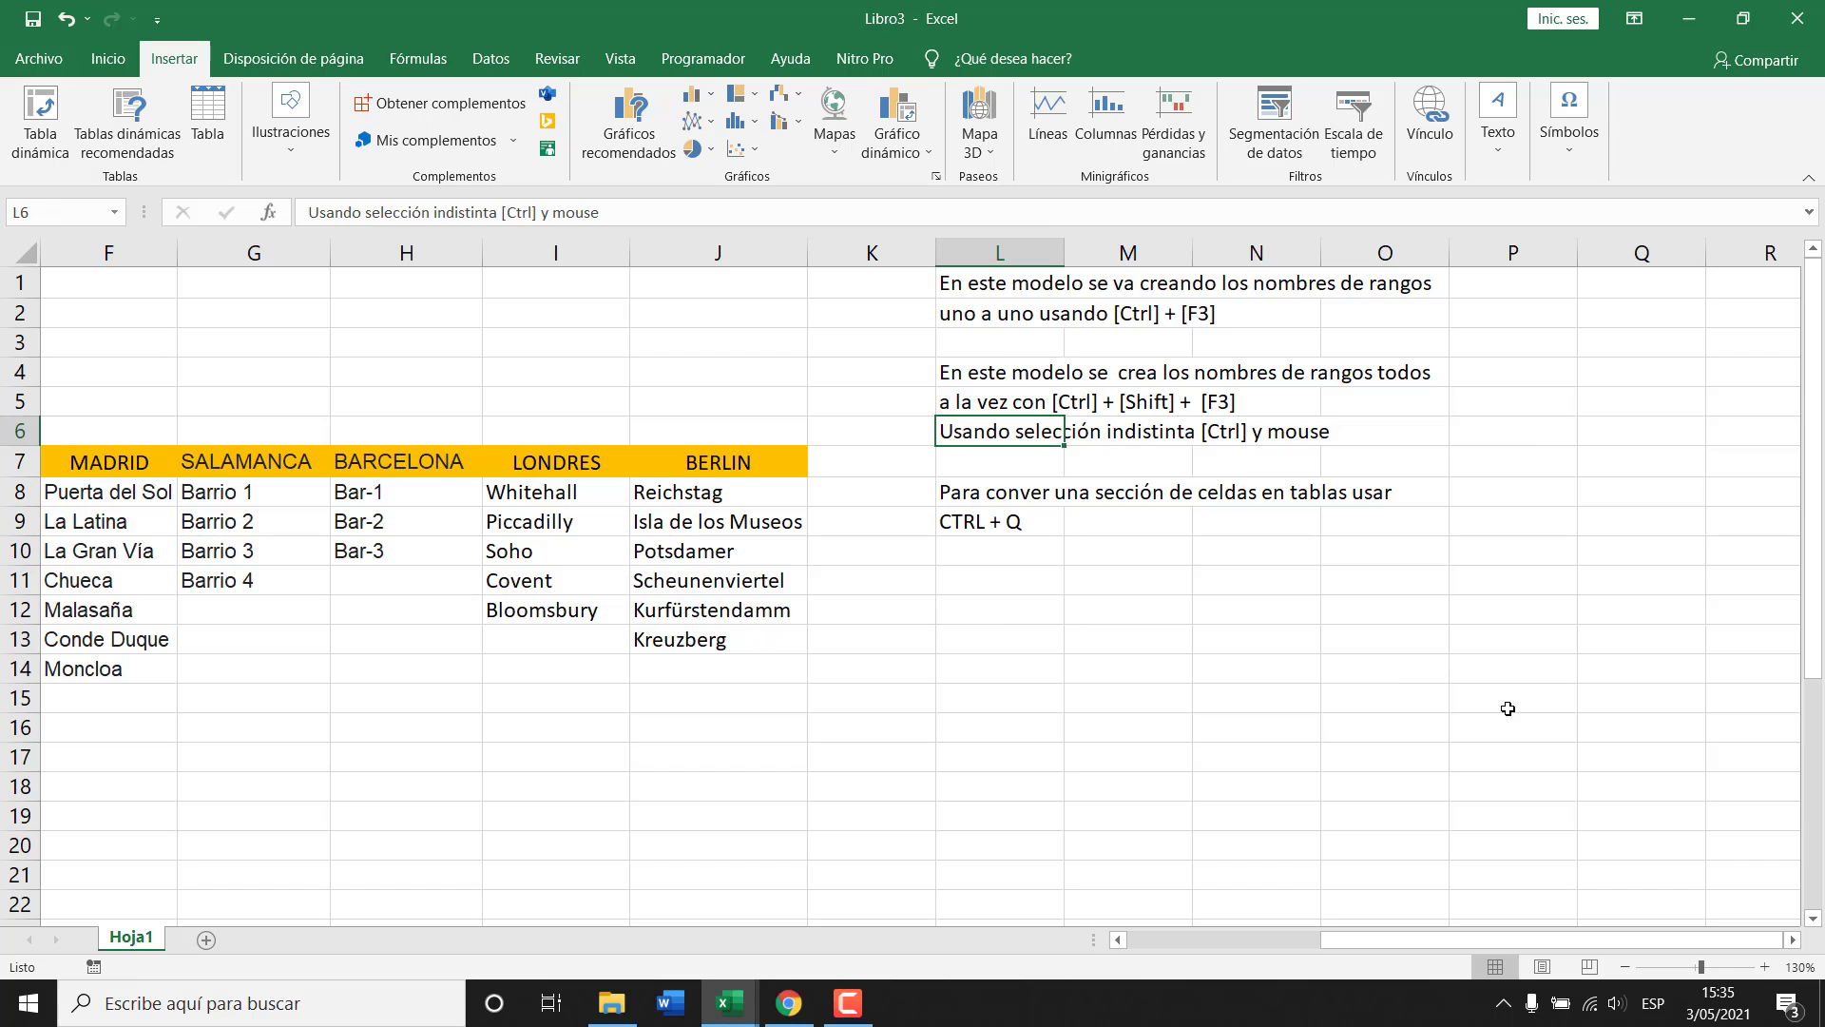
key("Delete")
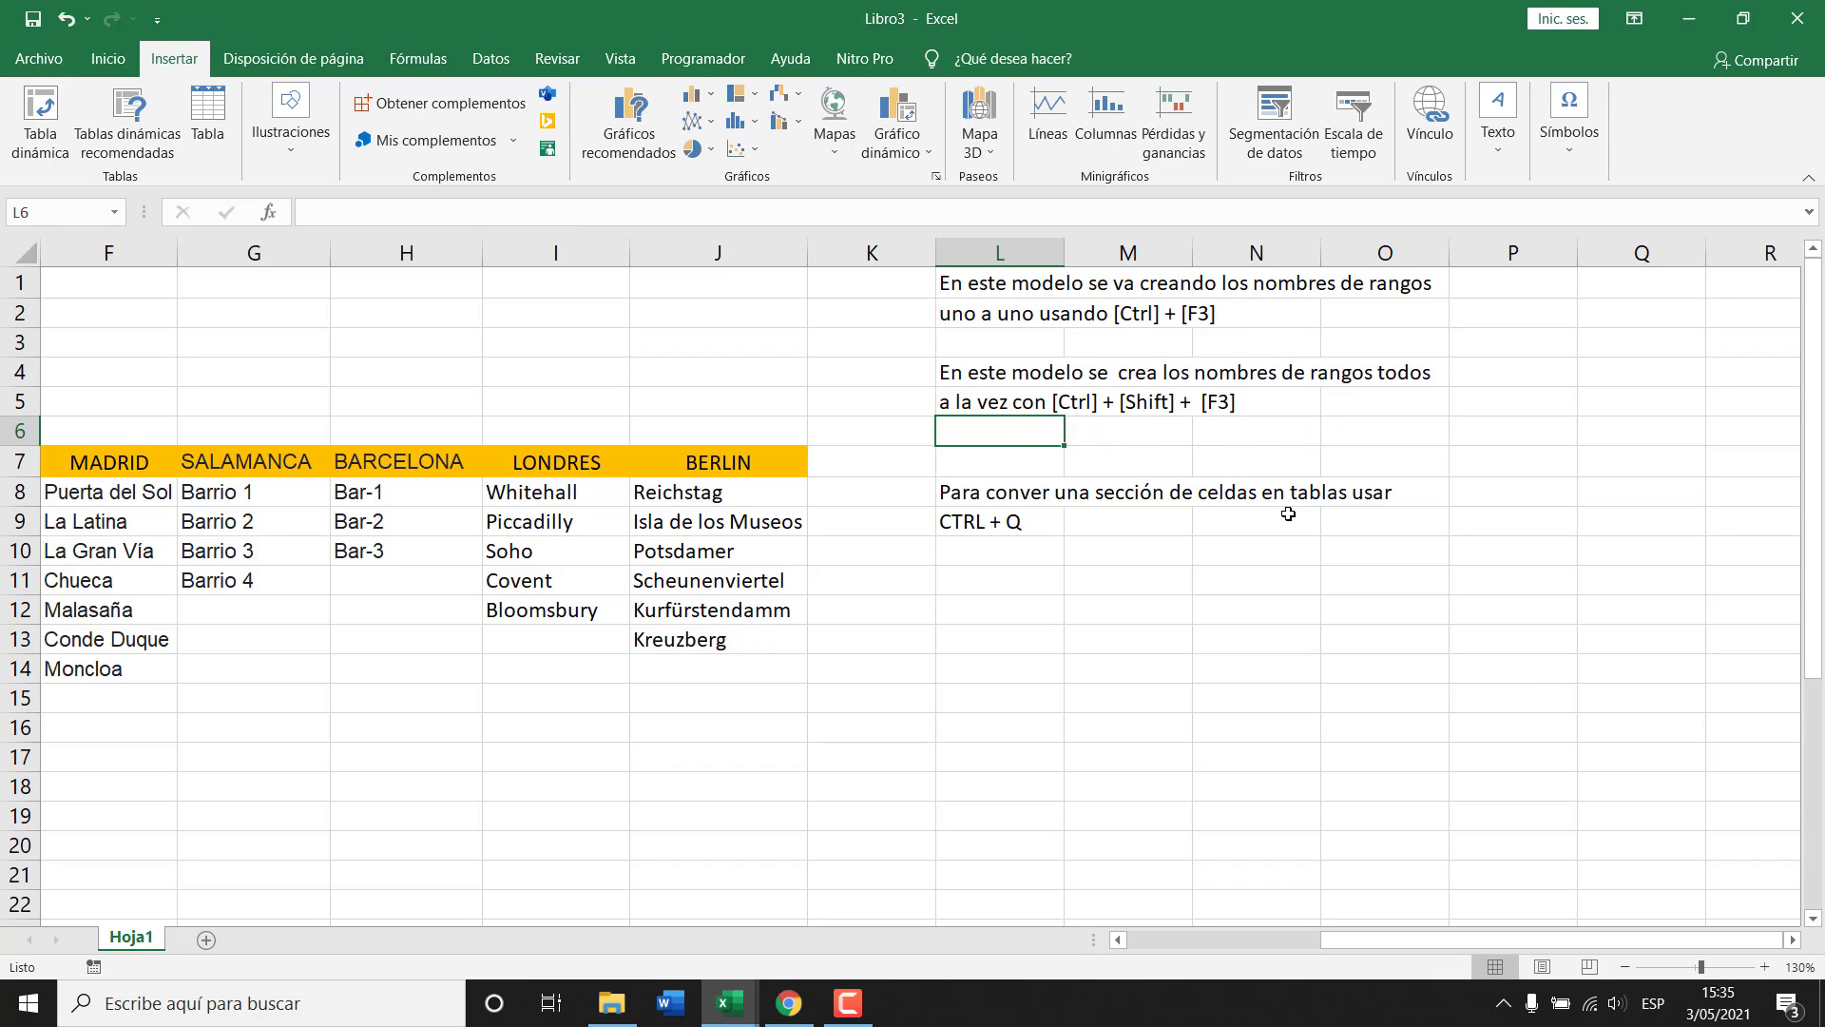
key("ctrl+minus")
key("Down")
key("Return")
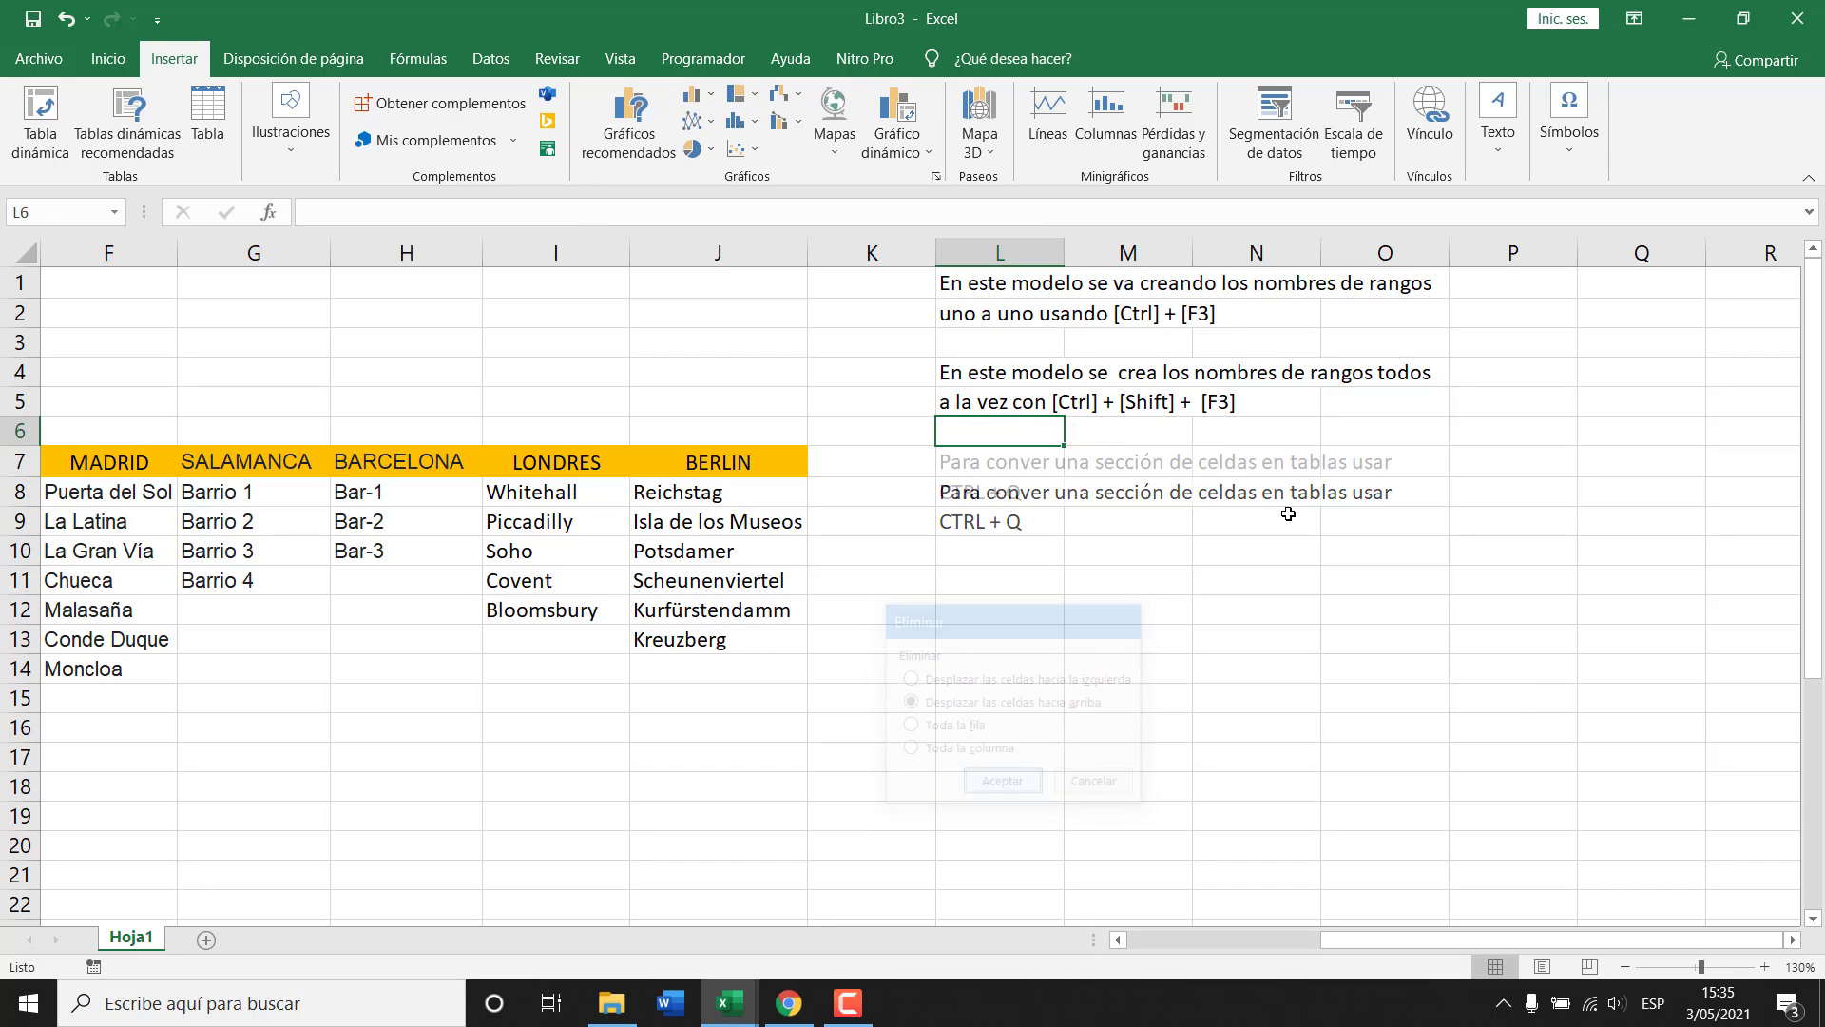
left_click(979, 310)
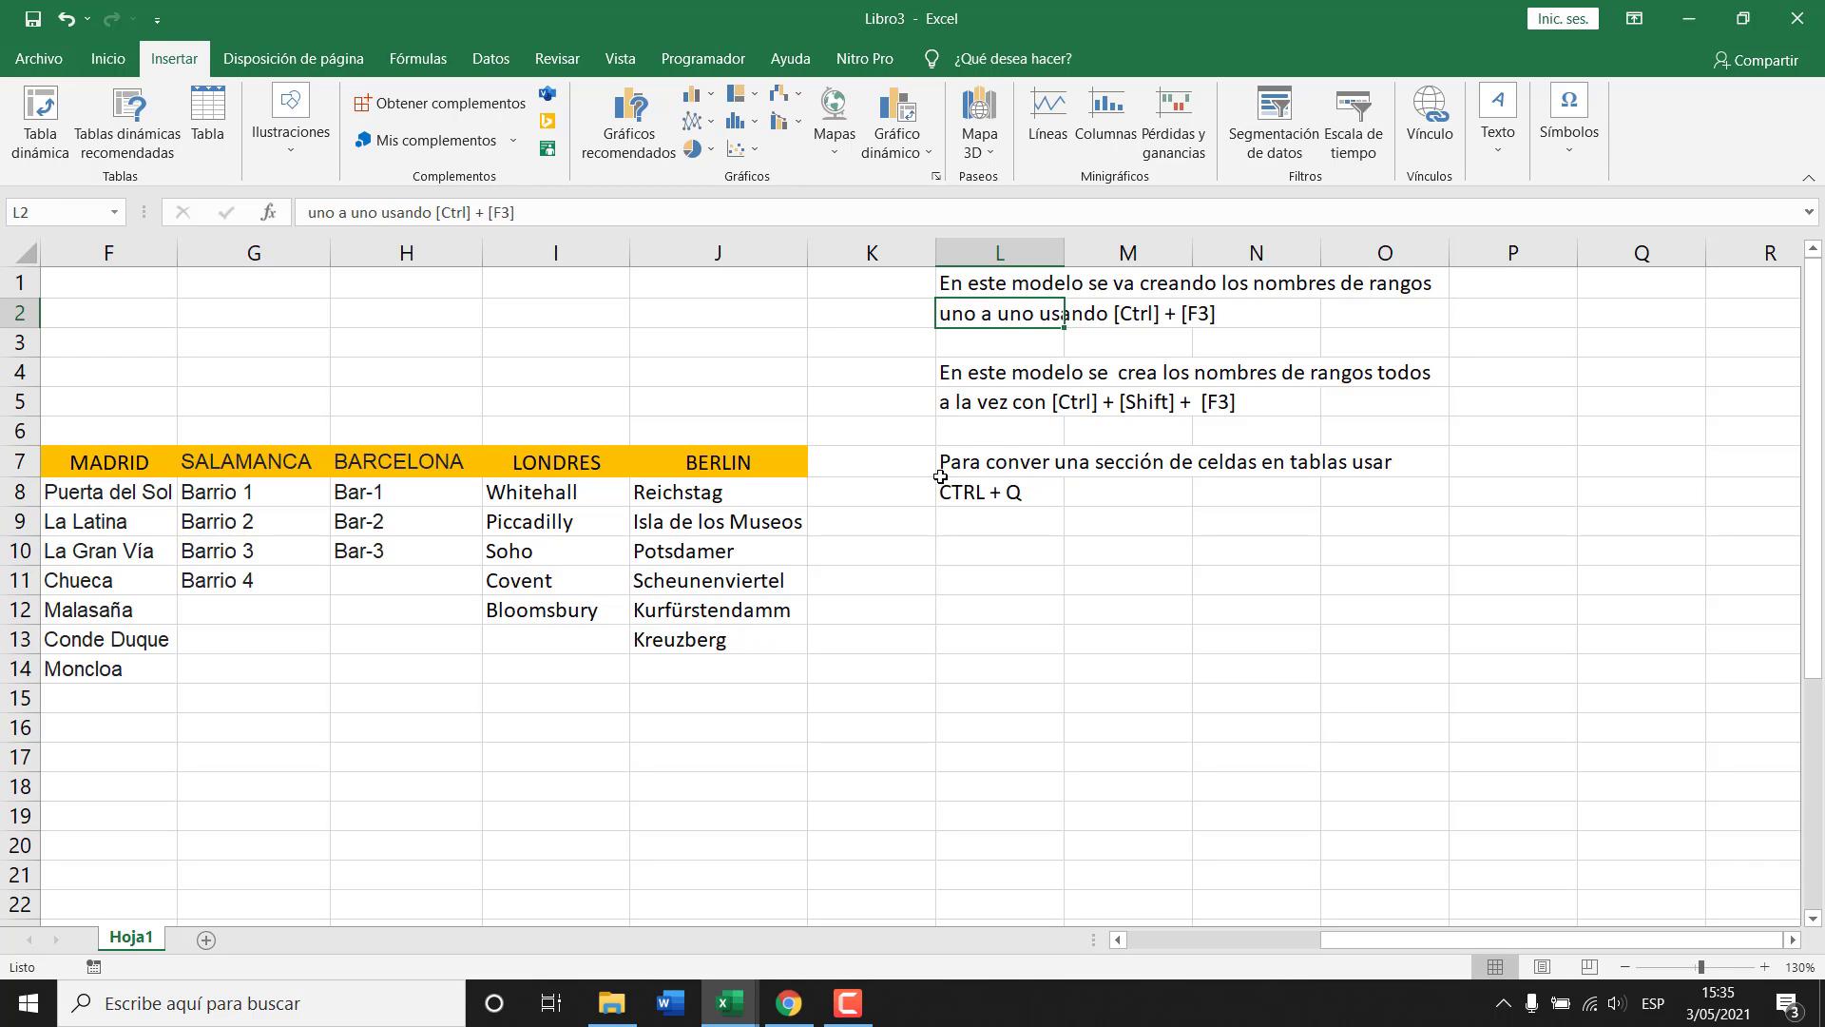
Correct 'conver' to 'convertir' in the table-conversion note in L7.
left_click(969, 466)
key("F2")
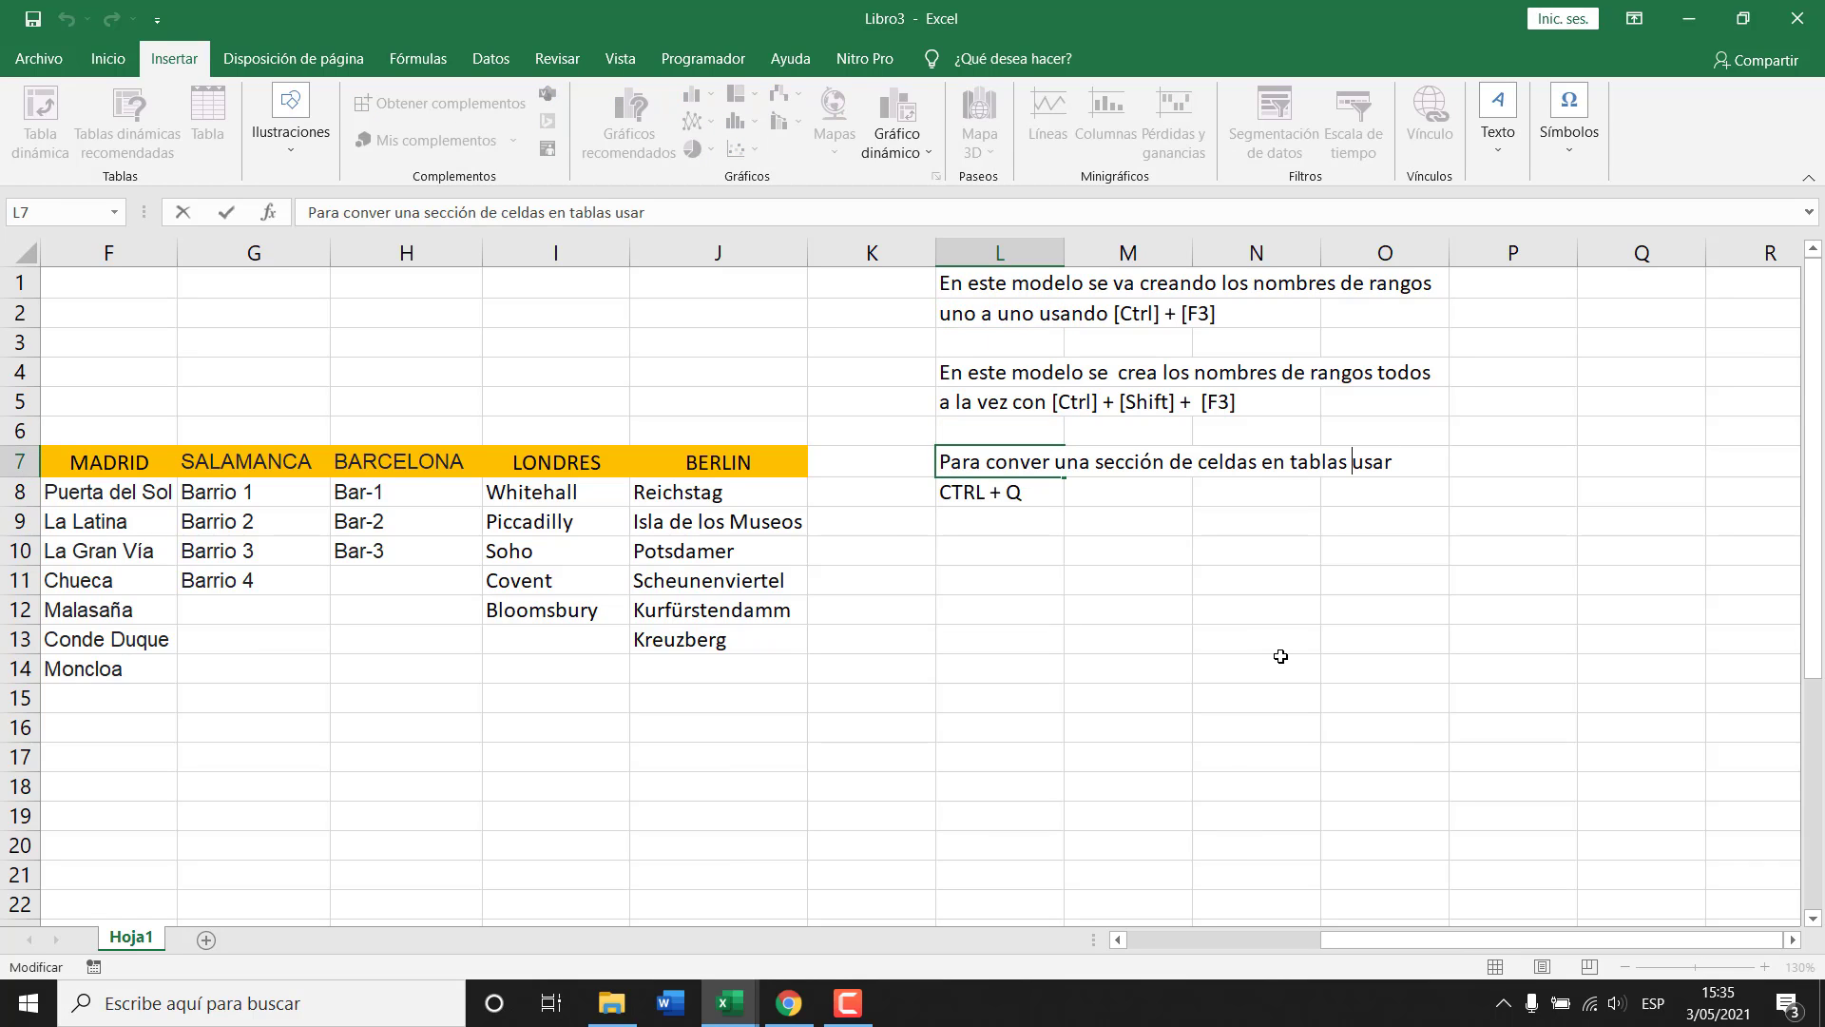
key("ctrl+Left")
type("tr")
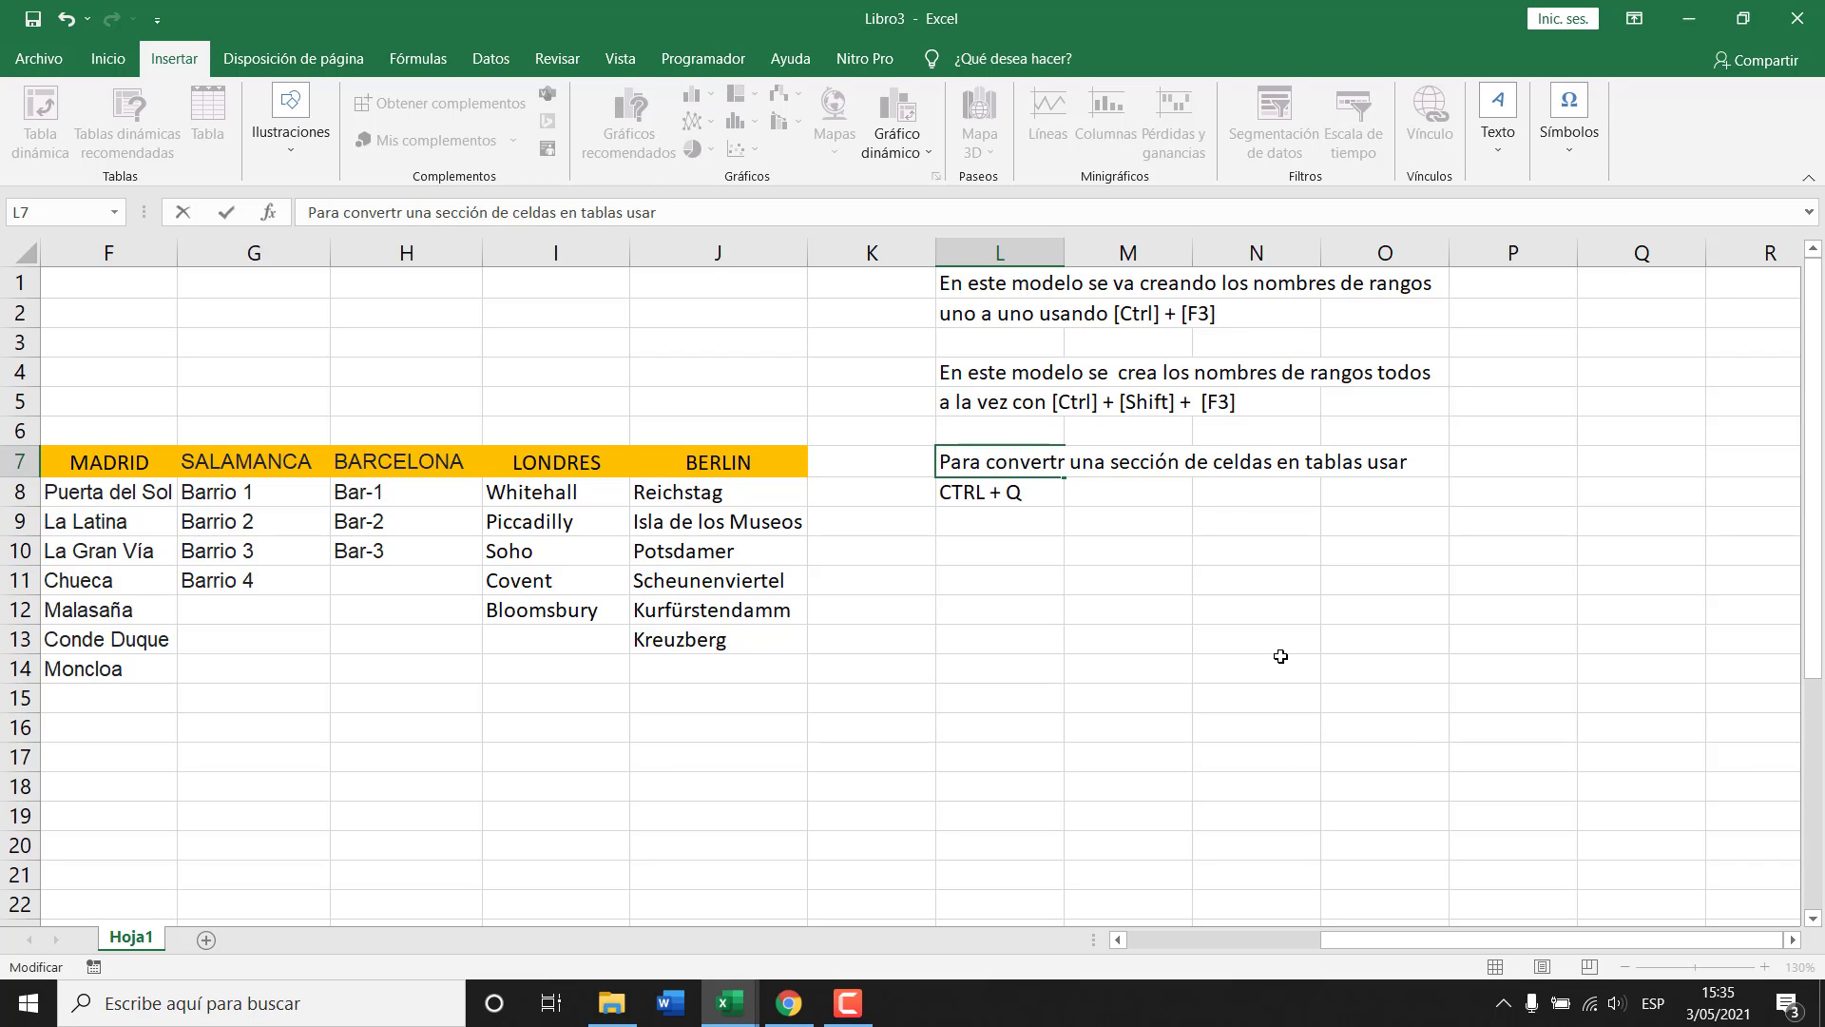
key("BackSpace")
type("ir")
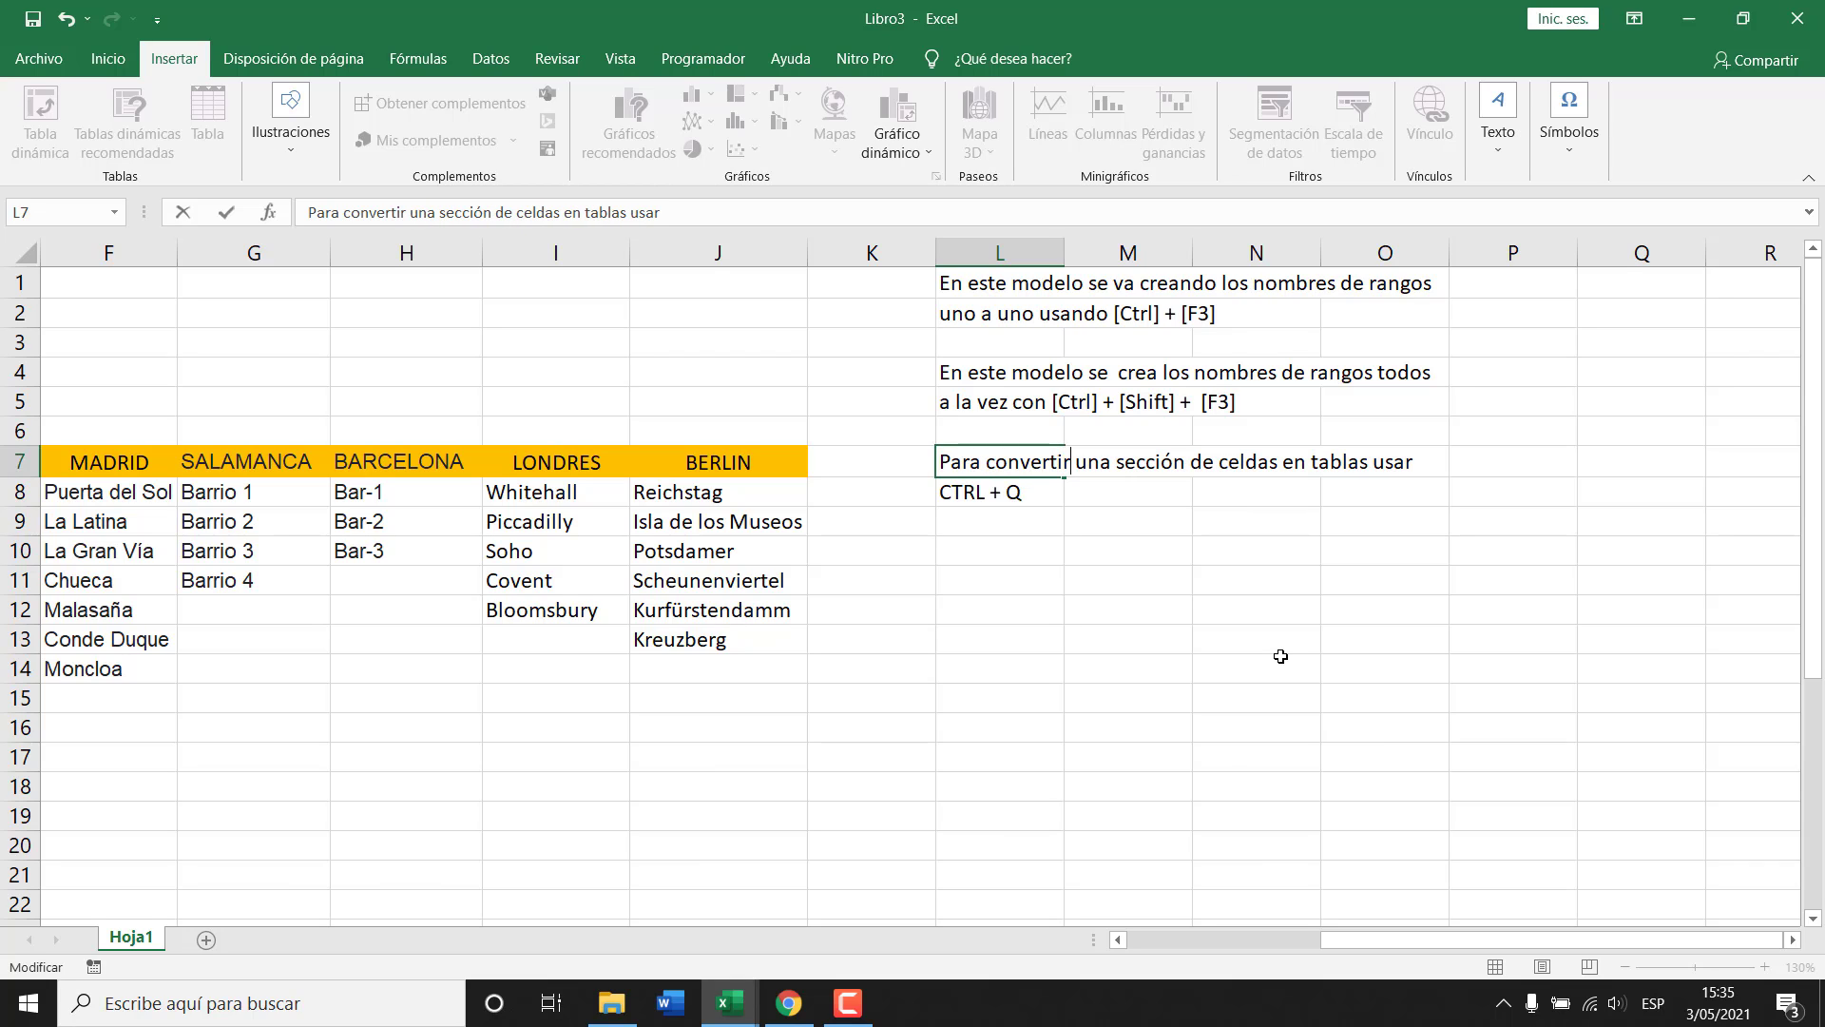
key("Return")
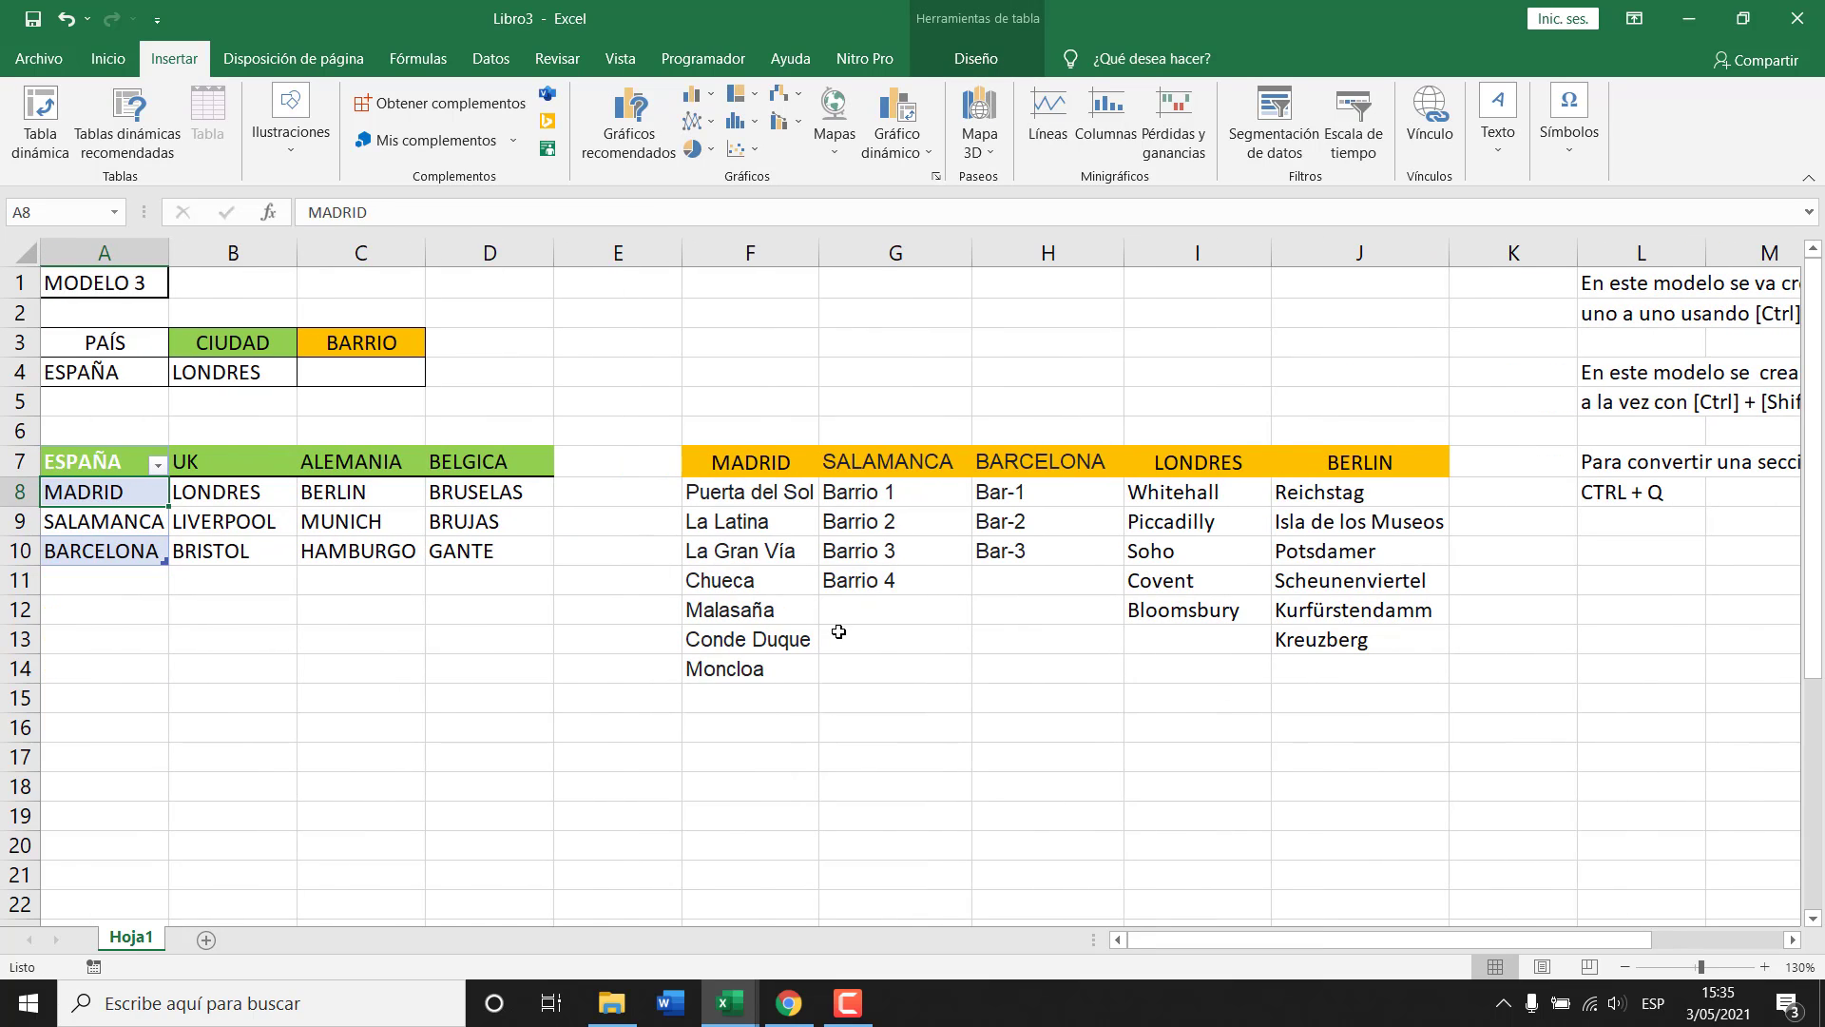
Convert the UK column B7:B10 into a table named UK.
left_click_drag(222, 465, 223, 549)
key("ctrl+q")
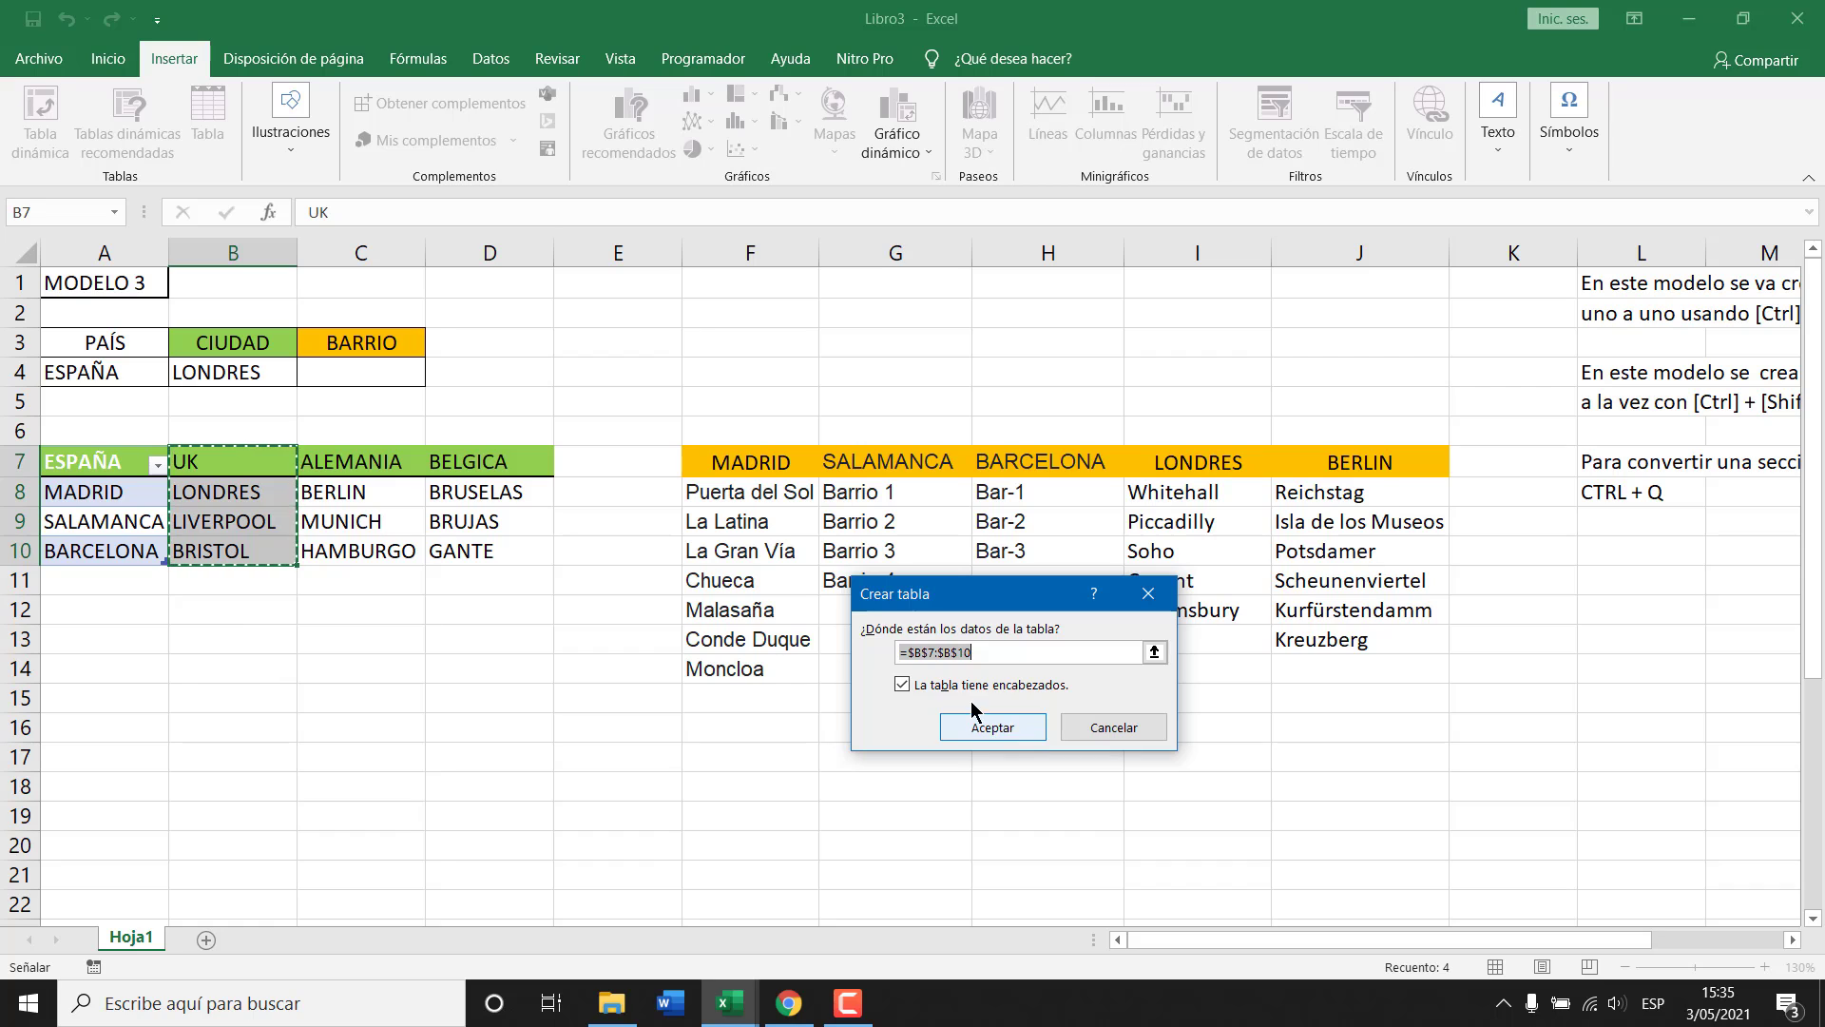
left_click(998, 725)
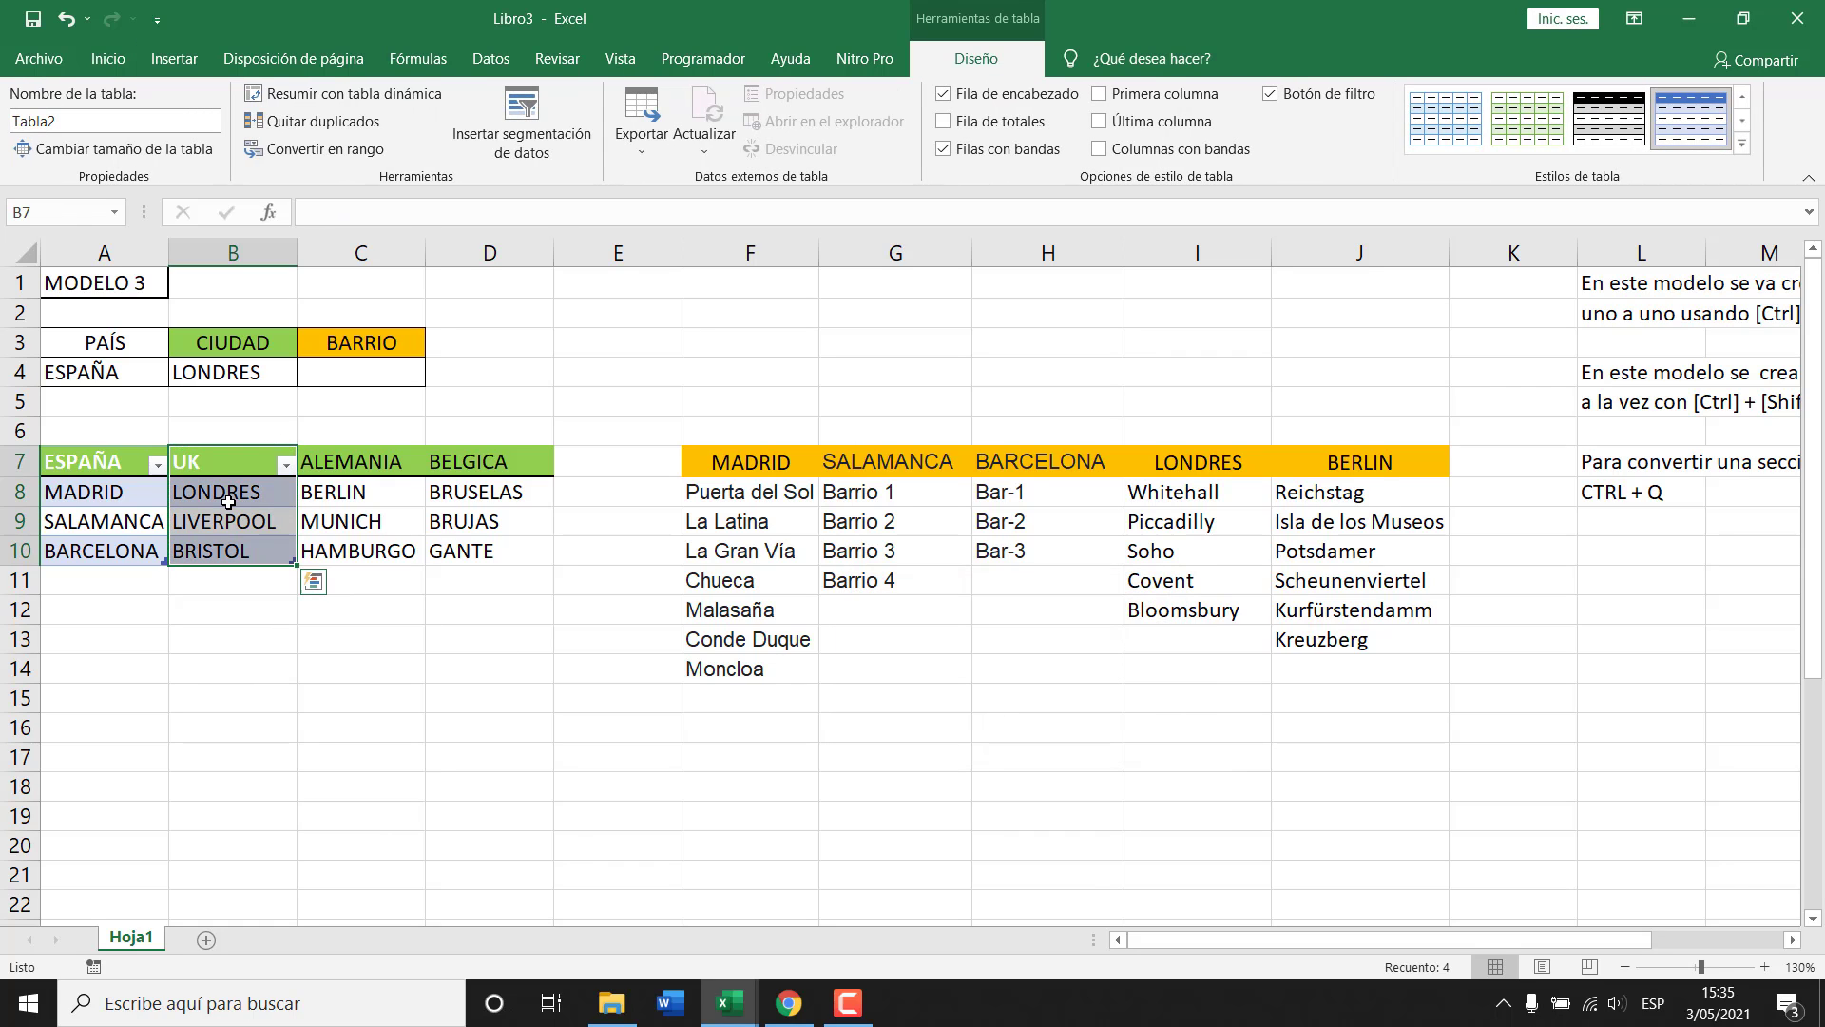
left_click(141, 119)
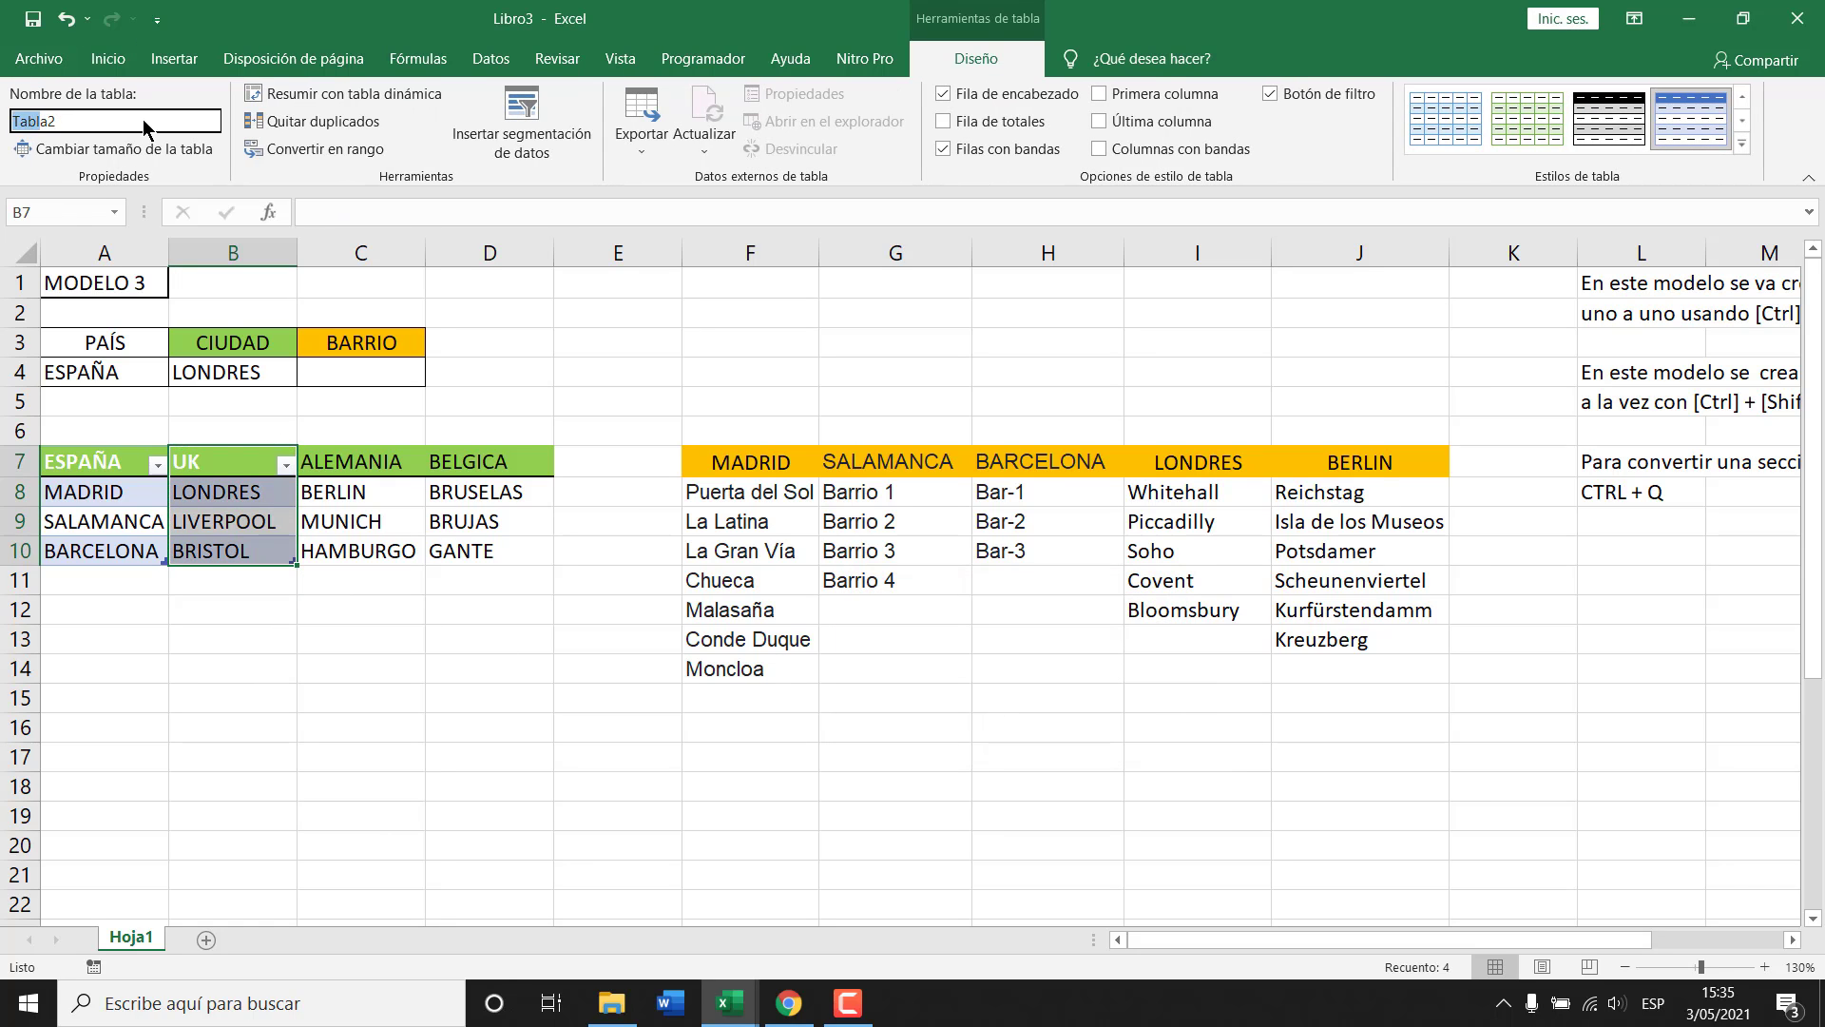
type("UK")
key("Return")
Convert the ALEMANIA column C7:C10 into a table named ALEMANIA.
left_click_drag(356, 463, 354, 553)
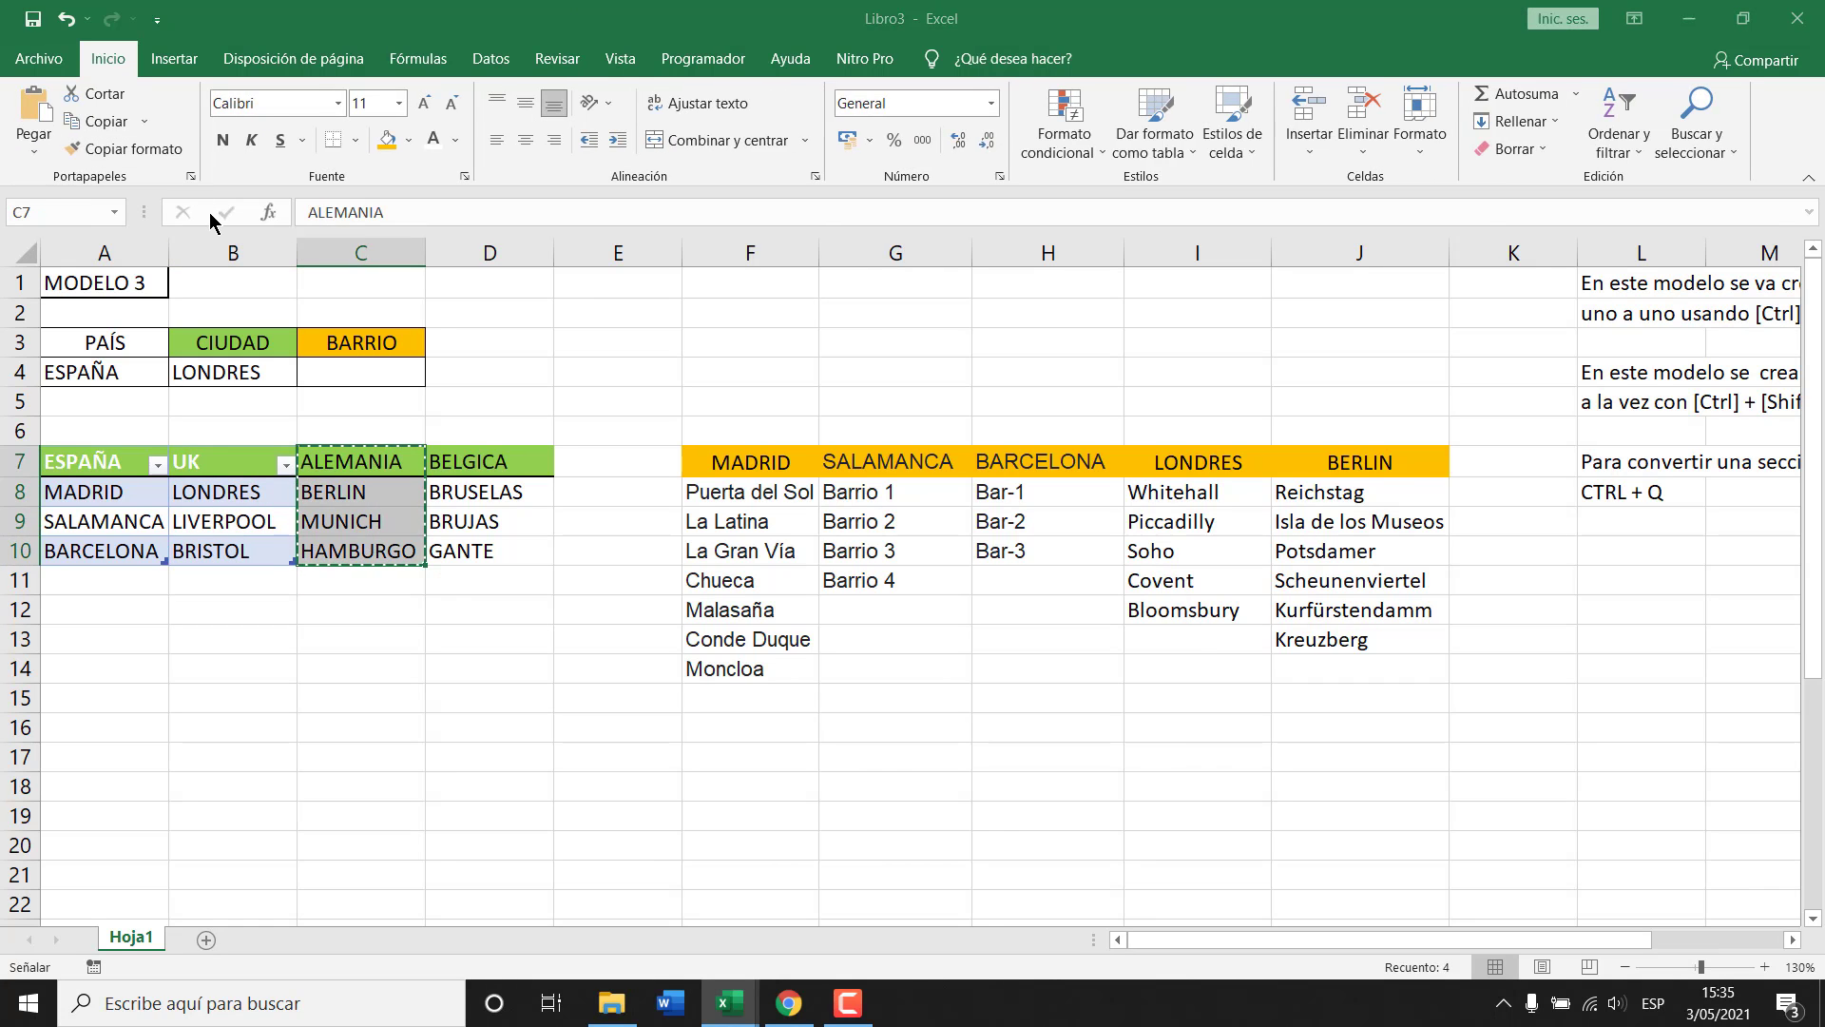
key("ctrl+q")
left_click(972, 729)
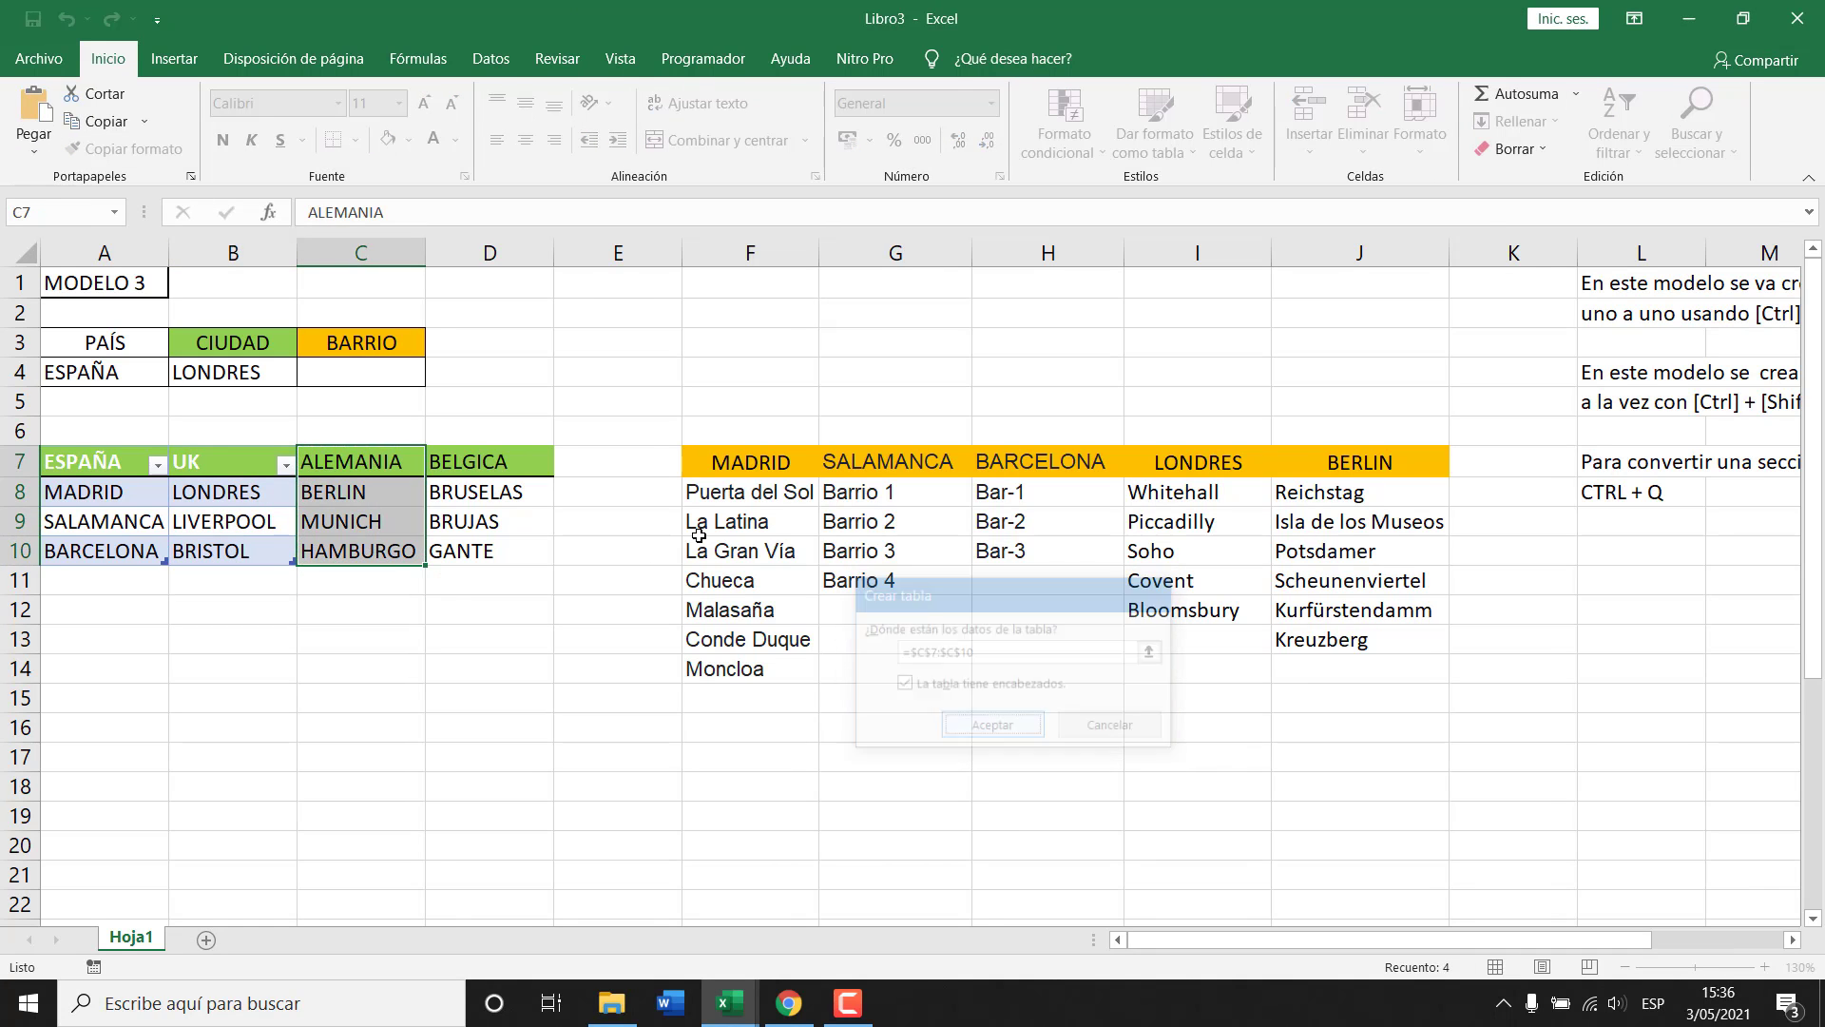
left_click(12, 128)
key("shift+End")
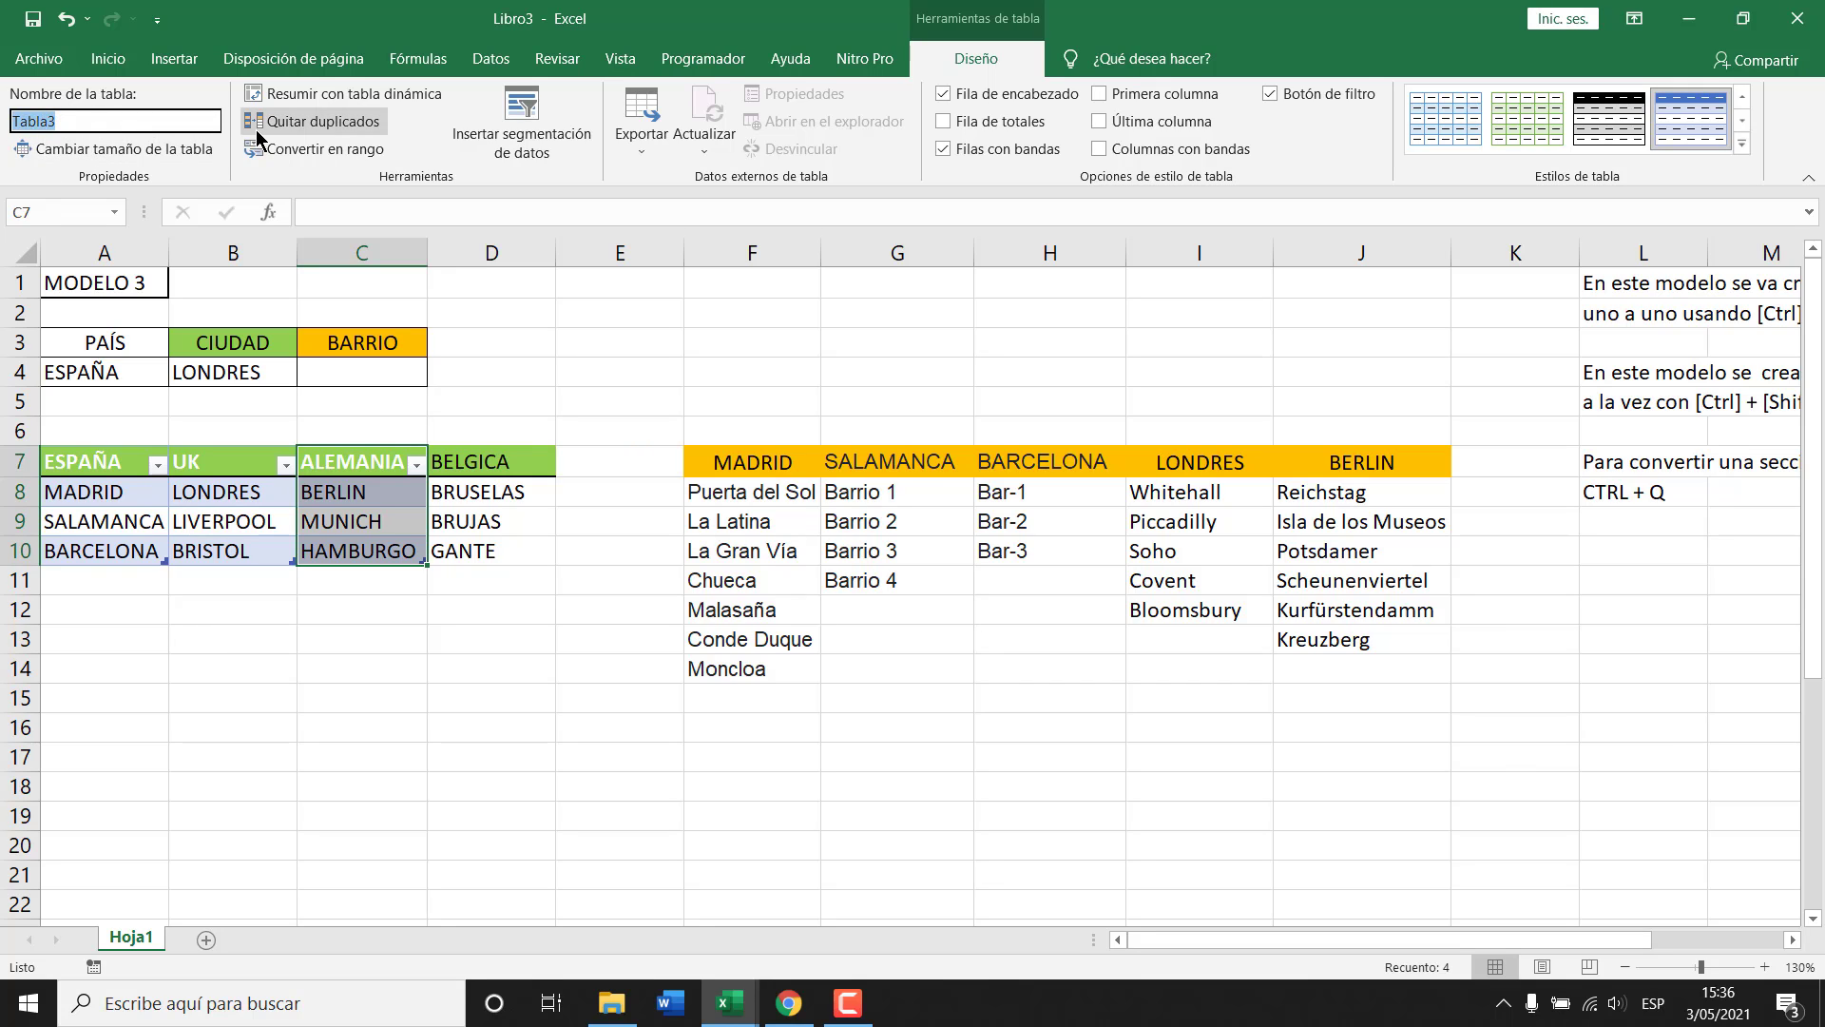
type("alemania")
key("shift+Home")
type("ALEMANIA")
key("Return")
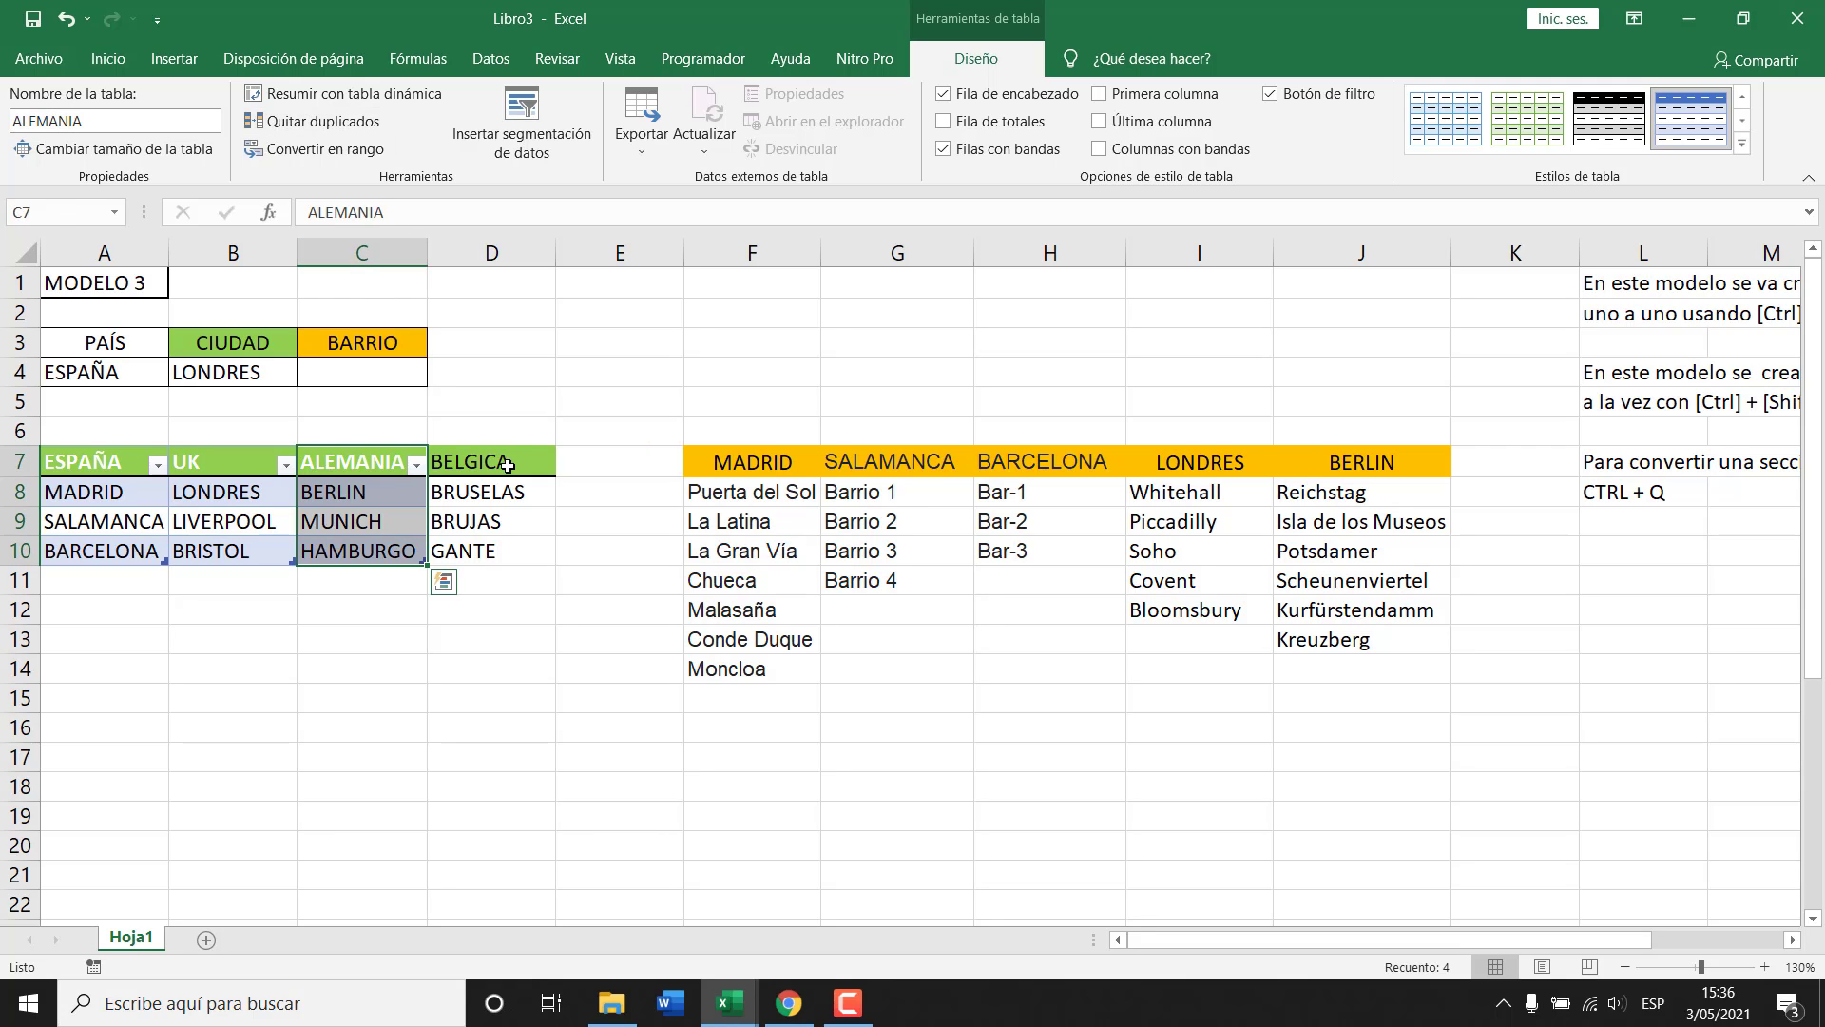
Convert the BELGICA column D7:D10 into a table named BELGICA and list the defined names.
left_click_drag(507, 452, 505, 545)
key("ctrl+q")
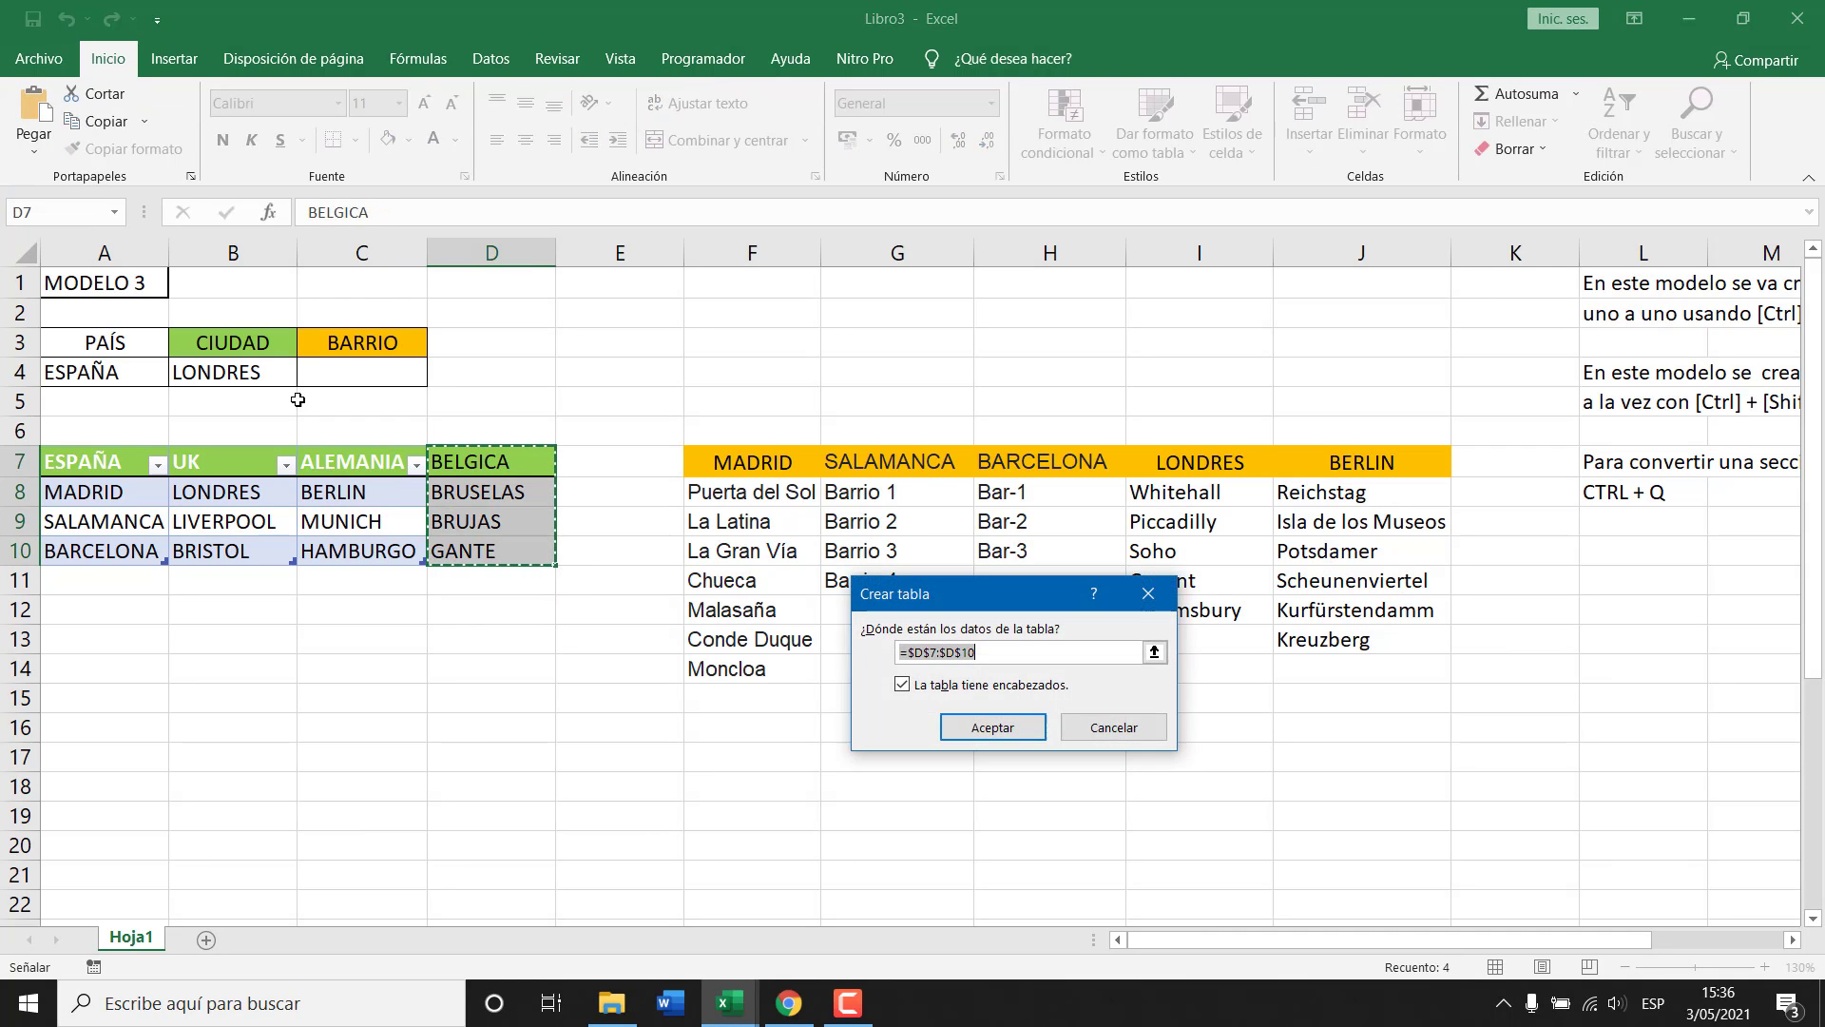
key("Return")
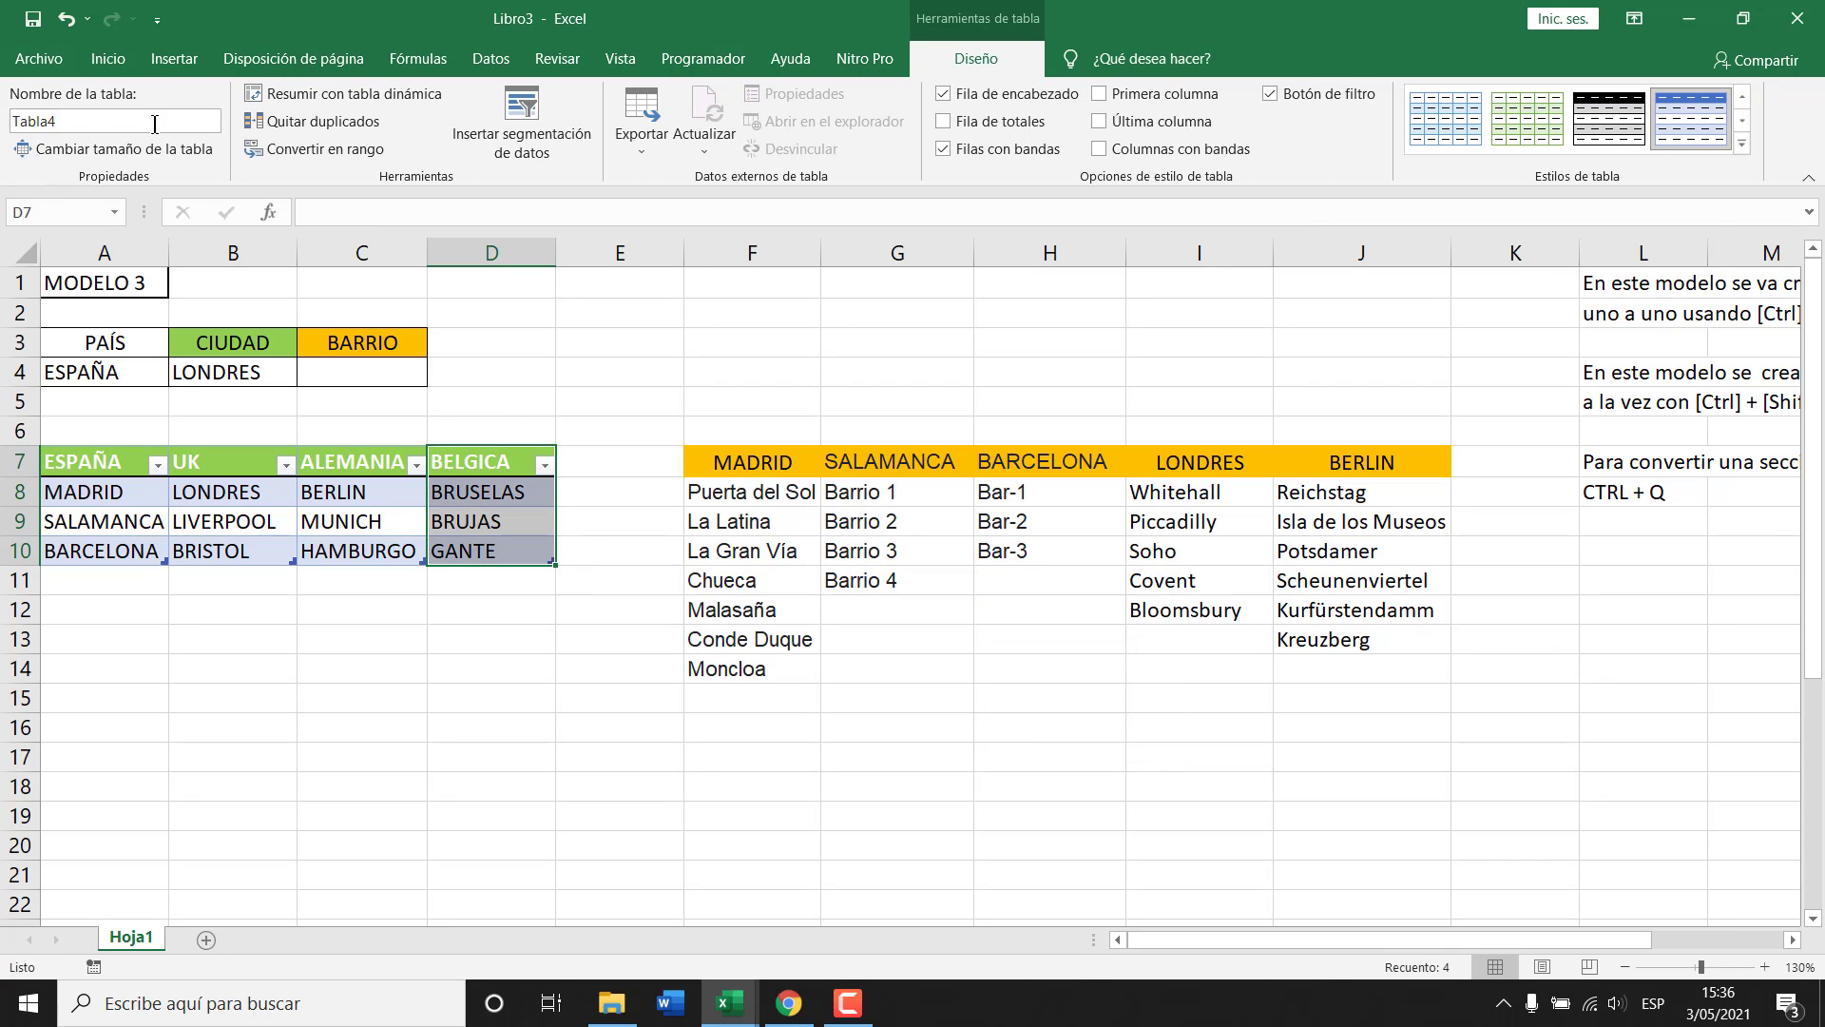
left_click(130, 123)
type("BELGICA")
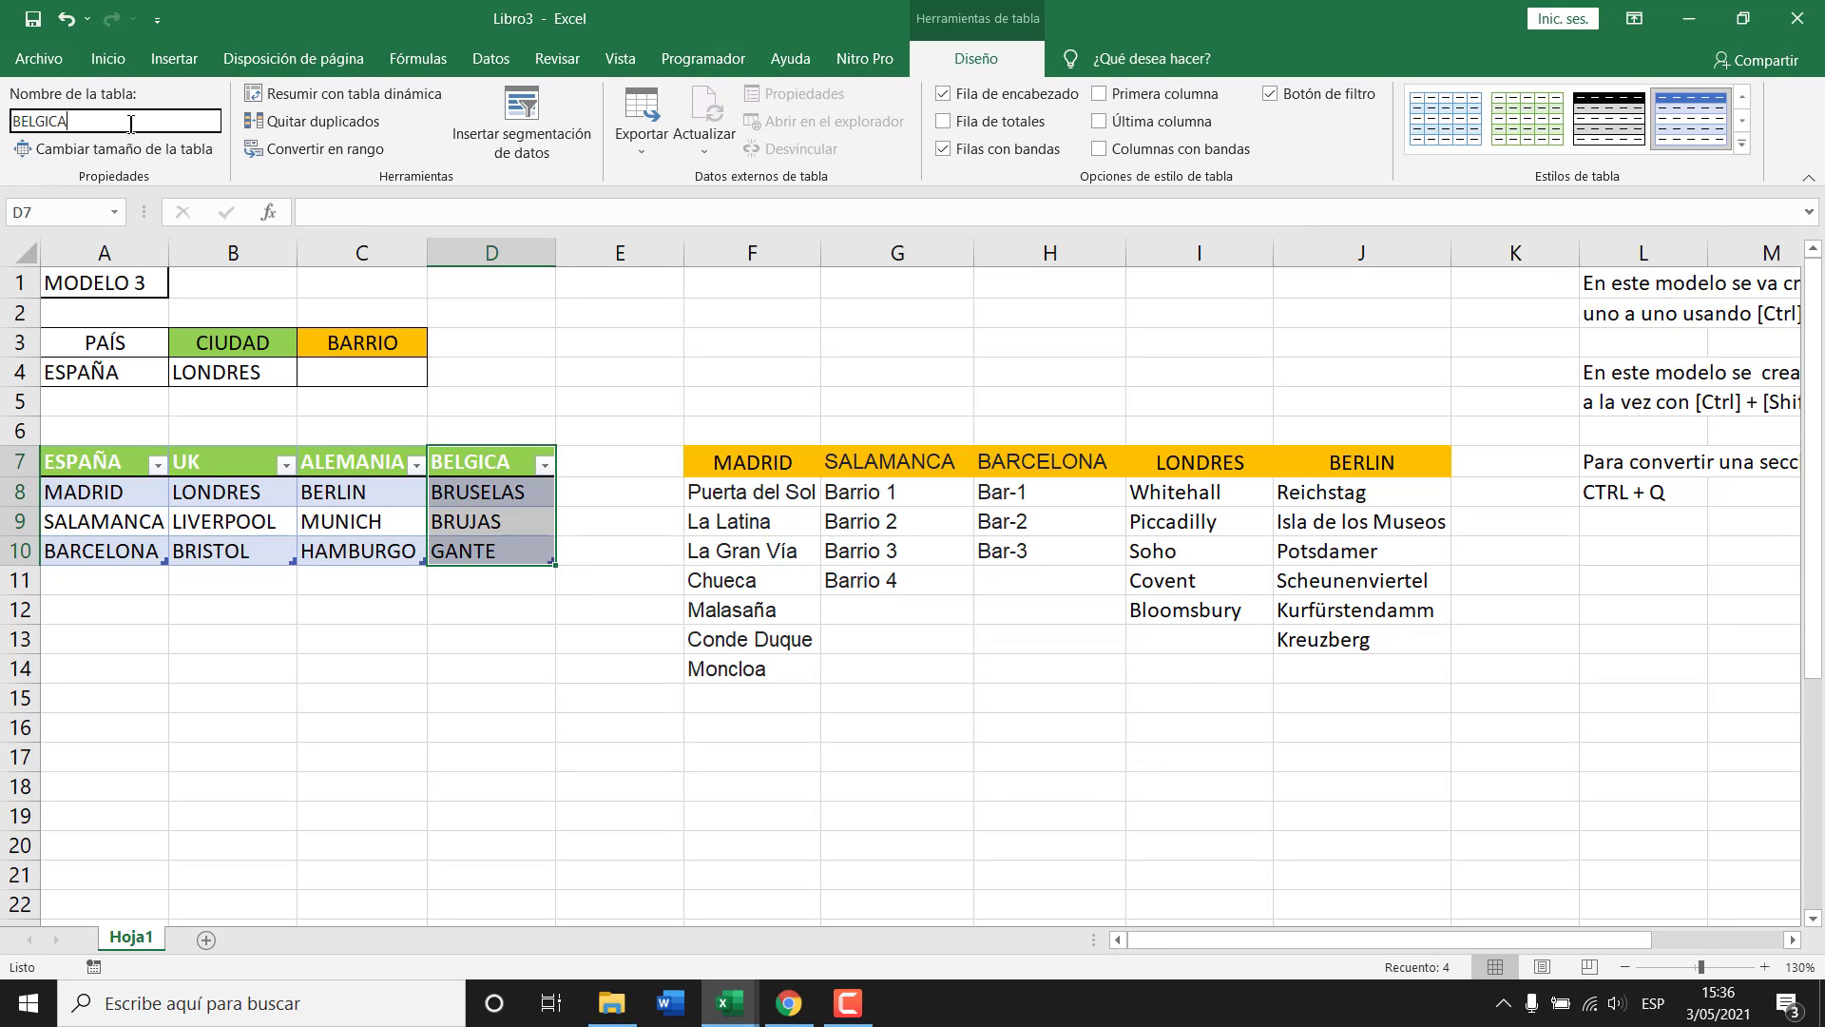
key("Return")
left_click(361, 495)
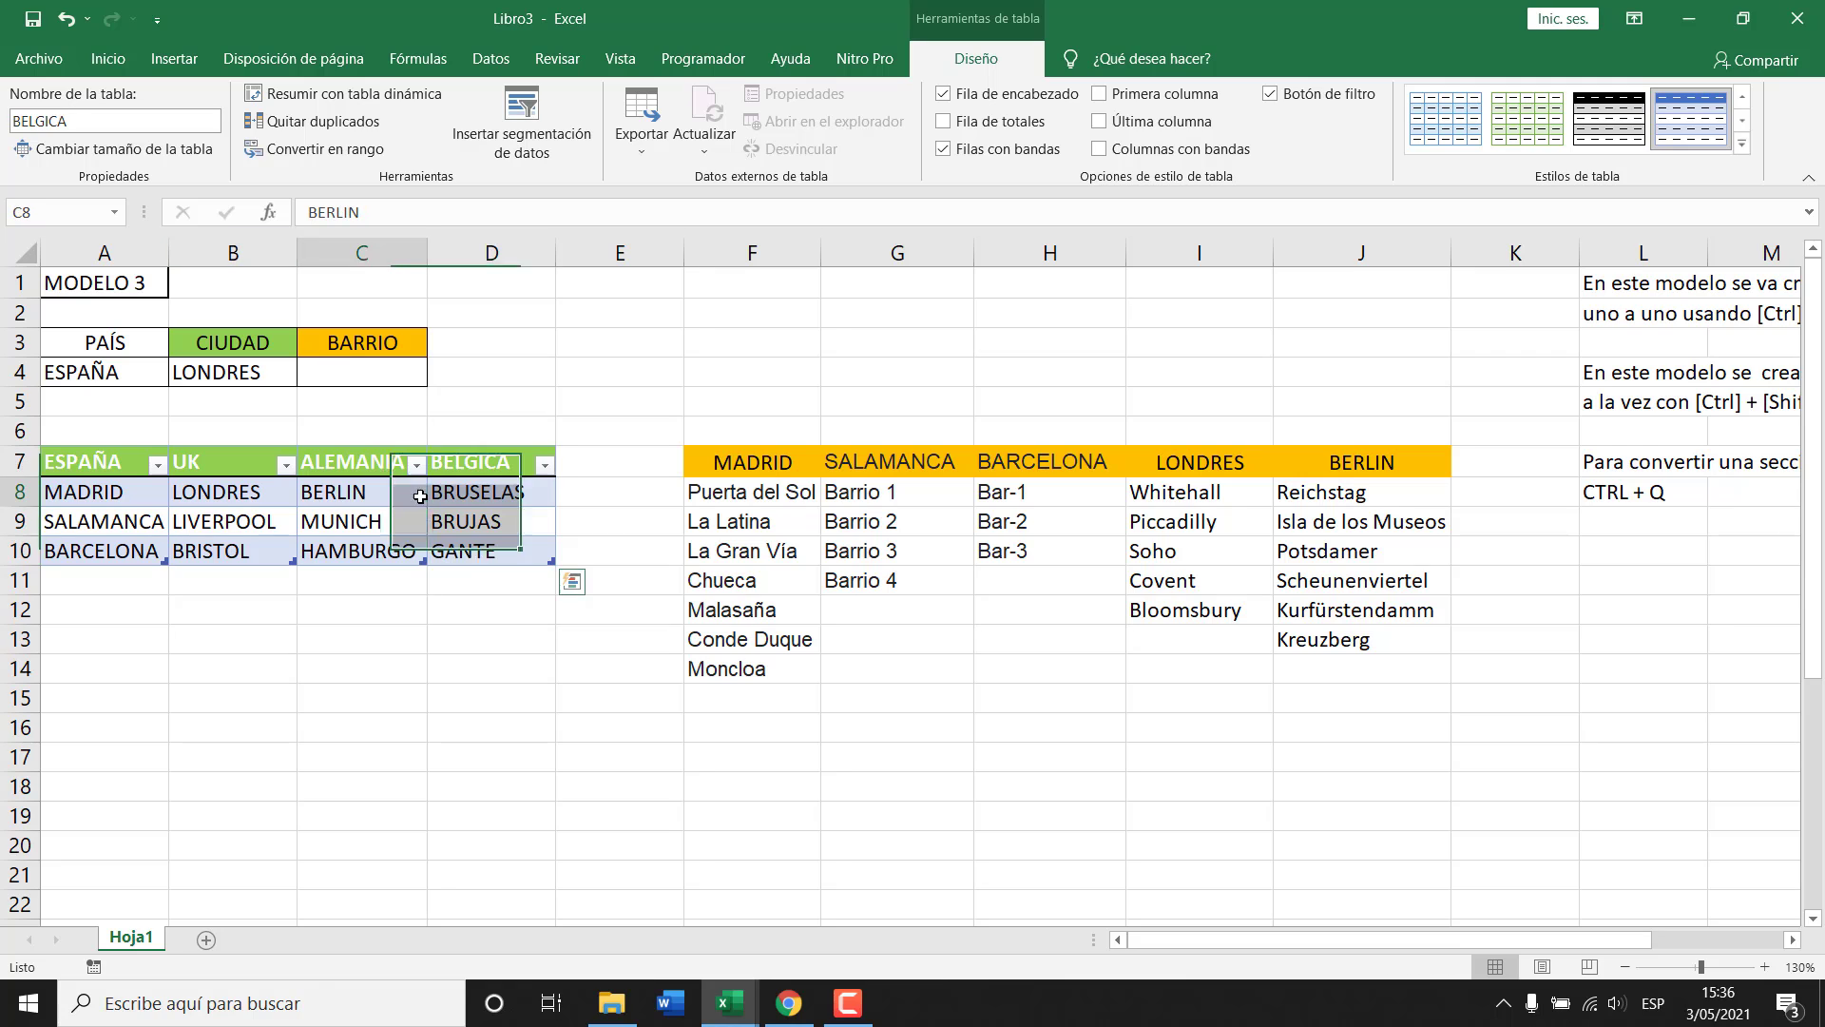
left_click(453, 553)
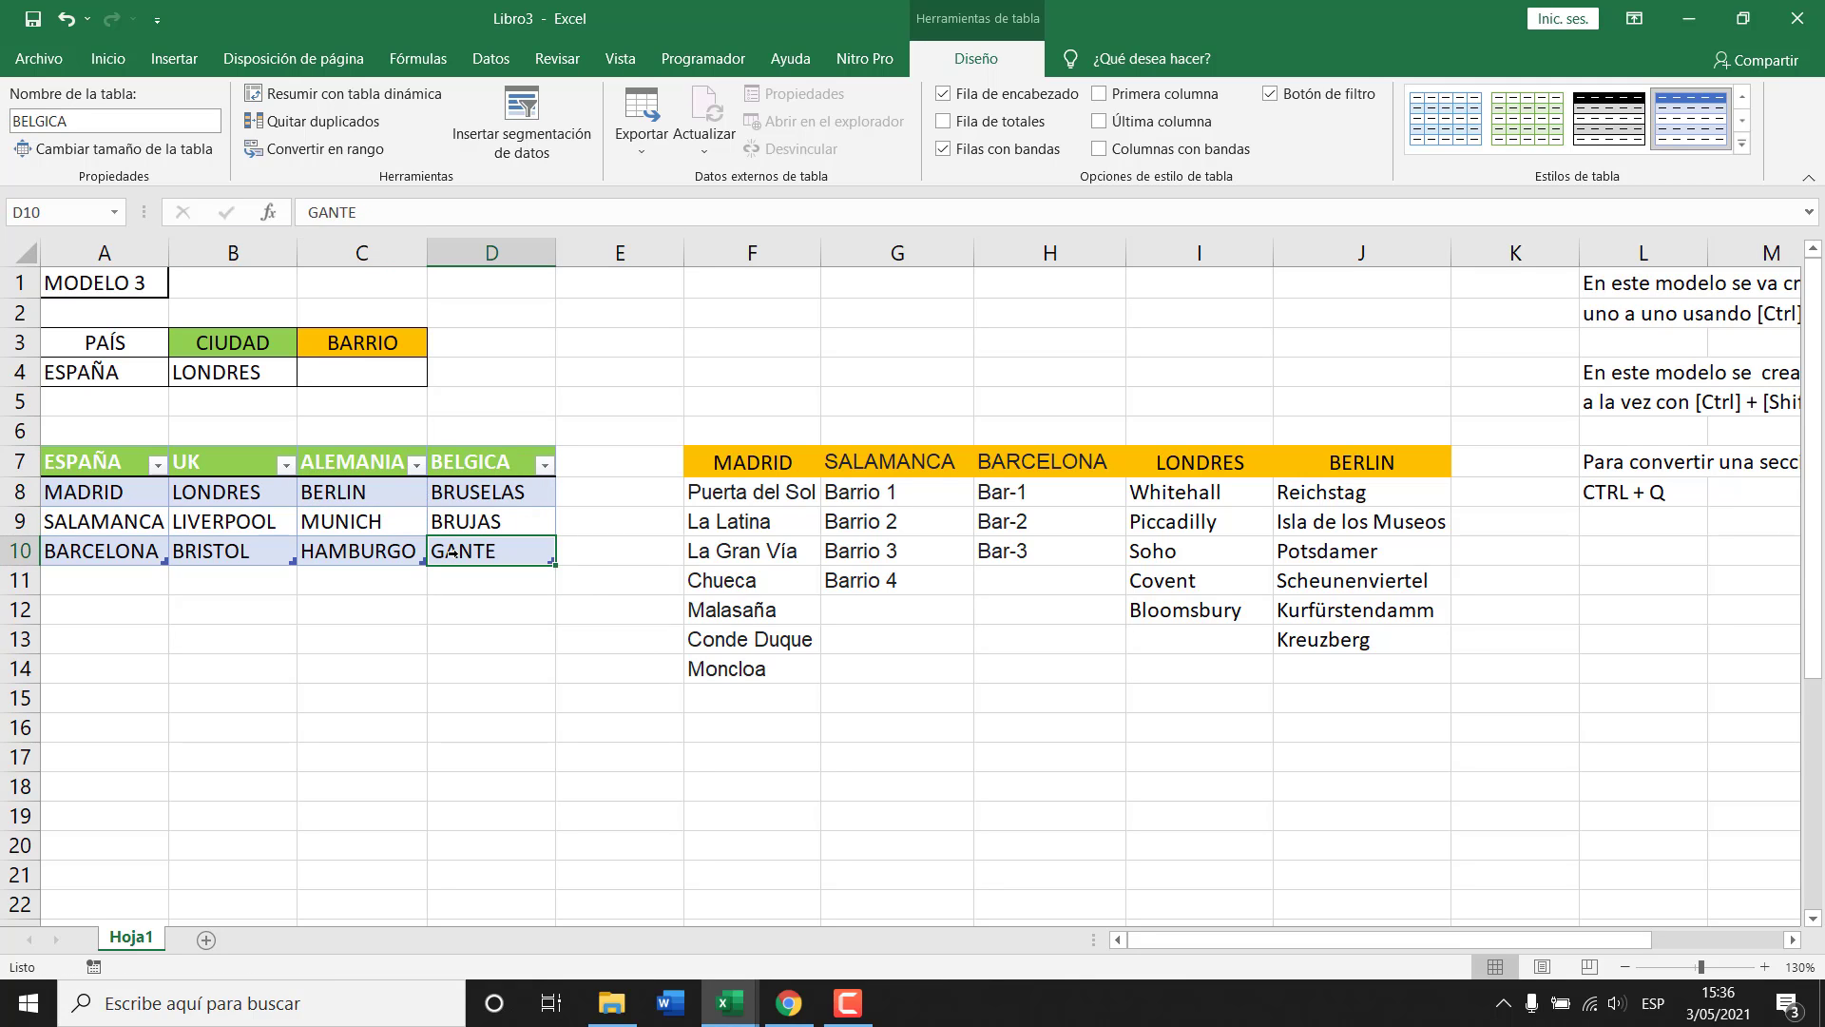
key("ctrl+F3")
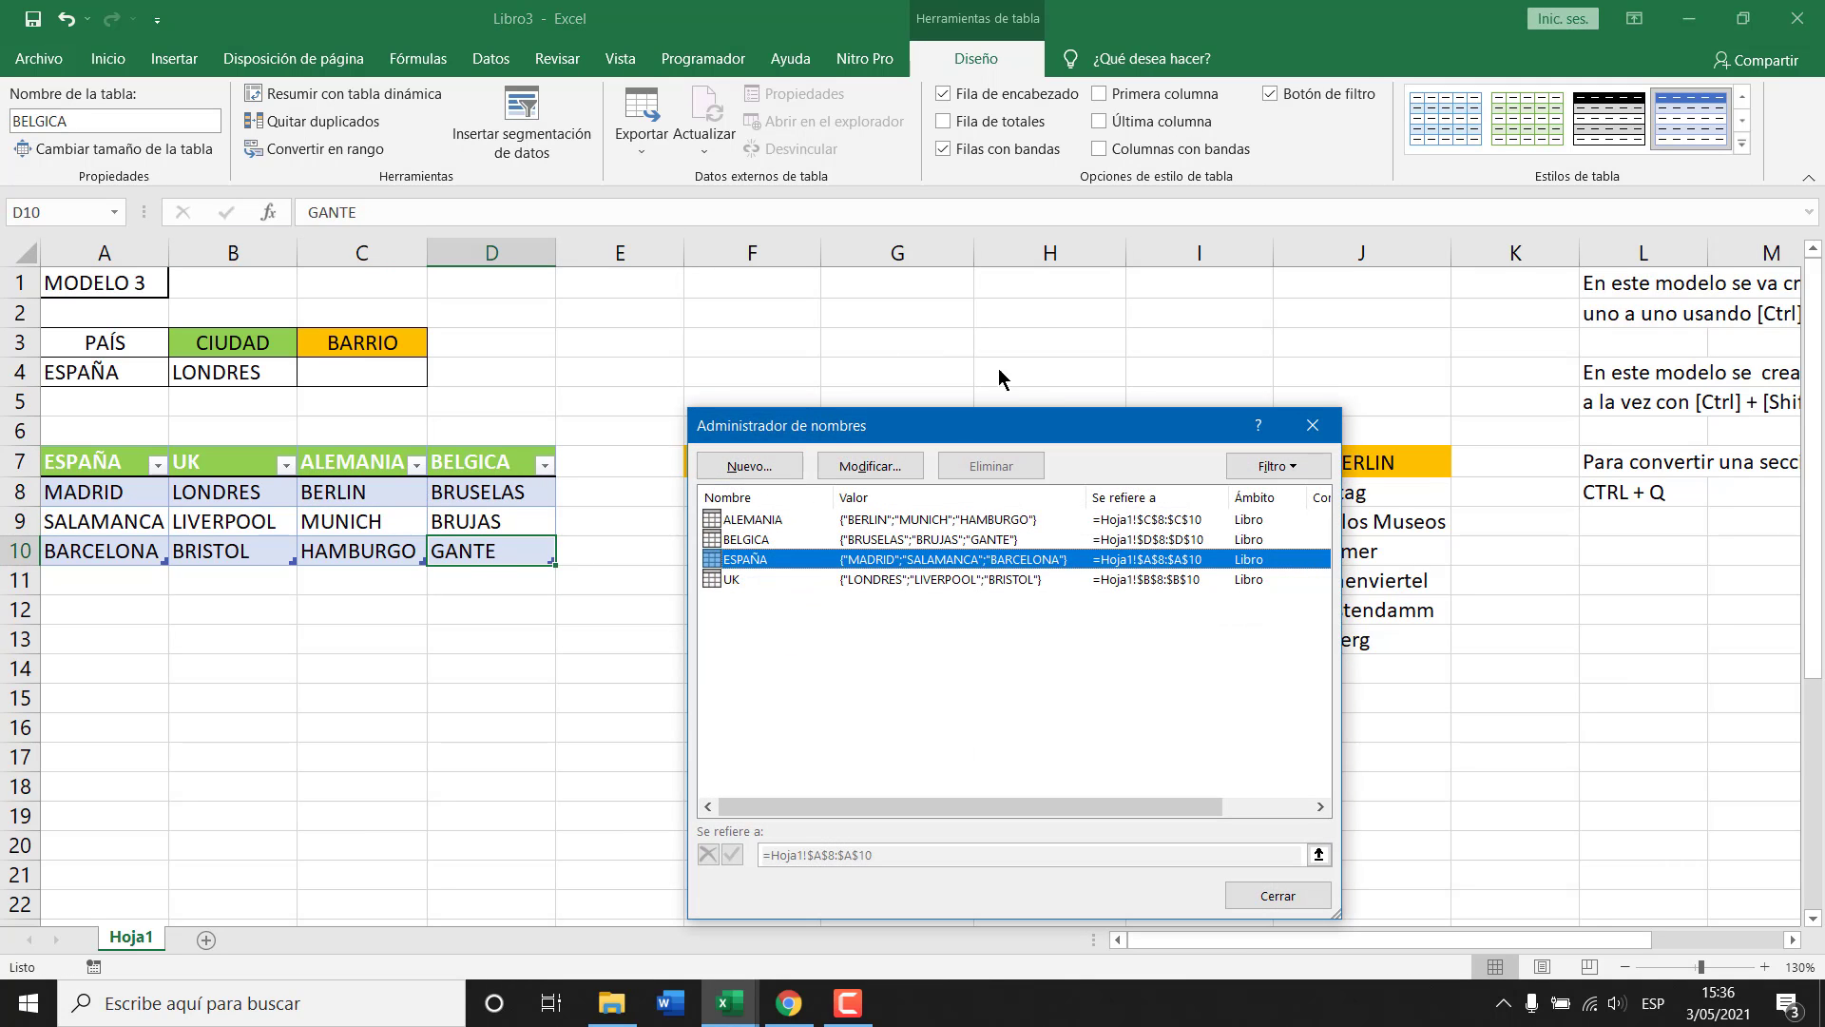
Review the ranges of the four country names and close the Name Manager.
left_click(768, 523)
left_click(775, 539)
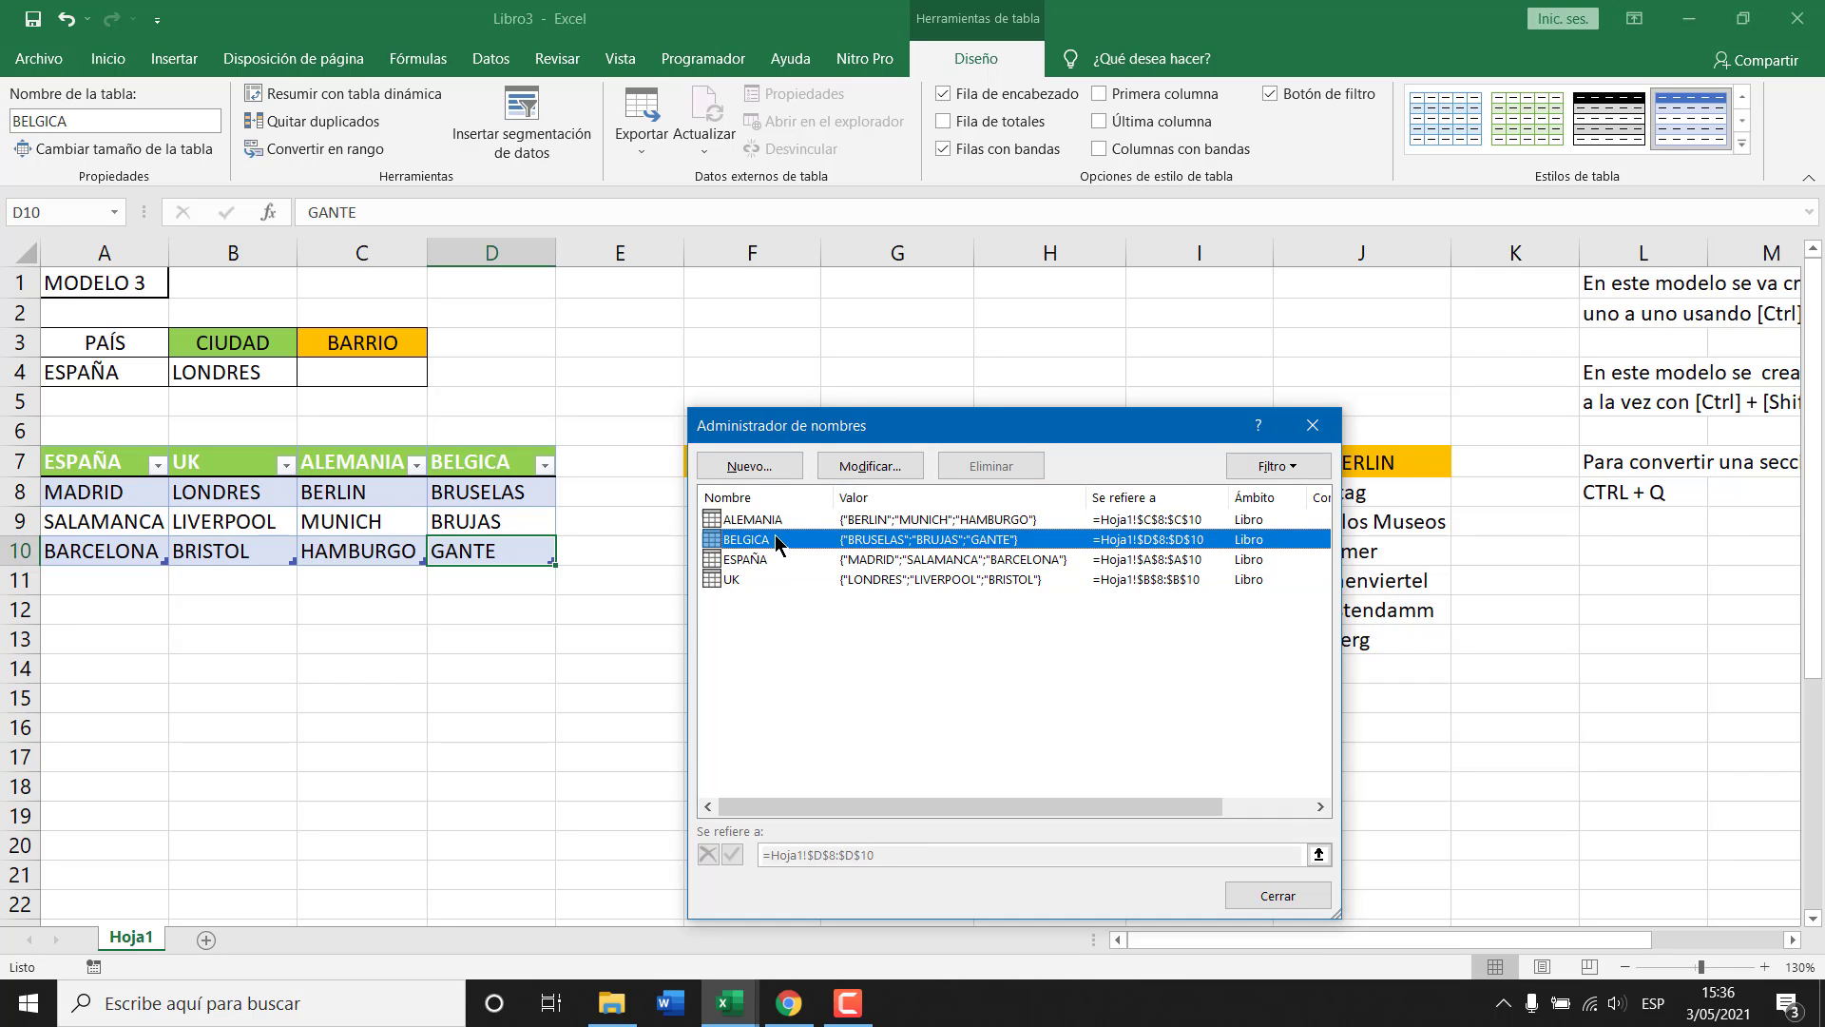
left_click(758, 560)
left_click(749, 580)
key("Escape")
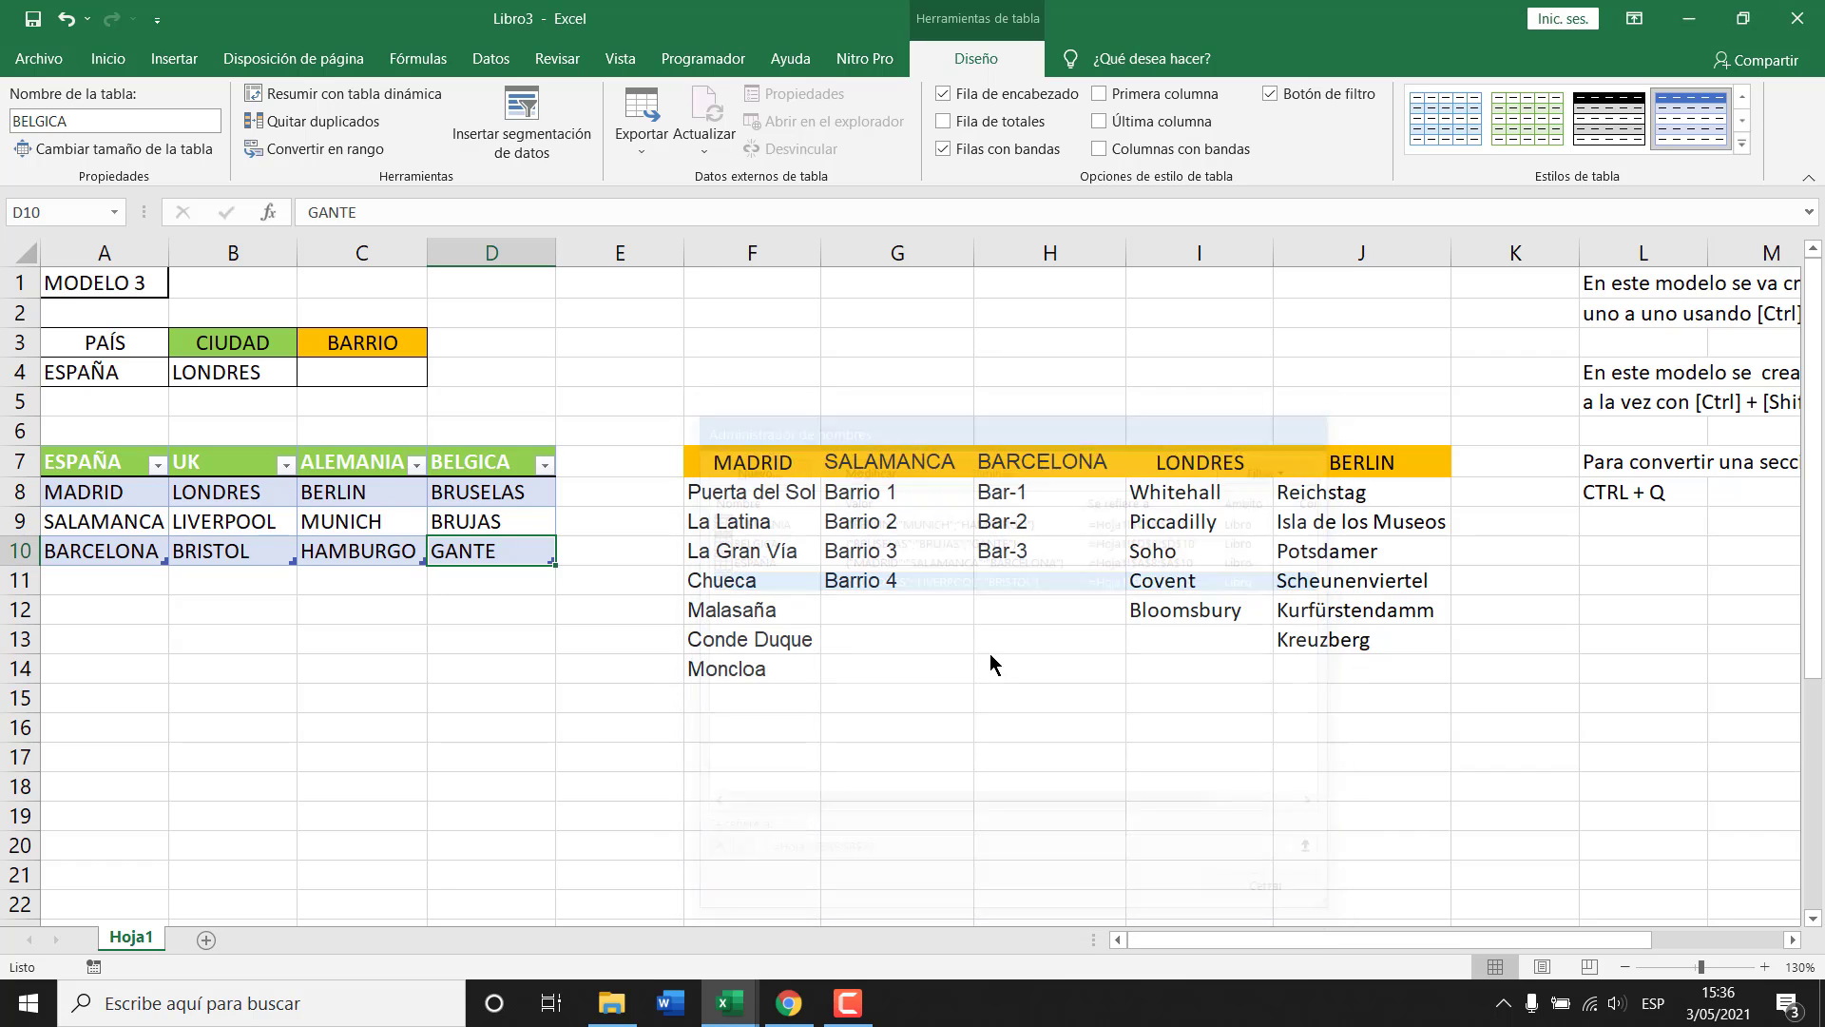
left_click(619, 668)
Name the Madrid barrios F8:F14 MADRID using the top row of F7:F14.
left_click_drag(776, 499, 781, 664)
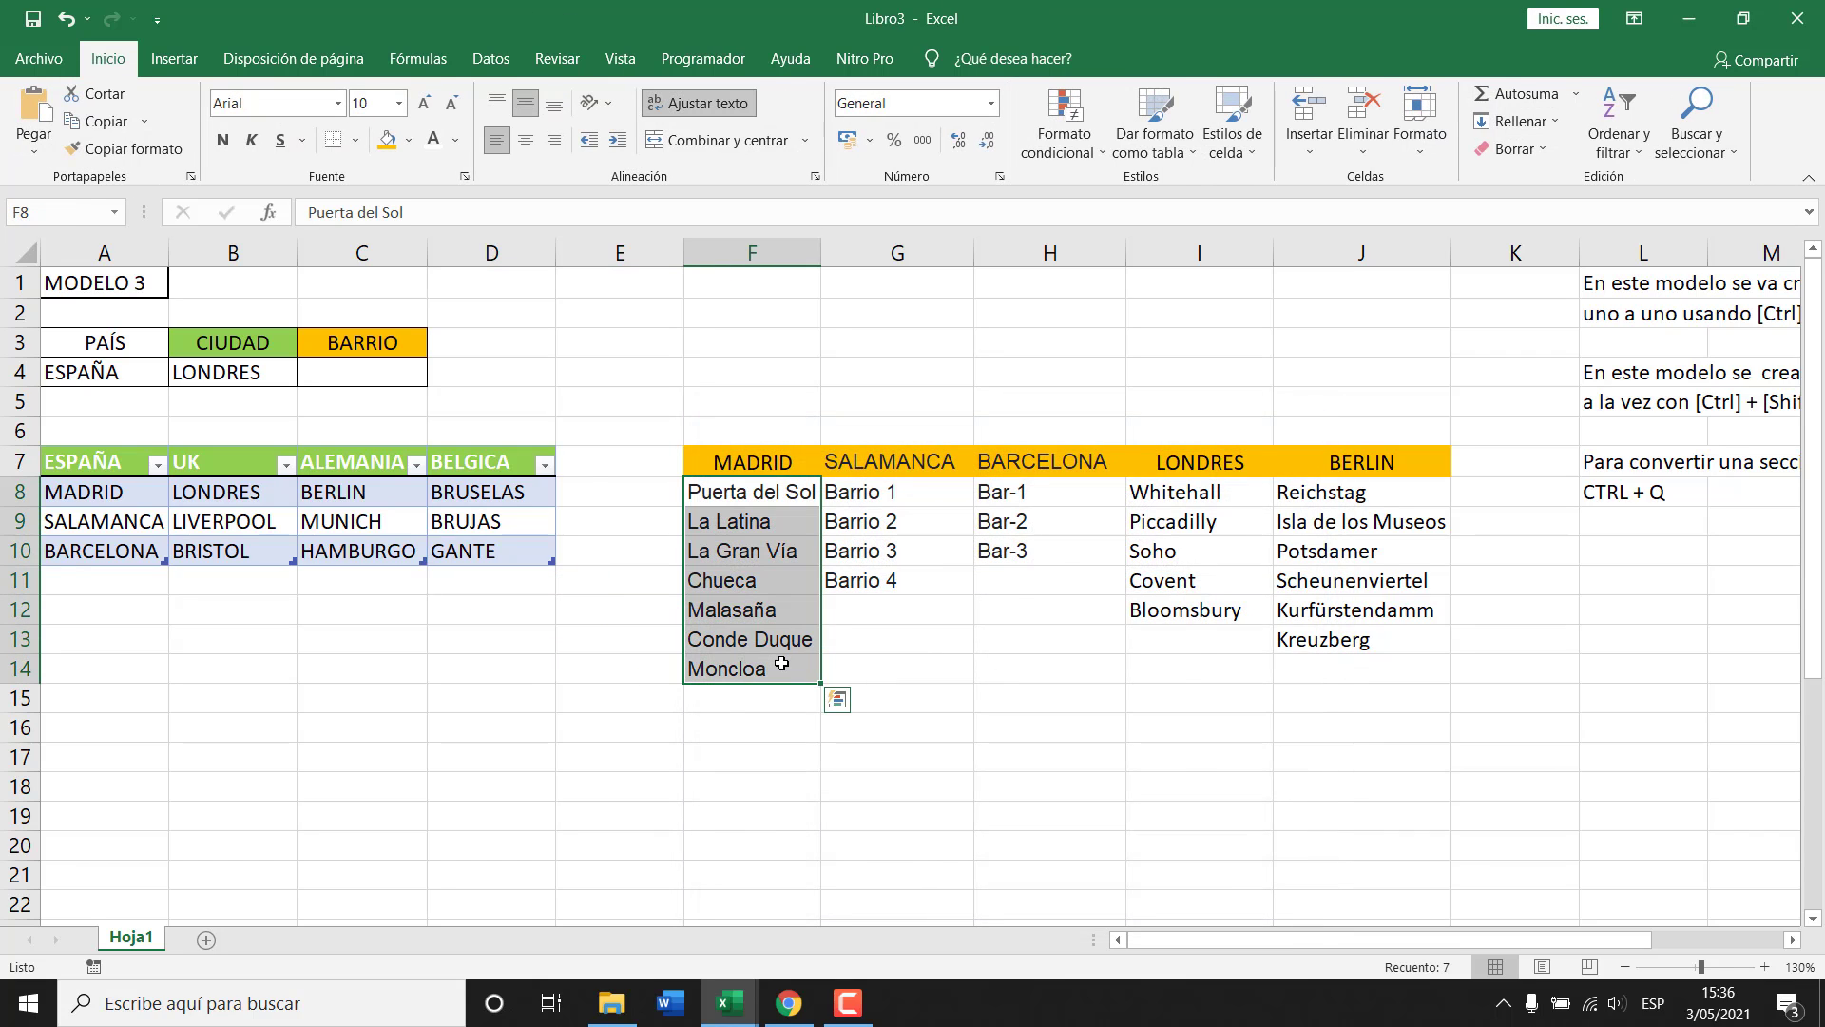
key("ctrl+shift+F3")
key("Return")
left_click_drag(767, 475, 751, 669)
key("ctrl+shift+F3")
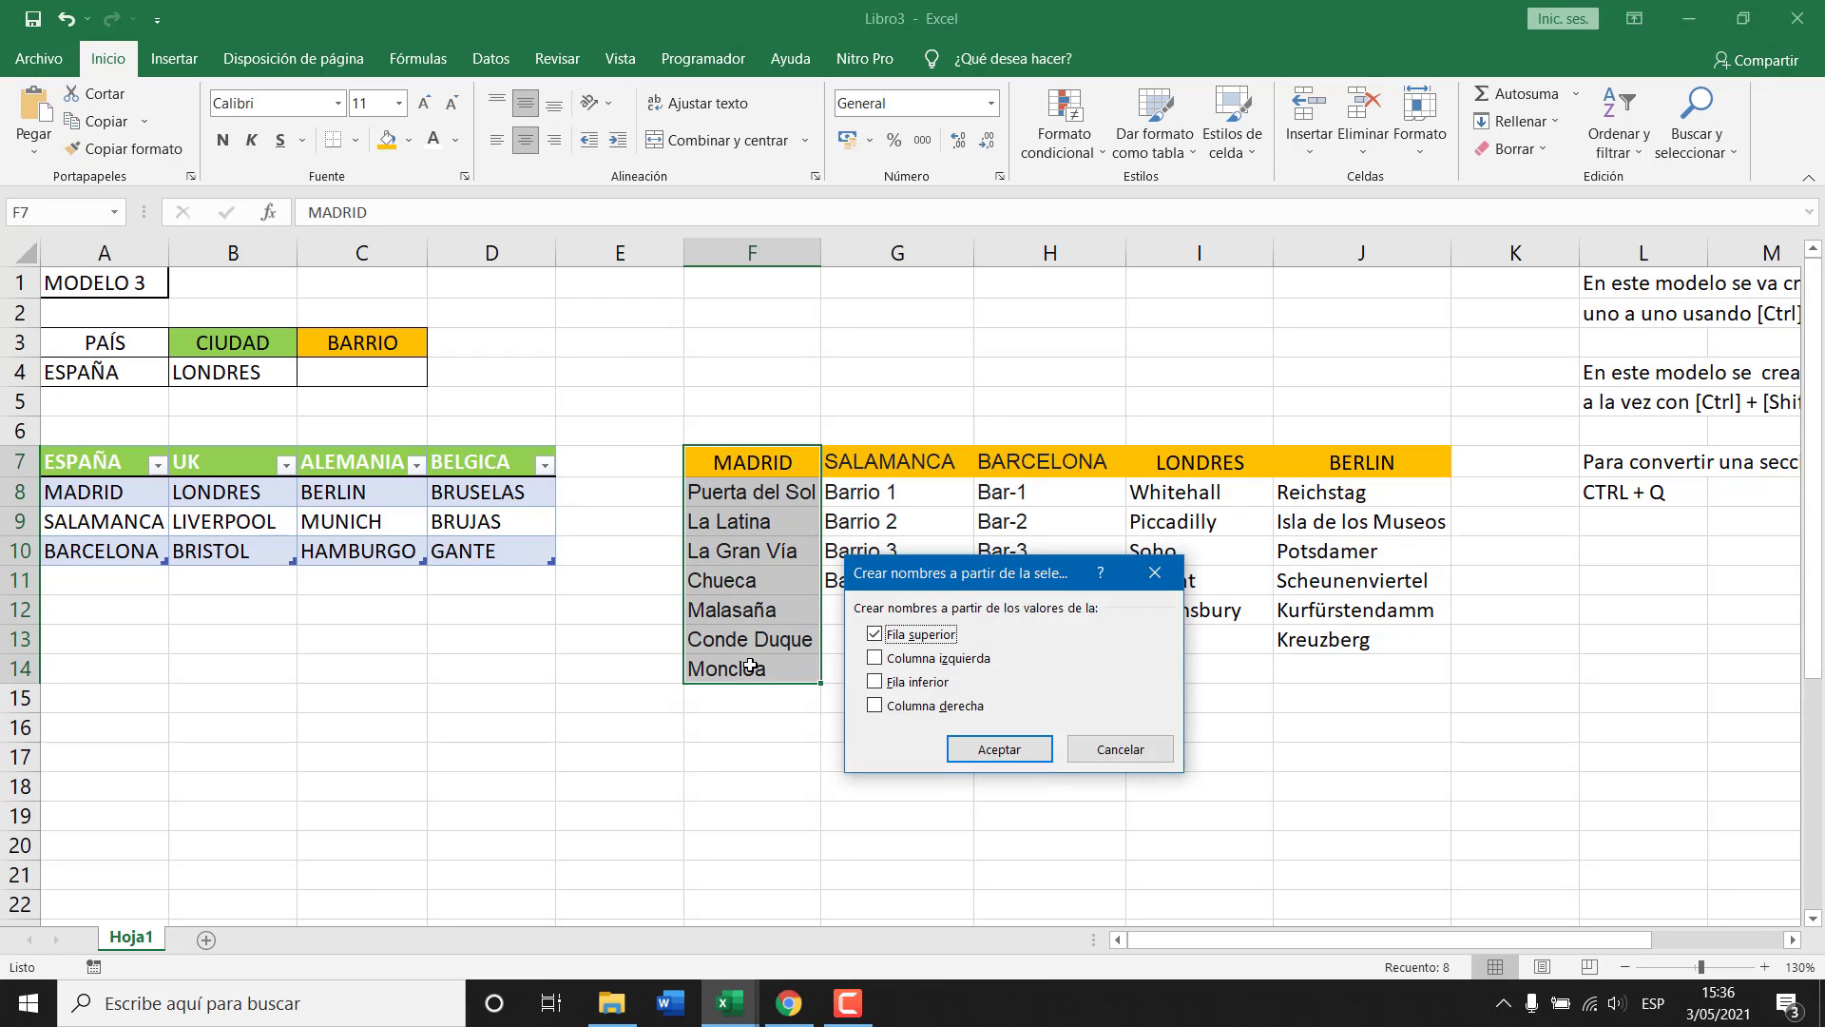
key("Return")
Check the MADRID, ALEMANIA, BELGICA, ESPAÑA and UK ranges in the Name Manager, then close it.
key("ctrl+F3")
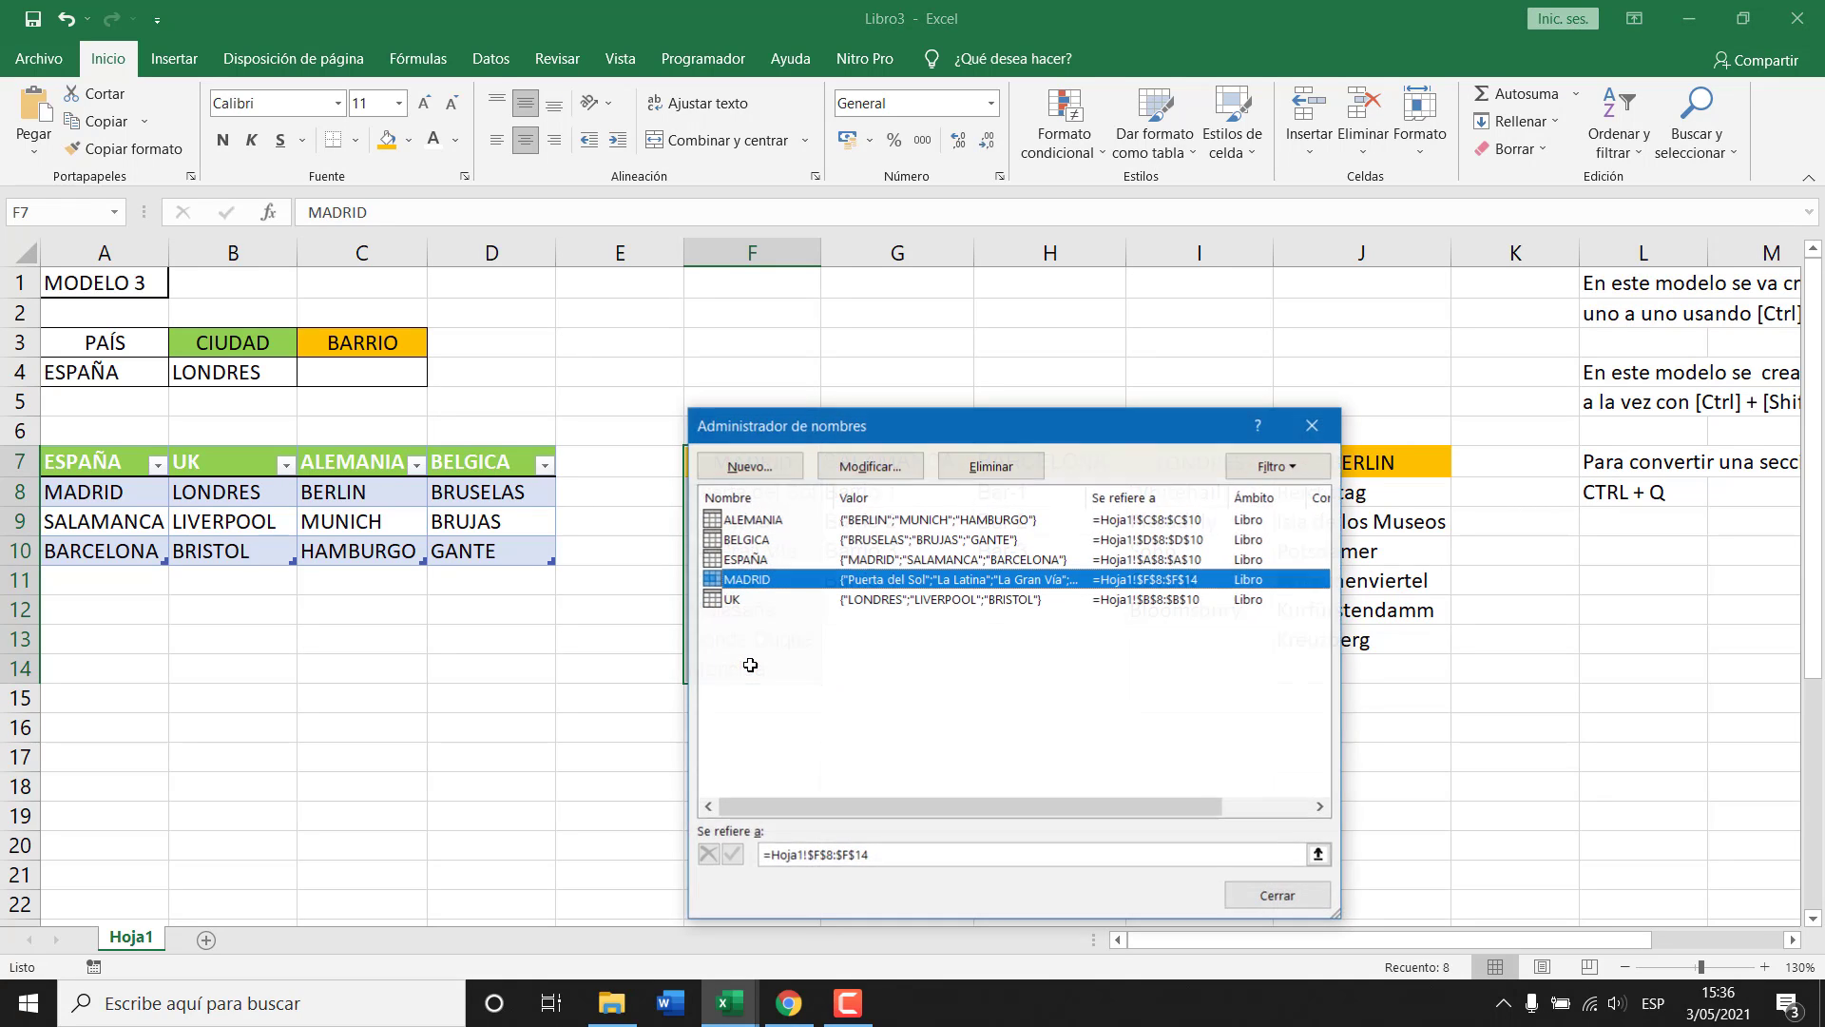
left_click(797, 645)
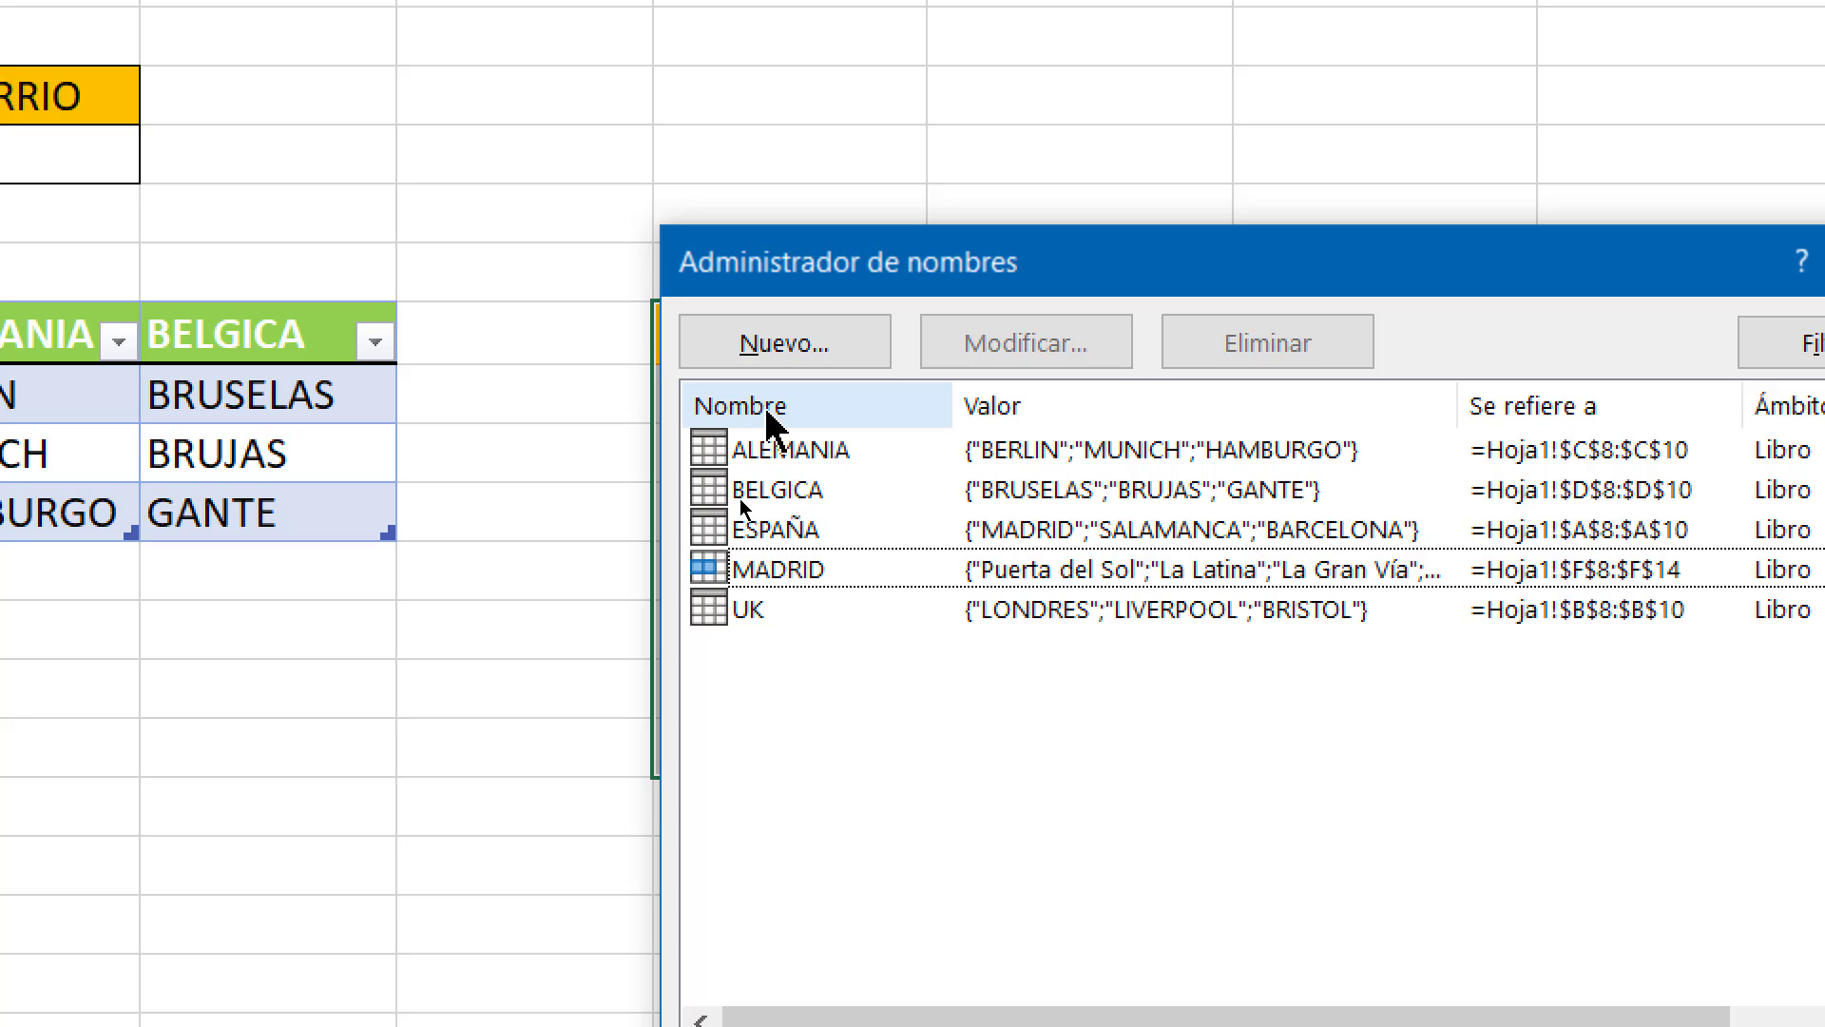
left_click(719, 450)
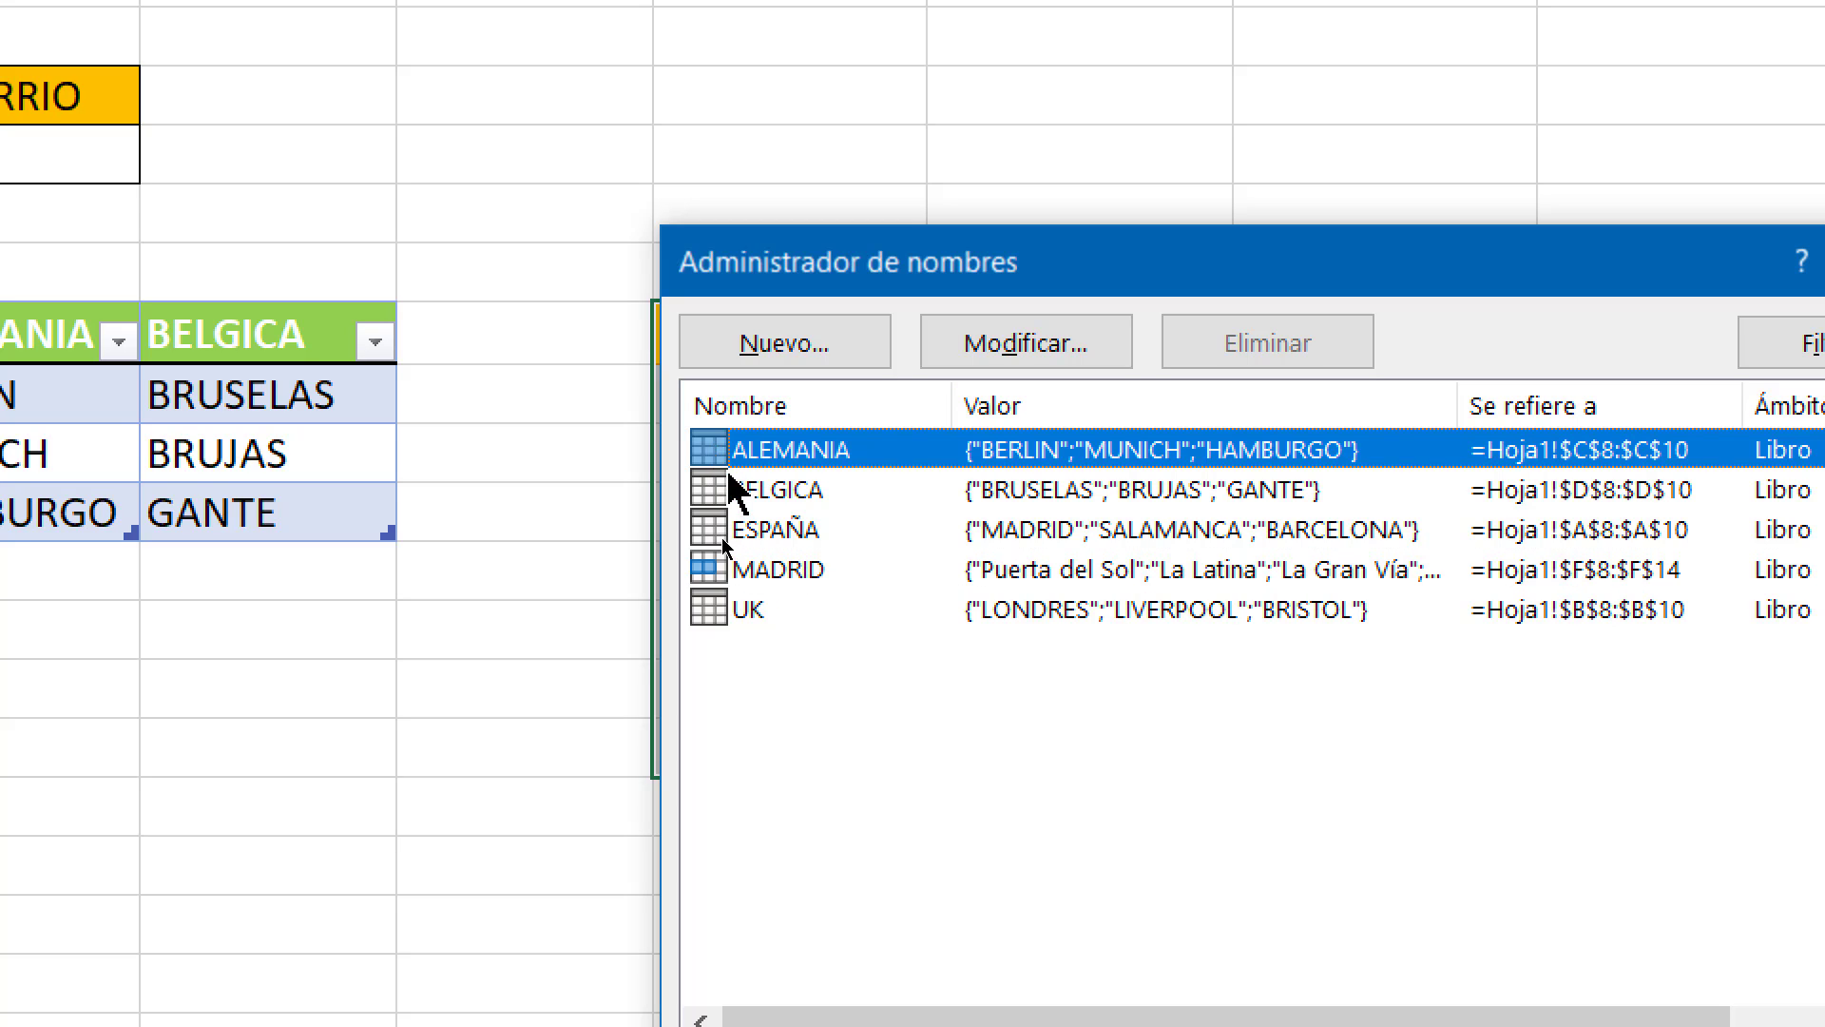
left_click(720, 491)
left_click(724, 531)
left_click(721, 609)
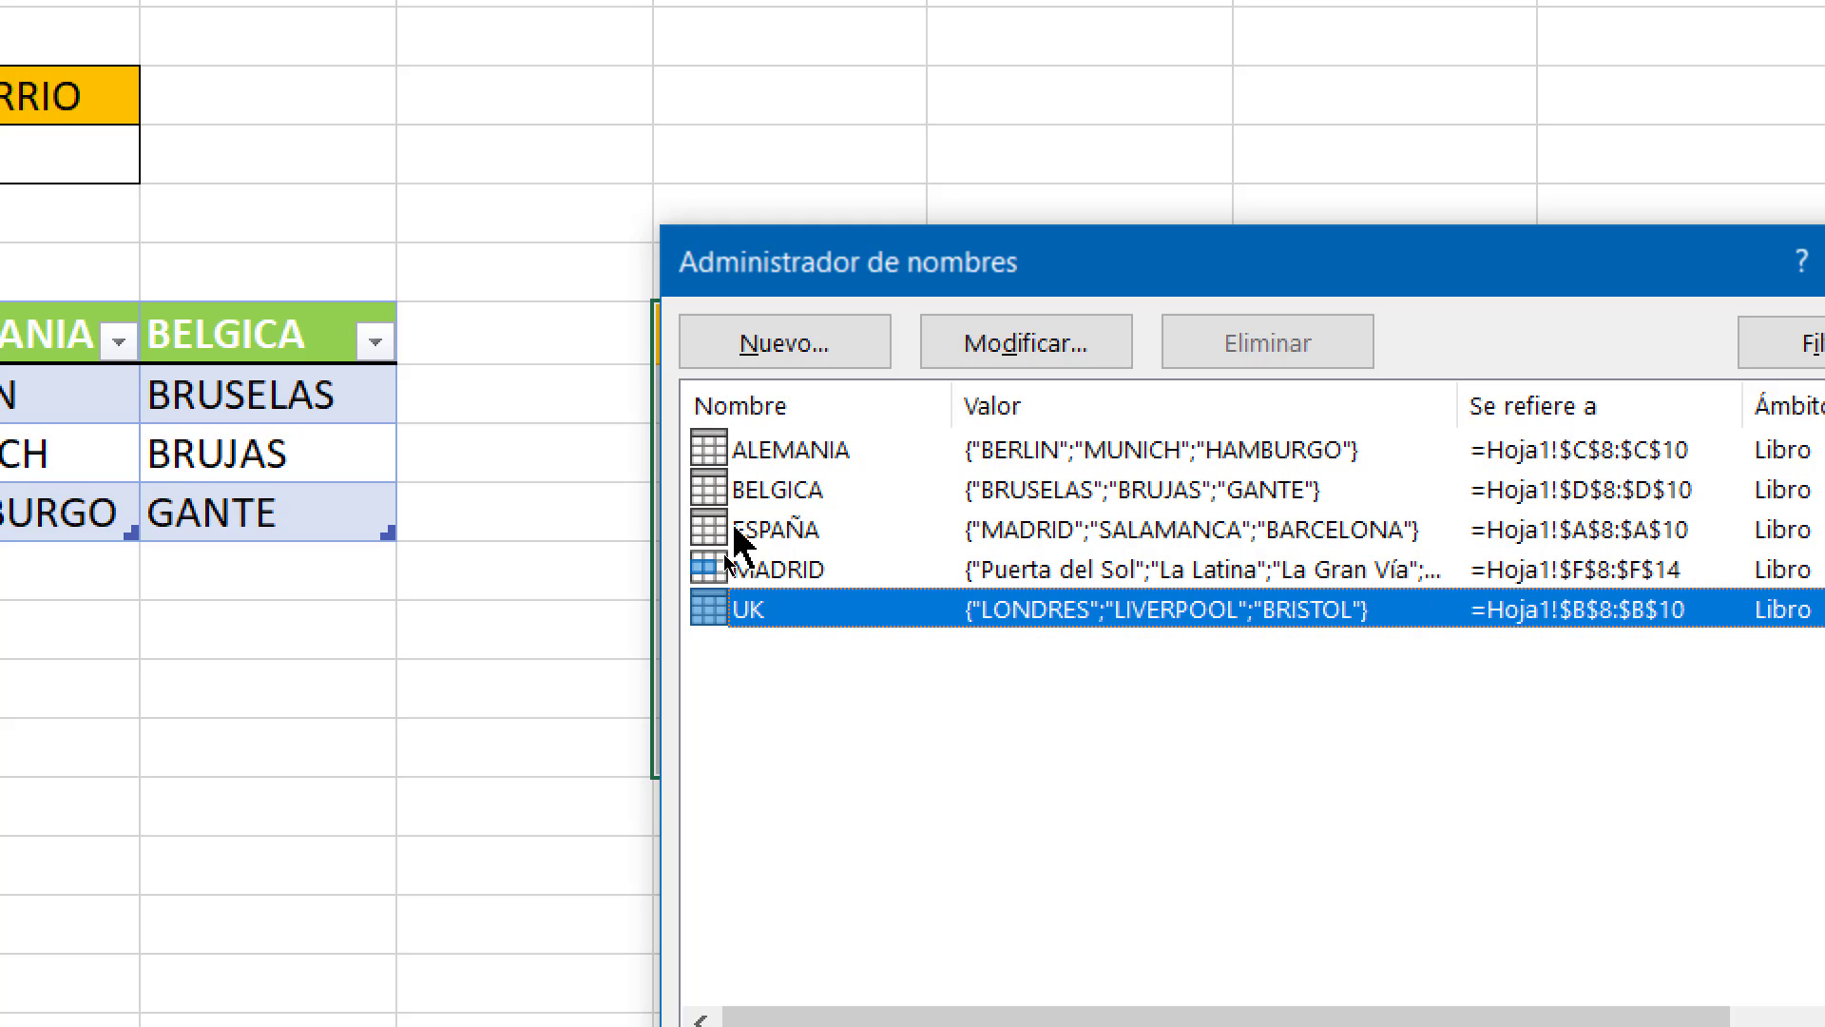
left_click(727, 530)
left_click(721, 491)
left_click(719, 450)
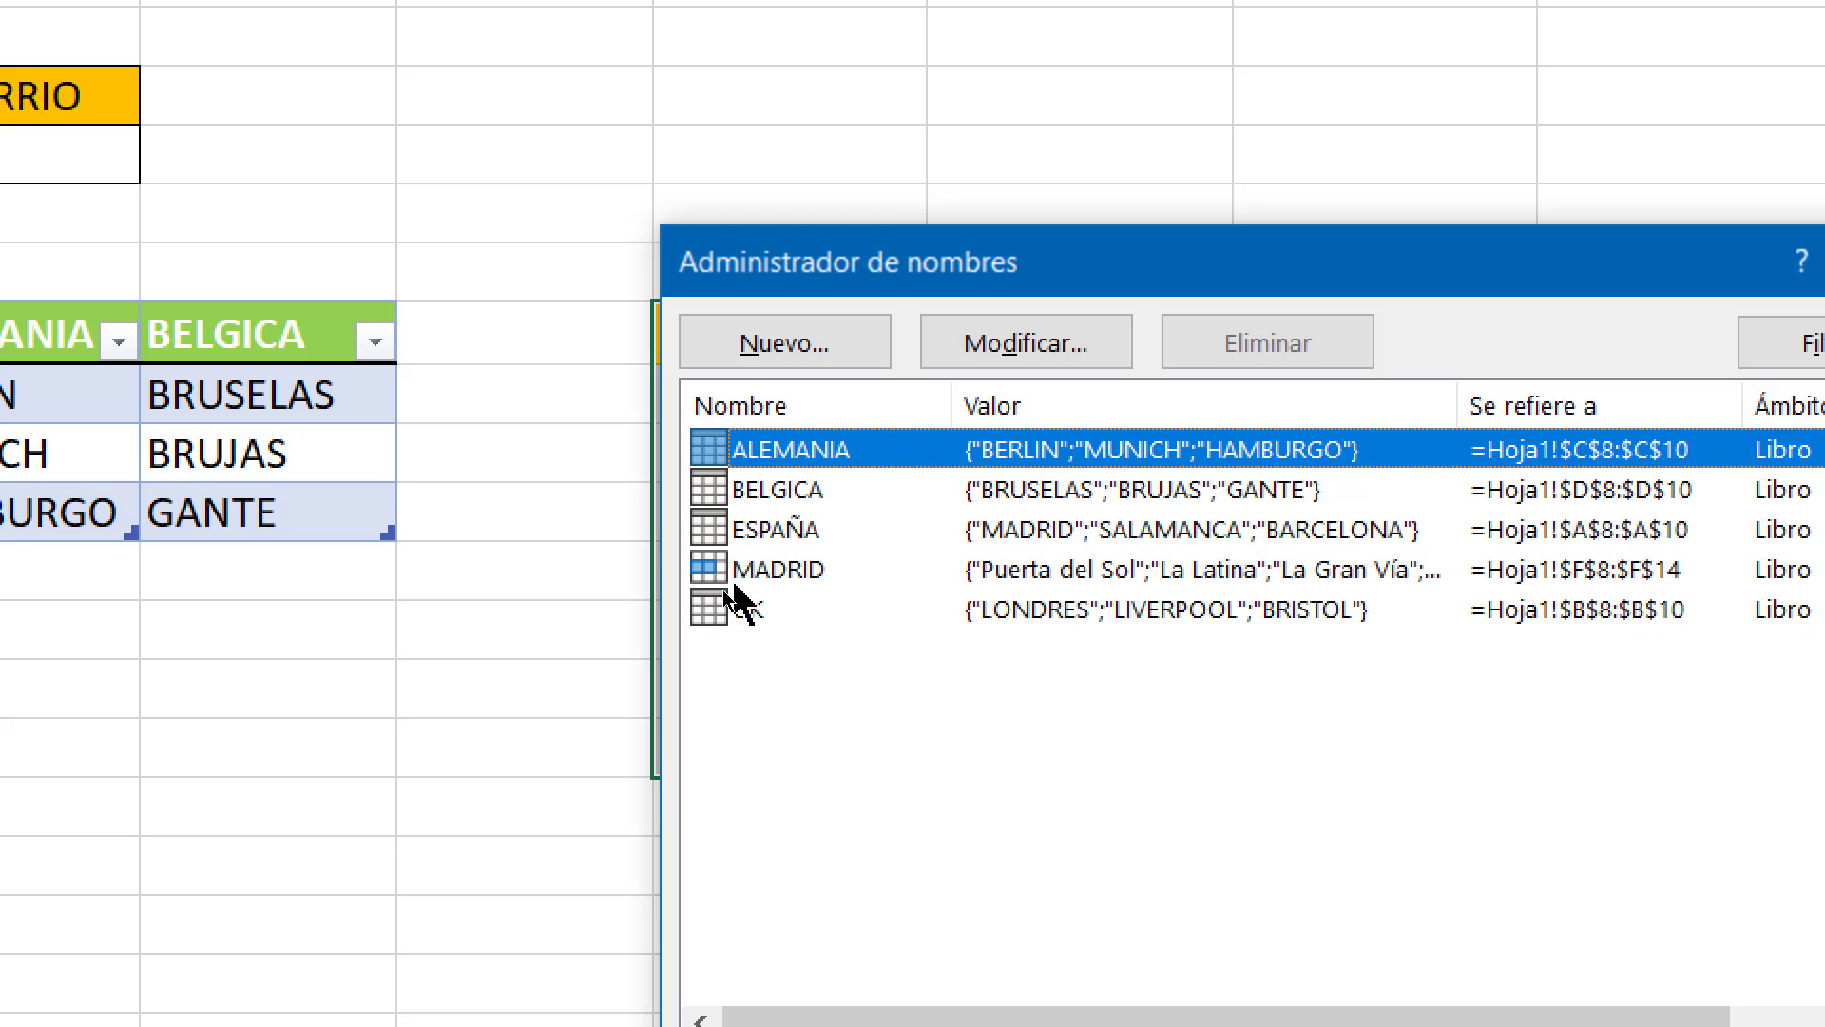
left_click(722, 570)
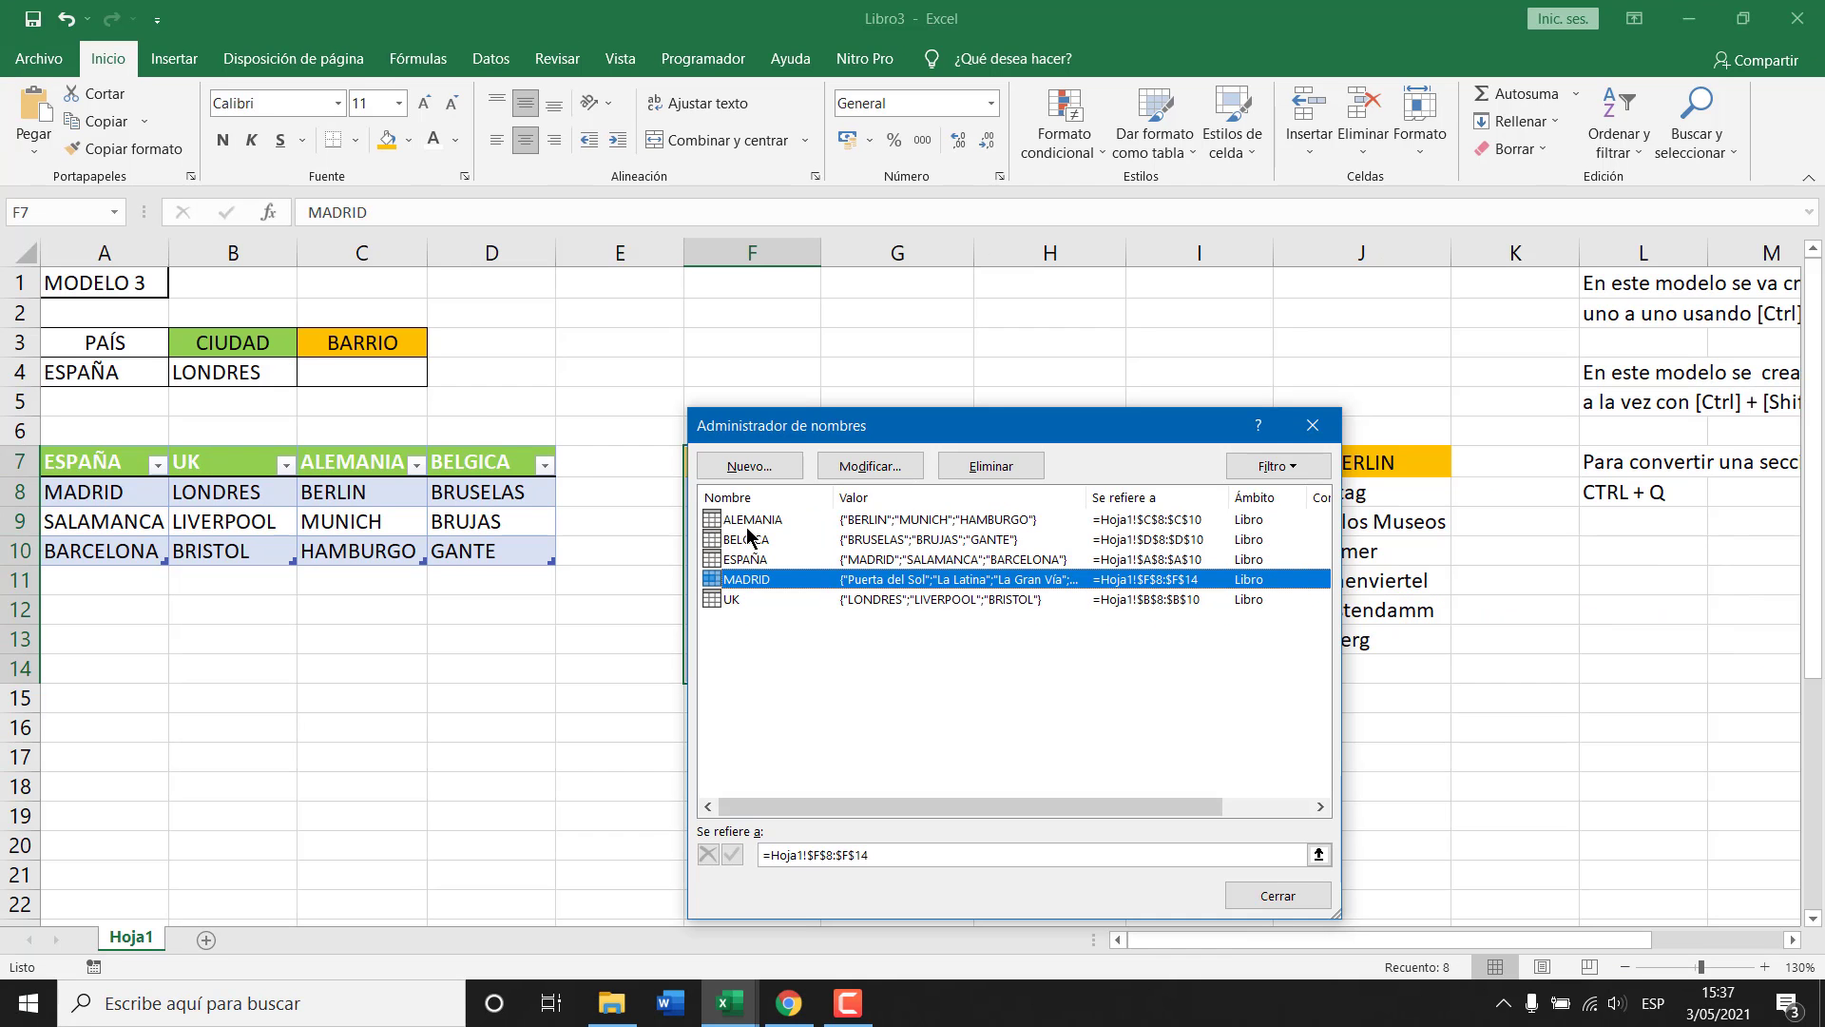
left_click(747, 523)
left_click(751, 542)
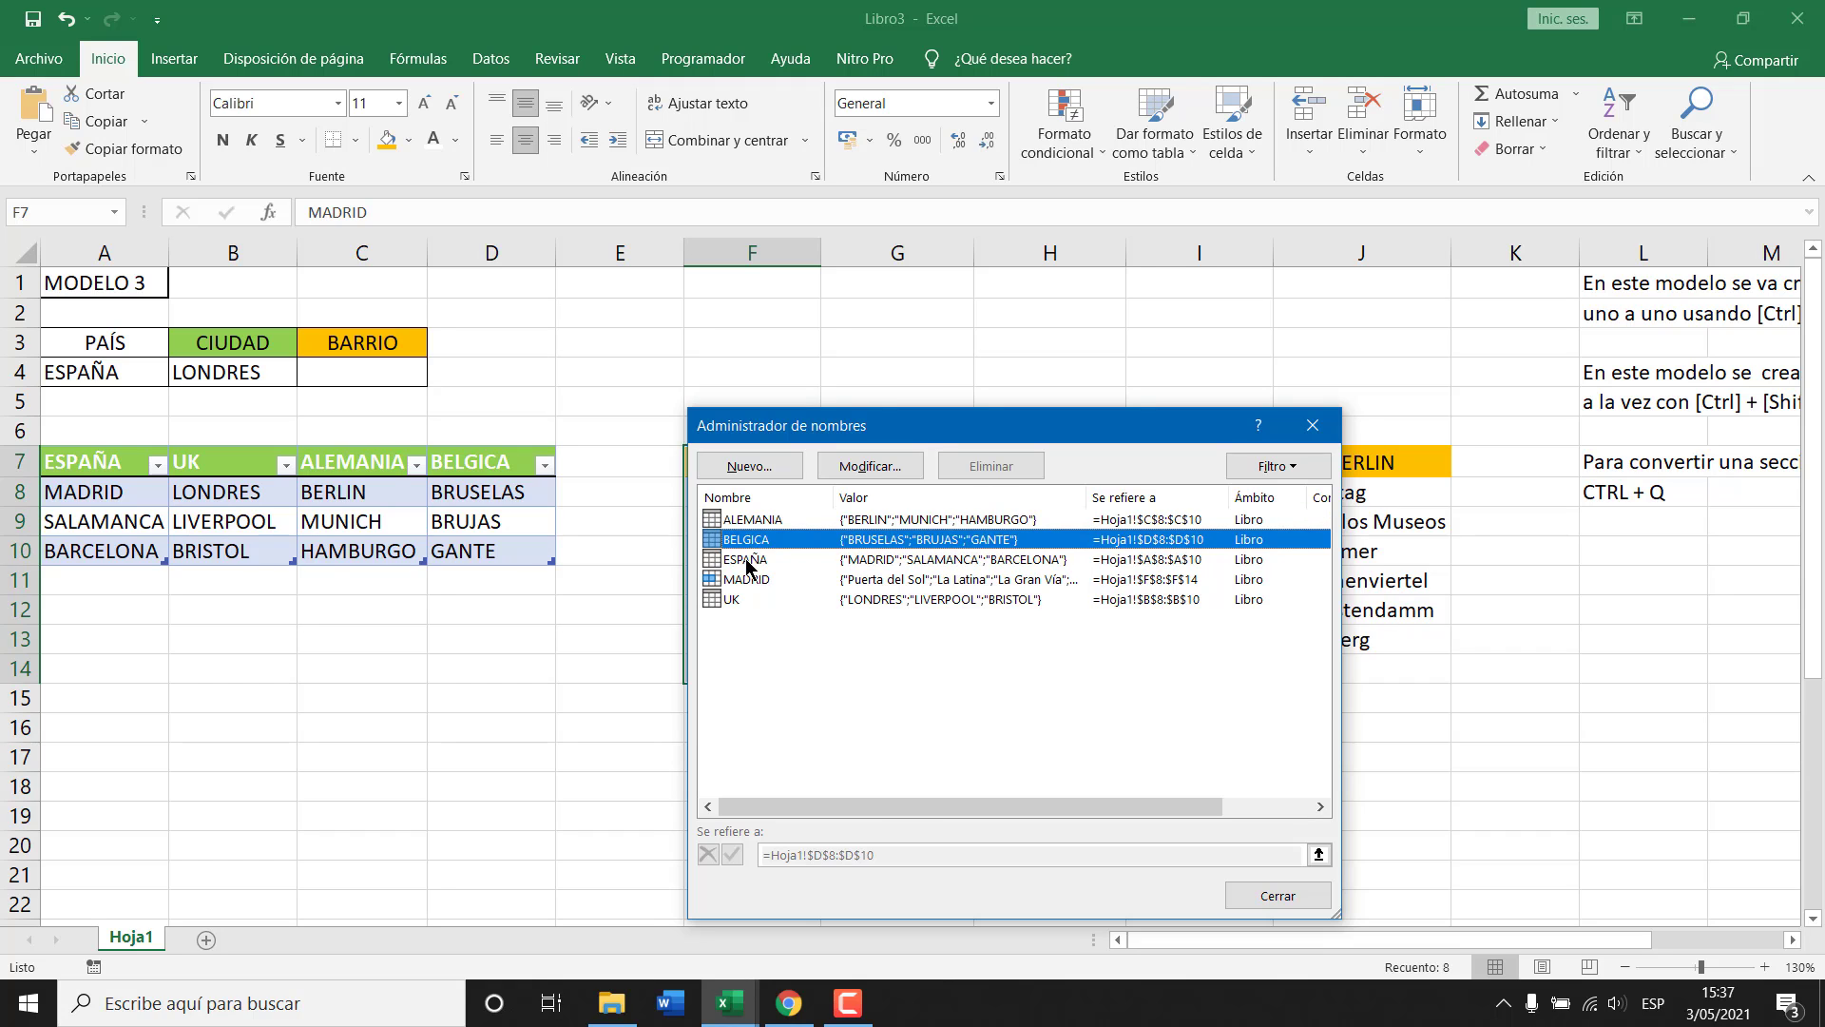
key("Escape")
Choose UK from the PAÍS dropdown in cell A4.
left_click(157, 380)
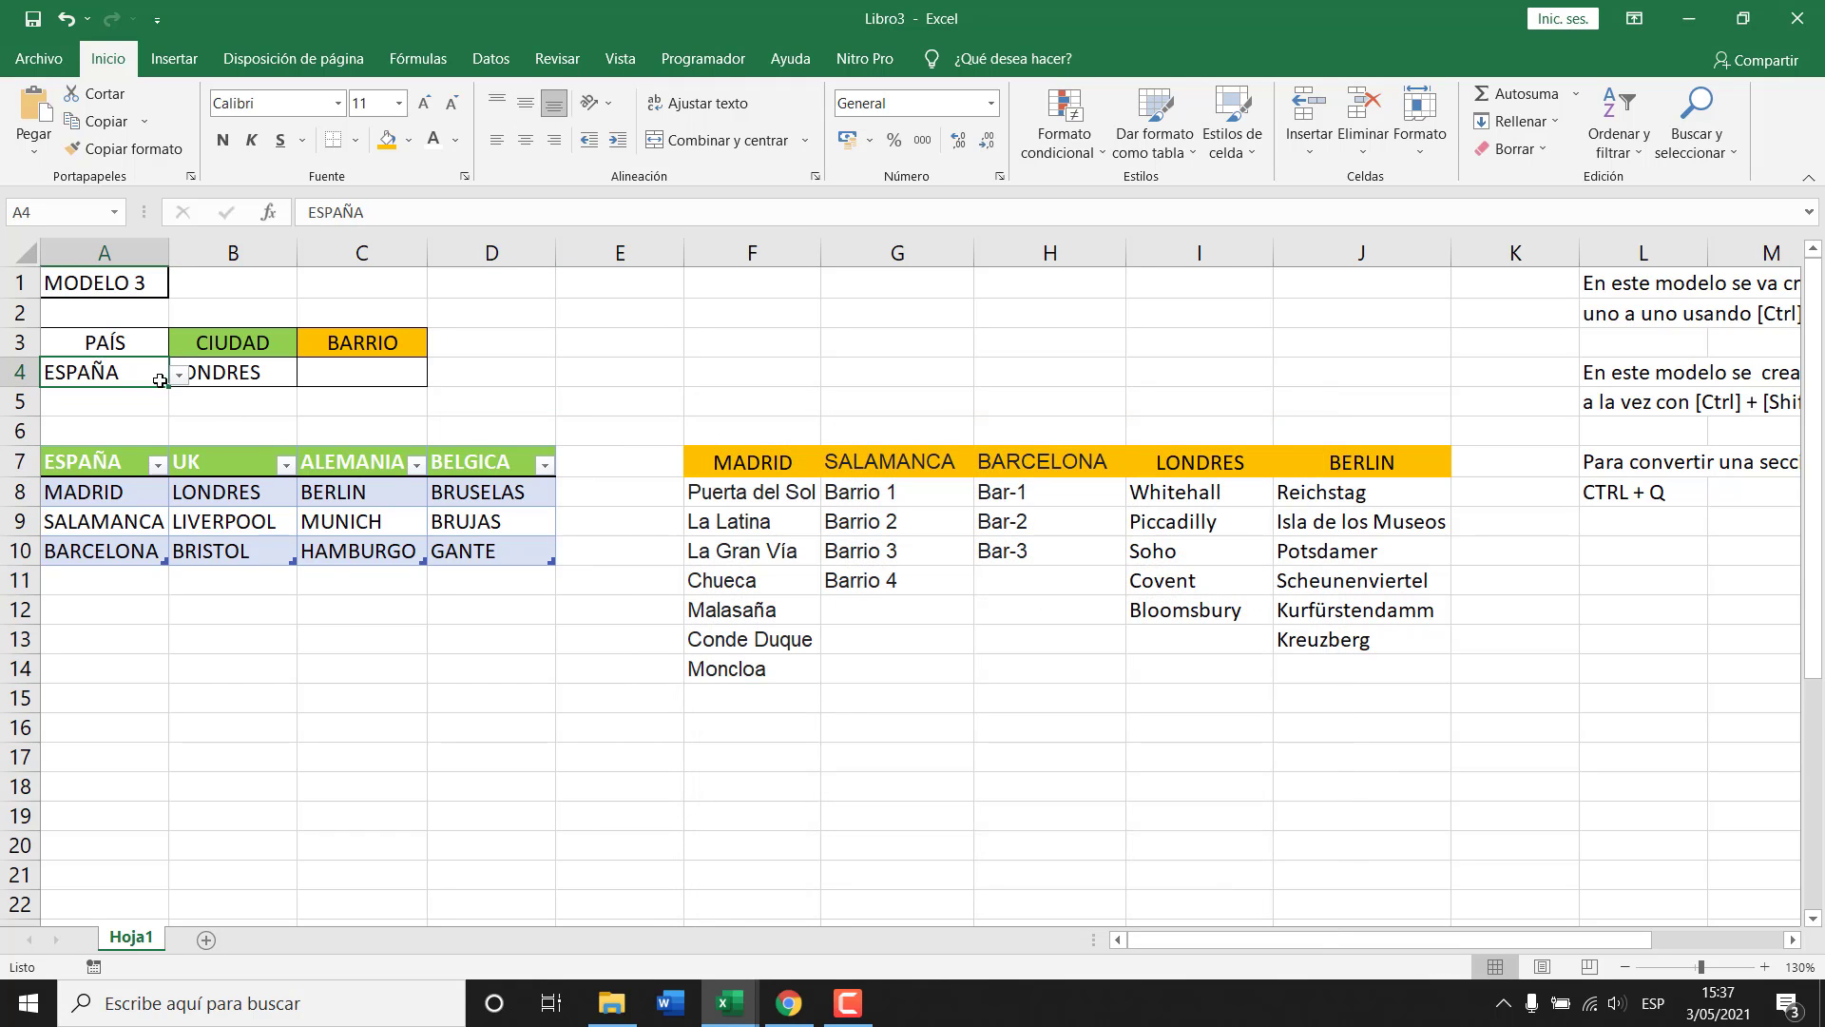
left_click(179, 376)
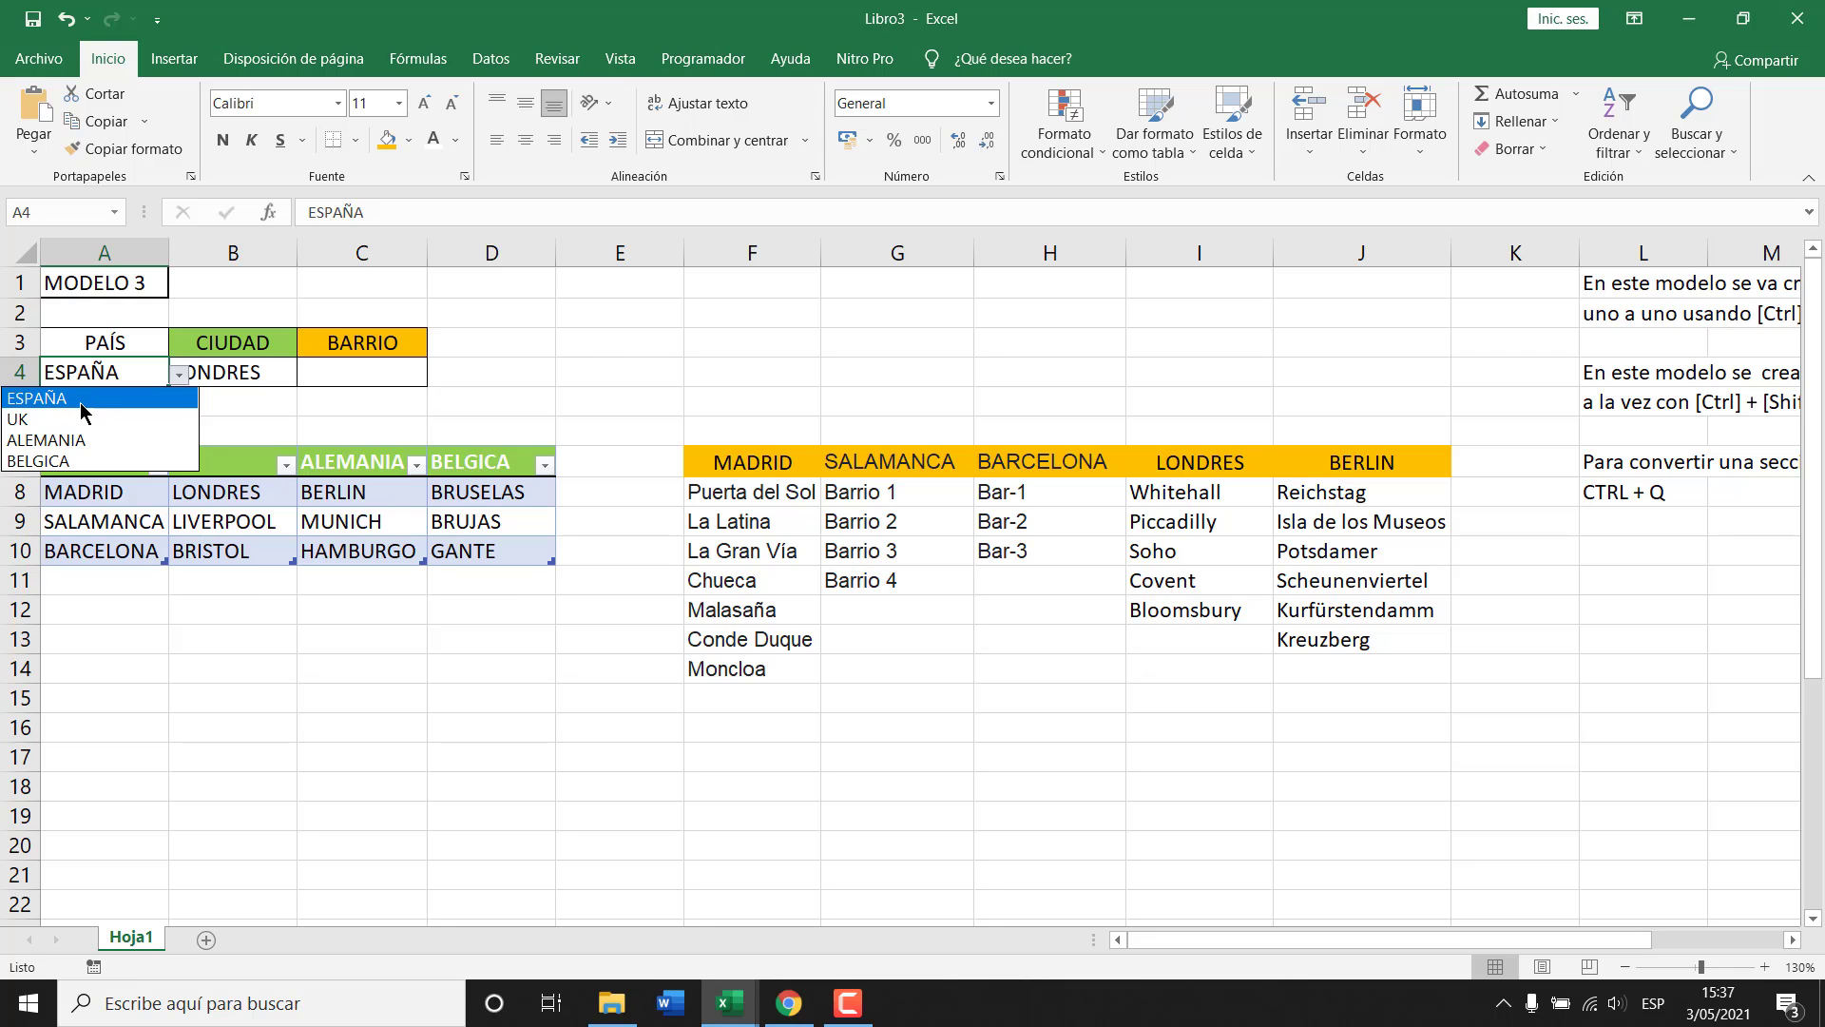
left_click(68, 421)
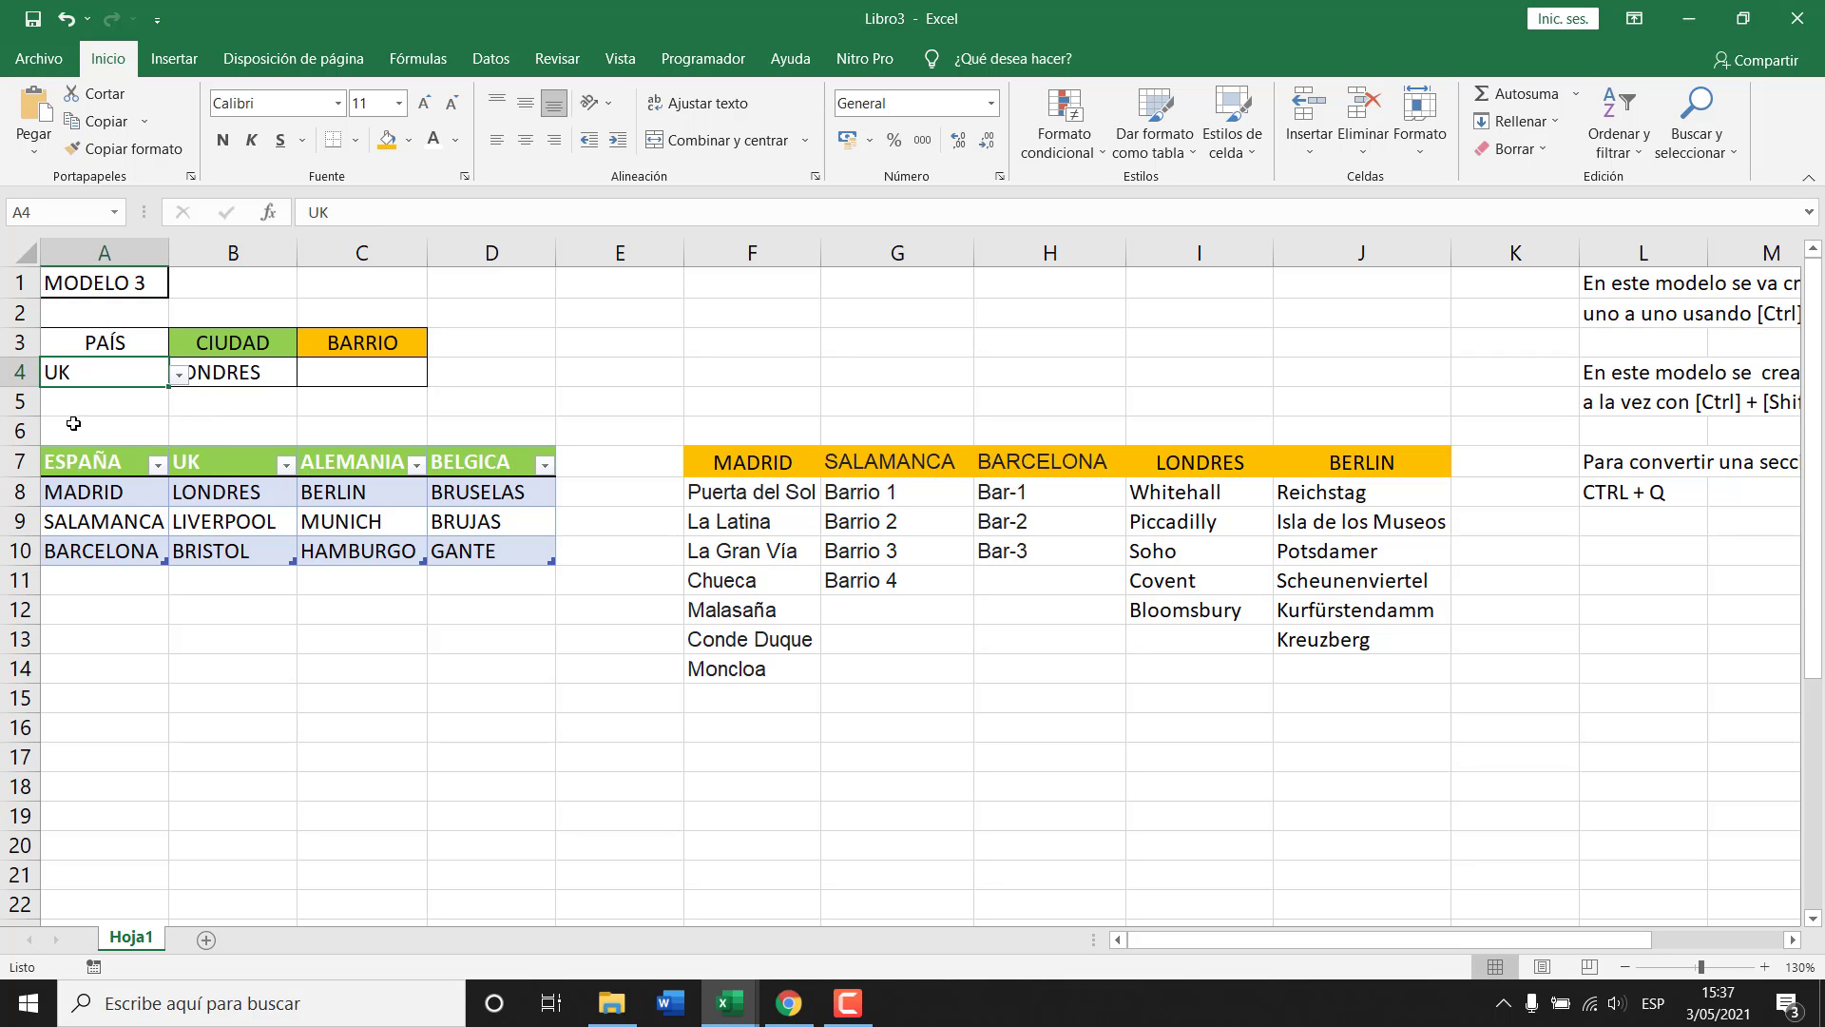
left_click(179, 377)
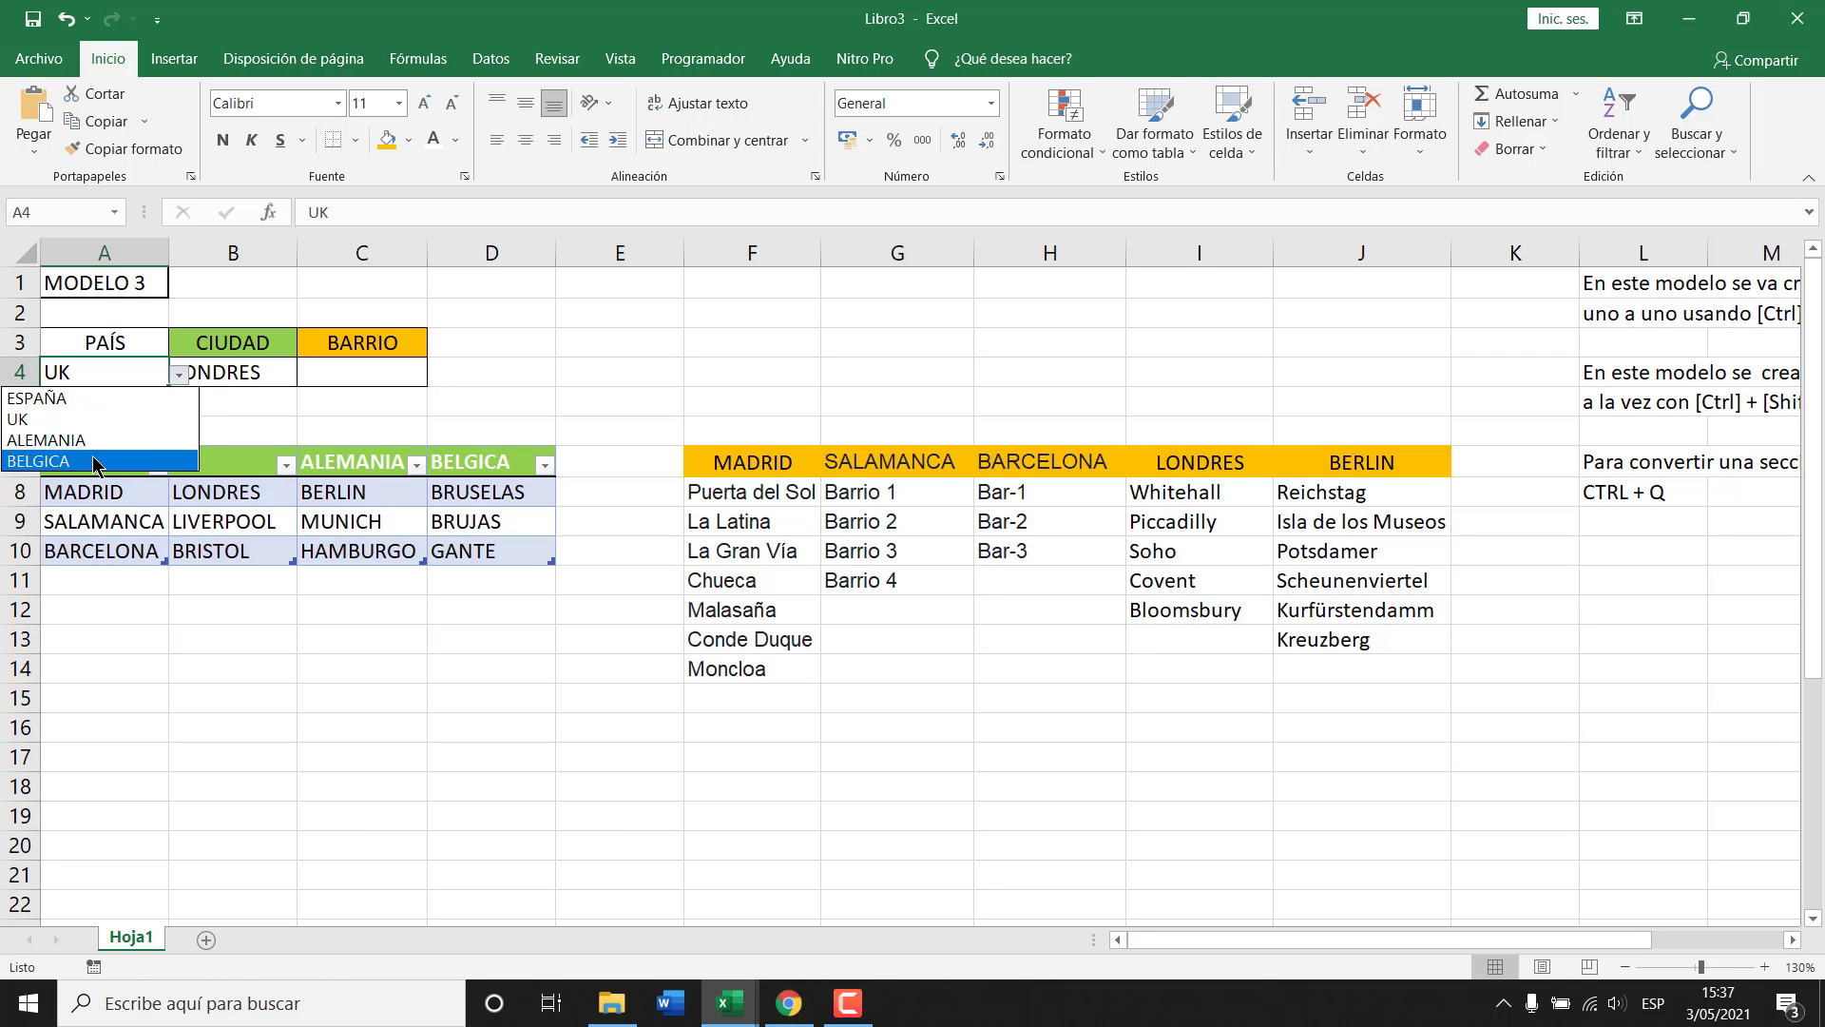
left_click(91, 575)
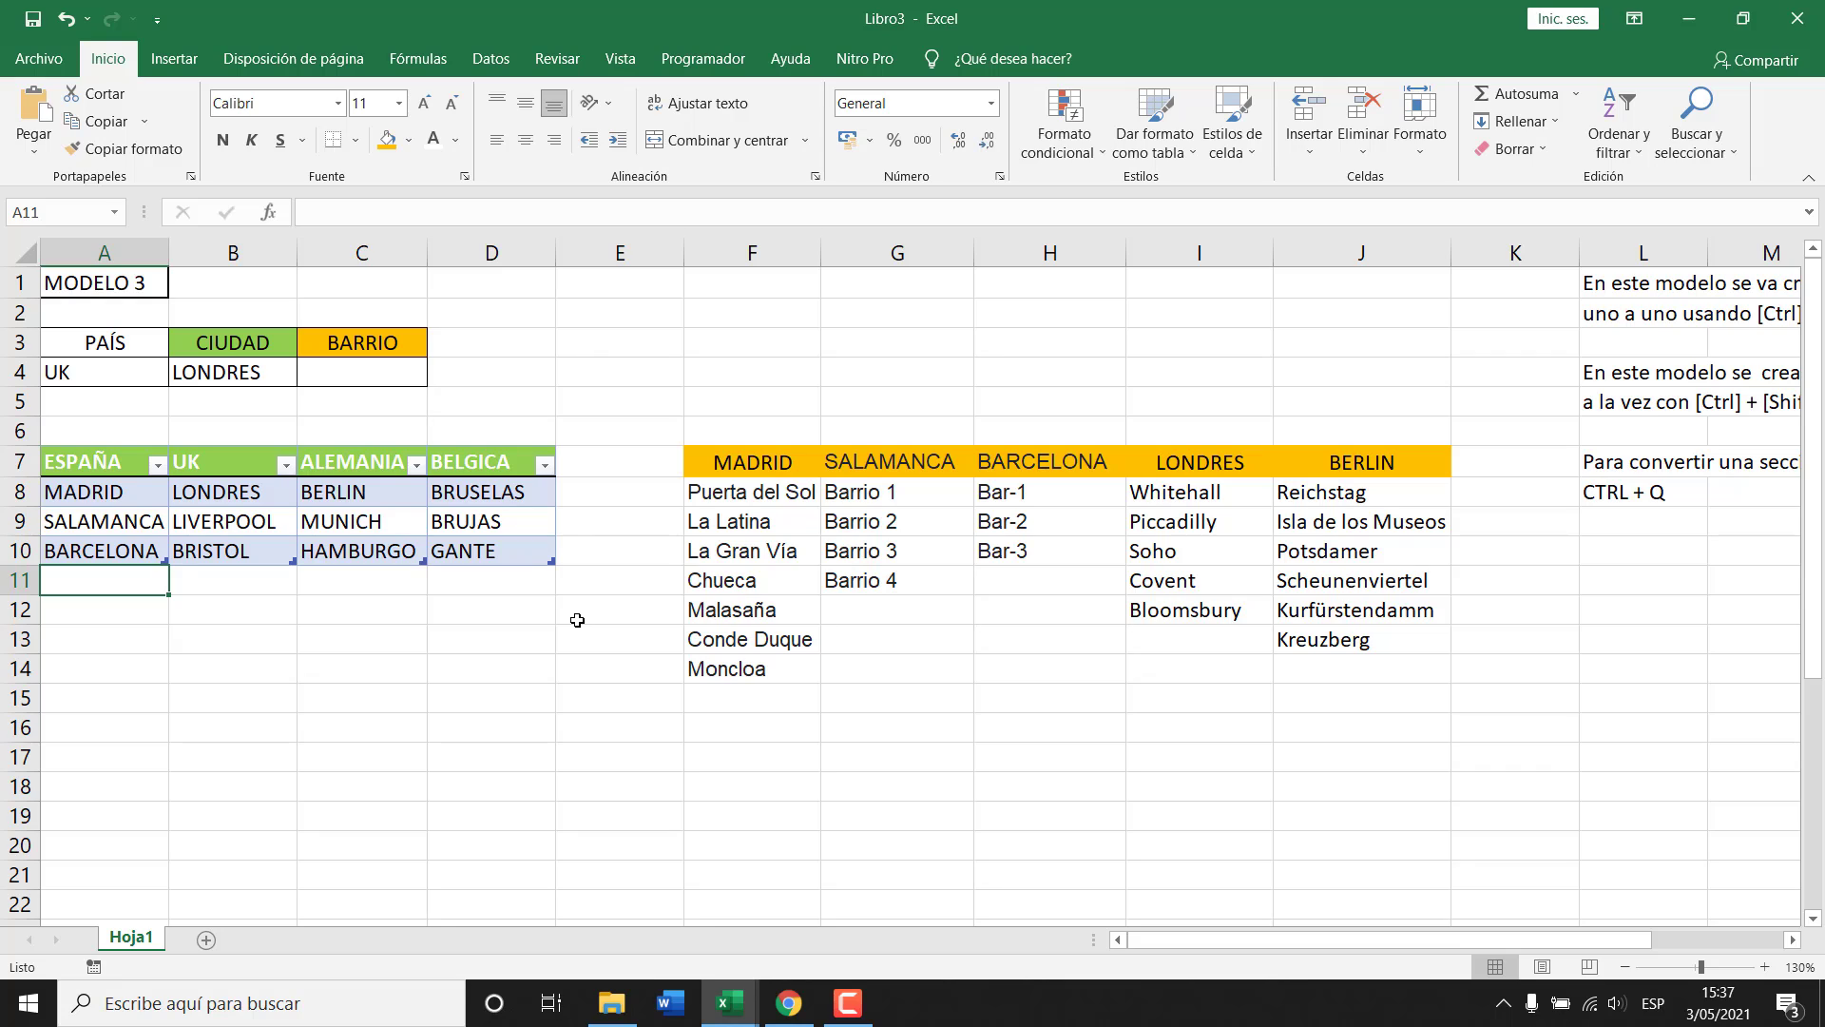
Review the sheet by selecting row 6, the LONDRES value in B4, and header row A7:D7.
left_click(620, 461)
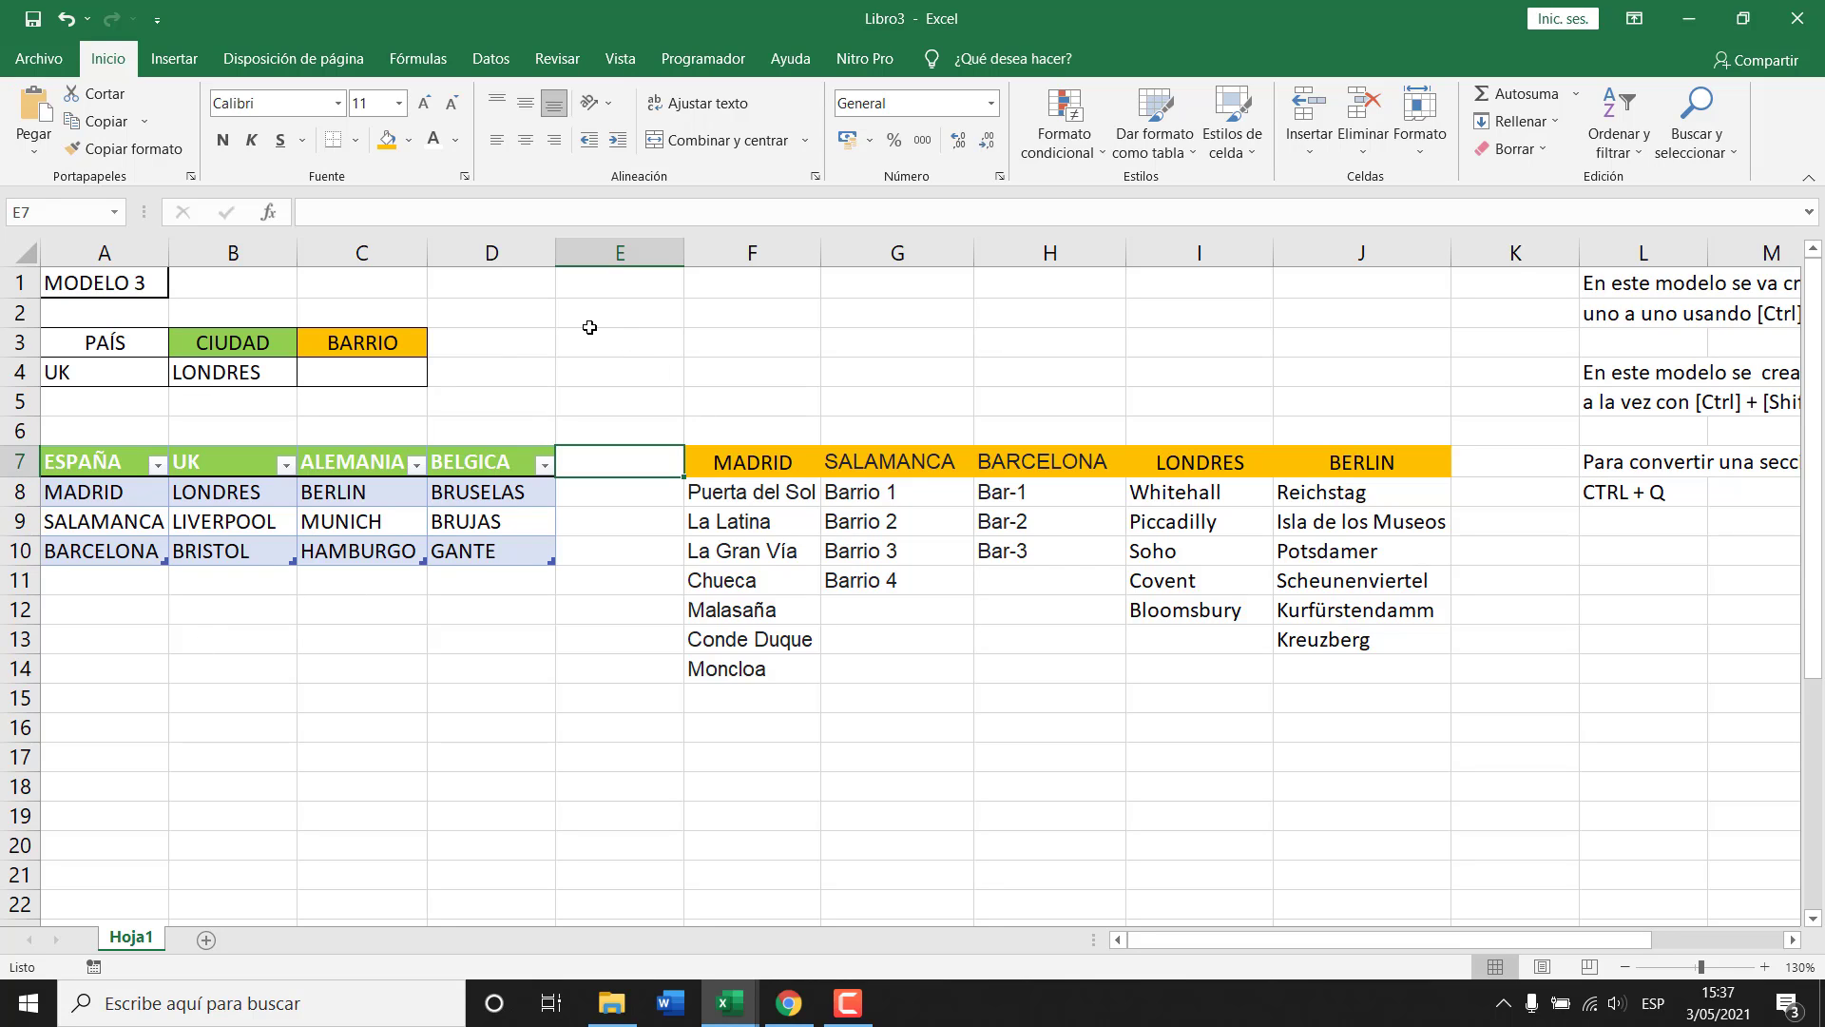
left_click(18, 432)
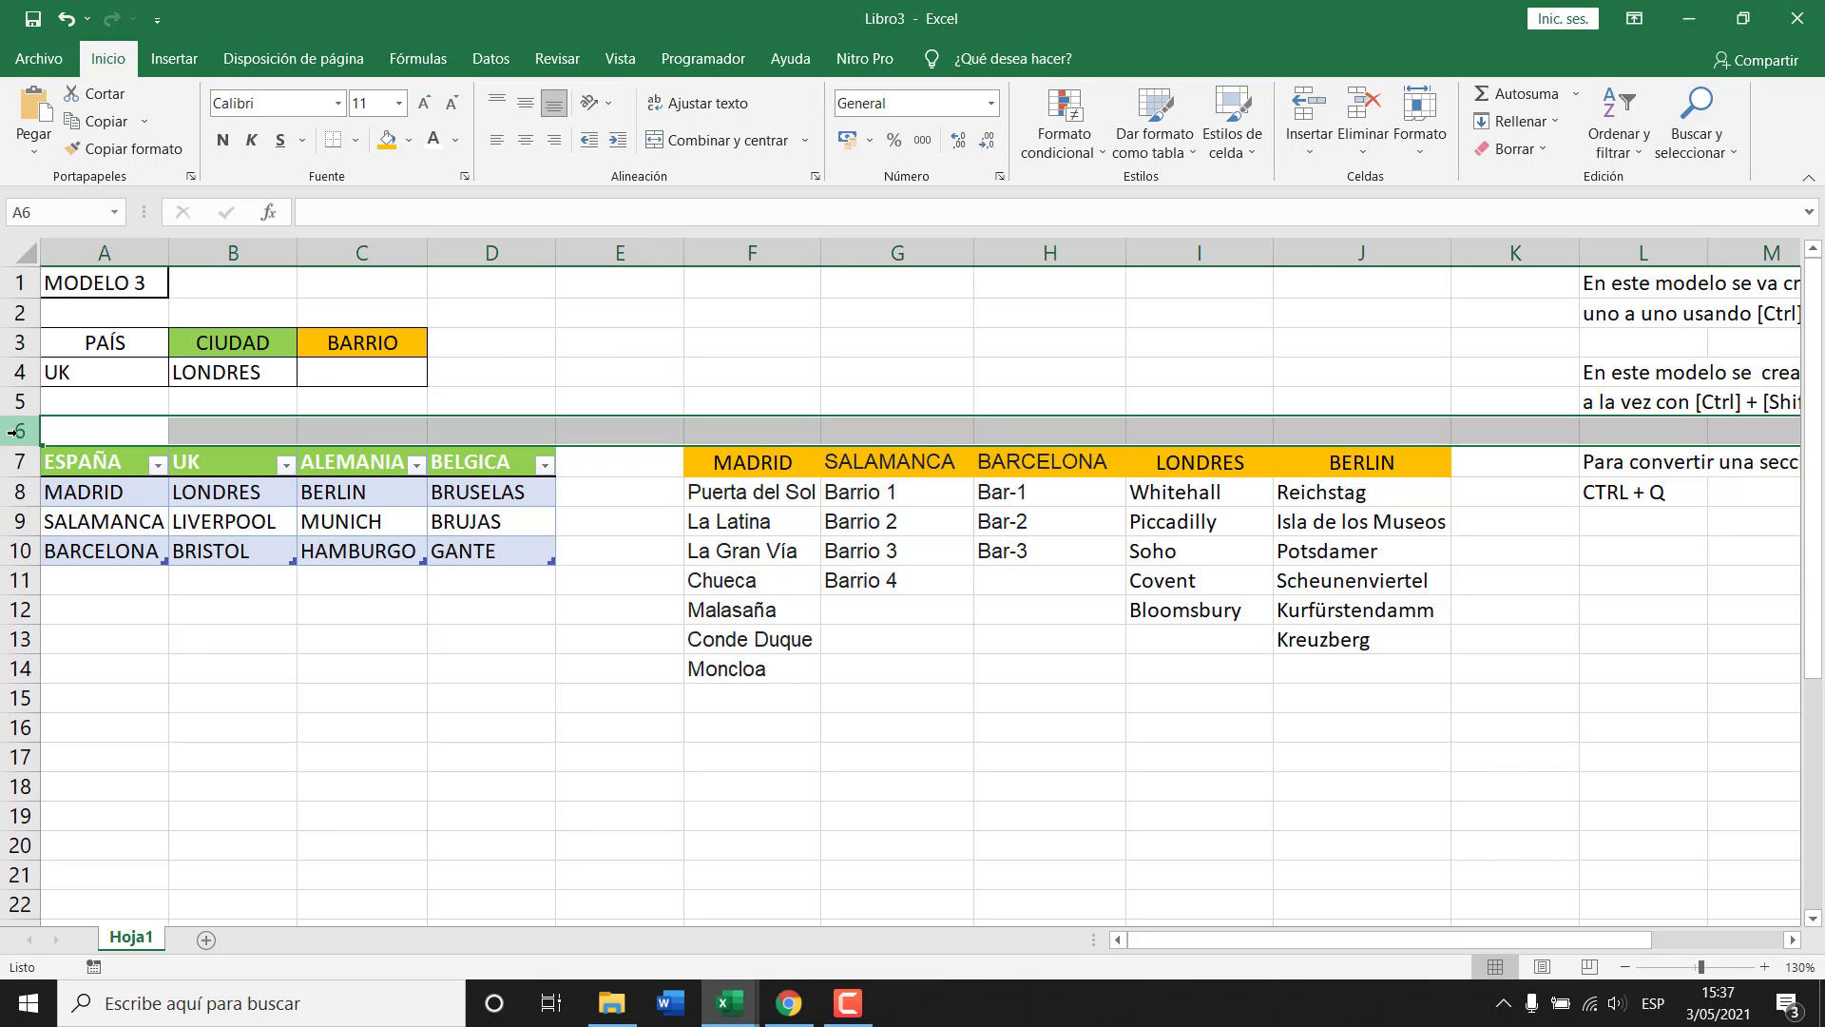
left_click(76, 605)
left_click(85, 669)
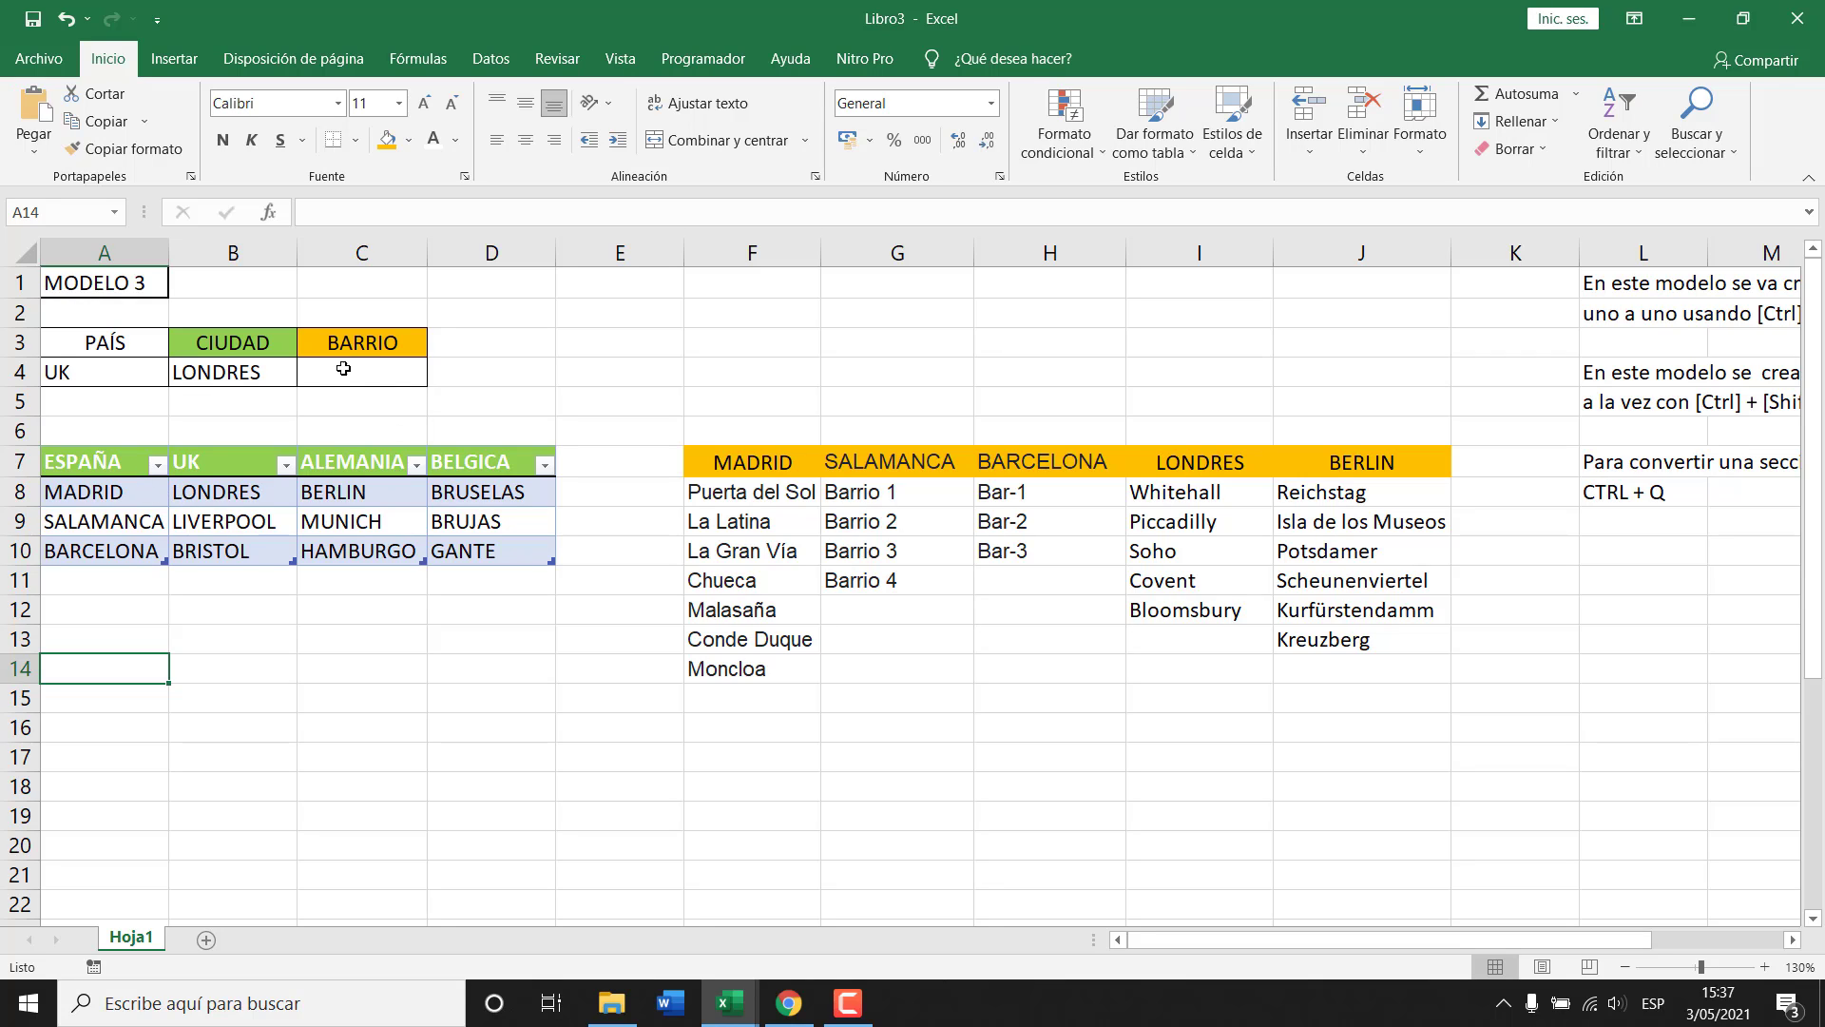
left_click(273, 371)
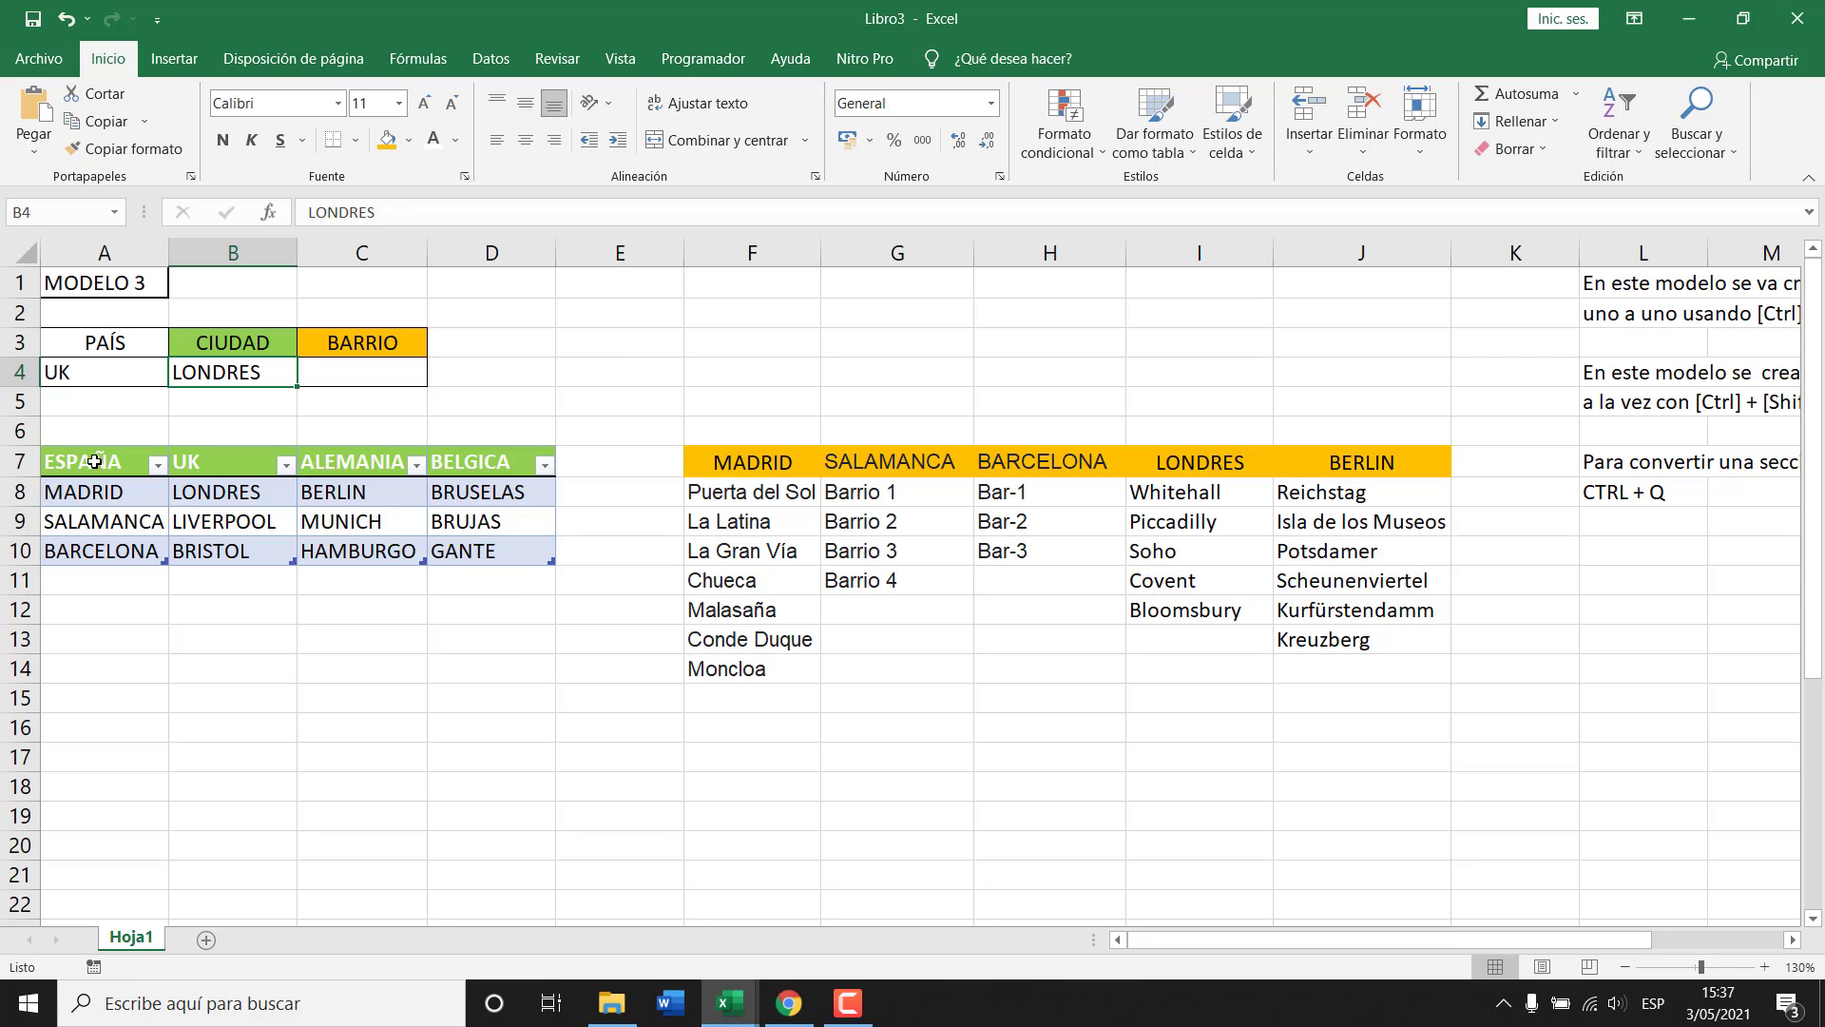
left_click_drag(94, 462, 475, 465)
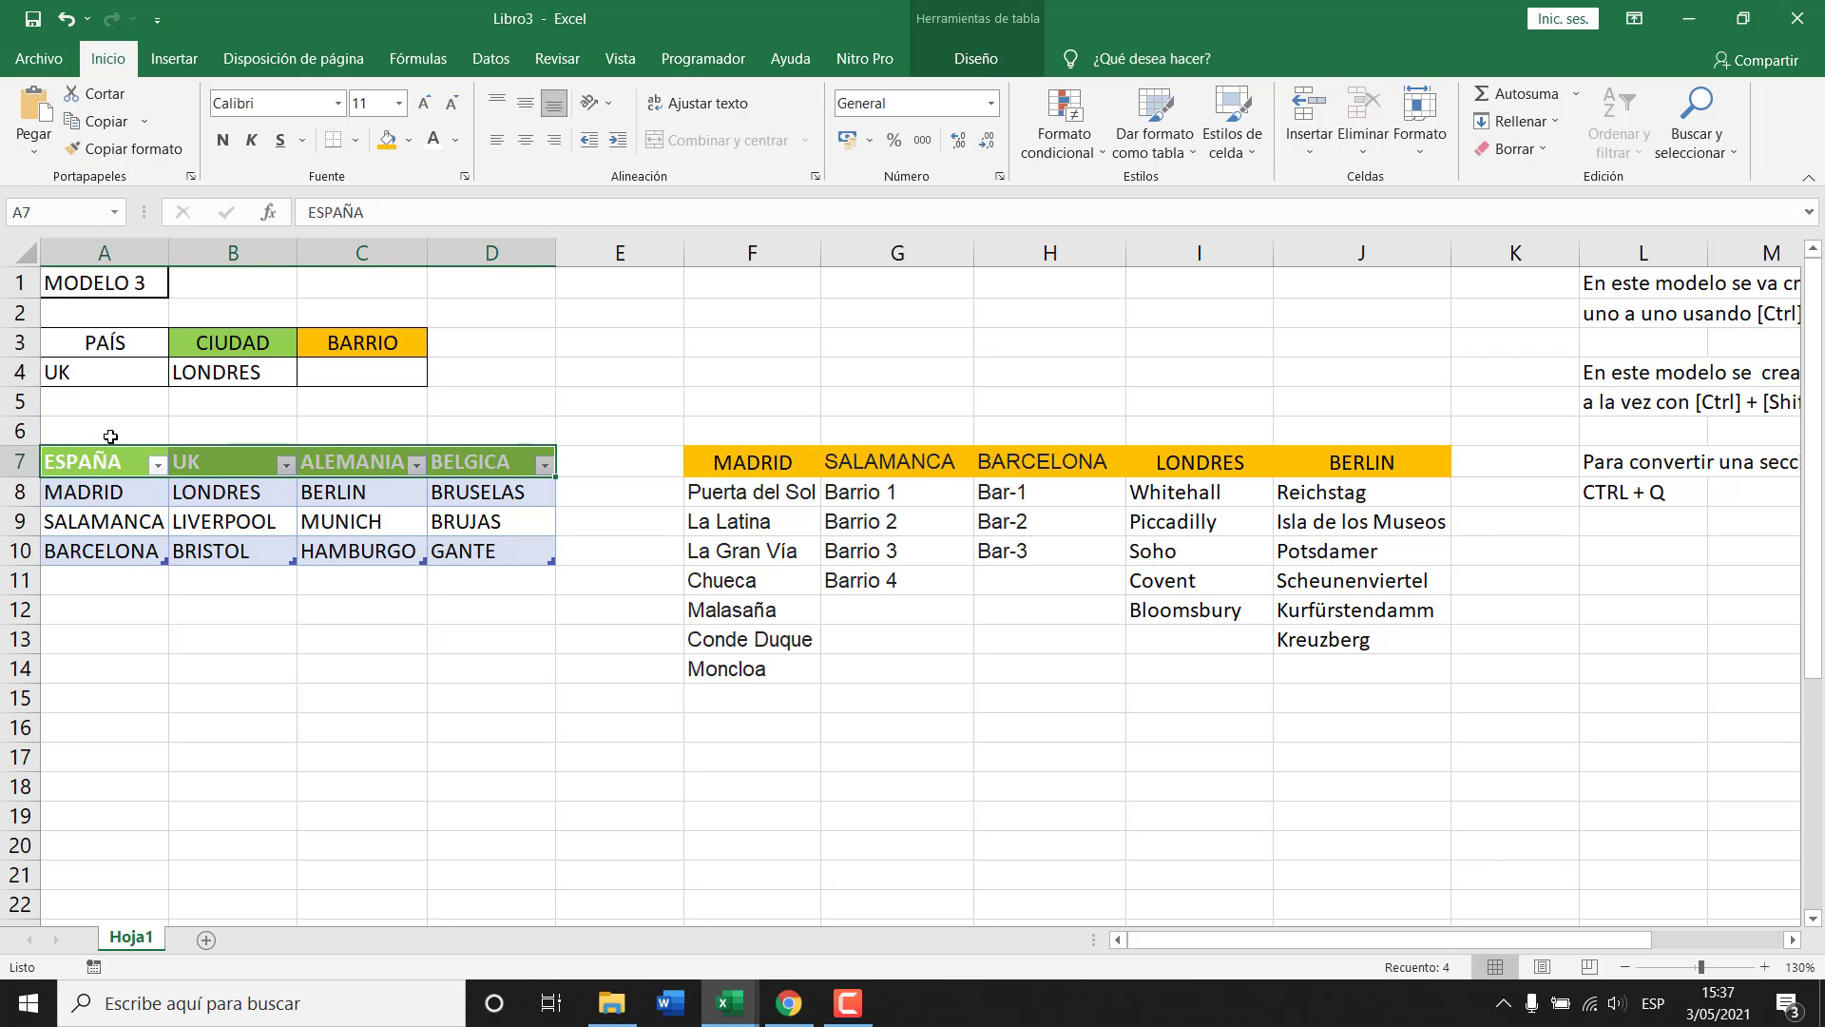
left_click(111, 644)
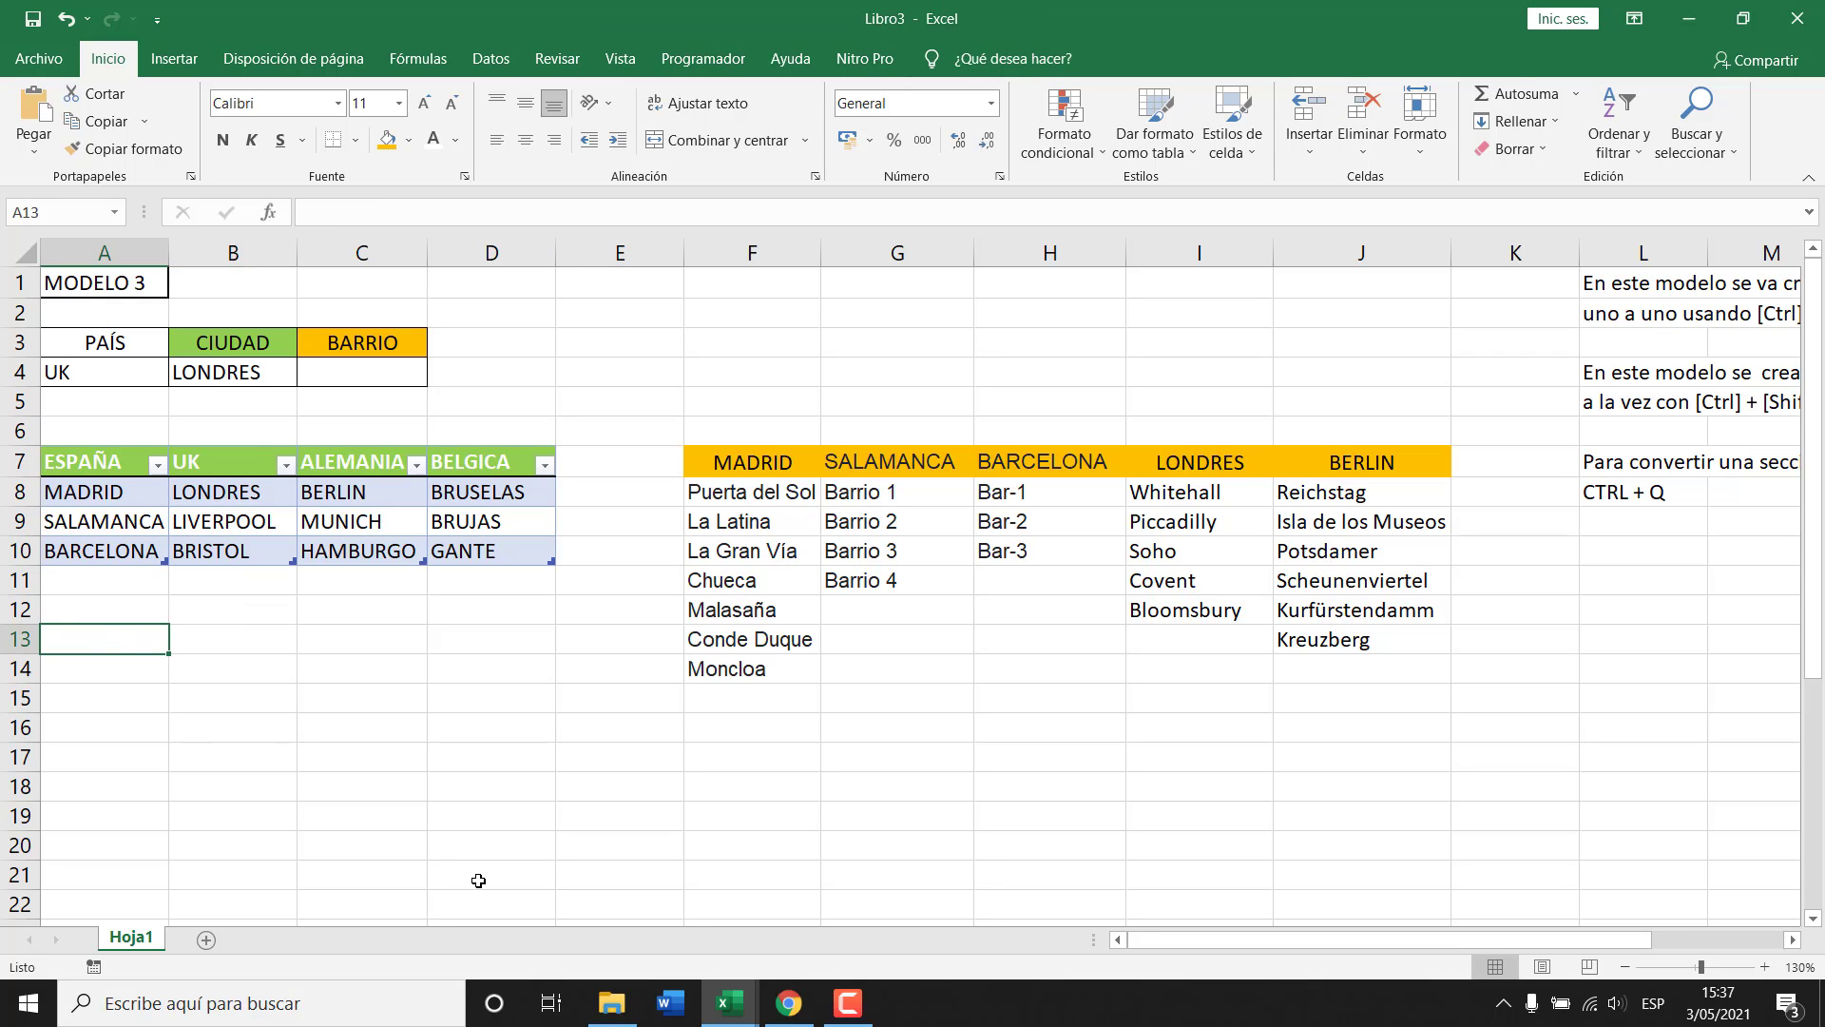
left_click(124, 381)
Enter the PAISES header followed by ESPAÑA, UK, ALEMANIA and BELGICA in A13:A17.
left_click(97, 636)
type("PAISES")
key("Return")
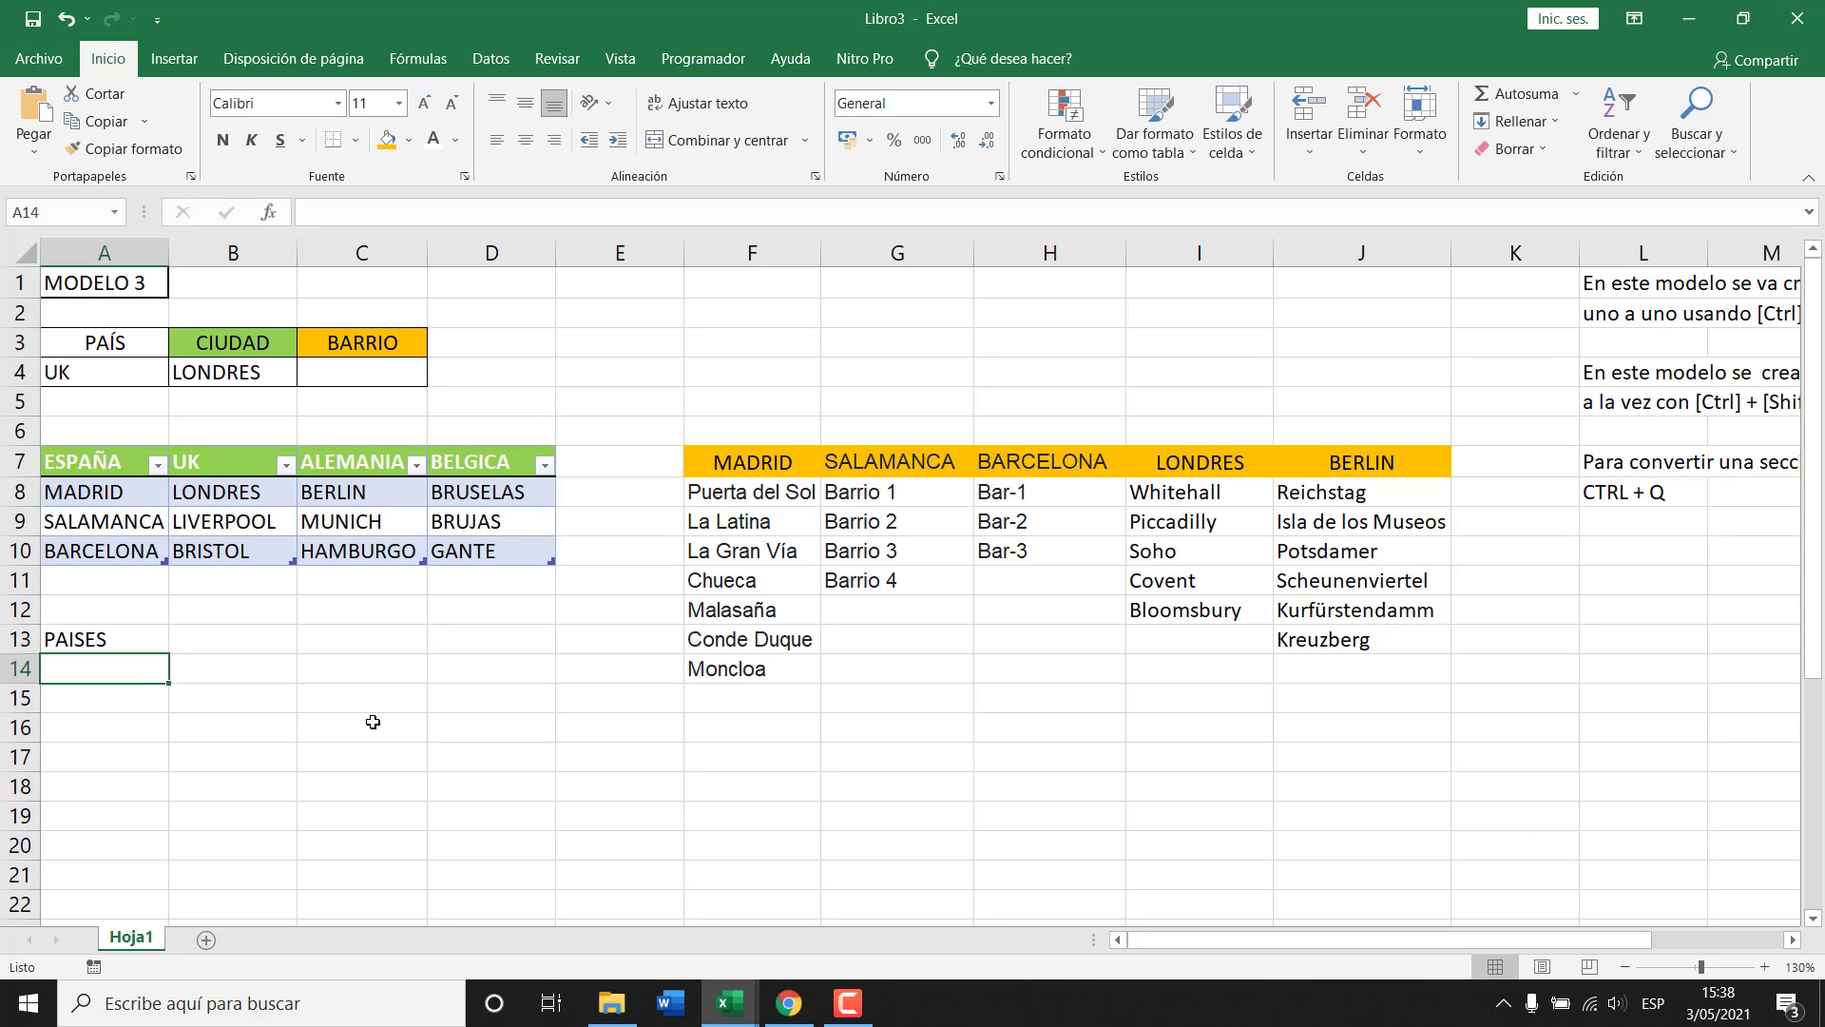
type("ESPAÑA")
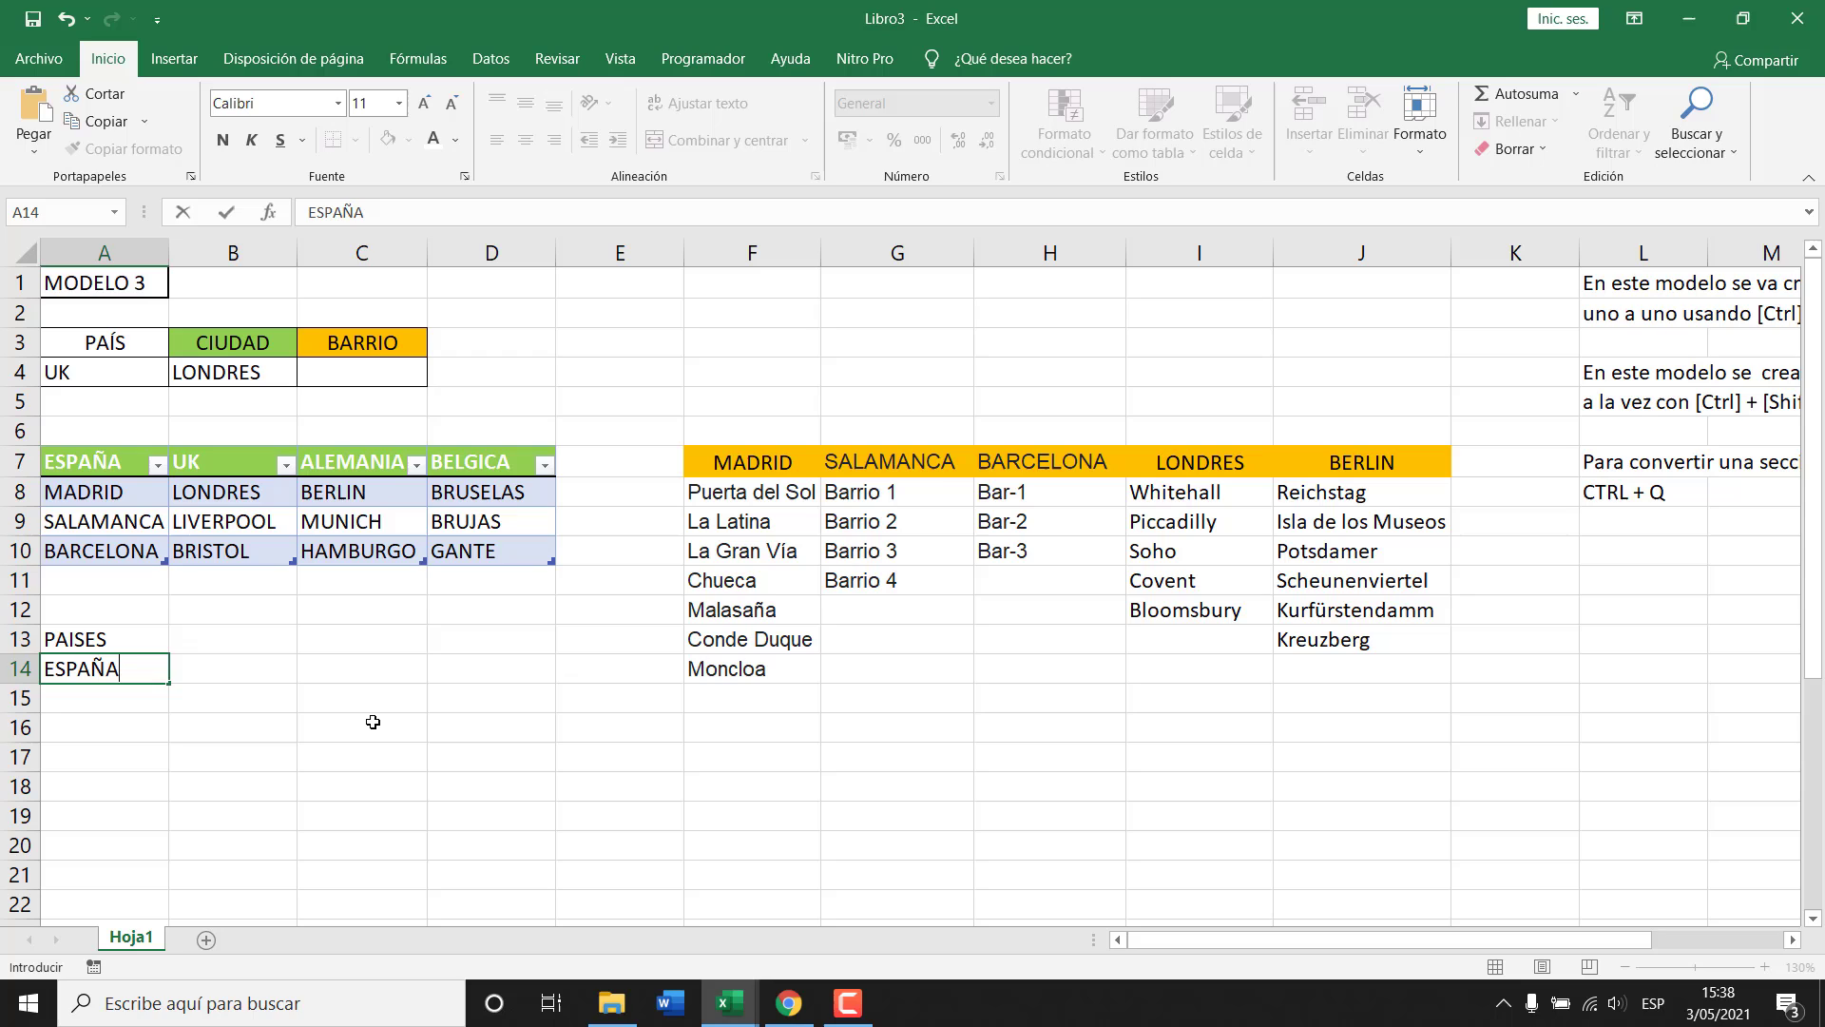
key("Return")
type("UK")
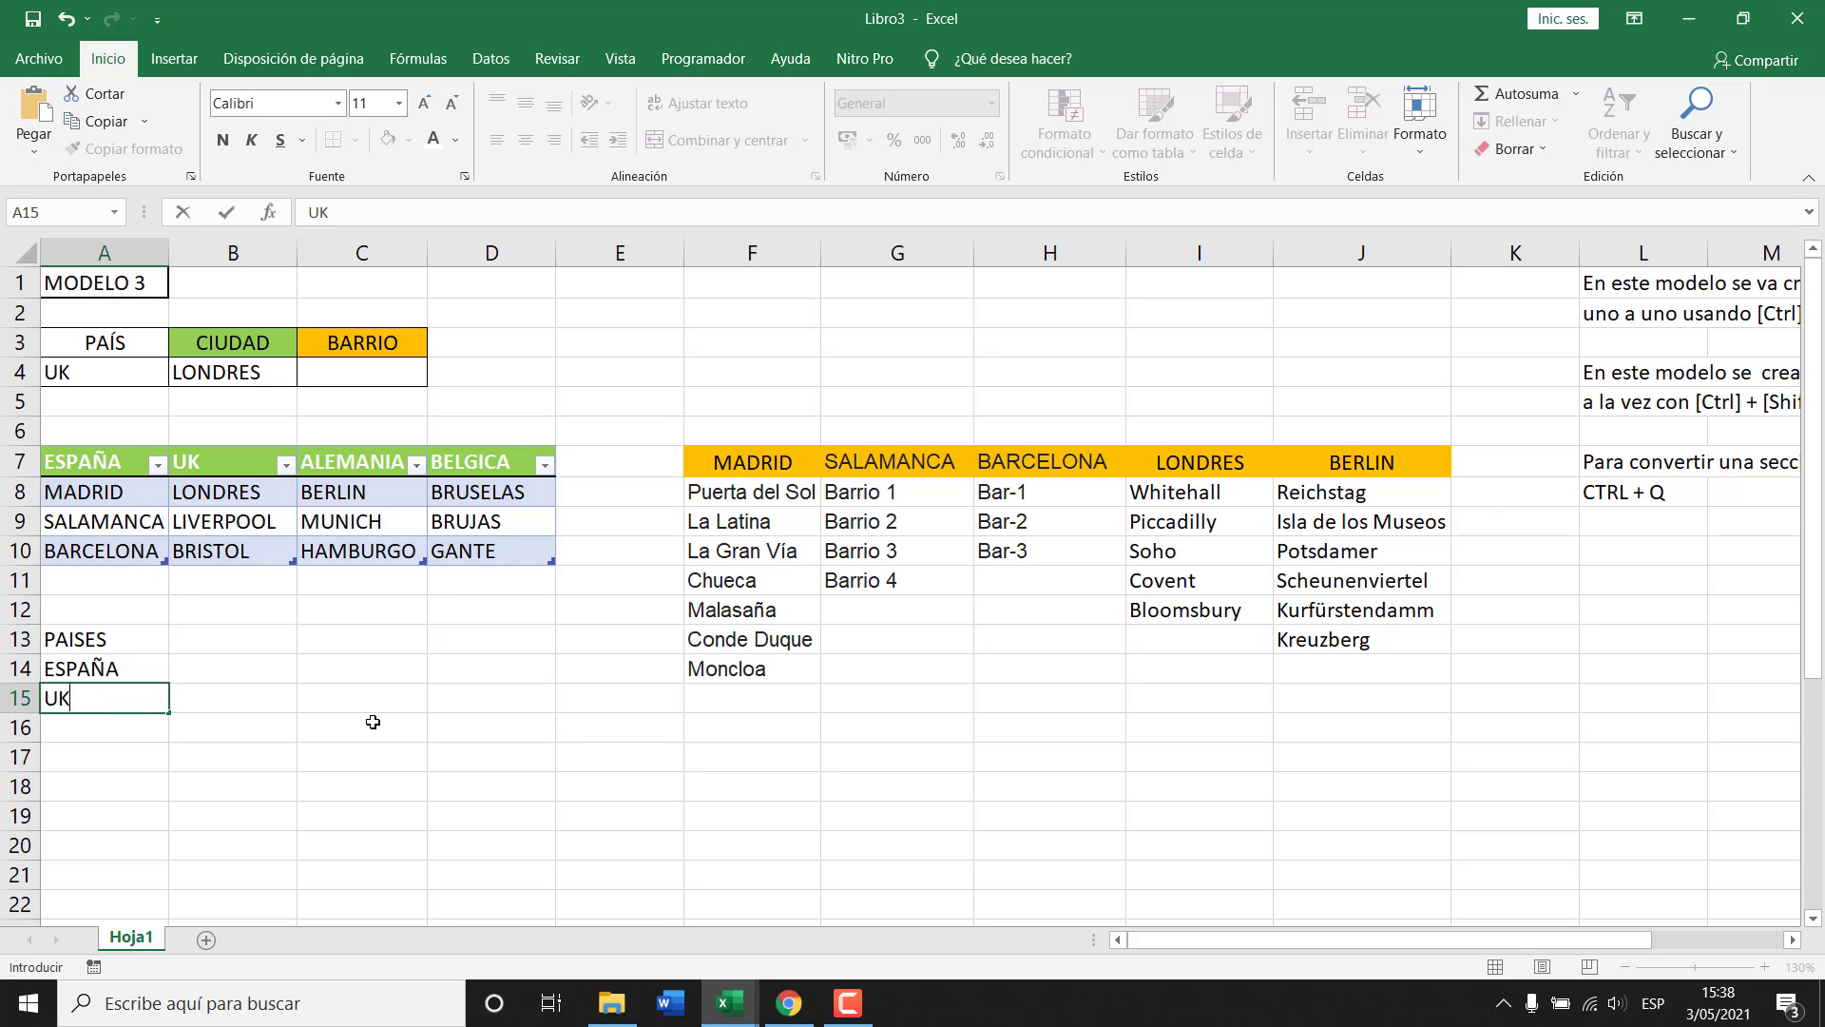
key("Return")
type("ALEMANIA")
key("Return")
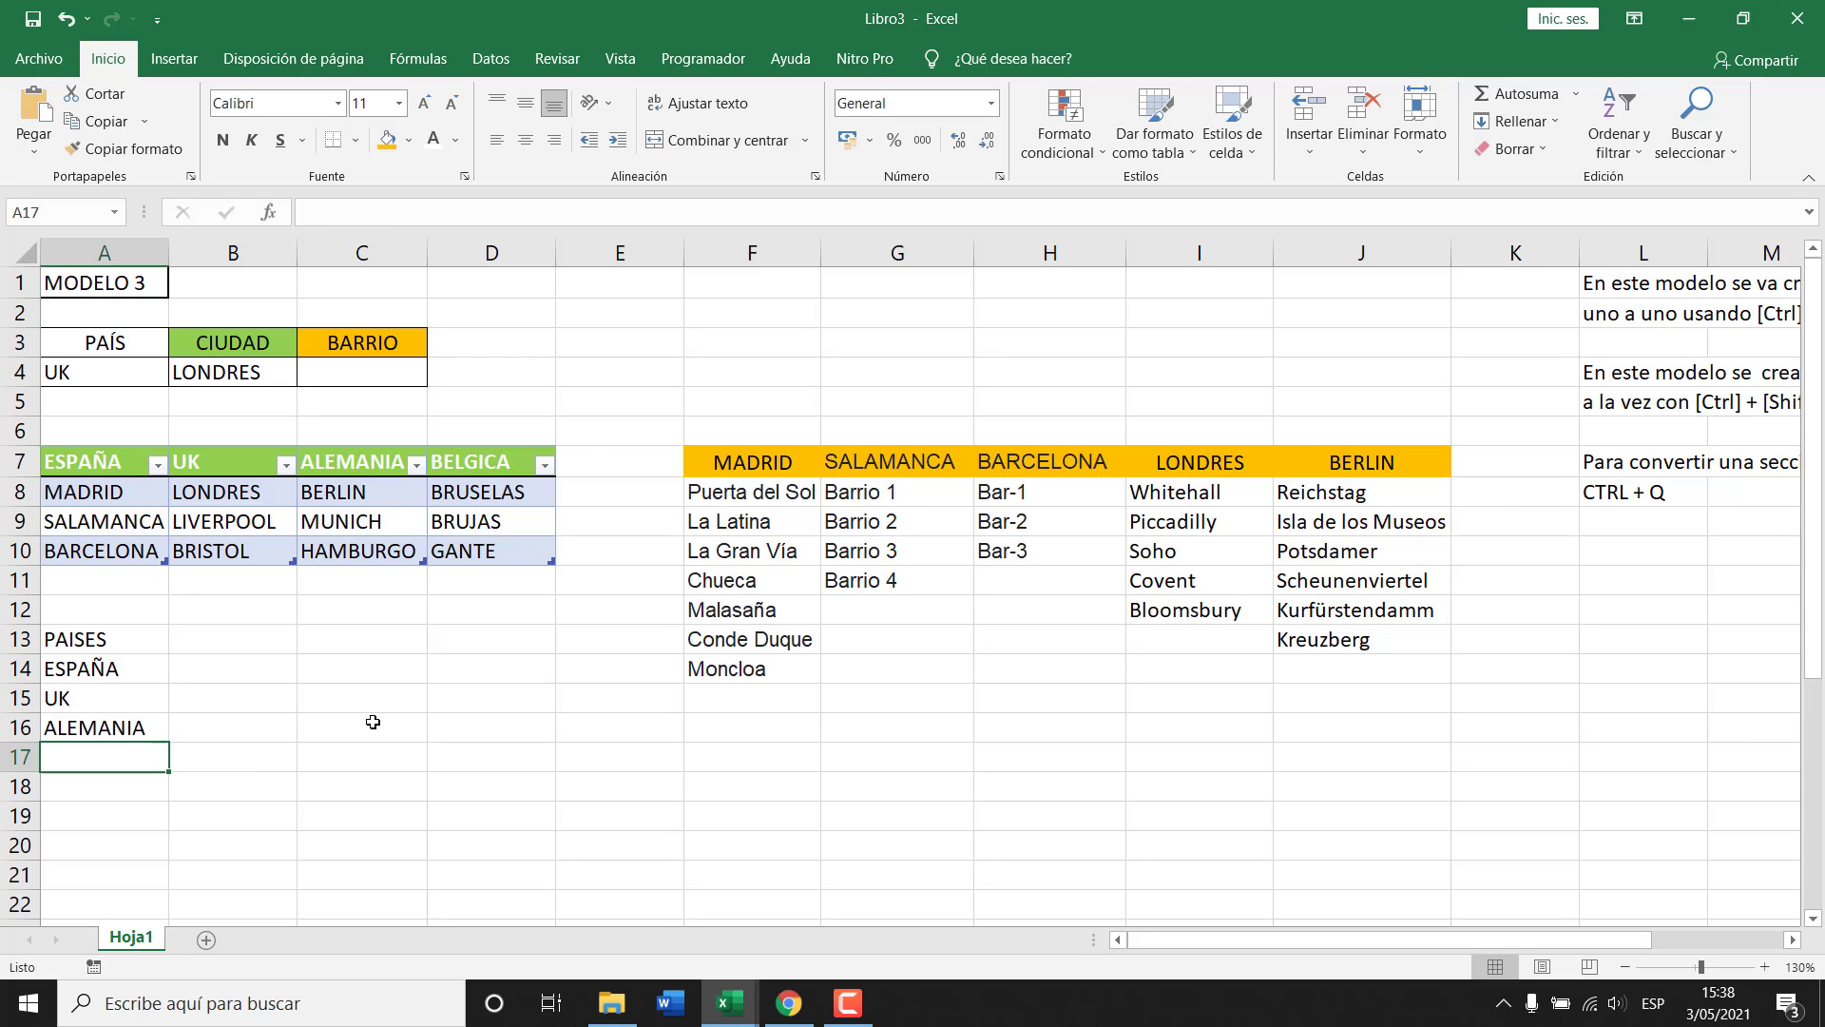
type("BELGICA")
key("Return")
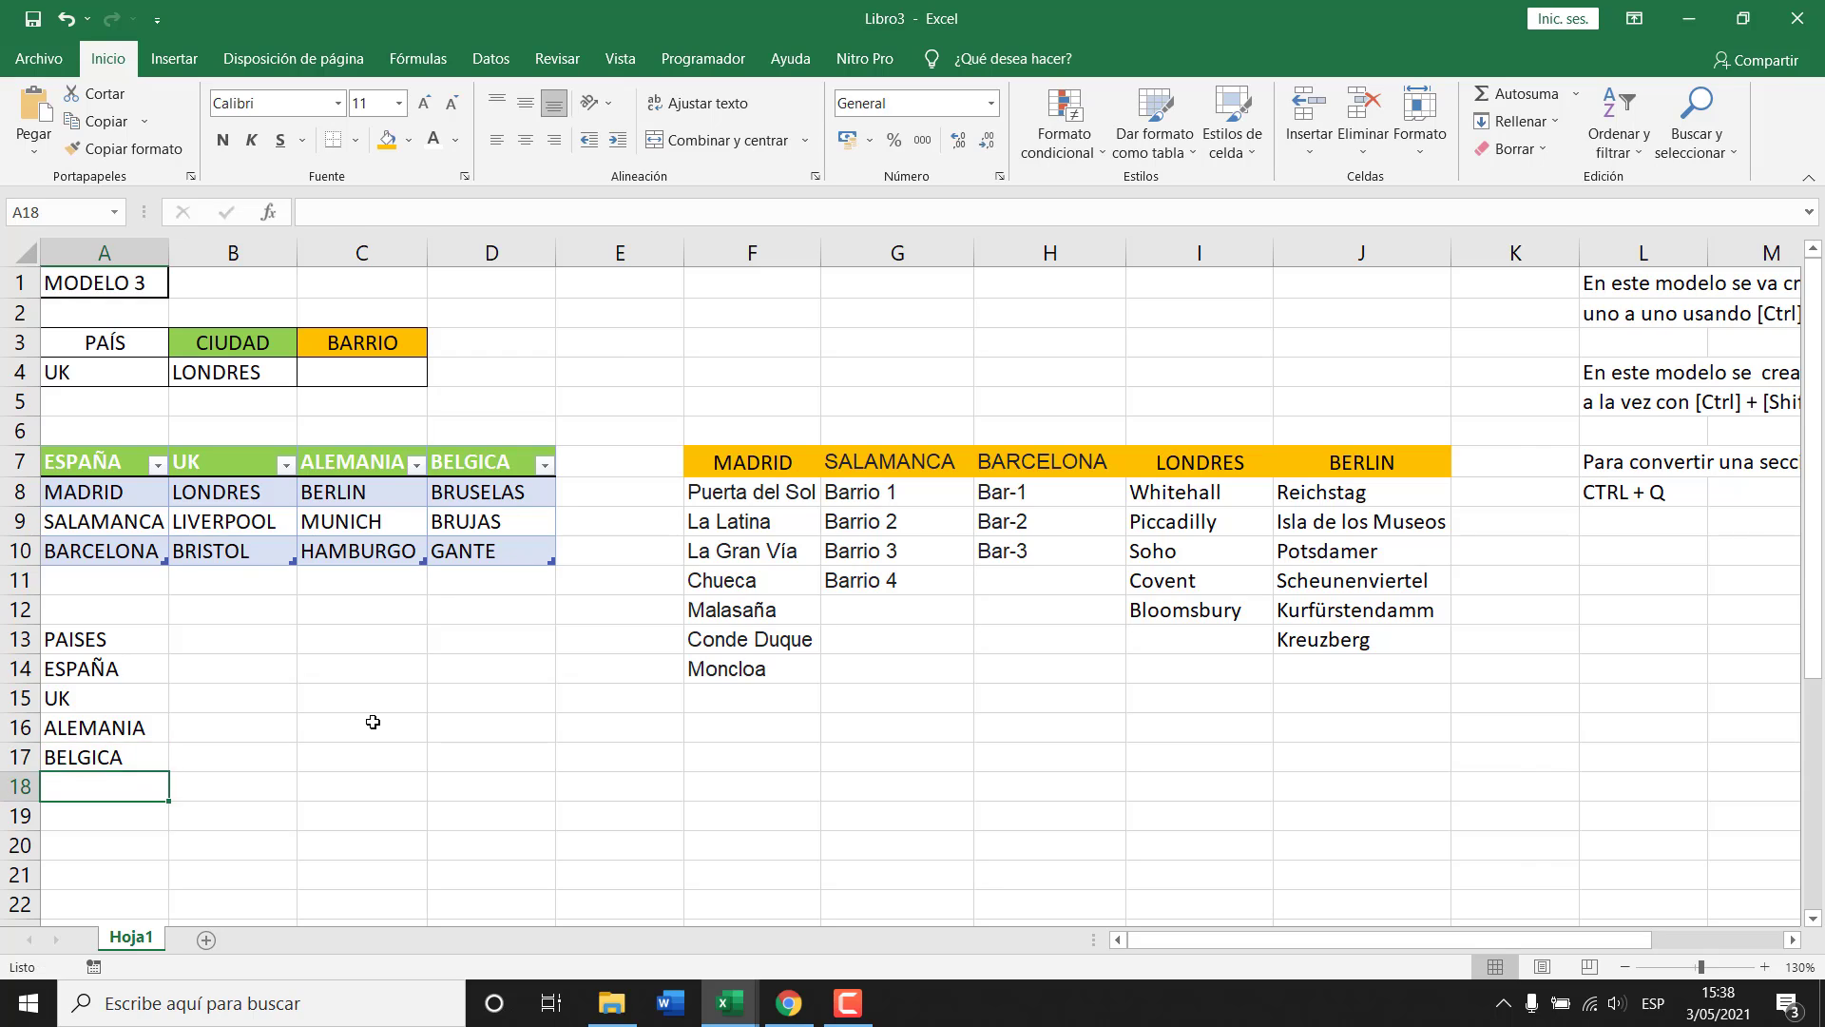
key("Up")
Format A13:A17 as a table with headers, redoing an attempt that lacked headers.
left_click_drag(114, 641, 115, 753)
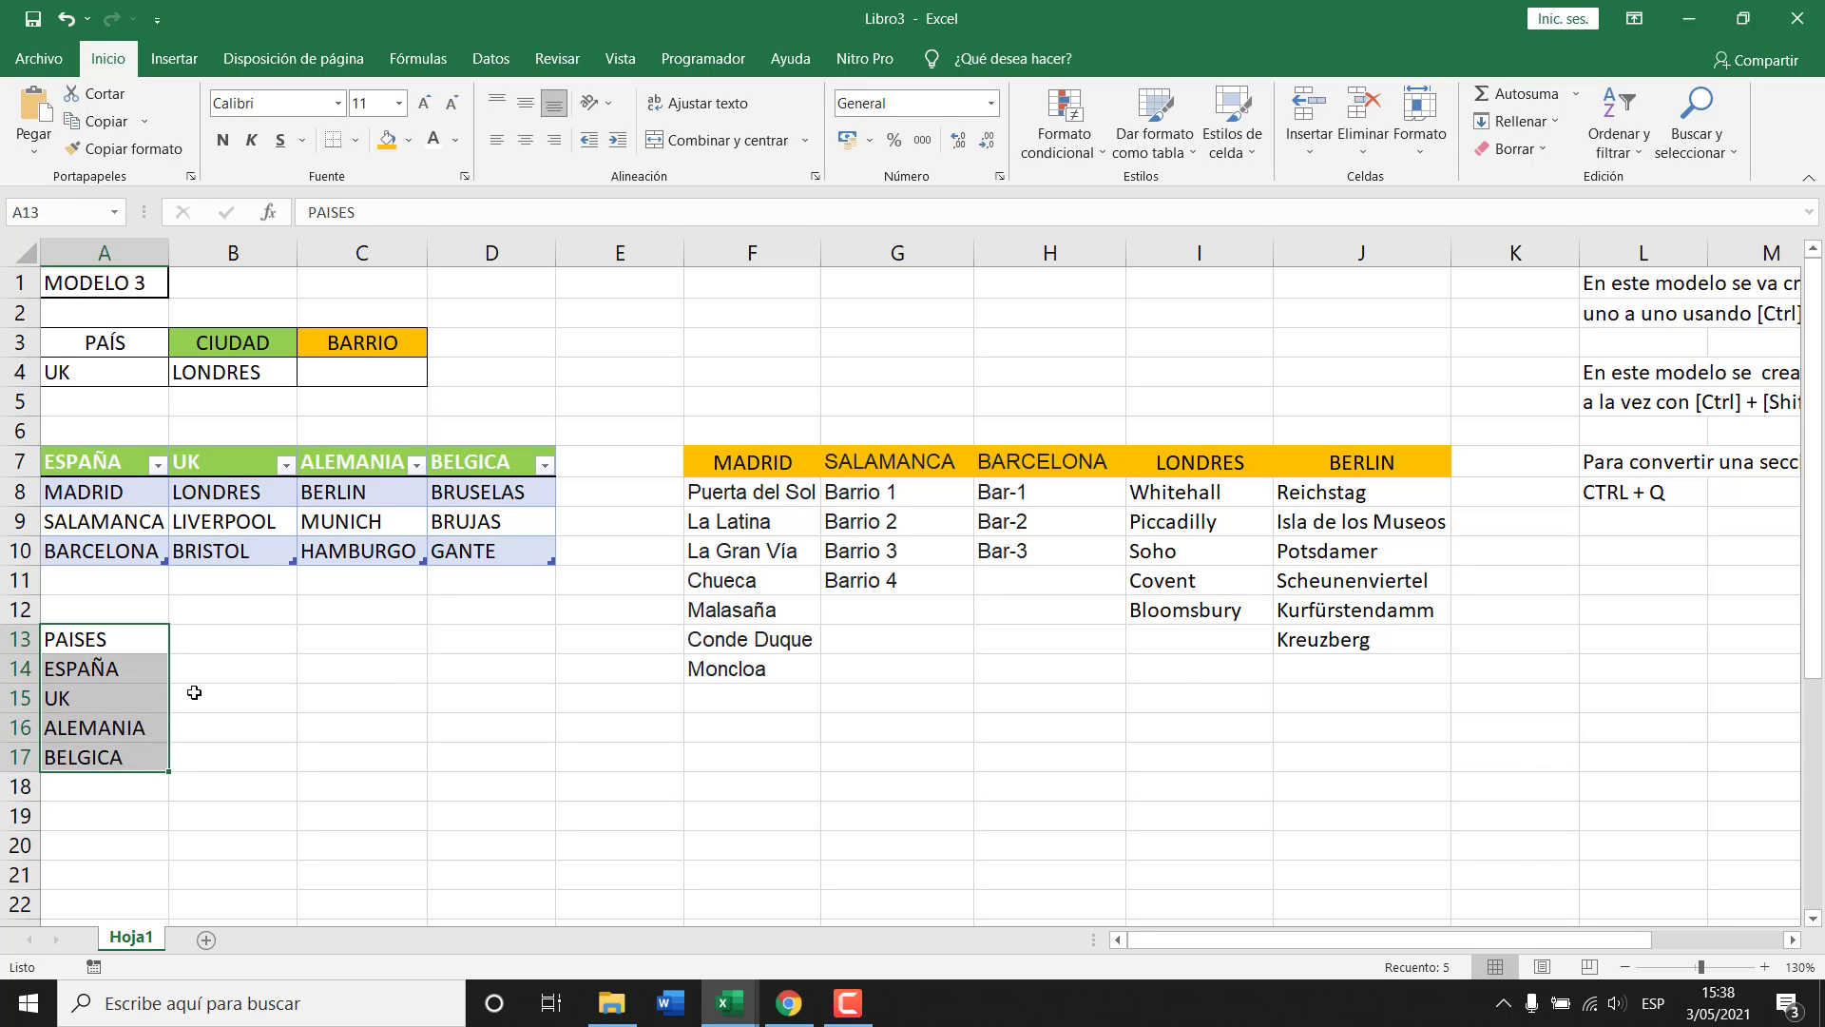
key("ctrl+t")
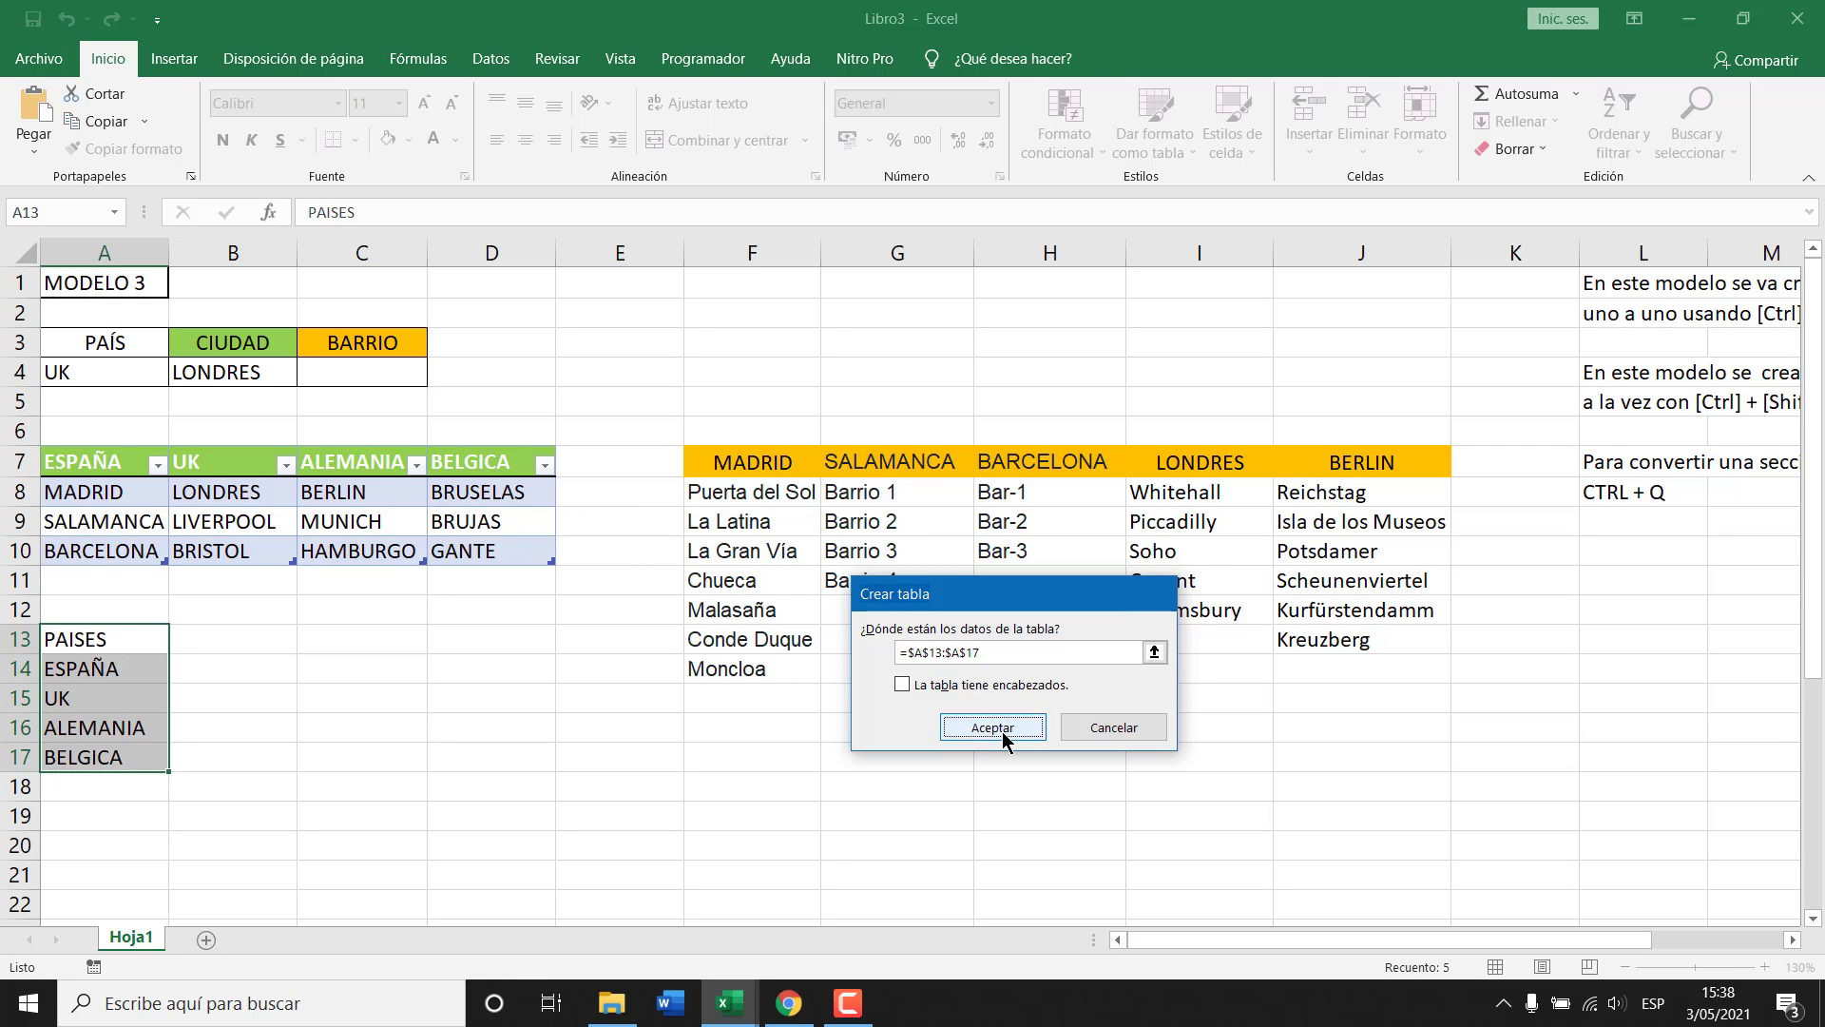
left_click(994, 728)
left_click(998, 732)
key("ctrl+z")
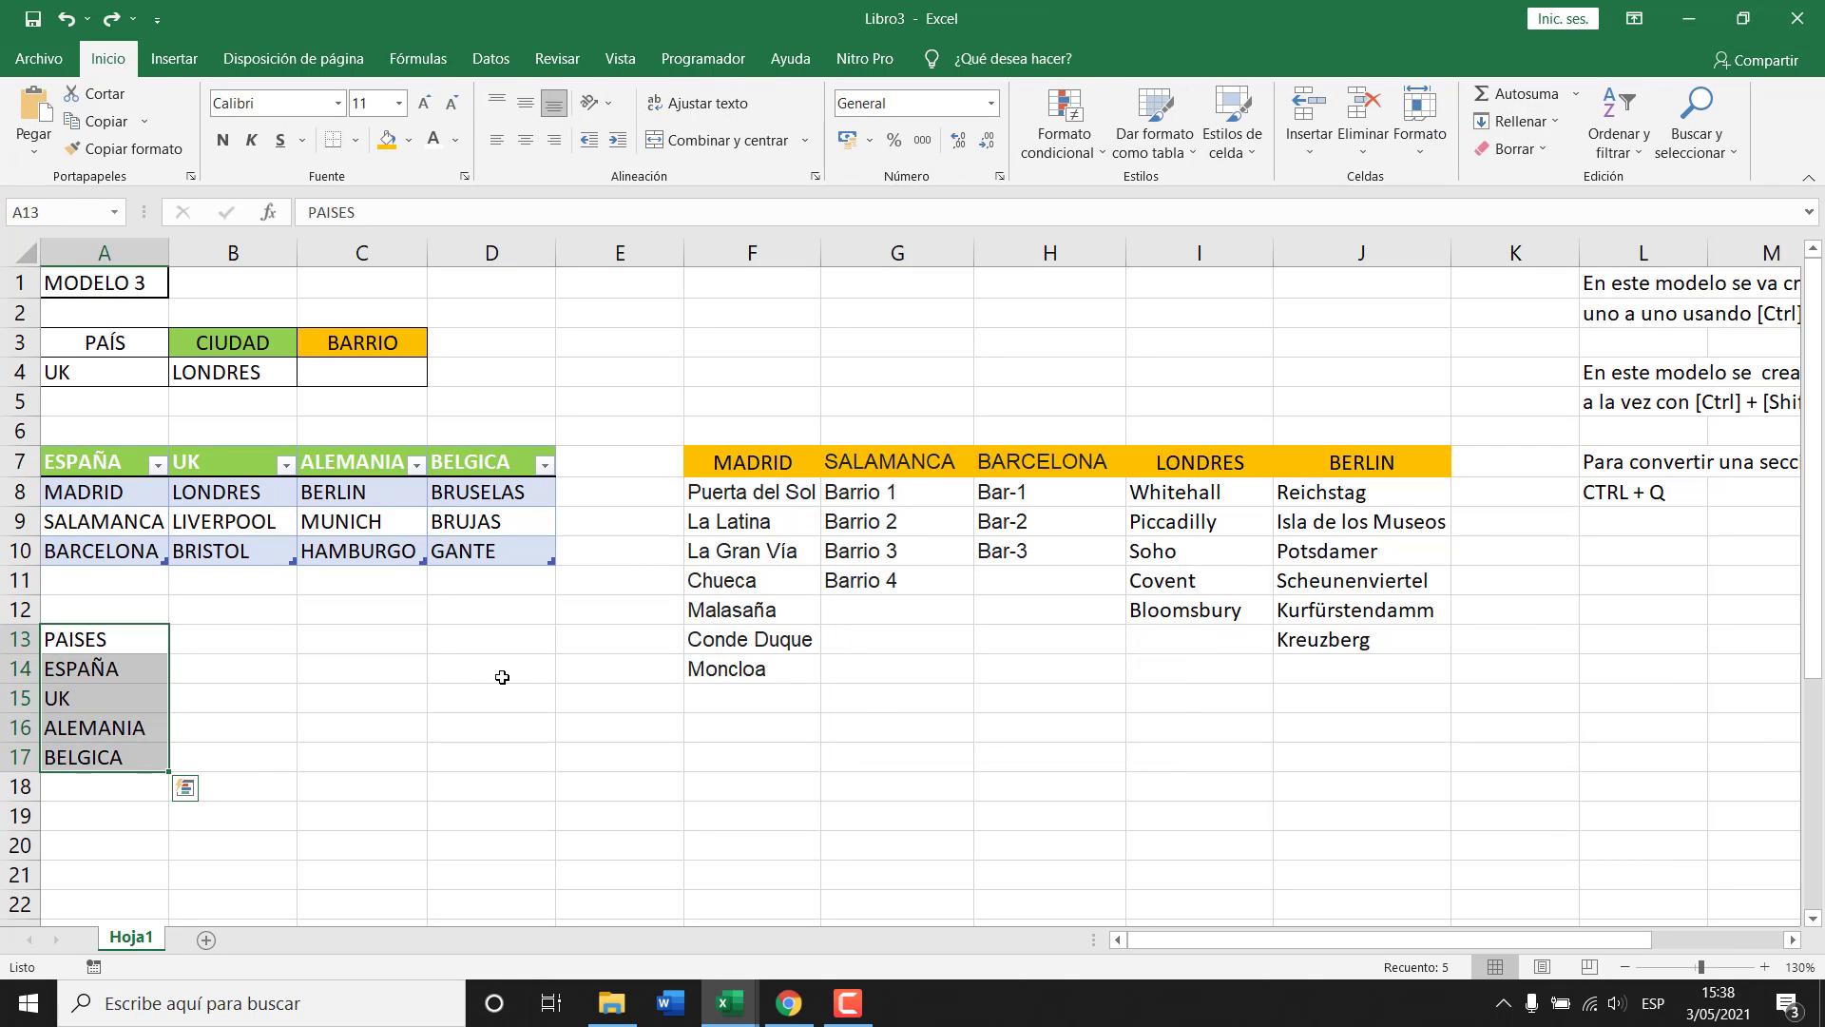
key("ctrl+t")
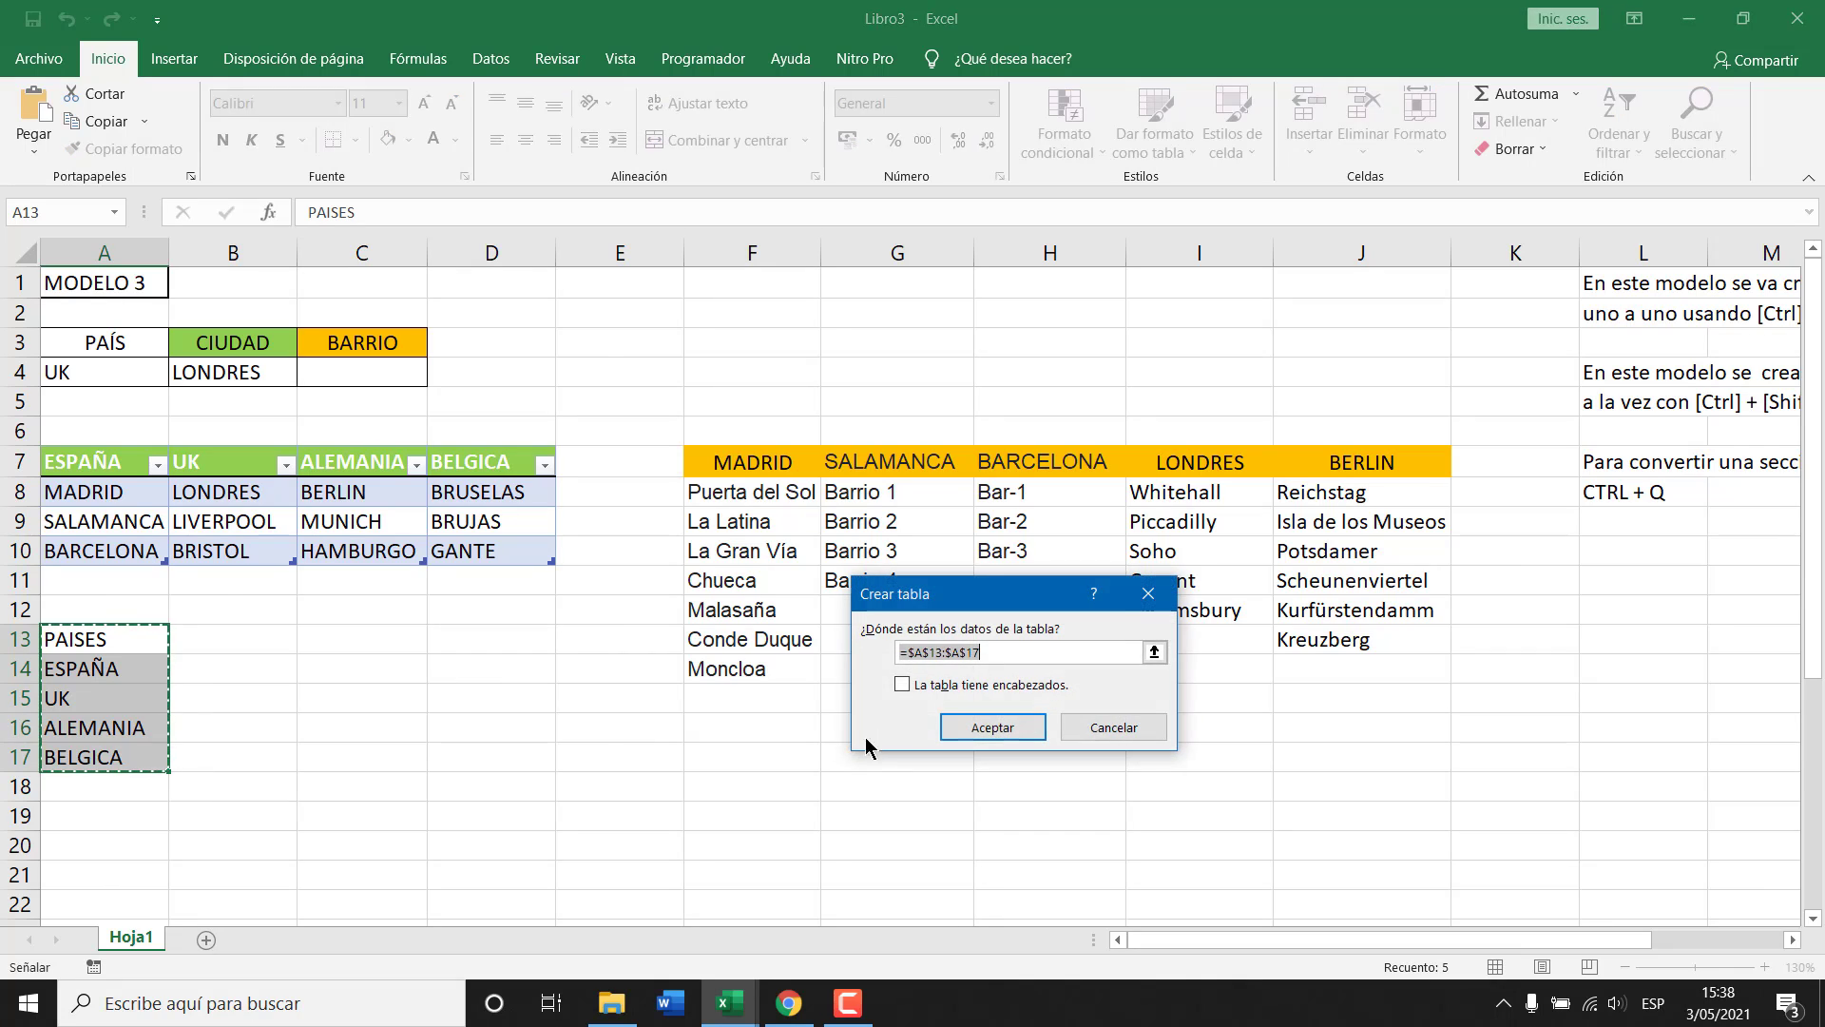
left_click(944, 686)
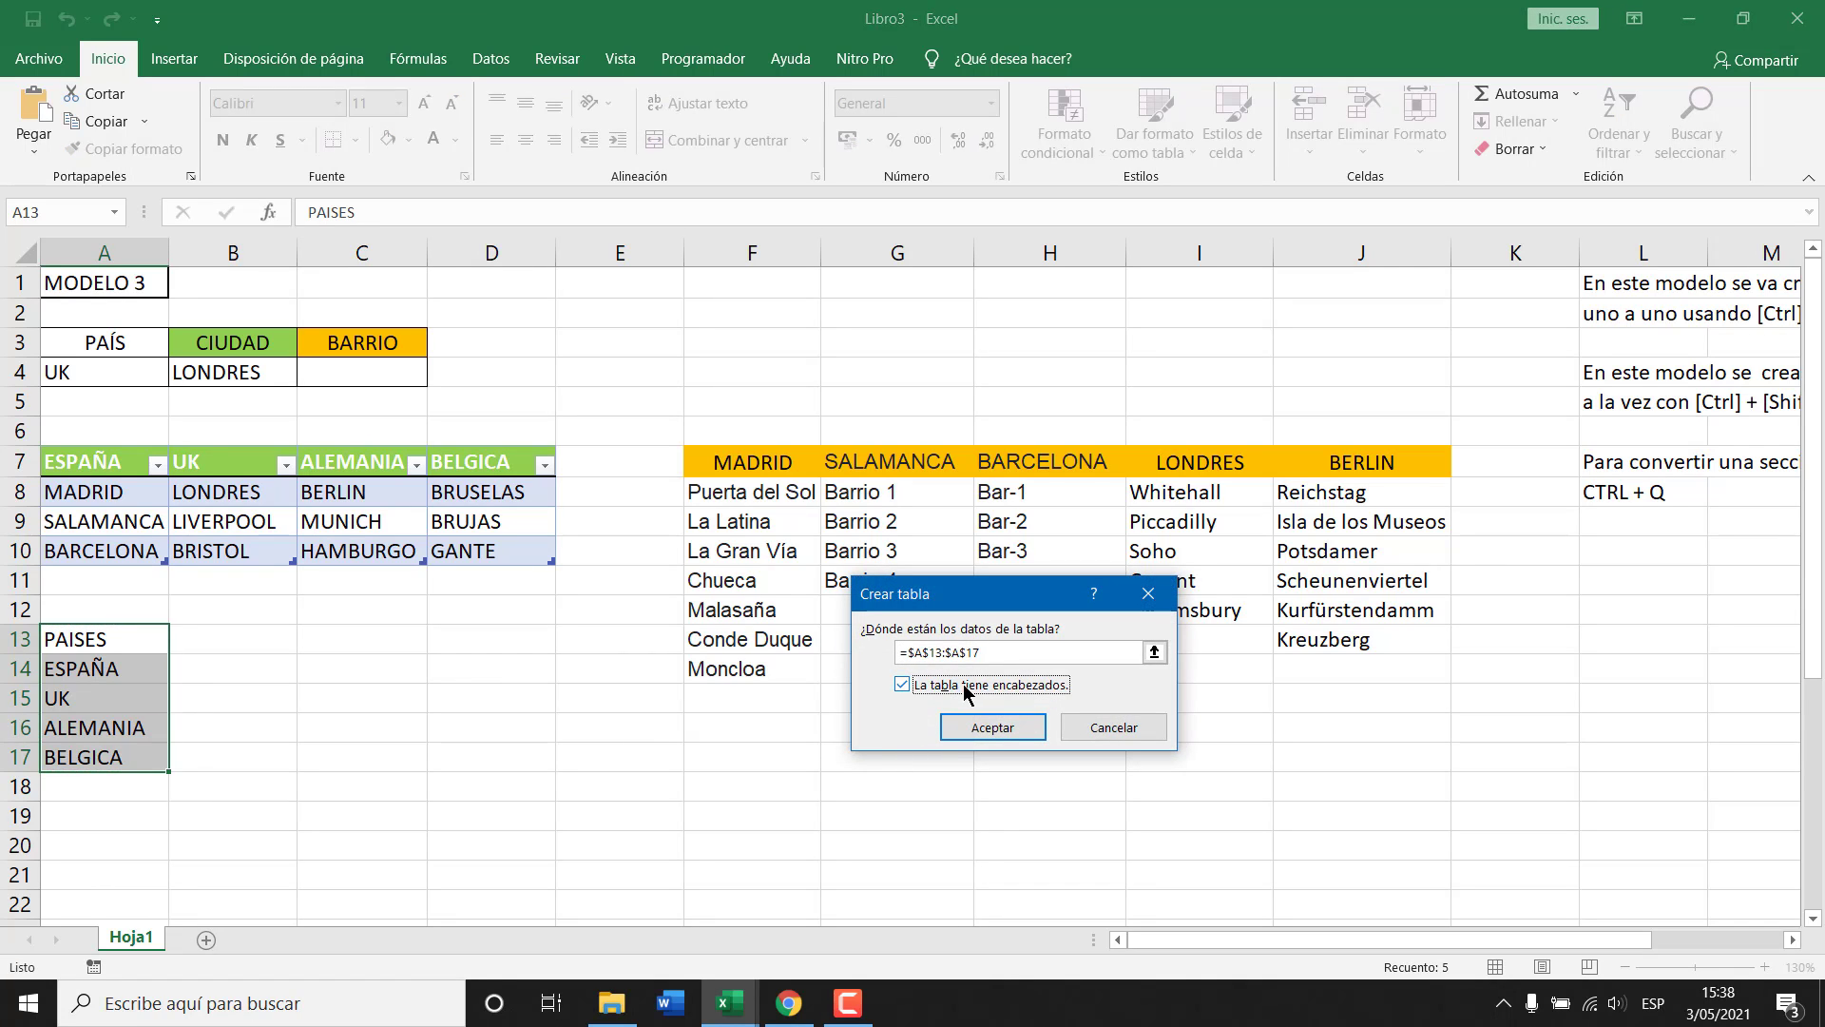
left_click(1004, 732)
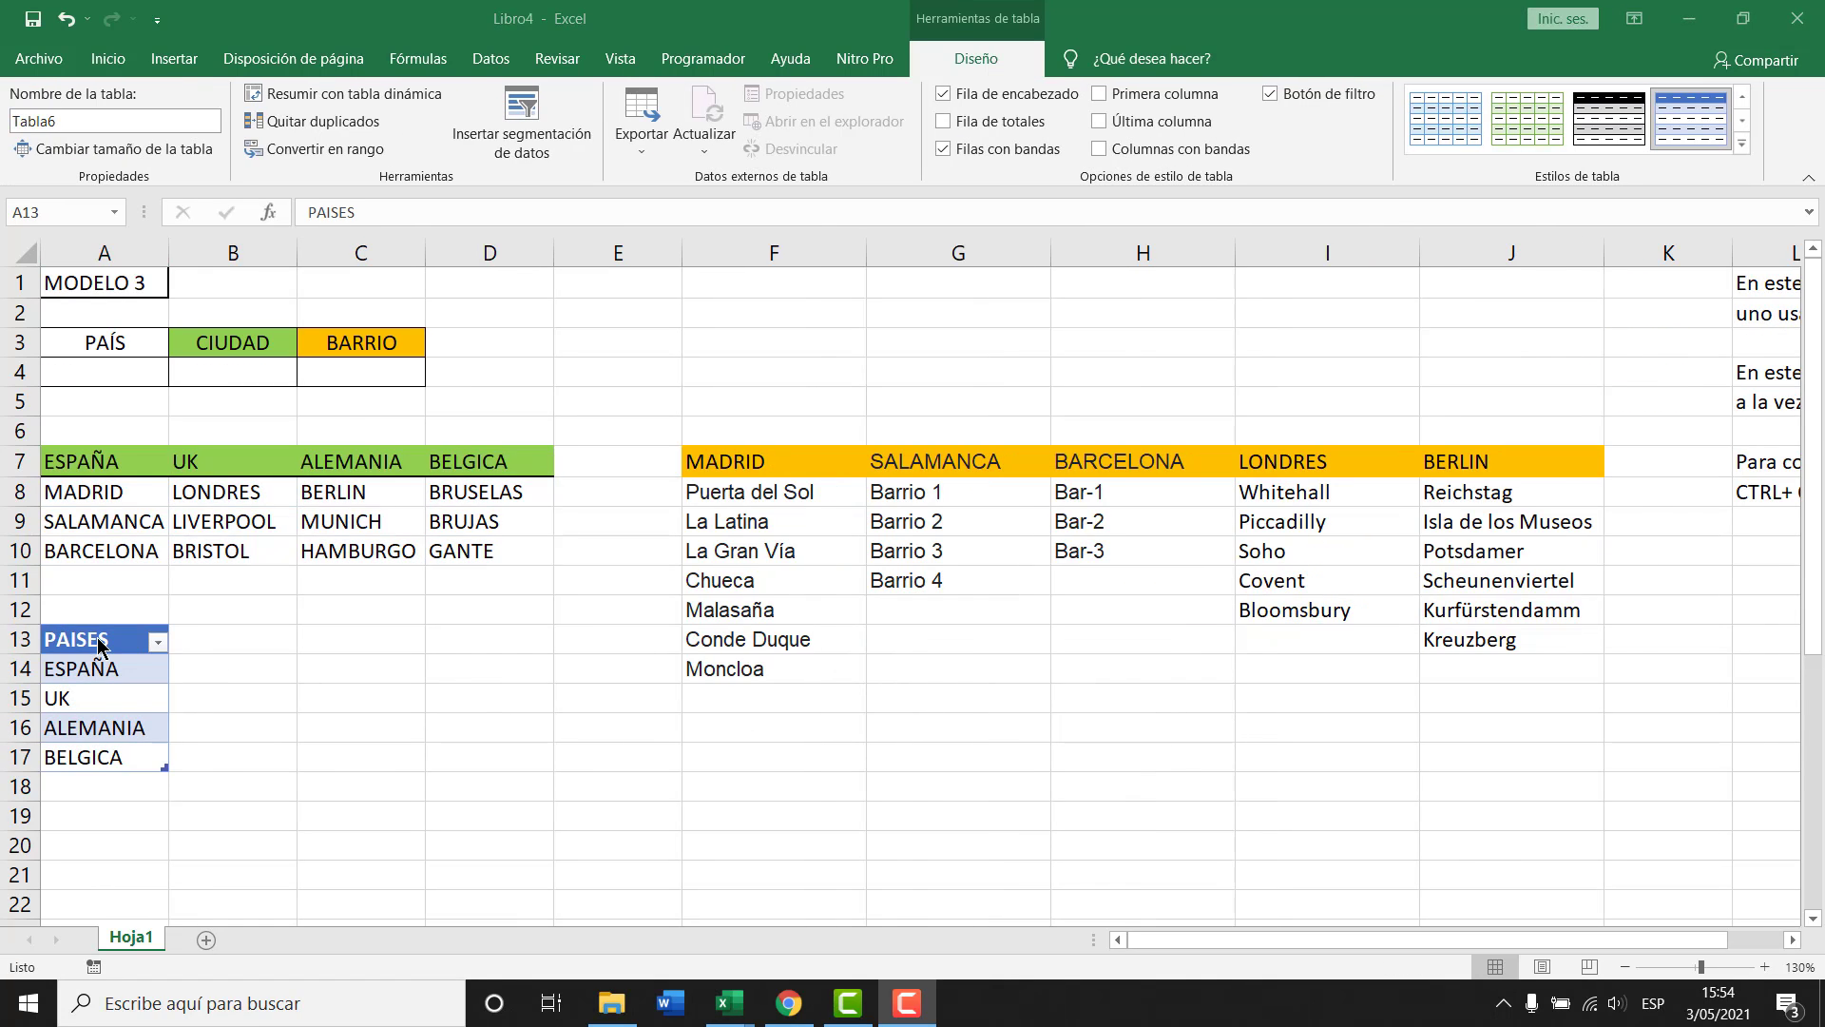
Change the table name from Tabla6 to PAISES in the table name box.
left_click(103, 639)
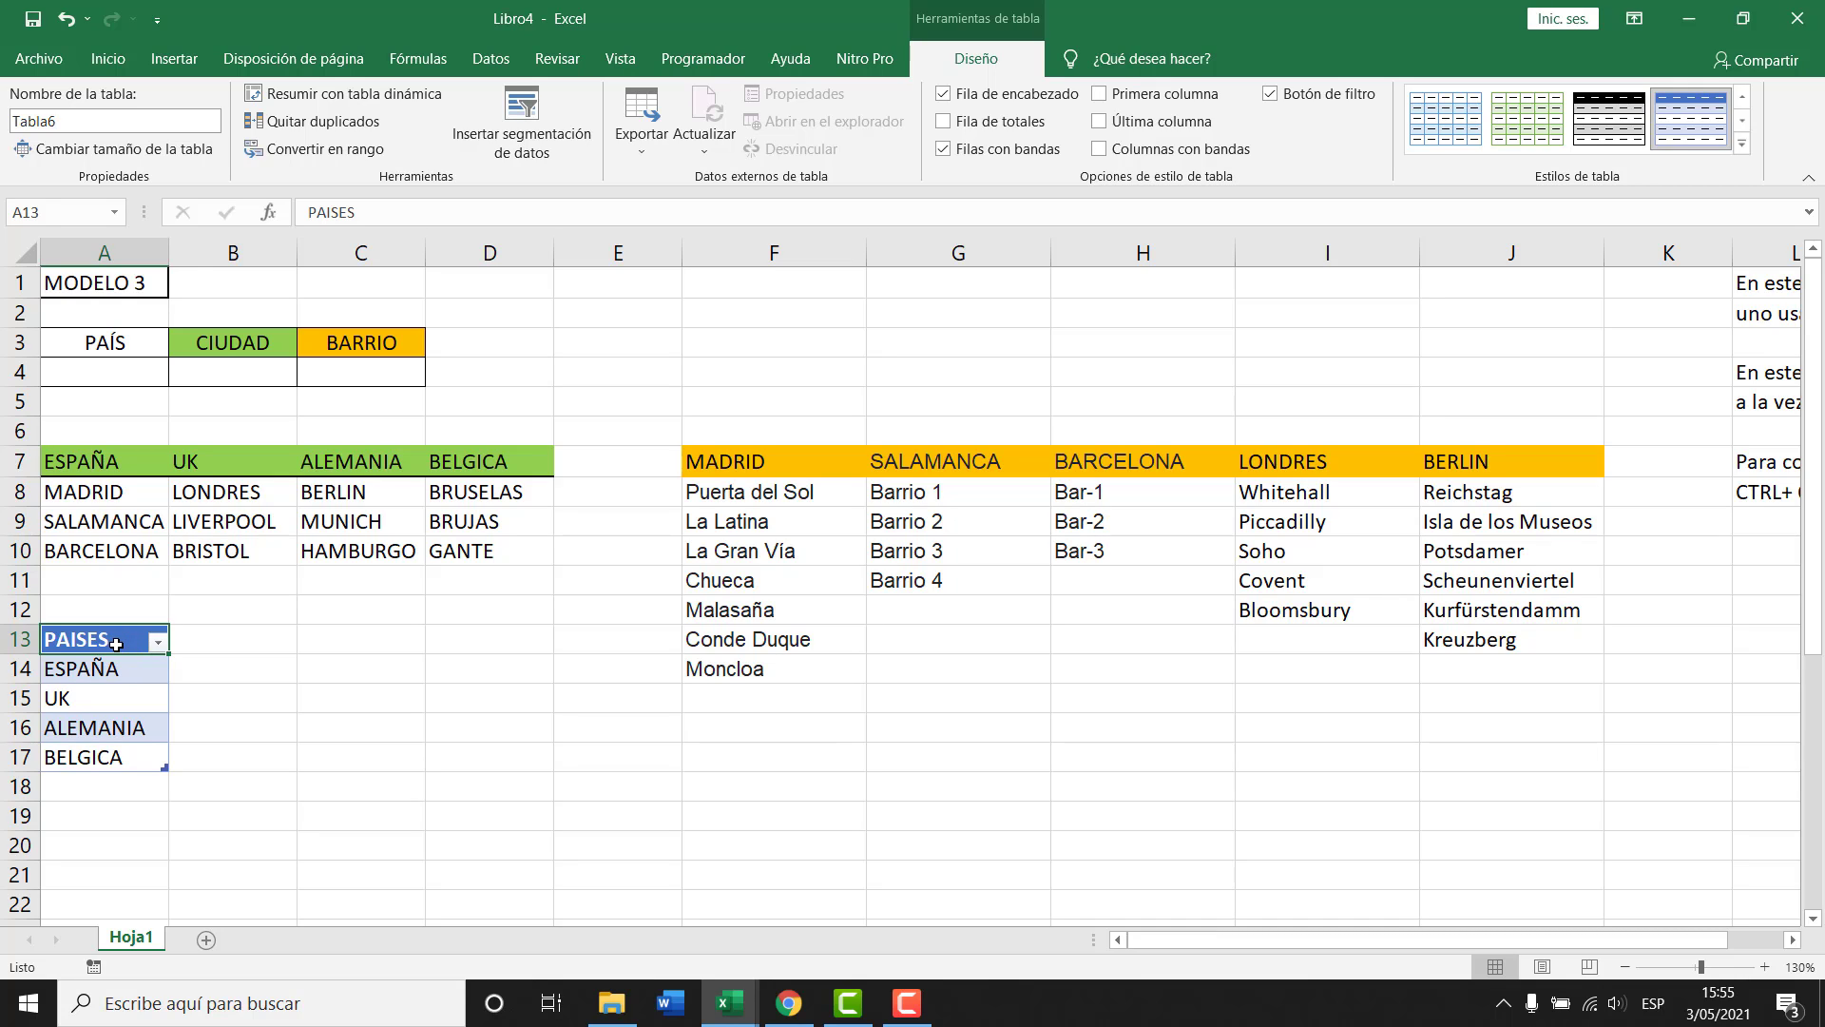
left_click(72, 119)
left_click(72, 120)
type("pais")
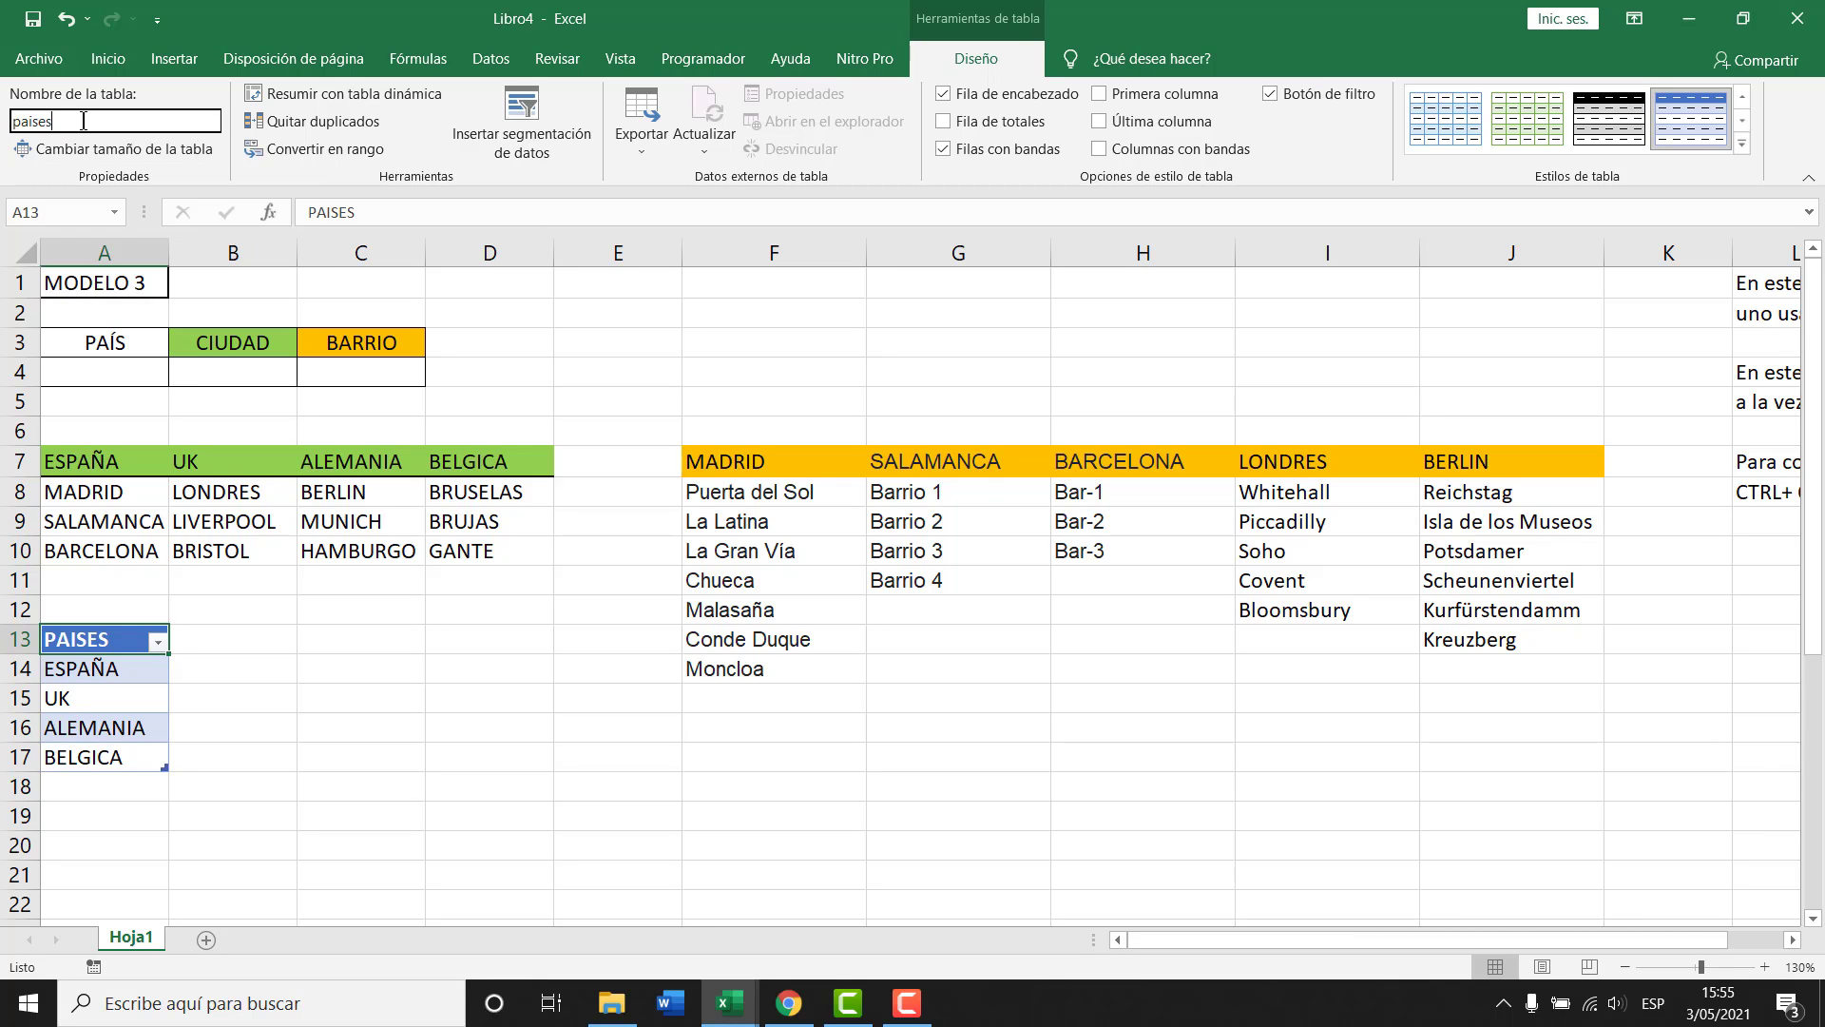
type("es")
key("ctrl+a")
type("PA")
key("Return")
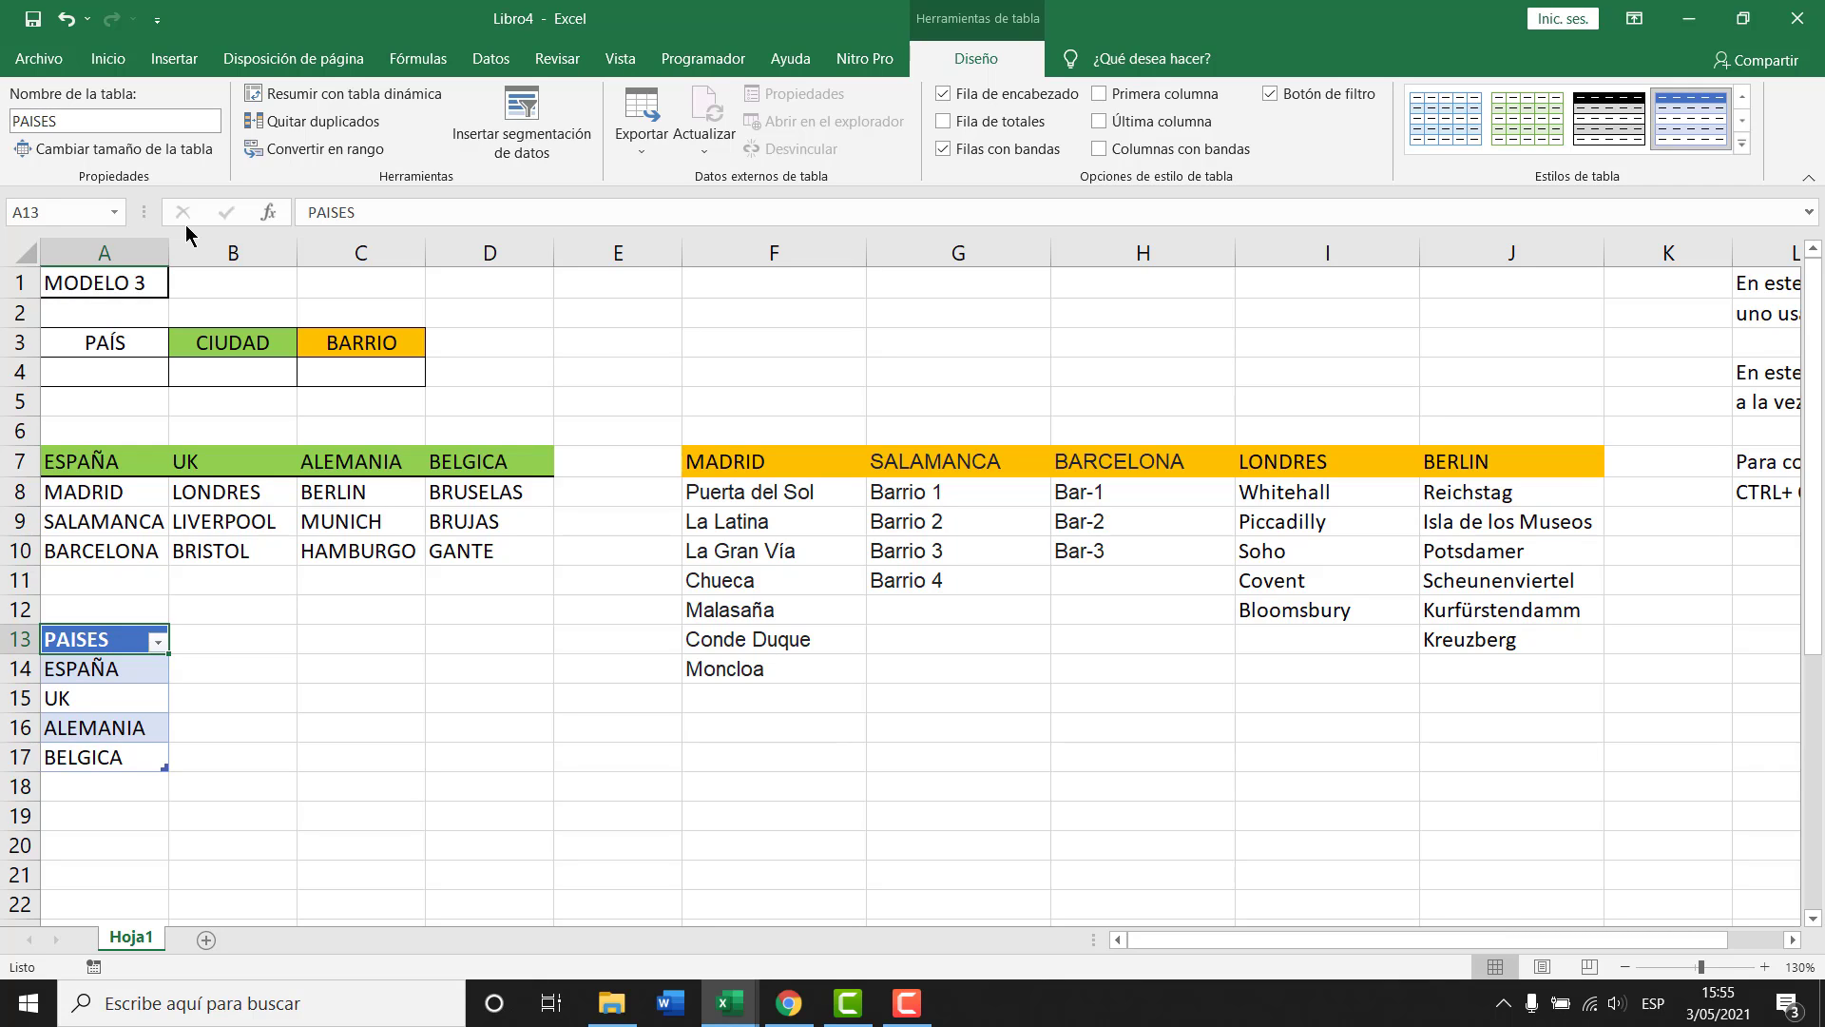
left_click(147, 686)
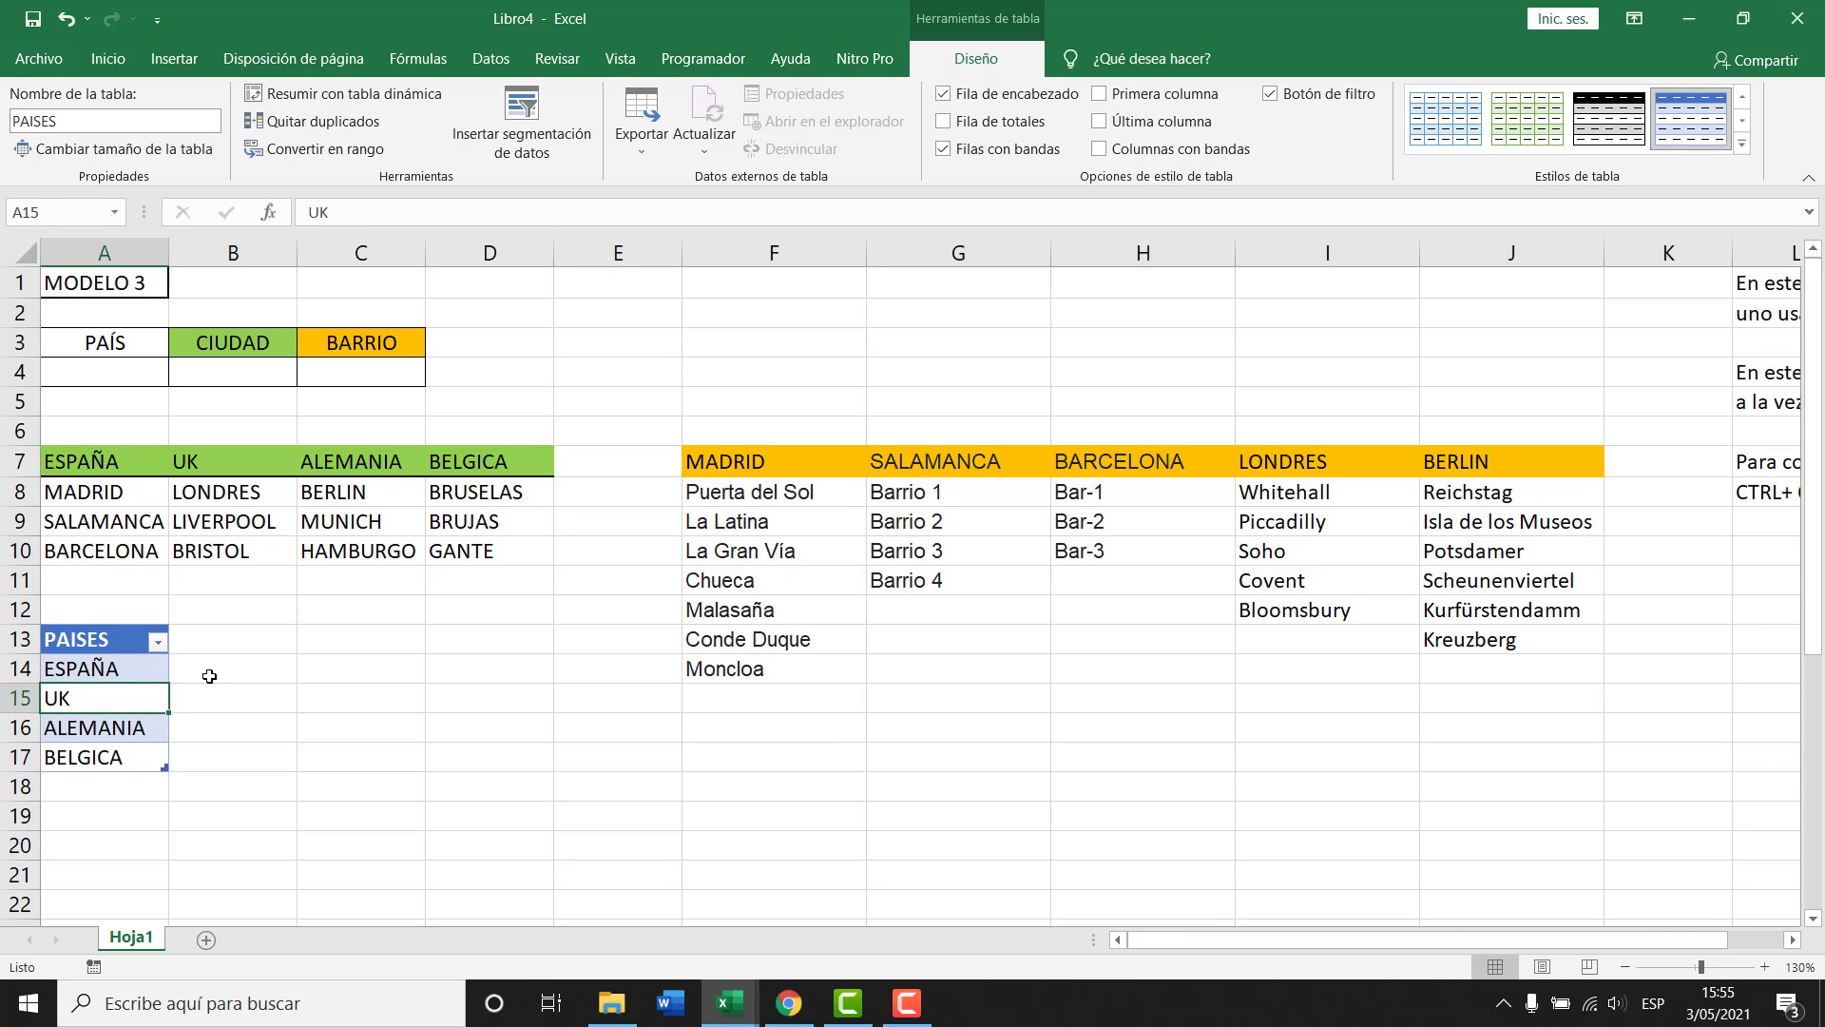
left_click(102, 365)
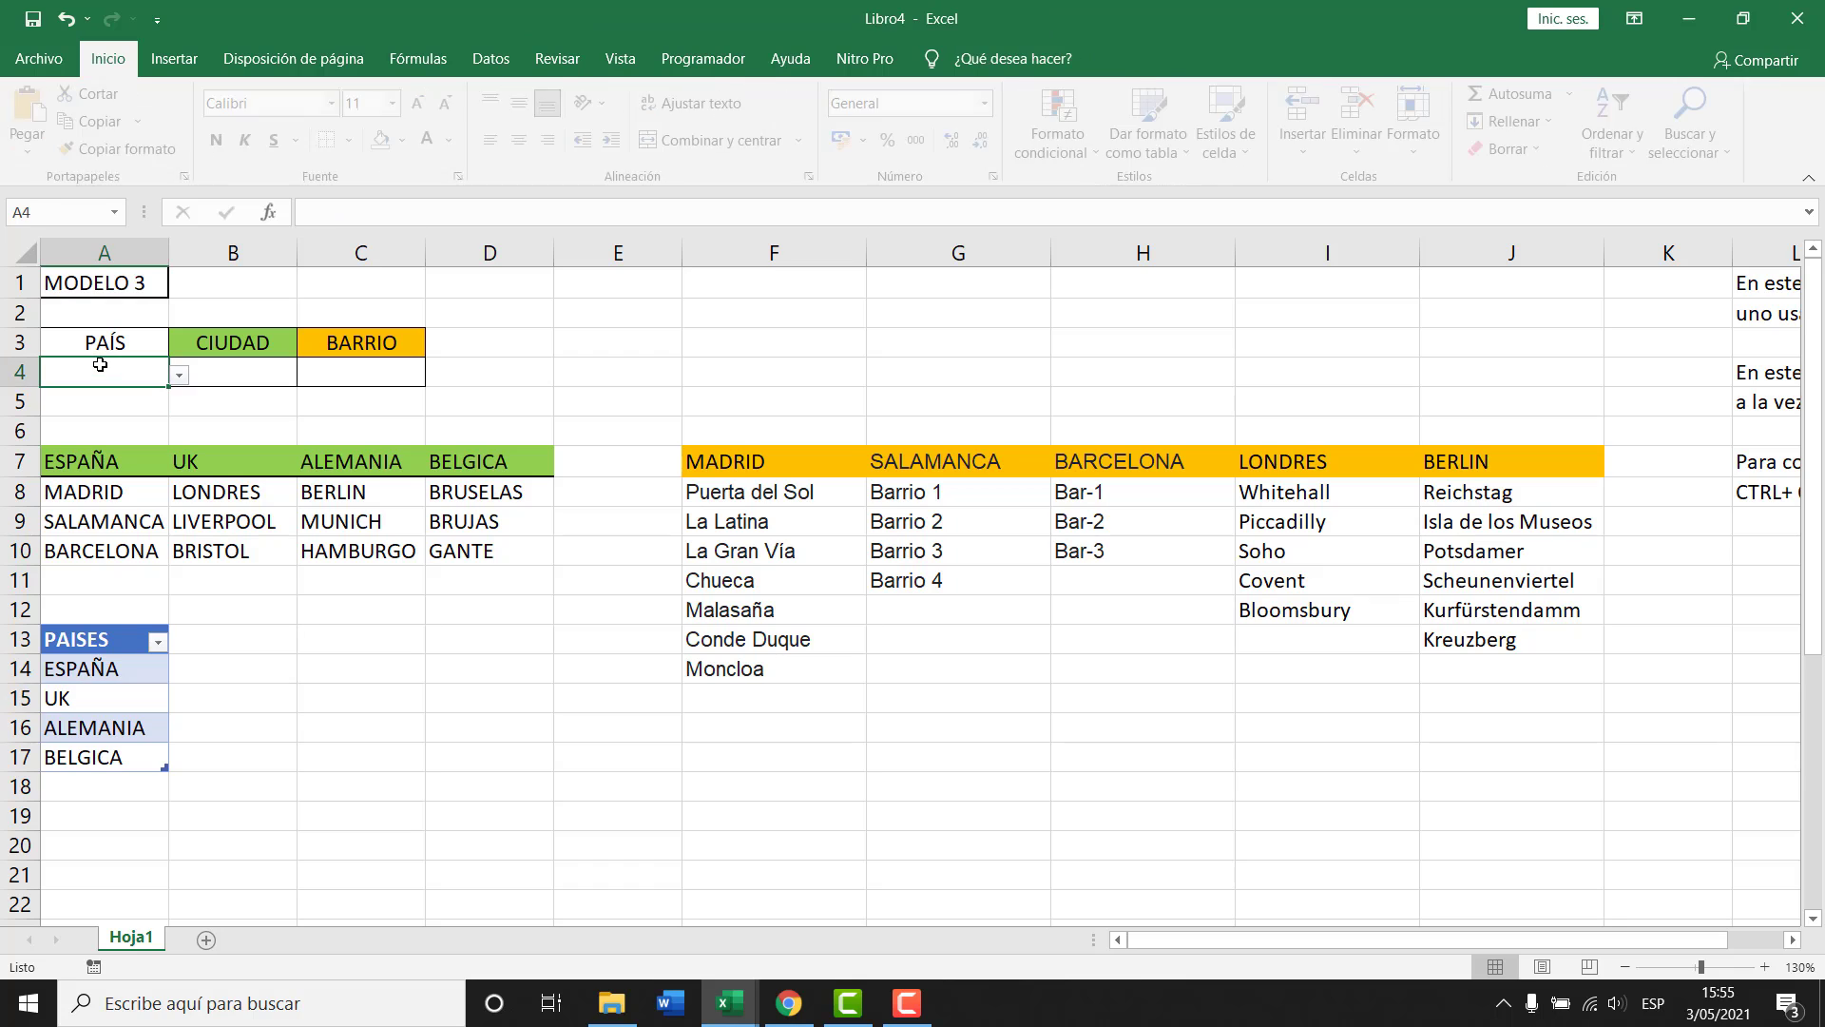
Check A4's country dropdown, then clear its old validation rule to Any value.
left_click(180, 375)
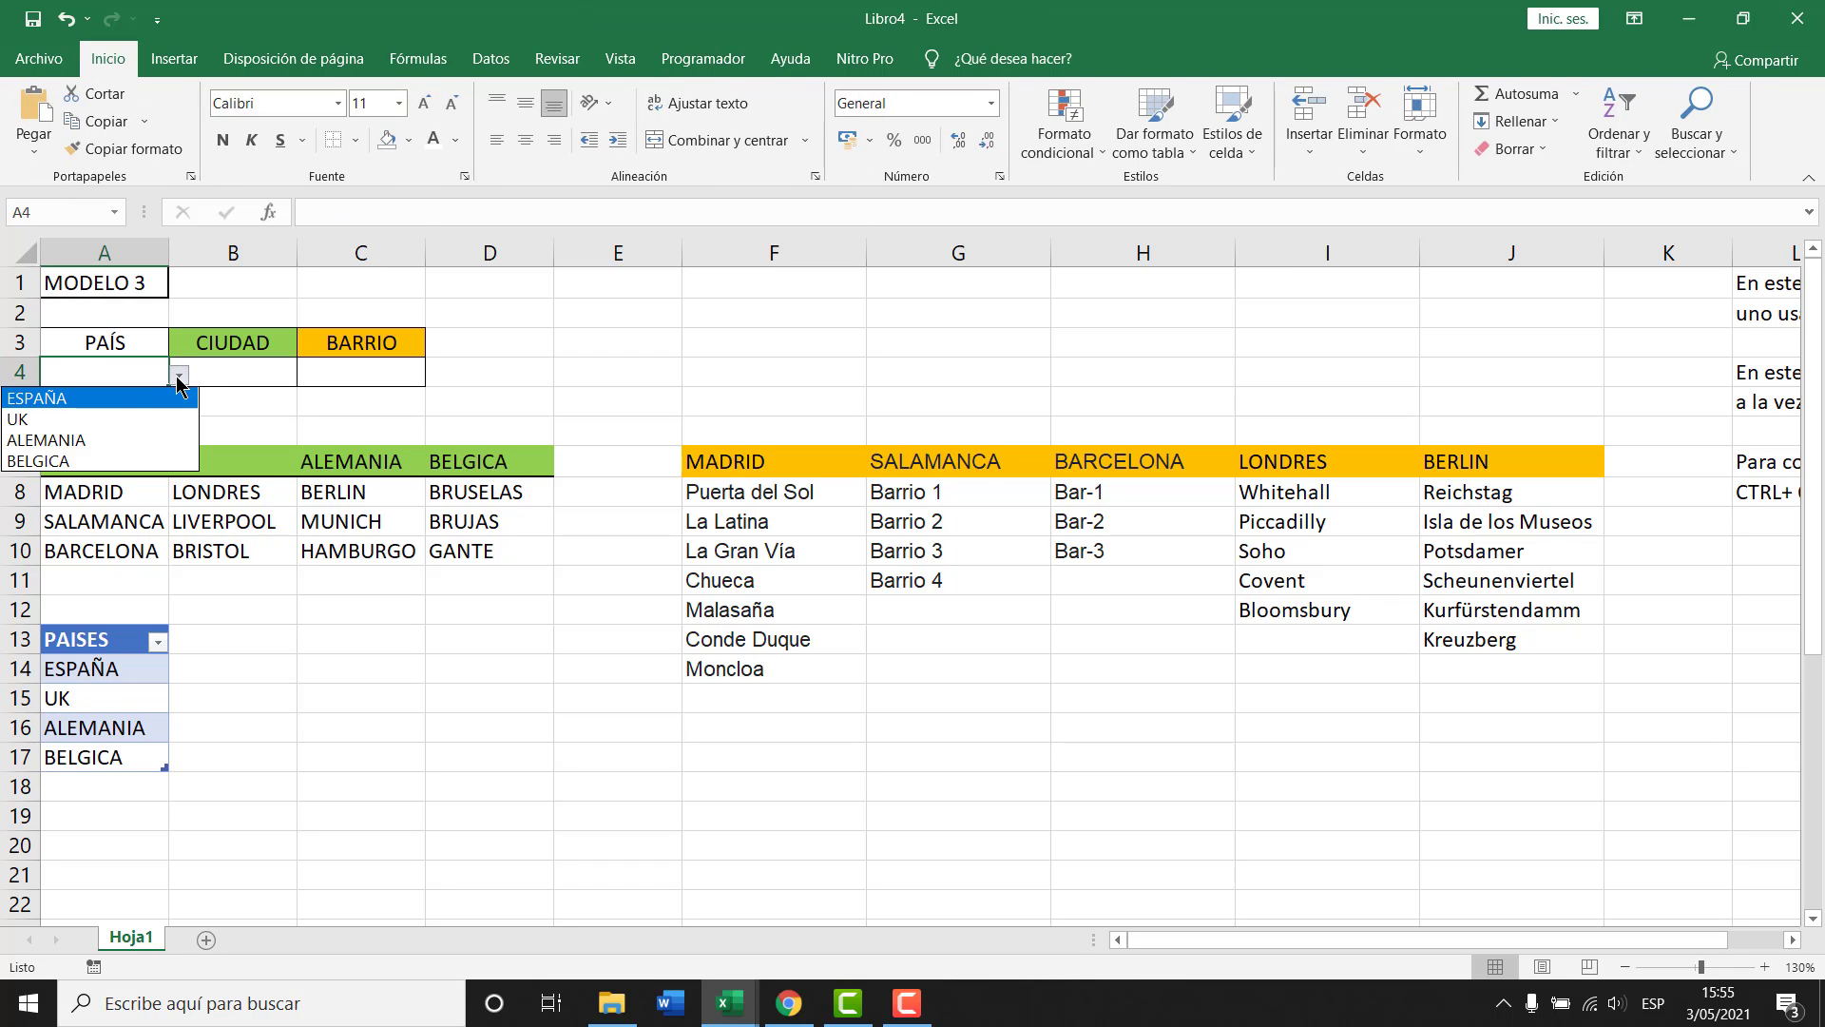
left_click(106, 376)
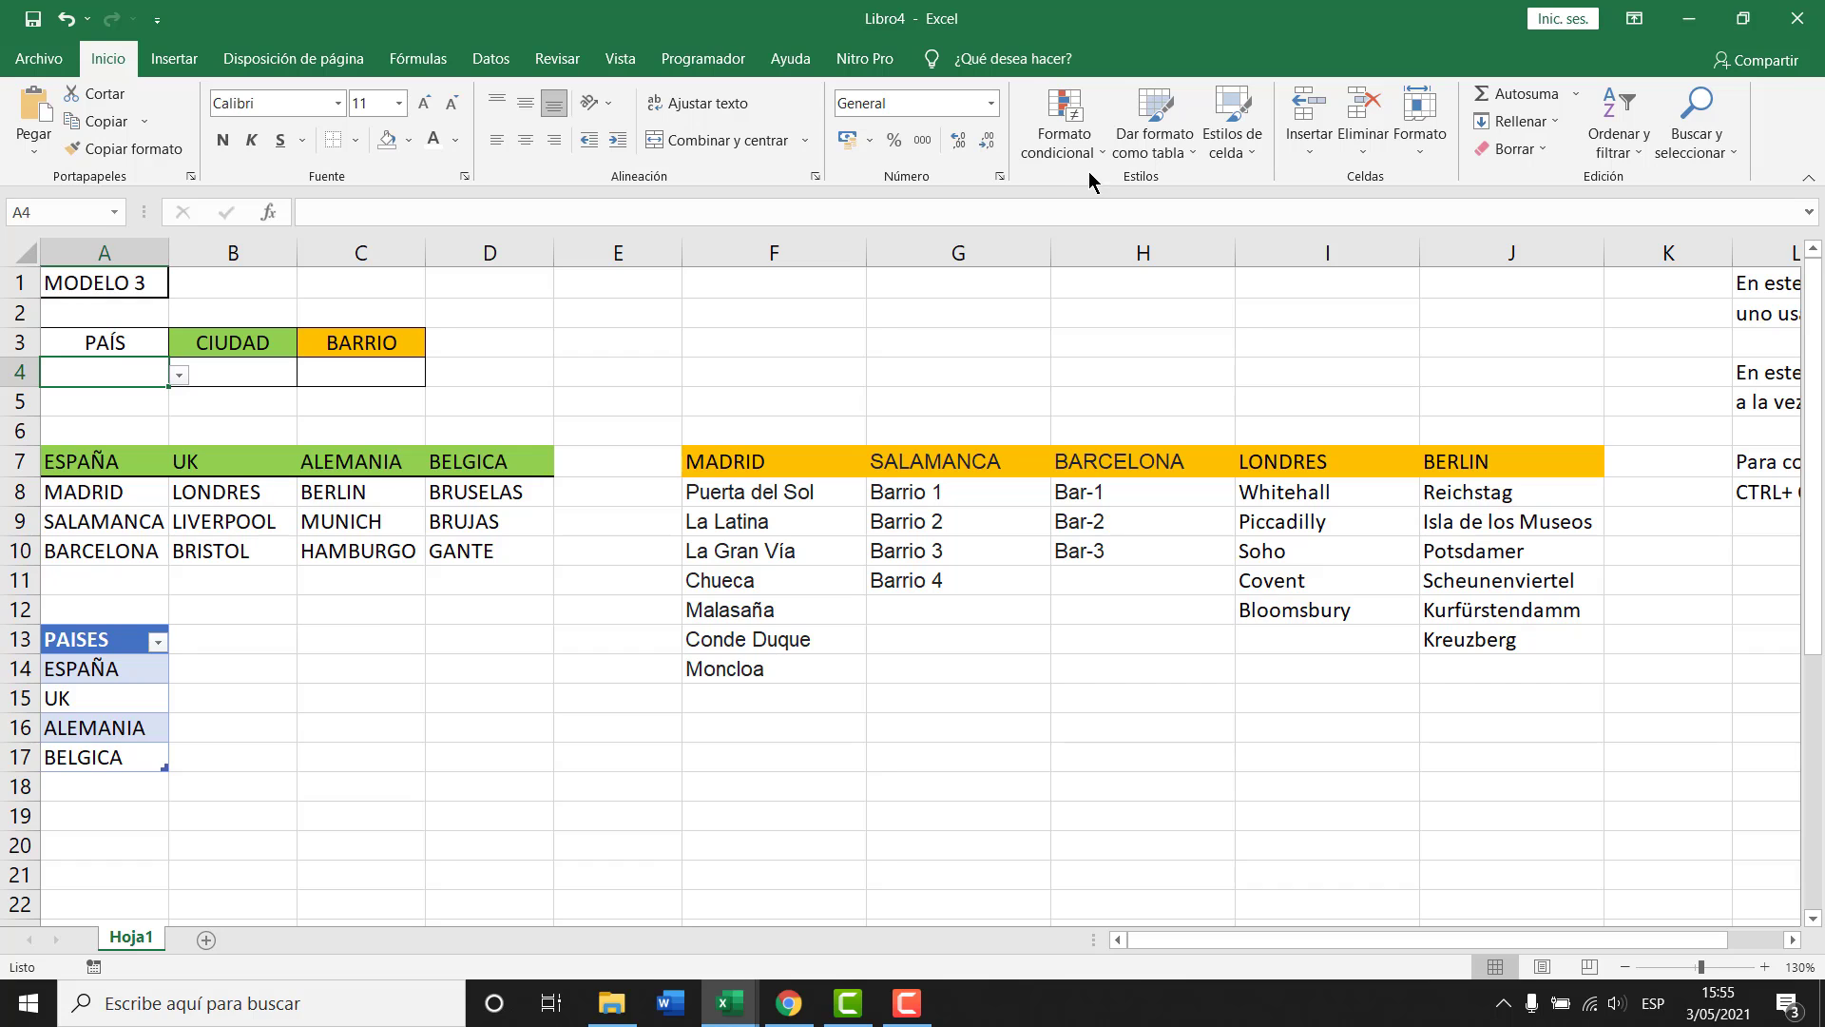
left_click(490, 58)
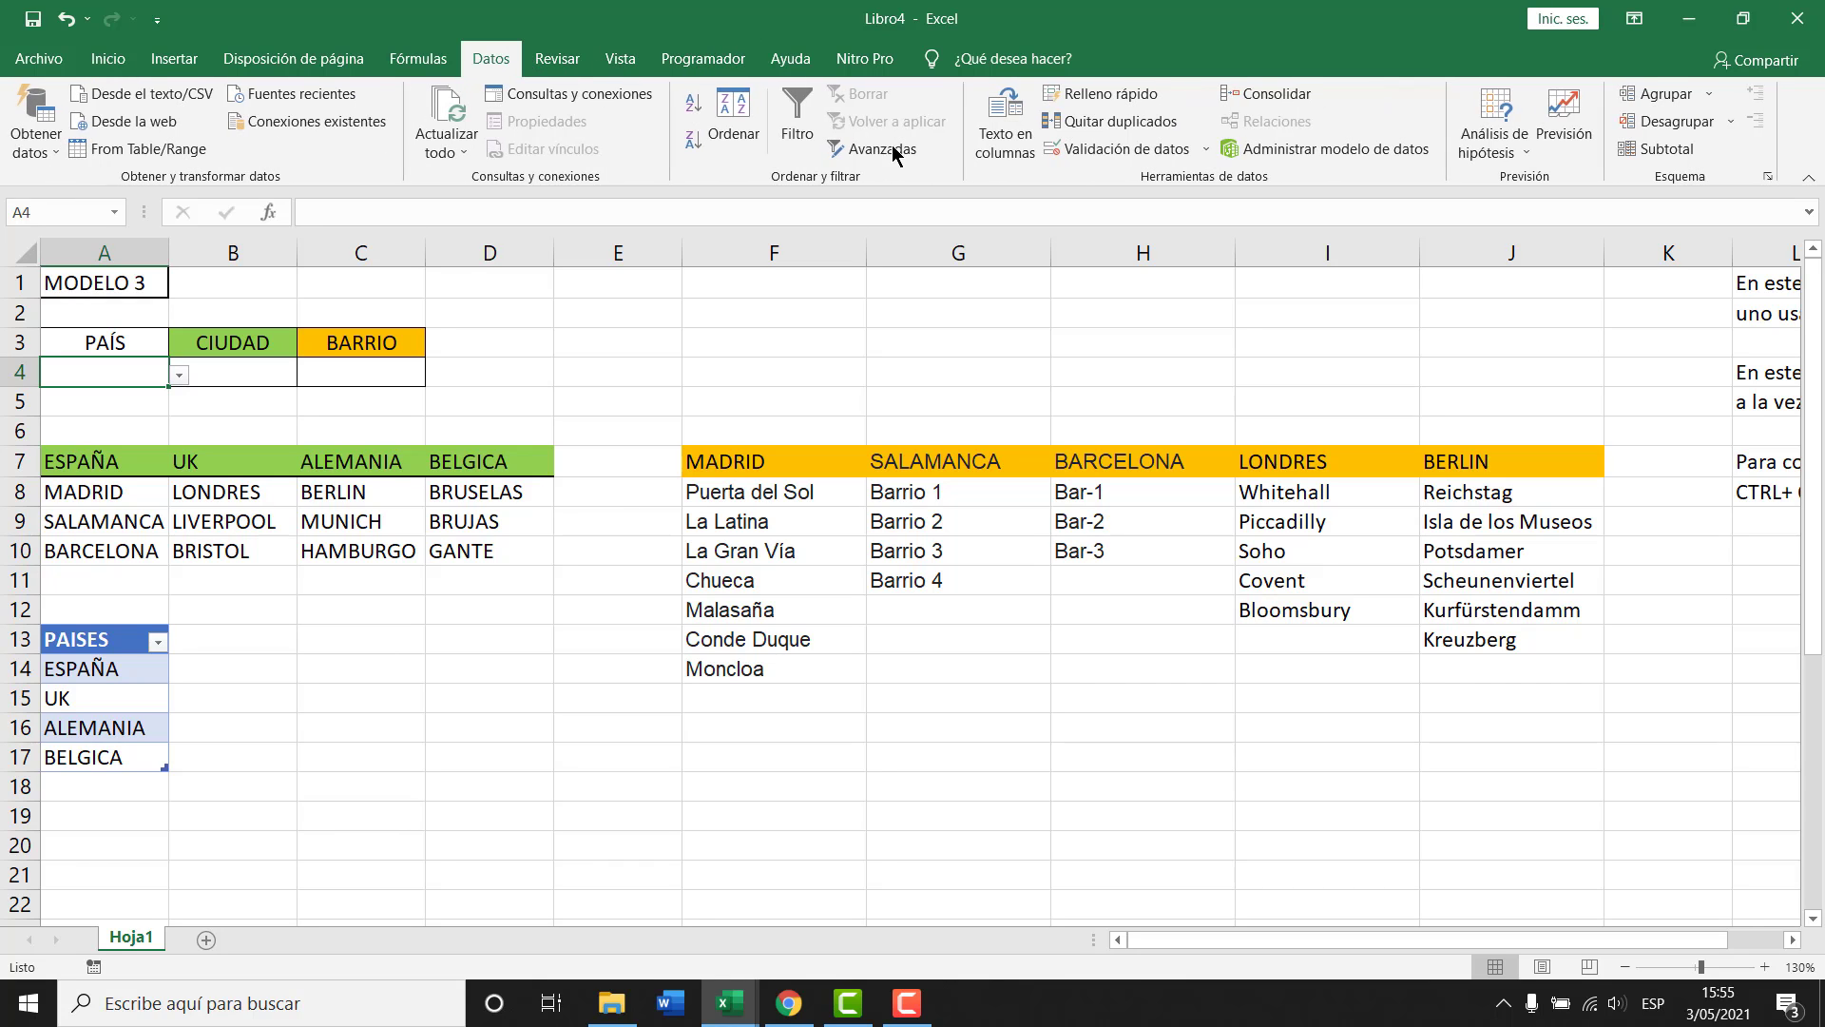
left_click(1103, 148)
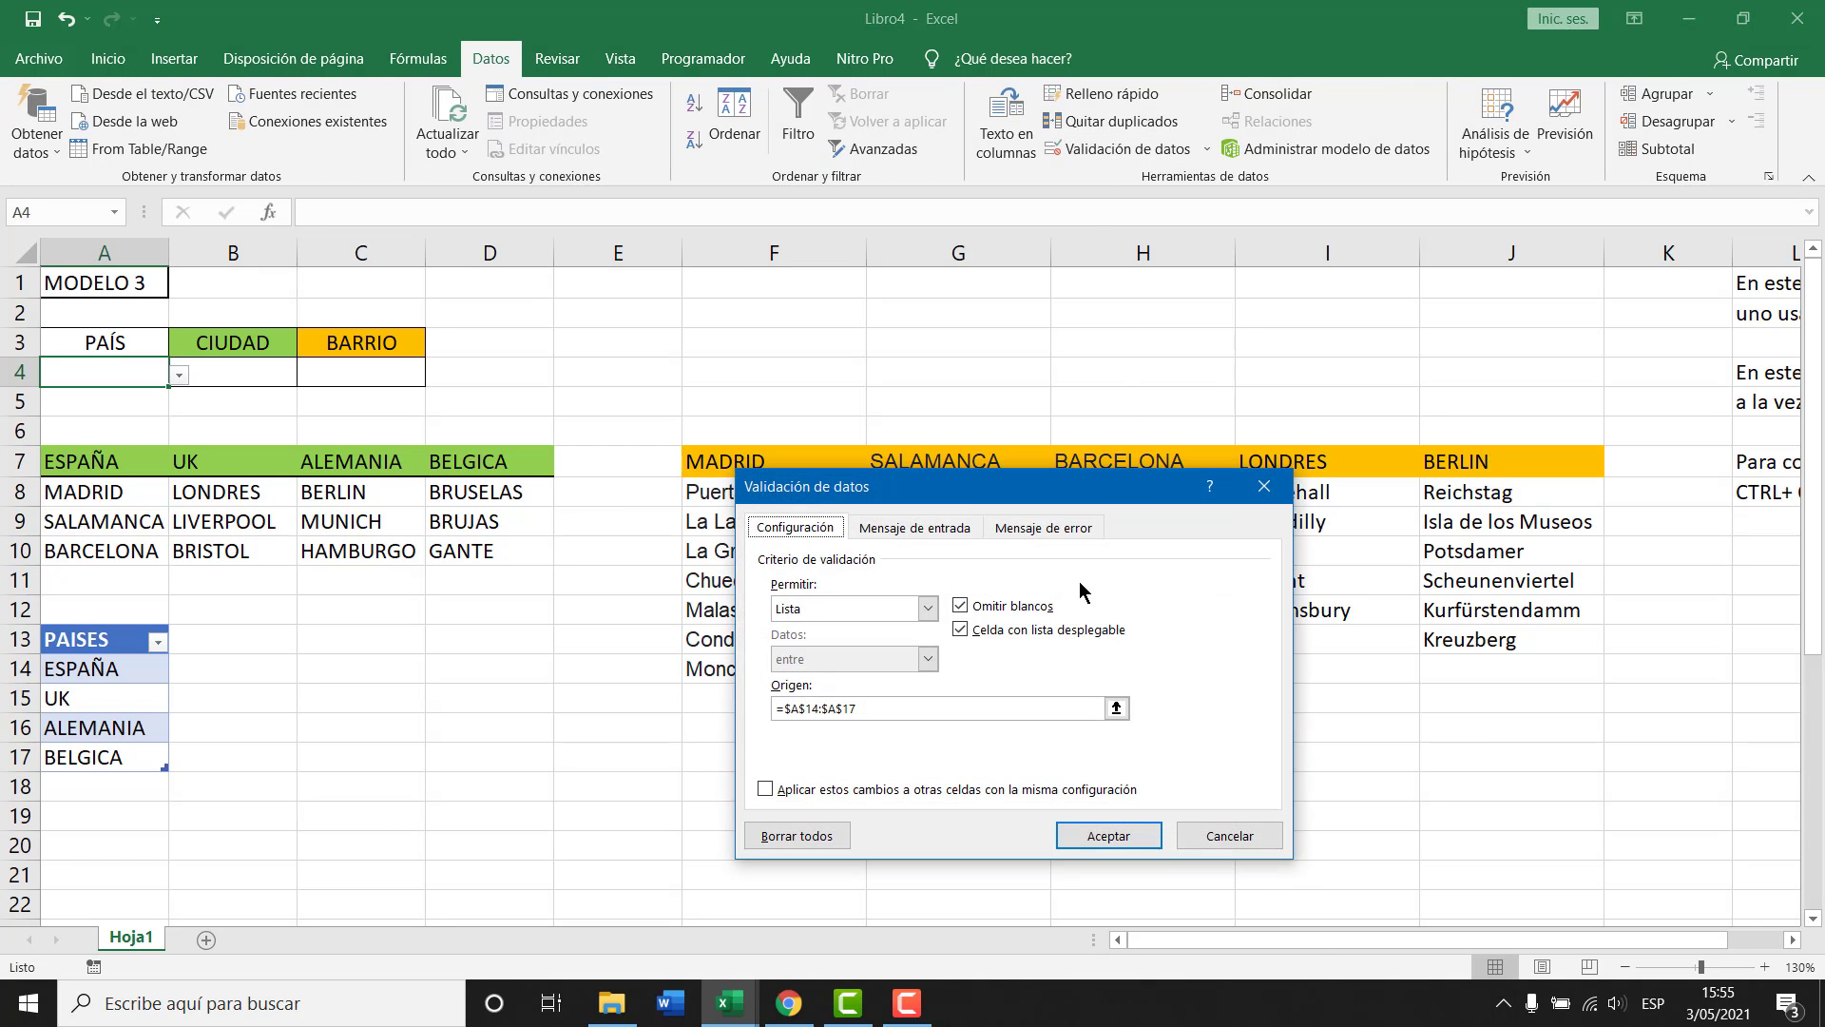
left_click(929, 609)
left_click(808, 662)
left_click(842, 608)
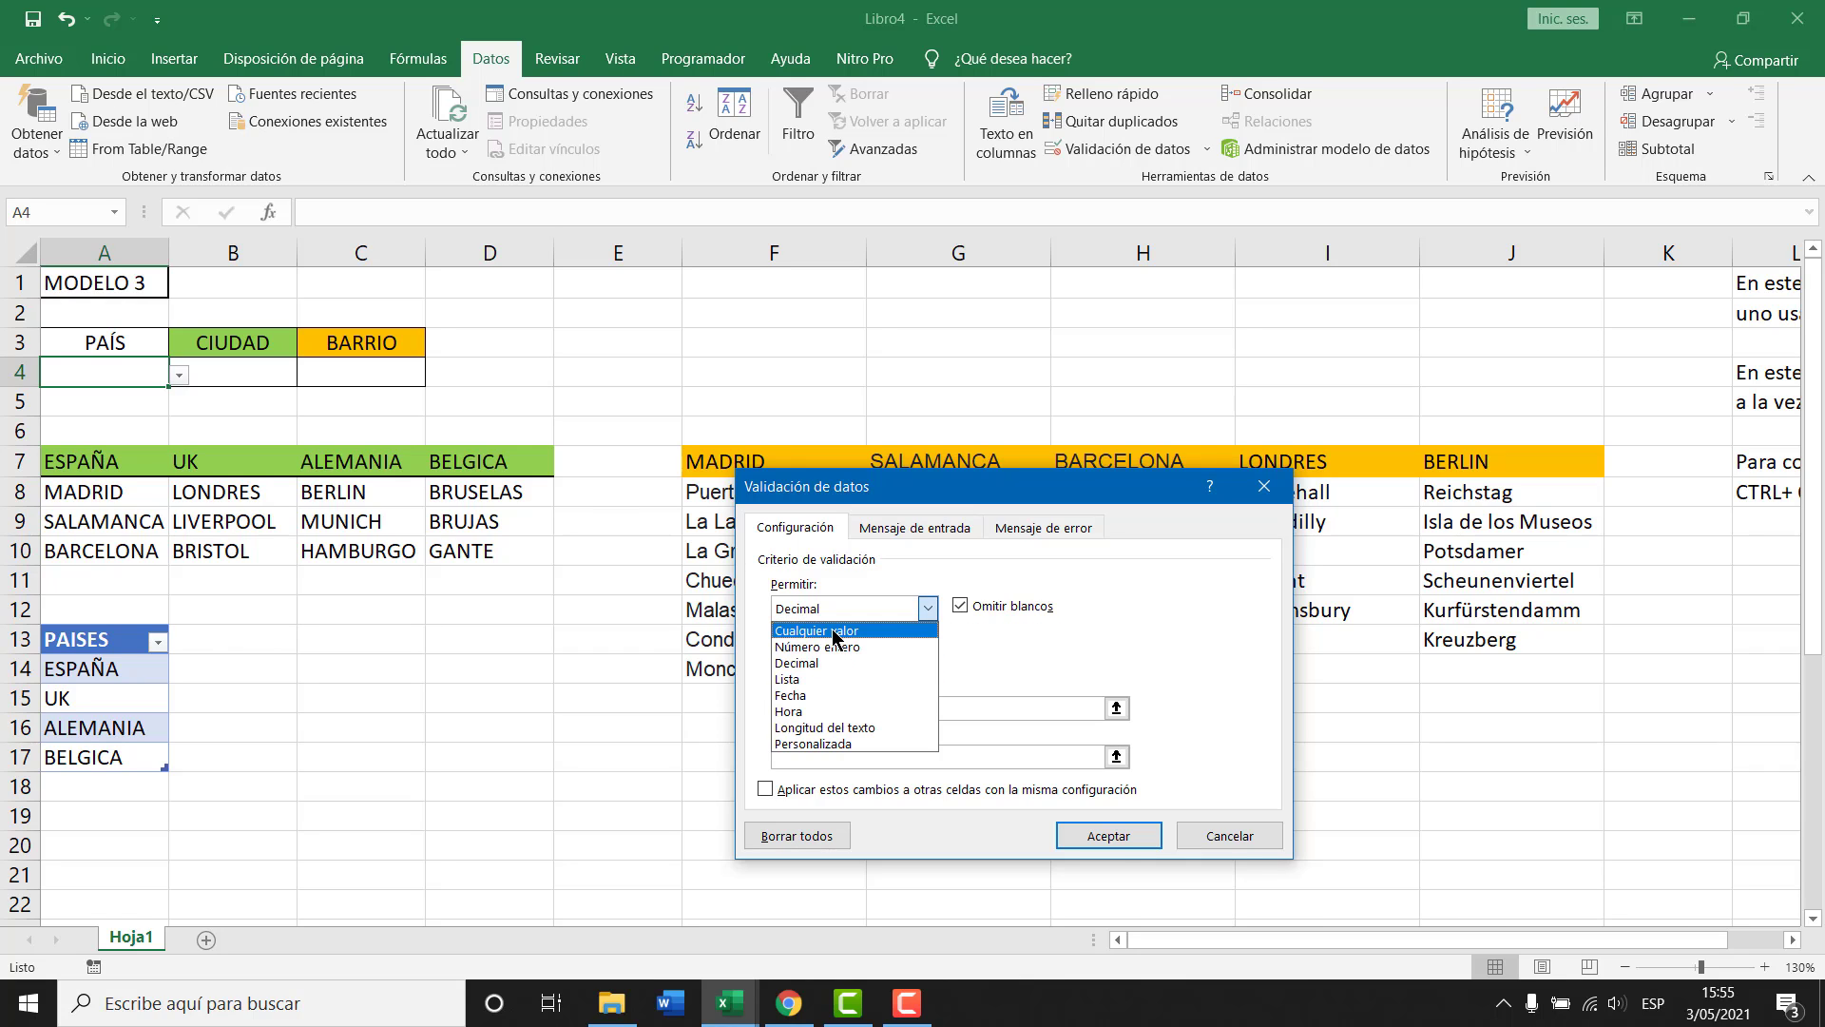
left_click(835, 630)
left_click(1106, 834)
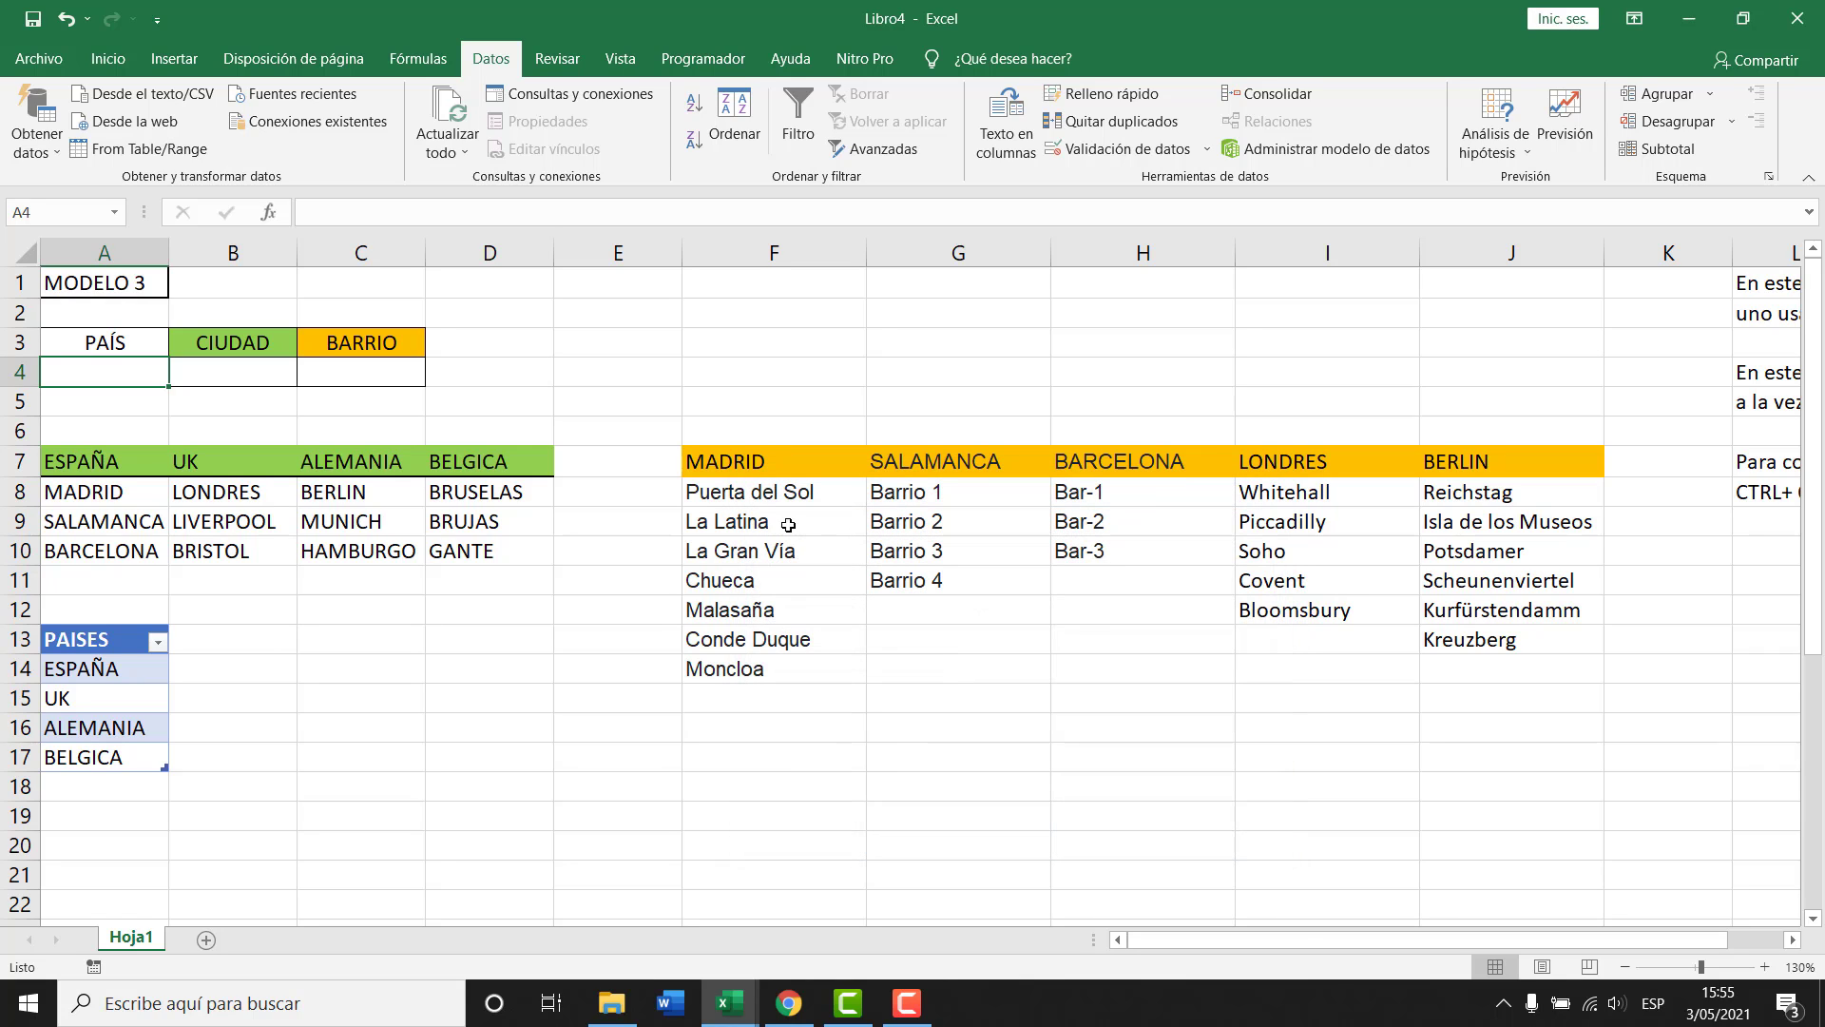
Set A4's validation to a List sourced from A14:A17 and check the new dropdown.
left_click(1100, 152)
left_click(928, 608)
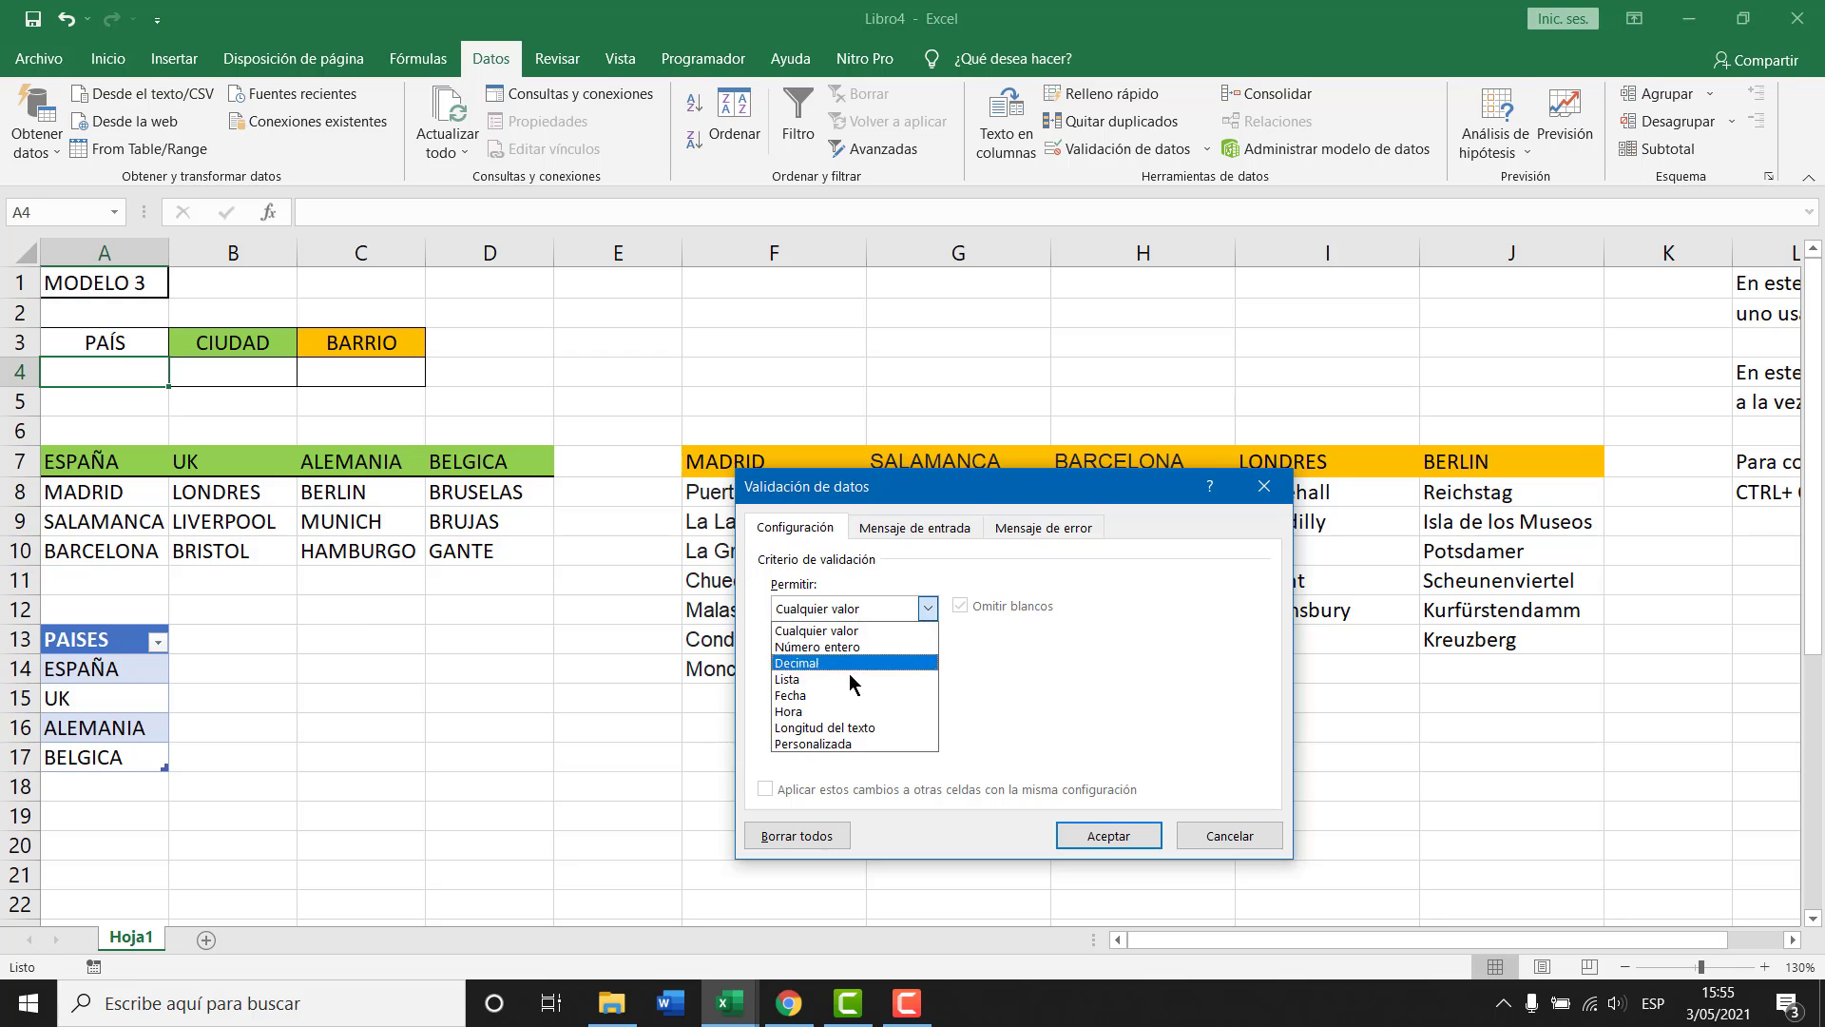
left_click(850, 678)
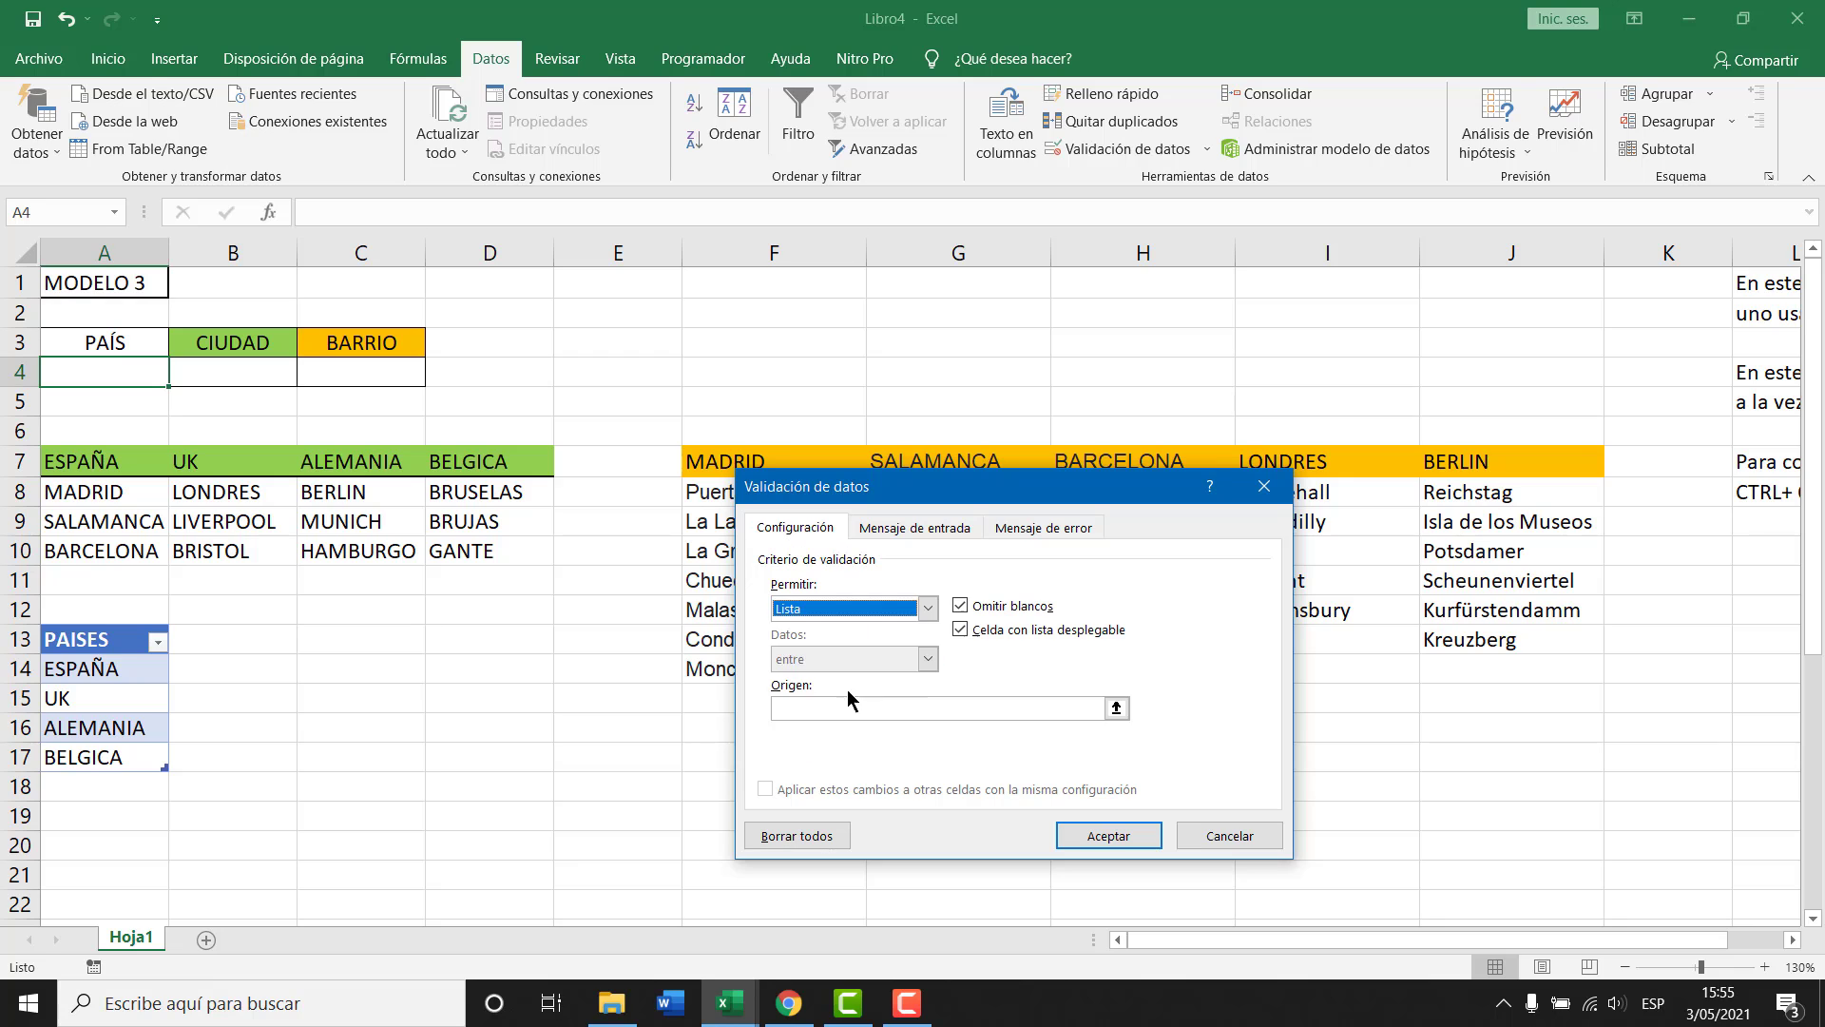
left_click(1116, 709)
left_click_drag(135, 676, 152, 765)
left_click(1279, 516)
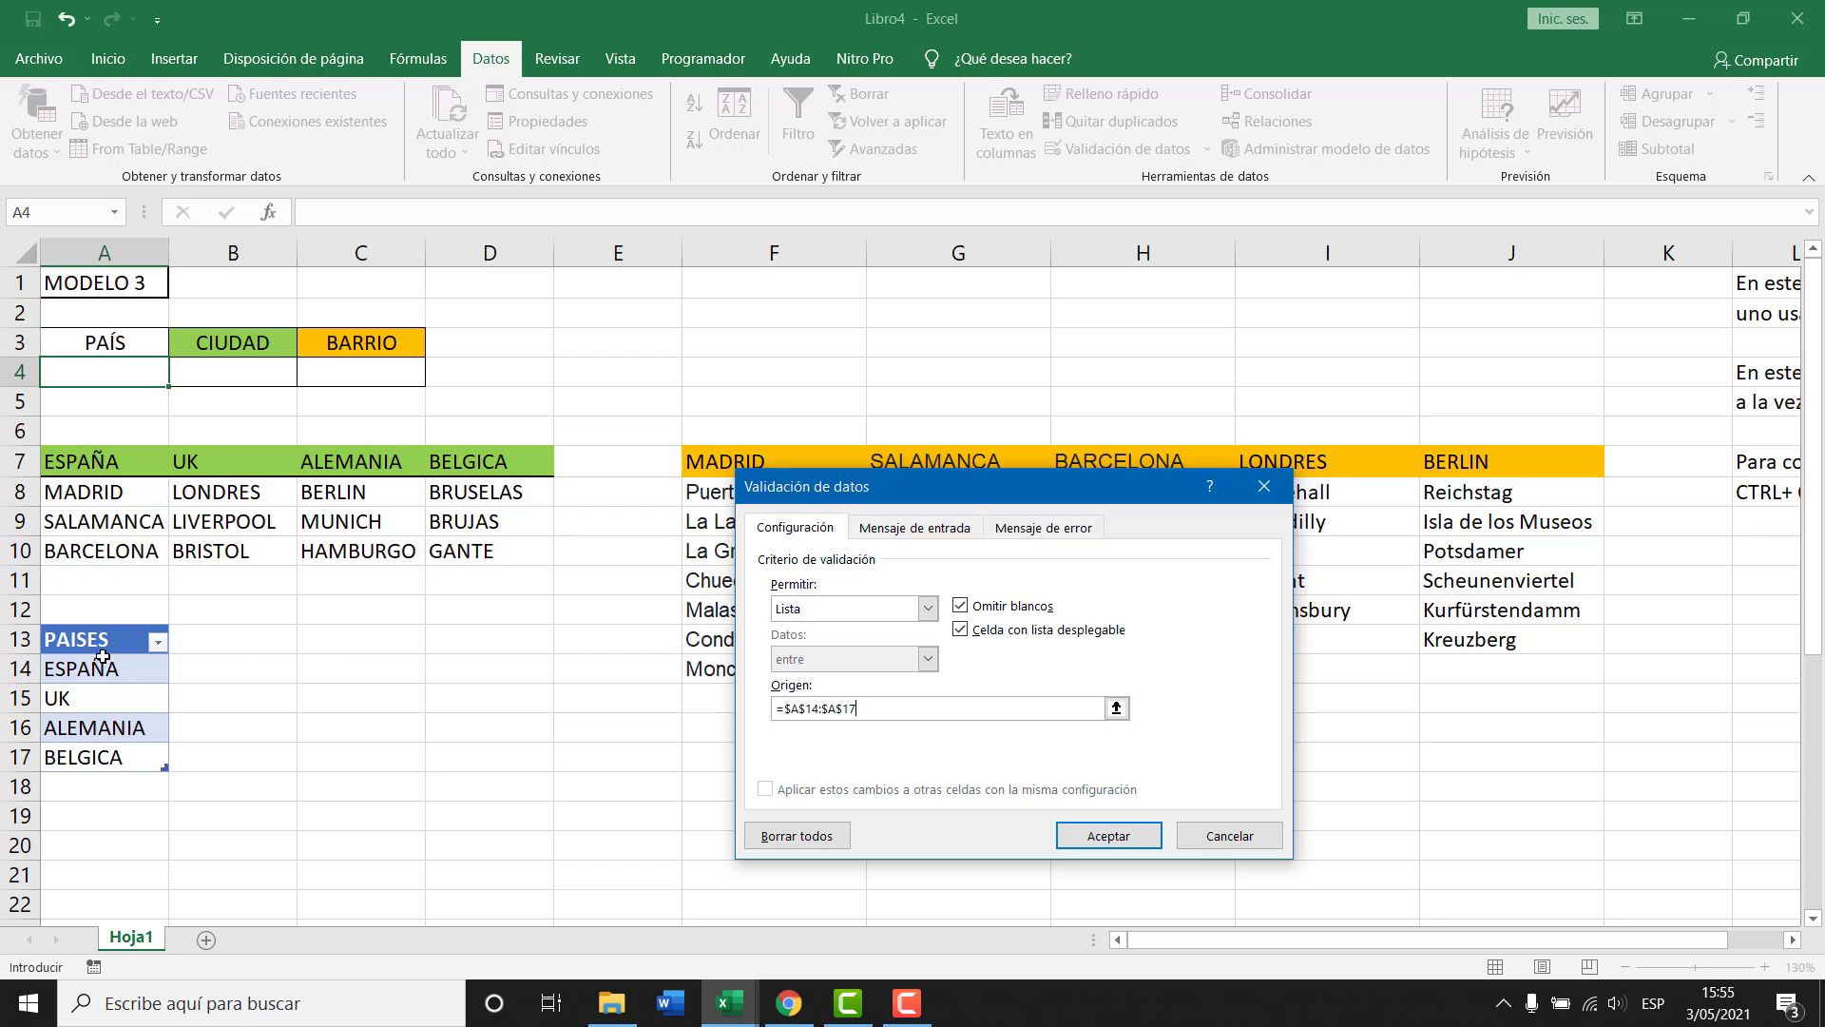
left_click(1108, 836)
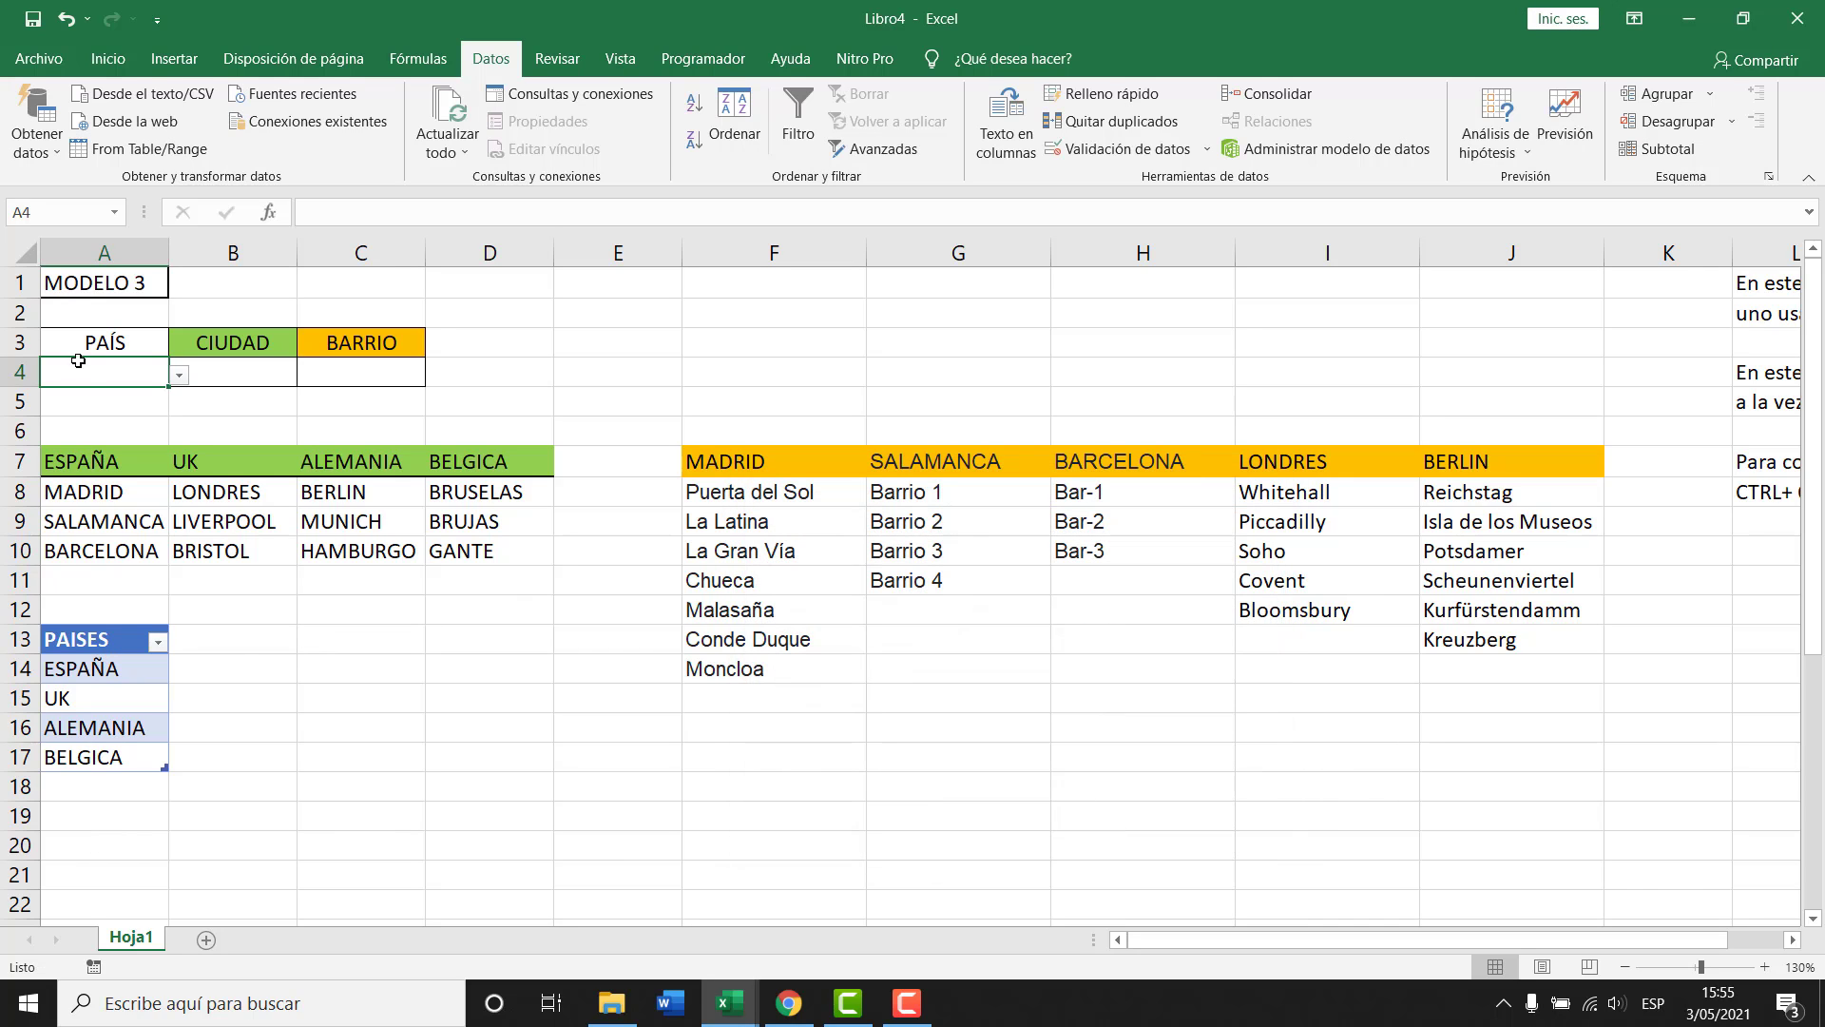
left_click(178, 375)
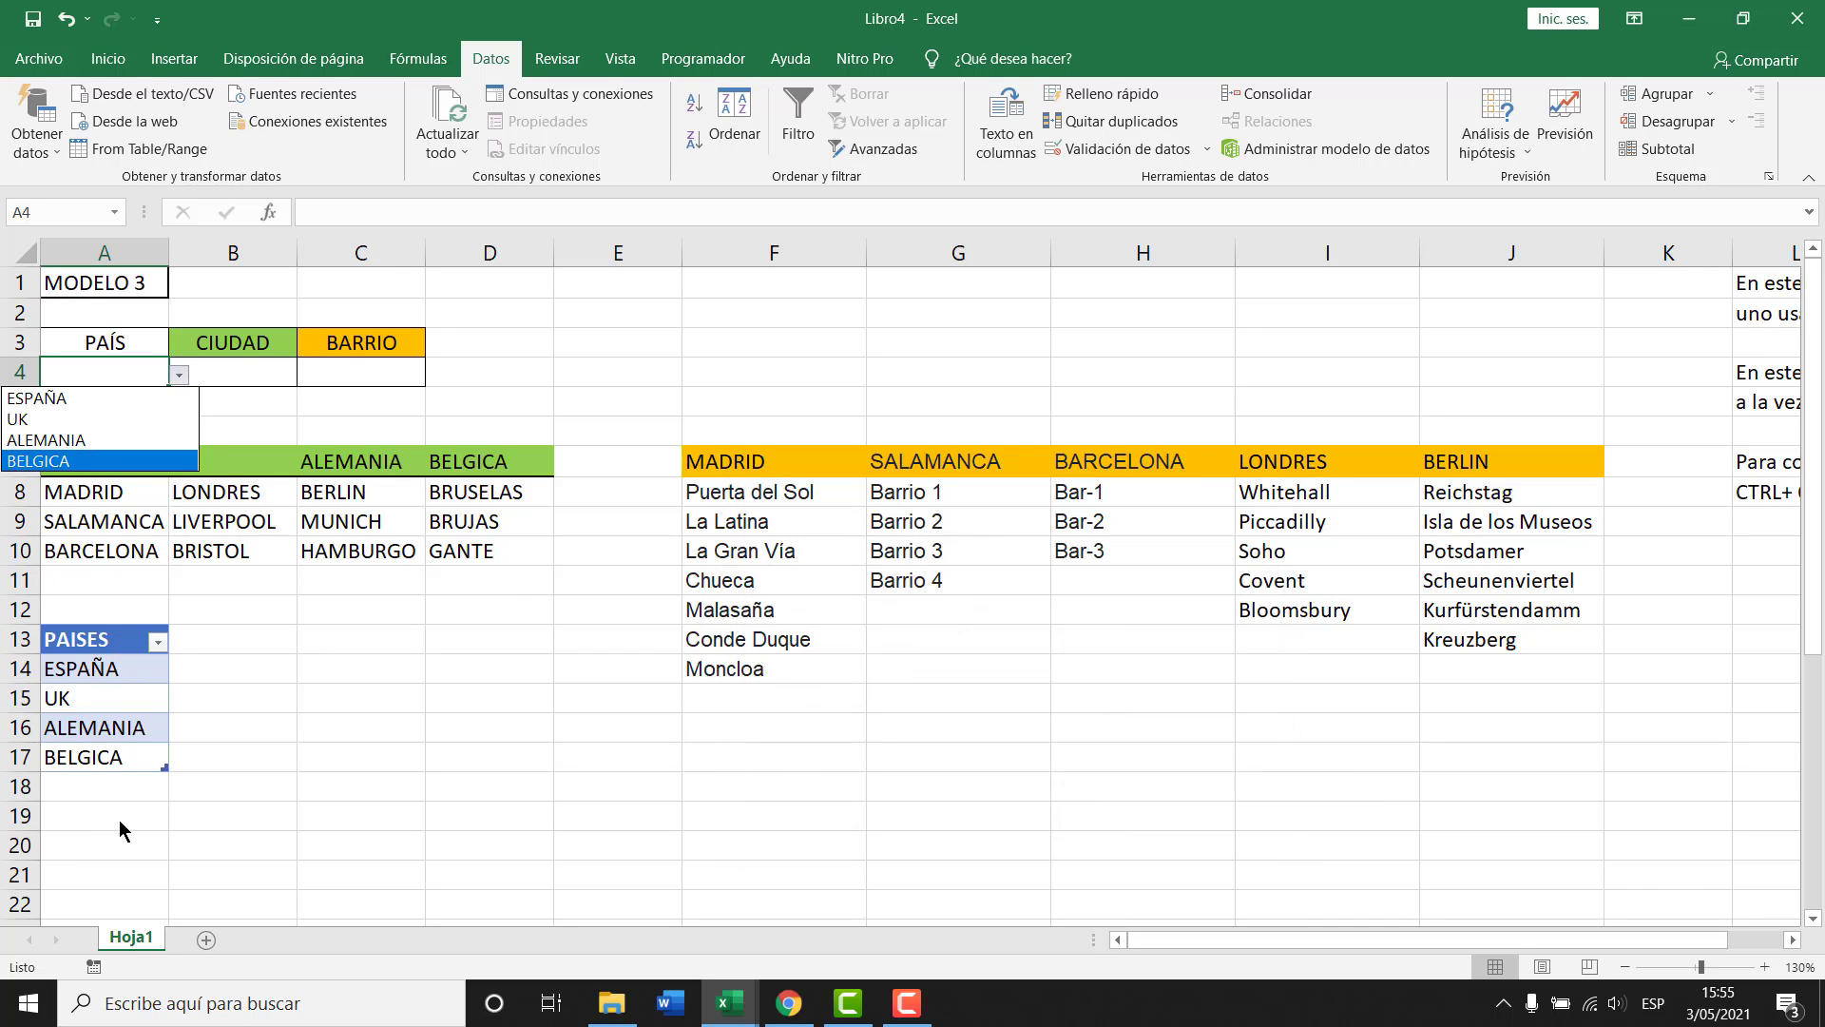
Add COLOMBIA below the country list so the PAISES table extends to A18.
left_click(113, 788)
type("COLOMBIA")
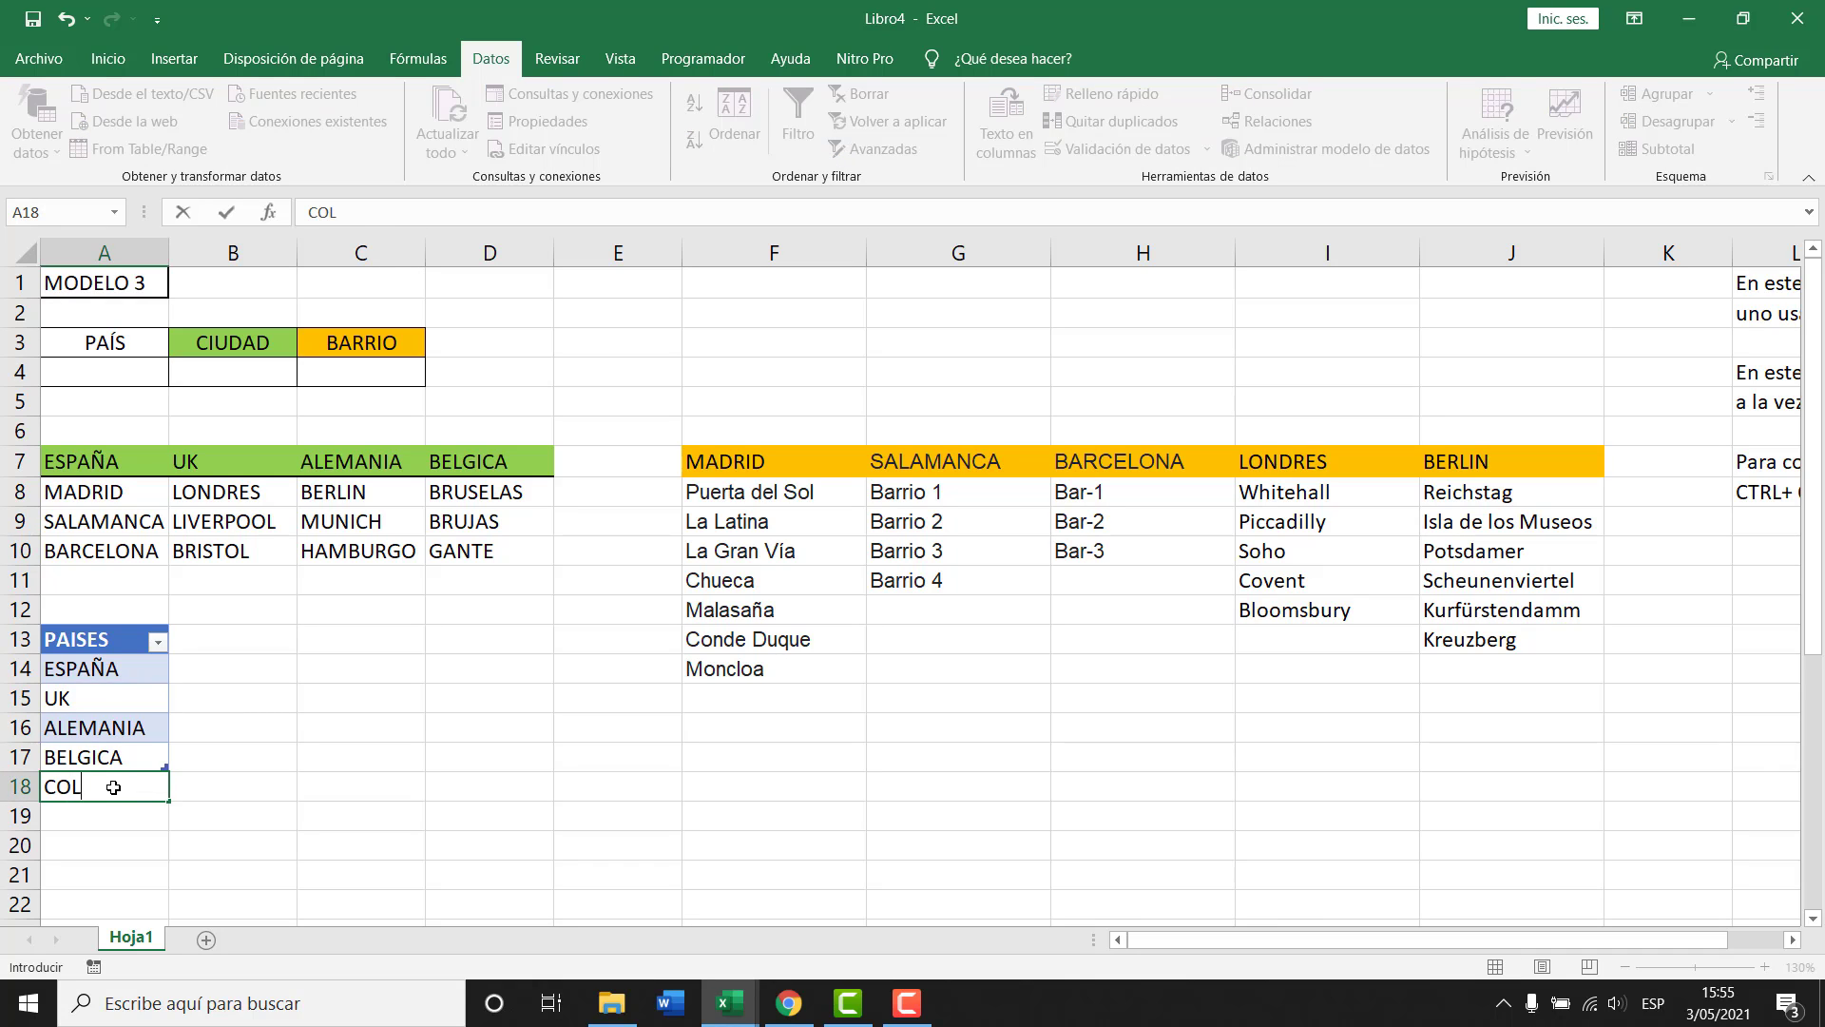
key("Return")
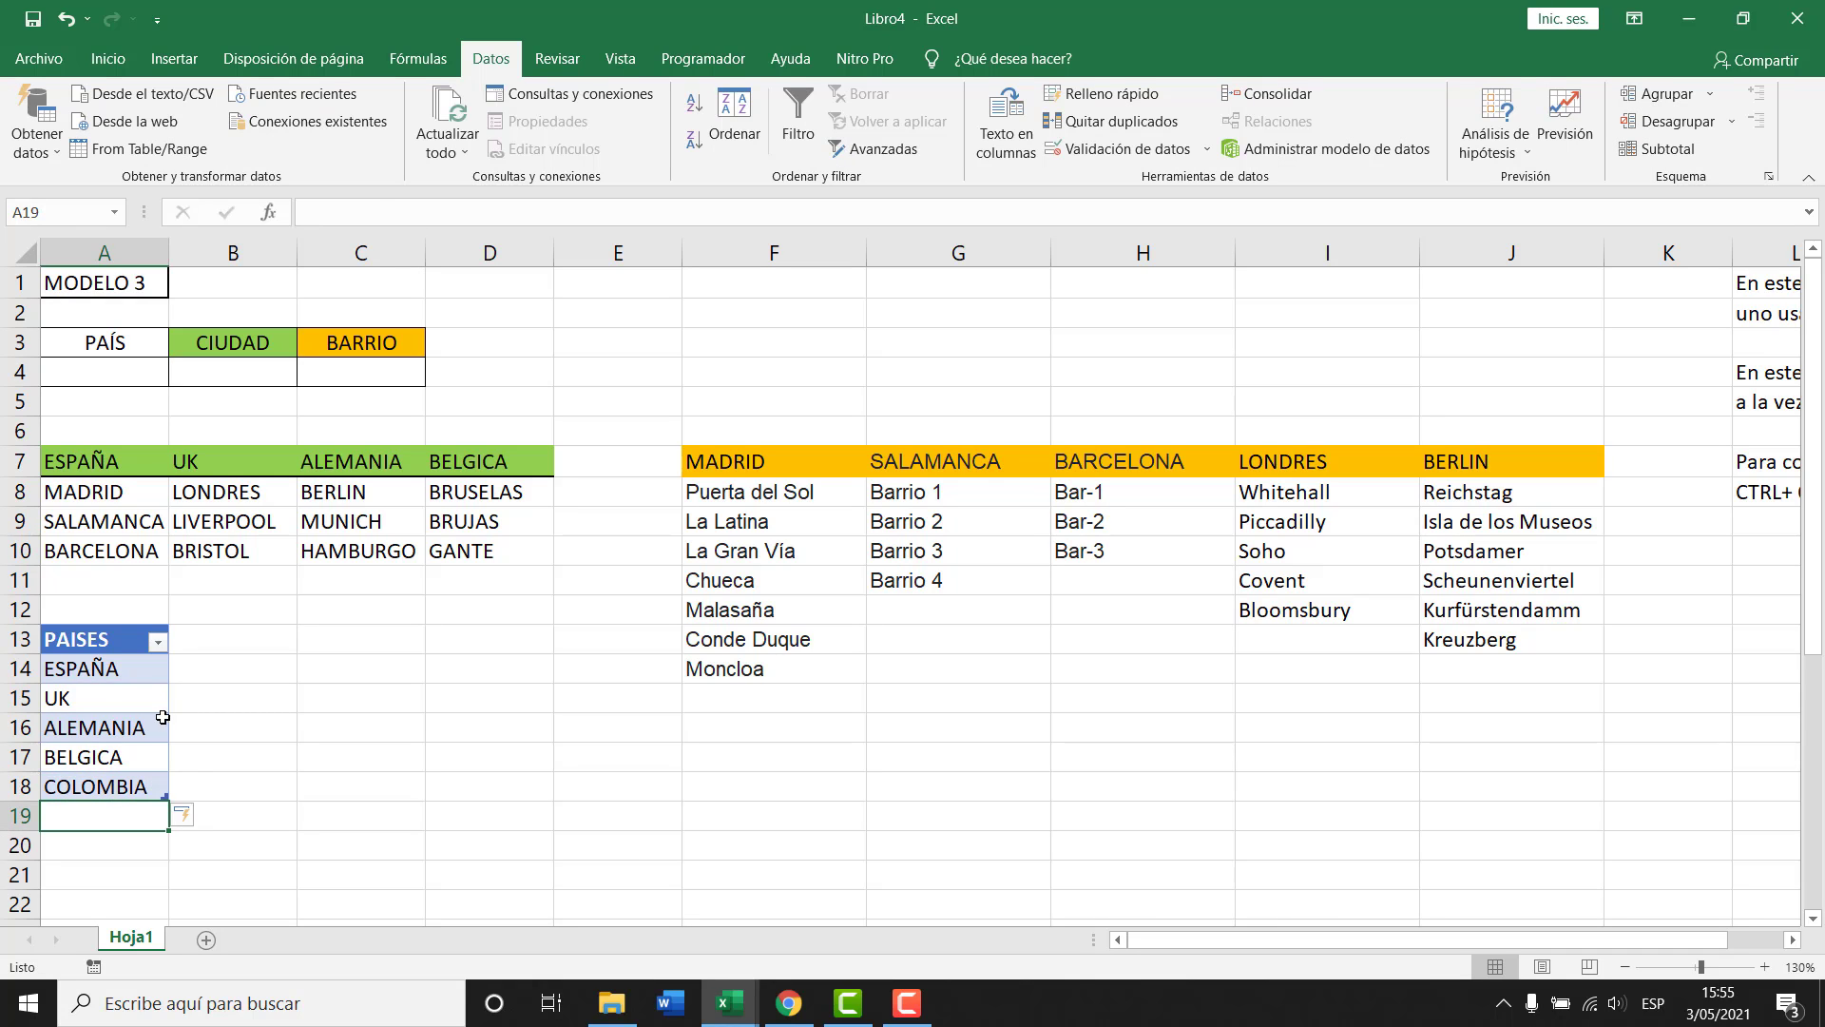
left_click_drag(164, 665, 167, 786)
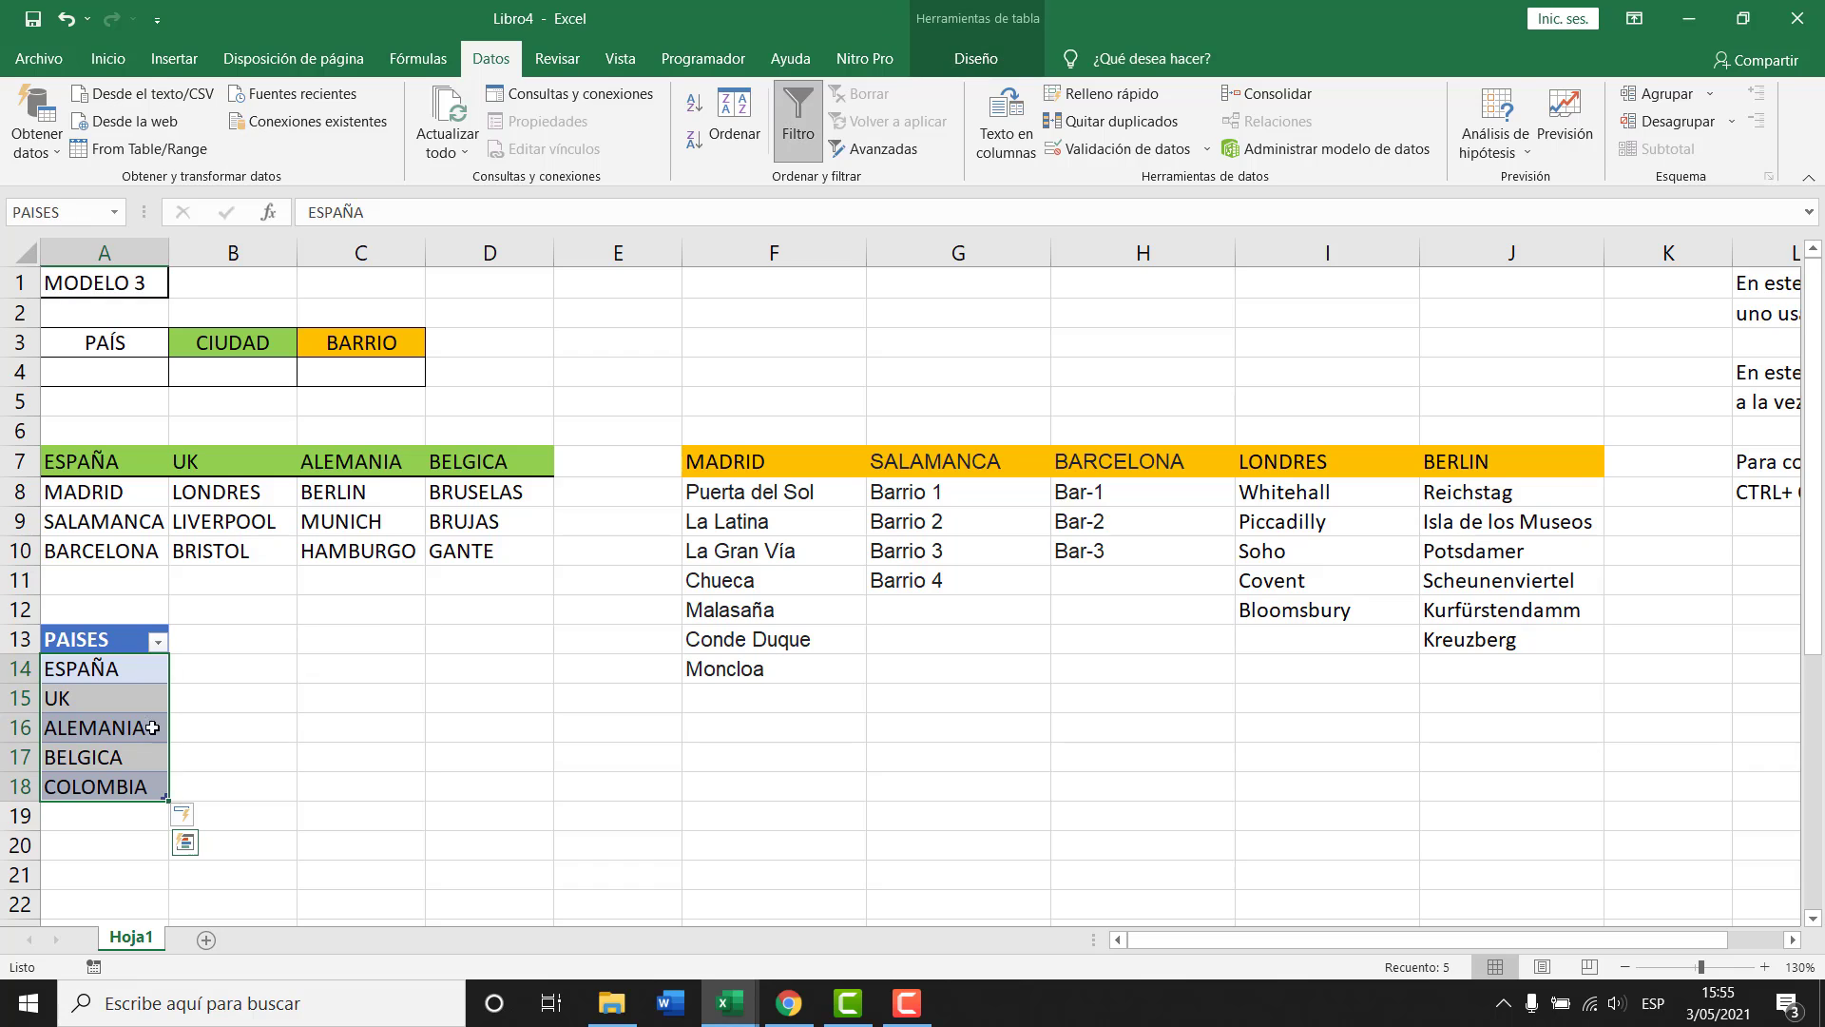
left_click(122, 758)
Add PERÚ in A19 and confirm A4's country dropdown now offers it.
left_click(142, 789)
left_click(117, 823)
type("PER")
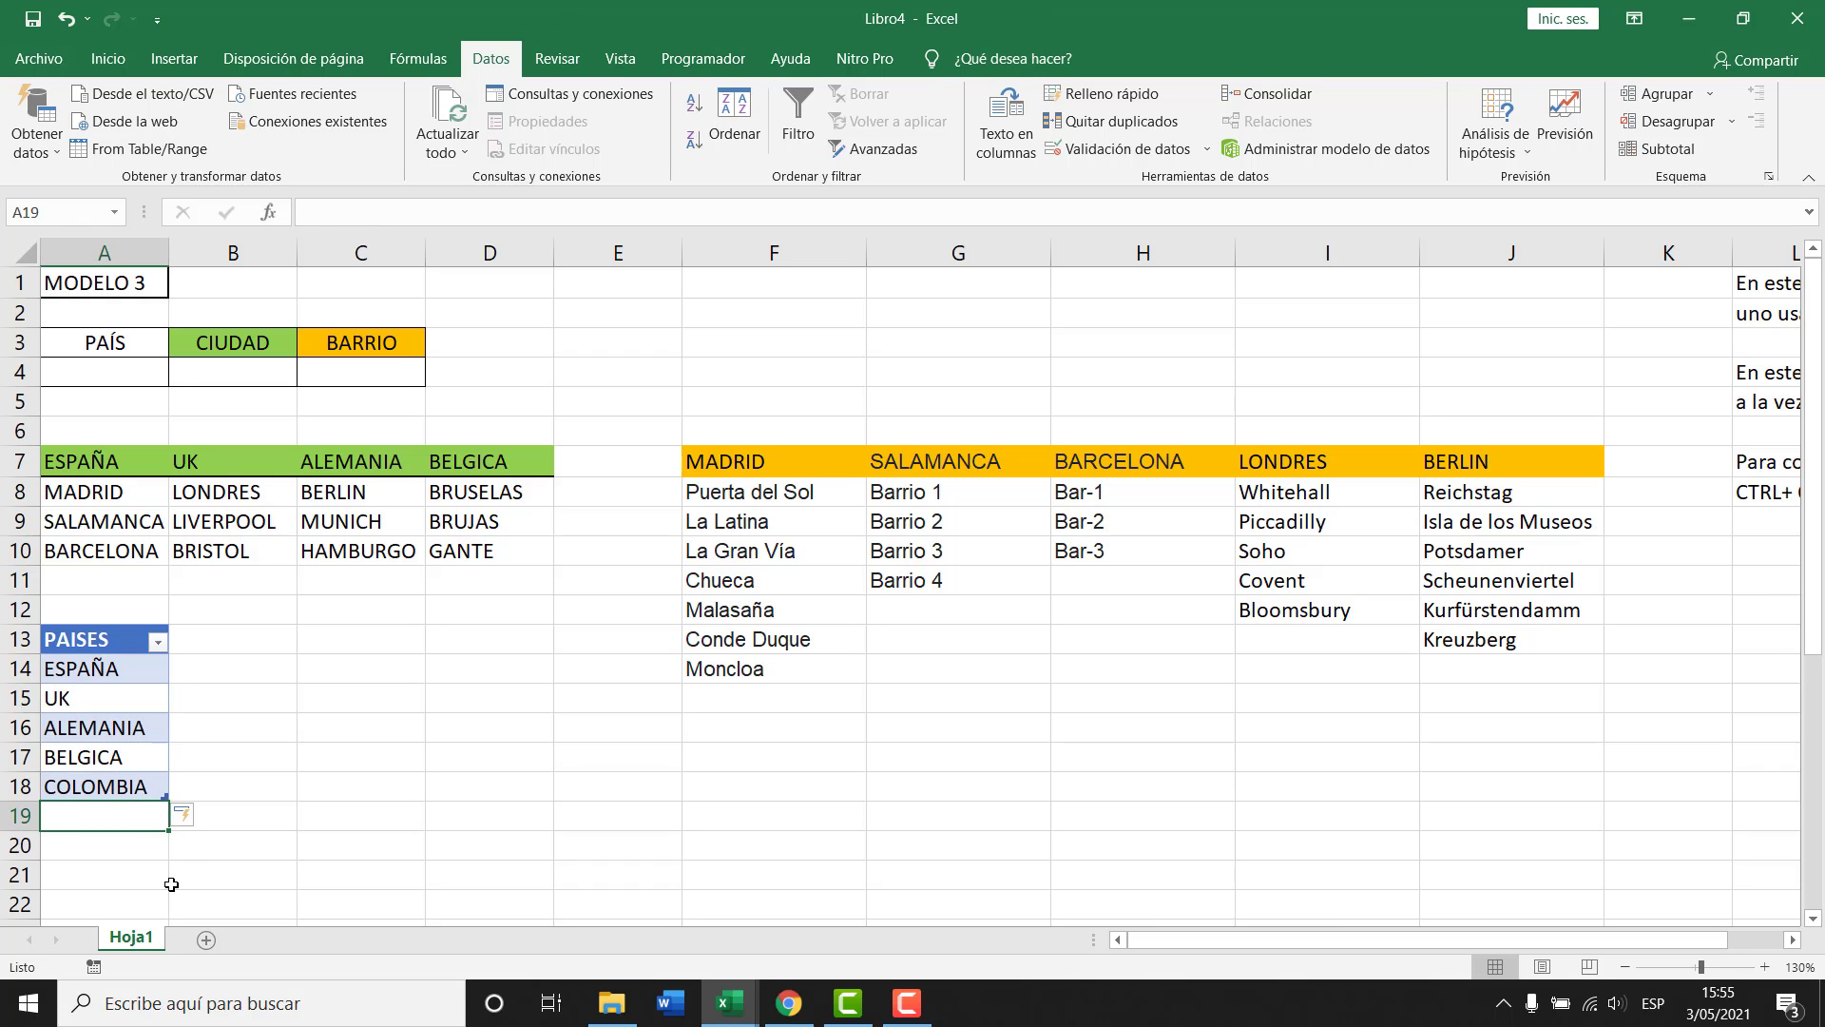
type("Ú")
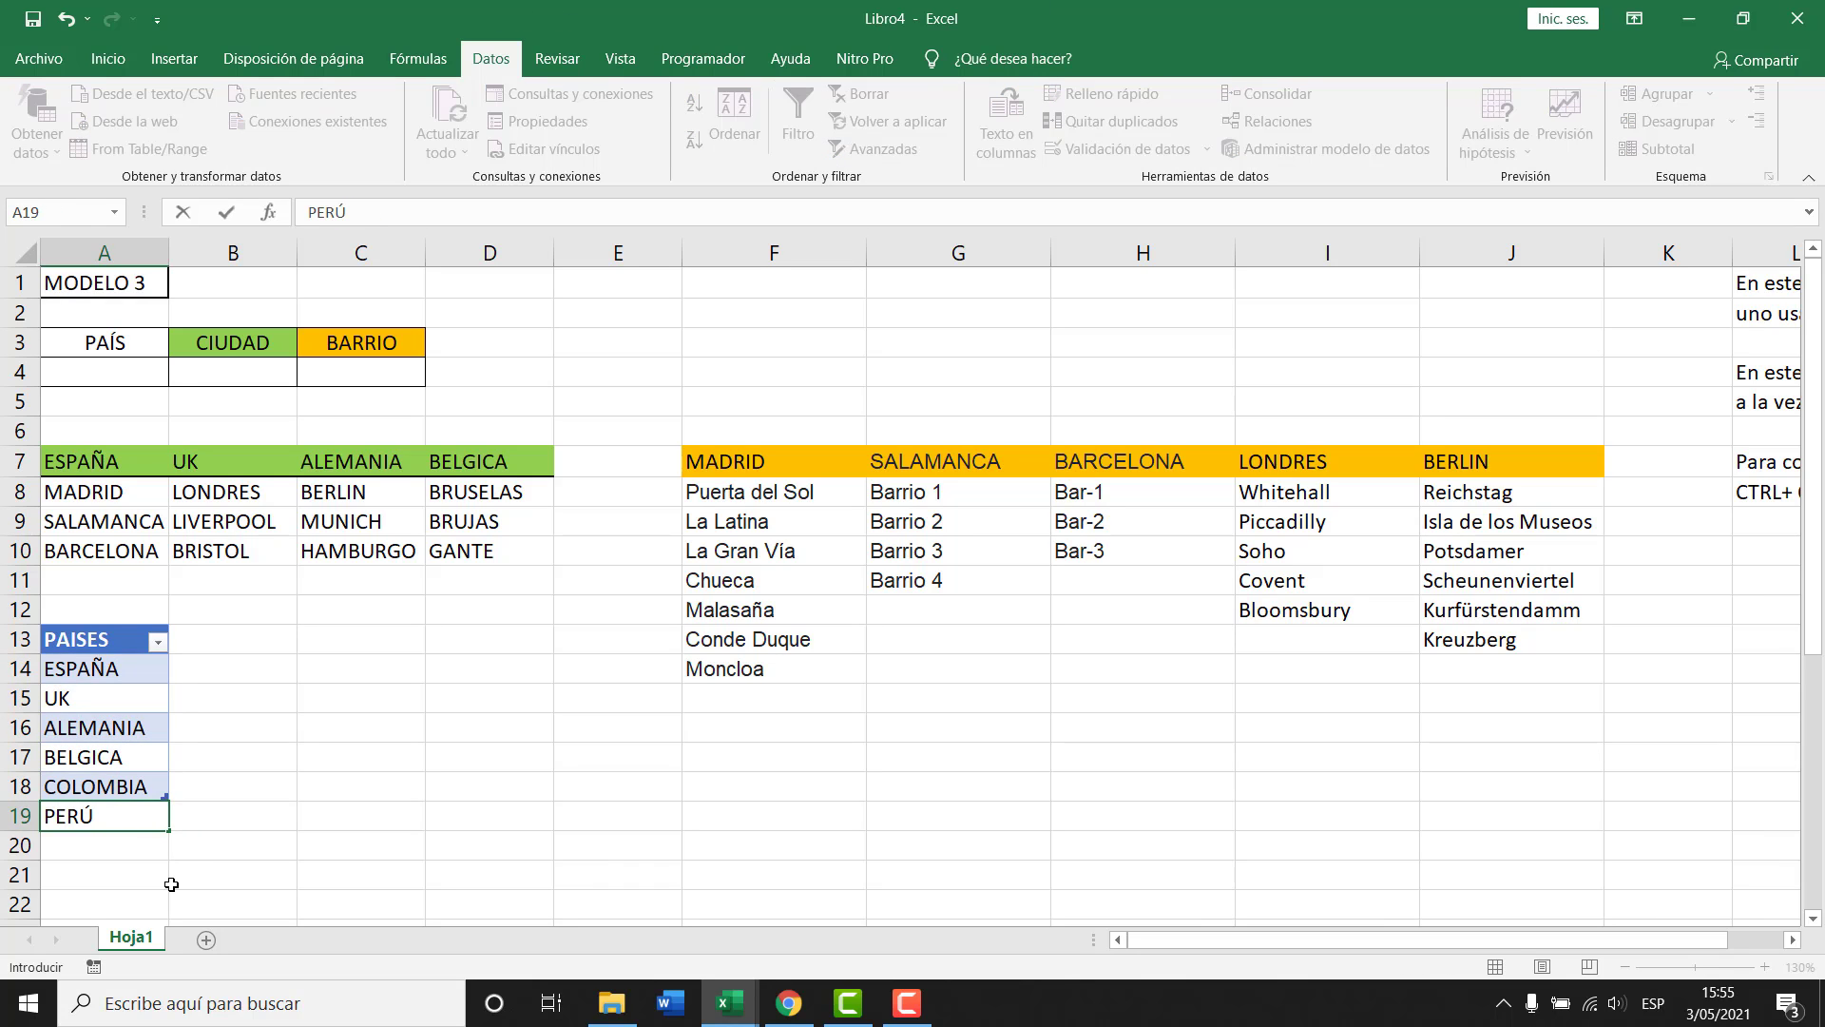
key("Return")
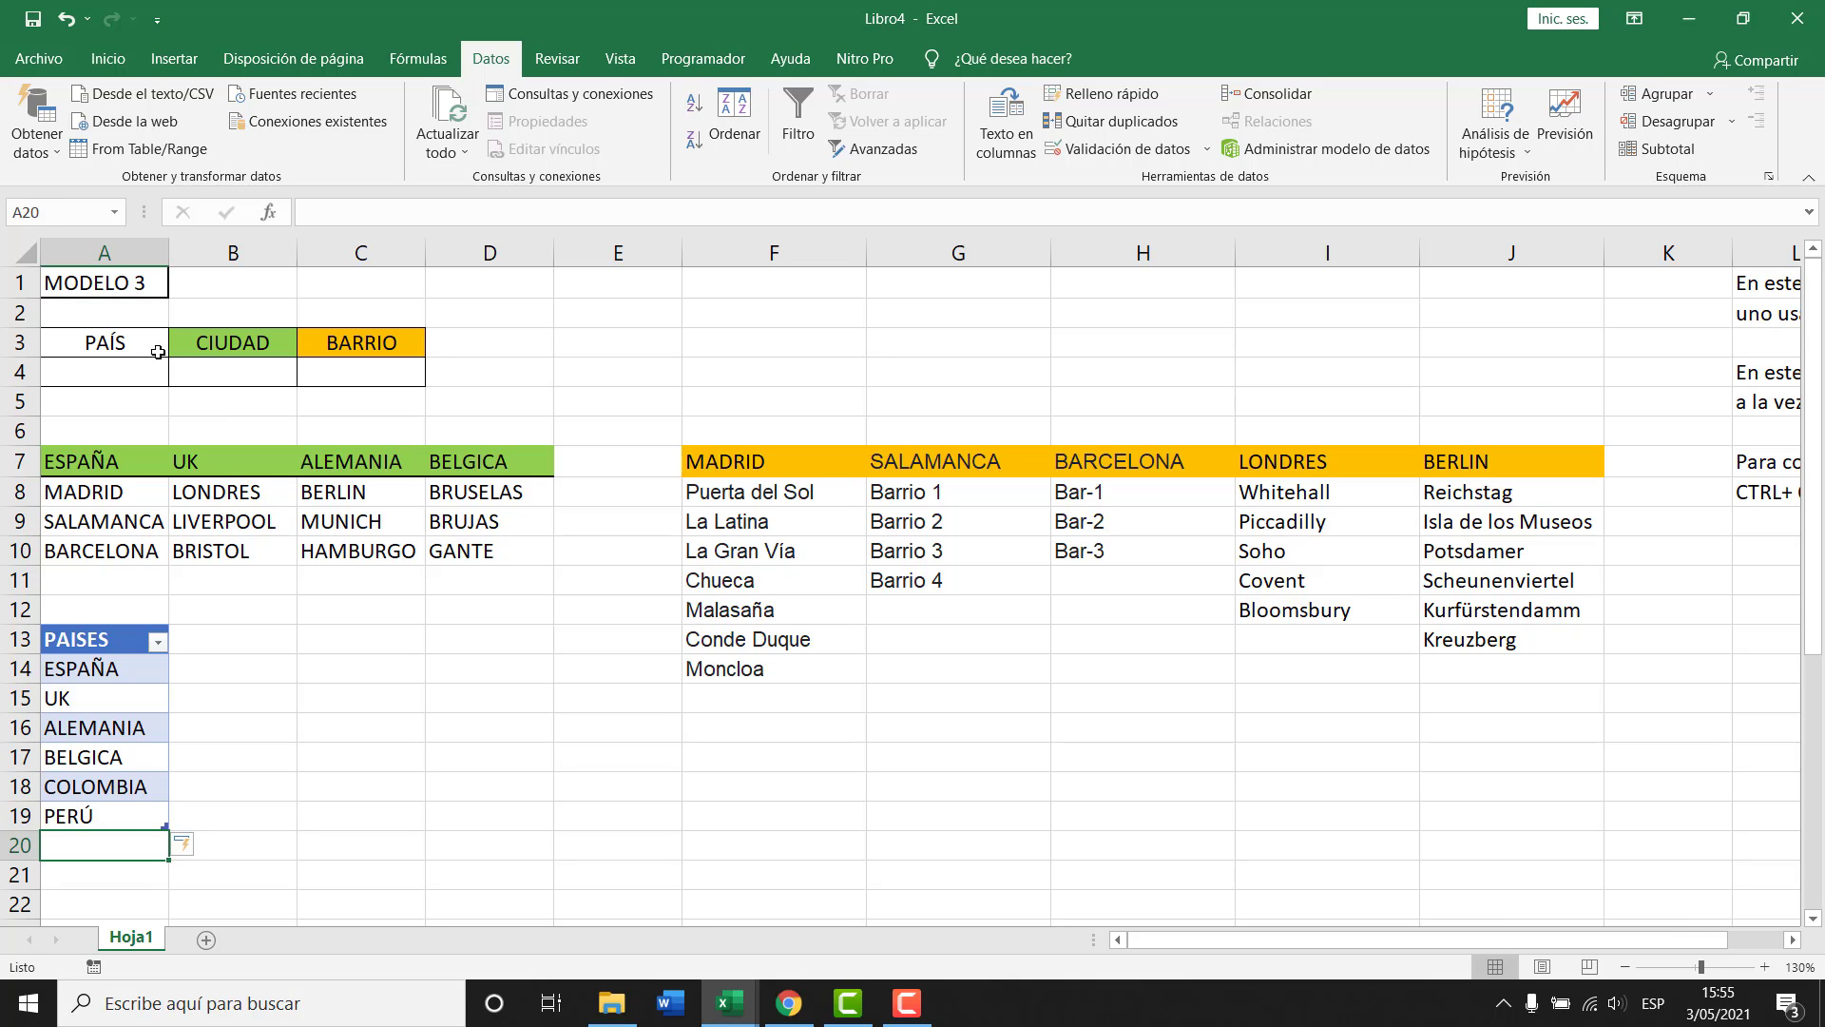
left_click(150, 378)
left_click(180, 376)
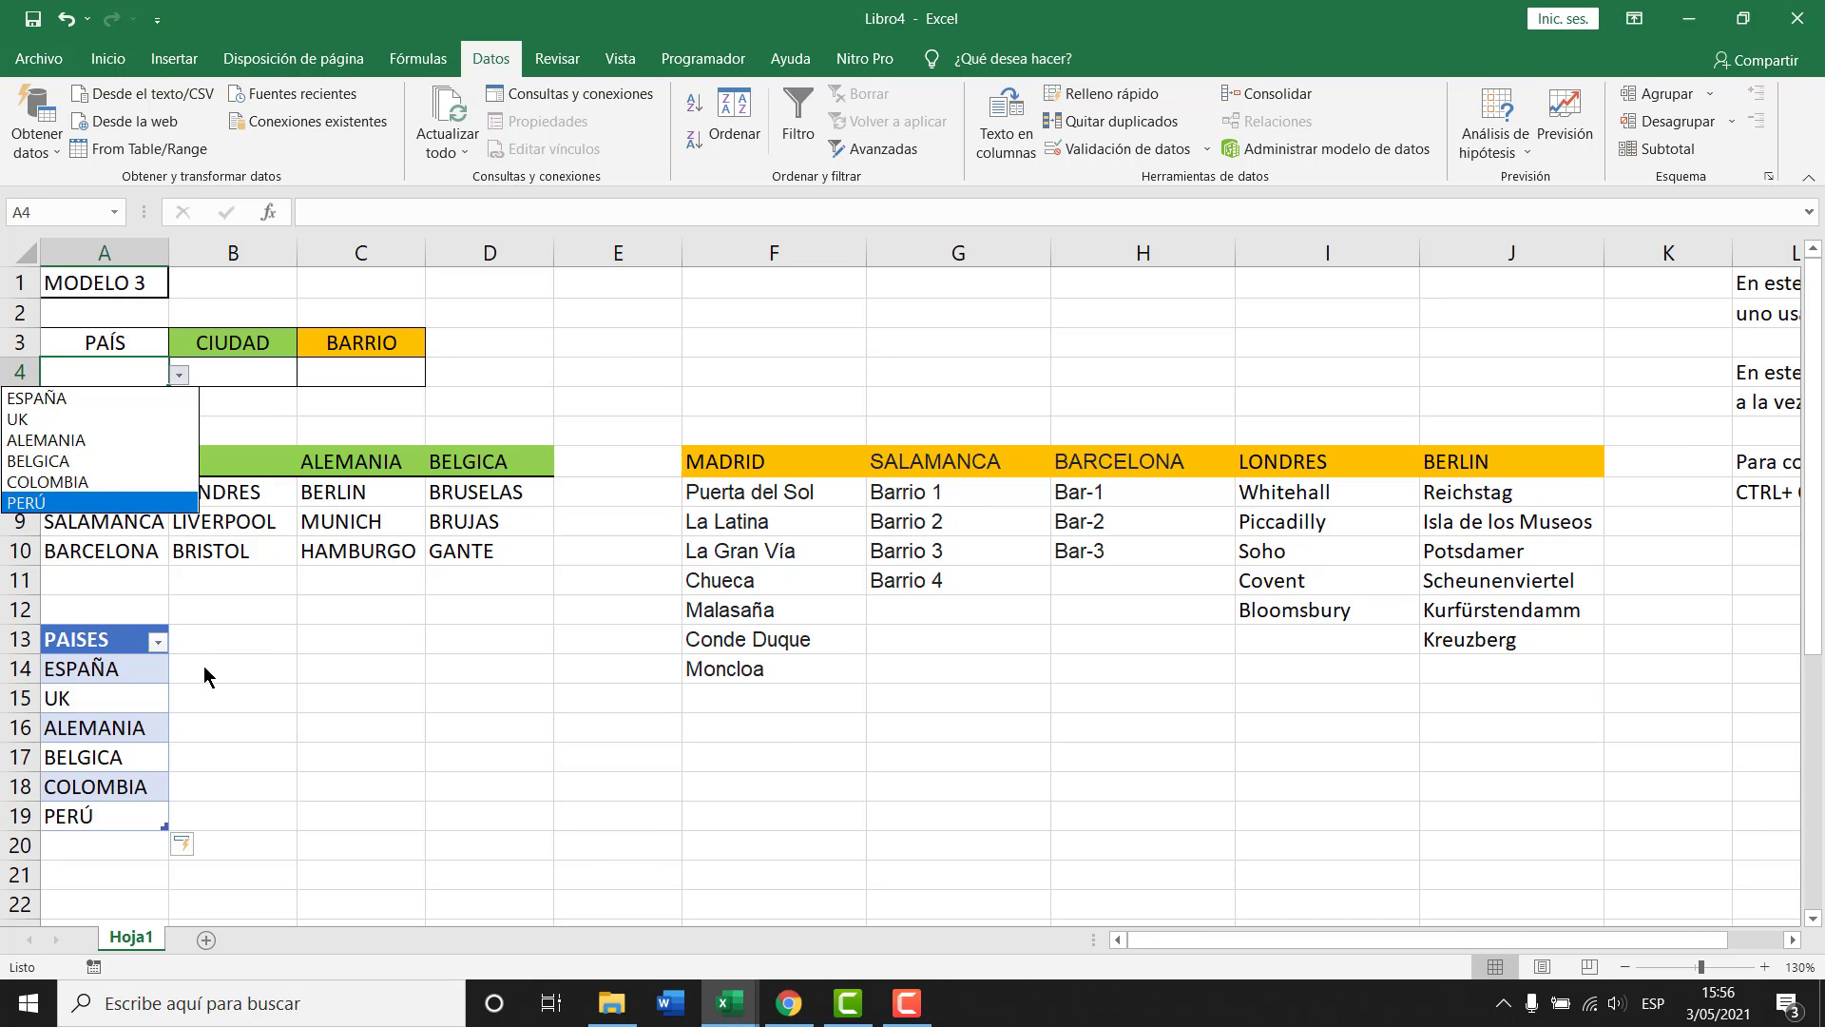
key("Escape")
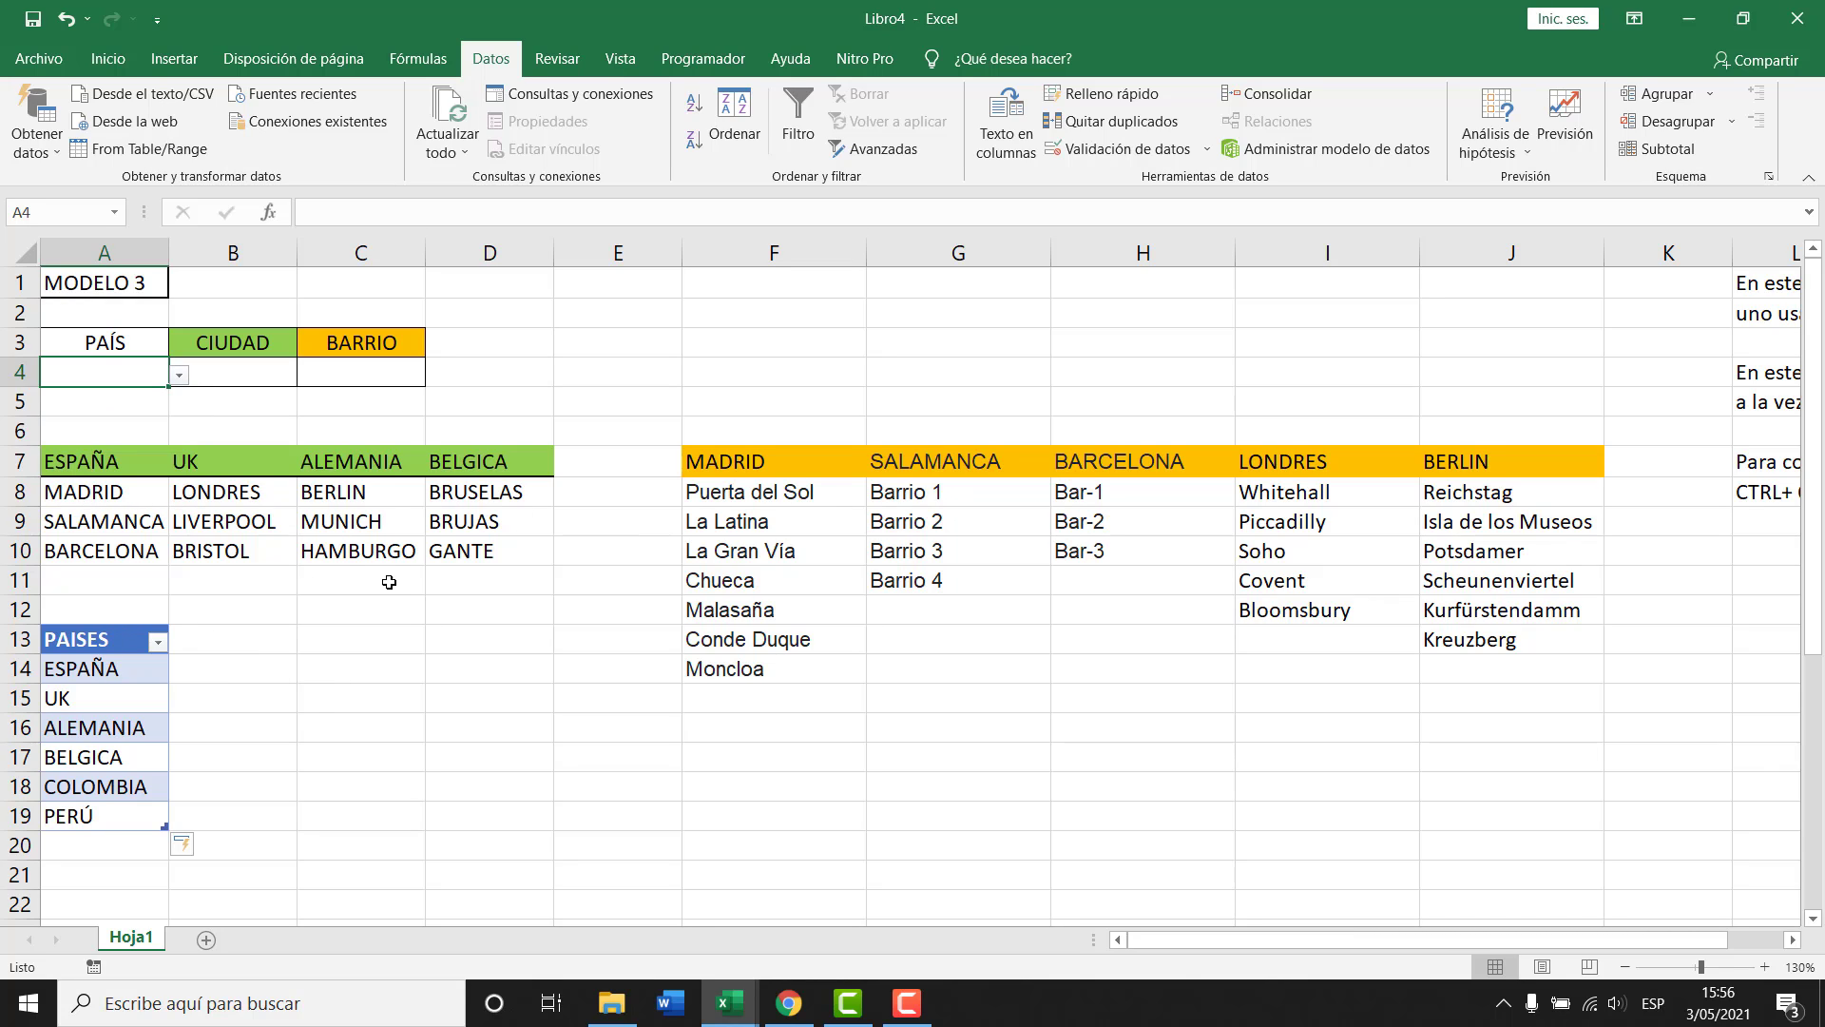
Insert cells shifting down at A11:A12, then three entire rows at A11:A13.
left_click_drag(84, 578, 84, 600)
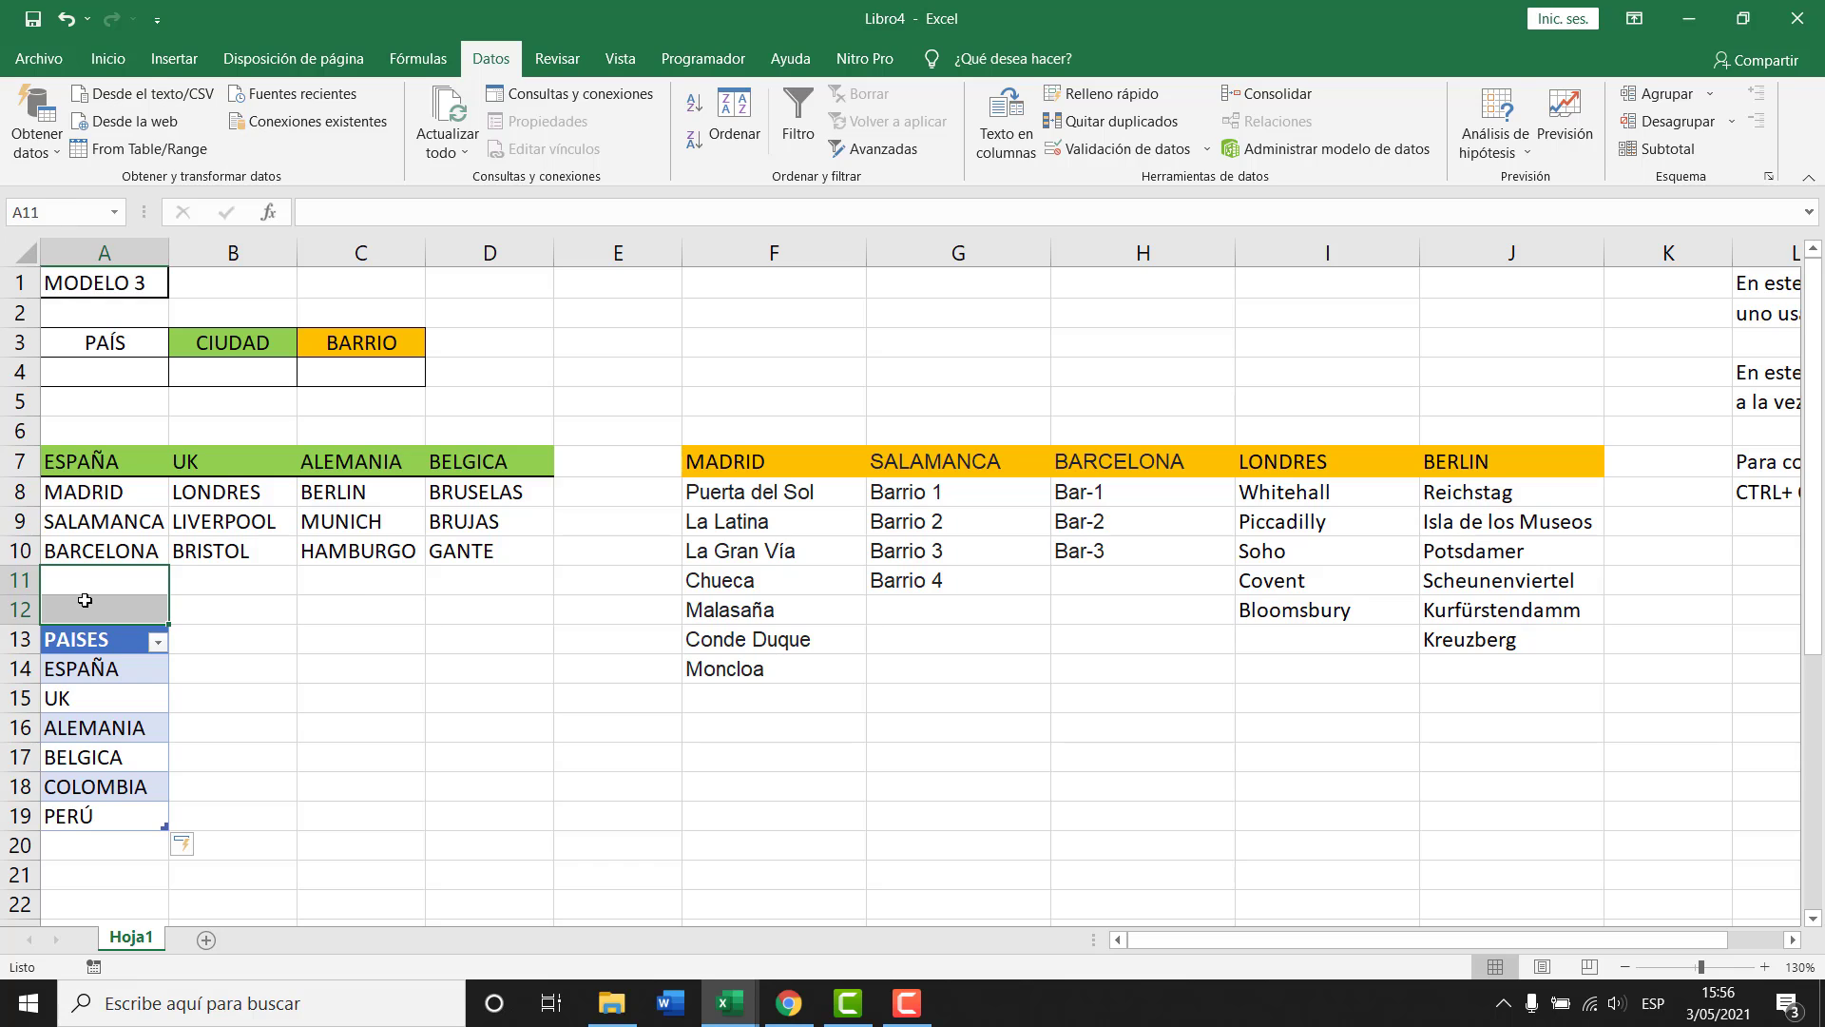
key("ctrl+plus")
key("Down")
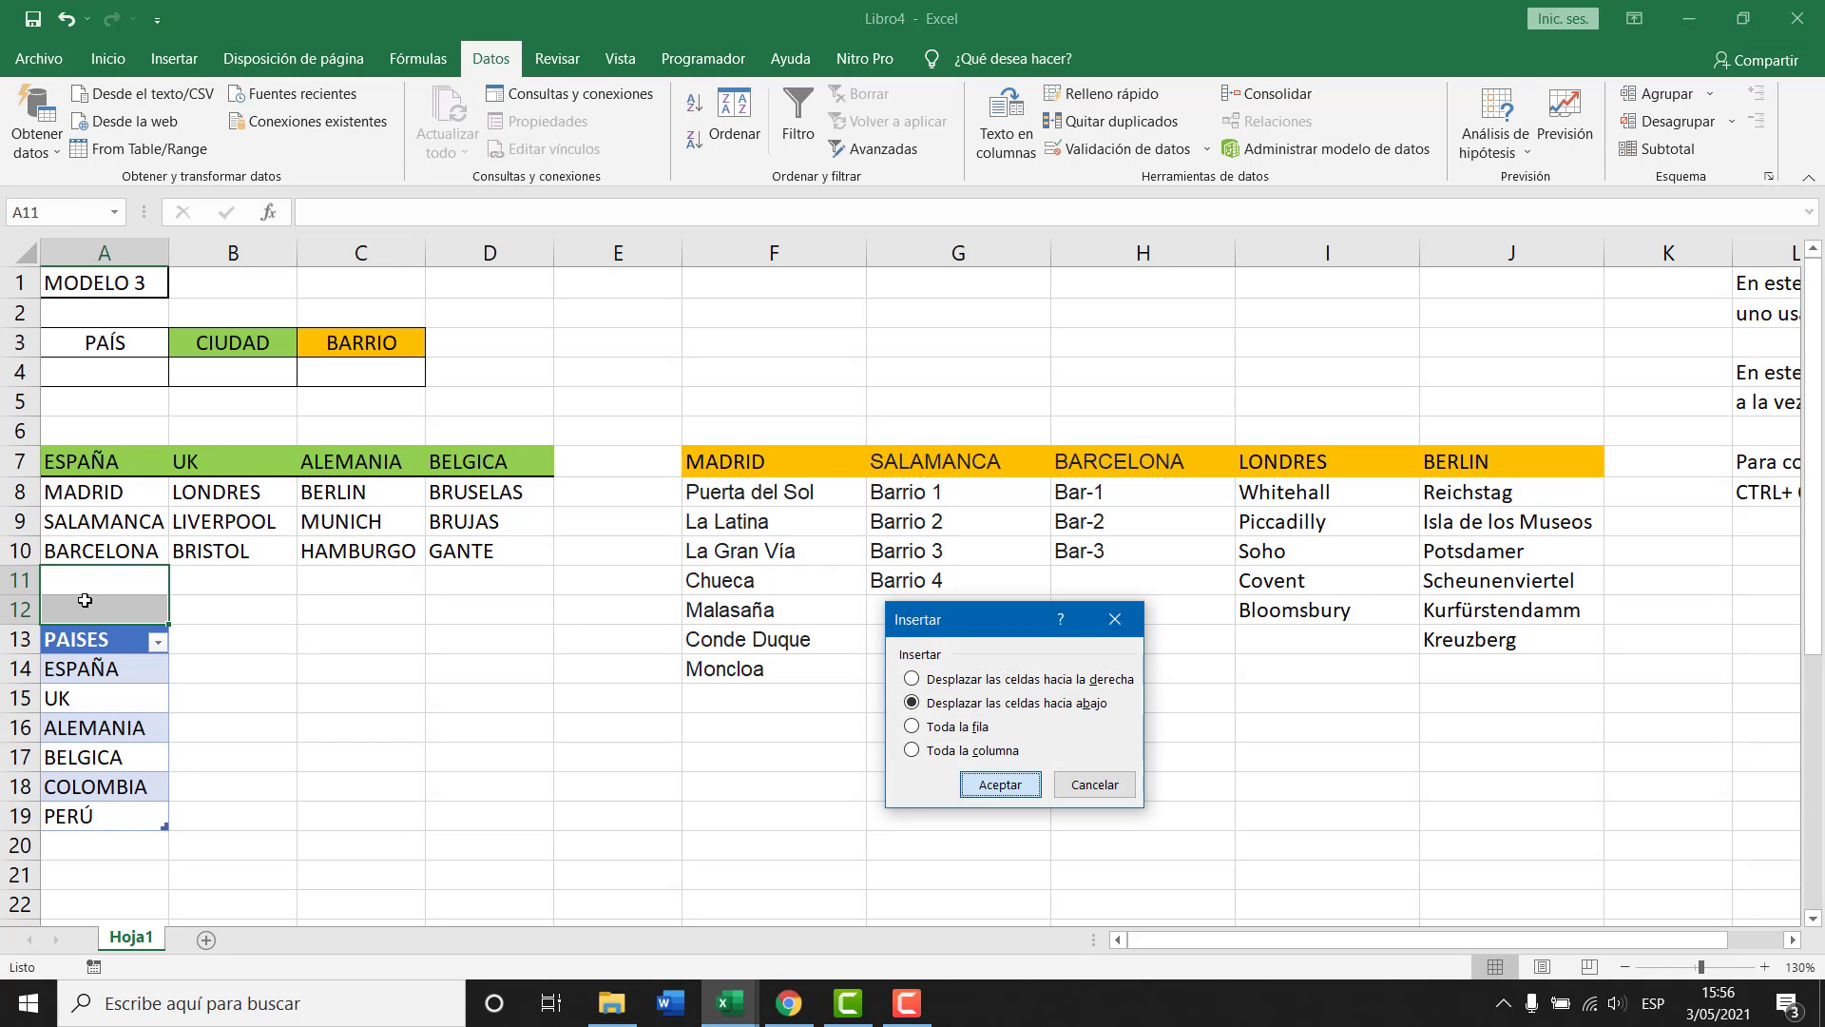
key("Return")
left_click_drag(105, 579, 108, 644)
key("ctrl+plus")
key("Down")
key("Down")
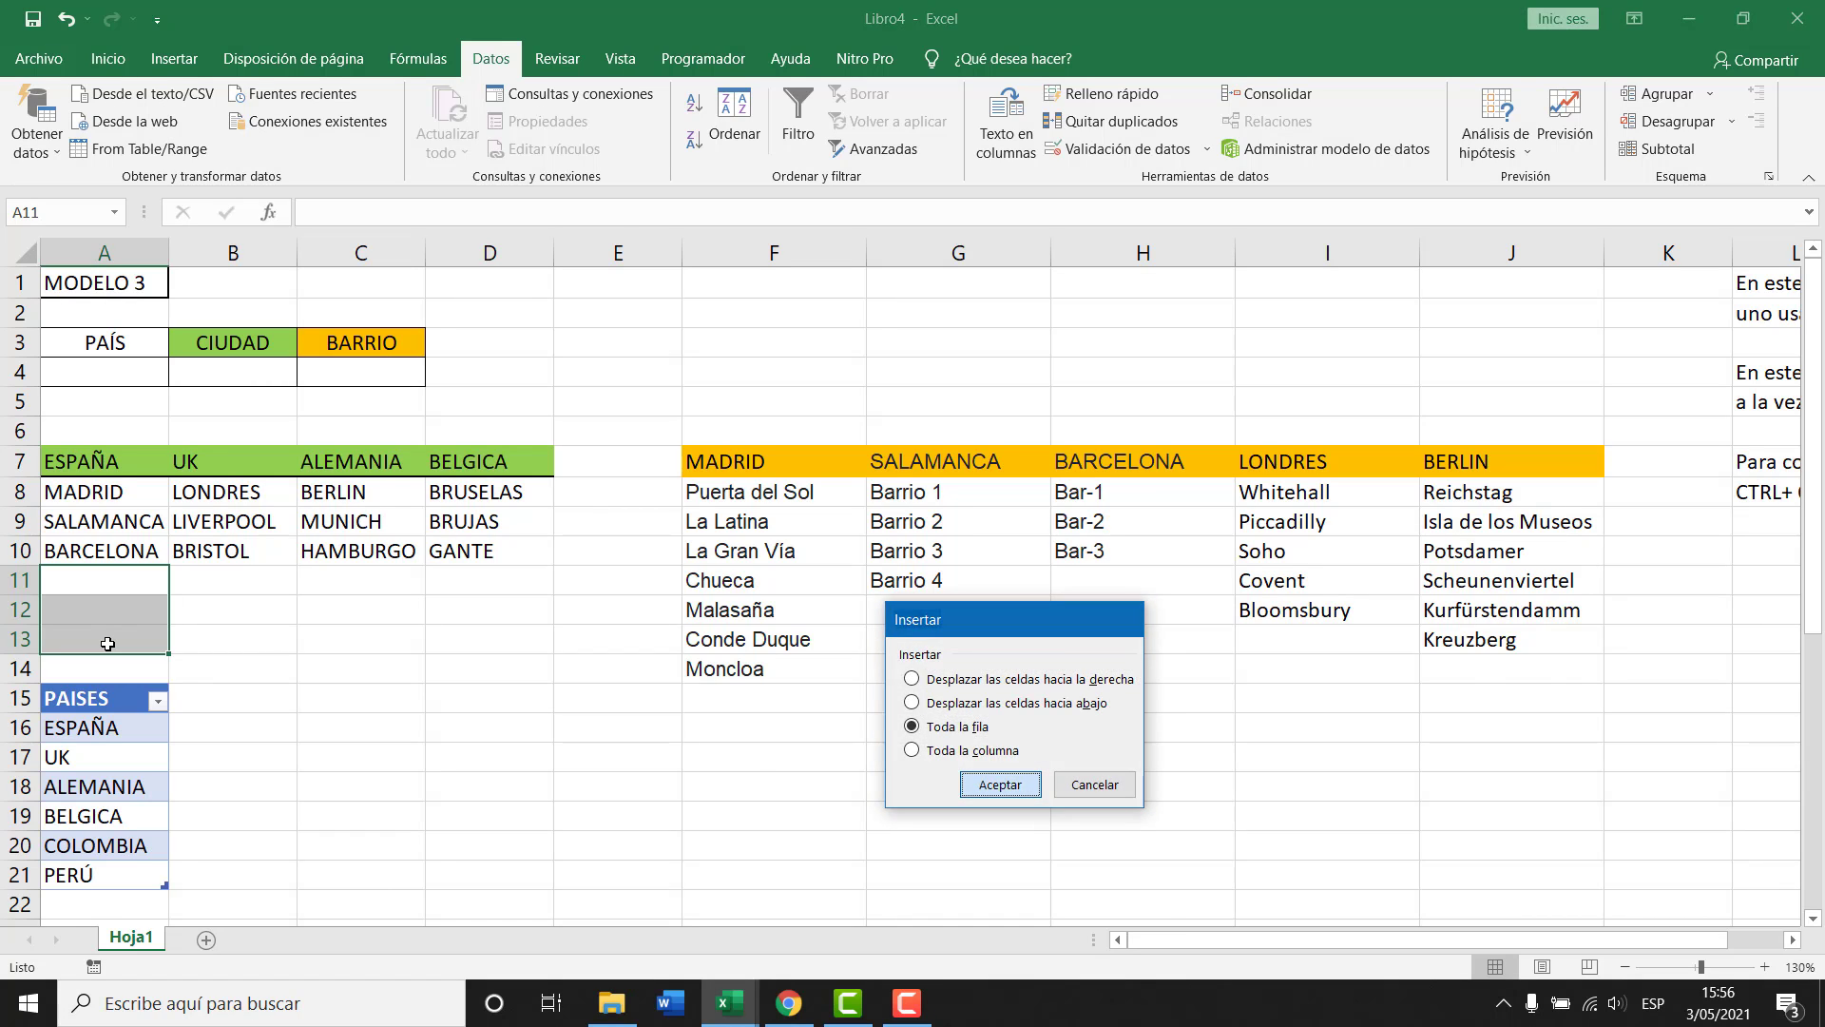
key("Return")
Move the displaced Moncloa cell from F17 back up under Conde Duque.
left_click_drag(718, 669, 1472, 645)
left_click(799, 757)
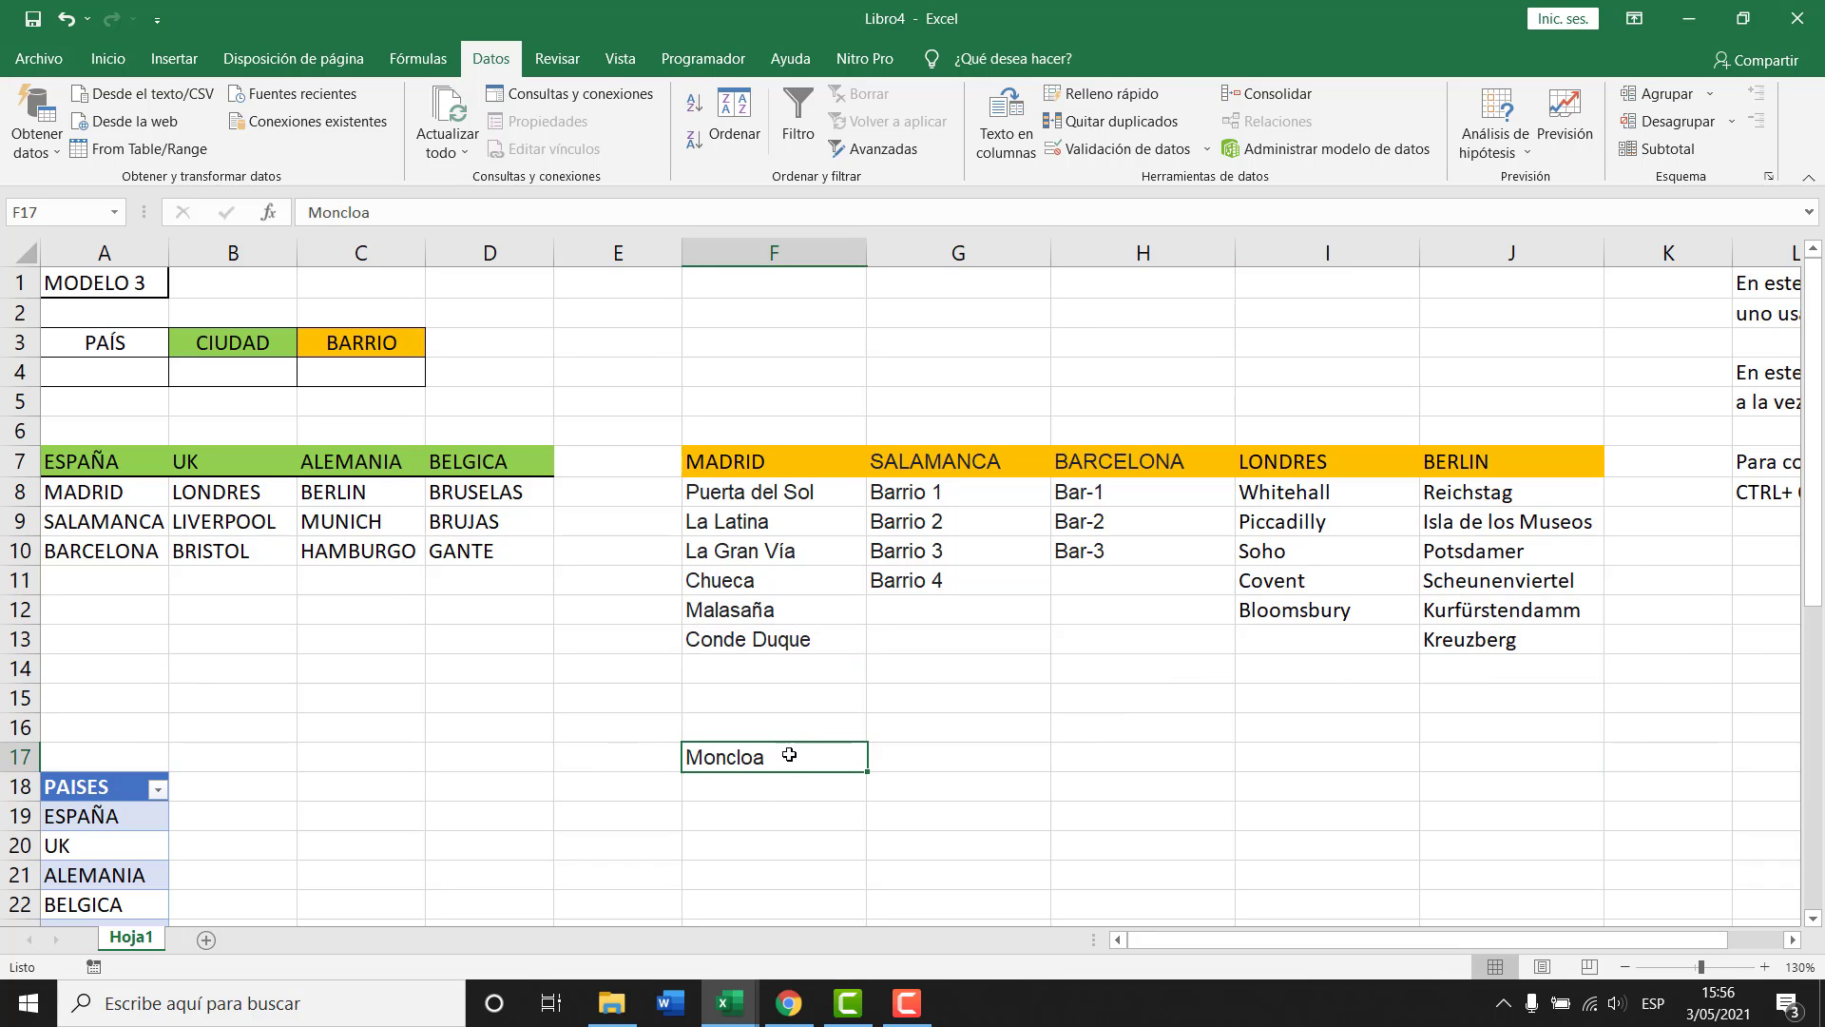
left_click_drag(803, 744, 809, 675)
left_click(385, 666)
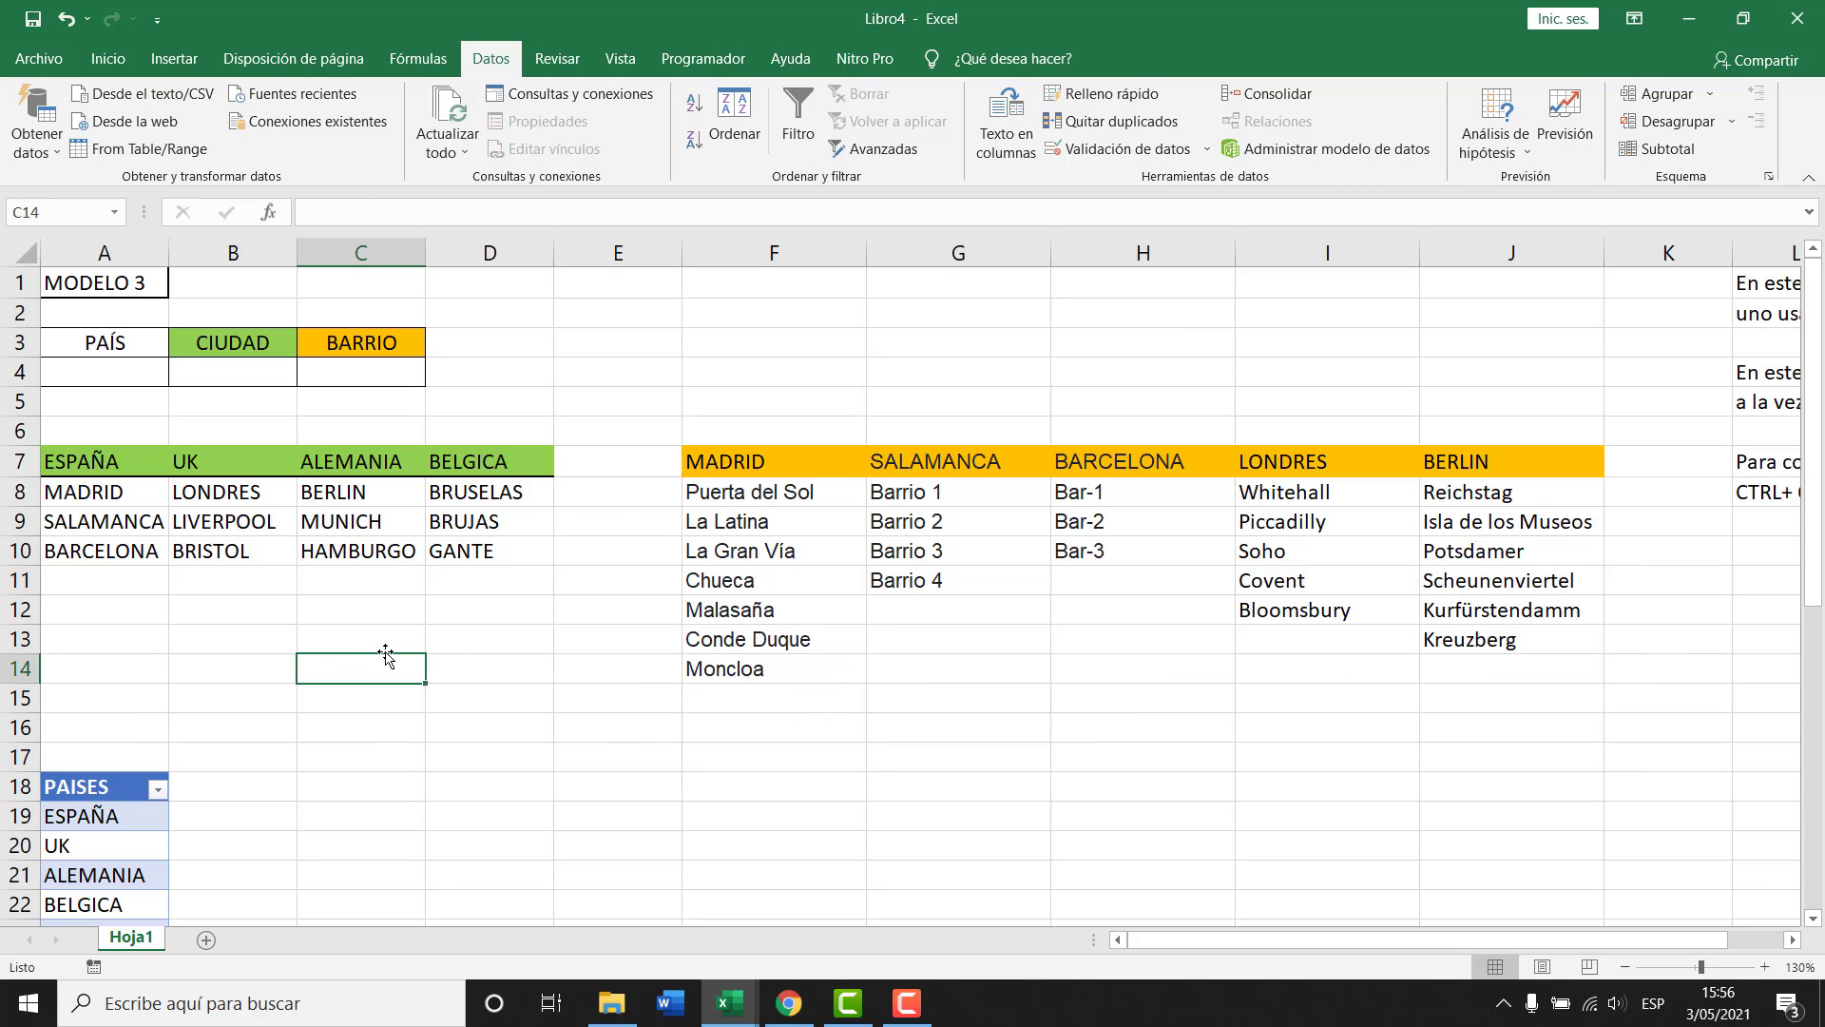
scroll(81, 817, "down", 2)
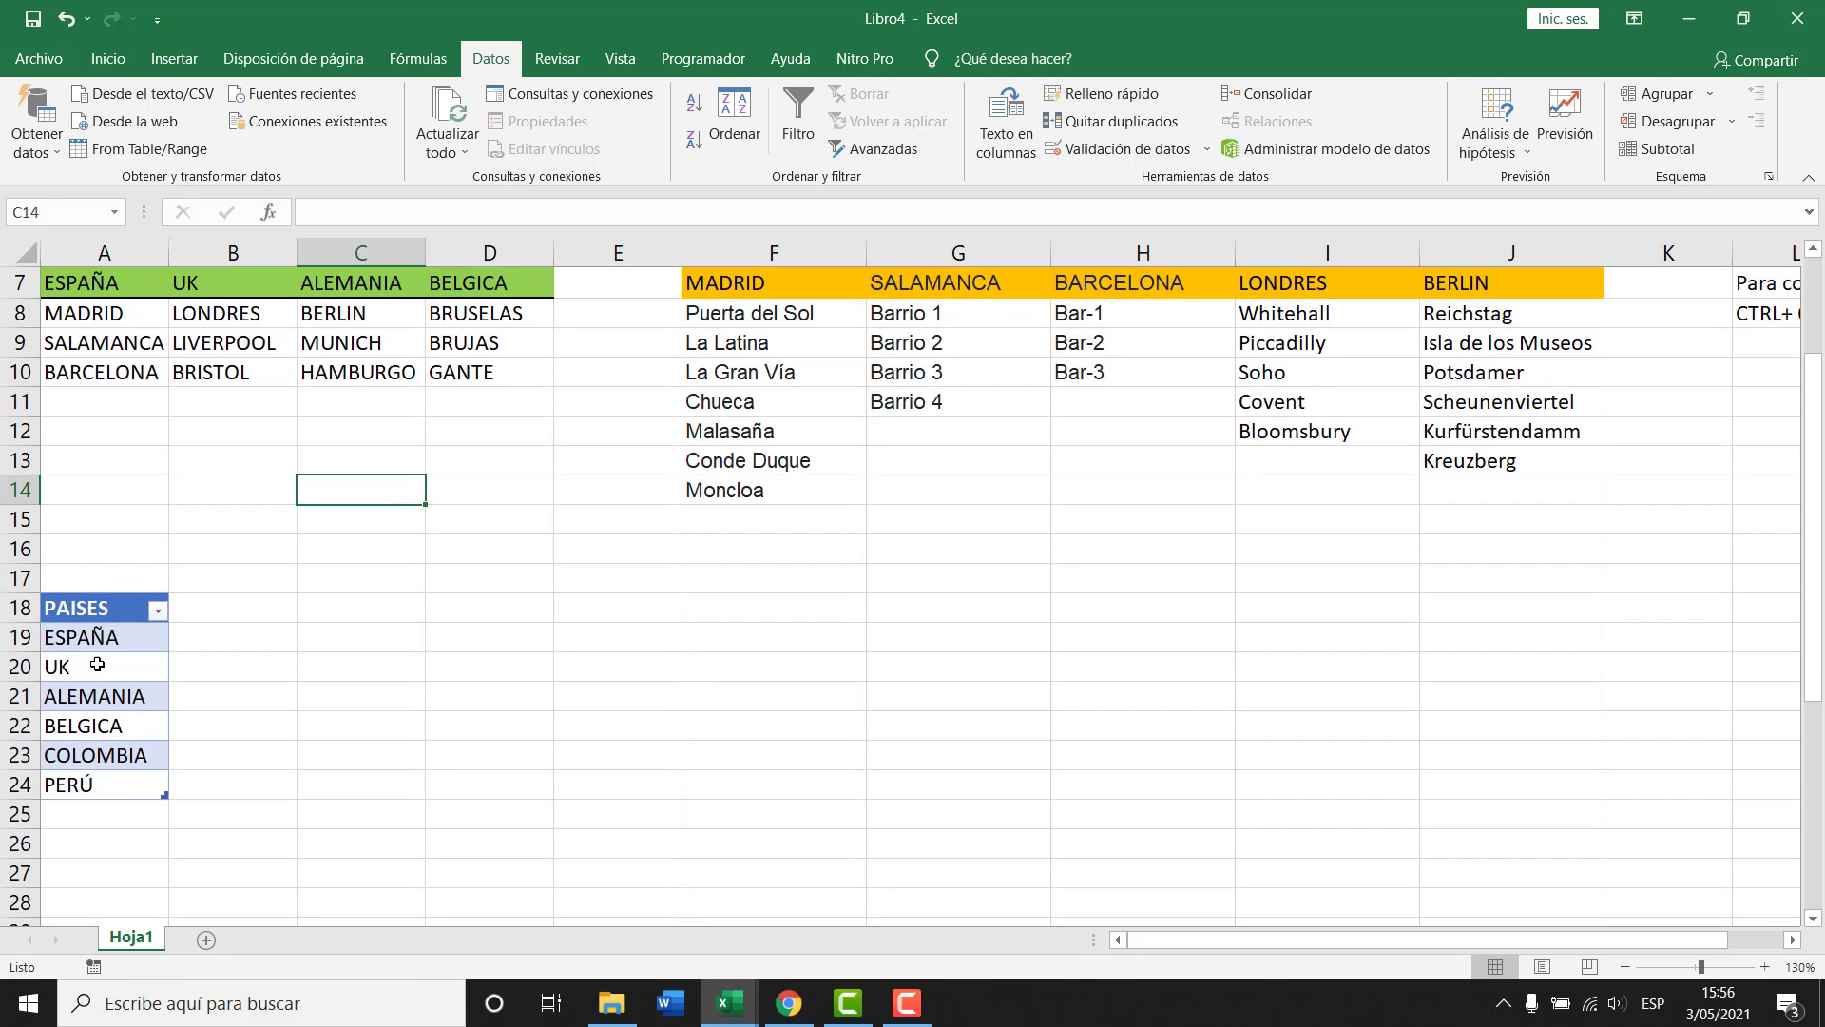
scroll(302, 697, "up", 2)
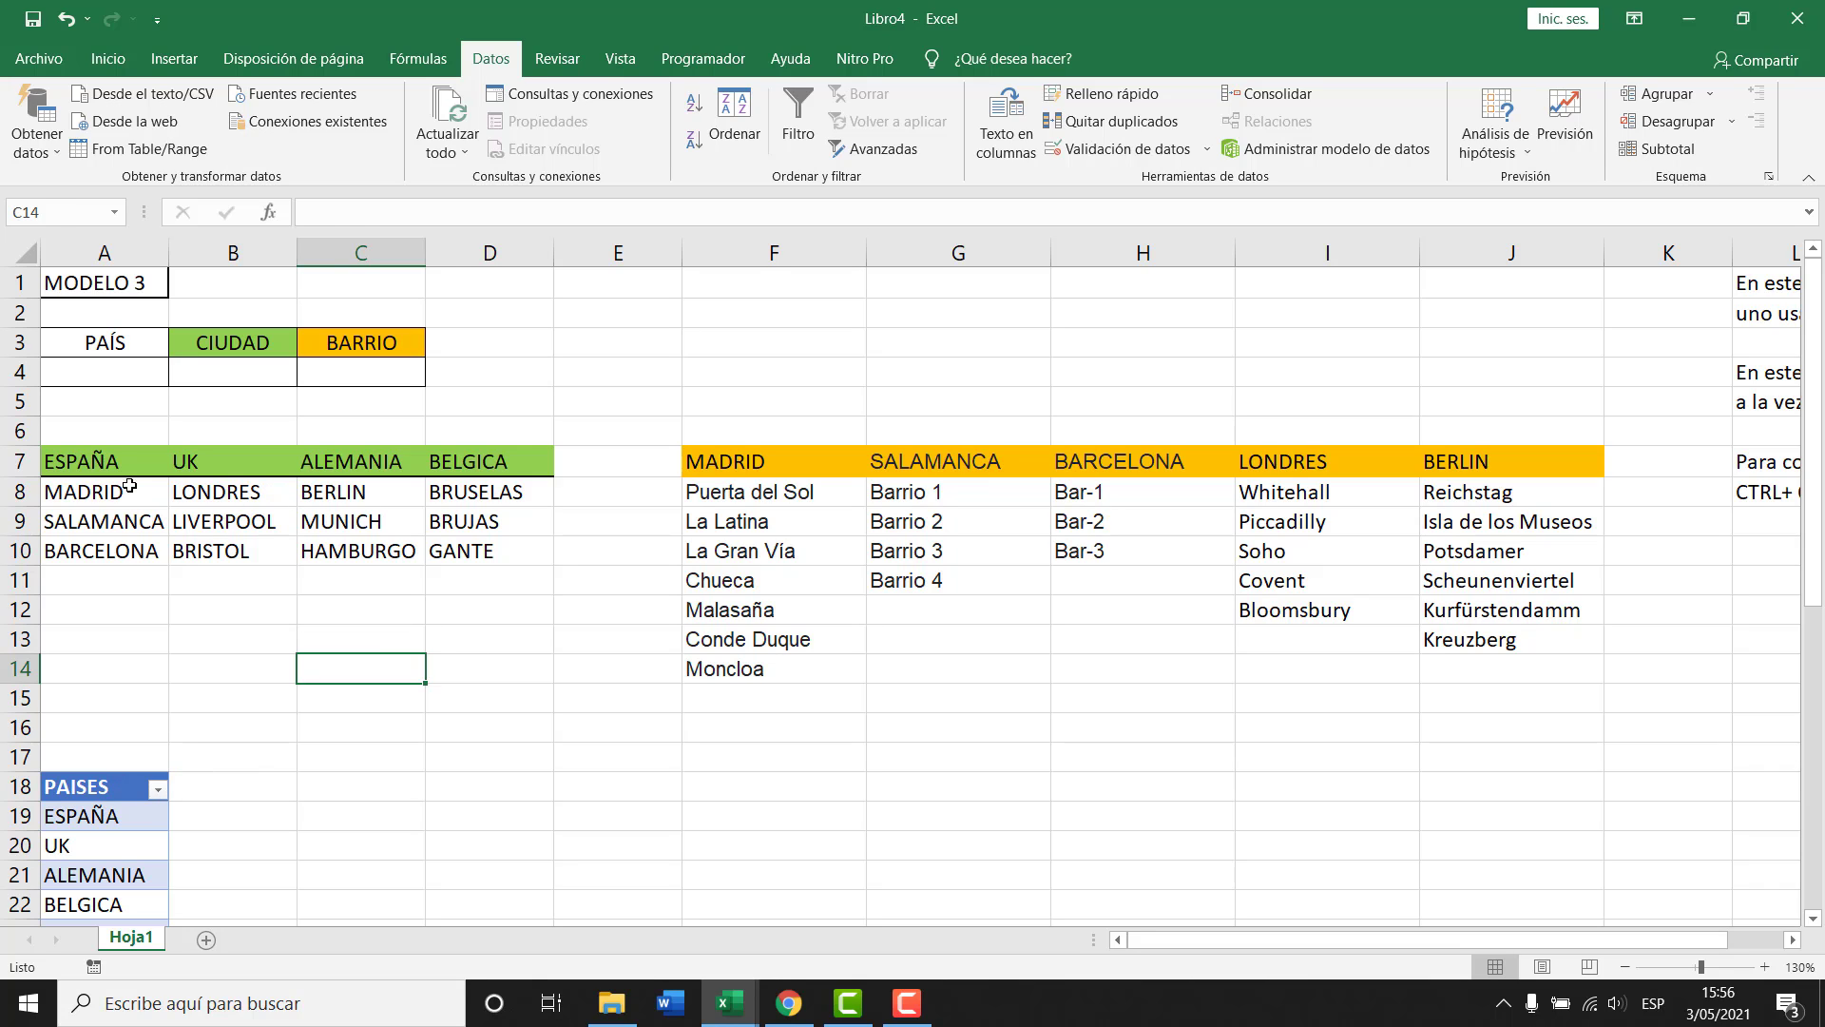
Insert cells at A7:A14 twice, shifting the country lists two columns right.
left_click_drag(117, 462, 136, 666)
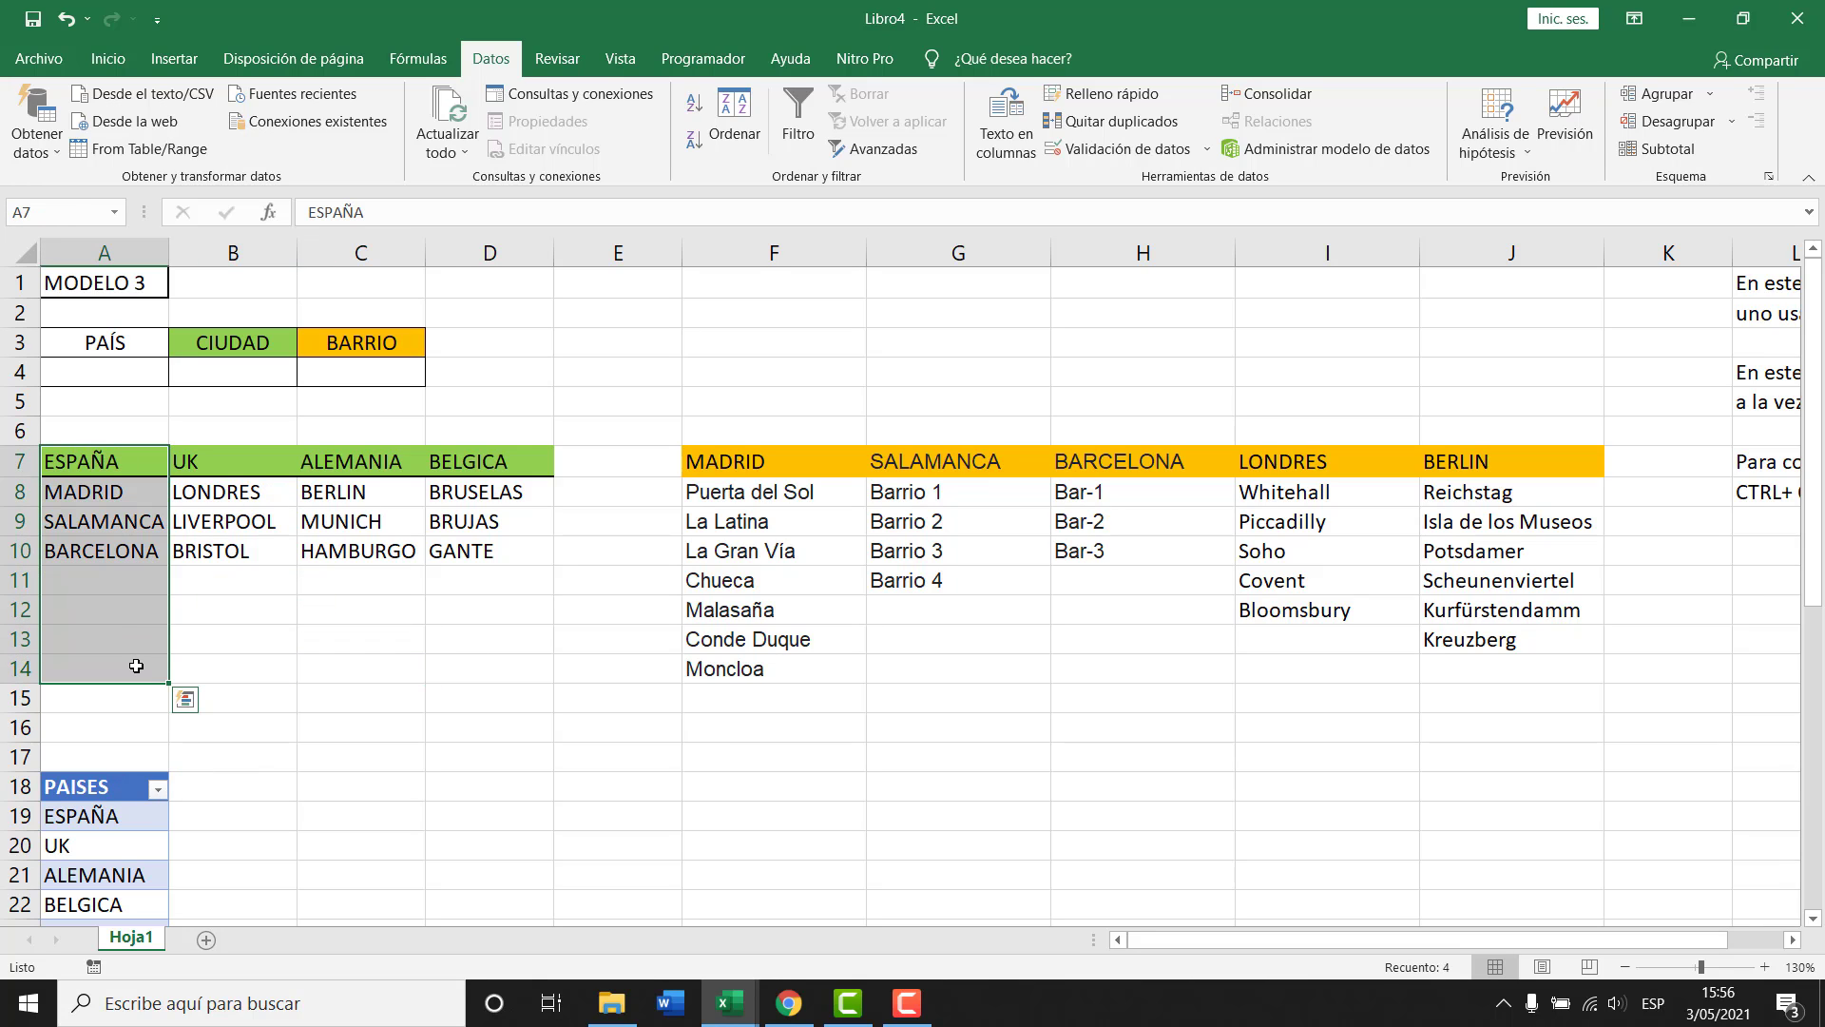
key("ctrl+plus")
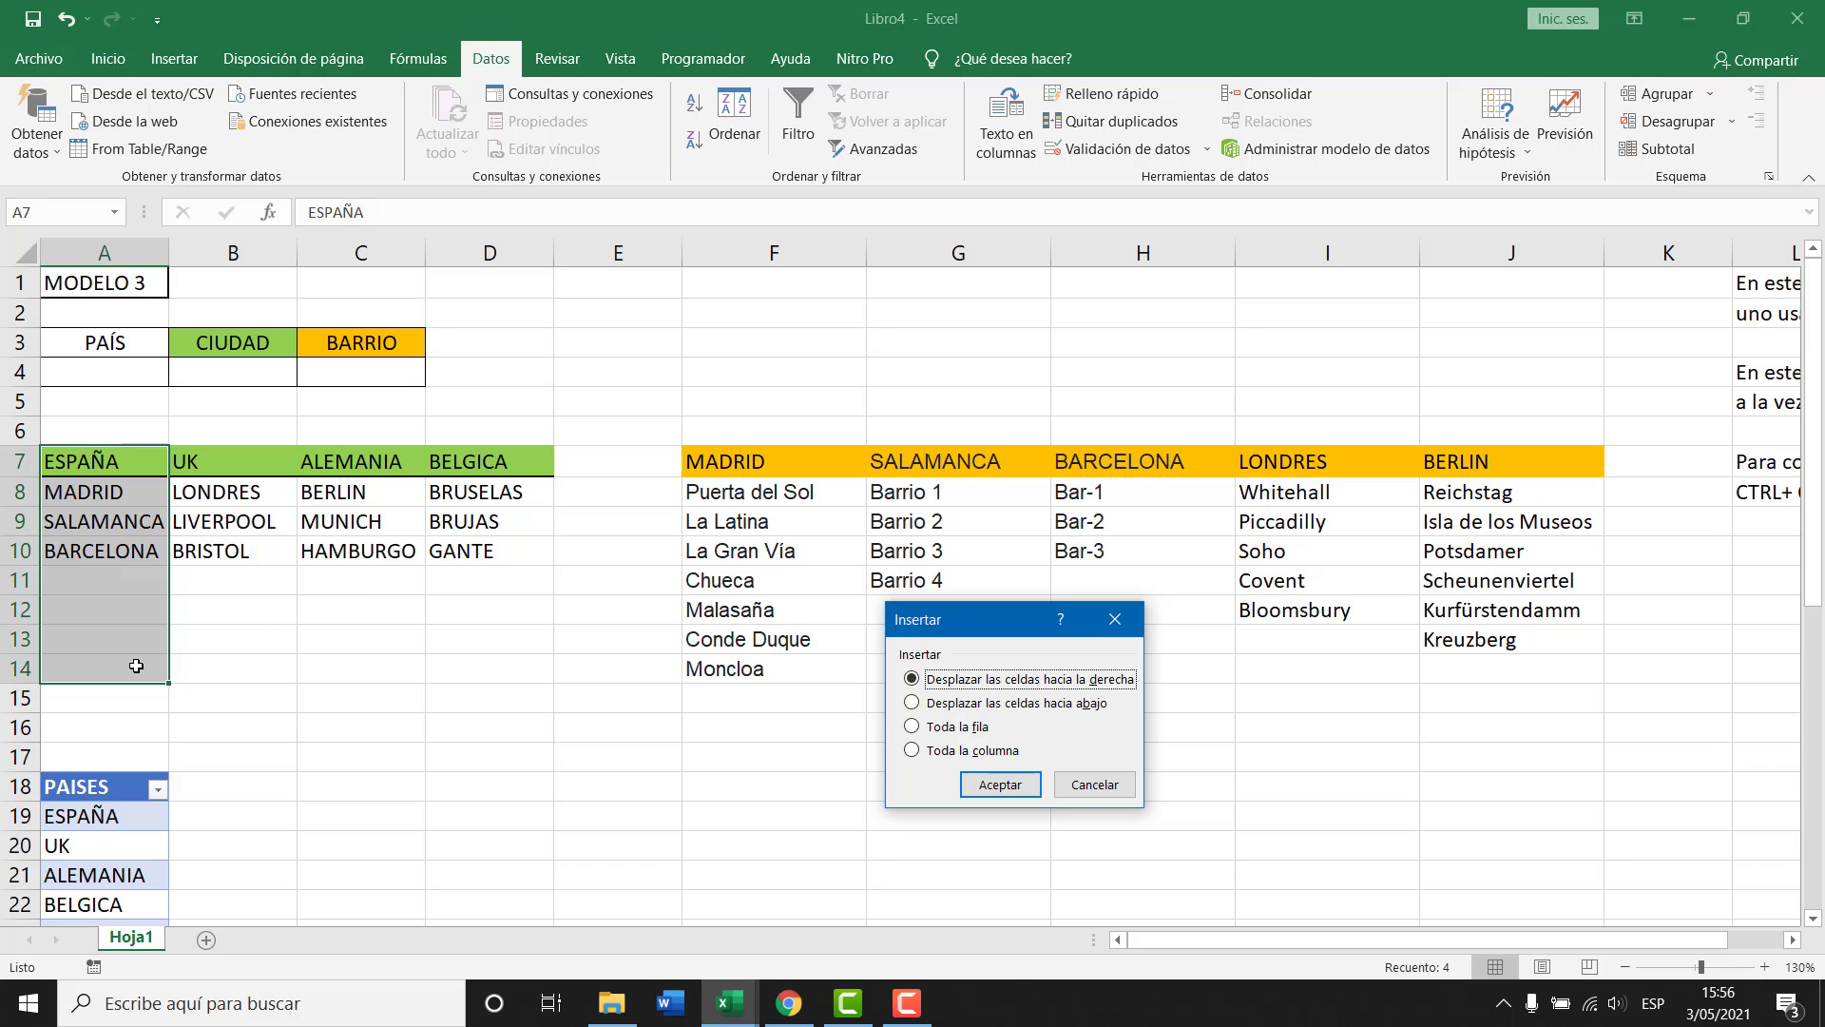
key("Return")
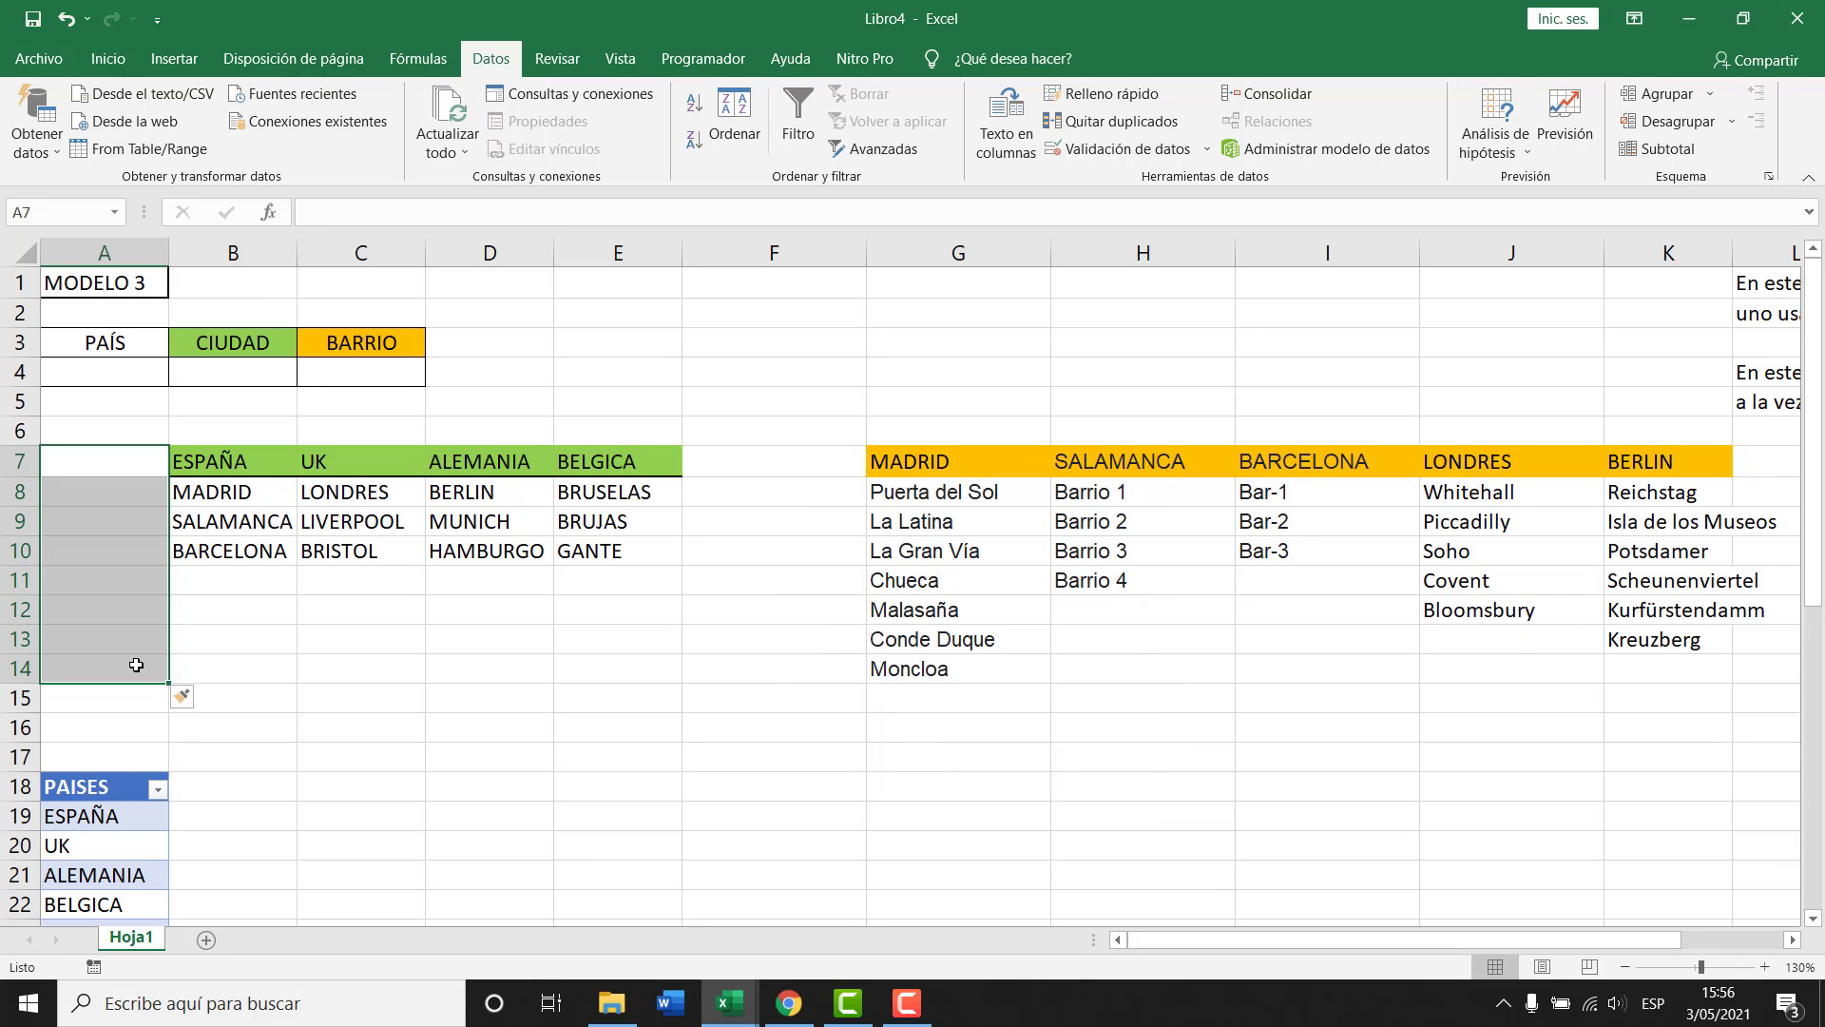
key("ctrl+plus")
key("Return")
Move the PAISES table up to A7:A13 and narrow column G.
left_click(131, 795)
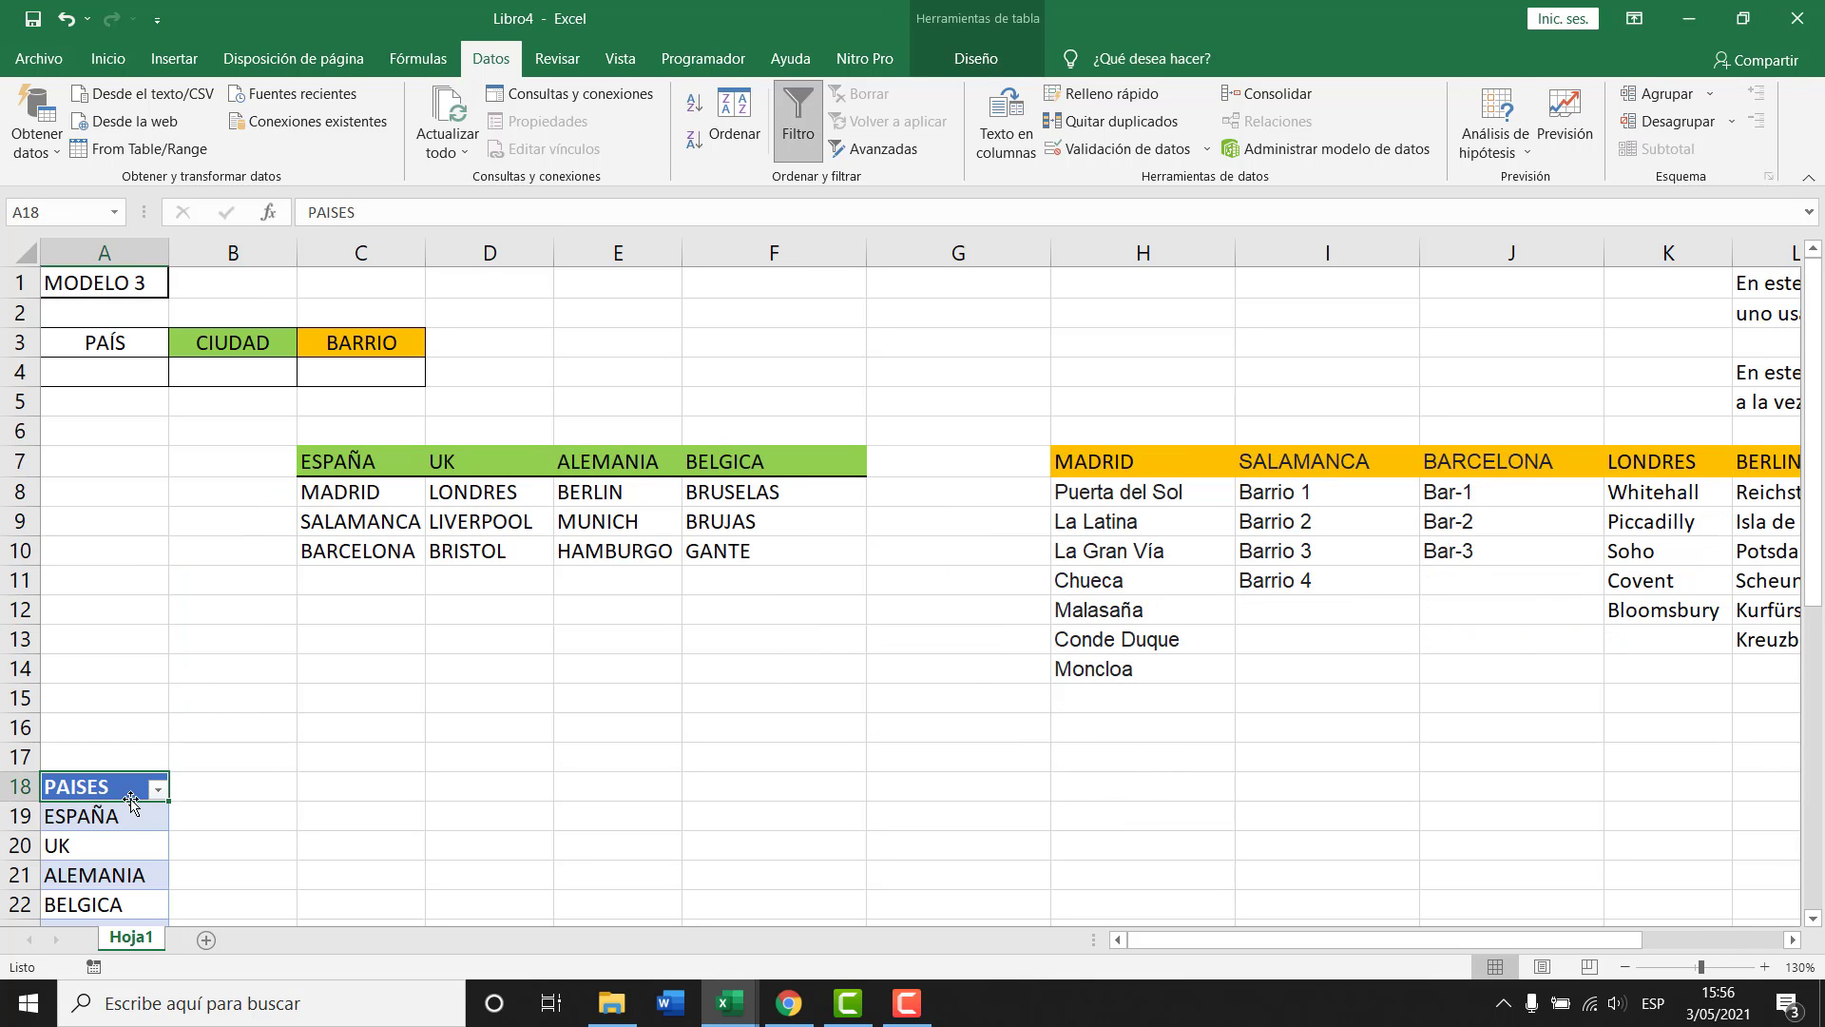
scroll(134, 817, "down", 1)
key("ctrl+shift+Down")
scroll(133, 818, "up", 1)
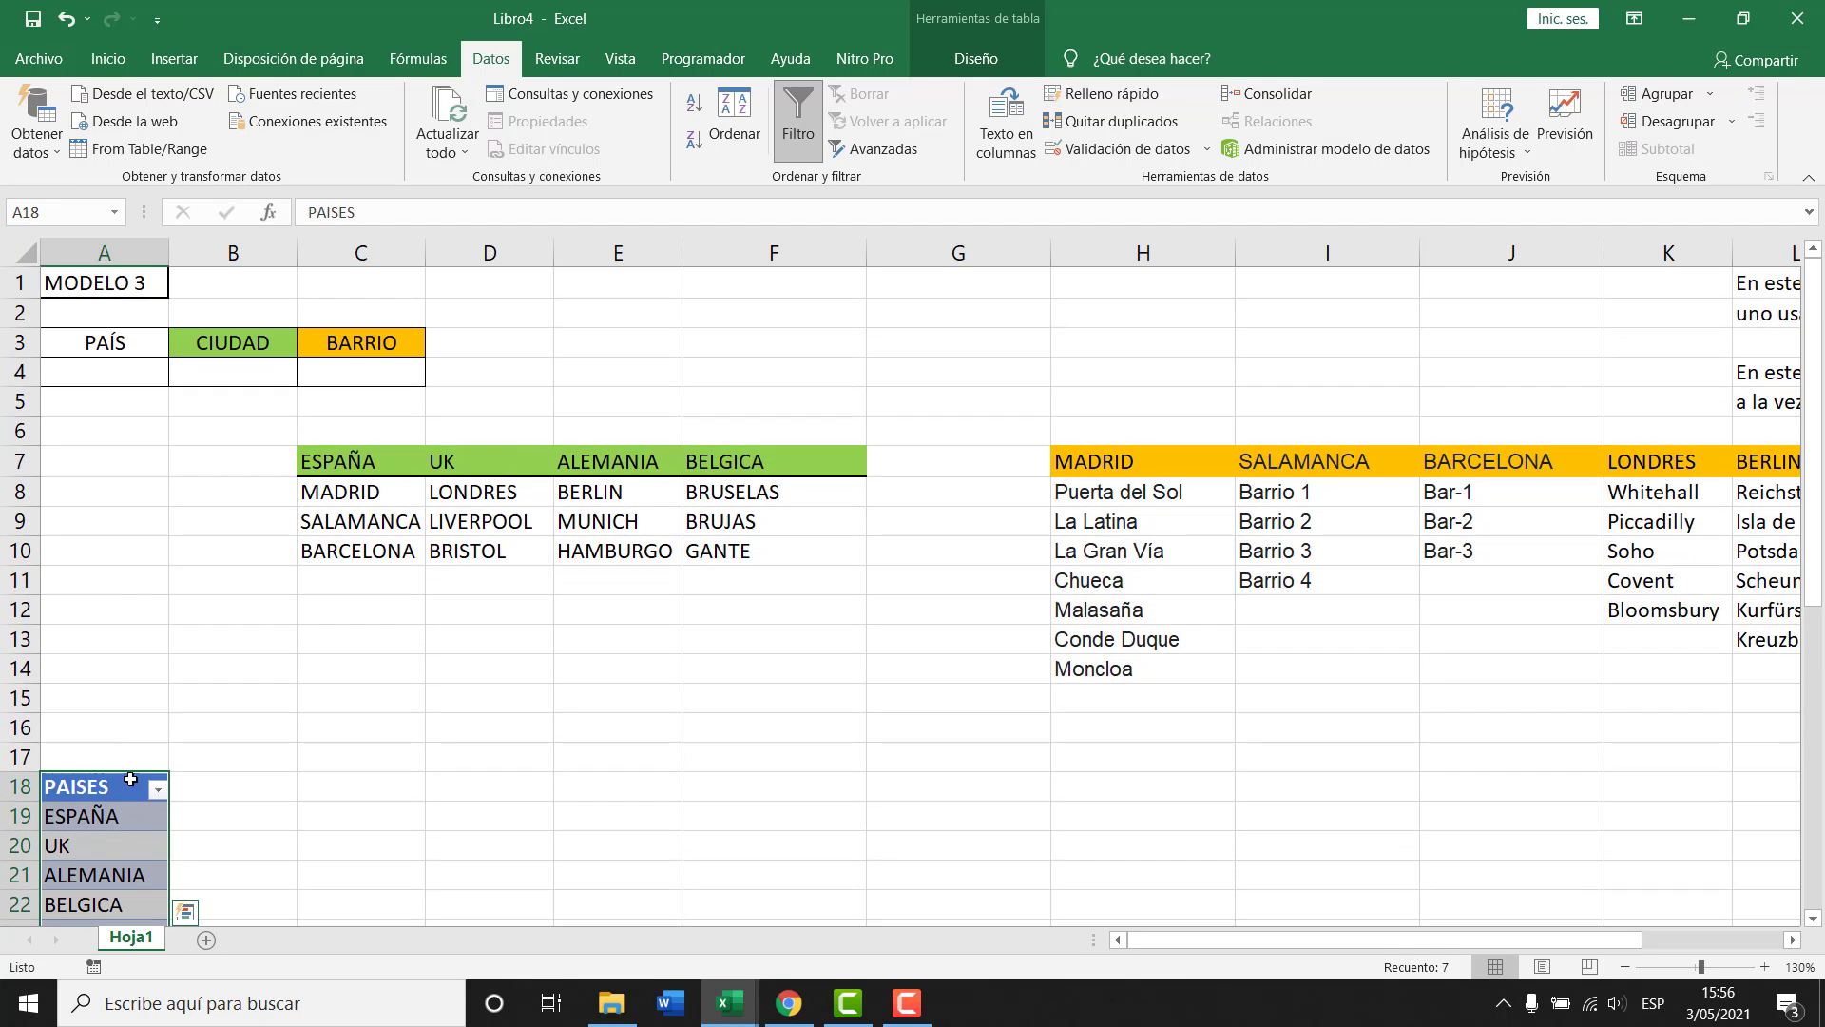
left_click_drag(130, 779, 130, 454)
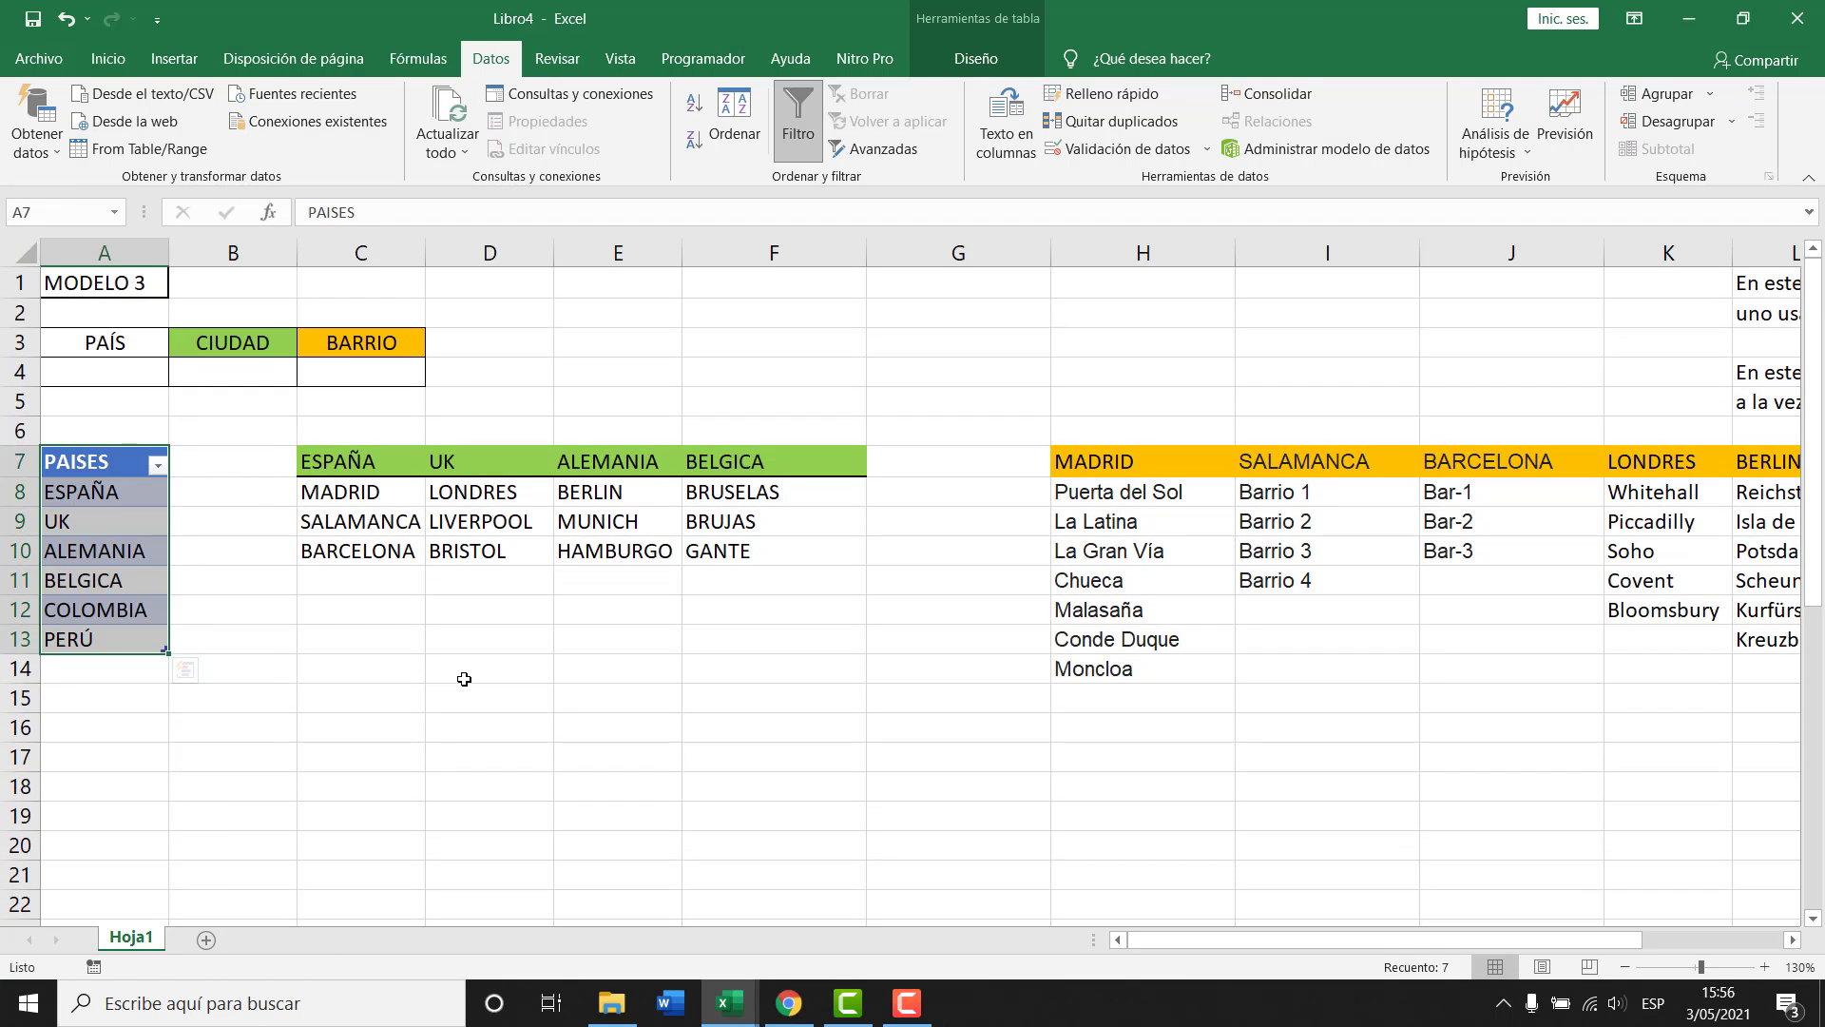
left_click(464, 678)
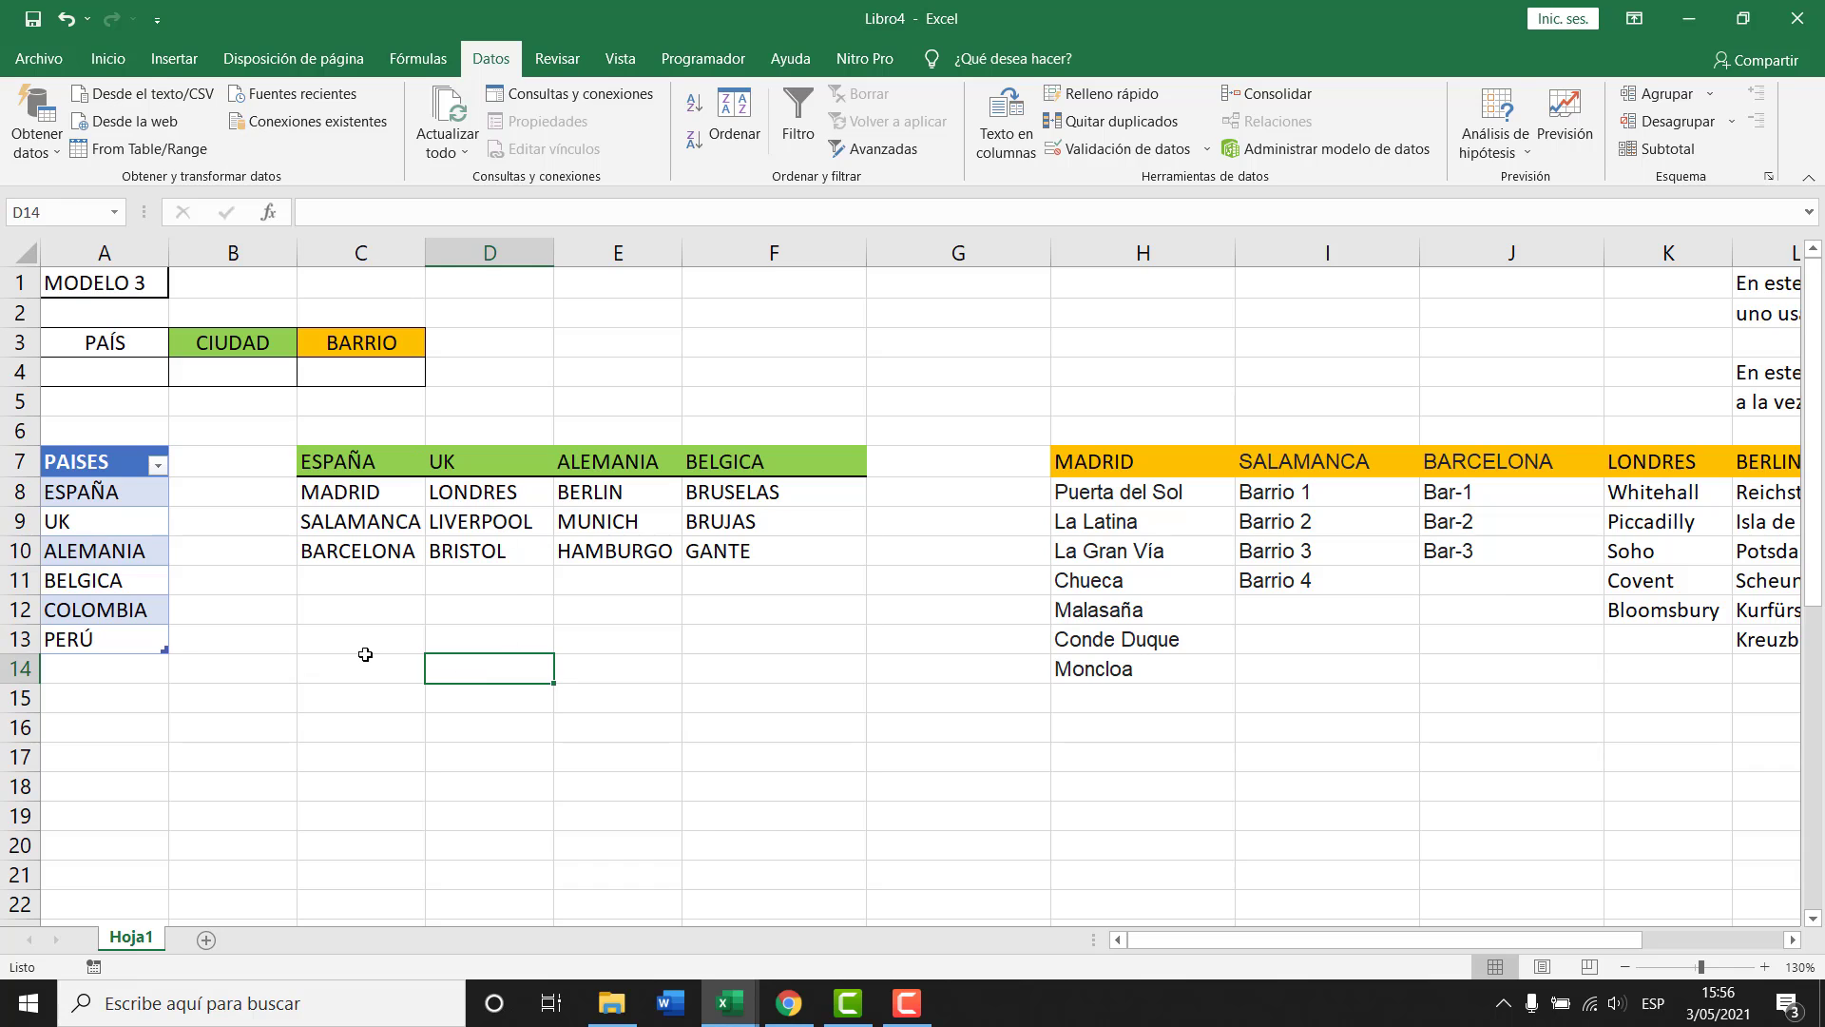
left_click_drag(365, 658, 365, 648)
left_click_drag(1058, 246, 904, 246)
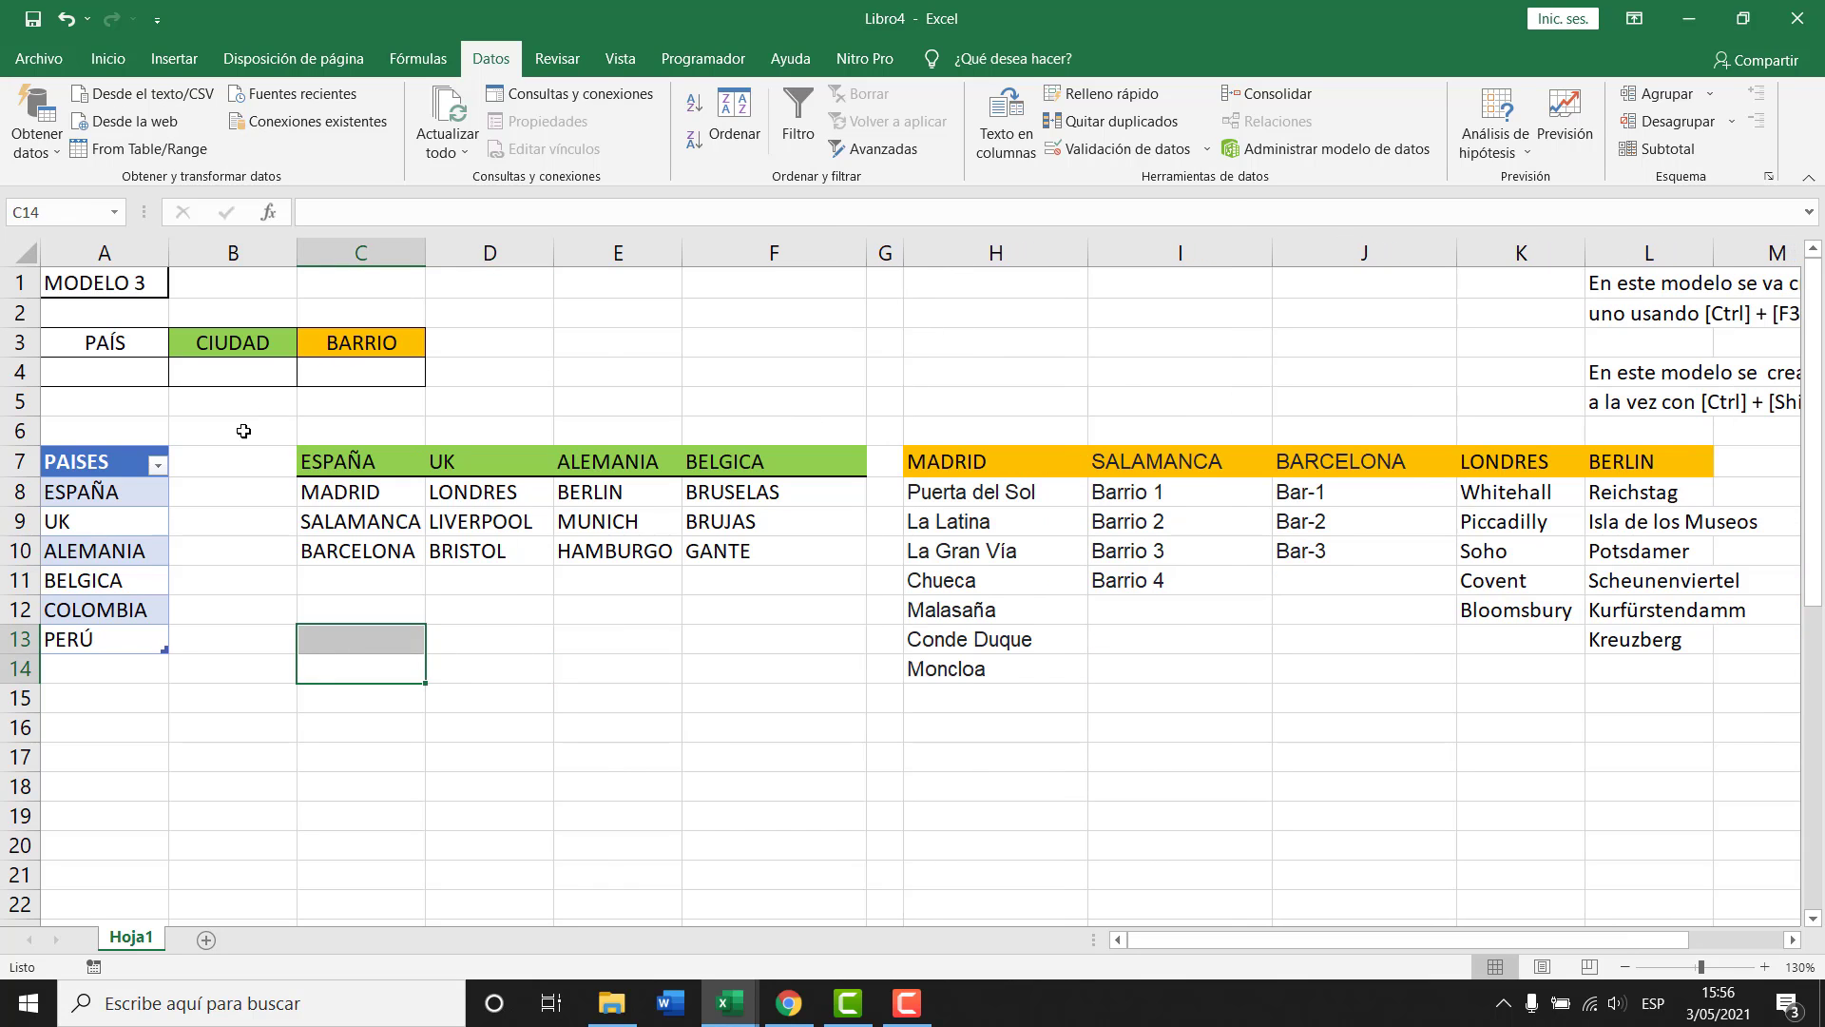
left_click_drag(368, 462, 766, 550)
Turn the ESPAÑA list C7:C10 into a table.
left_click(370, 461)
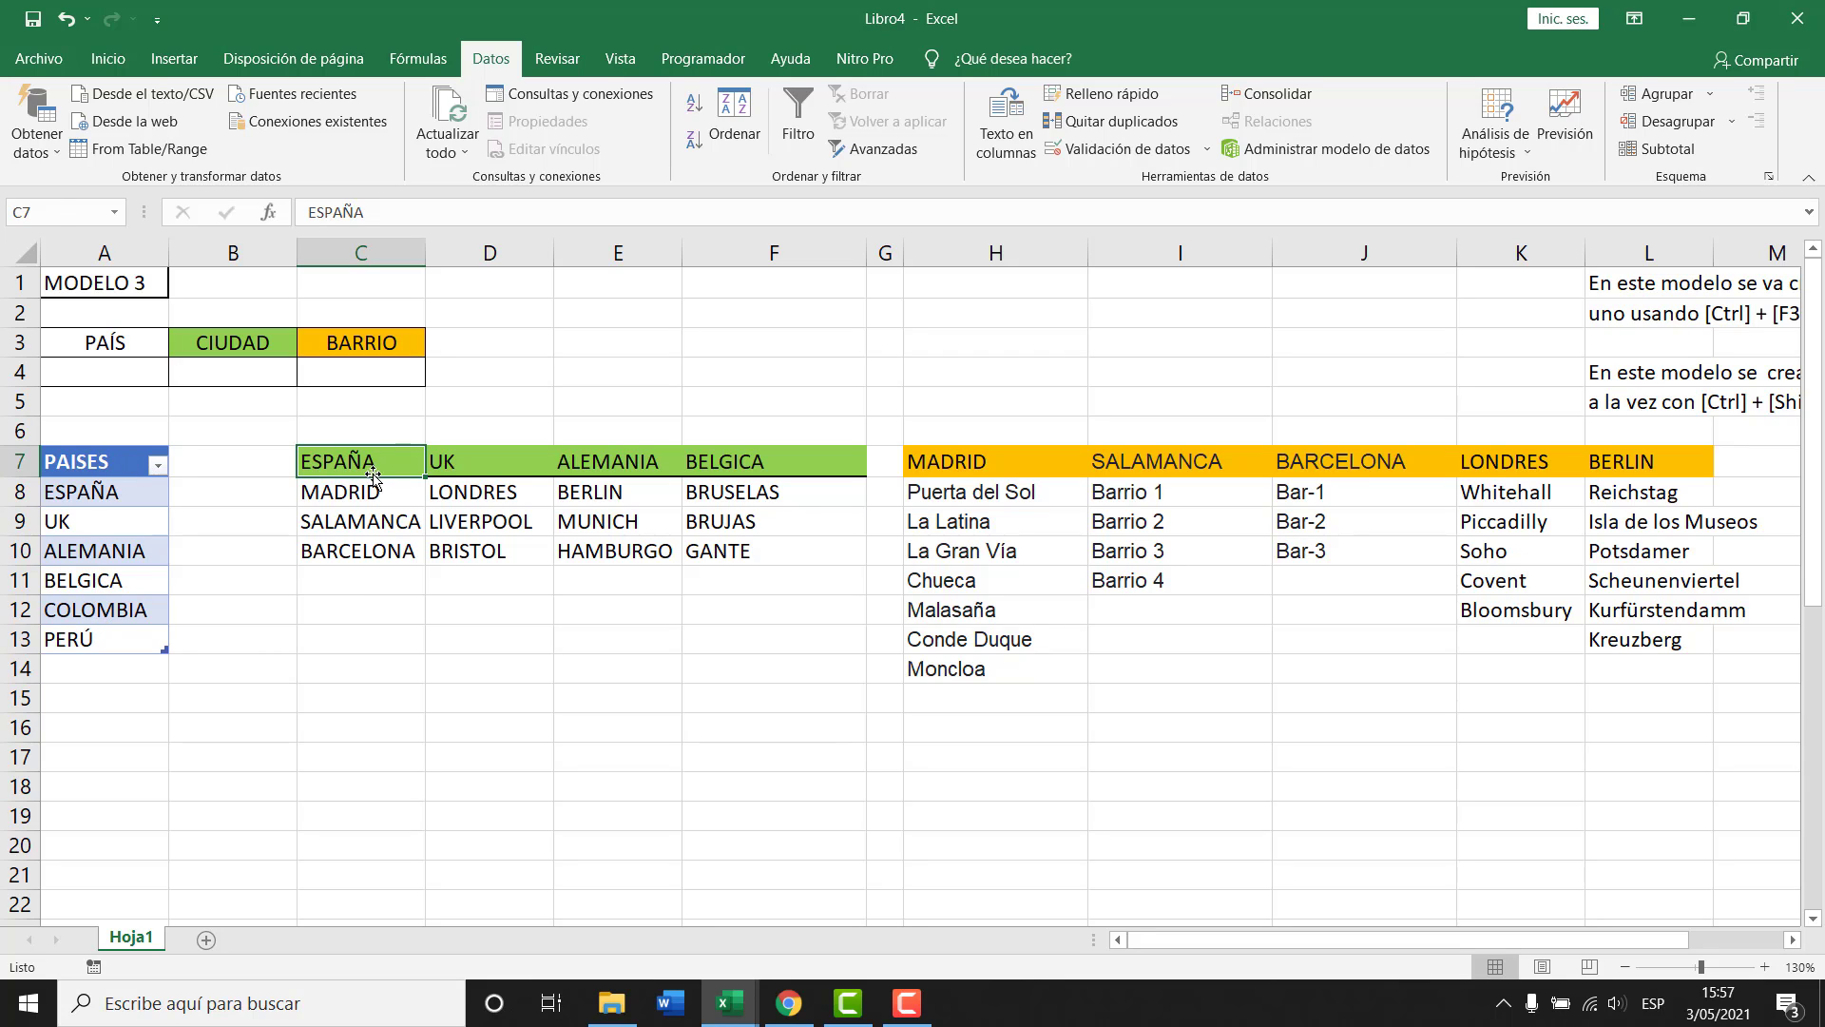
left_click_drag(373, 475, 366, 549)
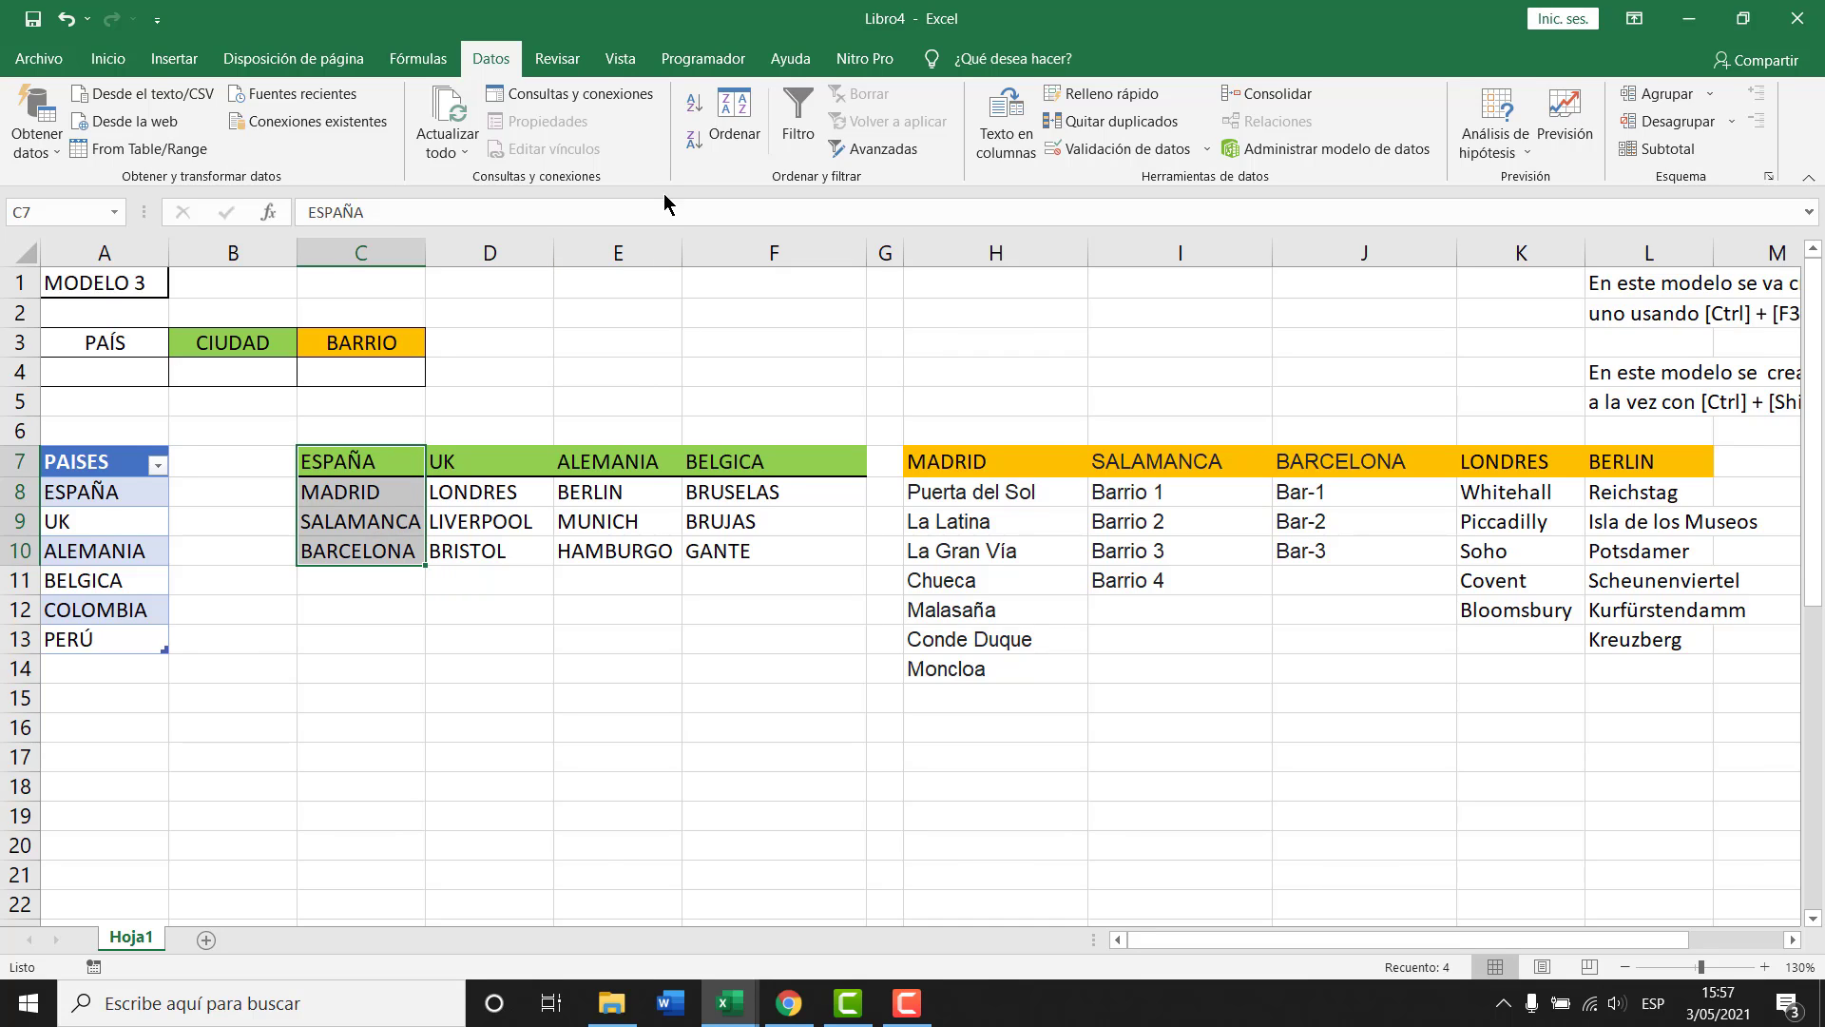
key("ctrl+t")
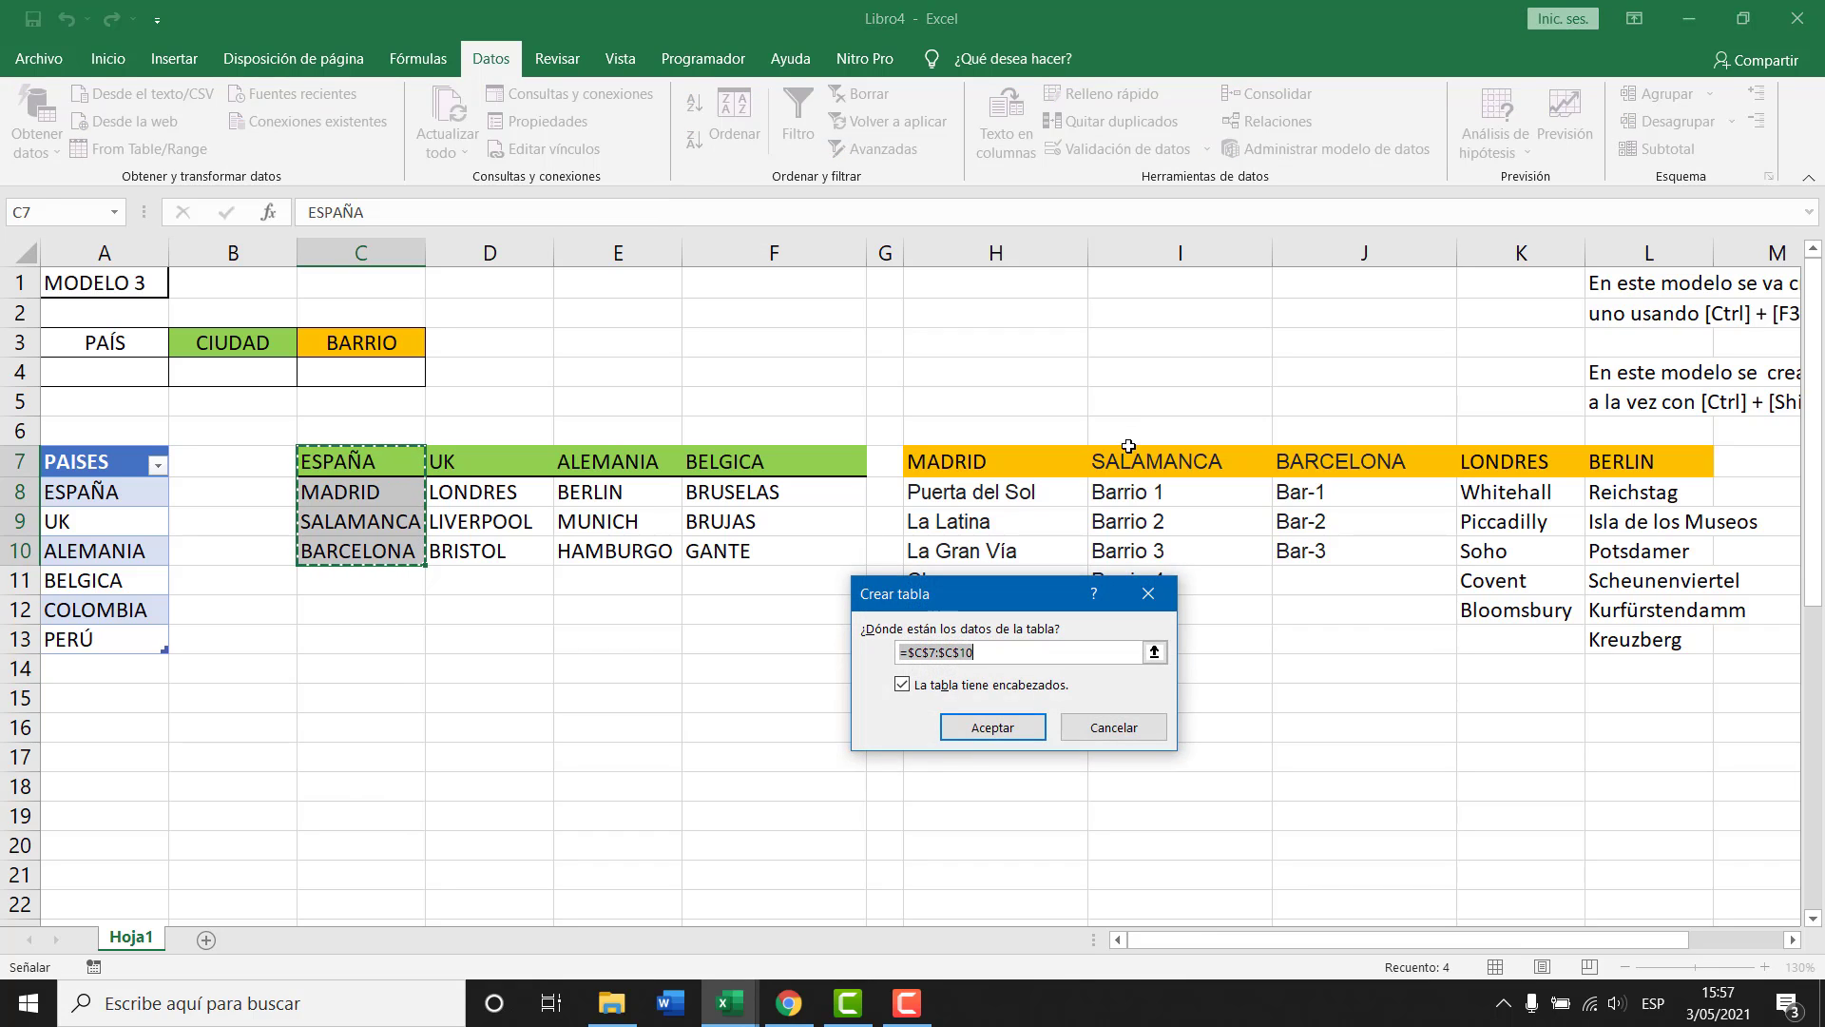
left_click(1126, 652)
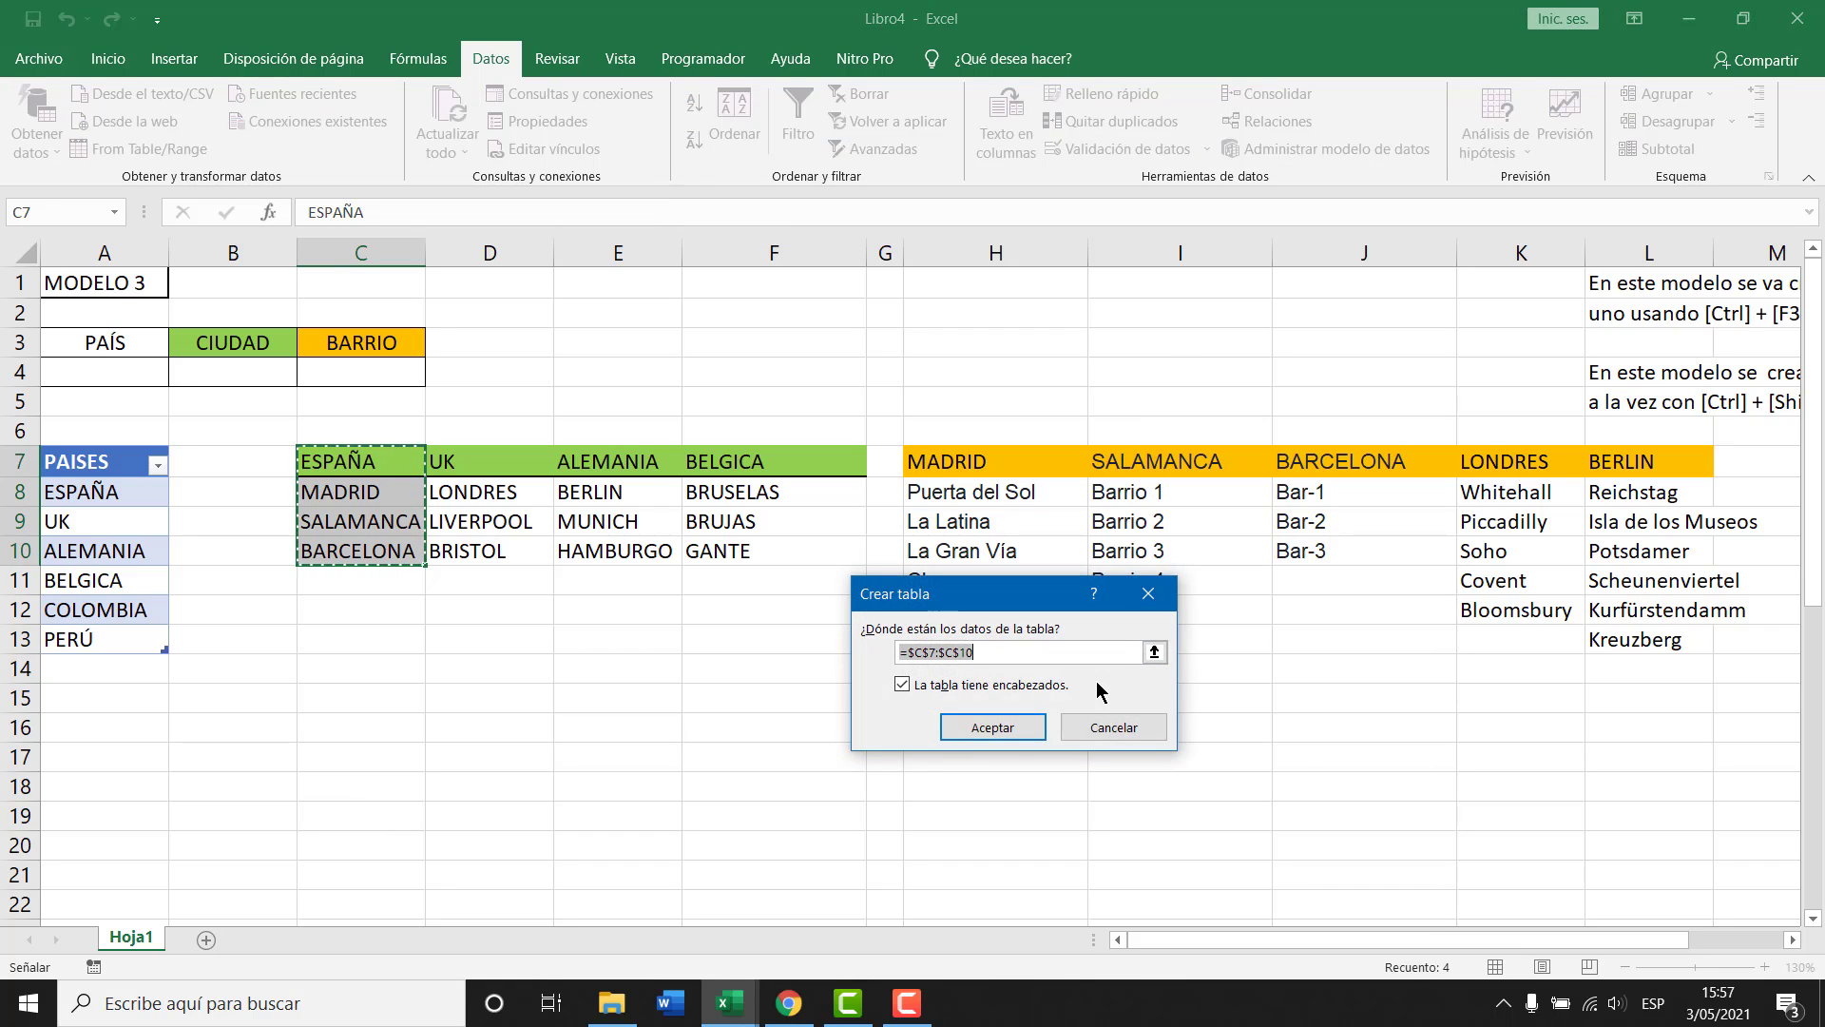
left_click(1010, 730)
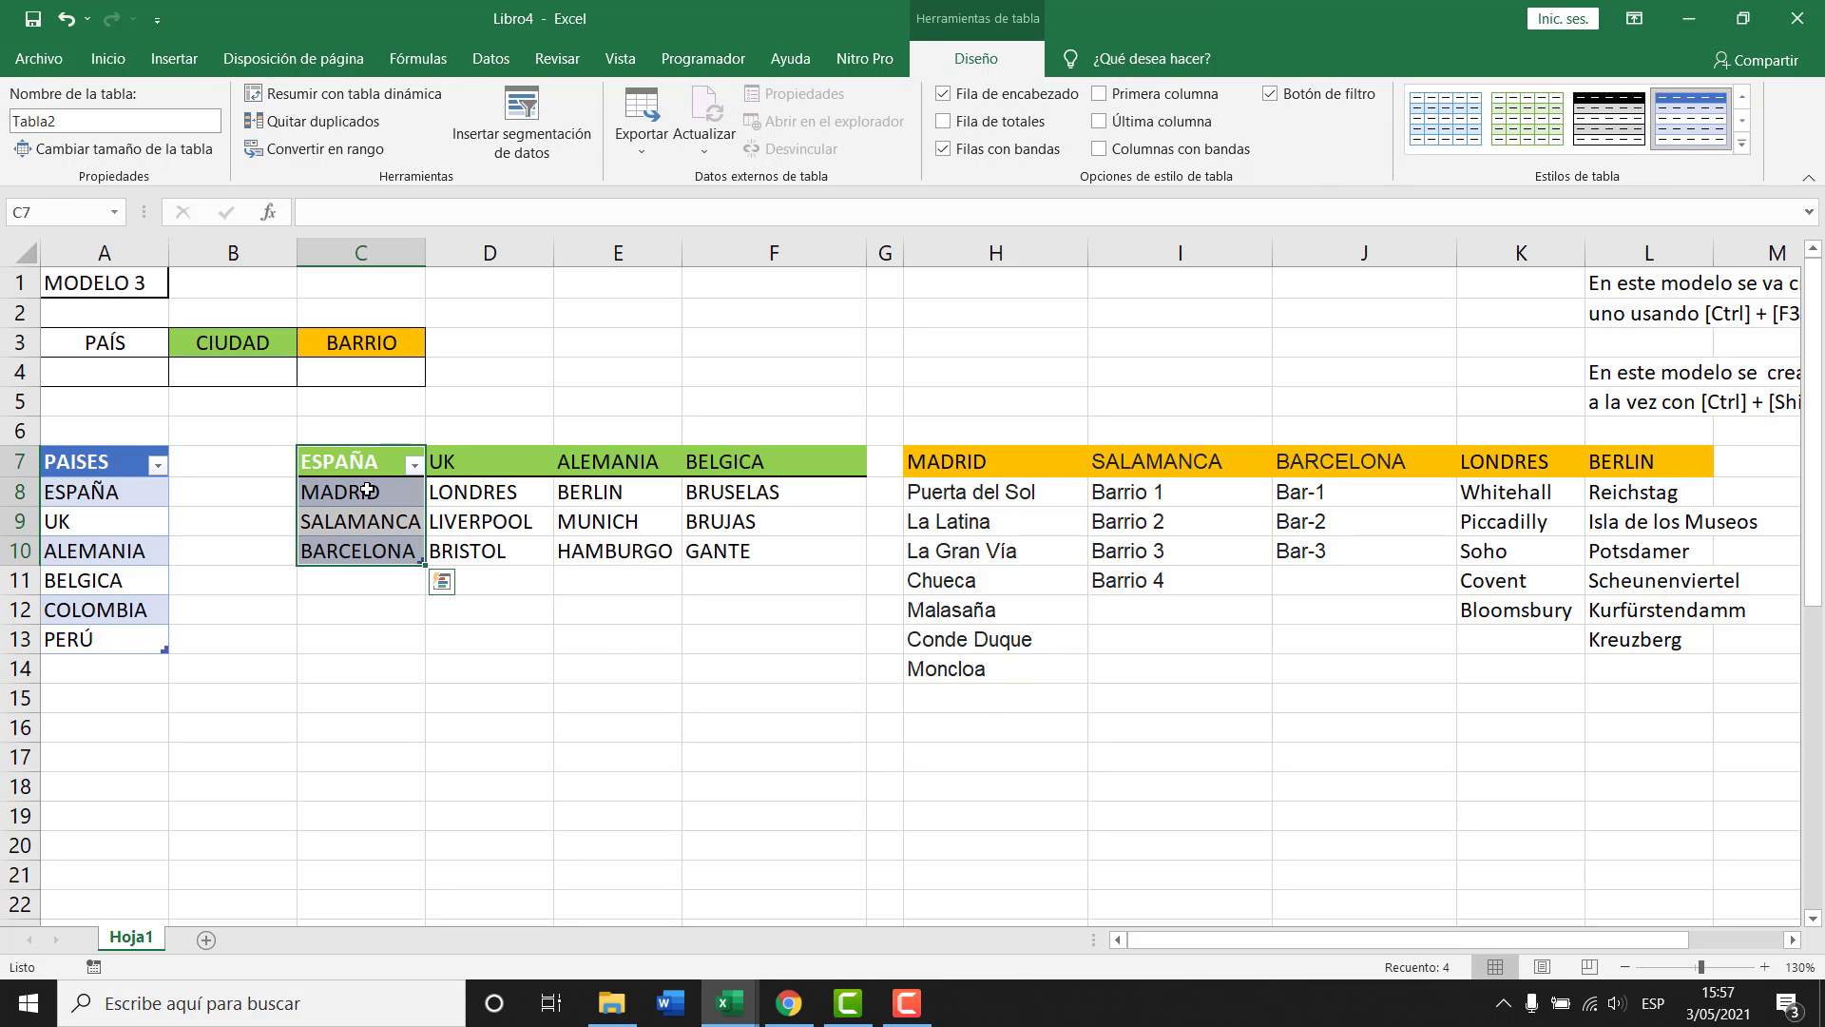
left_click_drag(367, 491, 364, 542)
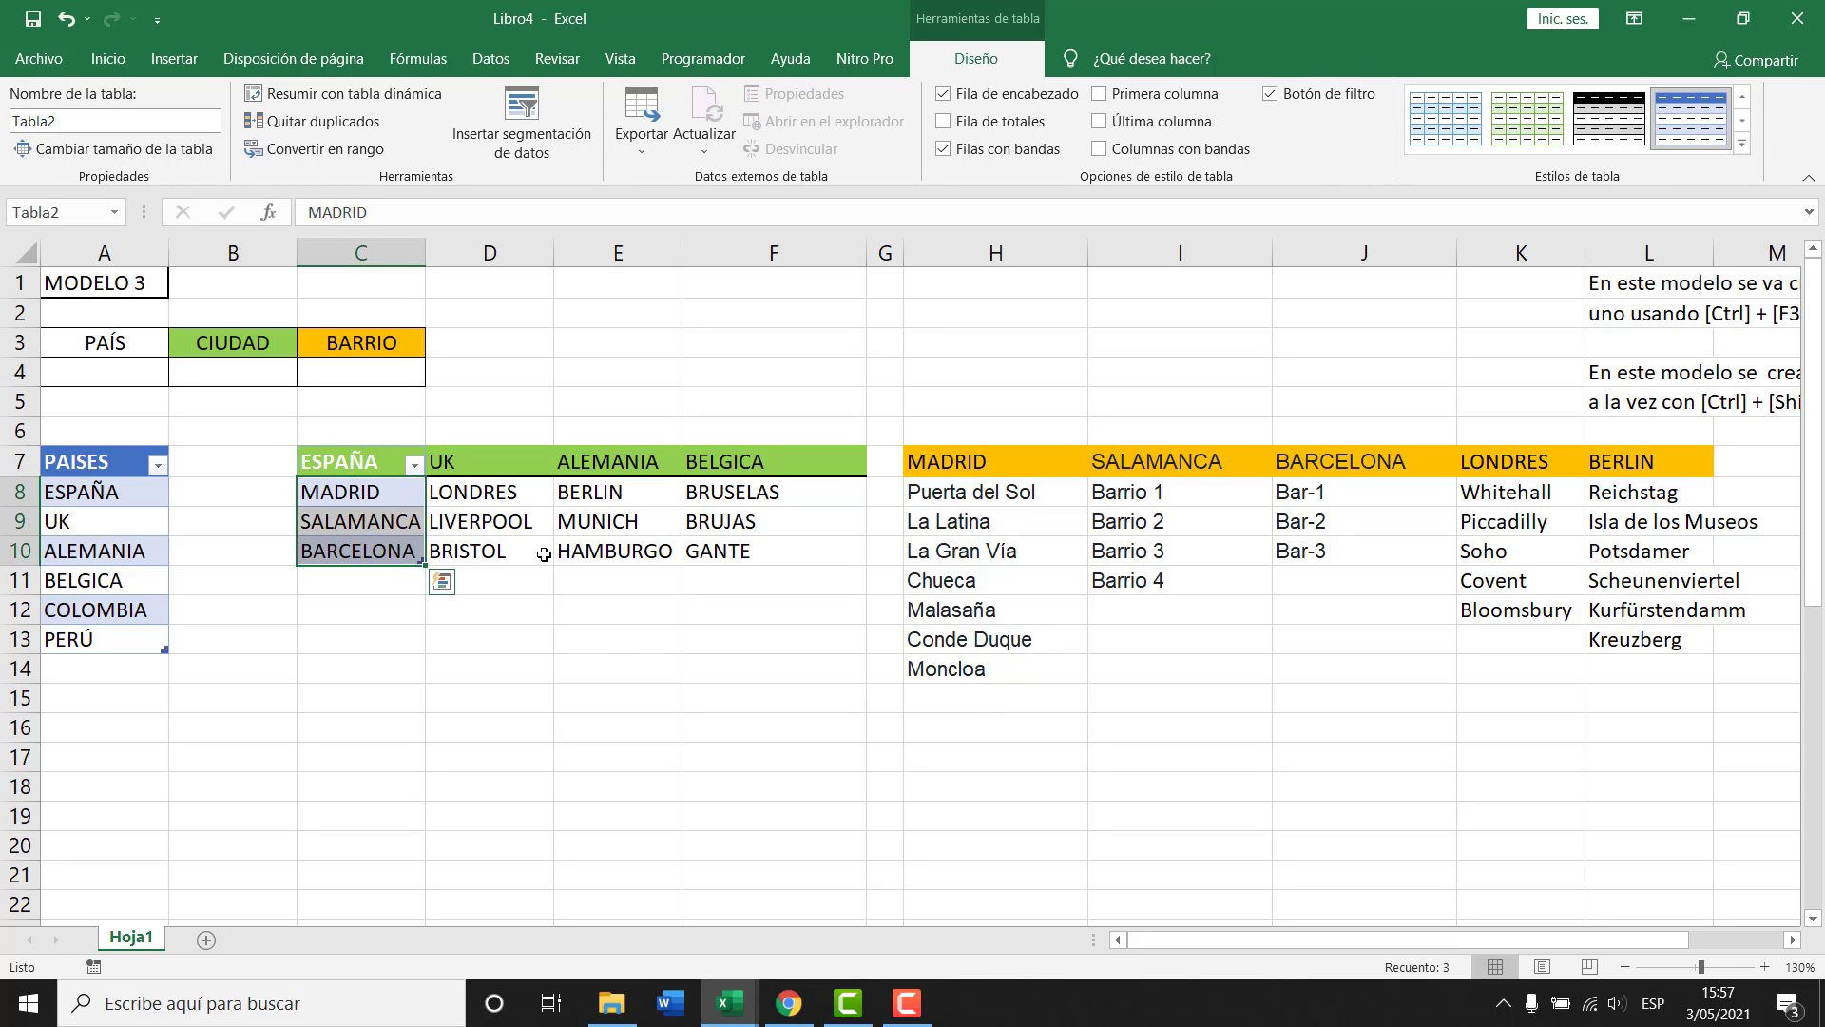
Make tables from the UK list D7:D10 and the ALEMANIA list E7:E10.
left_click_drag(469, 460, 487, 558)
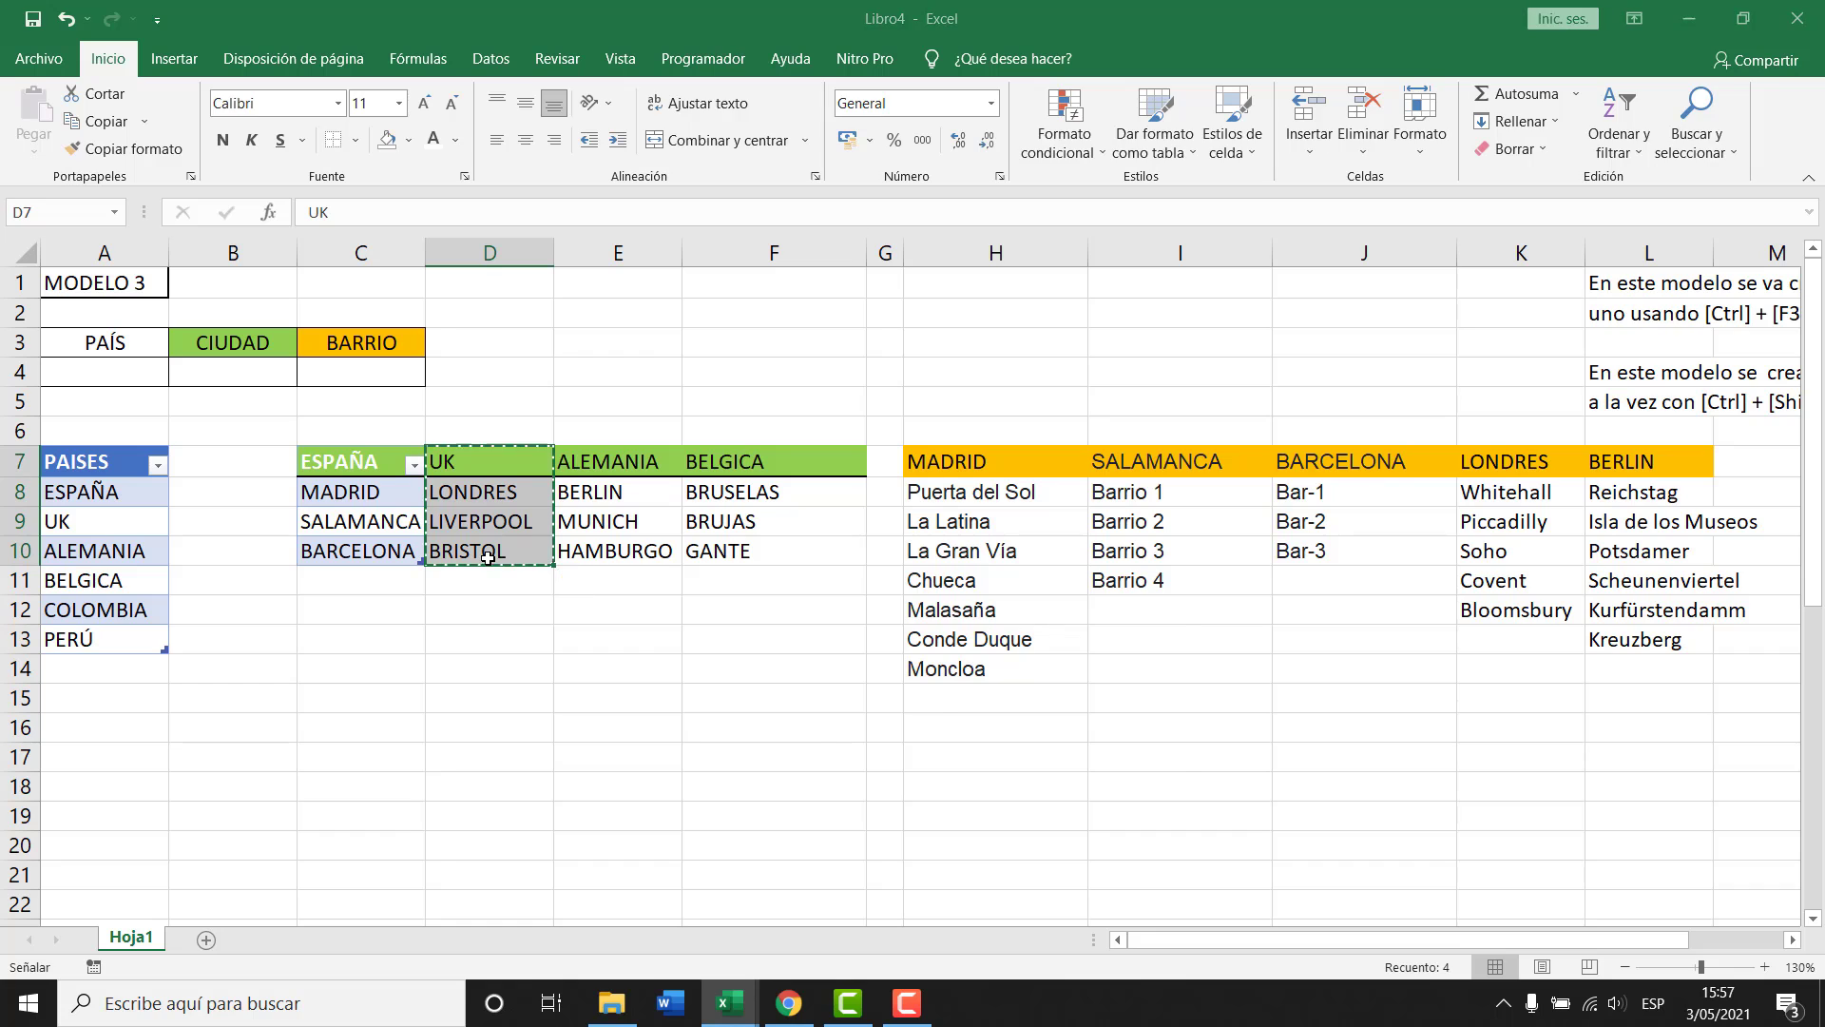
key("ctrl+q")
left_click(1052, 725)
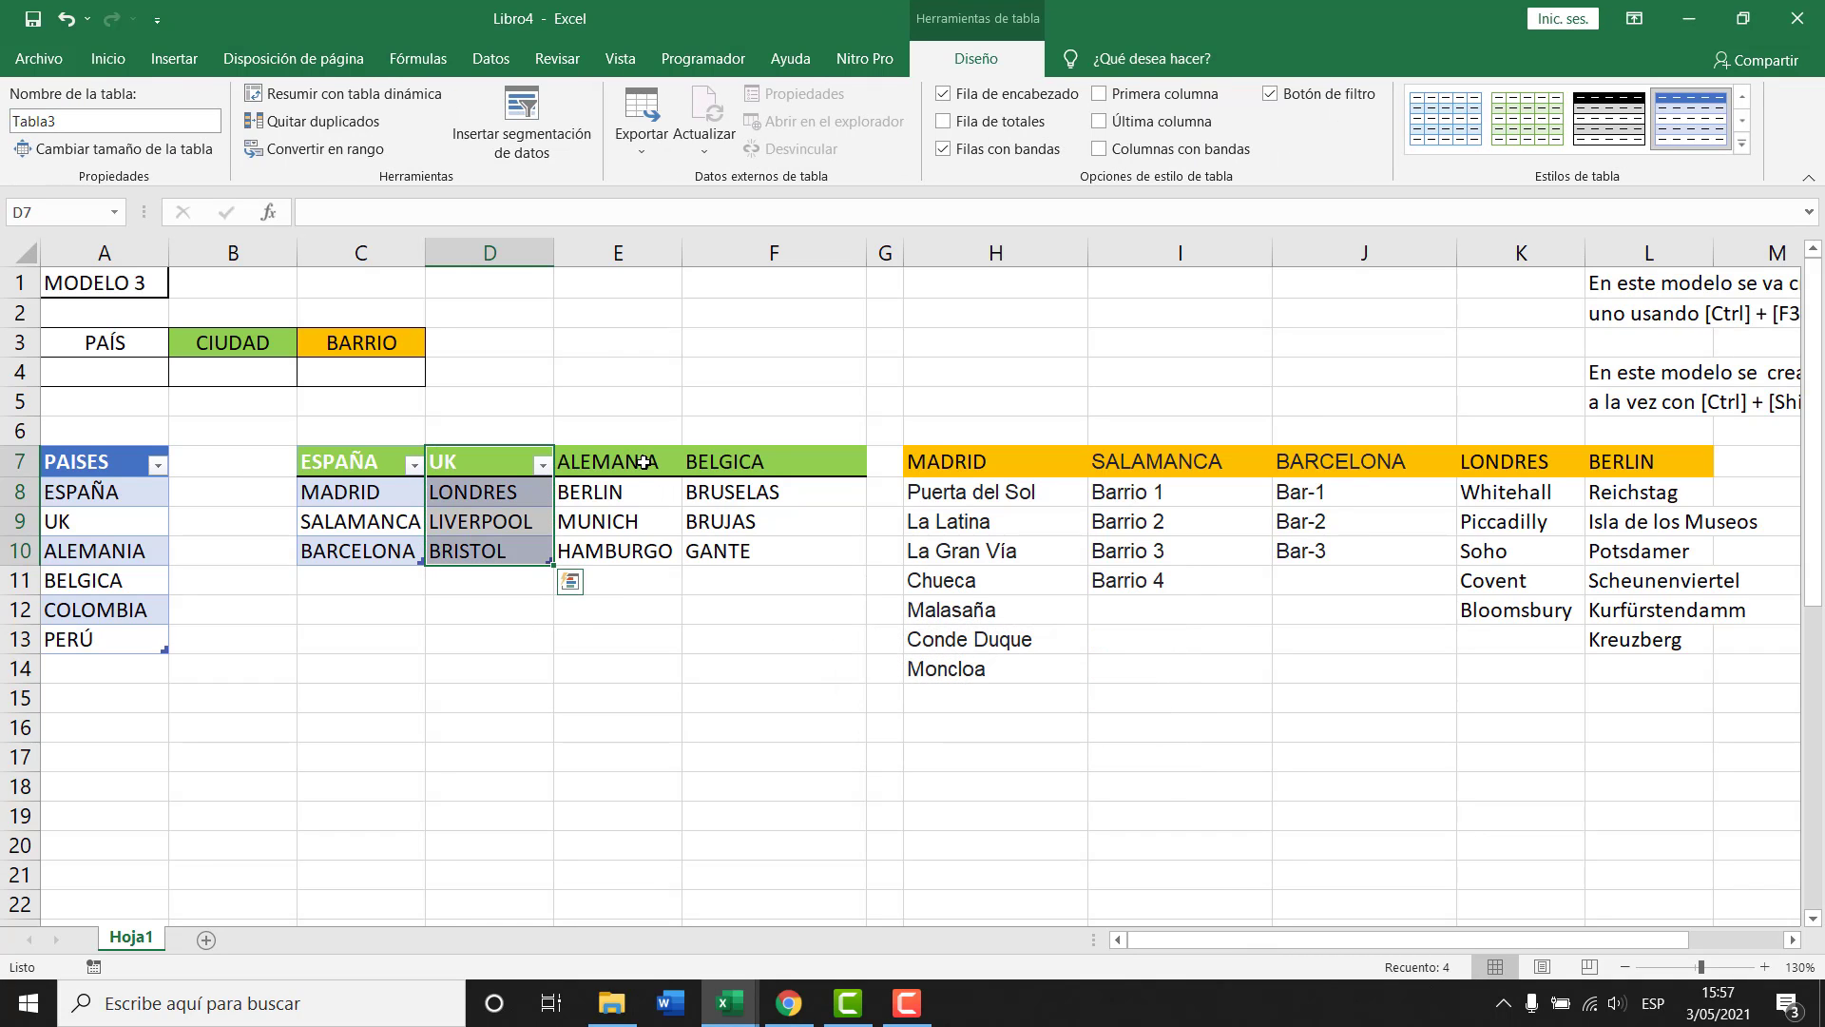
left_click_drag(608, 462, 630, 574)
left_click_drag(616, 468, 621, 555)
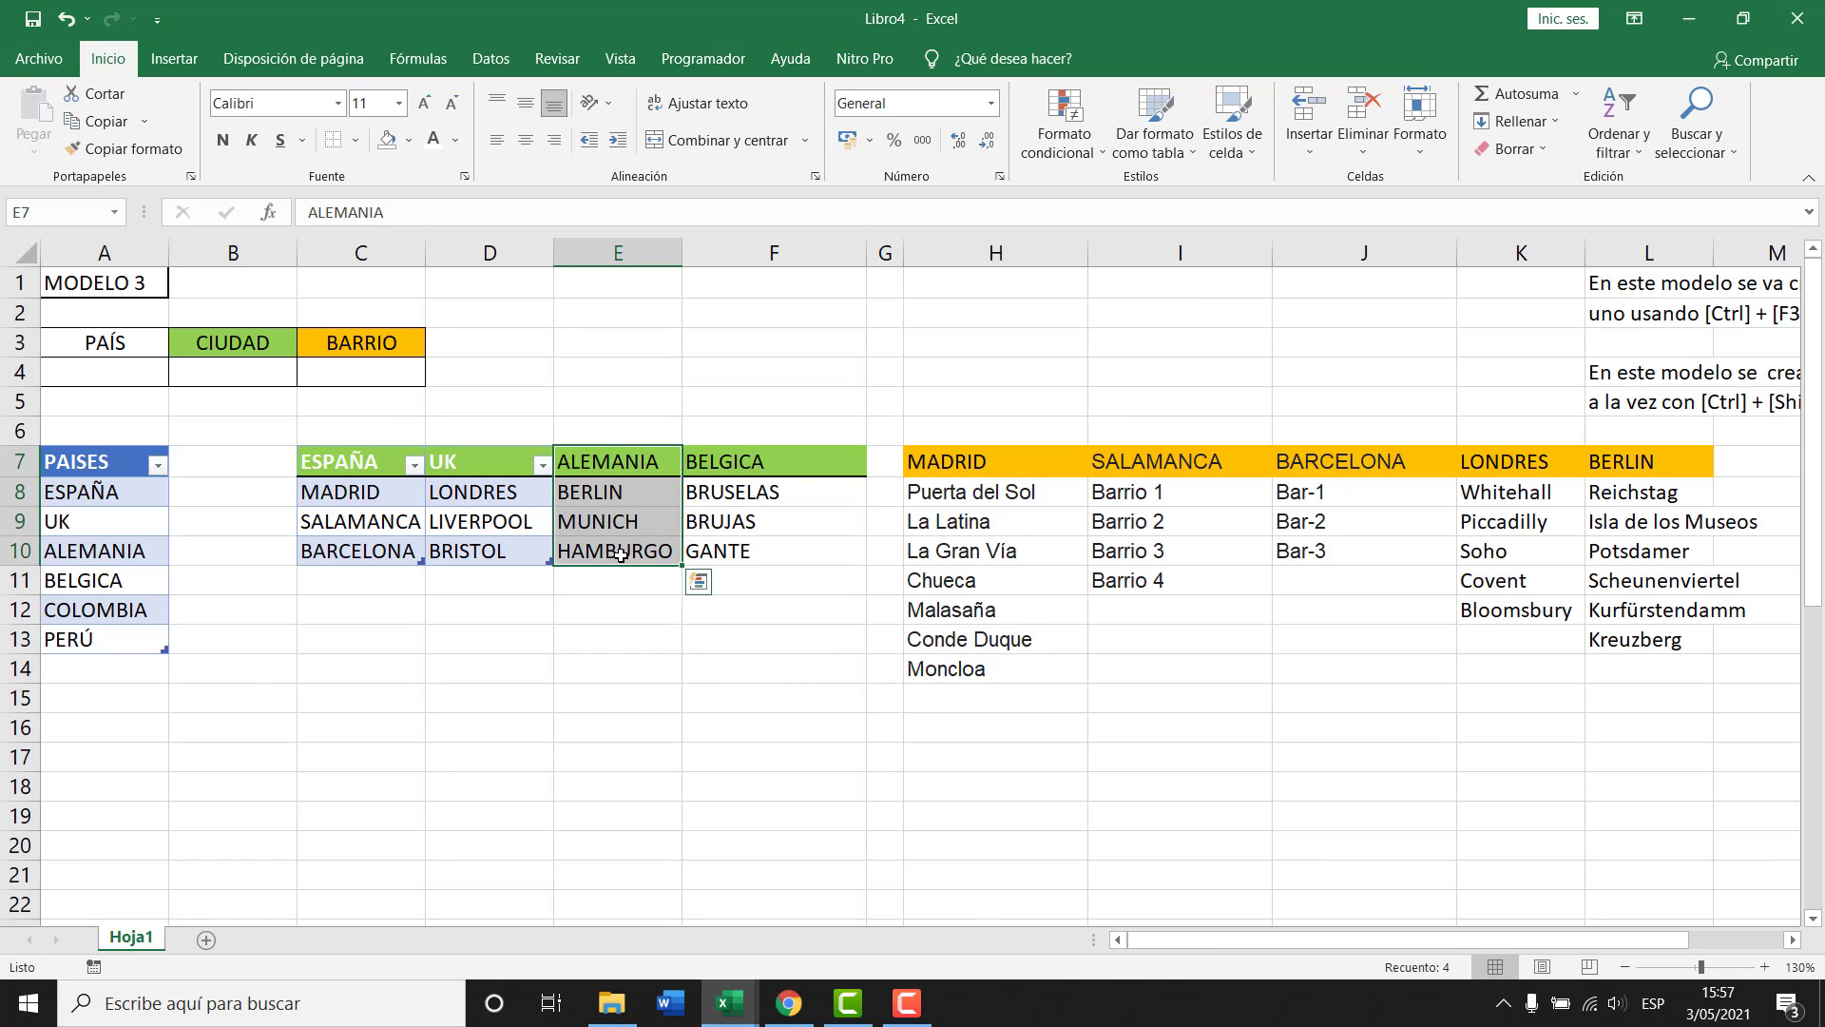
key("ctrl+t")
left_click(995, 726)
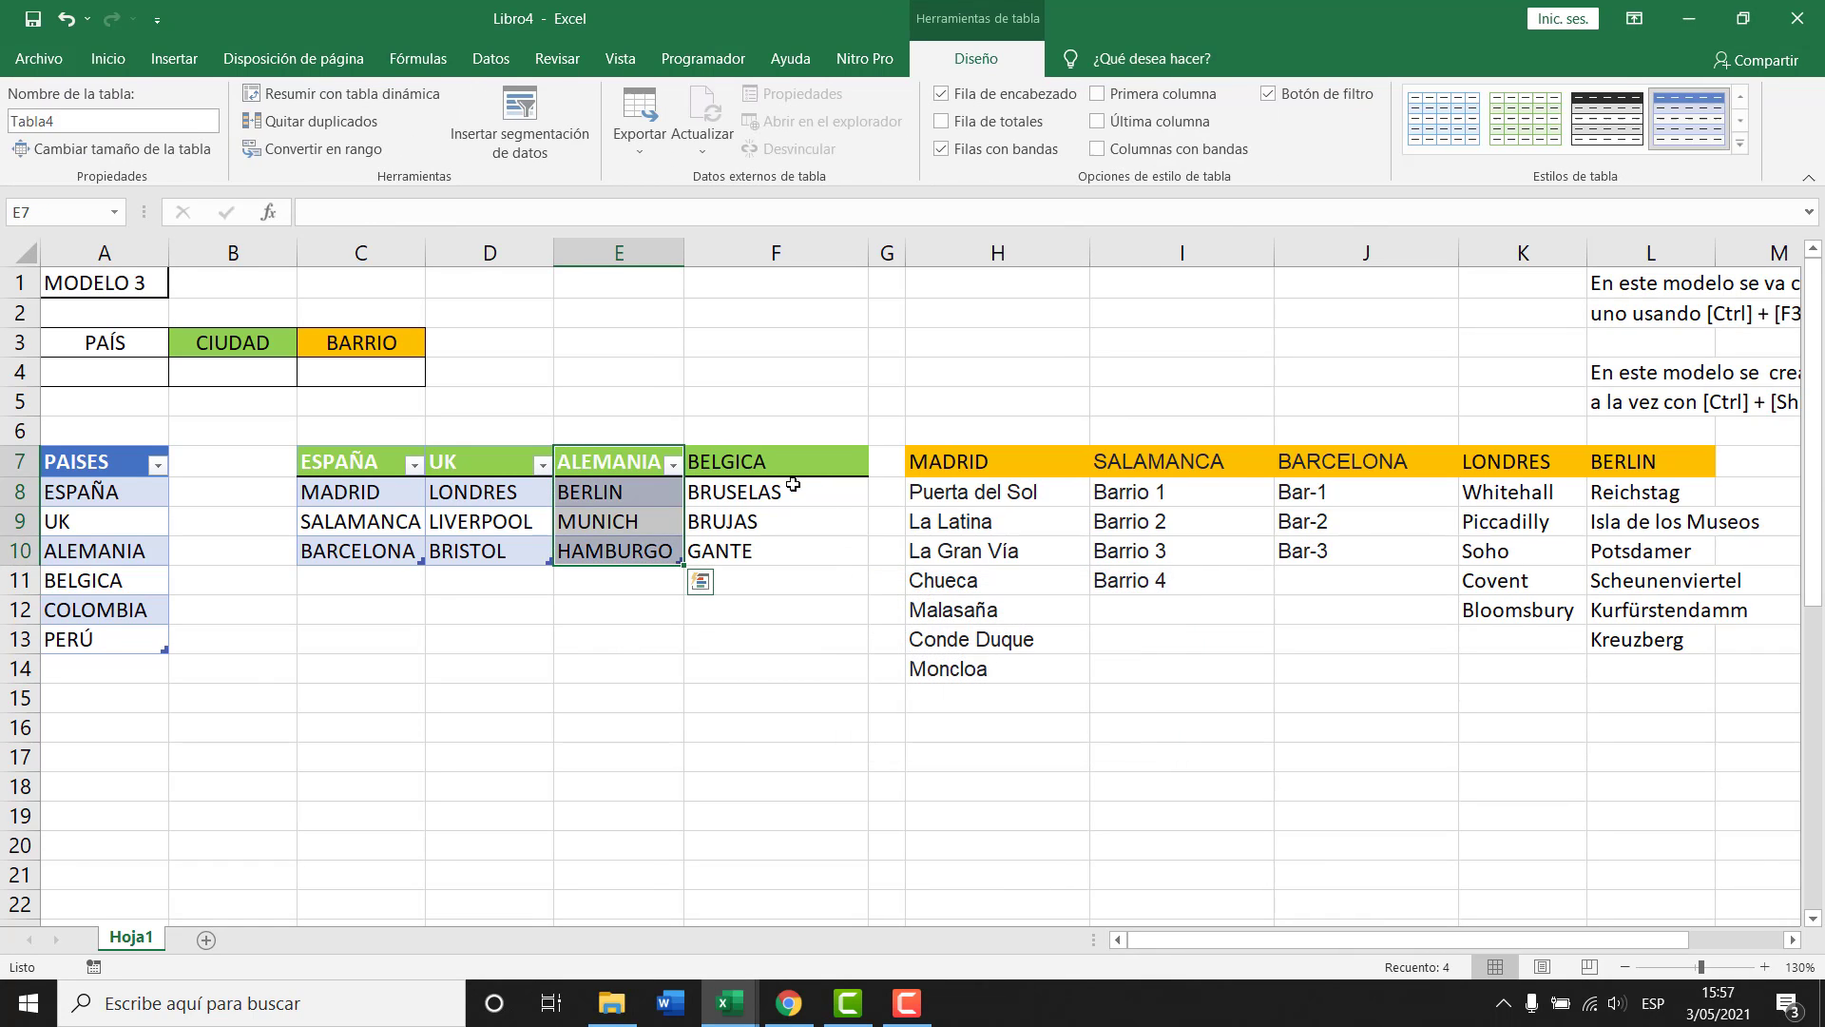
Convert the BELGICA column F7:F10 into a table and check the ESPAÑA table's name.
left_click_drag(789, 466, 779, 555)
key("ctrl+t")
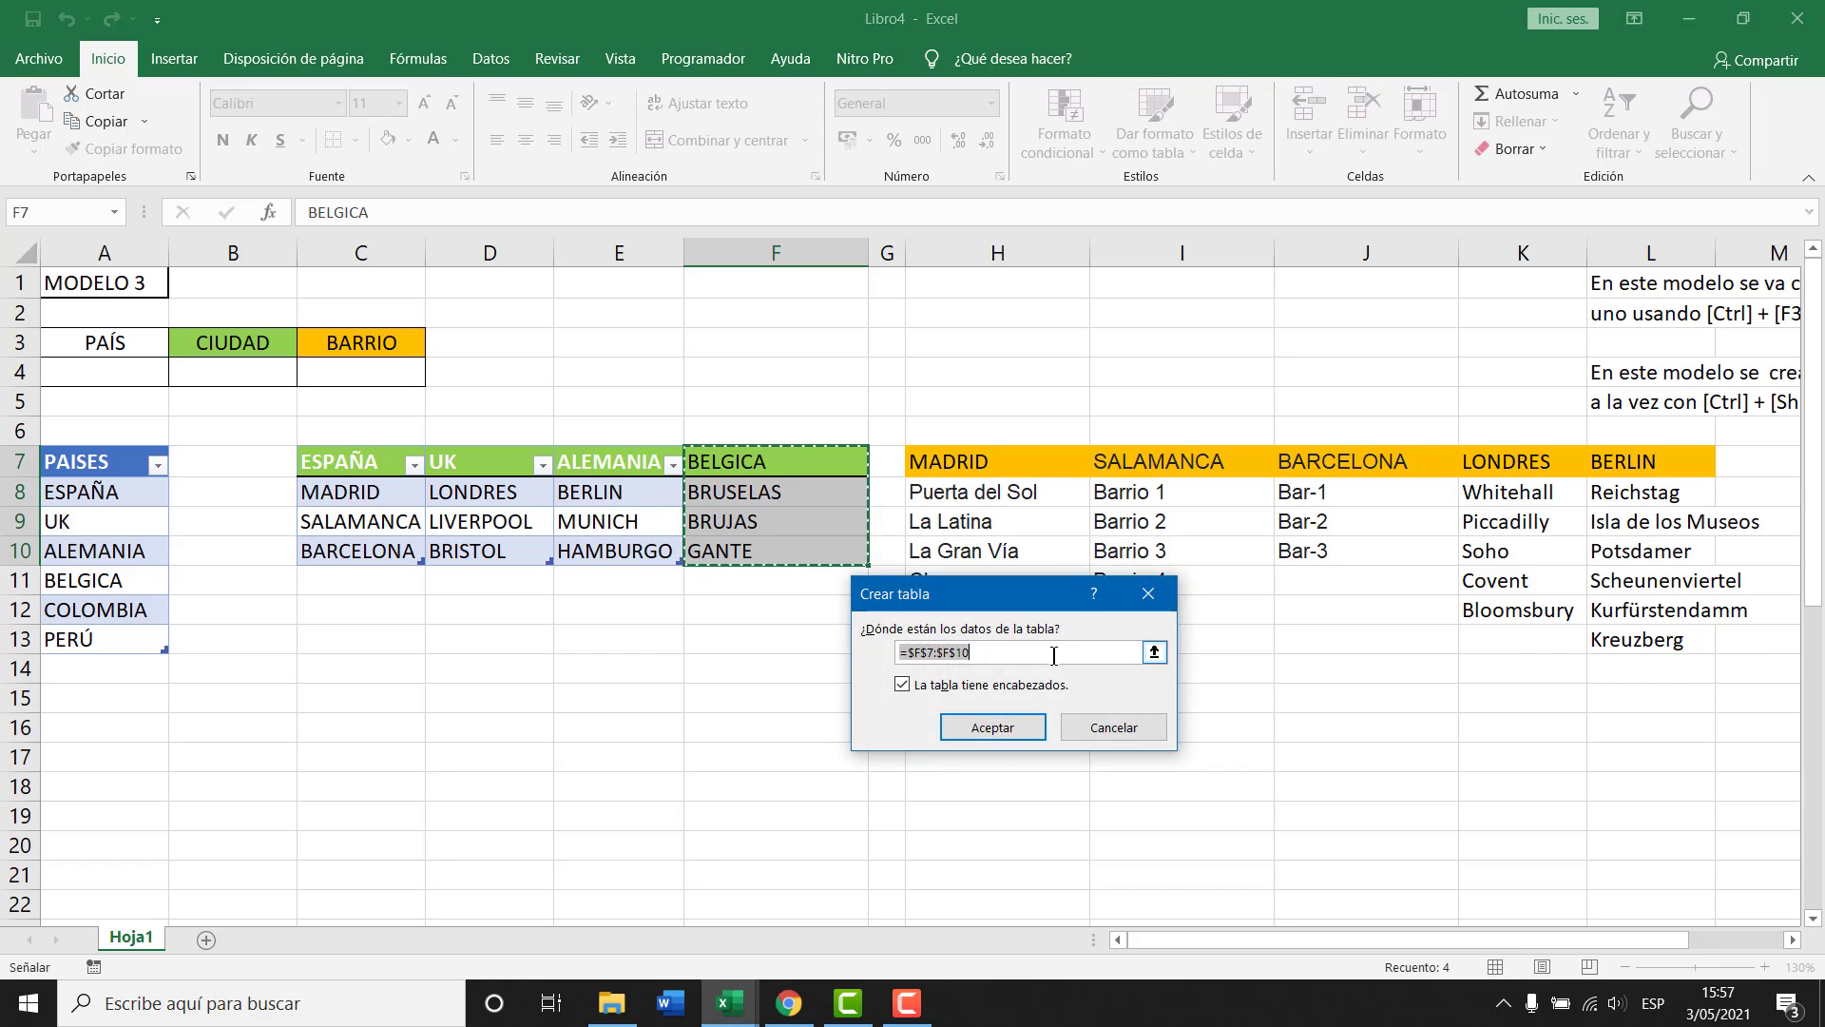
left_click(1012, 726)
left_click(634, 539)
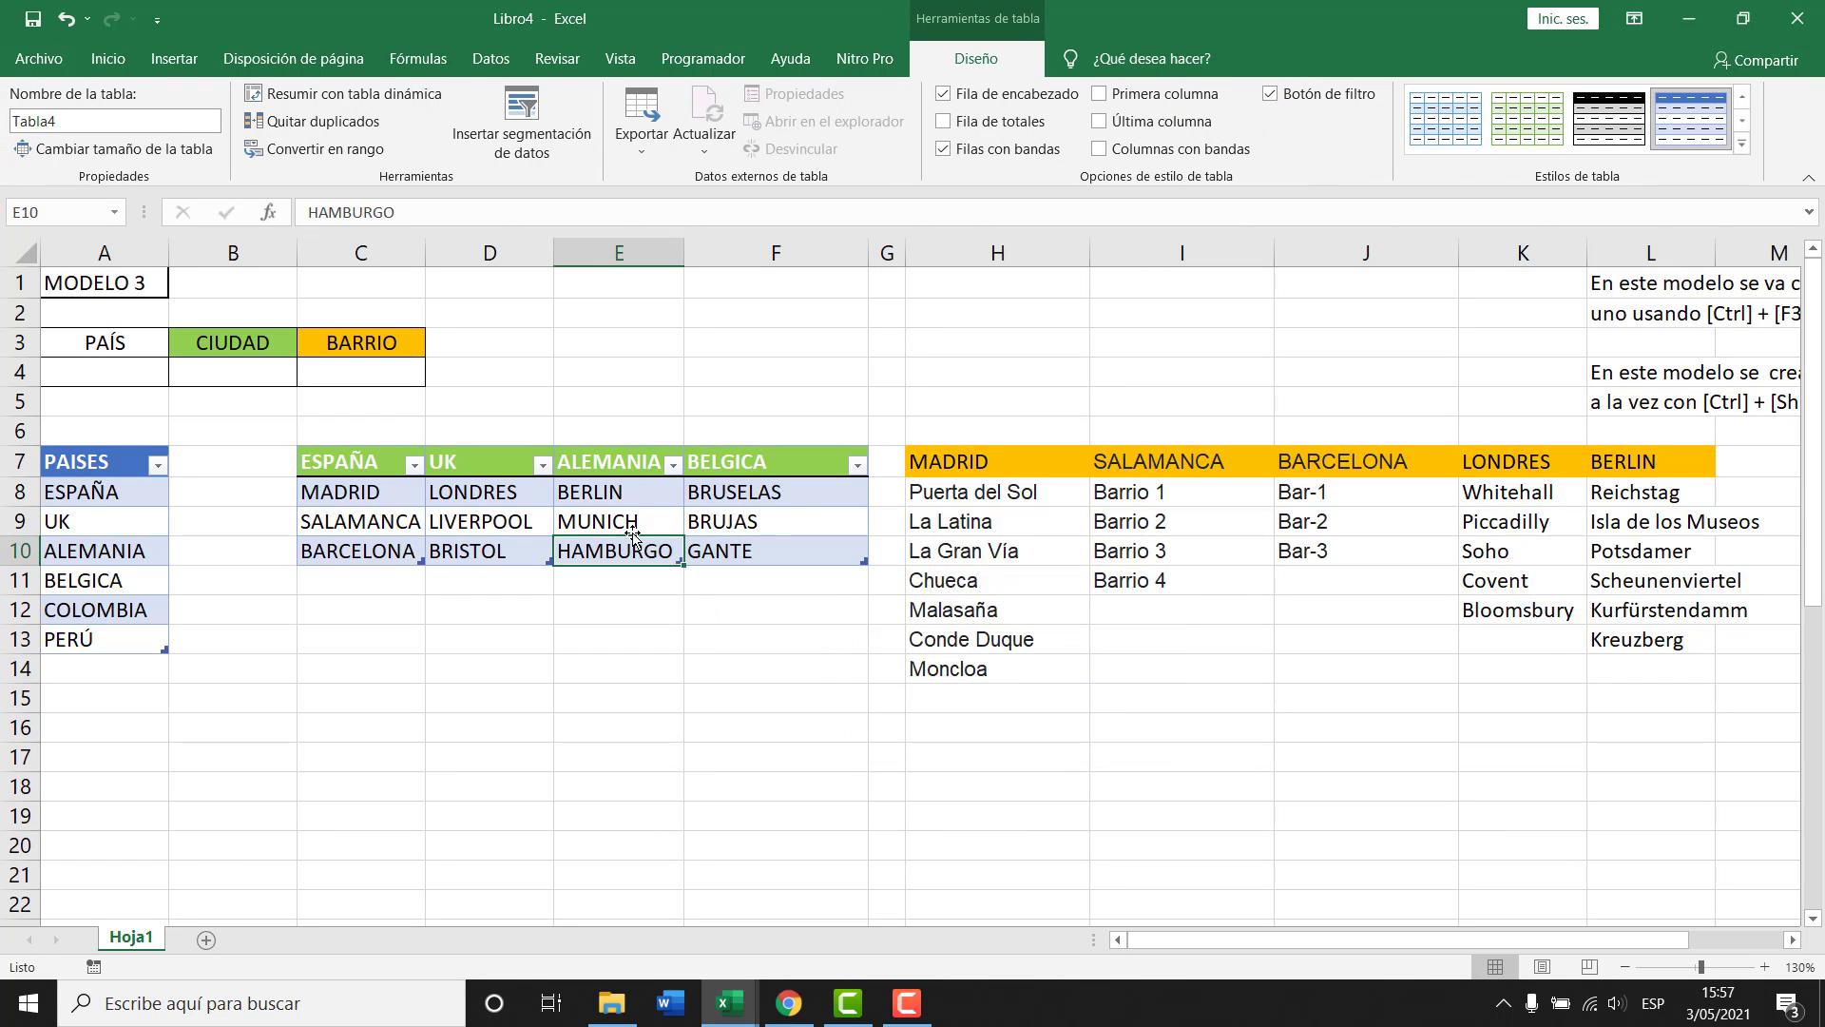
left_click(385, 492)
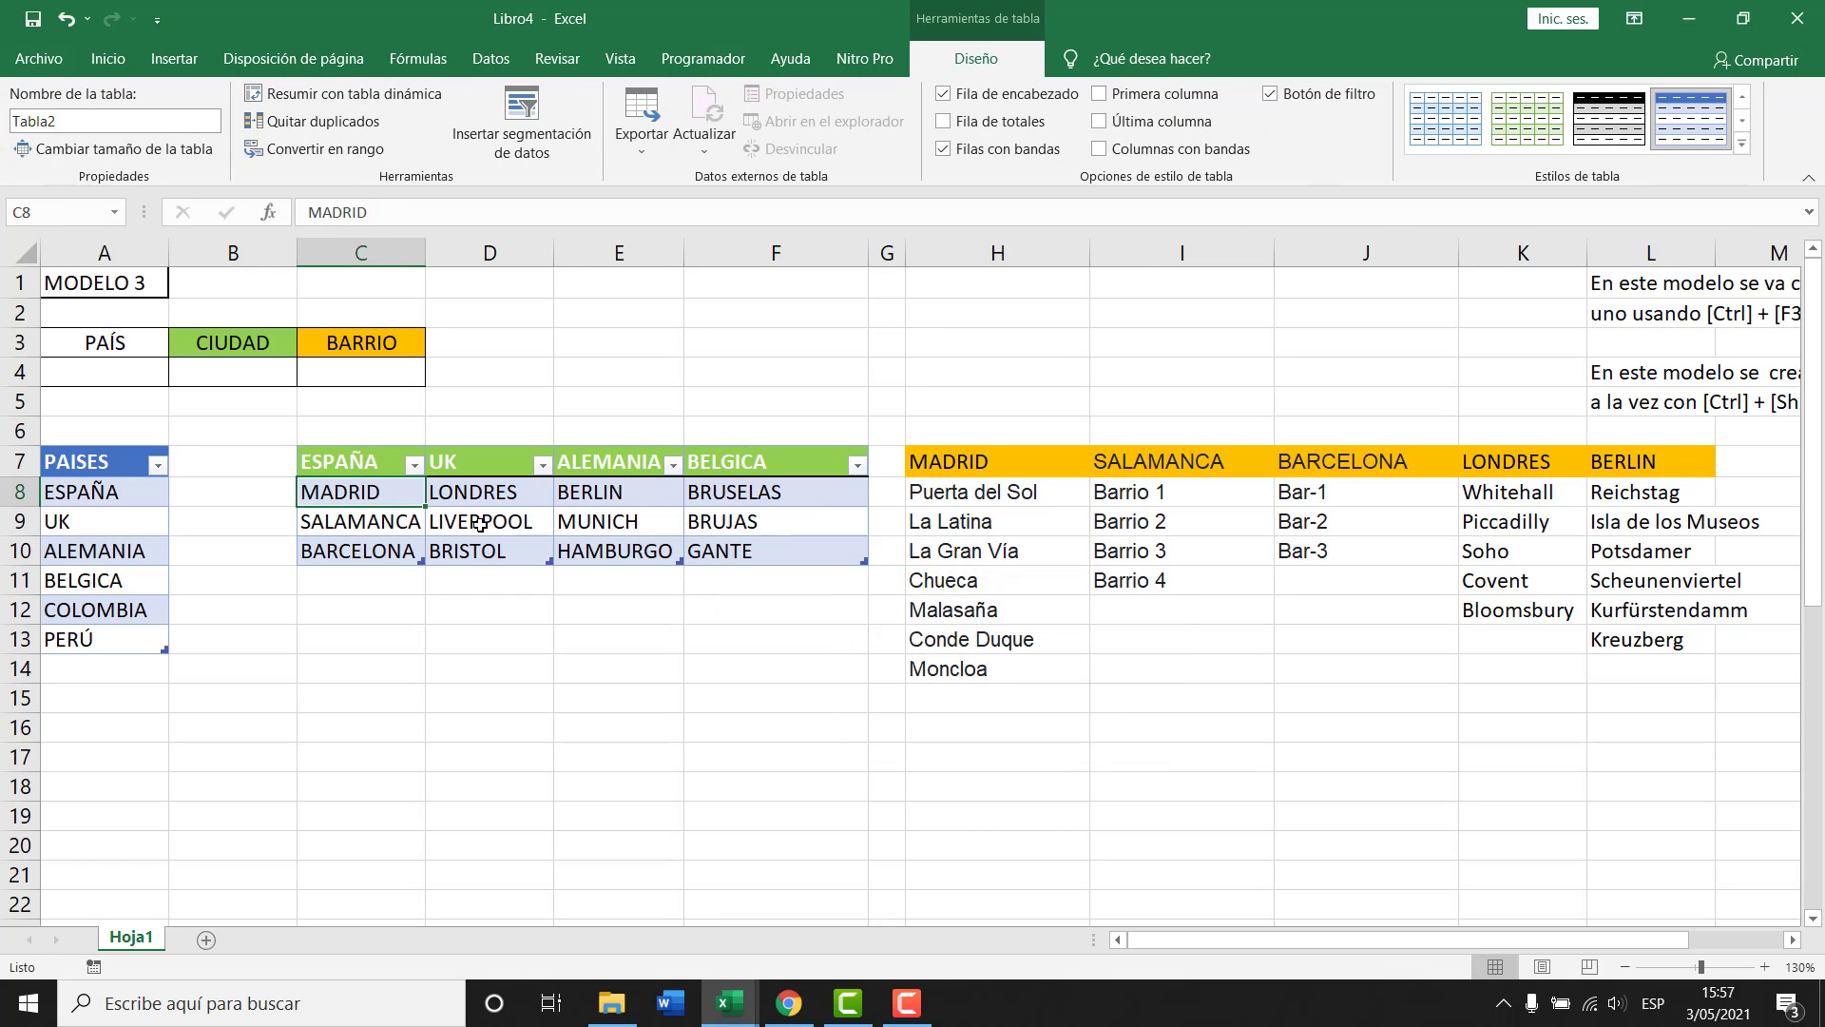
Inspect the Tabla3 and Tabla5 ranges in the Name Manager (Ctrl+F3), then close it.
key("ctrl+F3")
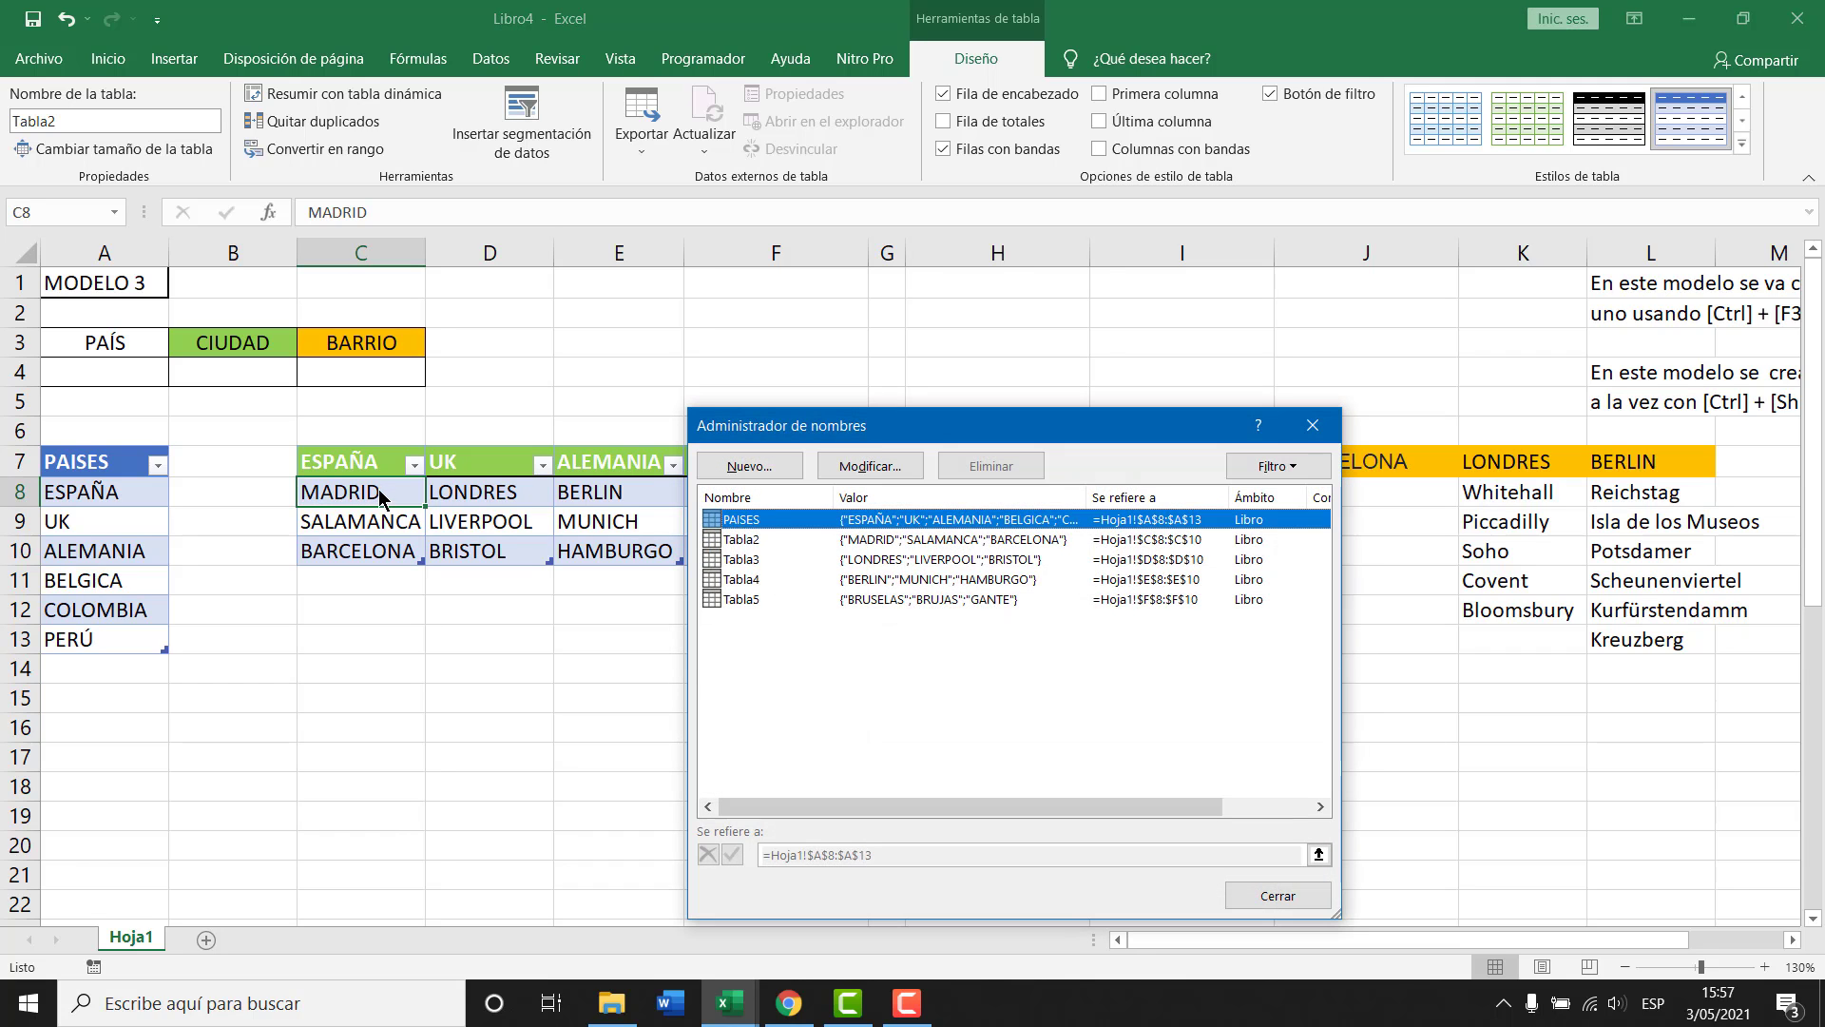
left_click(773, 561)
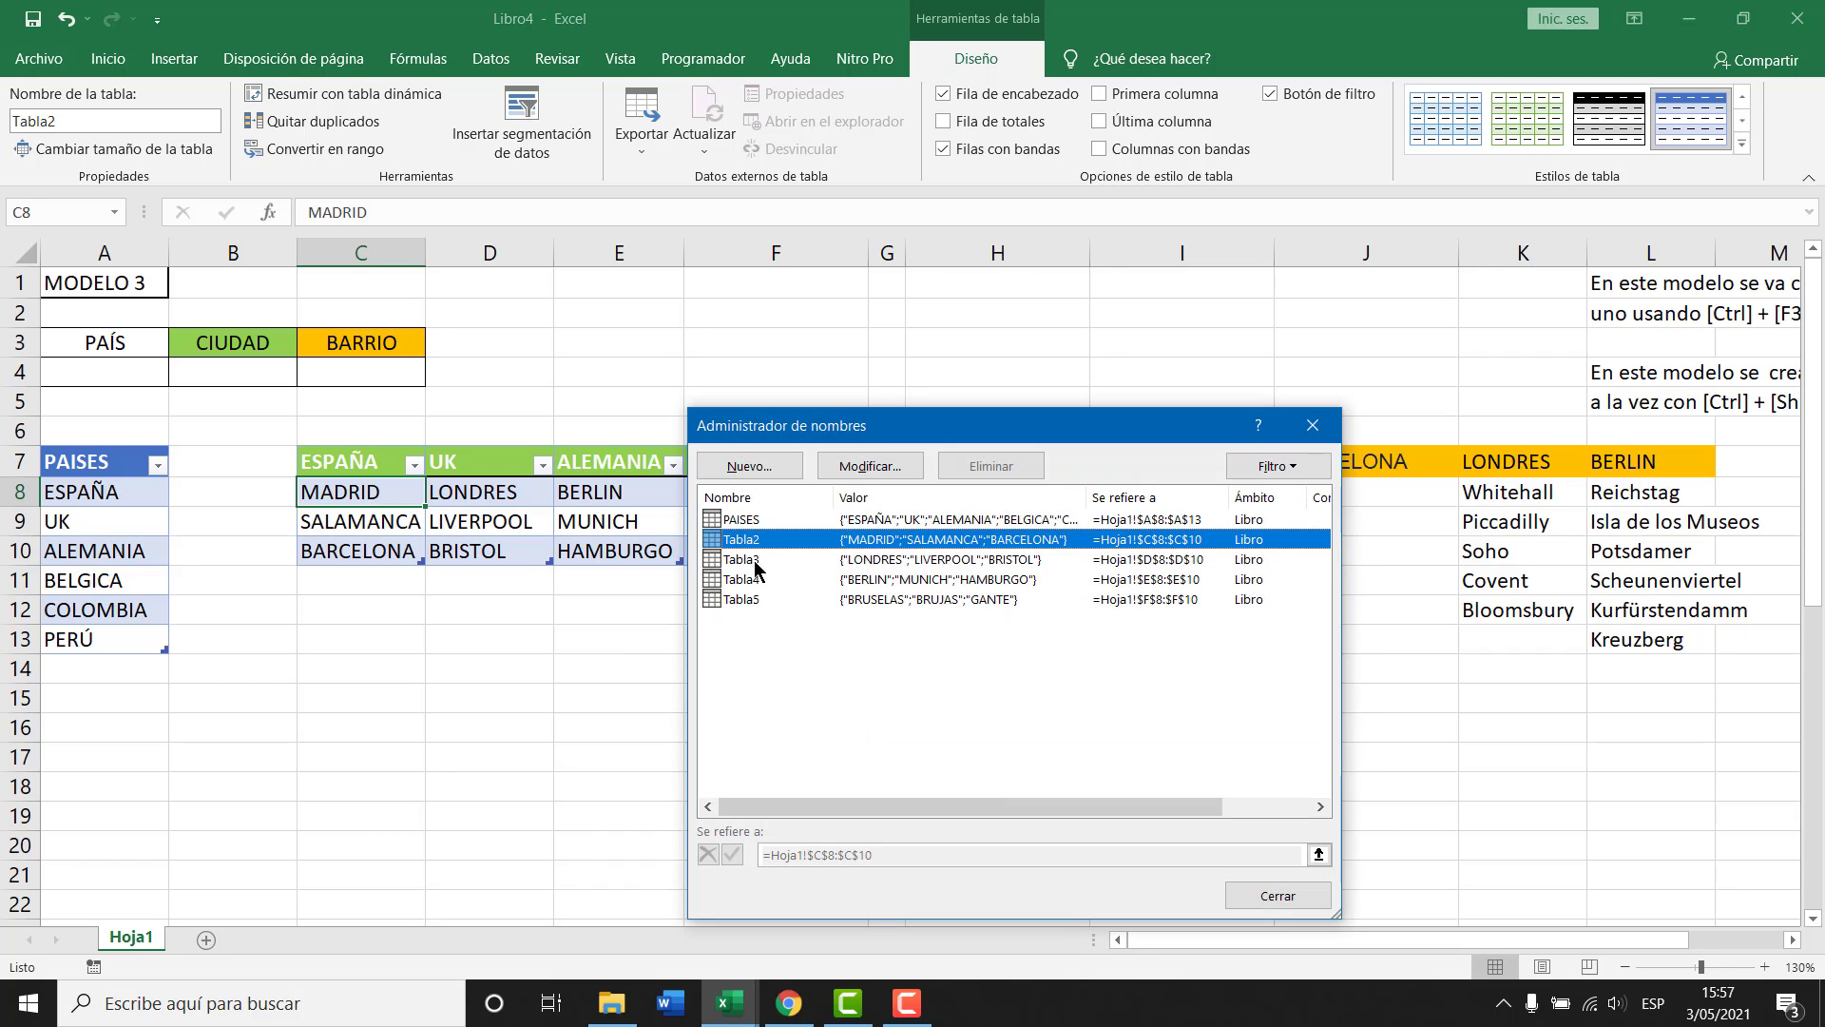
left_click(756, 599)
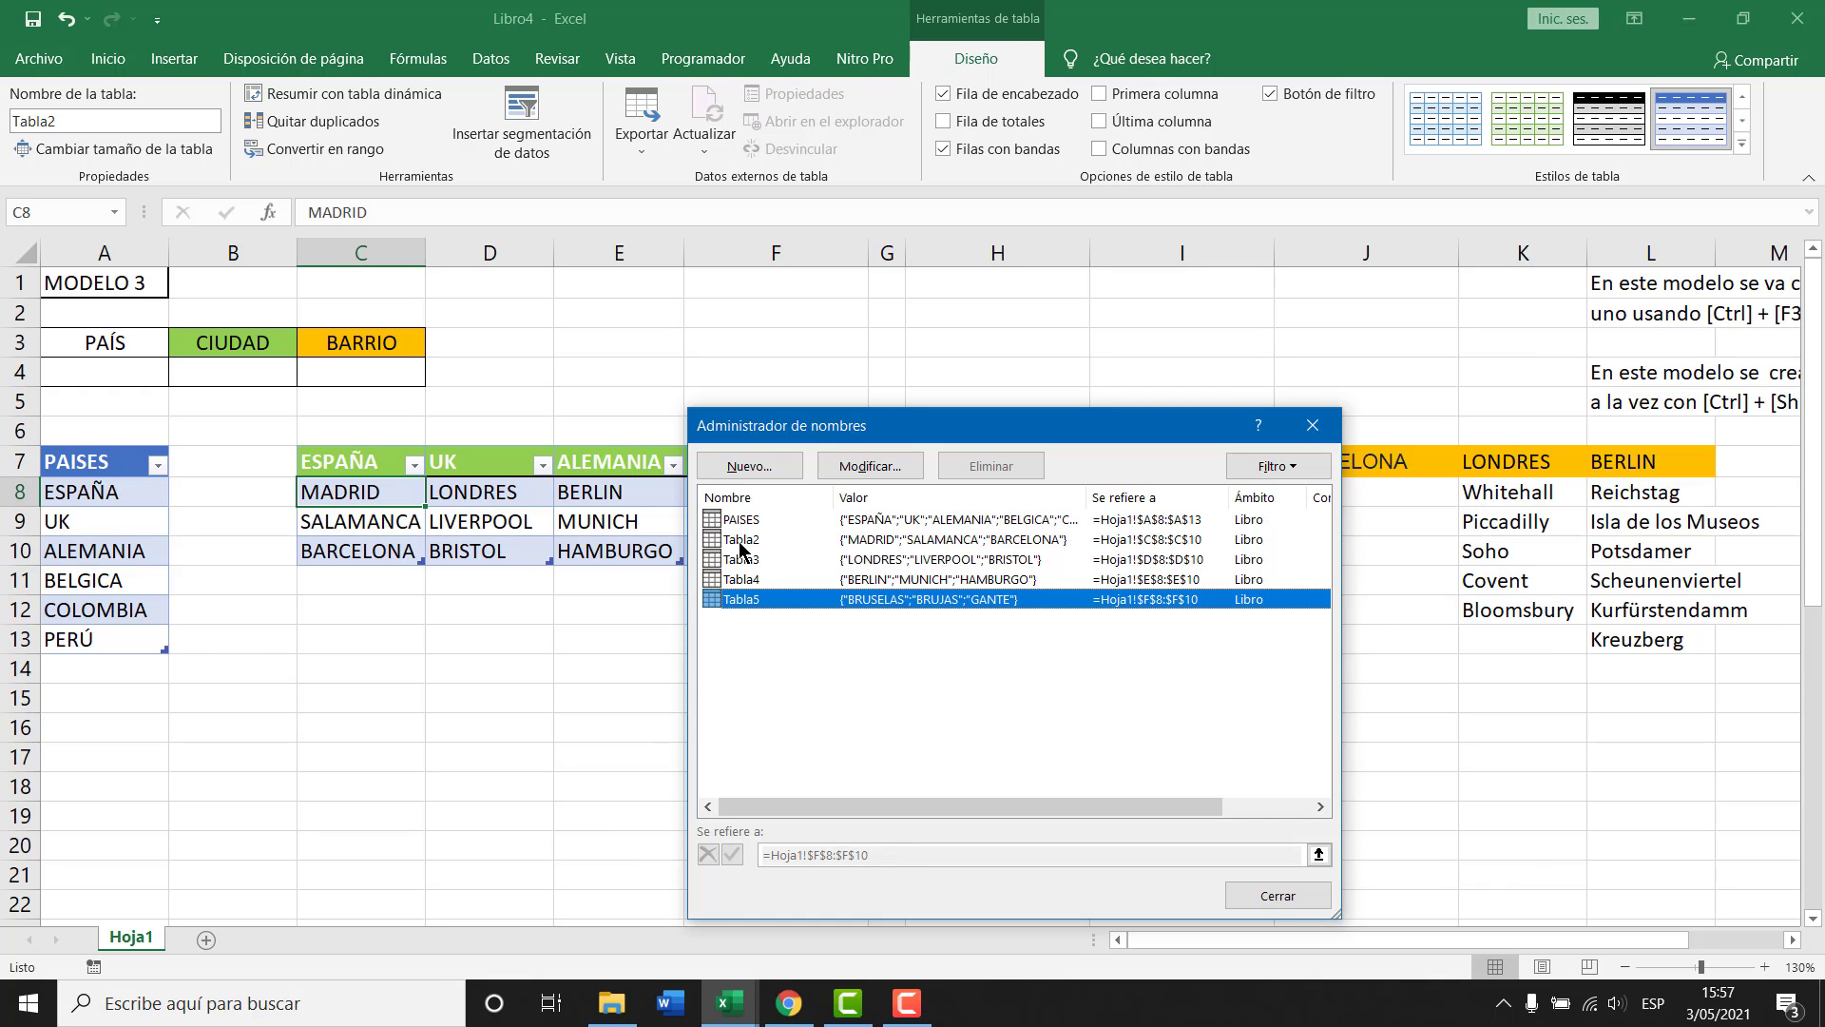
key("Escape")
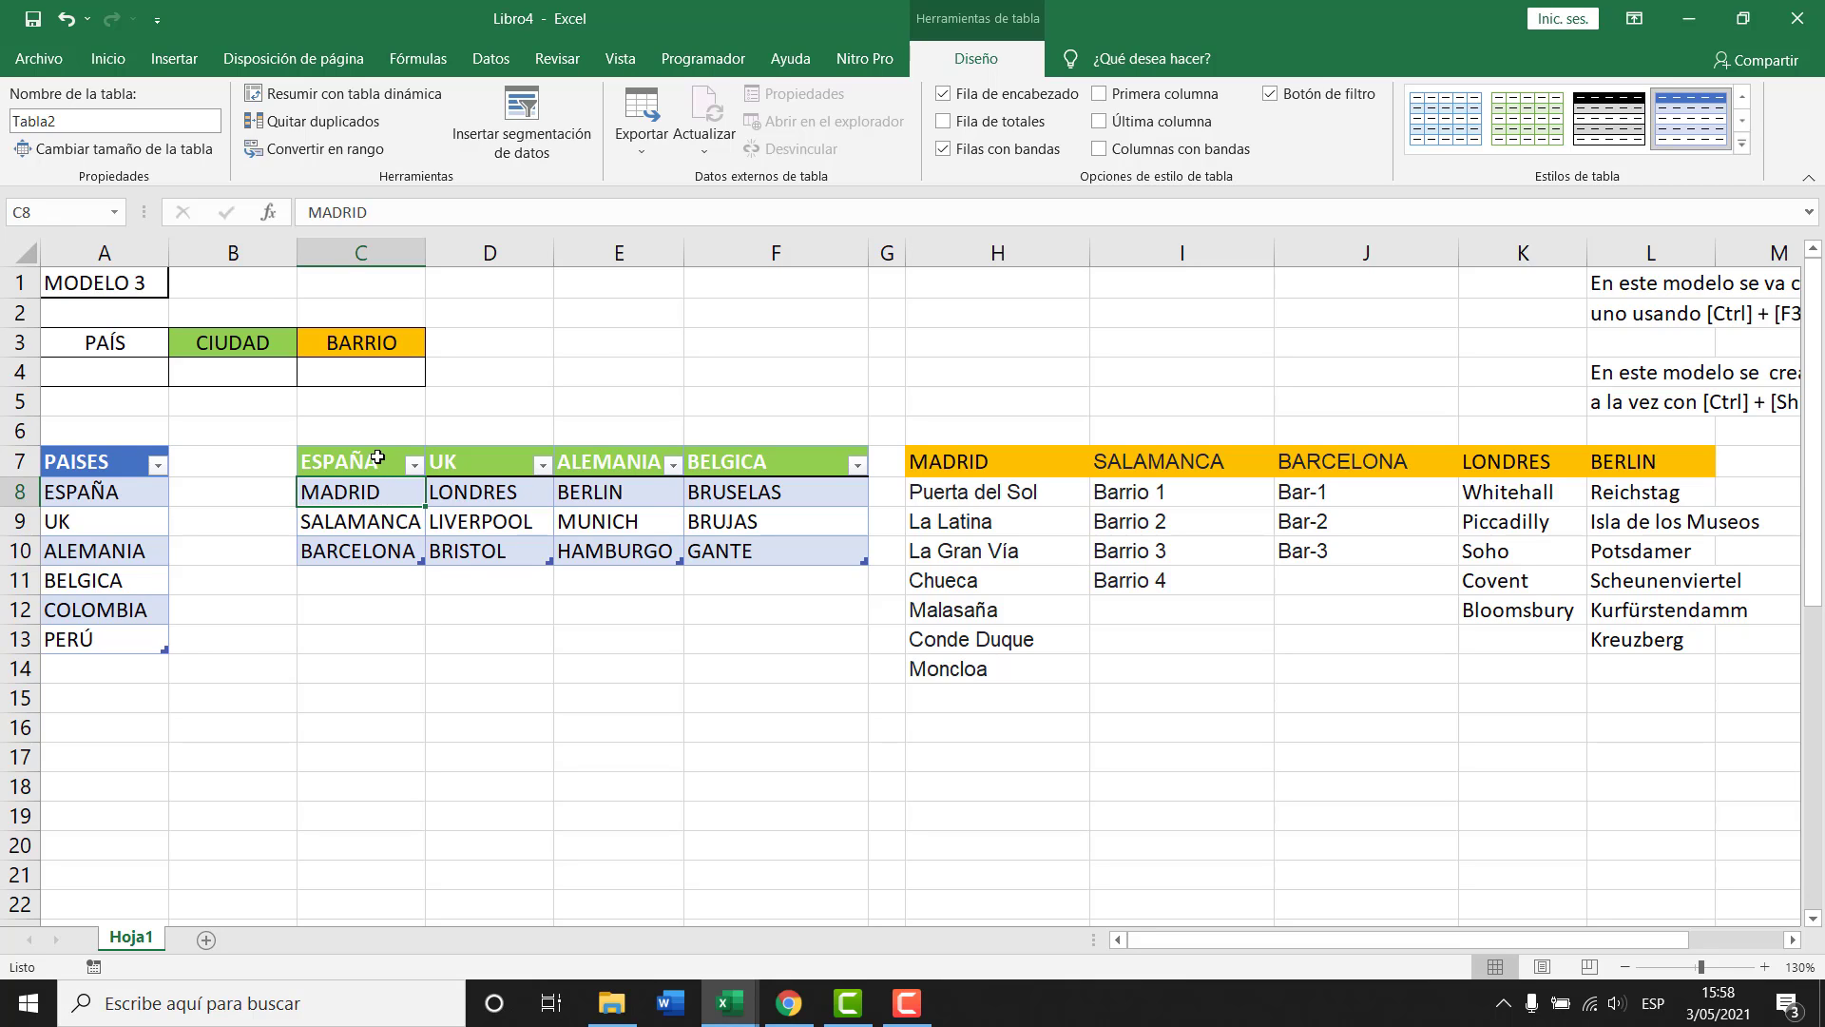
Select the four country columns C7:F10 and create names ESPAÑA, UK, ALEMANIA, BELGICA from the top row.
left_click_drag(378, 457, 372, 551)
left_click_drag(475, 460, 481, 553)
left_click_drag(608, 463, 616, 554)
left_click_drag(741, 463, 750, 542)
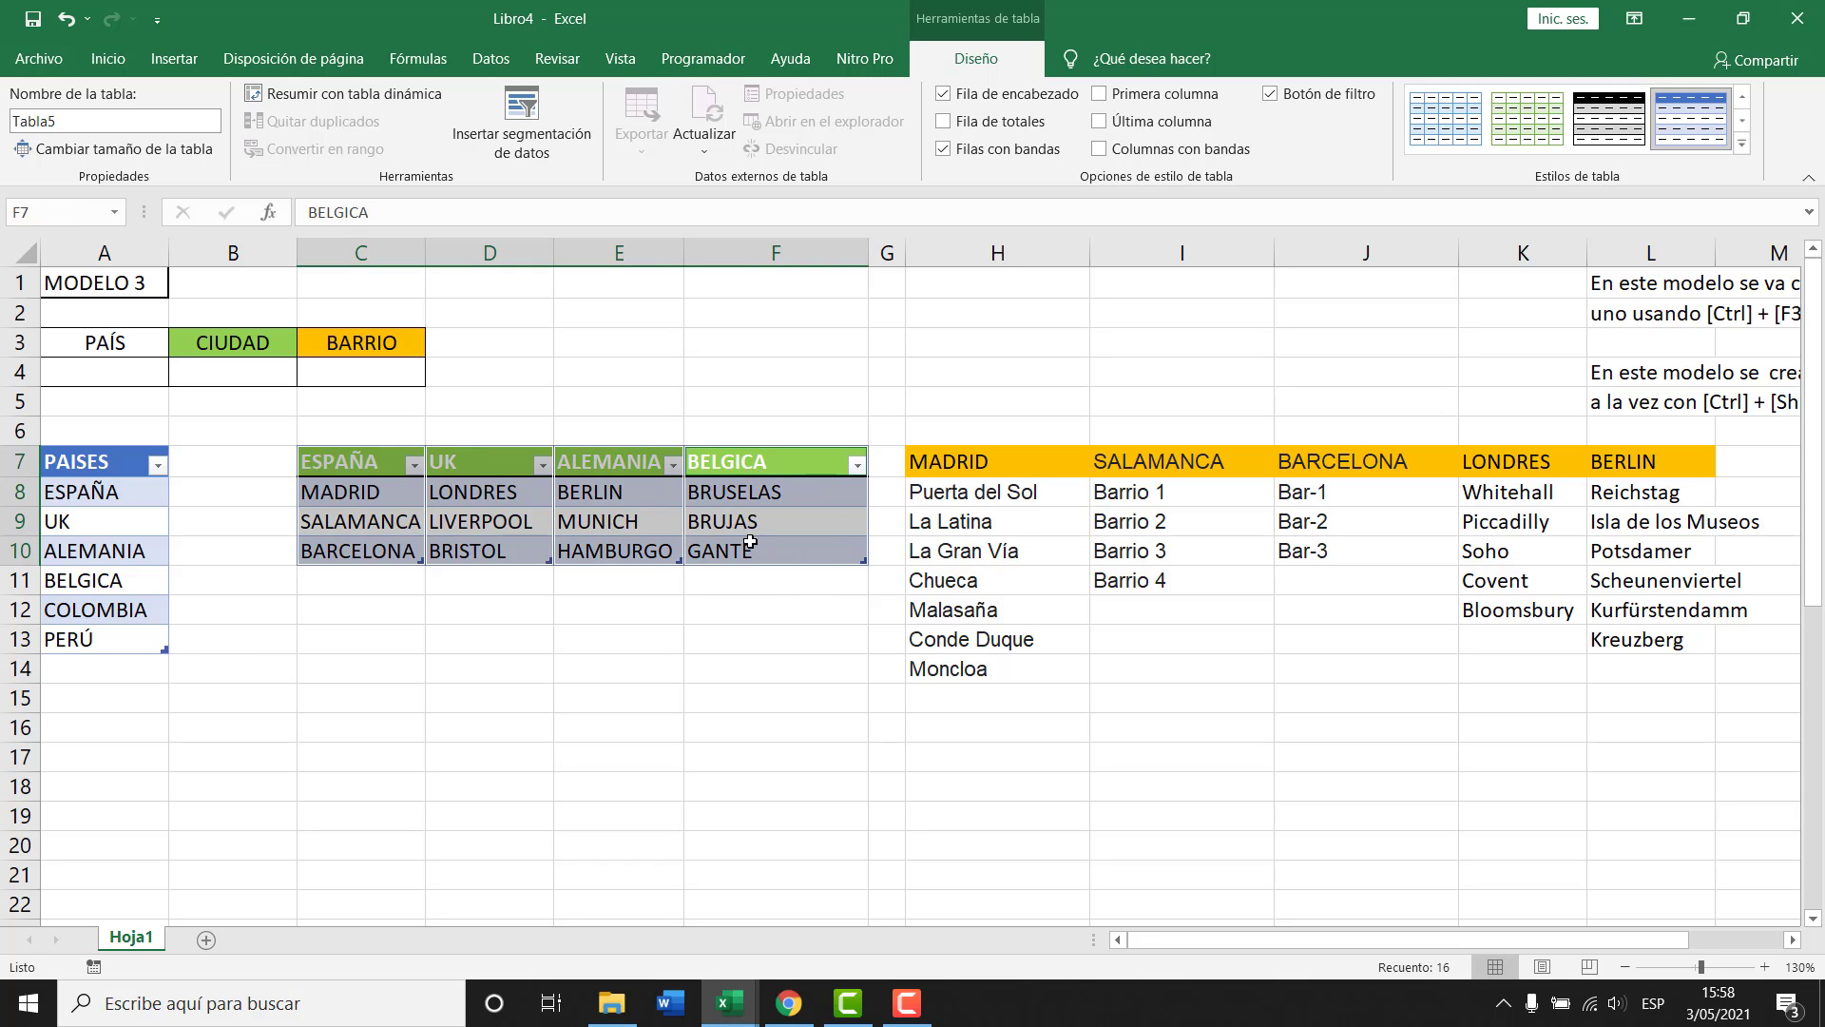
key("ctrl+shift+F3")
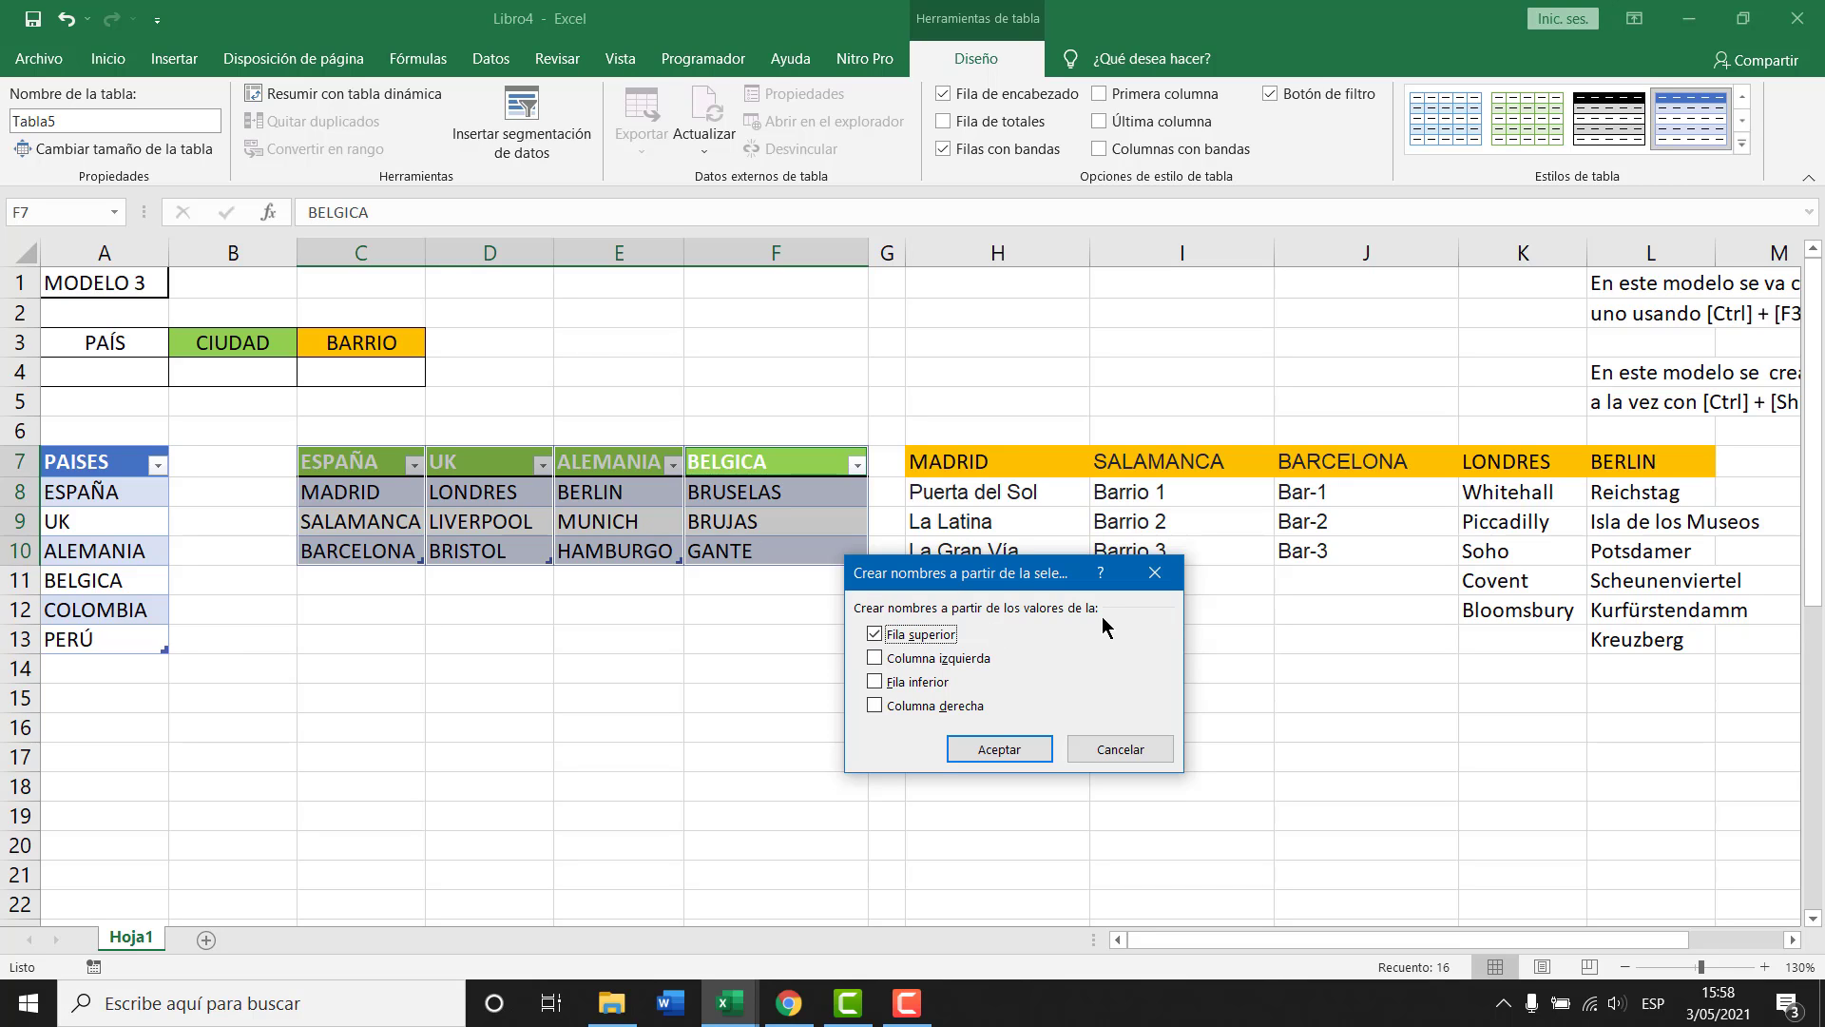
key("Return")
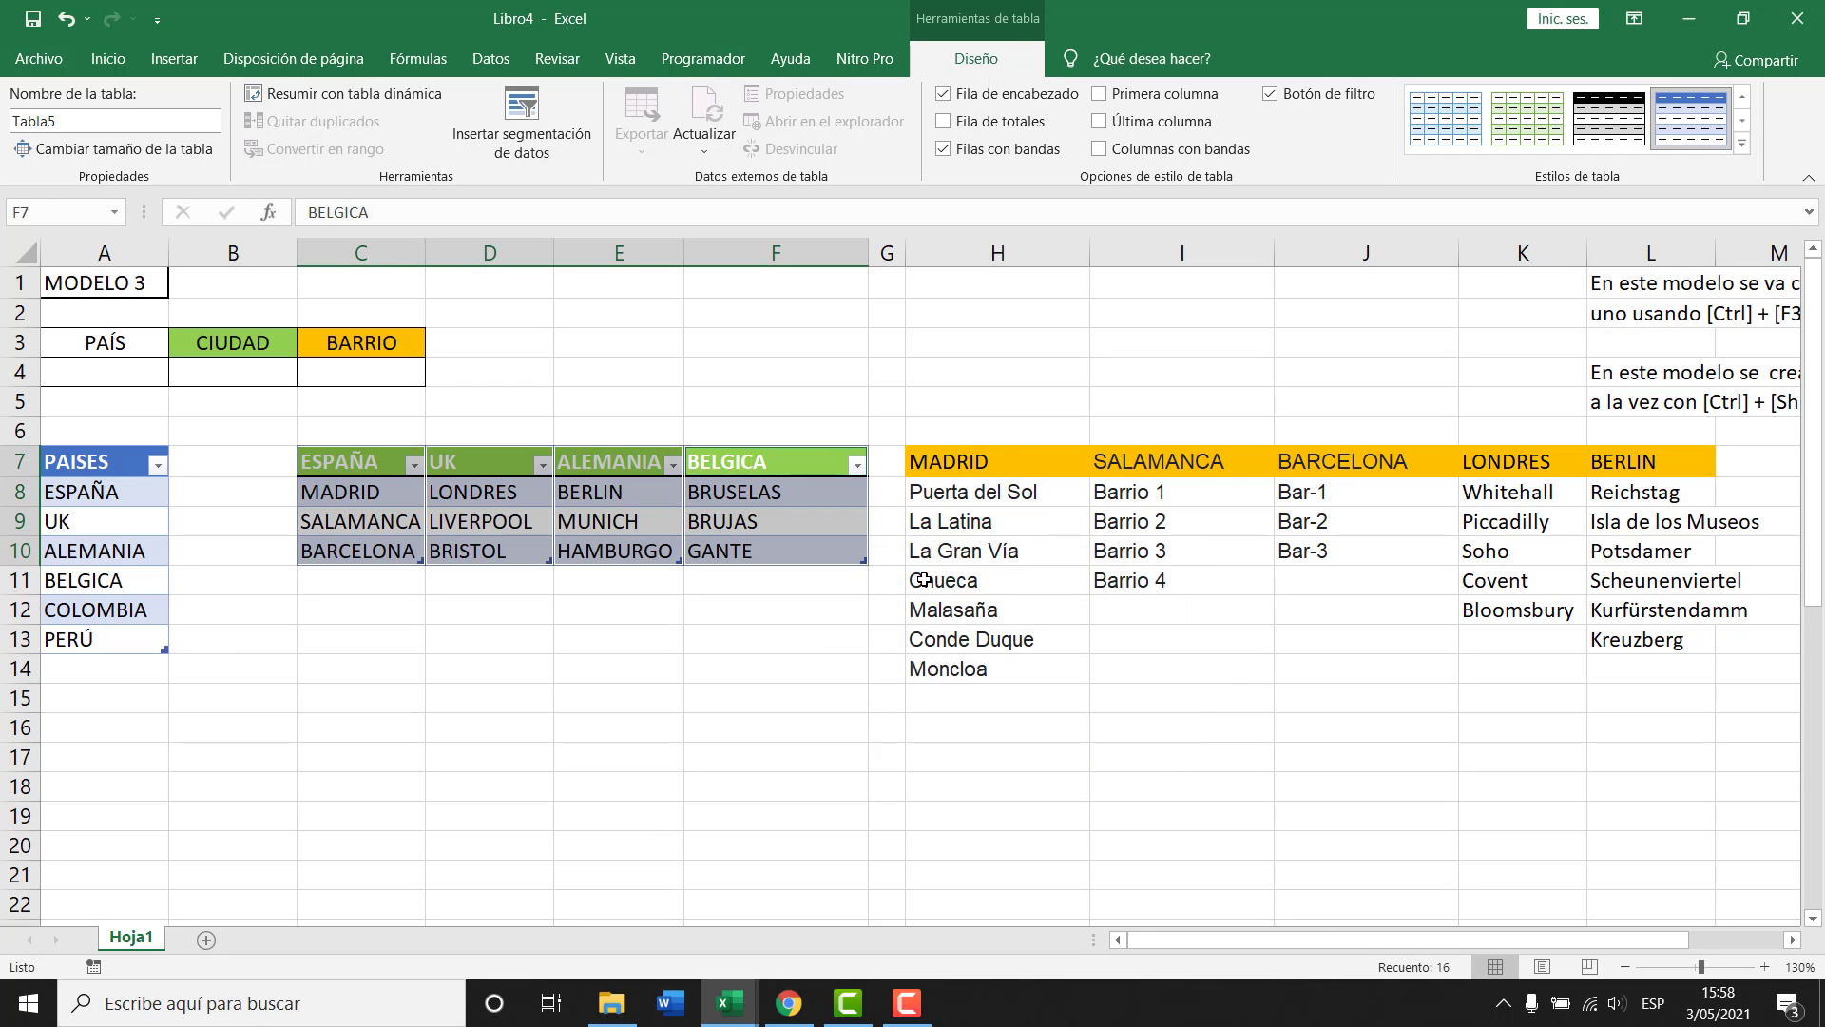
left_click(408, 60)
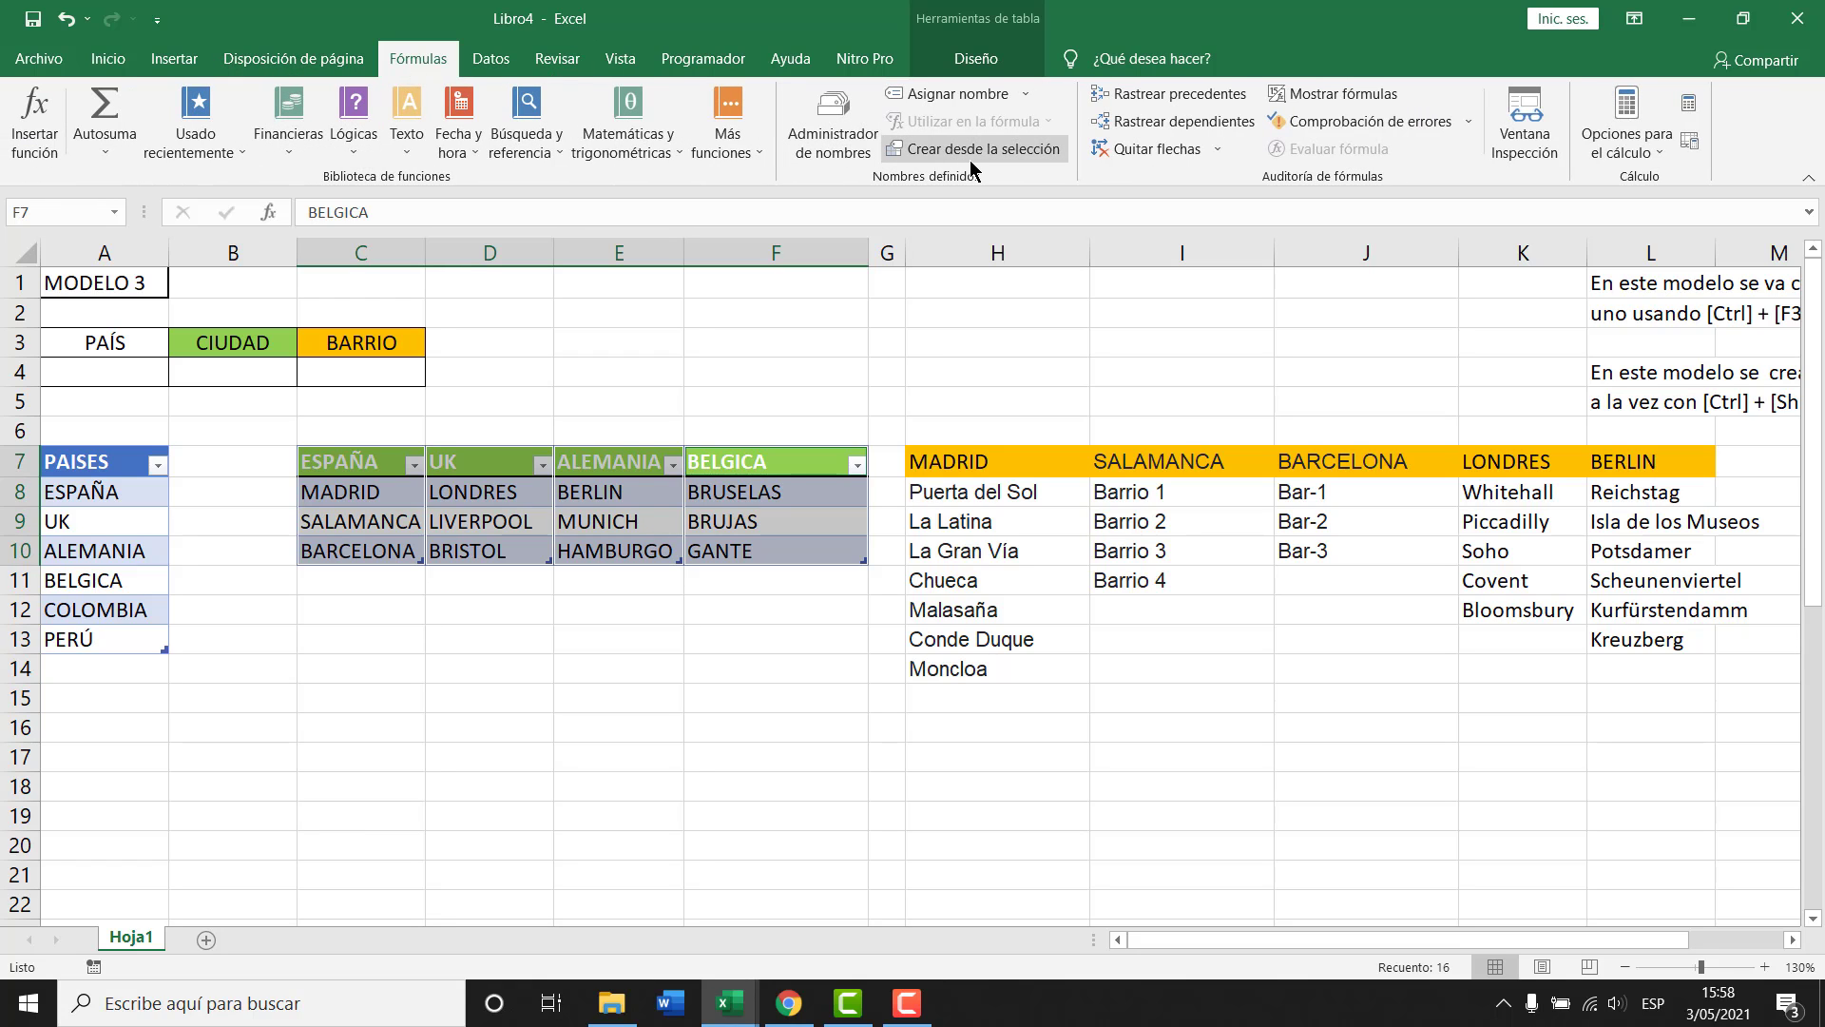
left_click(978, 151)
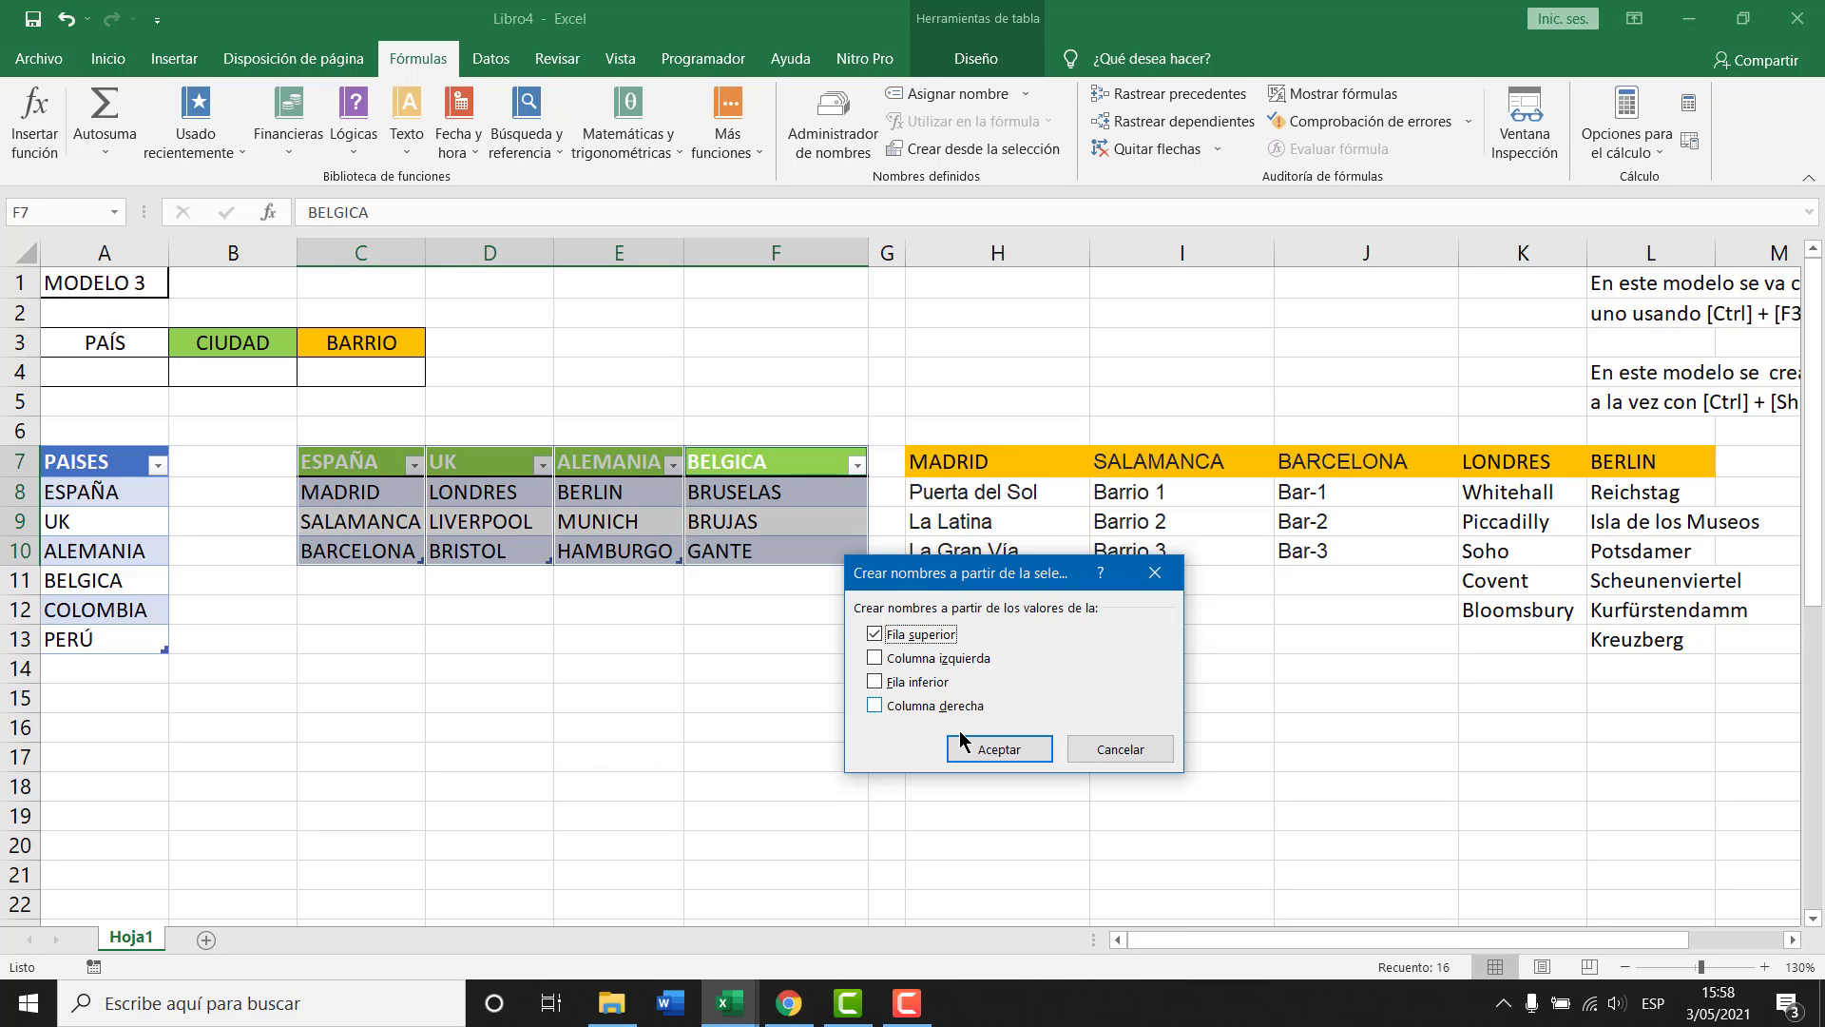
left_click(991, 749)
left_click(579, 494)
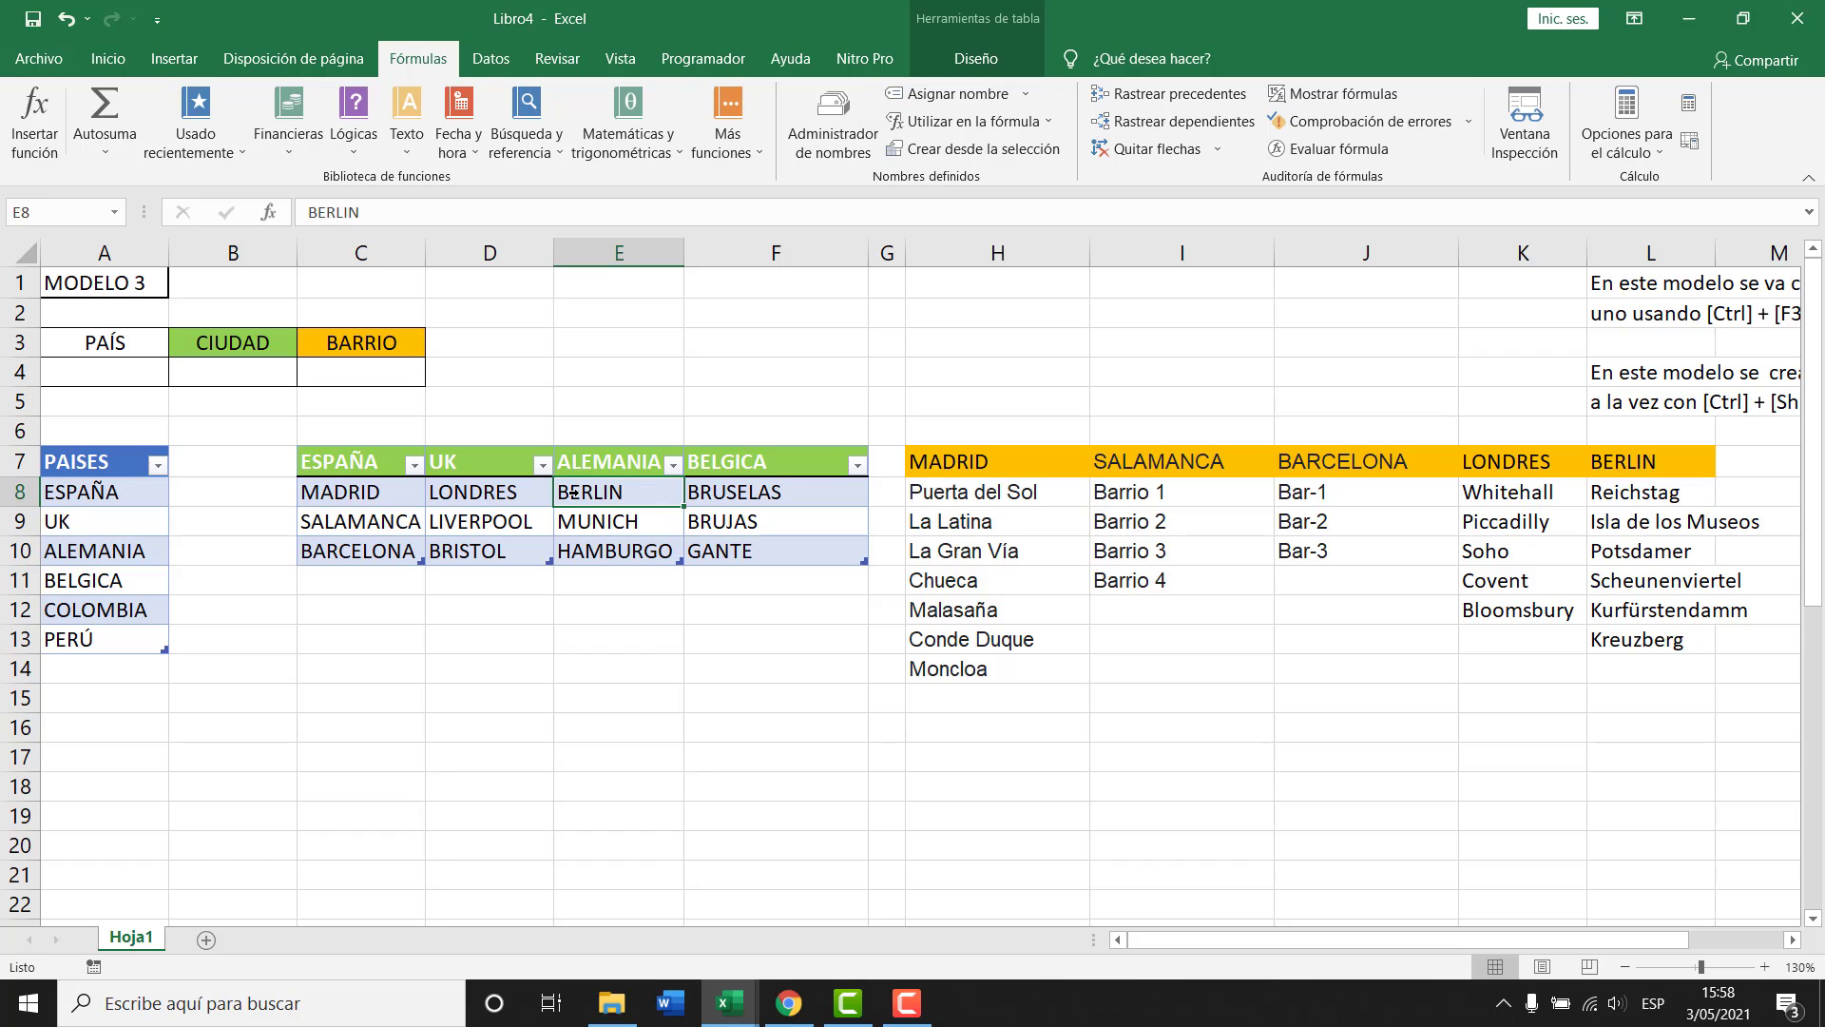
key("ctrl+F3")
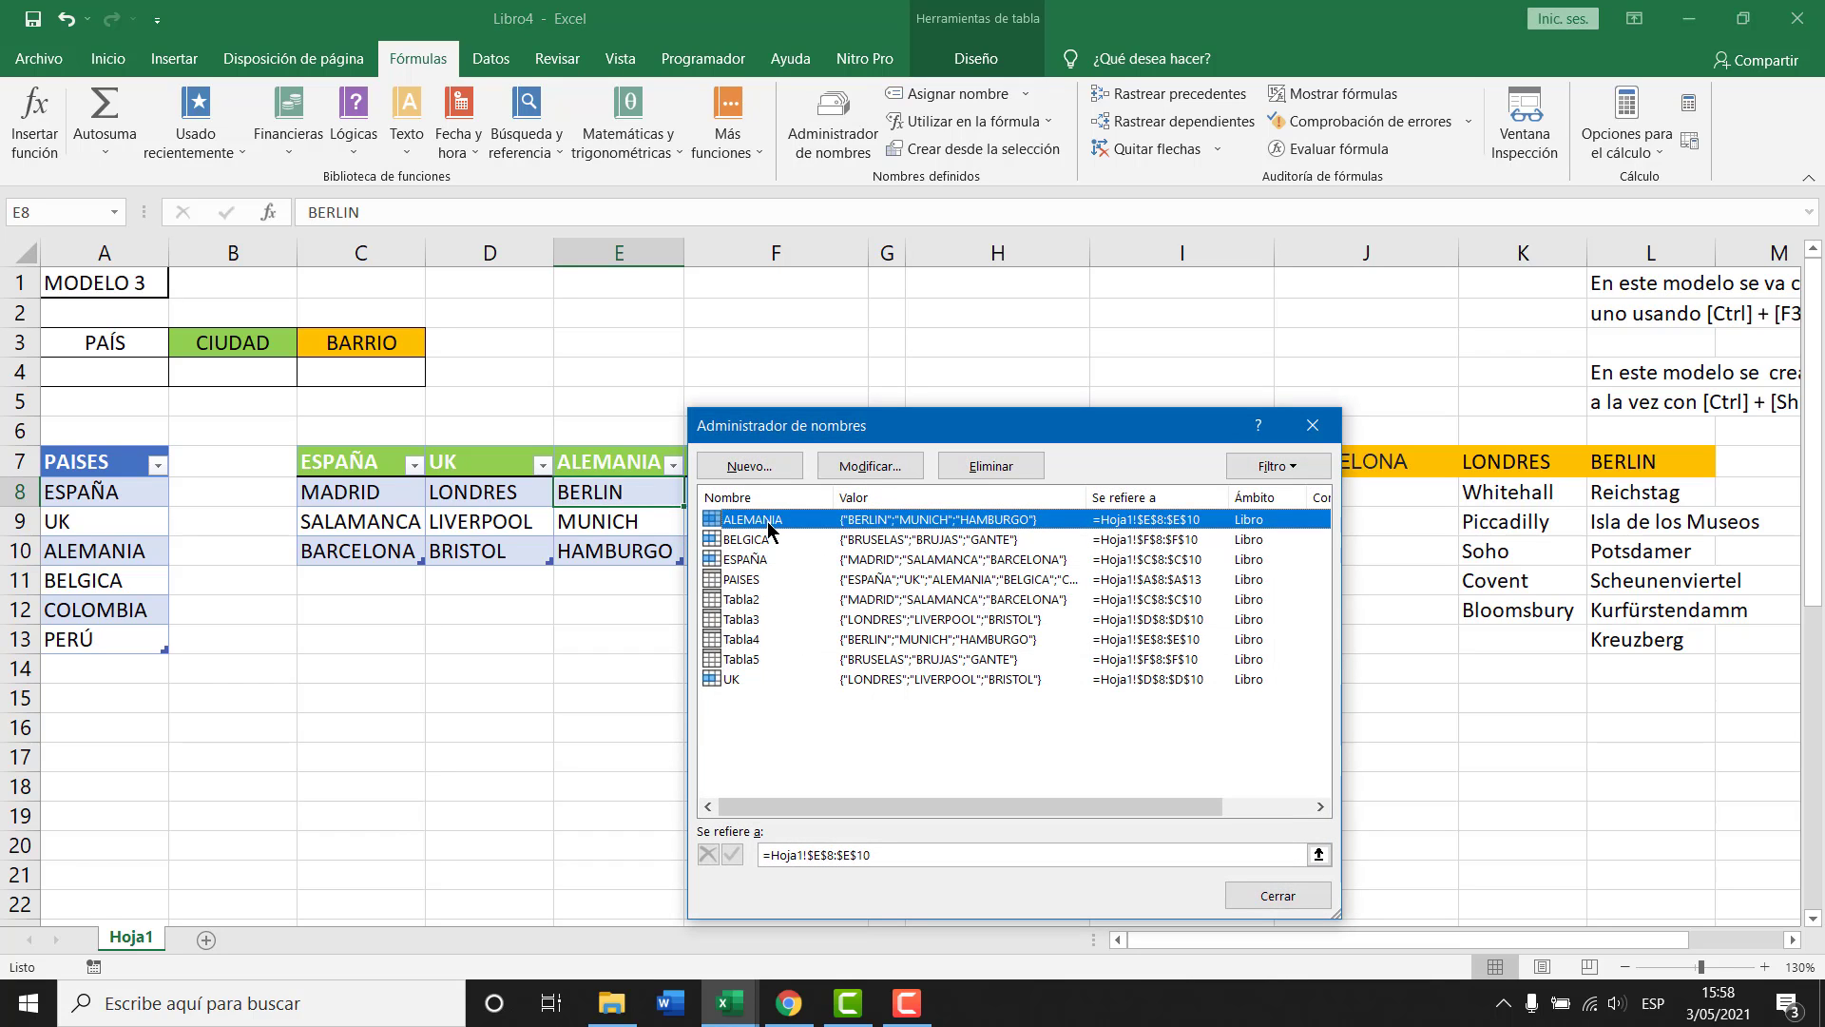
left_click(769, 539)
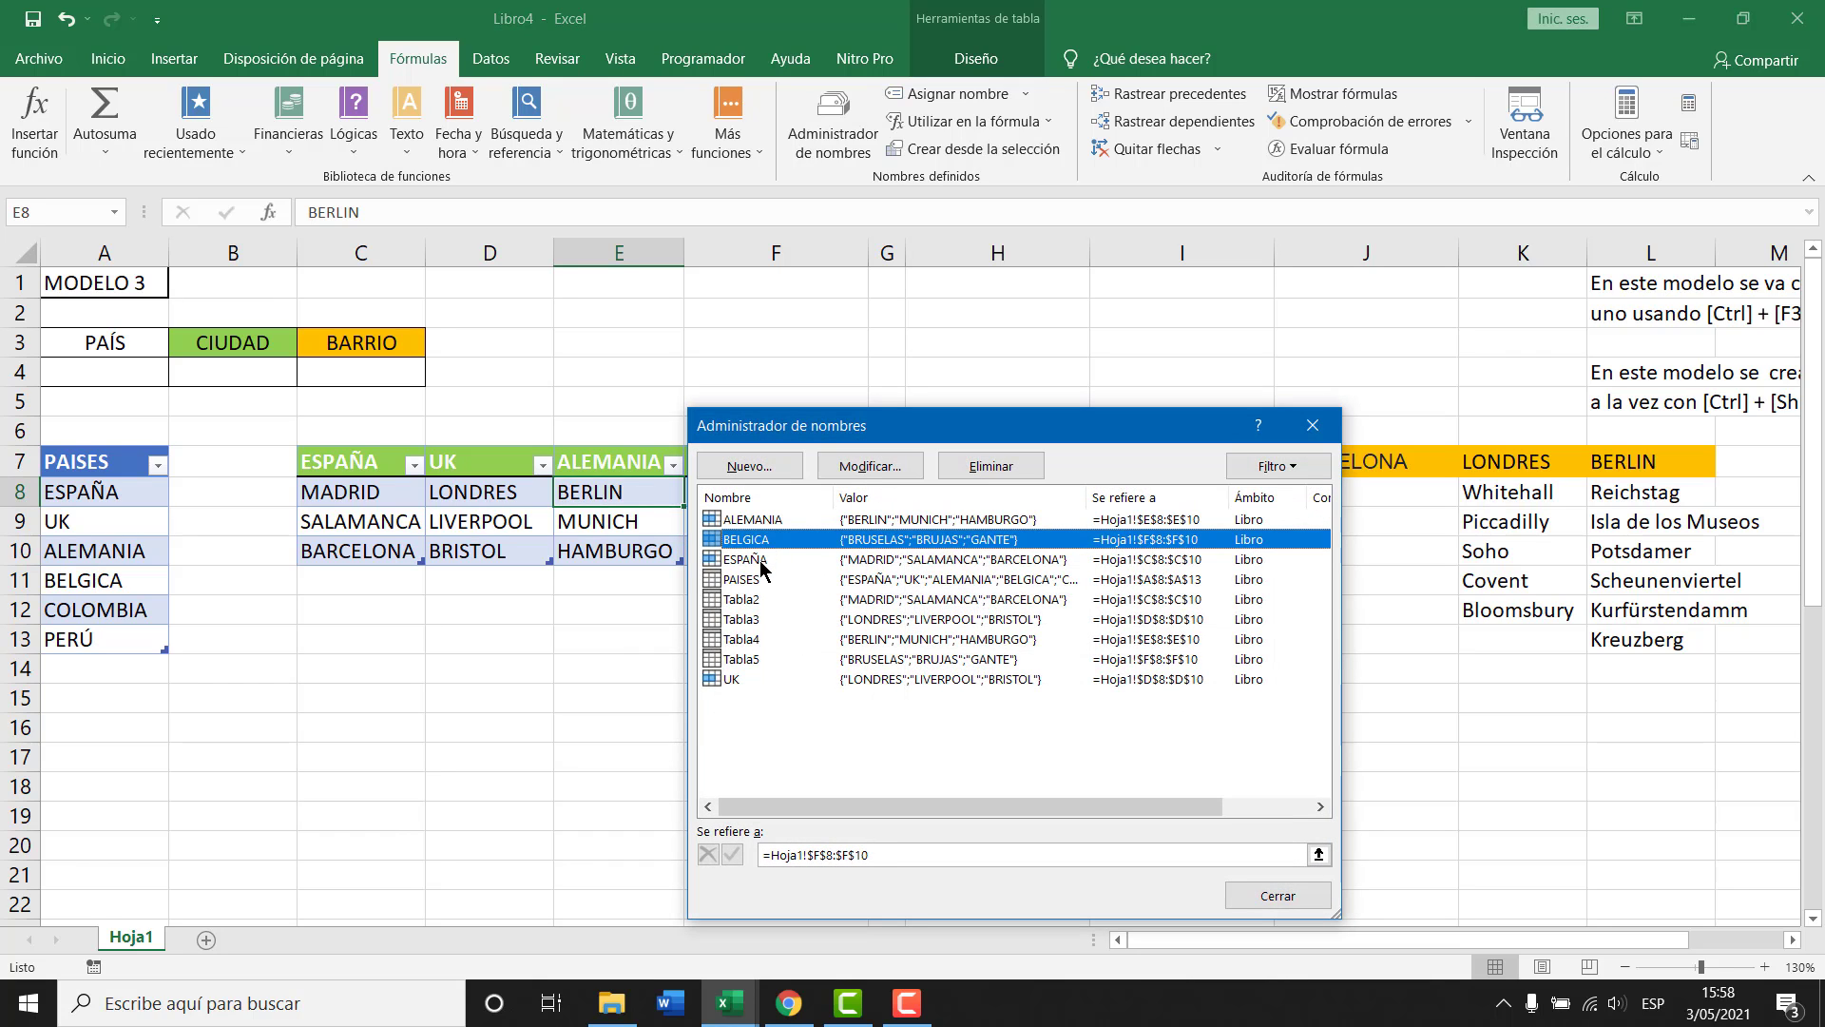
left_click(766, 559)
left_click(769, 520)
left_click(763, 561)
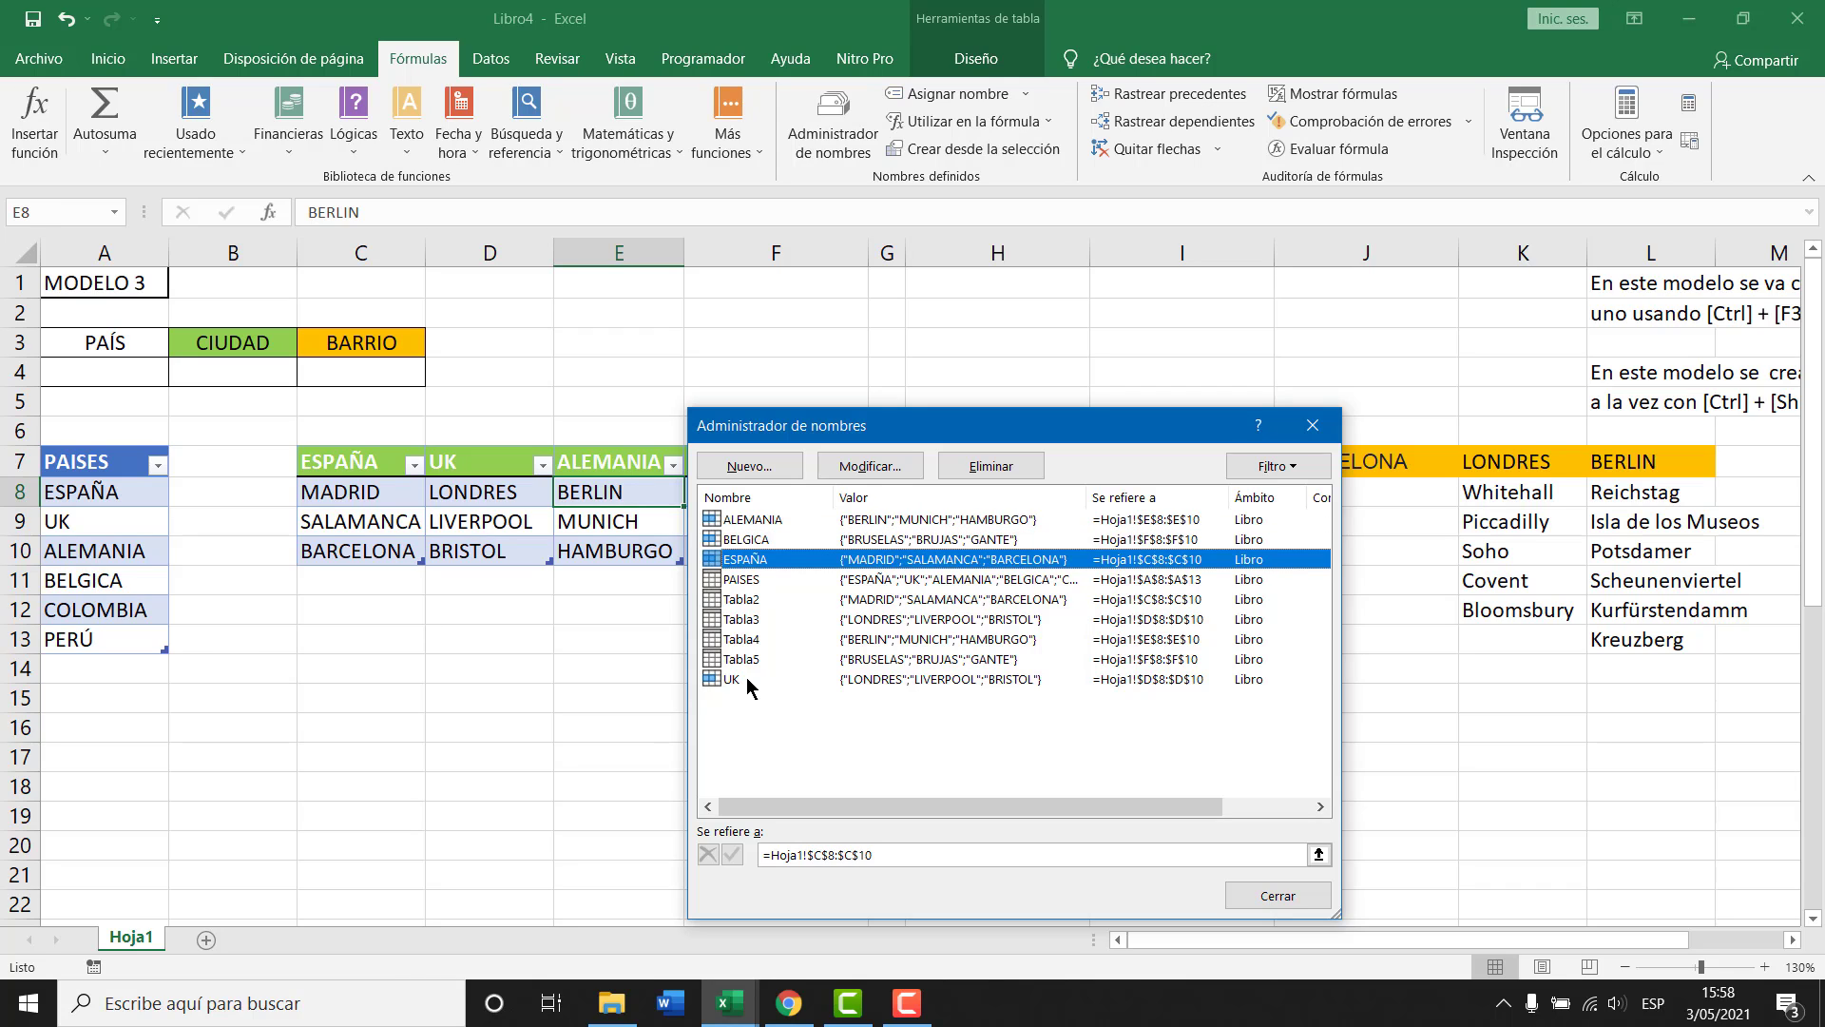
left_click(748, 680)
left_click(756, 520)
left_click(752, 539)
left_click(751, 561)
key("Escape")
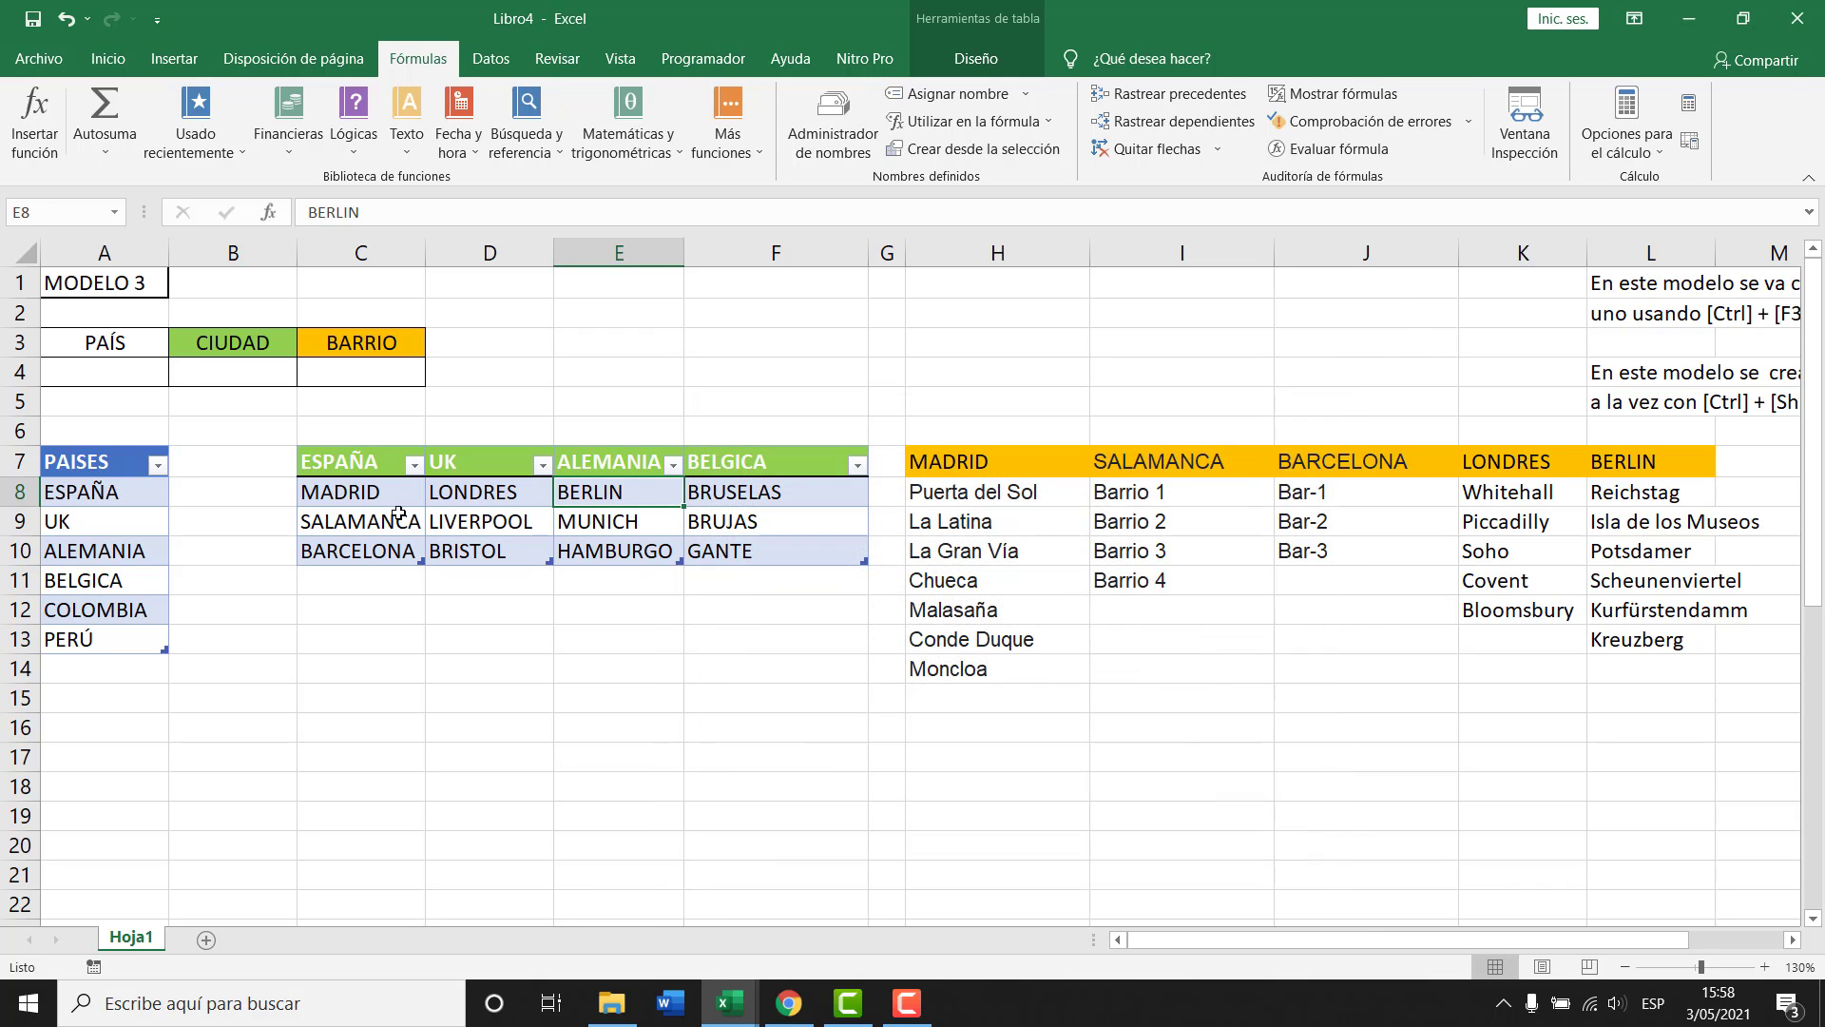
left_click_drag(377, 464, 362, 551)
left_click_drag(490, 463, 489, 552)
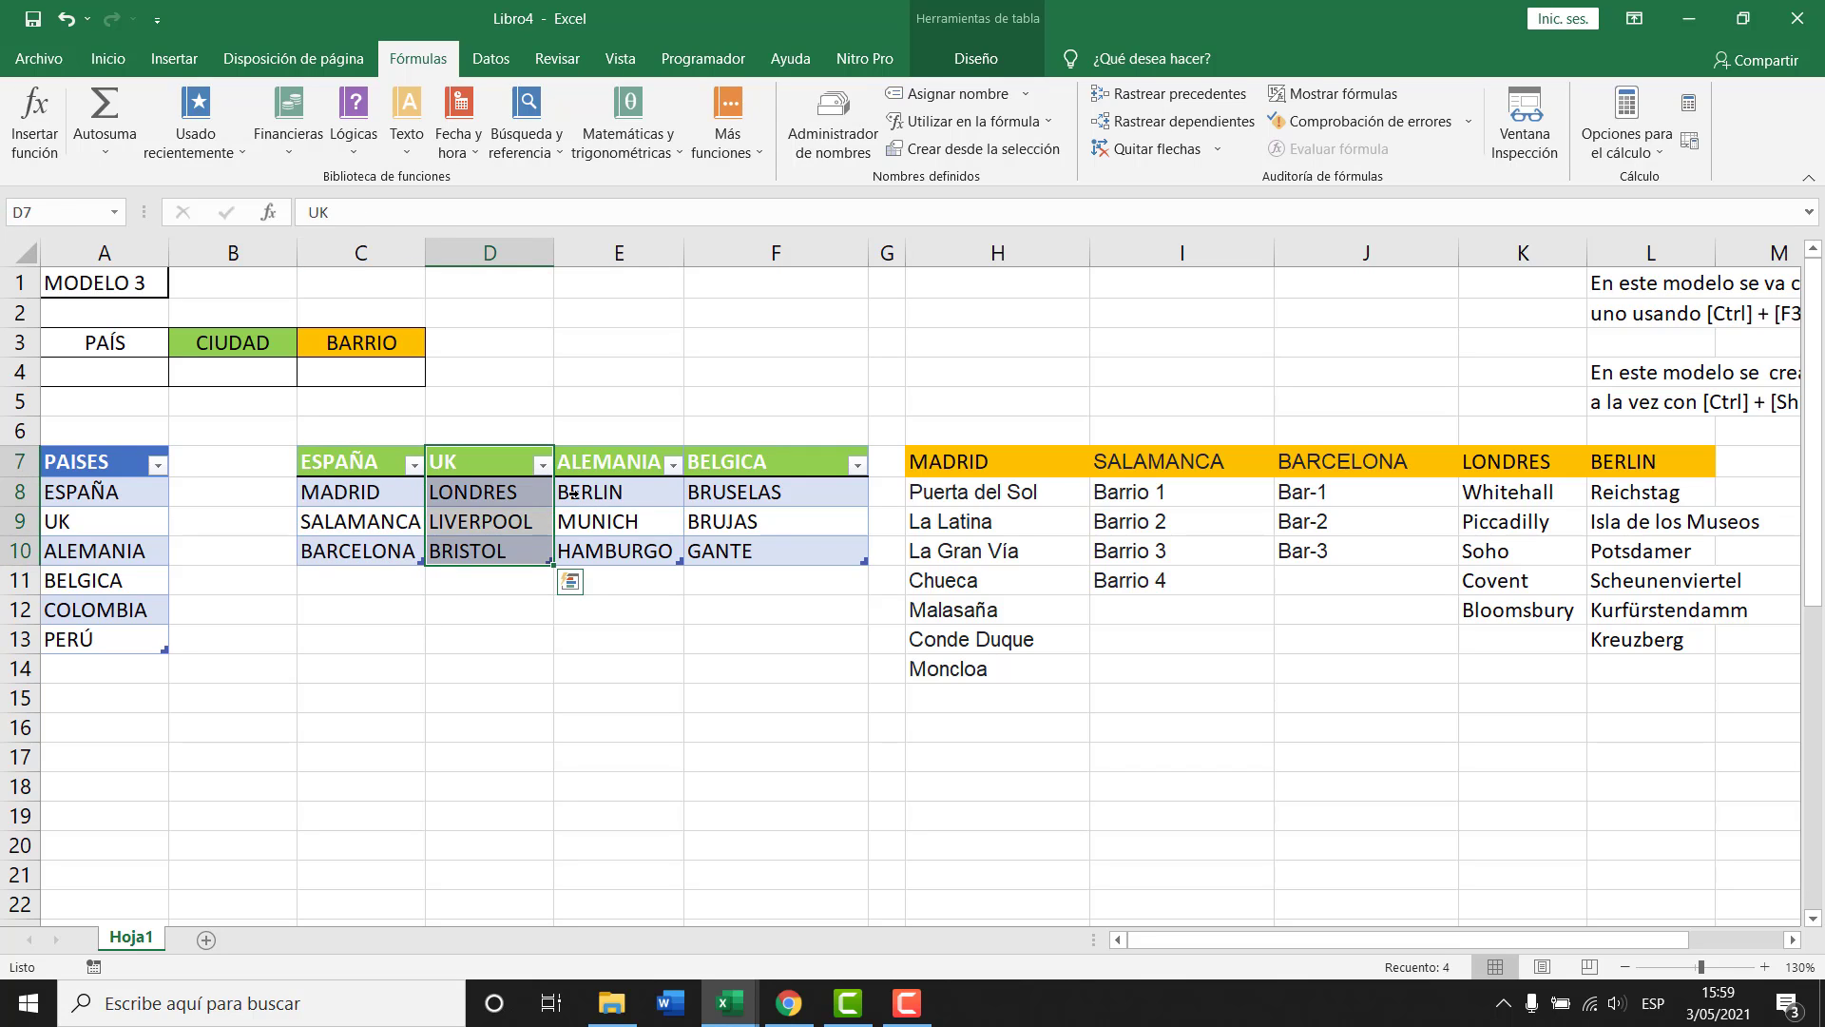
left_click_drag(608, 465, 608, 551)
left_click_drag(751, 466, 756, 551)
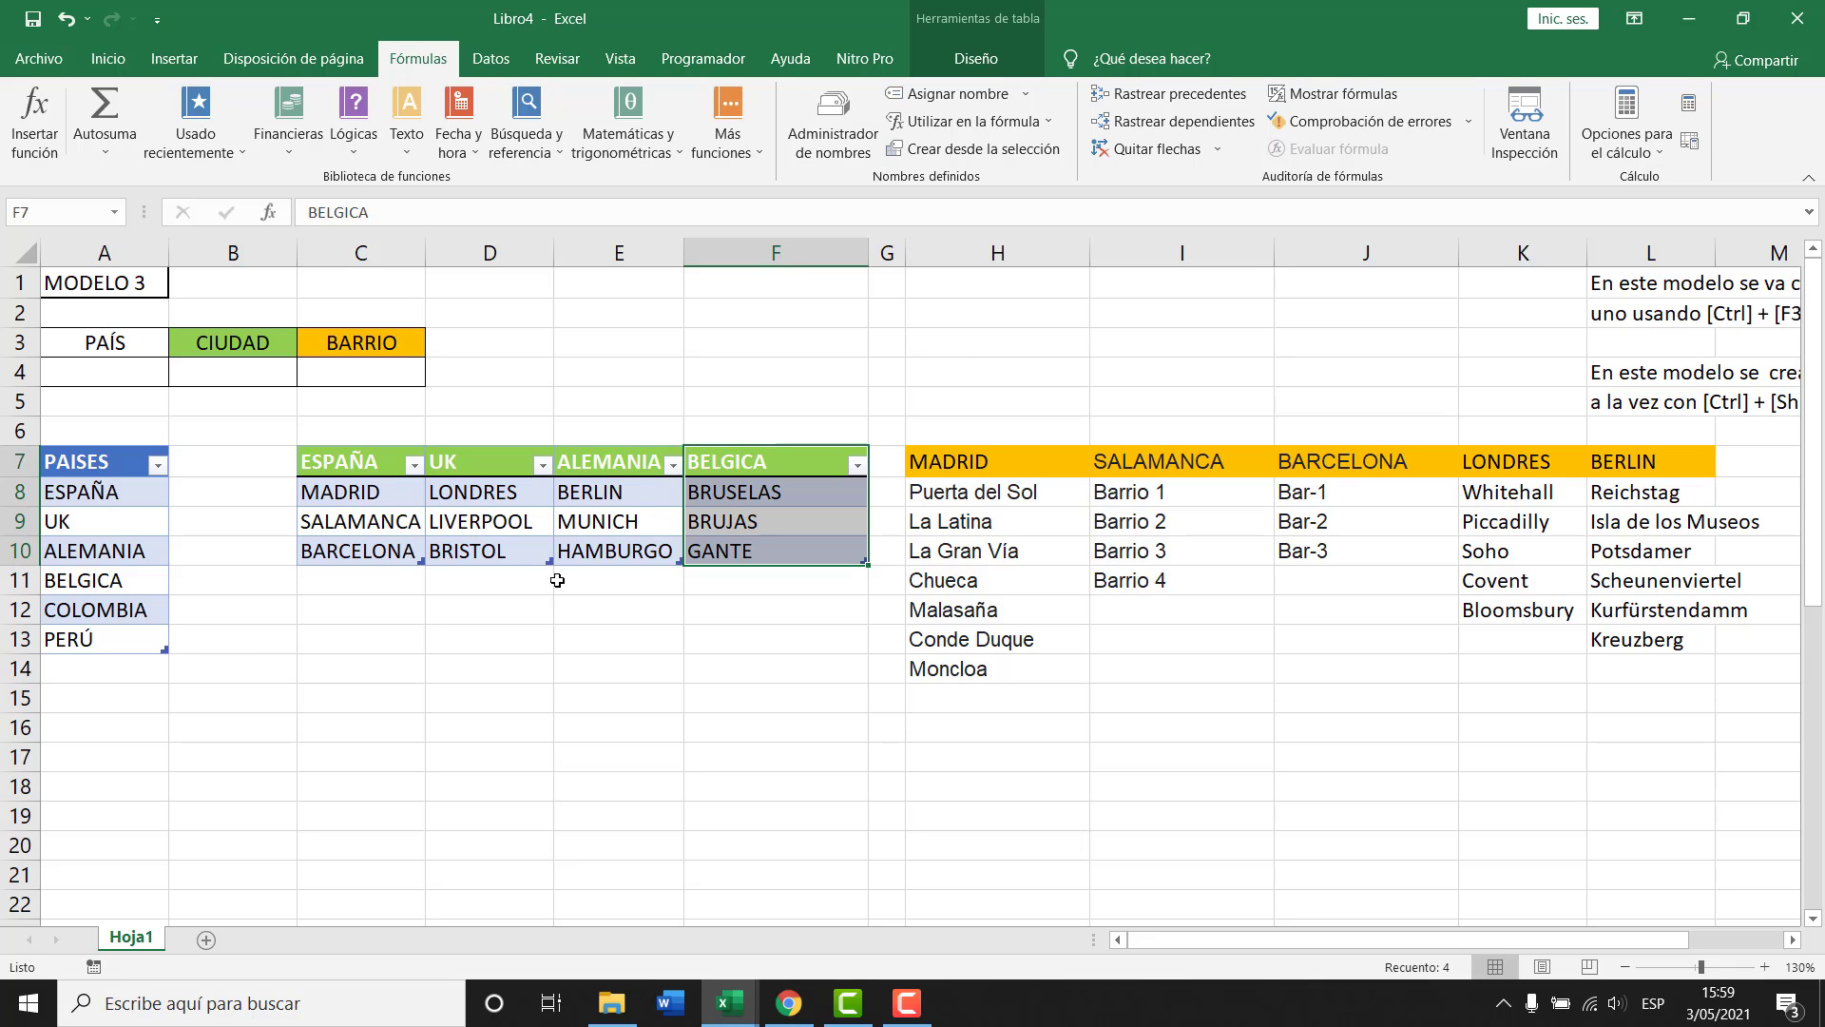
left_click(496, 519)
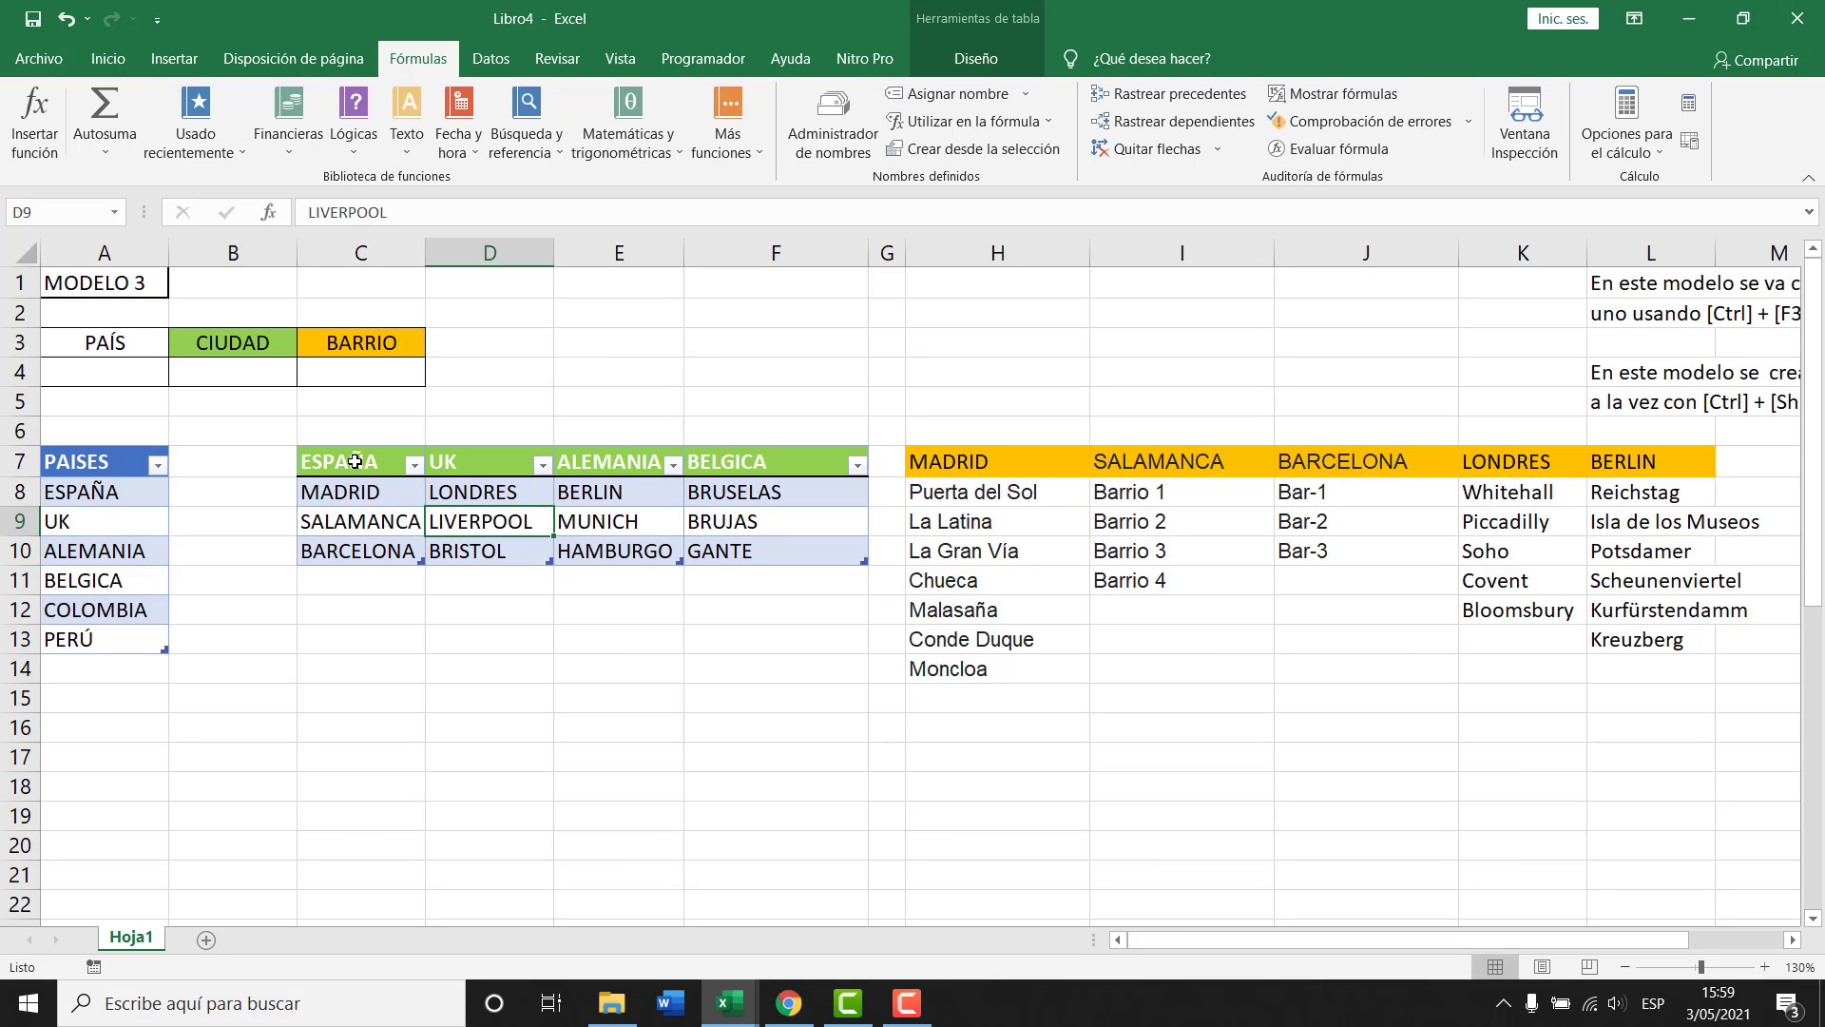
key("ctrl+F3")
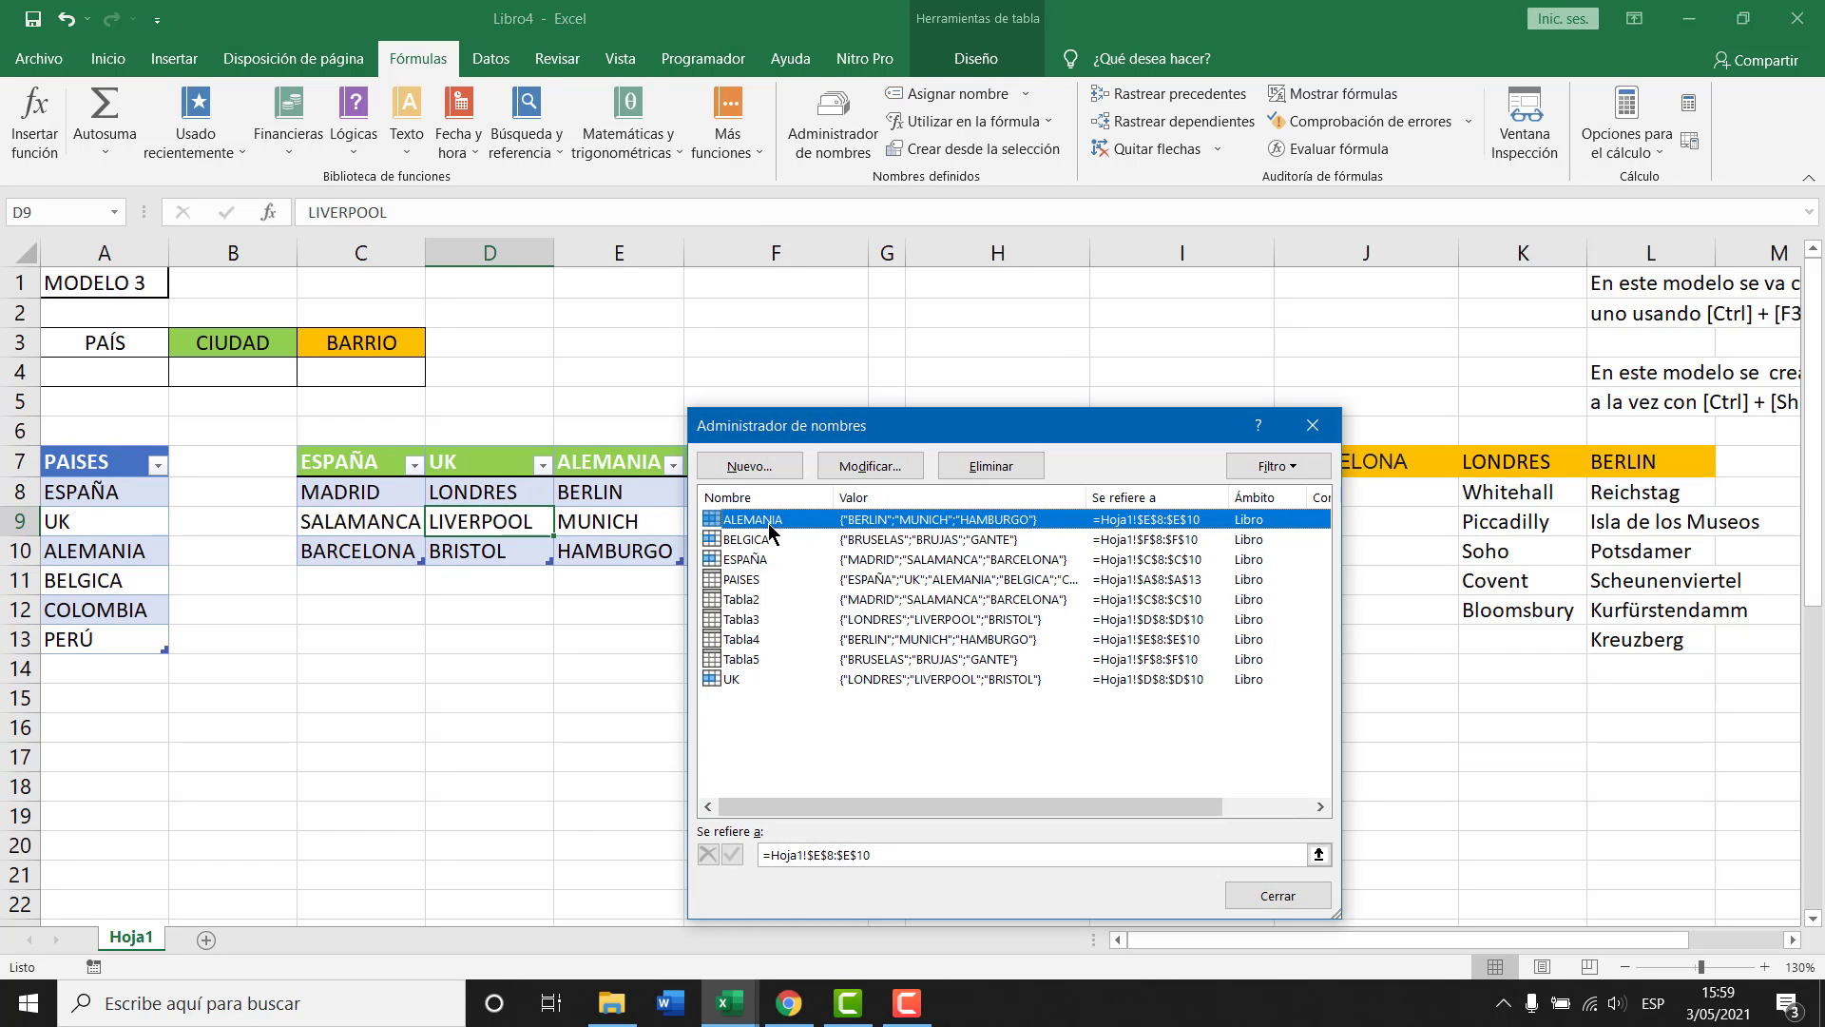
left_click(751, 579)
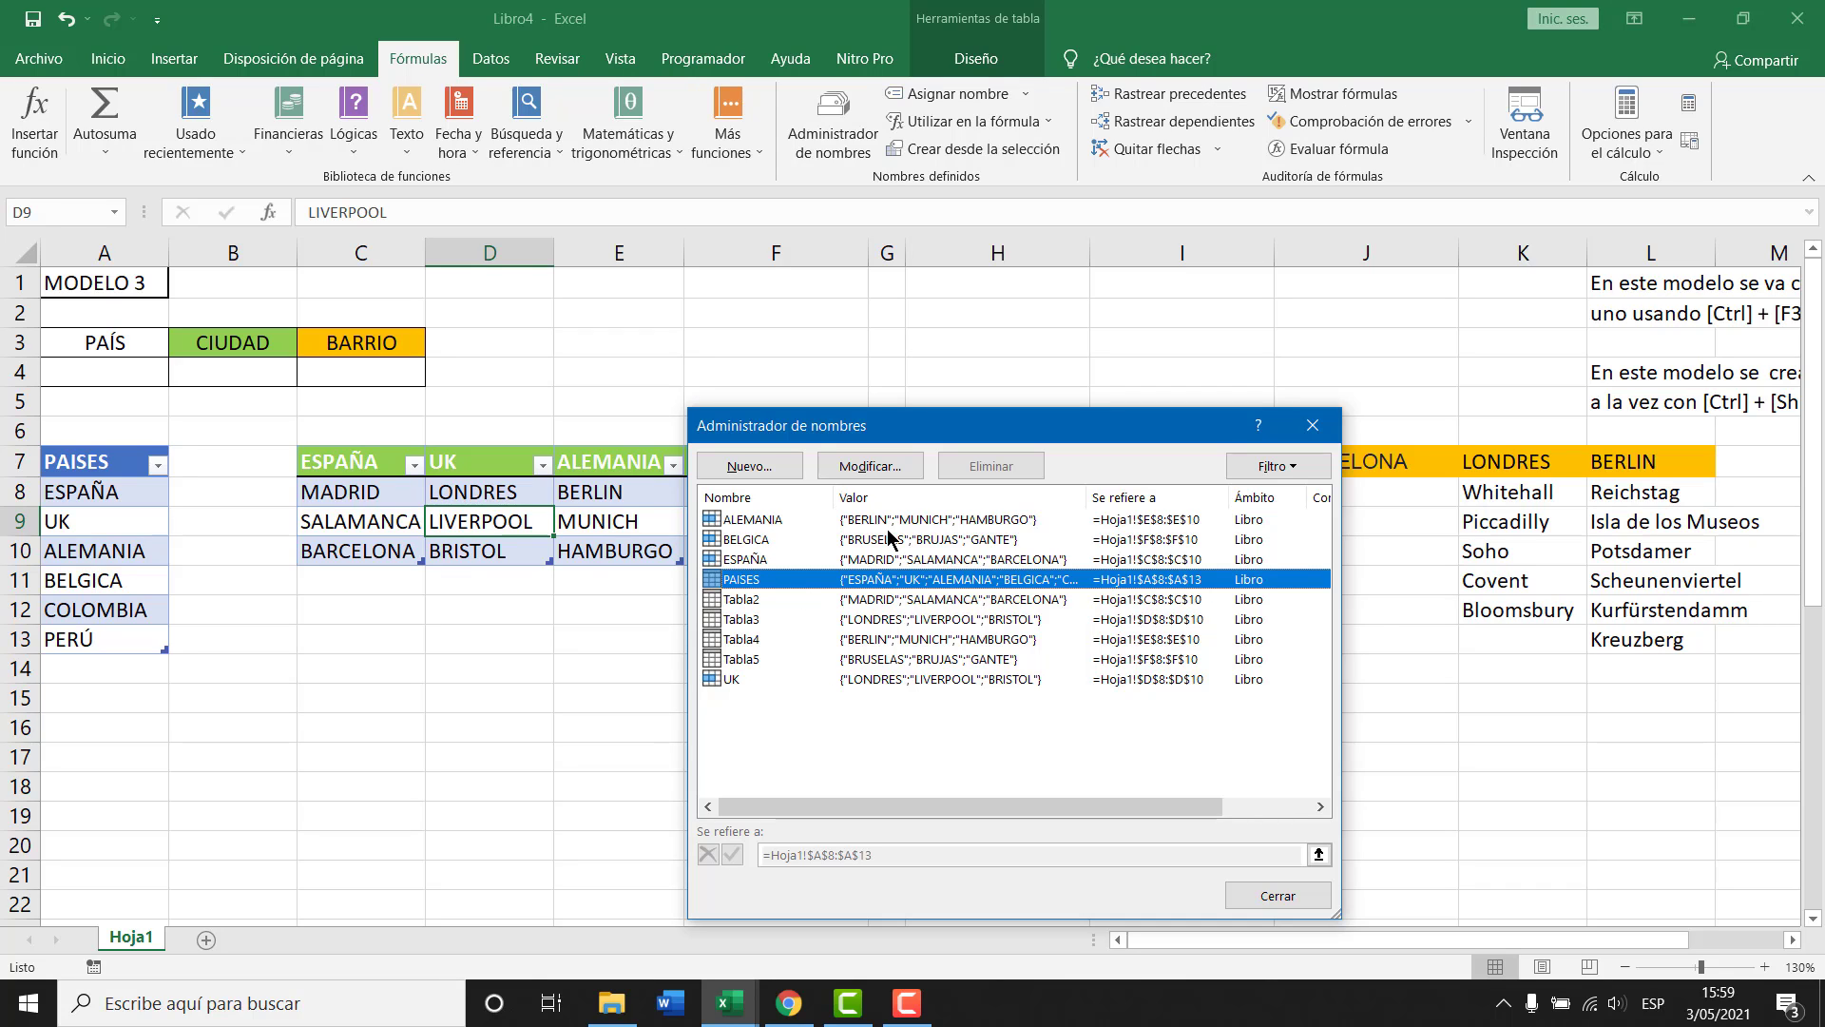
Give CIUDAD cell B4 a list validation sourced from A4 and accept the source-error warning.
key("Escape")
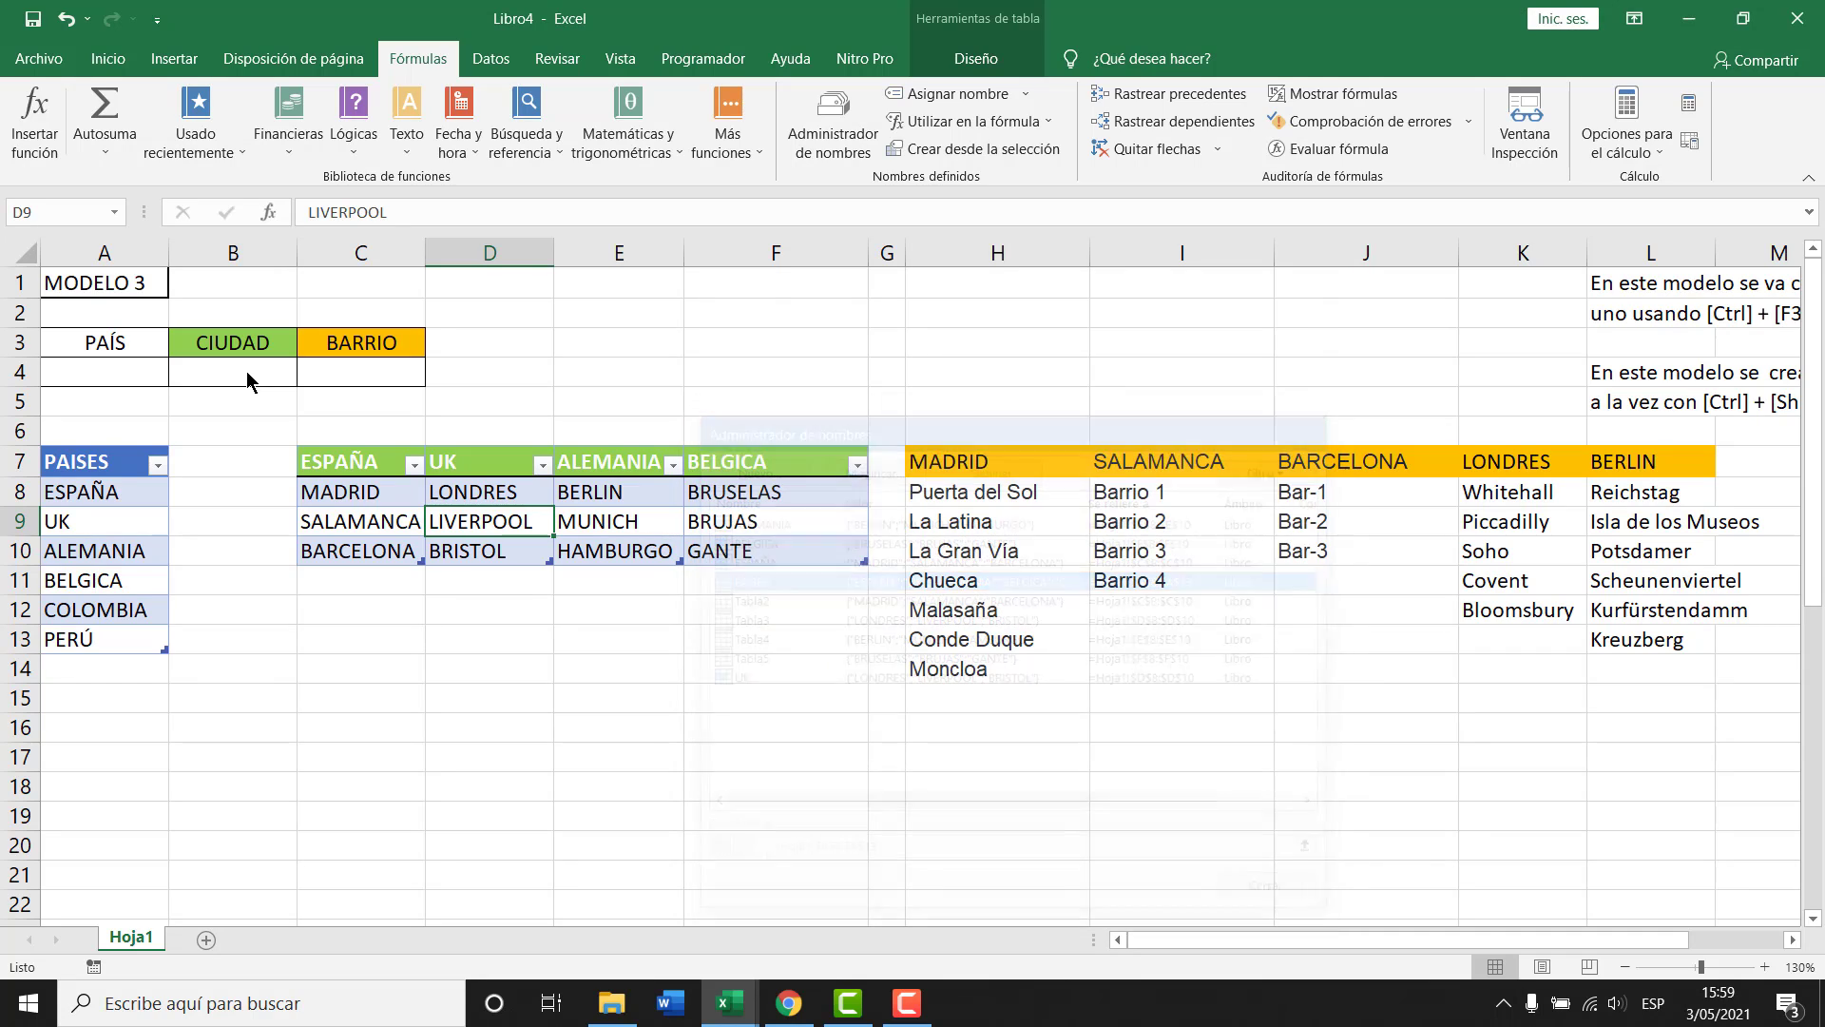
left_click(246, 371)
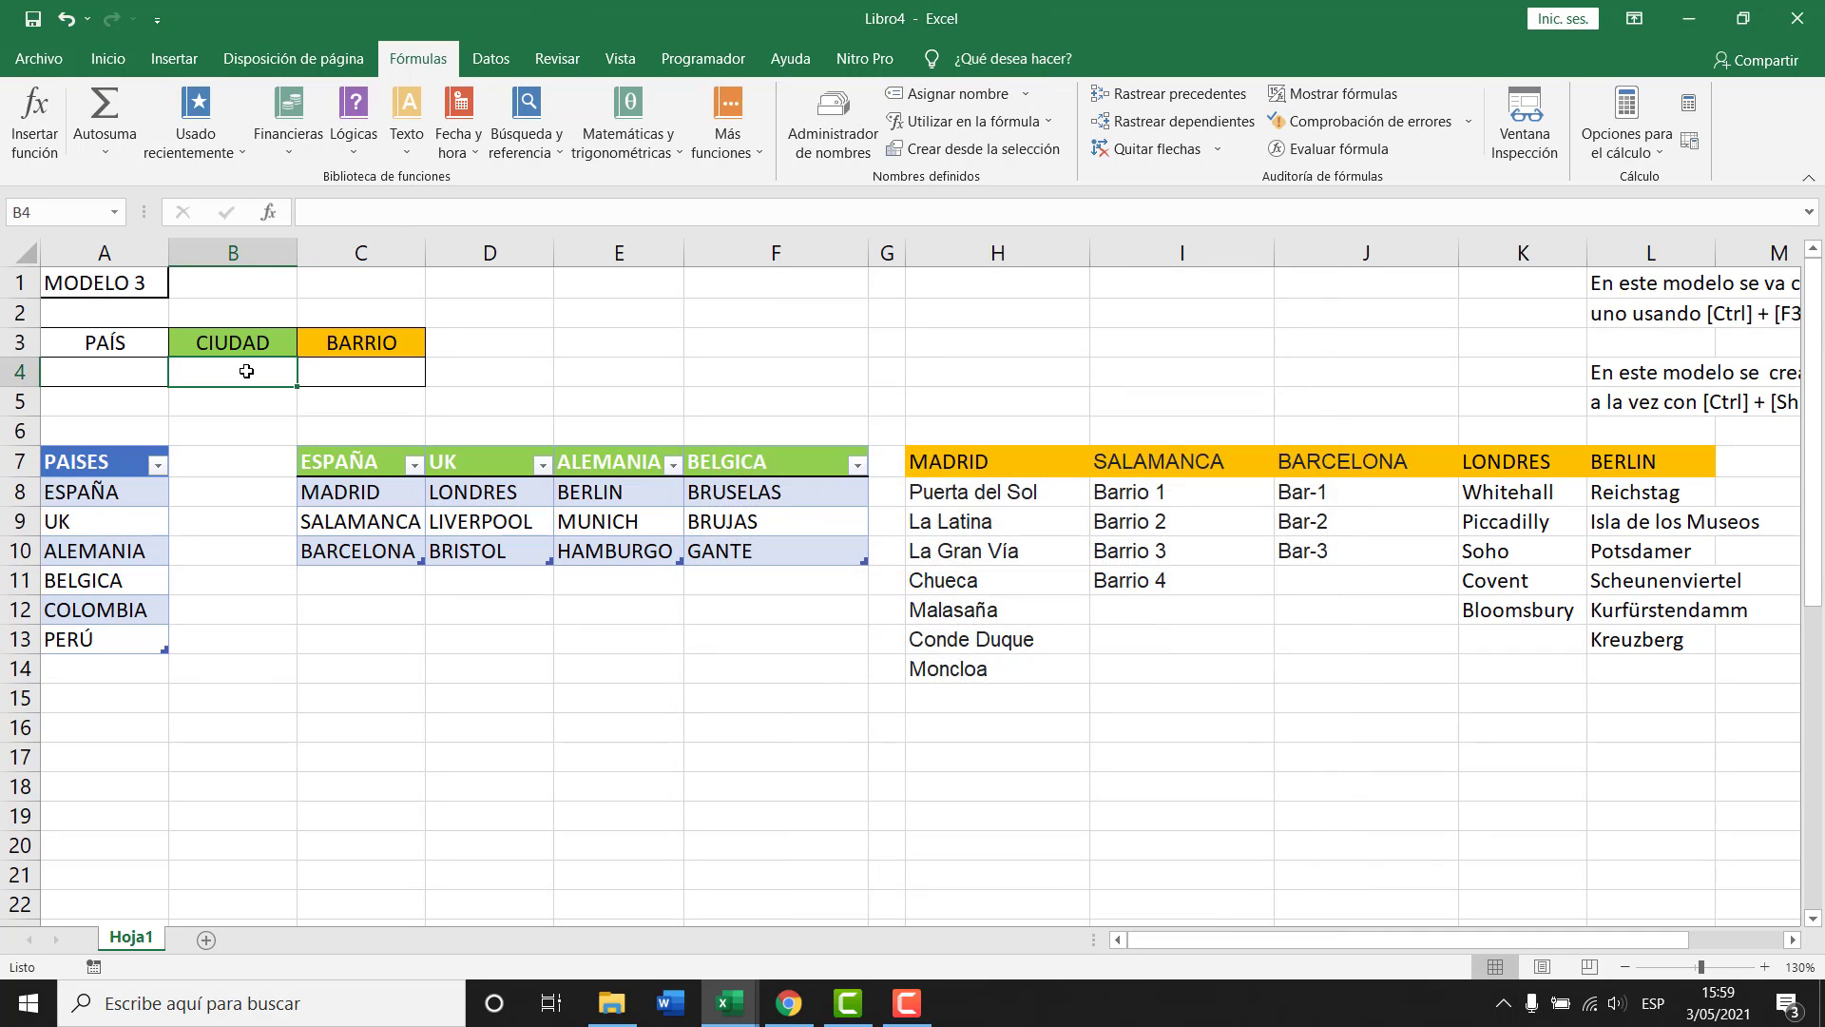
left_click(107, 58)
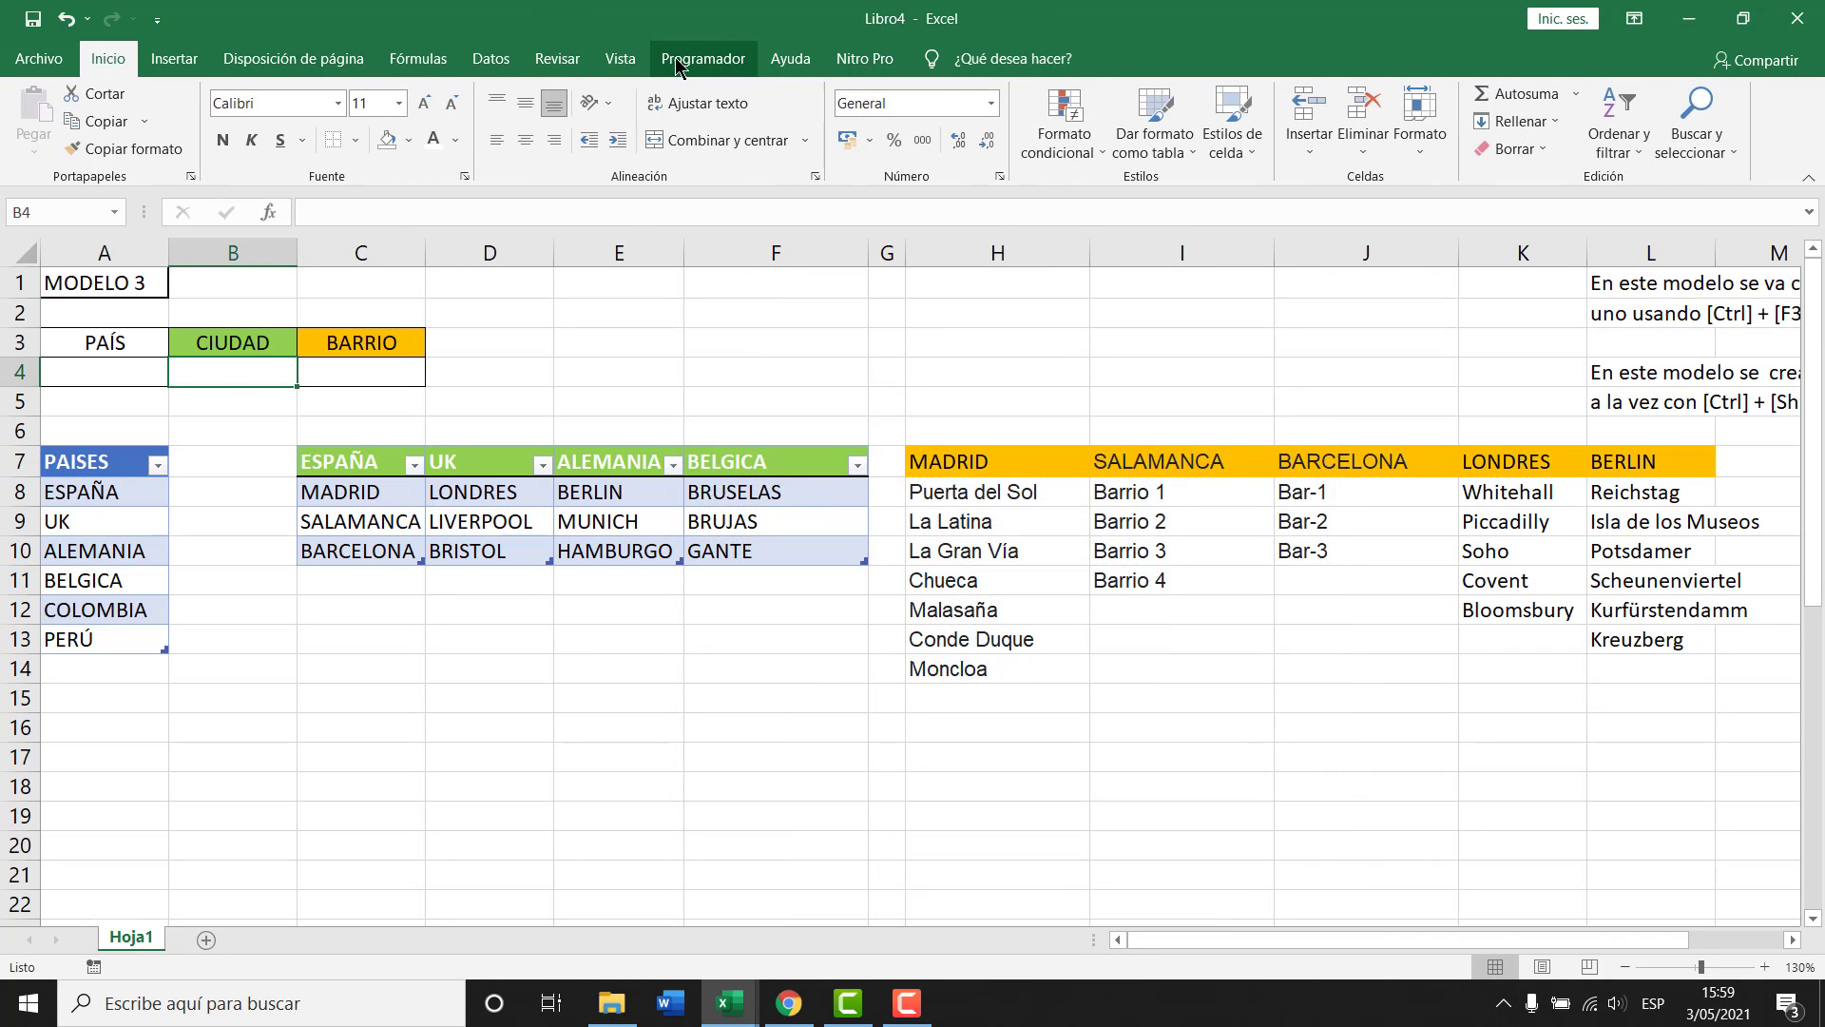
left_click(493, 62)
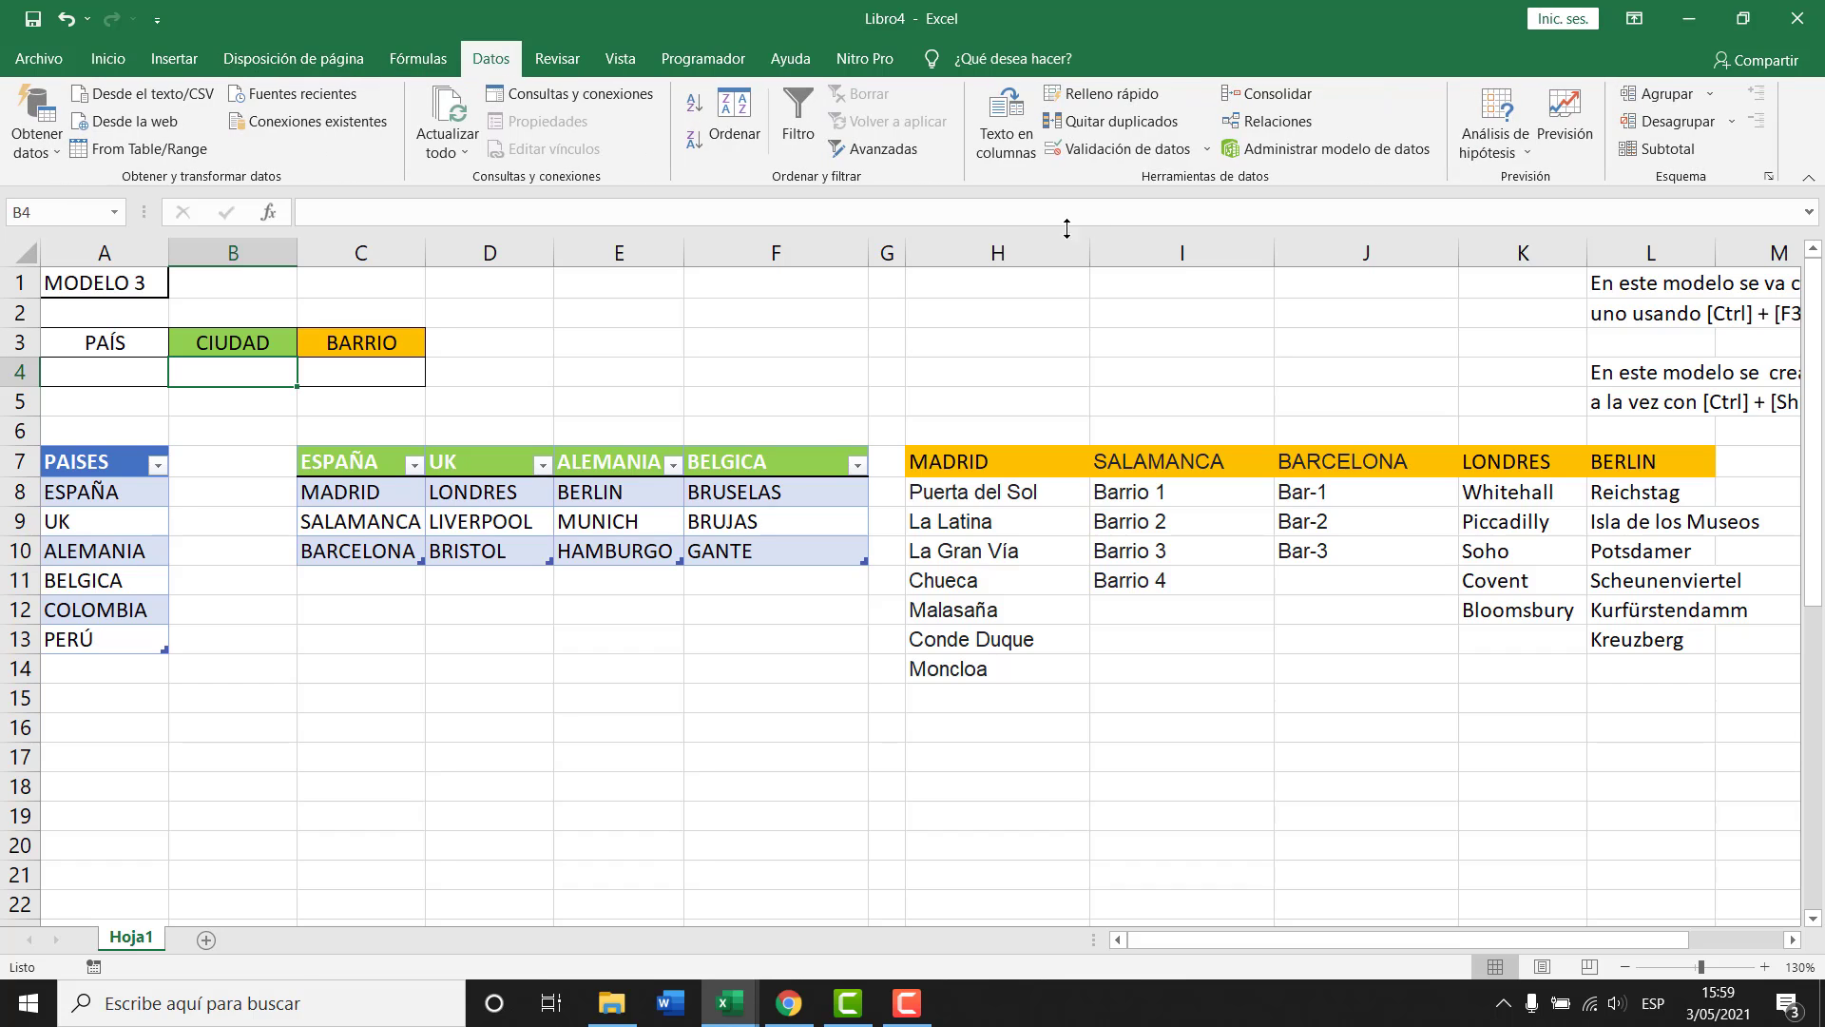
left_click(1108, 149)
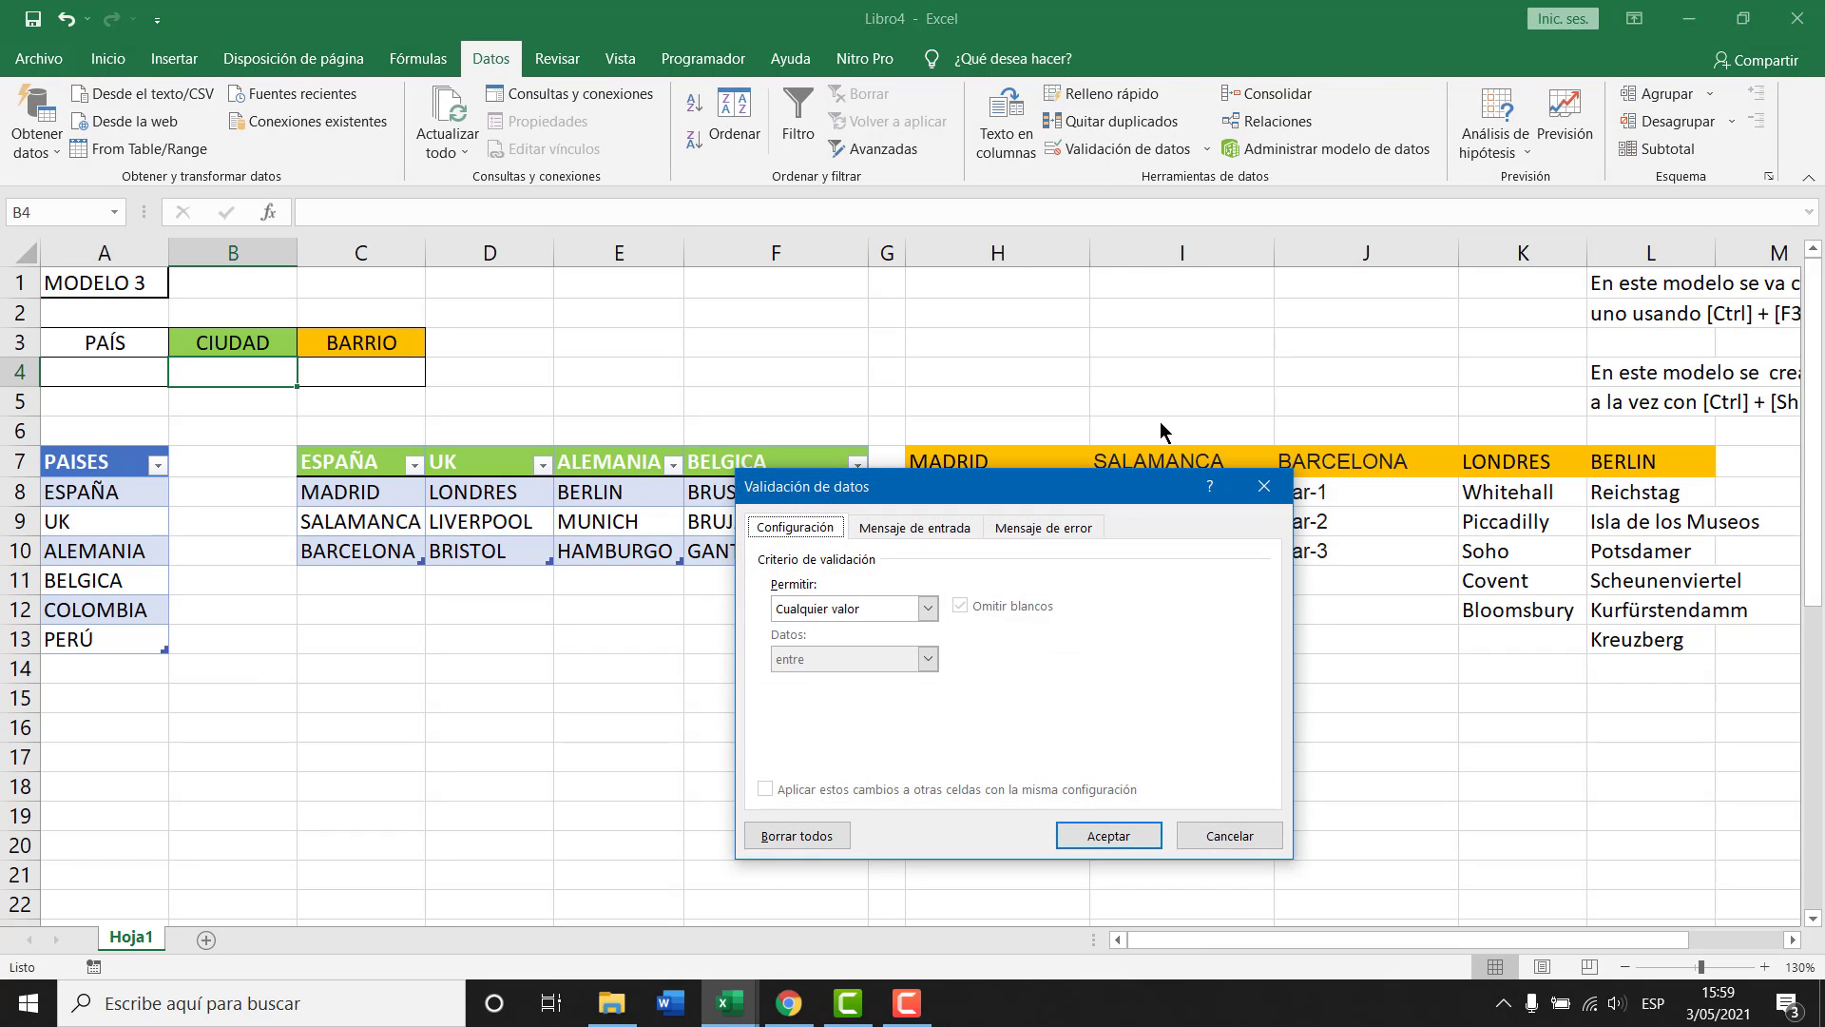
left_click(928, 609)
left_click(812, 677)
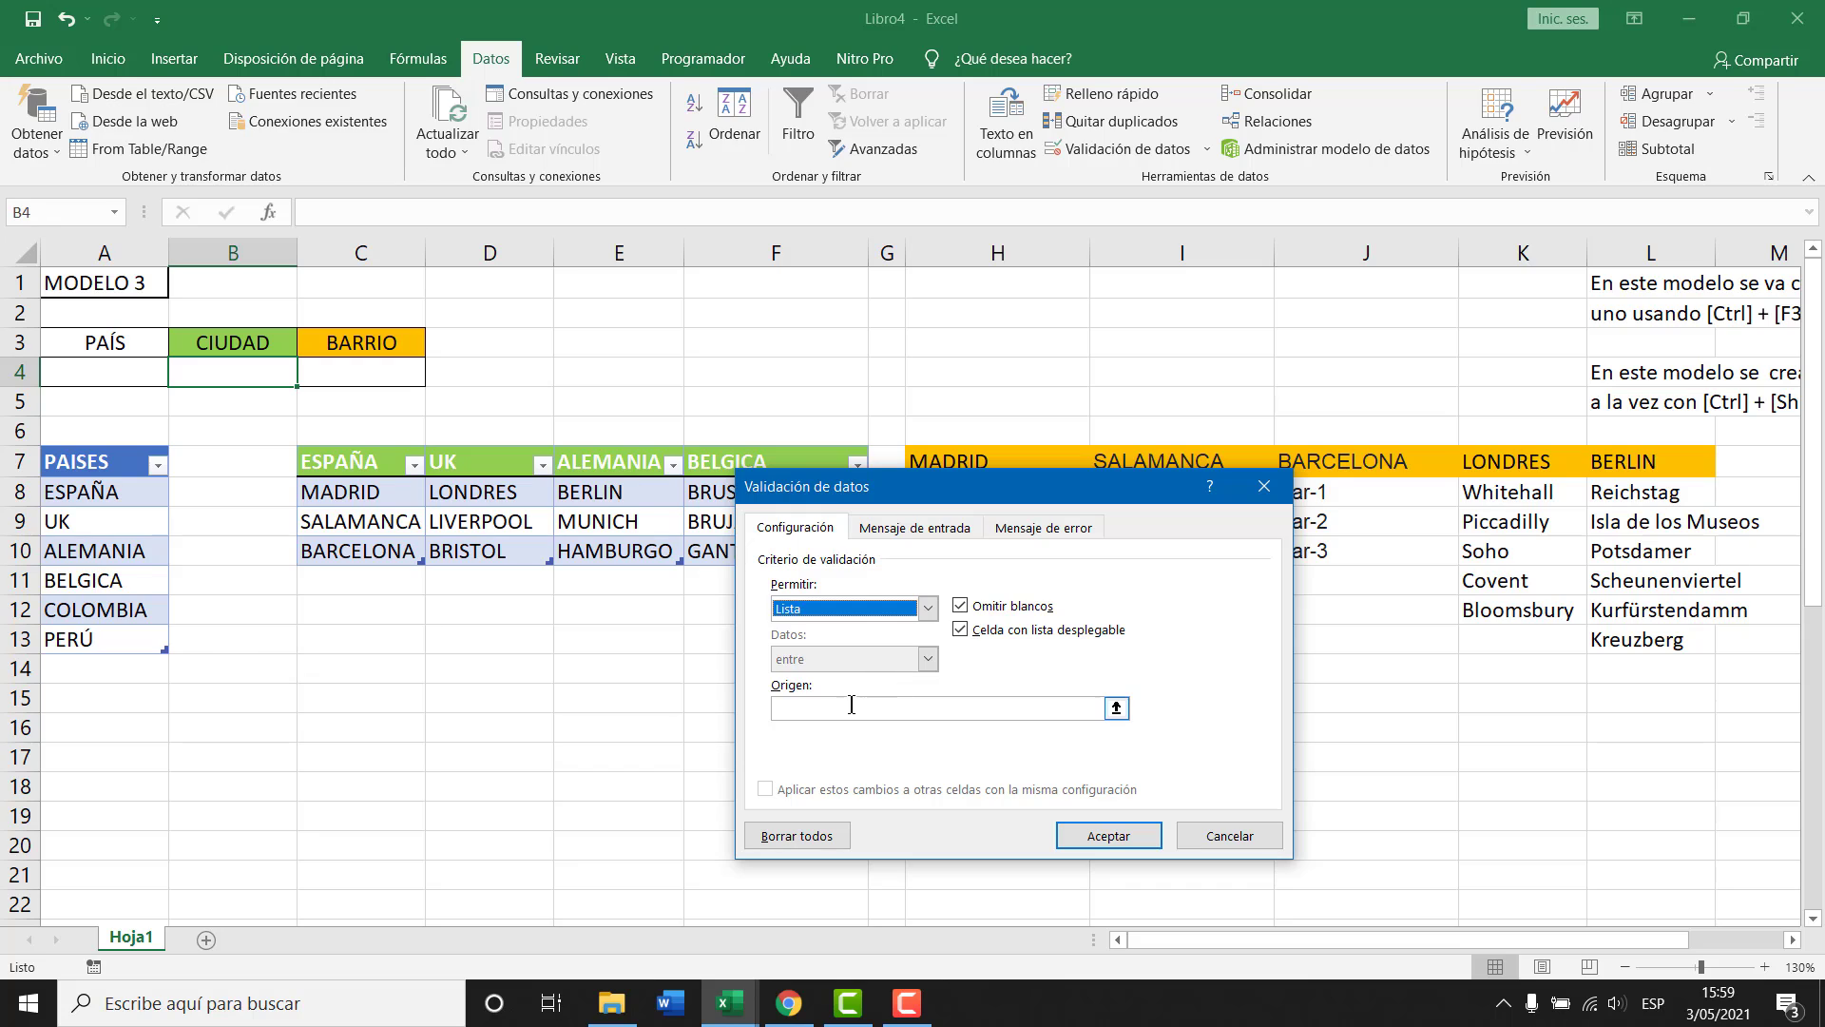
left_click(849, 706)
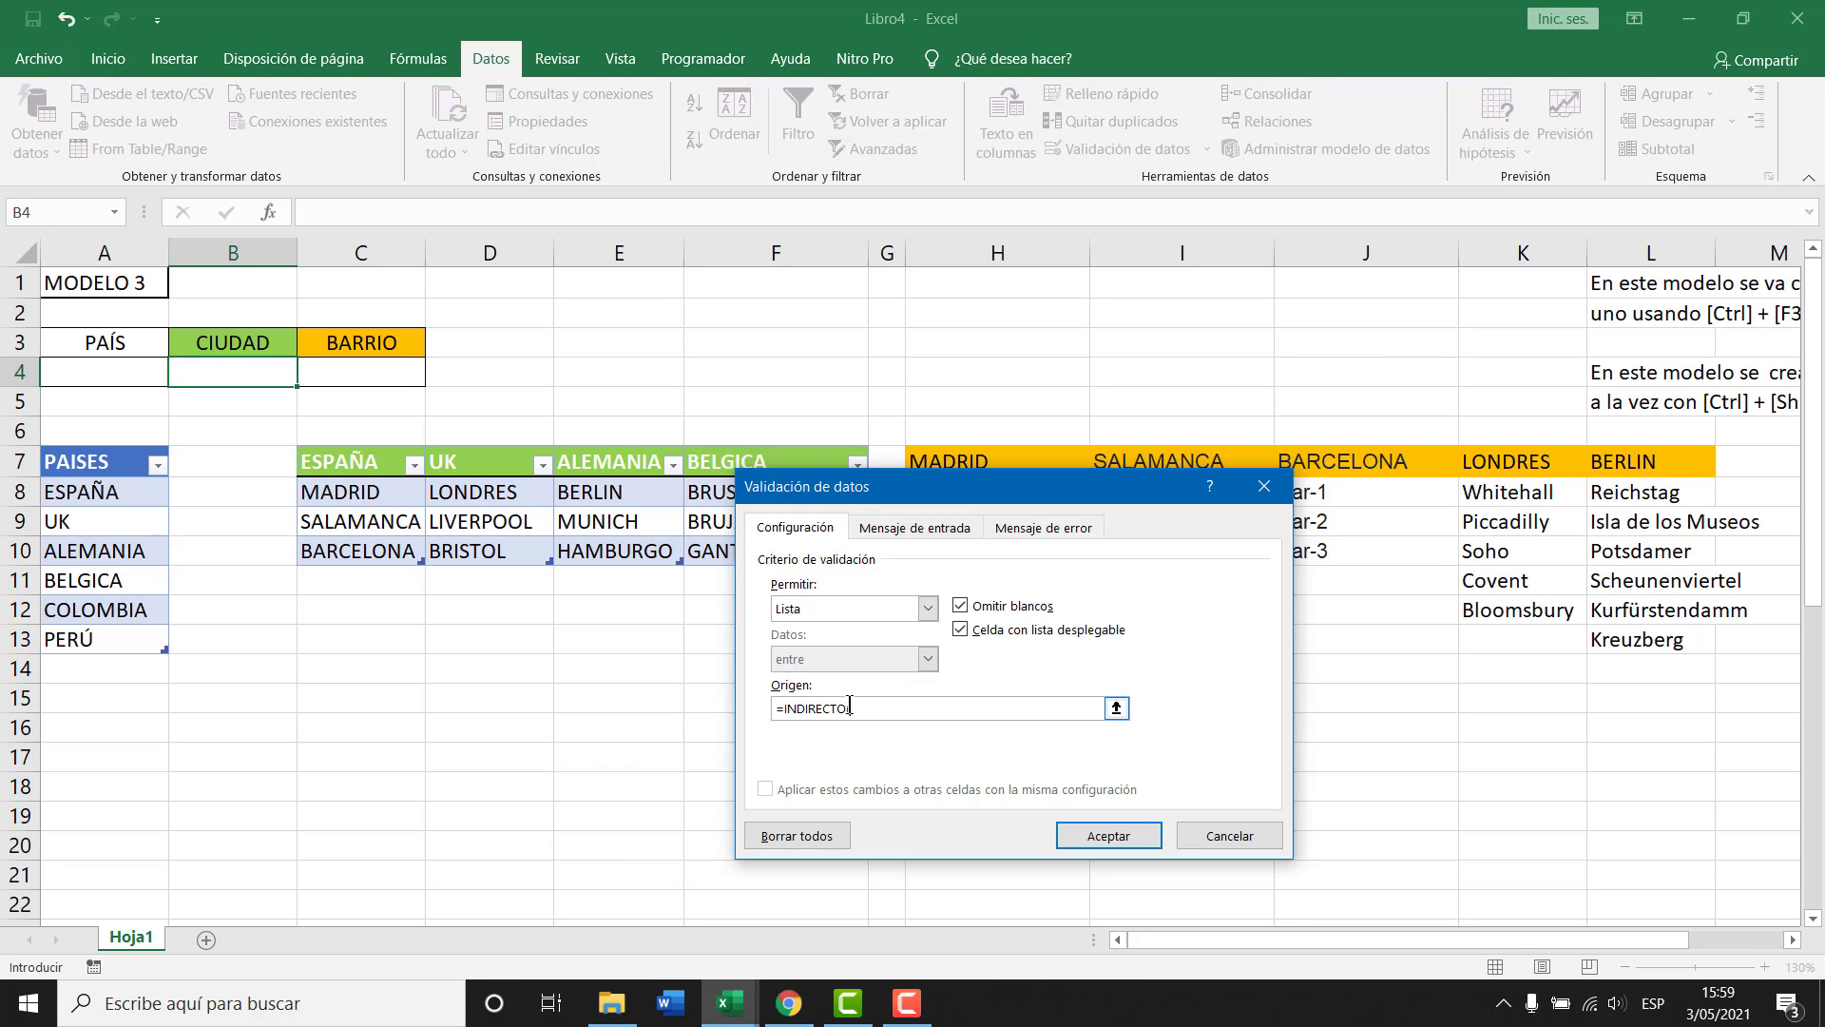
left_click(134, 375)
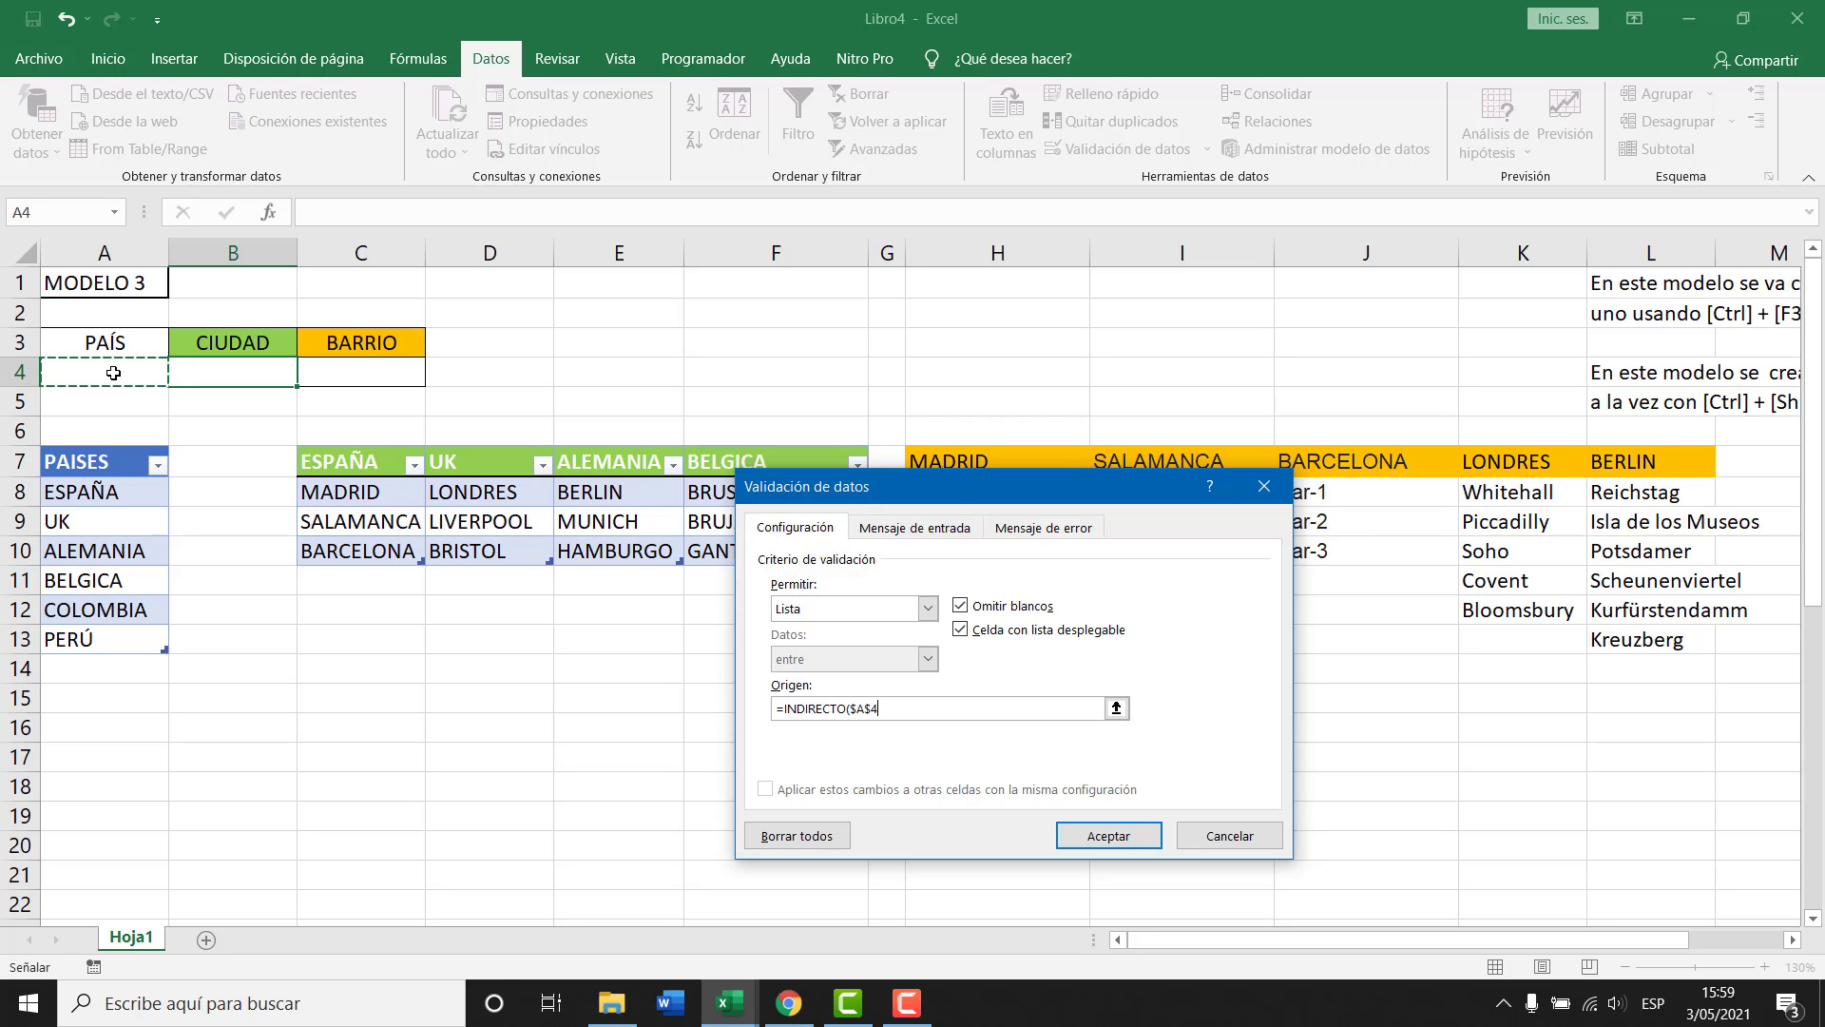
type(")")
key("Return")
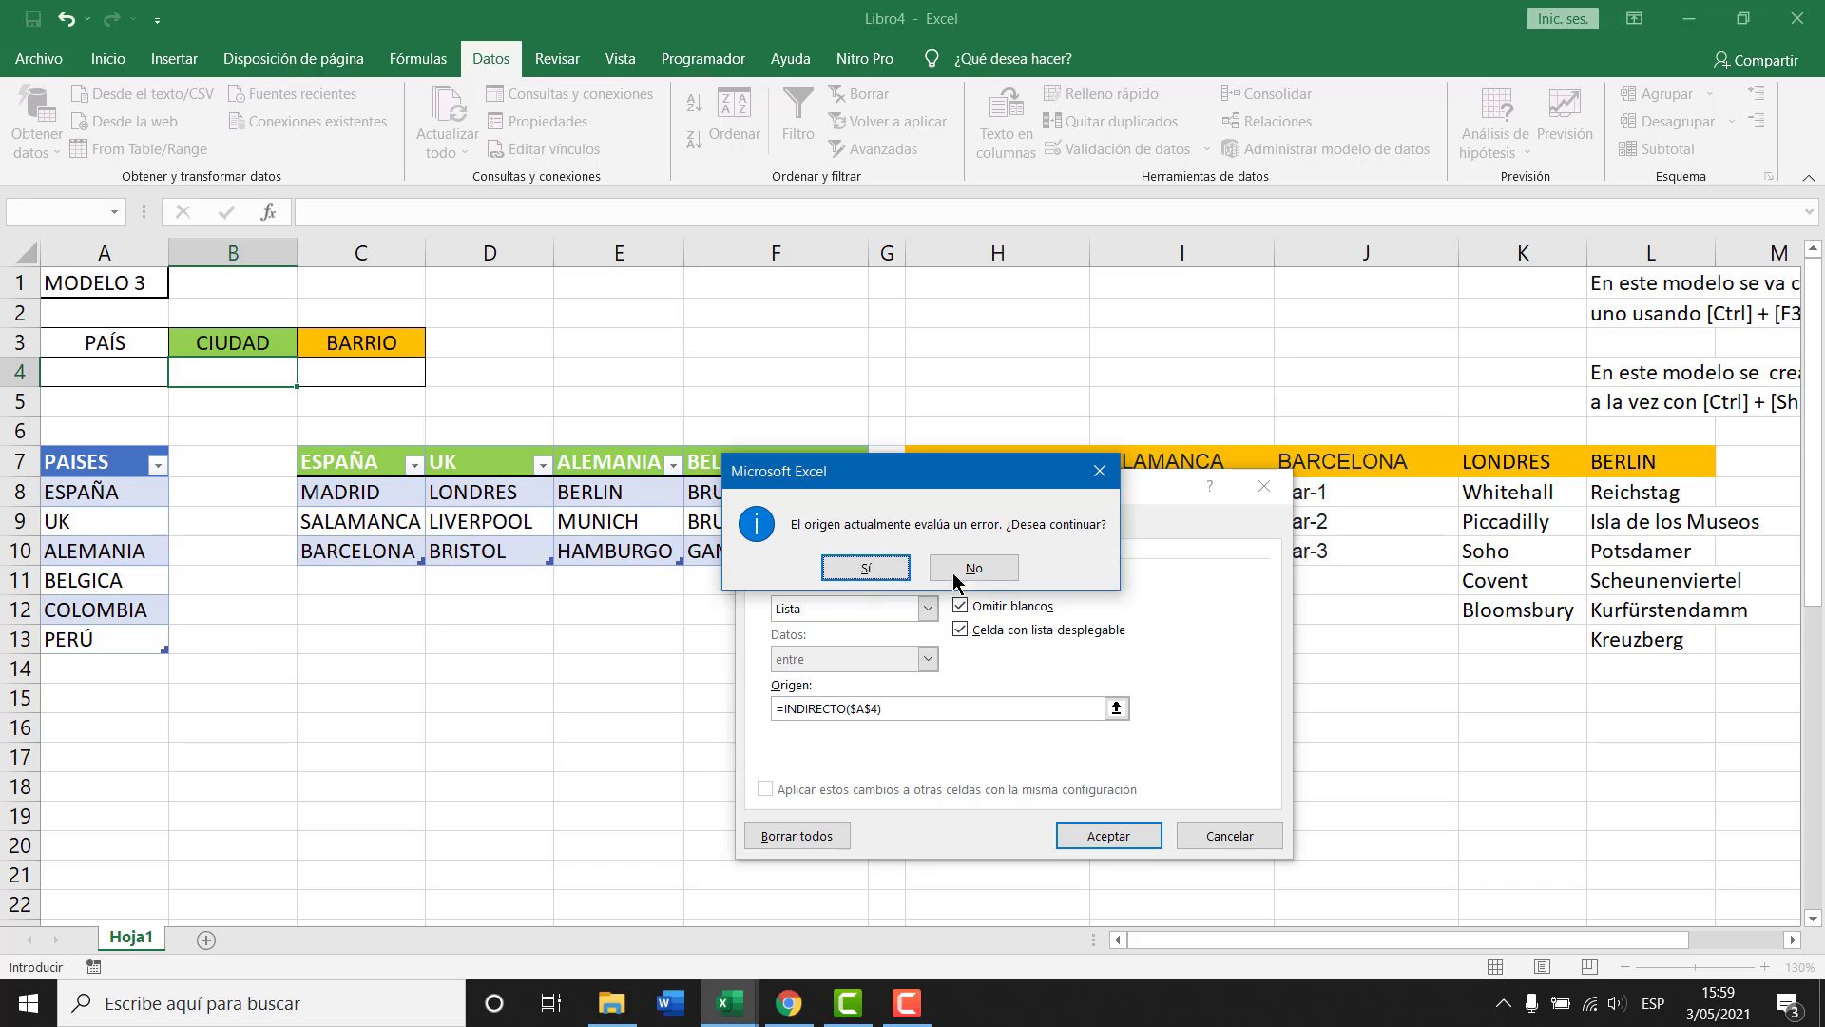
left_click(865, 567)
Pick UK from PAÍS cell A4's country dropdown, then reselect B4.
left_click(107, 369)
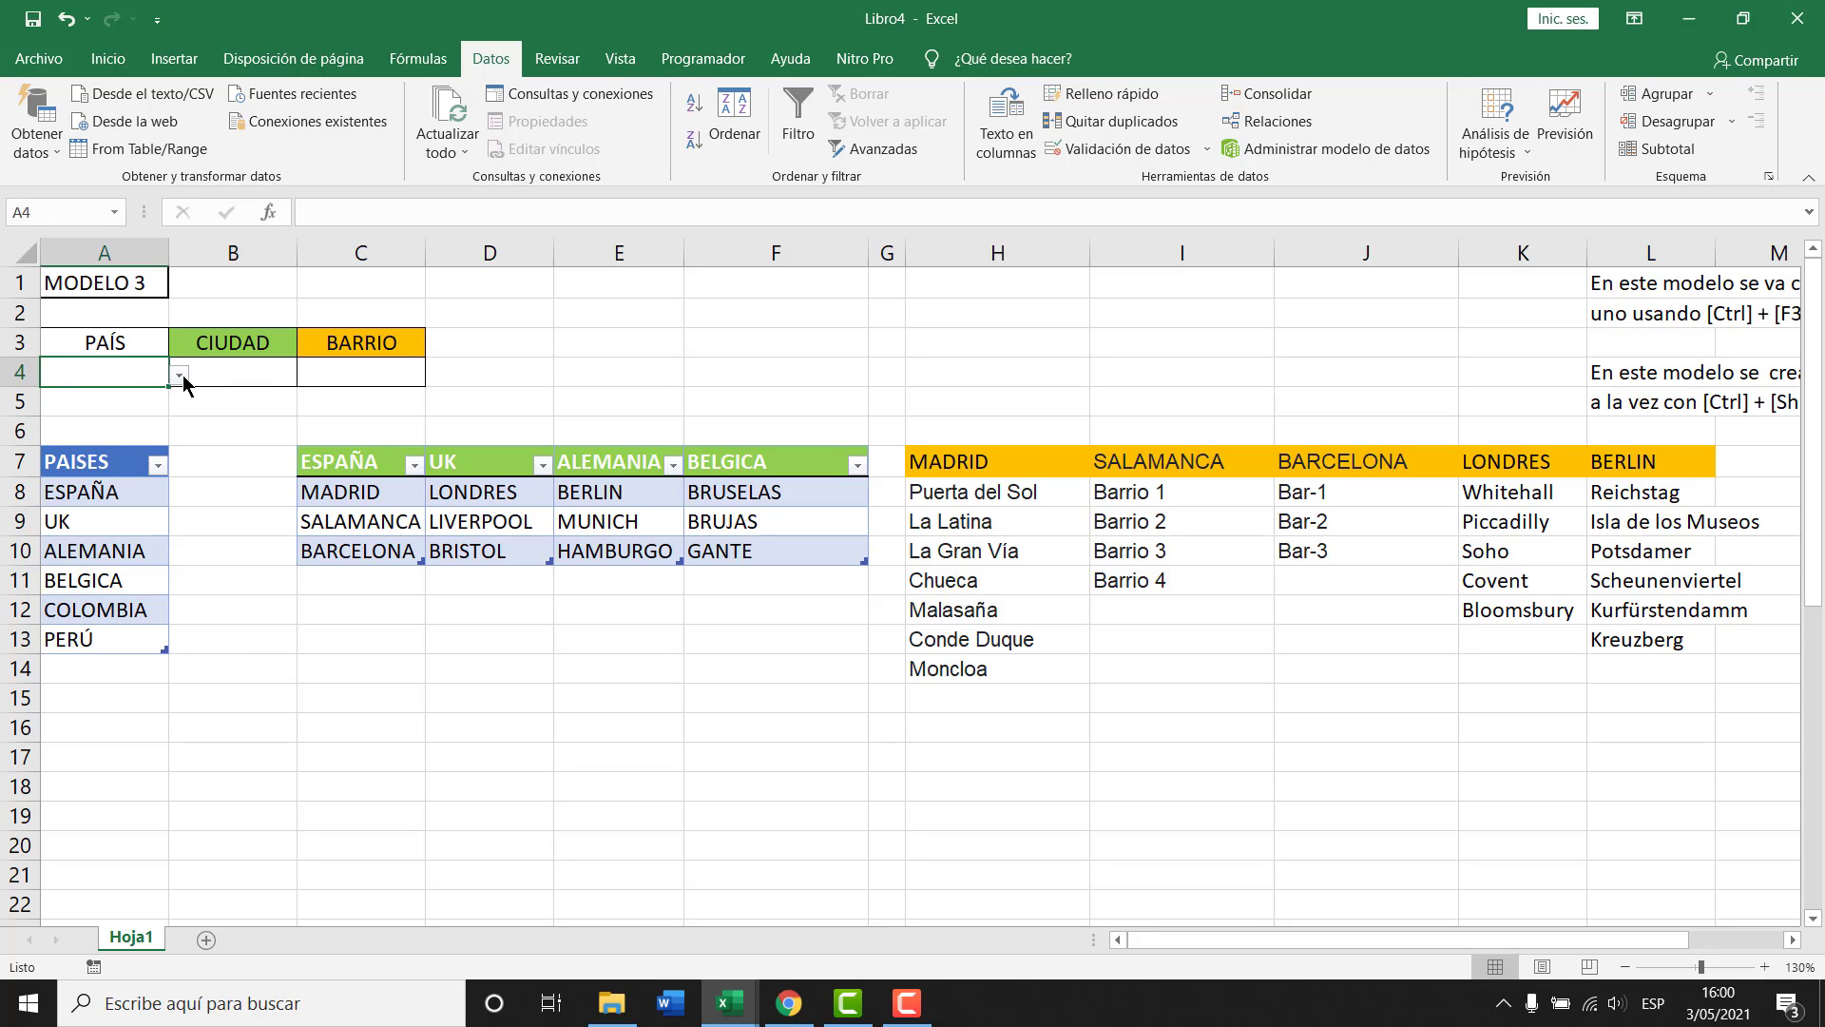
left_click(180, 376)
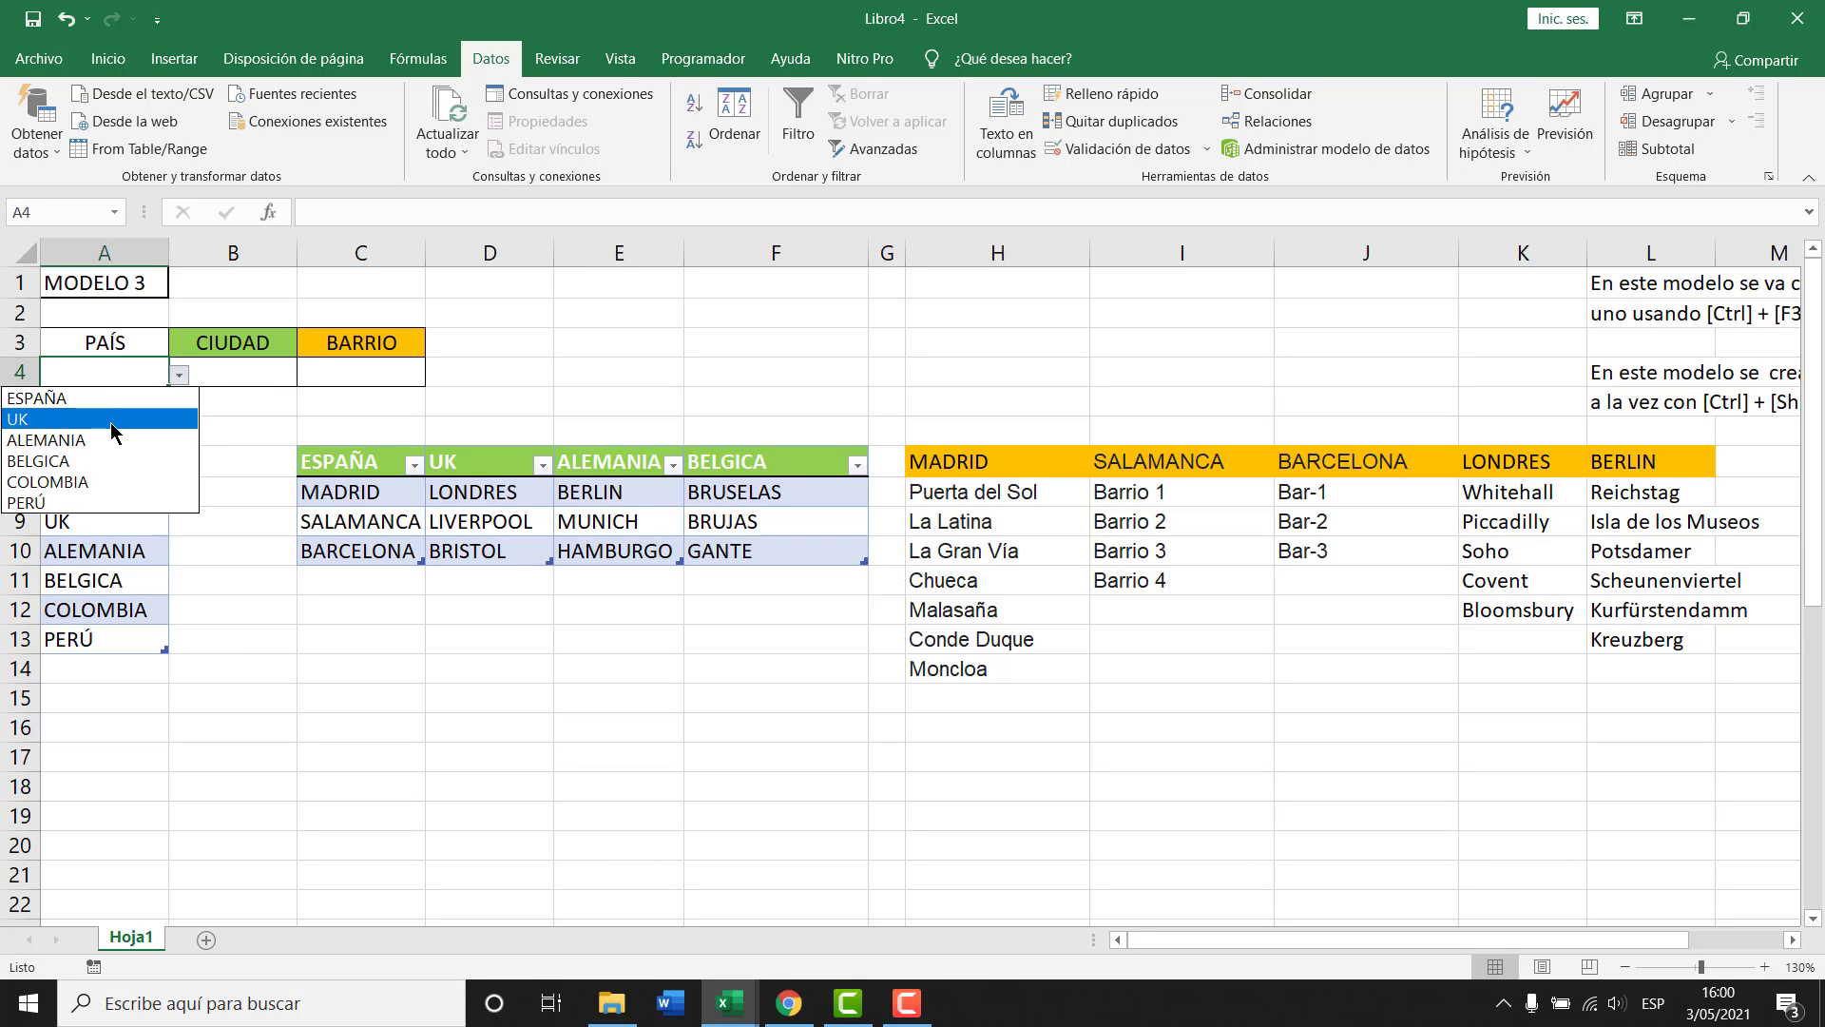
key("Escape")
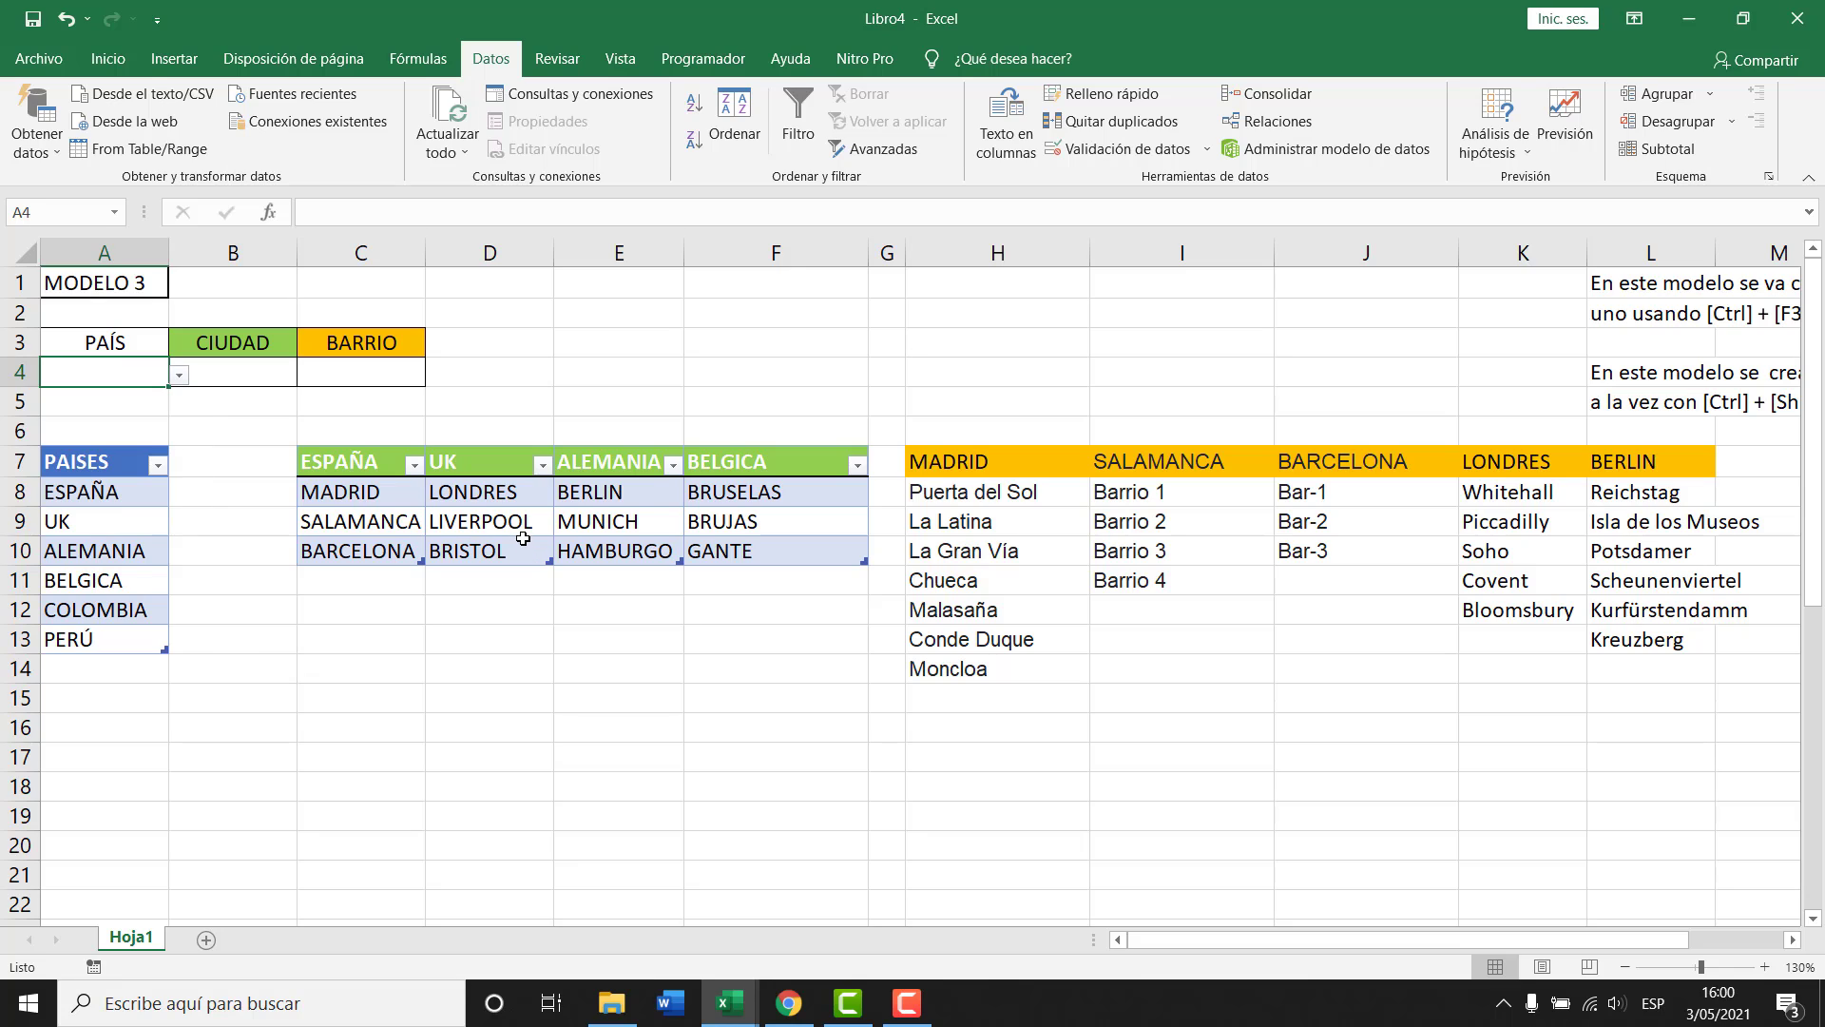
left_click(256, 367)
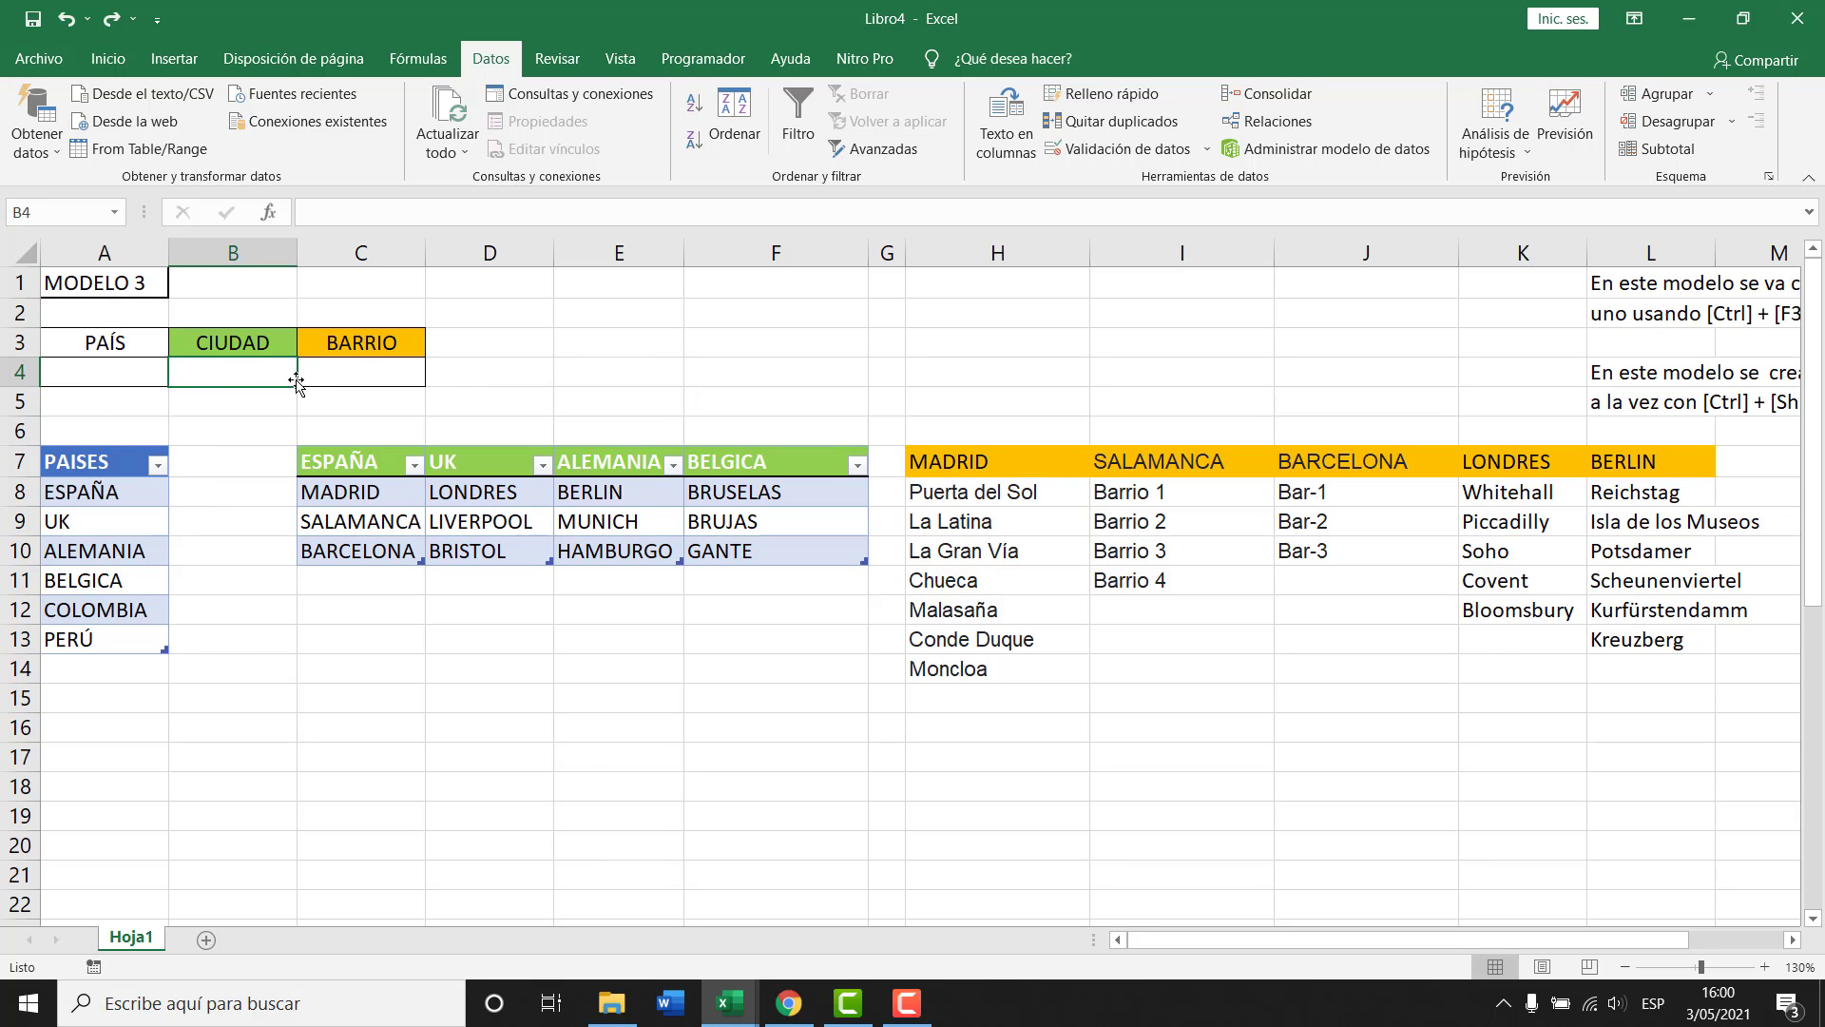
left_click(143, 373)
left_click(180, 376)
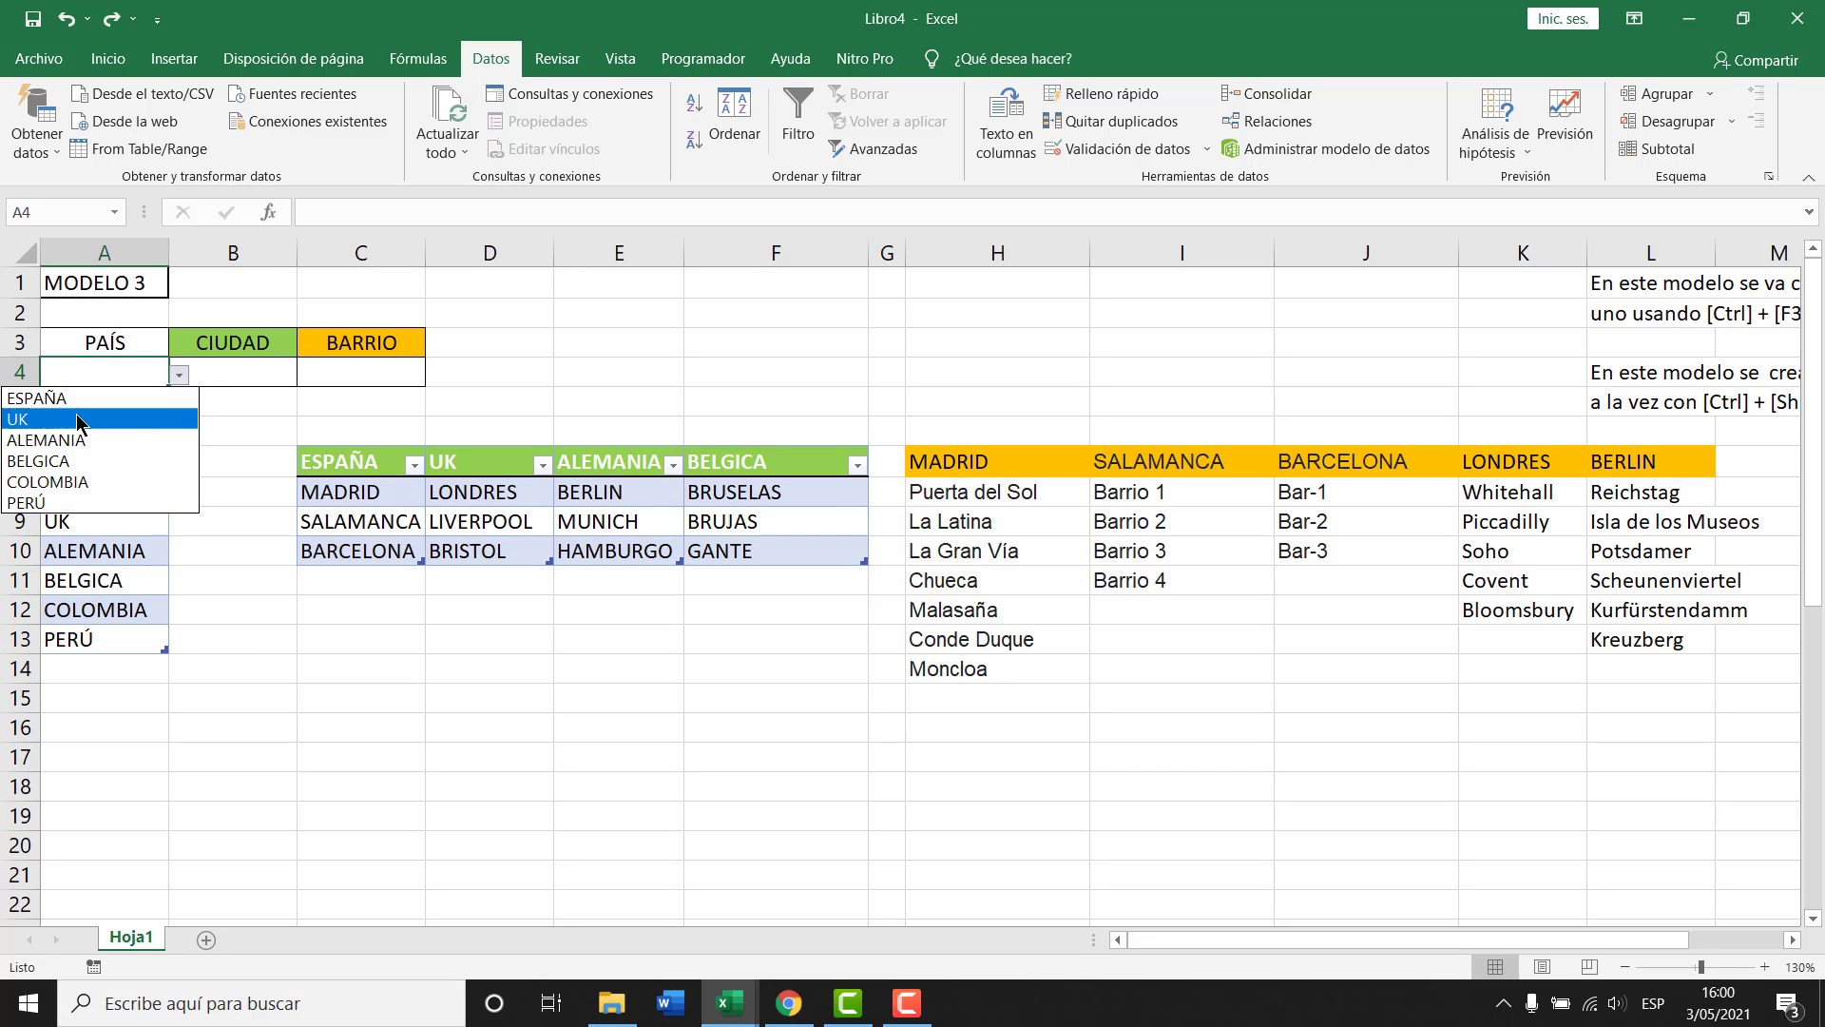
left_click(84, 416)
left_click(239, 378)
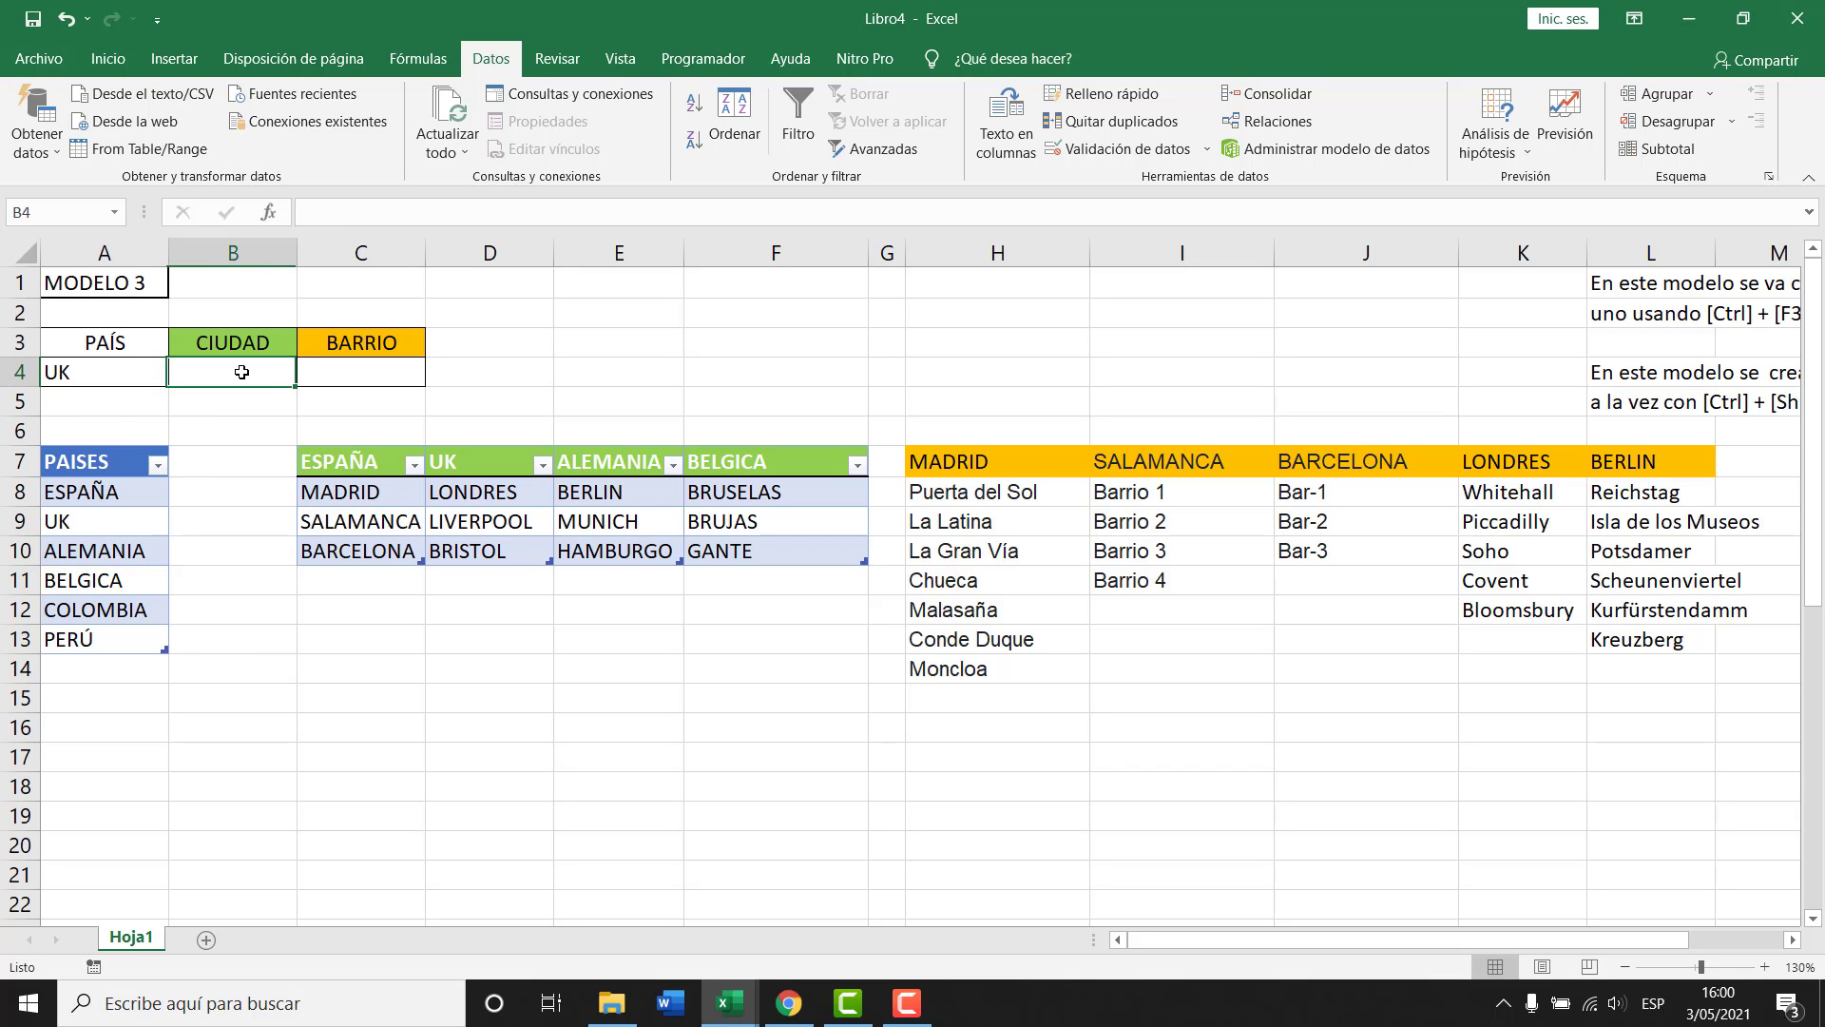
Set B4's data validation to a List with source =INDIRECTO($A$4).
left_click(1122, 150)
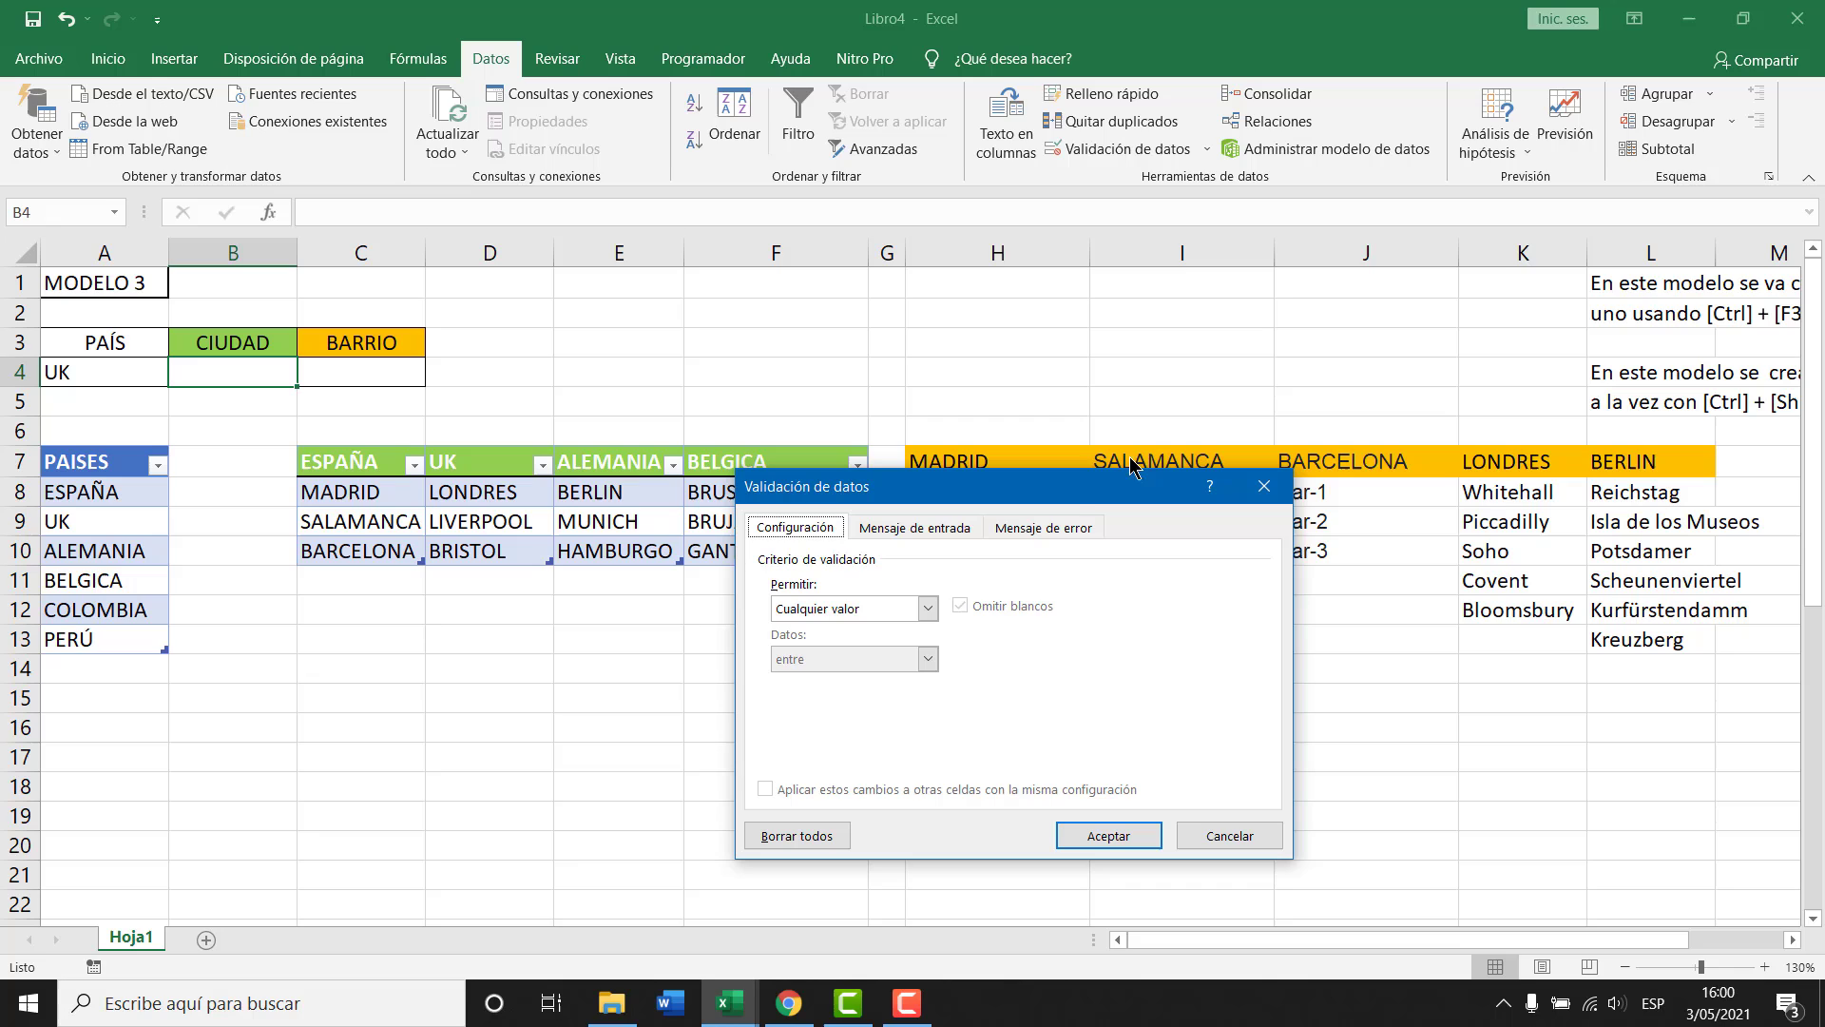
left_click(927, 608)
left_click(808, 681)
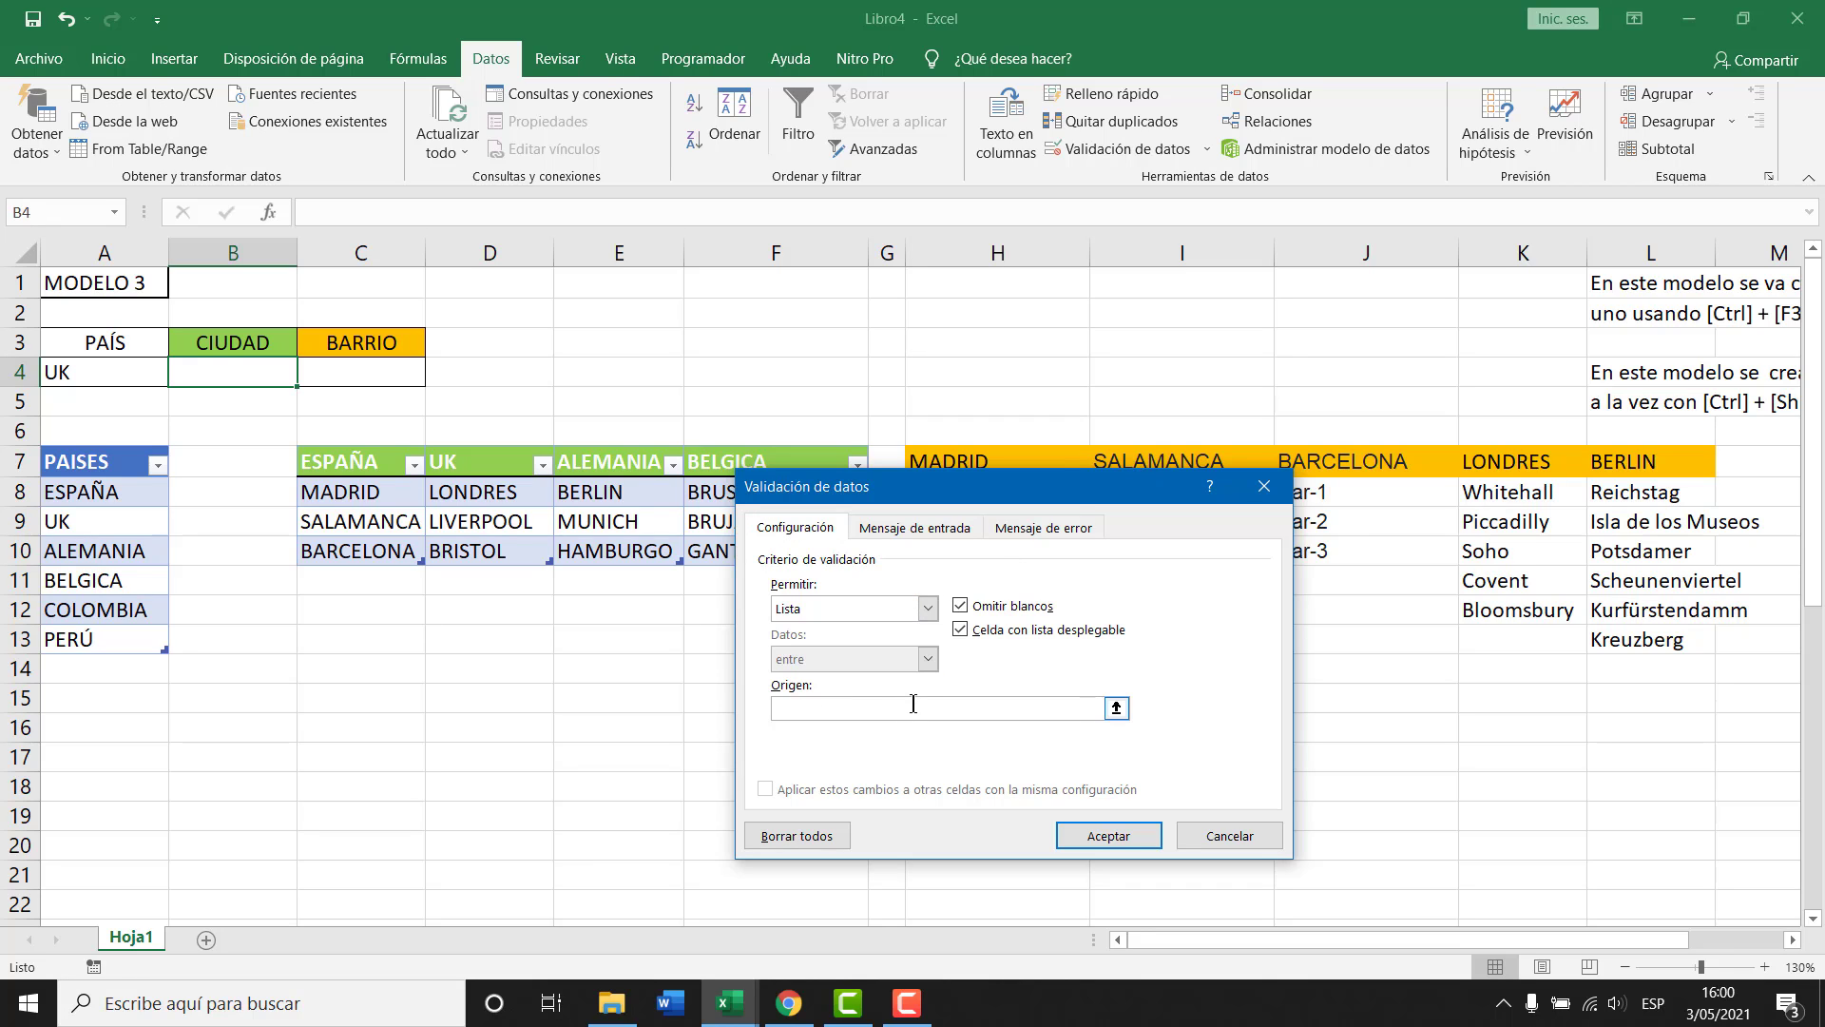
left_click(913, 704)
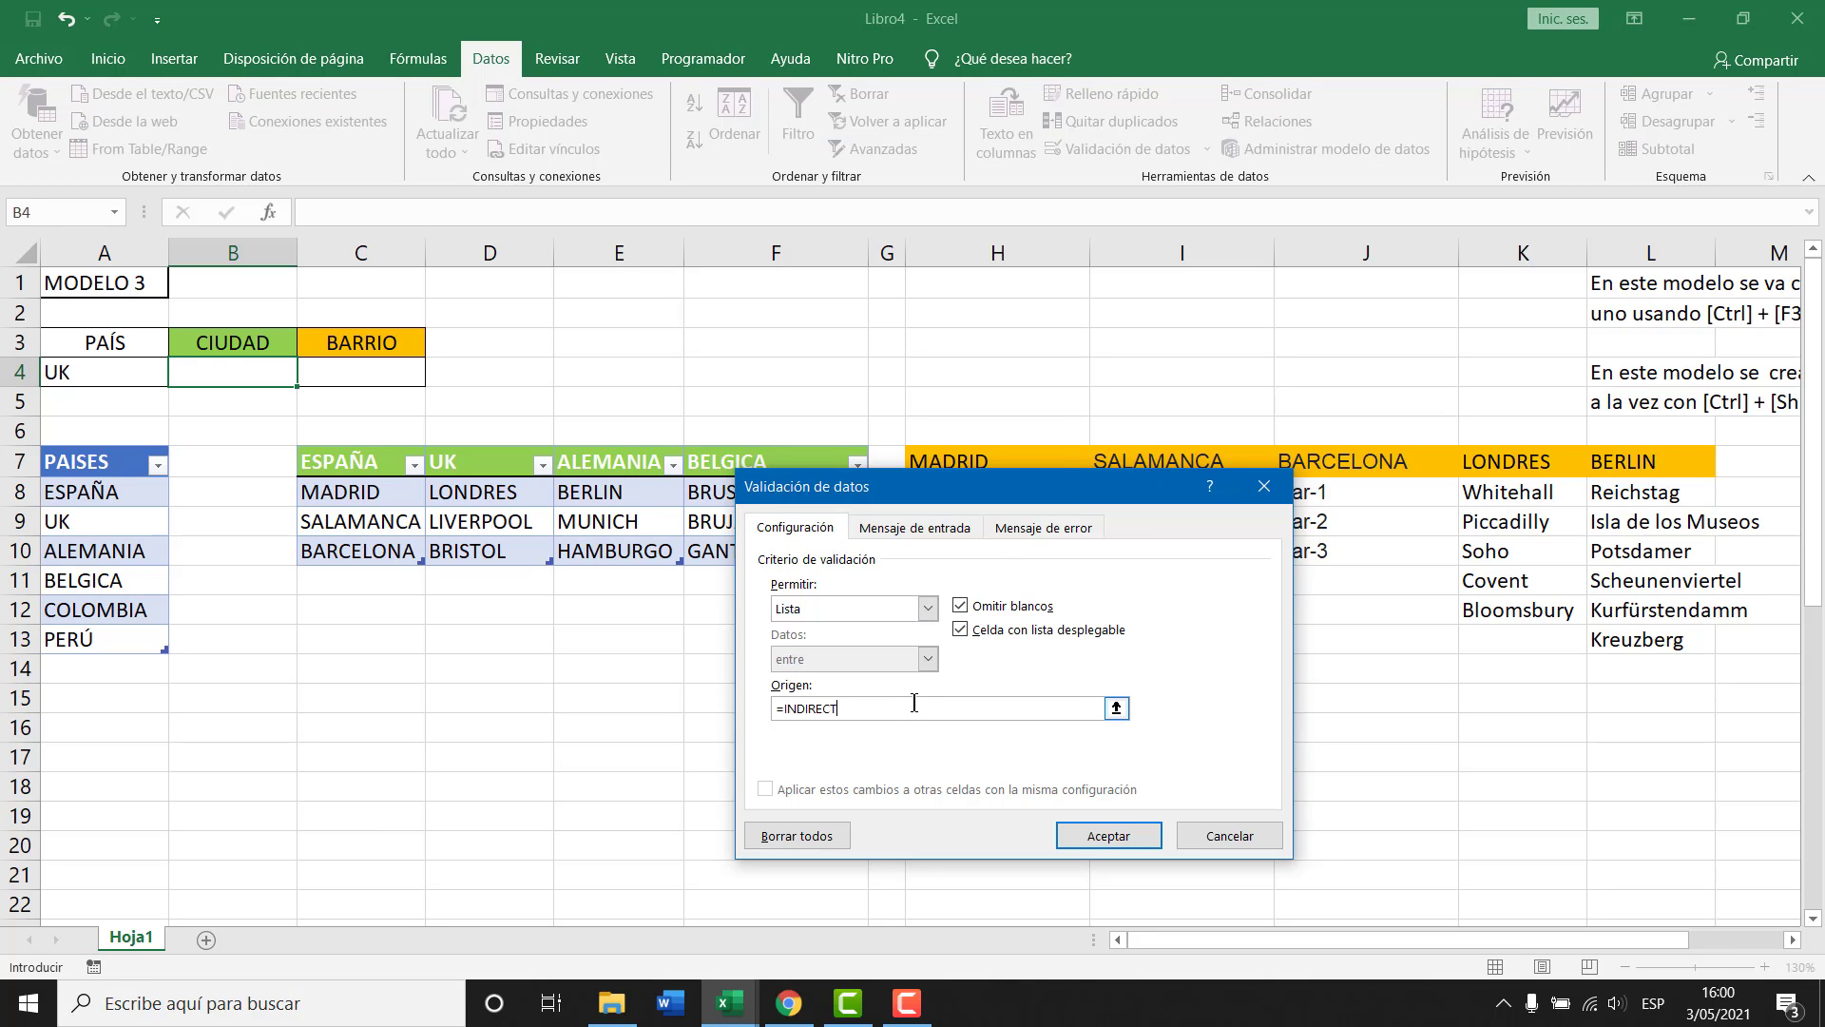
type("=INDIRECTO(")
left_click(108, 369)
type(")")
key("Return")
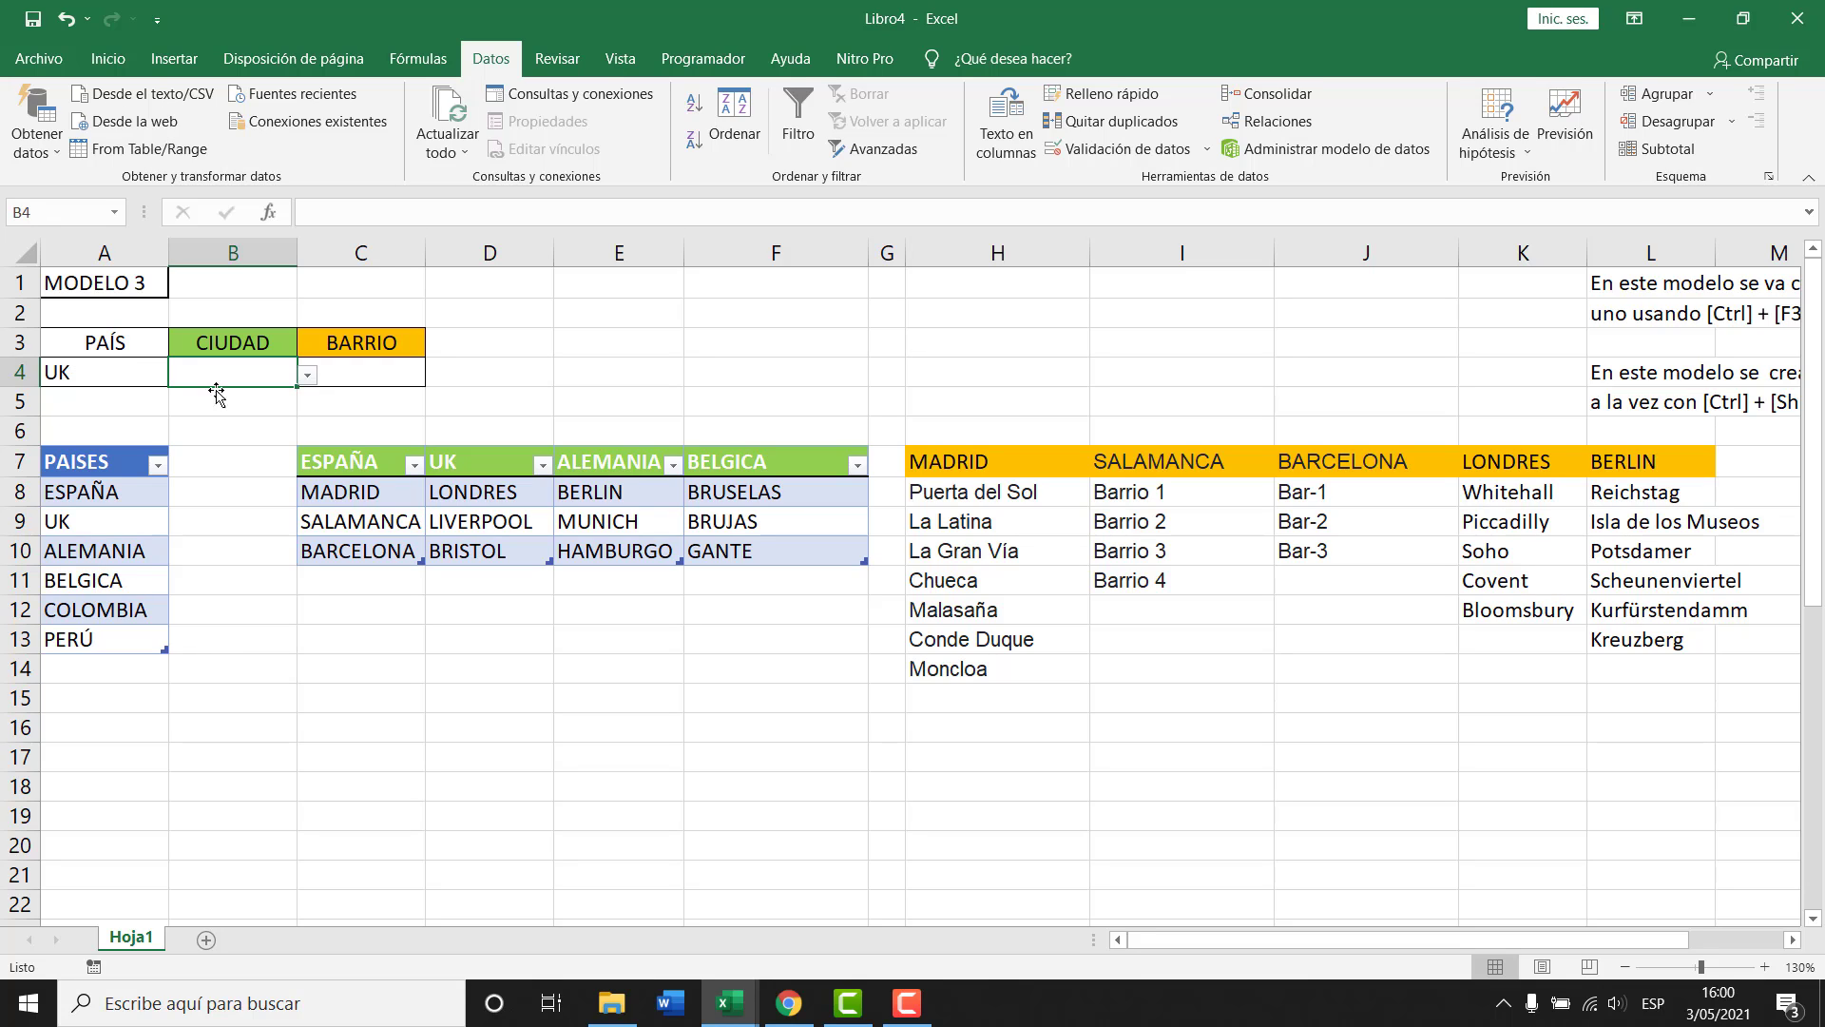
Switch A4 to ESPAÑA and verify B4 now lists MADRID, SALAMANCA and BARCELONA.
left_click(308, 375)
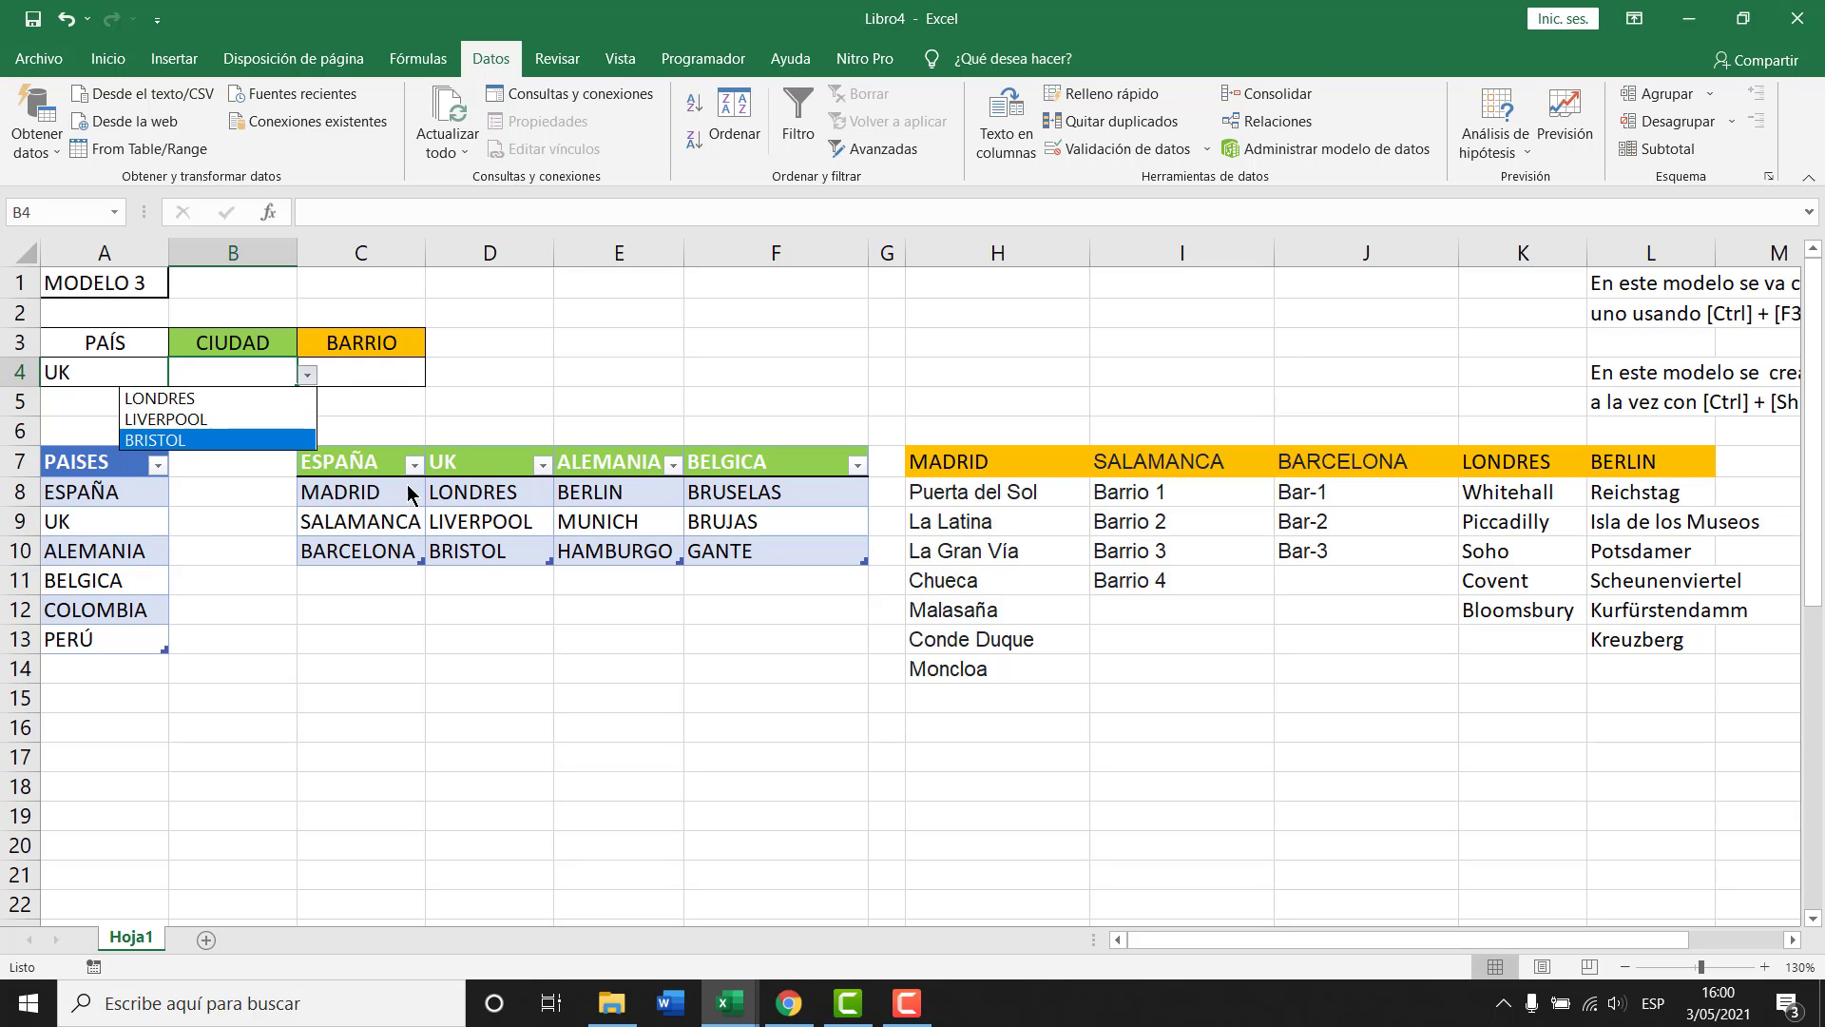
left_click(116, 373)
left_click(179, 377)
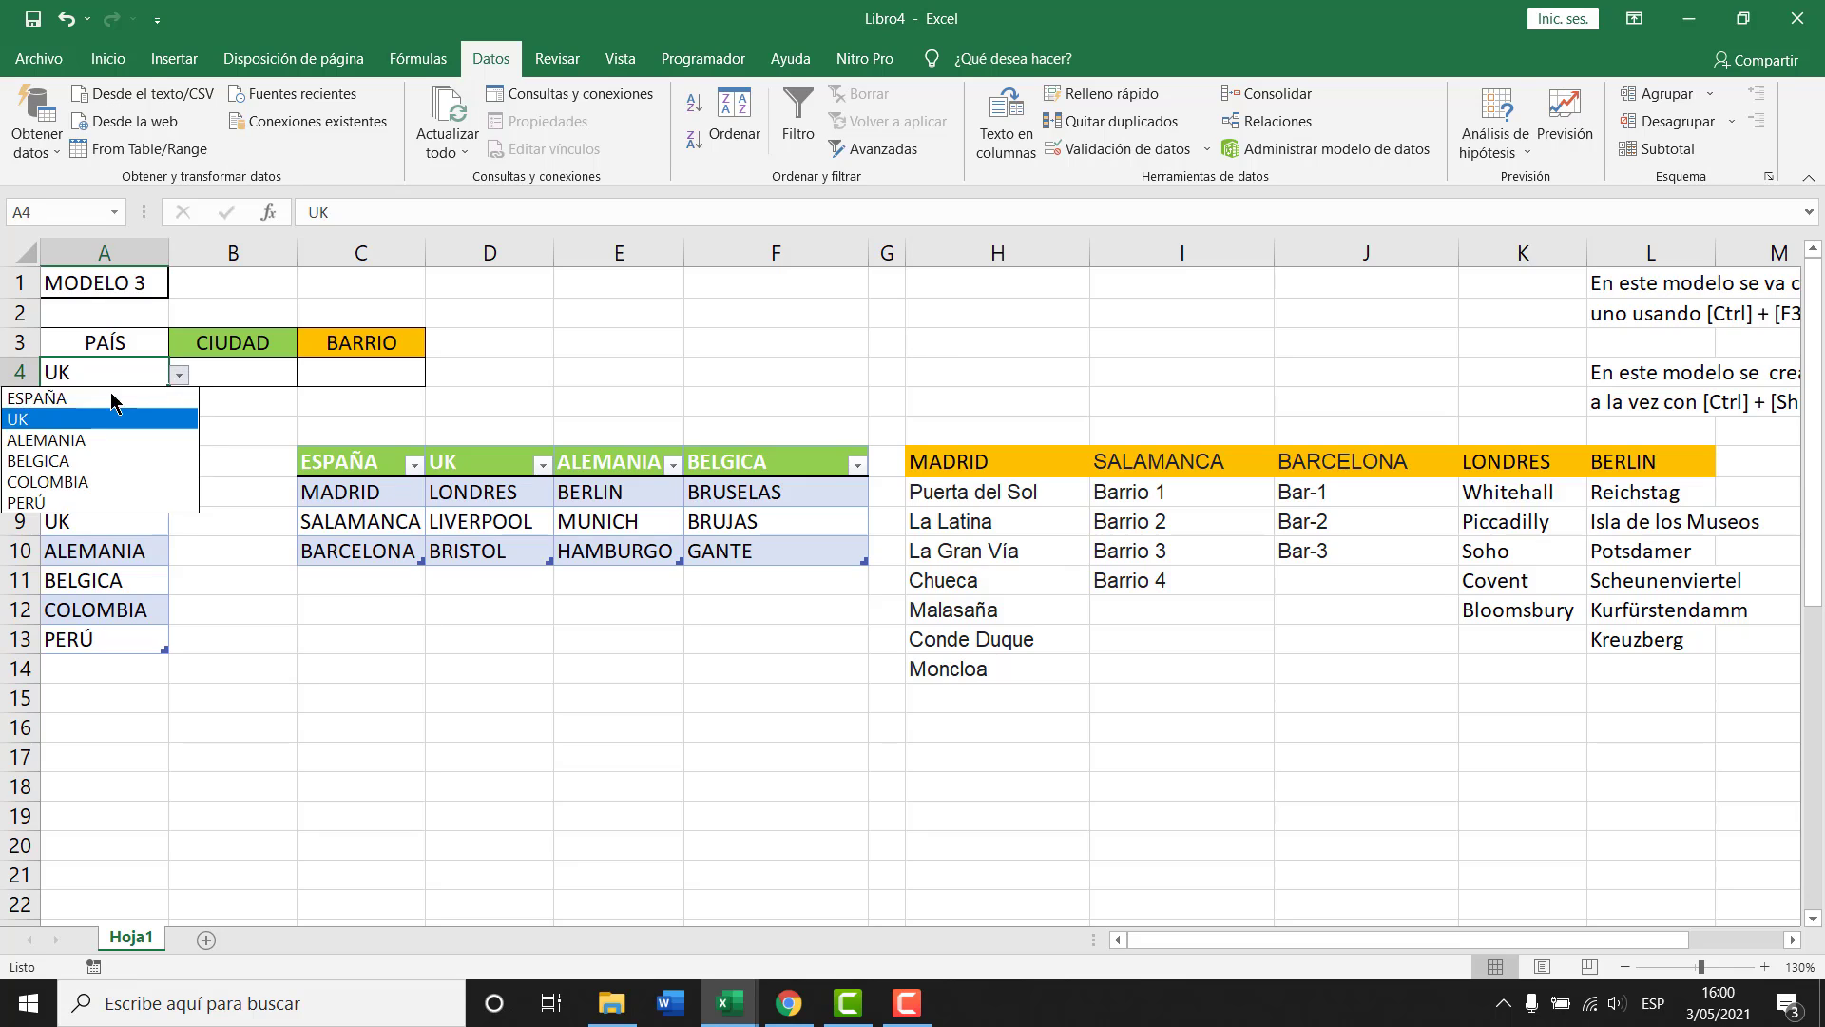
left_click(85, 397)
left_click(285, 372)
left_click(307, 373)
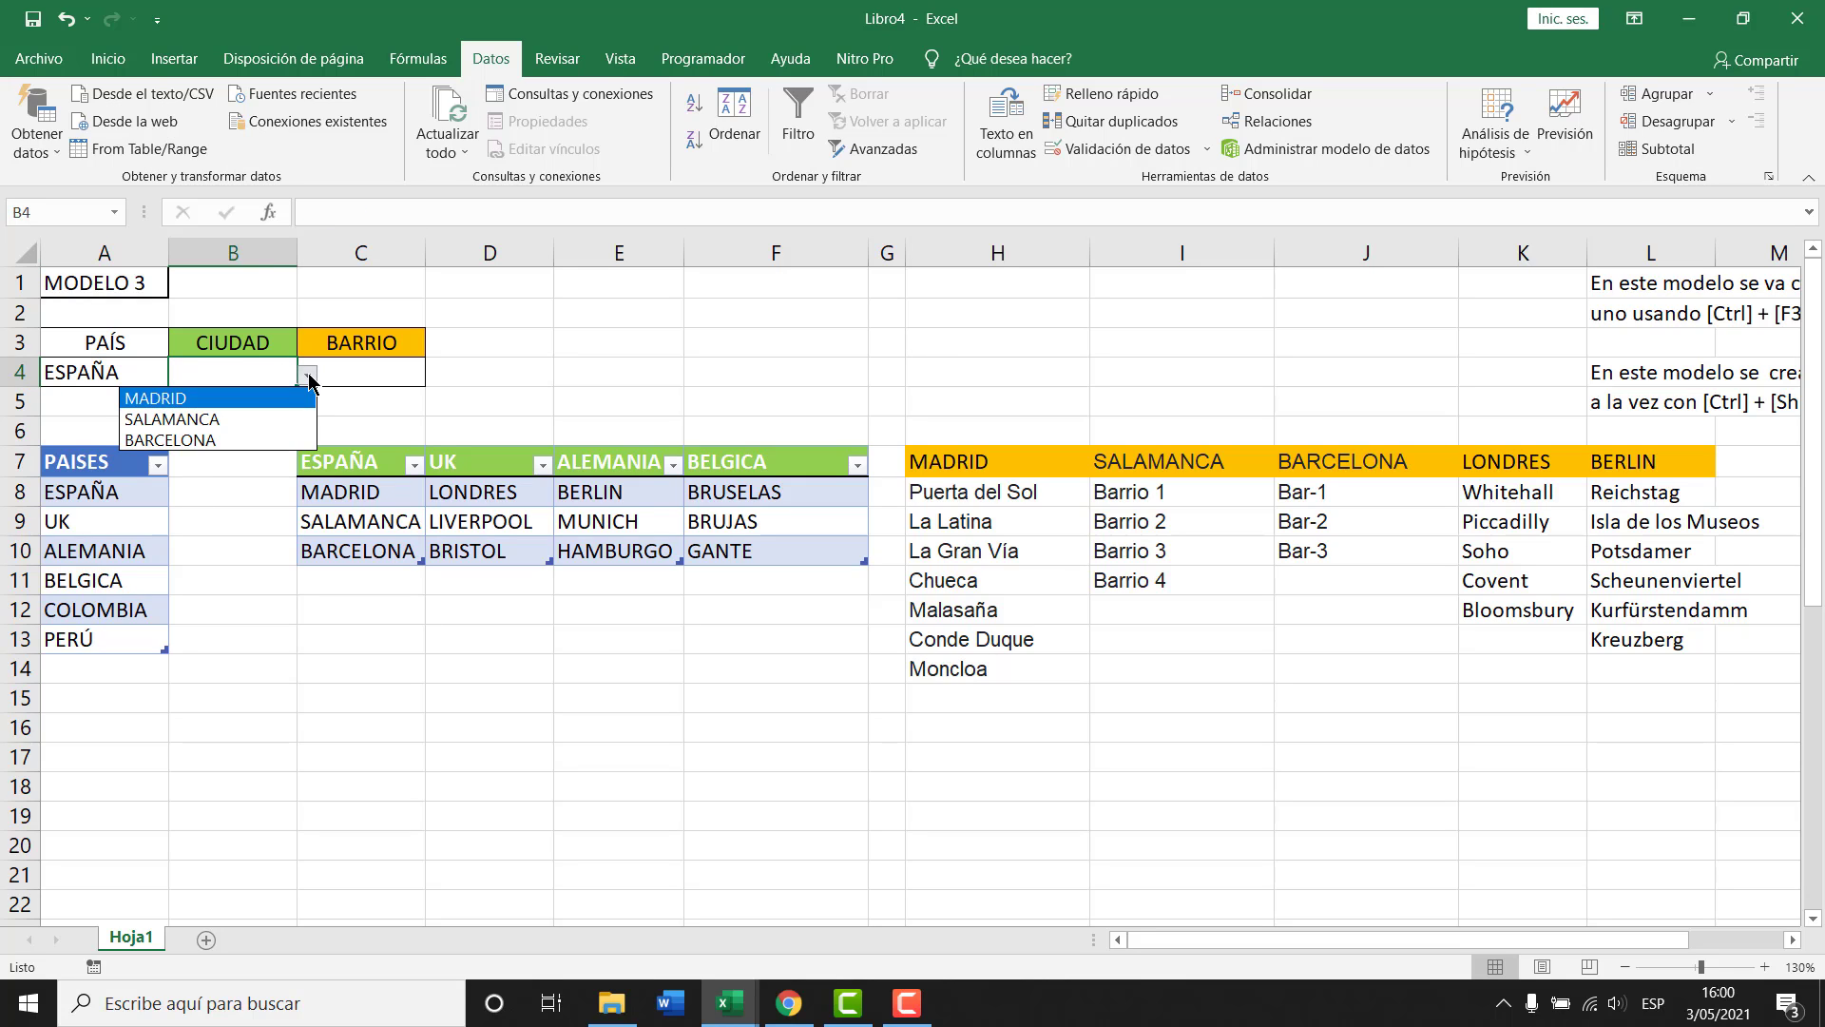
left_click(228, 452)
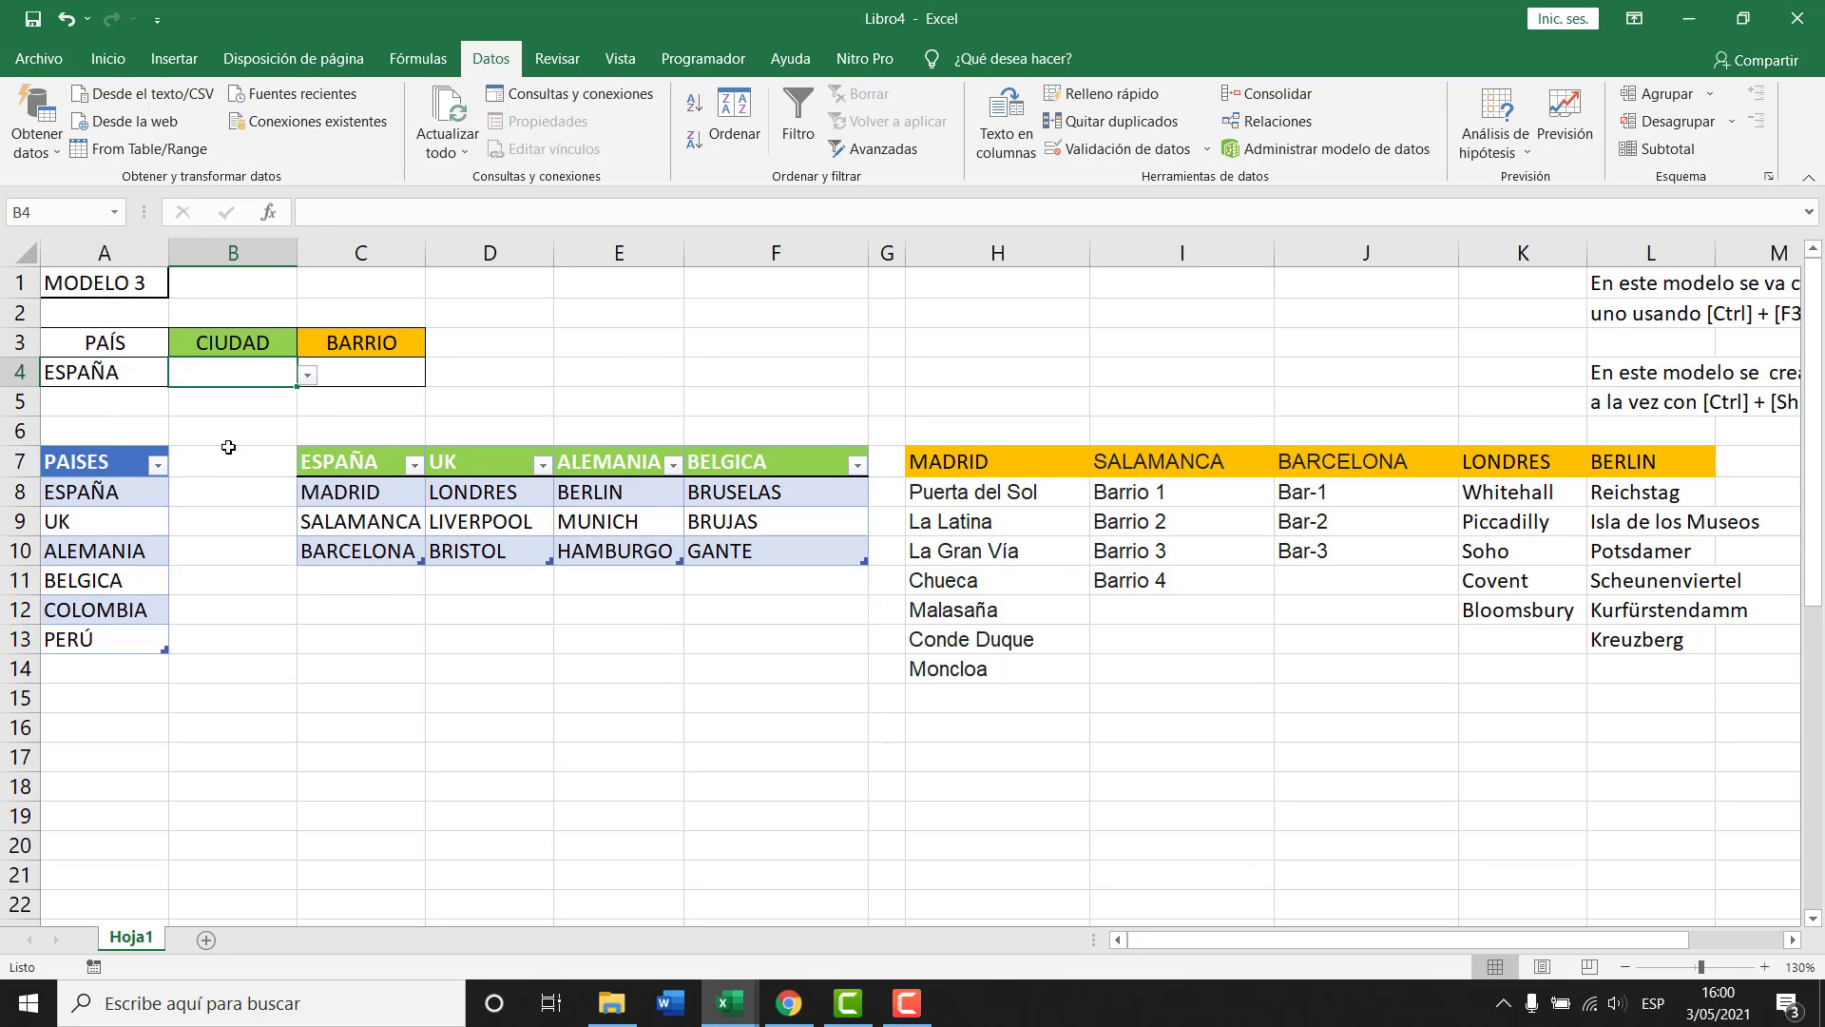
left_click(395, 579)
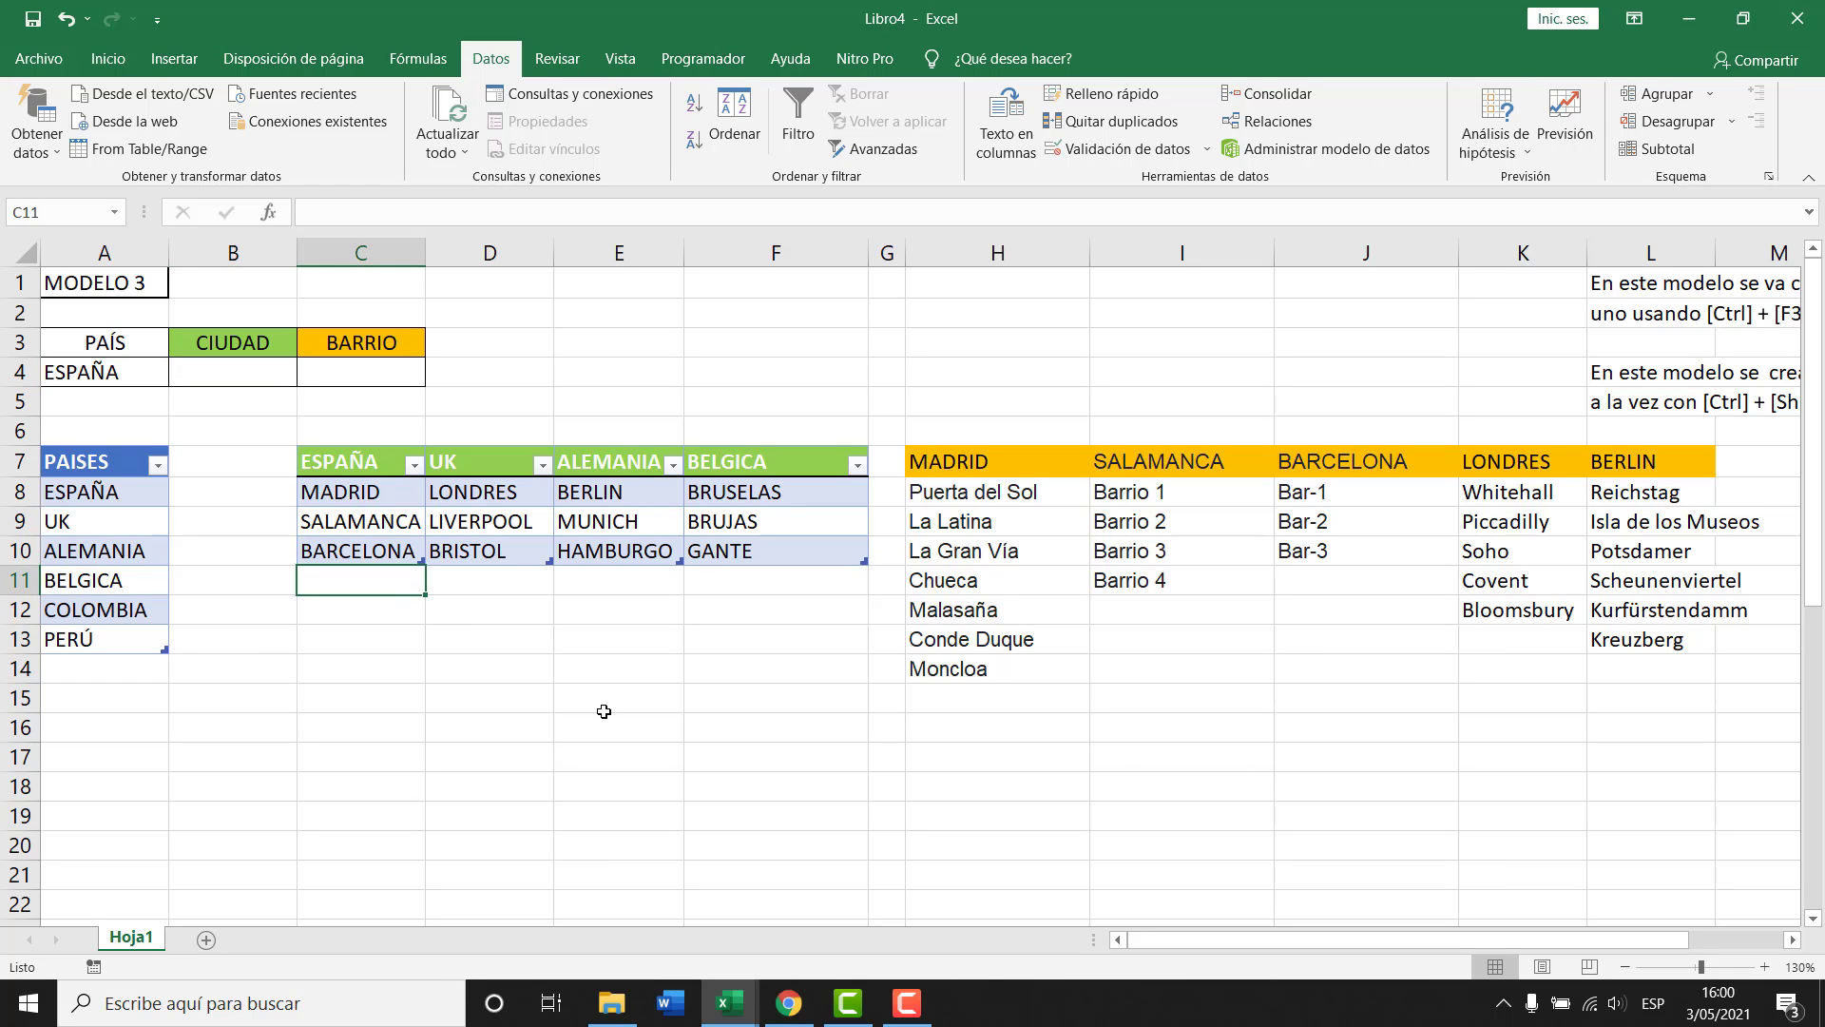
Enter CATALUÑA in C11 and confirm it appears in B4's city dropdown.
type("cat")
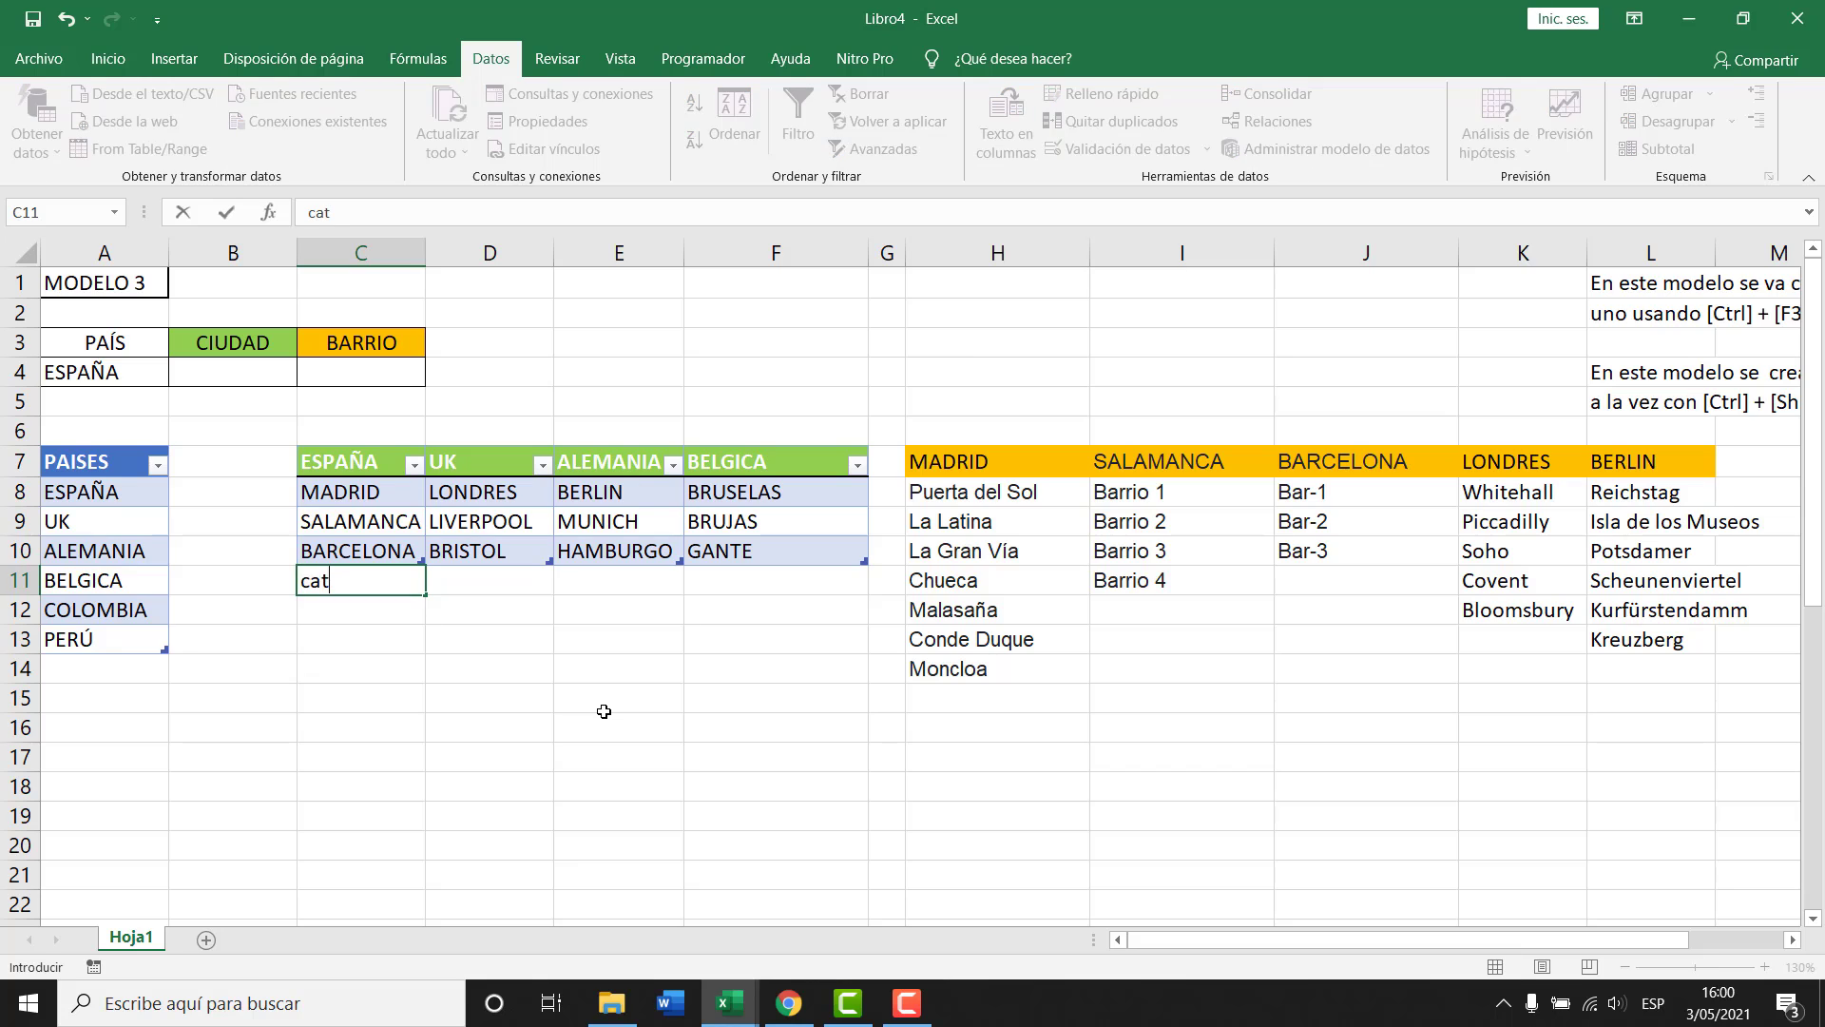
type("a")
key("BackSpace")
key("BackSpace")
key("BackSpace")
key("BackSpace")
type("CATALUÑA")
key("Return")
key("Up")
key("Up")
key("Up")
key("Up")
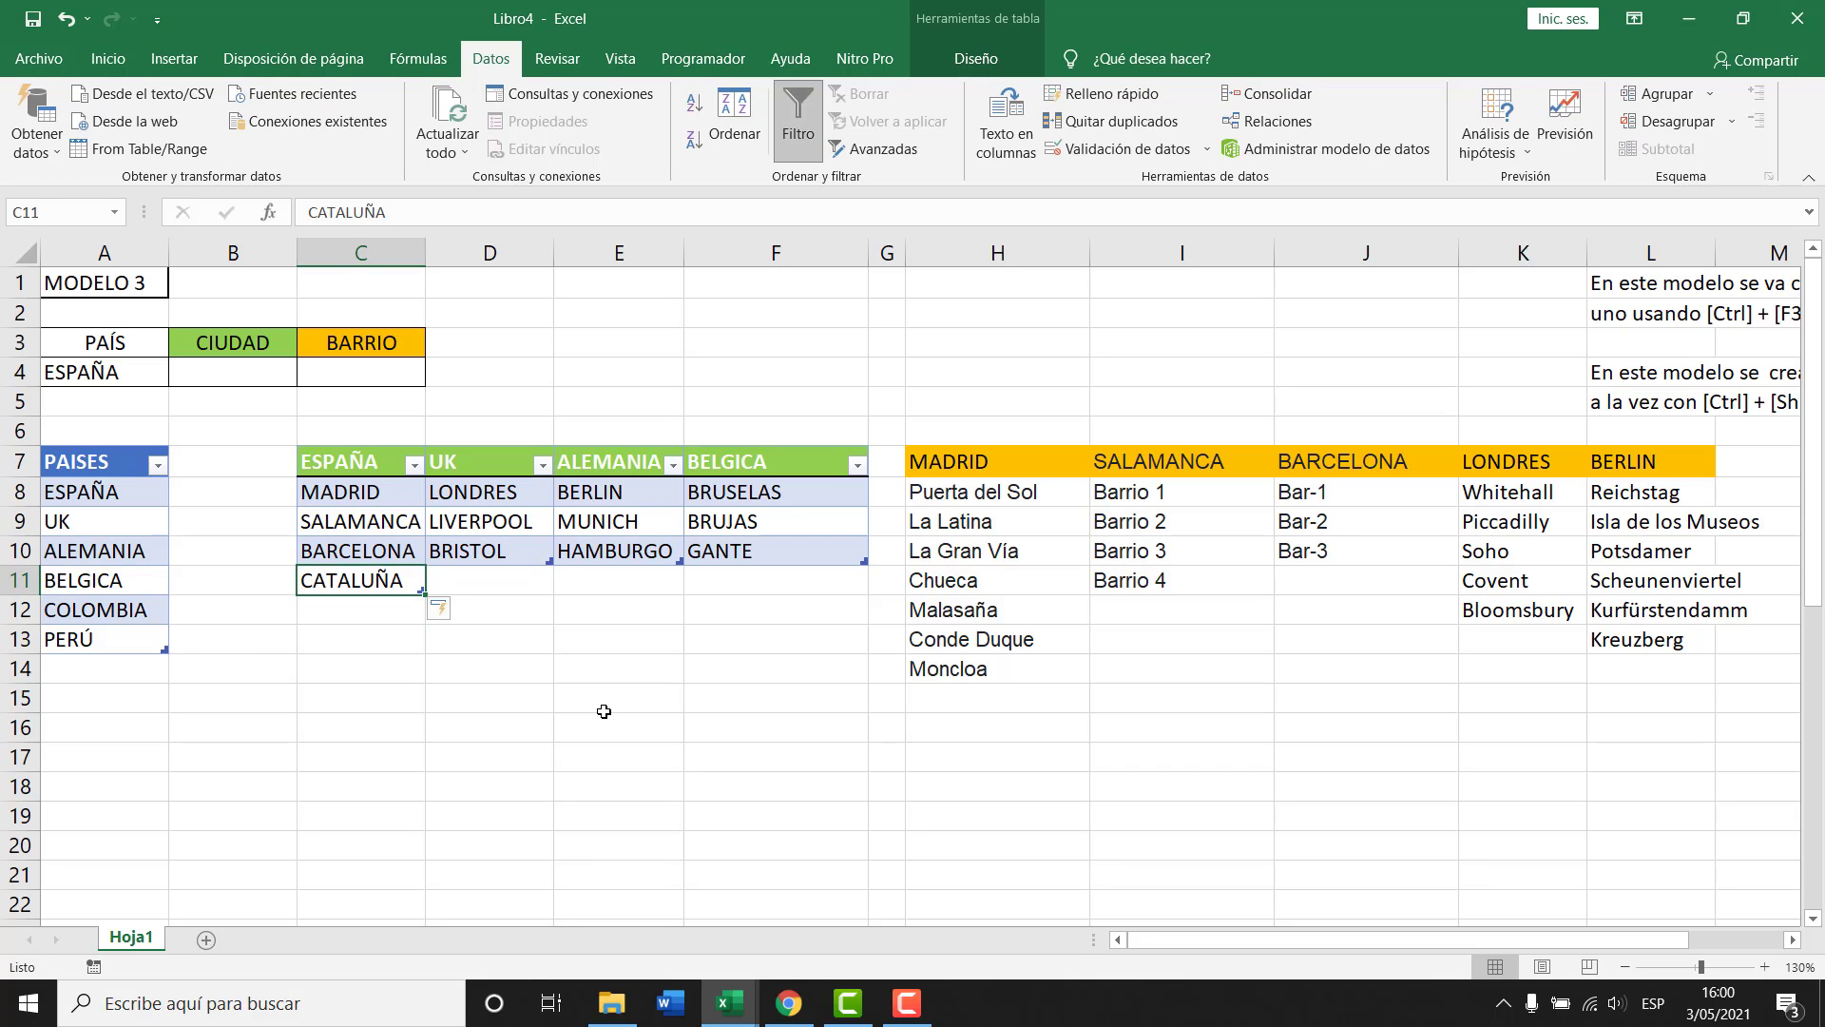
key("Down")
key("Down")
key("Down")
key("Up")
key("Up")
key("Up")
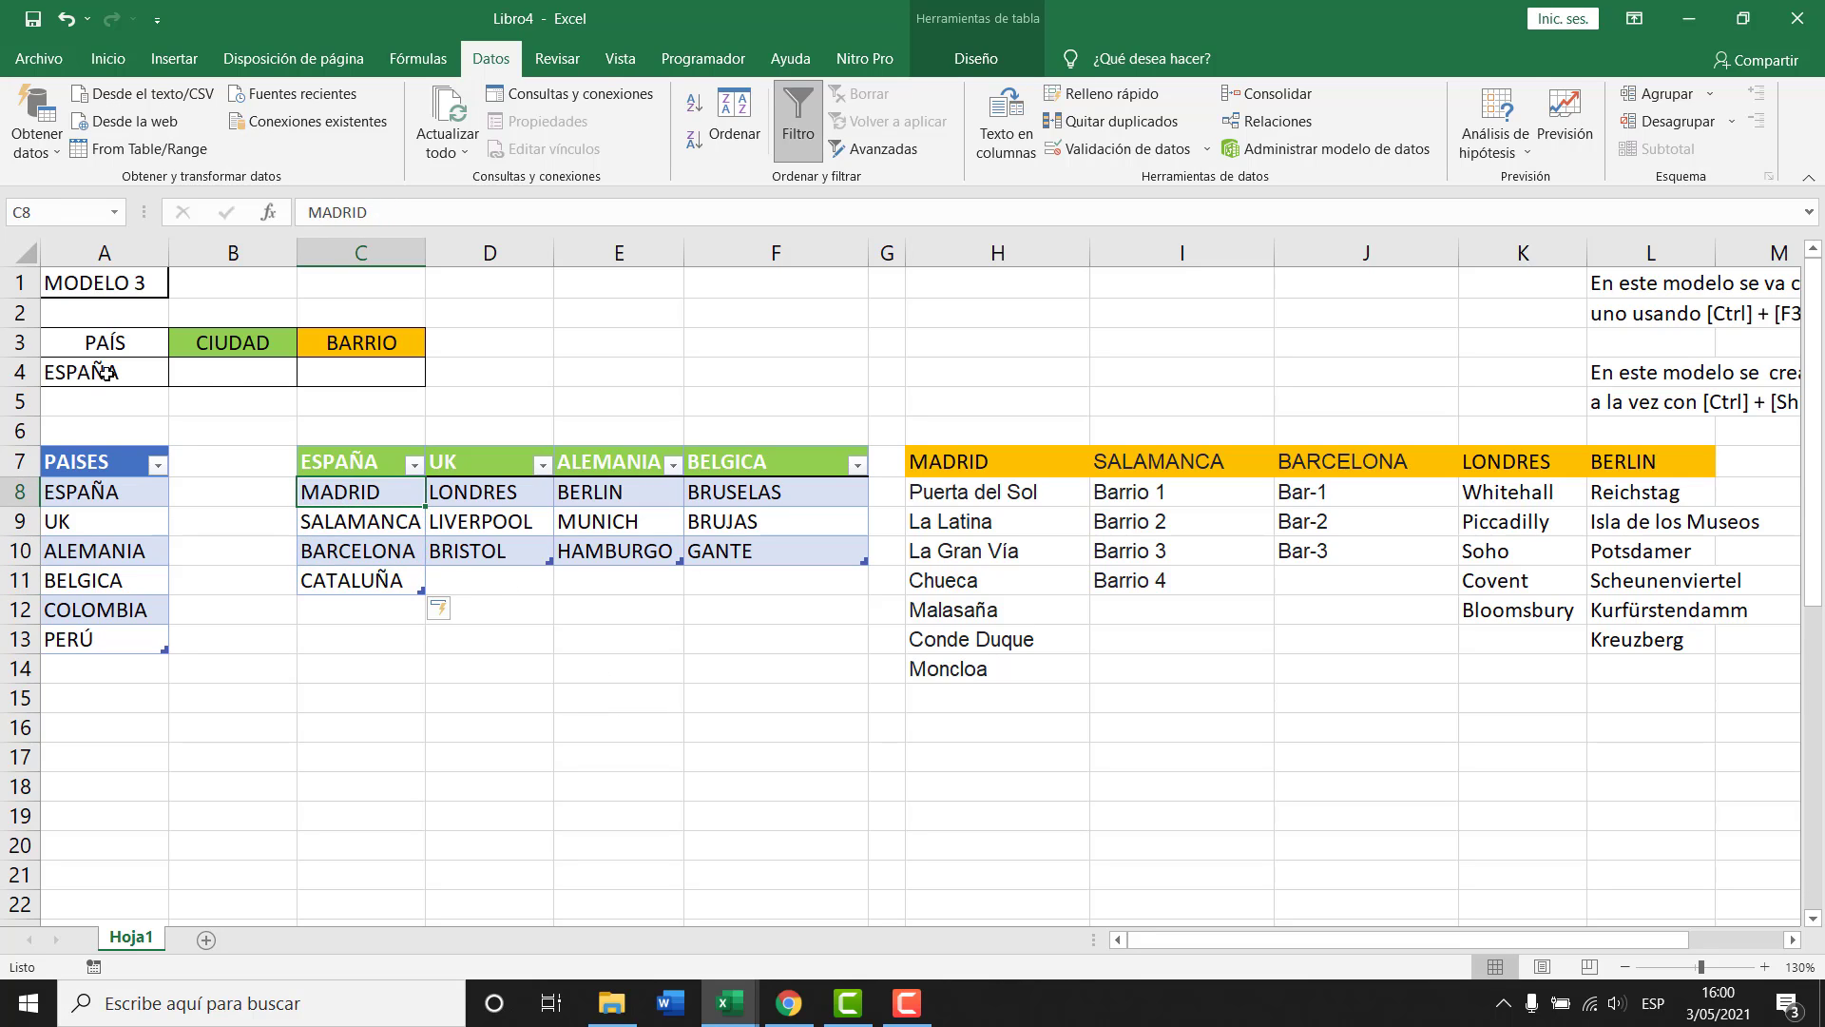
left_click(222, 374)
left_click(307, 375)
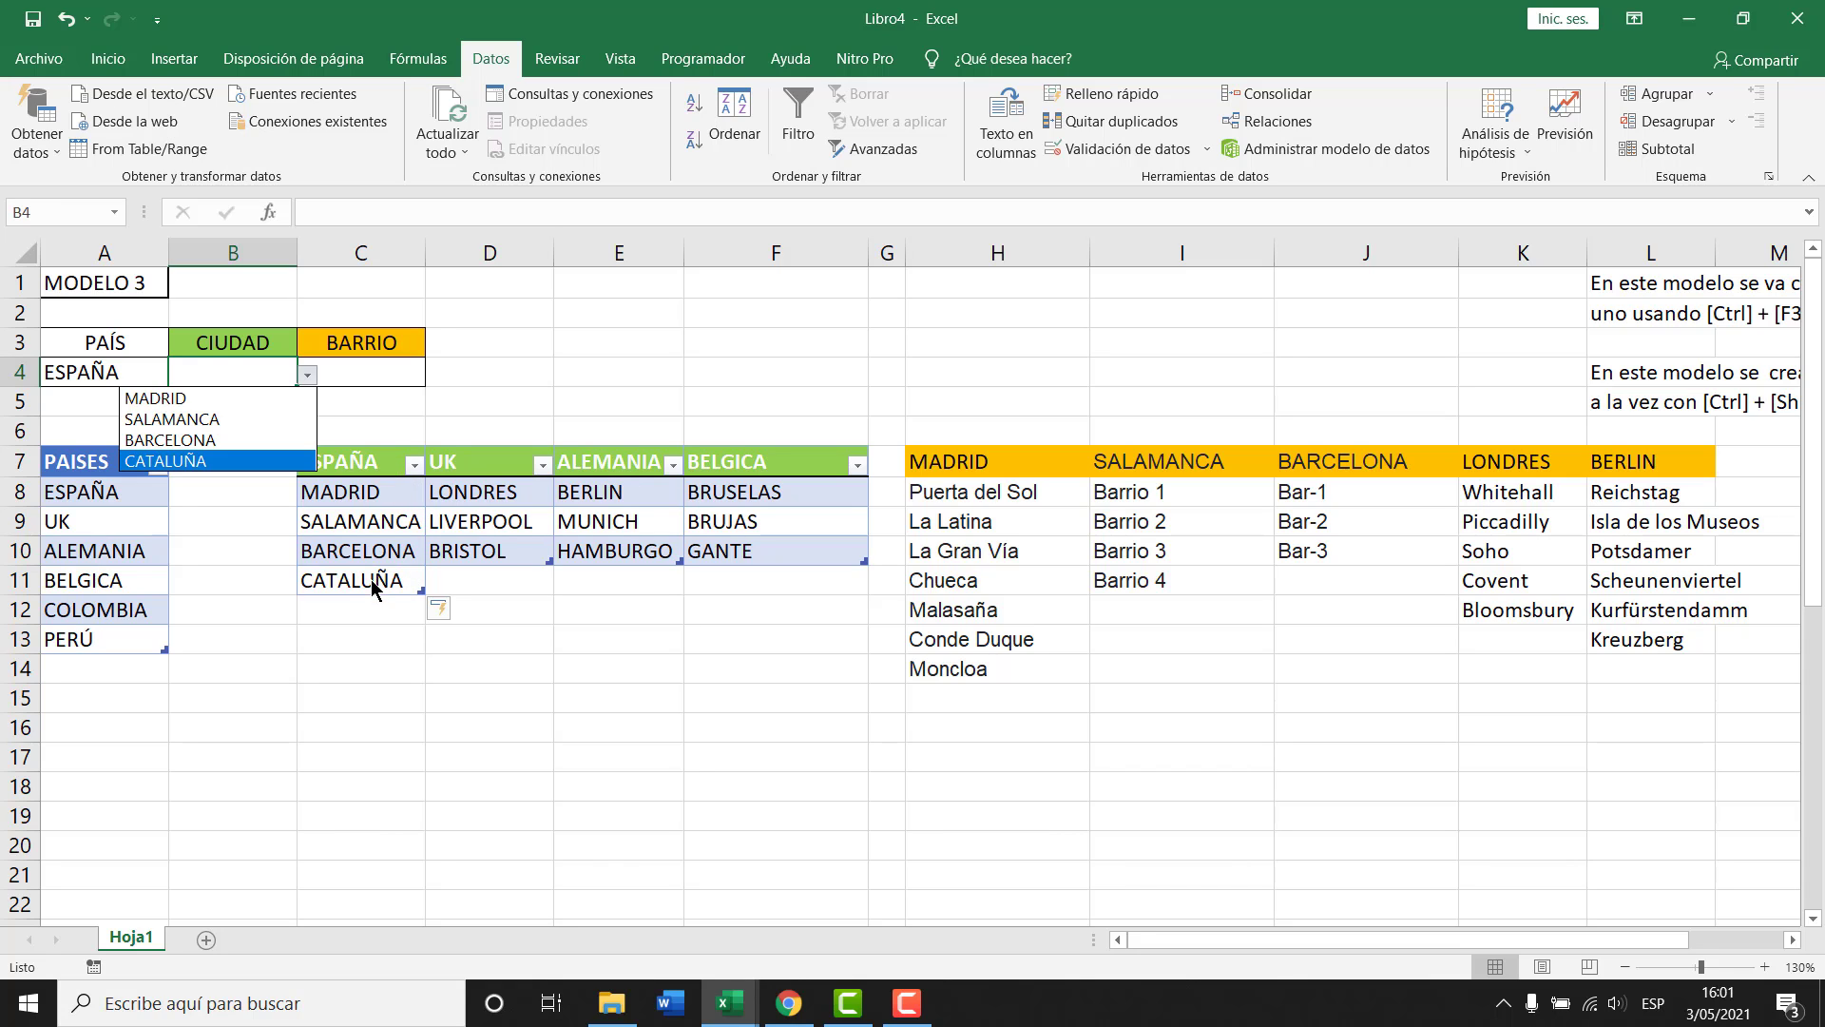
key("Escape")
Check that the ESPAÑA table now spans C7:C11, then bring up the Name Manager.
left_click_drag(361, 463, 363, 579)
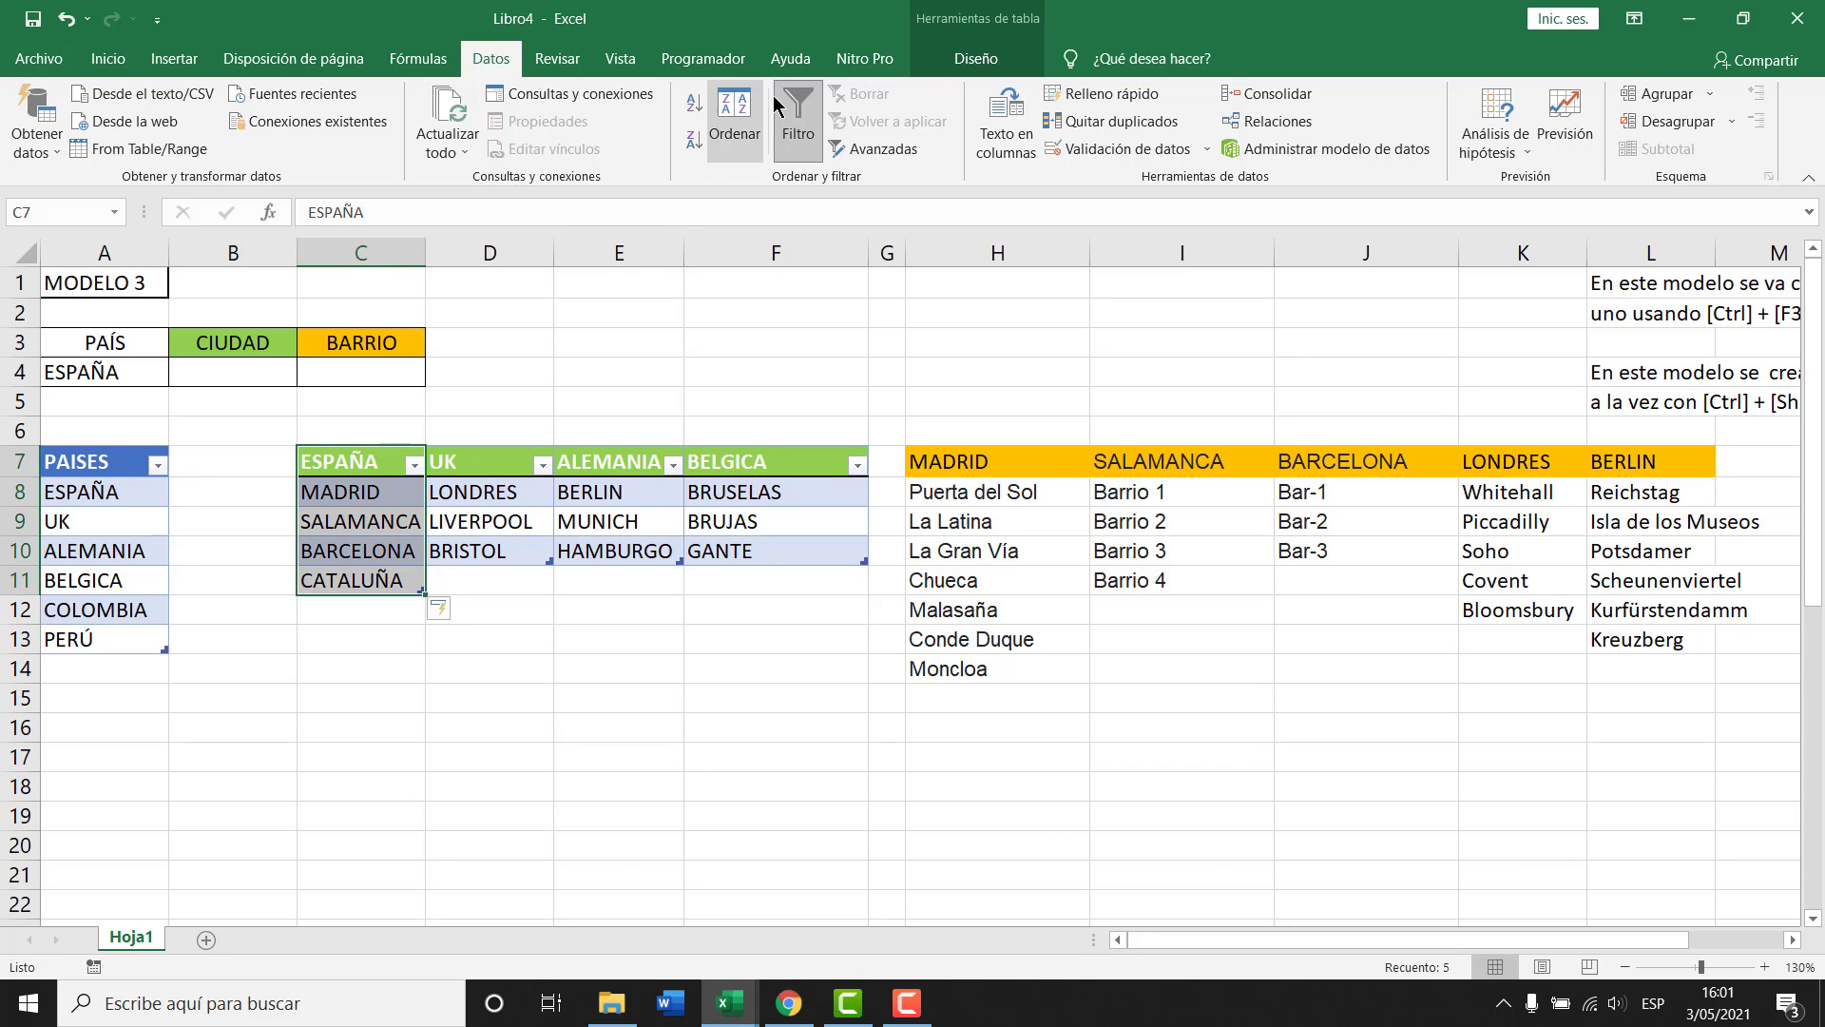
left_click(976, 58)
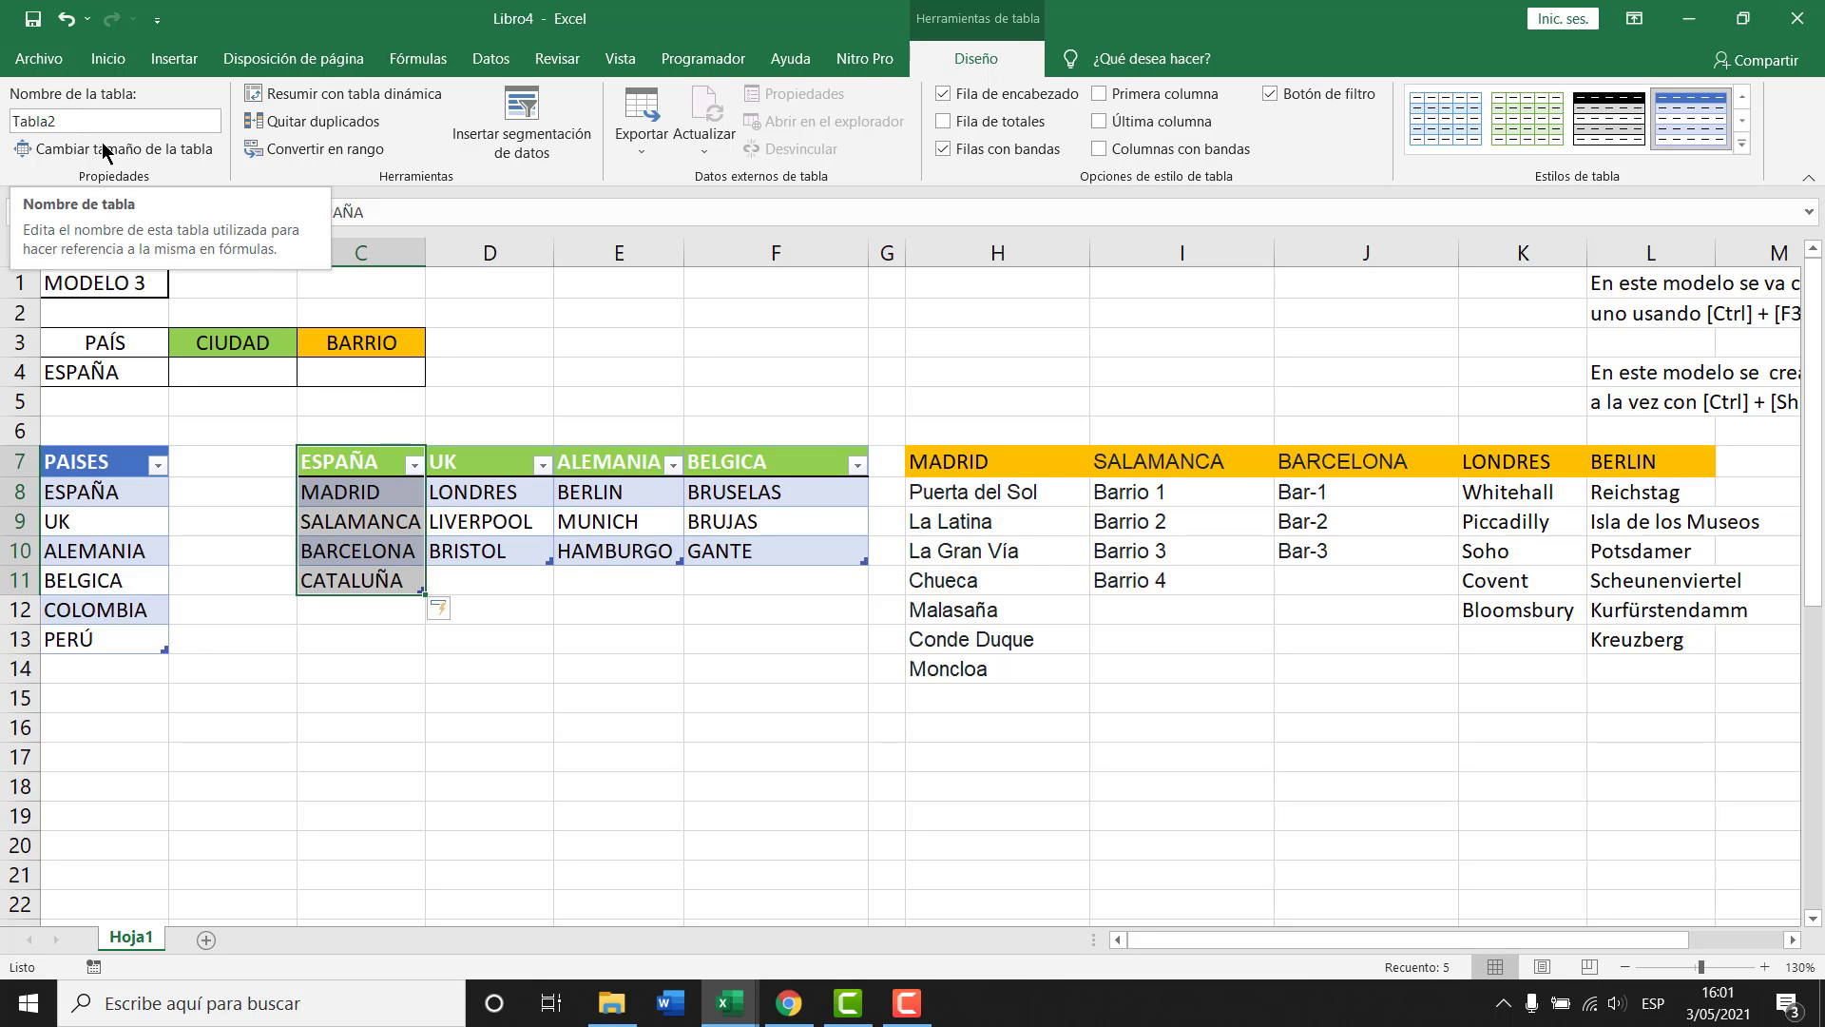
left_click(371, 494)
left_click(371, 580)
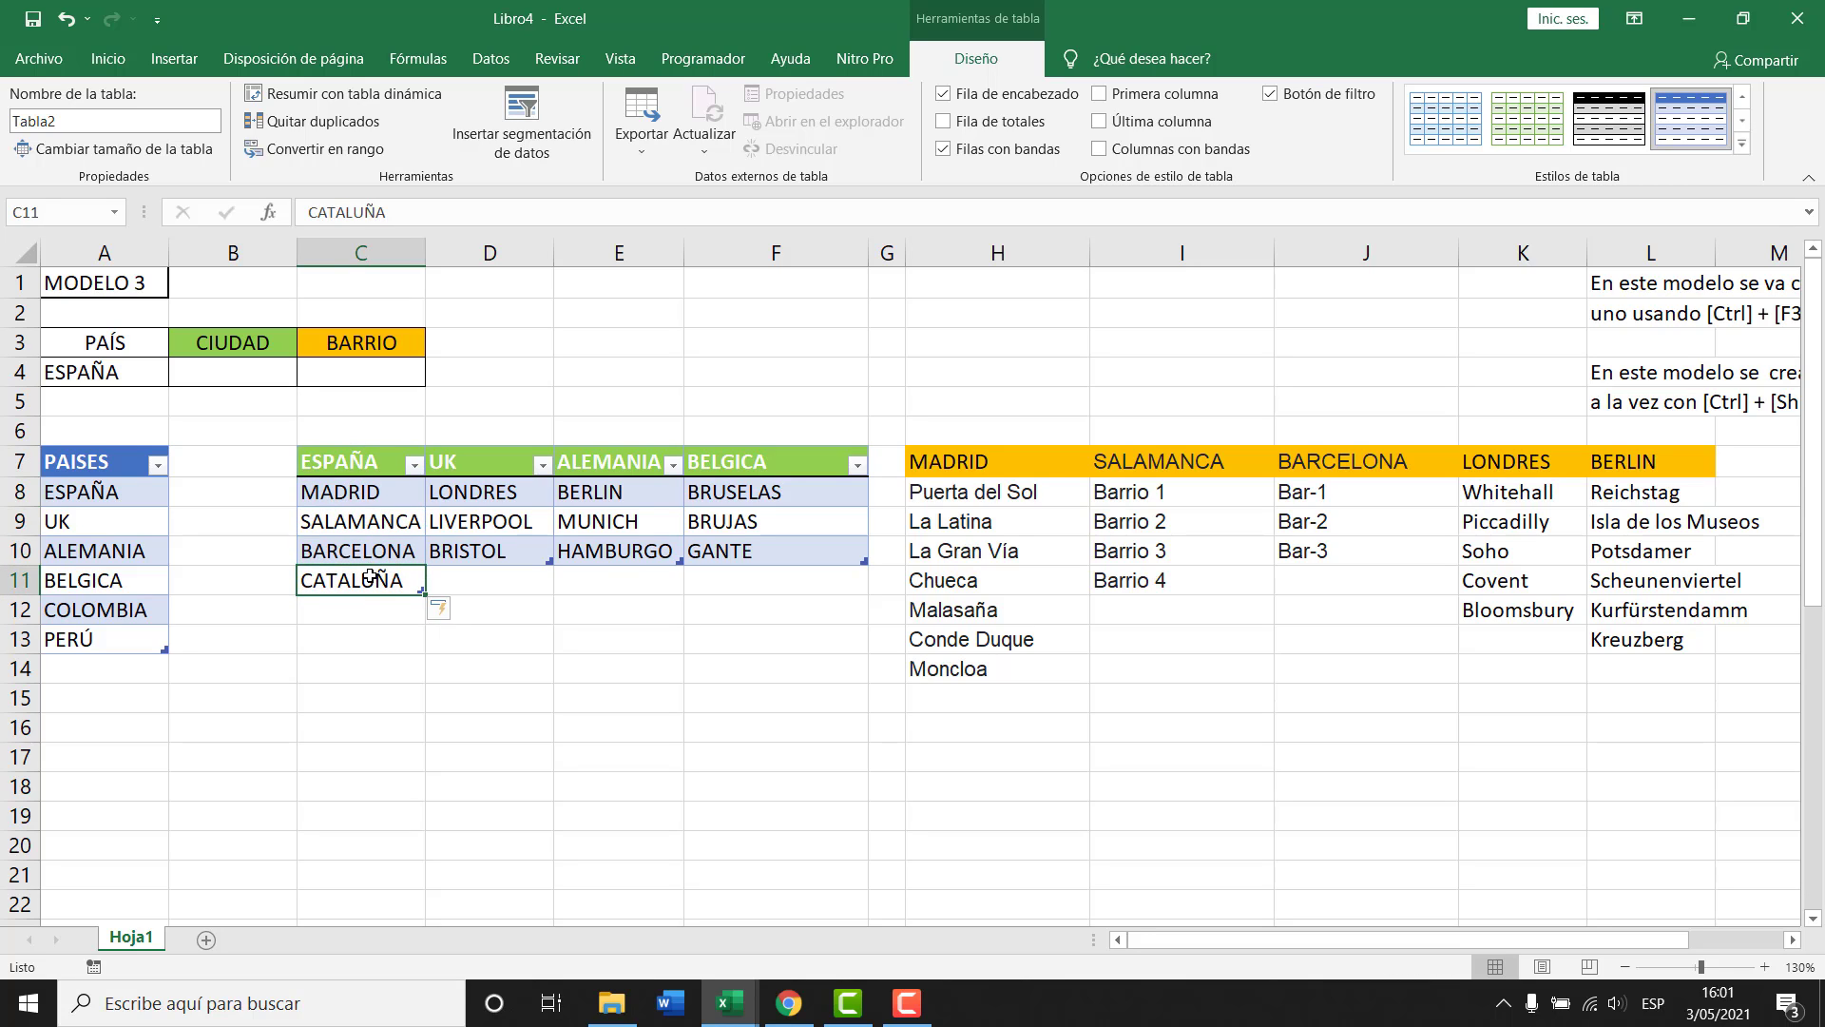
key("ctrl+F3")
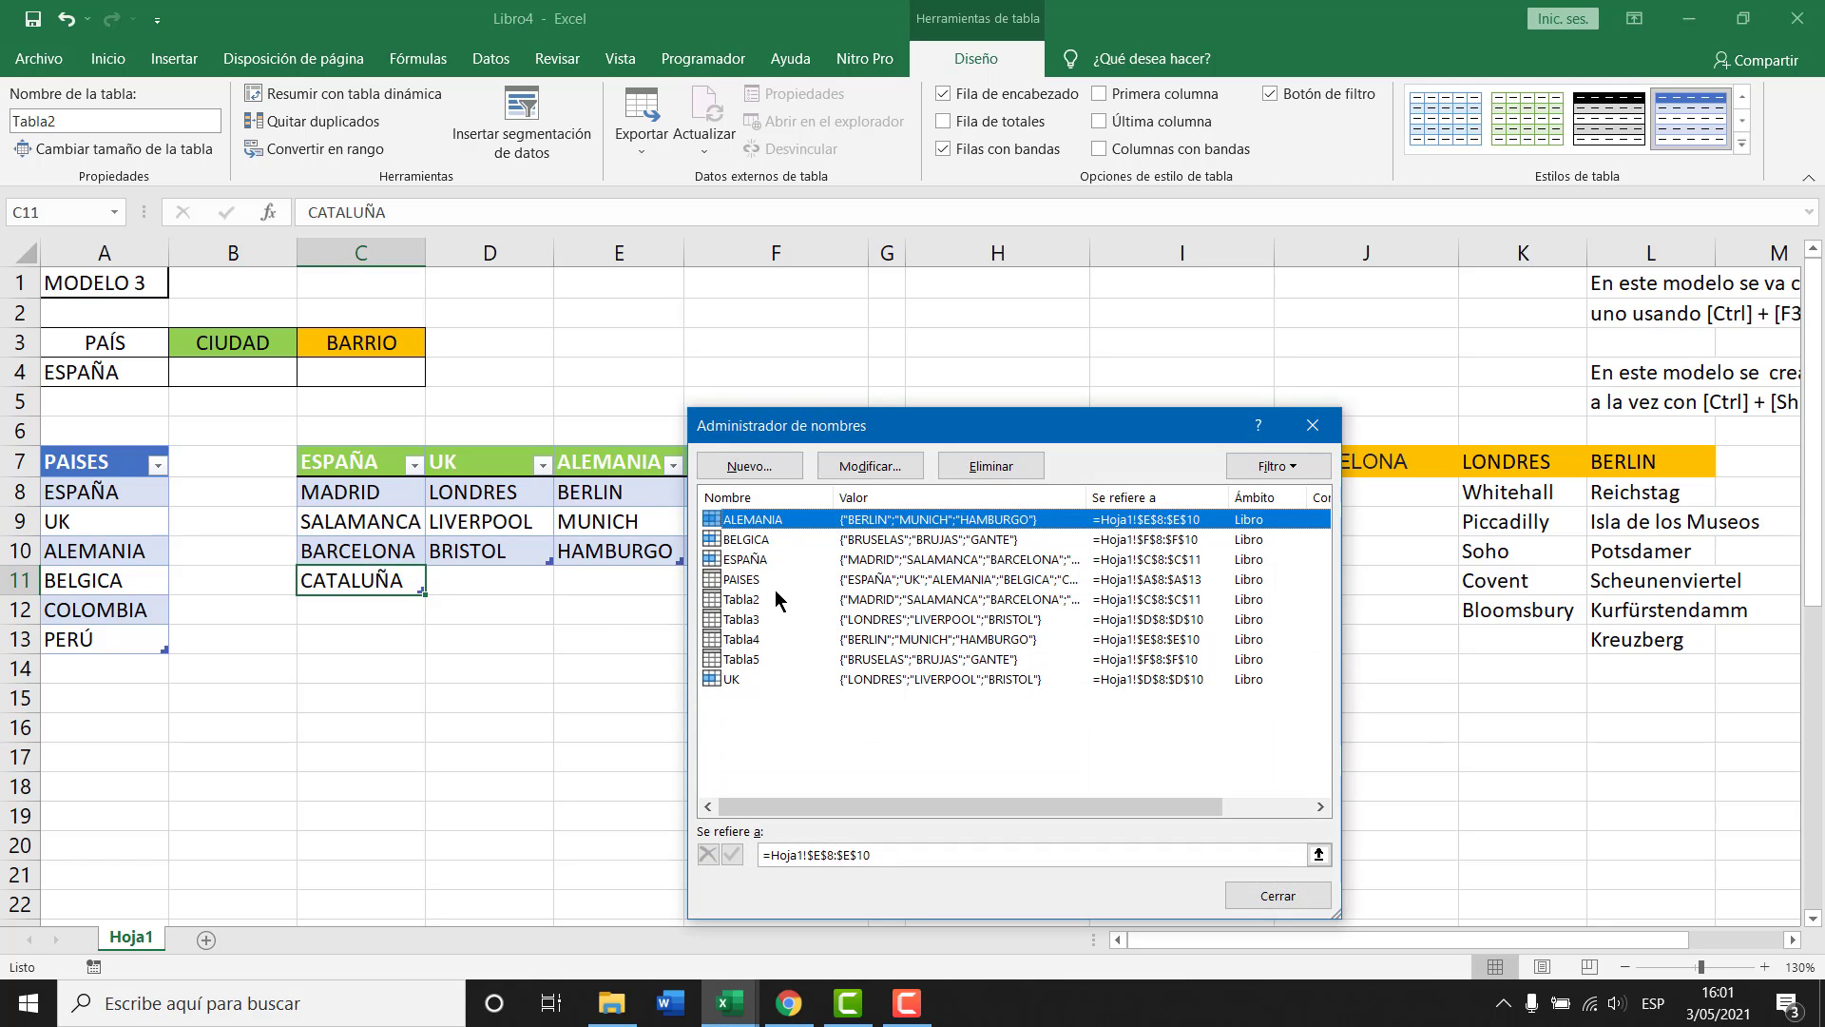
left_click(747, 561)
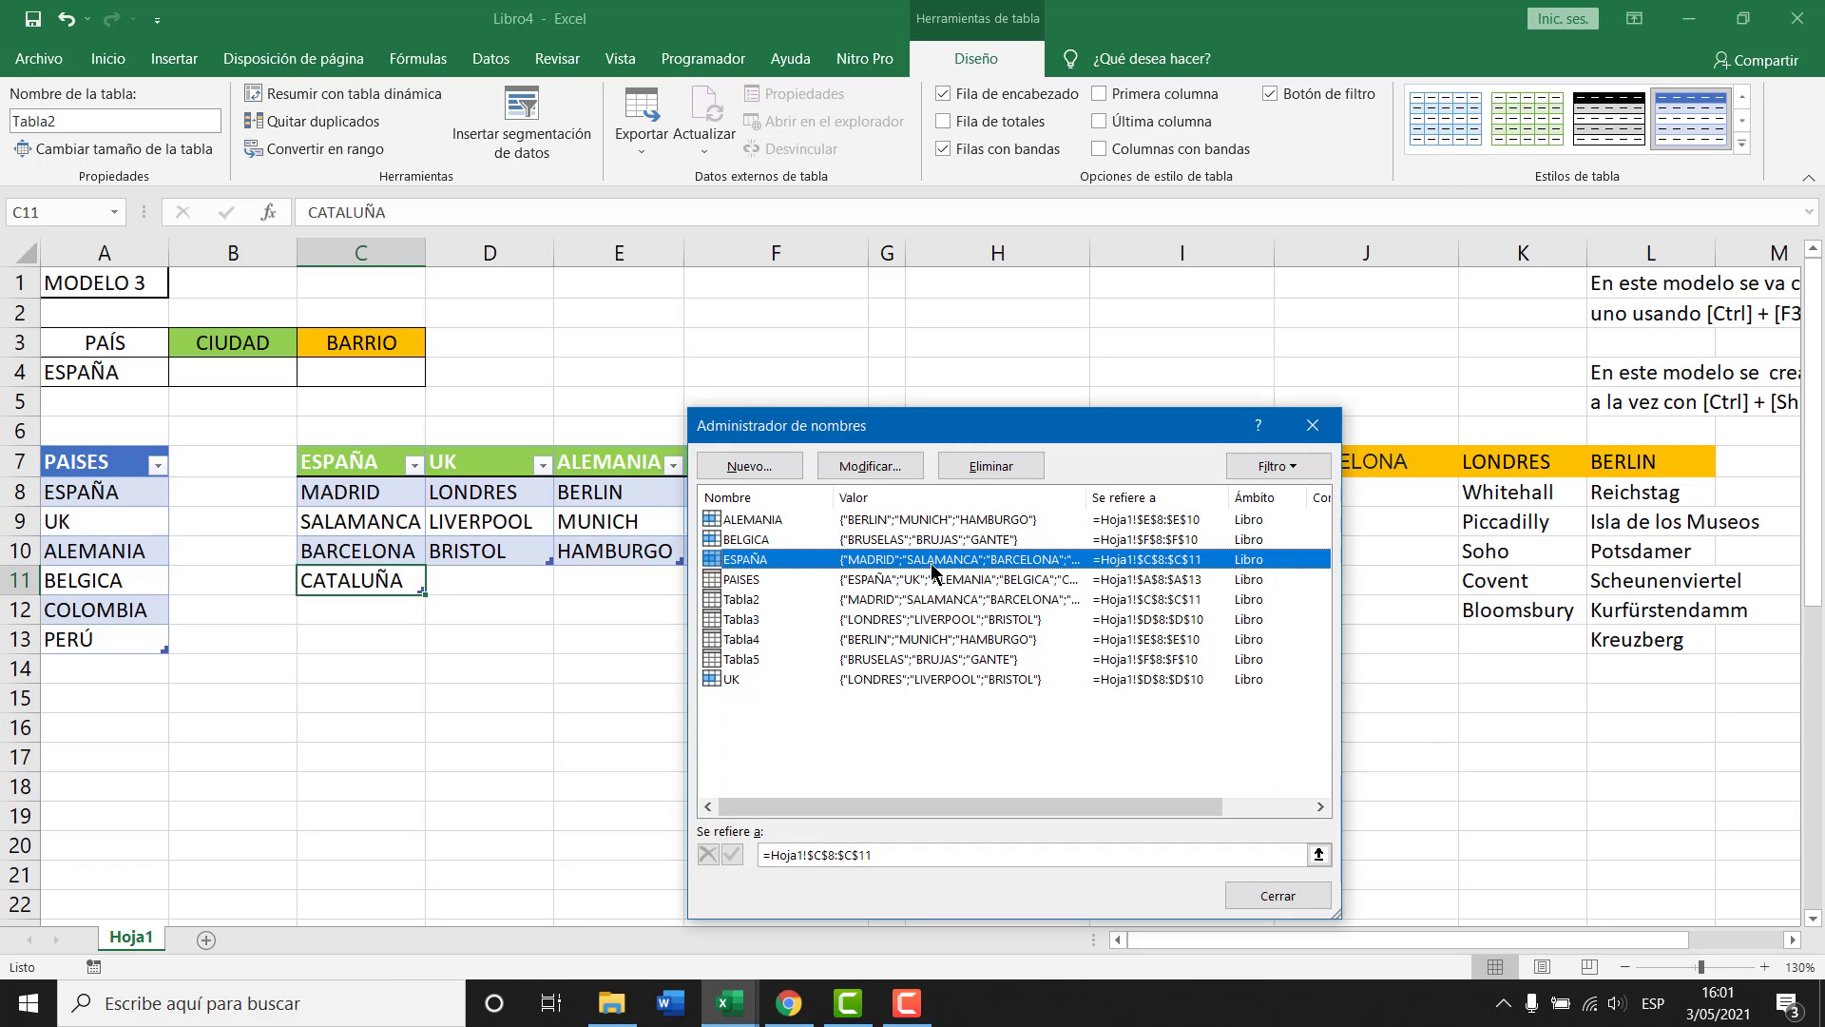
left_click_drag(1084, 498, 1211, 498)
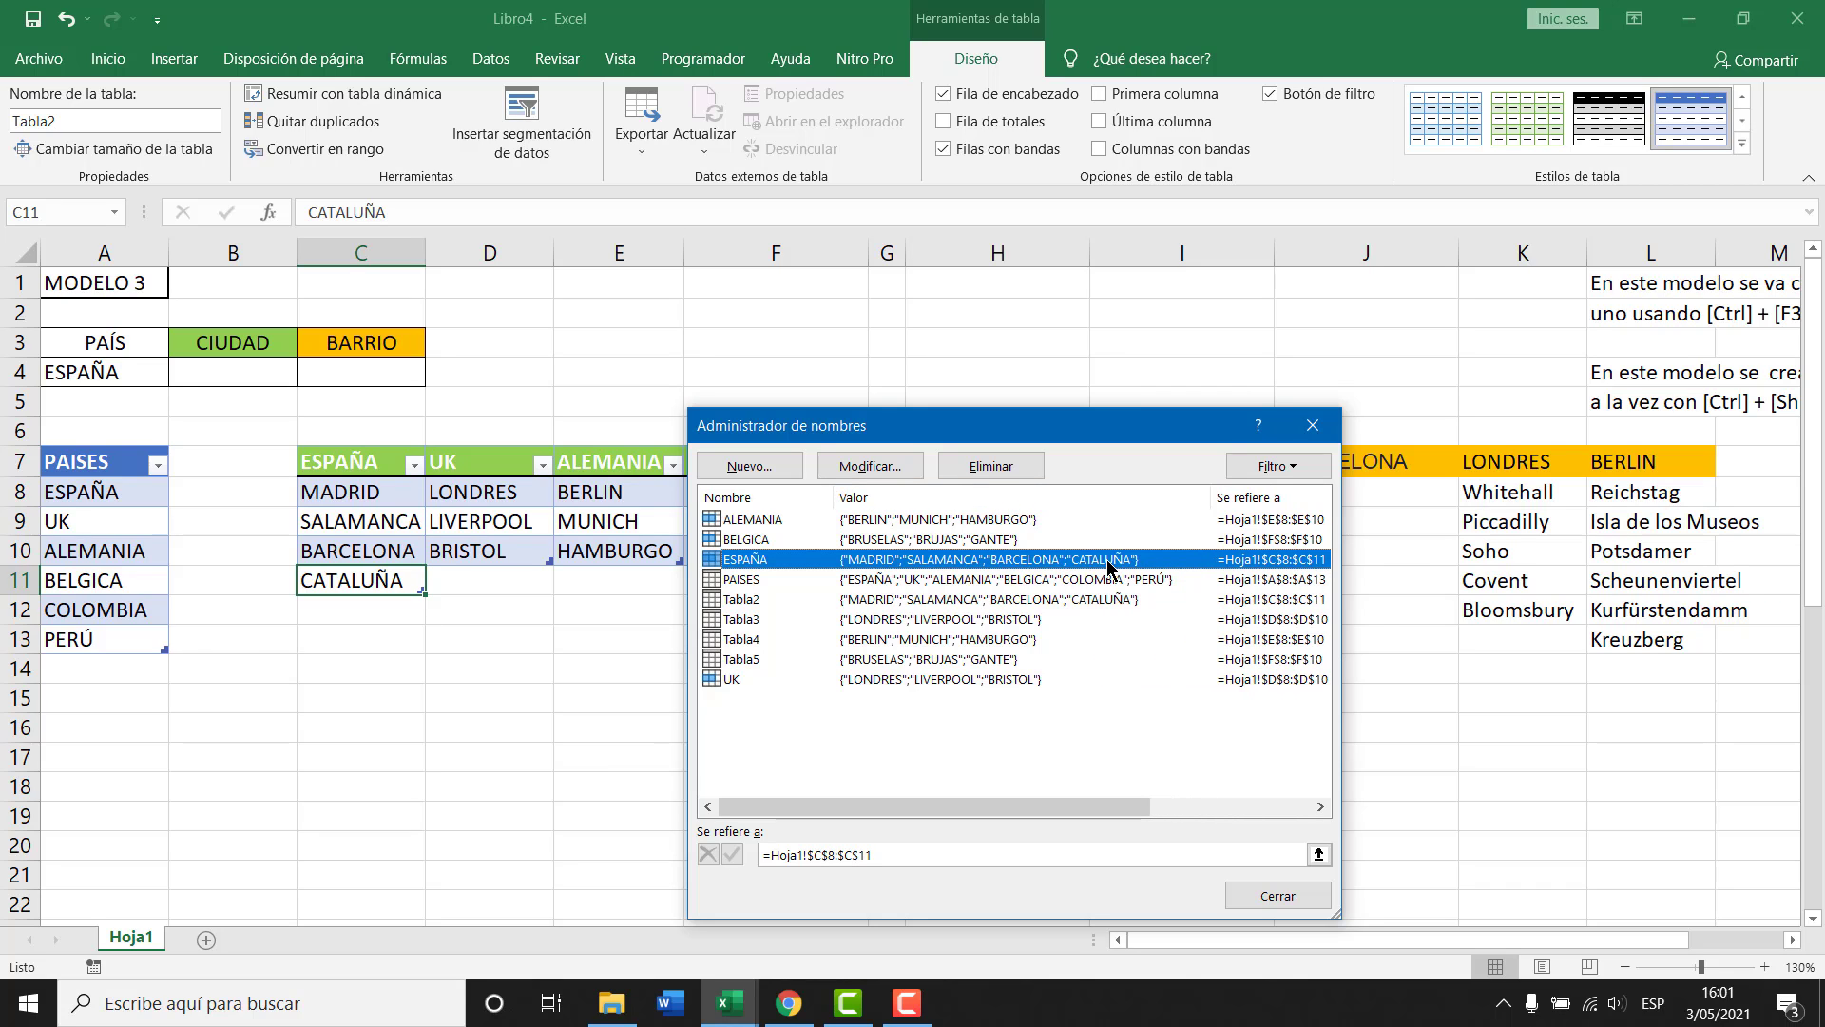
key("Escape")
left_click(371, 609)
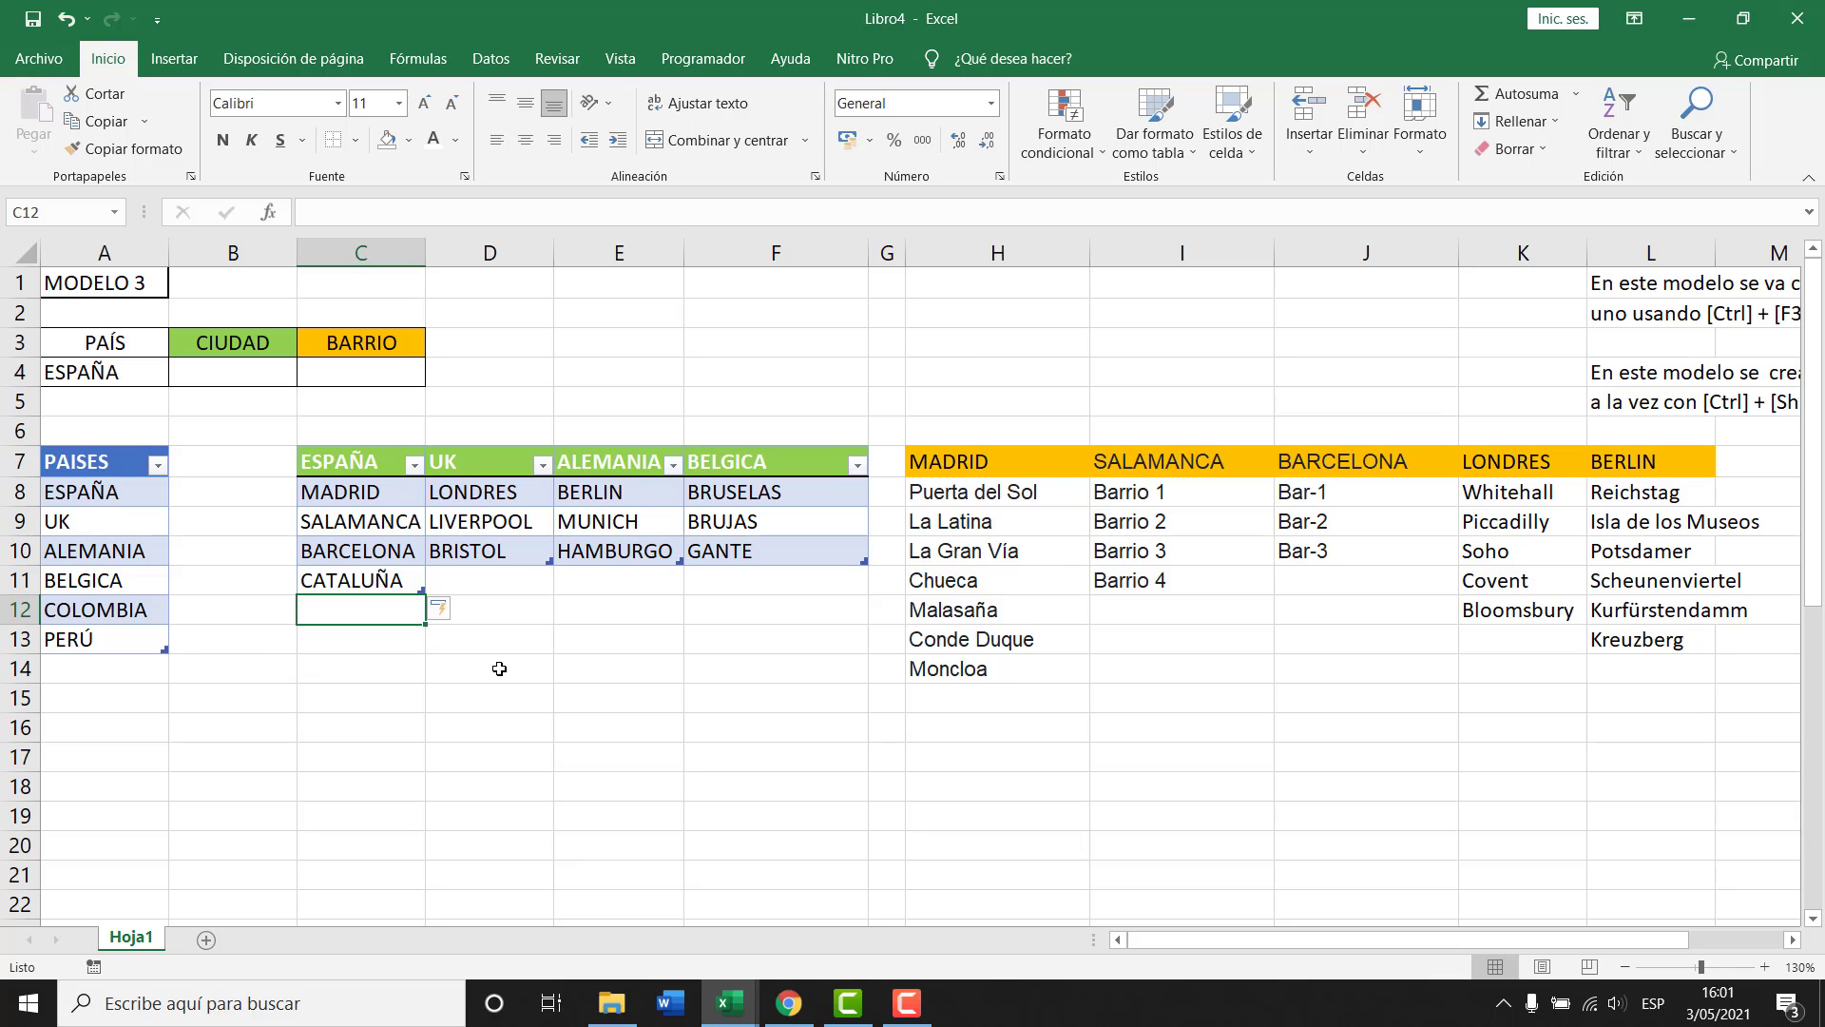
type("SAN PABLO")
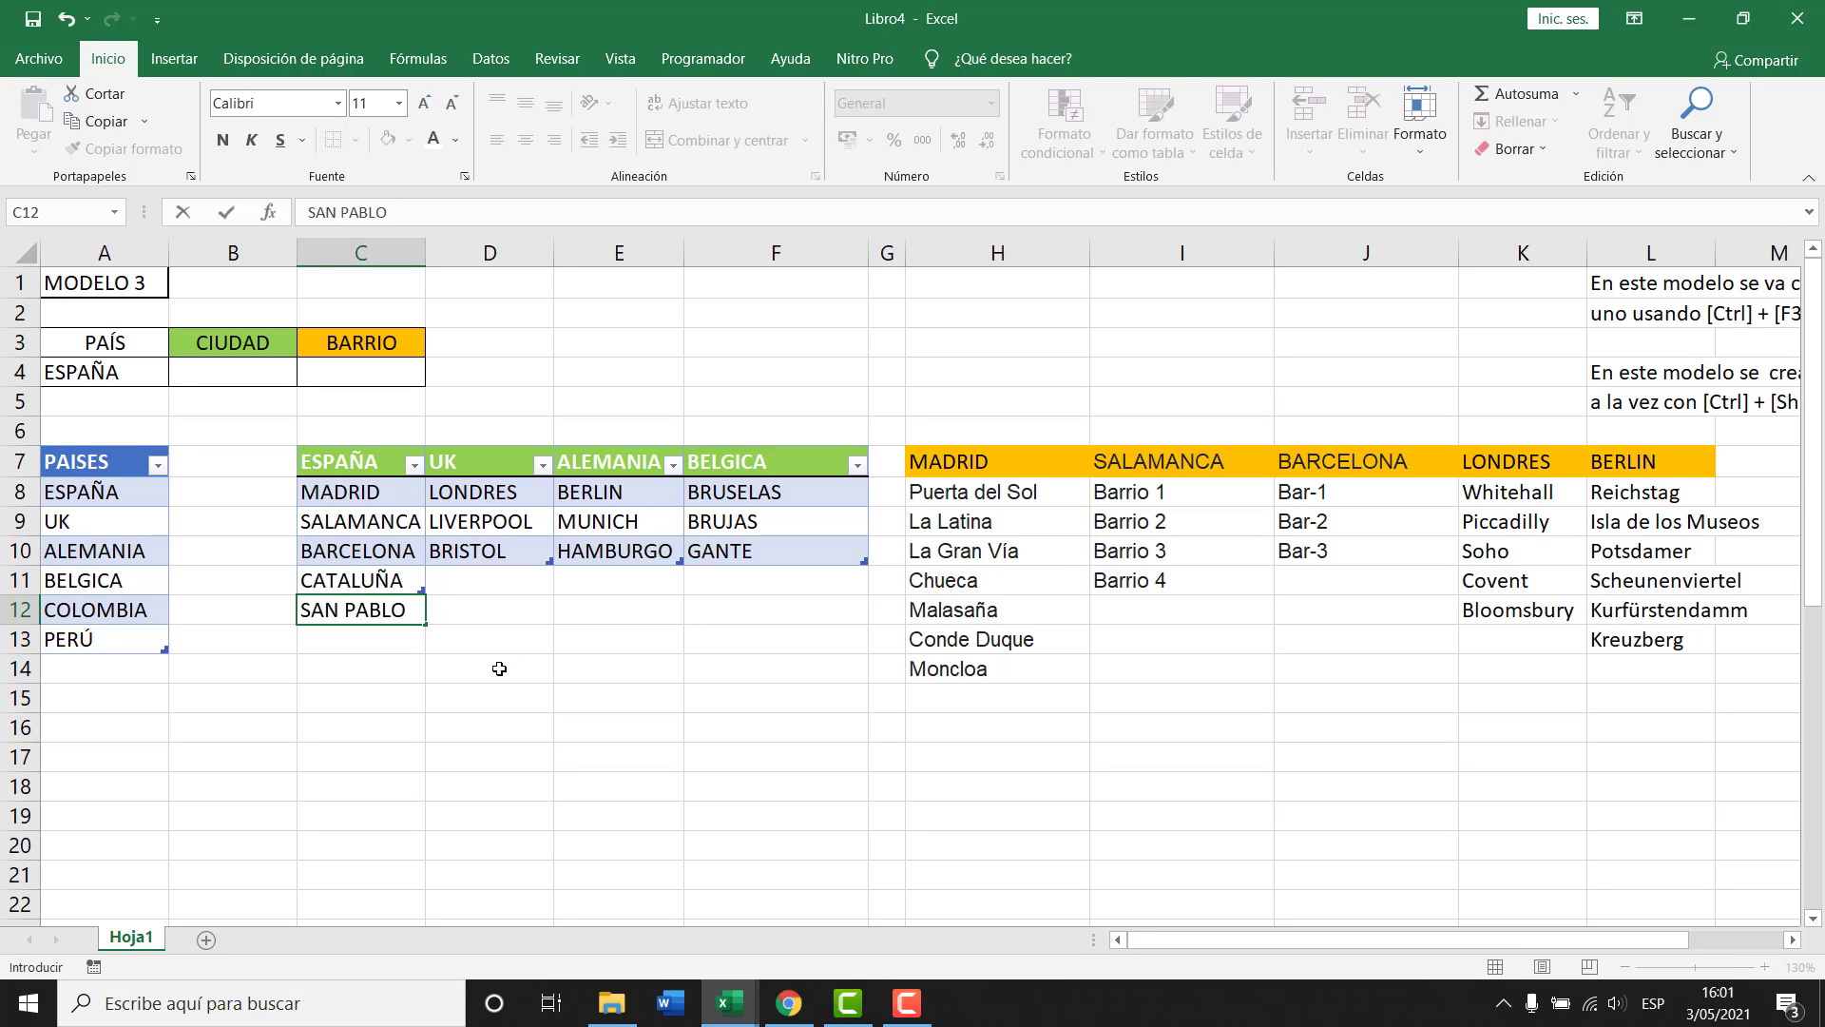
key("Return")
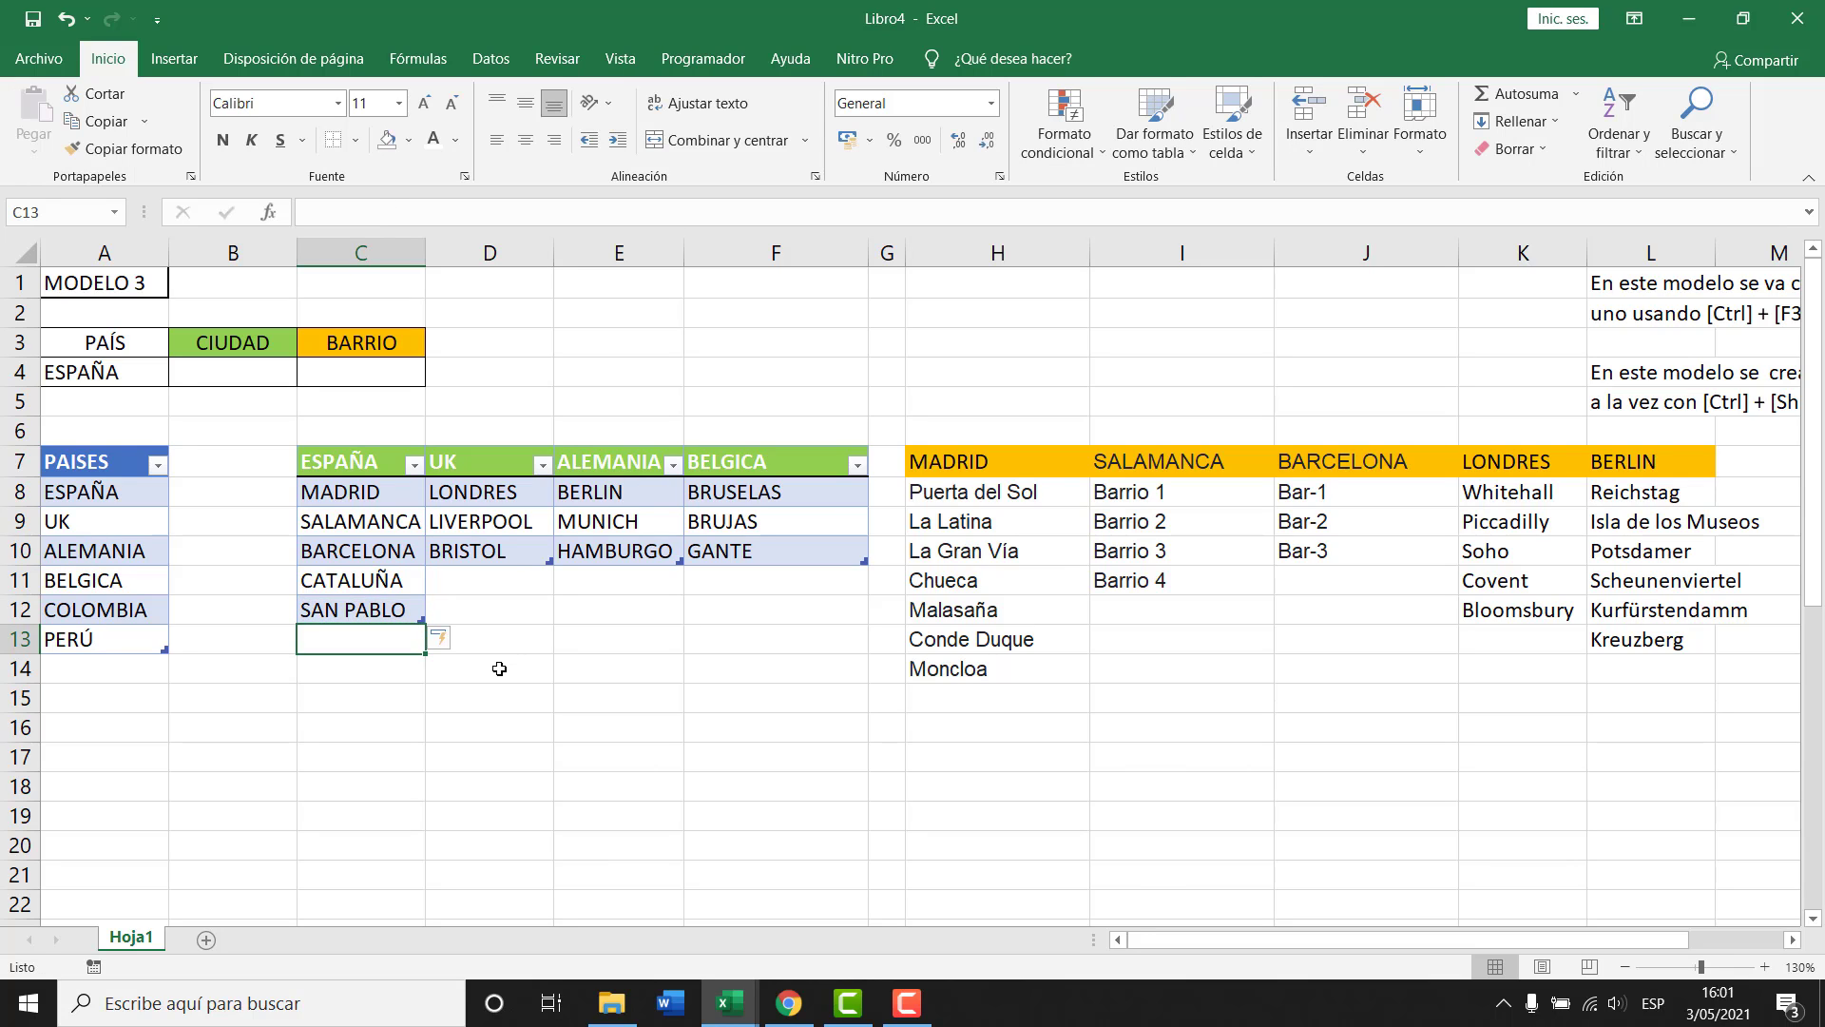
key("Up")
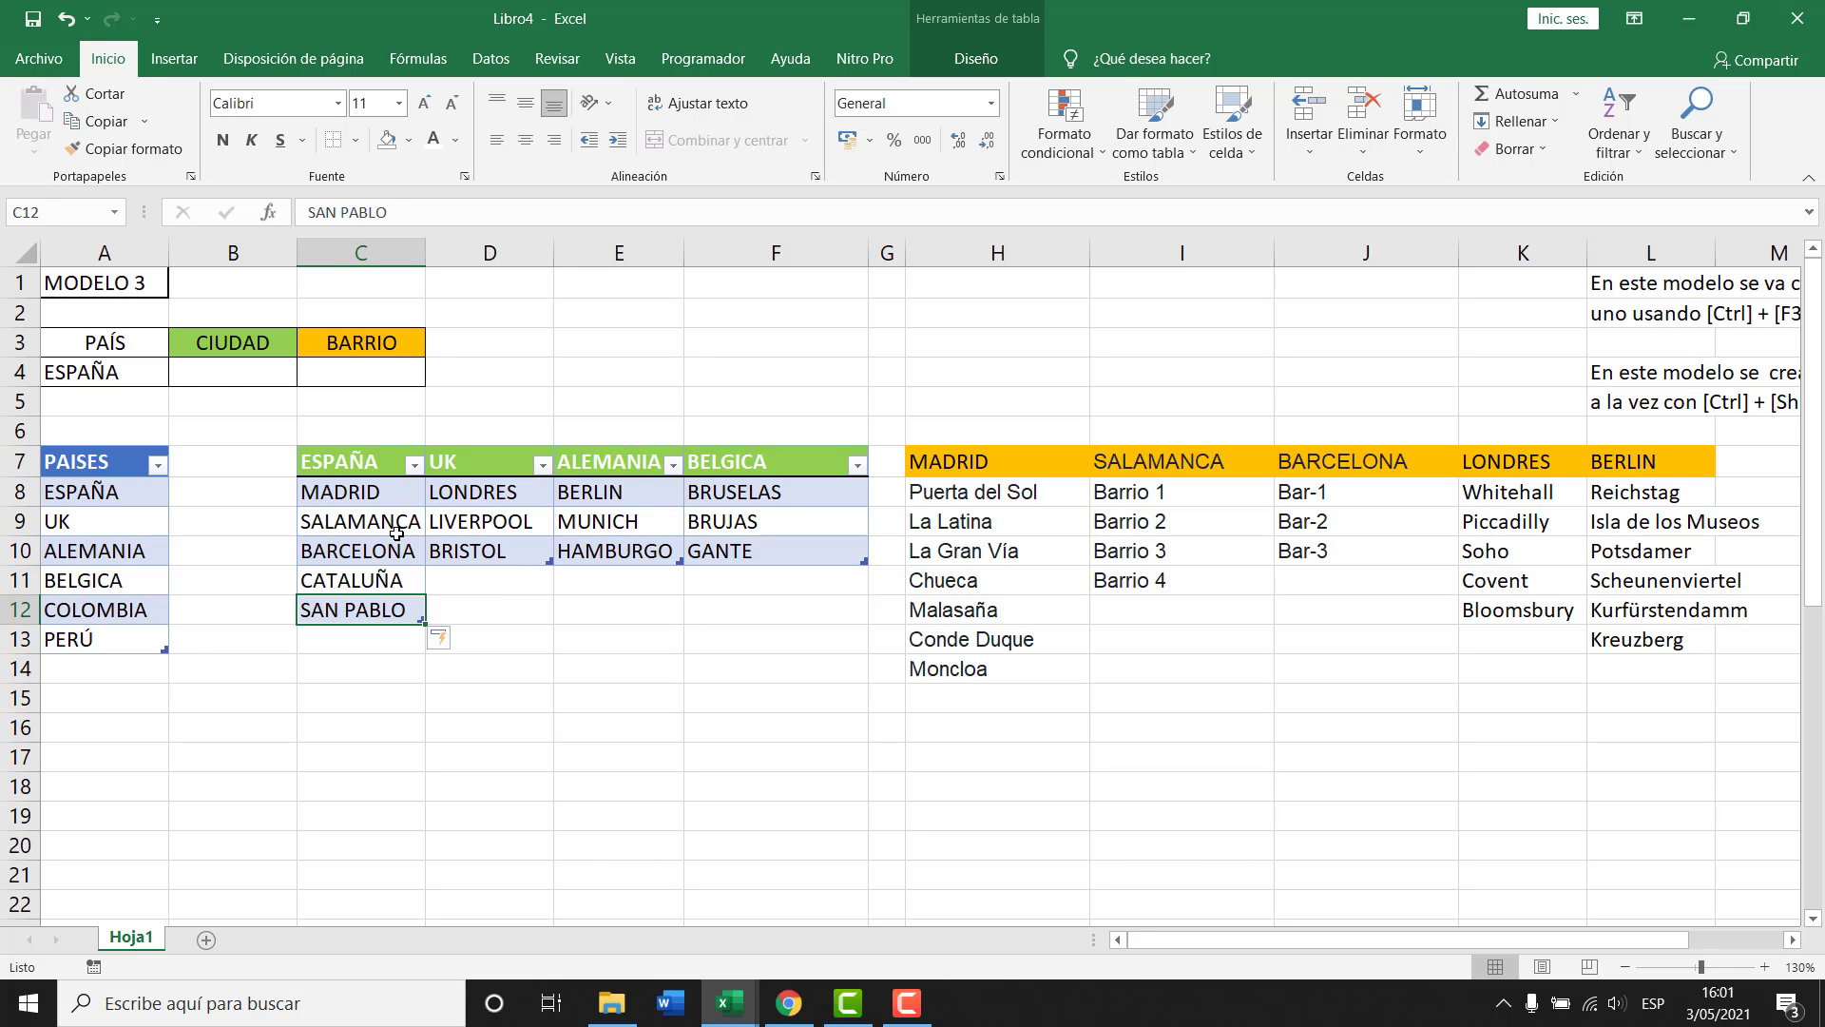
left_click(394, 530)
left_click(237, 379)
left_click(307, 378)
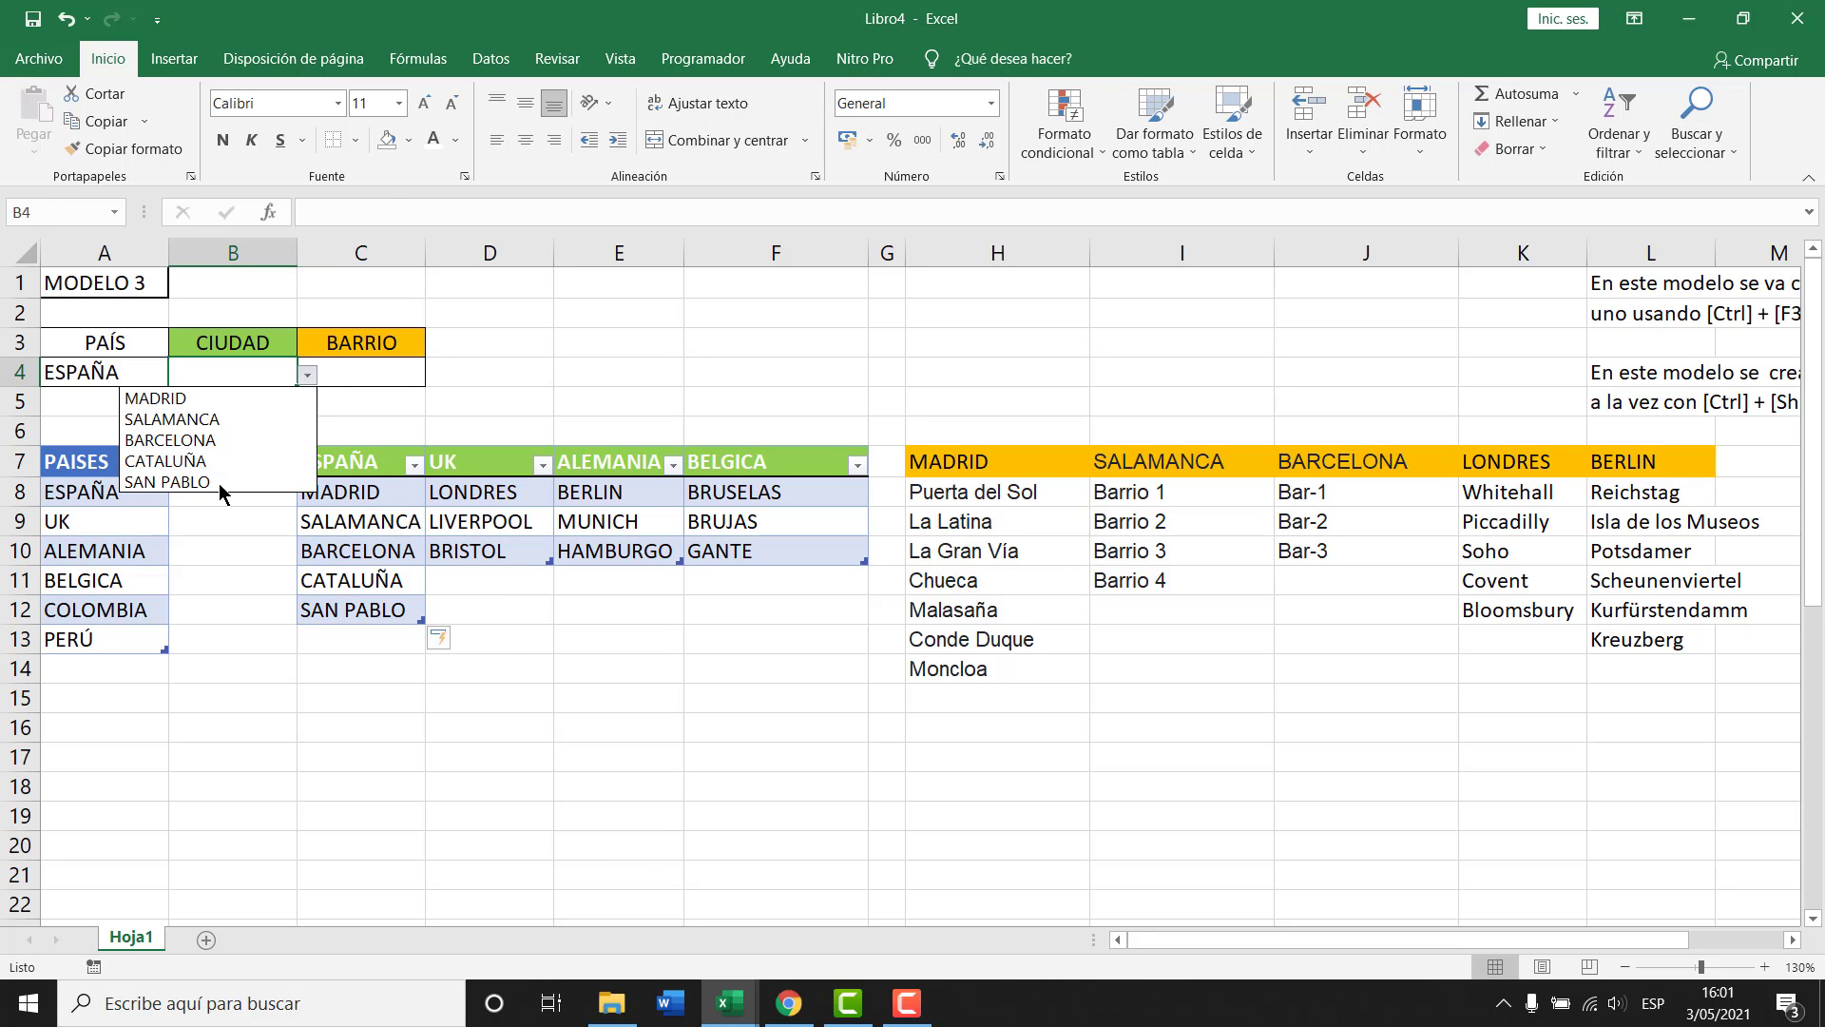
key("Escape")
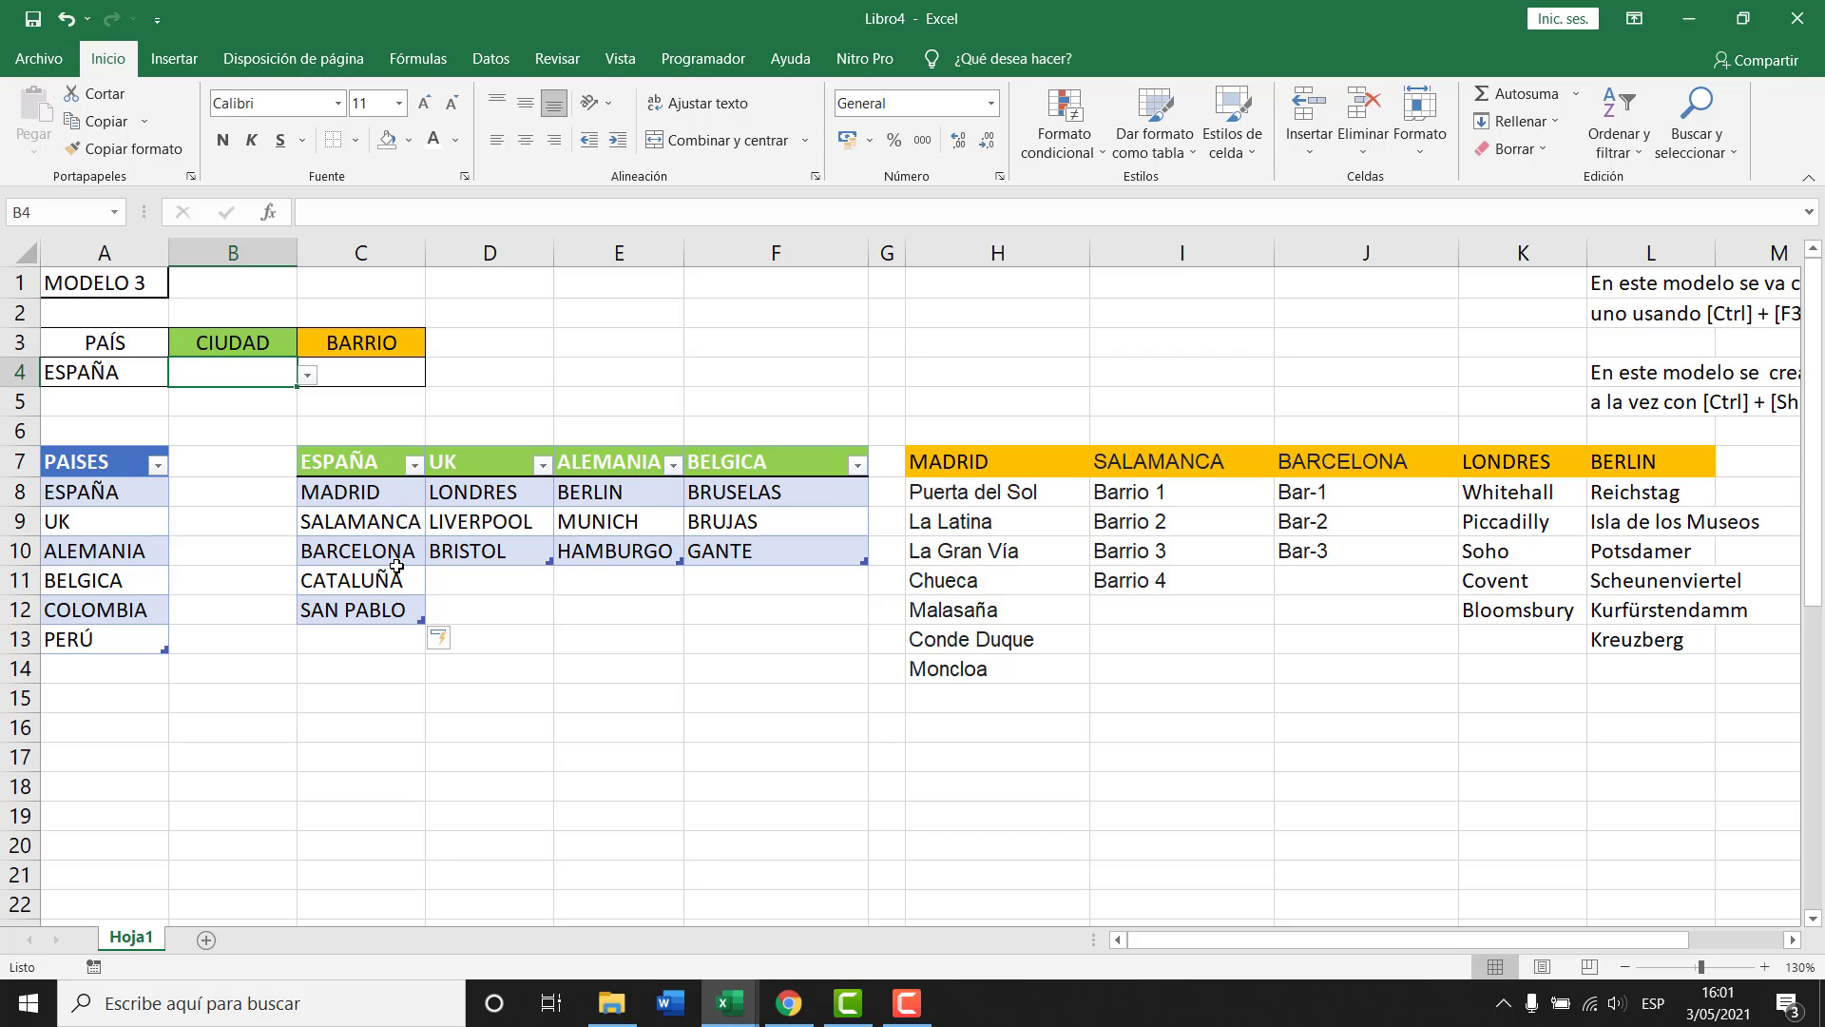
key("ctrl+F3")
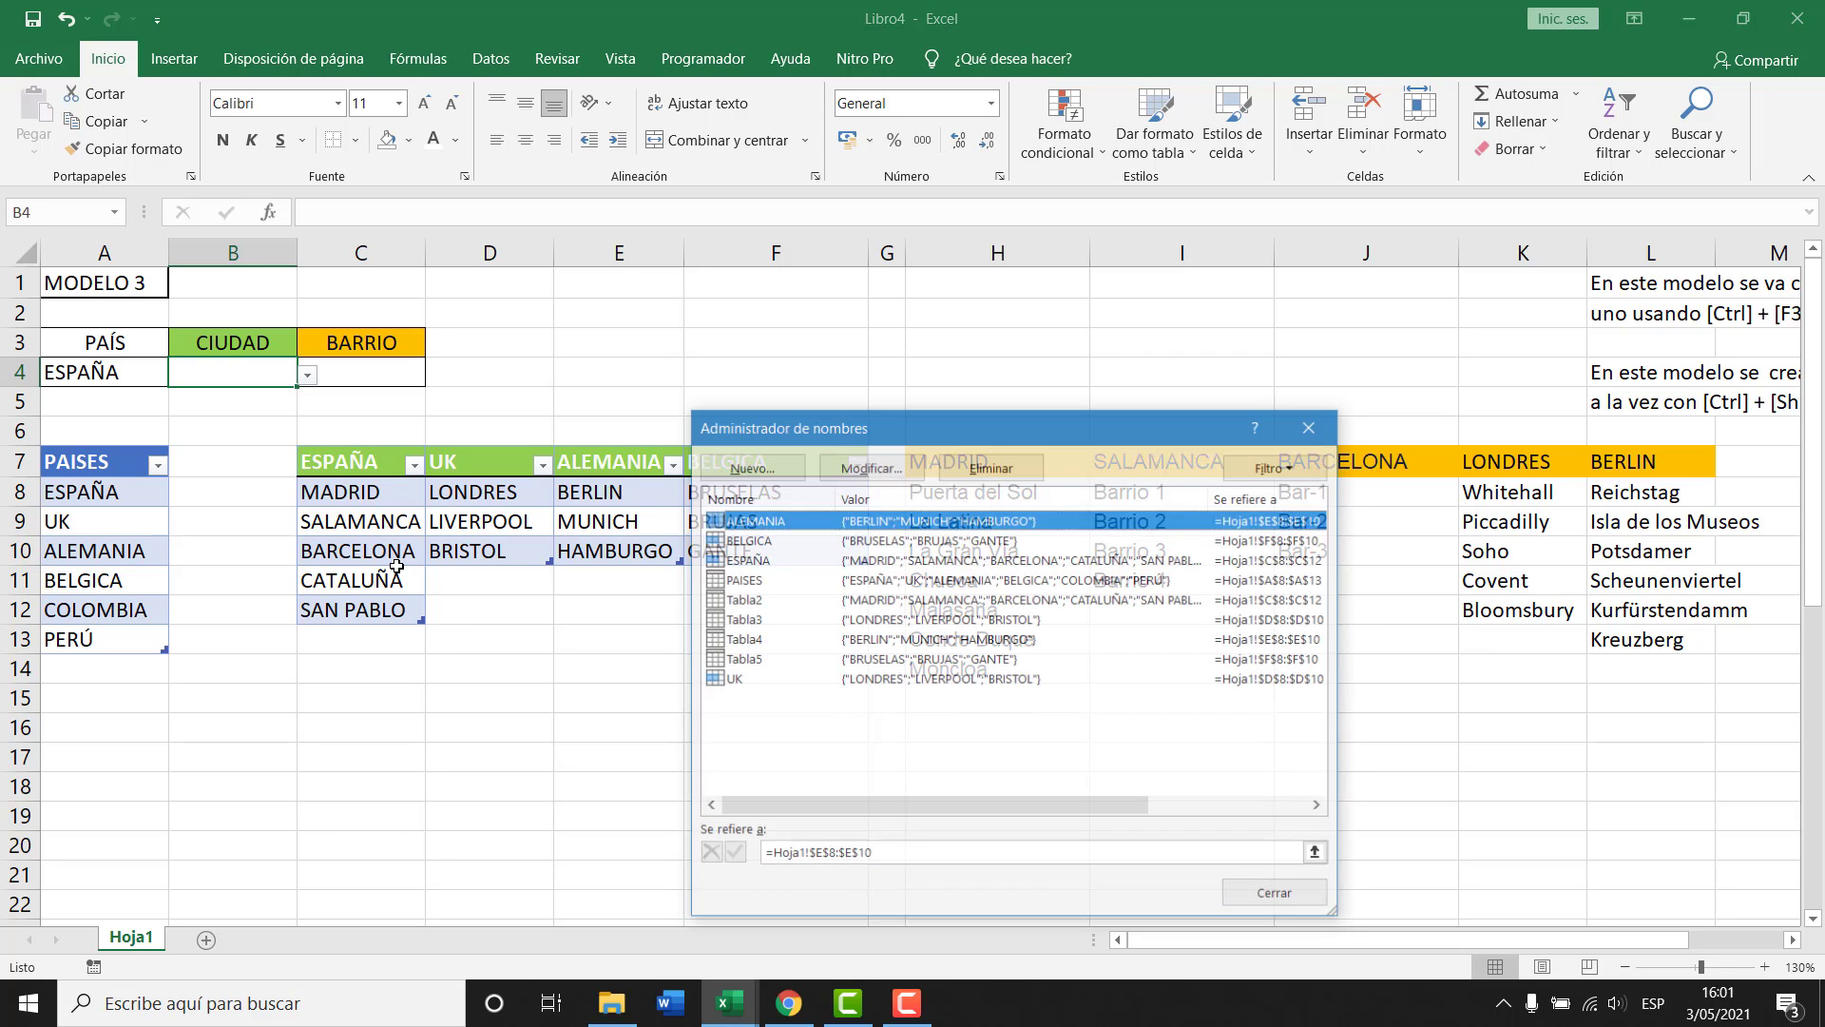
left_click_drag(1207, 509, 1272, 500)
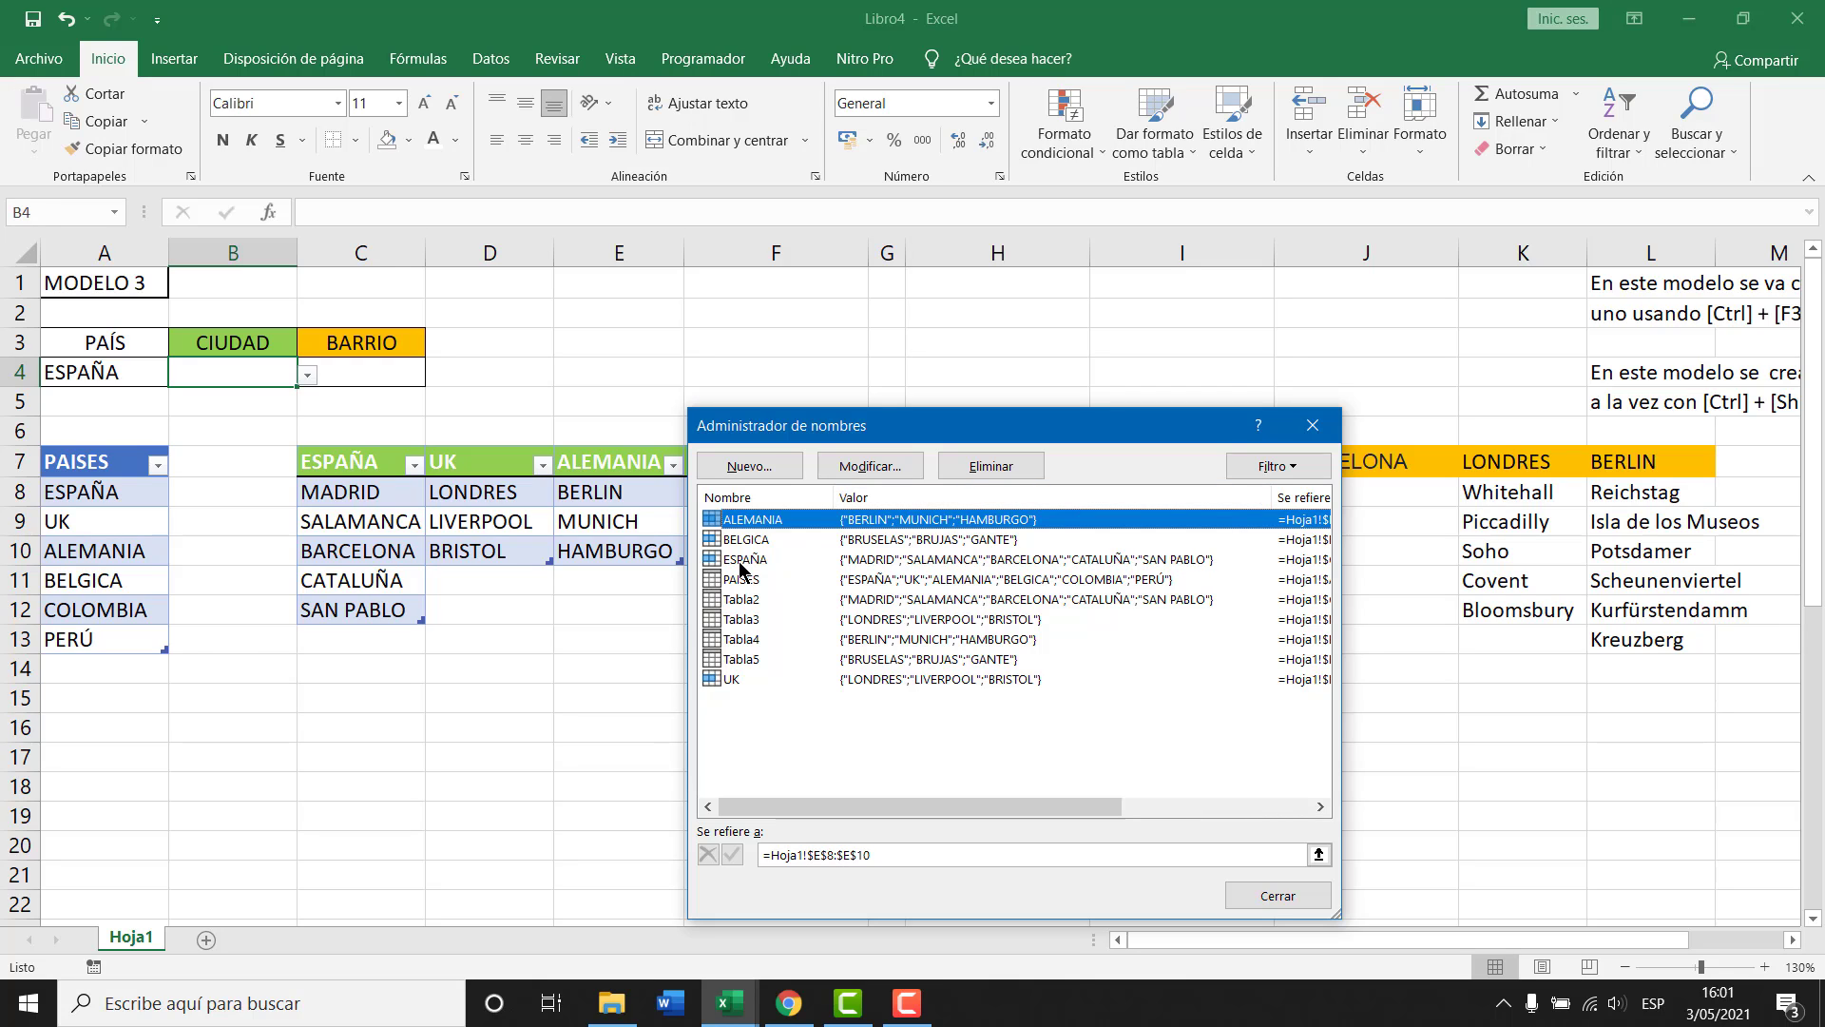
left_click(1313, 425)
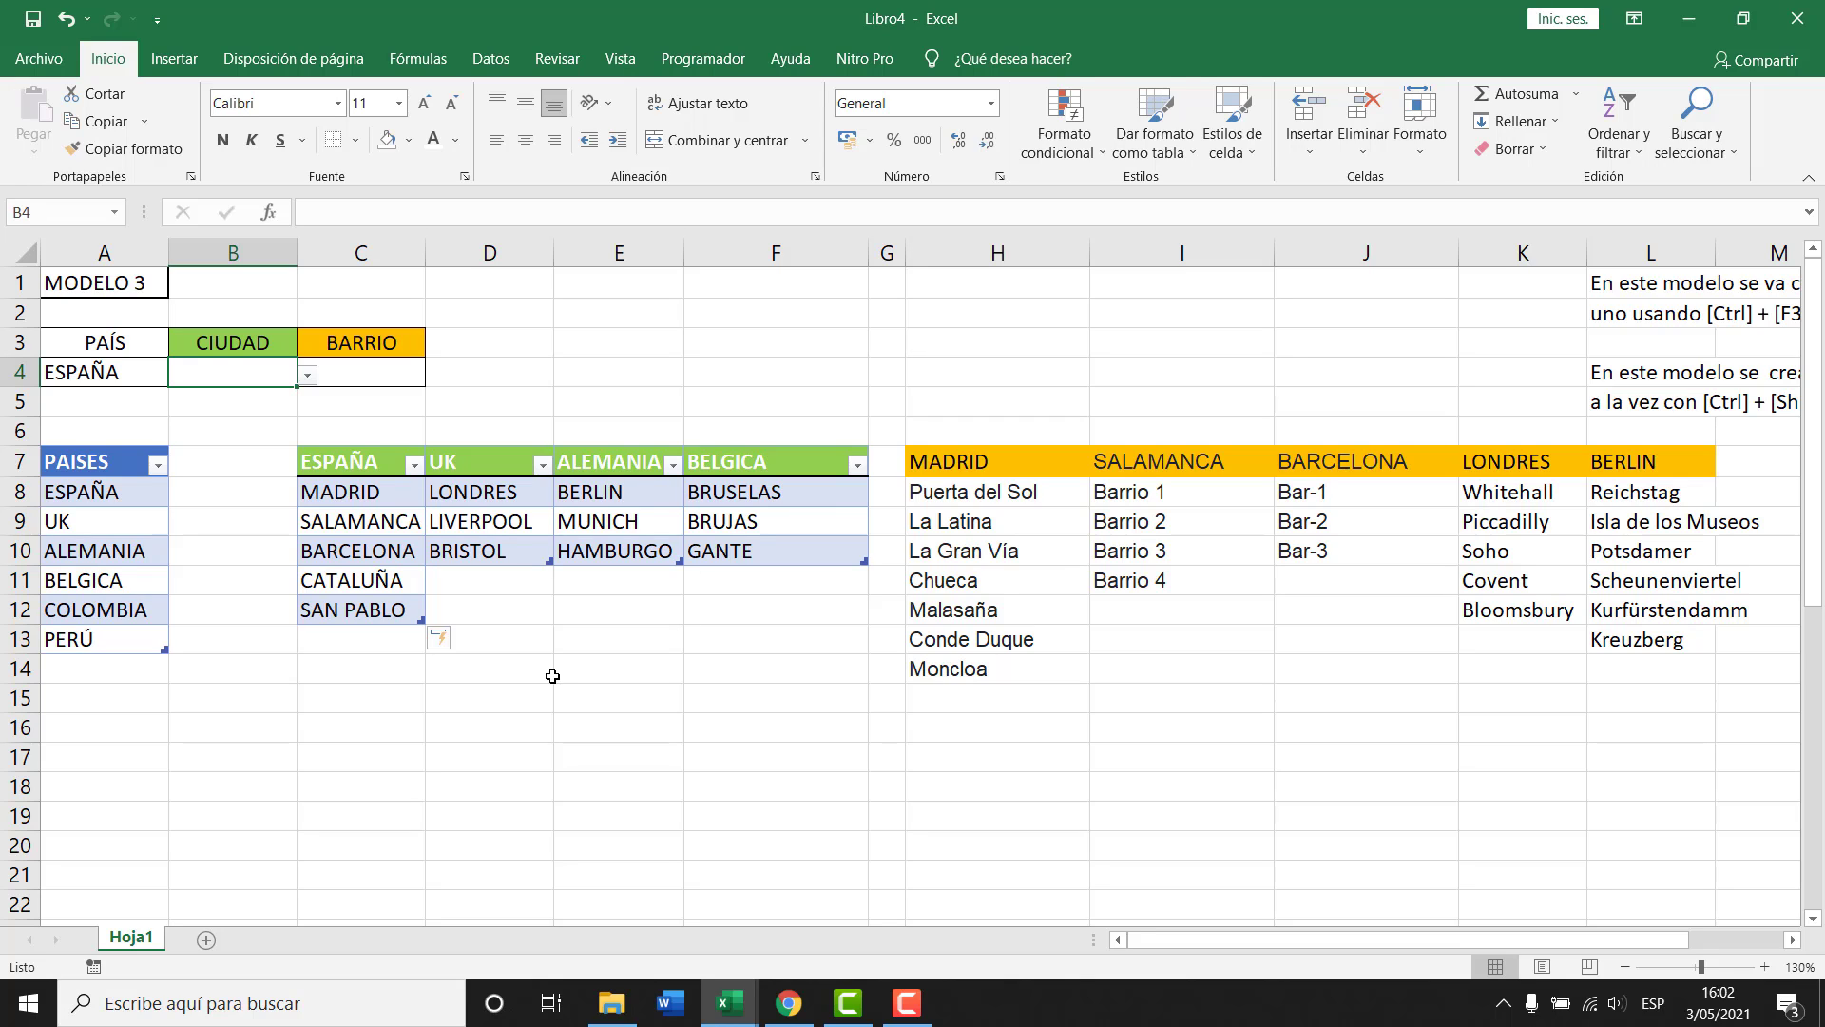
left_click_drag(361, 501, 354, 605)
left_click(487, 492)
key("ctrl+shift+Down")
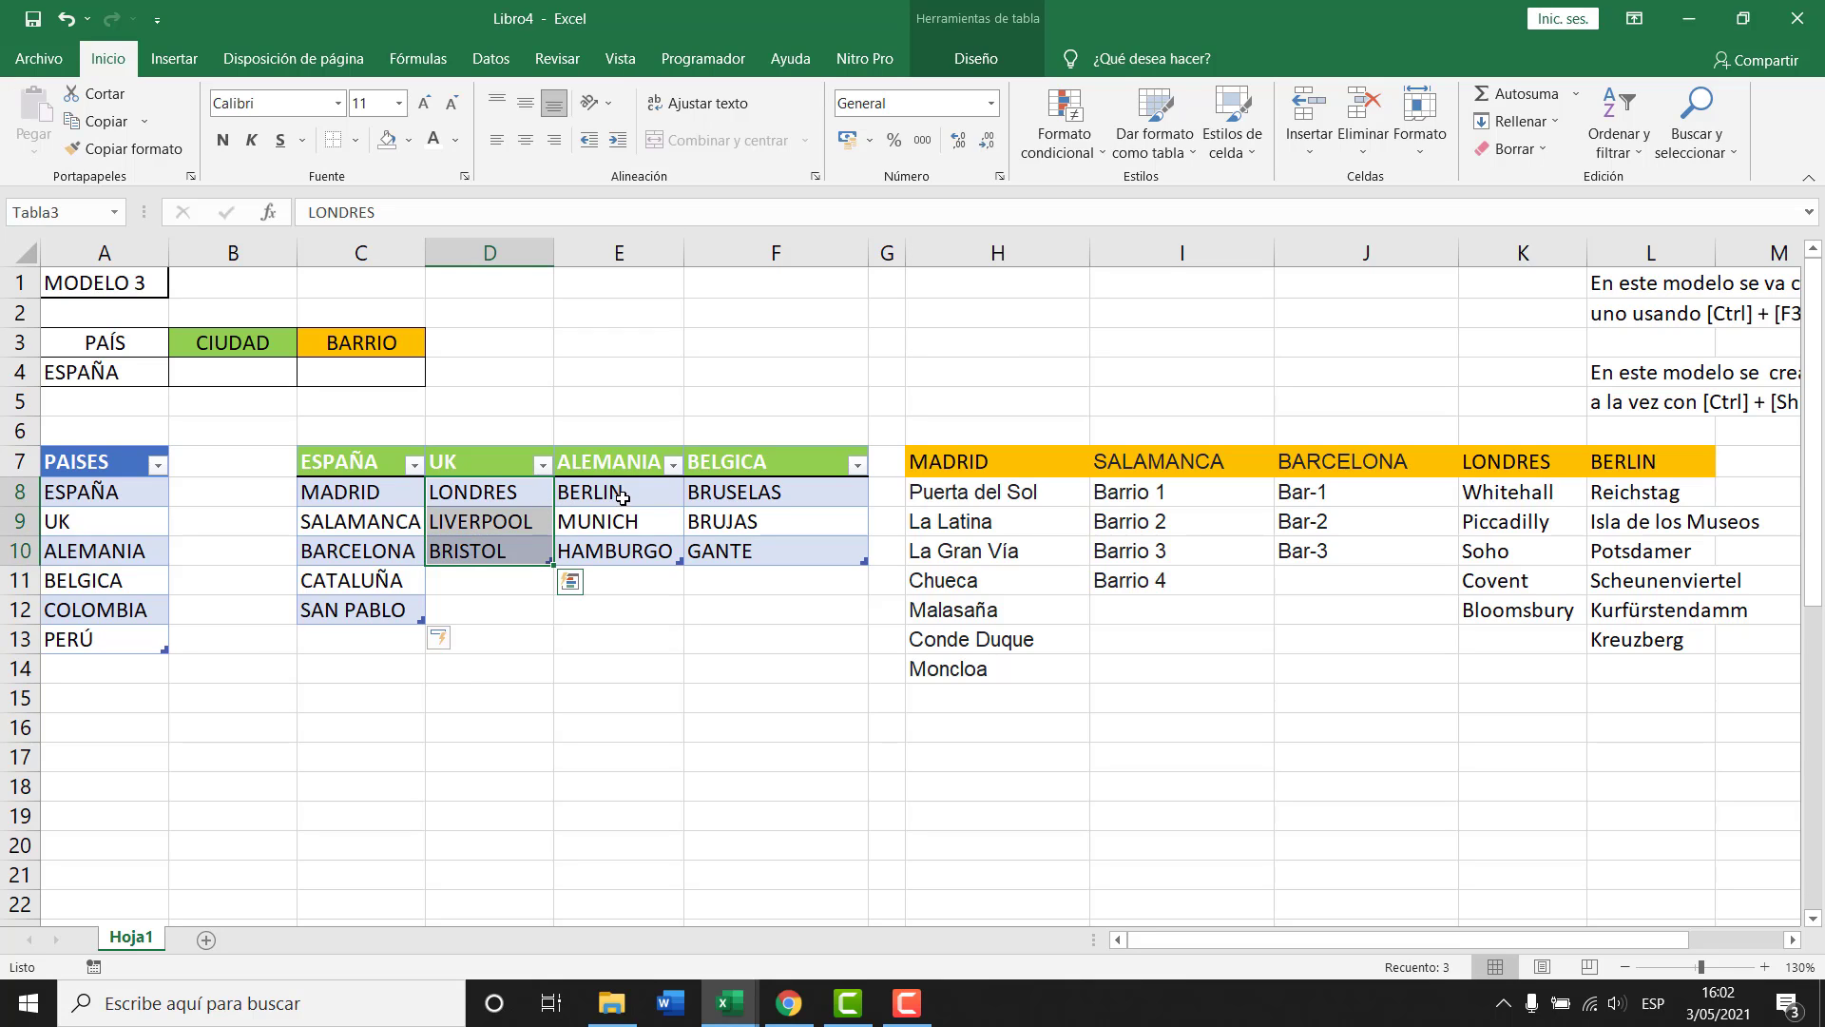
left_click_drag(623, 494, 618, 547)
left_click_drag(730, 495, 720, 546)
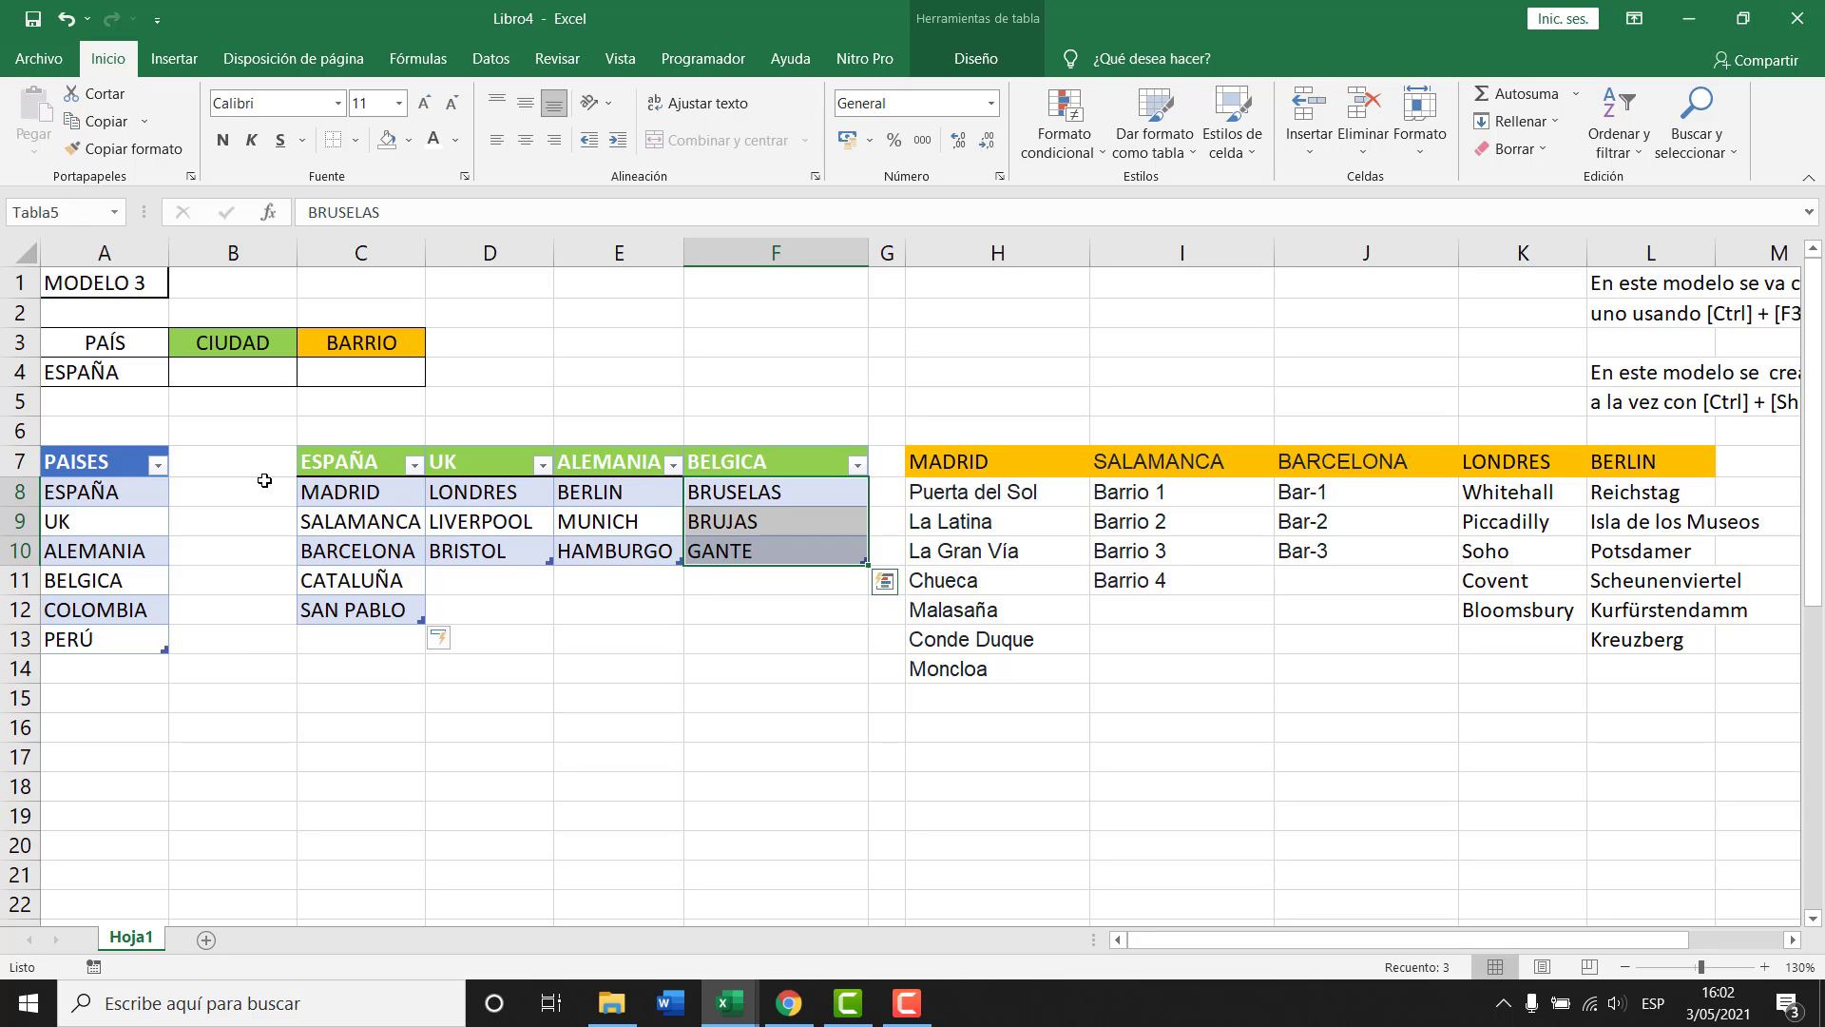
left_click(226, 376)
left_click(491, 58)
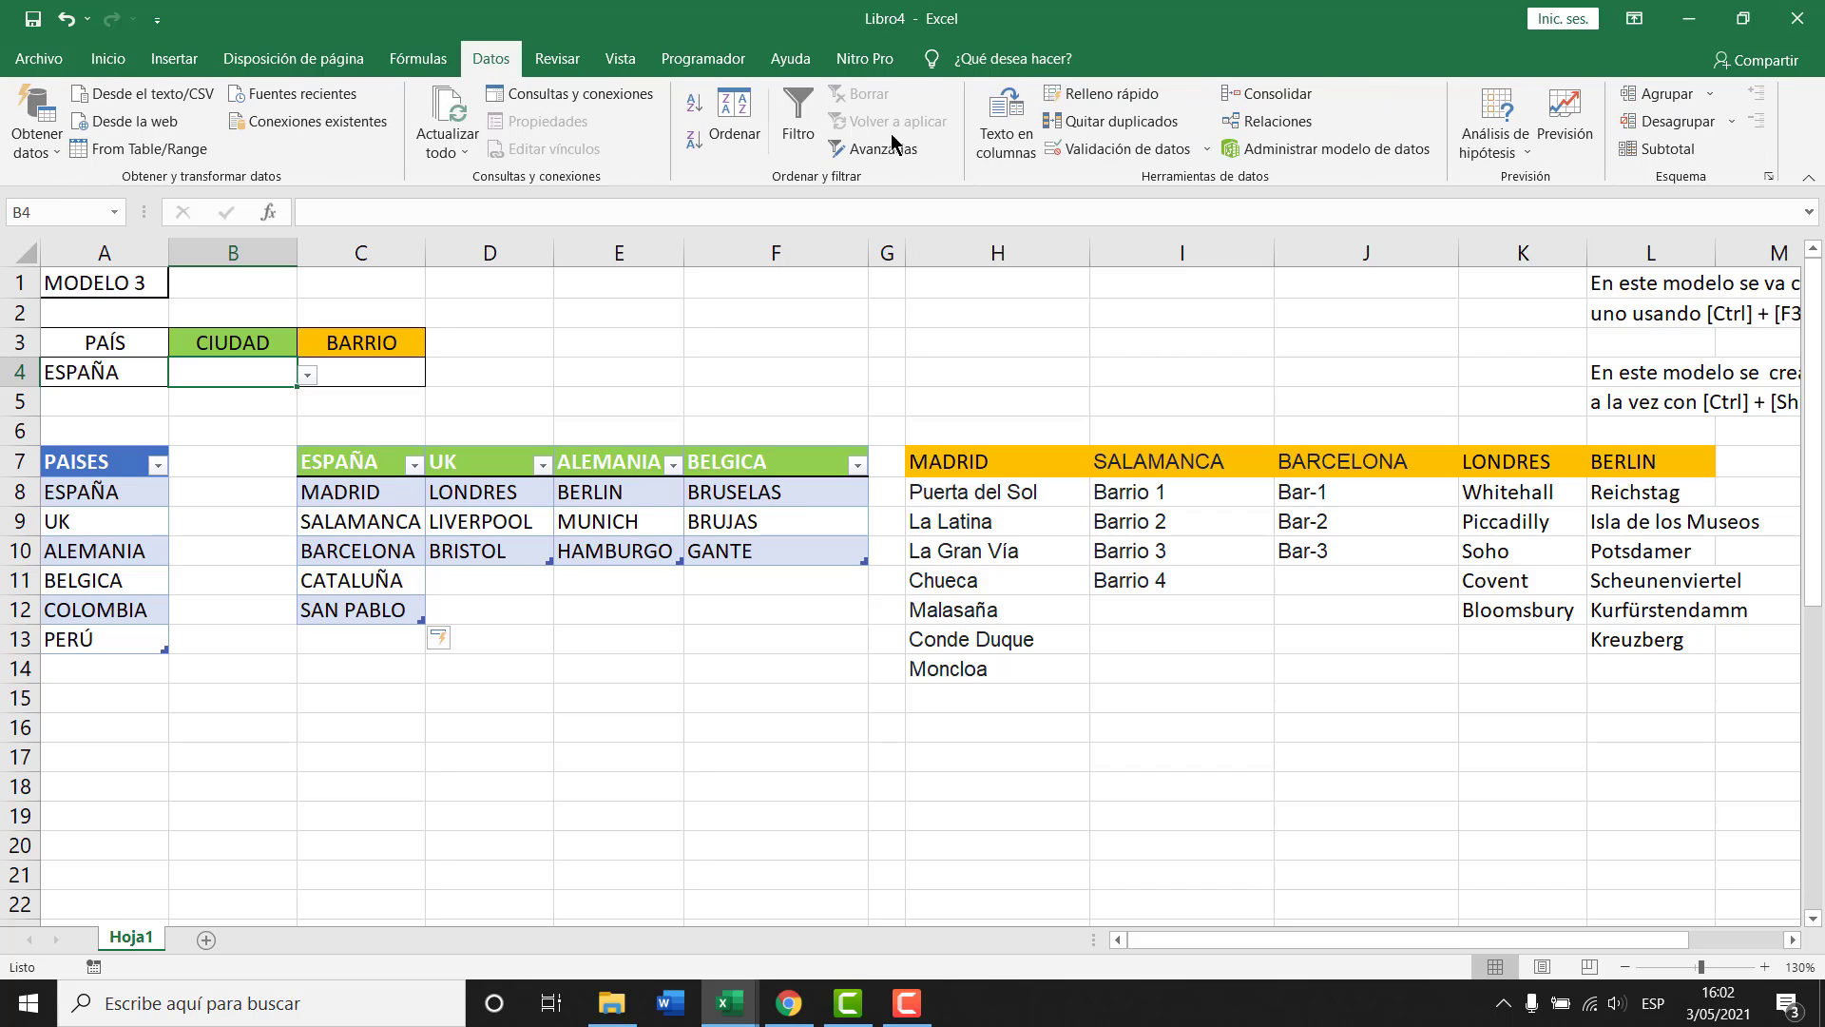
left_click(1122, 148)
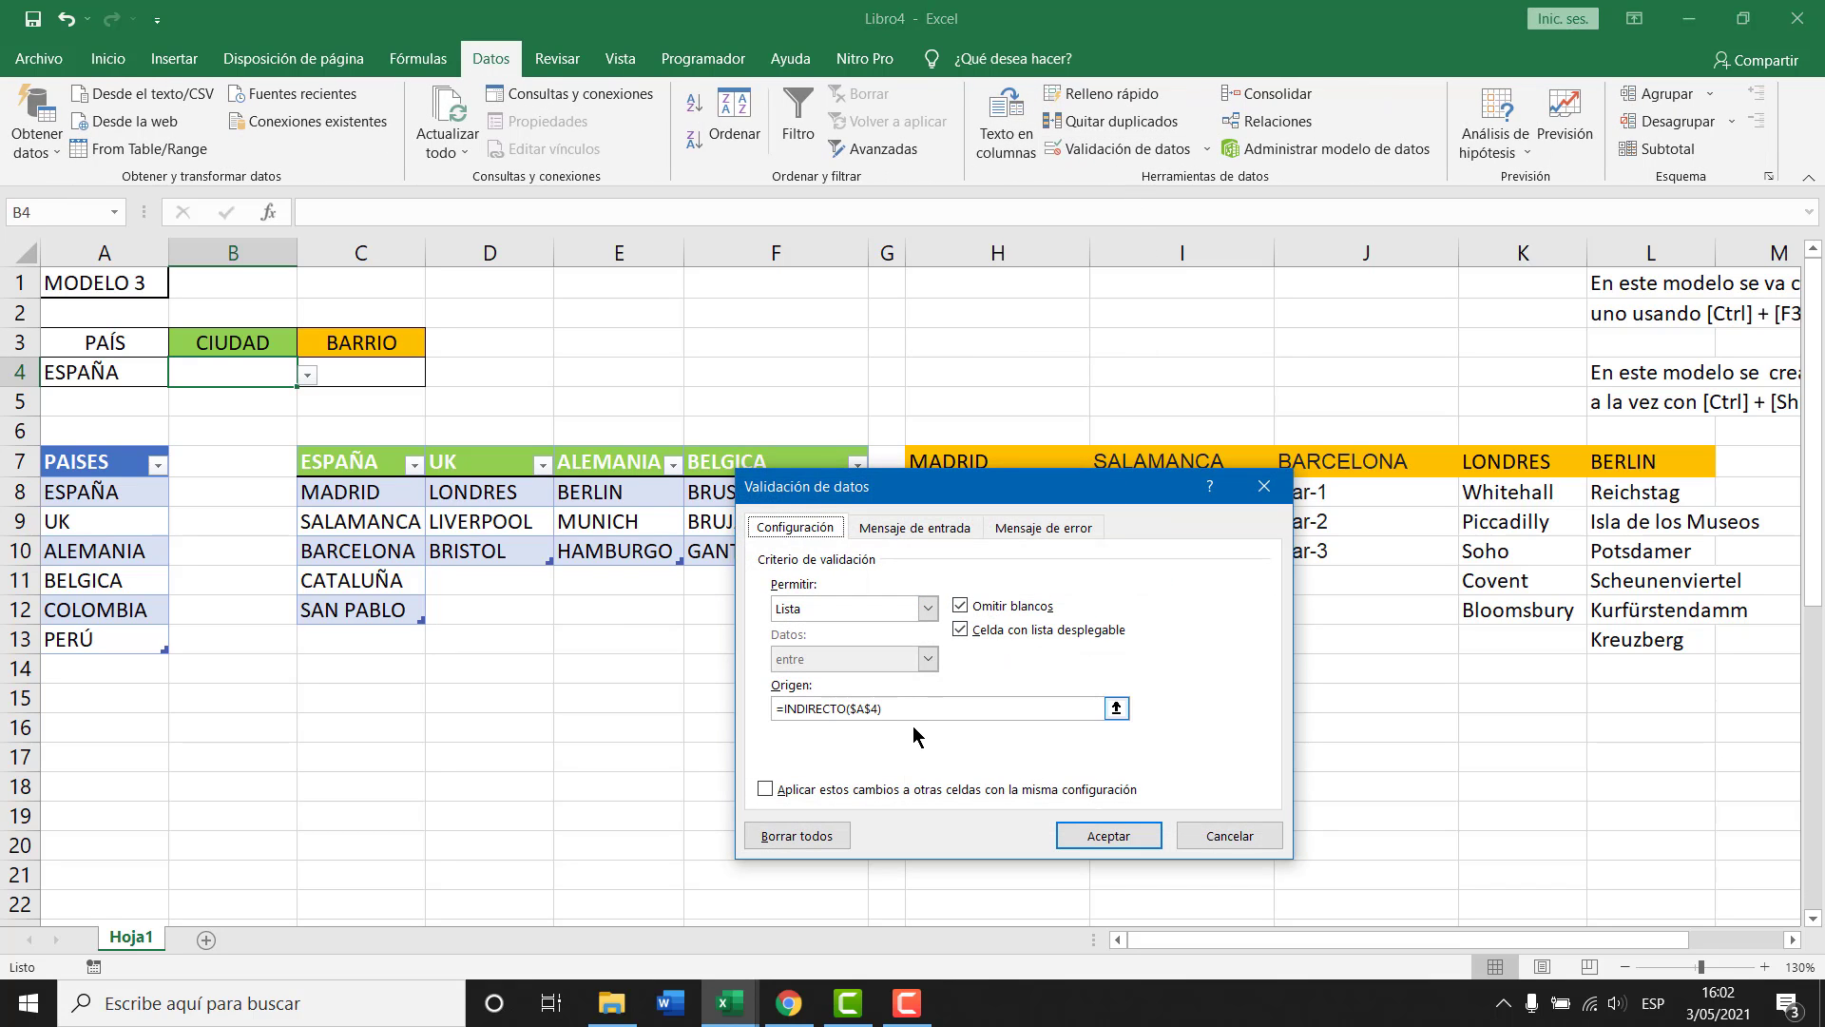
key("Return")
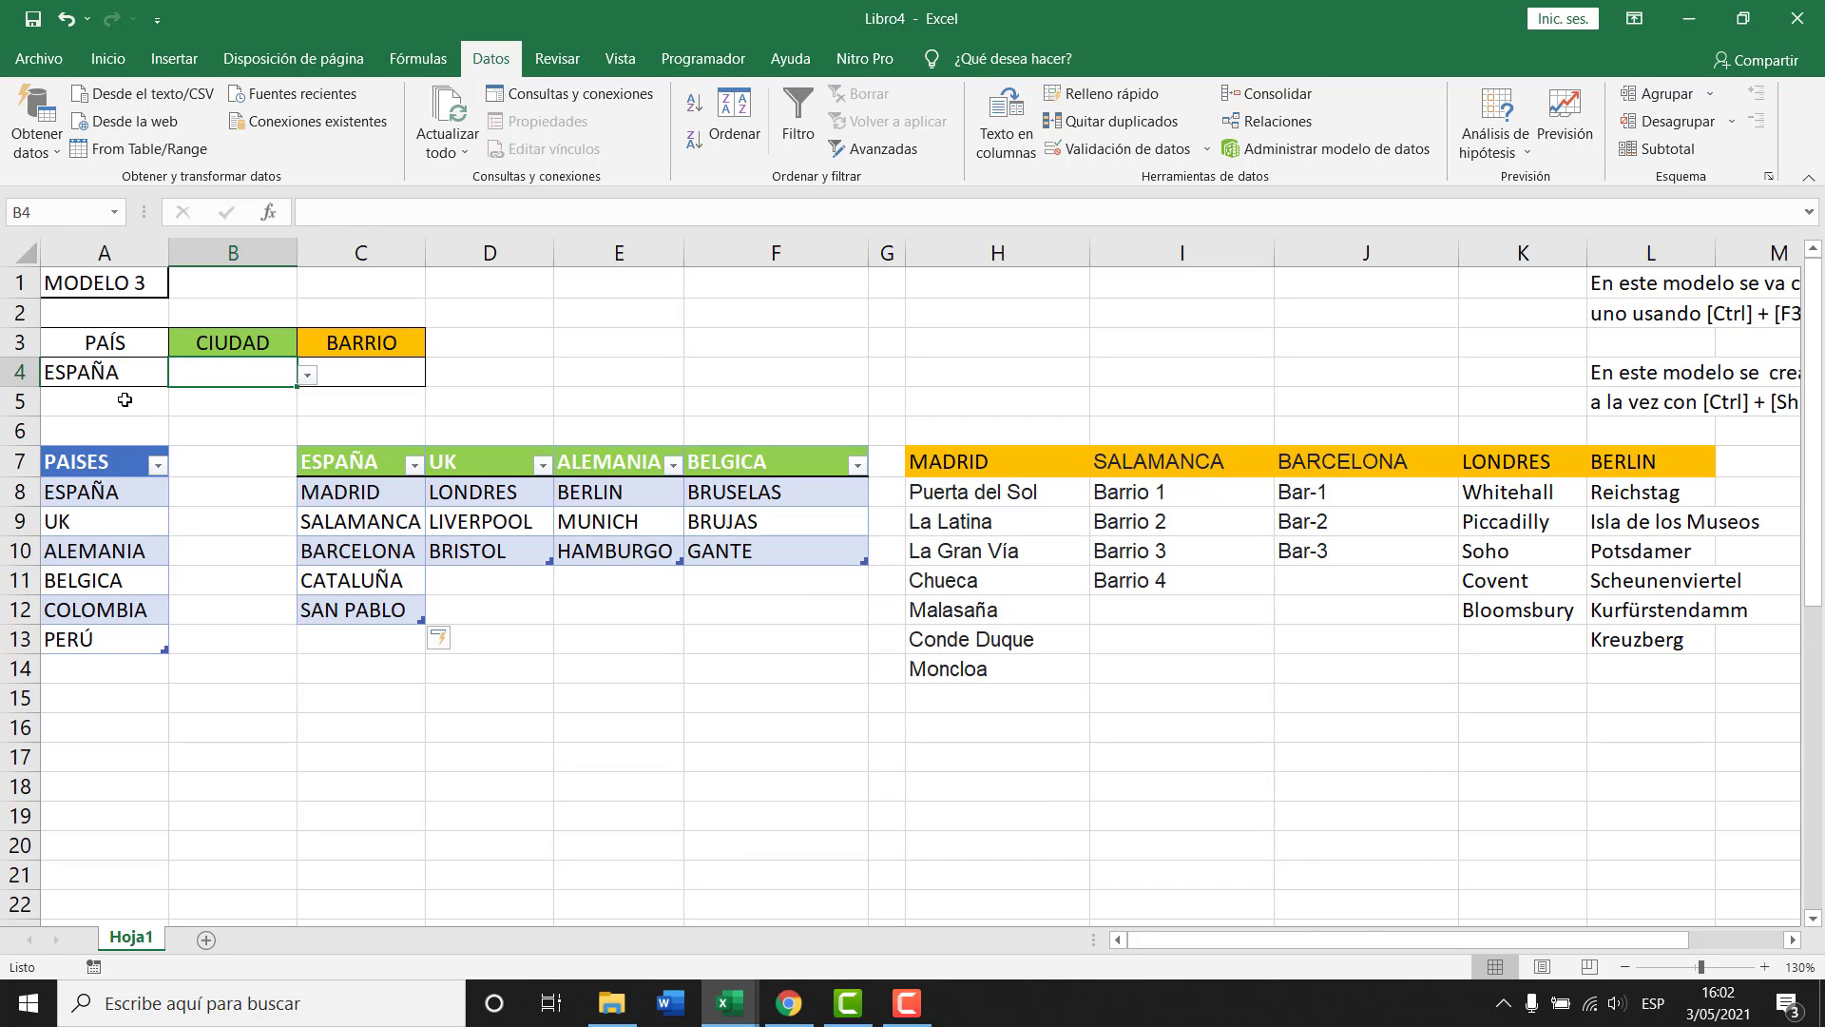
left_click(107, 372)
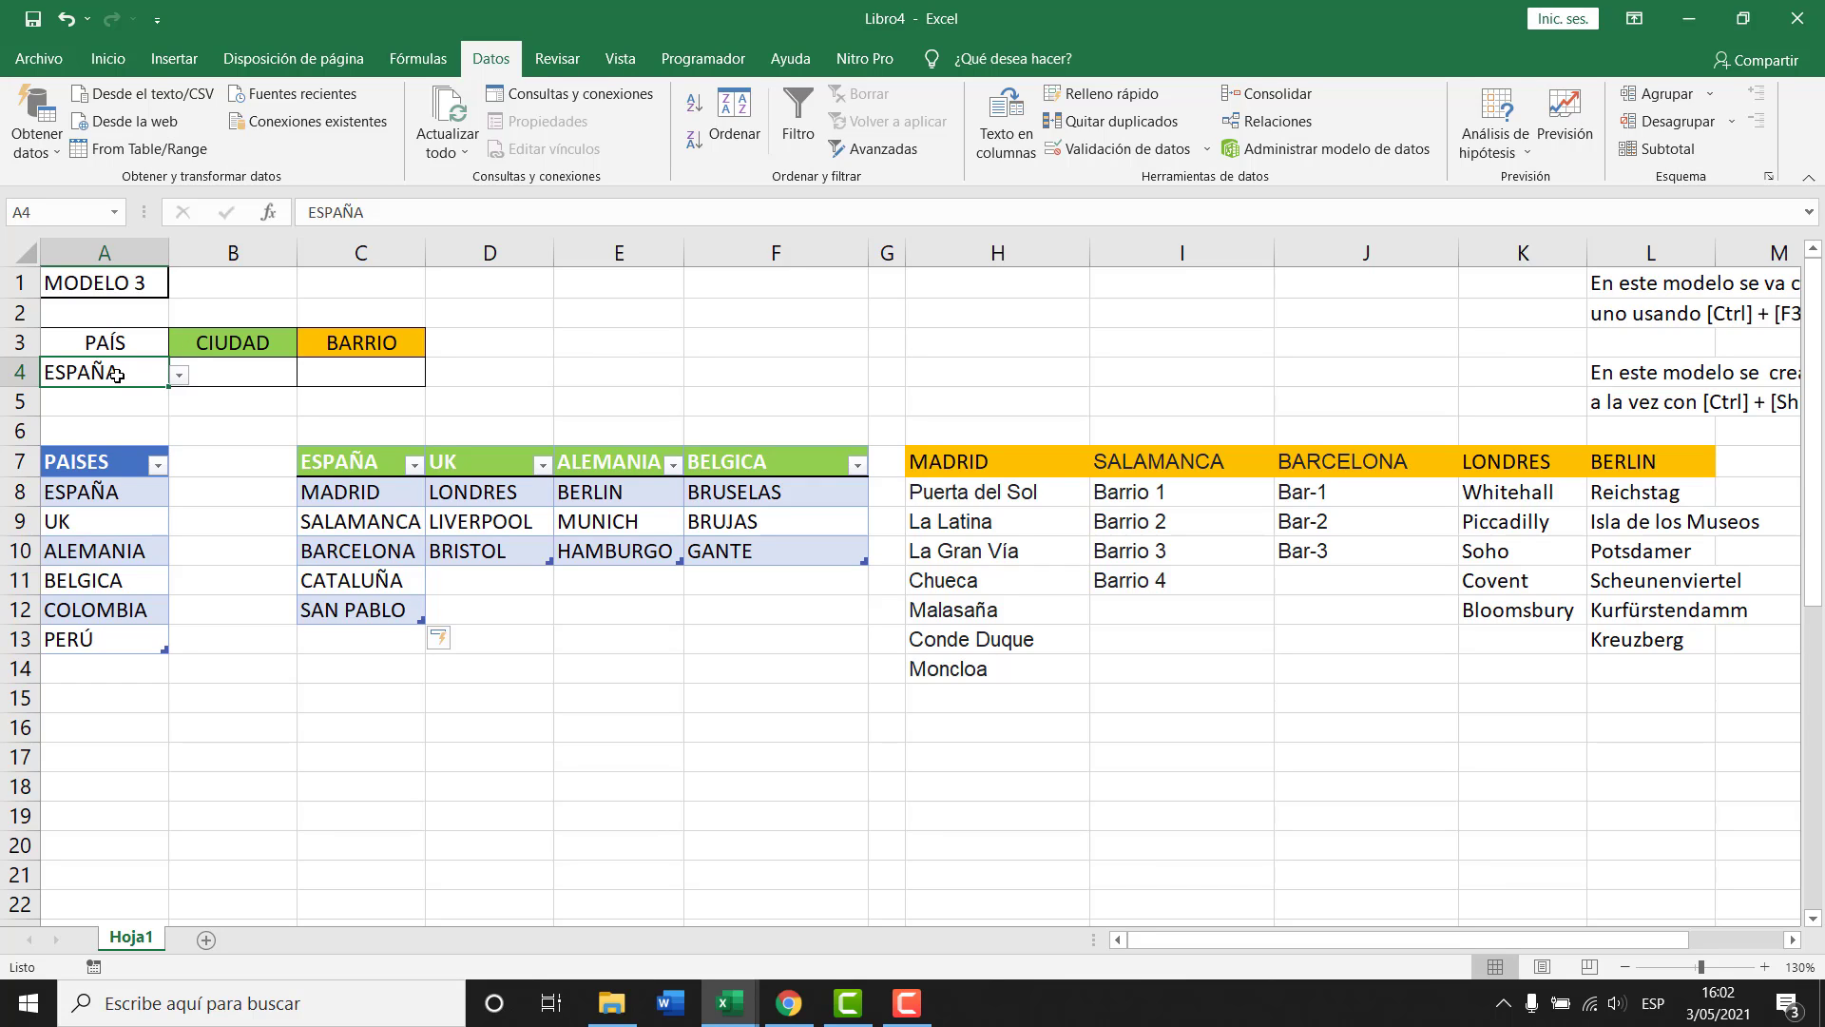
Set A4 to UK, select the UK cities D8:D10, and open the Name Manager with Ctrl+F3.
left_click_drag(368, 493, 366, 613)
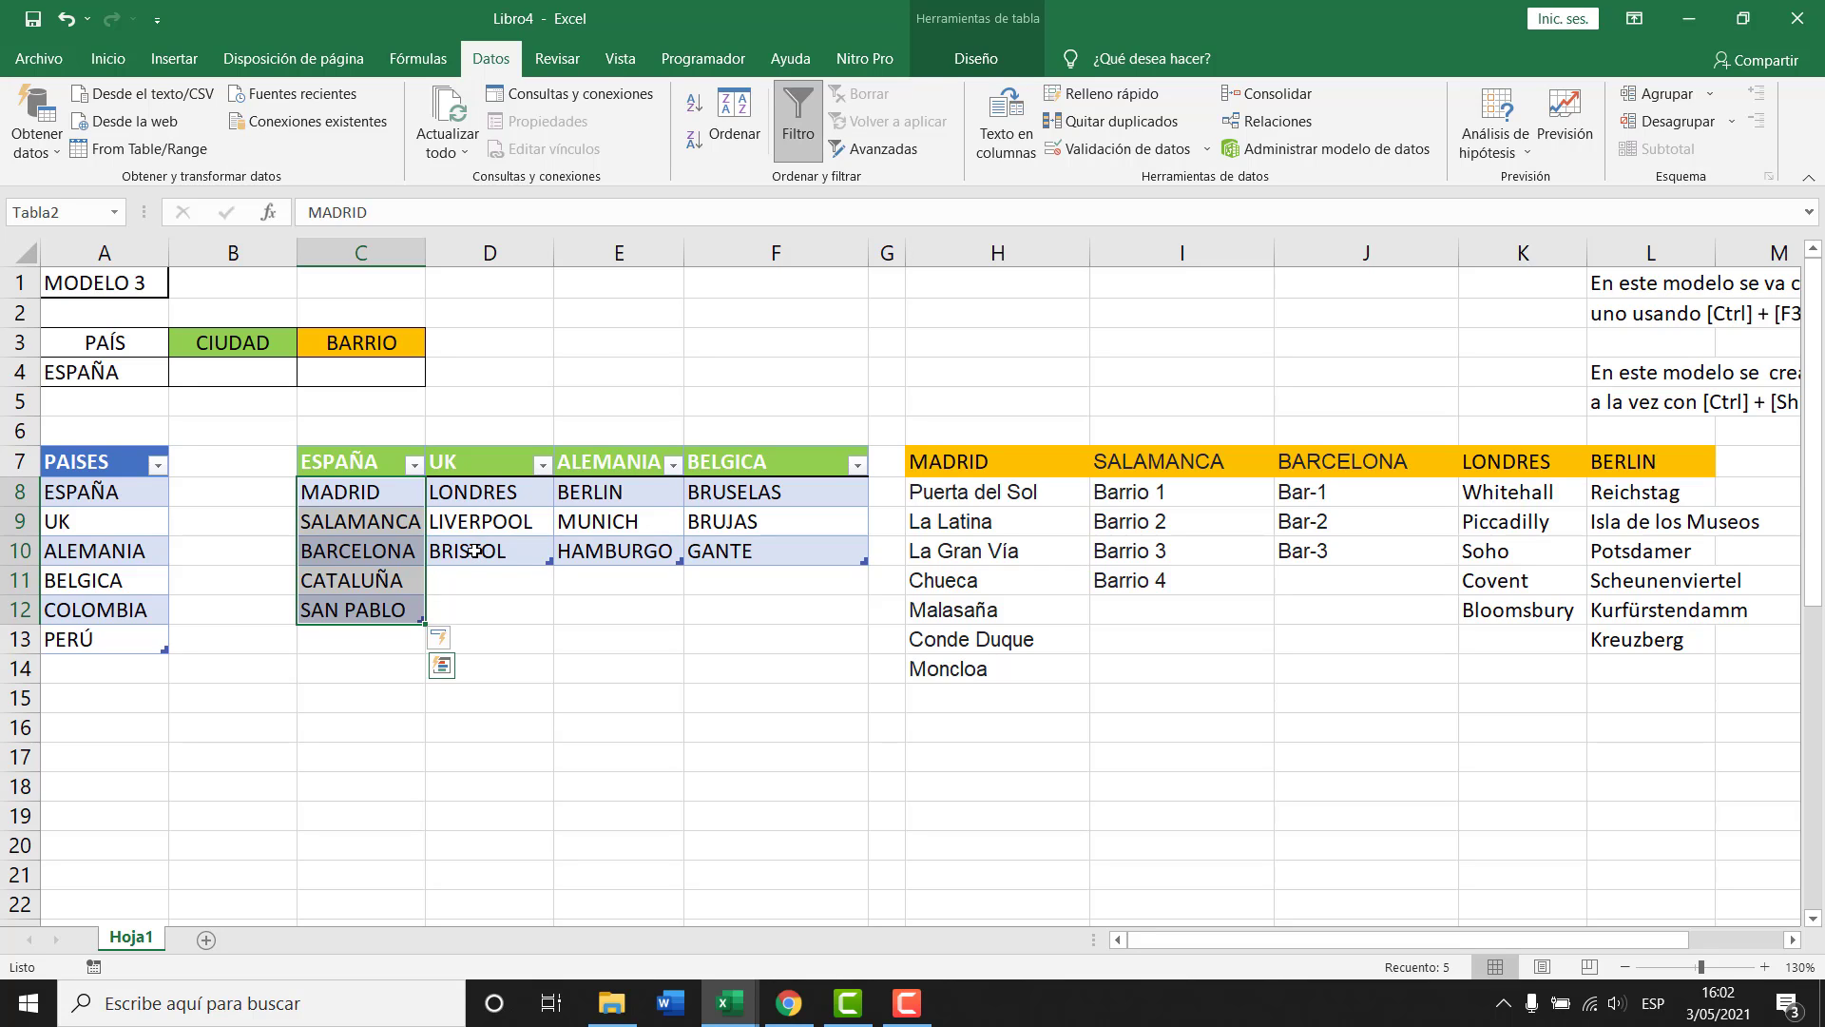
left_click(145, 369)
left_click(179, 374)
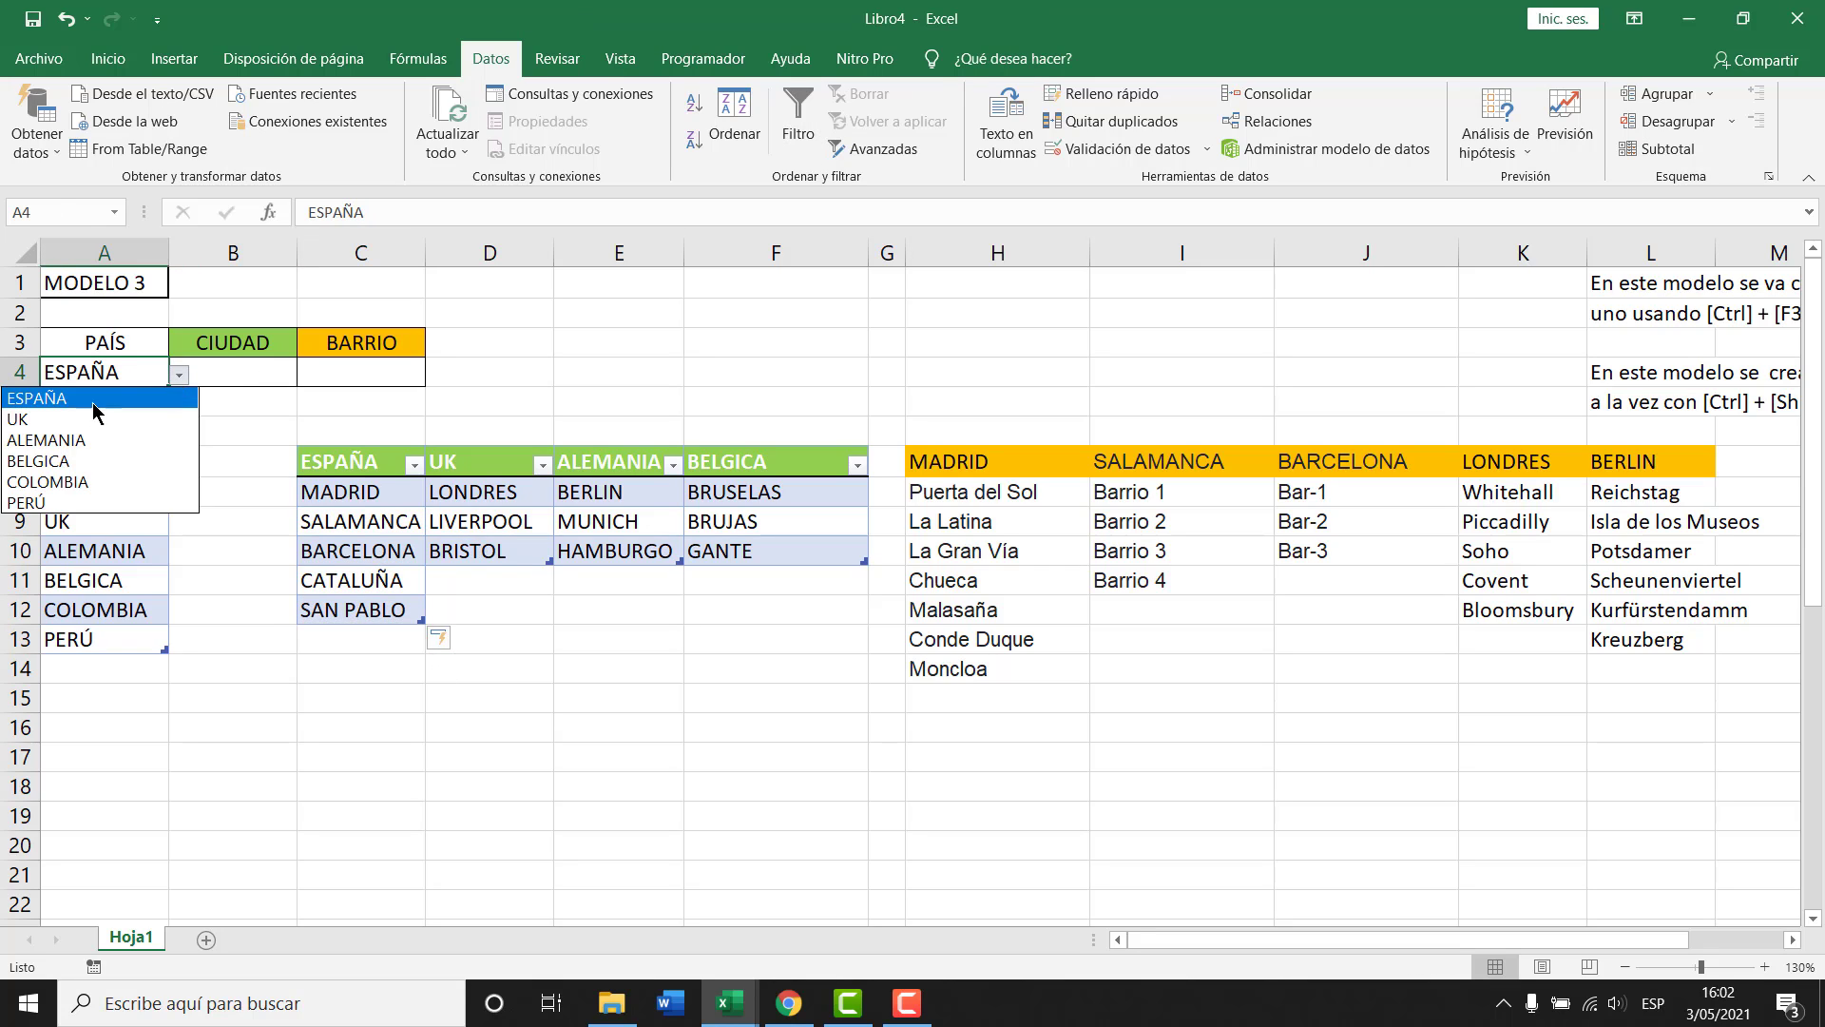
left_click(74, 419)
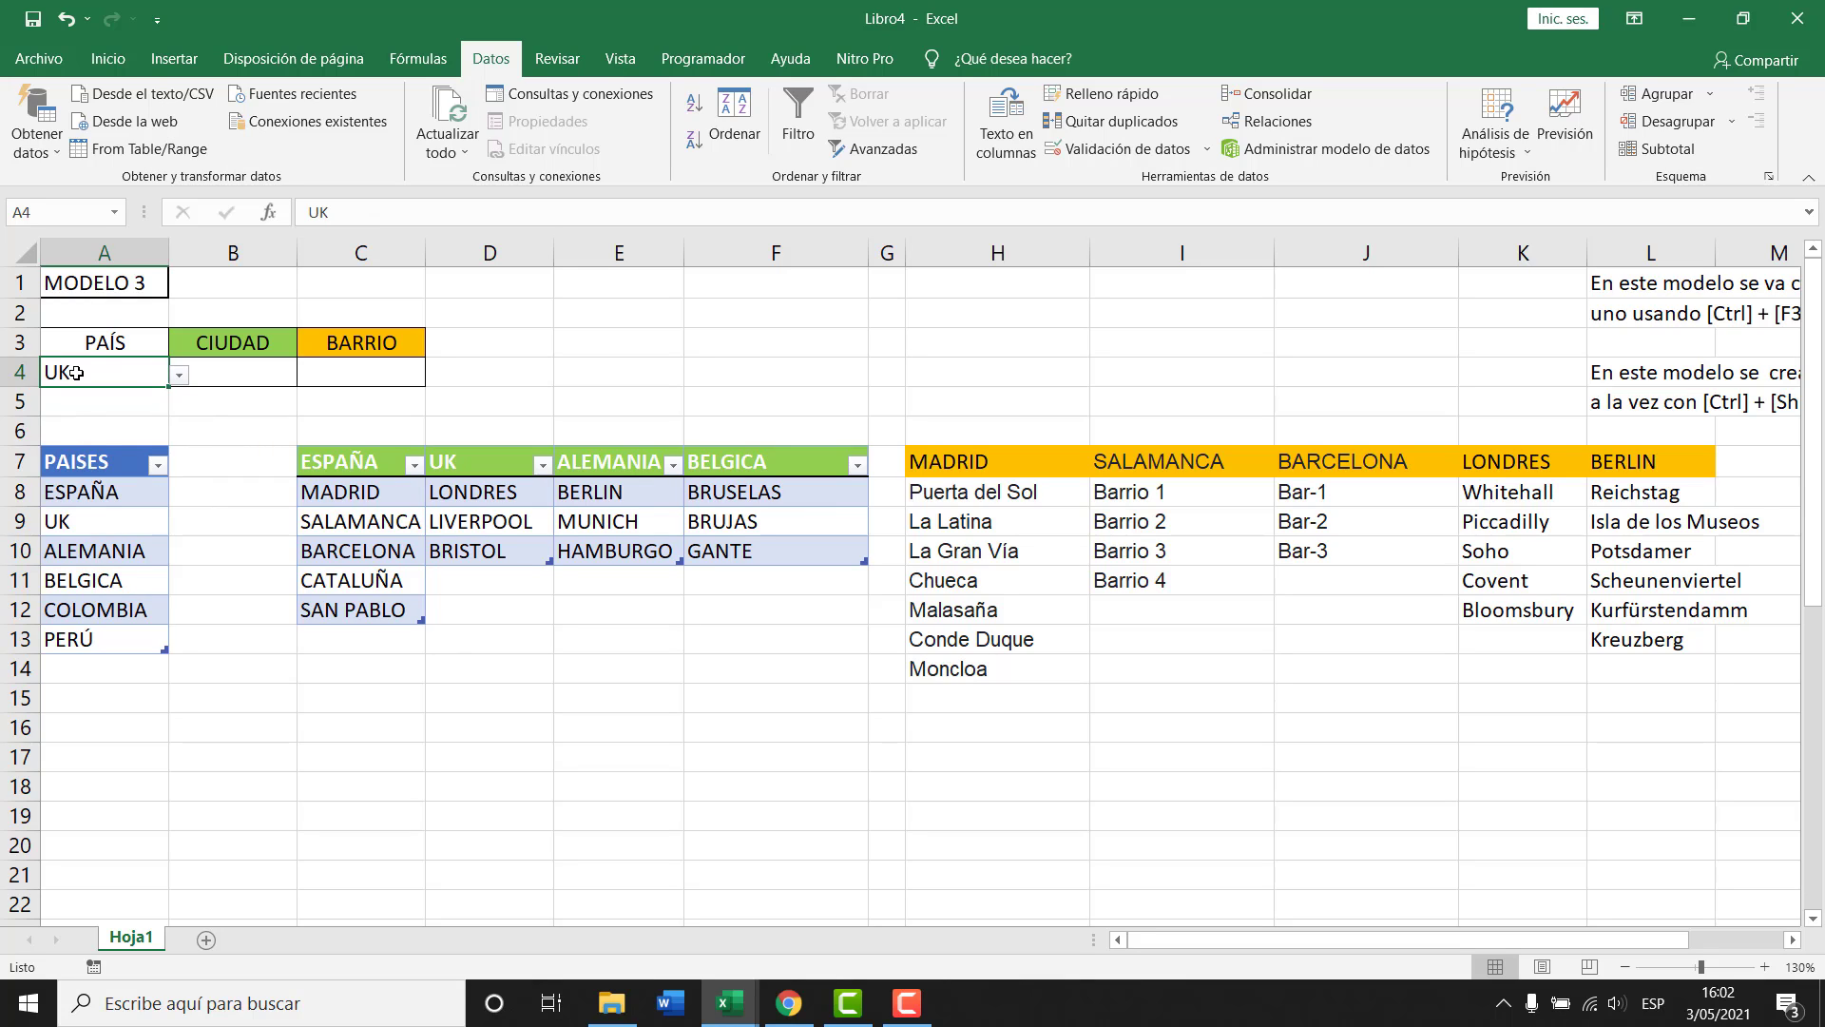
left_click_drag(496, 492, 494, 552)
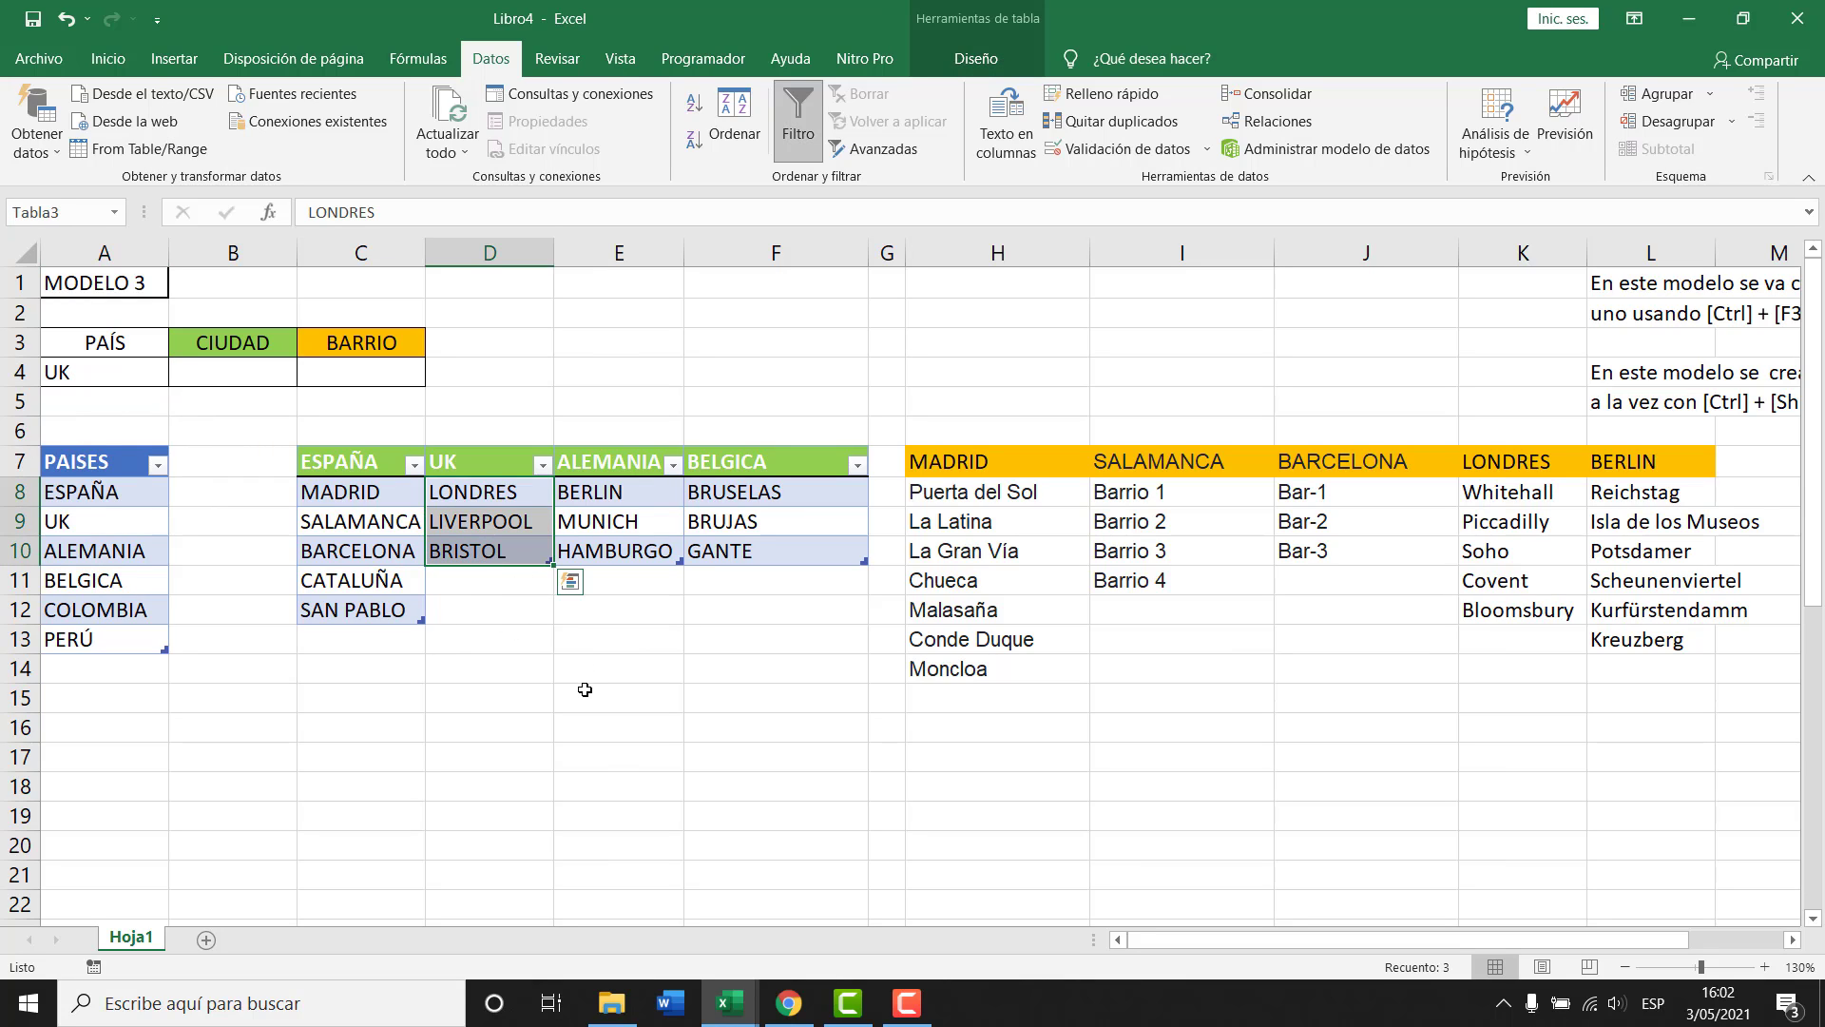
key("ctrl+F3")
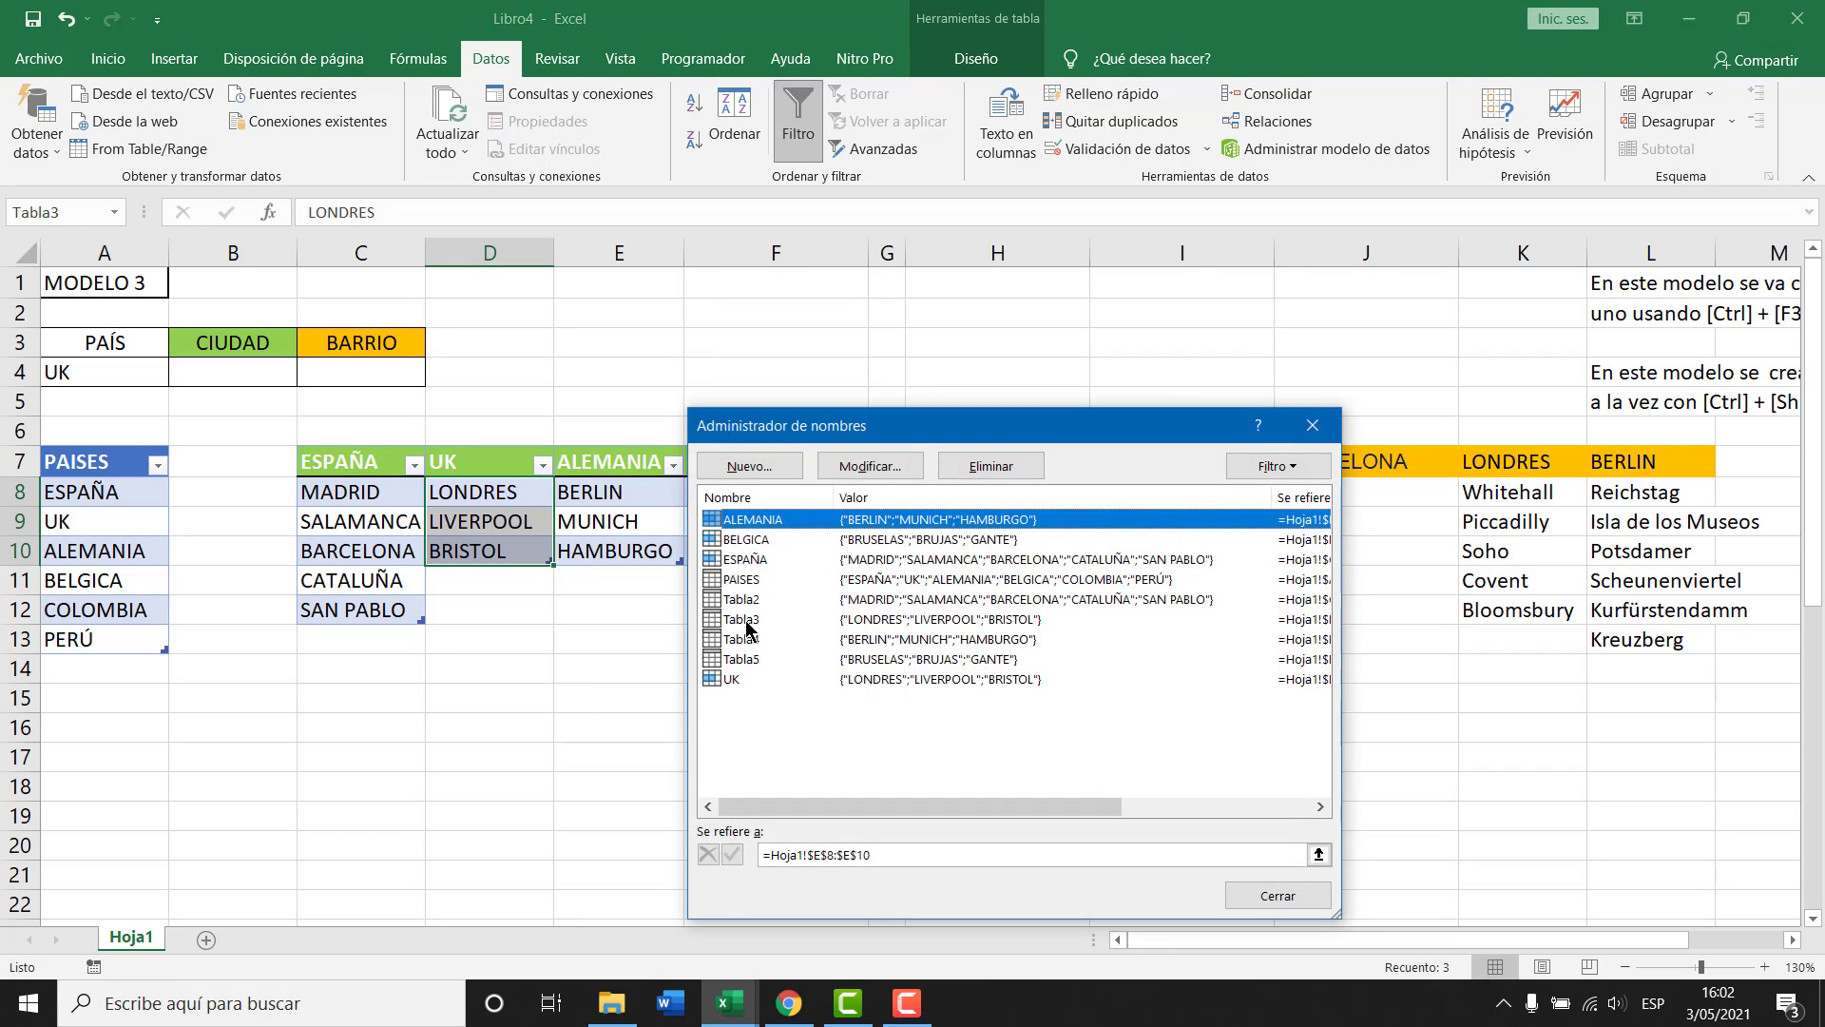
Check the UK and ESPAÑA name ranges, then confirm B4 lists LONDRES, LIVERPOOL and BRISTOL.
left_click(734, 681)
left_click(746, 561)
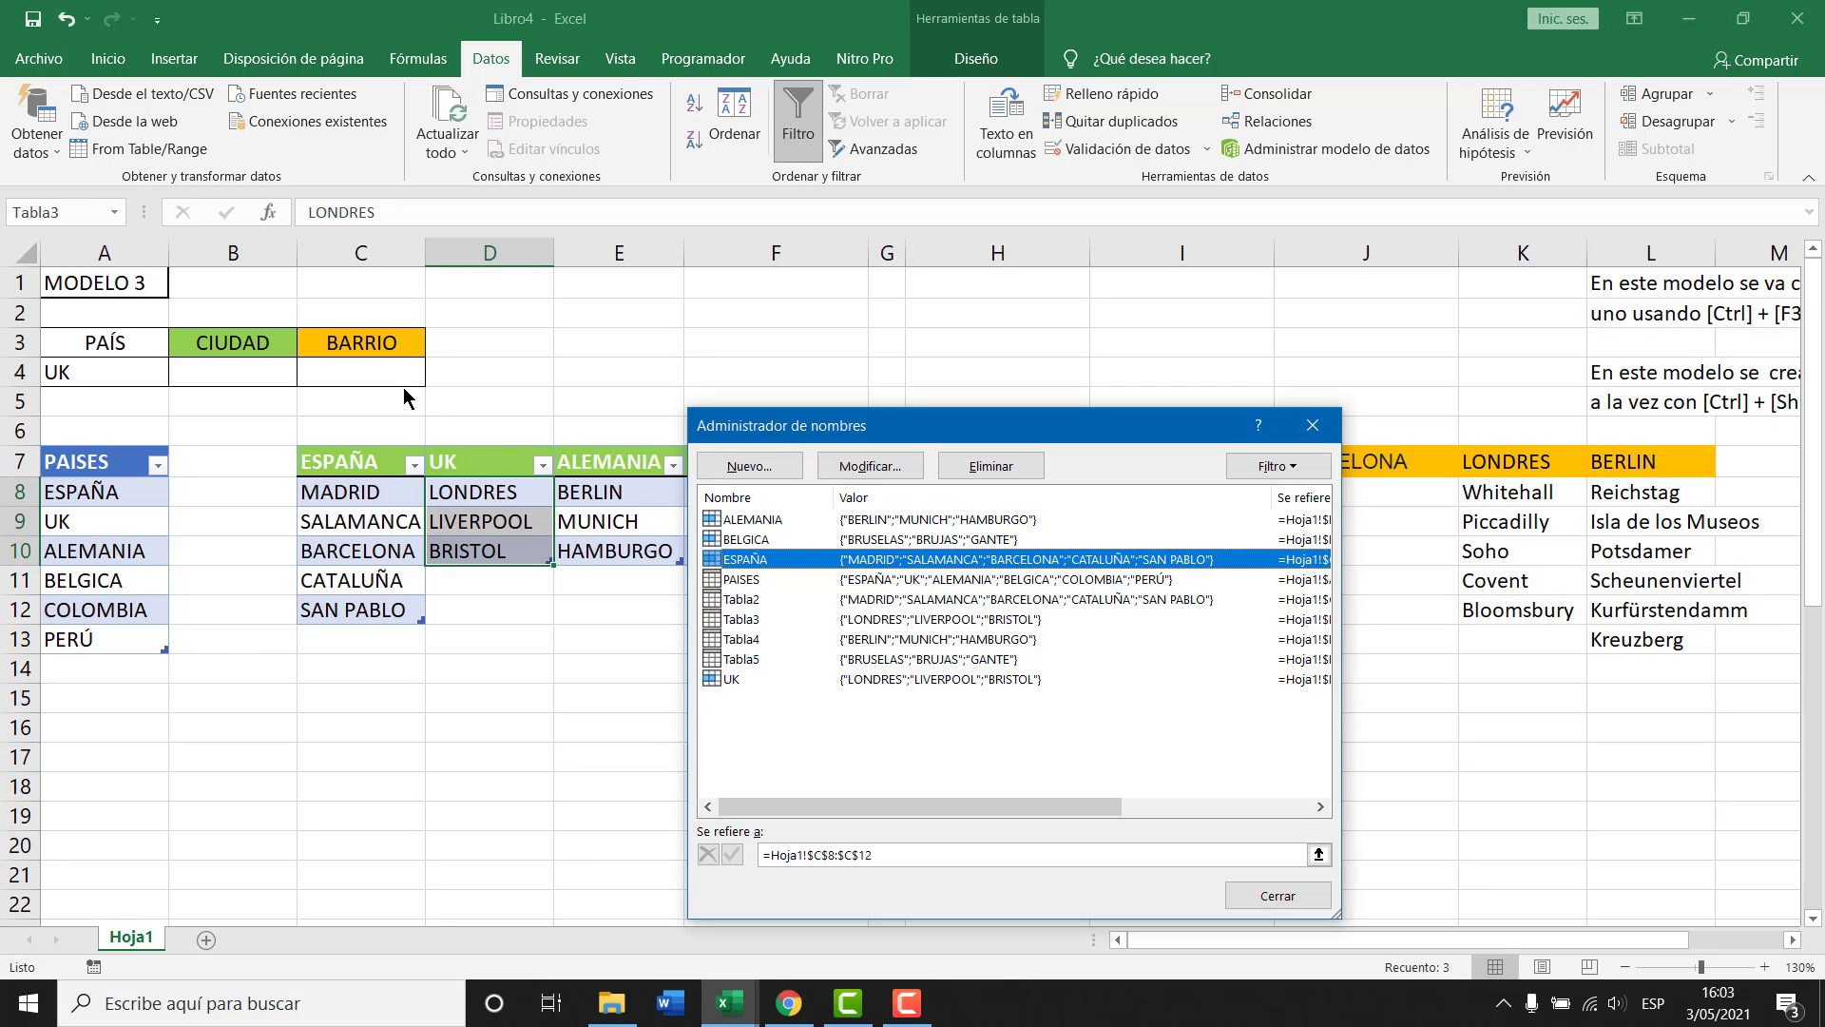
key("Escape")
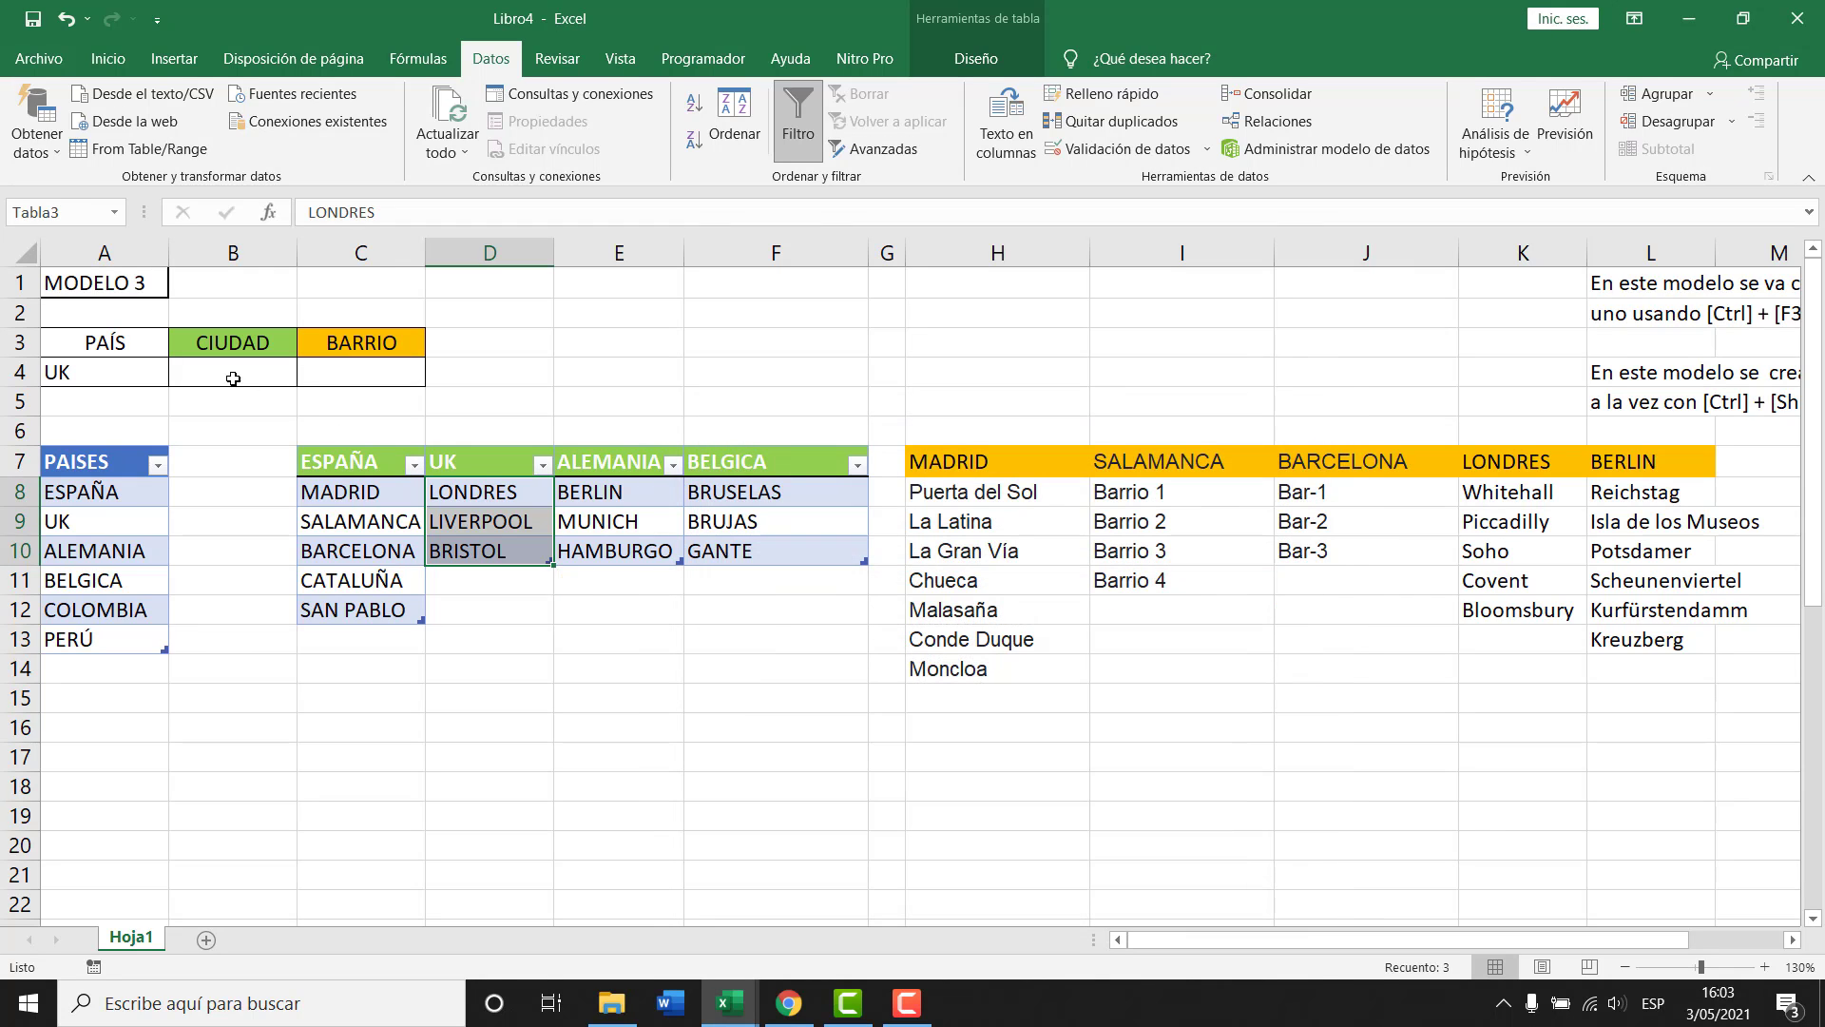
left_click(233, 379)
left_click(307, 374)
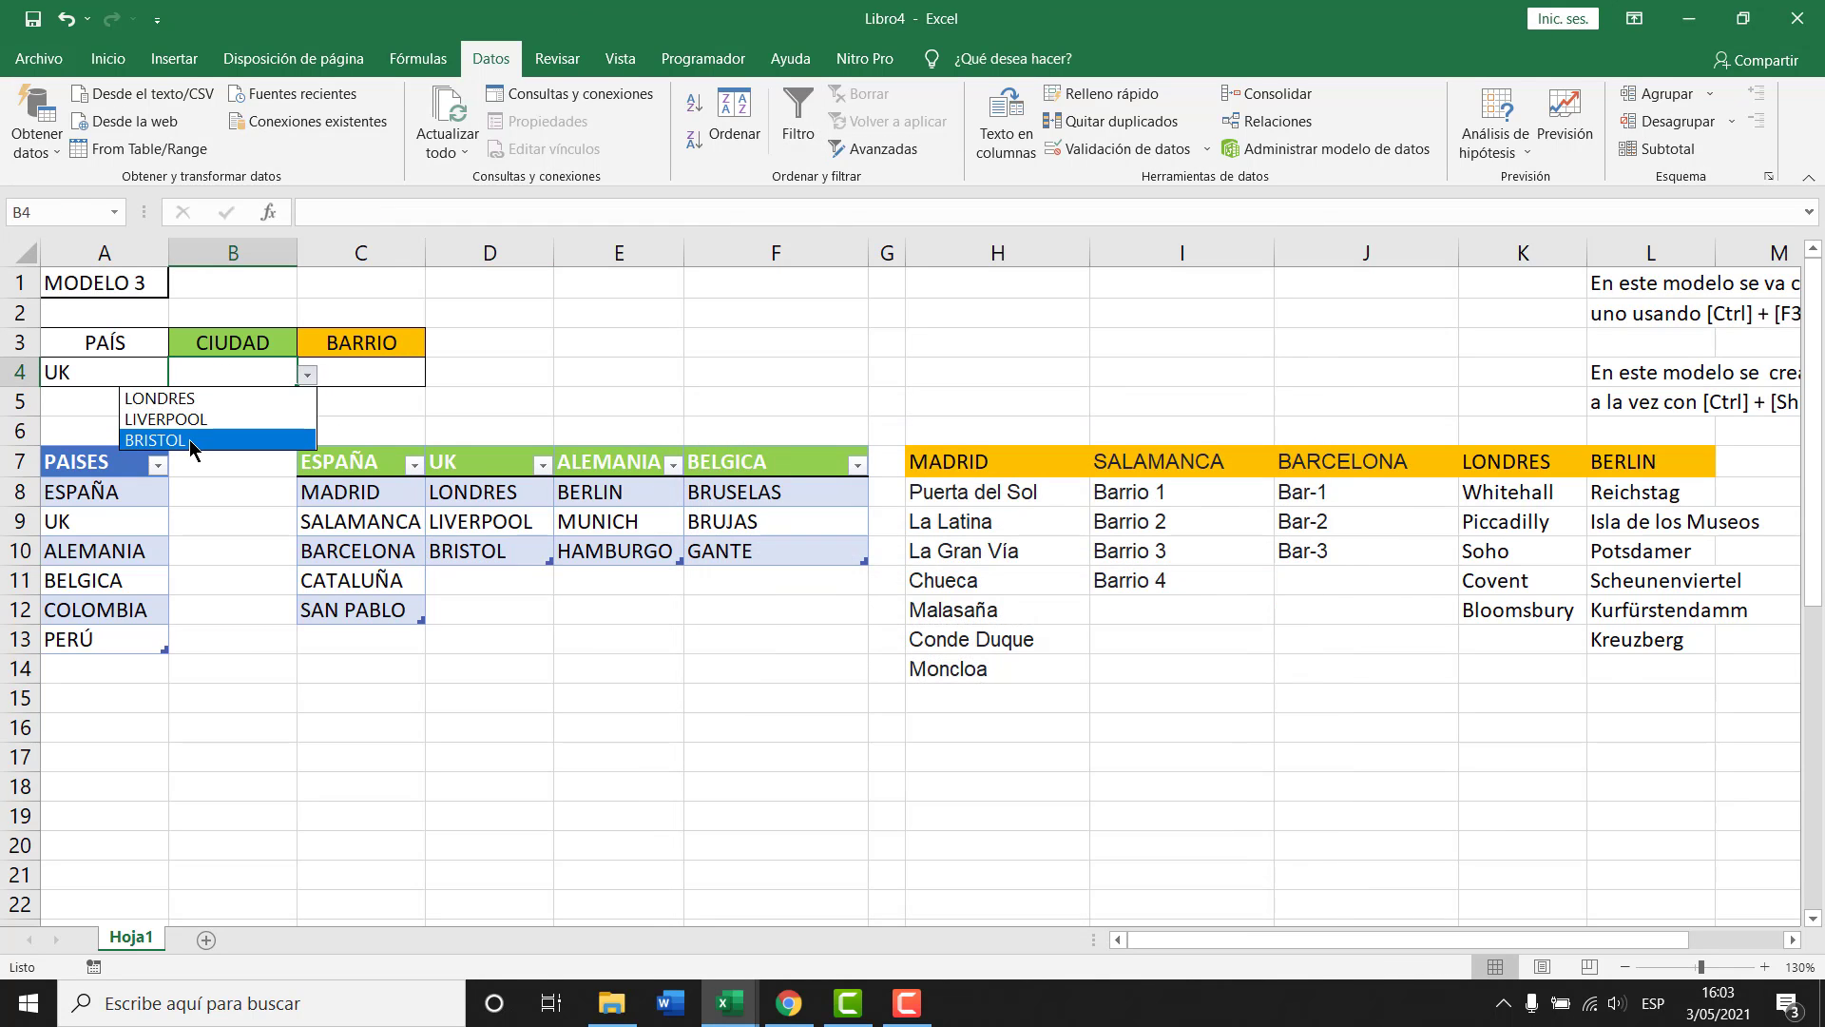
key("Escape")
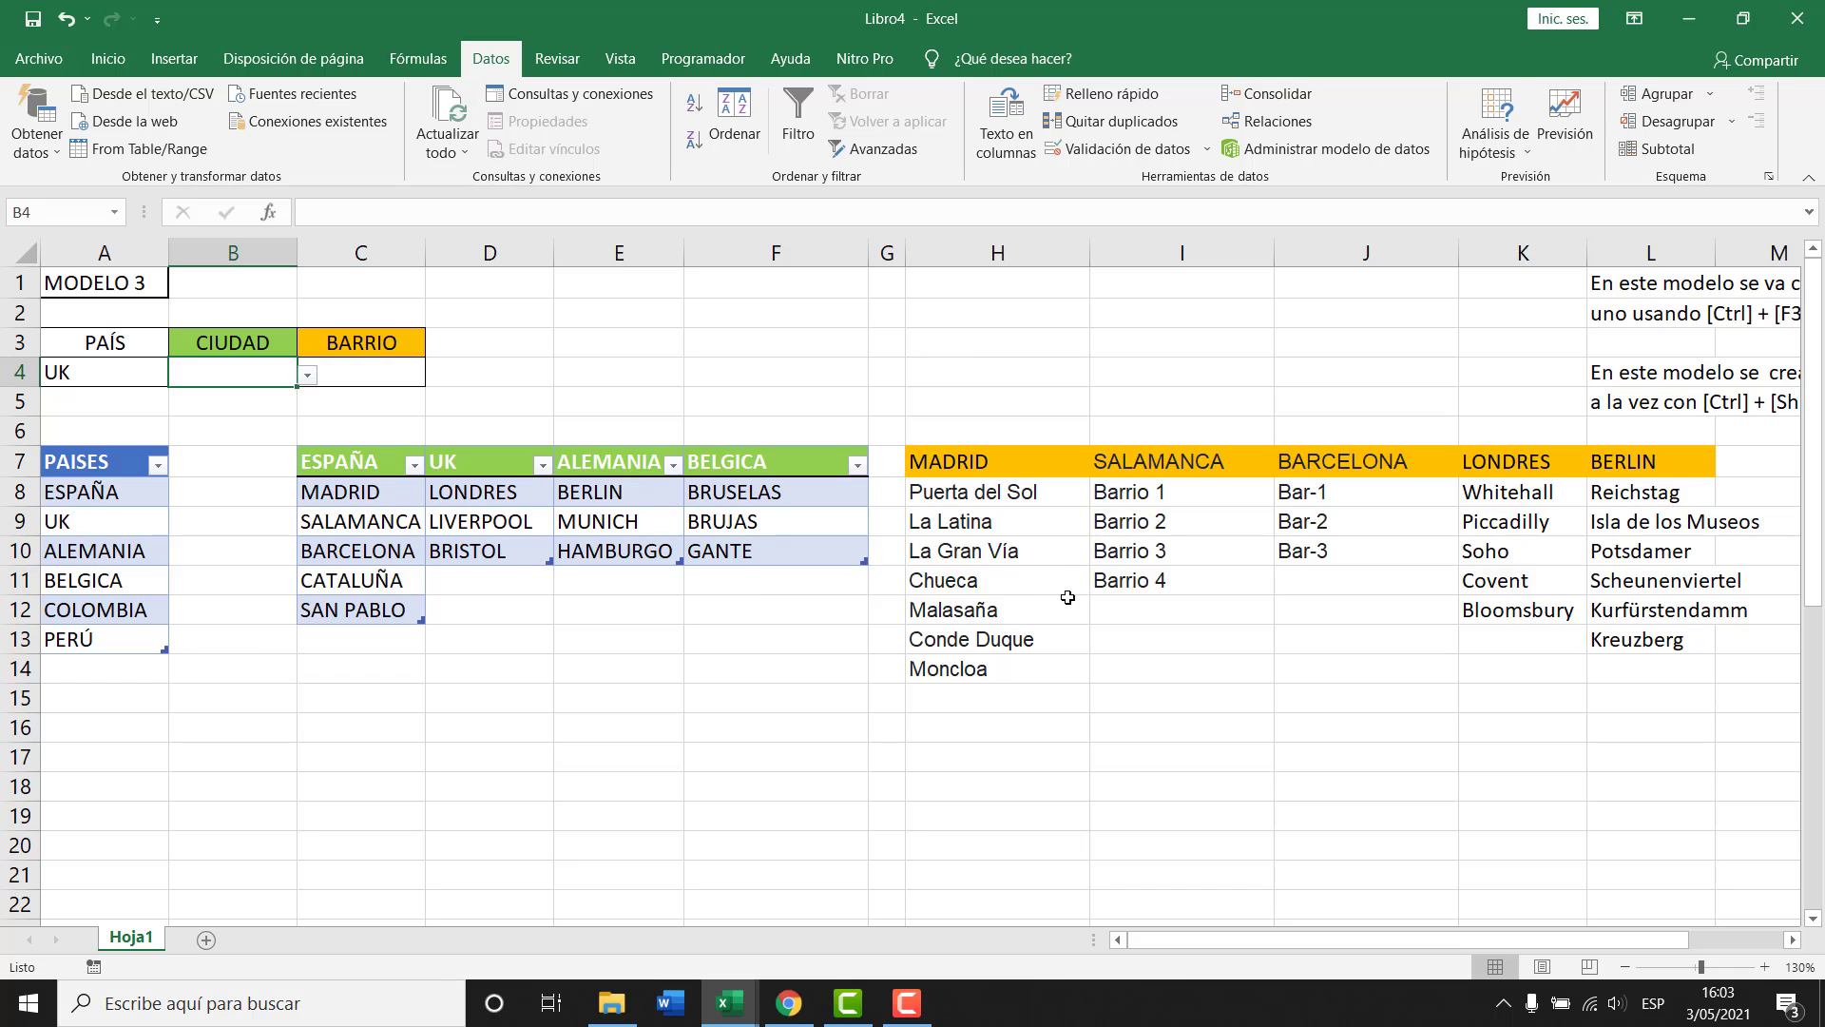
left_click(1031, 541)
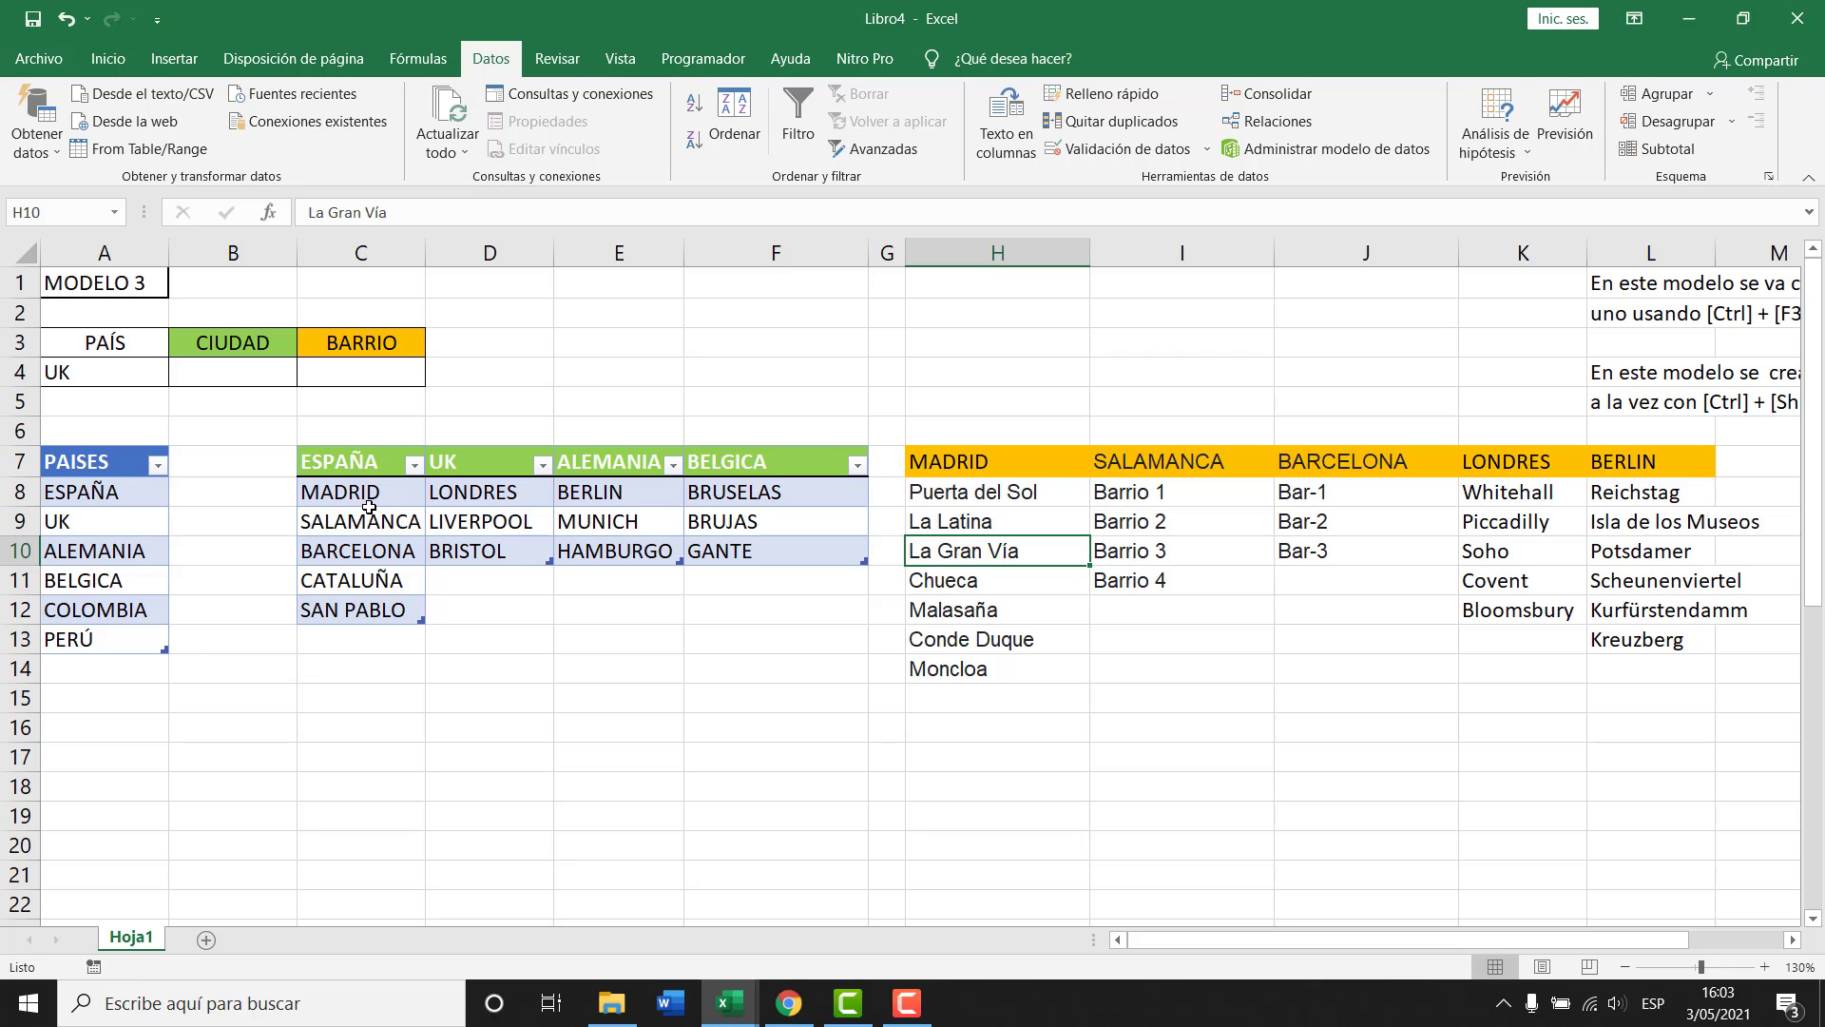
Convert the Madrid barrio column H7:H14 into a table named MADRID.
left_click_drag(1019, 466, 998, 666)
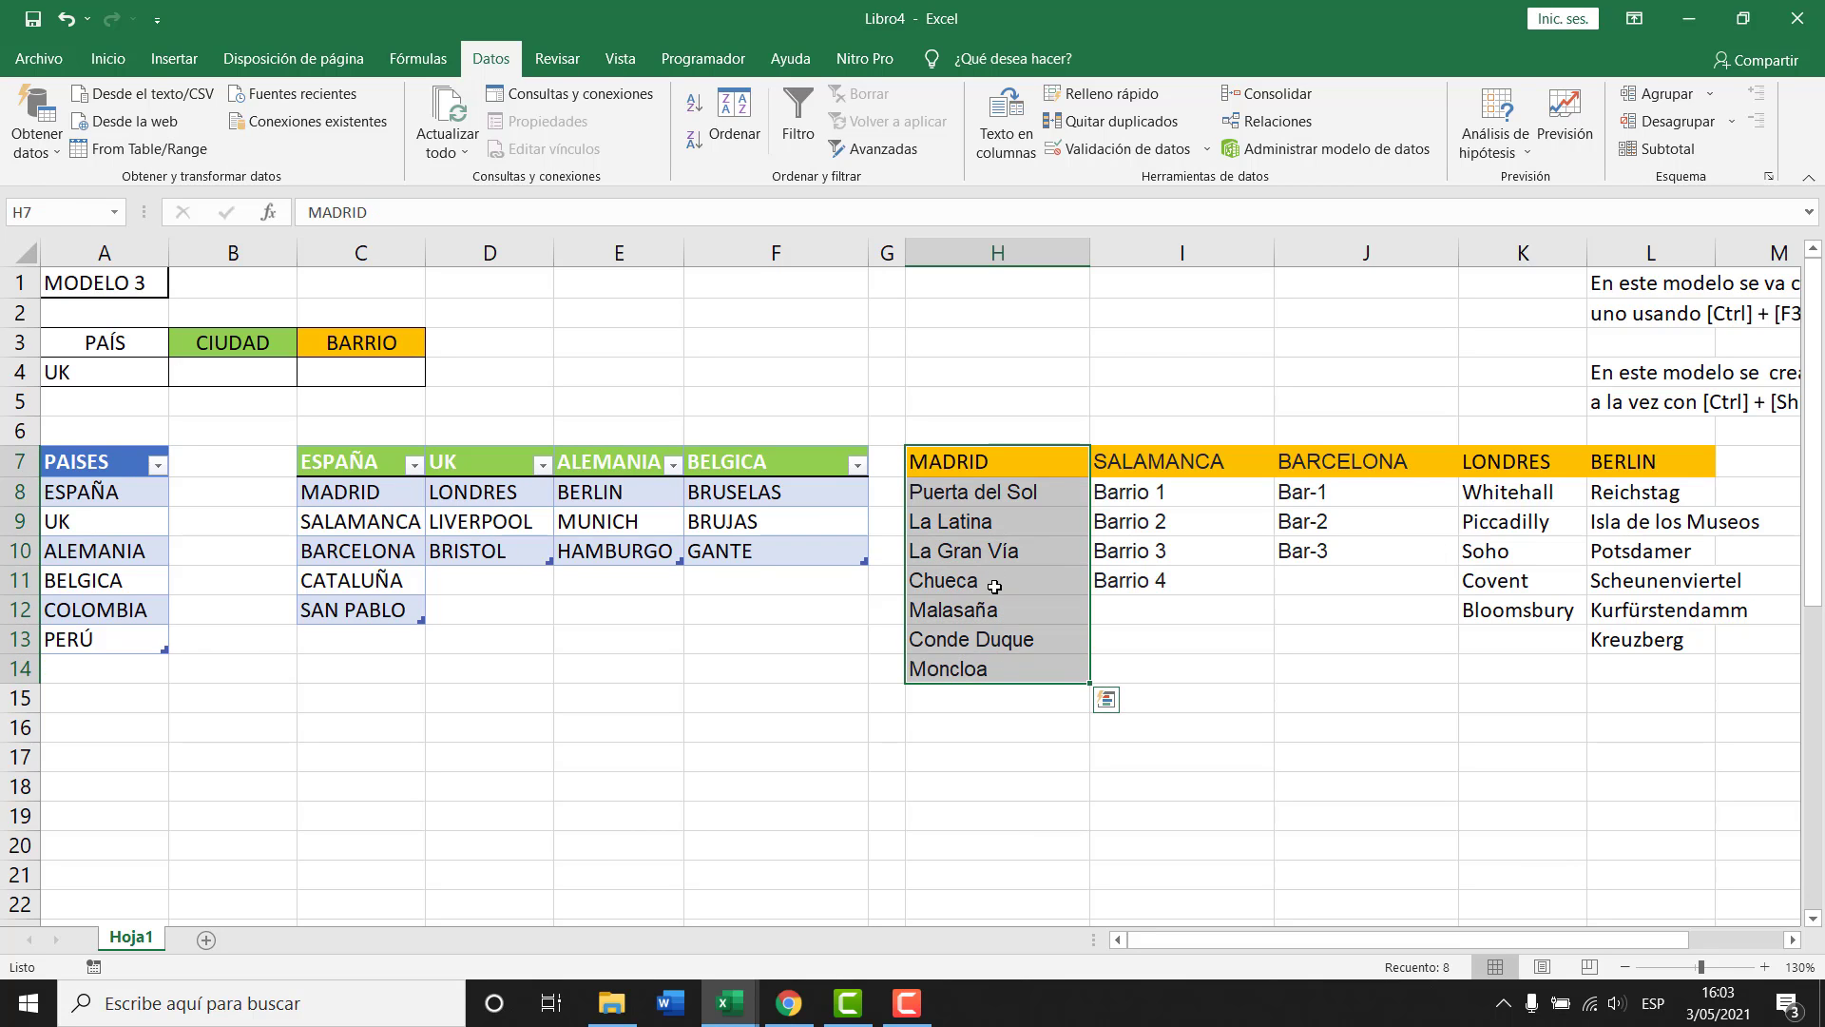
key("ctrl+t")
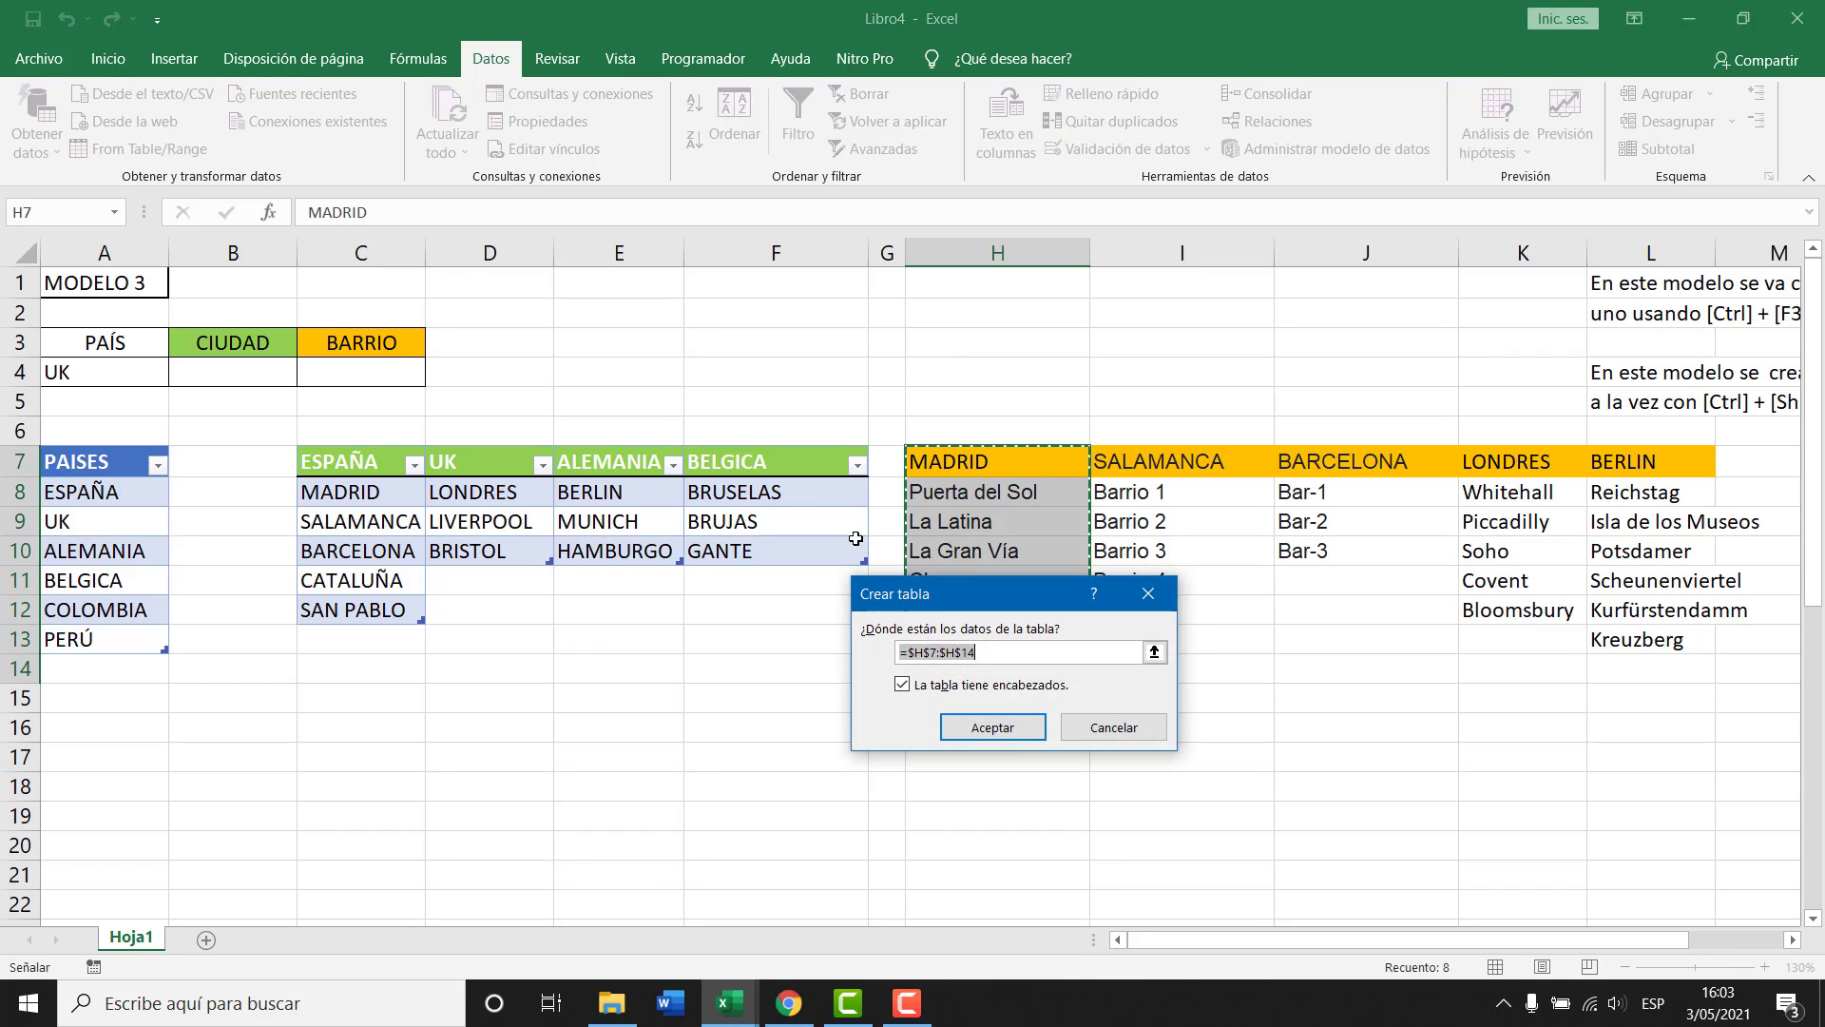
left_click(993, 727)
left_click(112, 121)
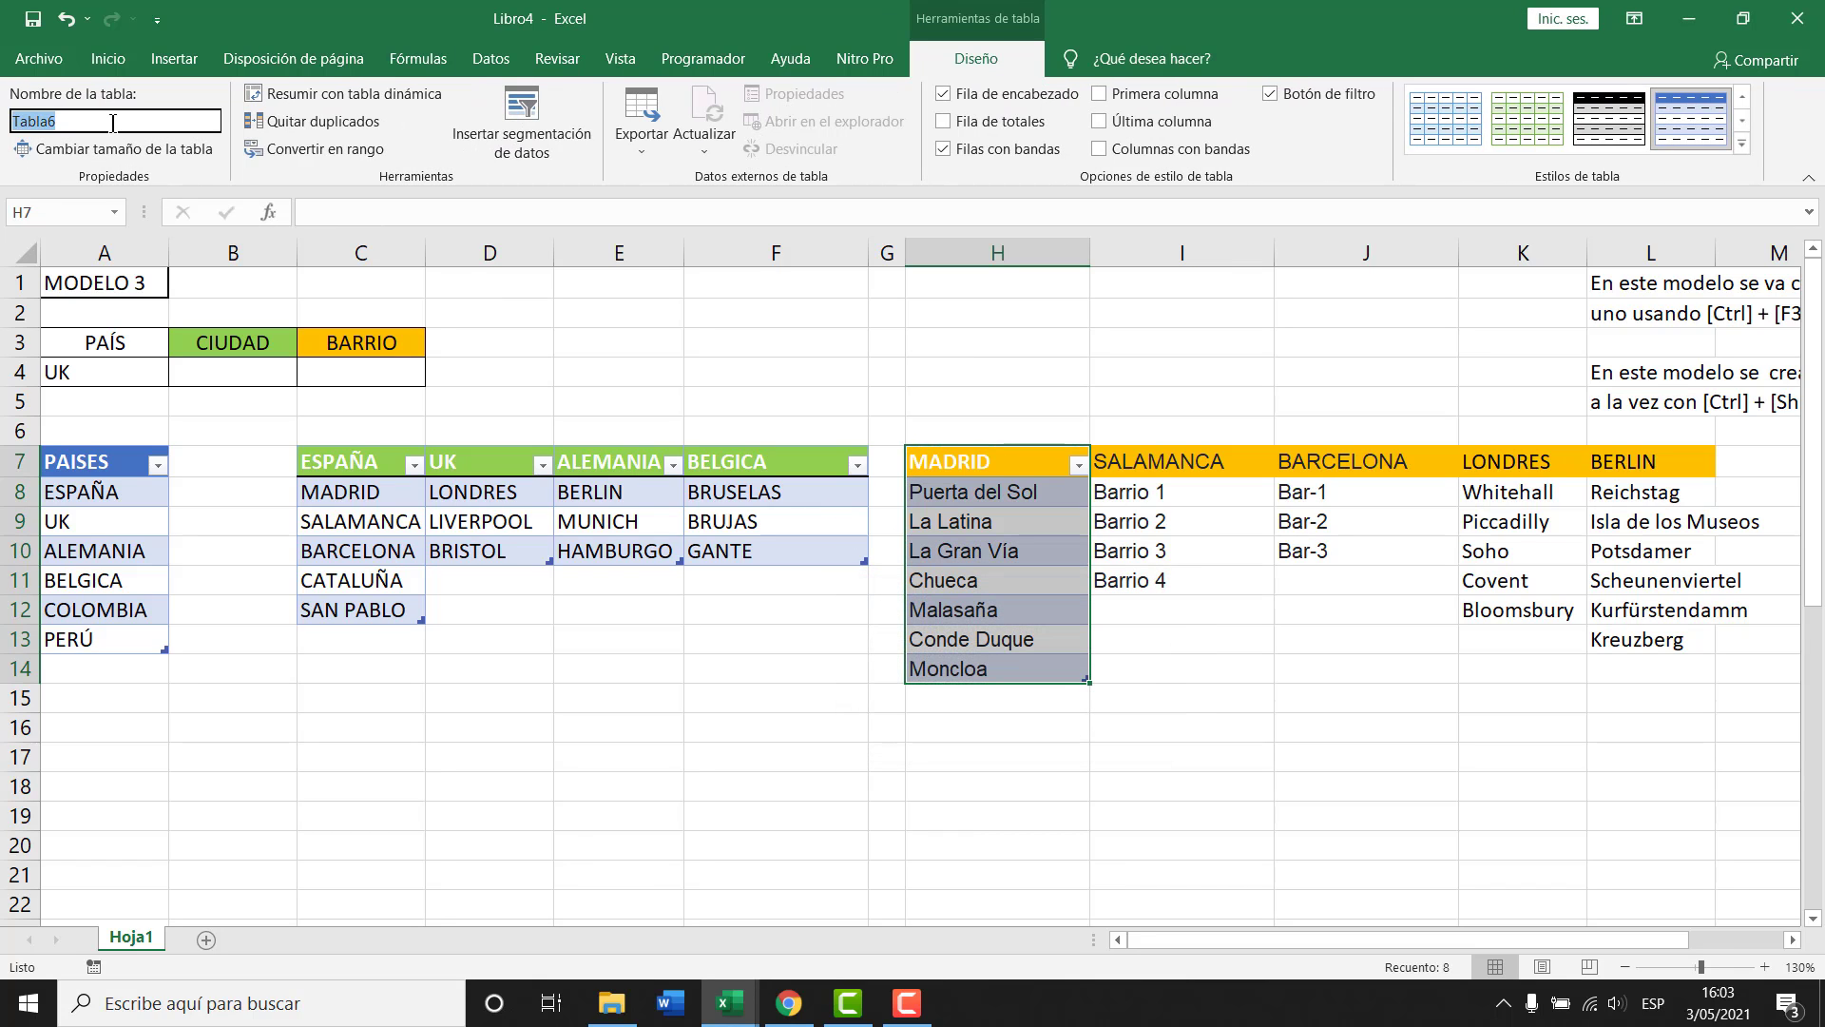
type("MADRID")
key("Return")
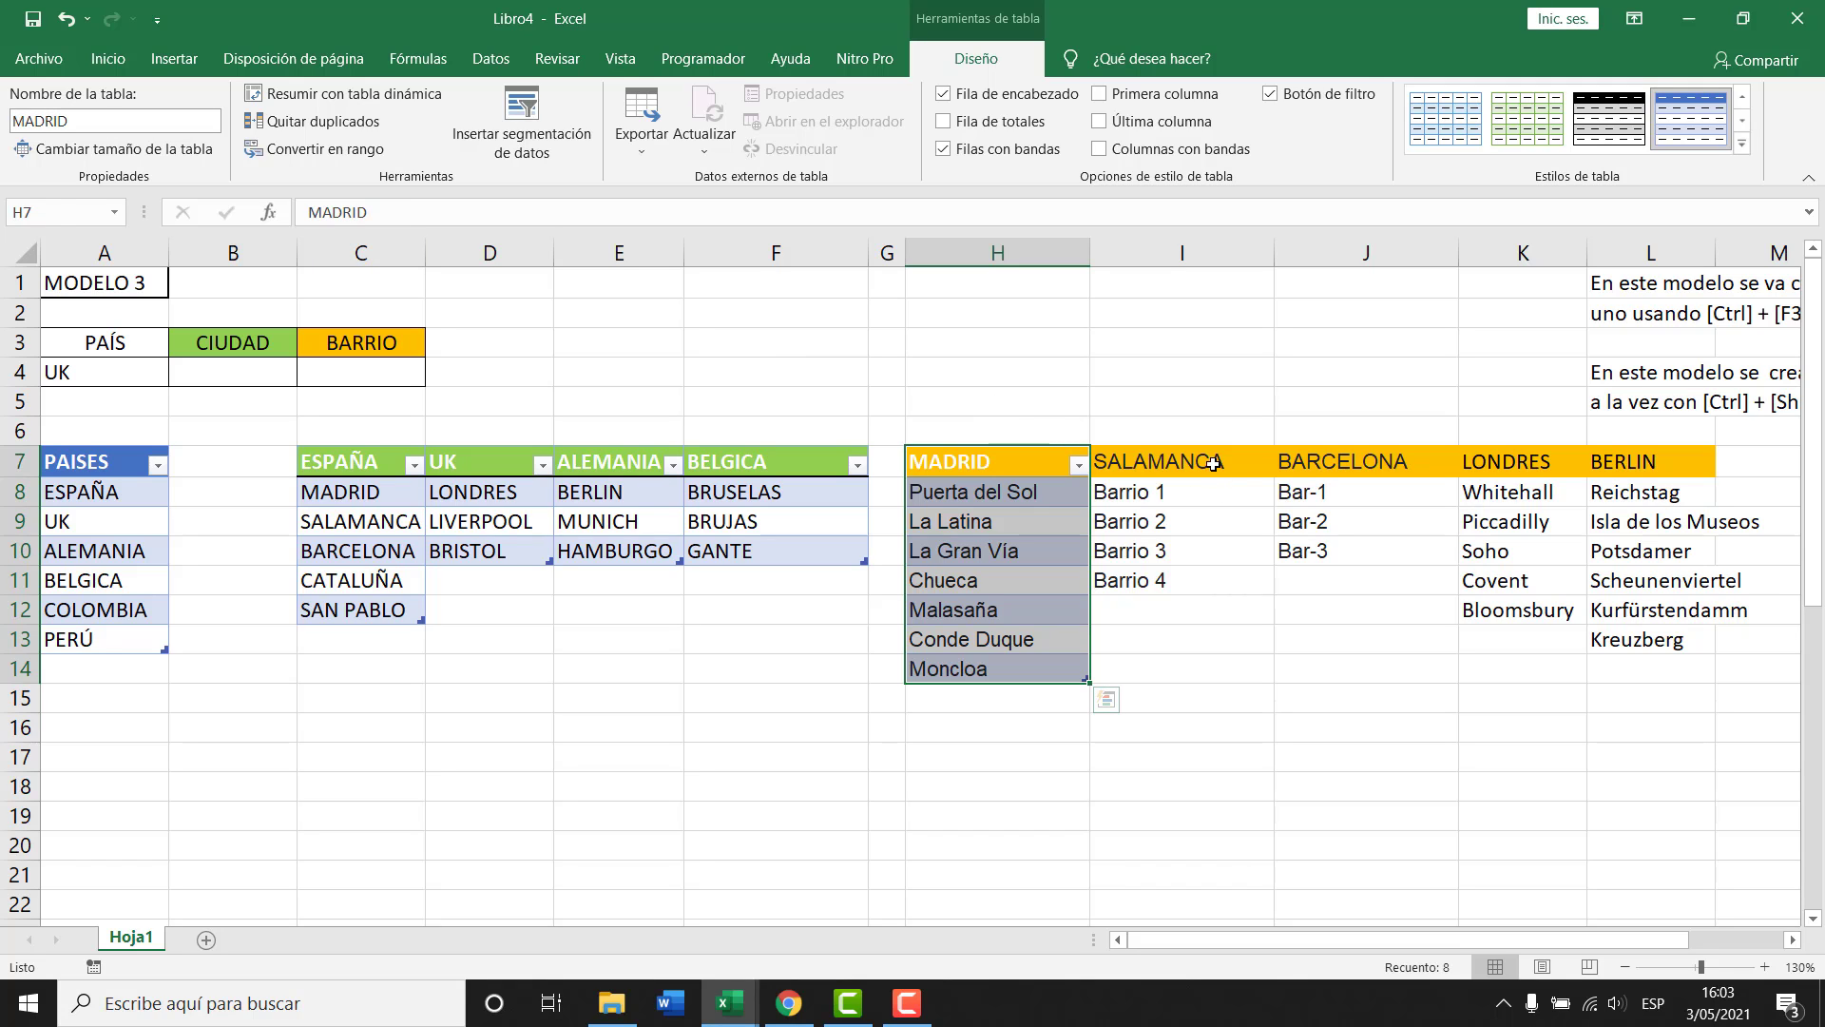
Convert the Salamanca barrio column I7:I11 into a table named SALAMANCA.
left_click_drag(1213, 464, 1213, 580)
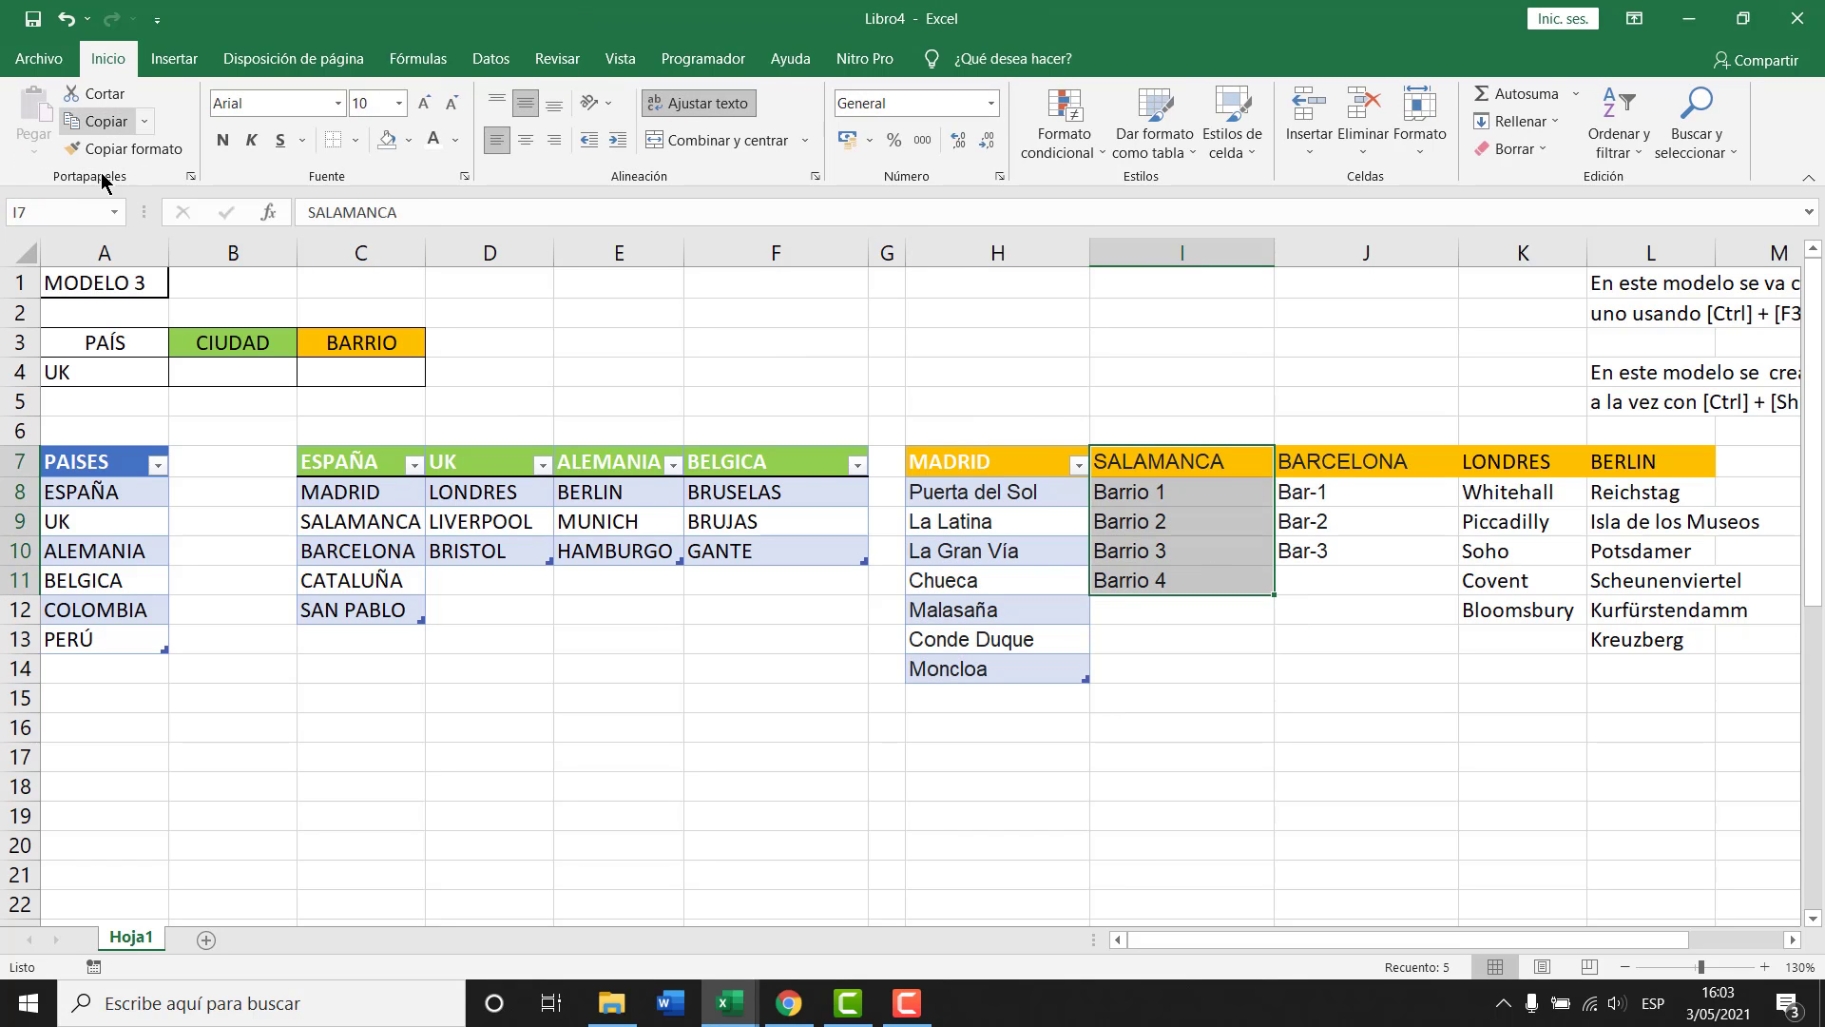
key("ctrl+t")
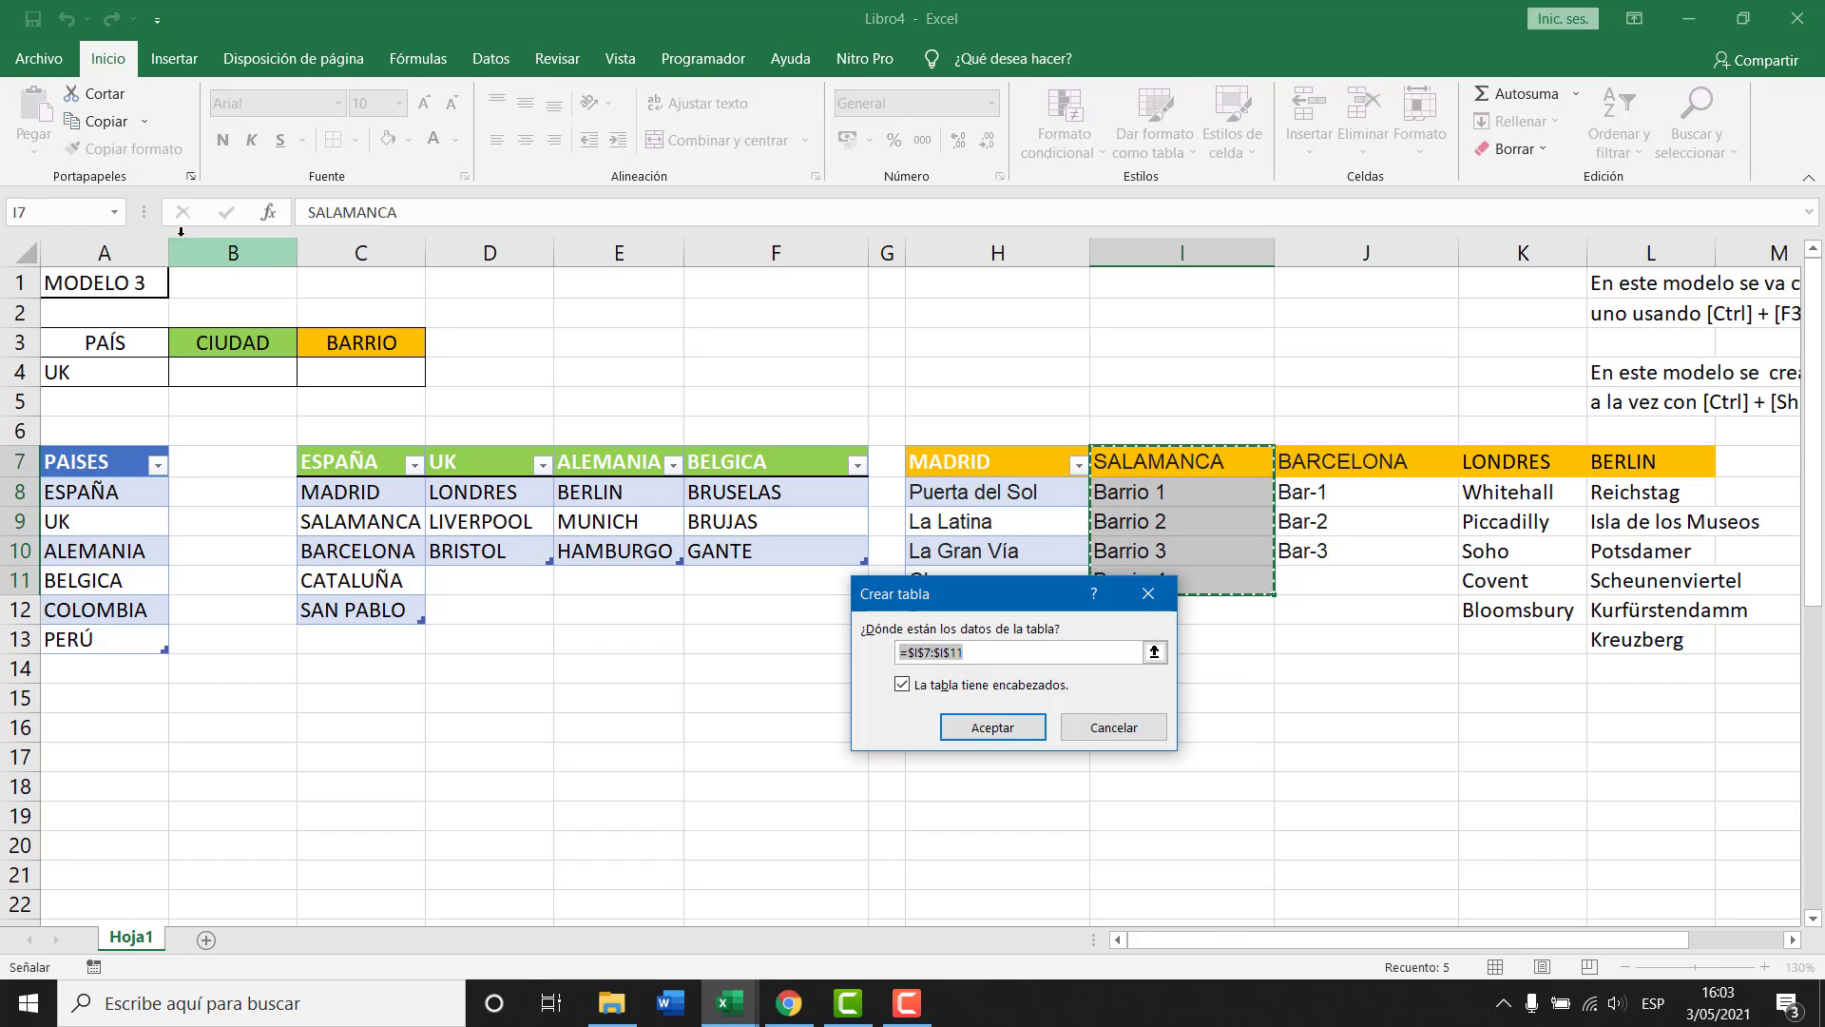
left_click(992, 727)
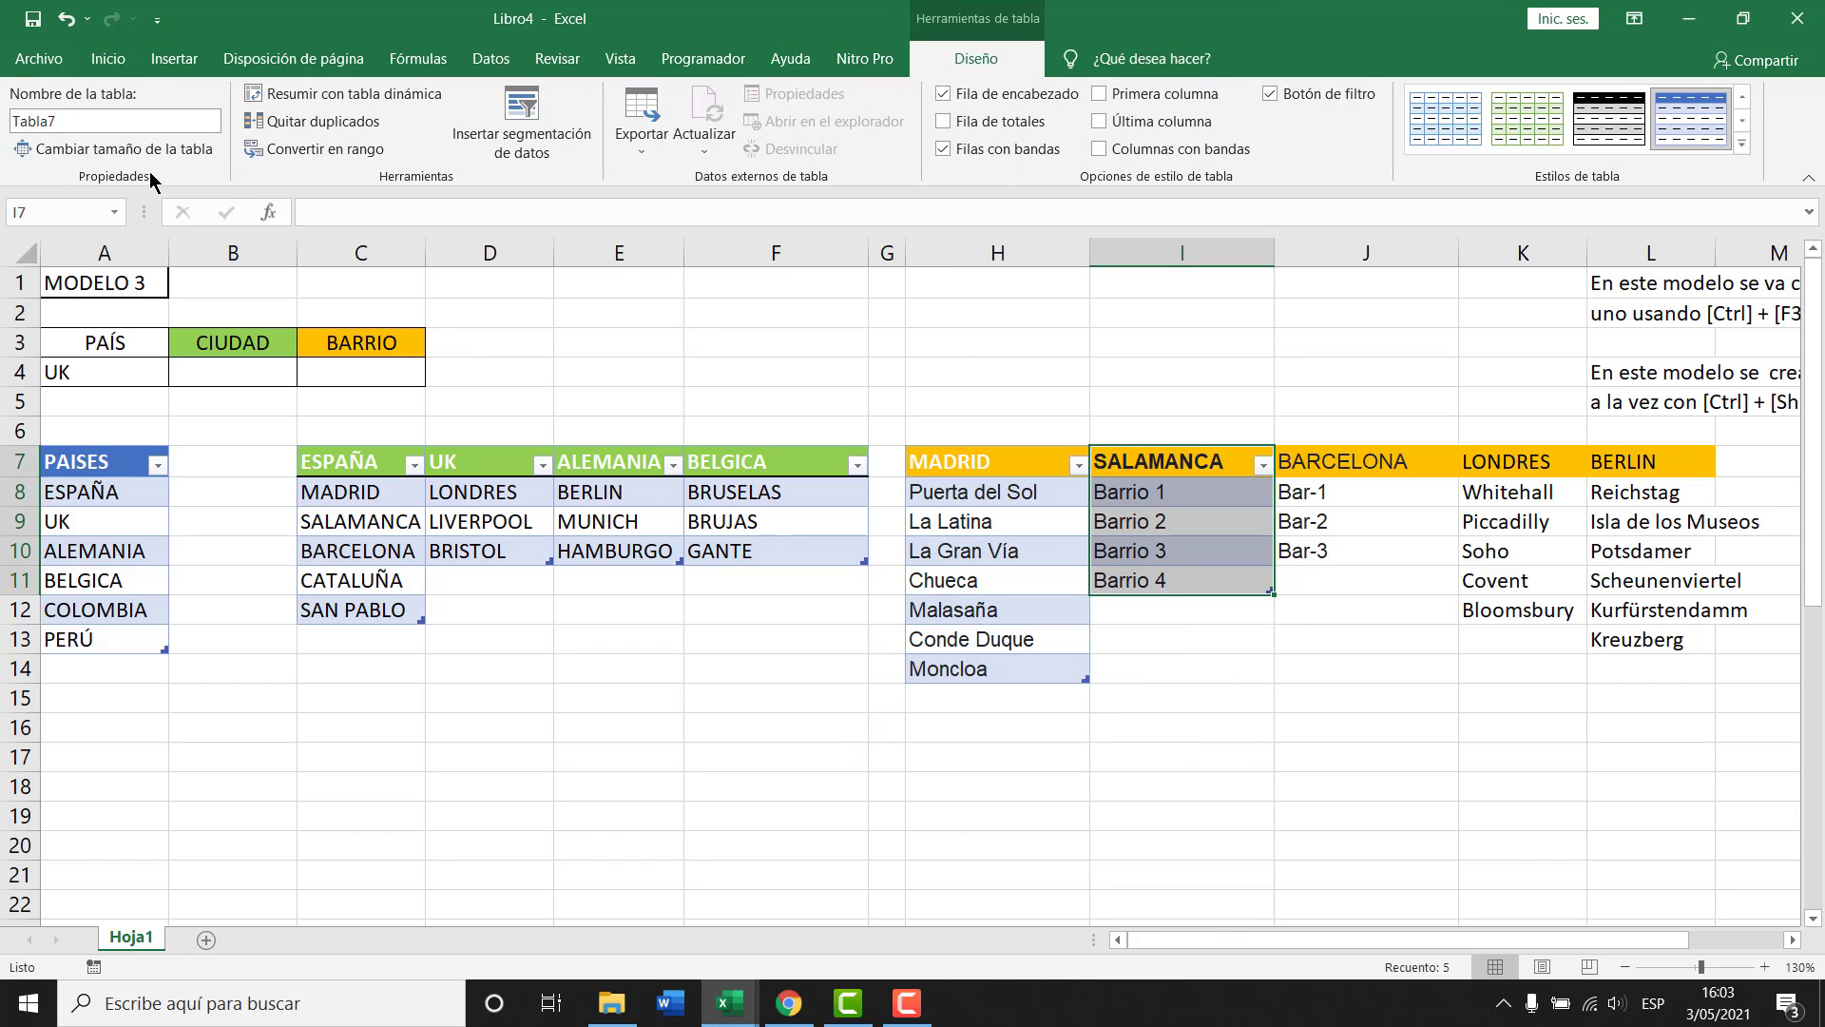
left_click_drag(57, 121, 2, 127)
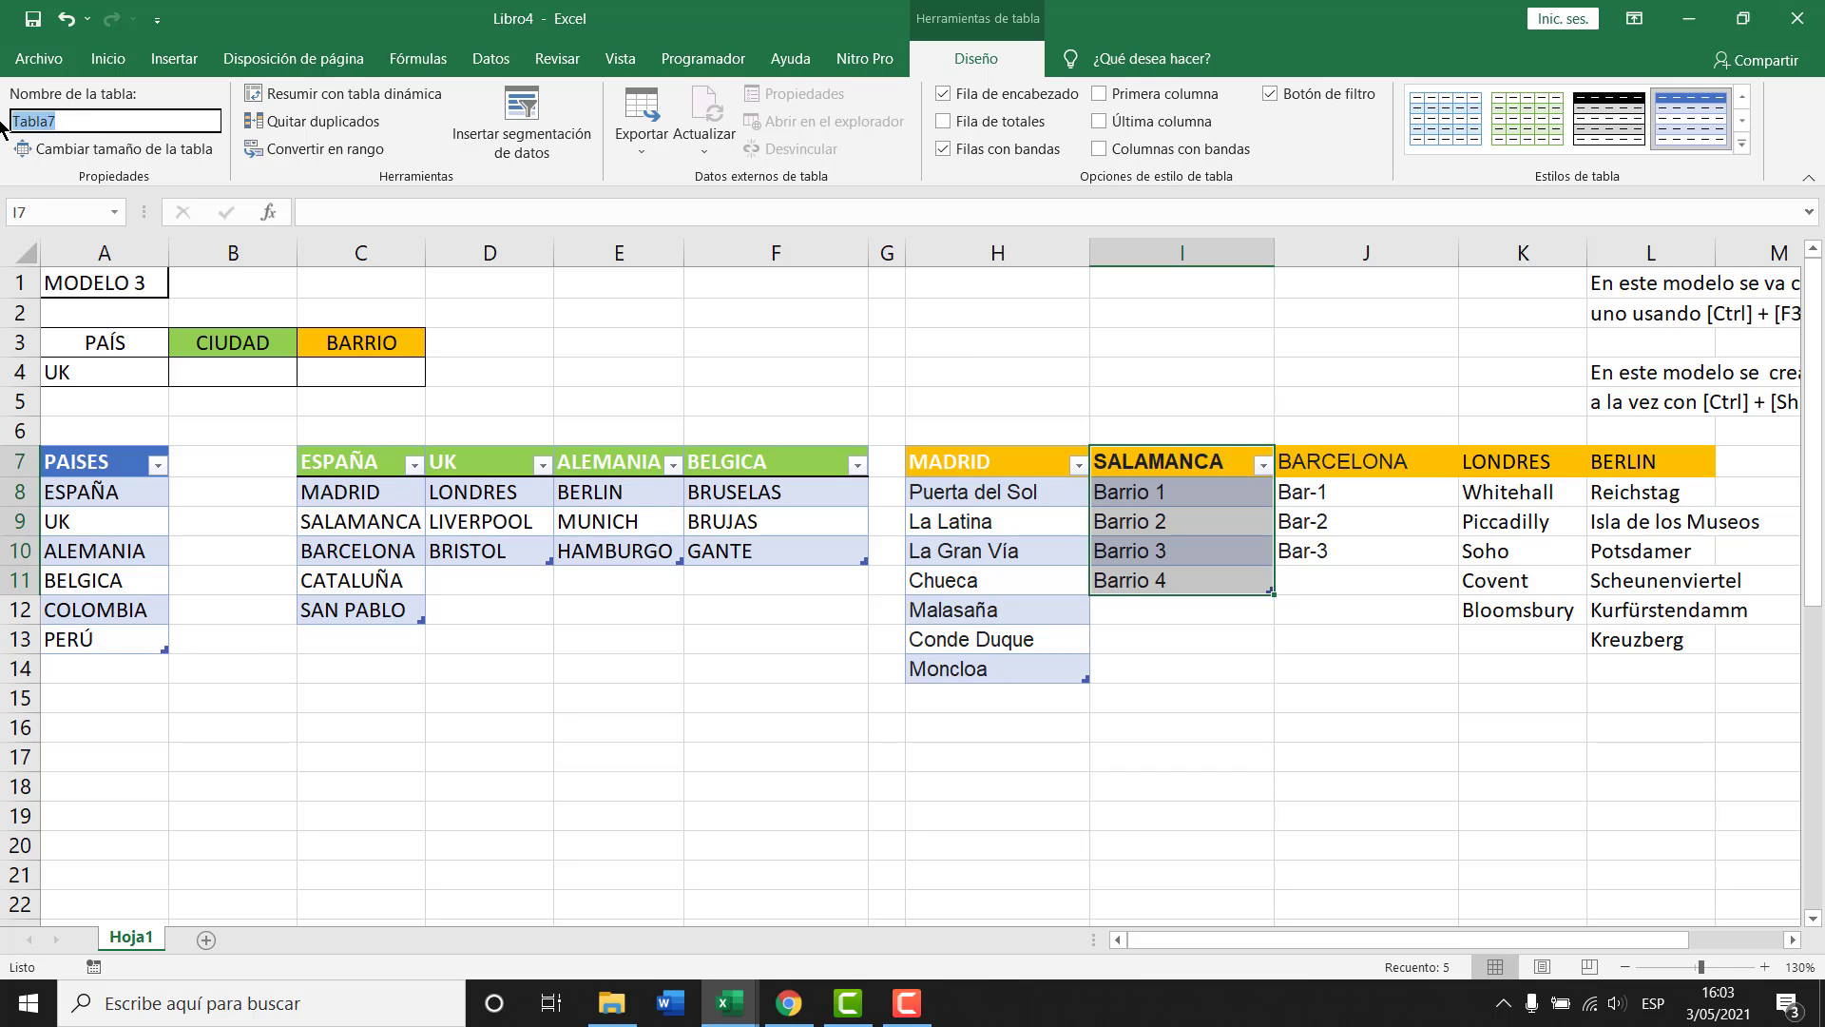
type("SALAMANCA")
key("Return")
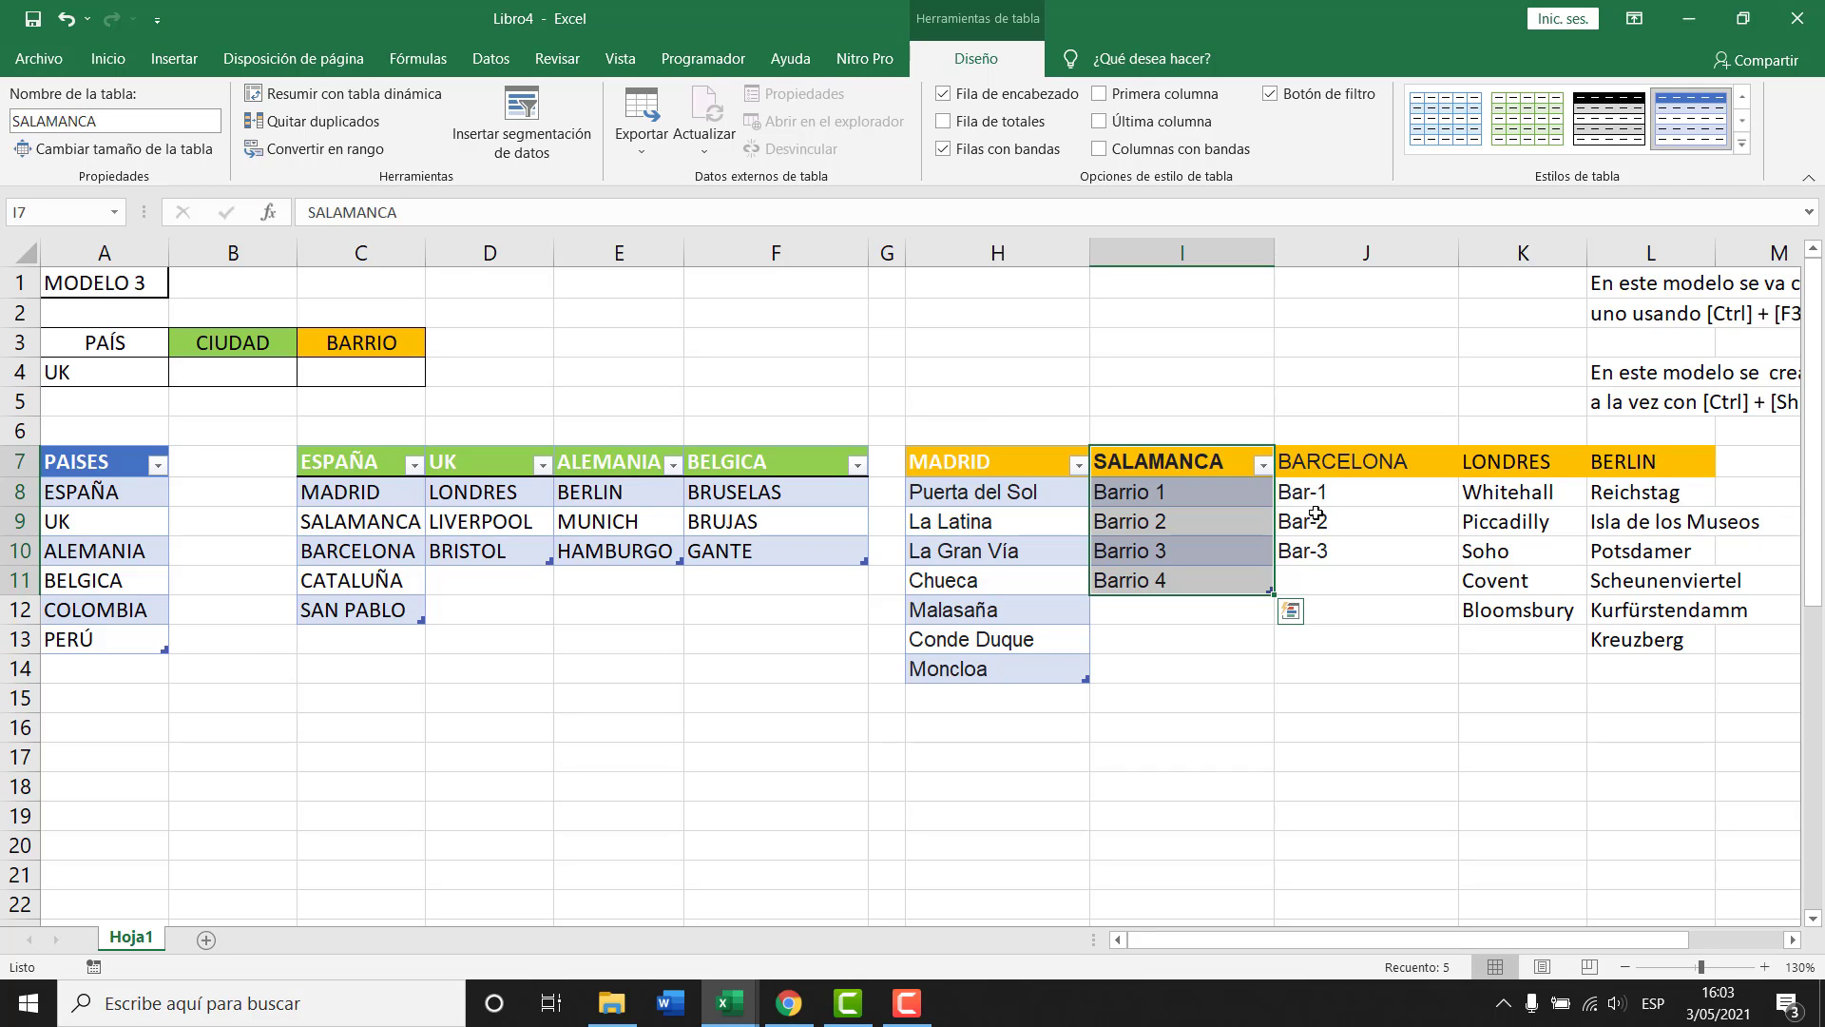
left_click_drag(1340, 462, 1344, 550)
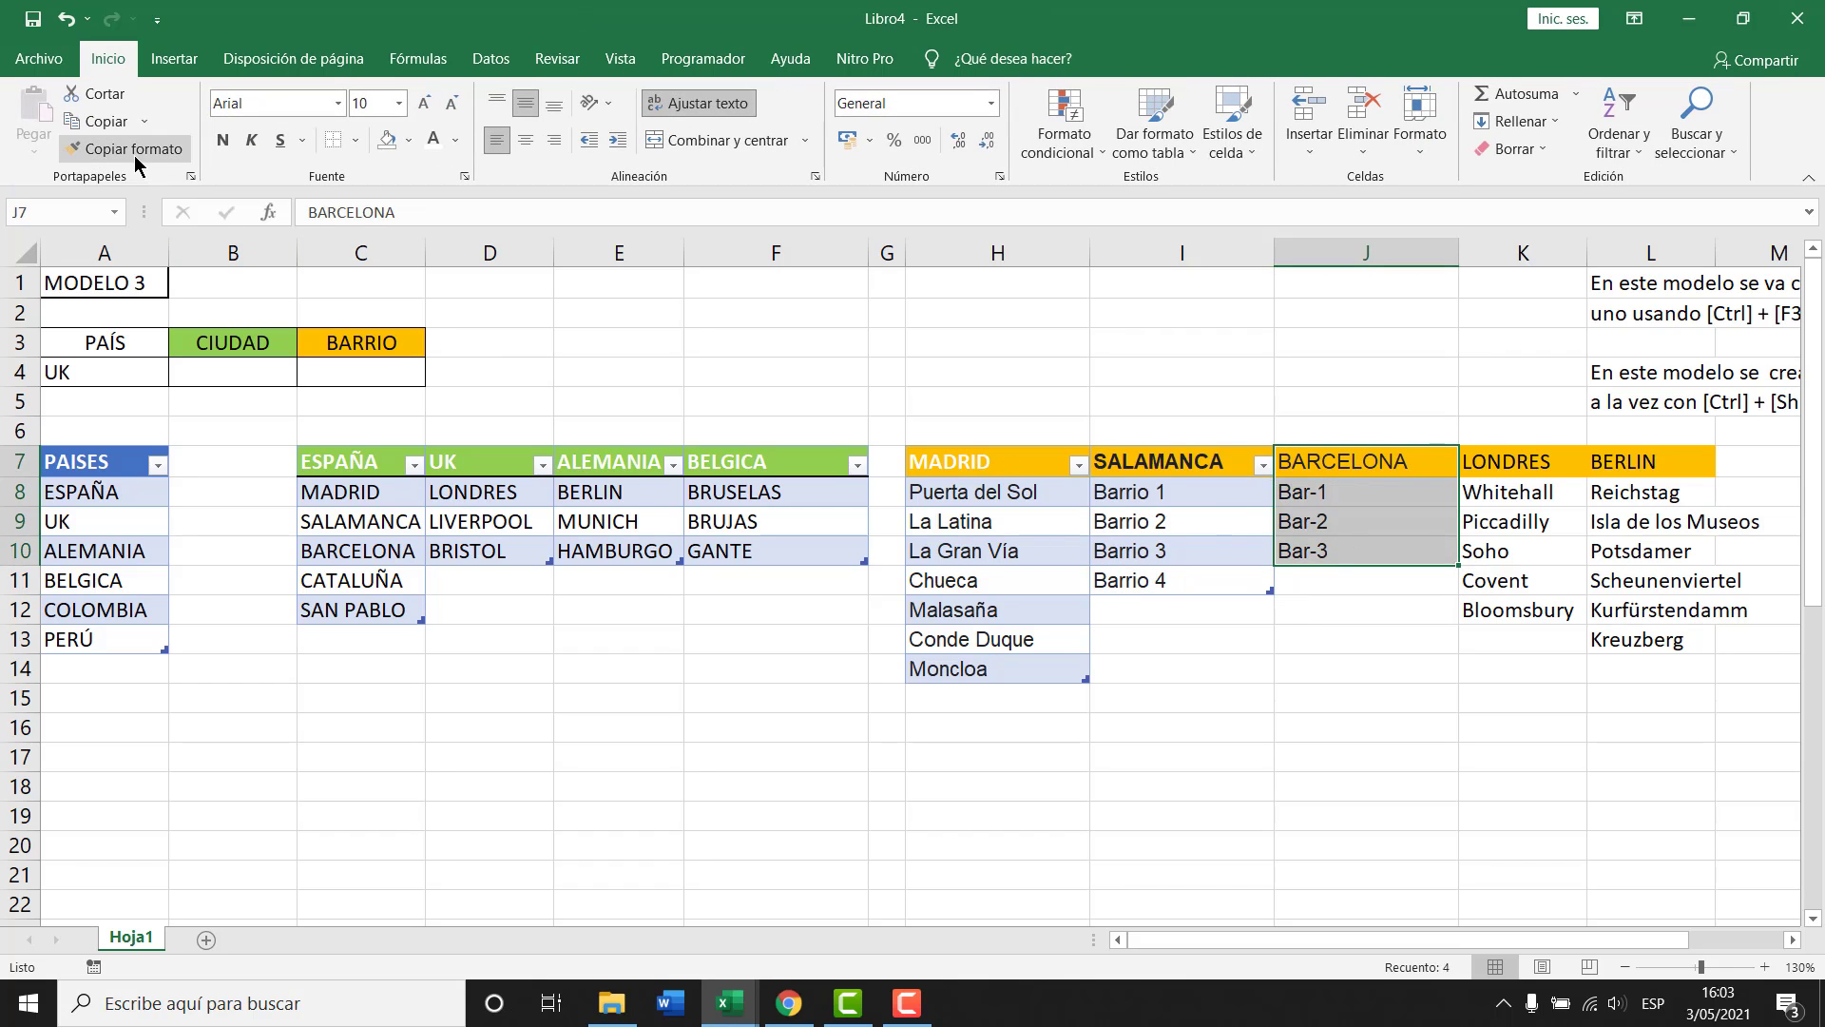
Turn the Barcelona barrio list J7:J10 into a table named BARCELONA.
key("ctrl+t")
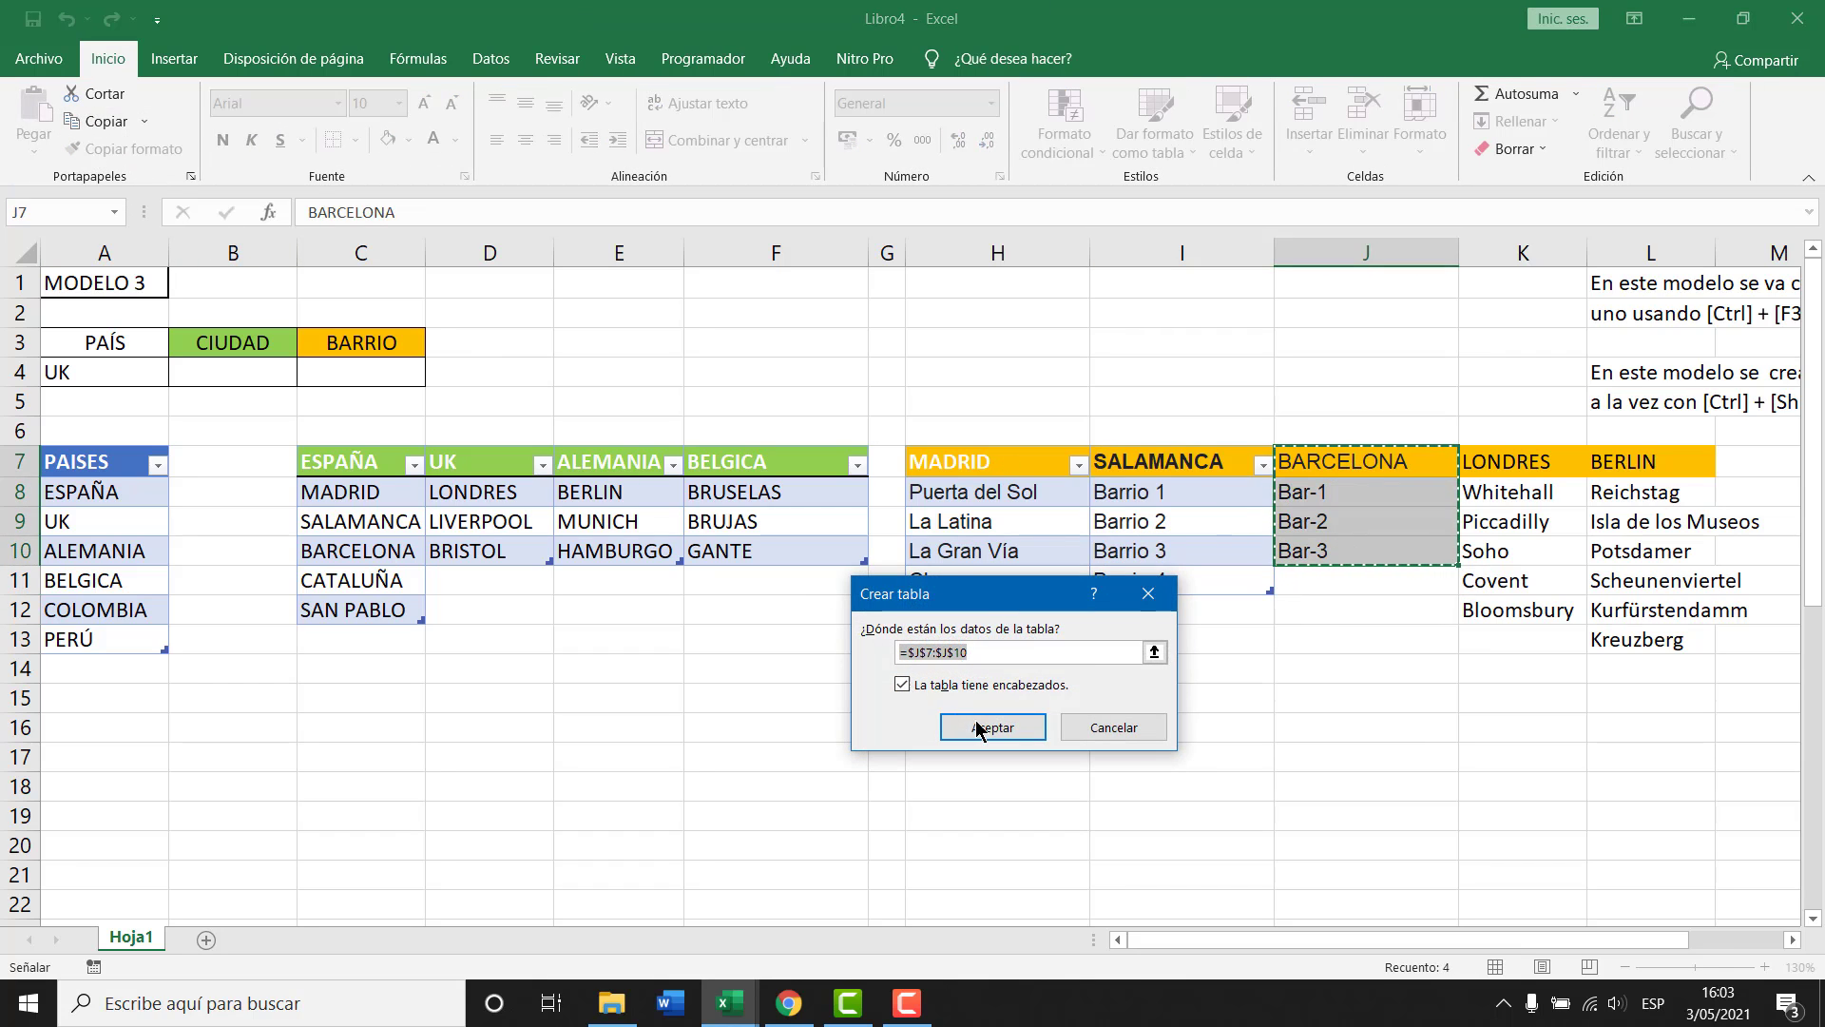
left_click(987, 842)
left_click(95, 120)
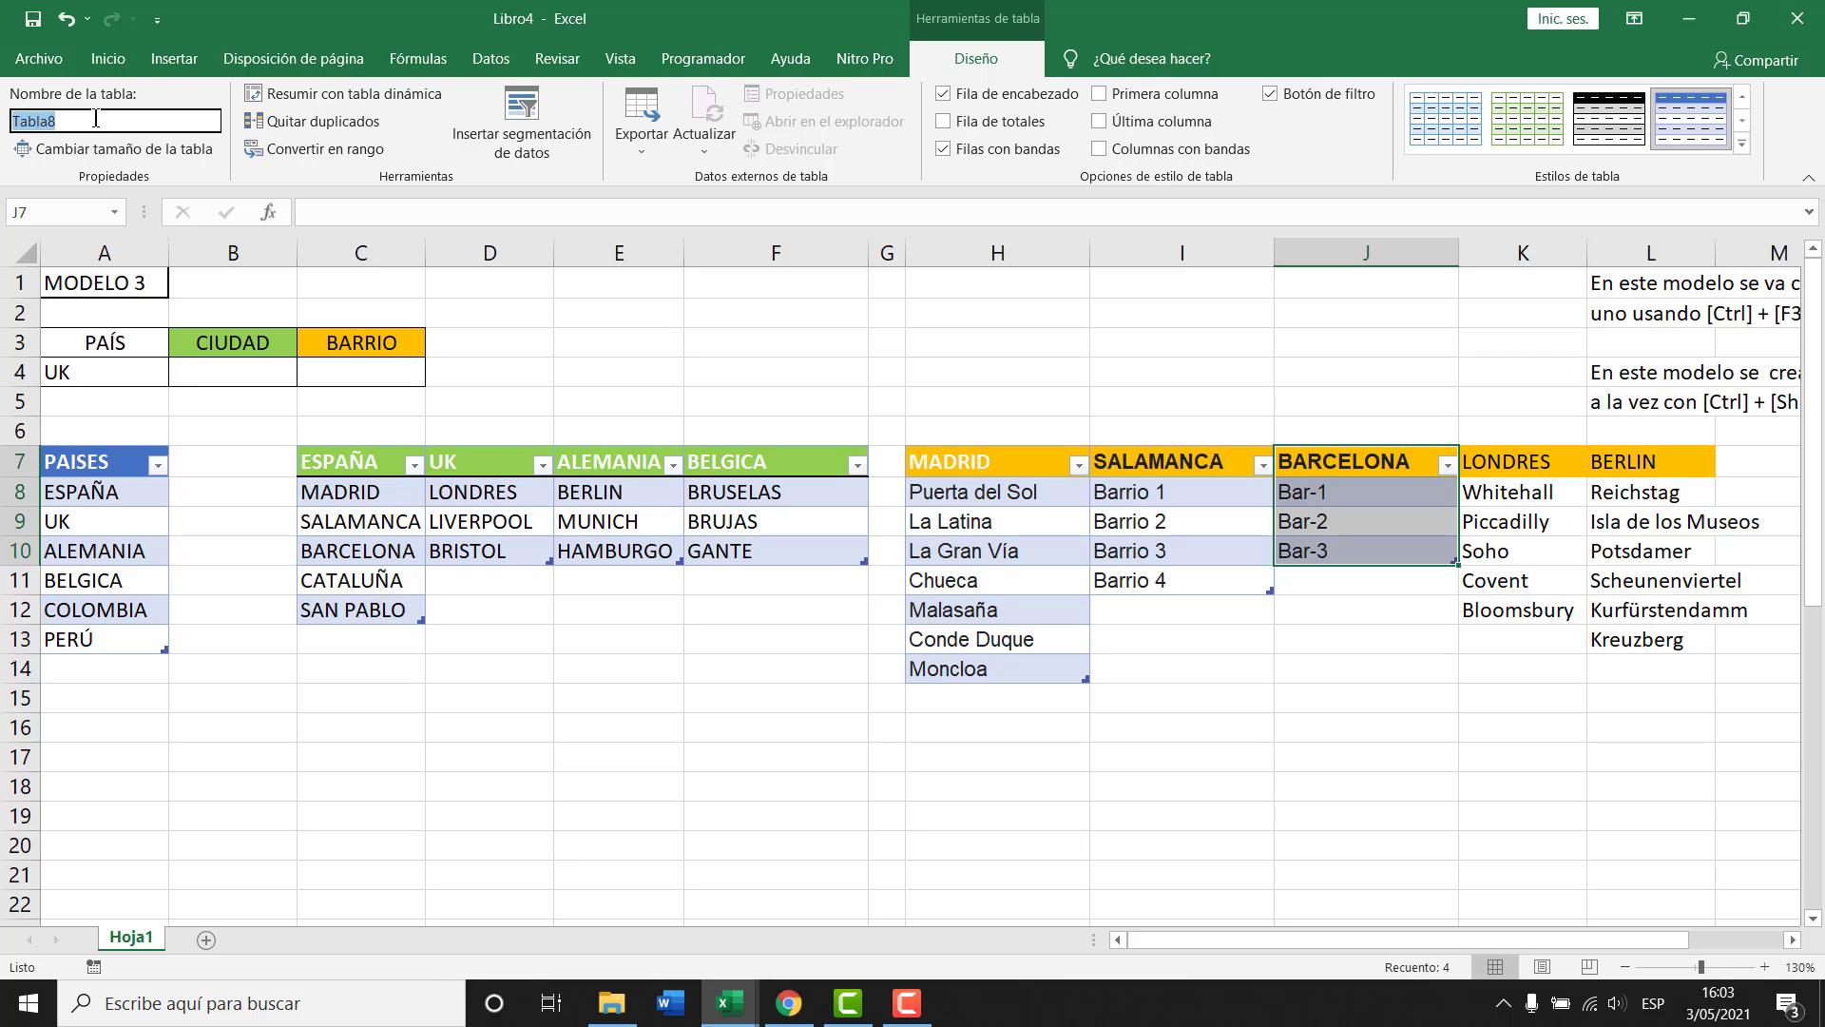
type("BARCELONA")
key("Return")
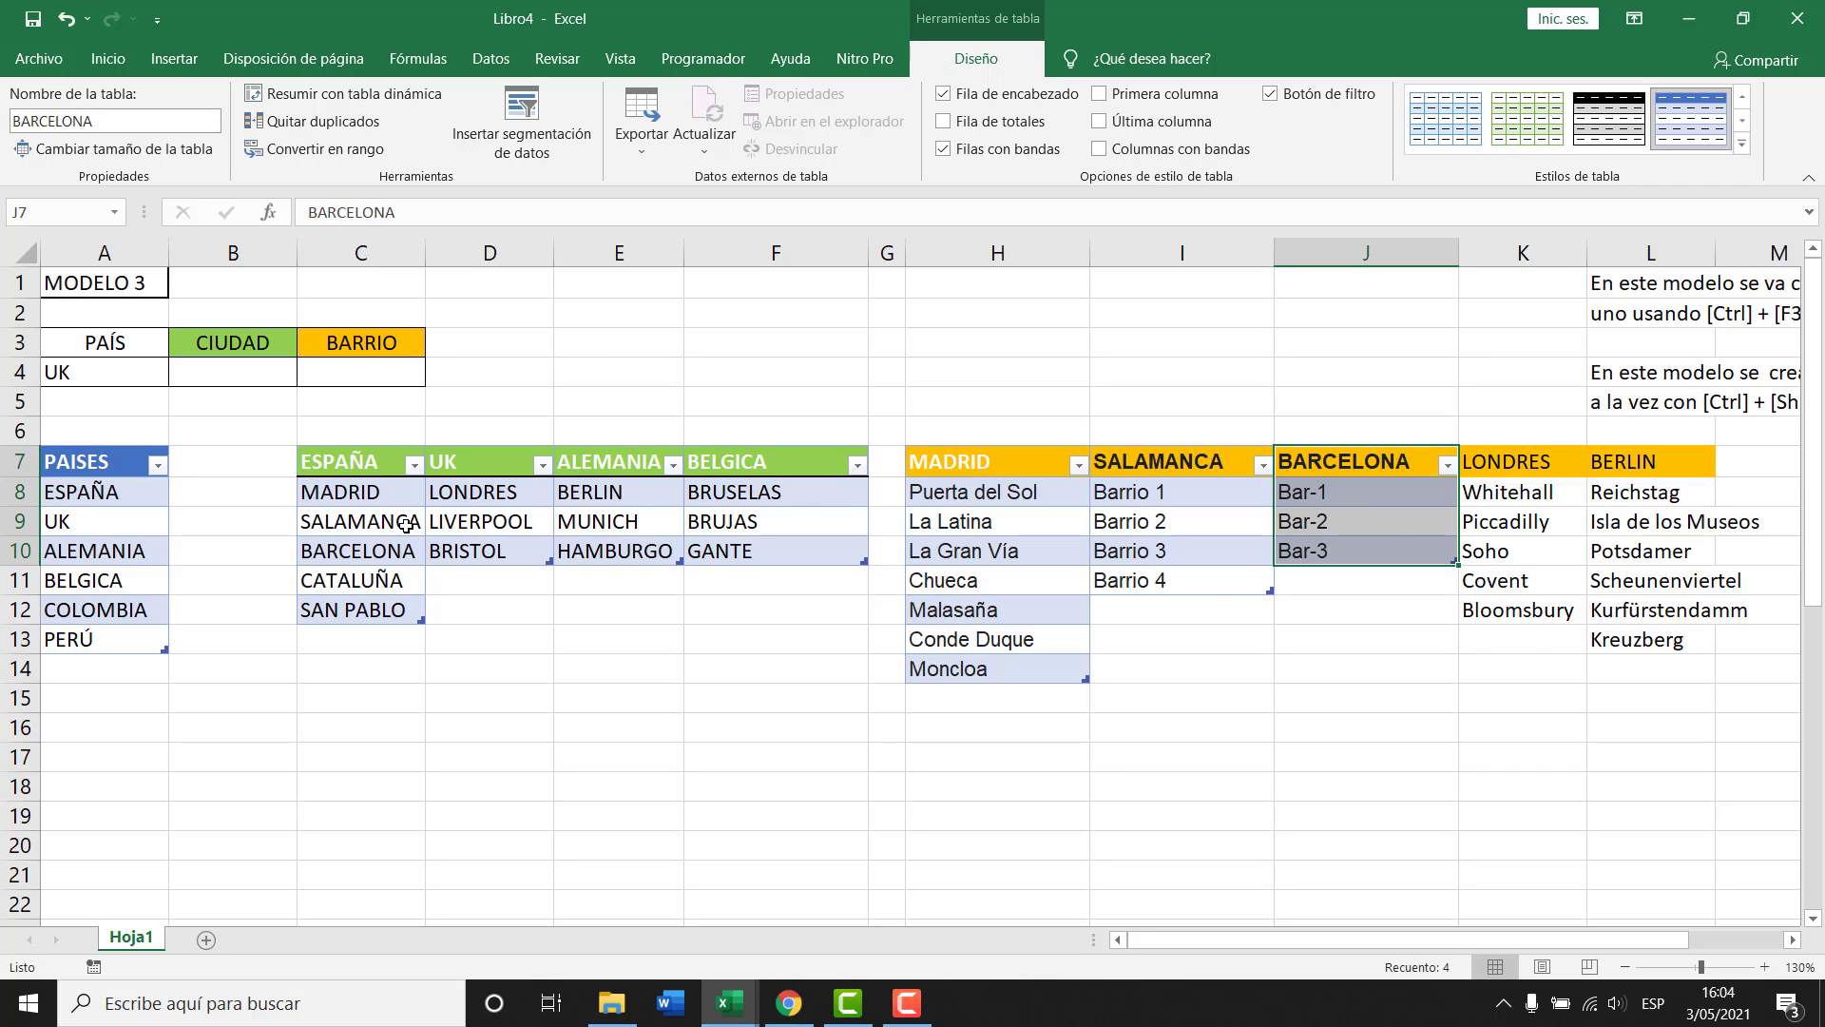
Turn the London barrio list K7:K12 into a table named LONDRES.
left_click_drag(1500, 466, 1500, 613)
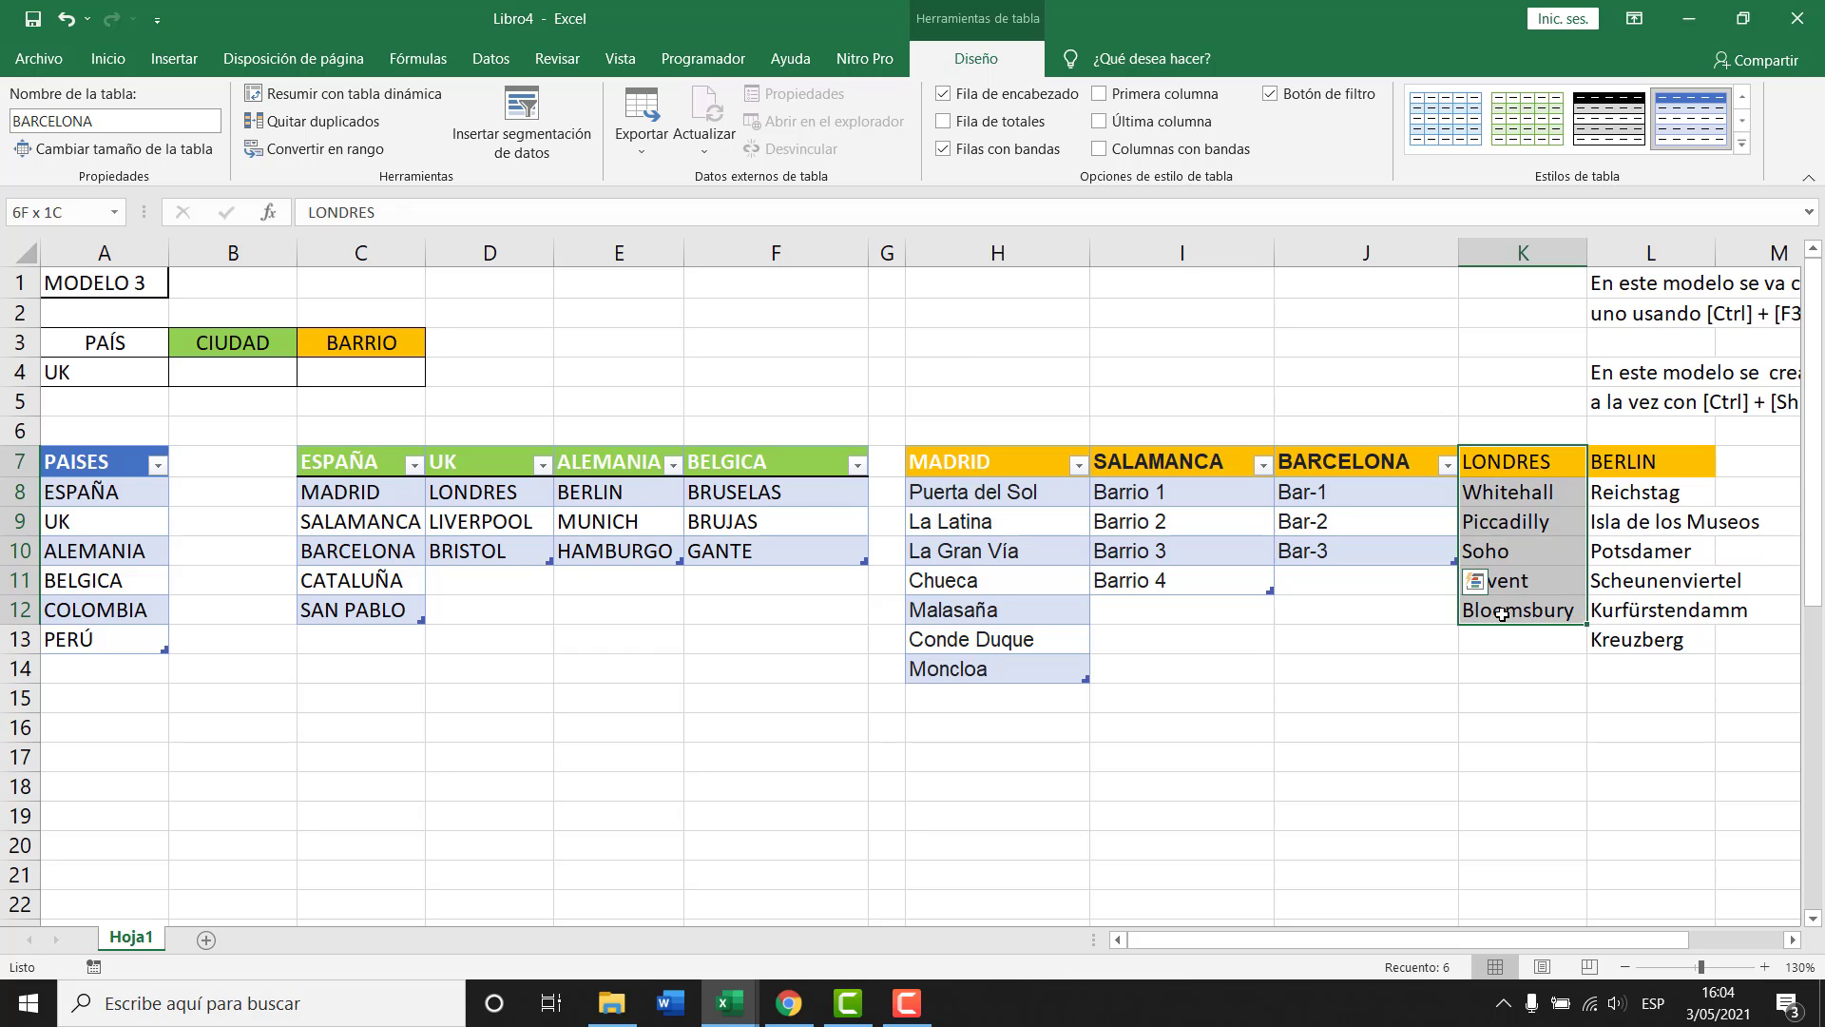
key("ctrl+t")
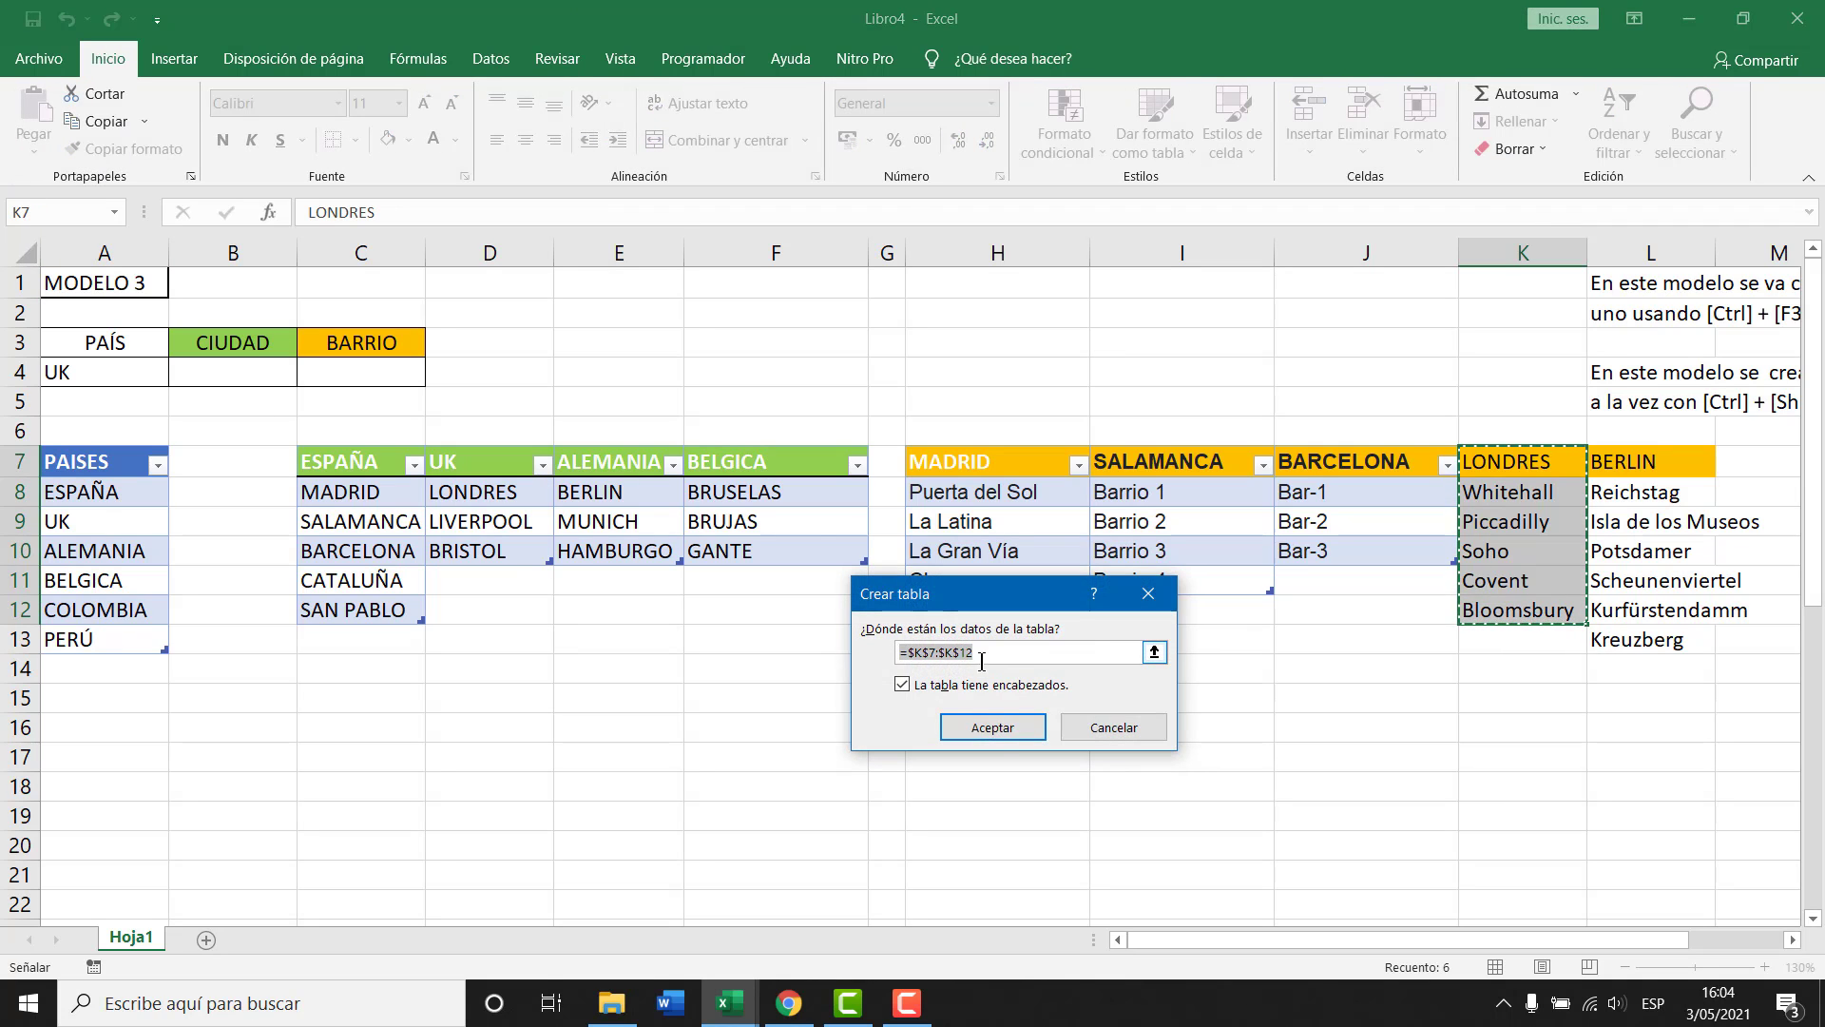
key("Return")
left_click(98, 123)
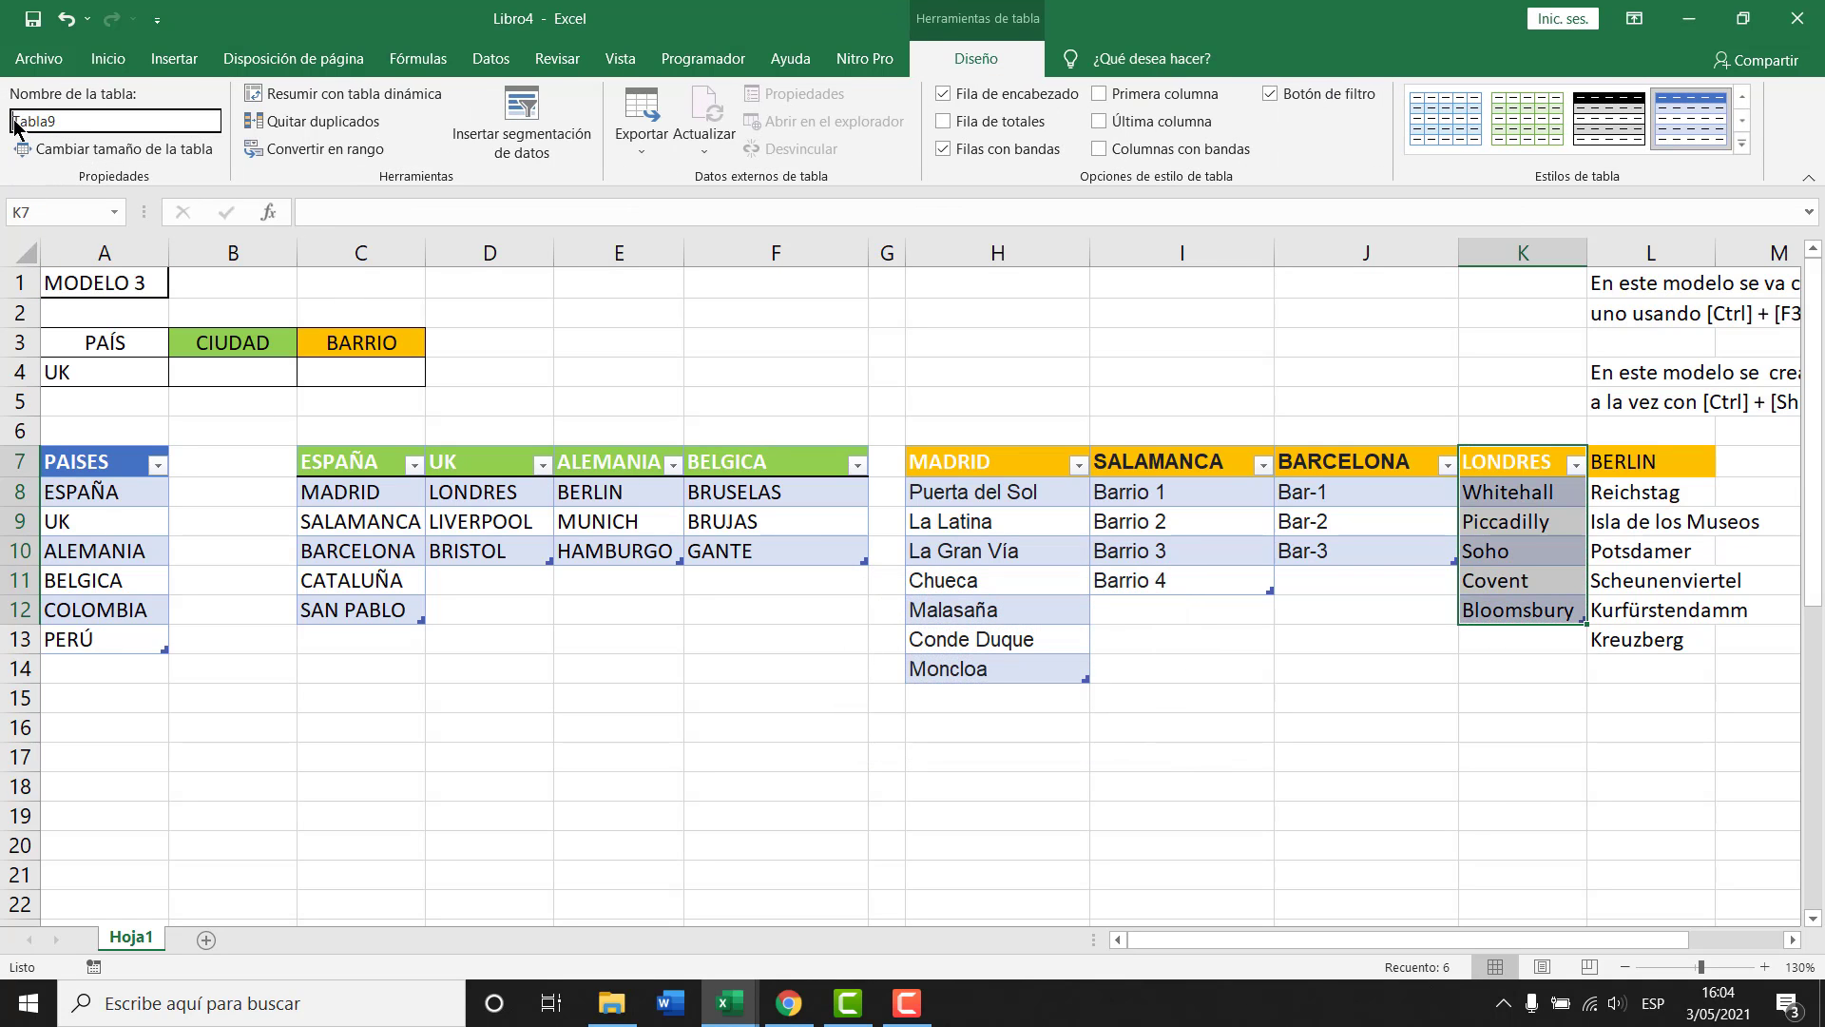
type("LONDRES")
key("Return")
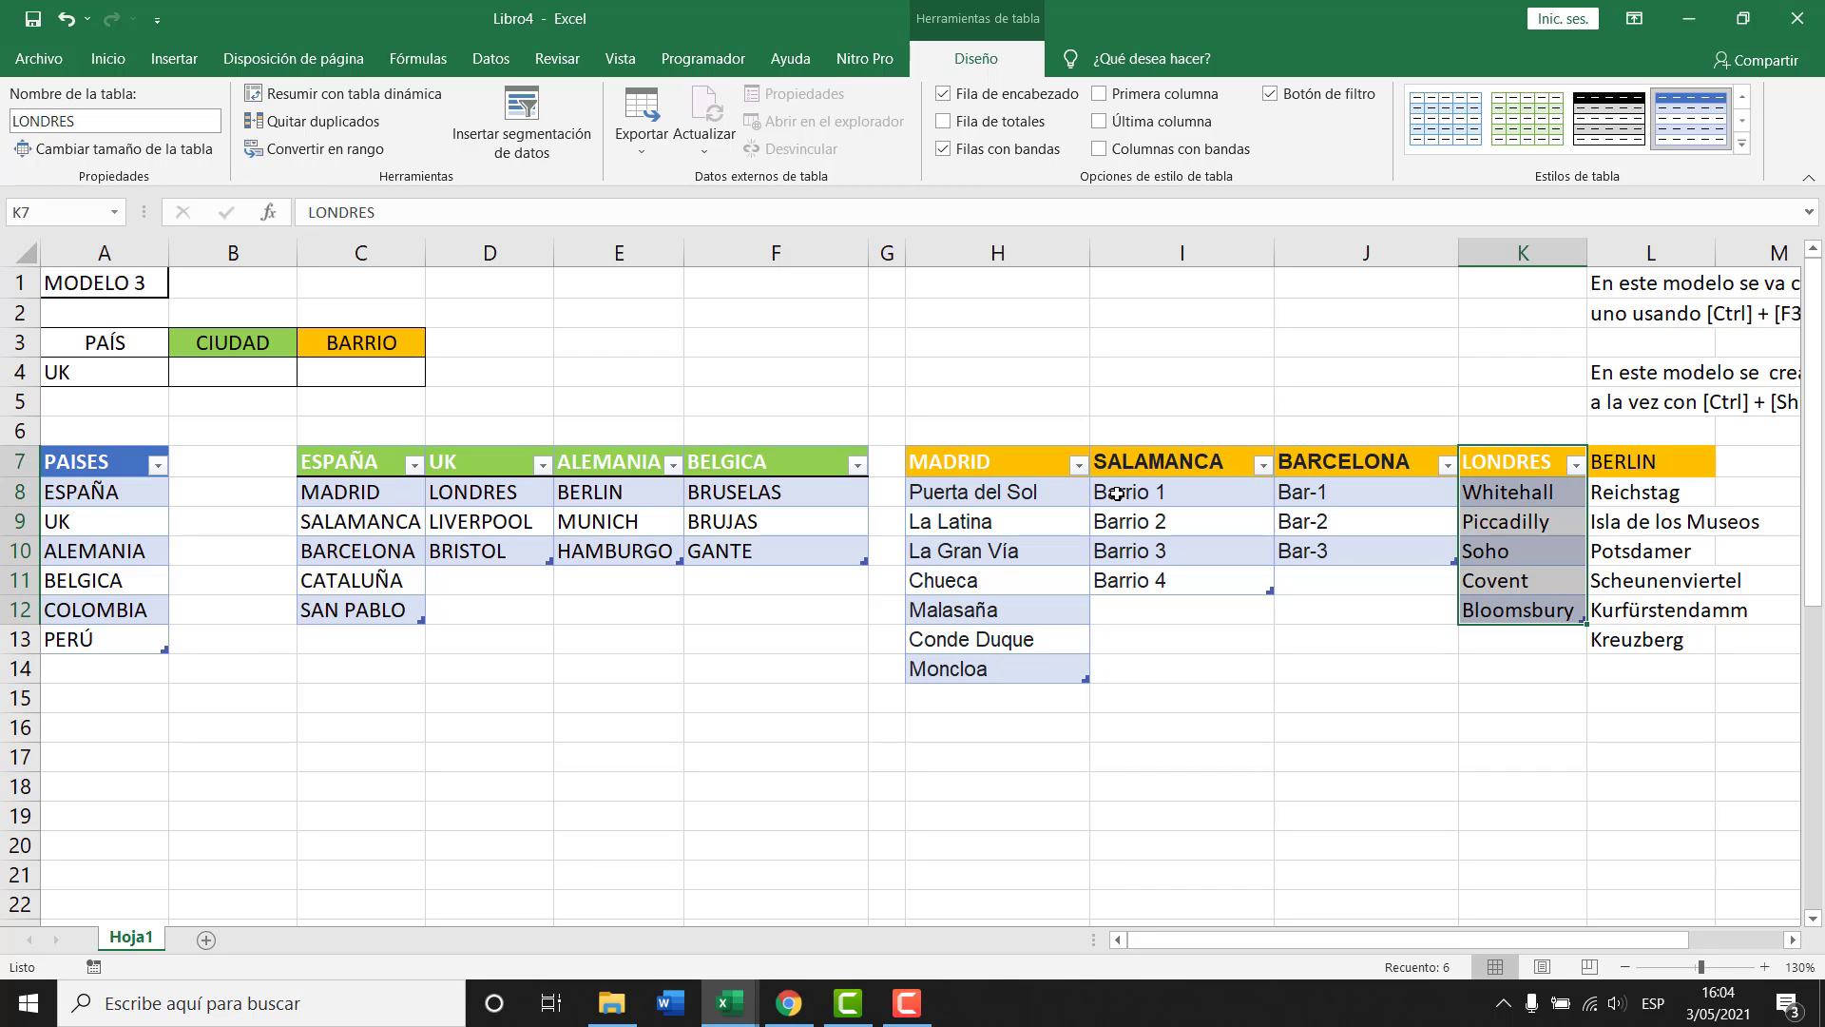
Turn the Berlin barrio list L7:L13 into a table named BERLIN.
left_click_drag(1621, 462, 1664, 644)
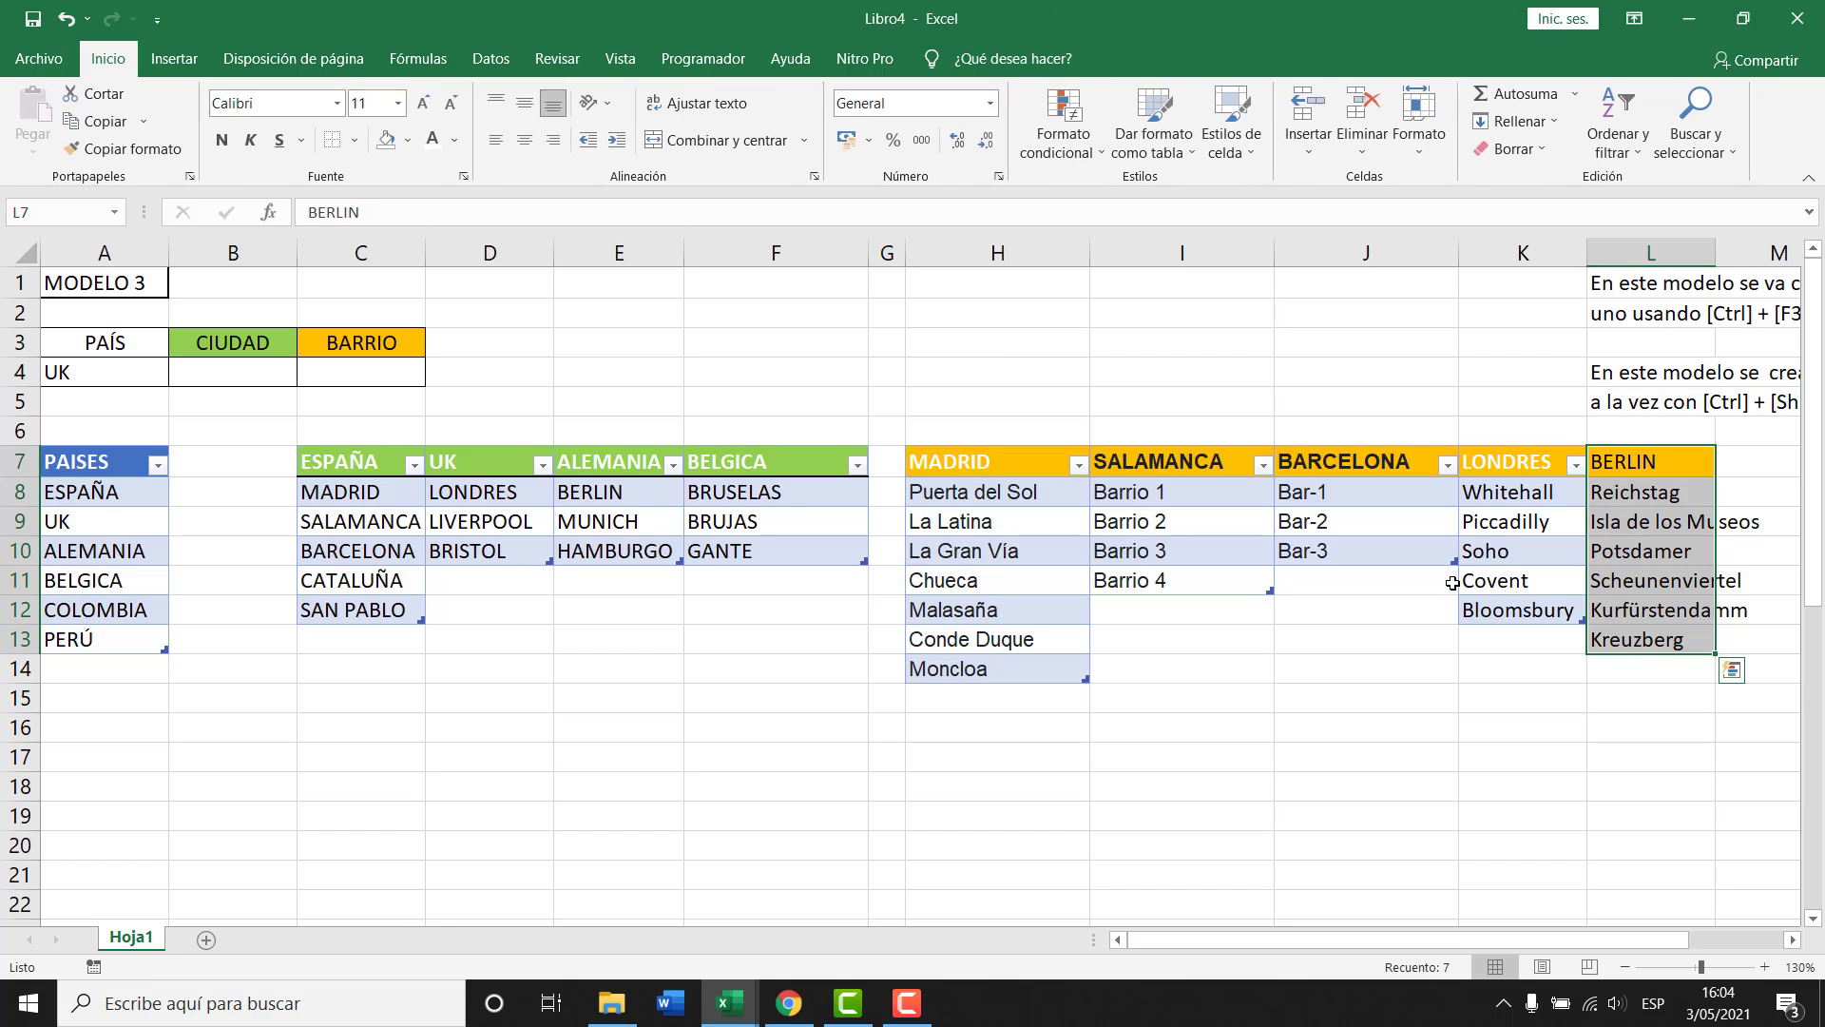
key("ctrl+t")
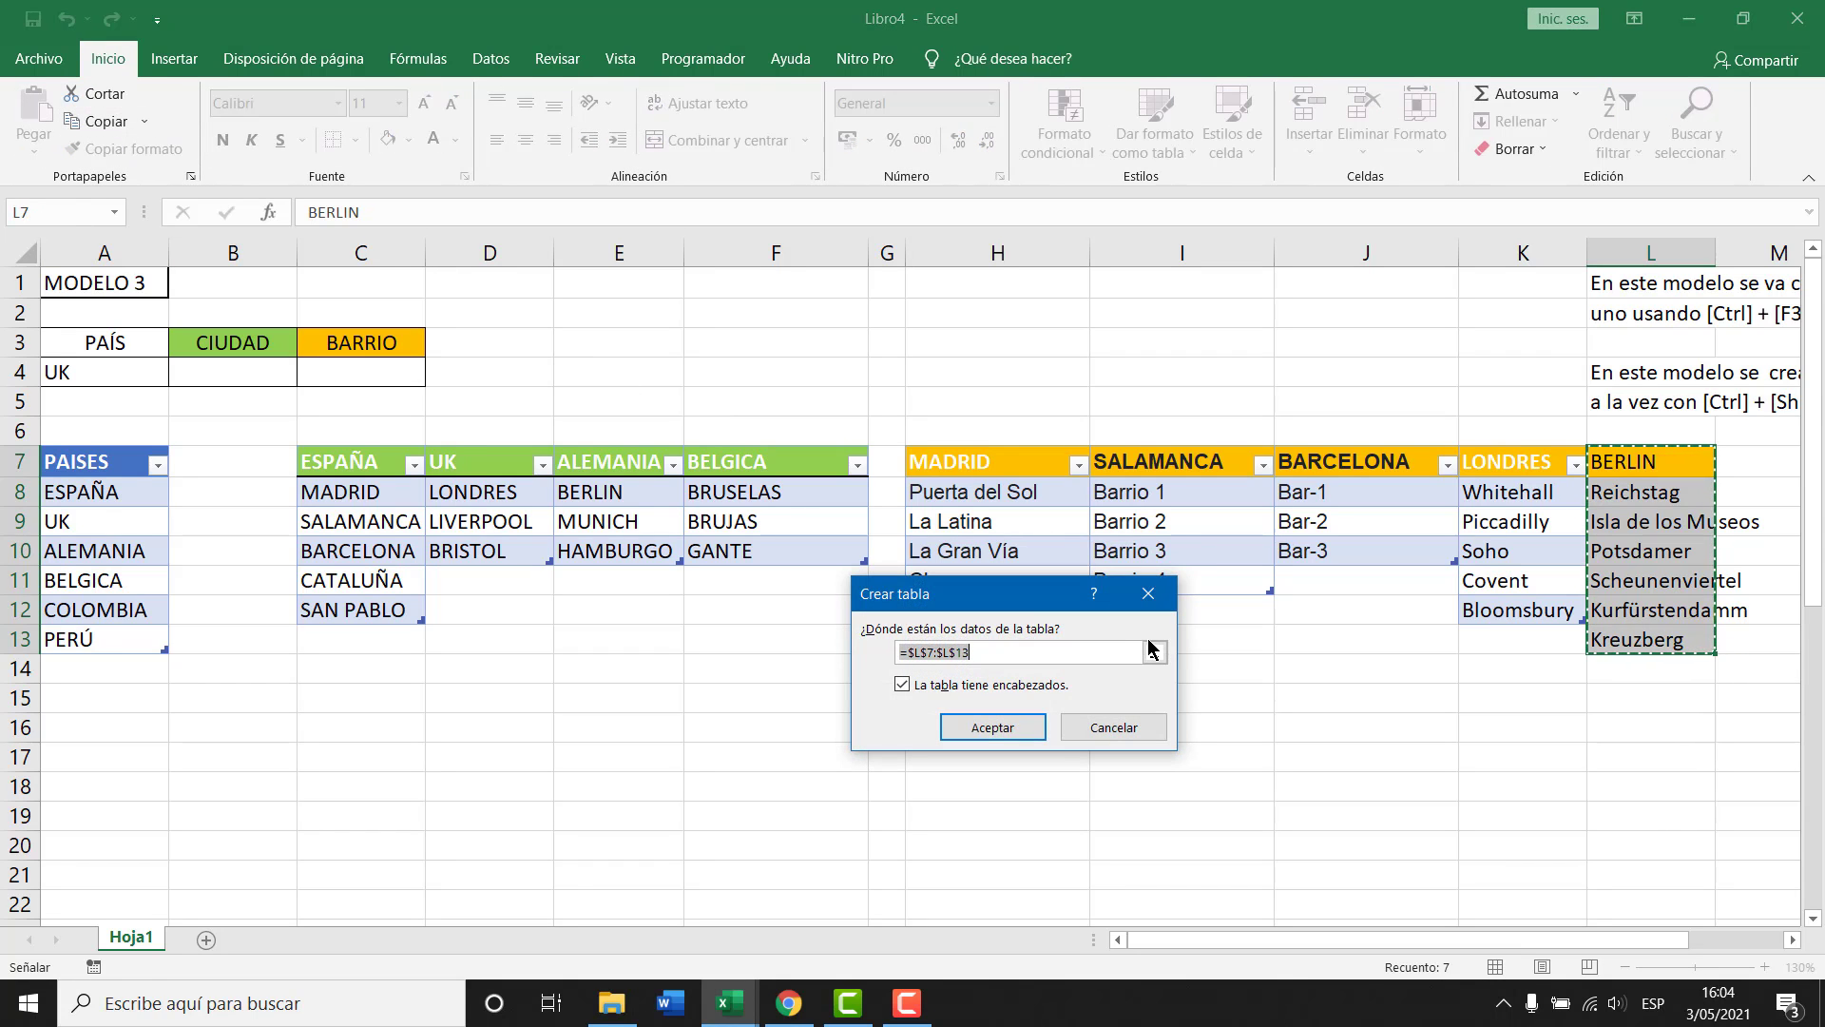
key("Return")
left_click(105, 116)
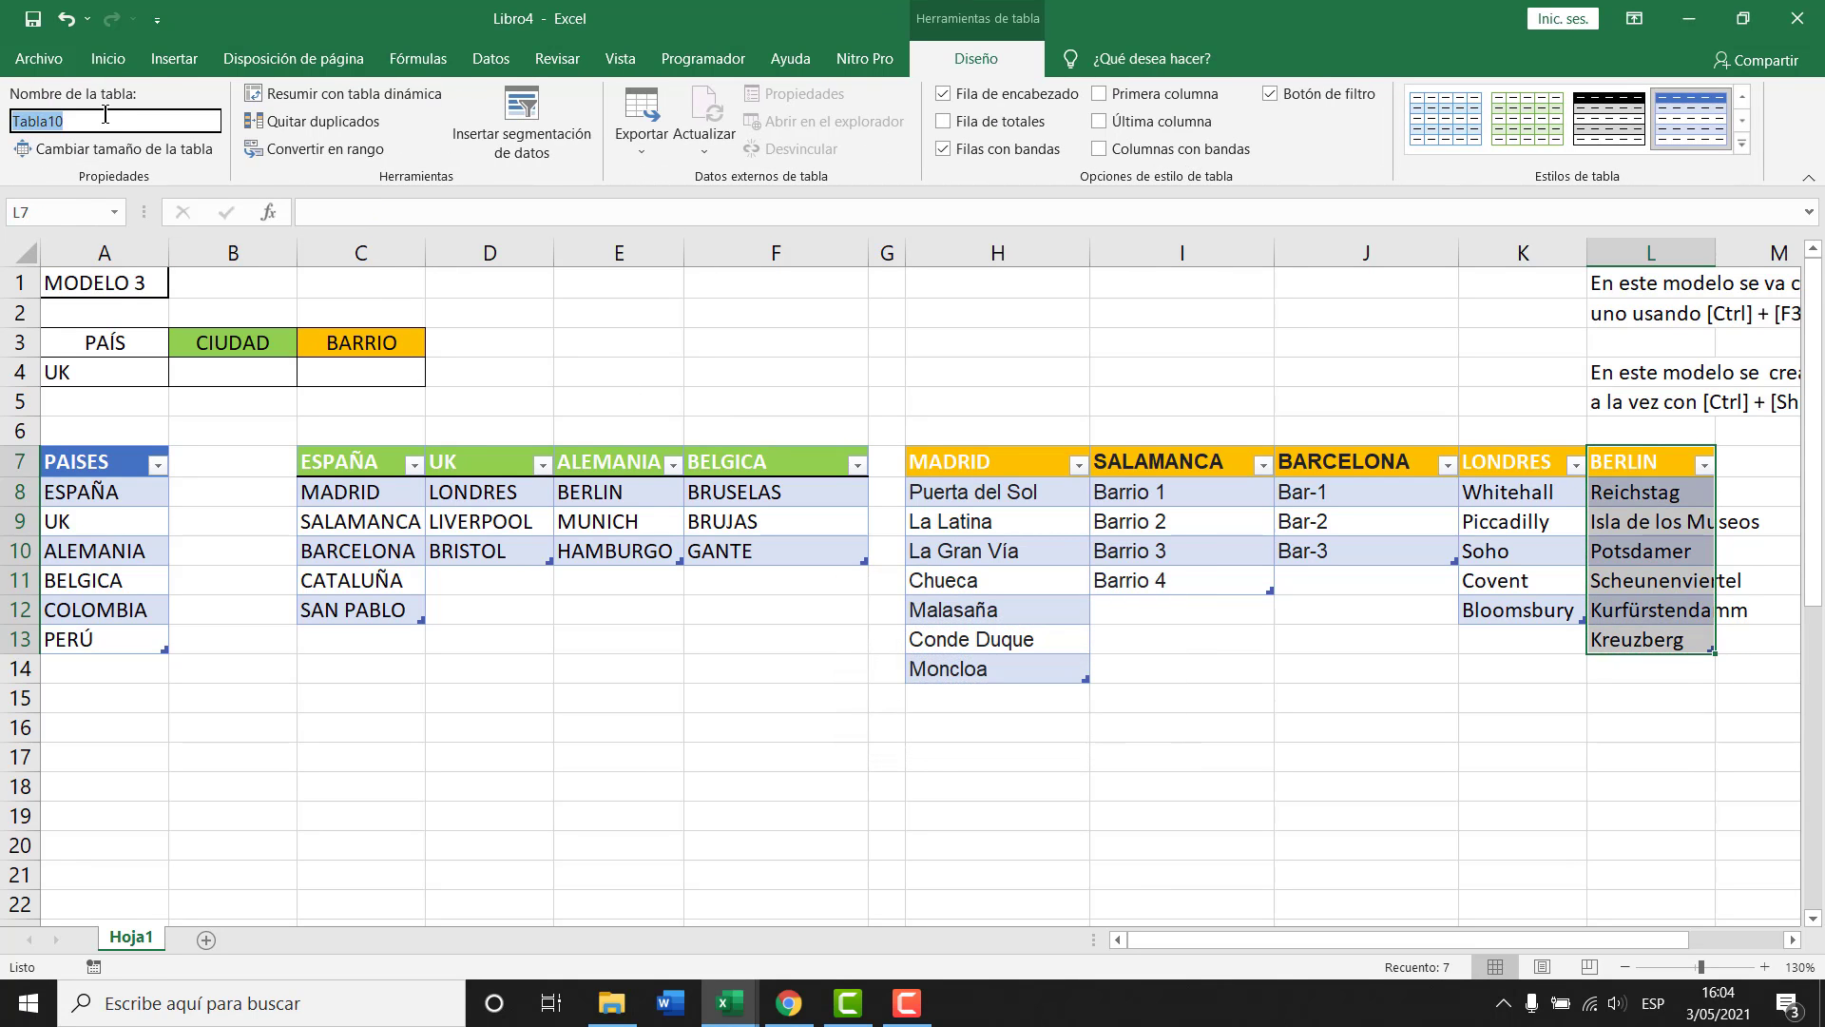
type("BERLIN")
key("Return")
Select cells in the SALAMANCA and BARCELONA tables, then autofit column L to the BERLIN names.
left_click(1216, 732)
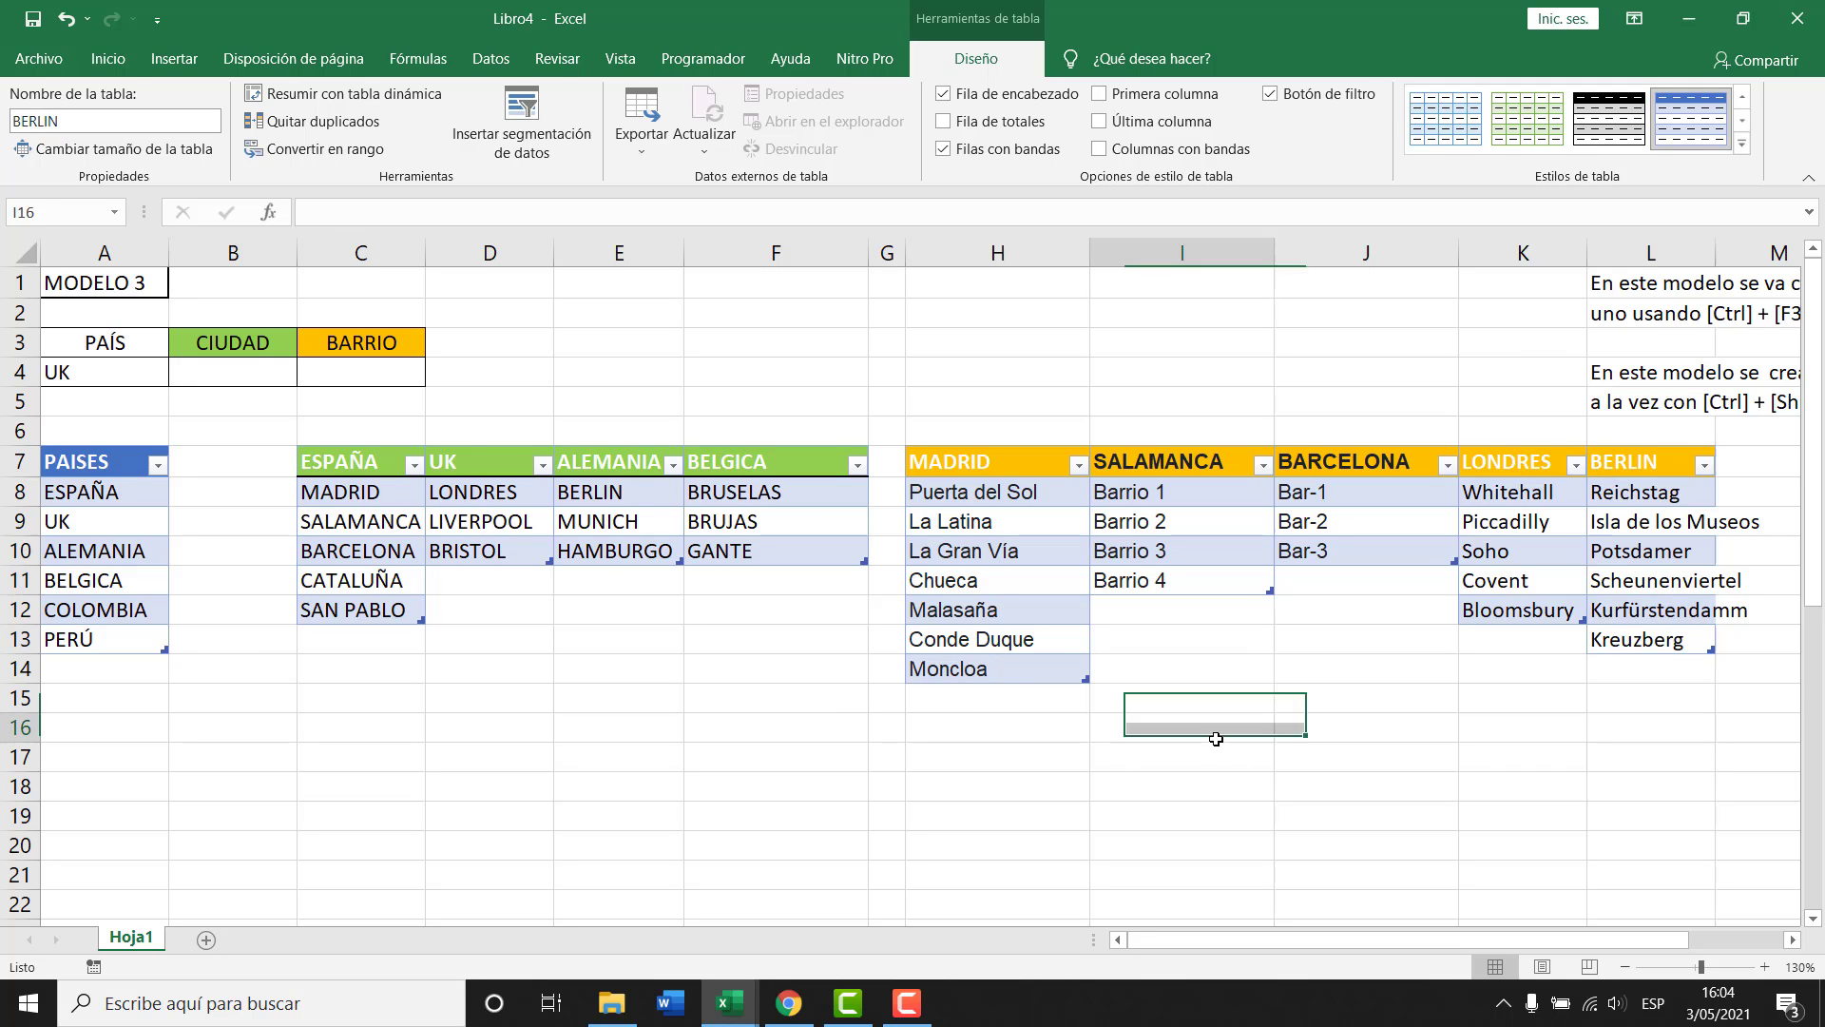
left_click(1171, 463)
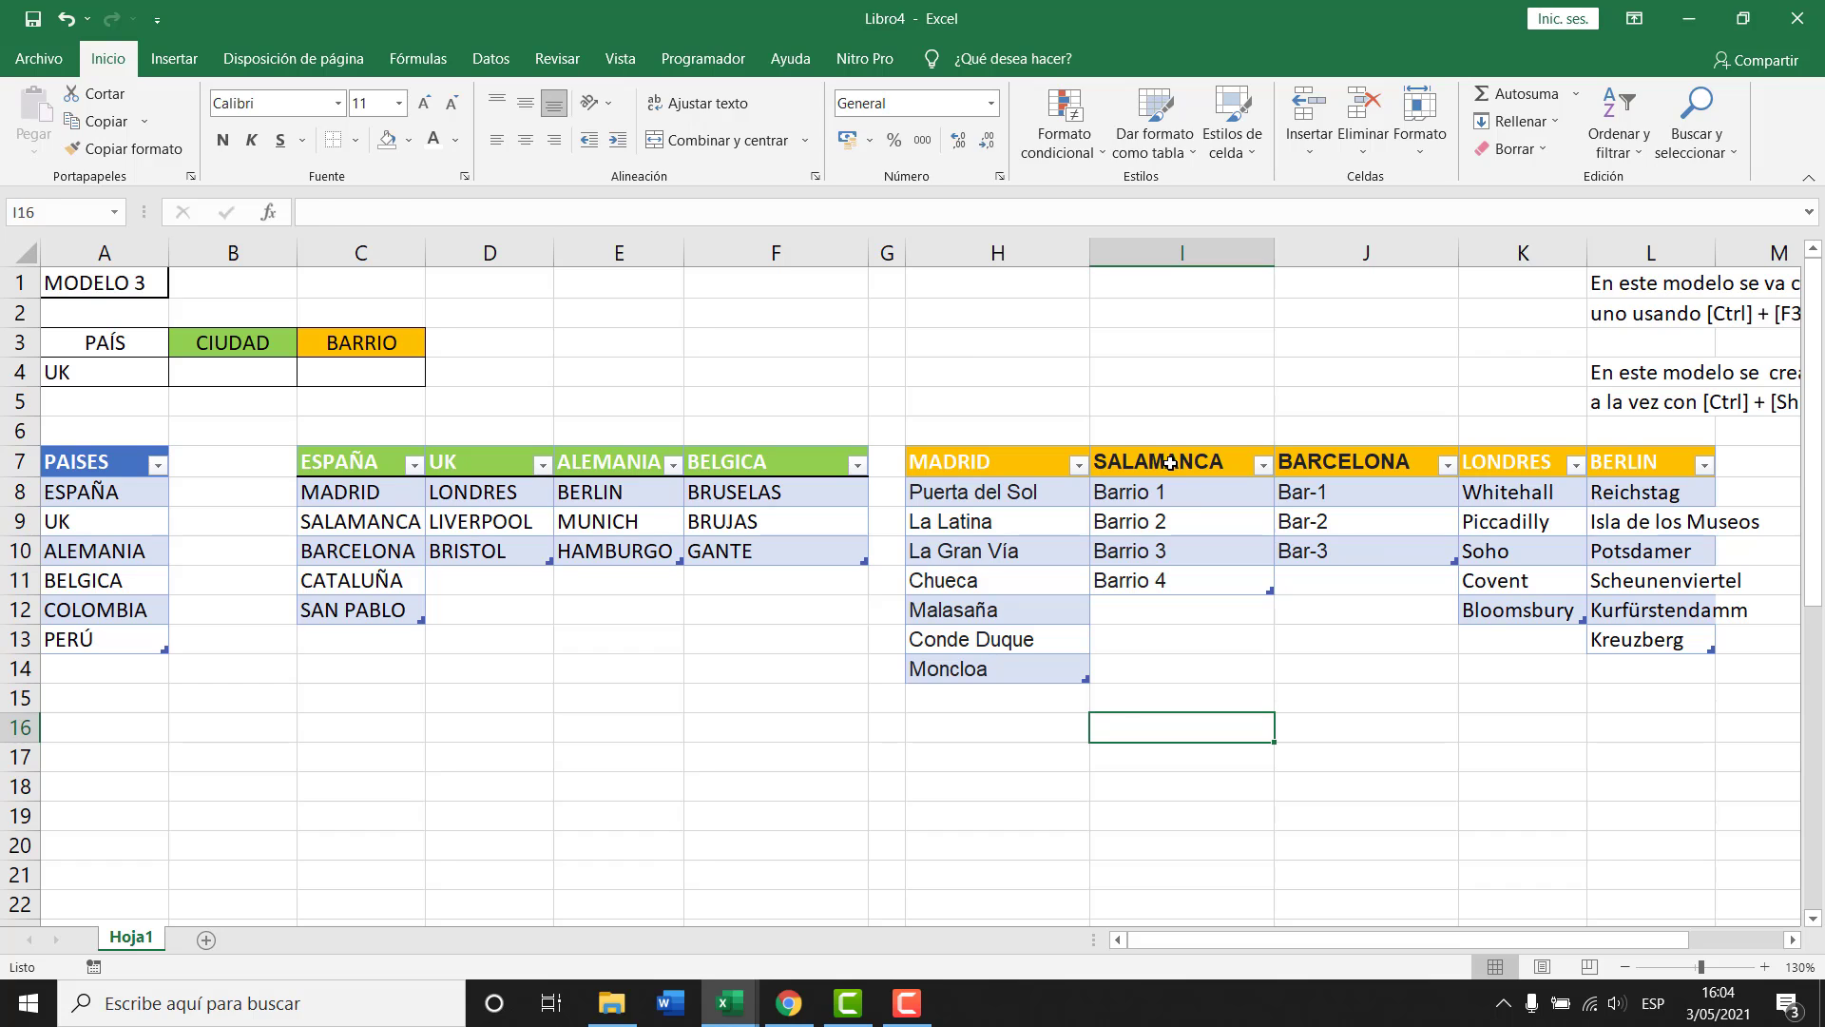
left_click(1361, 459, "ctrl")
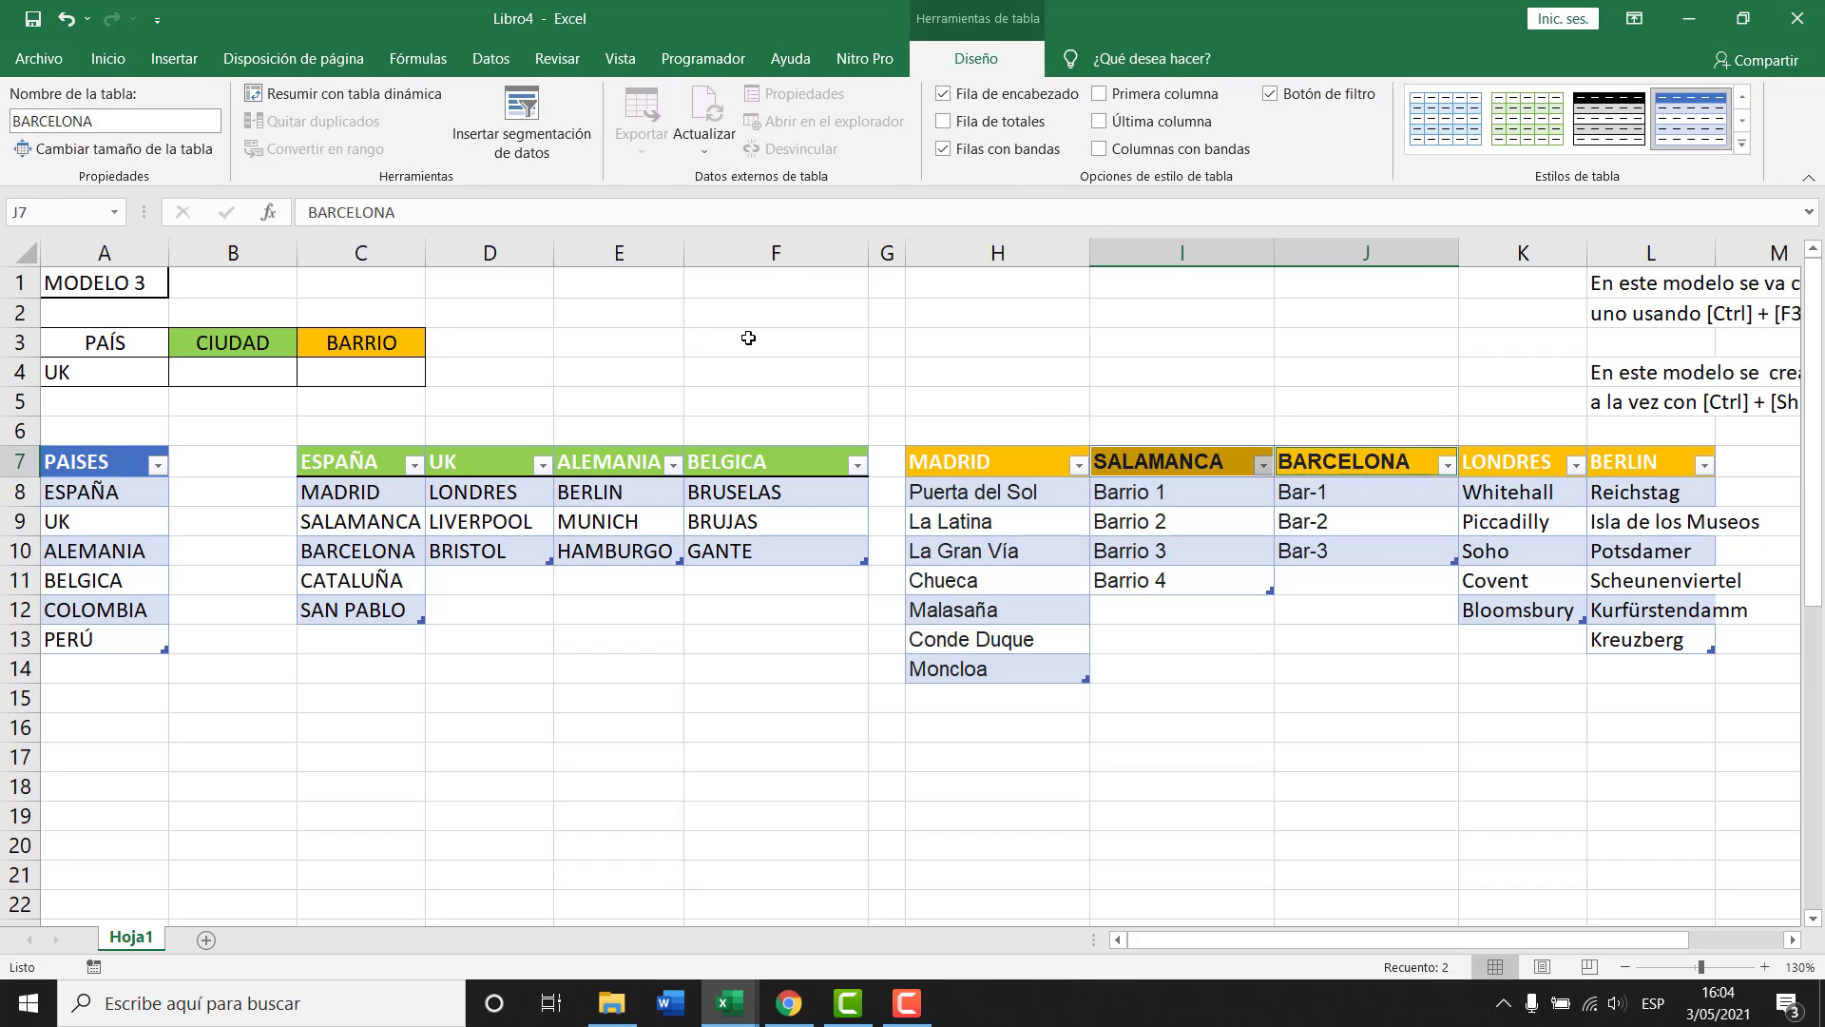
left_click(107, 58)
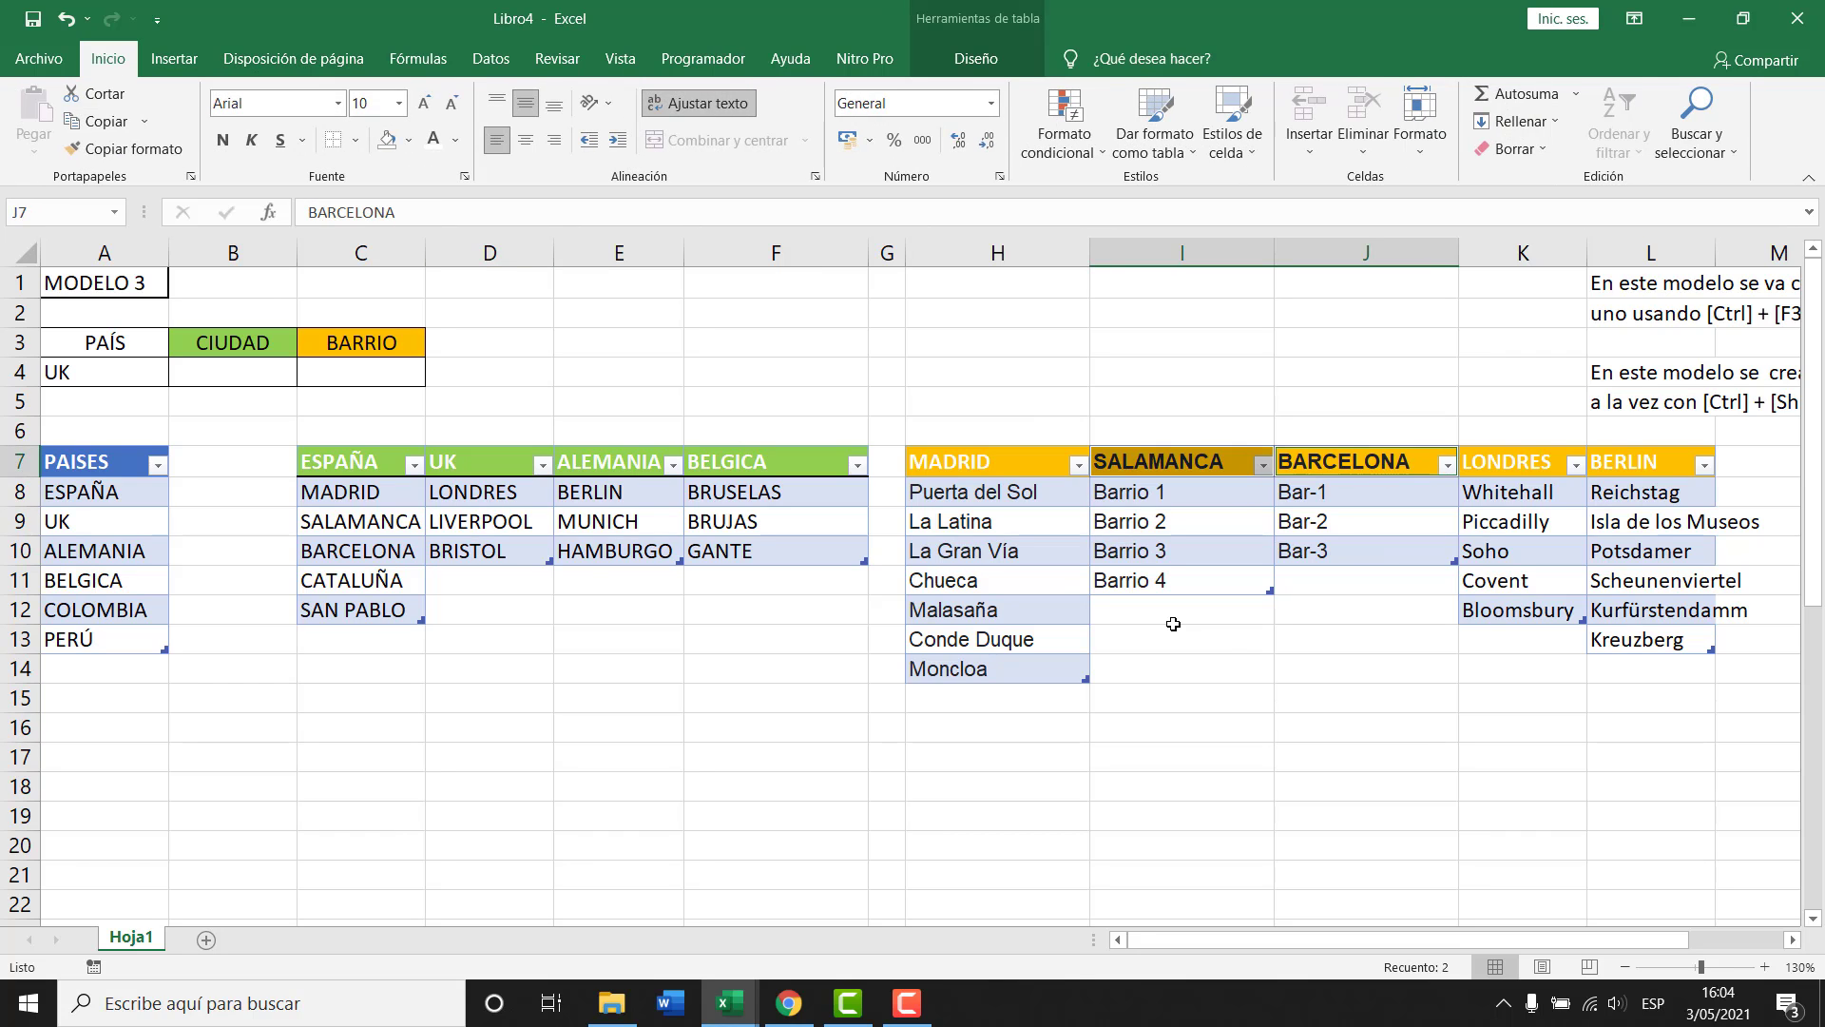
left_click(1236, 633)
left_click_drag(1174, 463, 1359, 463)
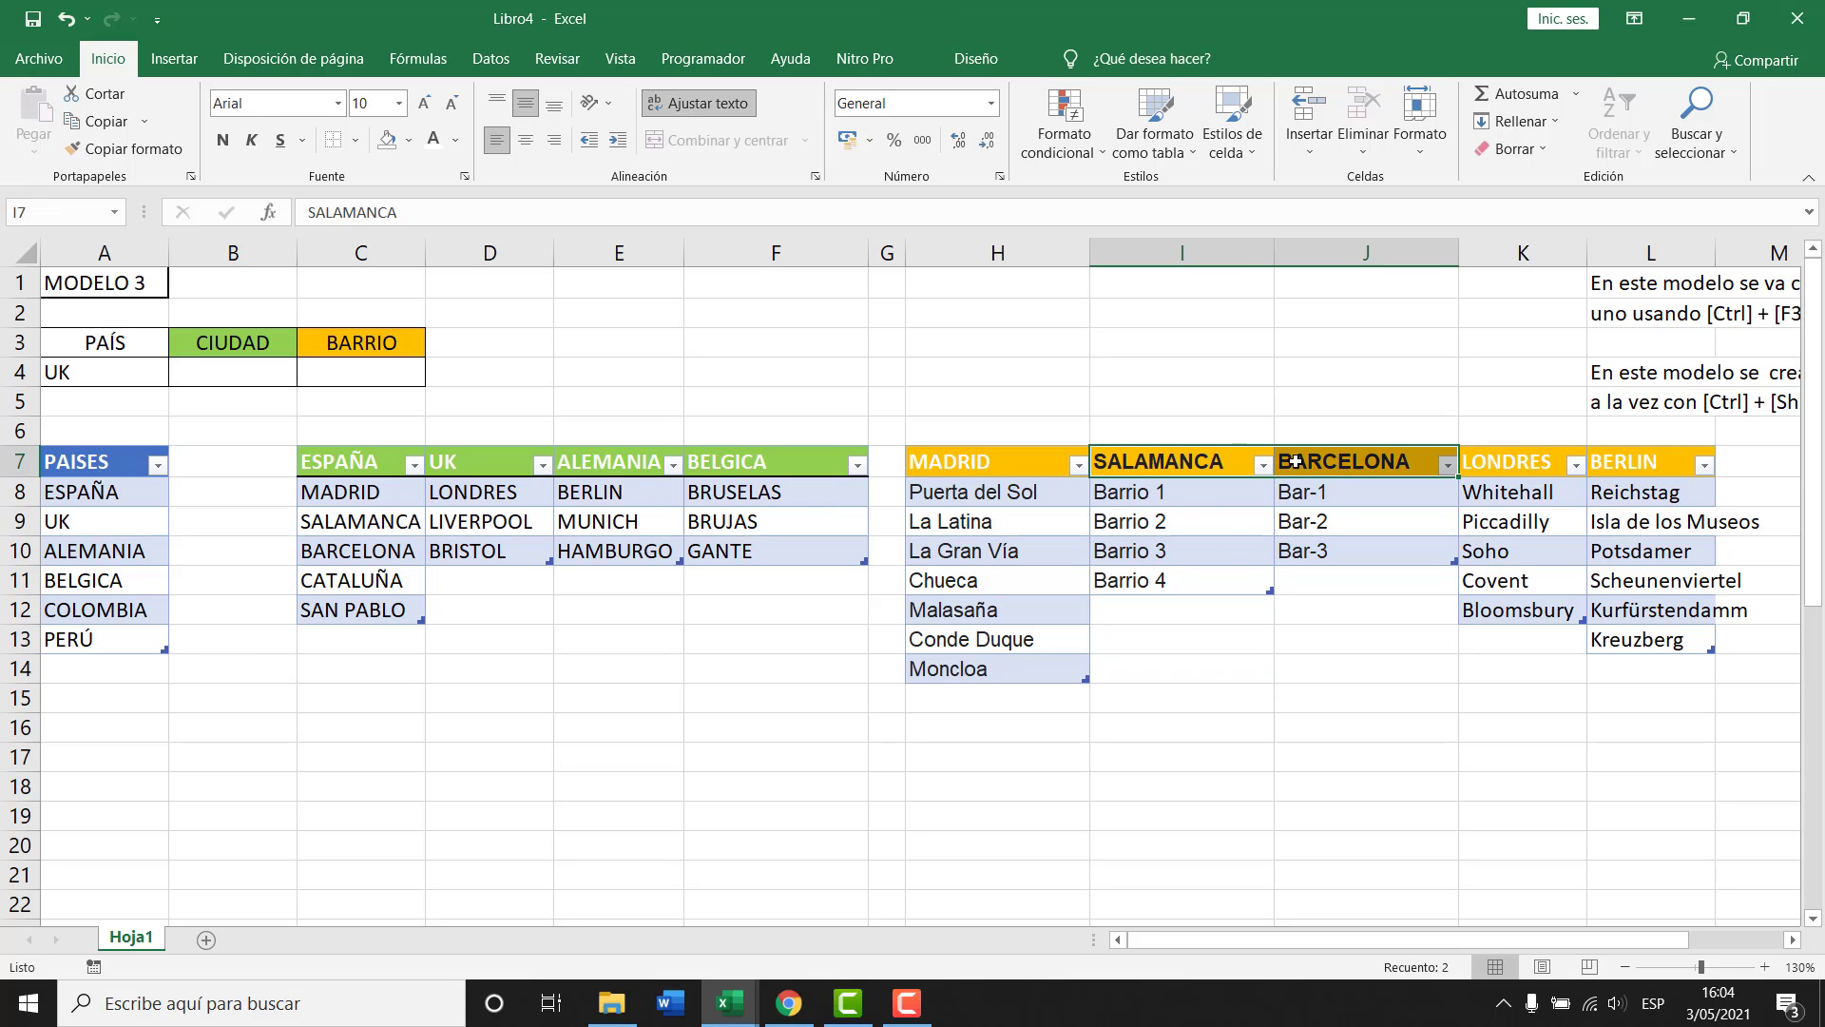
left_click(1179, 463)
left_click(1235, 569, "shift")
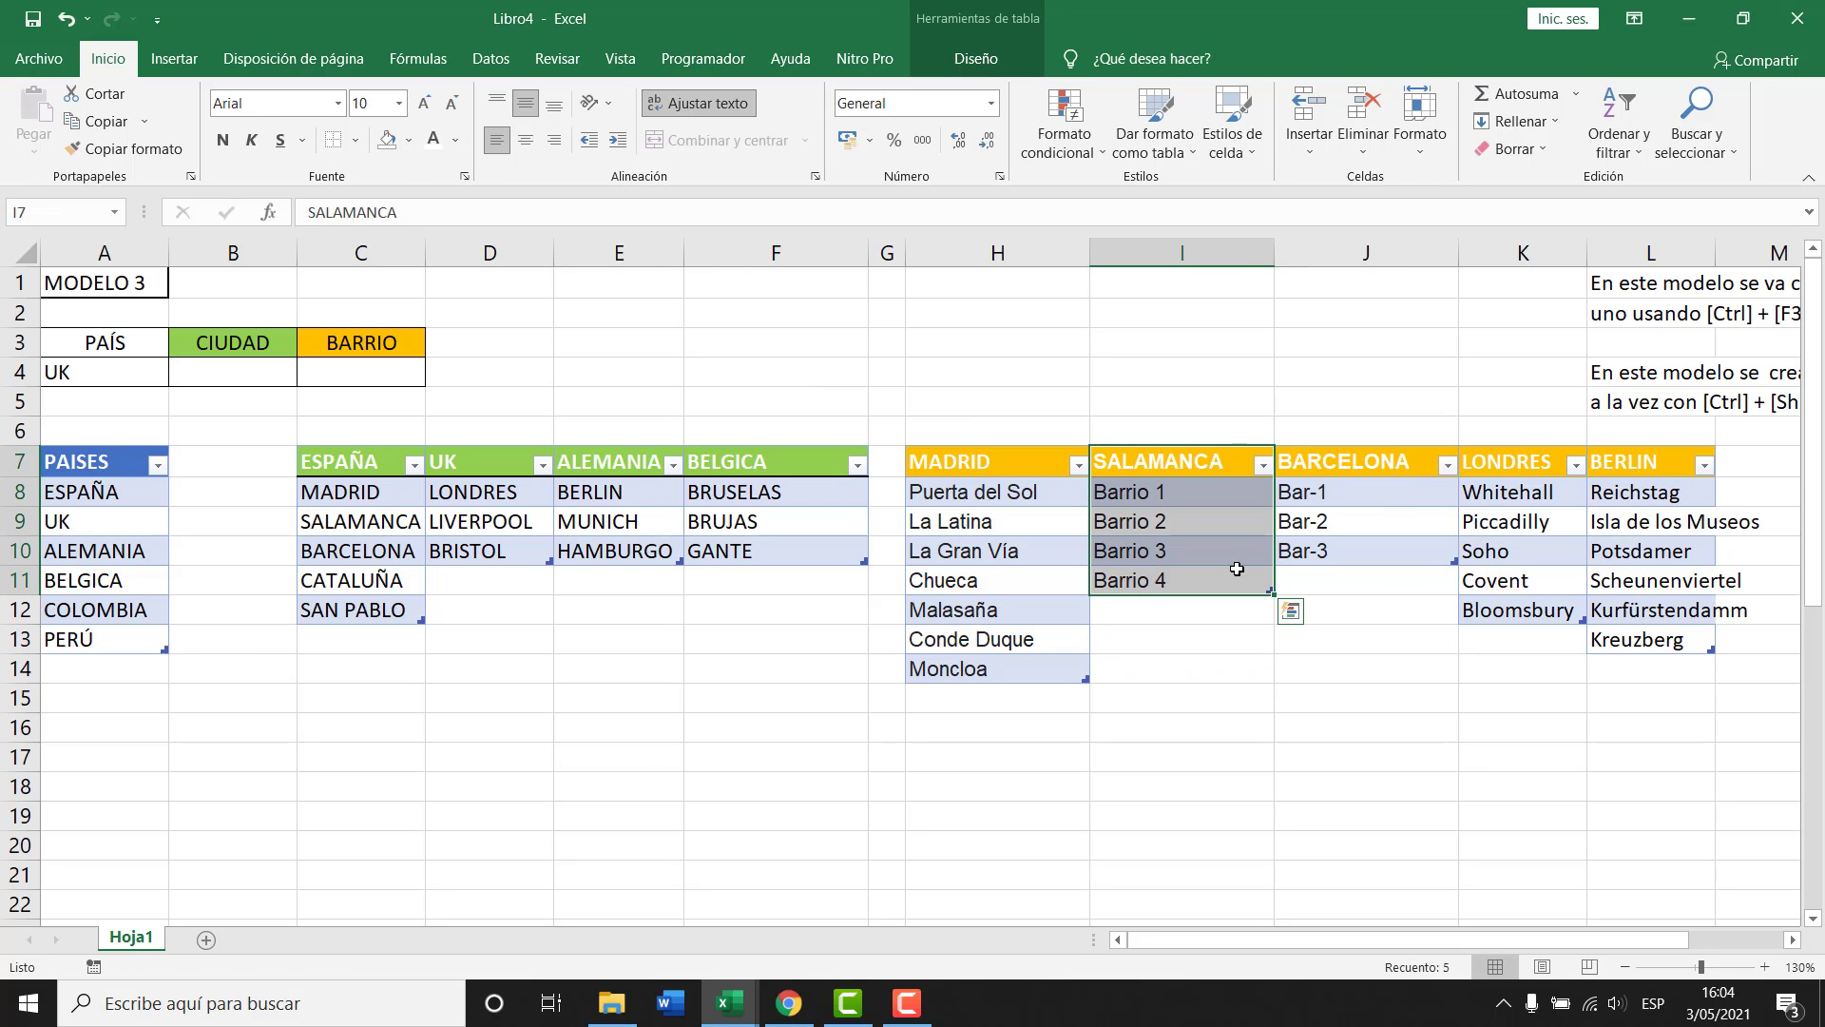
left_click(1259, 553)
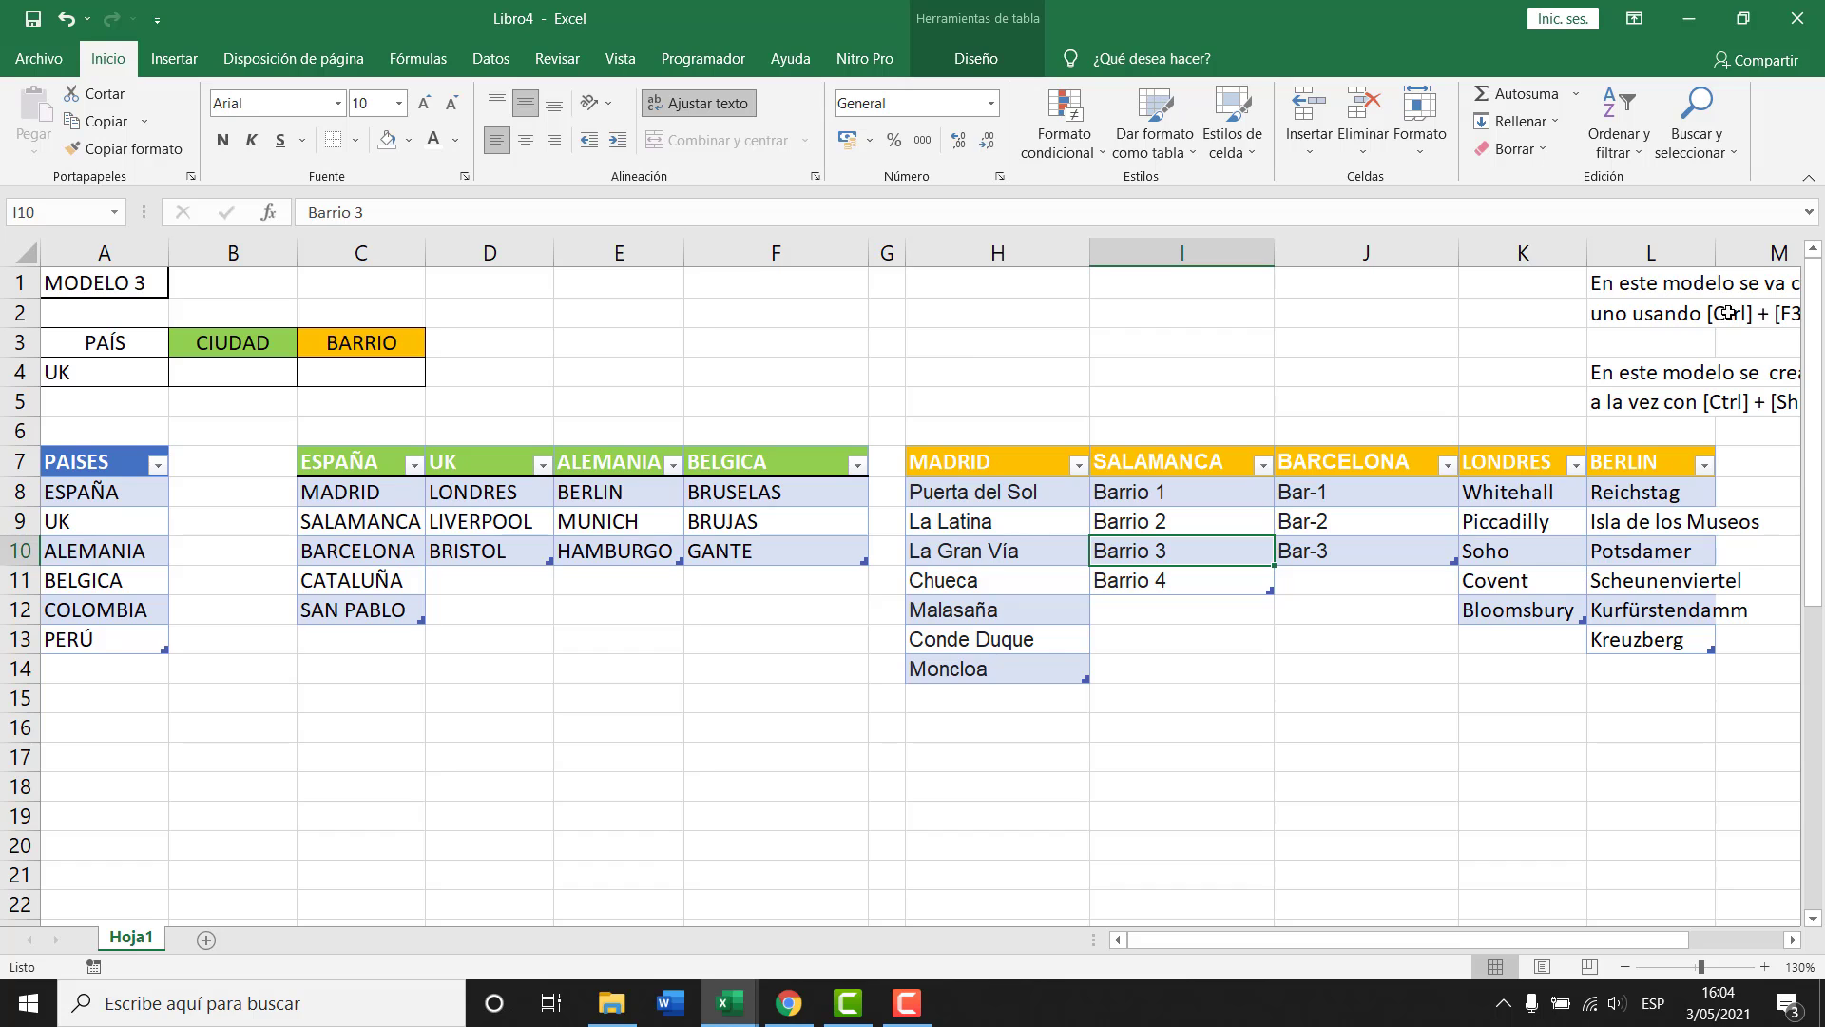
double_click(1715, 246)
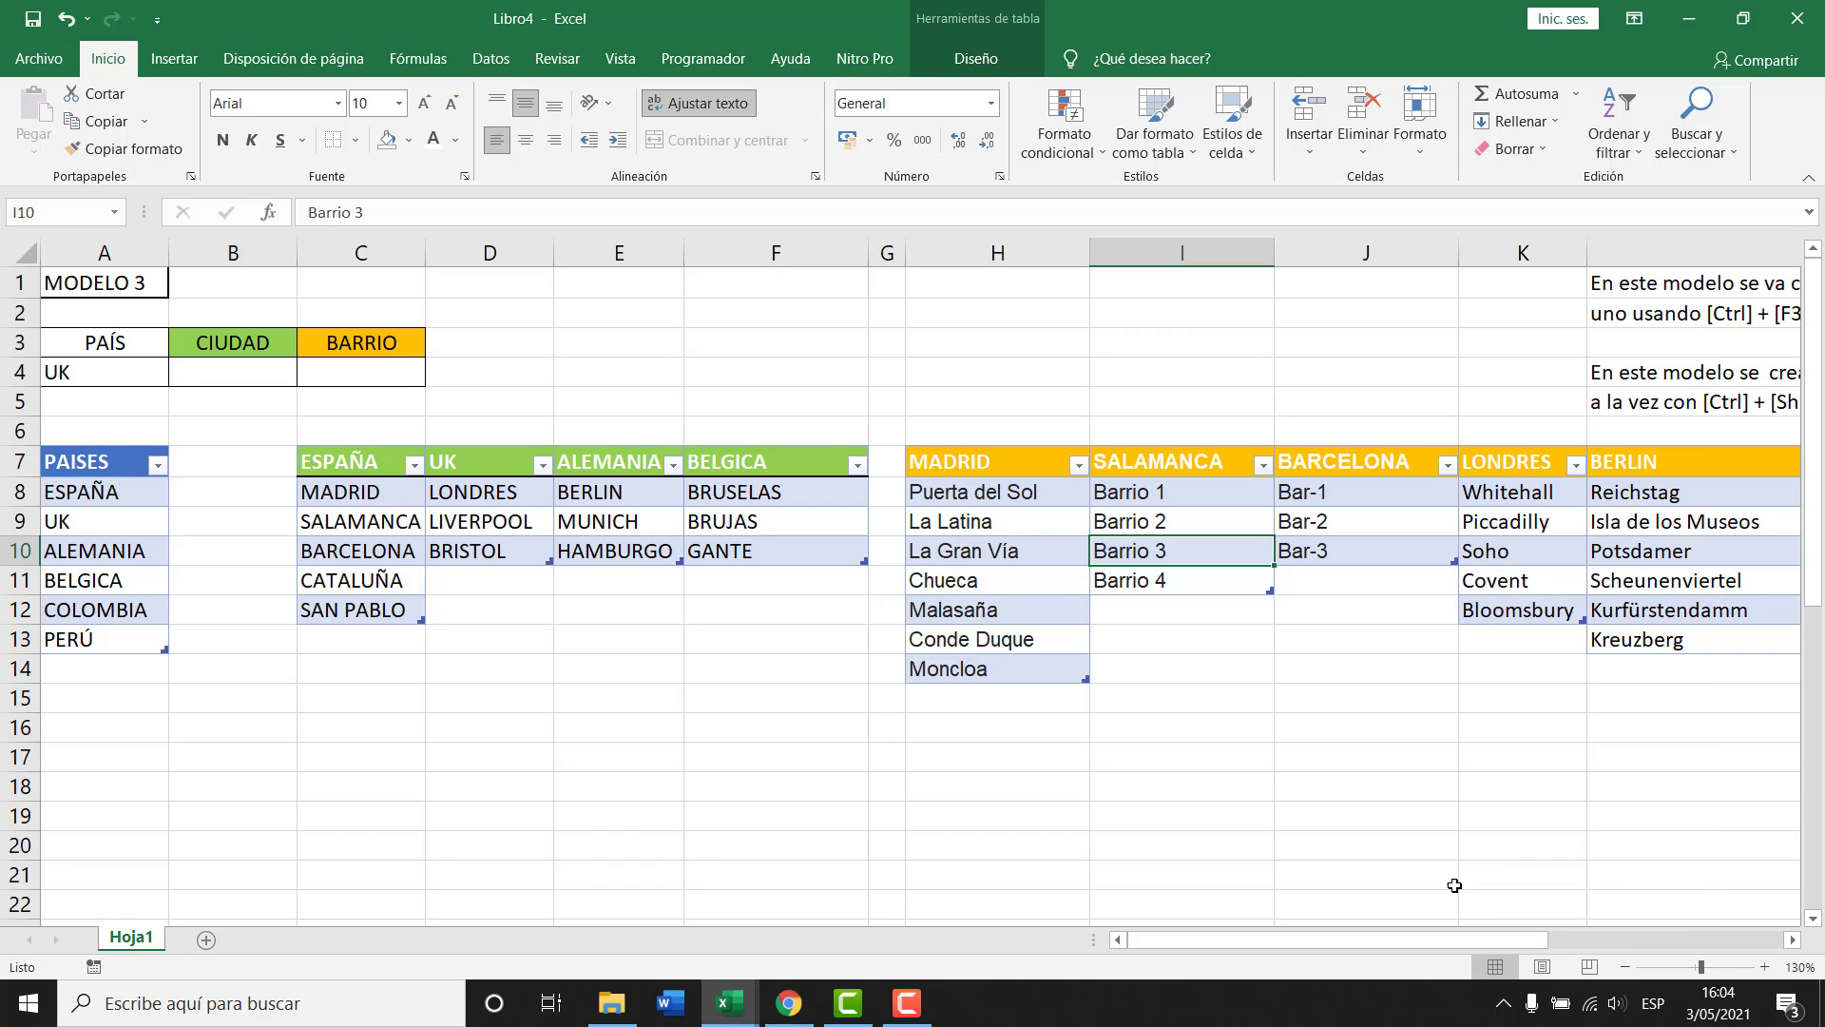
left_click_drag(1312, 937, 1354, 939)
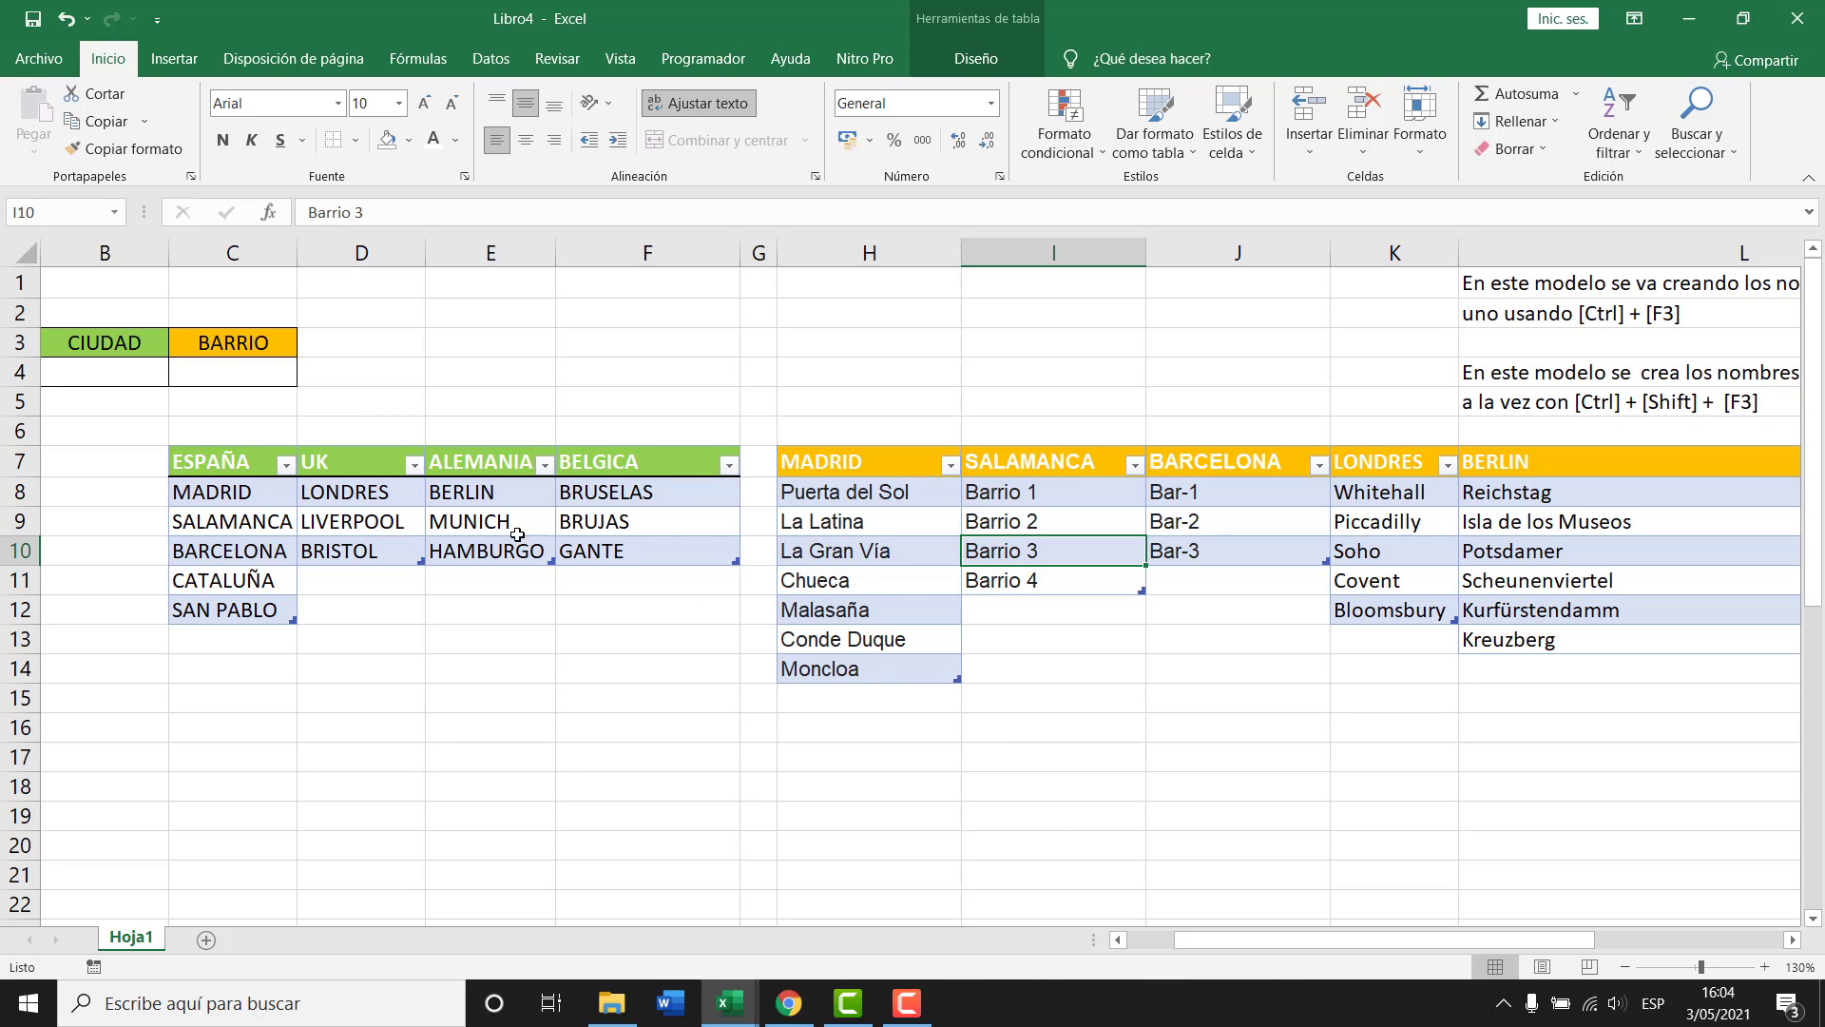
Select the city names MADRID, SALAMANCA, BARCELONA, LONDRES and BERLIN.
left_click_drag(242, 495, 238, 559)
left_click(370, 493, "ctrl")
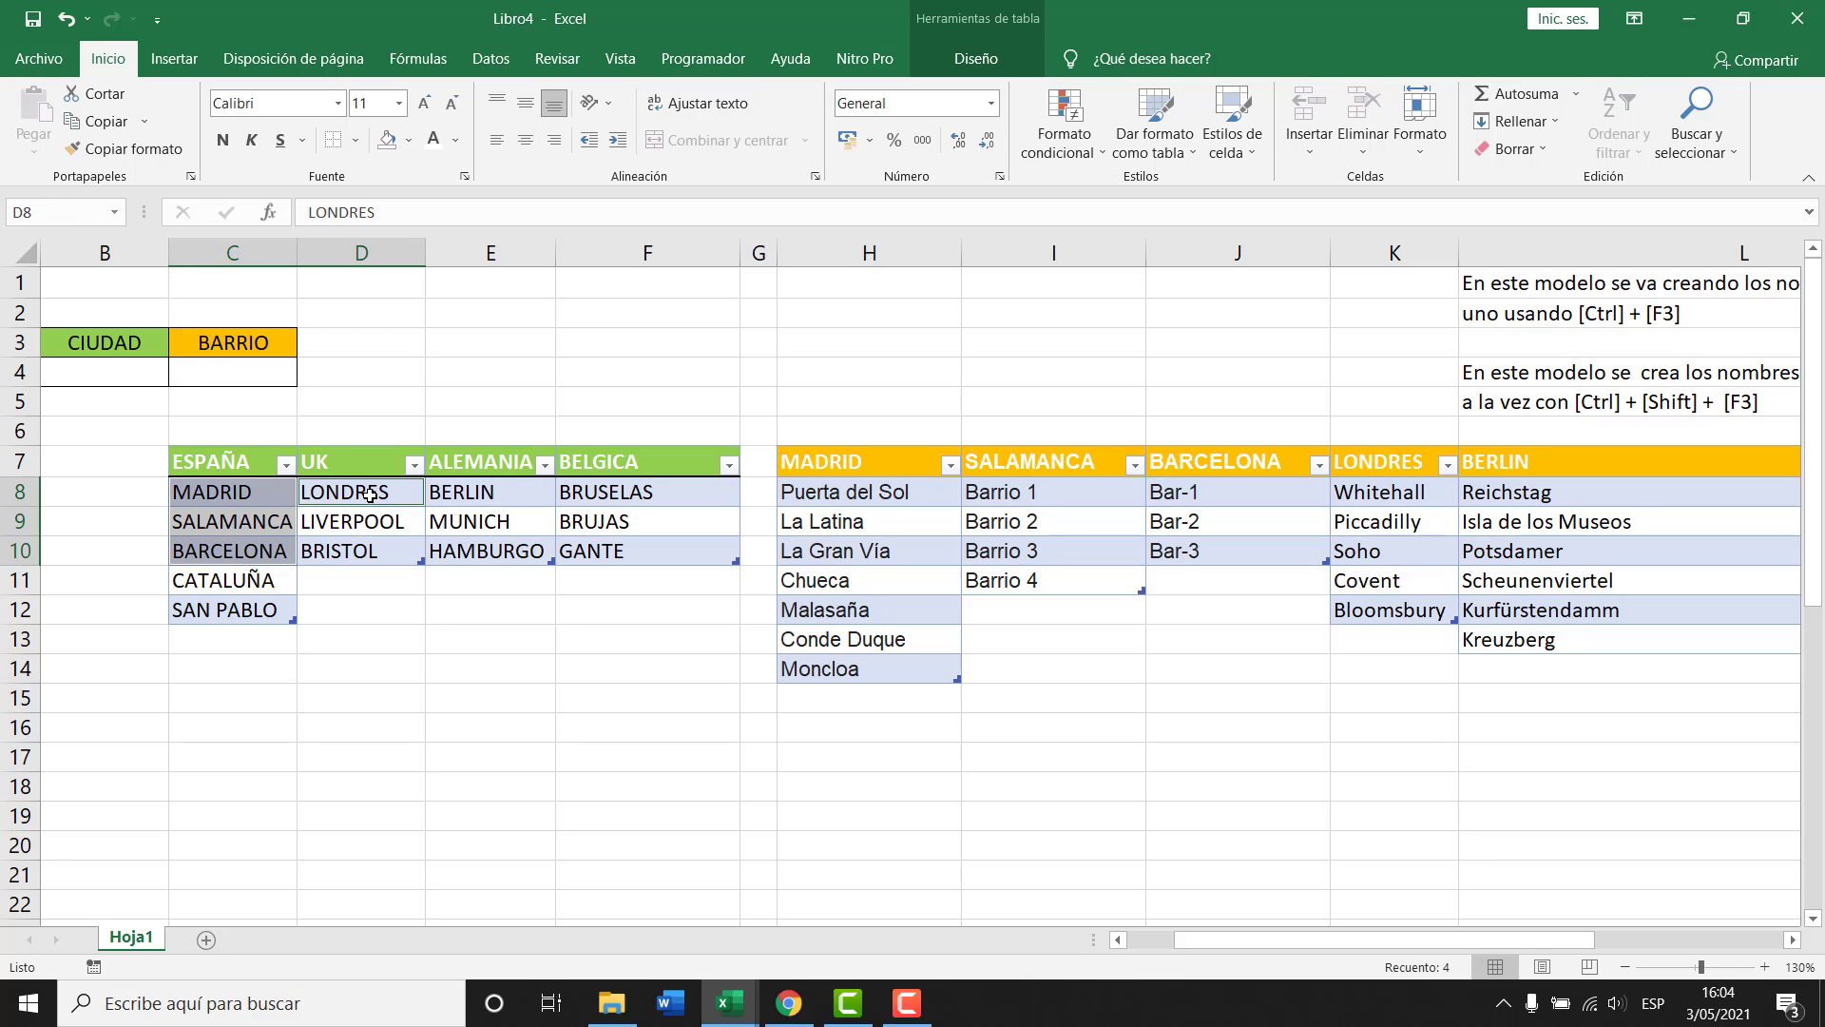
left_click(472, 494, "ctrl")
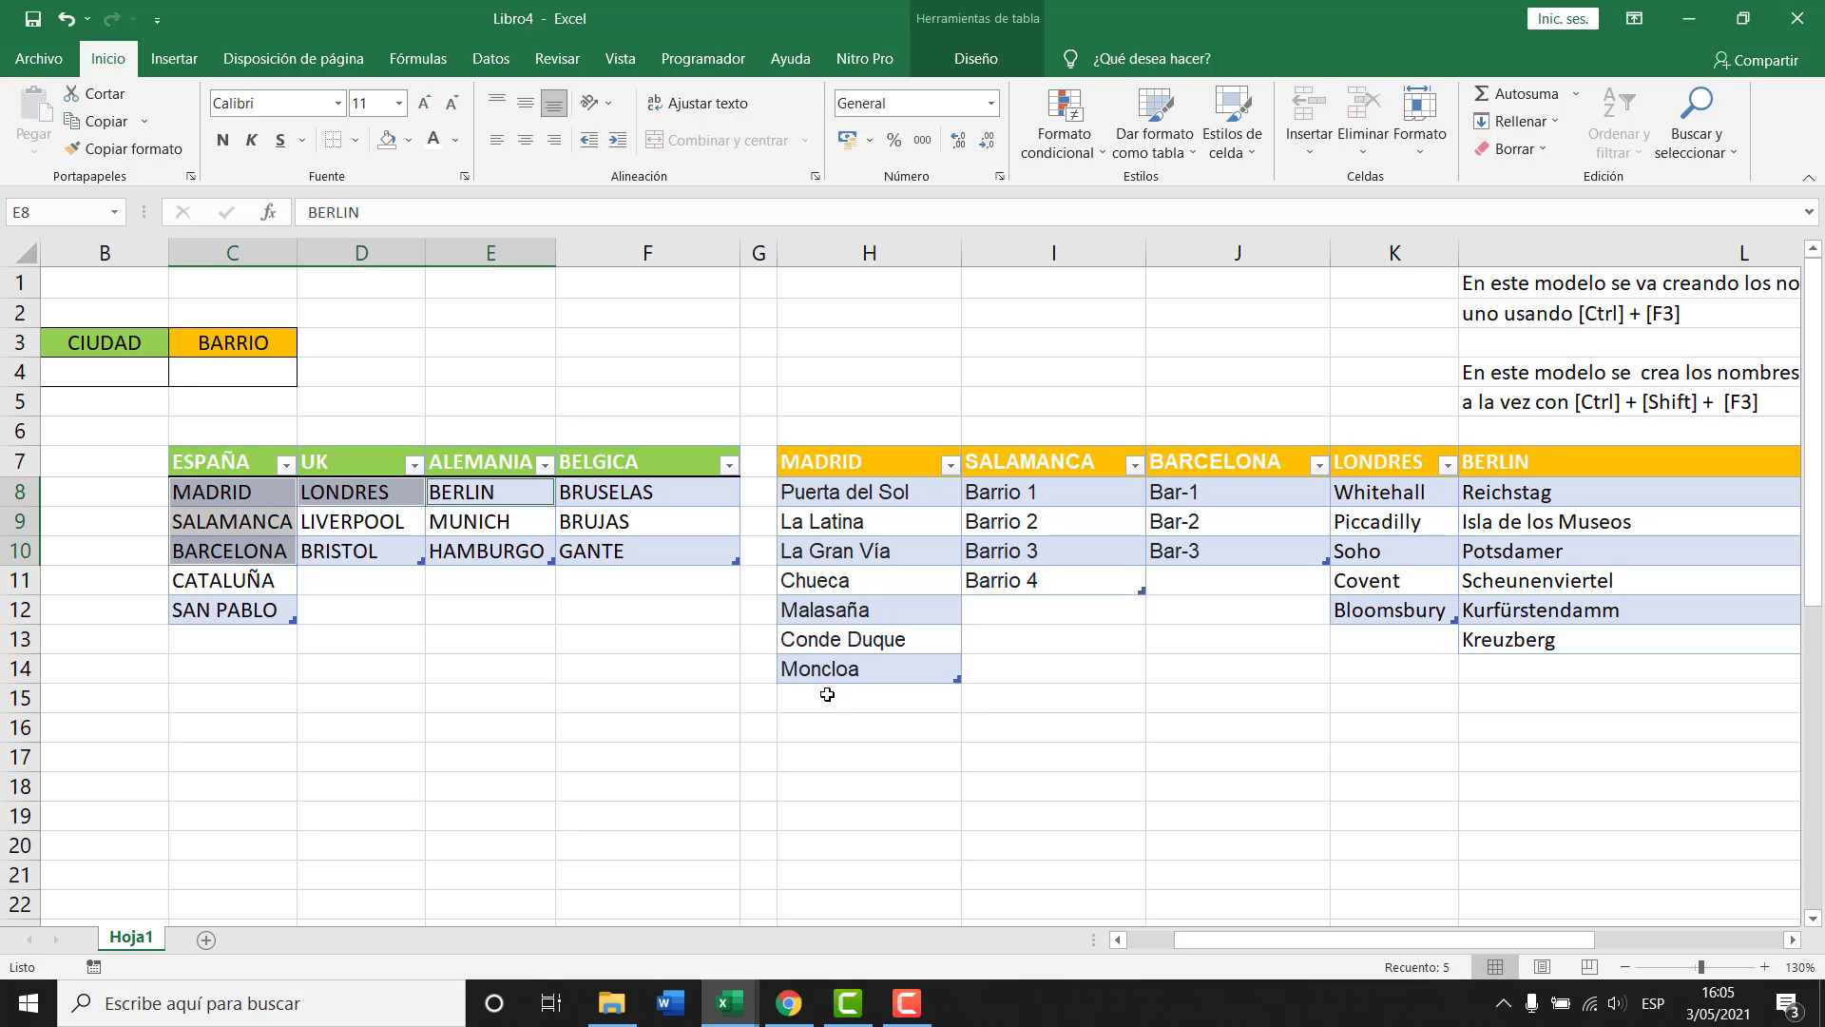
Review the range names BARCELONA, BERLIN, LONDRES, MADRID and SALAMANCA in the Name Manager.
key("ctrl+F3")
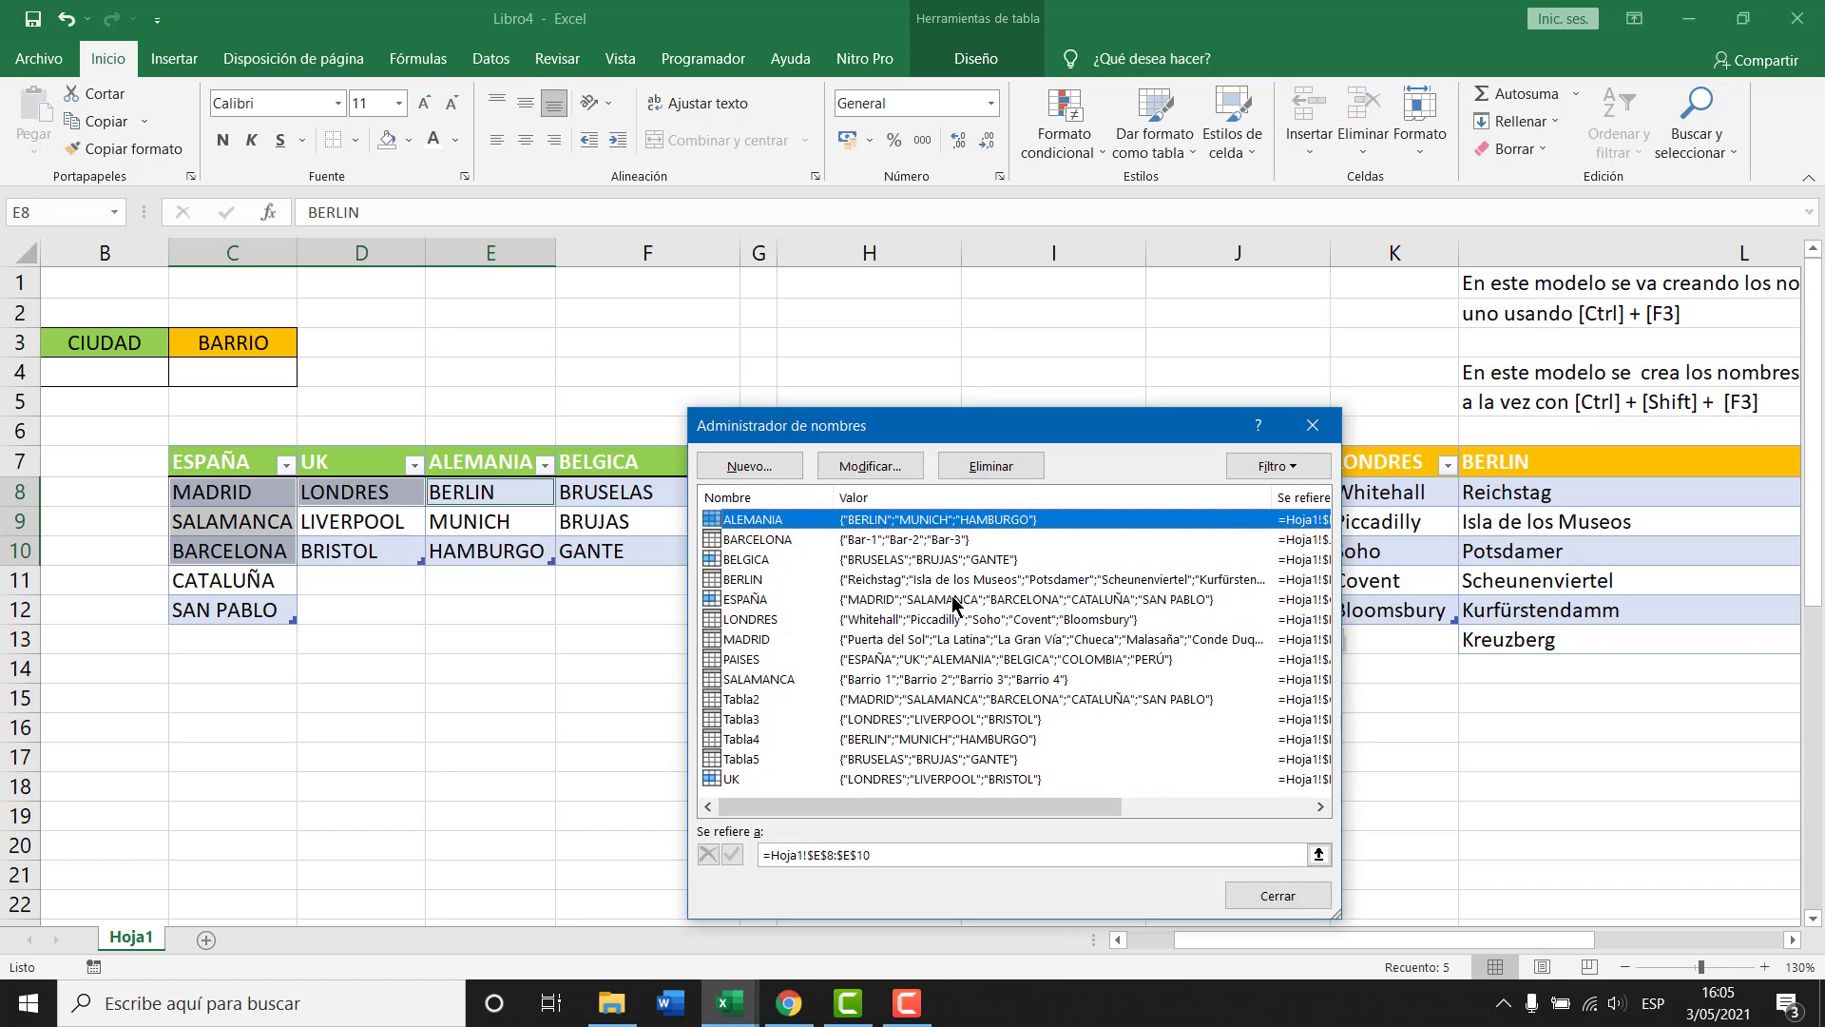
left_click_drag(1021, 432, 675, 369)
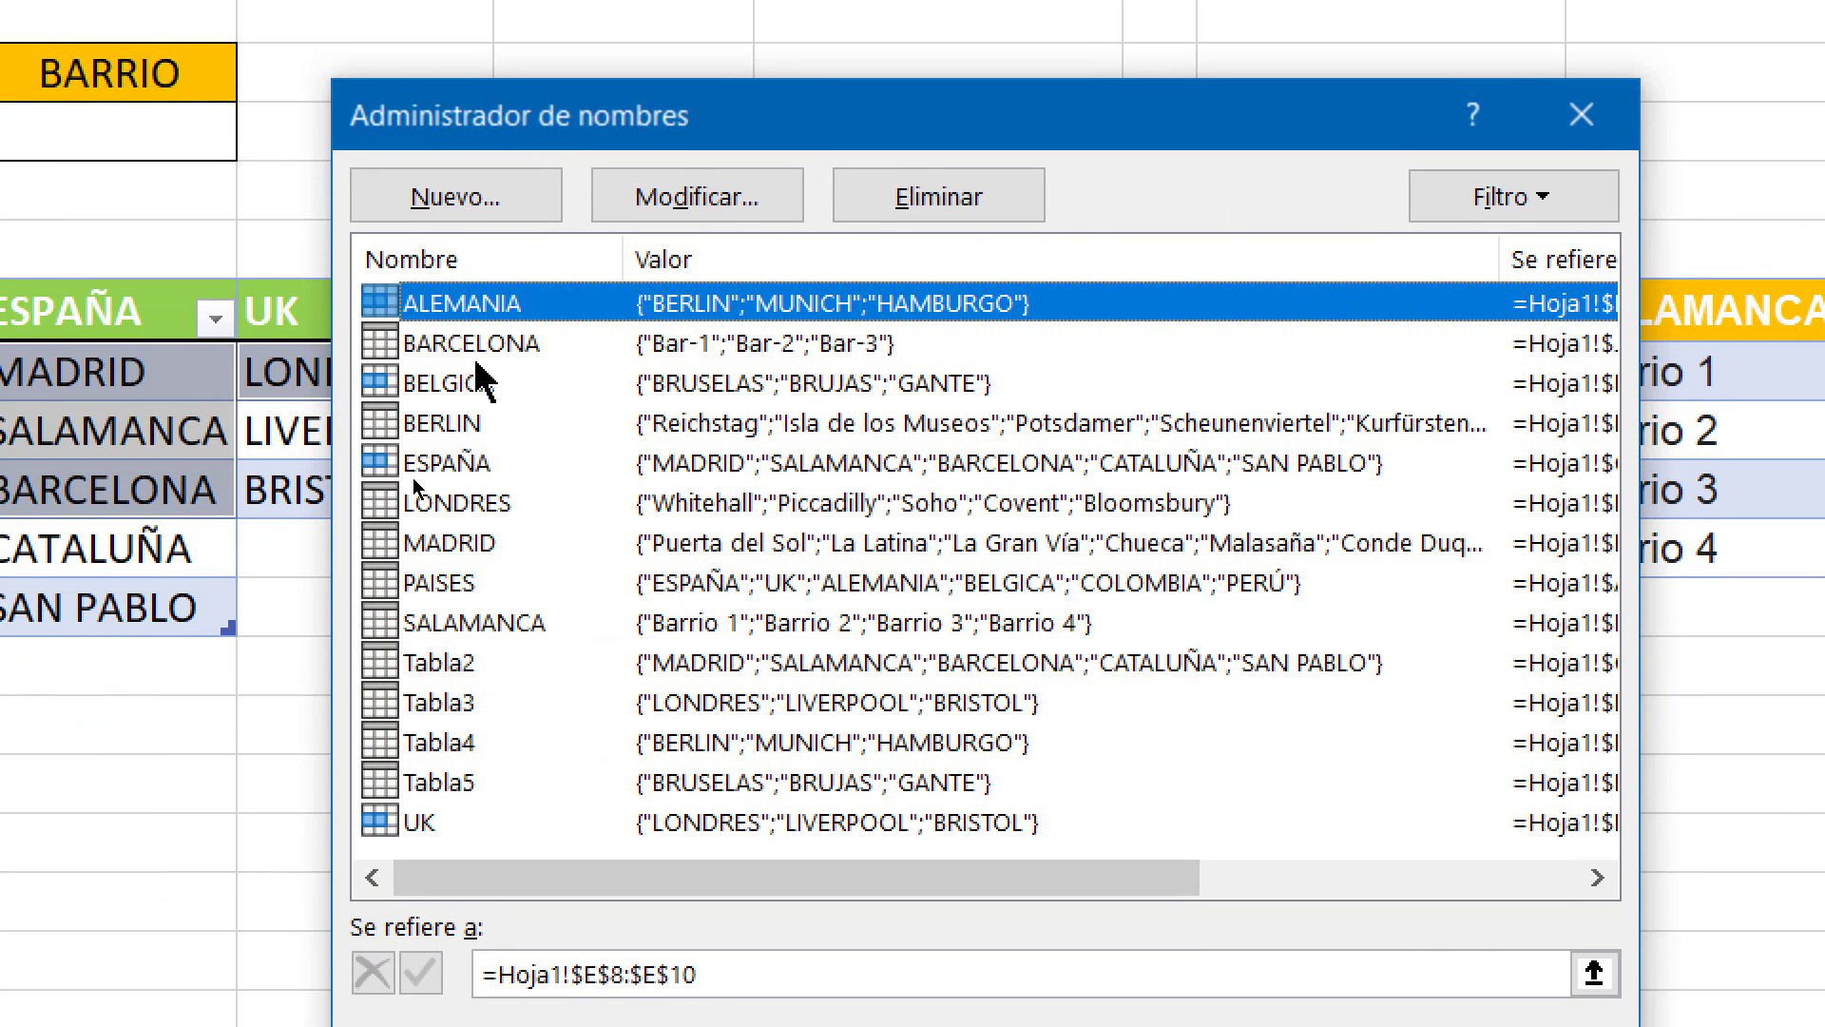
left_click(390, 348)
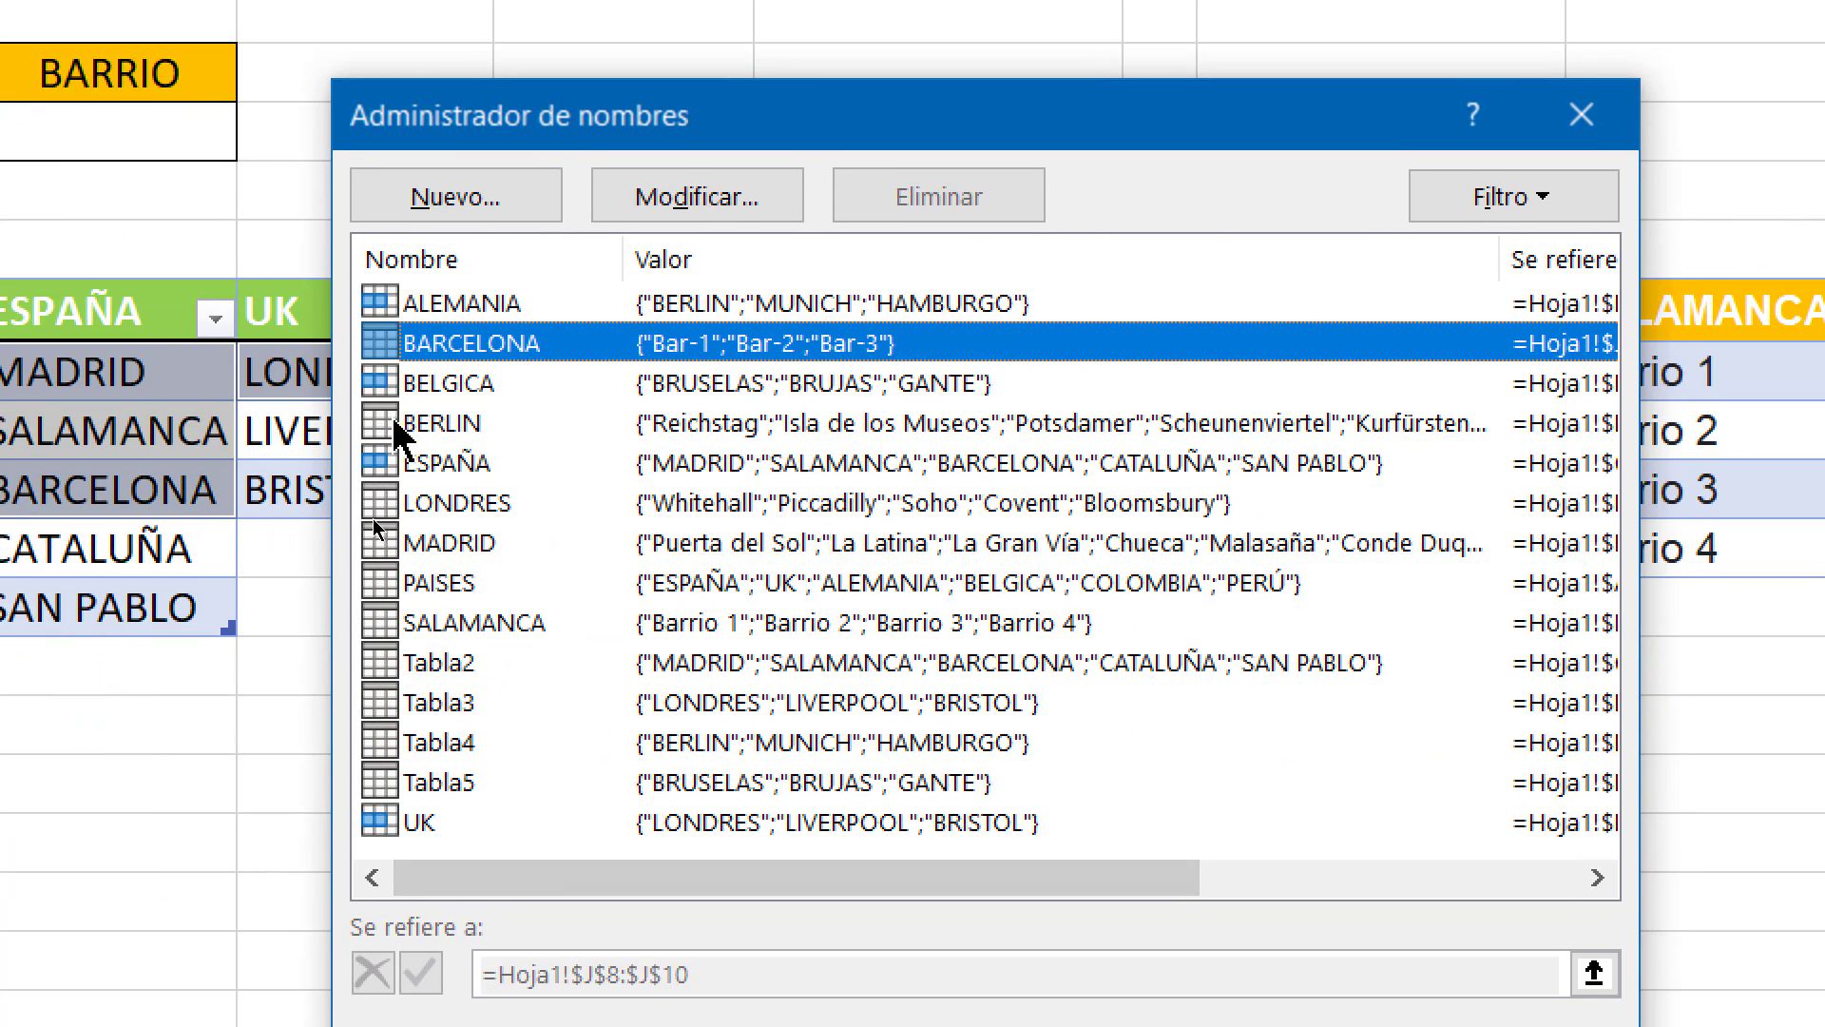
left_click(458, 426, "ctrl")
left_click(459, 513, "ctrl")
left_click(481, 545, "ctrl")
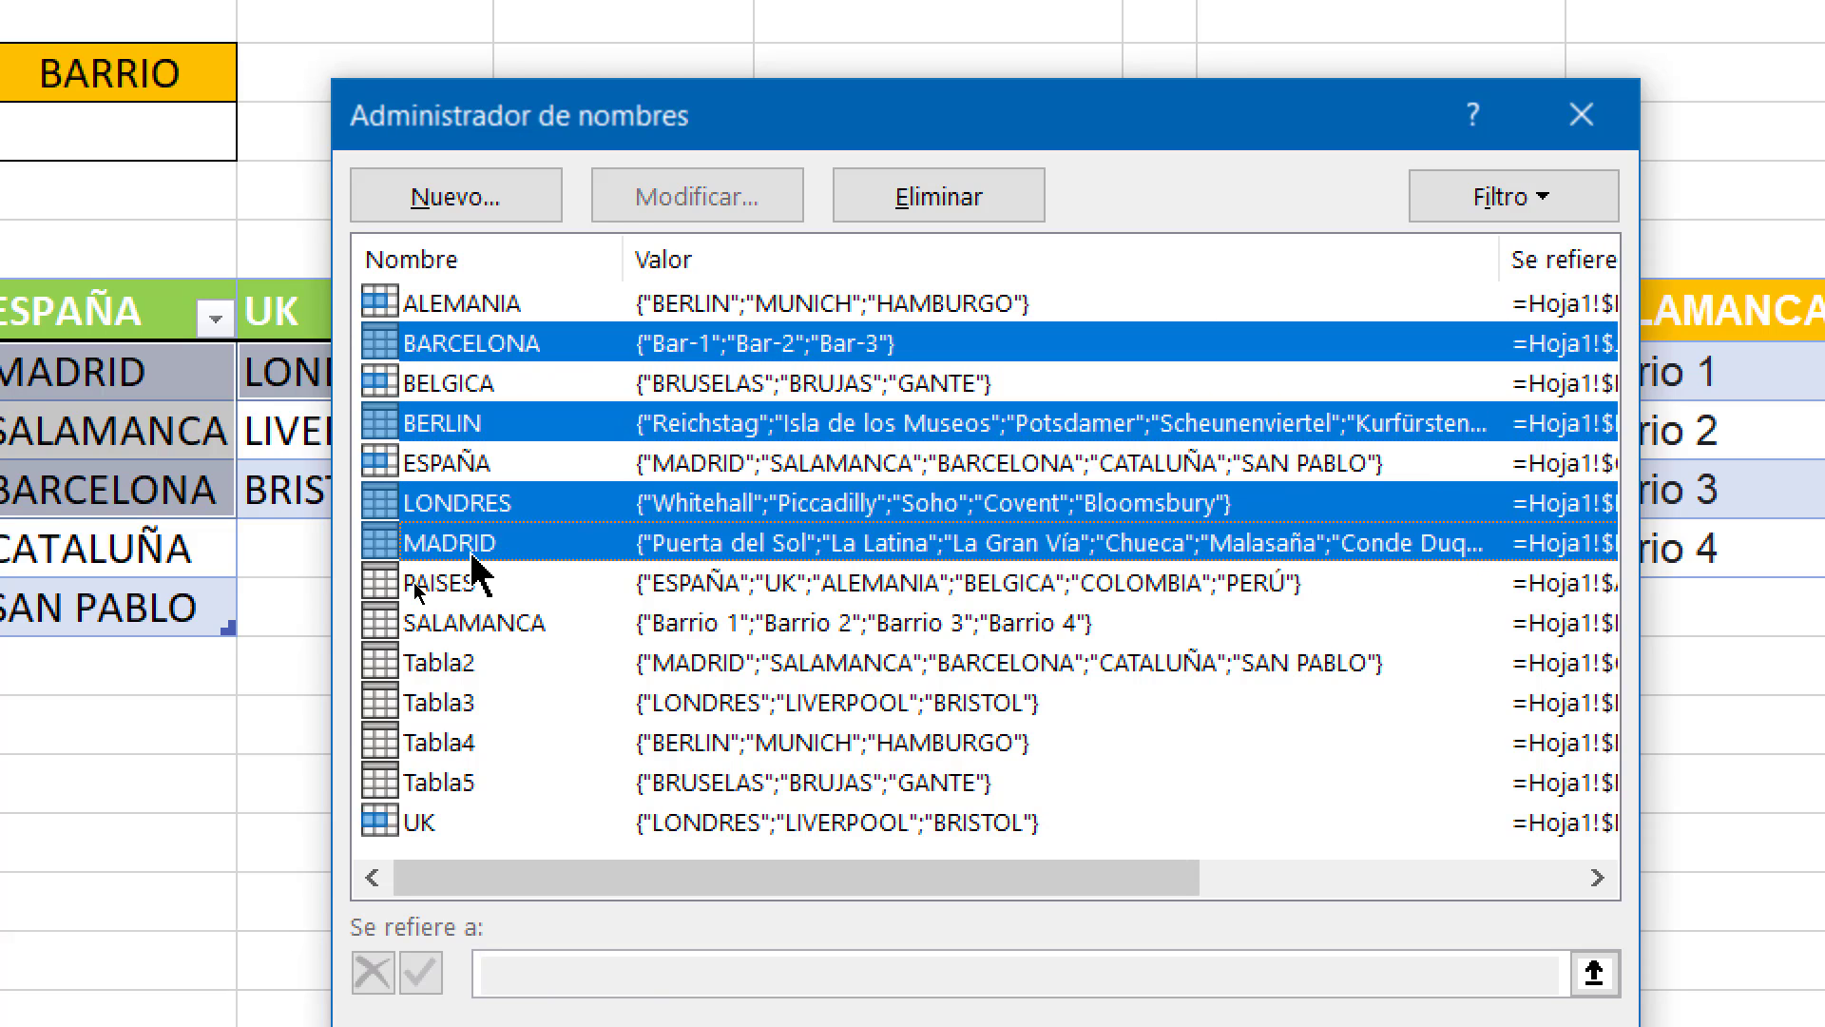
left_click(435, 628, "ctrl")
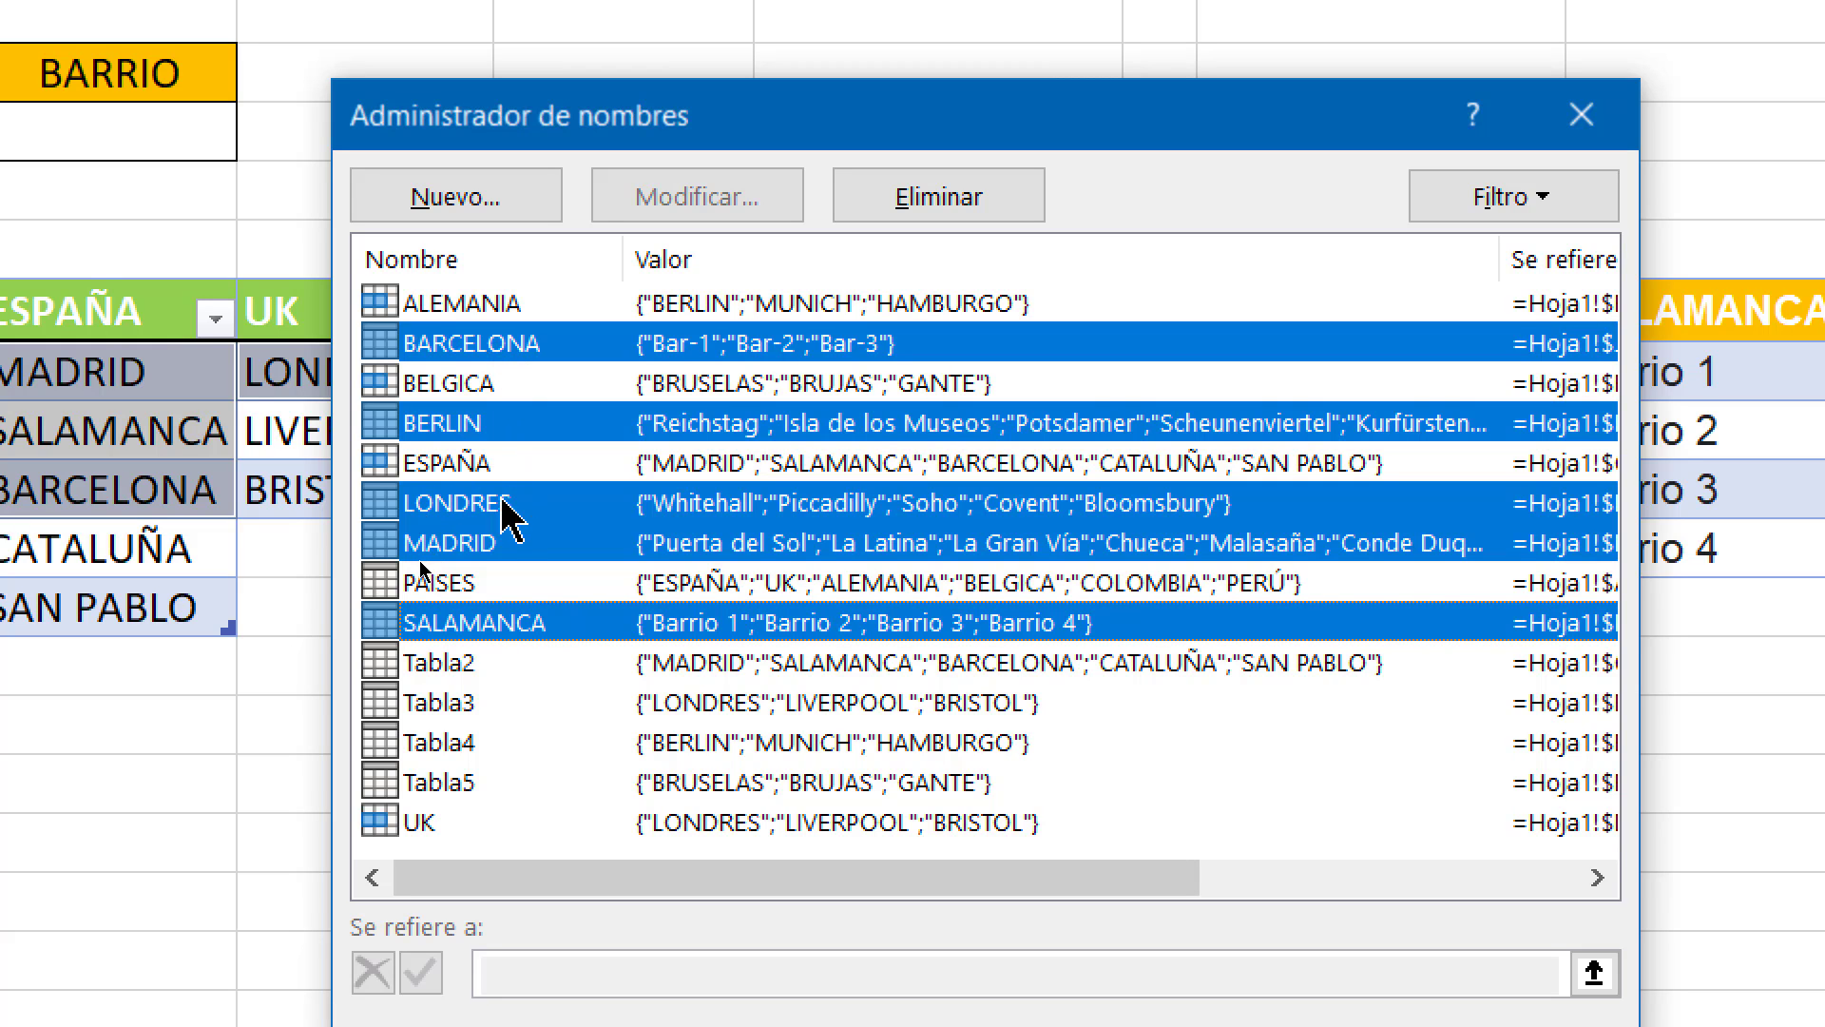
left_click(1582, 115)
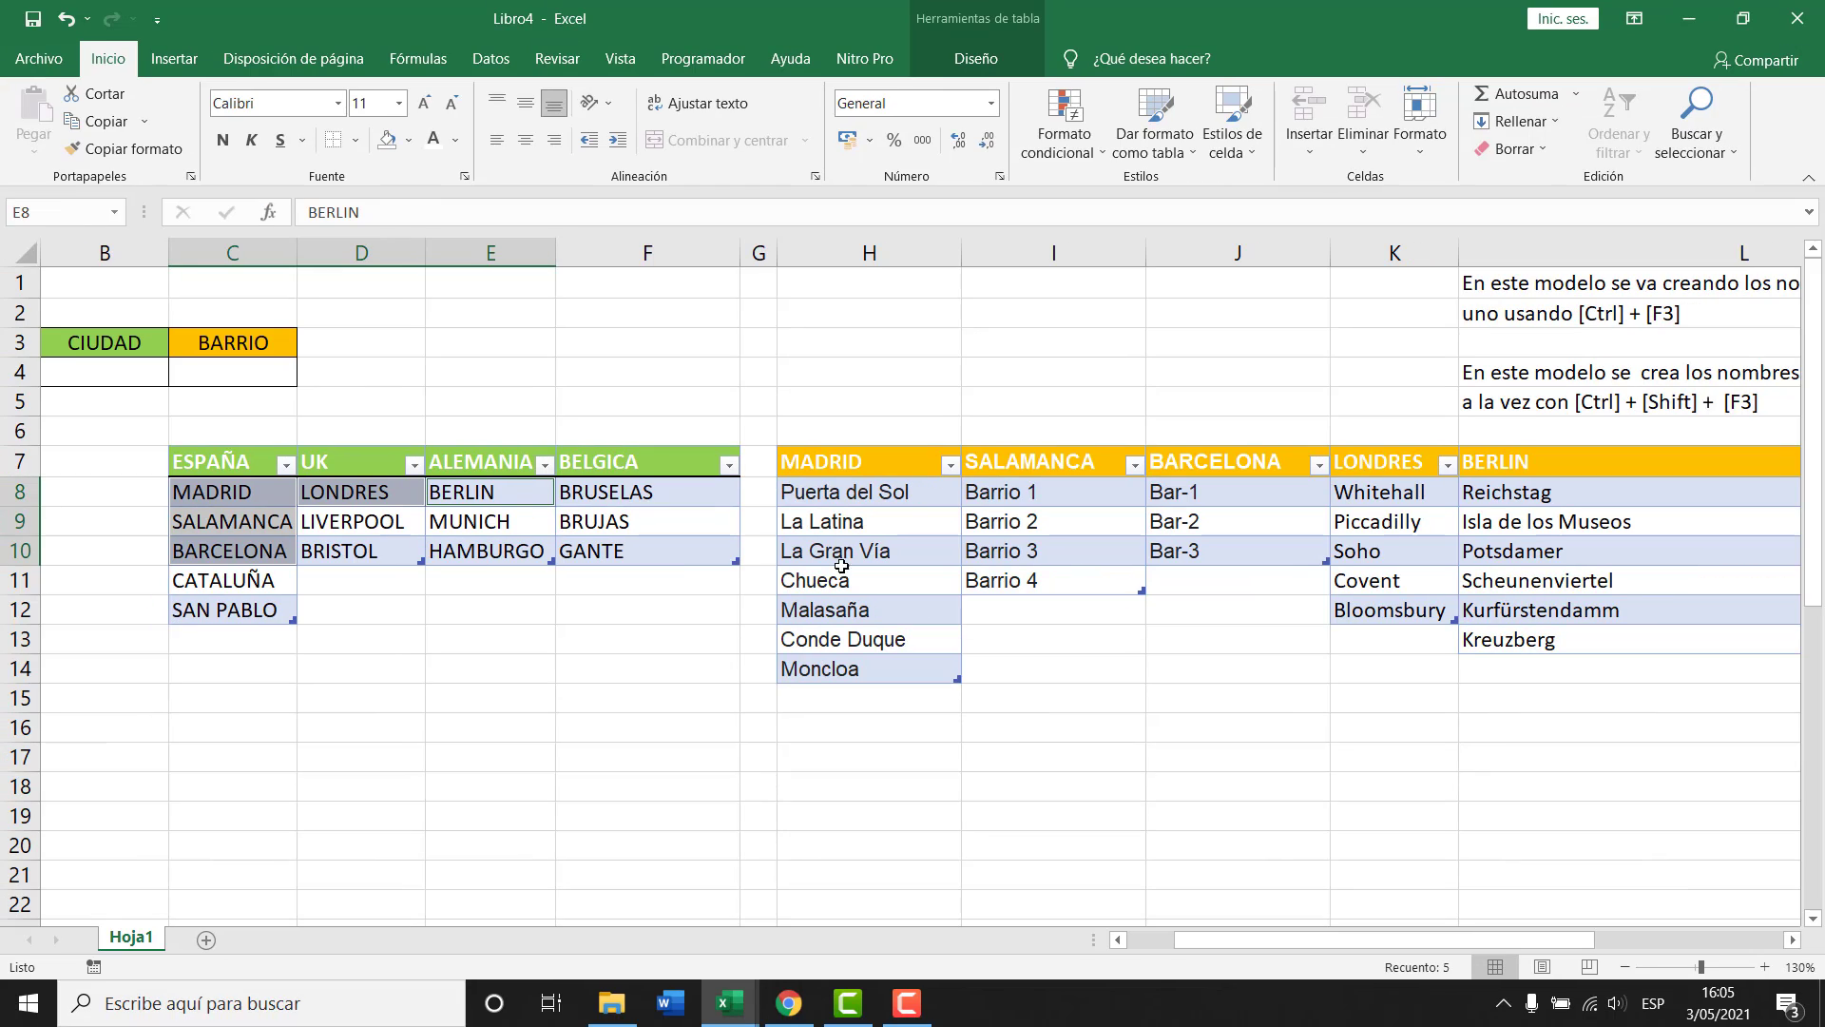
Narrow column L and move the explanatory notes from L1:L5 over to column N.
left_click_drag(1561, 935, 1723, 909)
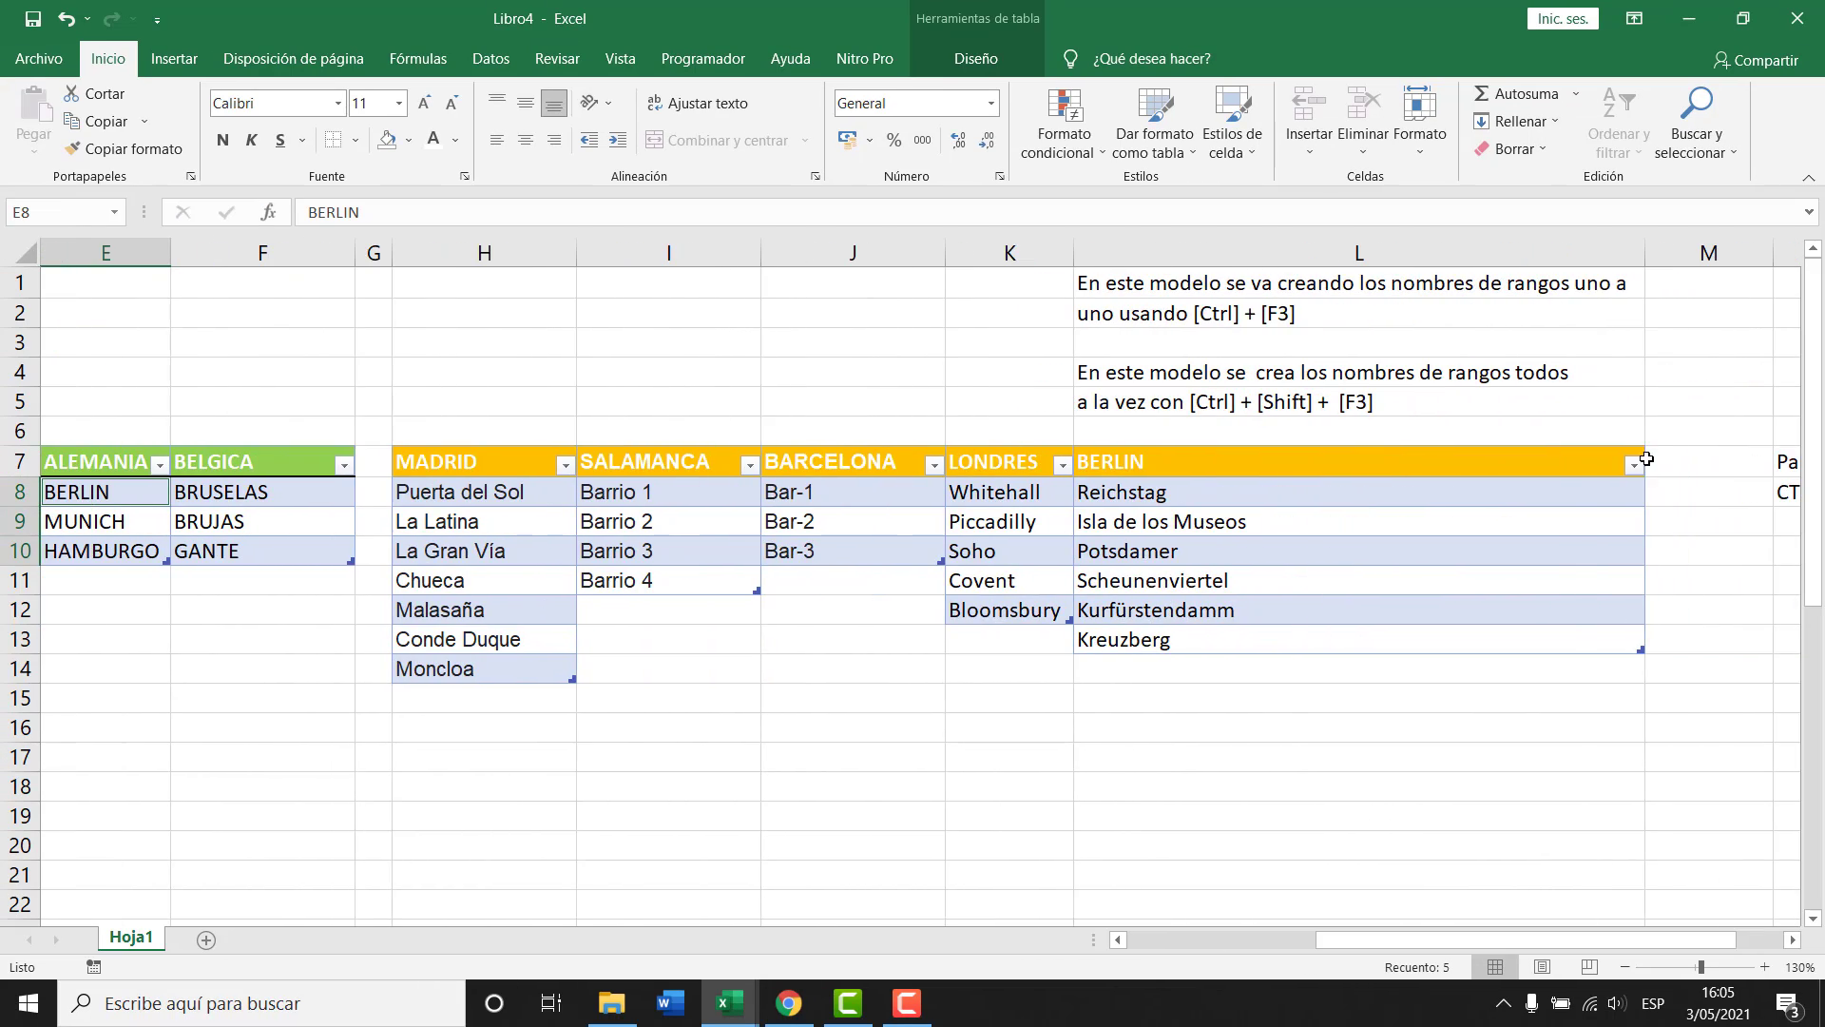
left_click_drag(1645, 267, 1258, 268)
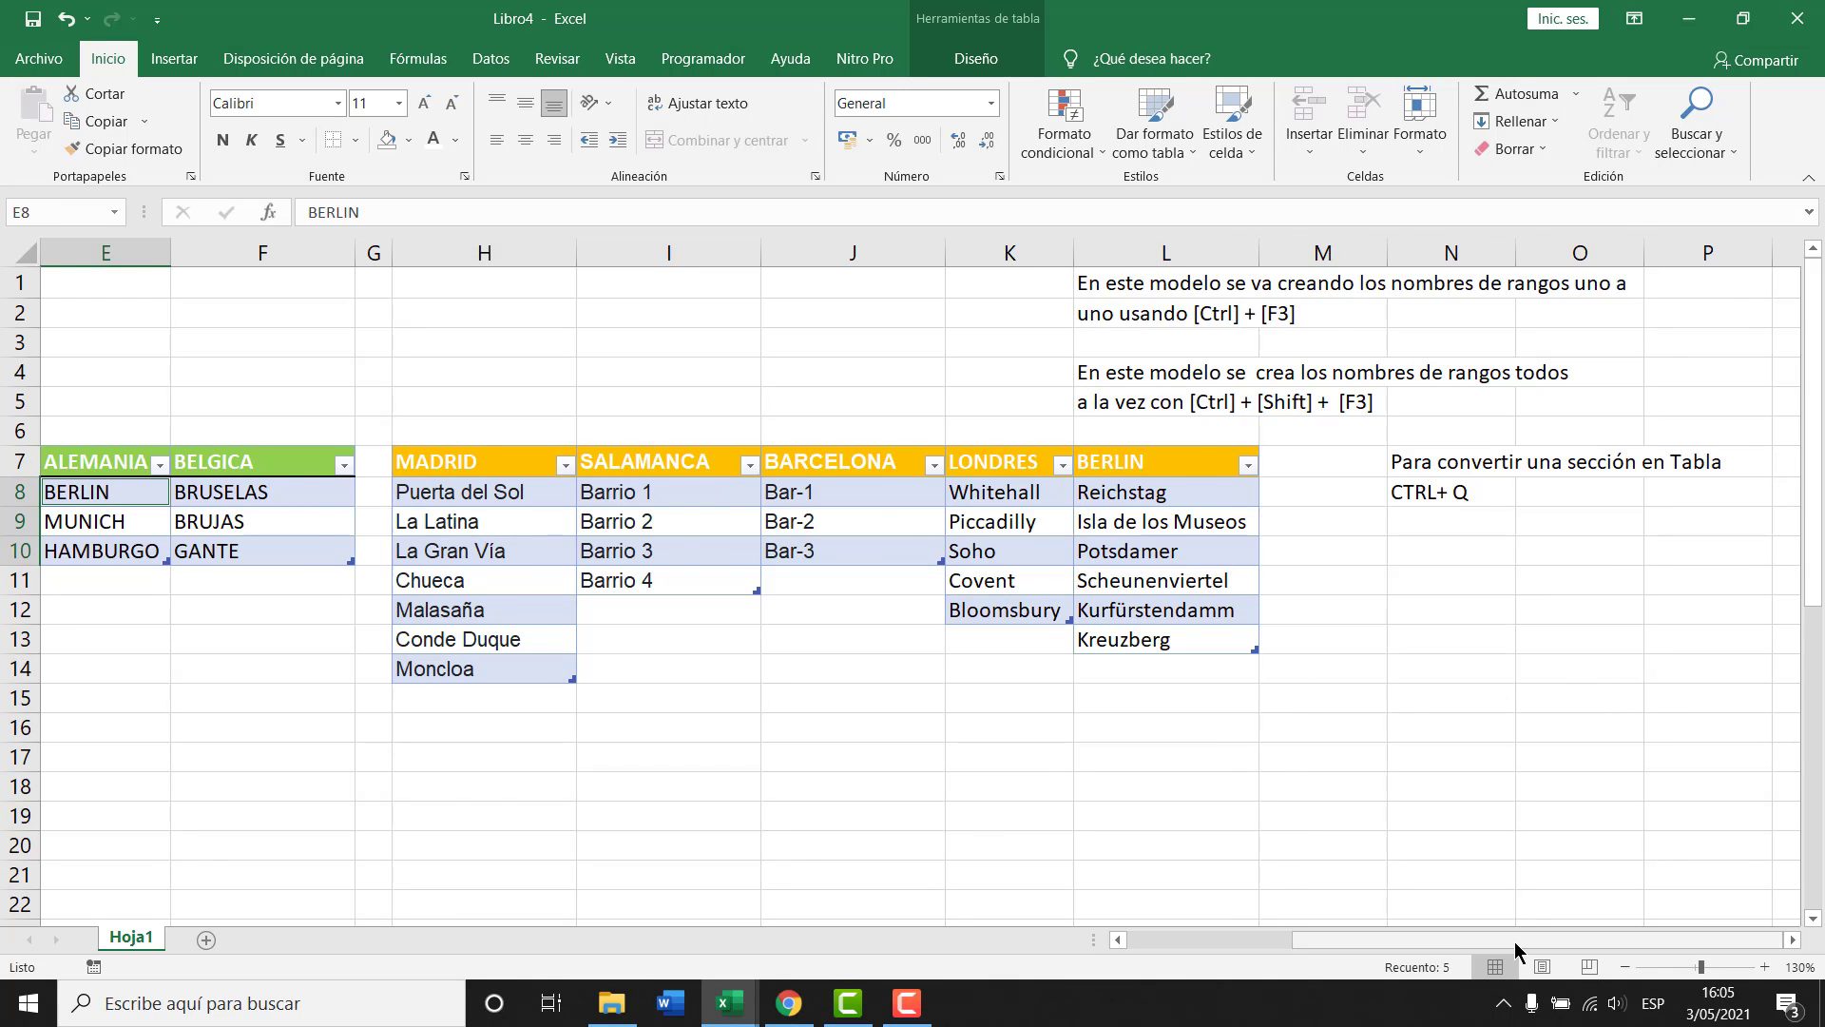
left_click_drag(1528, 949, 1459, 732)
left_click_drag(1259, 295, 1582, 343)
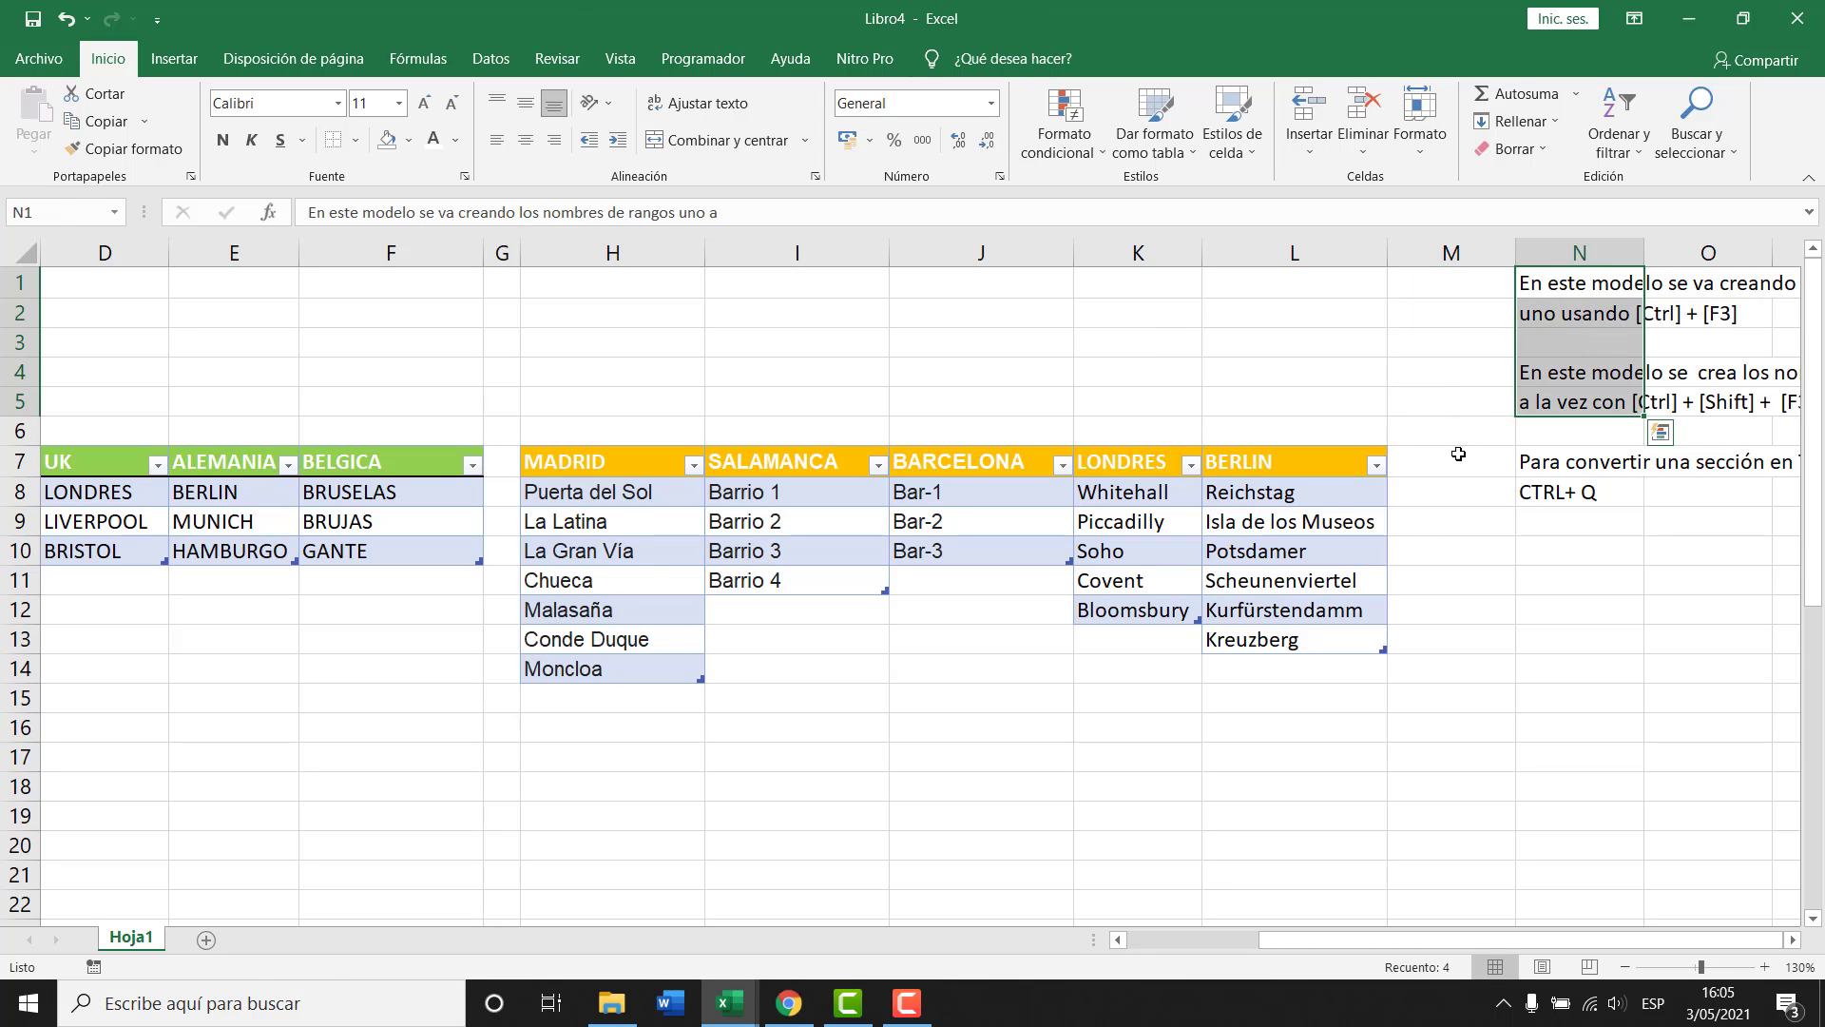
left_click(1183, 732)
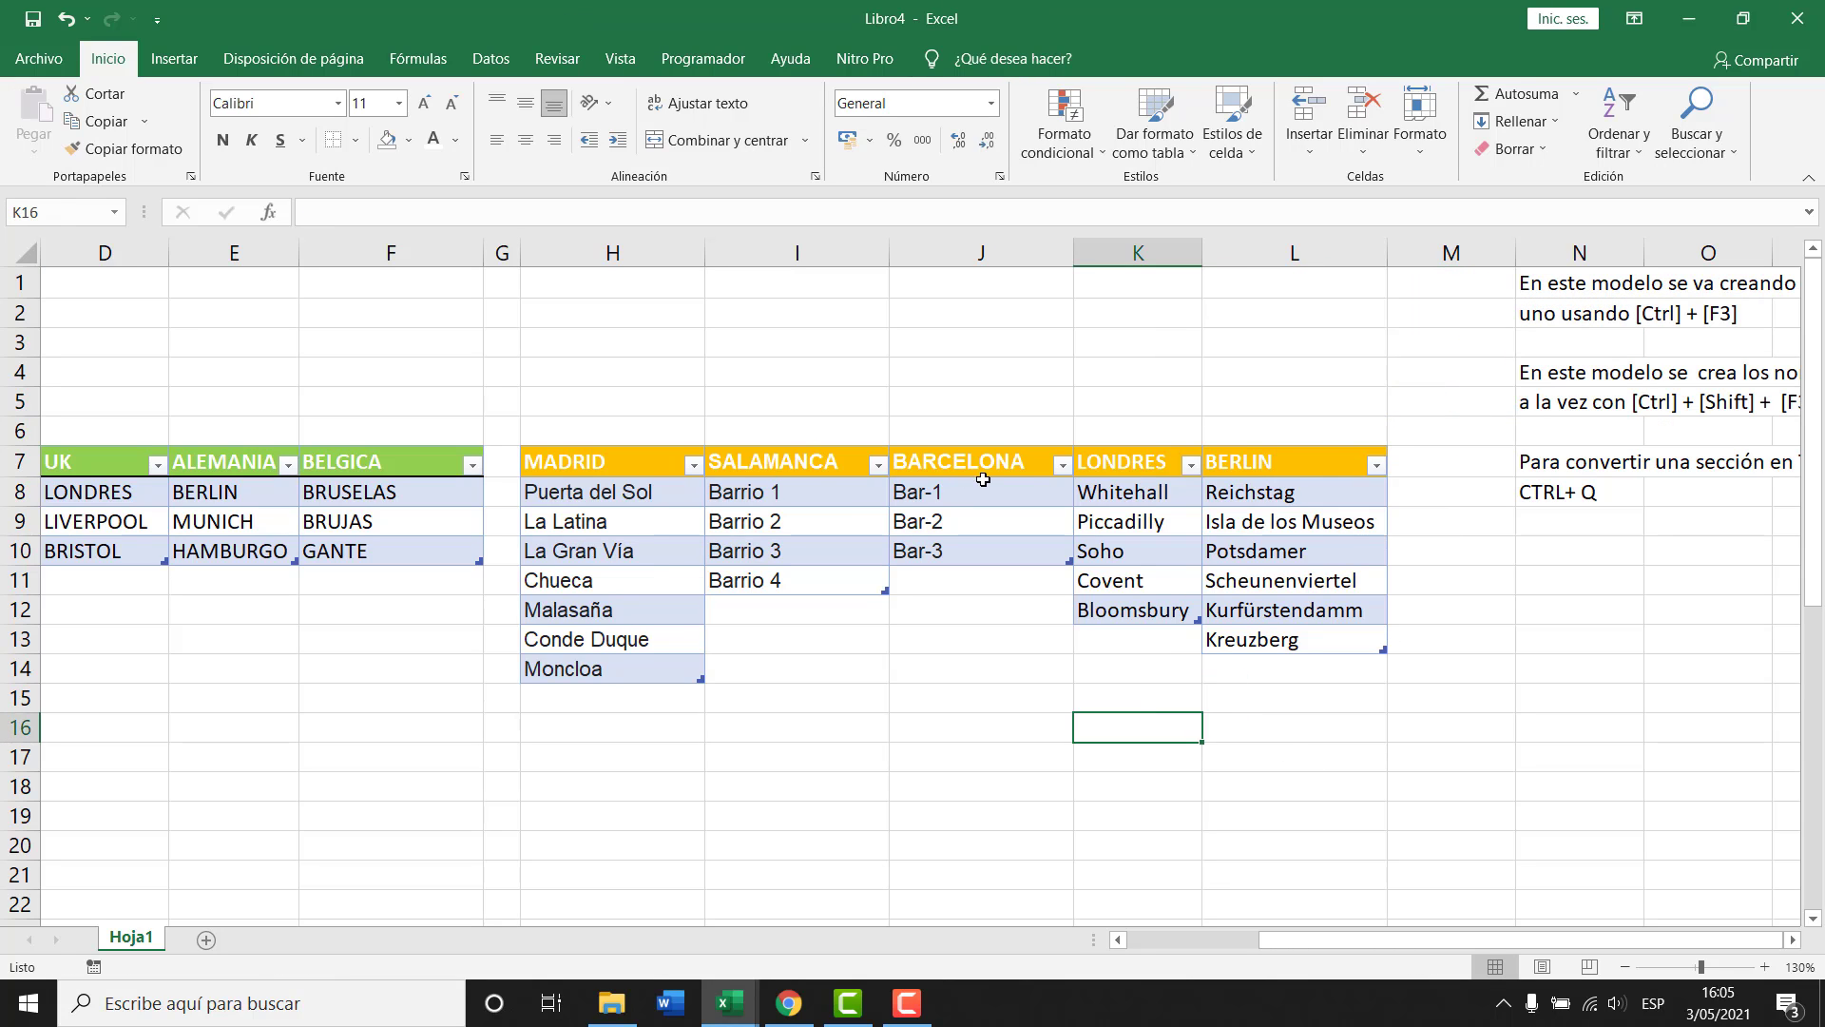
left_click_drag(1307, 939, 1267, 941)
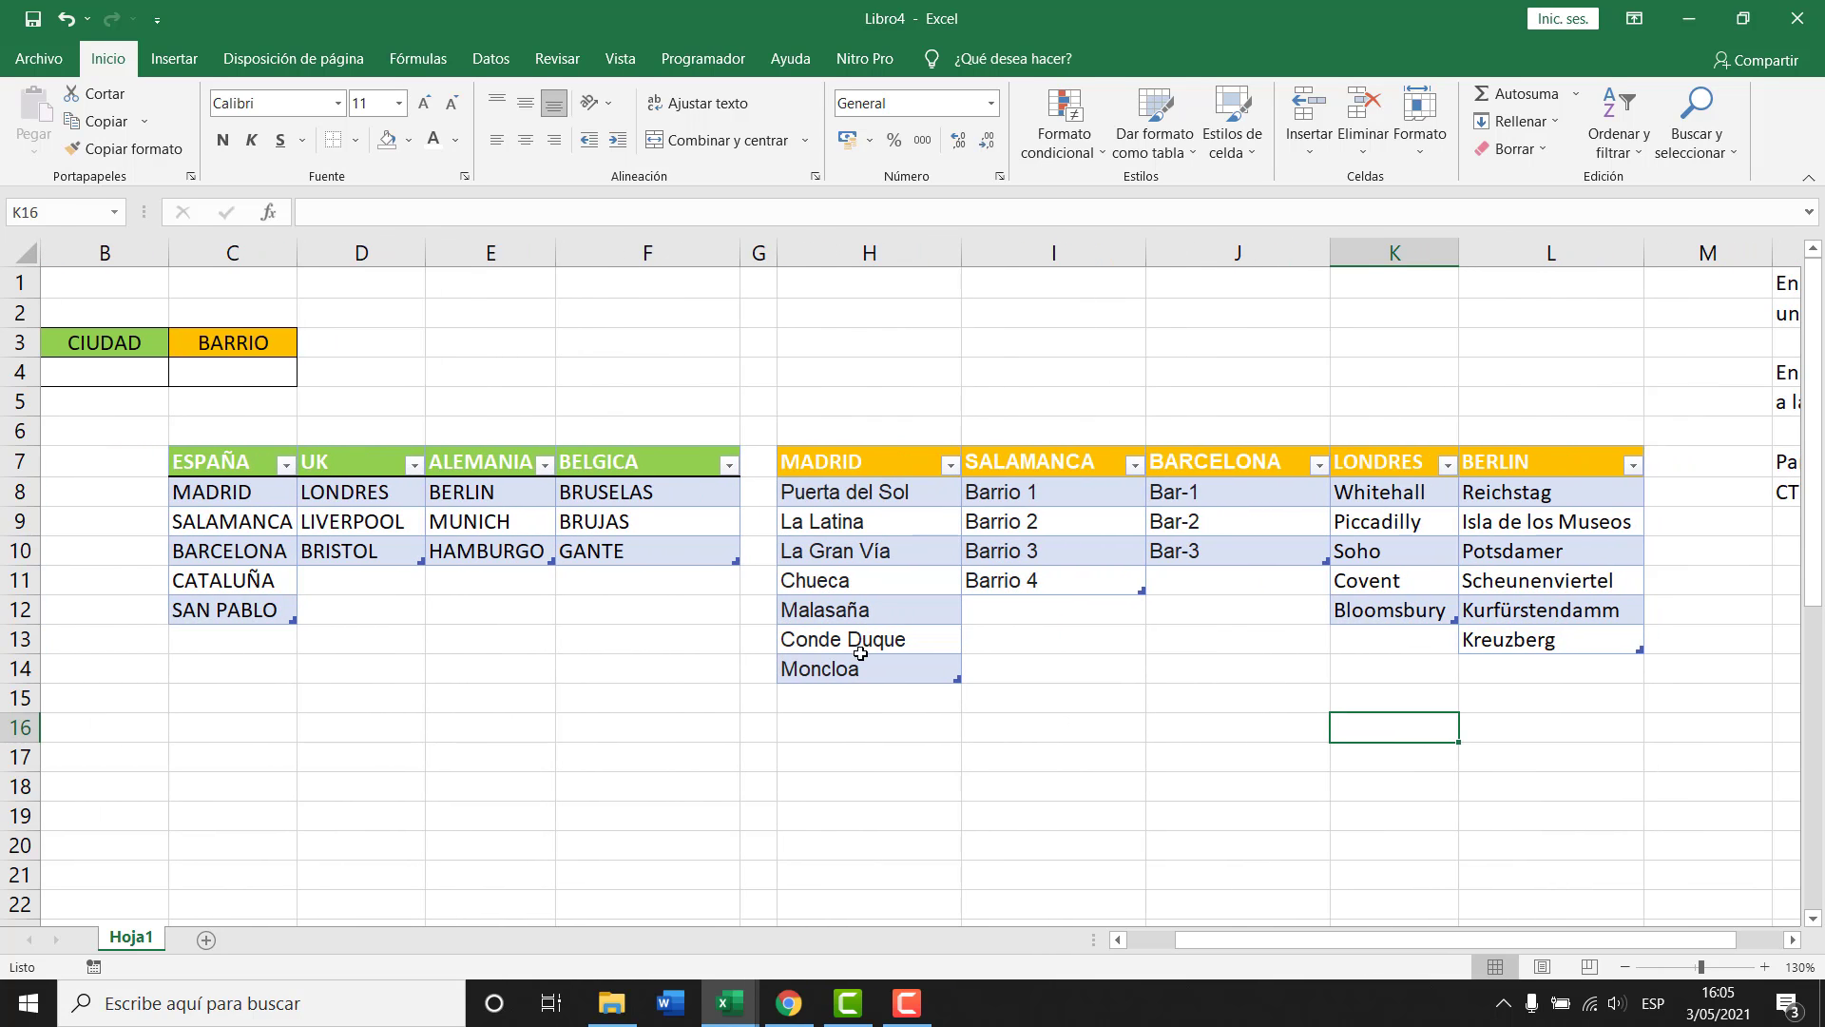
left_click_drag(1223, 919, 1131, 928)
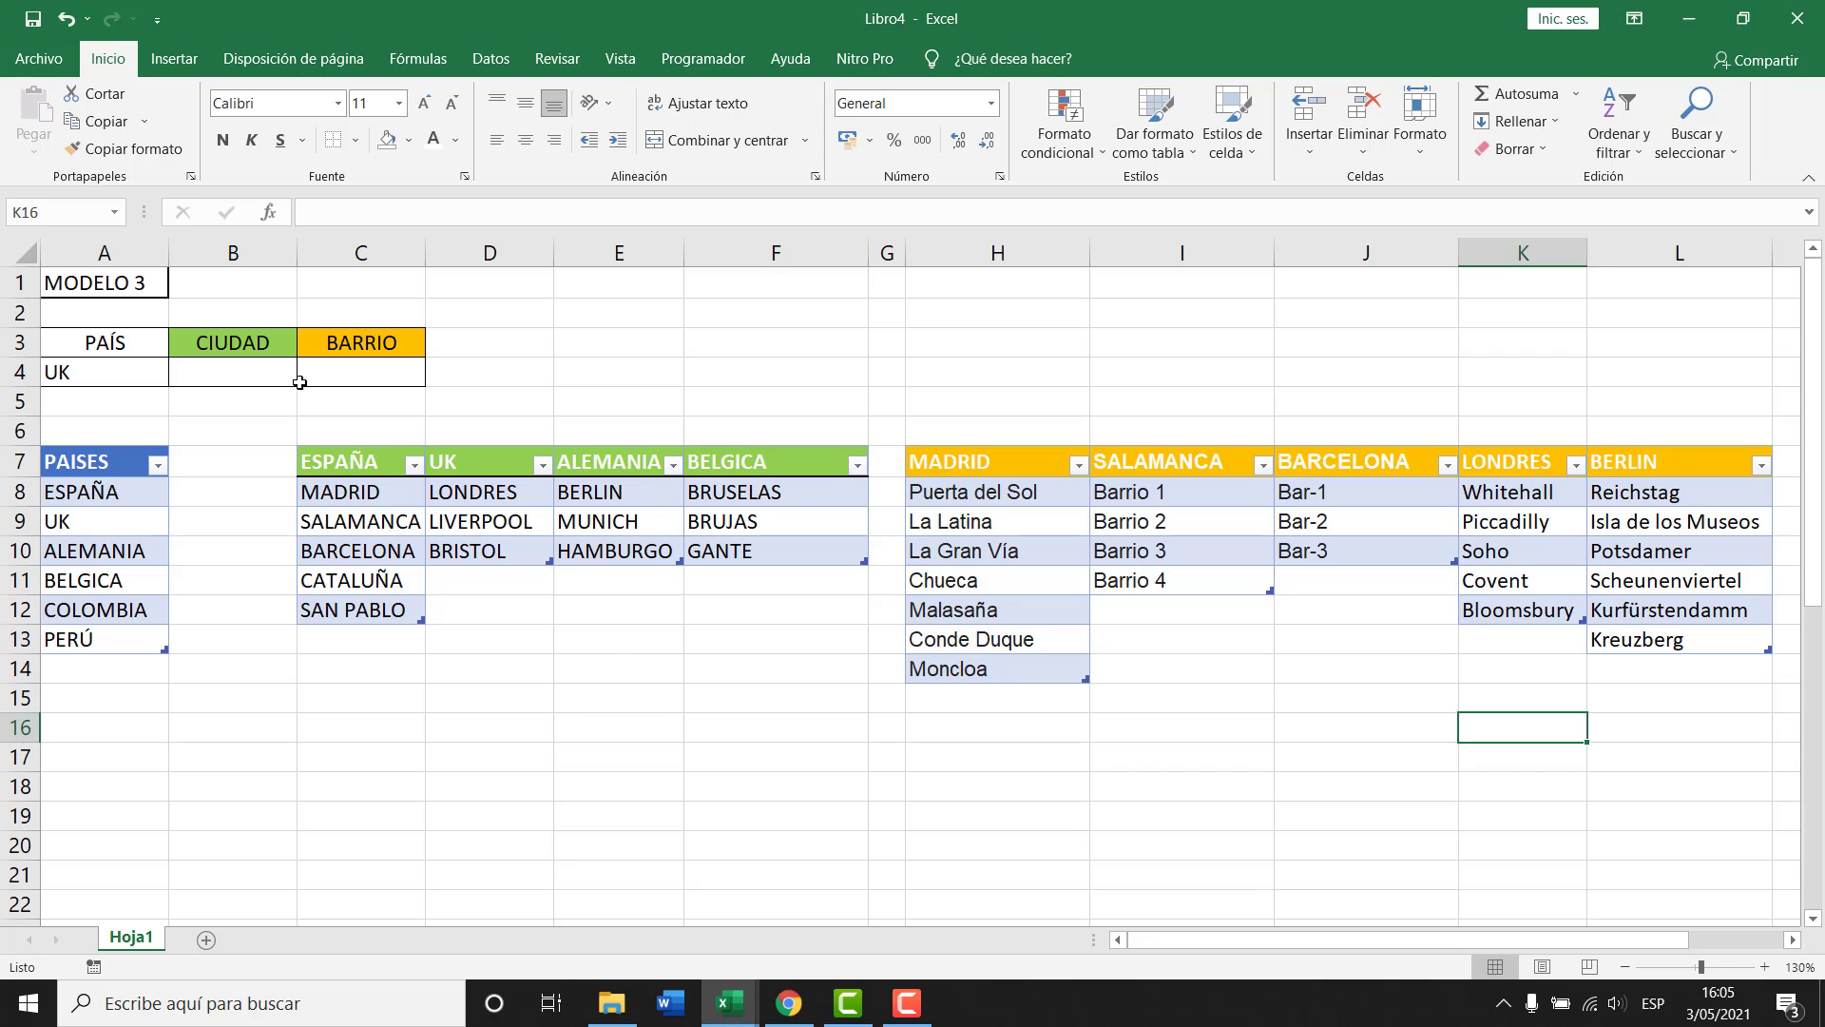
Choose LONDRES as the city in B4, then select the BARRIO cell C4 under the Datos tools.
left_click(252, 373)
left_click(307, 377)
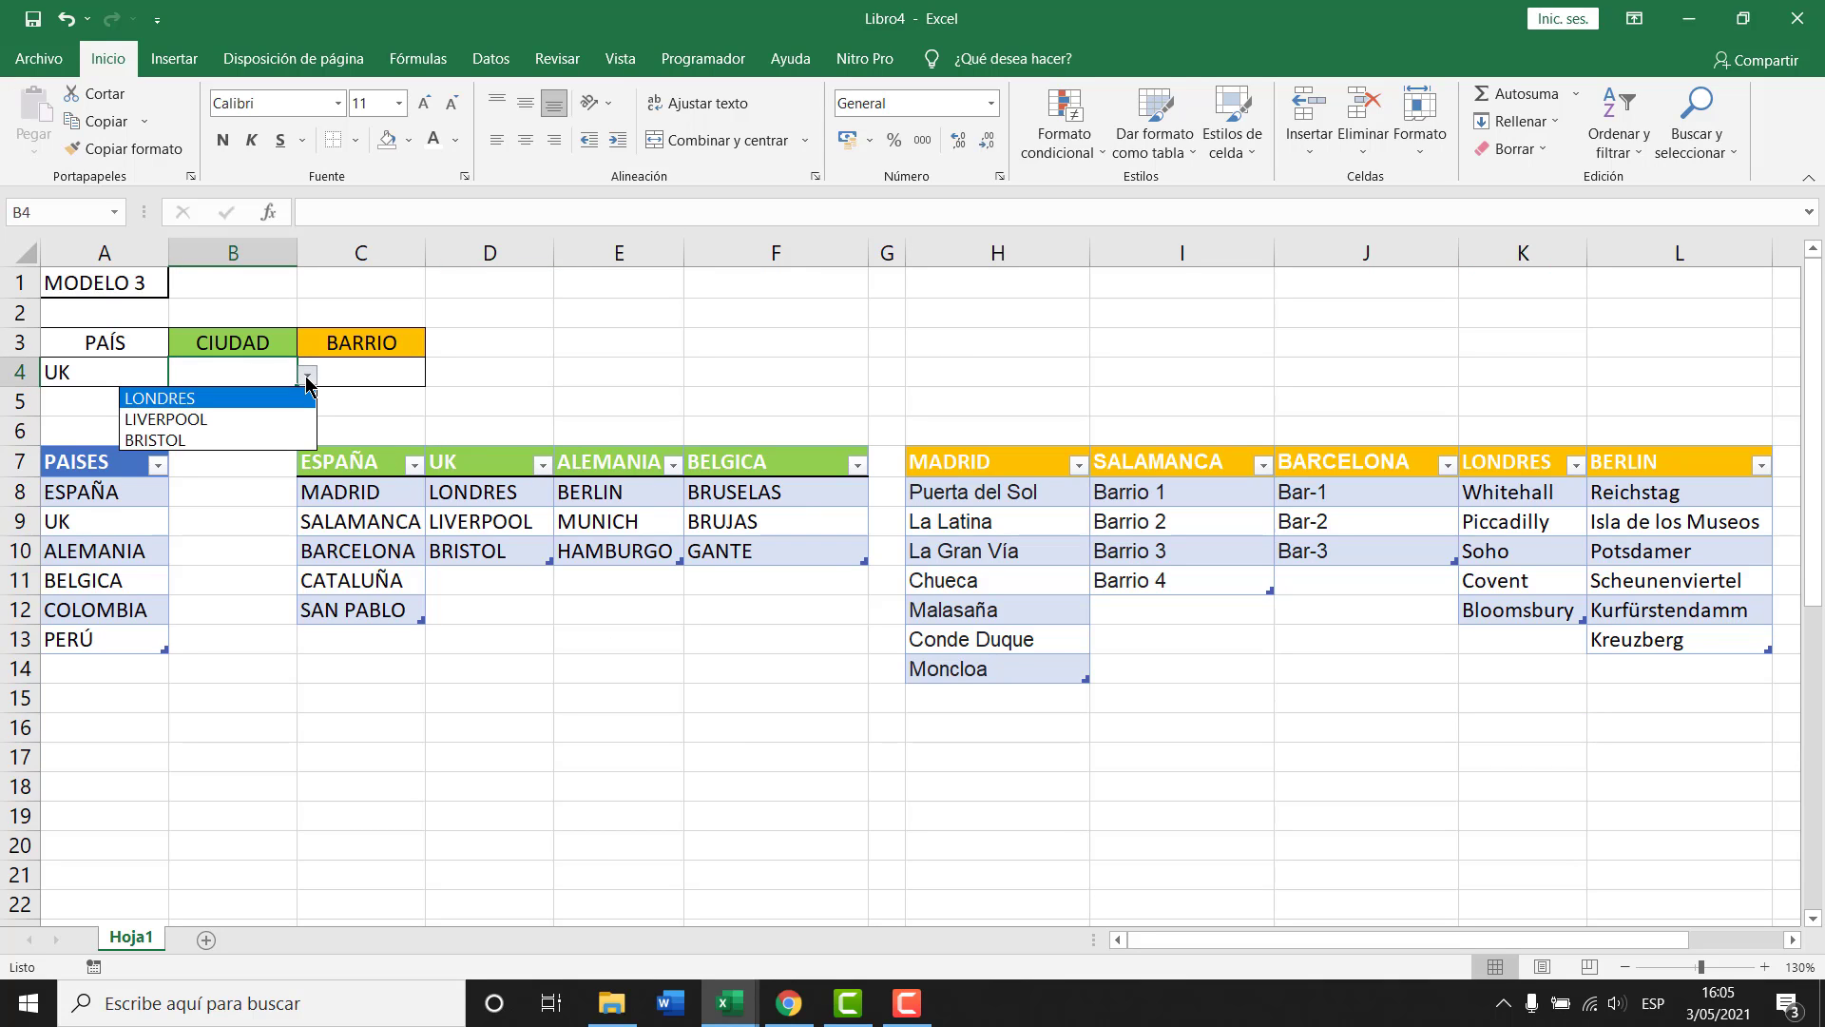
left_click(239, 399)
left_click(380, 372)
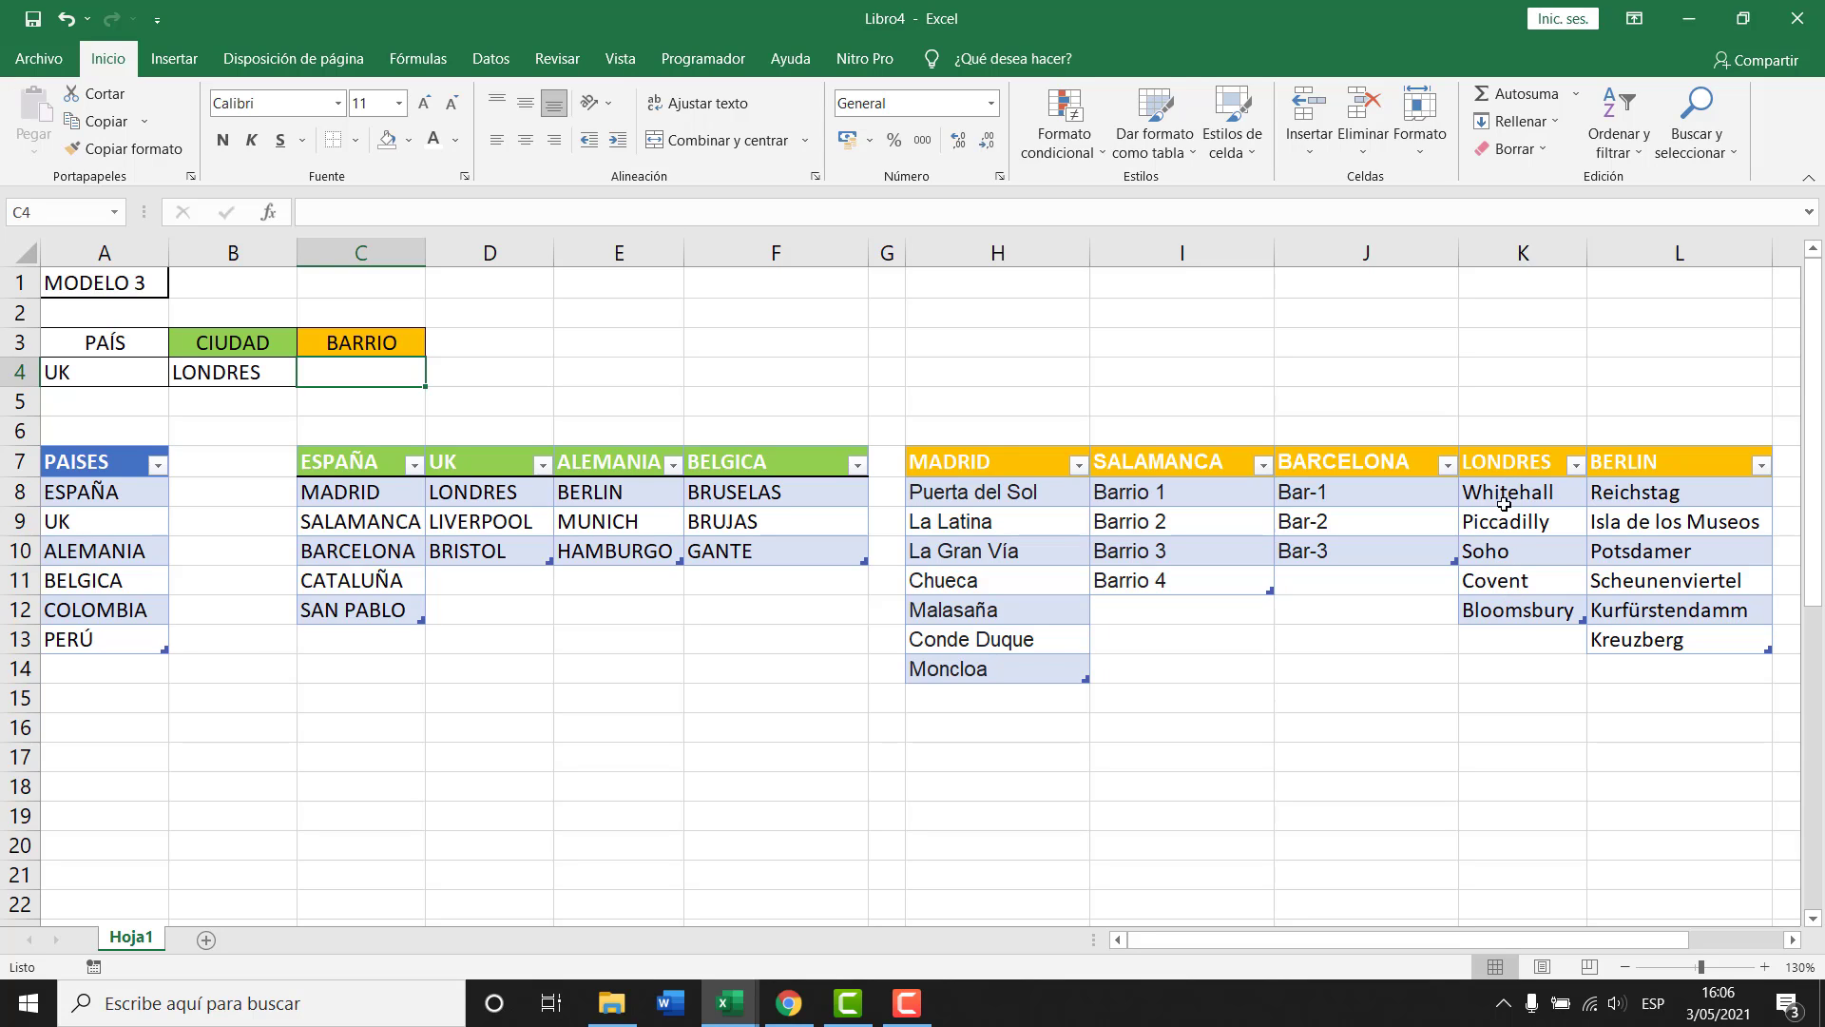
left_click(490, 58)
Give C4 a list validation with source =INDIRECTO($B$4) and test its neighbourhood dropdown.
left_click(1069, 152)
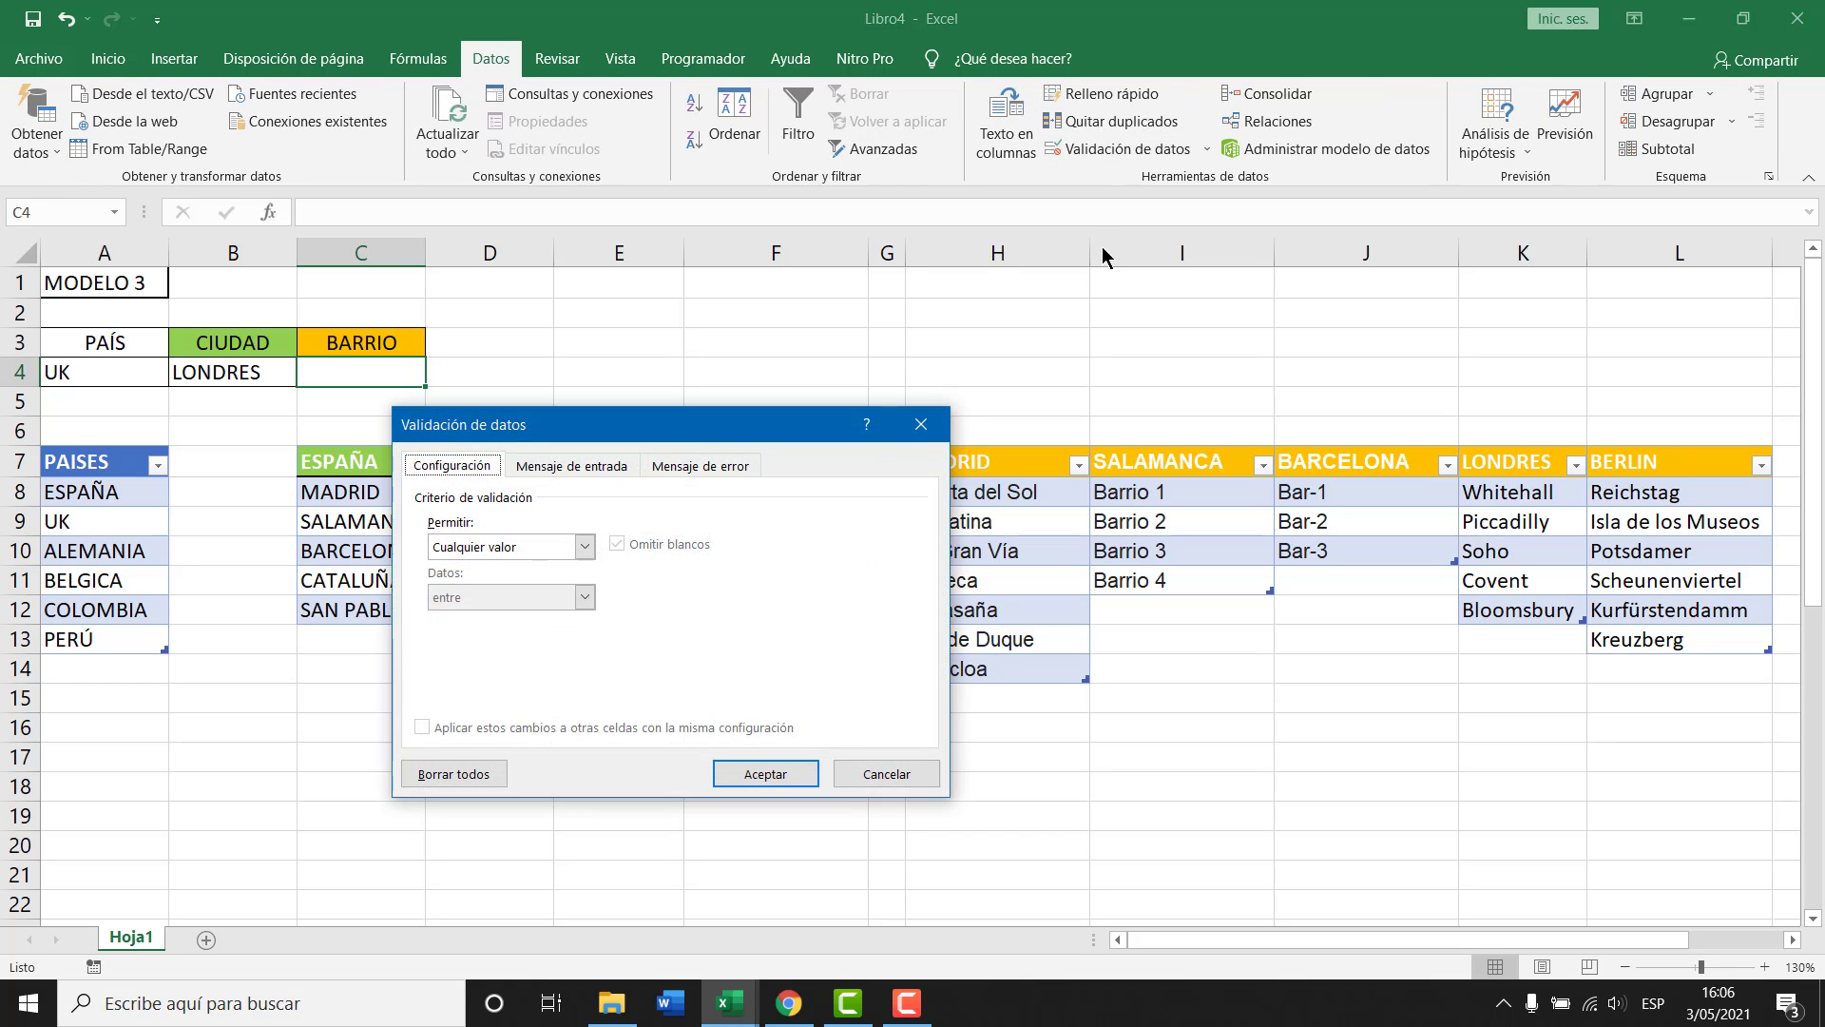
left_click(971, 448)
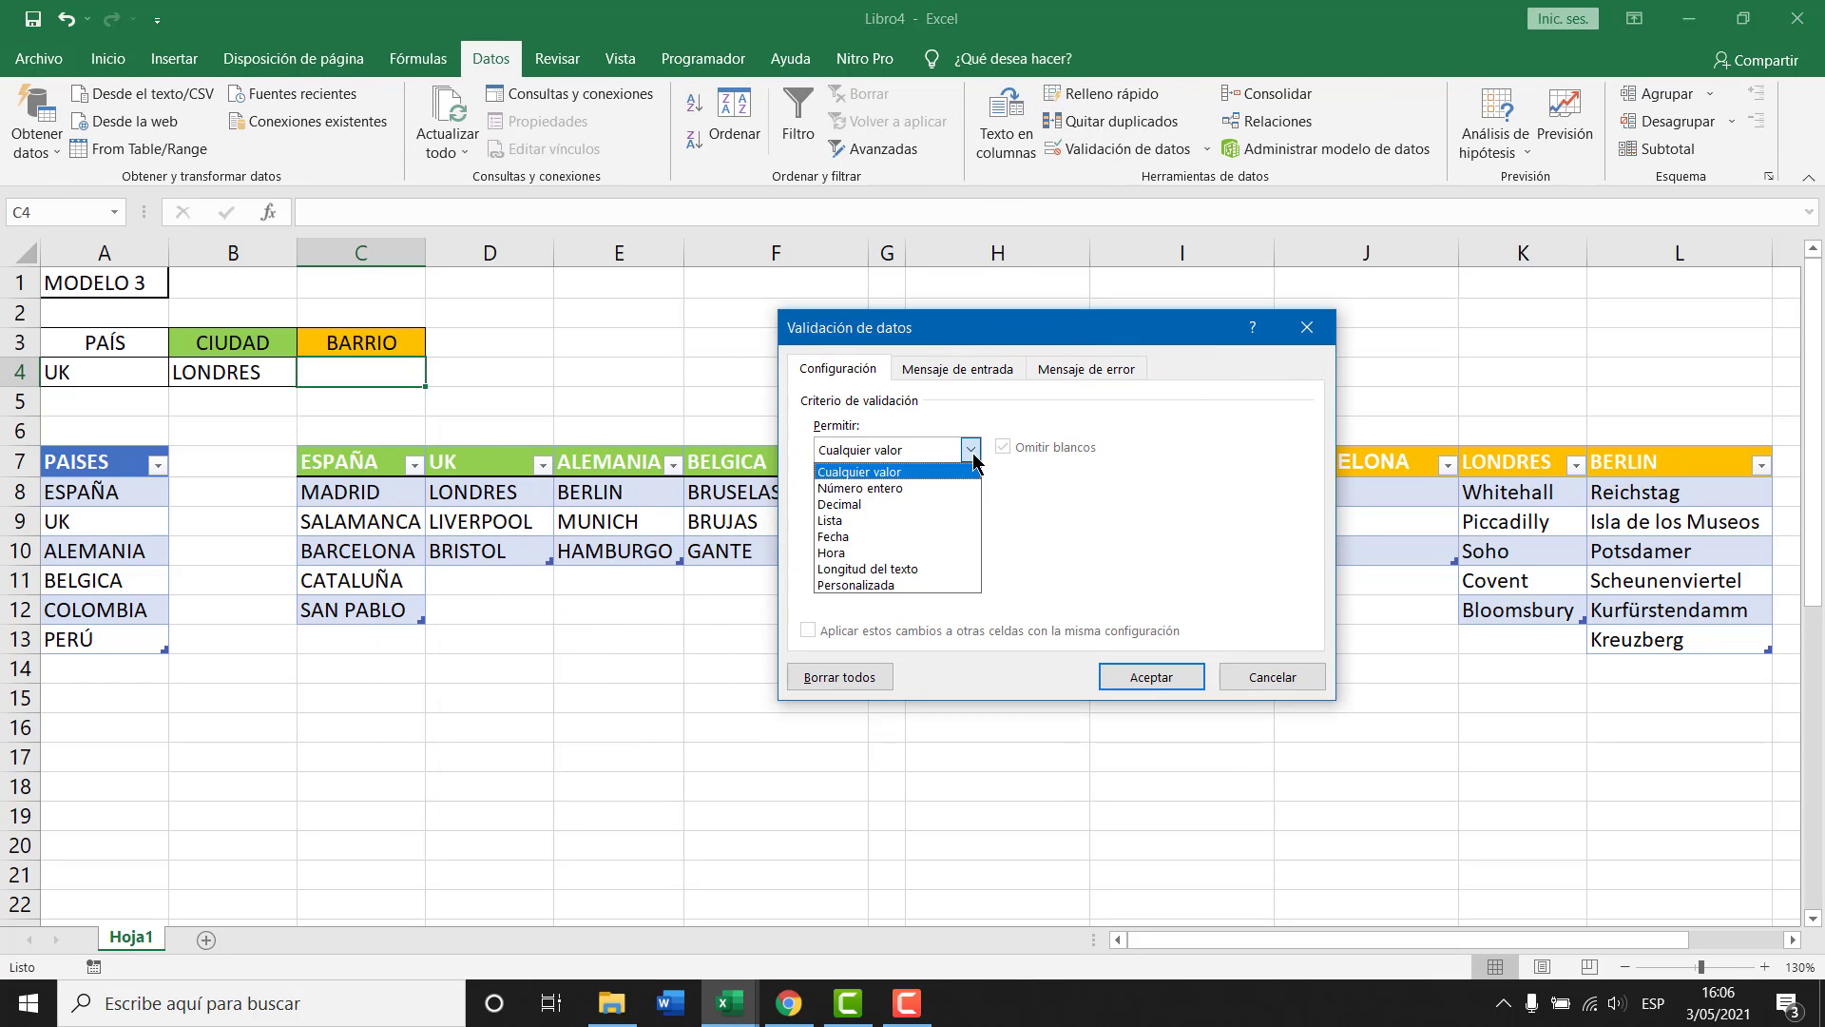
left_click(898, 519)
left_click(914, 549)
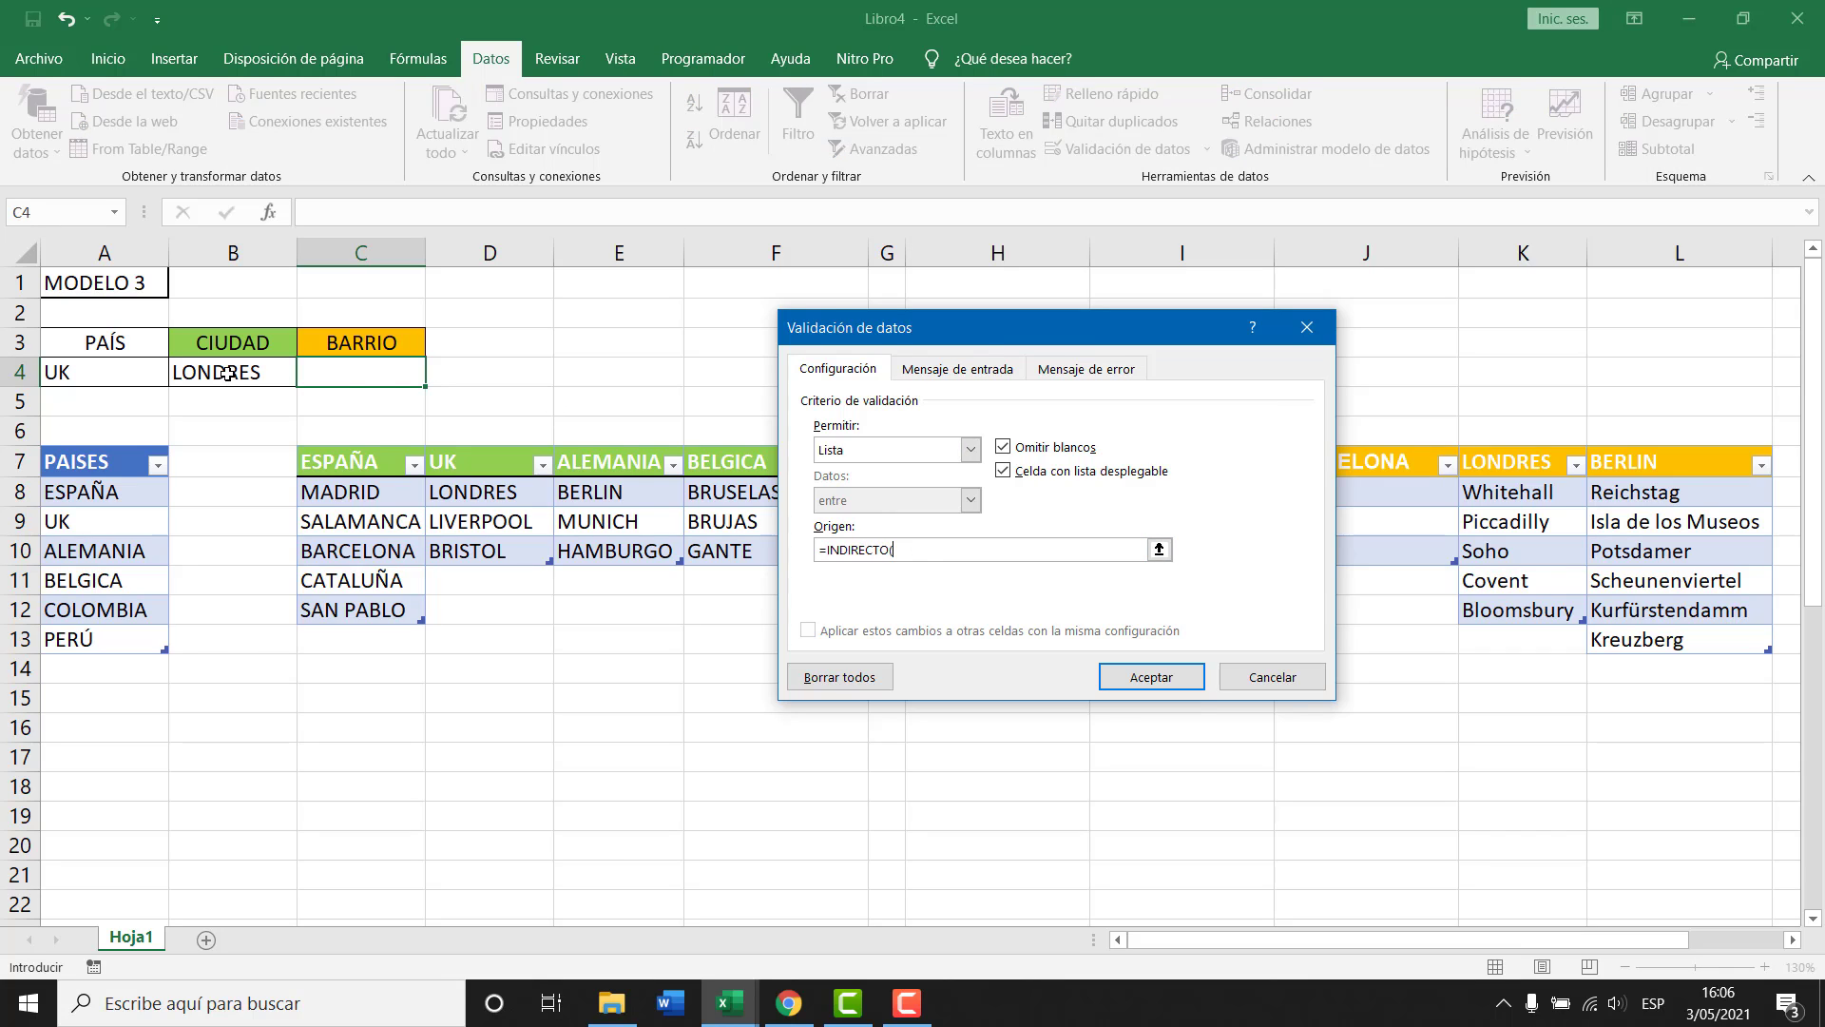
left_click(255, 386)
type(")")
left_click(1151, 677)
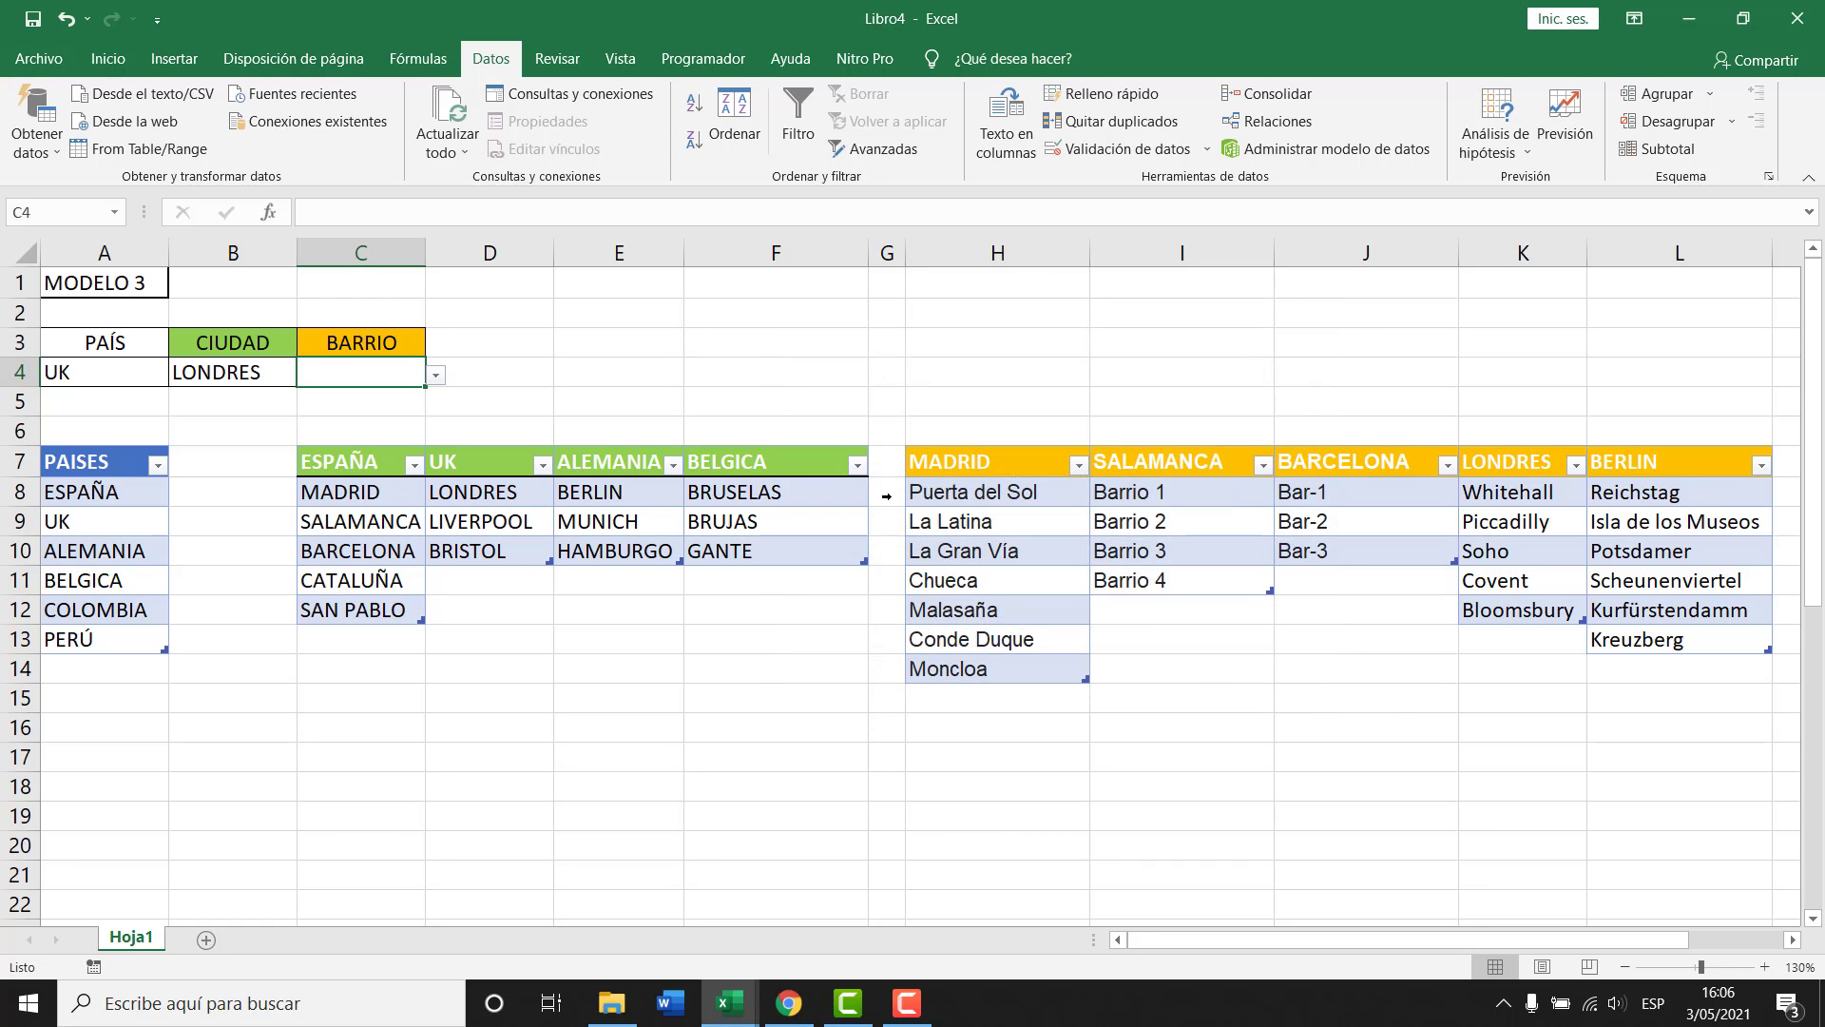
left_click(436, 375)
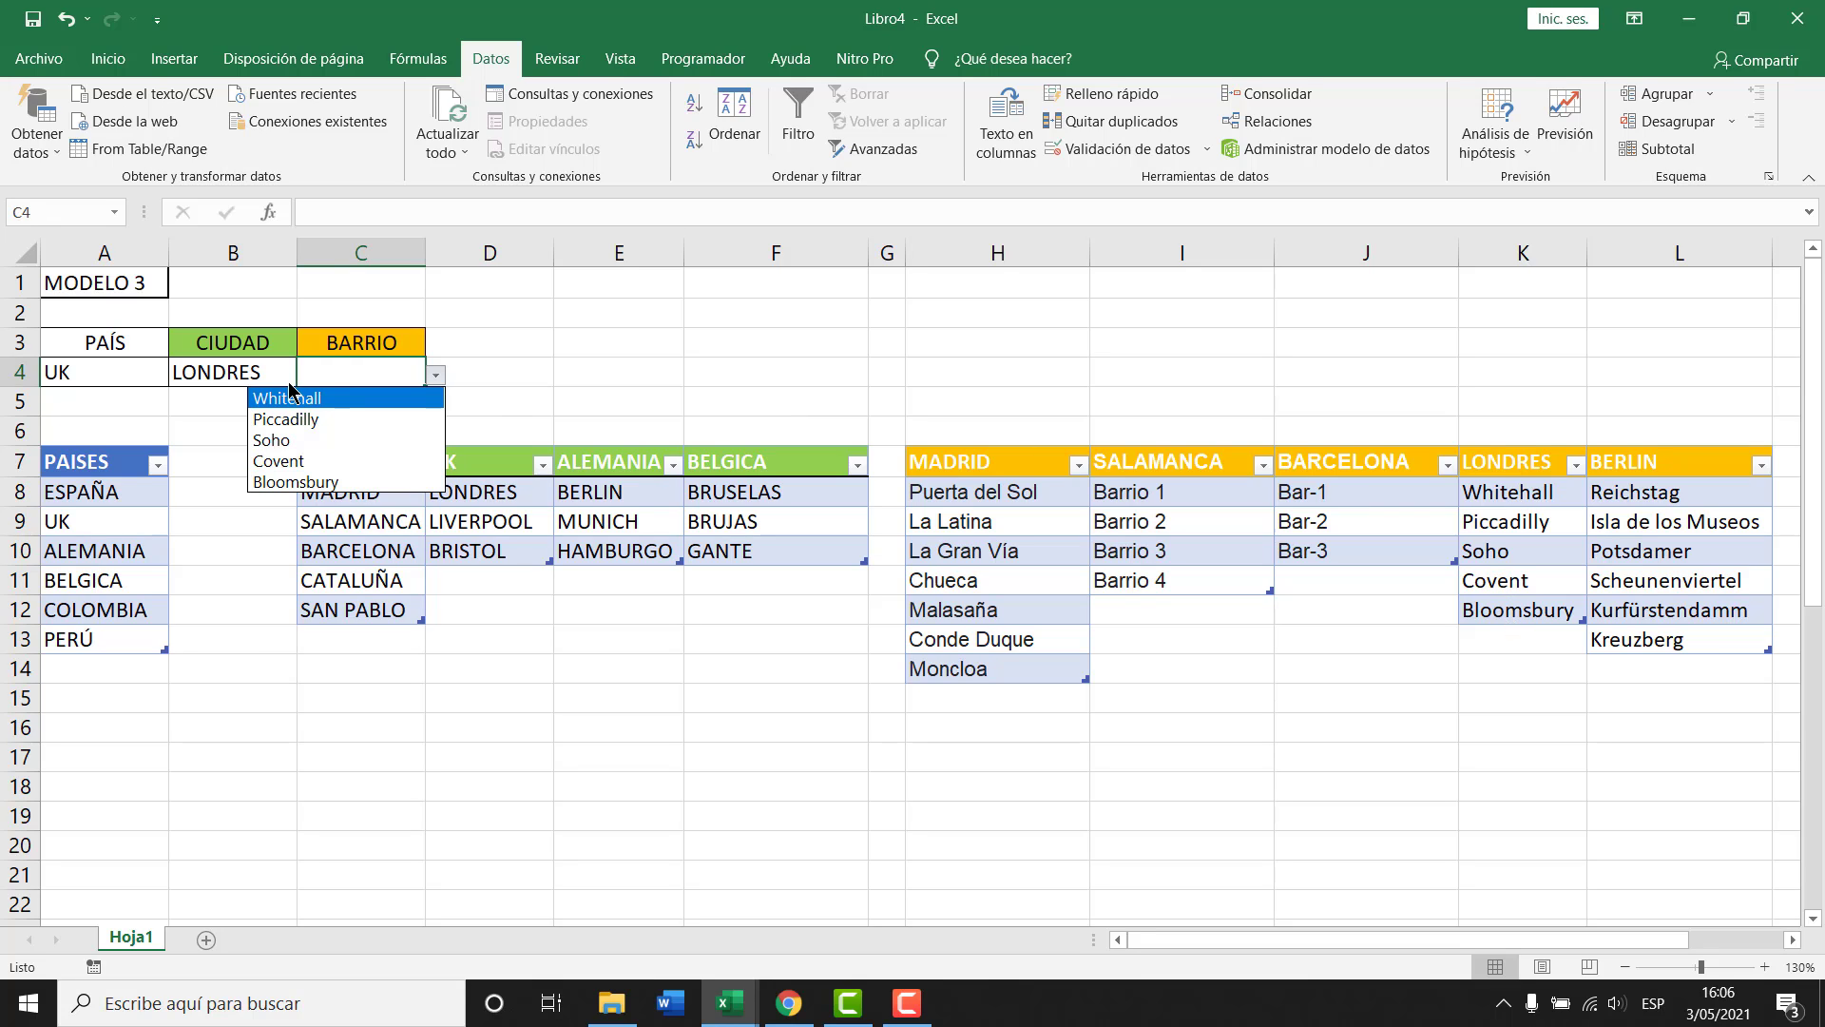
Test the dependent lists by switching B4 to LIVERPOOL, then BRISTOL, and checking C4.
key("Escape")
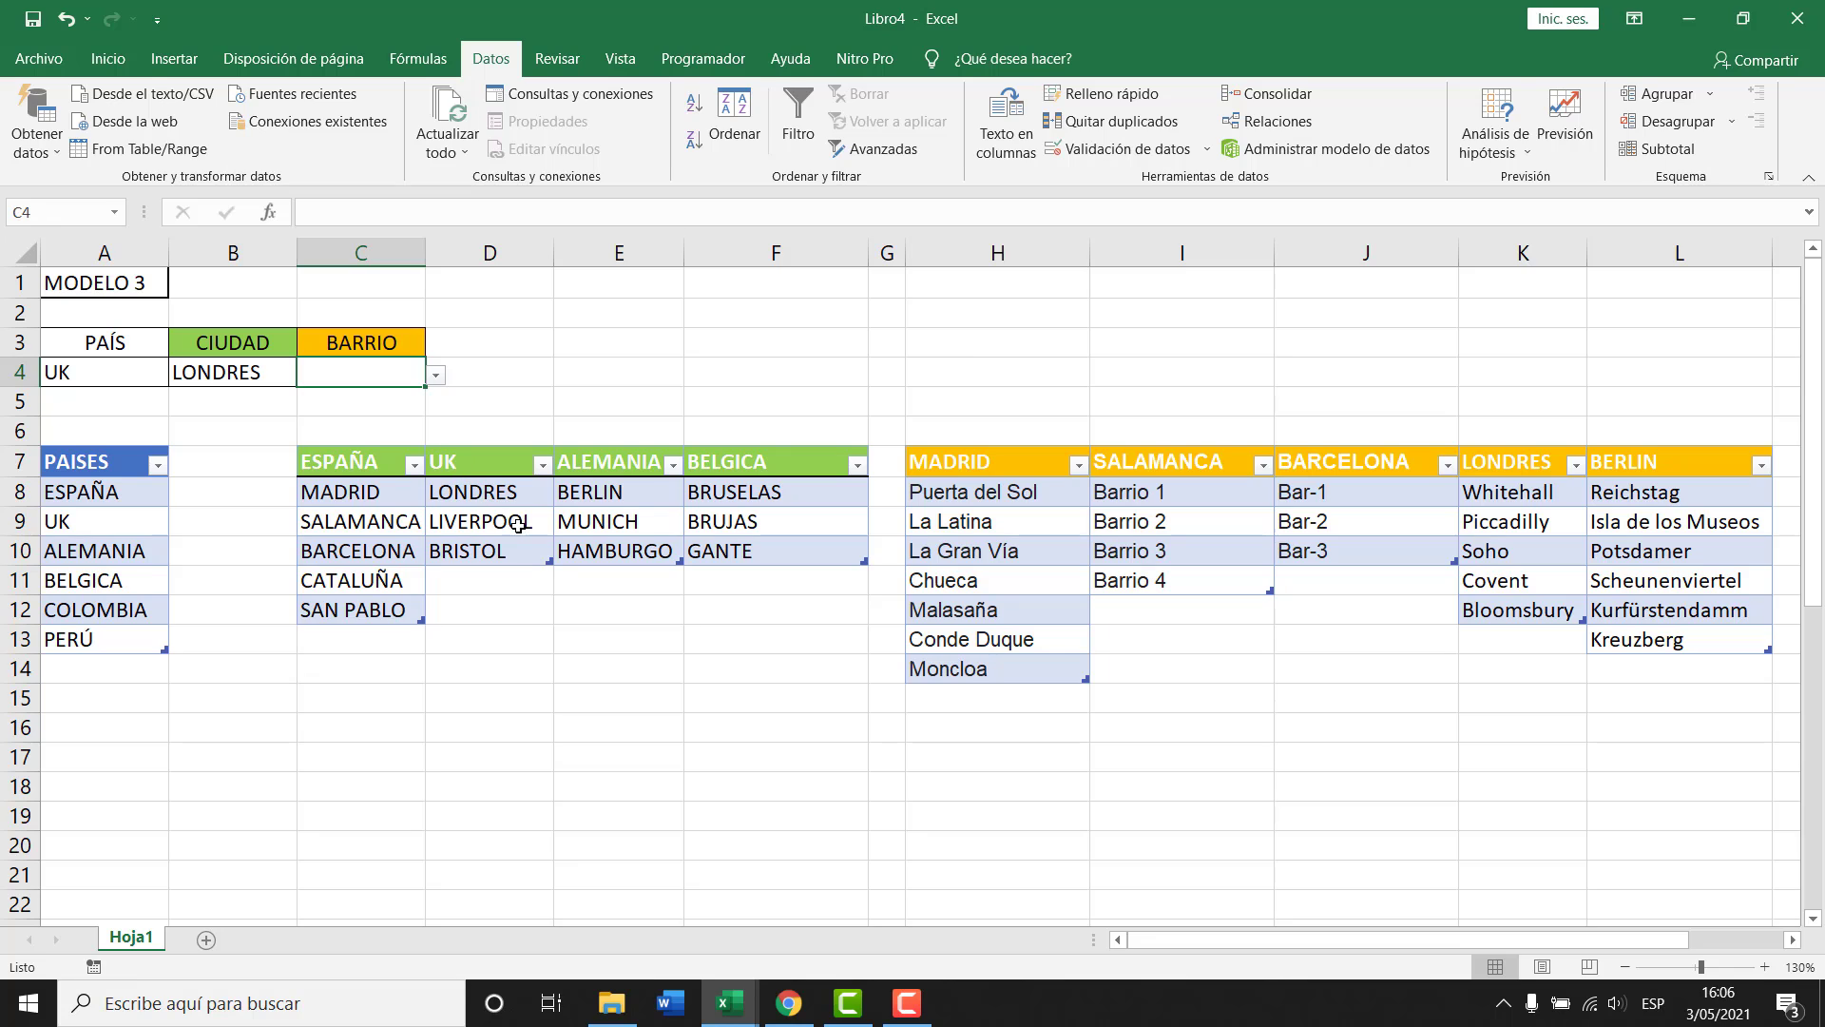
left_click(269, 384)
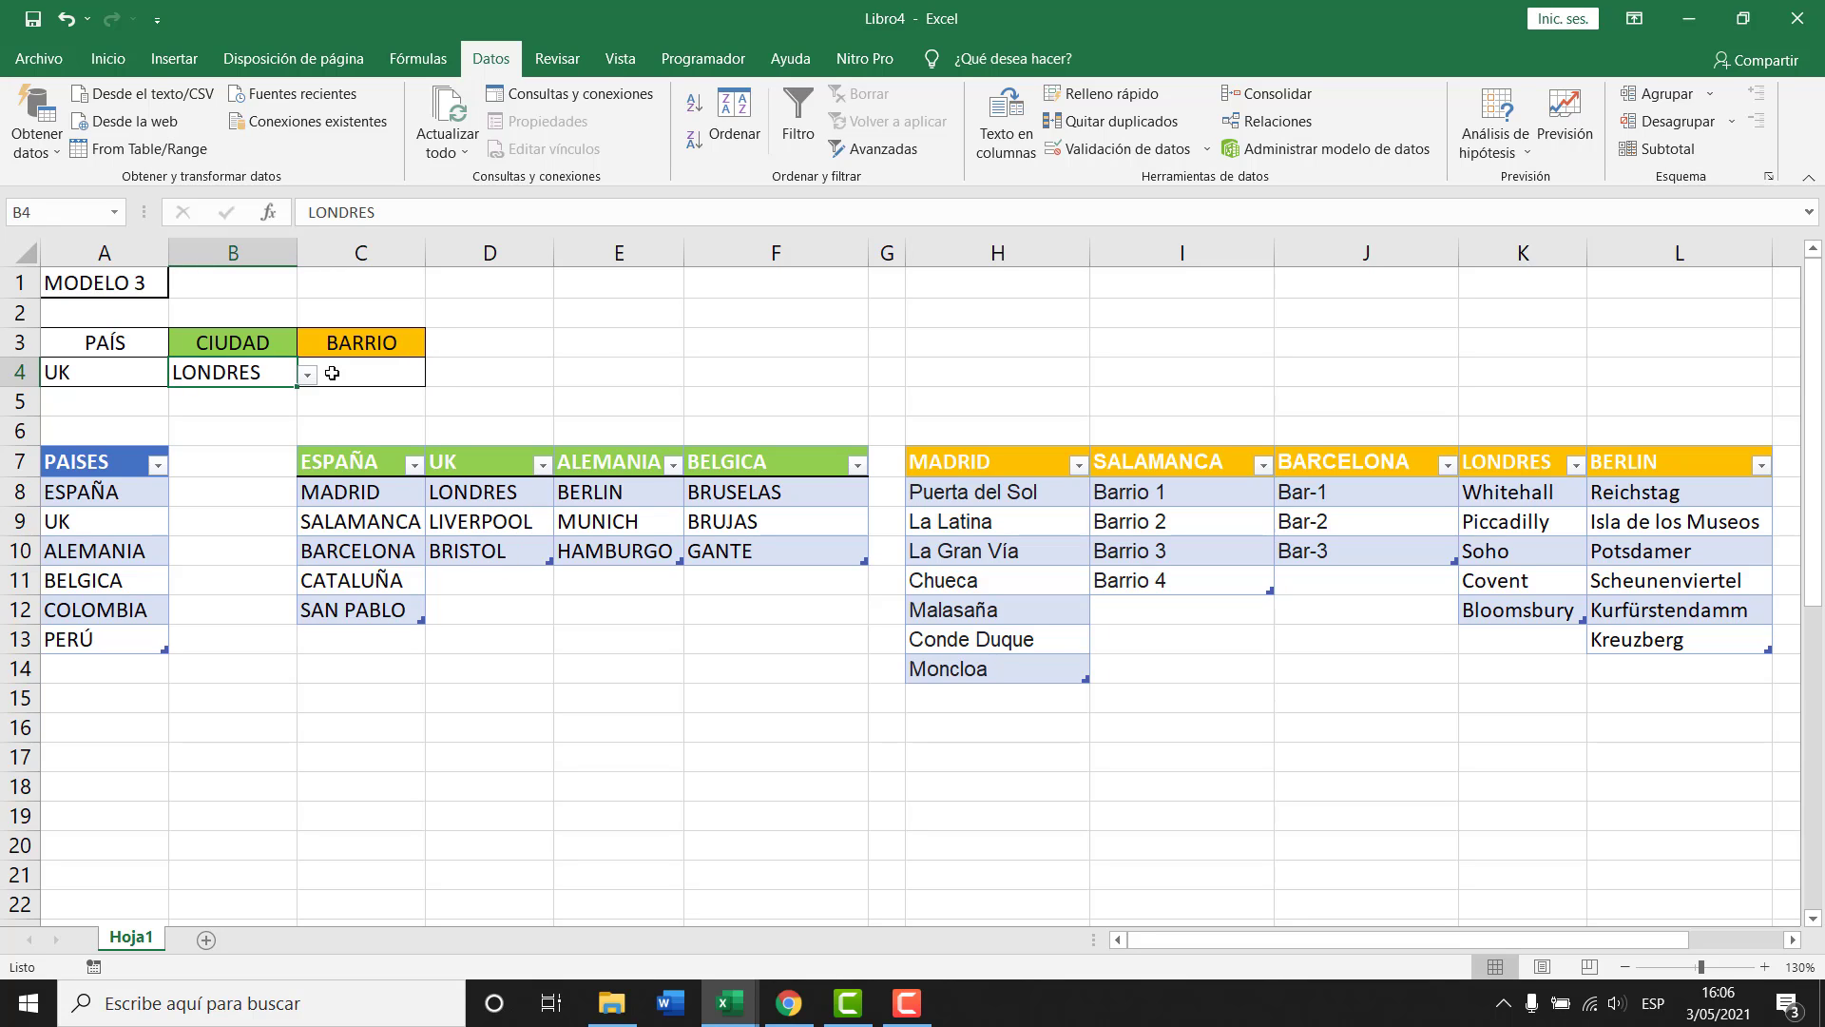
left_click(307, 375)
left_click(228, 419)
left_click(334, 378)
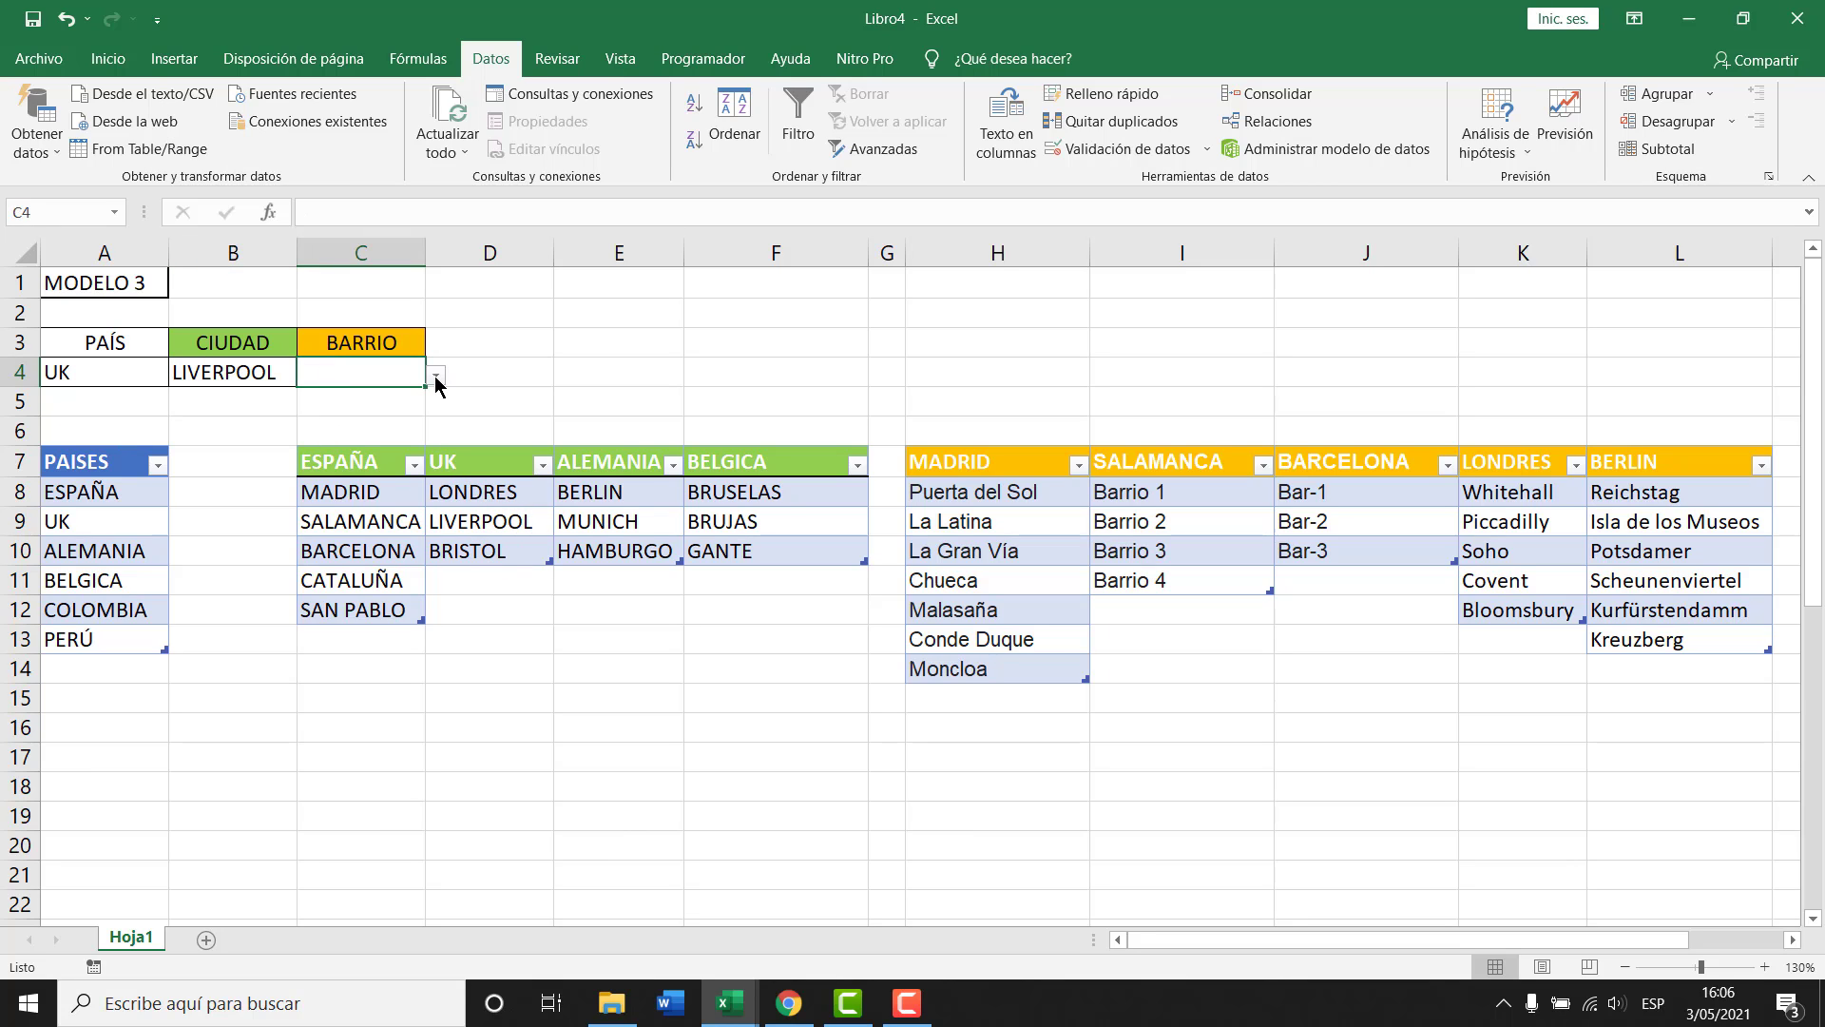
left_click(244, 373)
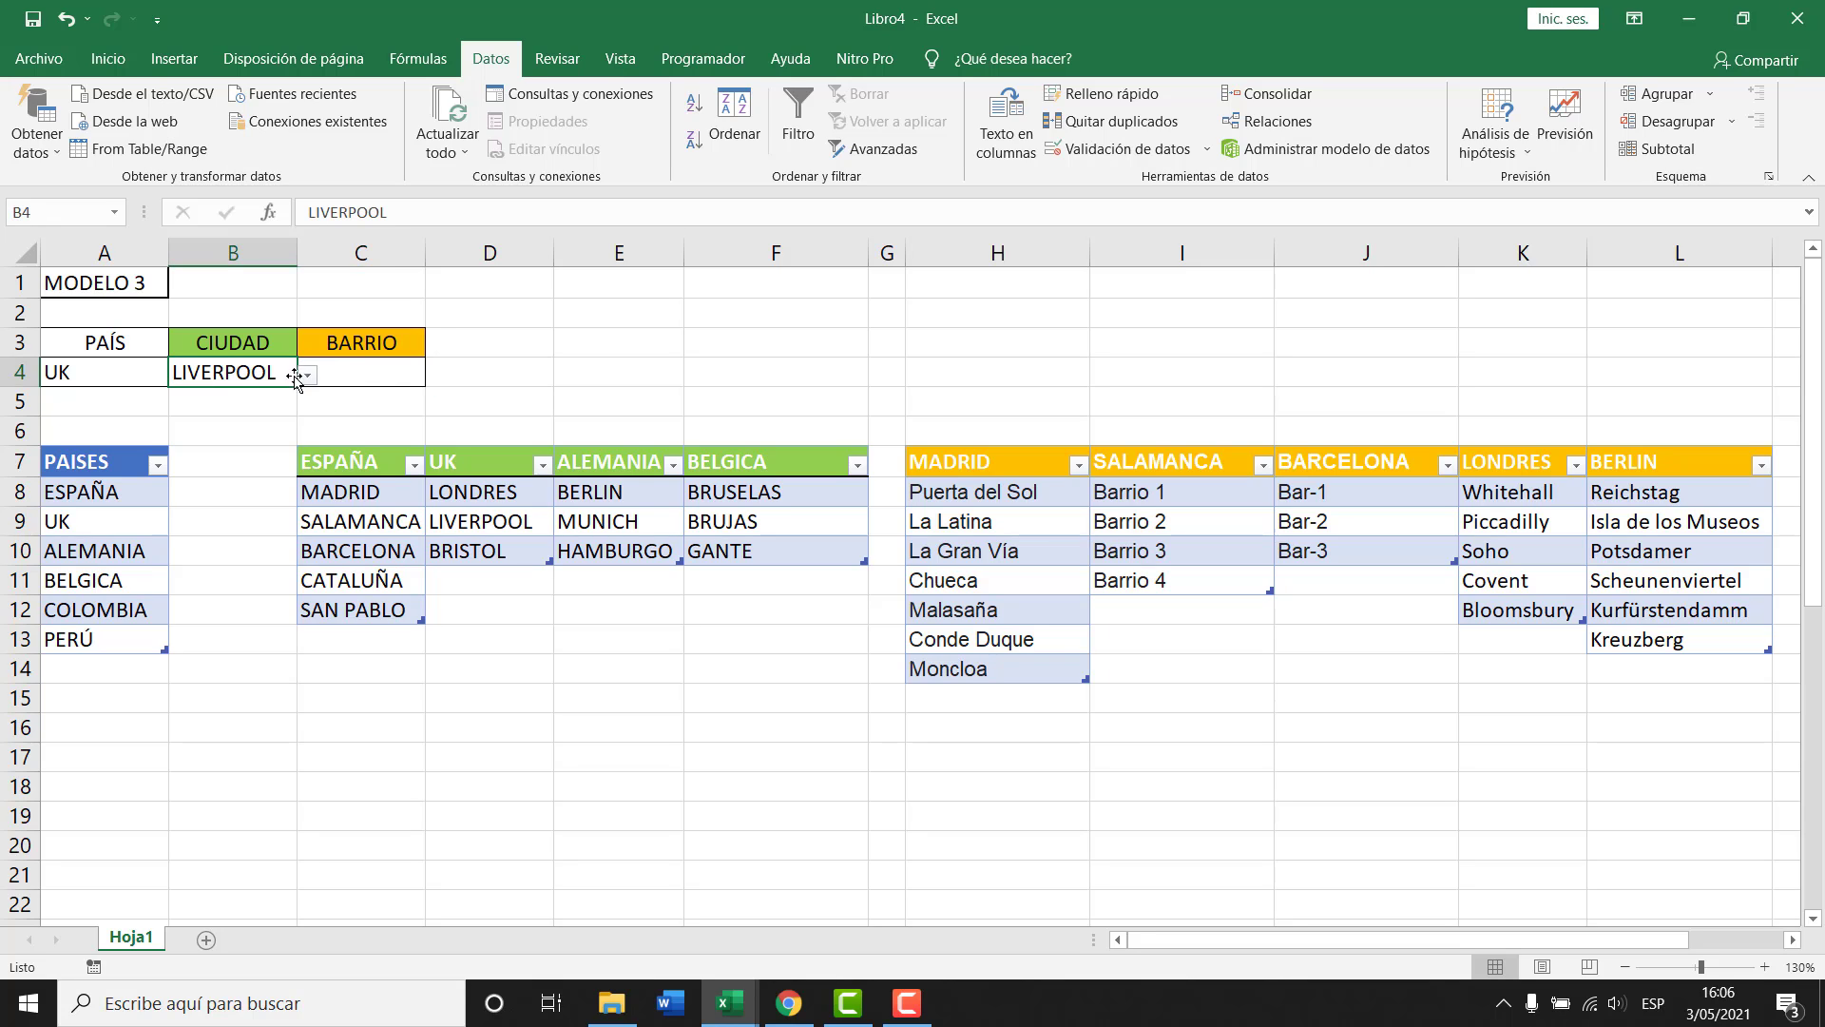
left_click(308, 376)
left_click(242, 440)
left_click(348, 378)
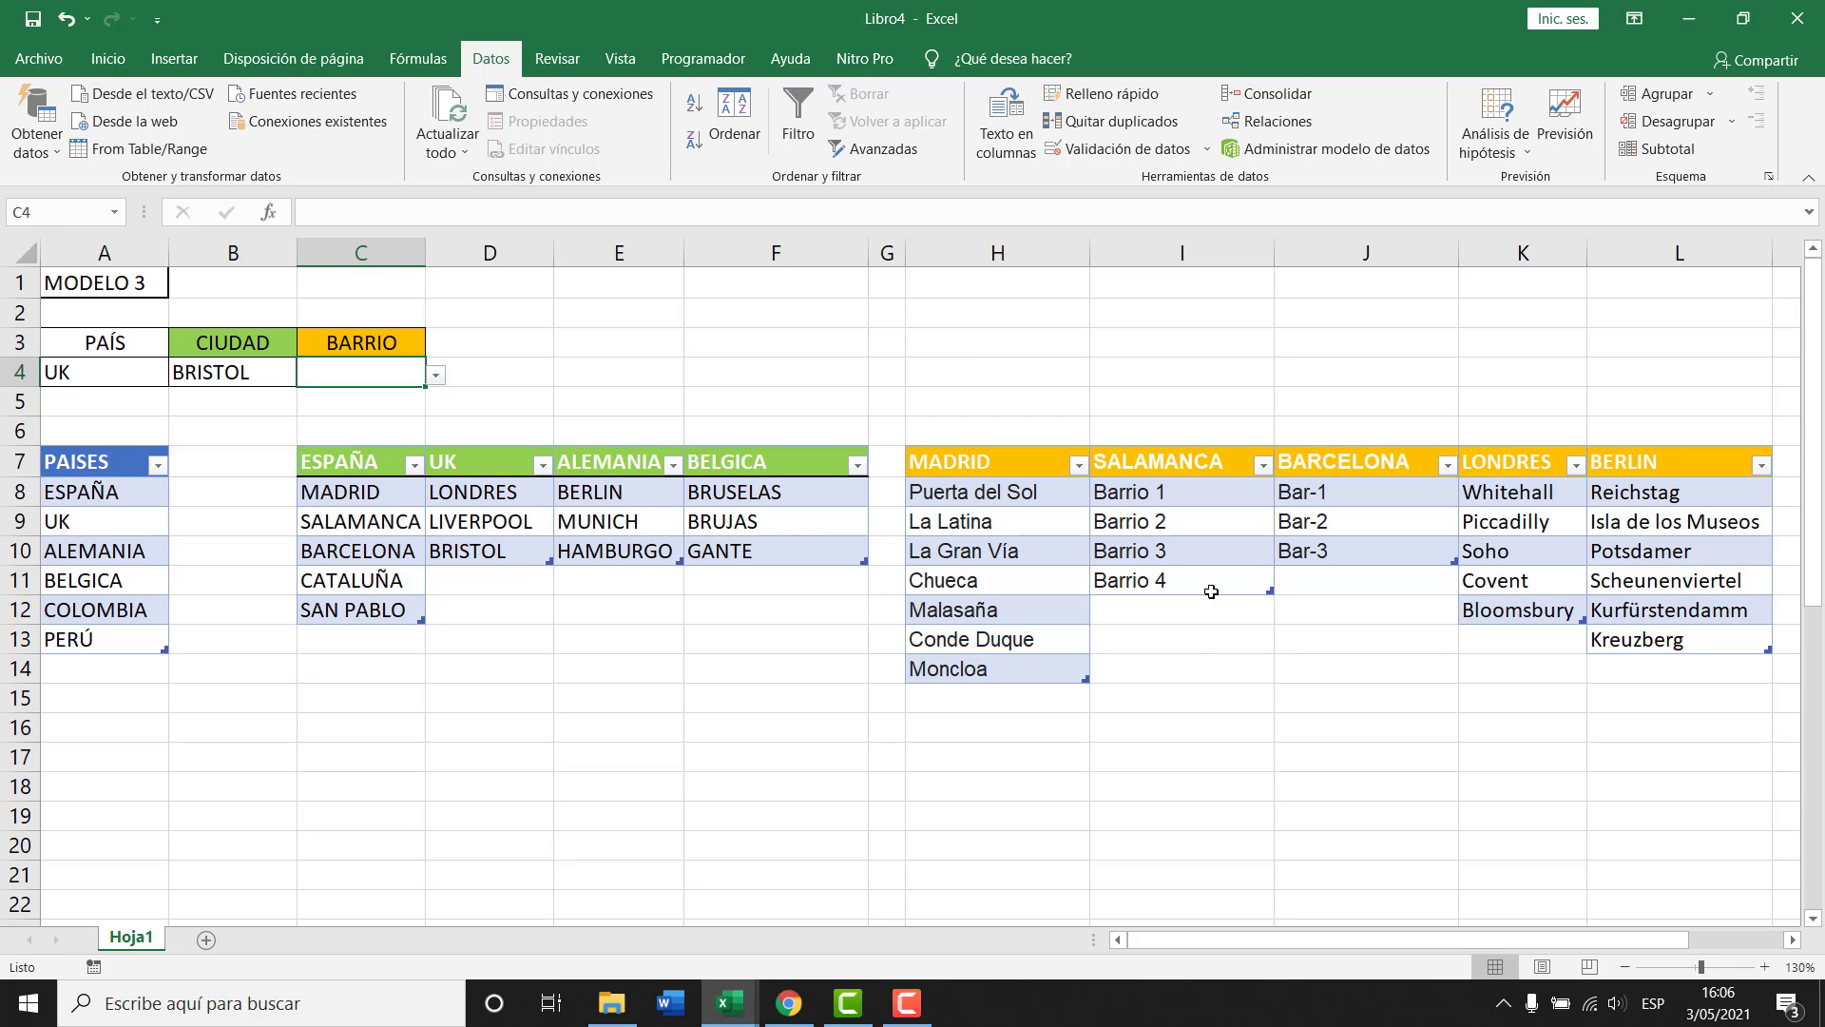
left_click(501, 494)
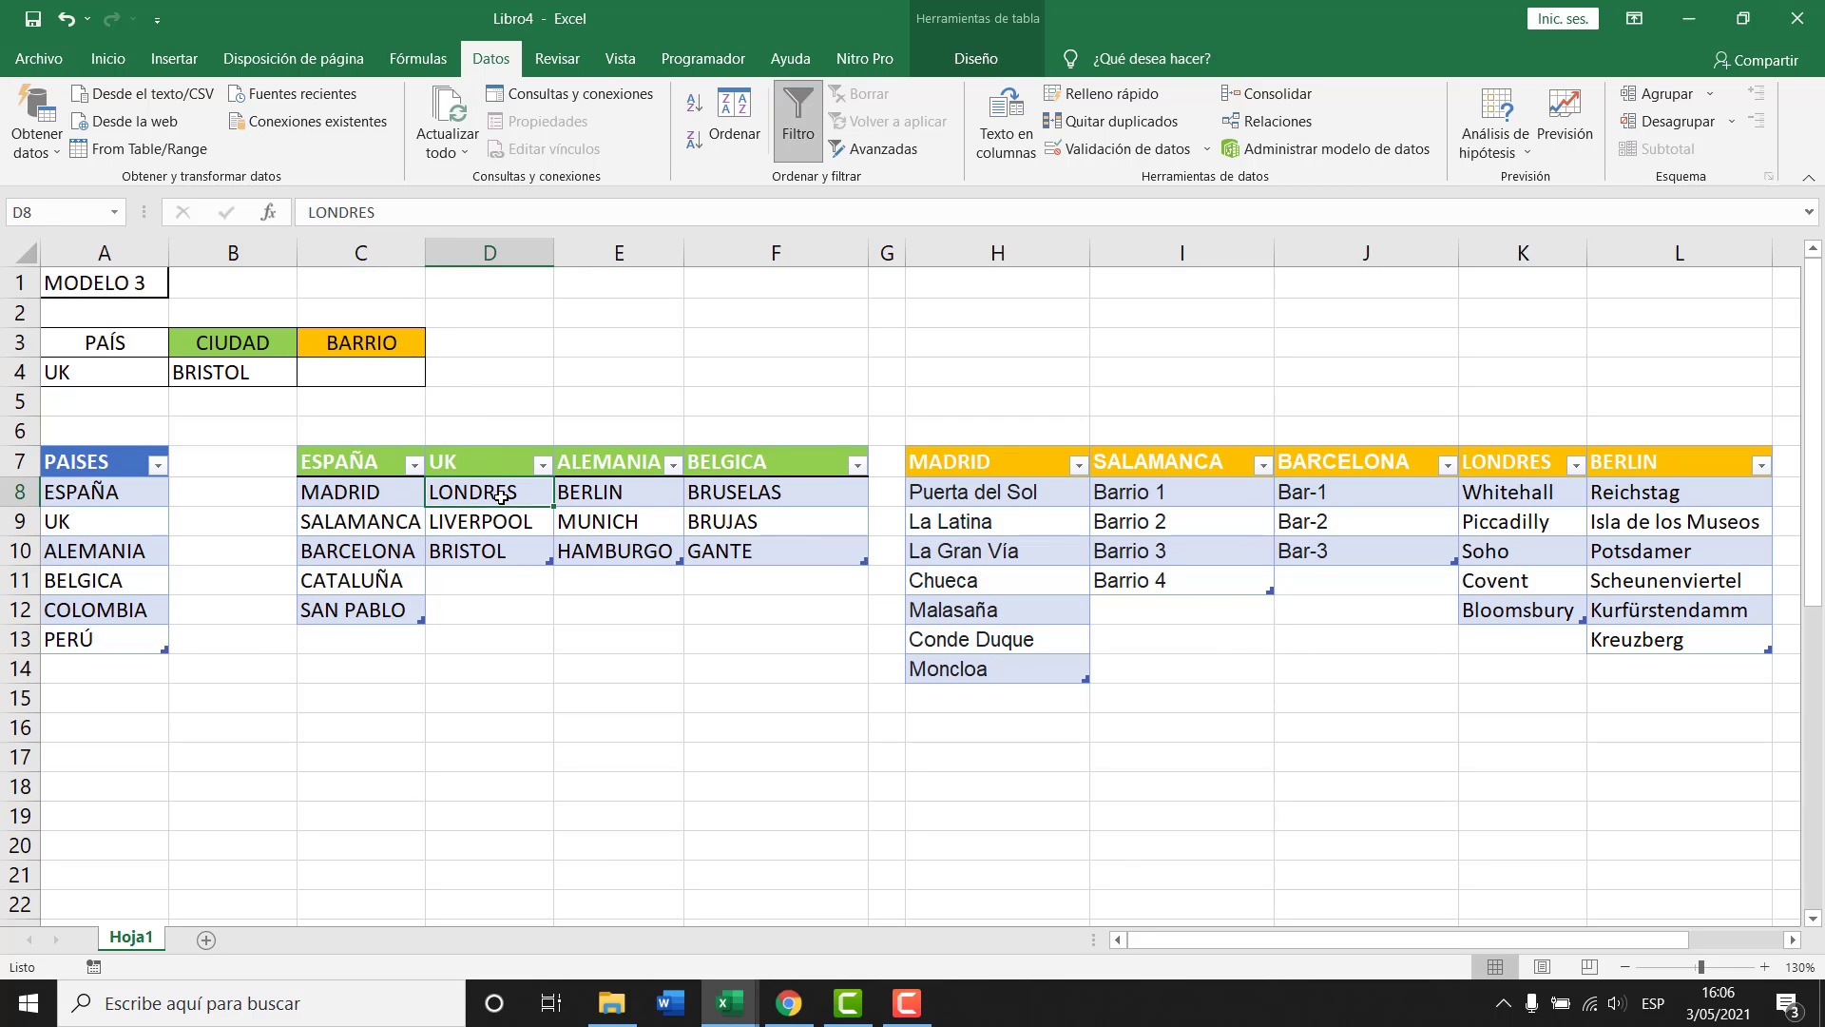
left_click(1294, 494)
left_click(366, 354)
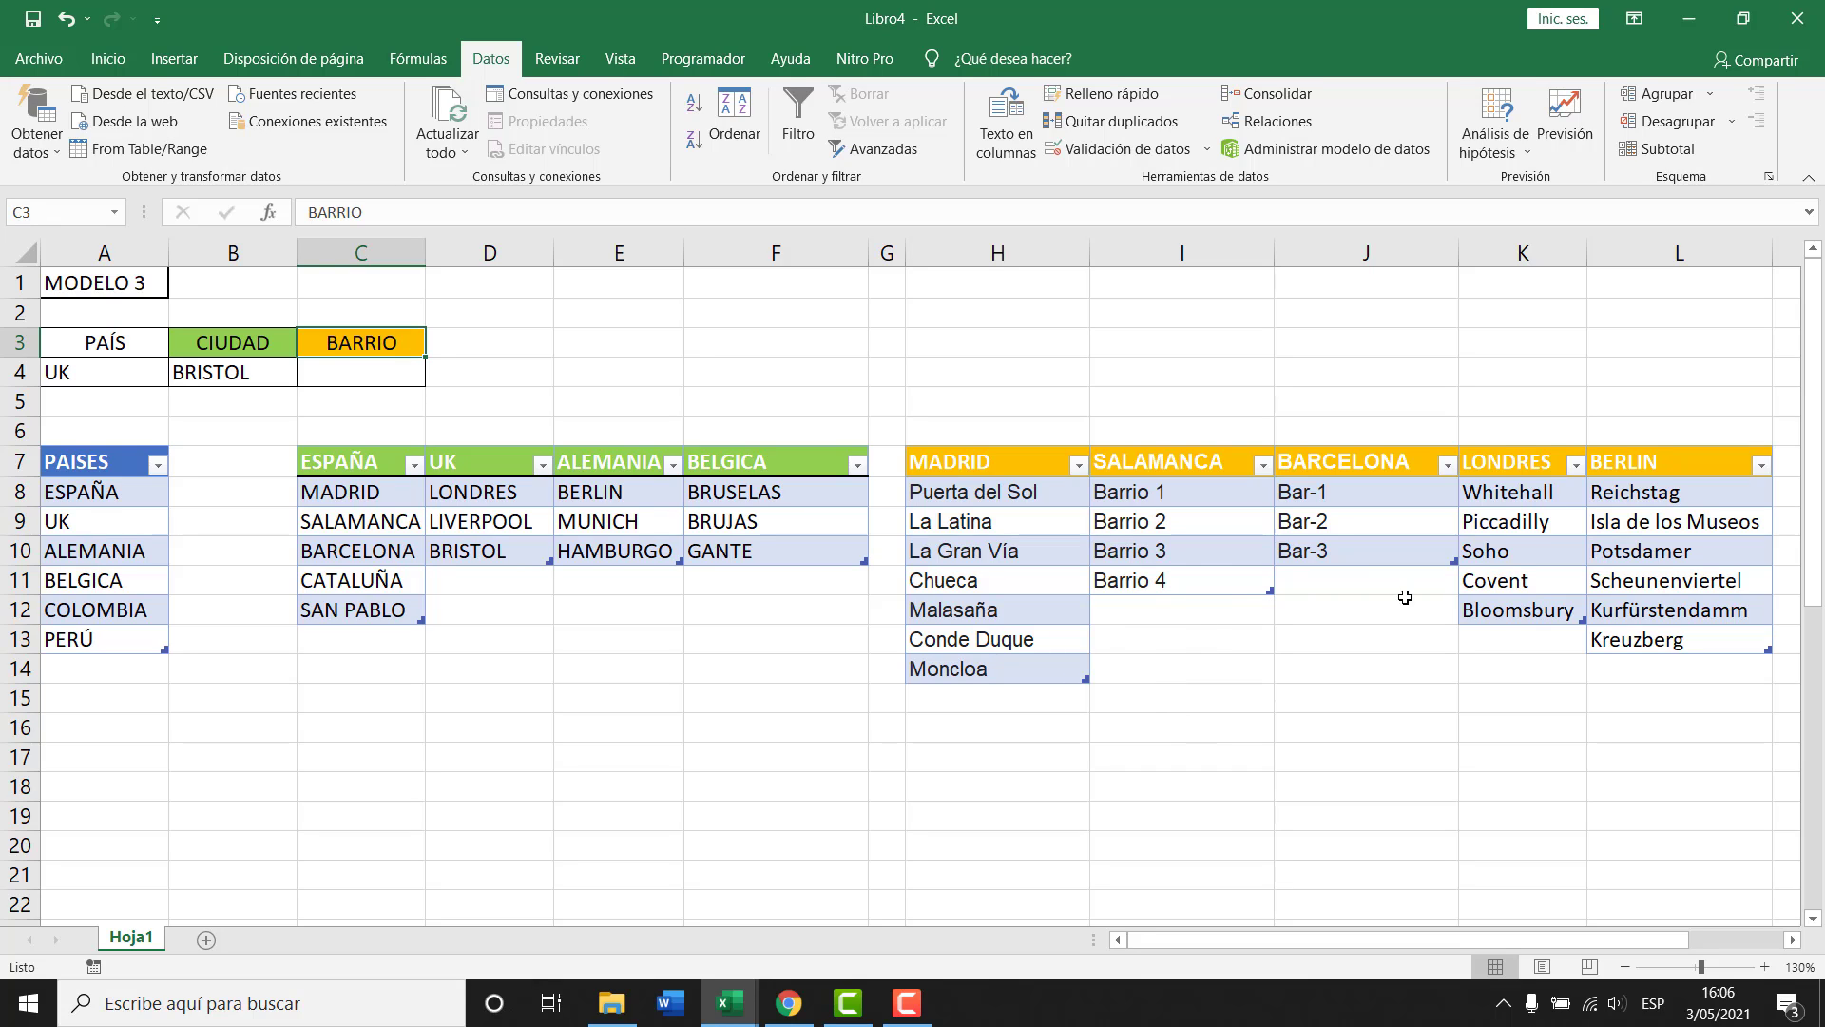
Set the country to ALEMANIA, check BERLIN's neighbourhoods, choose MUNICH, and add sheet Hoja2.
left_click(106, 362)
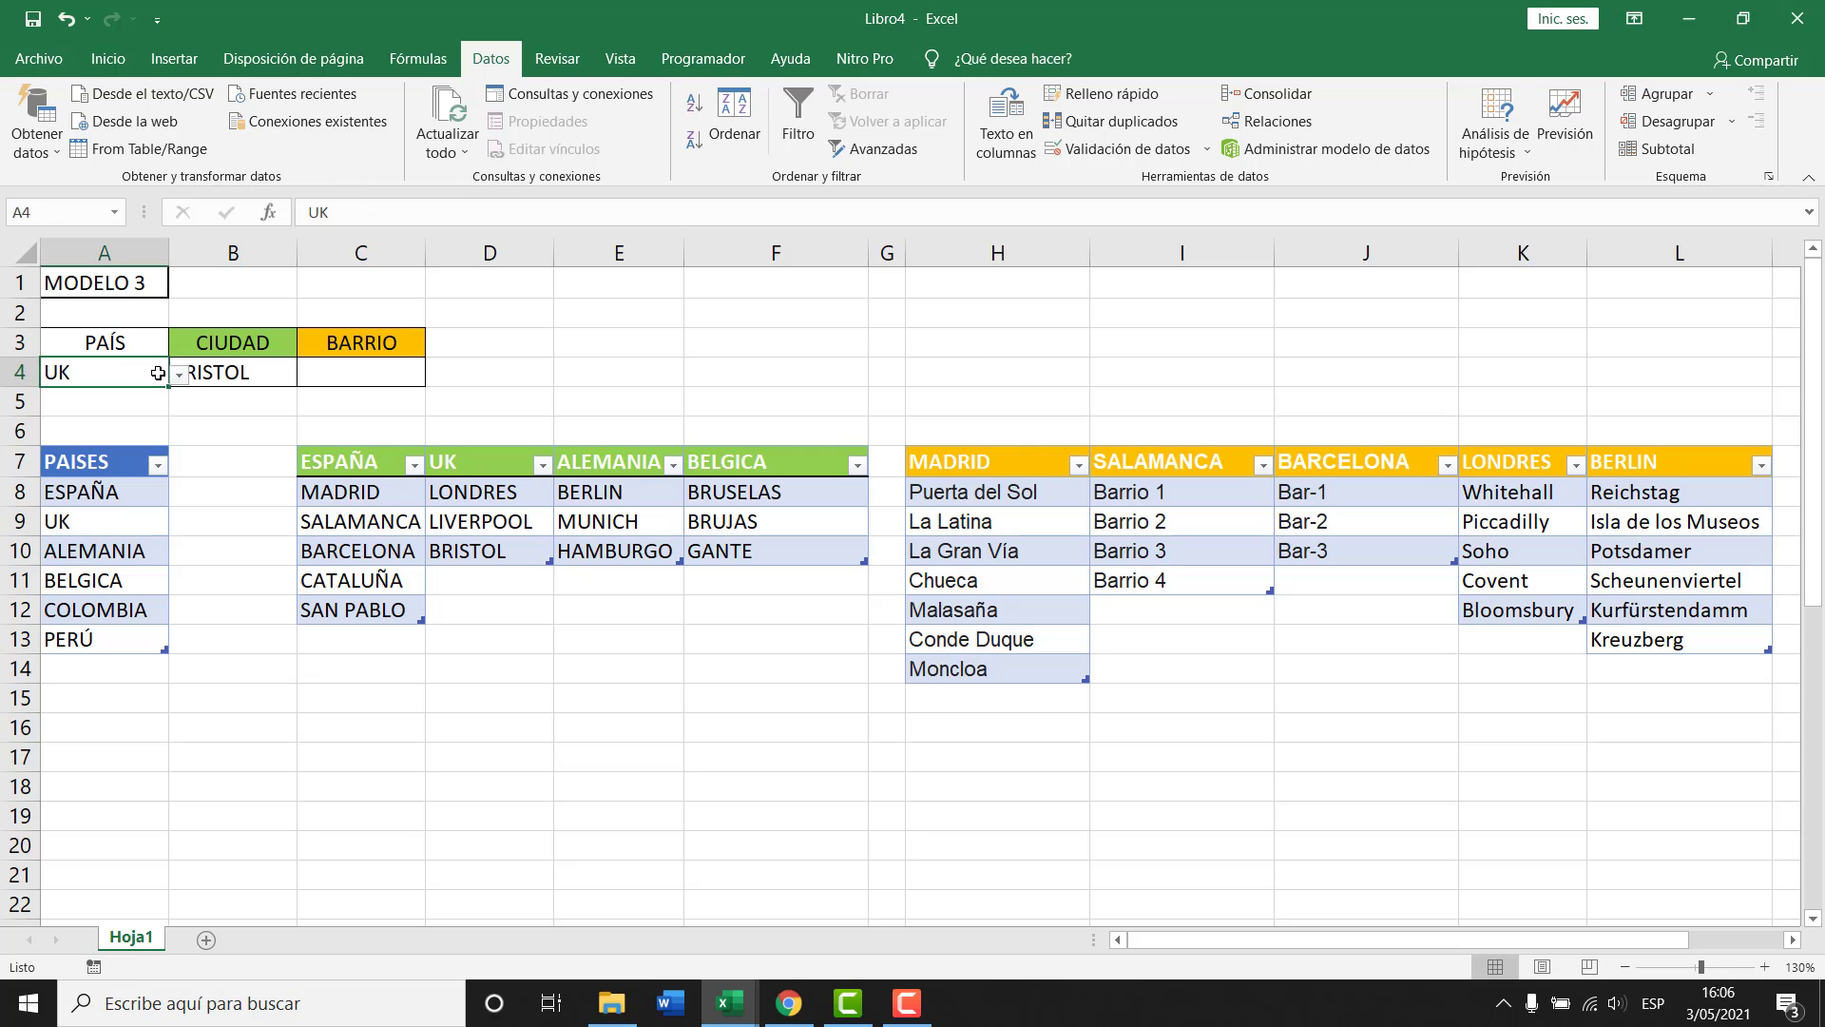
left_click(178, 376)
left_click(84, 441)
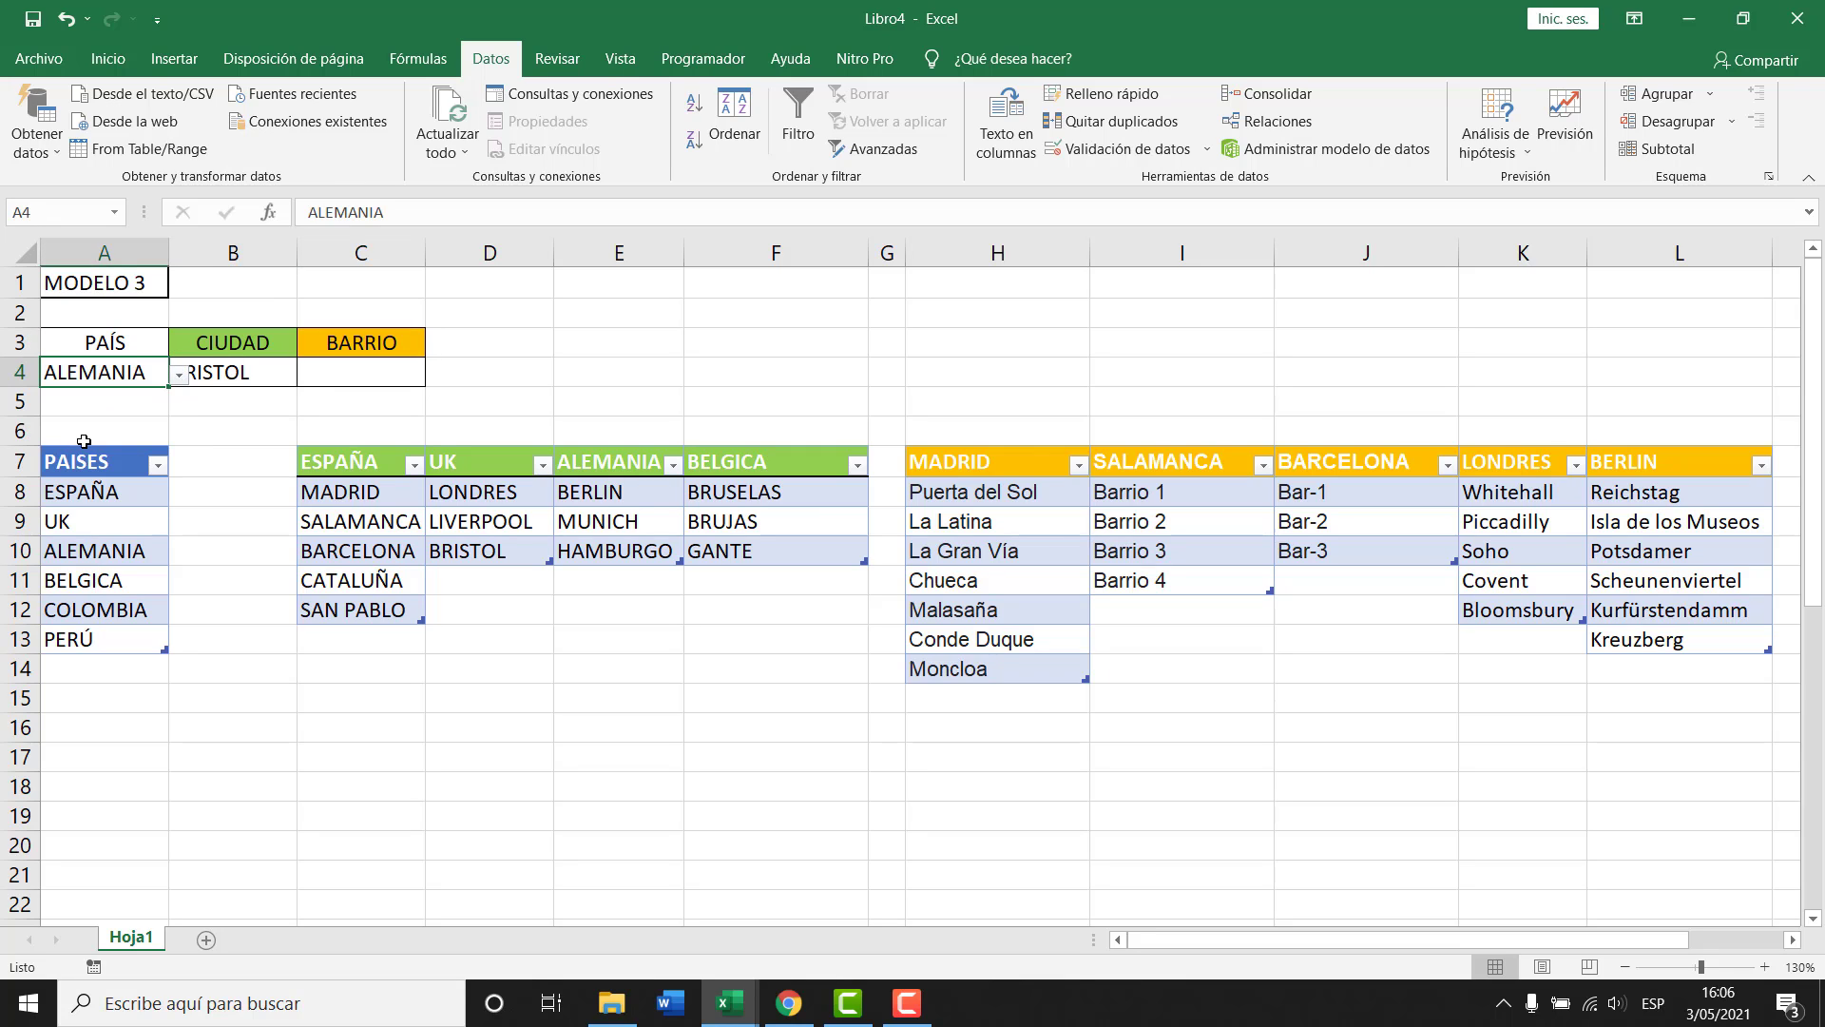
left_click(240, 373)
left_click(307, 374)
left_click(247, 397)
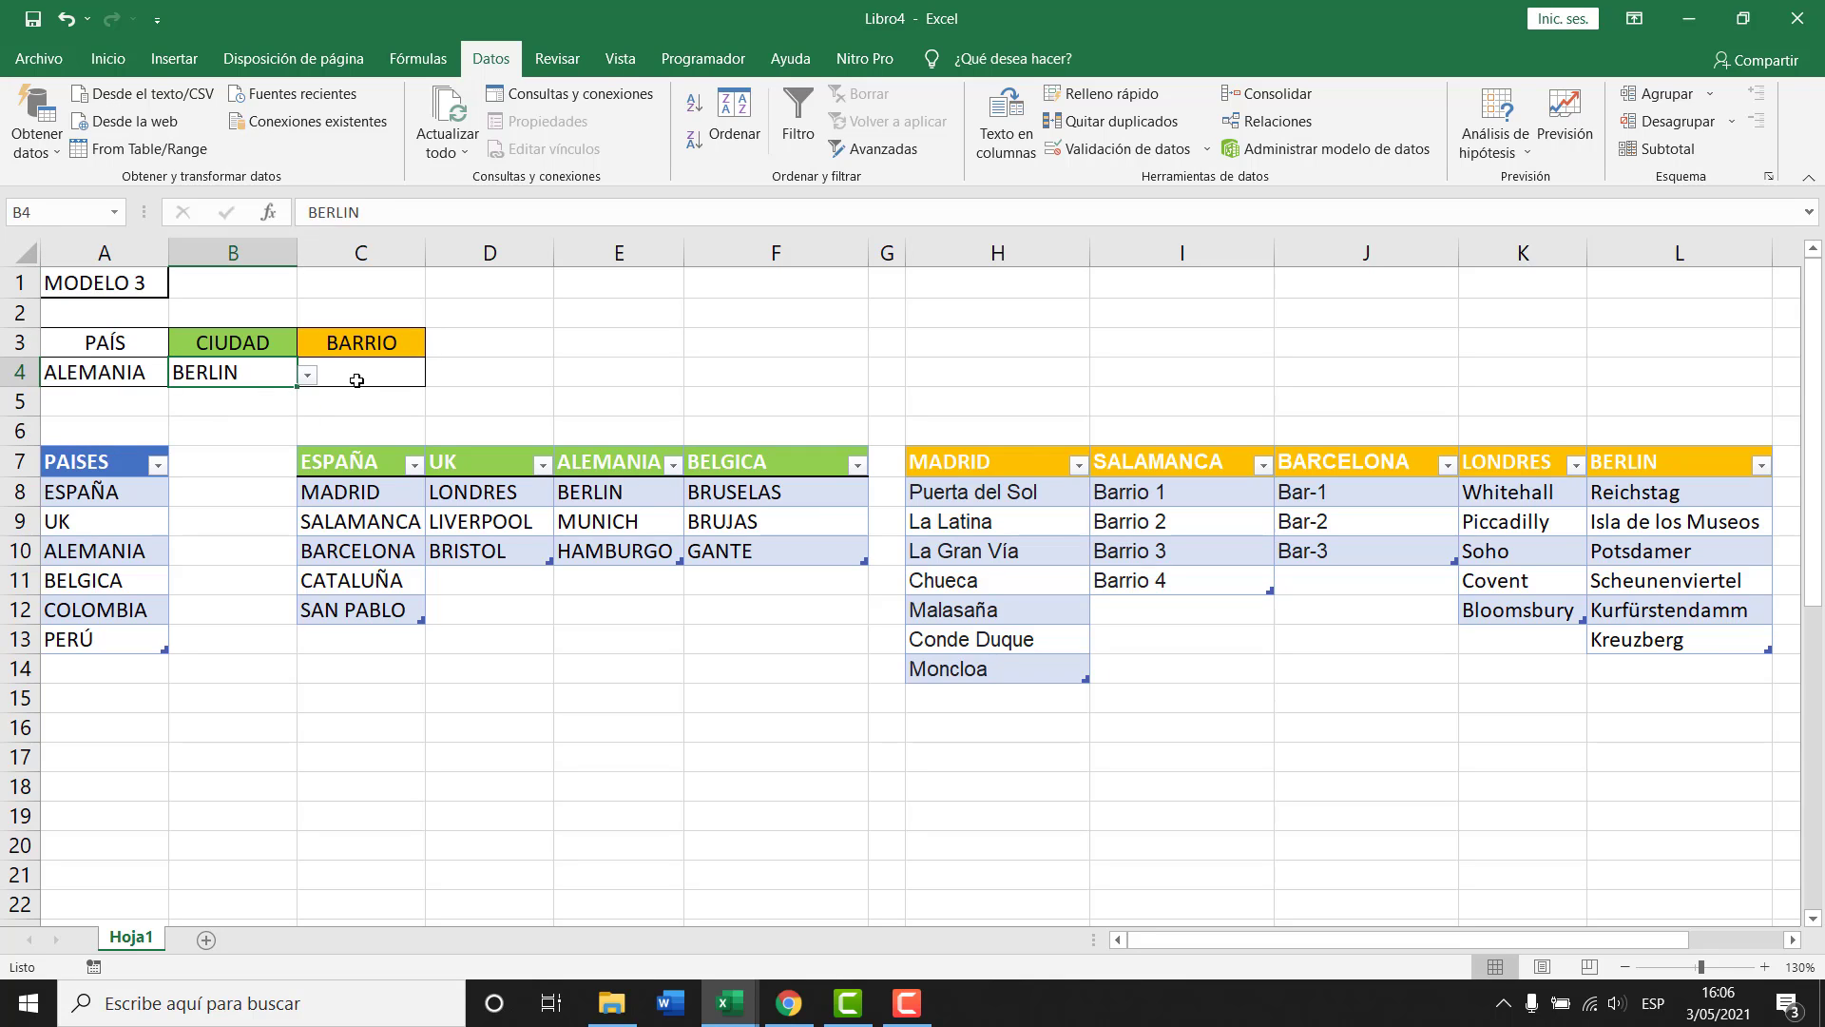
left_click(362, 373)
left_click(434, 374)
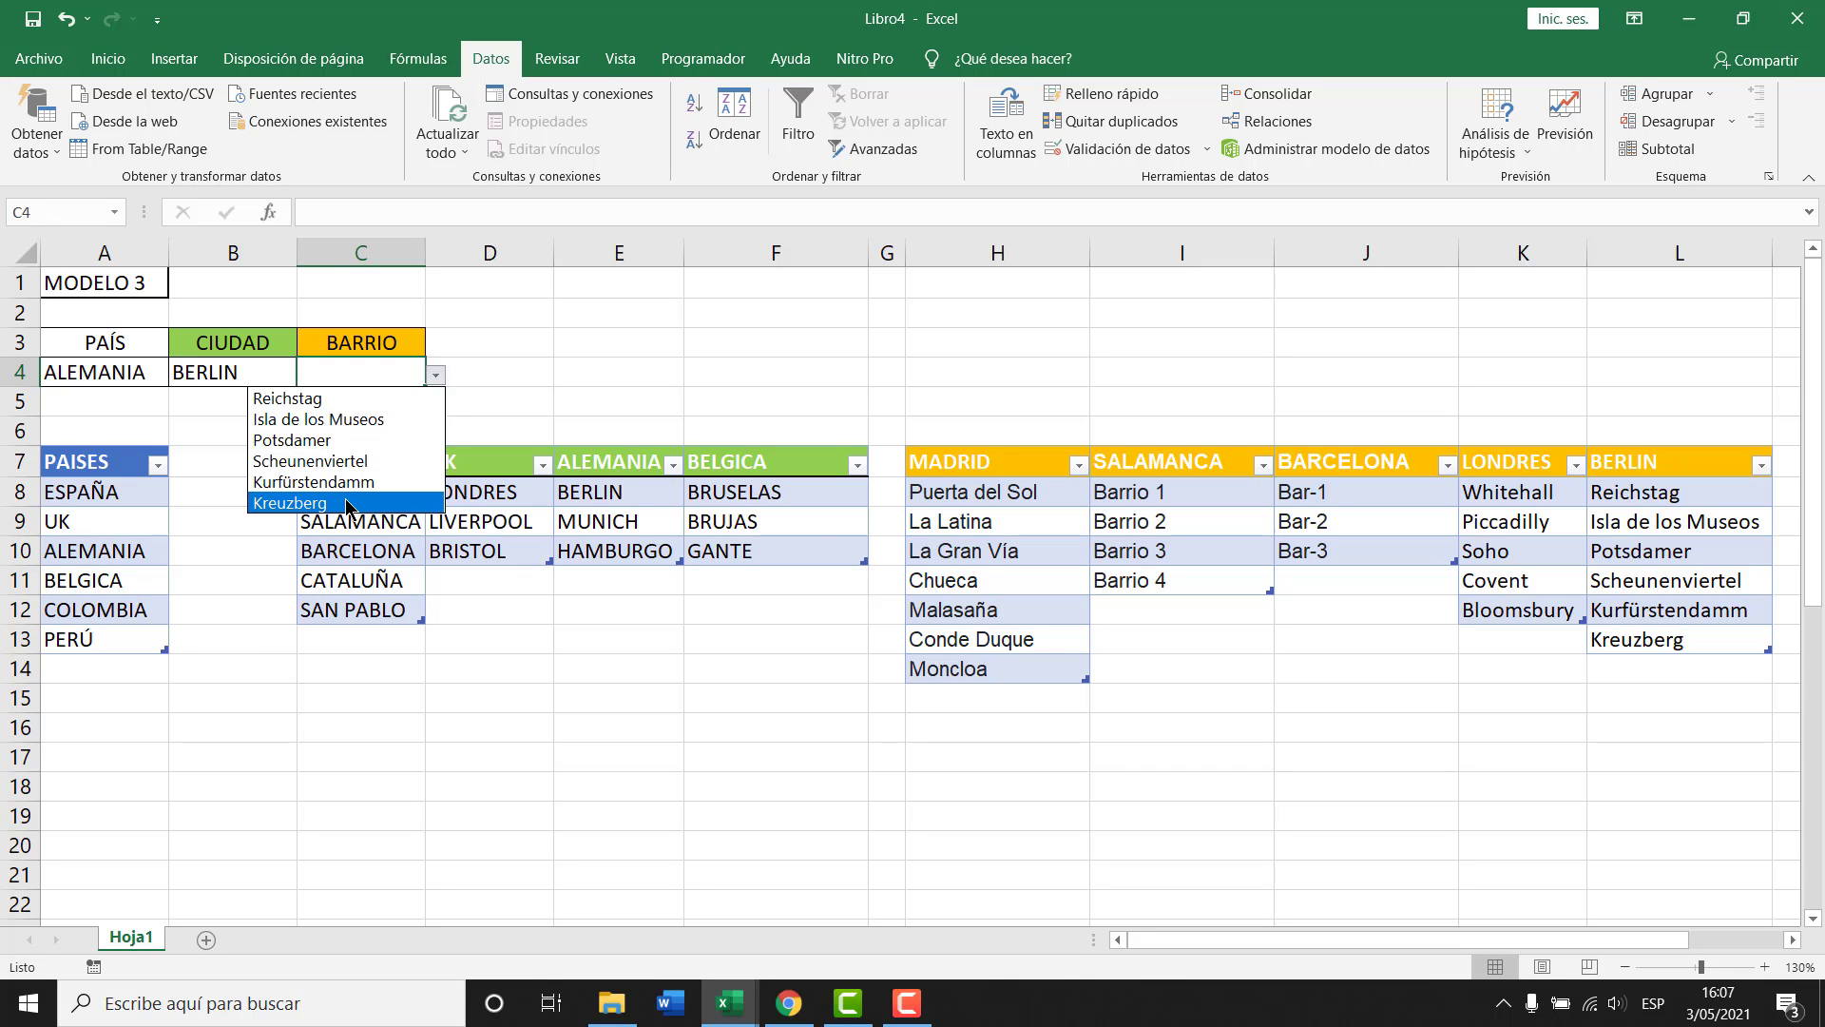
left_click(244, 371)
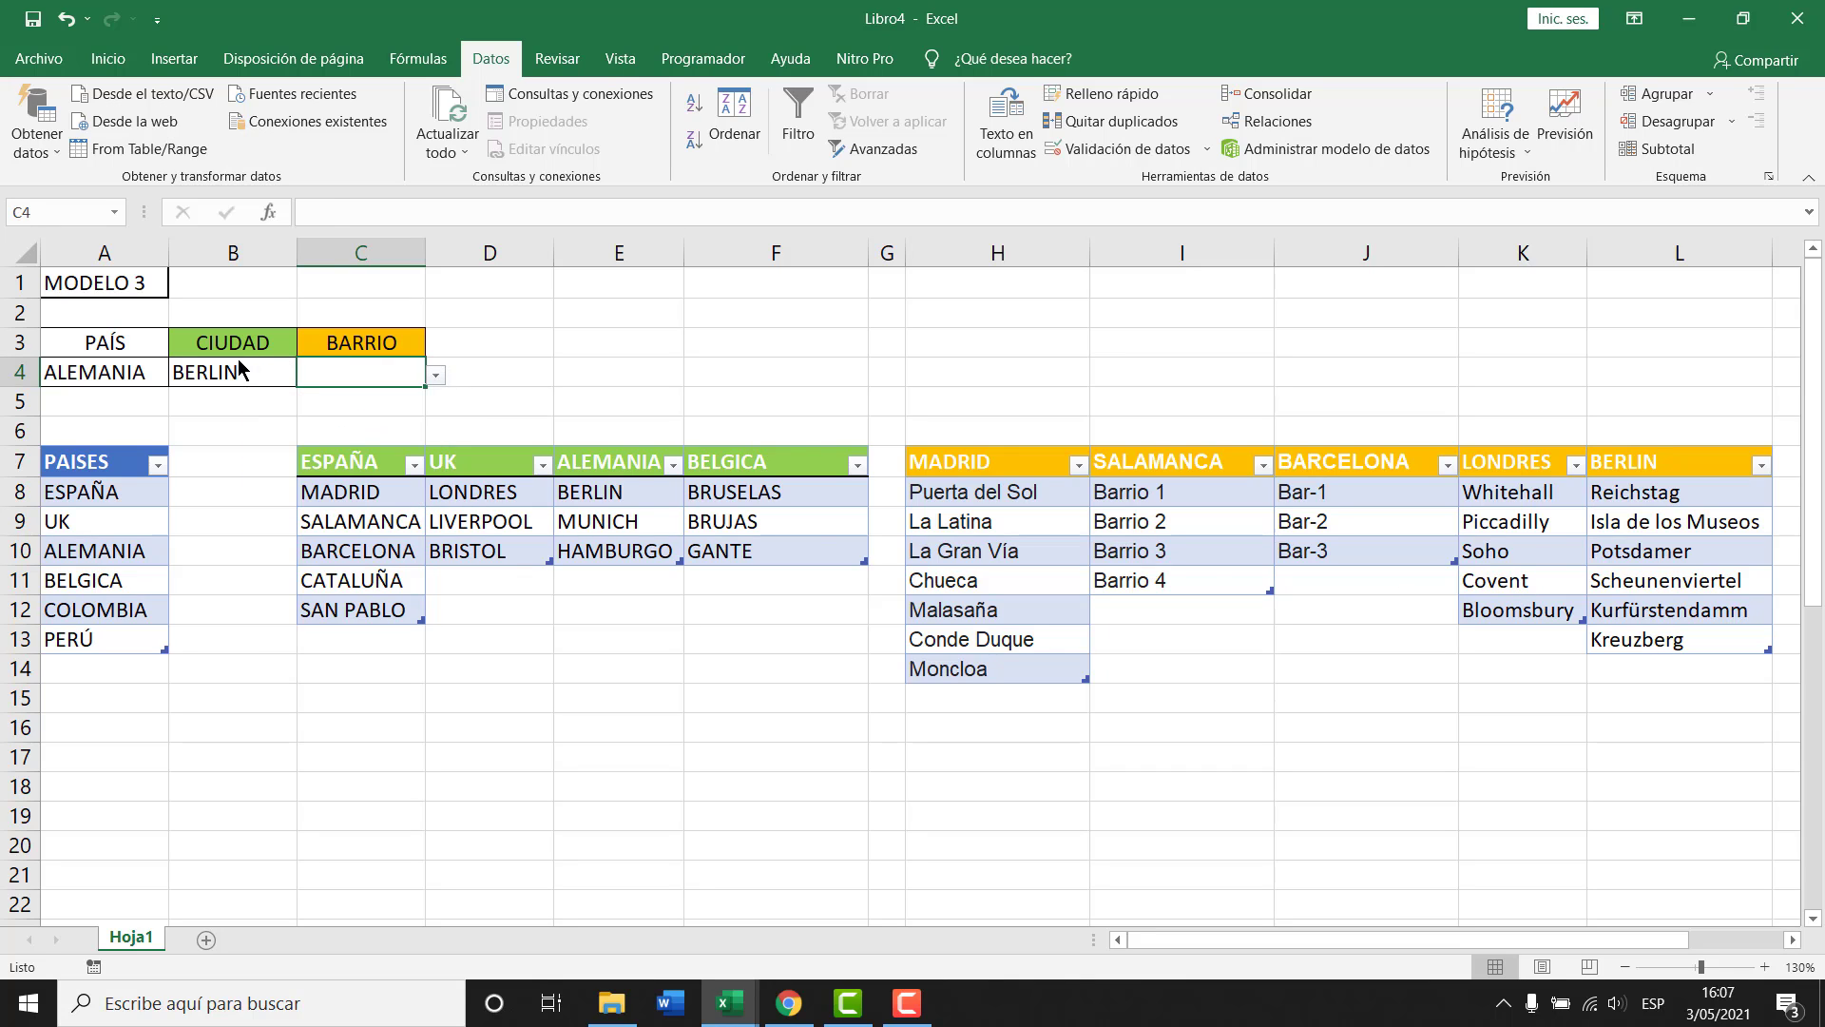
left_click(225, 371)
left_click(307, 375)
left_click(197, 420)
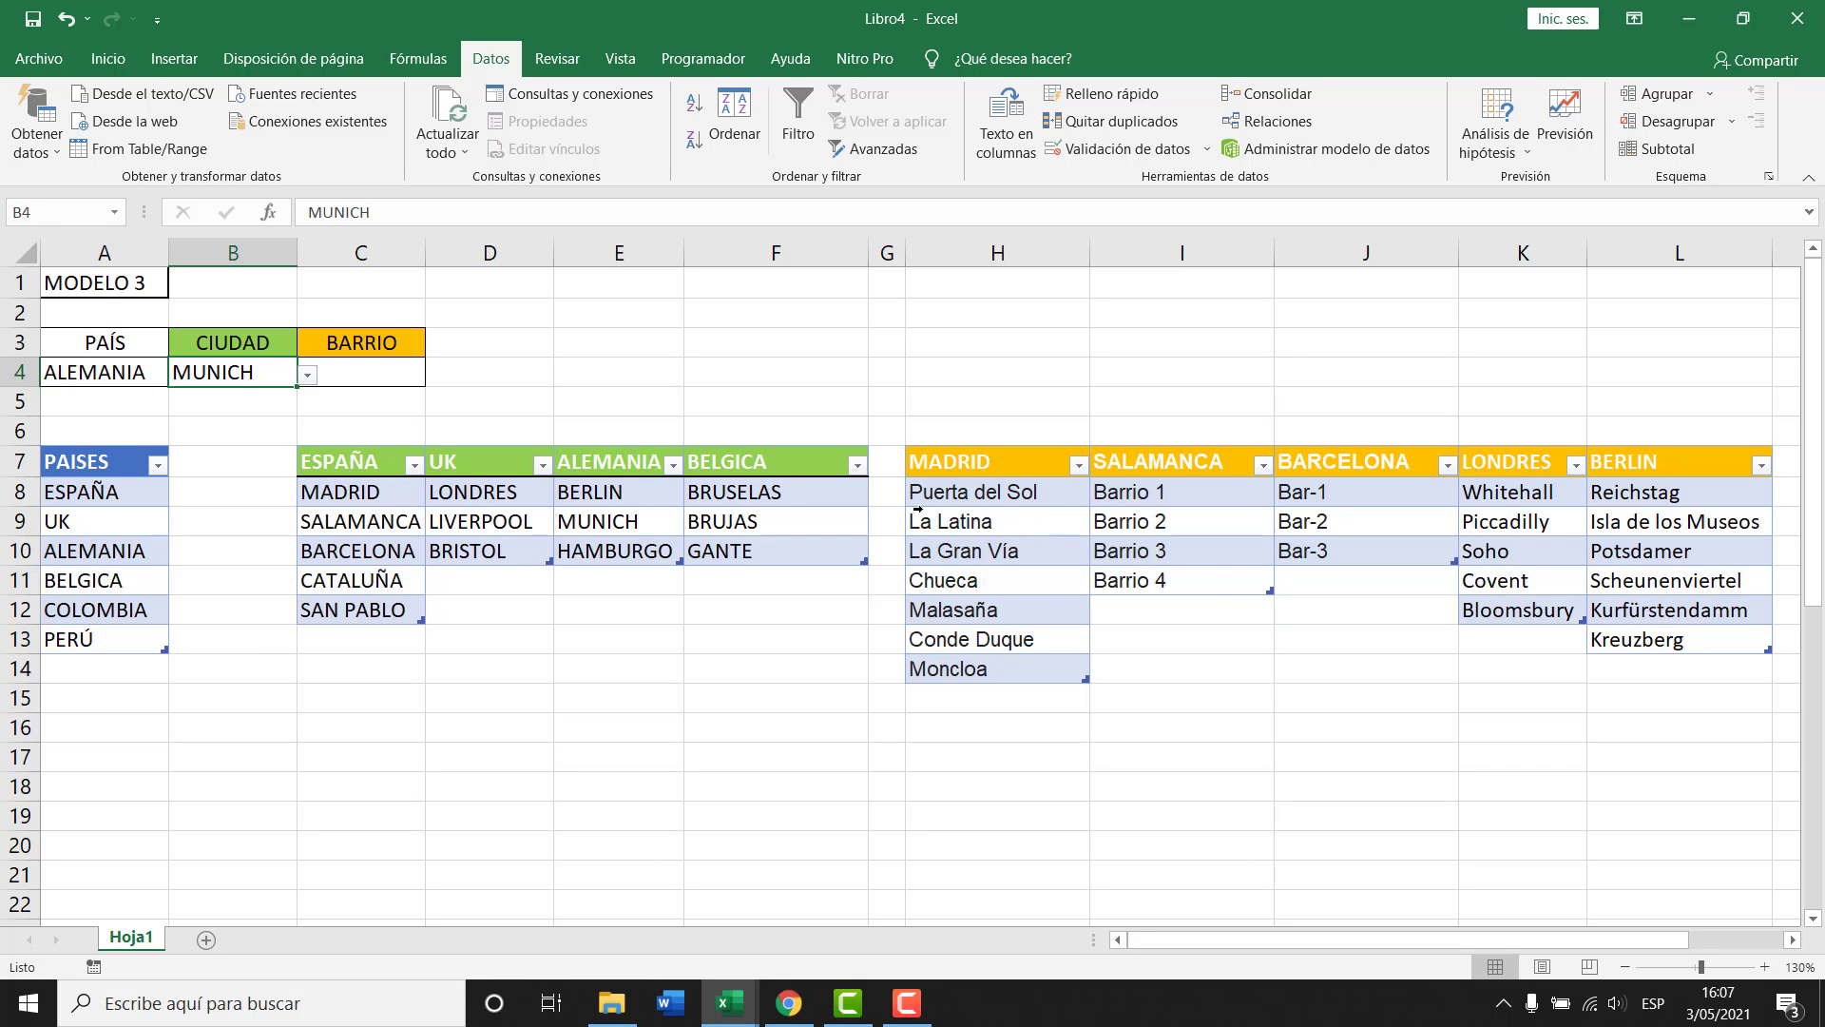
left_click(207, 941)
Enter the heading FUNCIÓN INDRECTO in C3 and the value 152 in C5.
left_click(254, 332)
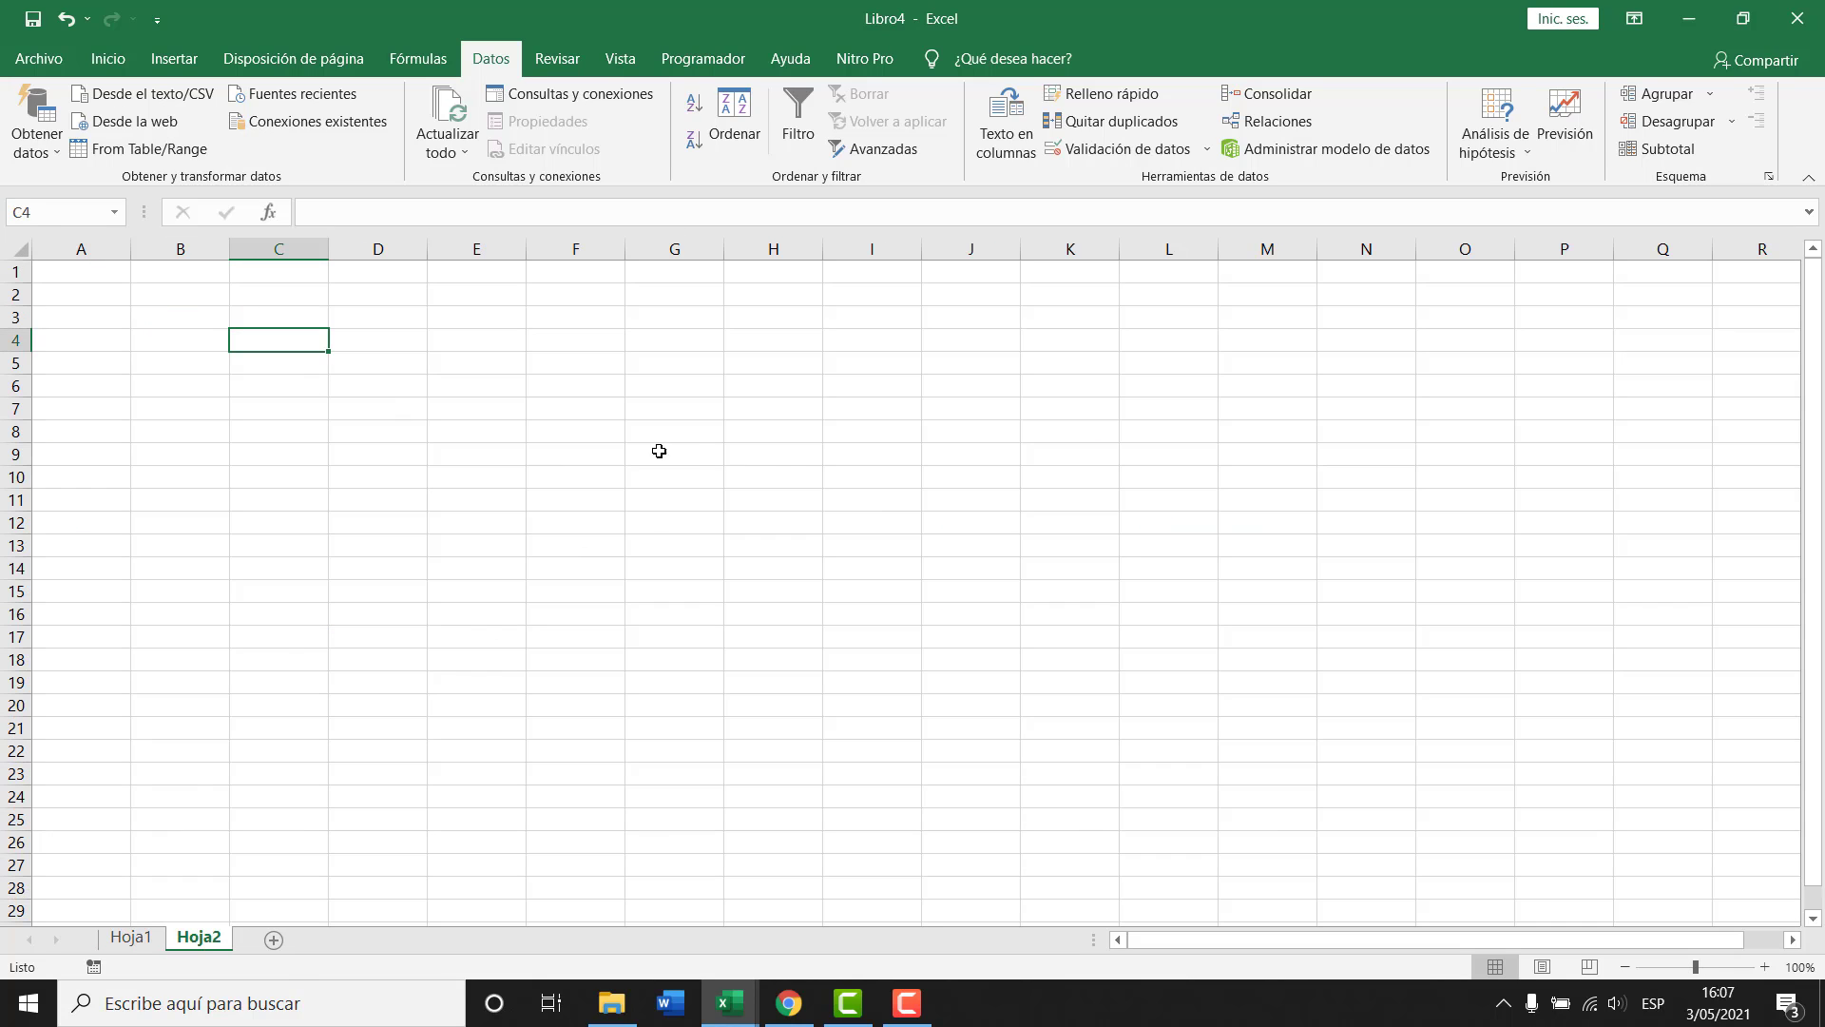
key("Up")
type("funci")
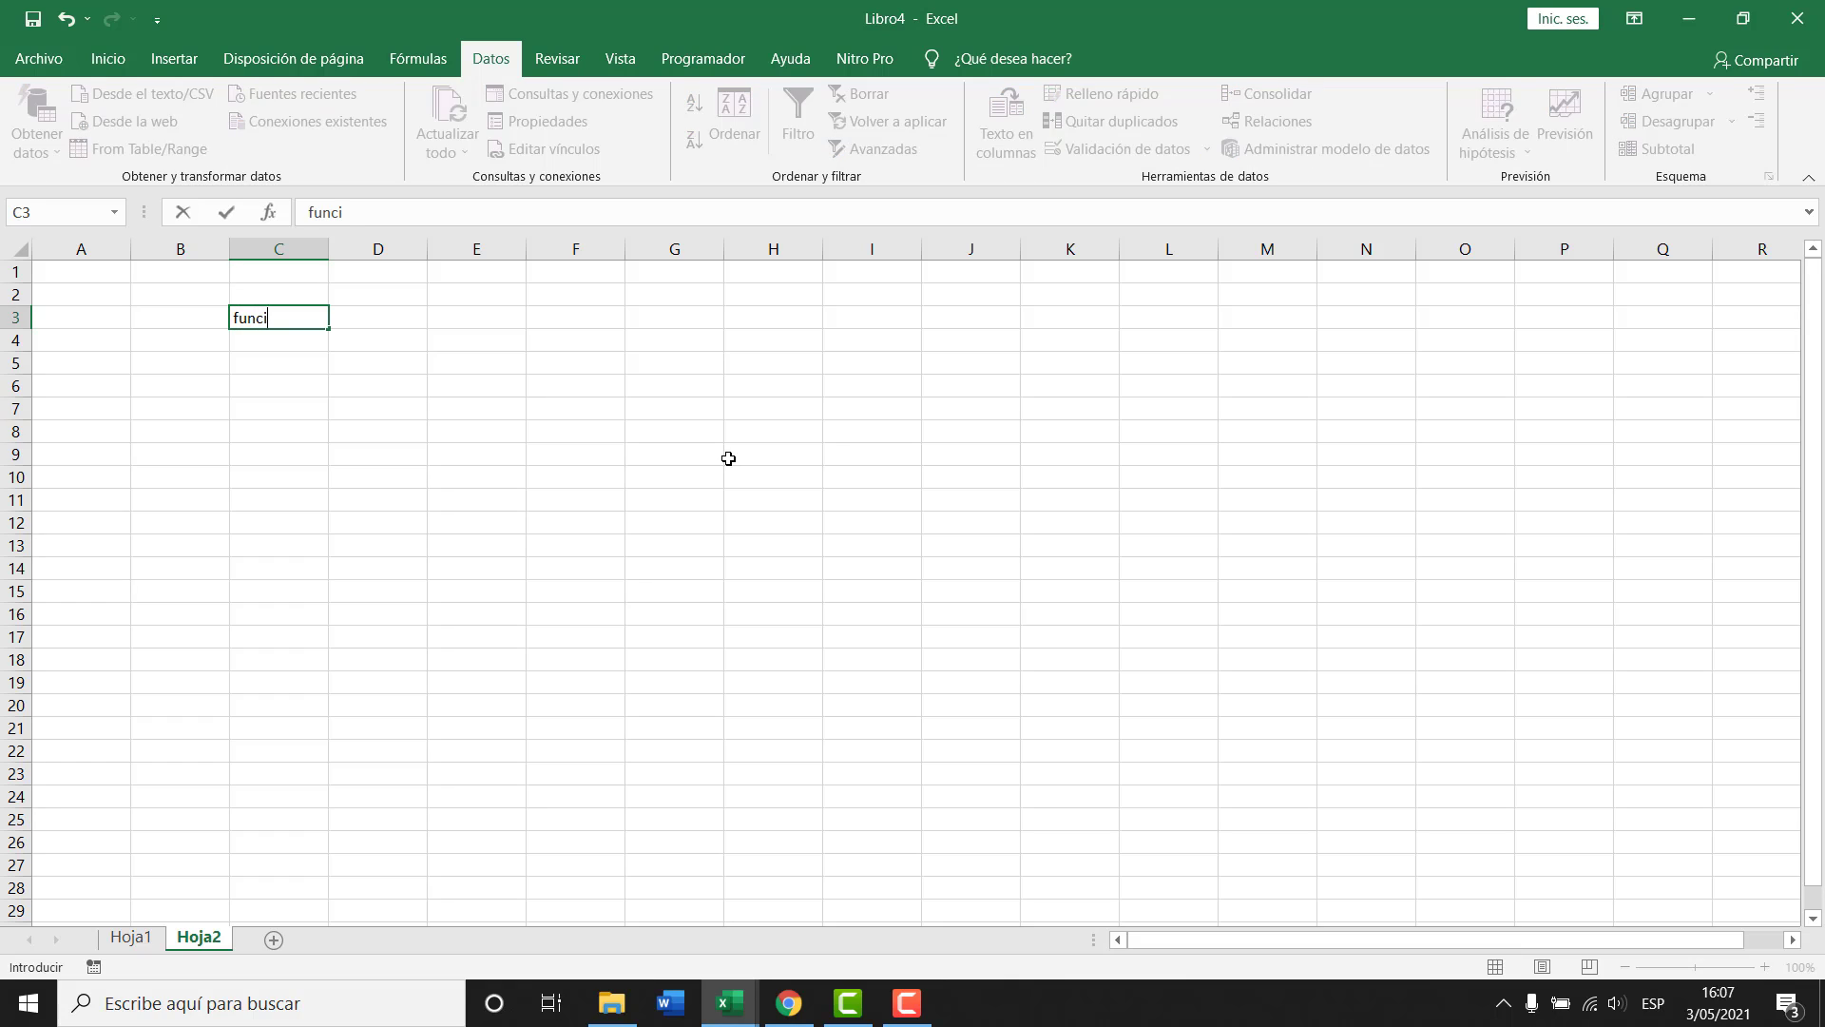
type("ón")
key("BackSpace")
key("BackSpace")
key("BackSpace")
key("BackSpace")
key("BackSpace")
key("BackSpace")
key("BackSpace")
type("FUNCIÓN INDRECTO")
key("Return")
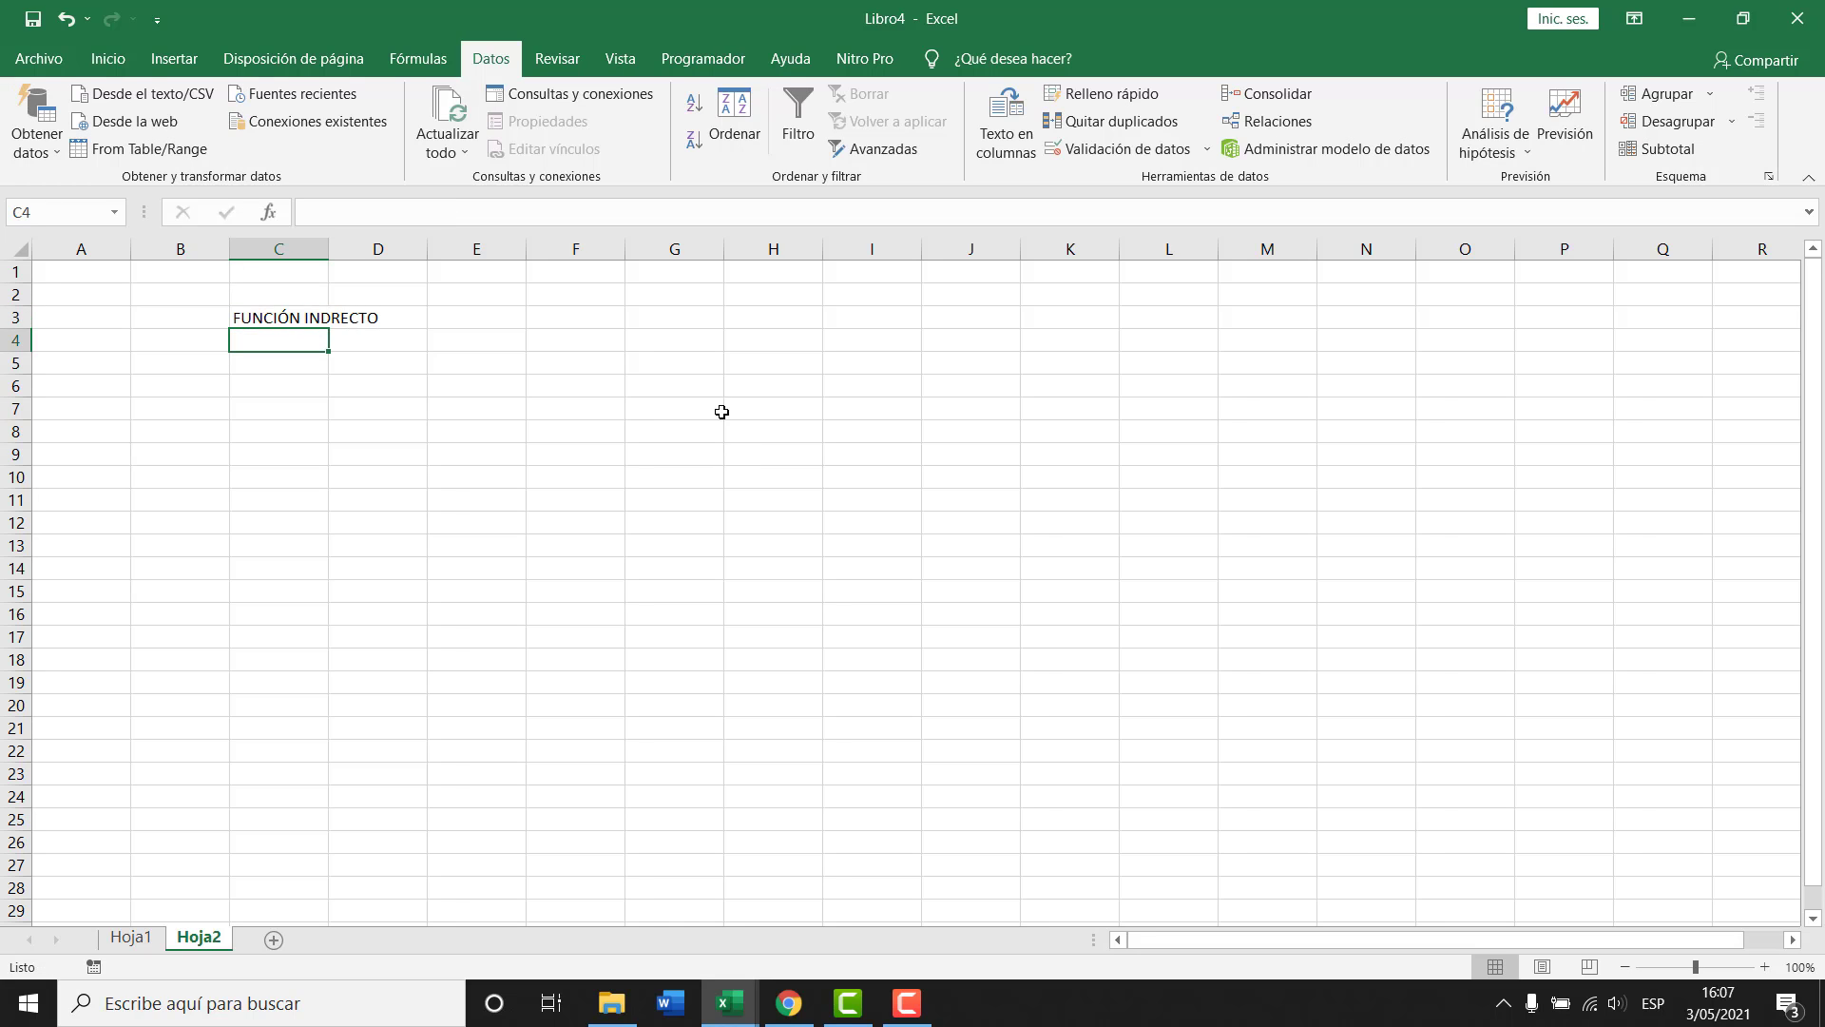
scroll(424, 352, "up", 3)
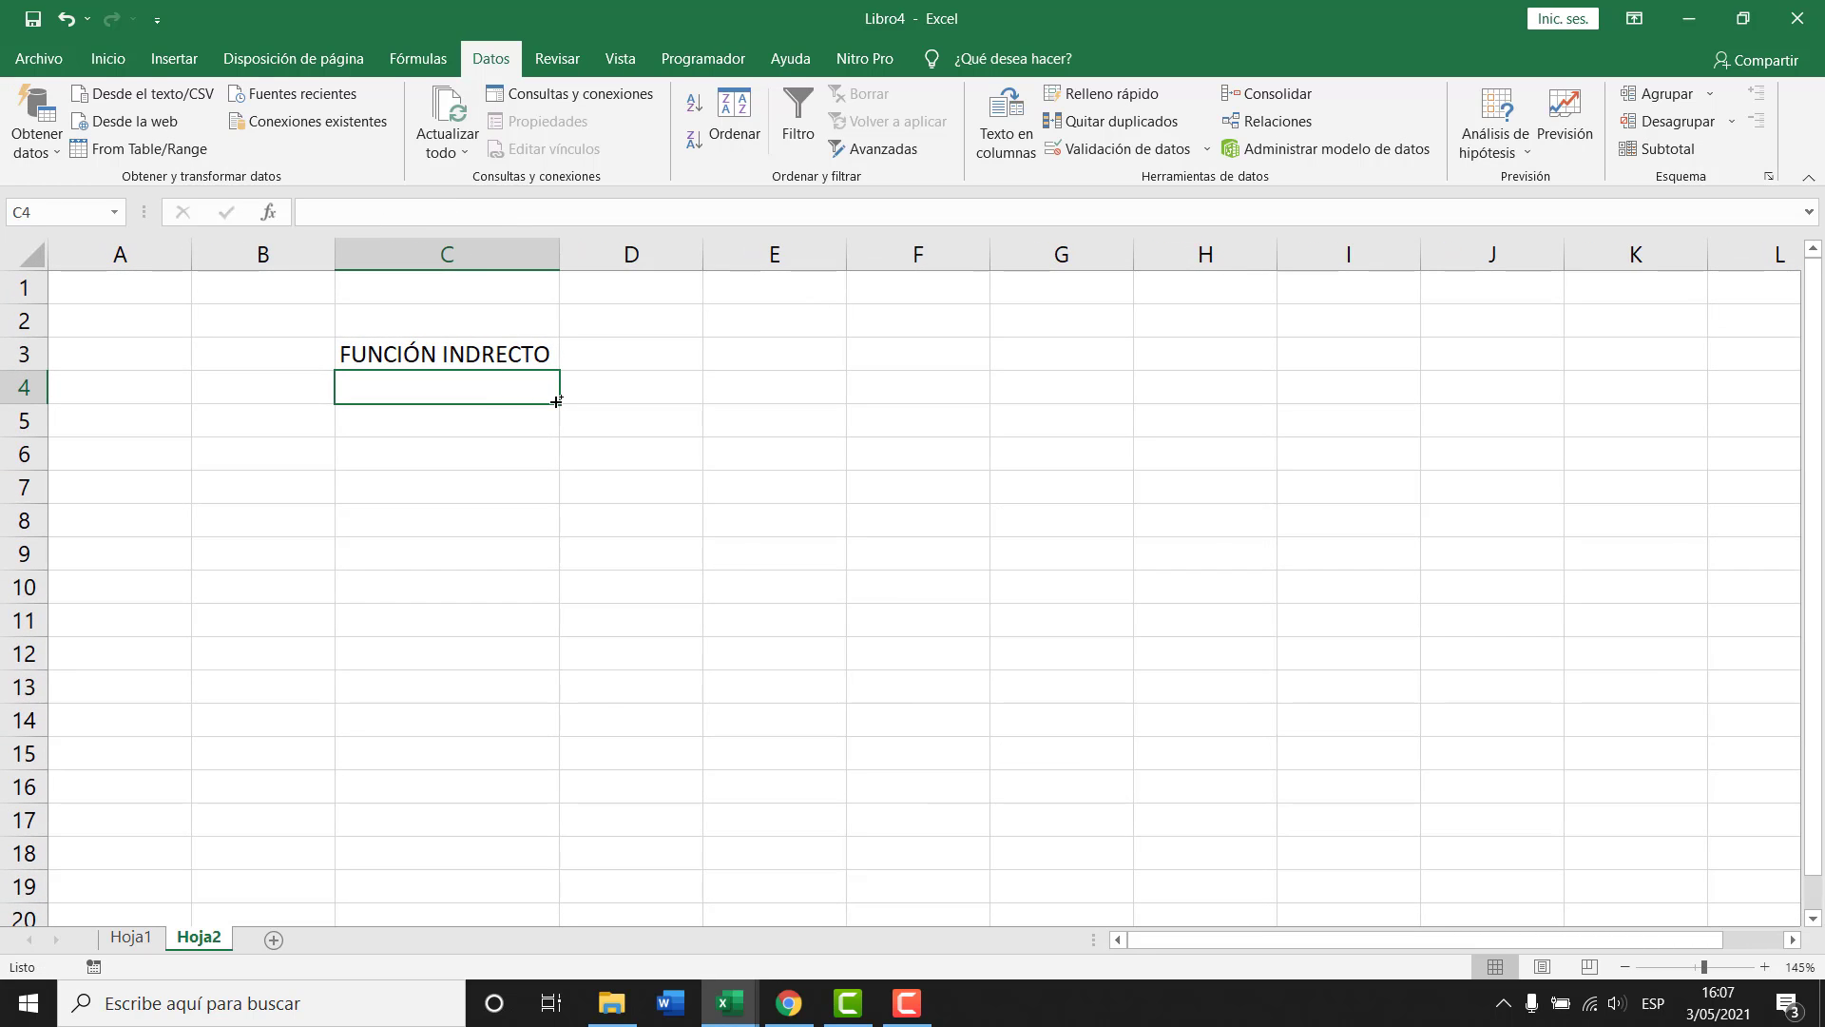
scroll(556, 401, "up", 1)
left_click(492, 449)
type("152")
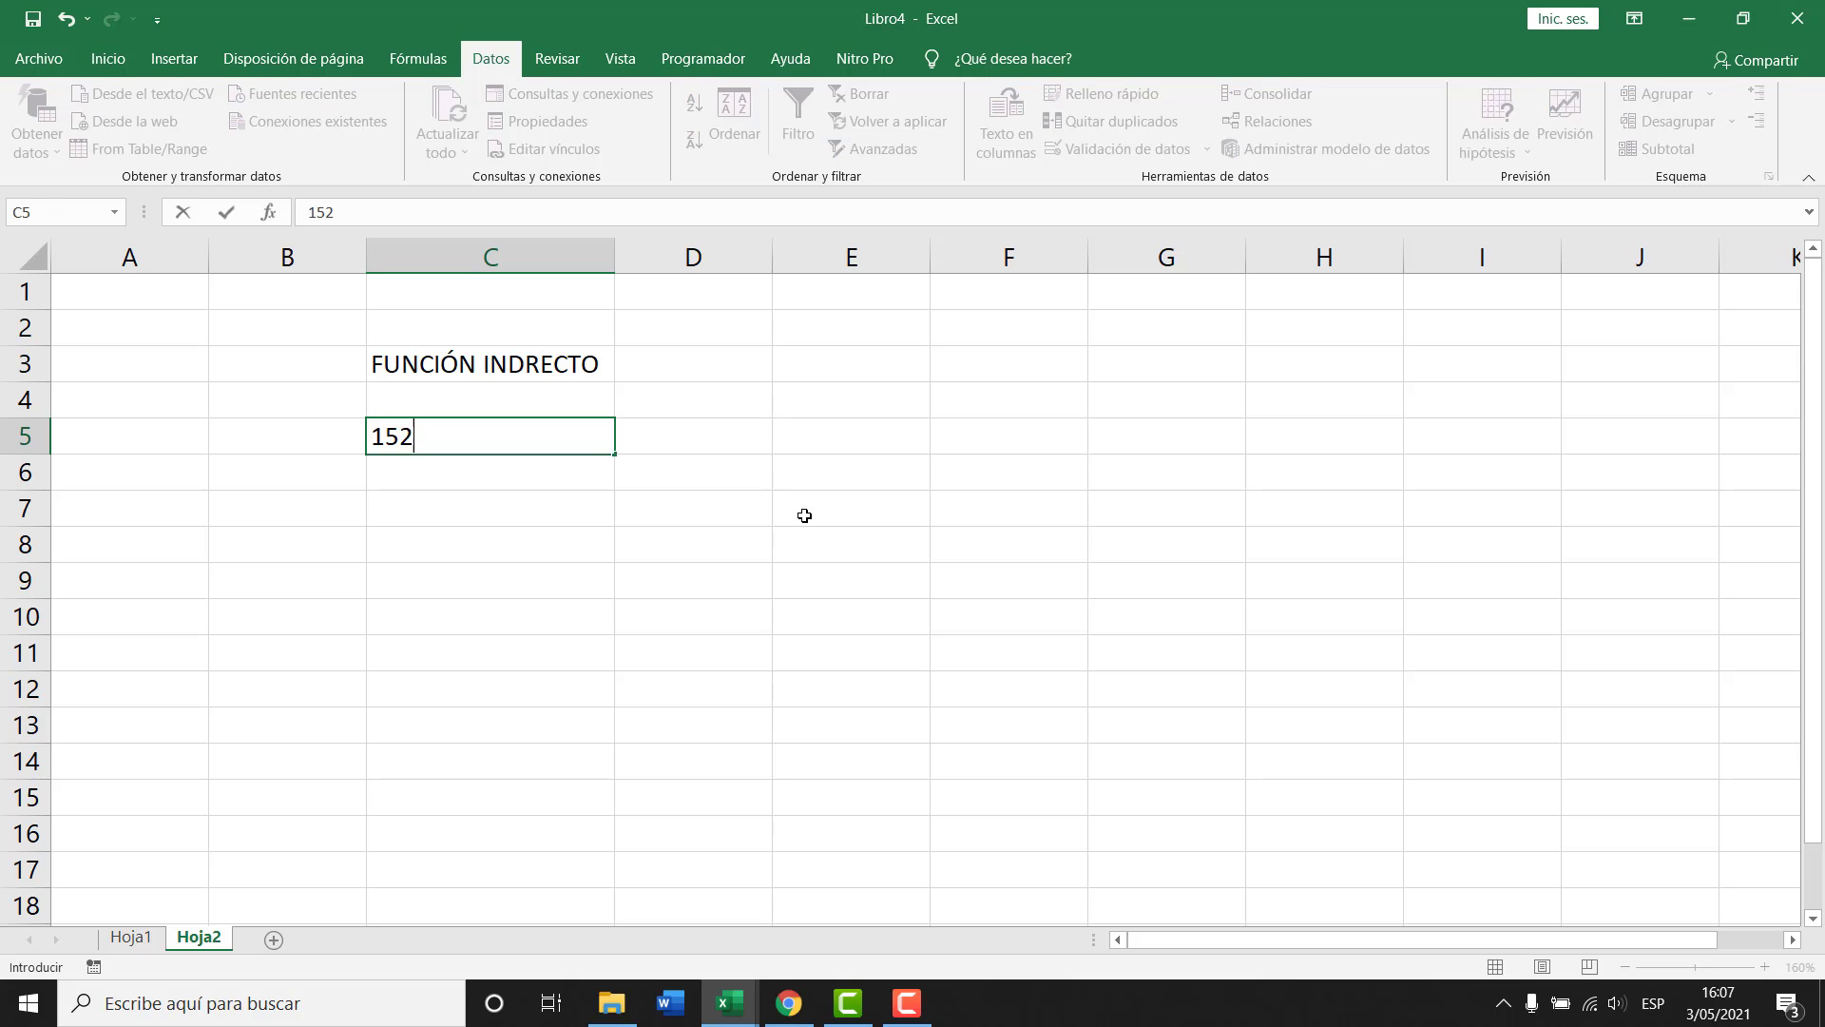
key("Return")
key("Return")
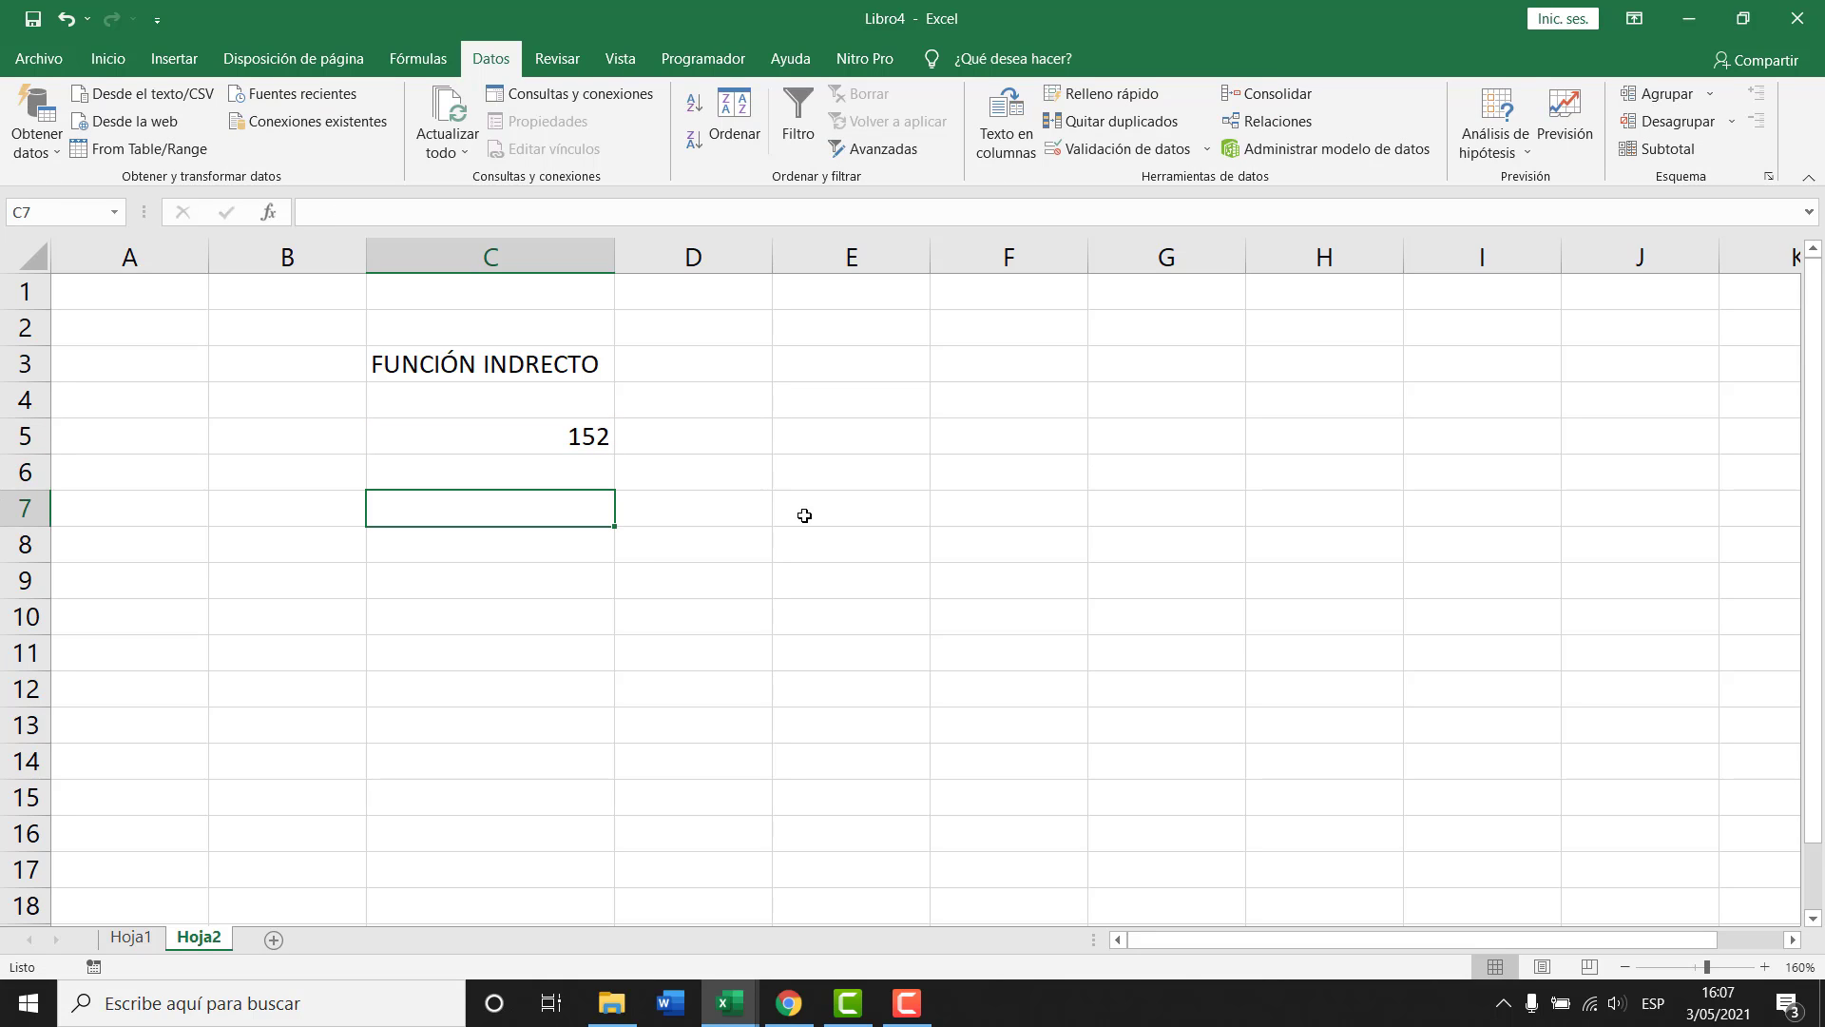
Centre column C and enter the reference text C5 in C8.
left_click(491, 257)
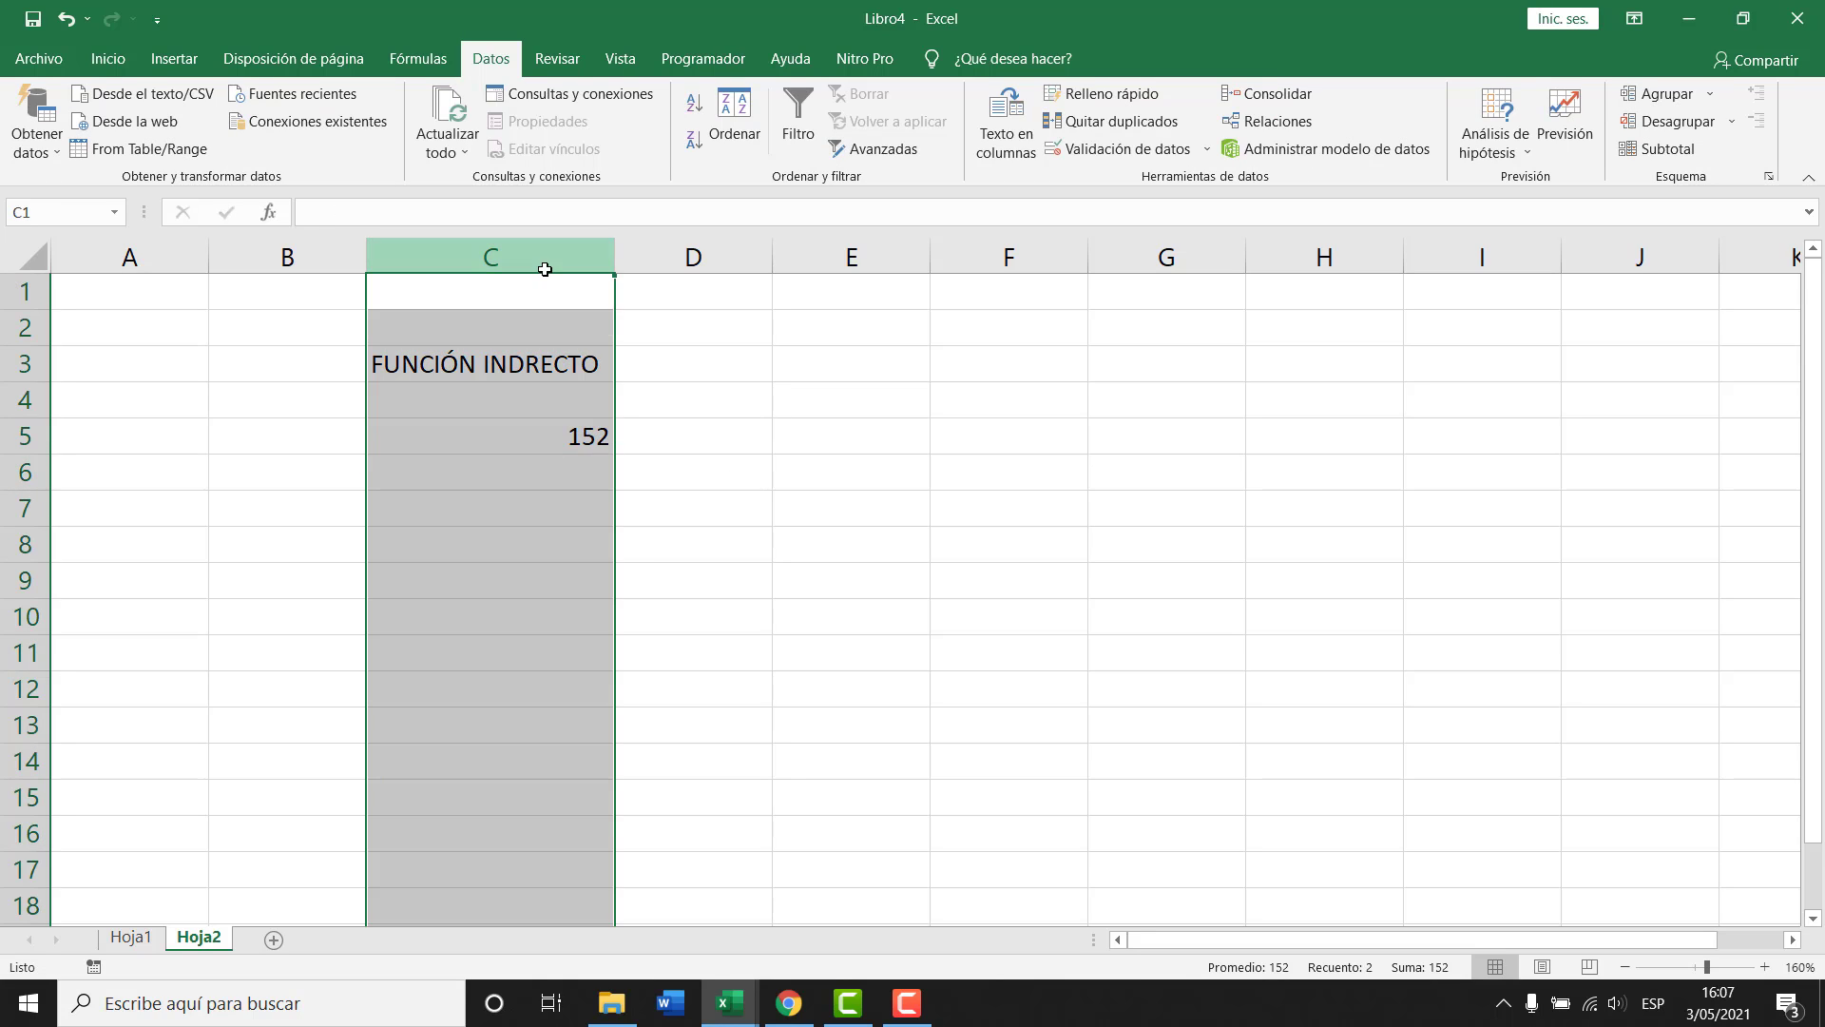
left_click(107, 59)
left_click(525, 139)
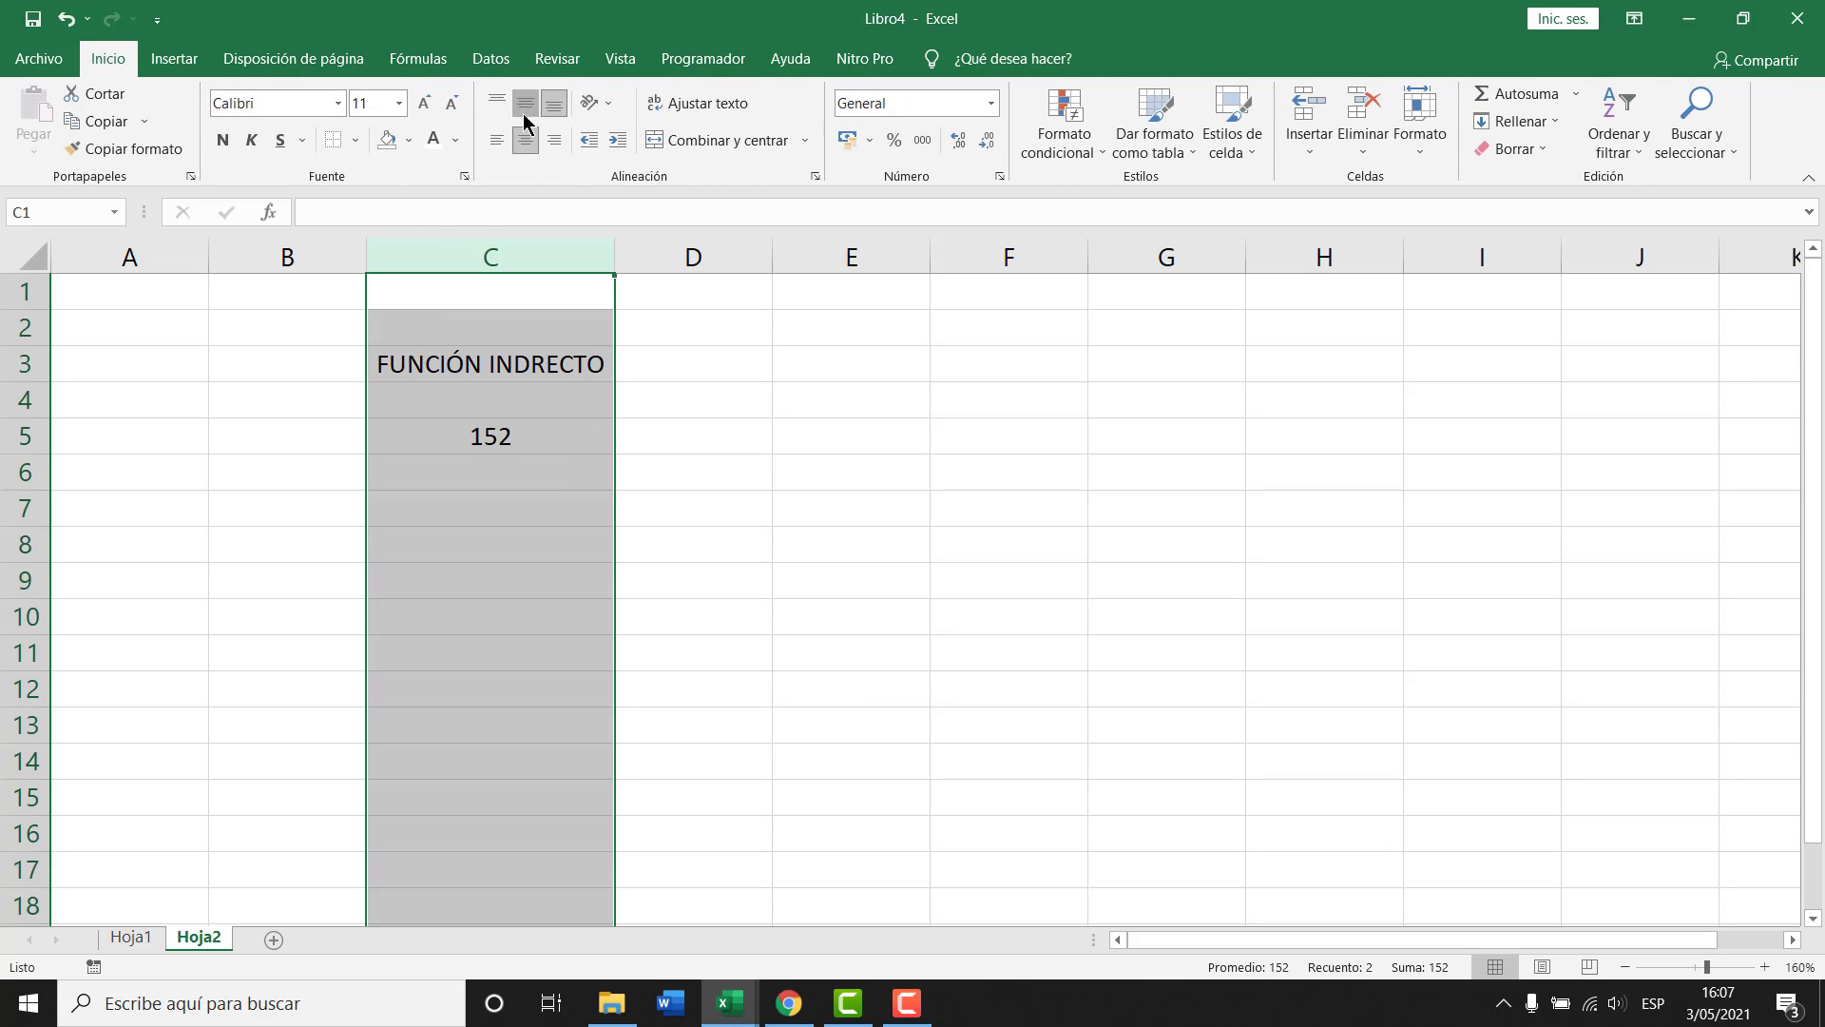
left_click(494, 508)
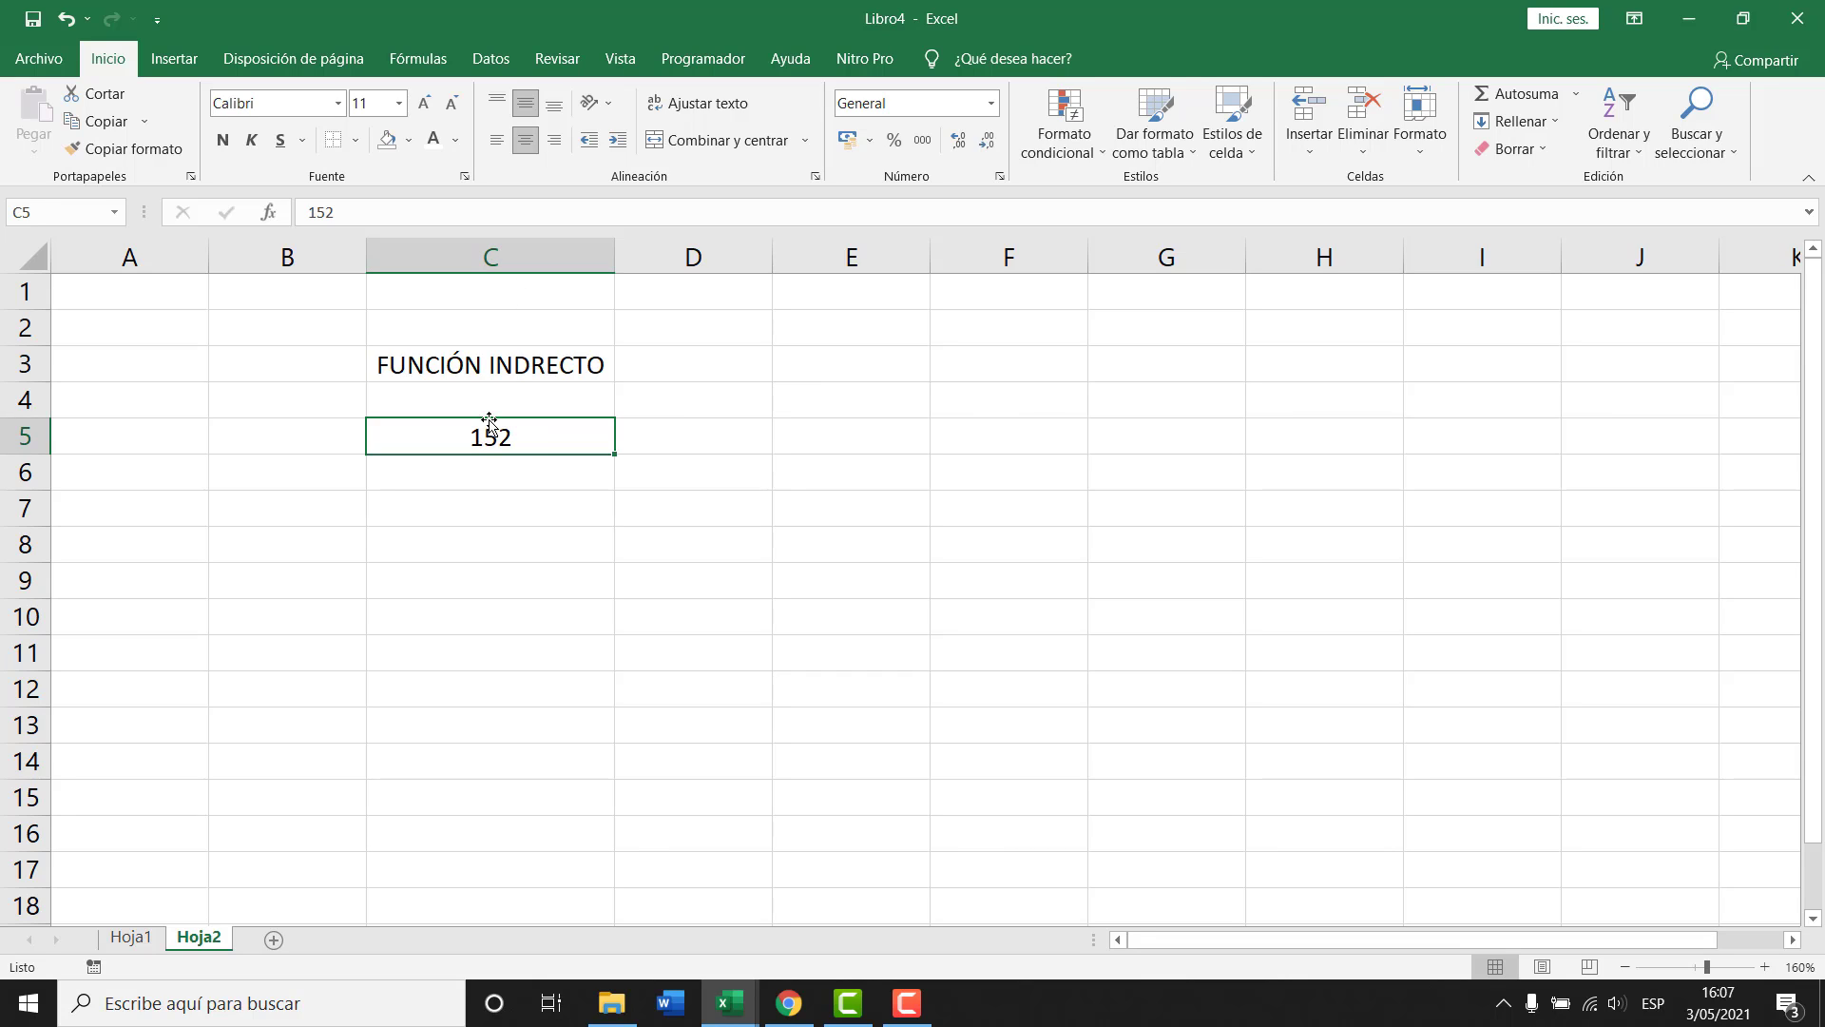
left_click(486, 540)
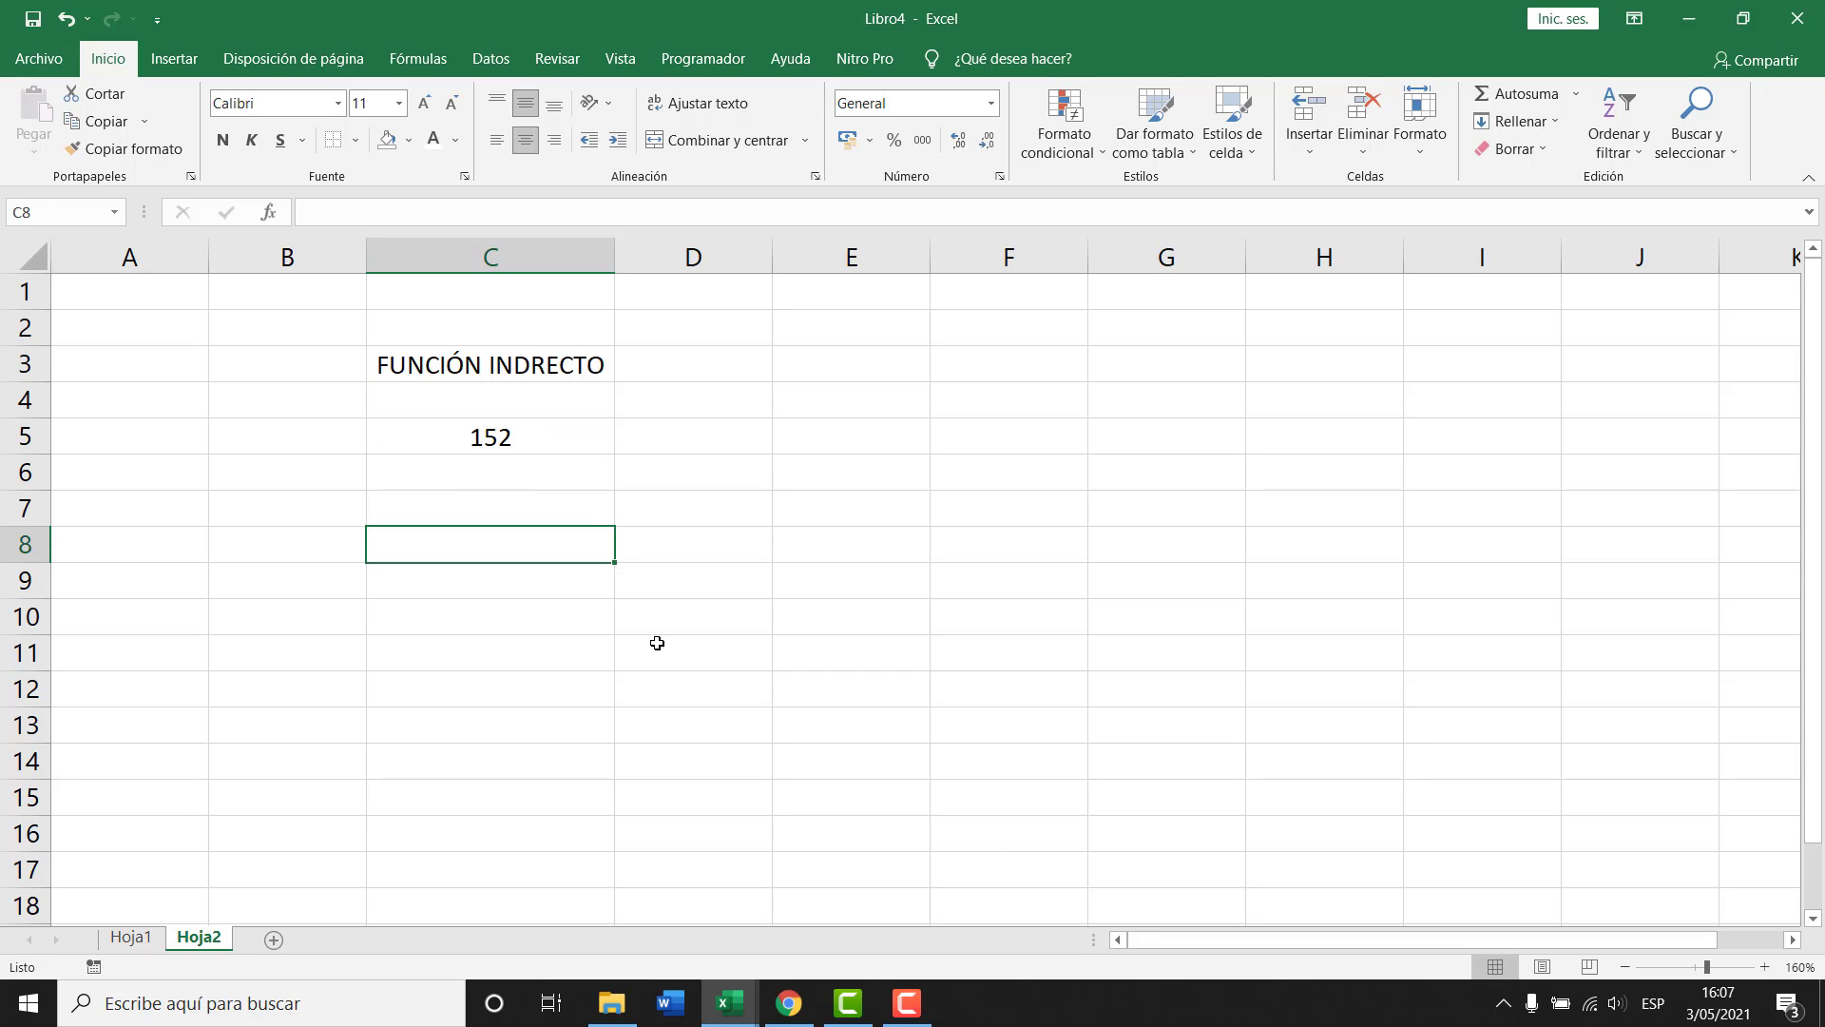
type("C5")
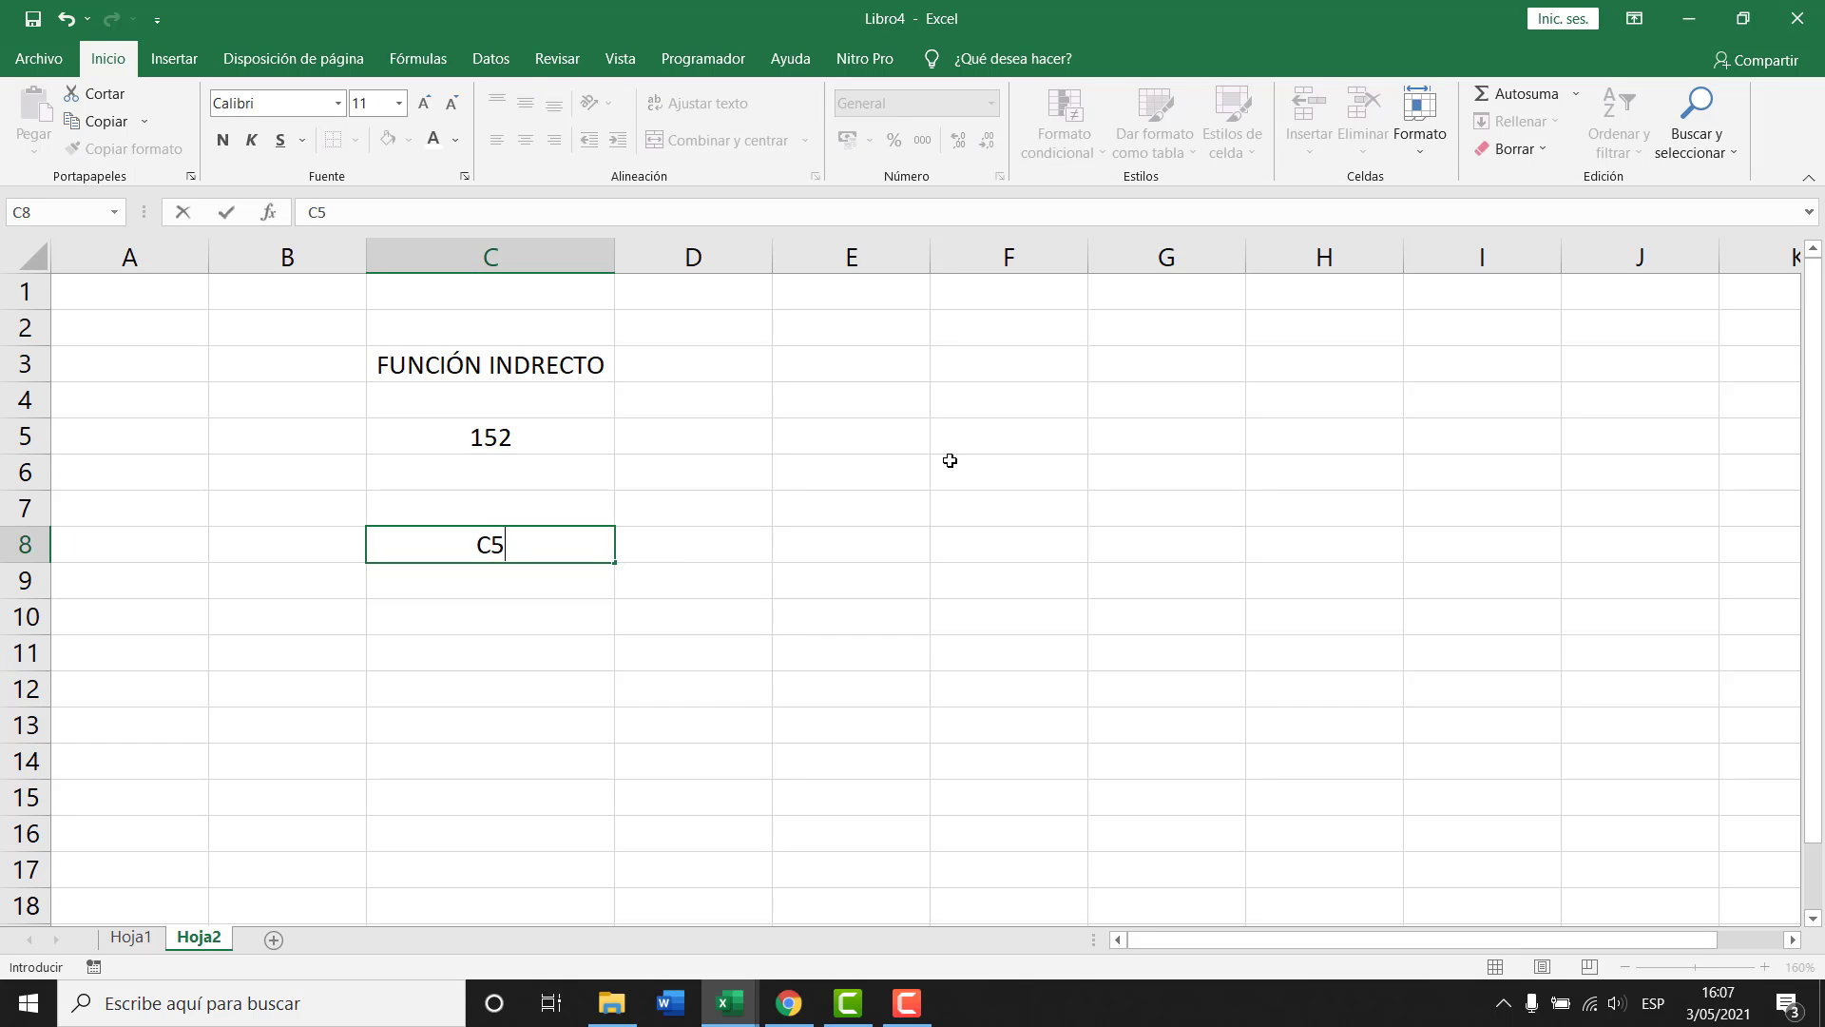
left_click(876, 416)
Enter the heading RESULTADO DE LA FUNCIÓN in E3 and autofit column E.
key("Up")
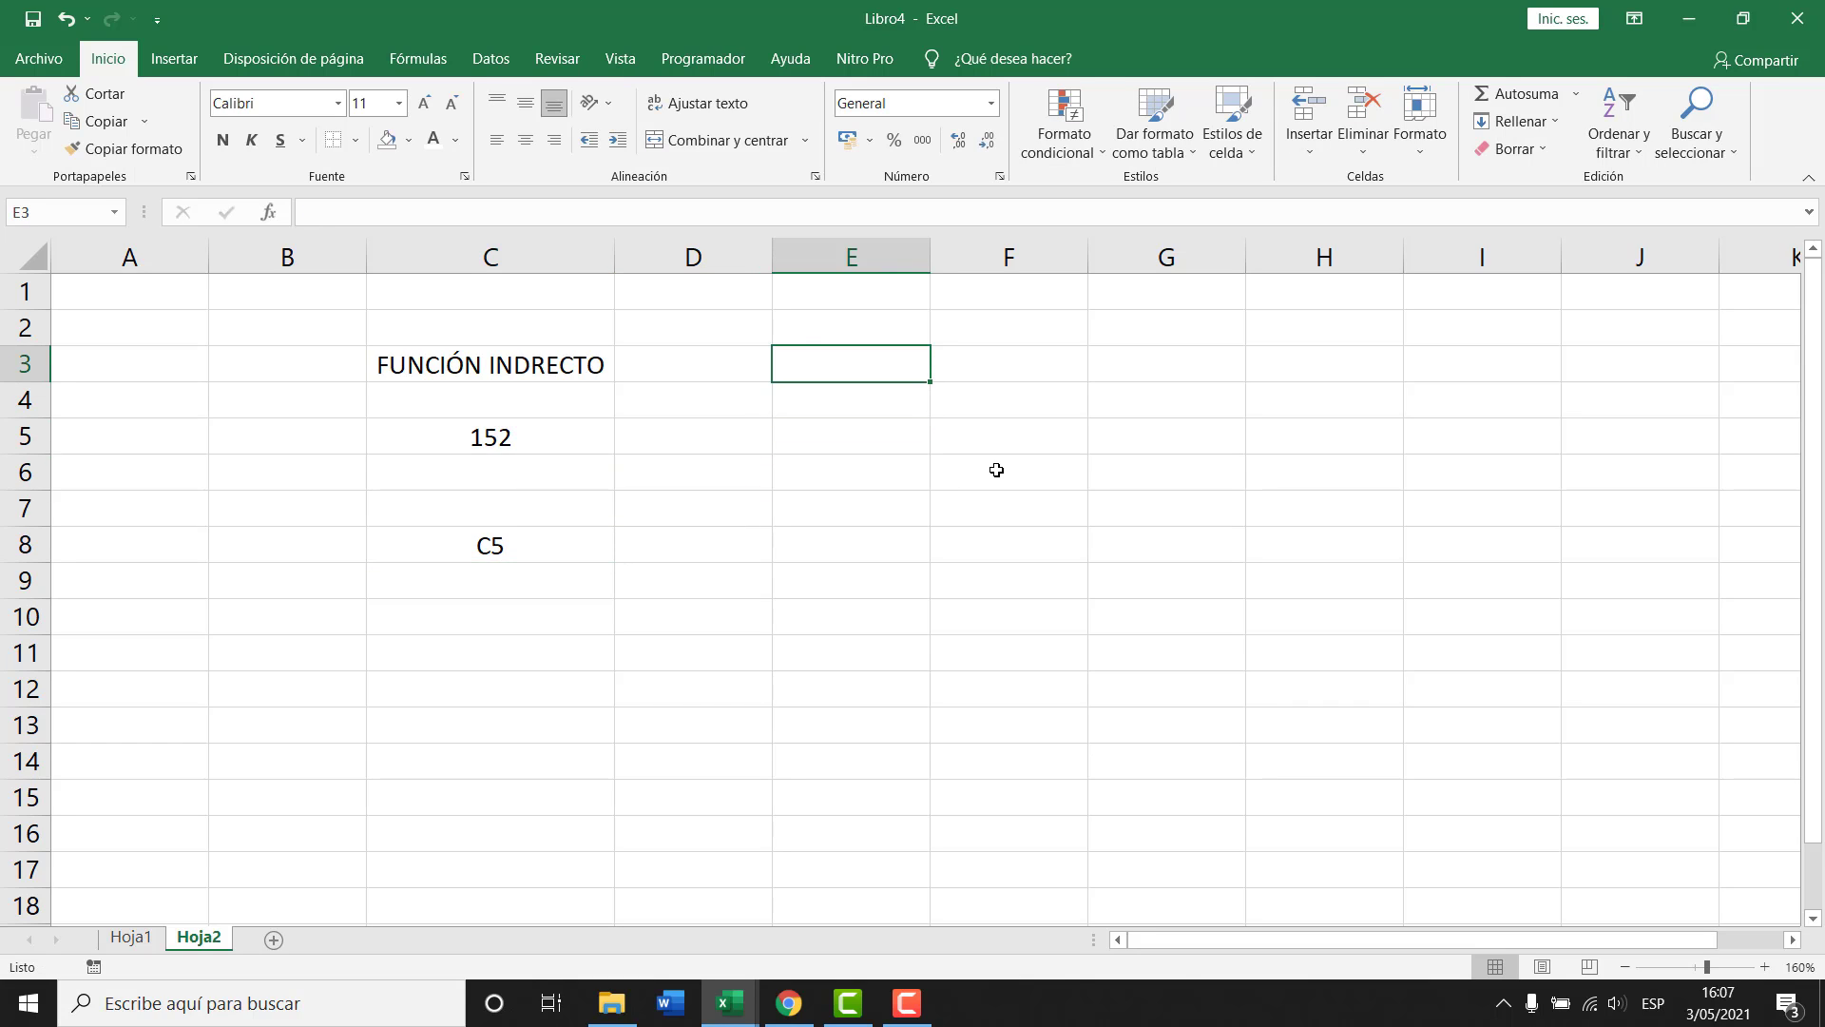
type("RESULTADO DE A")
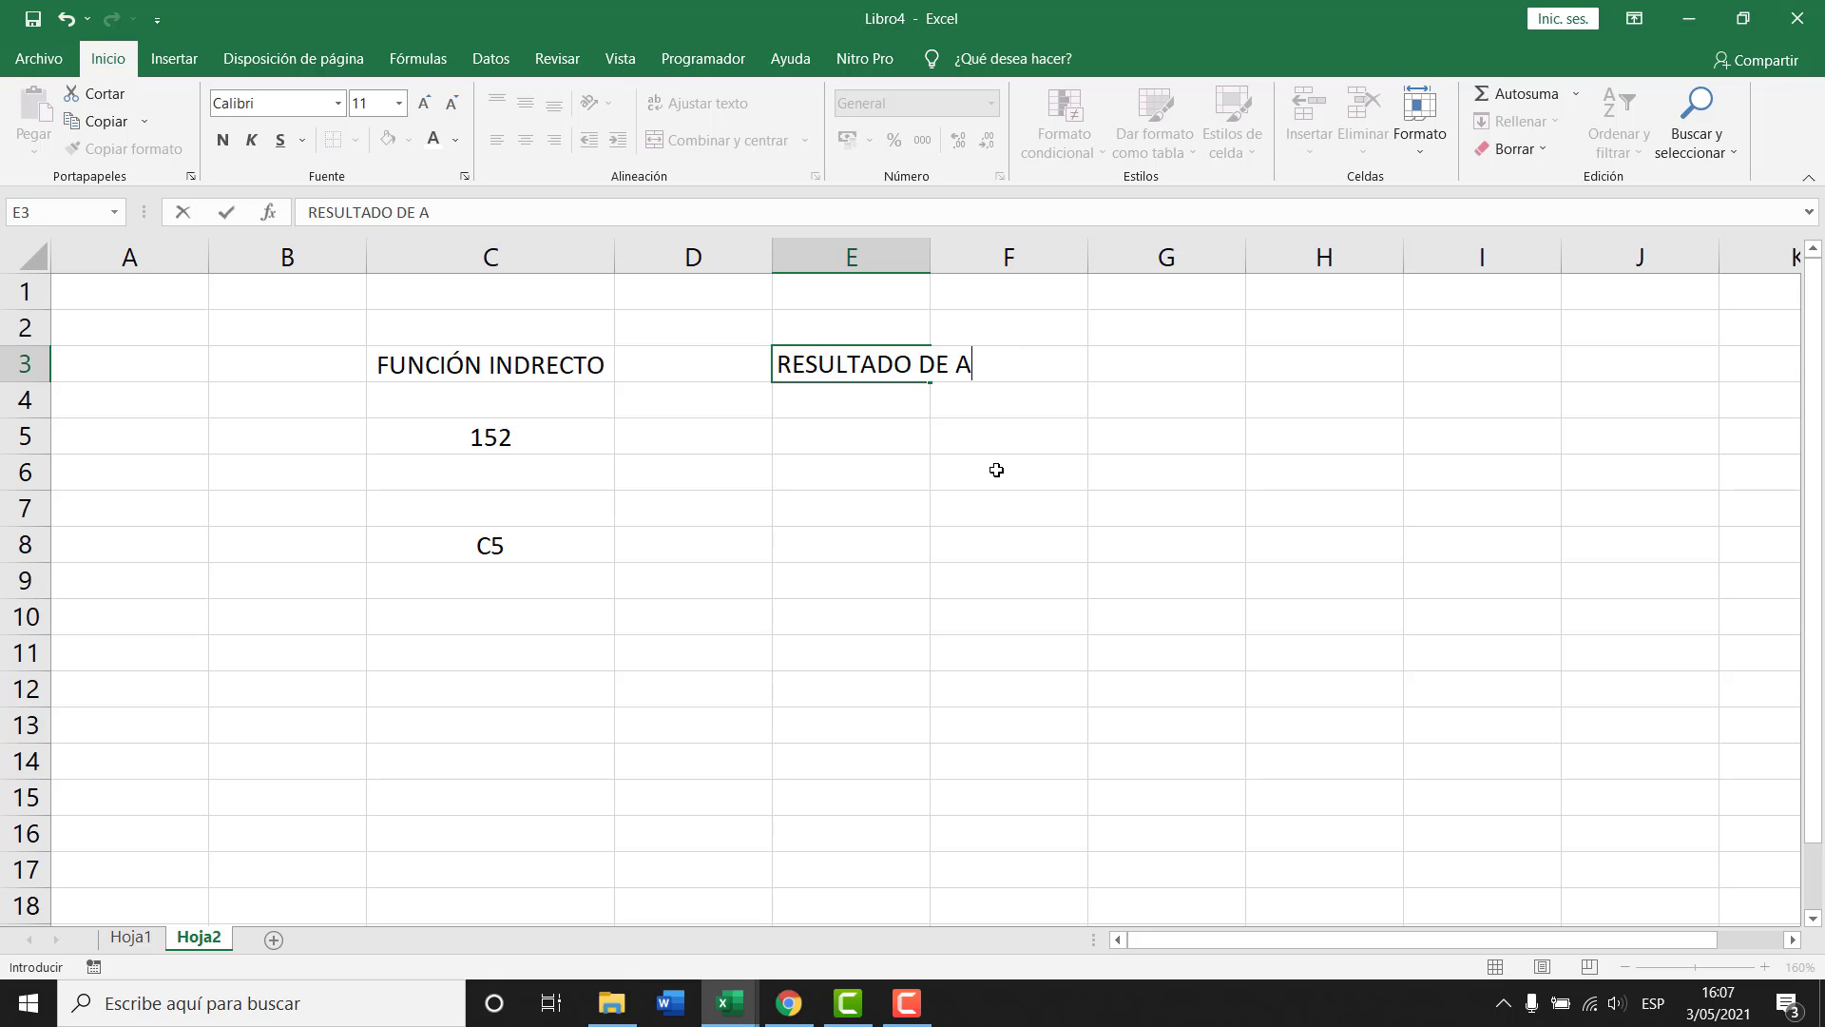
key("BackSpace")
type("LA FUNCIÓN")
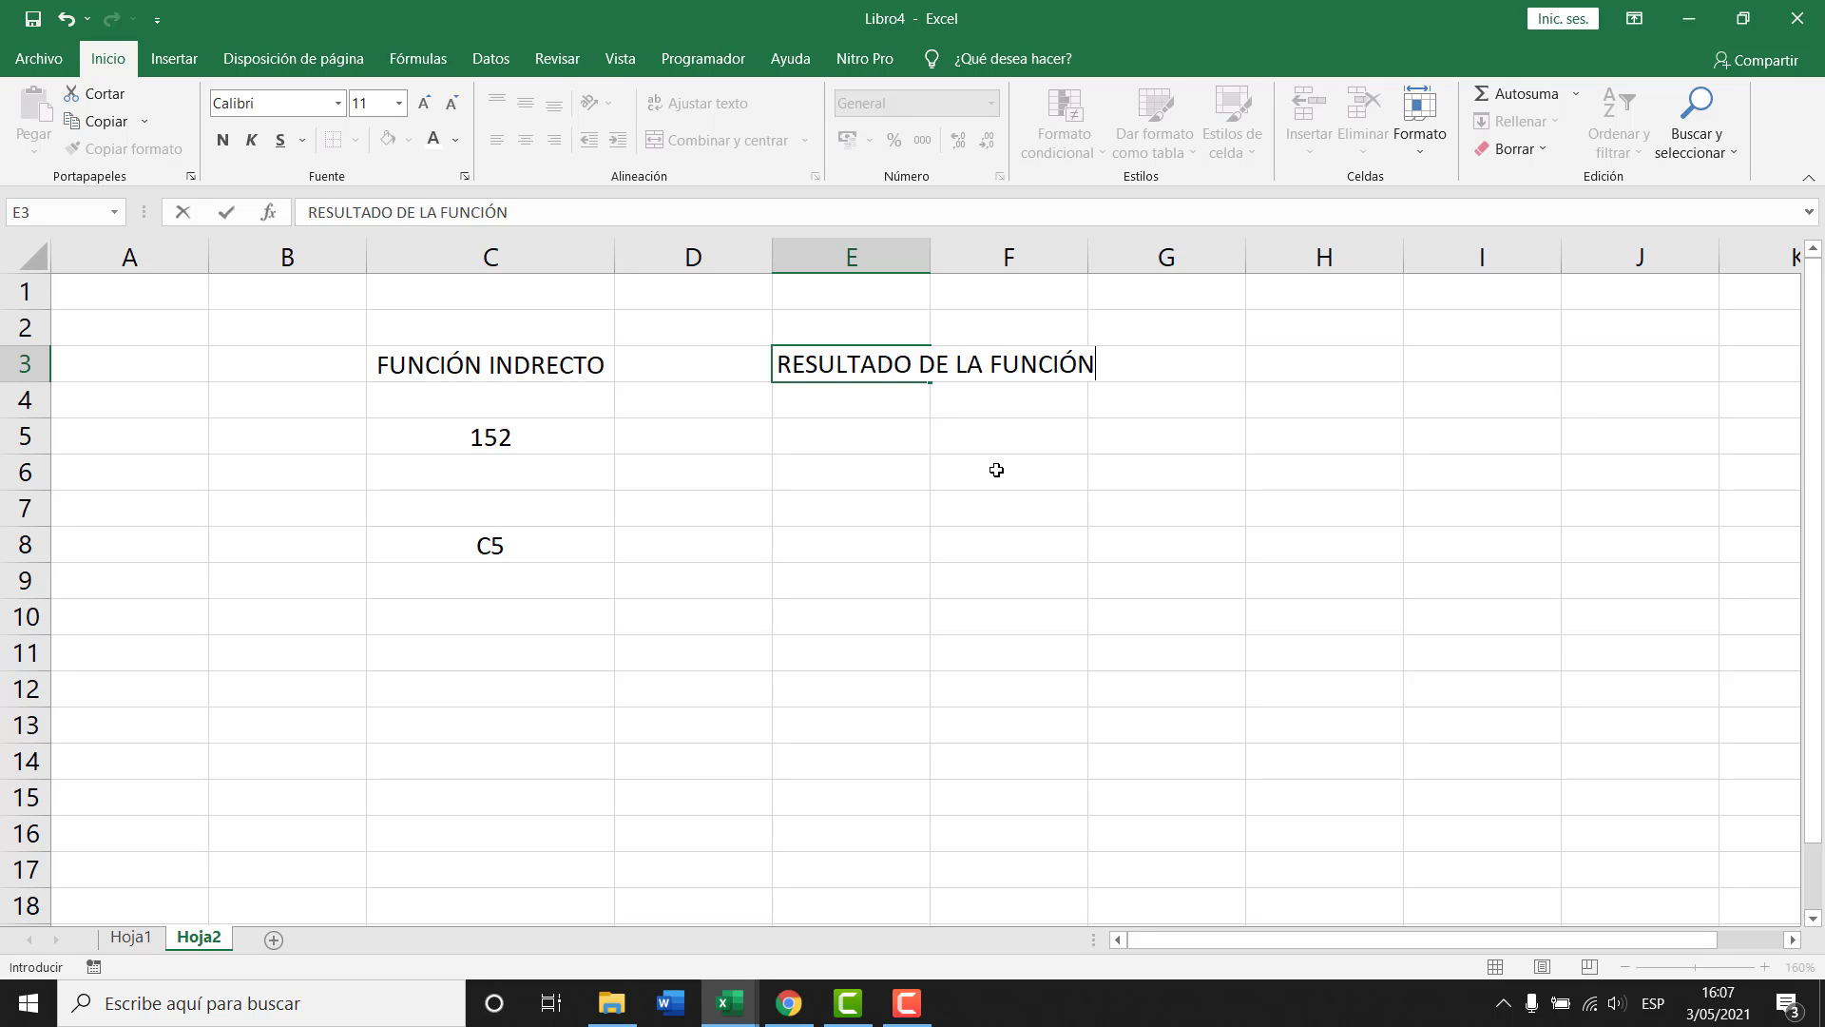
key("Return")
left_click(849, 352)
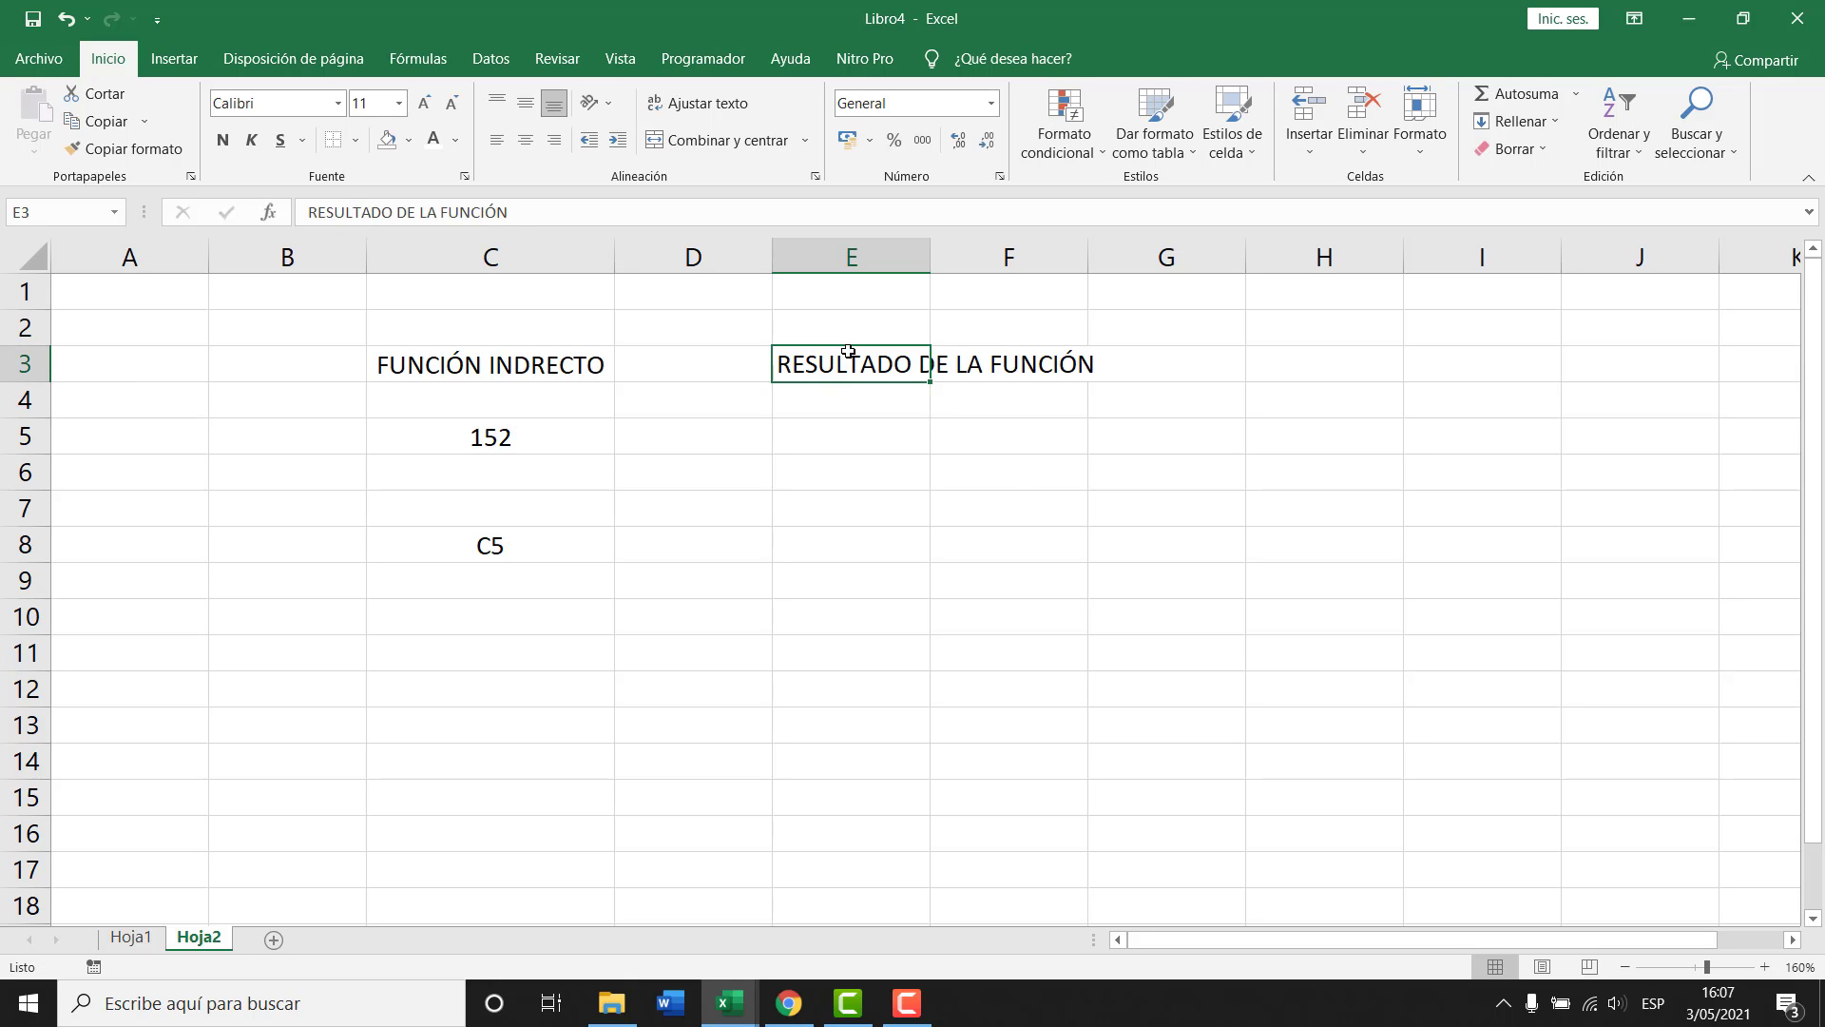
double_click(928, 247)
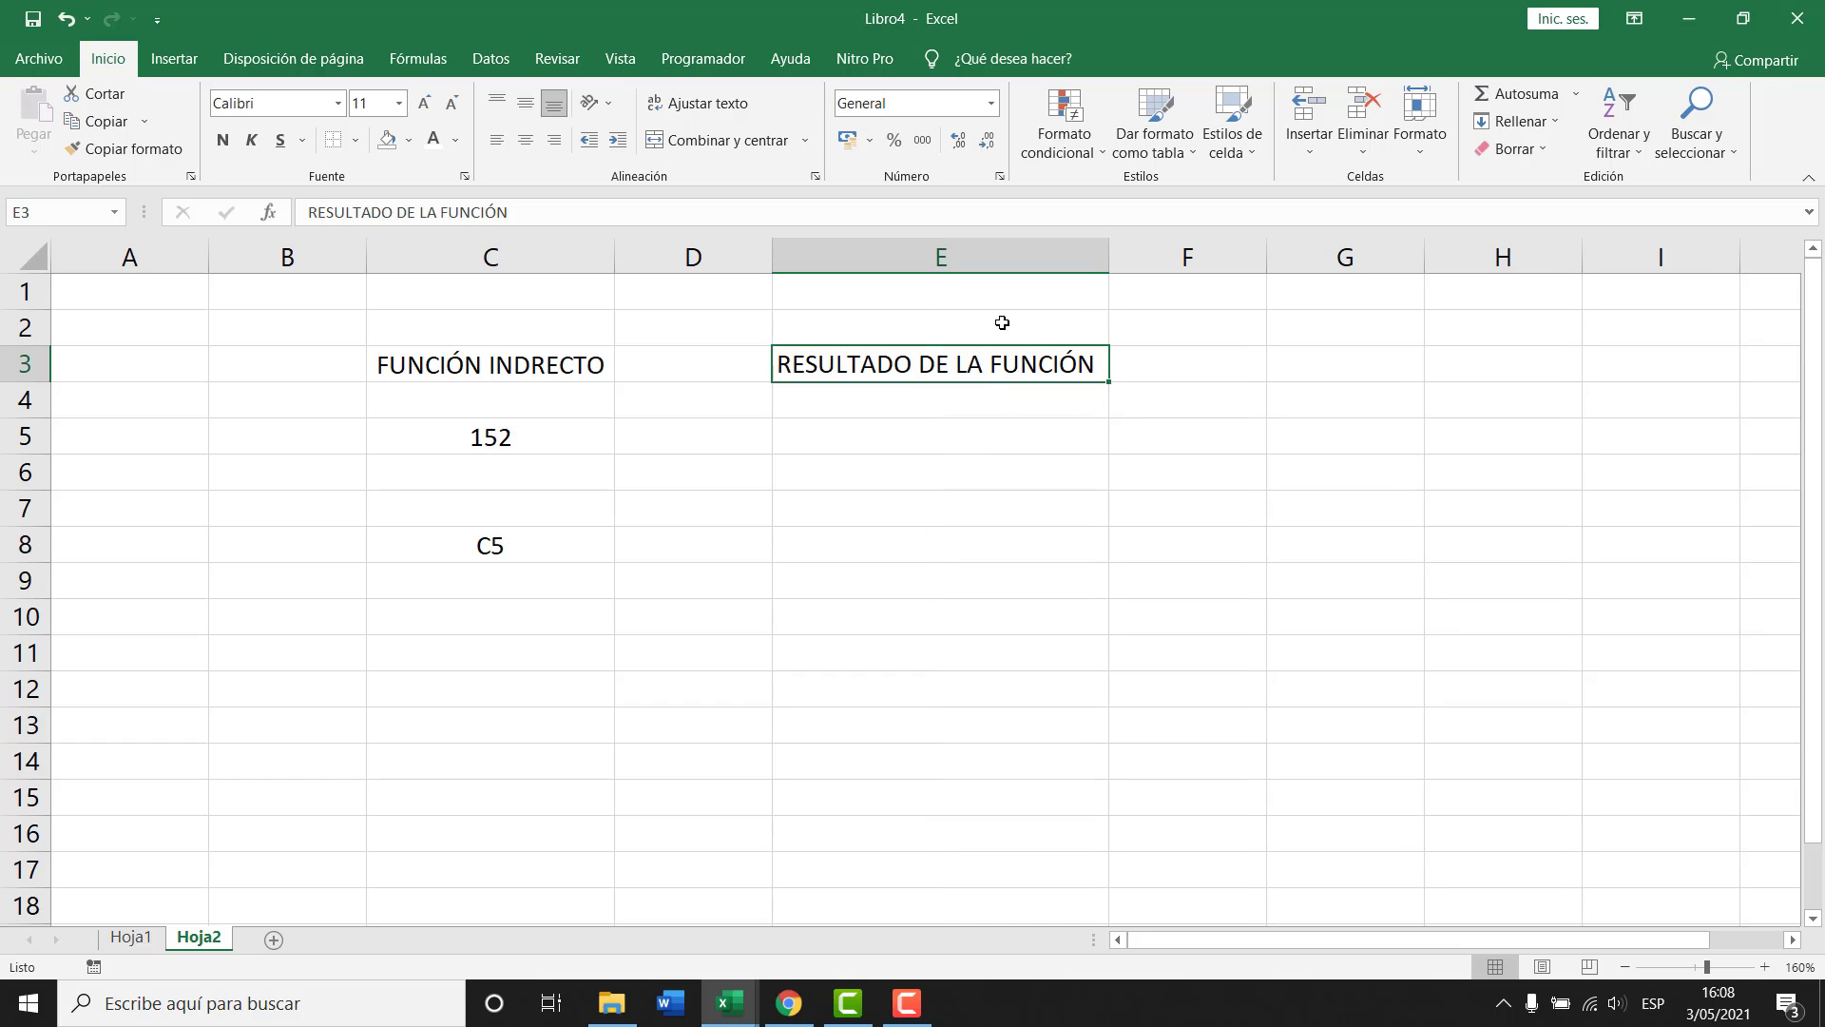
Apply all borders to cells C3, C5, C8, E3 and E4.
left_click(970, 404)
left_click(565, 376)
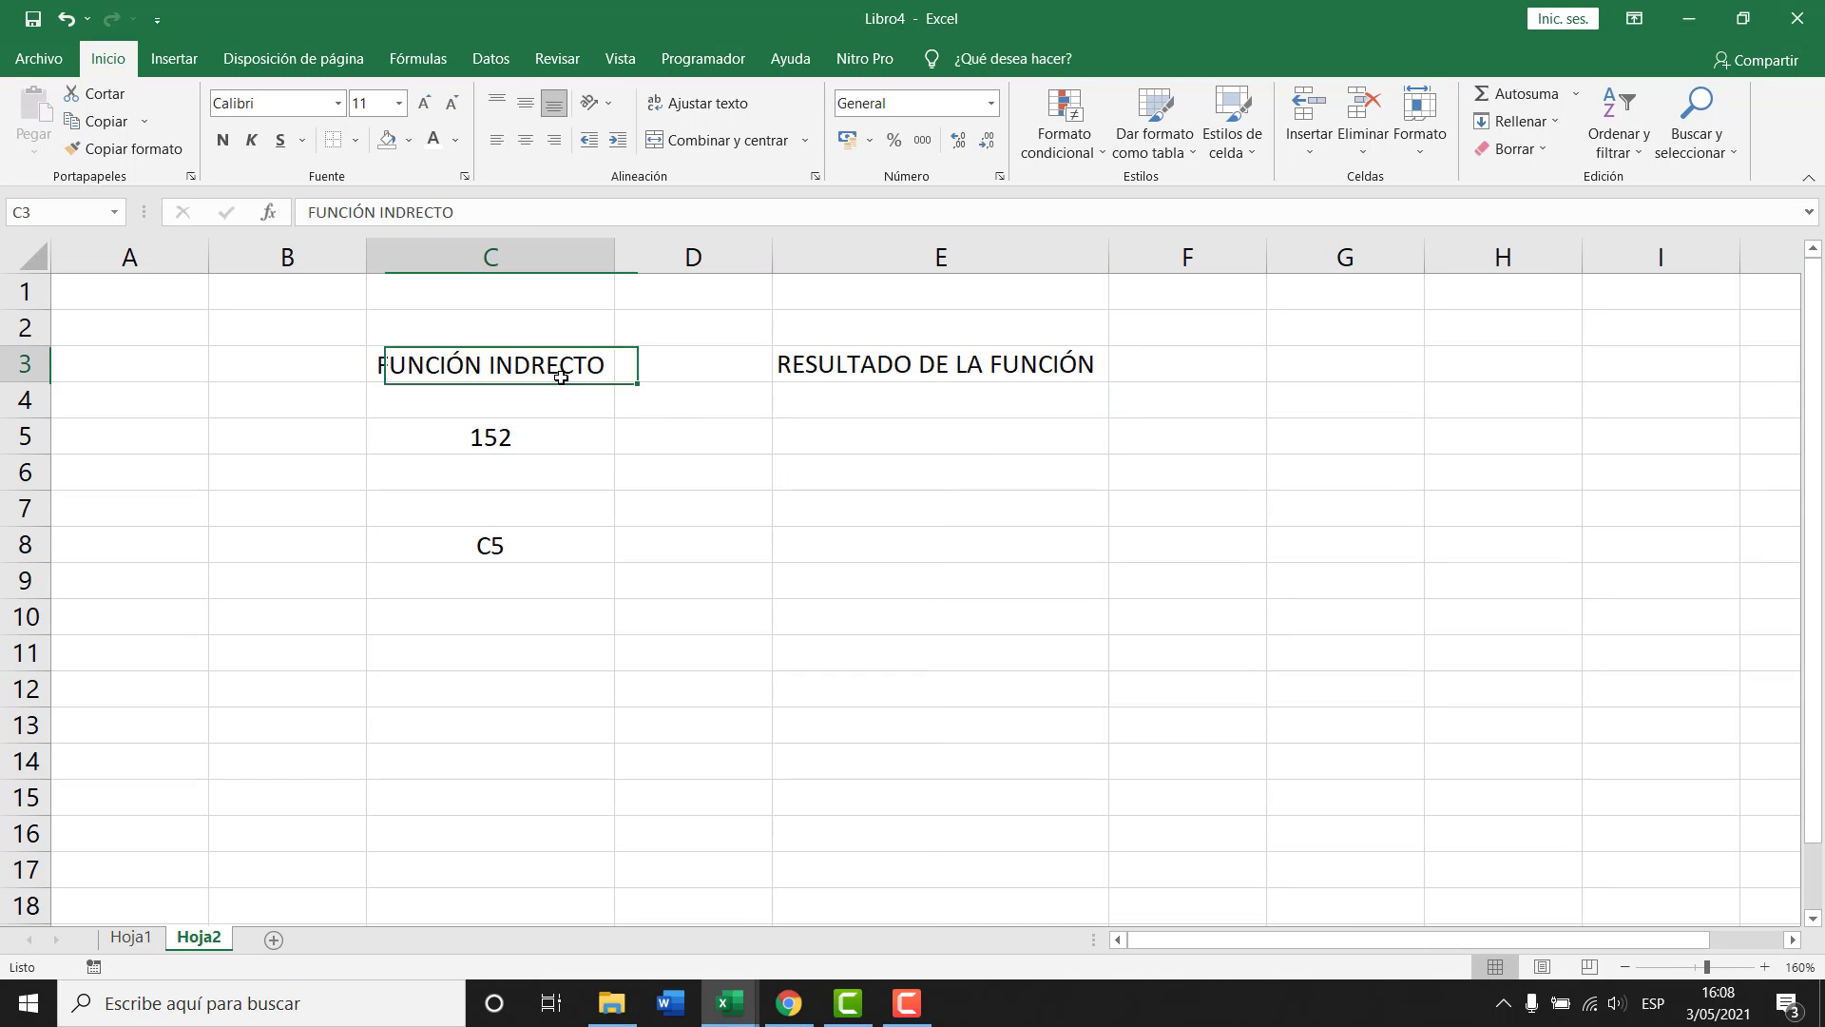
left_click(522, 449, "ctrl")
left_click(501, 557, "ctrl")
left_click(872, 395, "ctrl")
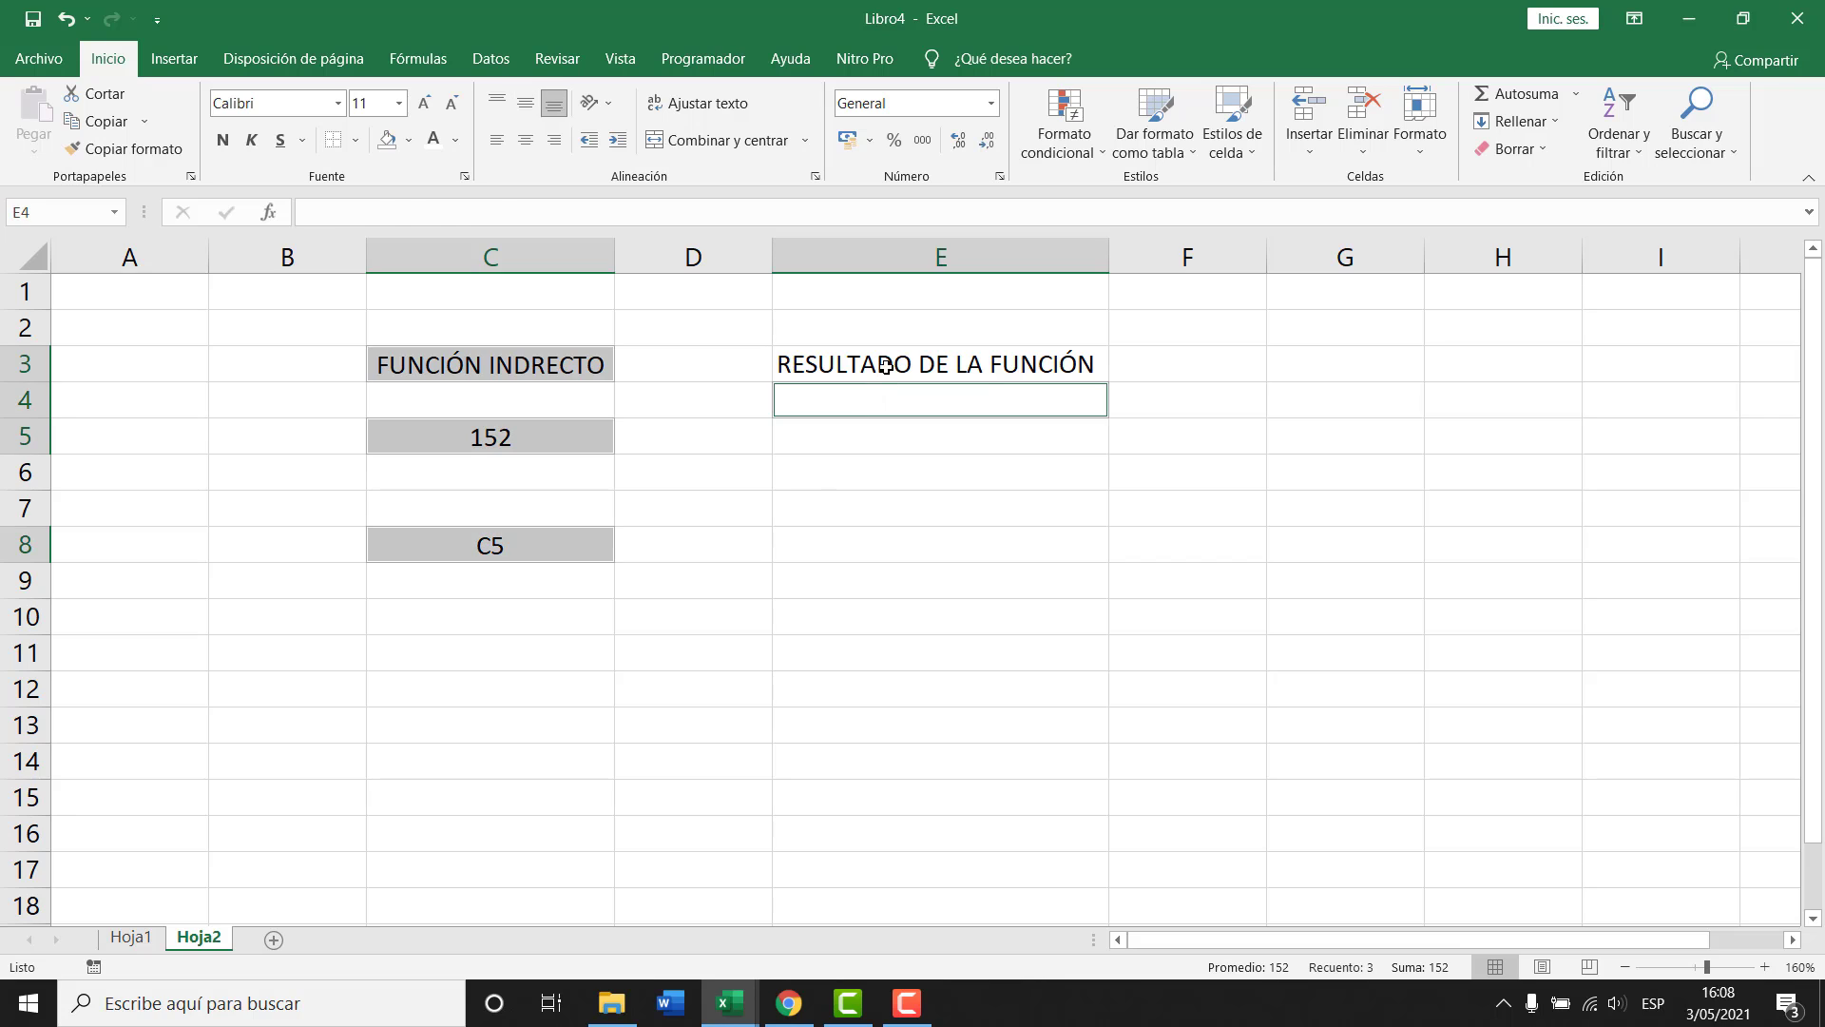
left_click(884, 368, "ctrl")
left_click(356, 141)
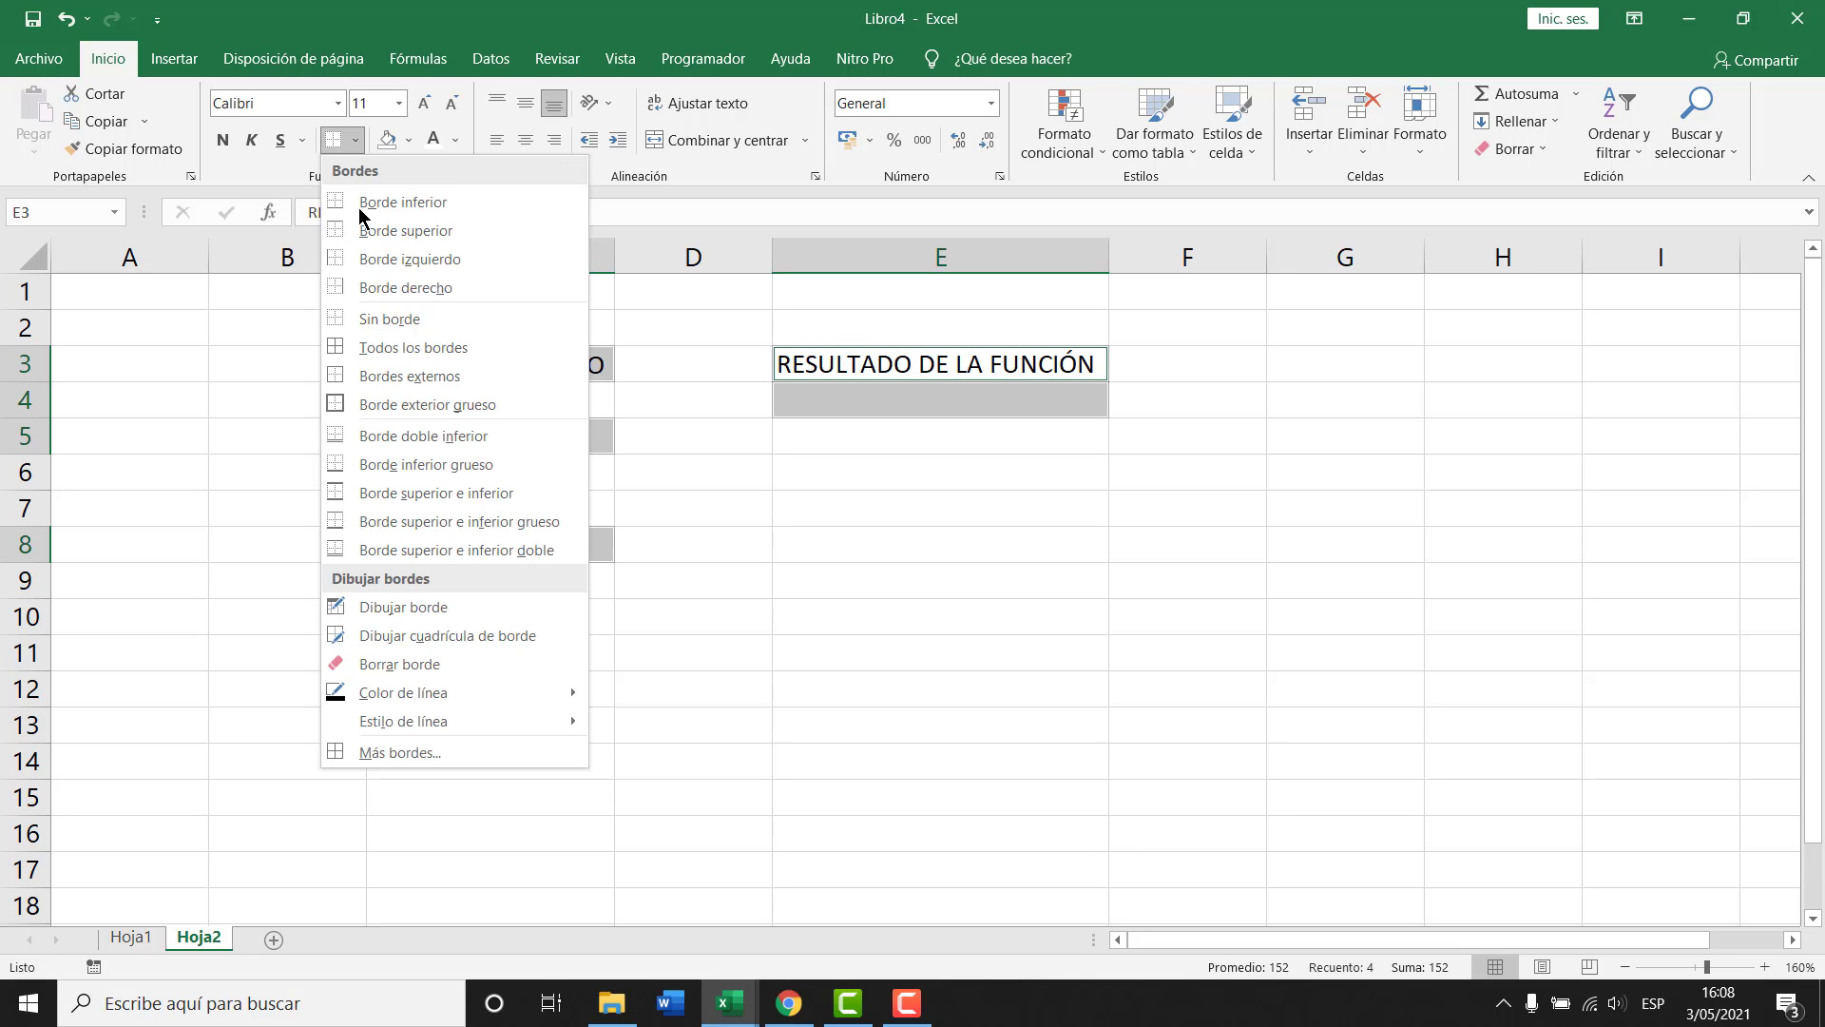
left_click(378, 346)
left_click(969, 475)
left_click(909, 398)
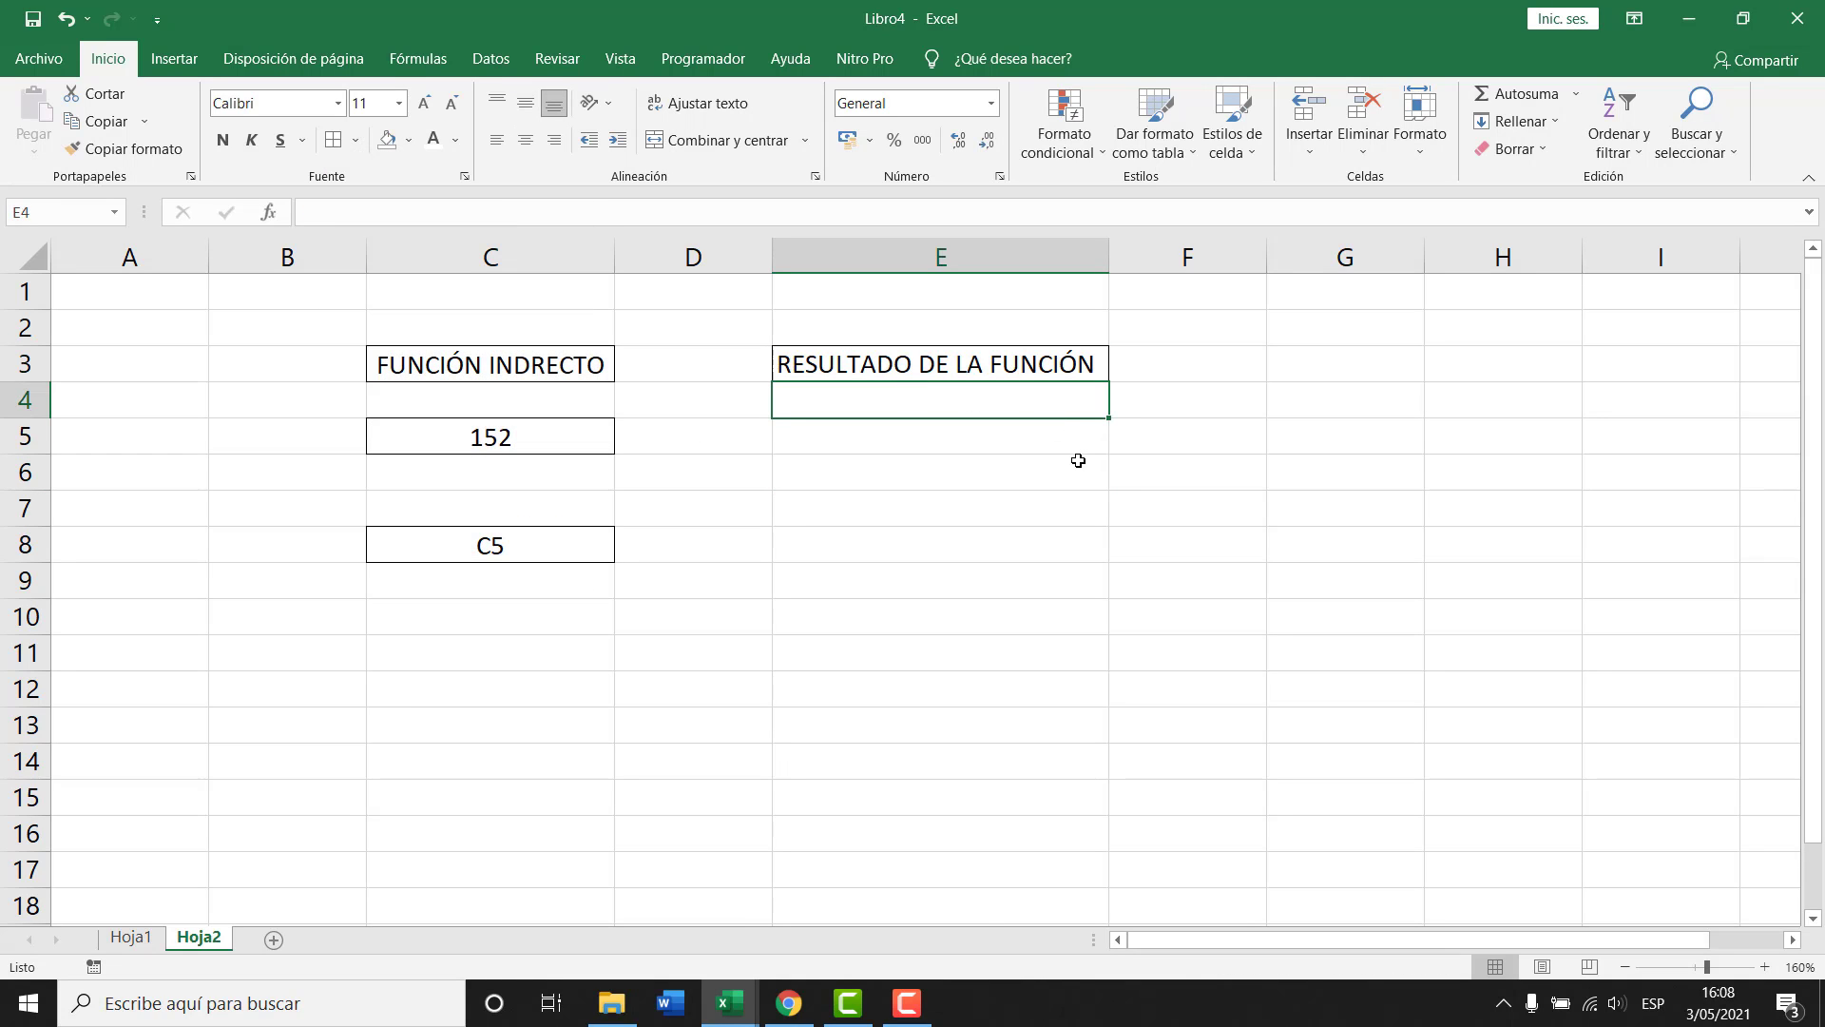
Enter =INDIRECTO(C8) in E4 so it returns 152, then review the formula.
type("=INDIRE")
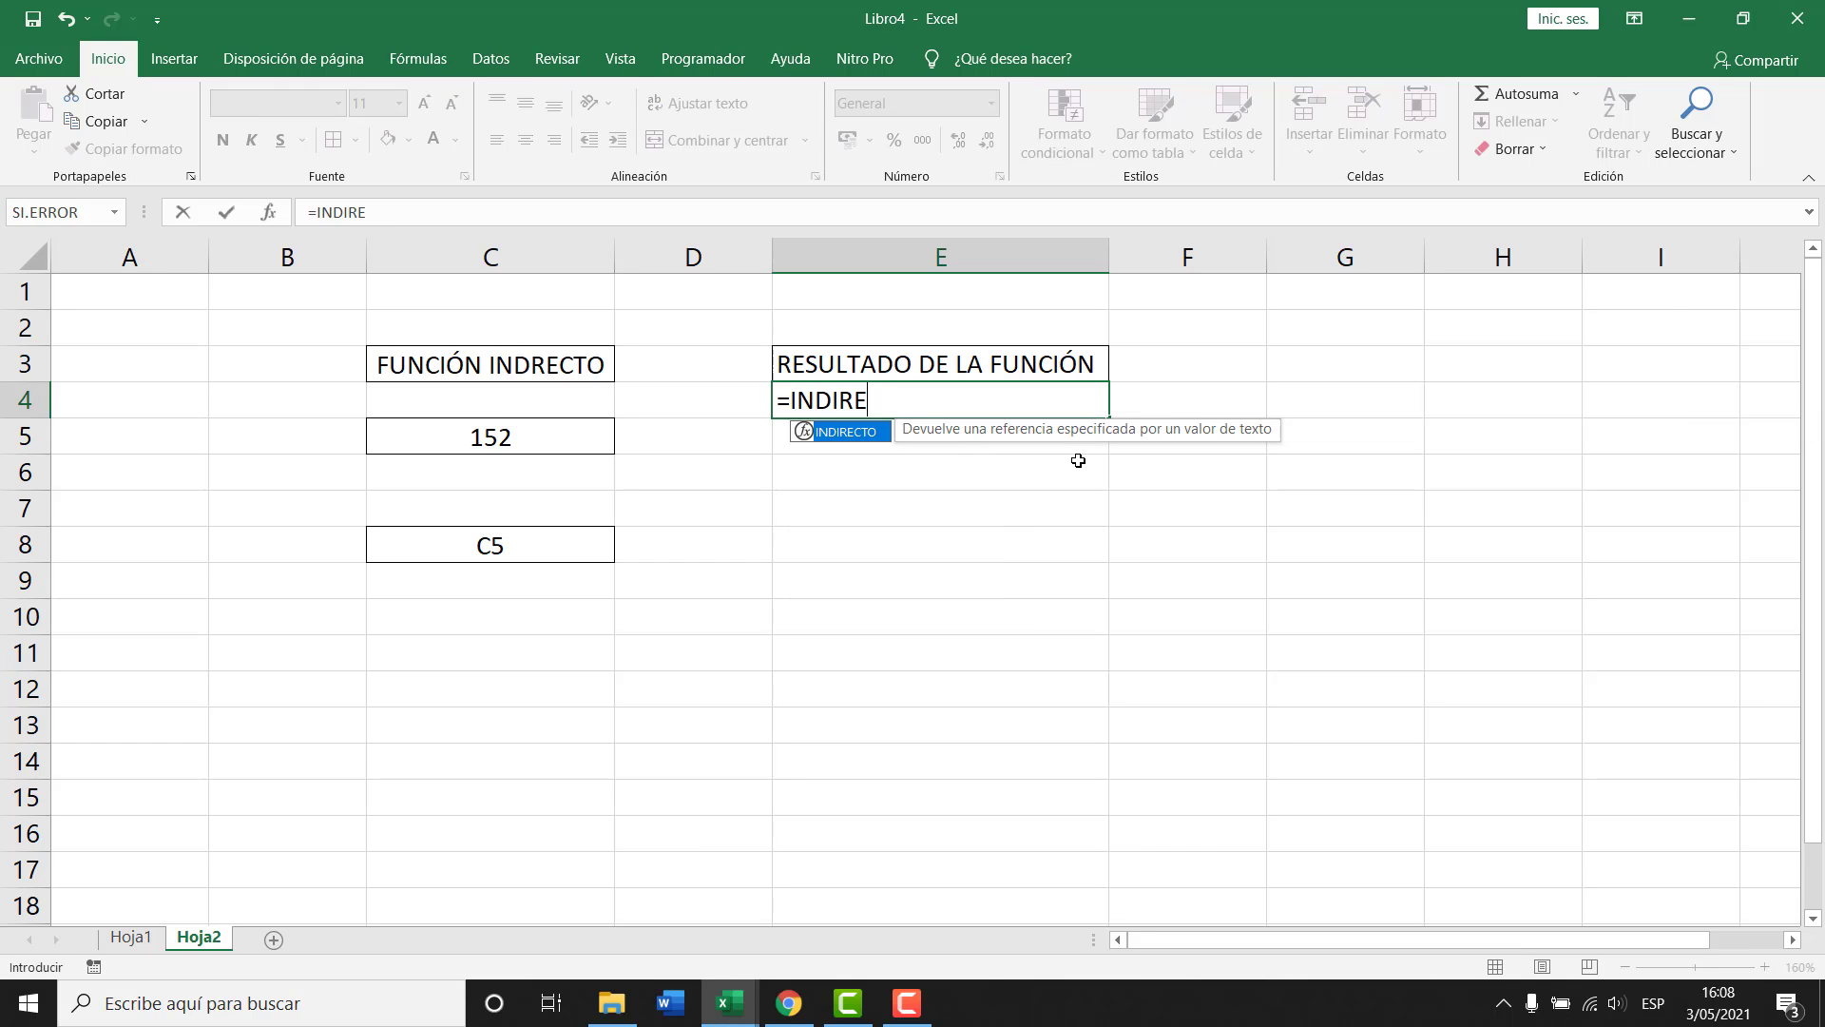
type("CTO(")
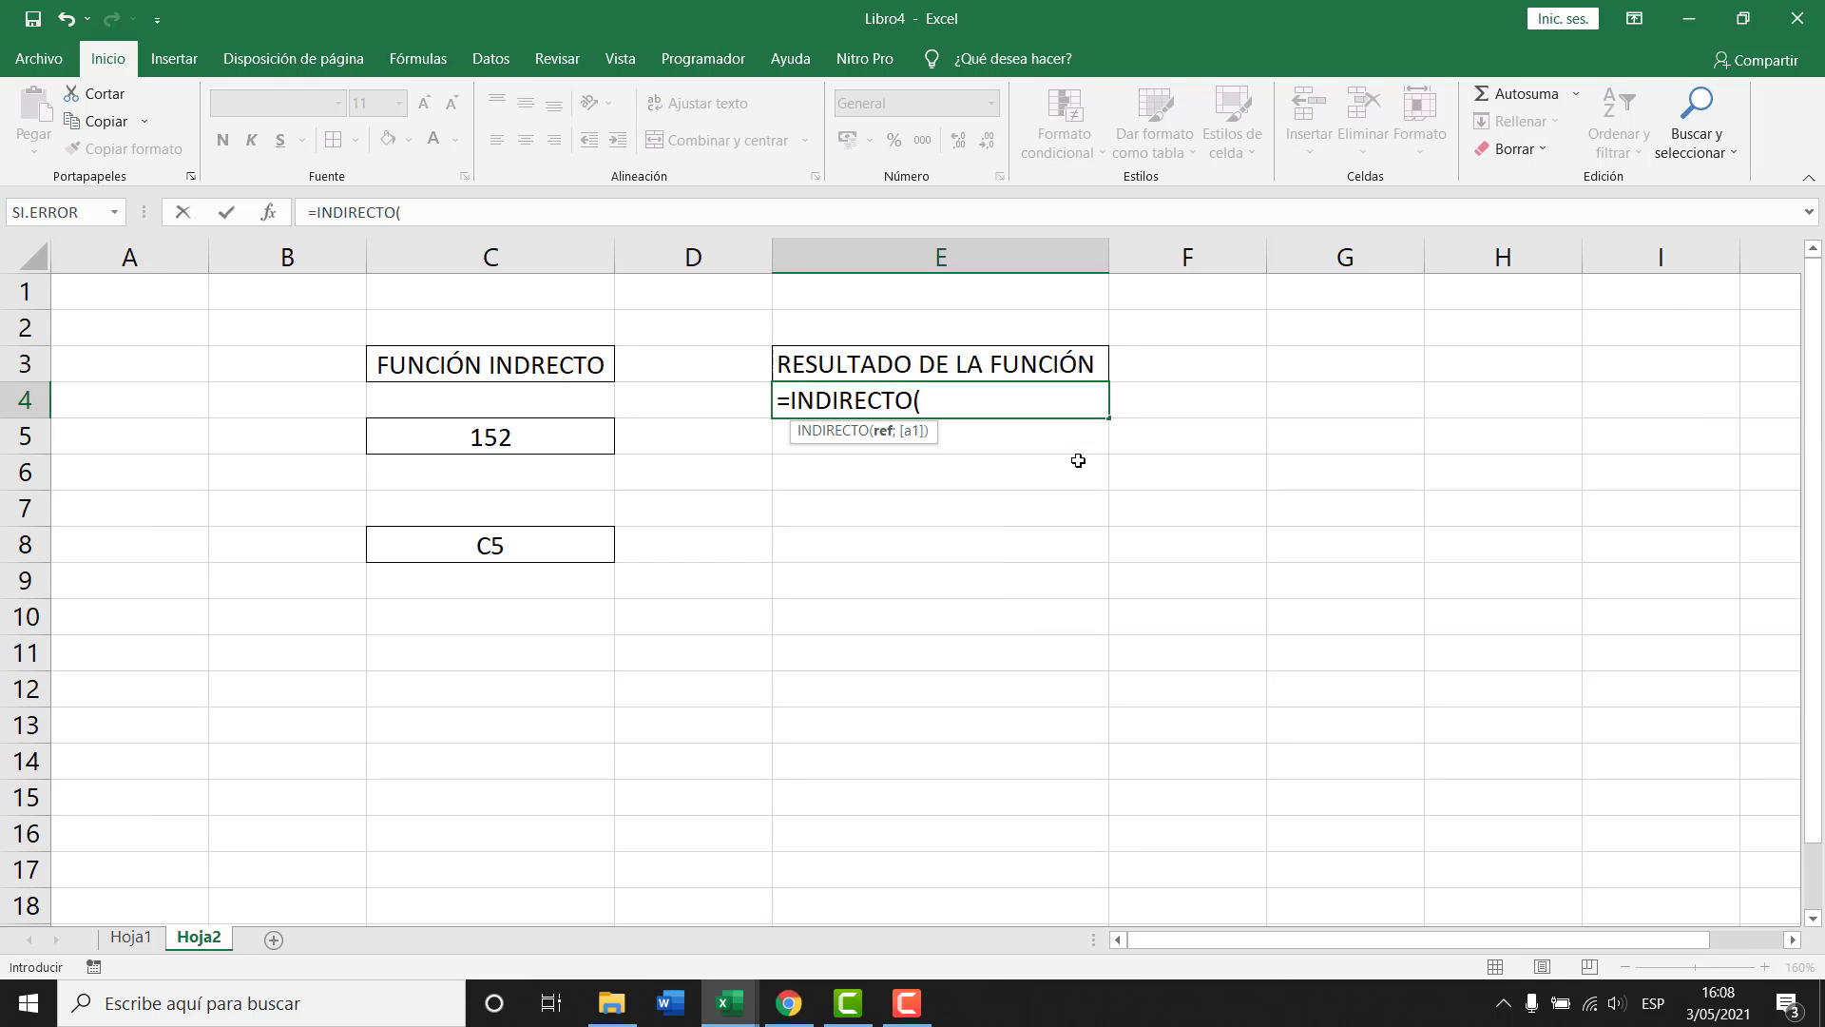
left_click(490, 546)
type(")")
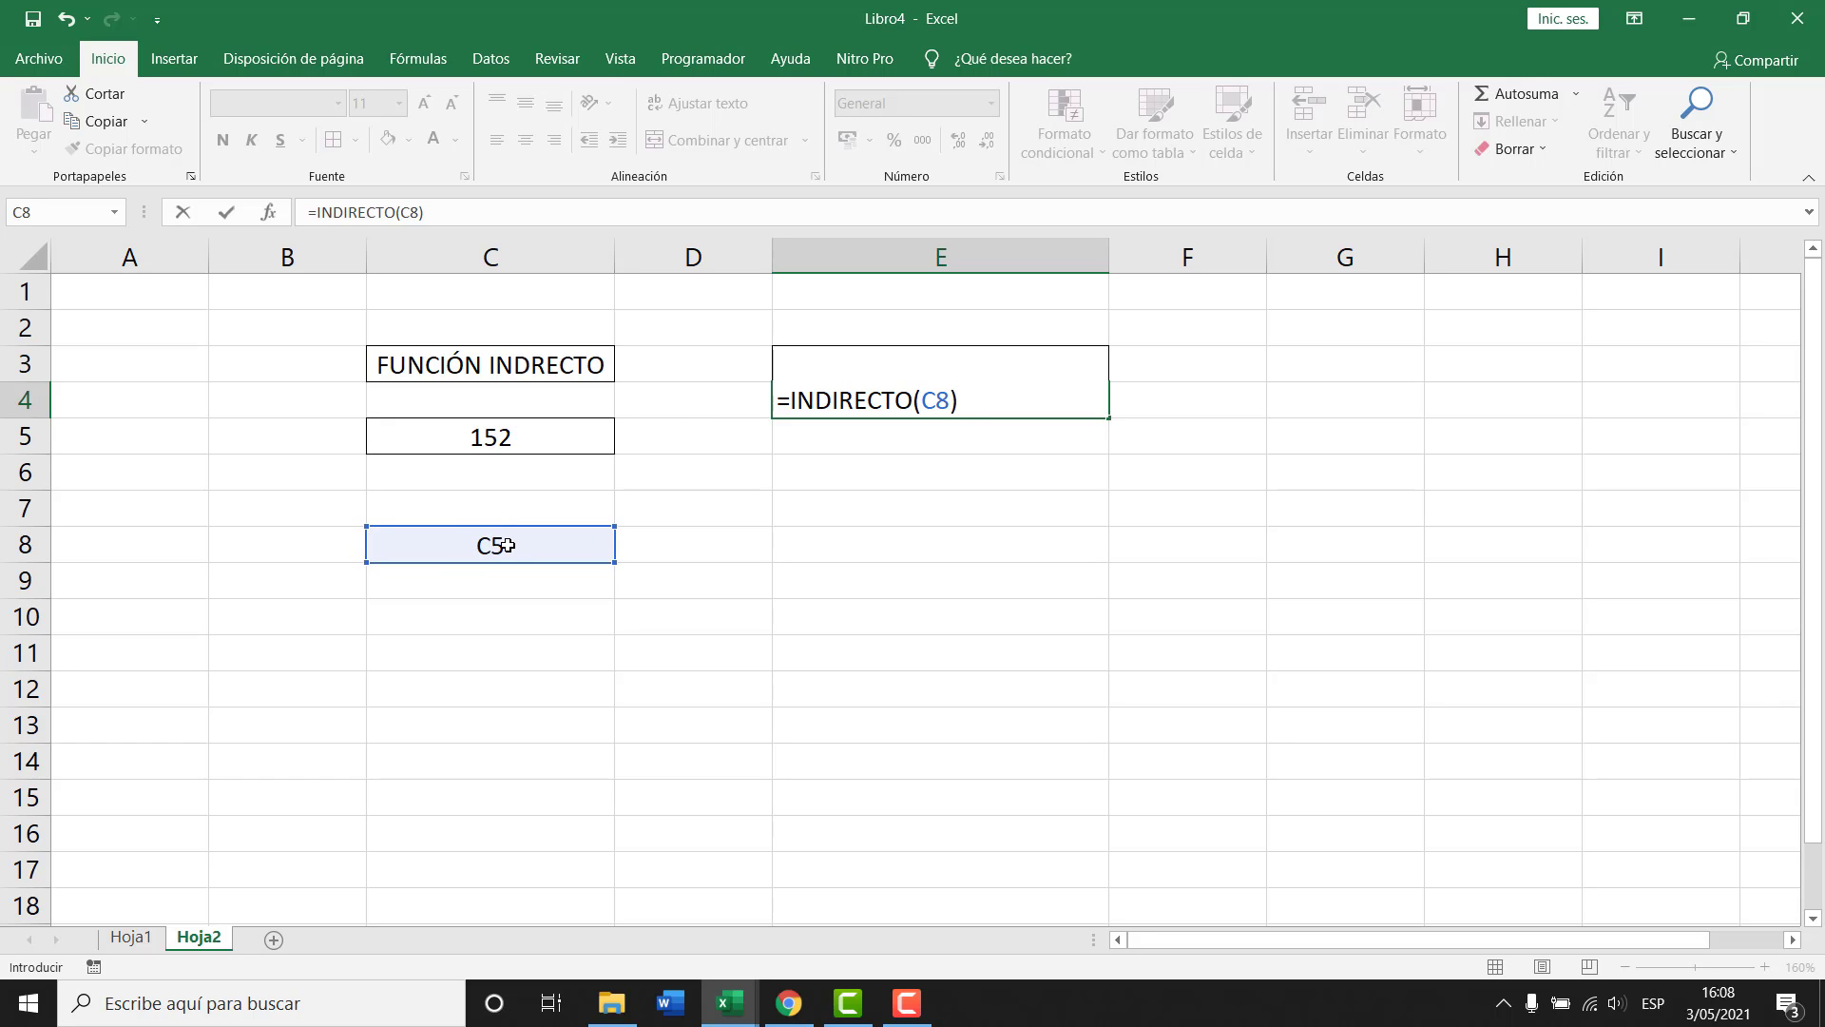
key("Return")
key("Up")
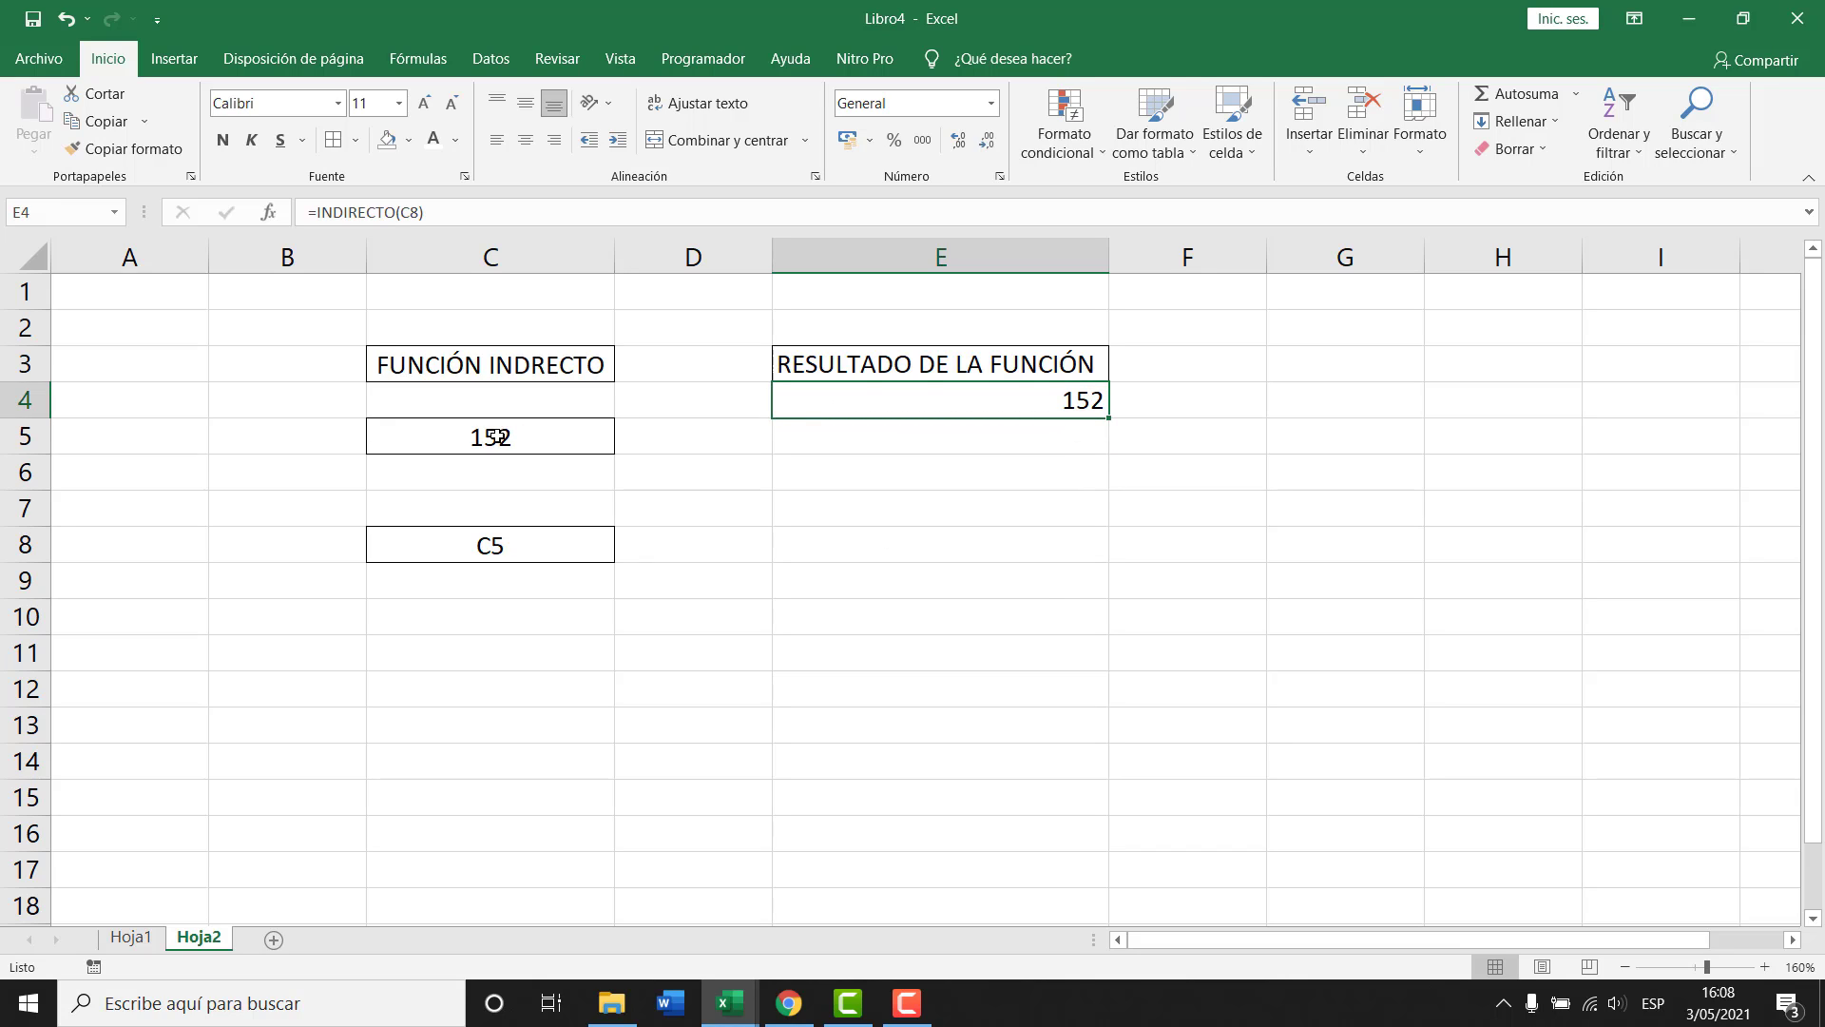
double_click(1018, 396)
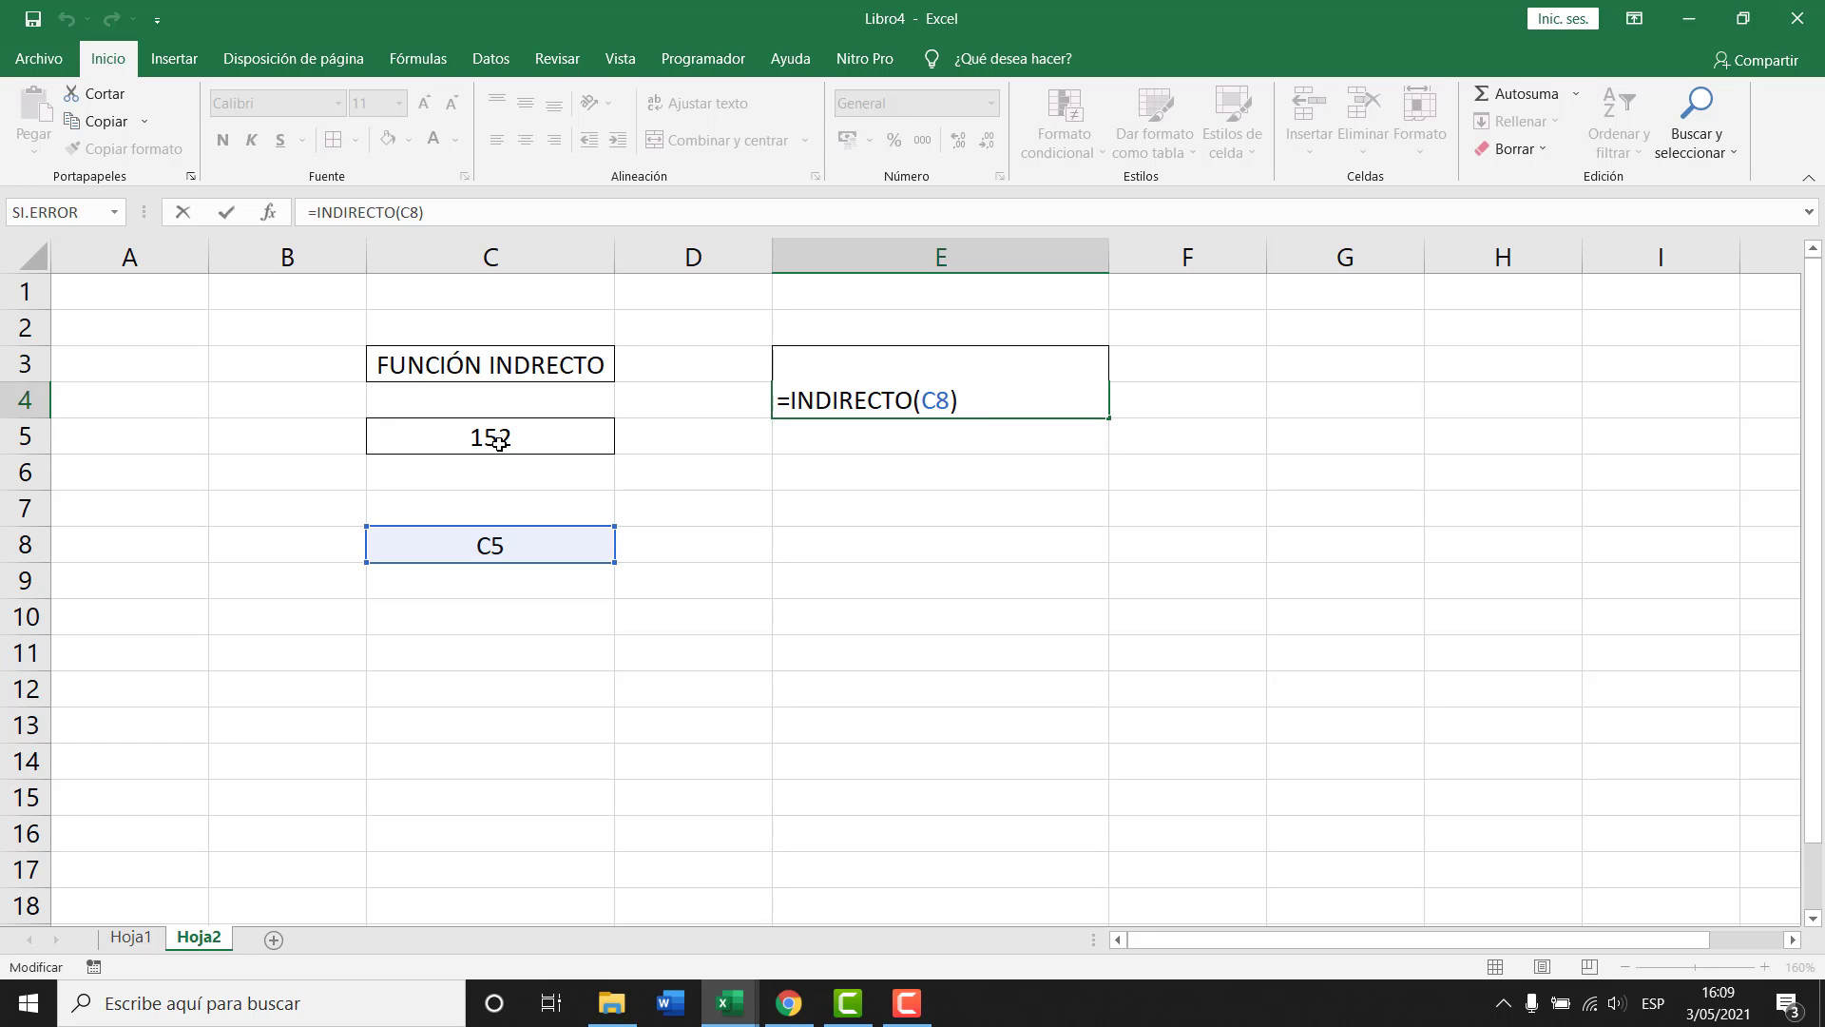
key("Return")
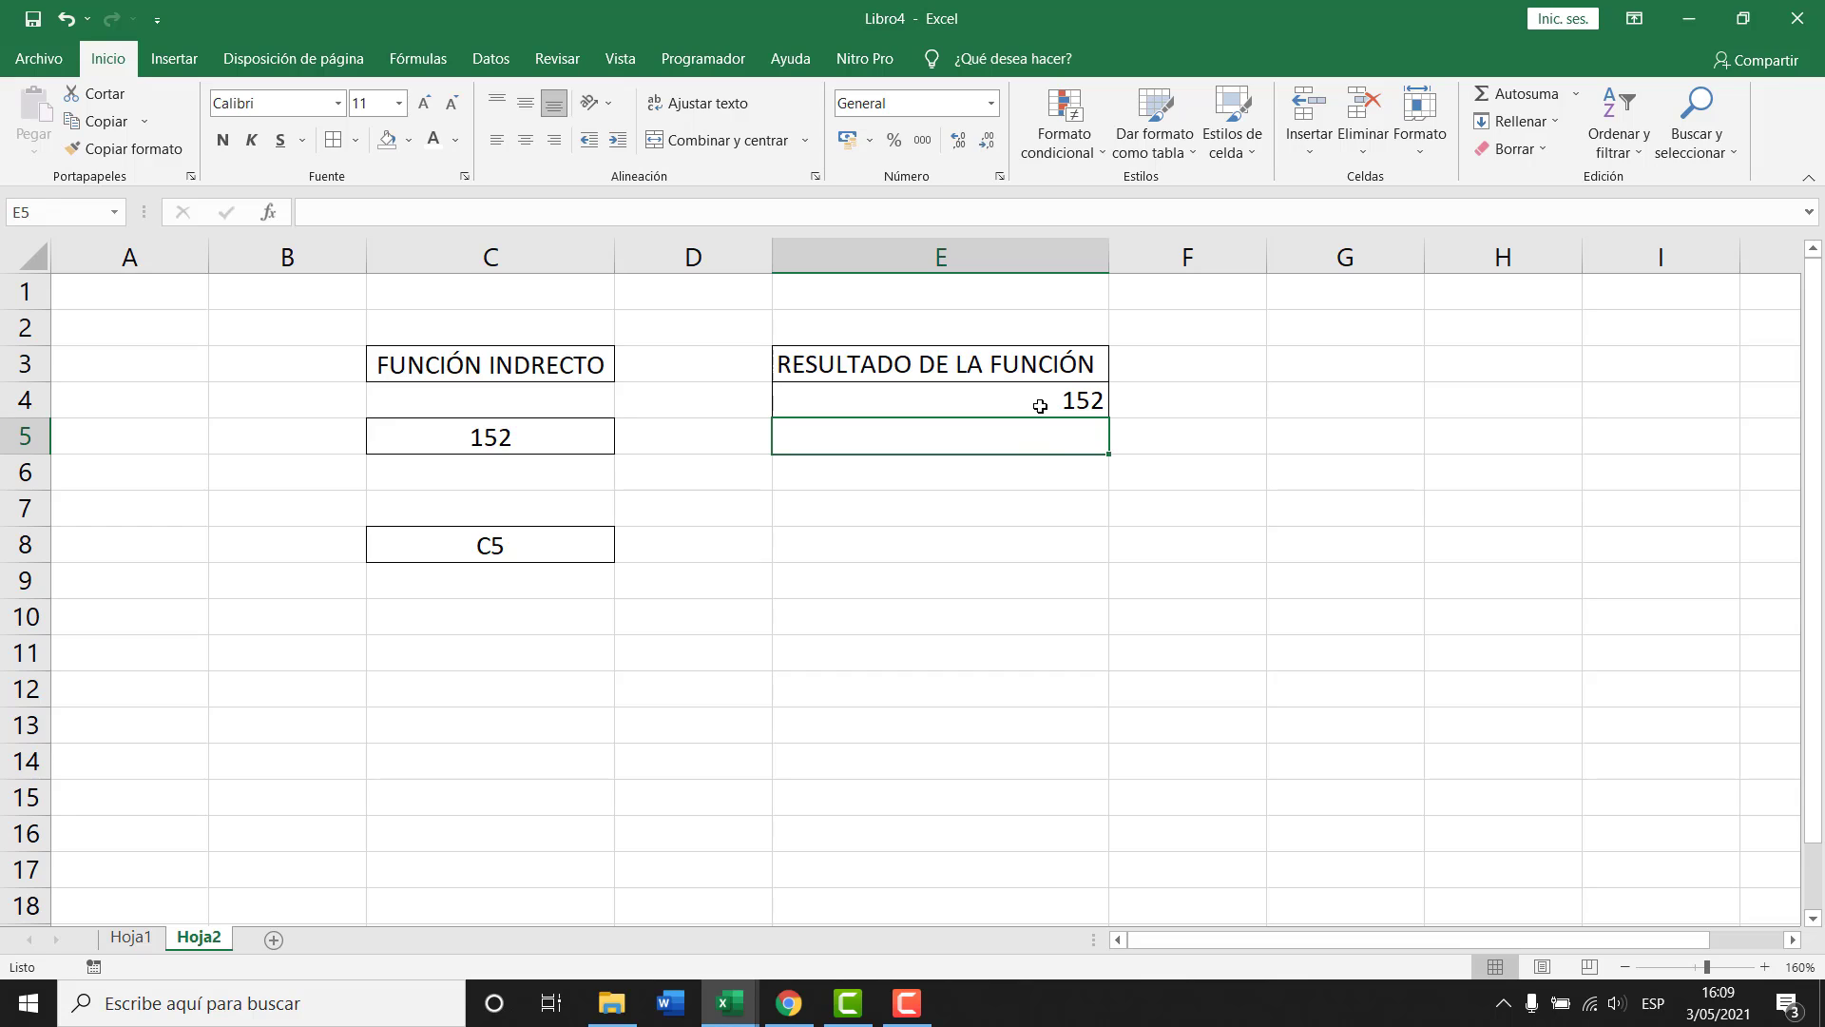
left_click(1040, 405)
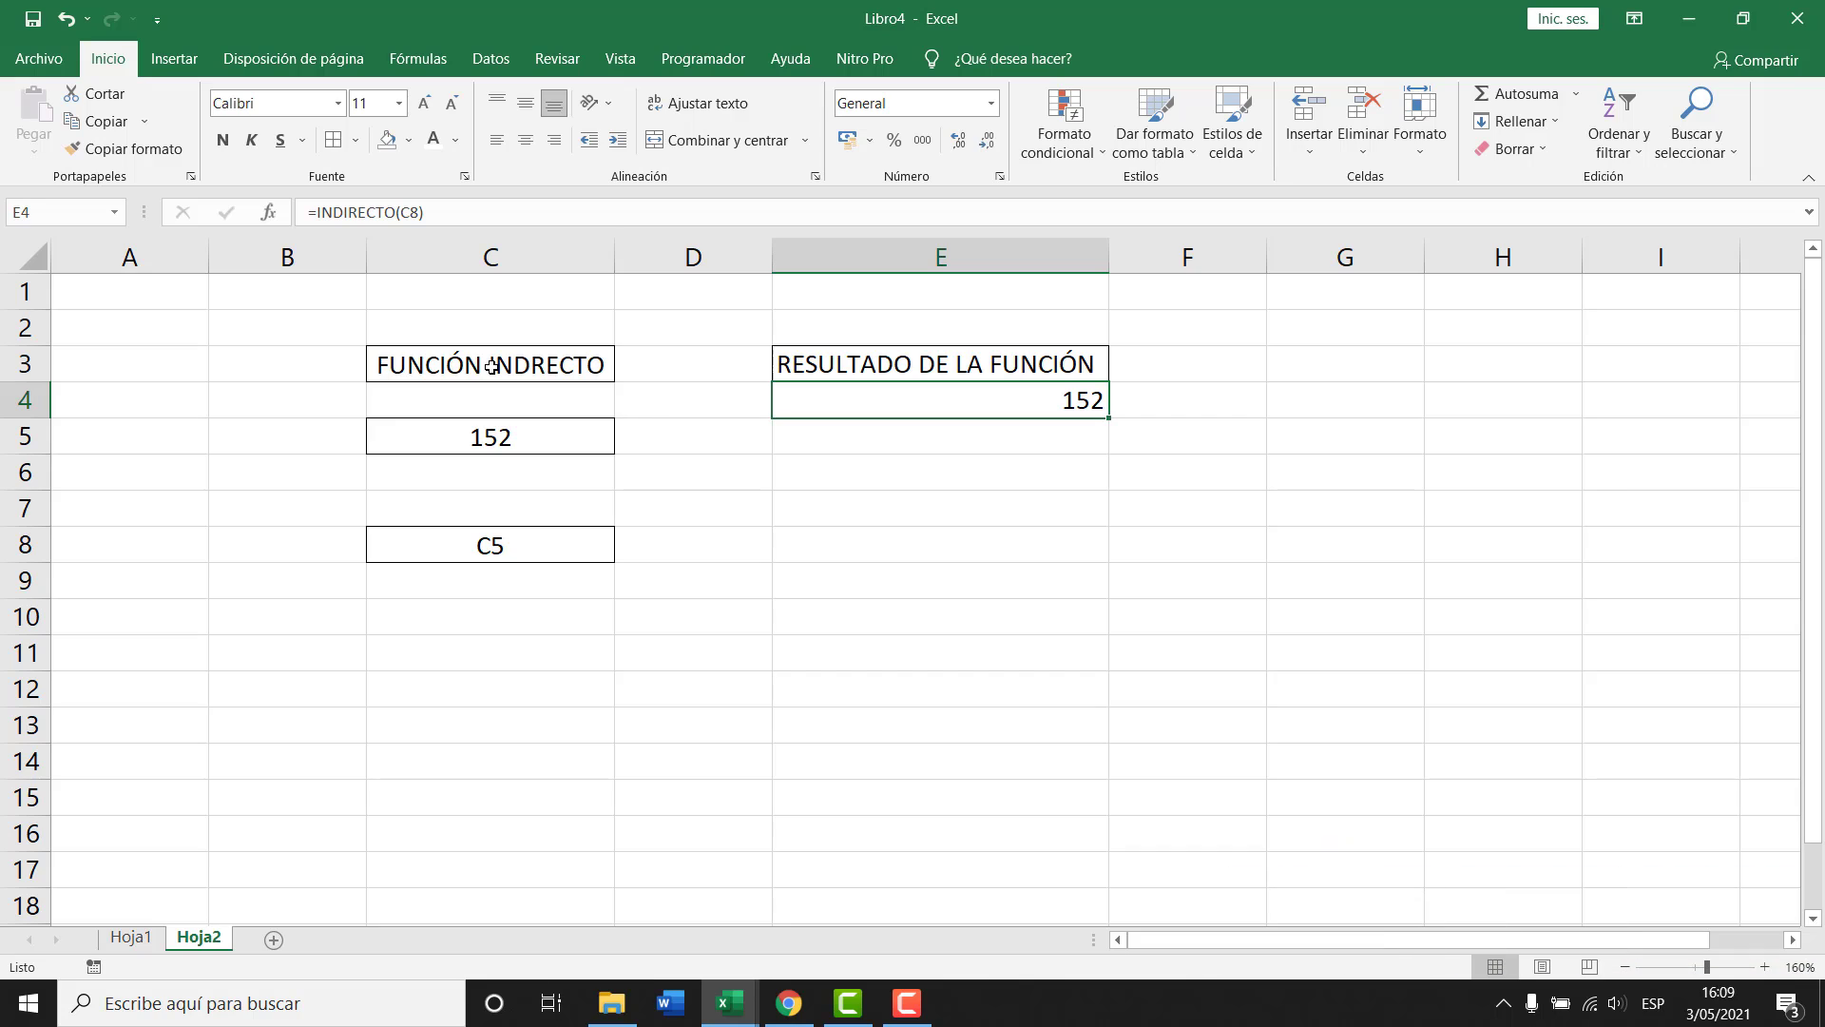
Change C8's reference to C3 and correct the C3 heading to FUNCIÓN INDIRECTO.
left_click(490, 552)
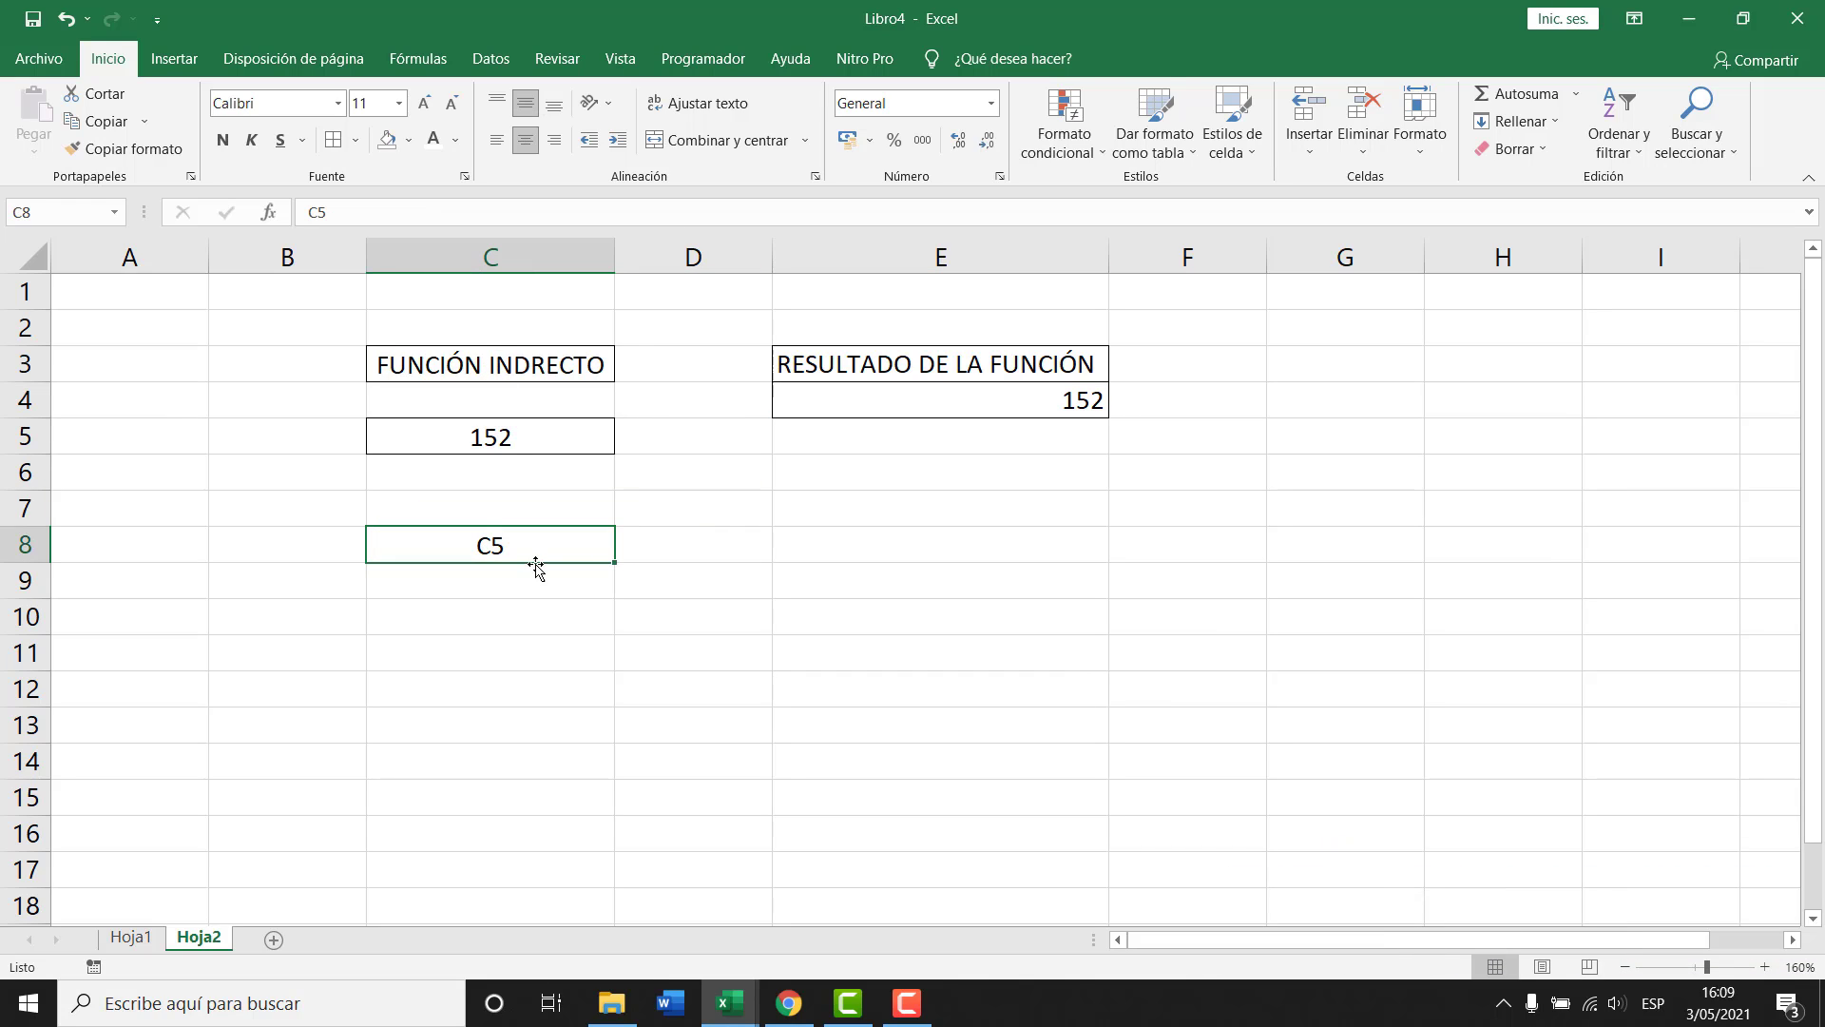
key("F2")
key("BackSpace")
type("3")
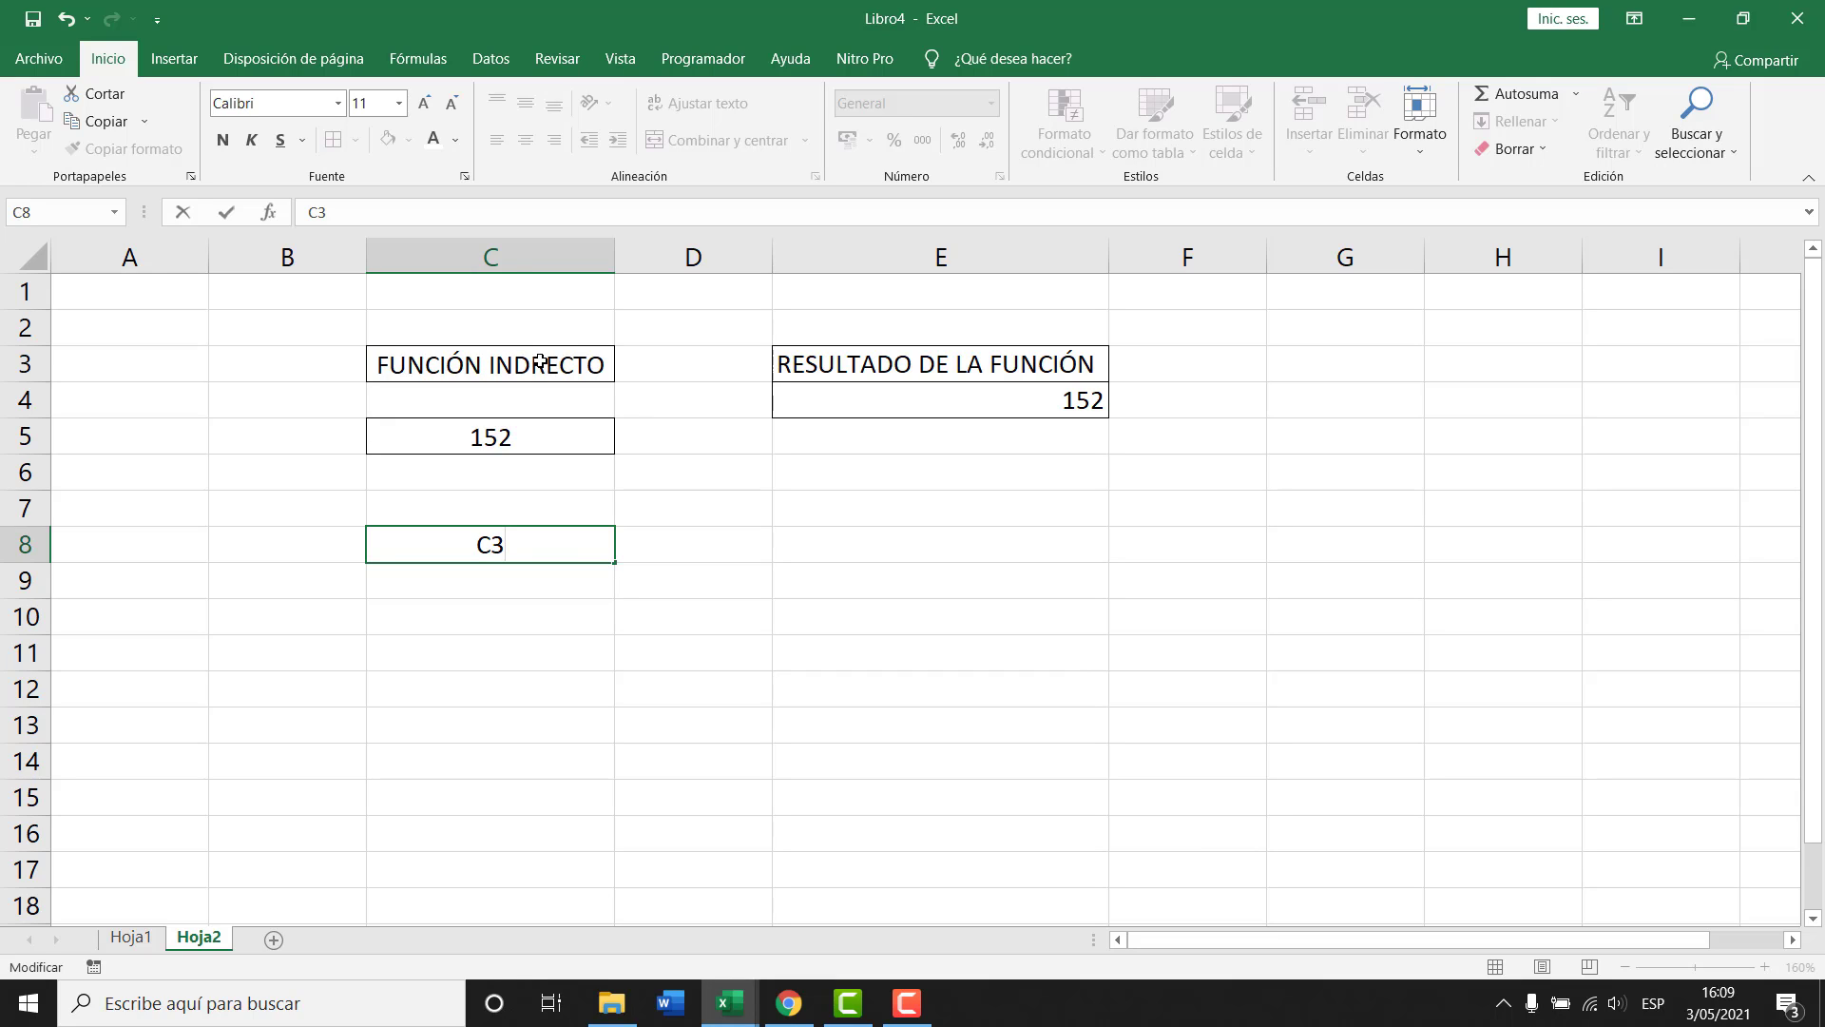
key("Return")
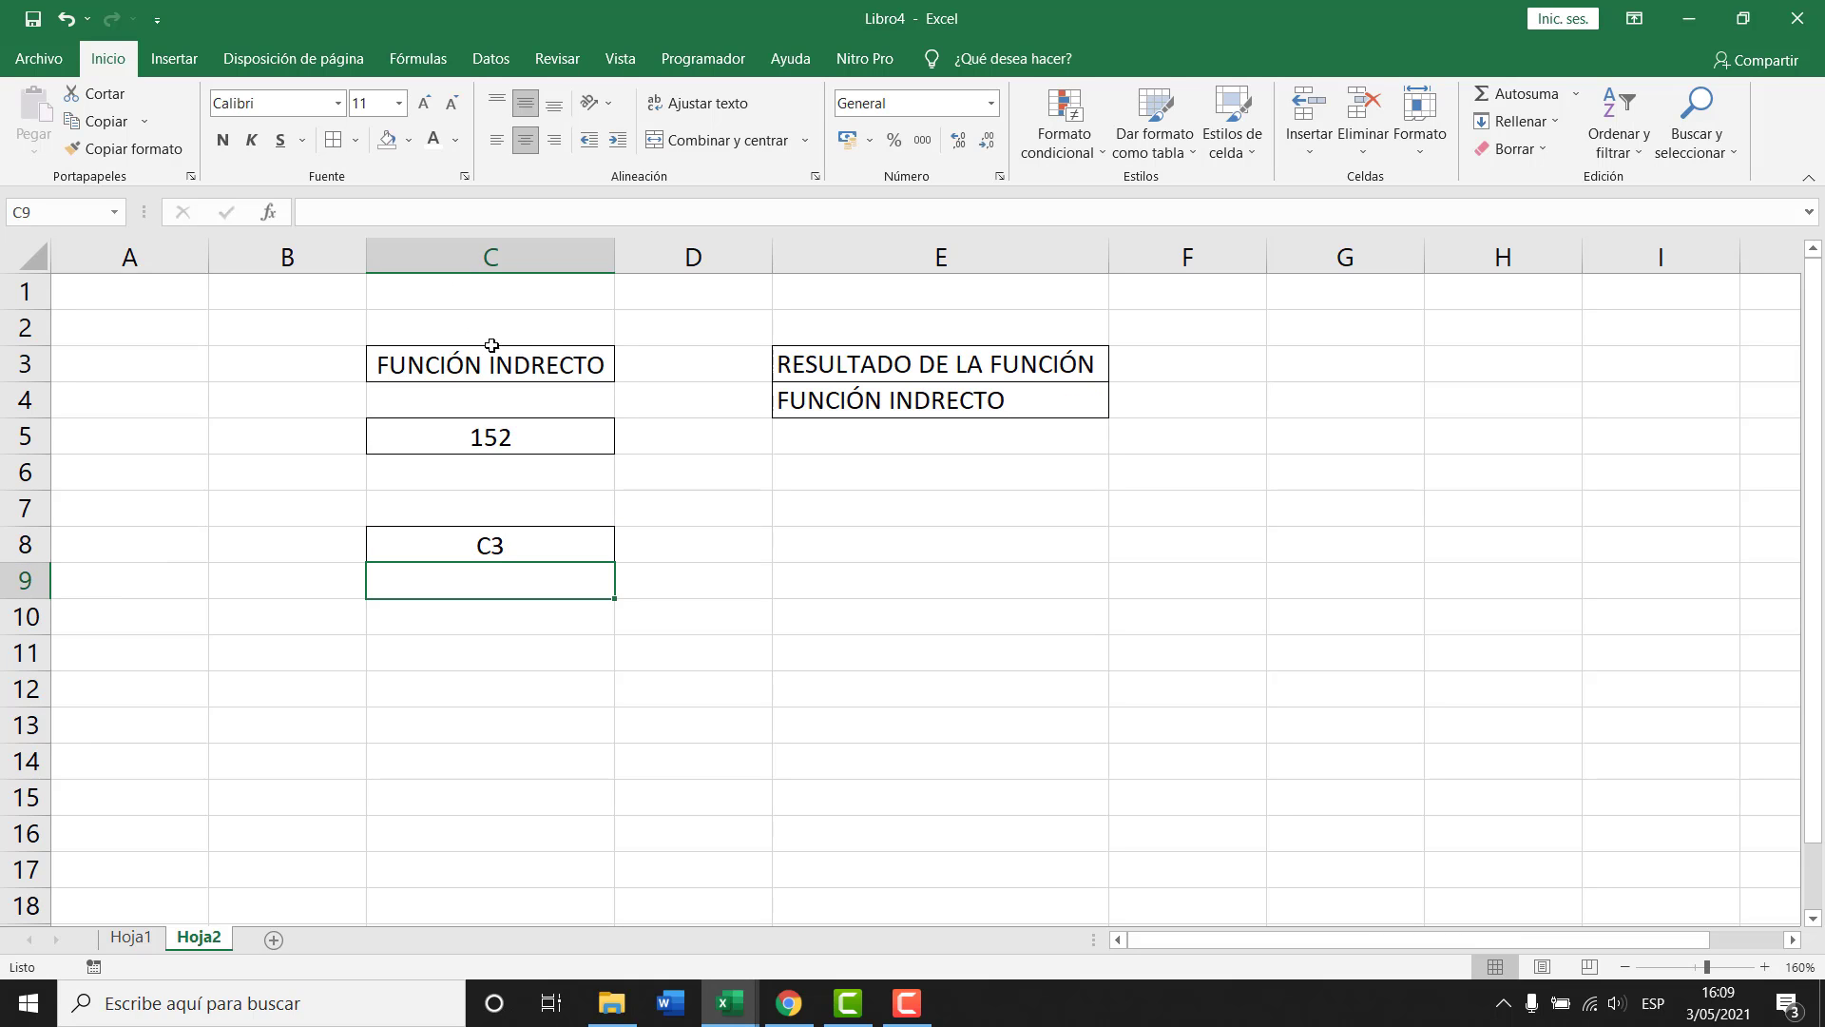
double_click(526, 364)
type("I")
key("Return")
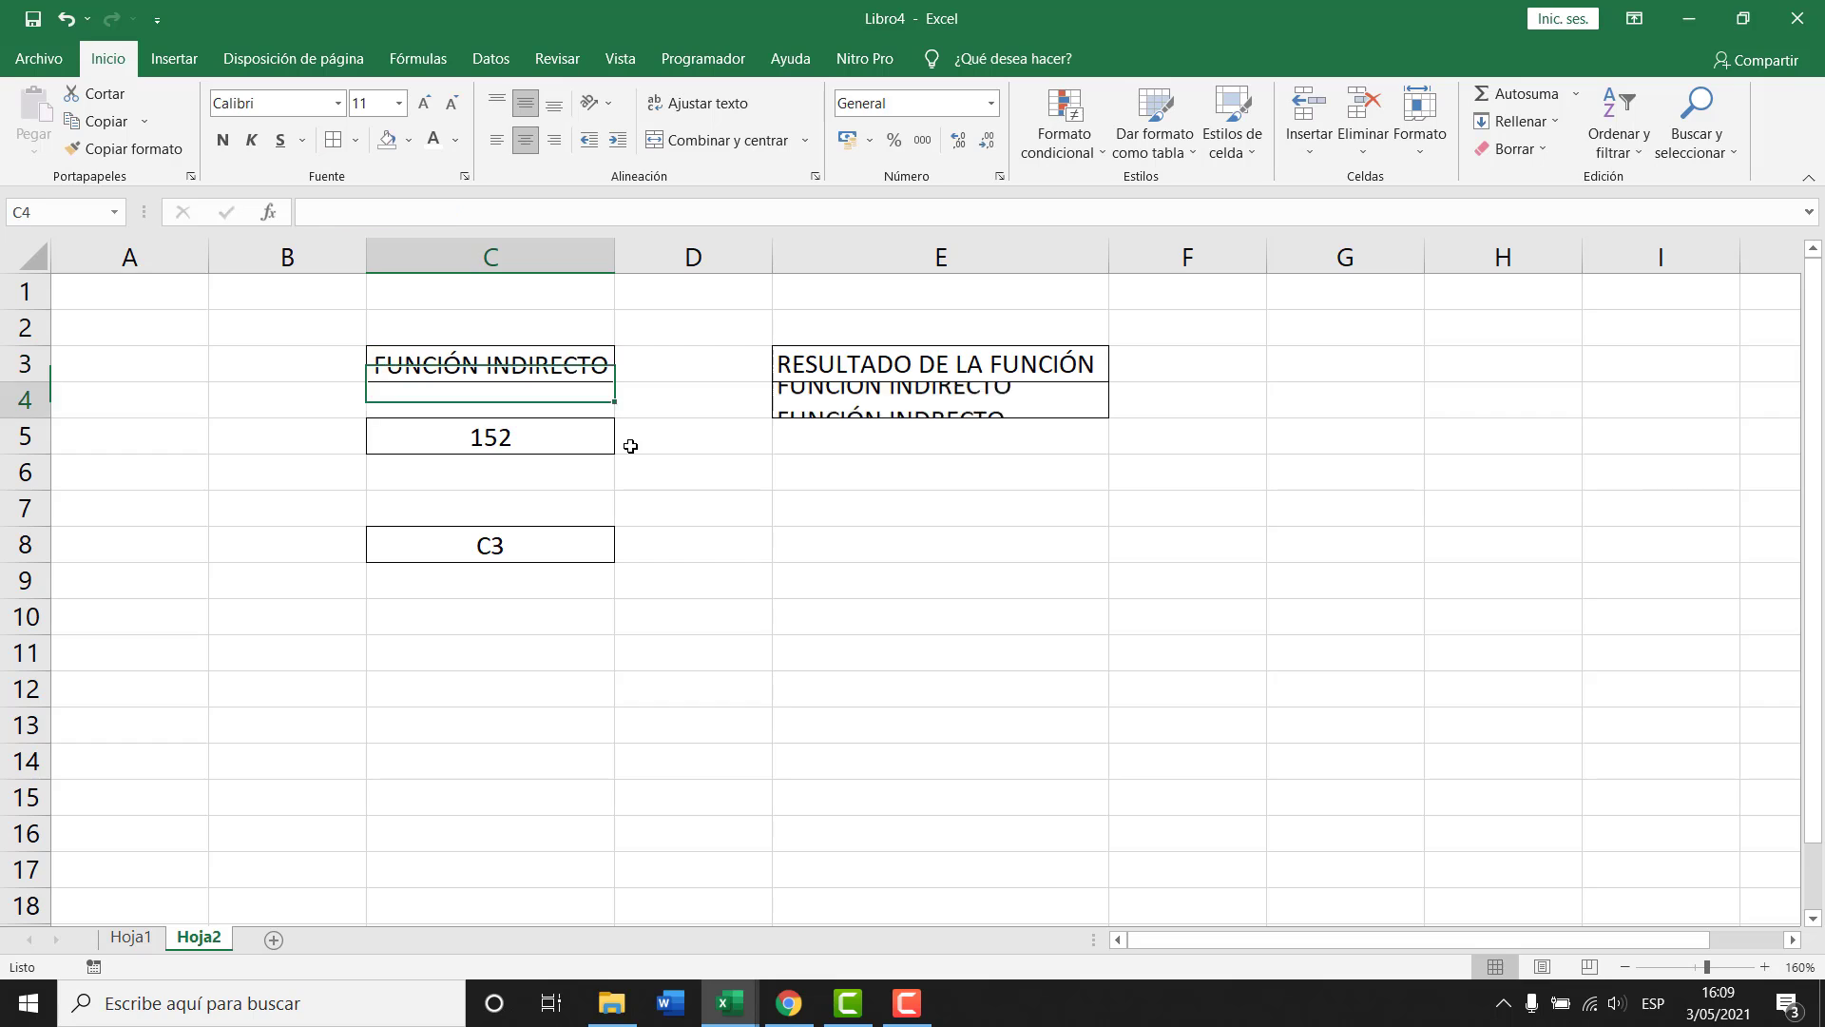
key("Up")
Check E4's formula, set C8 back to C5, try E3, then undo to restore C5.
left_click(887, 404)
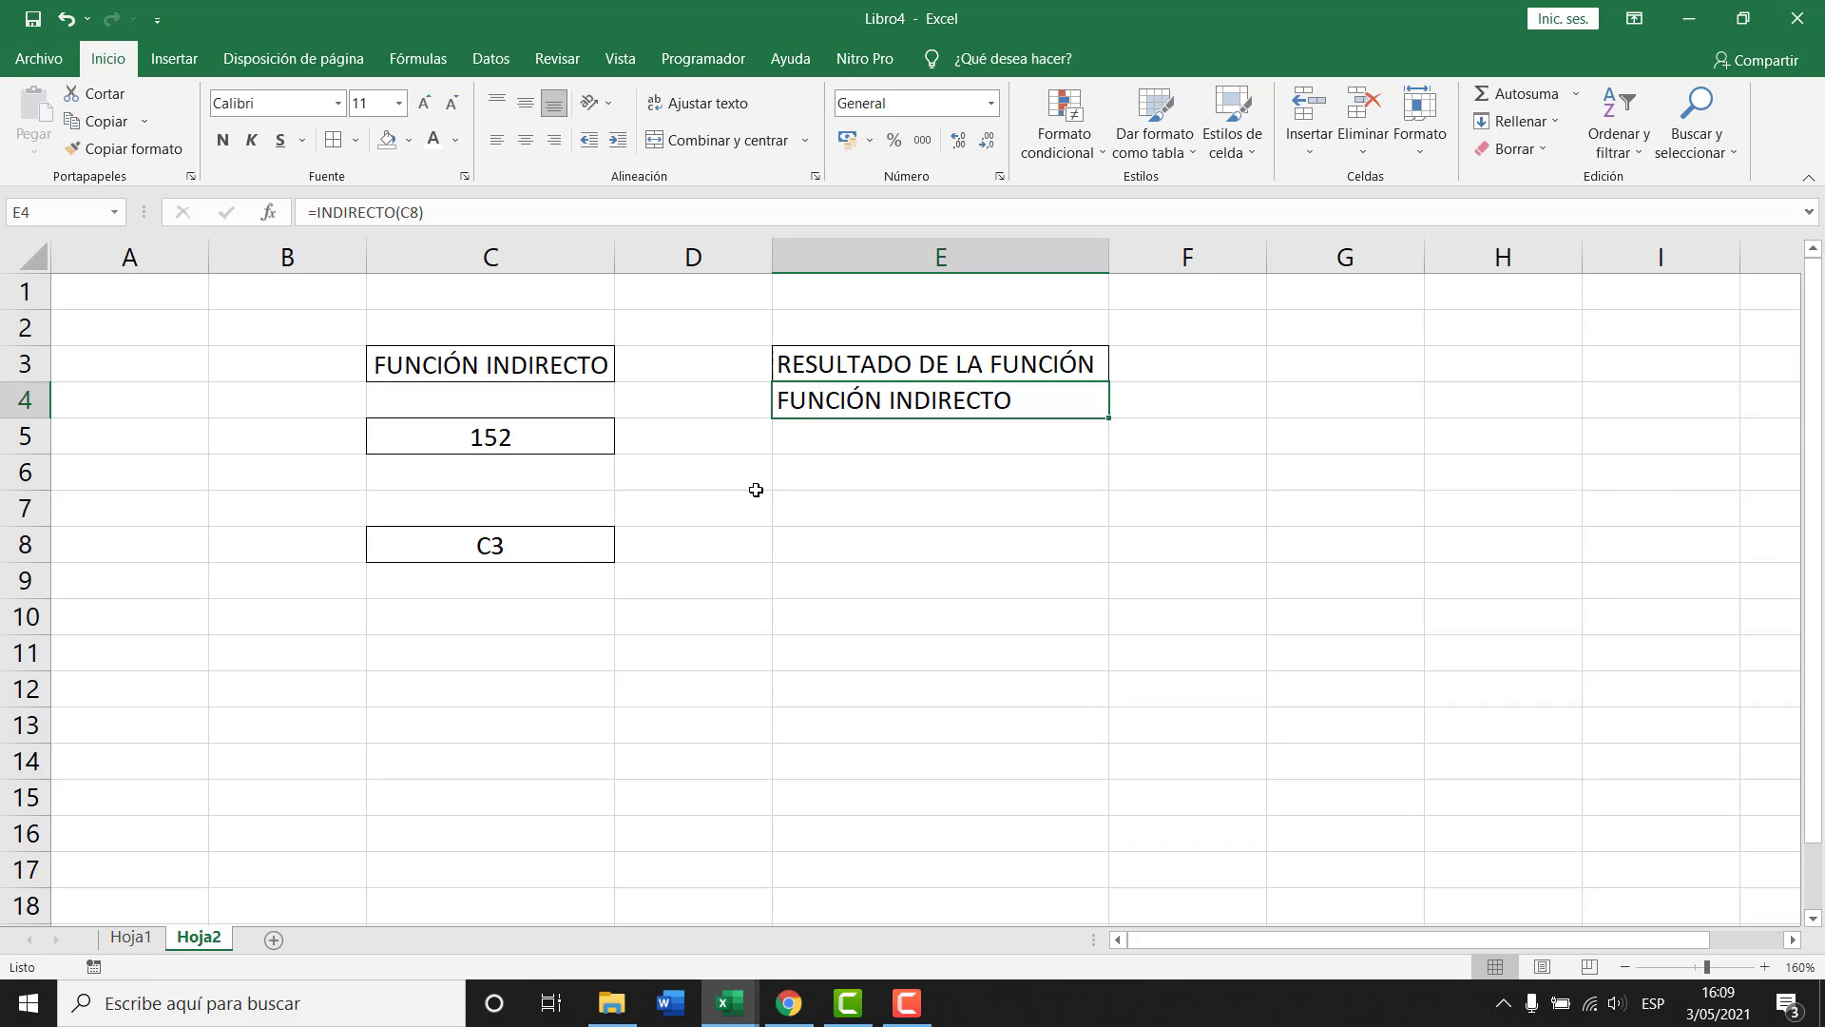
double_click(966, 405)
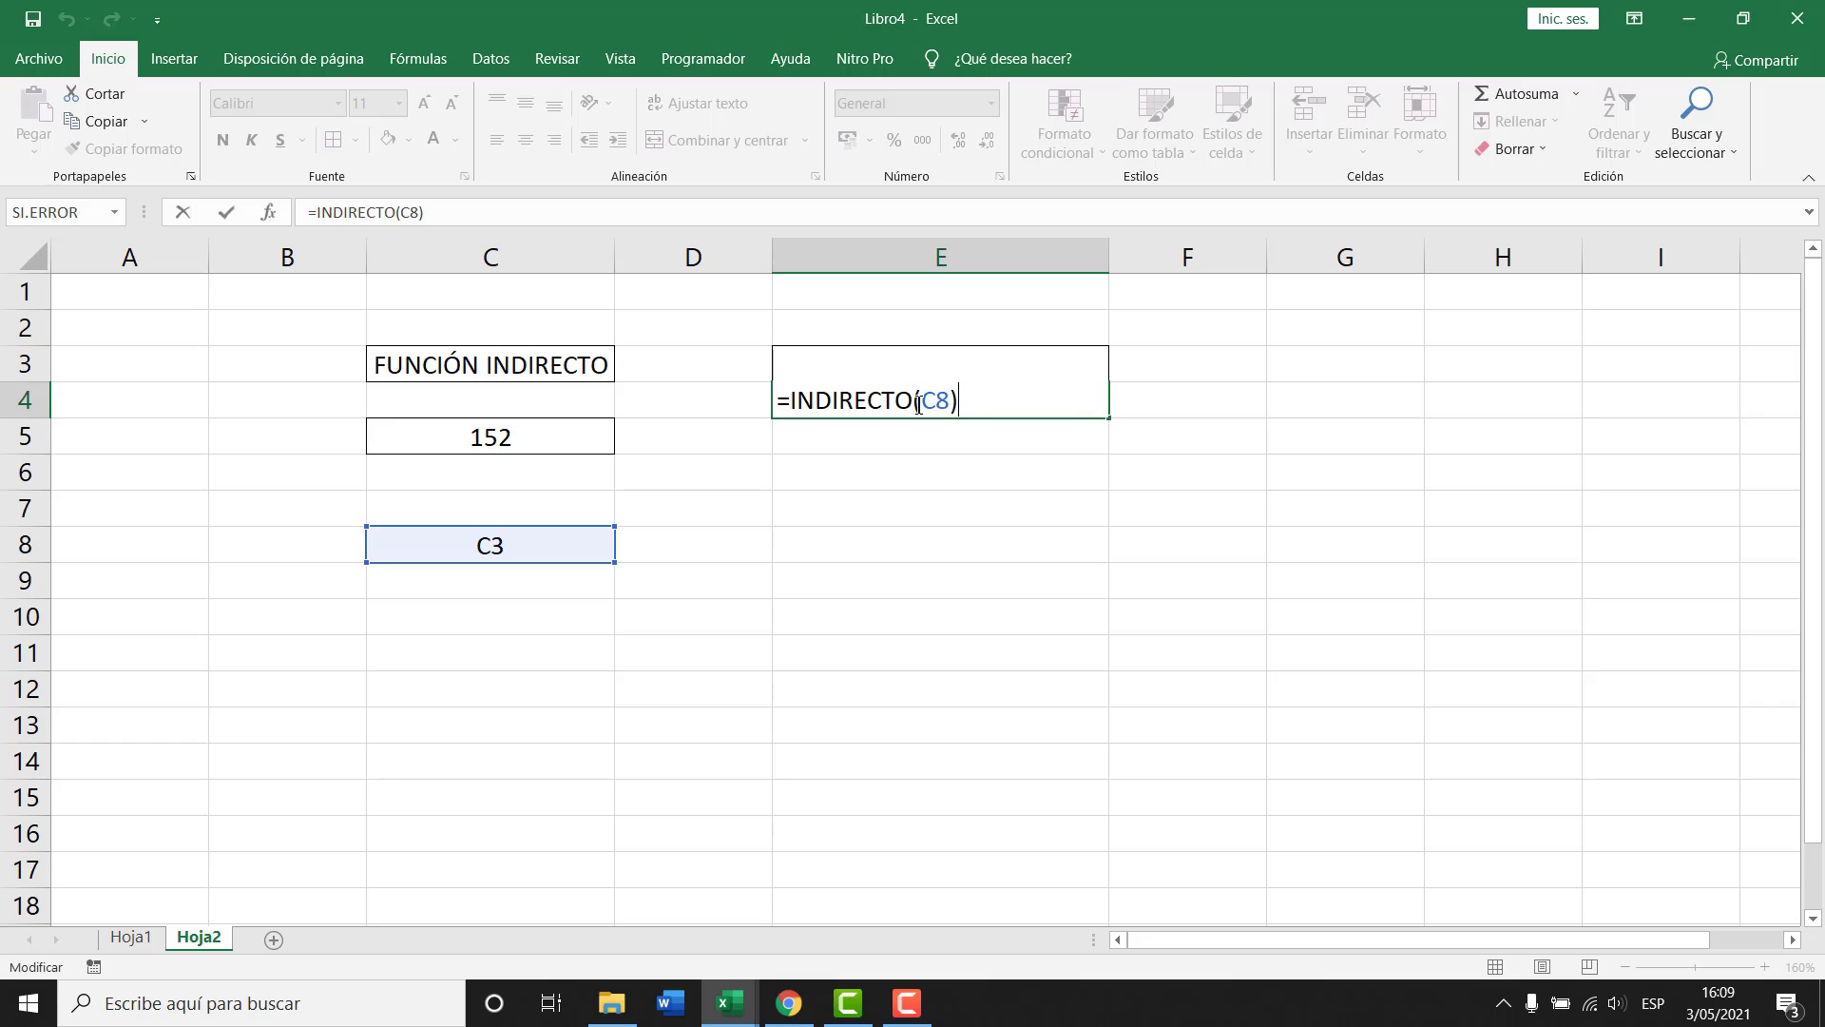
key("Escape")
left_click(516, 543)
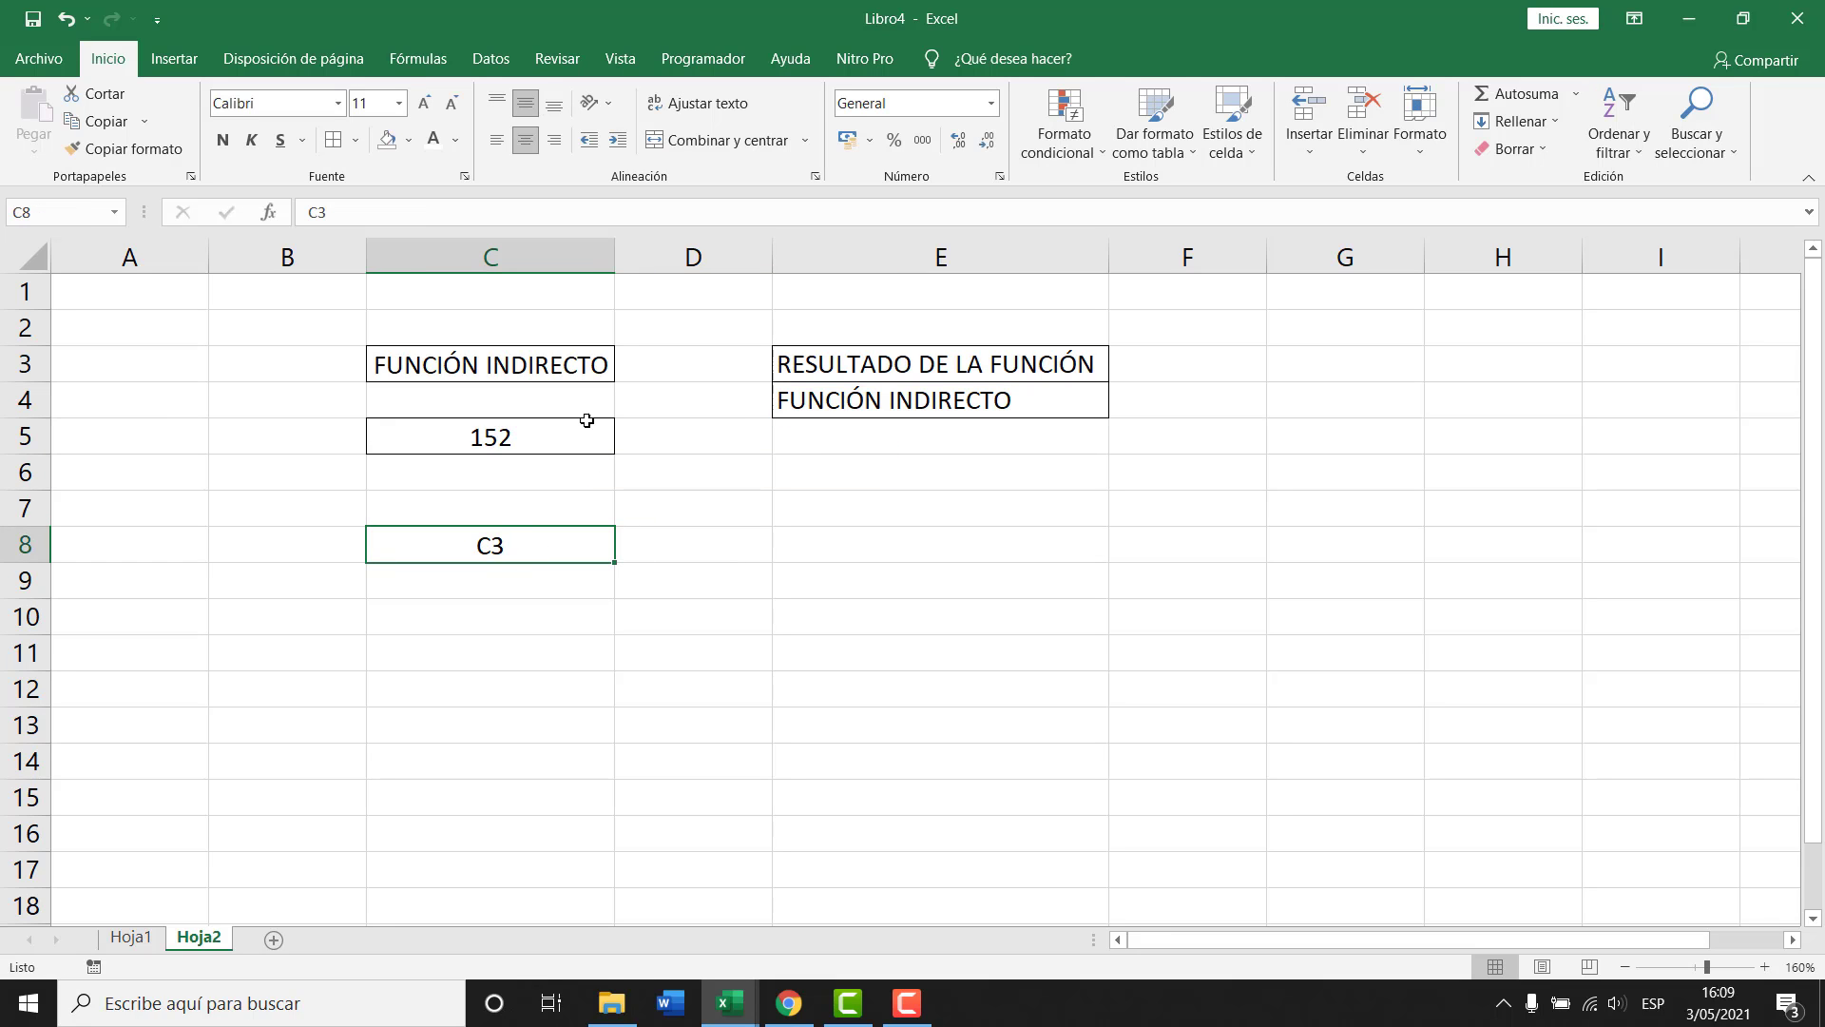
double_click(501, 543)
key("BackSpace")
type("5")
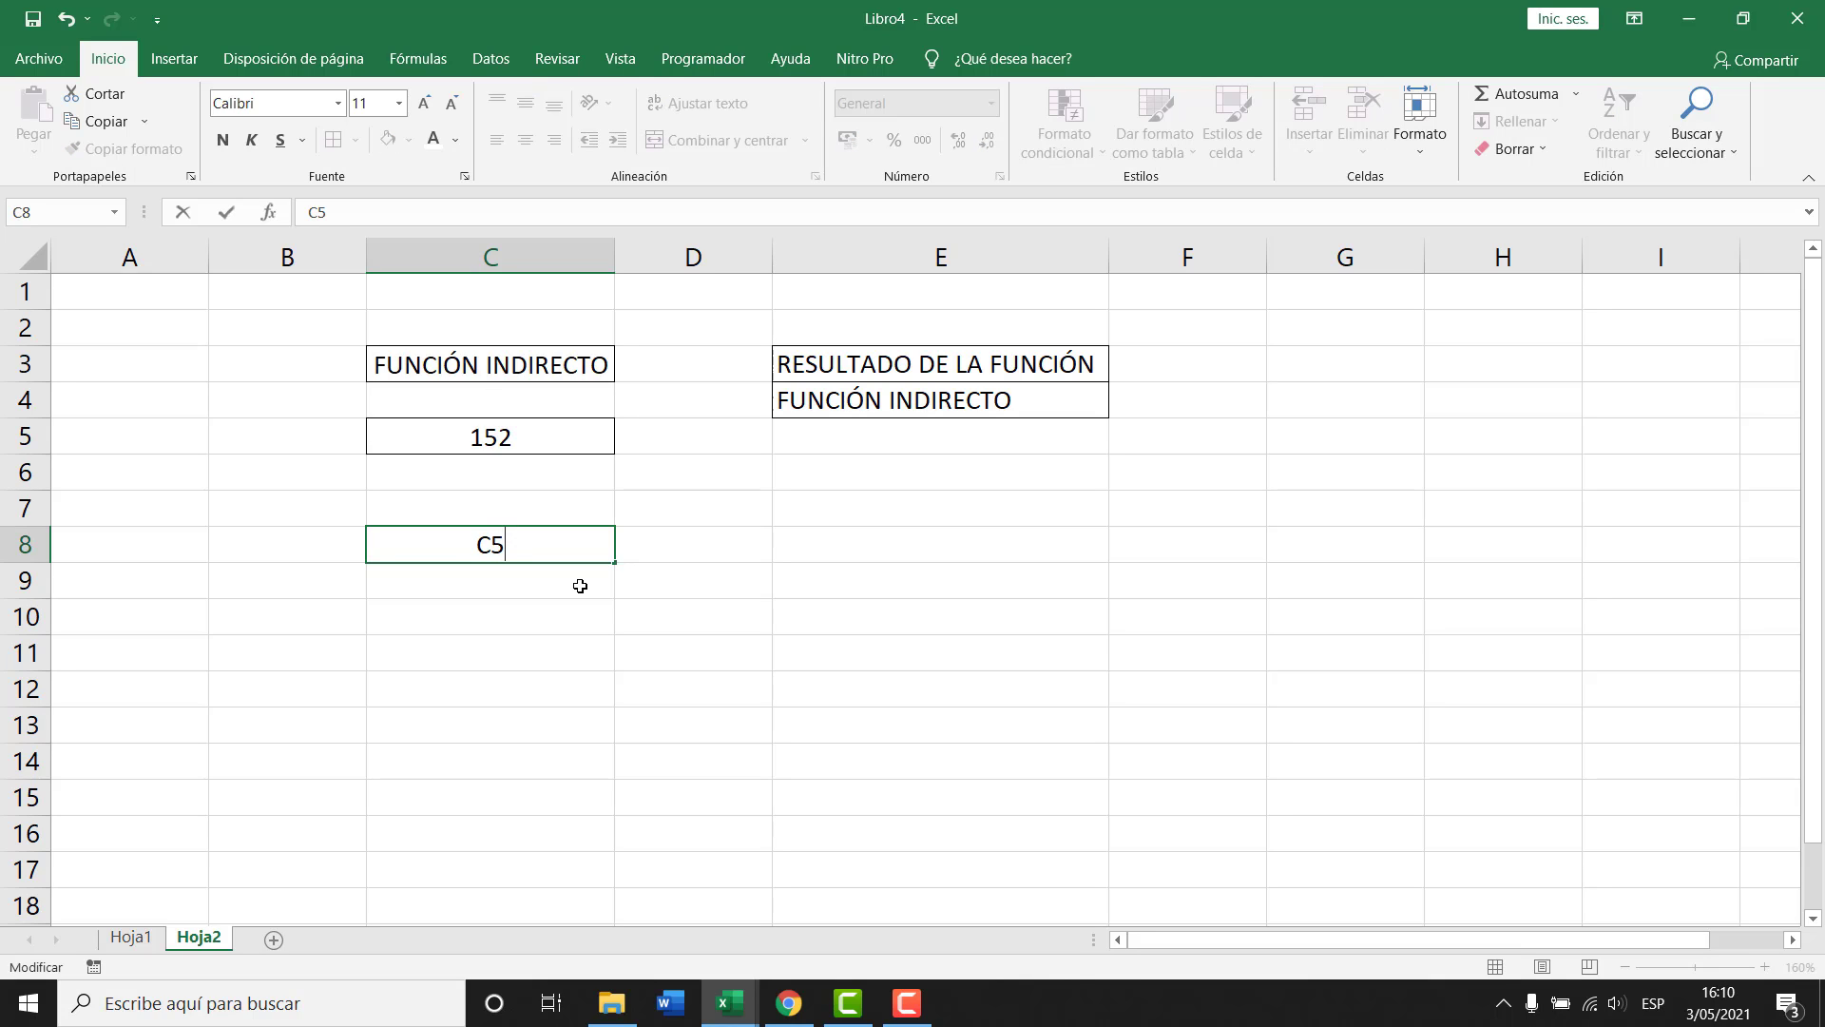
key("Return")
key("Up")
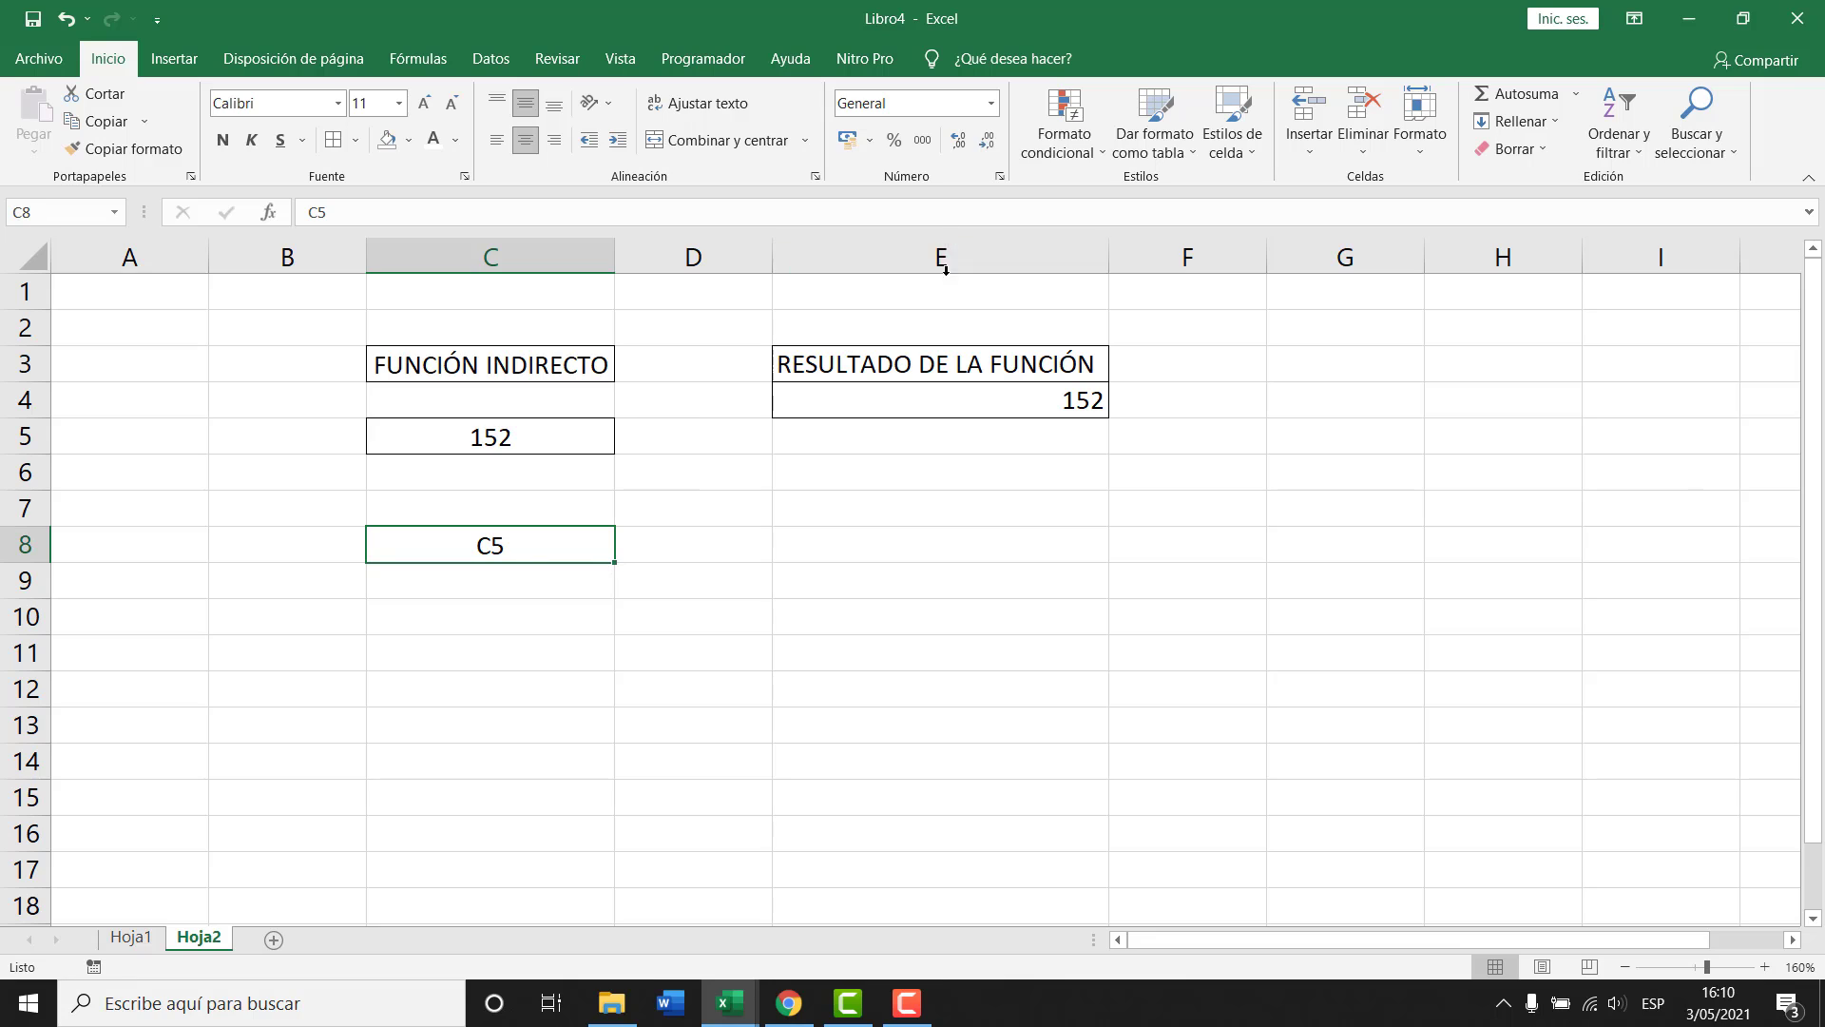
type("E3")
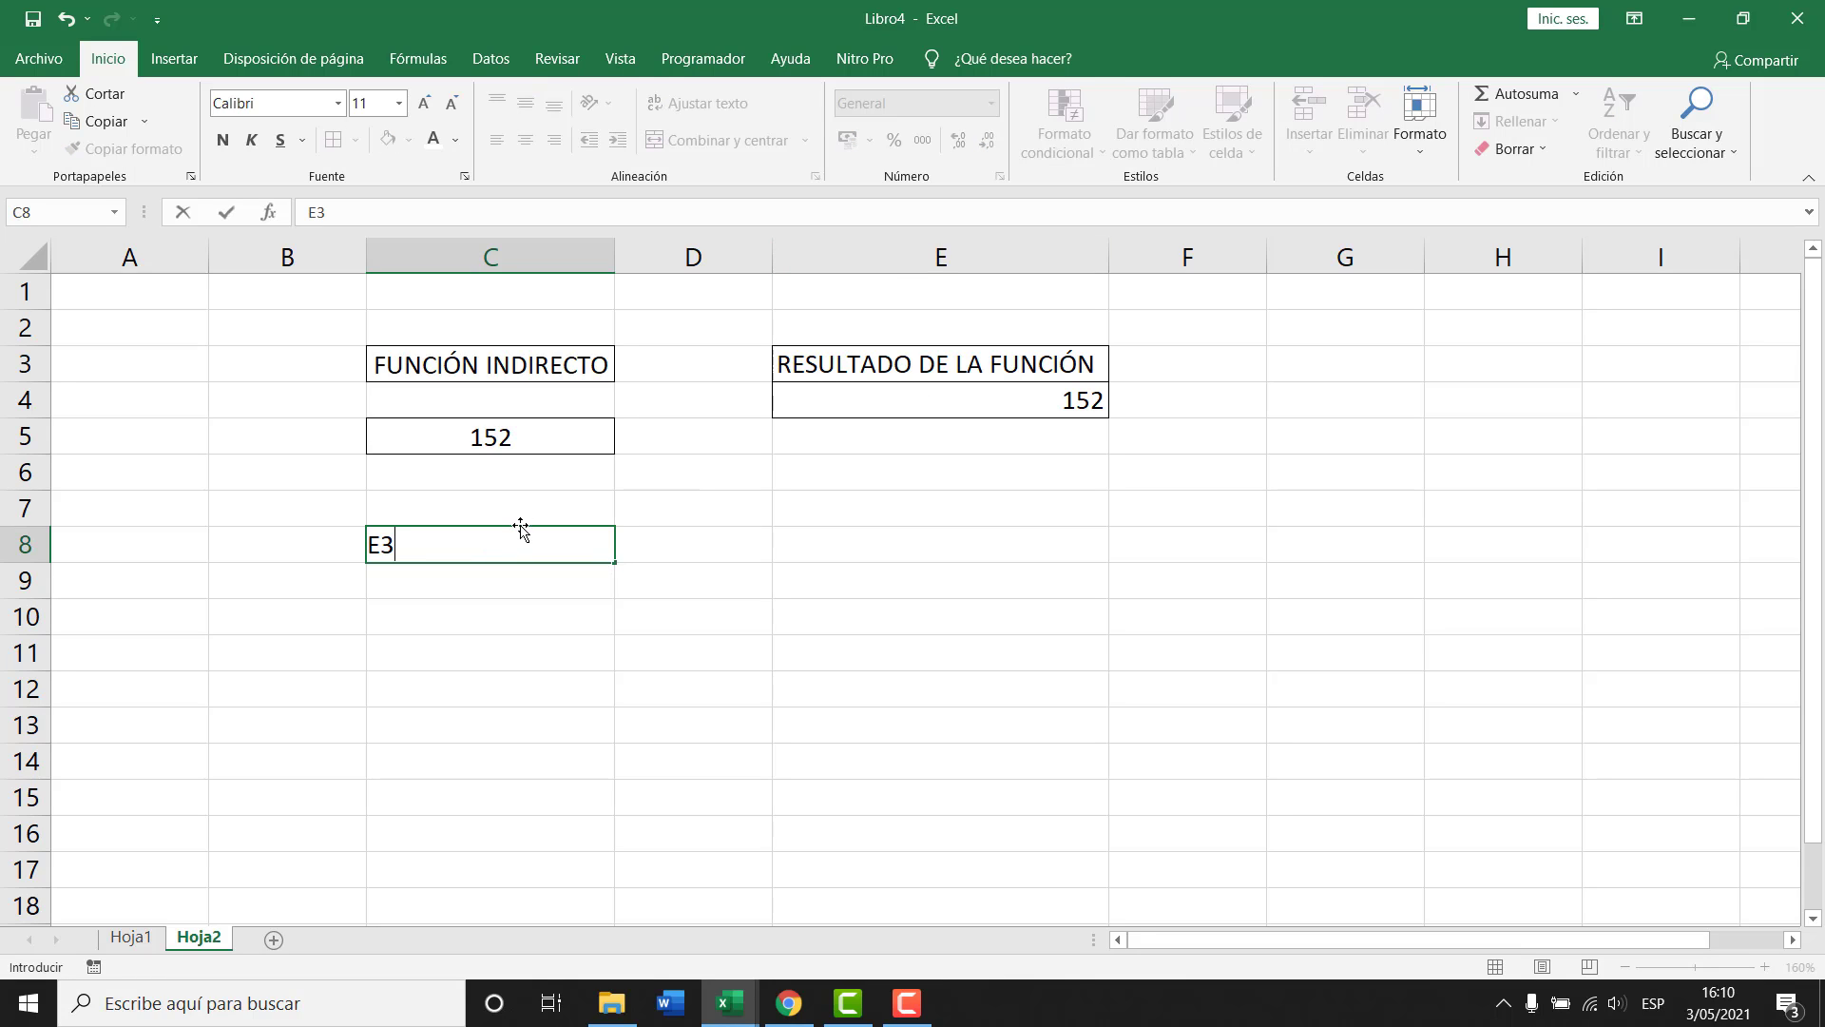
key("Return")
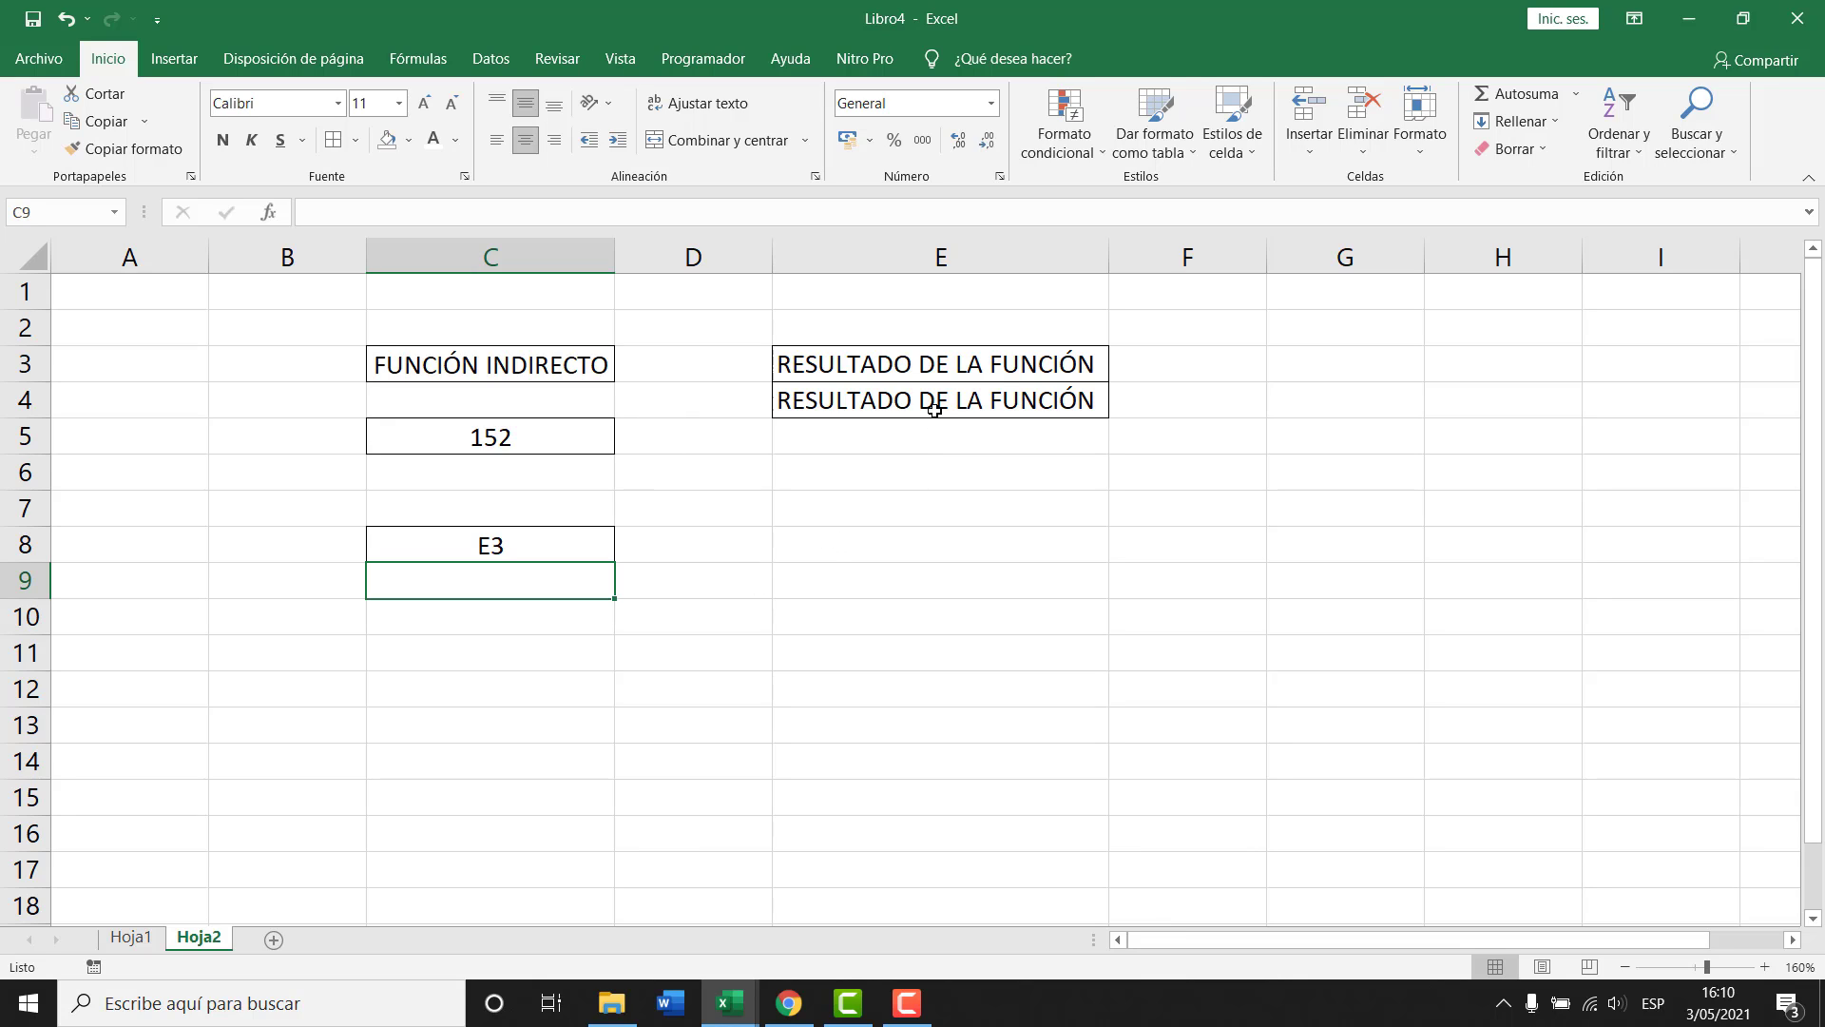
key("ctrl+z")
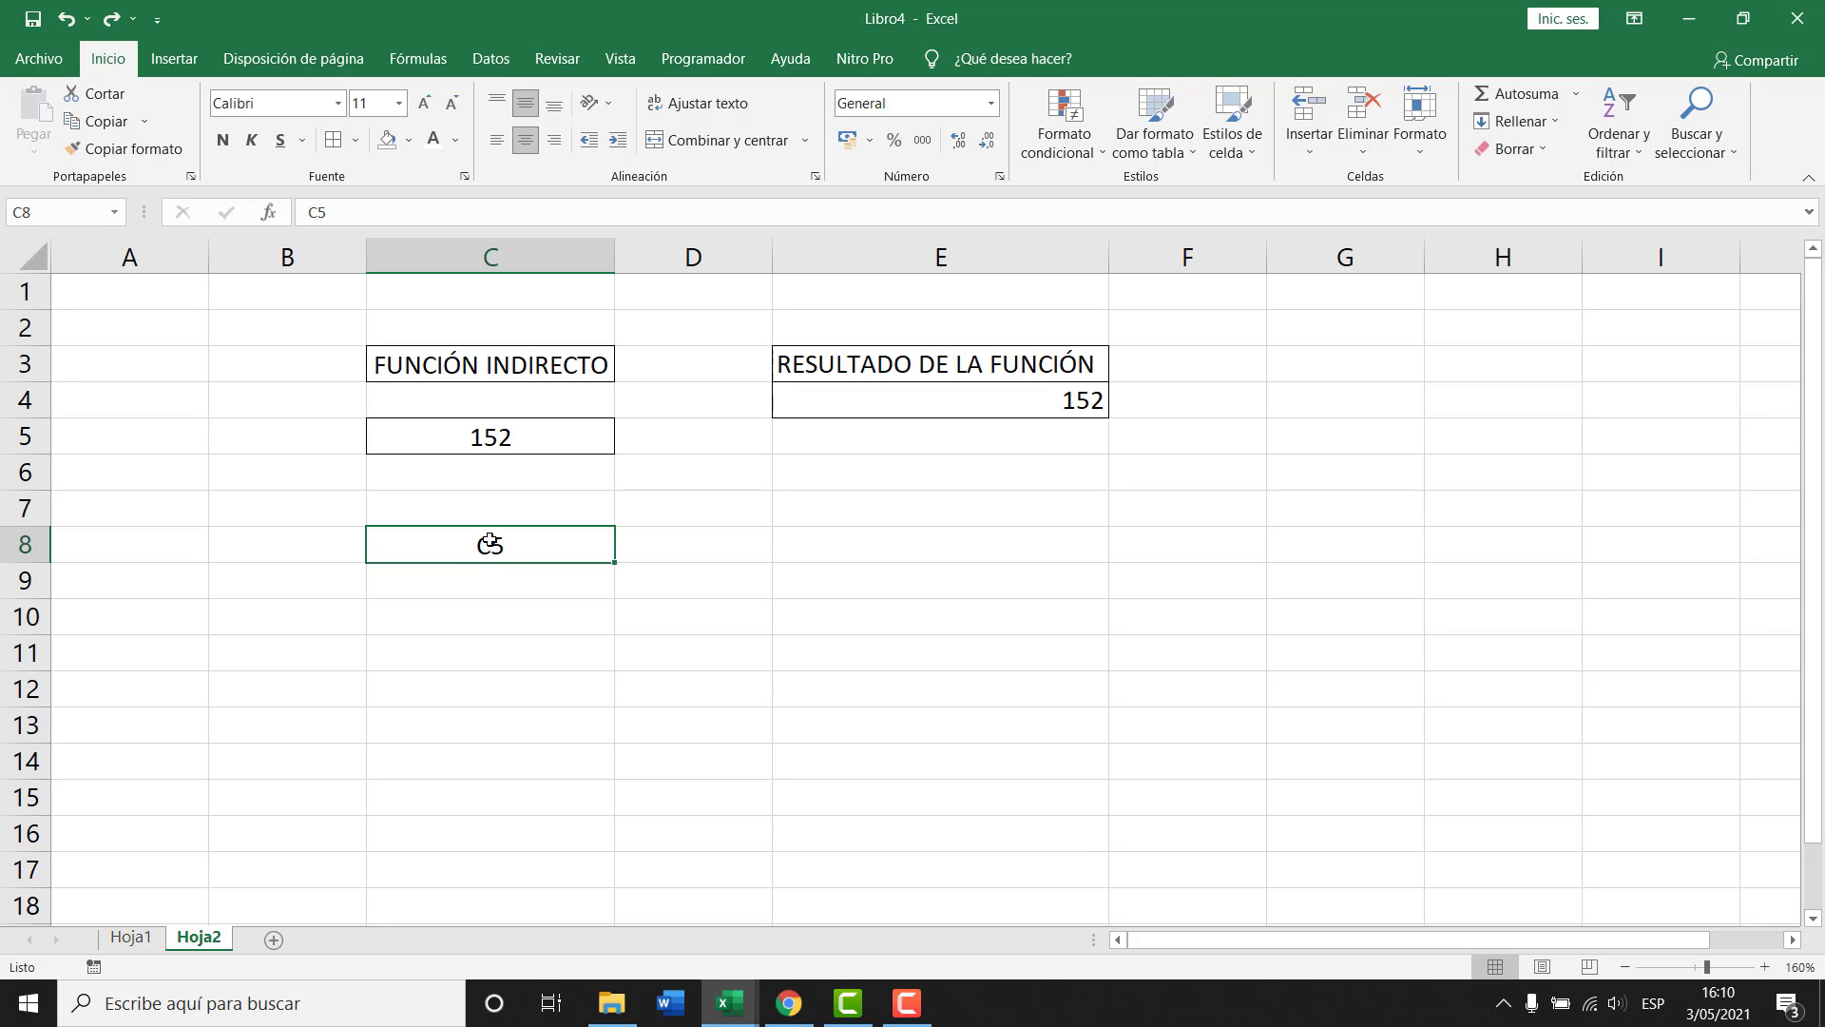
Return to Hoja1 and inspect the MADRID table's name and neighbourhood cells.
left_click(131, 937)
left_click_drag(1022, 462, 1084, 677)
left_click(976, 59)
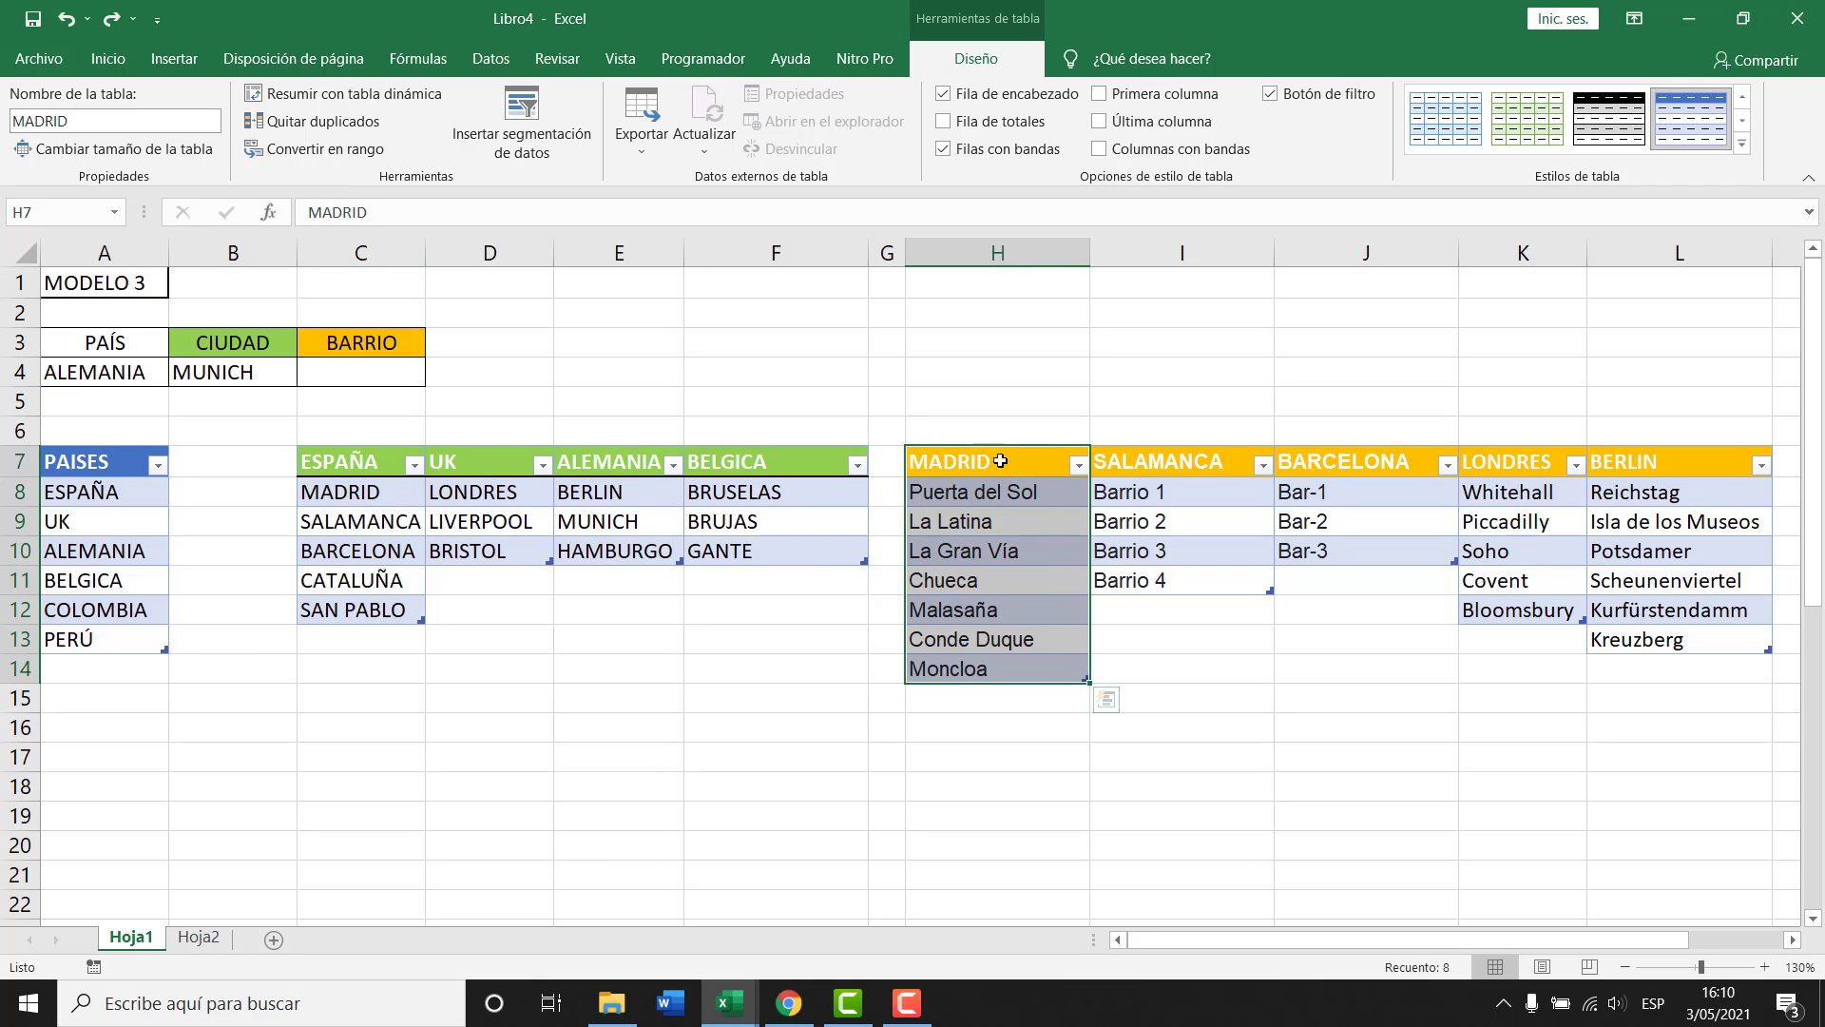
left_click_drag(1004, 493, 1017, 665)
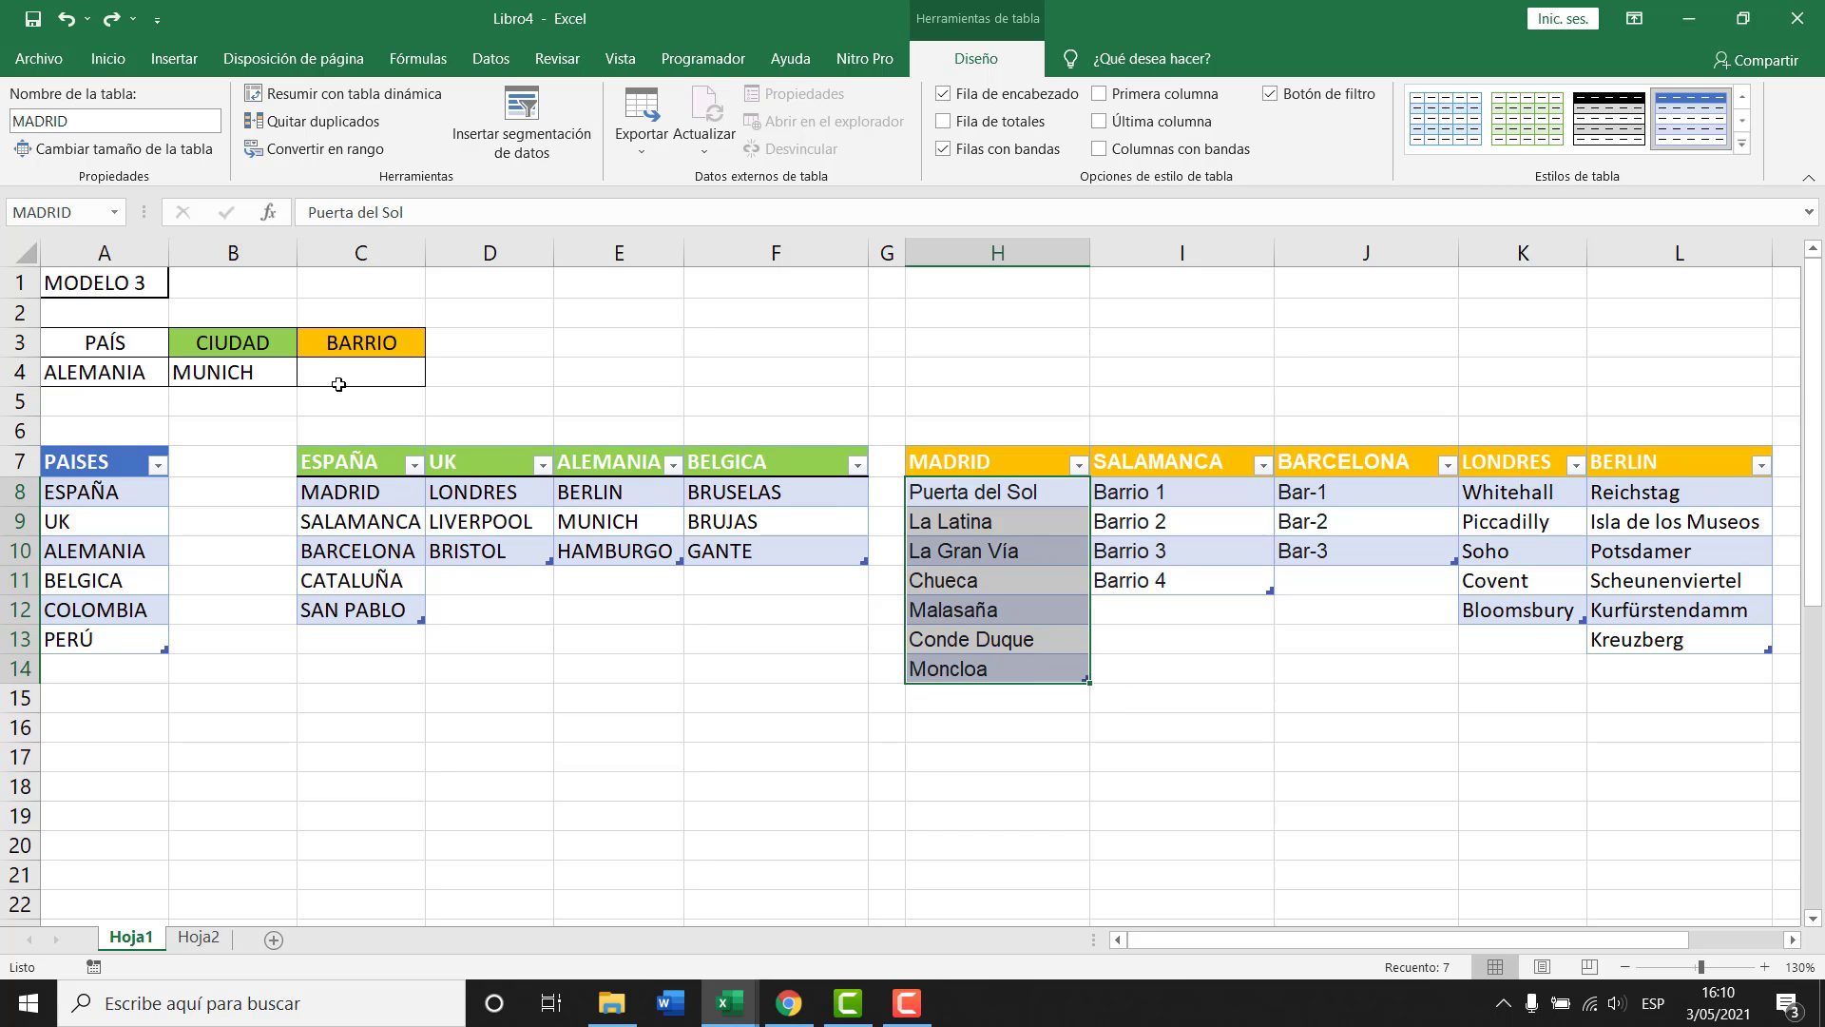
Set the PAÍS cell A4 to COLOMBIA.
left_click(342, 380)
left_click(205, 375)
left_click(111, 380)
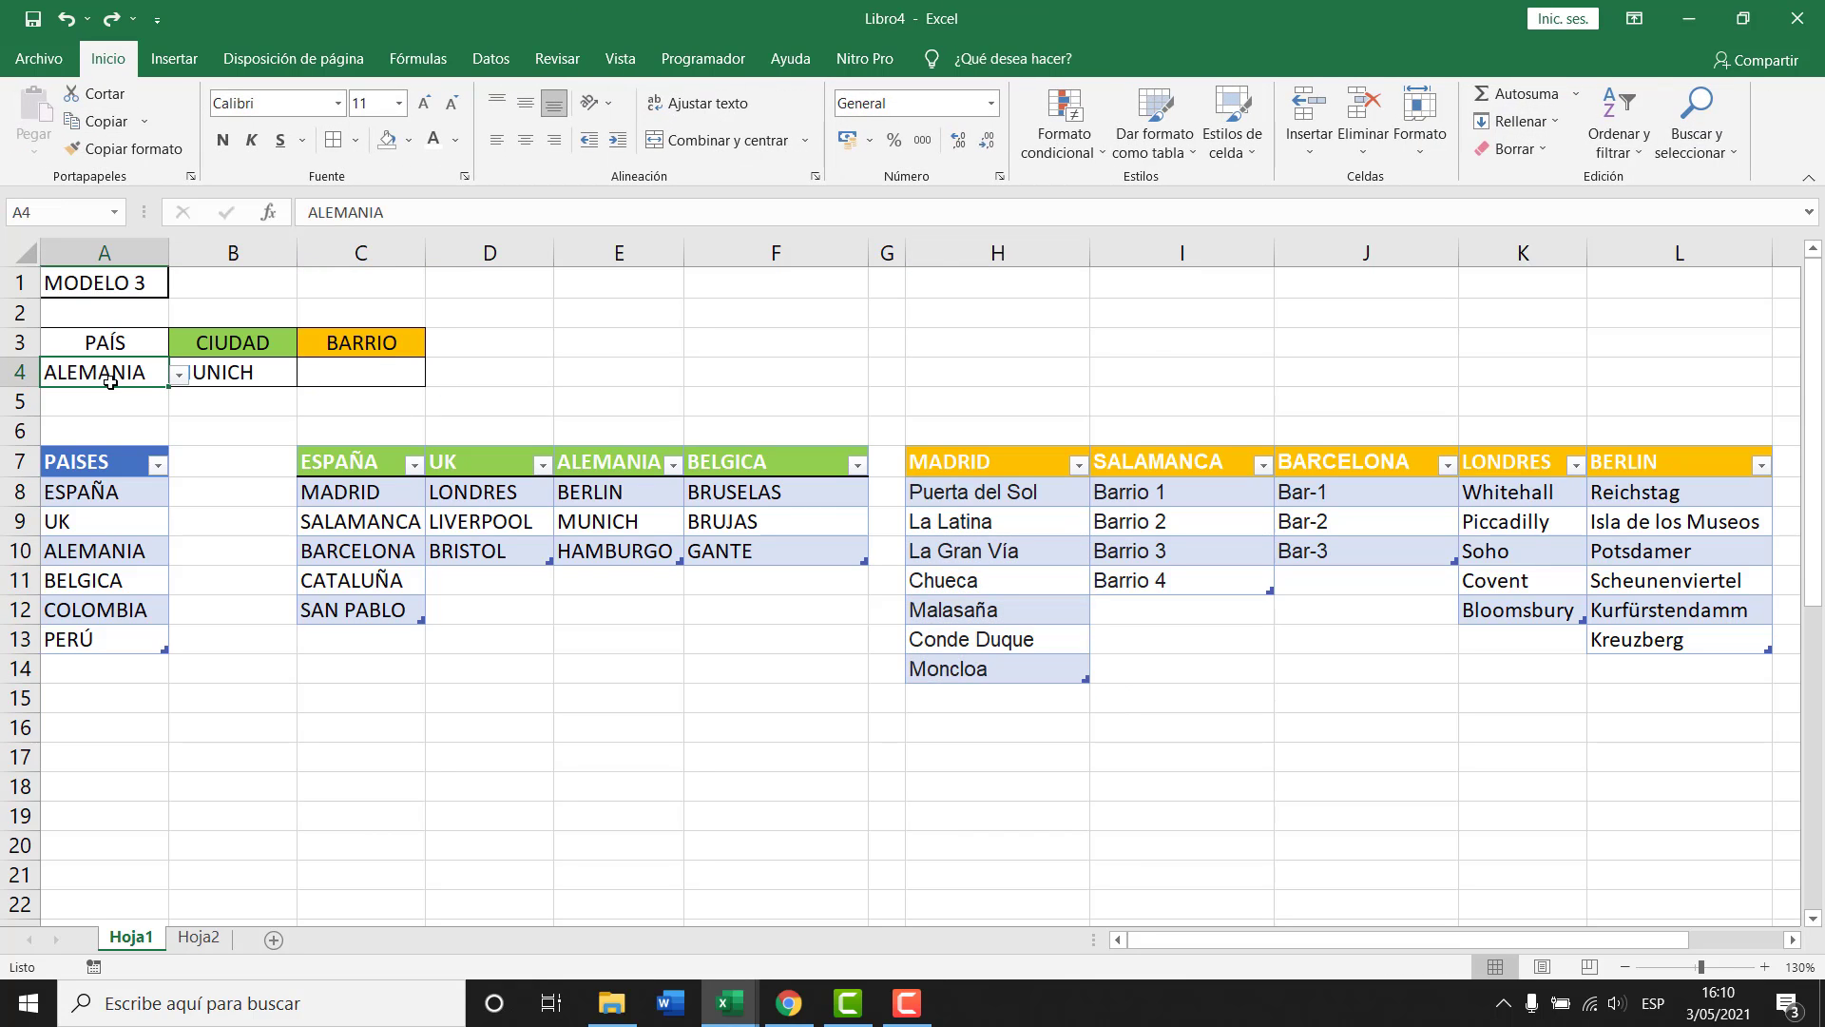
left_click(180, 375)
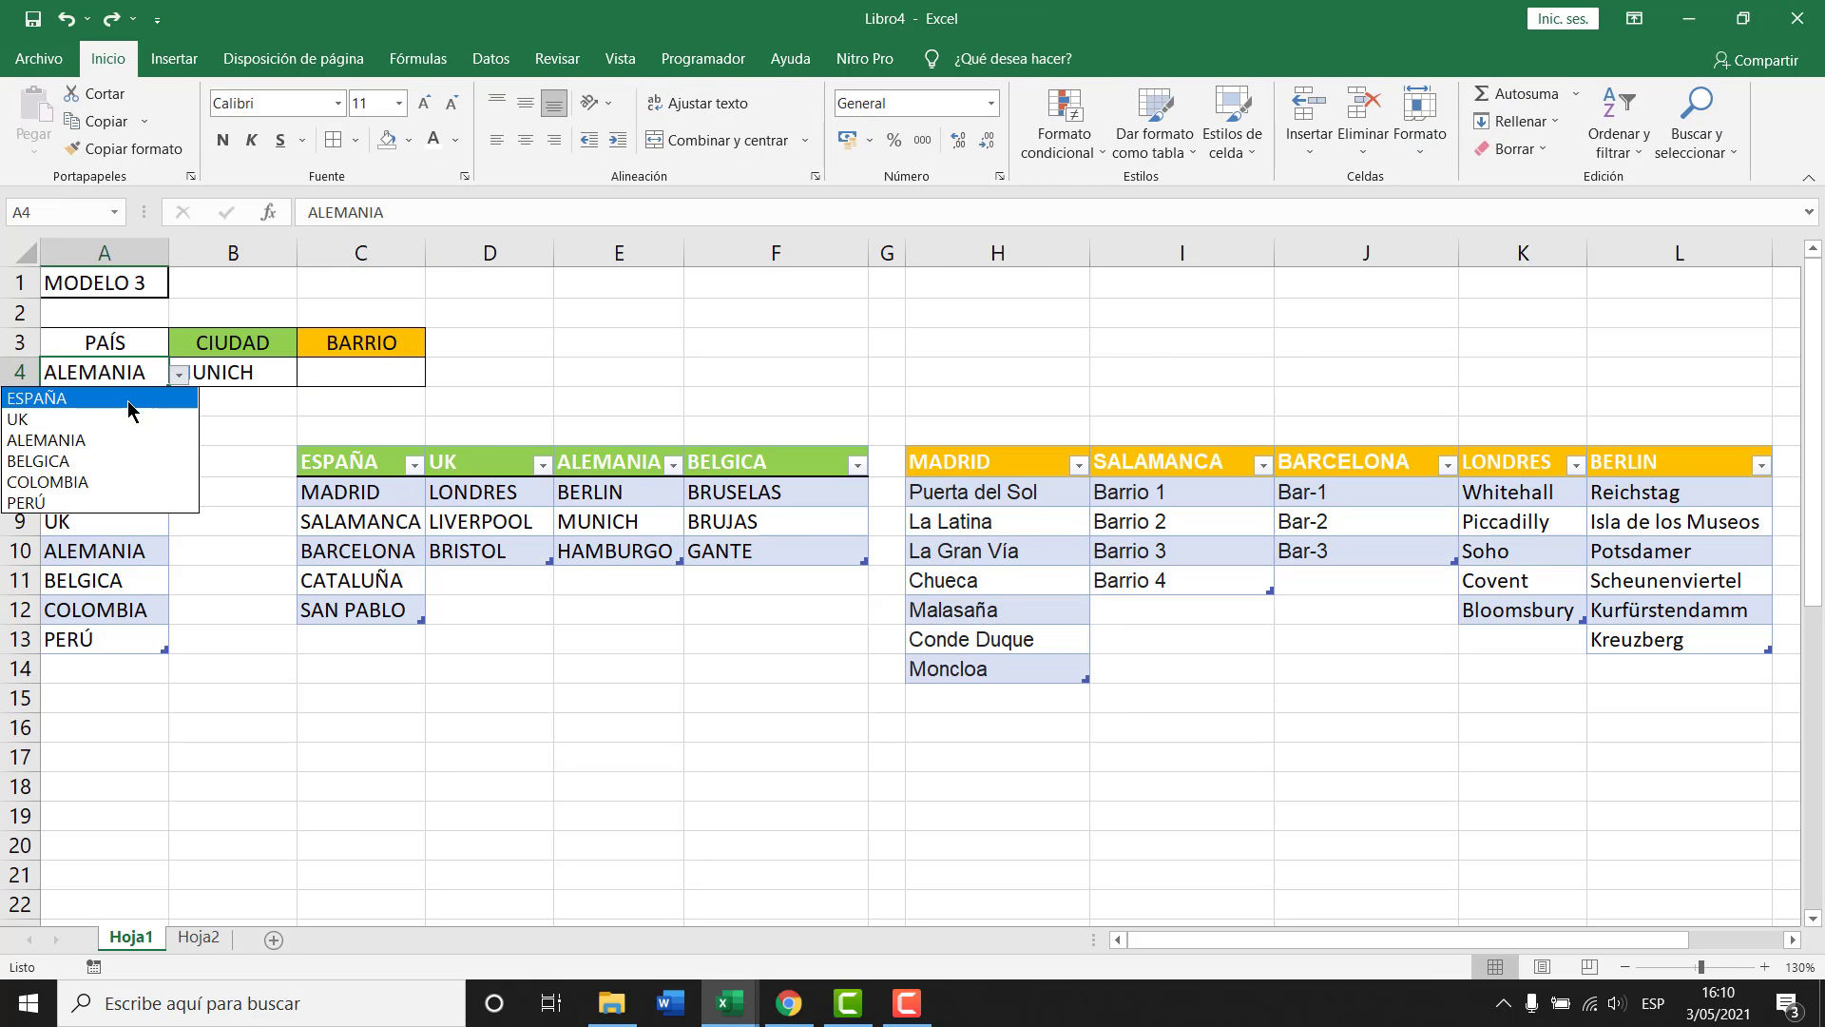
left_click(129, 482)
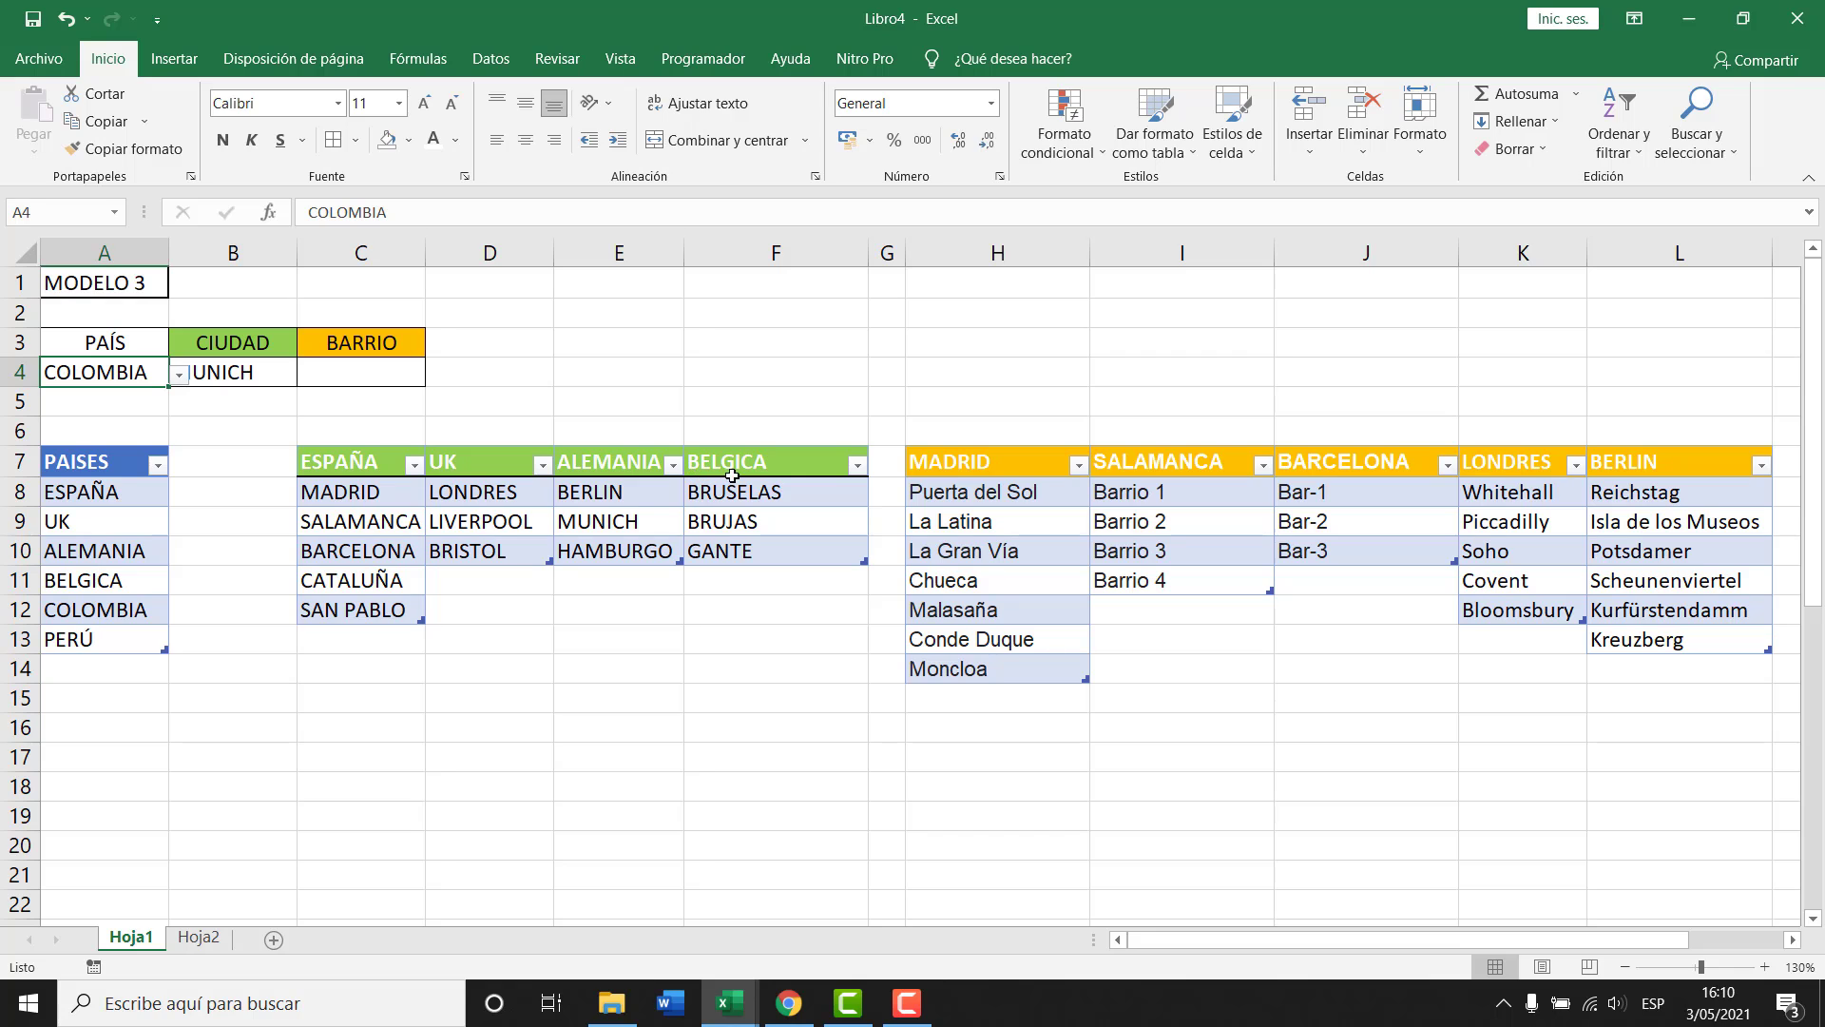
Paste the copied column formatting into column G and head it COLOMBIA in G7.
left_click(891, 249)
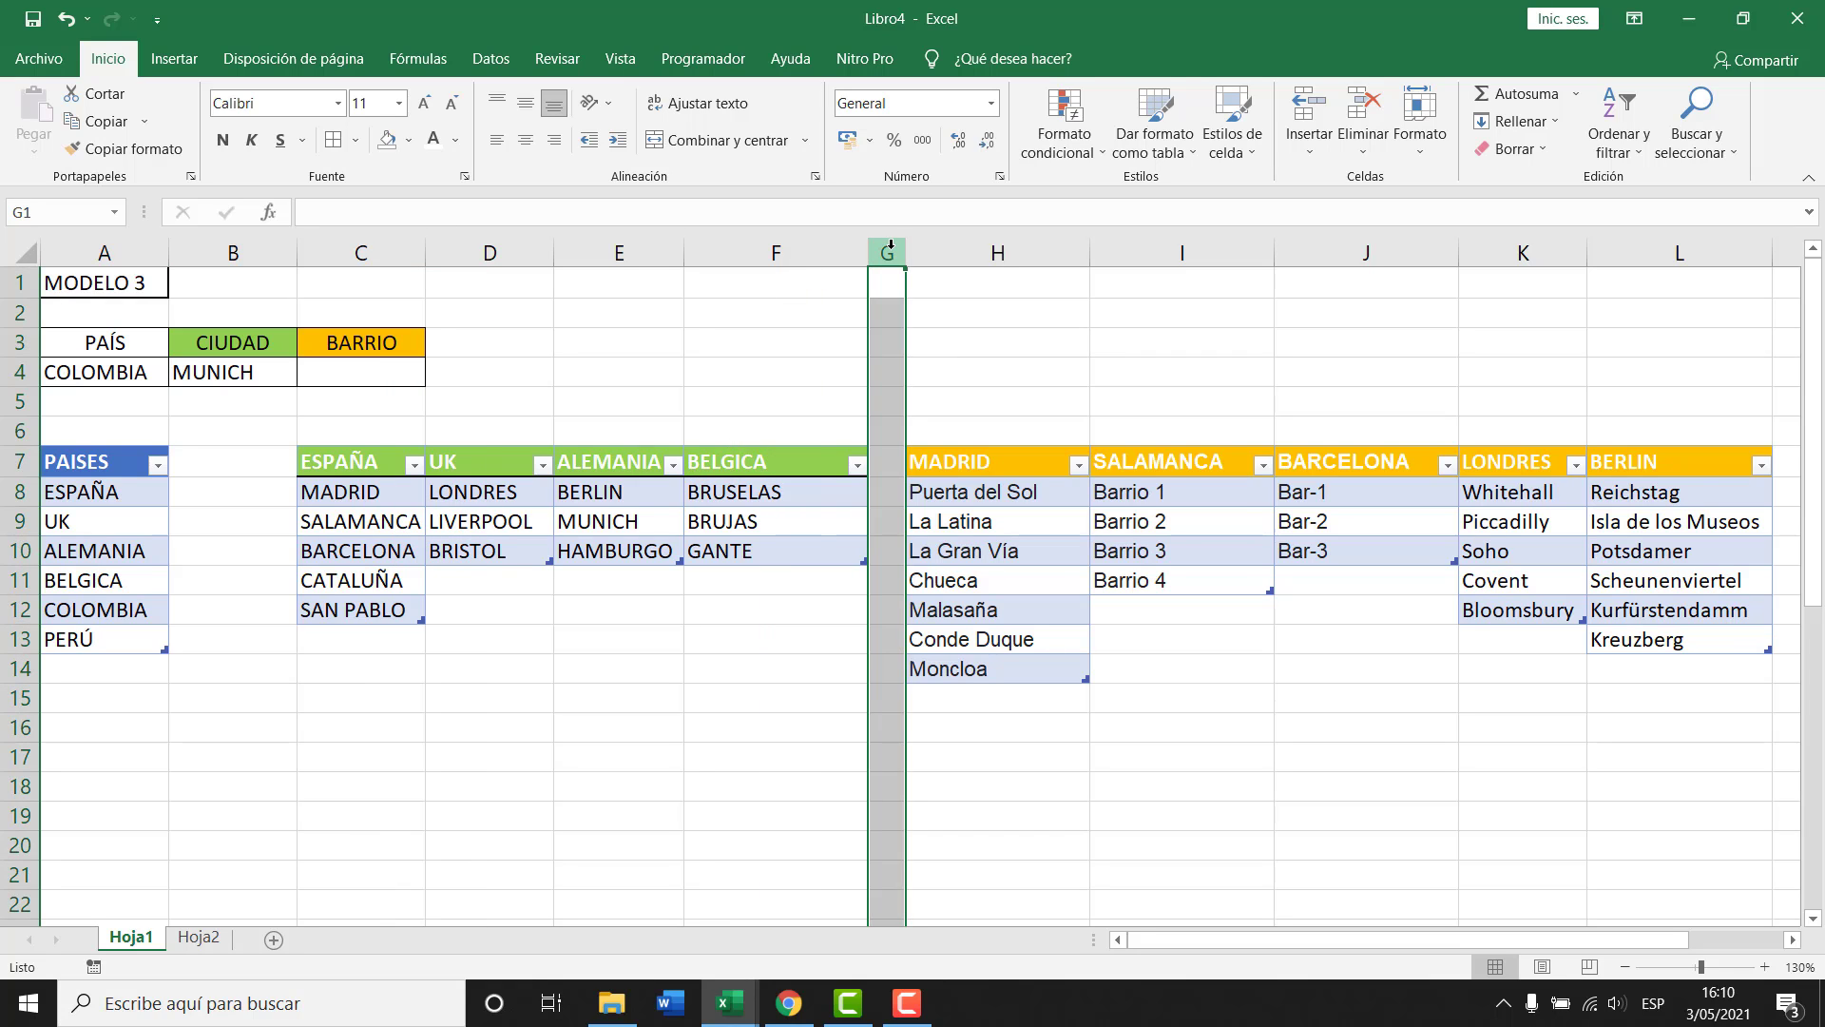
key("ctrl+v")
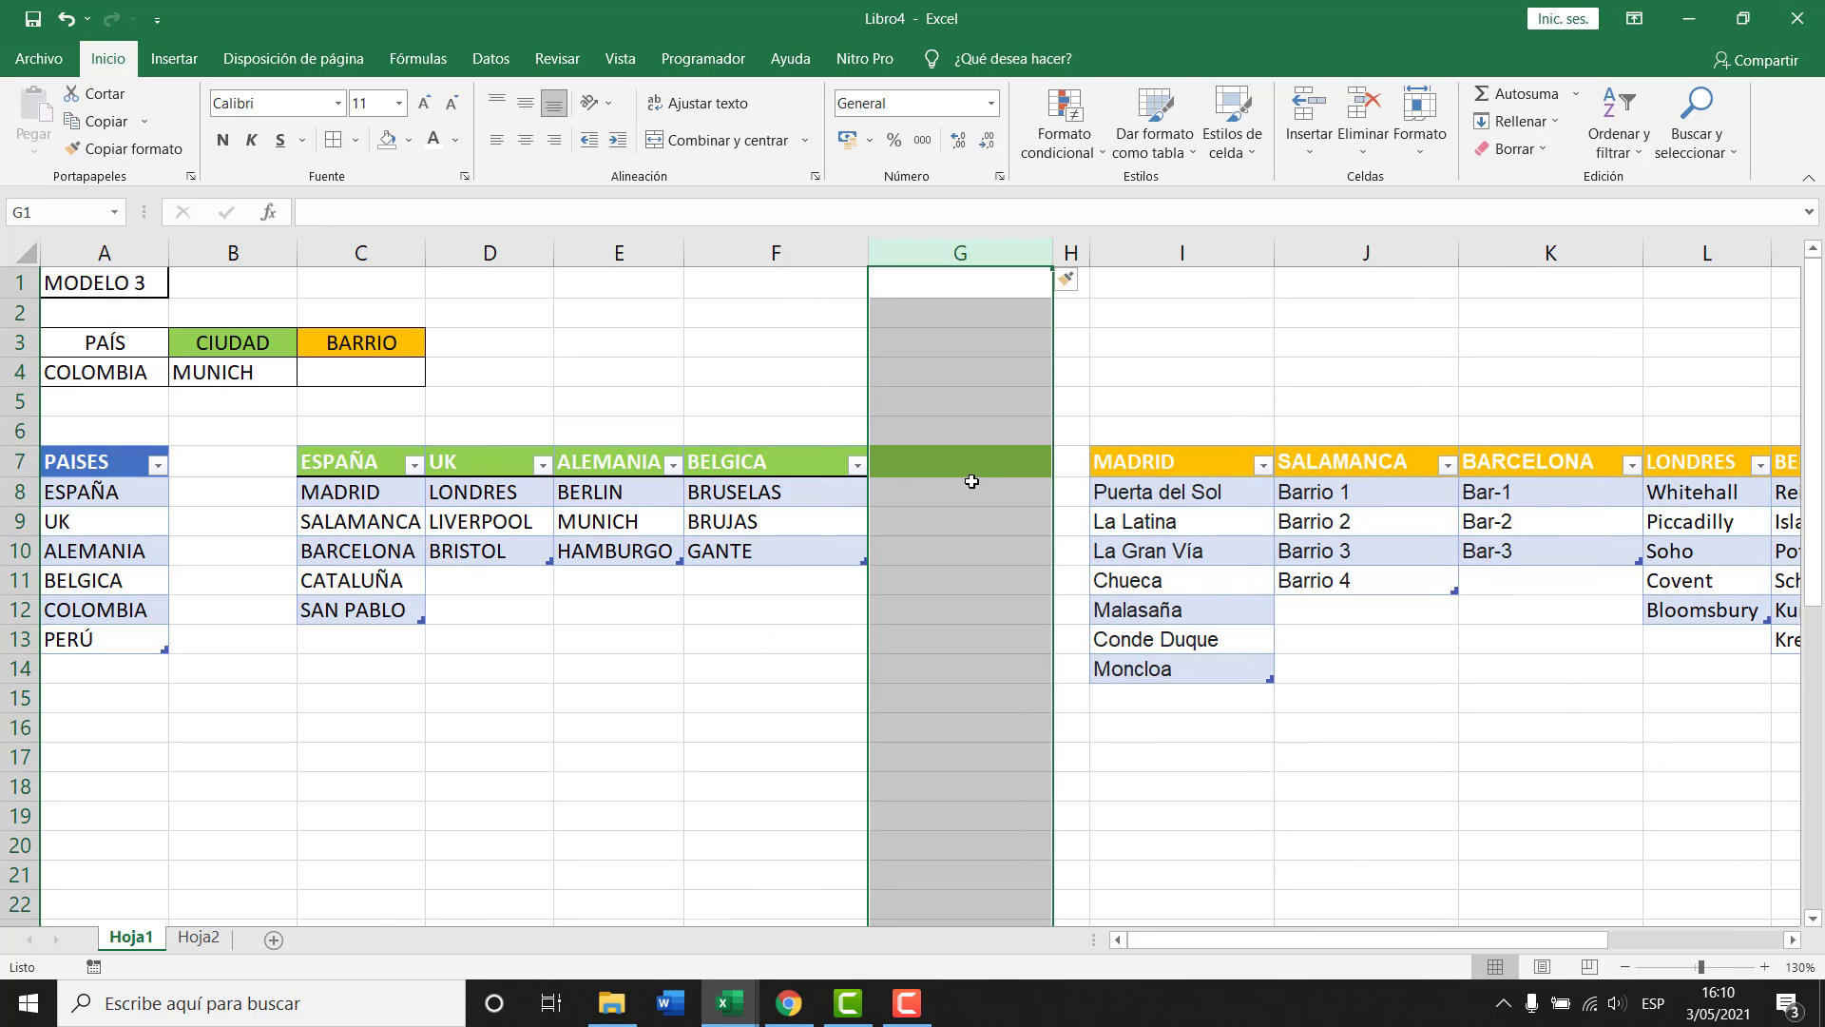
left_click(971, 462)
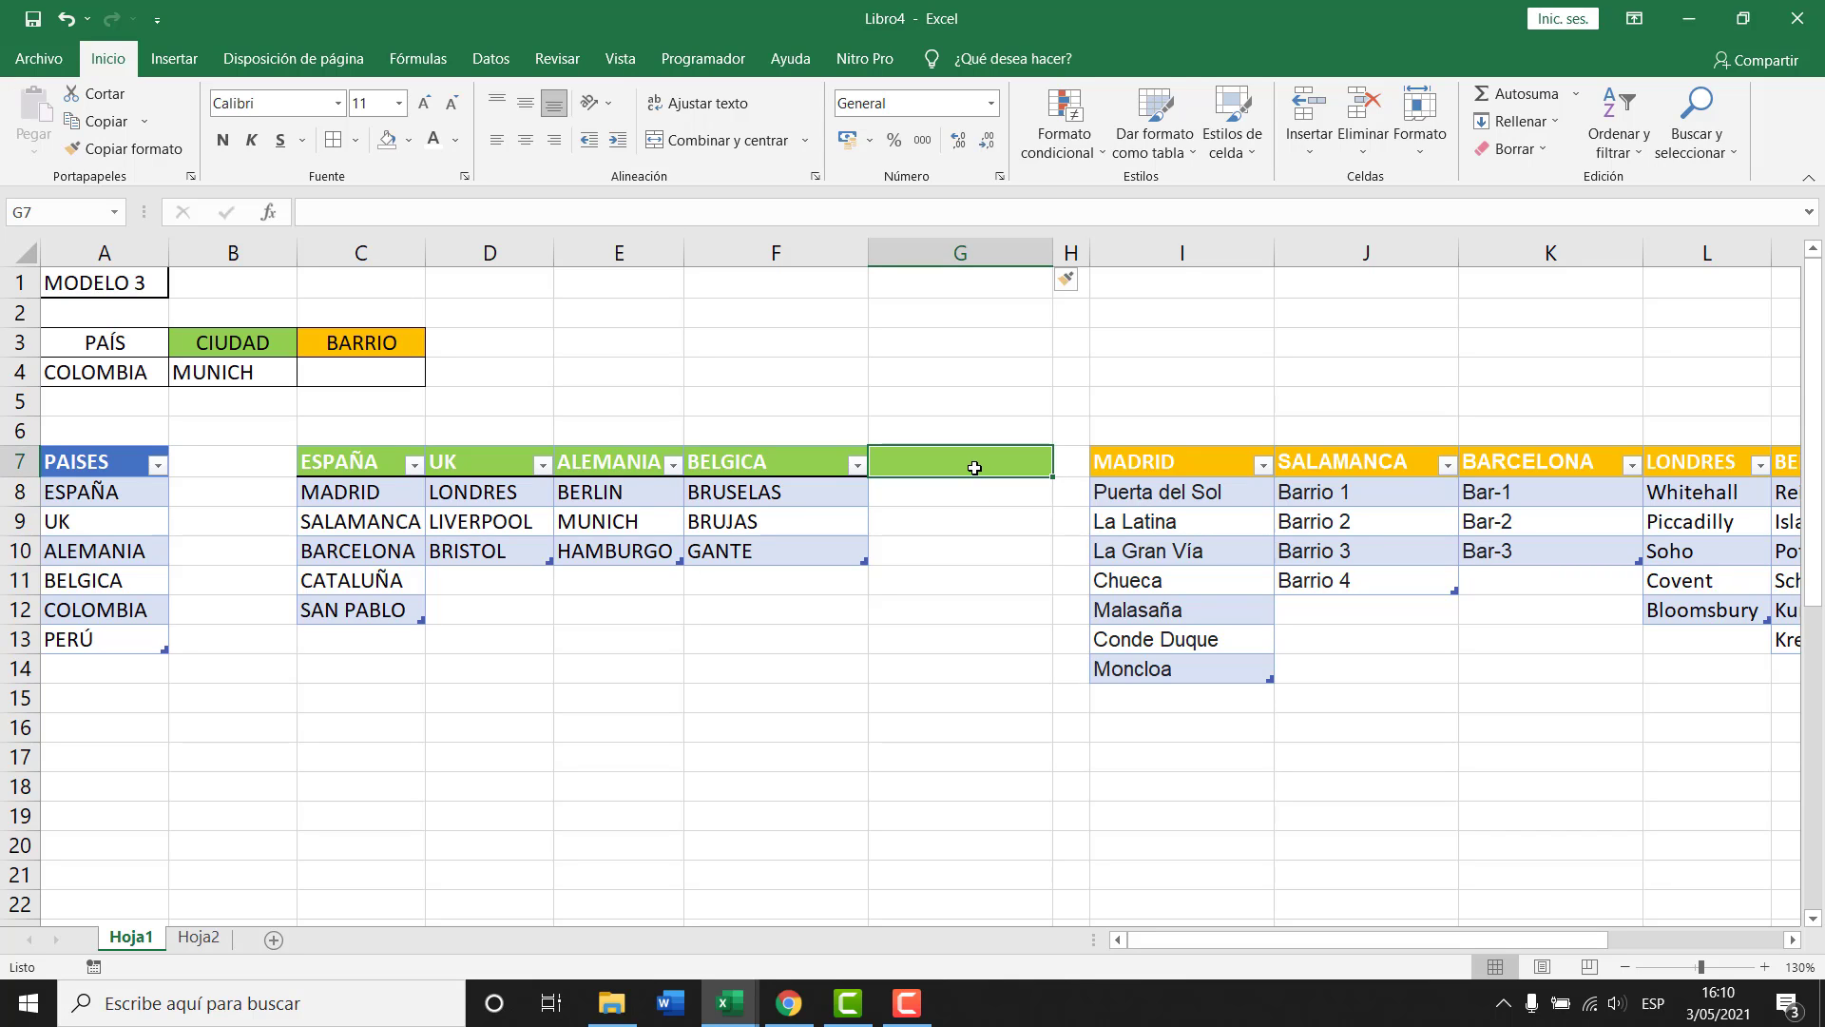
type("mede")
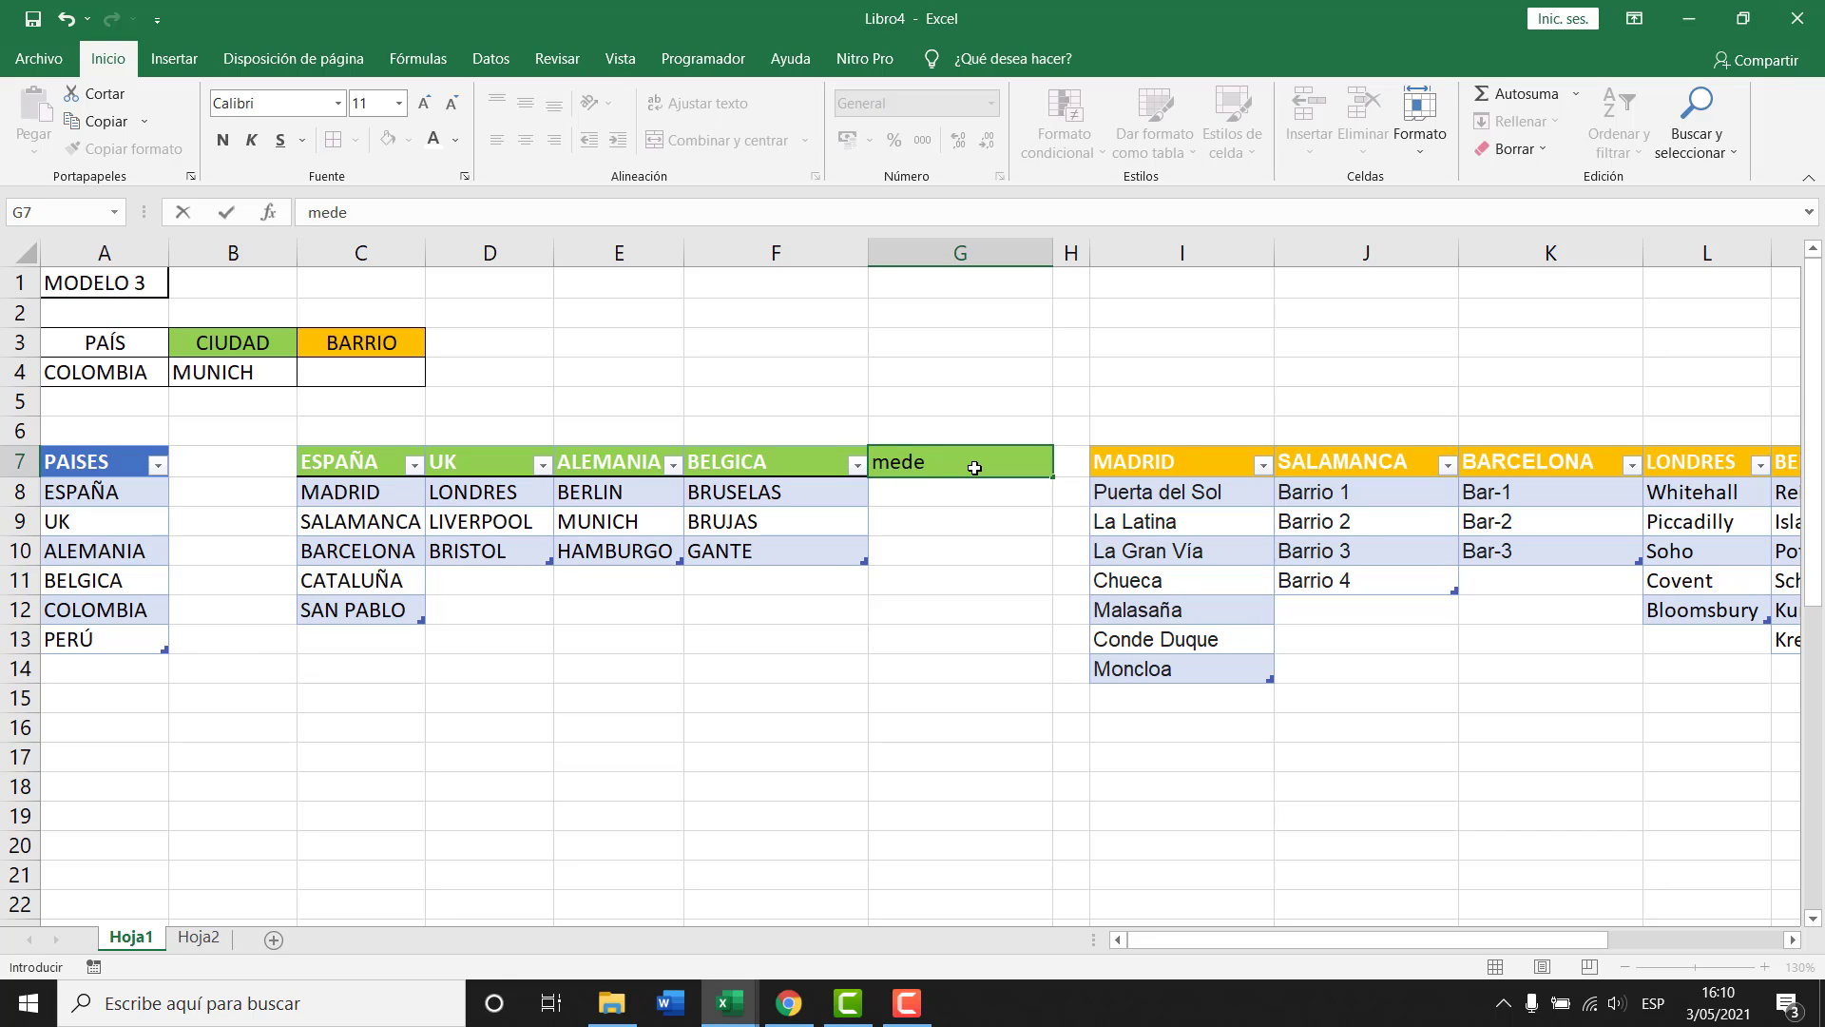
key("BackSpace")
key("BackSpace")
key("BackSpace")
key("BackSpace")
type("COLOMBIA")
key("Return")
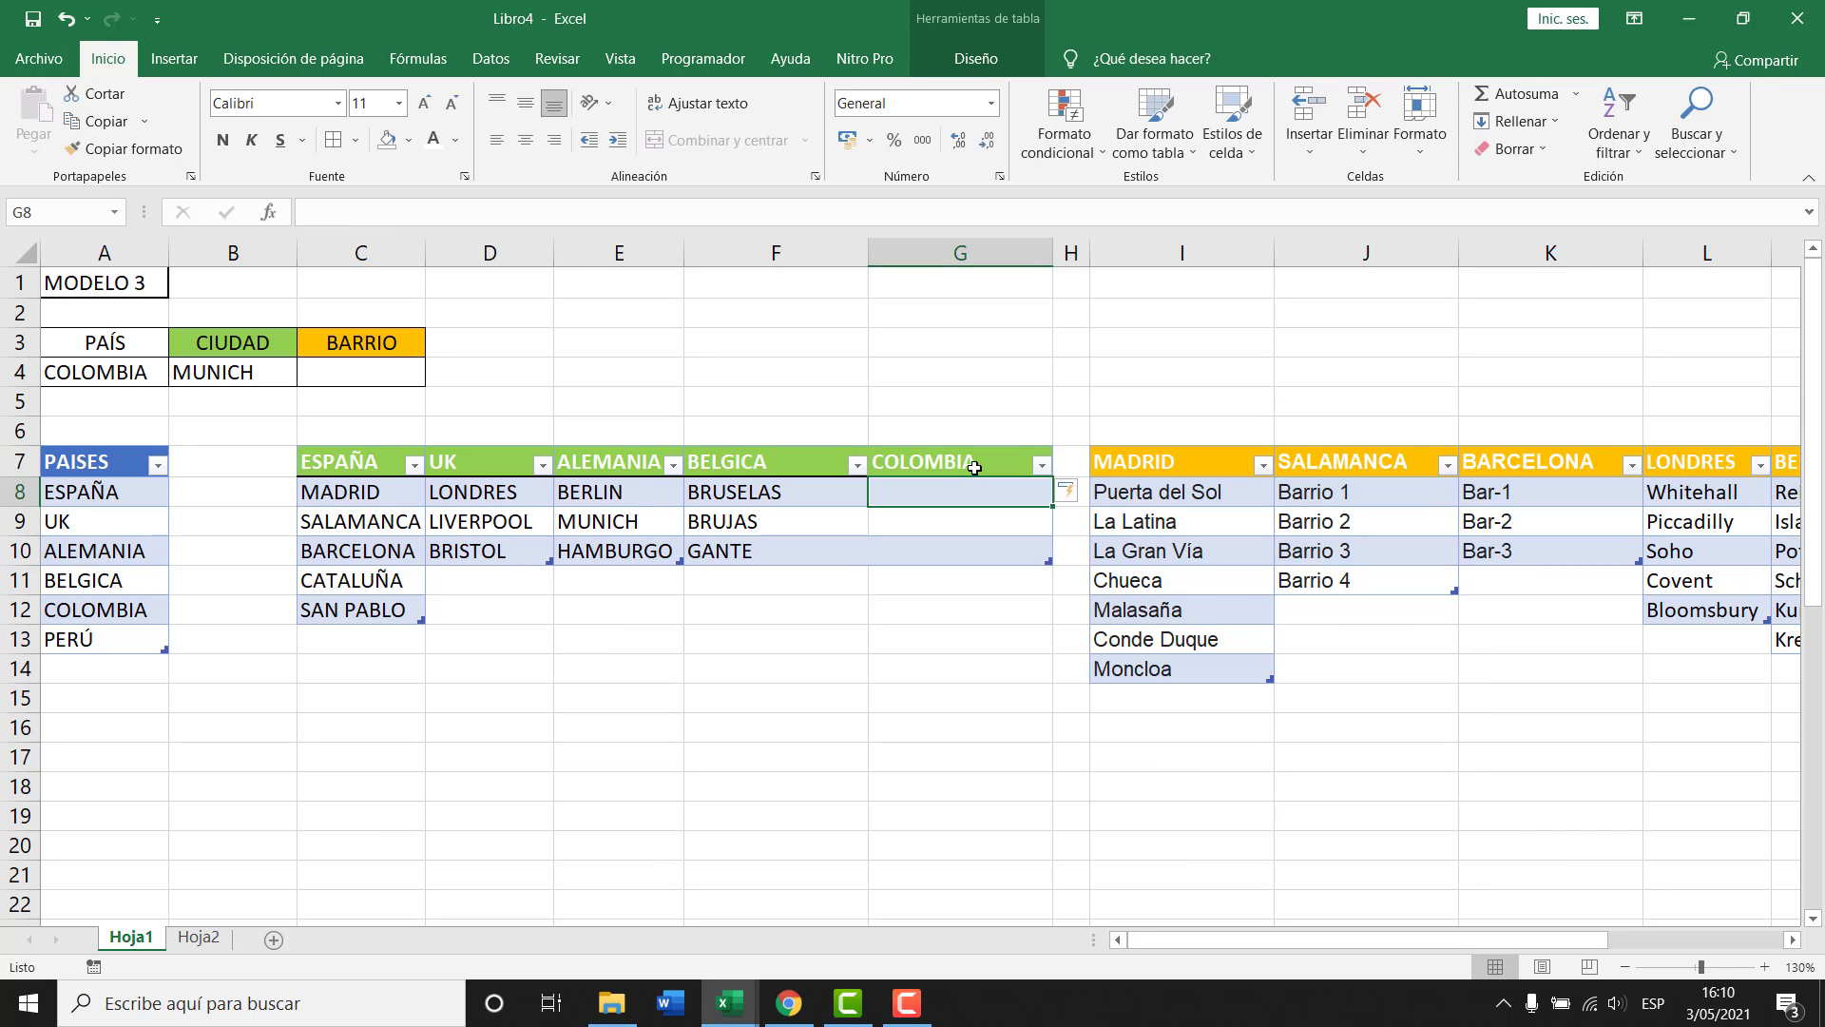
List MEDELLIN, CARTAGENA and BOGOTA under COLOMBIA, then check the ciudad cell B4.
type("mEDE")
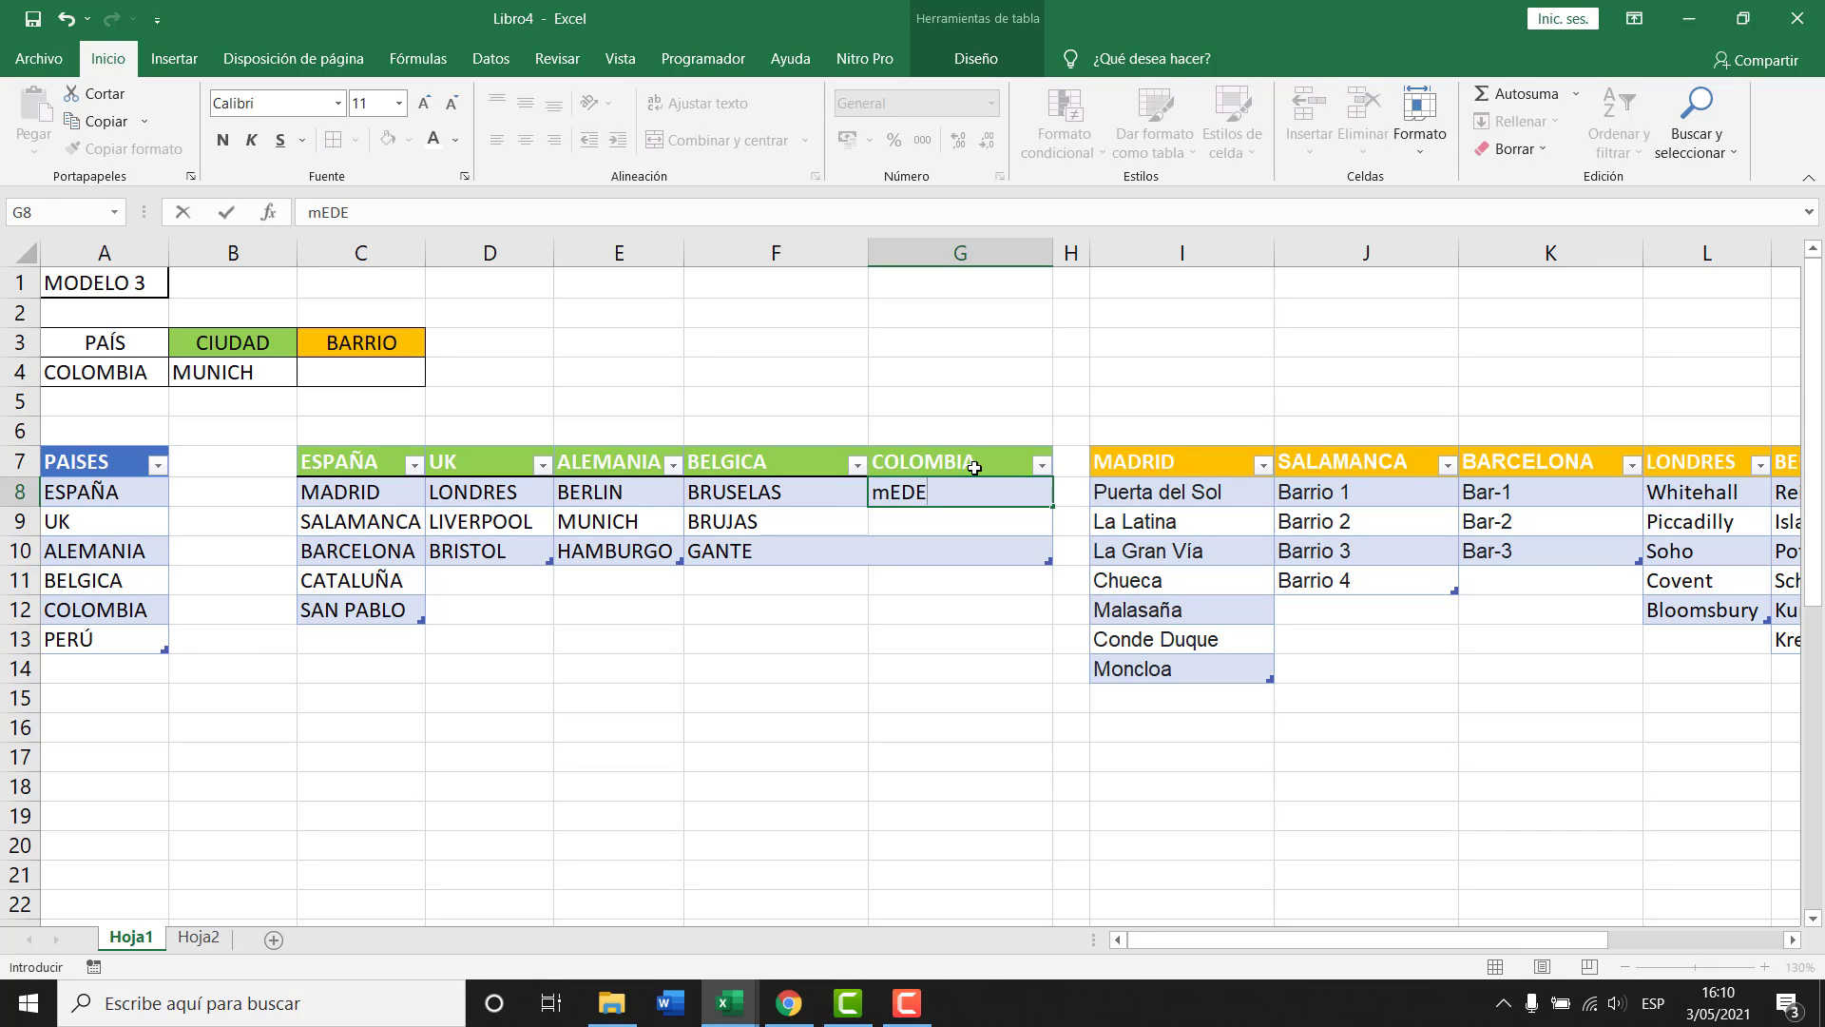
type("LLIN")
key("BackSpace")
key("BackSpace")
key("BackSpace")
key("BackSpace")
key("BackSpace")
key("BackSpace")
key("BackSpace")
key("BackSpace")
type("MEDELLION")
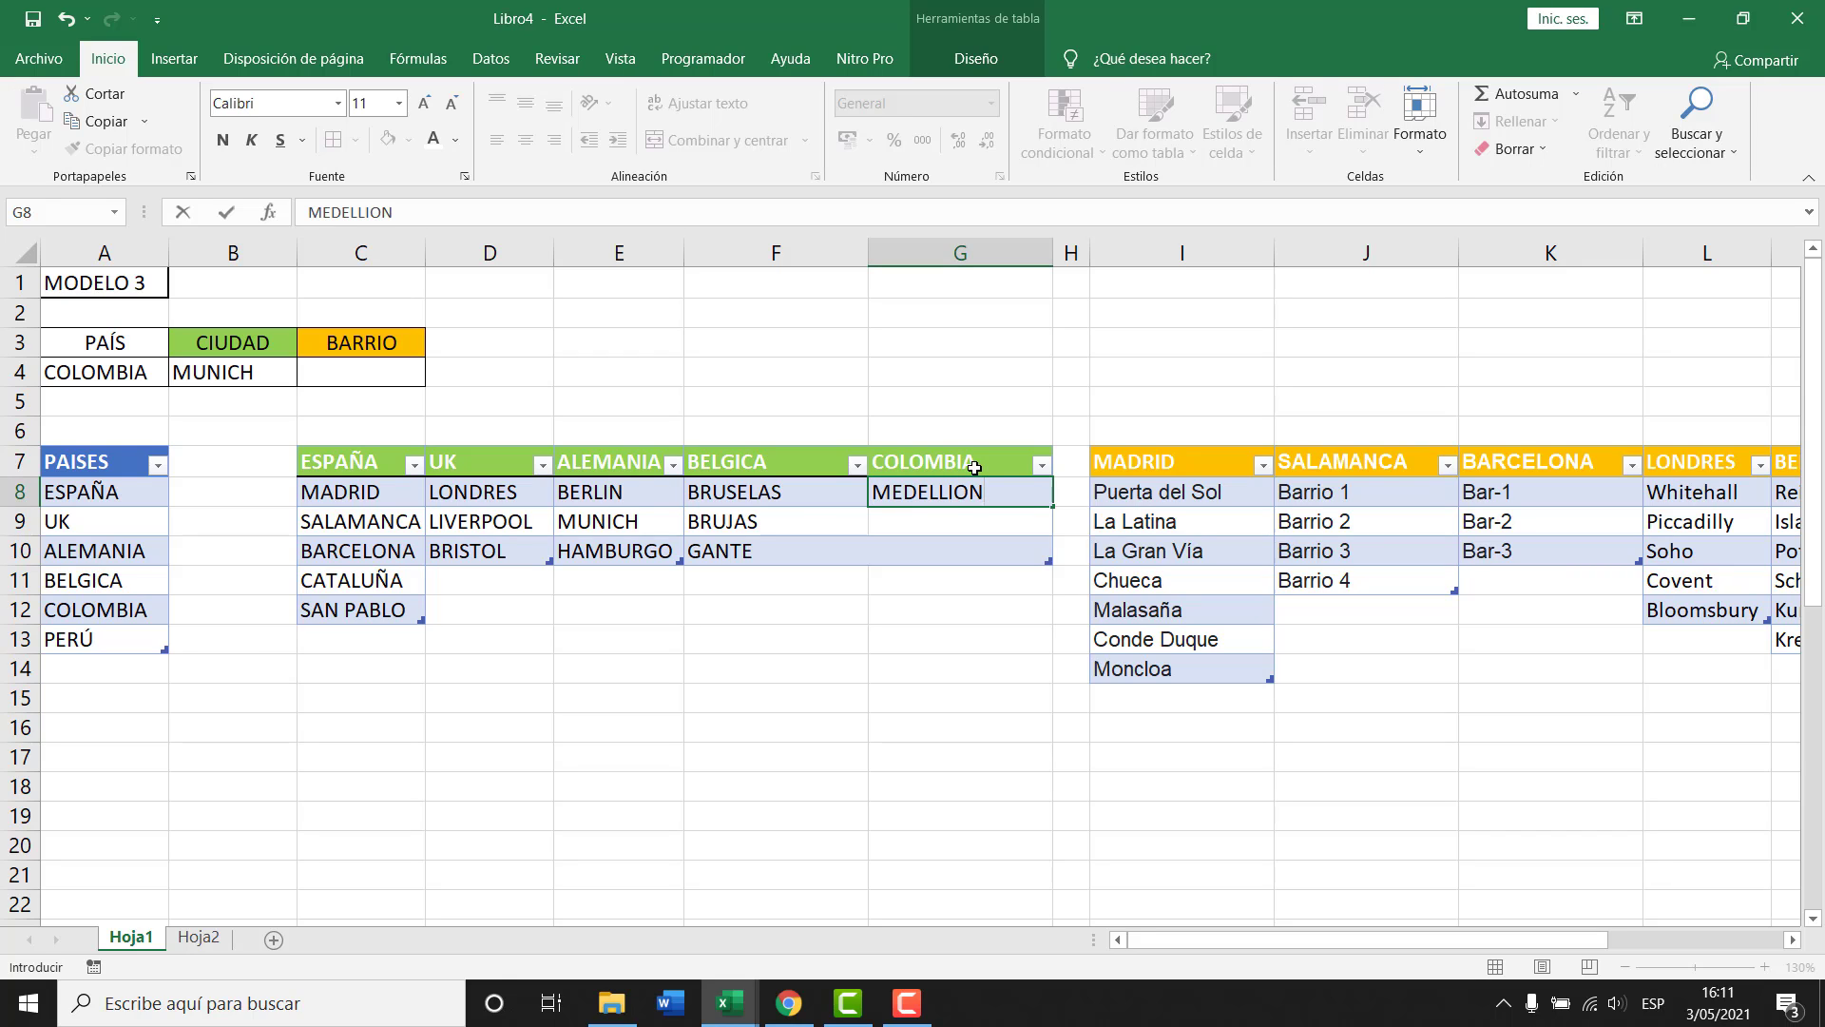
key("BackSpace")
key("BackSpace")
type("N")
key("Return")
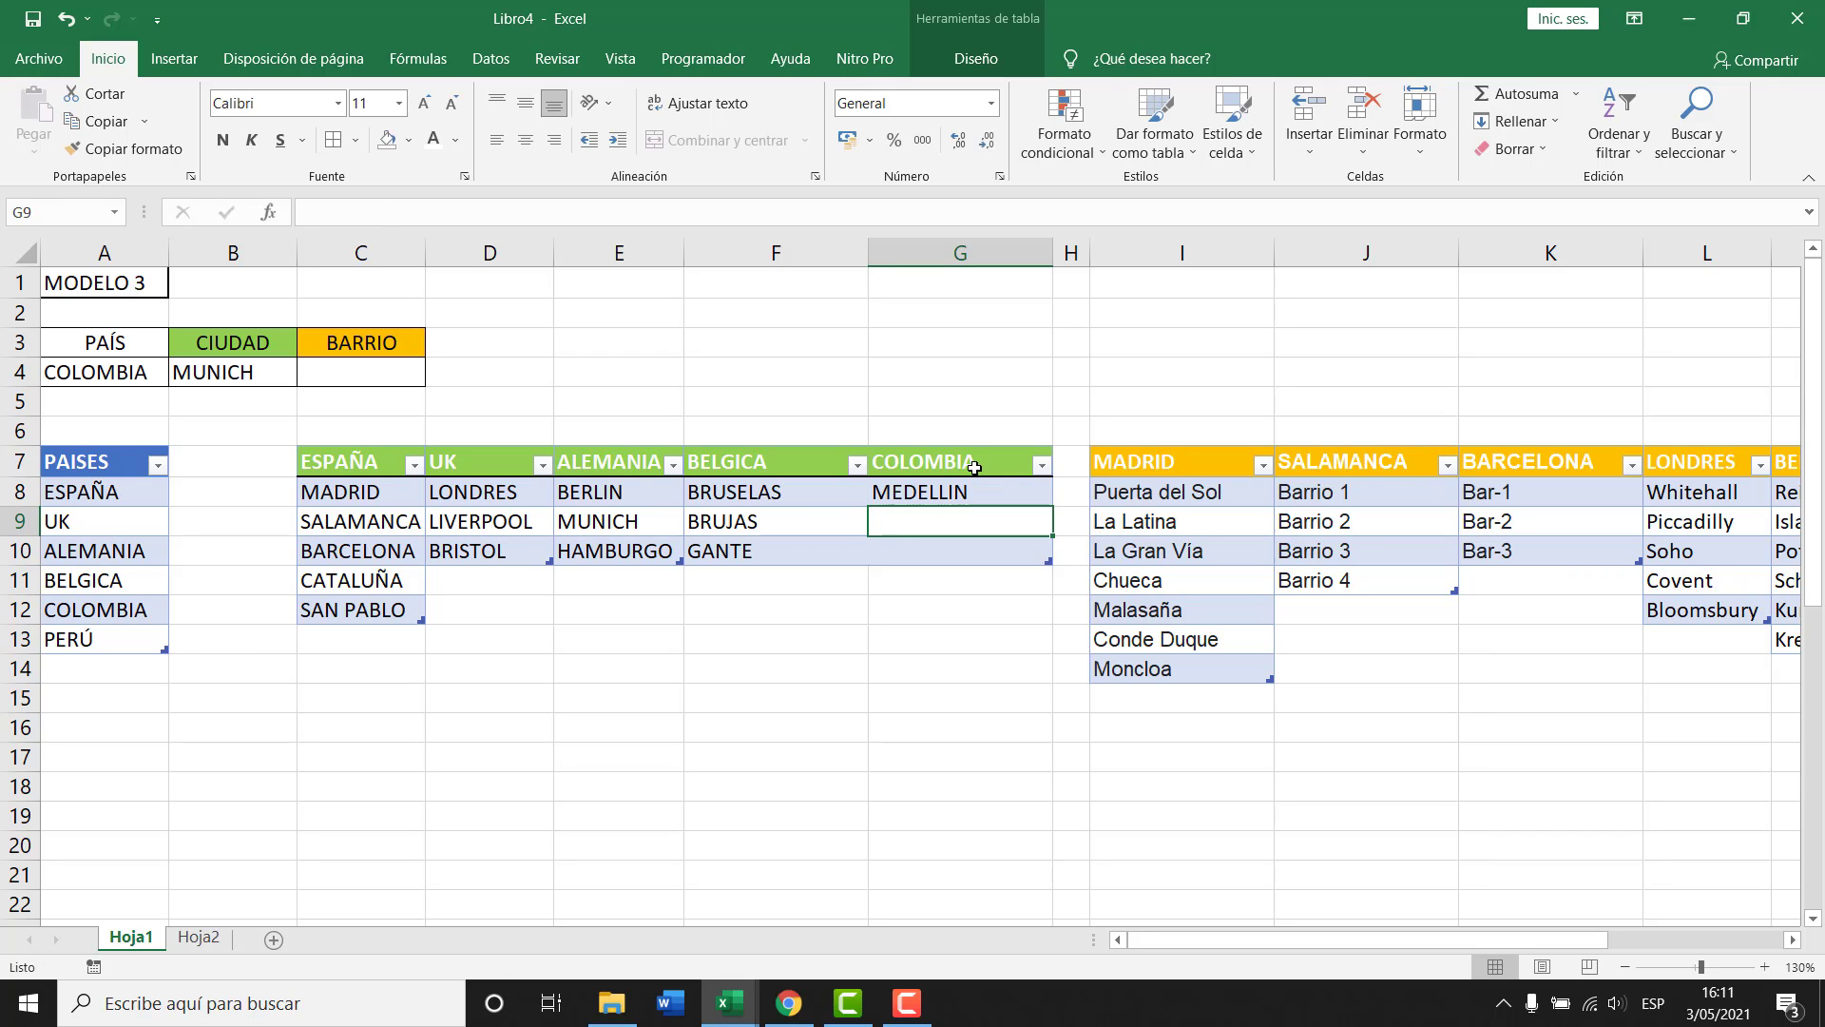
type("CARTAGENA")
key("Return")
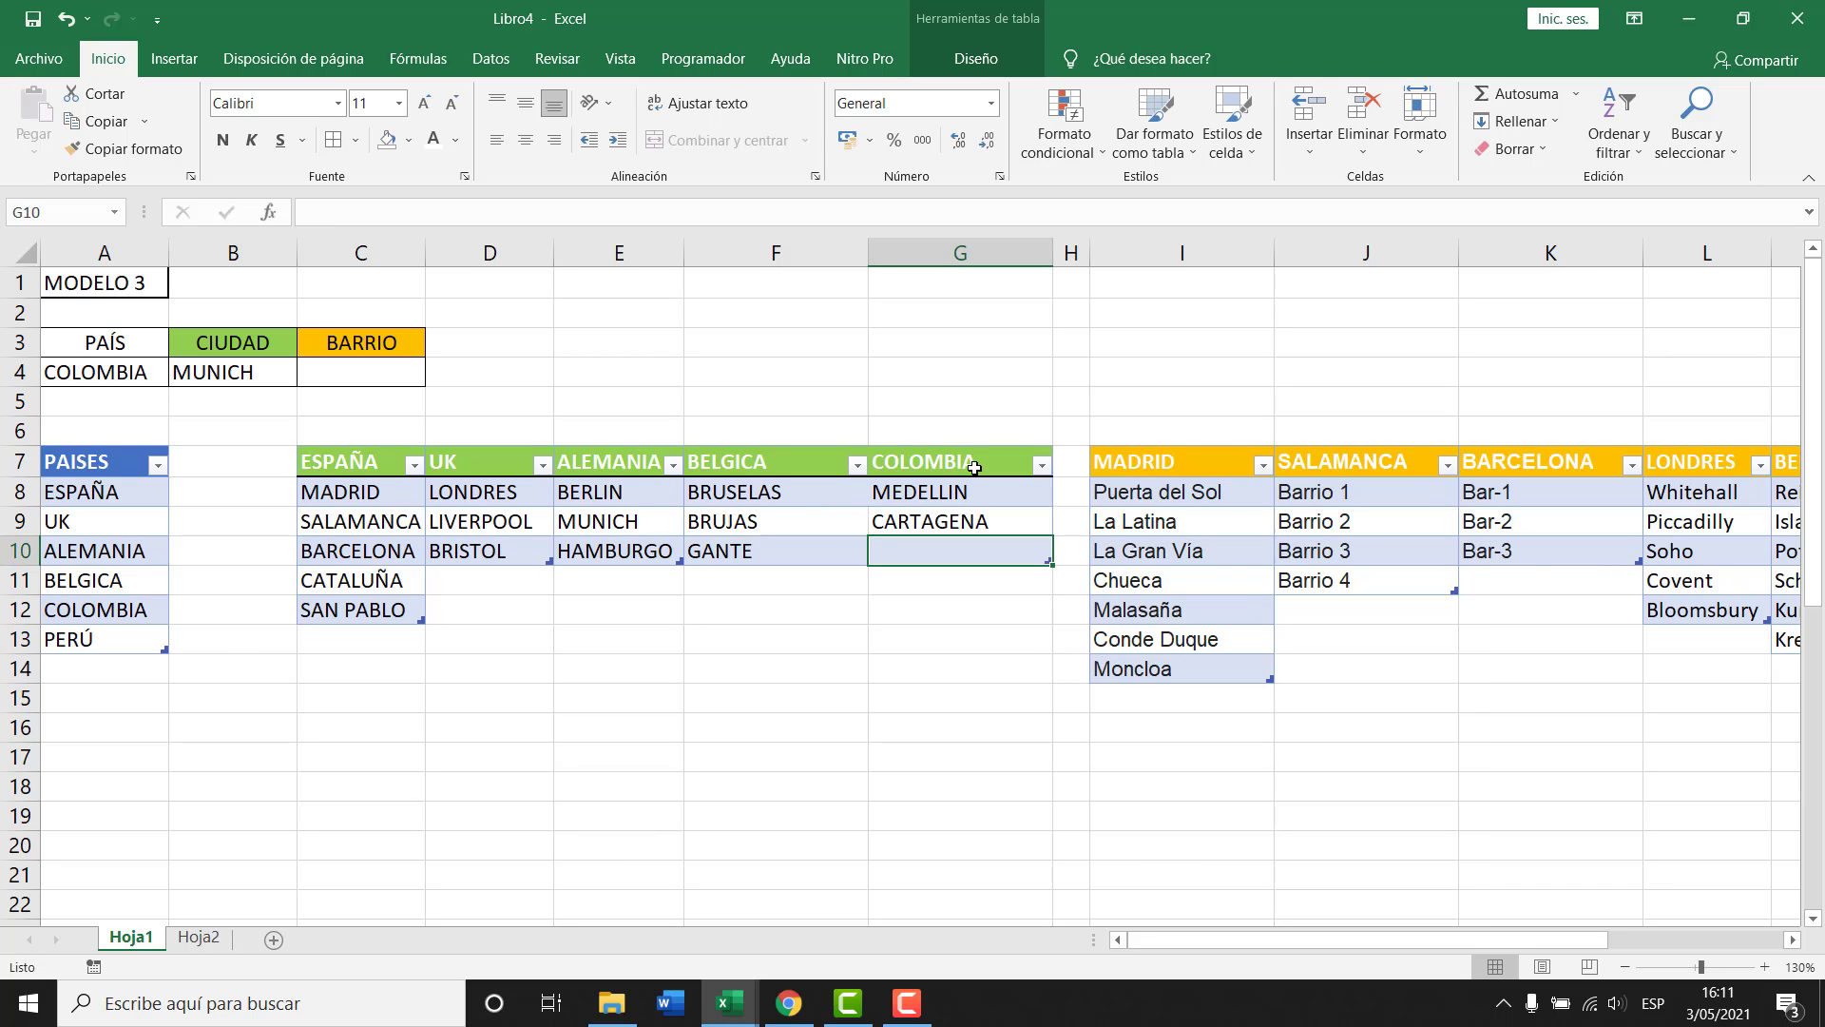
type("BOGOTA")
key("Return")
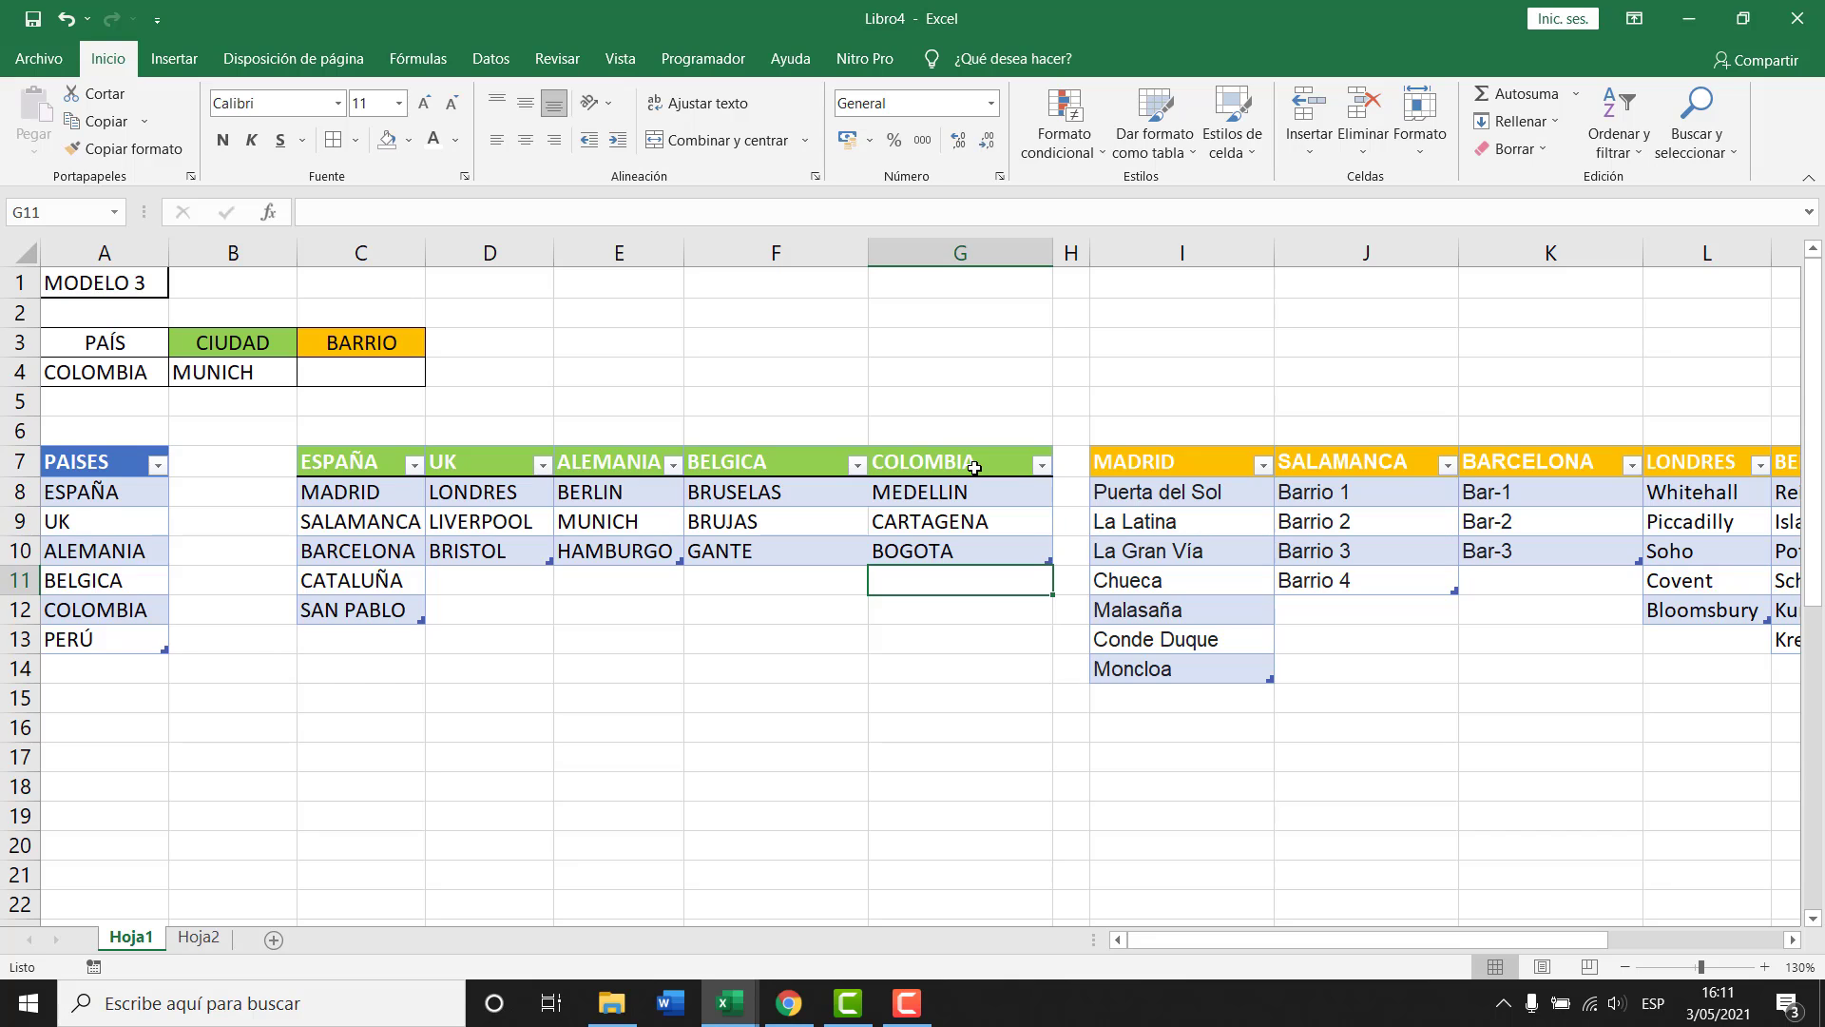
left_click(982, 494)
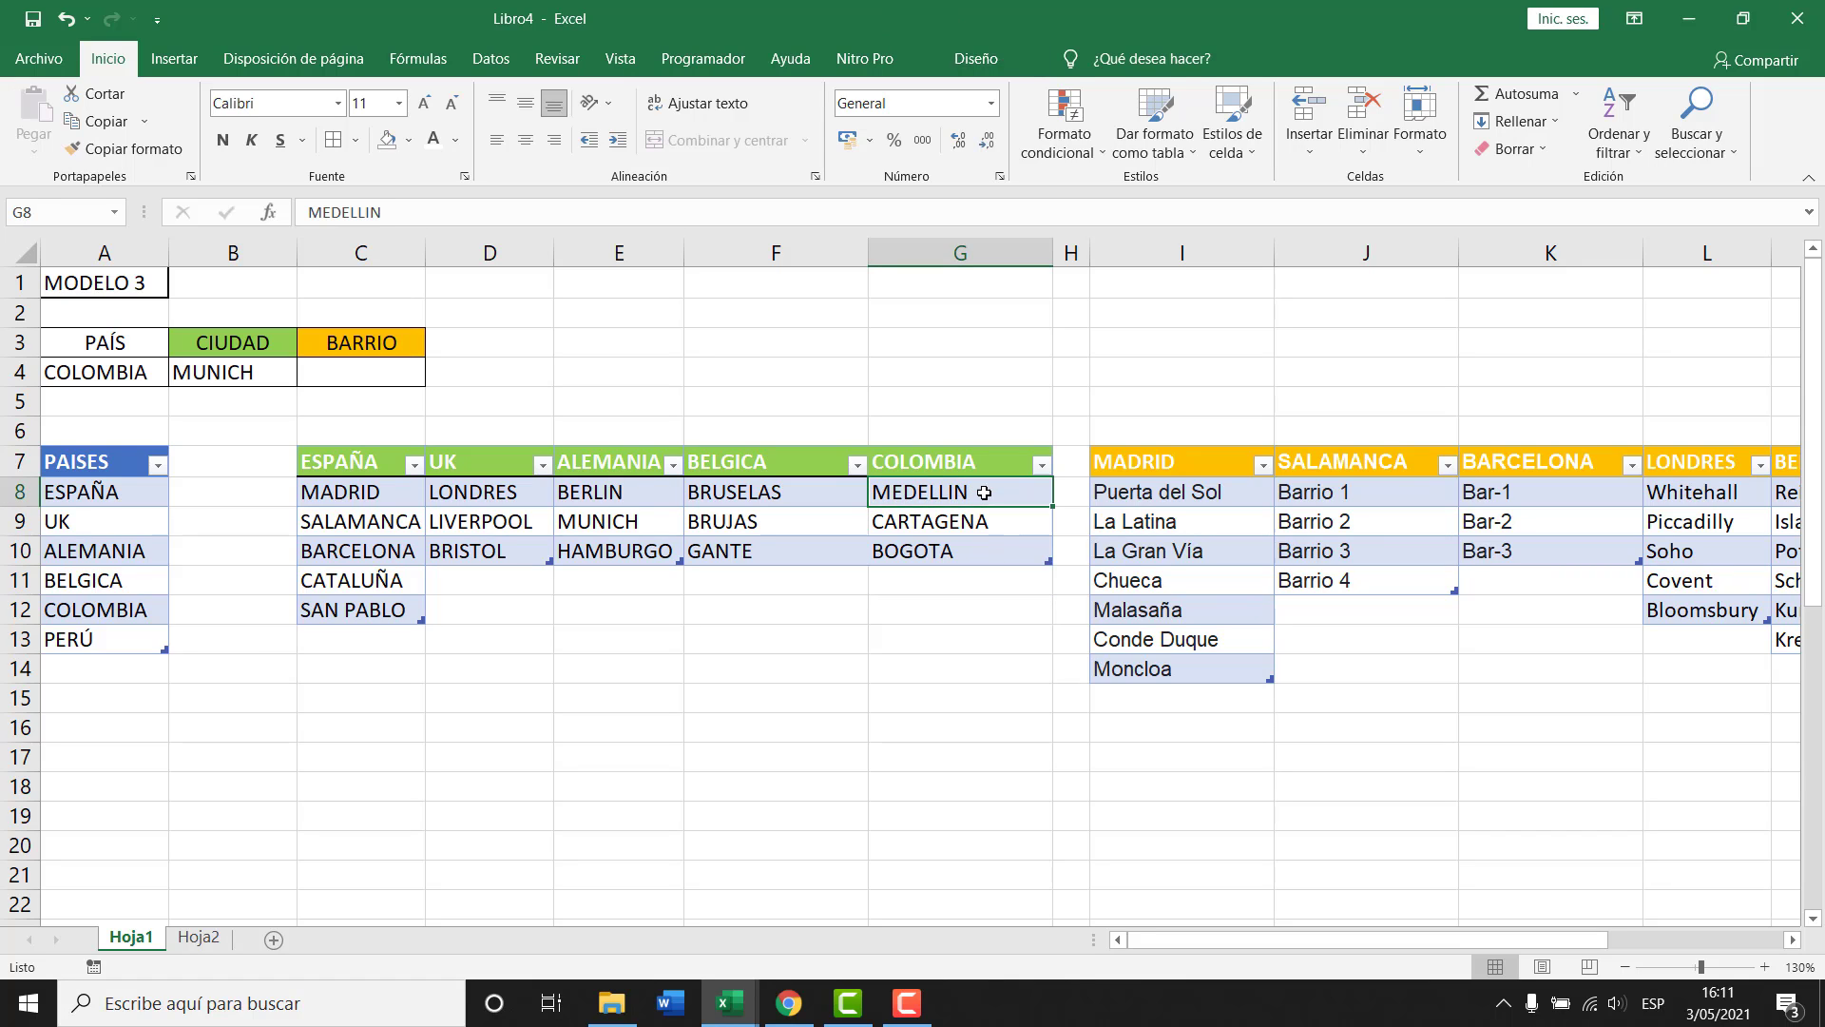
left_click(239, 380)
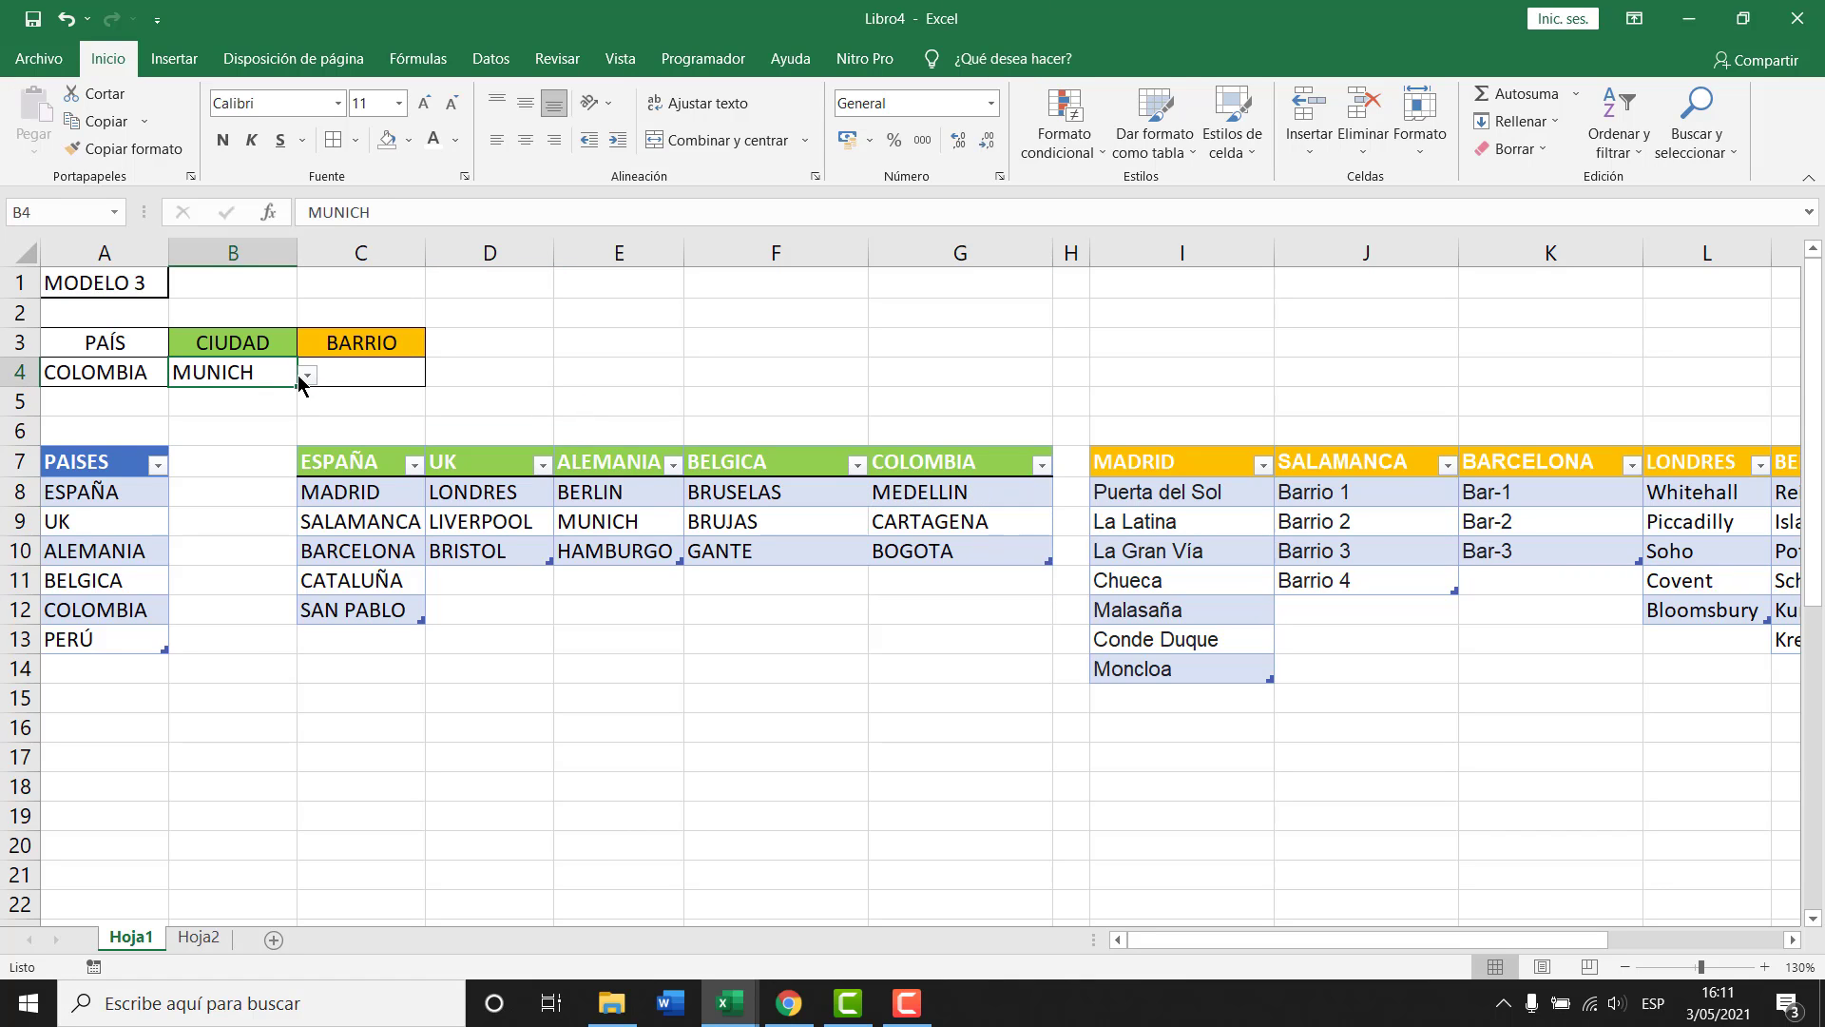
Choose COLOMBIA as the país and check the ciudad dropdown options.
left_click(128, 373)
left_click(179, 376)
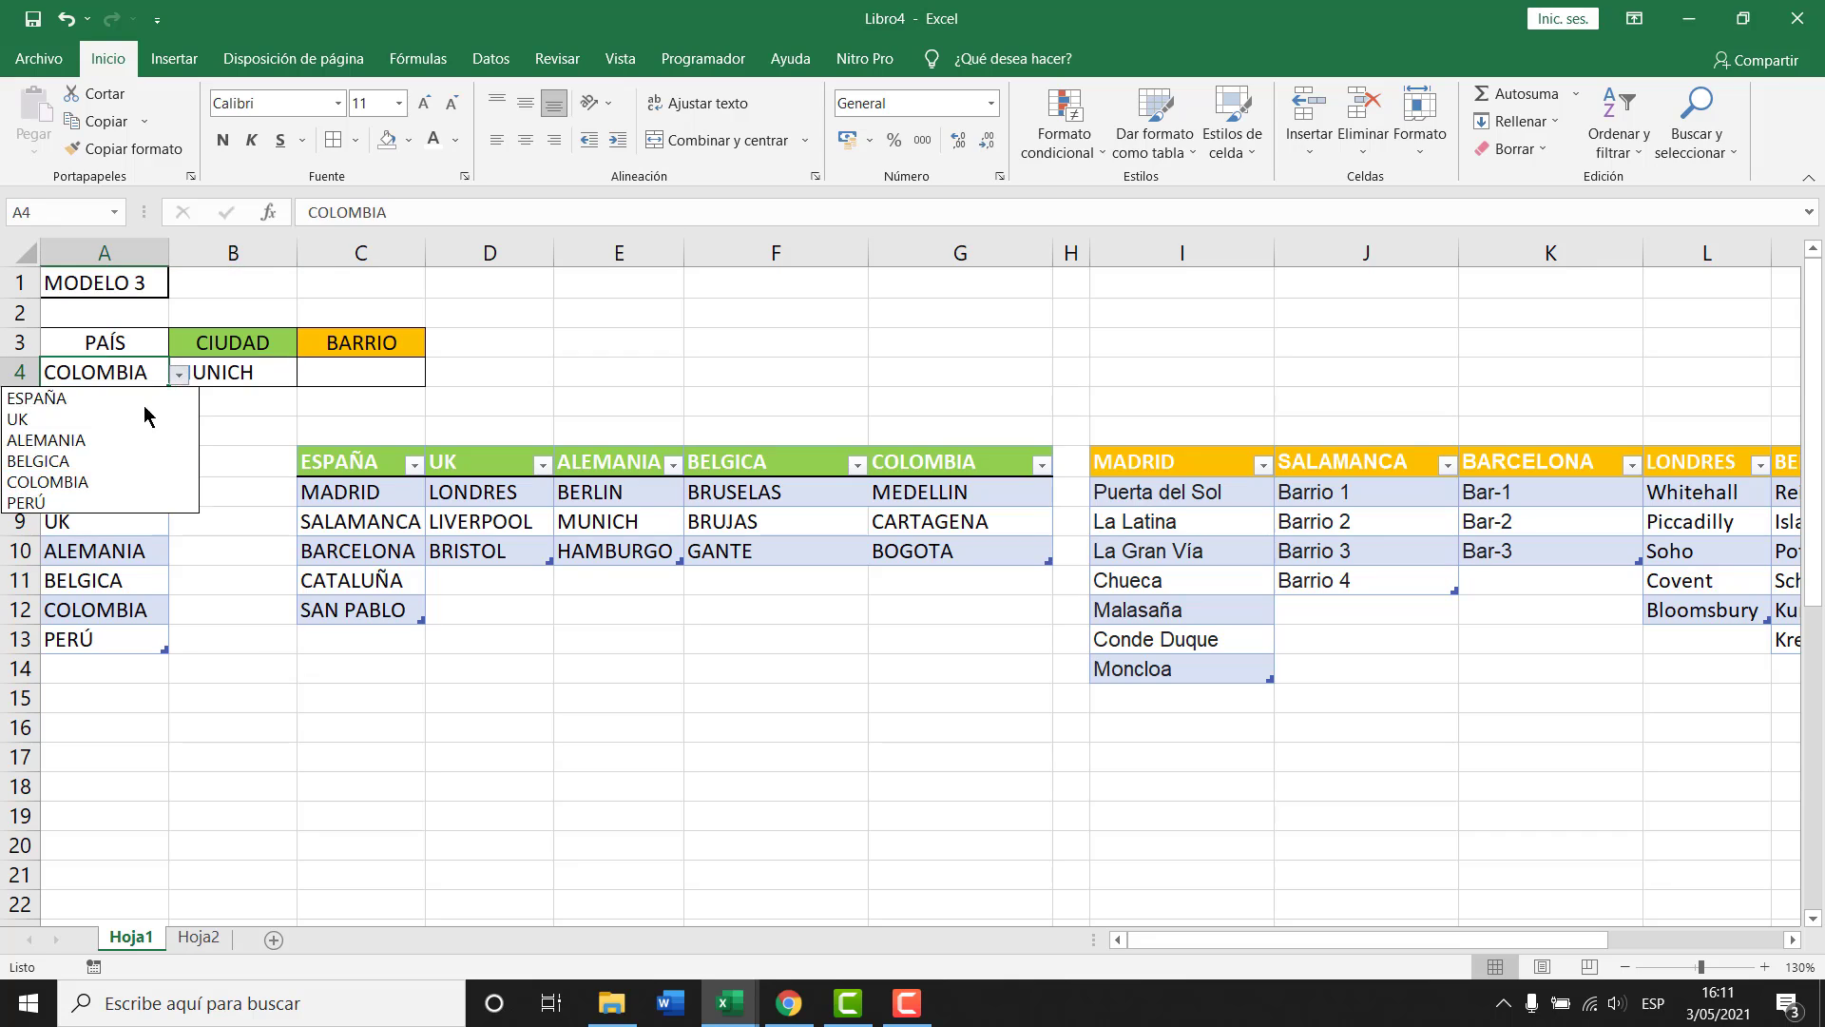
left_click(109, 480)
left_click(224, 380)
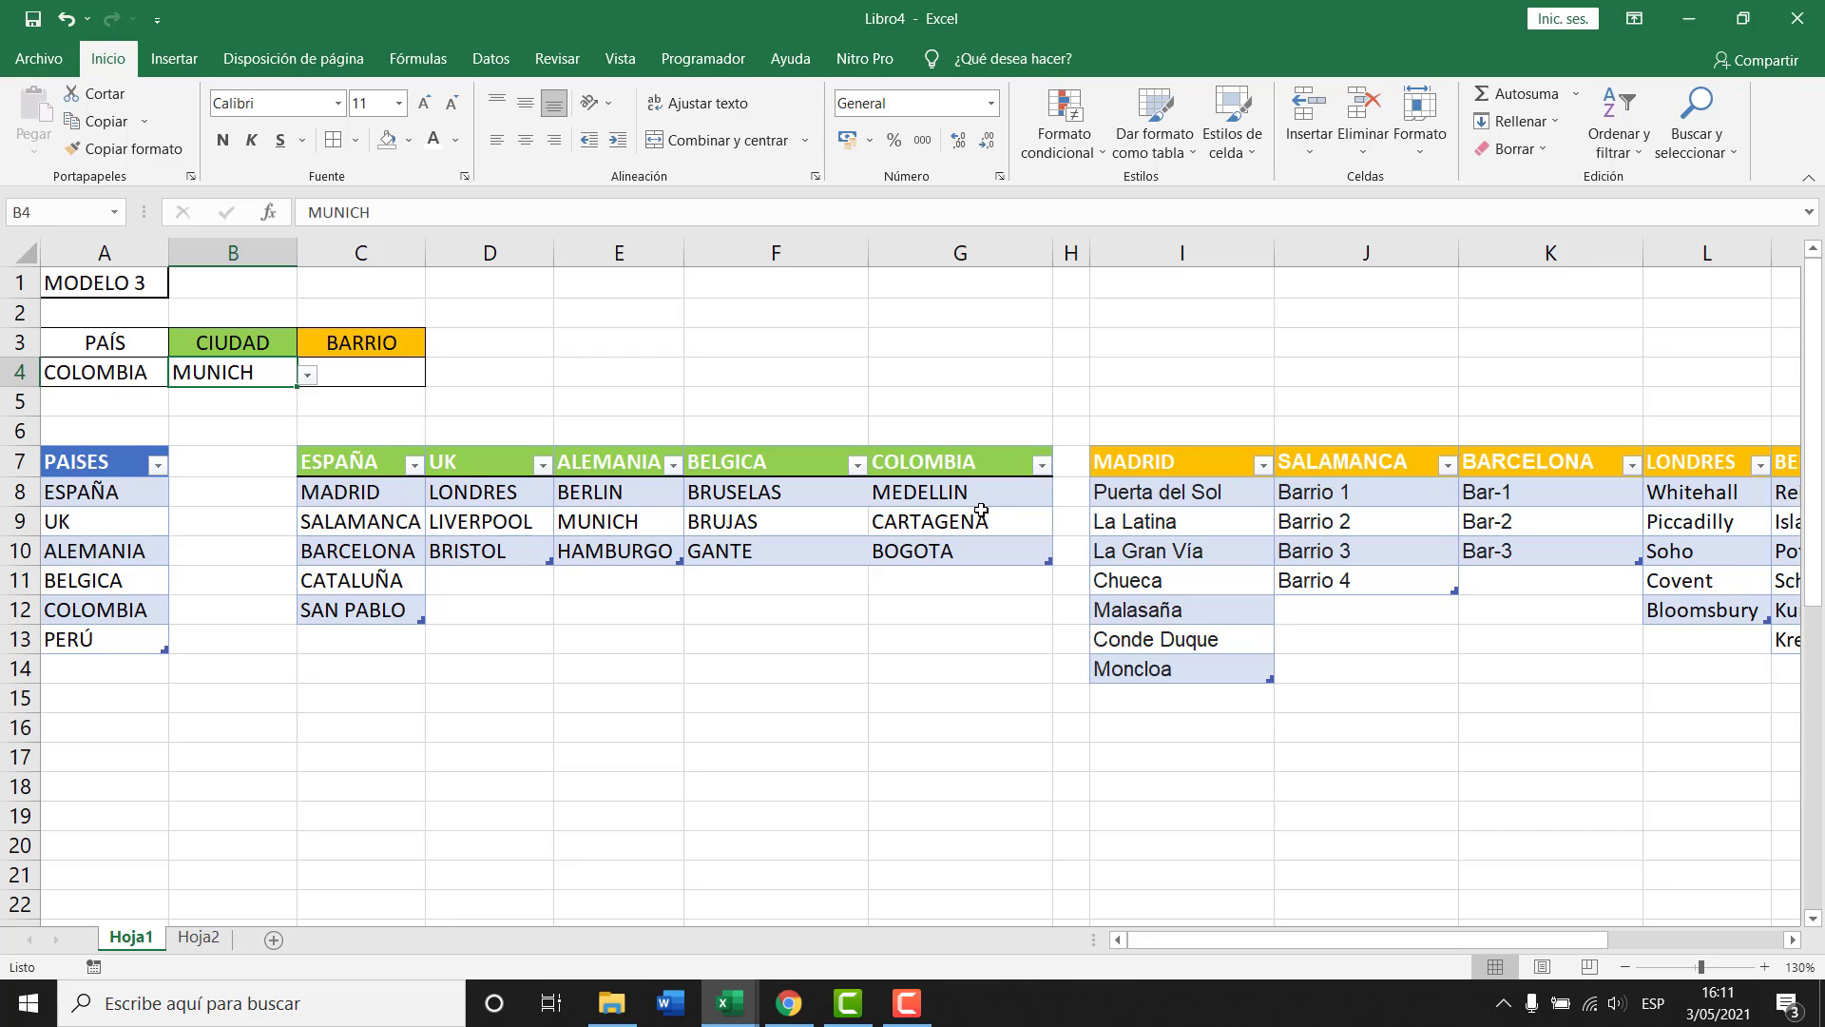
Undo the Colombia city entries and delete column G, shifting the neighbouring tables left.
left_click_drag(970, 466, 975, 558)
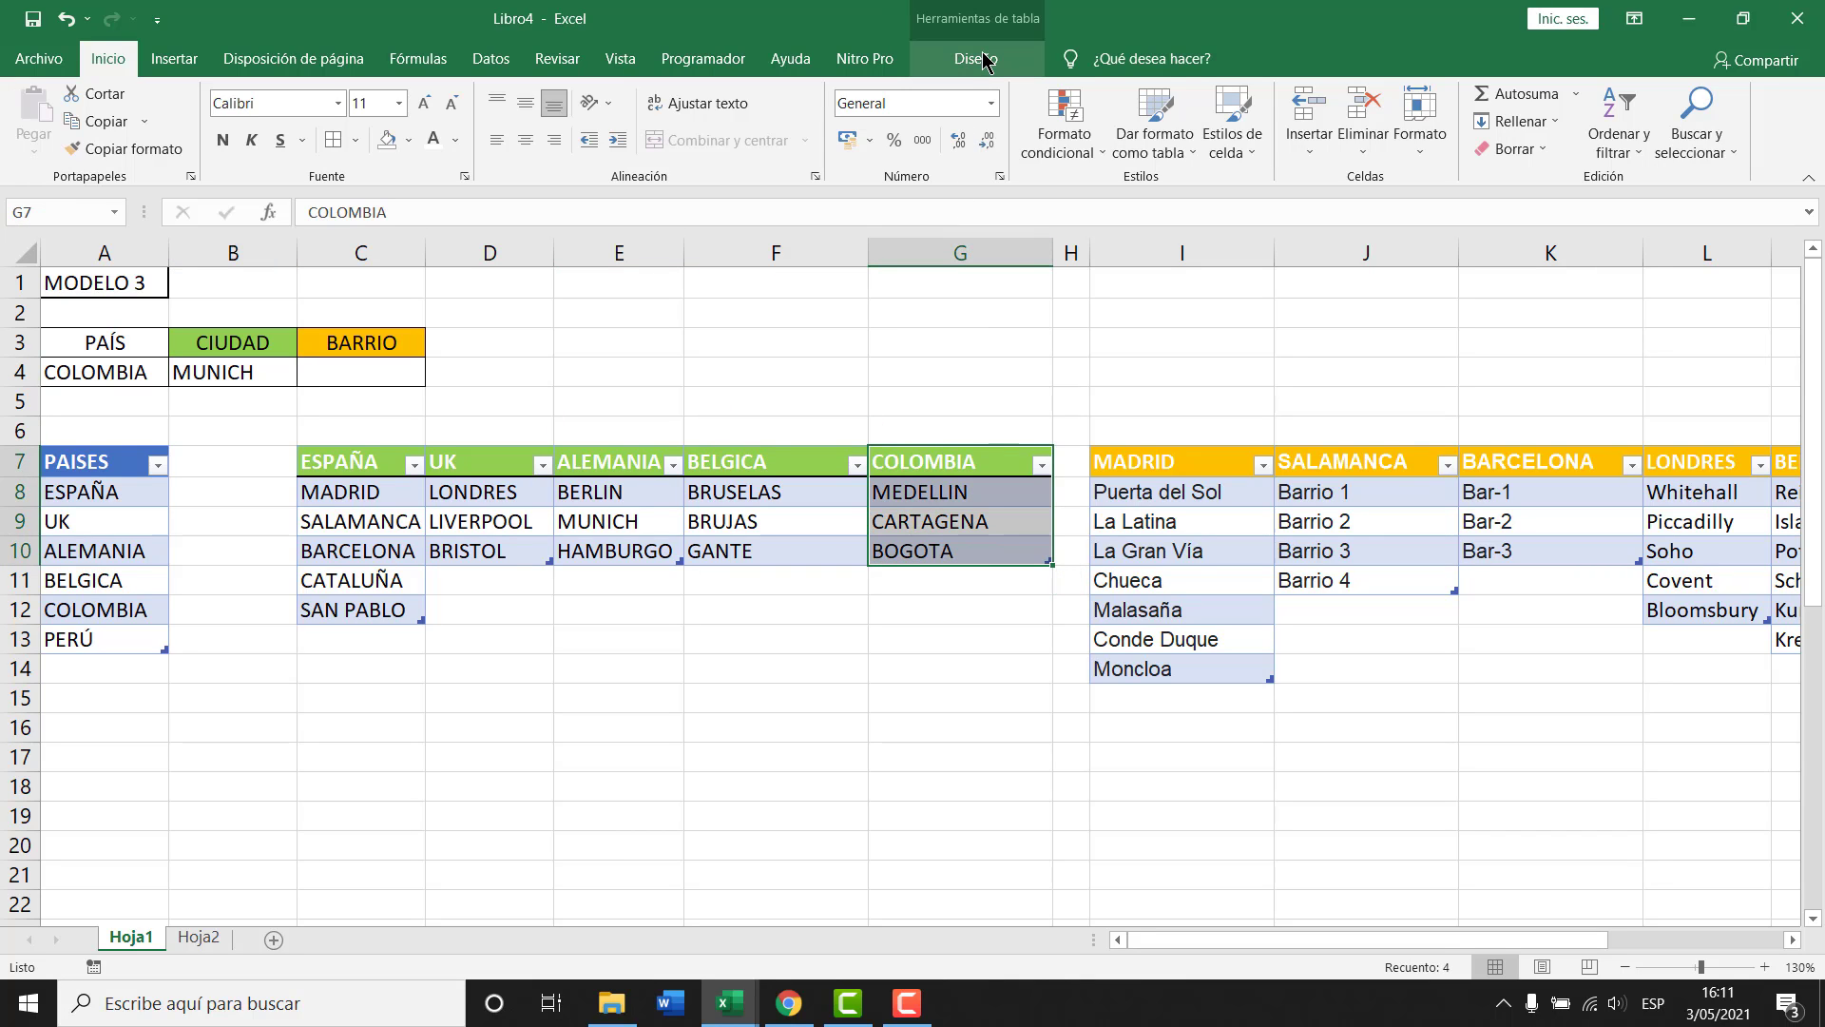
left_click(985, 57)
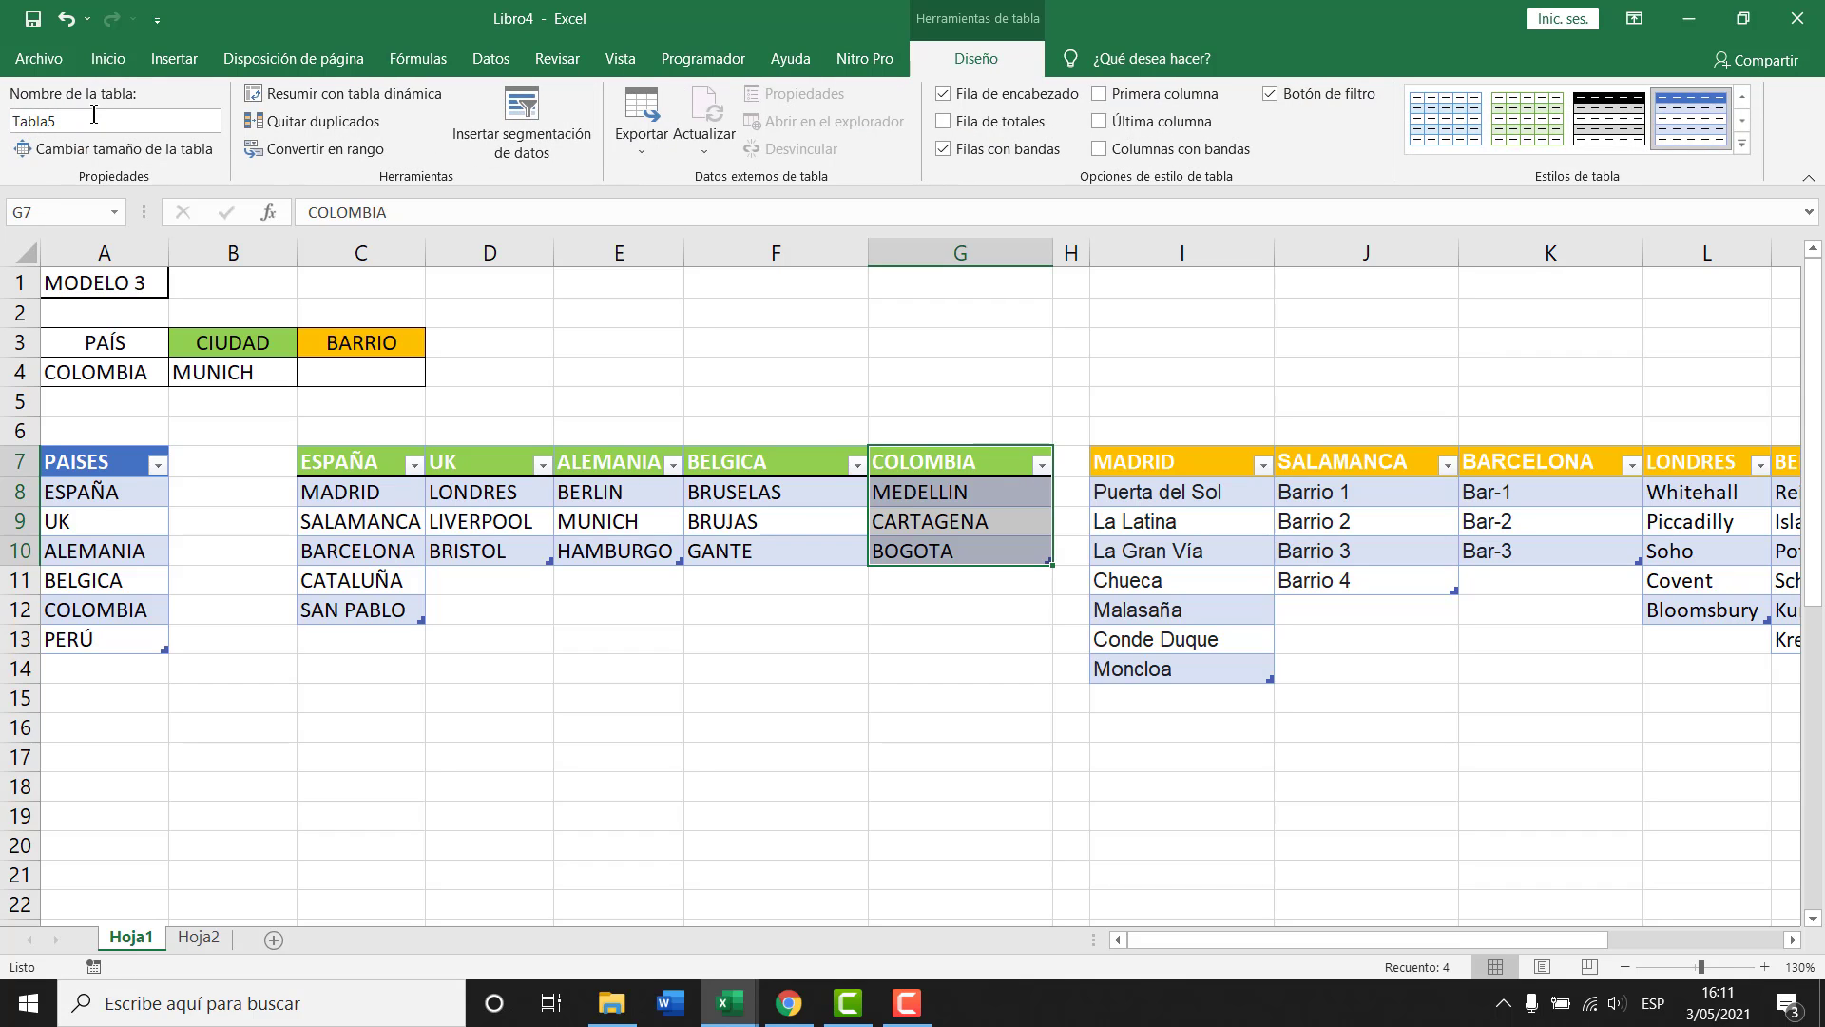
left_click(856, 644)
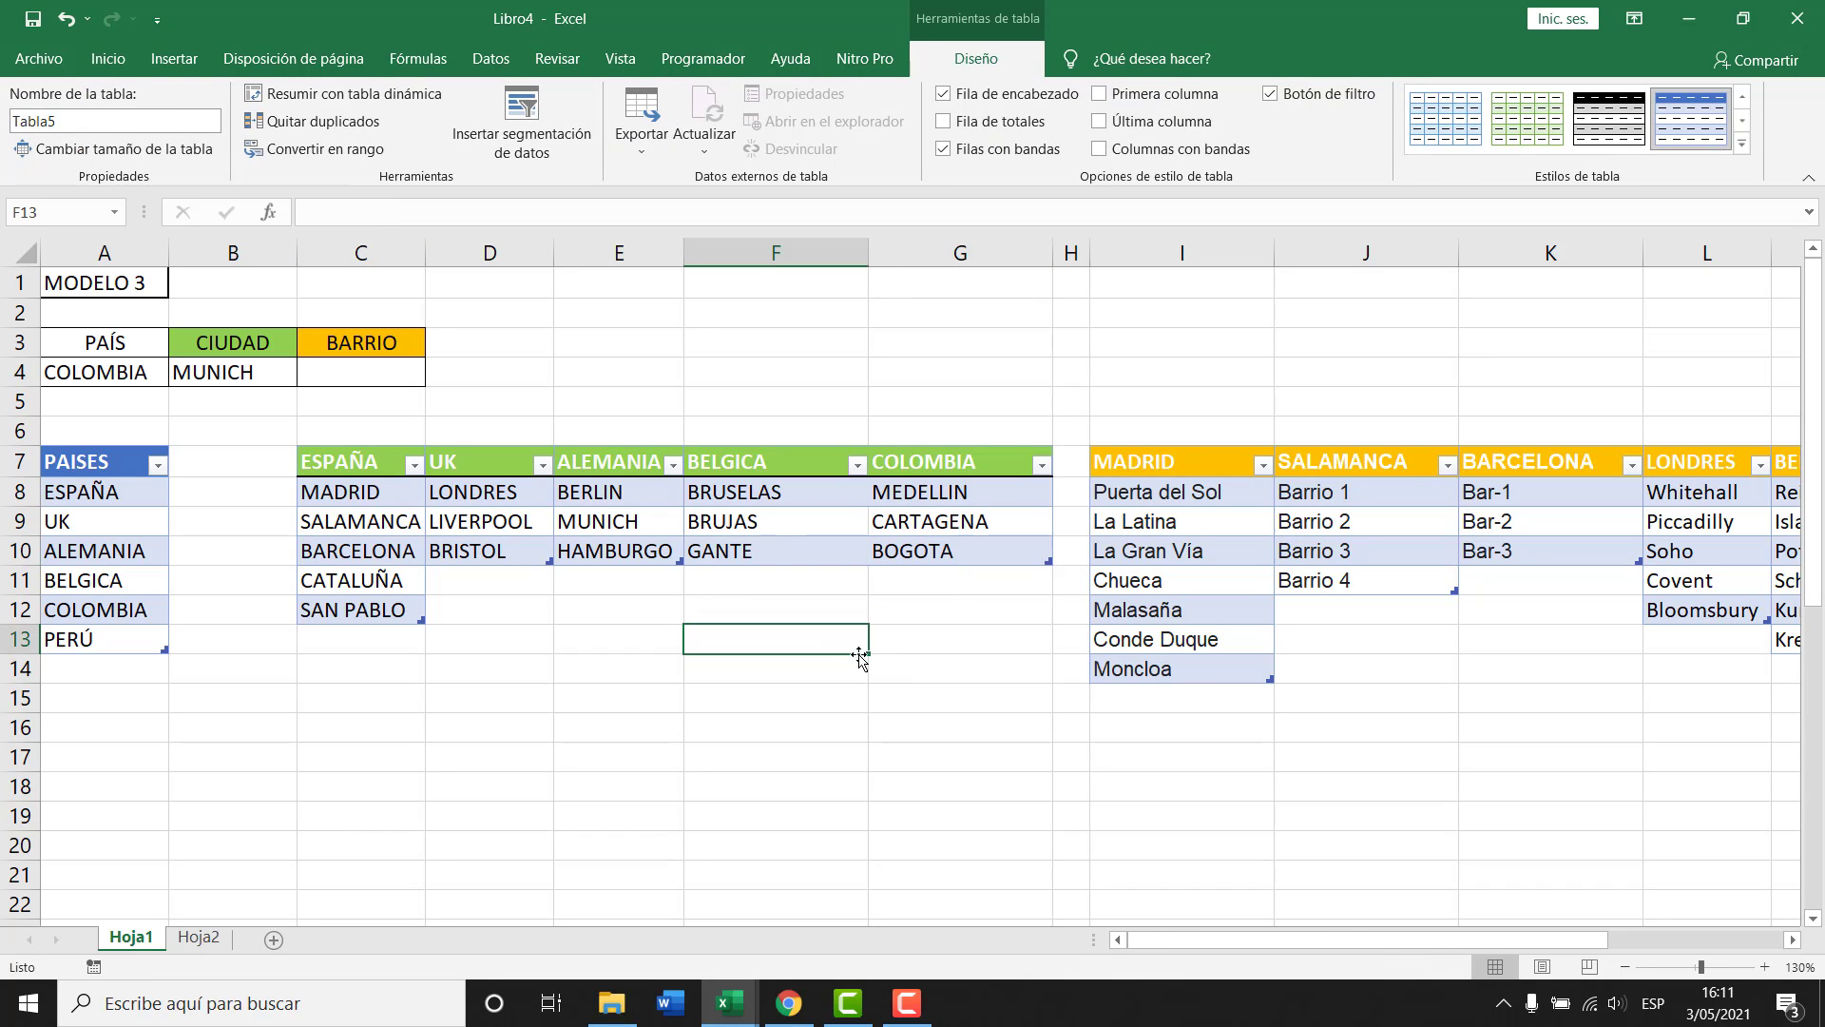
left_click_drag(807, 459, 951, 549)
key("ctrl+z")
key("ctrl+z")
key("ctrl+z")
key("ctrl+z")
key("ctrl+z")
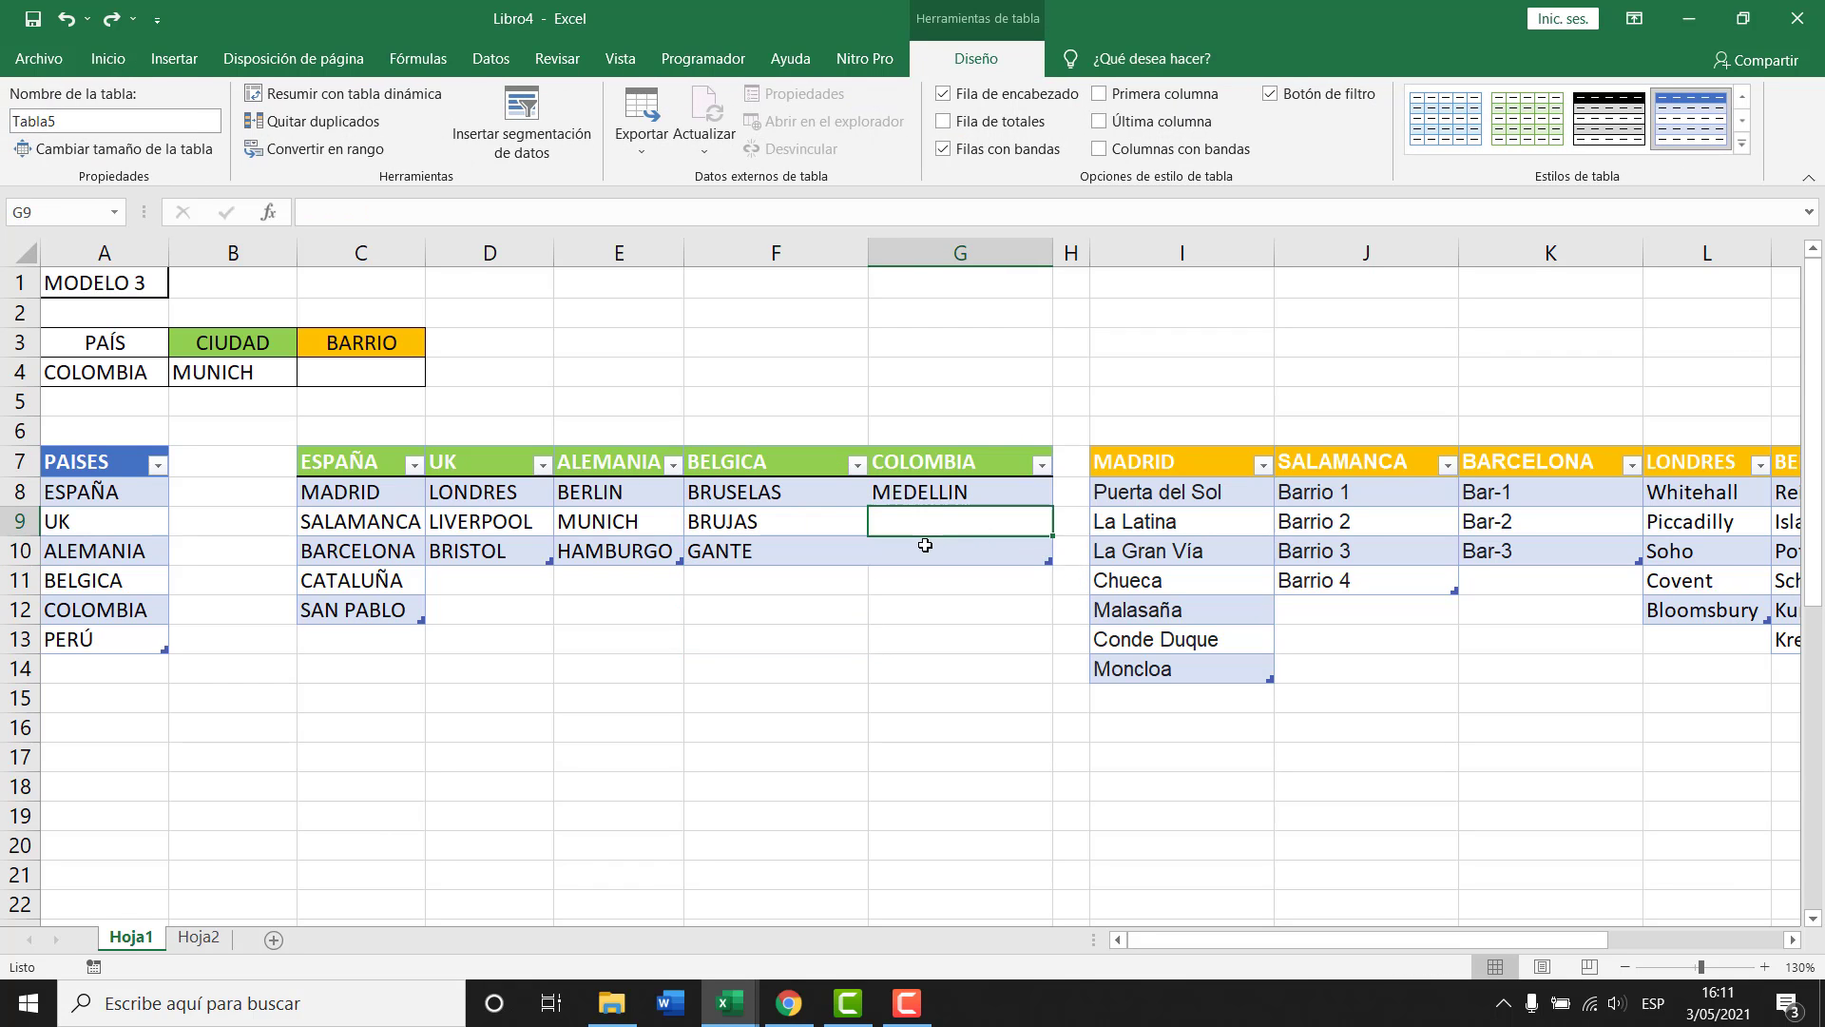
left_click(951, 513)
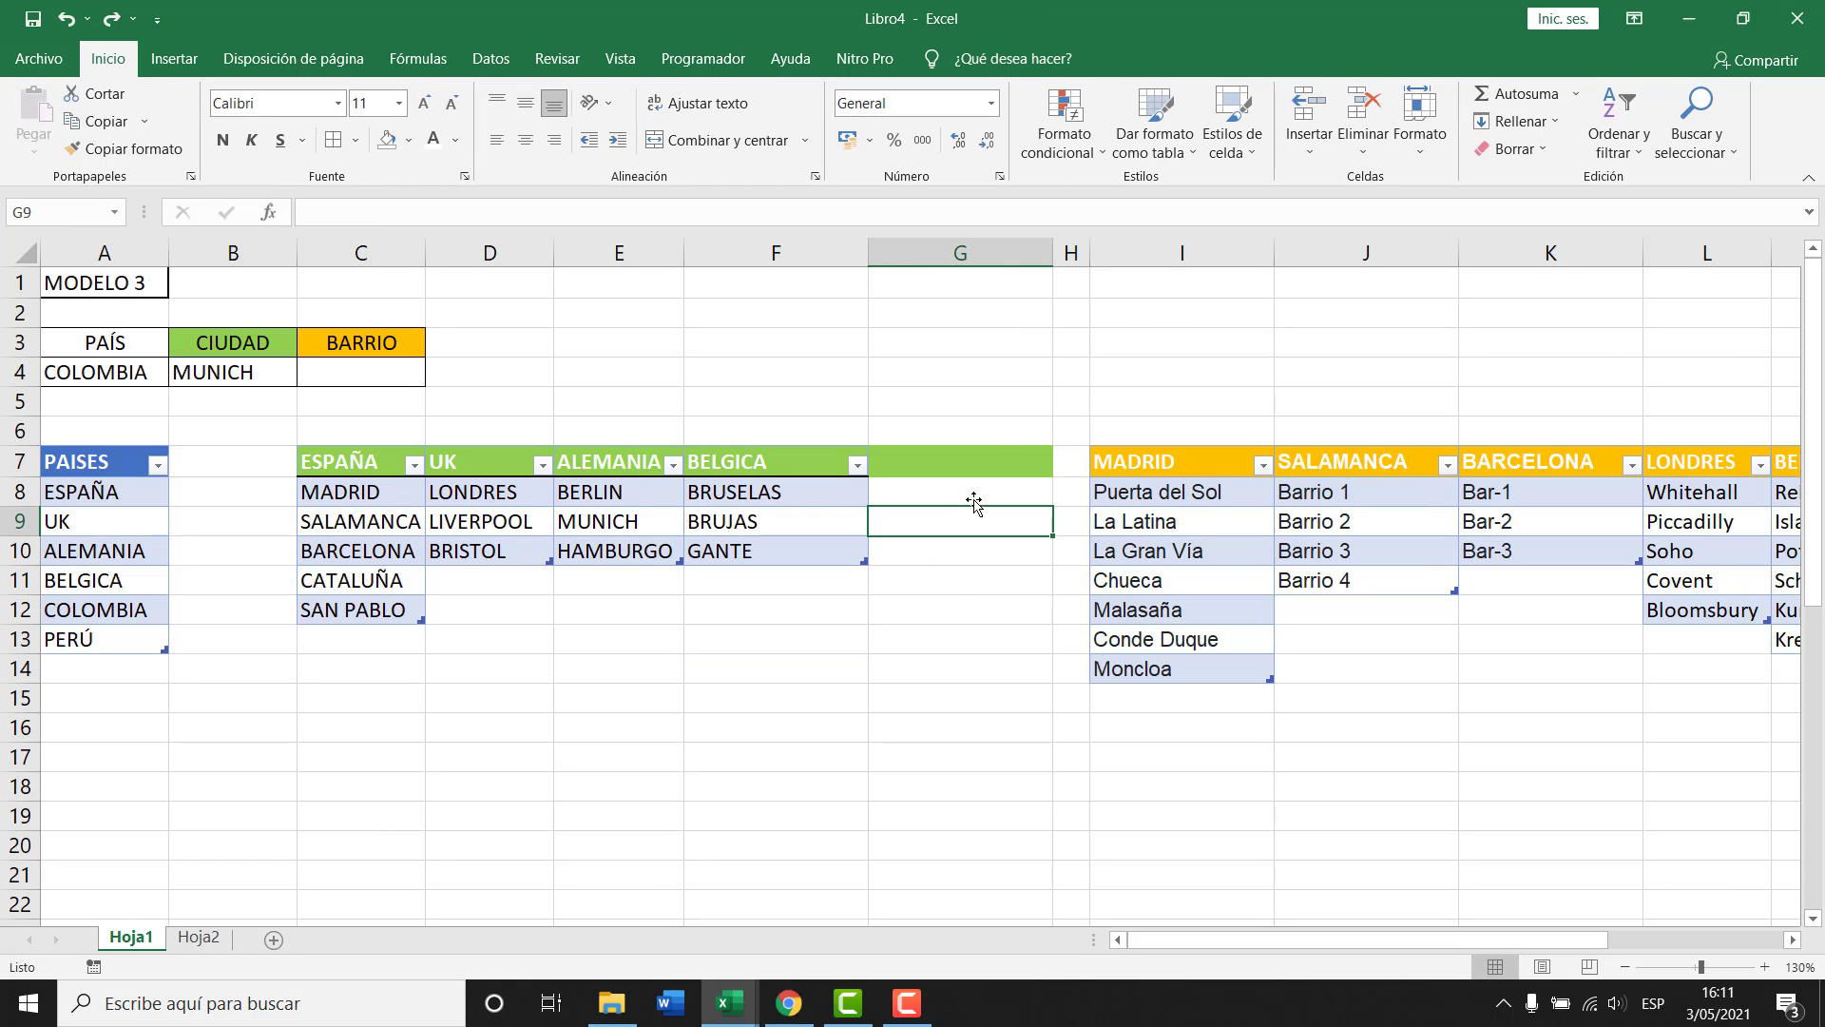
left_click(1006, 244)
key("ctrl+minus")
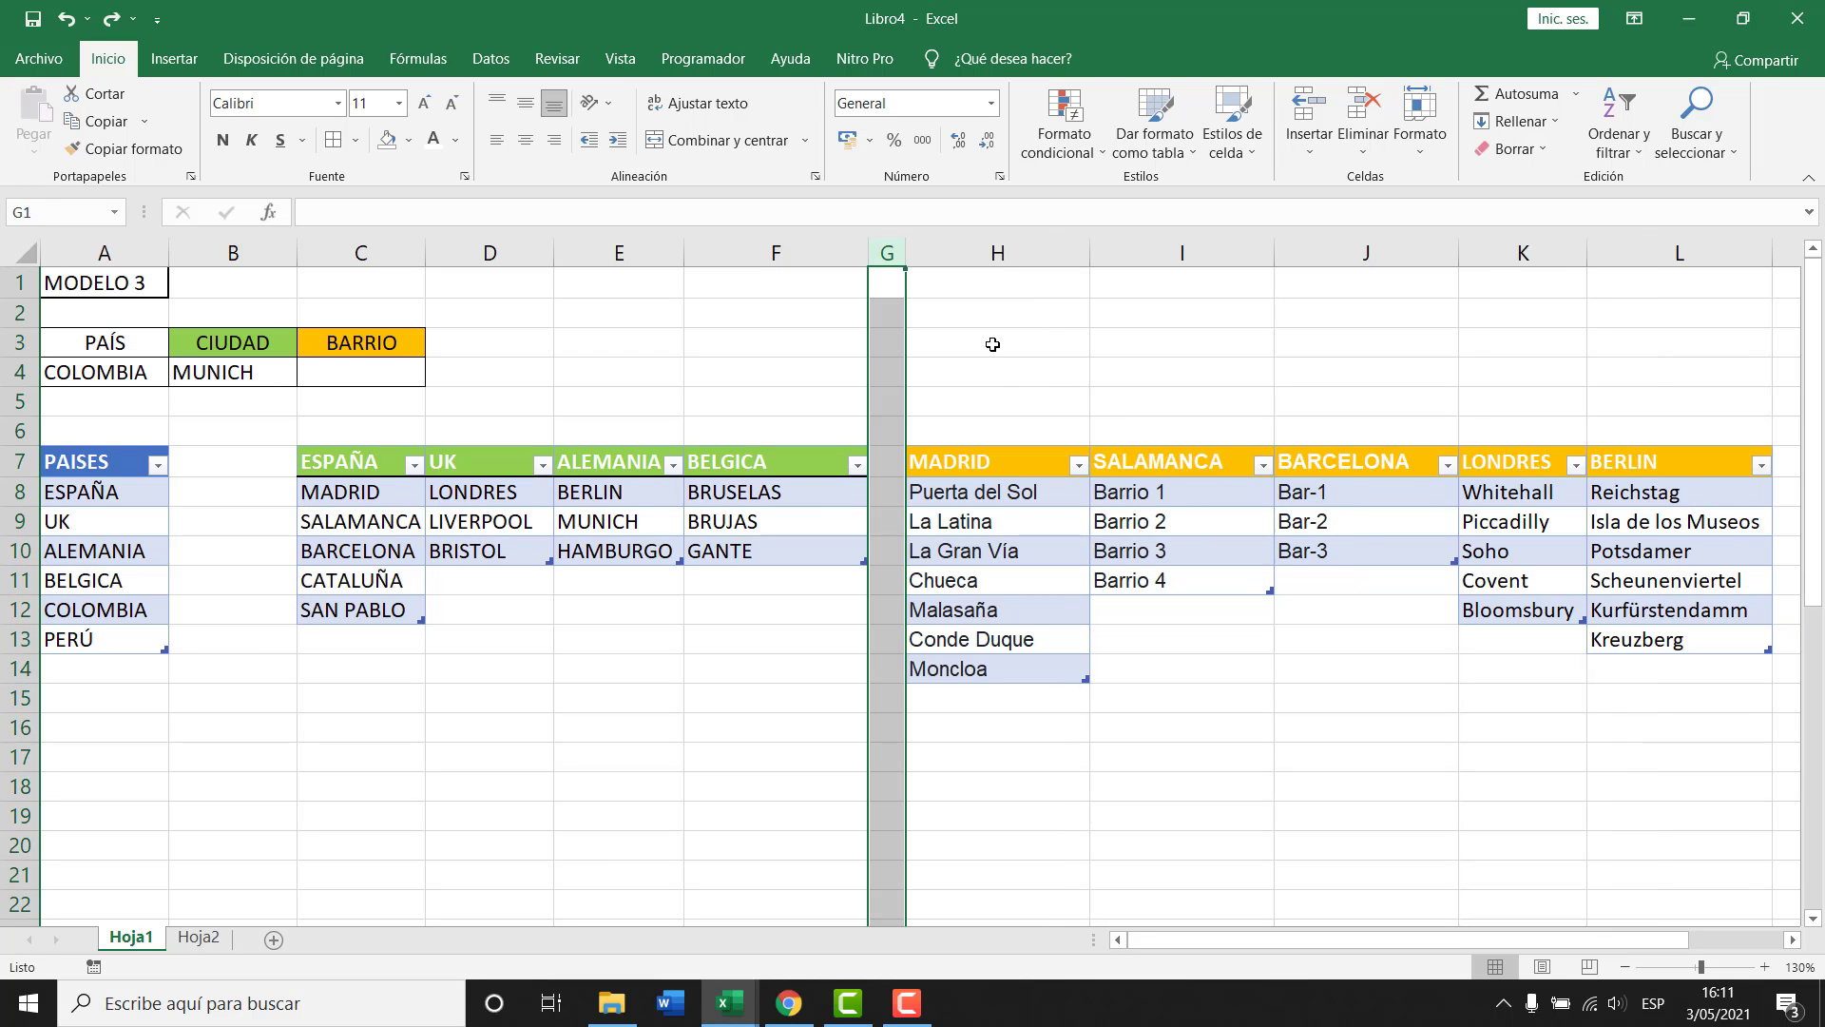
left_click(749, 640)
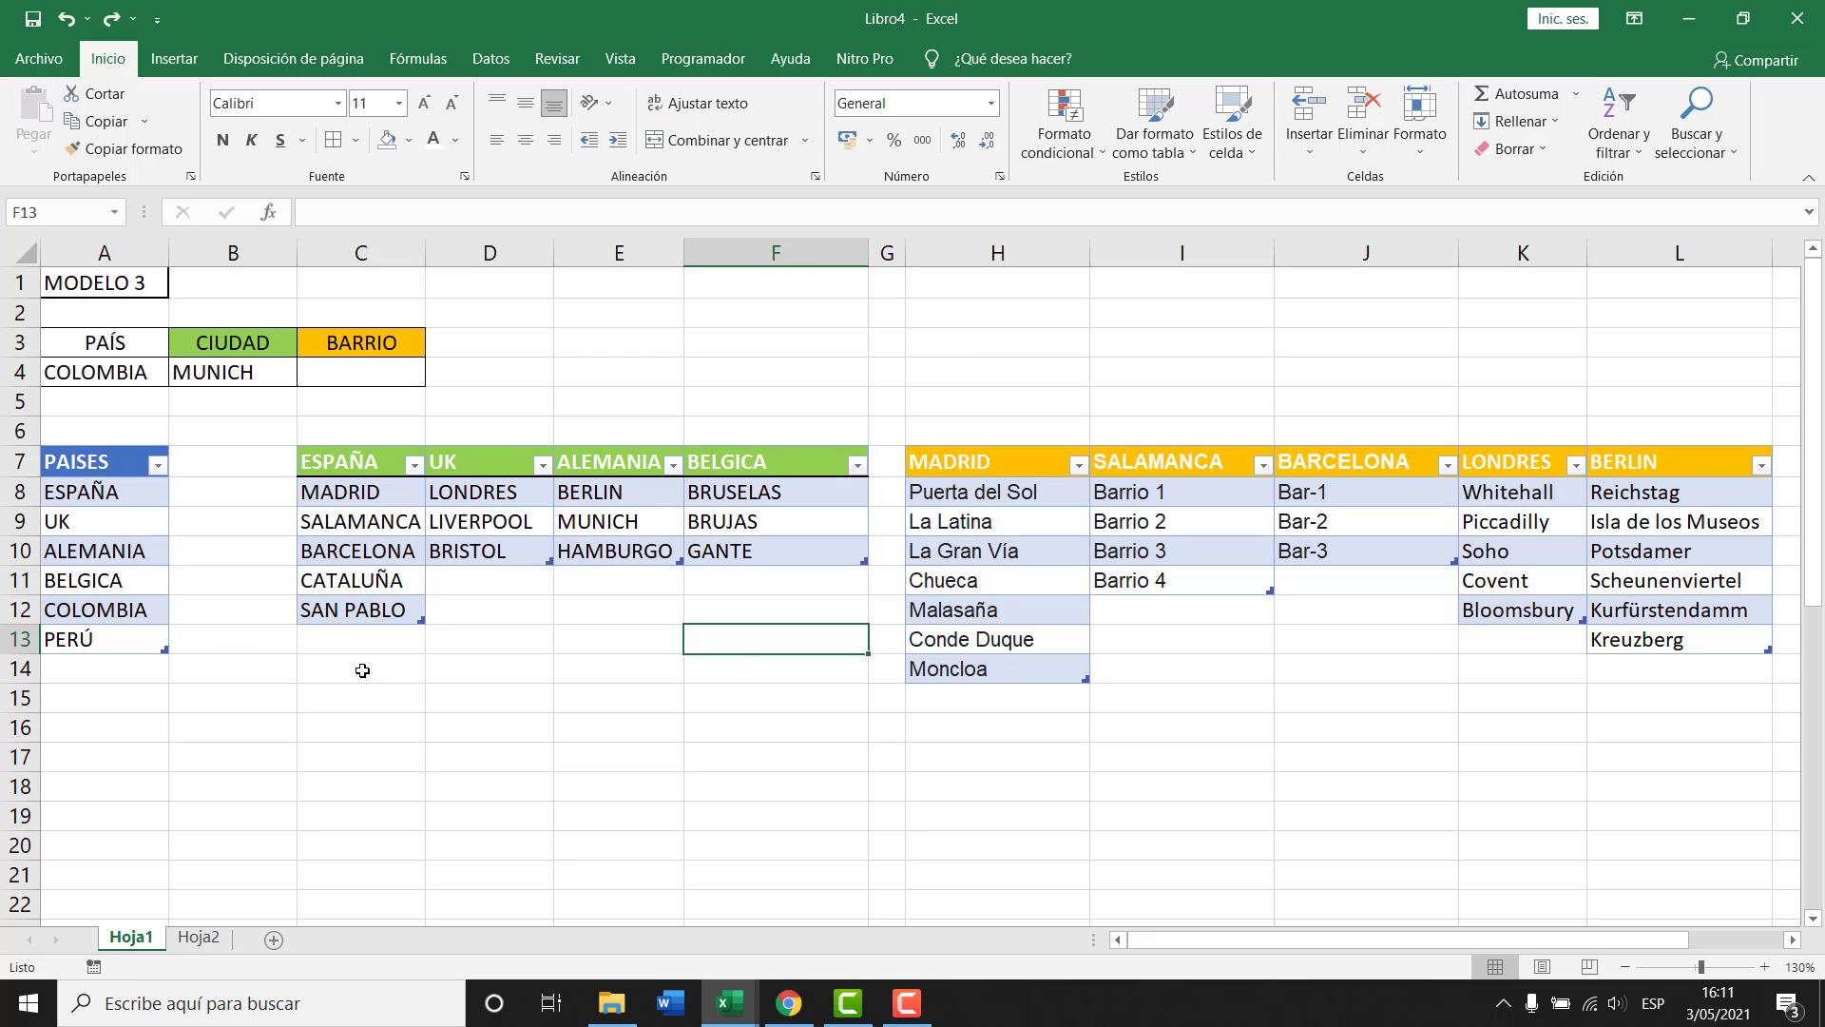
left_click(362, 670)
Enter COLOMBIA, MEDELLIN, BOGOTA, CARTAGENA and INDIAS down C14:C18 and select that range.
type("COLOMBIA")
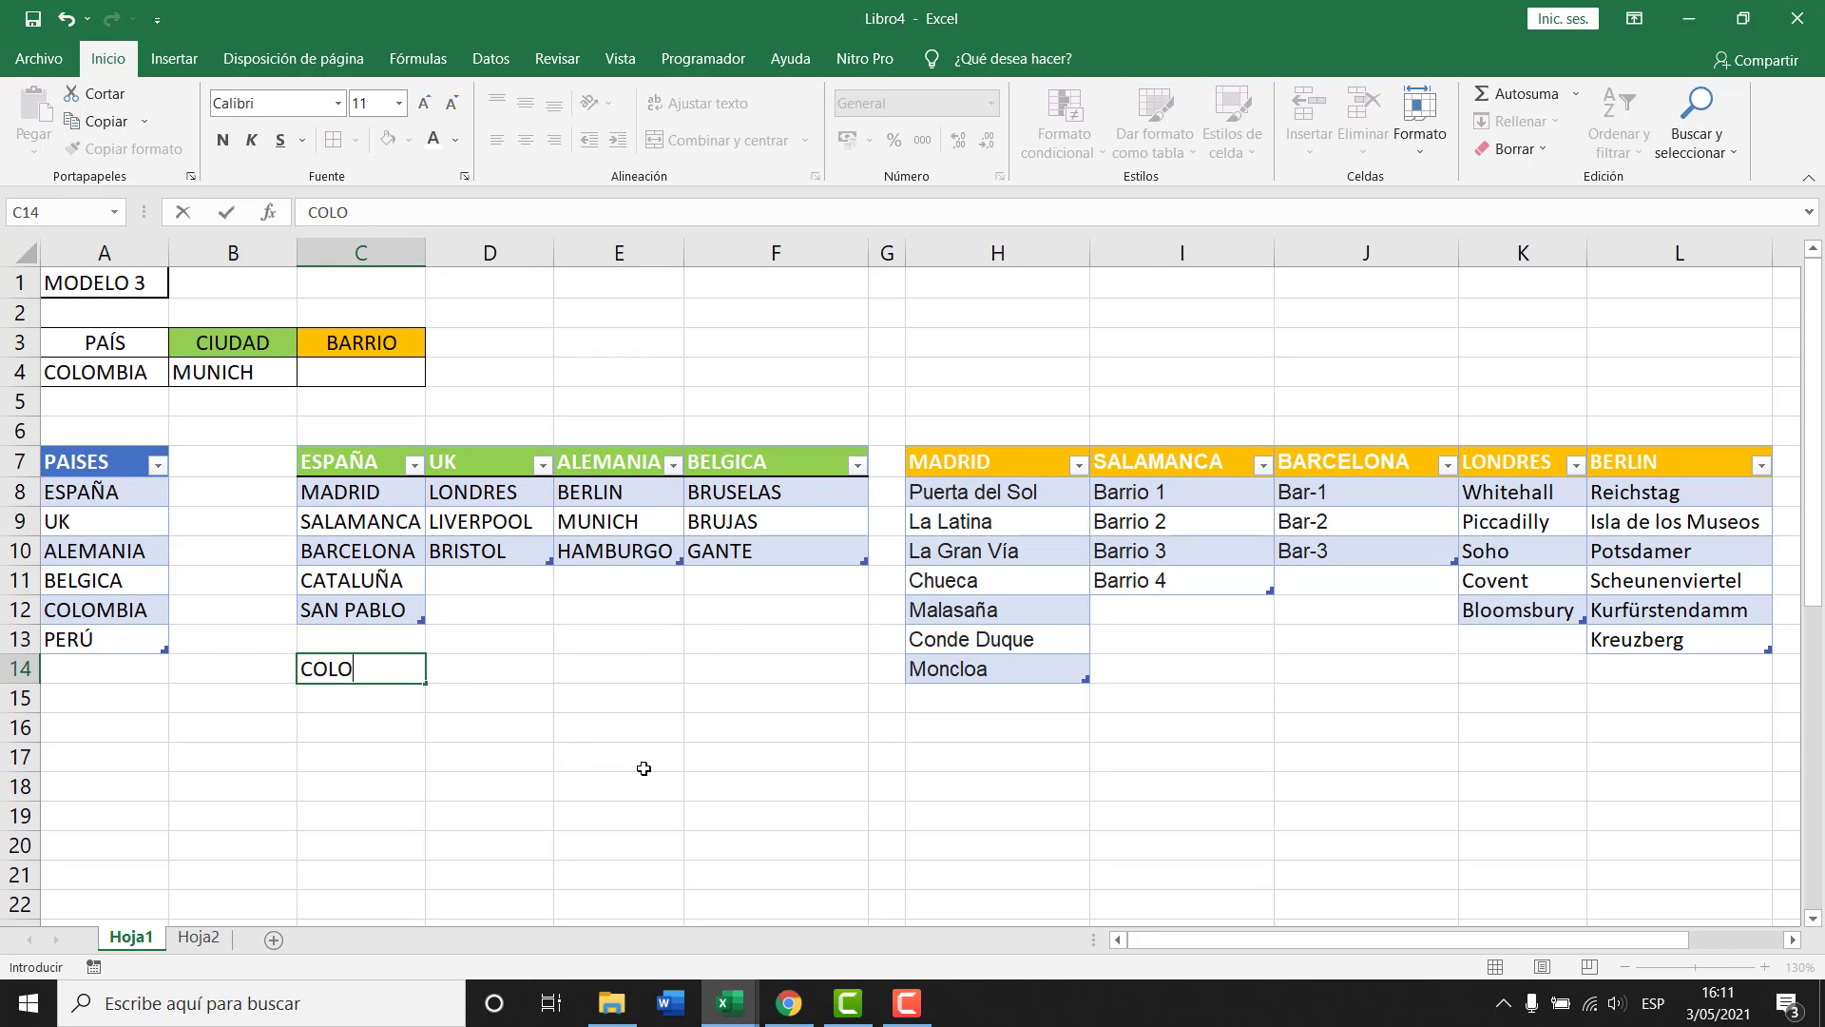
key("Return")
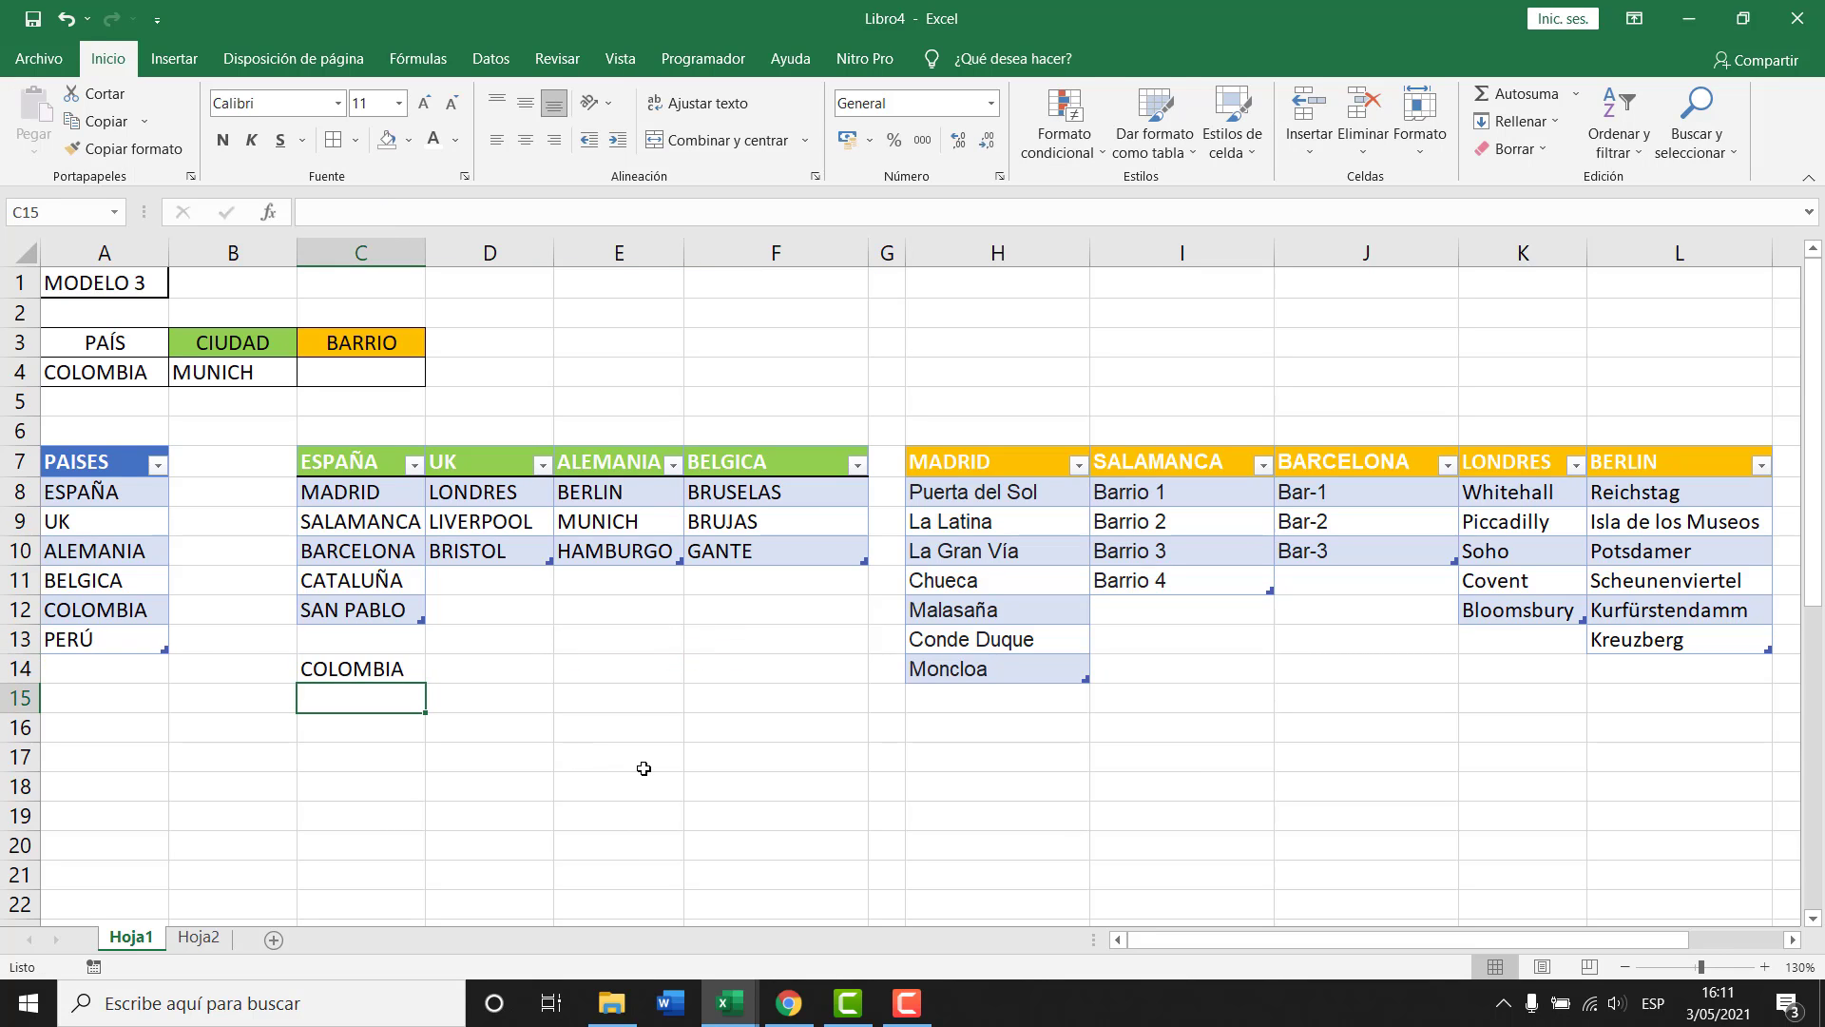
type("MEDELLIN")
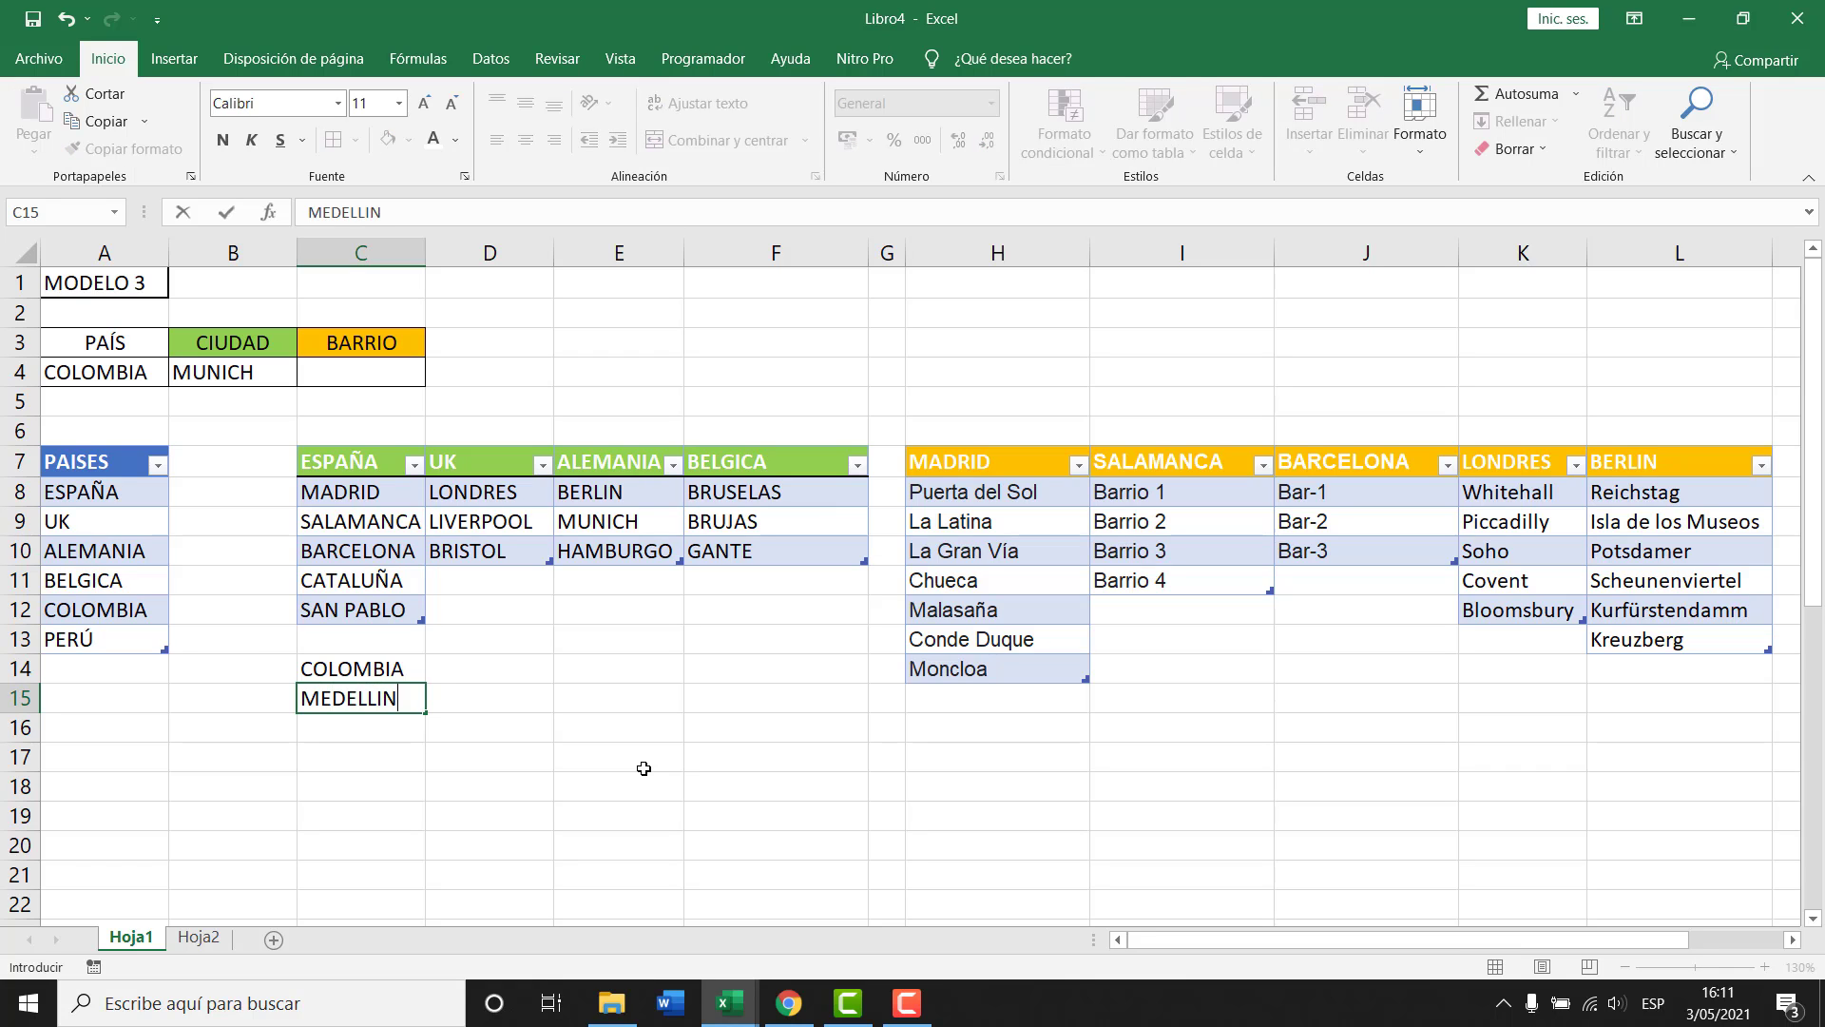
key("Return")
type("BOGOTA")
key("Return")
type("CART")
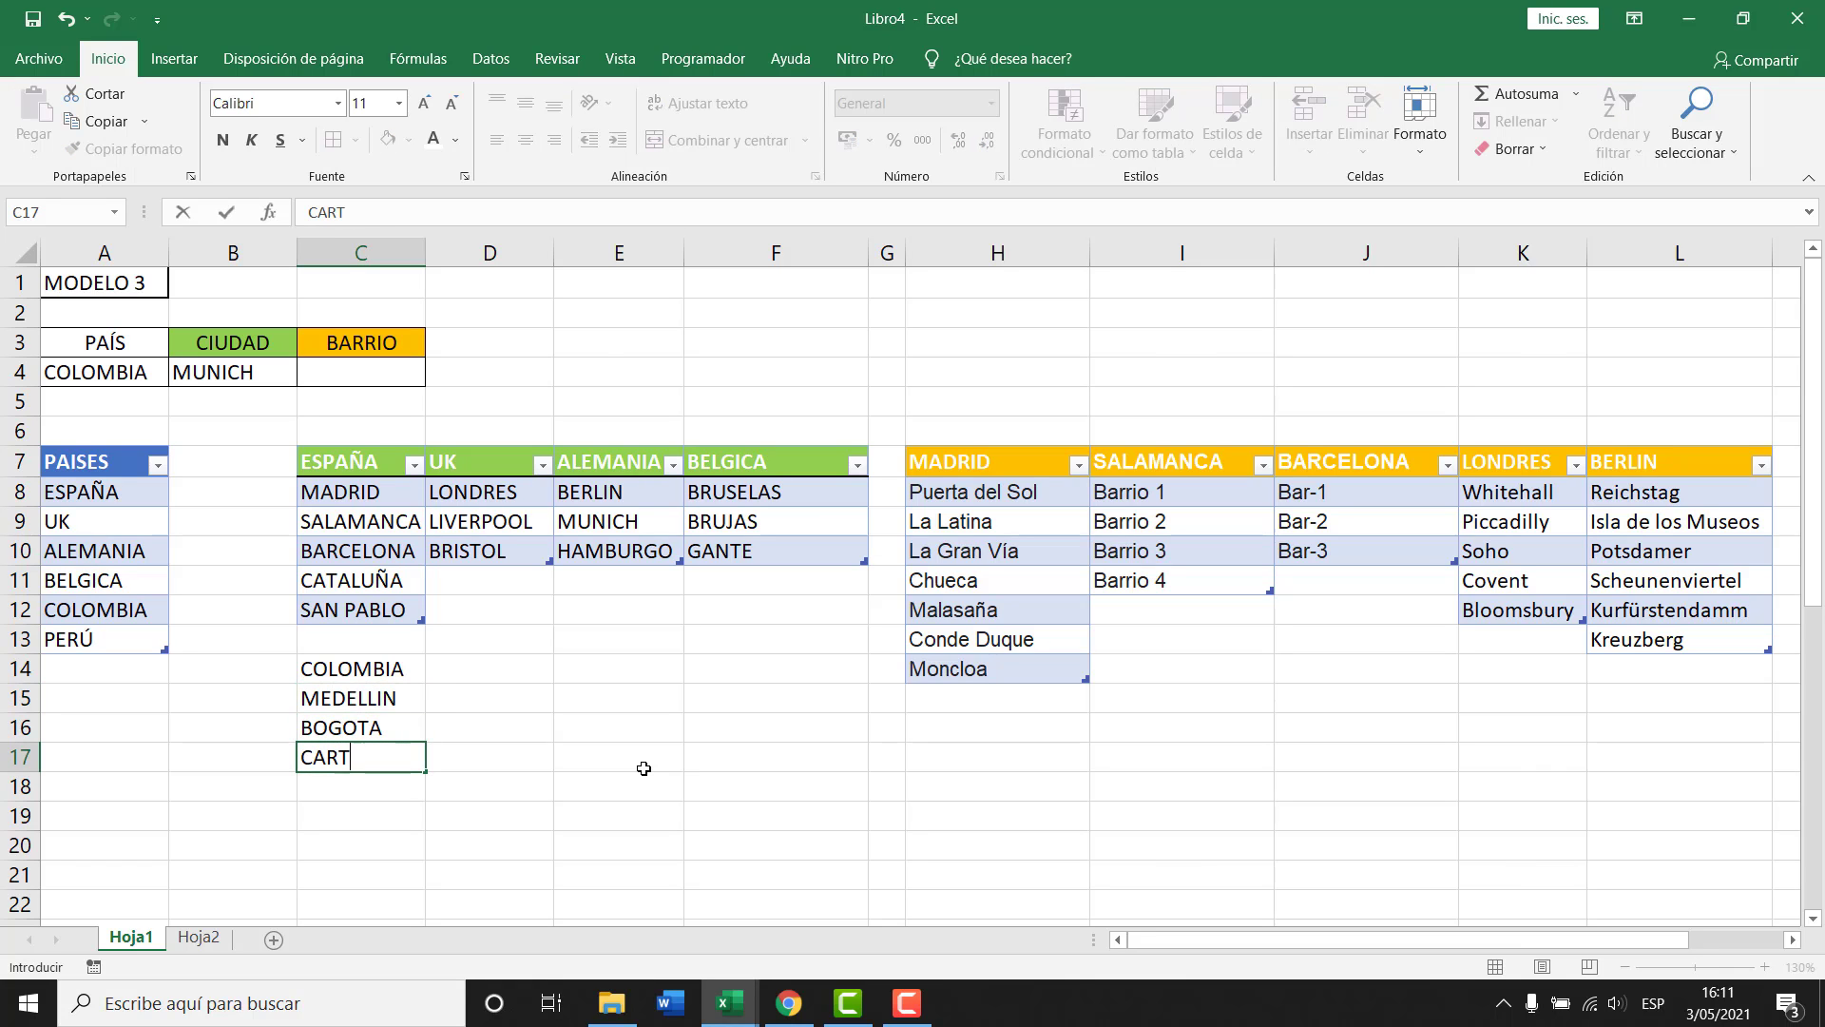
type("AGENA")
key("Return")
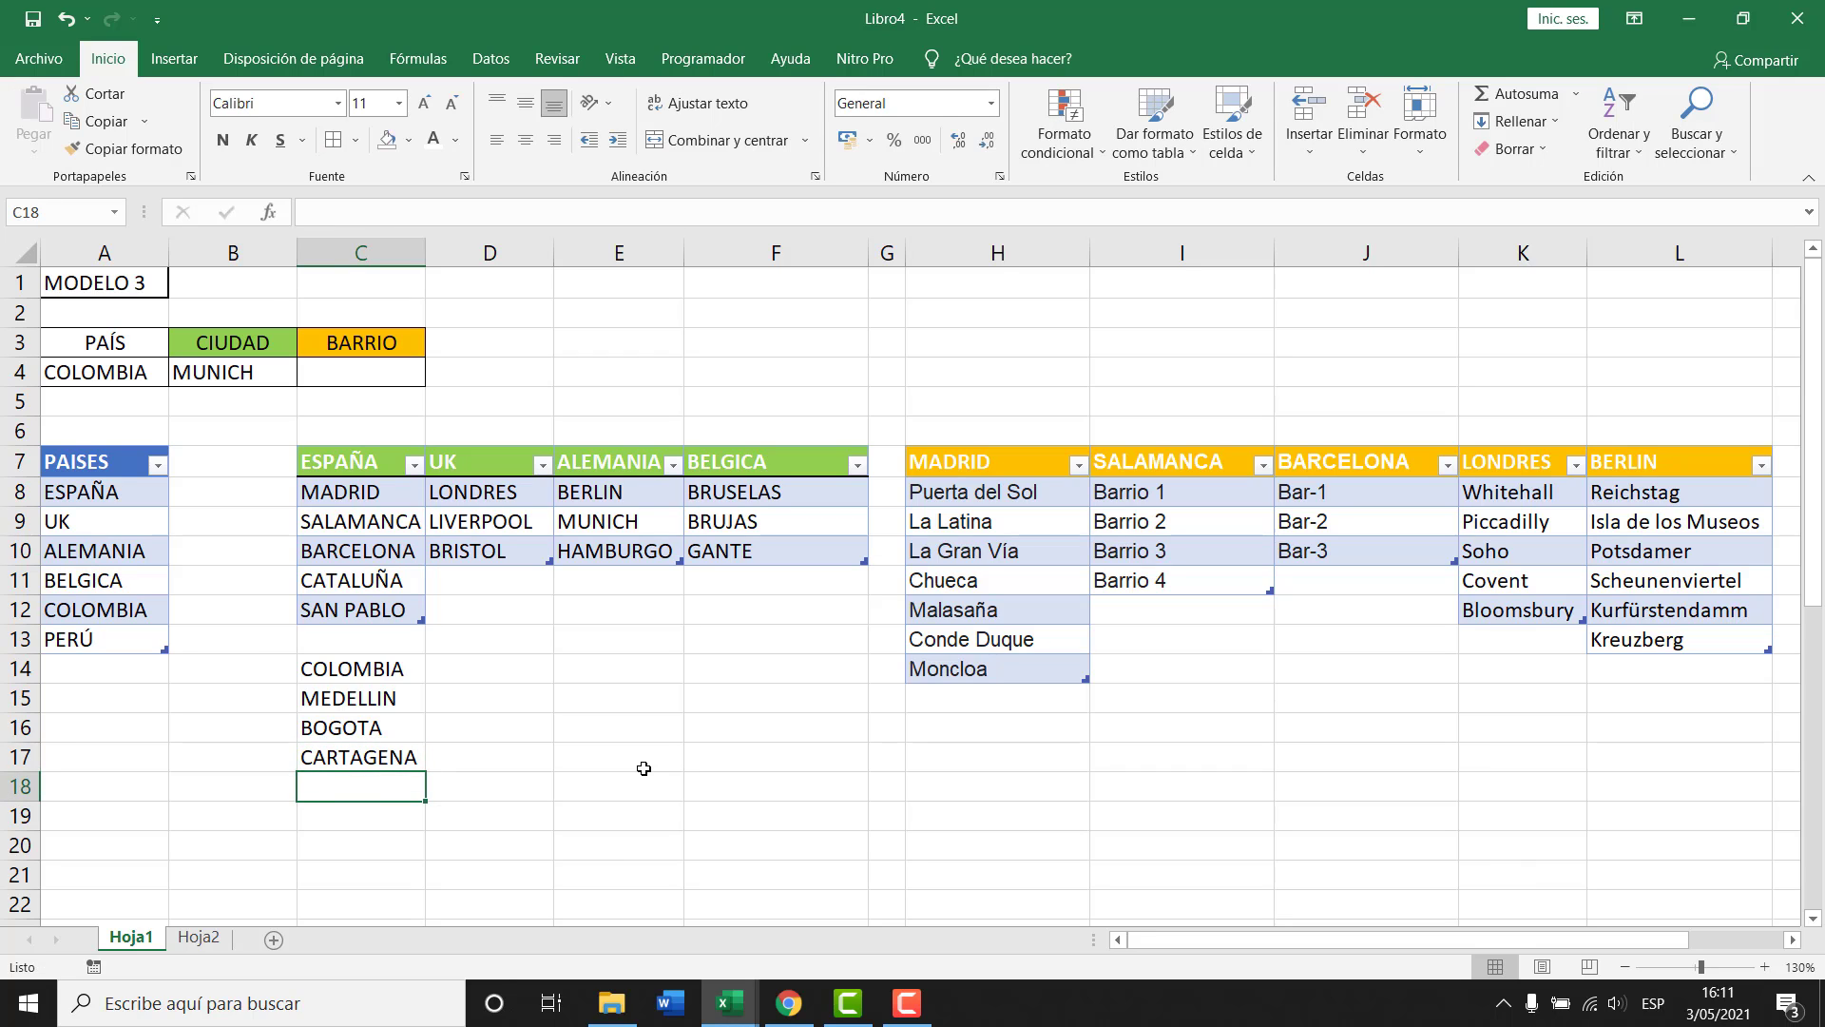
type("INDIAS")
key("Return")
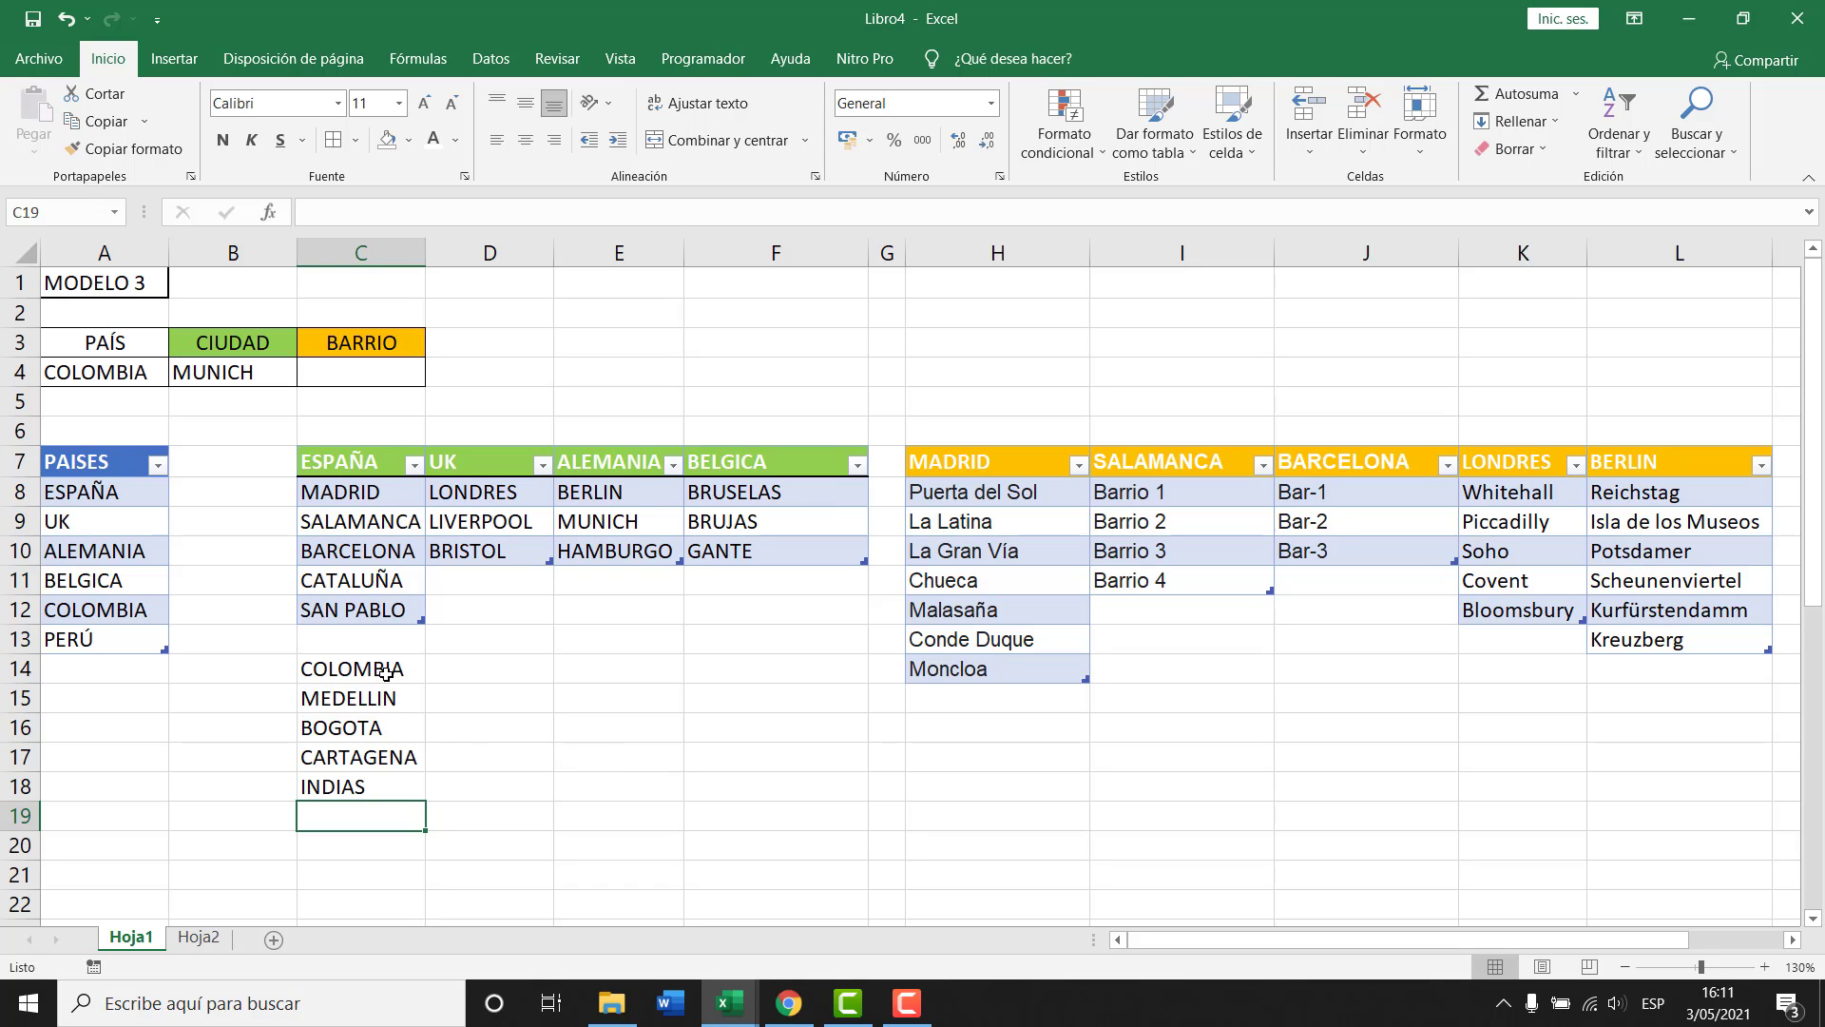
left_click_drag(387, 669, 391, 782)
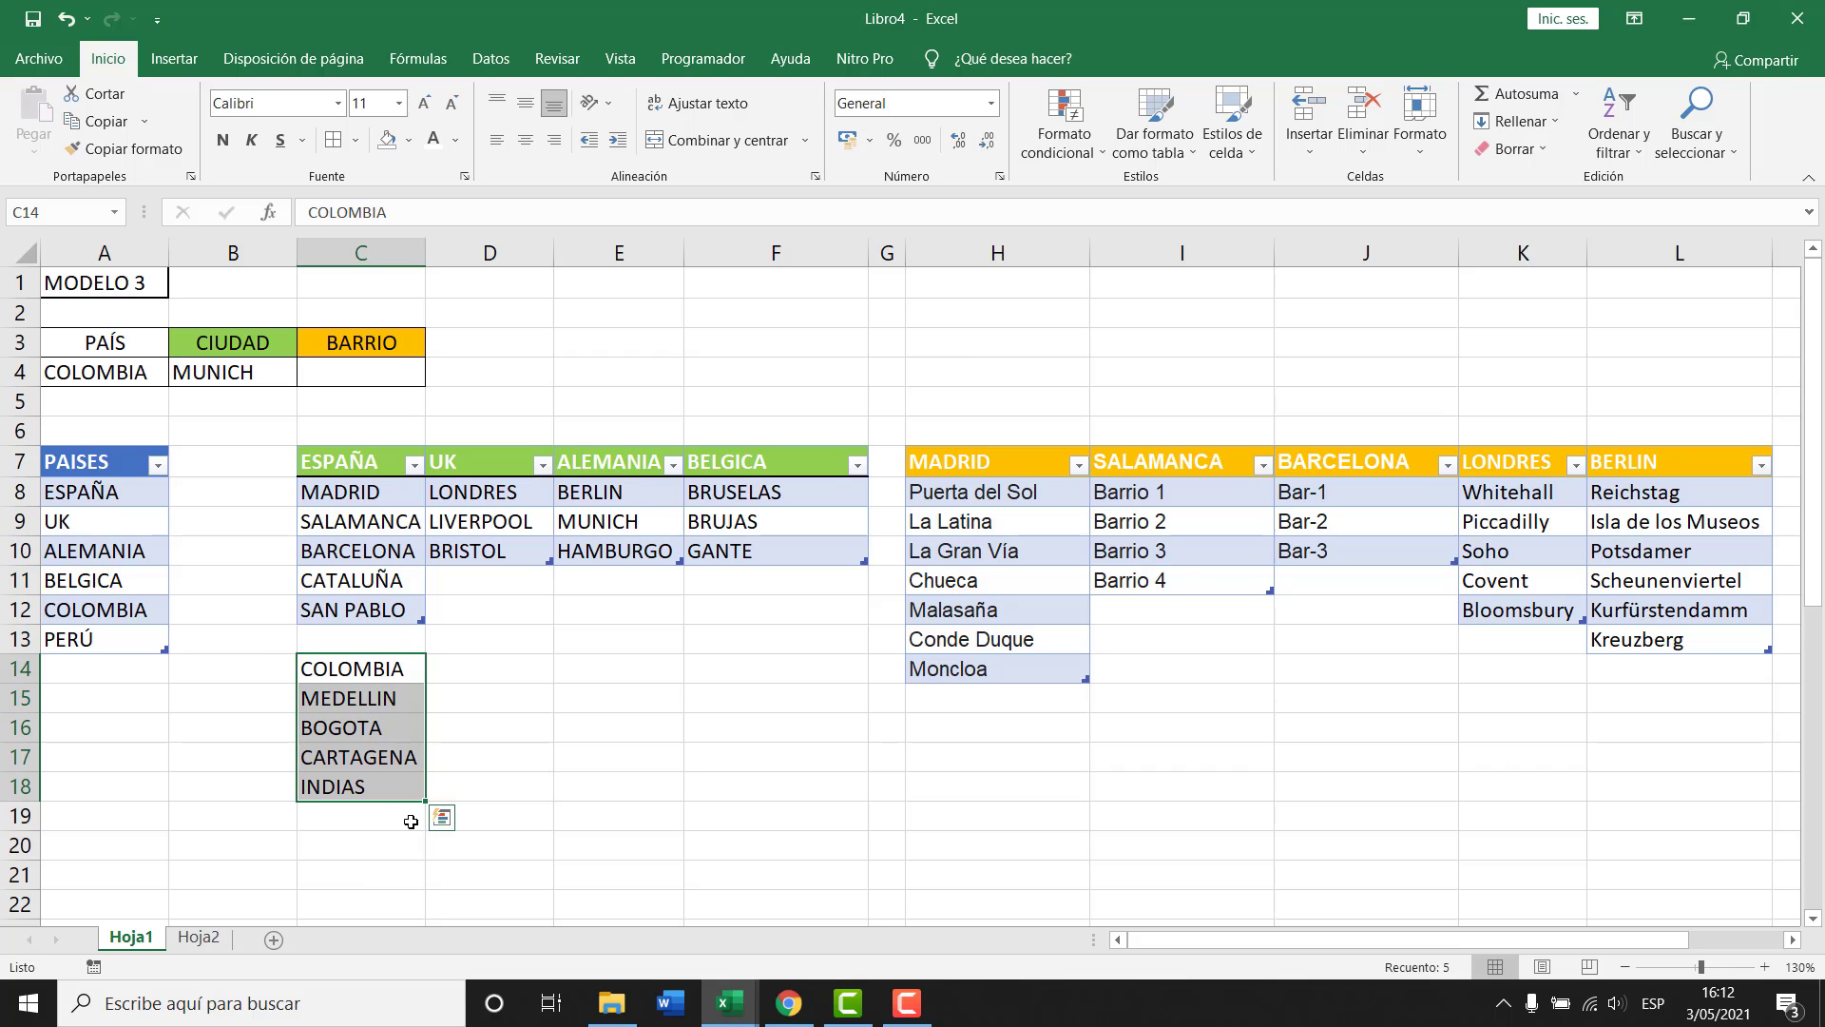
Turn C14:C18 into a table with headers and apply a green light table style.
key("ctrl+t")
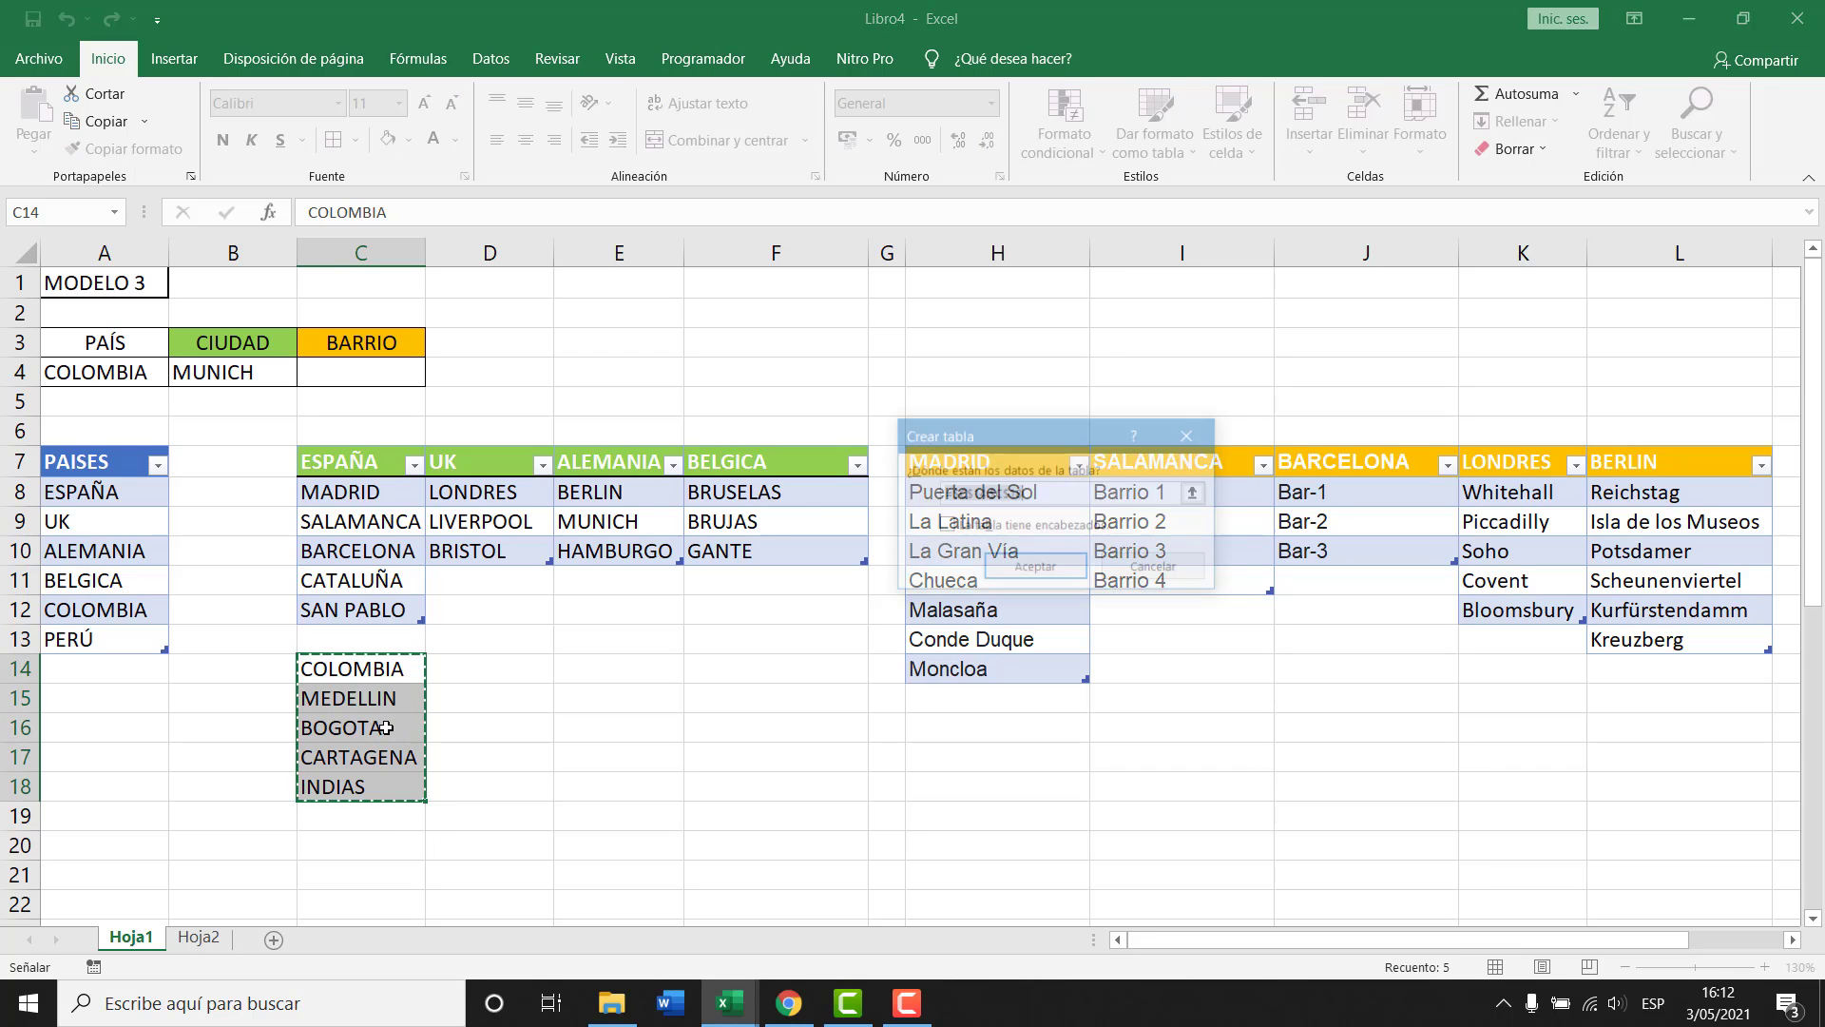
left_click(962, 529)
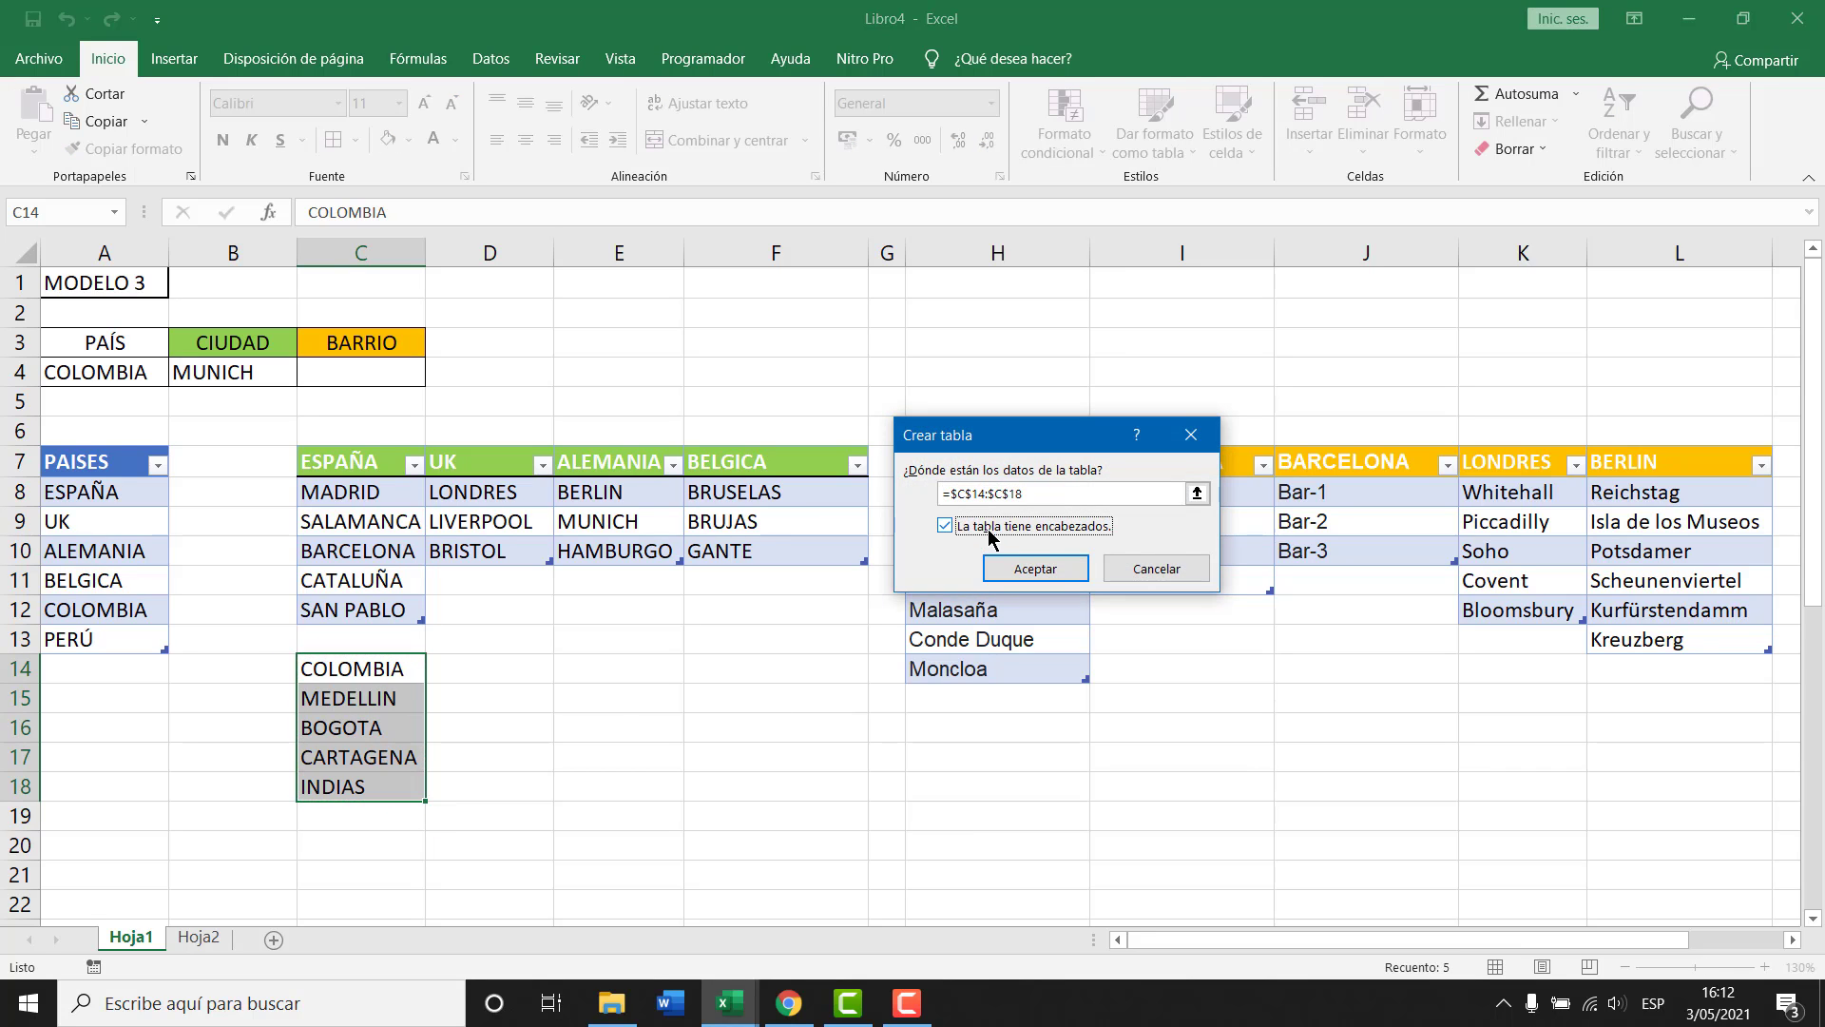
left_click(1035, 568)
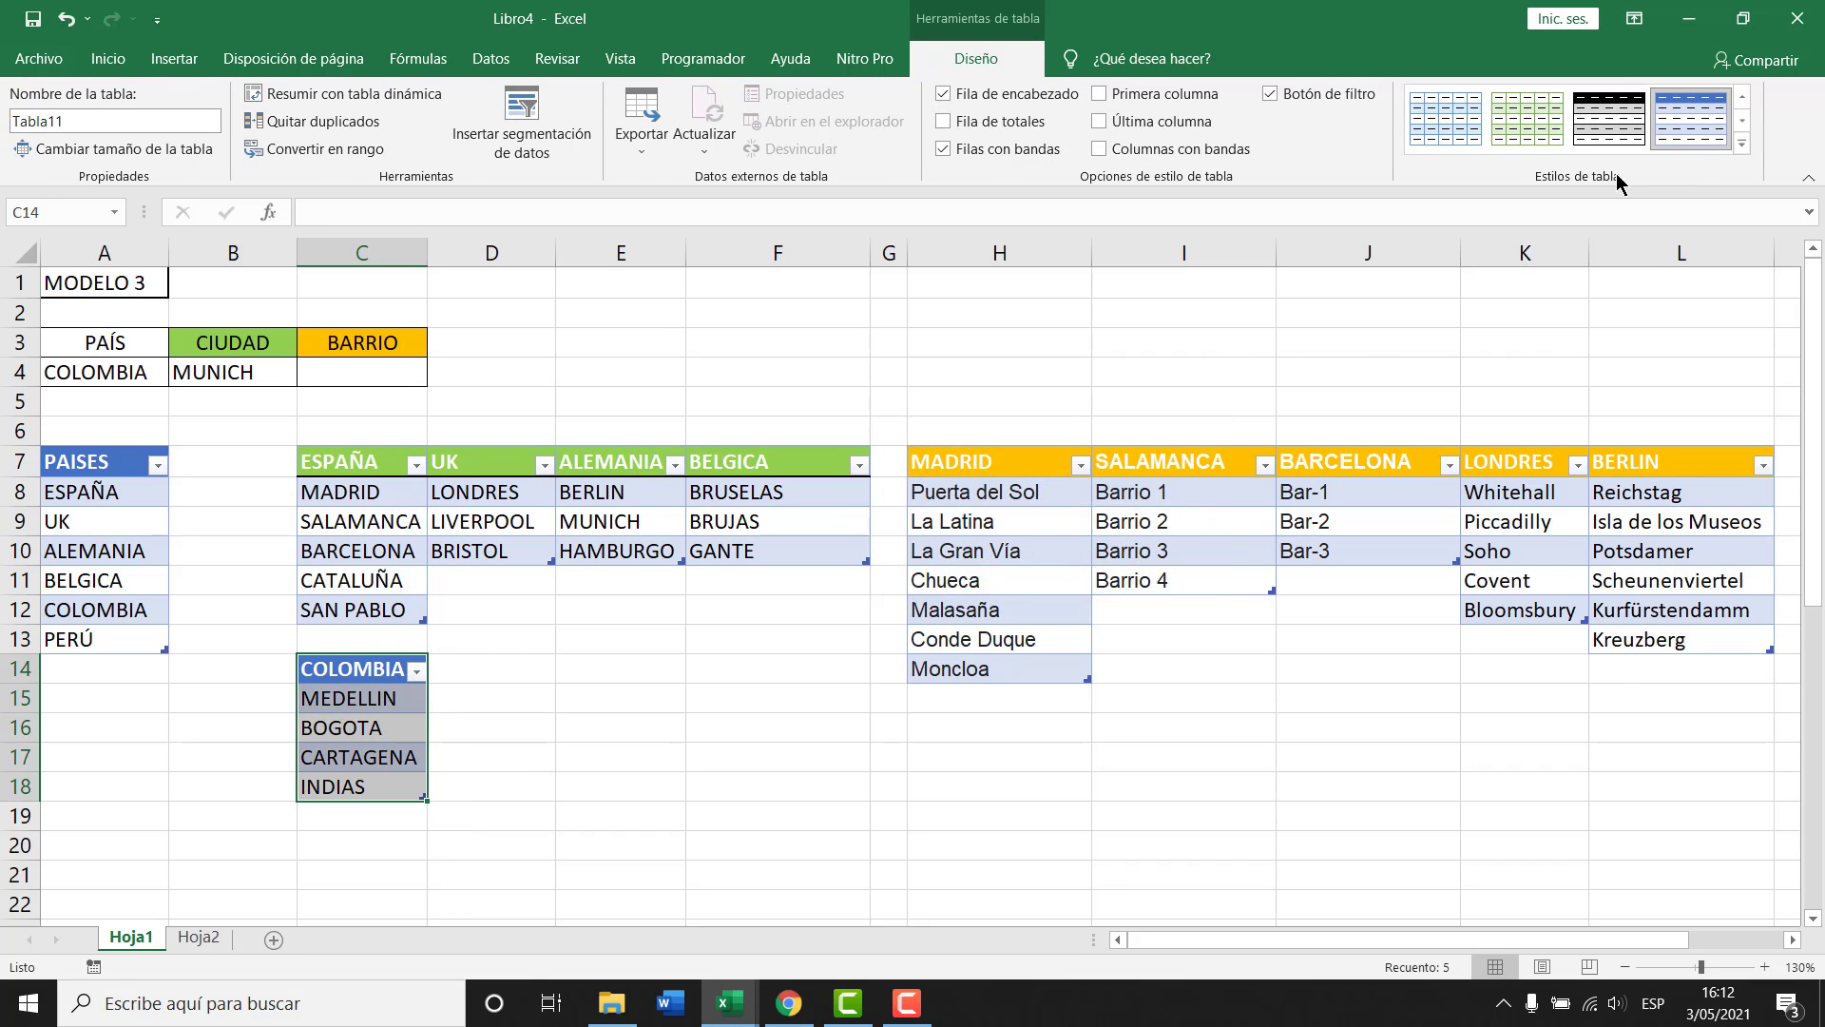
left_click(1744, 145)
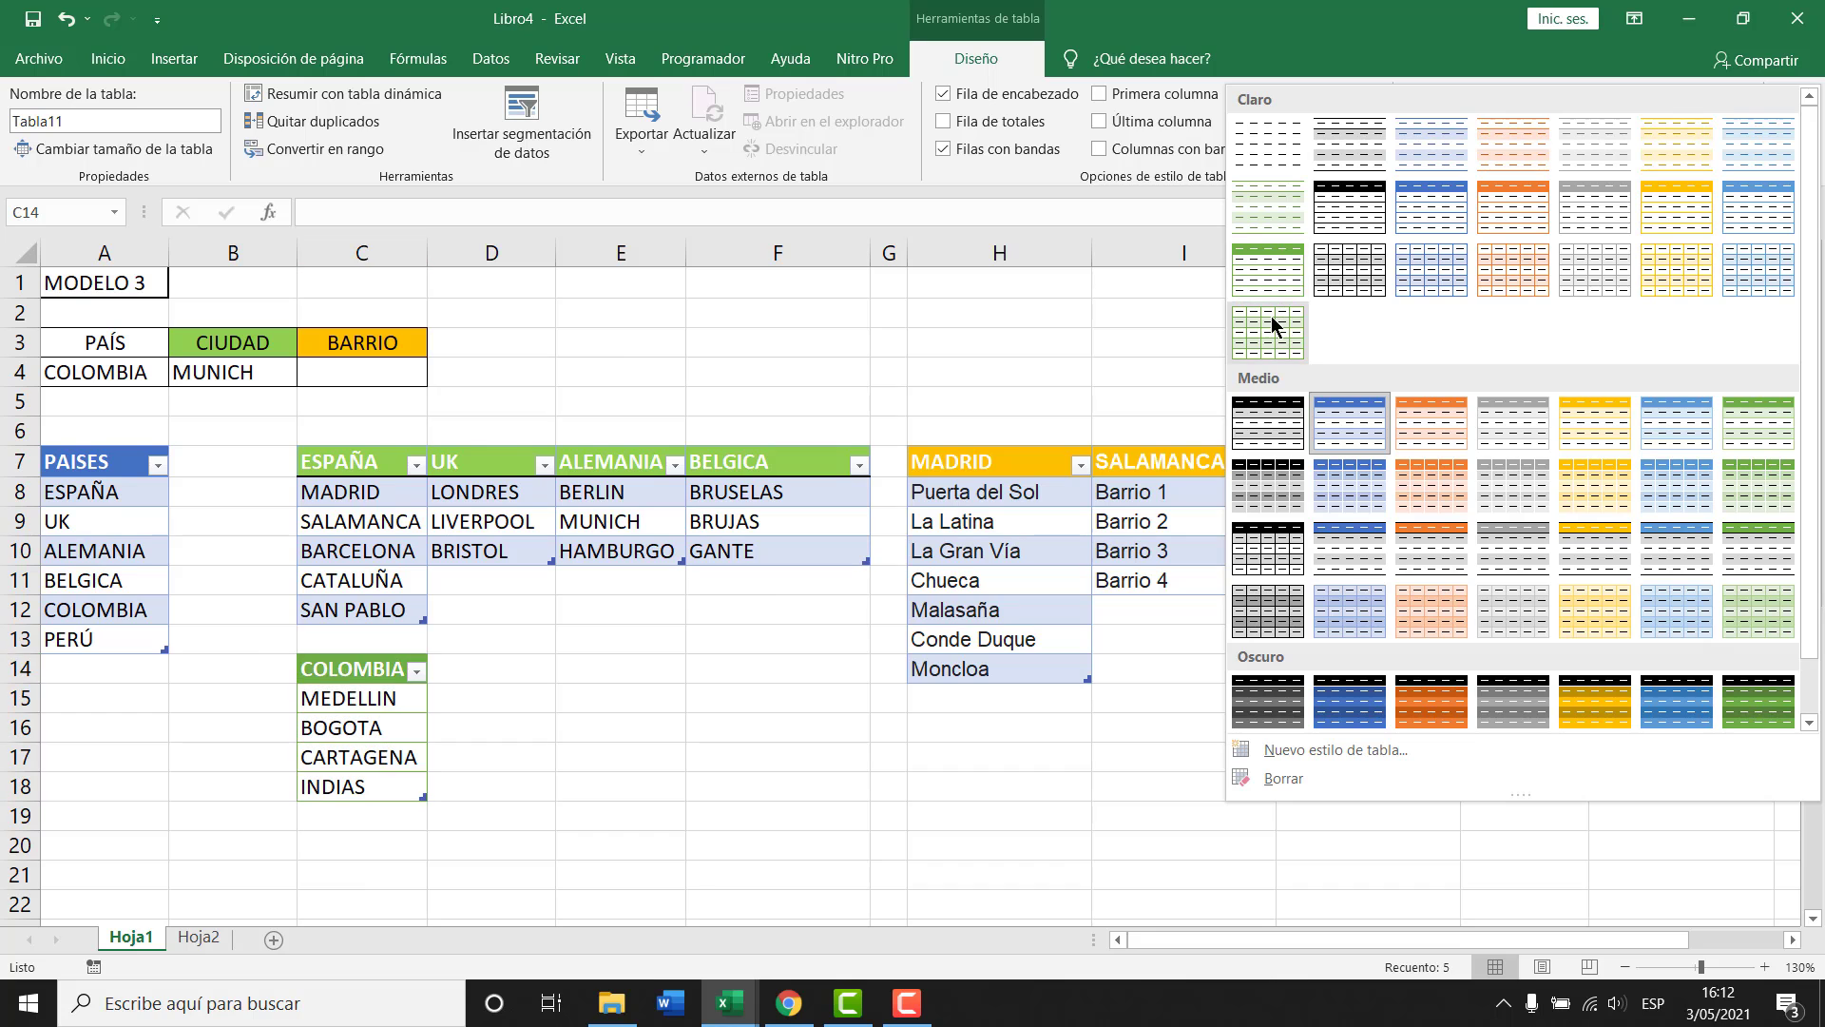
left_click(1258, 259)
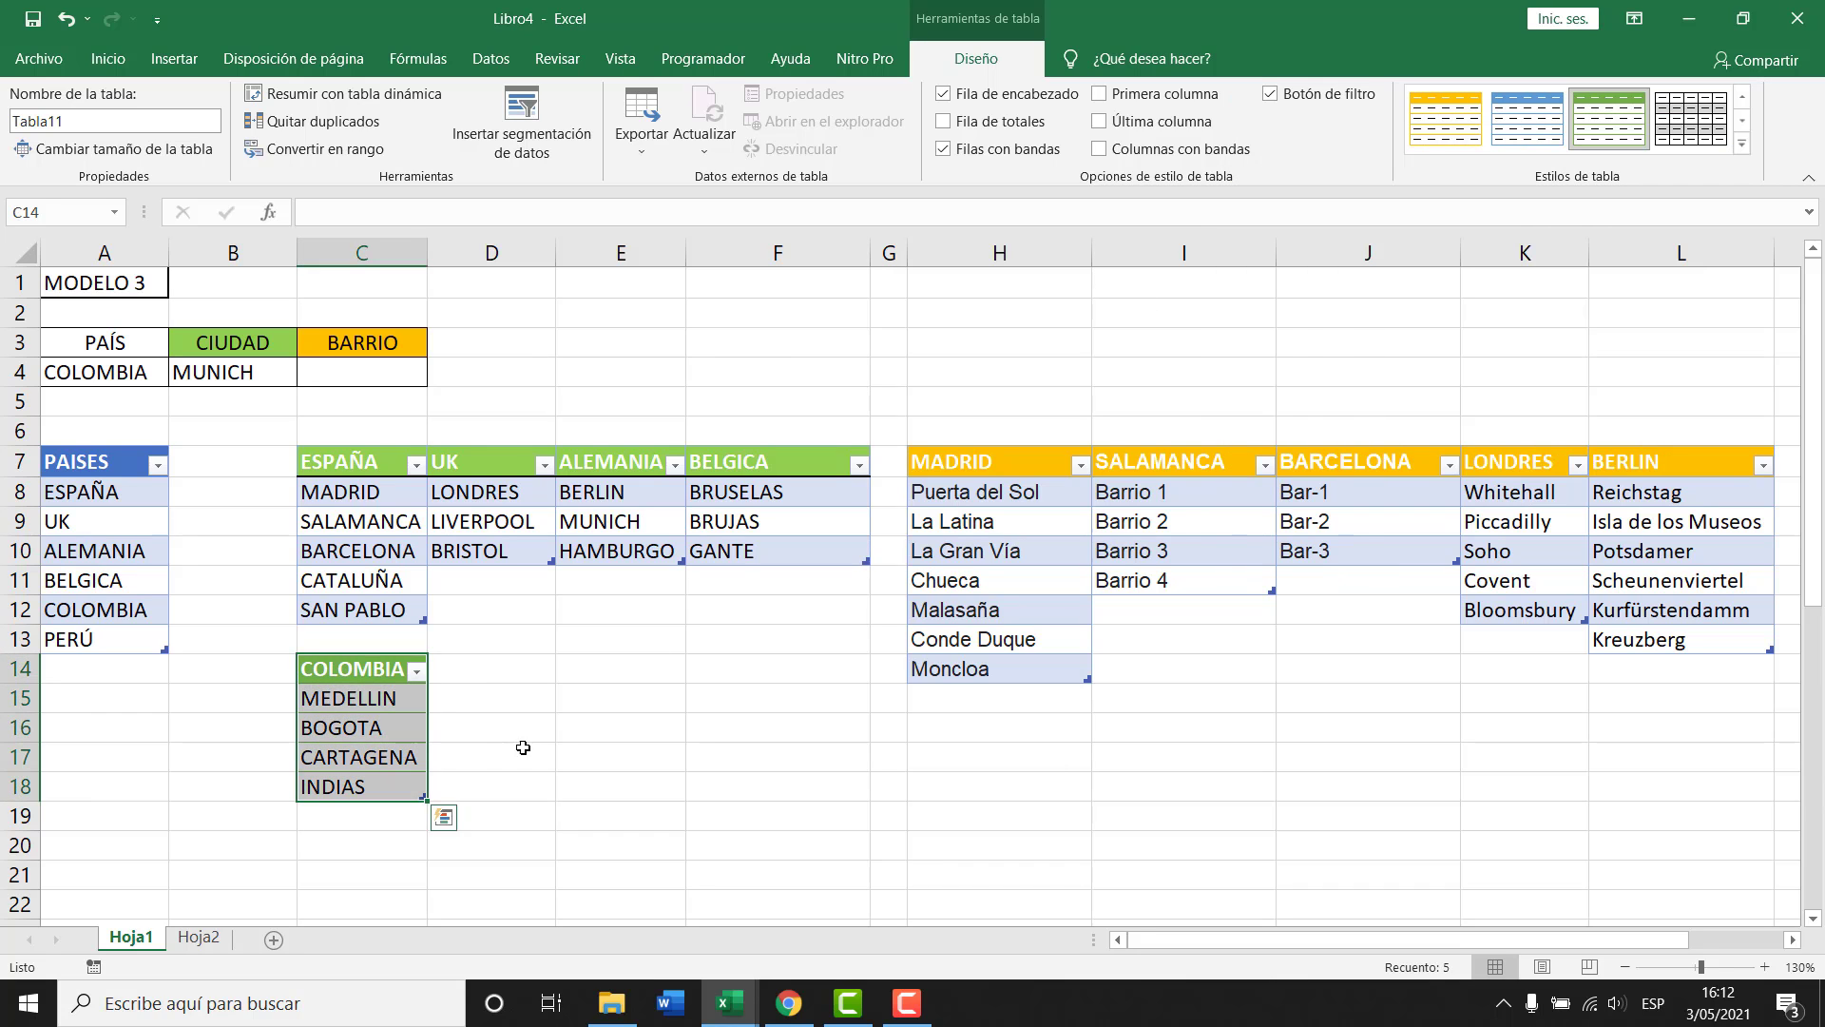
Rename the table from Tabla11 to COLOMBIA.
left_click(486, 747)
left_click(376, 727)
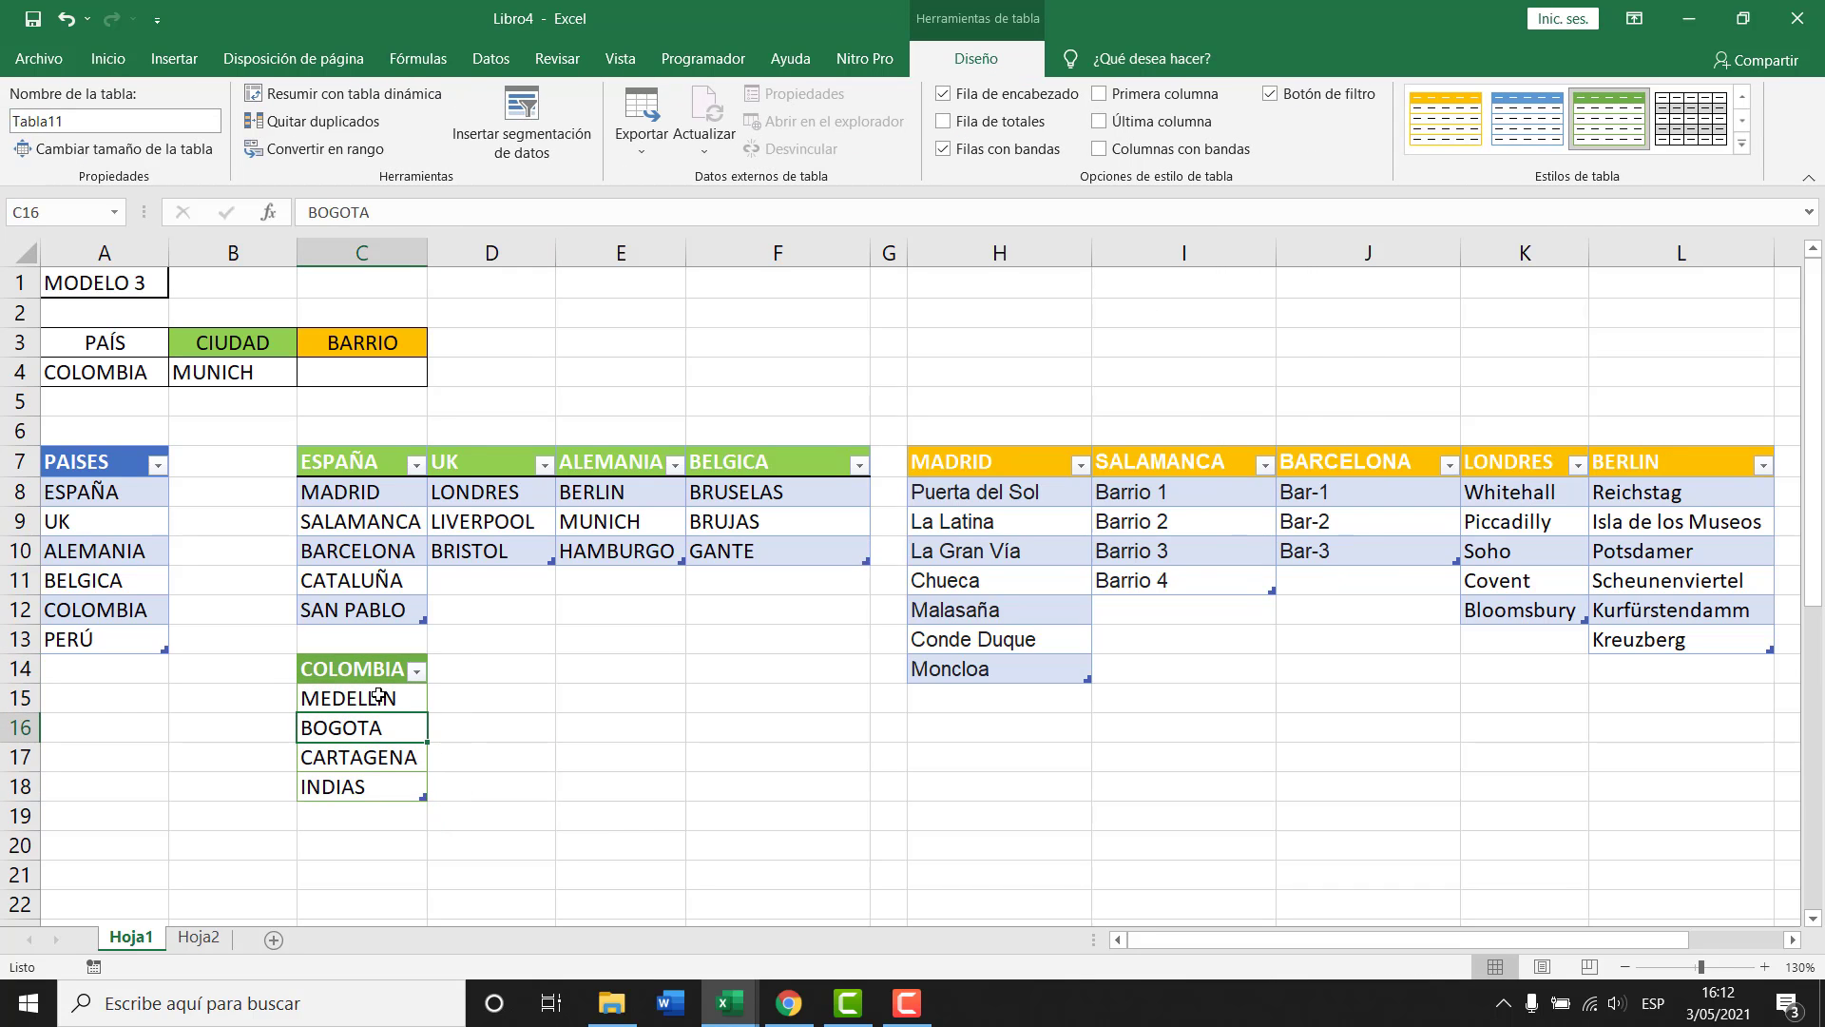
left_click_drag(365, 672, 364, 786)
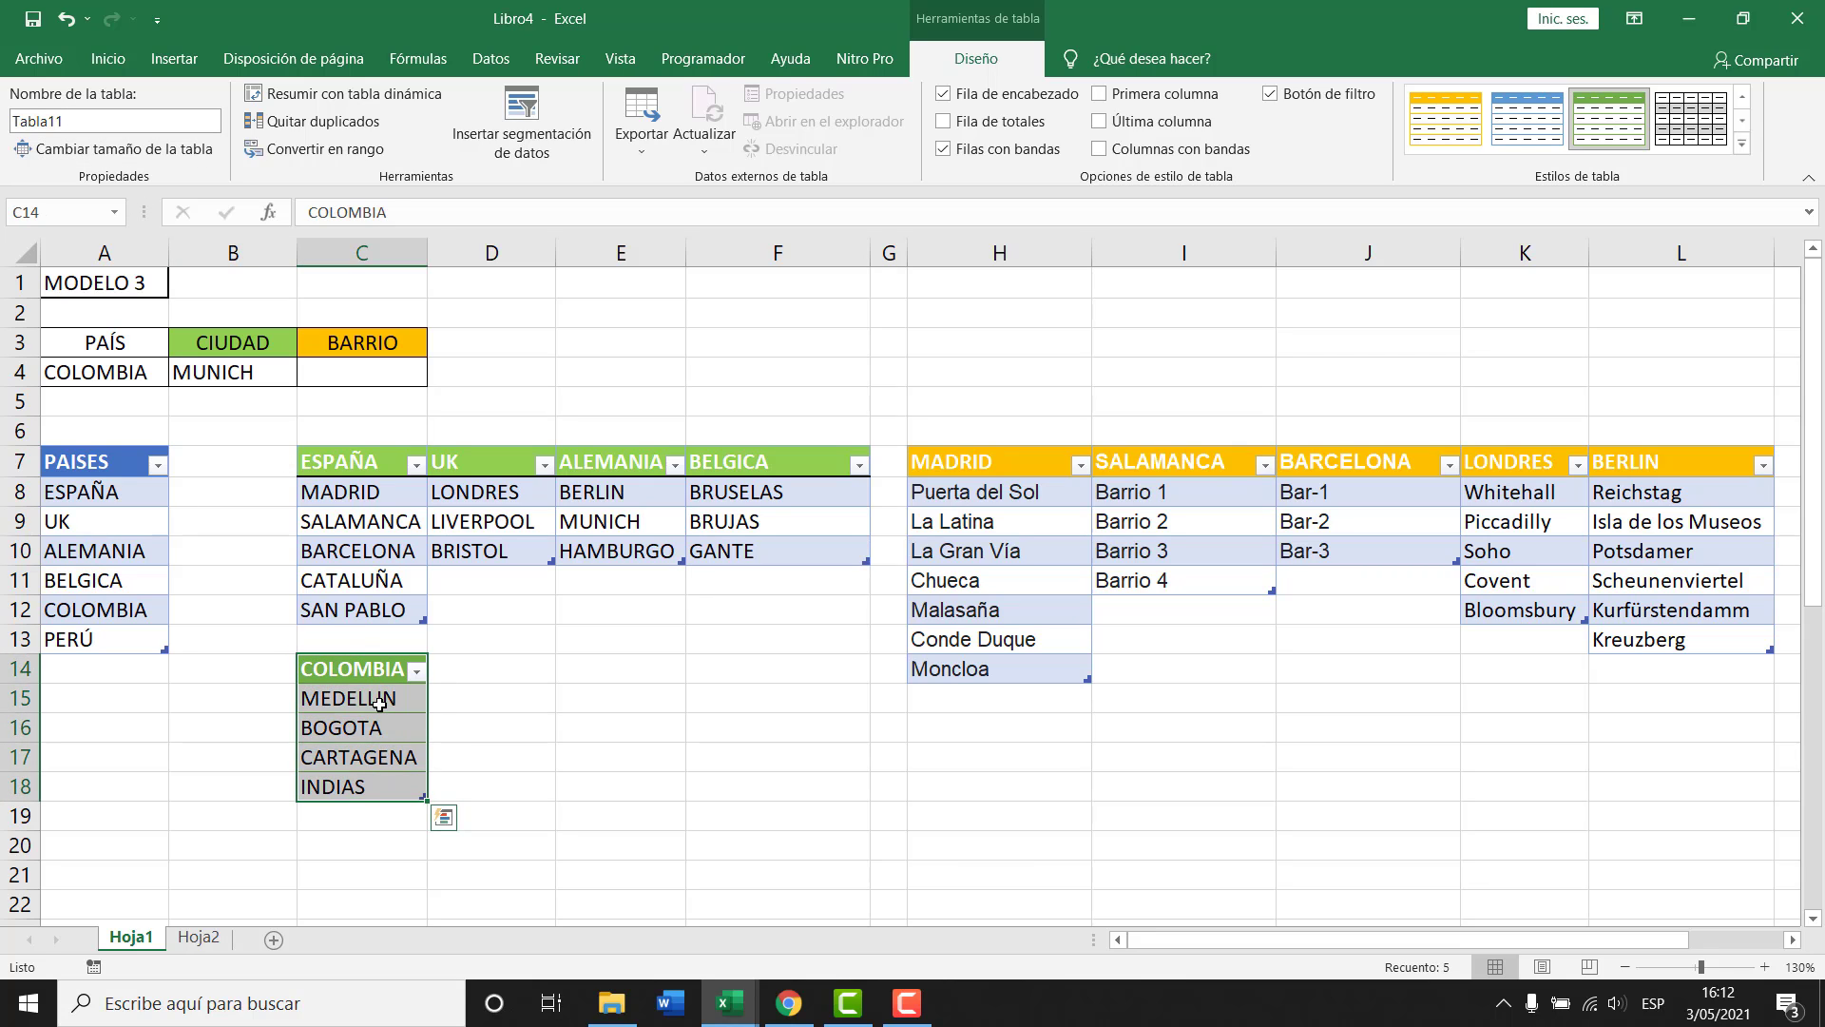
left_click_drag(375, 700, 371, 782)
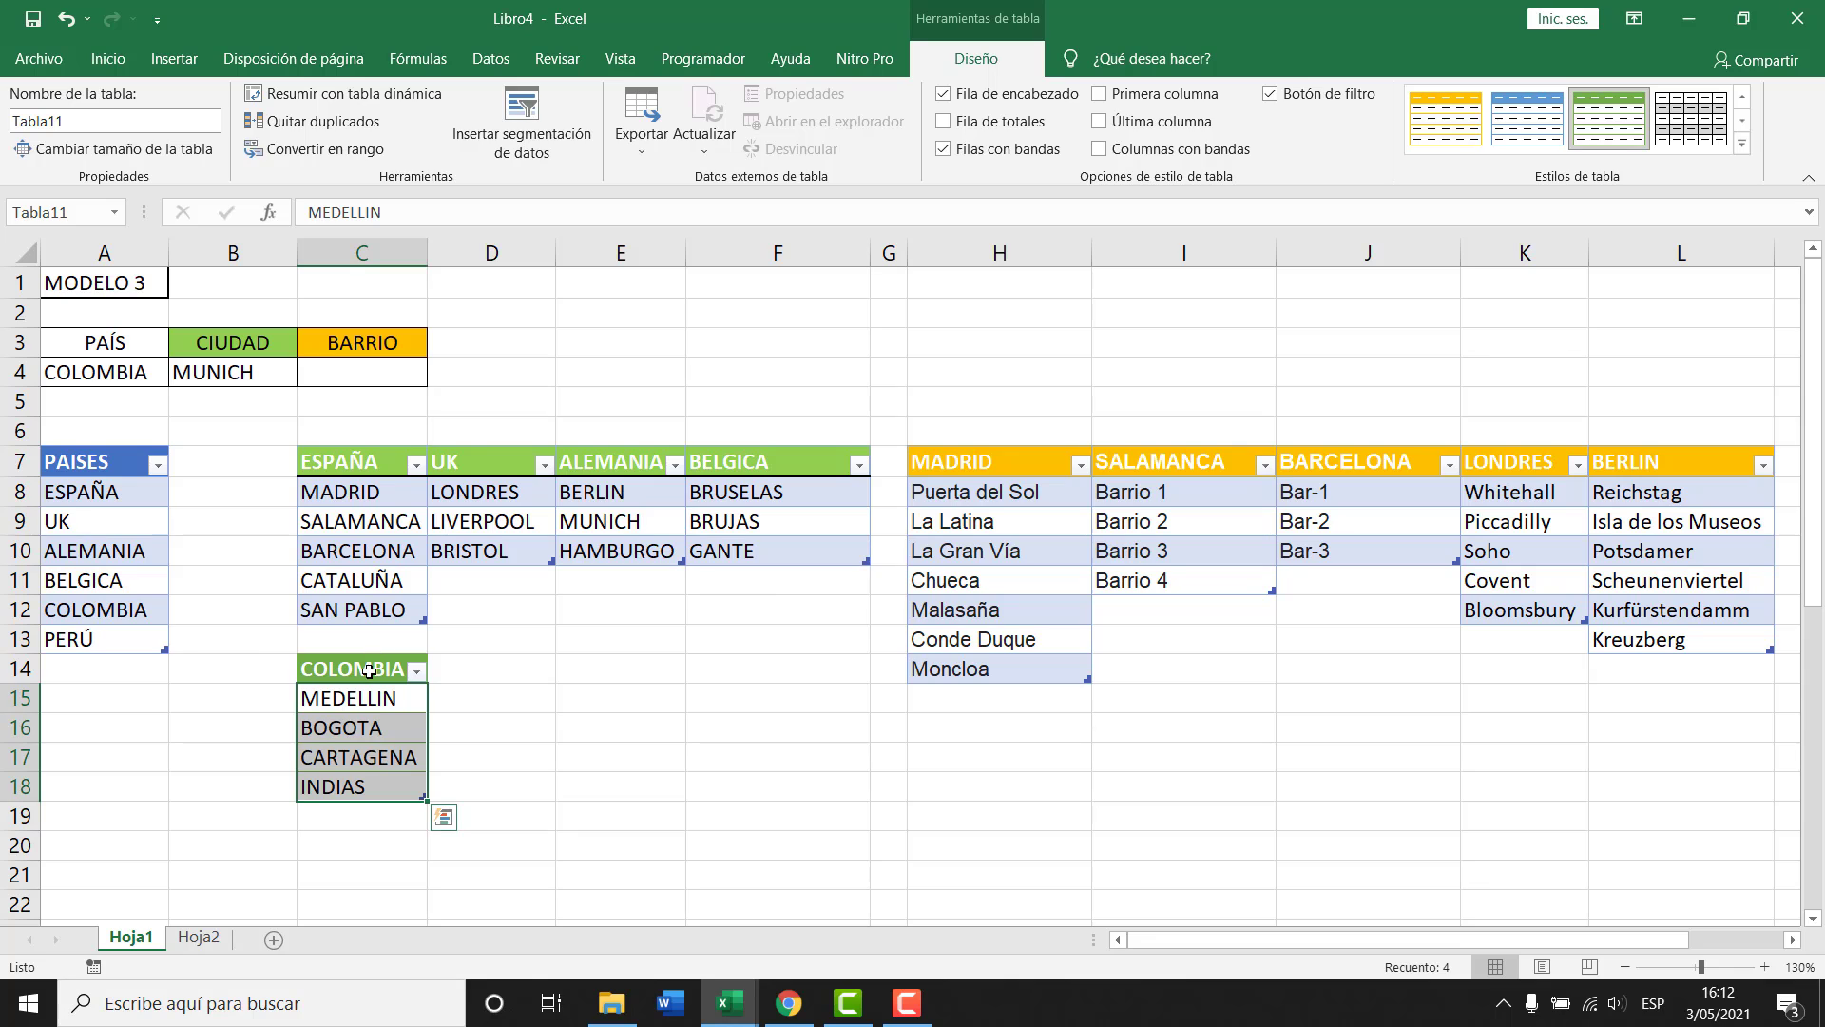
left_click_drag(369, 671, 370, 786)
left_click(76, 116)
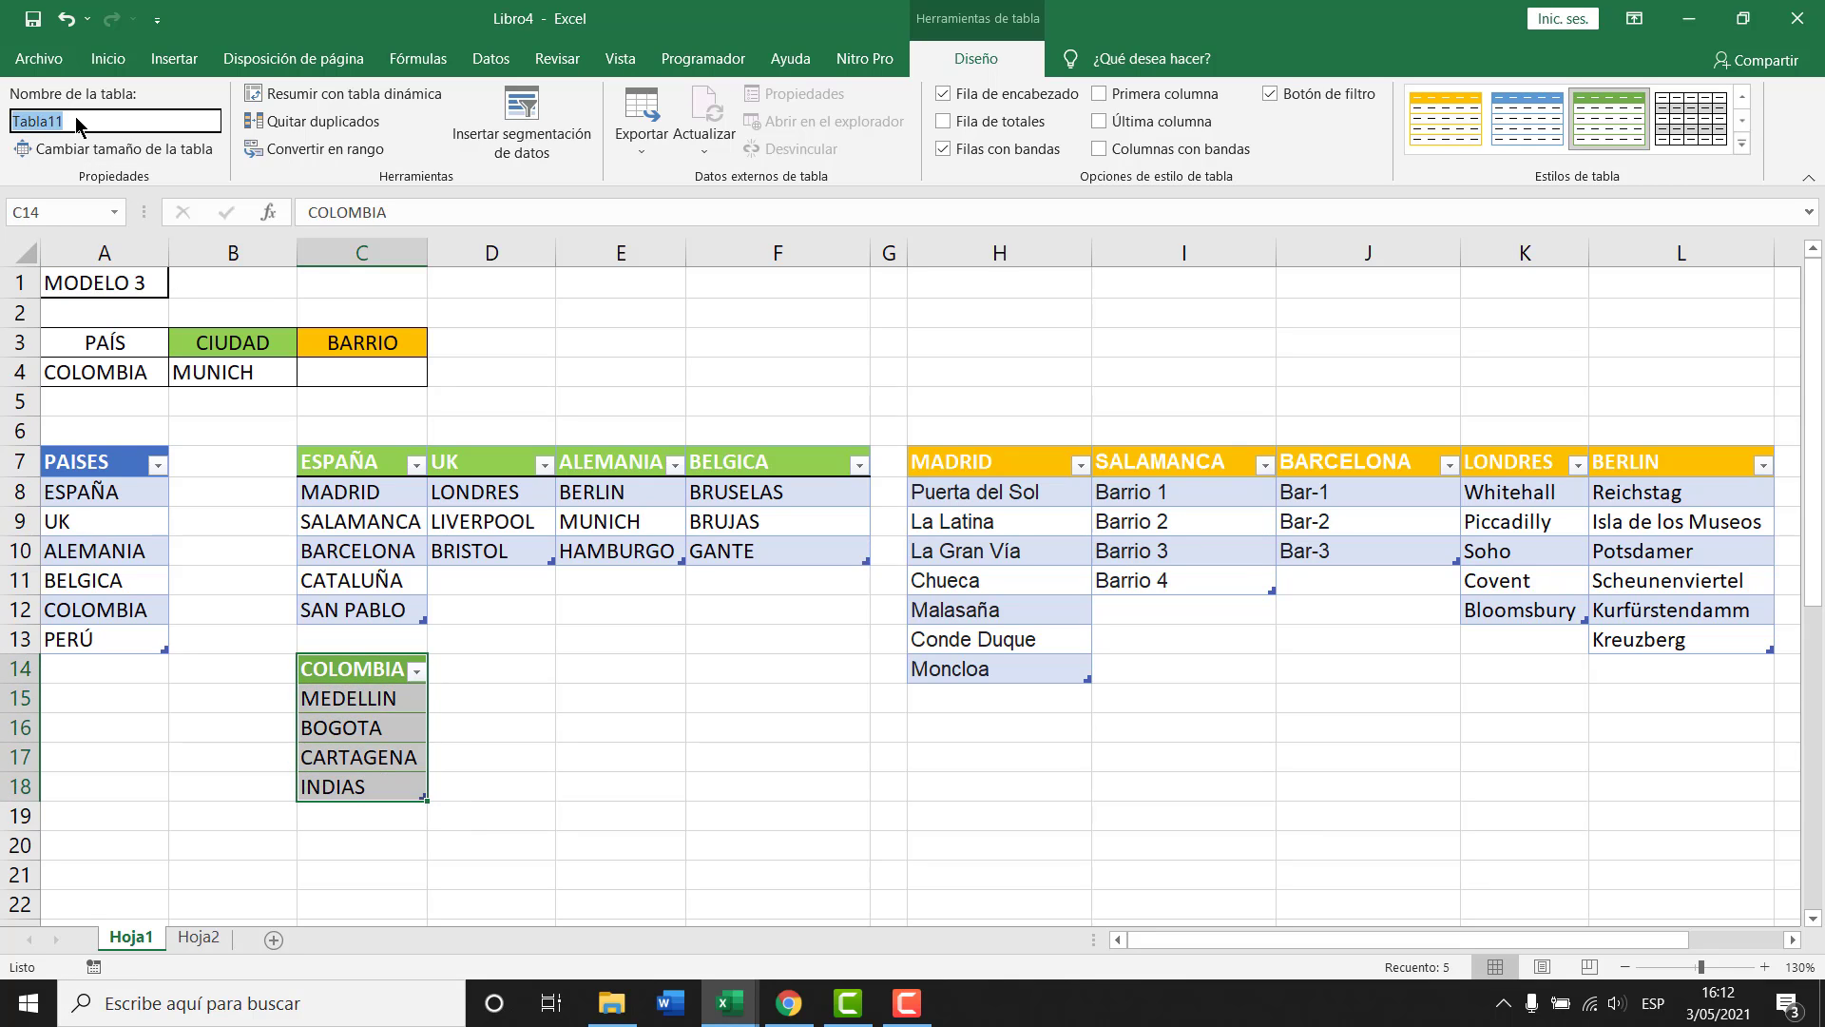
type("COLOMBIA")
key("Return")
Set país to COLOMBIA and review the city options, leaving ciudad as MUNICH.
left_click(107, 375)
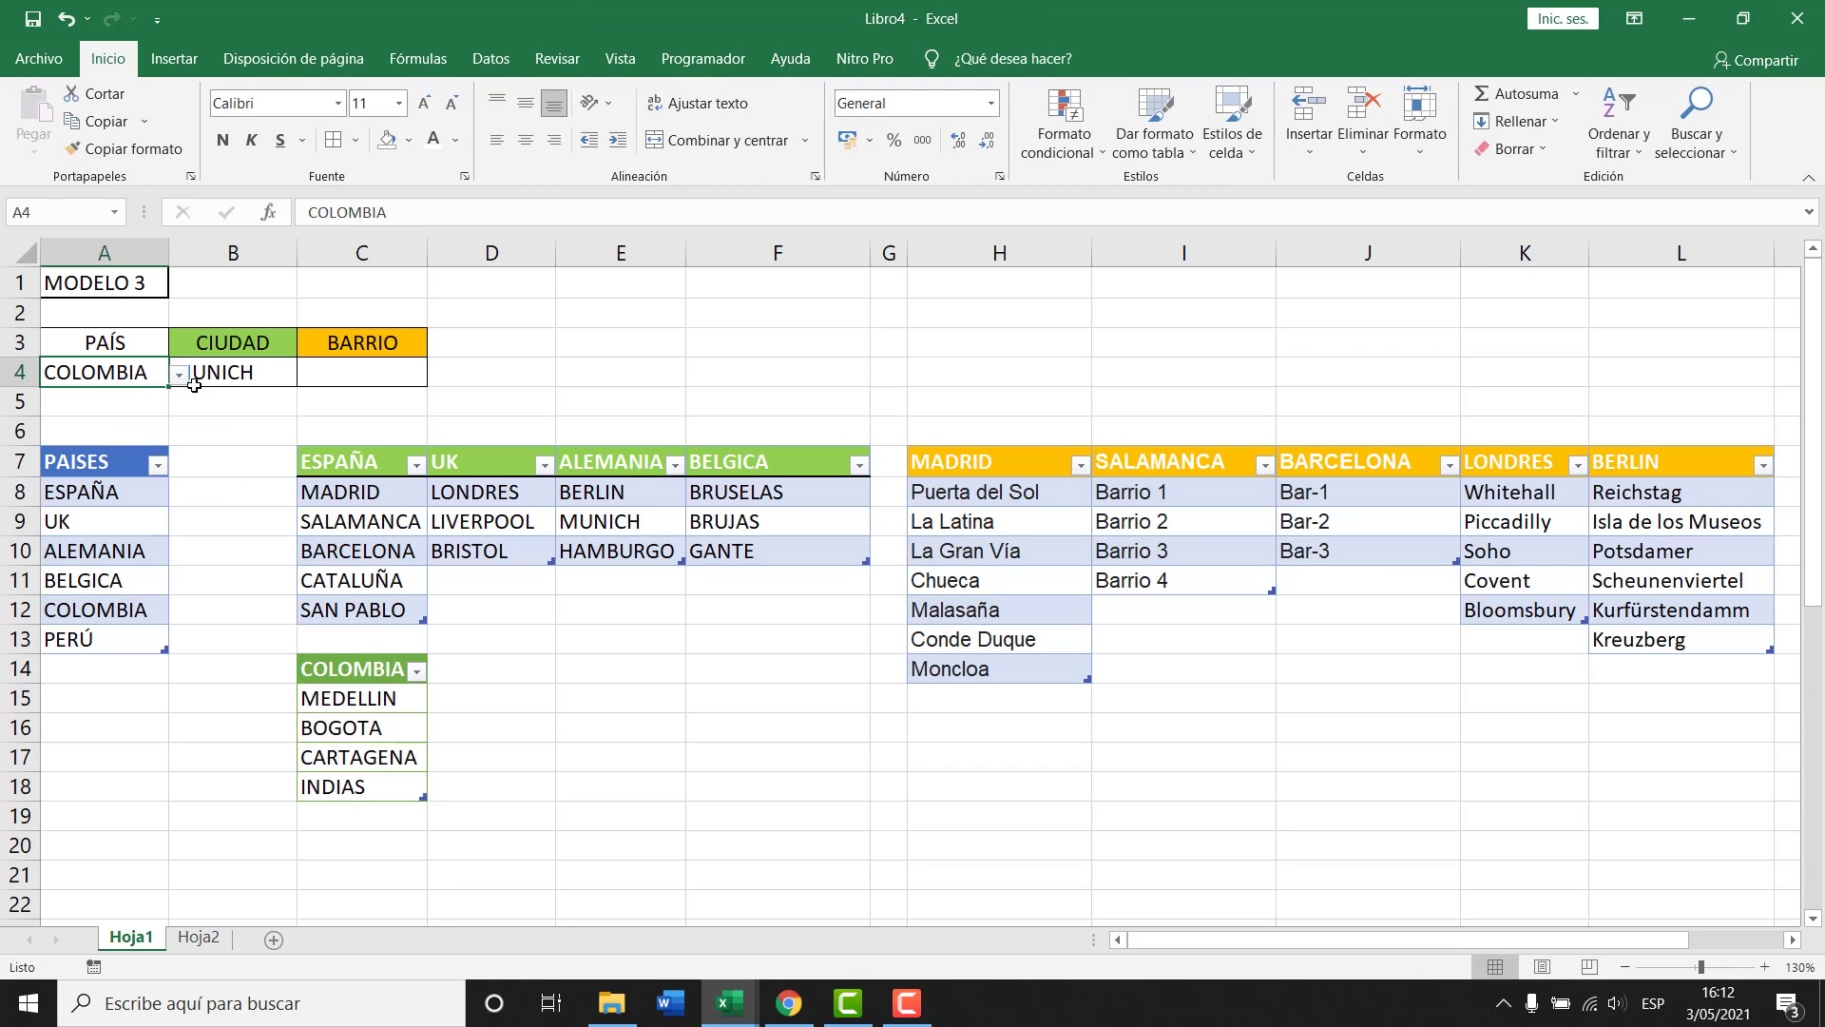
left_click(178, 374)
left_click(101, 483)
left_click(231, 376)
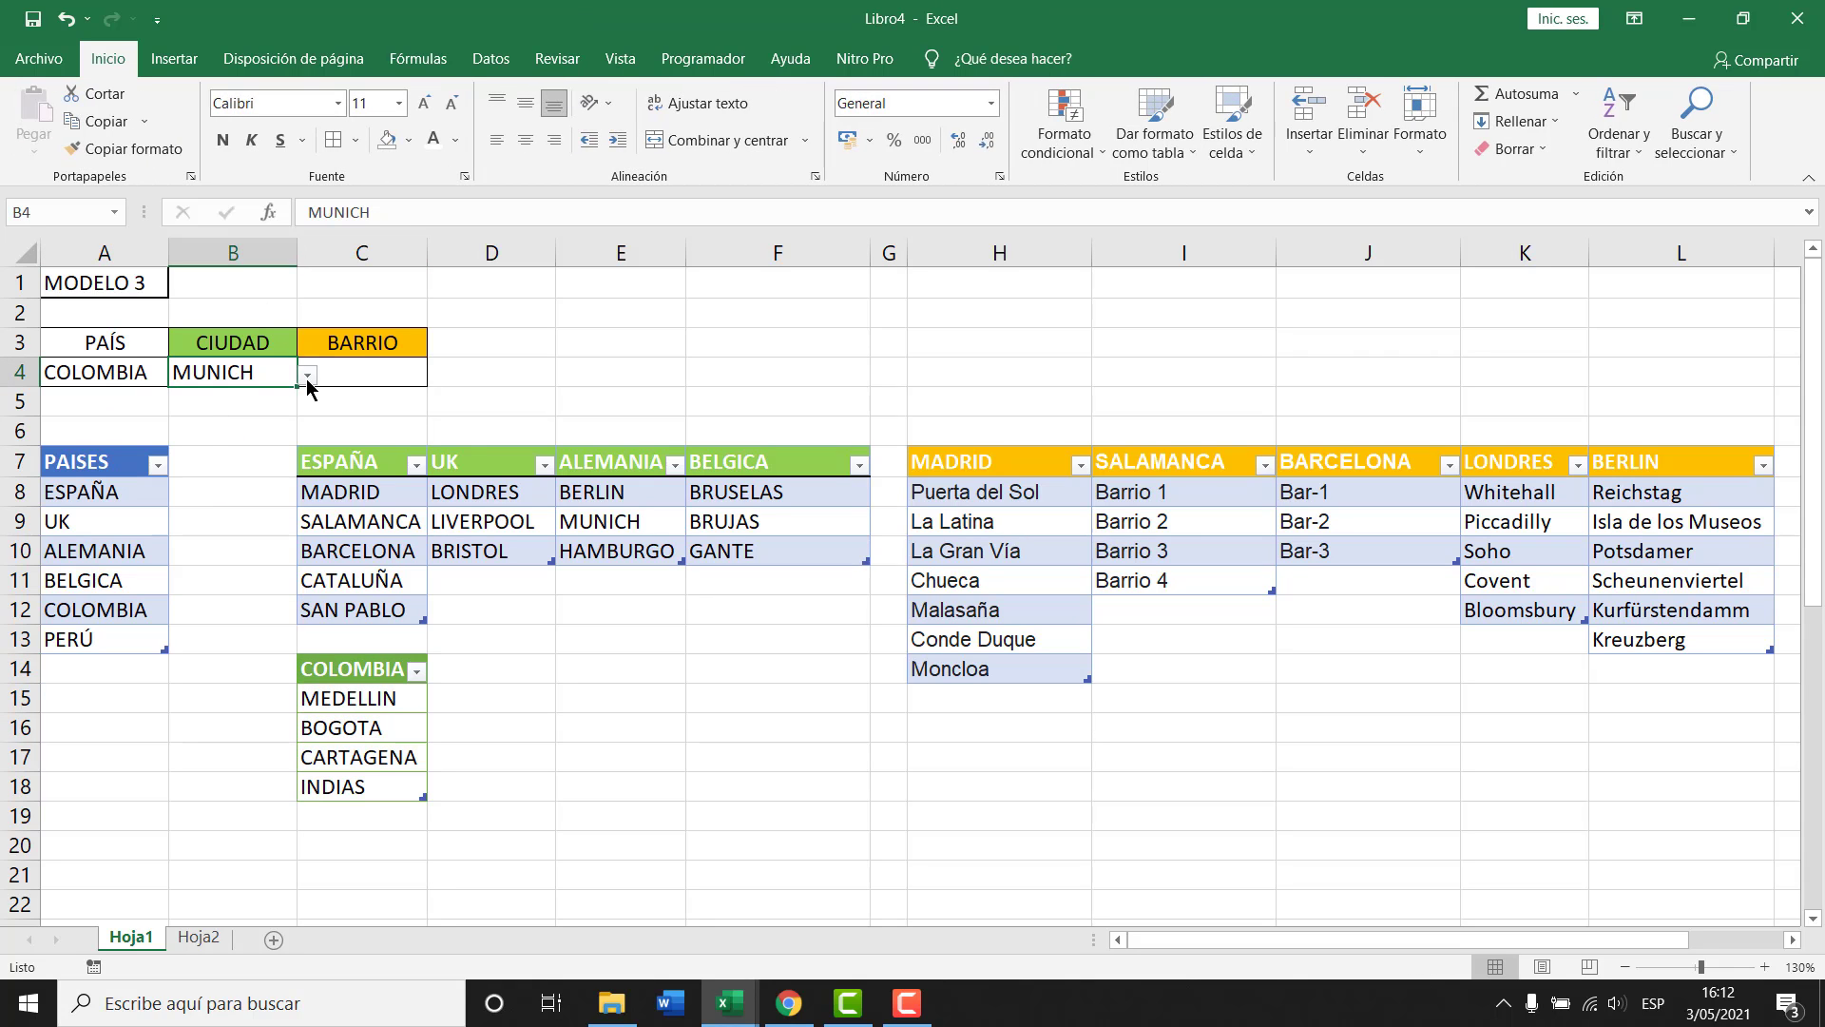
left_click(307, 374)
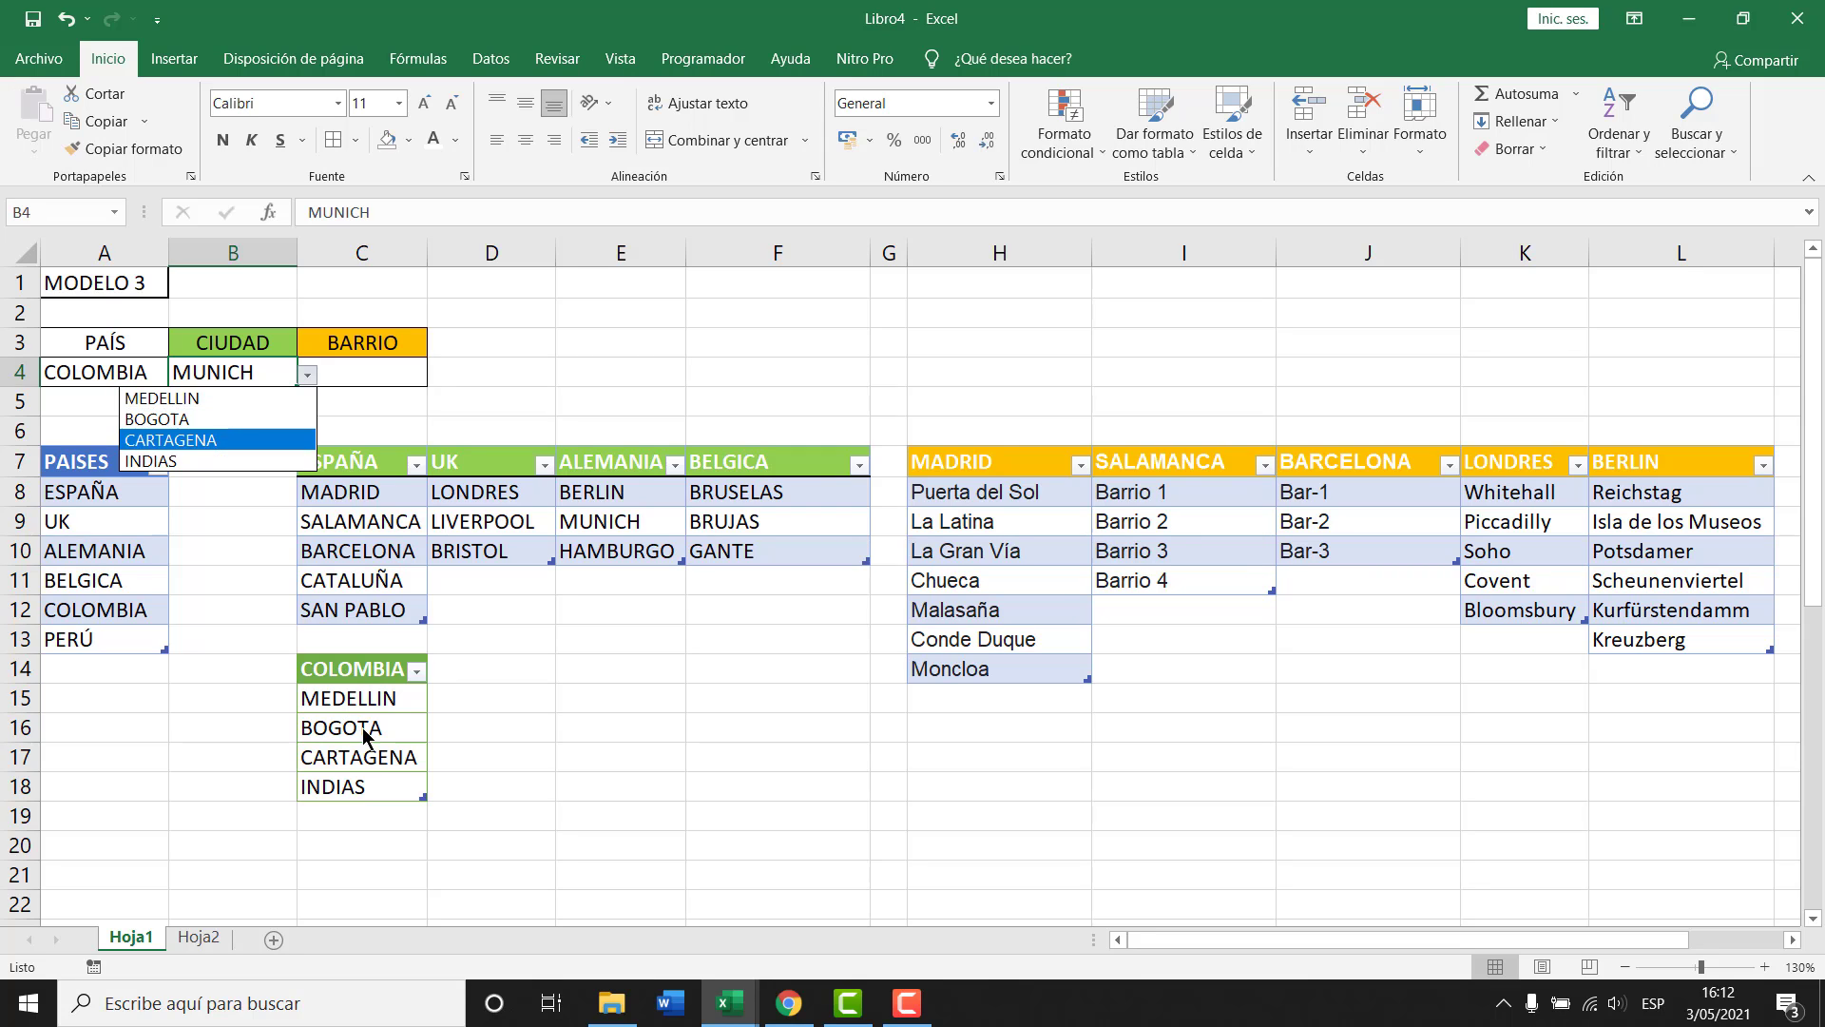
key("Escape")
Add CALI in C19 under the COLOMBIA table, then pick CALI and finally BOGOTA in B4.
left_click(386, 818)
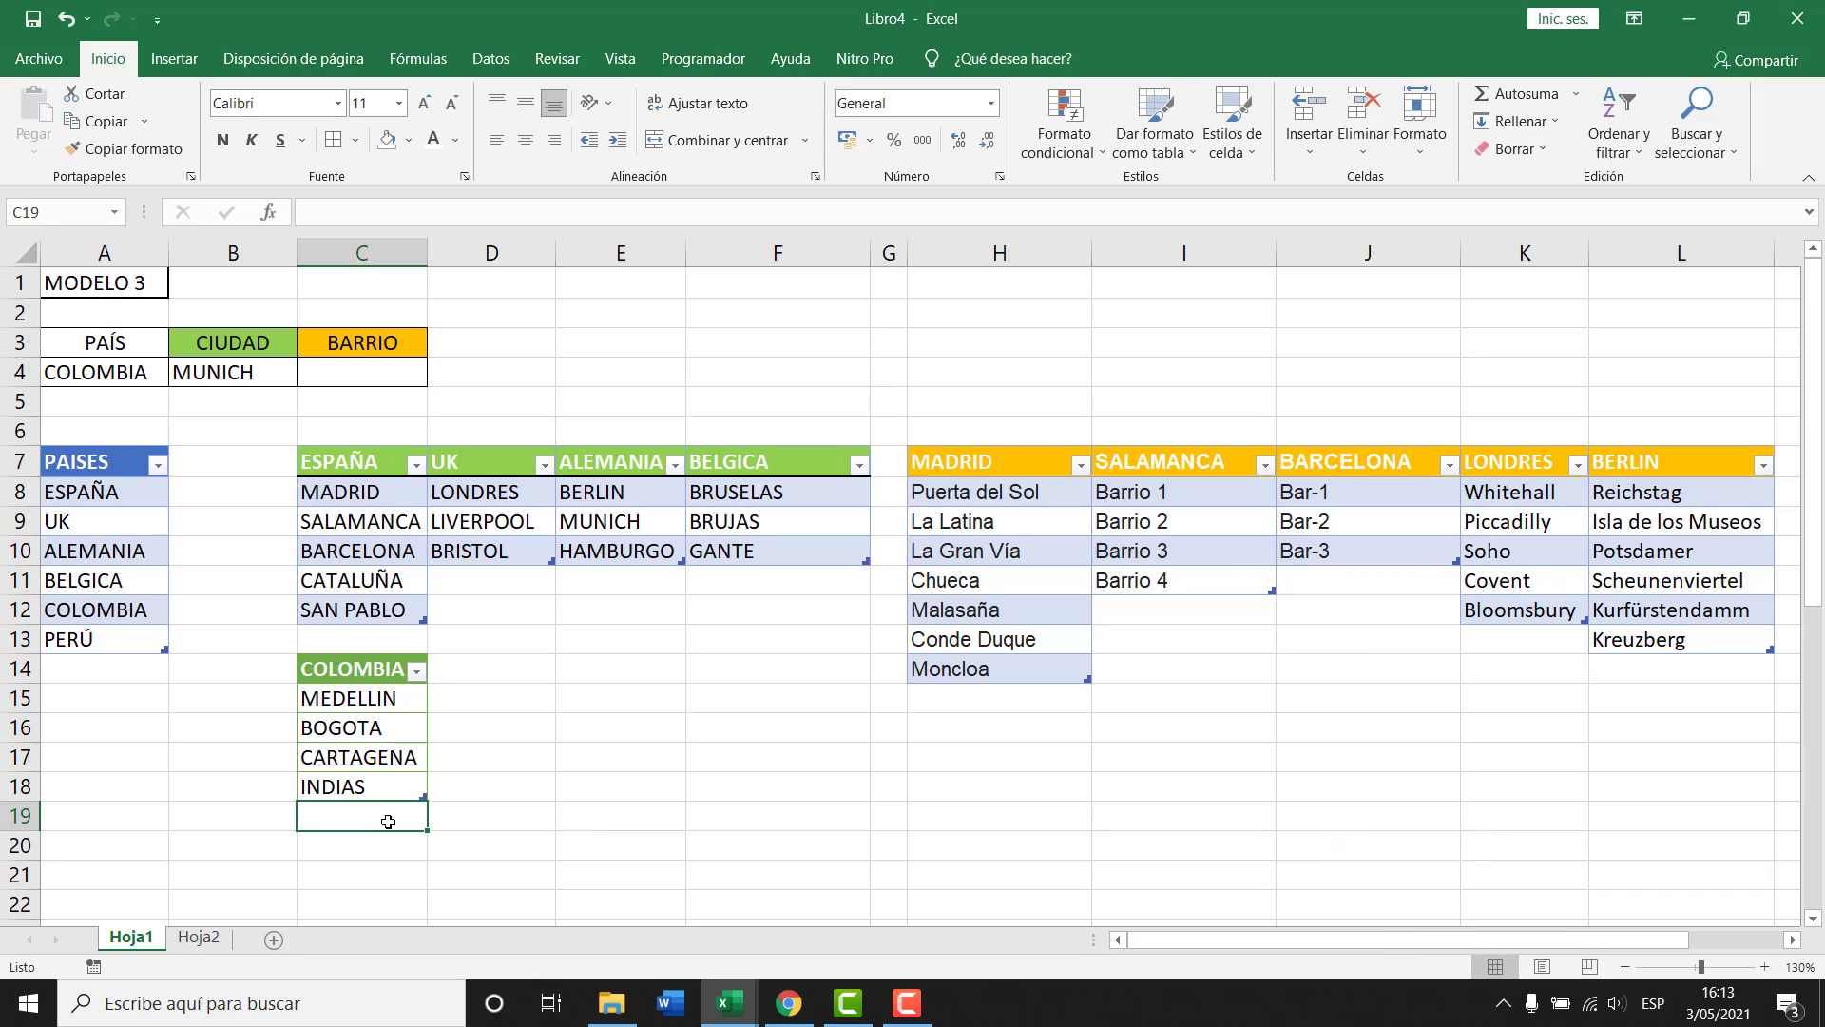
type("CALI")
key("Return")
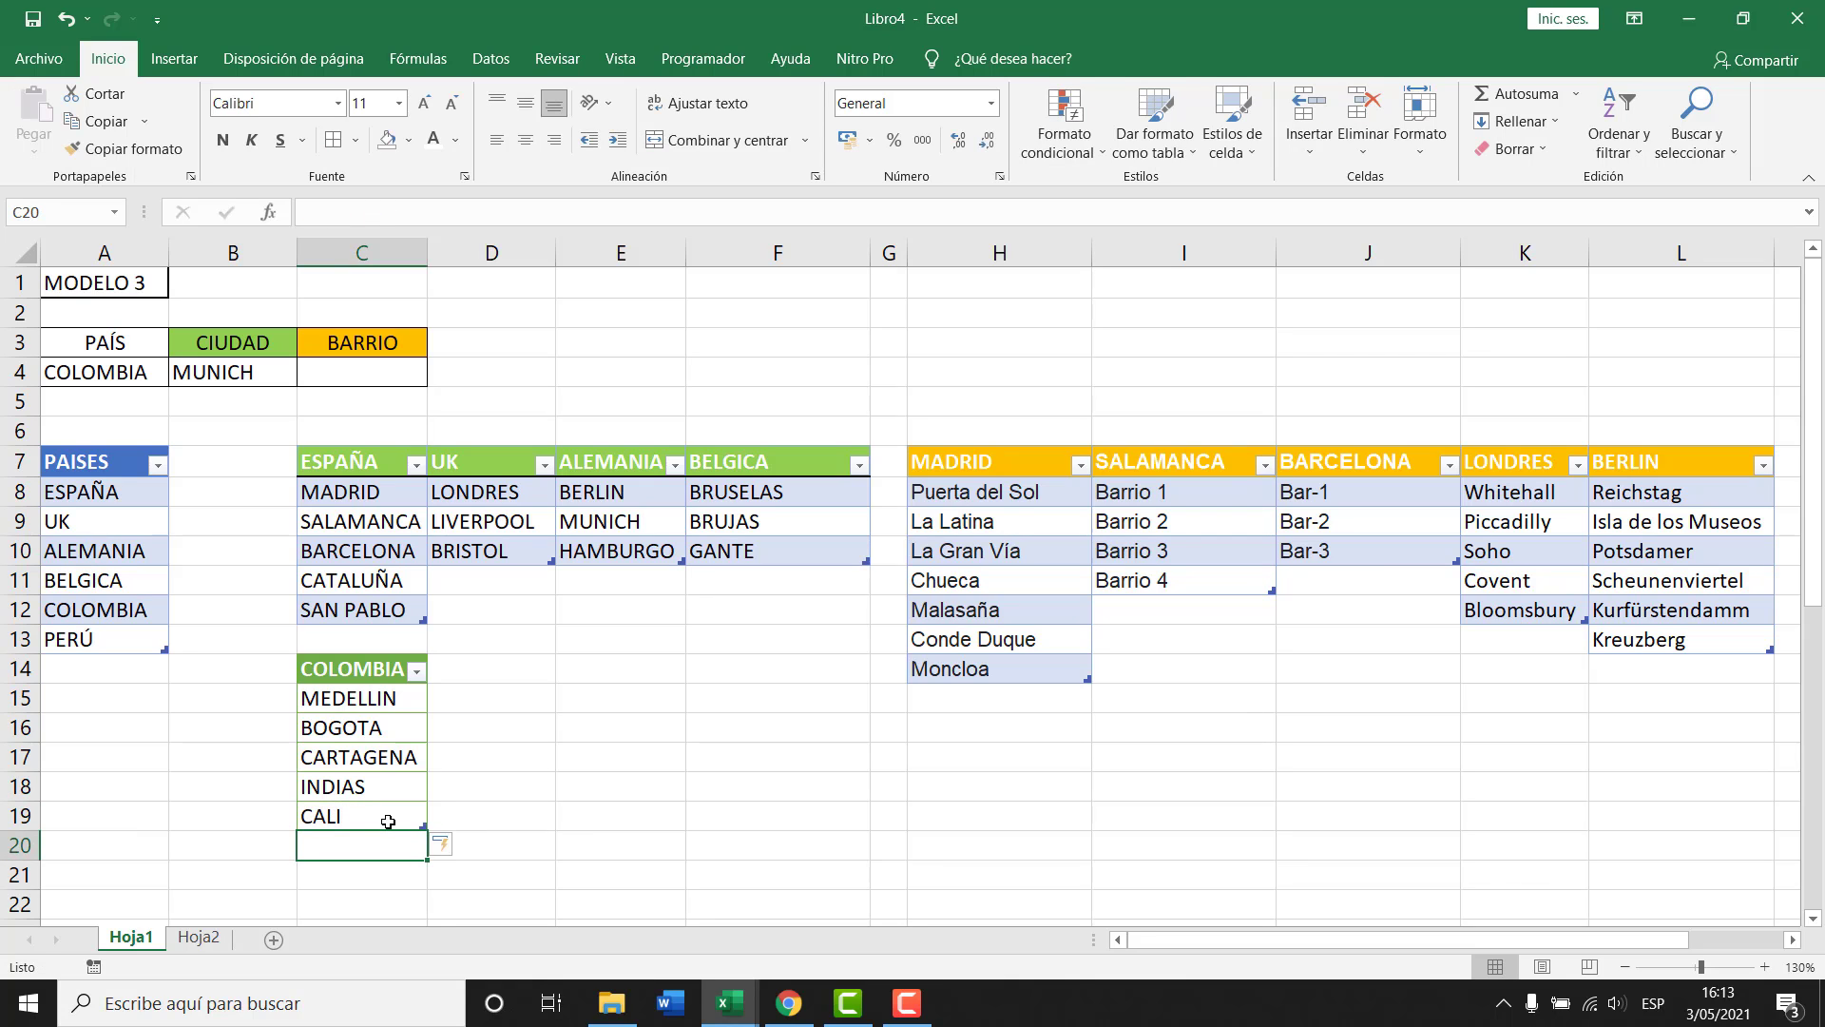
left_click(264, 372)
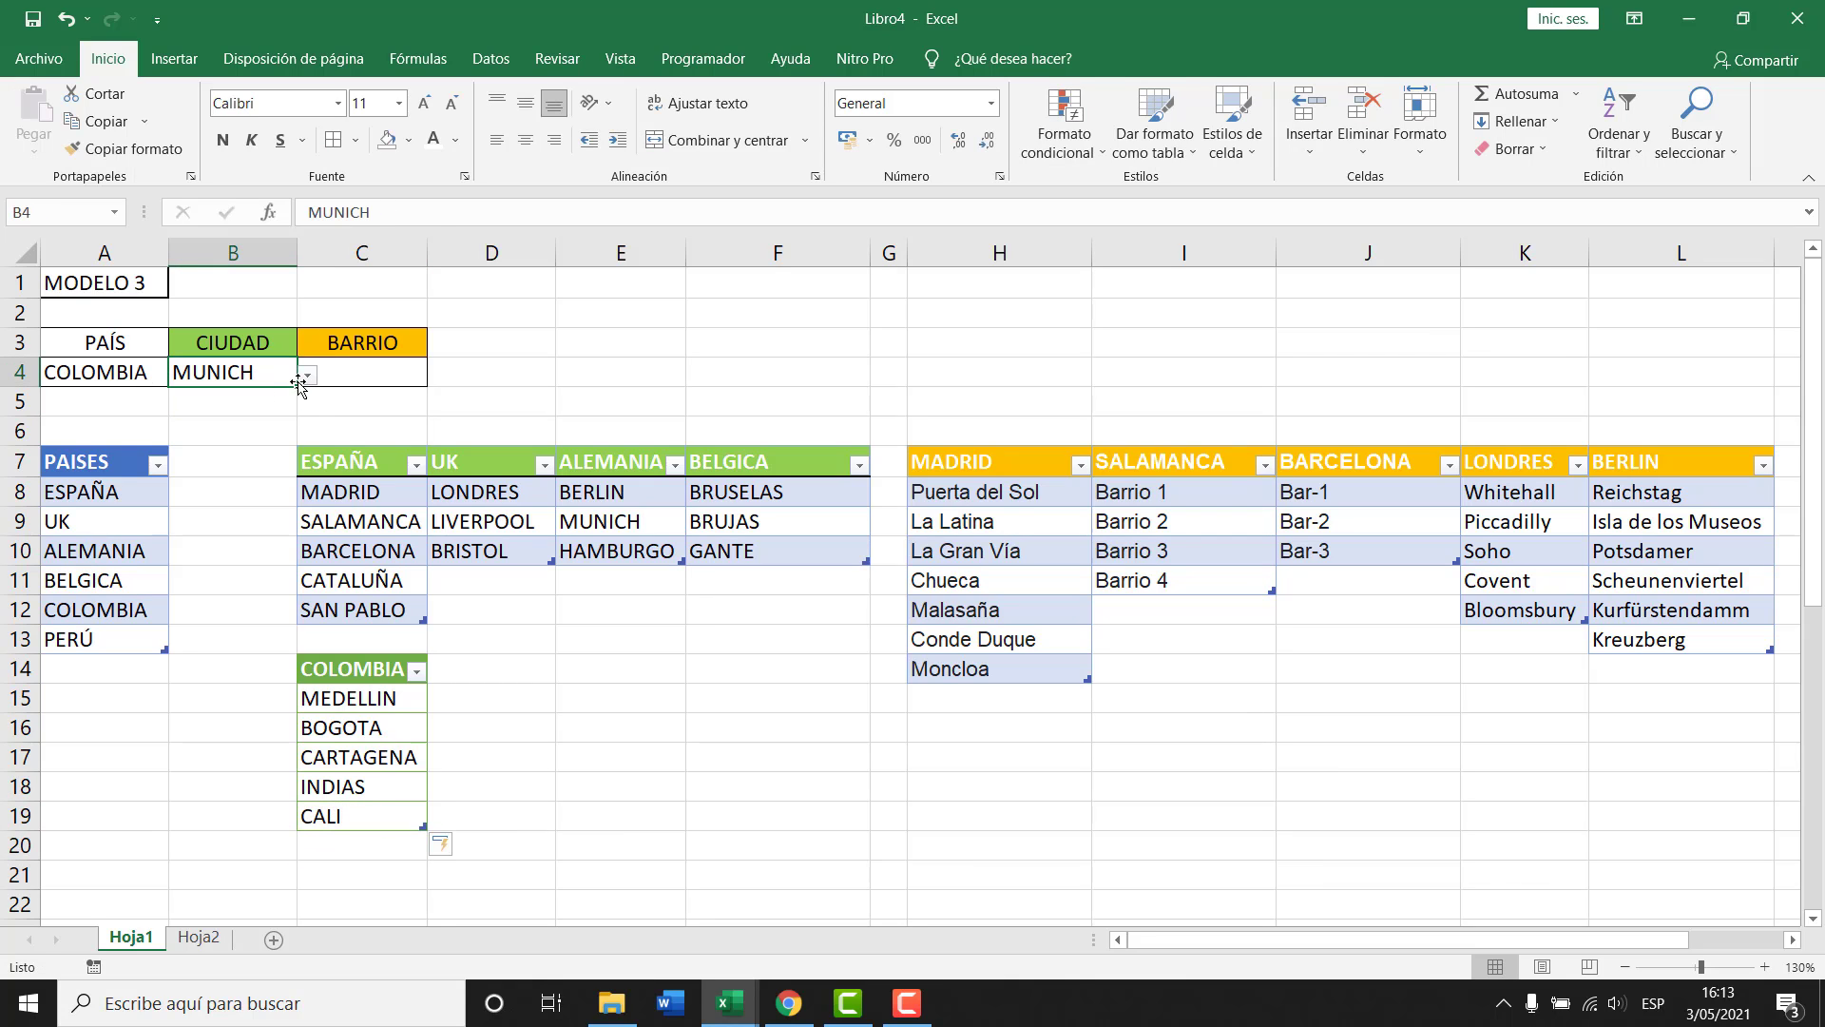
left_click(308, 377)
left_click(196, 481)
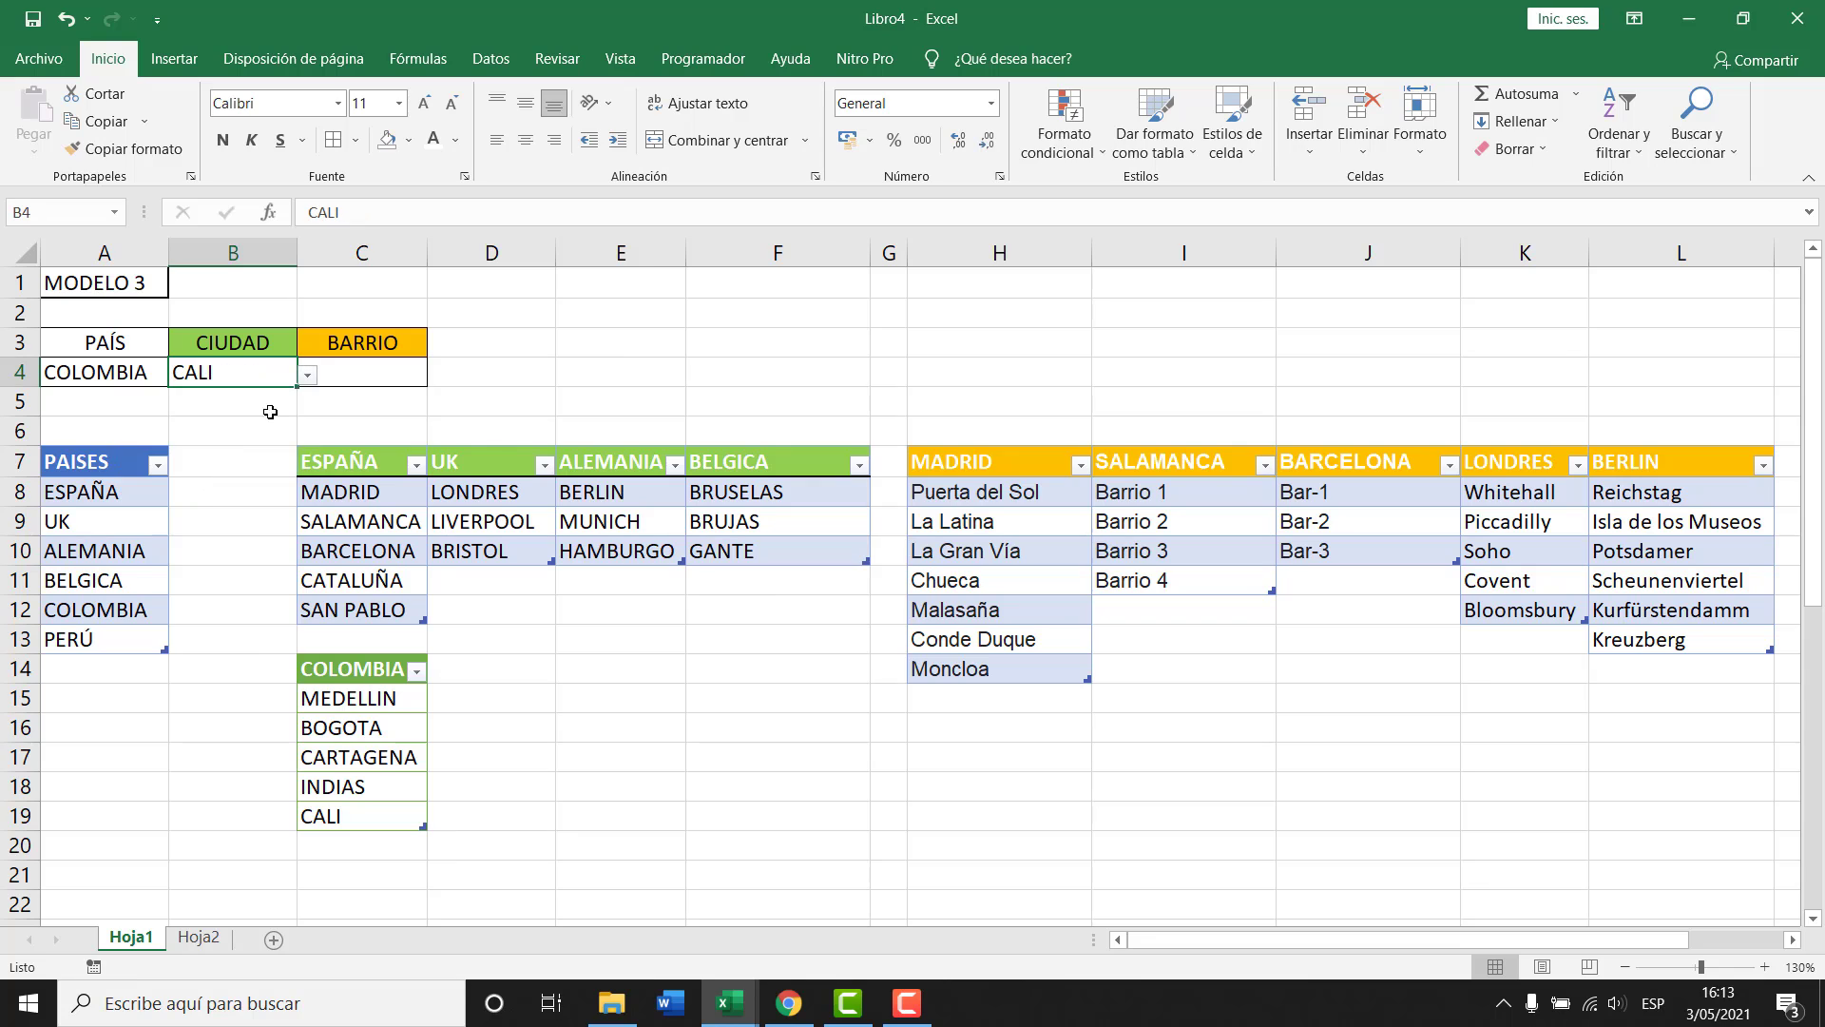
left_click(308, 378)
left_click(195, 415)
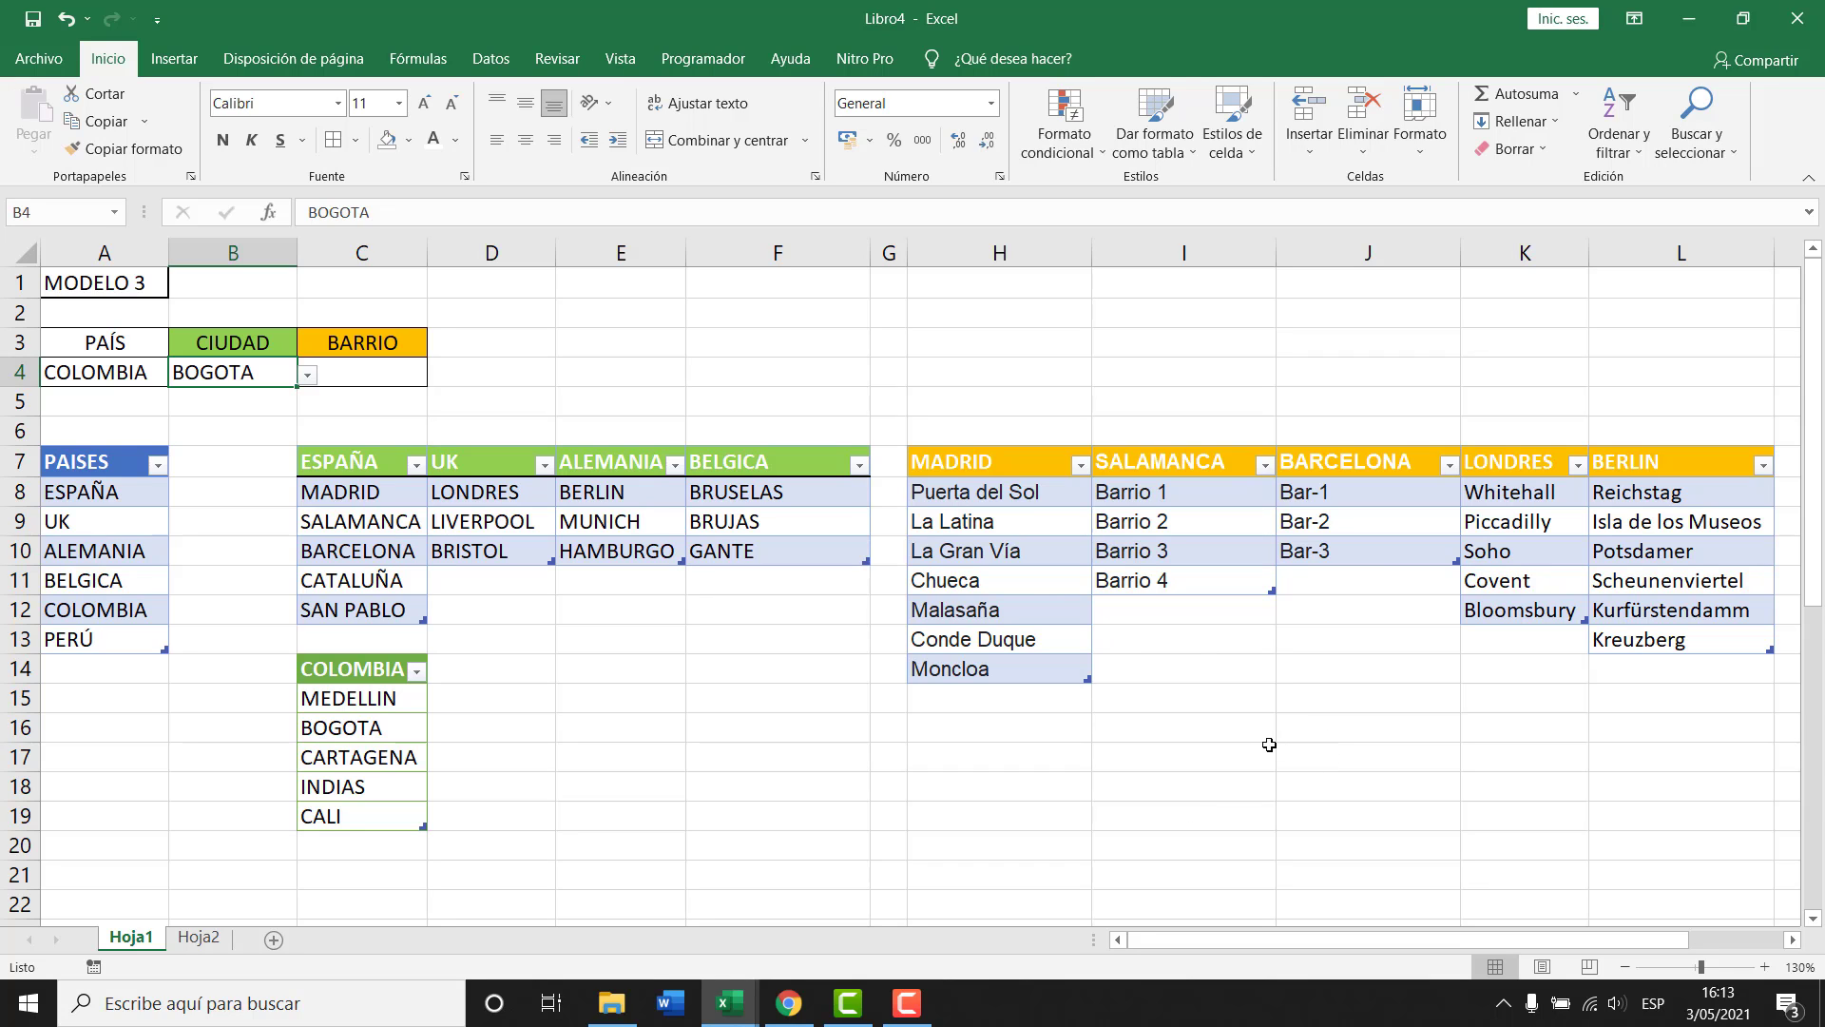
left_click_drag(1236, 940, 1125, 937)
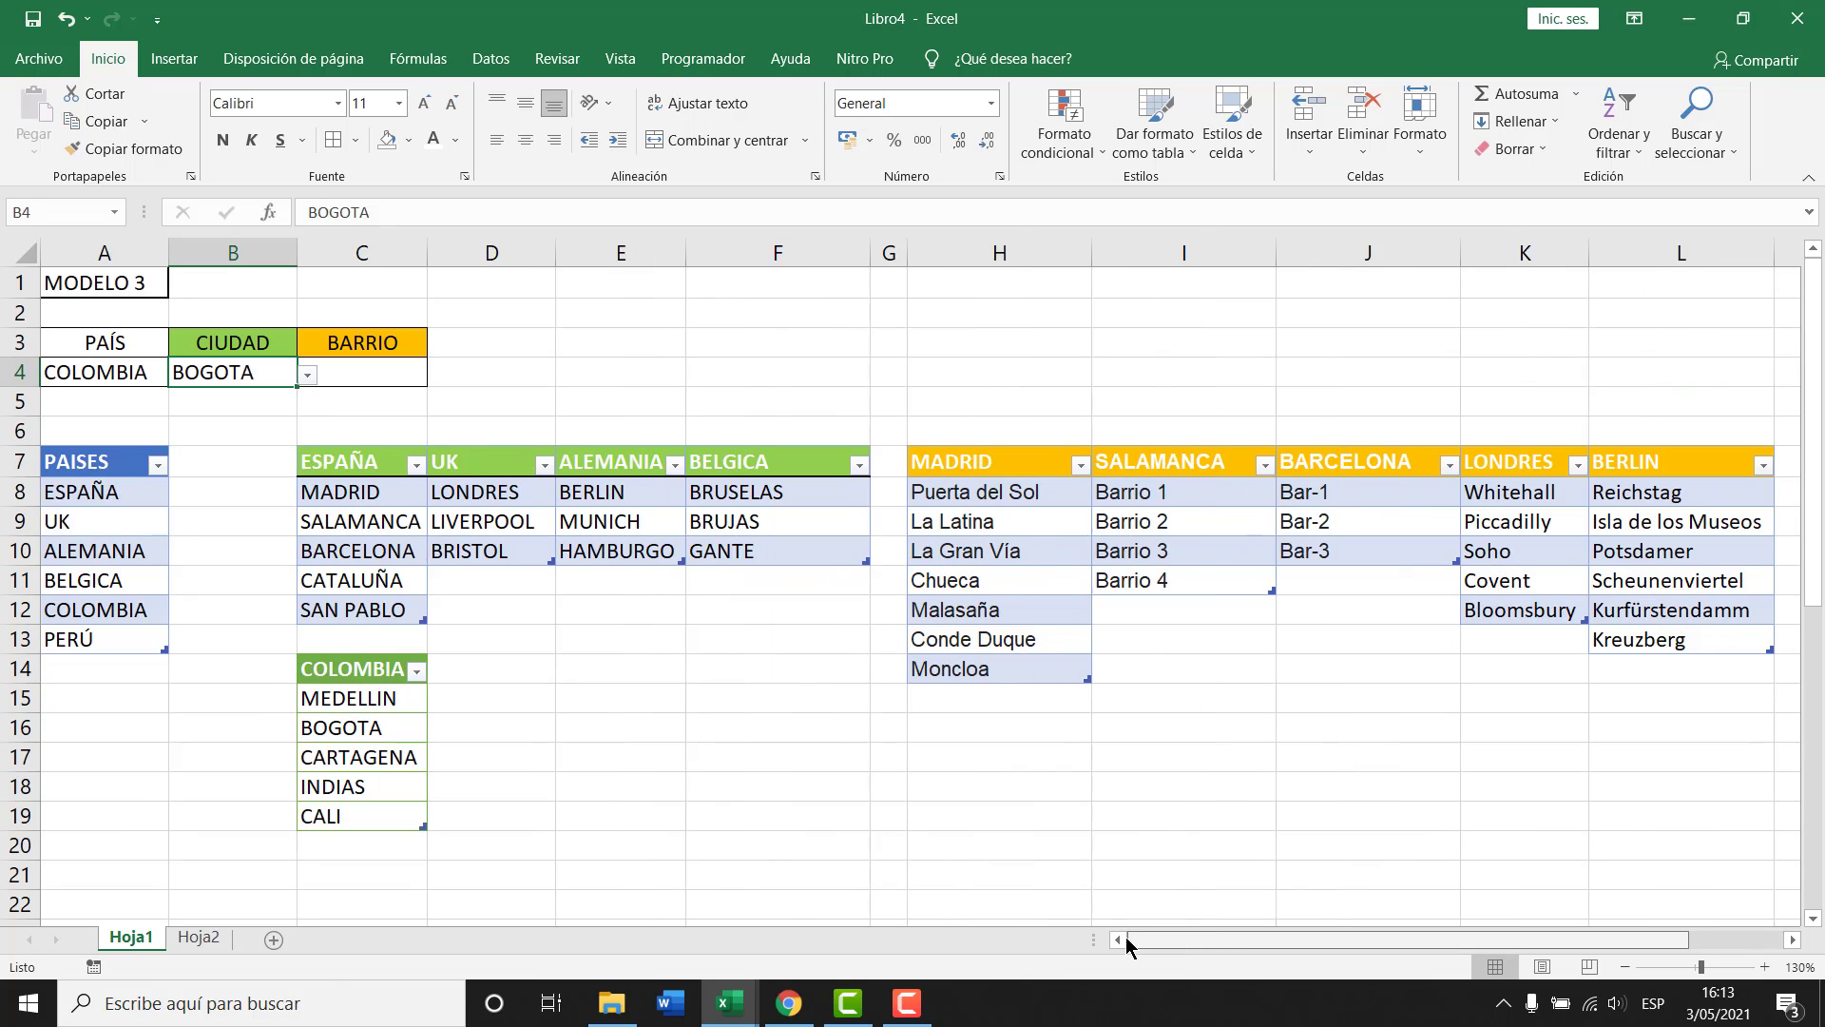
Switch to the Clase 29 workbook and check F8's country dropdown, keeping UK.
key("alt+Tab")
key("alt+Tab")
key("alt+Tab")
key("alt+Tab")
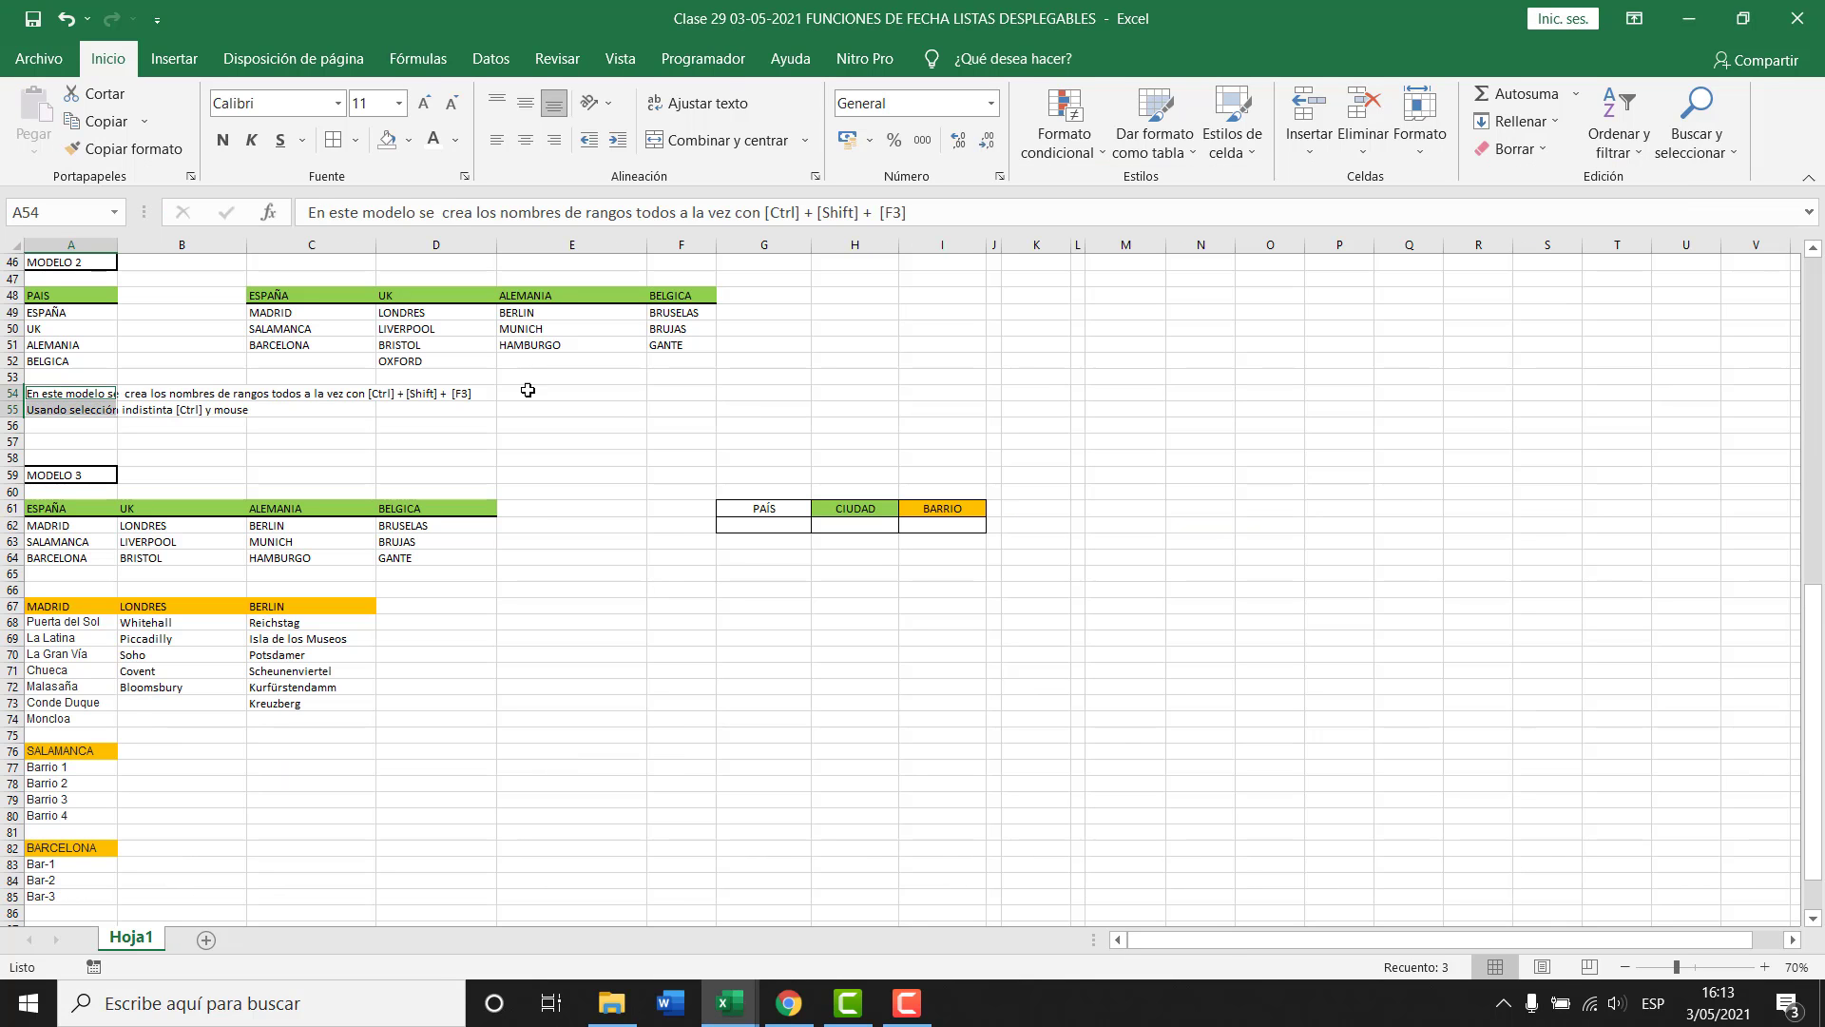
scroll(283, 347, "up", 15)
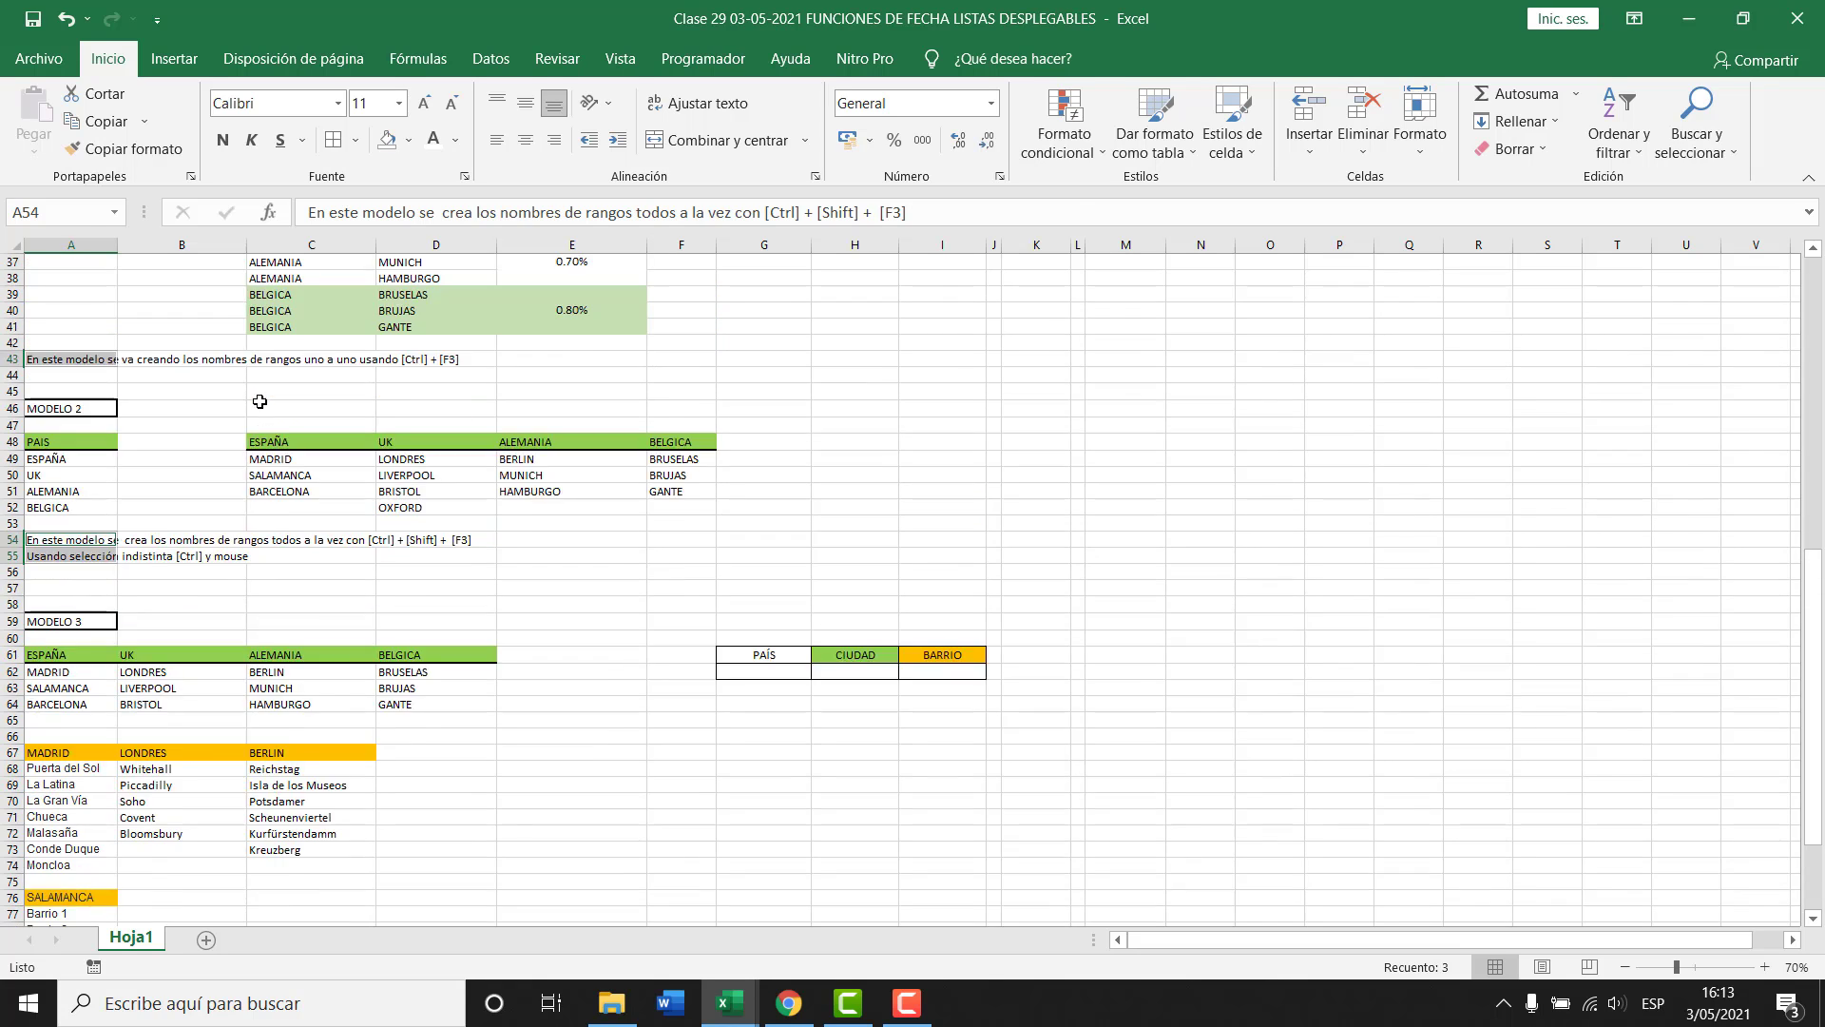
scroll(396, 363, "up", 3, "ctrl")
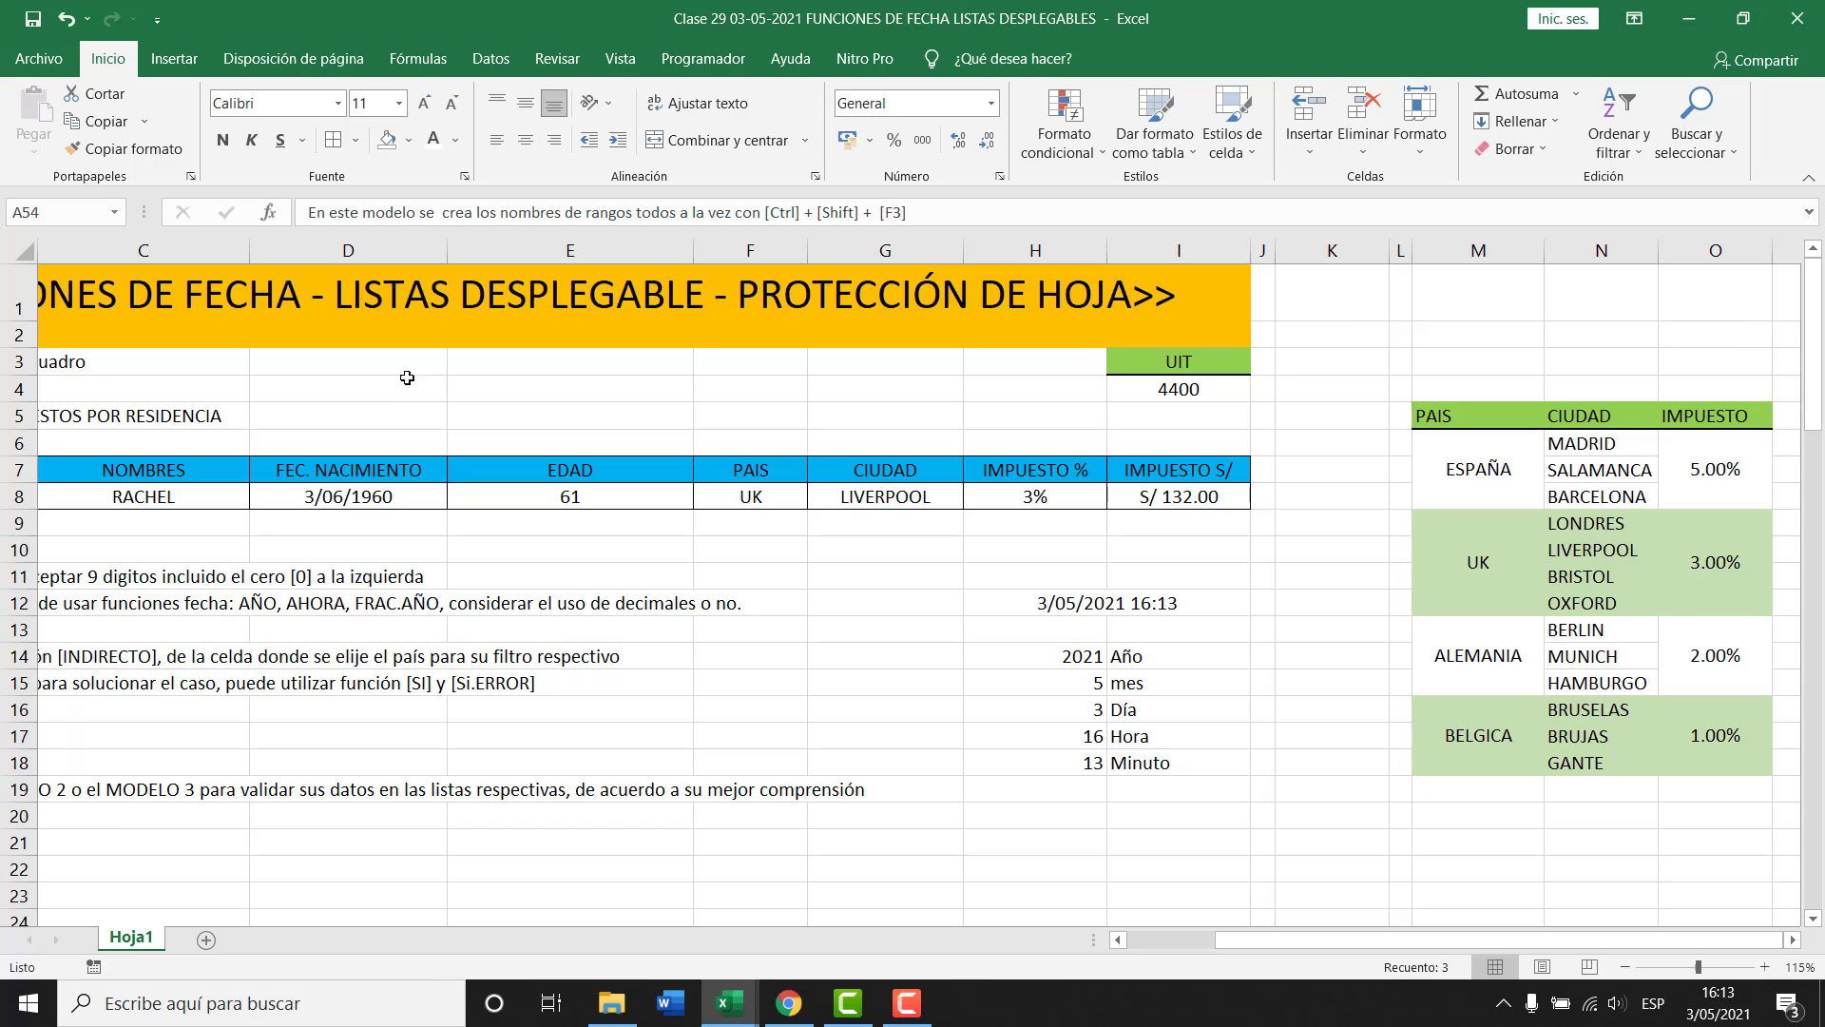
left_click(775, 498)
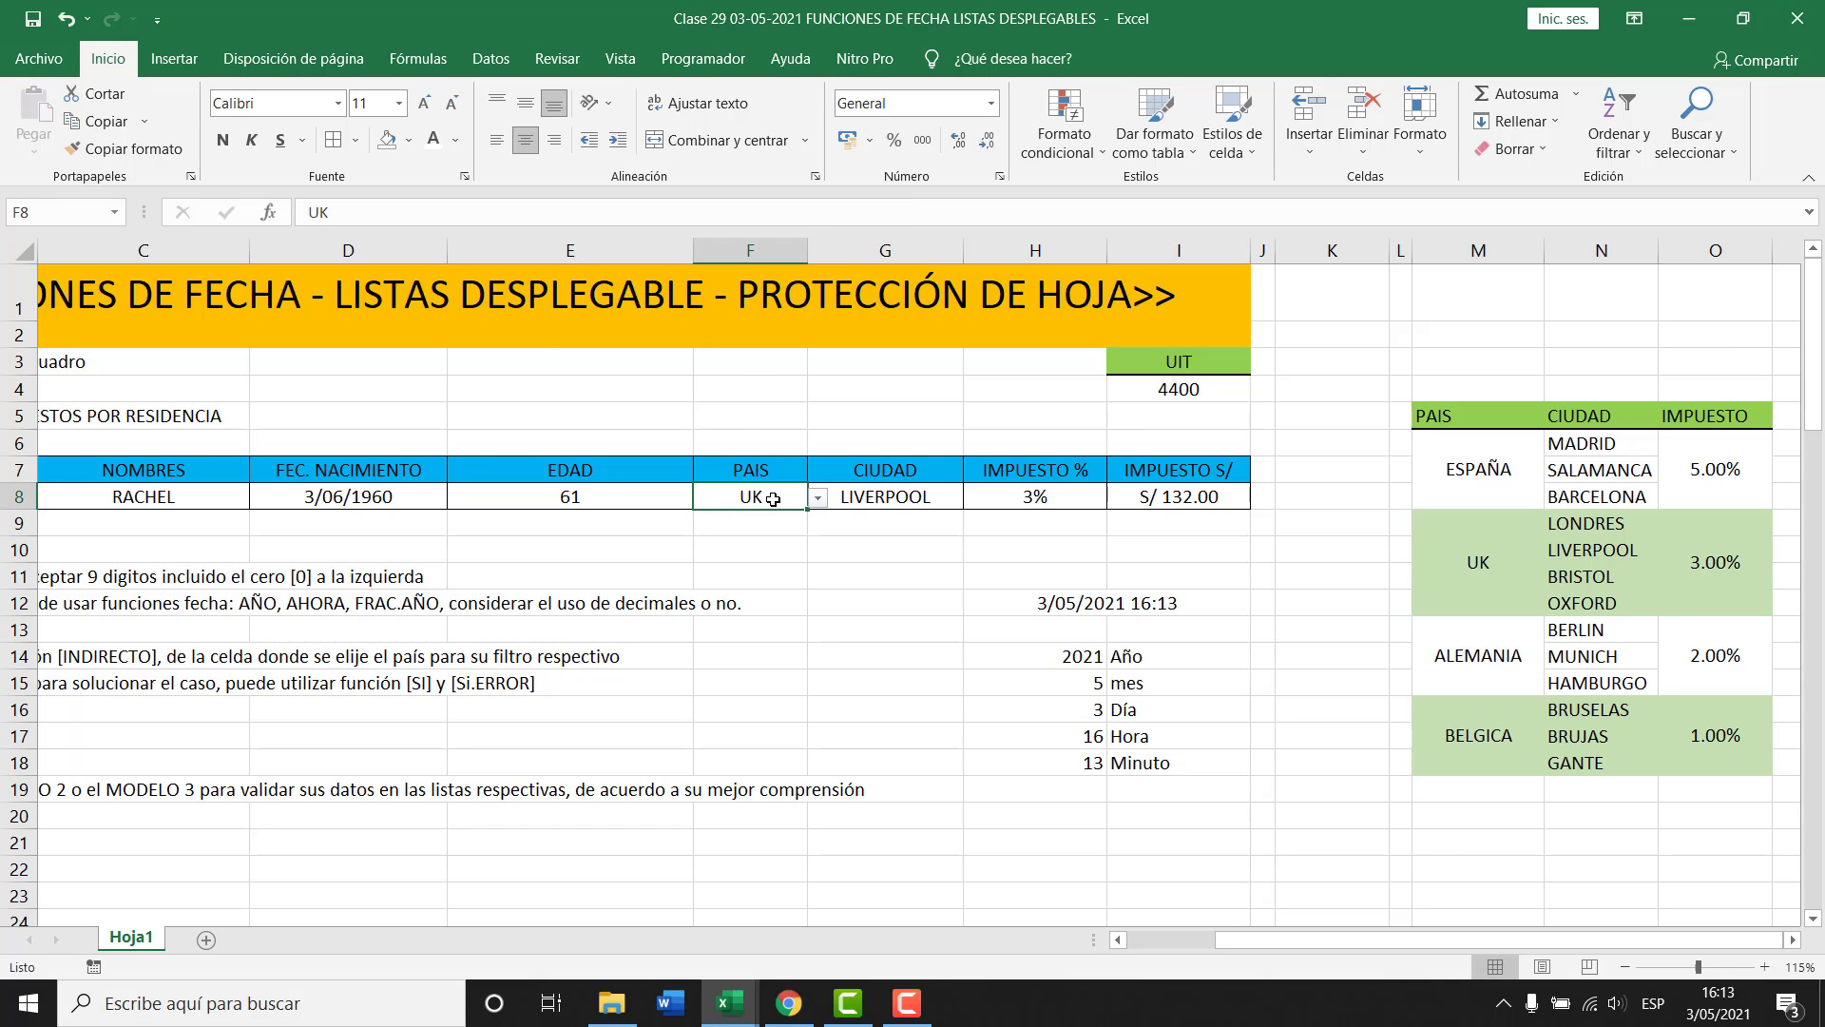
left_click(817, 498)
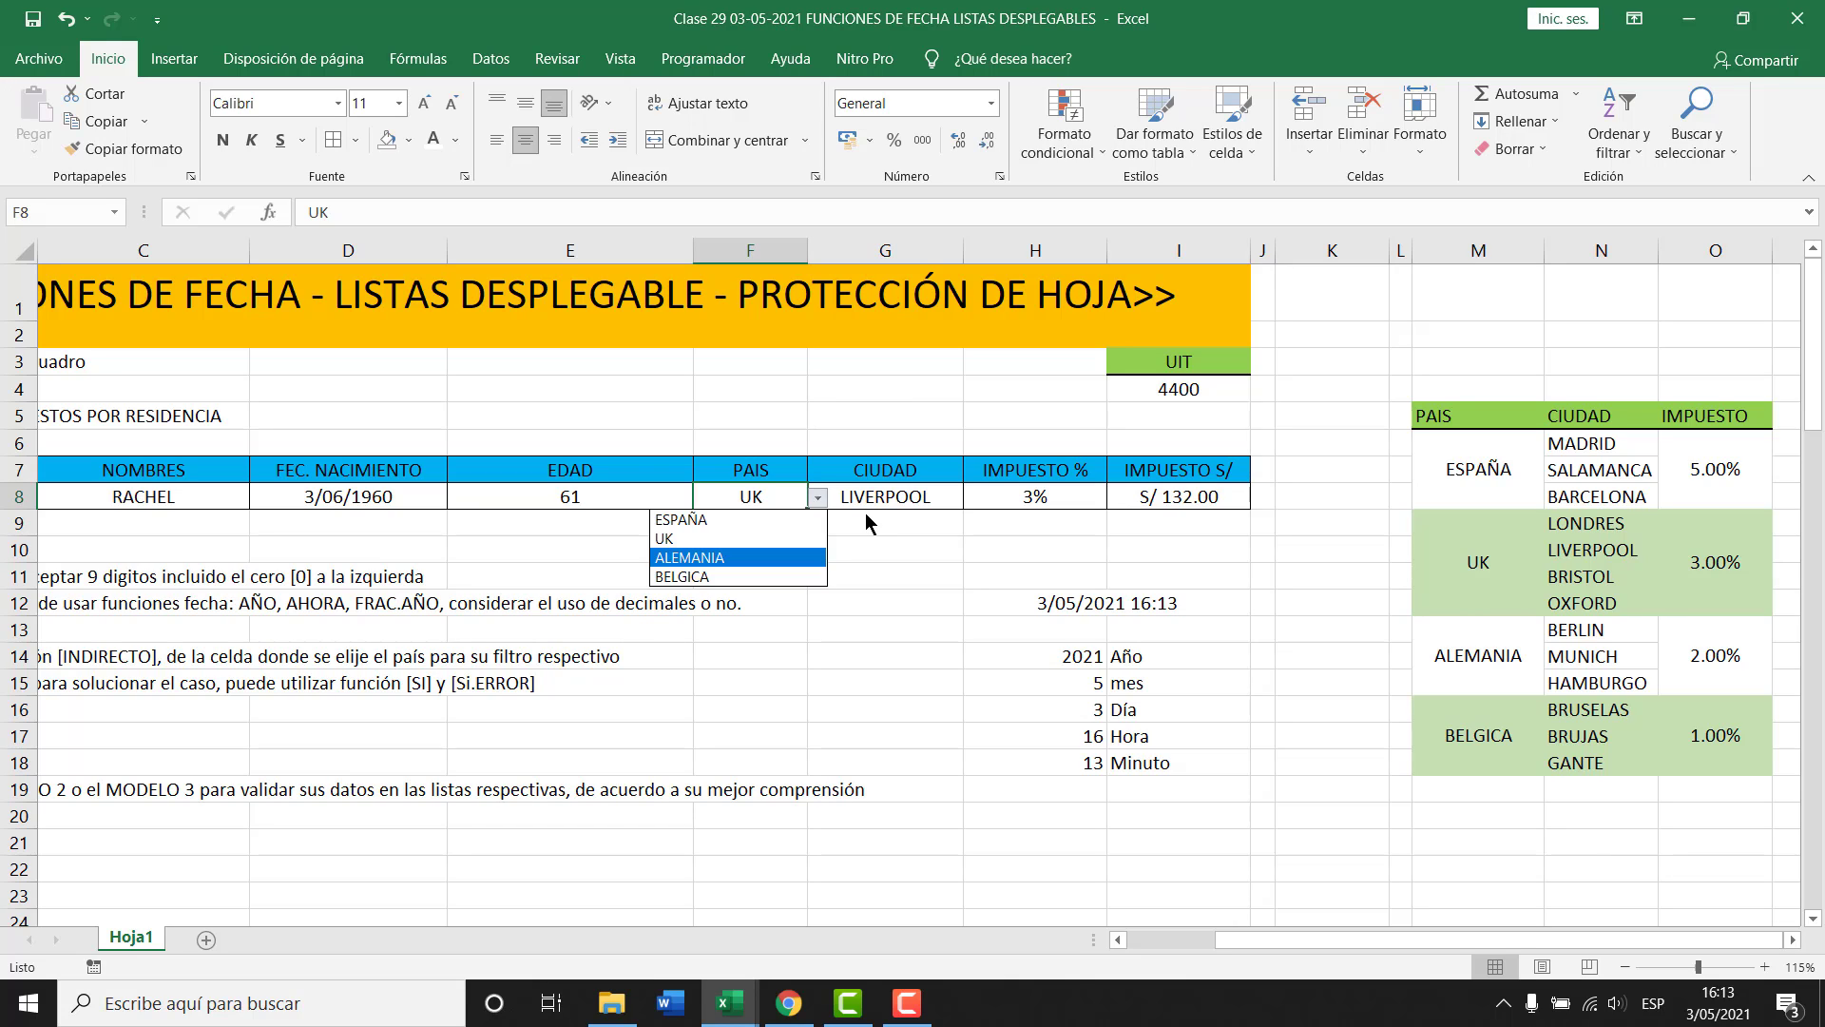
left_click(872, 497)
left_click(875, 492)
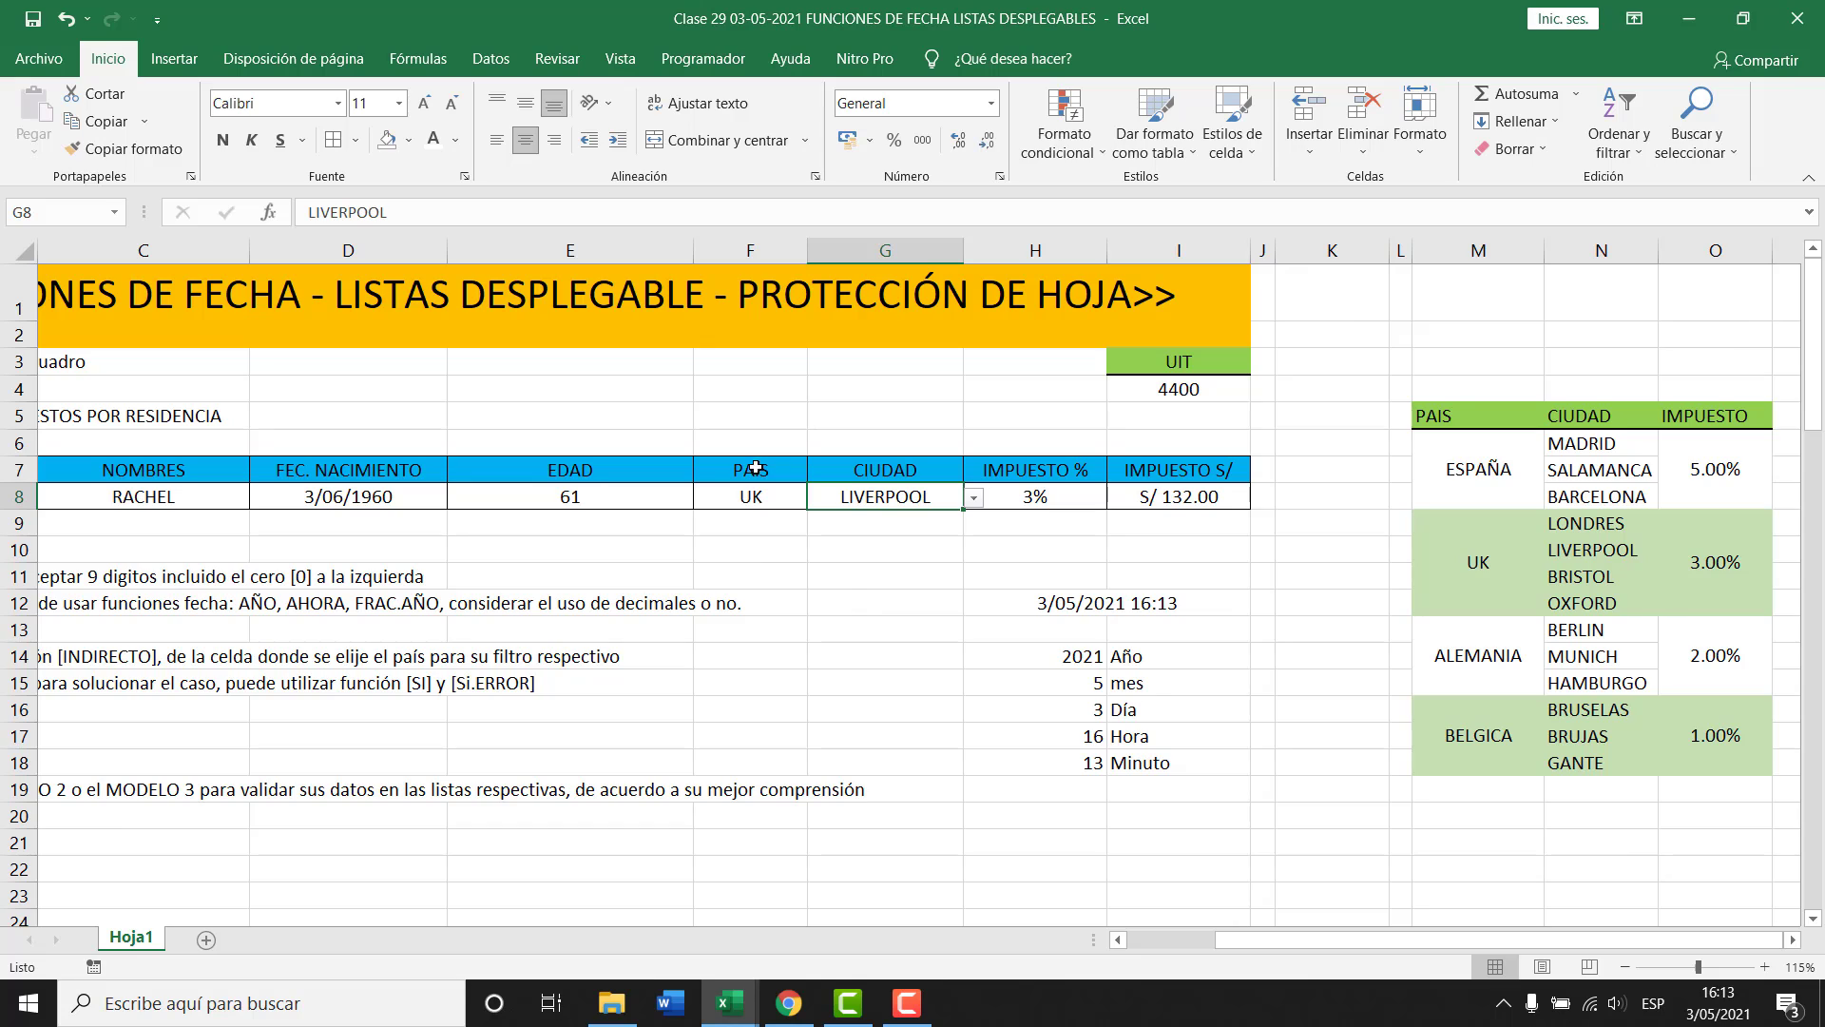
Inspect H8's nested SI tax formula giving UK 3% and open it for editing.
left_click(1046, 498)
left_click(908, 496)
left_click(756, 502)
left_click(841, 504)
left_click(787, 505)
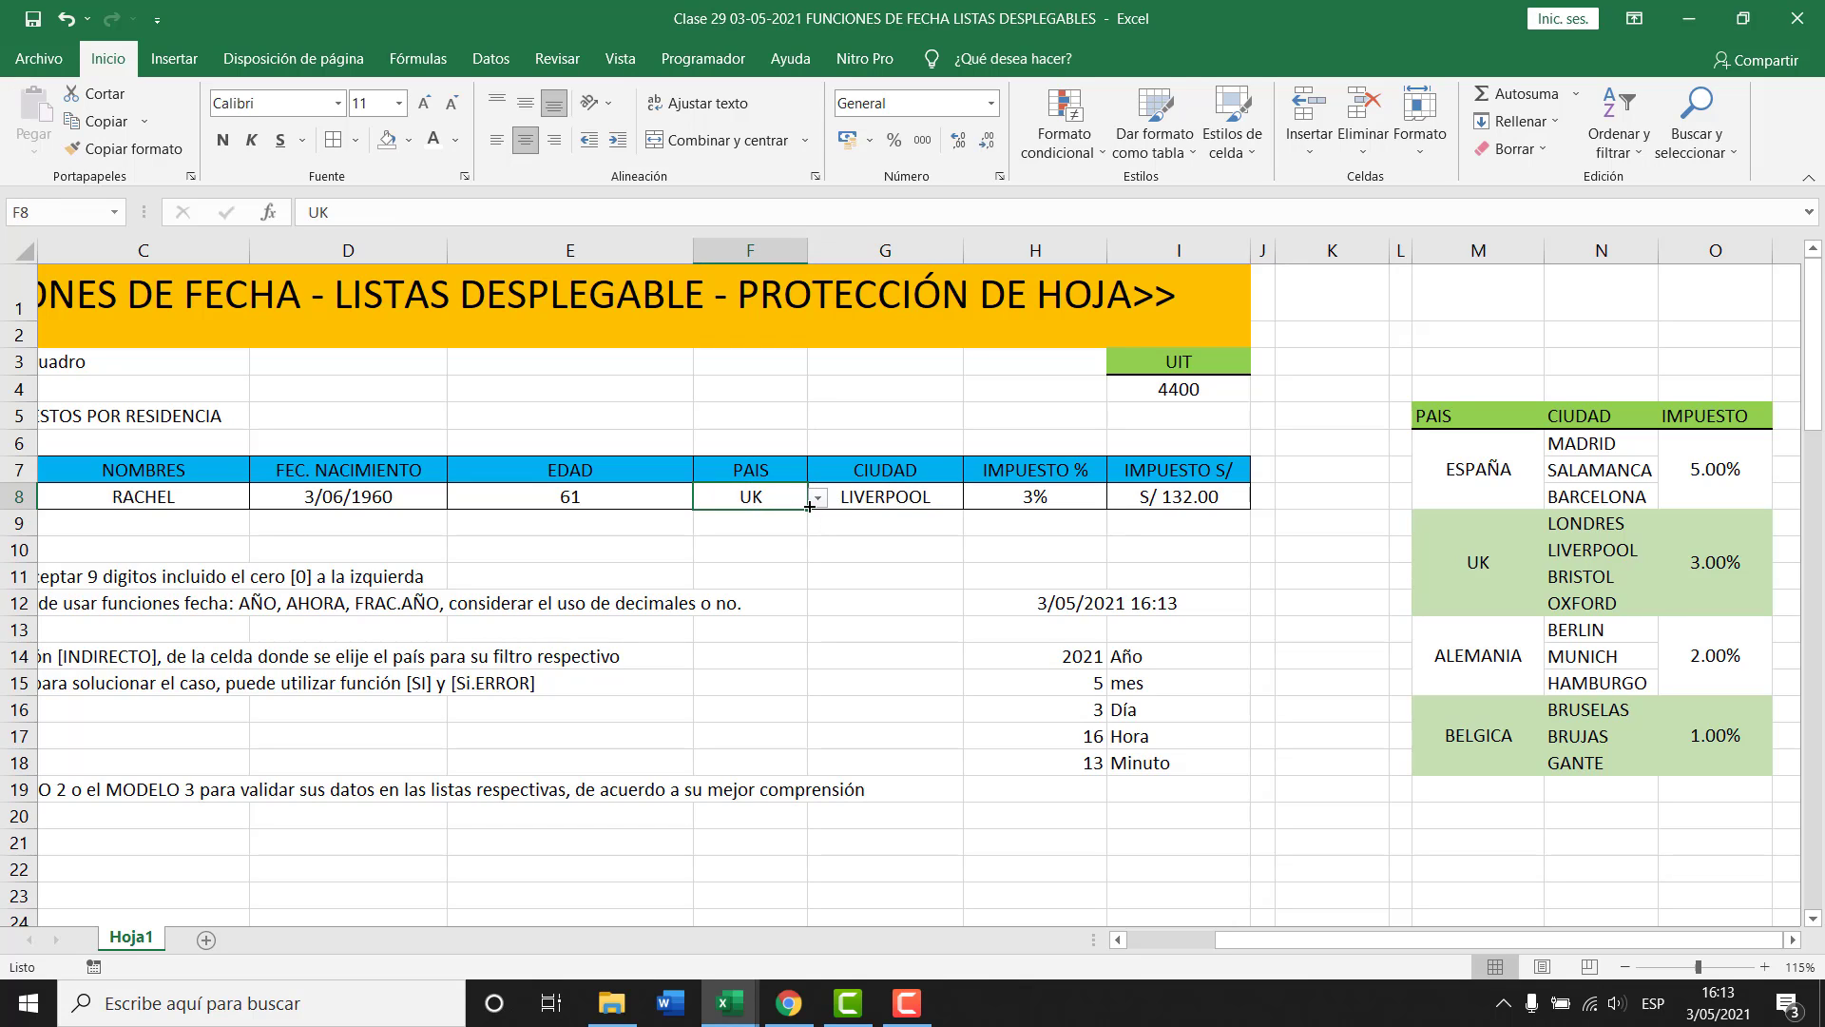
left_click(854, 501)
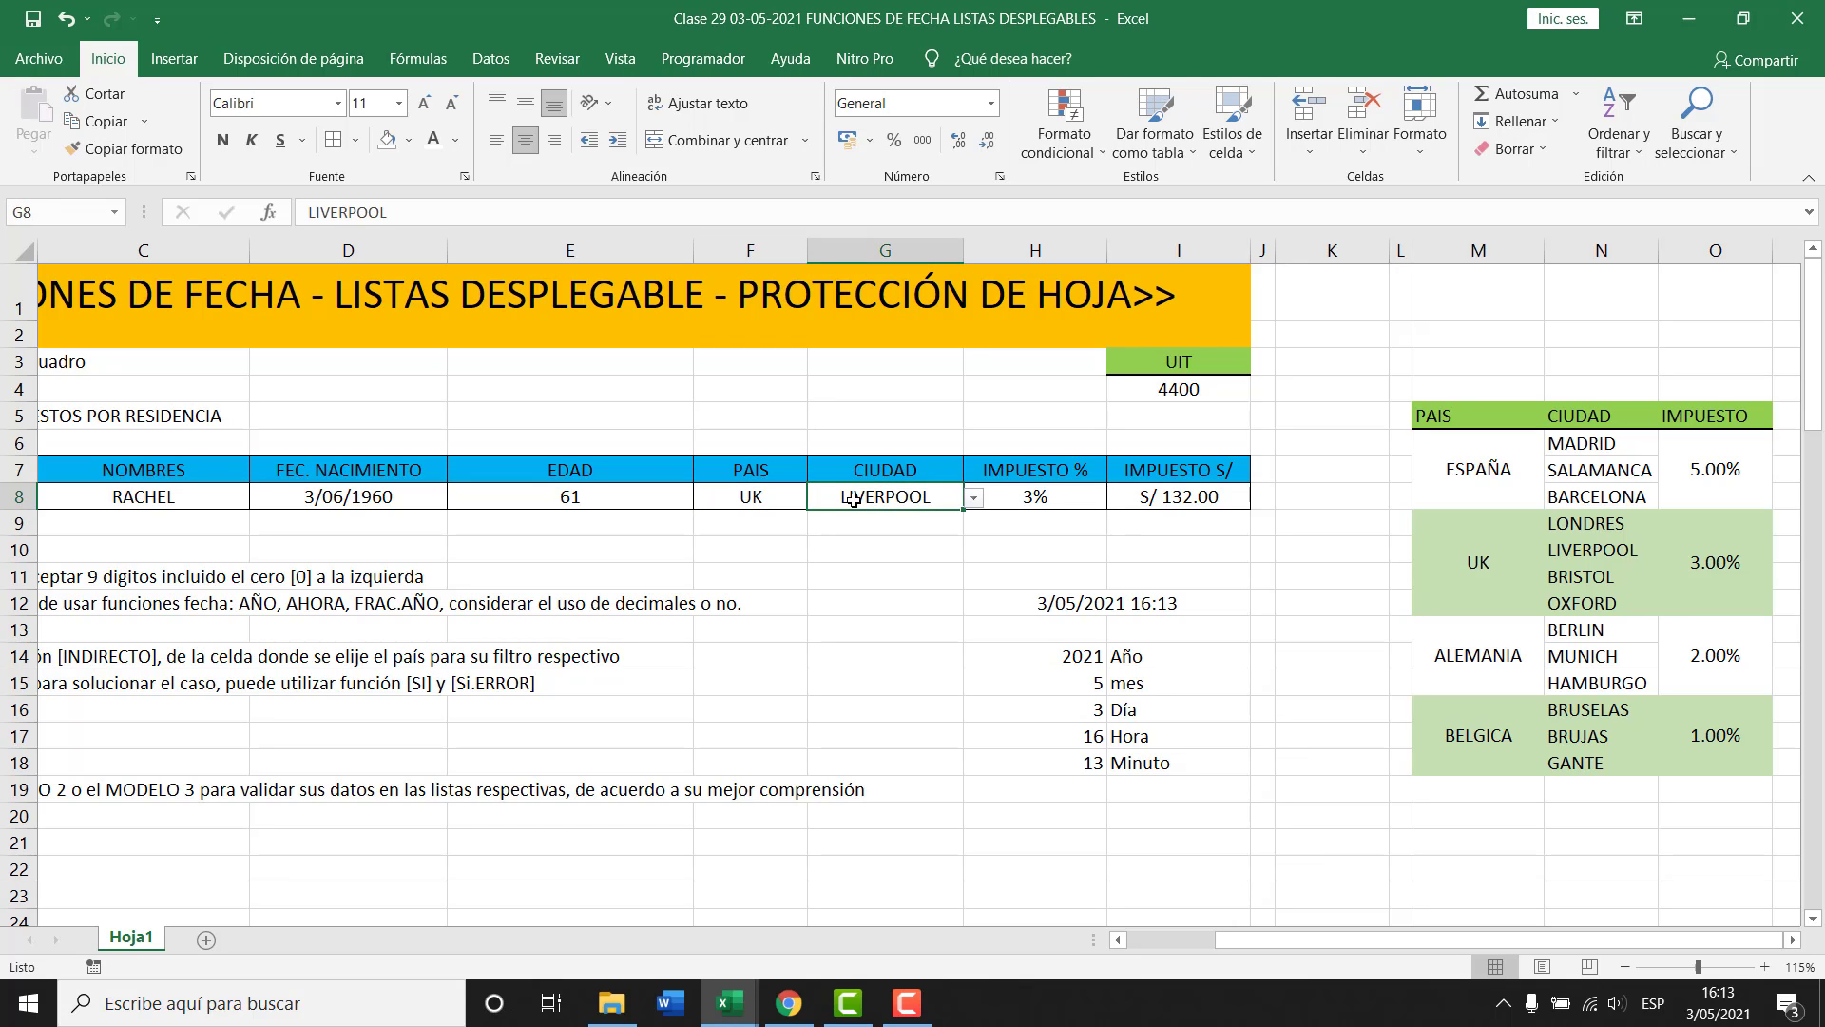
left_click(1045, 498)
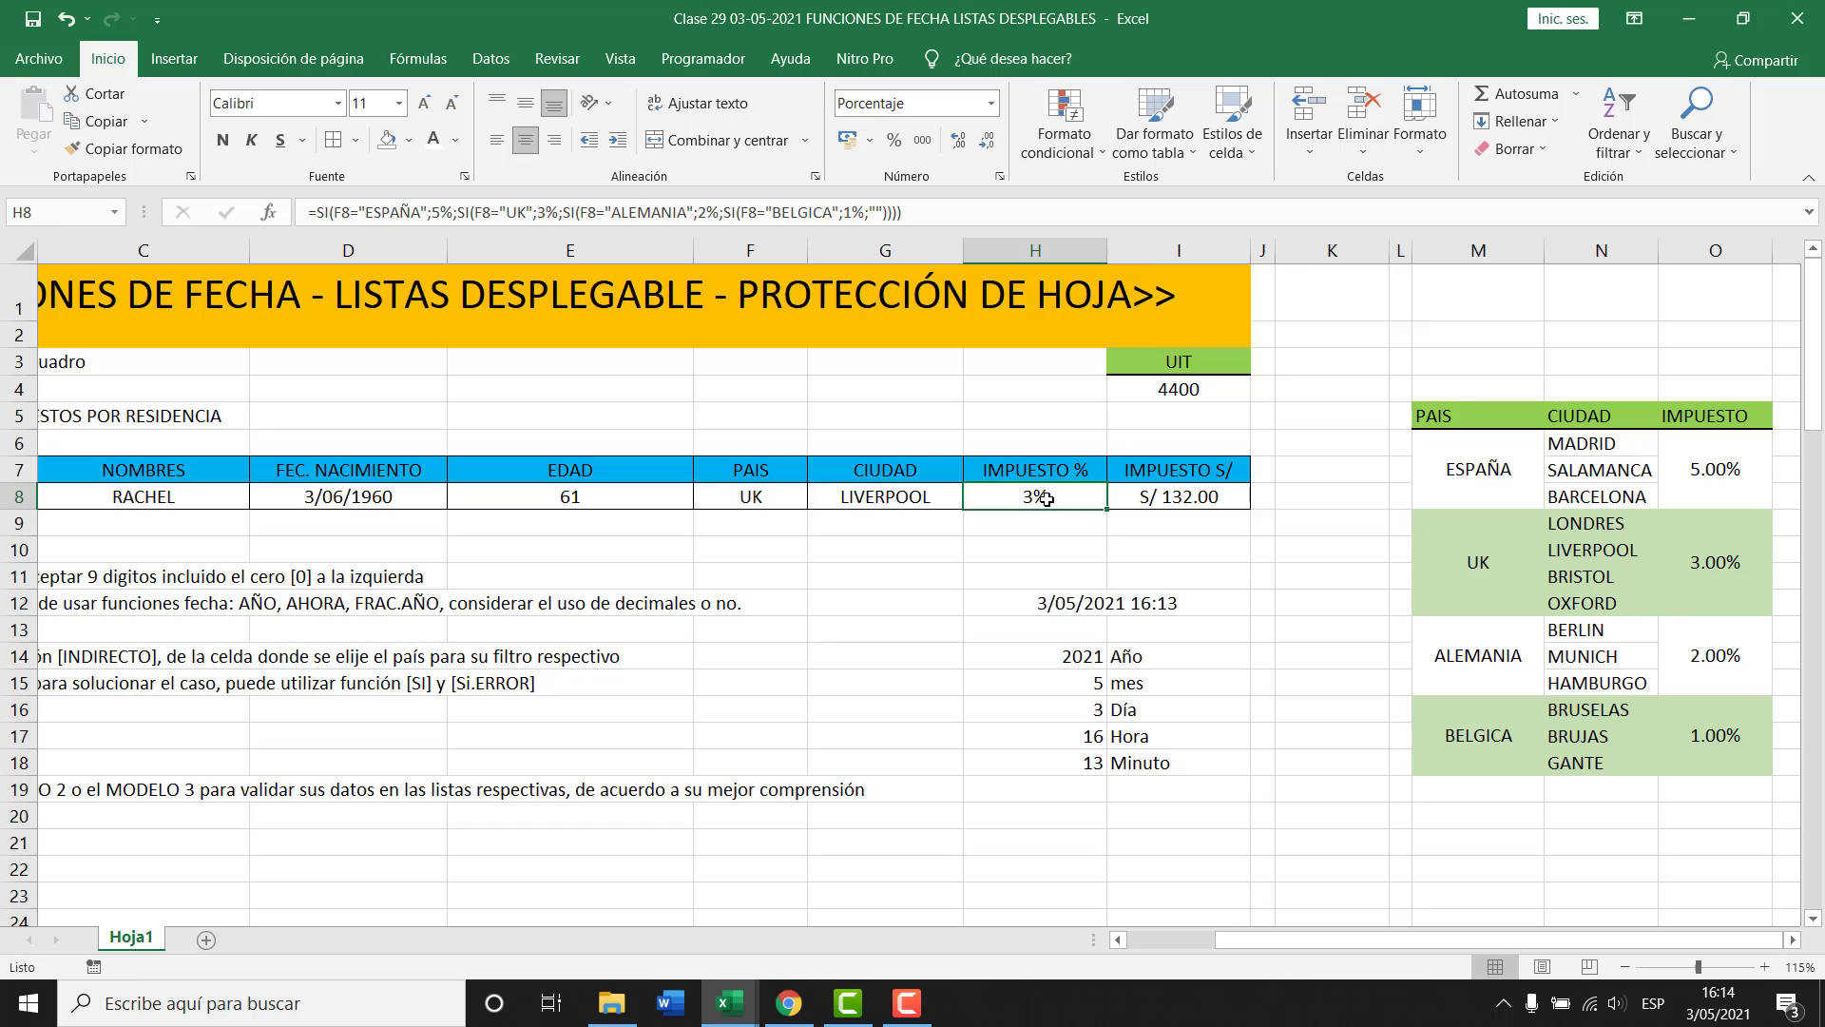
left_click(1063, 213)
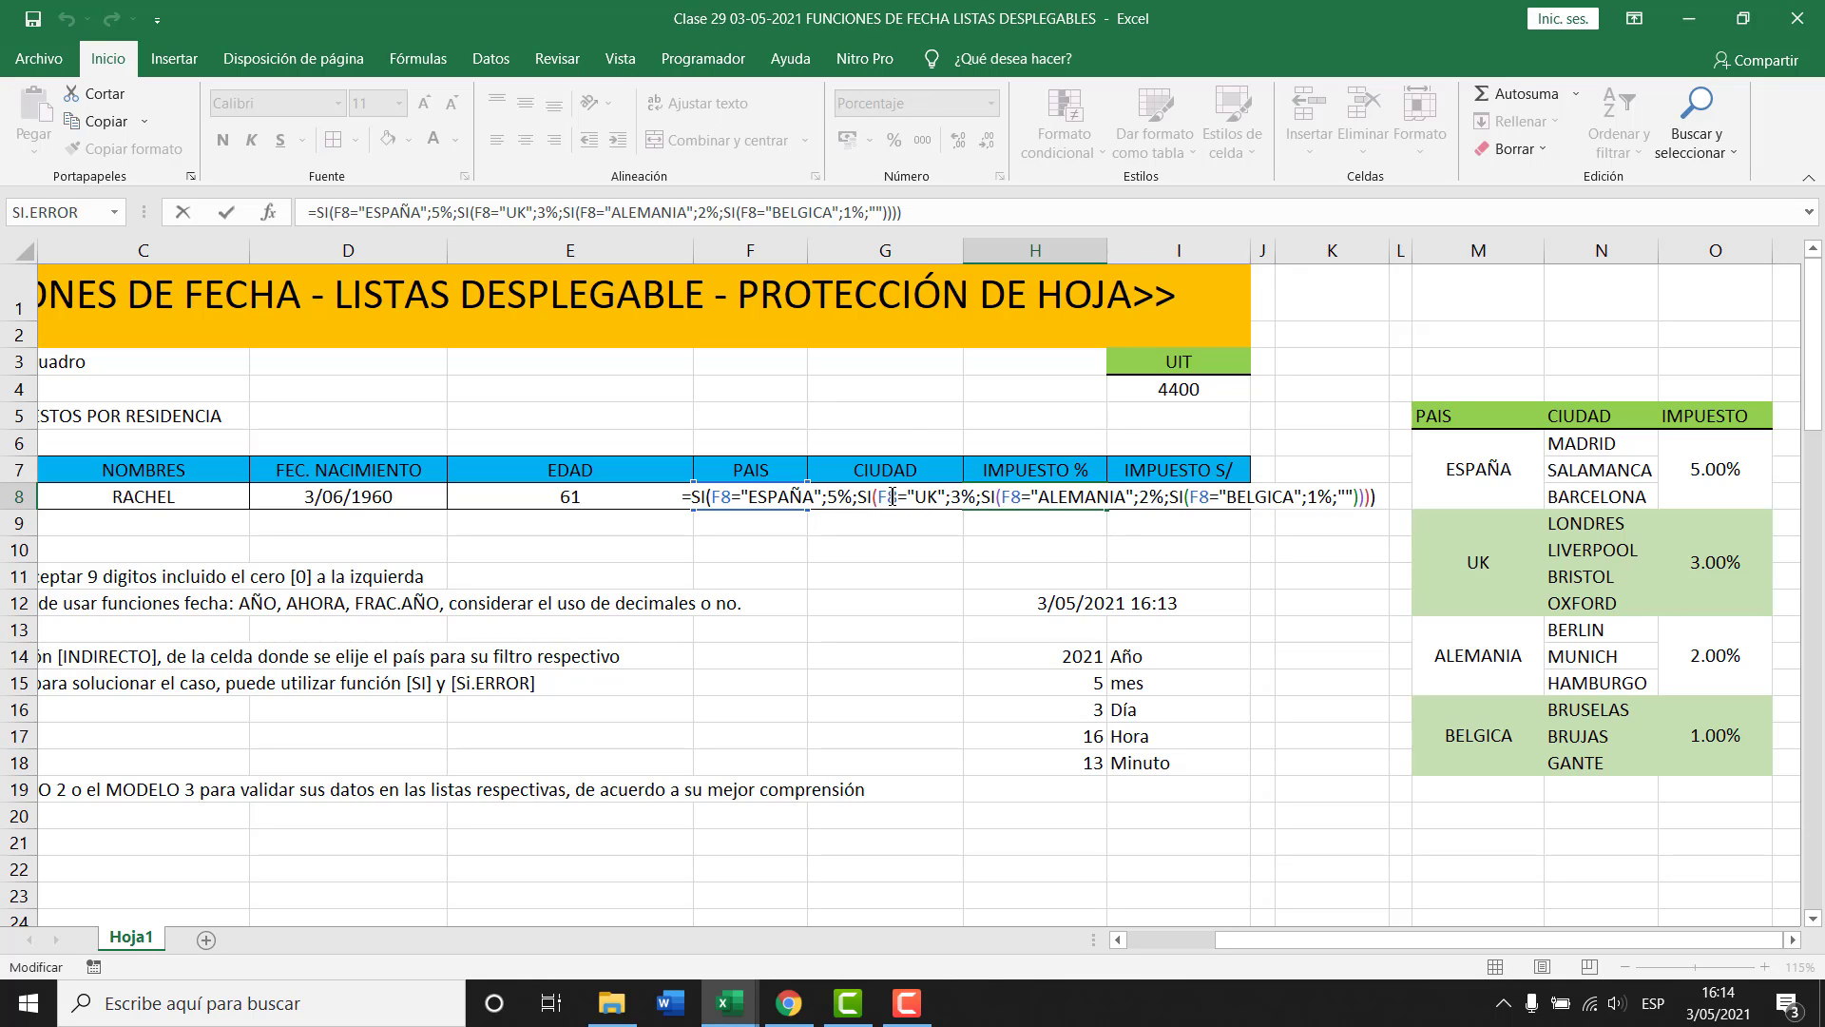
Delete H8's tax percentage formula and widen column H.
key("Escape")
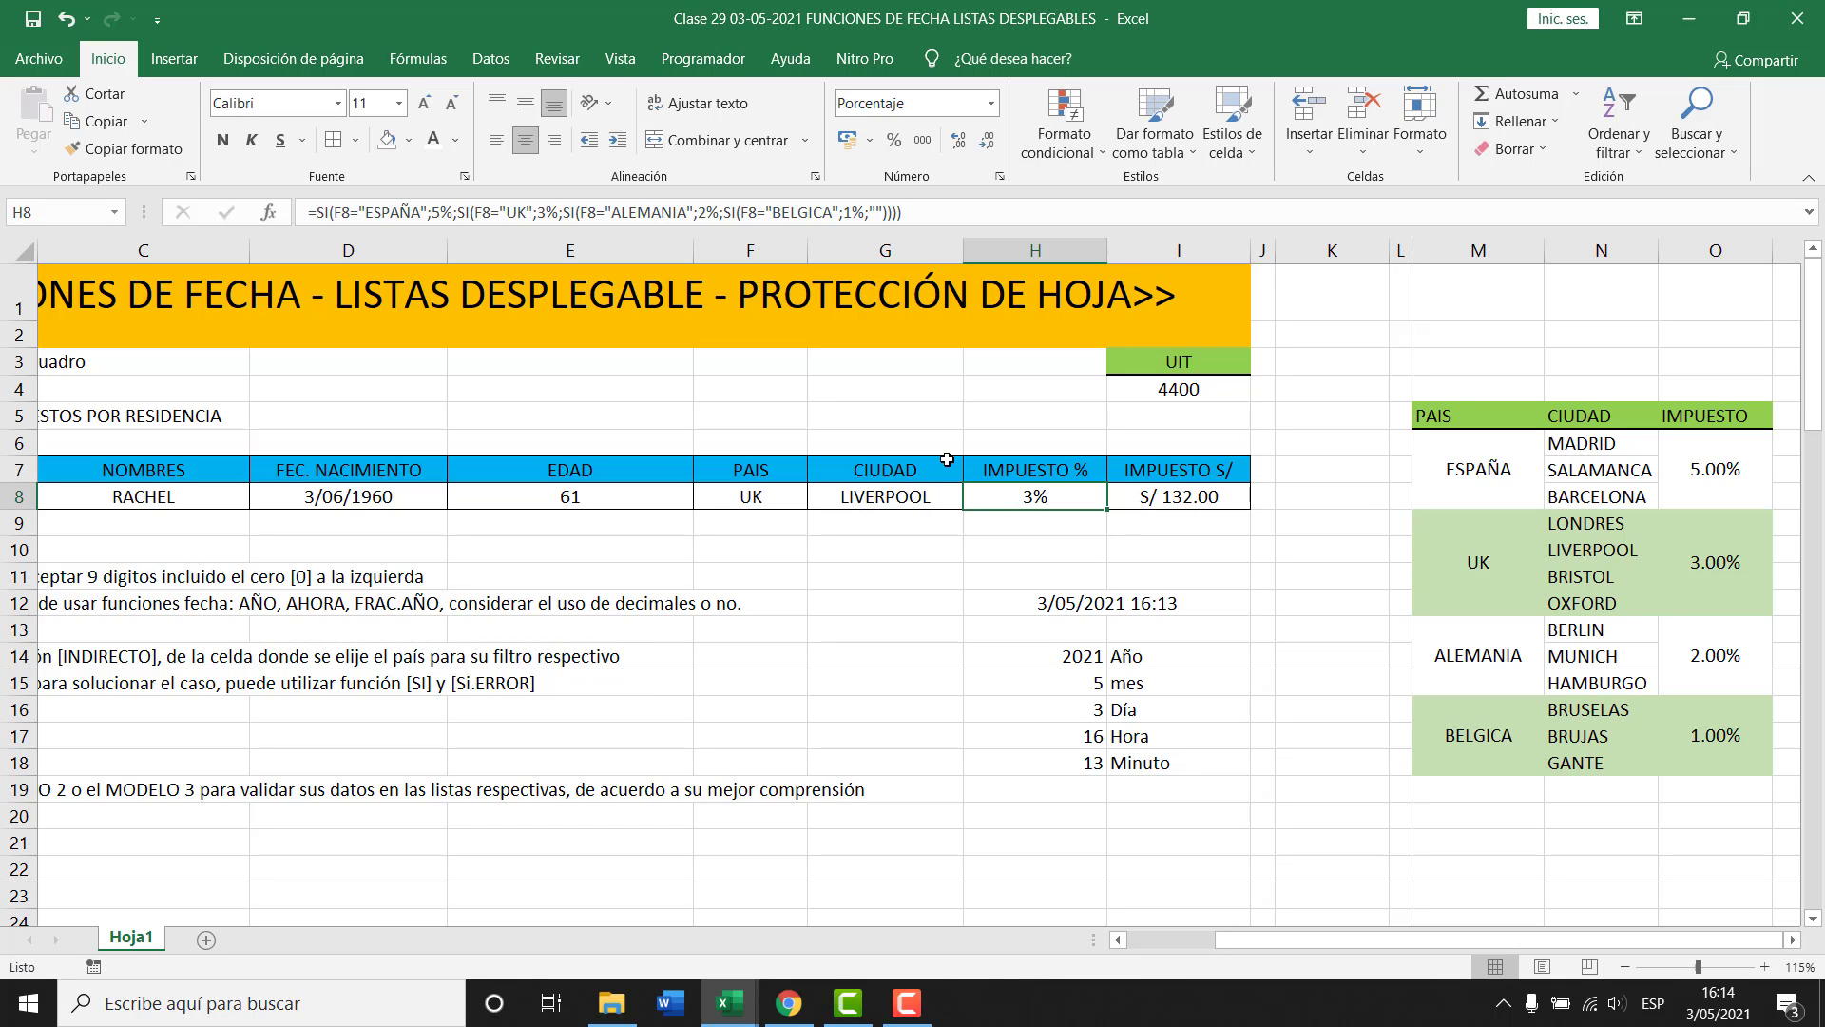
key("Delete")
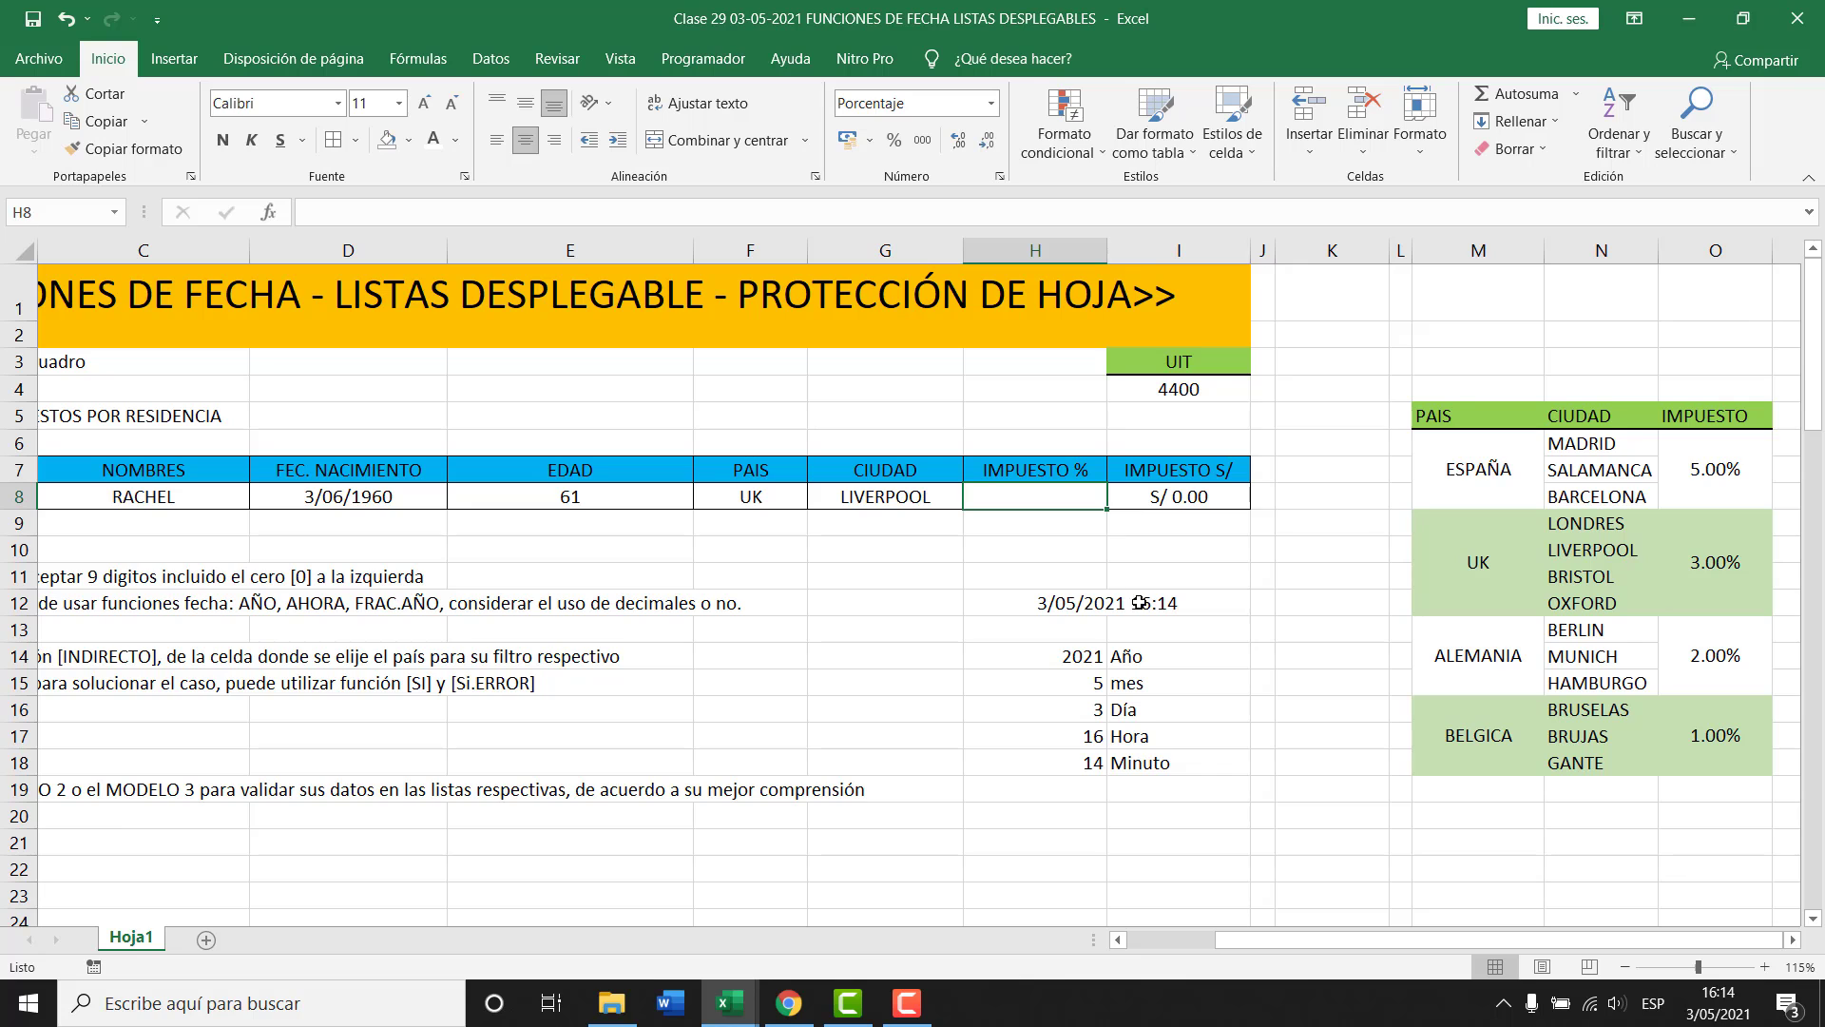
scroll(1631, 861, "right", 2)
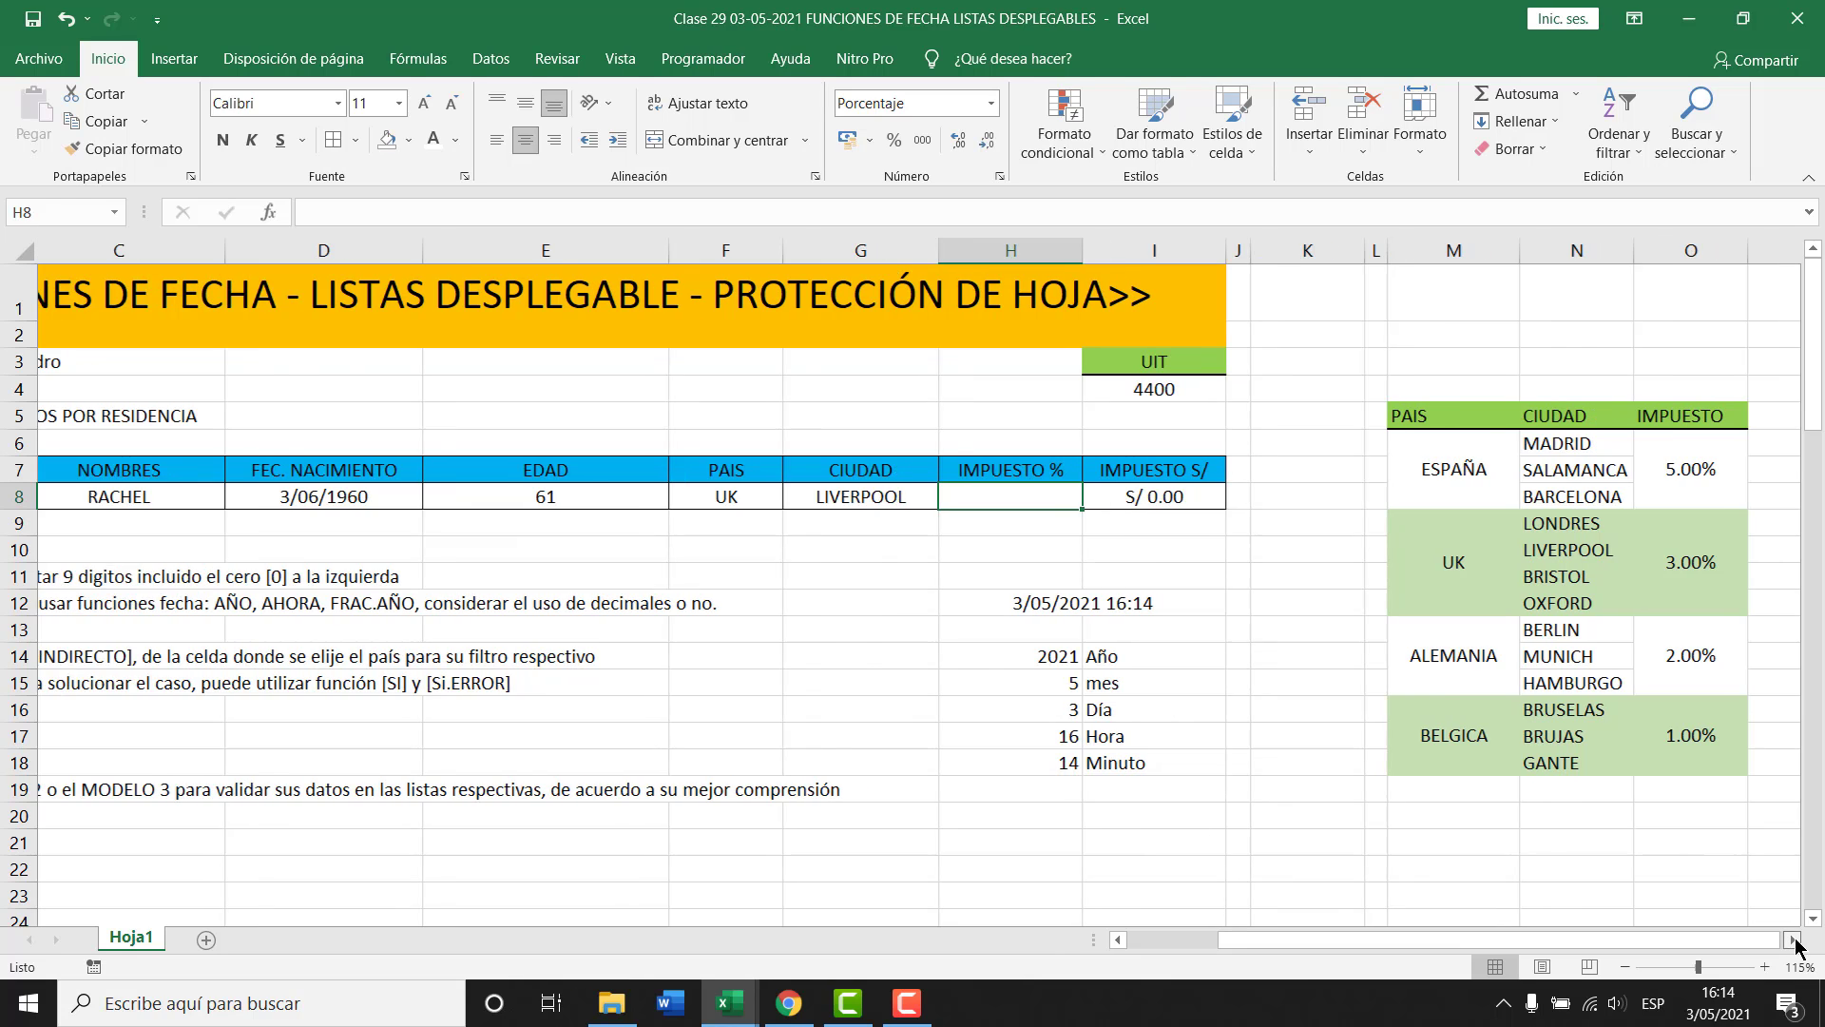
left_click_drag(697, 251, 846, 251)
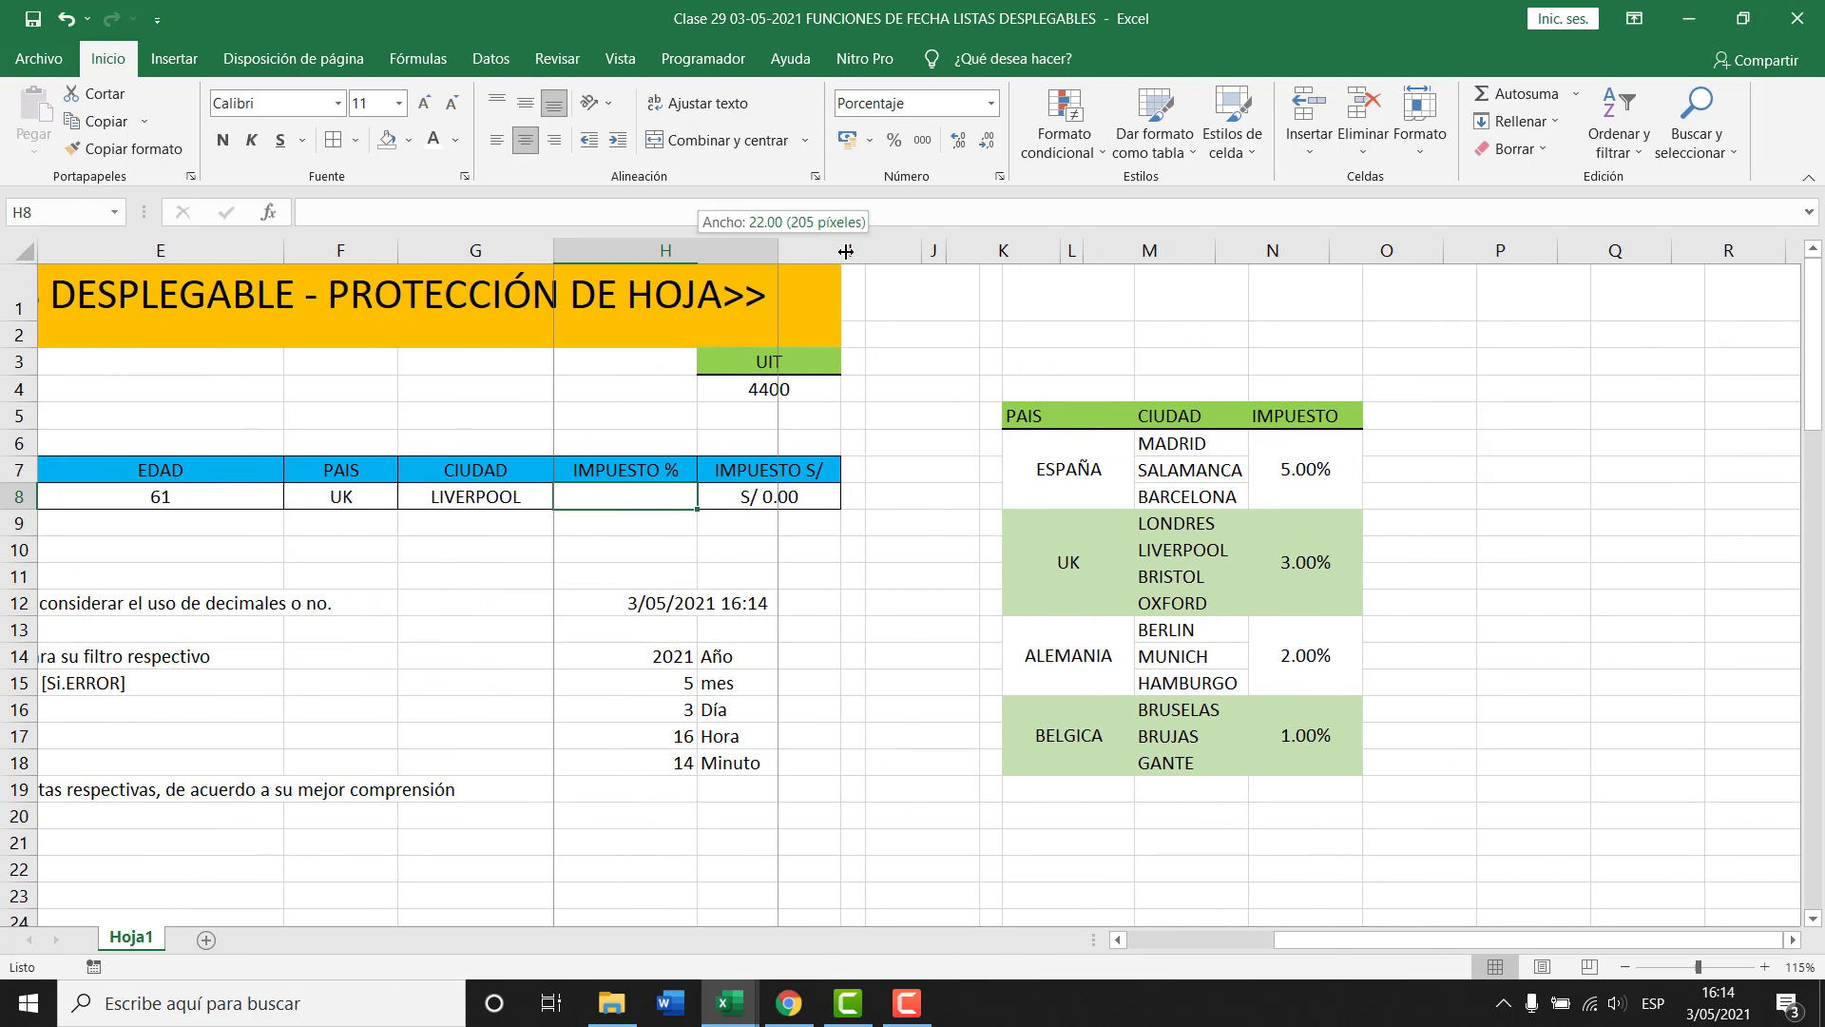
left_click_drag(1091, 258, 1128, 255)
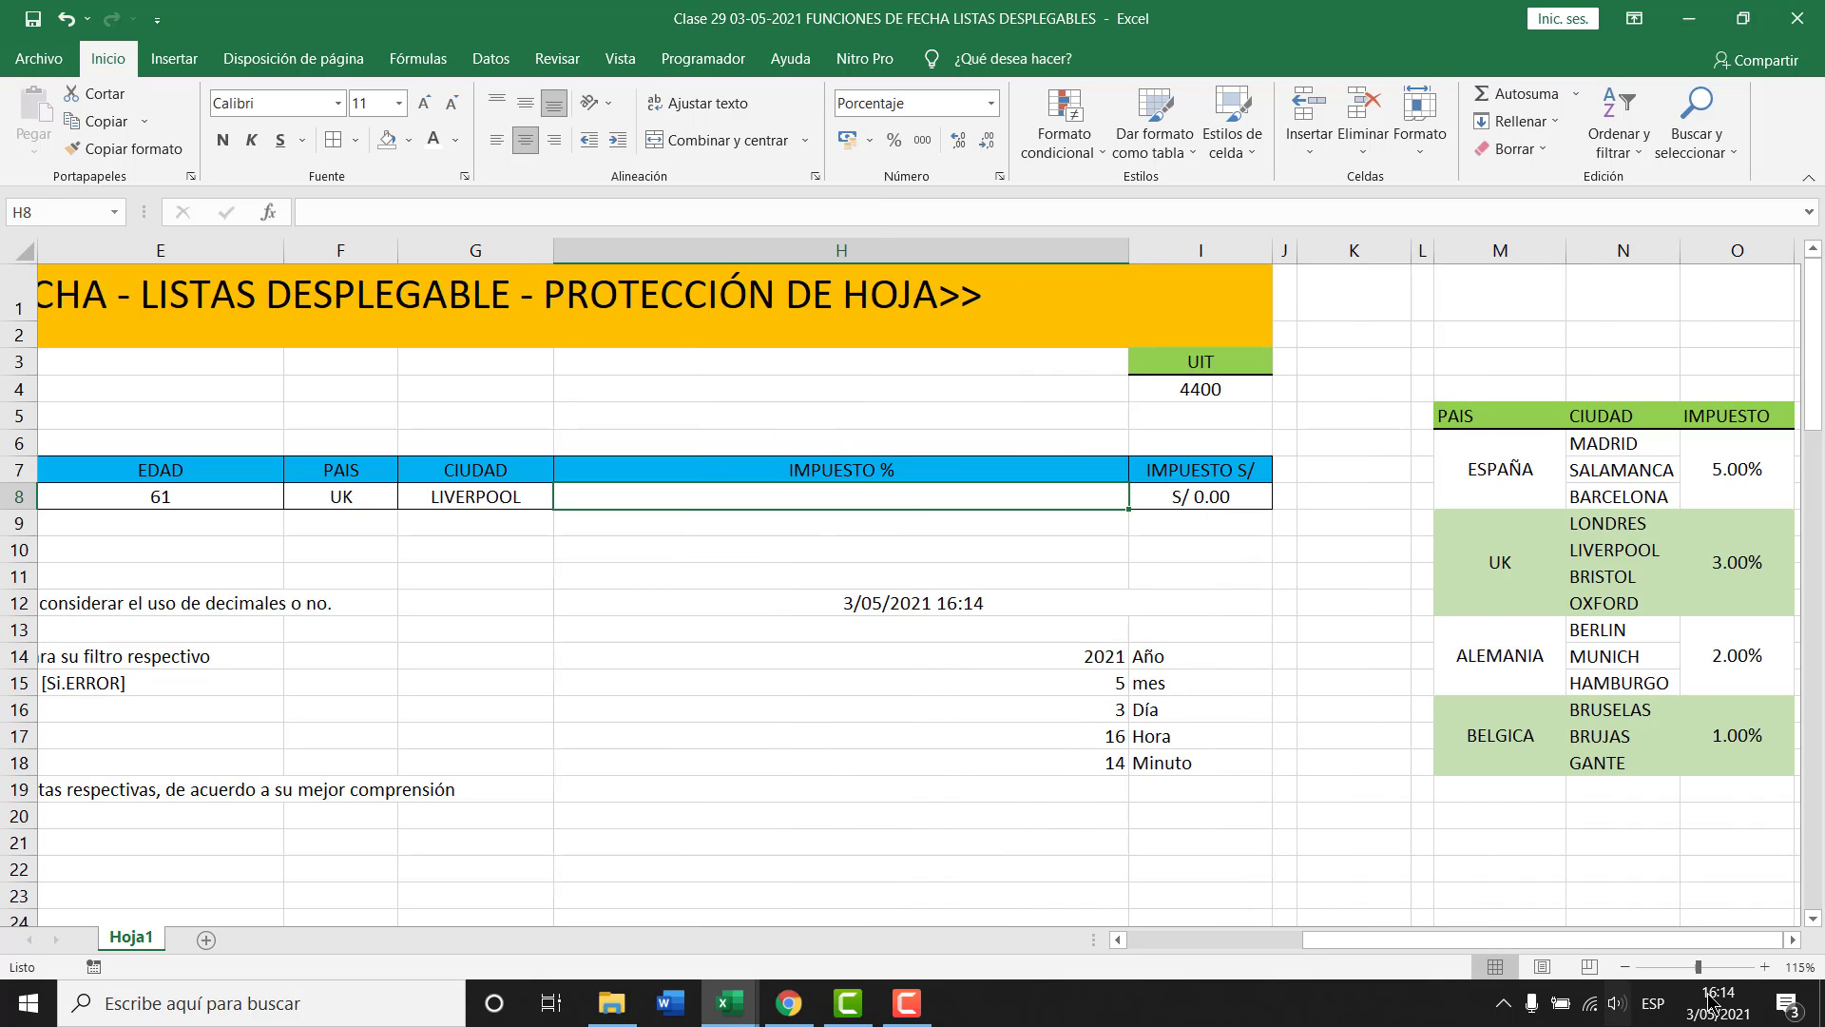
left_click(1791, 940)
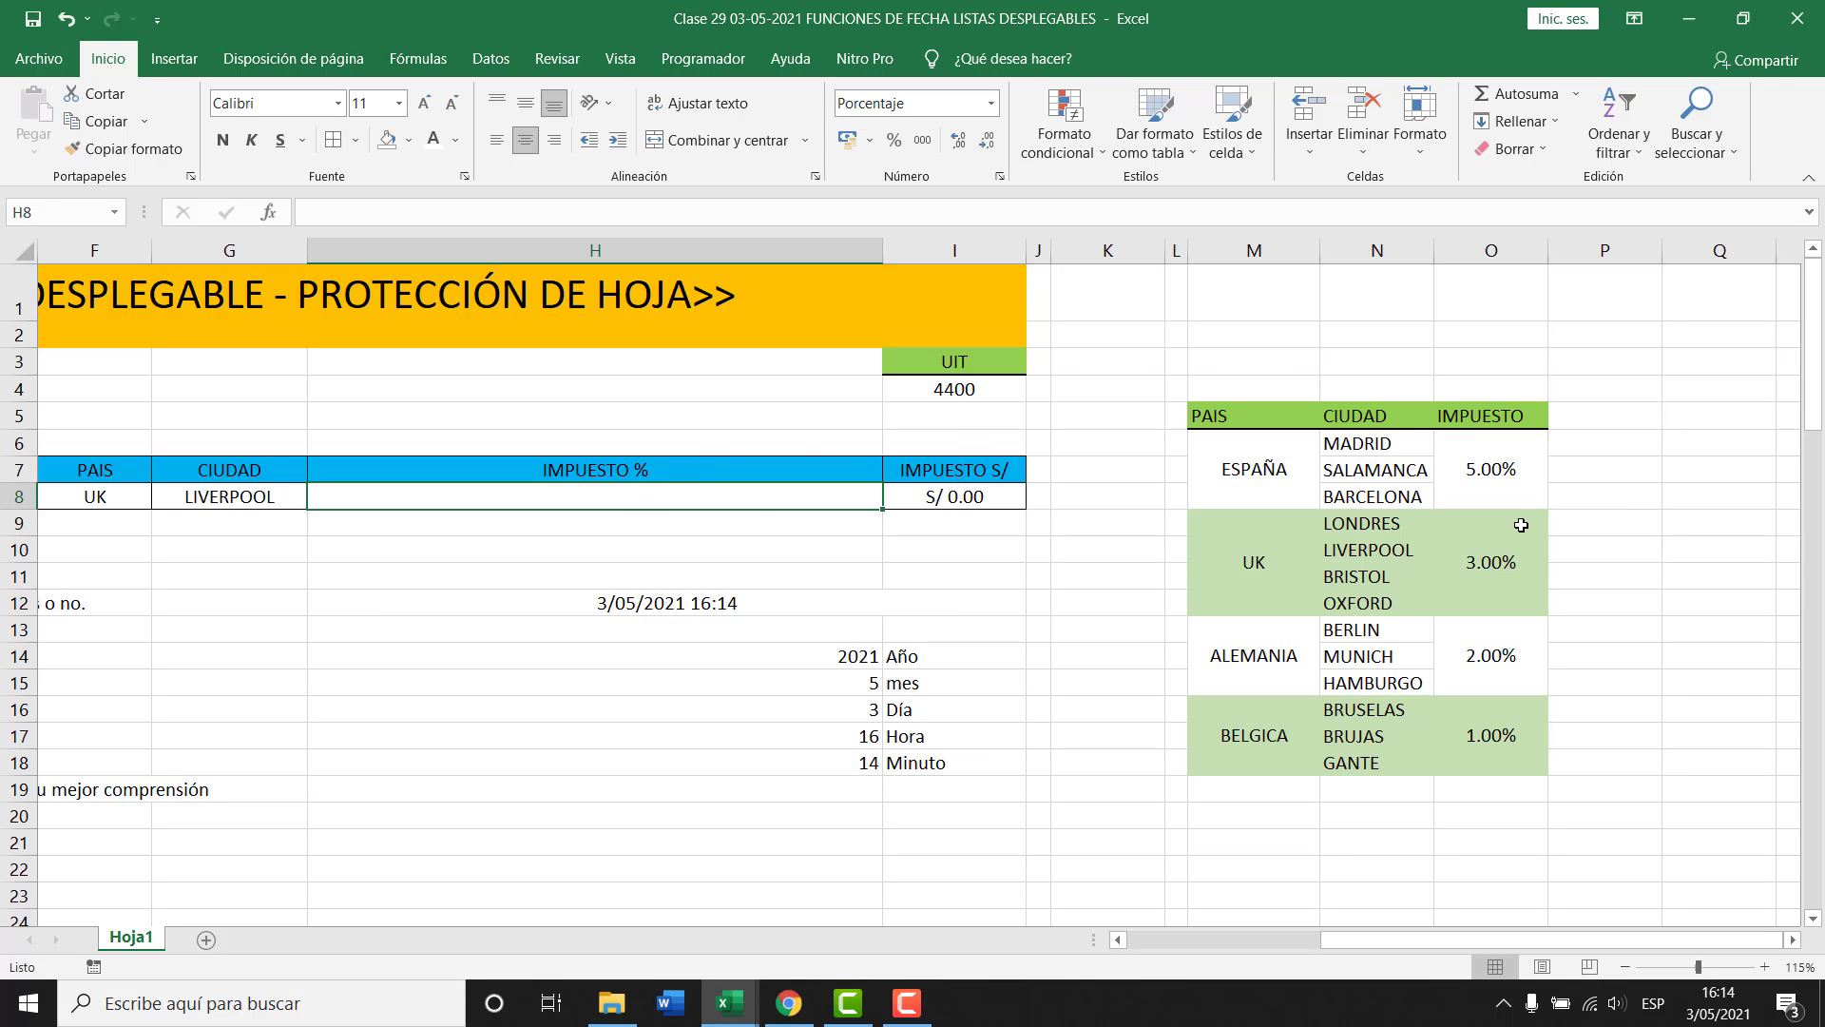
Review the tax table rates: UK 3.00%, ALEMANIA 2.00%, BELGICA 1.00%, then return to H8.
left_click(1290, 478)
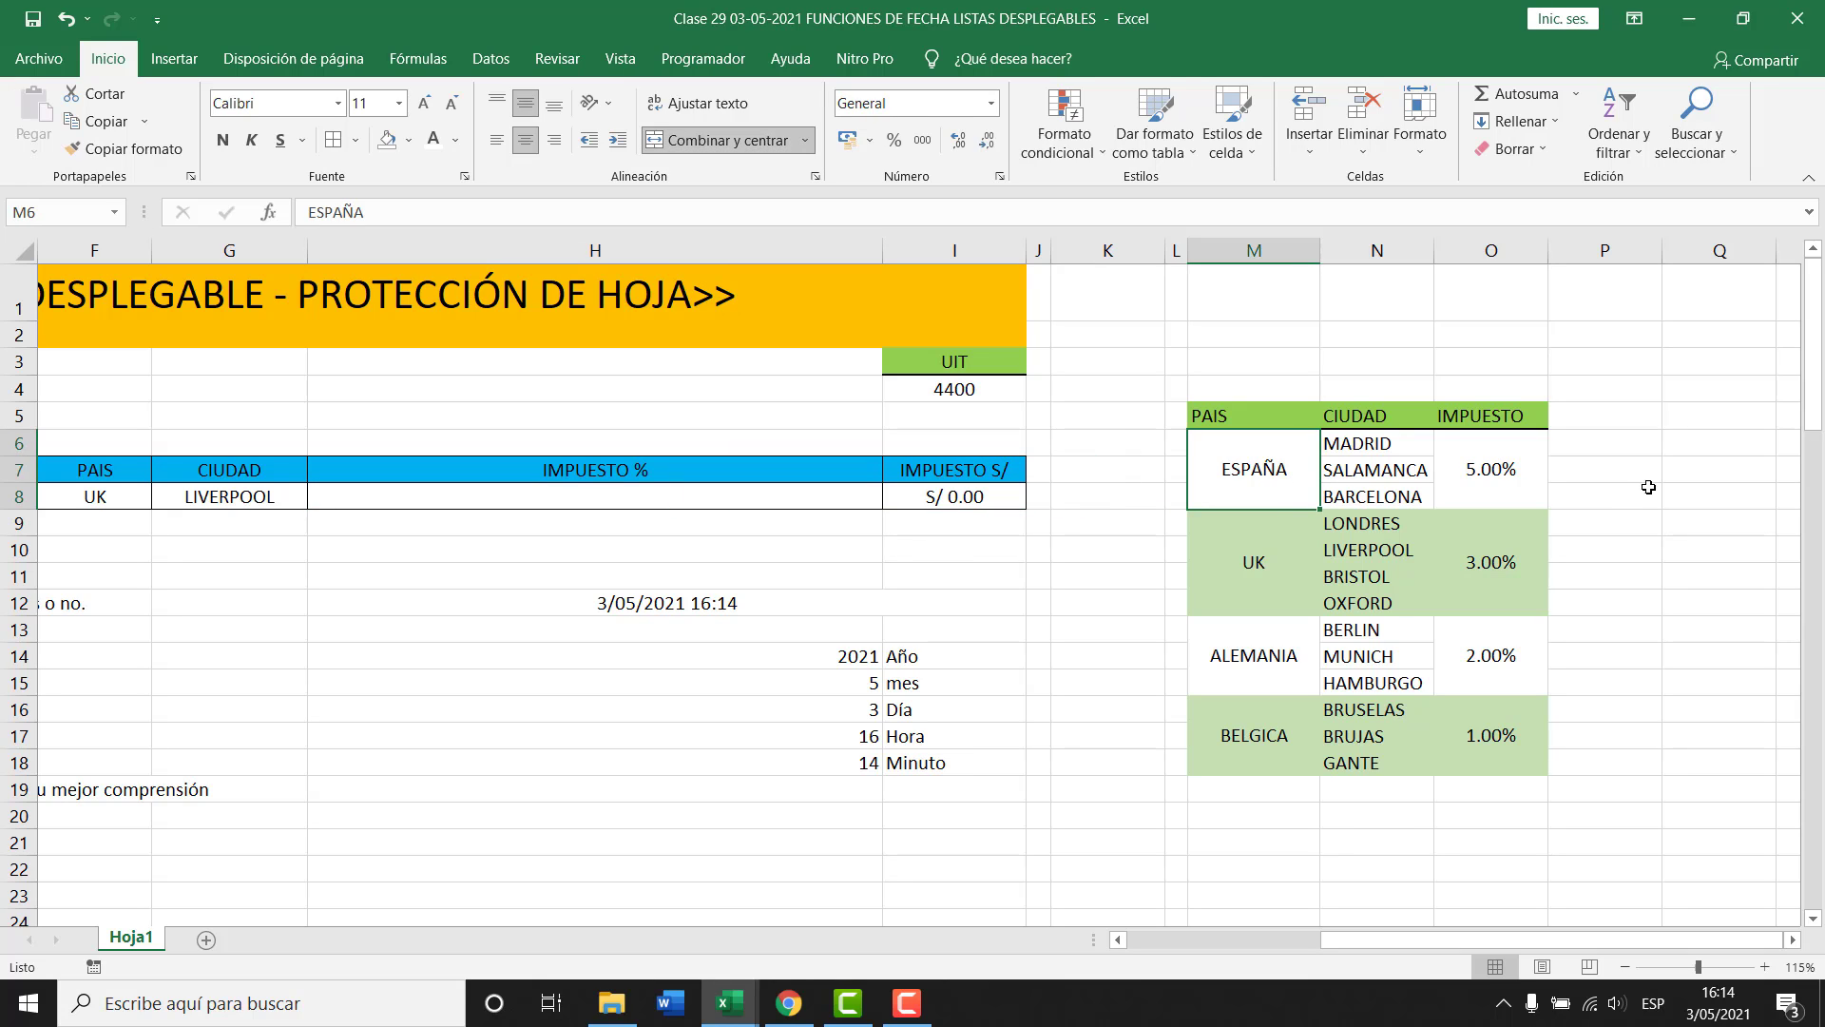
left_click(1257, 562)
left_click(1479, 568)
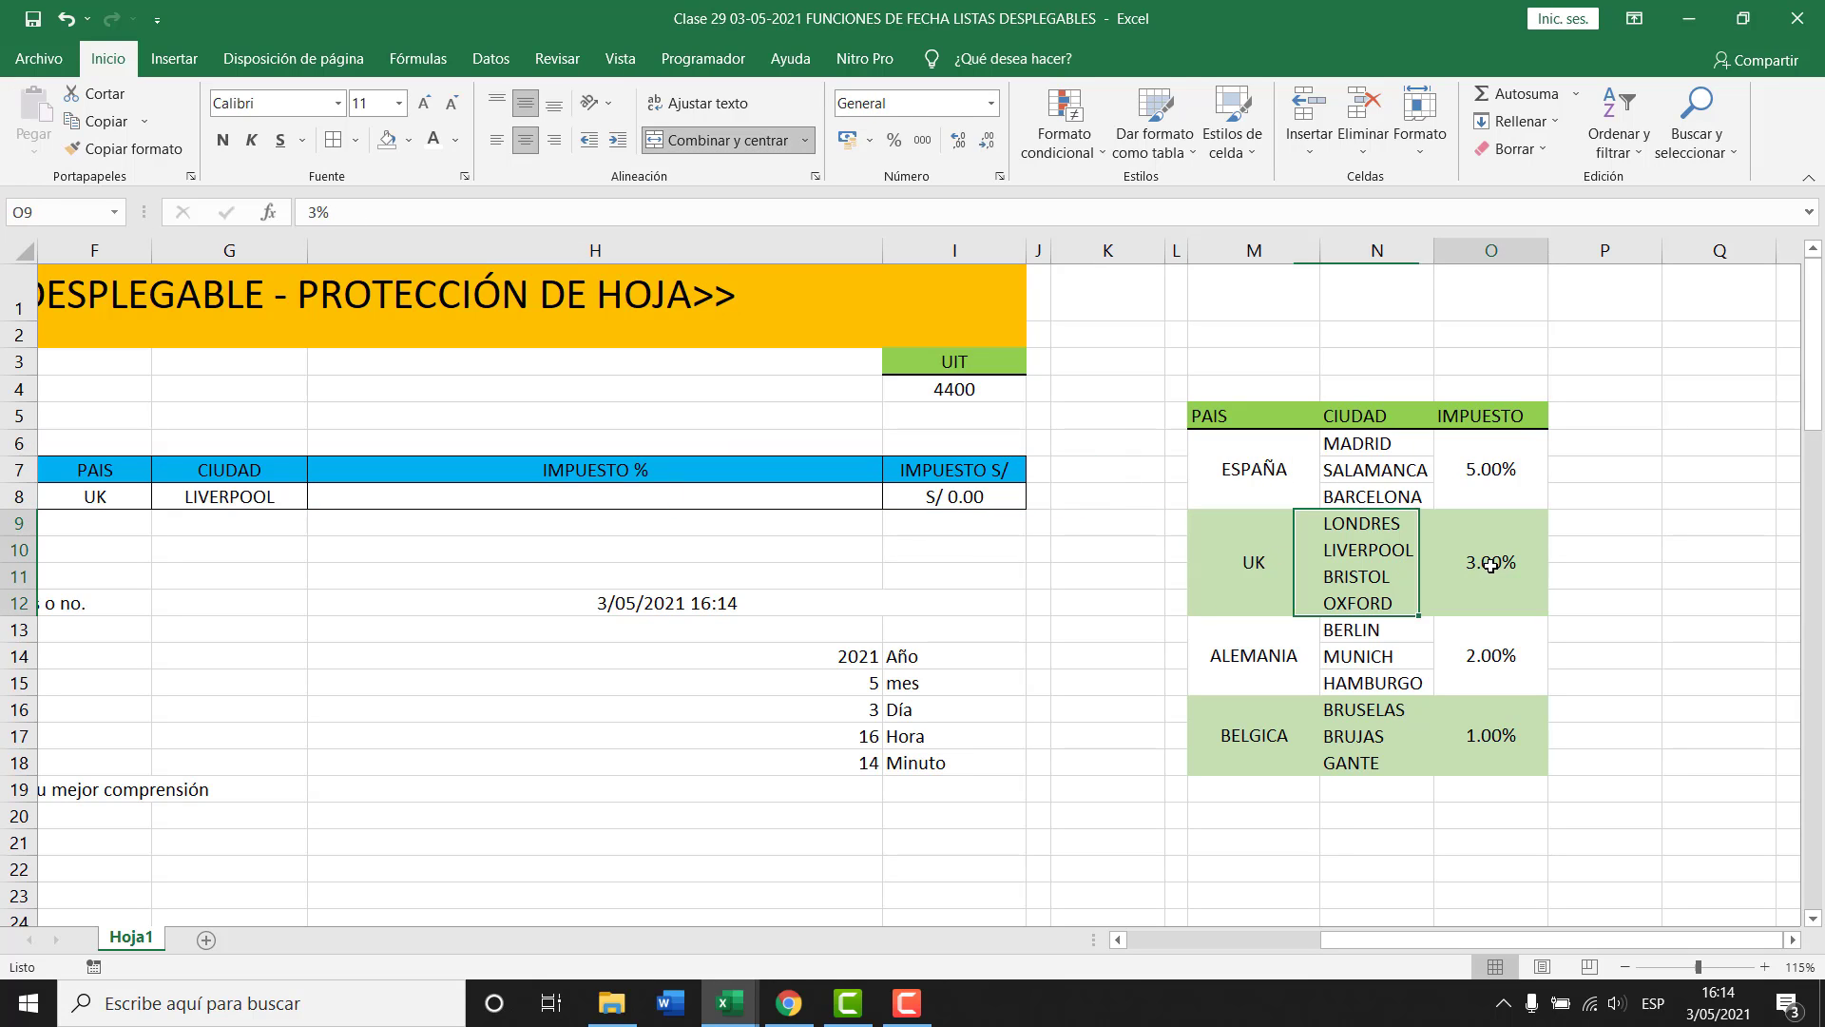
left_click(1281, 648)
left_click(1511, 656)
left_click(1257, 751)
left_click(1515, 736)
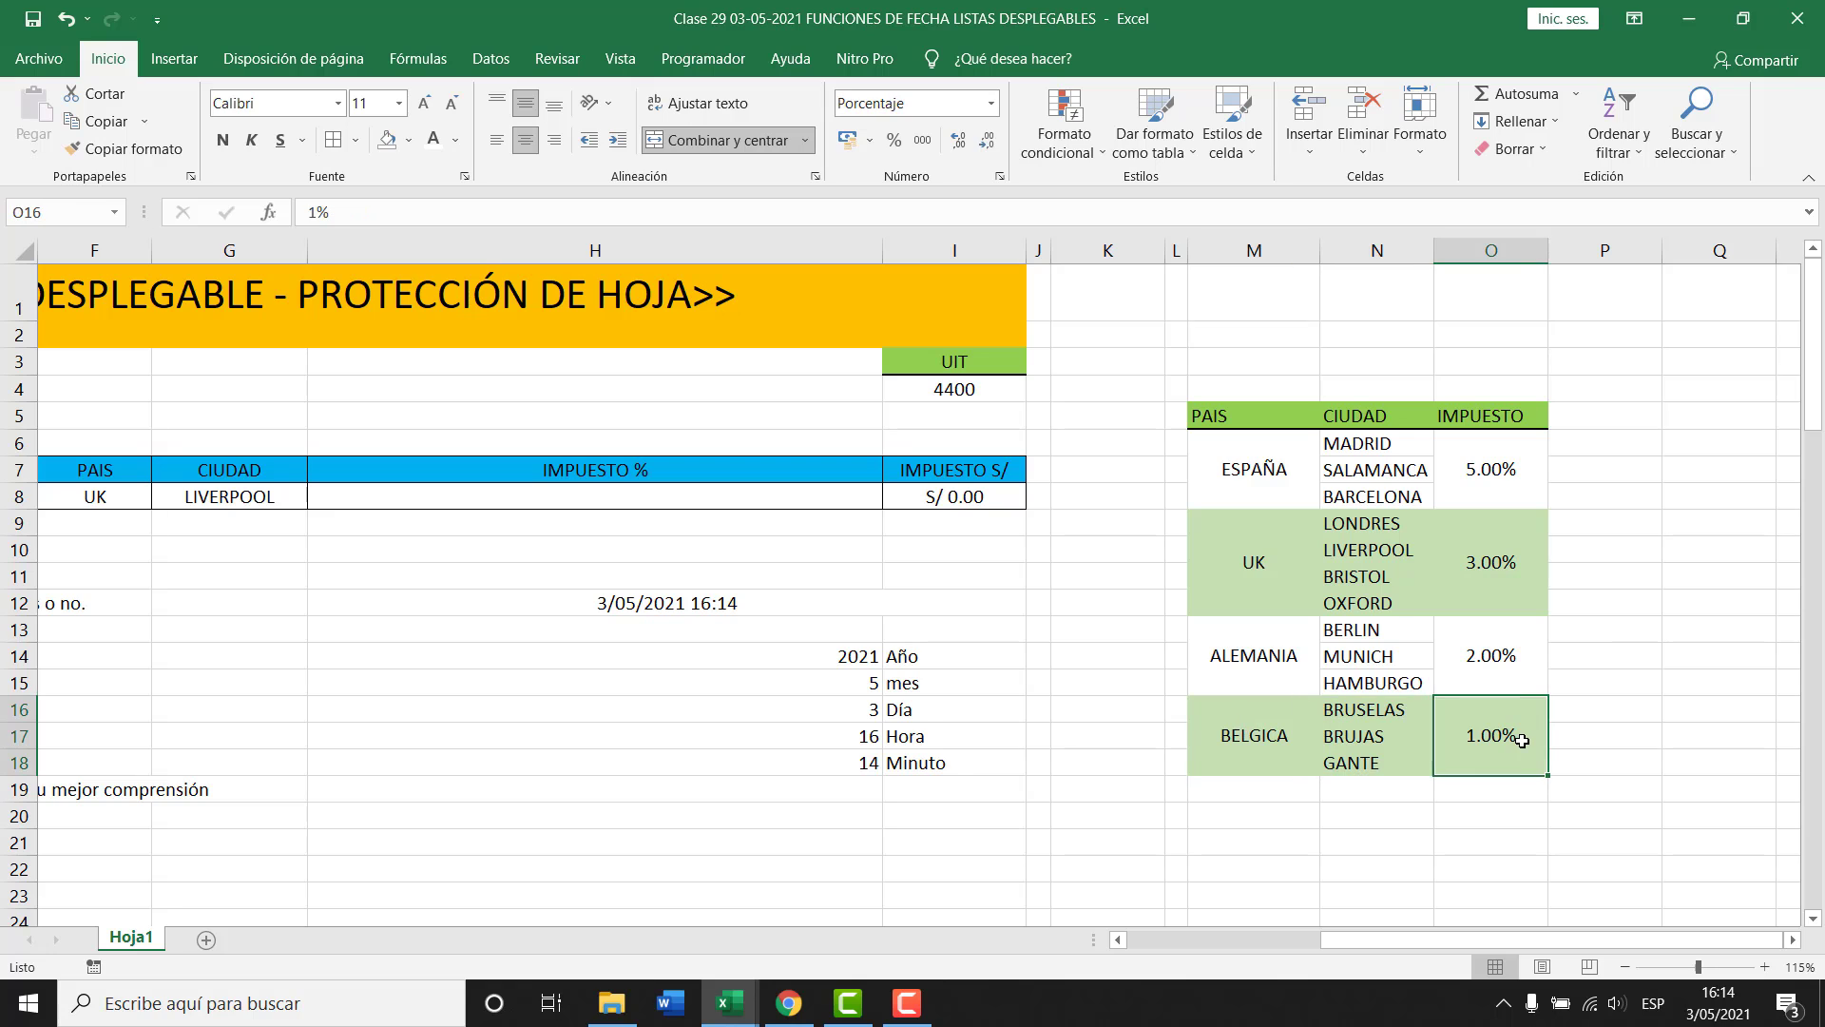
left_click(687, 500)
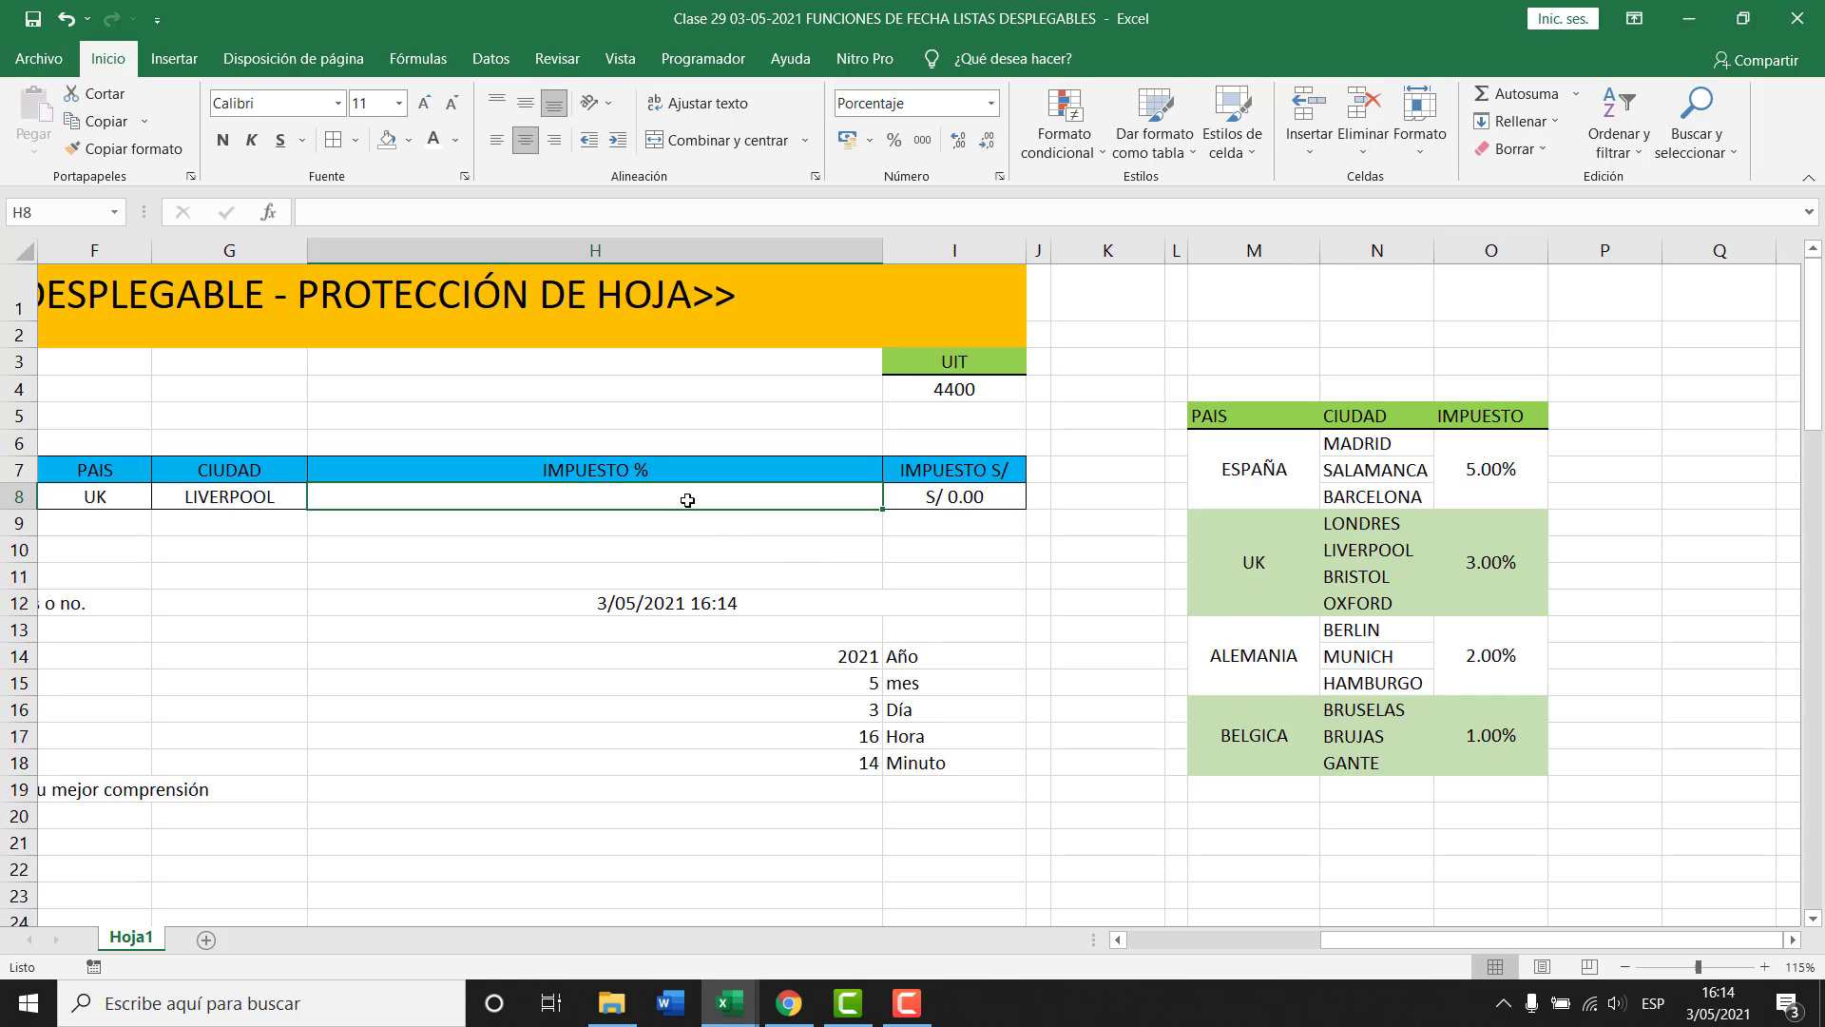
left_click(1119, 941)
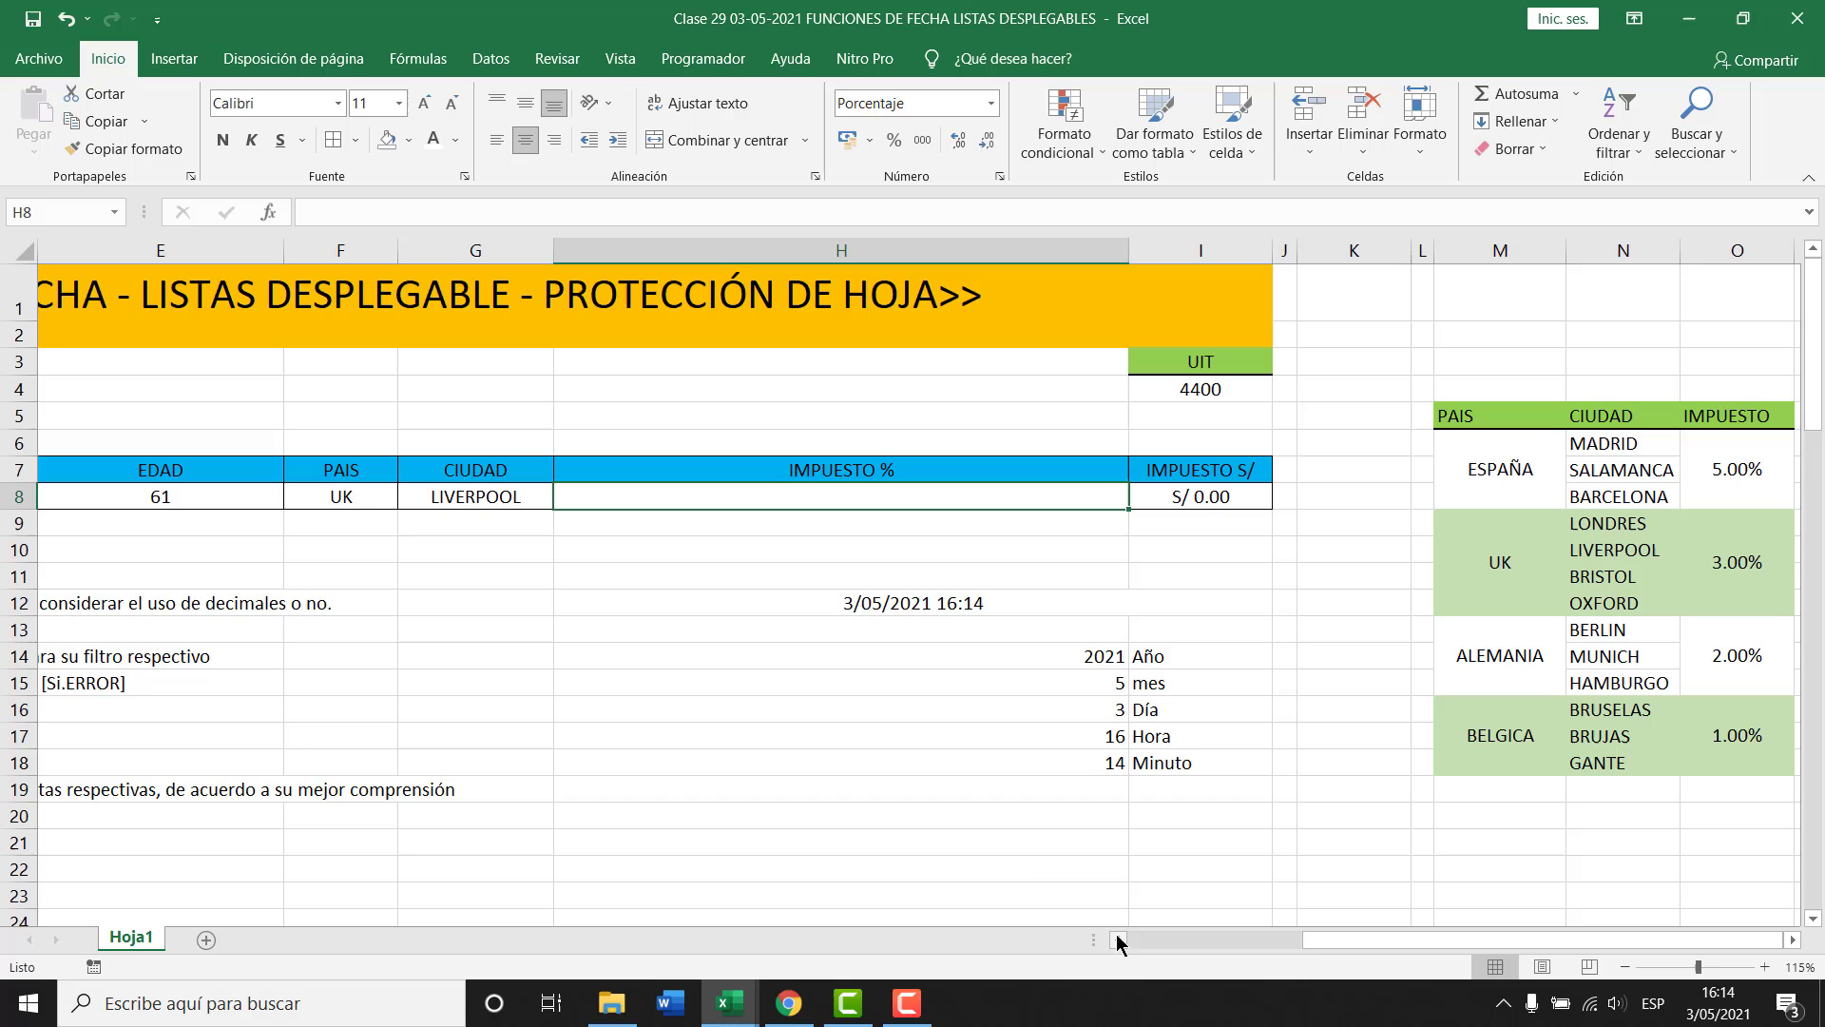
left_click(351, 499)
Enter =SI(F8="ESPAÑA";5%) in H8, returning 5% when the country is ESPAÑA.
left_click(582, 504)
type("=")
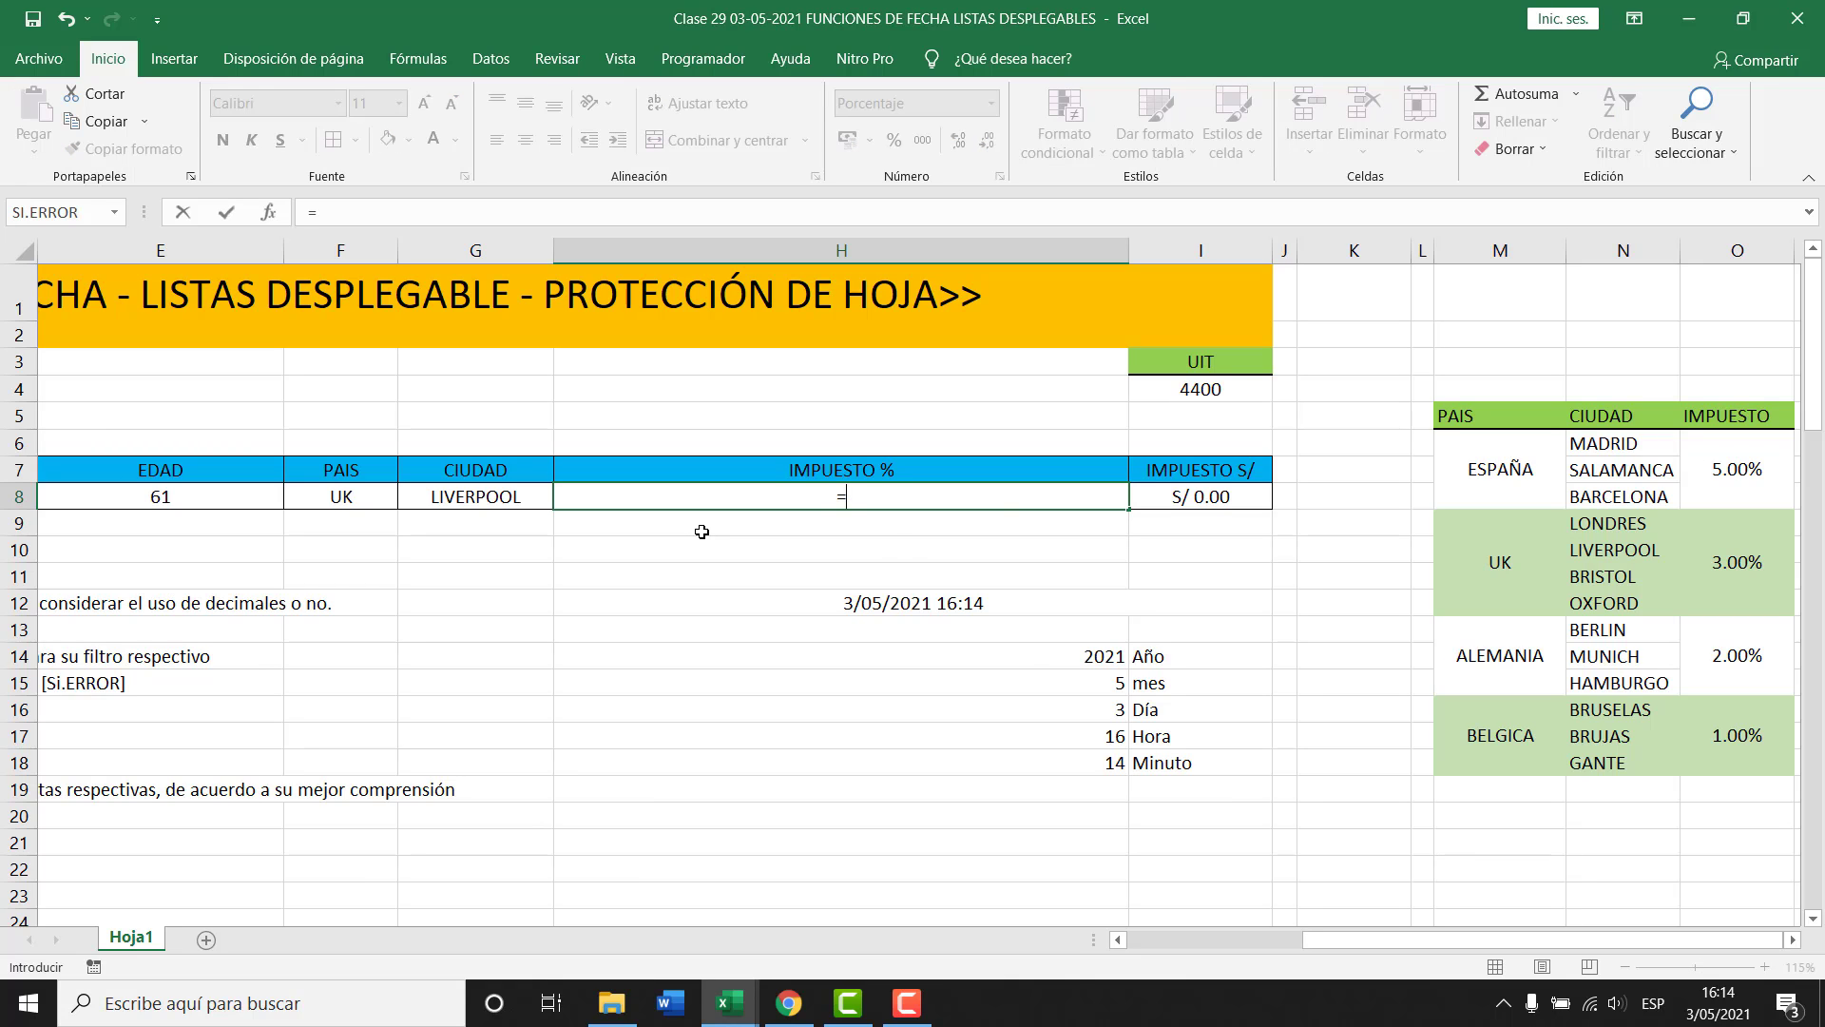
type("SI(")
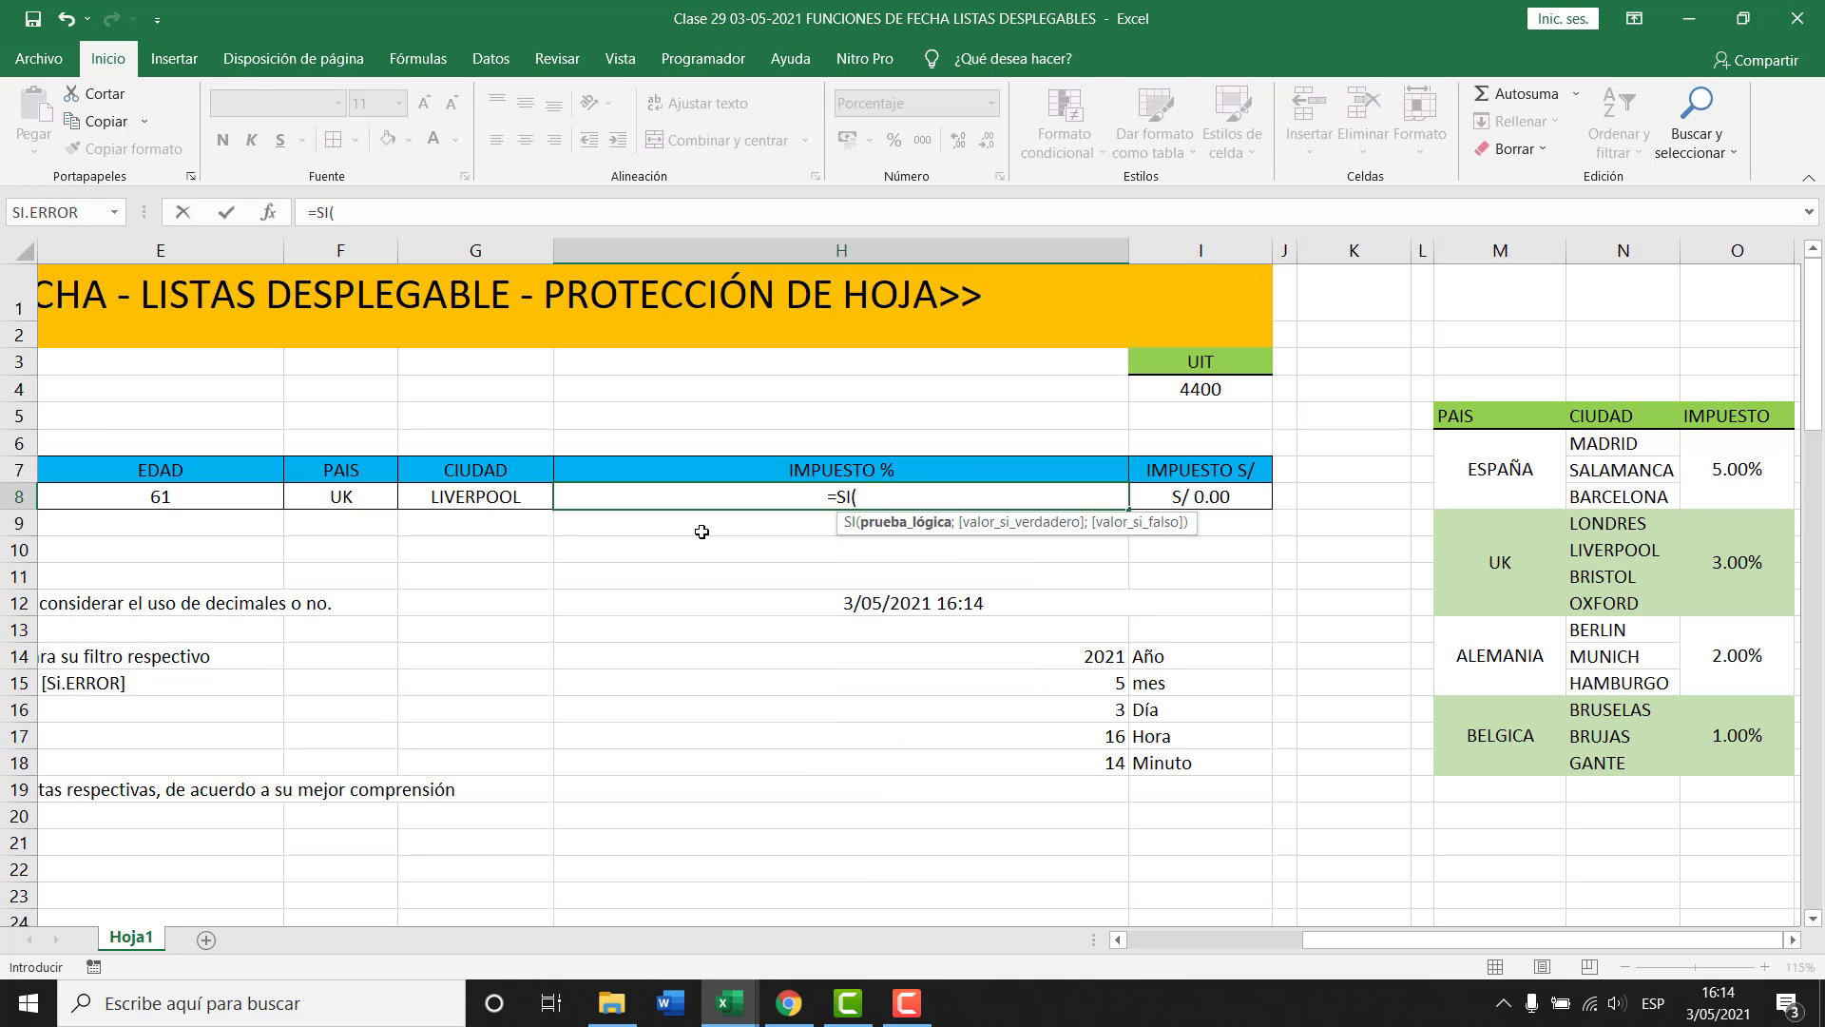
left_click(343, 496)
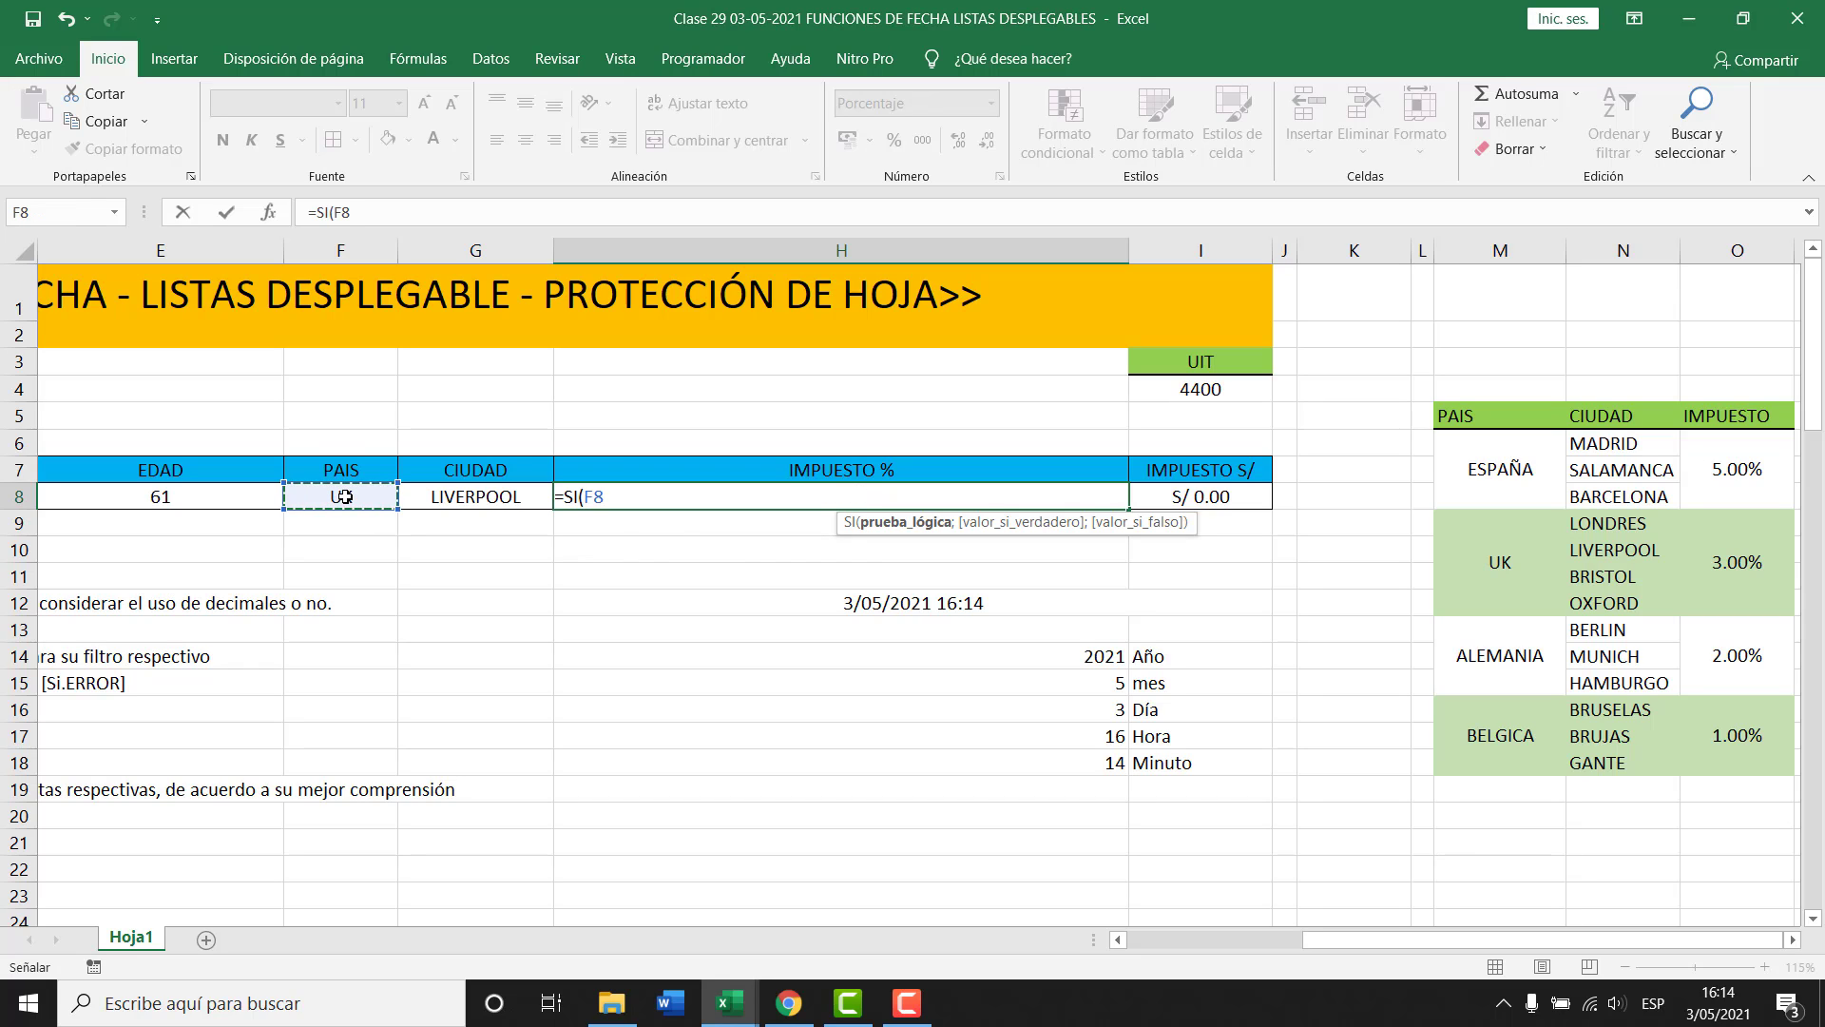
type("=")
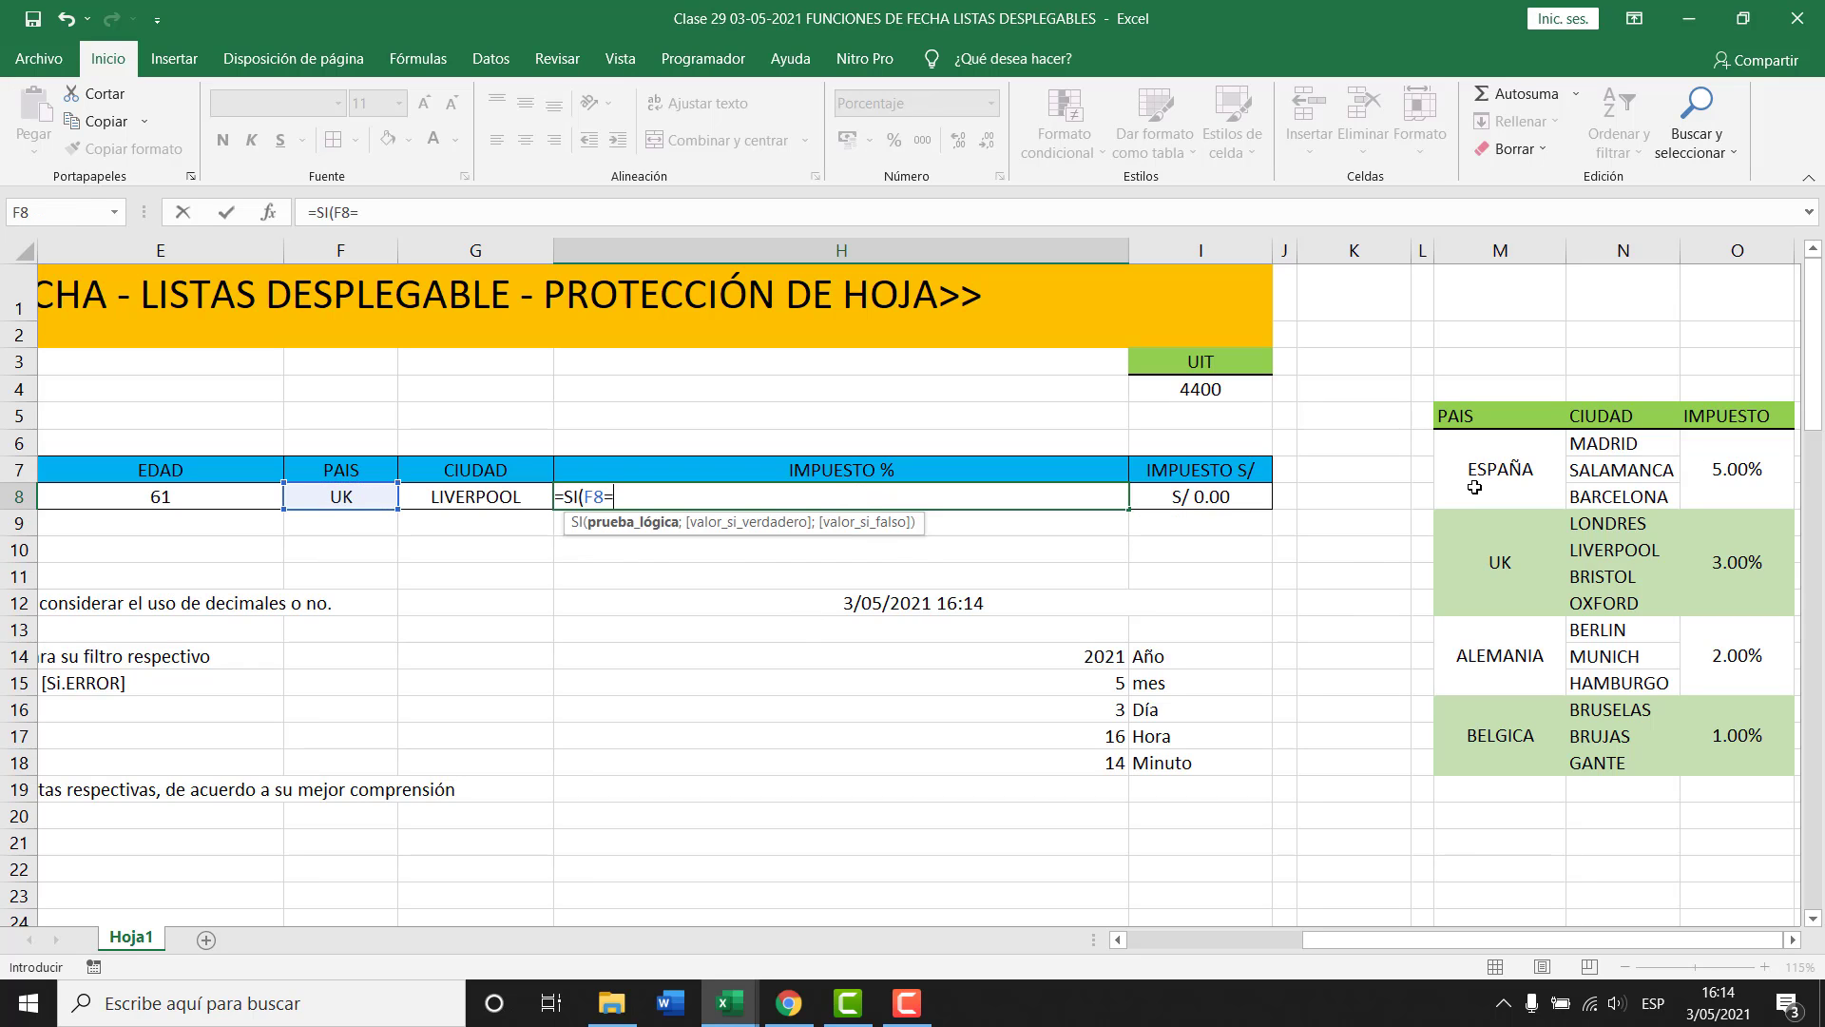
type("\"ESP")
type(";")
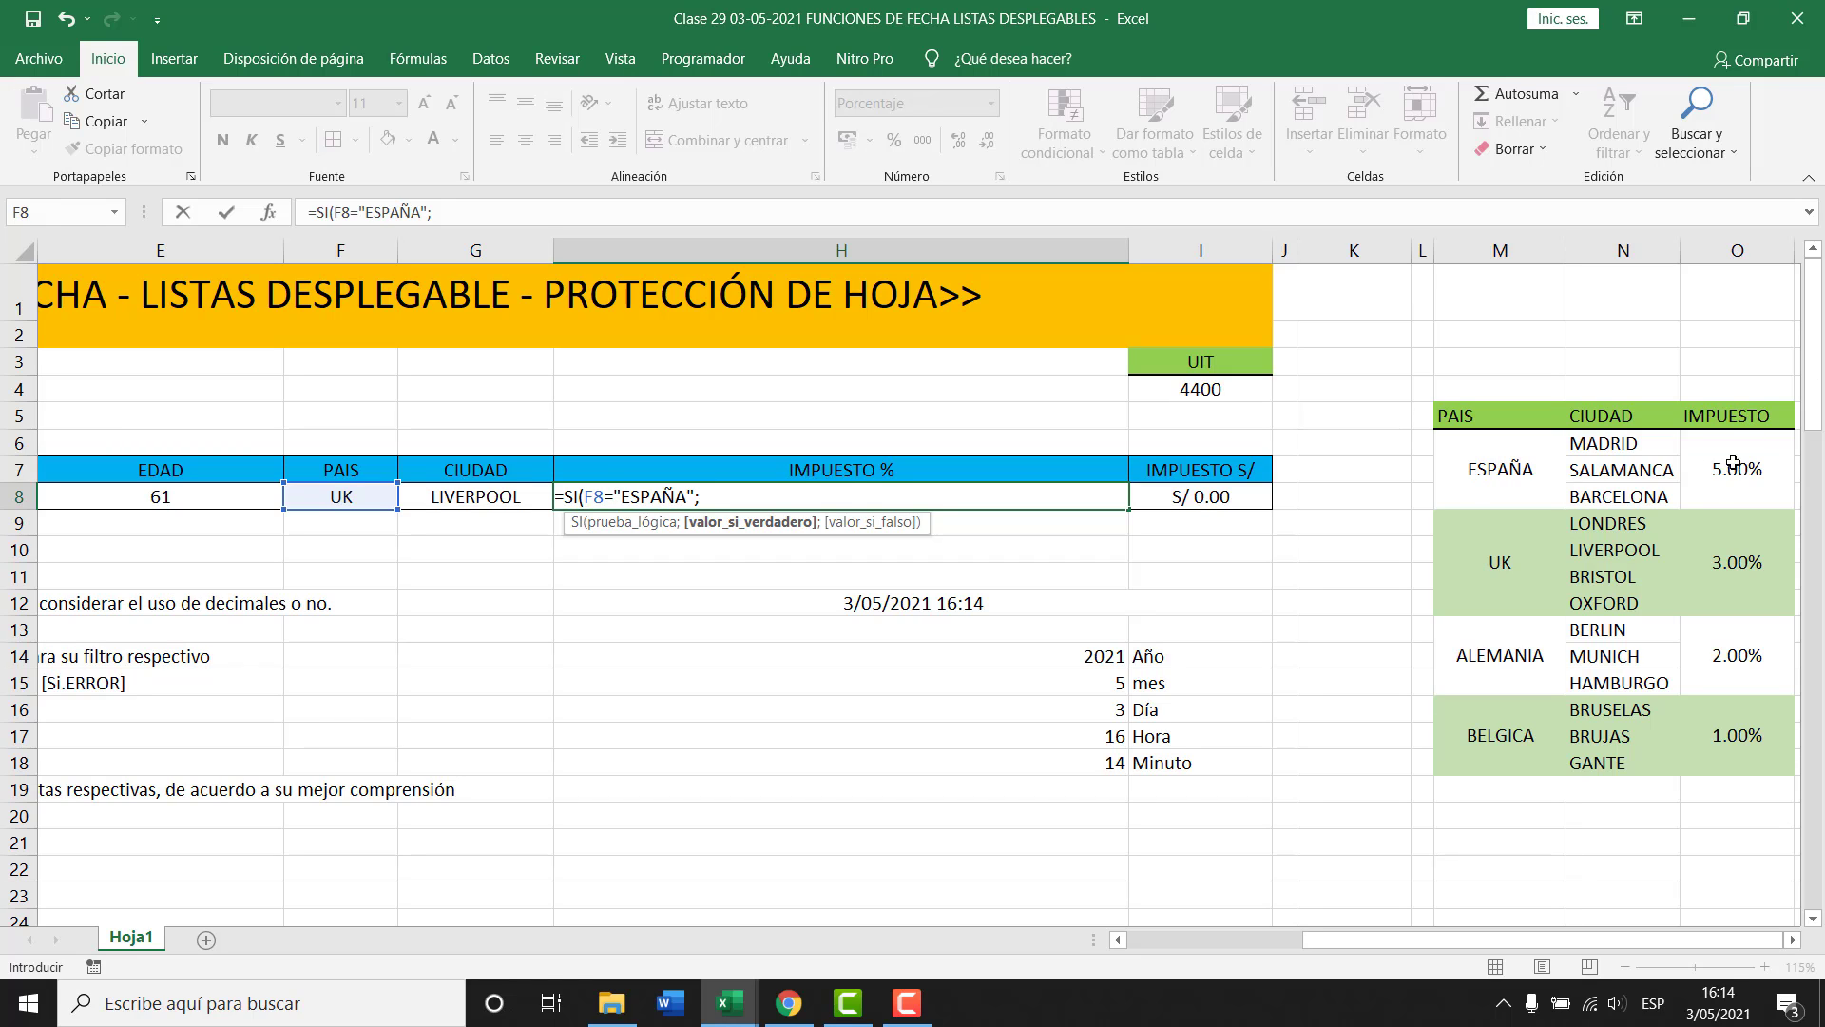
type("5%")
key("BackSpace")
key("BackSpace")
type("5%")
left_click(613, 525)
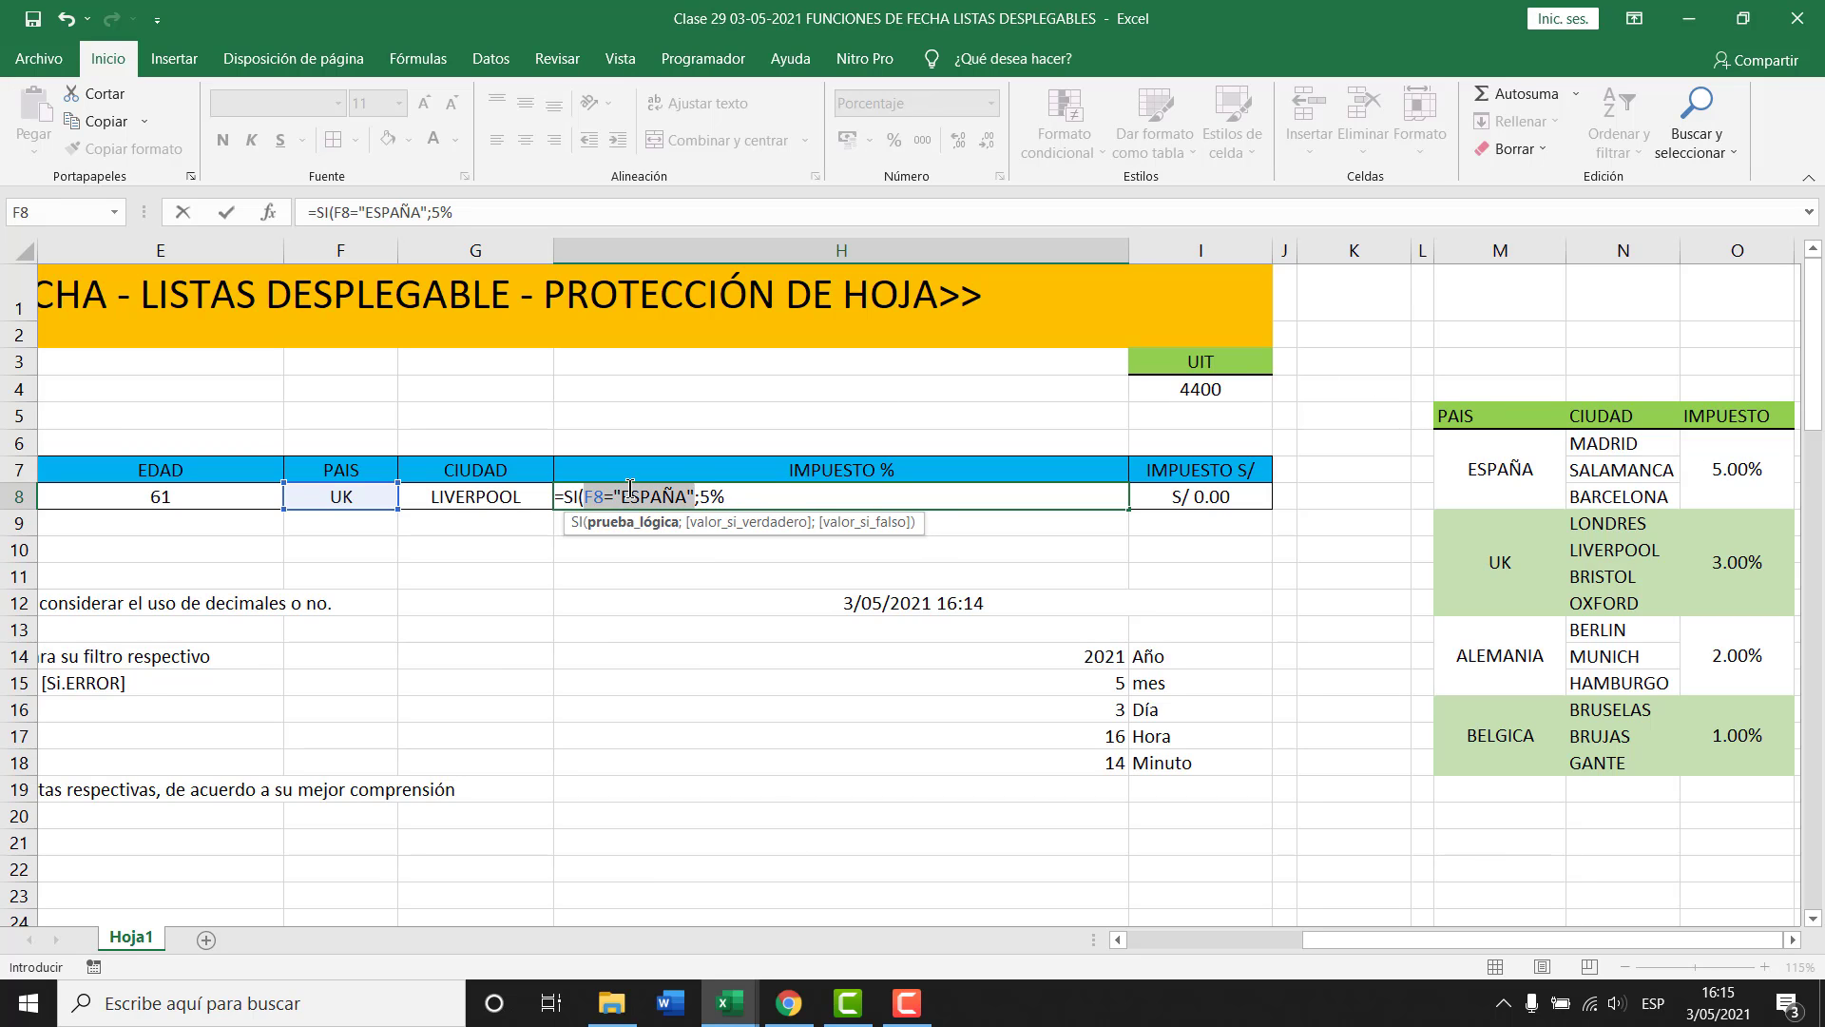
left_click(729, 525)
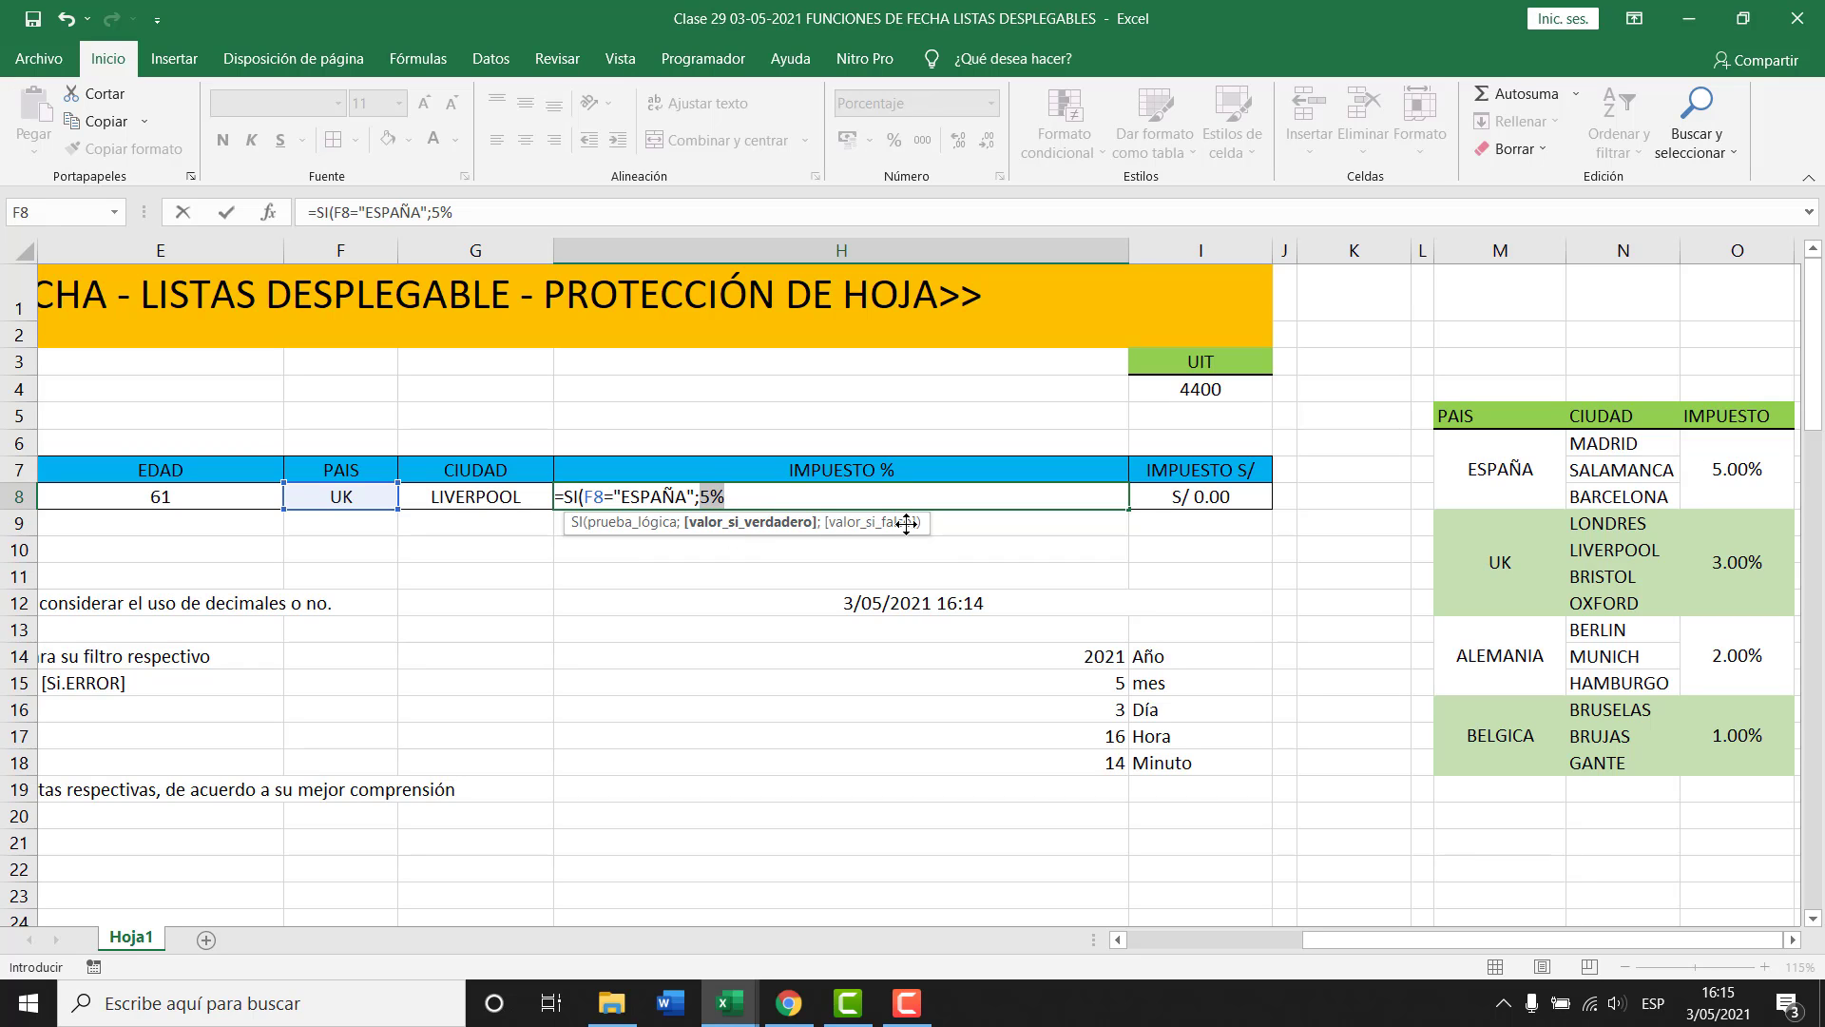
left_click(756, 499)
key("Tab")
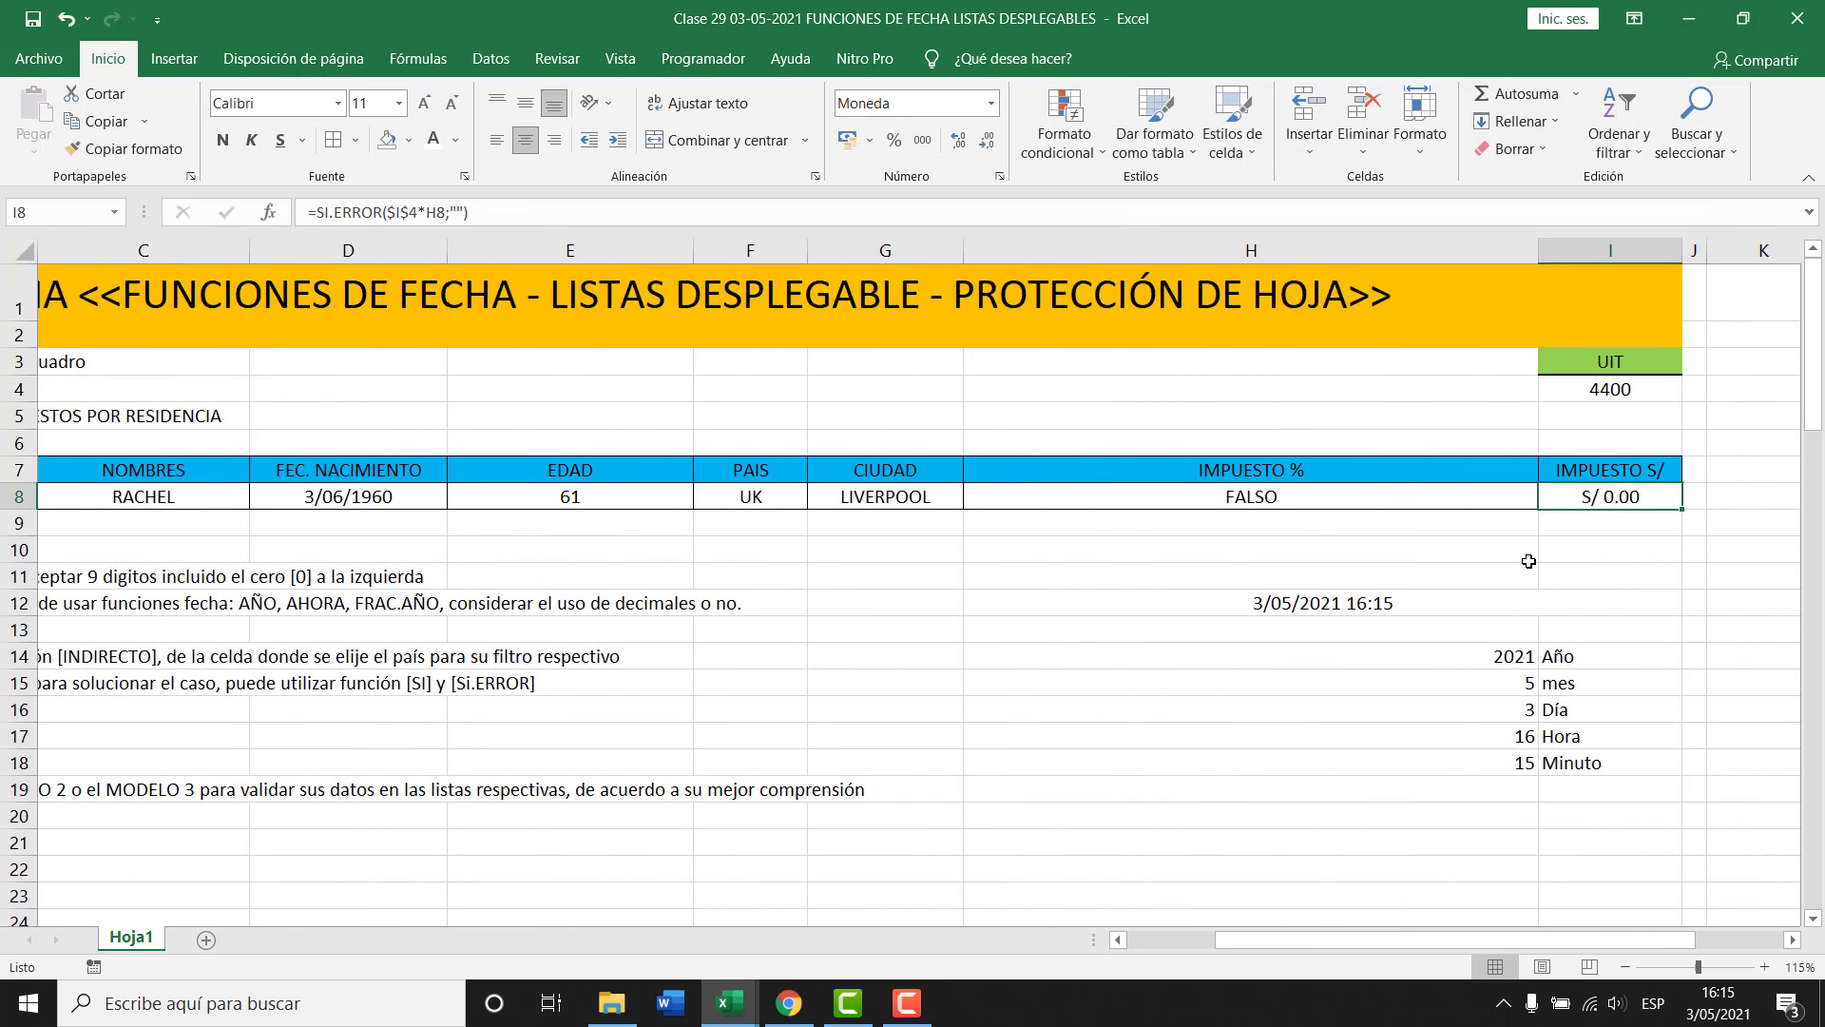
Copy SI(F8="ESPAÑA";5%) and paste it into H8's formula as the false argument.
key("Left")
key("F2")
key("shift+Left")
key("shift+Left")
key("shift+Left")
key("shift+Left")
key("shift+Left")
key("shift+Left")
key("shift+Left")
key("shift+Left")
key("shift+Left")
key("shift+Left")
key("shift+Left")
key("shift+Left")
key("shift+Left")
key("shift+Left")
key("shift+Left")
key("shift+Left")
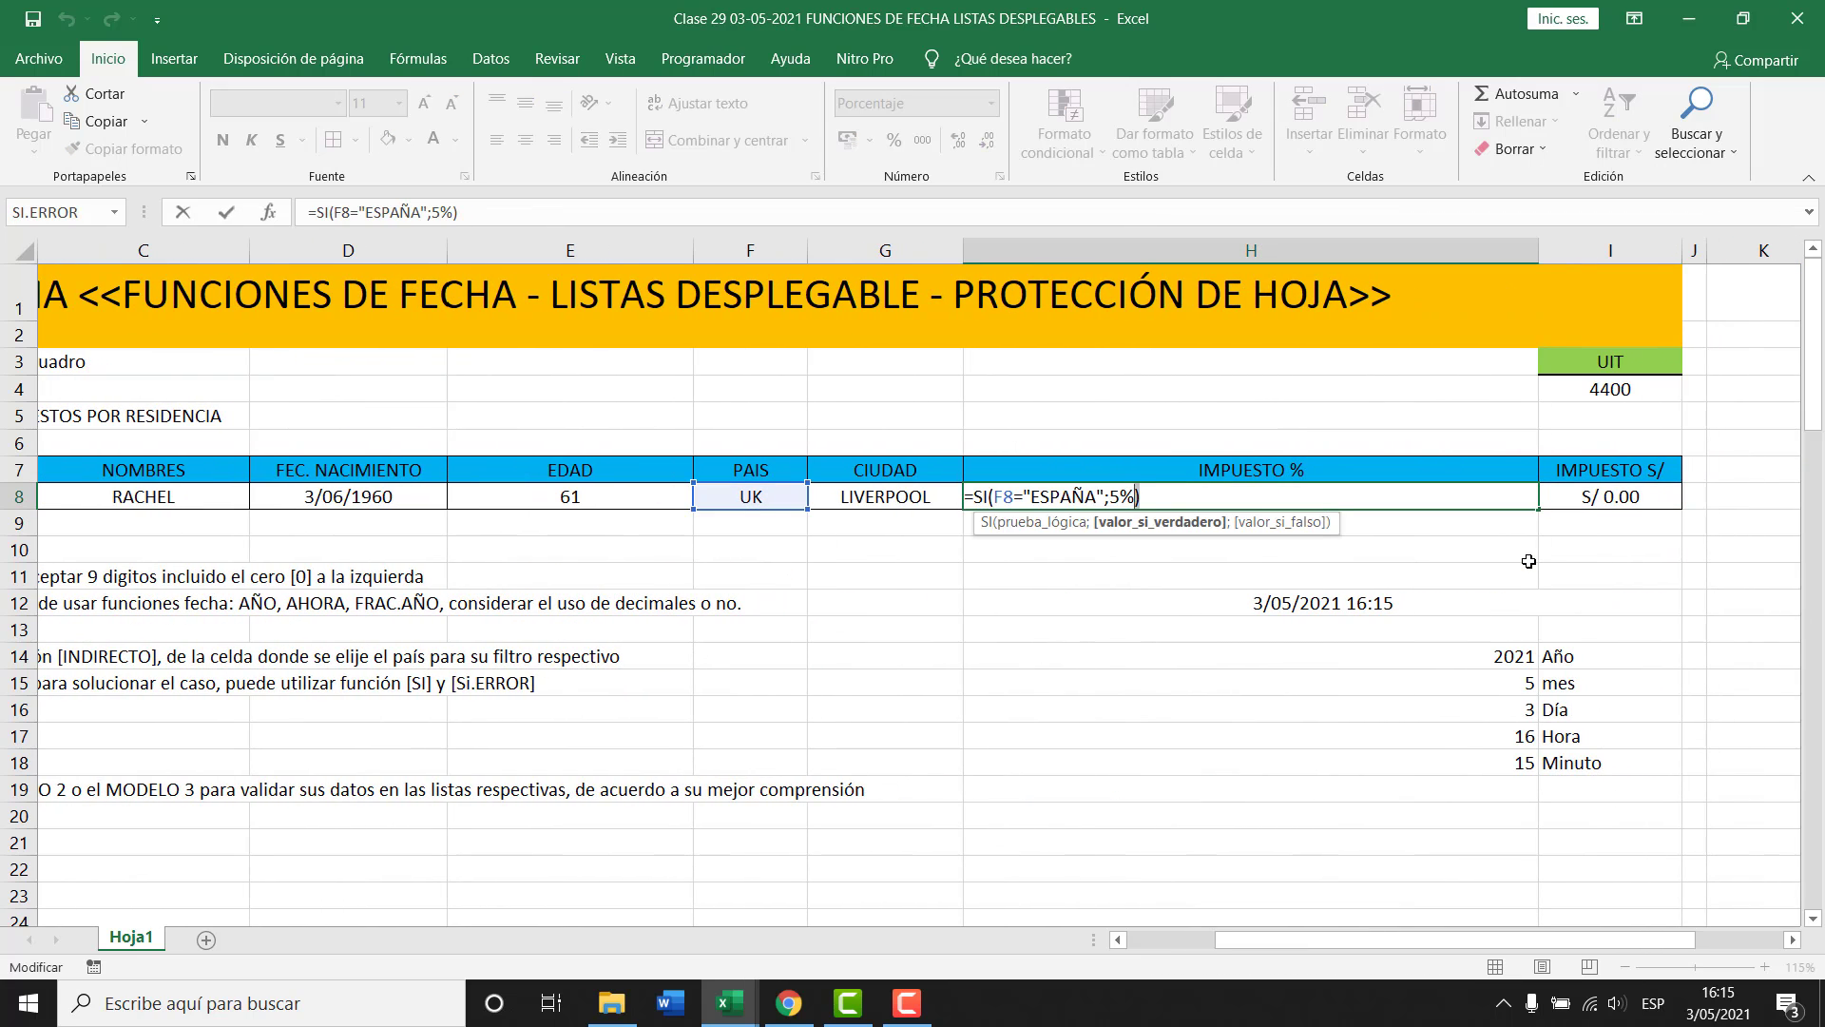
key("shift+Left")
key("shift+Left")
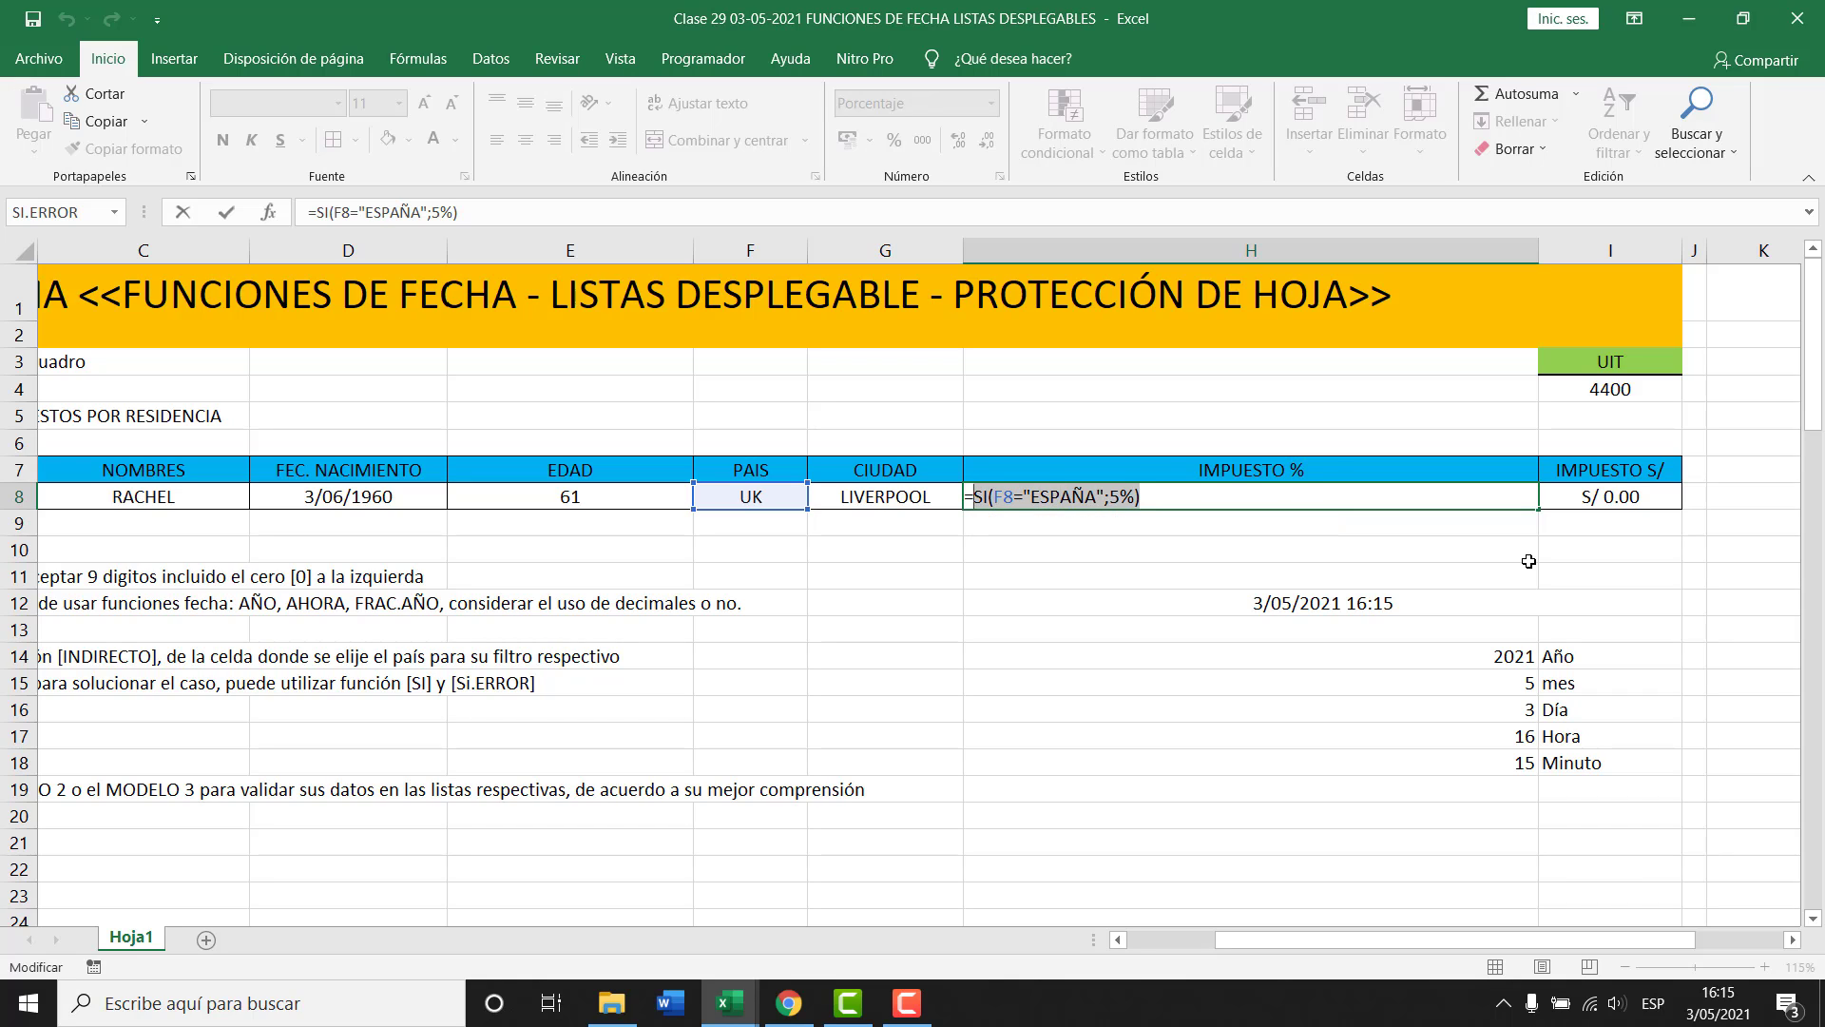
key("ctrl+c")
key("End")
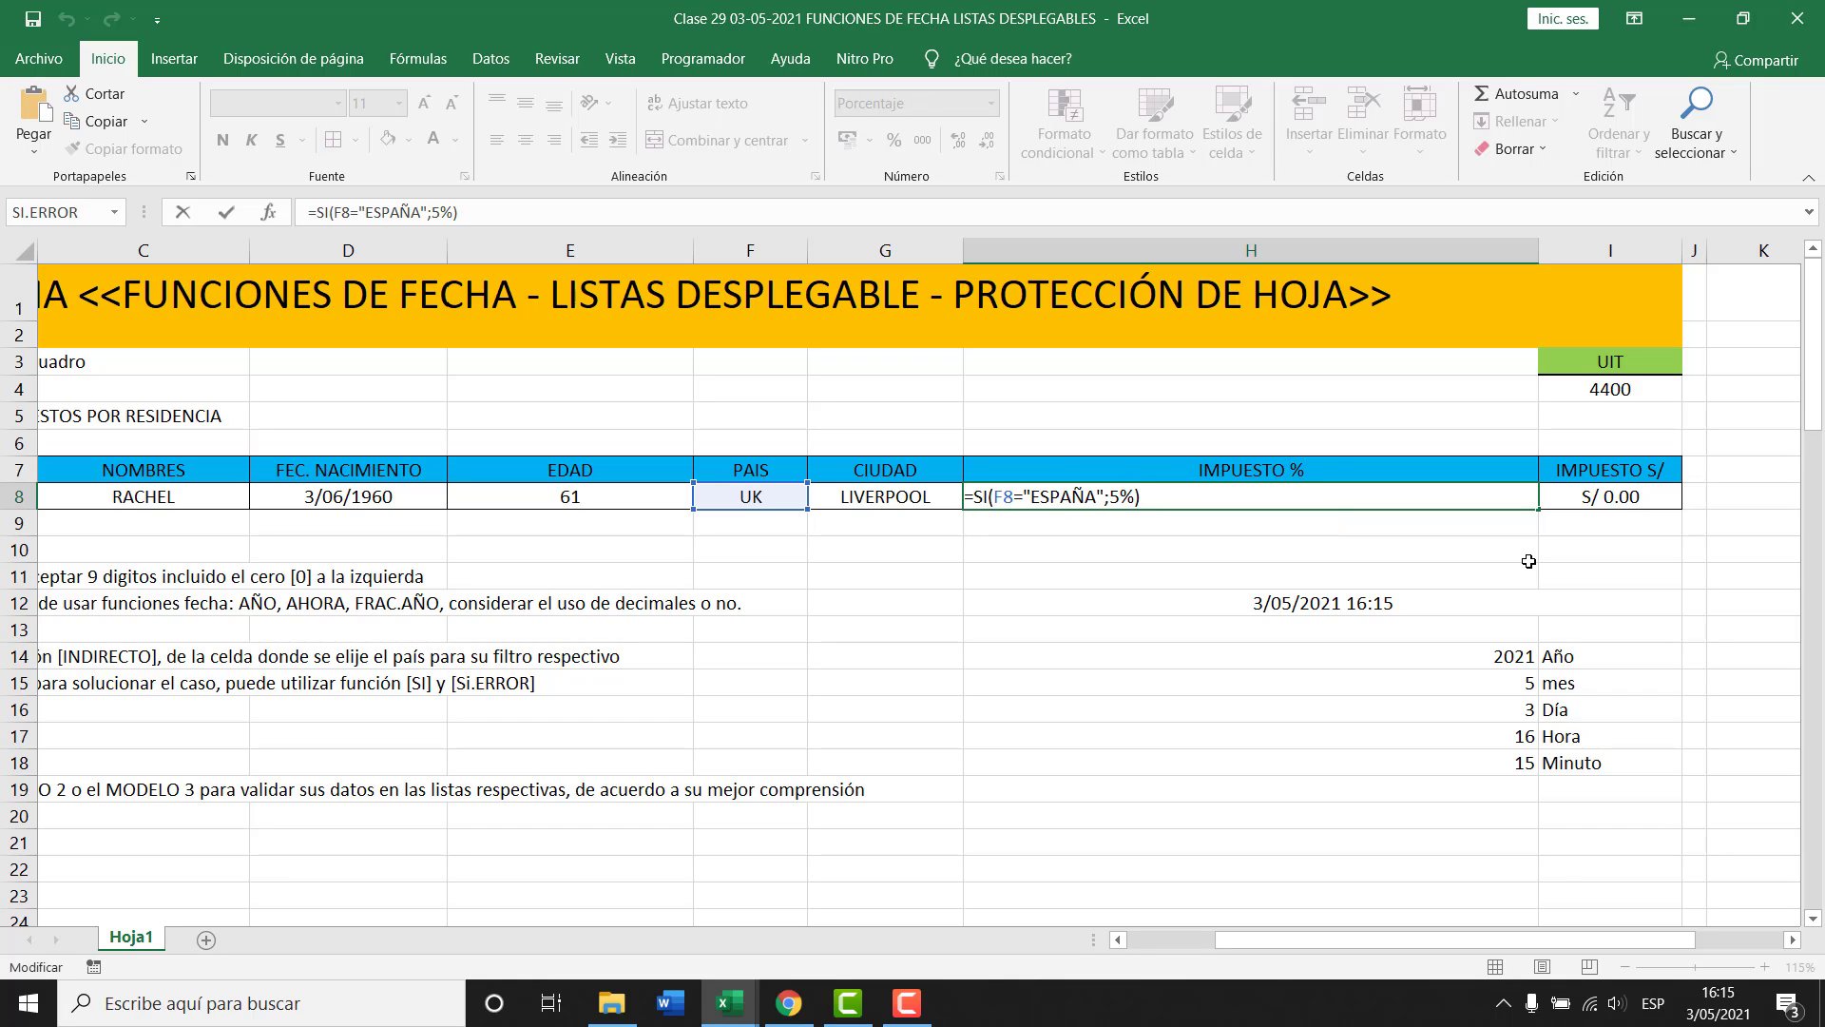
key("BackSpace")
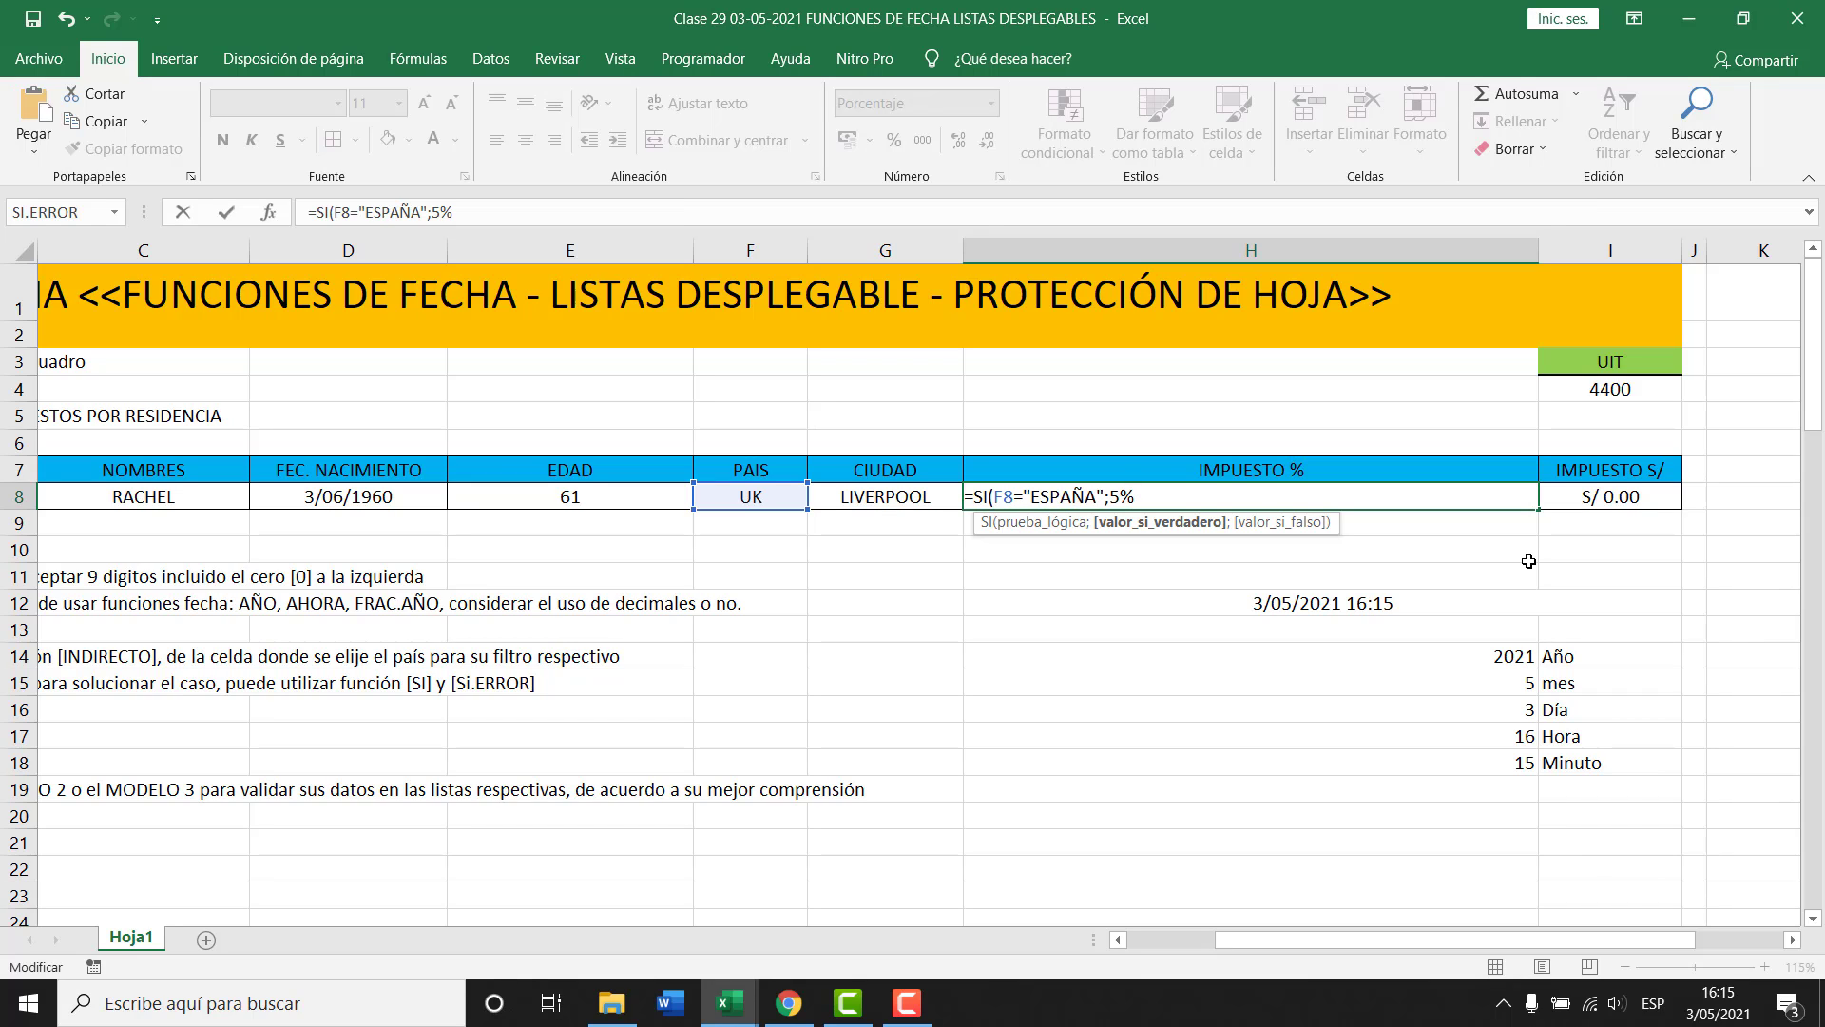
type(";")
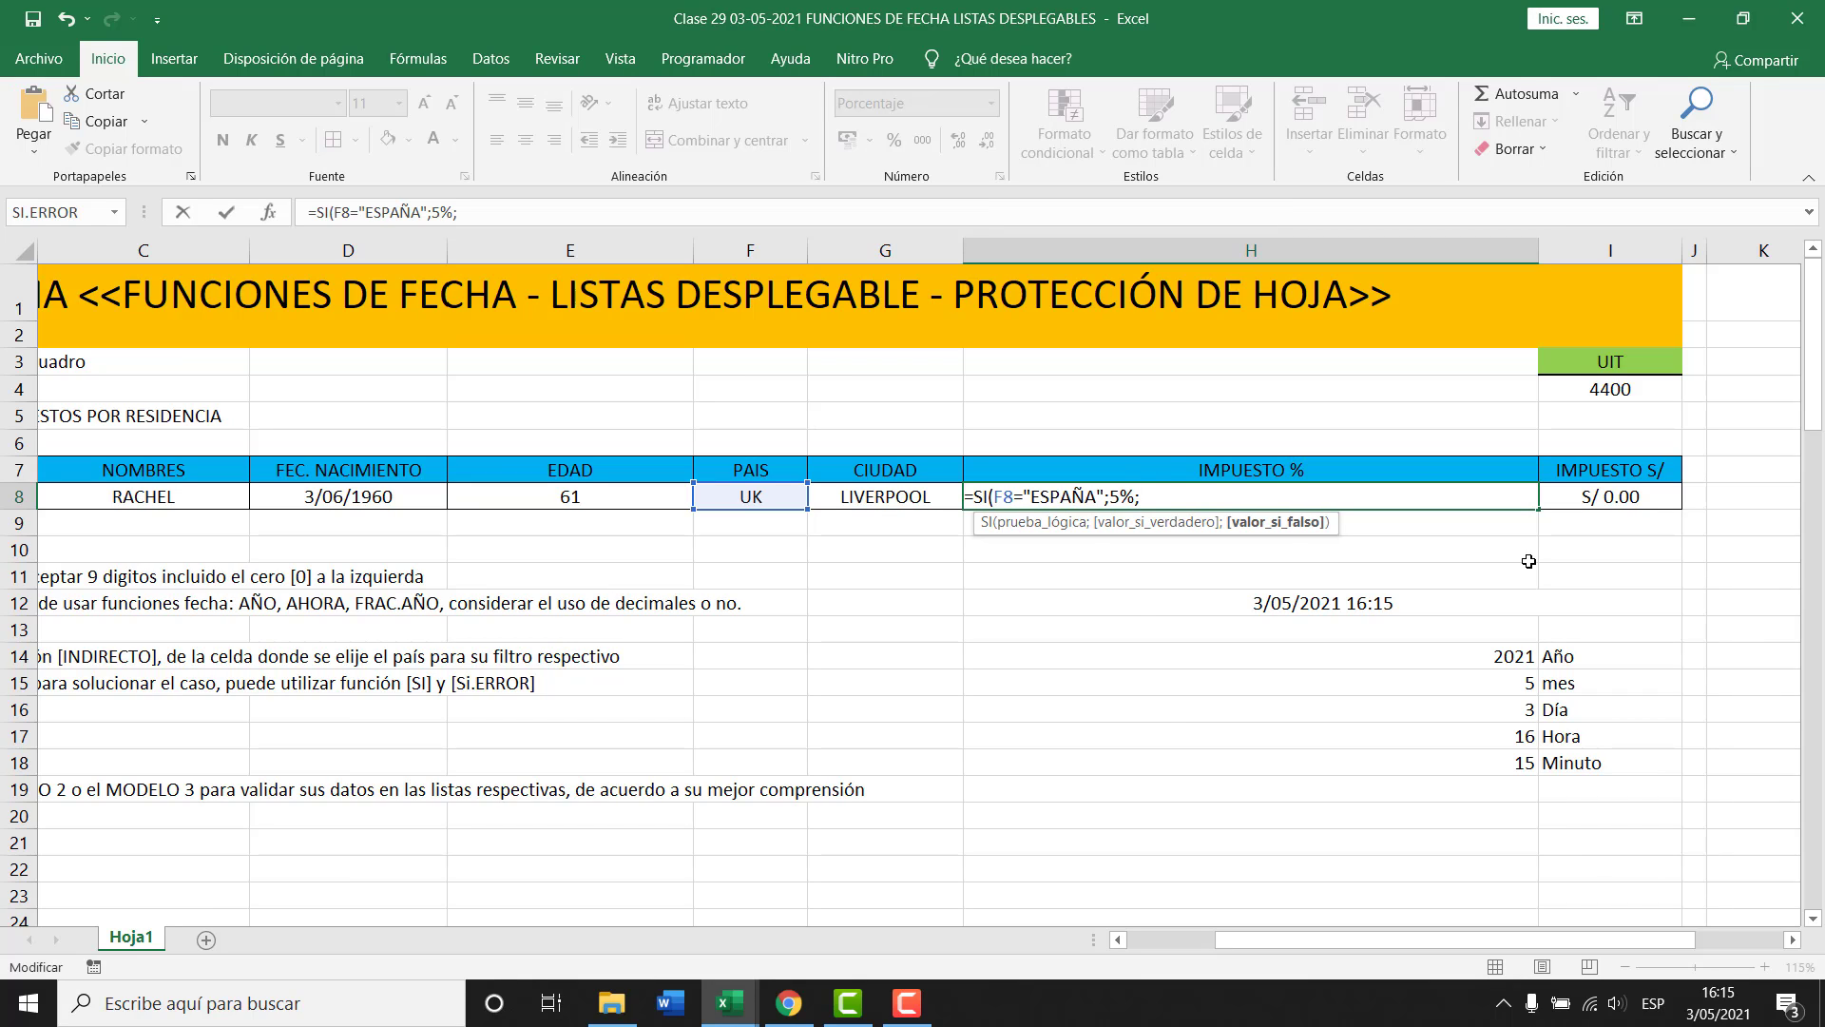
key("ctrl+v")
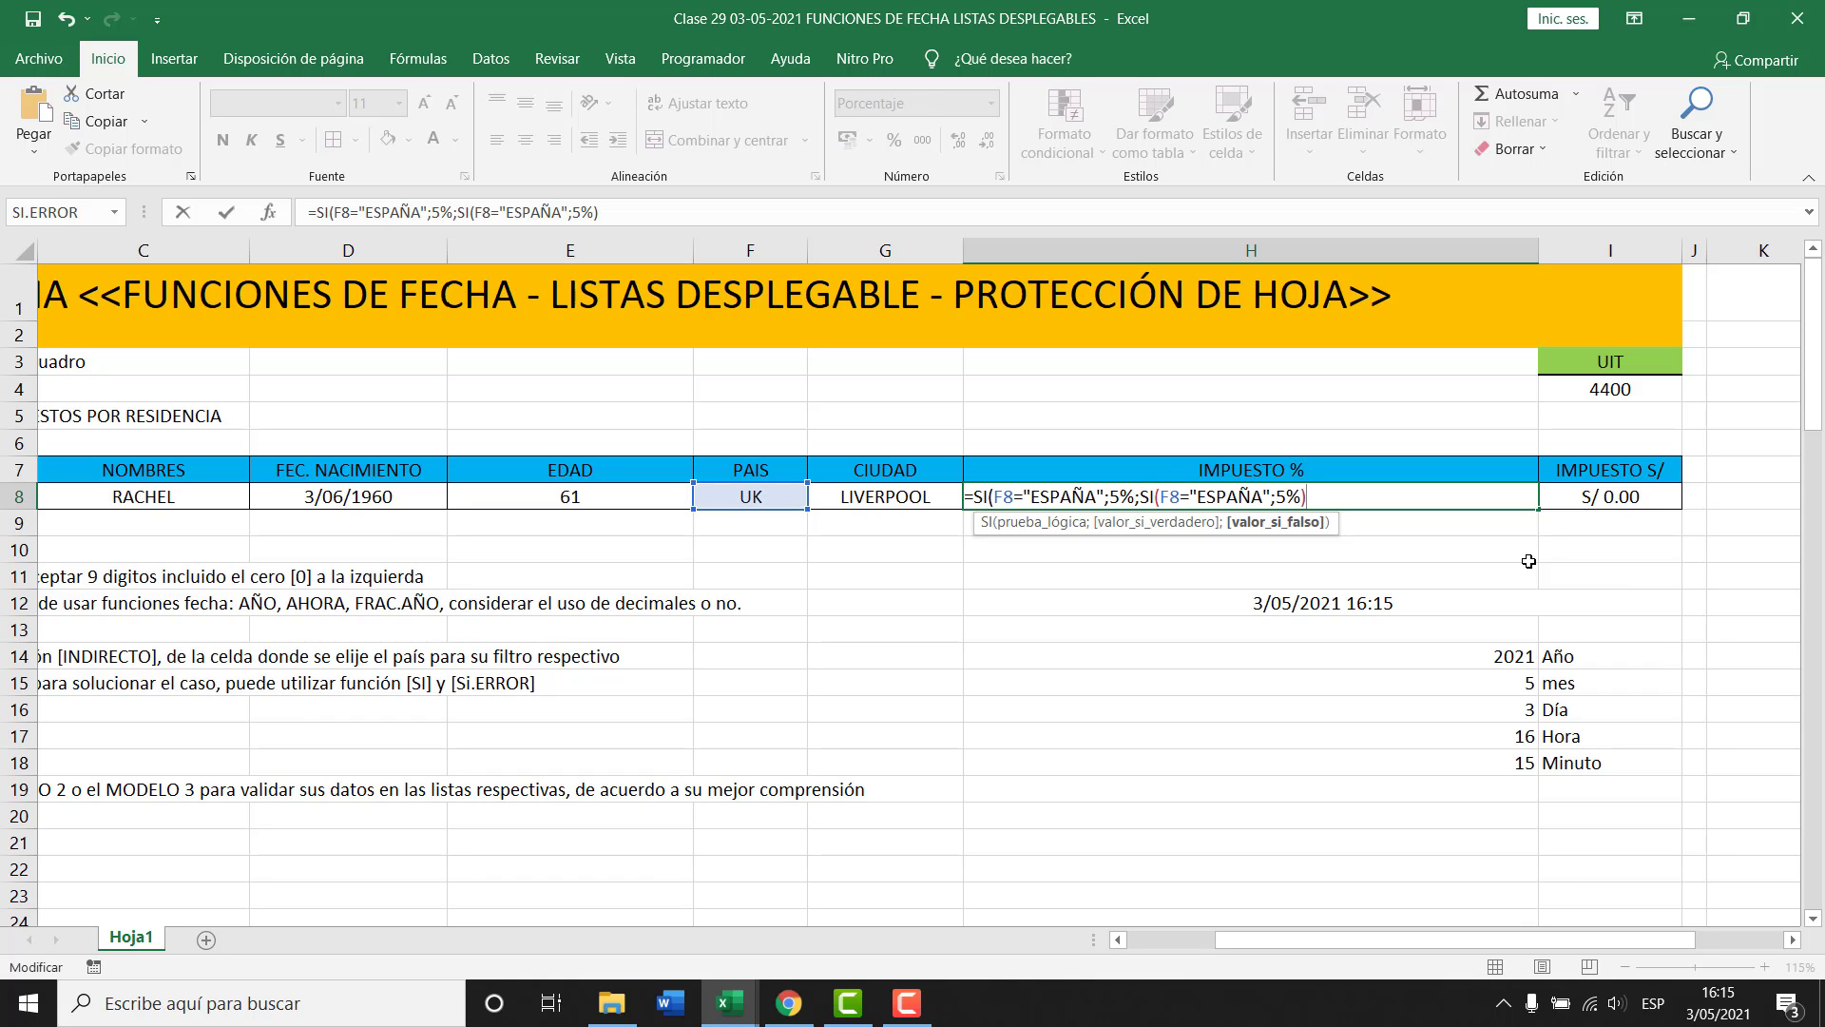
Change the second ESPAÑA test in H8's formula to UK with a 3% rate.
left_click_drag(1634, 940, 1736, 927)
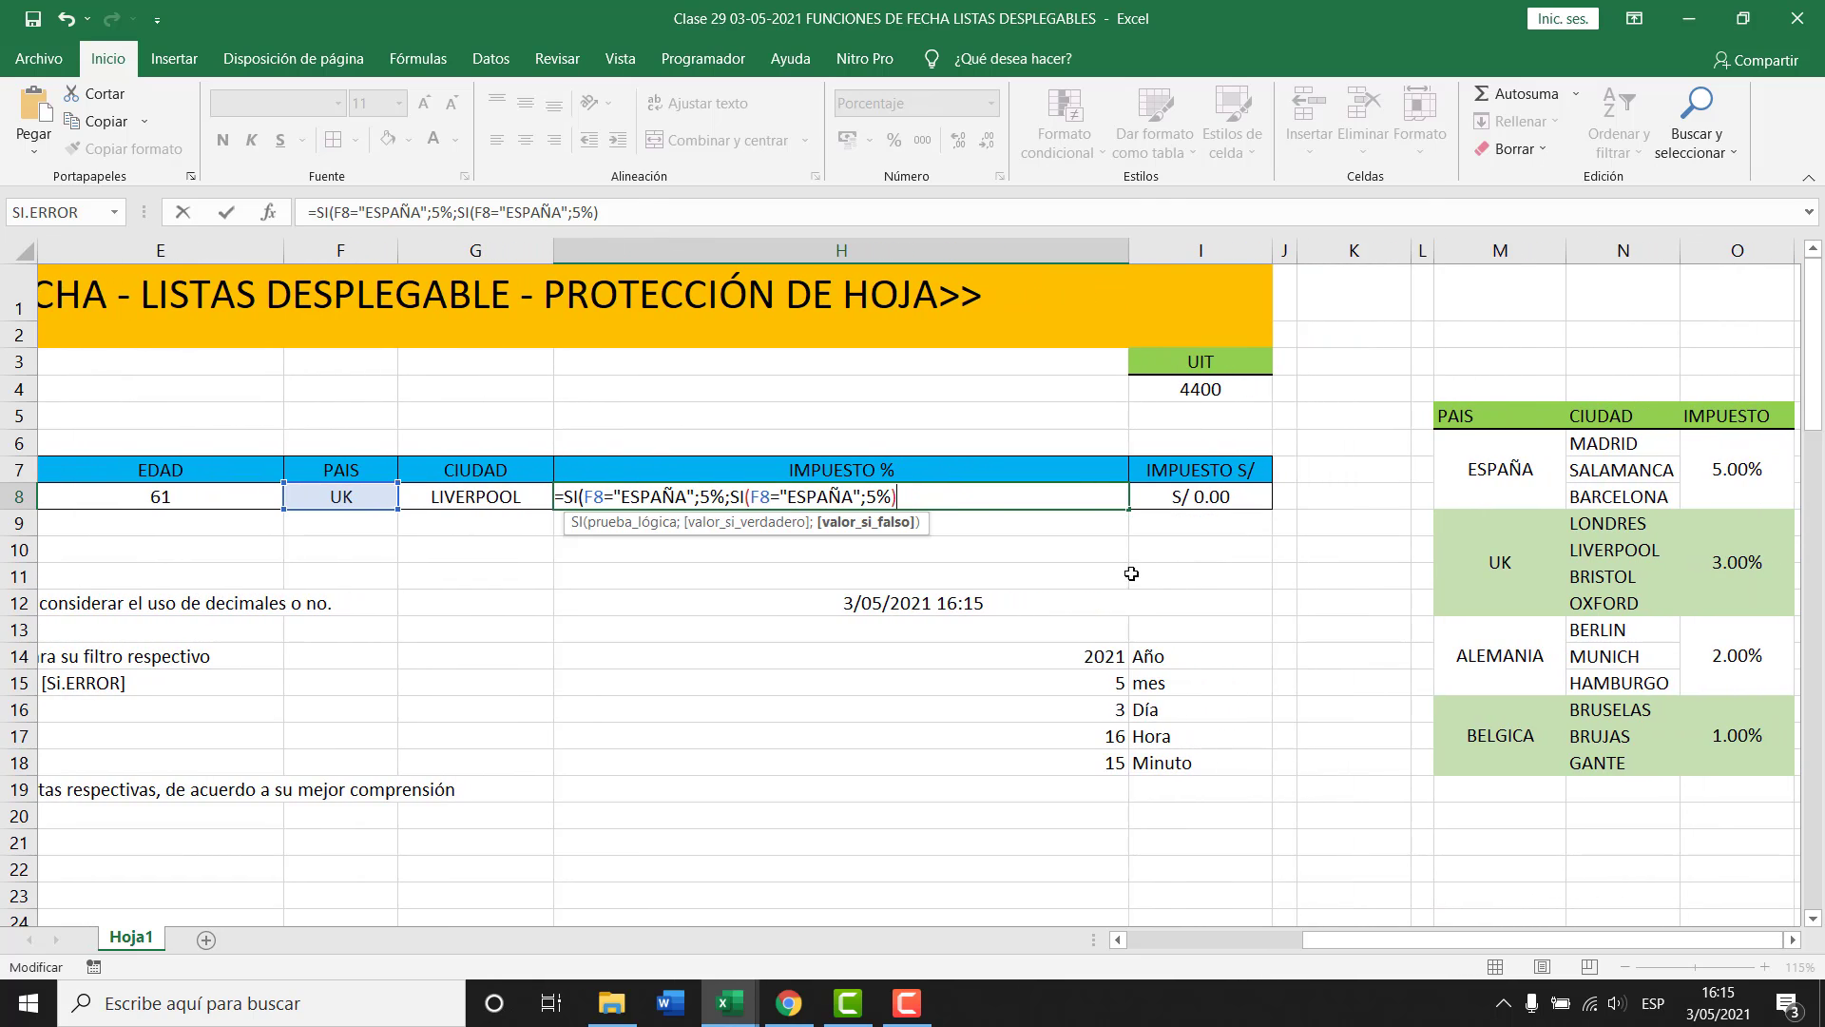
left_click(853, 498)
key("BackSpace")
key("BackSpace")
key("BackSpace")
key("BackSpace")
key("BackSpace")
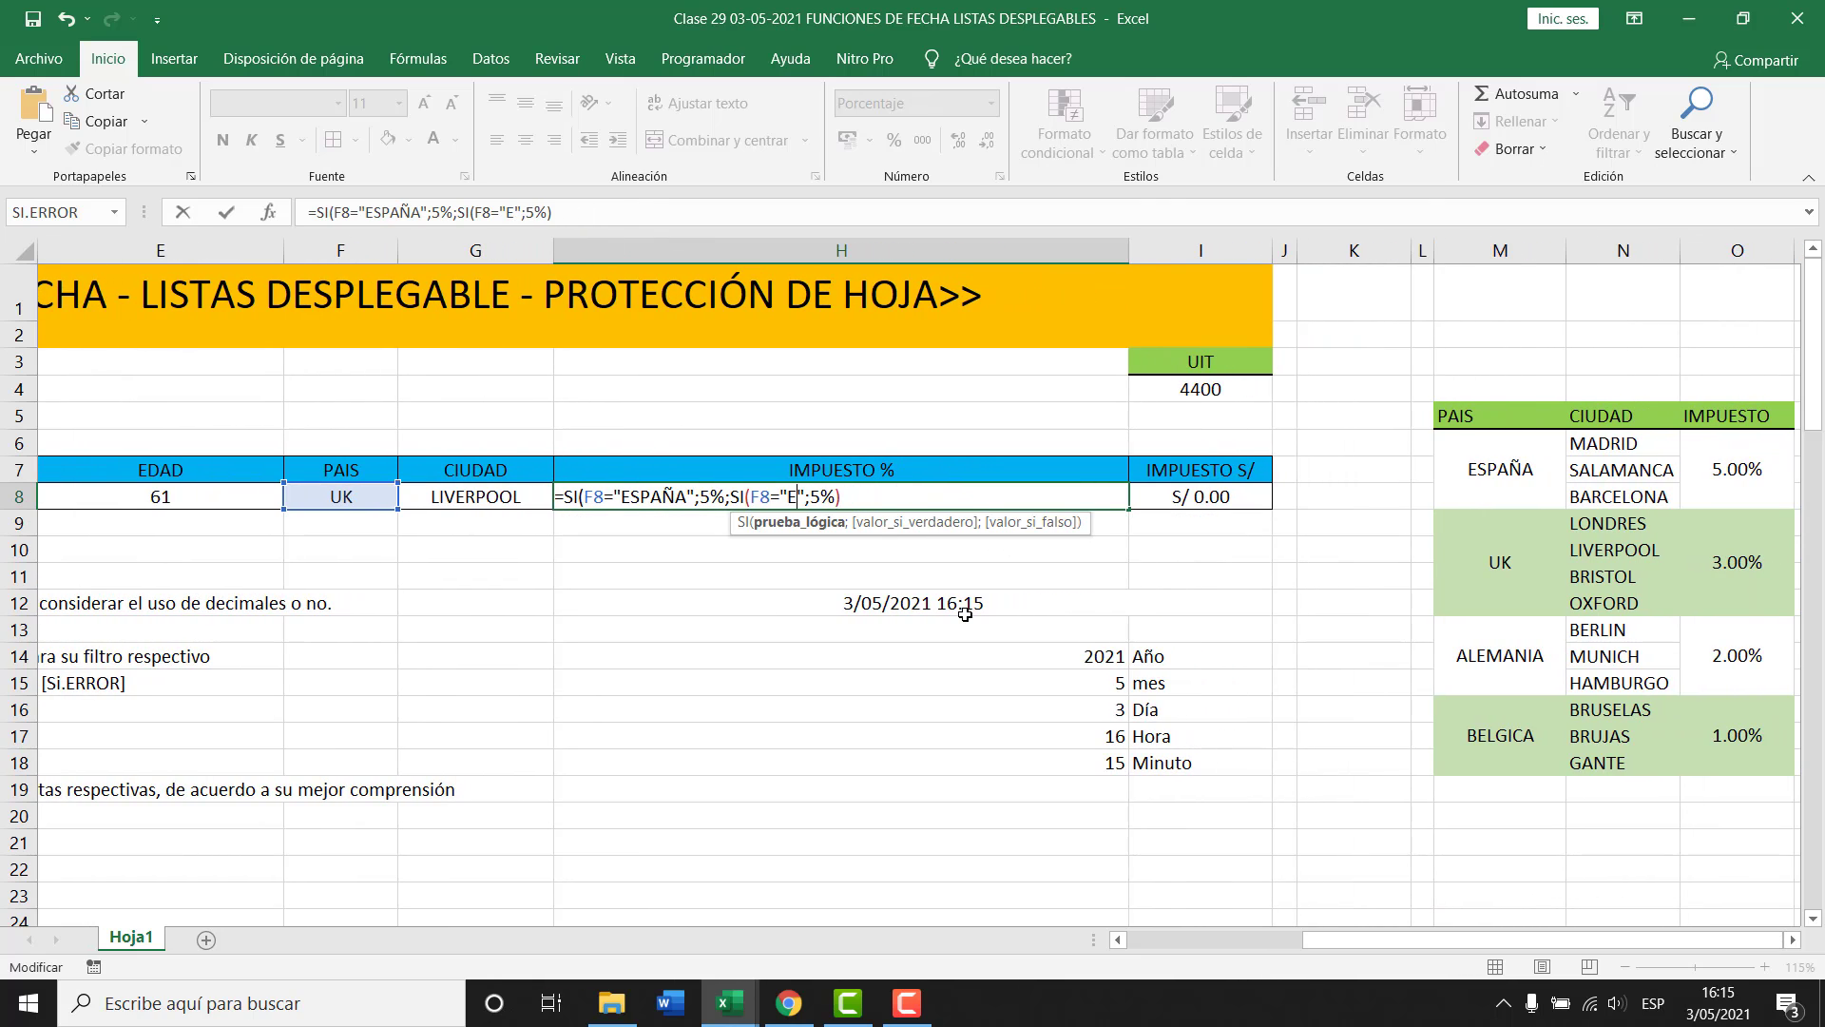
key("BackSpace")
type("UK")
key("Right")
key("Right")
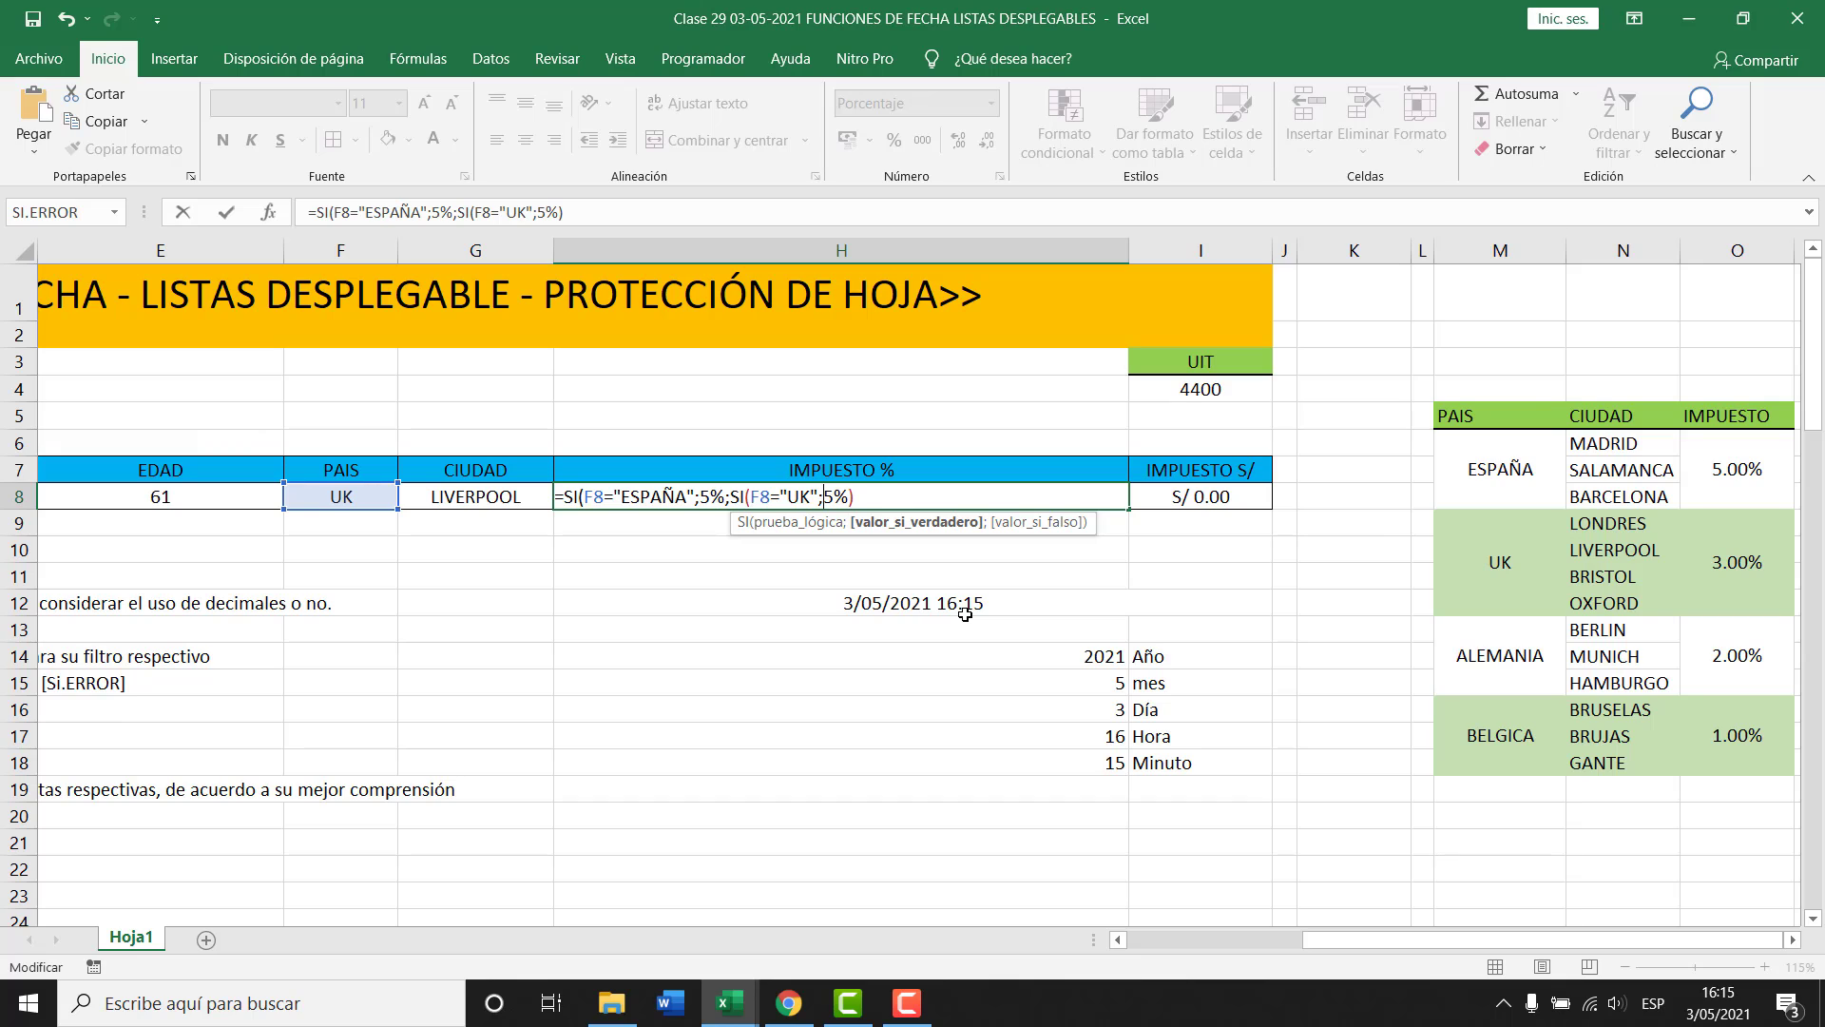
key("Delete")
type("3")
Review the outer and nested SI arguments of the H8 formula.
left_click(597, 506)
left_click(656, 522)
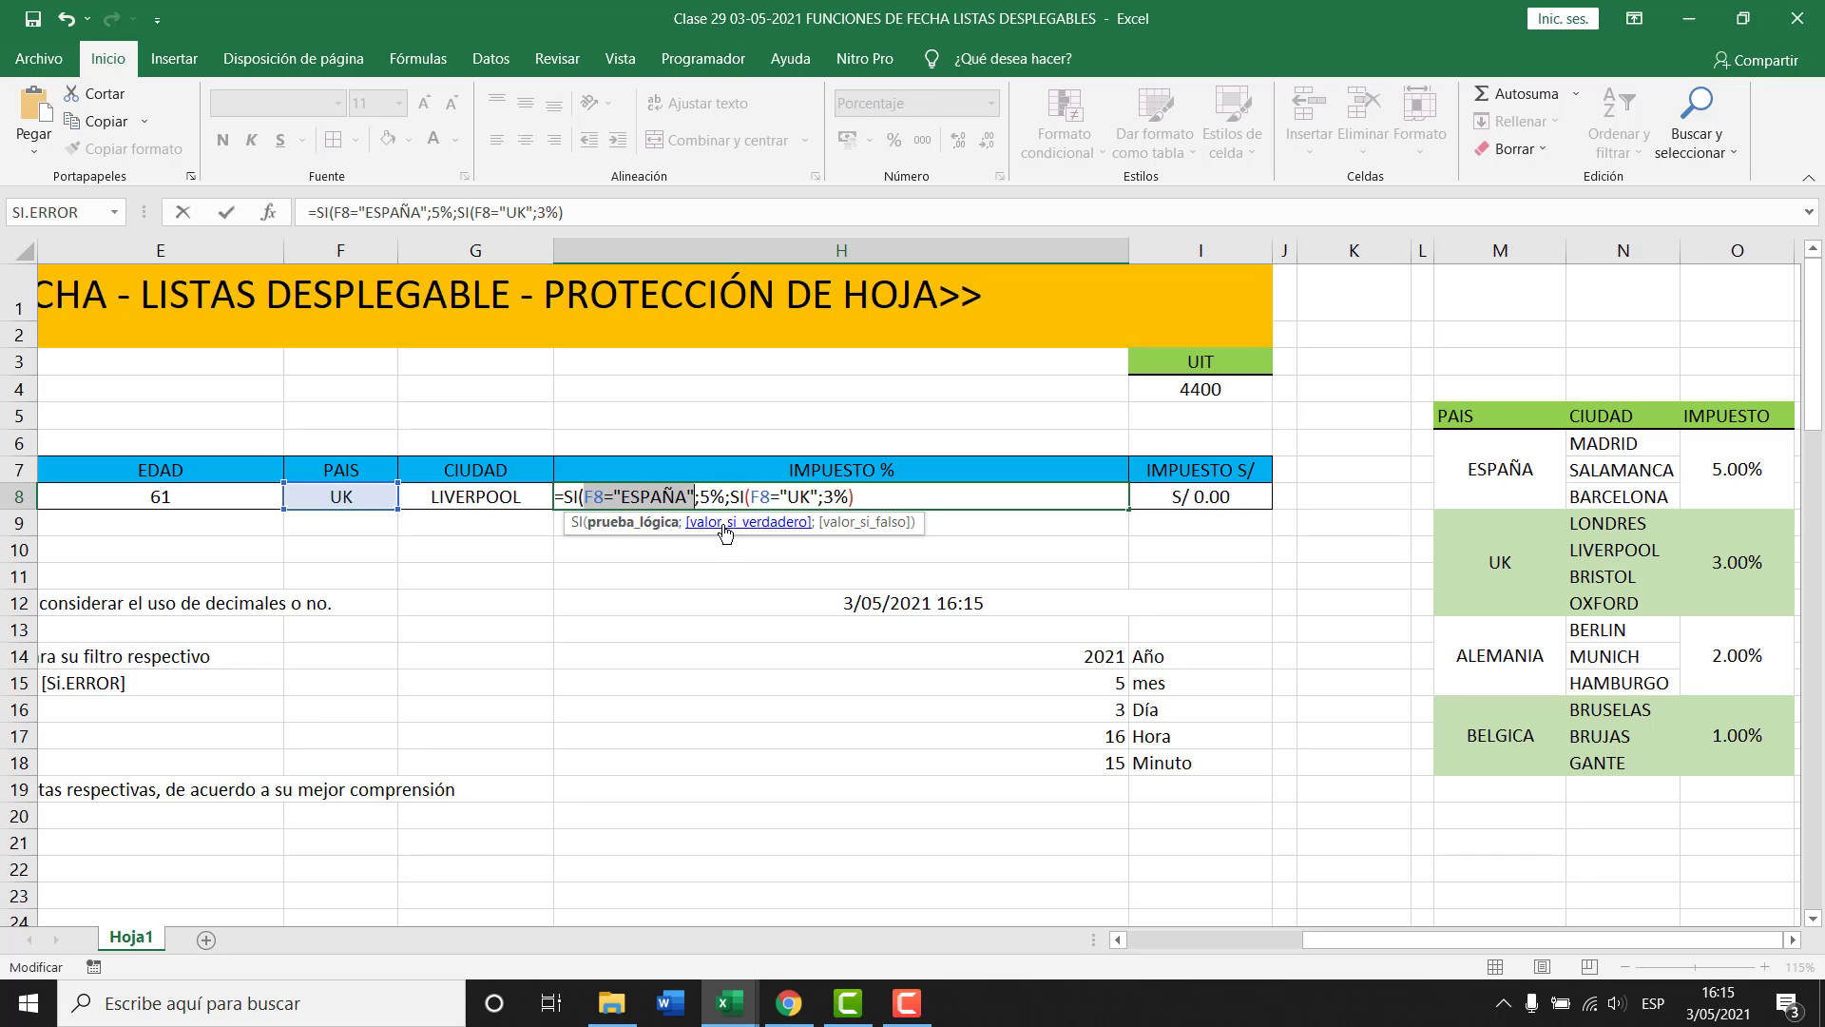
left_click(708, 522)
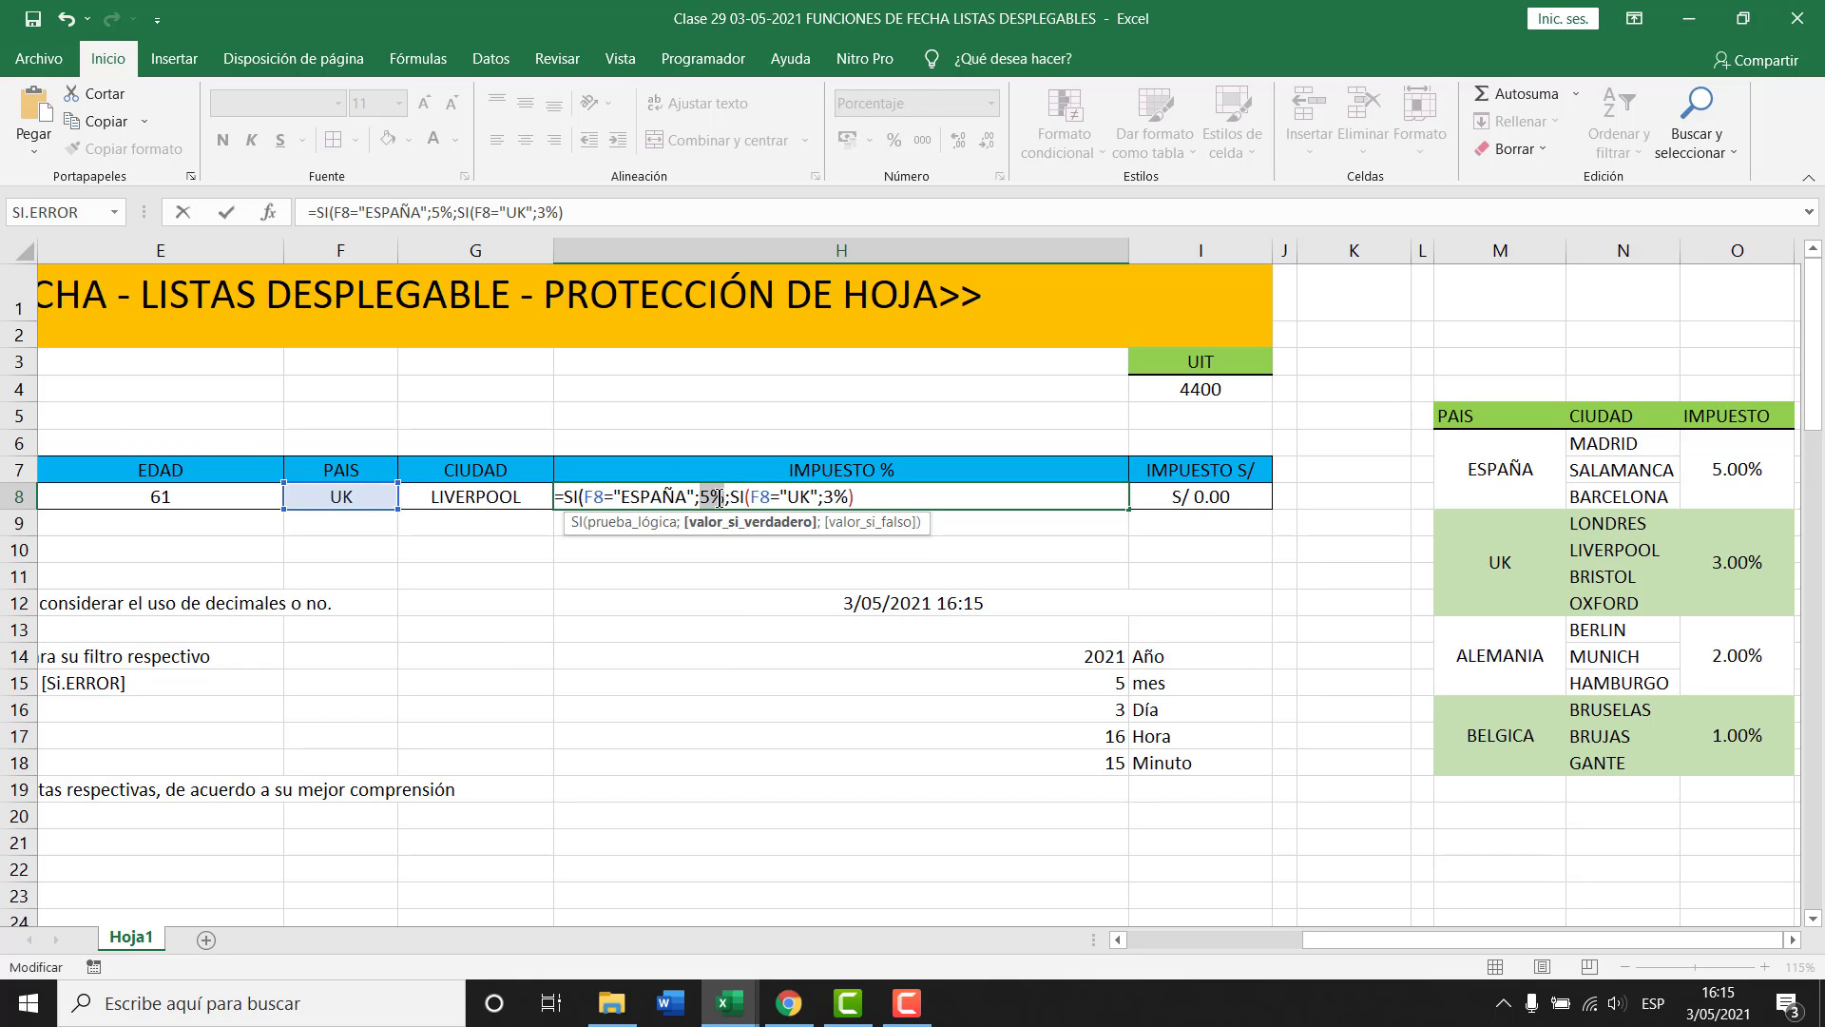
left_click(633, 525)
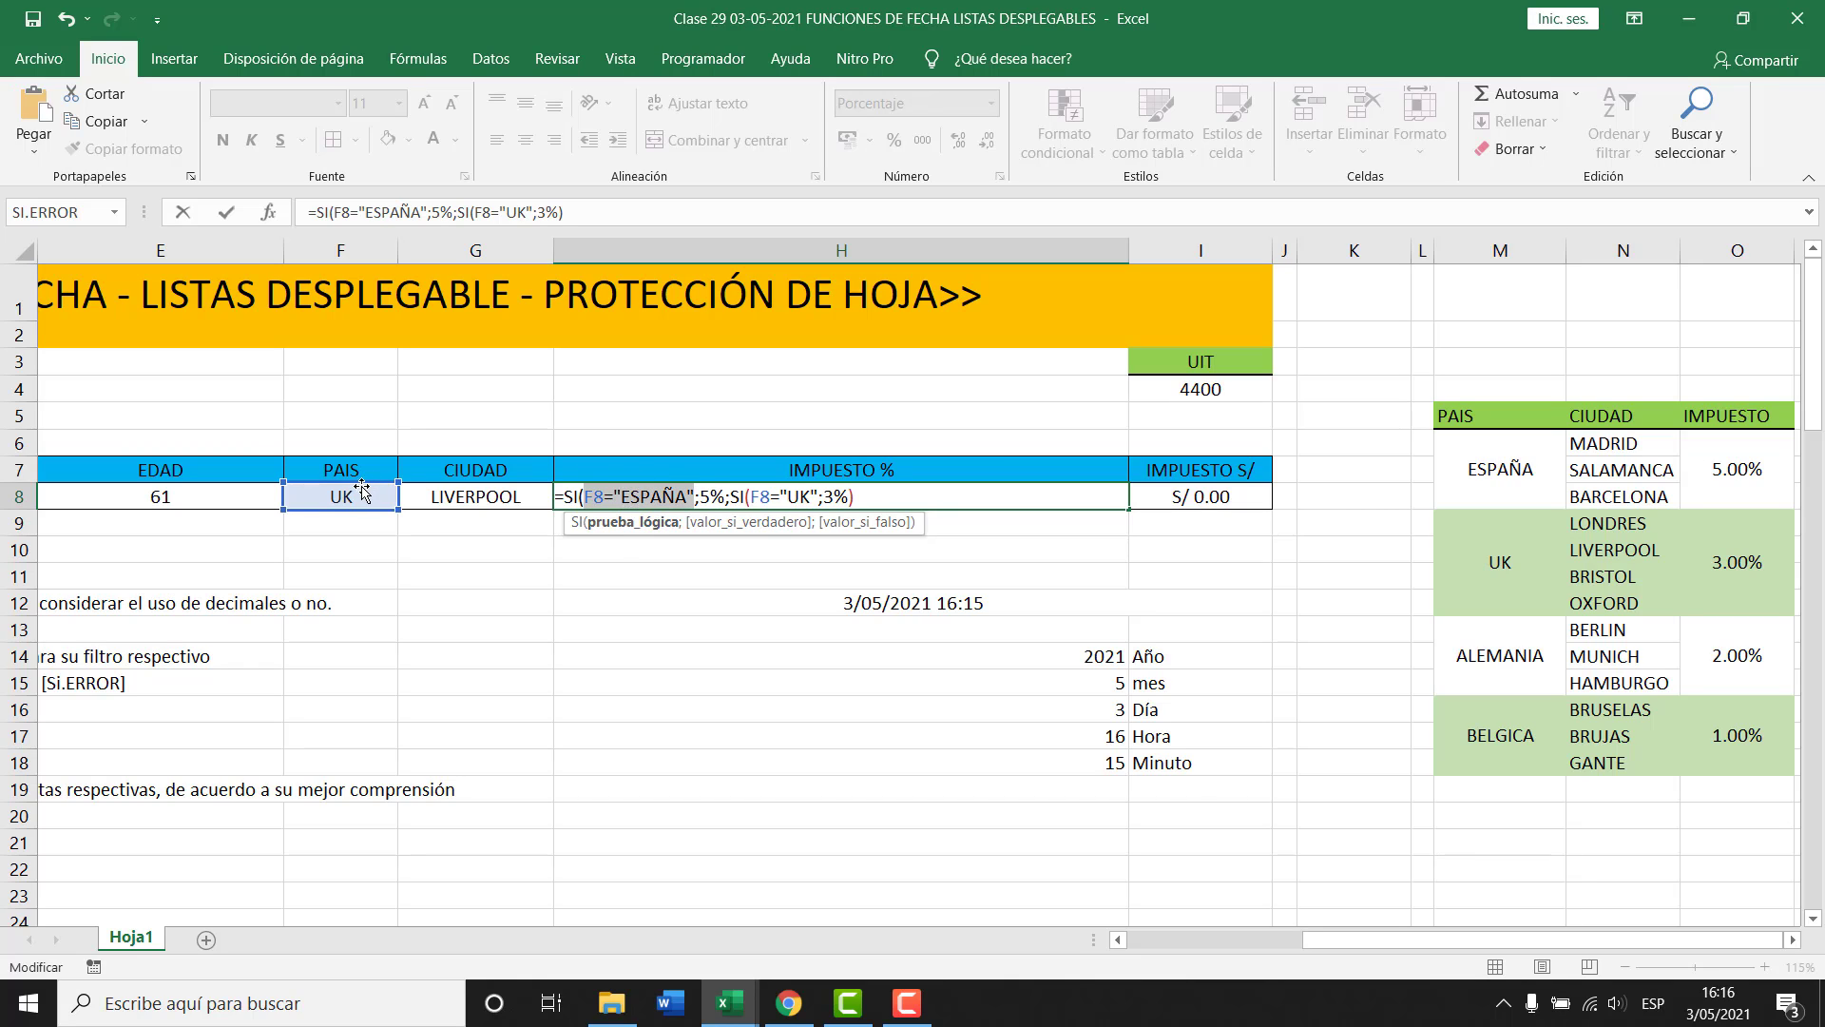
left_click(879, 531)
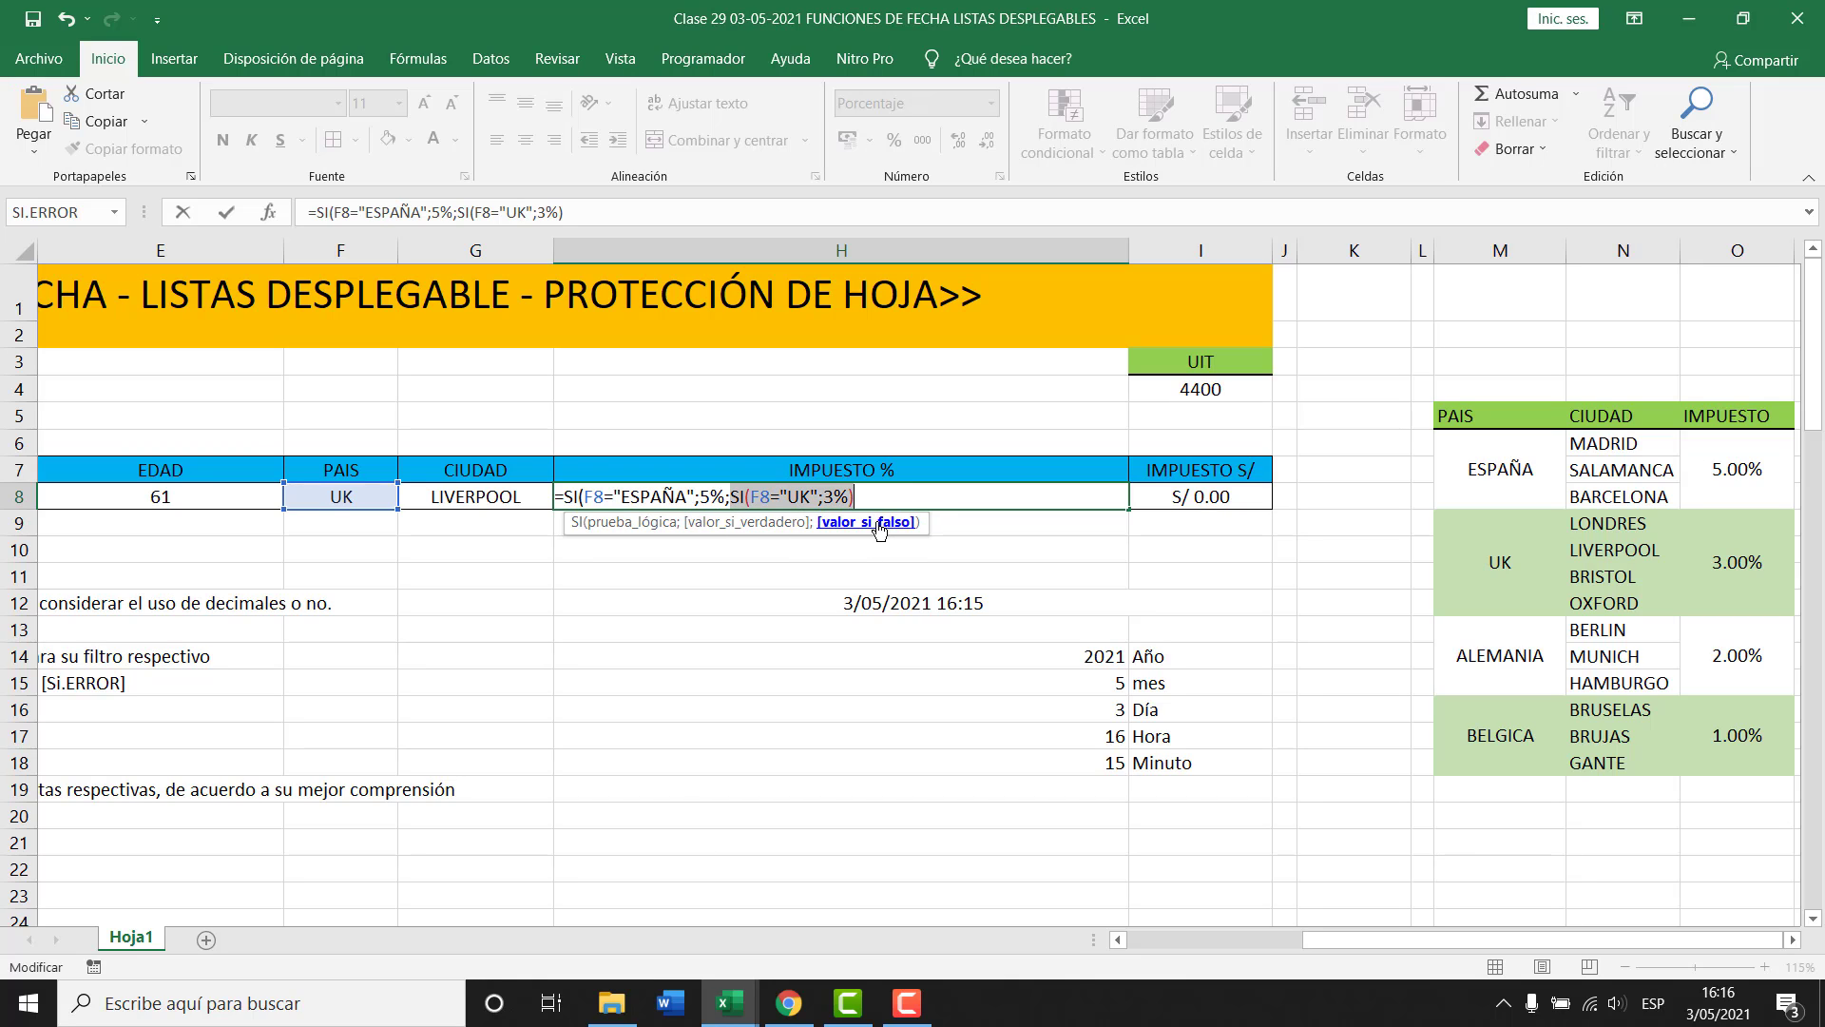
left_click(772, 496)
left_click(800, 525)
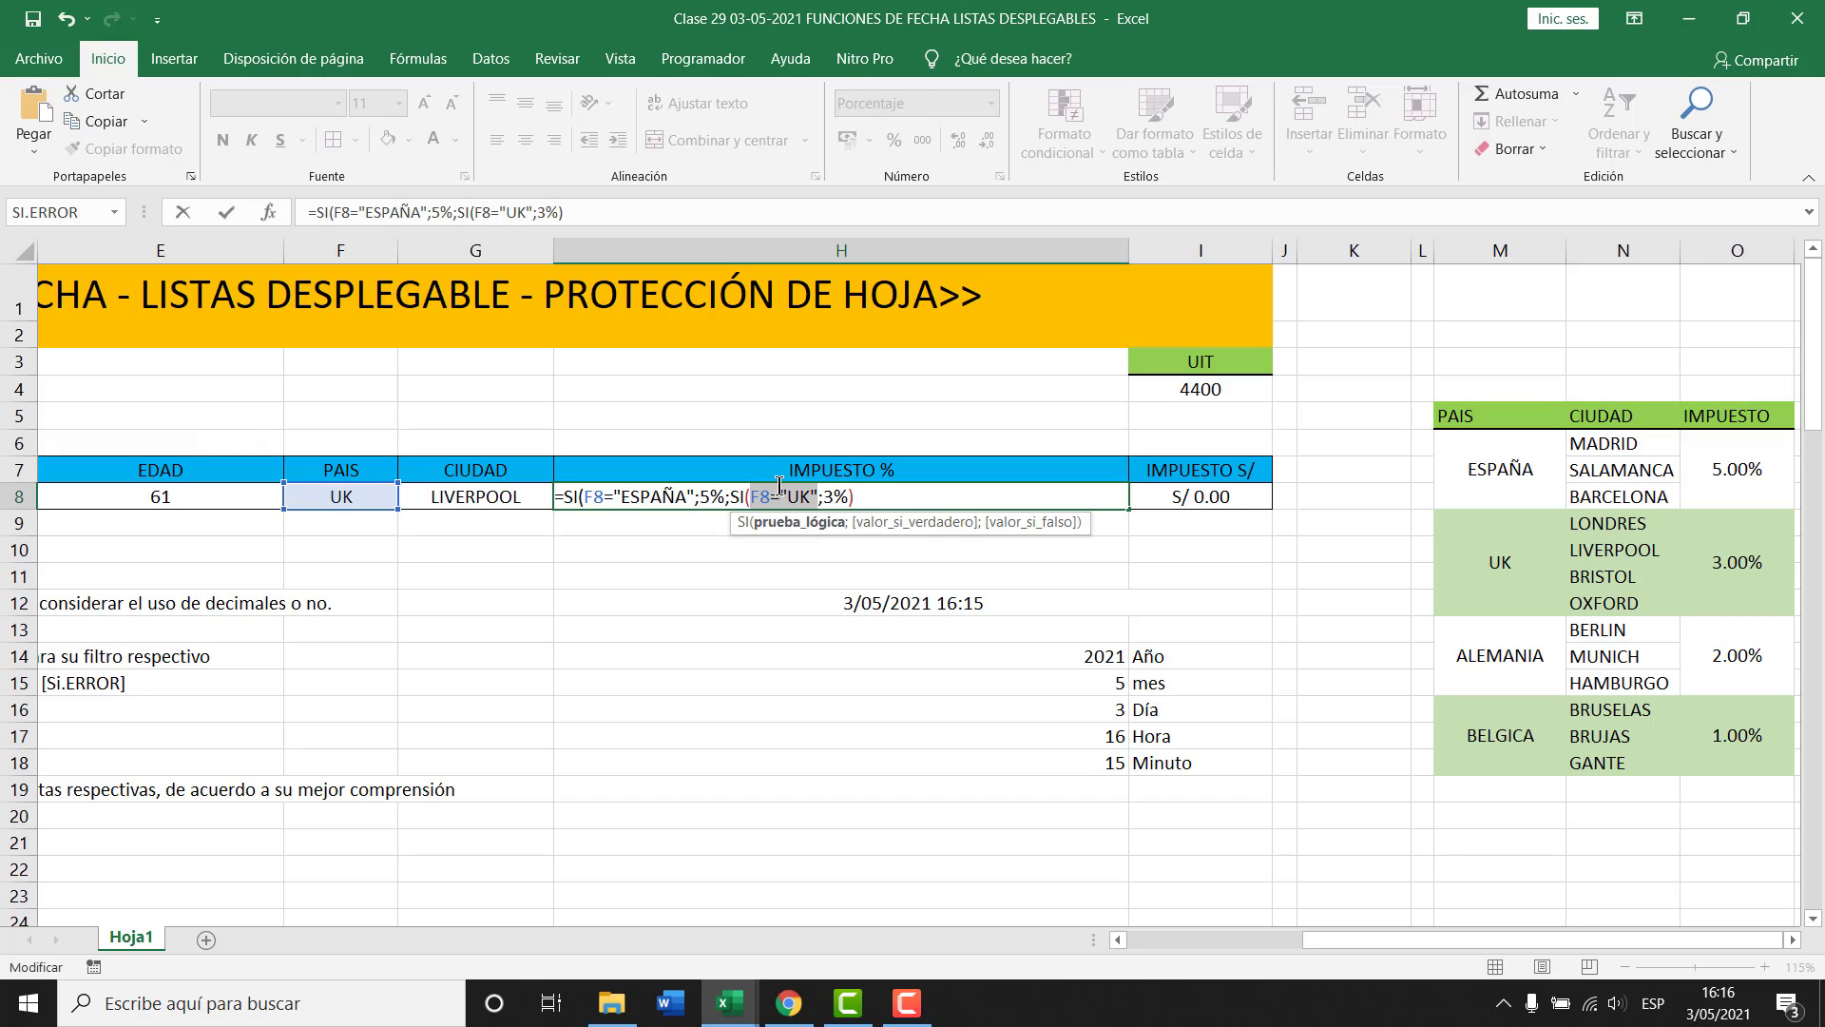
Close the UK branch and add an ALEMANIA test returning 2% as its false value.
double_click(834, 496)
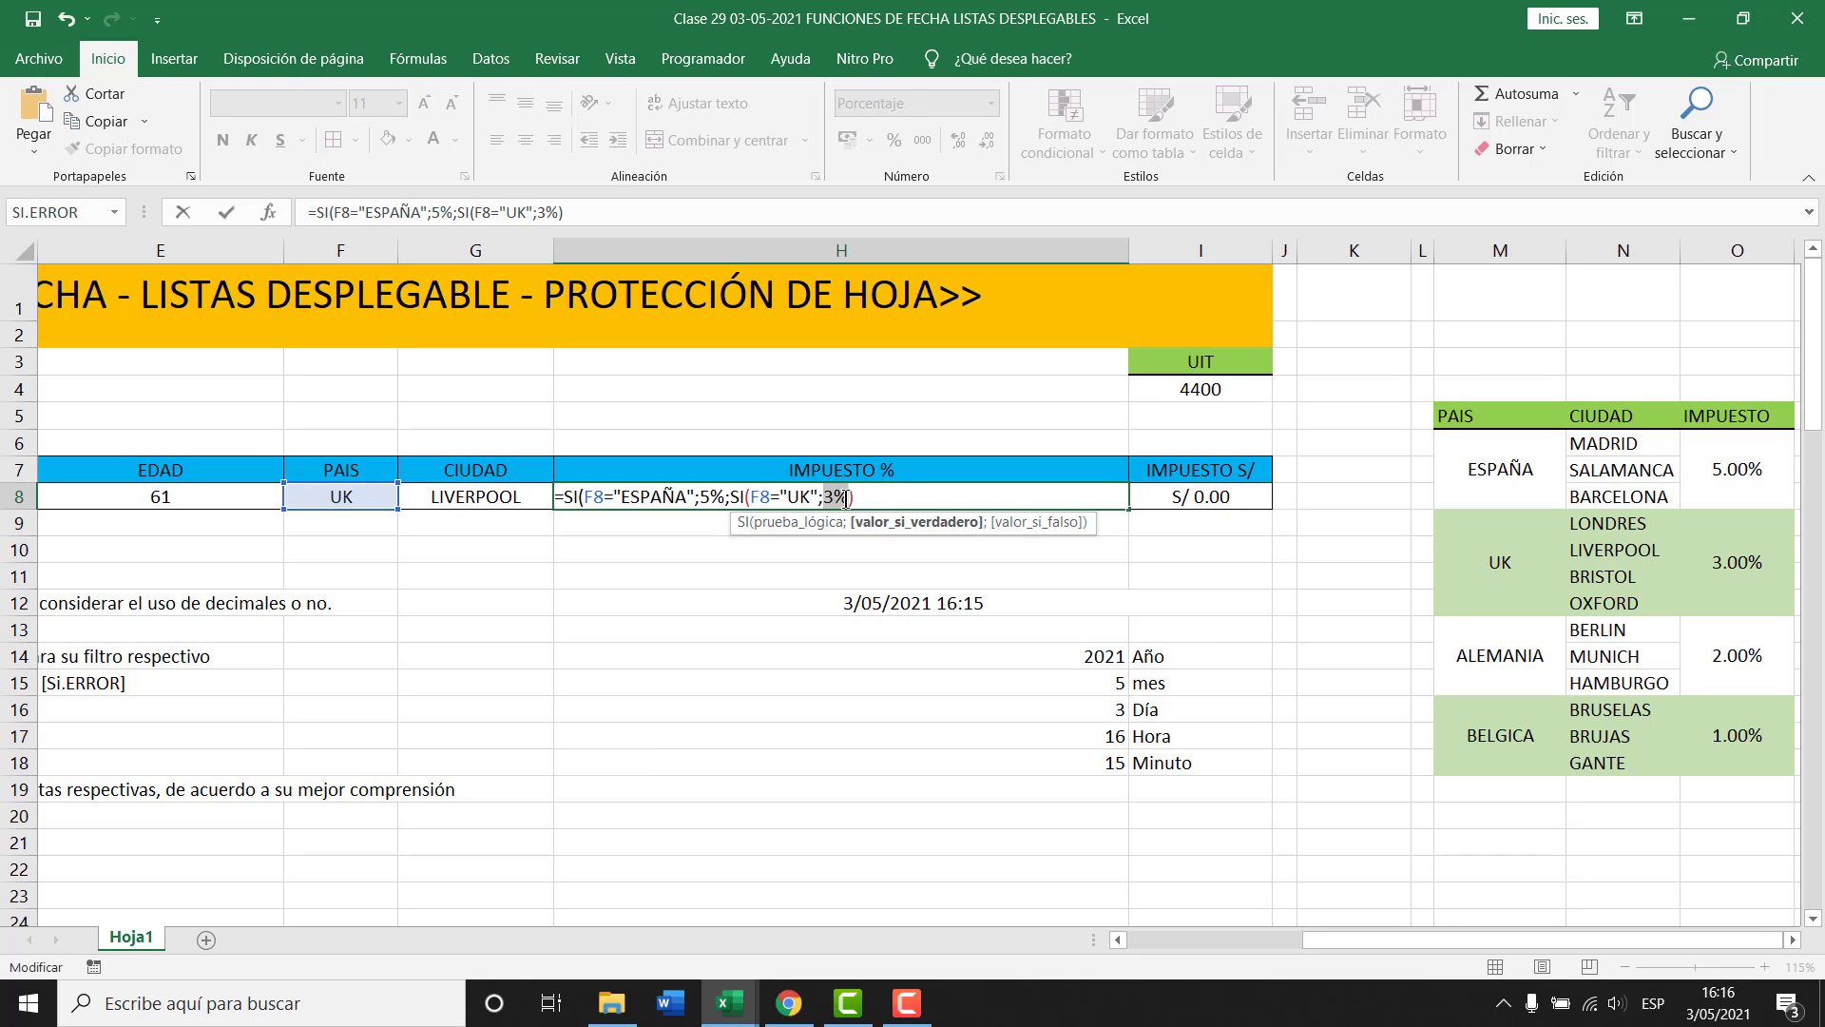
left_click(847, 497)
type(")")
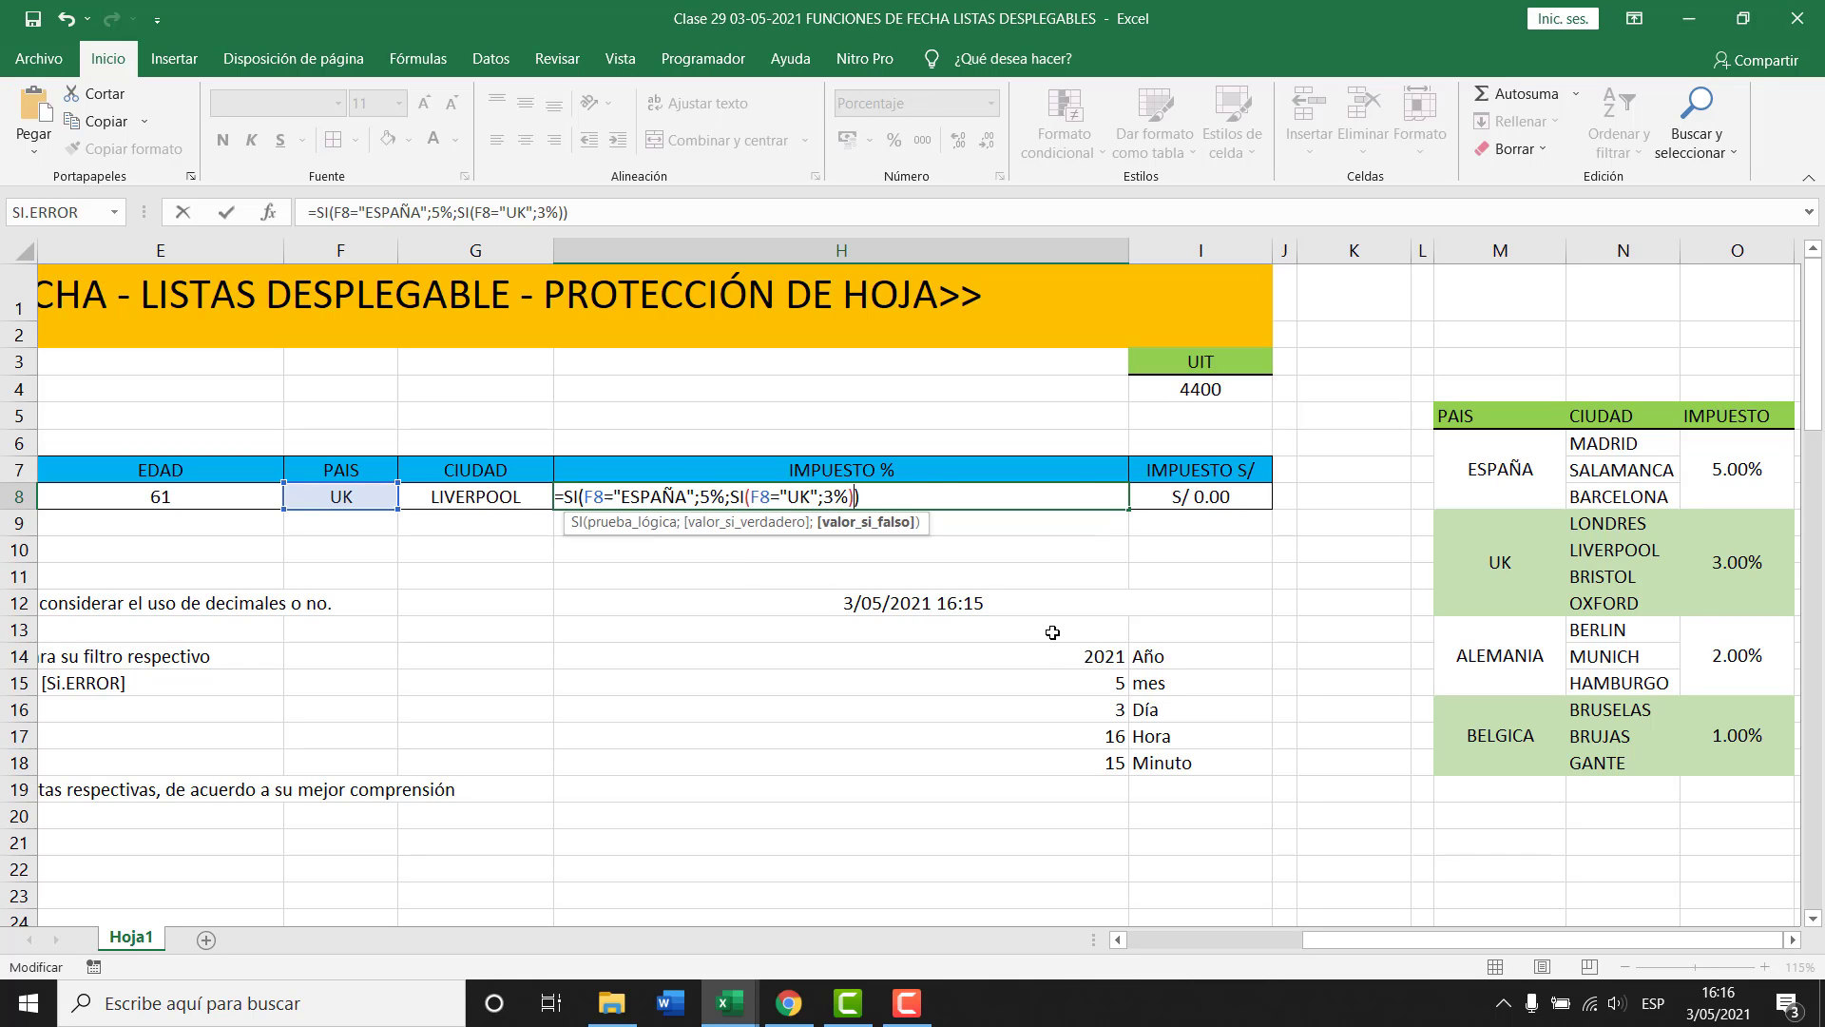
type(";")
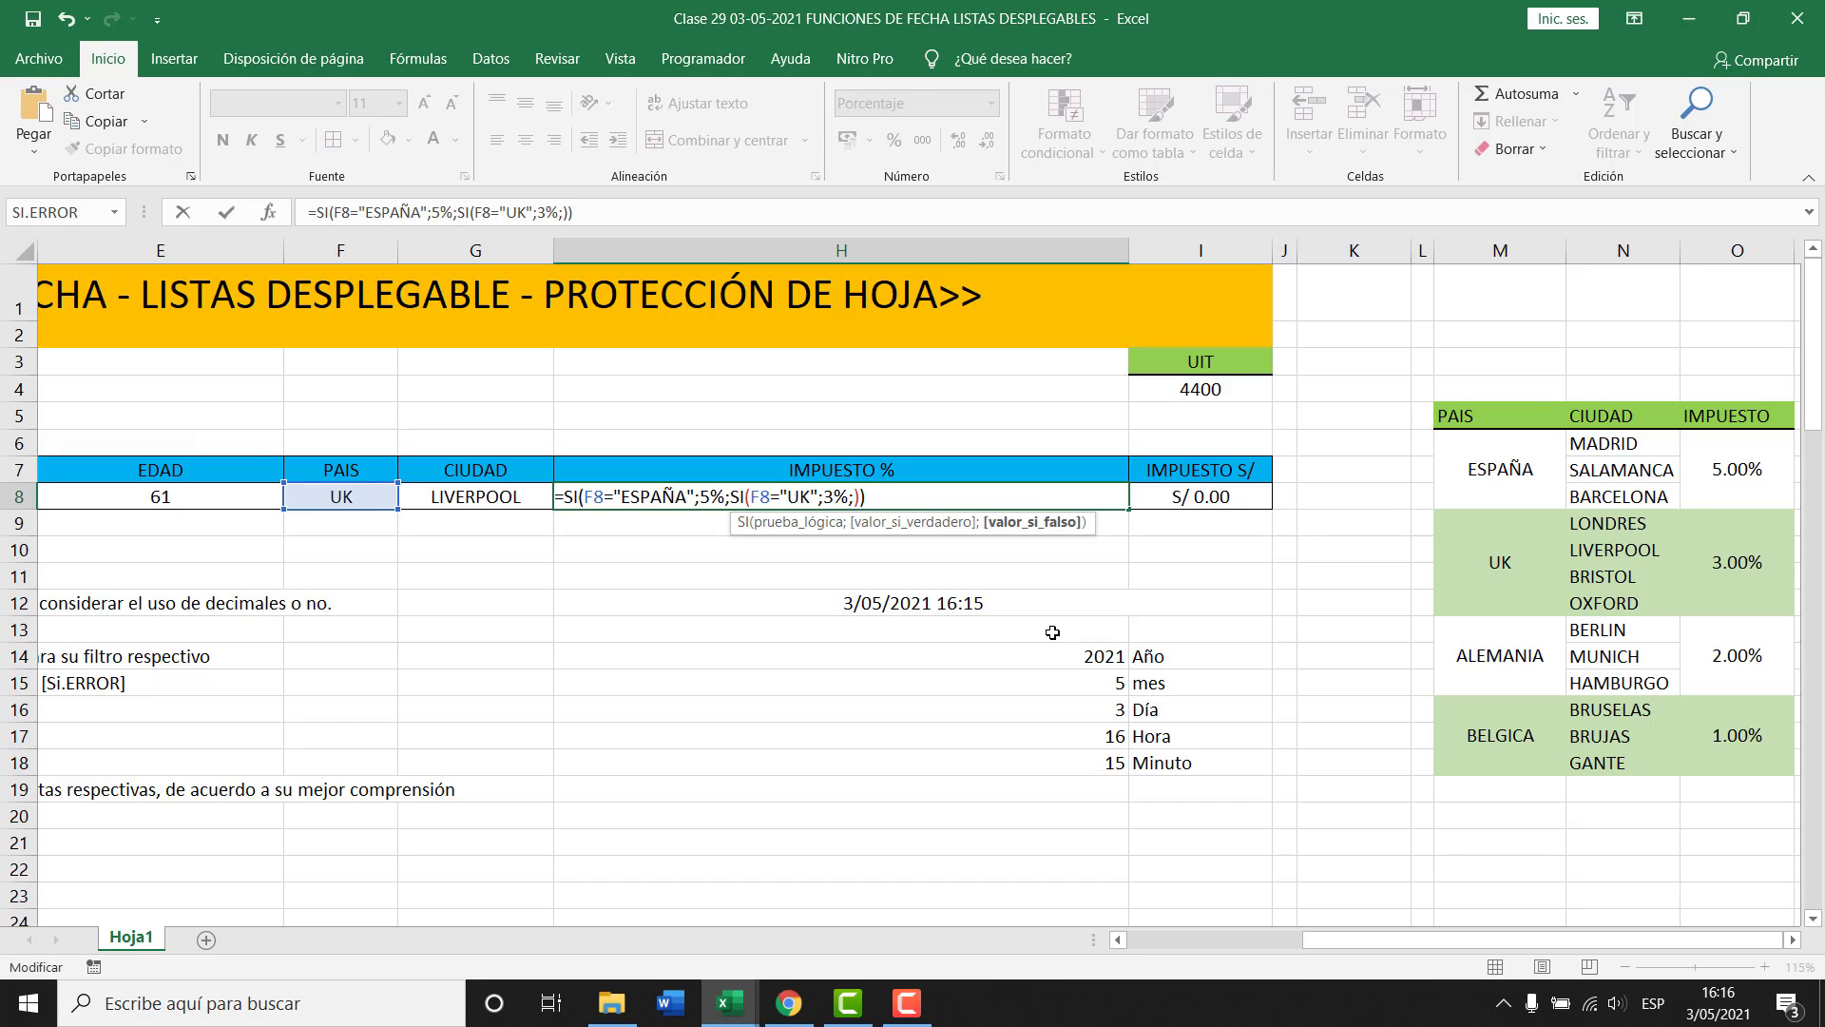
key("ctrl+v")
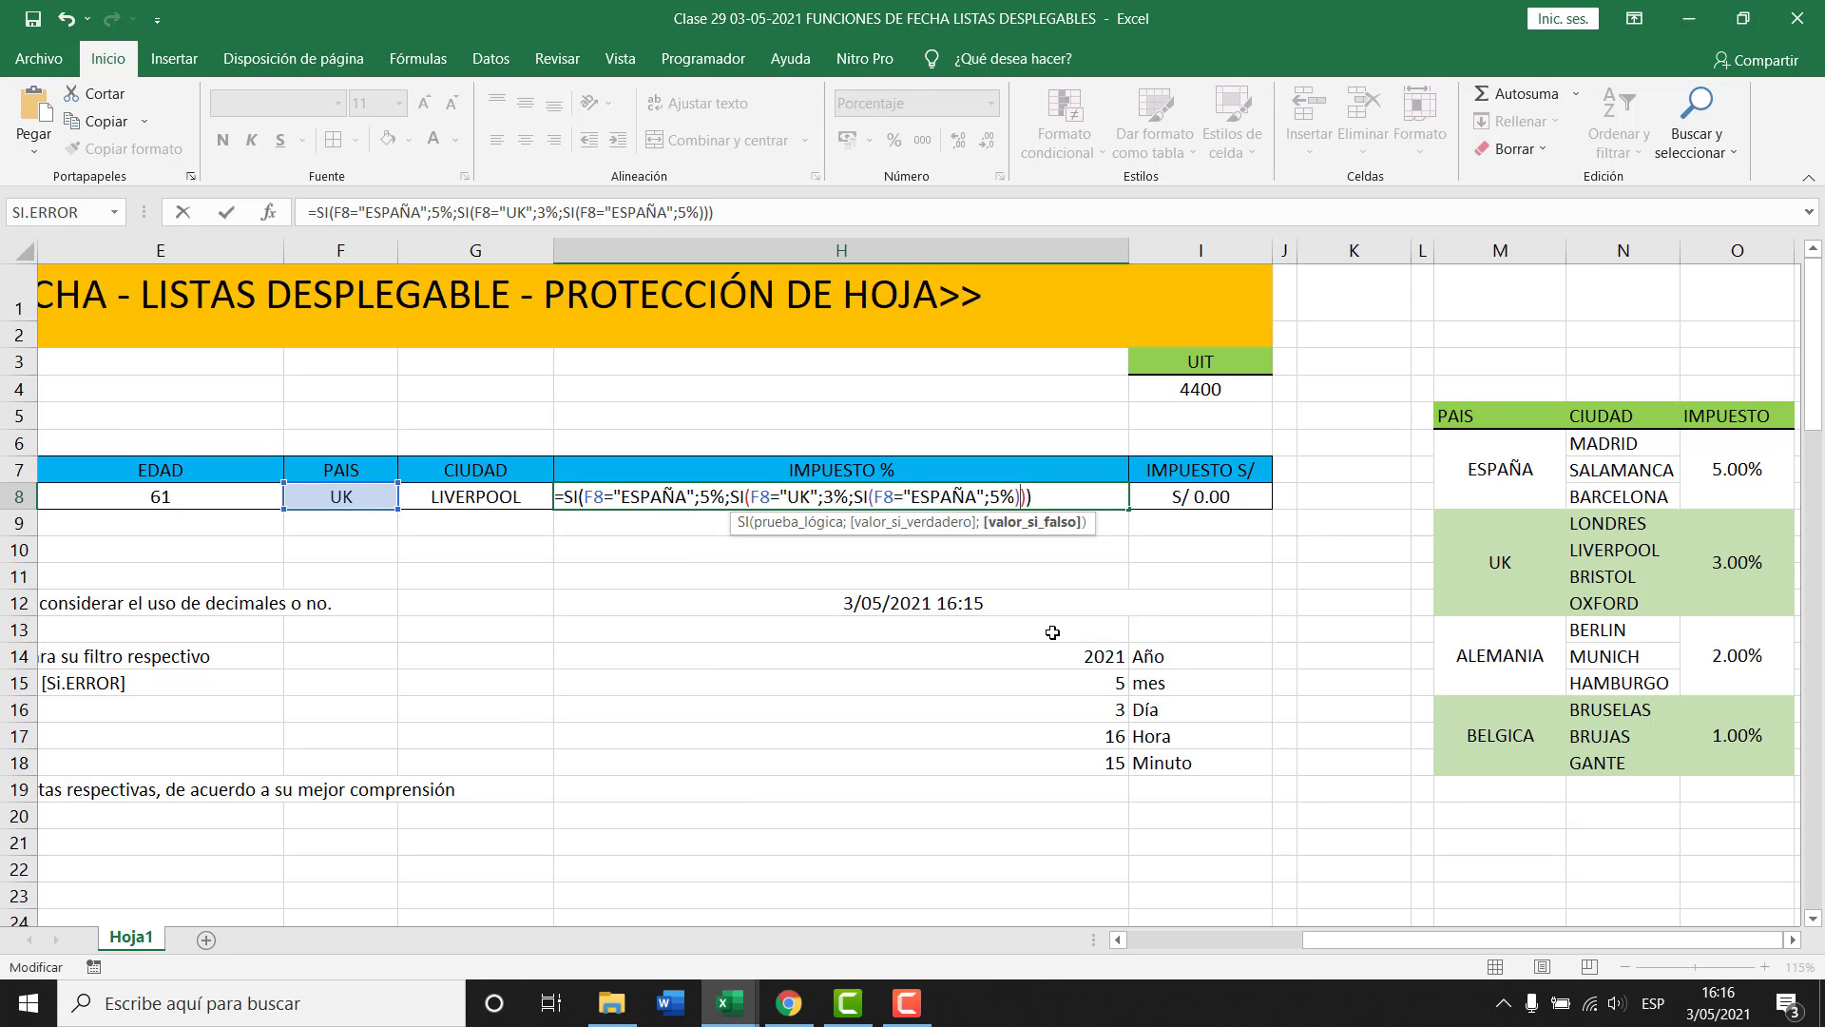
key("Left")
key("Left")
key("Left")
key("Left")
key("Left")
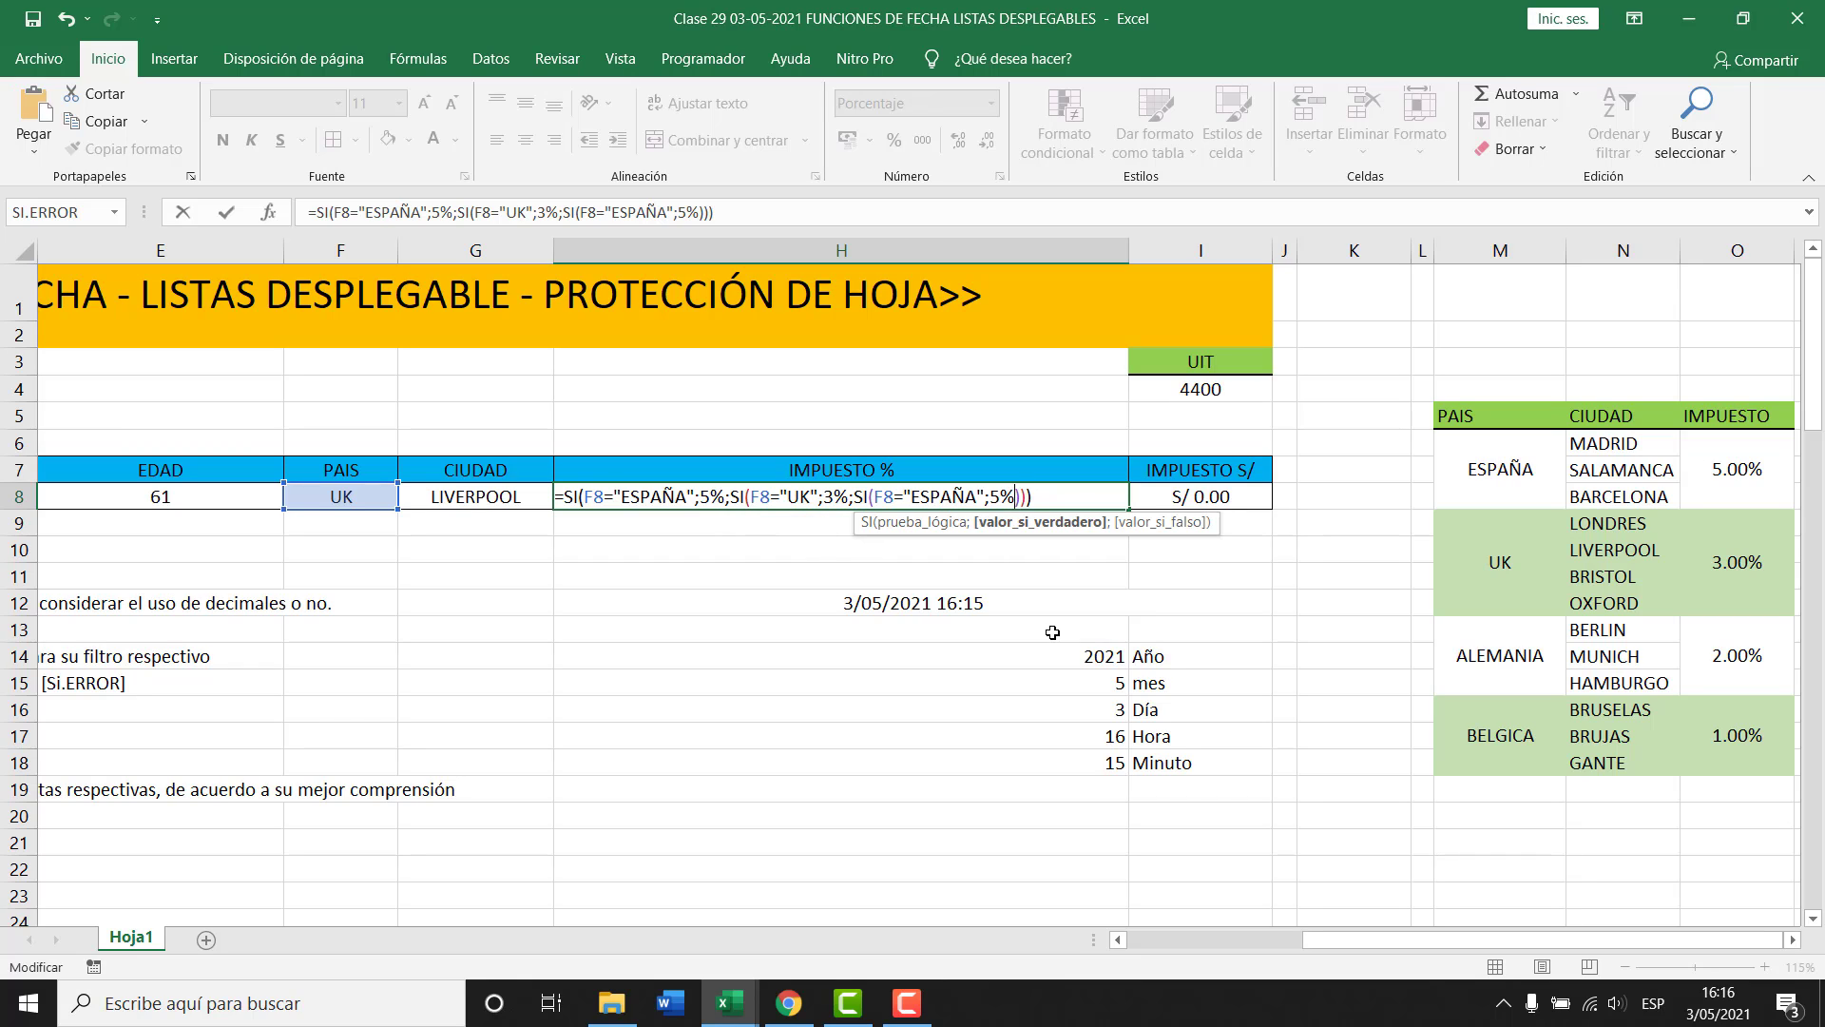
key("shift+Left")
key("shift+Left")
key("shift+Left")
key("shift+Left")
key("shift+Left")
key("shift+Left")
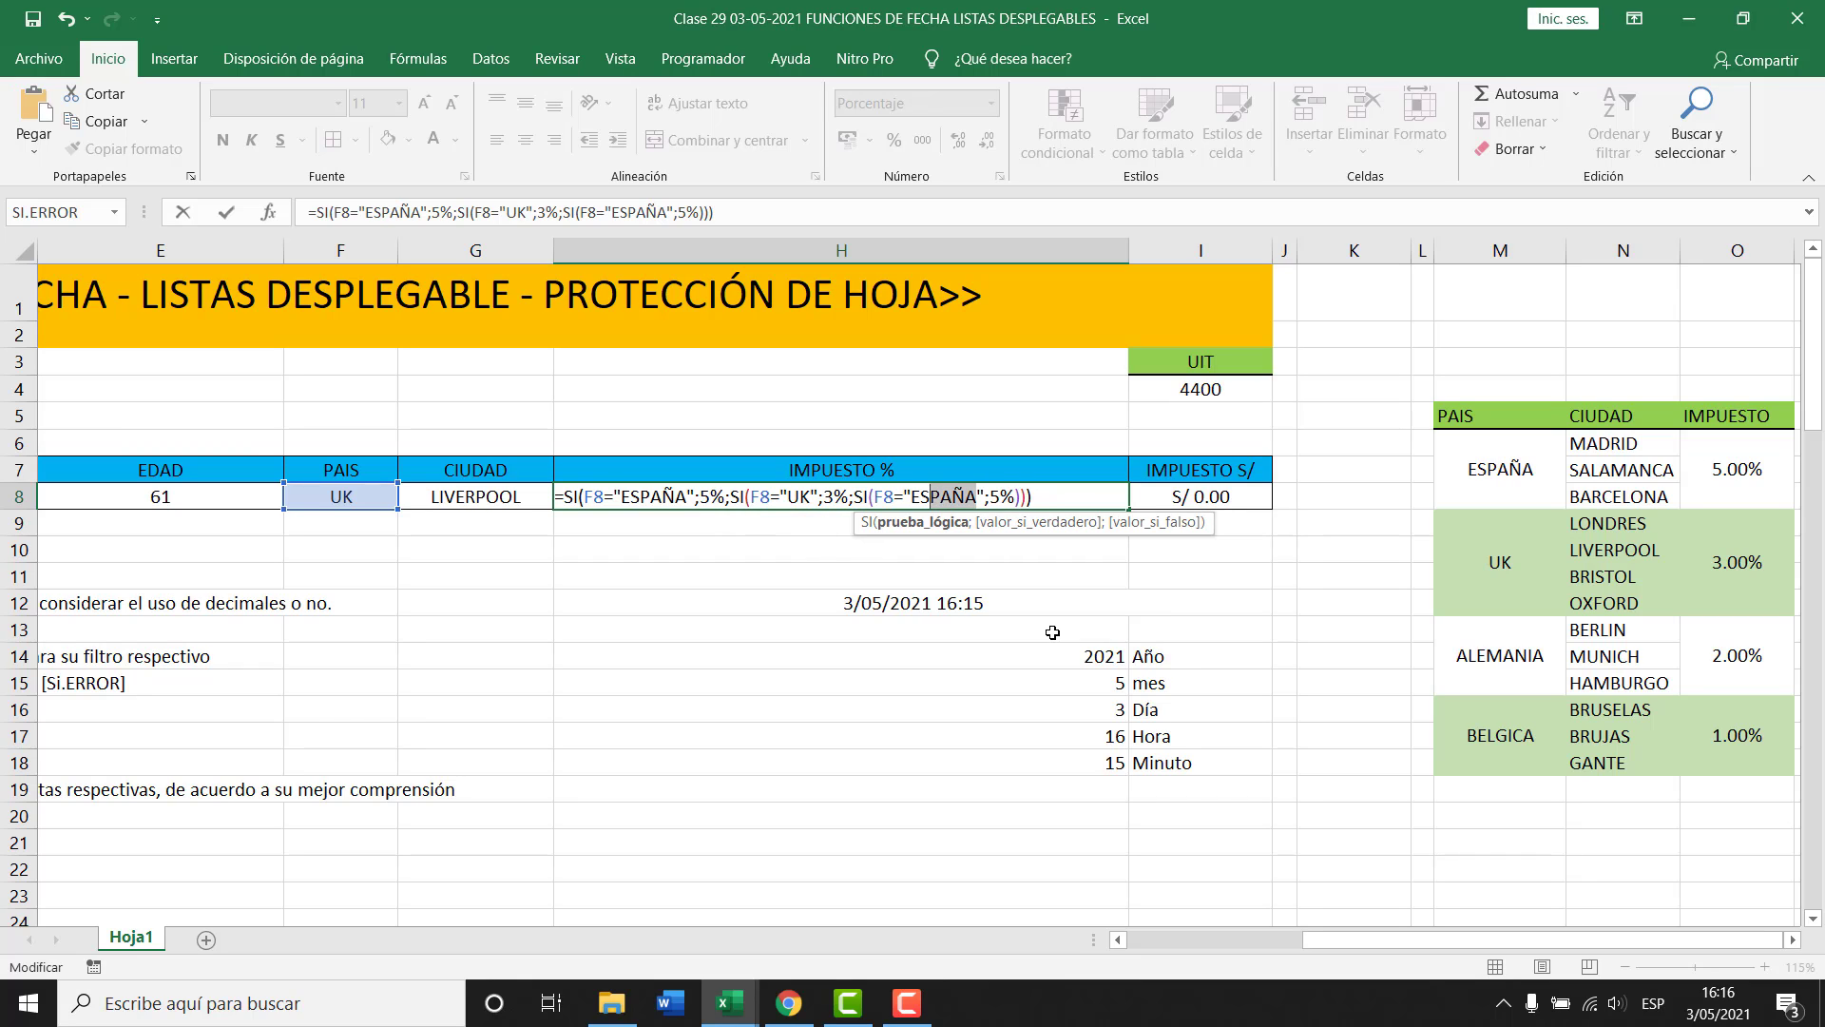
type("ALEMANIA")
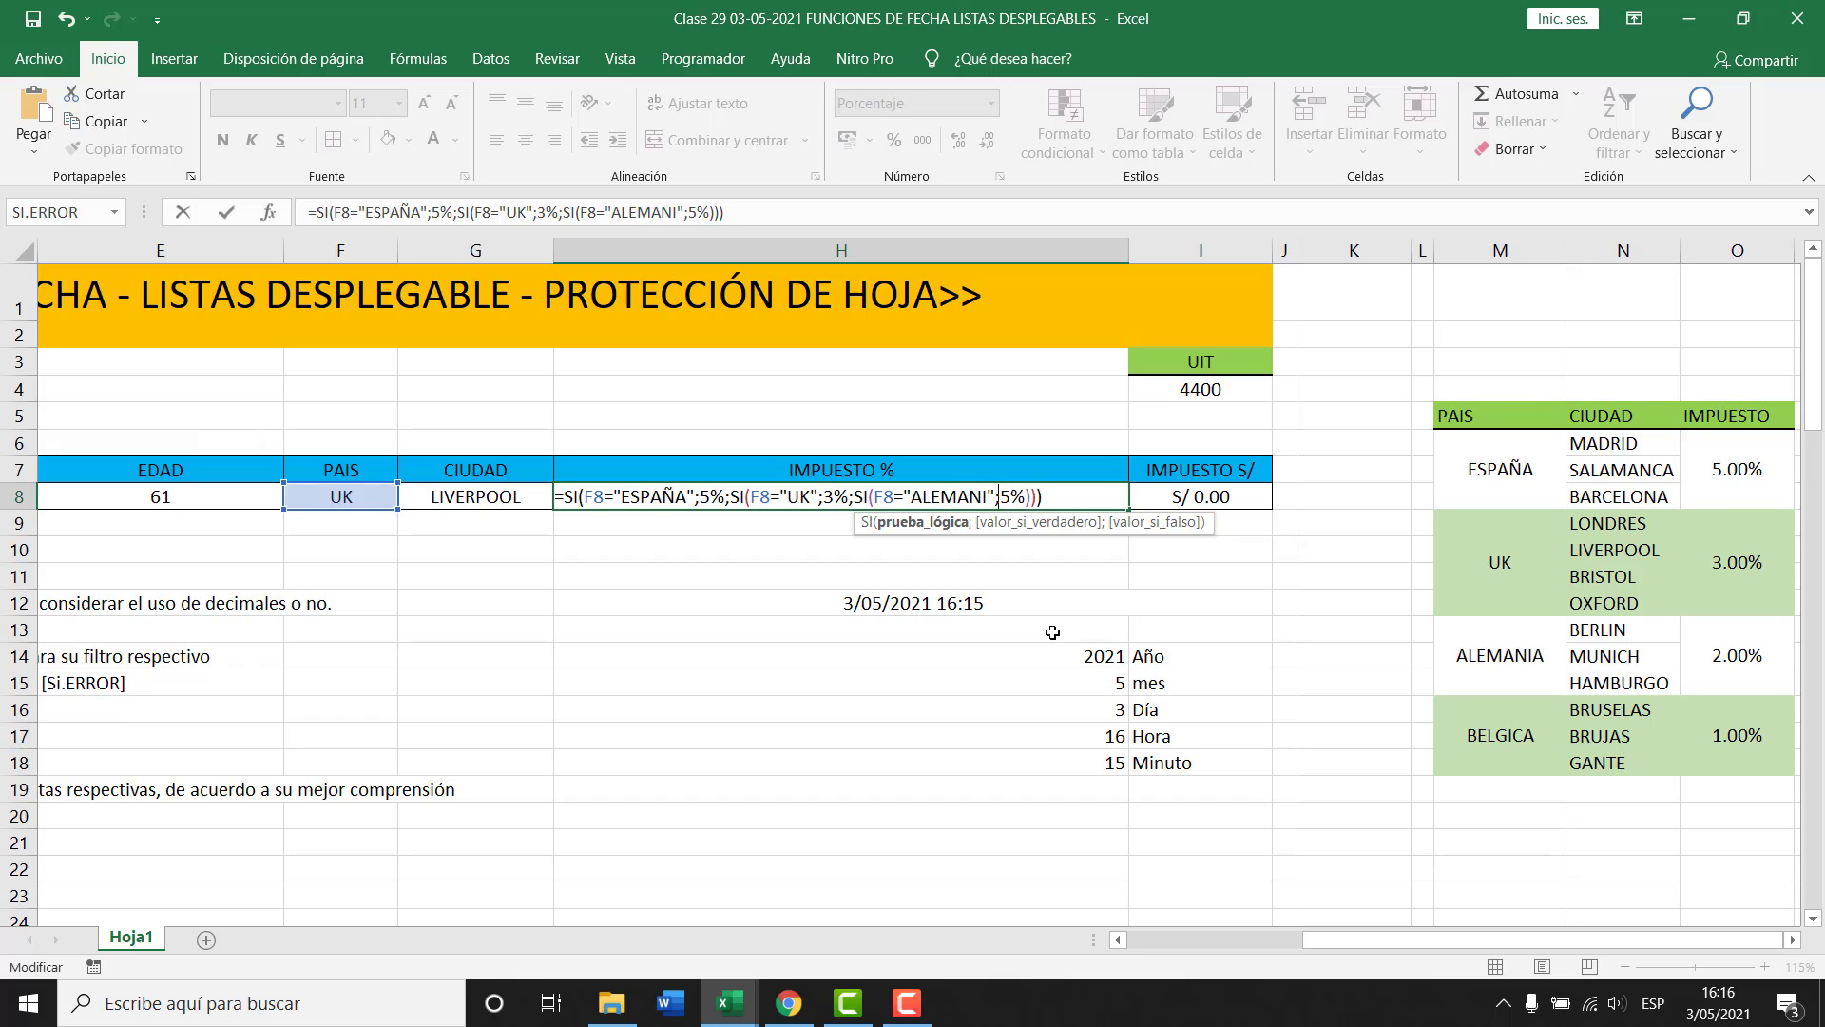
key("Right")
key("Right")
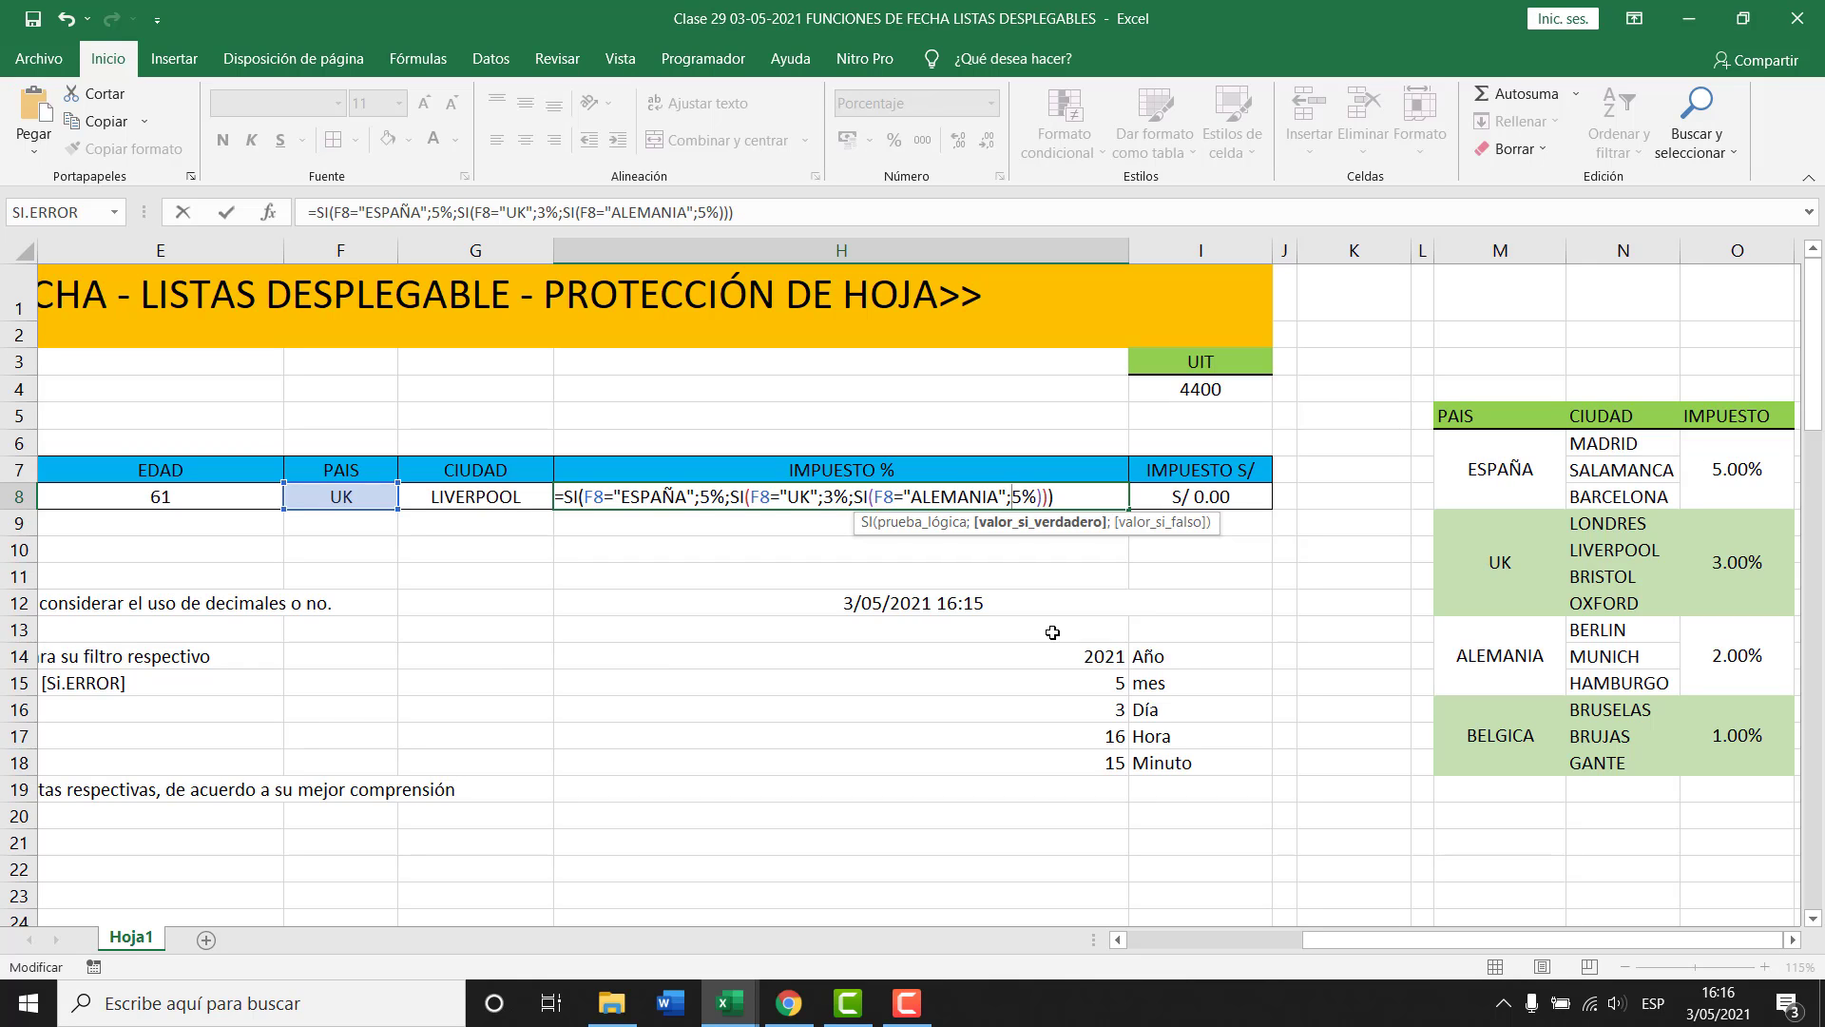
key("Delete")
type("2%")
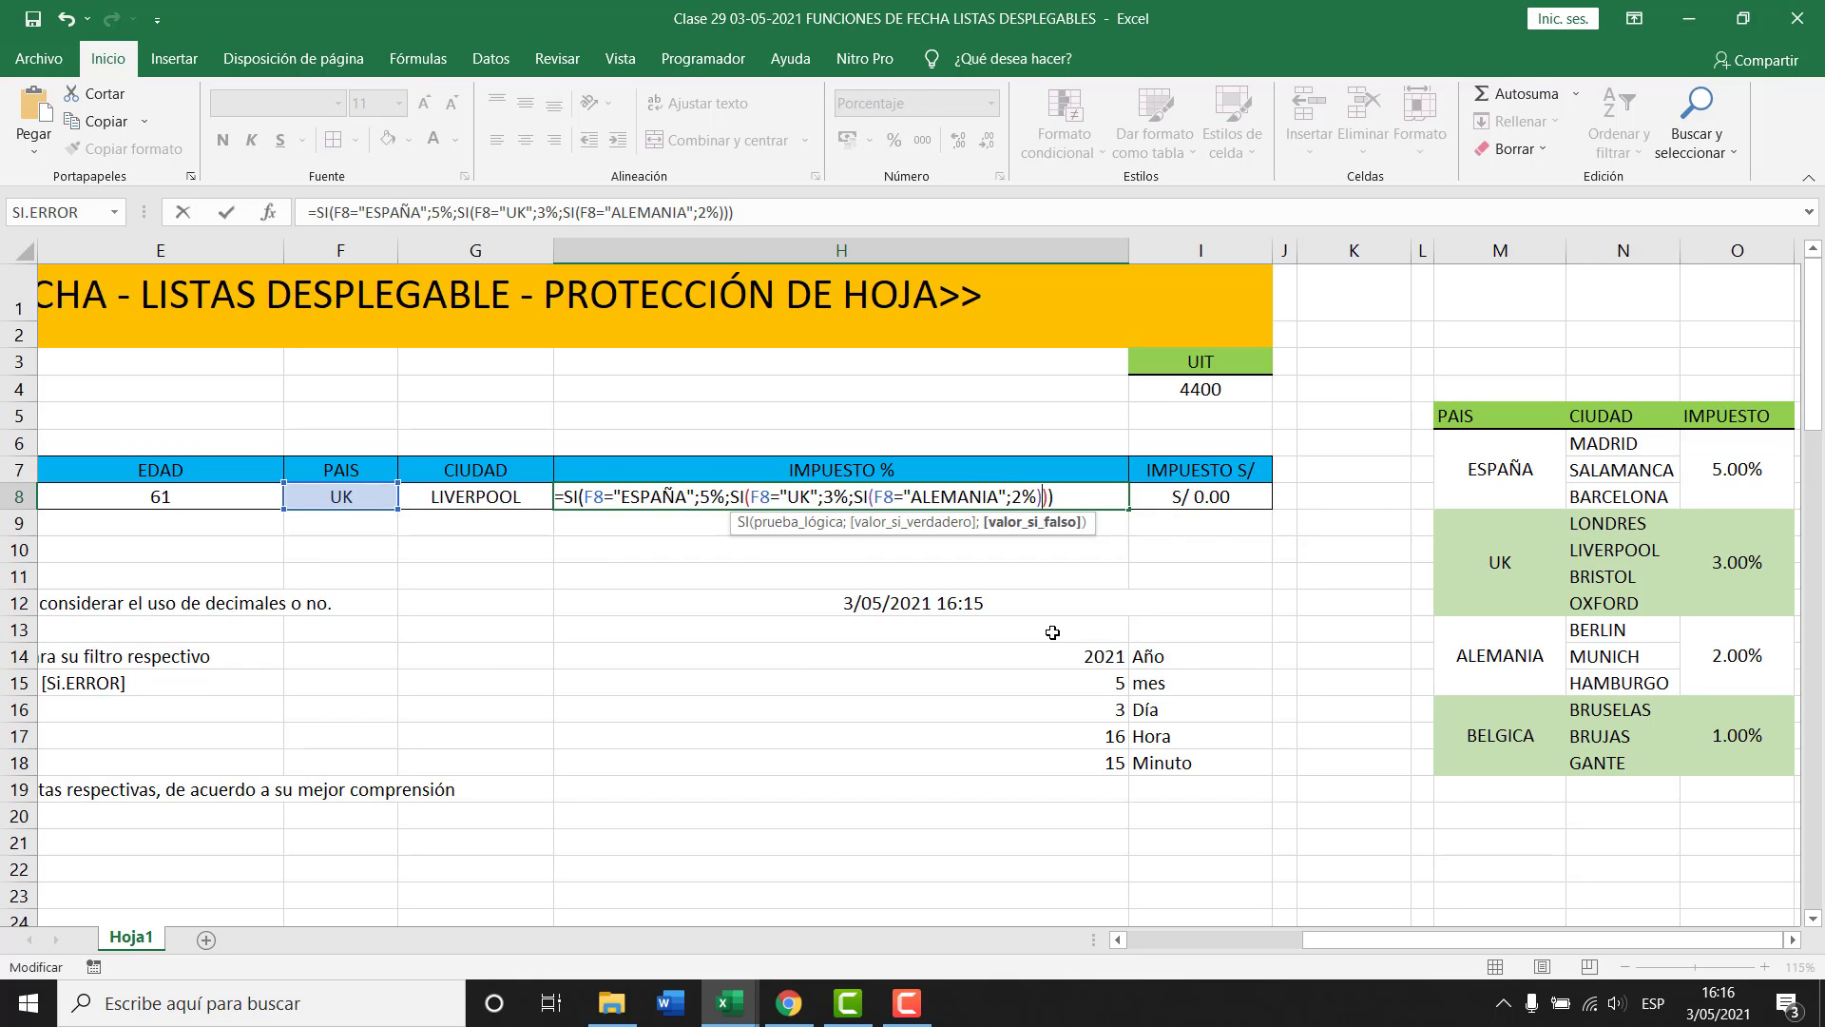
type(";")
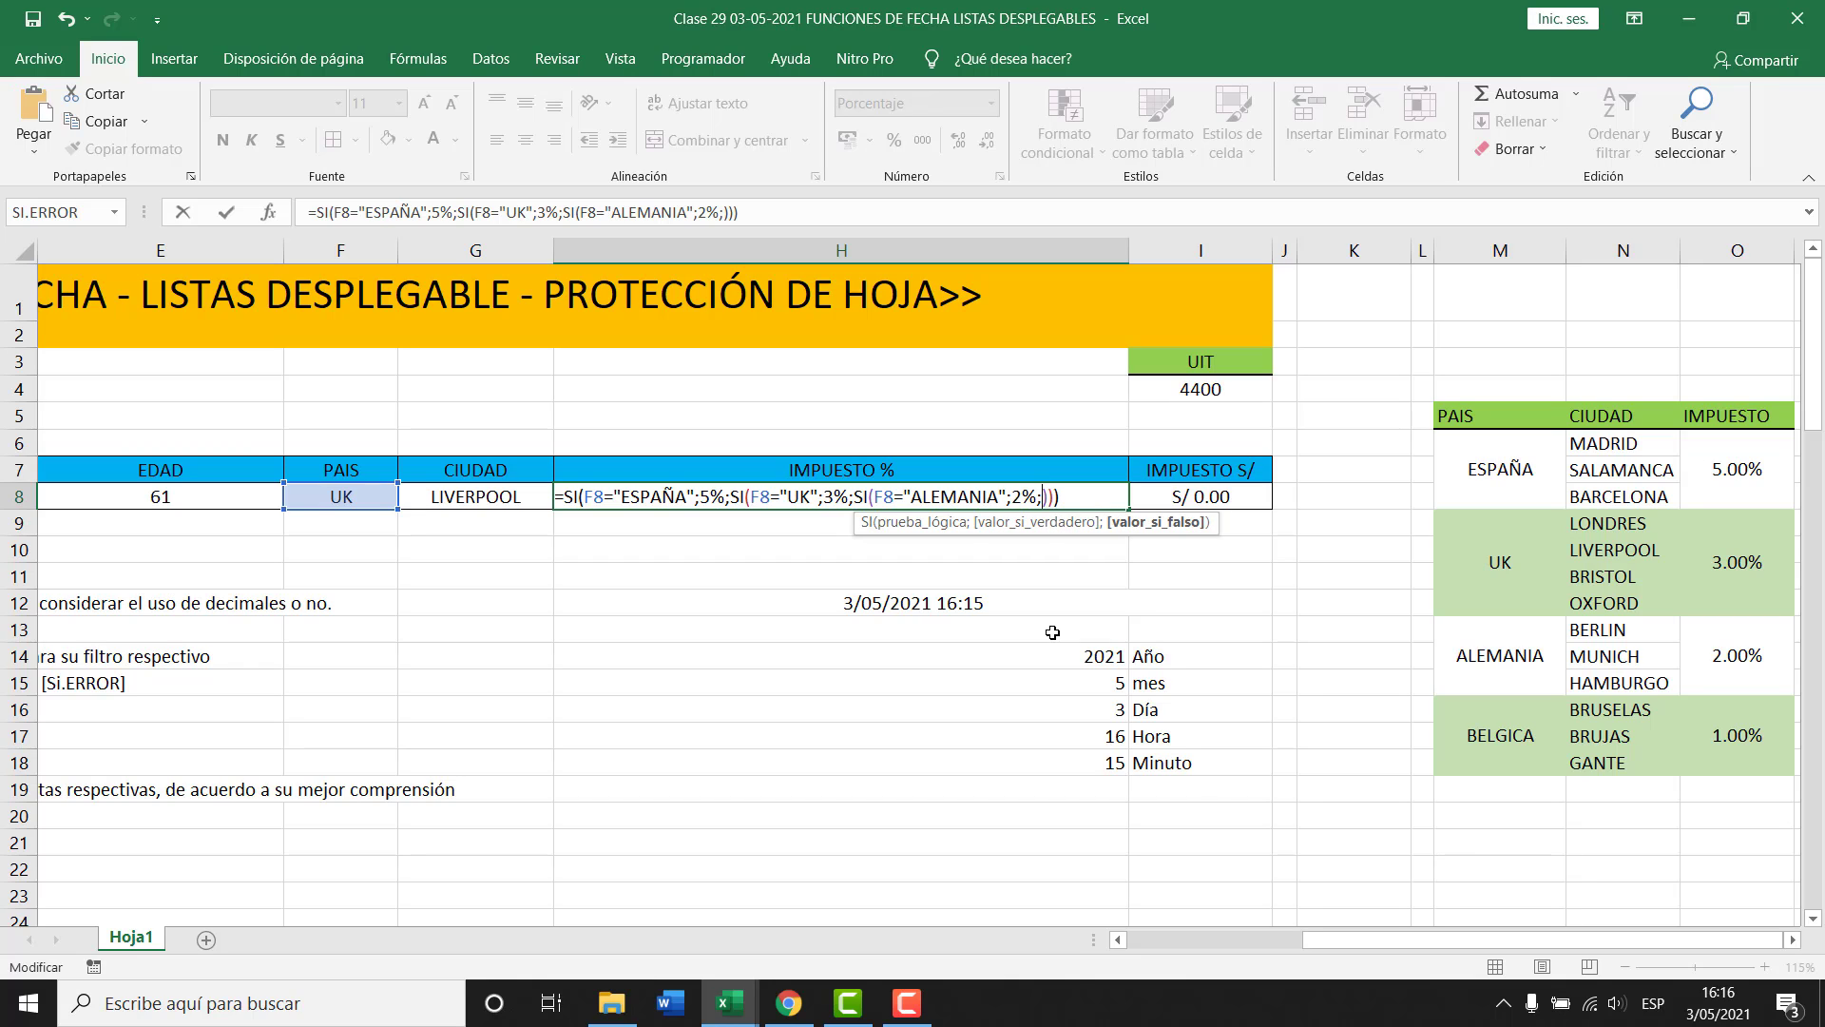
Append a BELGICA test returning 1% with a blank "" fallback and commit H8's formula.
type("SI(F8=\"ESPAÑA\";5%)")
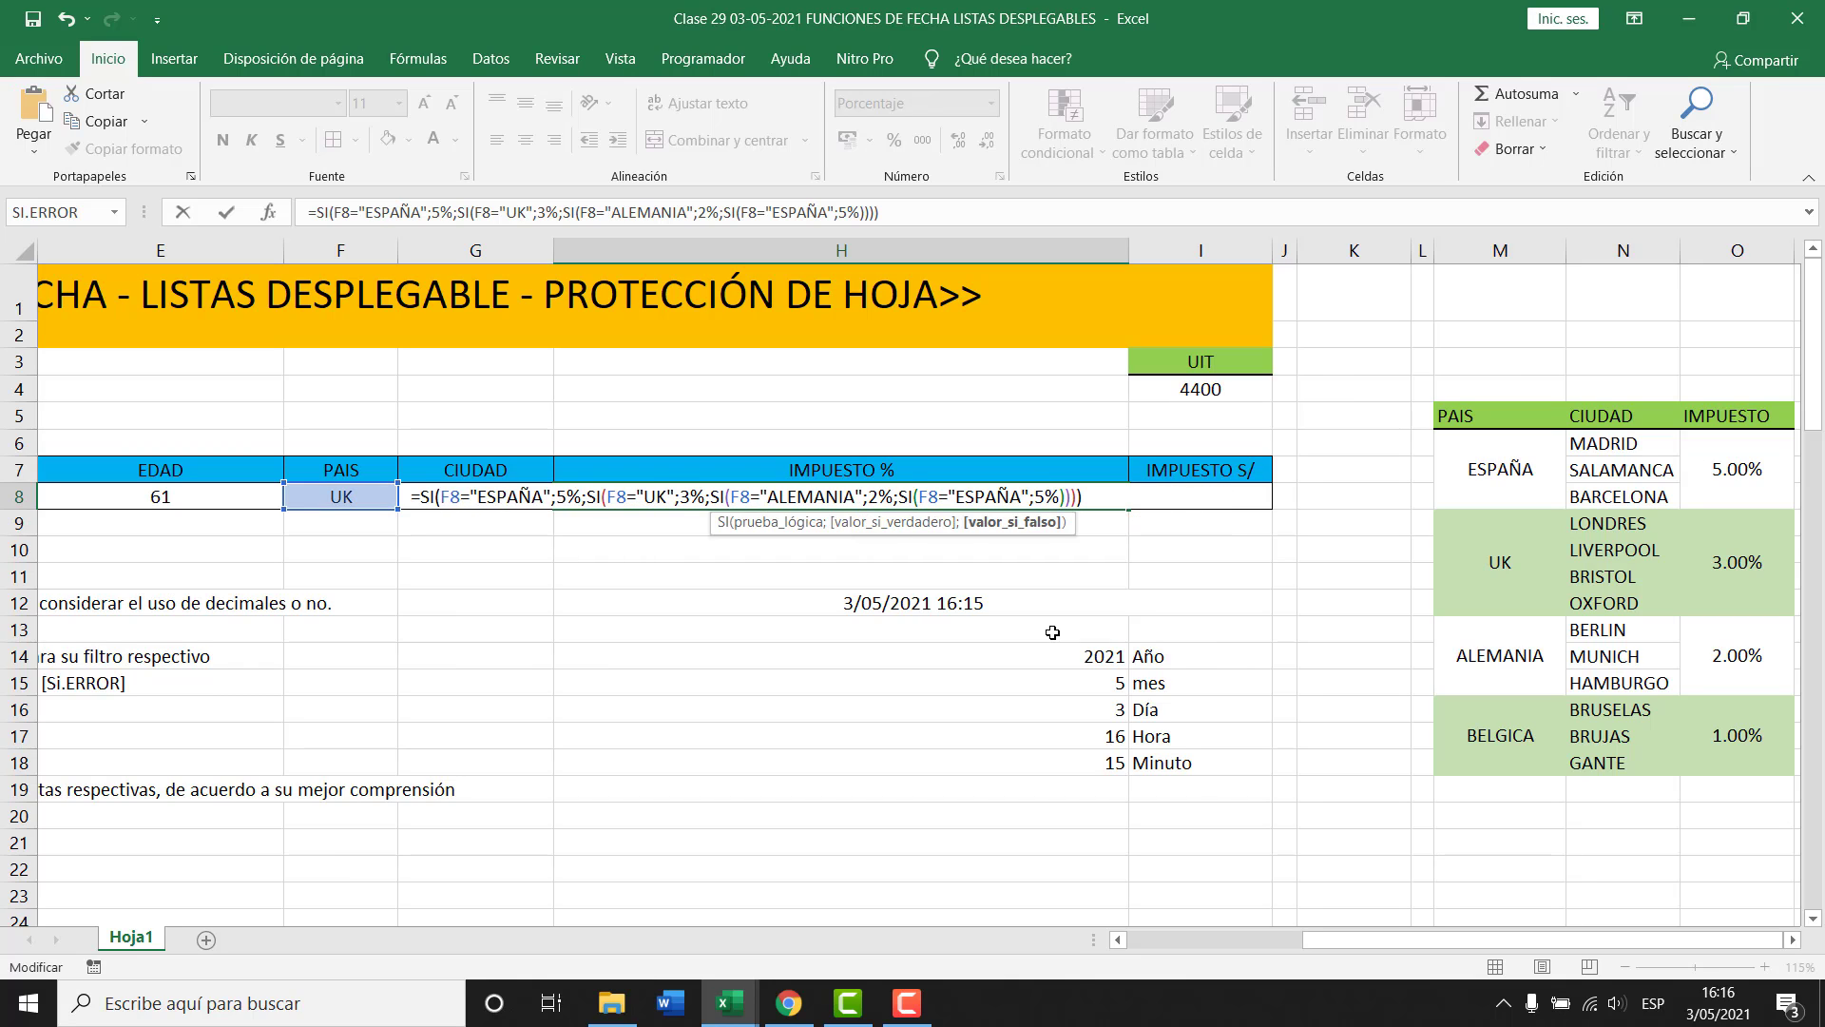
key("Left")
key("Left")
key("Left")
key("Delete")
type("1")
key("Left")
key("Left")
key("Left")
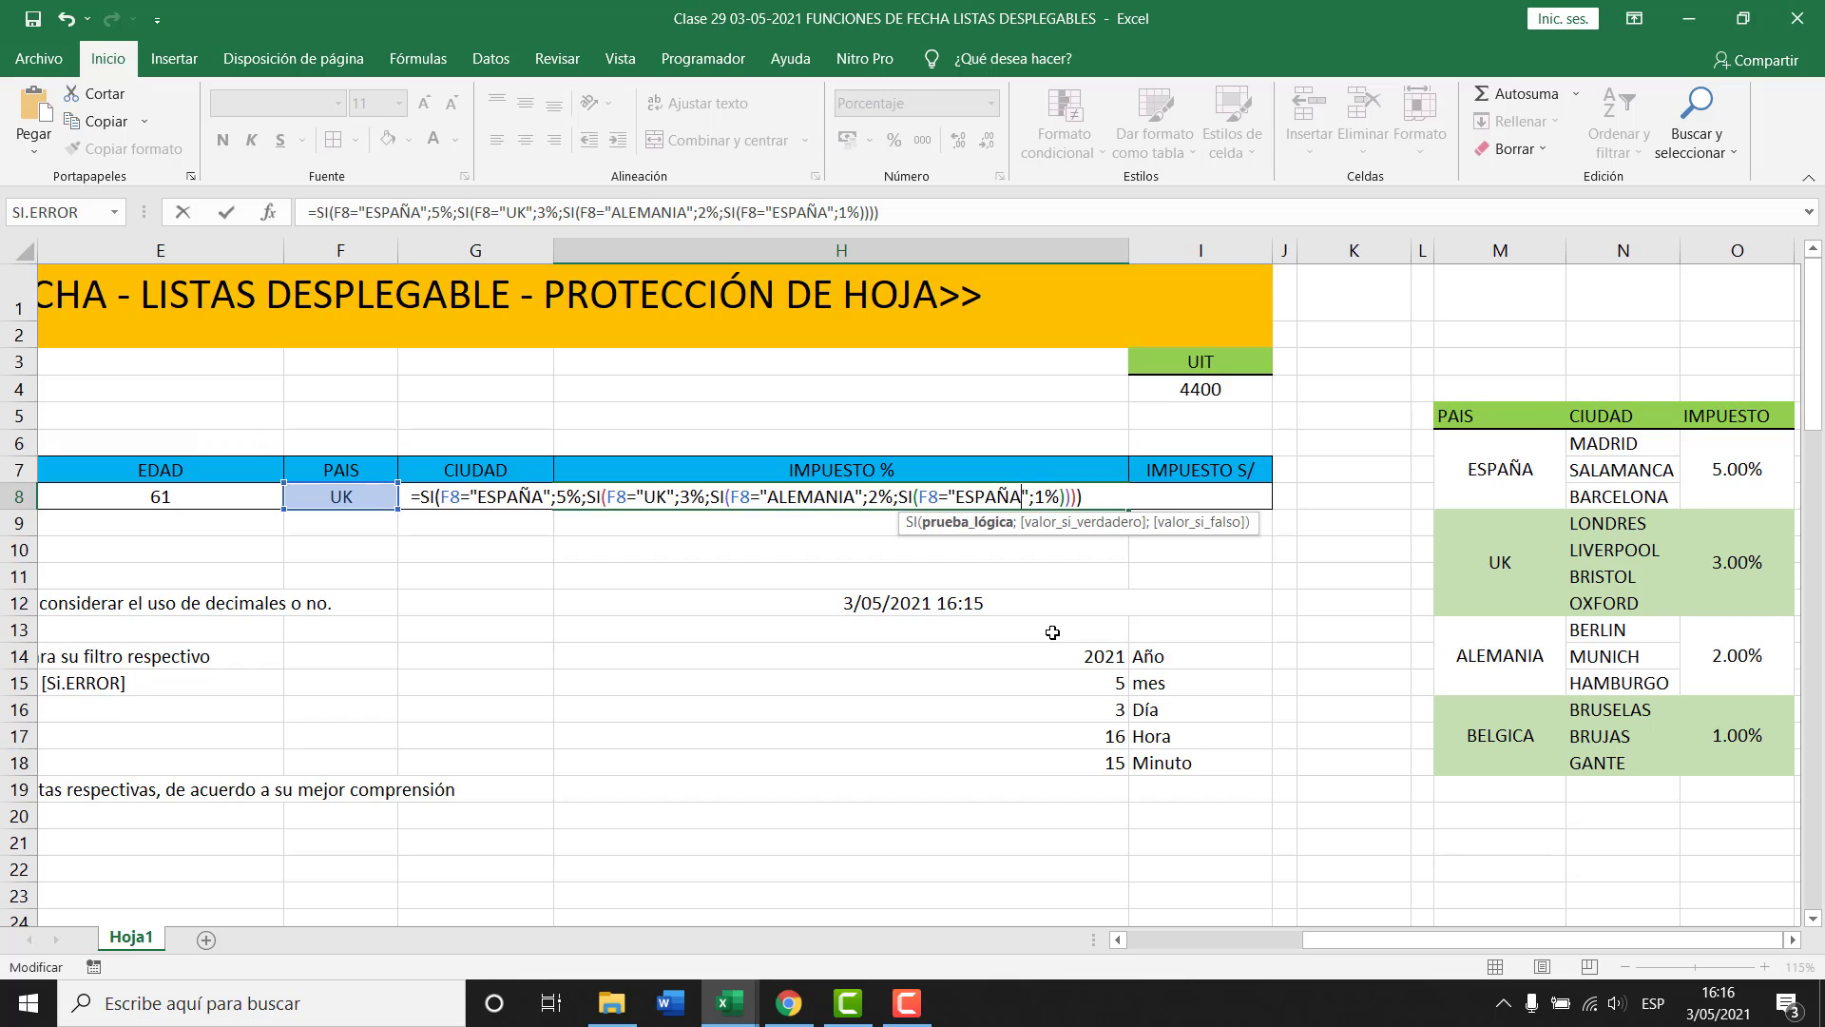
key("shift+Left")
key("shift+Left")
key("shift+Left")
key("shift+Left")
key("shift+Left")
key("shift+Left")
type("BELGICA")
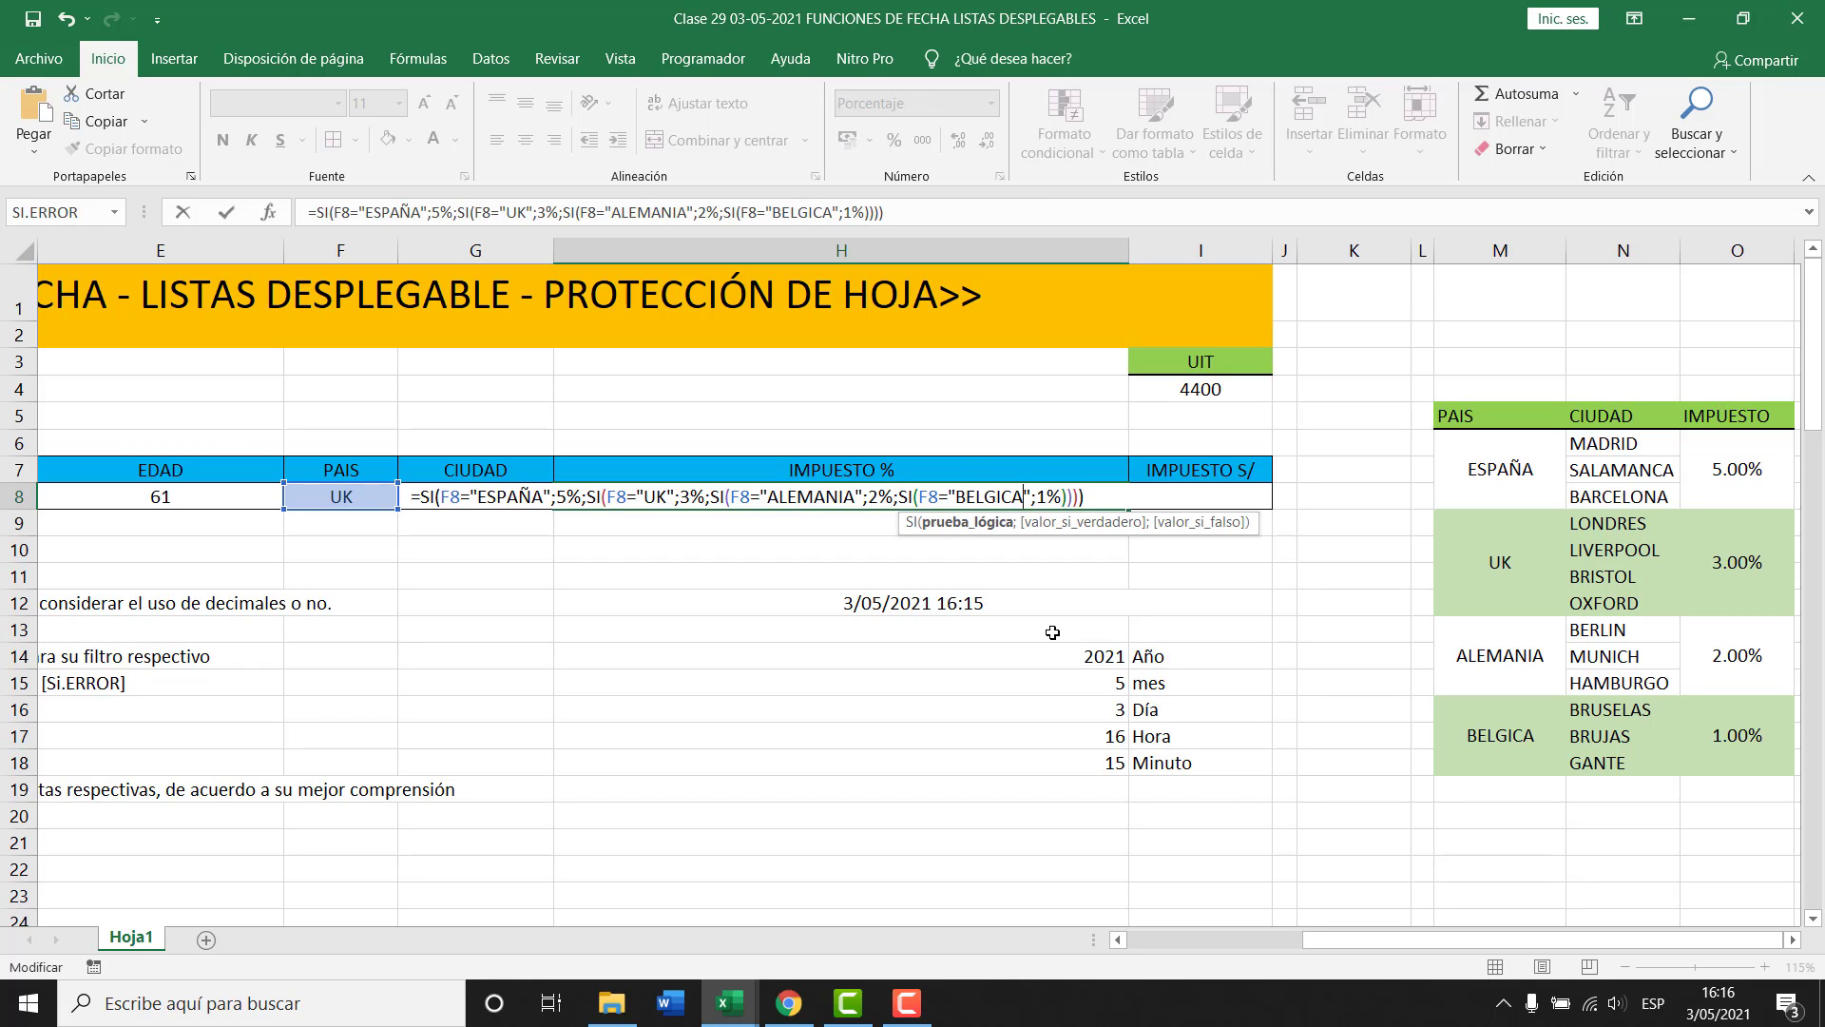
key("Right")
key("Right")
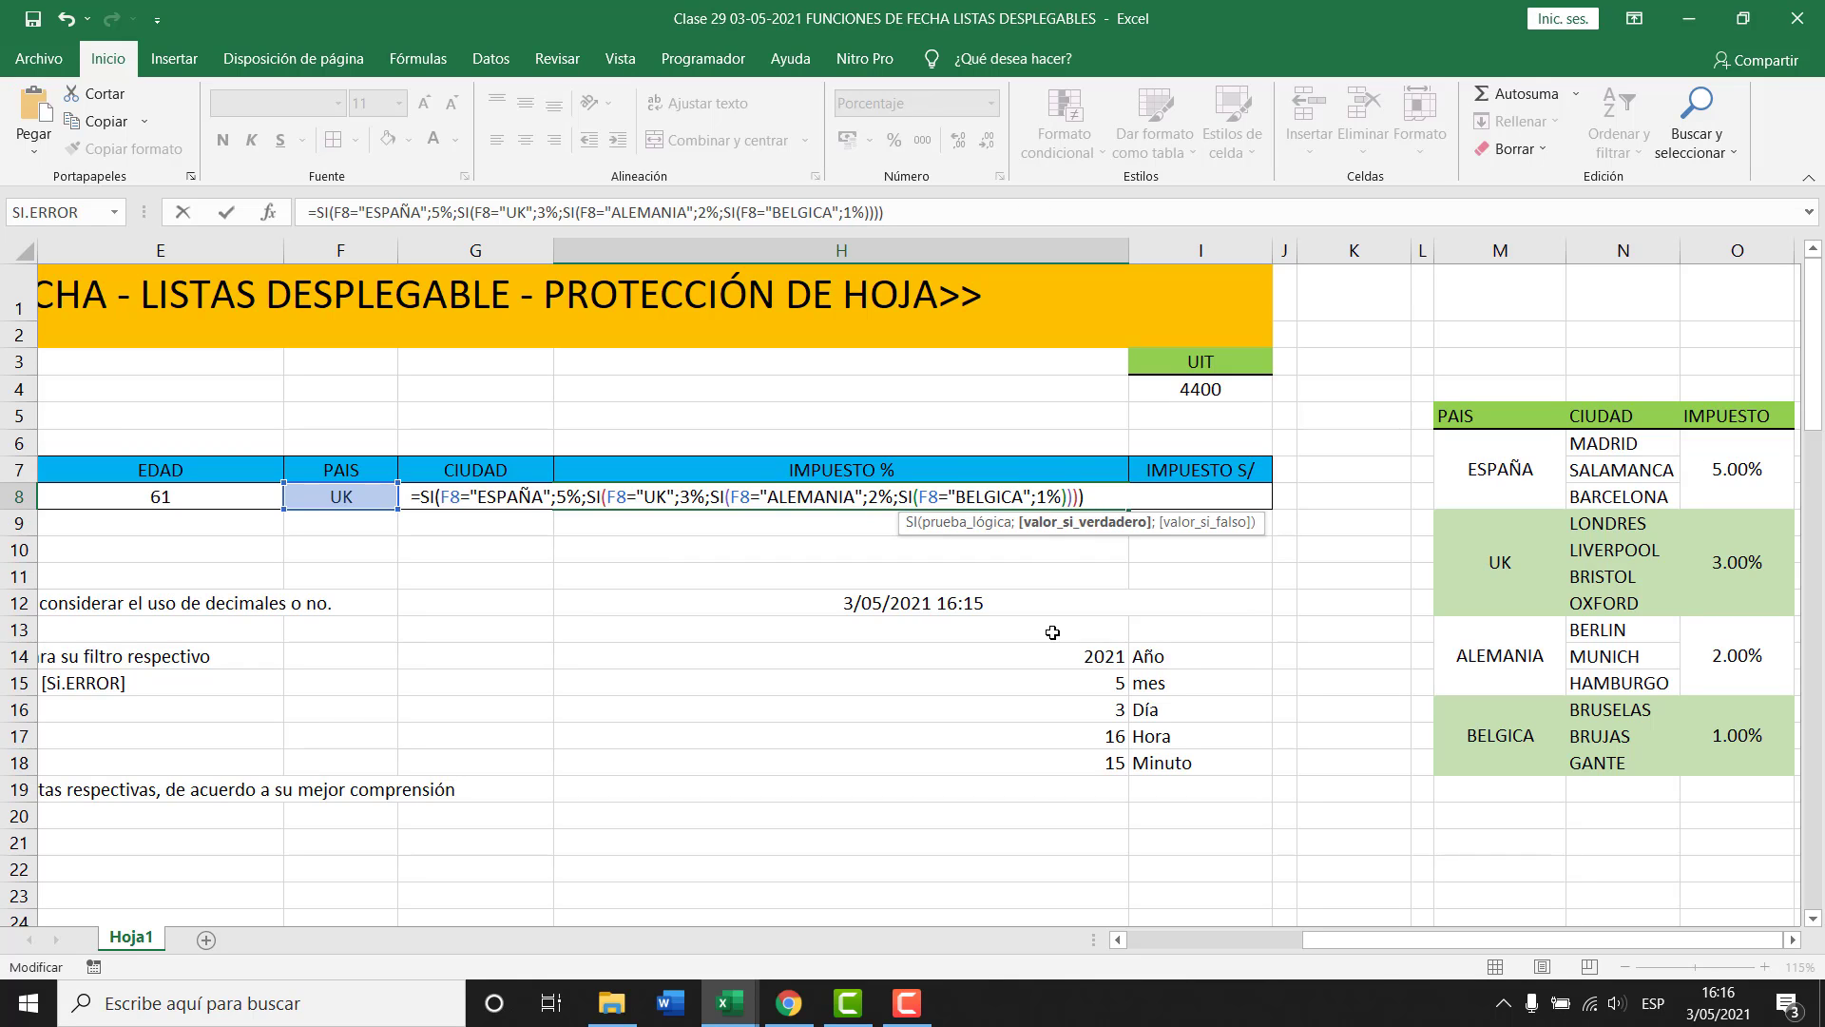
type(";\"\"")
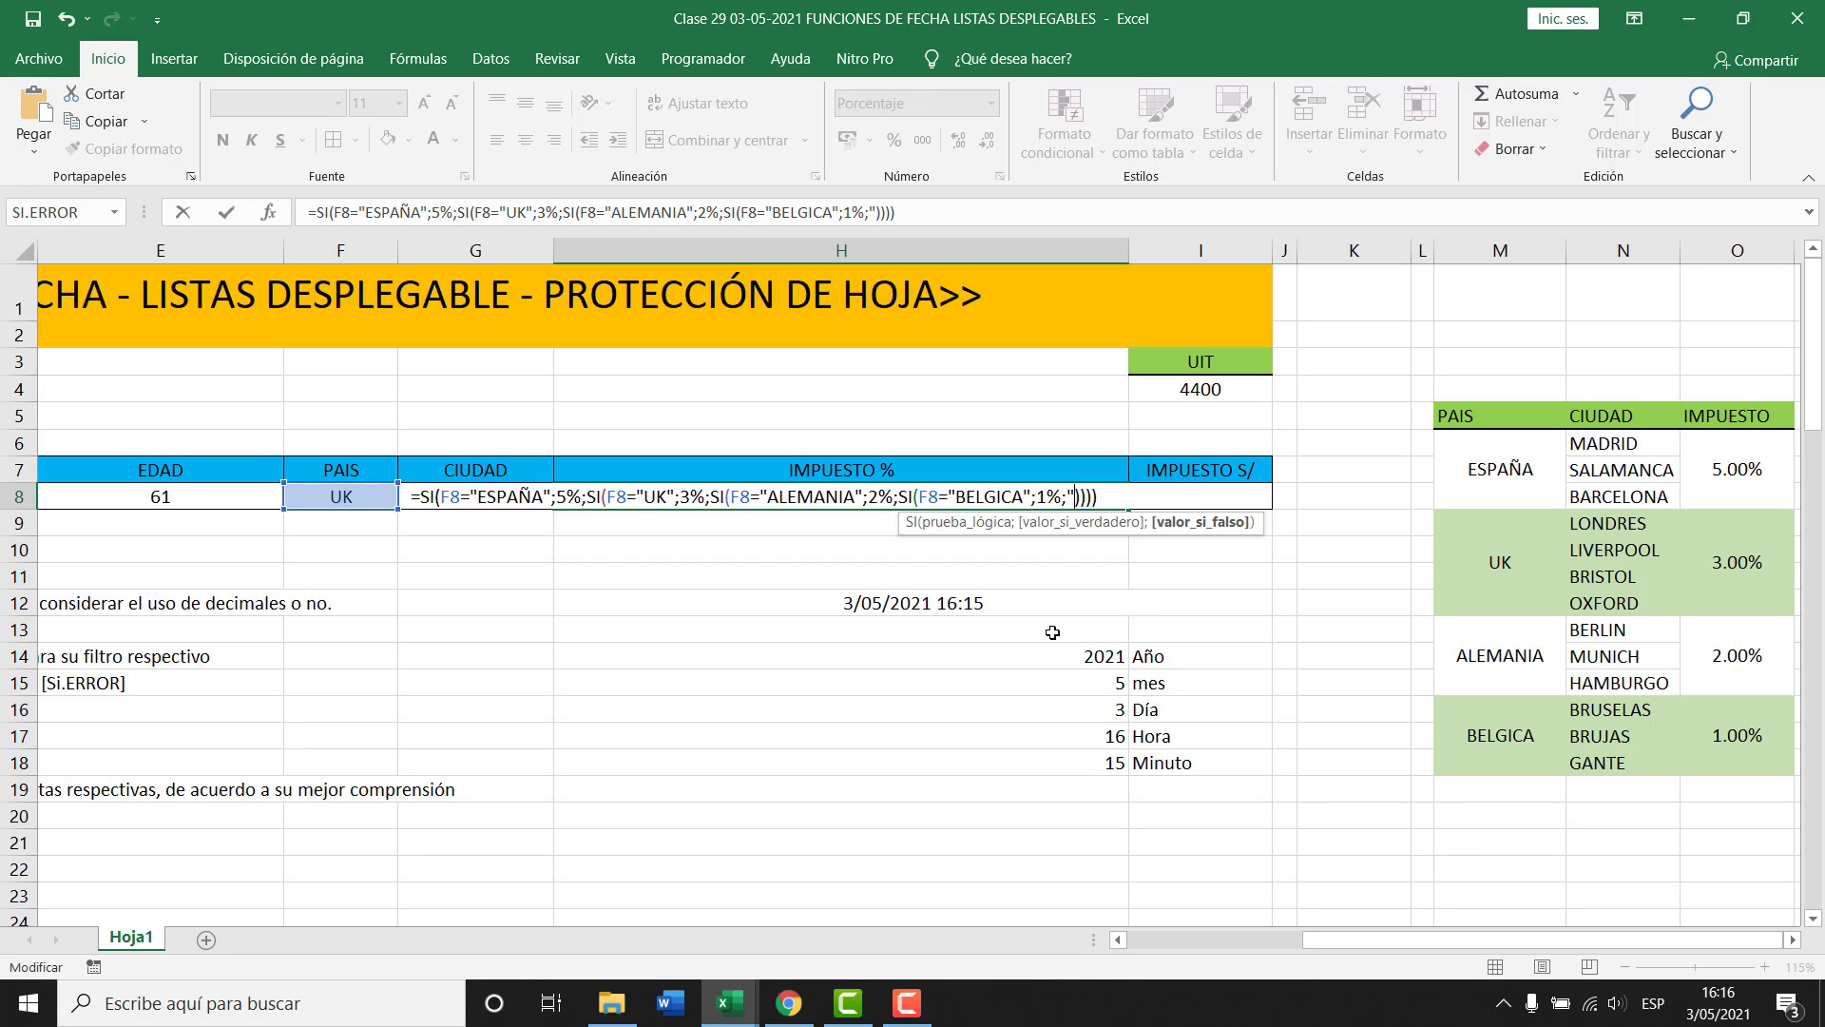
key("Right")
key("Right")
key("Right")
key("Right")
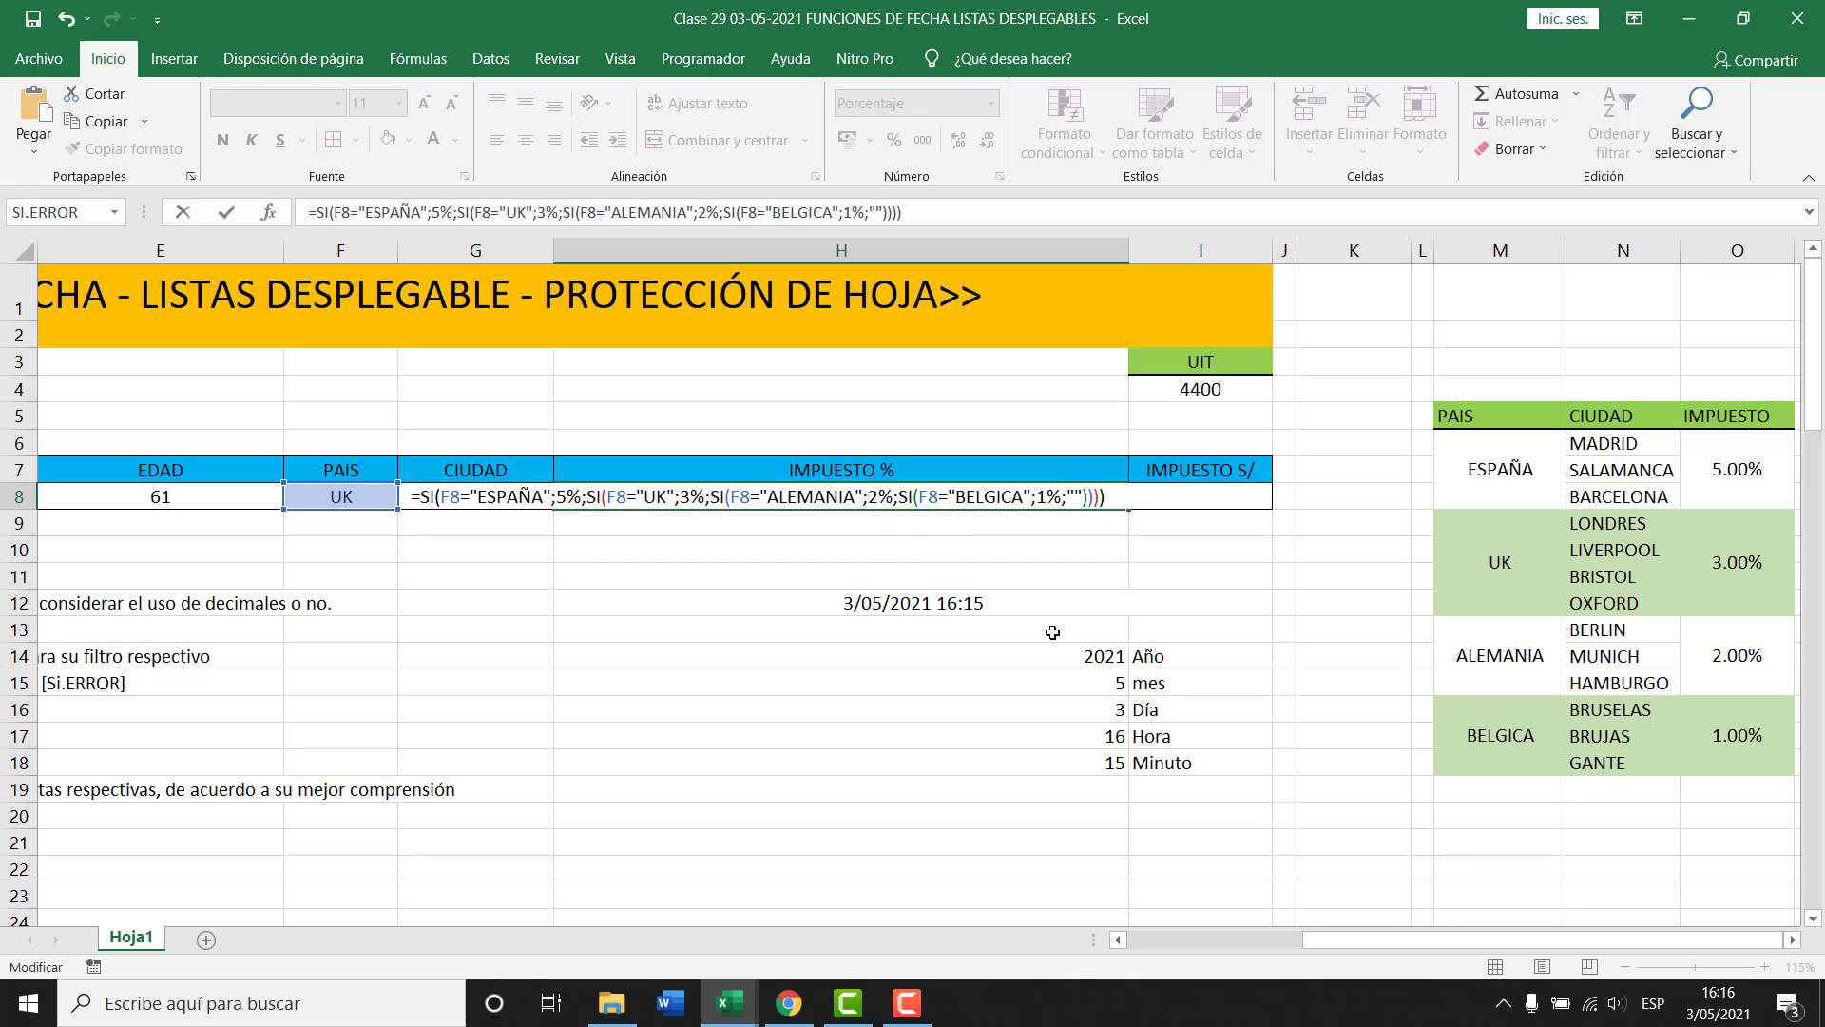
key("Return")
key("Up")
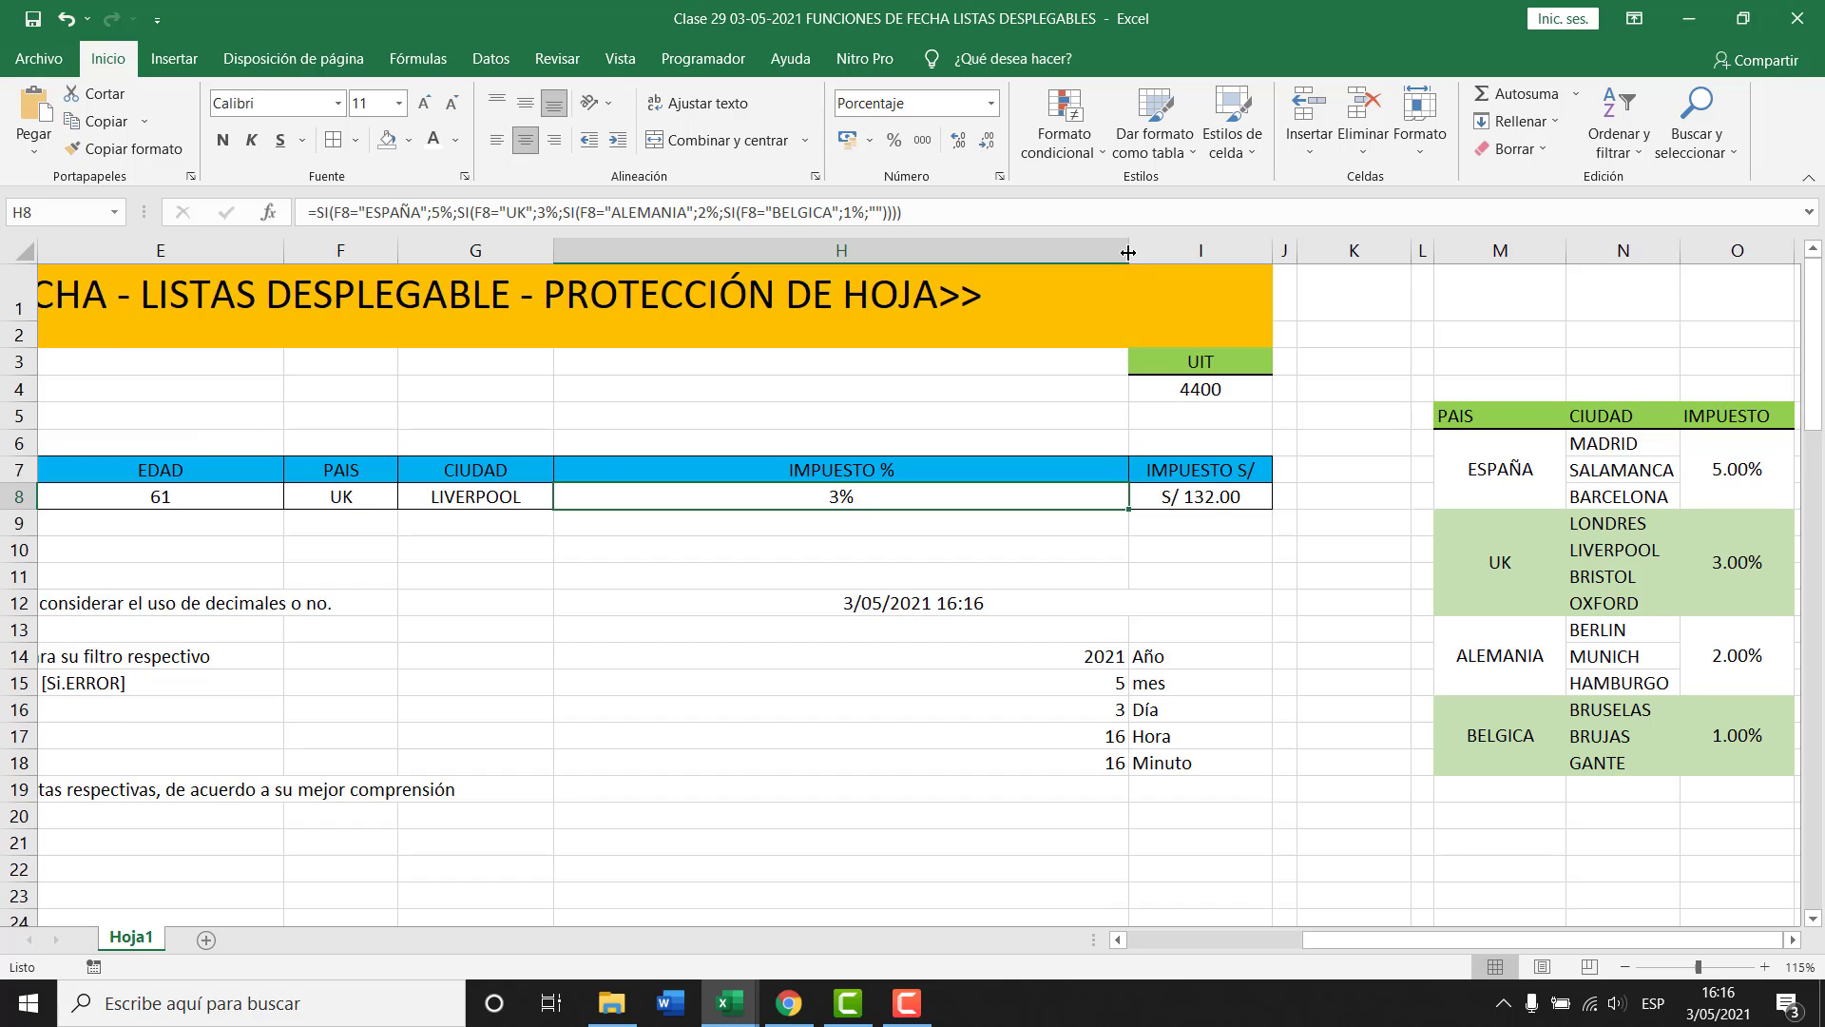
Narrow column H, then test F8 with ESPAÑA, UK and ALEMANIA.
left_click_drag(1129, 251, 741, 253)
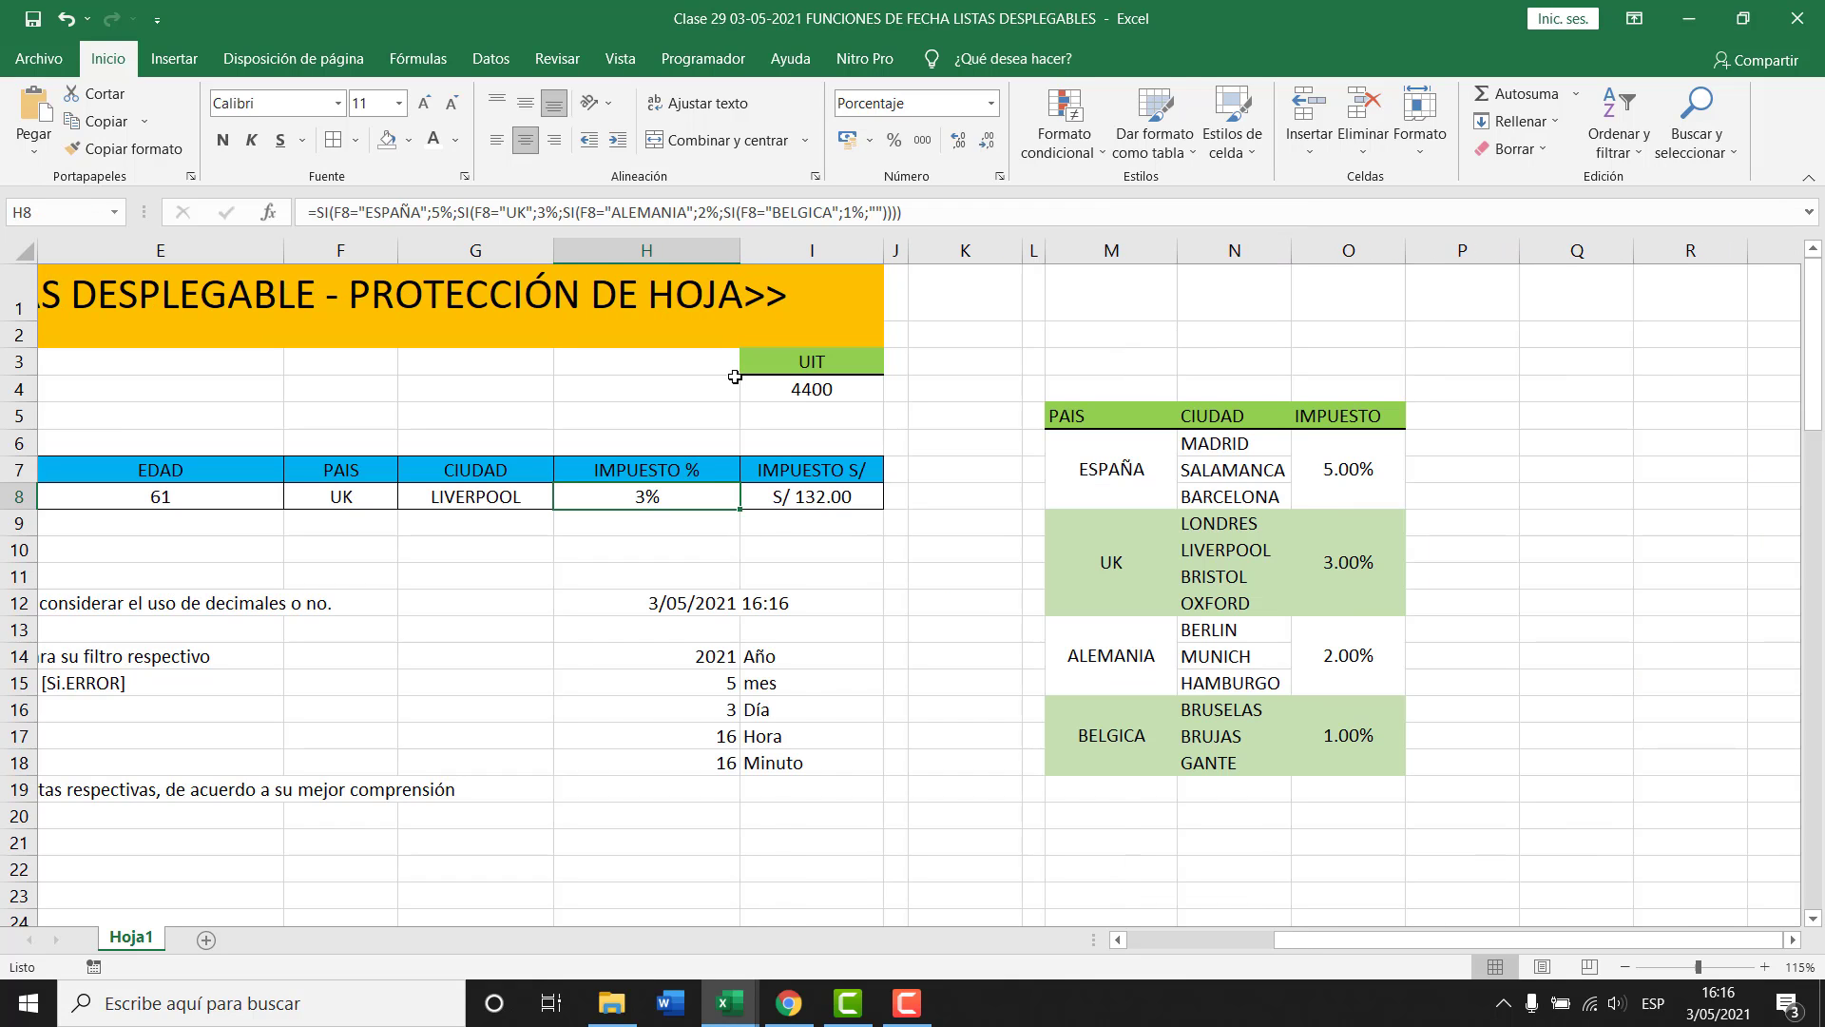
left_click(341, 497)
left_click(407, 496)
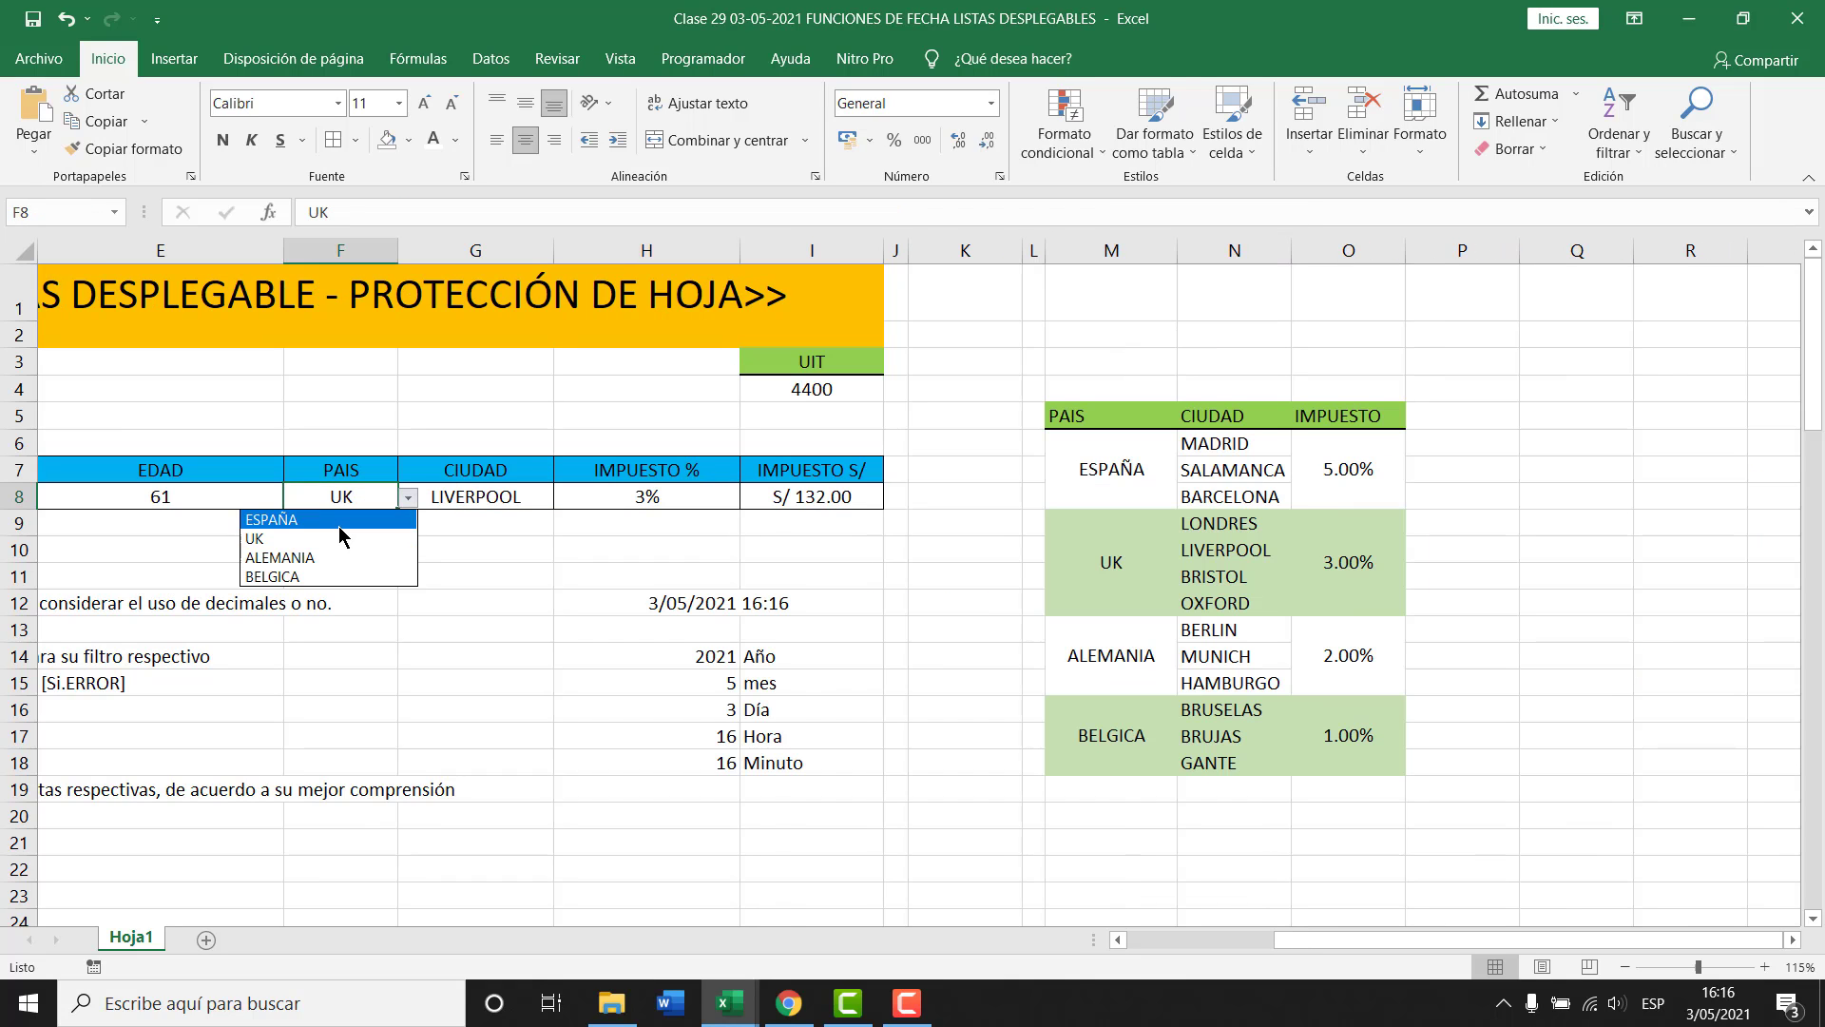
left_click(339, 526)
left_click(407, 498)
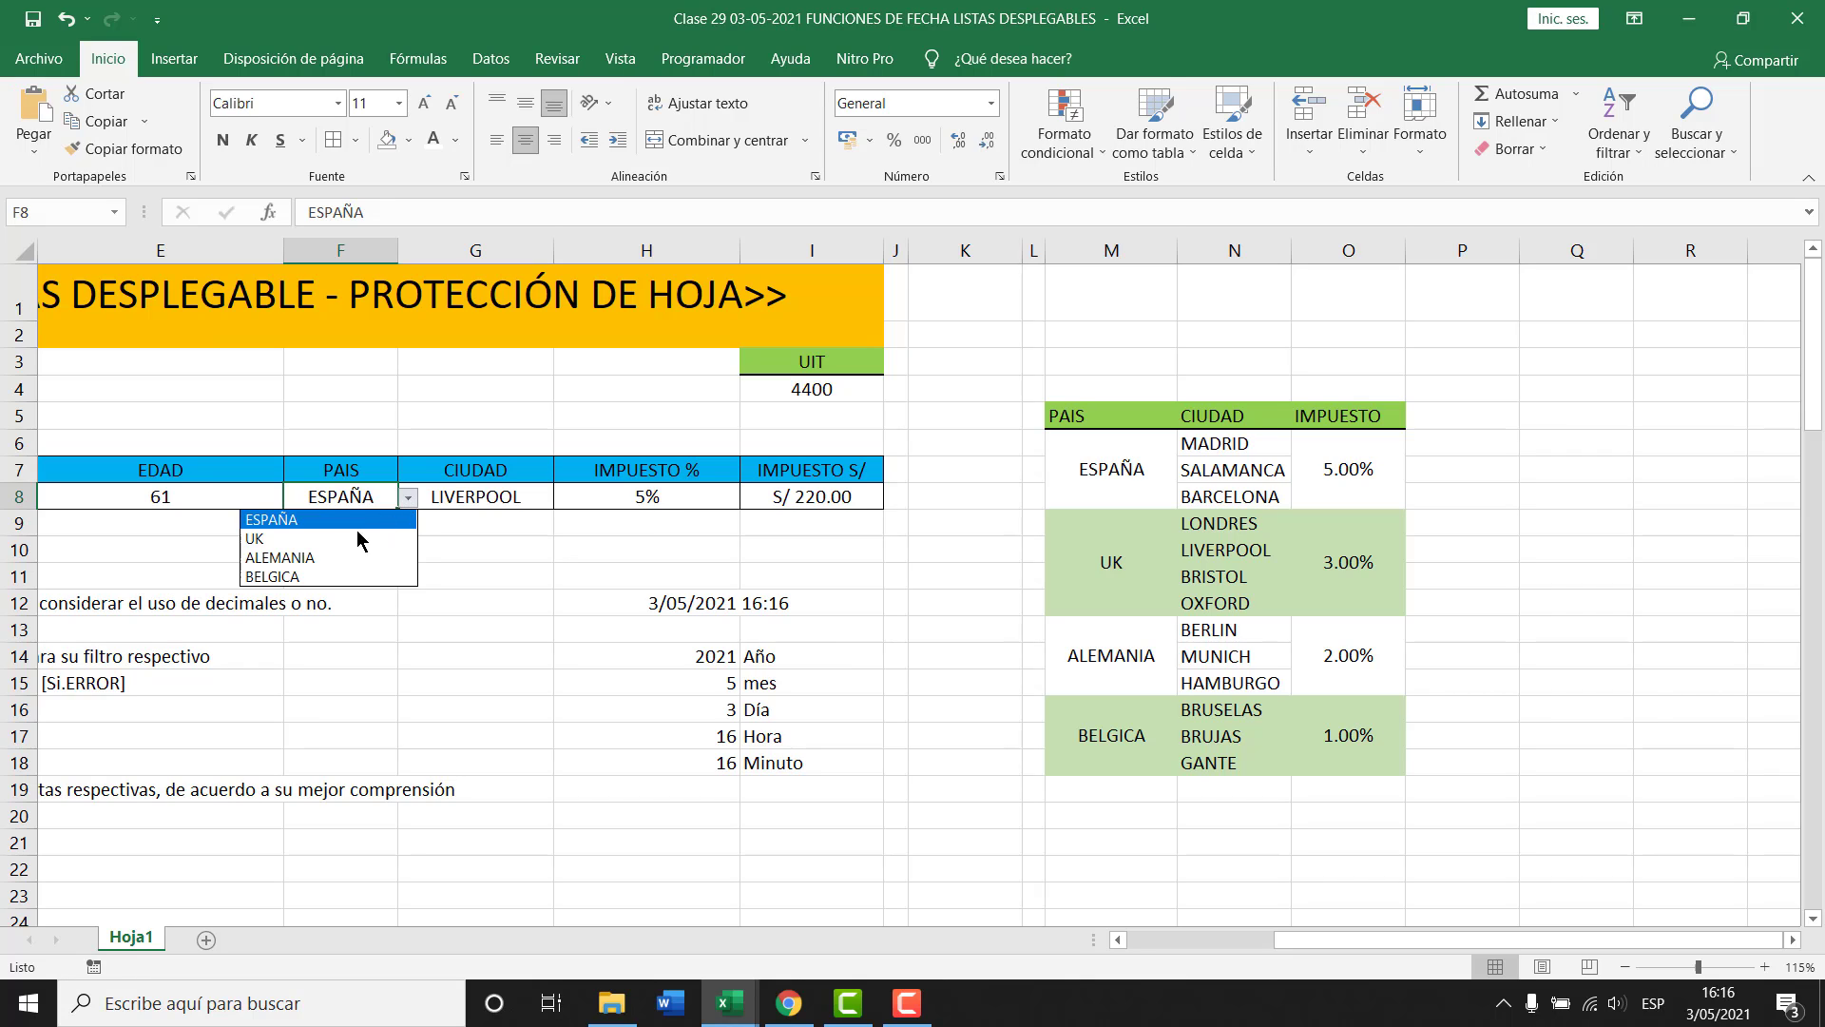
left_click(360, 538)
left_click(407, 498)
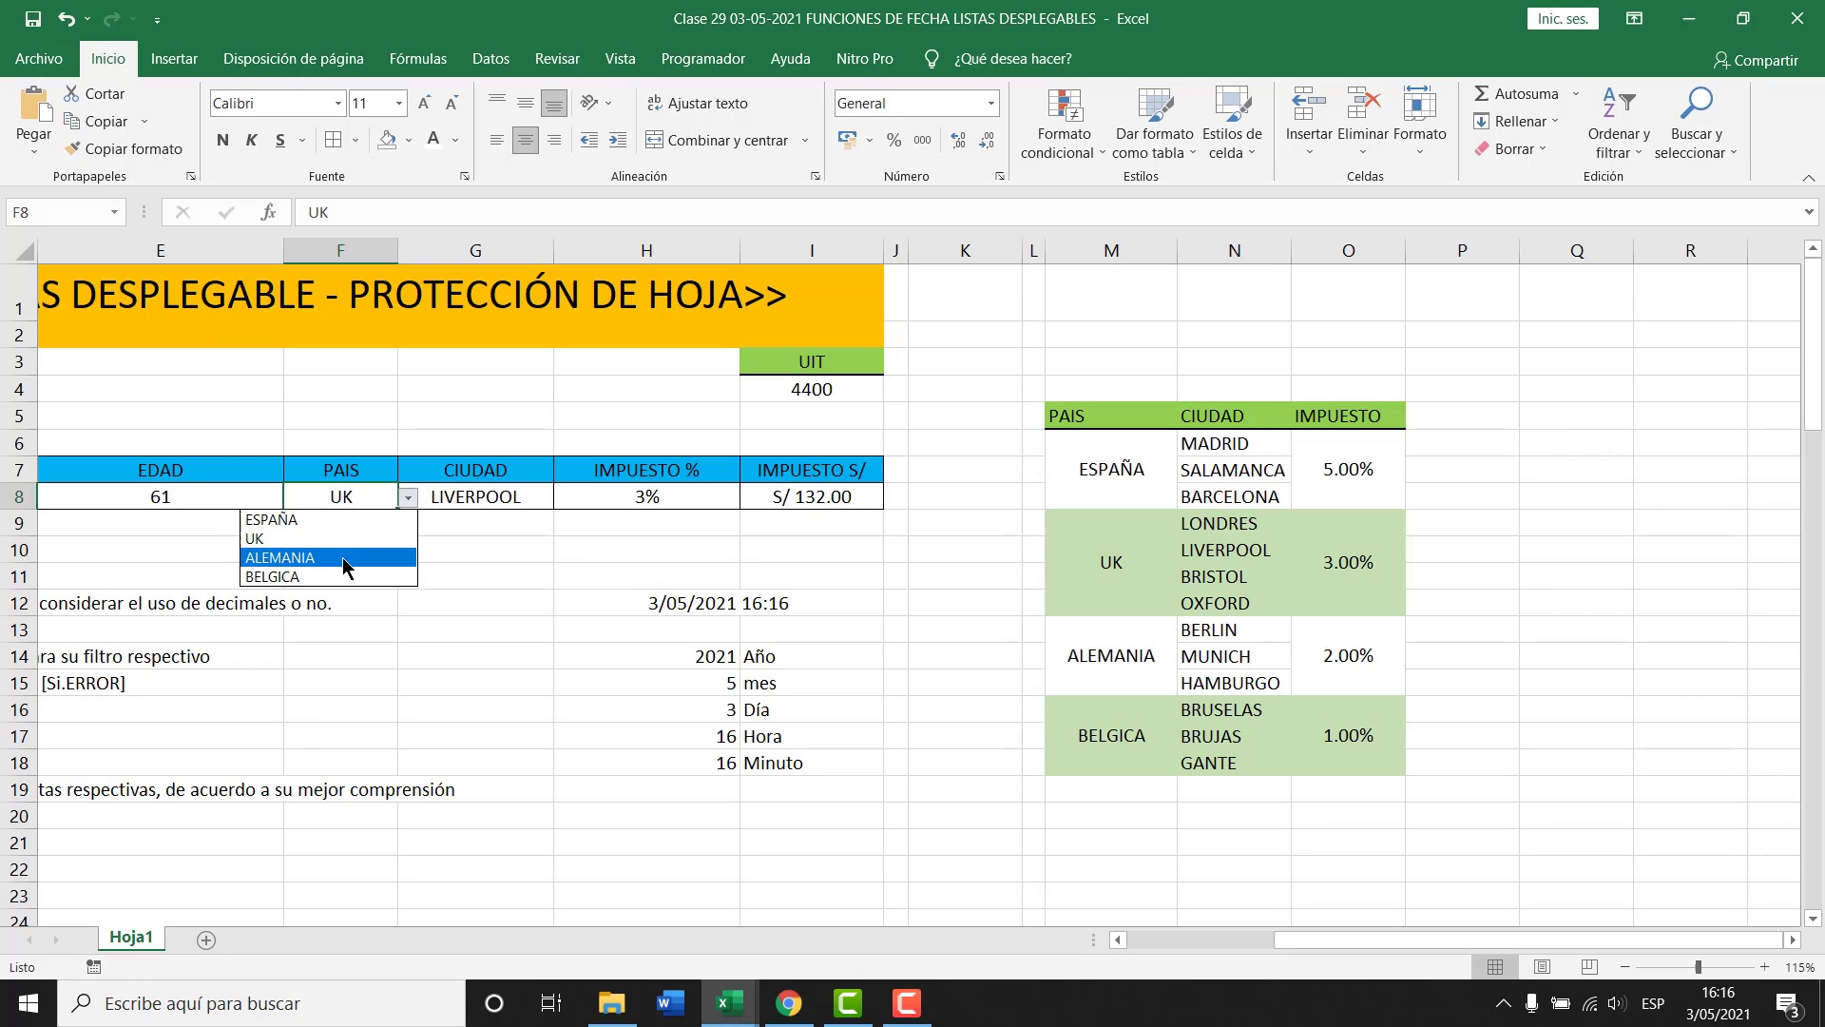
left_click(344, 565)
Switch F8 to BELGICA and reopen H8's formula for editing.
left_click(407, 498)
left_click(337, 561)
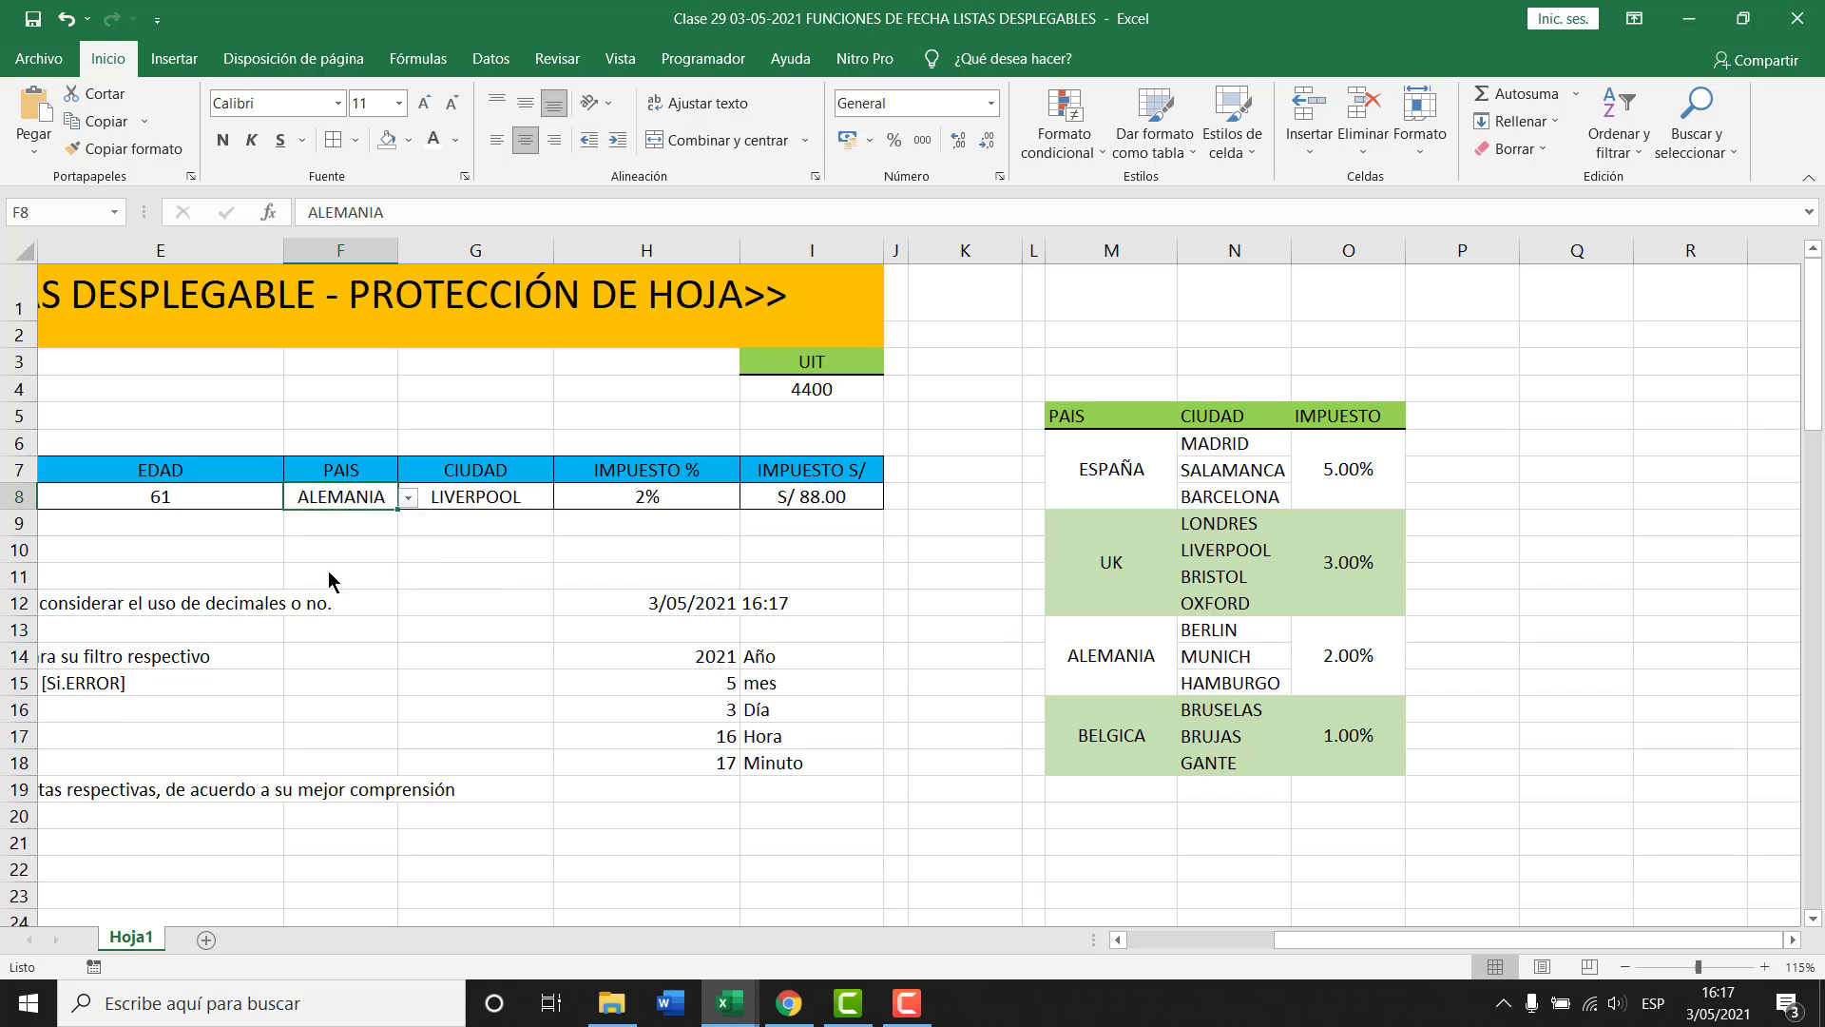
left_click(329, 579)
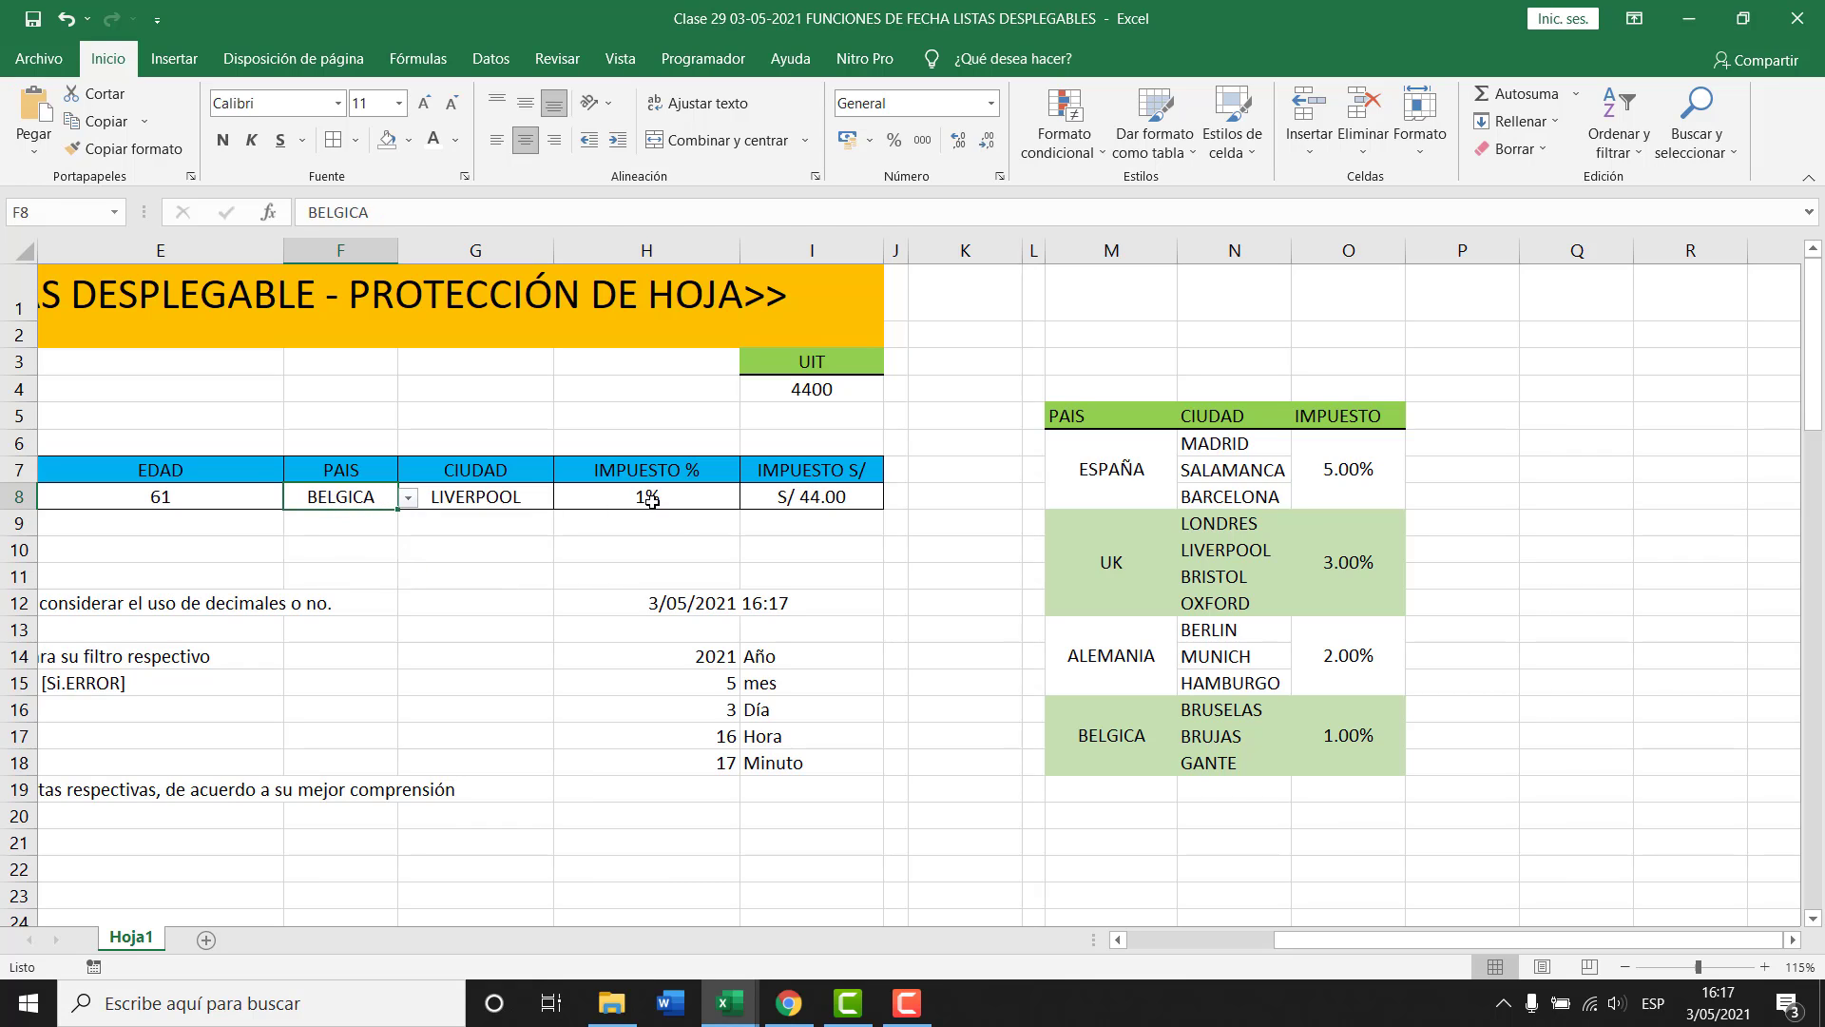
left_click(651, 498)
key("F2")
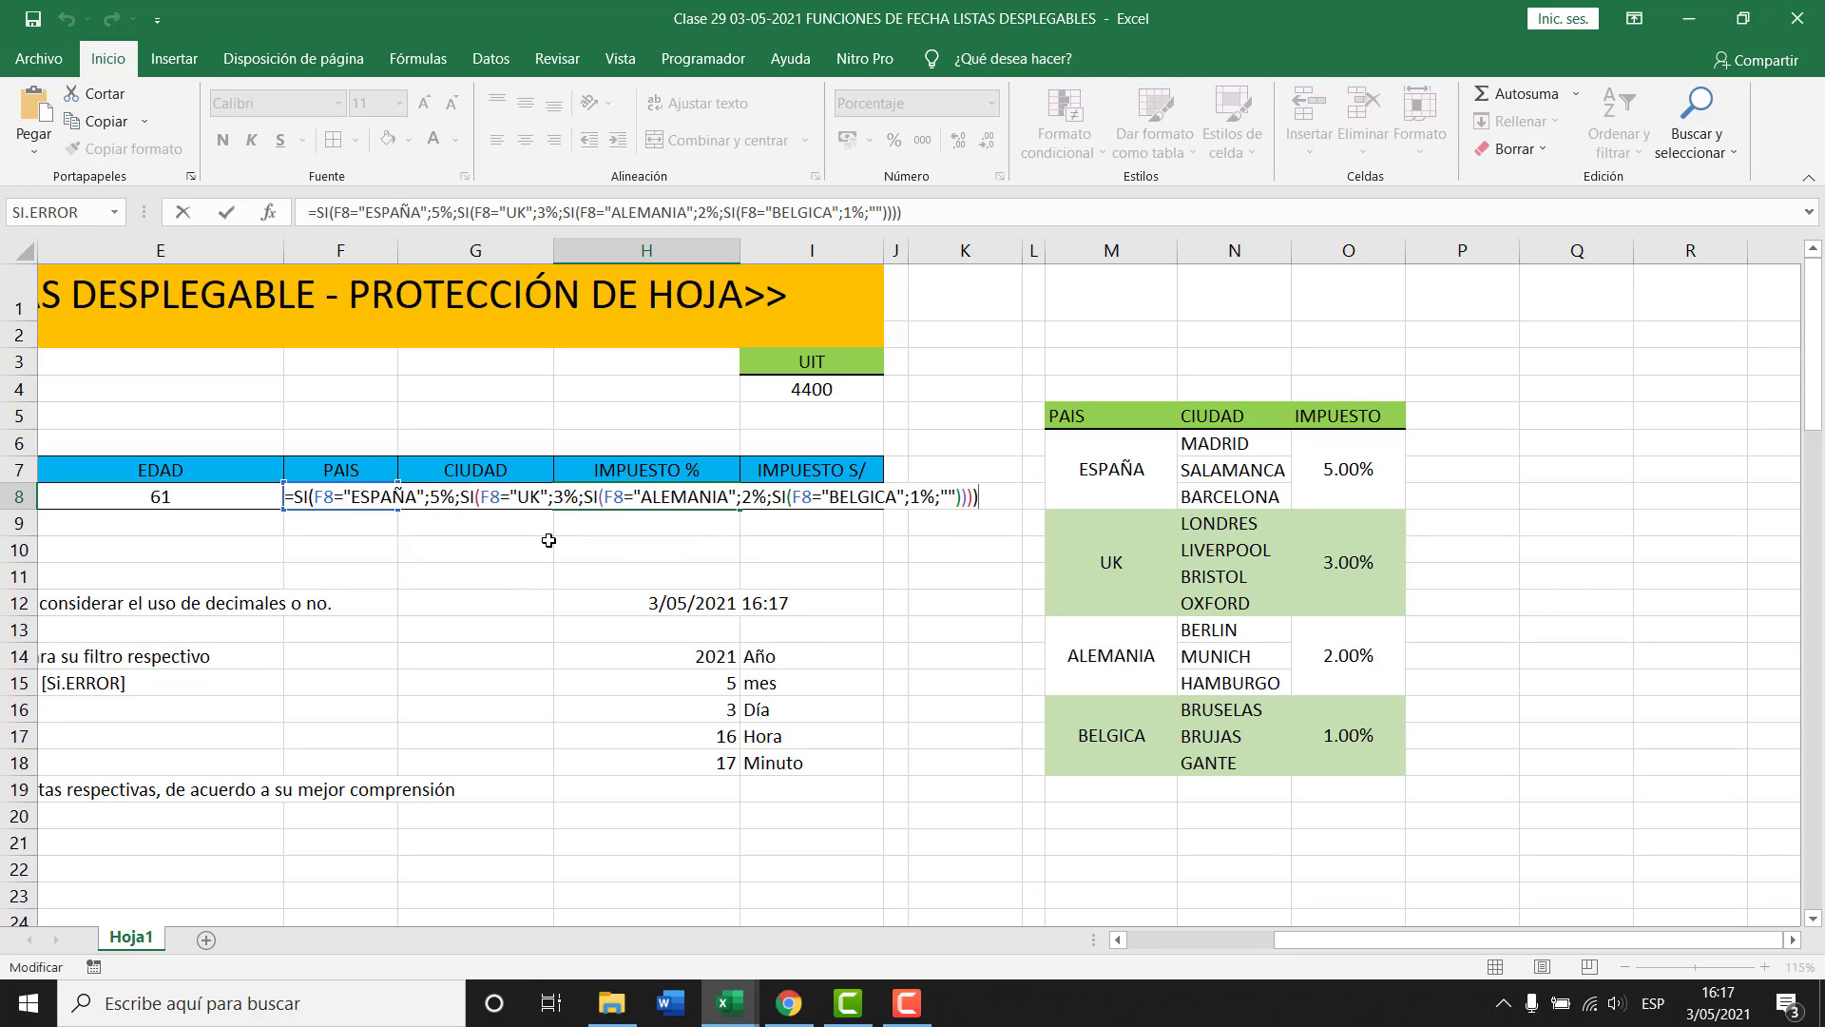
Walk through the ESPAÑA 5% and UK 3% branches of H8's SI formula.
left_click(371, 498)
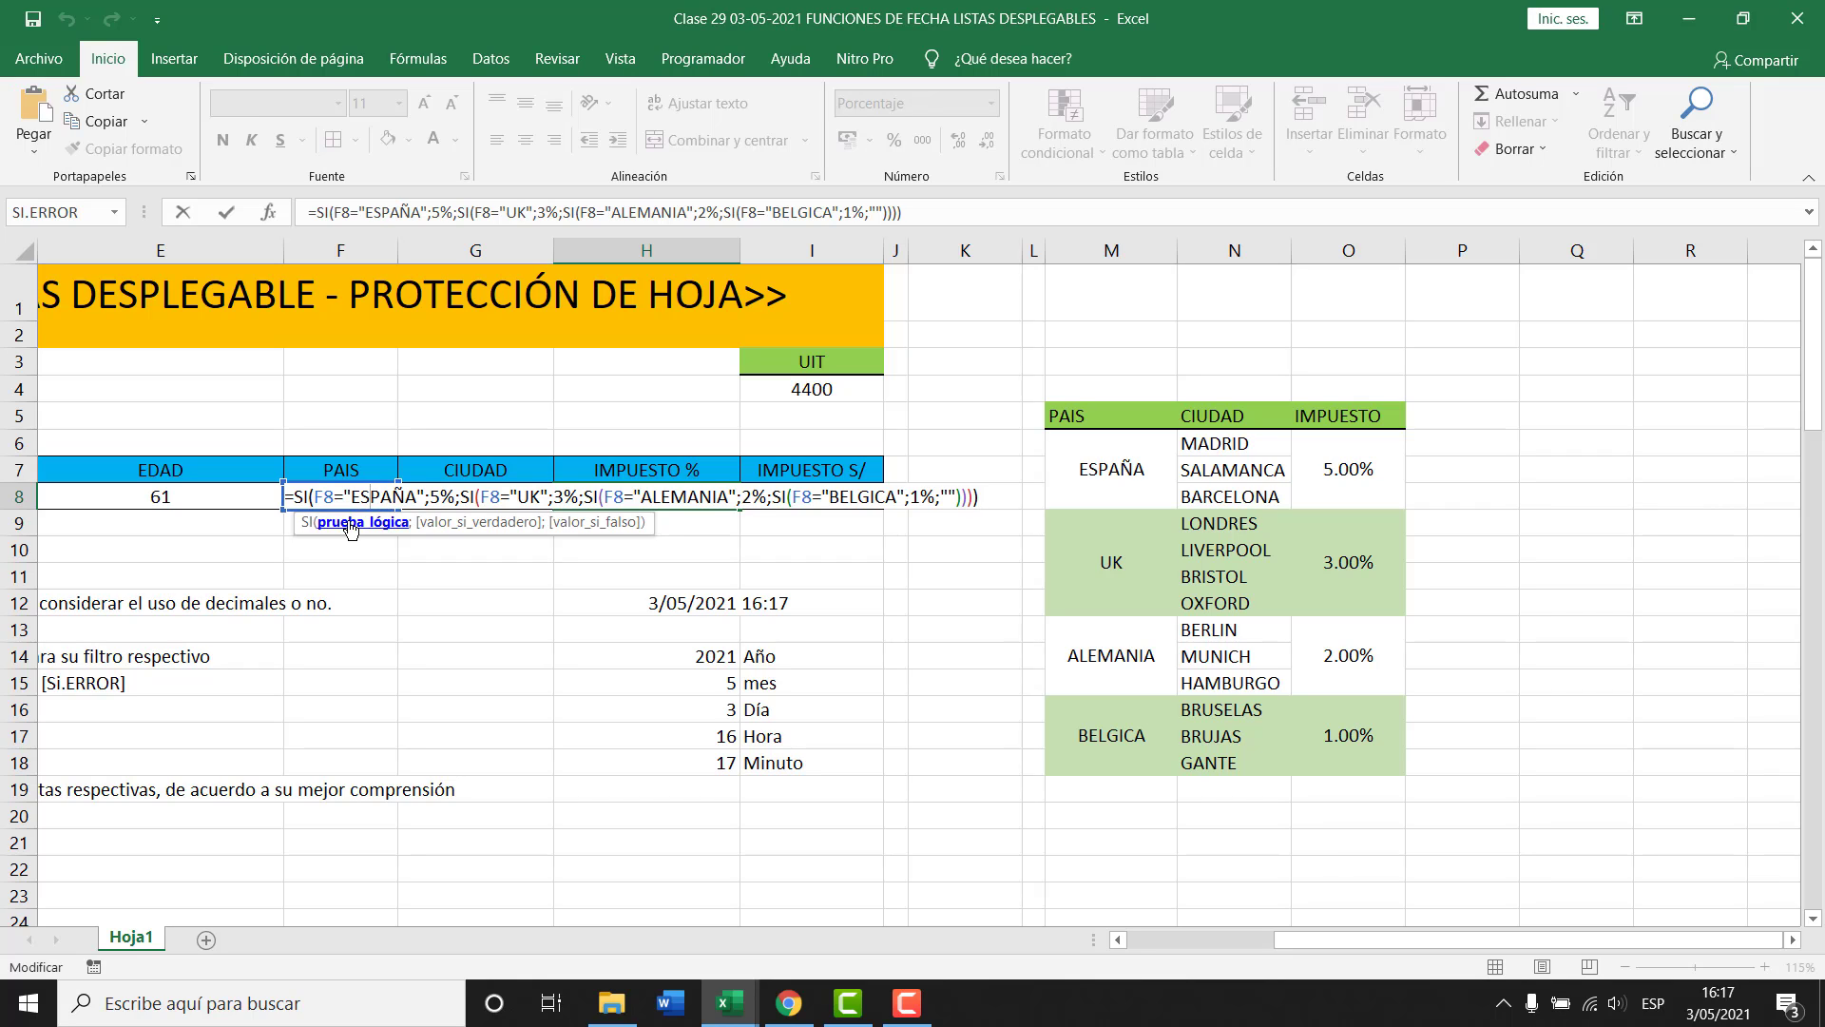
left_click(349, 525)
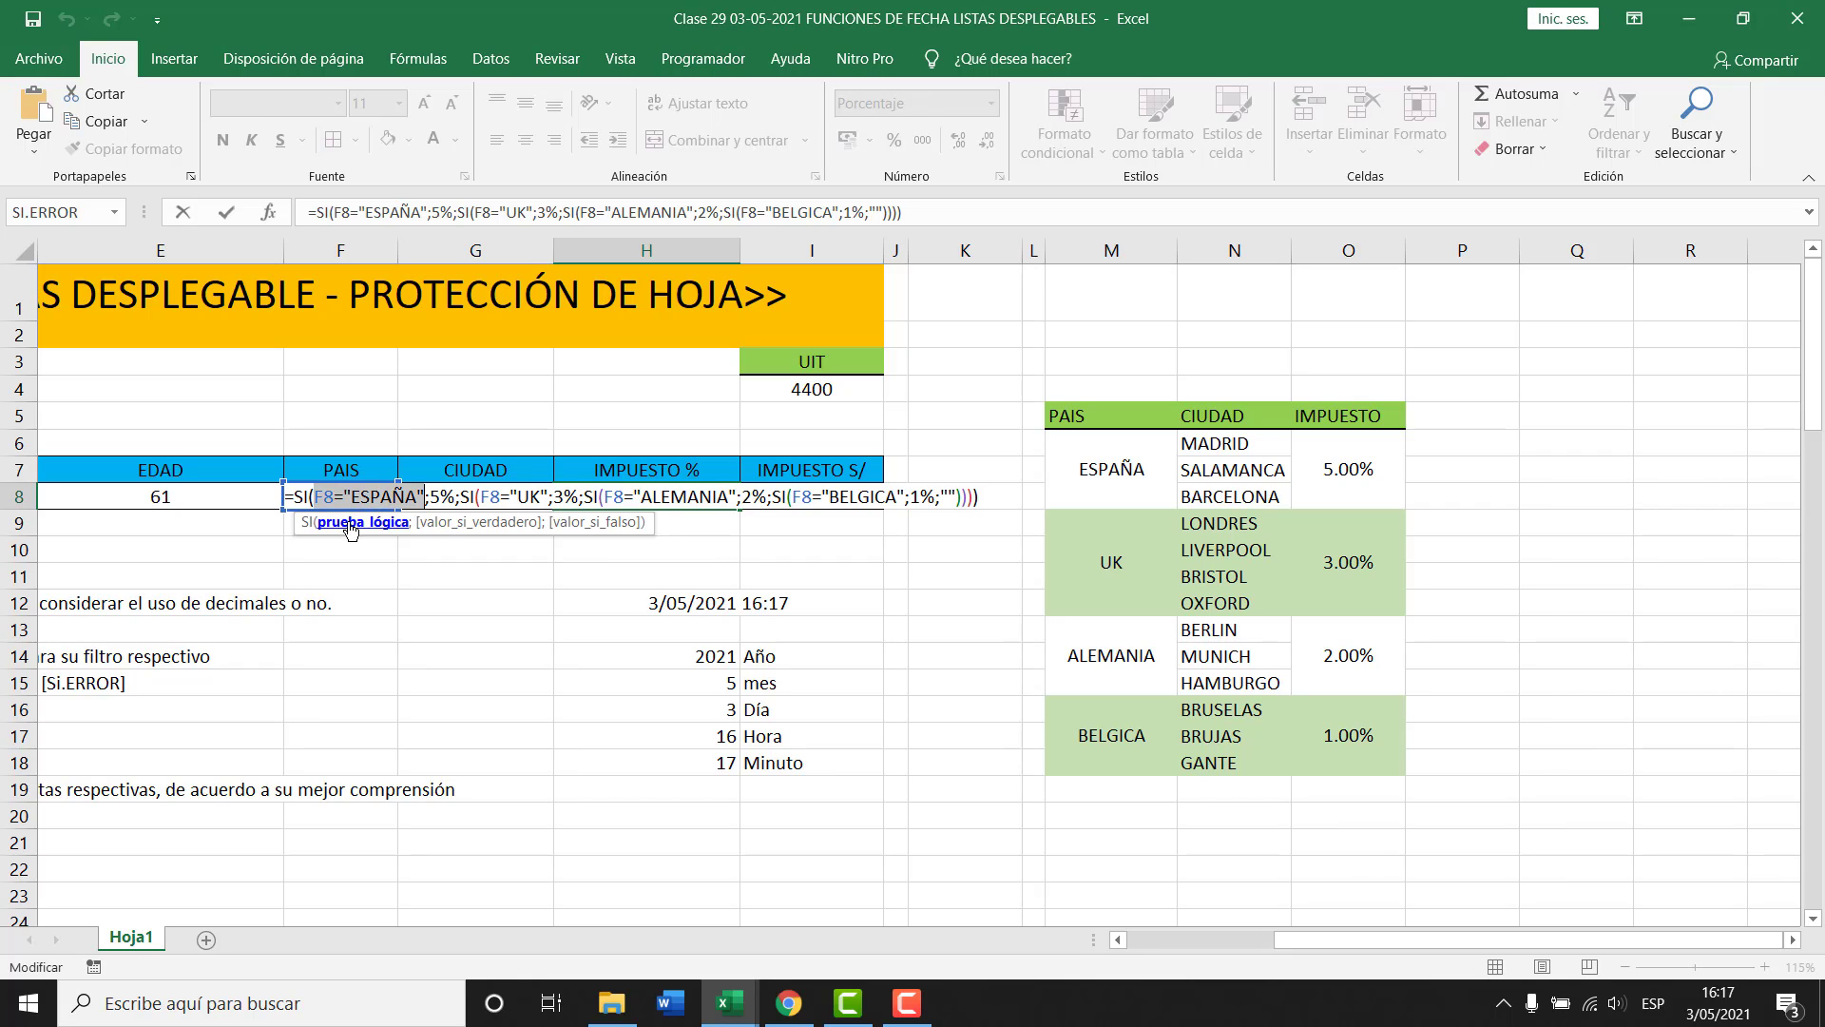
left_click(457, 525)
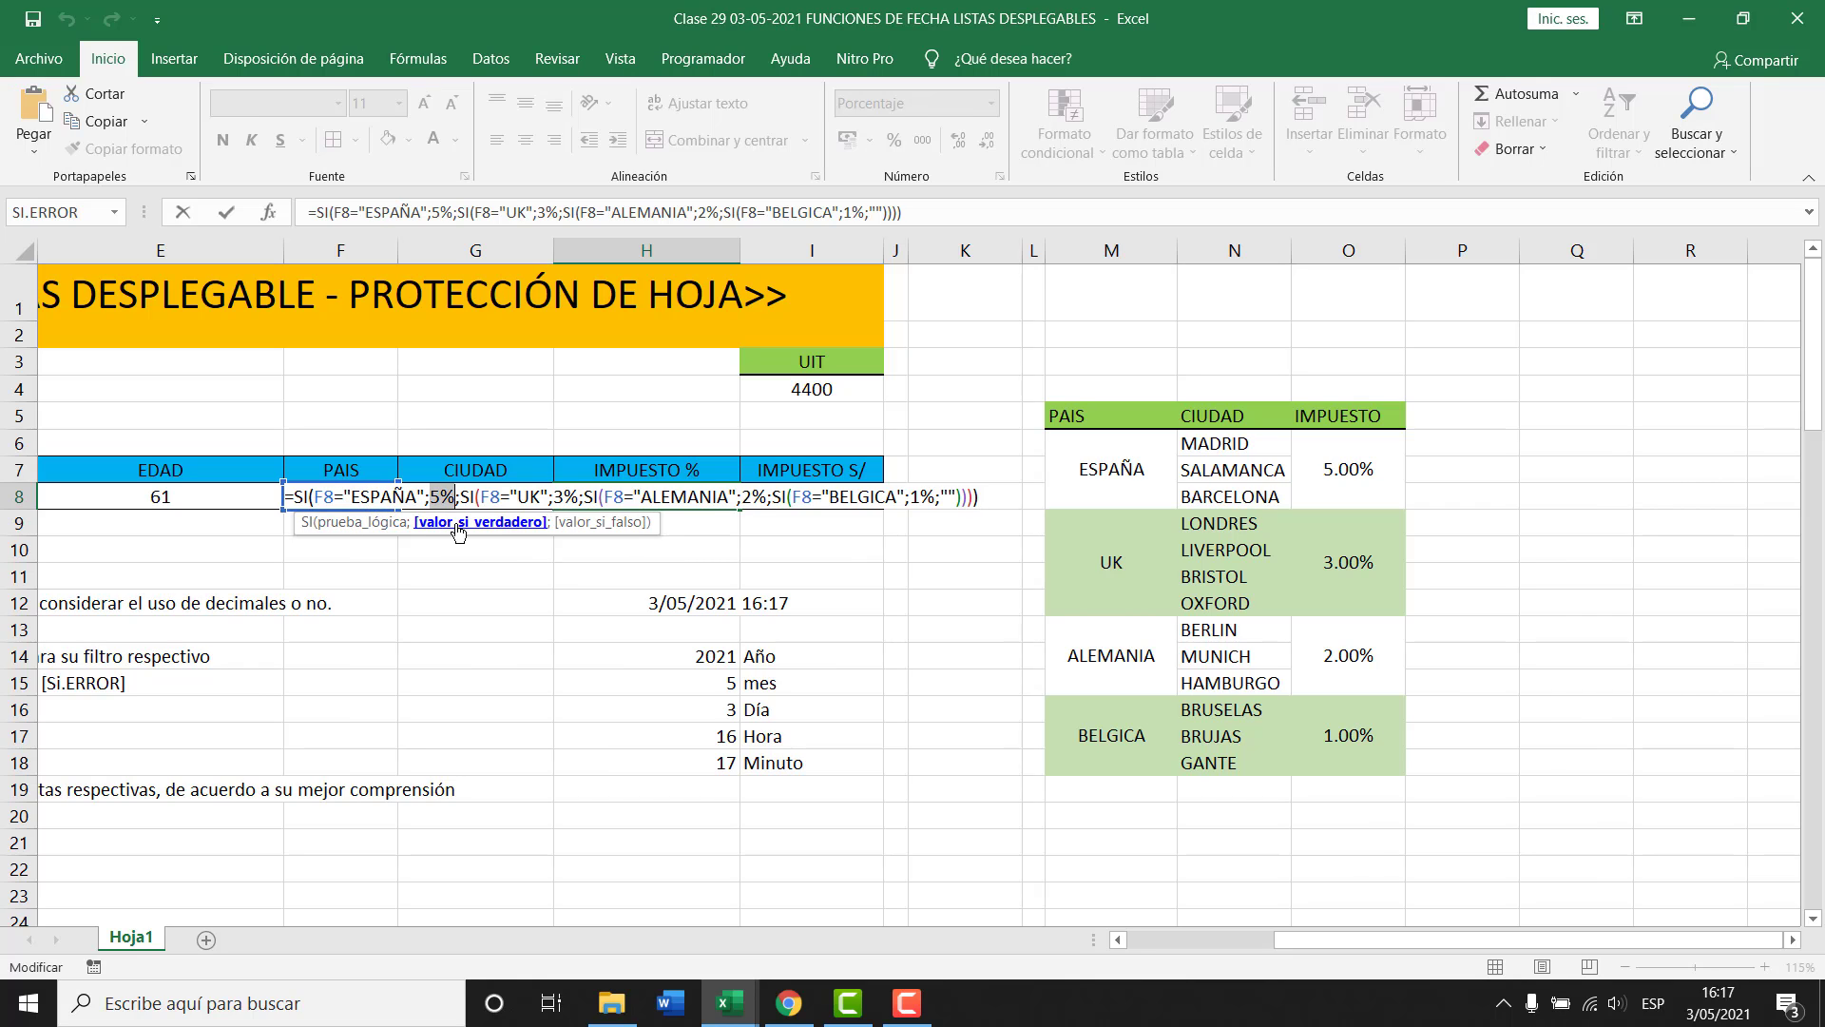
left_click(607, 525)
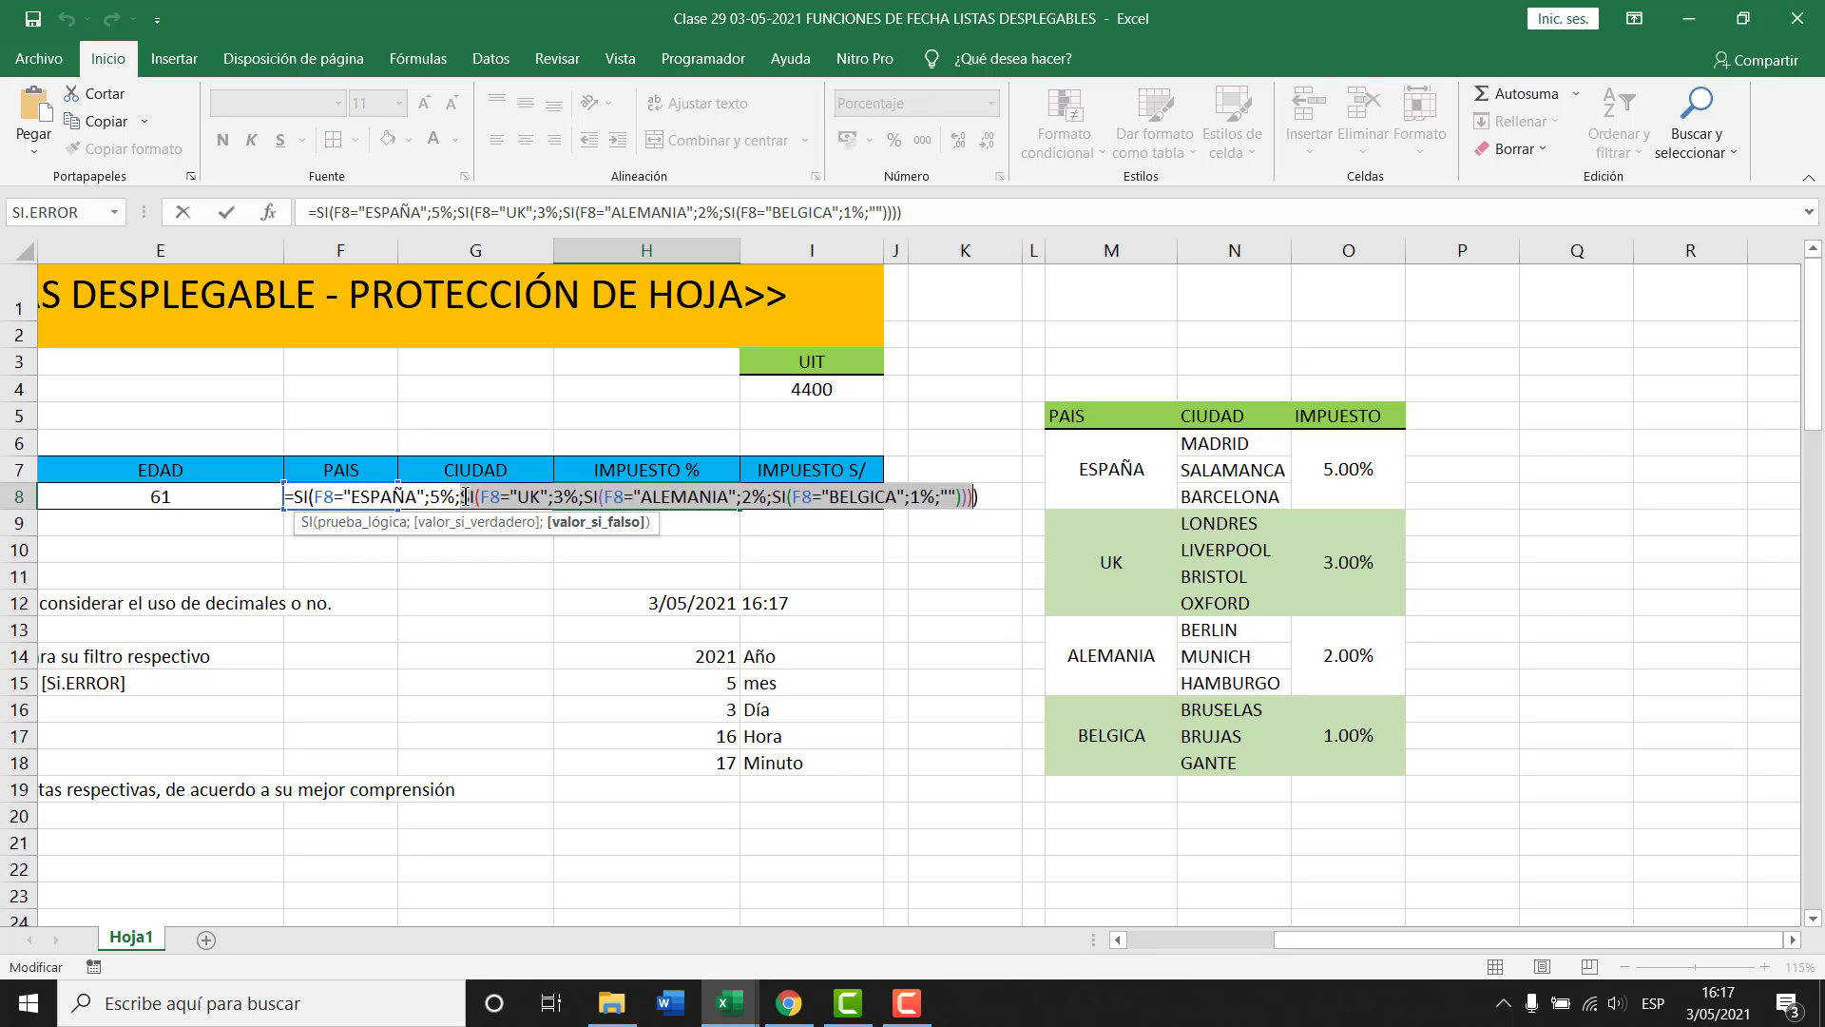
left_click(512, 497)
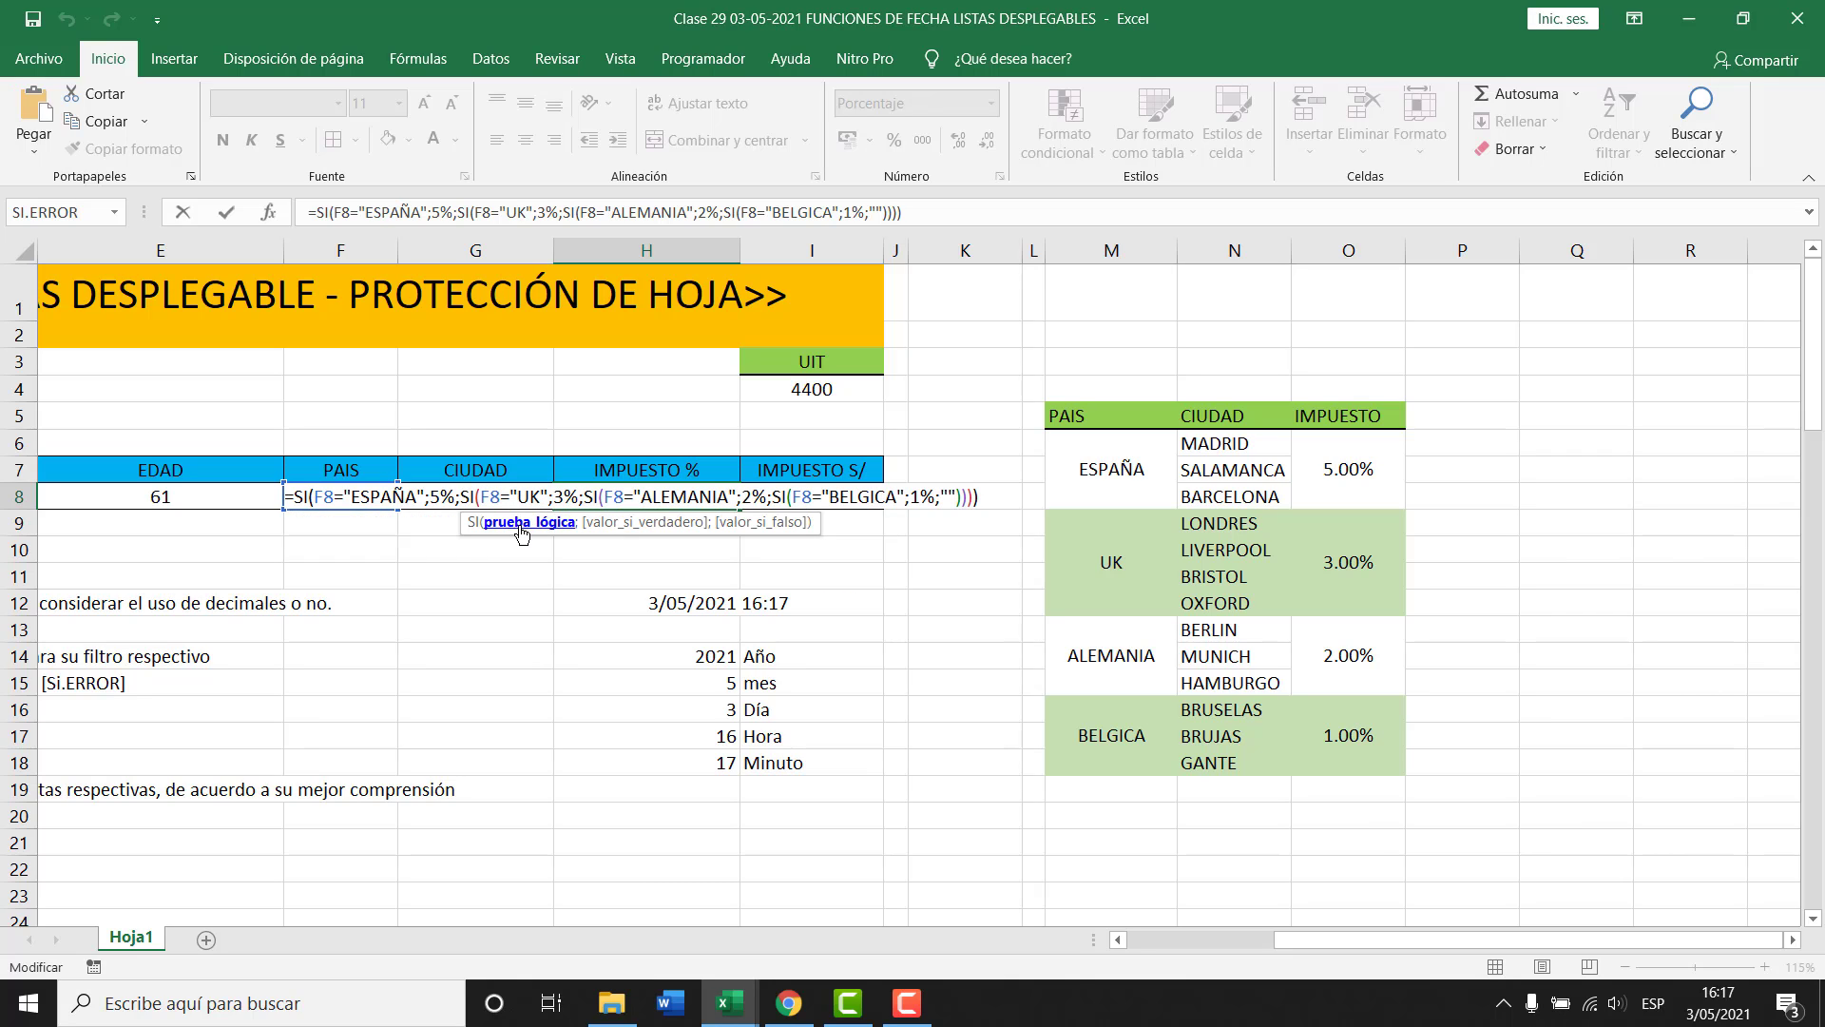
left_click(521, 526)
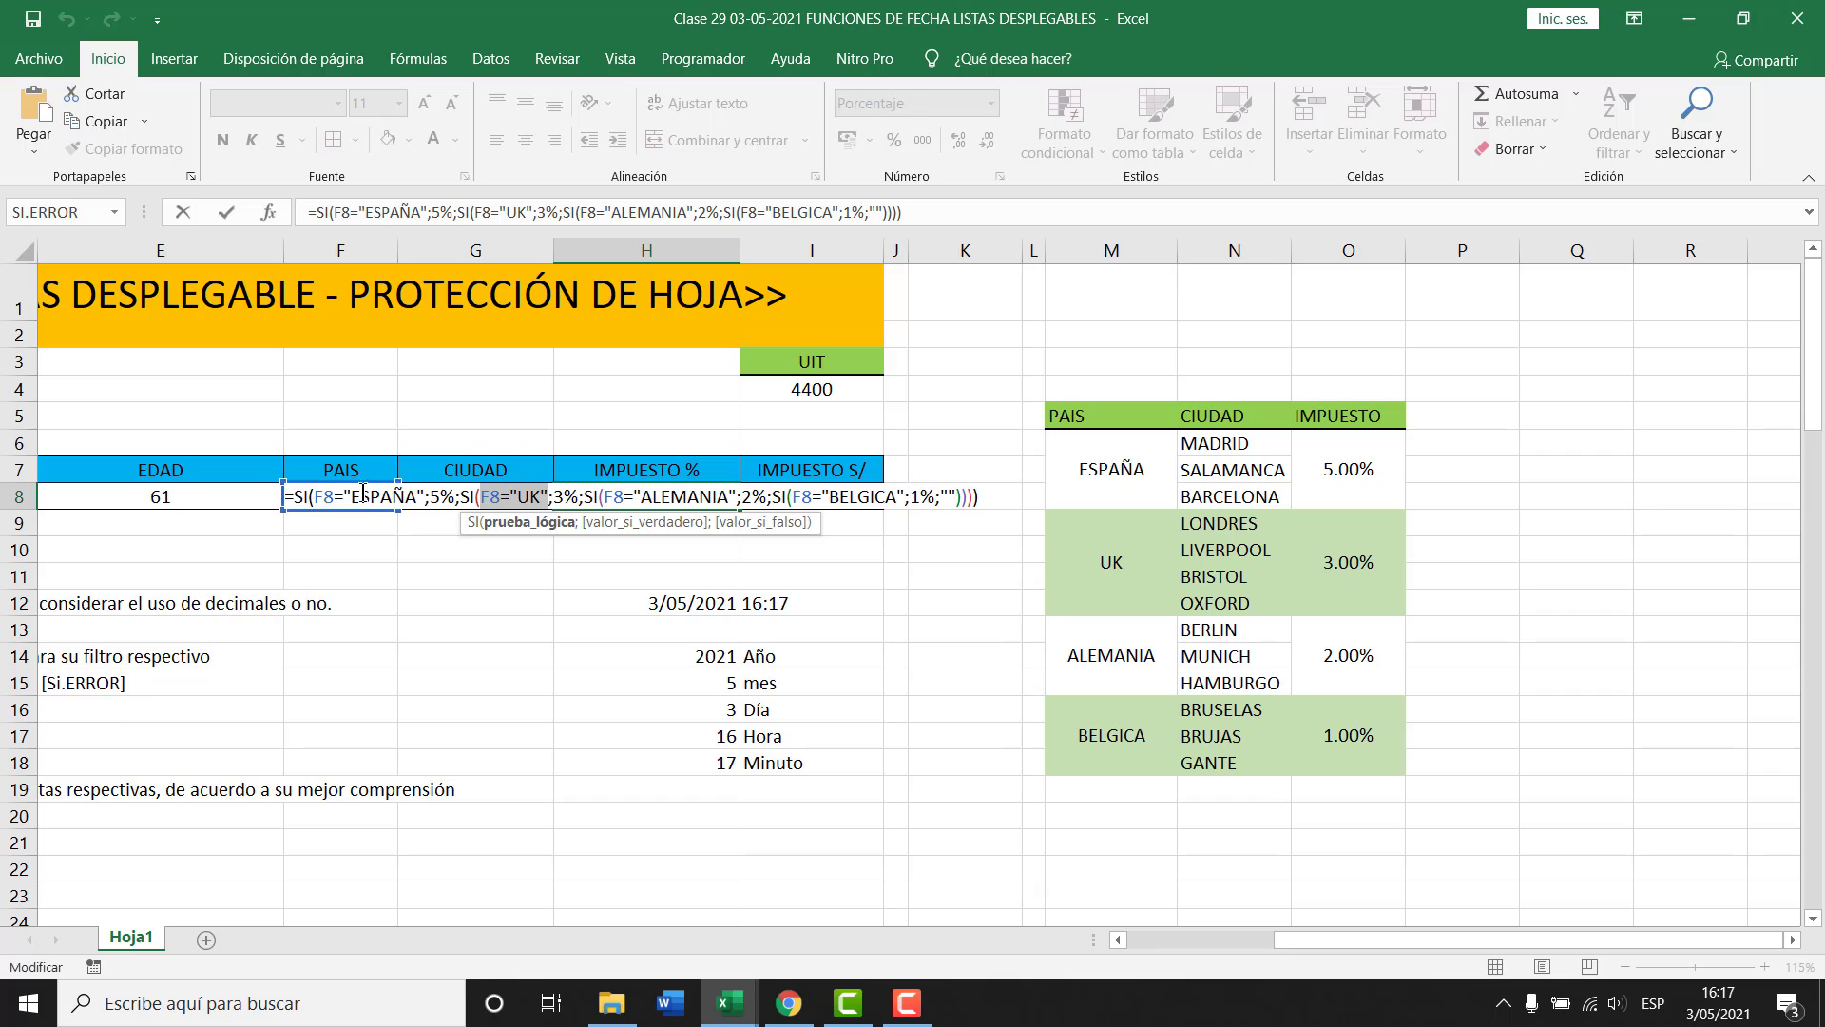
left_click(647, 522)
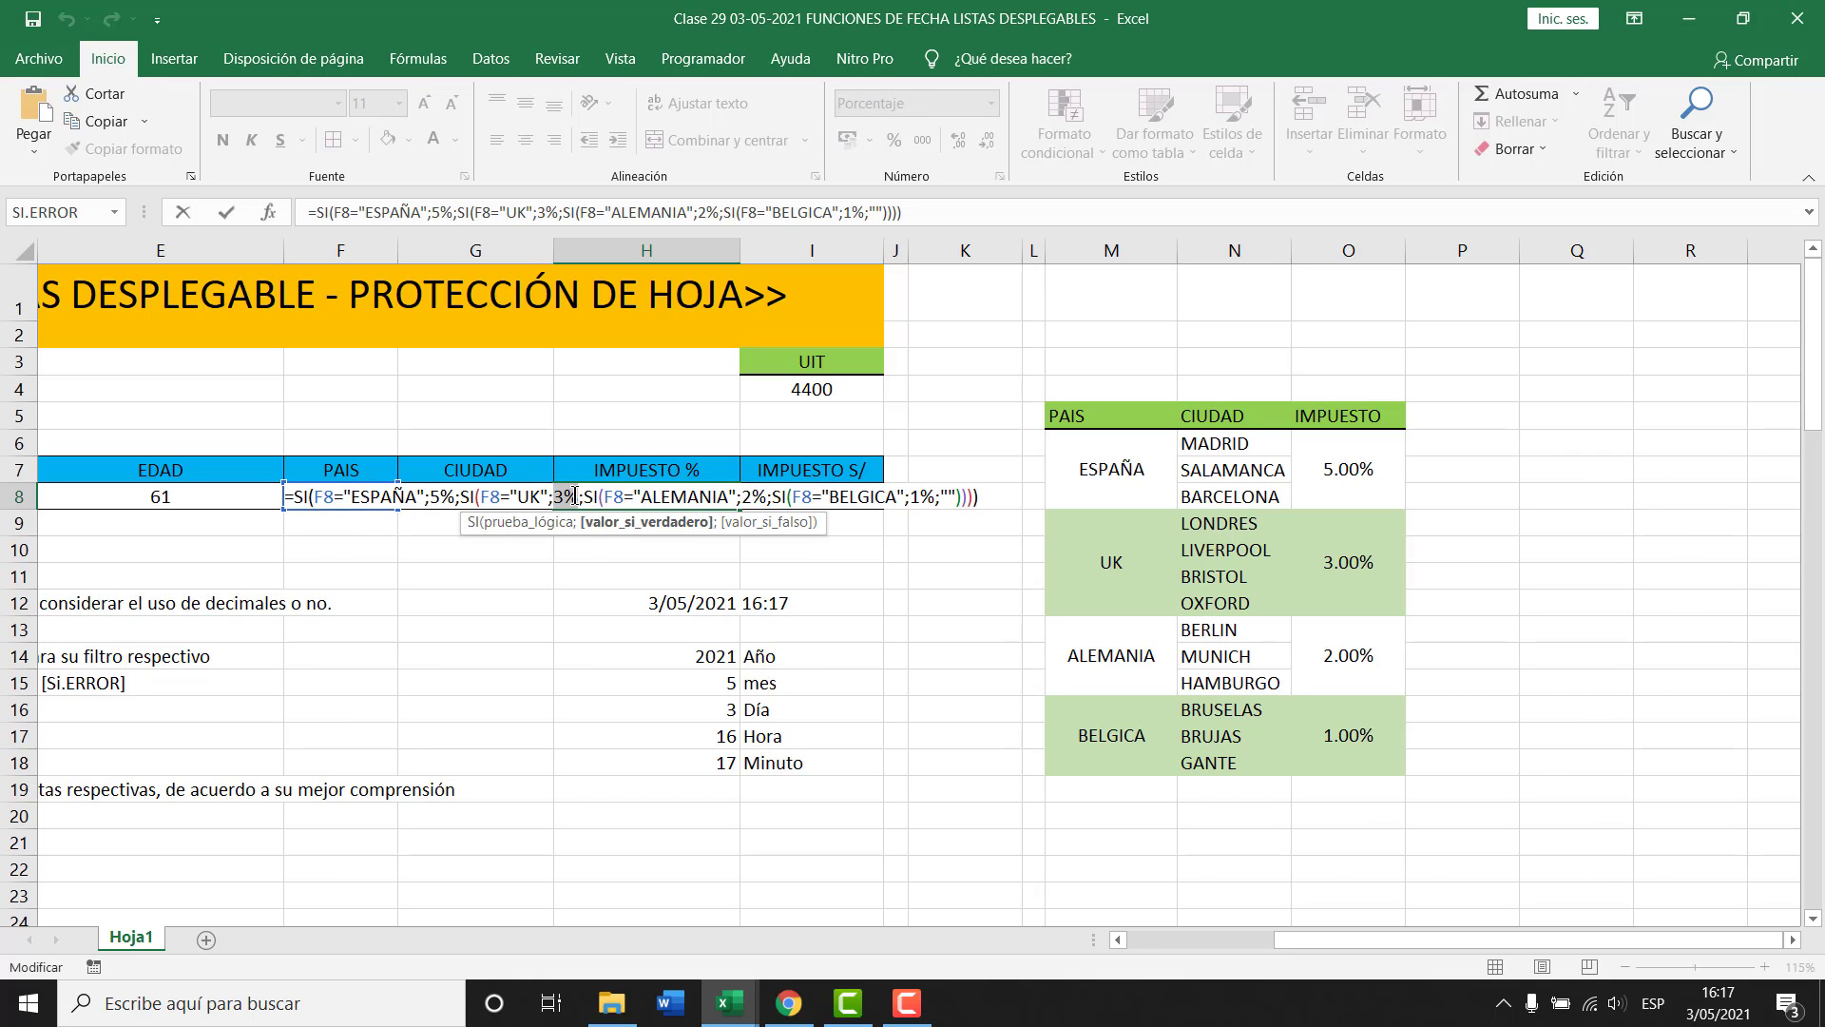
left_click(782, 526)
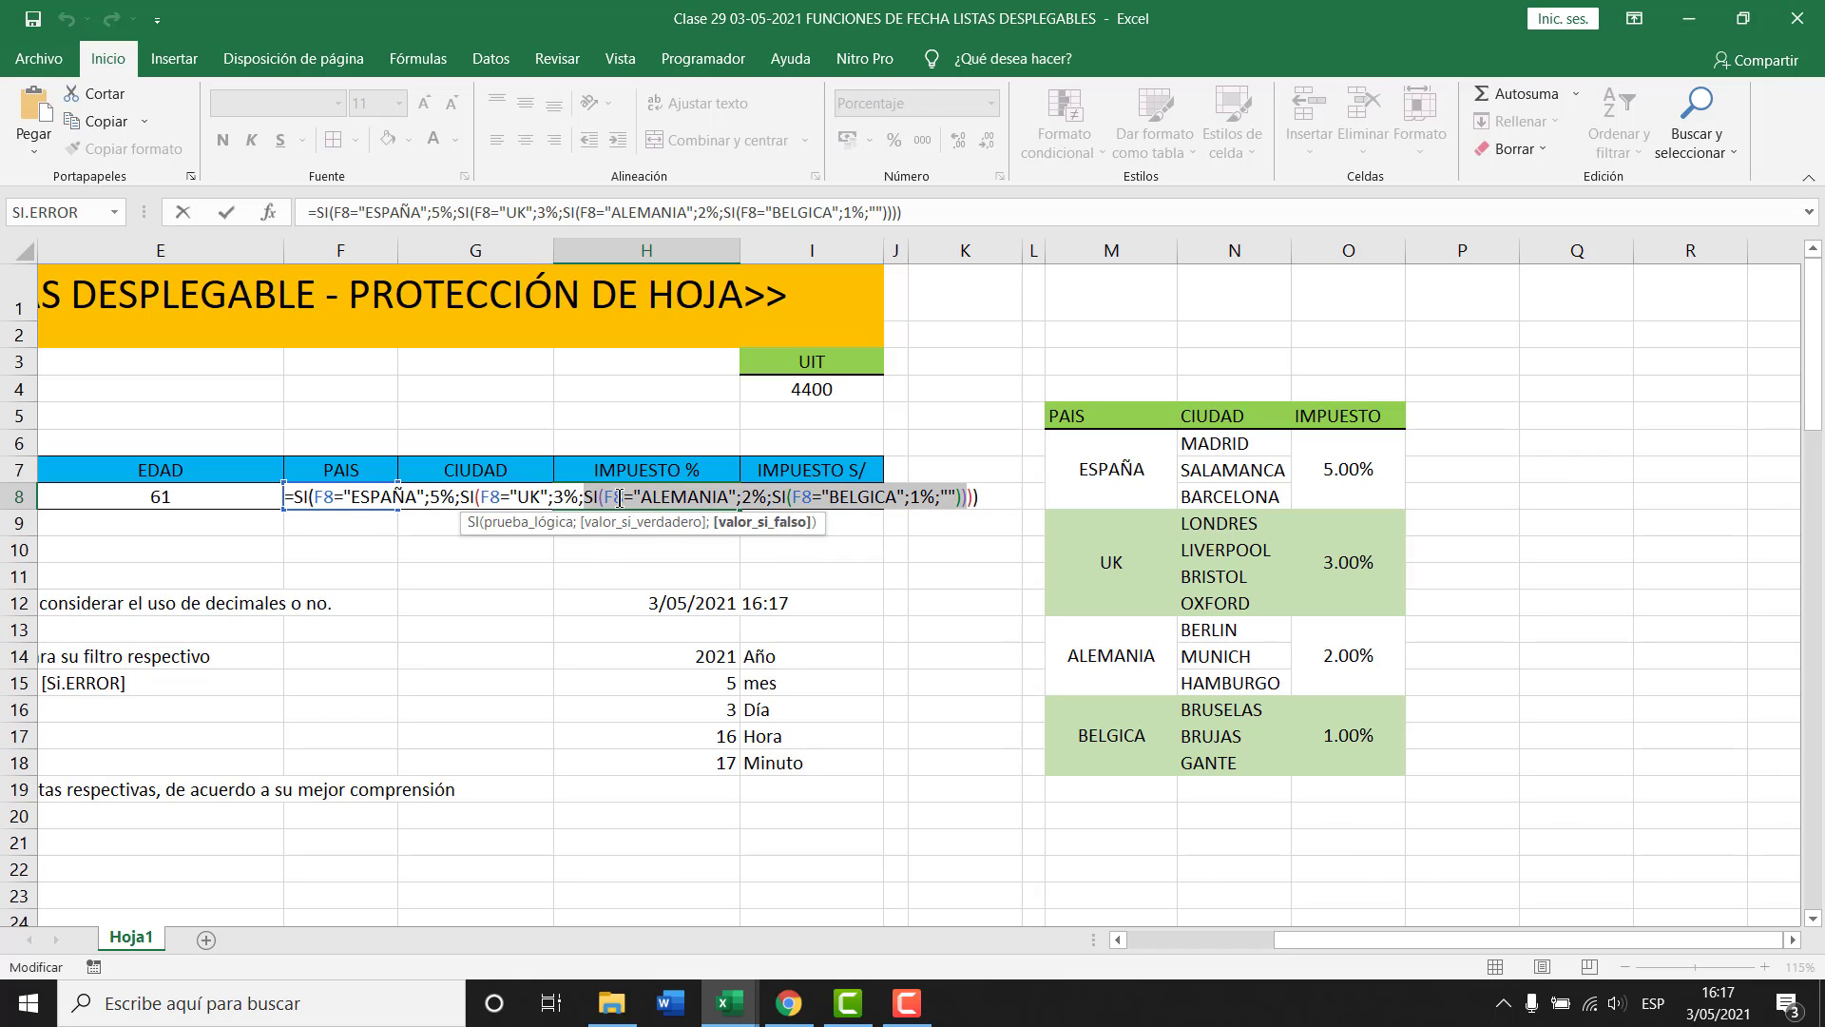
Walk through the ALEMANIA 2%, BELGICA 1% and blank fallback branches.
left_click(667, 496)
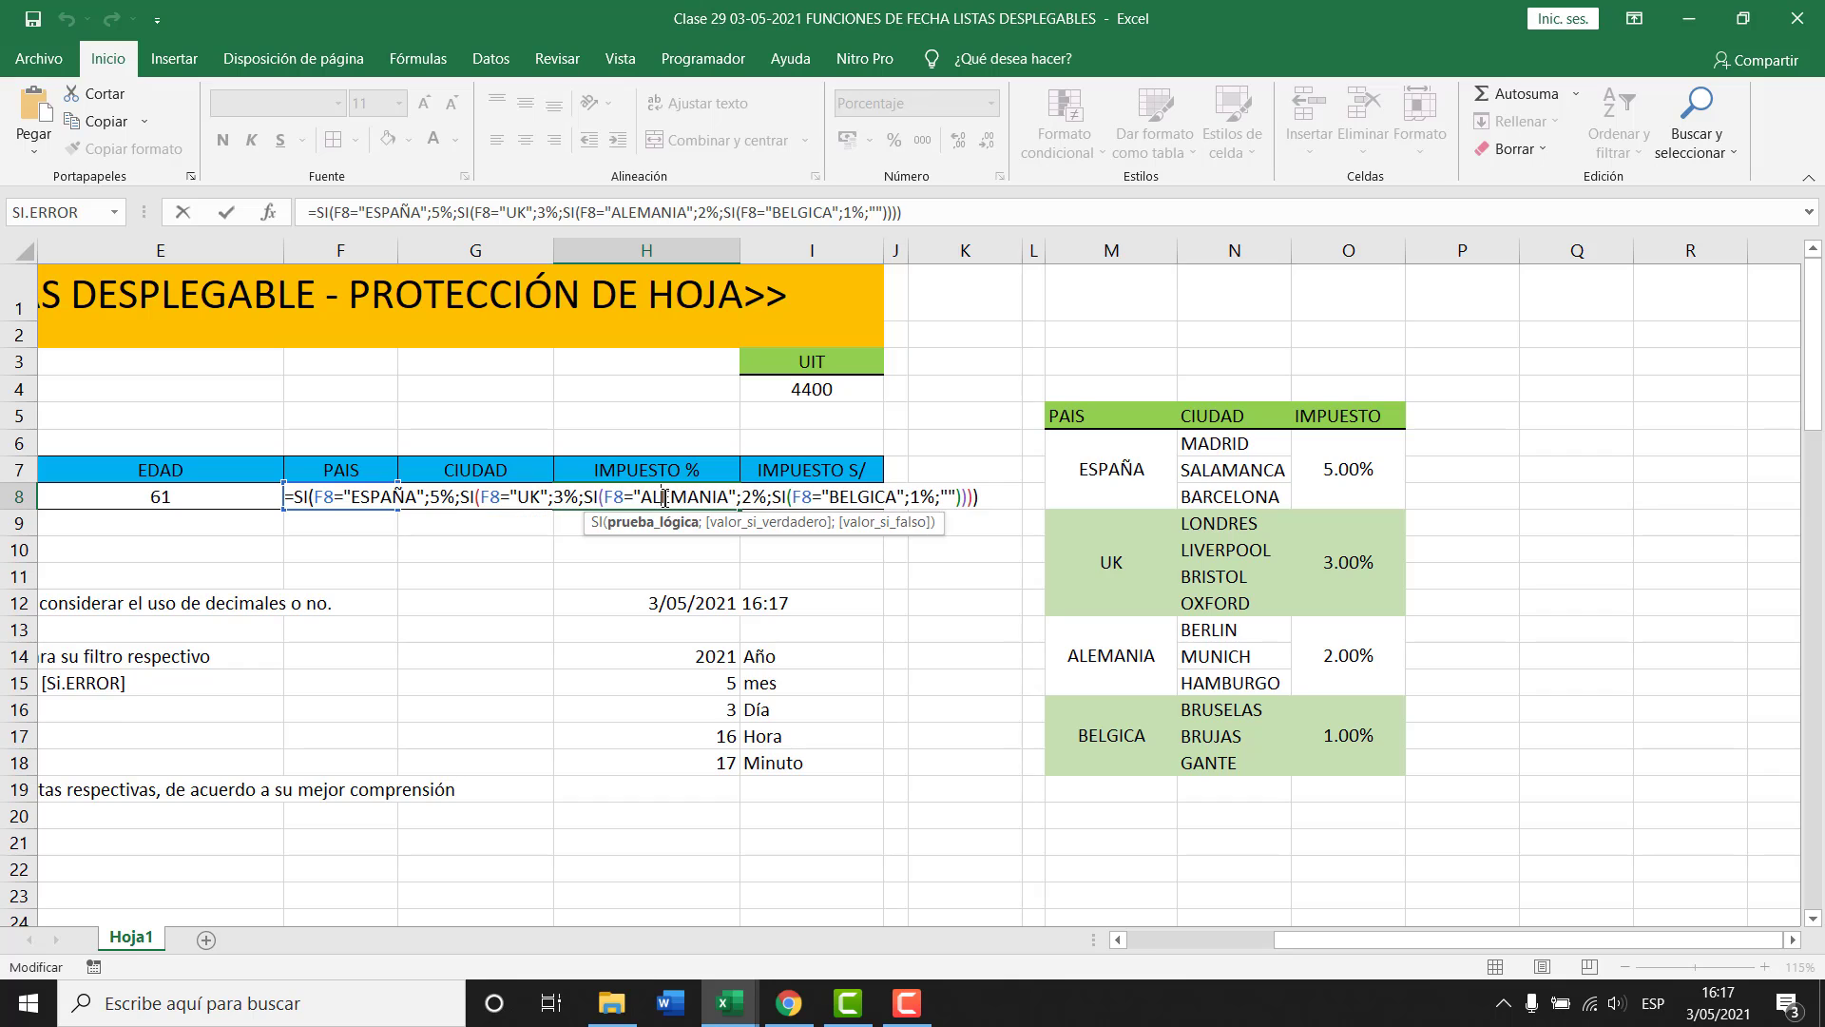
left_click(663, 523)
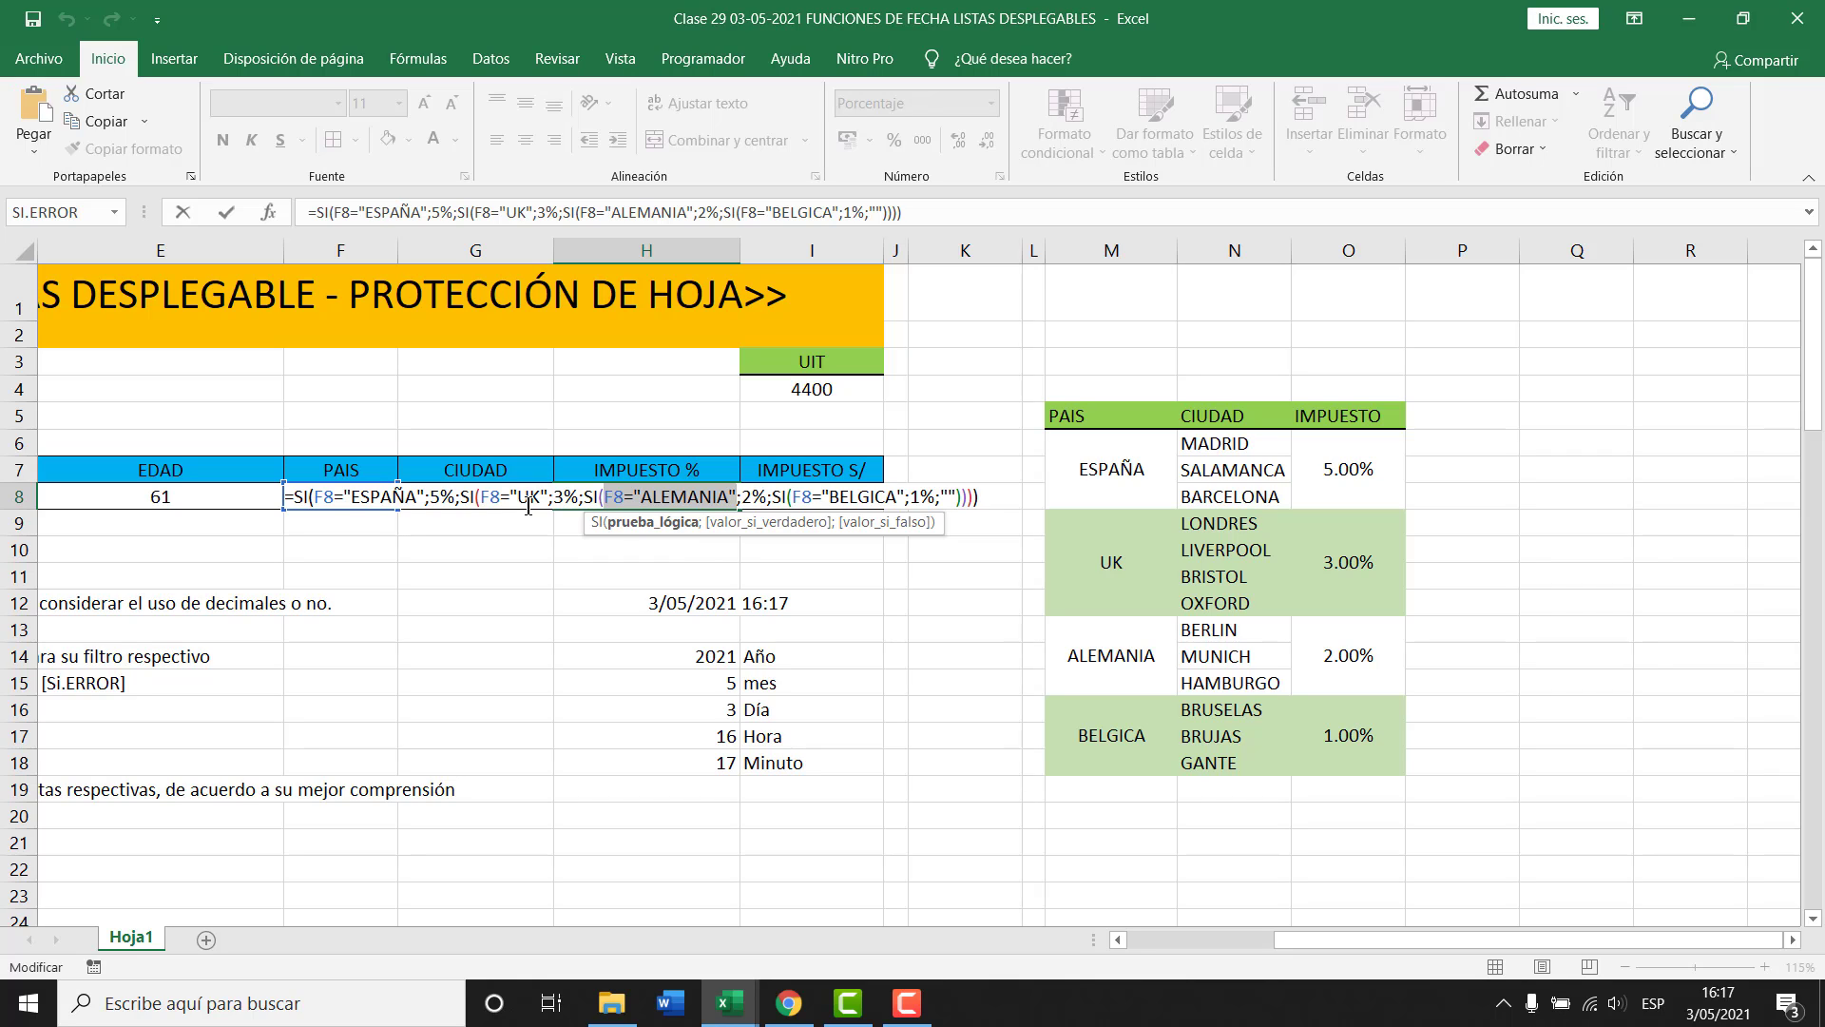
left_click(761, 521)
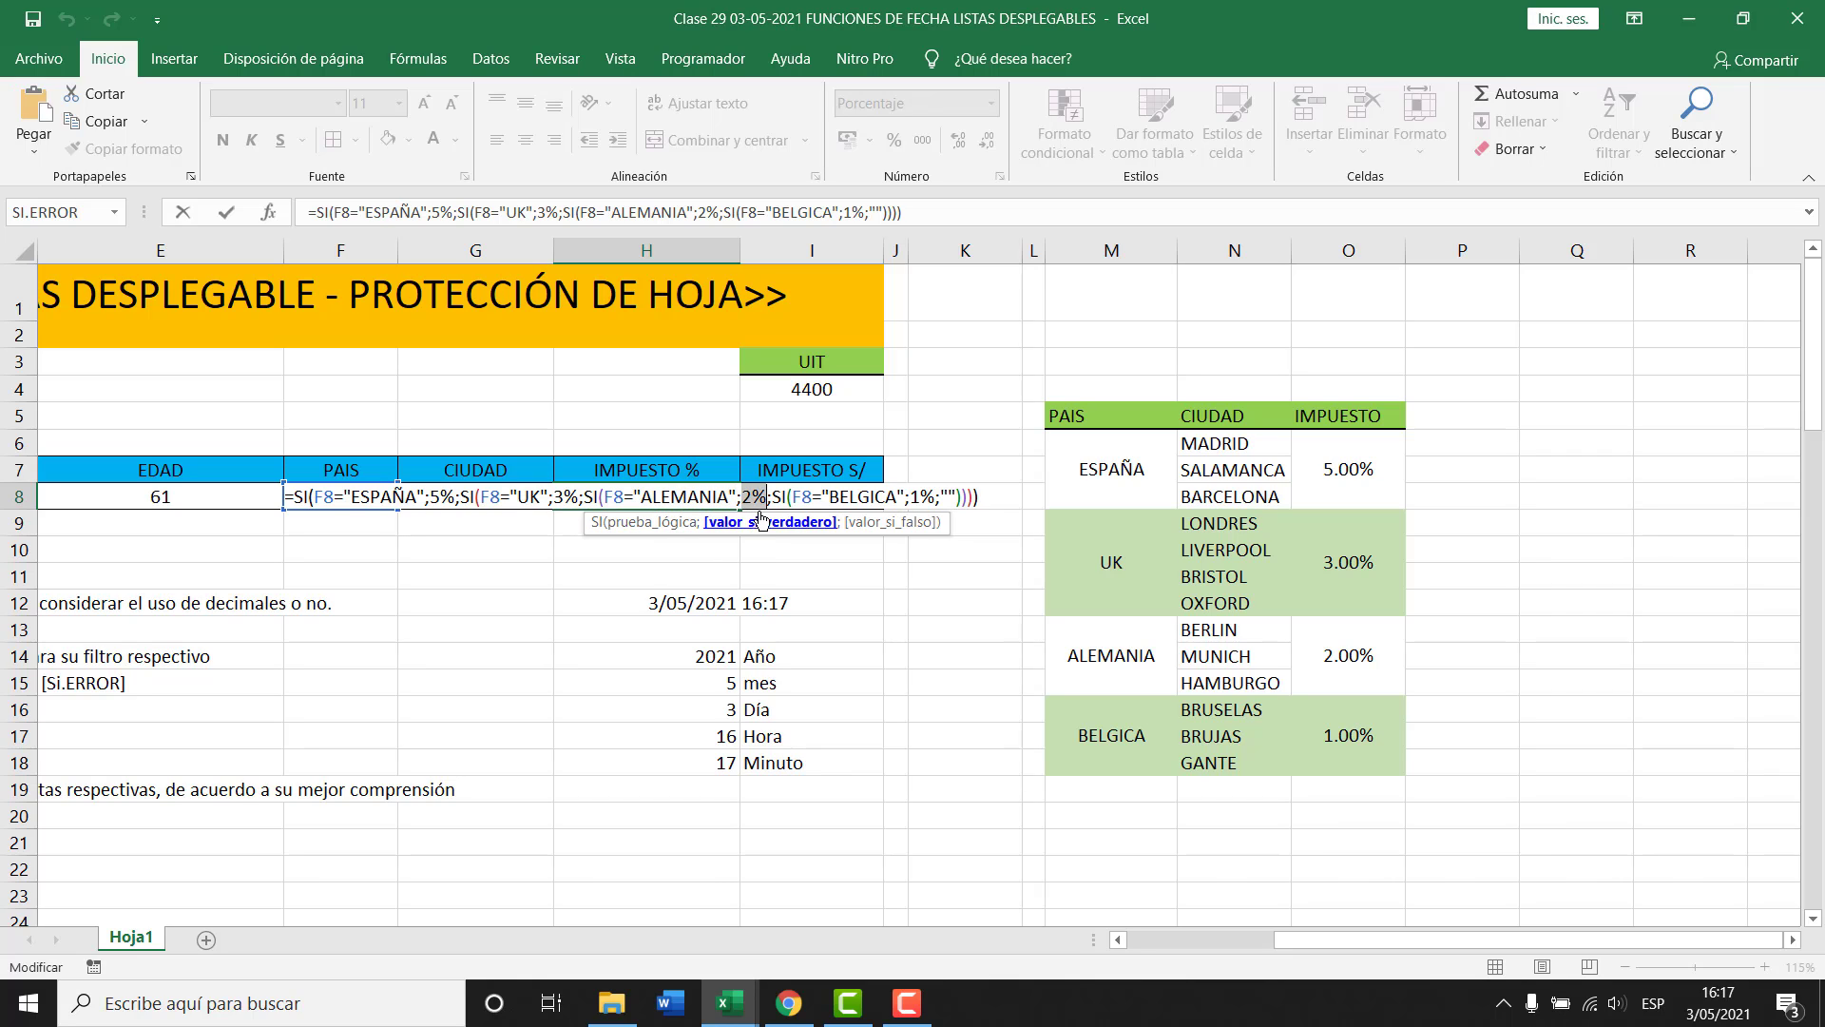
left_click(885, 524)
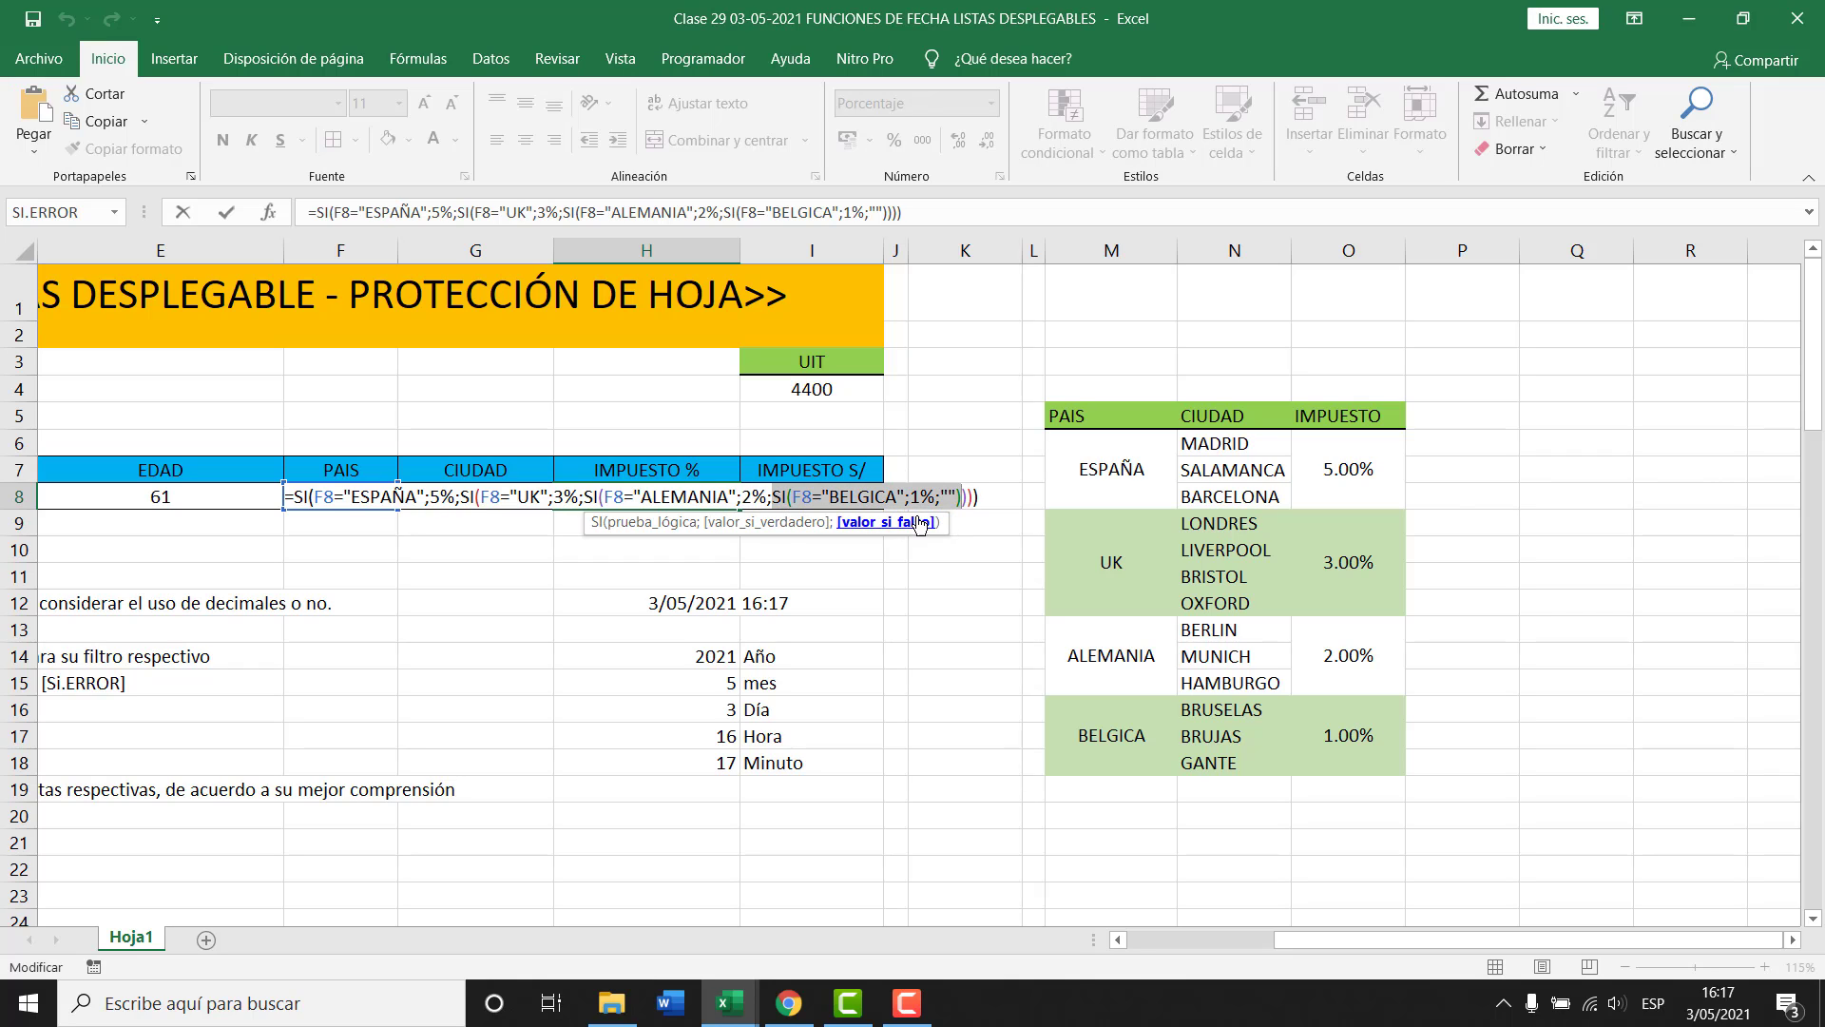
left_click(825, 497)
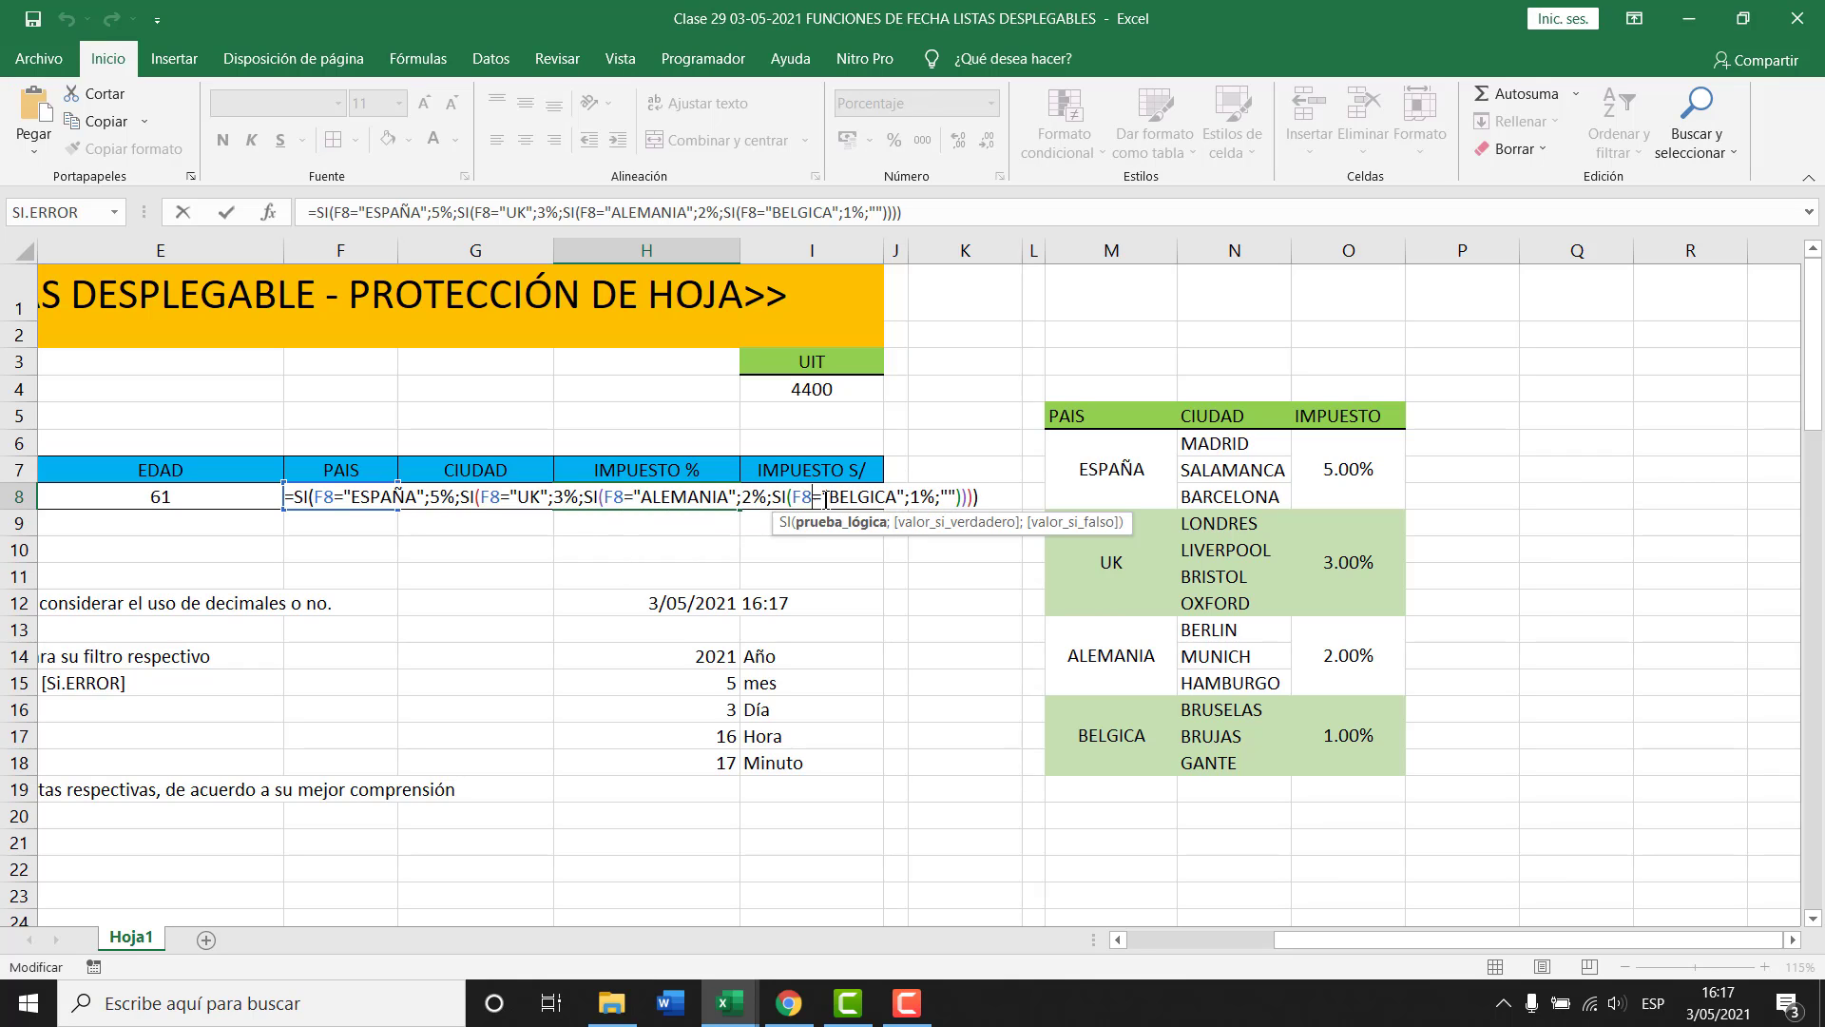
left_click(860, 523)
left_click(941, 523)
left_click(1067, 523)
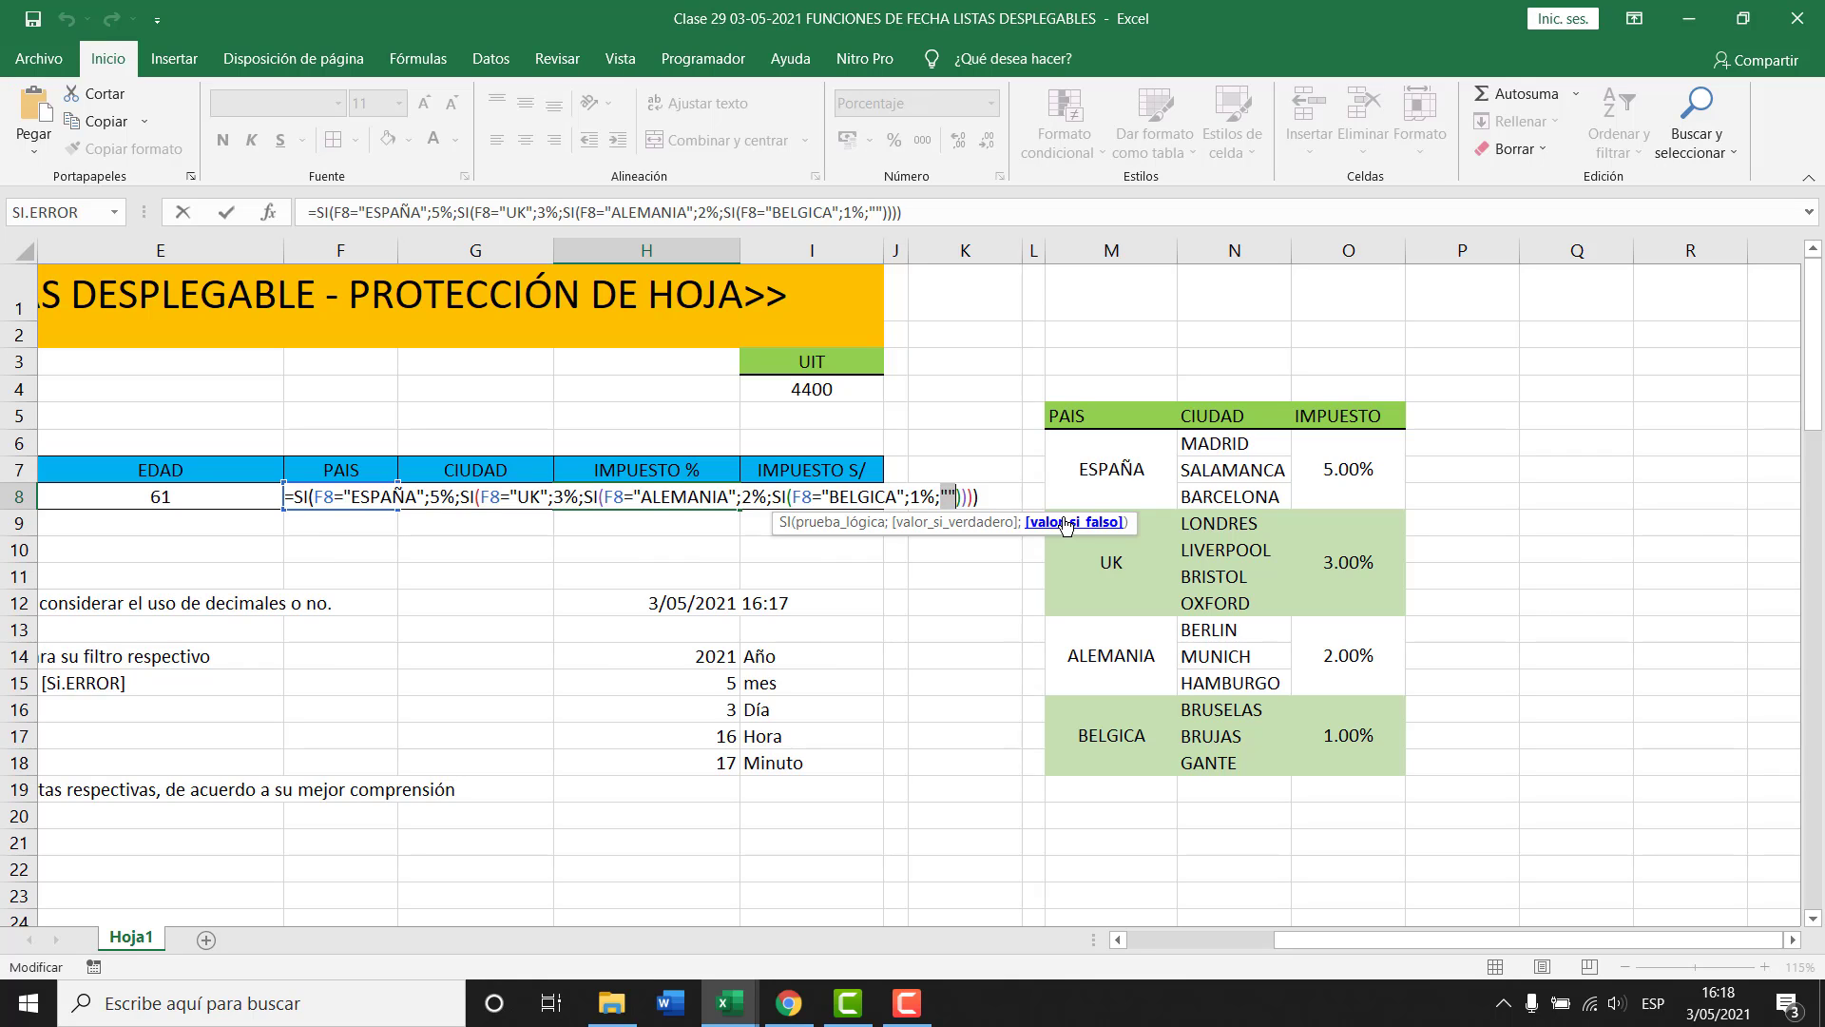
Confirm H8's nested formula and clear the old formula from I8.
key("Return")
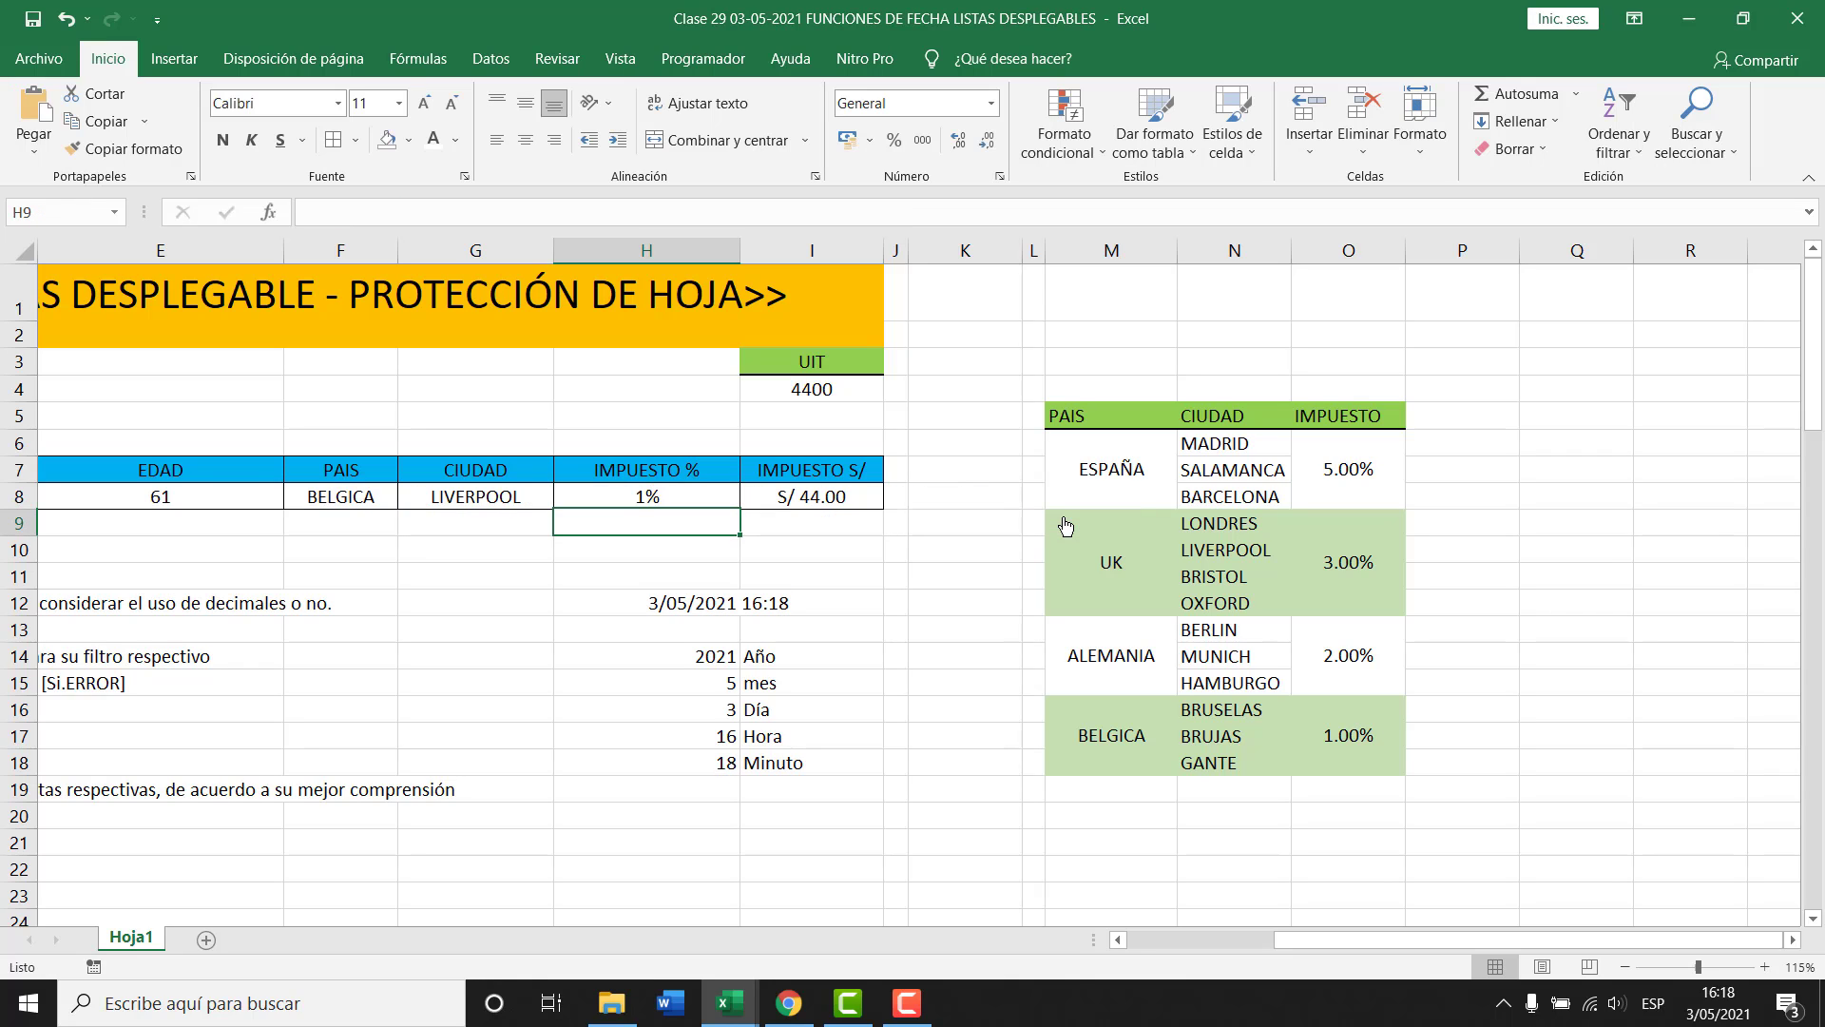
key("Up")
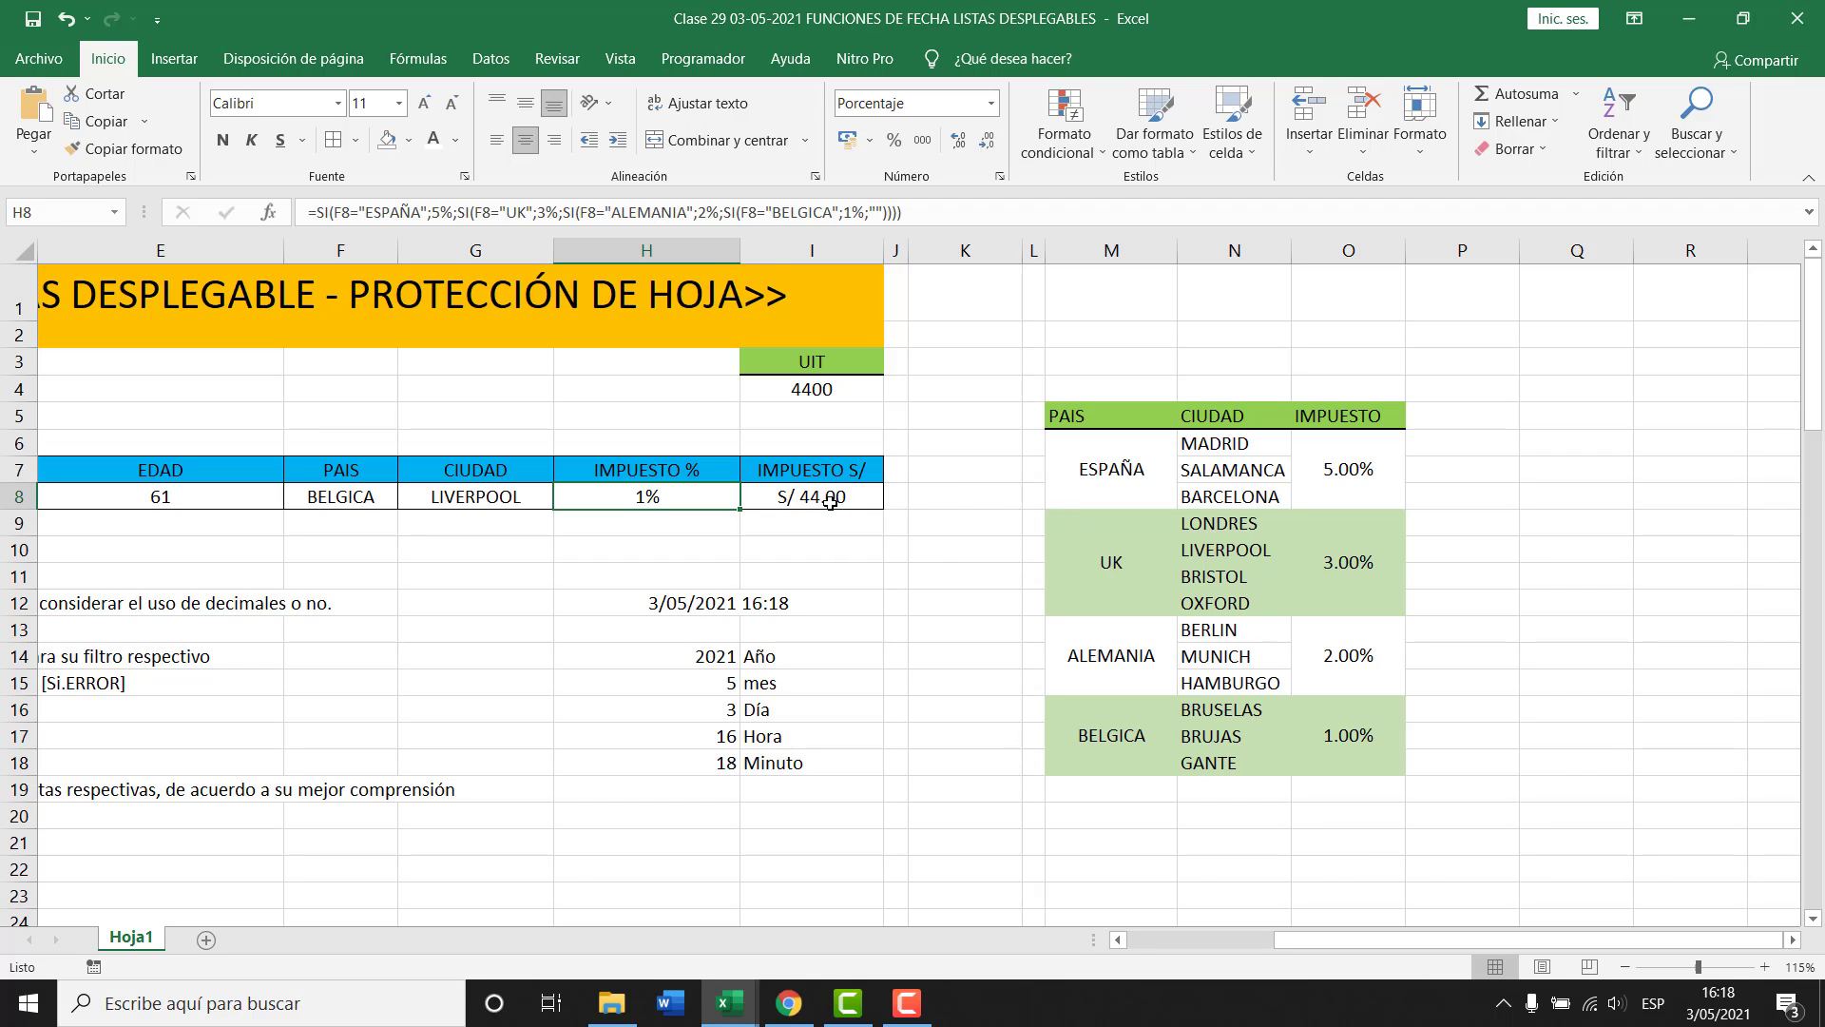
left_click(830, 503)
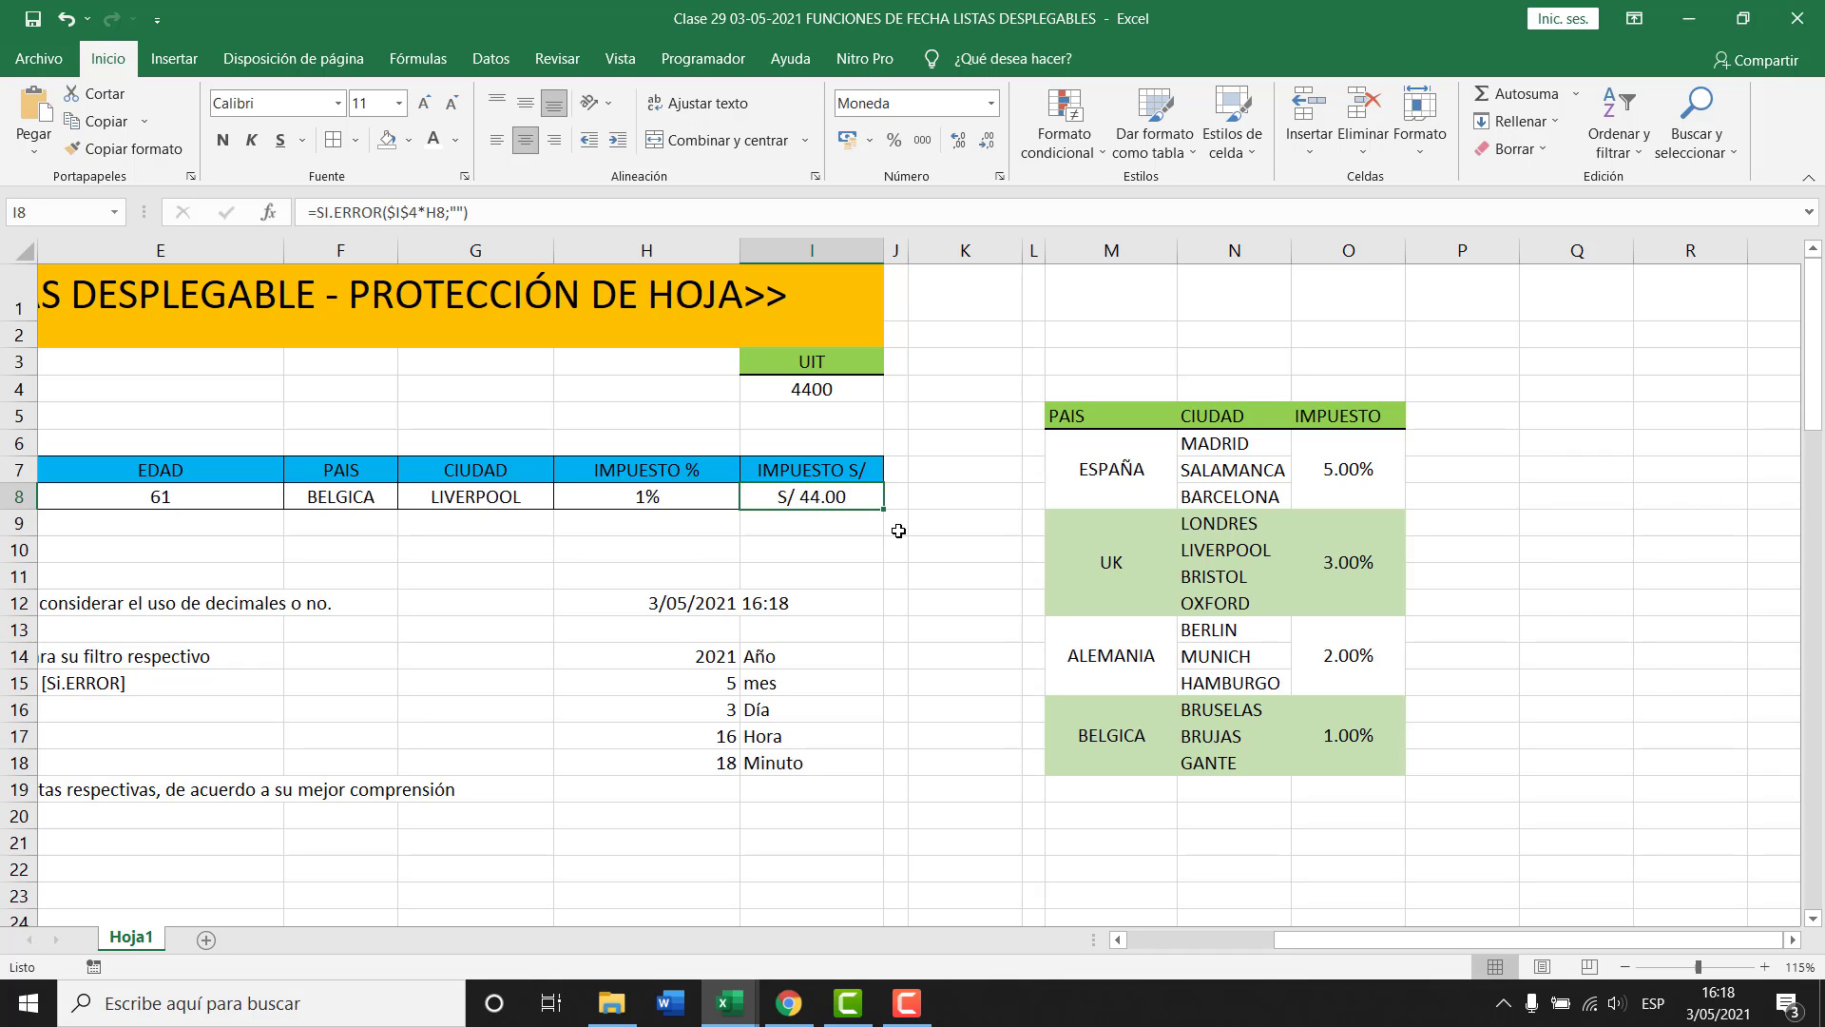
key("Delete")
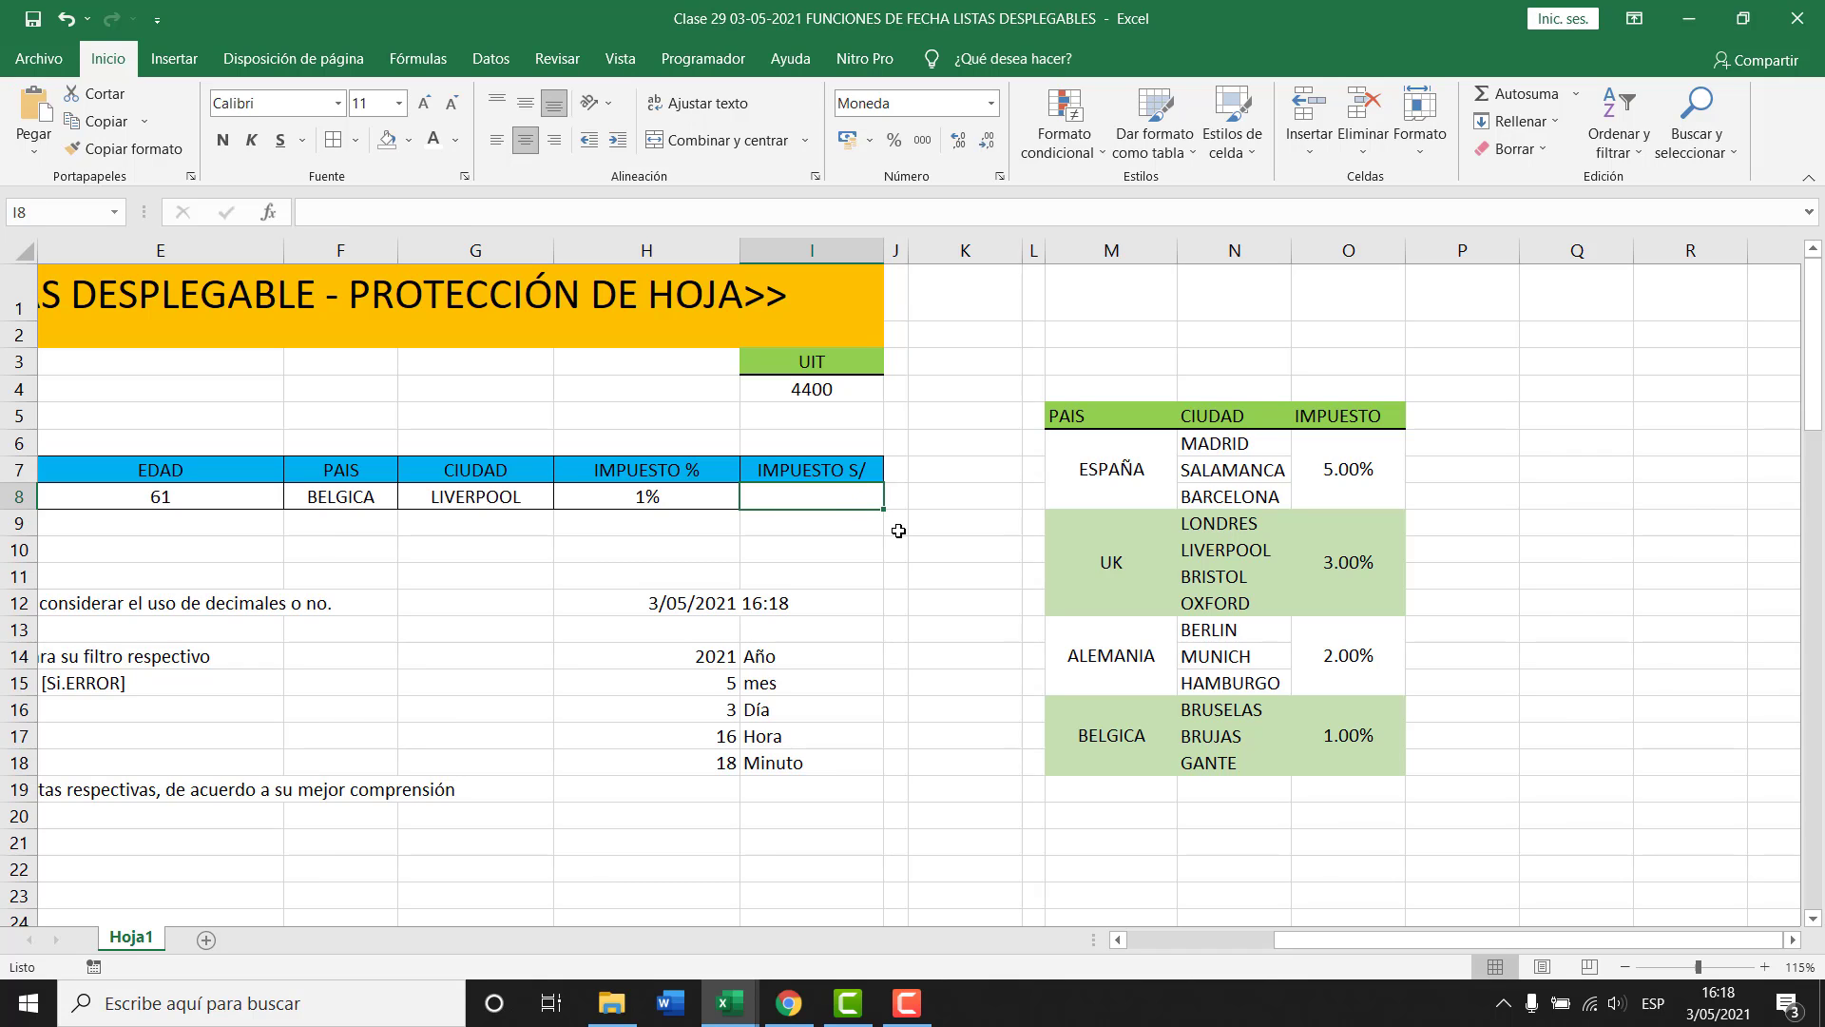
left_click(813, 388)
Enter =$I$4*H8 in I8 to compute the tax amount from the UIT.
left_click(821, 498)
type("=")
left_click(821, 390)
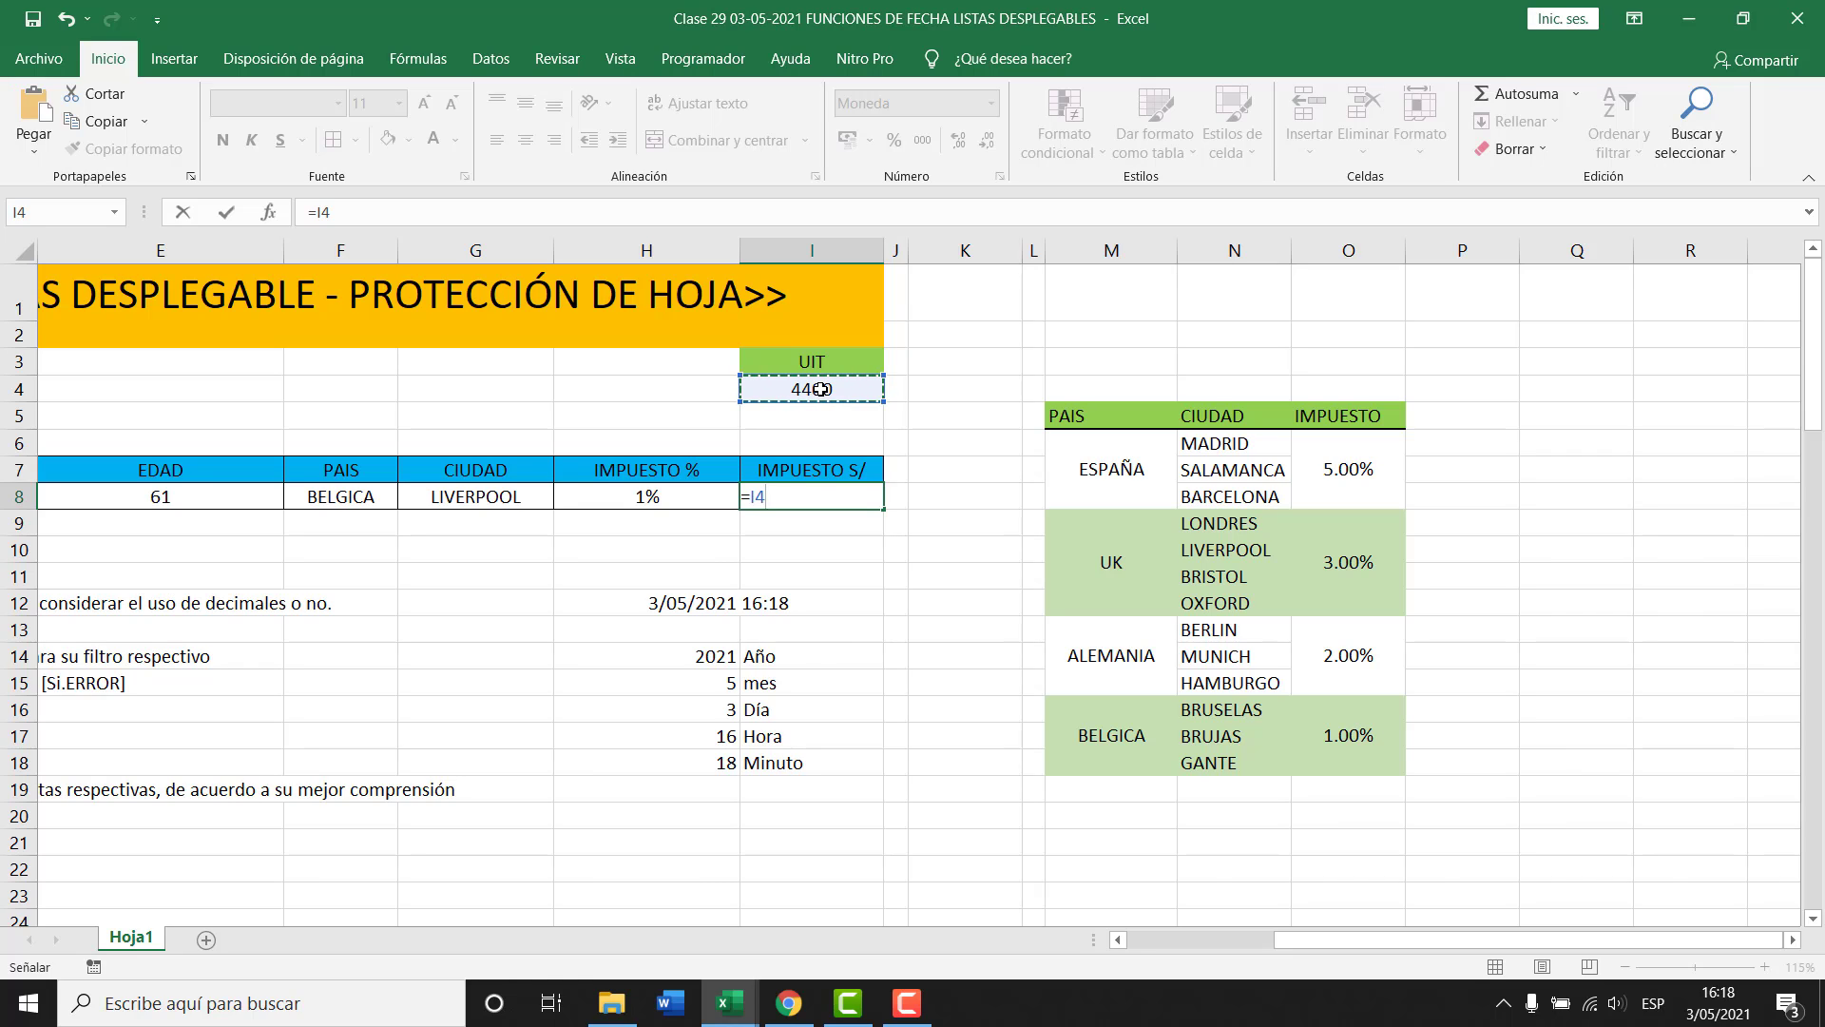
key("F4")
type("*")
left_click(690, 501)
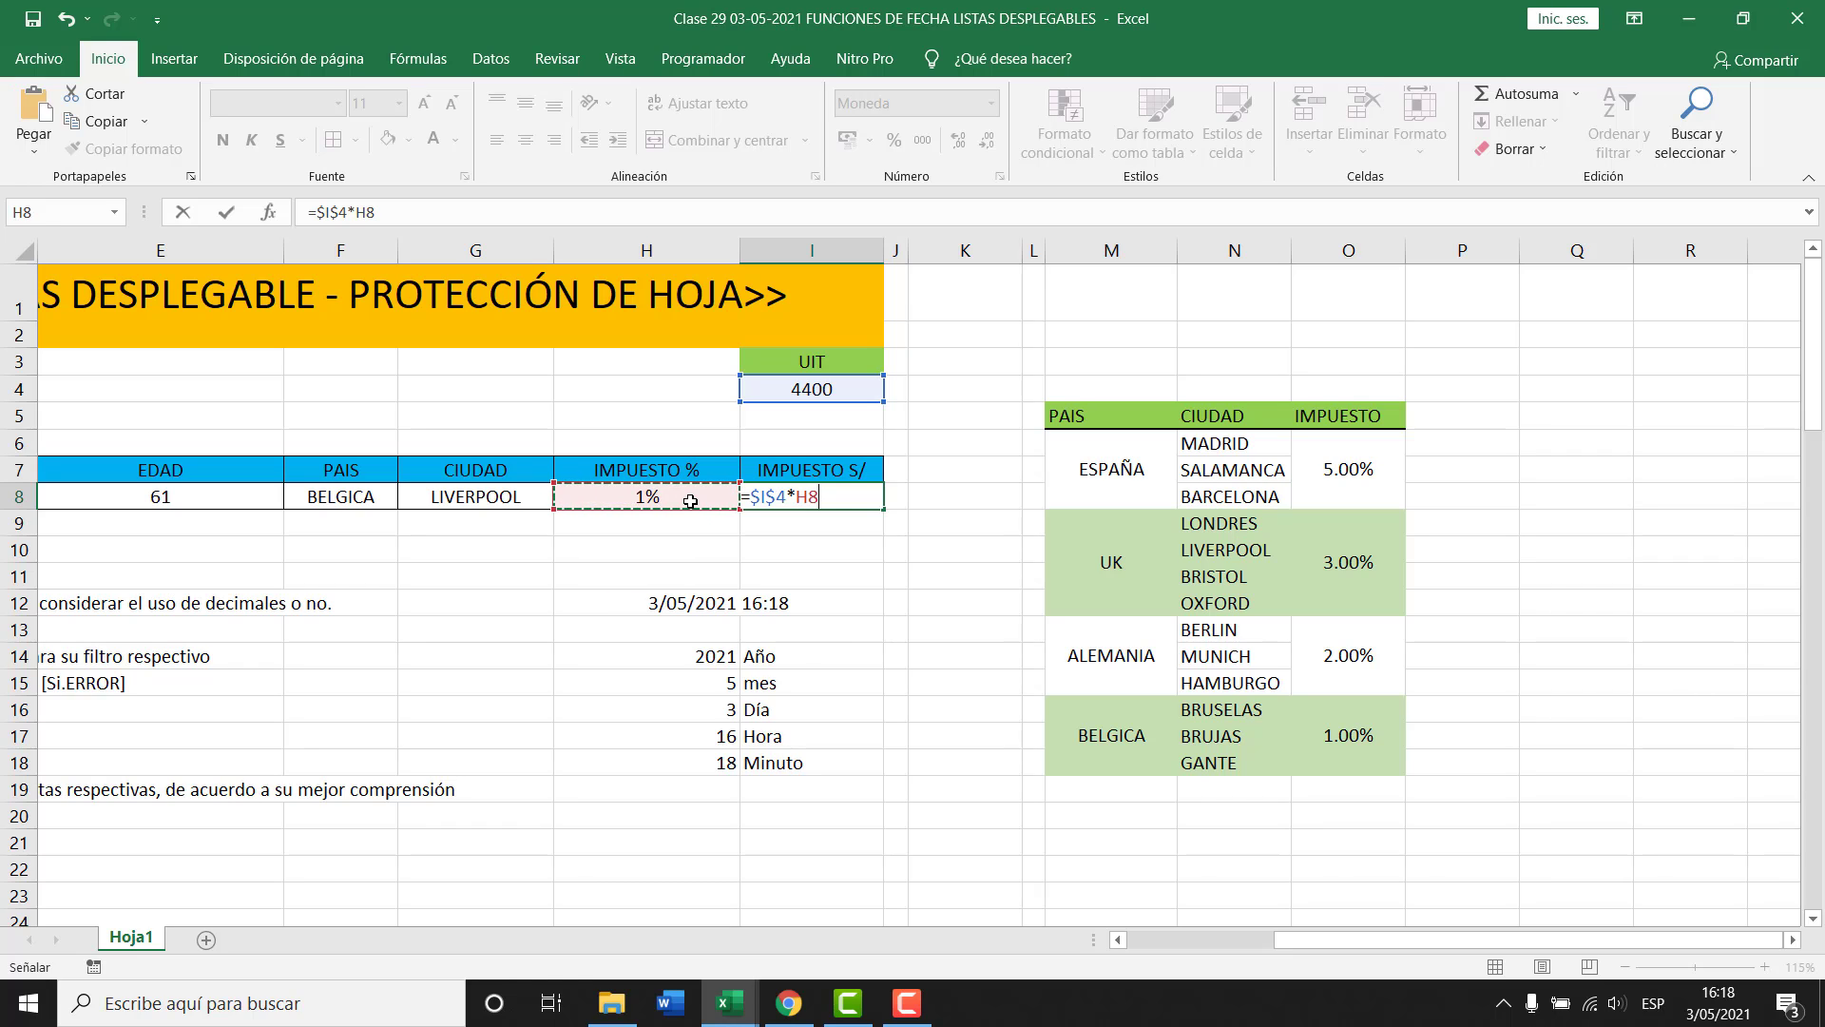
key("ctrl+Return")
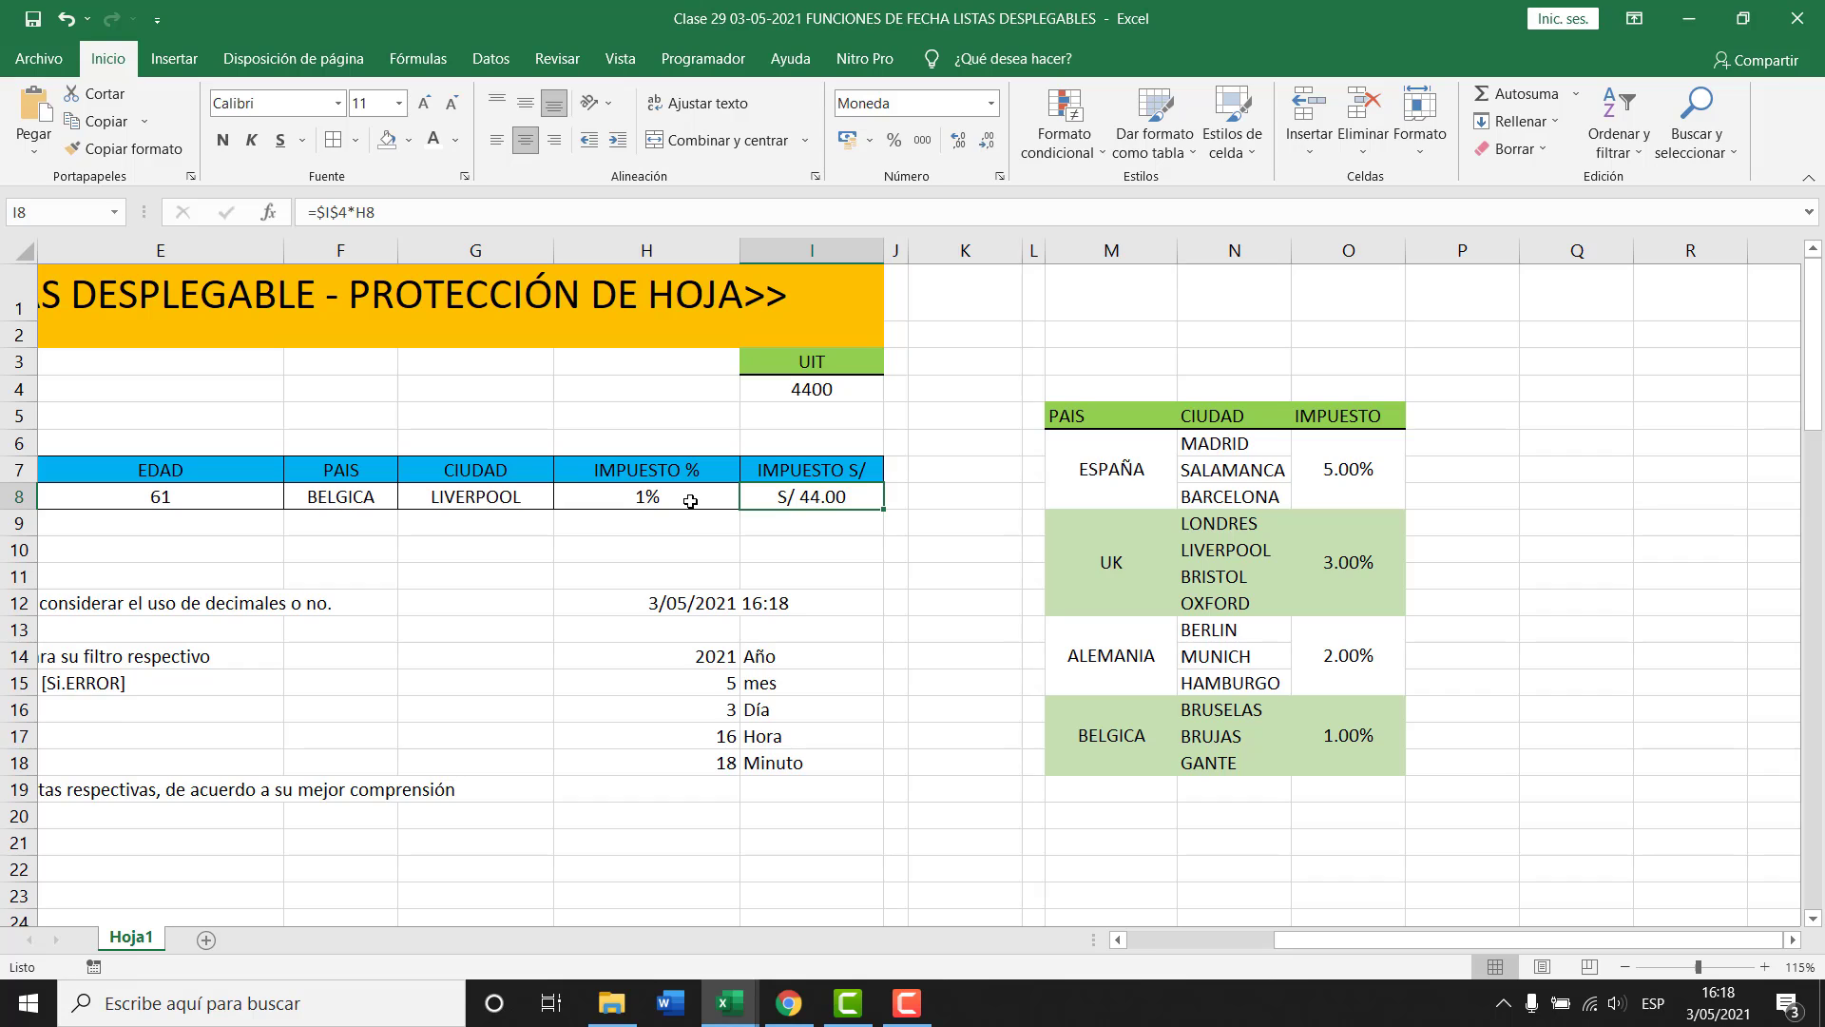
left_click(370, 496)
Try UK and ESPAÑA in F8, then clear F8:G8 and check I8's #¡VALOR! result.
left_click(407, 499)
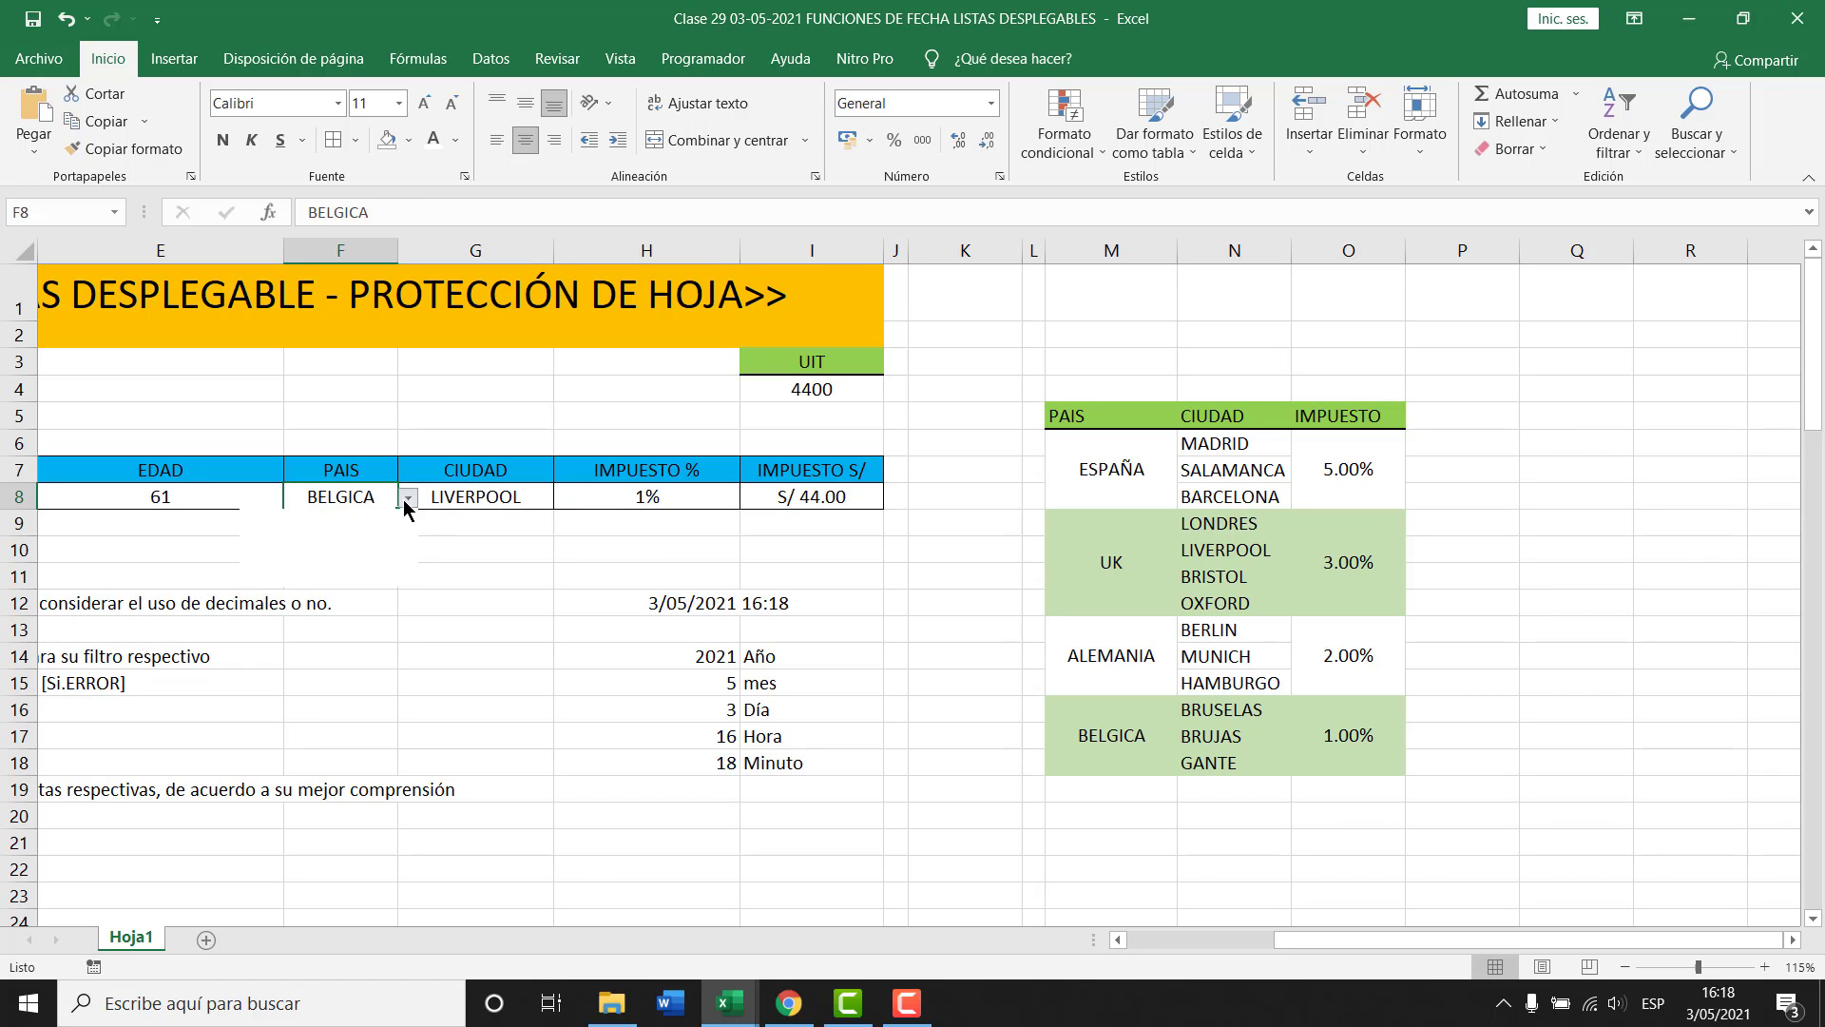
left_click(328, 530)
left_click(407, 499)
left_click(326, 525)
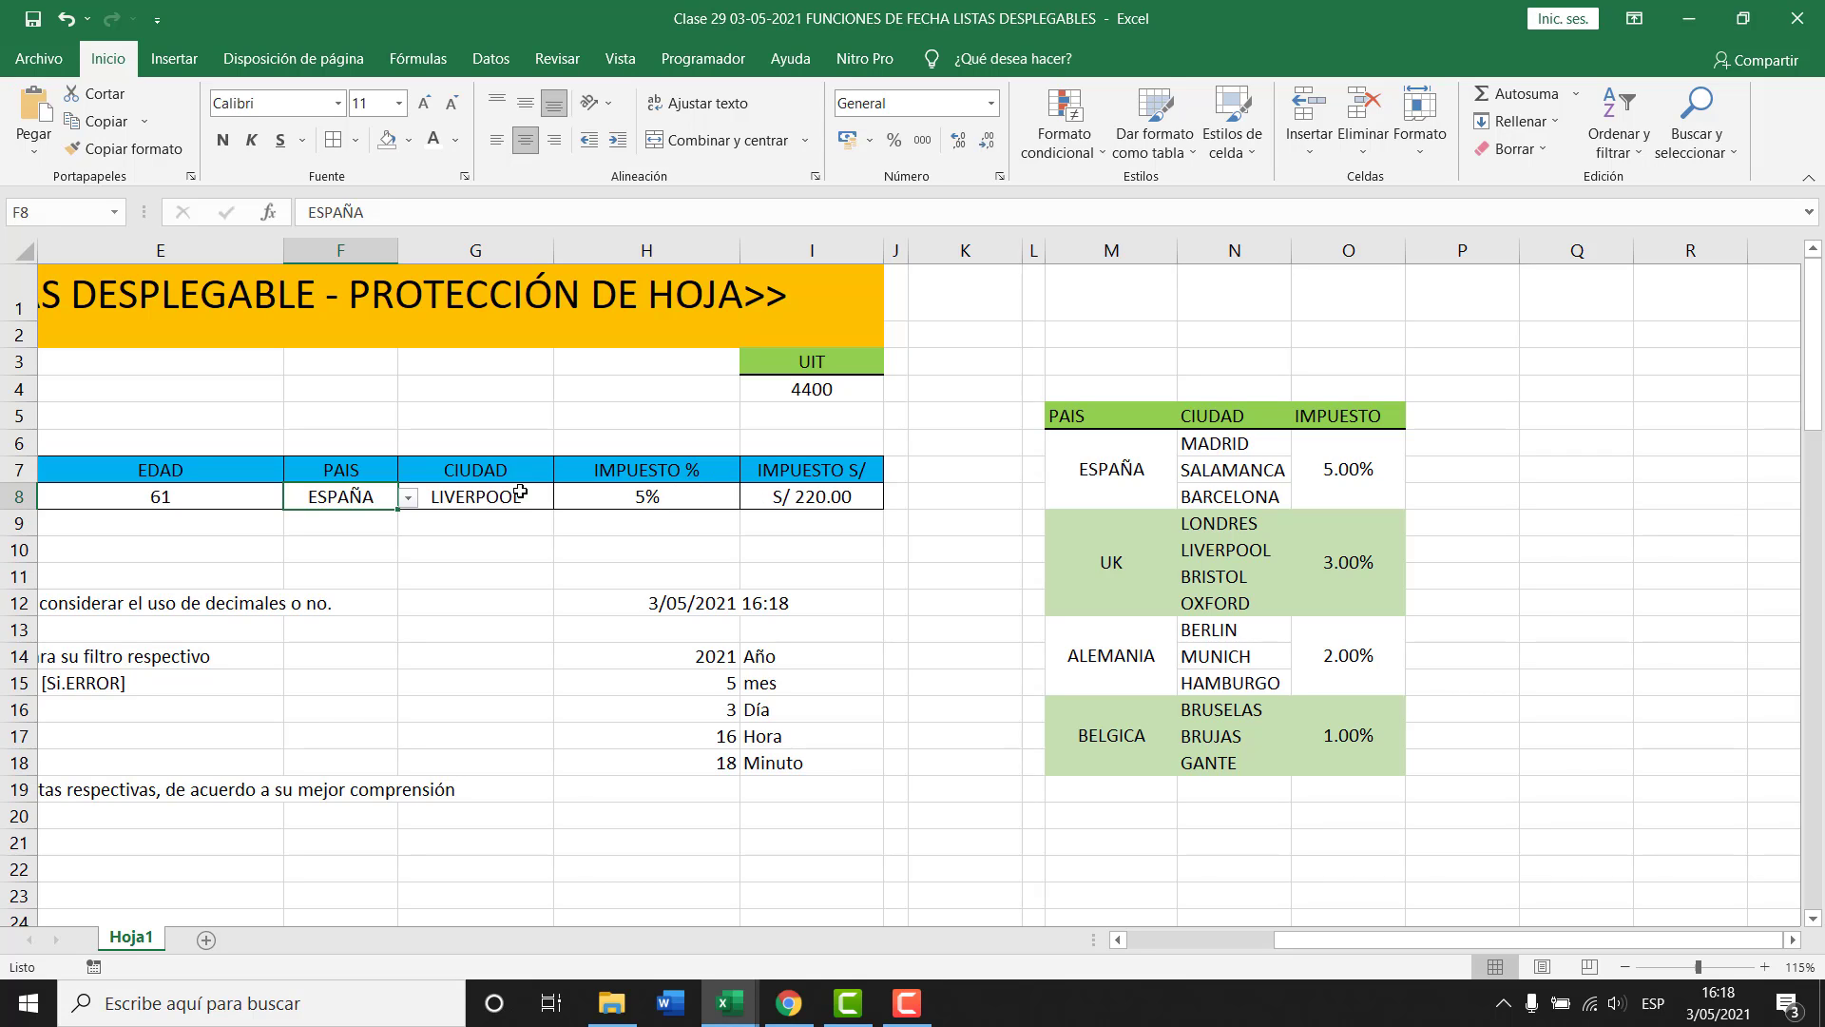
left_click_drag(521, 493, 333, 496)
key("Delete")
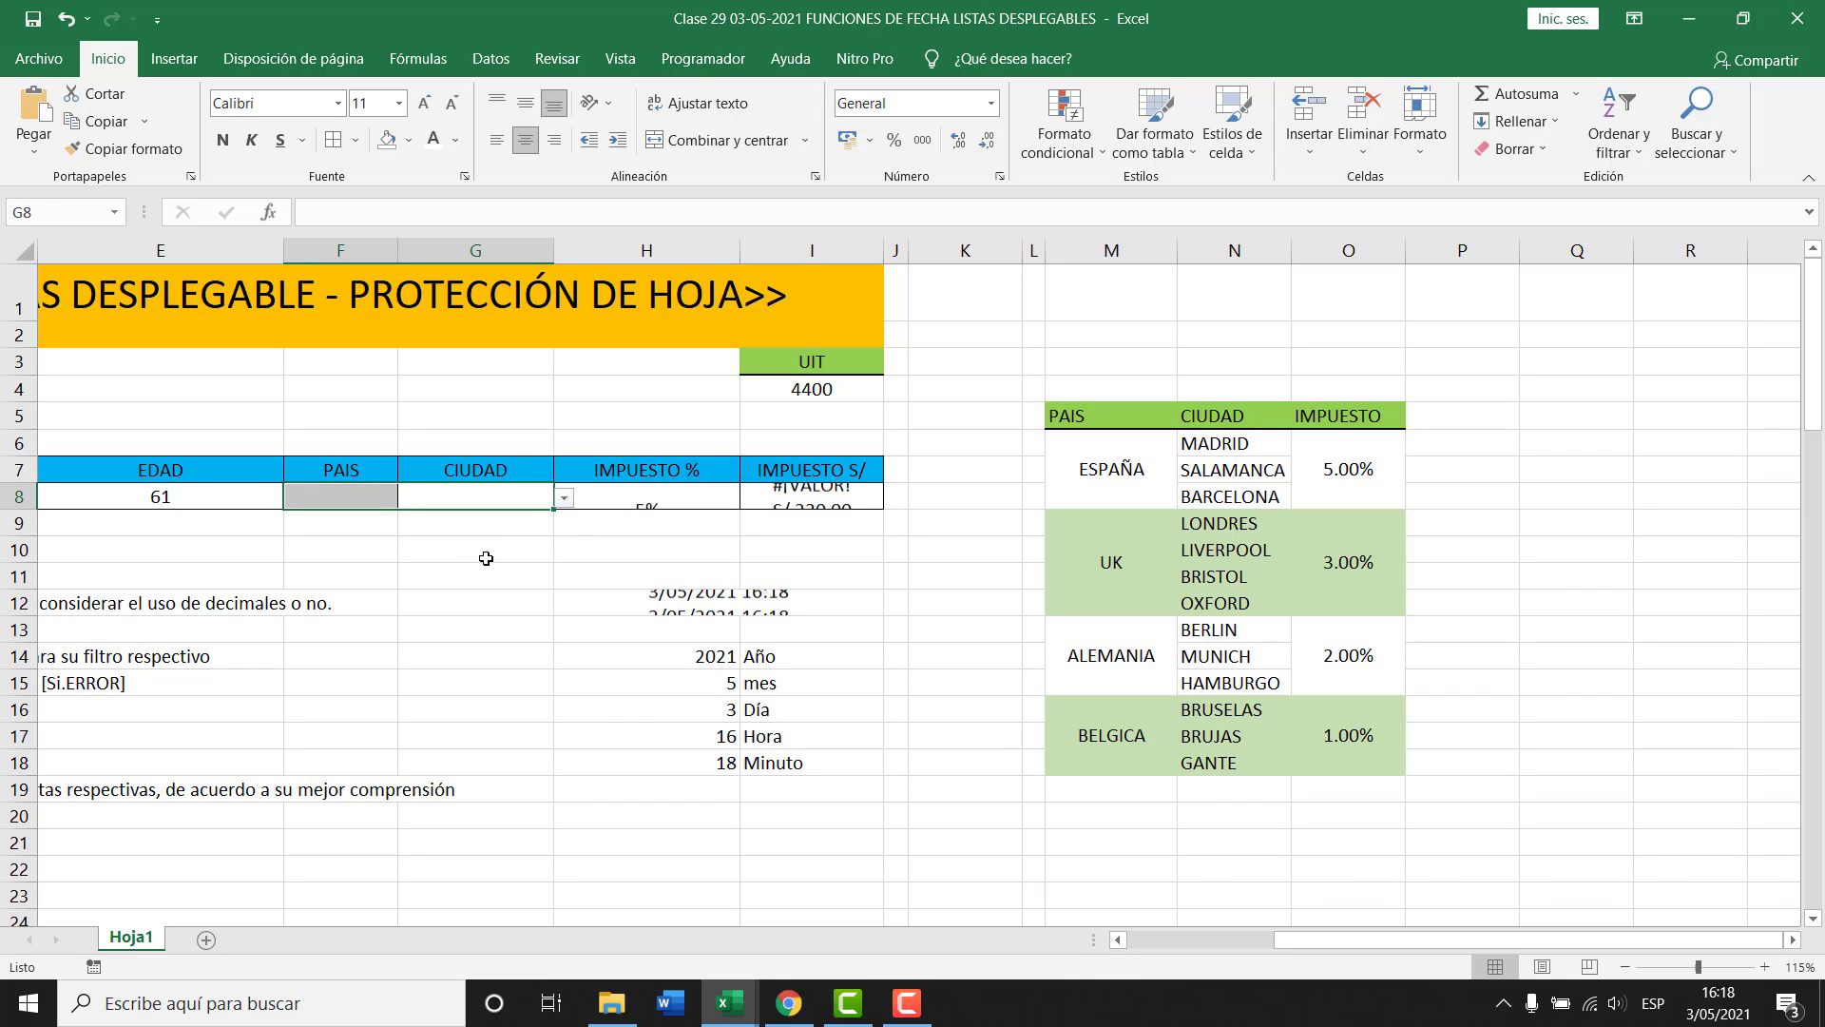
left_click(823, 495)
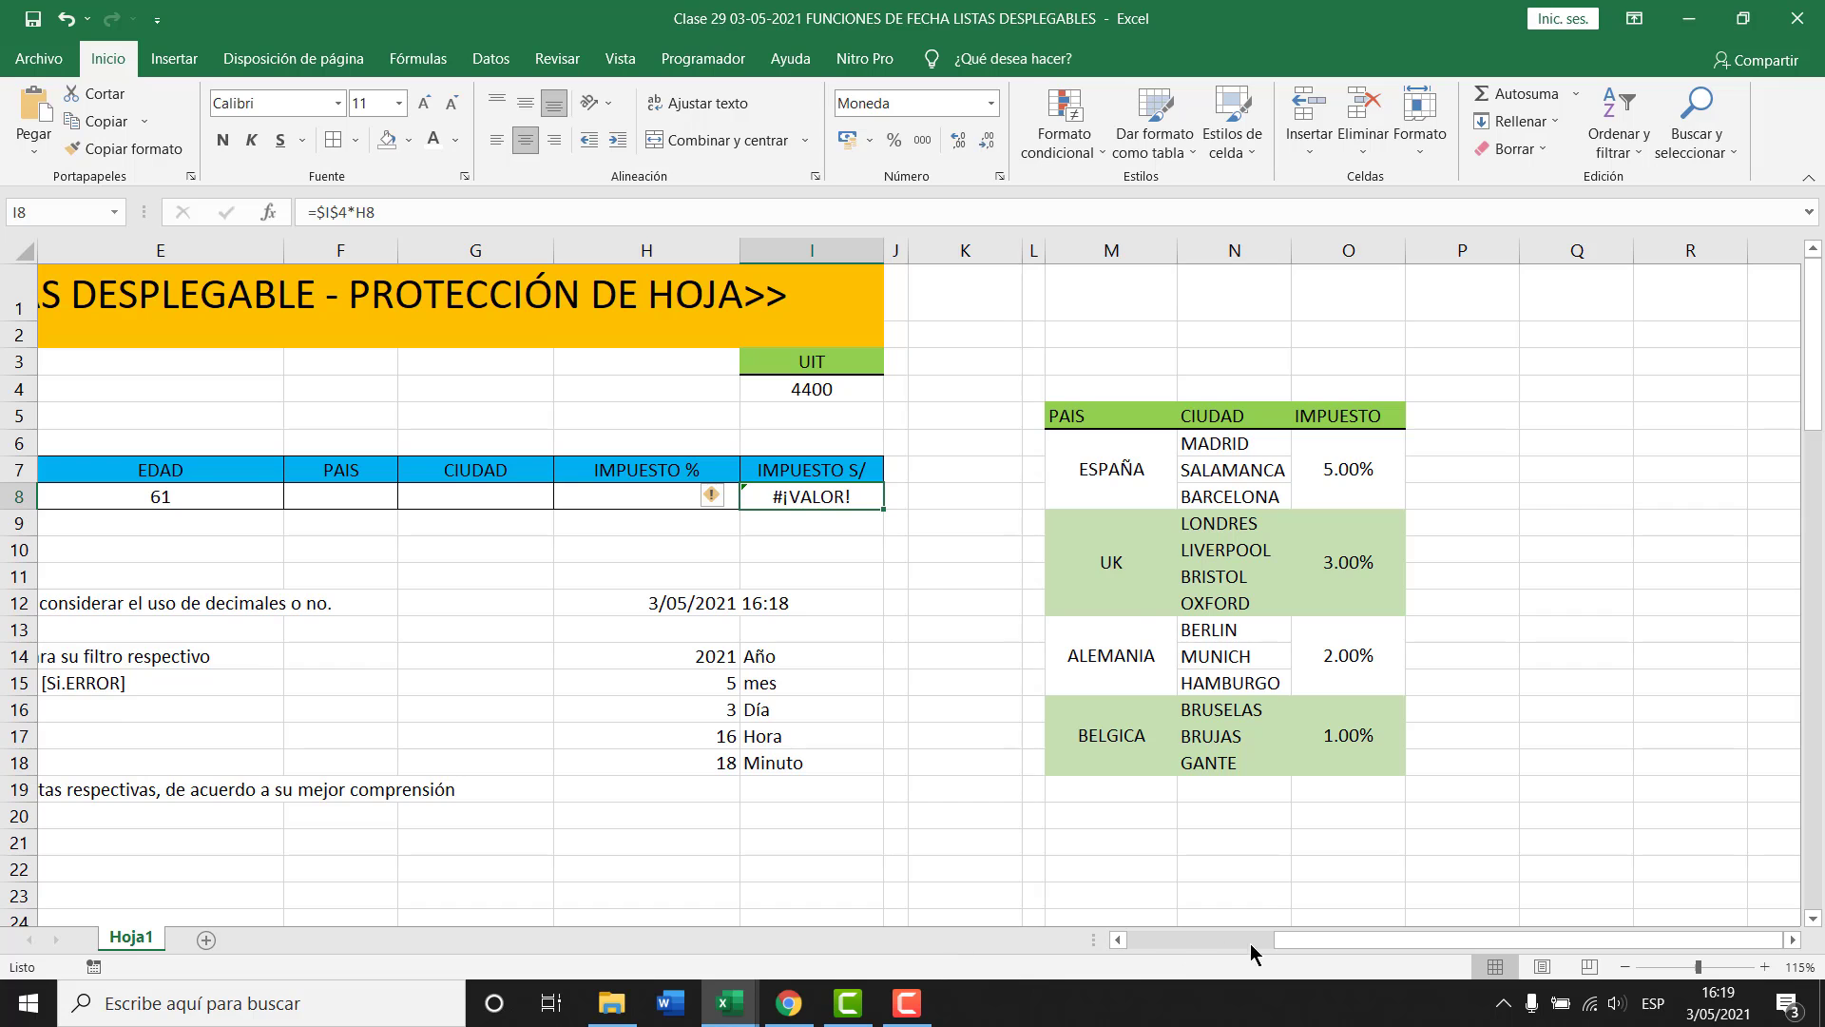
Wrap I8's formula in a misspelled SI.ERRO( call, commit it, and reopen it.
left_click_drag(1269, 939, 1154, 937)
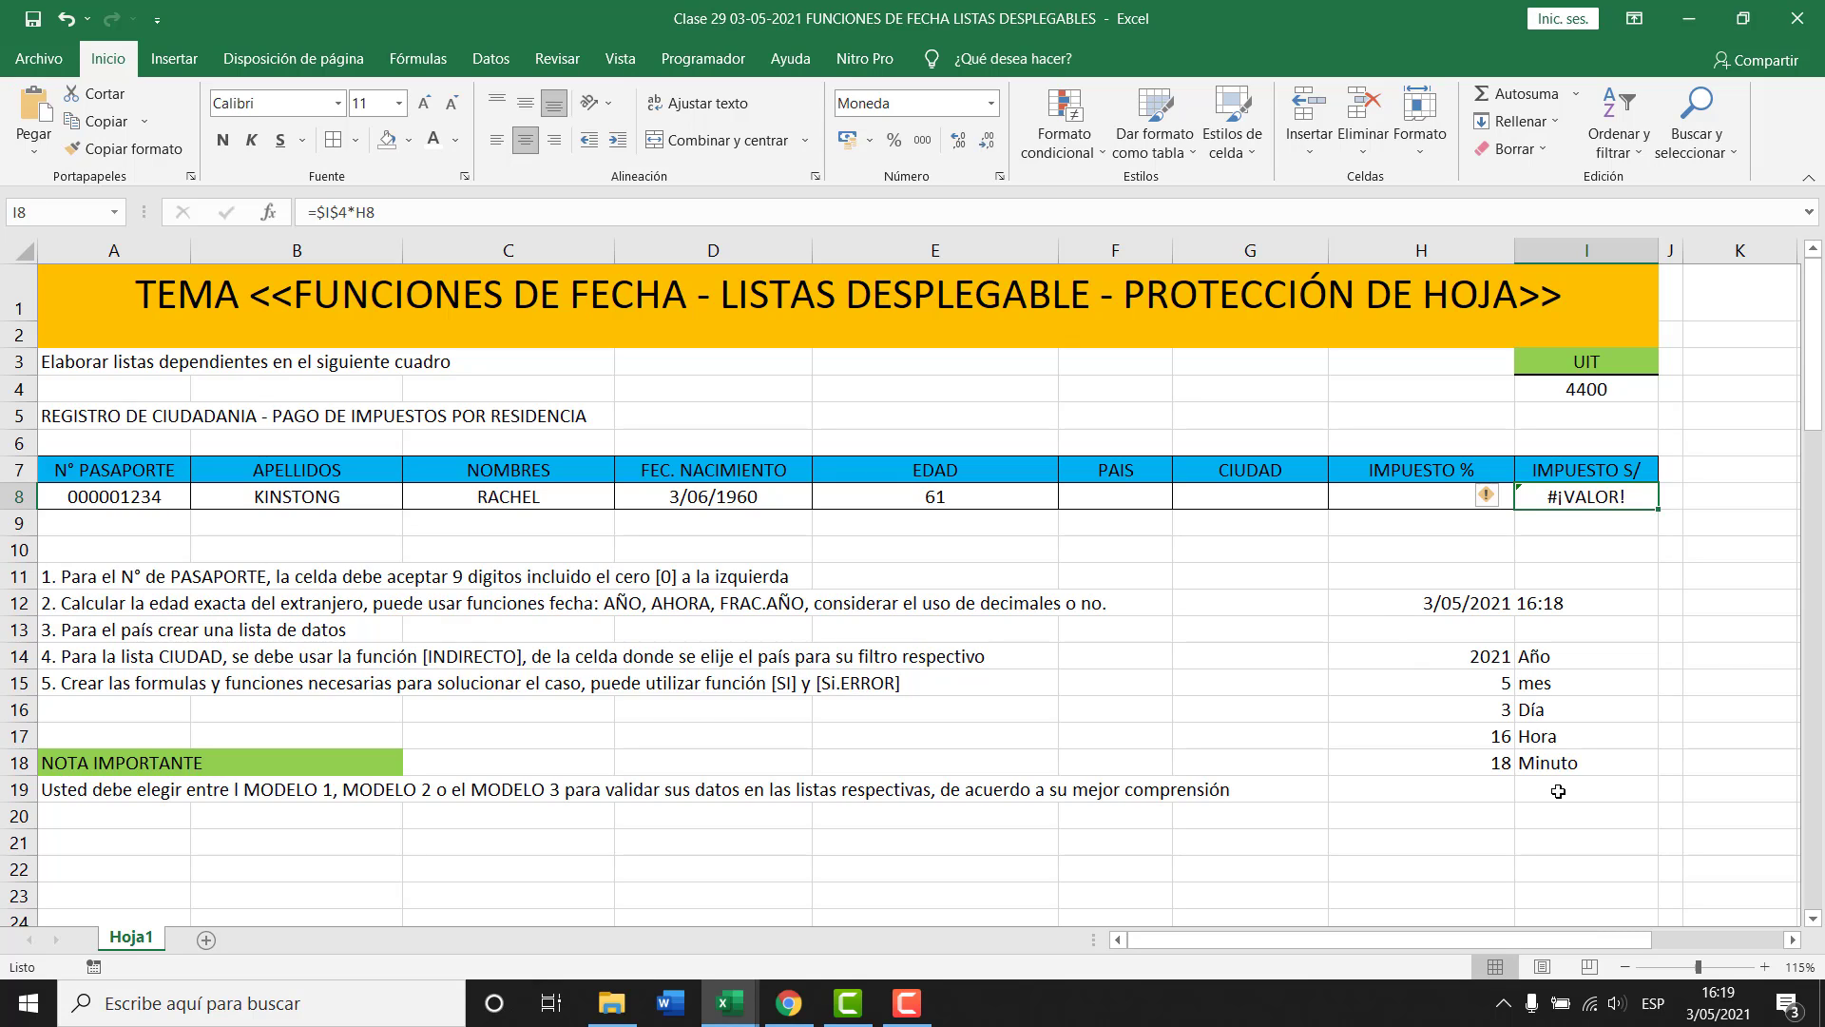
key("F2")
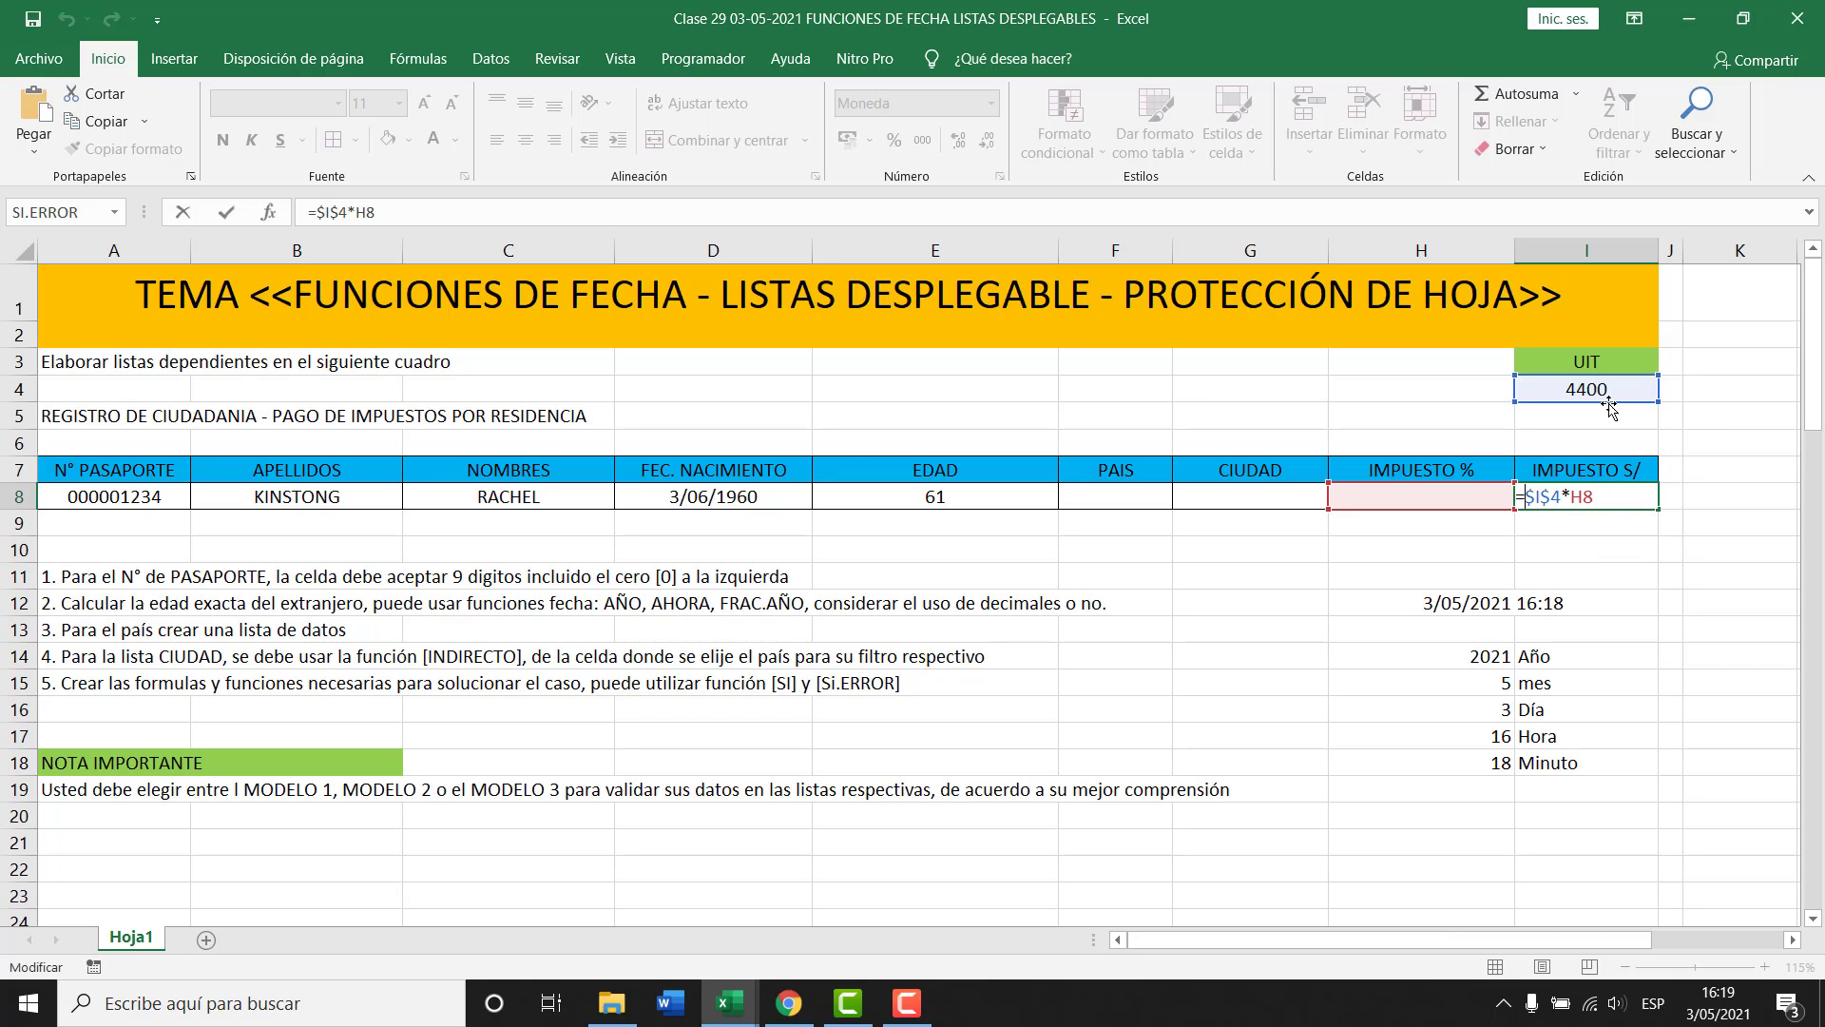
type("SI.ERRO(")
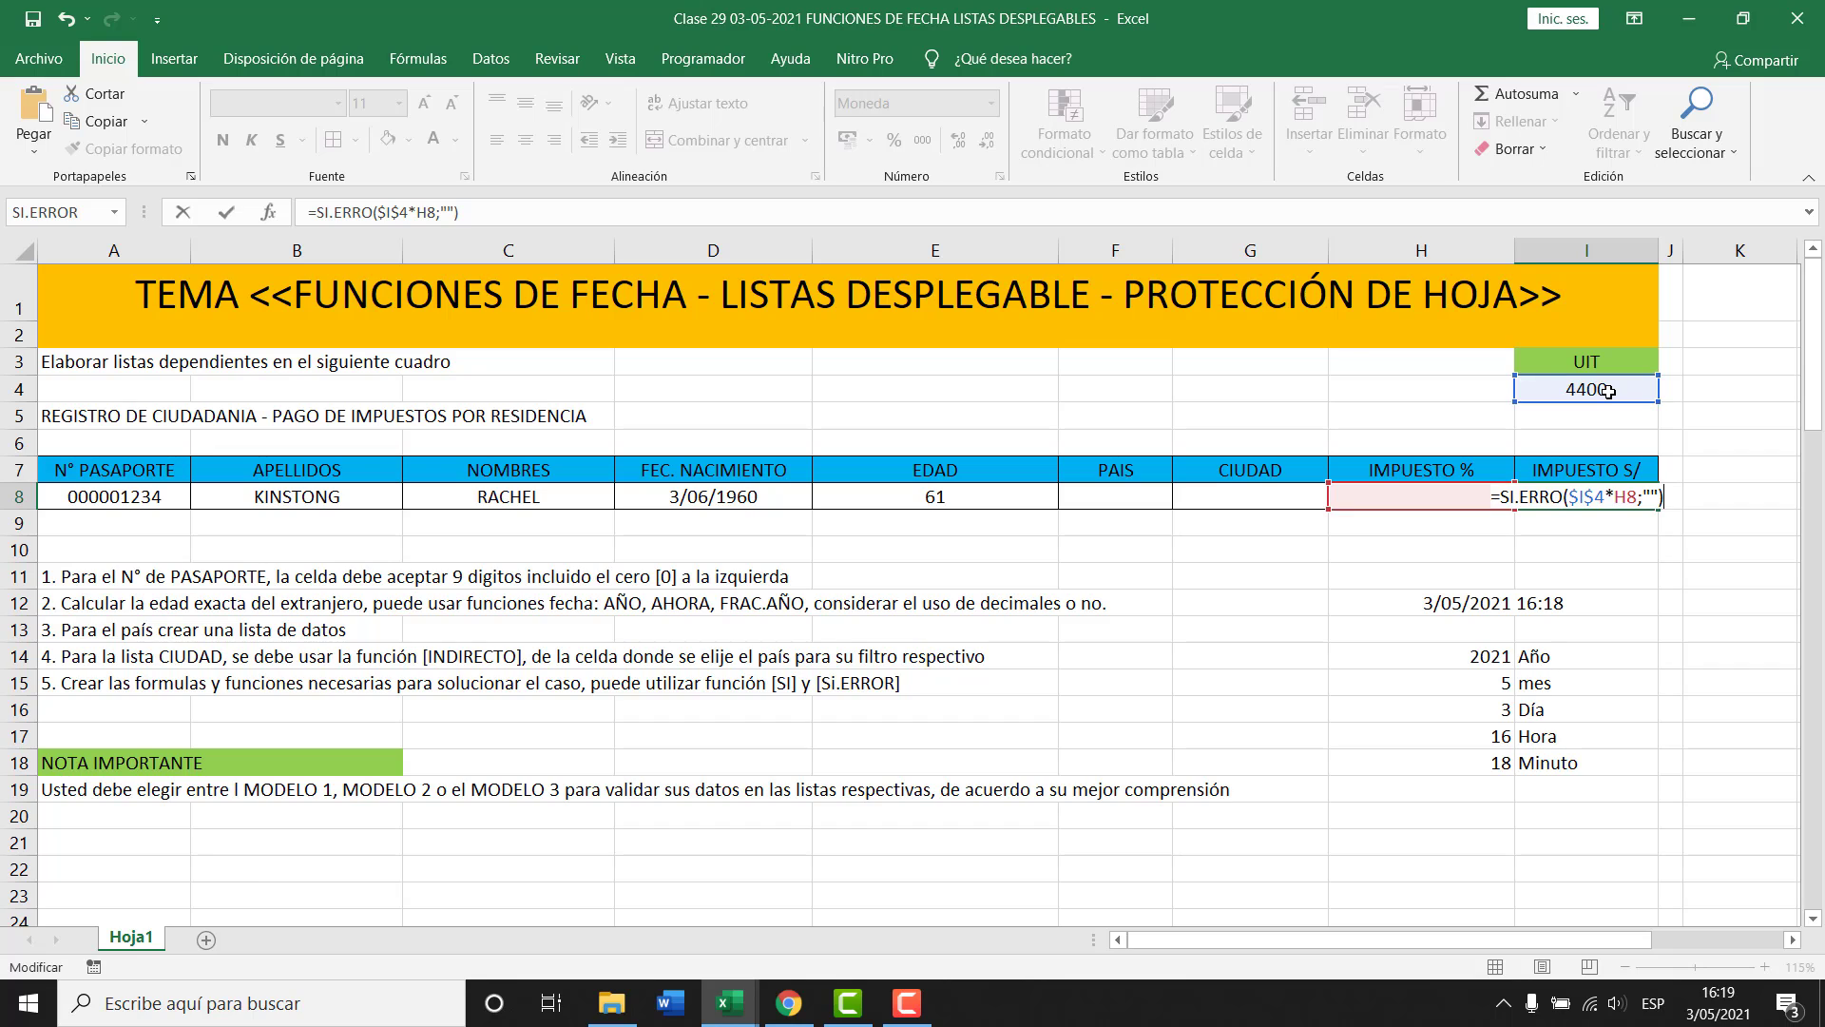
key("Return")
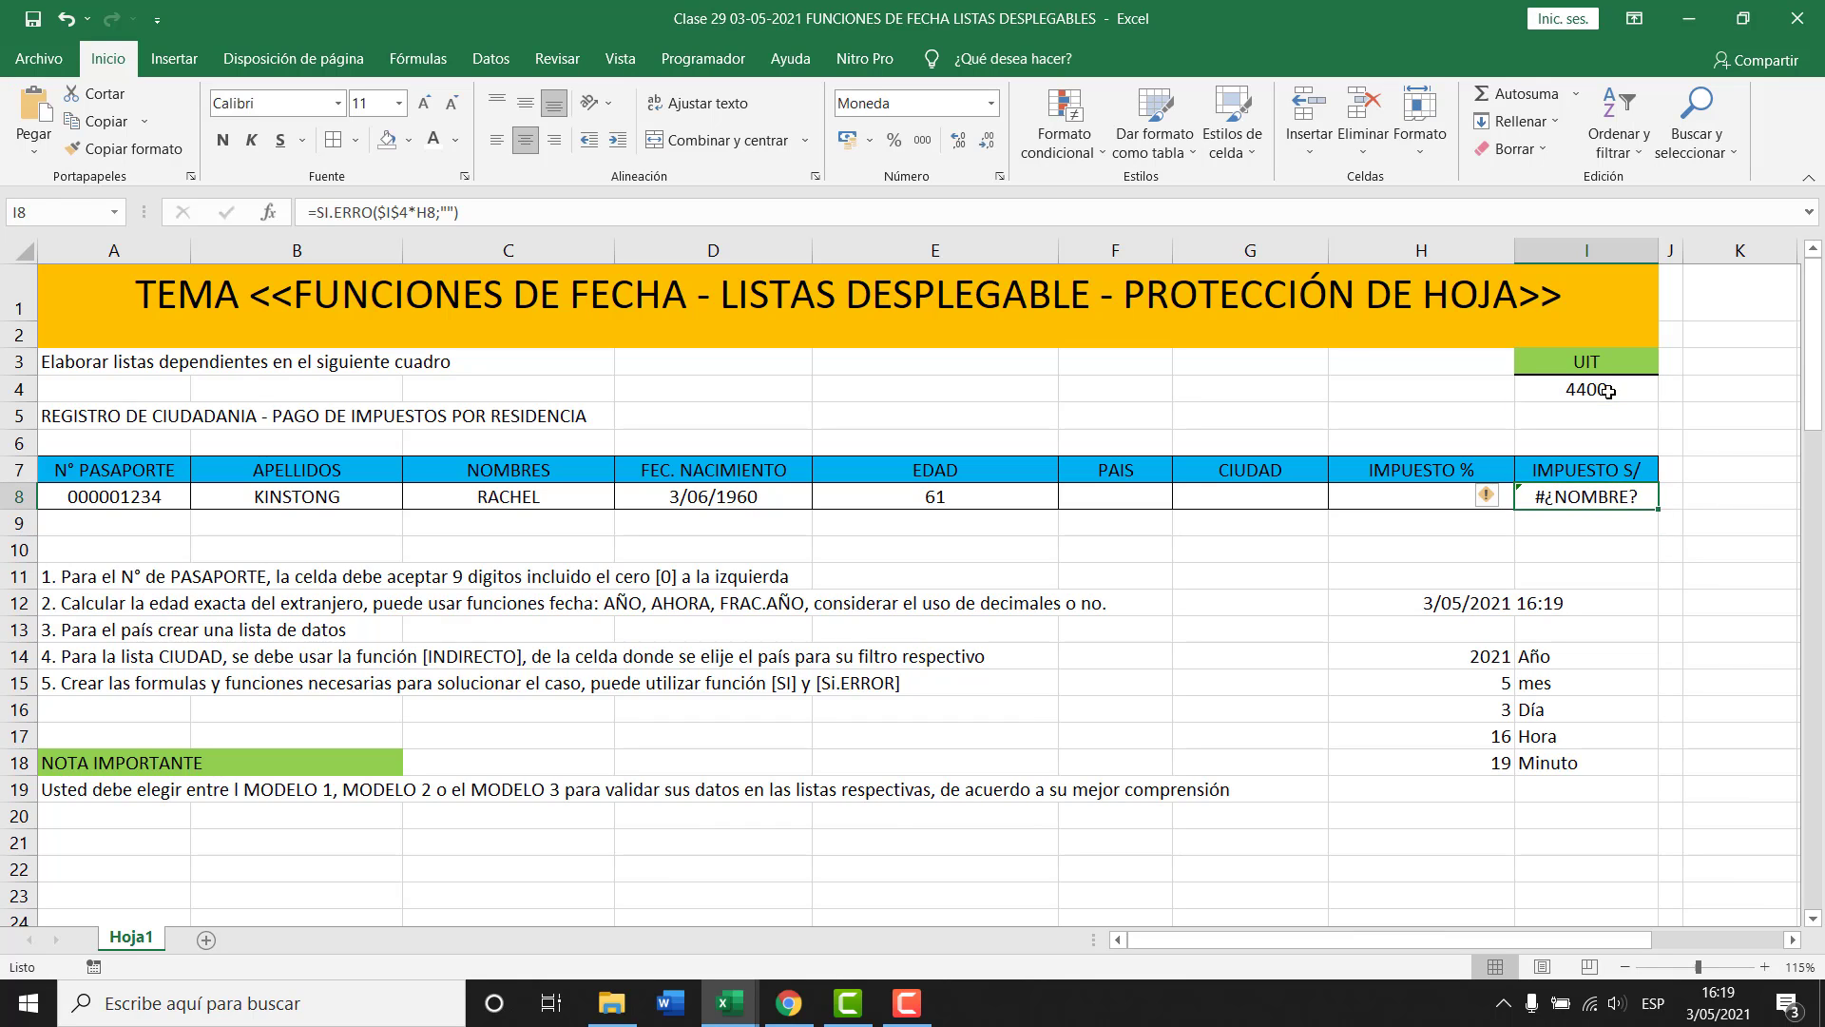
key("F2")
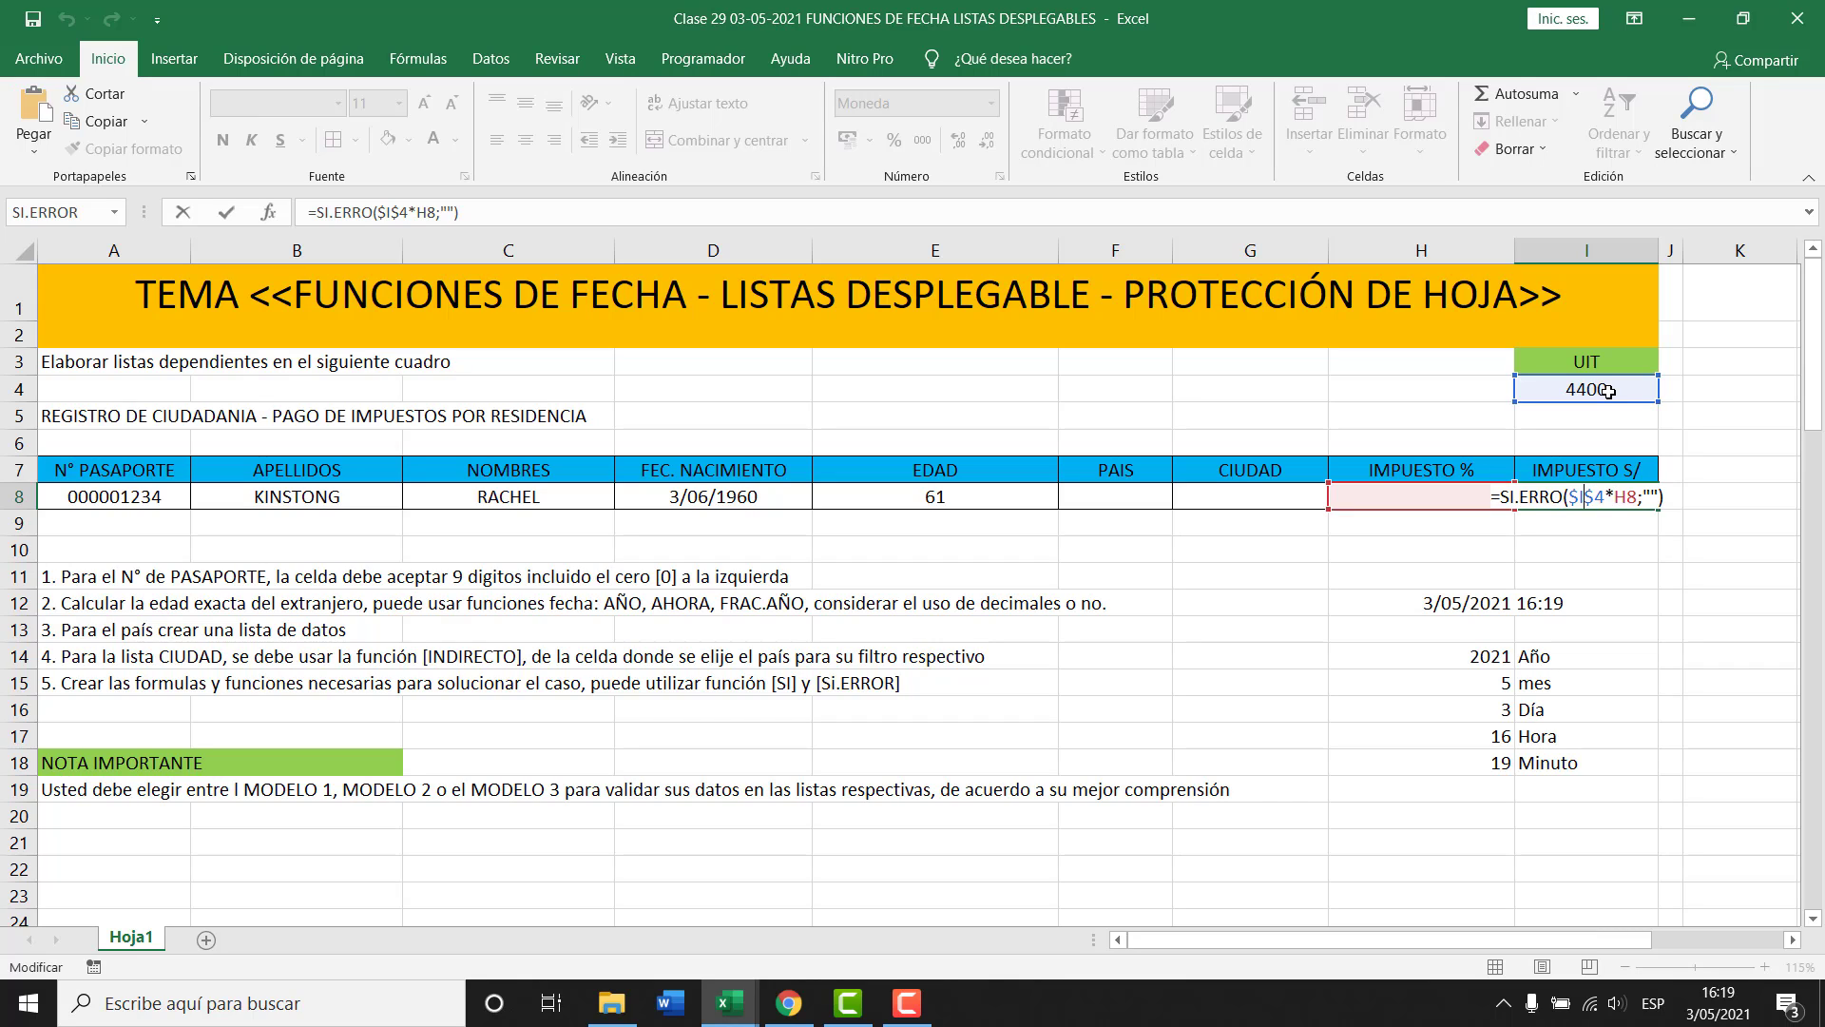
Correct the function name to SI.ERROR and confirm I8's formula.
type("R")
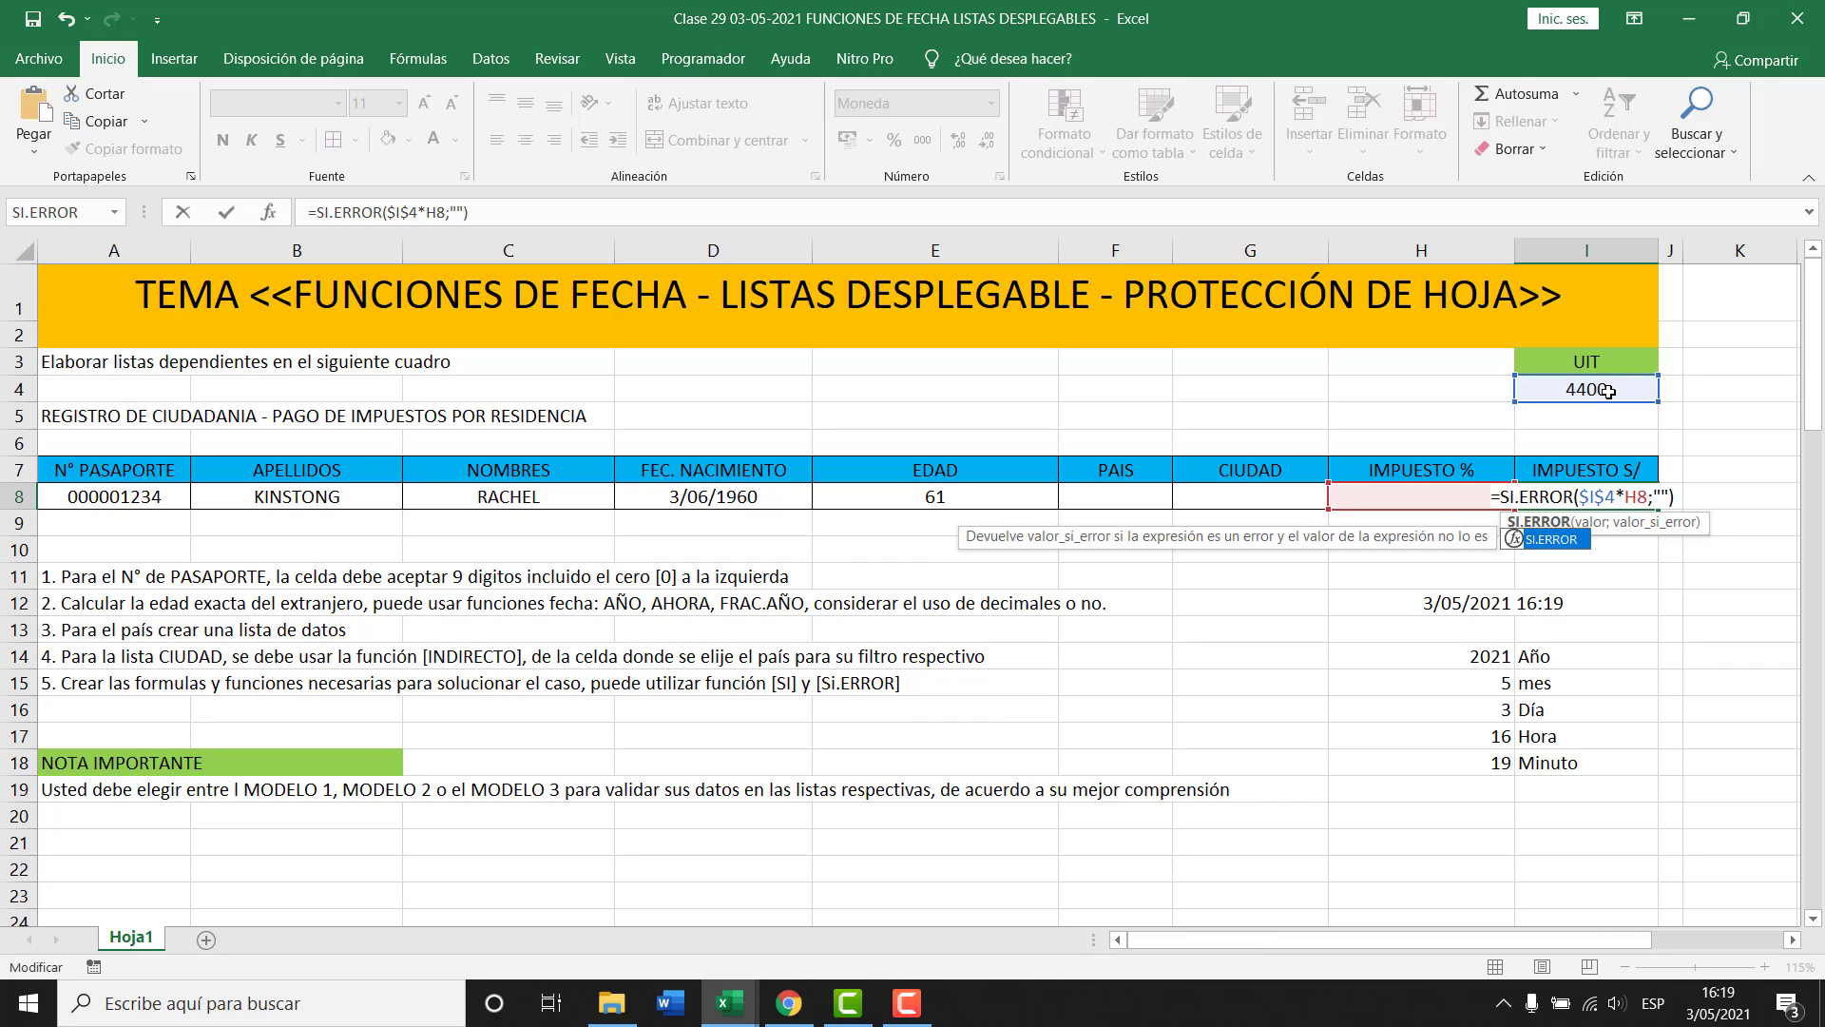
key("End")
key("Return")
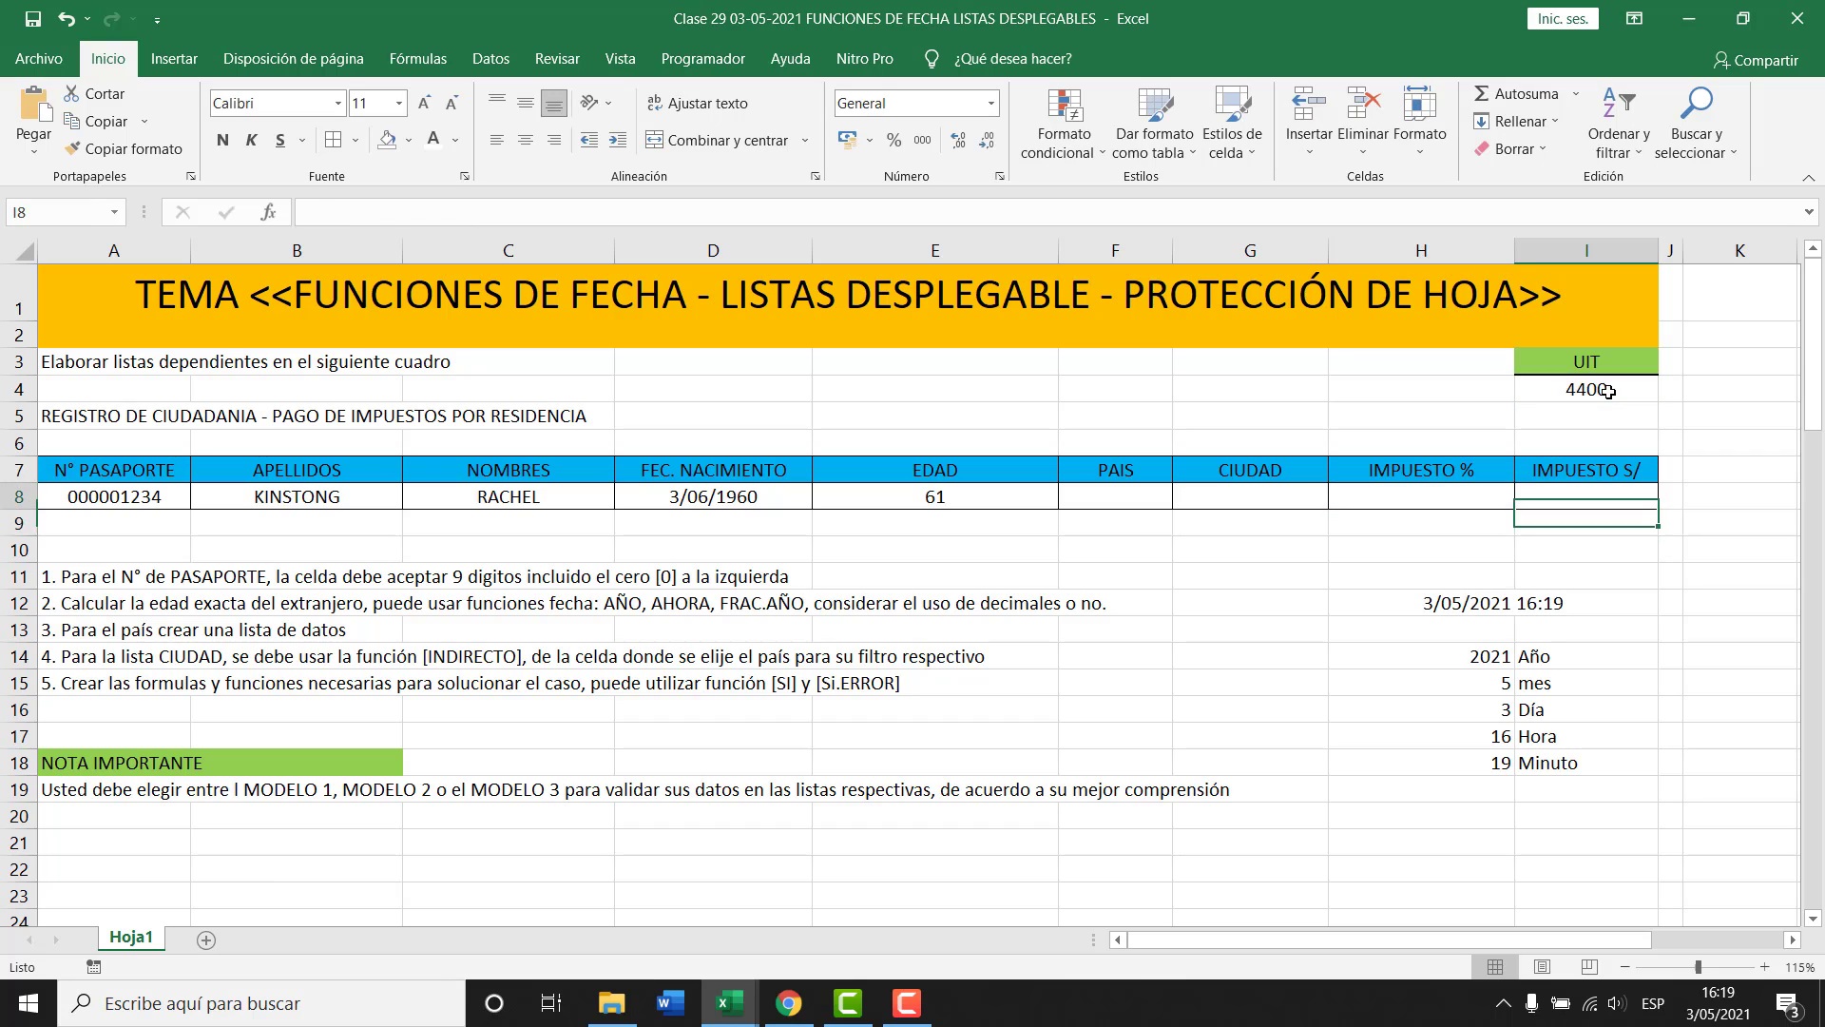
key("Up")
key("Left")
key("Left")
key("Left")
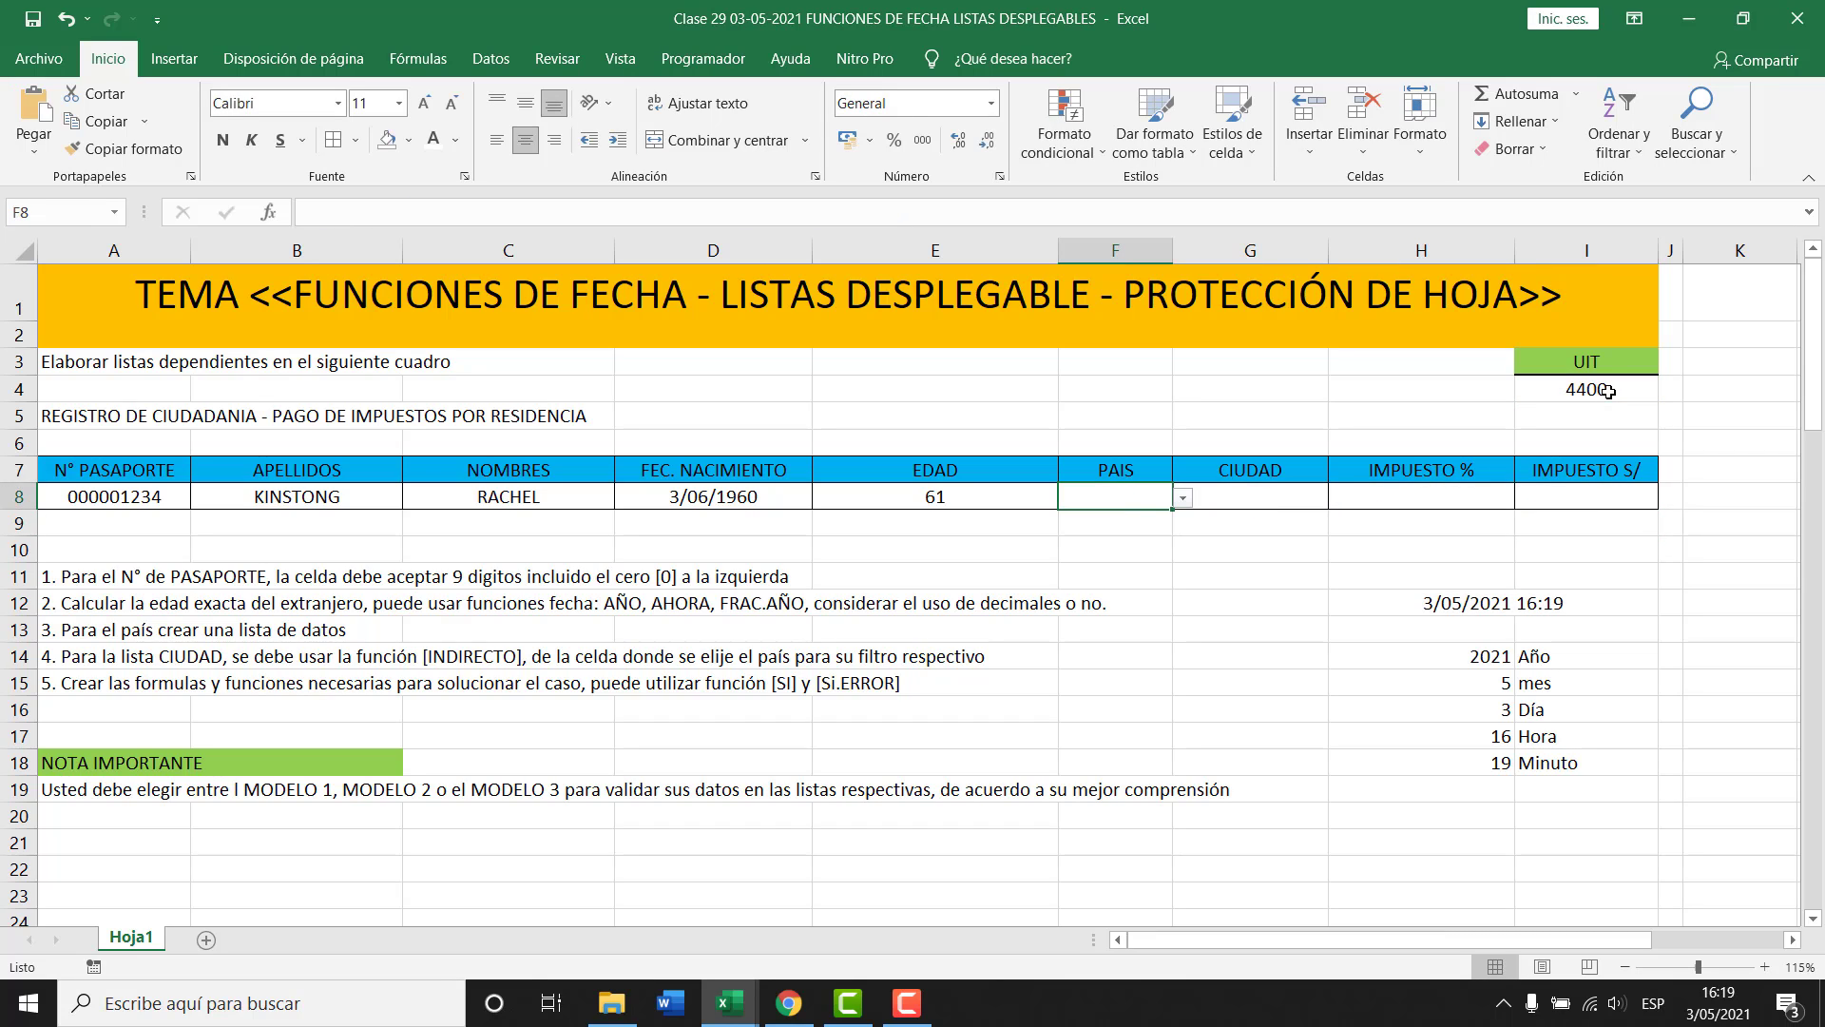
Choose BELGICA and BRUJAS, clear them to check blank results, then undo the clearing.
left_click(1183, 497)
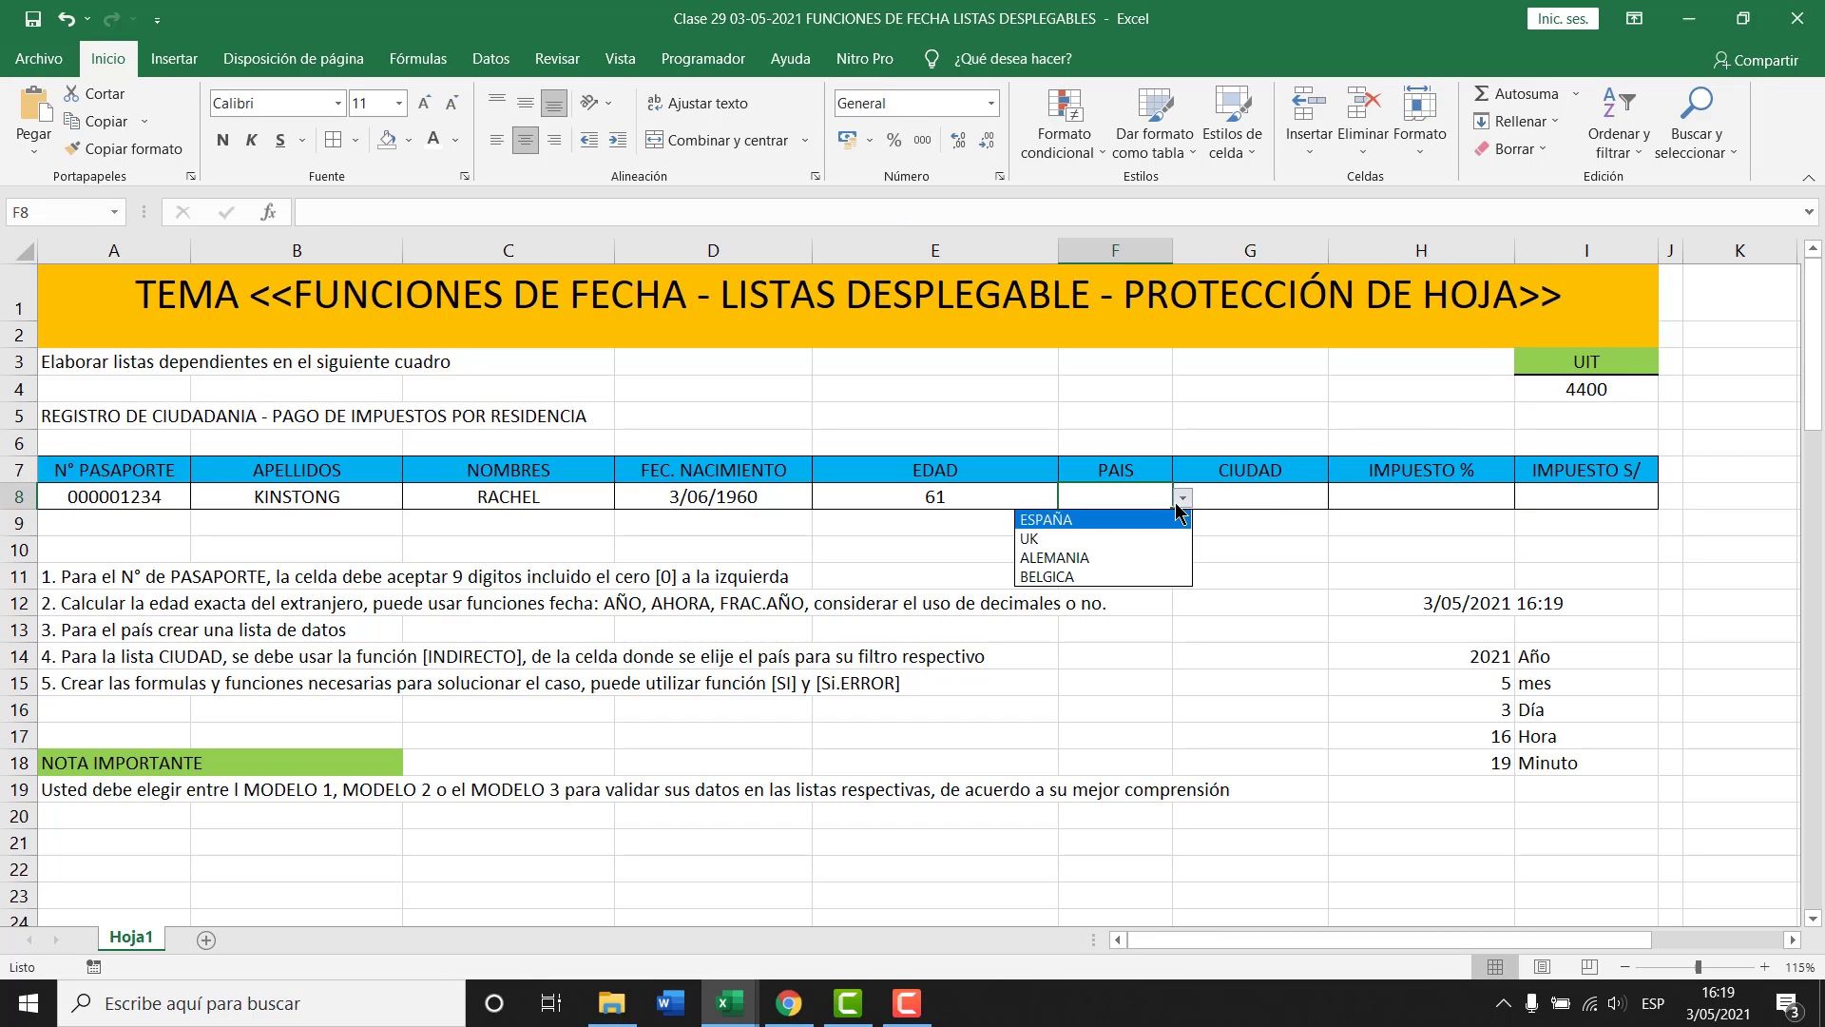
left_click(1080, 577)
key("Right")
left_click(1337, 497)
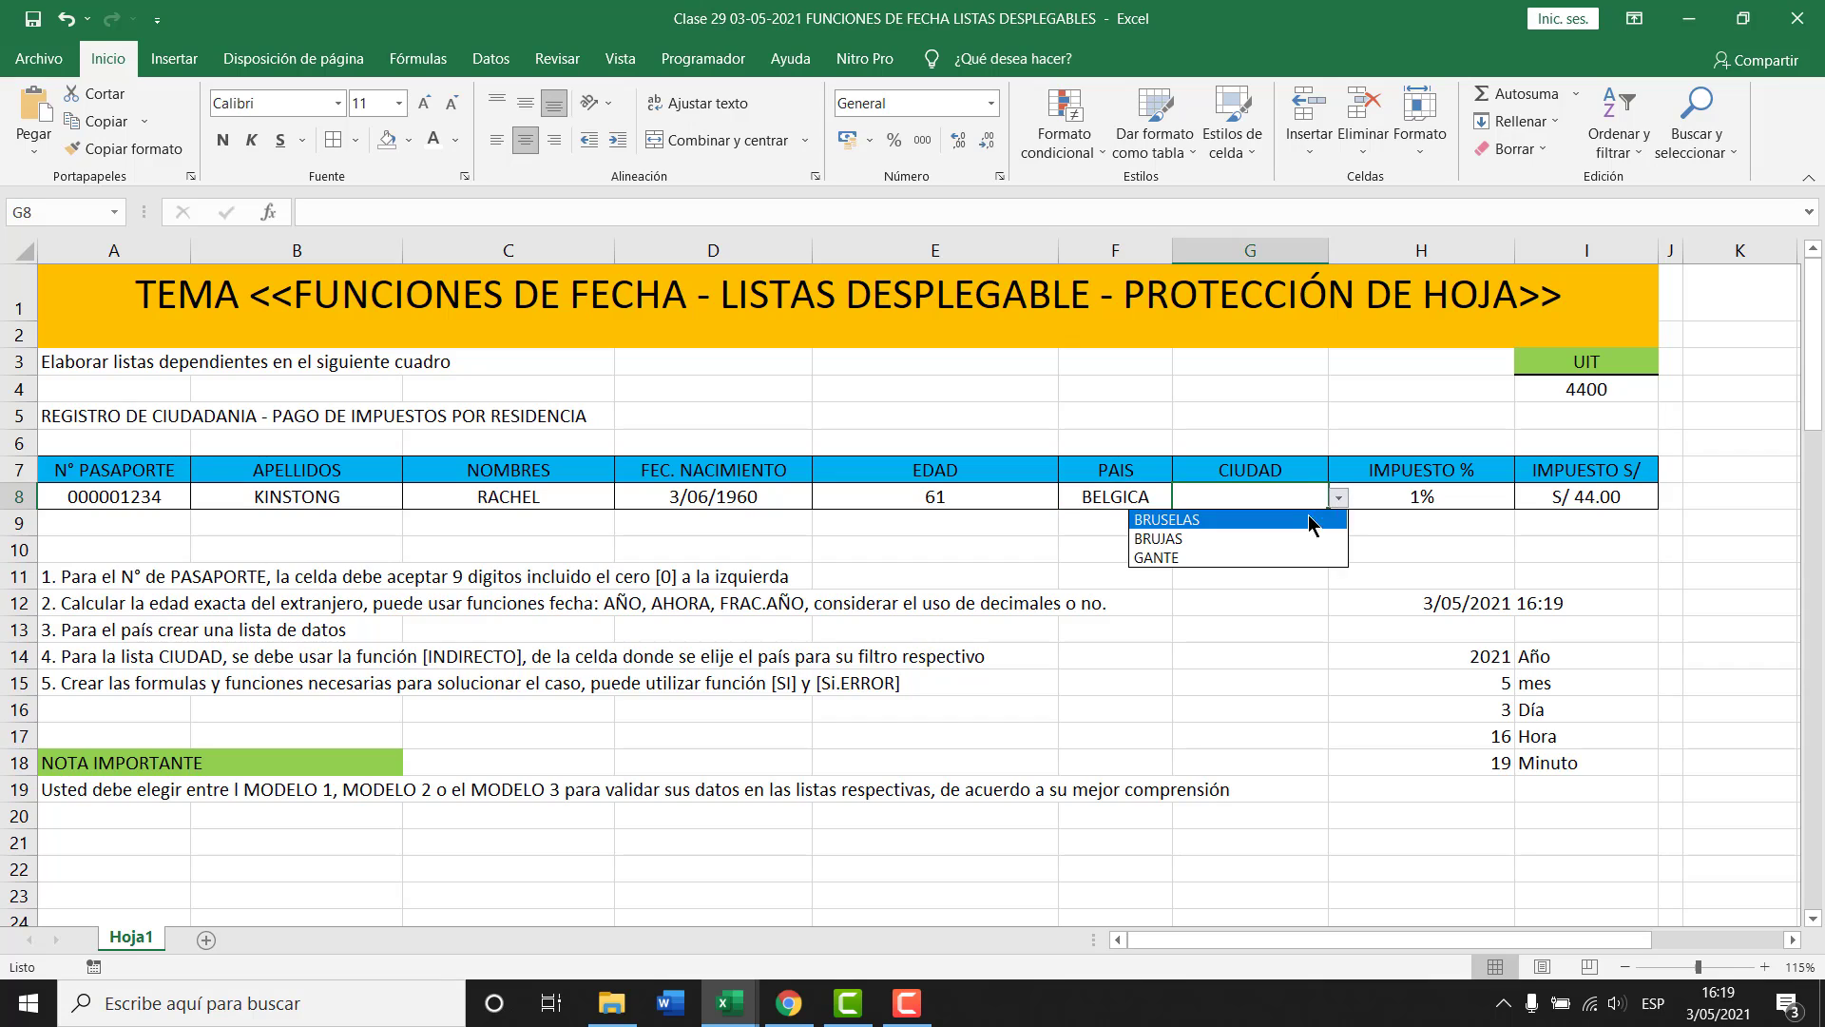
left_click(1209, 540)
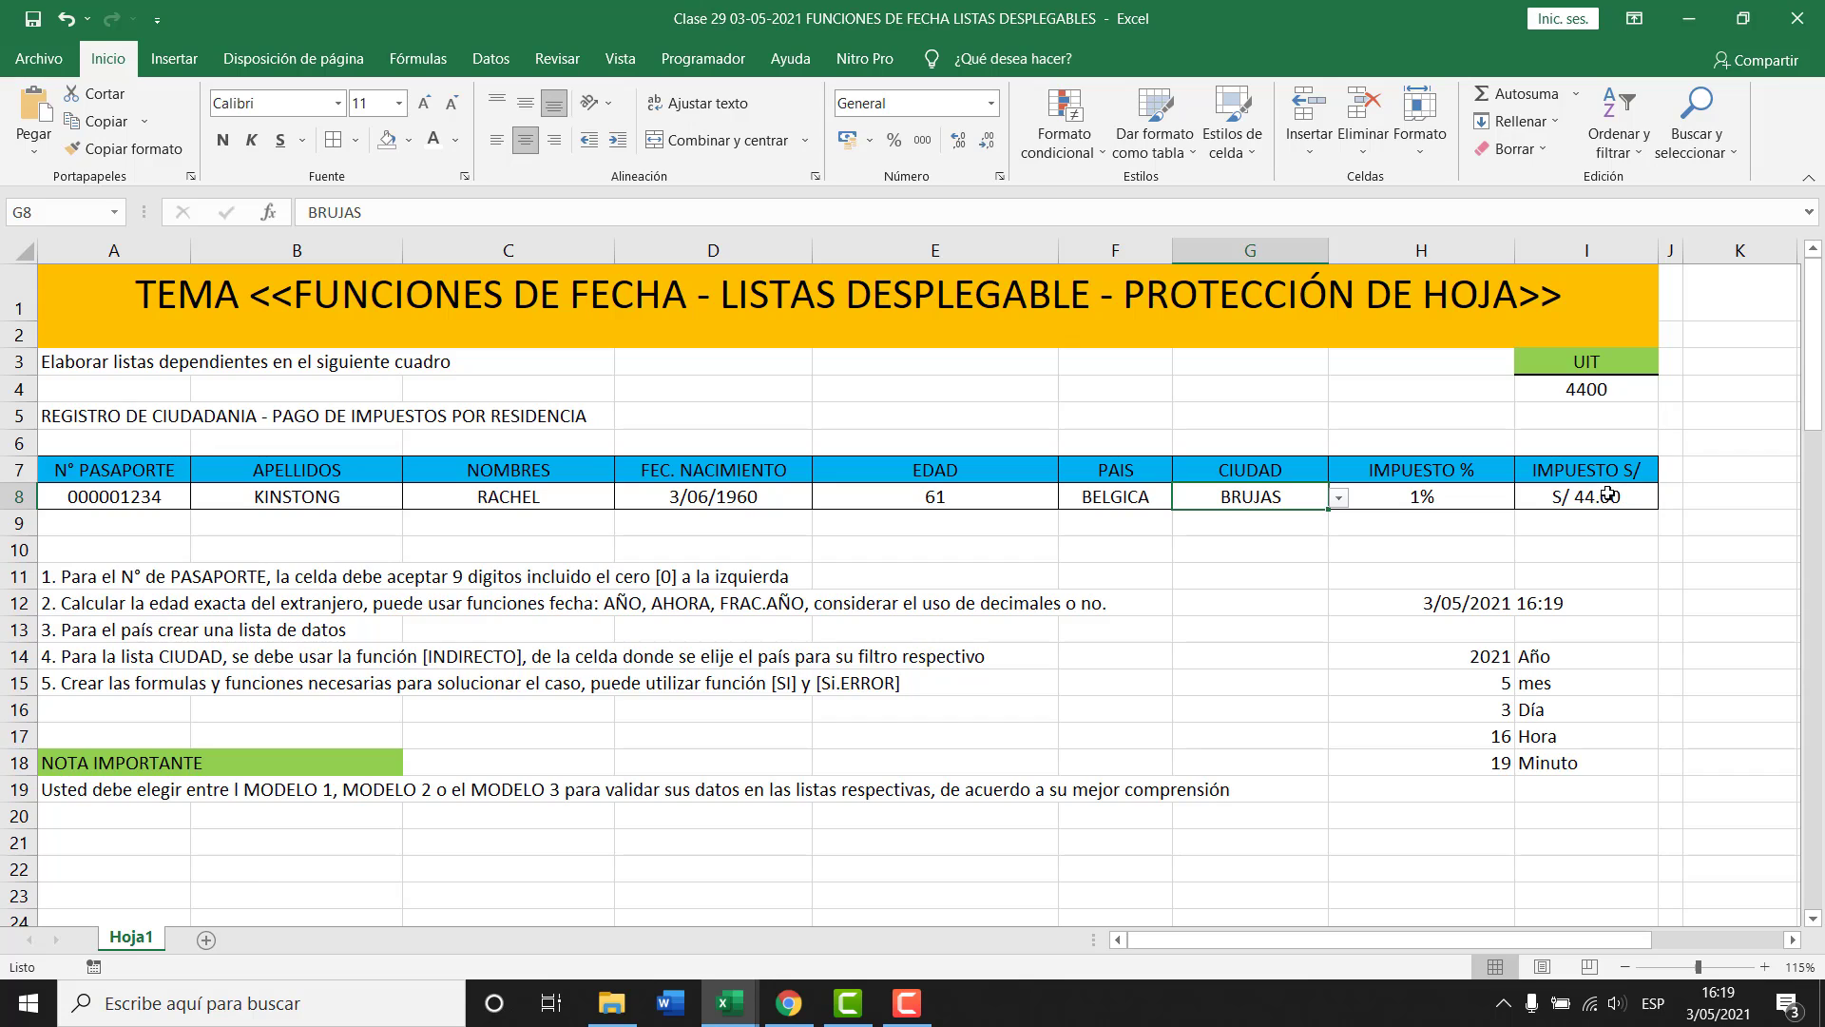
left_click_drag(1274, 490, 1107, 498)
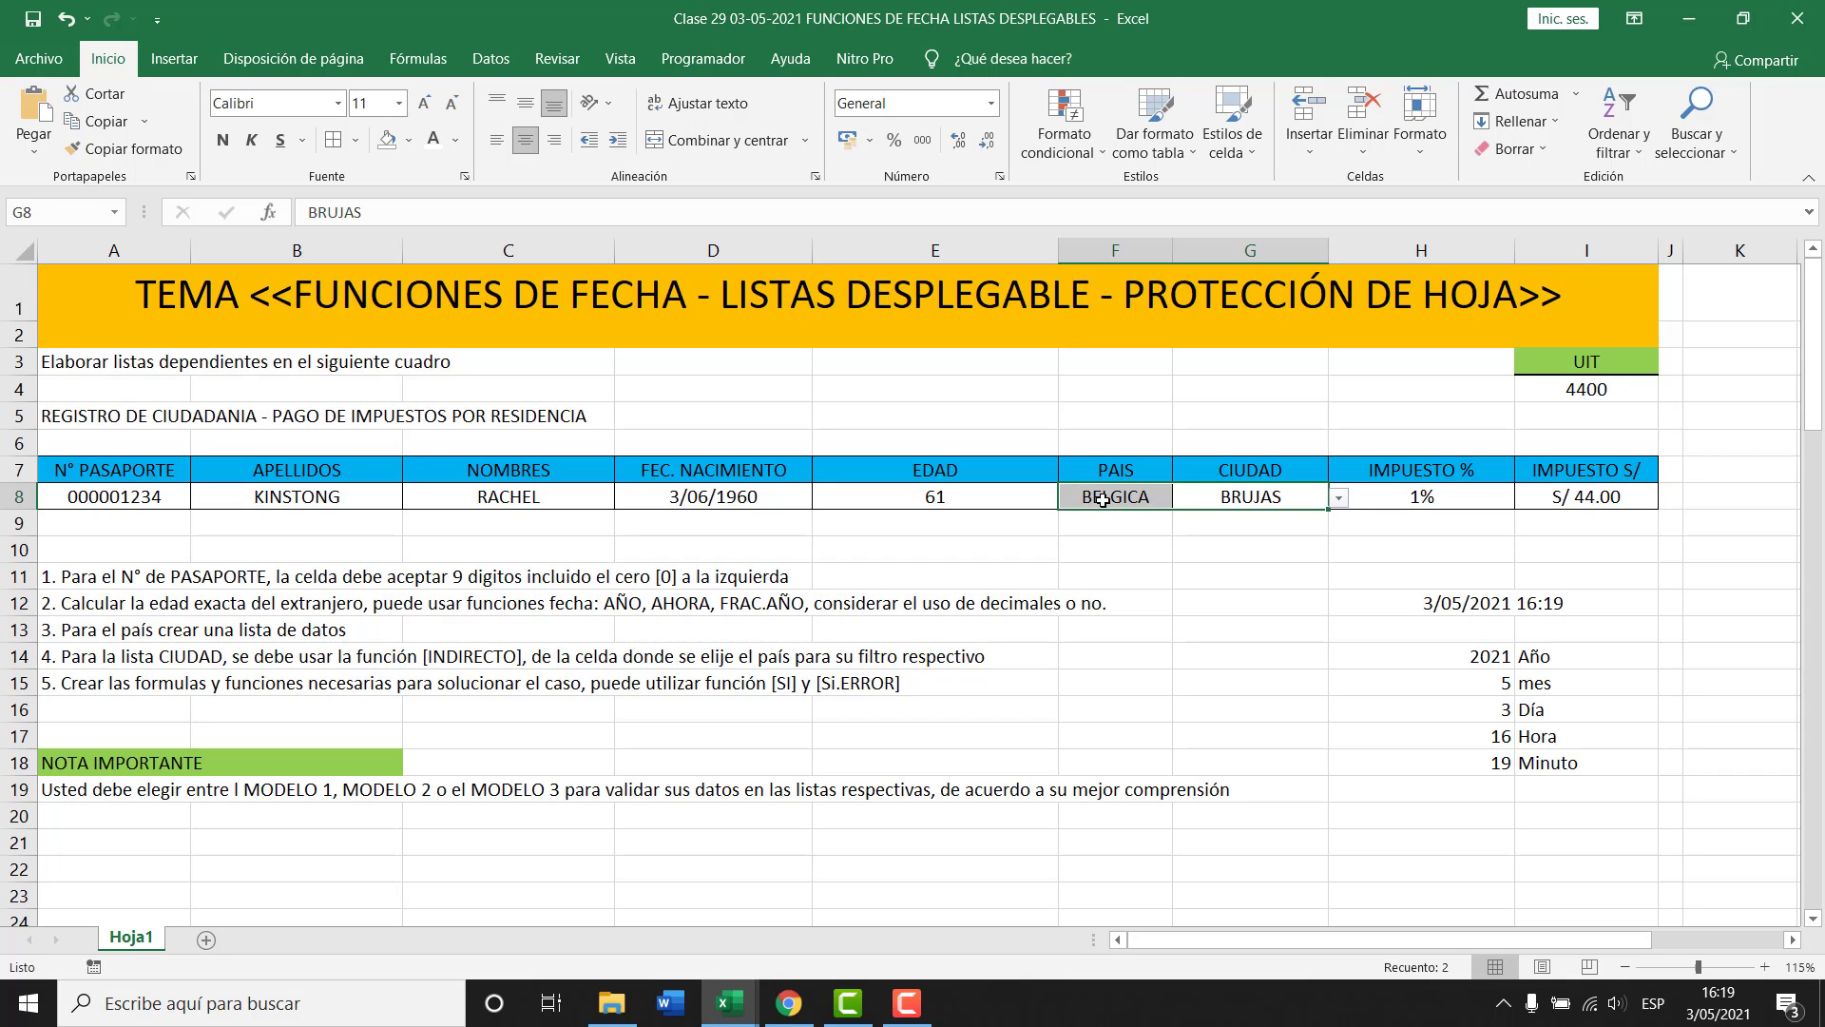
key("Delete")
left_click(1268, 568)
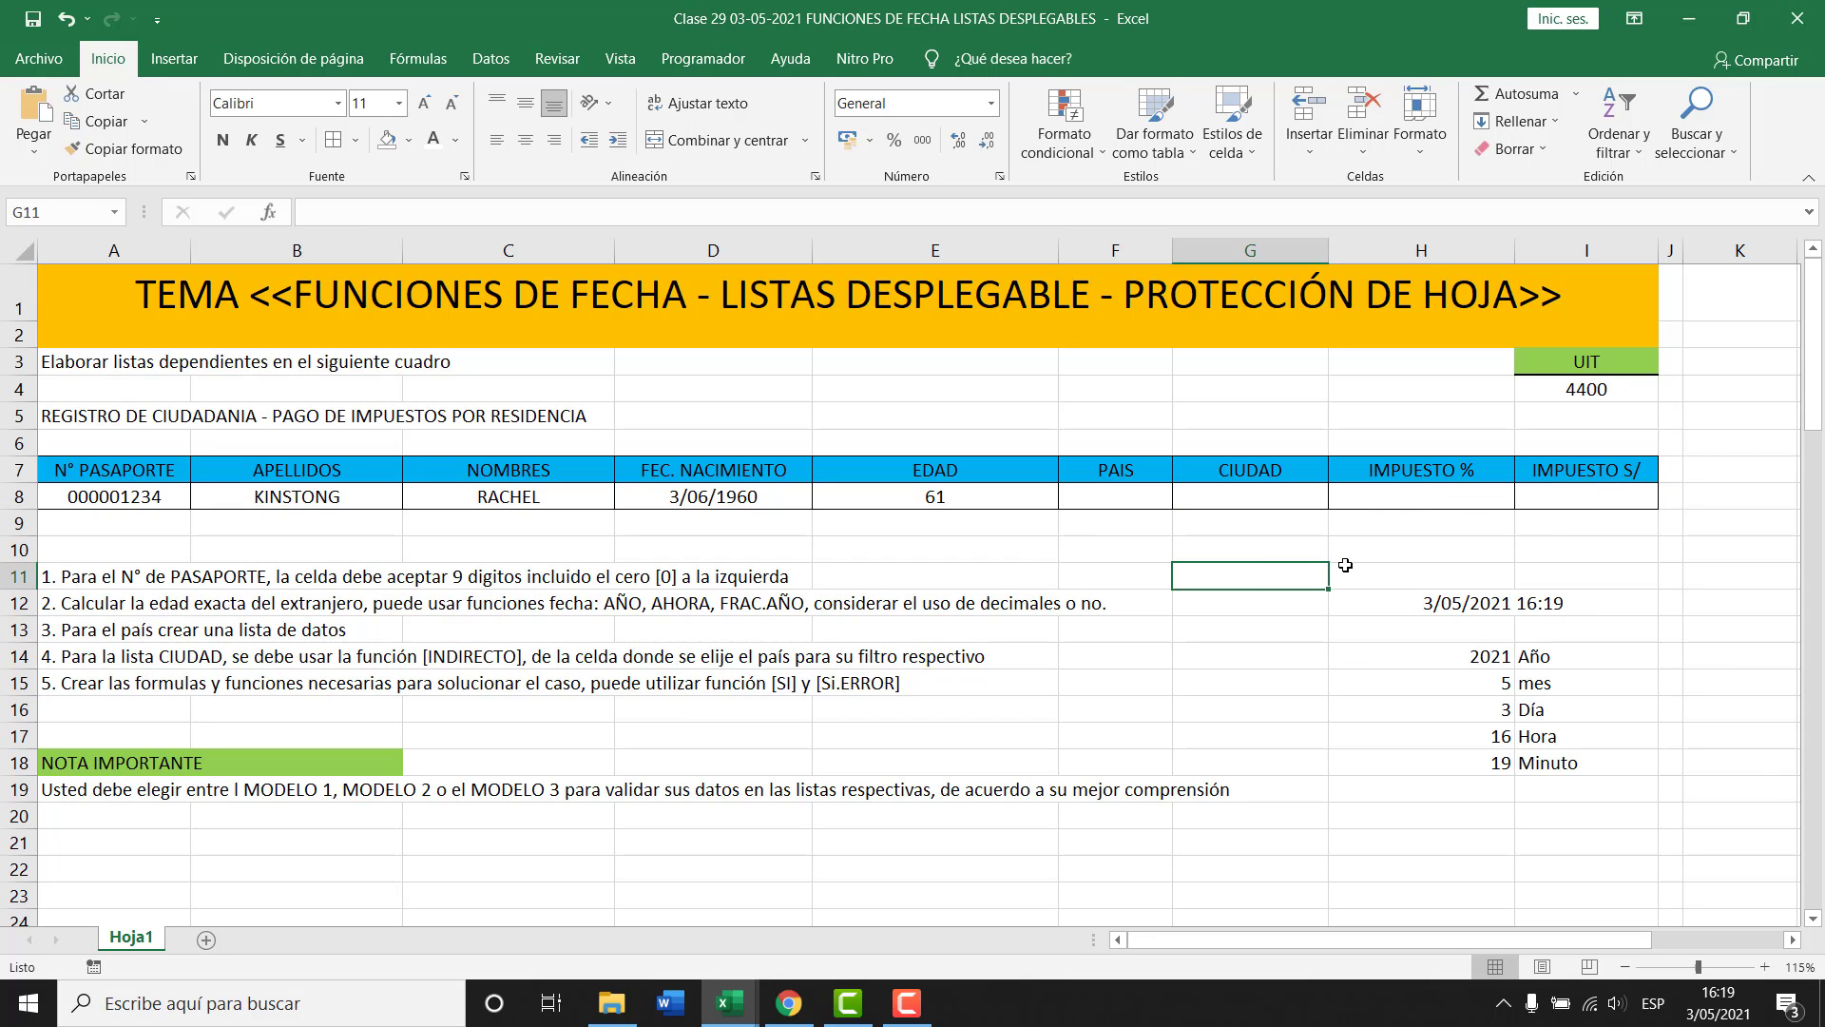
key("ctrl+z")
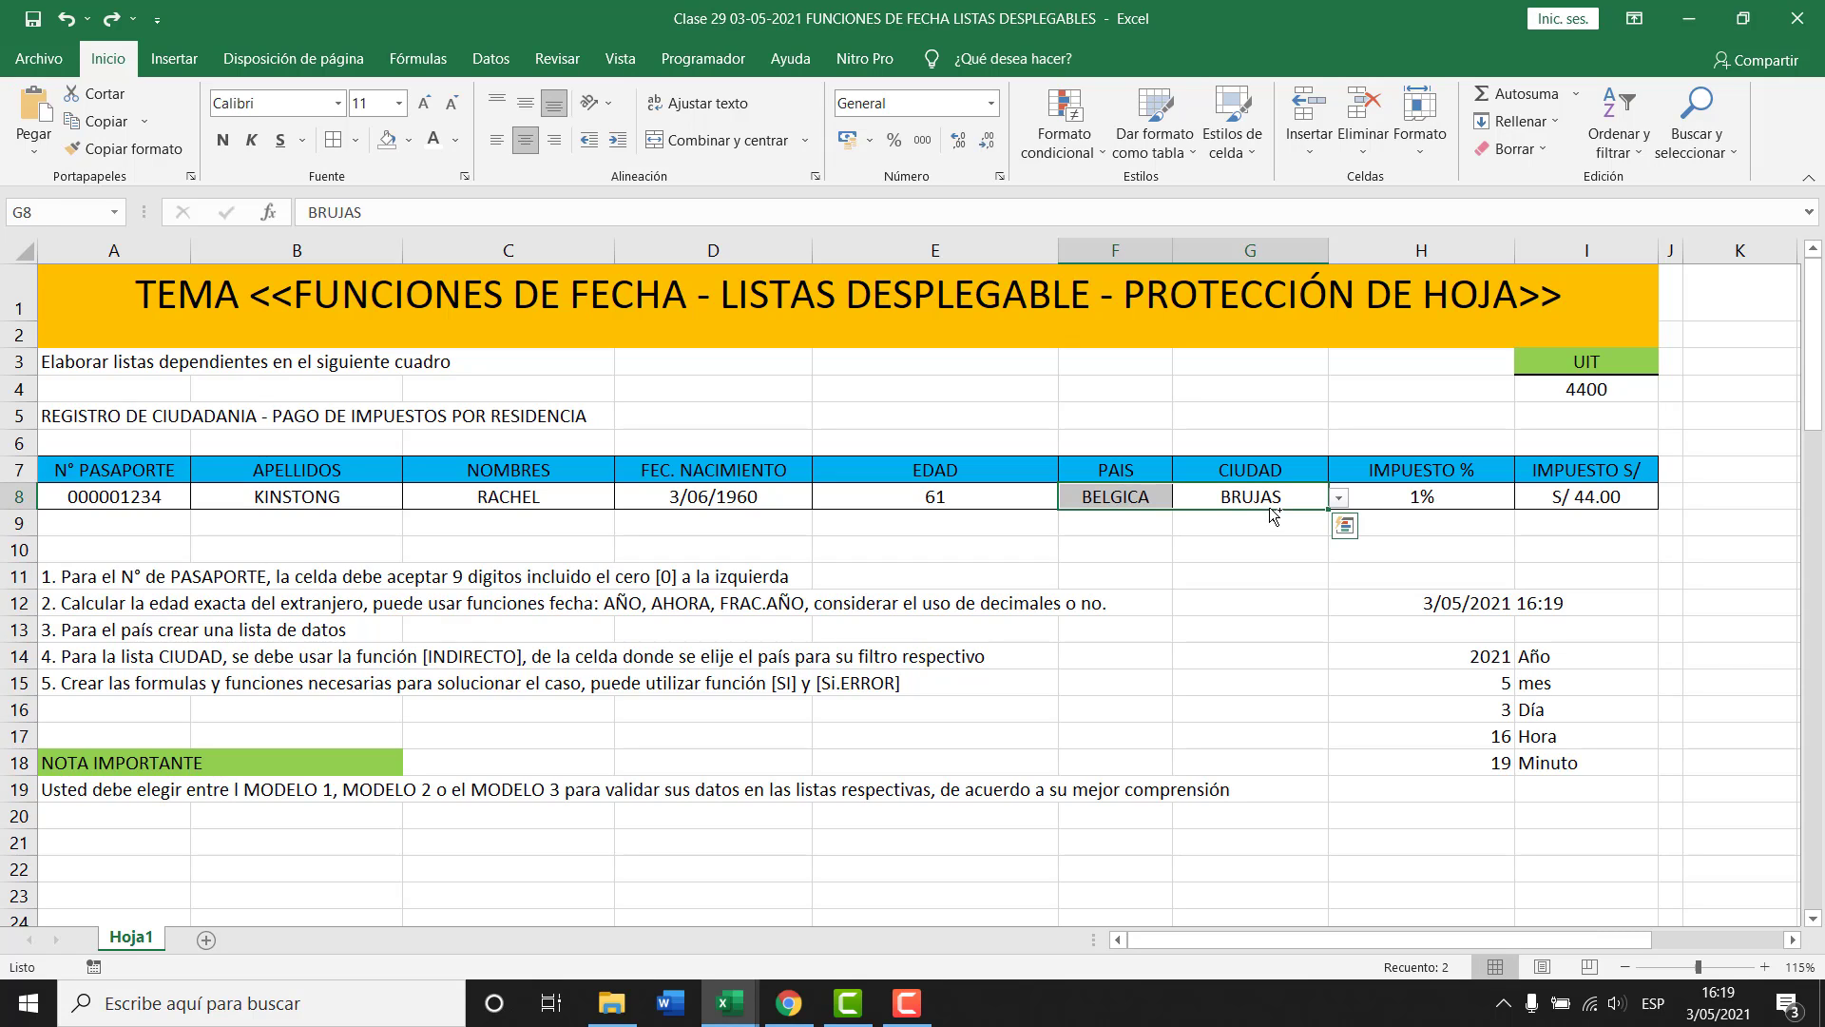
Review the I8 and H8 formulas, then select E8 together with H8:I8.
left_click(1630, 501)
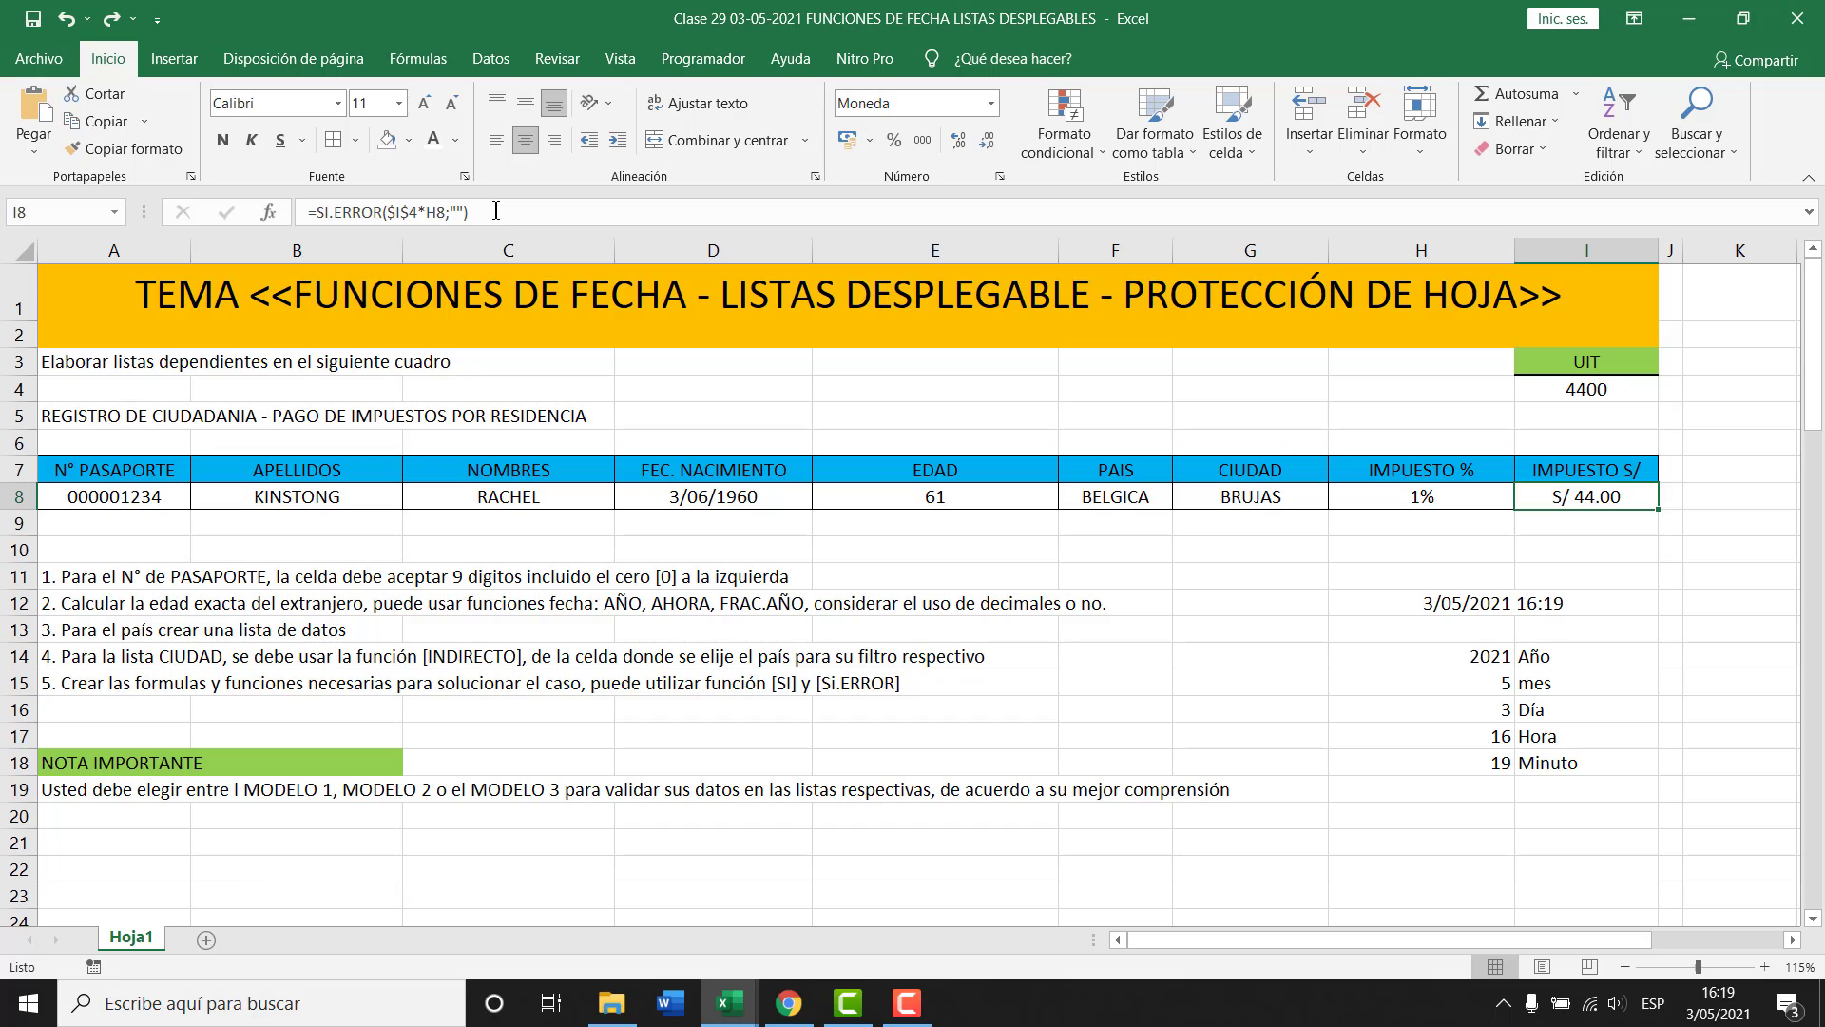
key("Left")
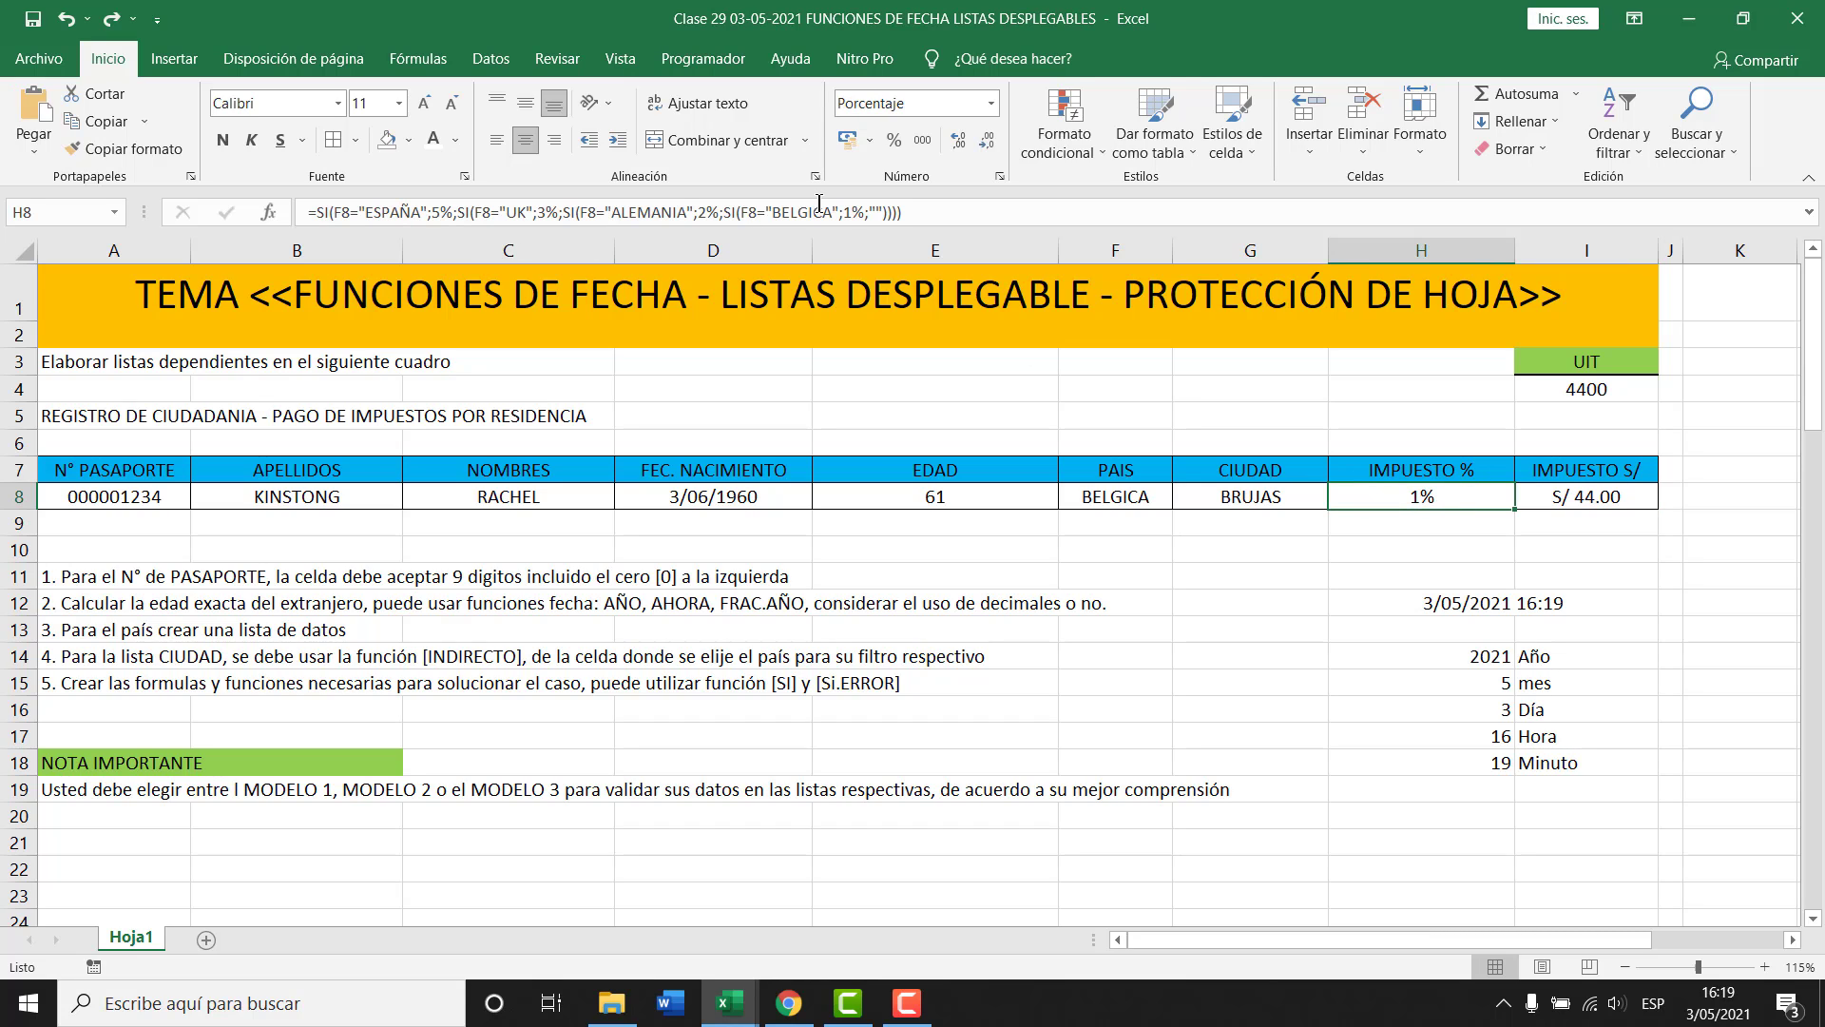
left_click(858, 211)
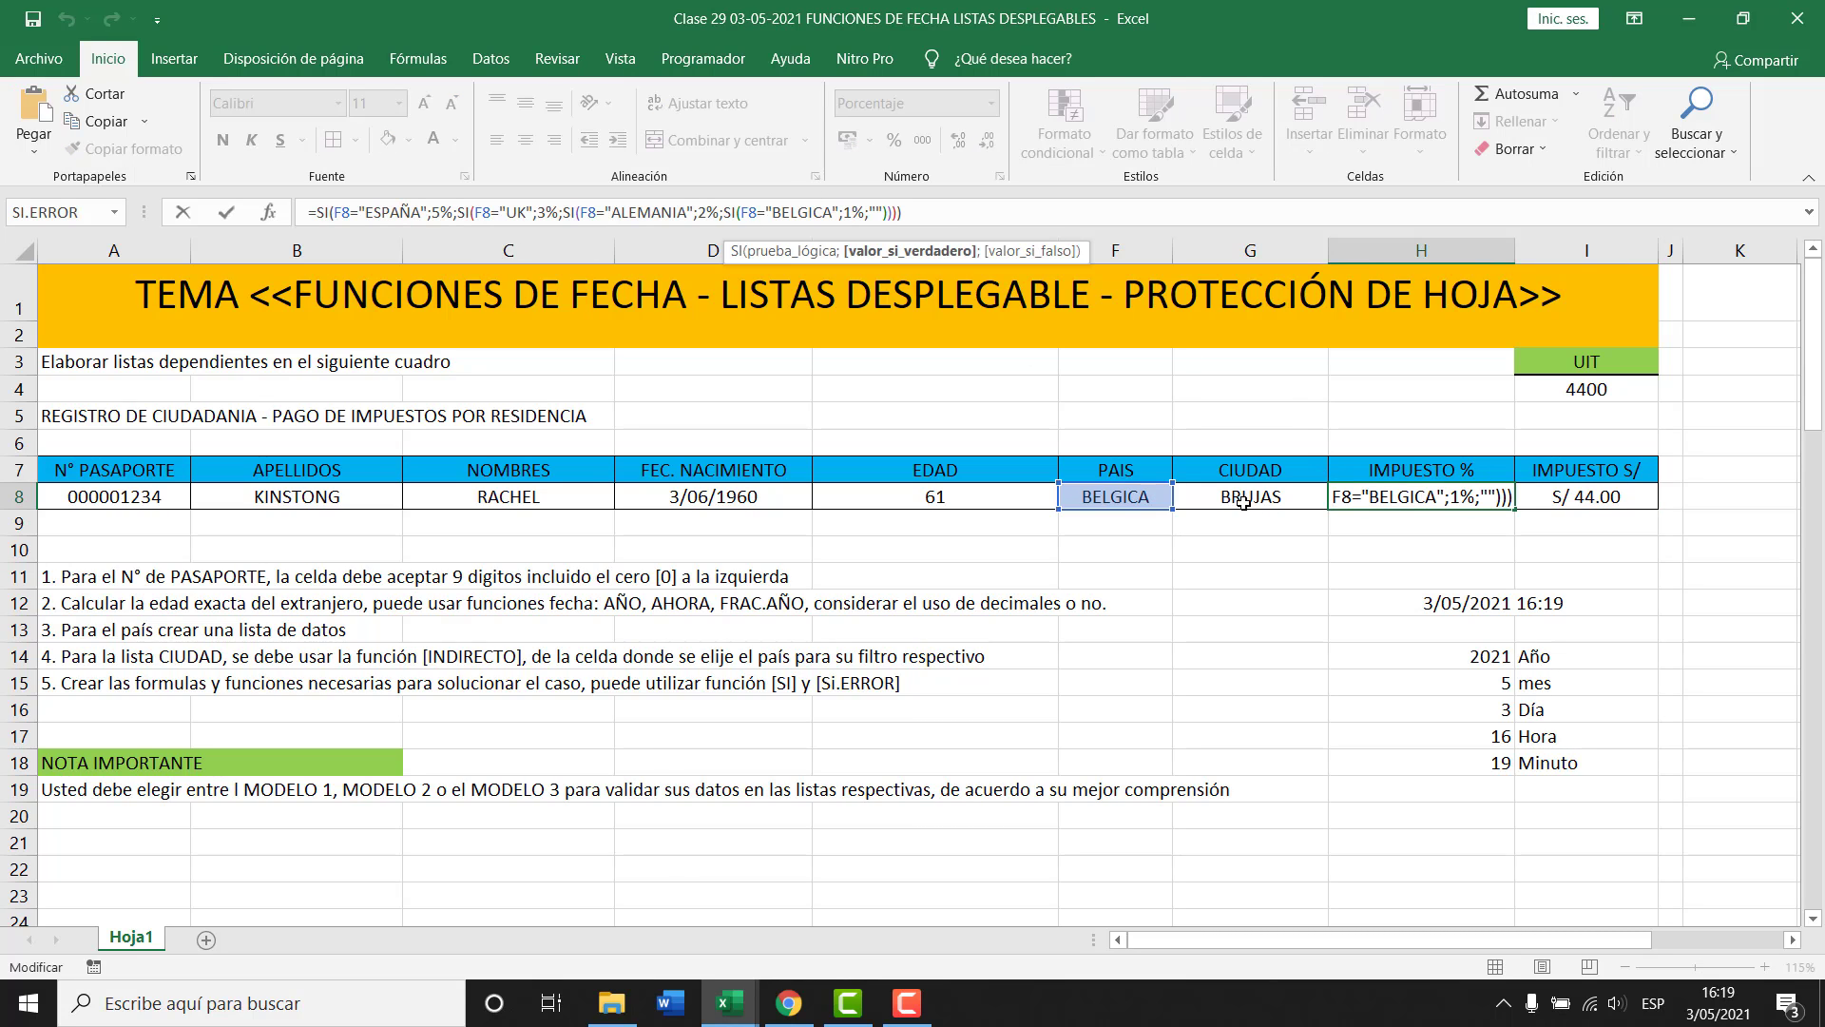
left_click(943, 498)
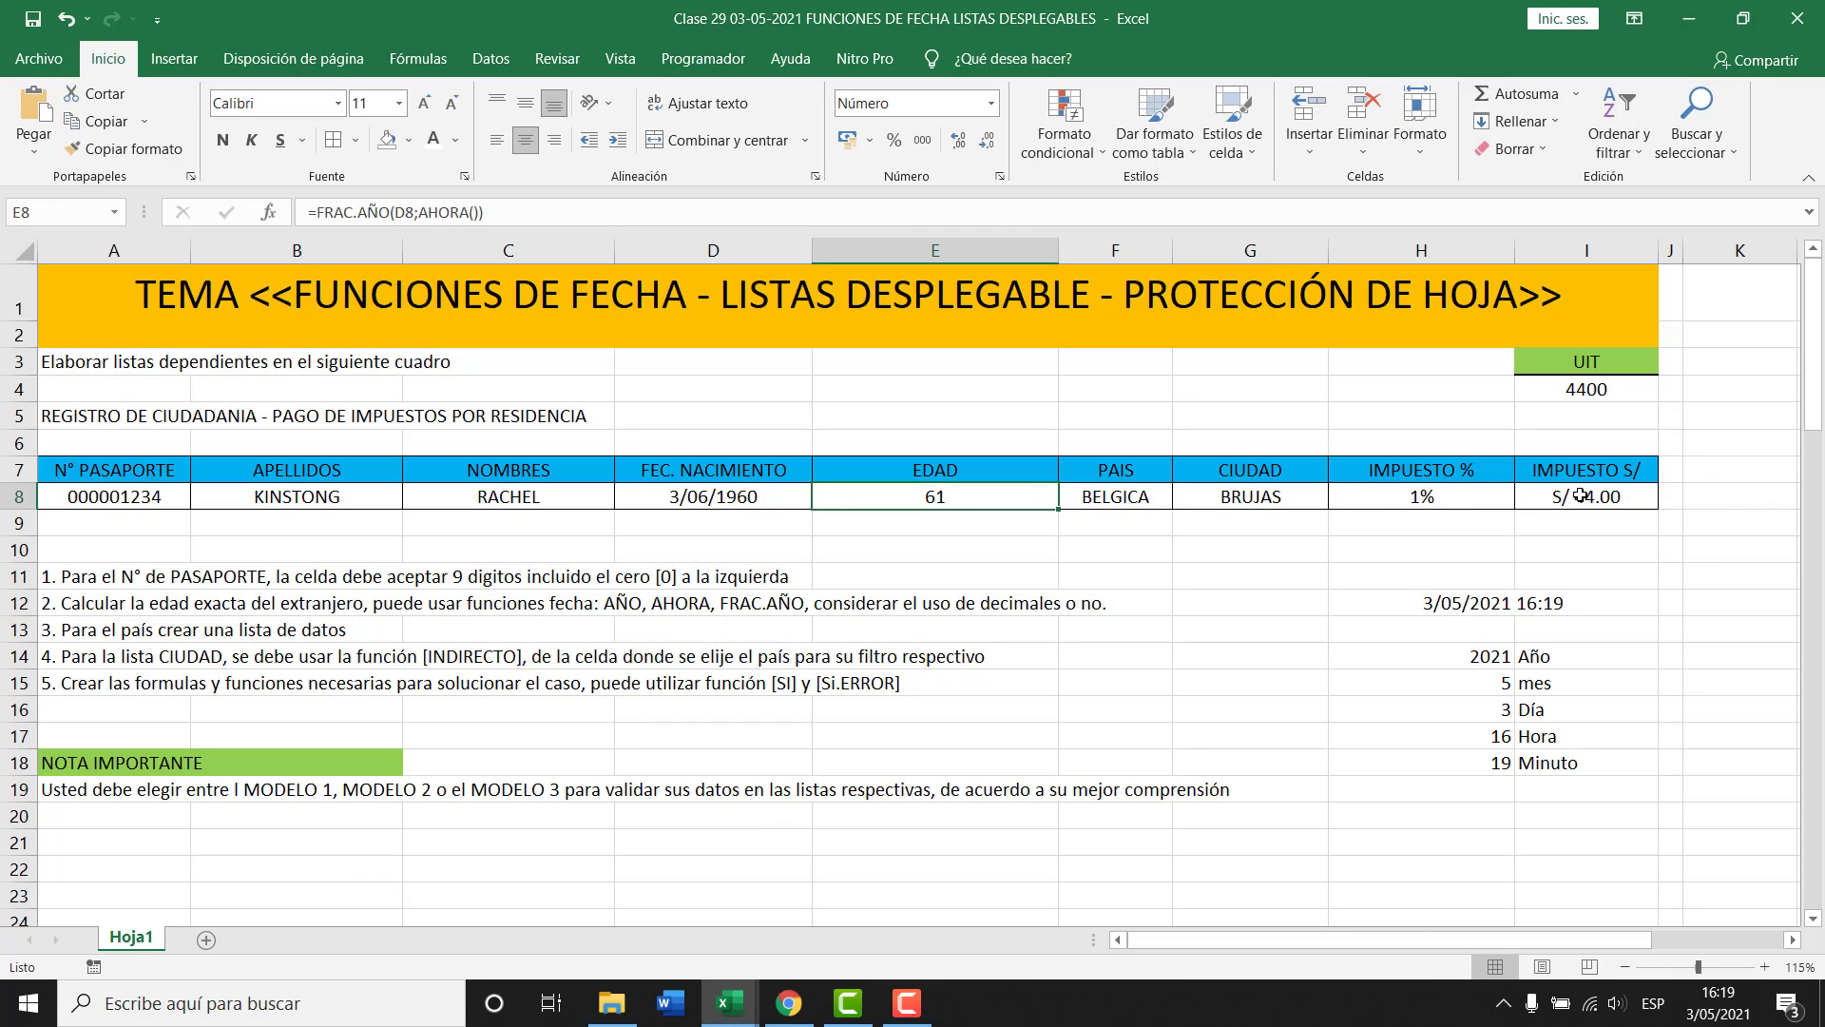
left_click_drag(1583, 495, 1405, 495)
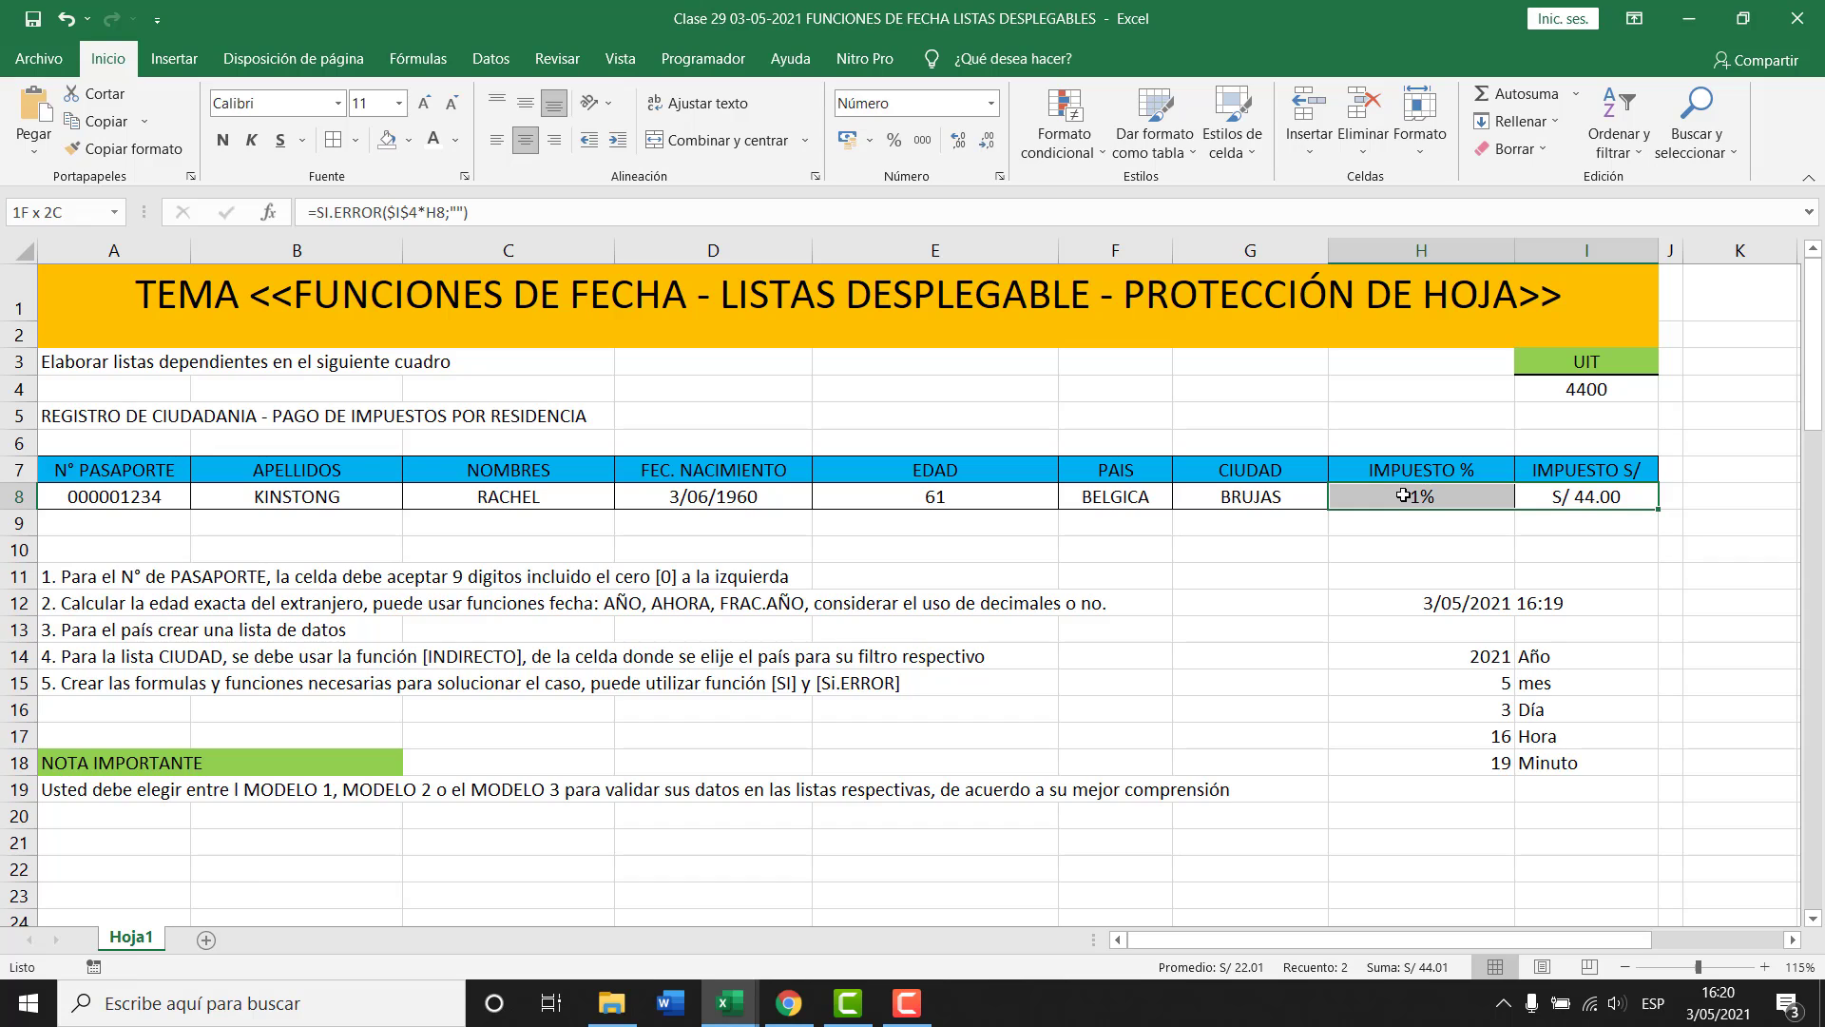
left_click(963, 498, "ctrl")
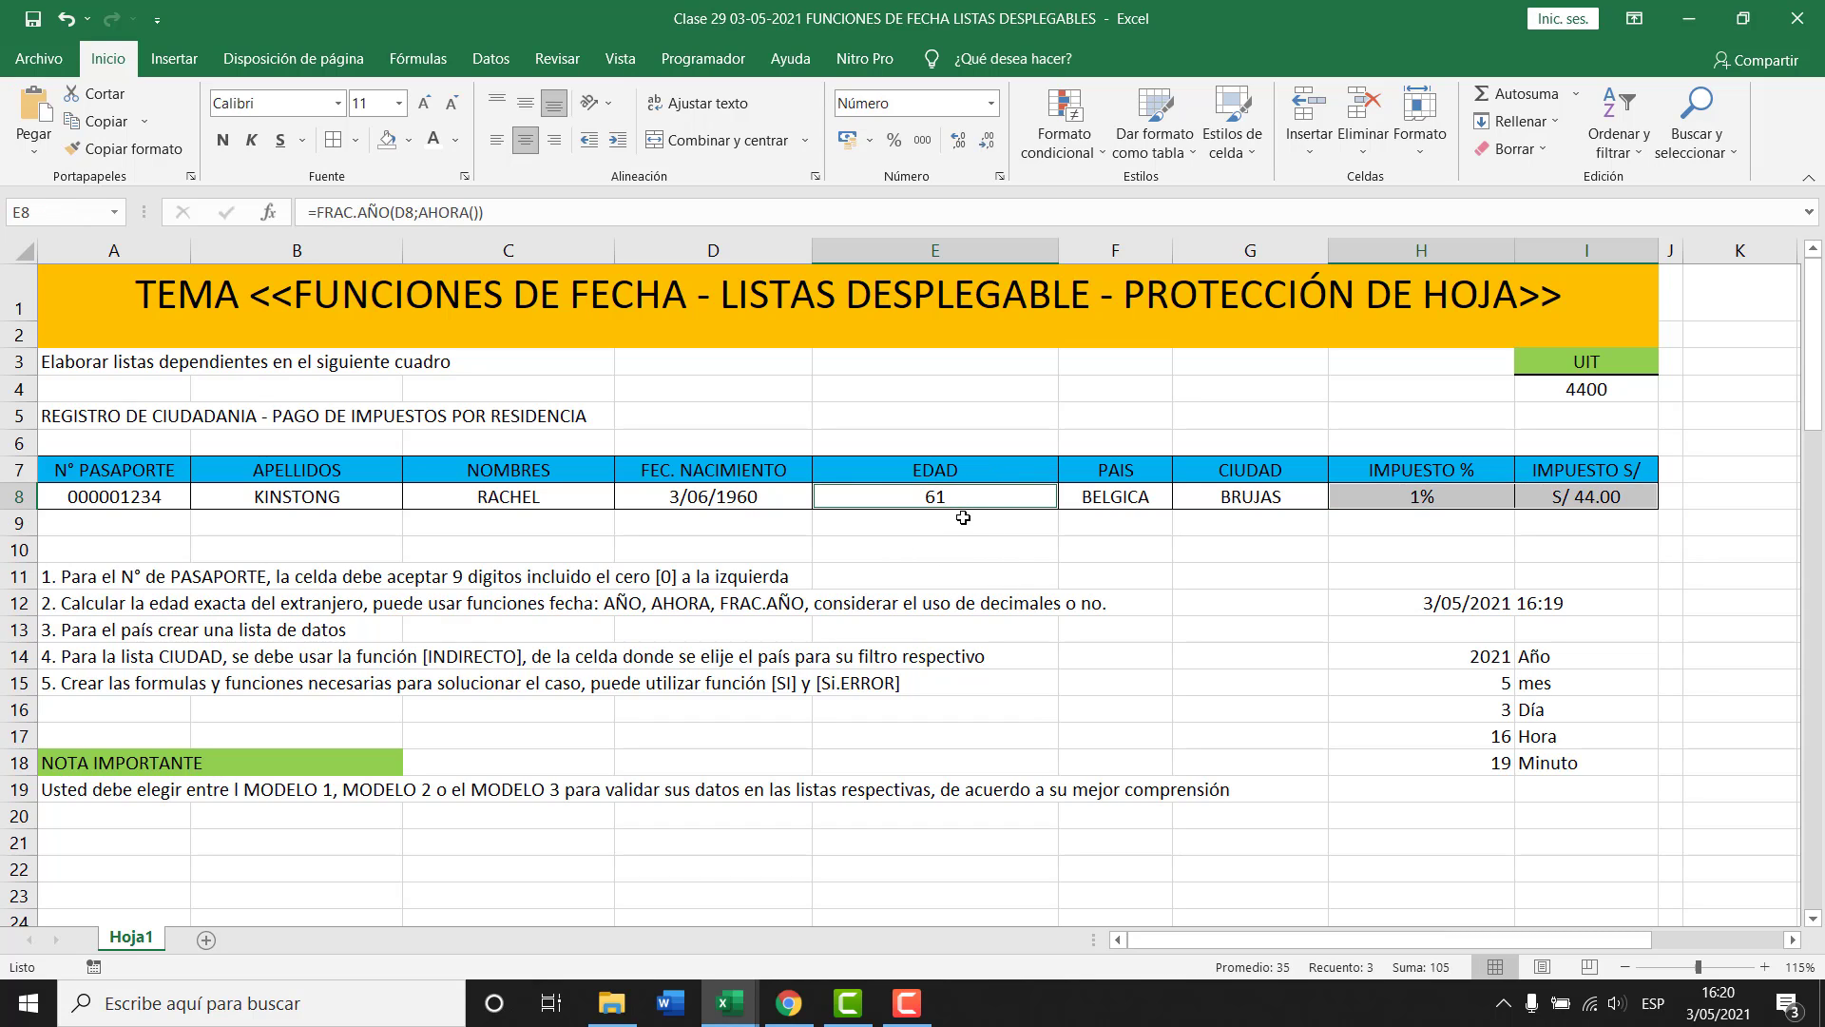
left_click(965, 511)
right_click(965, 511)
left_click(939, 494)
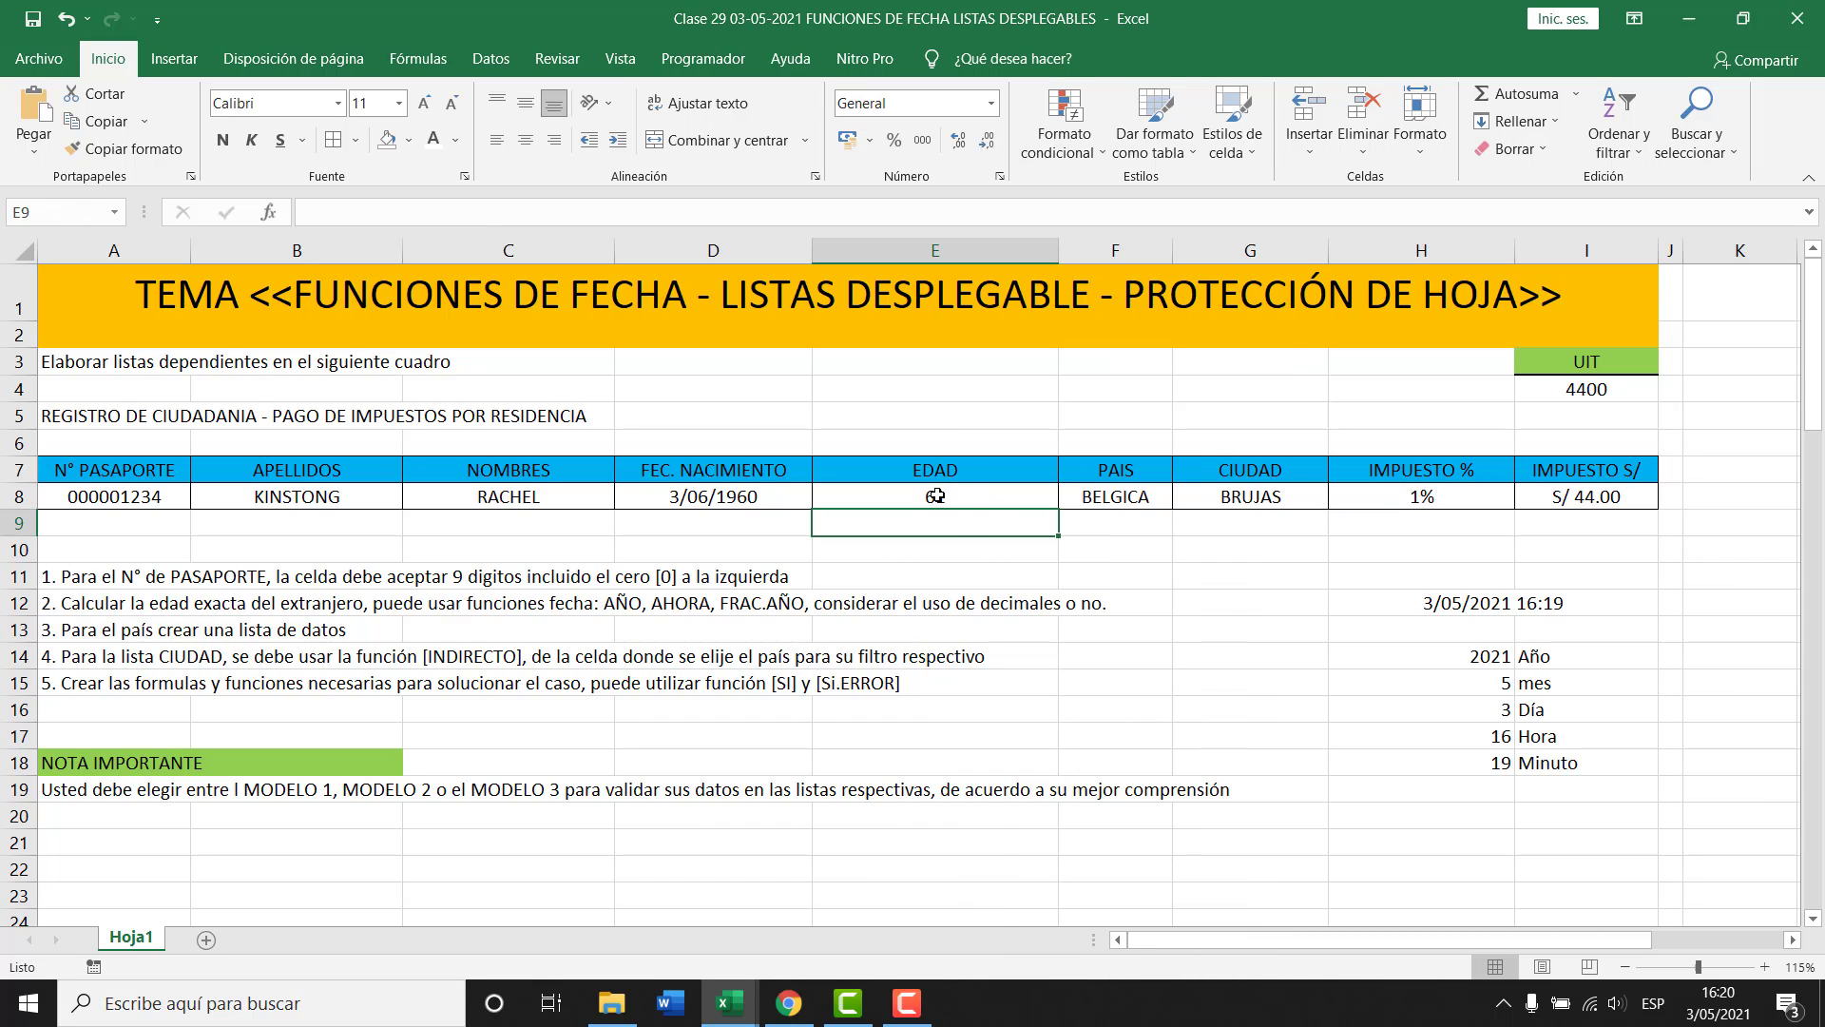
left_click_drag(1416, 491, 1531, 497, "ctrl")
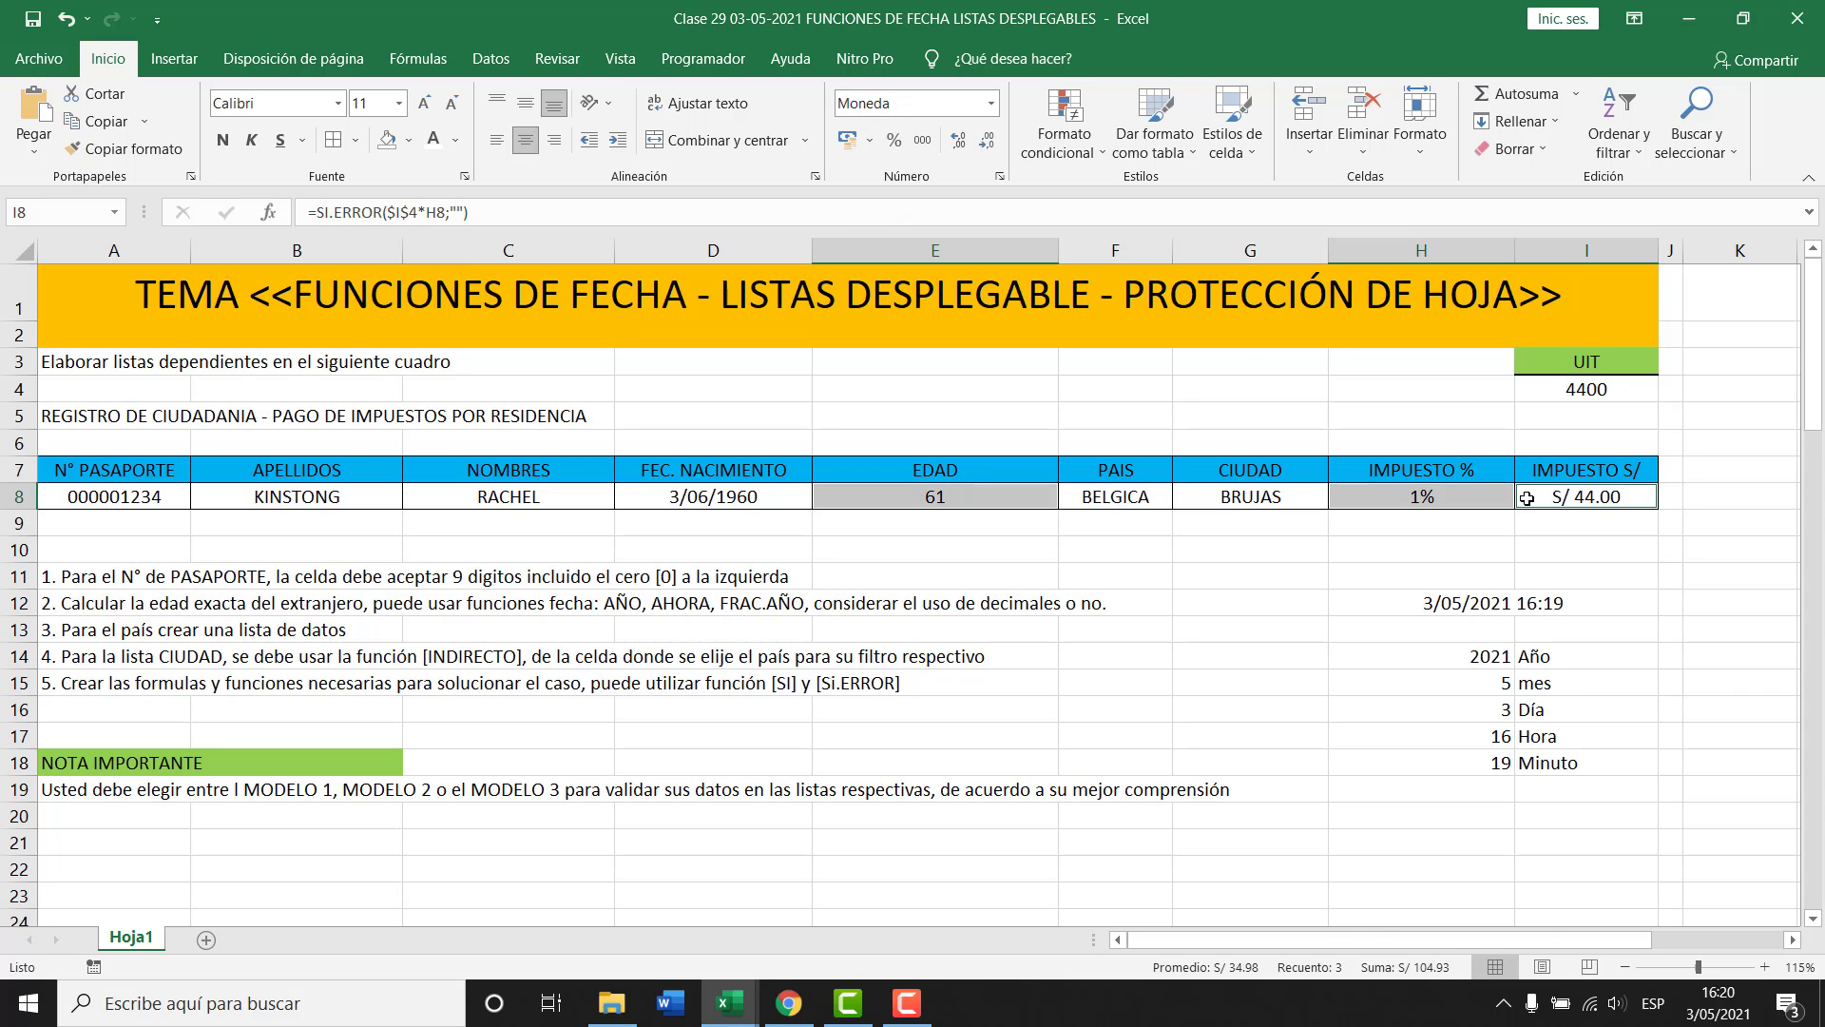
Check Oculta on the Proteger tab of Formato de celdas for E8, H8 and I8.
right_click(1556, 502)
left_click(1384, 874)
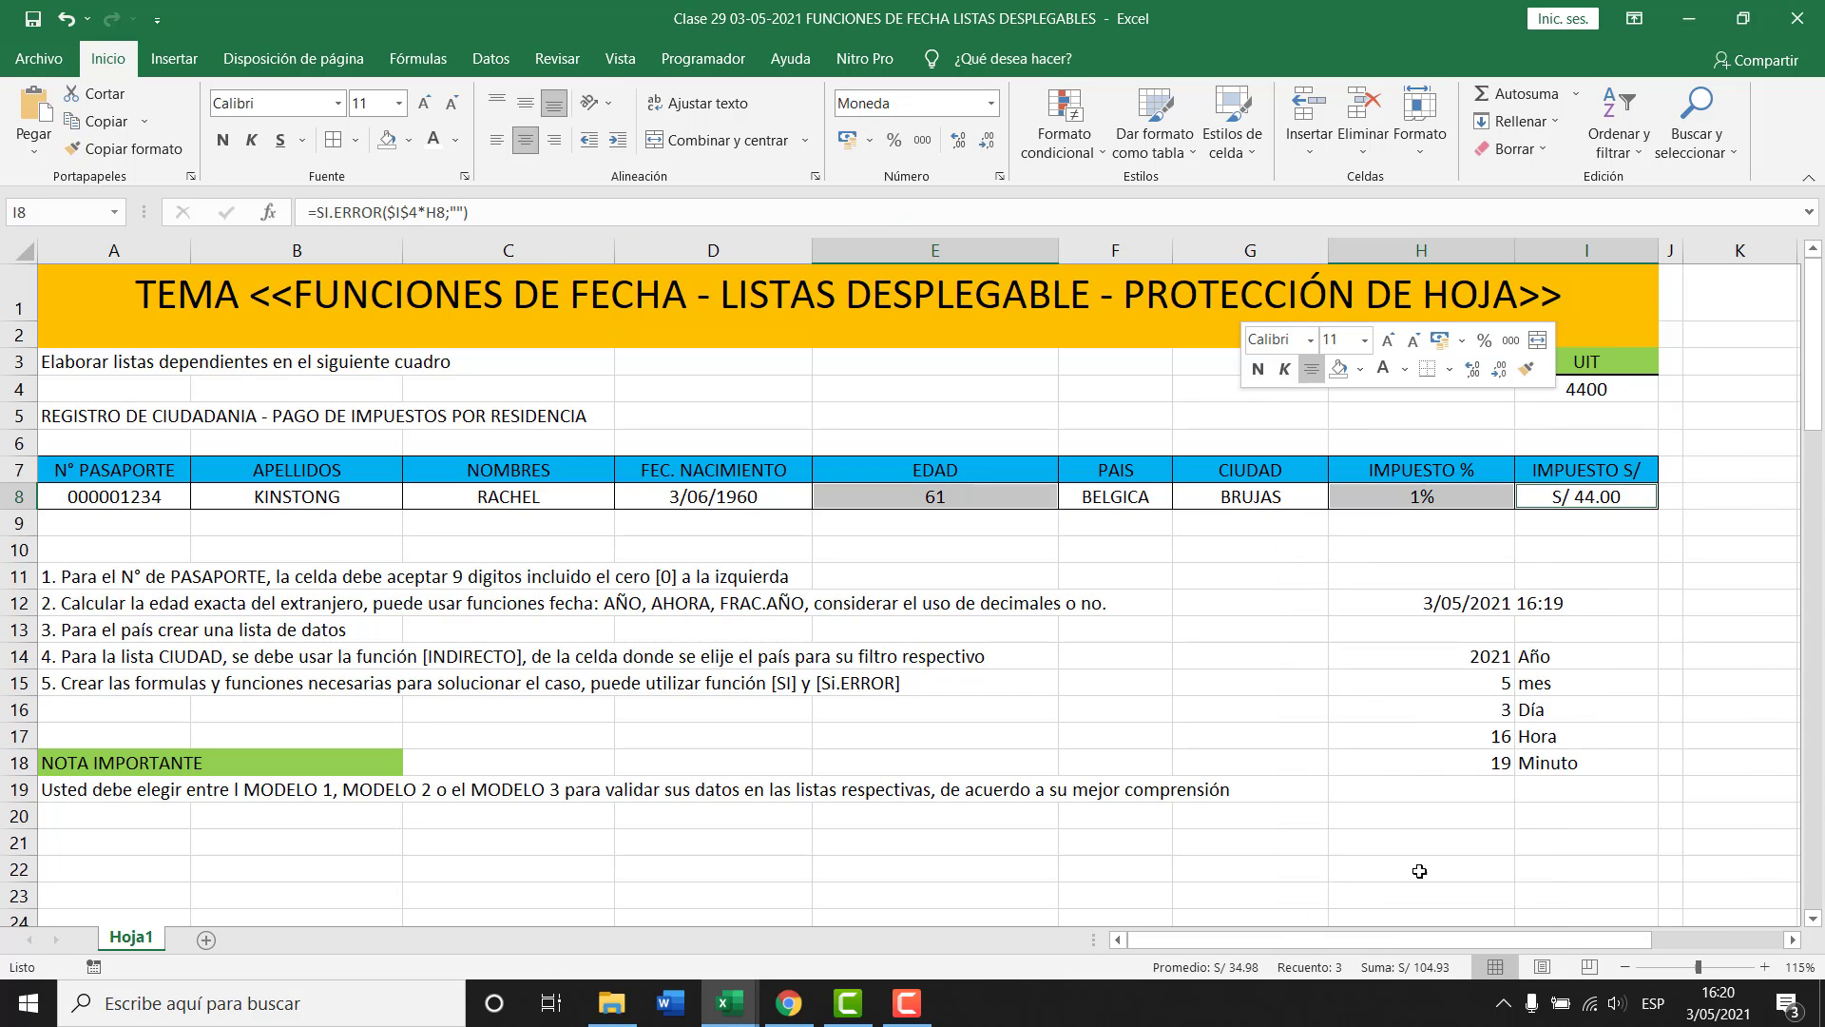
left_click_drag(1332, 399, 537, 279)
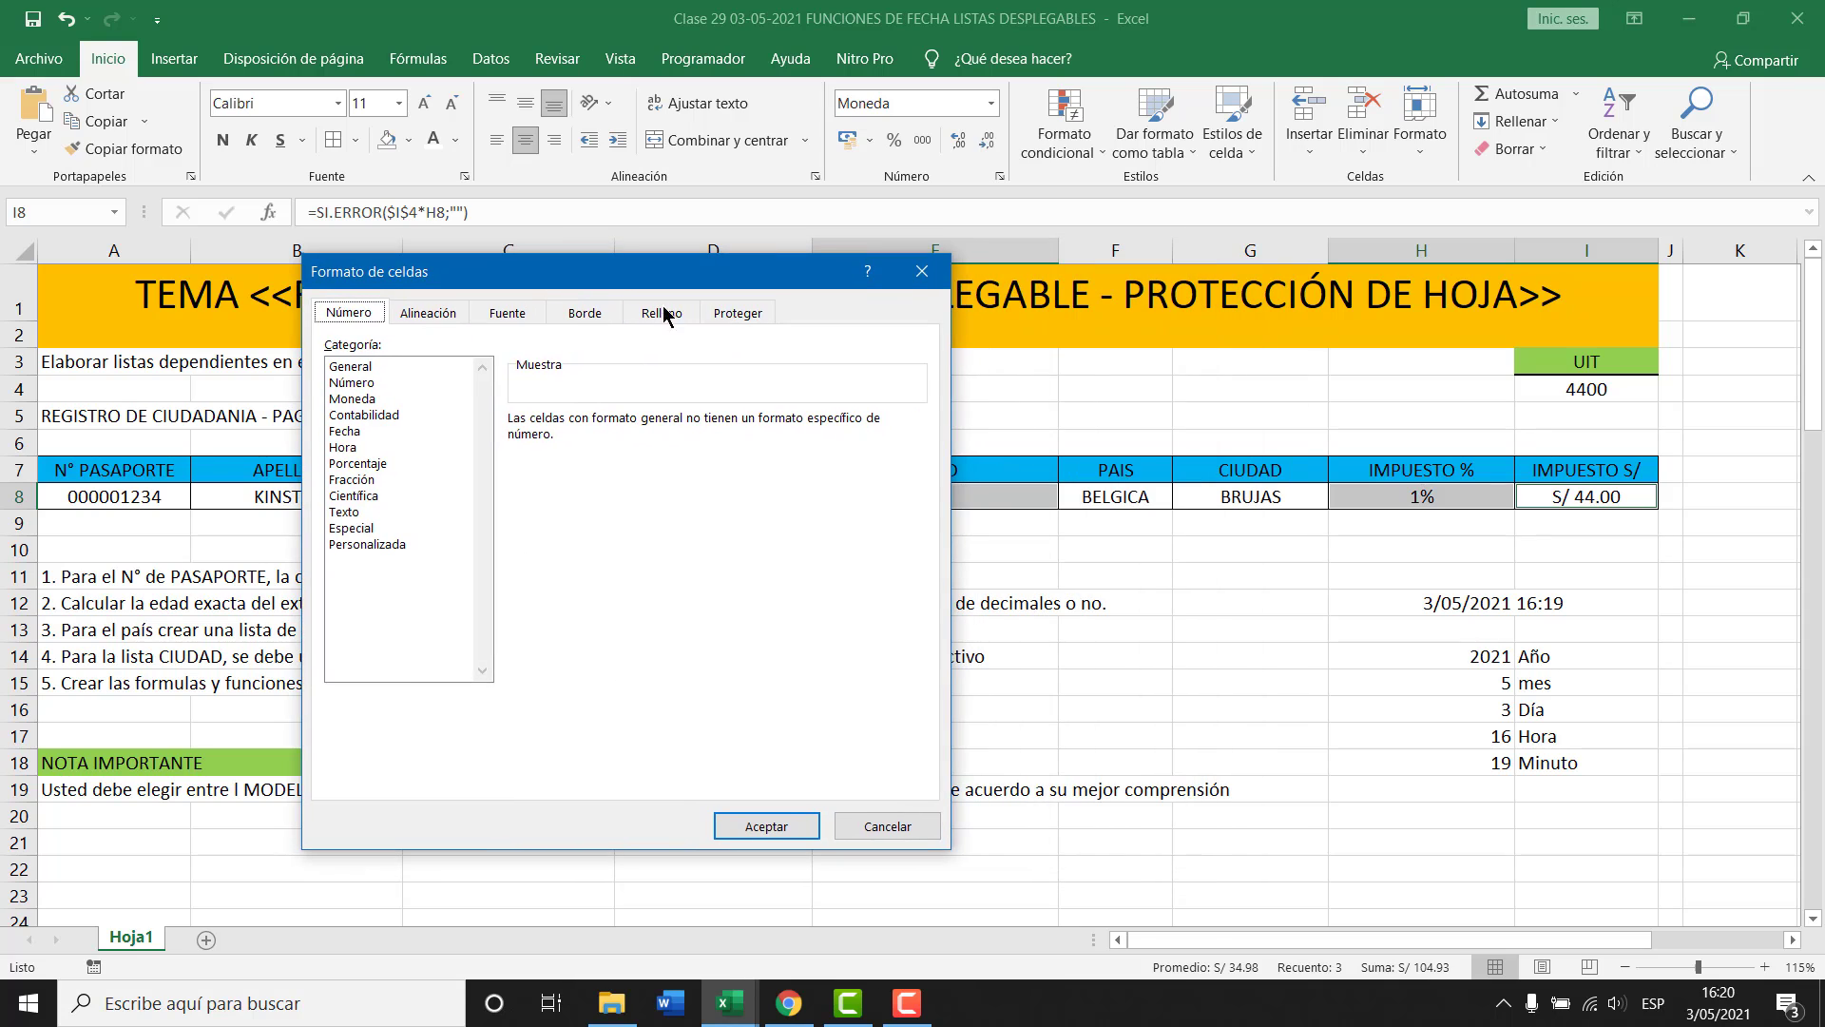
left_click(739, 312)
left_click(332, 369)
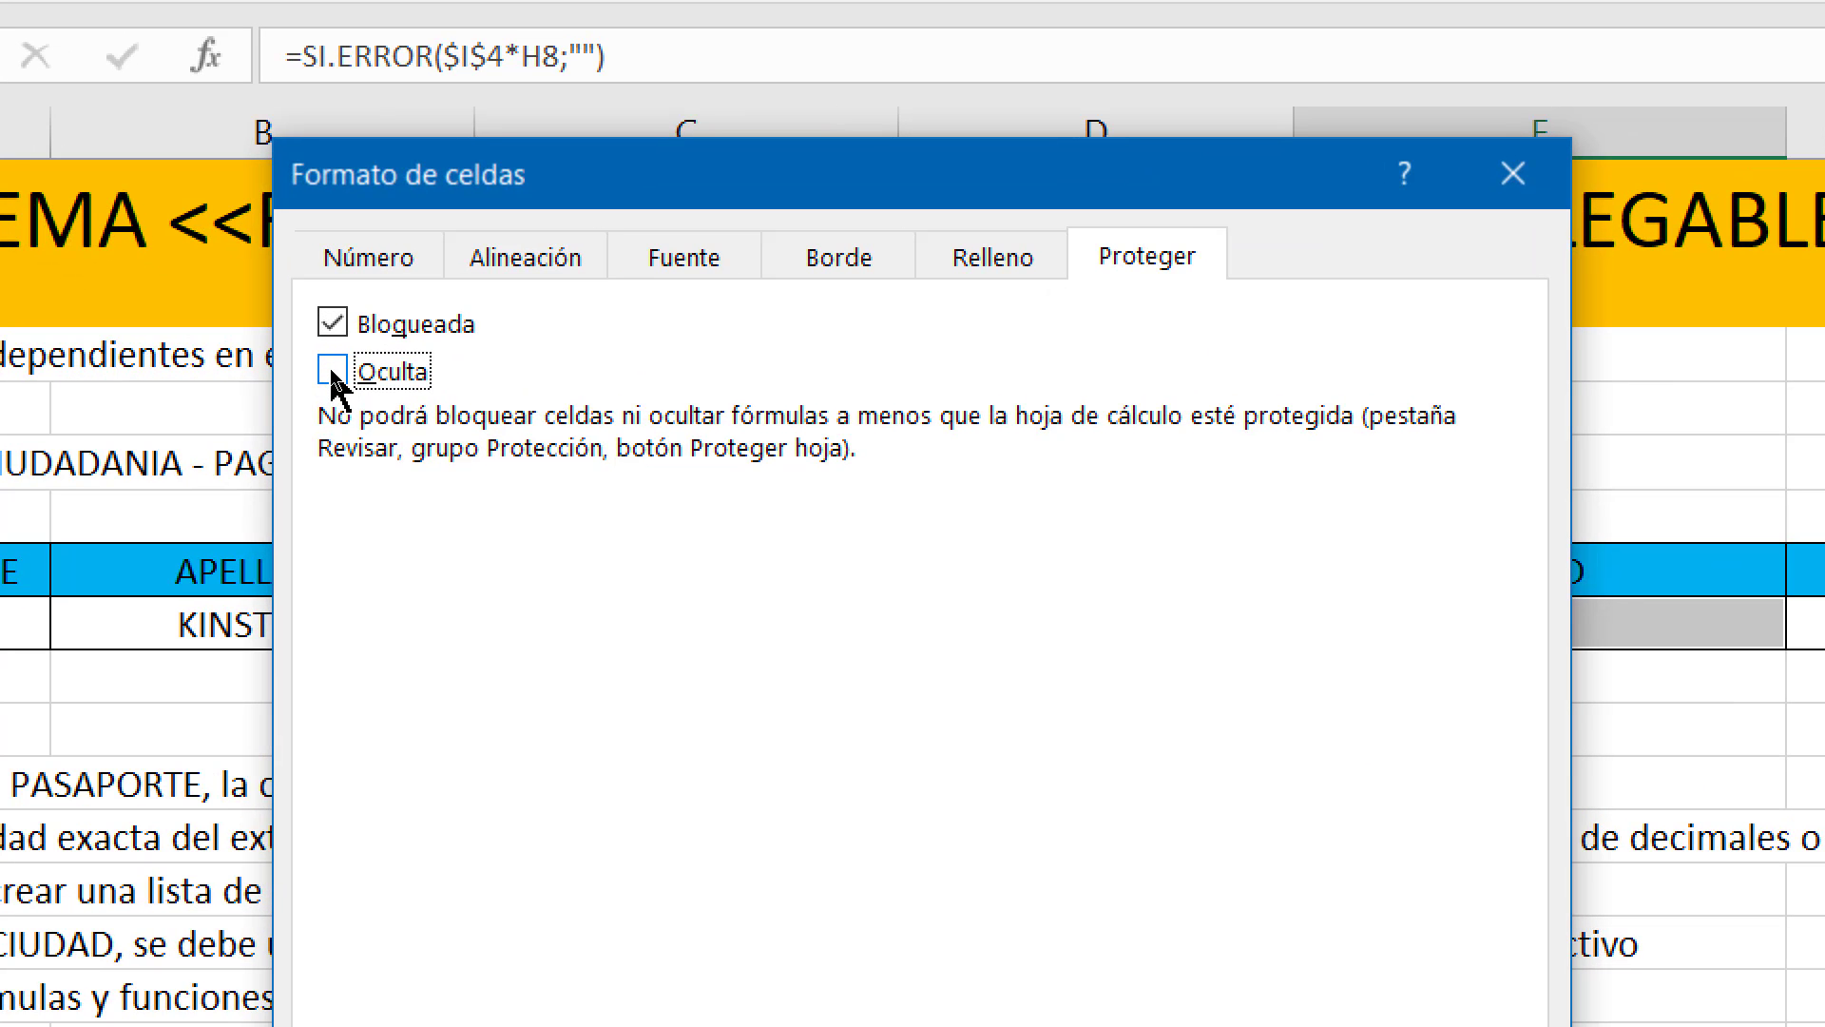
left_click(333, 370)
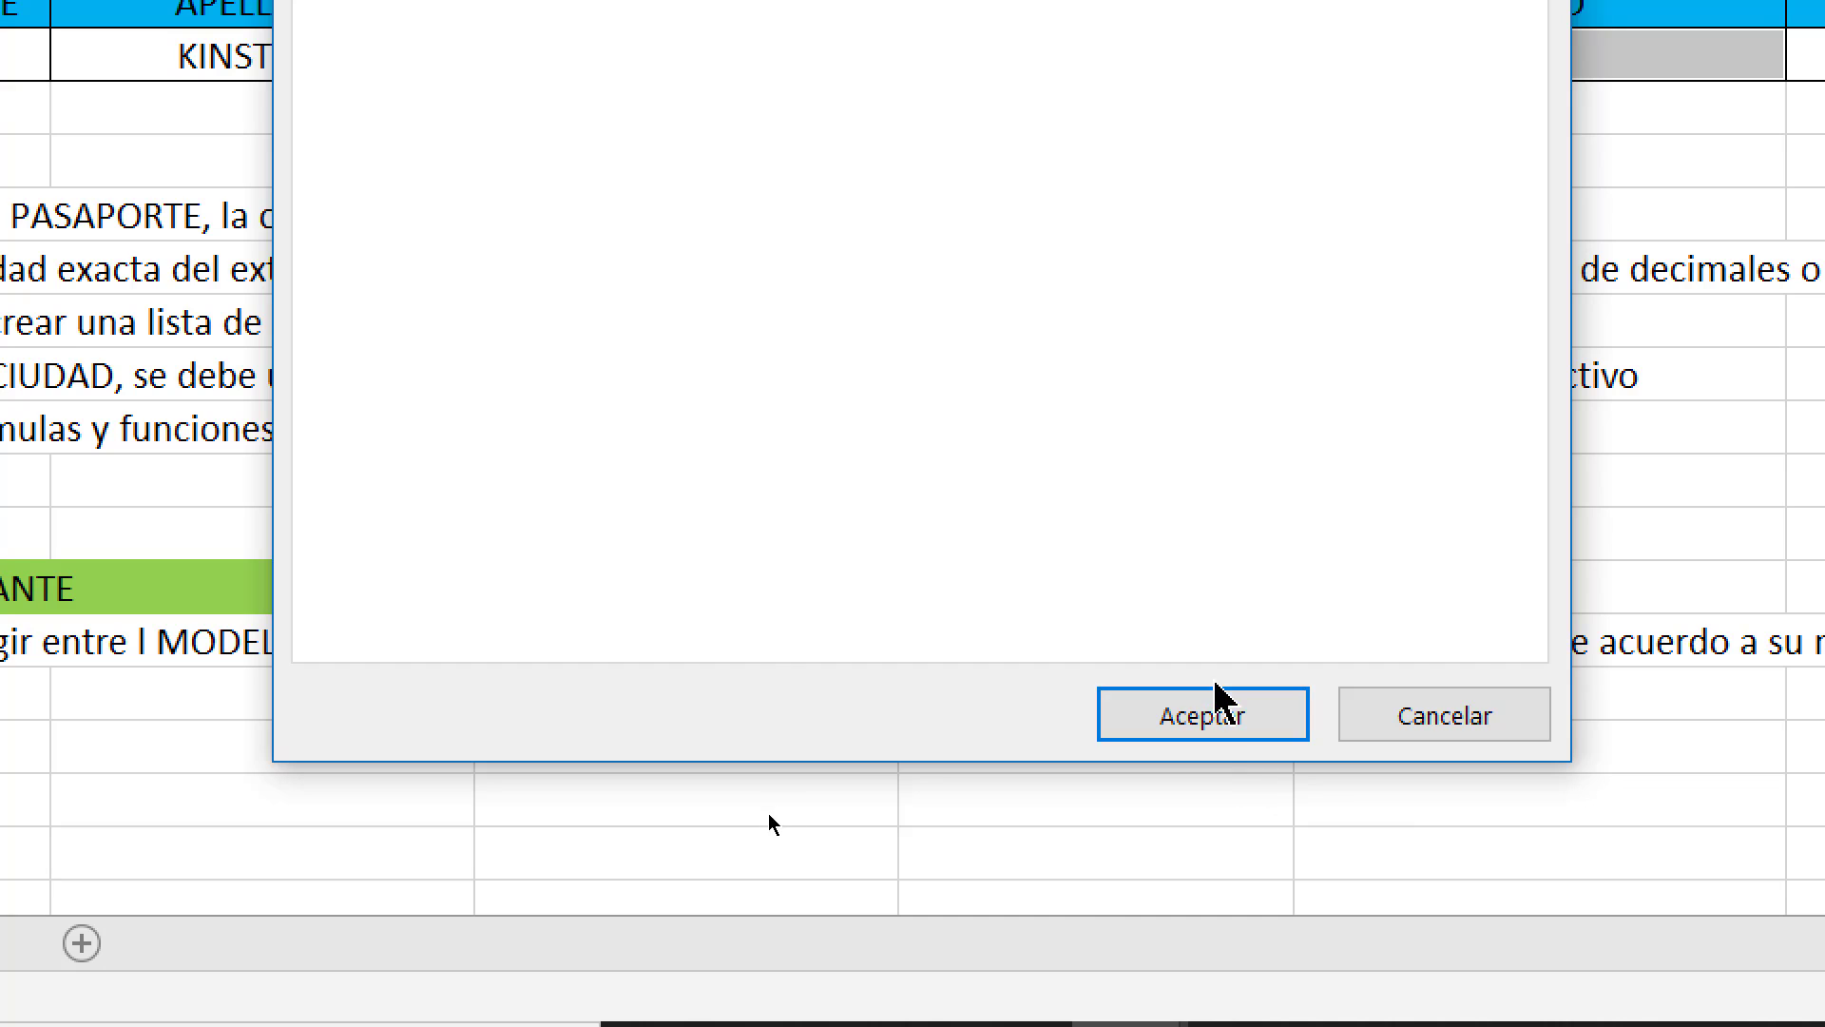
left_click(1204, 713)
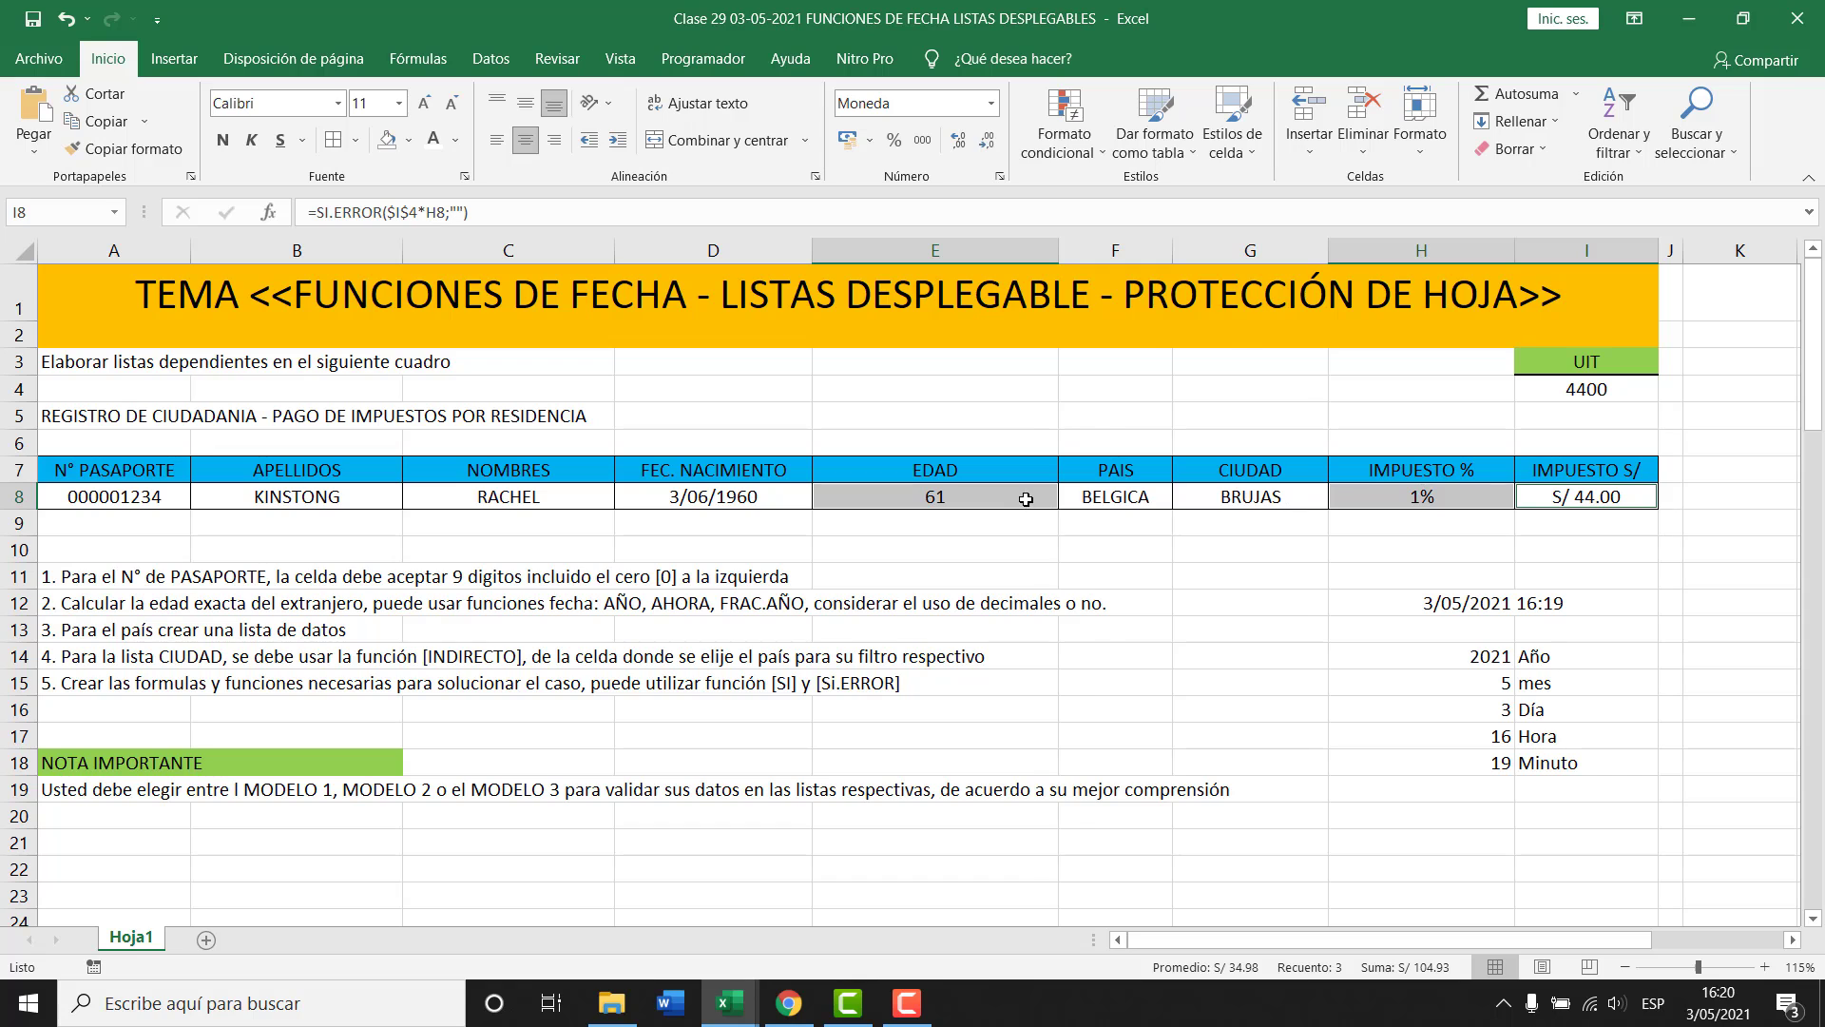
Reopen Formato de celdas to verify Bloqueada and Oculta are both checked.
right_click(1345, 852)
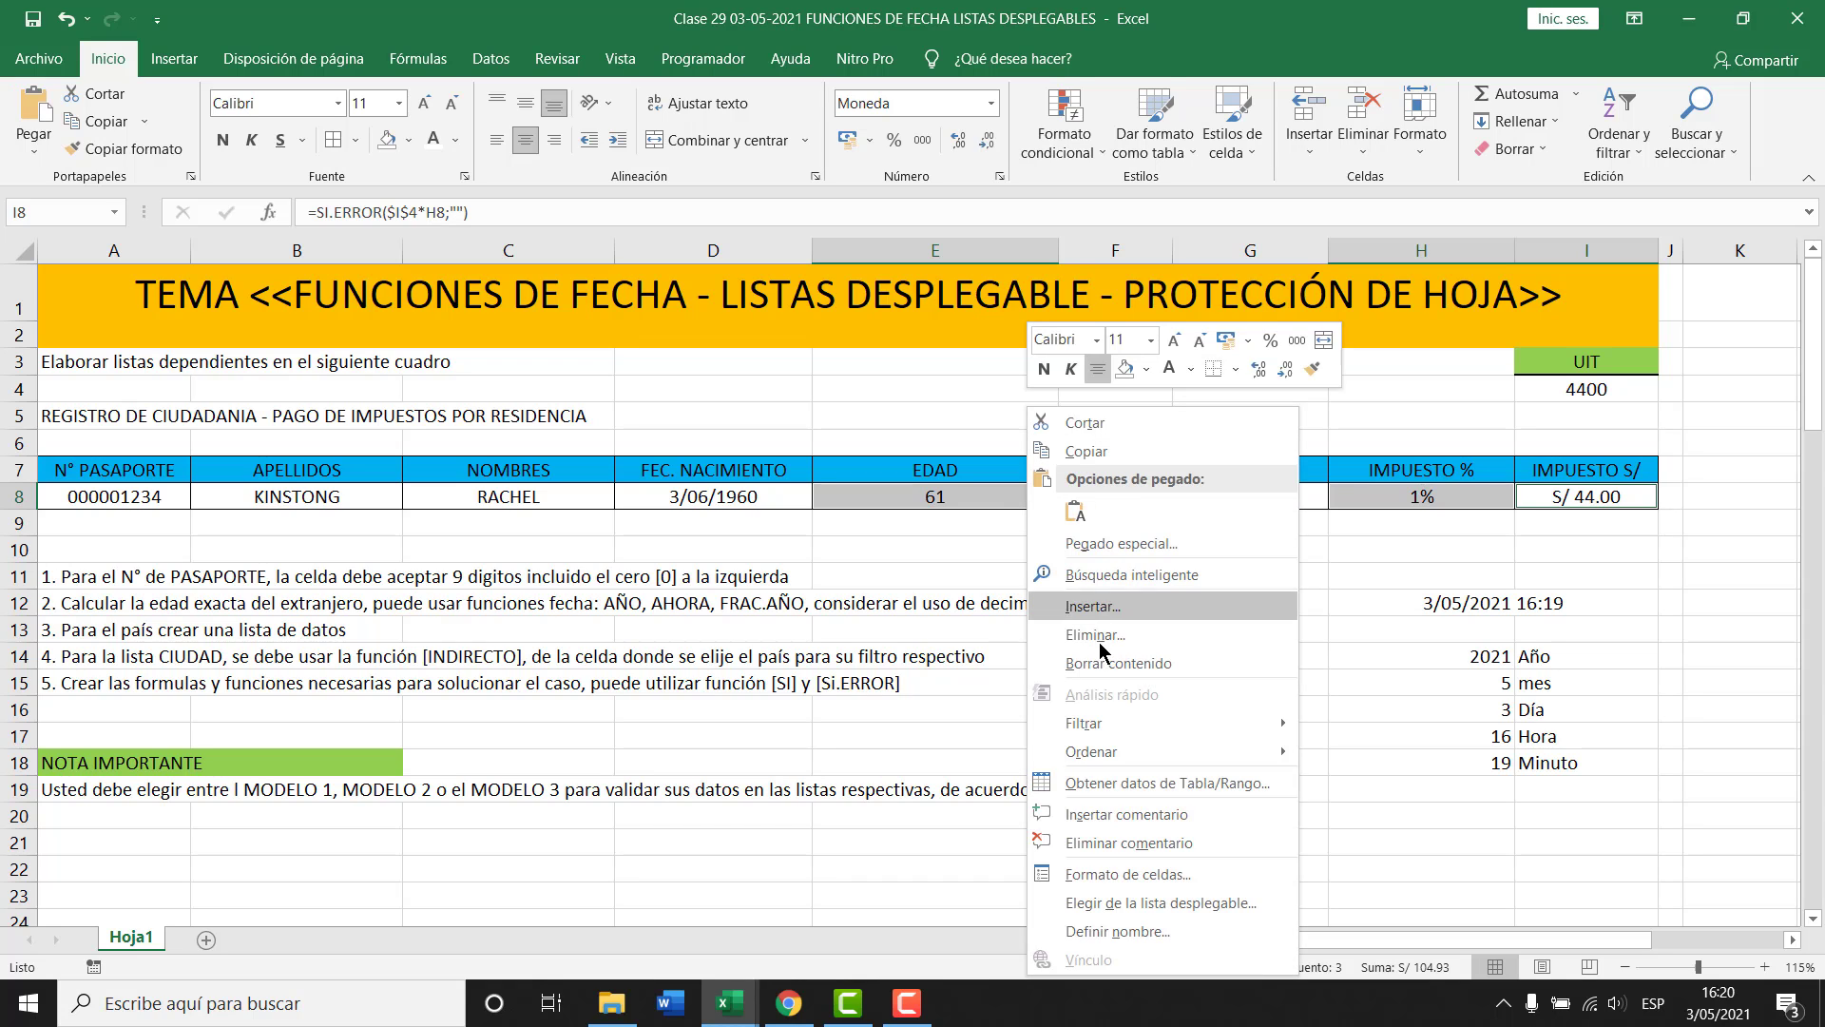
left_click(1132, 873)
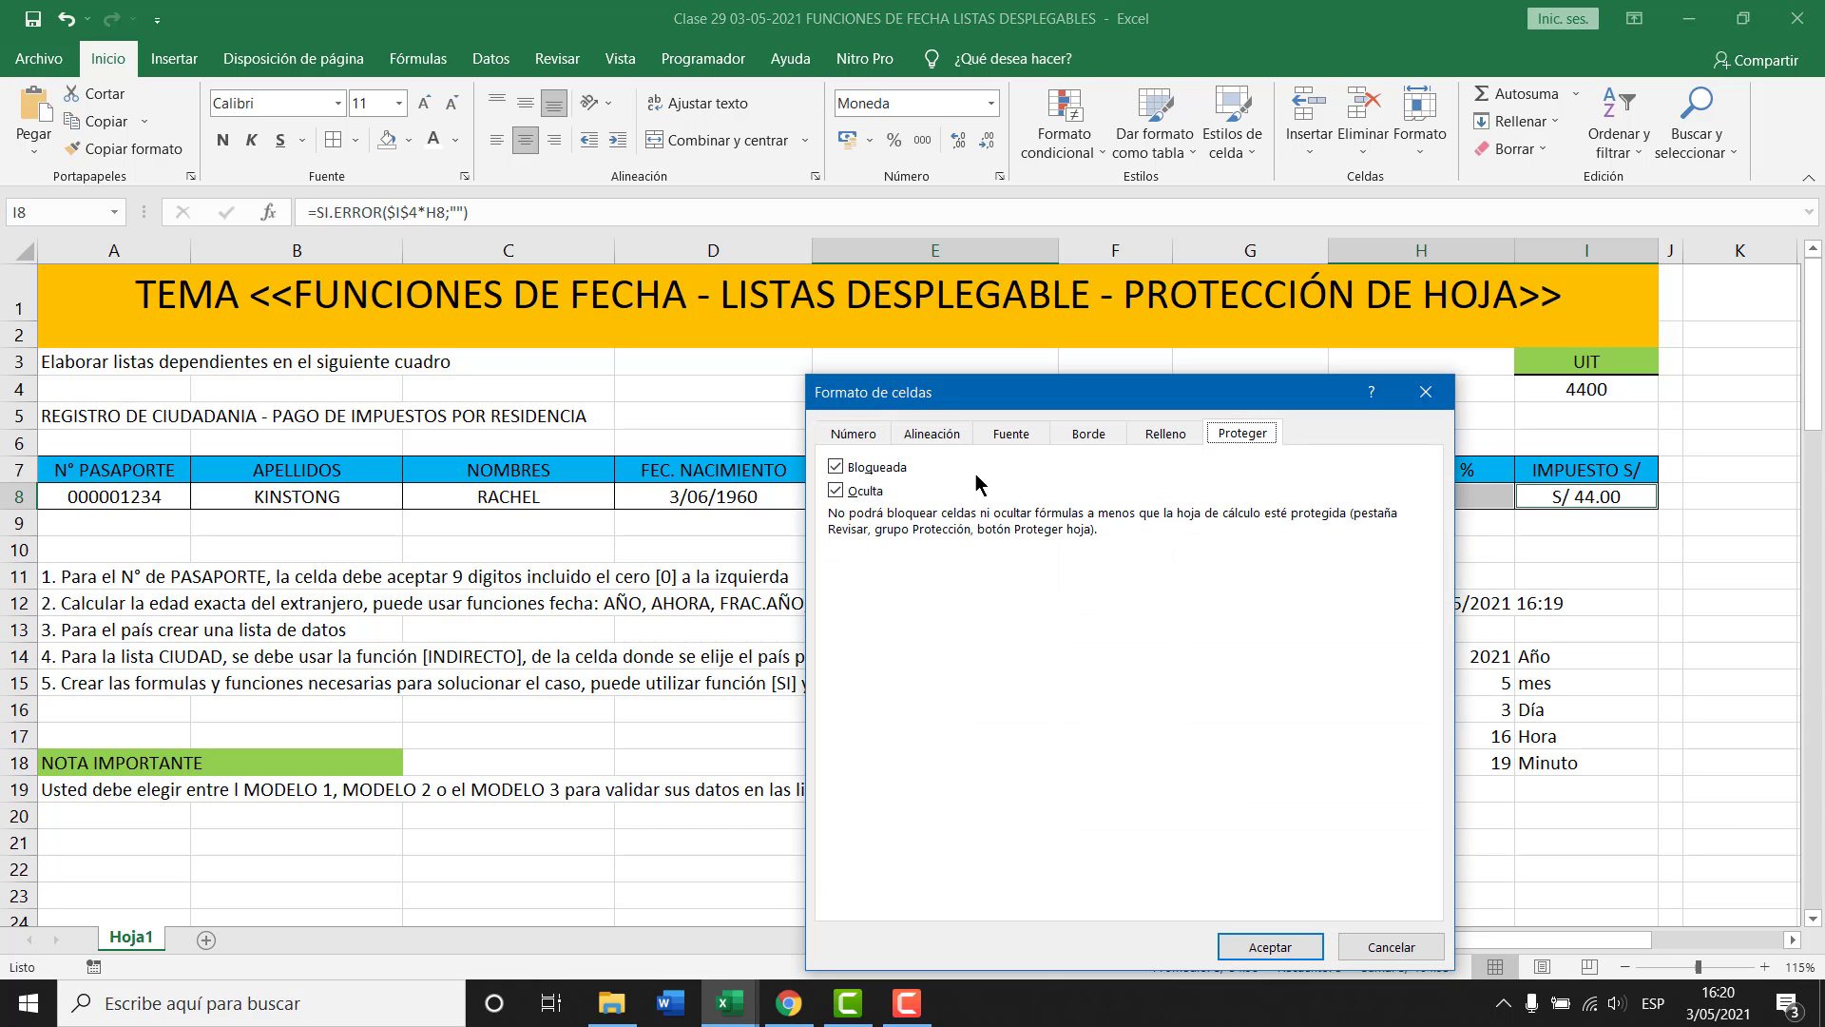
left_click(1315, 946)
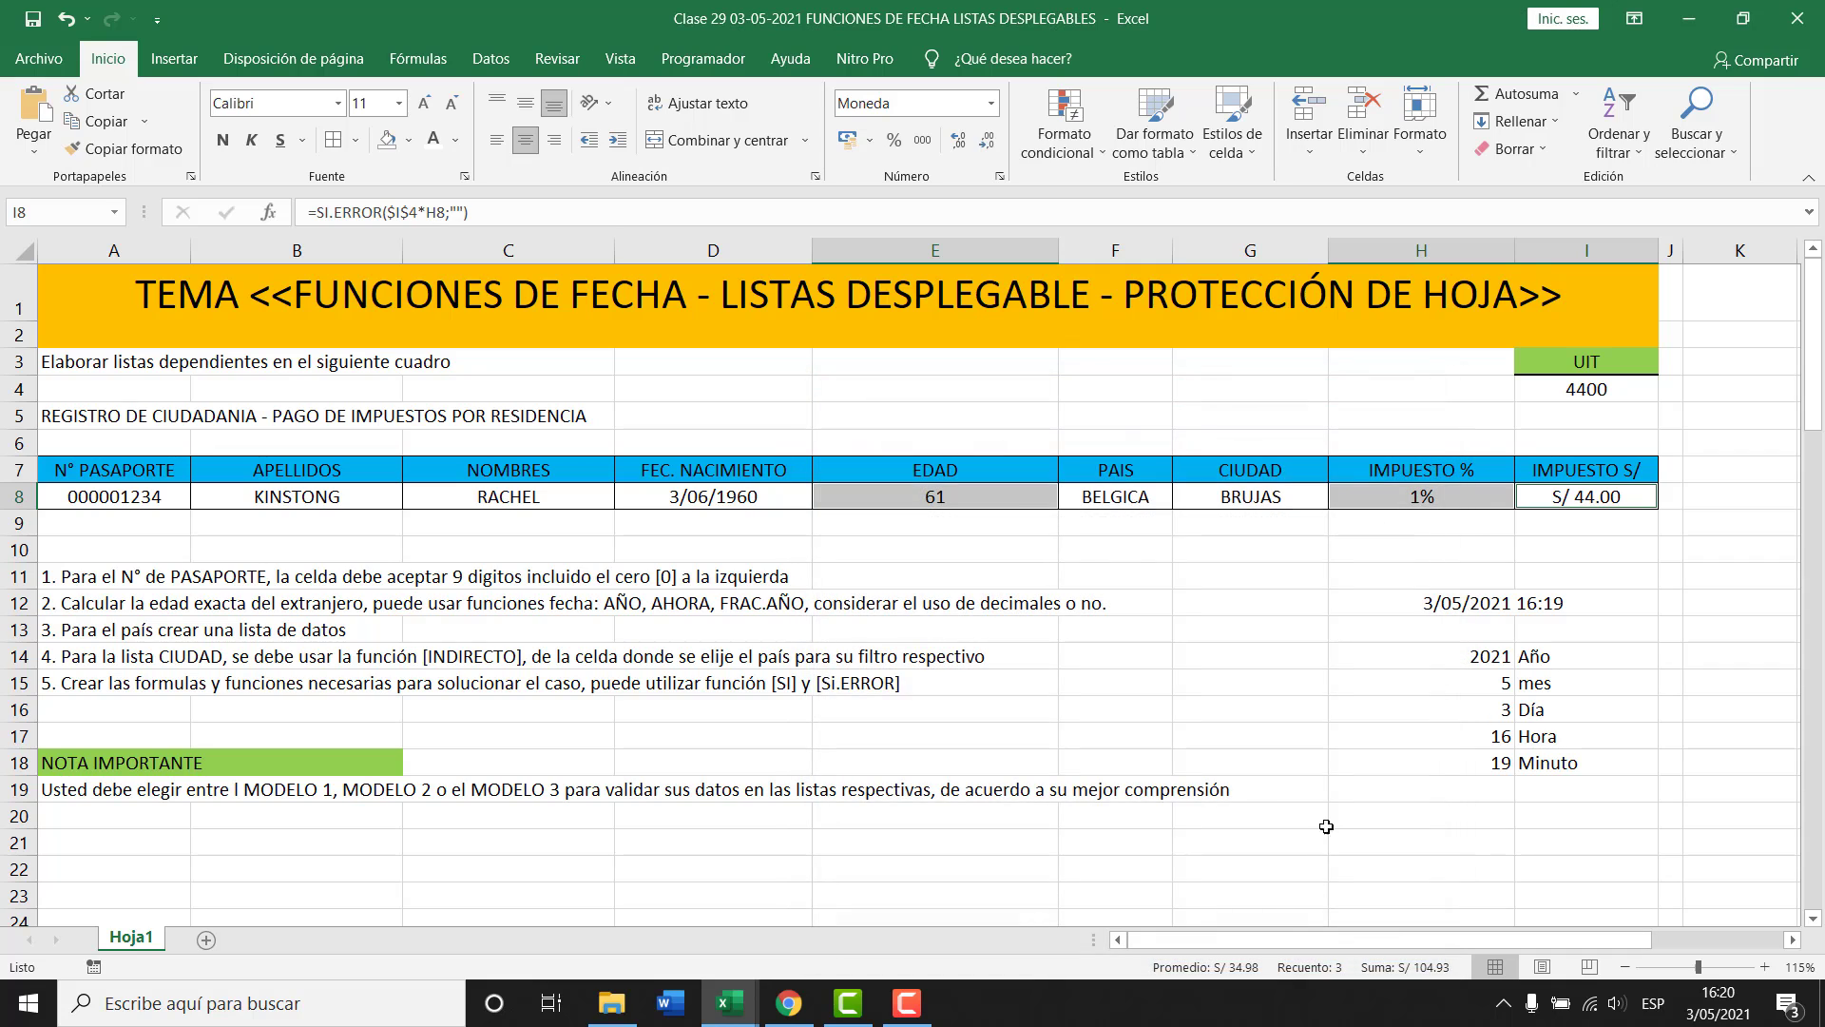
left_click(1005, 499)
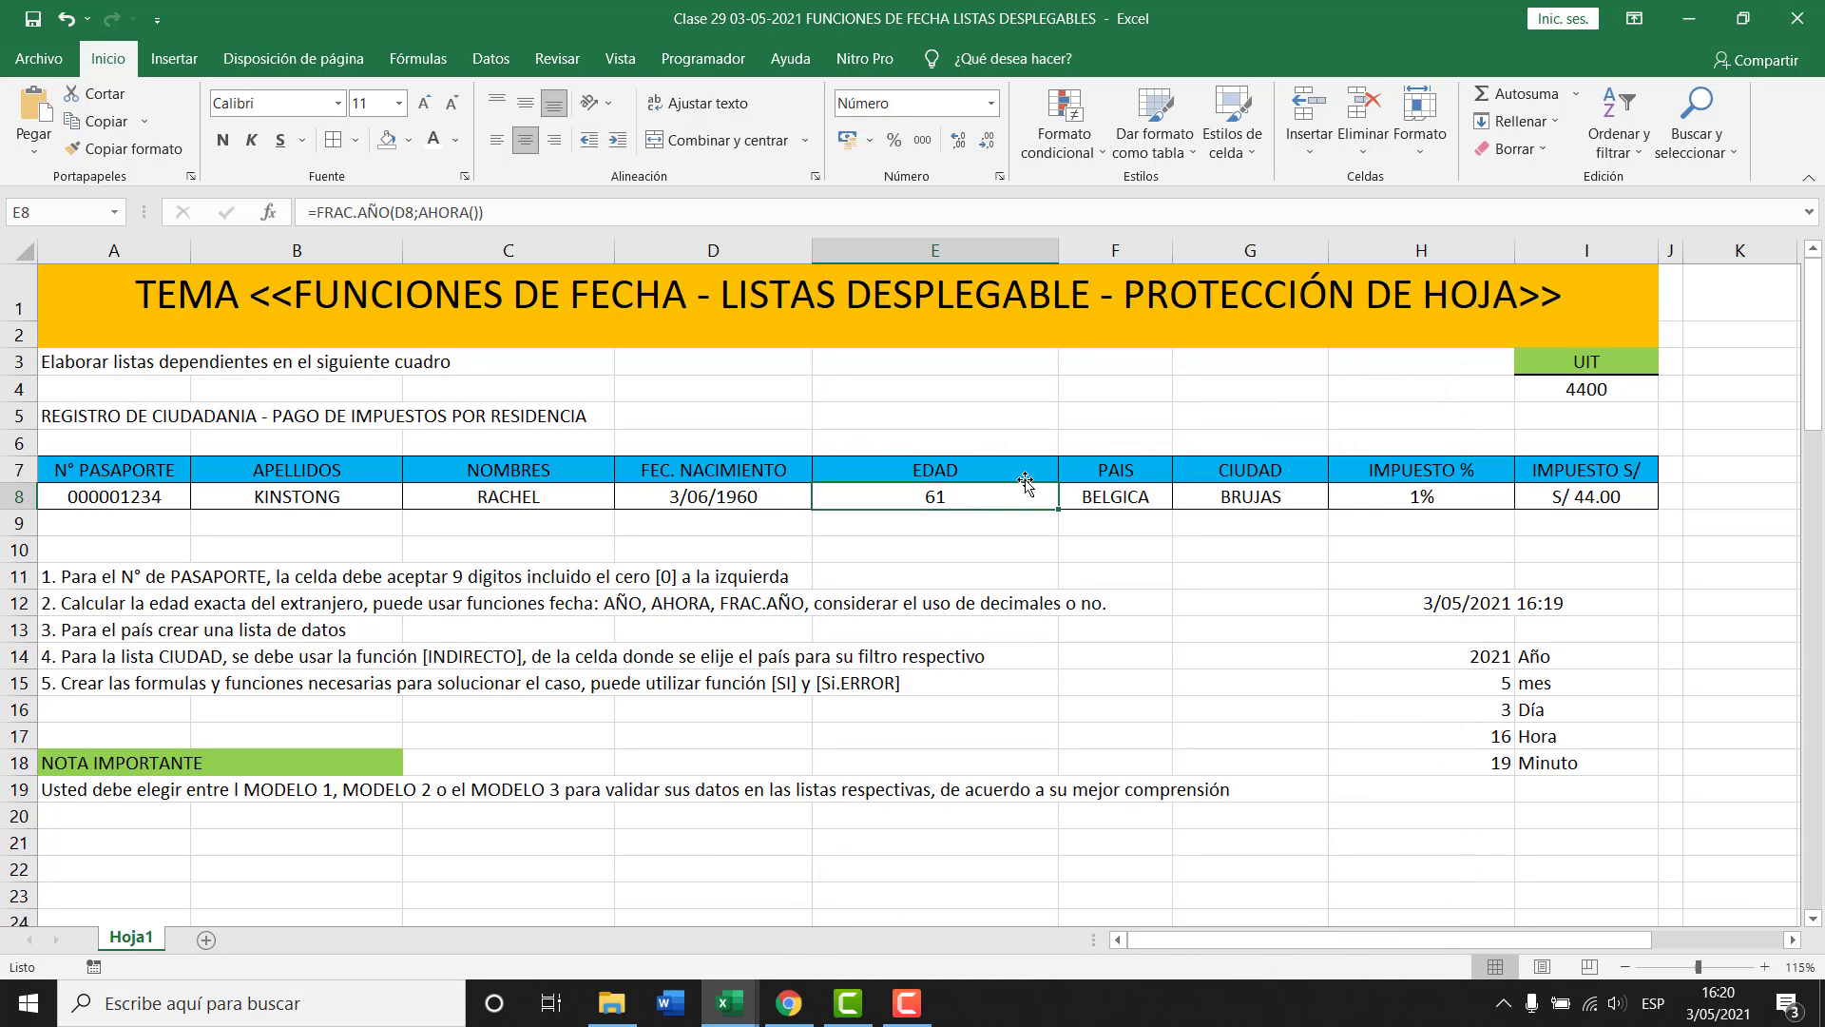
Select row 8 from A8 to I8 and switch to the Revisar tab.
left_click(1420, 501)
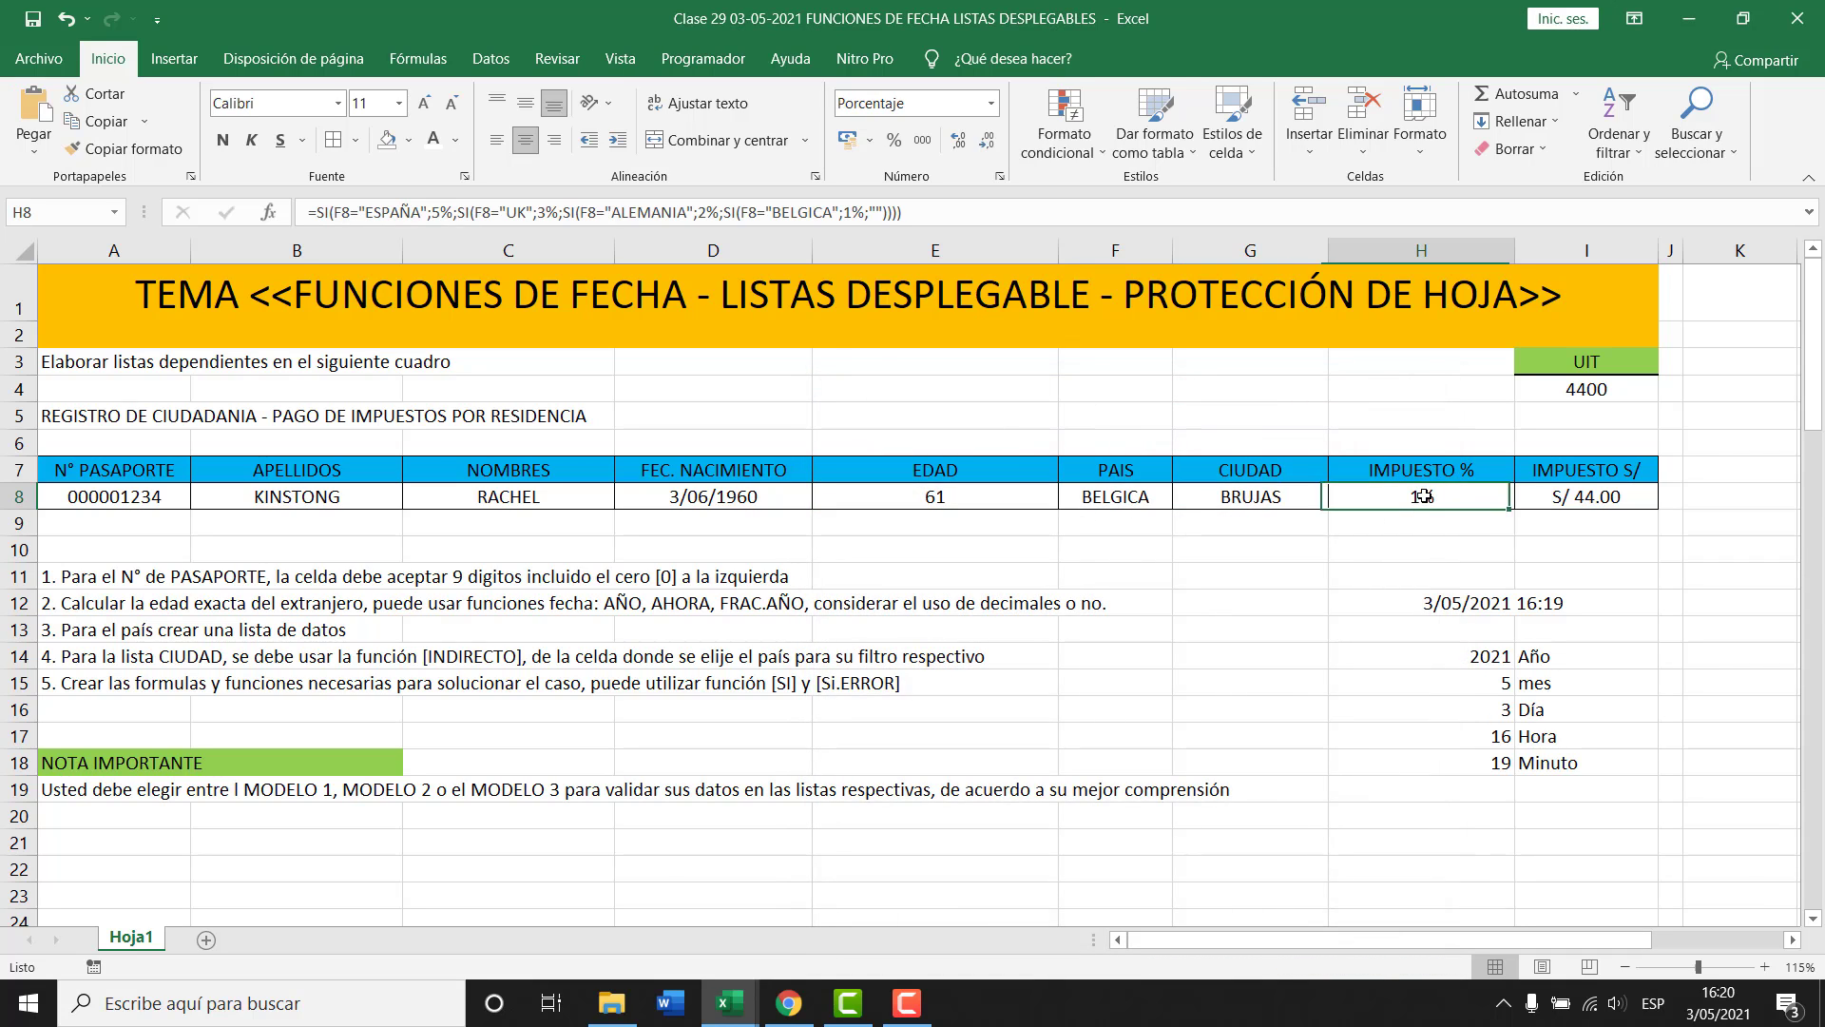
left_click(1604, 495)
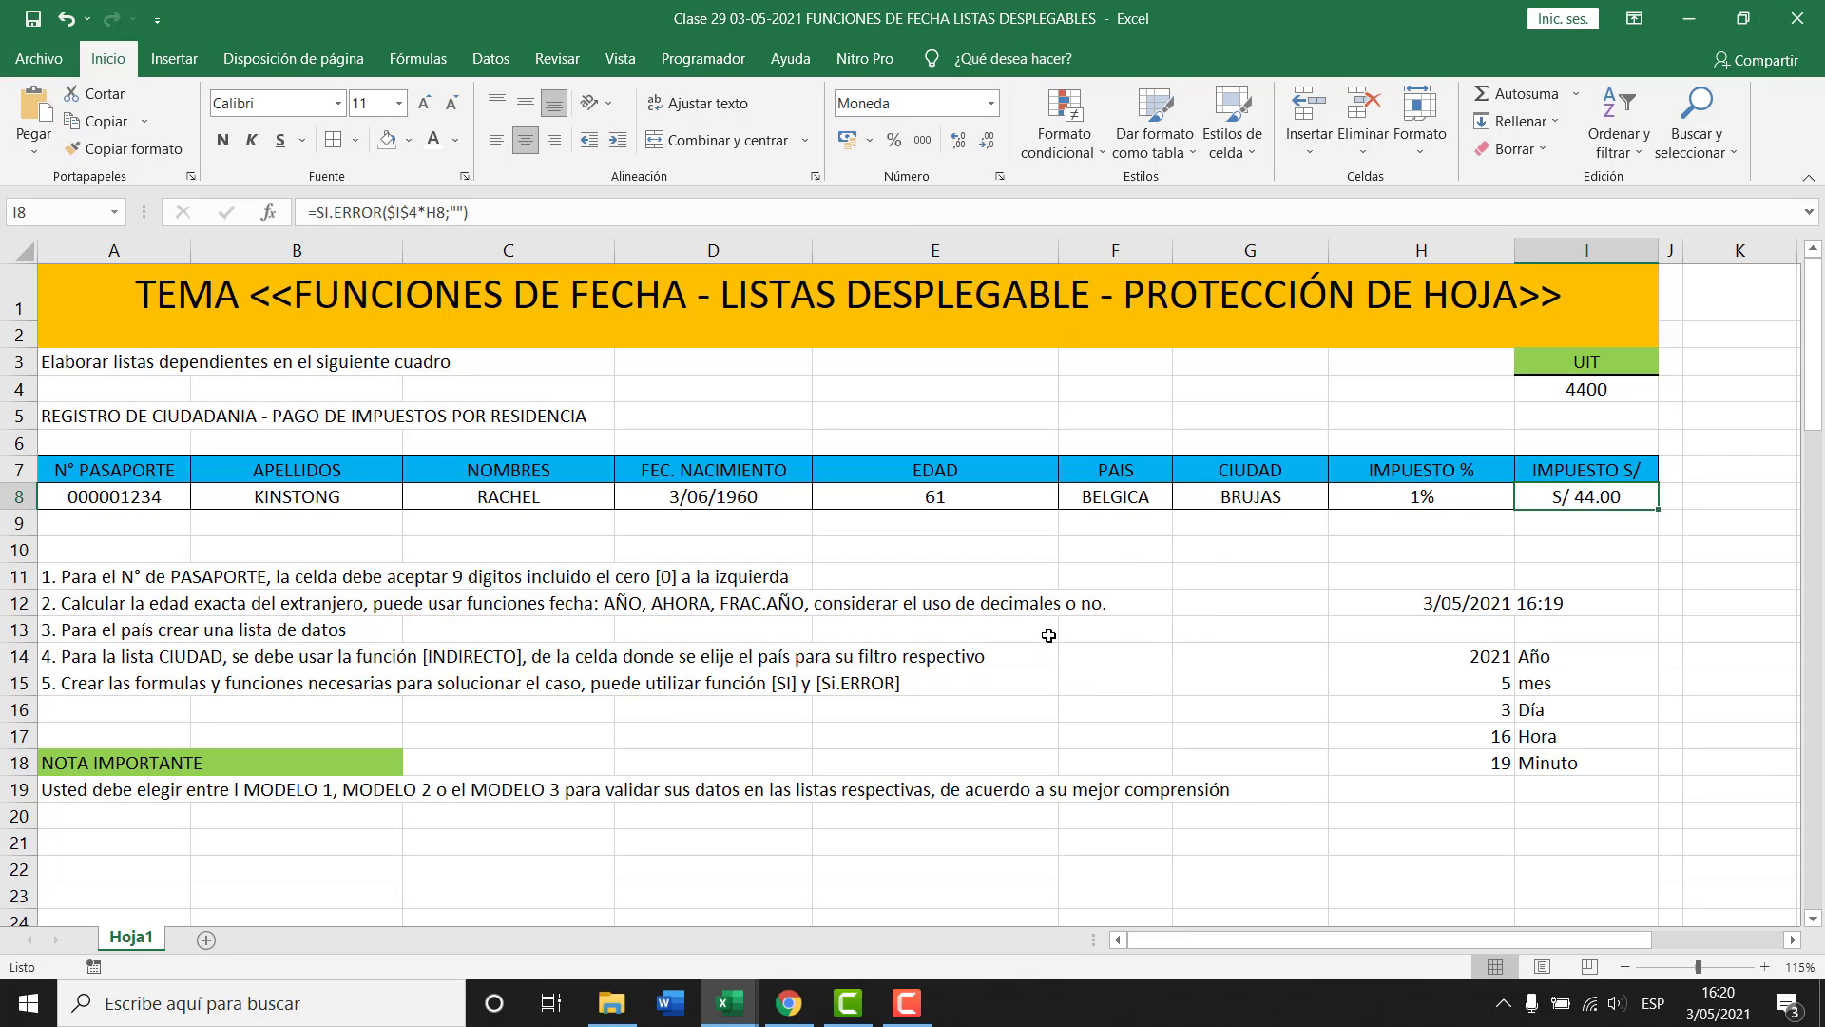
left_click_drag(1598, 495, 55, 499)
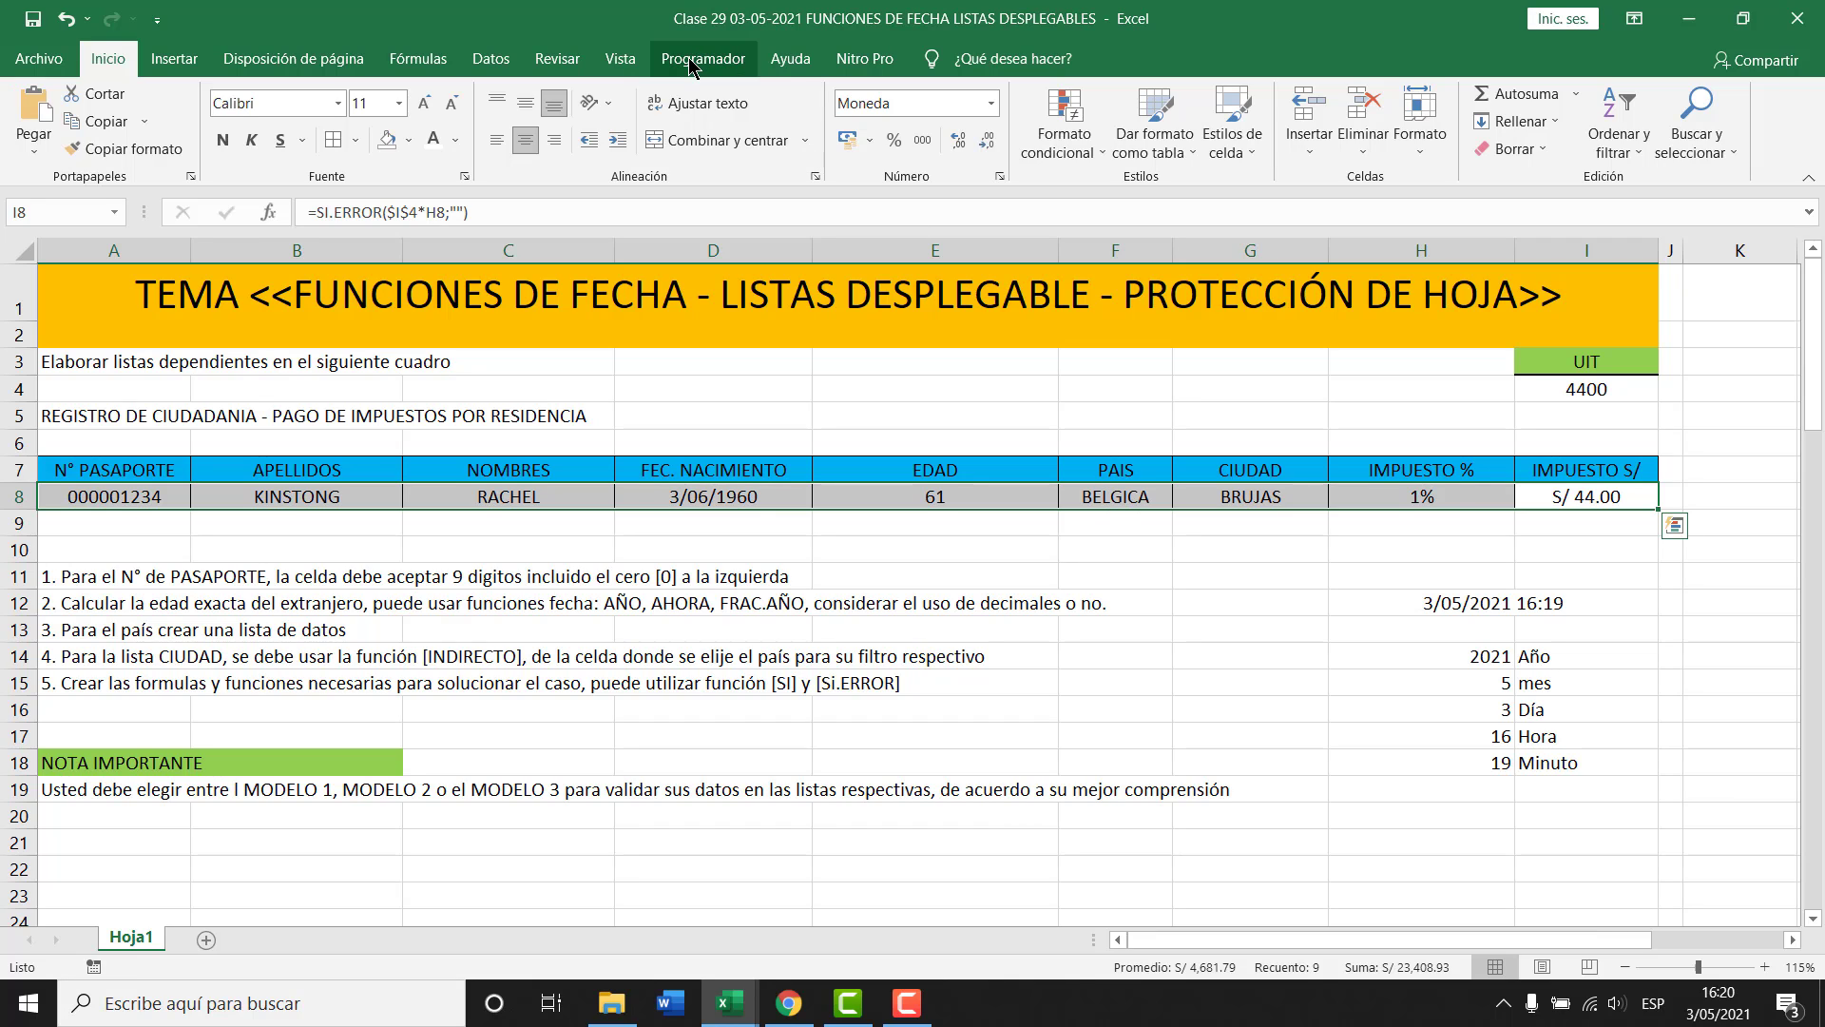
left_click(555, 59)
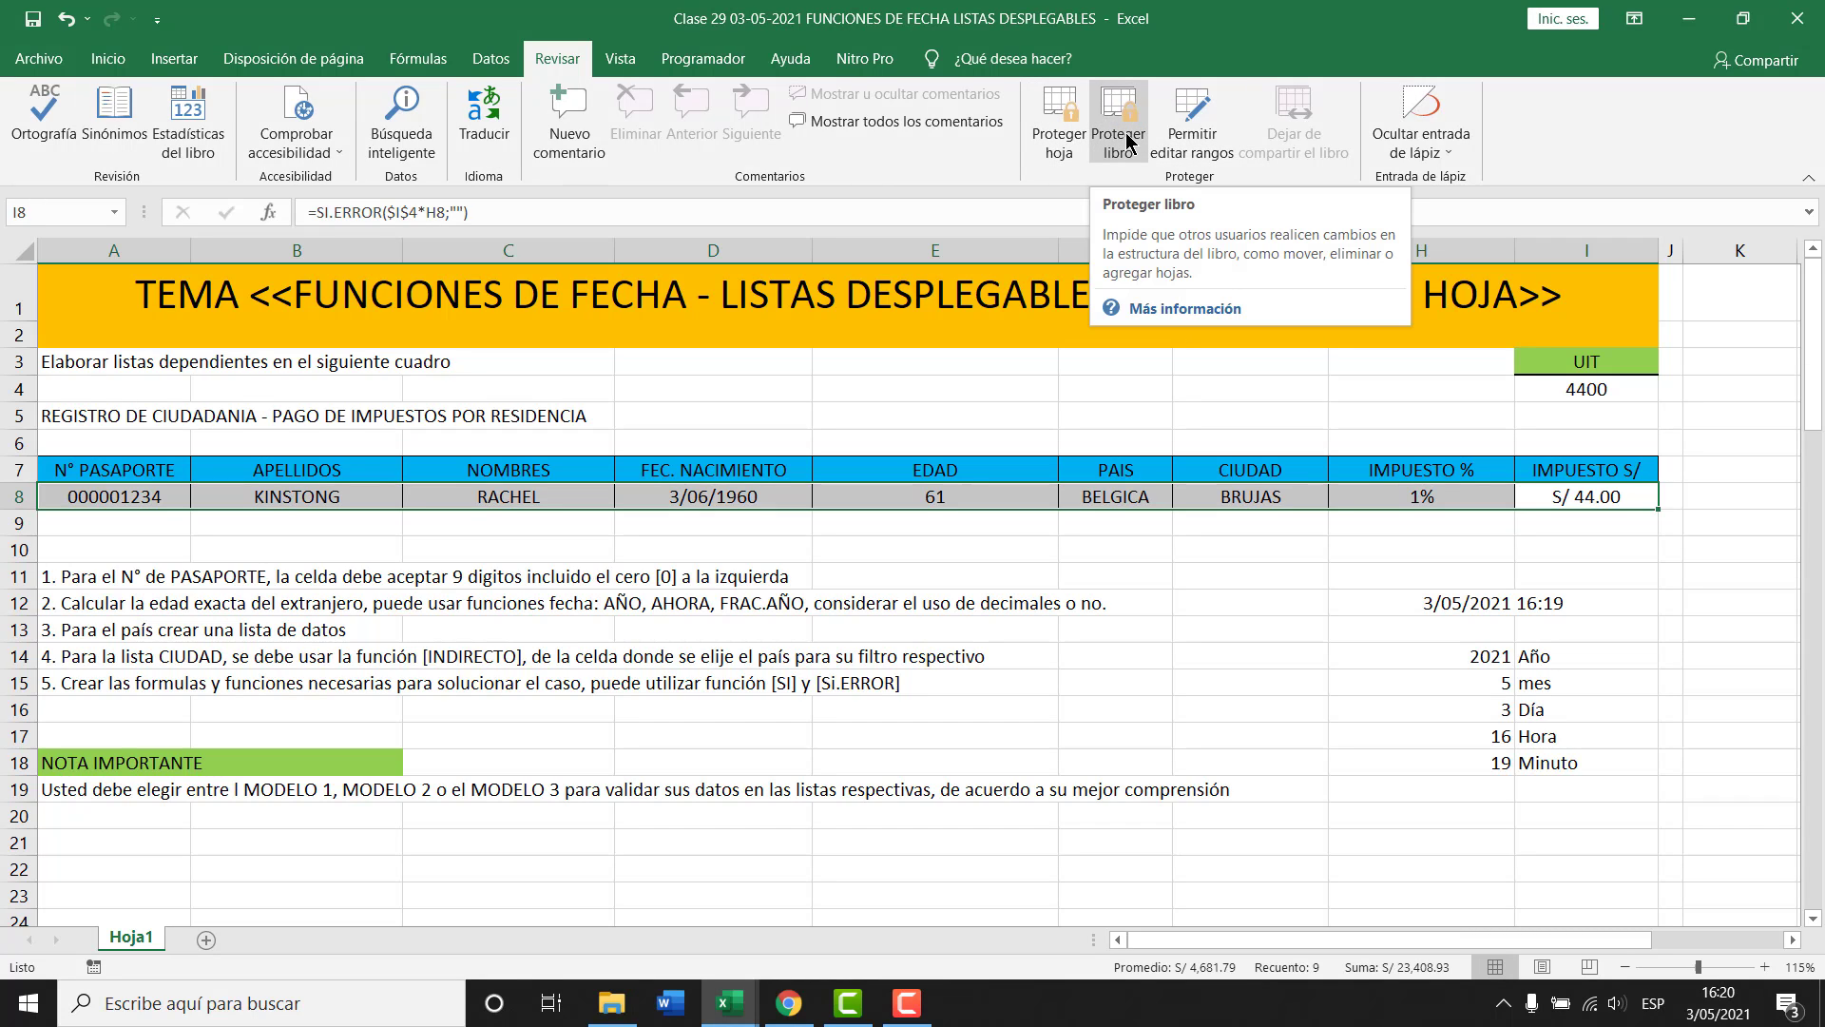
Select input cells F8:G8 and A8:D8, open Proteger hoja, then cancel without protecting.
left_click(998, 498)
left_click(1569, 497)
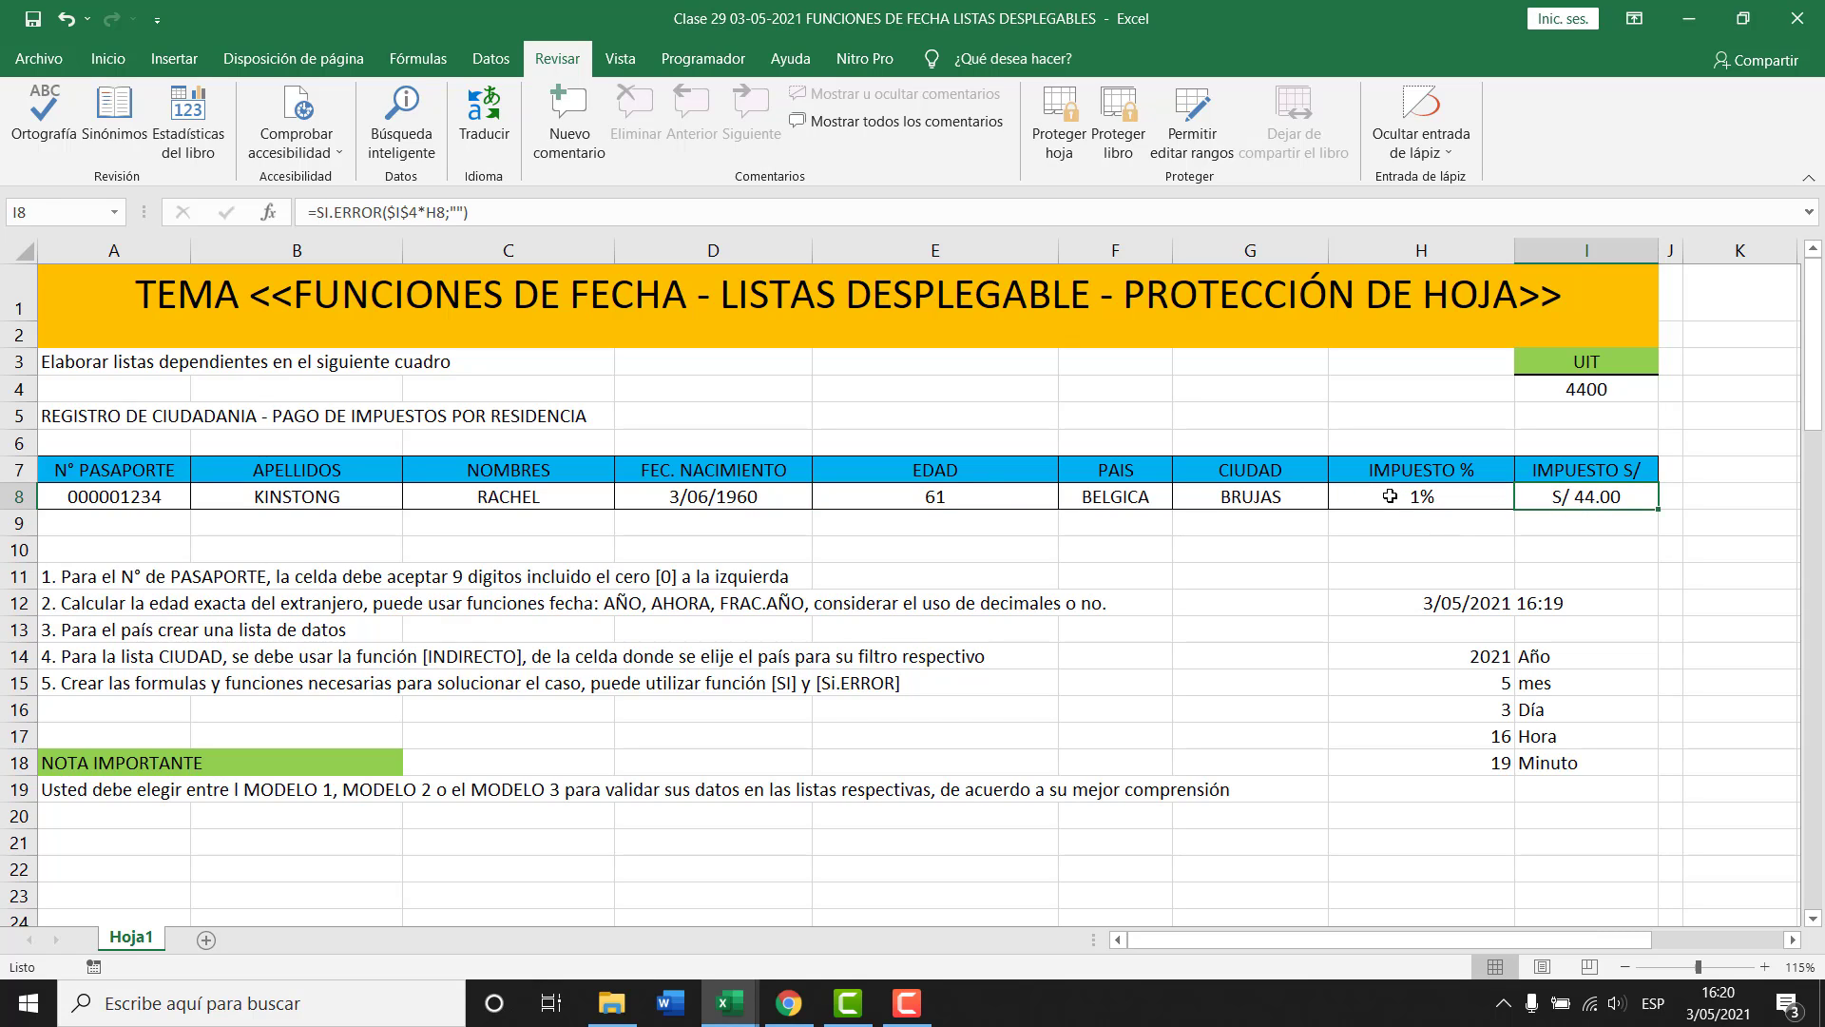
left_click(1269, 498)
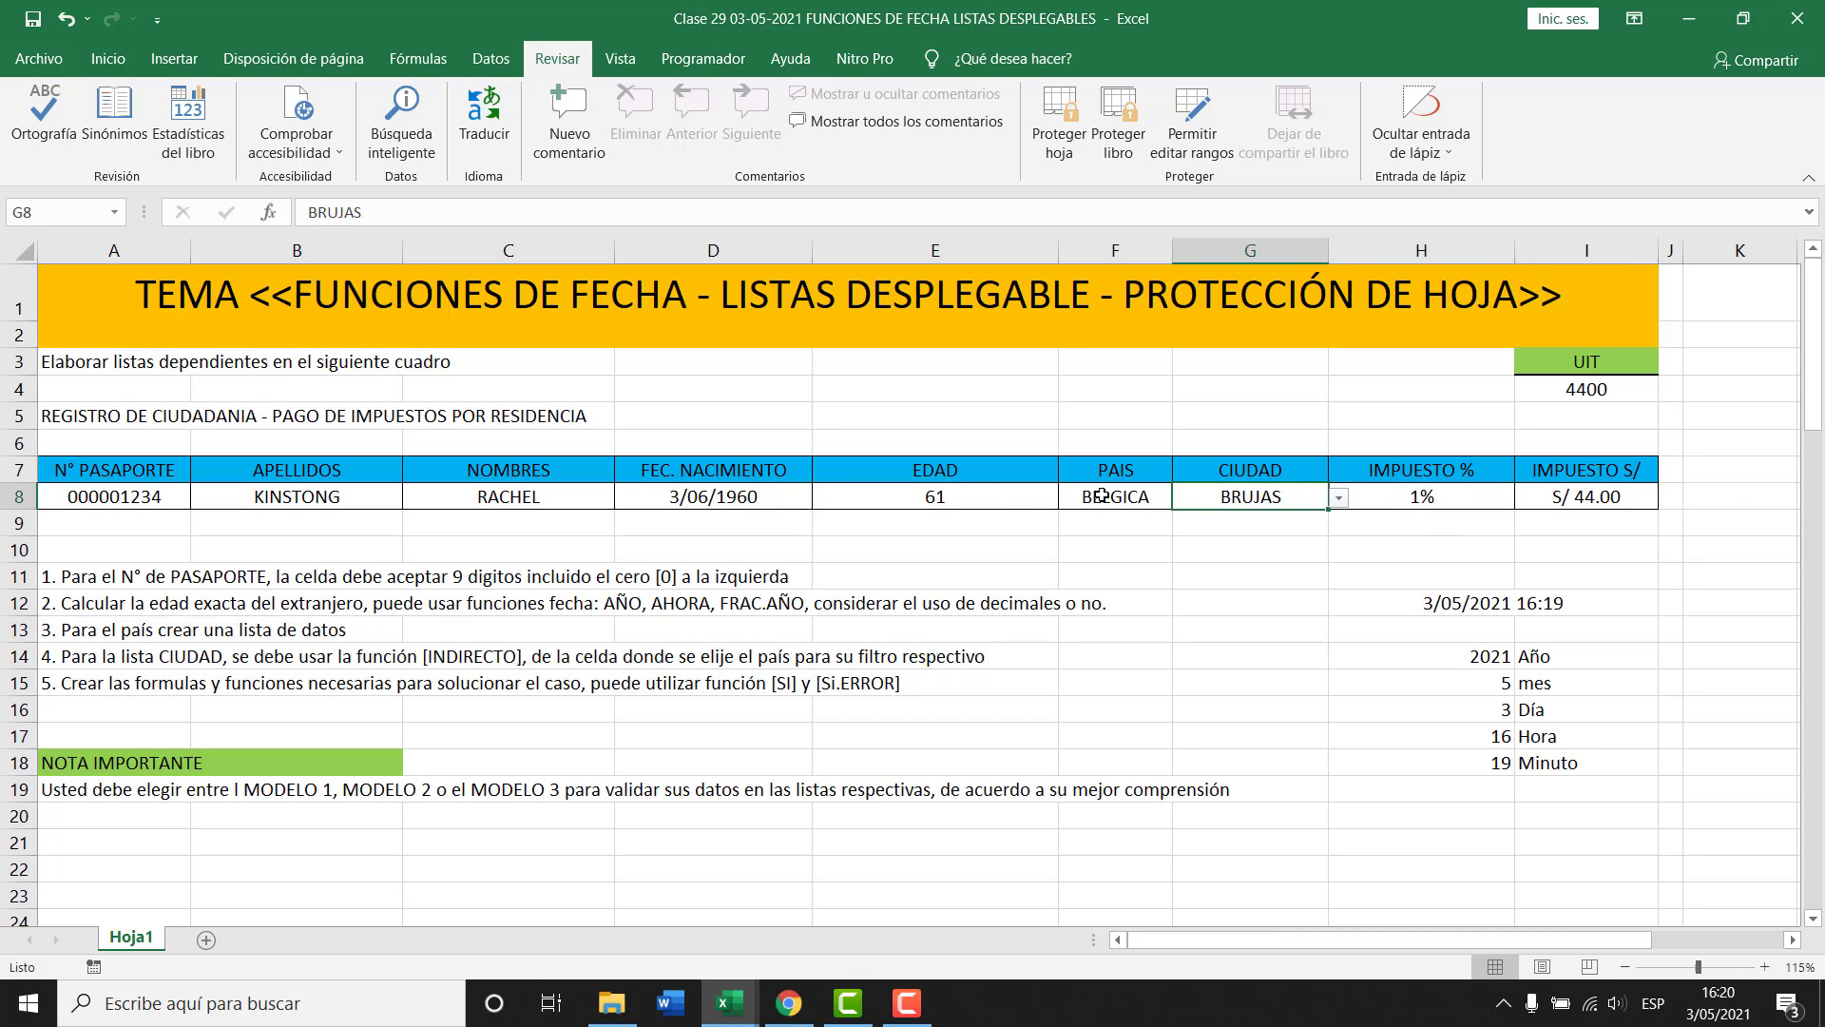
left_click_drag(1102, 494, 1251, 496)
left_click_drag(704, 497, 140, 493)
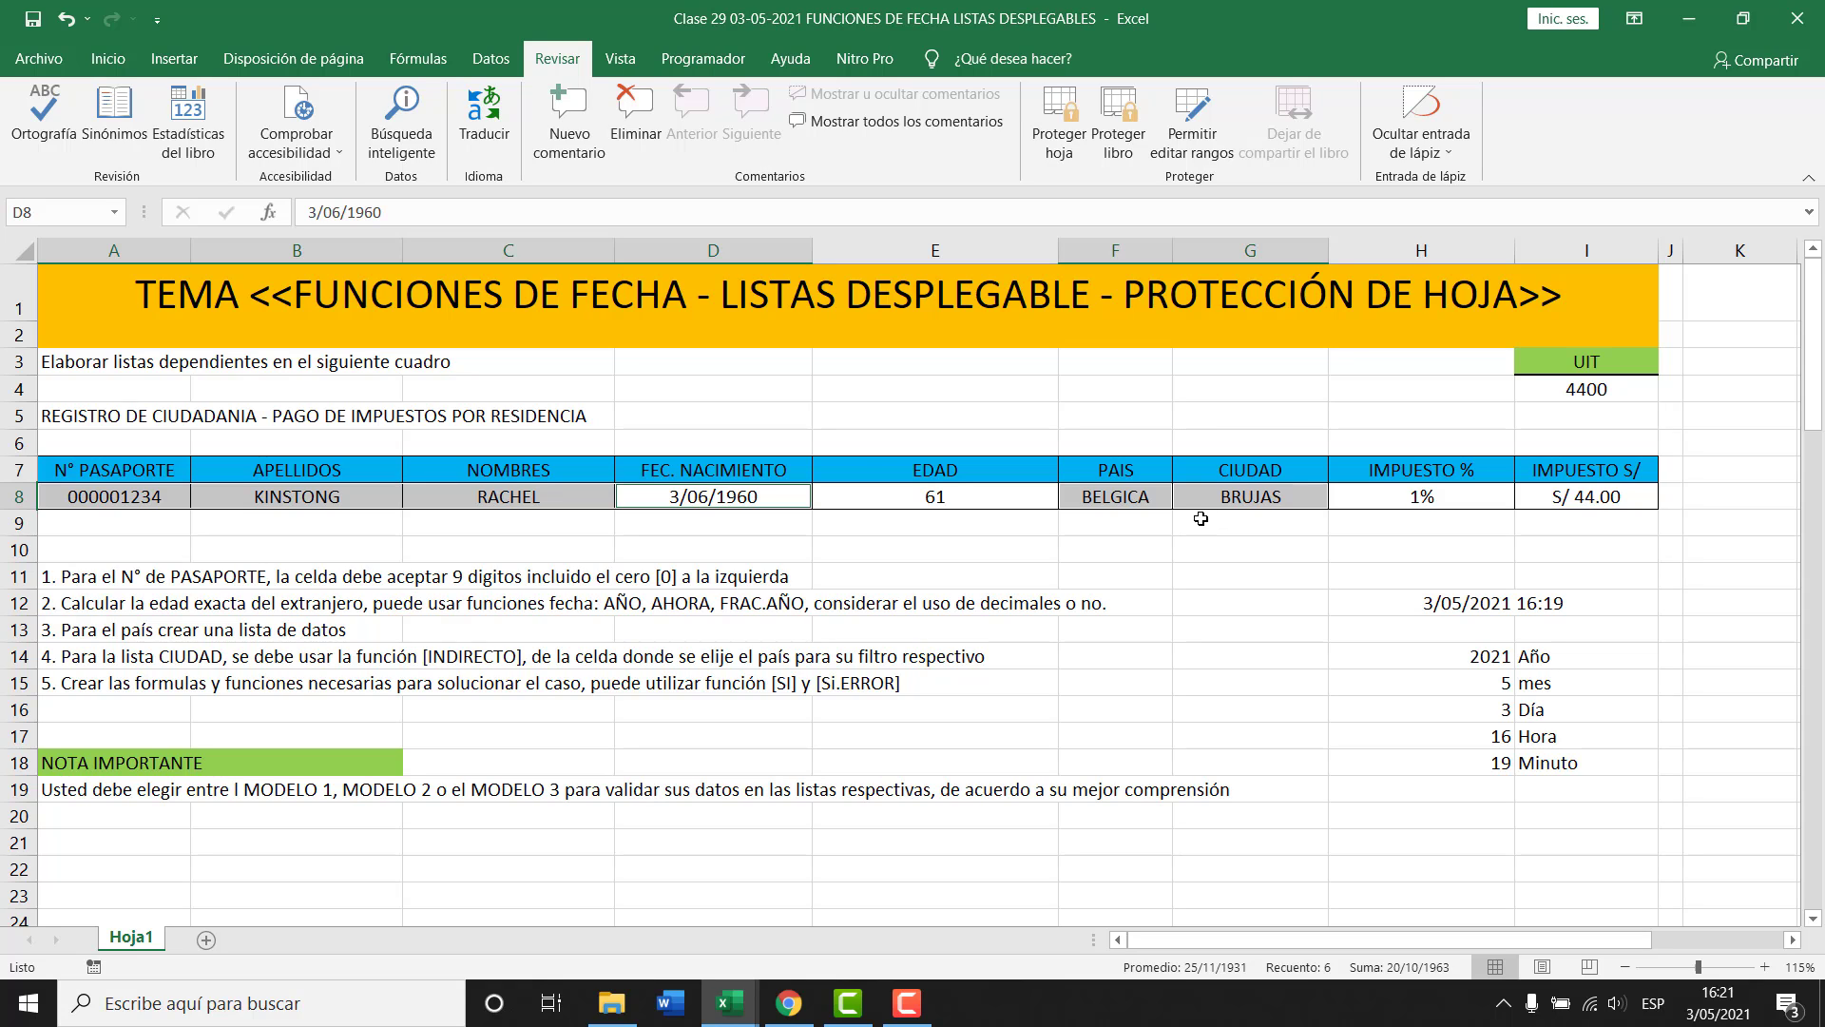
left_click(1059, 122)
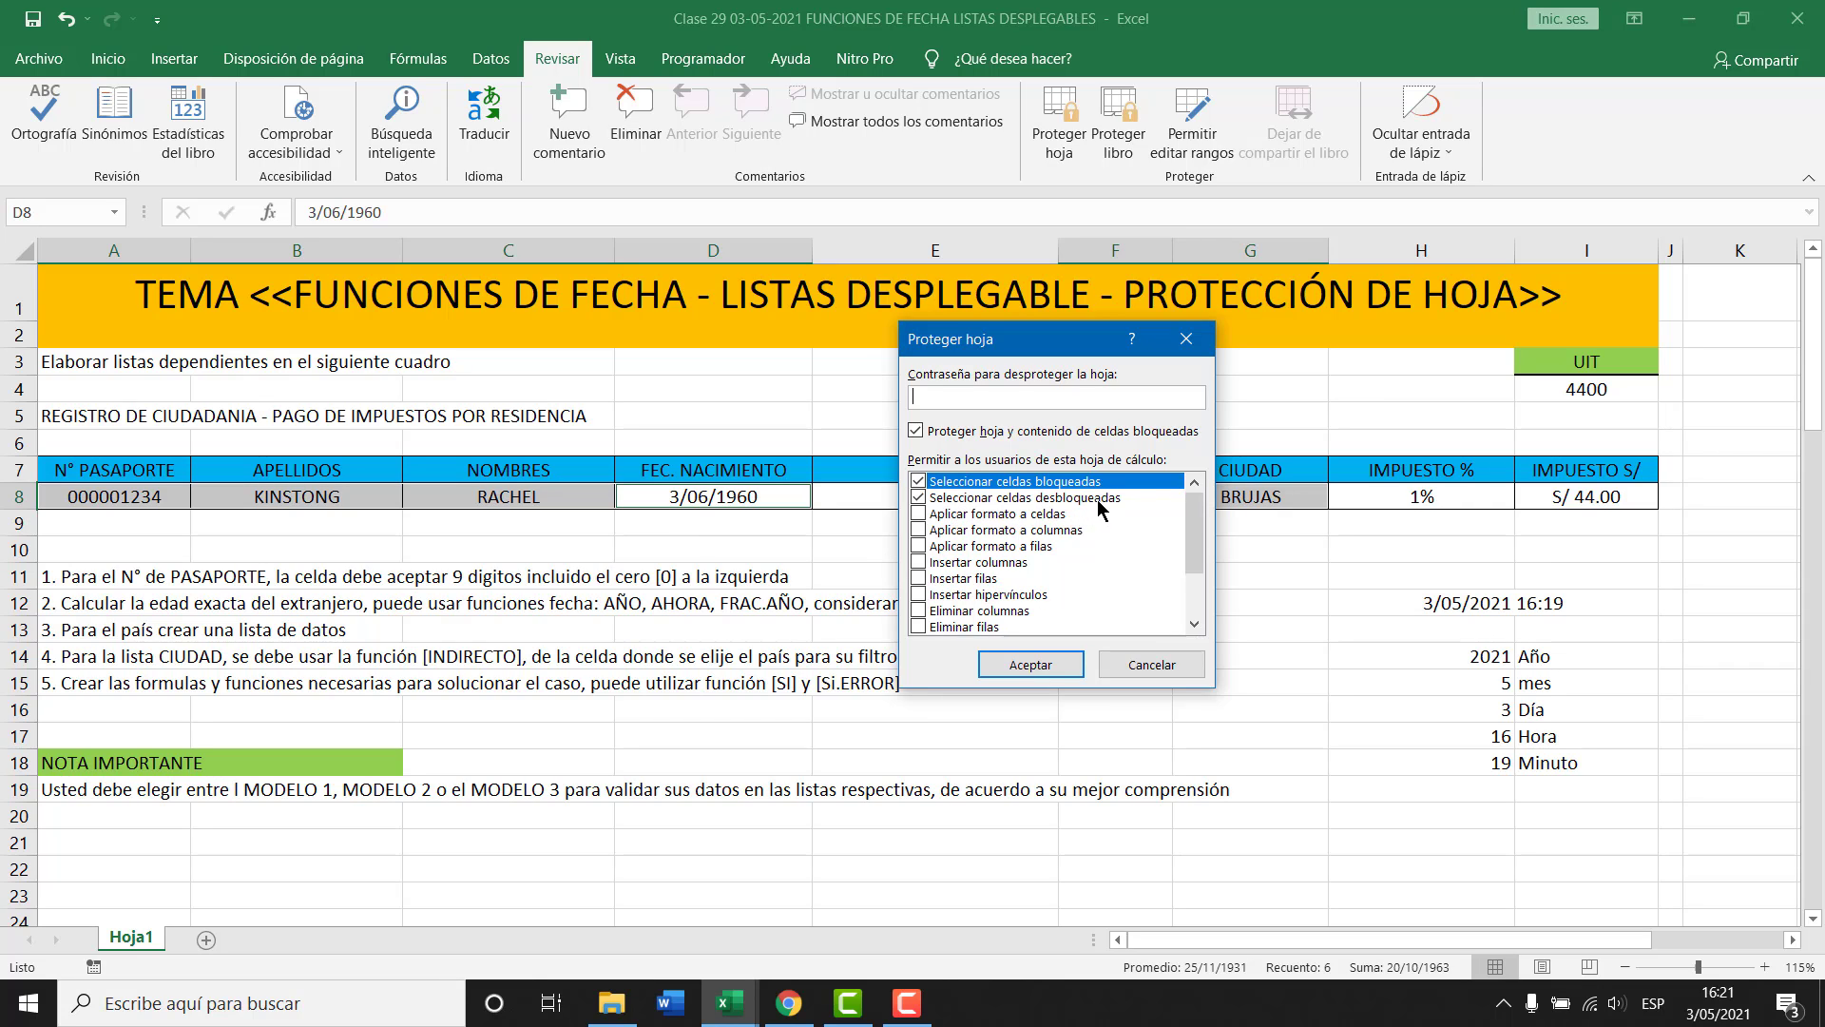
key("Escape")
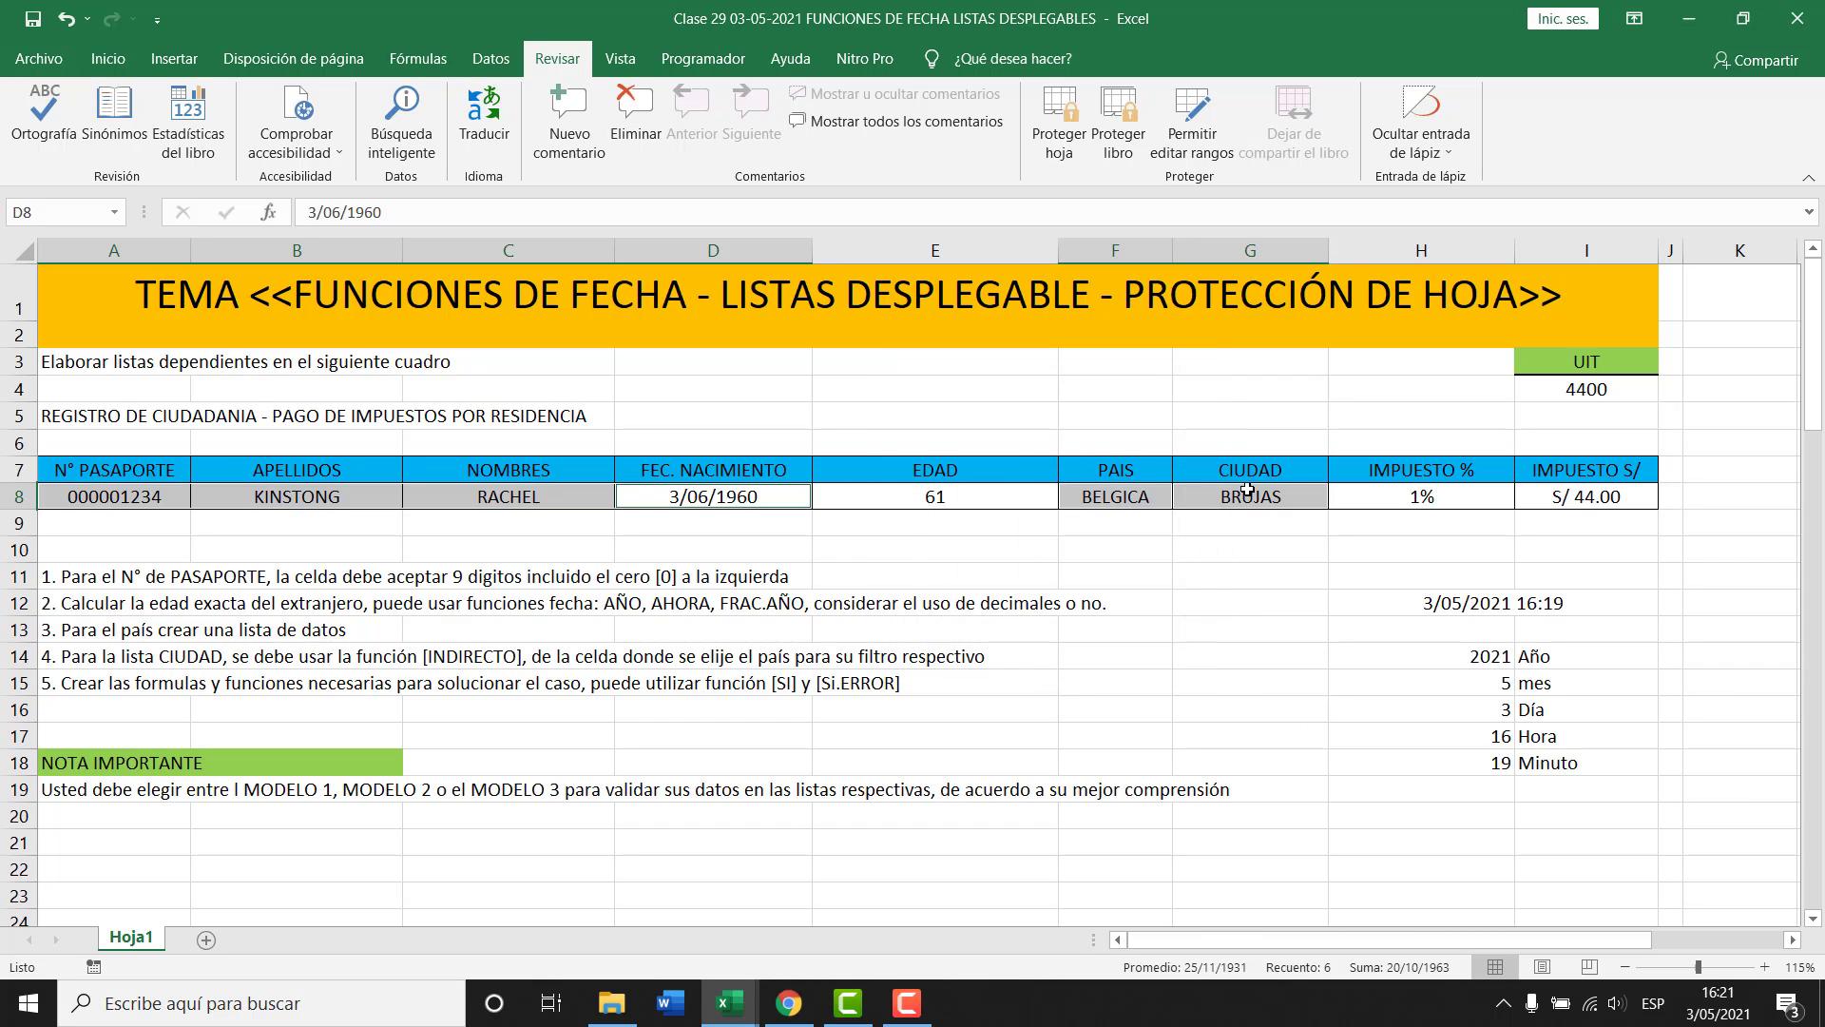
Delete the Rango1 editable range and begin a new range for A8:D8, F8, G8 titled Celdas_editables.
left_click(1196, 140)
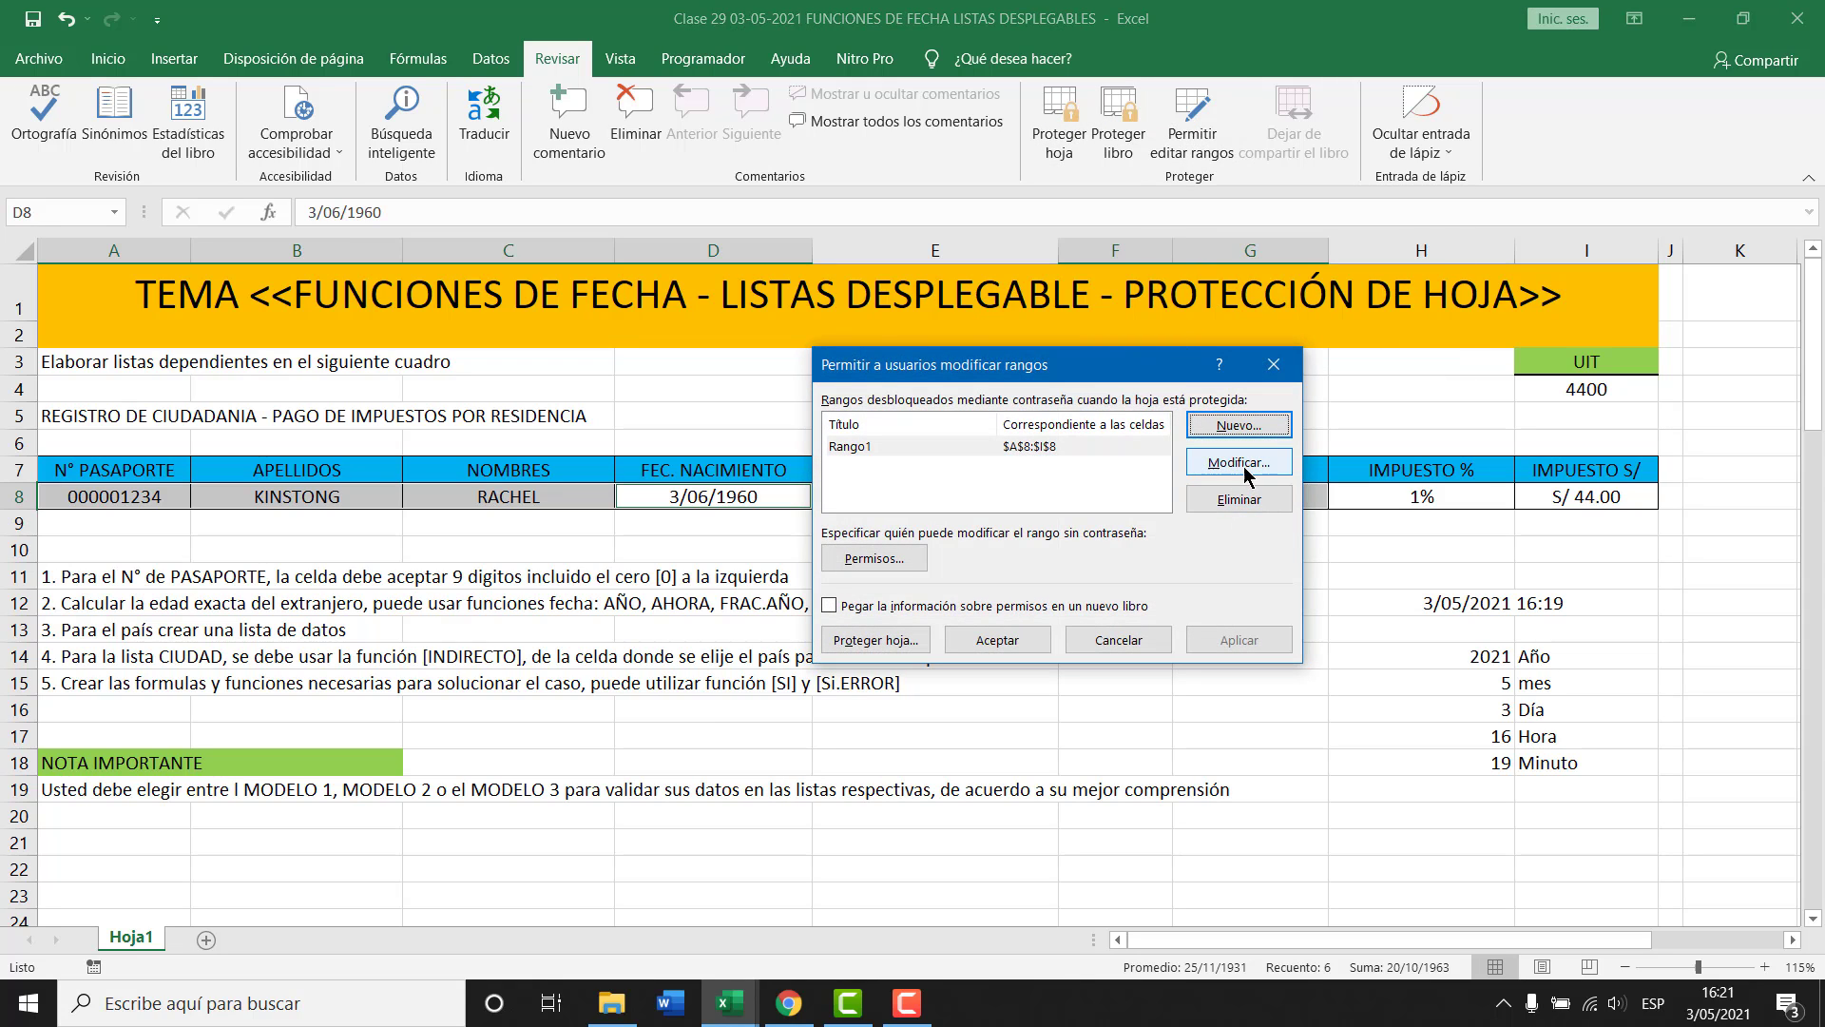
left_click(1238, 501)
left_click(1230, 426)
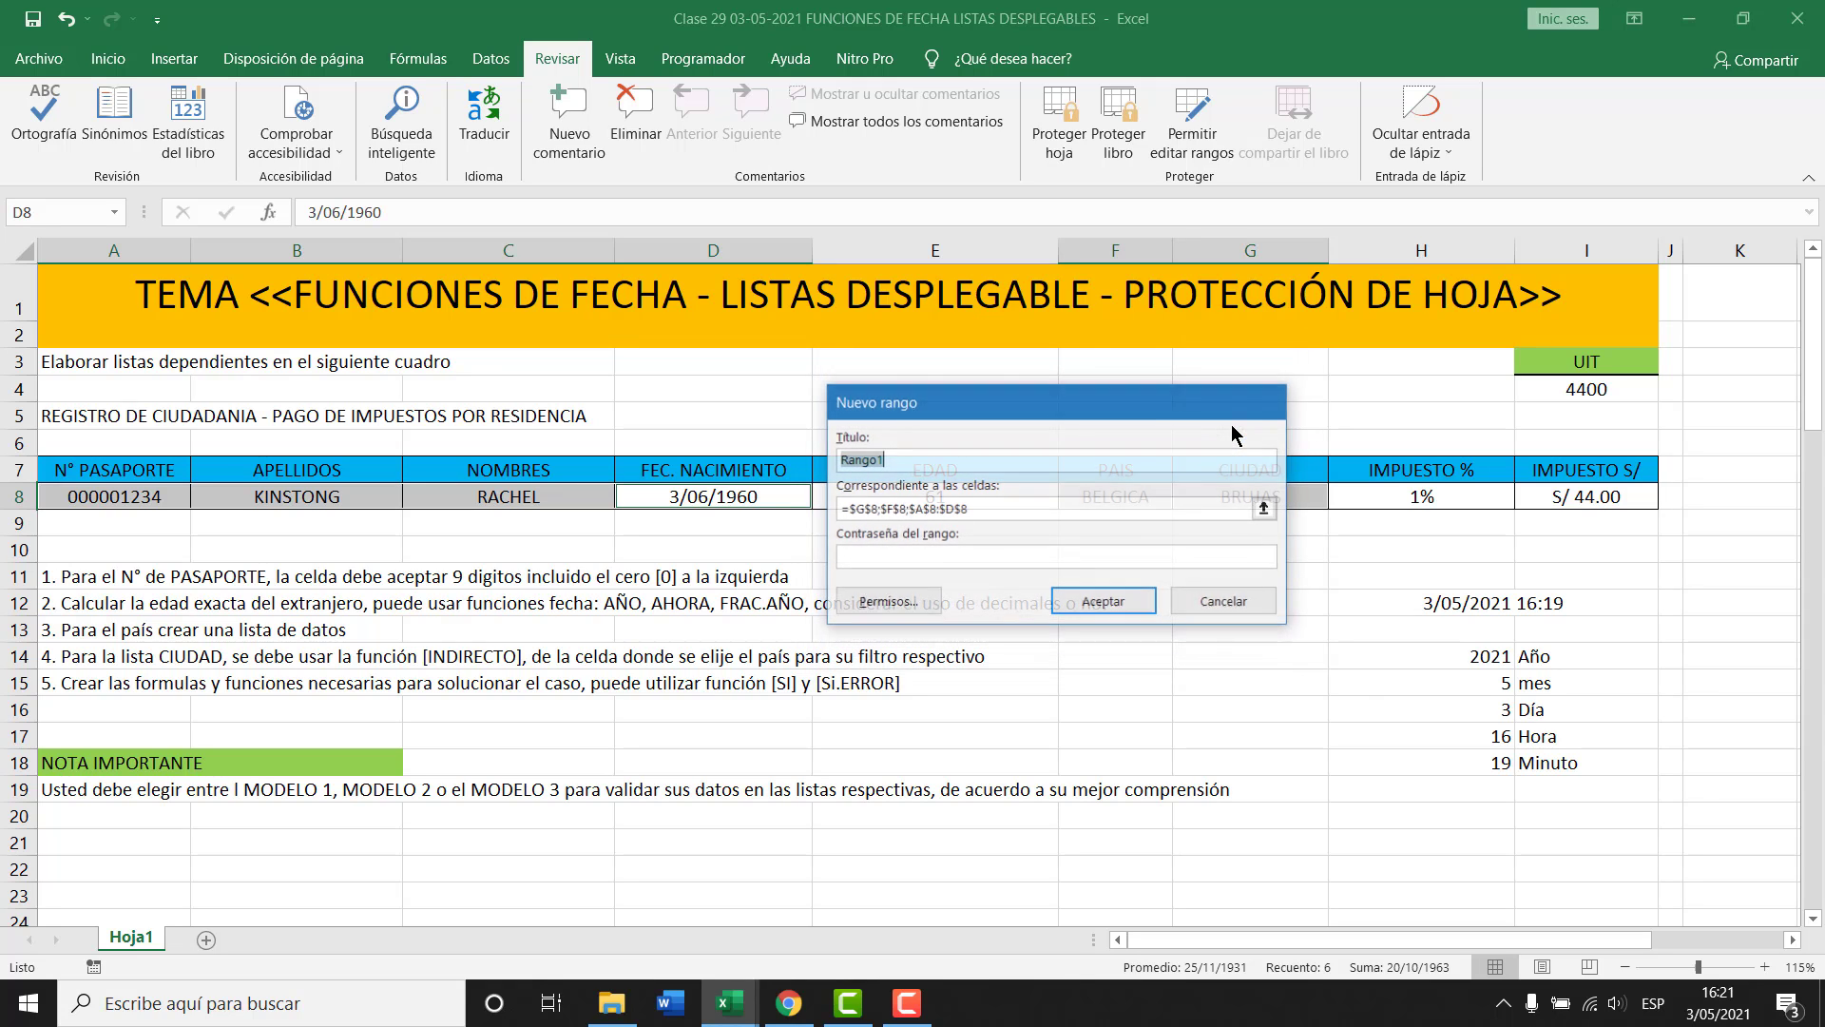
left_click_drag(1261, 394, 1297, 199)
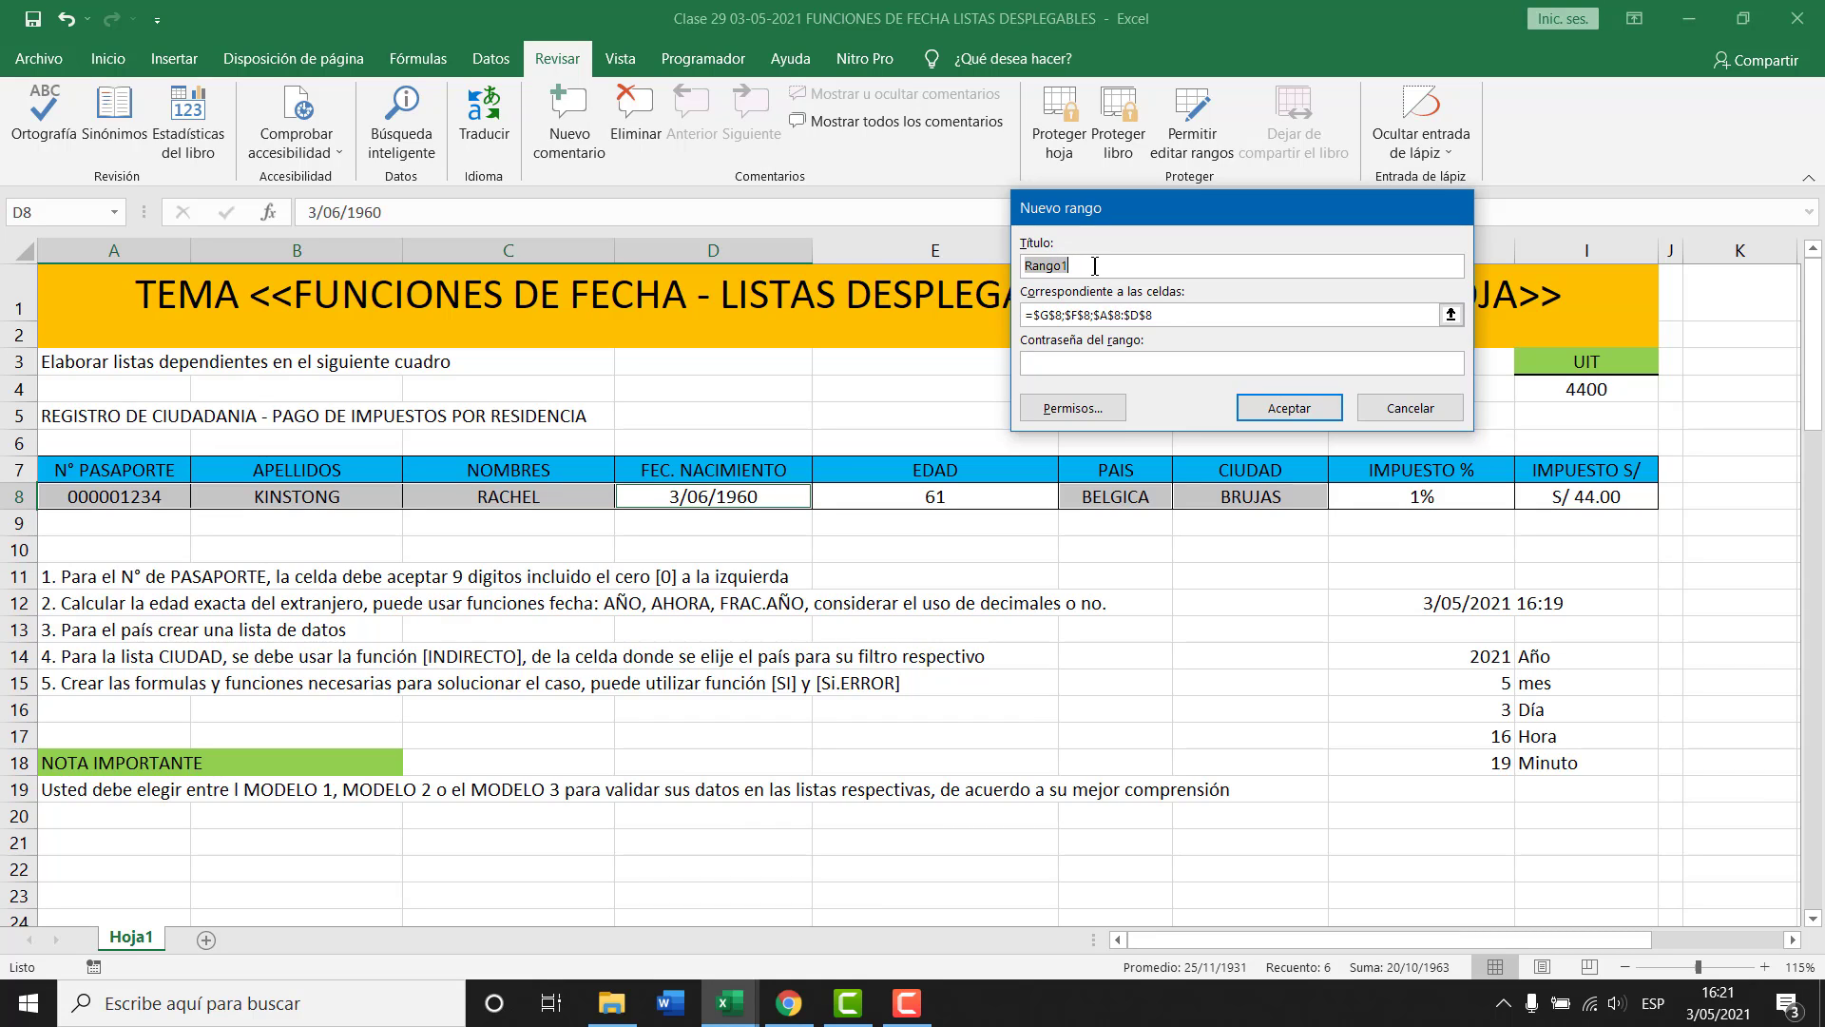
type("cELDAS")
double_click(1094, 265)
type("Celdas_editables")
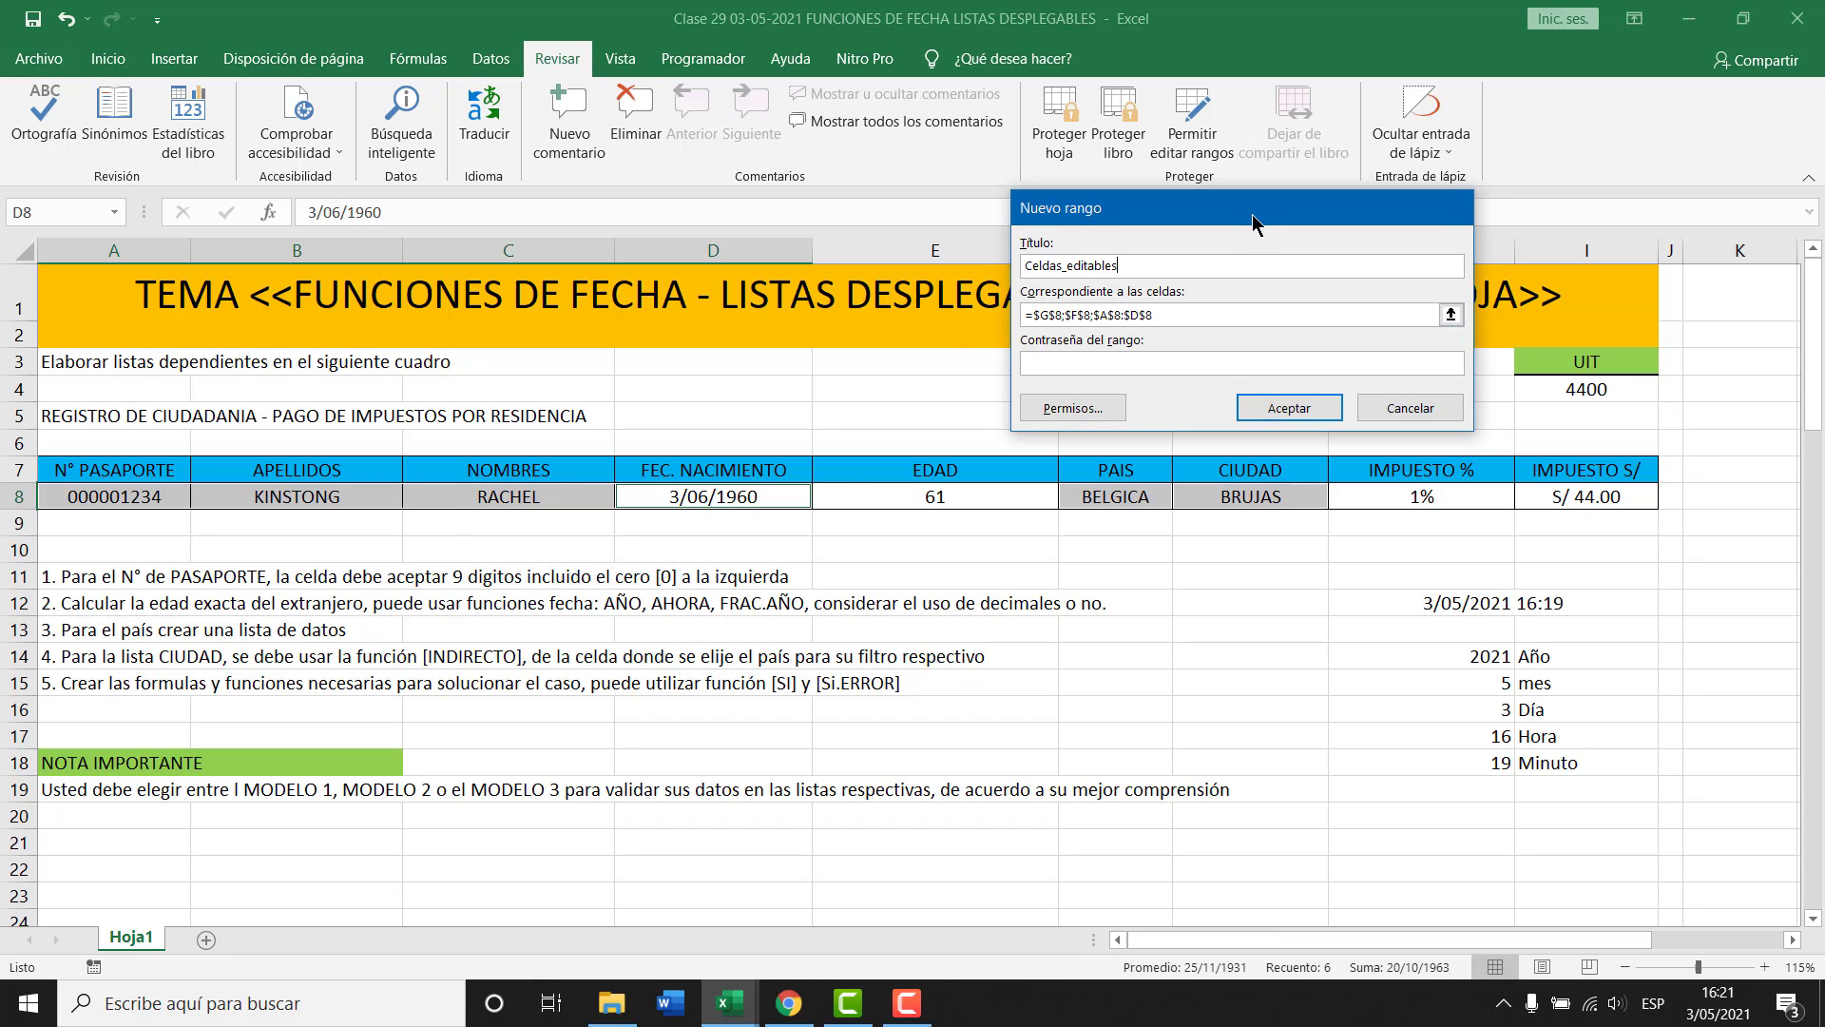
Confirm the Celdas_editables range for A8:D8, F8 and G8 and close the editable-ranges settings.
left_click_drag(1252, 219, 732, 208)
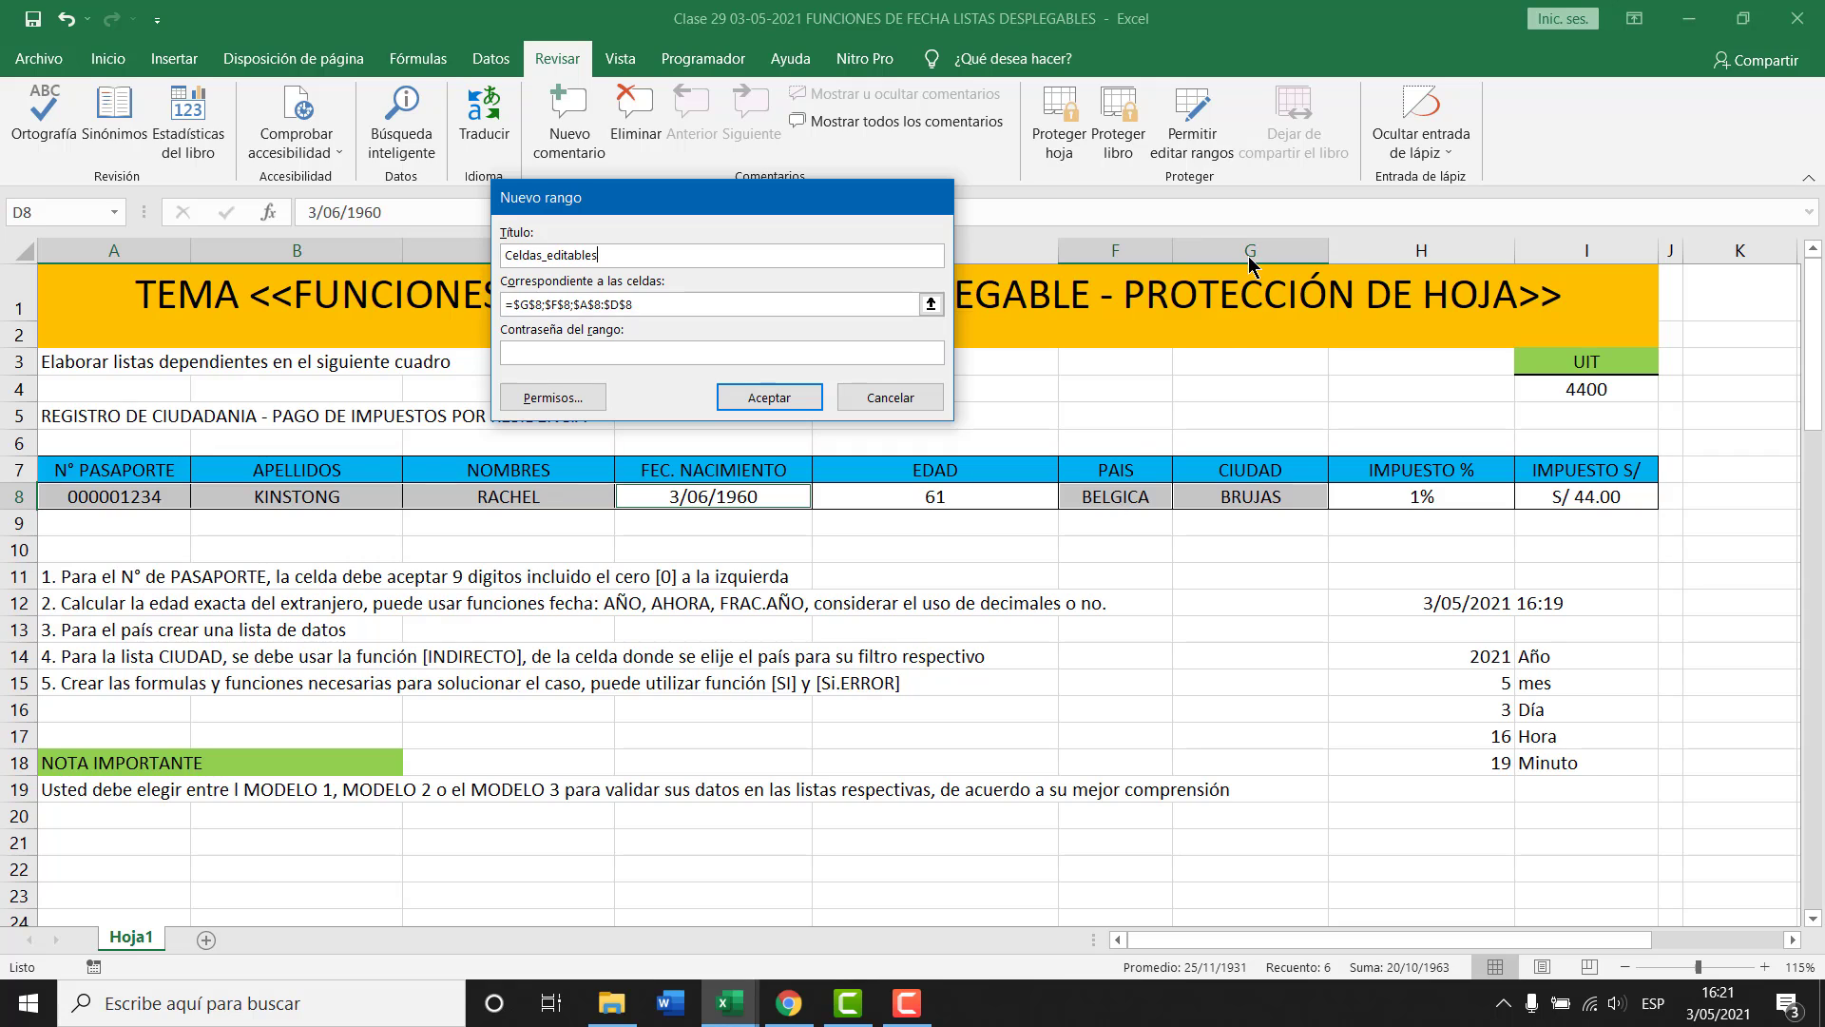
left_click(769, 398)
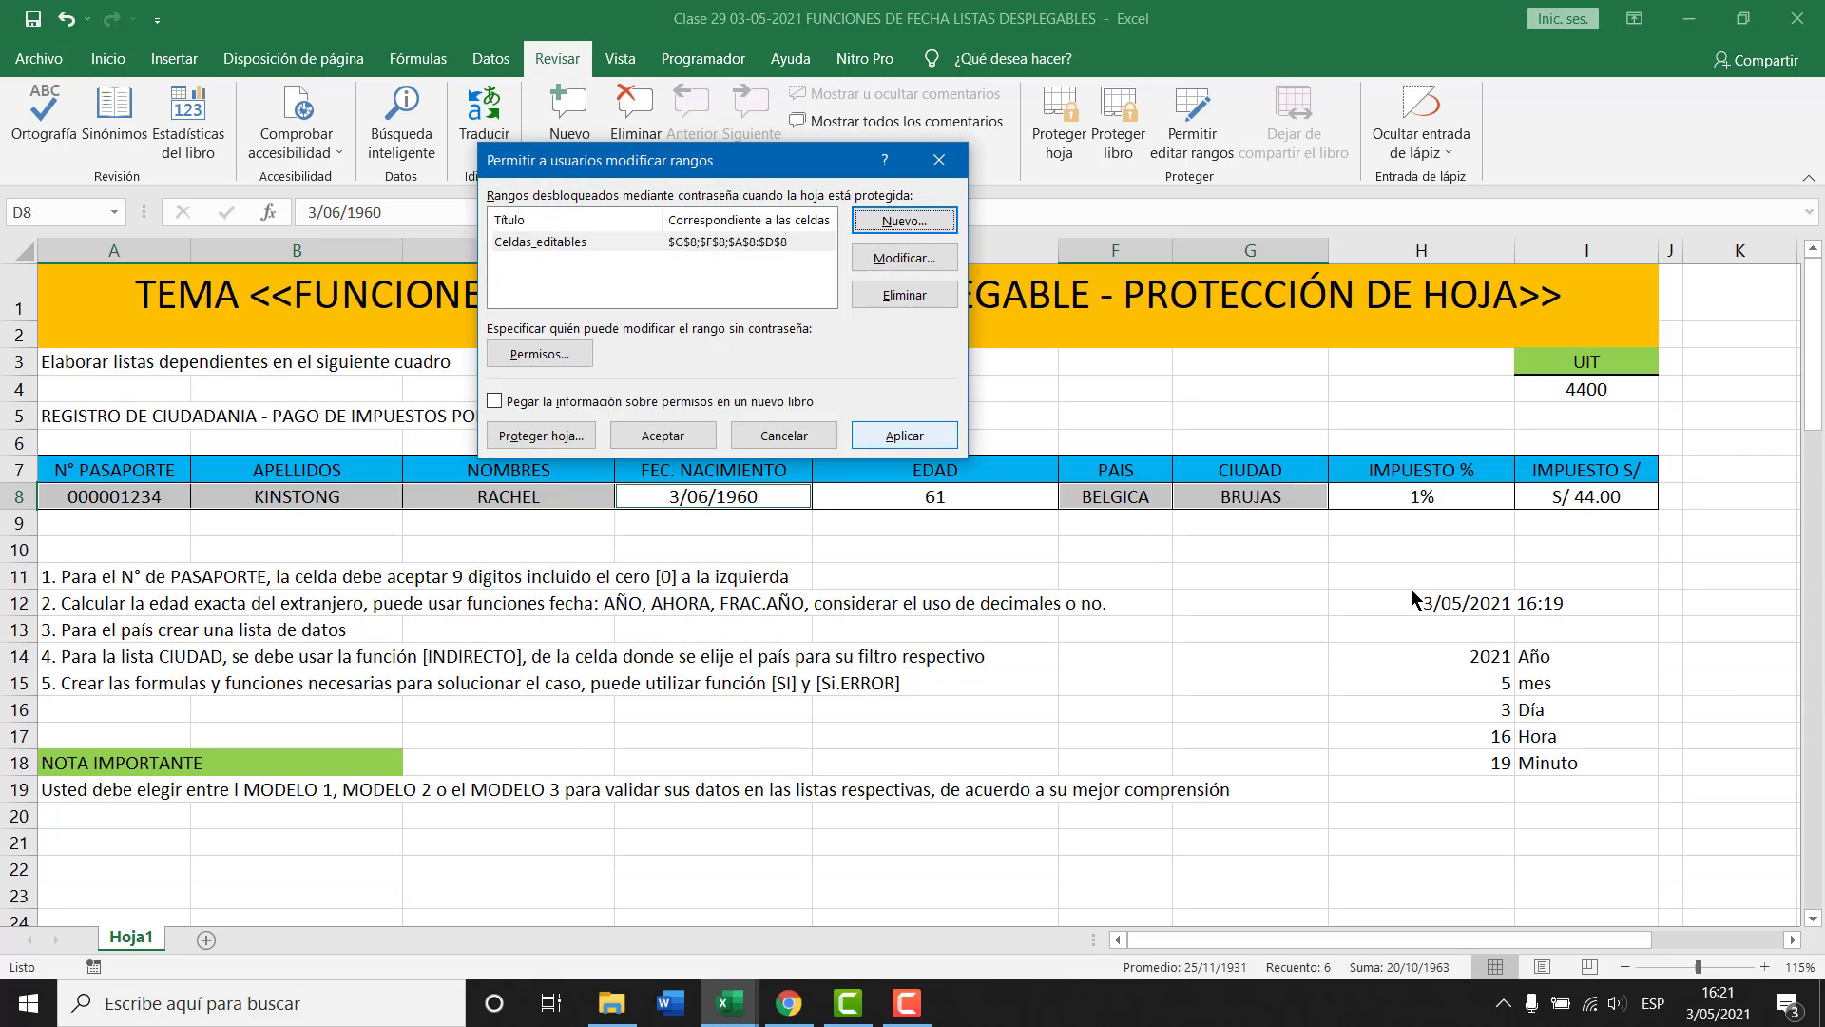
left_click(662, 436)
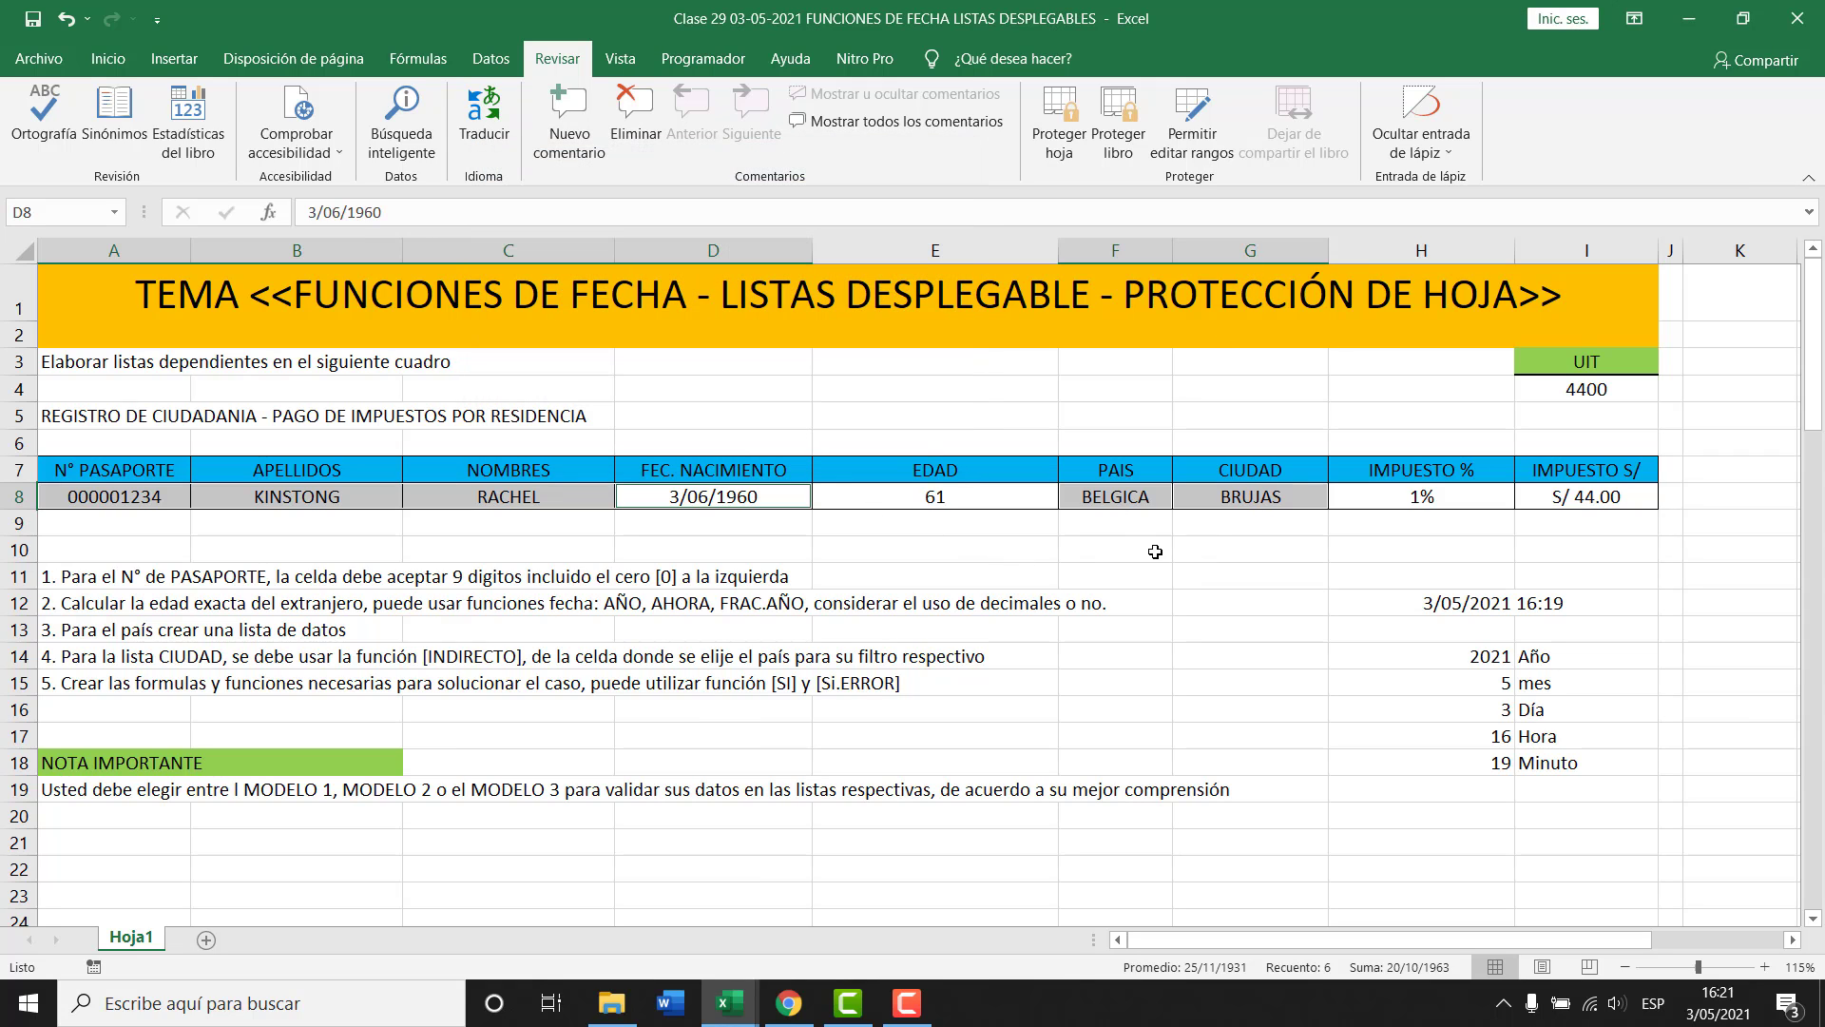
Protect Hoja1 with a password, entering it twice to confirm.
left_click(1059, 119)
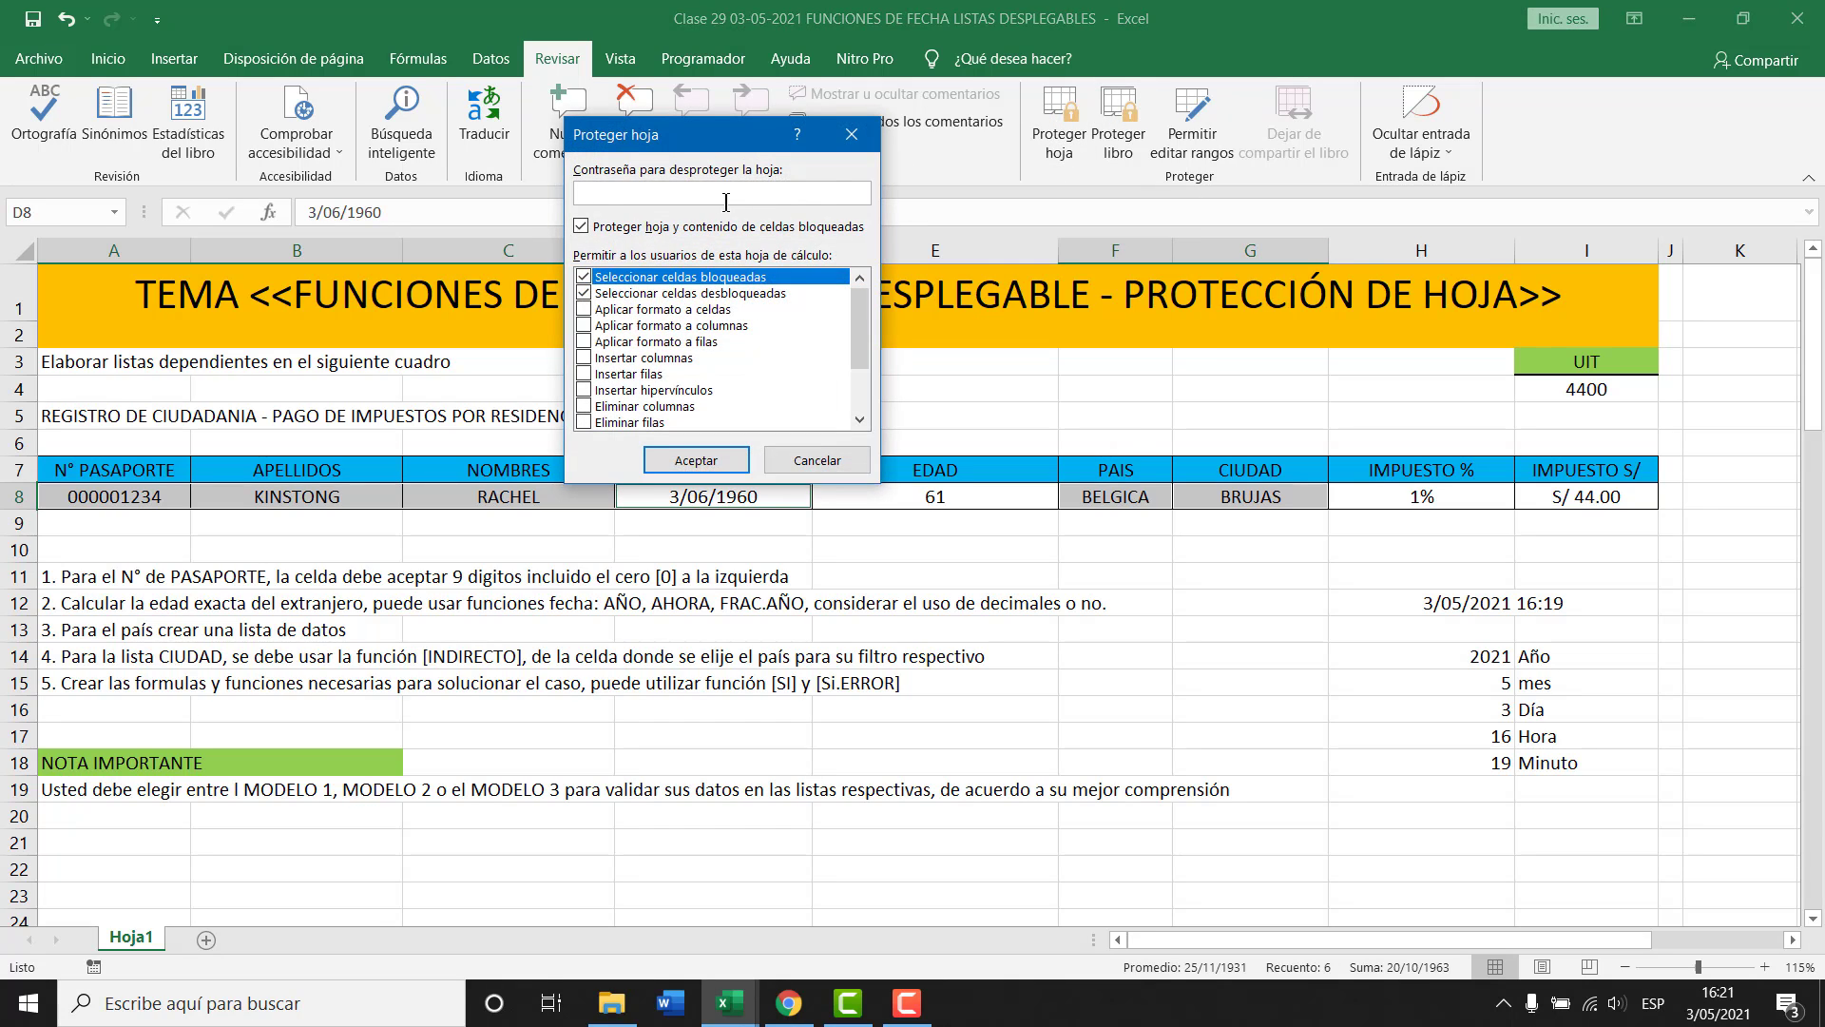
type("1234")
key("Return")
type("1234")
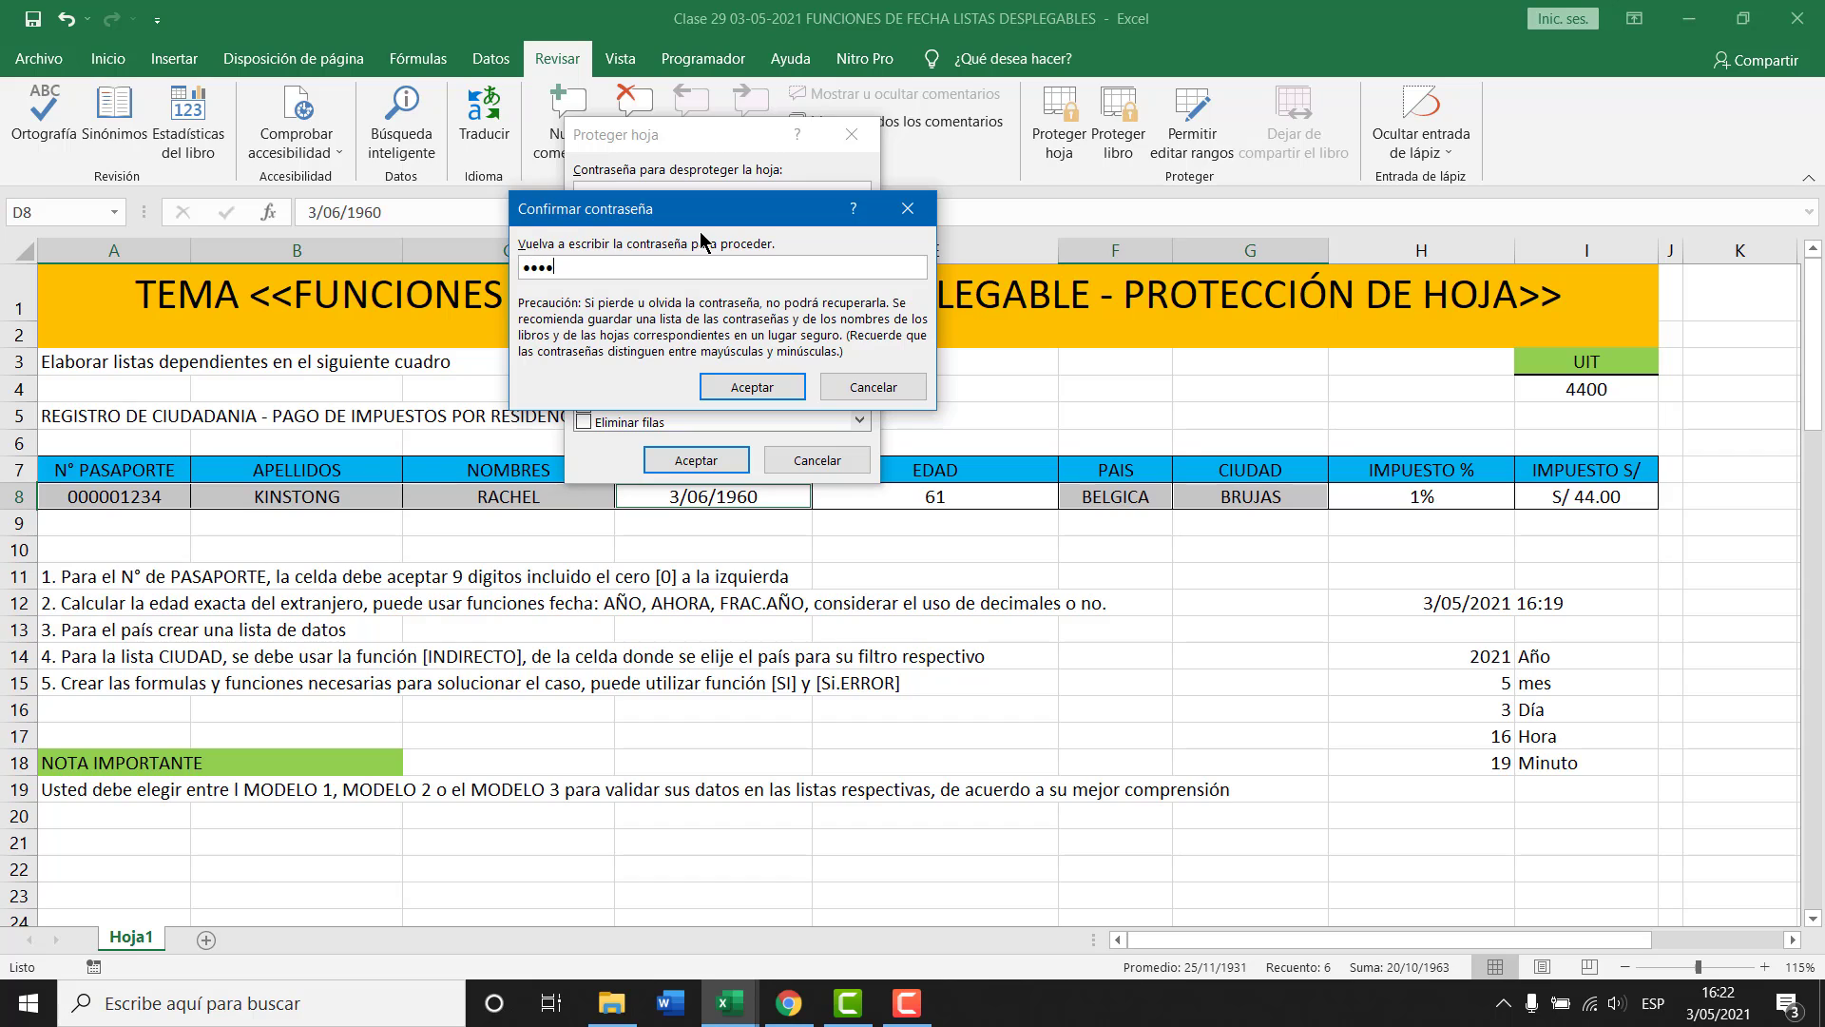
key("Return")
Select the locked cells I8, H8 and E8 to check that they are protected.
left_click(1235, 551)
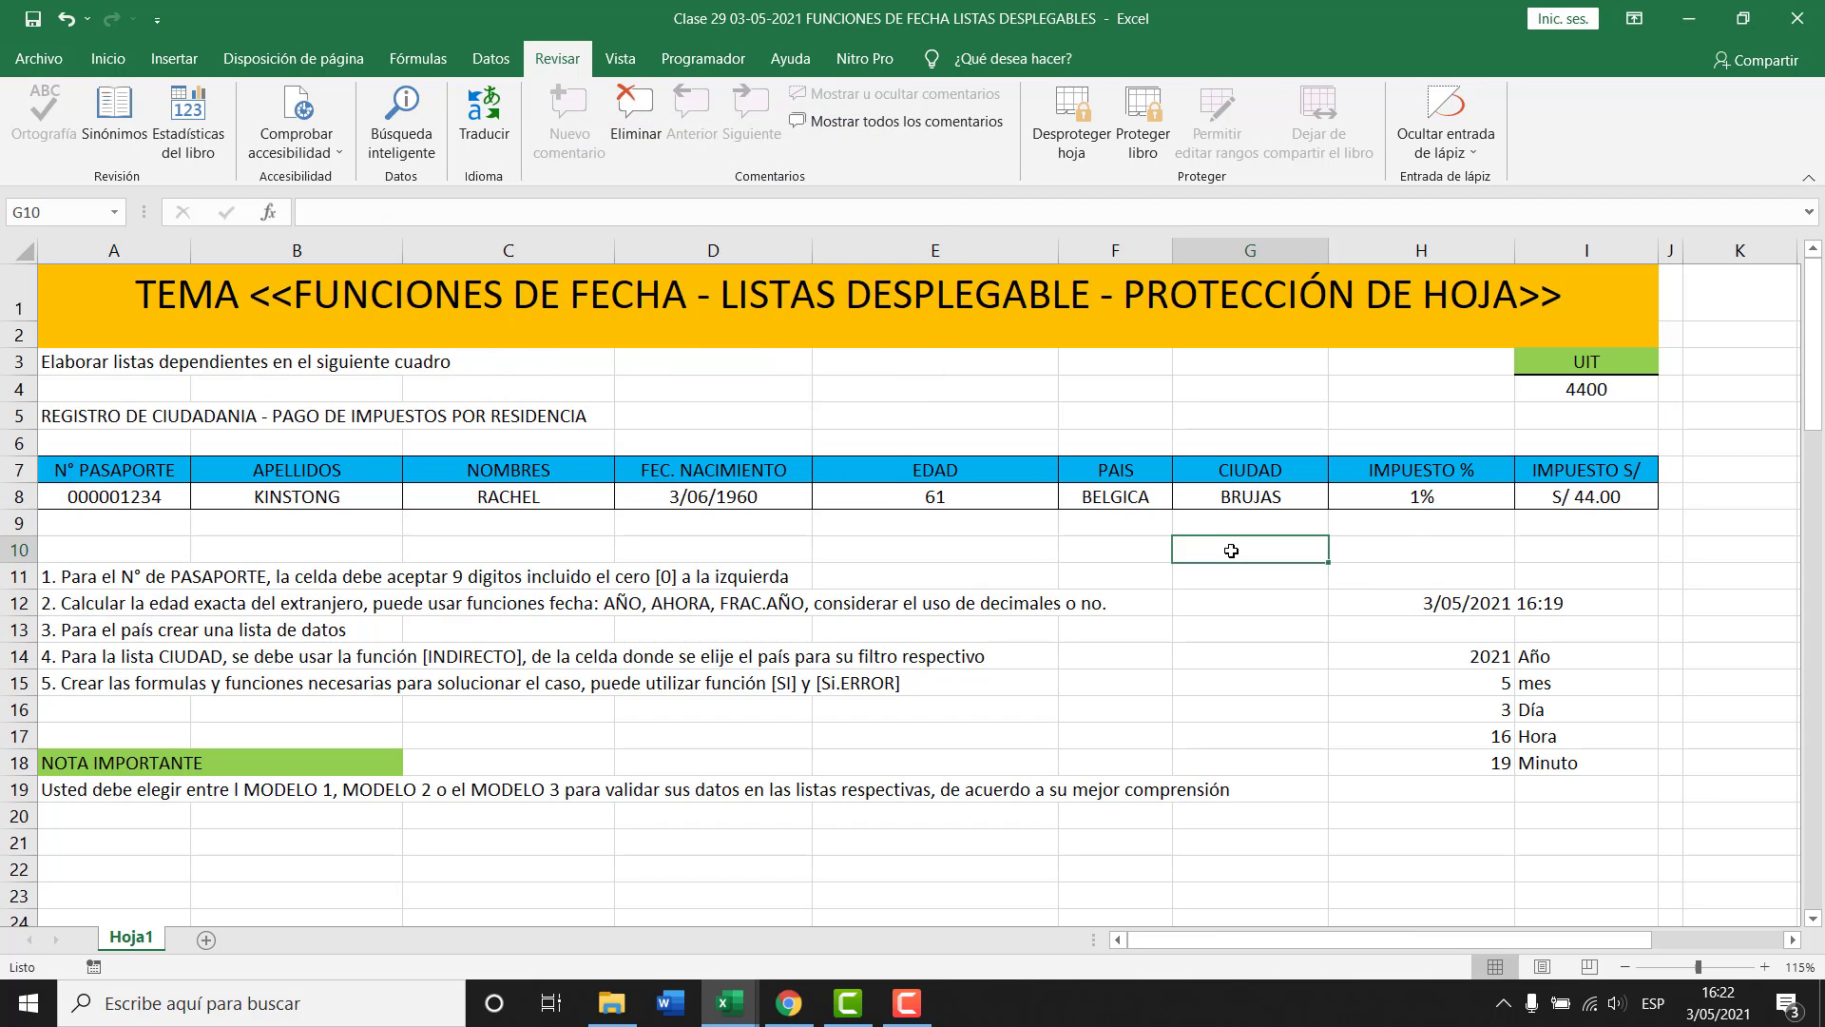
left_click(1597, 500)
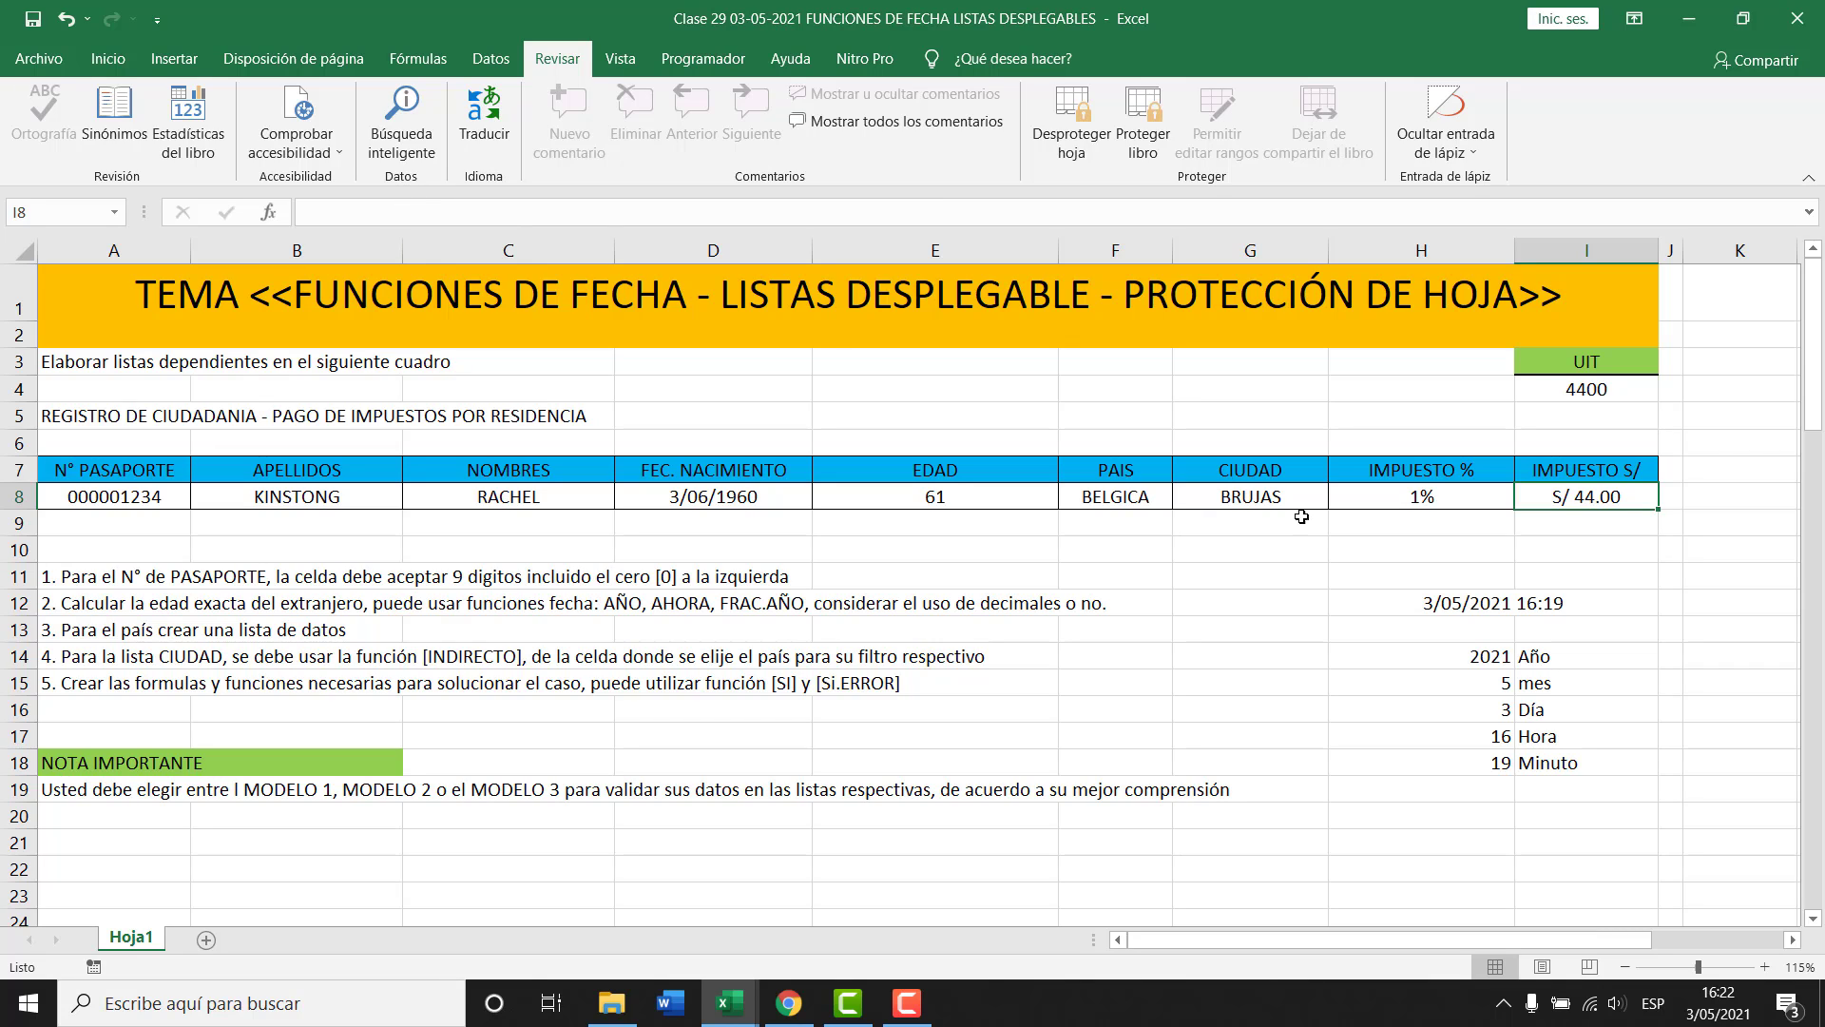
left_click(1359, 497)
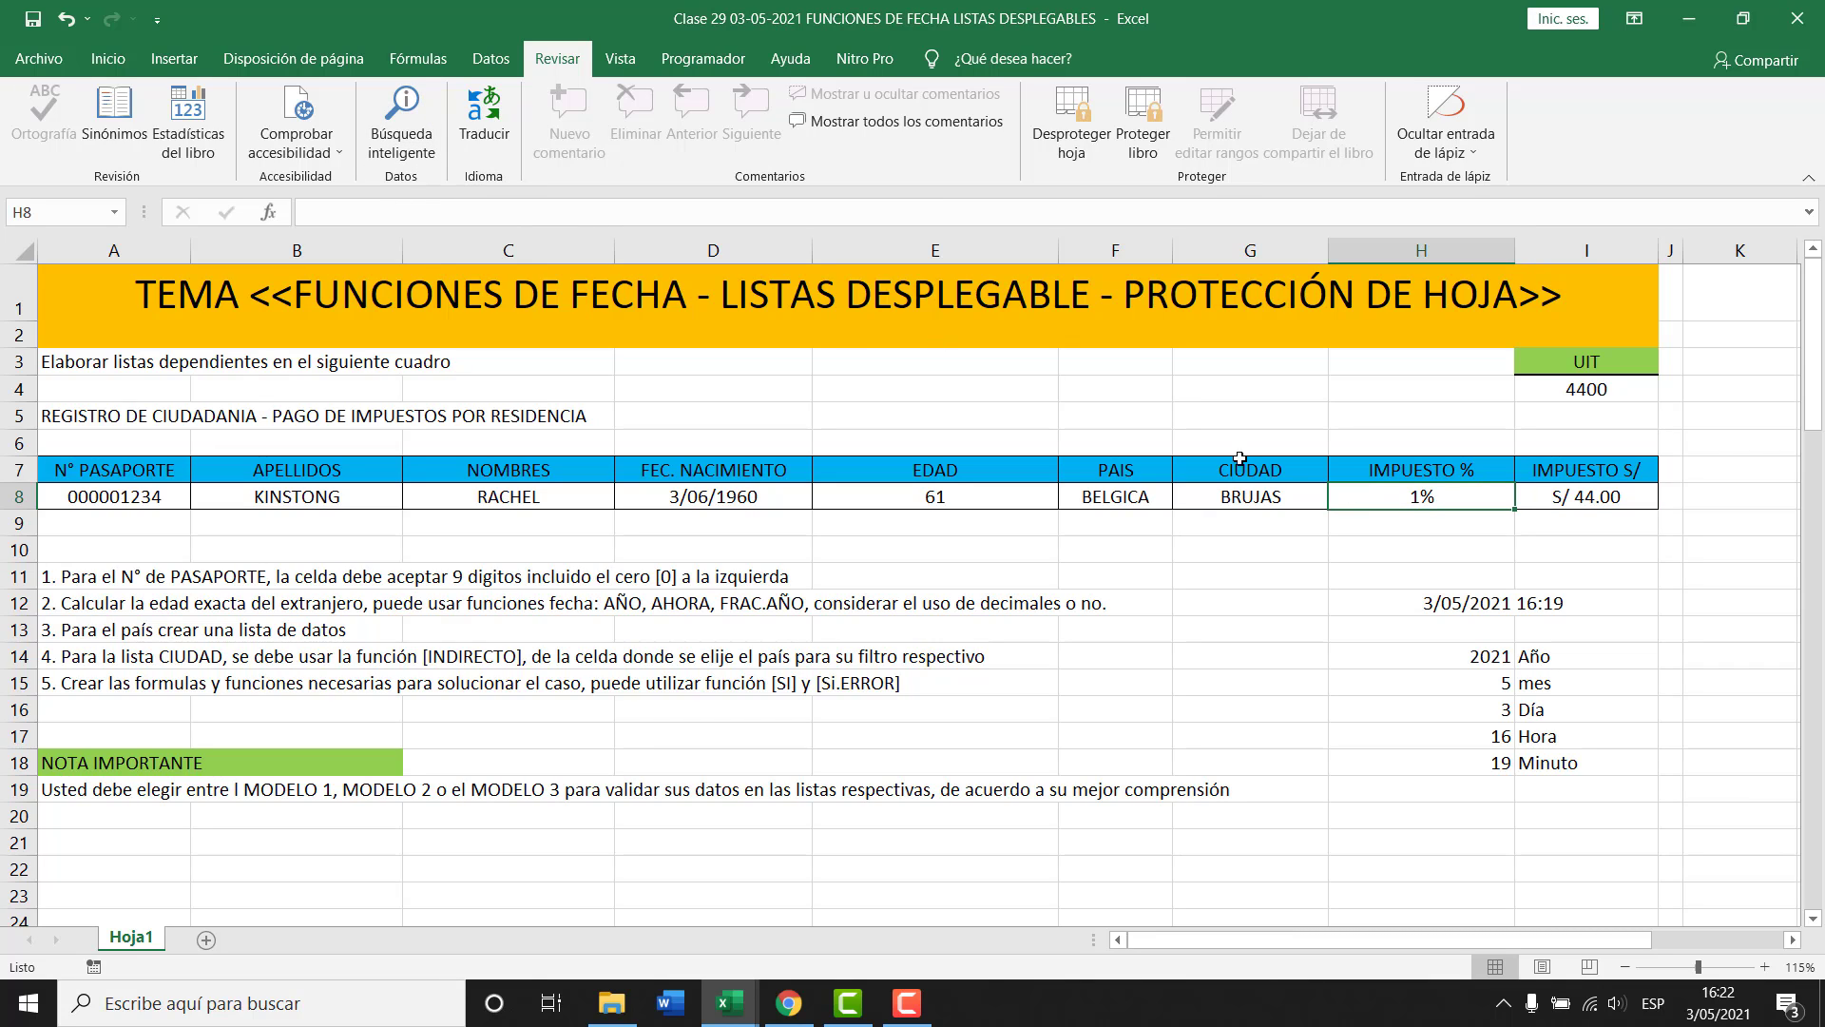
left_click(956, 497)
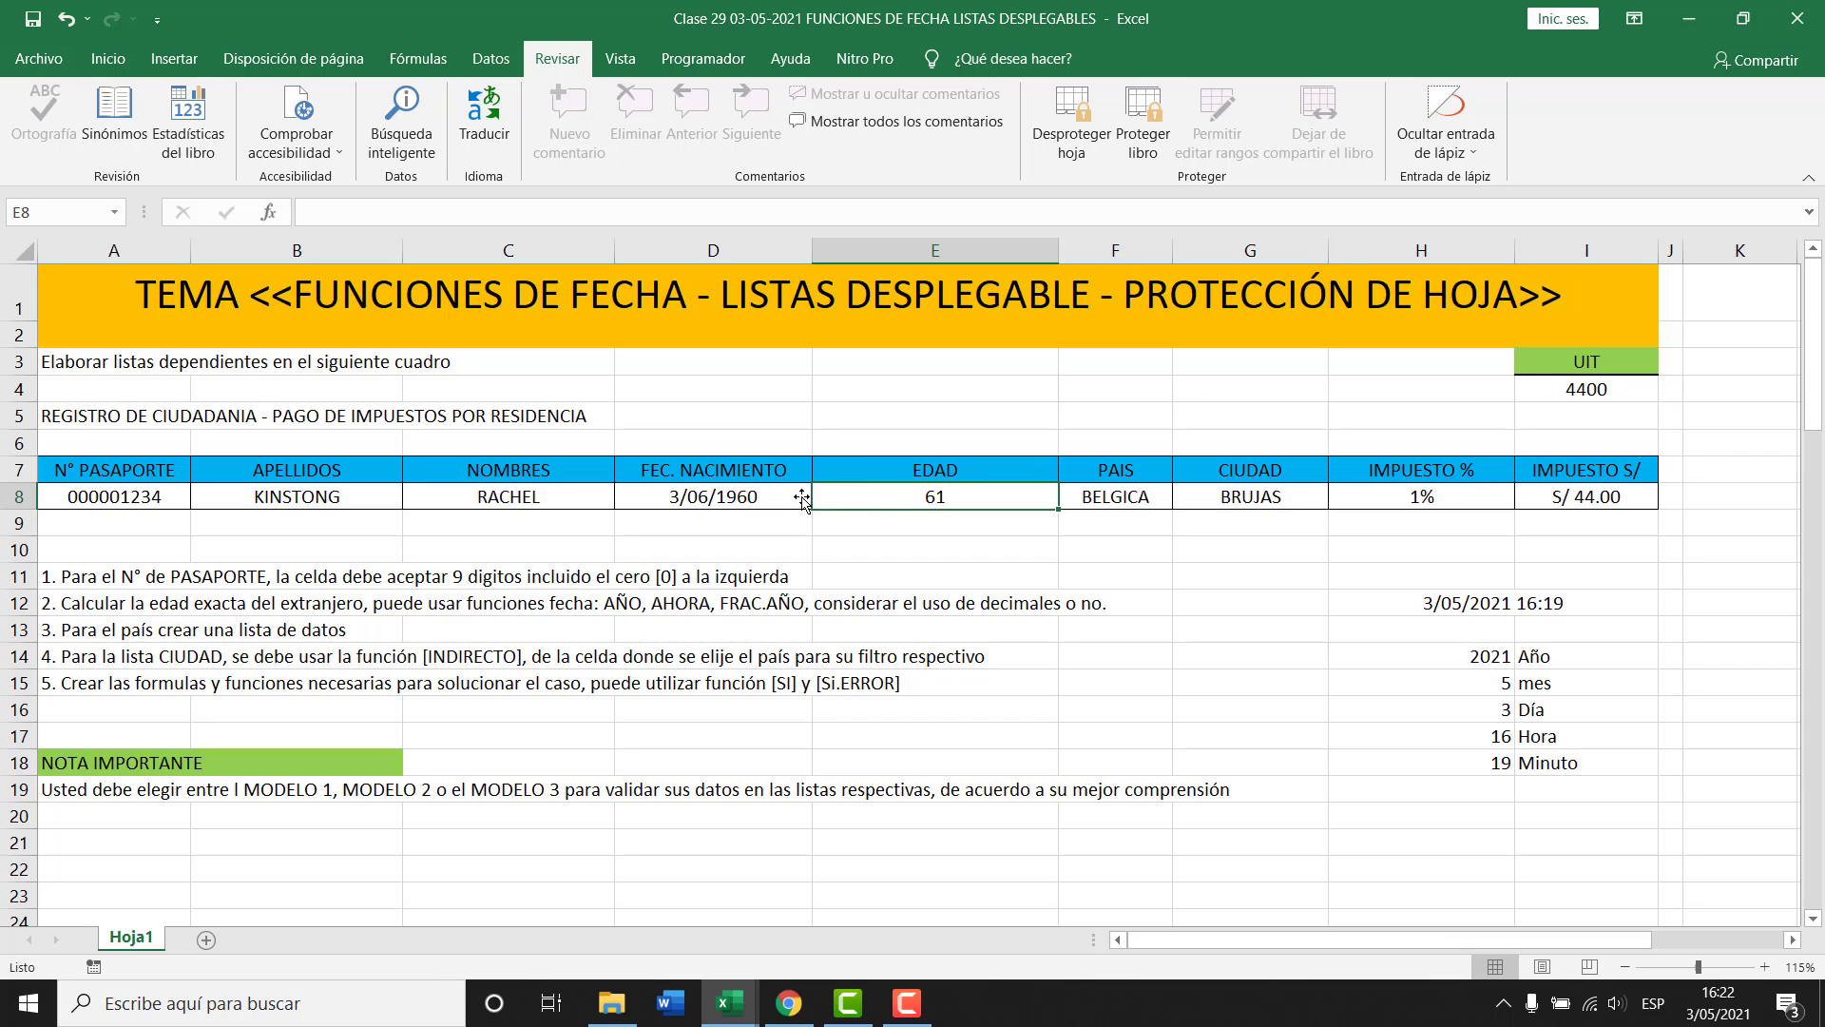
left_click(741, 499)
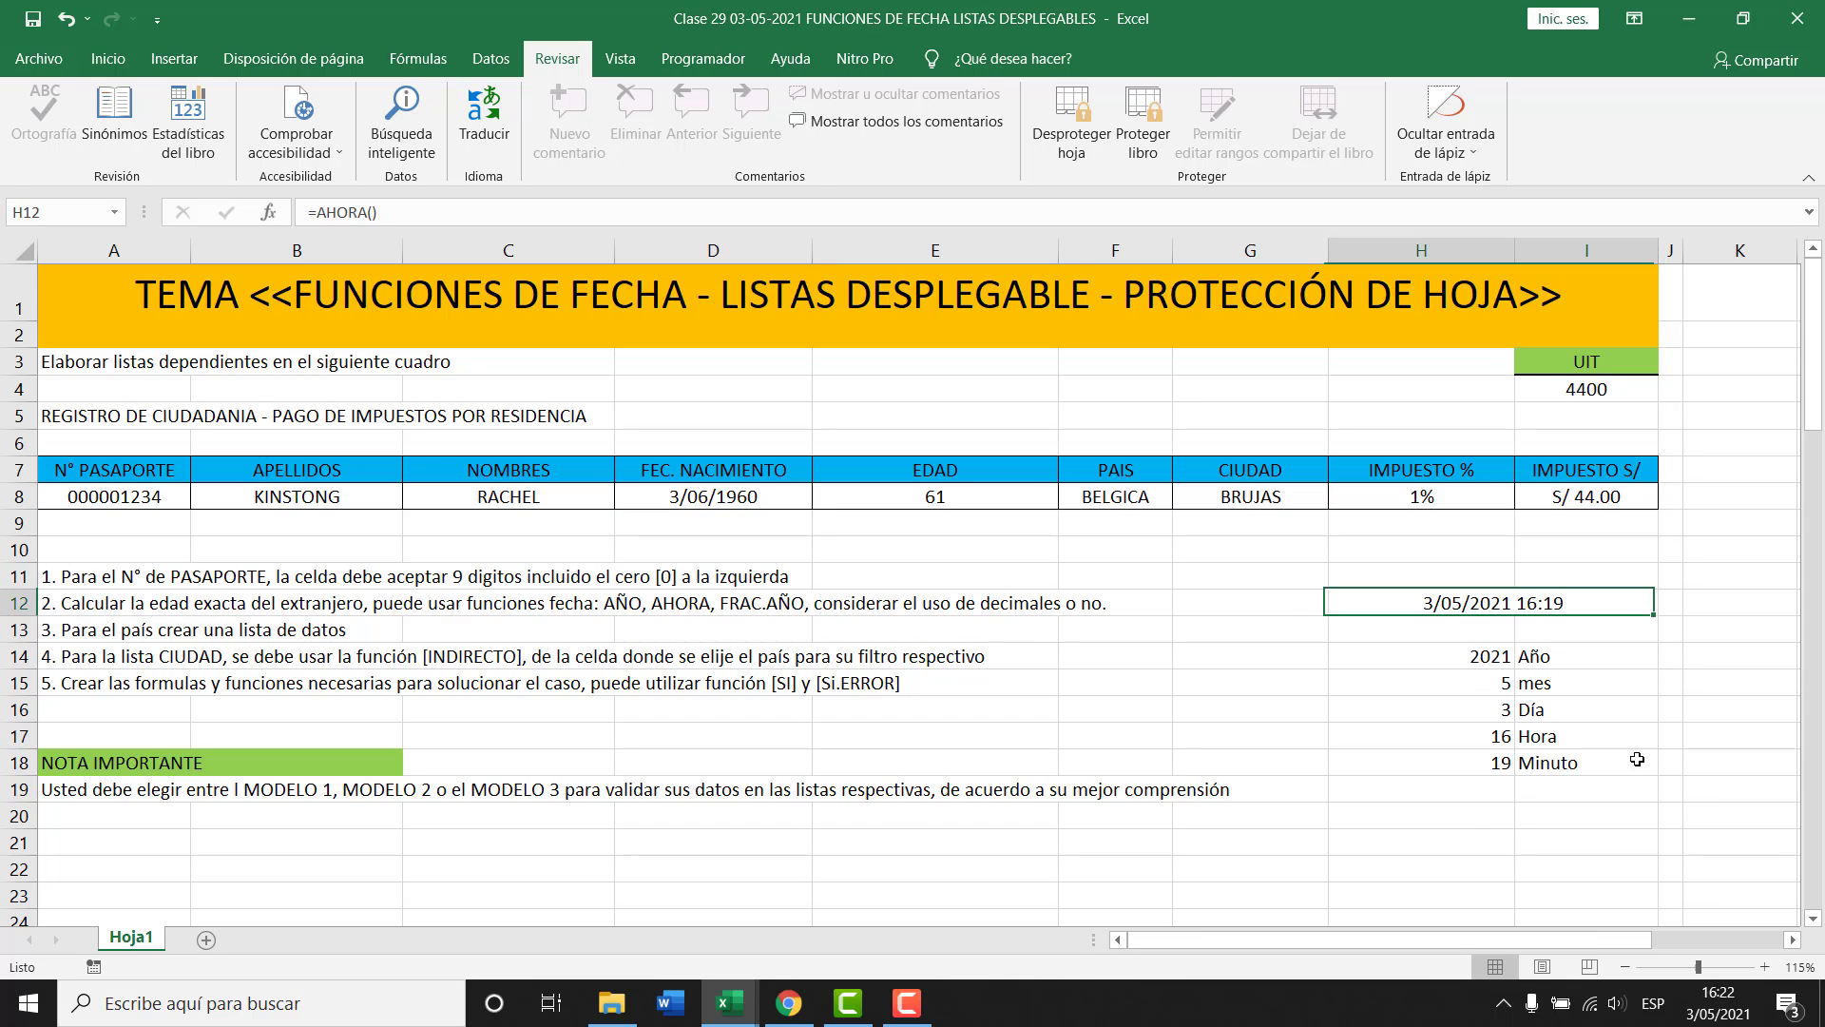
left_click(1475, 609)
key("Delete")
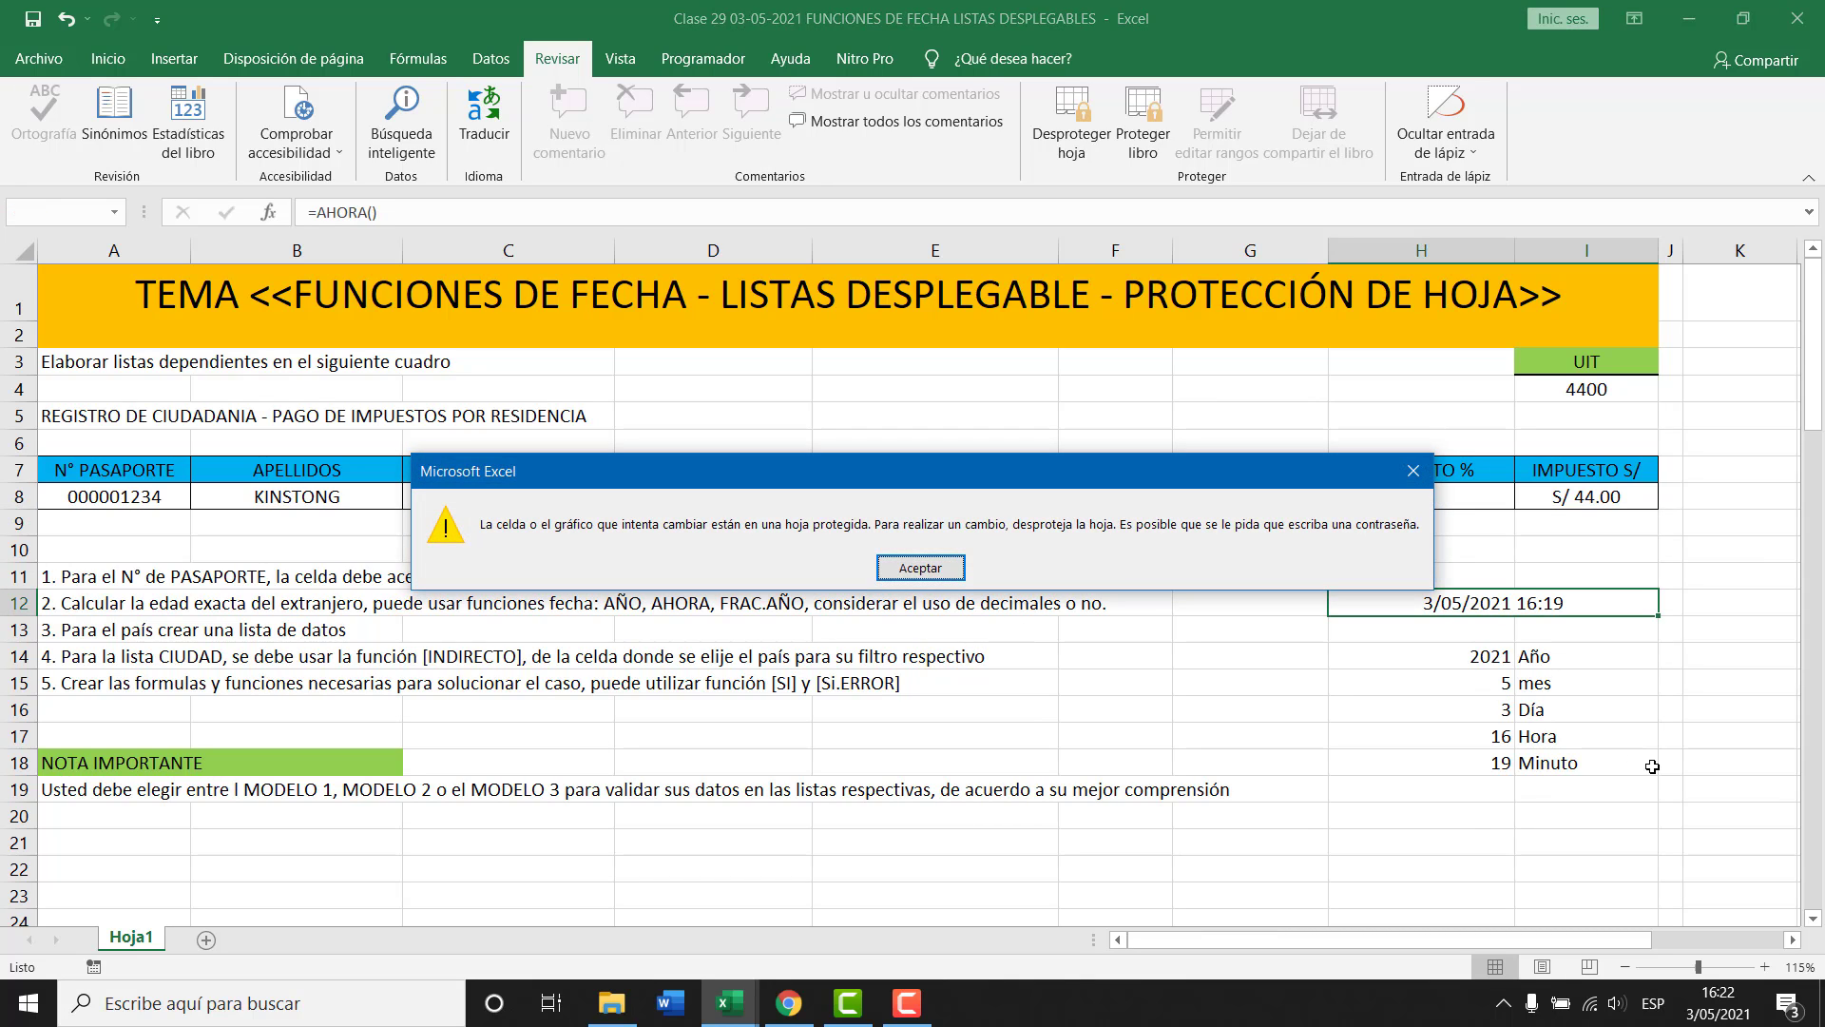
key("Return")
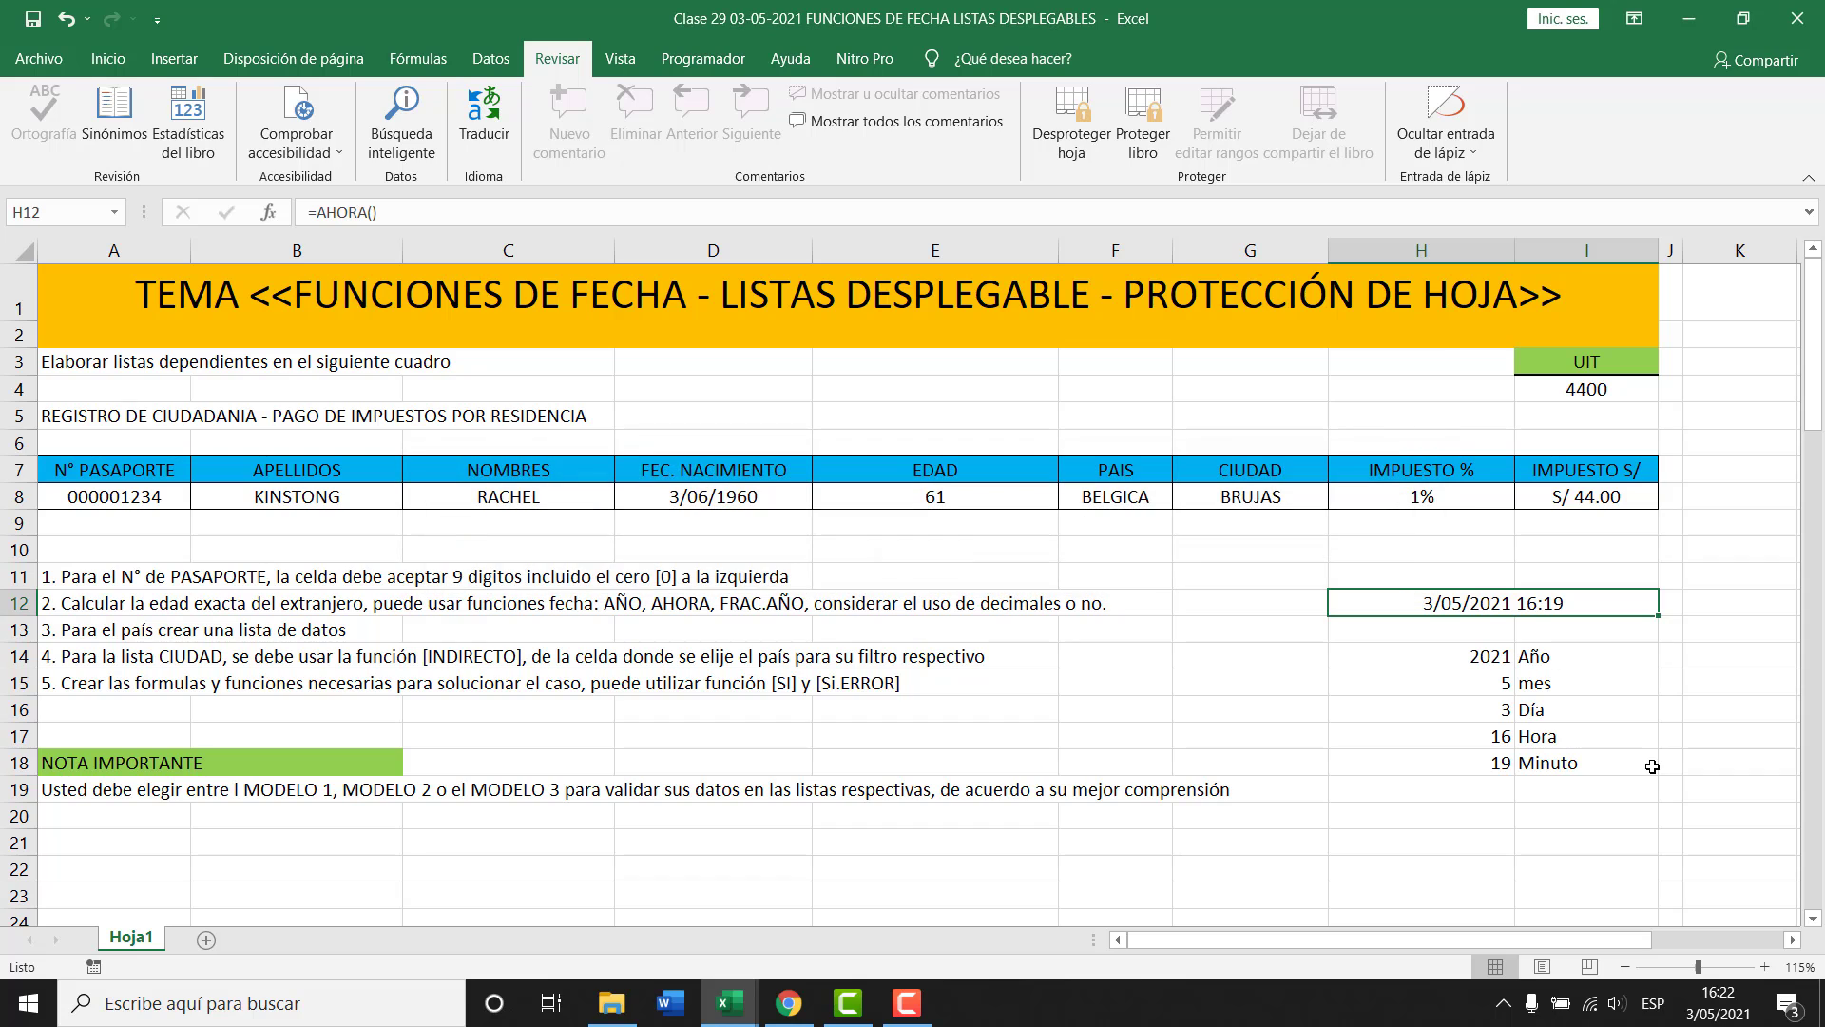
left_click(715, 488)
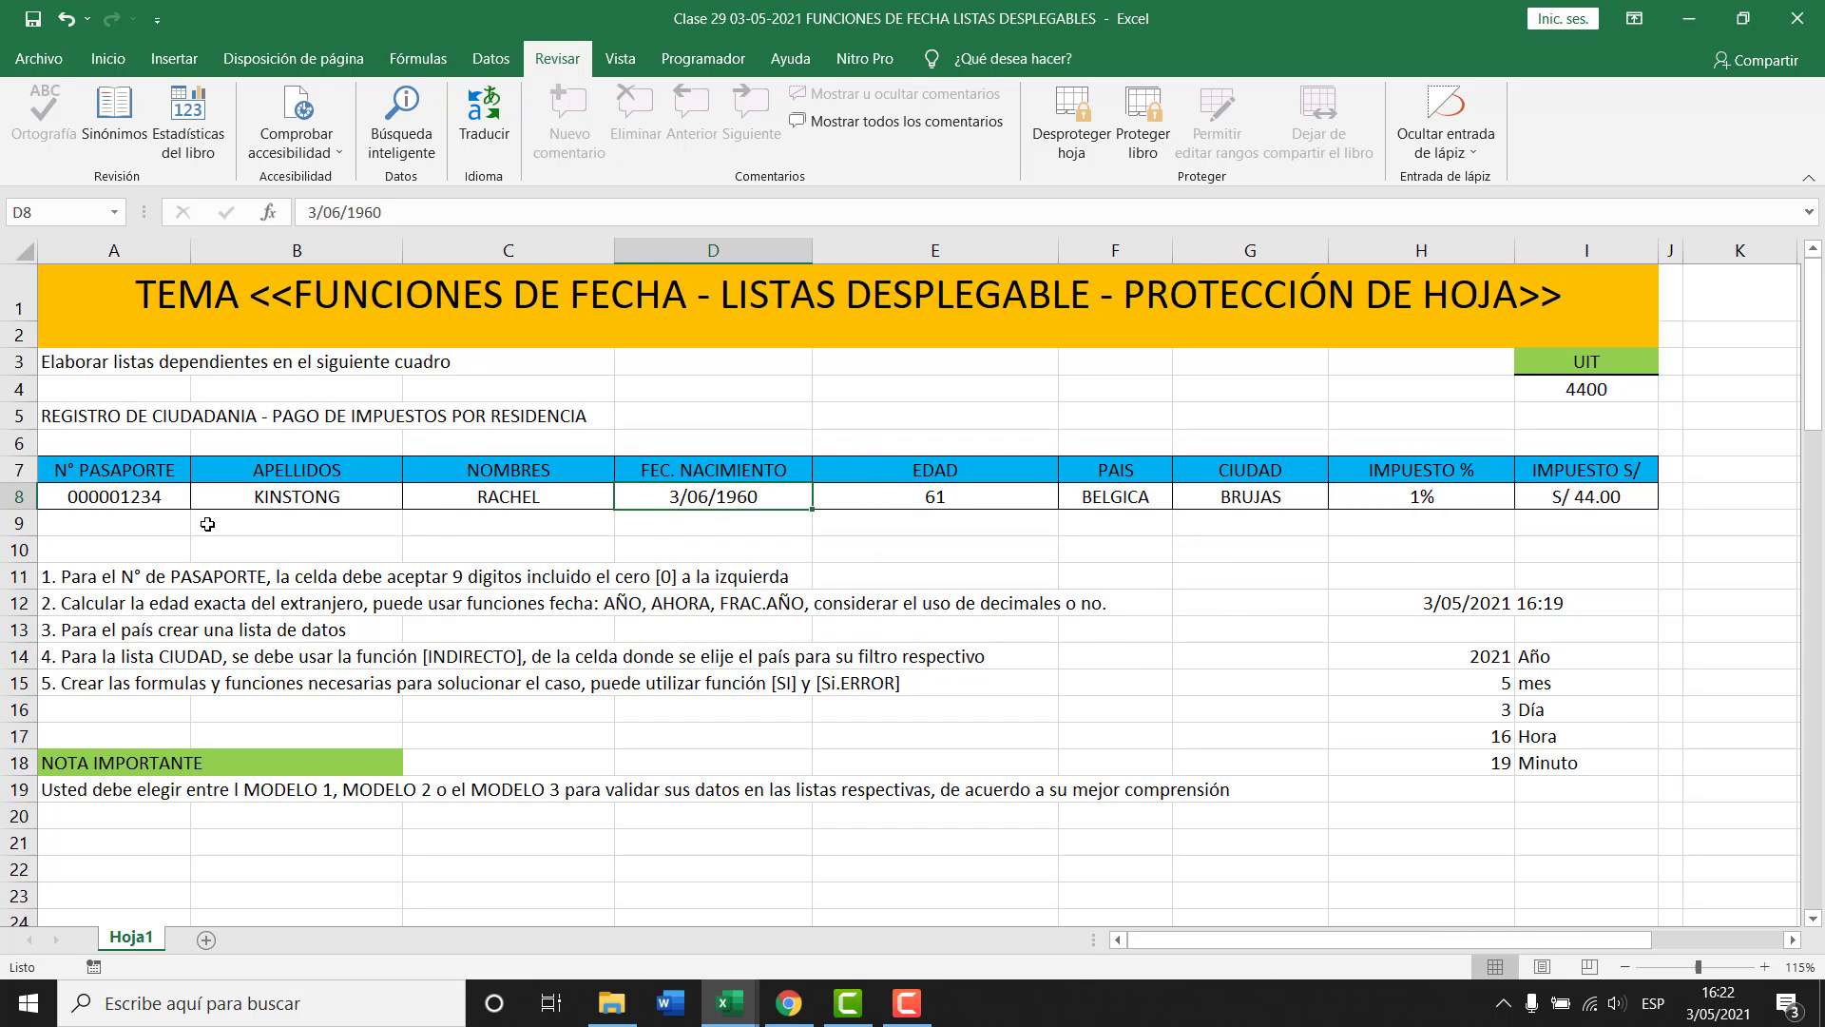
left_click_drag(147, 500, 679, 485)
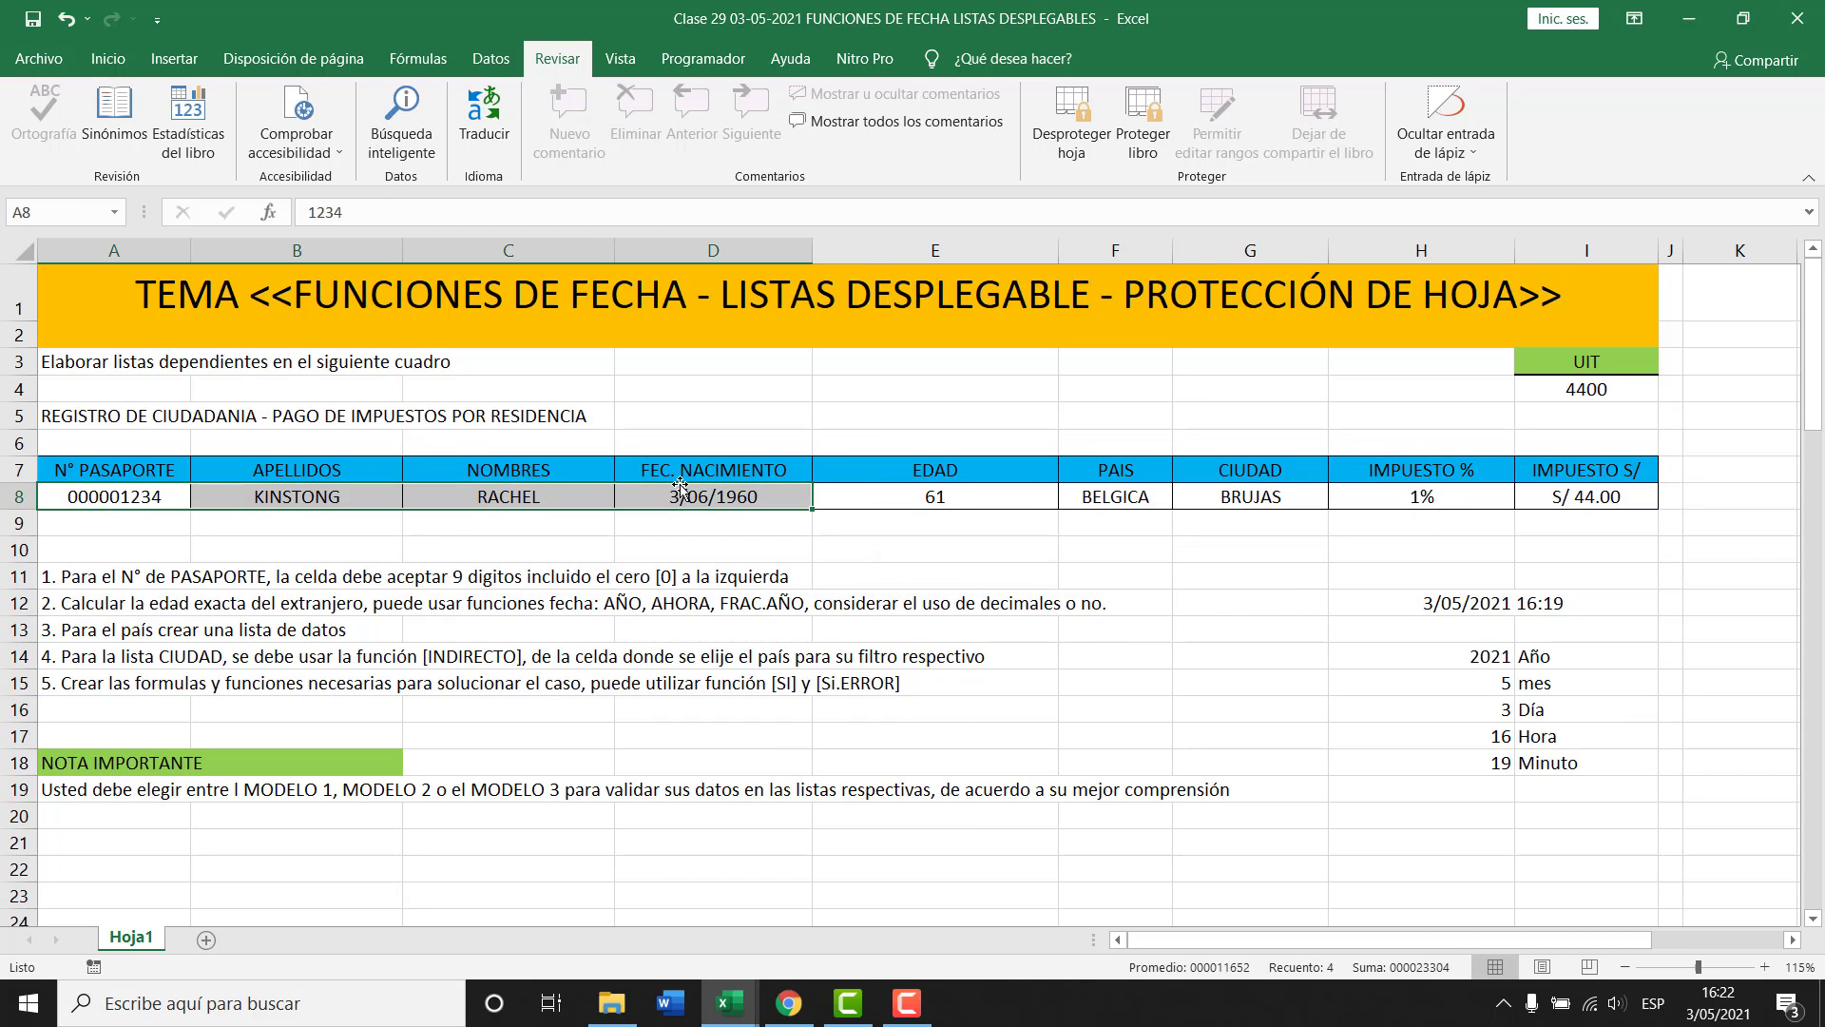
left_click_drag(1131, 496, 1232, 496)
left_click(169, 507)
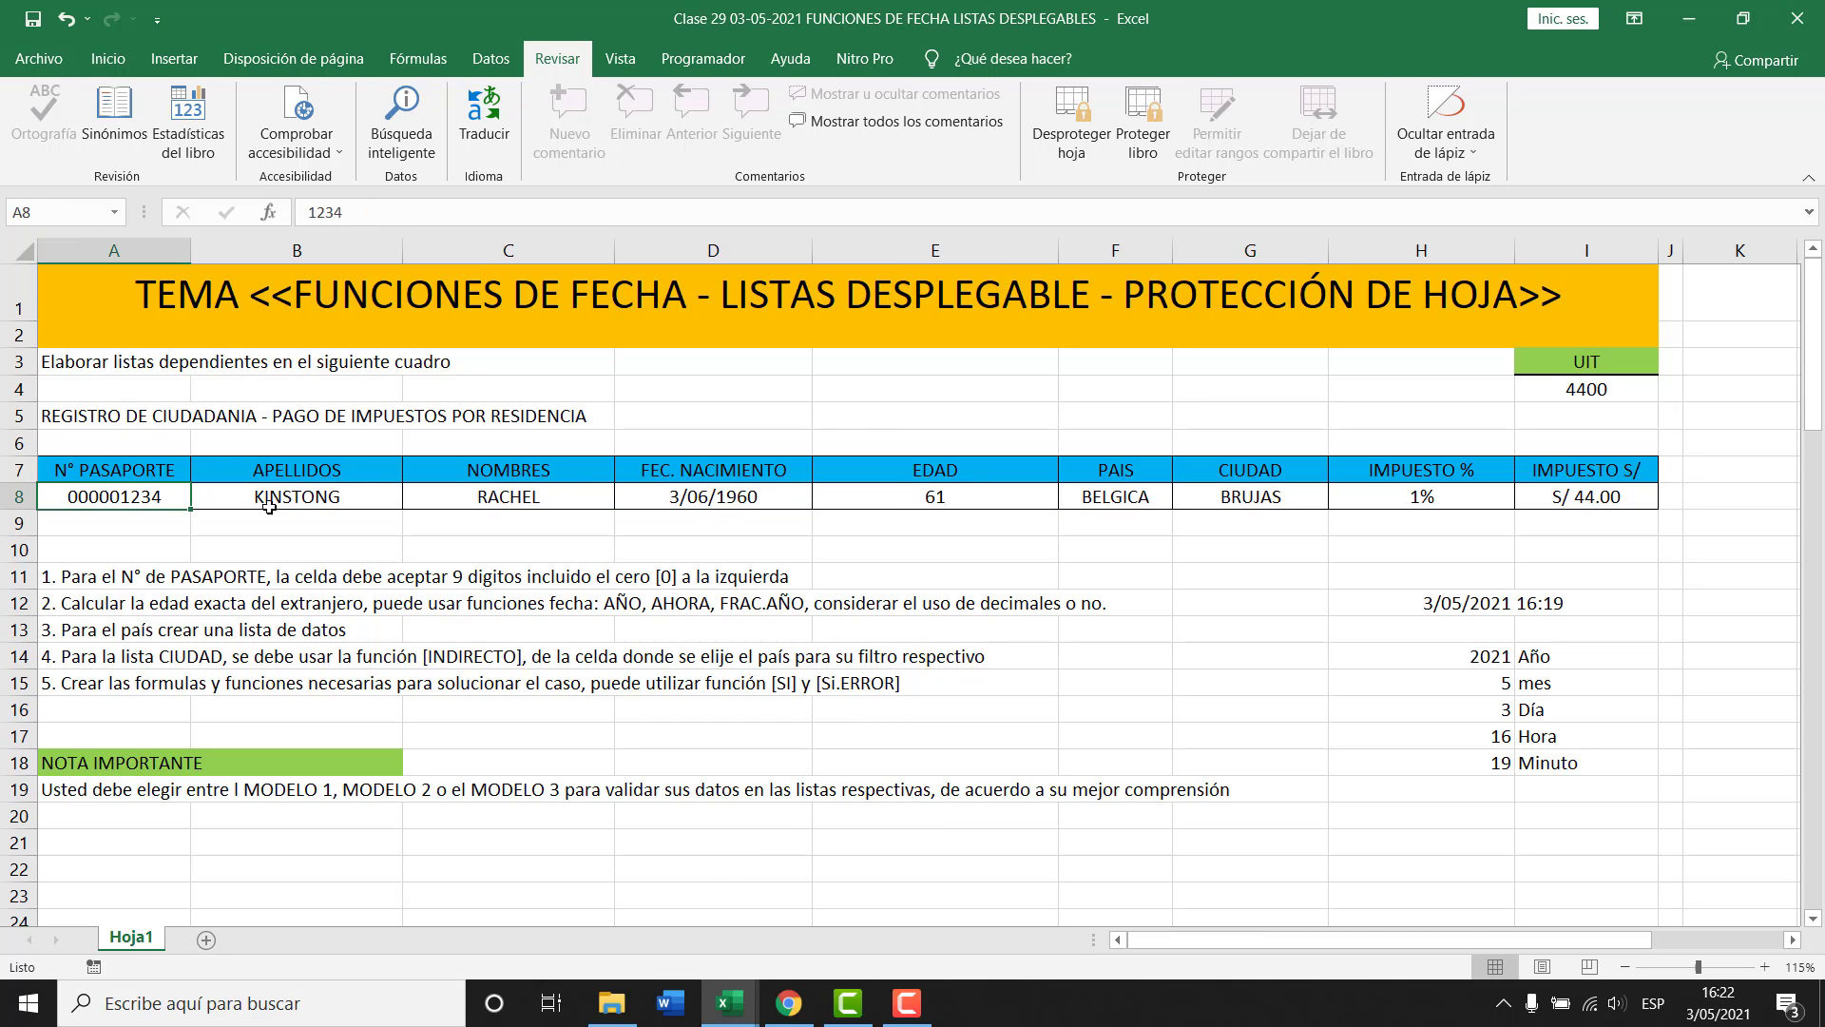
type("65489")
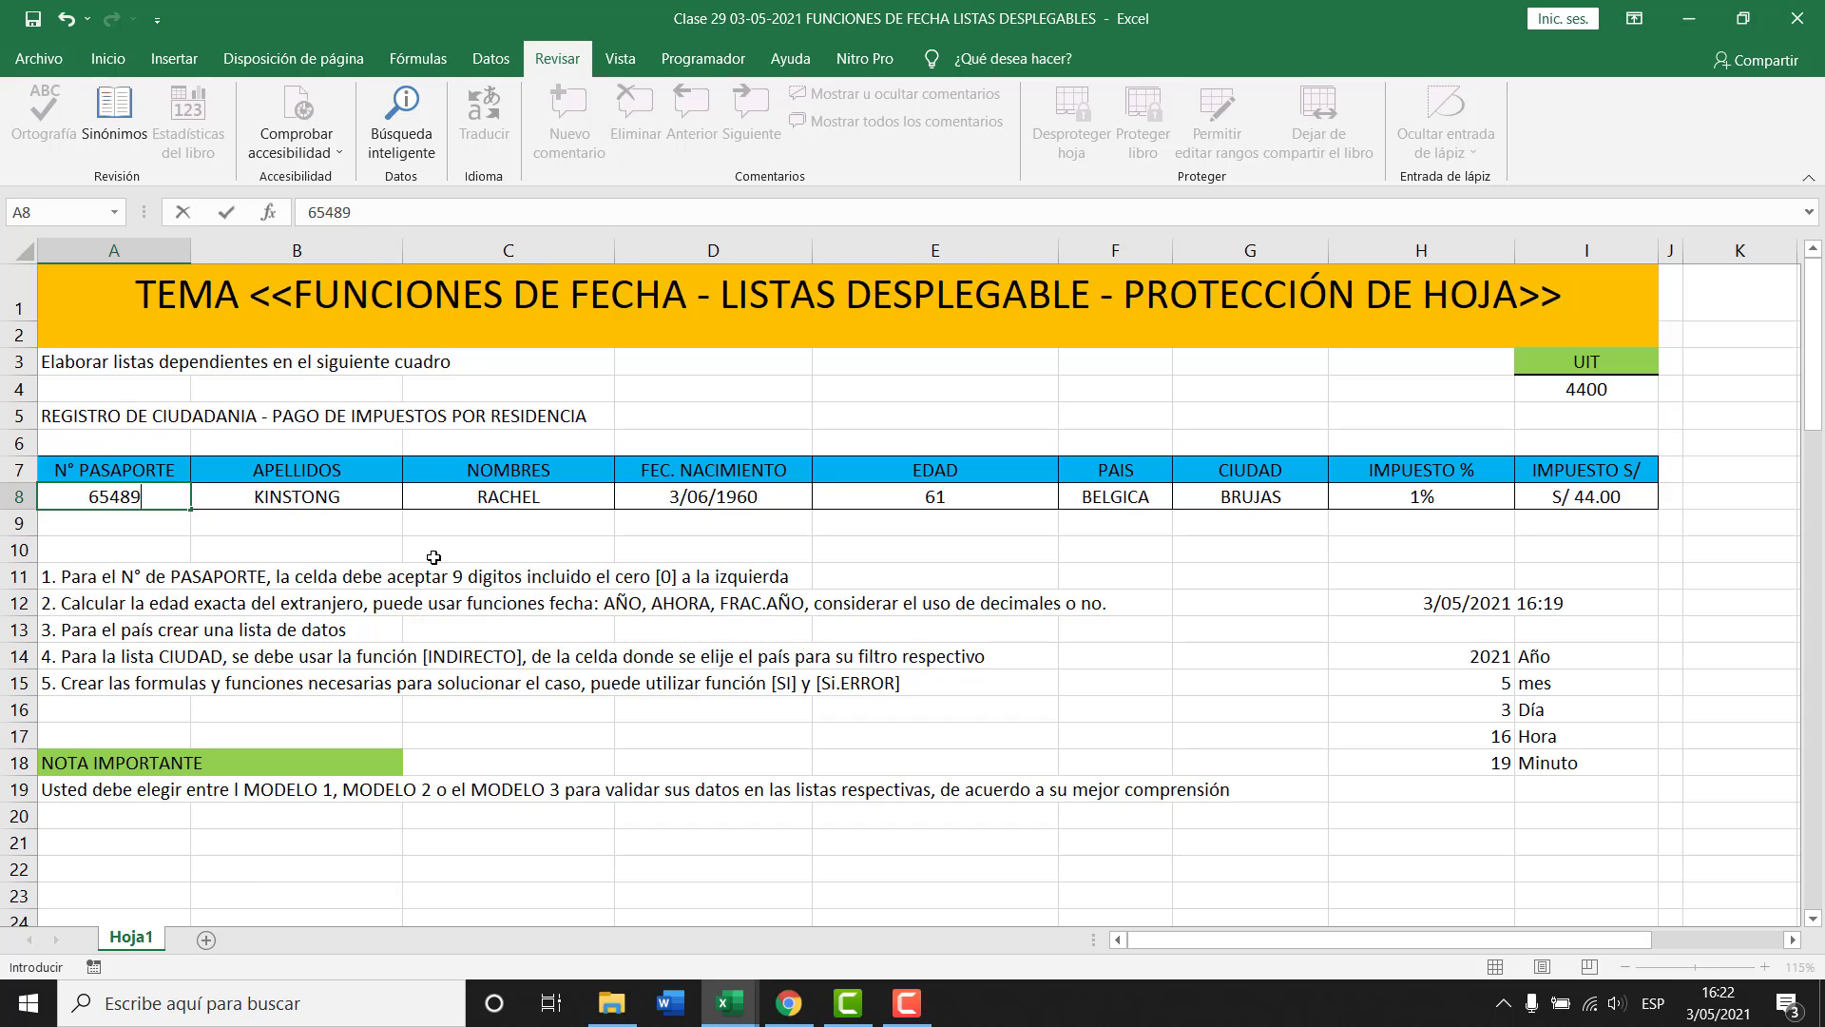
key("Return")
left_click(312, 500)
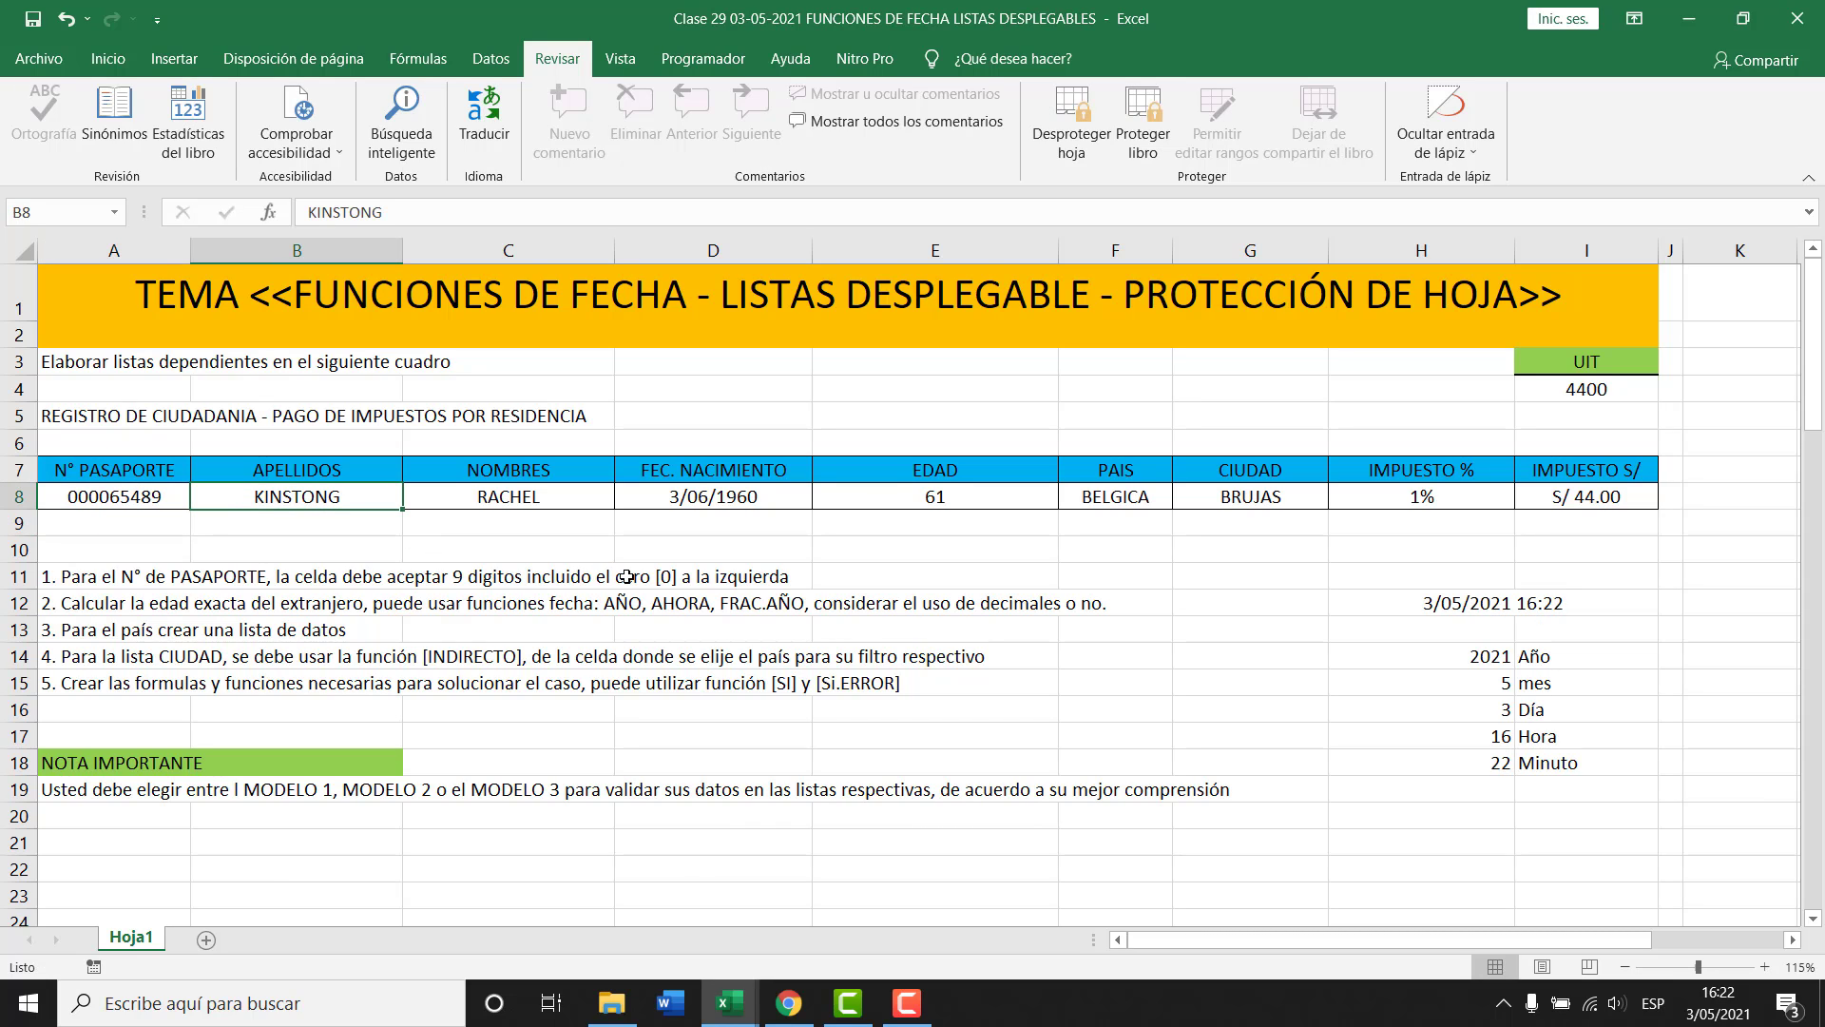
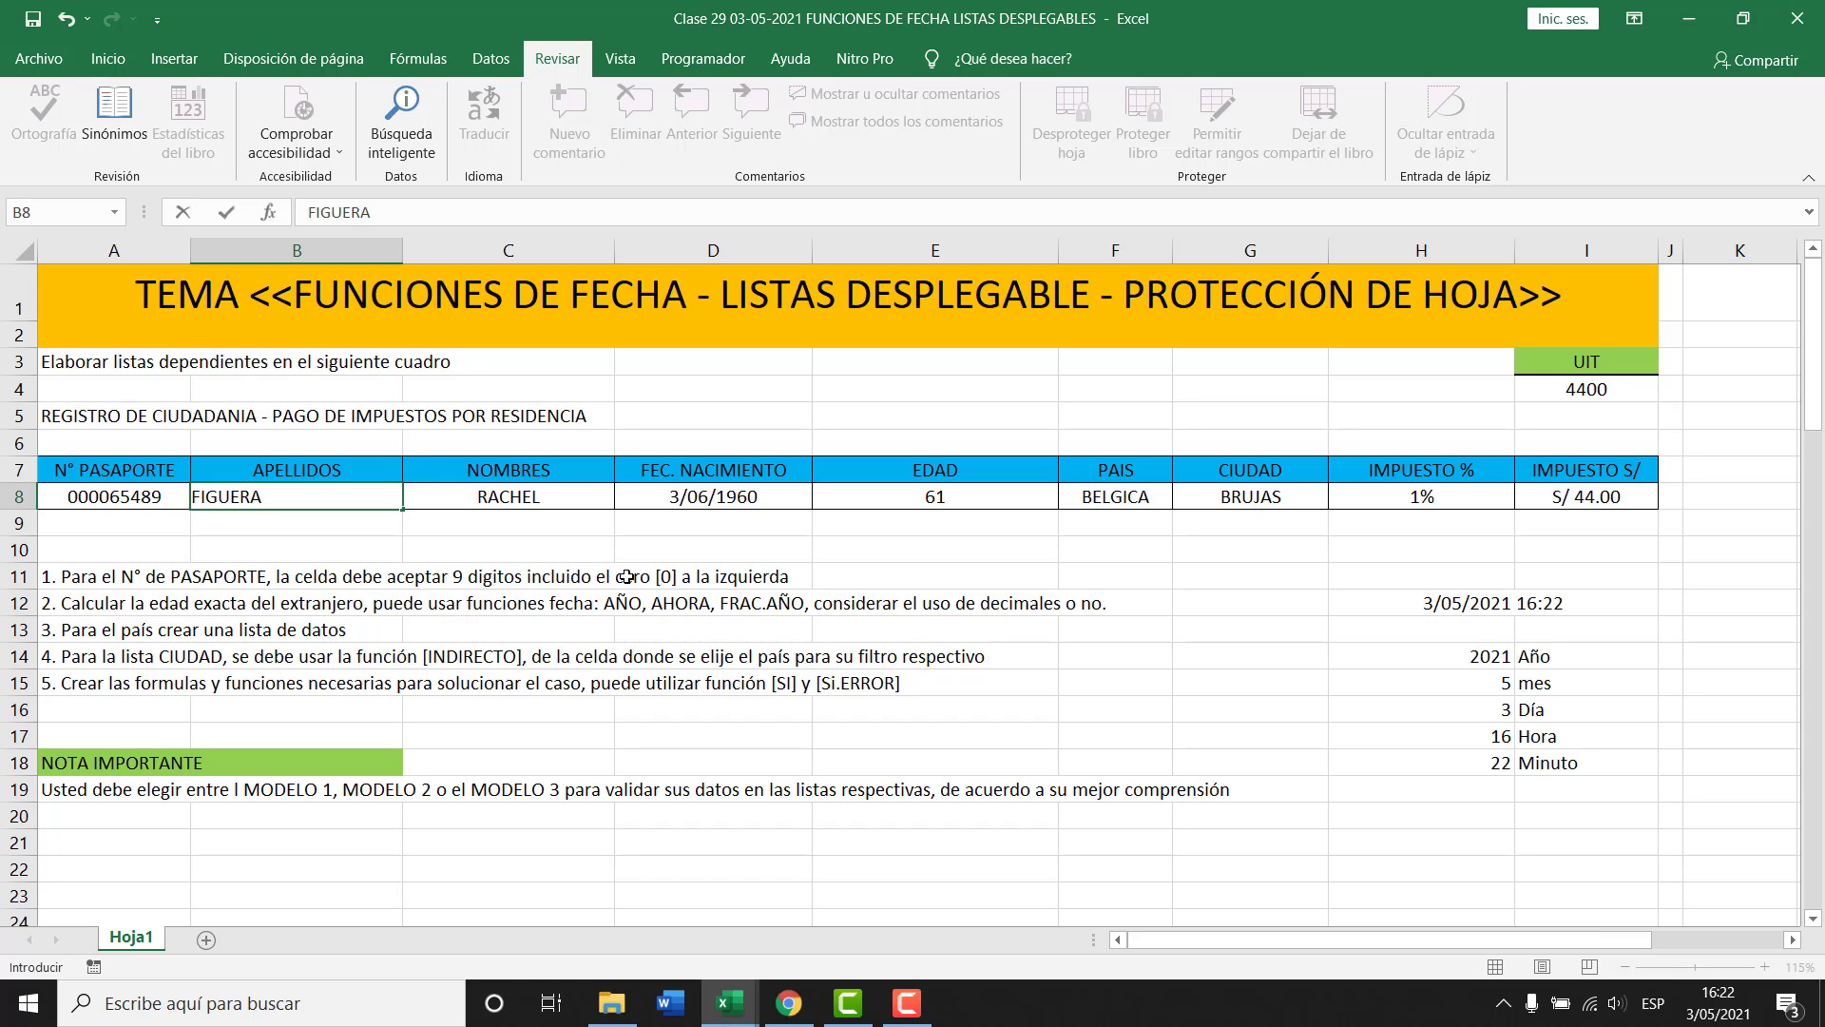
key("Return")
key("Right")
key("Up")
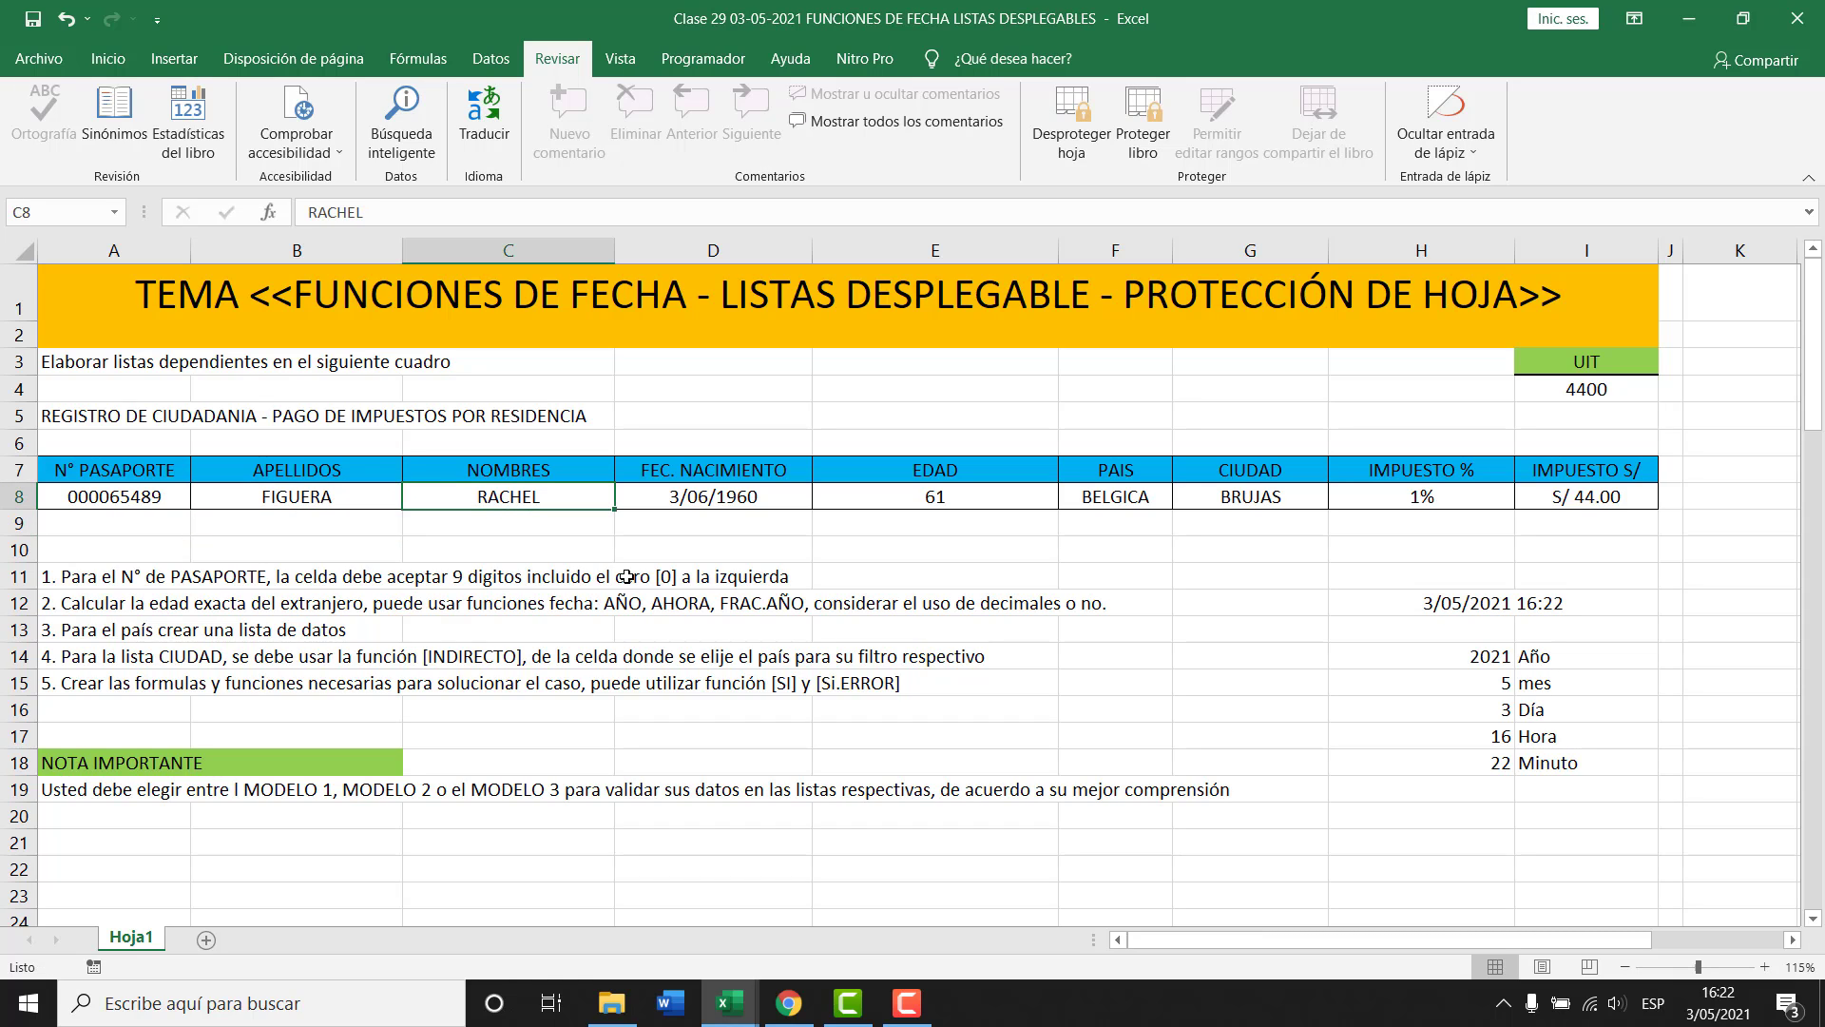
key("Return")
key("Up")
Correct the surname in B8 to CERVANTES.
left_click(330, 499)
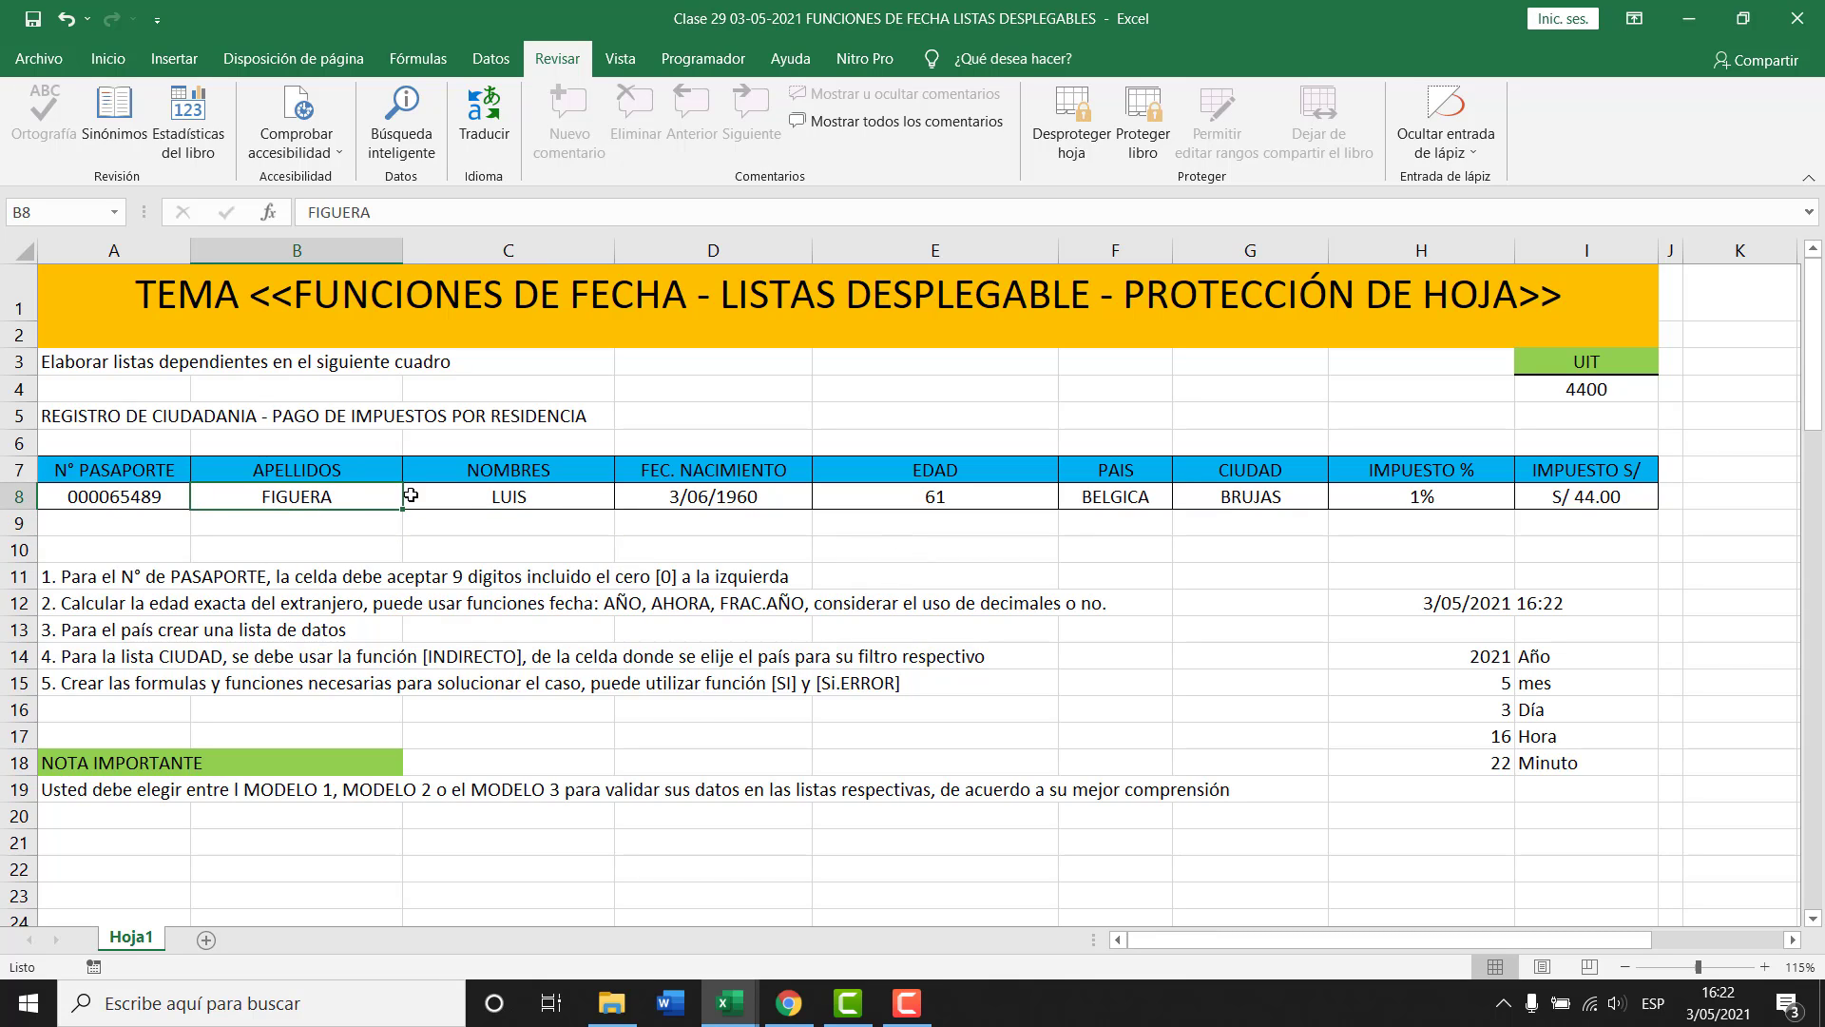
double_click(354, 512)
key("BackSpace")
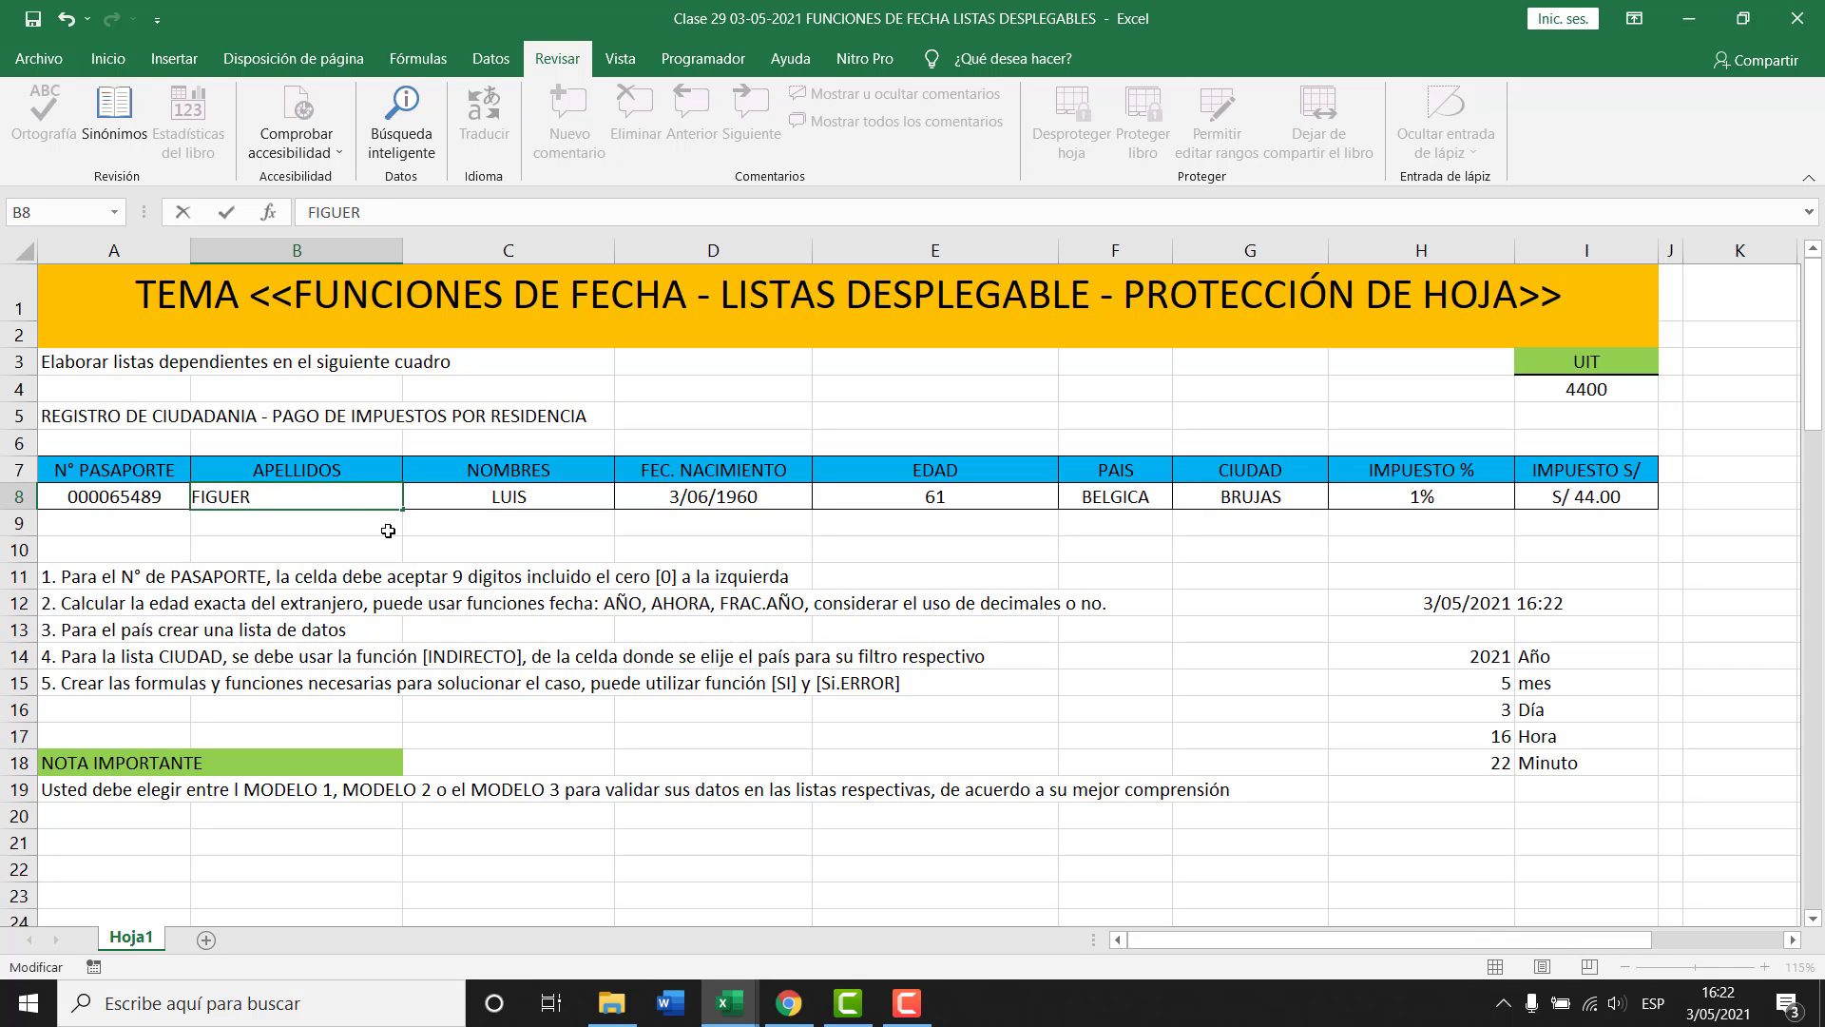
key("BackSpace")
key("BackSpace")
key("BackSpace")
key("BackSpace")
key("BackSpace")
key("BackSpace")
type("CERVANTES")
key("Return")
key("Up")
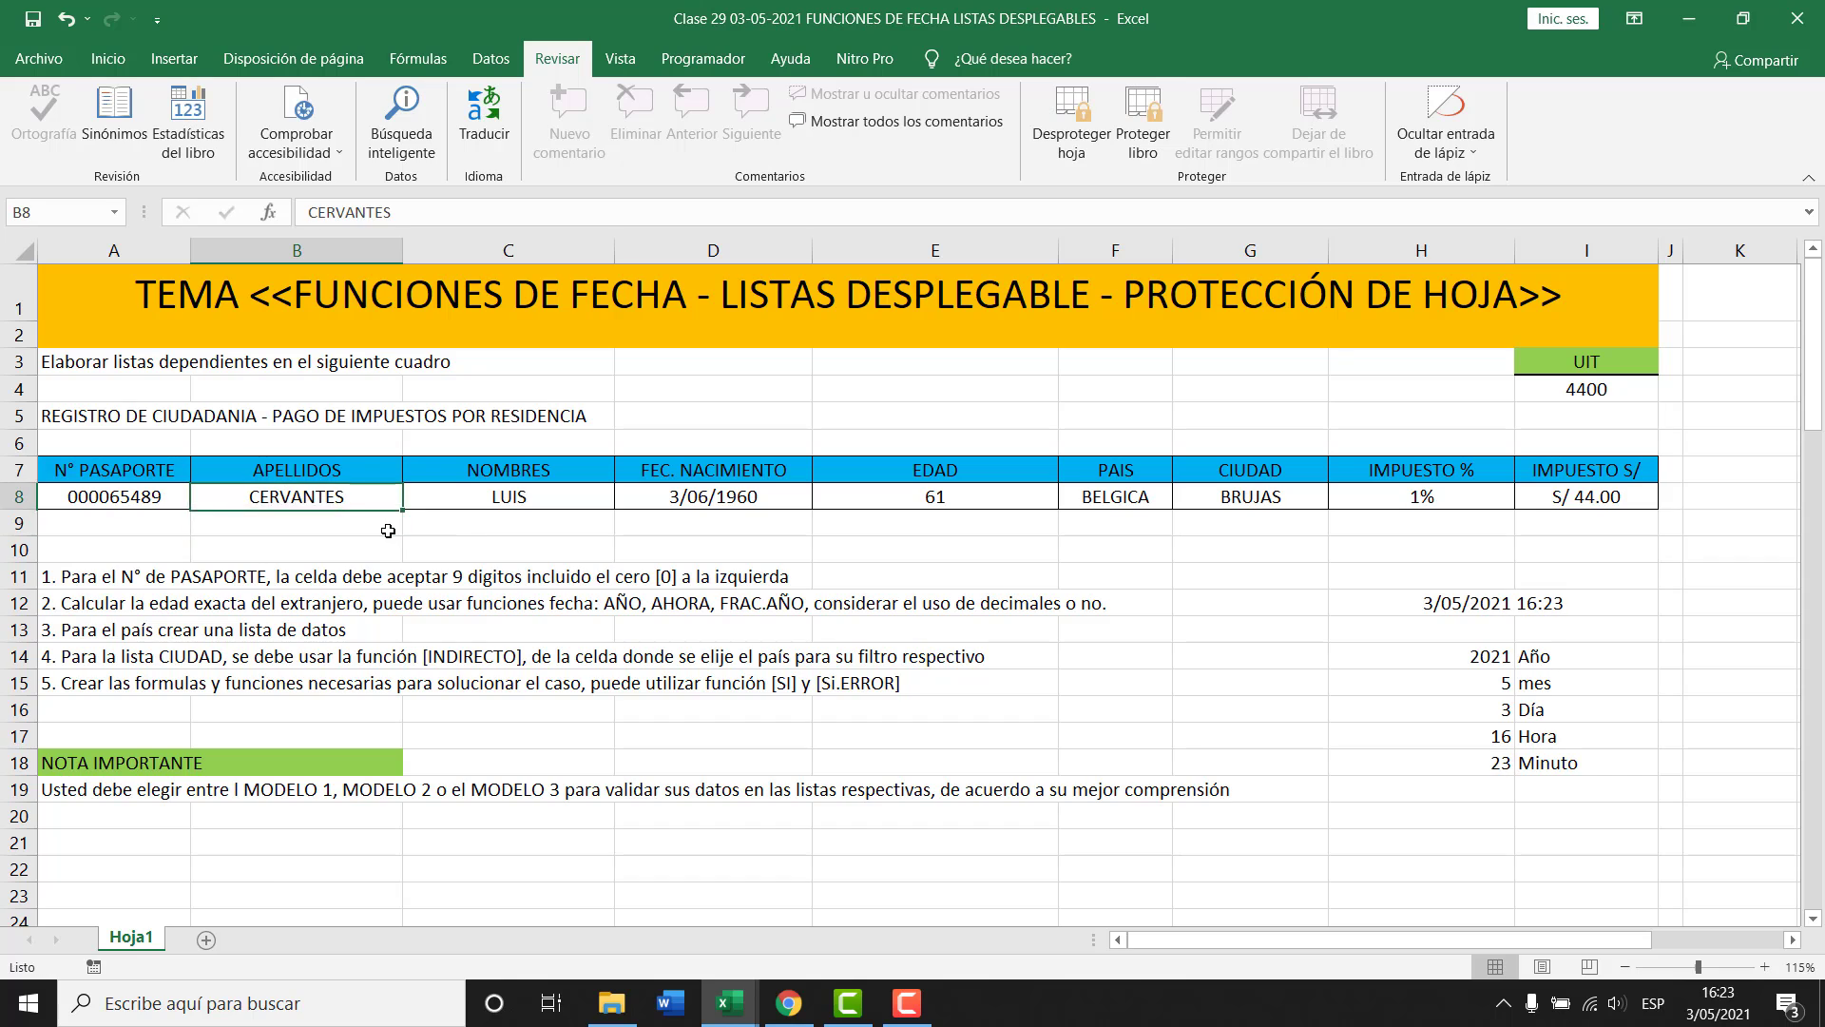
Enter birth date 25/12/1950 in D8 so the age recalculates to 70.
key("Right")
key("Right")
key("Right")
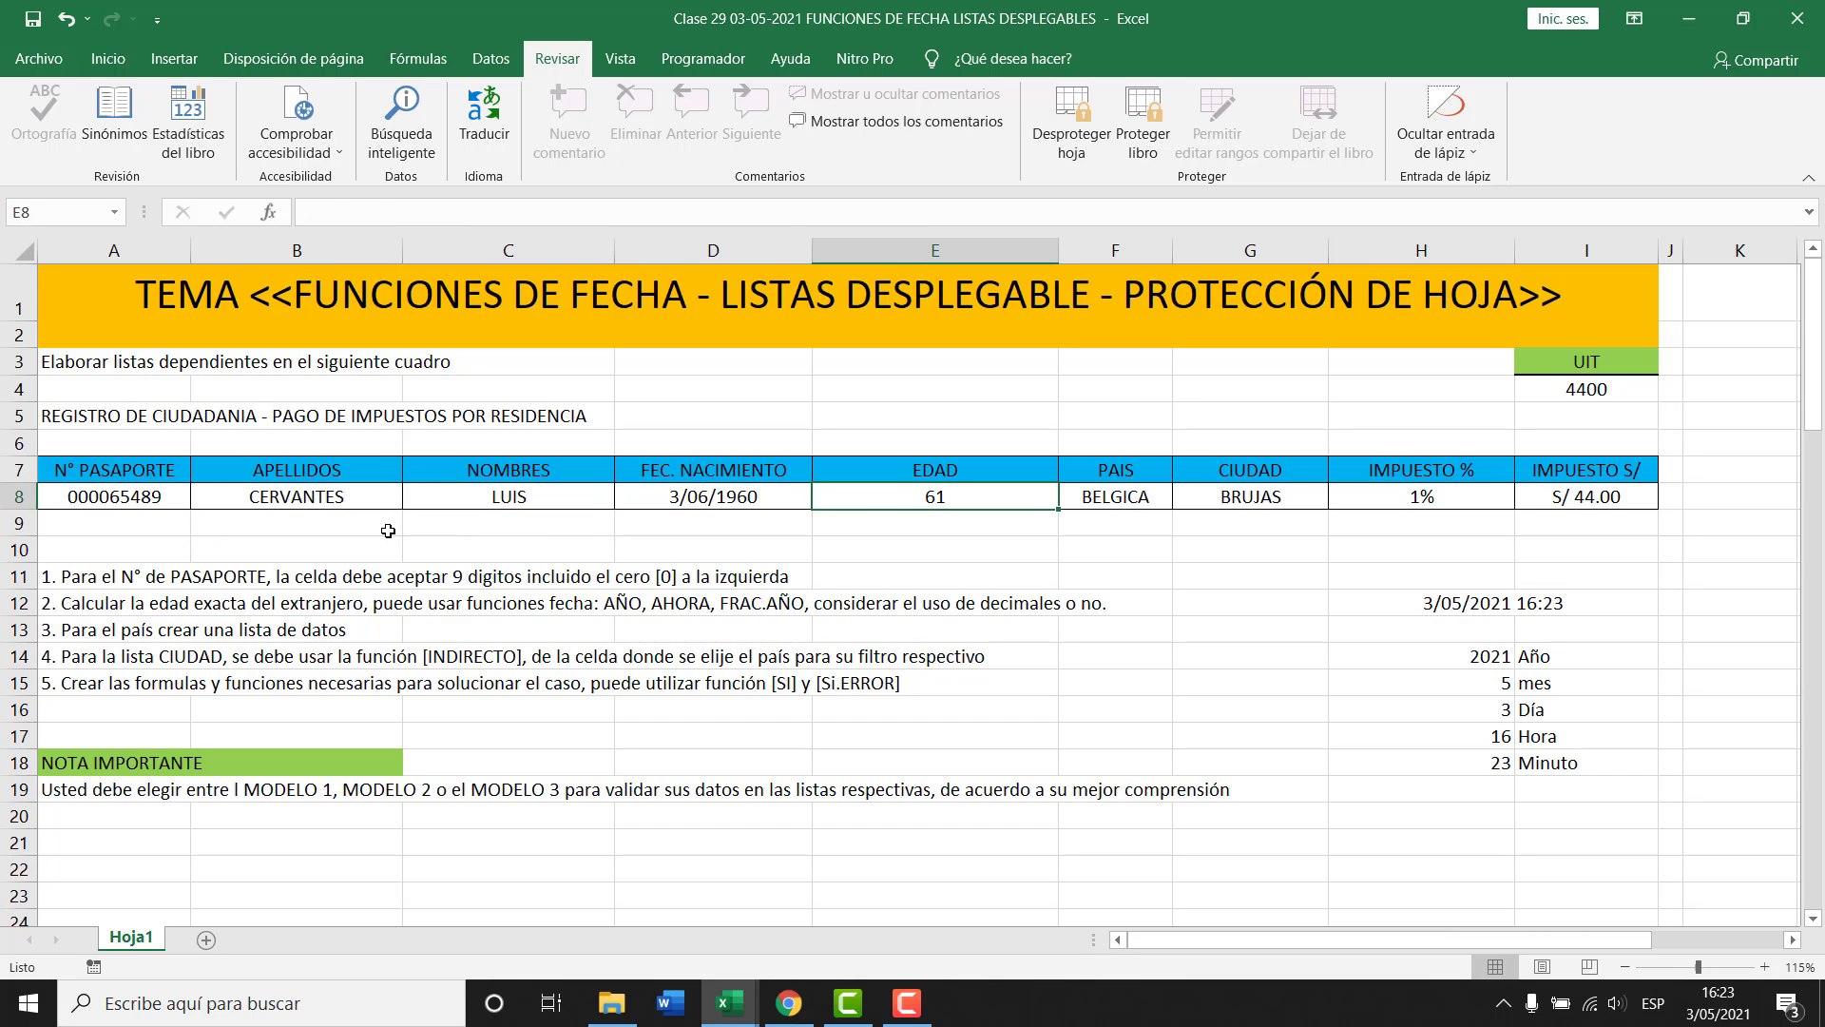
key("Left")
type("2")
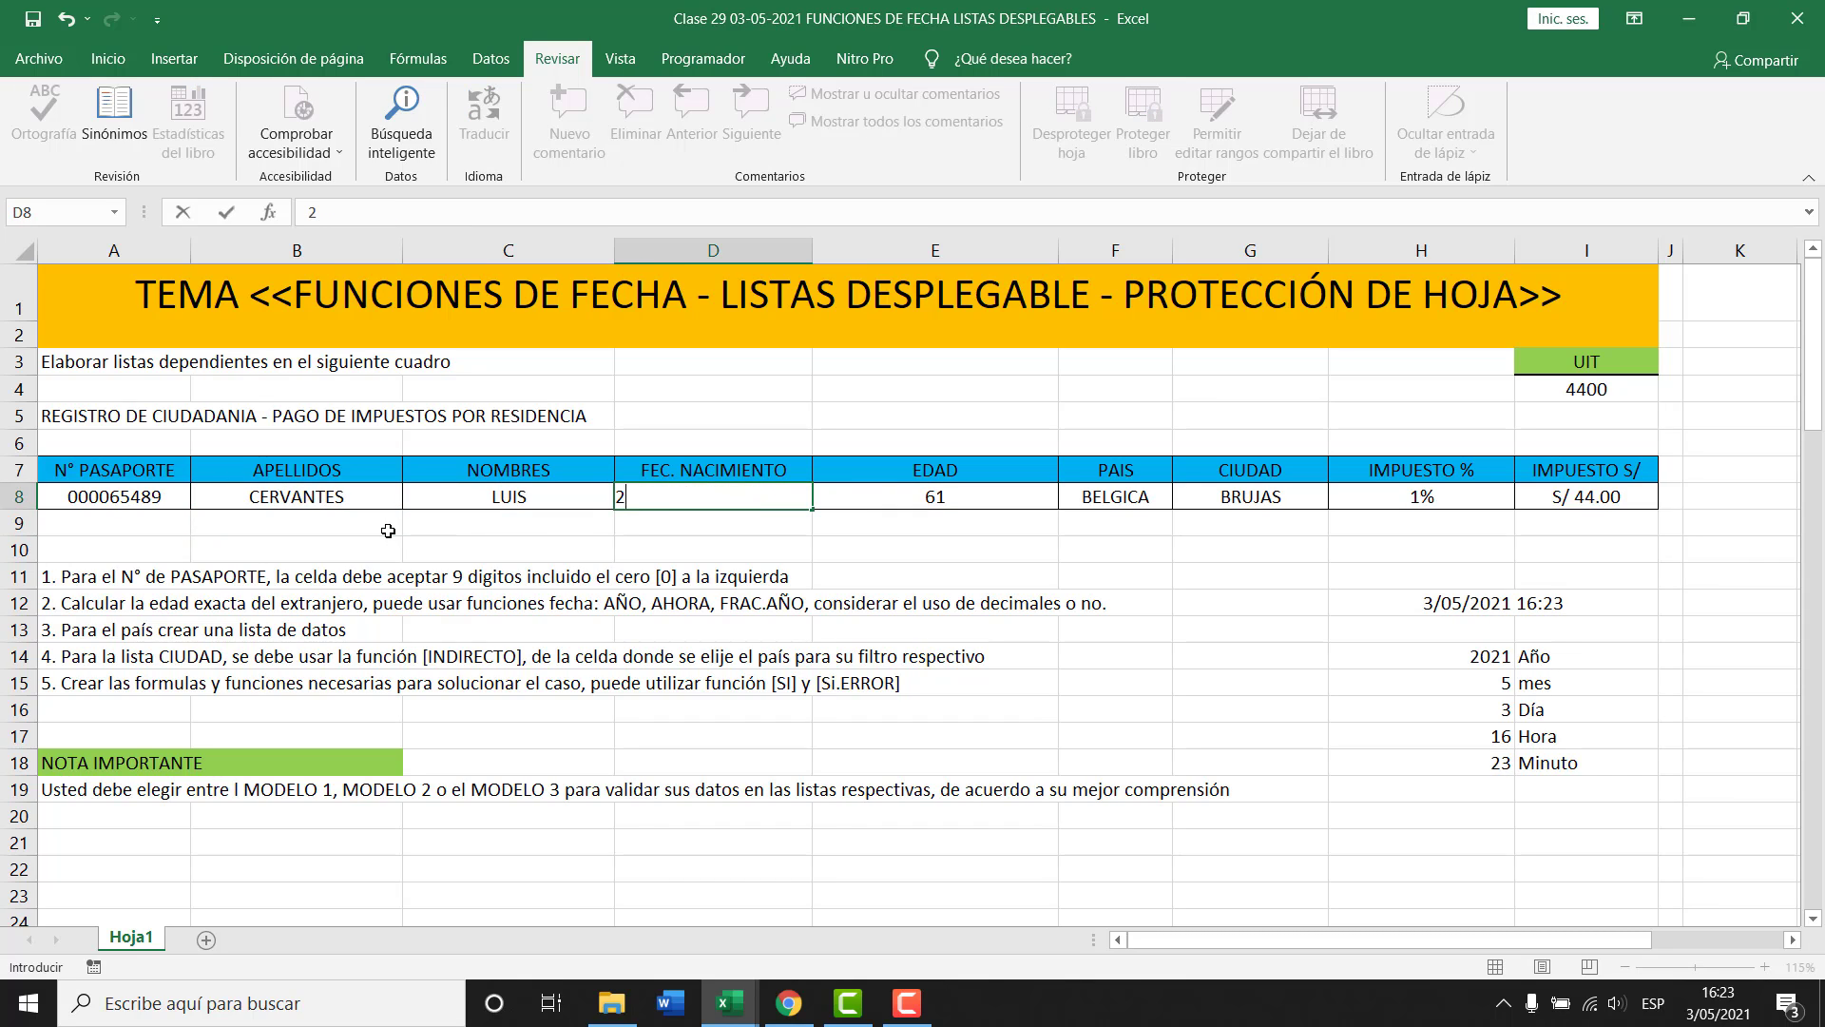
type("5/12/1950")
key("Return")
key("Up")
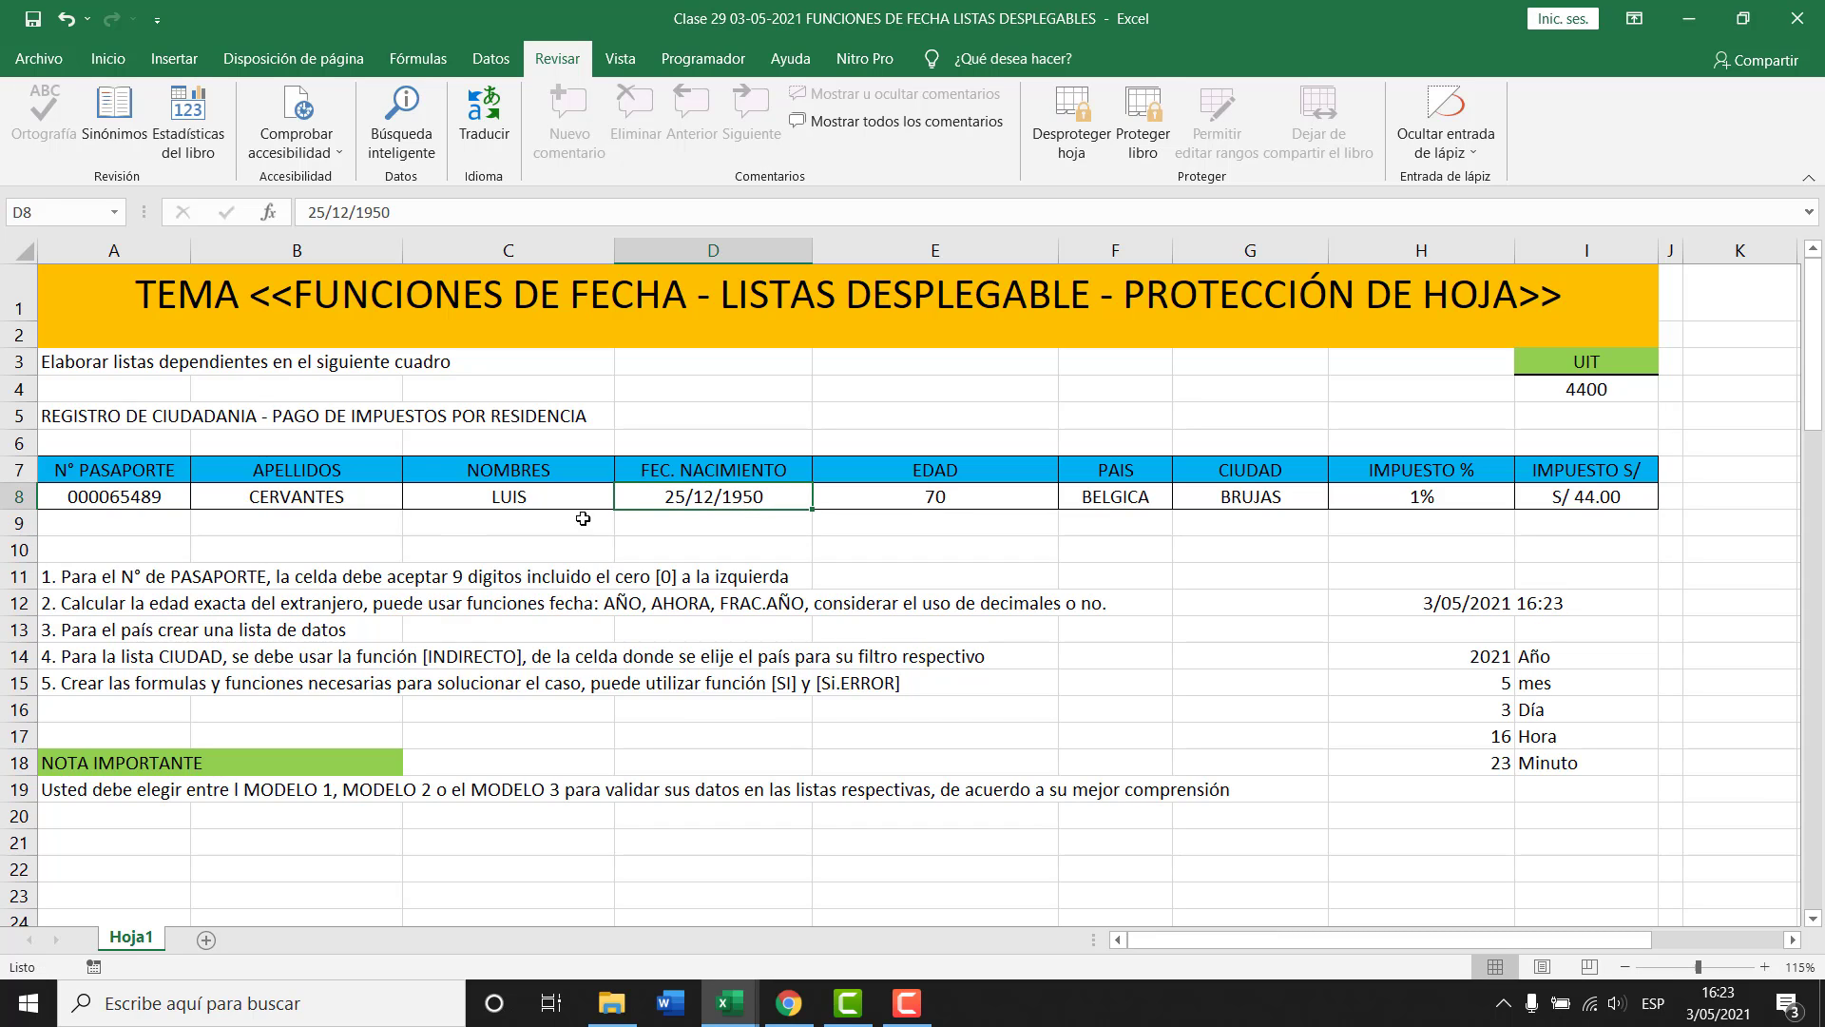
Set country F8 to ESPAÑA and city G8 to MADRID from their dropdown lists.
left_click(1133, 506)
left_click(1185, 498)
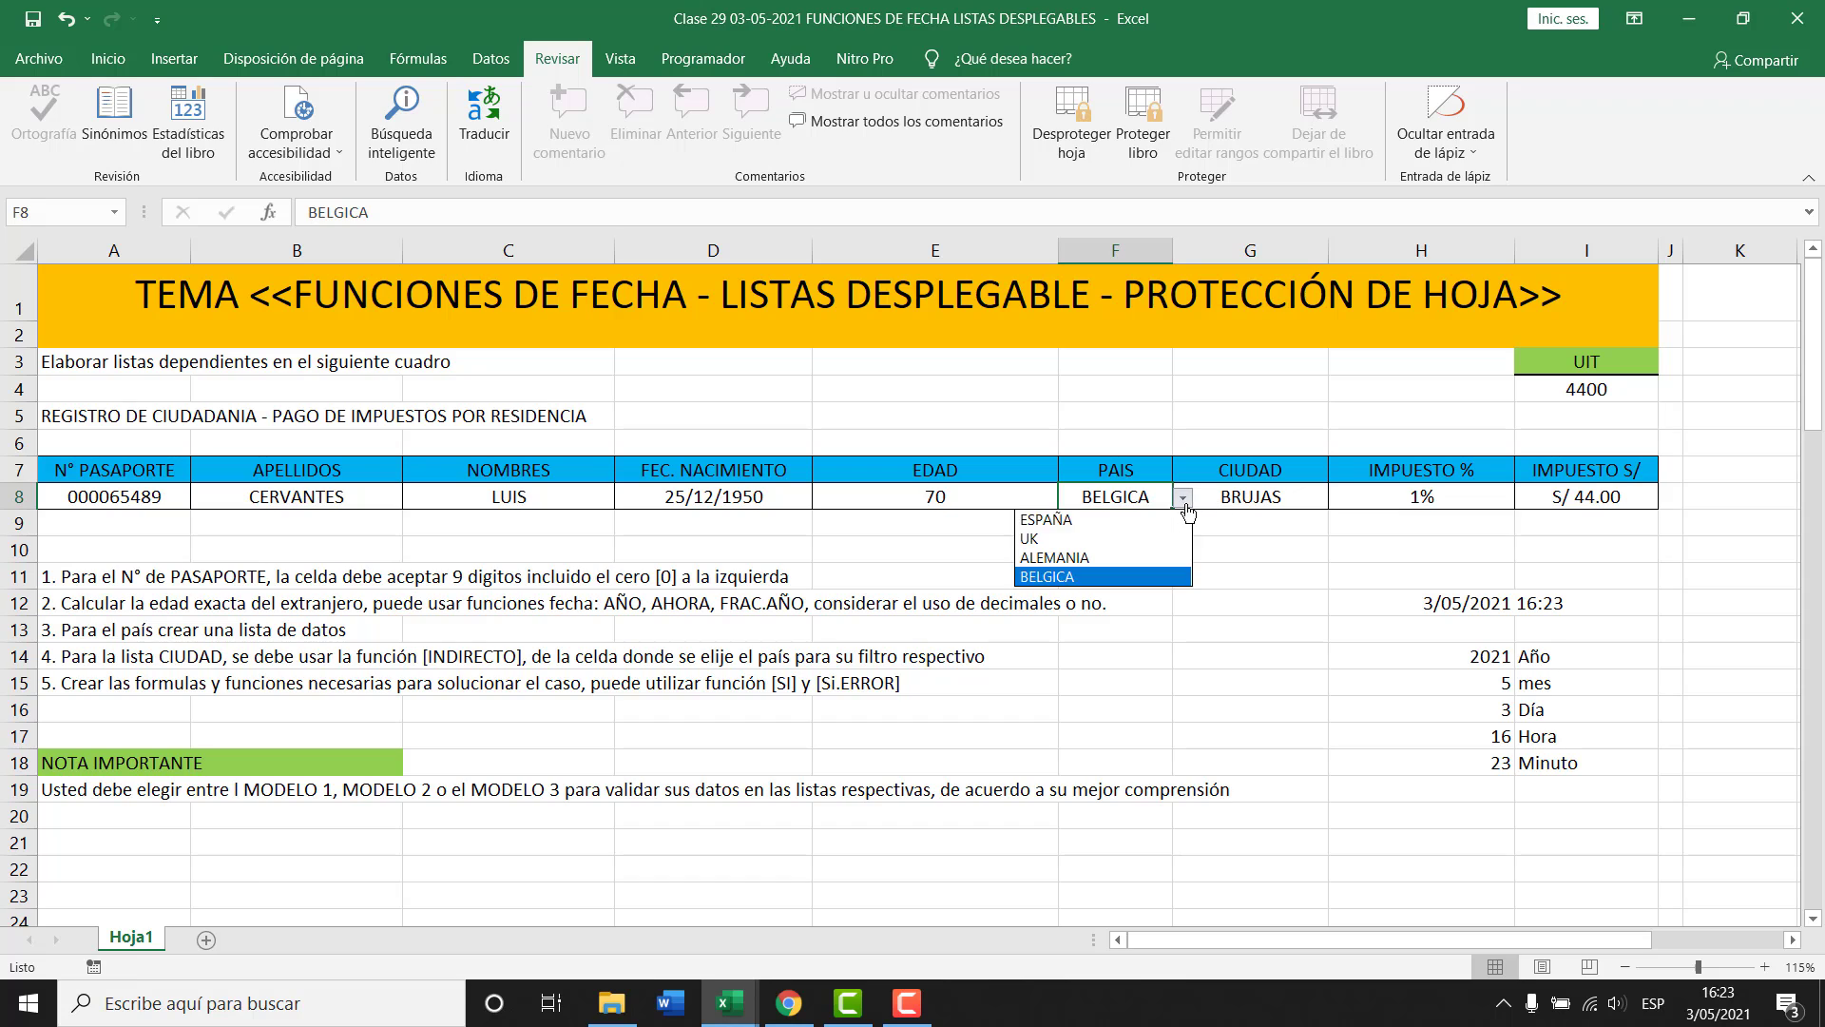
left_click(1131, 561)
left_click(1302, 501)
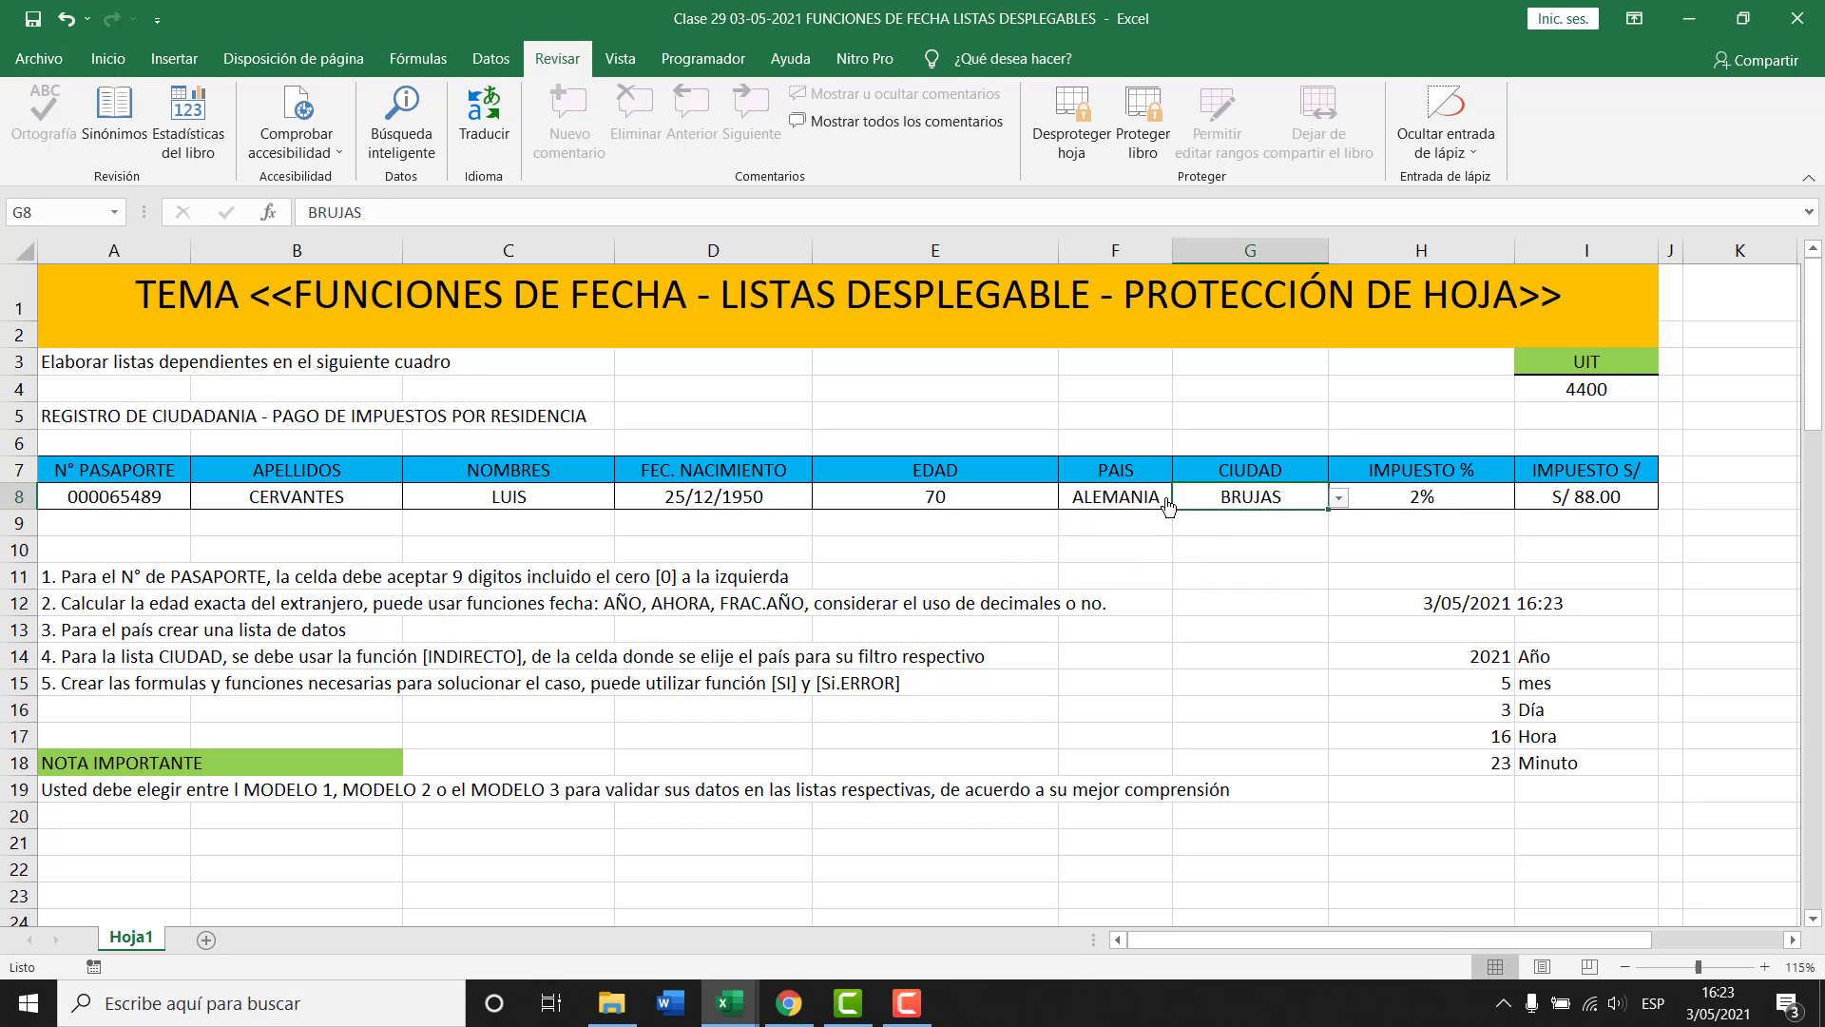
key("Left")
key("alt+Down")
key("Up")
key("Up")
key("Return")
left_click(1293, 502)
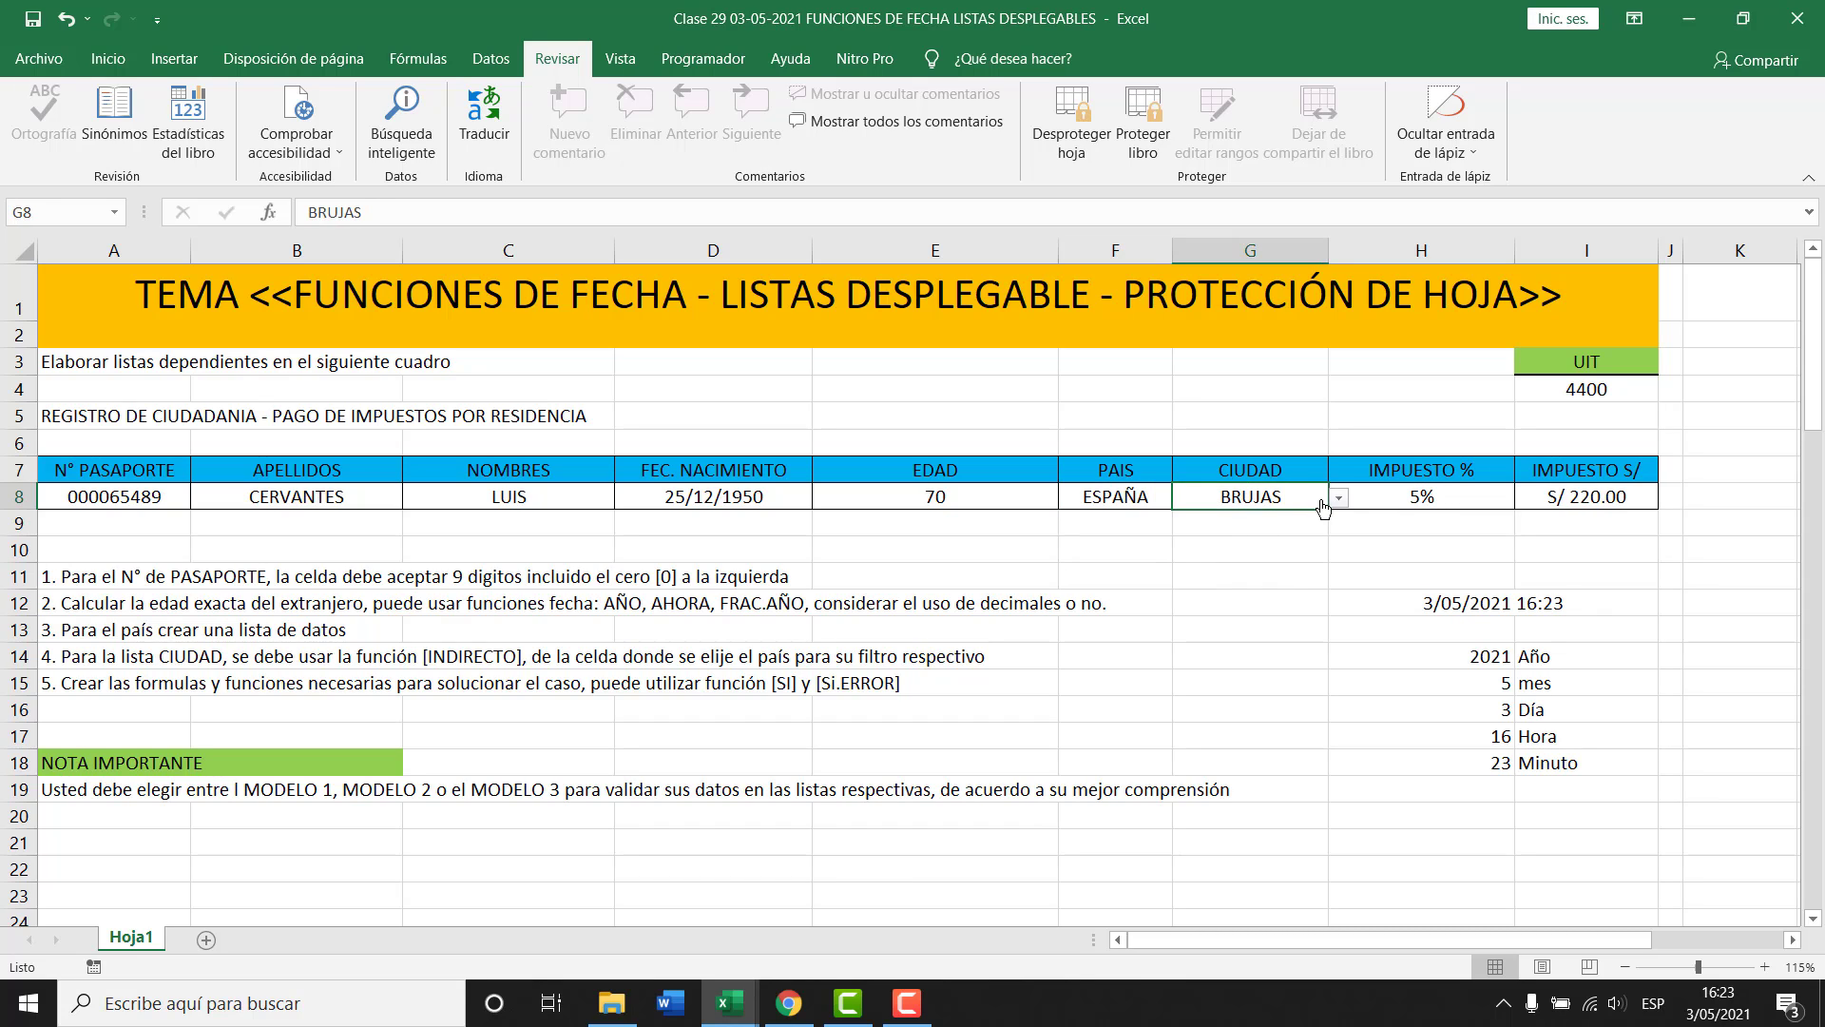
left_click(1338, 498)
left_click(1222, 519)
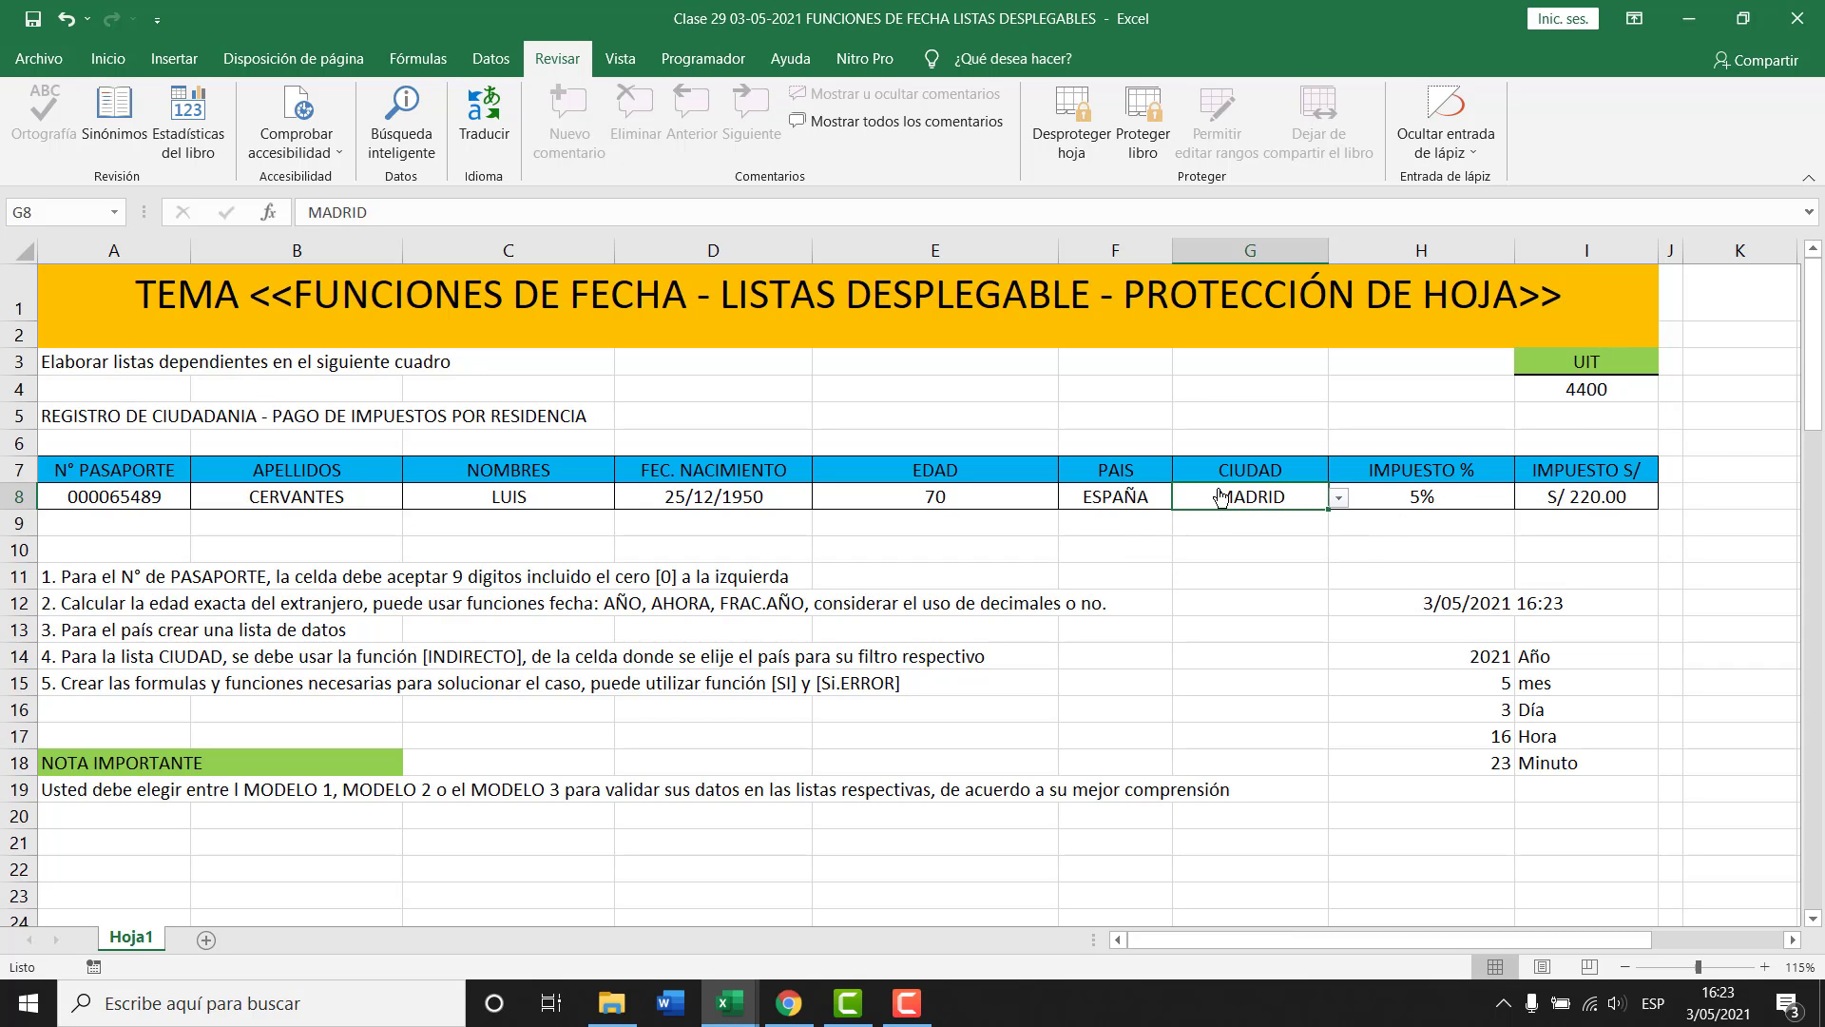
Check the recalculated tax of 5% and S/ 220.00 and the other row 8 cells.
left_click(1578, 496)
left_click(1460, 498)
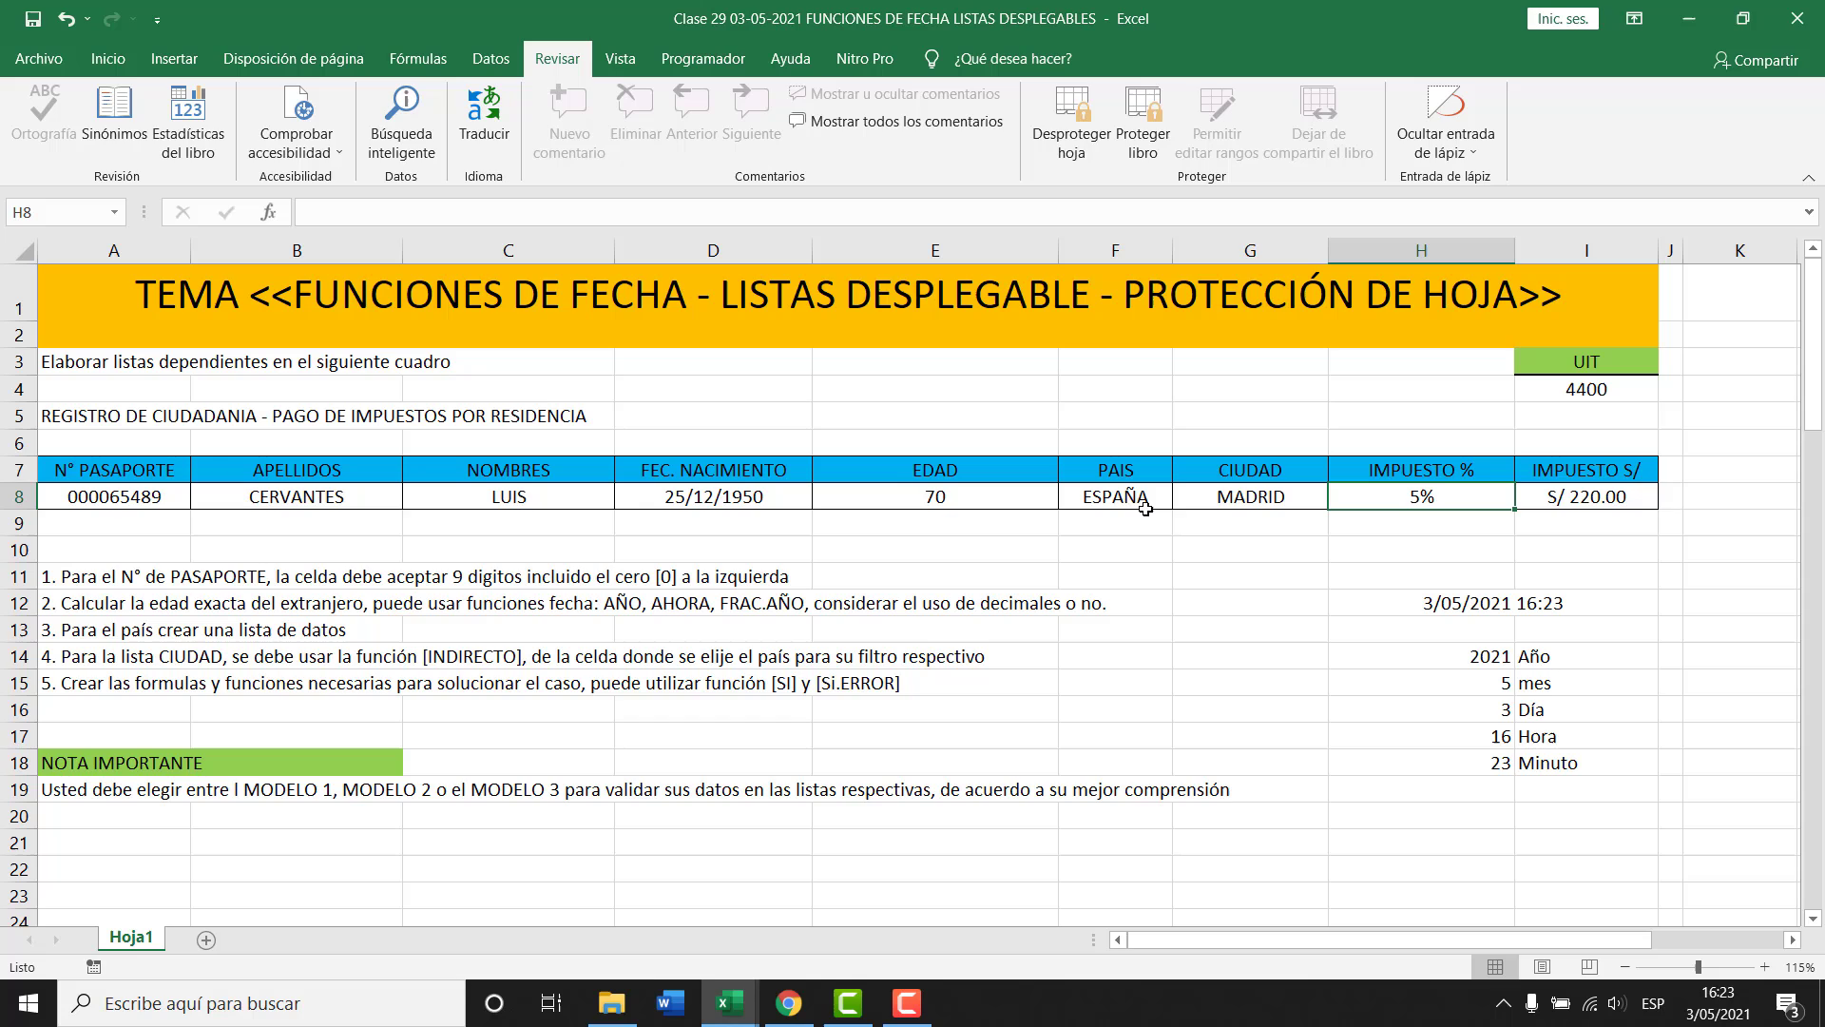
left_click(936, 496)
left_click(492, 505)
left_click(721, 505)
left_click(903, 526)
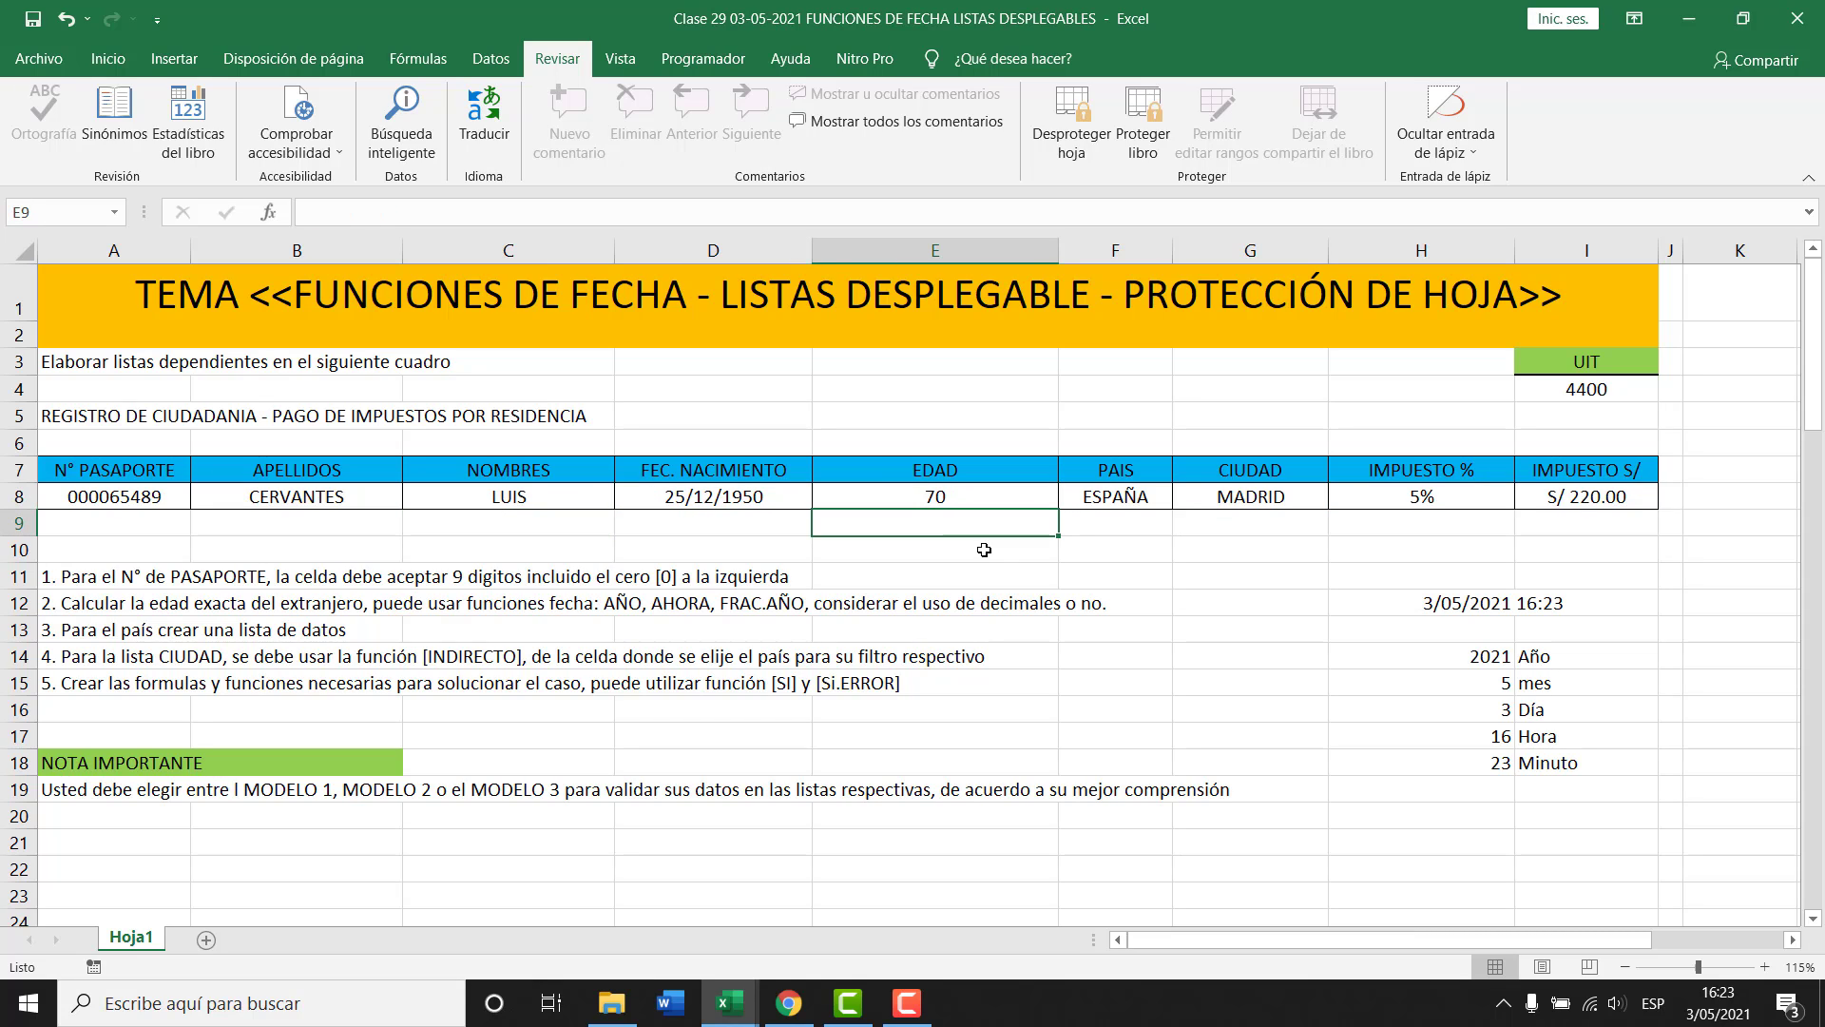